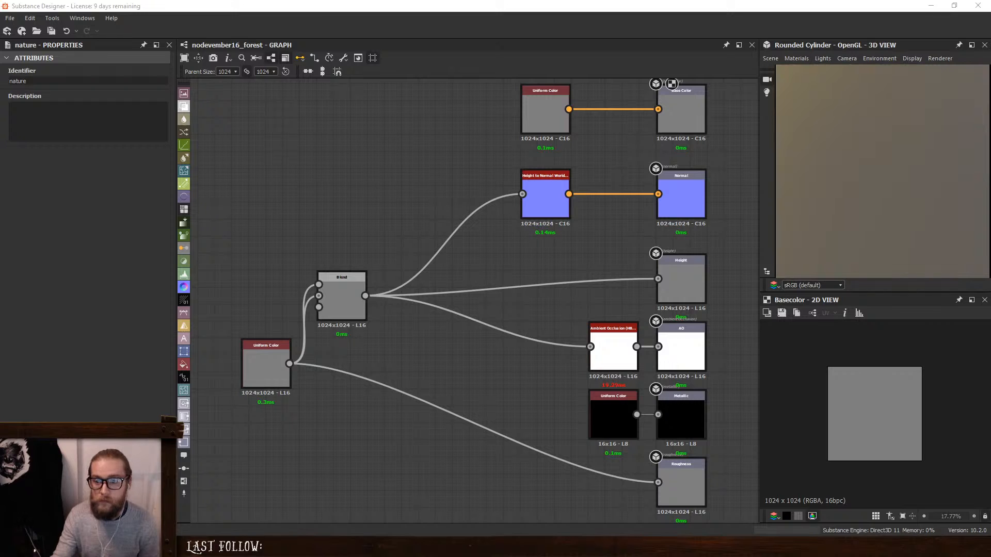
- Bring the browser over the graph and review the Nodevember 2020 prompt list
{"action": "left_click_drag", "start_coordinate": [990, 49], "coordinate": [651, 63]}
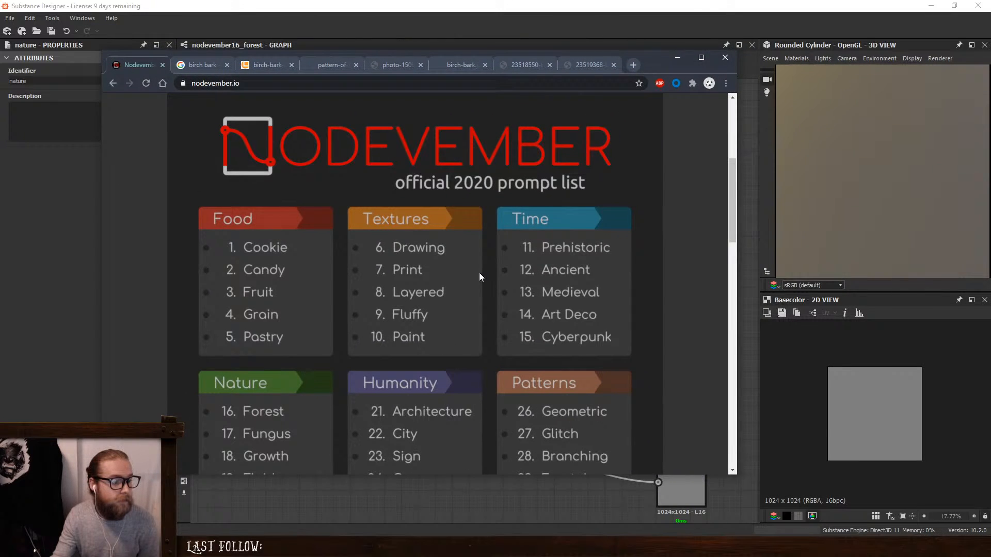
{"action": "scroll", "coordinate": [479, 272], "scroll_direction": "down", "scroll_amount": 3}
{"action": "scroll", "coordinate": [418, 252], "scroll_direction": "up", "scroll_amount": 1}
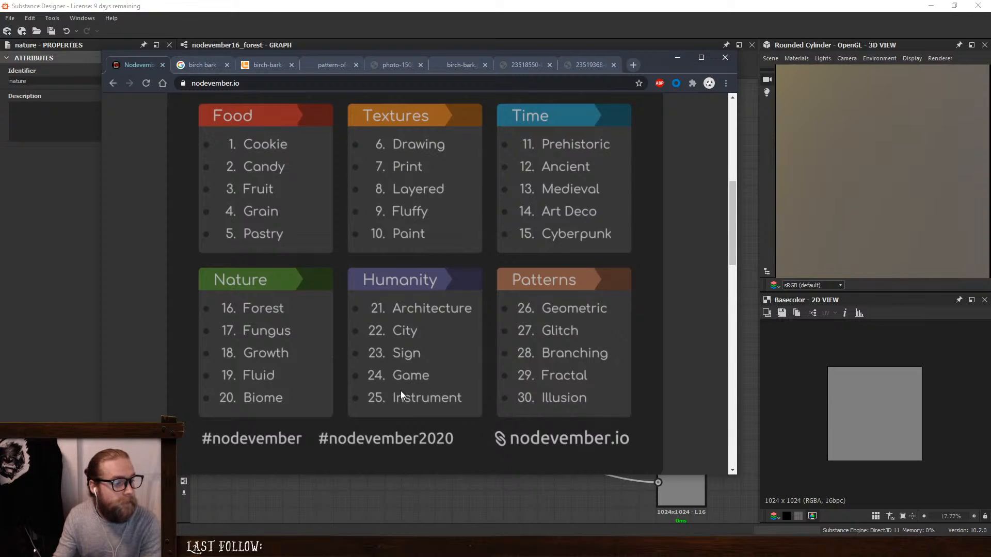
- Review the birch bark image results and the opened bark and birch trunk reference photos
{"action": "left_click", "coordinate": [196, 67]}
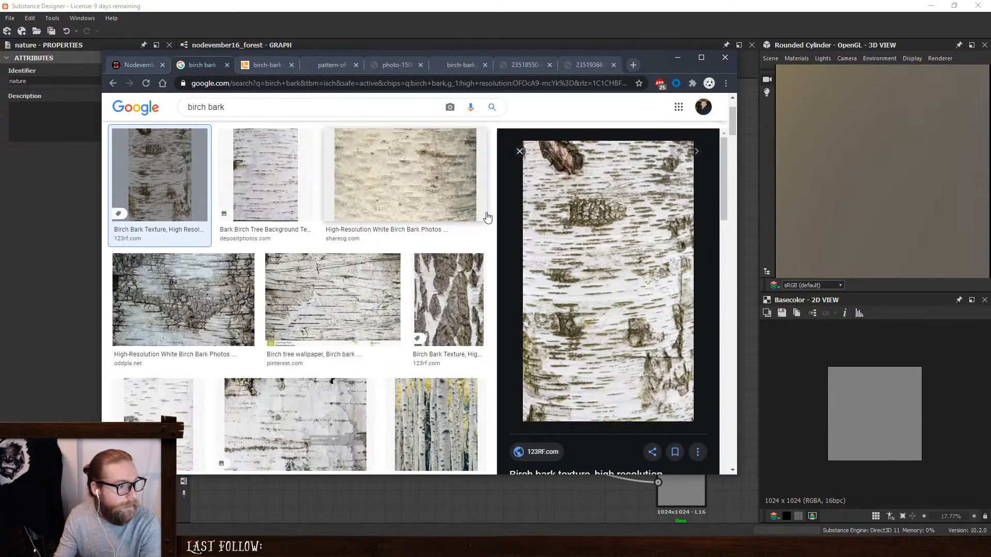
{"action": "scroll", "coordinate": [434, 292], "scroll_direction": "up", "scroll_amount": 2}
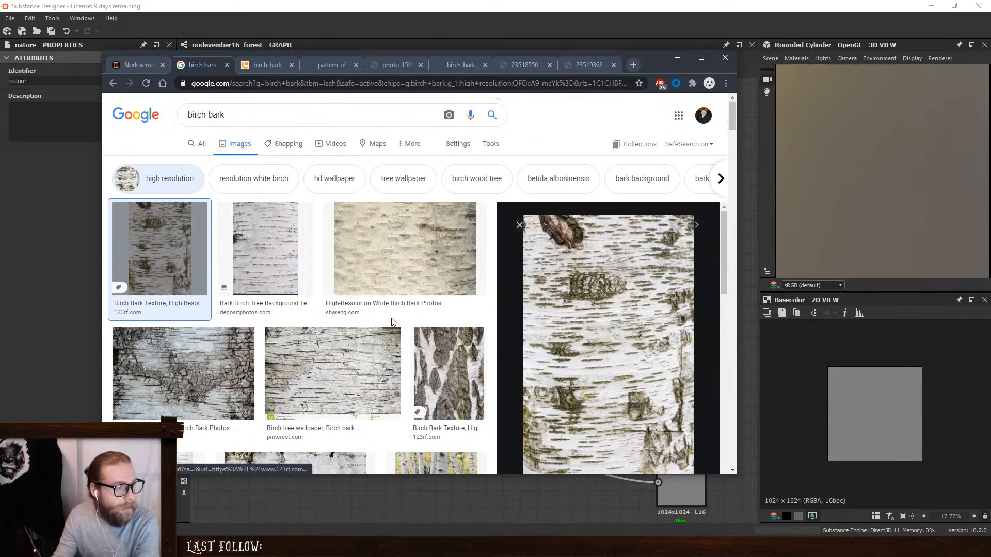
{"action": "left_click", "coordinate": [585, 66]}
{"action": "left_click", "coordinate": [510, 70]}
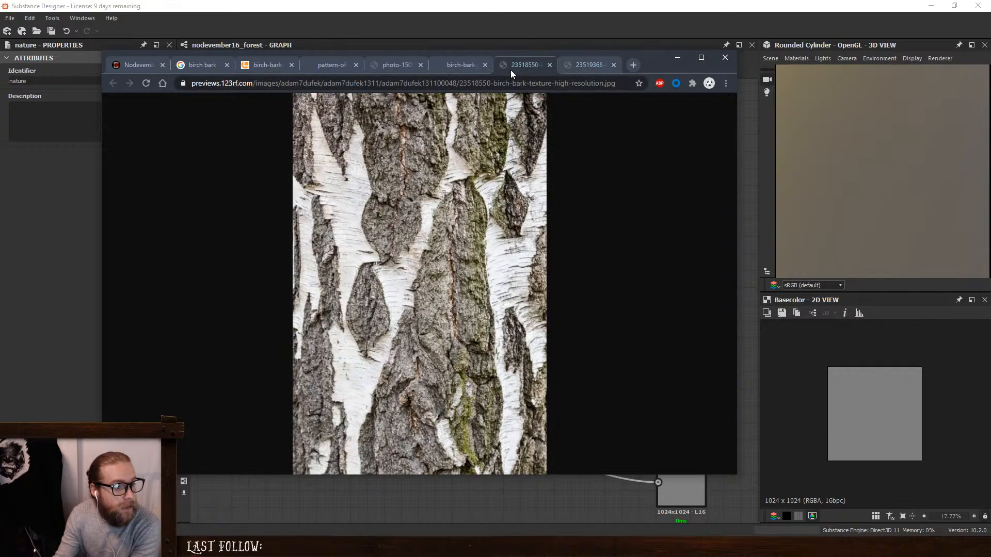
{"action": "left_click", "coordinate": [447, 64]}
{"action": "left_click", "coordinate": [397, 63]}
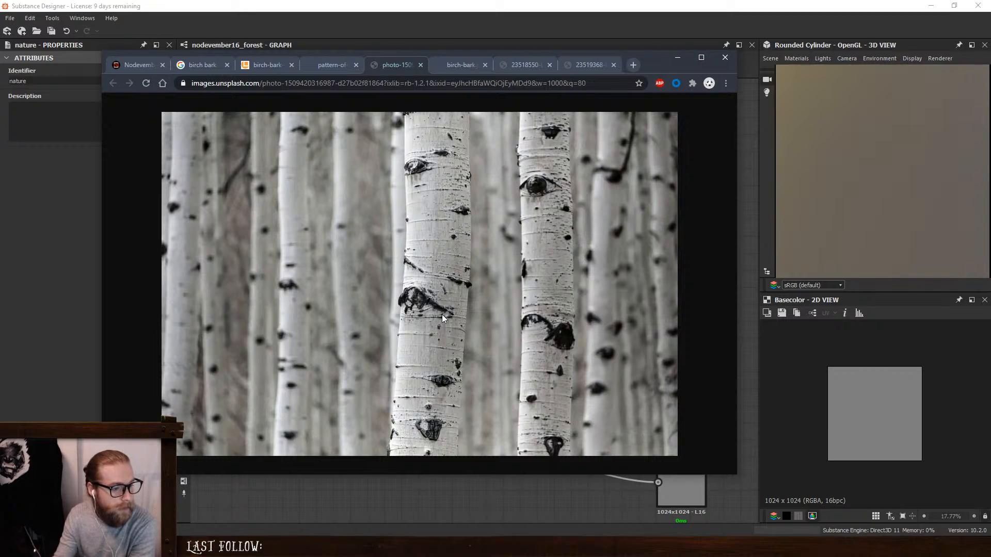
- Recheck the prompt list and compare the white bark, striped bark and forest trunk photos
{"action": "left_click", "coordinate": [137, 68]}
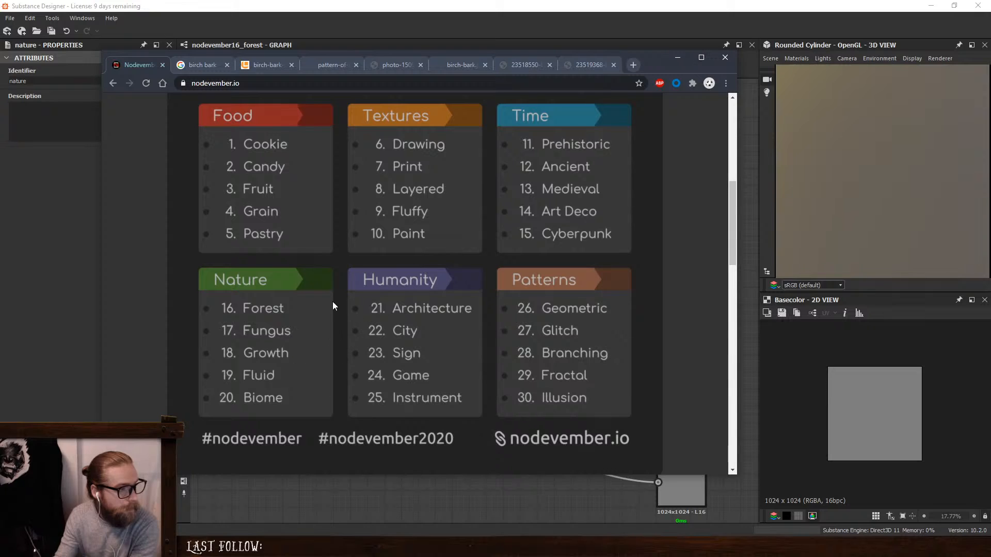
{"action": "left_click", "coordinate": [589, 65]}
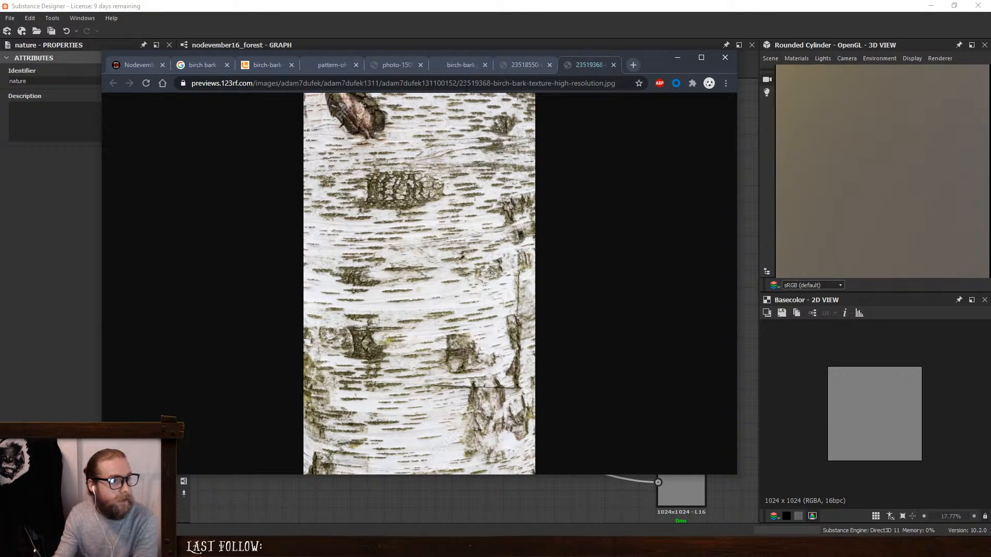
{"action": "left_click", "coordinate": [394, 65]}
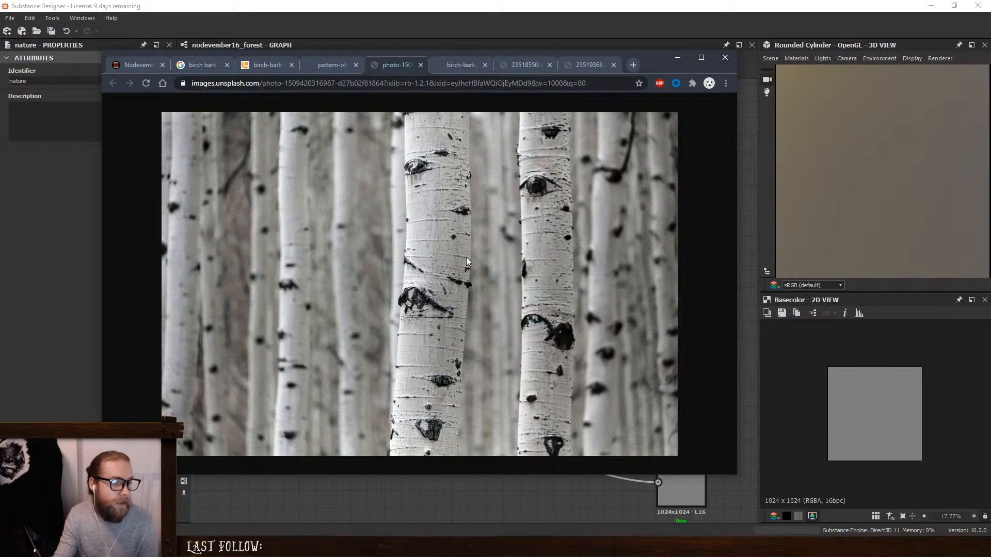
{"action": "left_click", "coordinate": [322, 73]}
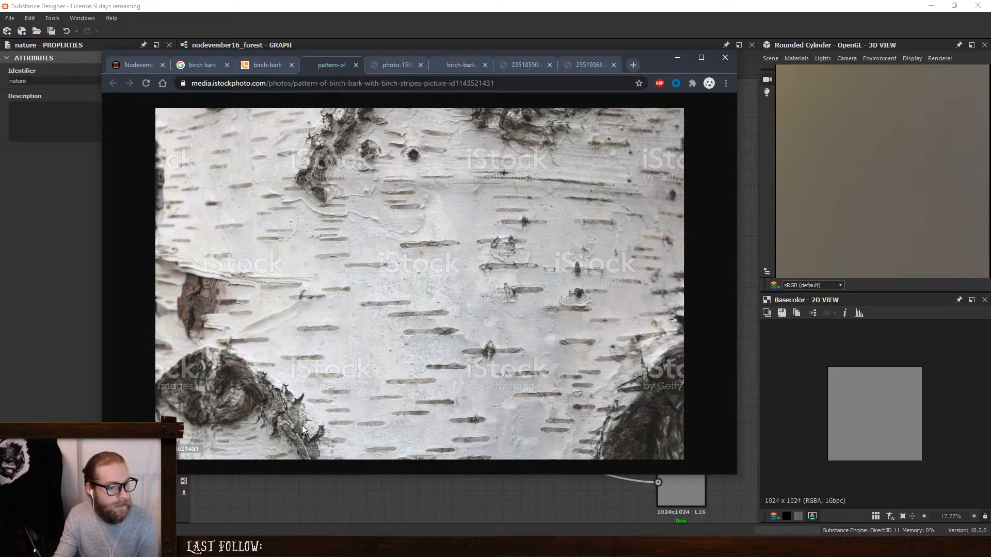
{"action": "left_click", "coordinate": [391, 62]}
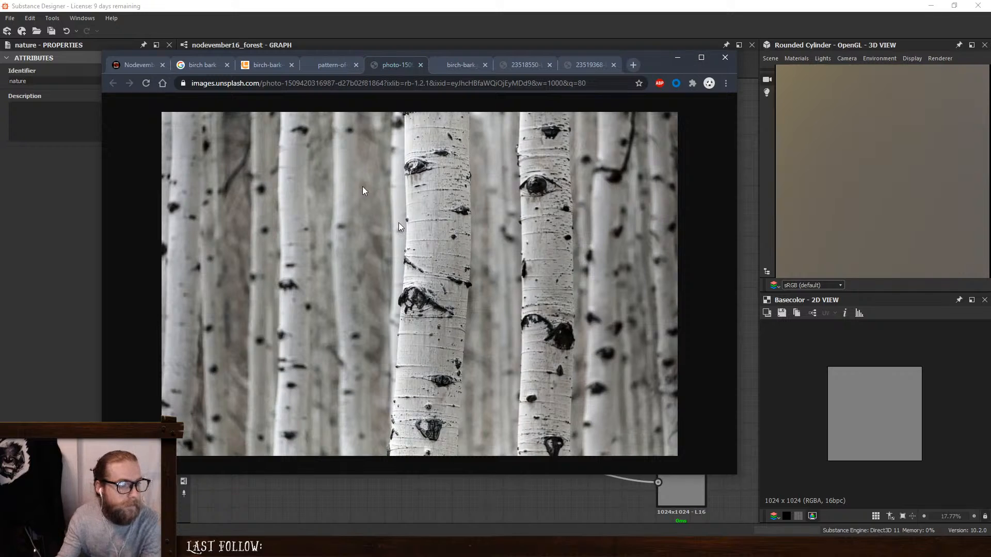
- Examine the close-up bark photo enlarged and compare it with the trunk, rough bark and striped bark references
{"action": "left_click", "coordinate": [456, 65]}
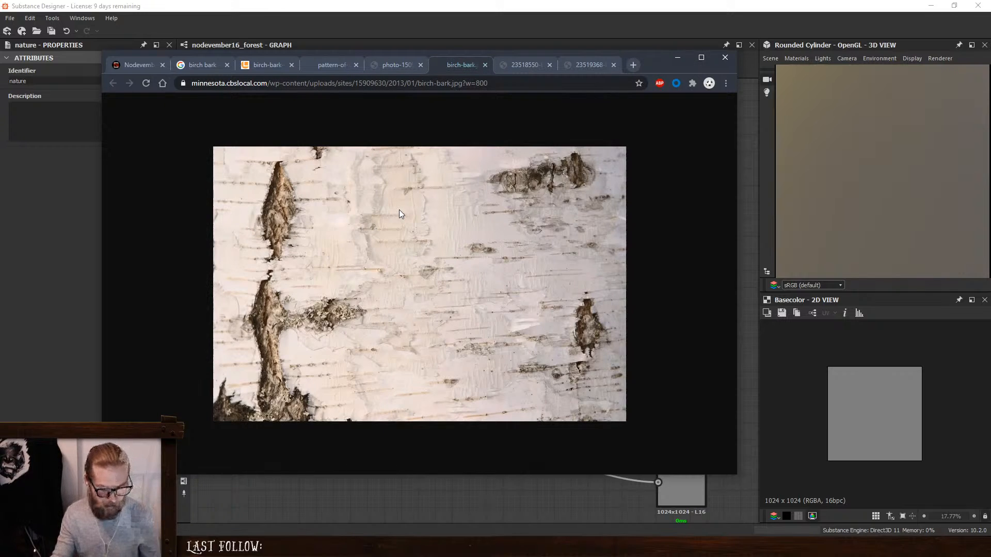
{"action": "scroll", "coordinate": [398, 209], "scroll_direction": "up", "scroll_amount": 2, "text": "ctrl"}
{"action": "scroll", "coordinate": [384, 209], "scroll_direction": "up", "scroll_amount": 2, "text": "ctrl"}
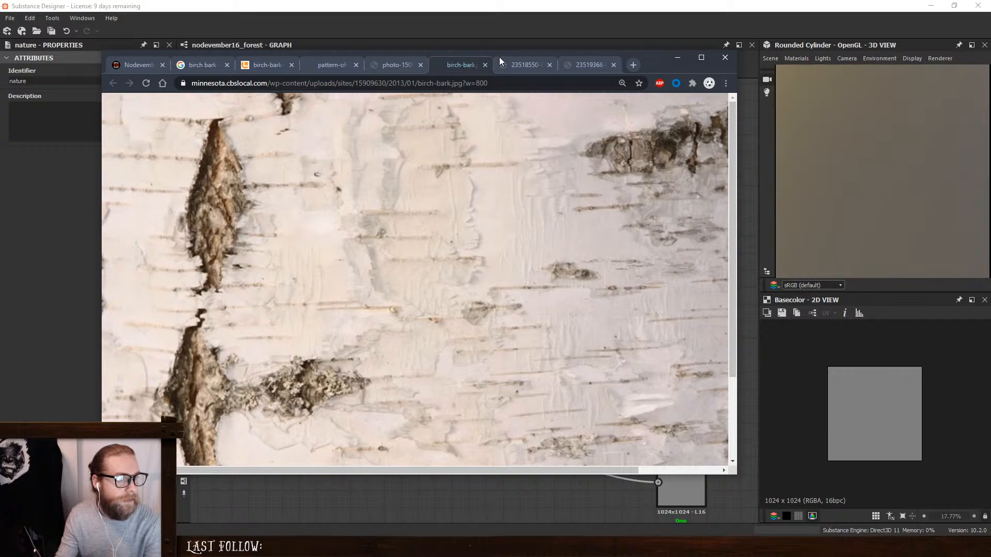
{"action": "left_click", "coordinate": [392, 65]}
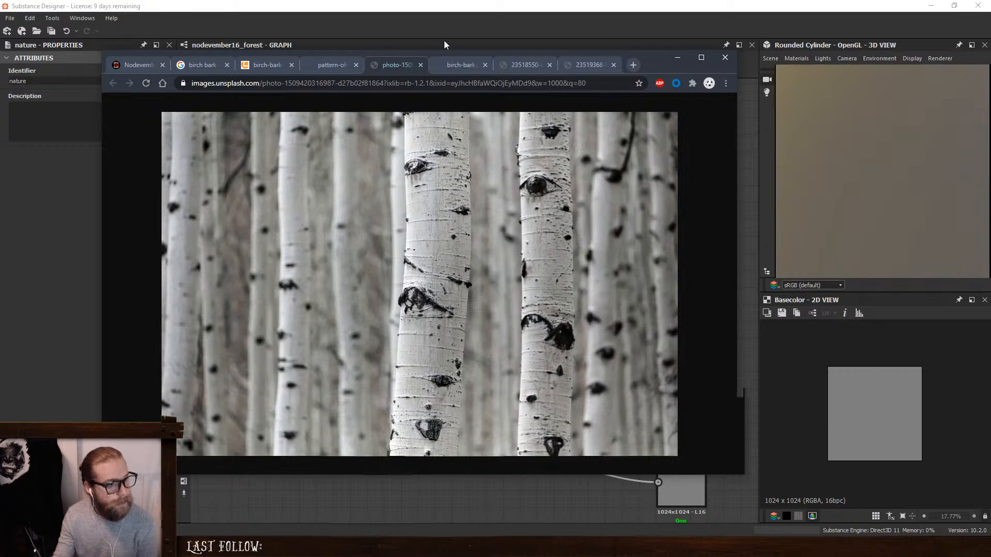
{"action": "left_click", "coordinate": [448, 64]}
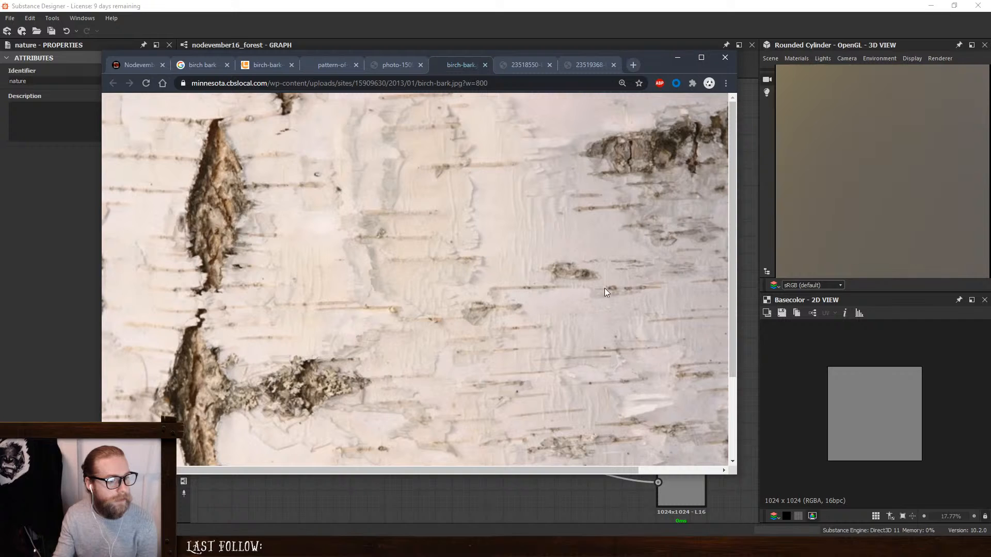
{"action": "left_click", "coordinate": [508, 67]}
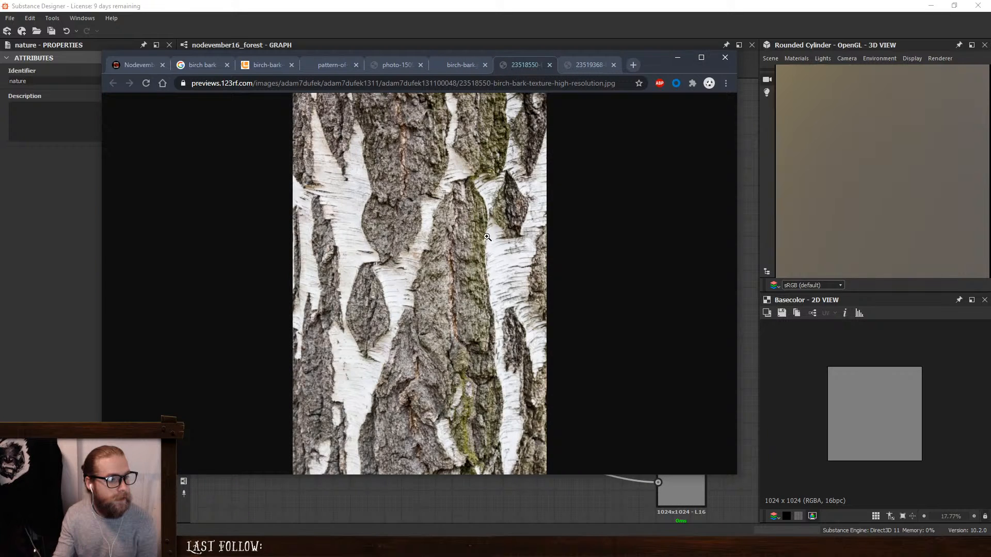
{"action": "left_click", "coordinate": [332, 64]}
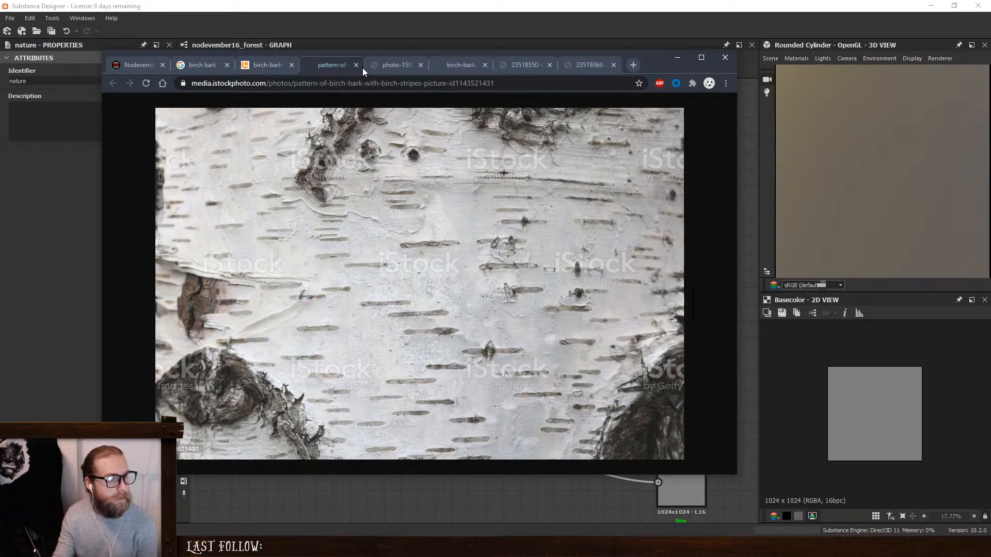
{"action": "left_click", "coordinate": [382, 65]}
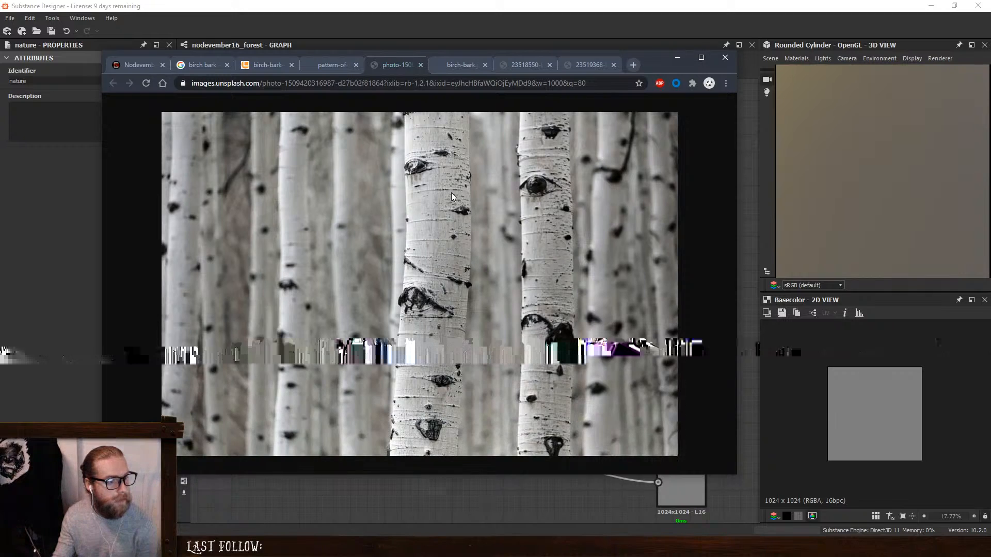
- Inspect the peeling birch bark photo at full size and return to the forest trunk reference
{"action": "left_click", "coordinate": [262, 65]}
{"action": "left_click", "coordinate": [426, 296]}
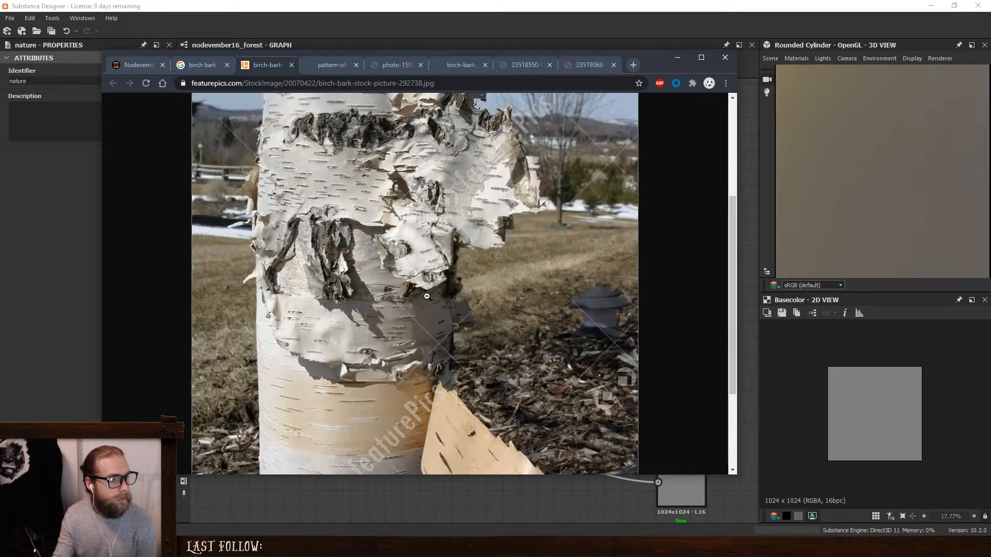
{"action": "scroll", "coordinate": [386, 249], "scroll_direction": "up", "scroll_amount": 5}
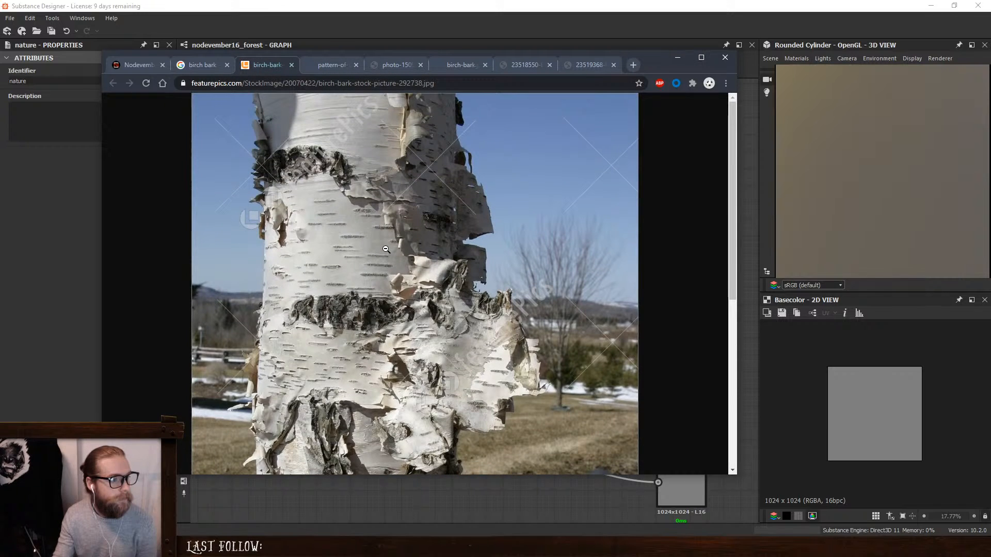
{"action": "scroll", "coordinate": [386, 249], "scroll_direction": "down", "scroll_amount": 5}
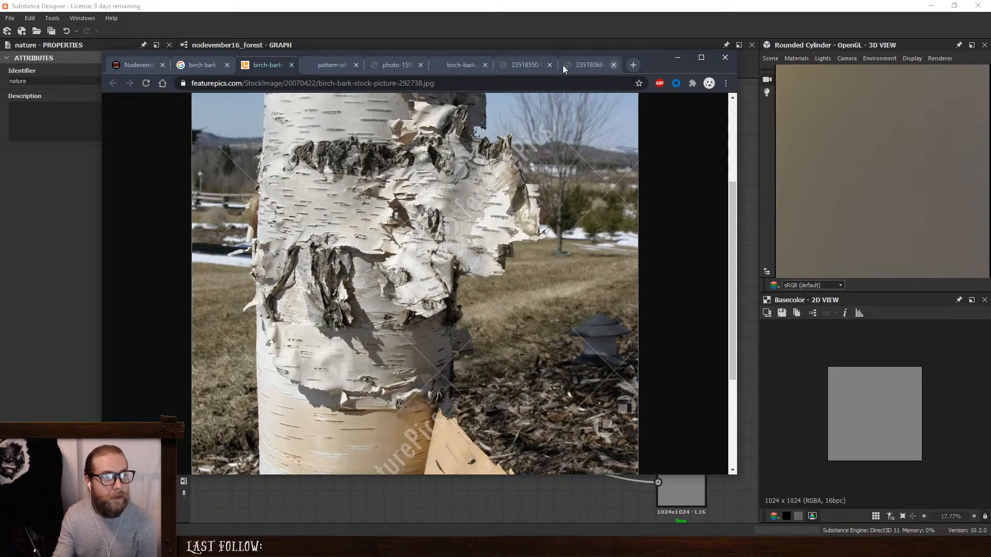
{"action": "left_click", "coordinate": [387, 64]}
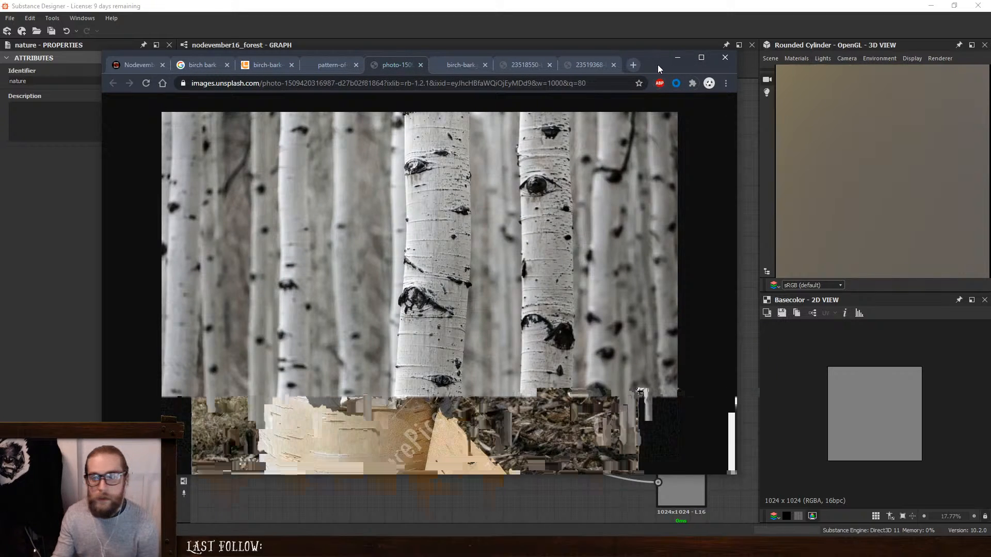
- Return to Substance Designer and switch the 3D preview mesh to Cylinder
{"action": "left_click", "coordinate": [678, 58]}
{"action": "scroll", "coordinate": [849, 142], "scroll_direction": "down", "scroll_amount": 5}
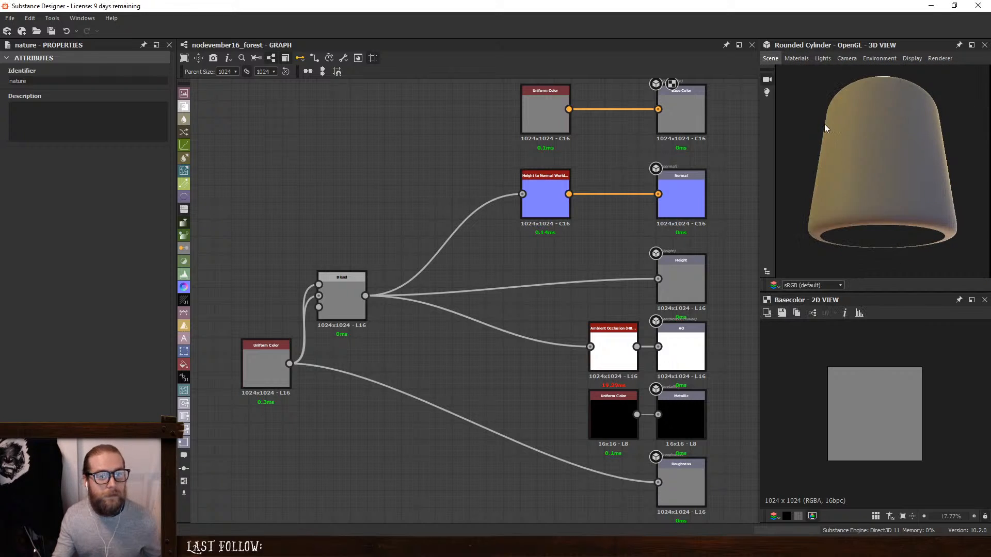
{"action": "left_click", "coordinate": [770, 57]}
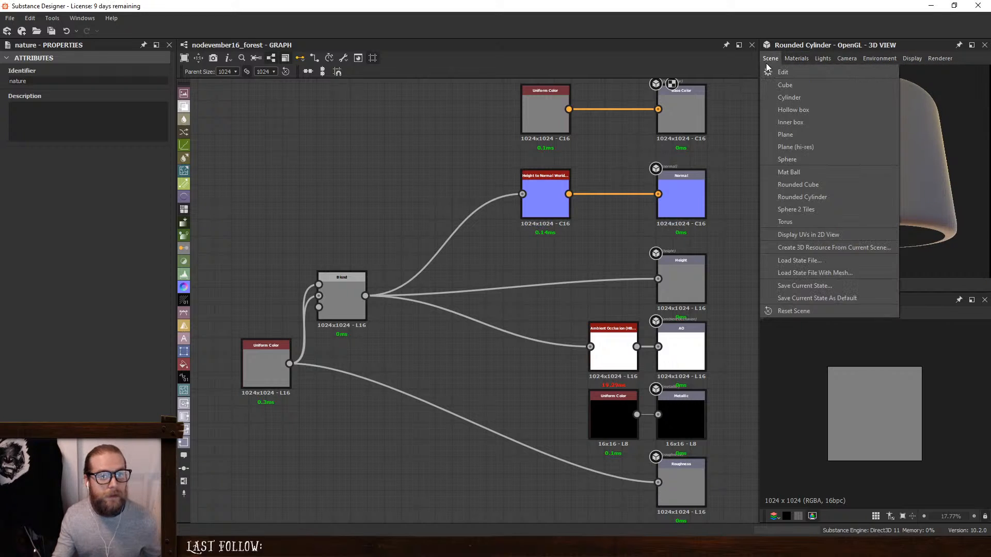
{"action": "left_click", "coordinate": [824, 98]}
{"action": "left_click_drag", "start_coordinate": [868, 168], "coordinate": [862, 184]}
- Add an Anisotropic Noise node in empty graph space before the Uniform Color node
{"action": "middle_click_drag", "start_coordinate": [292, 277], "coordinate": [396, 294]}
{"action": "key", "text": "space"}
{"action": "type", "text": "a"}
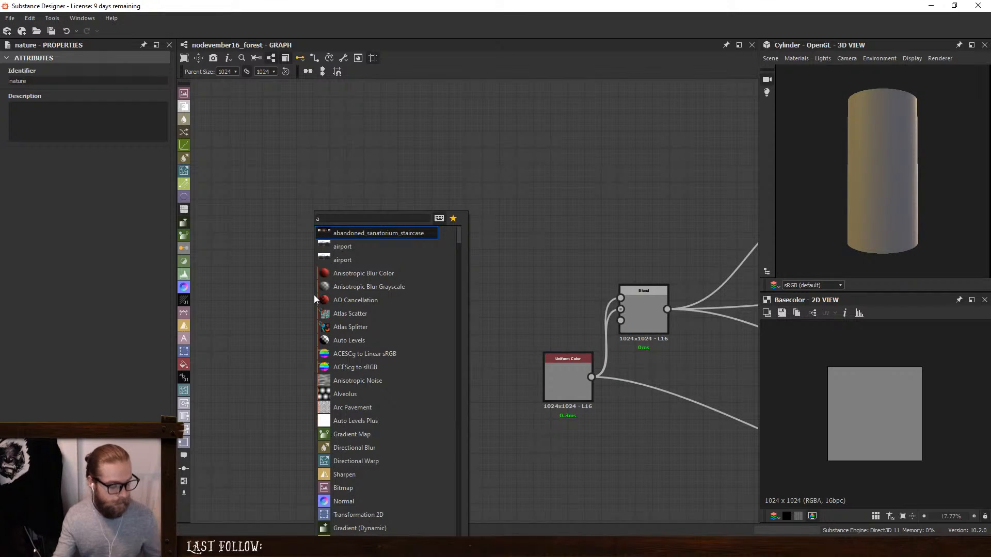
{"action": "type", "text": "nis"}
{"action": "left_click", "coordinate": [400, 256]}
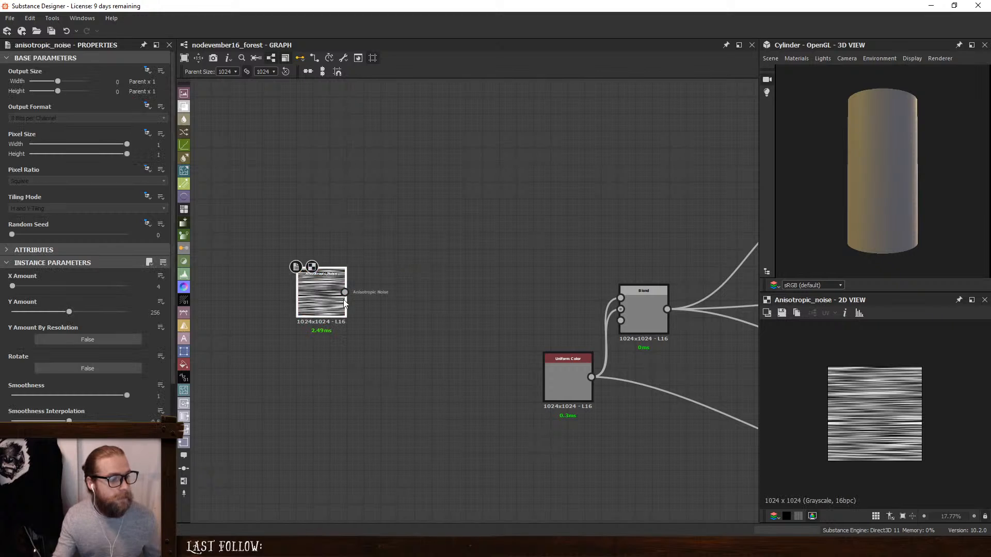
- Add a Histogram Scan fed by the Anisotropic Noise, with position 0.1 and contrast 1
{"action": "middle_click_drag", "start_coordinate": [342, 300], "coordinate": [494, 318]}
{"action": "left_click_drag", "start_coordinate": [416, 315], "coordinate": [346, 326]}
{"action": "key", "text": "space"}
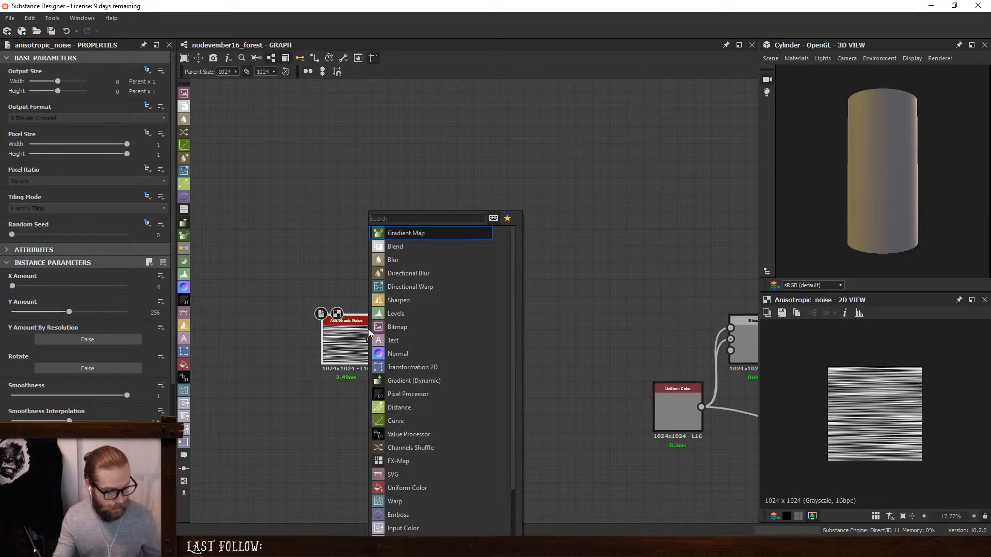
{"action": "type", "text": "hi"}
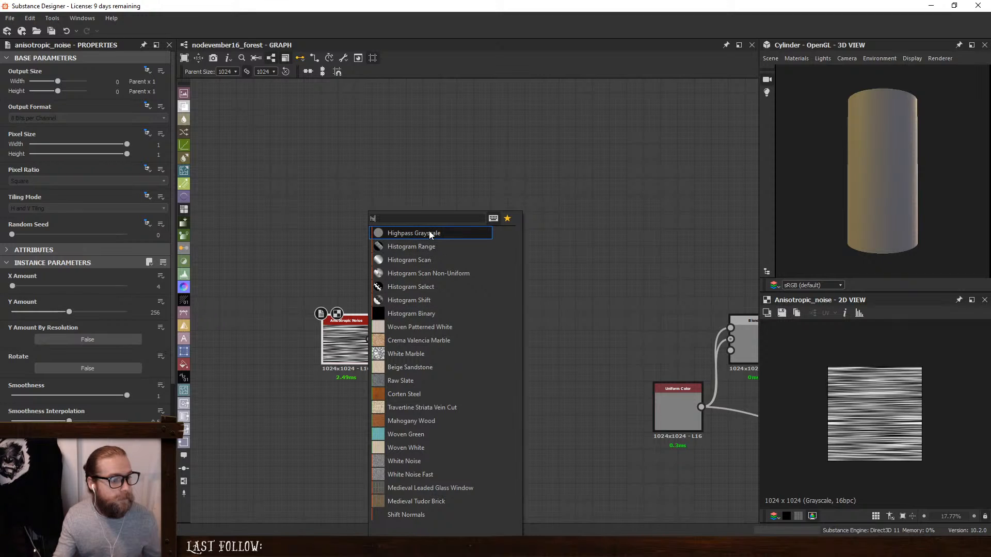
{"action": "left_click", "coordinate": [423, 258]}
{"action": "mouse_move", "coordinate": [11, 286]}
{"action": "left_mouse_down"}
{"action": "mouse_move", "coordinate": [18, 312]}
{"action": "mouse_move", "coordinate": [280, 324]}
{"action": "left_mouse_up"}
{"action": "left_click_drag", "start_coordinate": [17, 286], "coordinate": [22, 286]}
- Set the Anisotropic Noise's Y Amount to 202 and X Amount to 3
{"action": "left_click", "coordinate": [356, 344]}
{"action": "left_click_drag", "start_coordinate": [64, 313], "coordinate": [57, 317]}
{"action": "left_click_drag", "start_coordinate": [16, 287], "coordinate": [14, 287]}
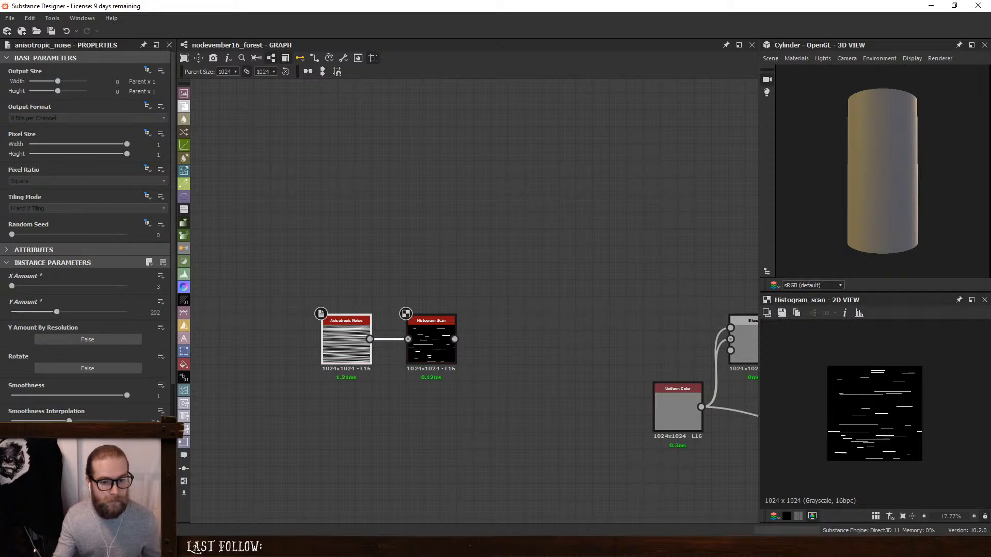
{"action": "scroll", "coordinate": [884, 392], "scroll_direction": "up", "scroll_amount": 5}
- Shift the noise and Histogram Scan nodes away from the Blend chain and append a Directional Blur to the scan
{"action": "left_click_drag", "start_coordinate": [282, 306], "coordinate": [476, 402]}
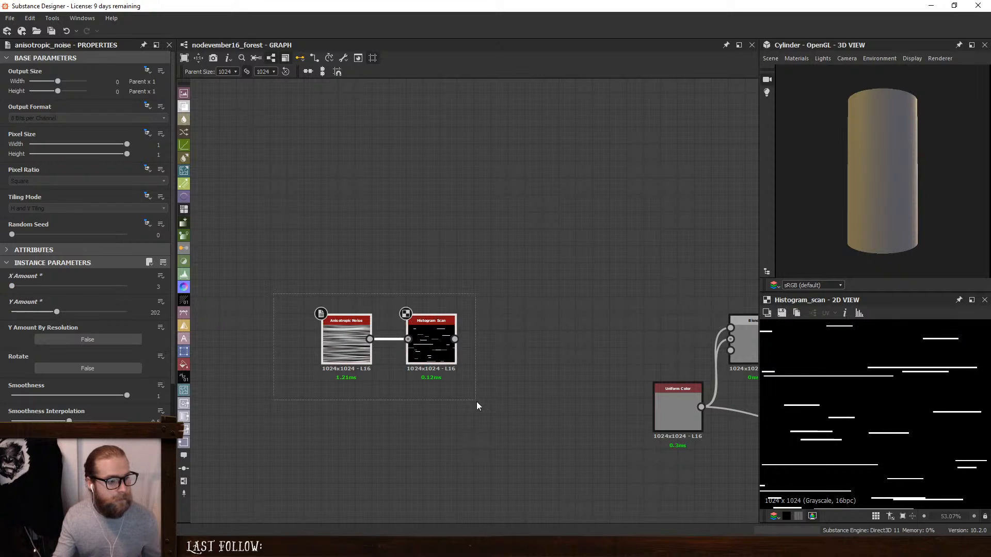
{"action": "left_click_drag", "start_coordinate": [433, 344], "coordinate": [313, 346]}
{"action": "left_click", "coordinate": [314, 346]}
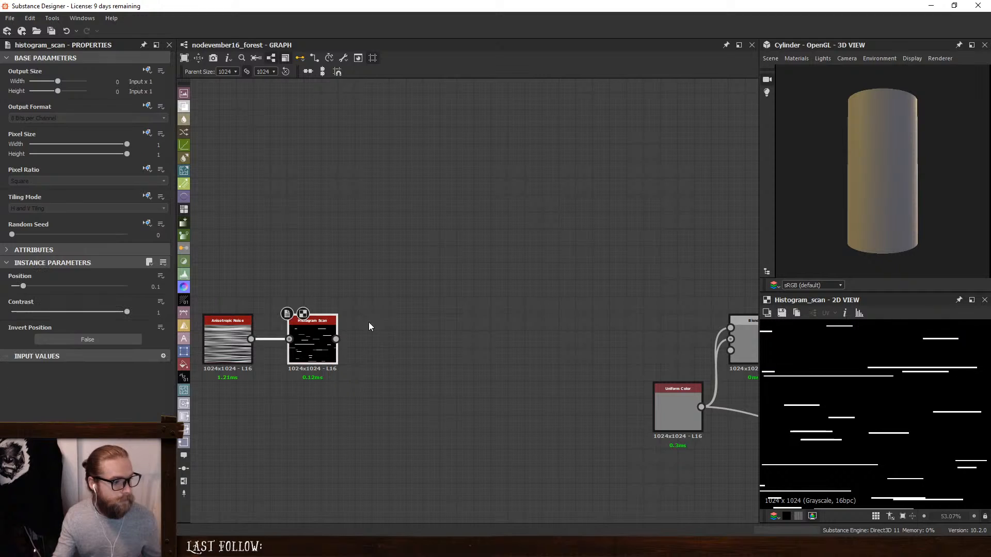
{"action": "key", "text": "space"}
{"action": "type", "text": "di"}
{"action": "left_click", "coordinate": [420, 233]}
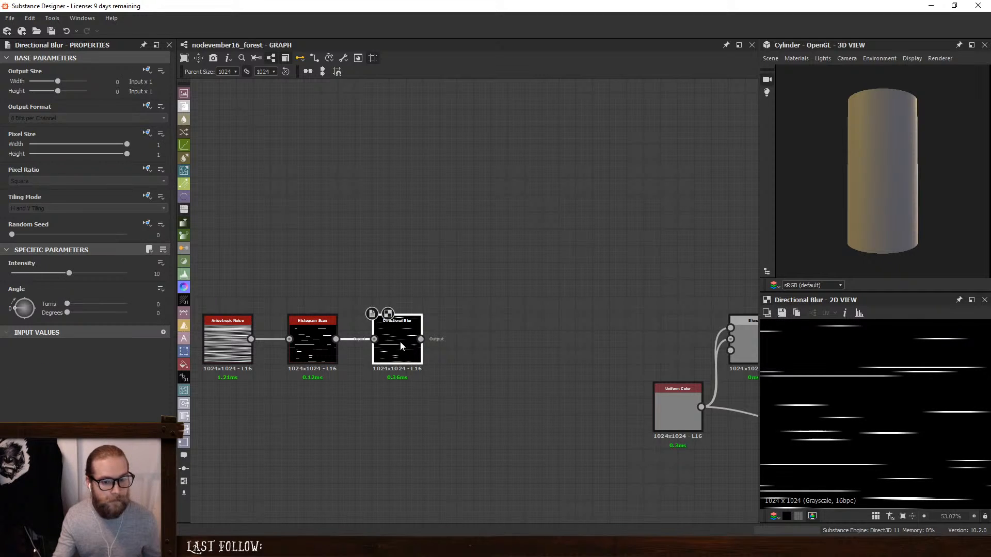
- Append a Blur HQ Grayscale to the Directional Blur with quality 1 and intensity 2.29
{"action": "key", "text": "space"}
{"action": "type", "text": "blur hq"}
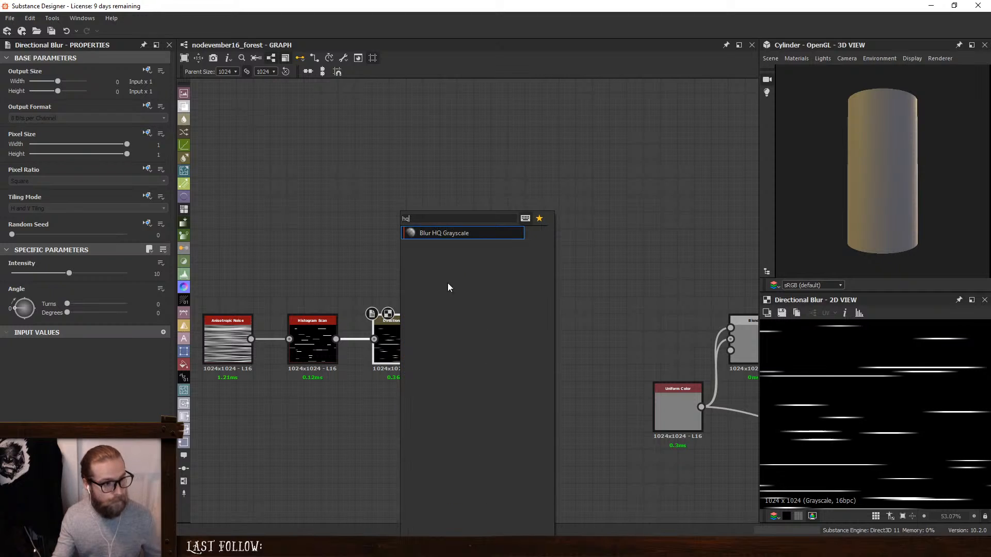
{"action": "left_click", "coordinate": [462, 232]}
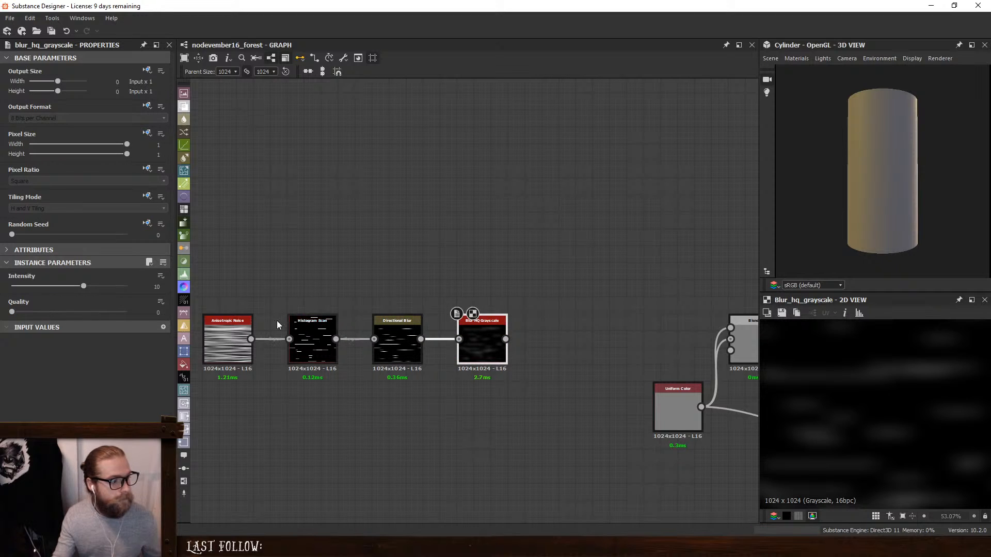
{"action": "left_click", "coordinate": [37, 312]}
{"action": "mouse_move", "coordinate": [82, 284]}
{"action": "left_mouse_down"}
{"action": "mouse_move", "coordinate": [2, 296]}
{"action": "mouse_move", "coordinate": [29, 295]}
{"action": "left_mouse_up"}
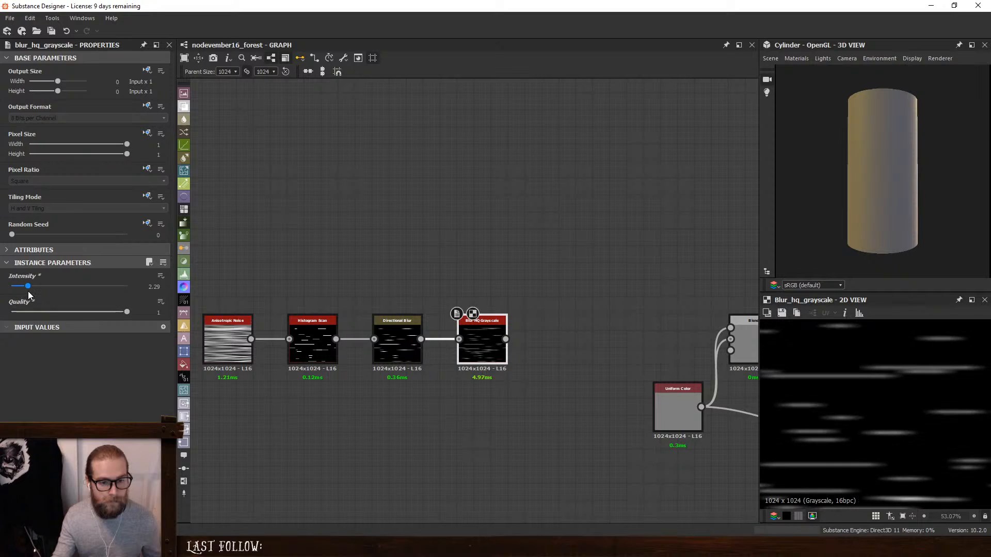
- Connect the Blur HQ Grayscale output to the Blend's top input and set the blur intensity to 4.36
{"action": "left_click_drag", "start_coordinate": [505, 339], "coordinate": [730, 327]}
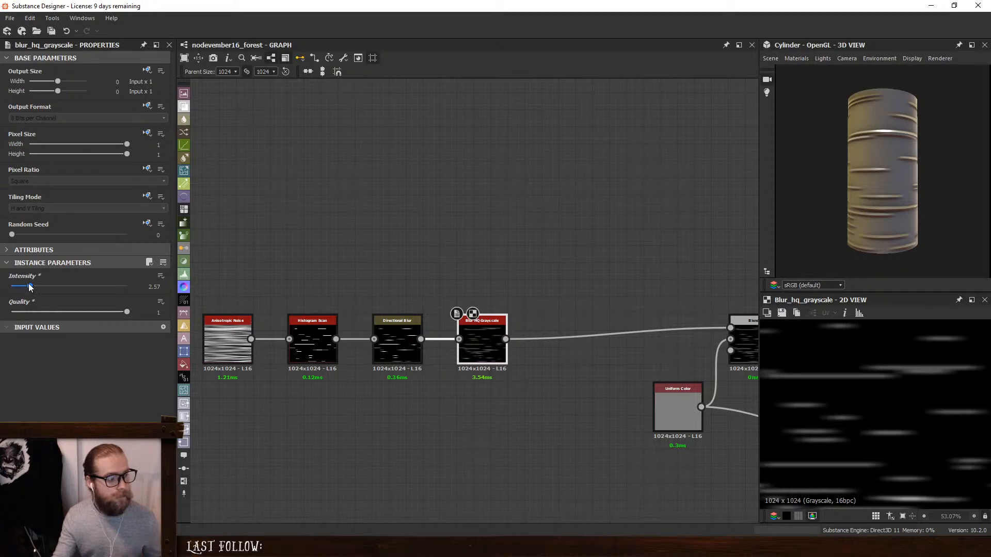
{"action": "left_click_drag", "start_coordinate": [30, 287], "coordinate": [44, 287]}
- Insert a Levels node between the Blur HQ Grayscale and the Blend, raising its output black level to about three quarters
{"action": "key", "text": "space"}
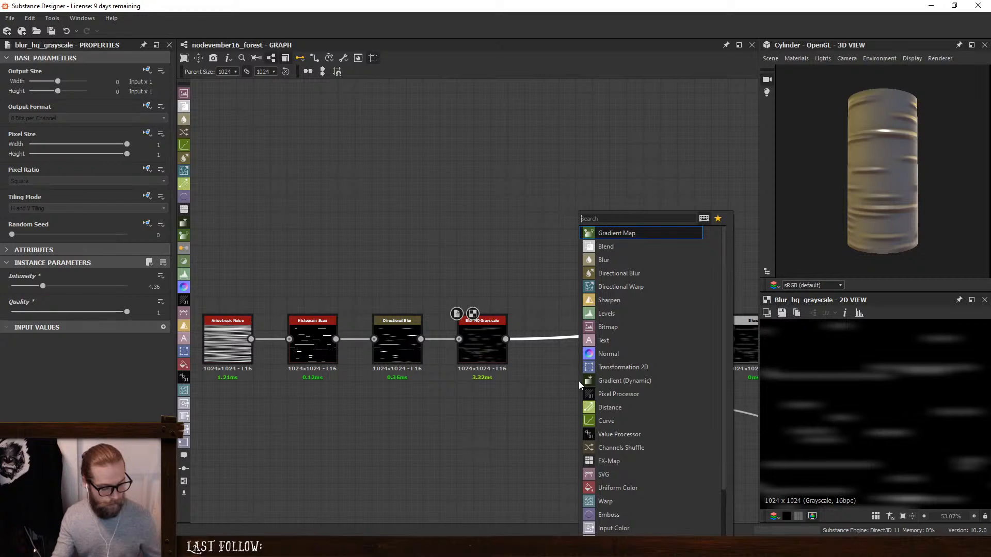
{"action": "type", "text": "l"}
{"action": "left_click", "coordinate": [646, 235]}
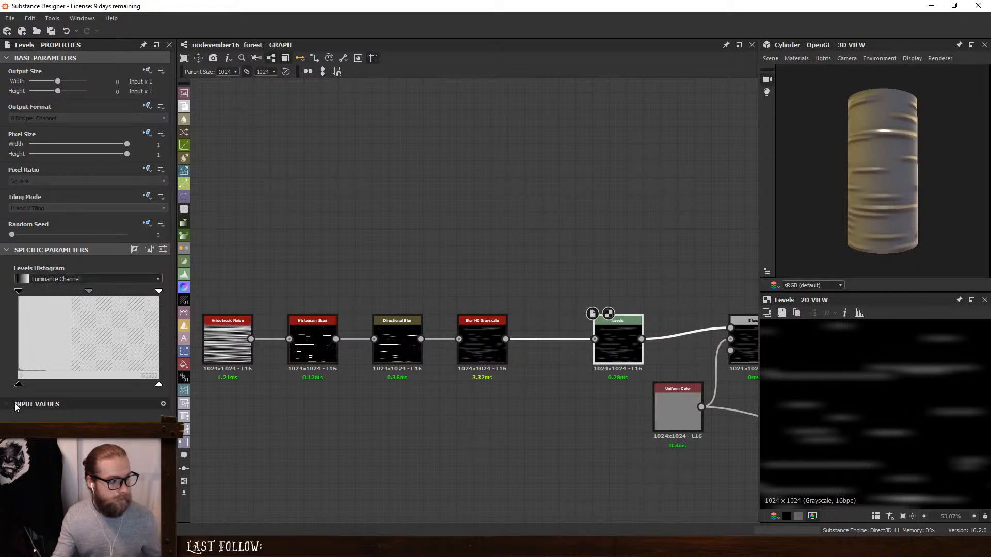
{"action": "left_click_drag", "start_coordinate": [19, 385], "coordinate": [124, 388]}
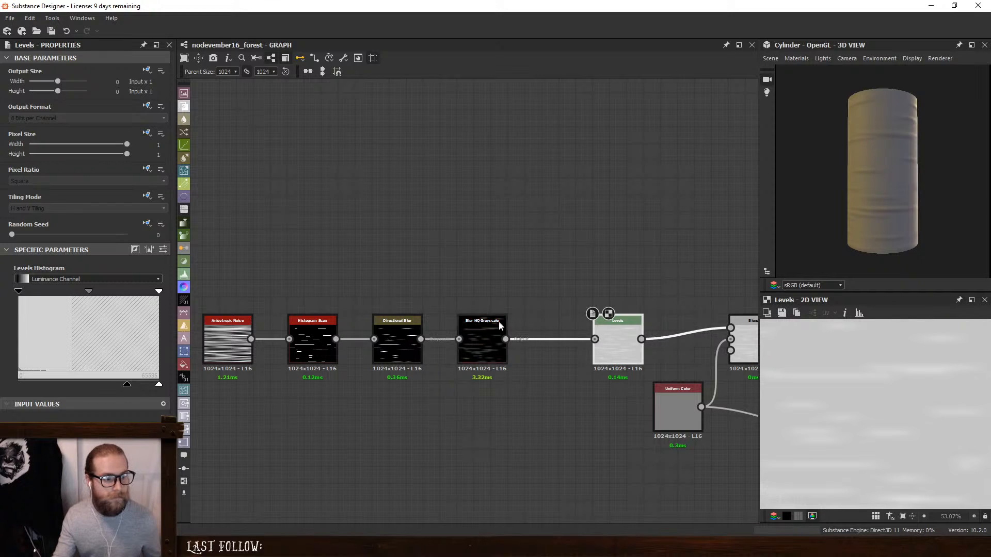
- Add a Non Uniform Blur Grayscale node and wire it between the Directional Blur and the Levels
{"action": "left_click", "coordinate": [482, 340]}
{"action": "key", "text": "space"}
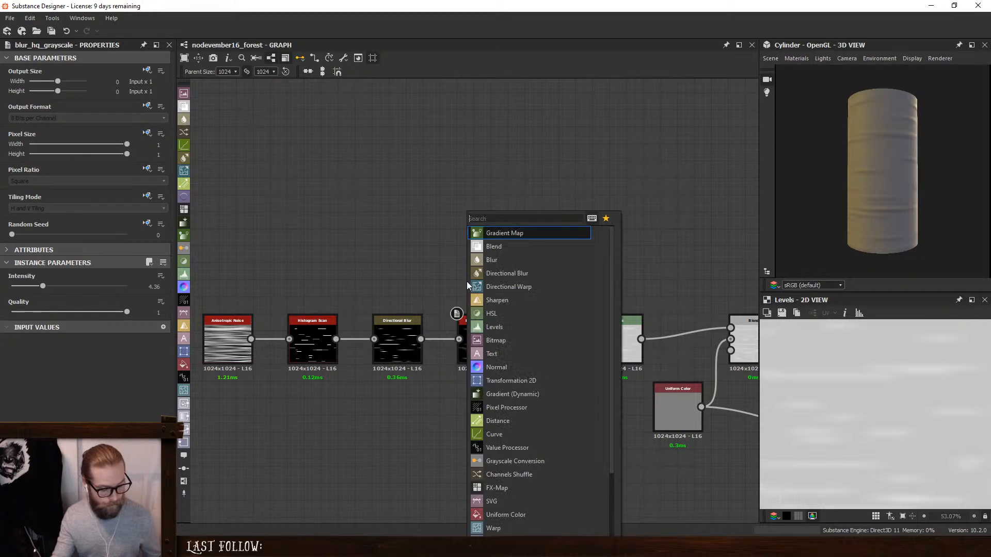
{"action": "type", "text": "non"}
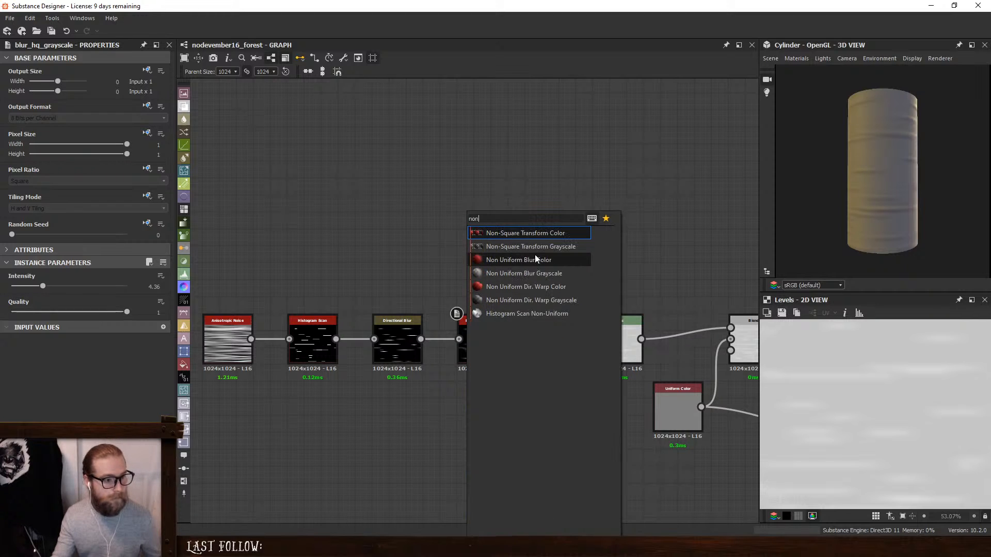
{"action": "left_click", "coordinate": [523, 274]}
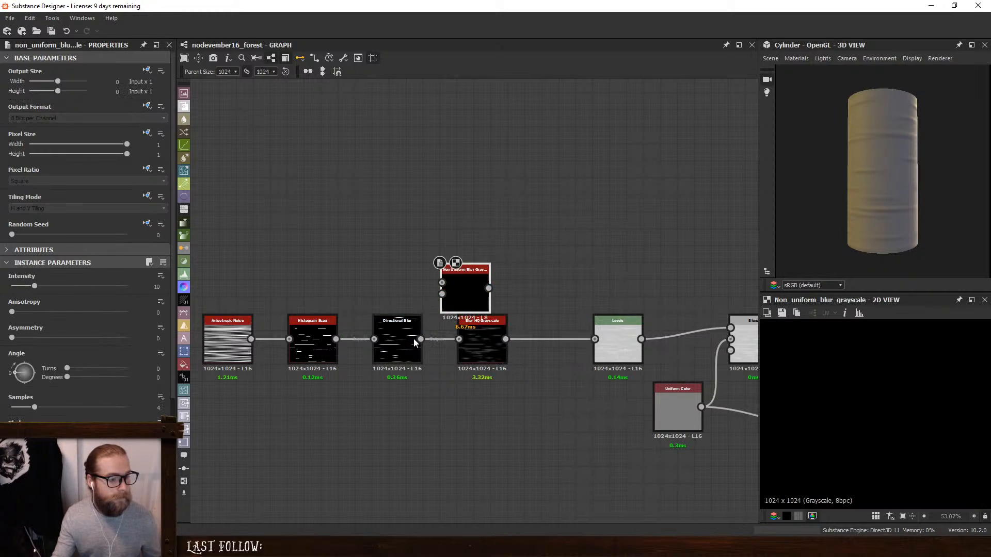
{"action": "left_click_drag", "start_coordinate": [421, 339], "coordinate": [594, 338]}
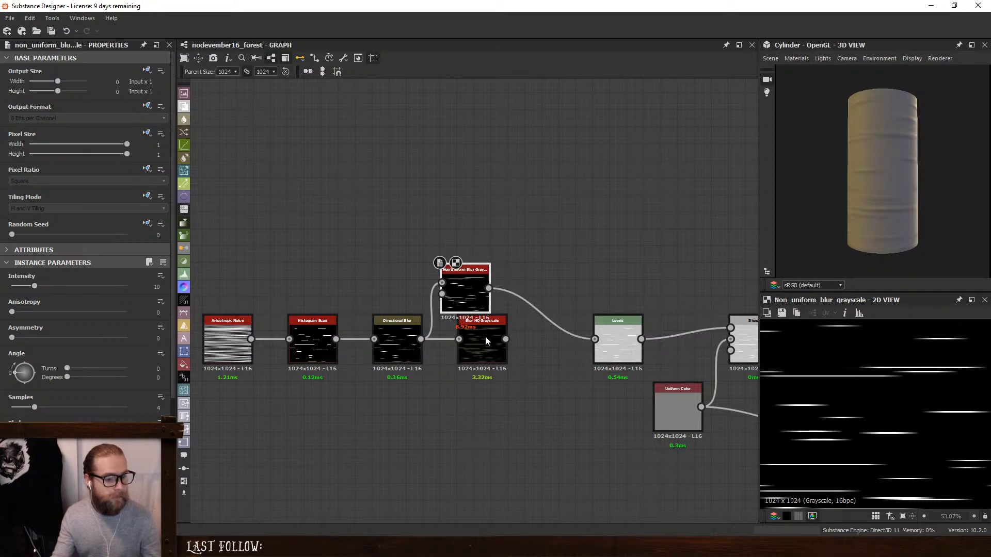
- Delete the Blur HQ Grayscale and move the Non Uniform Blur into its place in the chain
{"action": "left_click", "coordinate": [485, 338]}
{"action": "key", "text": "Delete"}
{"action": "left_click_drag", "start_coordinate": [471, 300], "coordinate": [504, 351]}
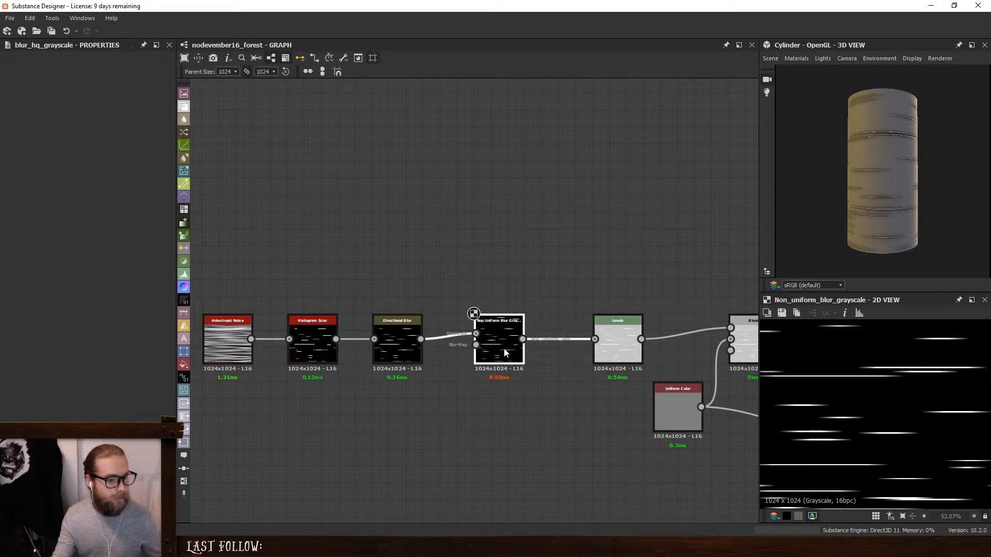
- Add a white grayscale Uniform Color with an absolute size of 16 x 16 px, feeding the Non Uniform Blur's blur map
{"action": "left_click", "coordinate": [184, 364]}
{"action": "left_click_drag", "start_coordinate": [462, 301], "coordinate": [392, 404]}
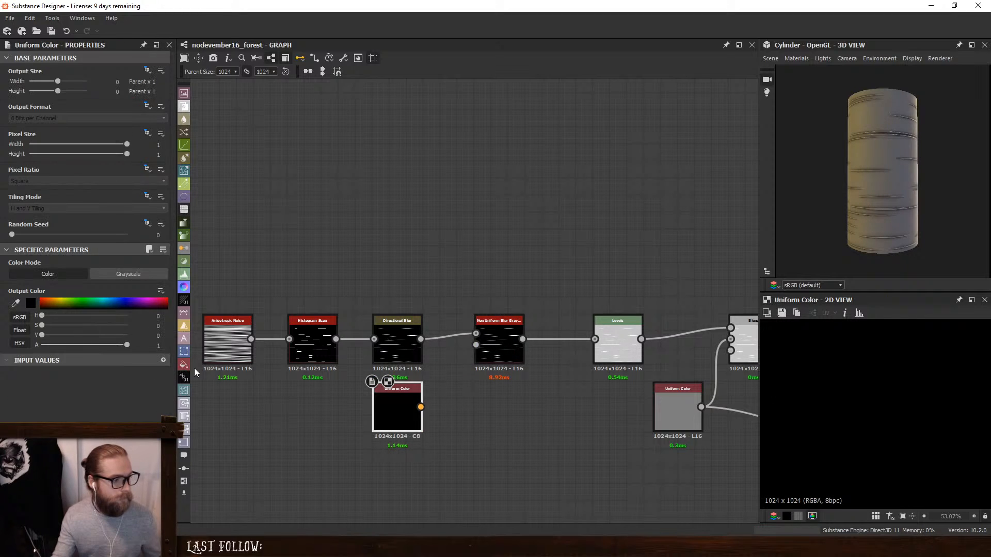
{"action": "left_click", "coordinate": [148, 278]}
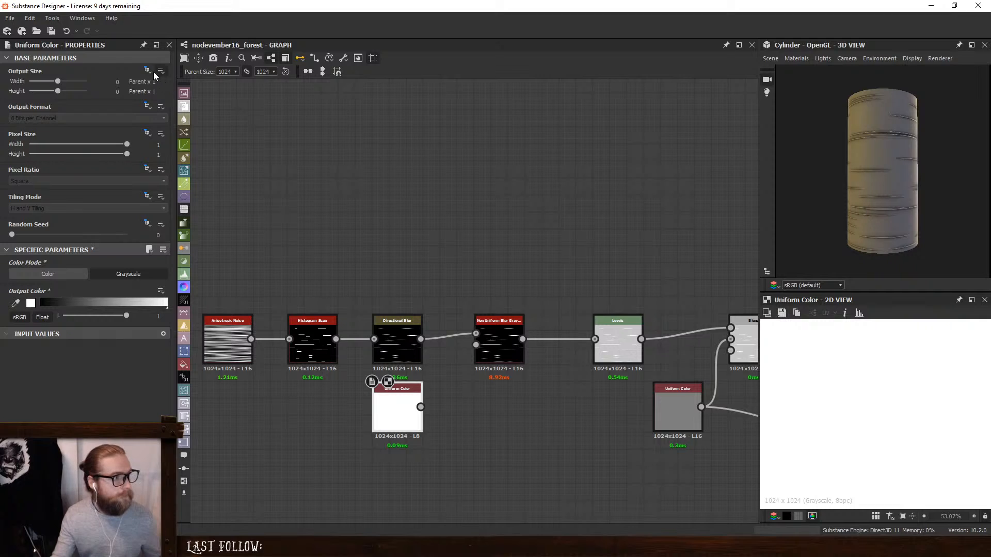
{"action": "left_click", "coordinate": [147, 70]}
{"action": "left_click", "coordinate": [165, 95]}
{"action": "left_click_drag", "start_coordinate": [77, 81], "coordinate": [67, 91]}
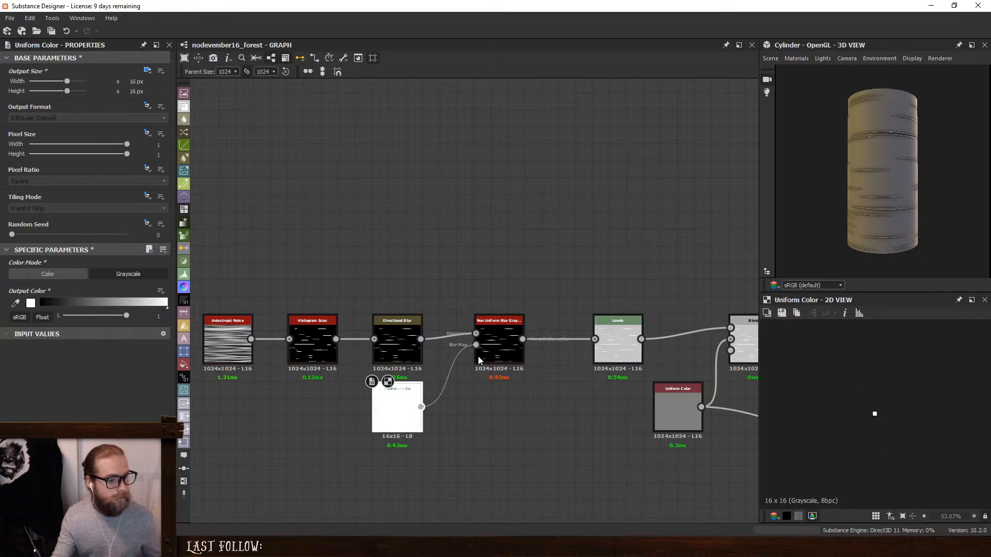
- Set the Non Uniform Blur's samples to 16 and its intensity to 1.56
{"action": "double_click", "coordinate": [494, 336]}
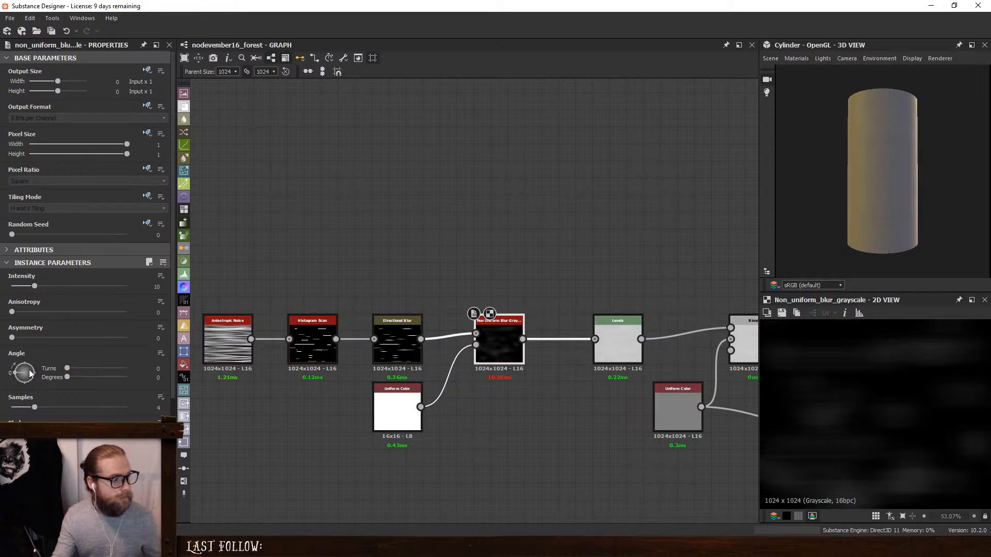
{"action": "left_click_drag", "start_coordinate": [35, 410], "coordinate": [126, 408]}
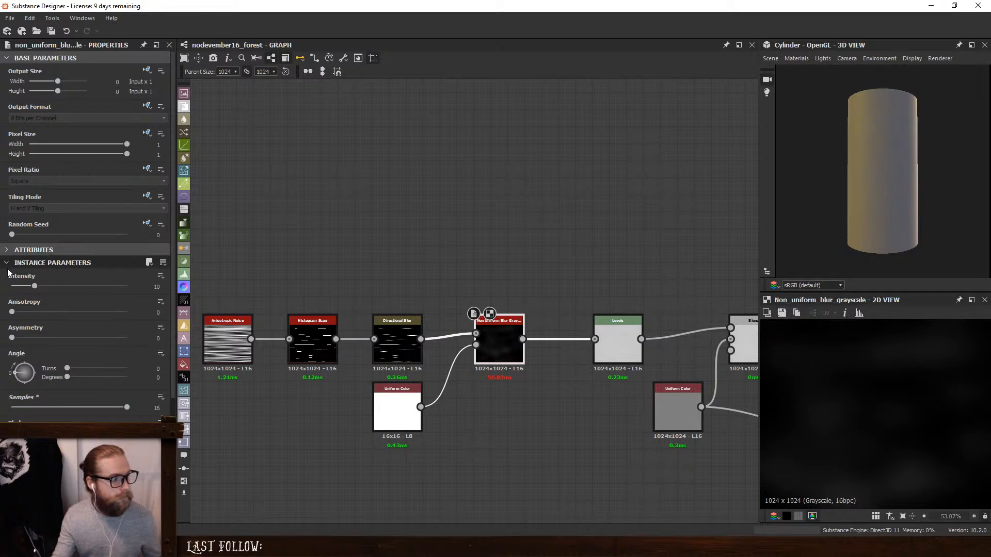
{"action": "left_click_drag", "start_coordinate": [34, 287], "coordinate": [16, 287]}
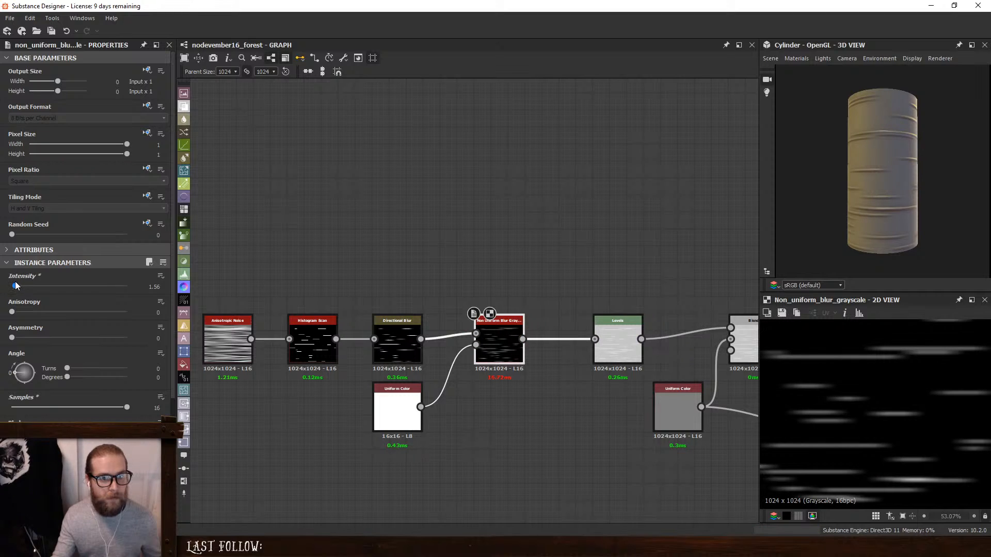
- Set the Non Uniform Blur's angle to 90 degrees, then try raising the asymmetry and undo that change
{"action": "left_click", "coordinate": [156, 377]}
{"action": "type", "text": "90"}
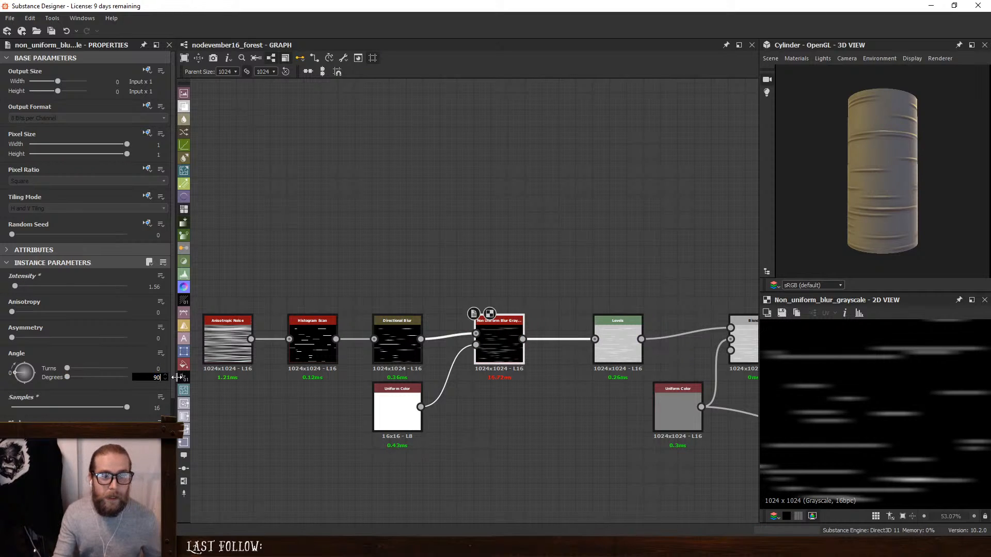
{"action": "key", "text": "Return"}
{"action": "left_click_drag", "start_coordinate": [11, 338], "coordinate": [154, 354]}
{"action": "key", "text": "ctrl+z"}
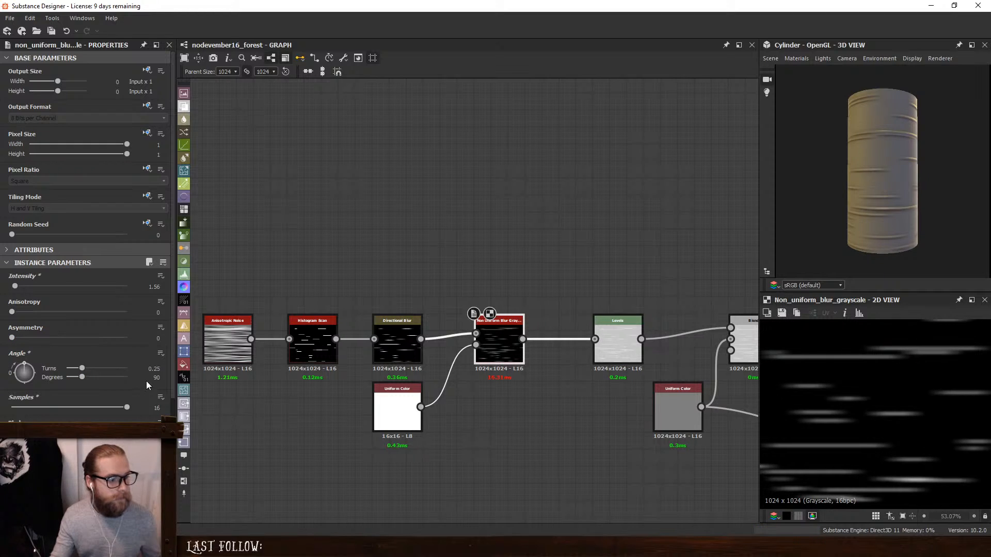
- Try an angle of 270 degrees with an asymmetry of 0.44 on the Non Uniform Blur, checking the stripes on the cylinder
{"action": "left_click_drag", "start_coordinate": [147, 380], "coordinate": [174, 381]}
{"action": "type", "text": "270"}
{"action": "key", "text": "Return"}
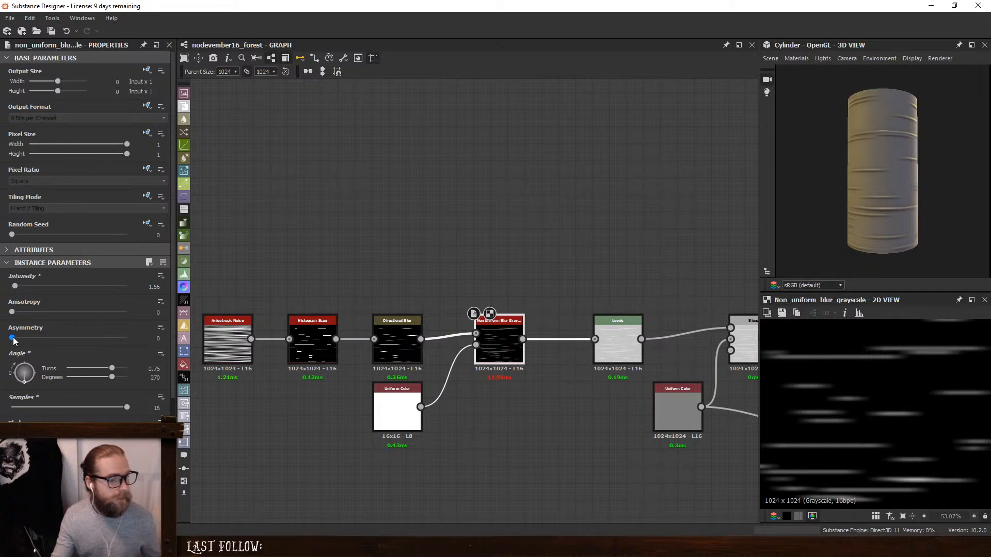
{"action": "left_click_drag", "start_coordinate": [12, 339], "coordinate": [614, 363]}
{"action": "scroll", "coordinate": [912, 155], "scroll_direction": "up", "scroll_amount": 4}
{"action": "left_click_drag", "start_coordinate": [912, 155], "coordinate": [942, 130]}
{"action": "left_click", "coordinate": [62, 338]}
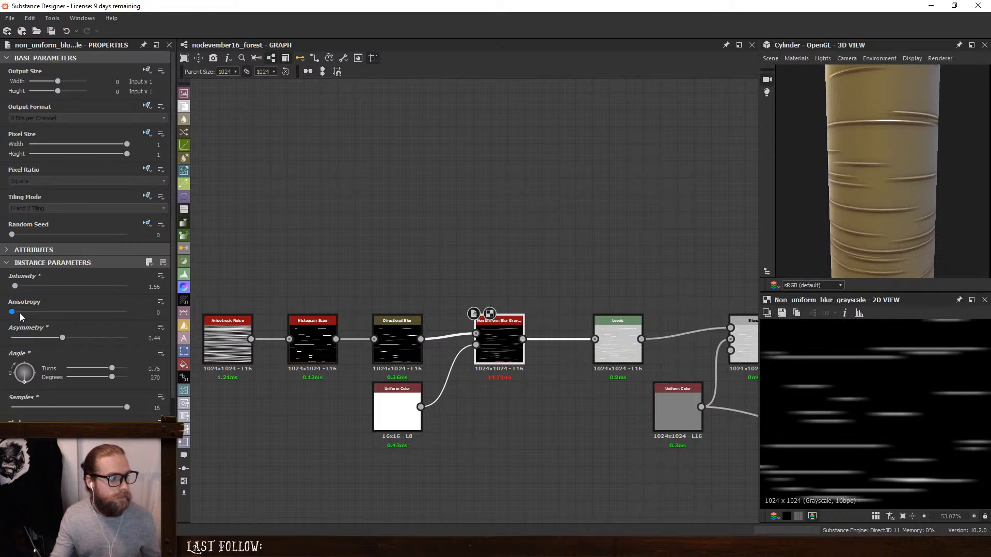
- Set the Non Uniform Blur's anisotropy to 1, asymmetry to 0.57 and angle to 90 degrees
{"action": "left_click_drag", "start_coordinate": [12, 312], "coordinate": [218, 313]}
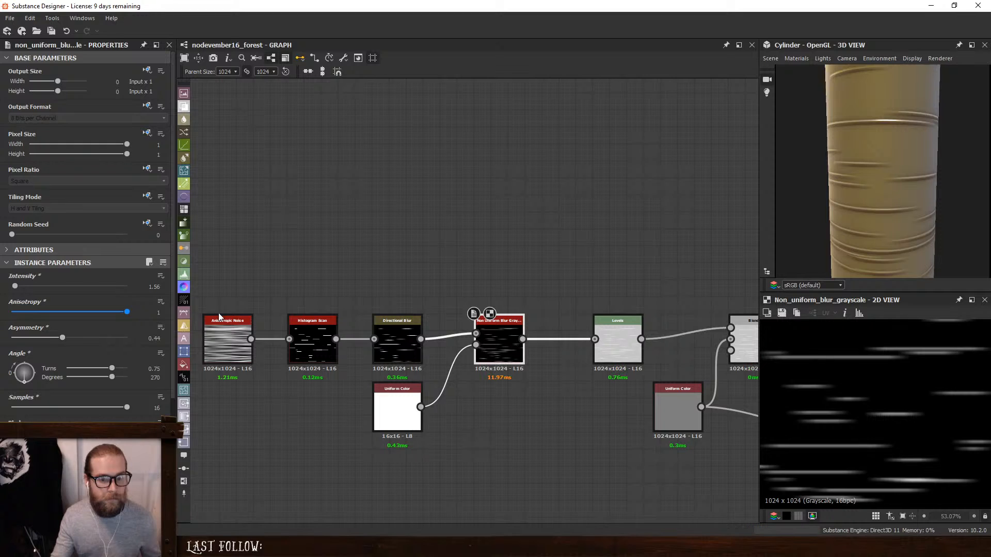
{"action": "left_click_drag", "start_coordinate": [31, 318], "coordinate": [573, 314]}
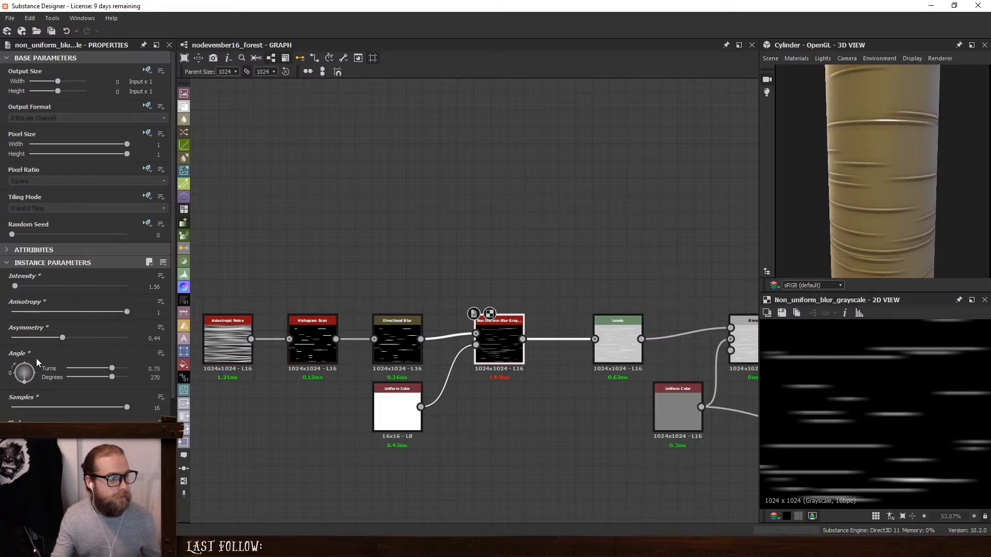
{"action": "mouse_move", "coordinate": [65, 338]}
{"action": "left_mouse_down"}
{"action": "mouse_move", "coordinate": [135, 339]}
{"action": "mouse_move", "coordinate": [2, 350]}
{"action": "mouse_move", "coordinate": [78, 351]}
{"action": "left_mouse_up"}
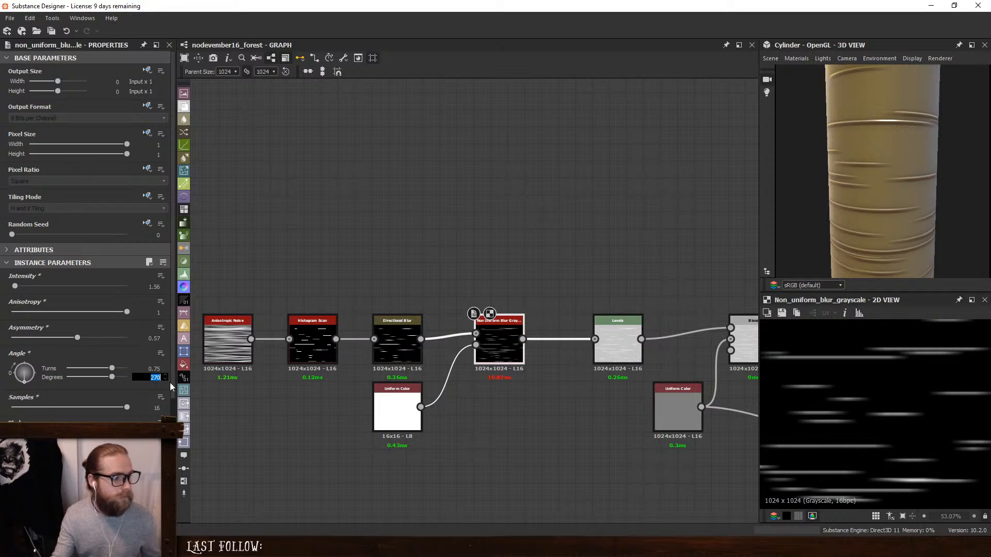
{"action": "type", "text": "90"}
{"action": "key", "text": "Return"}
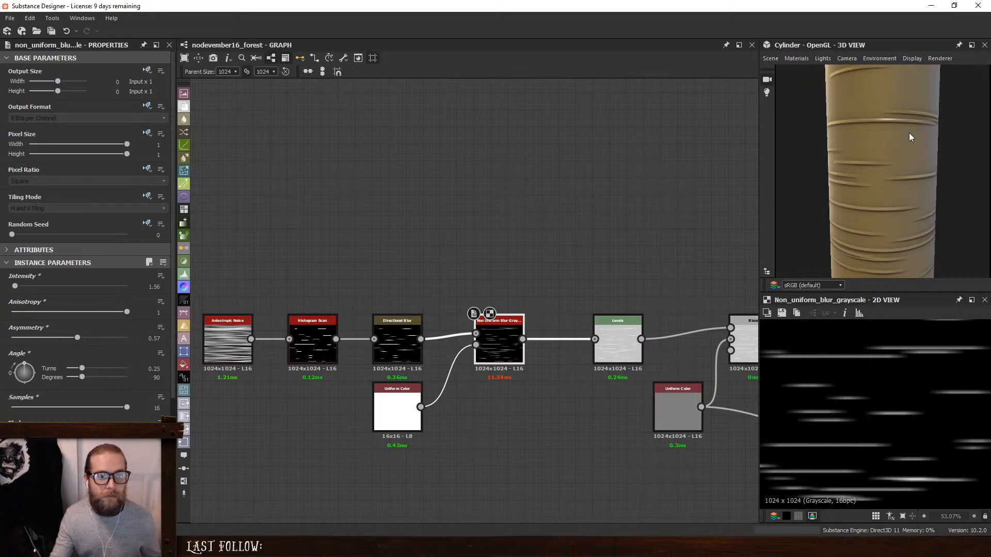
- Move the noise, scan, blur and white Uniform Color nodes together away from the Levels to make room
{"action": "middle_click_drag", "start_coordinate": [381, 243], "coordinate": [500, 249]}
{"action": "left_click_drag", "start_coordinate": [277, 252], "coordinate": [651, 497]}
{"action": "left_click_drag", "start_coordinate": [614, 344], "coordinate": [563, 343]}
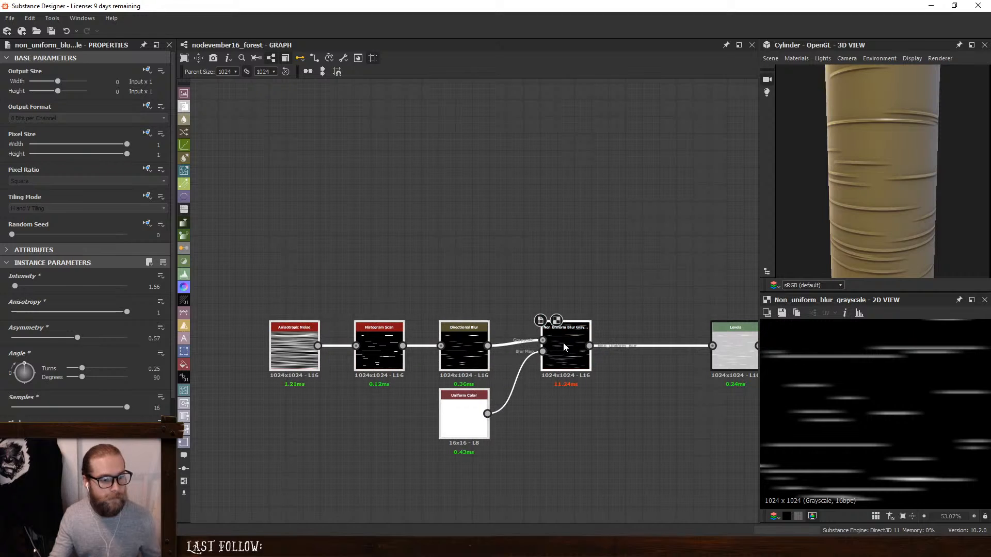
- Insert a Blur HQ Grayscale between the Non Uniform Blur and the Levels, with quality 1 and intensity 2
{"action": "left_click", "coordinate": [580, 303]}
{"action": "left_click", "coordinate": [567, 339]}
{"action": "key", "text": "space"}
{"action": "type", "text": "hq"}
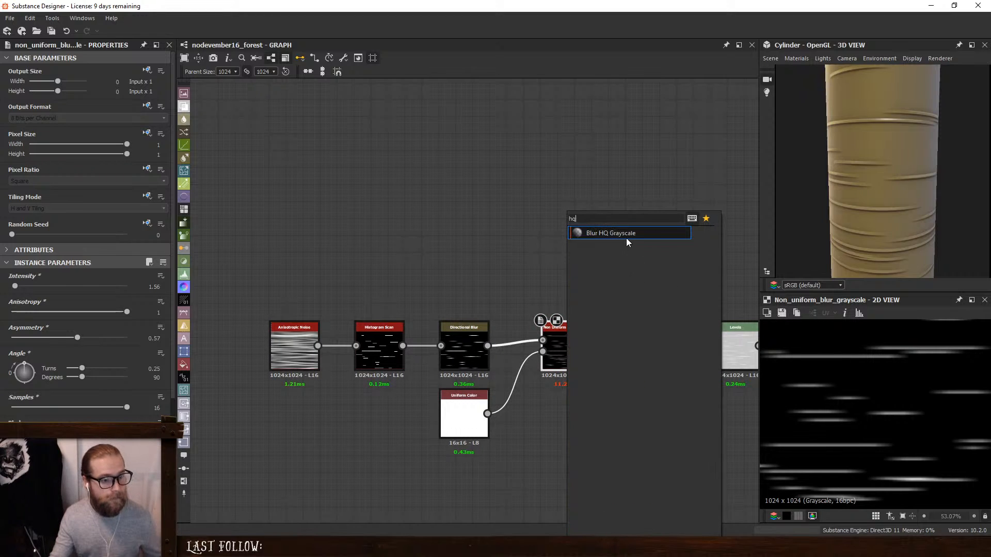
{"action": "left_click", "coordinate": [626, 238]}
{"action": "left_click_drag", "start_coordinate": [11, 312], "coordinate": [127, 312]}
{"action": "mouse_move", "coordinate": [83, 286]}
{"action": "left_mouse_down"}
{"action": "mouse_move", "coordinate": [10, 289]}
{"action": "mouse_move", "coordinate": [26, 289]}
{"action": "left_mouse_up"}
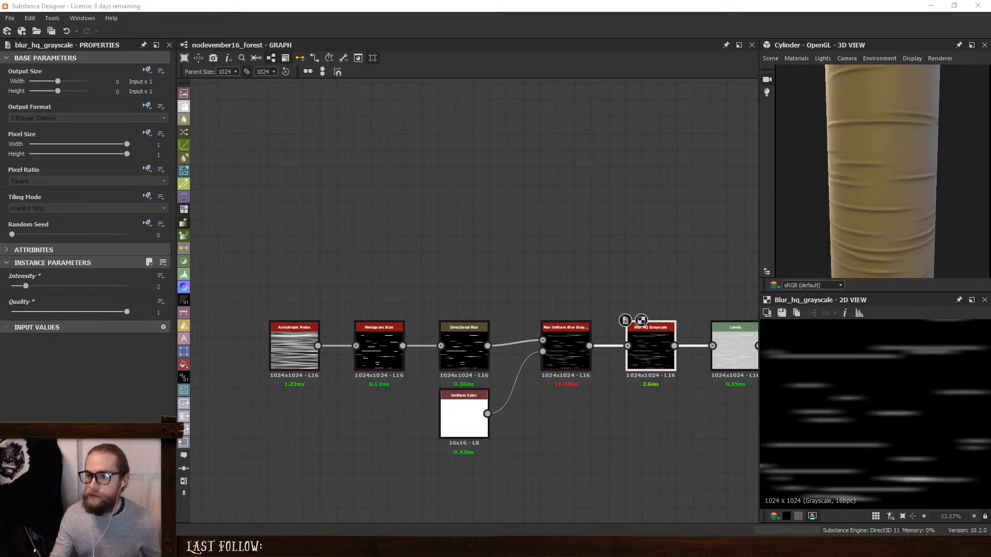
- Bring up the browser's birch forest photo and examine the trunks' horizontal bark lines up close, then return to the graph
{"action": "left_click_drag", "start_coordinate": [990, 122], "coordinate": [680, 146]}
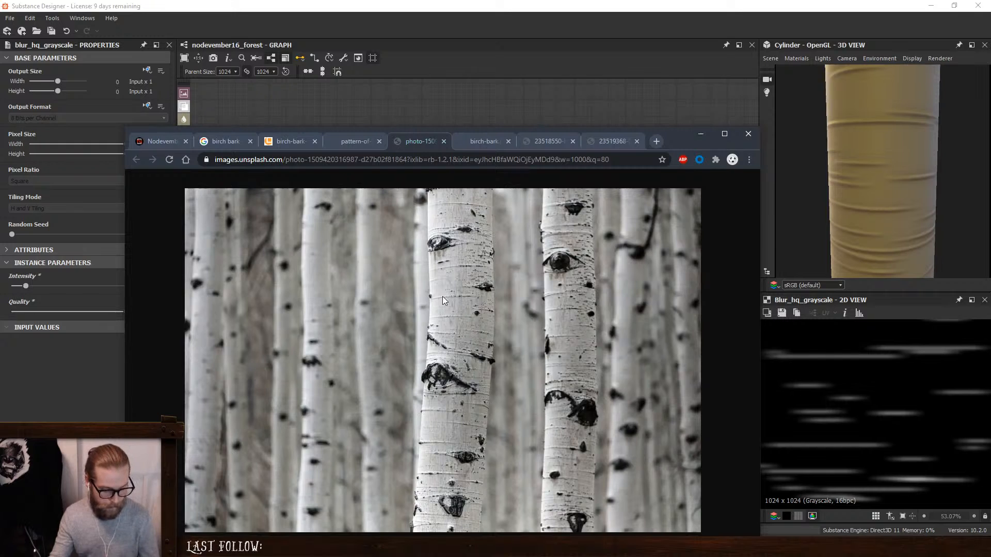
{"action": "scroll", "coordinate": [442, 297], "scroll_direction": "up", "scroll_amount": 4, "text": "ctrl"}
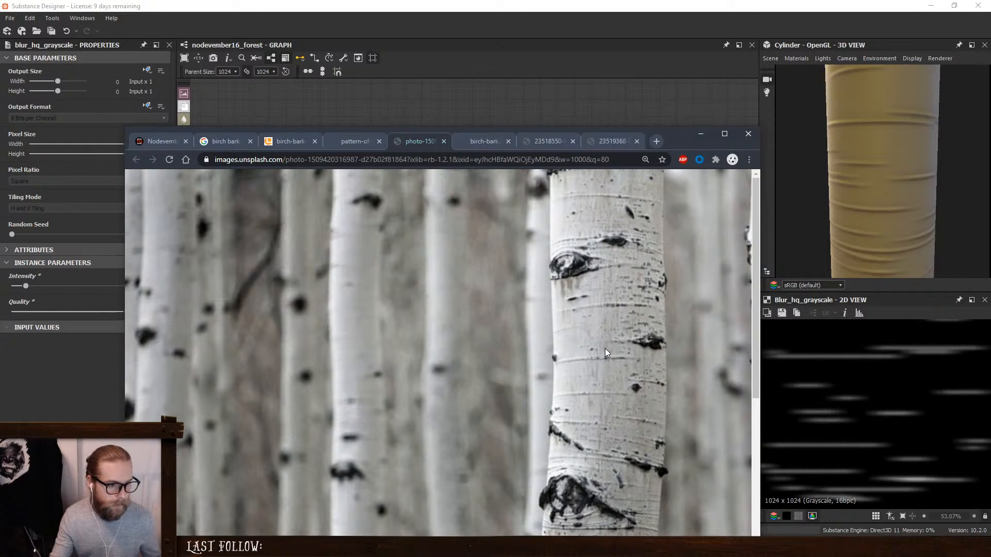
{"action": "scroll", "coordinate": [619, 391], "scroll_direction": "down", "scroll_amount": 3}
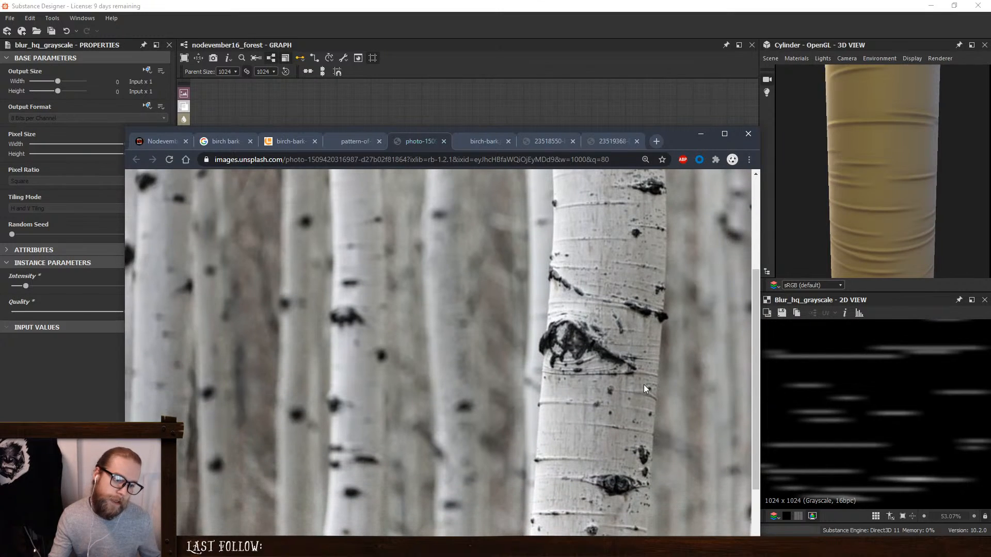
{"action": "scroll", "coordinate": [609, 403], "scroll_direction": "down", "scroll_amount": 1}
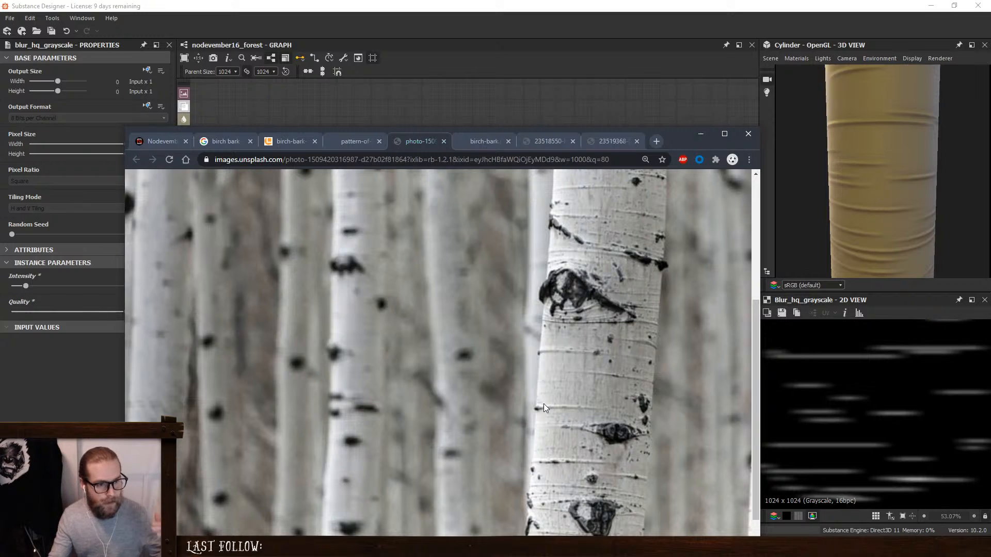
{"action": "scroll", "coordinate": [564, 405], "scroll_direction": "down", "scroll_amount": 1}
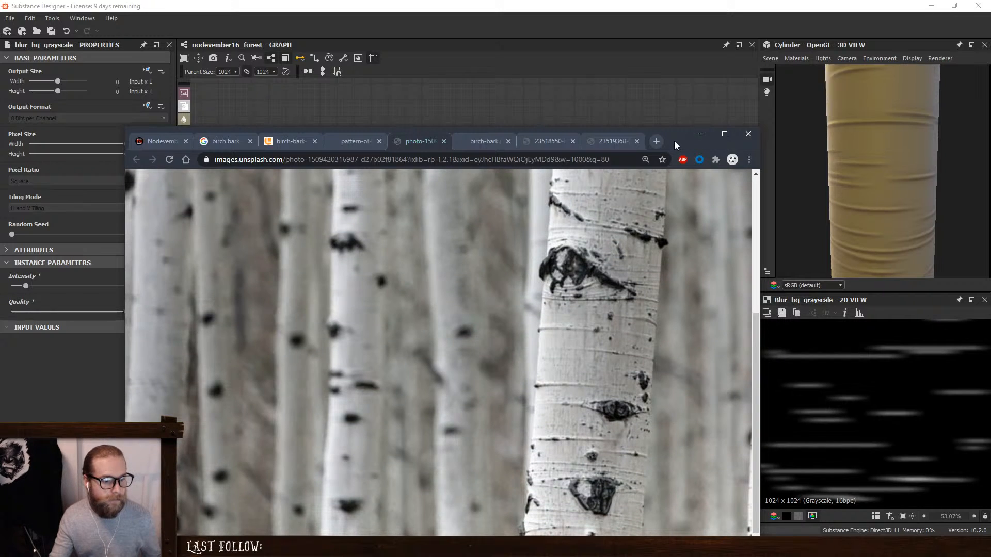
{"action": "left_click_drag", "start_coordinate": [675, 142], "coordinate": [712, 138]}
{"action": "left_click", "coordinate": [737, 132]}
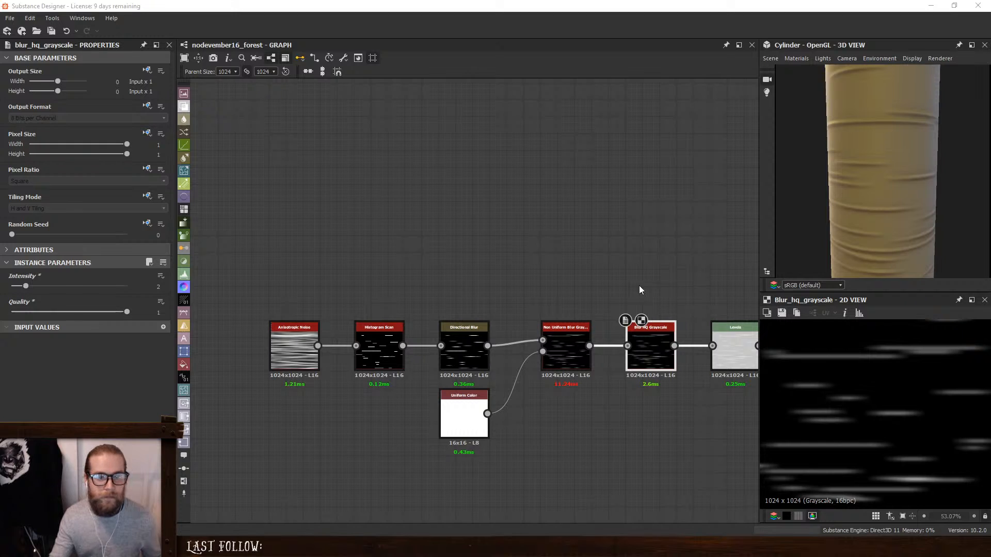
- Set the Anisotropic Noise's Y Amount to 199, with the whole cylinder in view
{"action": "scroll", "coordinate": [871, 171], "scroll_direction": "down", "scroll_amount": 1}
{"action": "scroll", "coordinate": [871, 175], "scroll_direction": "down", "scroll_amount": 1}
{"action": "middle_click_drag", "start_coordinate": [607, 222], "coordinate": [571, 221]}
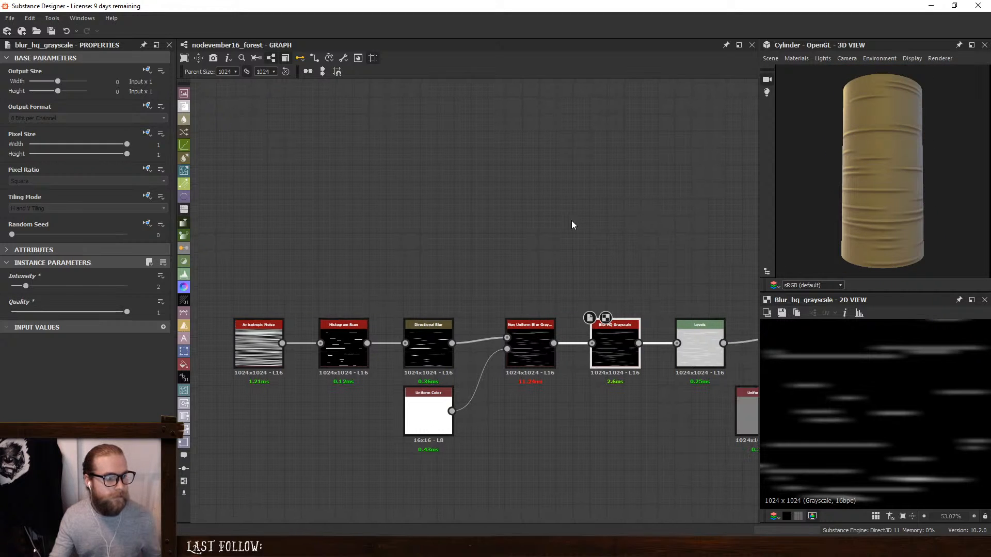
{"action": "left_click", "coordinate": [281, 342]}
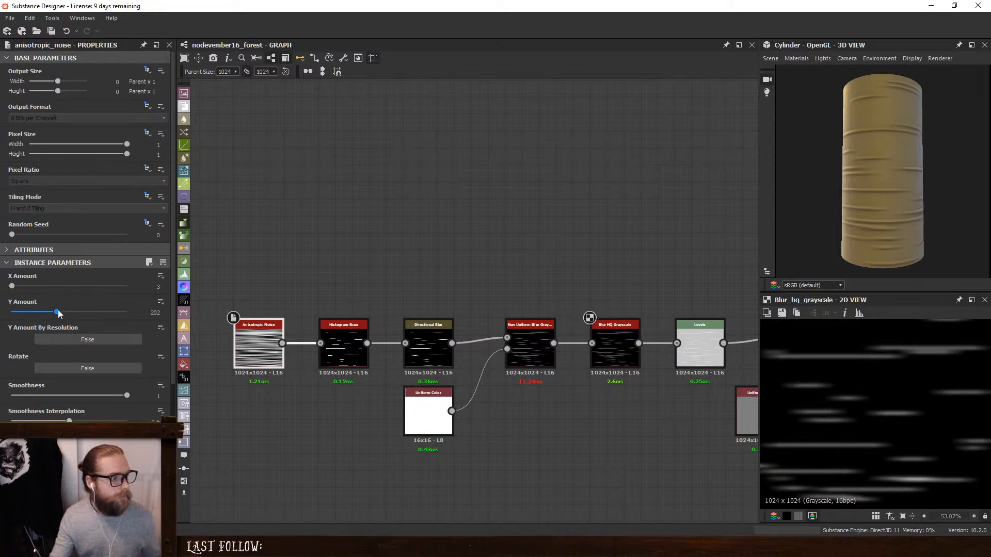
{"action": "mouse_move", "coordinate": [58, 313]}
{"action": "left_mouse_down"}
{"action": "mouse_move", "coordinate": [70, 314]}
{"action": "mouse_move", "coordinate": [55, 312]}
{"action": "left_mouse_up"}
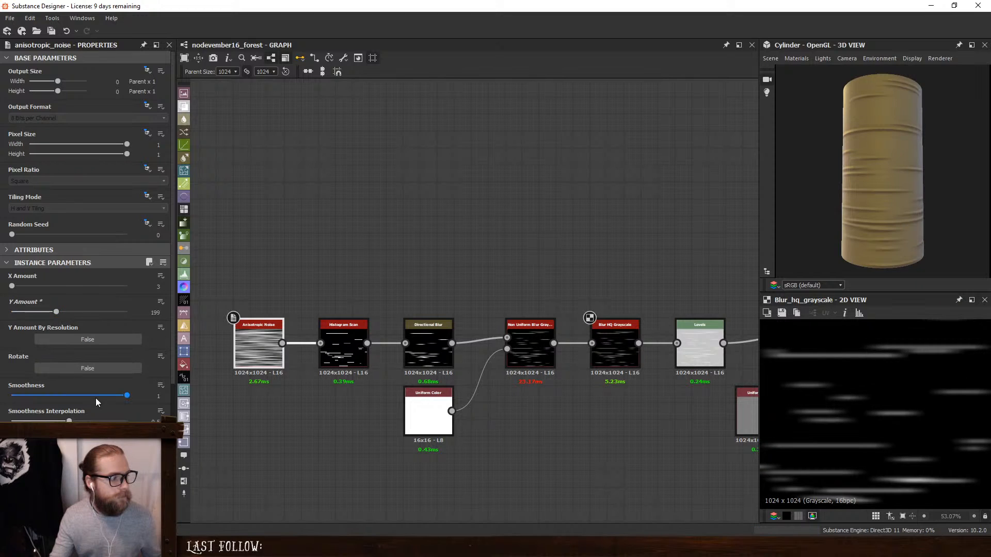
- Set the Anisotropic Noise's Smoothness to 0.86 and its X Amount to 8
{"action": "mouse_move", "coordinate": [124, 397]}
{"action": "left_mouse_down"}
{"action": "mouse_move", "coordinate": [2, 394]}
{"action": "mouse_move", "coordinate": [129, 401]}
{"action": "mouse_move", "coordinate": [90, 404]}
{"action": "mouse_move", "coordinate": [110, 401]}
{"action": "left_mouse_up"}
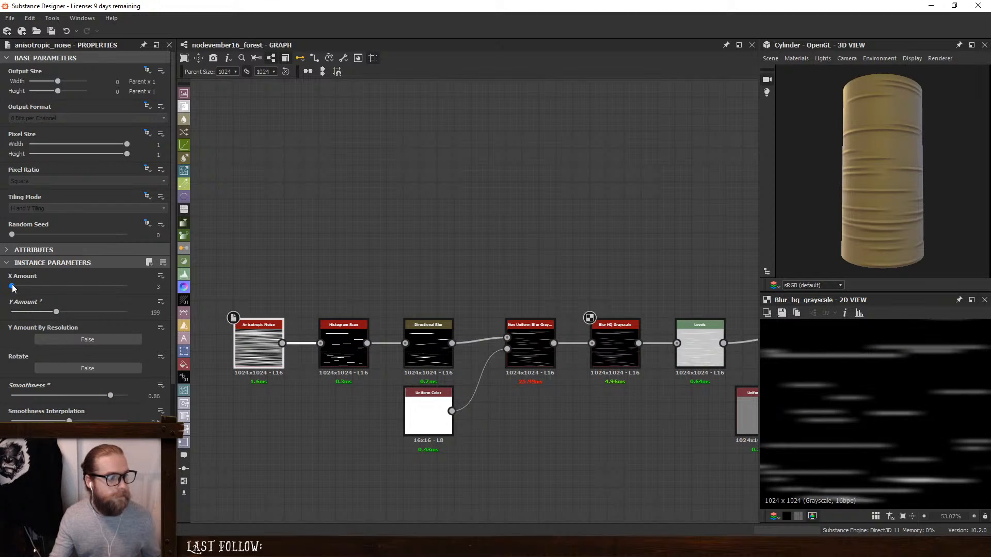
{"action": "left_click_drag", "start_coordinate": [13, 287], "coordinate": [14, 287]}
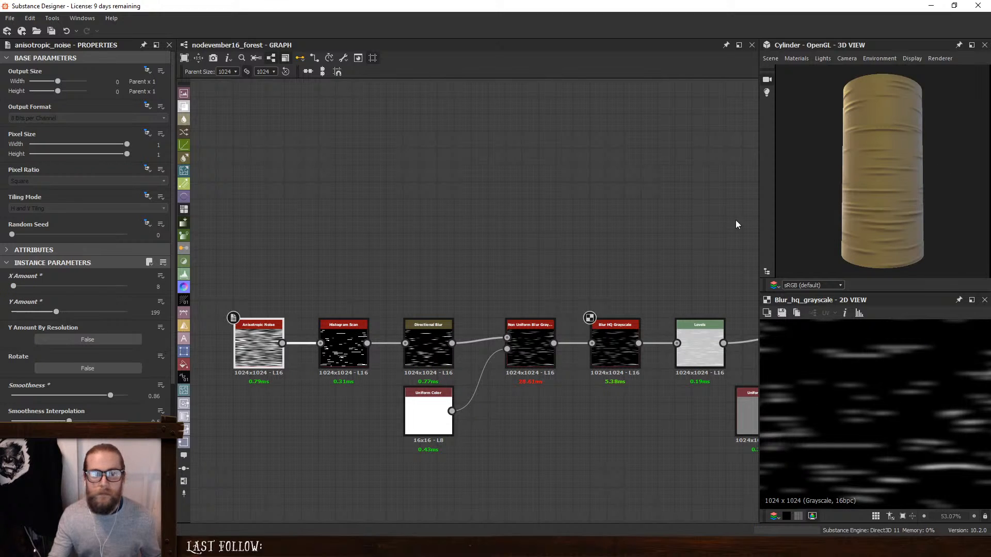
{"action": "scroll", "coordinate": [464, 283], "scroll_direction": "down", "scroll_amount": 1}
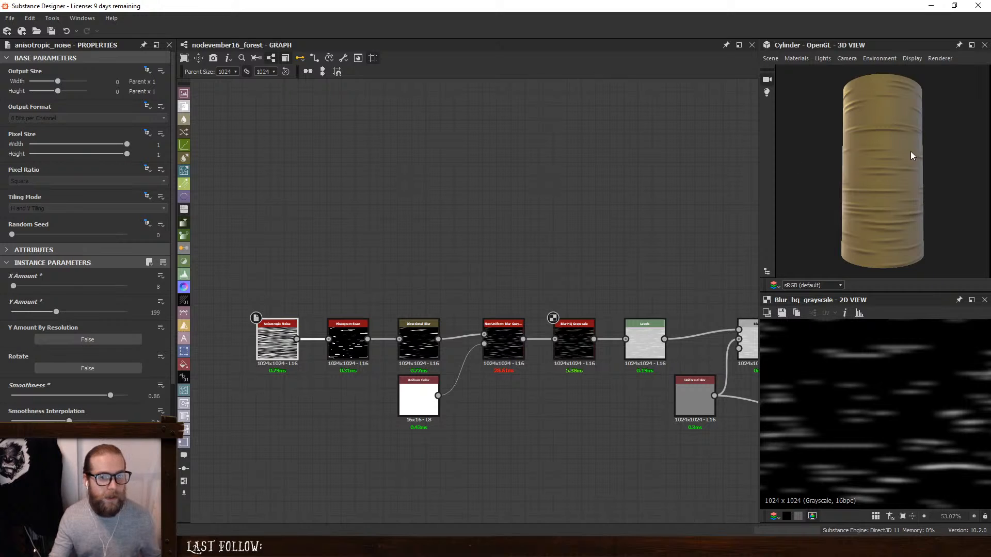
{"action": "scroll", "coordinate": [911, 156], "scroll_direction": "down", "scroll_amount": 1}
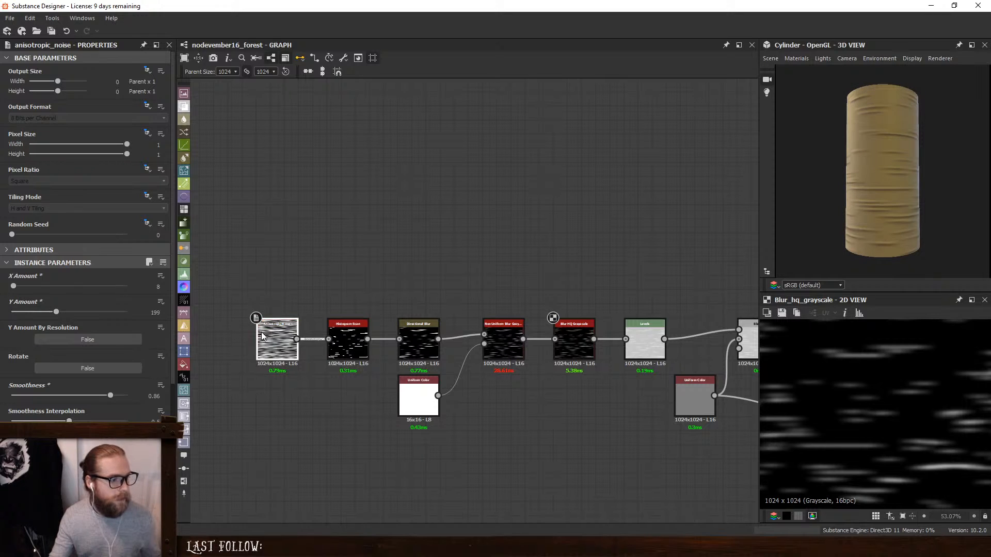
- Undo the trial change to the Anisotropic Noise and set the Histogram Scan's Position to 0.06
{"action": "left_click_drag", "start_coordinate": [54, 312], "coordinate": [20, 289]}
{"action": "key", "text": "ctrl+z"}
{"action": "left_click", "coordinate": [347, 339]}
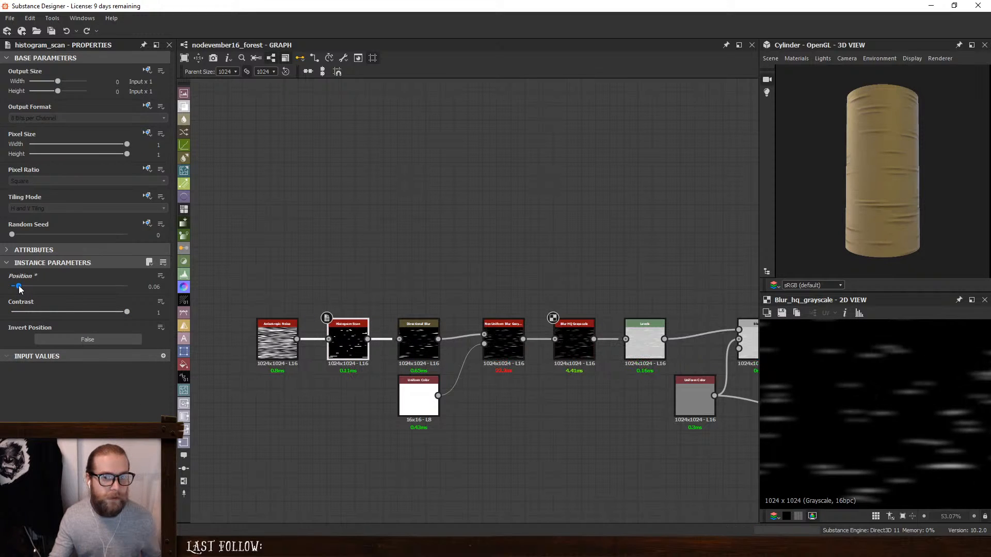
- Try an X Amount of 3 on the Anisotropic Noise, settle on 2, and check the cylinder under different lighting angles
{"action": "left_click", "coordinate": [273, 336]}
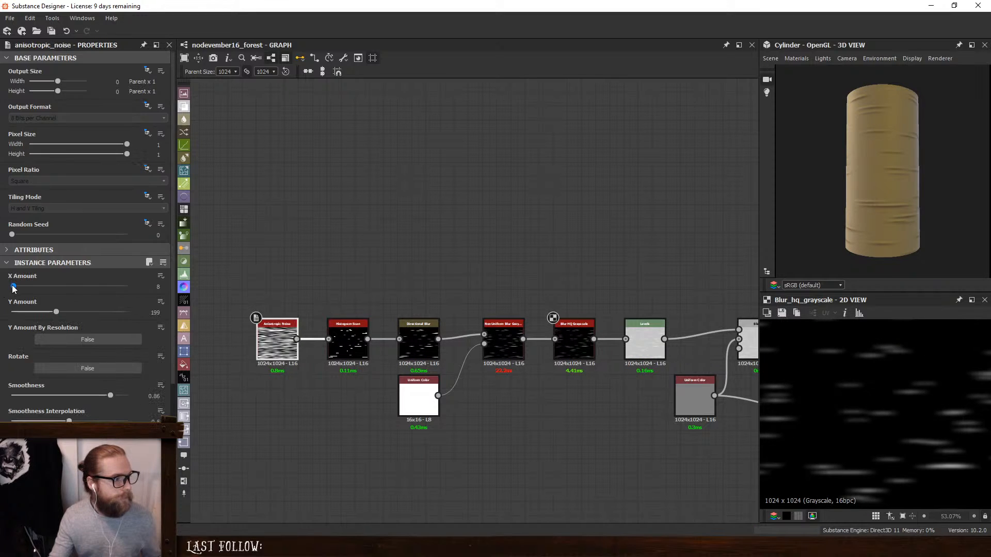
{"action": "left_click_drag", "start_coordinate": [14, 286], "coordinate": [11, 287]}
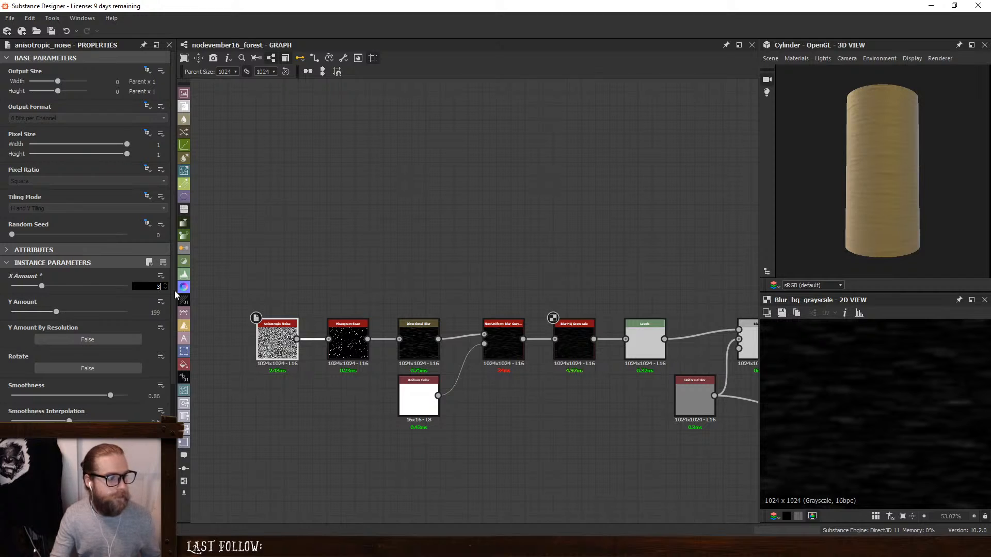
{"action": "left_click_drag", "start_coordinate": [834, 183], "coordinate": [967, 194]}
{"action": "left_click_drag", "start_coordinate": [885, 197], "coordinate": [833, 196]}
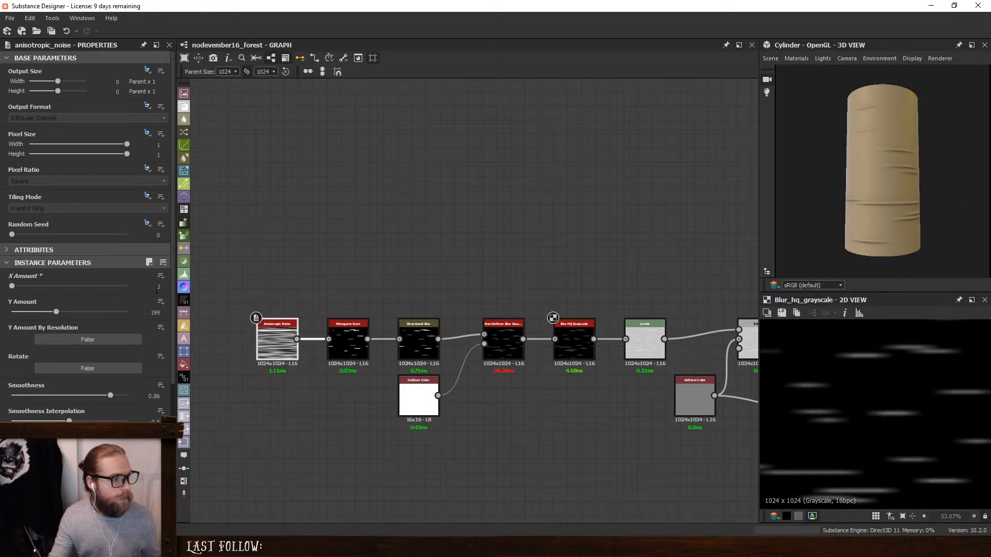
{"action": "left_click_drag", "start_coordinate": [156, 289], "coordinate": [190, 290]}
{"action": "type", "text": "2"}
{"action": "key", "text": "Return"}
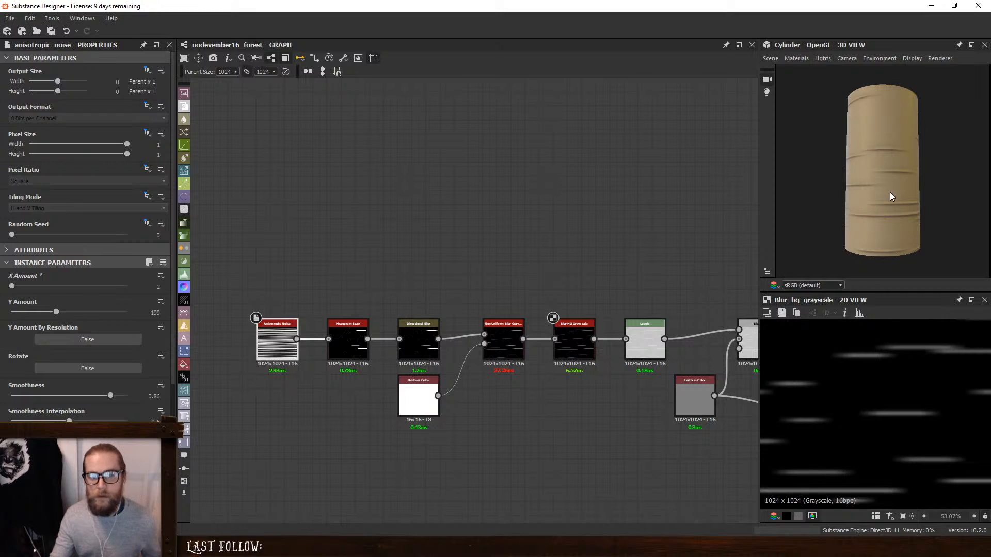
{"action": "left_click_drag", "start_coordinate": [889, 193], "coordinate": [797, 198]}
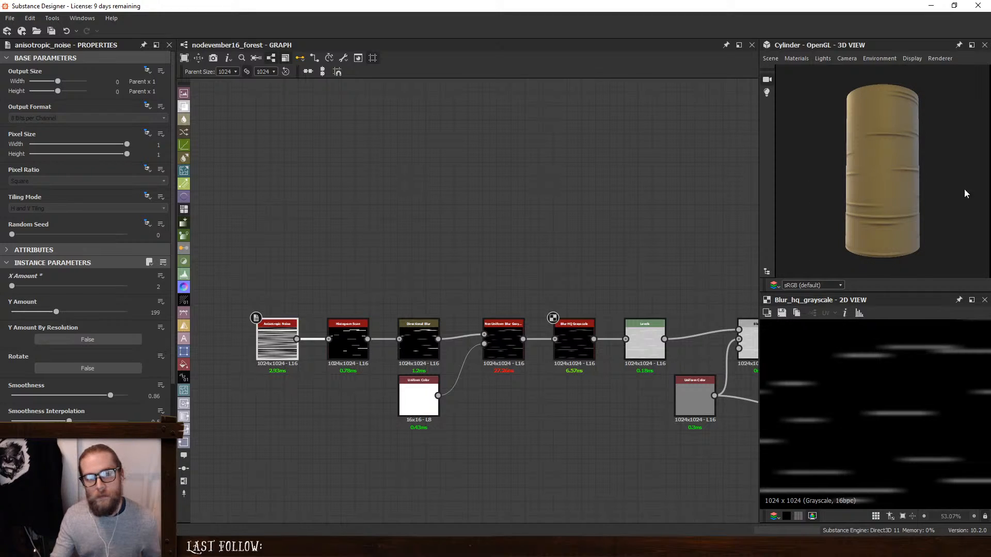
{"action": "left_click_drag", "start_coordinate": [966, 193], "coordinate": [918, 208]}
- Set the Anisotropic Noise's Smoothness to 0.22 and check the stripes on the cylinder under changed lighting
{"action": "left_click", "coordinate": [348, 340]}
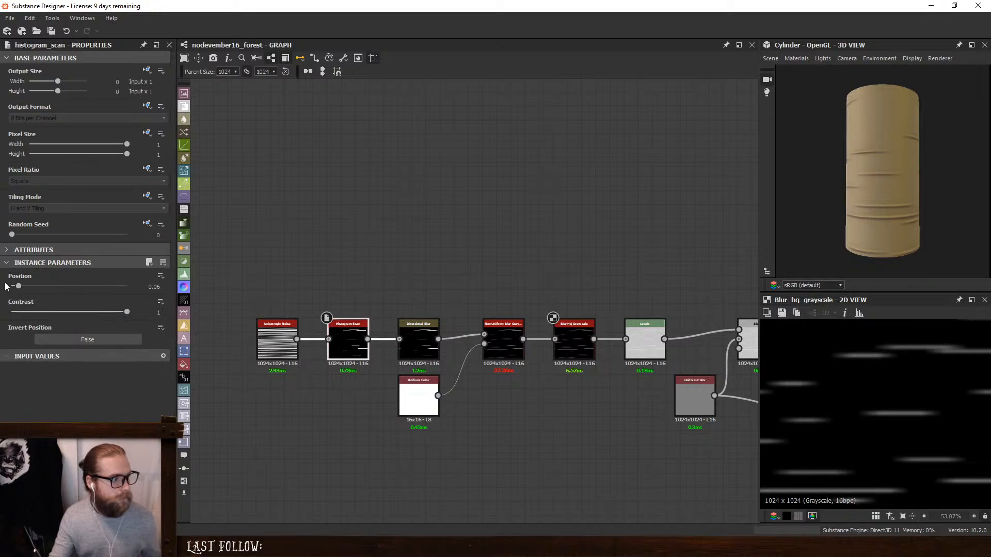
{"action": "left_click", "coordinate": [286, 340]}
{"action": "scroll", "coordinate": [8, 364], "scroll_direction": "down", "scroll_amount": 2}
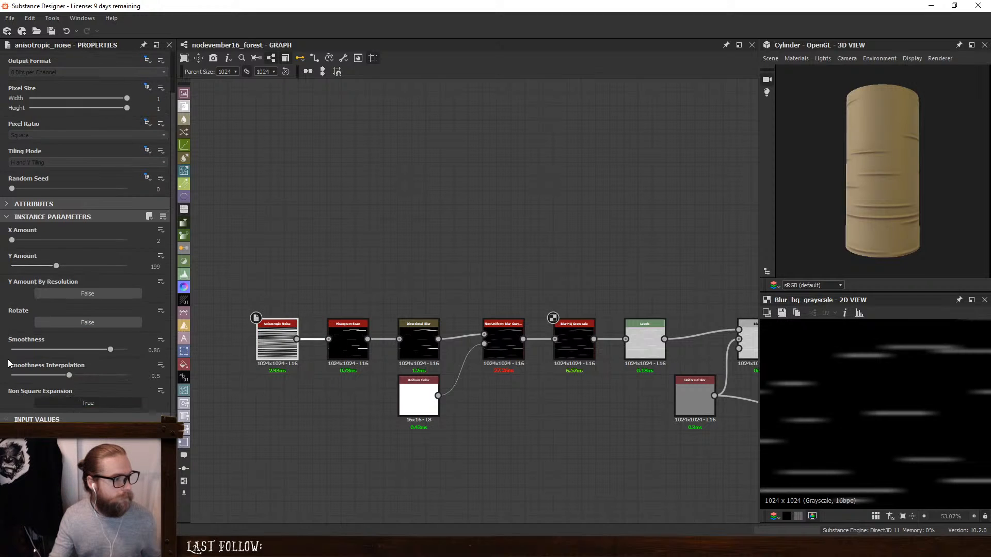
{"action": "left_click_drag", "start_coordinate": [112, 349], "coordinate": [38, 356]}
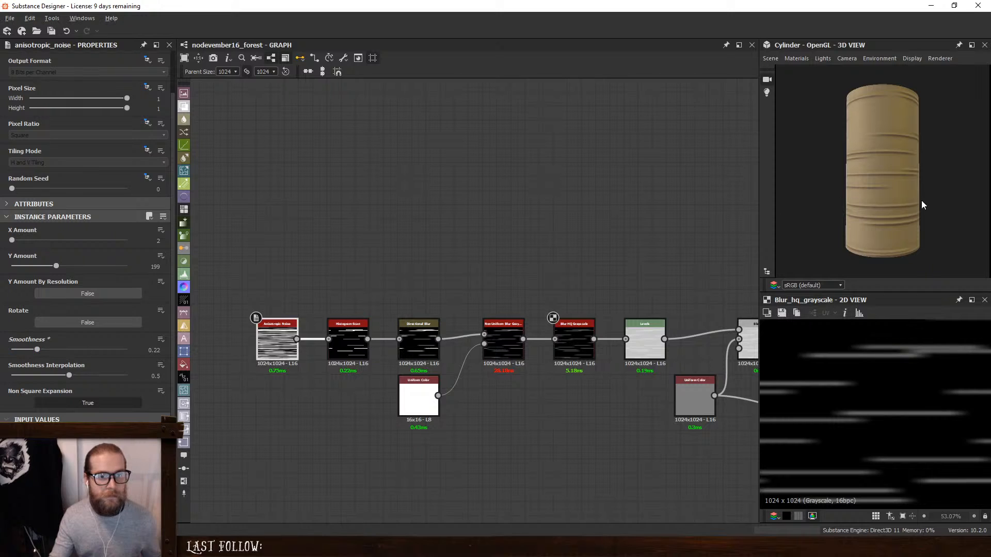
{"action": "left_click_drag", "start_coordinate": [921, 205], "coordinate": [870, 207]}
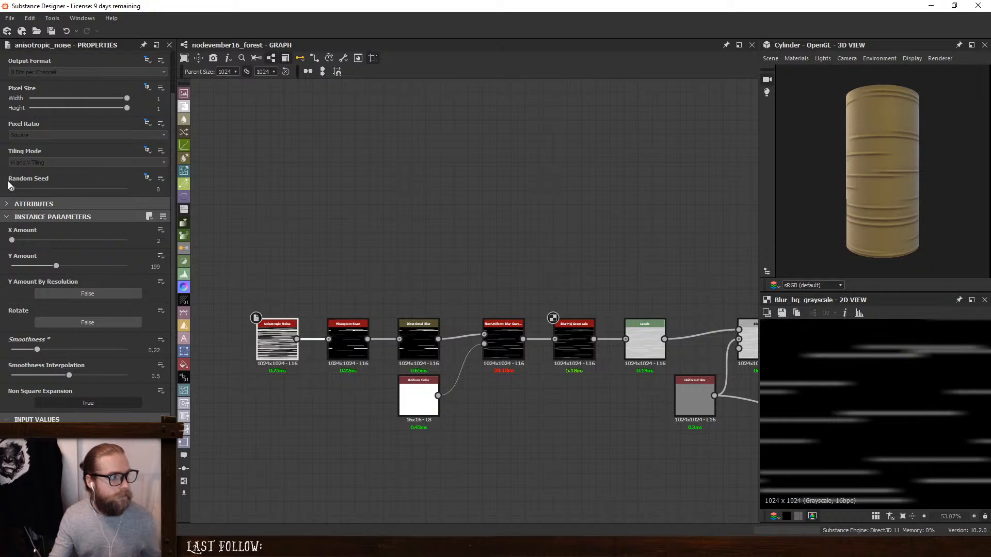
- Try Random Seed 3 on the Anisotropic Noise with the Histogram Scan's Position at 0.01
{"action": "left_click_drag", "start_coordinate": [10, 188], "coordinate": [44, 191]}
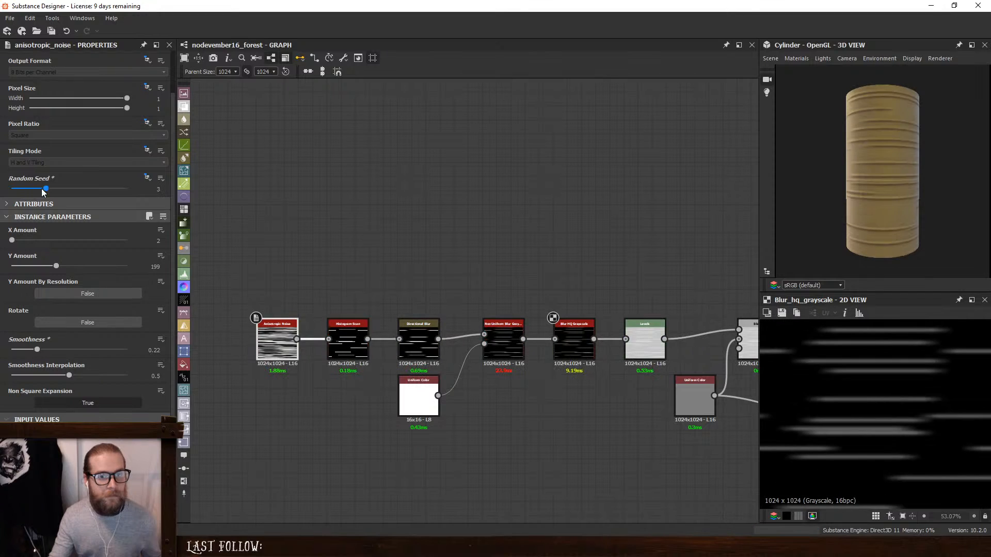
{"action": "left_click", "coordinate": [339, 345]}
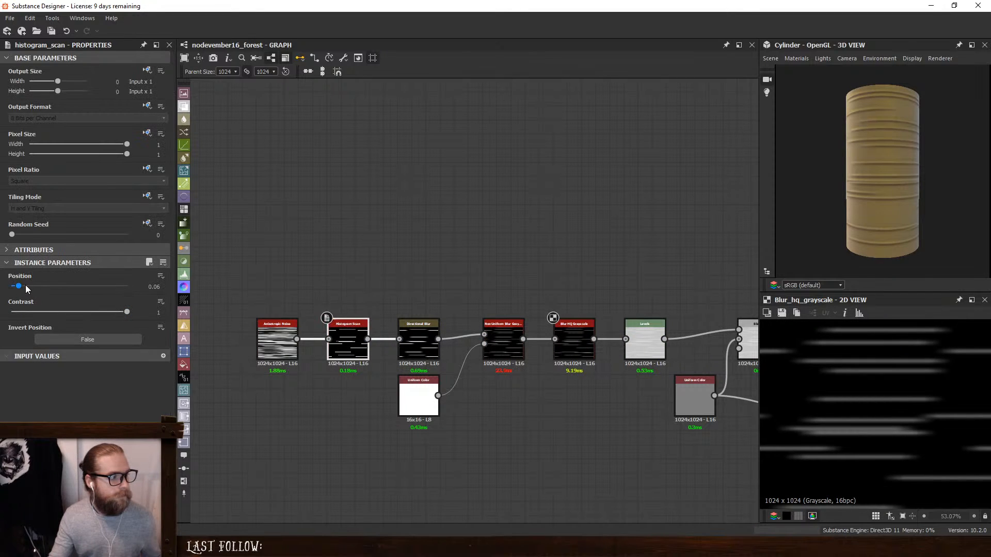
{"action": "left_click_drag", "start_coordinate": [18, 288], "coordinate": [13, 288]}
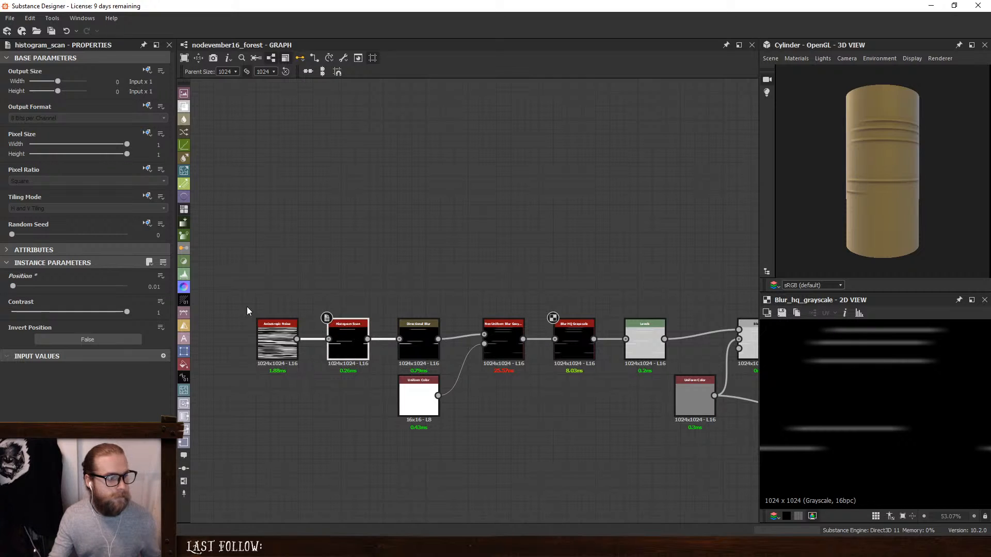
- Set the Anisotropic Noise's Random Seed to 7 and the Histogram Scan's Position to 0.03
{"action": "left_click", "coordinate": [275, 341]}
{"action": "left_click_drag", "start_coordinate": [28, 235], "coordinate": [89, 243]}
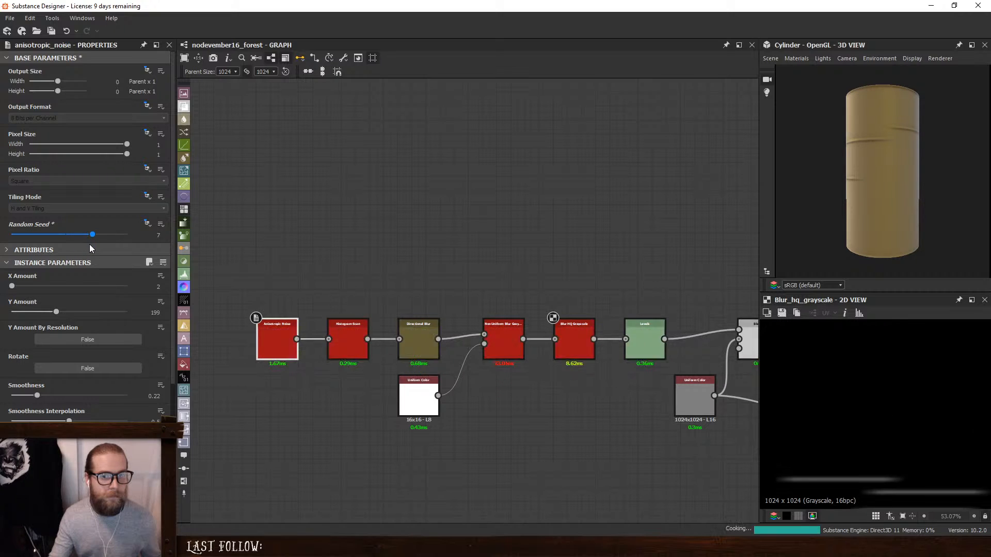
{"action": "left_click", "coordinate": [358, 349]}
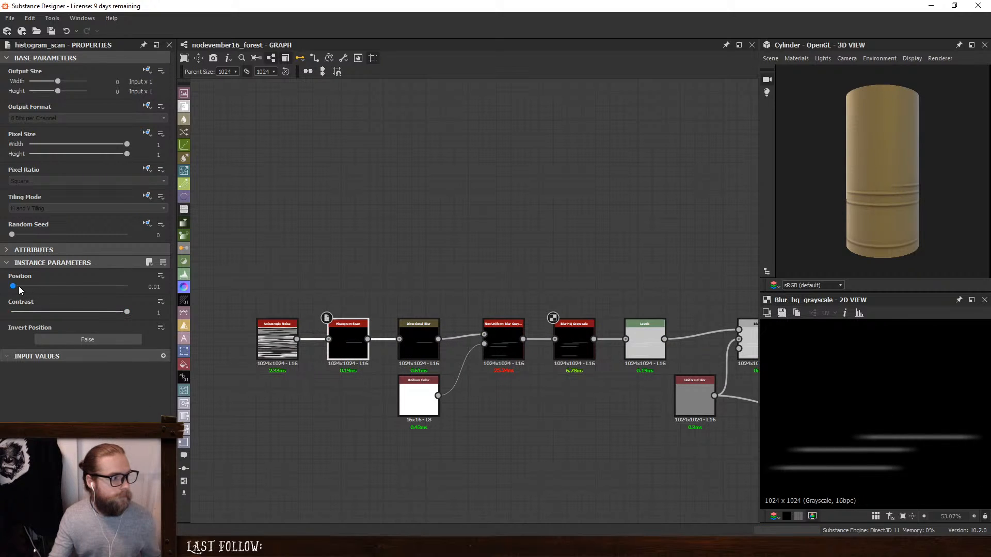
{"action": "left_click_drag", "start_coordinate": [13, 286], "coordinate": [16, 287]}
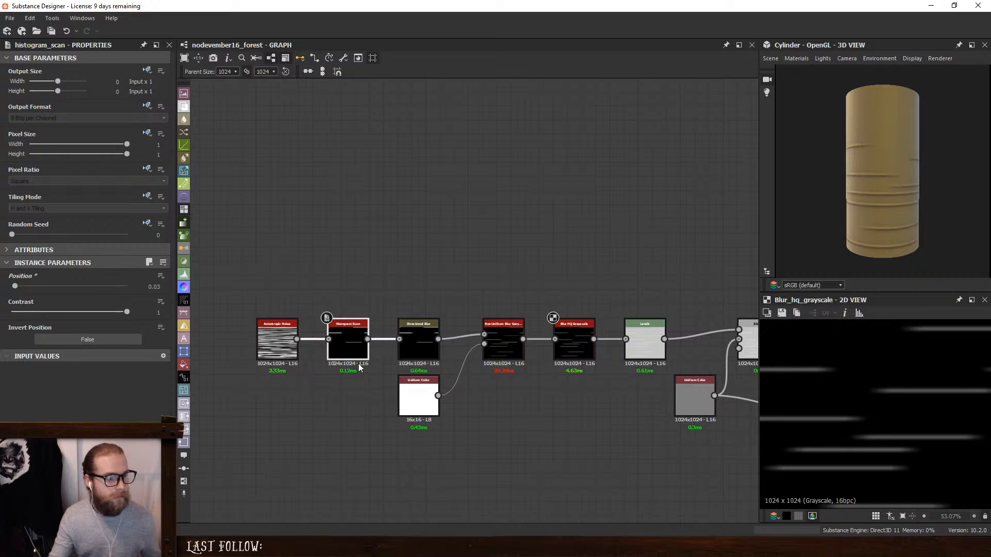
- Try a Y Amount of 180 on the Anisotropic Noise, set it to 256, and return the Random Seed to 0
{"action": "left_click", "coordinate": [275, 339]}
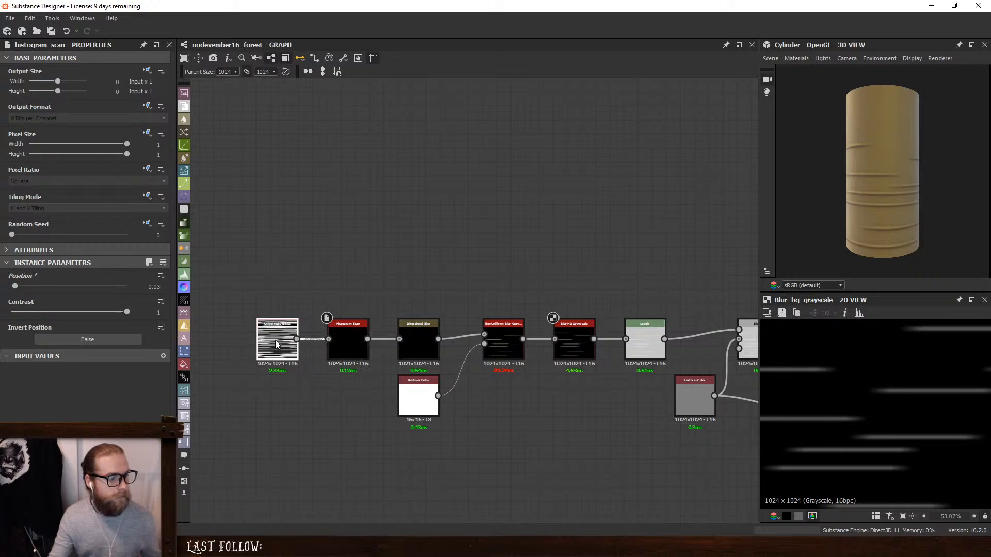
{"action": "left_click", "coordinate": [149, 312]}
{"action": "type", "text": "180"}
{"action": "key", "text": "Return"}
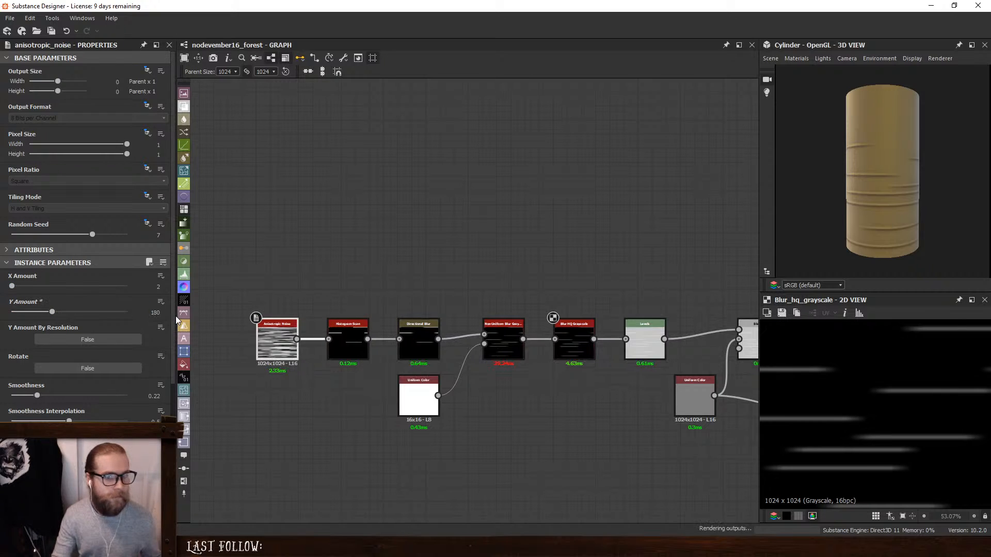
{"action": "left_click", "coordinate": [153, 313]}
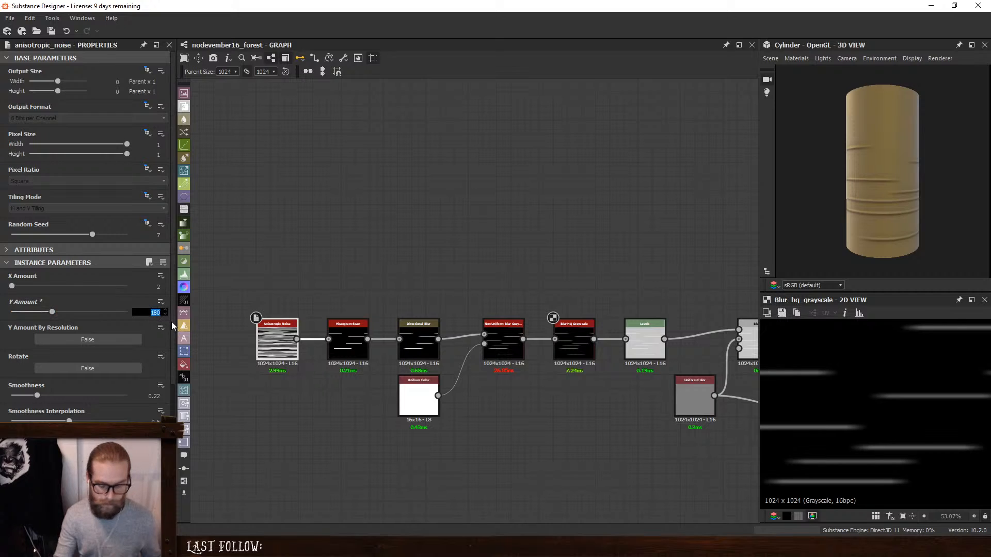
{"action": "type", "text": "256"}
{"action": "key", "text": "Return"}
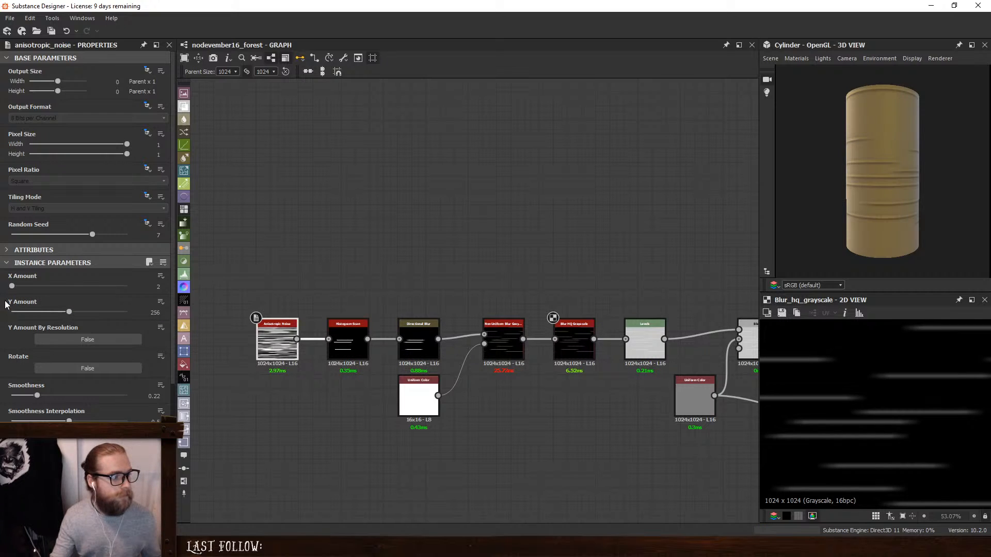
{"action": "left_click_drag", "start_coordinate": [90, 235], "coordinate": [2, 230]}
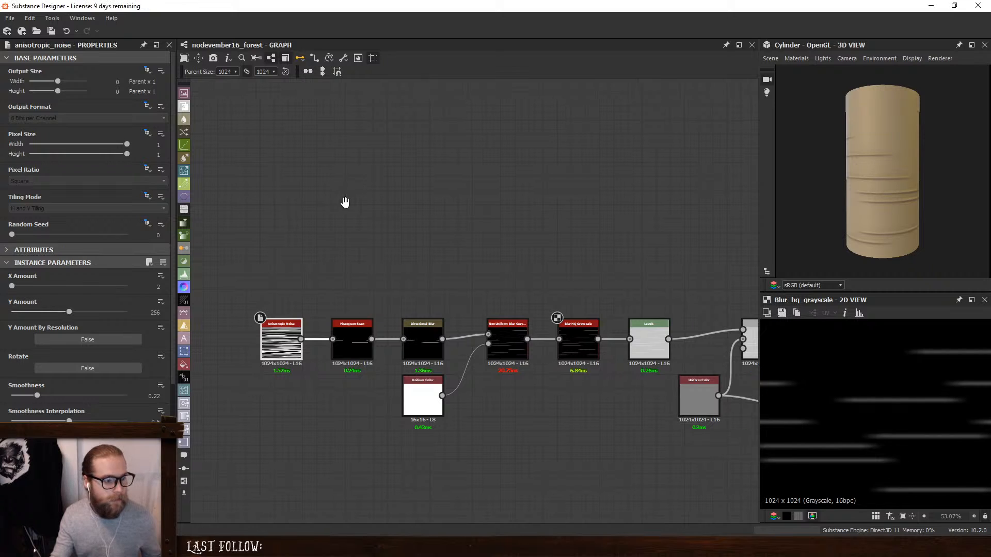
- Duplicate the Anisotropic Noise and place the copy above the original
{"action": "middle_click_drag", "start_coordinate": [343, 204], "coordinate": [487, 198]}
{"action": "key", "text": "ctrl+d"}
{"action": "left_click_drag", "start_coordinate": [458, 309], "coordinate": [420, 290]}
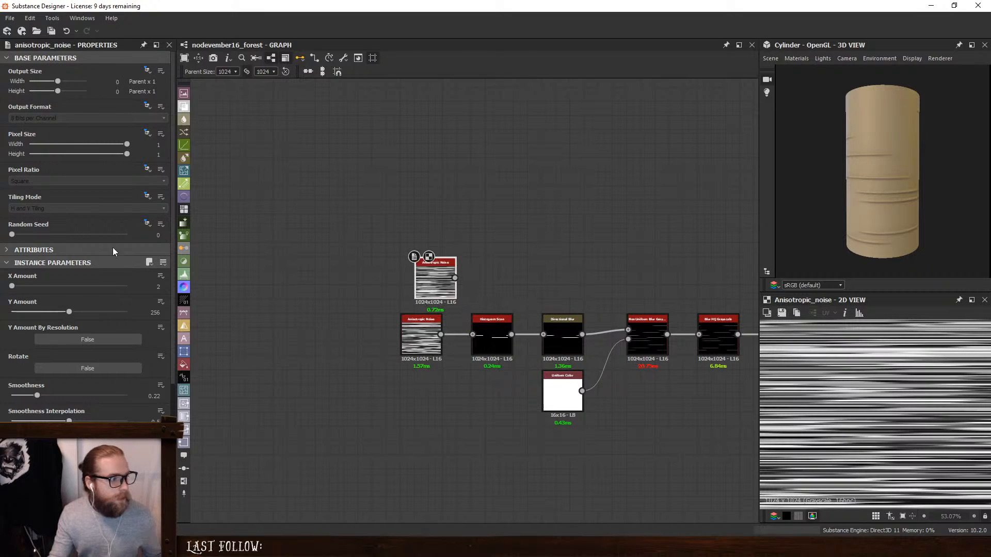
- Give the copied Anisotropic Noise Random Seed 4, X Amount 60 and Y Amount 188, and align it above the original
{"action": "left_click_drag", "start_coordinate": [32, 234], "coordinate": [57, 235]}
{"action": "left_click_drag", "start_coordinate": [12, 287], "coordinate": [24, 287]}
{"action": "mouse_move", "coordinate": [69, 312]}
{"action": "left_mouse_down"}
{"action": "mouse_move", "coordinate": [39, 312]}
{"action": "mouse_move", "coordinate": [60, 313]}
{"action": "left_mouse_up"}
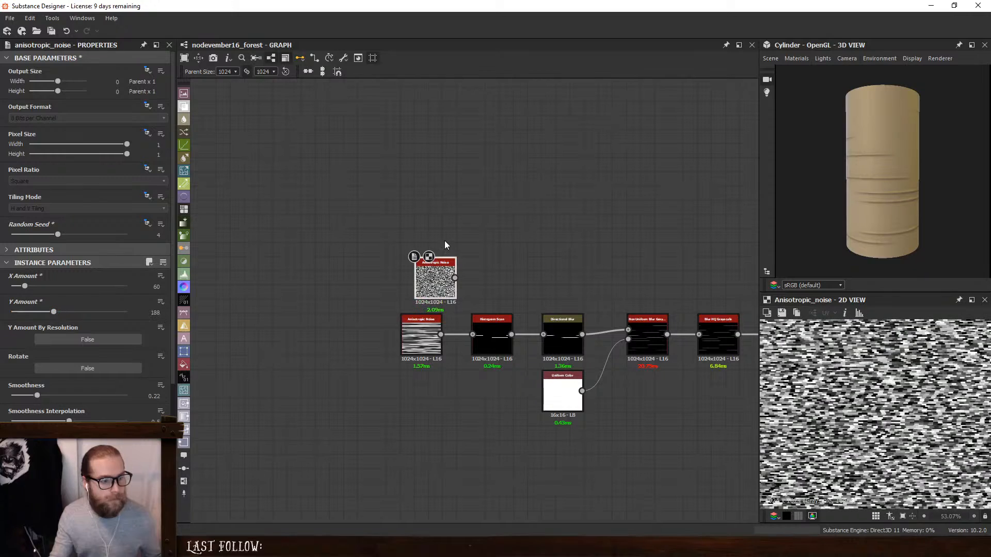
{"action": "left_click_drag", "start_coordinate": [436, 279], "coordinate": [422, 279]}
- Duplicate the scan and blur chain above the original, replacing the copied Uniform Color with a link from the existing white one
{"action": "middle_click_drag", "start_coordinate": [568, 238], "coordinate": [428, 232]}
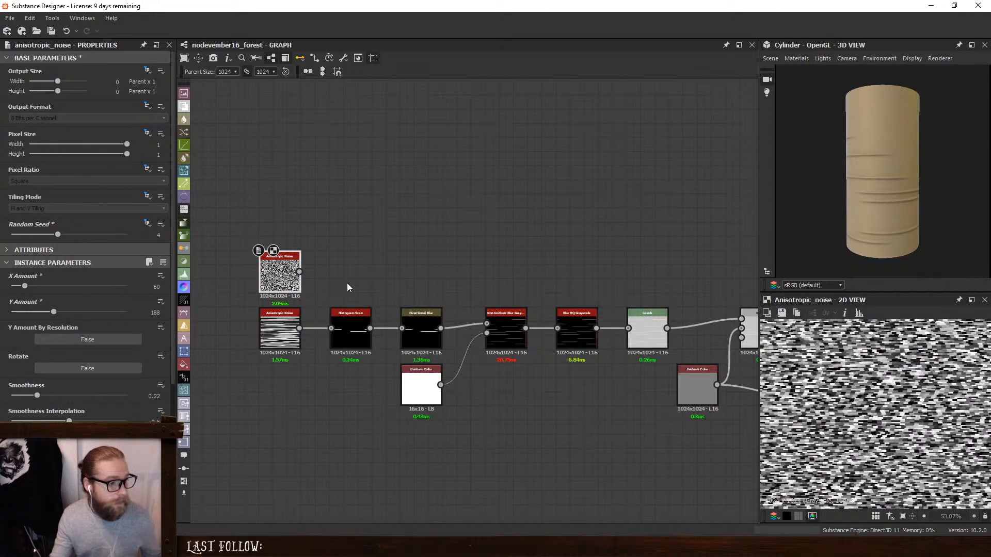
{"action": "left_click_drag", "start_coordinate": [347, 283], "coordinate": [565, 460]}
{"action": "key", "text": "ctrl+d"}
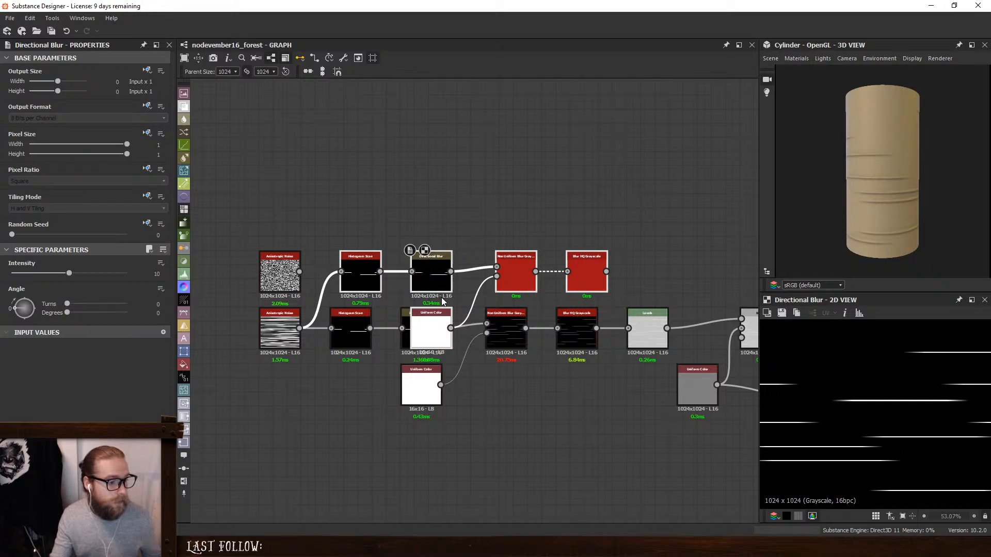
{"action": "left_click", "coordinate": [440, 321]}
{"action": "key", "text": "Delete"}
{"action": "left_click_drag", "start_coordinate": [496, 276], "coordinate": [425, 394]}
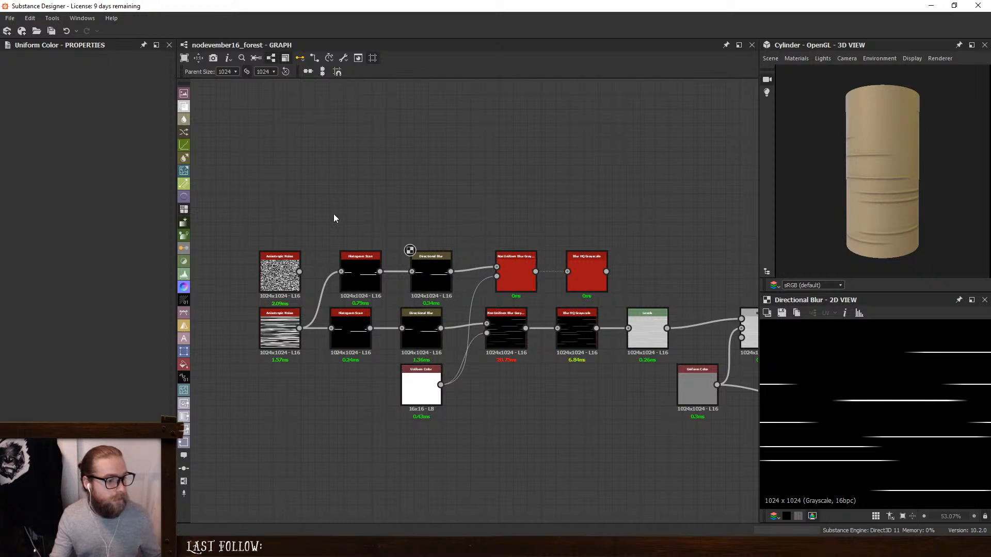
- Align the duplicated chain above the original nodes and connect the copied Anisotropic Noise to the duplicated Histogram Scan
{"action": "left_click_drag", "start_coordinate": [335, 217], "coordinate": [572, 287]}
{"action": "left_click_drag", "start_coordinate": [572, 277], "coordinate": [563, 275]}
{"action": "left_click", "coordinate": [519, 208]}
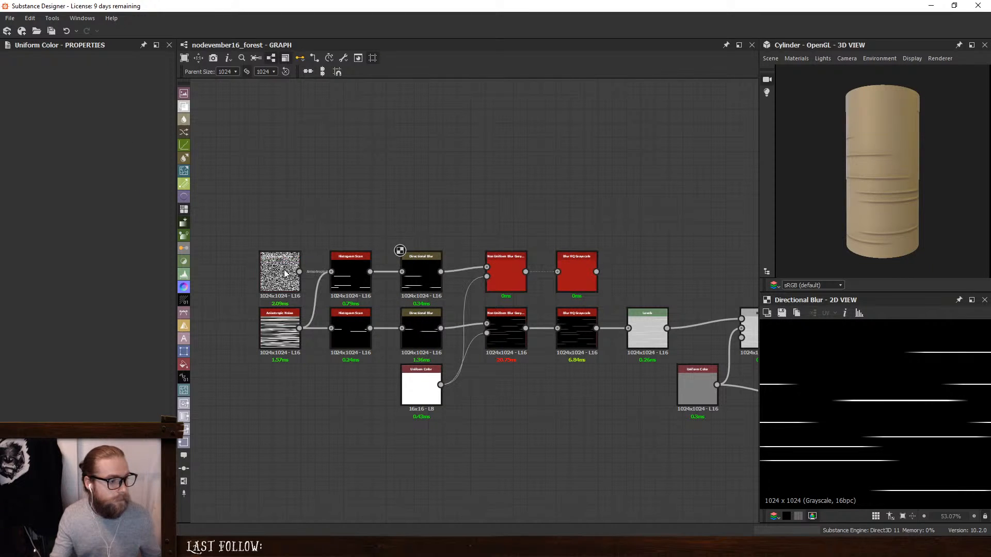
{"action": "left_click_drag", "start_coordinate": [299, 272], "coordinate": [330, 271]}
- Set the copied Anisotropic Noise's X Amount to 8 and preview the duplicated Blur HQ Grayscale
{"action": "double_click", "coordinate": [350, 274]}
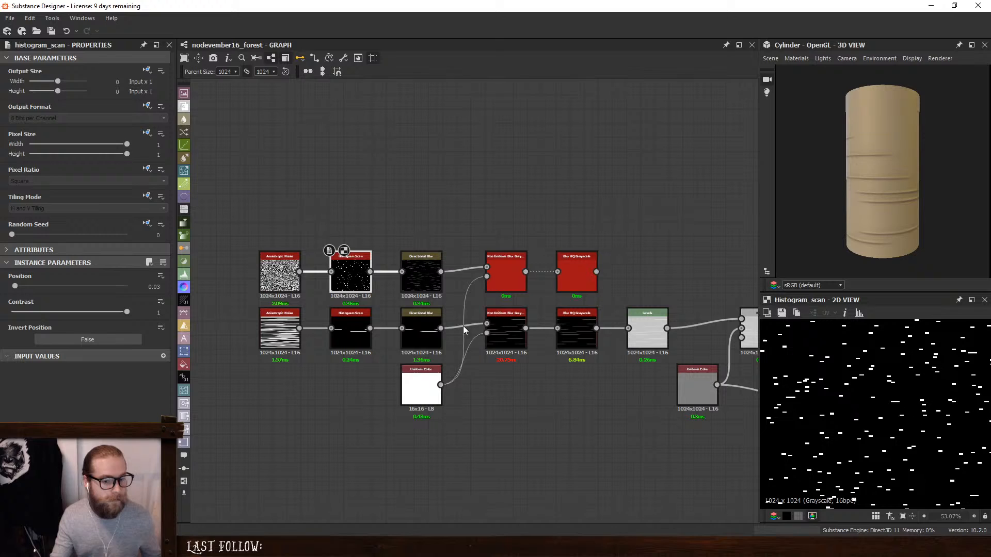
{"action": "left_click", "coordinate": [281, 276]}
{"action": "left_click", "coordinate": [156, 287]}
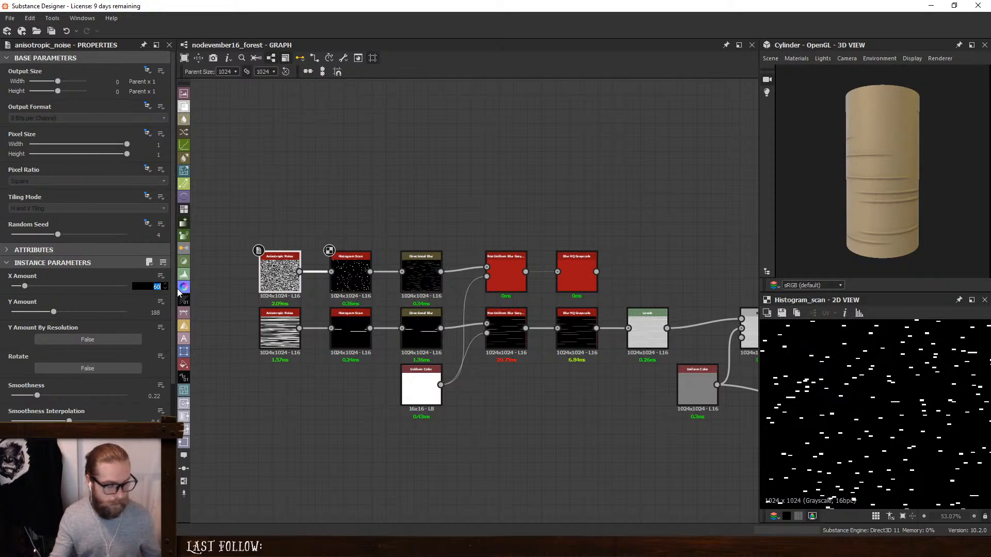
{"action": "type", "text": "8"}
{"action": "key", "text": "Return"}
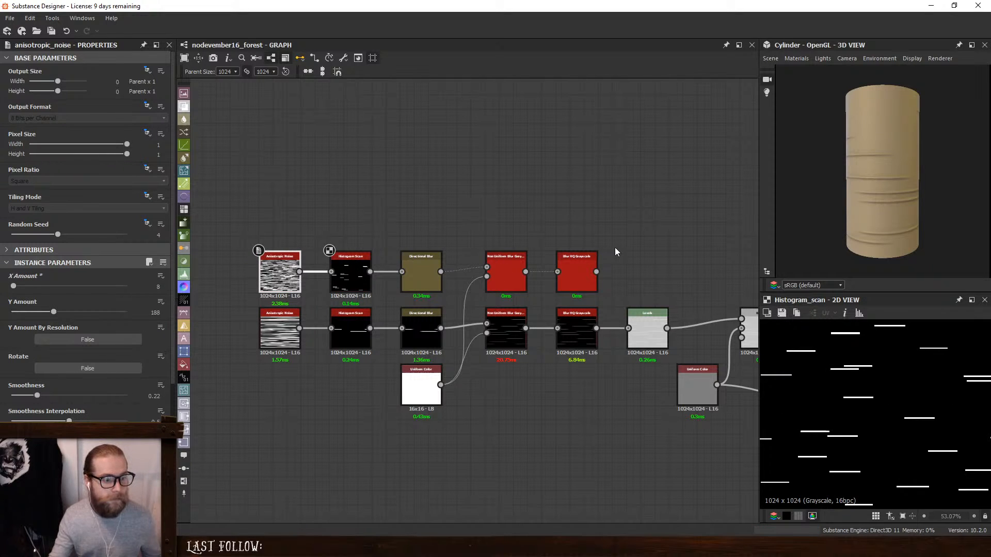
{"action": "double_click", "coordinate": [580, 267]}
{"action": "middle_click_drag", "start_coordinate": [671, 262], "coordinate": [582, 254]}
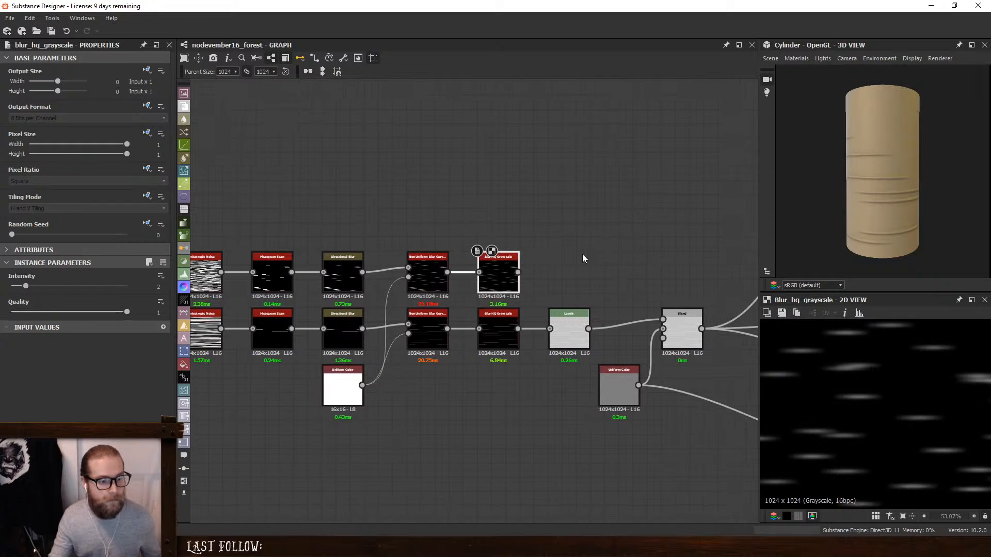
- Move the Levels node closer to its blur and insert a Blend node between it and the existing Blend
{"action": "left_click_drag", "start_coordinate": [571, 322], "coordinate": [556, 320]}
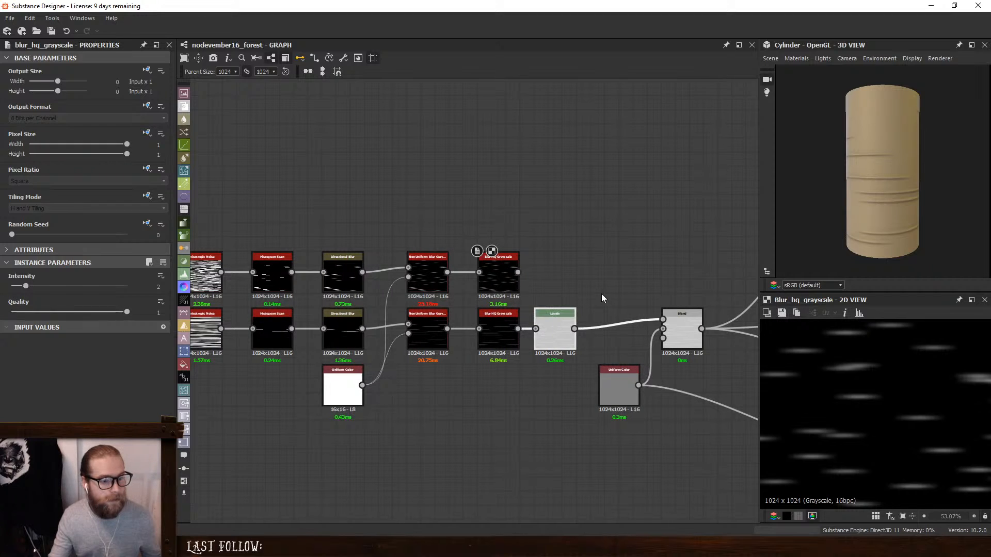
{"action": "key", "text": "space"}
{"action": "left_click", "coordinate": [628, 247]}
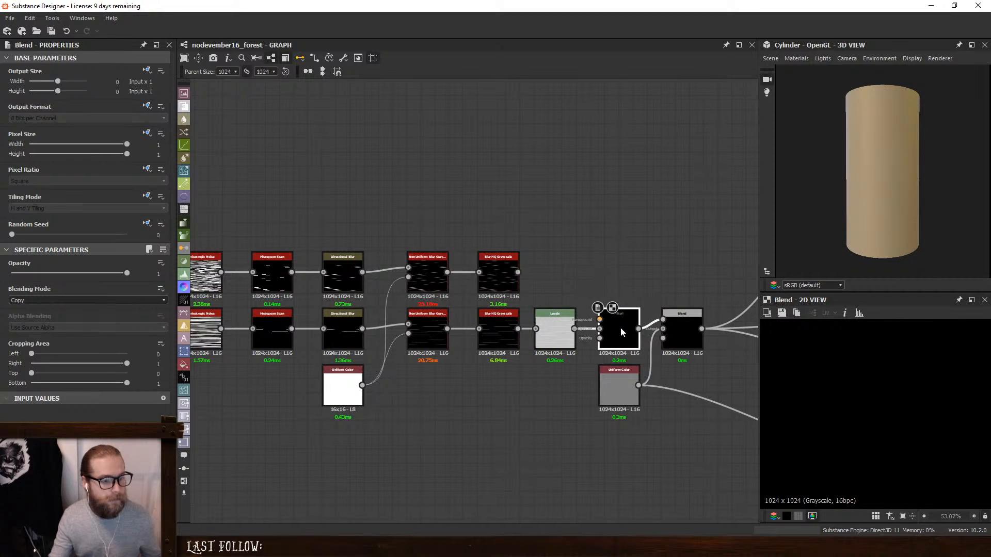
- Duplicate the Levels node after the upper Blur HQ Grayscale and connect the copy to the new Blend's foreground
{"action": "left_click", "coordinate": [550, 319]}
{"action": "key", "text": "ctrl+c"}
{"action": "key", "text": "ctrl+v"}
{"action": "left_click_drag", "start_coordinate": [462, 296], "coordinate": [616, 317]}
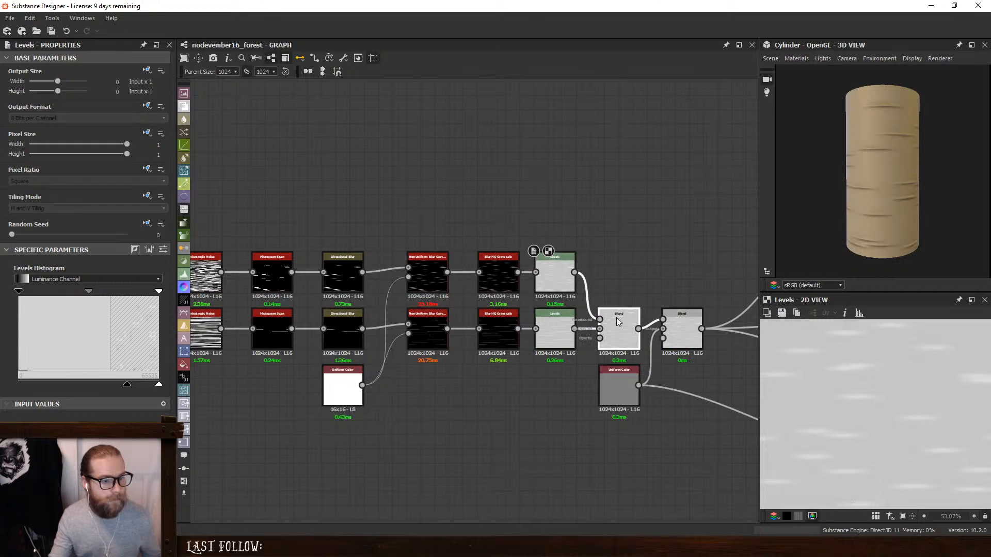
- Set the new Blend's Blending Mode to Max (Lighten)
{"action": "left_click", "coordinate": [616, 317]}
{"action": "left_click", "coordinate": [29, 301]}
{"action": "left_click", "coordinate": [58, 339]}
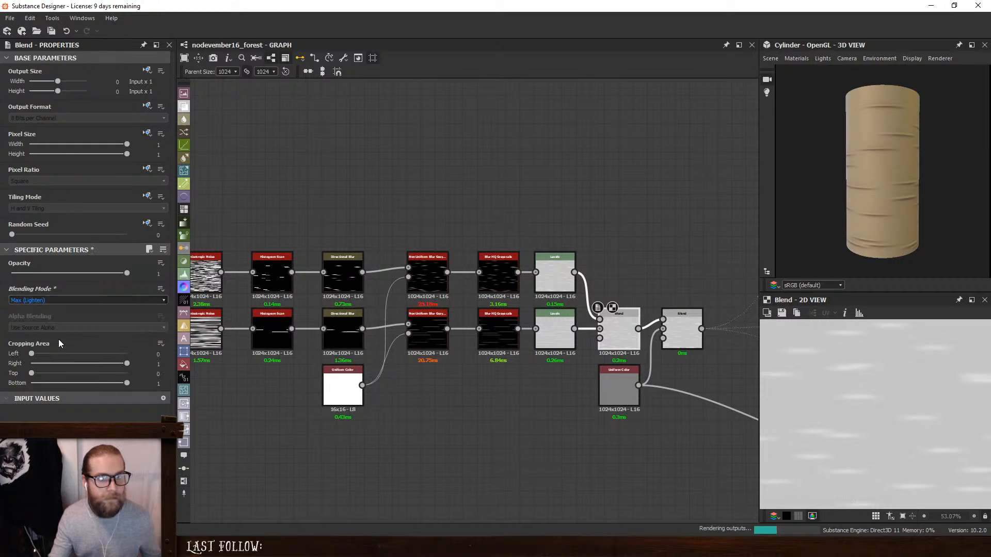
{"action": "middle_click_drag", "start_coordinate": [437, 216], "coordinate": [478, 211]}
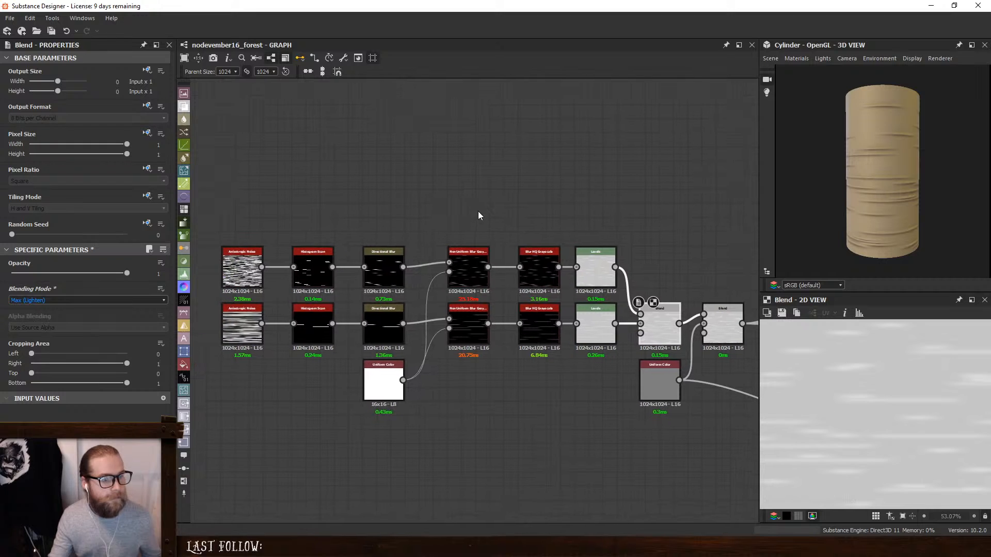
- Set the upper Histogram Scan's Position to 0.11 and the upper Anisotropic Noise's X Amount to 26
{"action": "left_click", "coordinate": [246, 263]}
{"action": "left_click", "coordinate": [325, 264]}
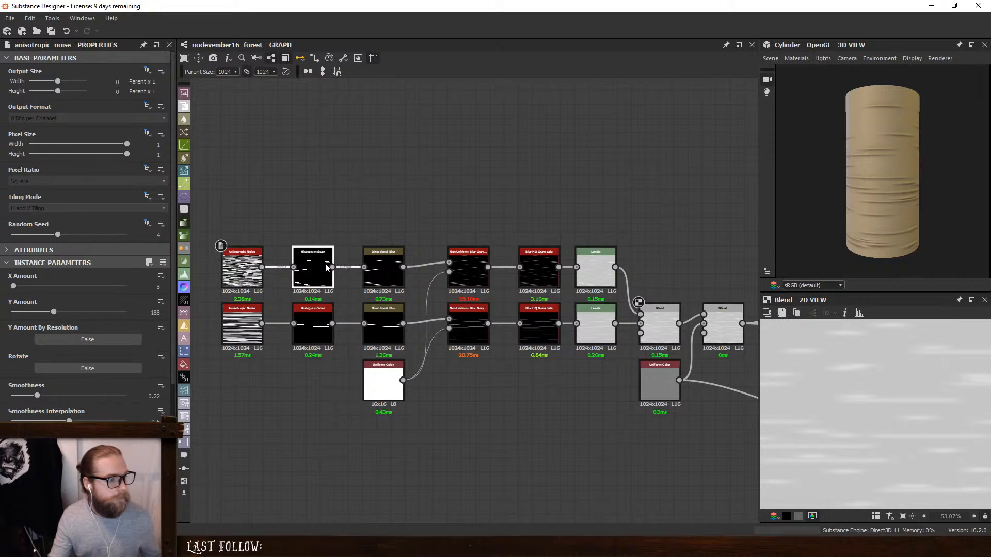
{"action": "left_click_drag", "start_coordinate": [15, 286], "coordinate": [23, 286]}
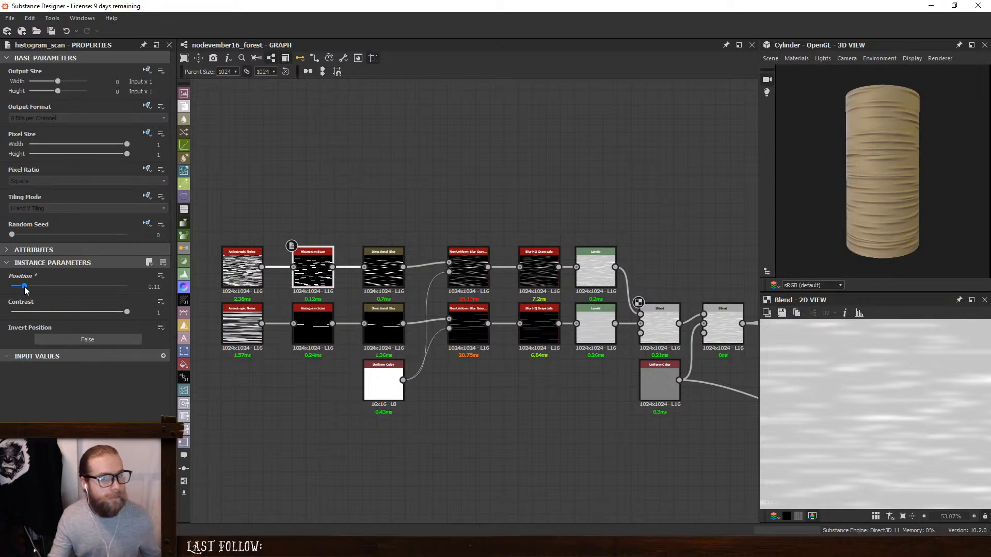
{"action": "left_click", "coordinate": [242, 266]}
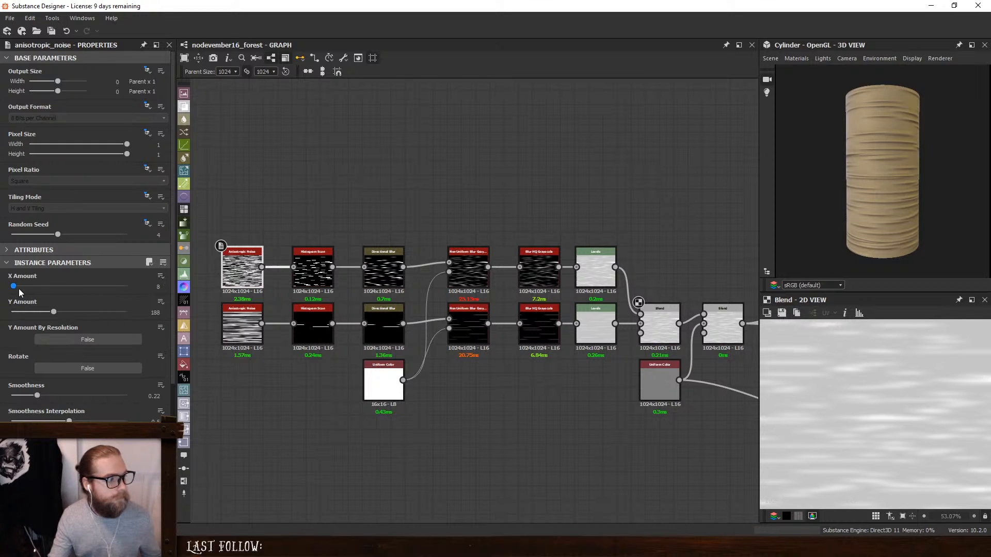
{"action": "left_click_drag", "start_coordinate": [19, 288], "coordinate": [18, 290]}
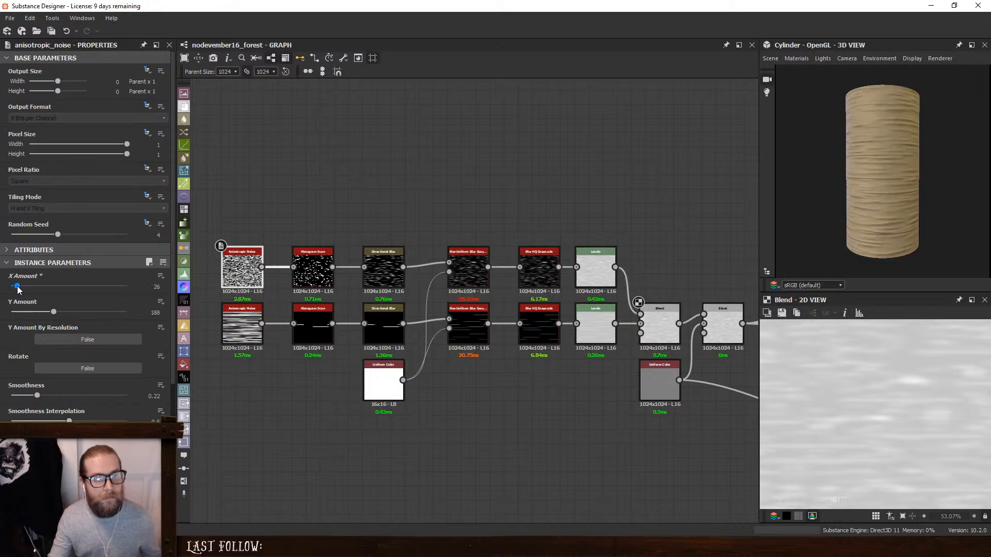
- Preview the upper Non Uniform Blur Grayscale and set the upper Histogram Scan's Position to 0.05
{"action": "double_click", "coordinate": [465, 268]}
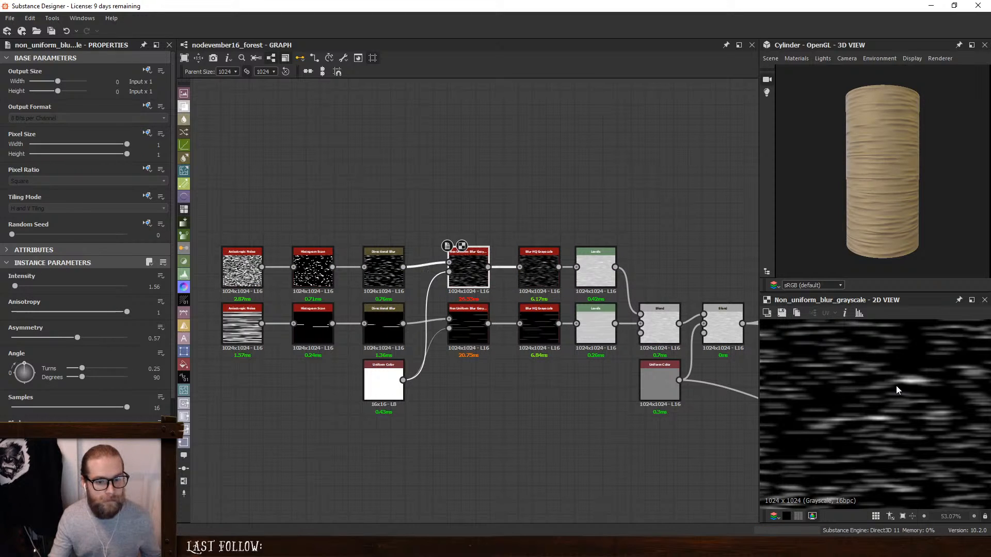
{"action": "left_click", "coordinate": [333, 256]}
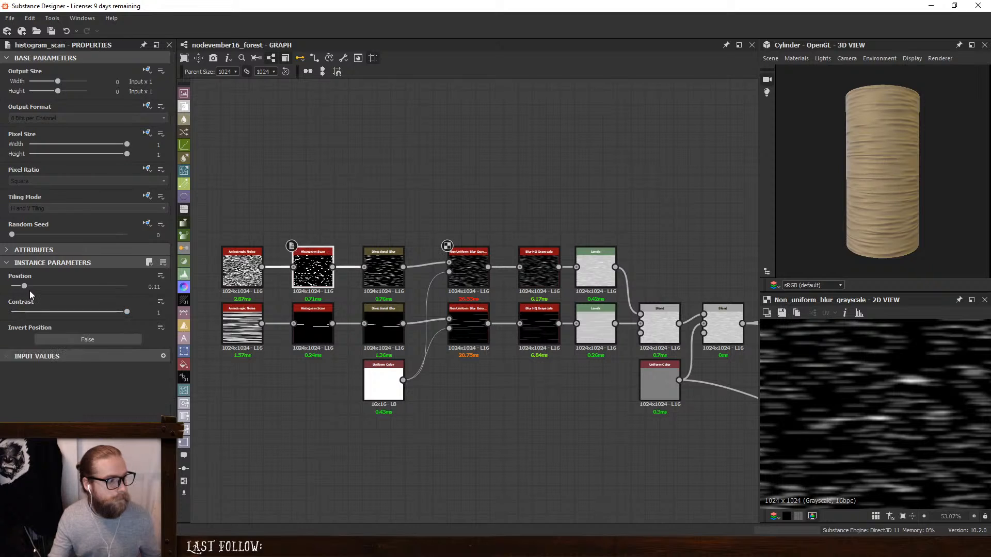
{"action": "left_click", "coordinate": [19, 287]}
{"action": "left_click_drag", "start_coordinate": [19, 287], "coordinate": [18, 287]}
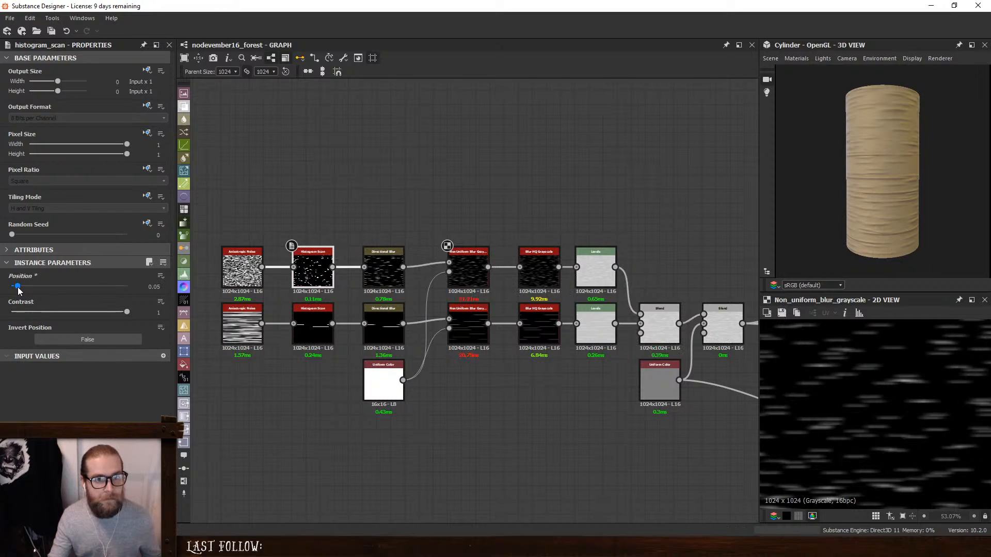
- Try a darker output black level on the upper Levels node, and undo the change
{"action": "left_click", "coordinate": [598, 261]}
{"action": "left_click_drag", "start_coordinate": [128, 384], "coordinate": [108, 383]}
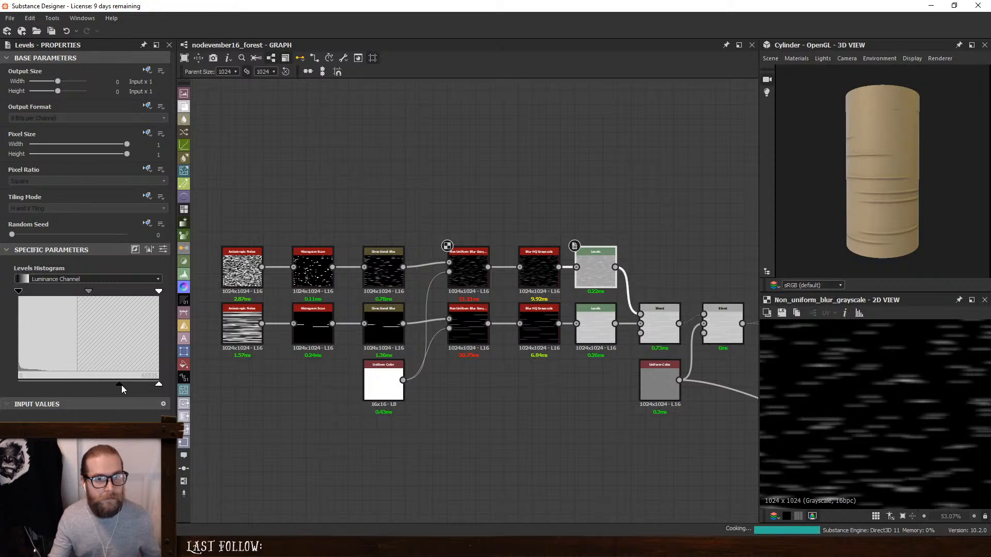
{"action": "key", "text": "ctrl+z"}
- Set the Max (Lighten) Blend's Opacity to 0.57
{"action": "left_click", "coordinate": [649, 313]}
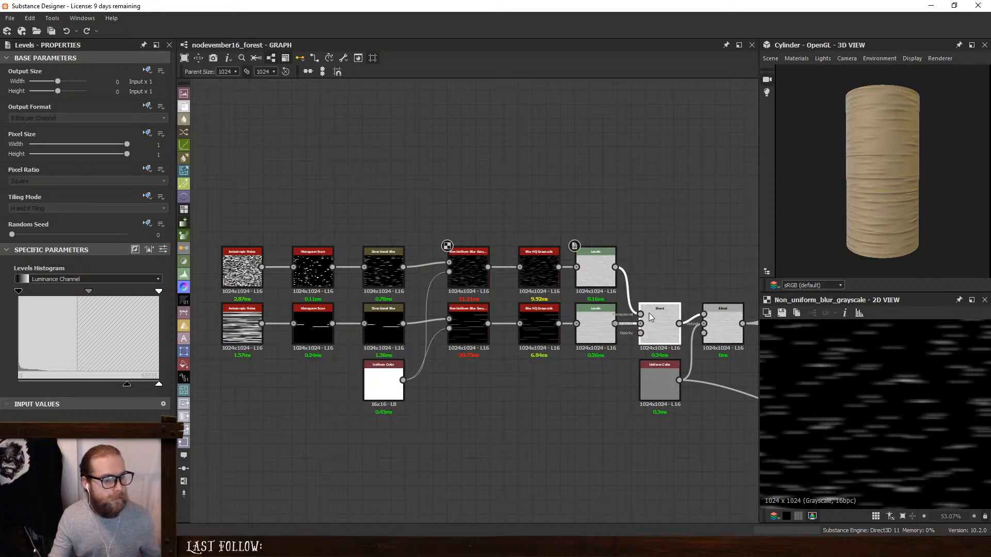
{"action": "left_click_drag", "start_coordinate": [127, 273], "coordinate": [78, 274]}
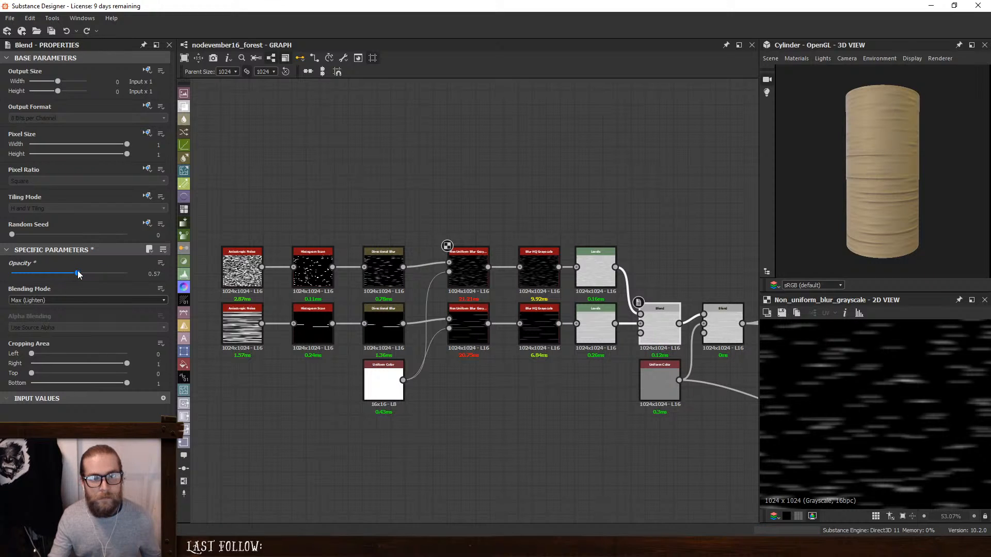
- Shift the input midtone toward white on the lower Levels node slightly, and on the upper Levels node as well
{"action": "left_click", "coordinate": [596, 330]}
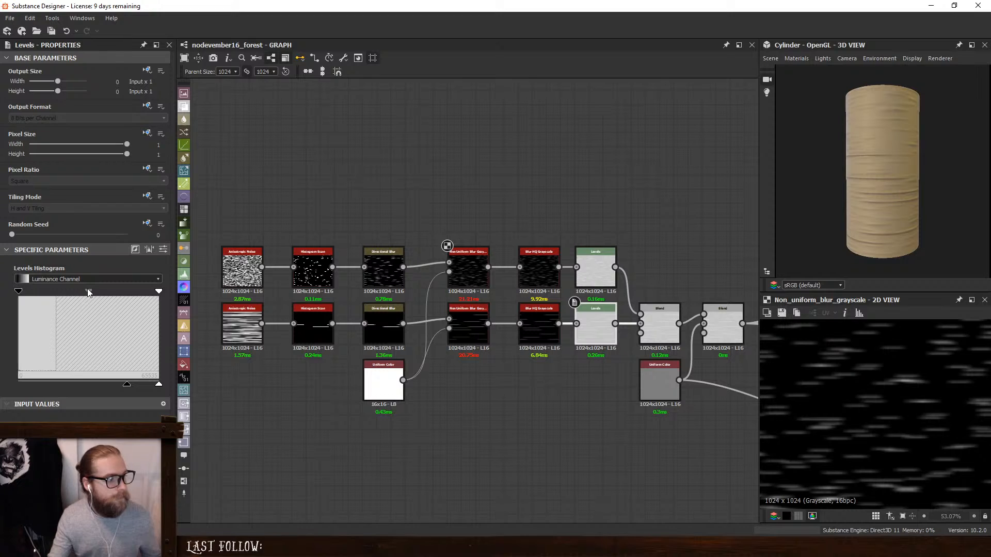
{"action": "left_click_drag", "start_coordinate": [88, 292], "coordinate": [92, 292]}
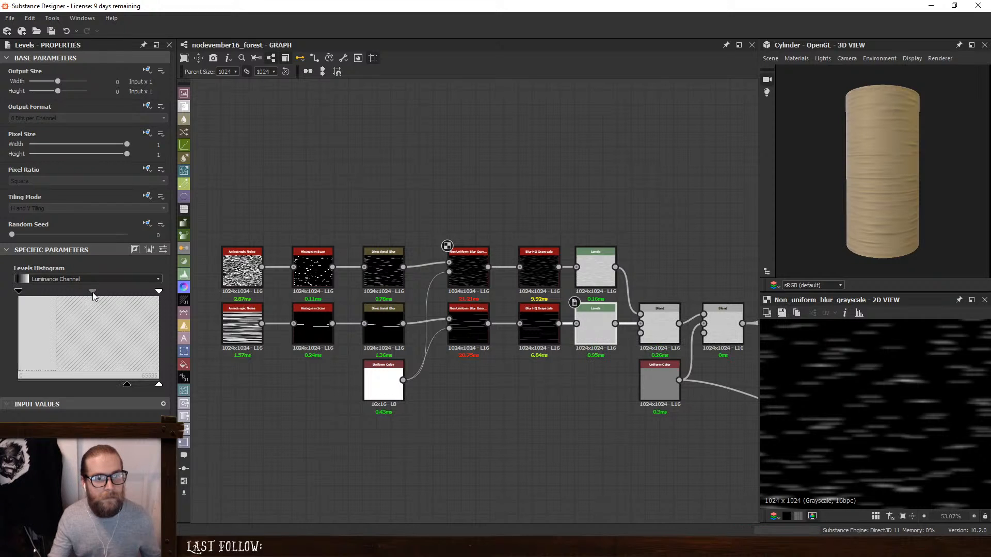
{"action": "left_click", "coordinate": [596, 268]}
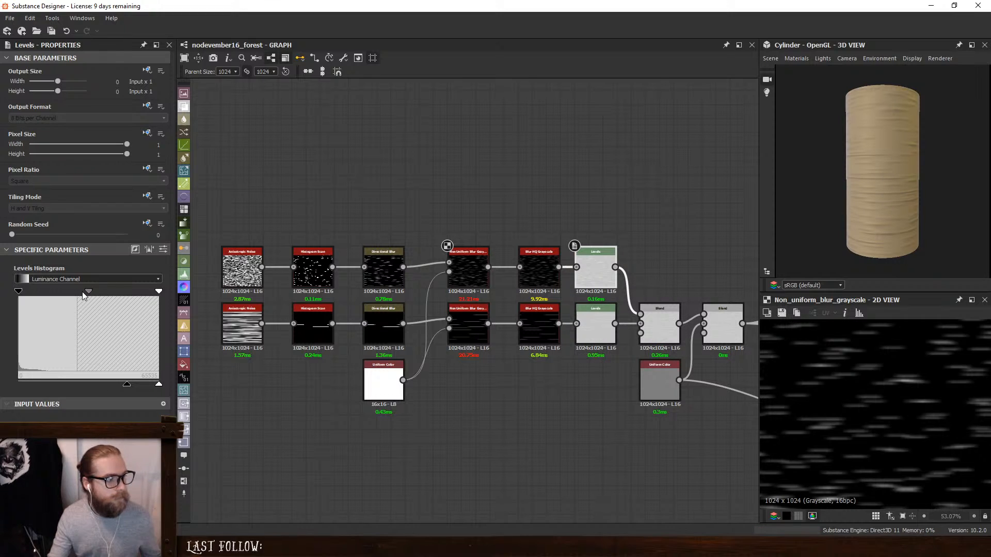
{"action": "left_click_drag", "start_coordinate": [90, 292], "coordinate": [102, 276]}
- Set the Max (Lighten) Blend's Opacity to 0.84 and check the bark stripes on the 3D cylinder
{"action": "left_click", "coordinate": [663, 316]}
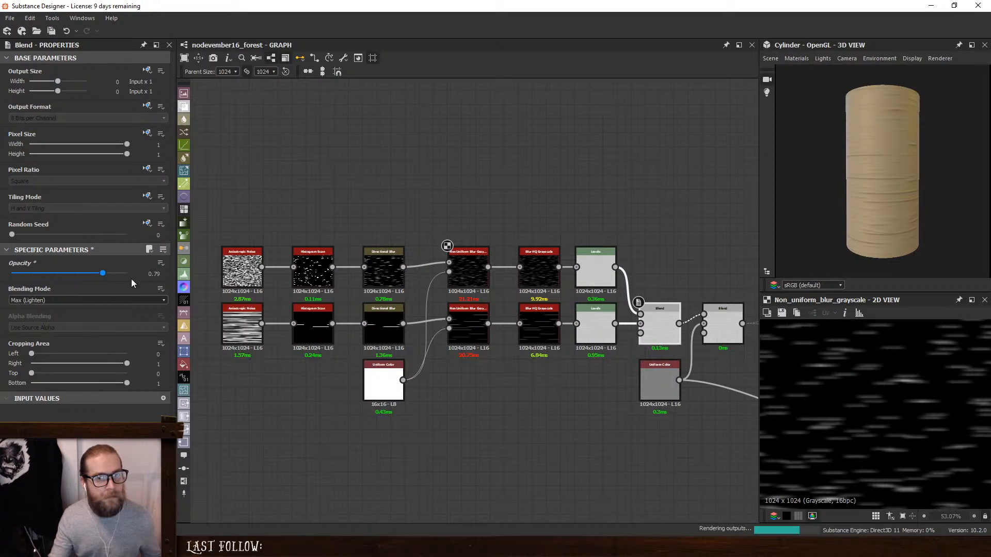
{"action": "left_click", "coordinate": [110, 282]}
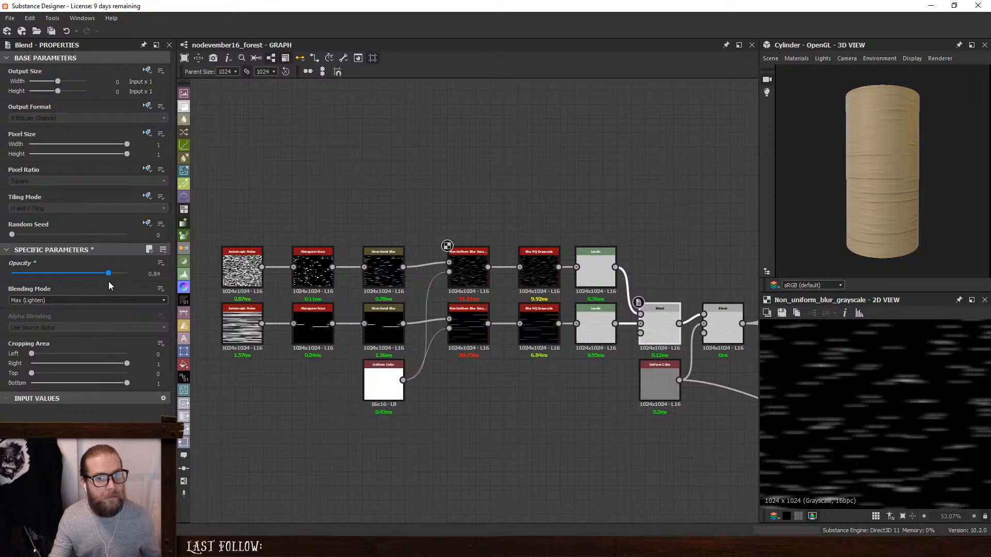
{"action": "scroll", "coordinate": [793, 192], "scroll_direction": "down", "scroll_amount": 2}
{"action": "mouse_move", "coordinate": [792, 192]}
{"action": "left_mouse_down"}
{"action": "mouse_move", "coordinate": [926, 200]}
{"action": "mouse_move", "coordinate": [880, 206]}
{"action": "left_mouse_up"}
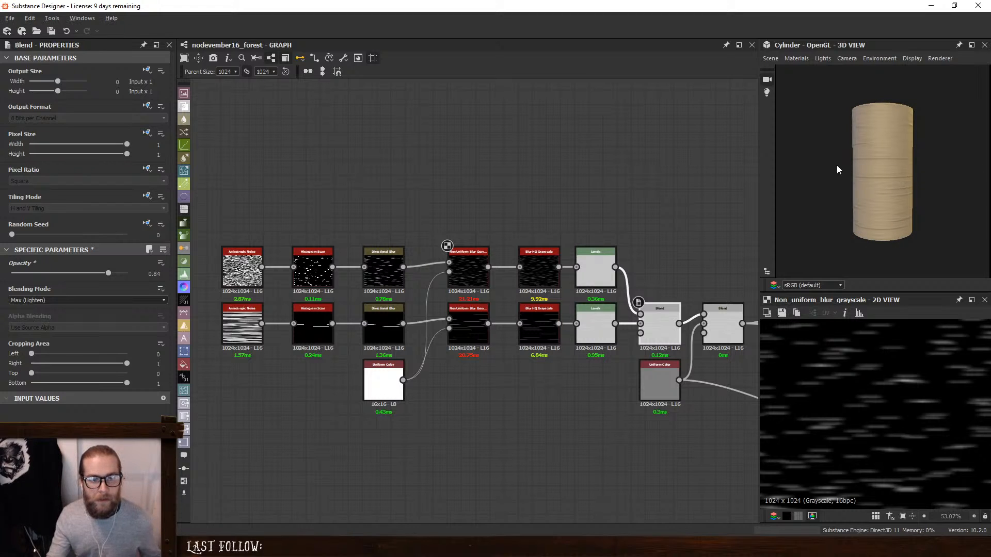
{"action": "scroll", "coordinate": [865, 184], "scroll_direction": "up", "scroll_amount": 2}
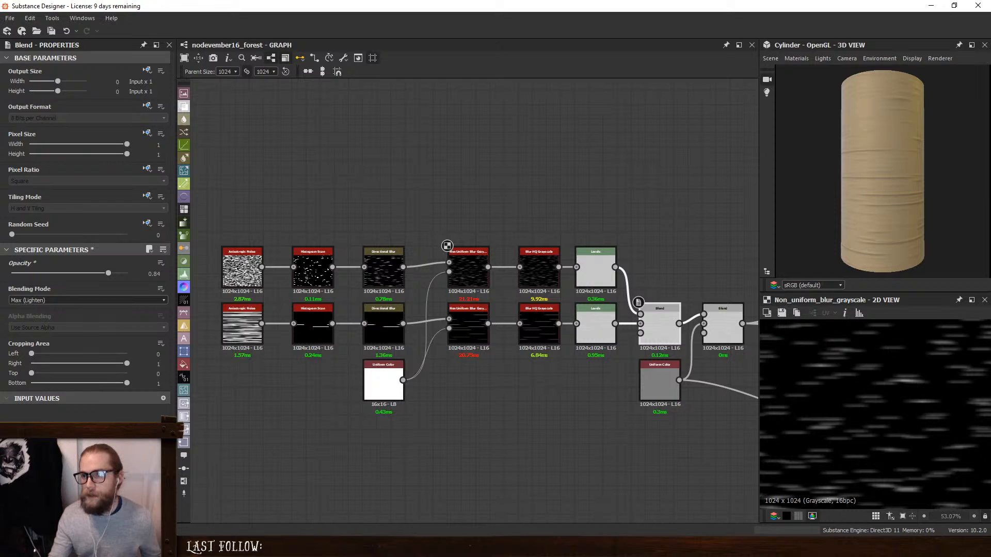
- Switch to the browser's birch trunk photo, compare its bark stripes with the 3D cylinder, and return to Substance Designer
{"action": "key", "text": "alt+Tab"}
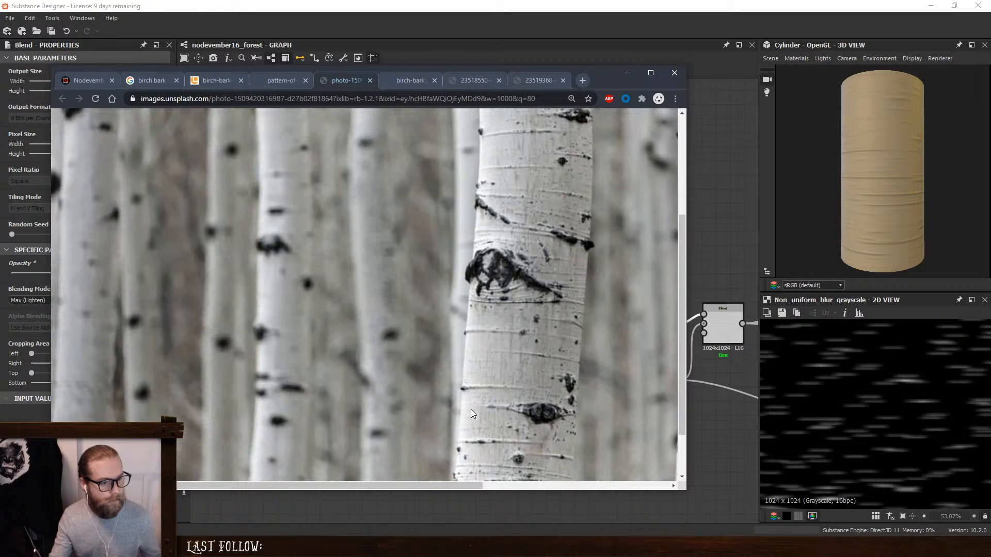
{"action": "scroll", "coordinate": [909, 156], "scroll_direction": "down", "scroll_amount": 3}
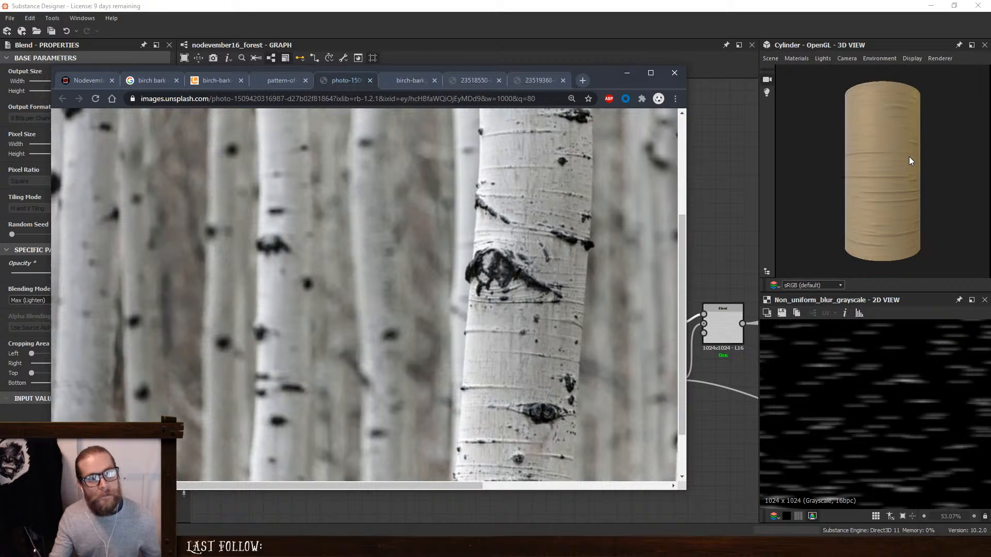
{"action": "key", "text": "alt+Tab"}
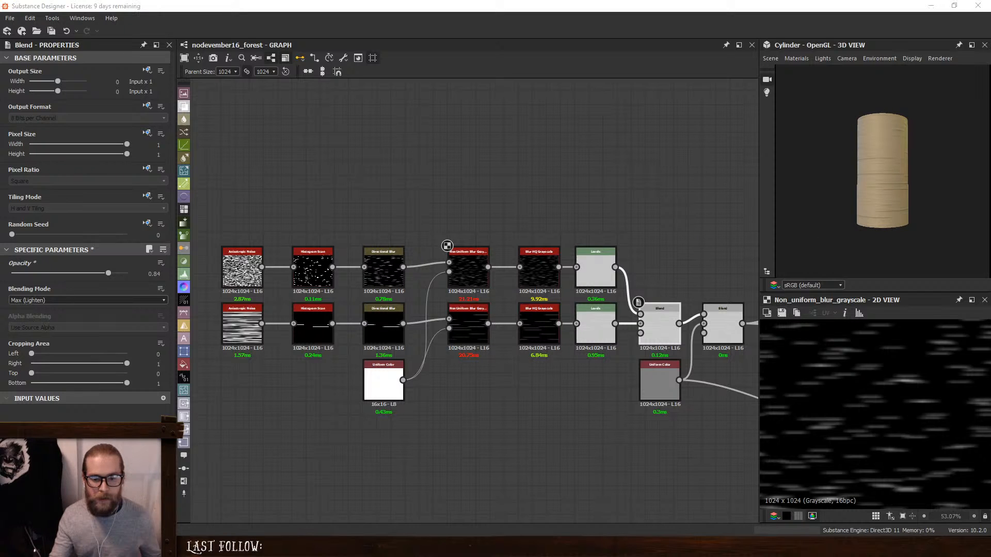
{"action": "key", "text": "alt+Tab"}
{"action": "key", "text": "alt+Tab"}
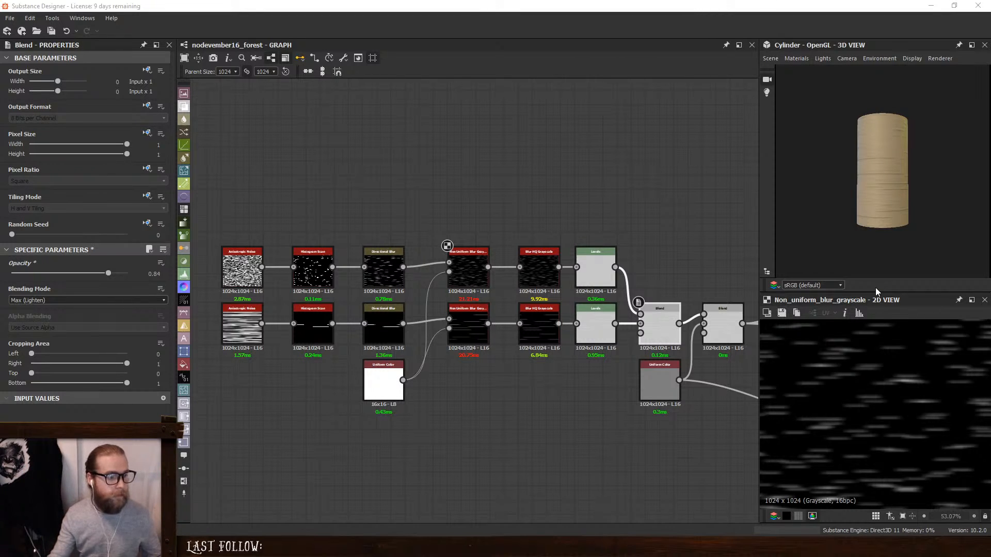
- Move the stripe nodes away from the final Blend and insert an aligned Directional Warp between the two Blend nodes
{"action": "left_click_drag", "start_coordinate": [272, 185], "coordinate": [614, 495]}
{"action": "left_click_drag", "start_coordinate": [658, 328], "coordinate": [499, 326]}
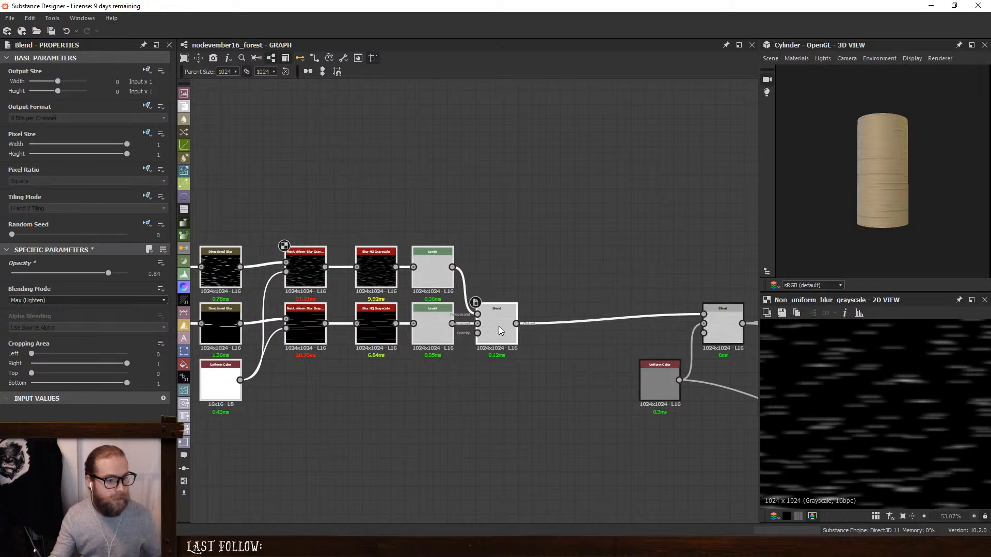
{"action": "left_click", "coordinate": [519, 252]}
{"action": "key", "text": "space"}
{"action": "type", "text": "dir"}
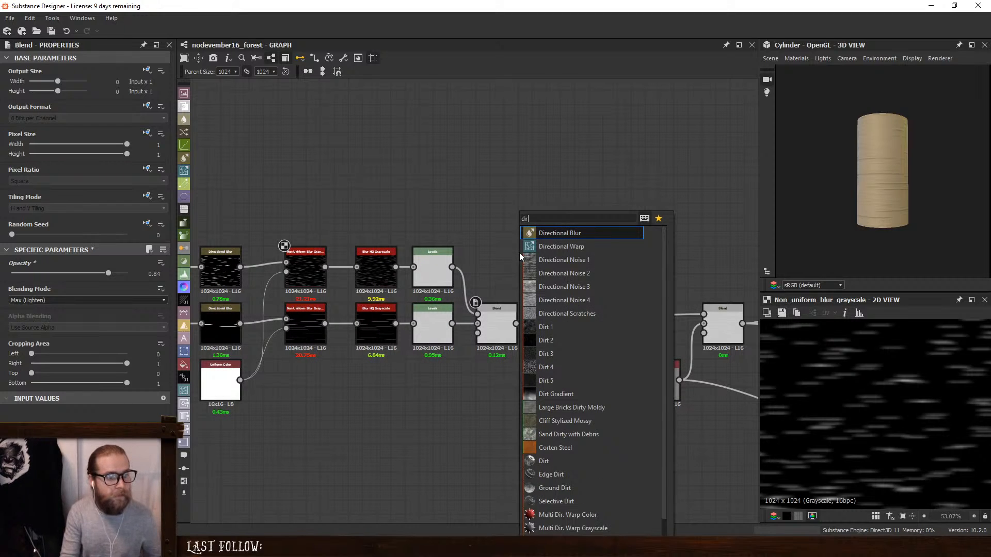
{"action": "key", "text": "Down"}
{"action": "key", "text": "Return"}
{"action": "left_click_drag", "start_coordinate": [519, 252], "coordinate": [556, 278]}
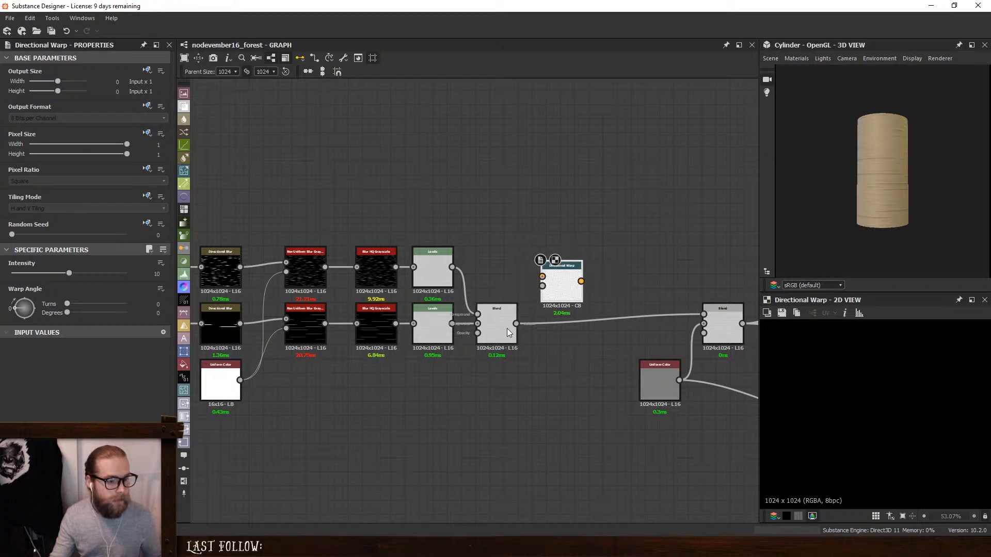
{"action": "left_click_drag", "start_coordinate": [515, 323], "coordinate": [704, 314]}
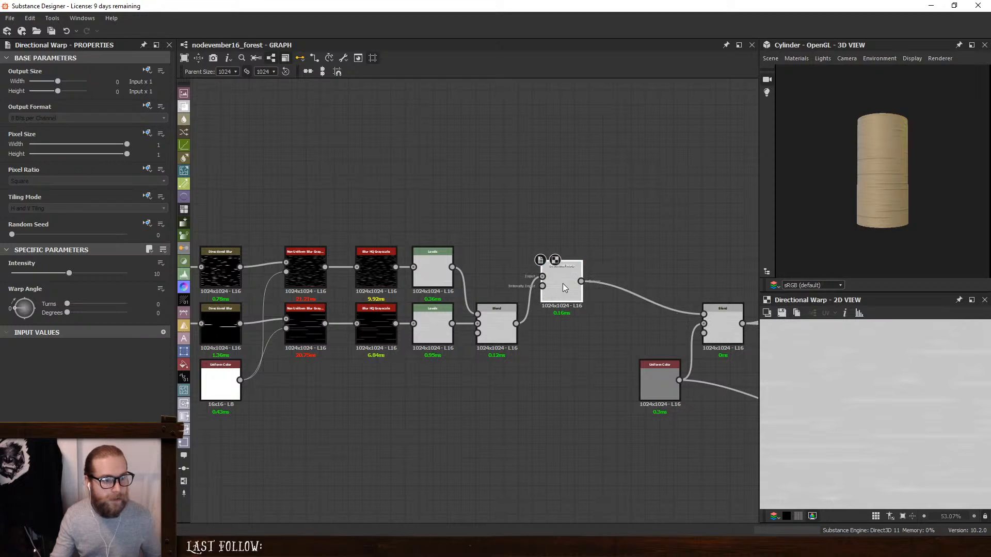
{"action": "left_click_drag", "start_coordinate": [562, 283], "coordinate": [564, 325]}
- Add a Perlin Noise node below the Max (Lighten) Blend
{"action": "key", "text": "space"}
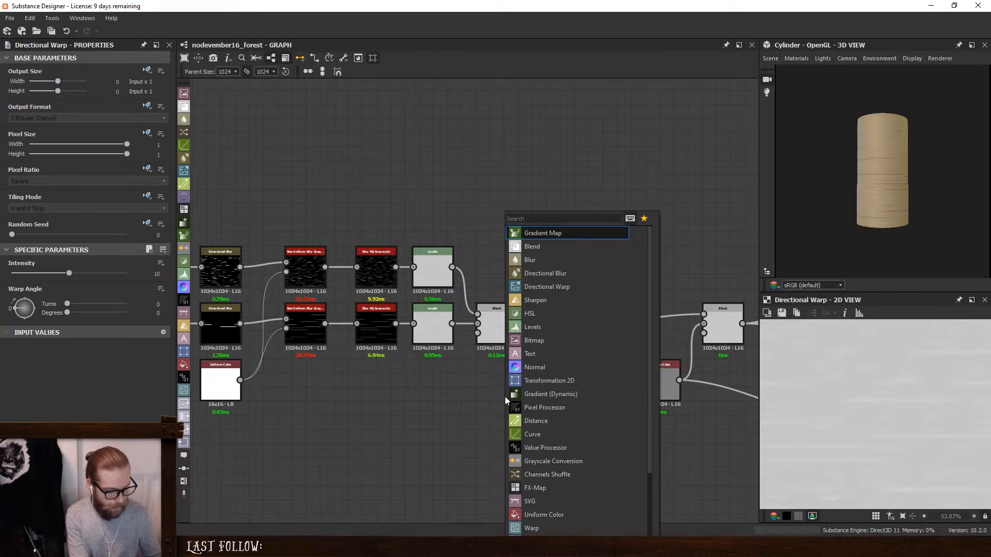
{"action": "type", "text": "per"}
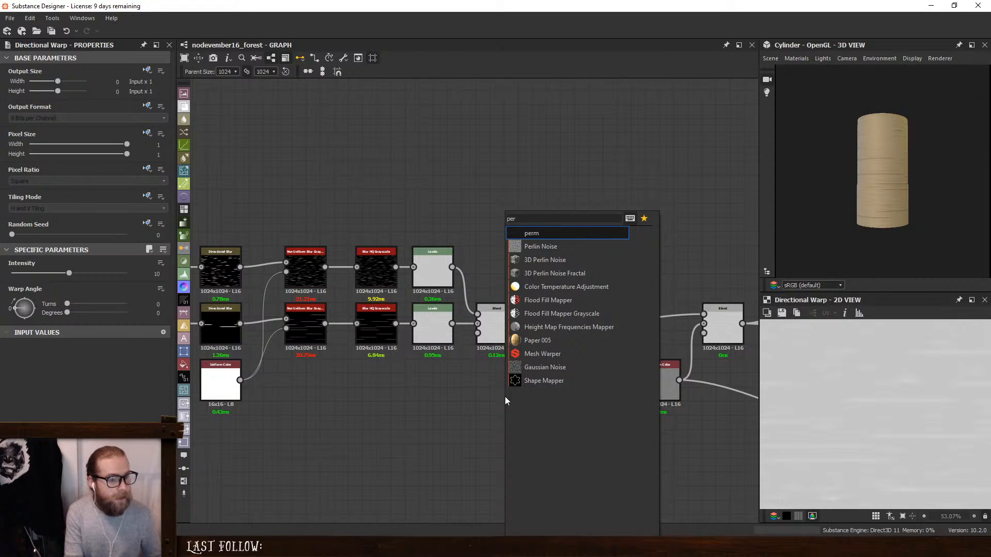
{"action": "key", "text": "Down"}
{"action": "key", "text": "Return"}
{"action": "left_click_drag", "start_coordinate": [506, 400], "coordinate": [500, 387]}
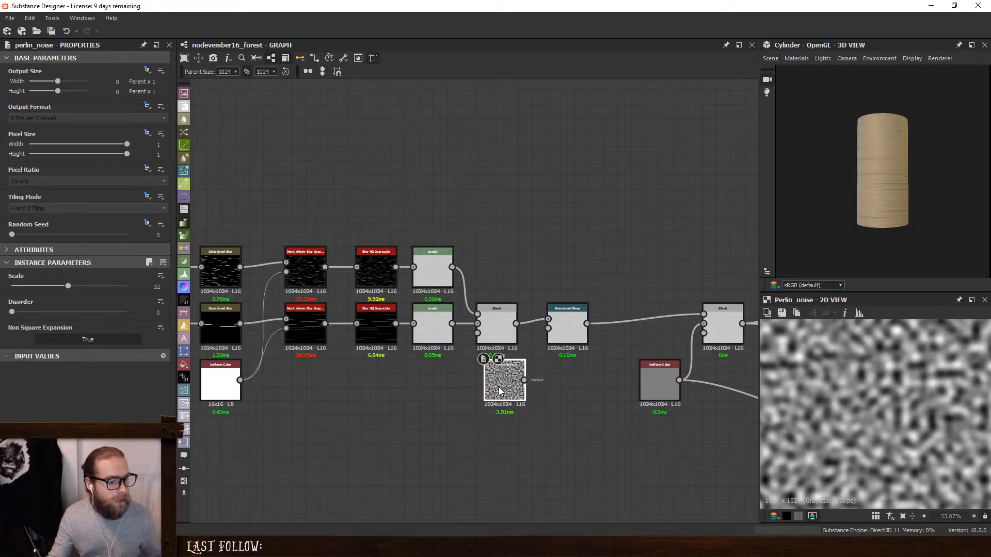
- Set the Perlin Noise to Scale 6, Disorder 0.29 and Random Seed 80
{"action": "left_click_drag", "start_coordinate": [67, 286], "coordinate": [45, 312]}
{"action": "left_click_drag", "start_coordinate": [12, 235], "coordinate": [104, 234]}
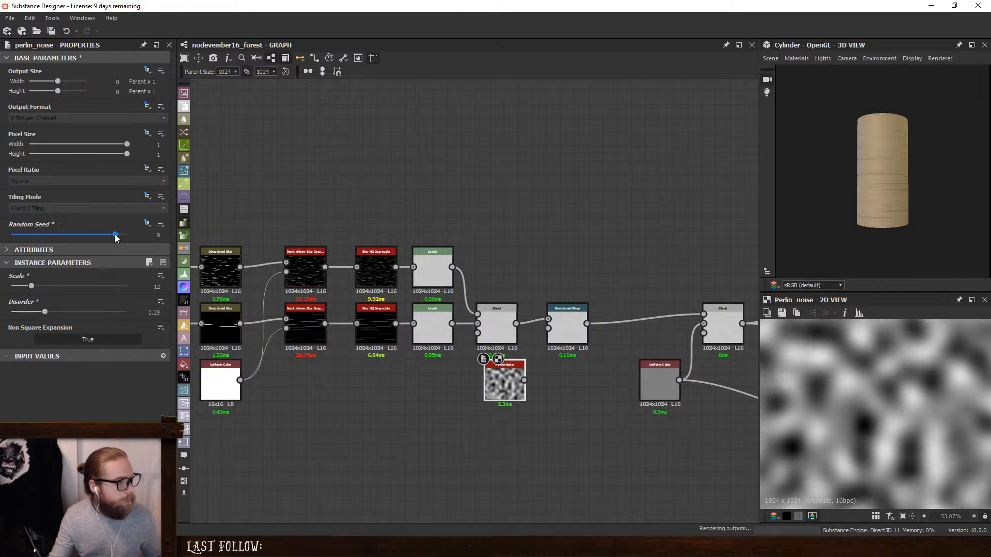
{"action": "left_click", "coordinate": [164, 236]}
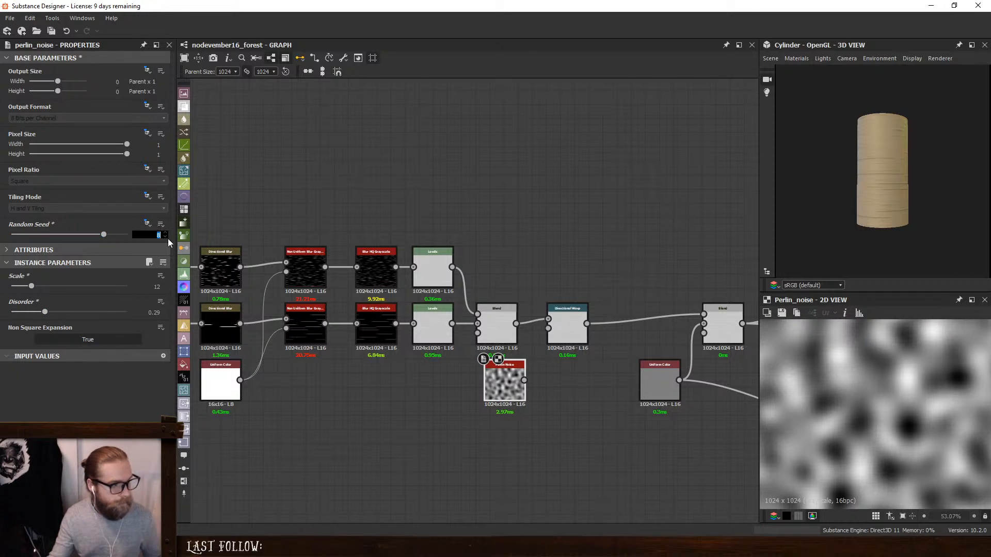
{"action": "type", "text": "0"}
{"action": "key", "text": "Return"}
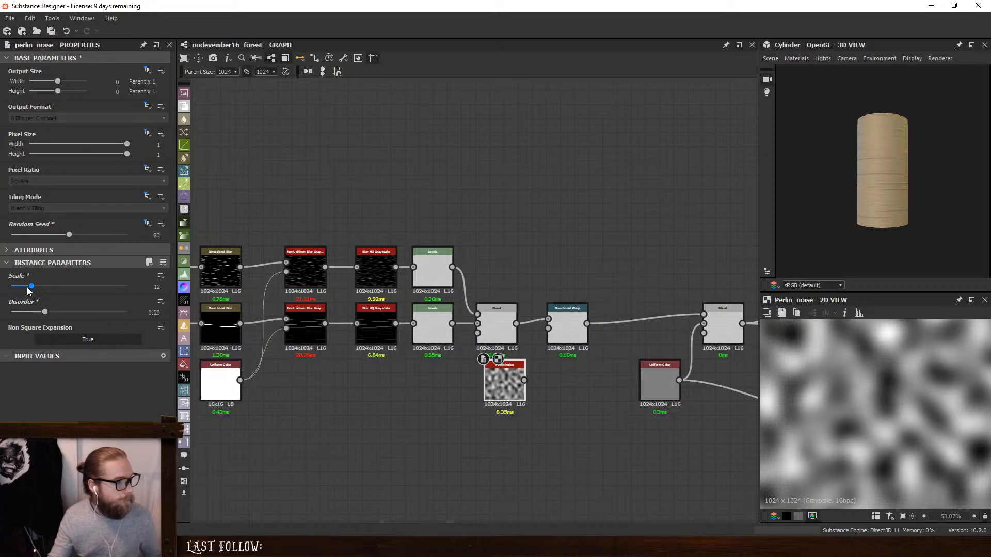
{"action": "left_click_drag", "start_coordinate": [31, 286], "coordinate": [21, 286]}
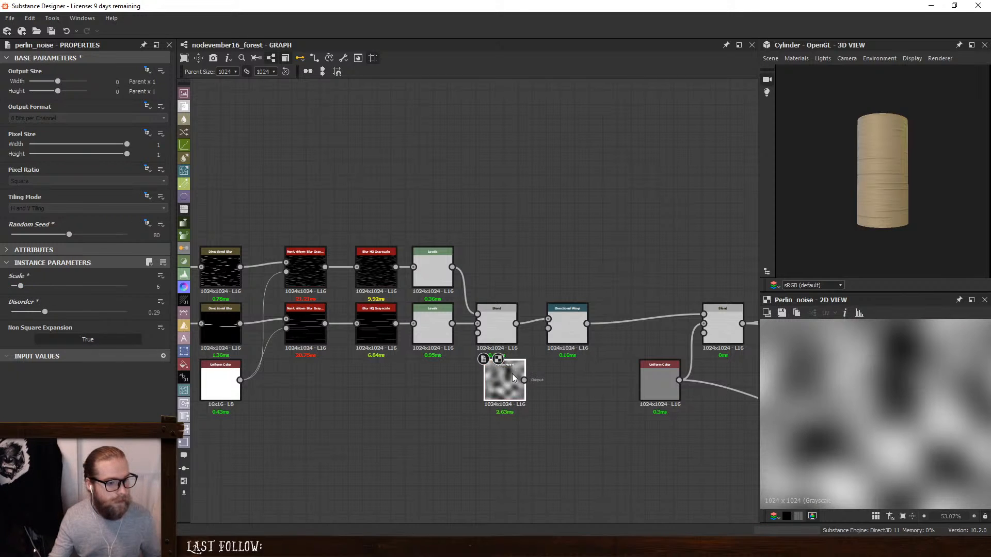
- Feed the Perlin Noise into the Directional Warp's intensity input, set the Warp Angle to 90 degrees, and inspect the warped stripes
{"action": "left_click_drag", "start_coordinate": [516, 364], "coordinate": [505, 367]}
{"action": "double_click", "coordinate": [571, 312]}
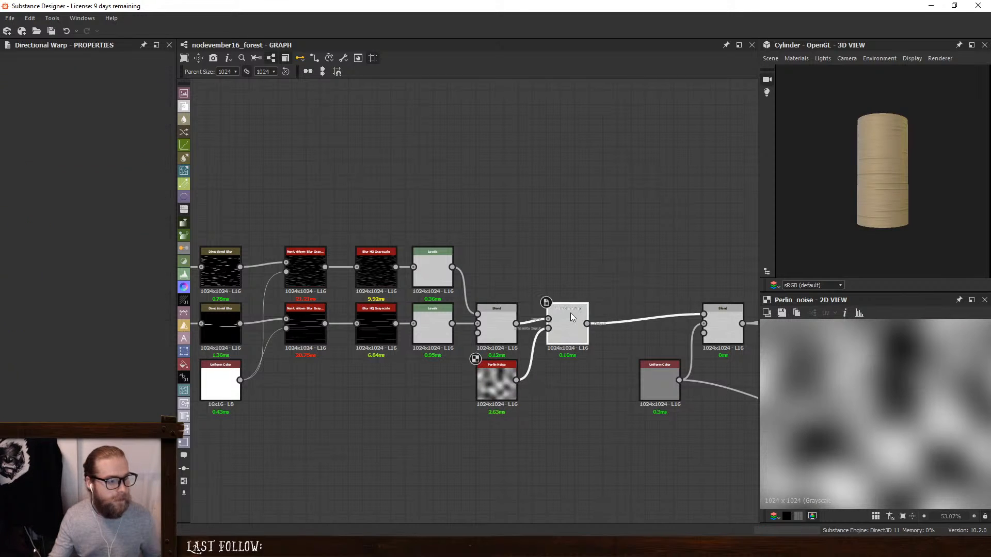
{"action": "left_click", "coordinate": [158, 313]}
{"action": "type", "text": "90"}
{"action": "key", "text": "Return"}
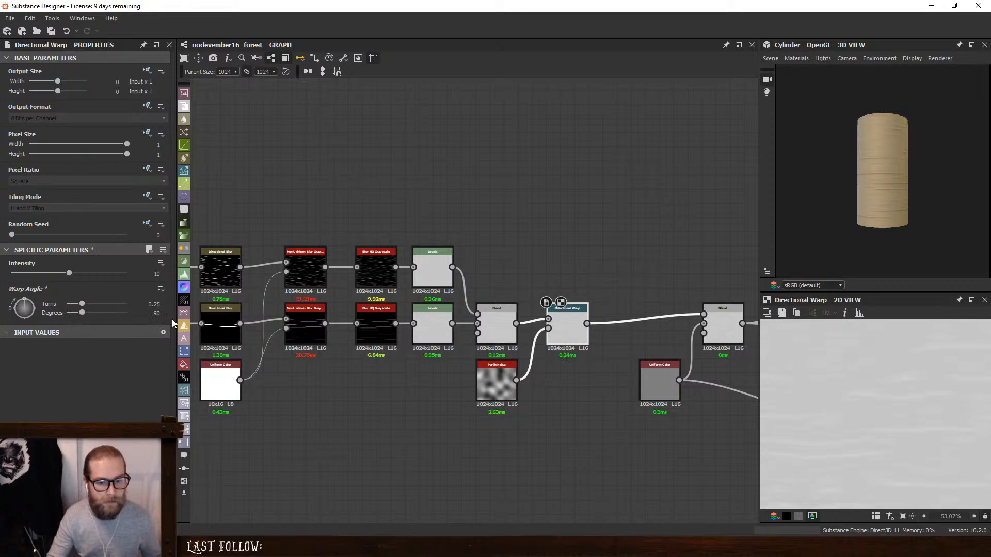
{"action": "scroll", "coordinate": [947, 415], "scroll_direction": "down", "scroll_amount": 3}
{"action": "scroll", "coordinate": [814, 398], "scroll_direction": "up", "scroll_amount": 1}
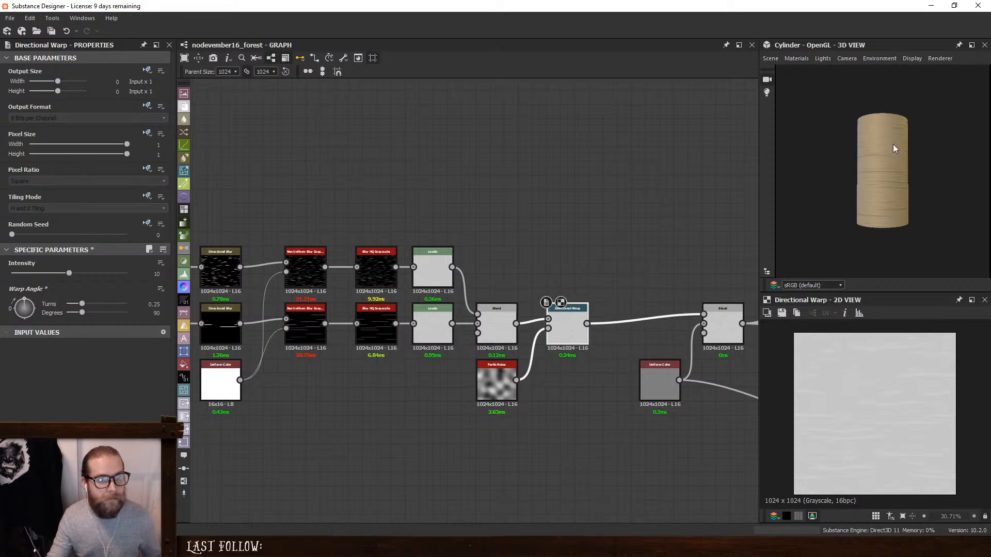
{"action": "scroll", "coordinate": [859, 196], "scroll_direction": "up", "scroll_amount": 1}
{"action": "mouse_move", "coordinate": [859, 196]}
{"action": "left_mouse_down"}
{"action": "mouse_move", "coordinate": [950, 200]}
{"action": "mouse_move", "coordinate": [893, 205]}
{"action": "mouse_move", "coordinate": [937, 202]}
{"action": "left_mouse_up"}
- Set the Perlin Noise Scale to 5 and inspect the bark on the 3D cylinder
{"action": "left_click", "coordinate": [496, 379]}
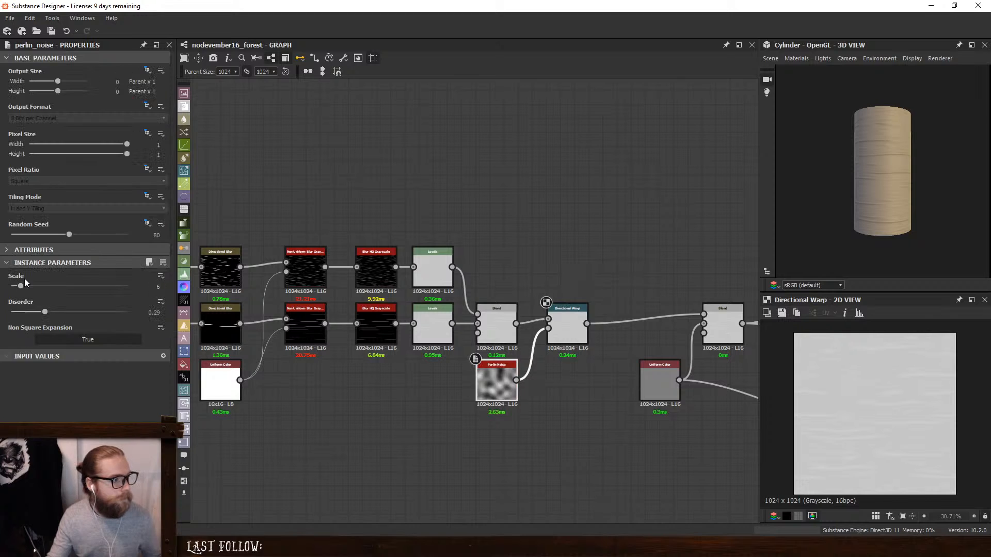
{"action": "left_click_drag", "start_coordinate": [21, 287], "coordinate": [19, 287]}
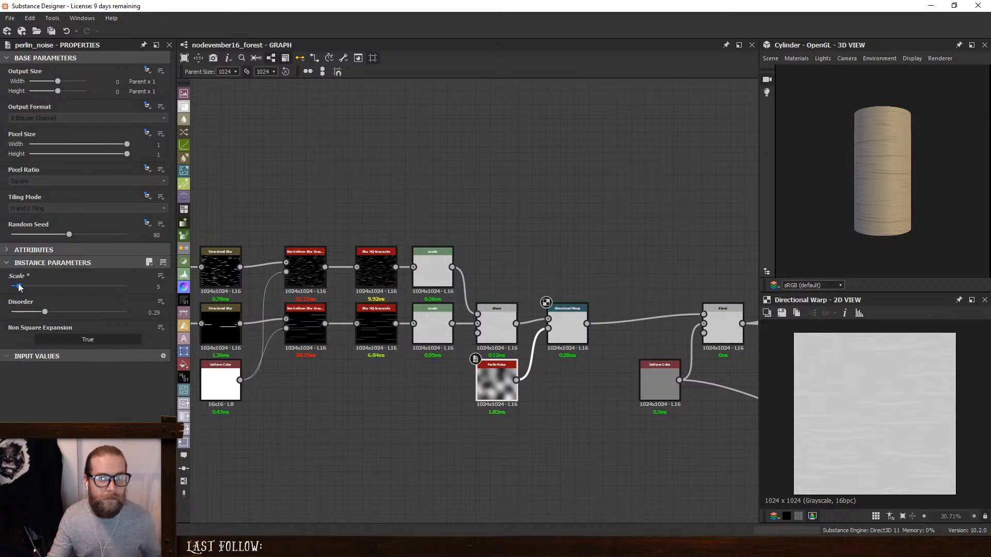
{"action": "mouse_move", "coordinate": [904, 198]}
{"action": "left_mouse_down"}
{"action": "mouse_move", "coordinate": [887, 197]}
{"action": "mouse_move", "coordinate": [893, 216]}
{"action": "mouse_move", "coordinate": [911, 218]}
{"action": "mouse_move", "coordinate": [796, 218]}
{"action": "mouse_move", "coordinate": [871, 197]}
{"action": "mouse_move", "coordinate": [929, 202]}
{"action": "mouse_move", "coordinate": [872, 194]}
{"action": "left_mouse_up"}
{"action": "scroll", "coordinate": [887, 198], "scroll_direction": "up", "scroll_amount": 3}
- Edit the 3D view's default material and set its Height Scale to 6.16
{"action": "left_click", "coordinate": [795, 59]}
{"action": "mouse_move", "coordinate": [813, 71]}
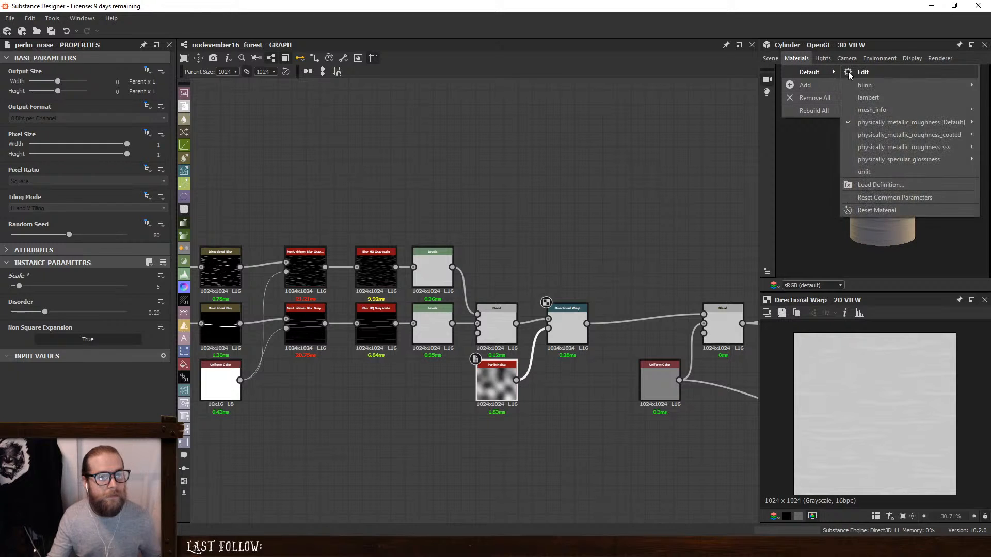
{"action": "left_click", "coordinate": [849, 71]}
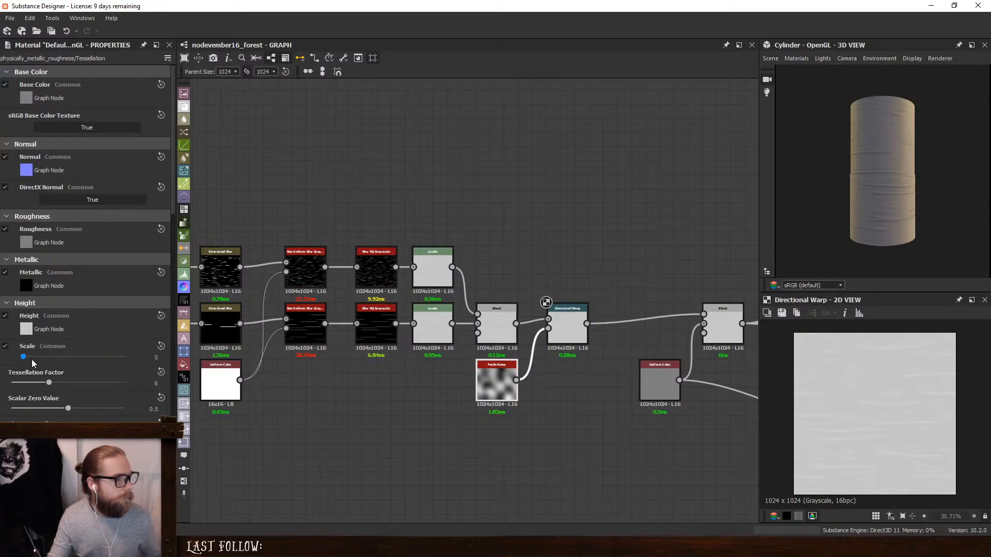
{"action": "left_click_drag", "start_coordinate": [27, 356], "coordinate": [86, 348]}
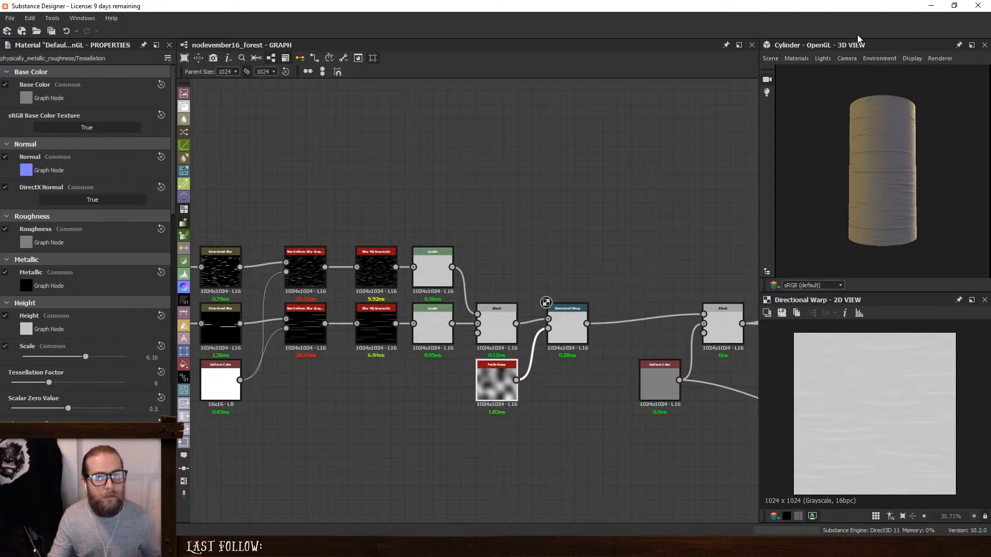
- Enable the default camera's post effects with antialiasing on and anamorphic lens flare off, and check the cylinder
{"action": "left_click", "coordinate": [847, 58]}
{"action": "left_click", "coordinate": [583, 142]}
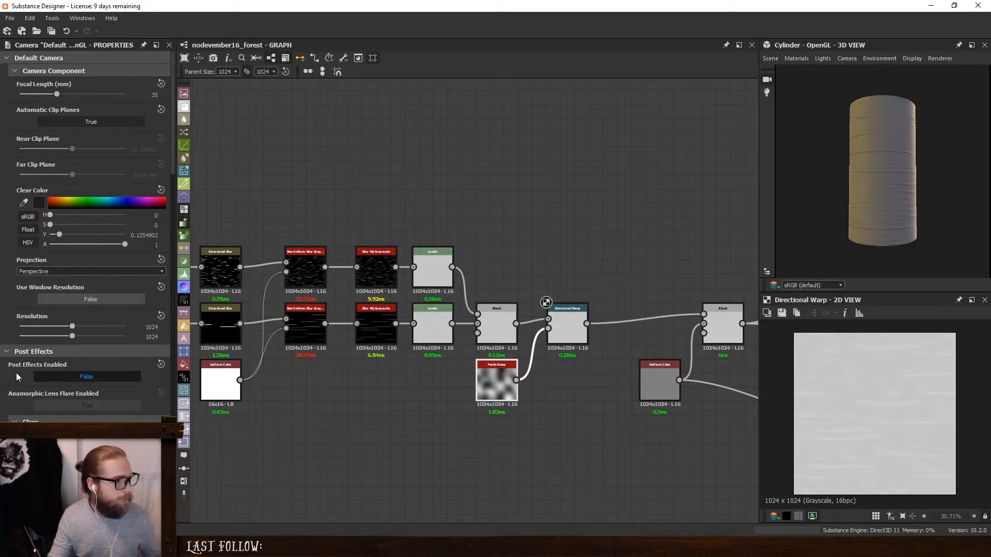
{"action": "left_click", "coordinate": [58, 377]}
{"action": "scroll", "coordinate": [62, 335], "scroll_direction": "down", "scroll_amount": 3}
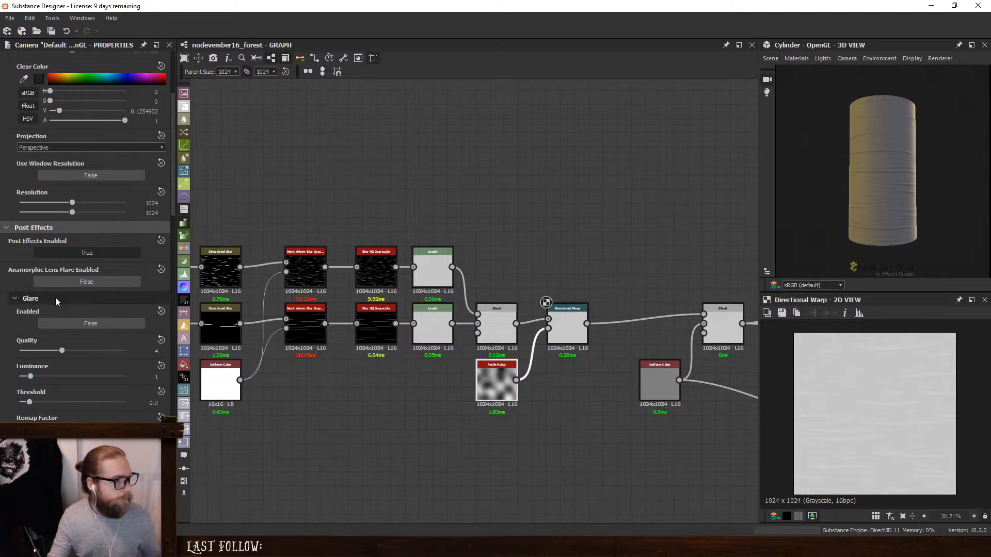
{"action": "left_click", "coordinate": [56, 300]}
{"action": "left_click_drag", "start_coordinate": [894, 151], "coordinate": [869, 196]}
{"action": "scroll", "coordinate": [876, 193], "scroll_direction": "up", "scroll_amount": 3}
{"action": "scroll", "coordinate": [916, 182], "scroll_direction": "down", "scroll_amount": 3}
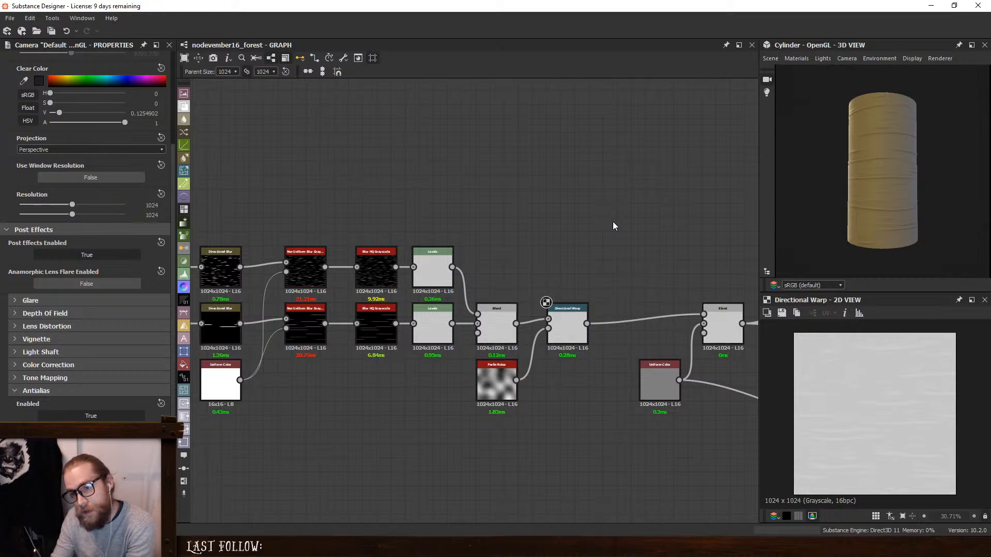
- Check the birch trunk photo in the browser, and set the upper Anisotropic Noise to X Amount 35 and Y Amount 215
{"action": "key", "text": "alt+Tab"}
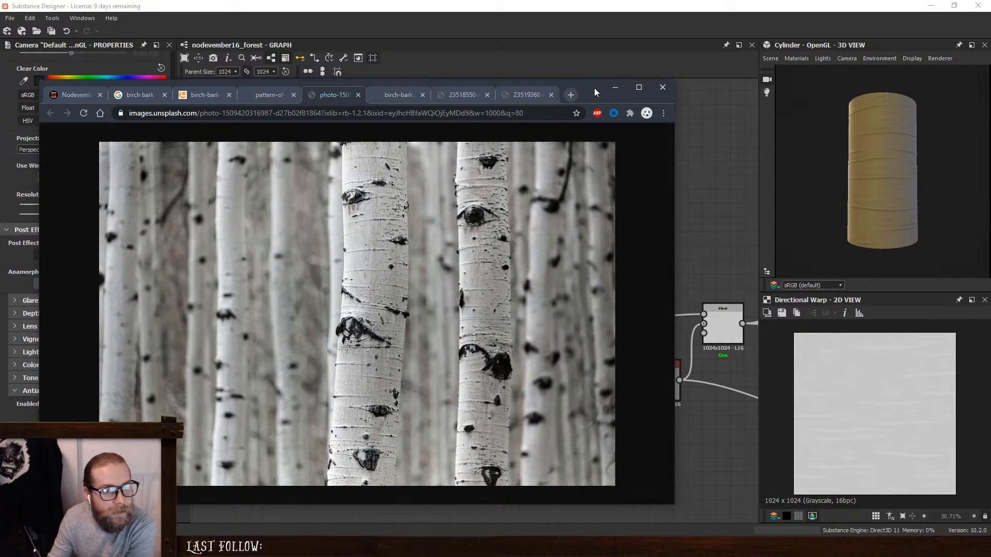
{"action": "left_click", "coordinate": [614, 88]}
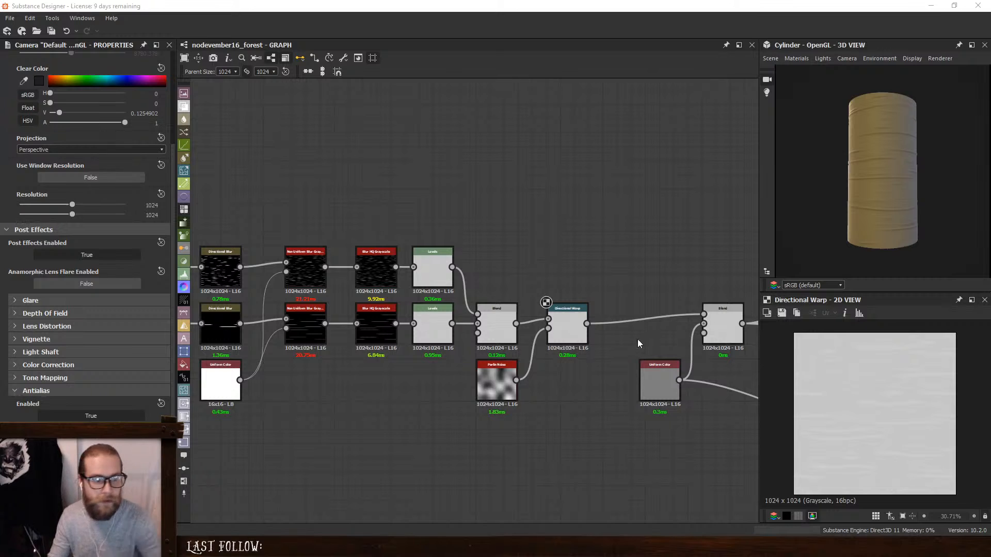
{"action": "middle_click_drag", "start_coordinate": [399, 236], "coordinate": [528, 239]}
{"action": "middle_click_drag", "start_coordinate": [270, 232], "coordinate": [332, 246]}
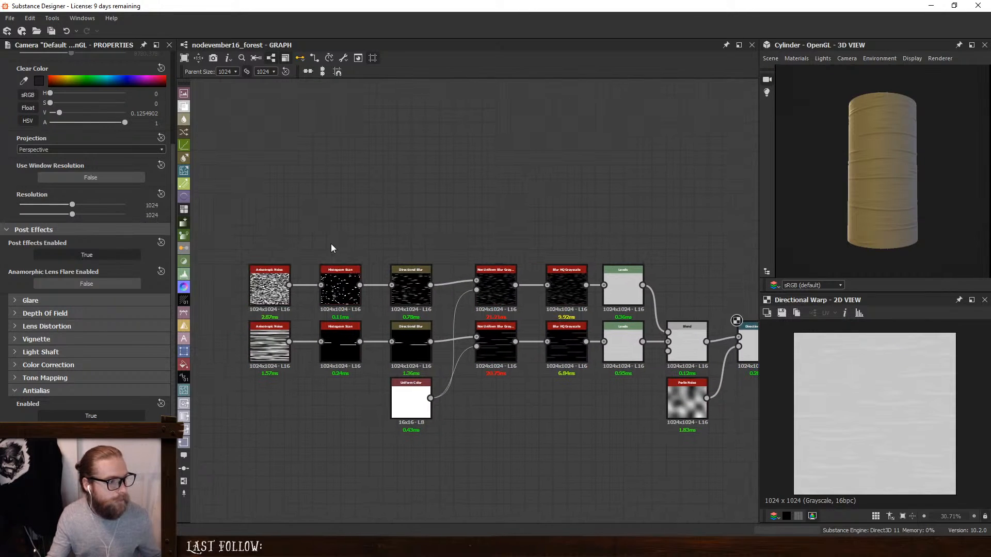
{"action": "left_click", "coordinate": [257, 287]}
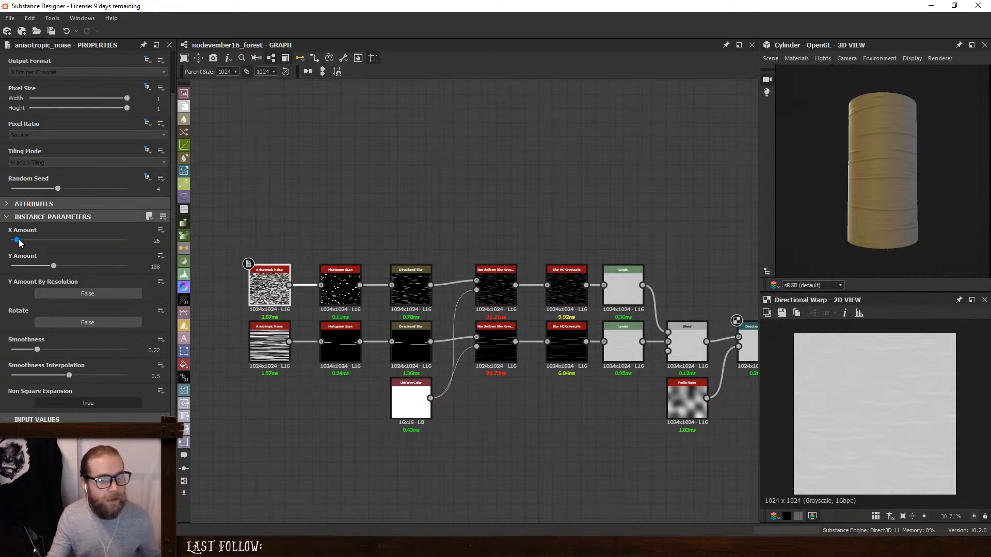
{"action": "left_click_drag", "start_coordinate": [54, 268], "coordinate": [60, 266]}
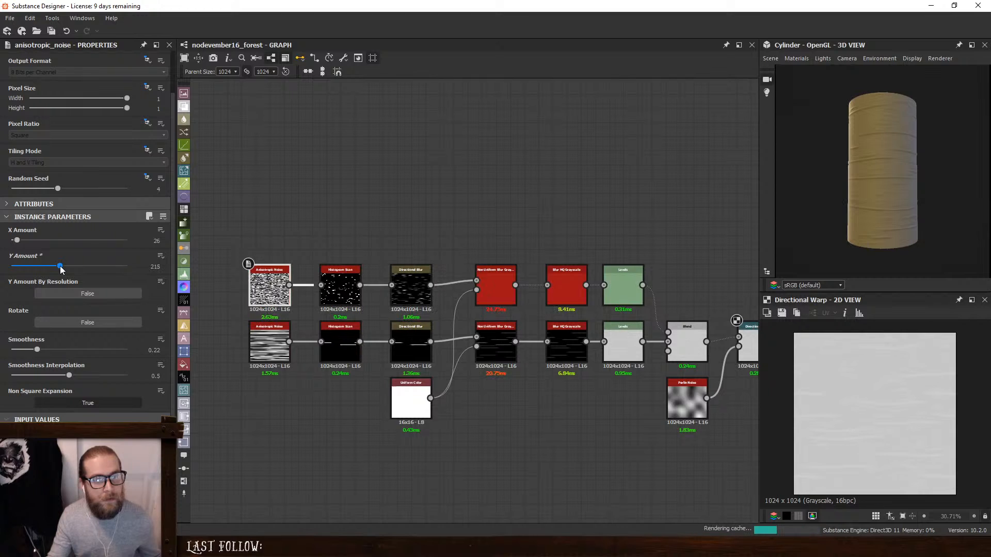
{"action": "left_click_drag", "start_coordinate": [17, 241], "coordinate": [21, 241]}
{"action": "left_click_drag", "start_coordinate": [885, 208], "coordinate": [956, 215]}
{"action": "scroll", "coordinate": [897, 214], "scroll_direction": "up", "scroll_amount": 2}
{"action": "mouse_move", "coordinate": [896, 214]}
{"action": "left_mouse_down"}
{"action": "mouse_move", "coordinate": [824, 206]}
{"action": "mouse_move", "coordinate": [890, 200]}
{"action": "left_mouse_up"}
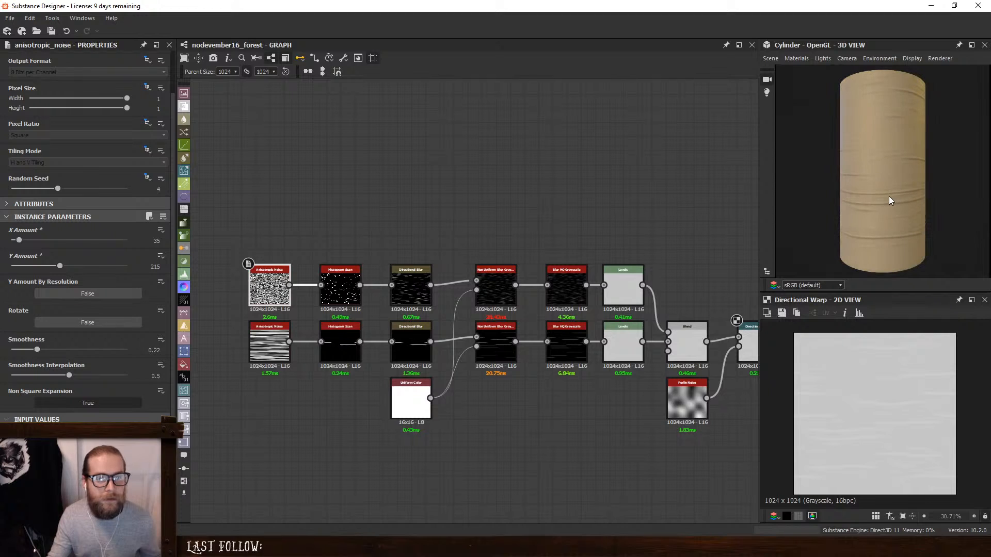
- Set the upper Histogram Scan to Position 0.09 and Contrast 0.13, checking the stripes on the cylinder
{"action": "double_click", "coordinate": [340, 287]}
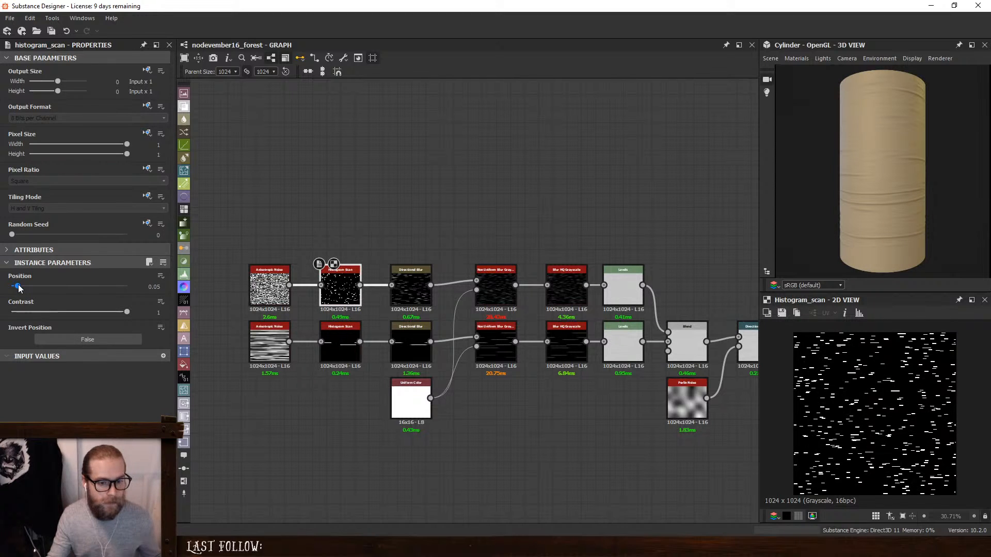
{"action": "left_click_drag", "start_coordinate": [18, 287], "coordinate": [23, 286]}
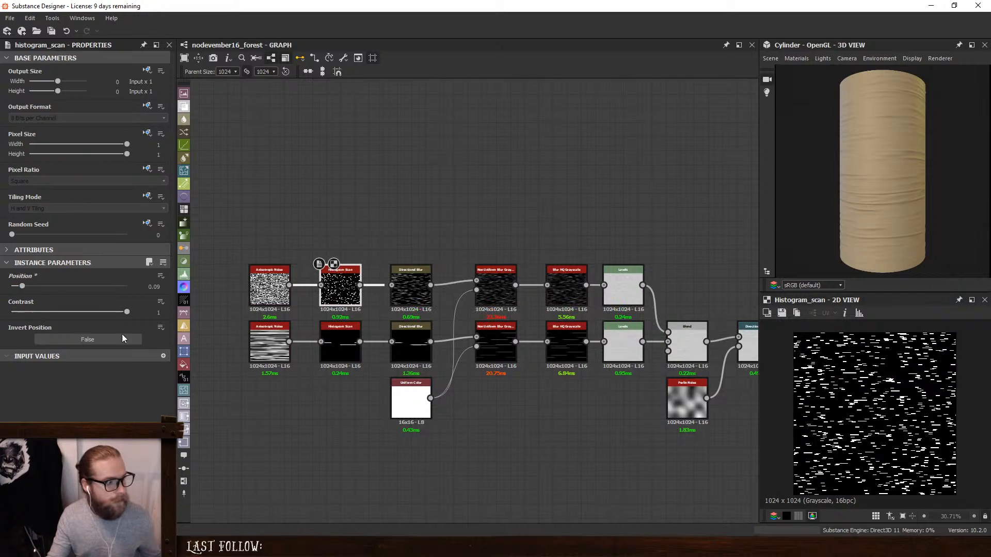
{"action": "left_click_drag", "start_coordinate": [126, 313], "coordinate": [25, 313]}
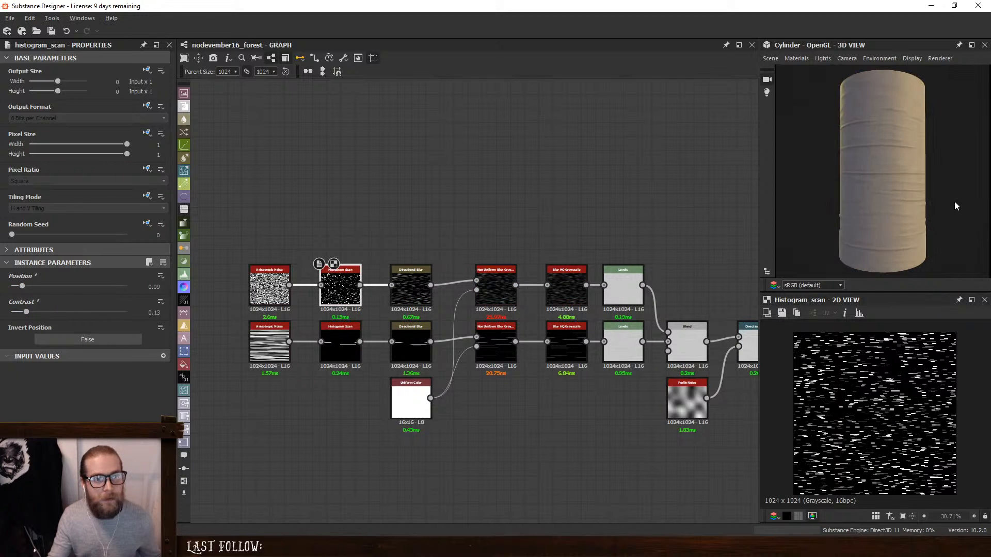
{"action": "scroll", "coordinate": [914, 200], "scroll_direction": "up", "scroll_amount": 3}
{"action": "left_click_drag", "start_coordinate": [914, 200], "coordinate": [953, 216]}
{"action": "scroll", "coordinate": [884, 201], "scroll_direction": "down", "scroll_amount": 4}
- Duplicate the upper Anisotropic Noise node and place the copy above the stripe rows
{"action": "left_click", "coordinate": [319, 230]}
{"action": "left_click", "coordinate": [275, 282]}
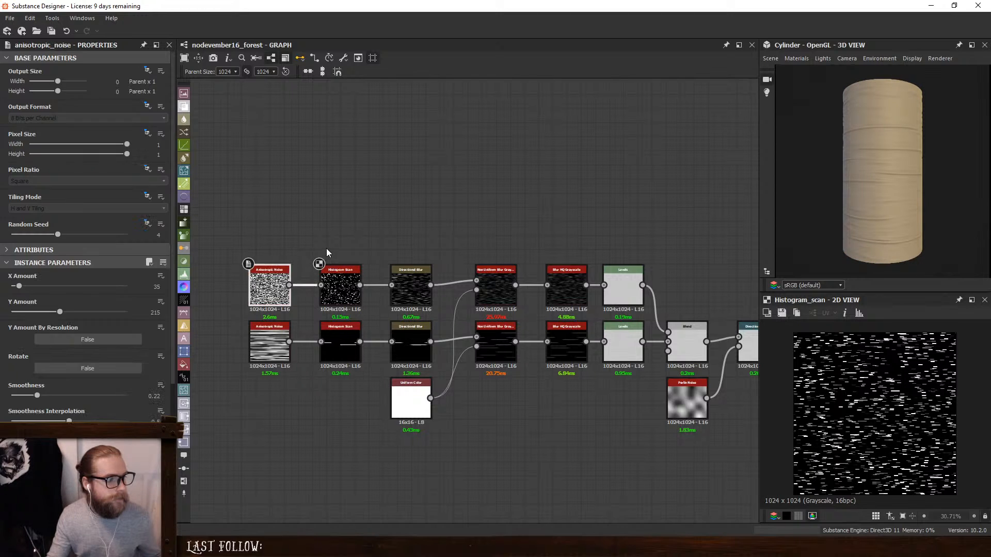
{"action": "key", "text": "ctrl+v"}
{"action": "left_click_drag", "start_coordinate": [481, 301], "coordinate": [425, 208]}
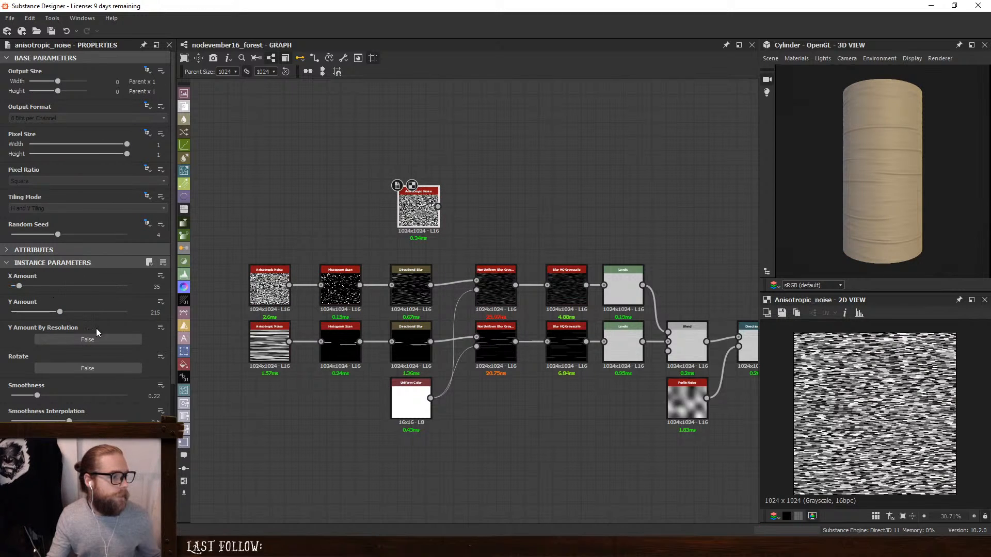
- Reset the copied Anisotropic Noise's instance parameters, set Rotate to True and X Amount to 15
{"action": "left_click", "coordinate": [88, 368]}
{"action": "left_click", "coordinate": [163, 262]}
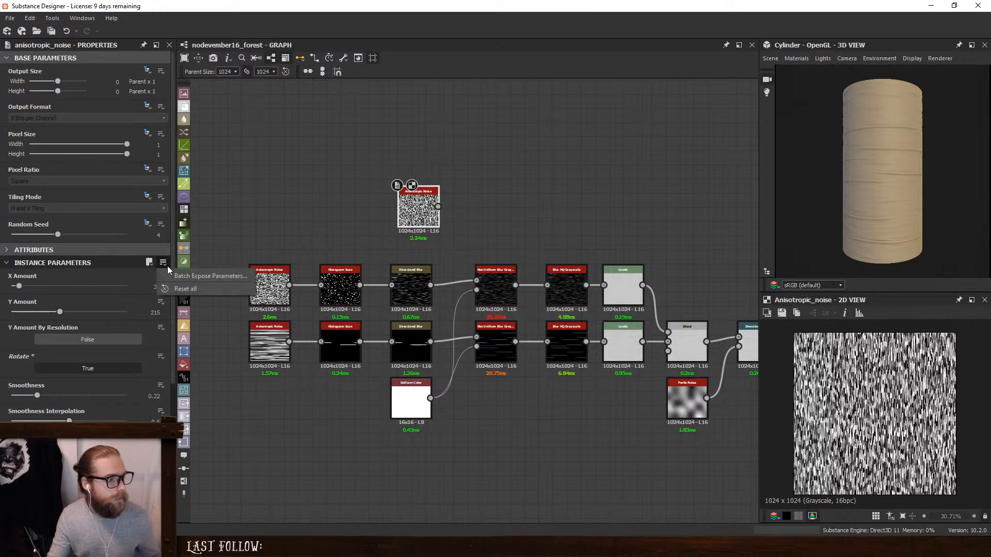
{"action": "left_click", "coordinate": [185, 289]}
{"action": "left_click", "coordinate": [467, 284]}
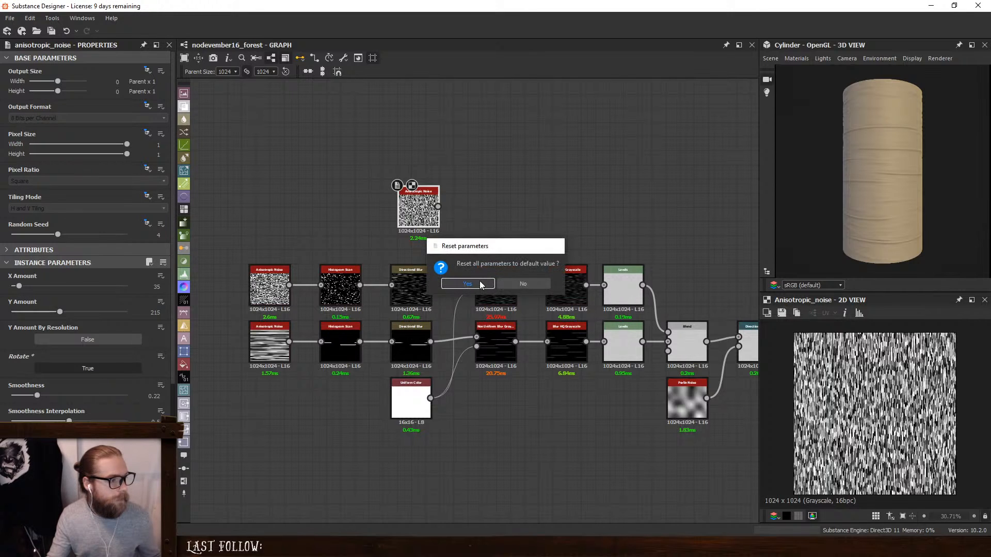
{"action": "left_click", "coordinate": [109, 368]}
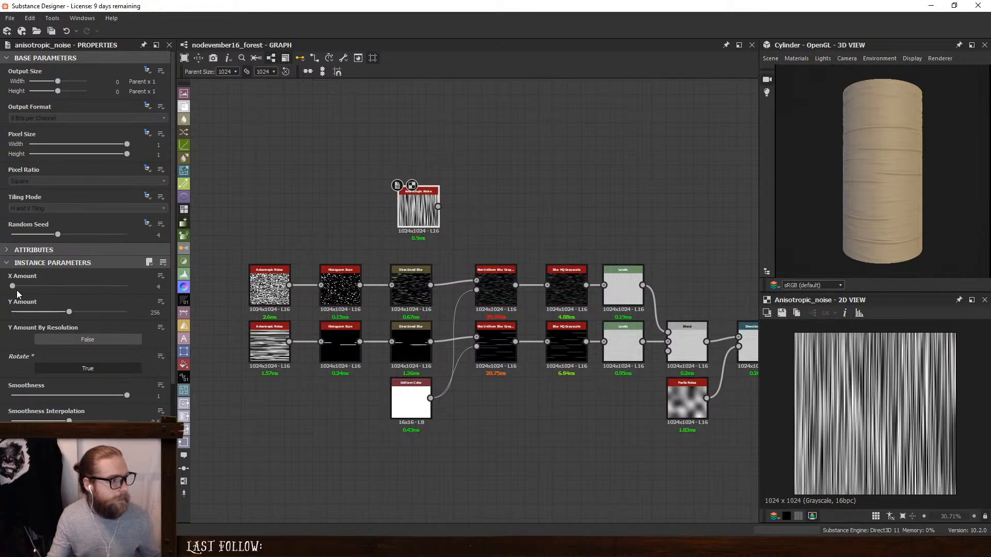
{"action": "left_click_drag", "start_coordinate": [12, 286], "coordinate": [15, 286]}
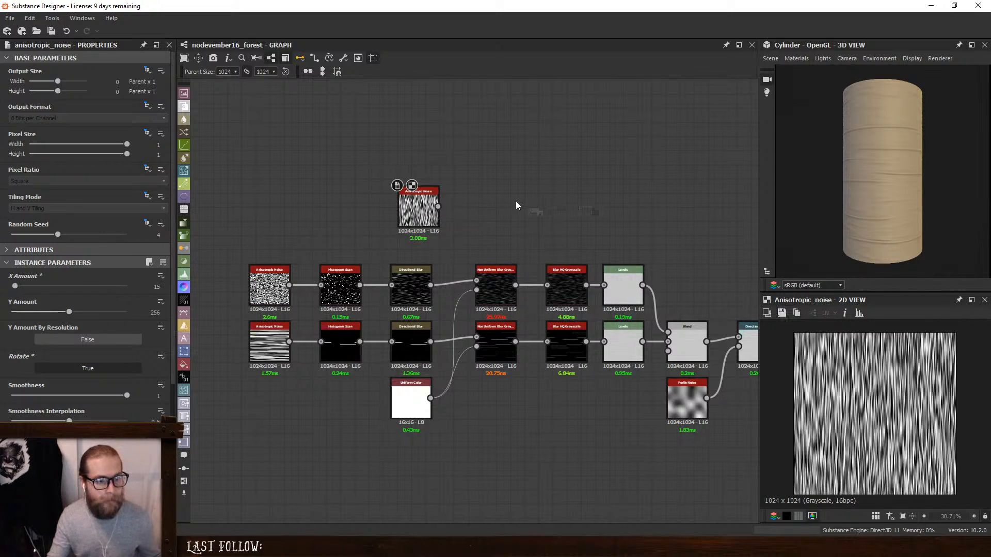
- Blend the rotated Anisotropic Noise over the upper Histogram Scan using Multiply mode and inspect the result
{"action": "key", "text": "space"}
{"action": "left_click", "coordinate": [576, 224]}
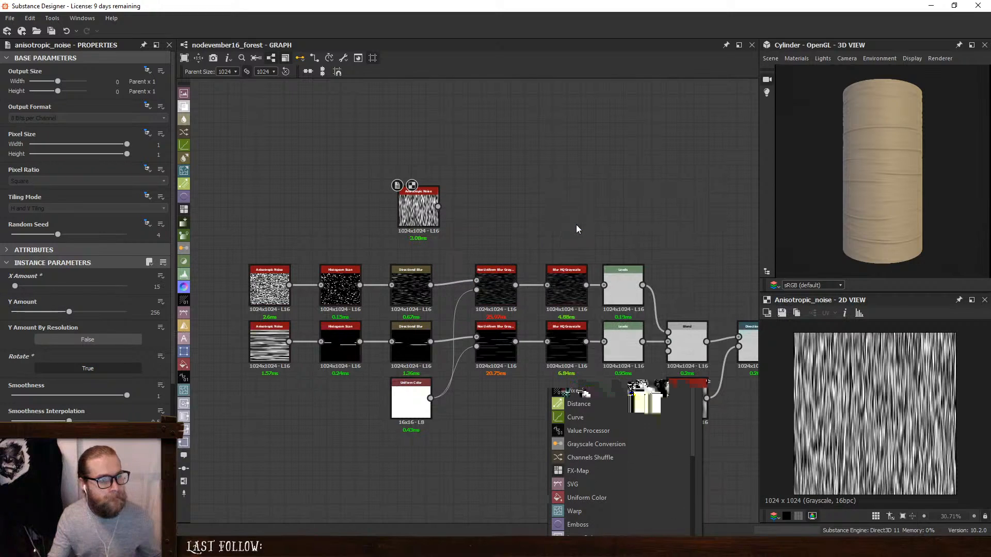
{"action": "left_click_drag", "start_coordinate": [438, 206], "coordinate": [360, 285]}
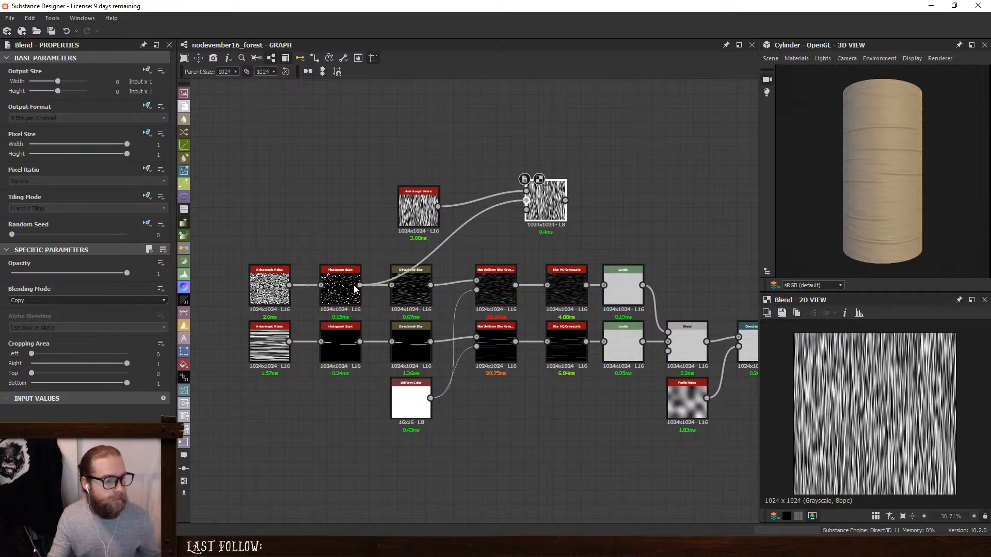
{"action": "left_click", "coordinate": [49, 300]}
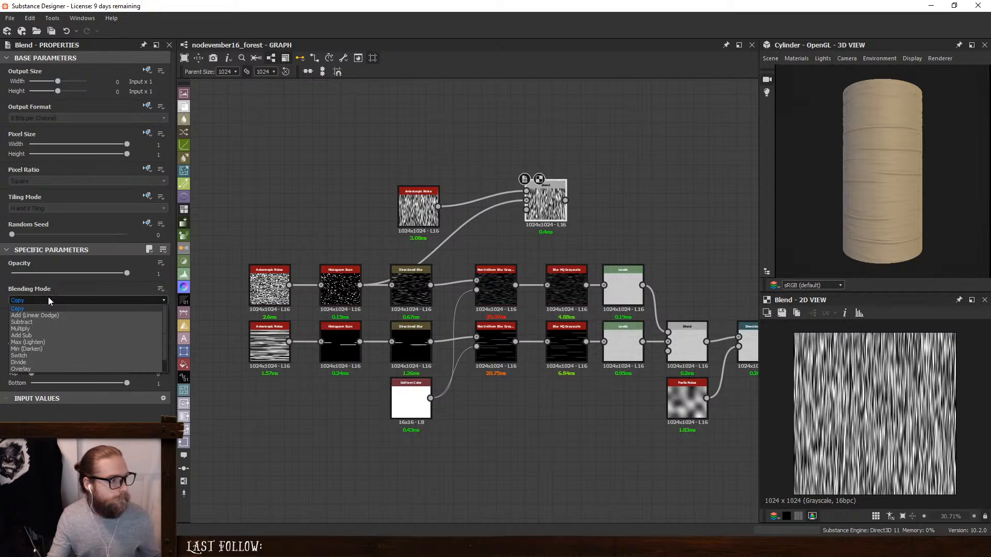
{"action": "left_click", "coordinate": [45, 333]}
{"action": "scroll", "coordinate": [879, 403], "scroll_direction": "up", "scroll_amount": 4}
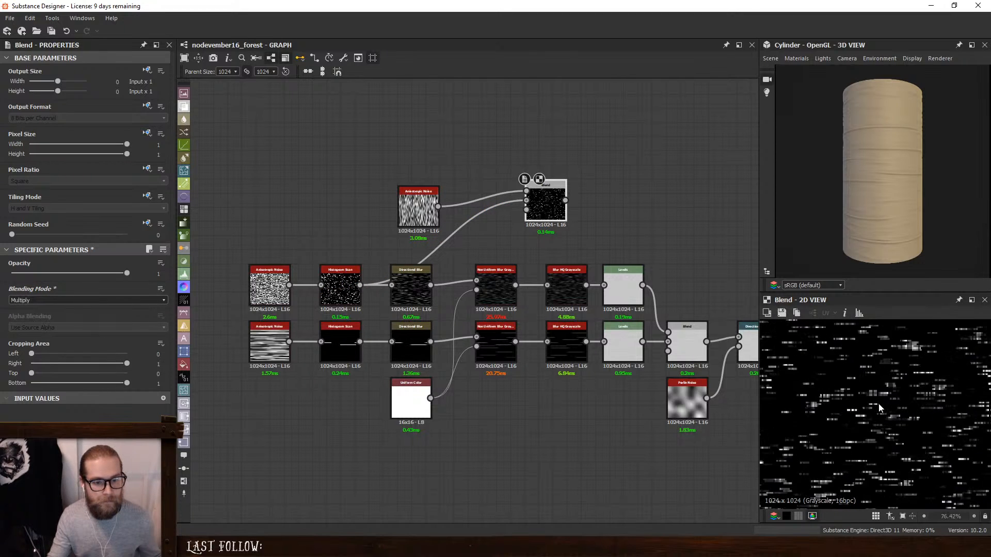
{"action": "scroll", "coordinate": [878, 403], "scroll_direction": "down", "scroll_amount": 4}
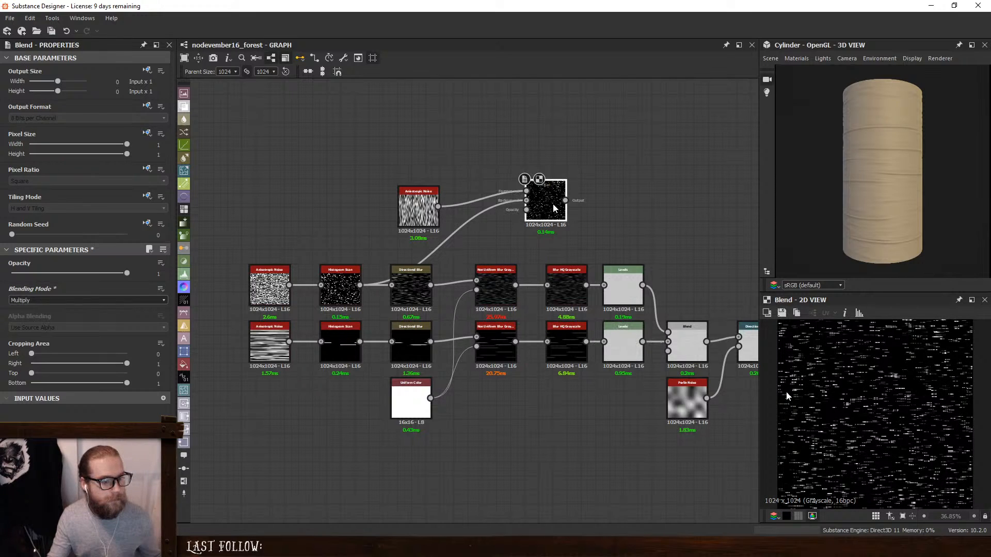
- Combine the two Blur HQ stripe rows directly in the Blend, place one Levels after it, and move the spare Levels aside
{"action": "middle_click_drag", "start_coordinate": [603, 394], "coordinate": [539, 398]}
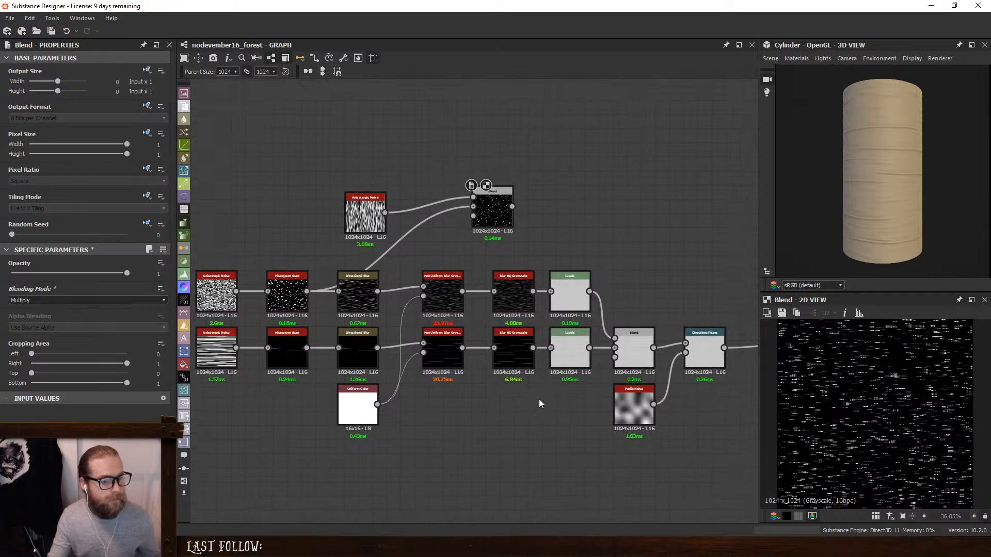
{"action": "mouse_move", "coordinate": [569, 270]}
{"action": "left_mouse_down"}
{"action": "mouse_move", "coordinate": [571, 359]}
{"action": "mouse_move", "coordinate": [585, 274]}
{"action": "left_mouse_up"}
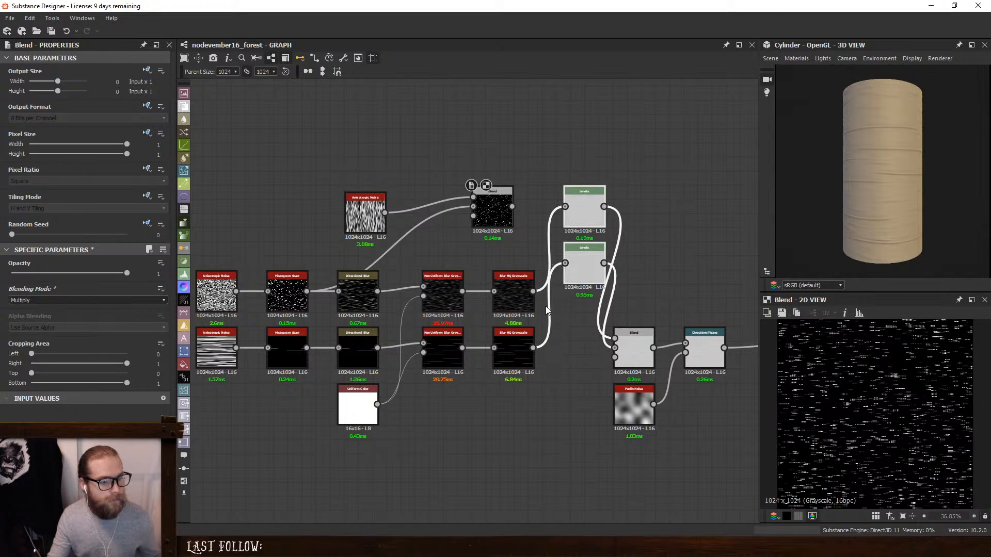
{"action": "left_click_drag", "start_coordinate": [533, 292], "coordinate": [533, 348]}
{"action": "left_click_drag", "start_coordinate": [638, 344], "coordinate": [686, 343]}
{"action": "left_click_drag", "start_coordinate": [605, 269], "coordinate": [636, 350]}
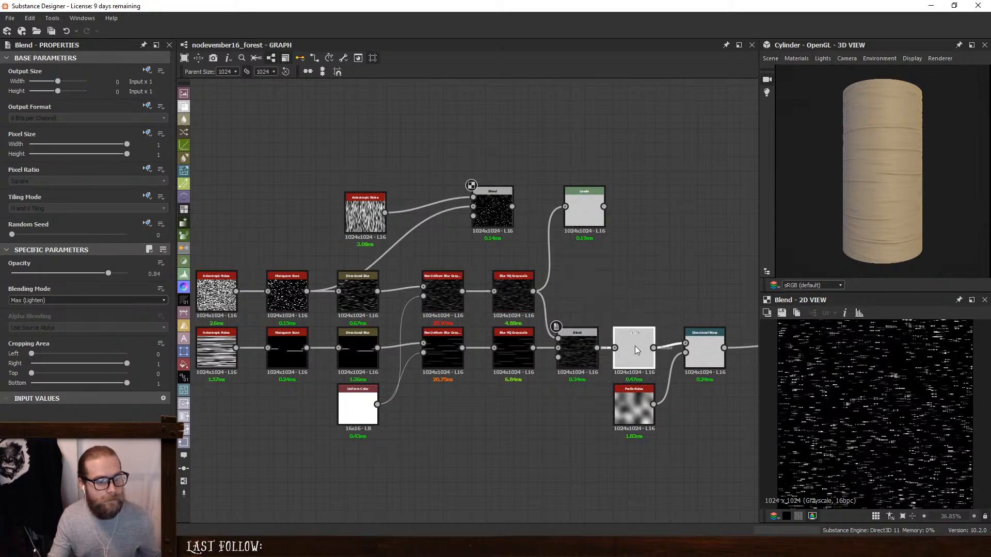
{"action": "left_click", "coordinate": [575, 302]}
{"action": "left_click_drag", "start_coordinate": [583, 206], "coordinate": [675, 192]}
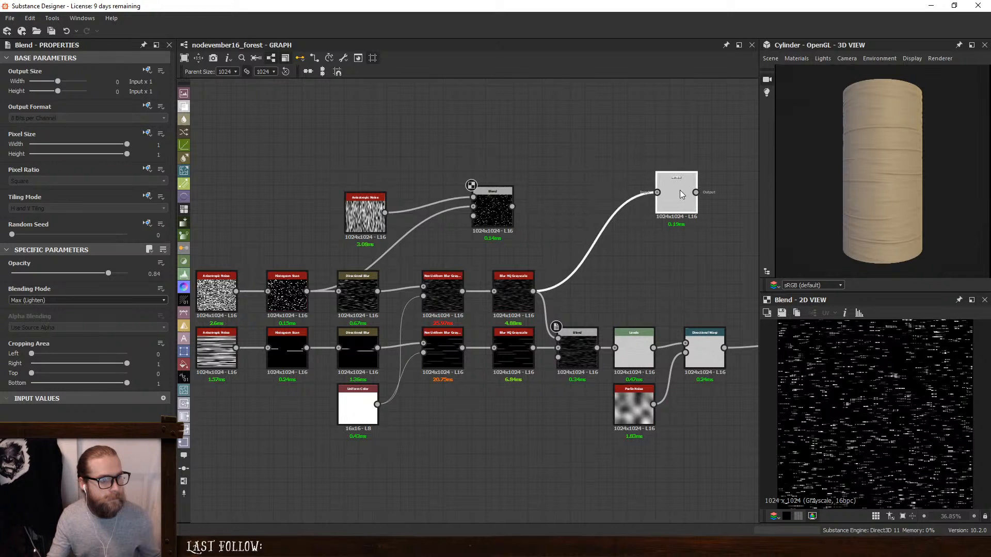
- Feed the combined stripe Blend into the Multiply Blend's background and set the rotated Anisotropic Noise's Y Amount to 99
{"action": "left_click_drag", "start_coordinate": [471, 206], "coordinate": [597, 347]}
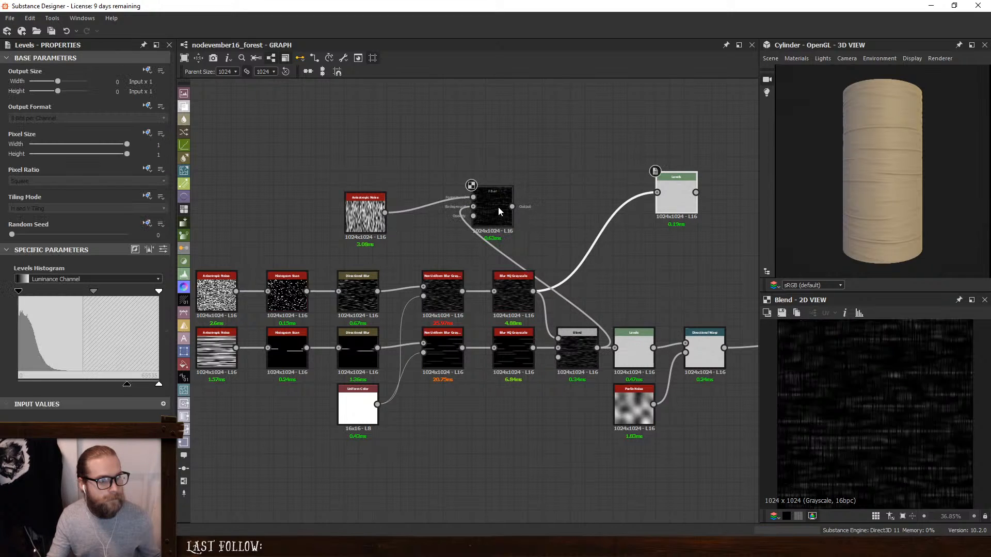
{"action": "left_click", "coordinate": [497, 207]}
{"action": "scroll", "coordinate": [860, 405], "scroll_direction": "up", "scroll_amount": 5}
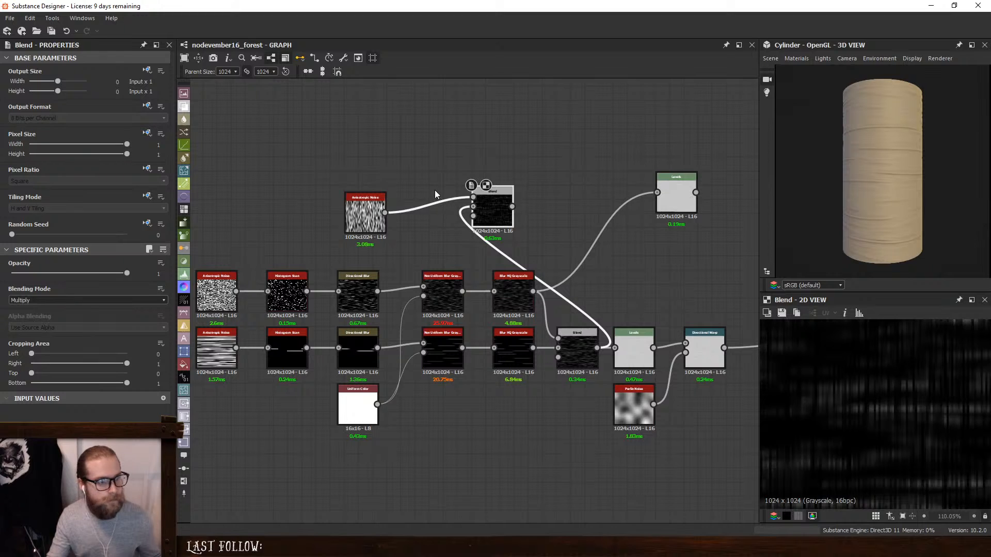
{"action": "left_click", "coordinate": [366, 199]}
{"action": "left_click_drag", "start_coordinate": [119, 312], "coordinate": [37, 314]}
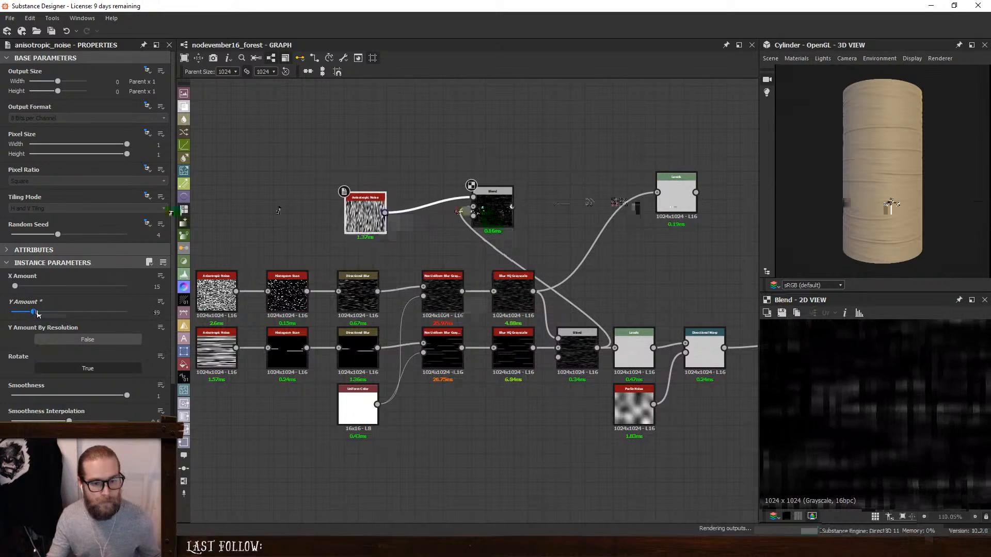
{"action": "scroll", "coordinate": [829, 416], "scroll_direction": "down", "scroll_amount": 7}
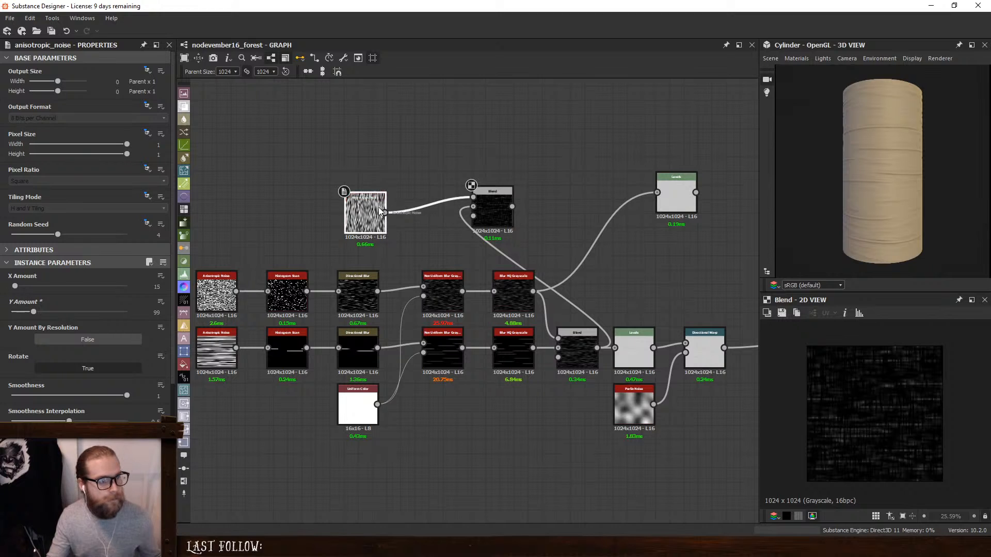
- Insert a Blur HQ Grayscale after the rotated Anisotropic Noise with Quality 1 and Intensity 0.79, and inspect the Multiply Blend
{"action": "key", "text": "space"}
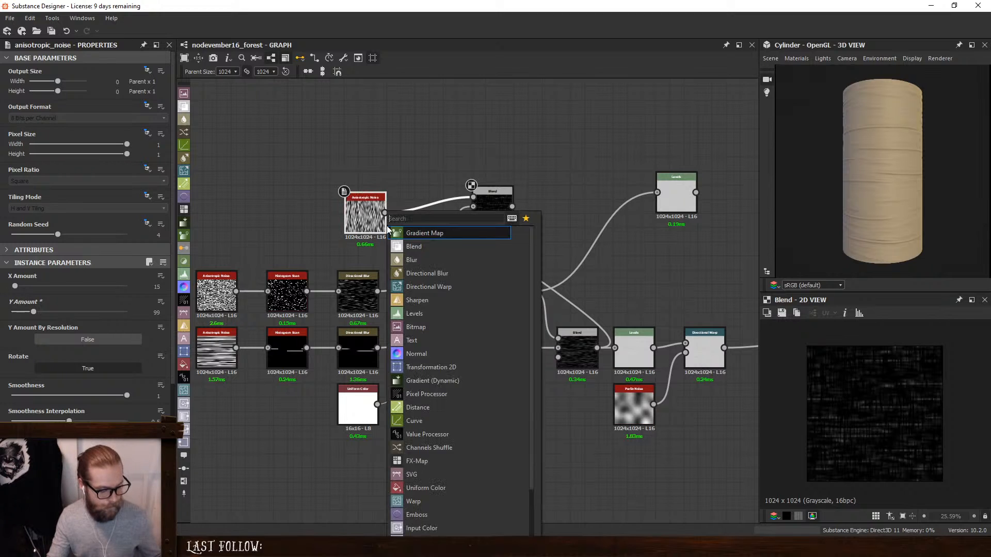
{"action": "type", "text": "hq"}
{"action": "left_click", "coordinate": [434, 236]}
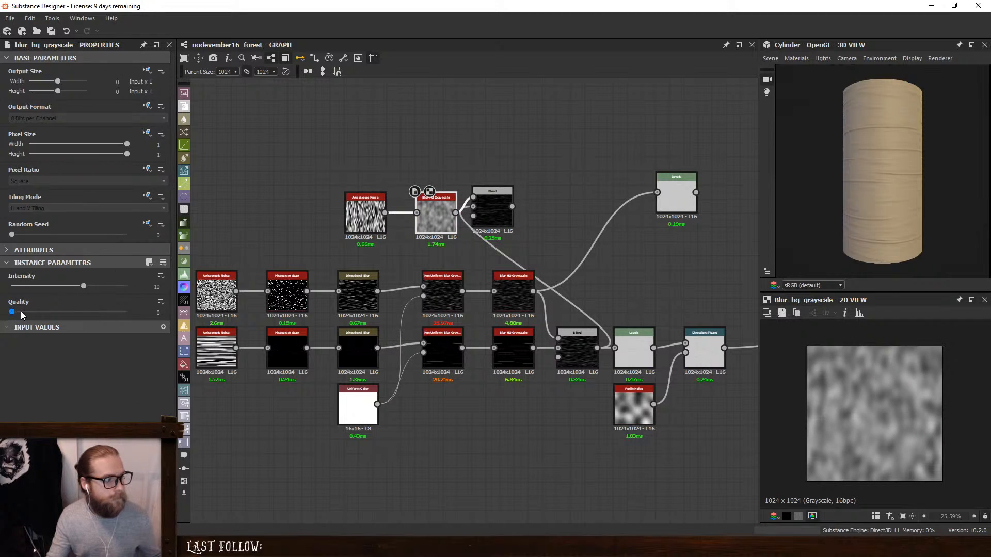
{"action": "left_click_drag", "start_coordinate": [21, 312], "coordinate": [173, 318]}
{"action": "left_click_drag", "start_coordinate": [83, 286], "coordinate": [17, 287]}
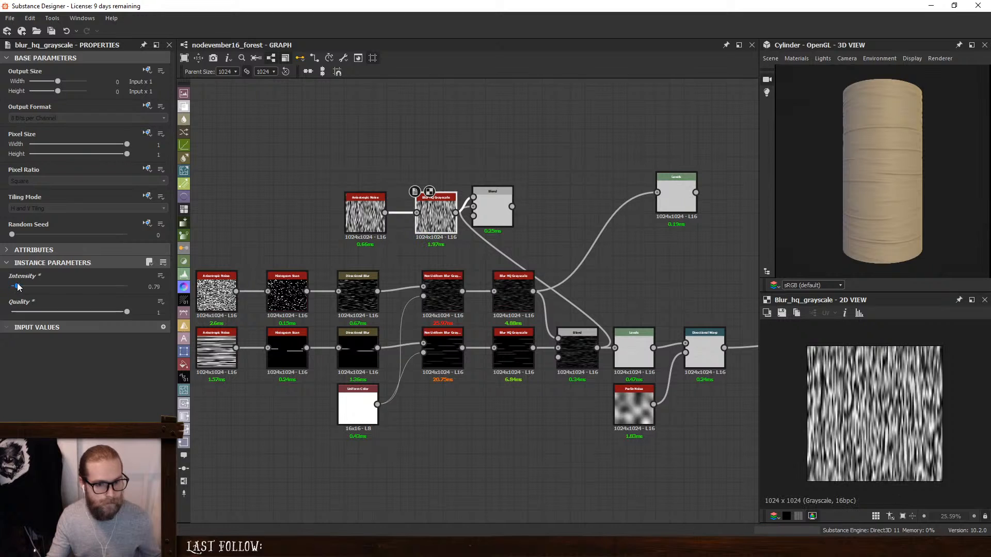
{"action": "double_click", "coordinate": [504, 205]}
{"action": "scroll", "coordinate": [886, 393], "scroll_direction": "up", "scroll_amount": 5}
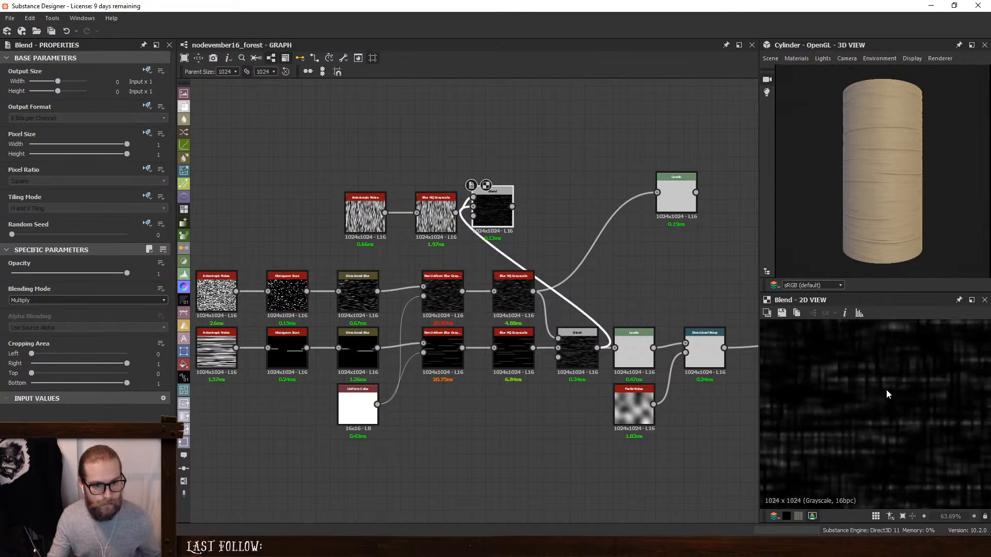
{"action": "left_click_drag", "start_coordinate": [486, 194], "coordinate": [514, 208]}
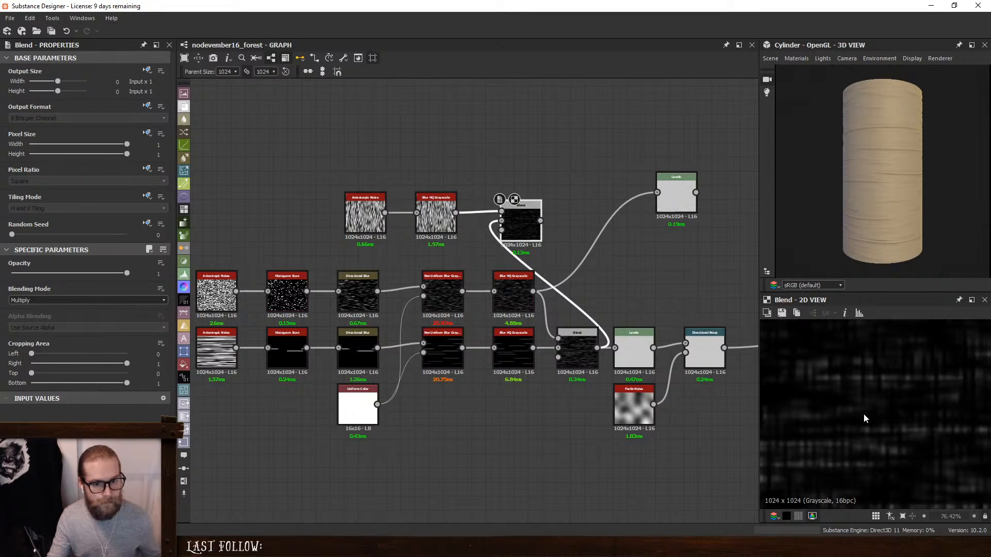
{"action": "scroll", "coordinate": [889, 422], "scroll_direction": "down", "scroll_amount": 5}
{"action": "scroll", "coordinate": [890, 422], "scroll_direction": "up", "scroll_amount": 2}
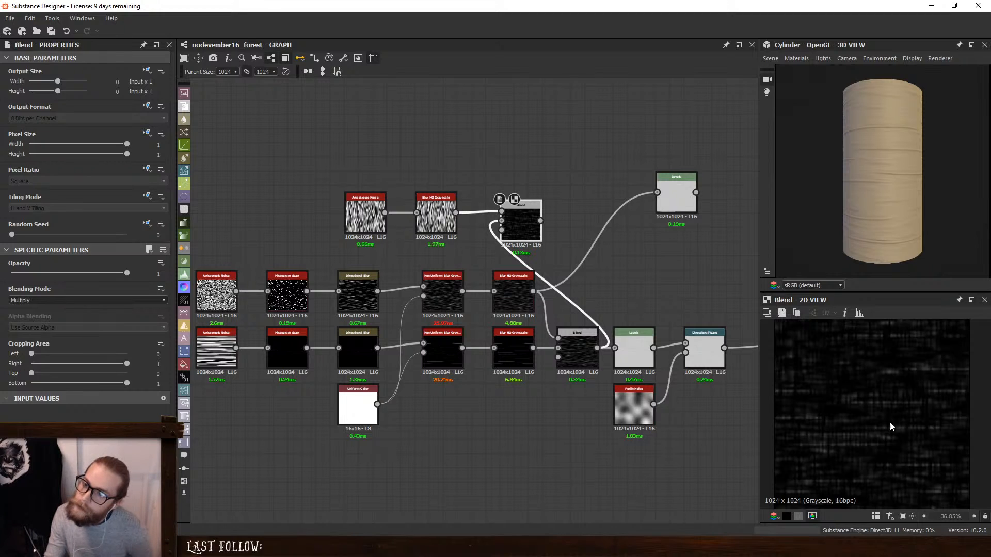
- Insert a Blend between the Levels and Directional Warp nodes, spaced apart, with the Multiply Blend as its foreground
{"action": "middle_click_drag", "start_coordinate": [689, 326], "coordinate": [494, 324]}
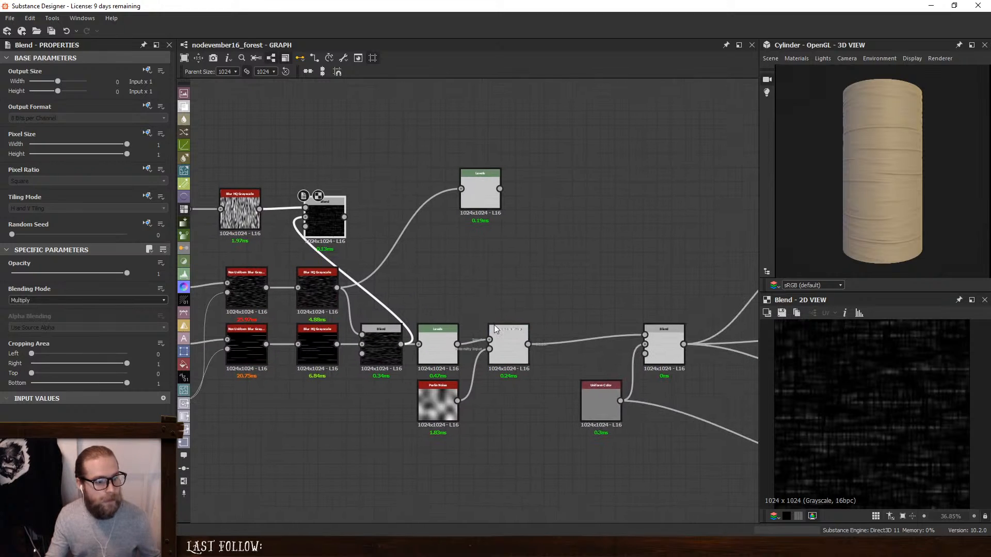
{"action": "left_click_drag", "start_coordinate": [499, 352], "coordinate": [584, 352]}
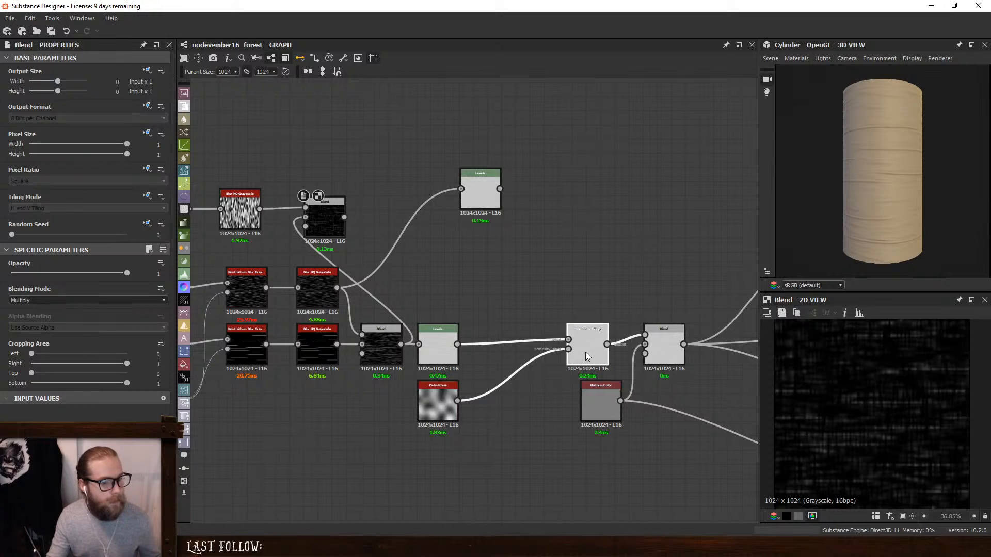
{"action": "left_click_drag", "start_coordinate": [438, 396], "coordinate": [479, 410]}
{"action": "left_click", "coordinate": [447, 345]}
{"action": "key", "text": "space"}
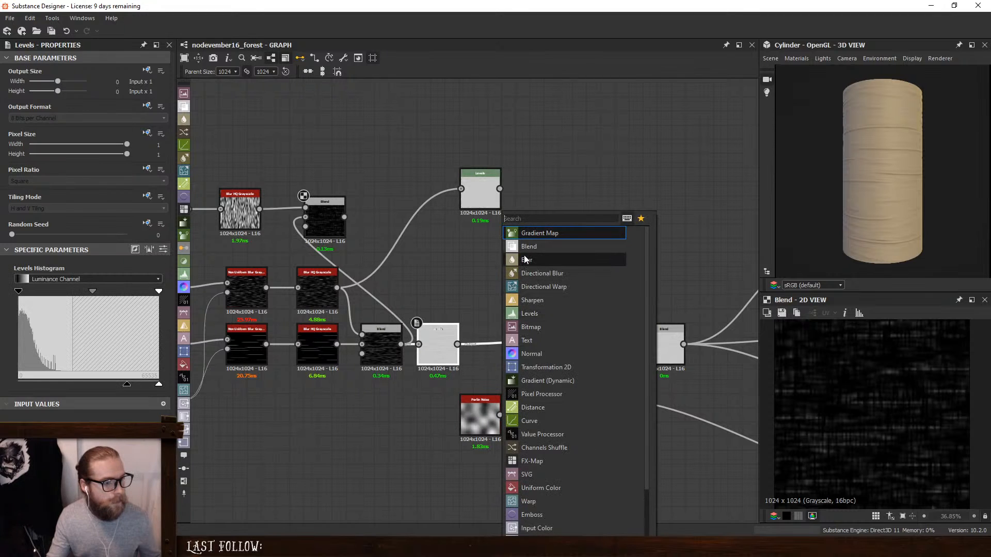
{"action": "left_click", "coordinate": [528, 249]}
{"action": "left_click_drag", "start_coordinate": [344, 217], "coordinate": [489, 335]}
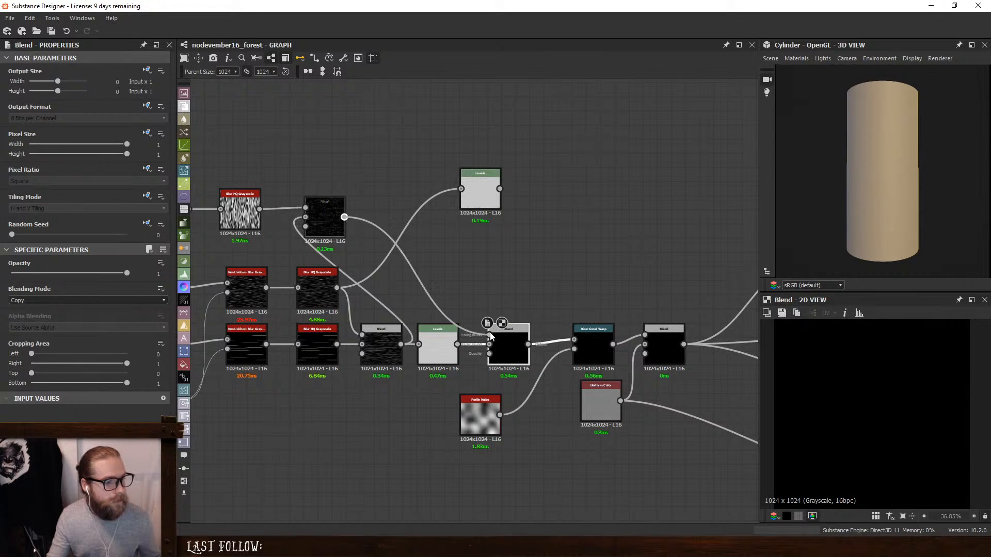
- Set the new Blend to Add (Linear Dodge) with Opacity 0.03, checking the stripes on the cylinder up close
{"action": "left_click", "coordinate": [61, 300]}
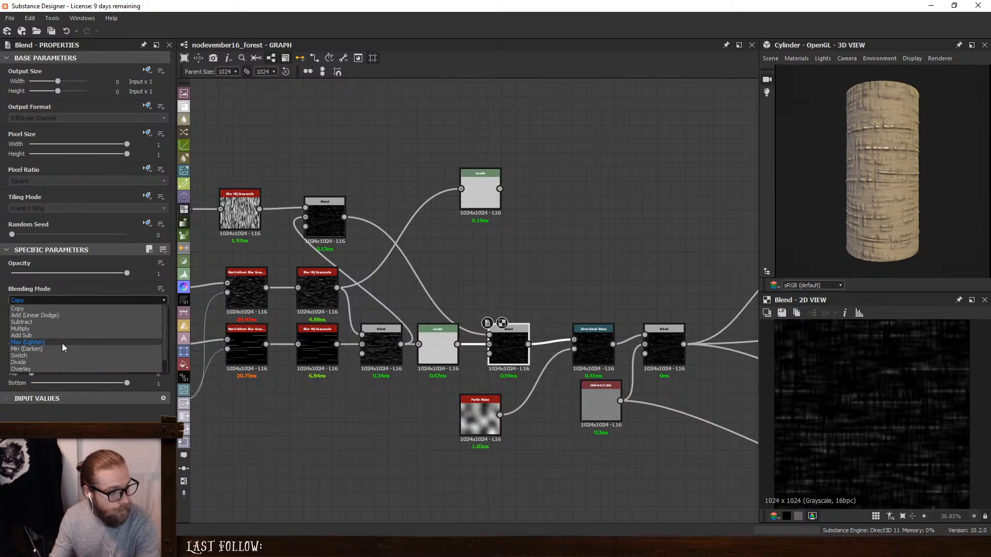
{"action": "left_click", "coordinate": [51, 314]}
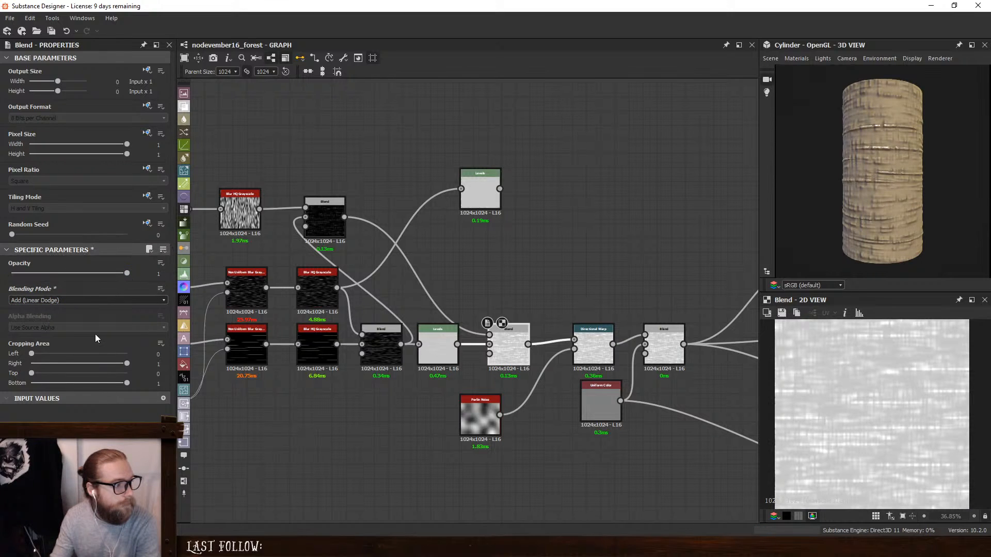
{"action": "left_click_drag", "start_coordinate": [127, 273], "coordinate": [29, 275]}
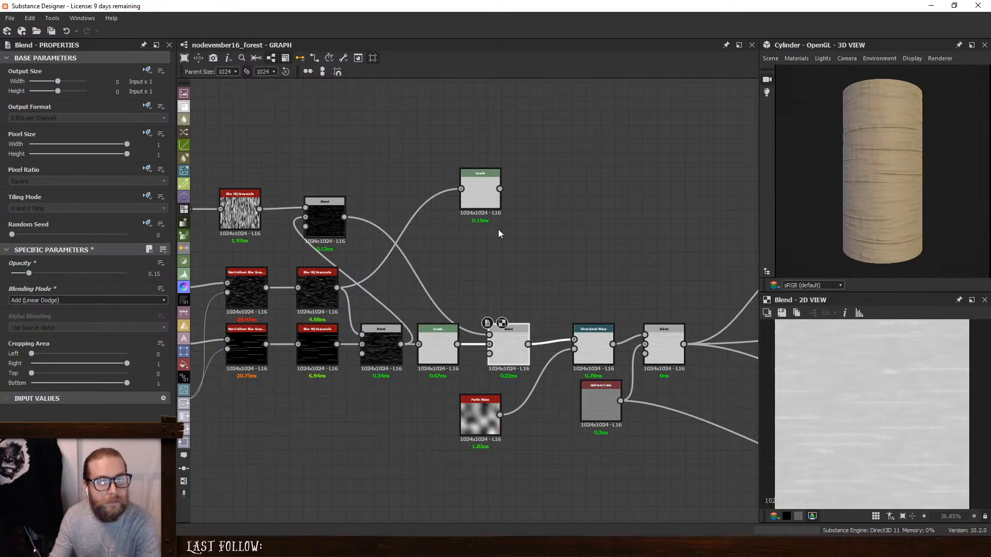
{"action": "scroll", "coordinate": [795, 181], "scroll_direction": "up", "scroll_amount": 5}
{"action": "scroll", "coordinate": [921, 184], "scroll_direction": "up", "scroll_amount": 2}
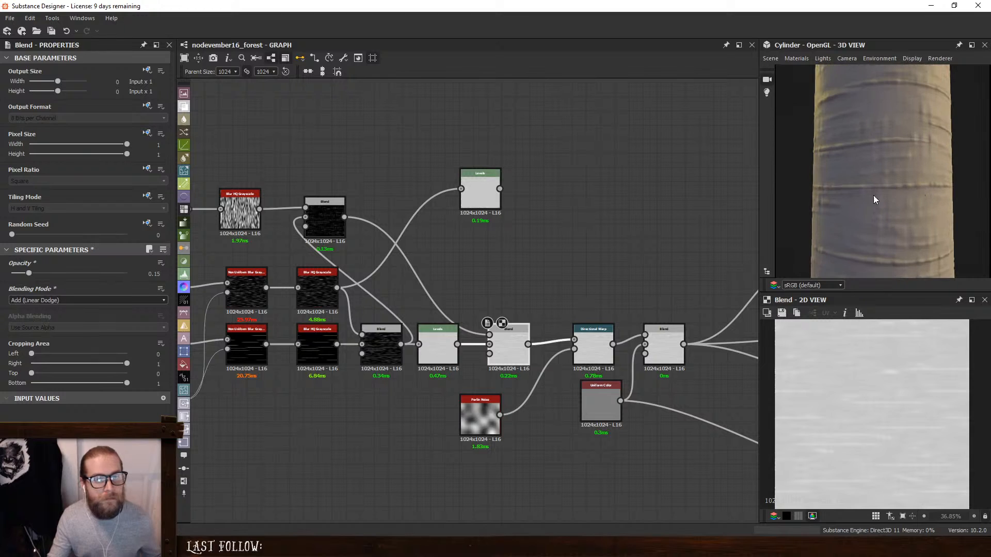
{"action": "left_click_drag", "start_coordinate": [28, 275], "coordinate": [14, 274]}
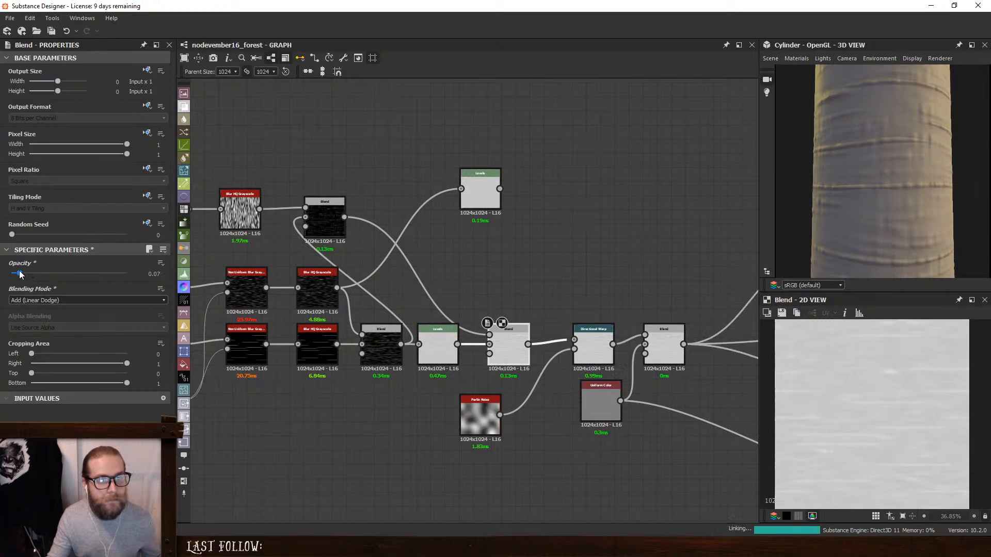
- Place the Multiply Blend directly above the Levels node and set the rotated Anisotropic Noise's Y Amount to 142
{"action": "double_click", "coordinate": [377, 335]}
{"action": "left_click_drag", "start_coordinate": [326, 219], "coordinate": [439, 288]}
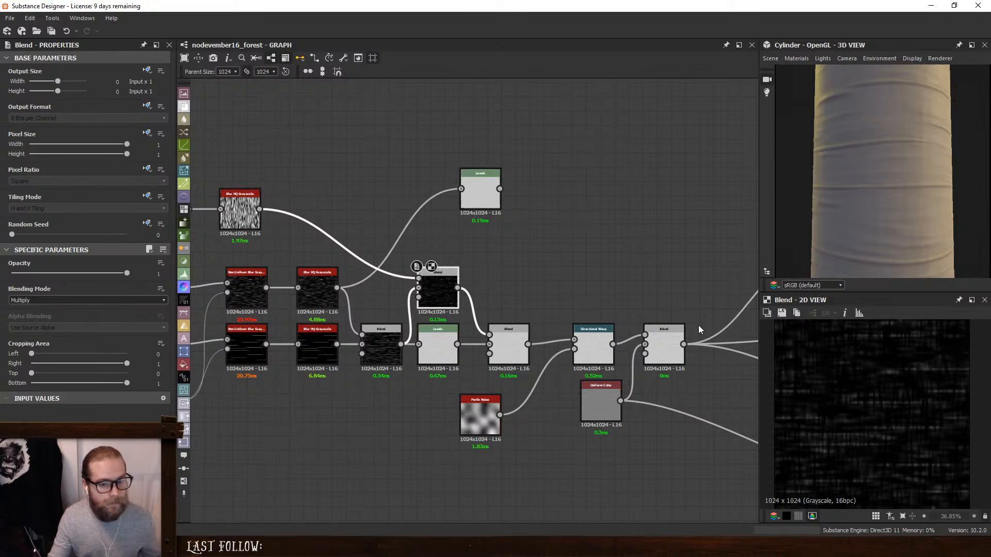
{"action": "middle_click_drag", "start_coordinate": [309, 140], "coordinate": [369, 146]}
{"action": "left_click", "coordinate": [245, 216]}
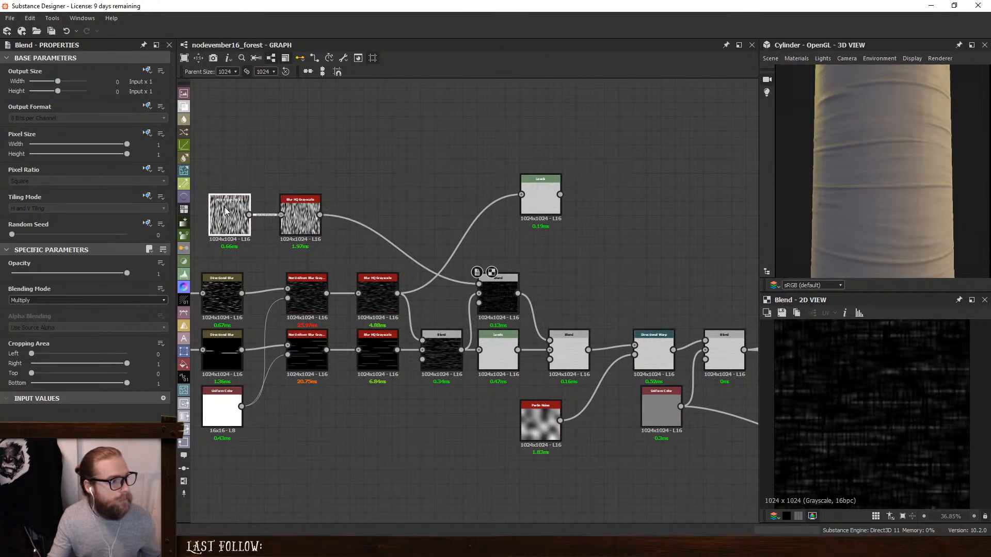
{"action": "mouse_move", "coordinate": [34, 313]}
{"action": "left_mouse_down"}
{"action": "mouse_move", "coordinate": [16, 313]}
{"action": "mouse_move", "coordinate": [44, 318]}
{"action": "left_mouse_up"}
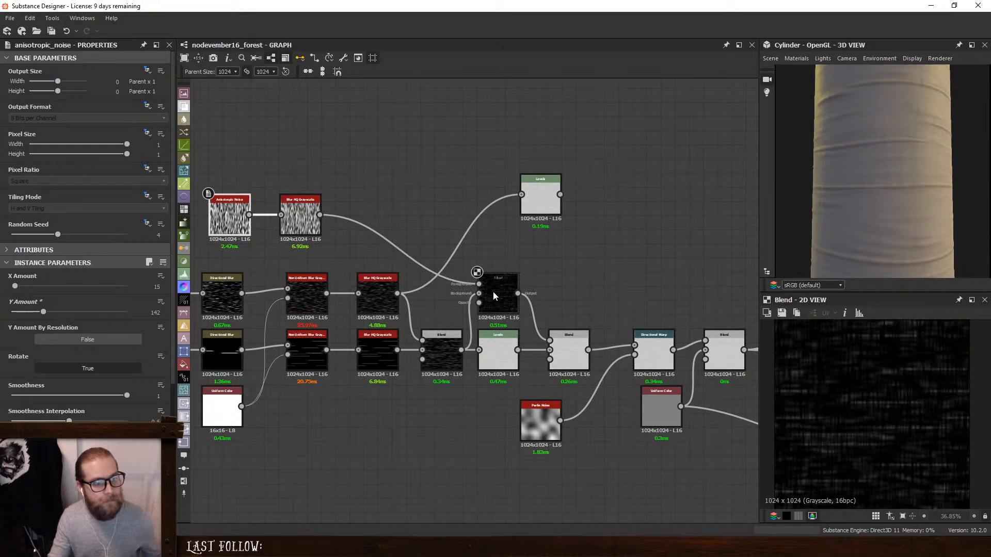
- Switch the Multiply Blend above the Levels node to Subtract mode with Opacity 0.49
{"action": "left_click", "coordinate": [493, 292]}
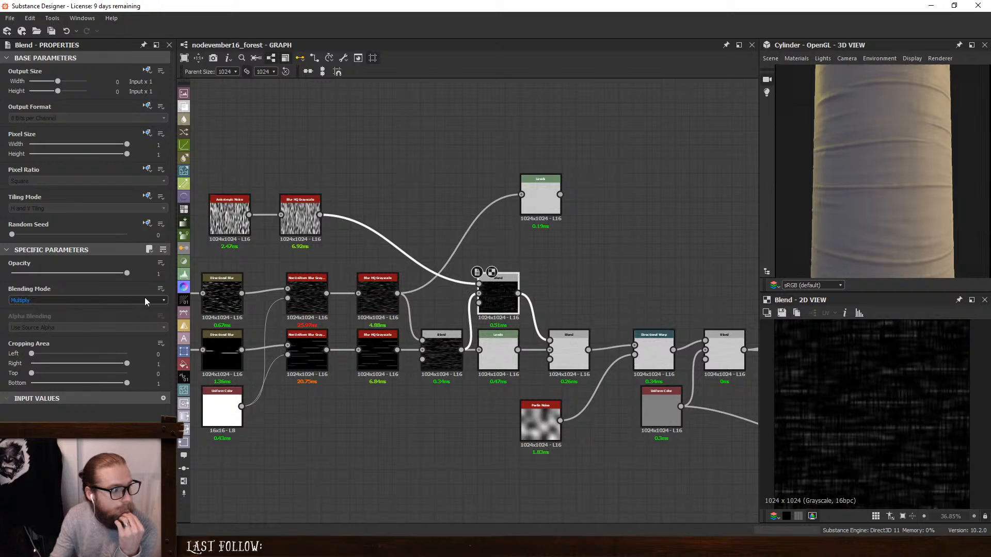
{"action": "left_click", "coordinate": [97, 300]}
{"action": "left_click", "coordinate": [76, 321]}
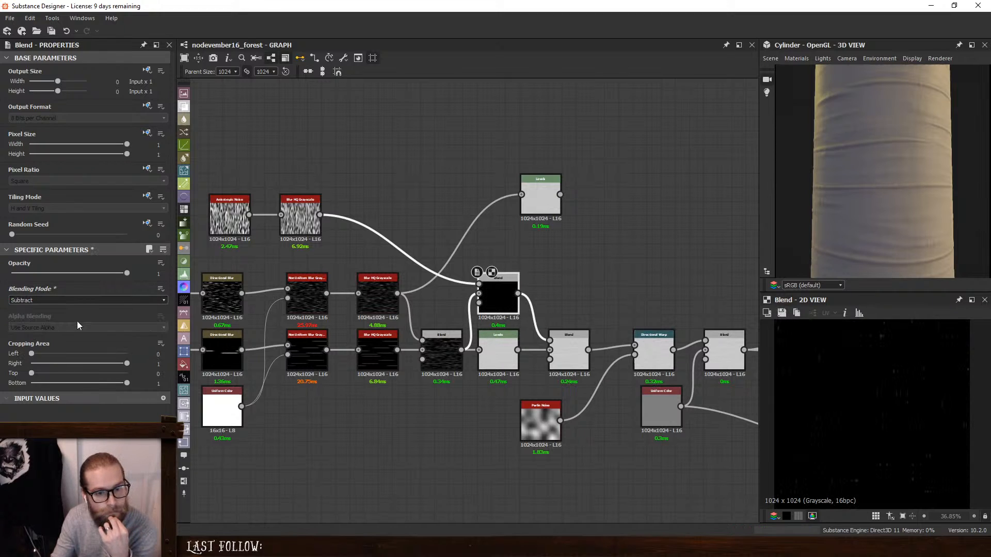
{"action": "left_click_drag", "start_coordinate": [117, 276], "coordinate": [69, 277]}
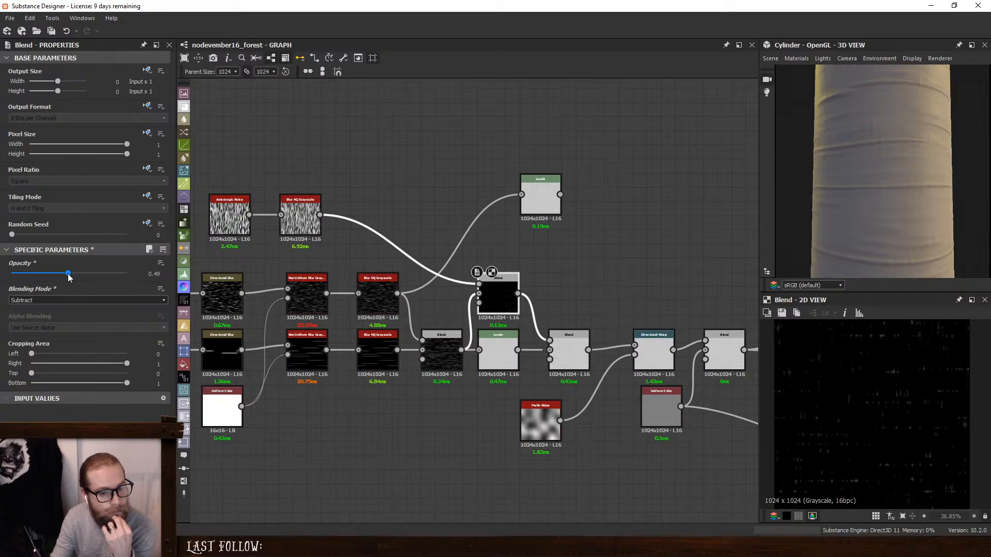
- Set the Add (Linear Dodge) Blend's Opacity to 0.04 and inspect the bark detail on the cylinder
{"action": "double_click", "coordinate": [572, 342]}
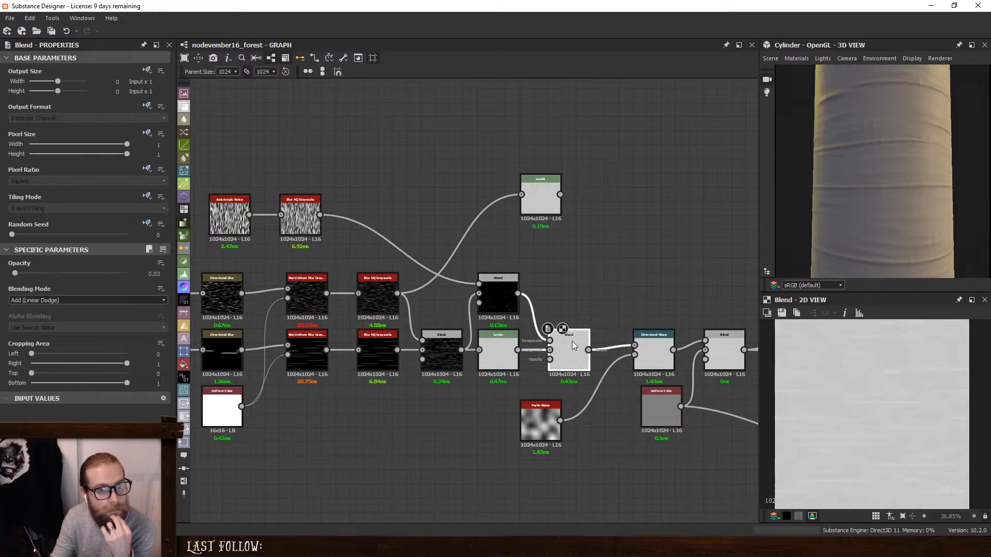
{"action": "left_click", "coordinate": [14, 274]}
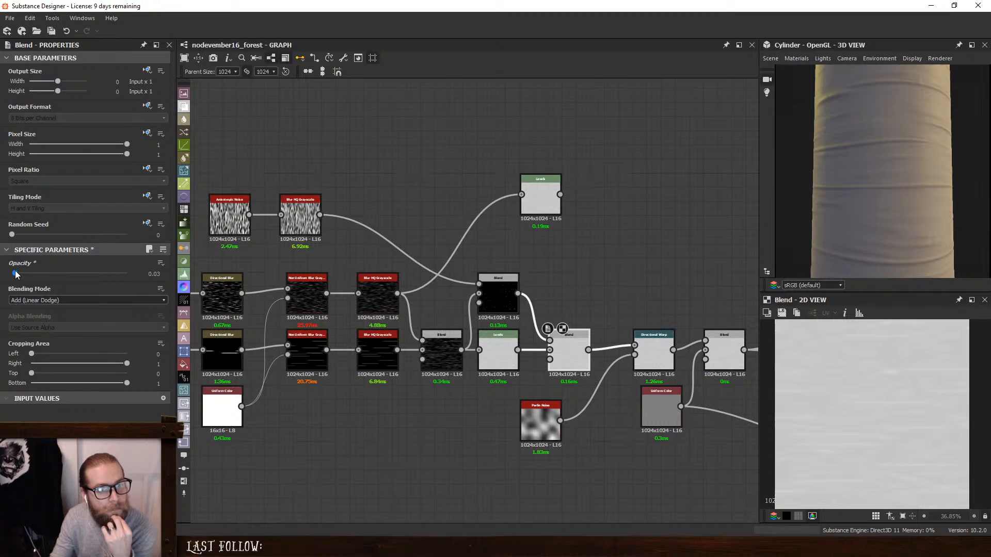
{"action": "scroll", "coordinate": [907, 228], "scroll_direction": "up", "scroll_amount": 2}
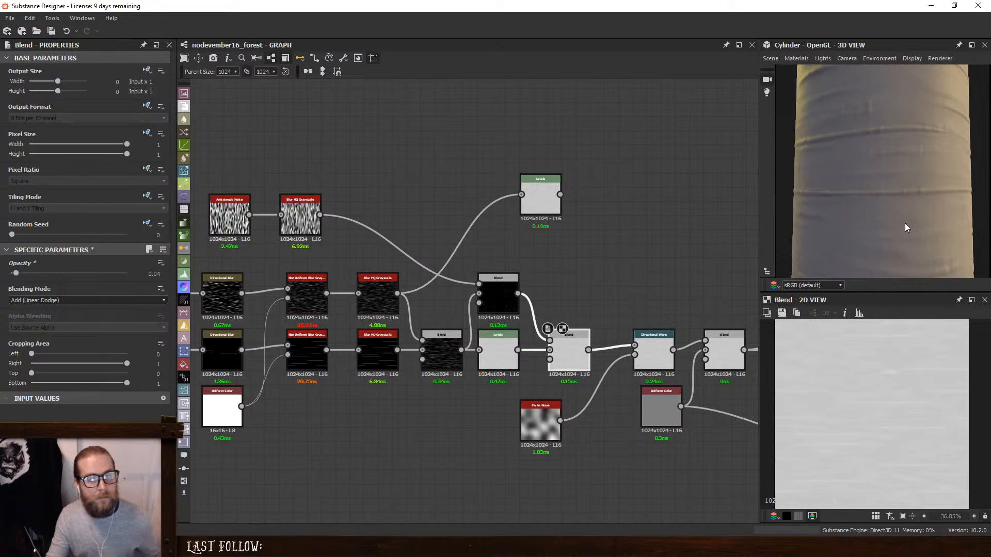
- Try Intensity 0 on the rotated noise's Blur HQ Grayscale, return it to 0.79, and check the cylinder
{"action": "left_click", "coordinate": [283, 219]}
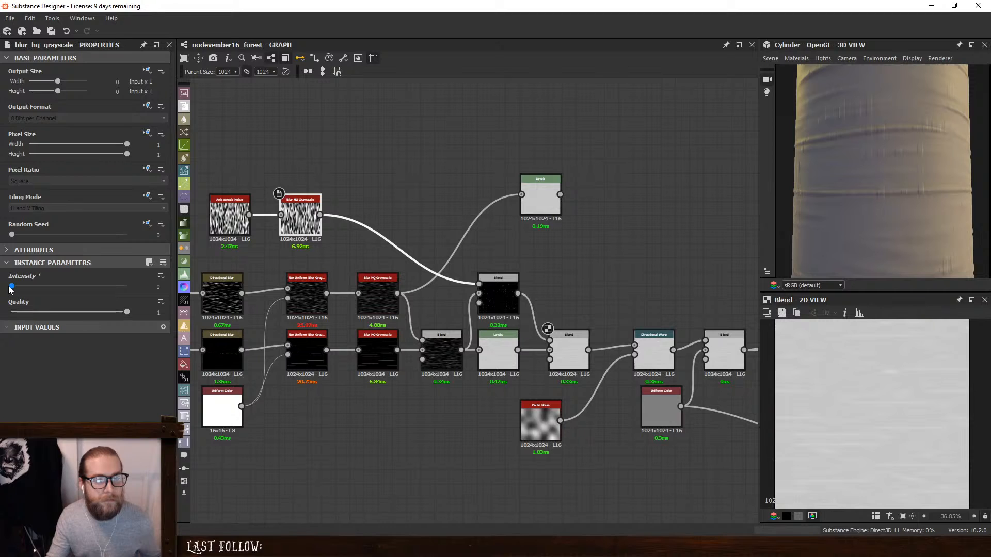
{"action": "left_click_drag", "start_coordinate": [12, 286], "coordinate": [17, 287]}
{"action": "scroll", "coordinate": [874, 181], "scroll_direction": "down", "scroll_amount": 3}
{"action": "left_click_drag", "start_coordinate": [874, 181], "coordinate": [895, 185]}
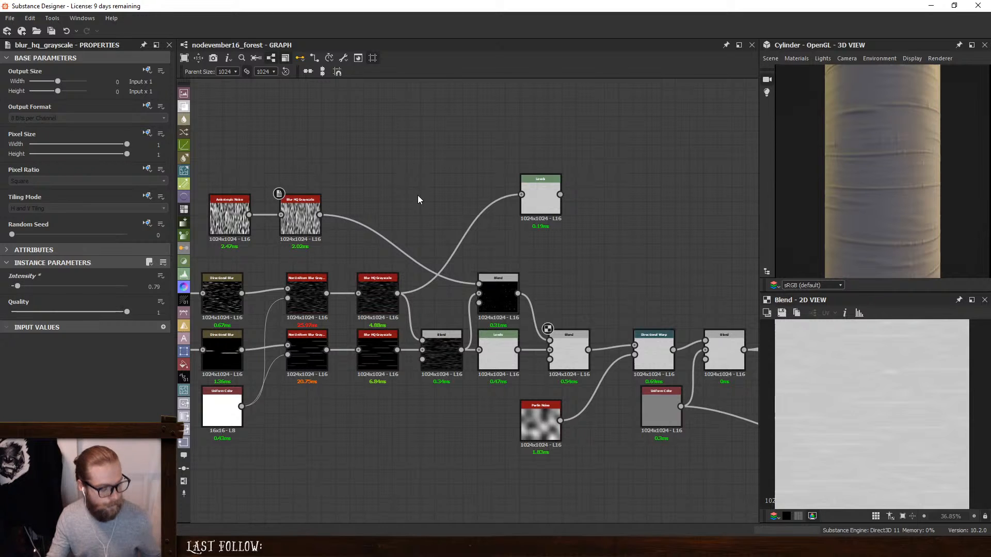
- Try inserting a Directional Warp, with the combined stripes as intensity input, between the rotated noise's blur and the Subtract Blend, and undo its connection
{"action": "key", "text": "space"}
{"action": "type", "text": "direc"}
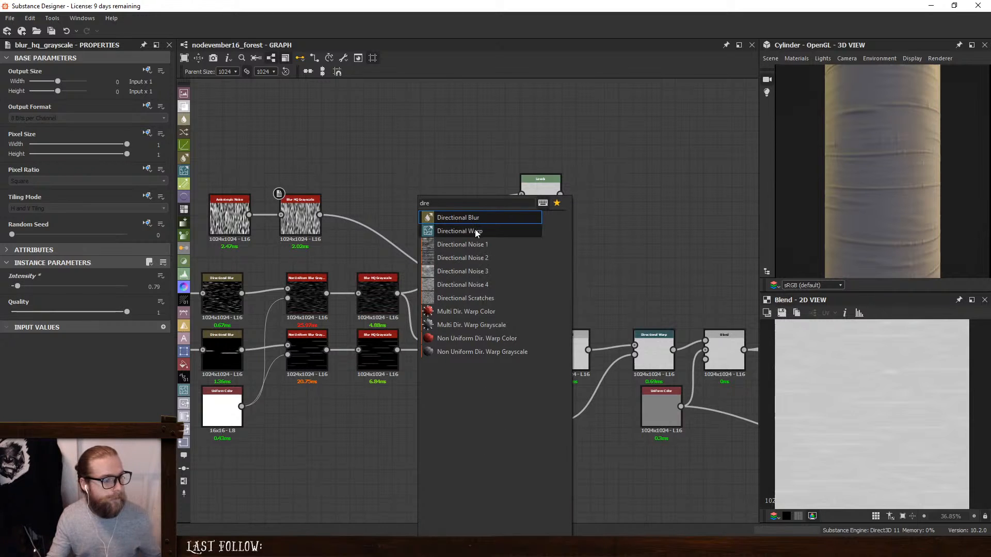
{"action": "left_click", "coordinate": [475, 230]}
{"action": "left_click_drag", "start_coordinate": [462, 349], "coordinate": [446, 209]}
{"action": "scroll", "coordinate": [914, 153], "scroll_direction": "up", "scroll_amount": 3}
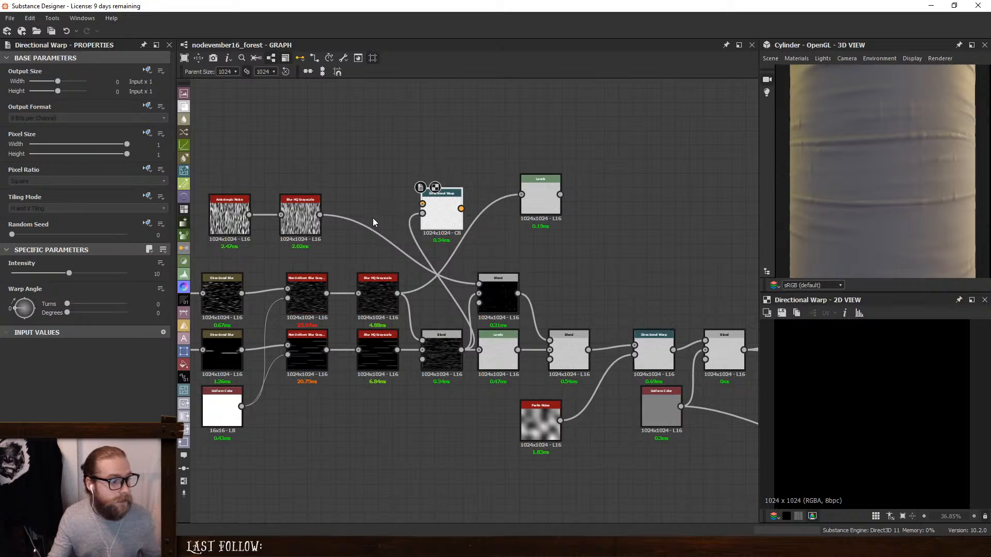
{"action": "left_click_drag", "start_coordinate": [321, 214], "coordinate": [480, 284]}
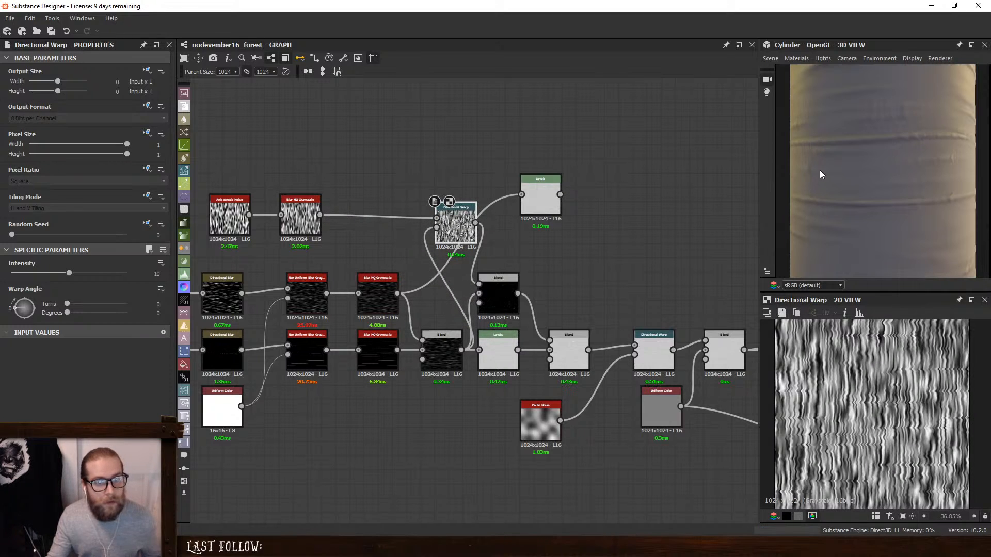
{"action": "left_click_drag", "start_coordinate": [886, 157], "coordinate": [921, 164]}
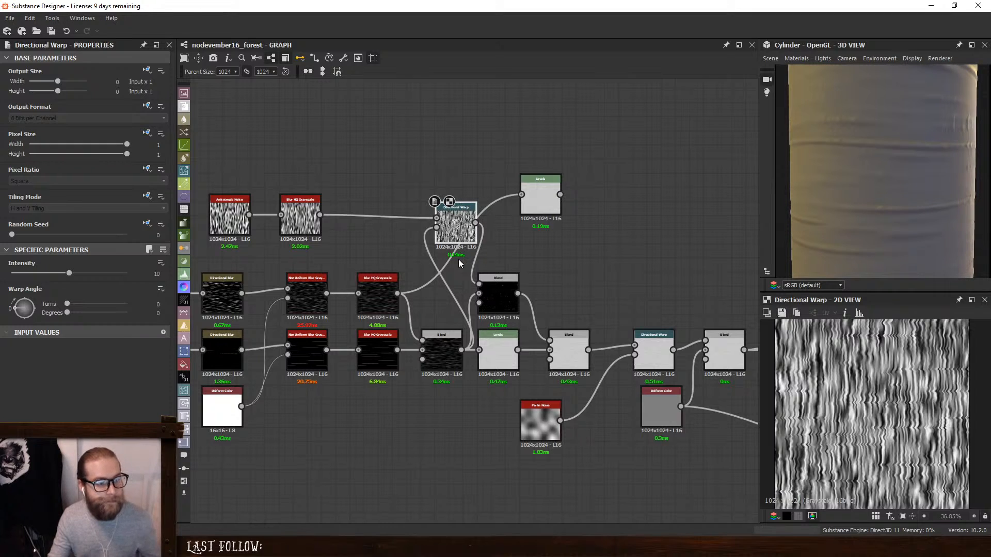
{"action": "key", "text": "ctrl+z"}
- Try feeding the upper stripe row's Blur HQ Grayscale into the Subtract Blend's background, undo the link, and check the cylinder
{"action": "left_click", "coordinate": [490, 287]}
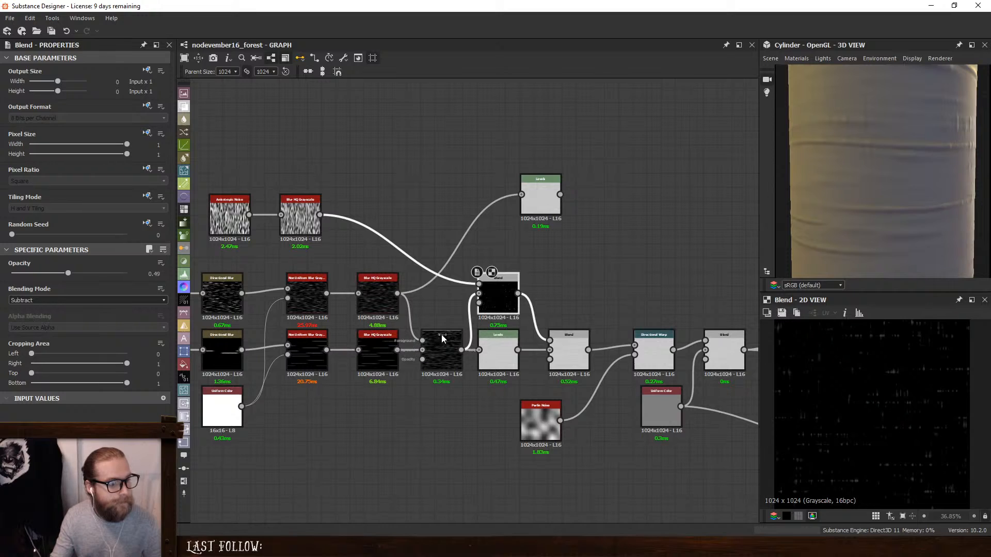
{"action": "left_click_drag", "start_coordinate": [396, 293], "coordinate": [492, 295]}
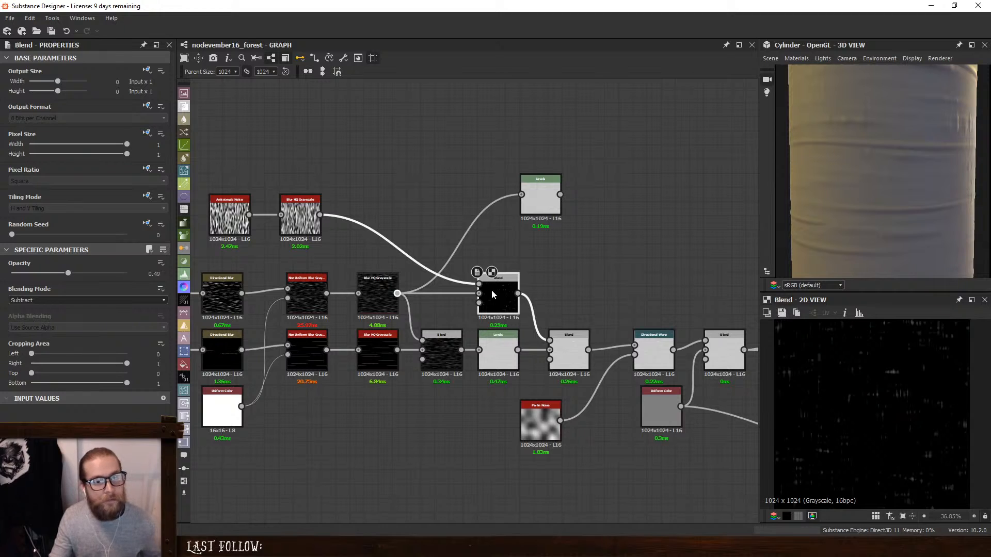
{"action": "key", "text": "ctrl+z"}
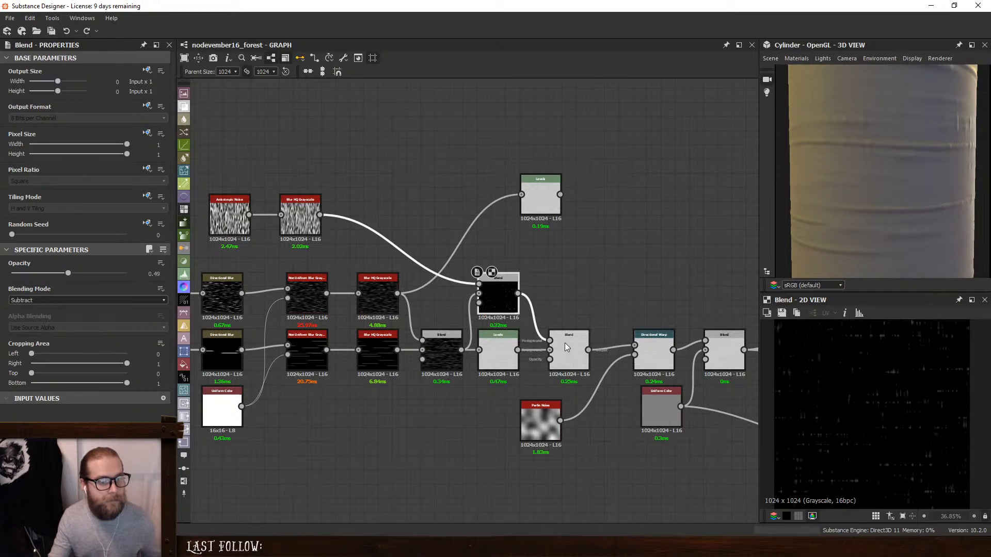
{"action": "scroll", "coordinate": [823, 190], "scroll_direction": "down", "scroll_amount": 3}
{"action": "left_click_drag", "start_coordinate": [826, 190], "coordinate": [903, 190]}
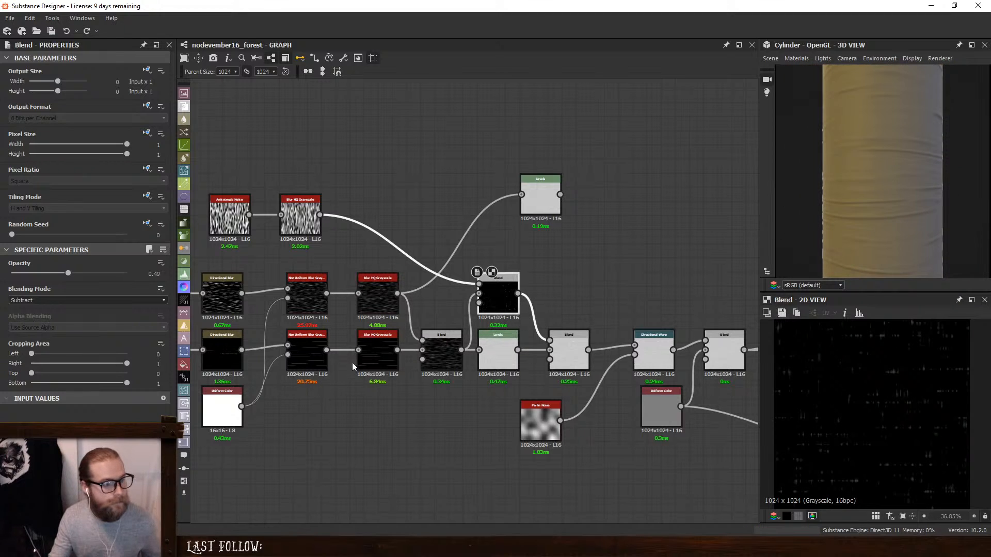
- Set the Asymmetry of the lower stripe row's Non Uniform Blur Grayscale to 0.25
{"action": "left_click", "coordinate": [307, 352]}
{"action": "left_click_drag", "start_coordinate": [77, 338], "coordinate": [1, 341]}
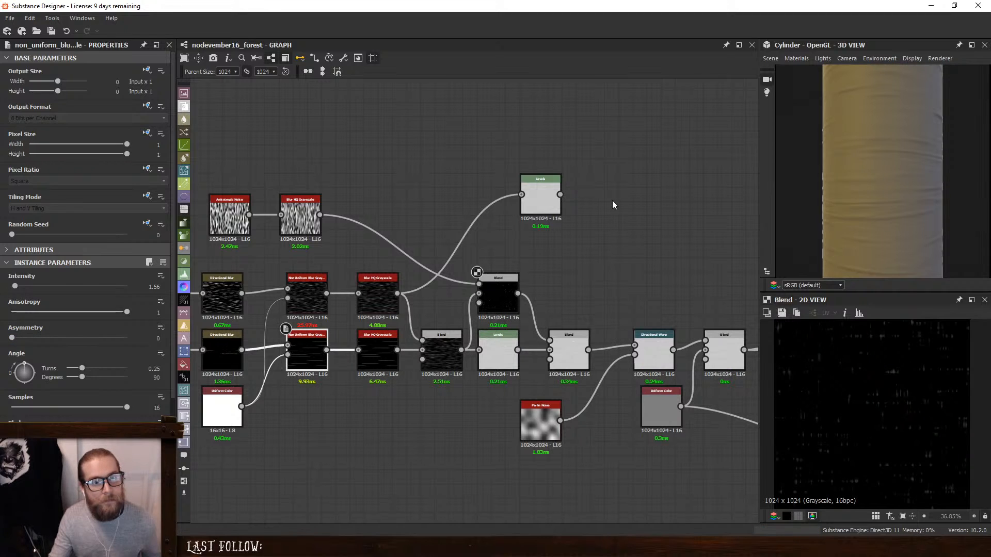
{"action": "key", "text": "ctrl+z"}
{"action": "left_click_drag", "start_coordinate": [147, 339], "coordinate": [171, 339]}
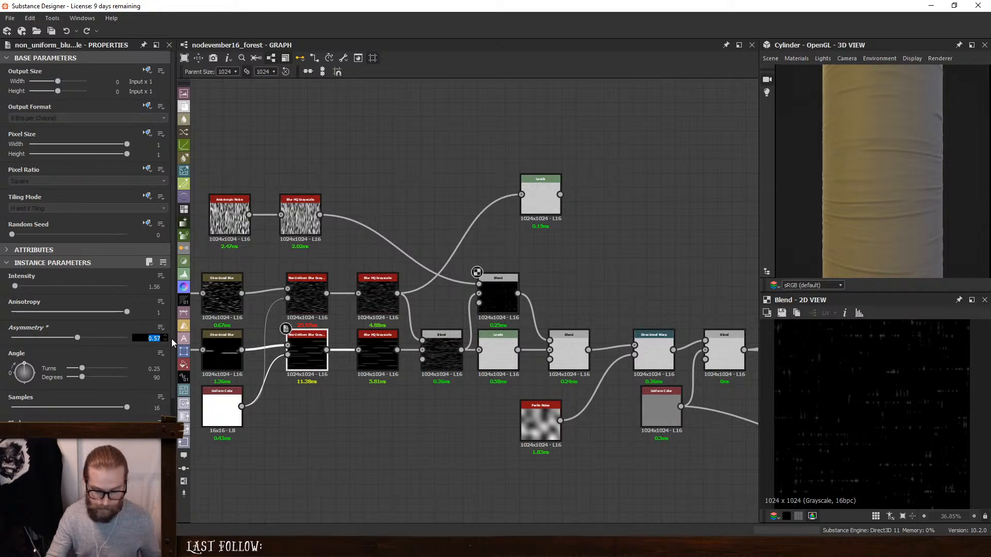
{"action": "type", "text": "0.25"}
{"action": "key", "text": "Return"}
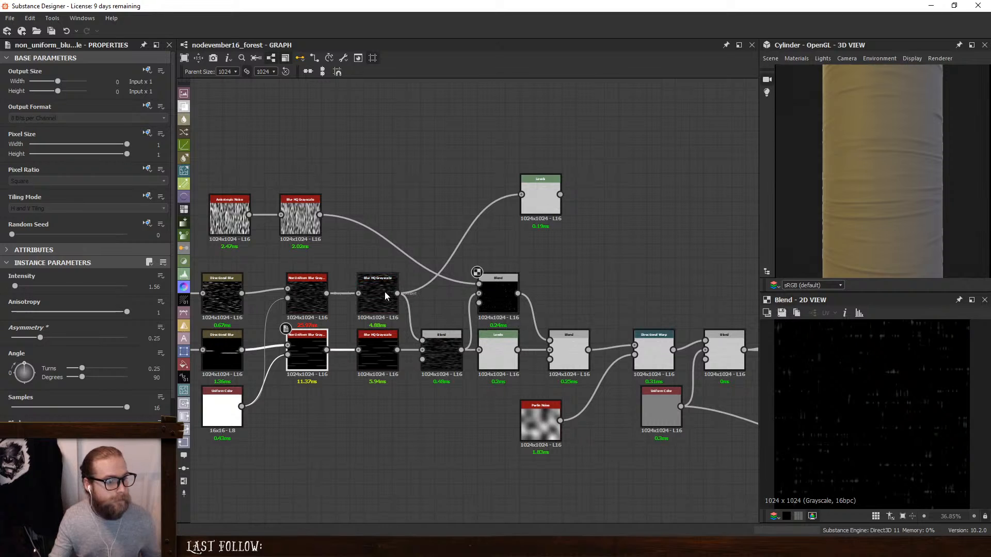
- Try Asymmetry 0.25 on the upper stripe row's Non Uniform Blur Grayscale, raise it to 1, and inspect the cylinder
{"action": "left_click", "coordinate": [315, 295]}
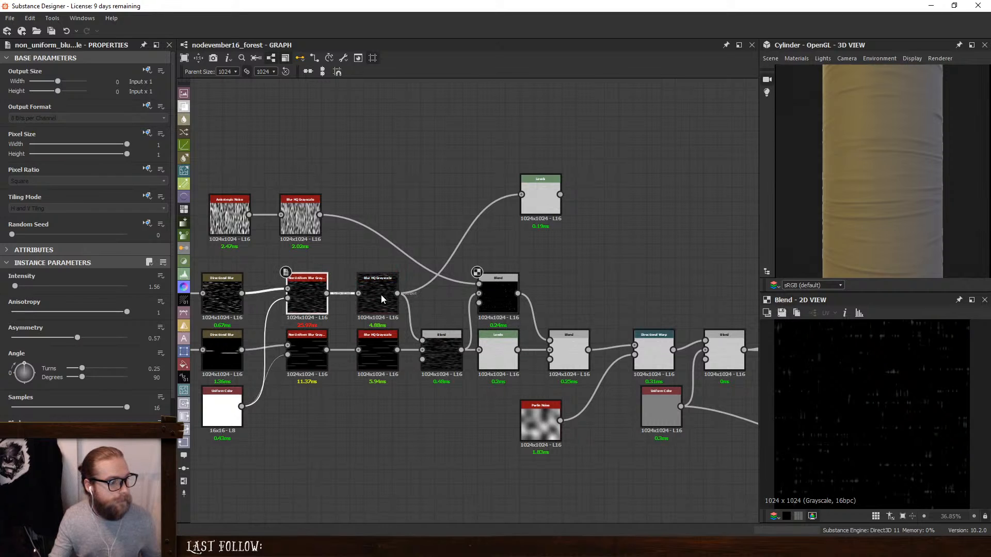
{"action": "left_click", "coordinate": [154, 338]}
{"action": "type", "text": "0.25"}
{"action": "key", "text": "Return"}
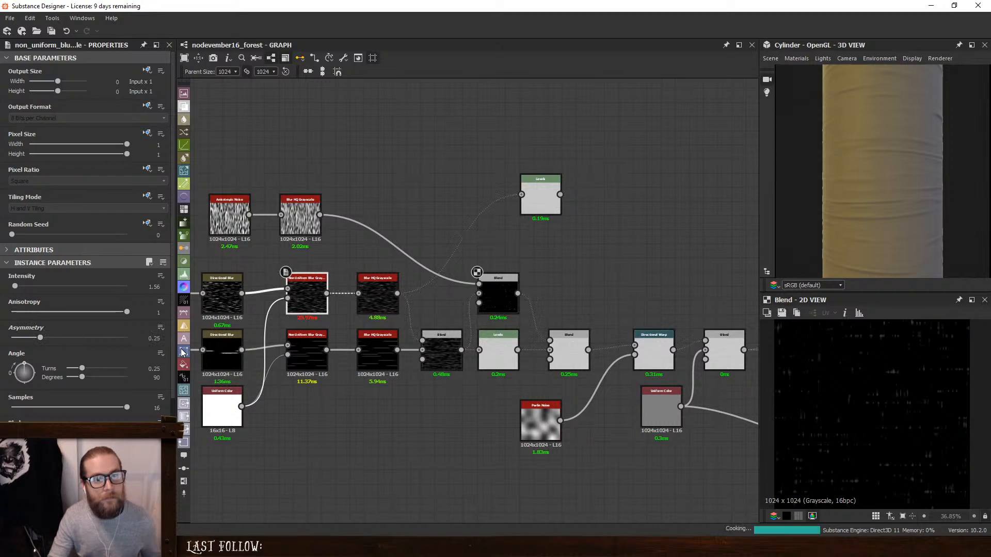
{"action": "left_click_drag", "start_coordinate": [40, 338], "coordinate": [447, 355]}
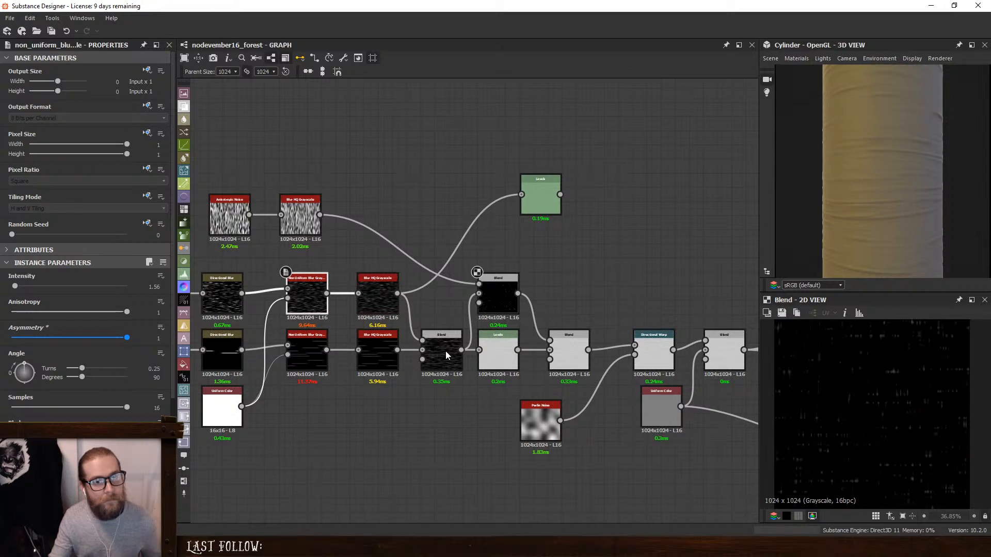
{"action": "scroll", "coordinate": [893, 151], "scroll_direction": "down", "scroll_amount": 3}
{"action": "left_click_drag", "start_coordinate": [893, 151], "coordinate": [853, 168]}
{"action": "scroll", "coordinate": [876, 182], "scroll_direction": "up", "scroll_amount": 4}
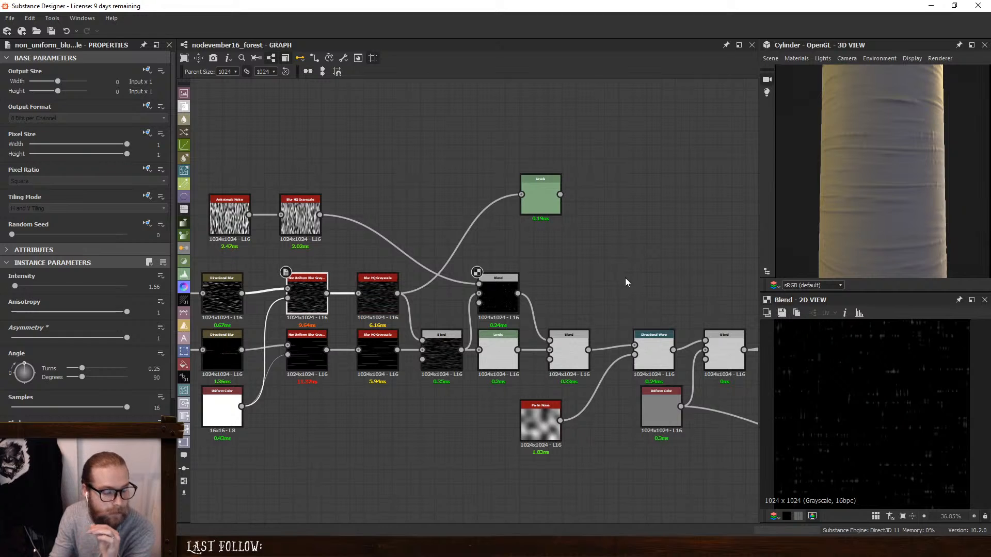
{"action": "scroll", "coordinate": [852, 136], "scroll_direction": "up", "scroll_amount": 4}
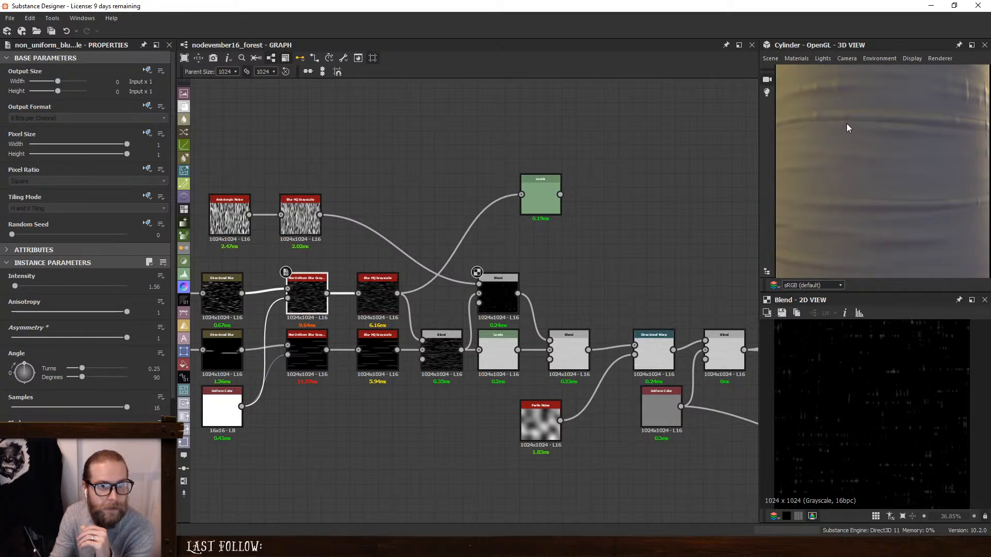
- Switch to the browser and examine the open birch bark reference photos for stripe shape and surface breakup
{"action": "key", "text": "alt+Tab"}
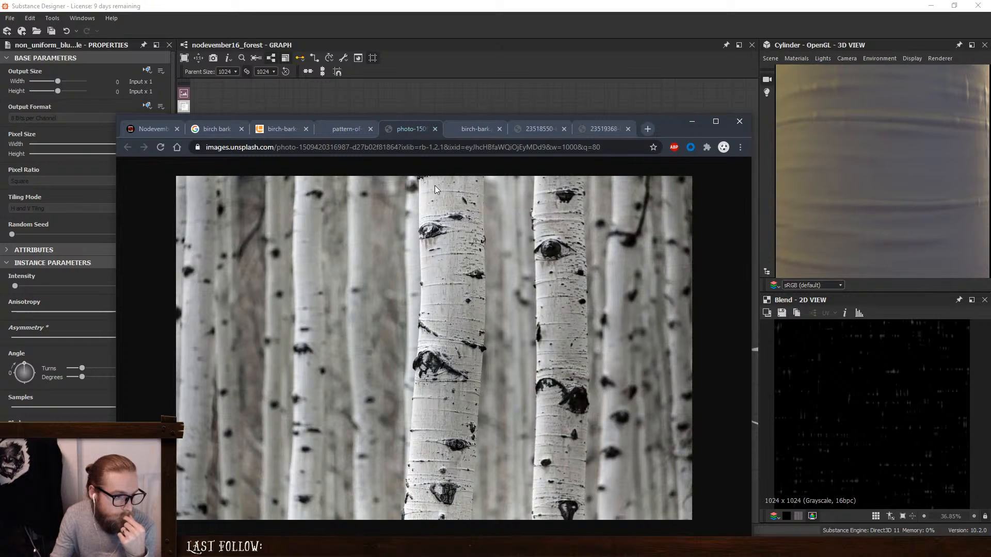
{"action": "left_click", "coordinate": [341, 134]}
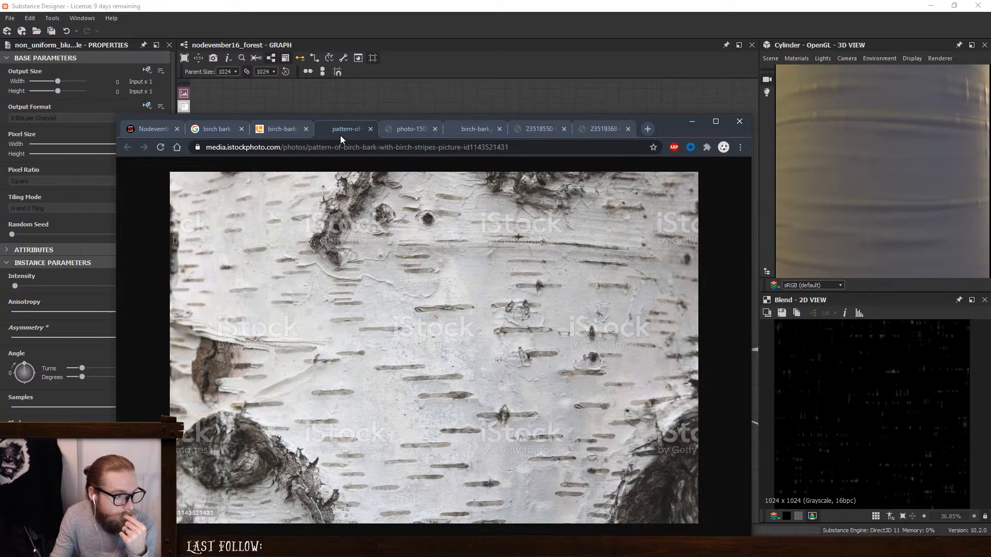
{"action": "left_click", "coordinate": [475, 130]}
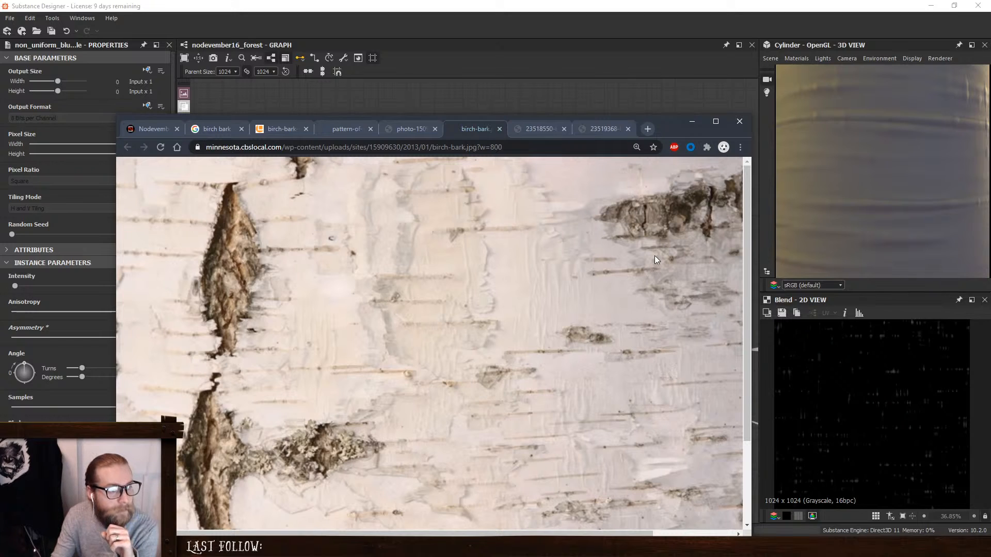
{"action": "left_click", "coordinate": [527, 129]}
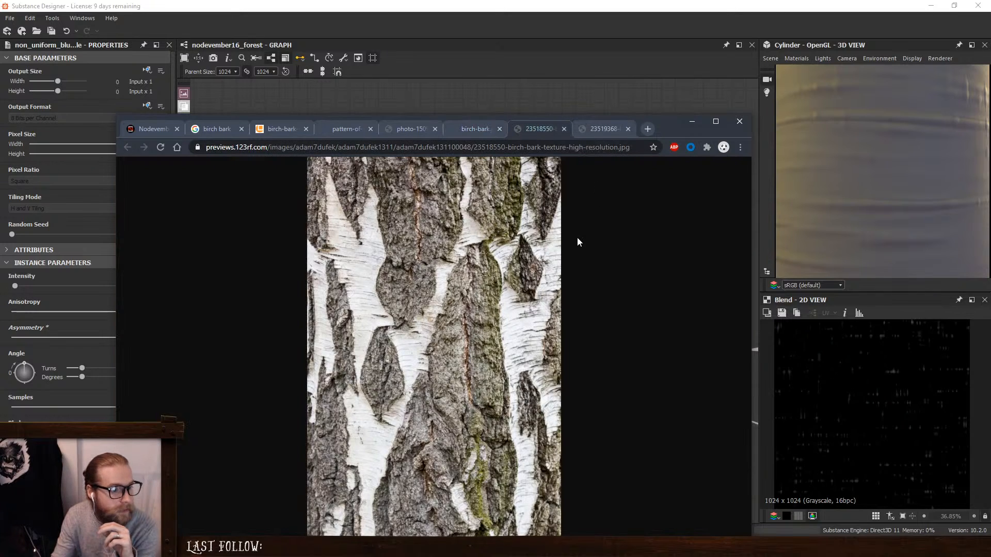
{"action": "left_click", "coordinate": [593, 131]}
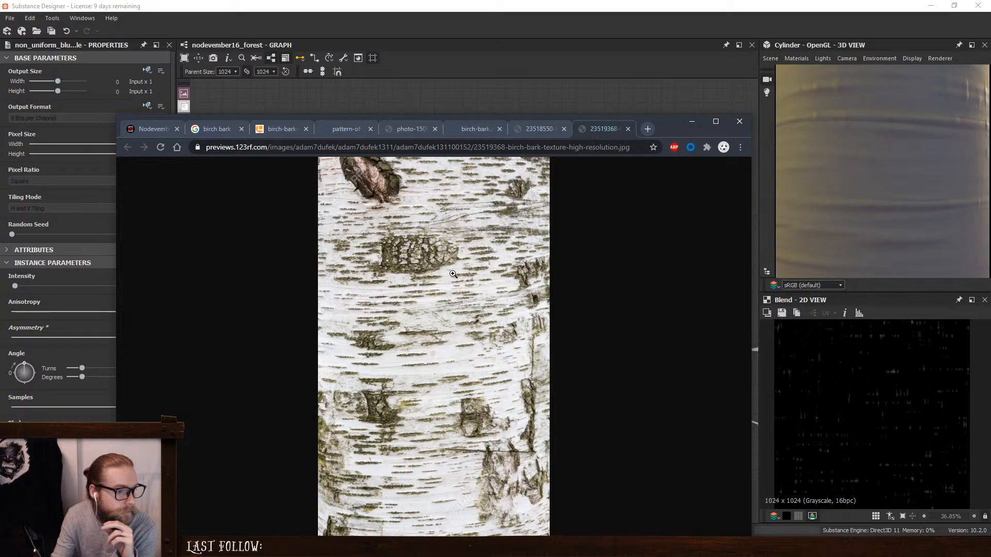
{"action": "left_click", "coordinate": [476, 271]}
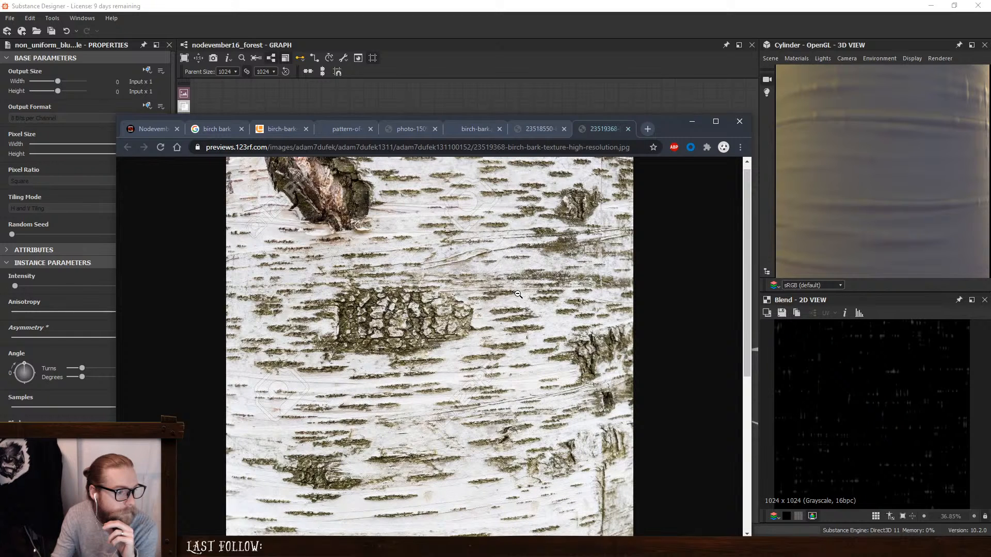
{"action": "left_click", "coordinate": [278, 130]}
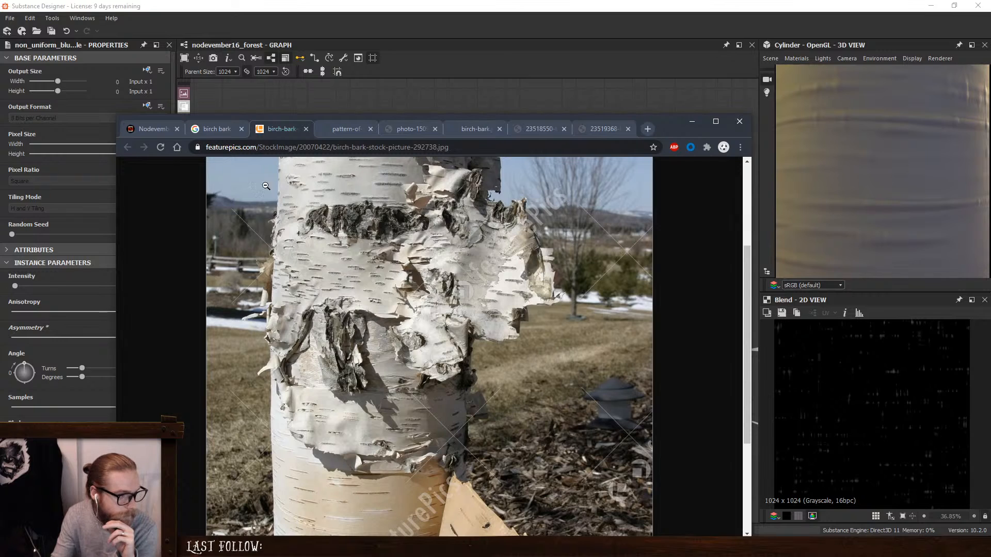
- Browse the Google Images birch bark results, preview the Dreamstime close-up of birch bark, and return to Substance Designer
{"action": "left_click", "coordinate": [215, 130]}
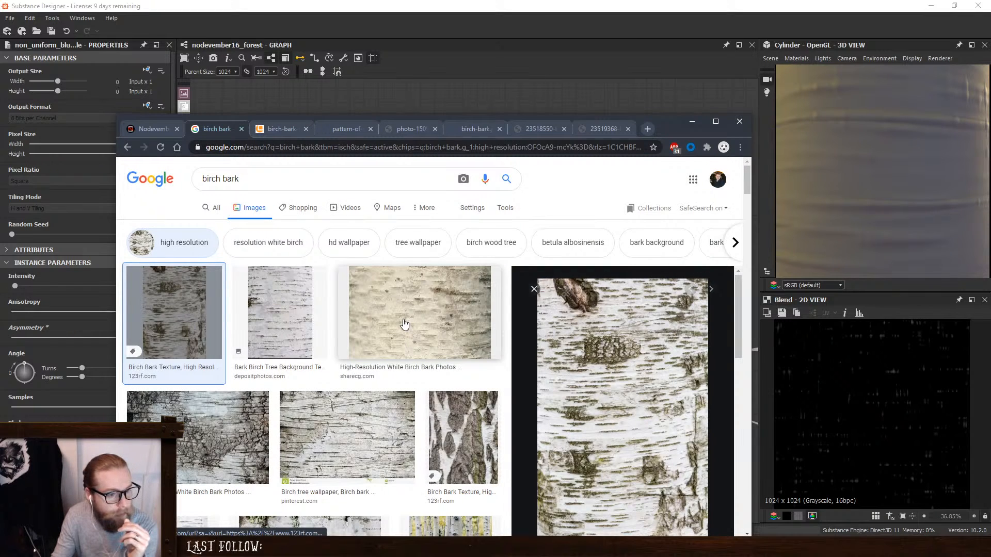
{"action": "scroll", "coordinate": [395, 330], "scroll_direction": "down", "scroll_amount": 5}
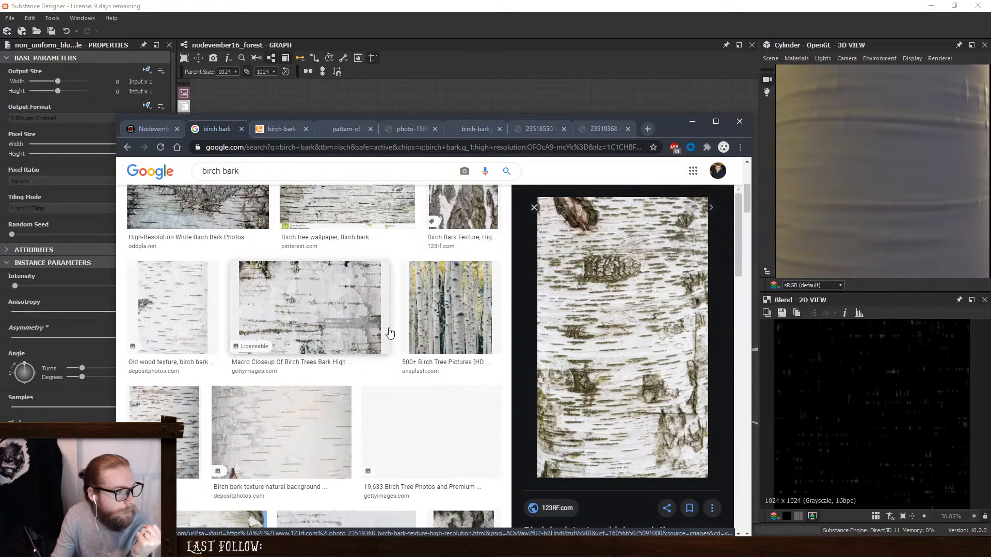
{"action": "scroll", "coordinate": [390, 331], "scroll_direction": "down", "scroll_amount": 1}
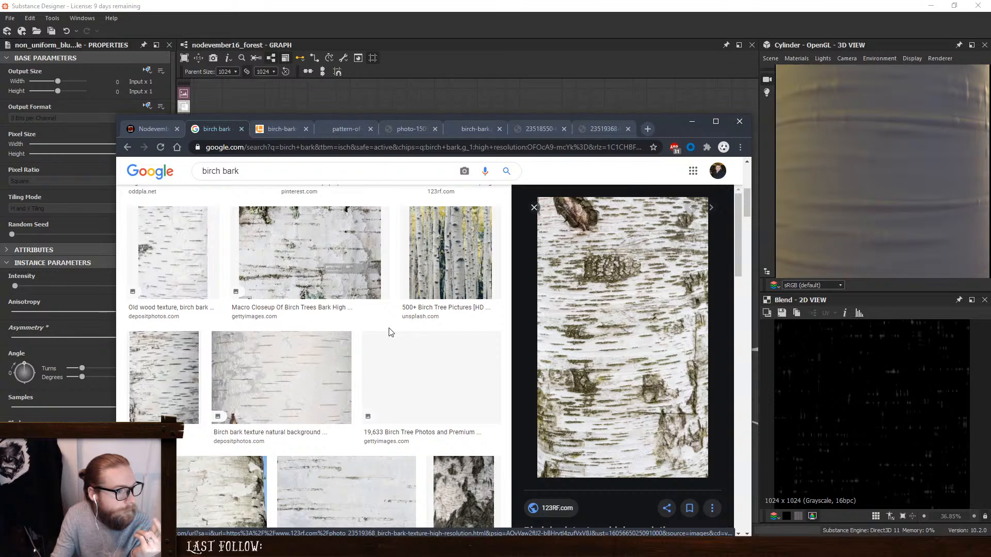
{"action": "scroll", "coordinate": [379, 344], "scroll_direction": "down", "scroll_amount": 3}
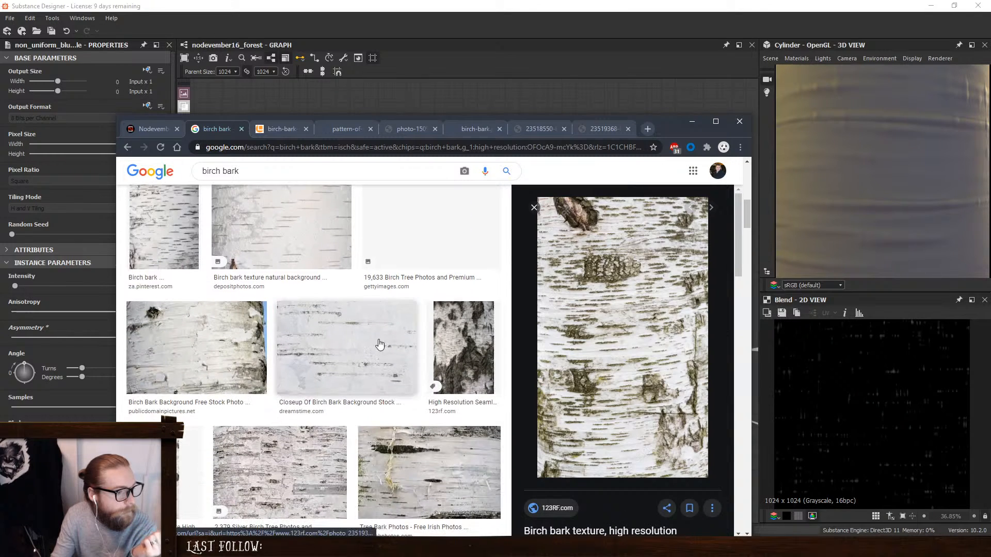
{"action": "left_click", "coordinate": [379, 344]}
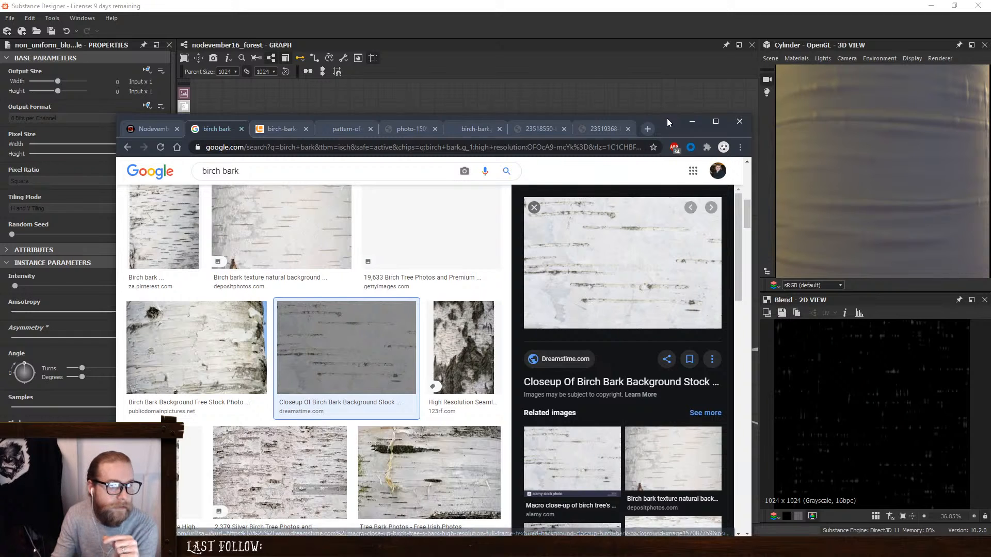
{"action": "left_click", "coordinate": [692, 122]}
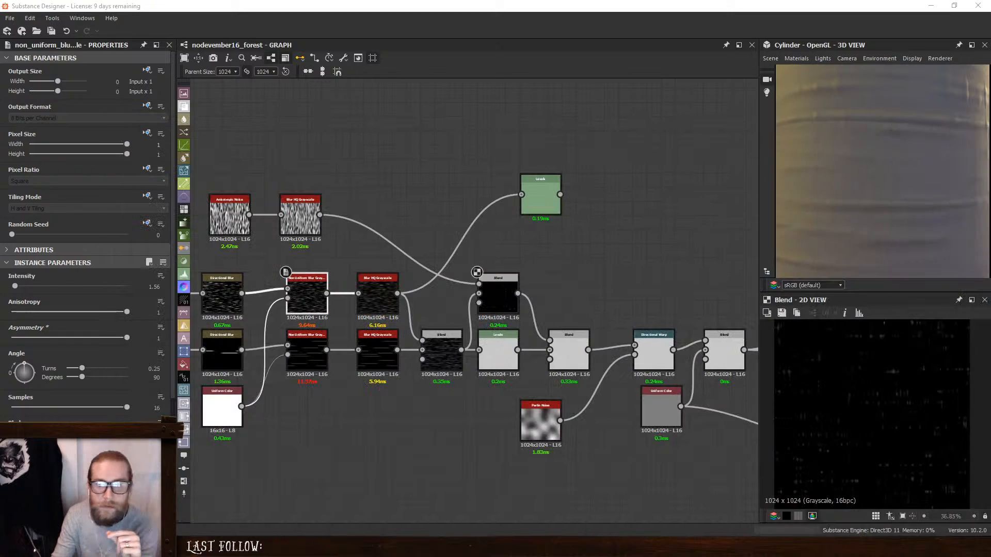
- Rewire the Levels node between the lower stripe row's Blur HQ Grayscale and the Max (Lighten) Blend, and feed that Blend into the downstream Blend
{"action": "left_click", "coordinate": [437, 349]}
{"action": "left_click_drag", "start_coordinate": [435, 356], "coordinate": [435, 313]}
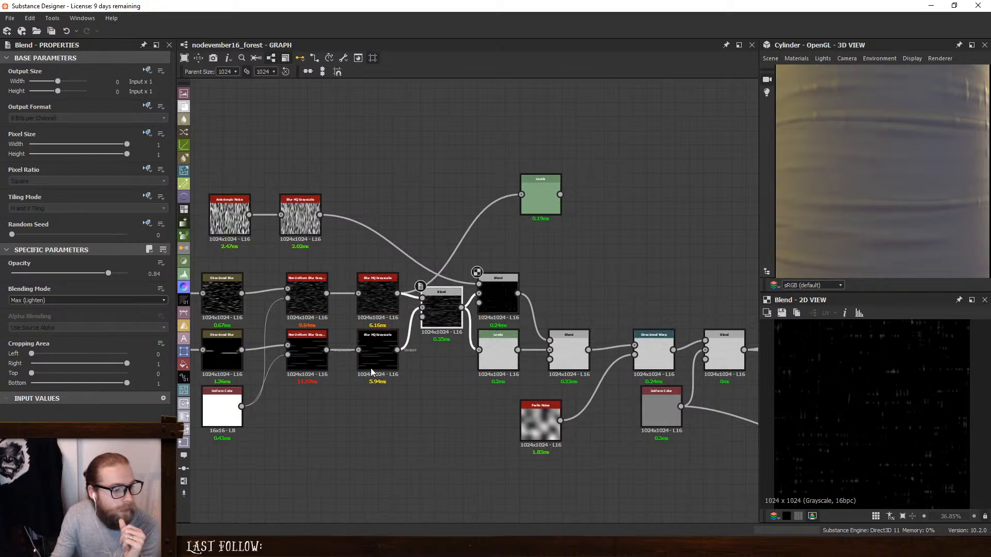
{"action": "left_click_drag", "start_coordinate": [496, 355], "coordinate": [469, 343]}
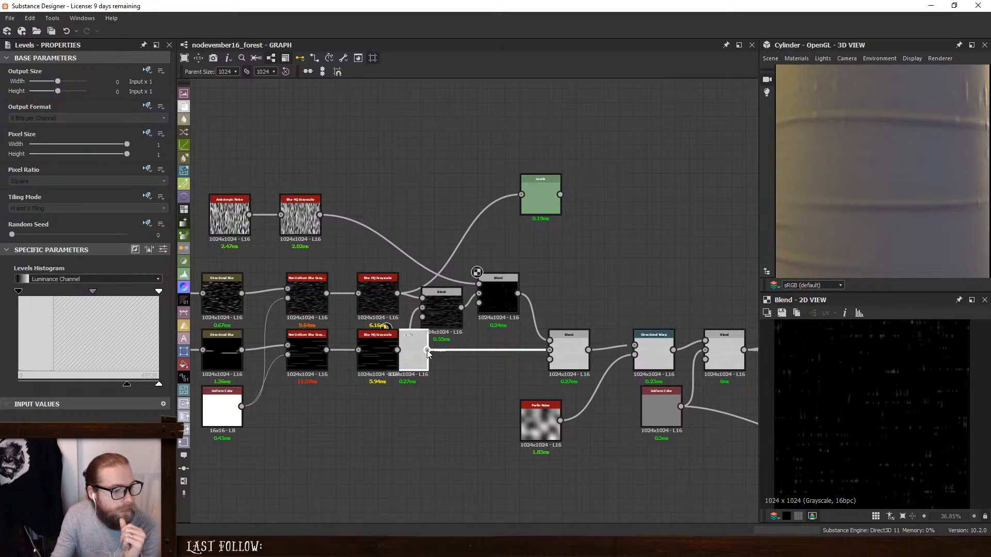
{"action": "left_click_drag", "start_coordinate": [432, 310], "coordinate": [470, 335]}
{"action": "left_click", "coordinate": [457, 332]}
{"action": "left_click_drag", "start_coordinate": [415, 356], "coordinate": [549, 349]}
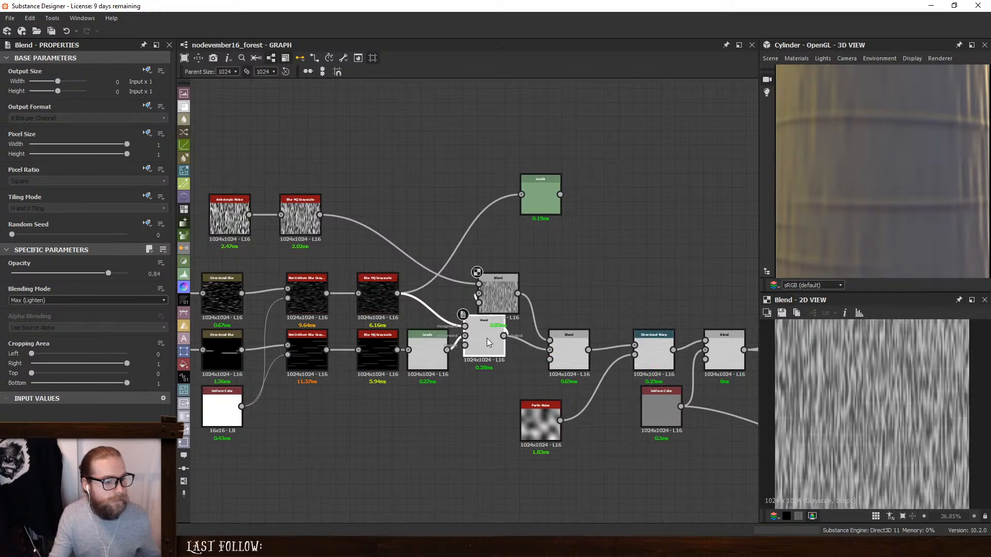
- Align the Max (Lighten) Blend with the lower row, and space out the downstream Blend and the Subtract Blend above it
{"action": "left_click_drag", "start_coordinate": [487, 343], "coordinate": [490, 358]}
{"action": "left_click_drag", "start_coordinate": [569, 346], "coordinate": [597, 345]}
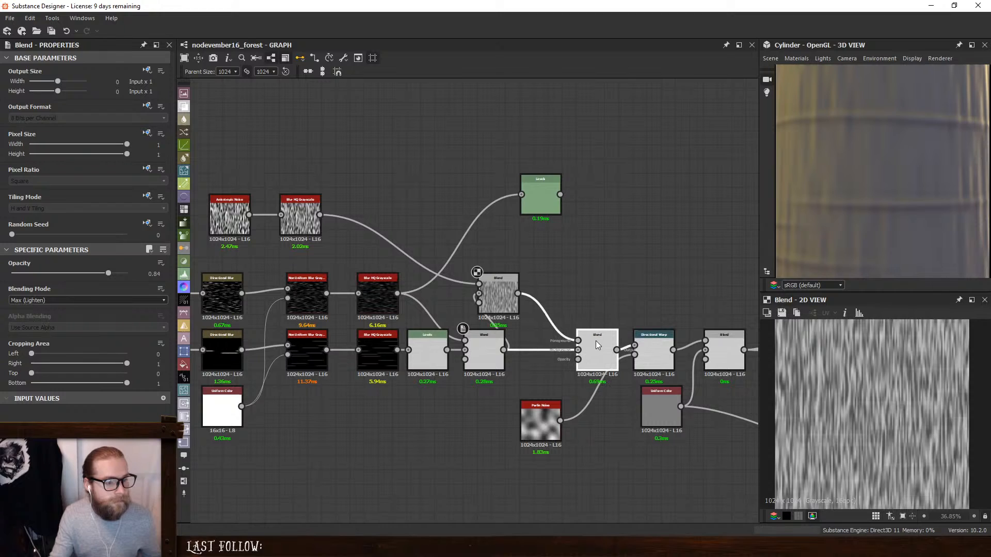
{"action": "left_click_drag", "start_coordinate": [495, 302], "coordinate": [537, 316]}
- Set the Blend that combines the two stripe rows to Subtract with an opacity of 0.12
{"action": "left_click", "coordinate": [487, 346]}
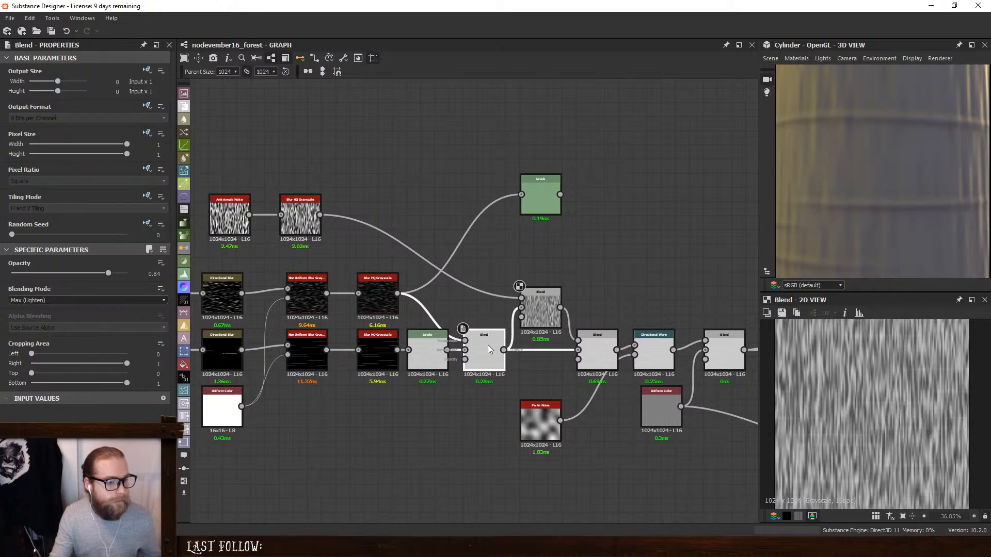
{"action": "left_click", "coordinate": [65, 300]}
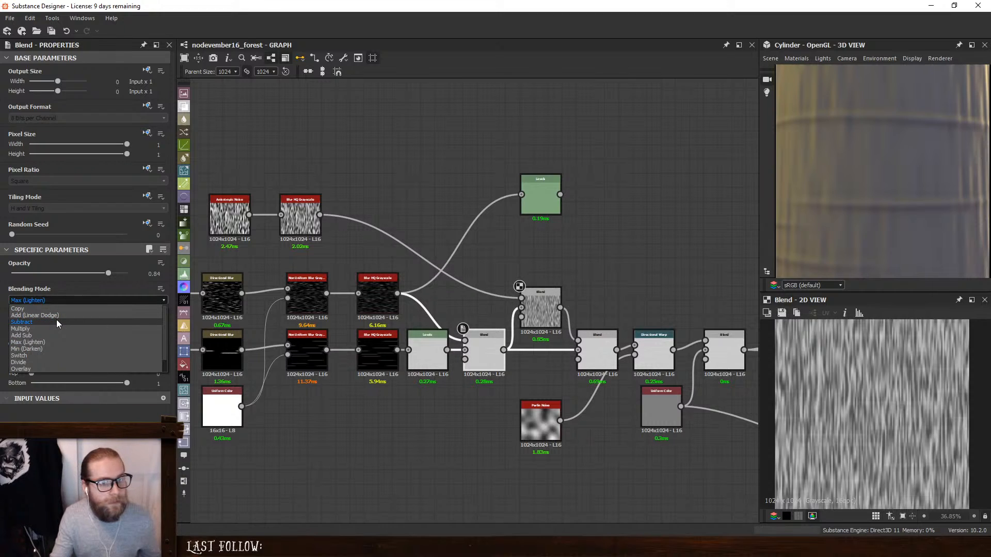
{"action": "left_click", "coordinate": [57, 321]}
{"action": "left_click_drag", "start_coordinate": [108, 274], "coordinate": [26, 276]}
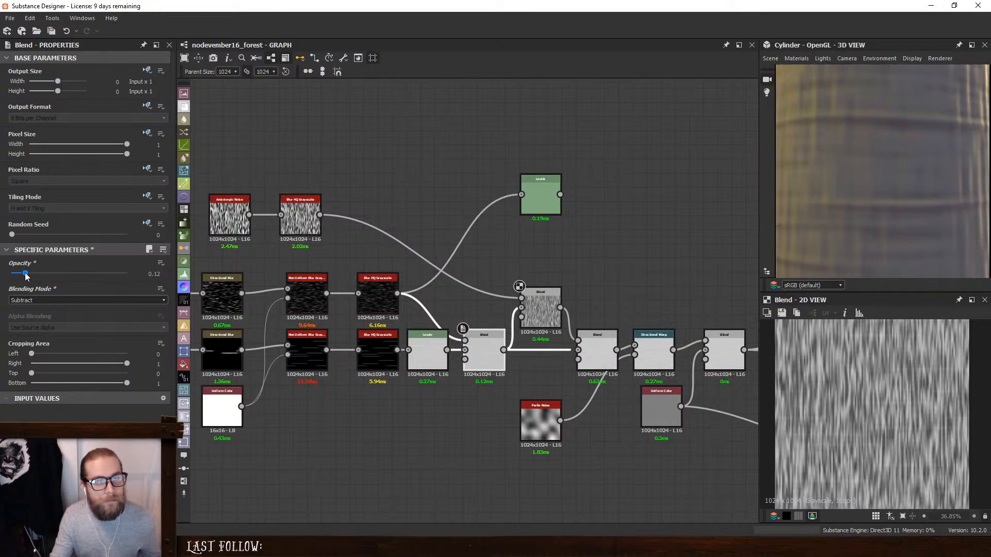
- Insert a Levels node after the upper stripe row's Blur HQ Grayscale and align it with that row
{"action": "left_click_drag", "start_coordinate": [373, 282], "coordinate": [353, 282]}
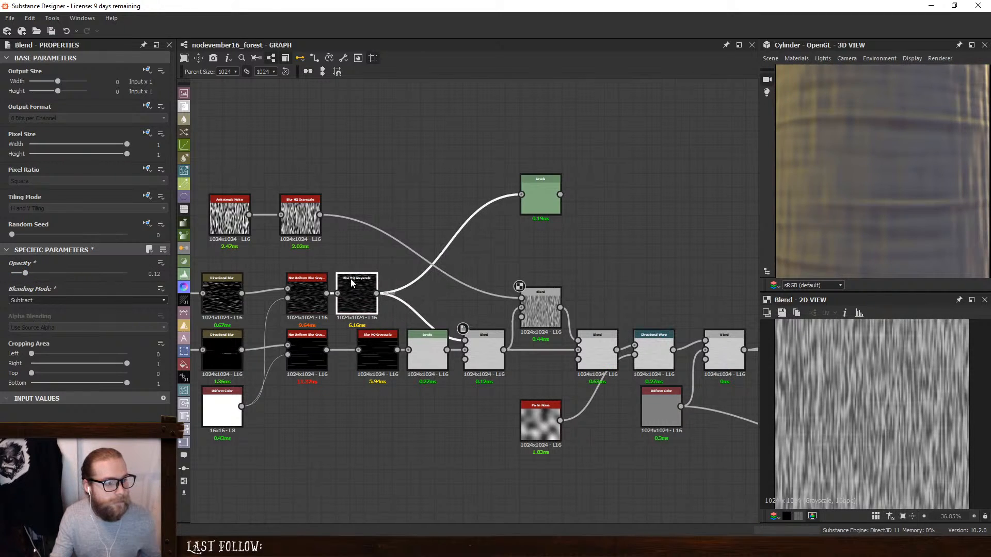
{"action": "left_click", "coordinate": [445, 300]}
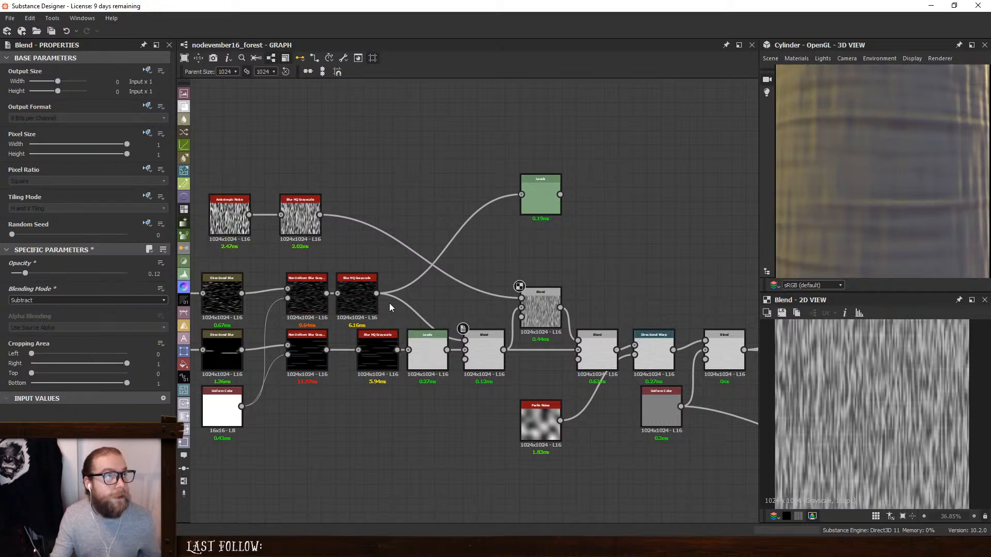
{"action": "left_click", "coordinate": [352, 299]}
{"action": "key", "text": "space"}
{"action": "type", "text": "lev"}
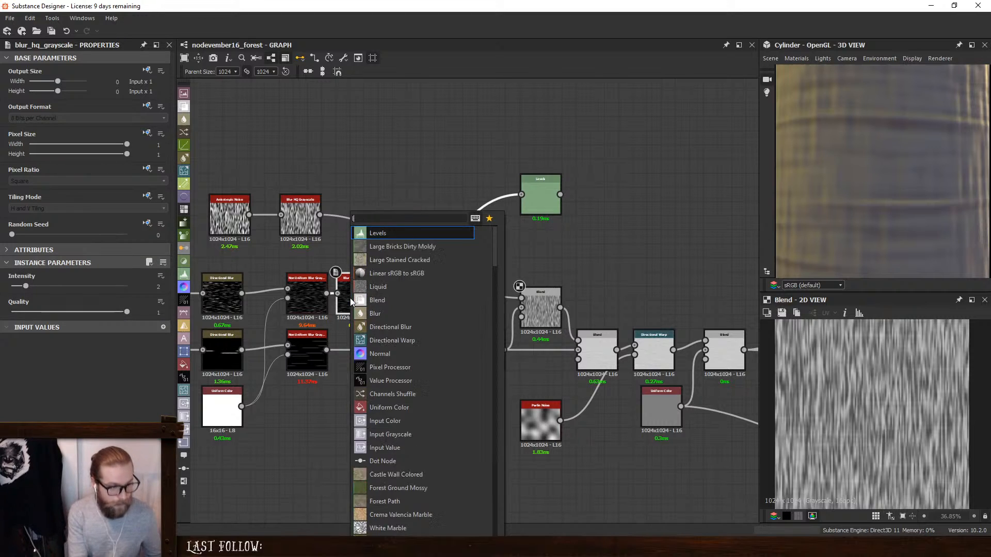
{"action": "key", "text": "Return"}
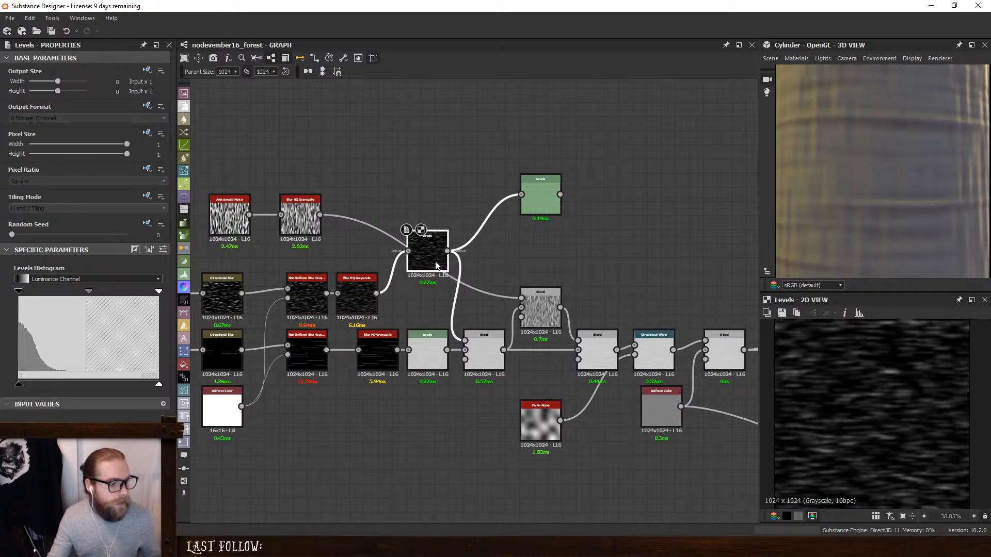
{"action": "left_click_drag", "start_coordinate": [429, 258], "coordinate": [428, 300]}
- Invert the upper row's Levels output and set the Blend combining the stripe rows to Min (Darken), checking the cylinder
{"action": "left_click", "coordinate": [362, 287]}
{"action": "left_click", "coordinate": [427, 297]}
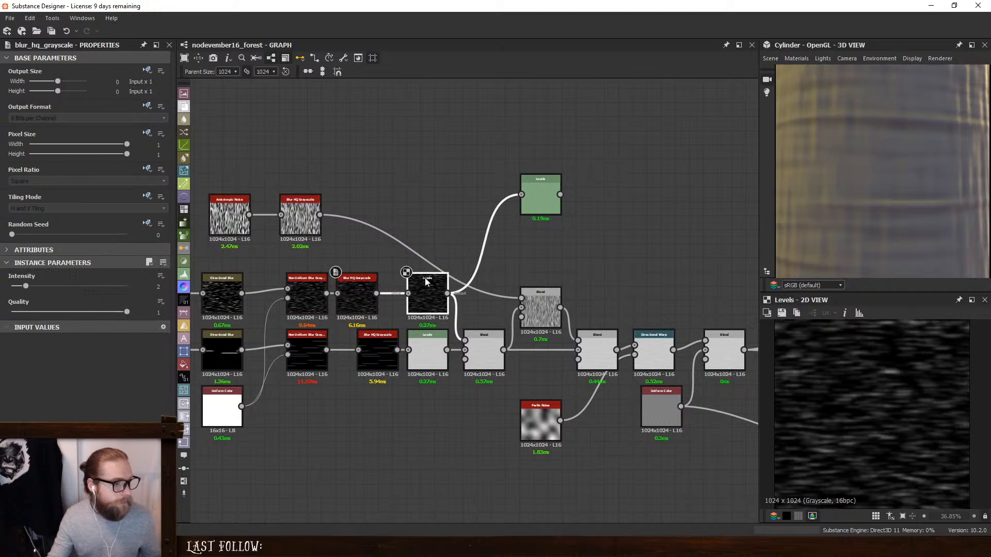
{"action": "left_click_drag", "start_coordinate": [21, 385], "coordinate": [128, 383]}
{"action": "left_click", "coordinate": [482, 349]}
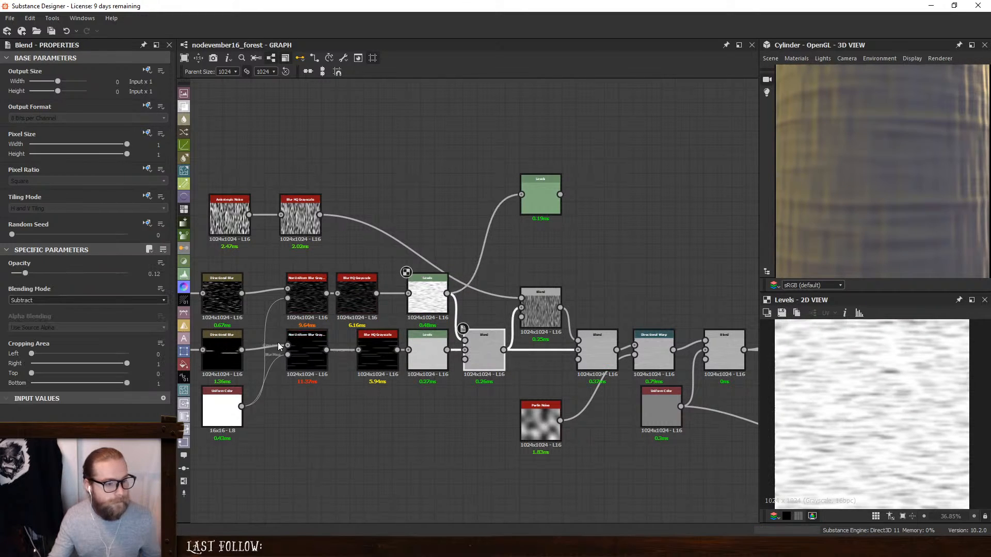
{"action": "left_click", "coordinate": [46, 300]}
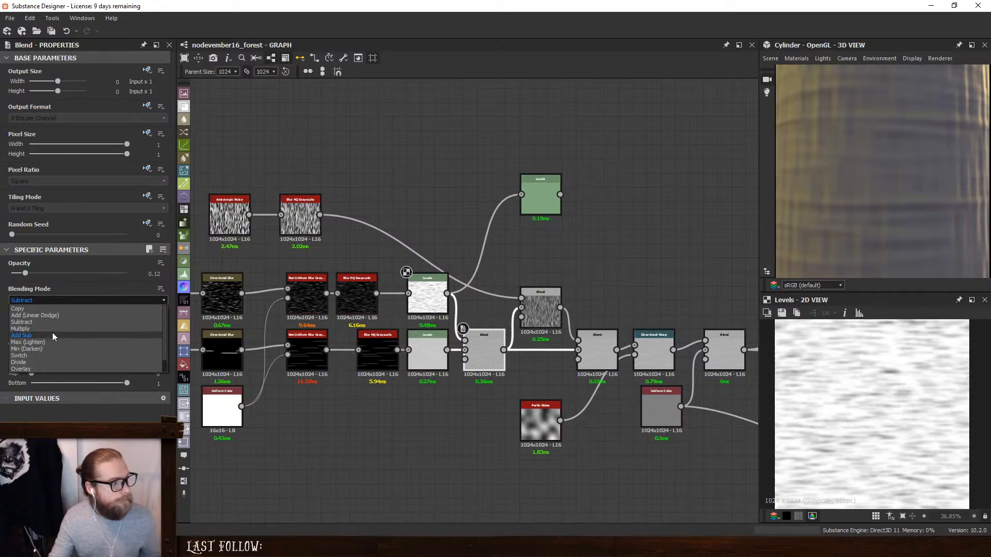
{"action": "left_click", "coordinate": [52, 348]}
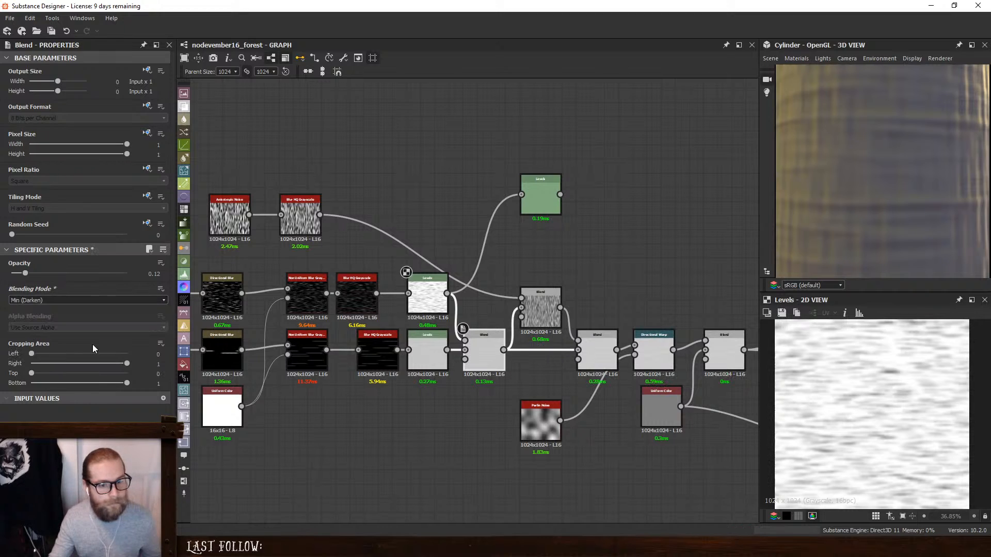
{"action": "left_click_drag", "start_coordinate": [907, 252], "coordinate": [867, 197]}
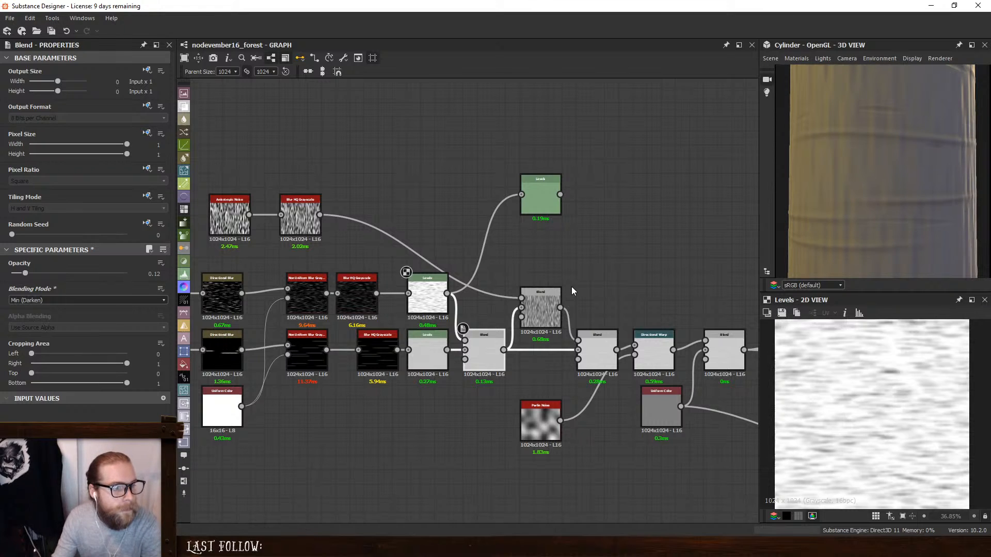
{"action": "left_click", "coordinate": [432, 290]}
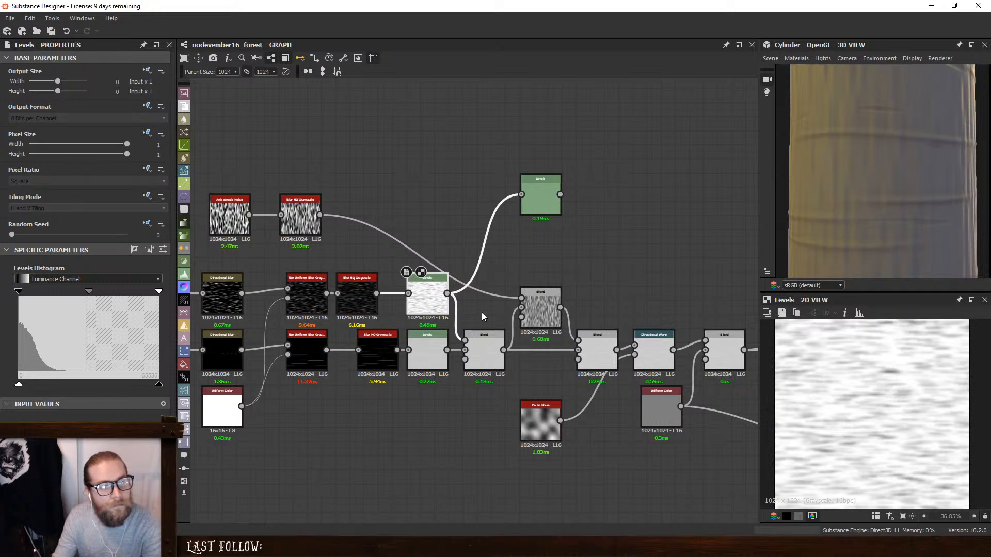
{"action": "double_click", "coordinate": [540, 305]}
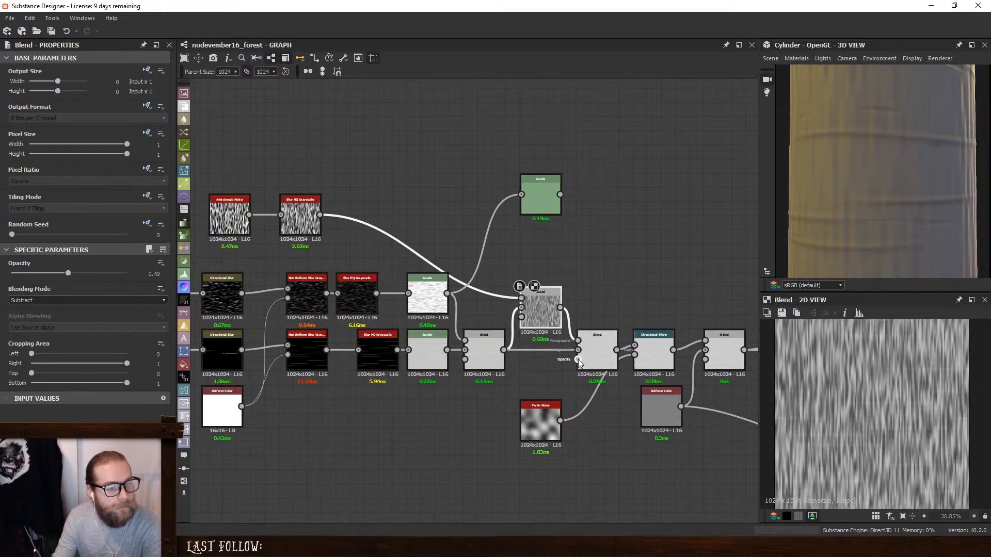
{"action": "left_click", "coordinate": [534, 373]}
{"action": "key", "text": "space"}
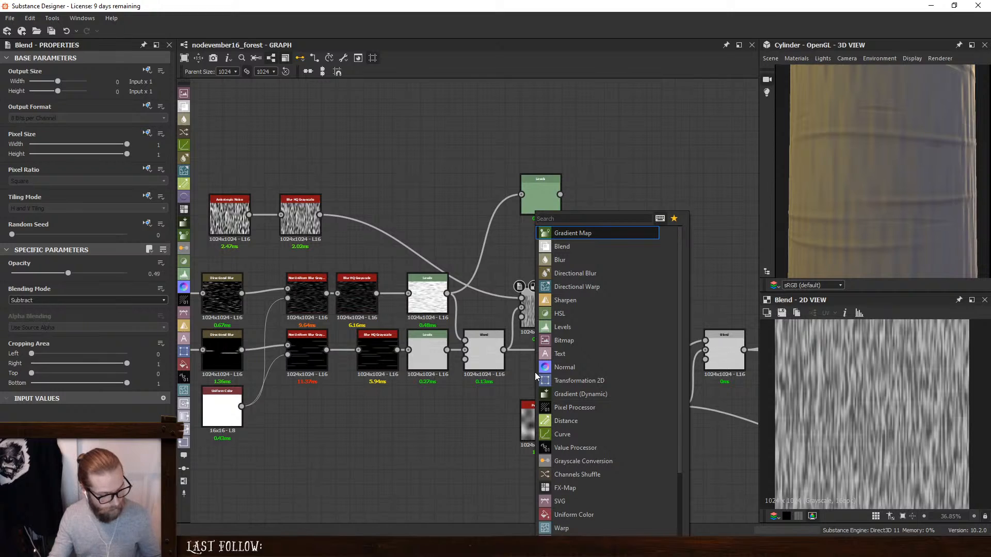
{"action": "left_click", "coordinate": [440, 190]}
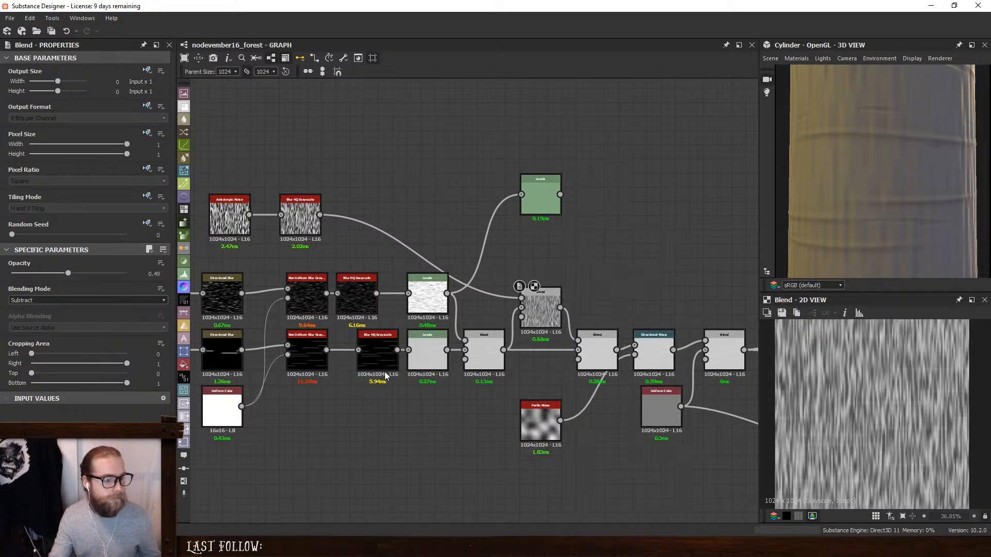
- Line up the blur nodes of both stripe rows and add a Max (Lighten) Blend combining the two Blur HQ Grayscale outputs
{"action": "left_click_drag", "start_coordinate": [382, 346], "coordinate": [360, 344]}
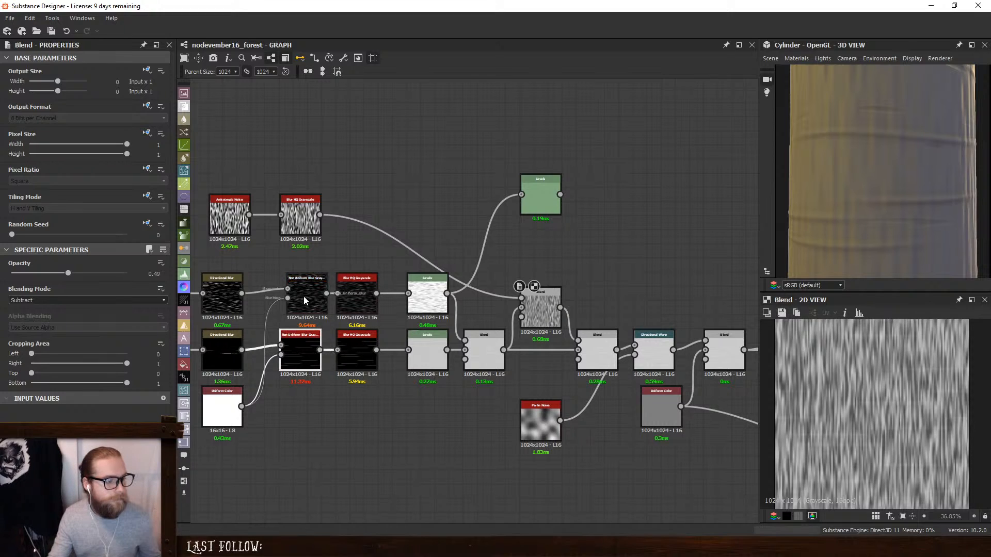
{"action": "left_click_drag", "start_coordinate": [303, 296], "coordinate": [296, 296]}
{"action": "left_click", "coordinate": [431, 159]}
{"action": "key", "text": "space"}
{"action": "left_click", "coordinate": [372, 247]}
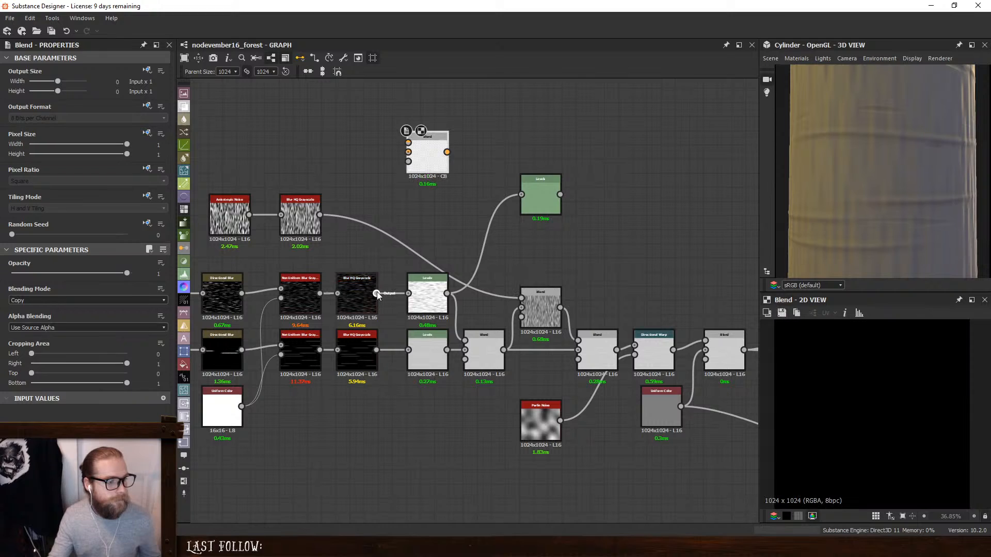
{"action": "left_click_drag", "start_coordinate": [377, 293], "coordinate": [376, 350]}
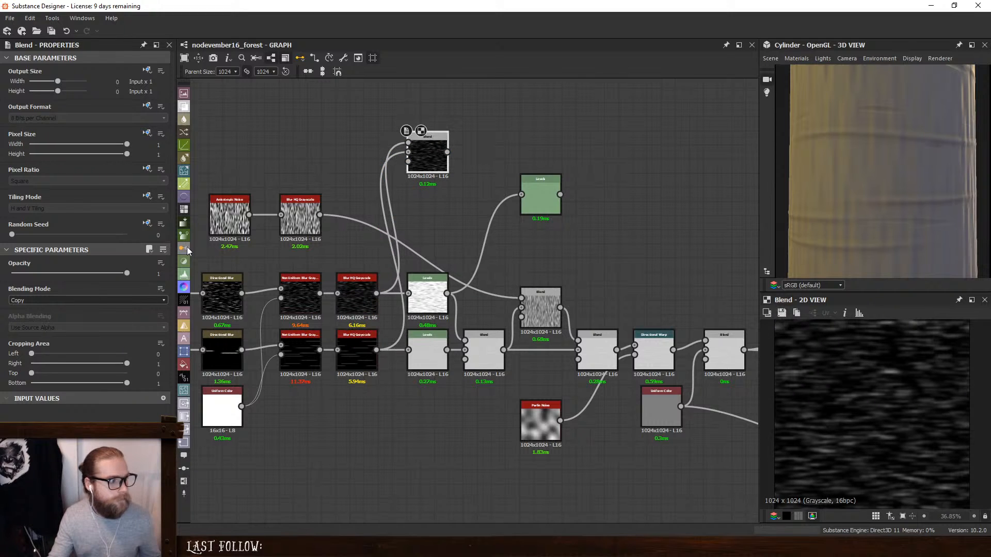
{"action": "left_click", "coordinate": [60, 300]}
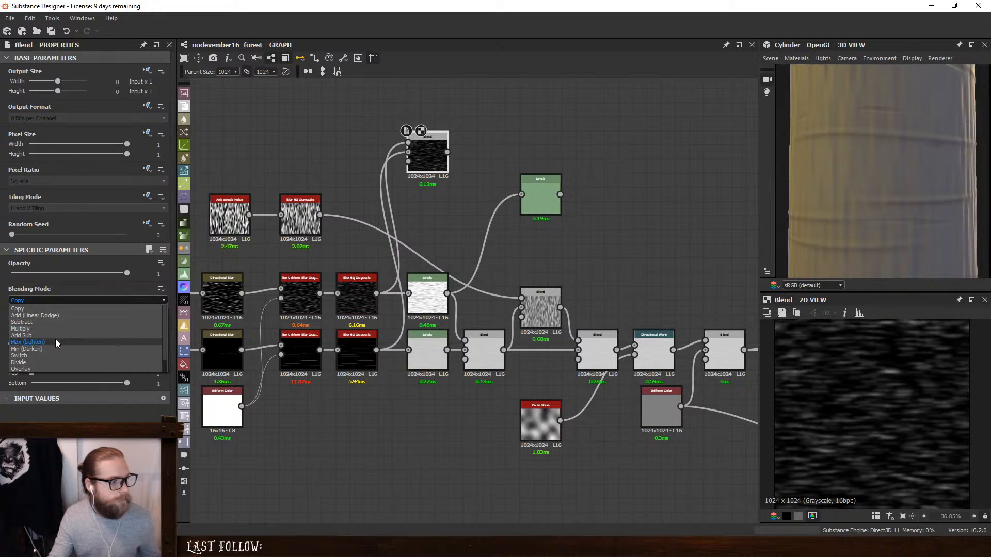
{"action": "left_click", "coordinate": [55, 342]}
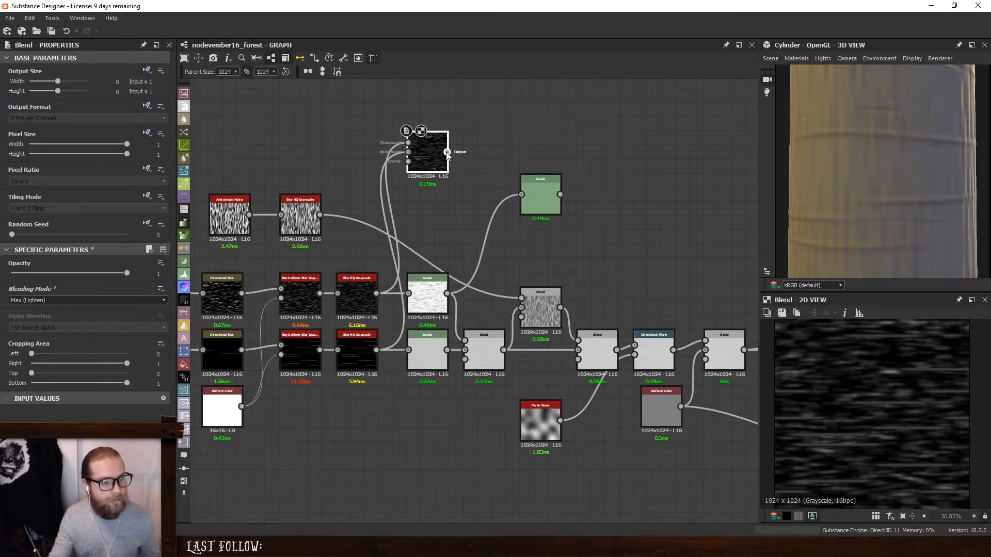
- Feed the new Max (Lighten) Blend into the opacity input of the Add (Linear Dodge) Blend and check the lighting on the cylinder
{"action": "left_click_drag", "start_coordinate": [446, 152], "coordinate": [601, 369]}
{"action": "left_click", "coordinate": [600, 349]}
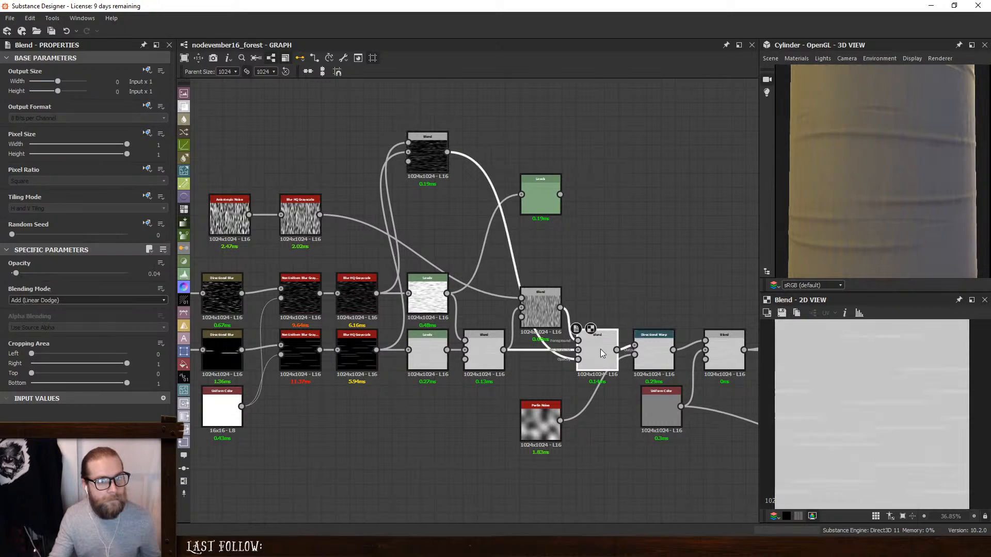
{"action": "left_click_drag", "start_coordinate": [828, 158], "coordinate": [920, 150]}
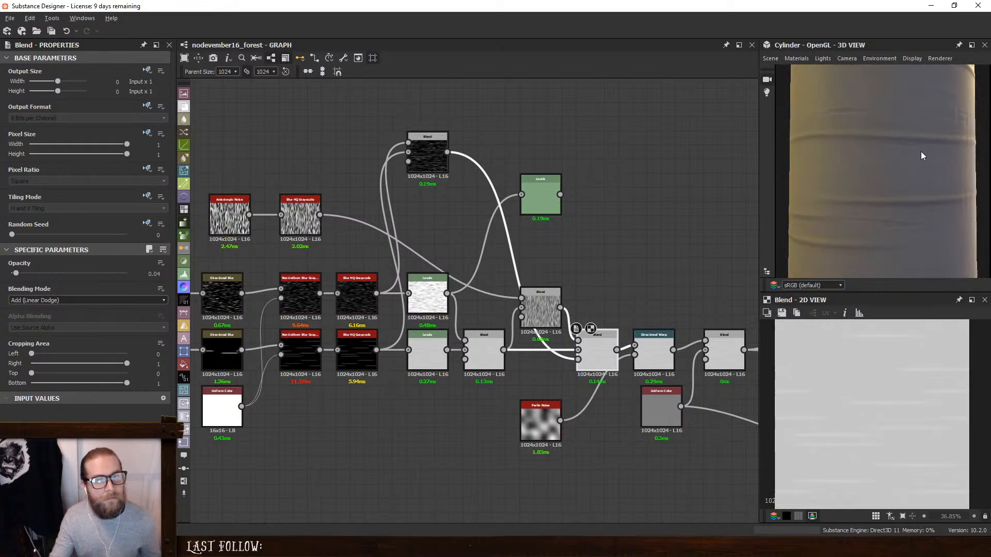
- Move the mask Blend down above the stripe rows and delete the spare green Levels node, inspecting the bark in 3D
{"action": "left_click_drag", "start_coordinate": [418, 153], "coordinate": [428, 239]}
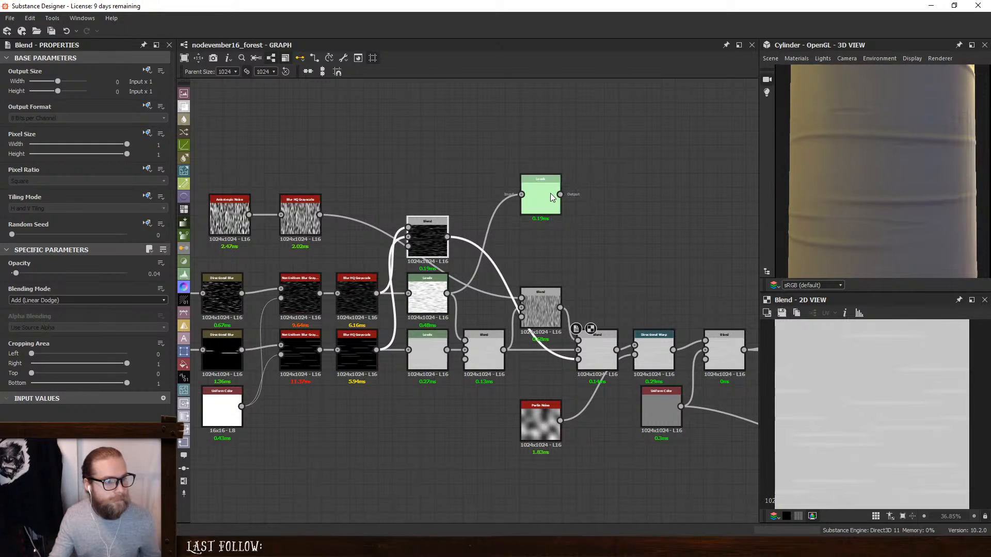
{"action": "left_click_drag", "start_coordinate": [550, 193], "coordinate": [550, 136]}
{"action": "key", "text": "Delete"}
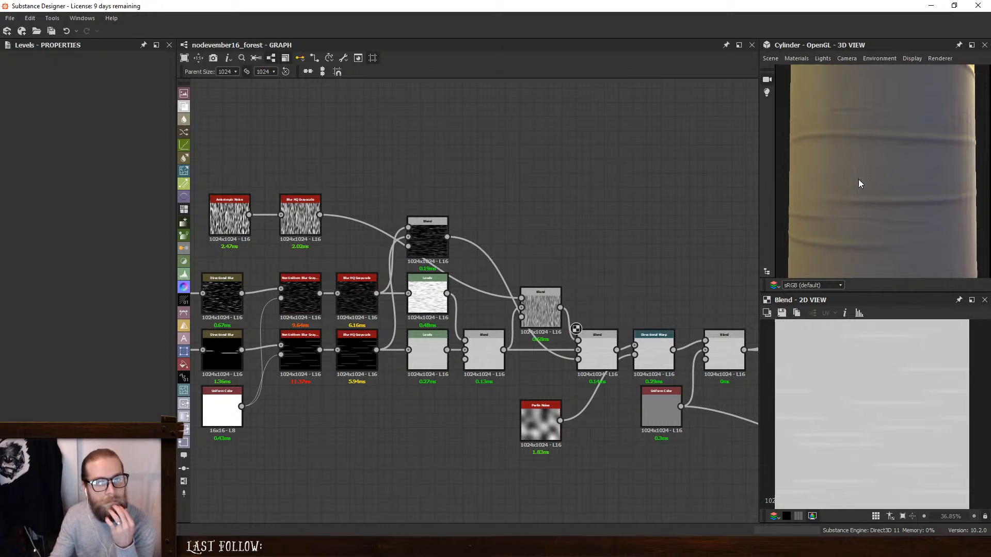
{"action": "scroll", "coordinate": [858, 178], "scroll_direction": "down", "scroll_amount": 2}
{"action": "left_click_drag", "start_coordinate": [862, 188], "coordinate": [896, 192]}
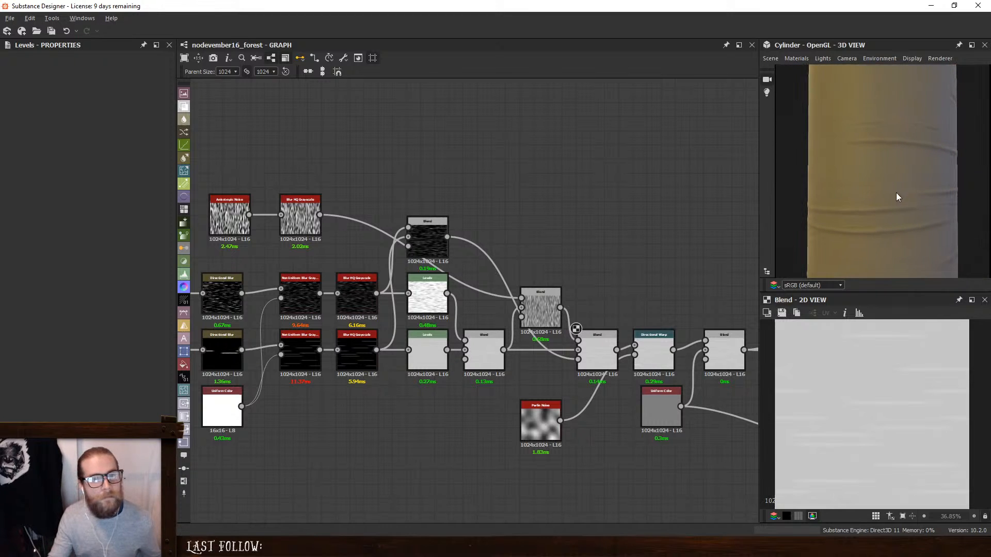
- Try lower input white and midtone points on the upper row's inverted Levels, restore them, and inspect the bark cylinder
{"action": "double_click", "coordinate": [427, 304]}
{"action": "scroll", "coordinate": [840, 388], "scroll_direction": "down", "scroll_amount": 1}
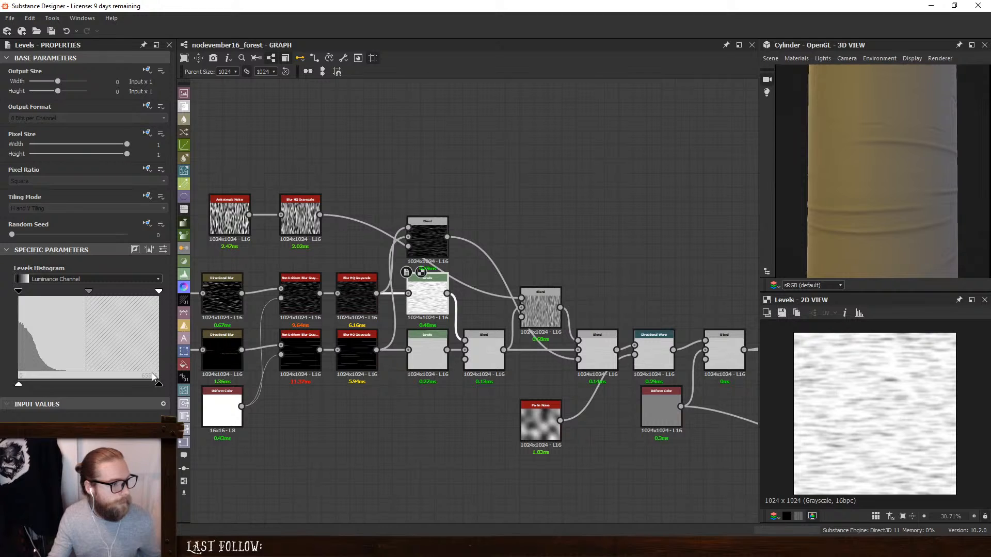
{"action": "left_click_drag", "start_coordinate": [158, 293], "coordinate": [49, 294]}
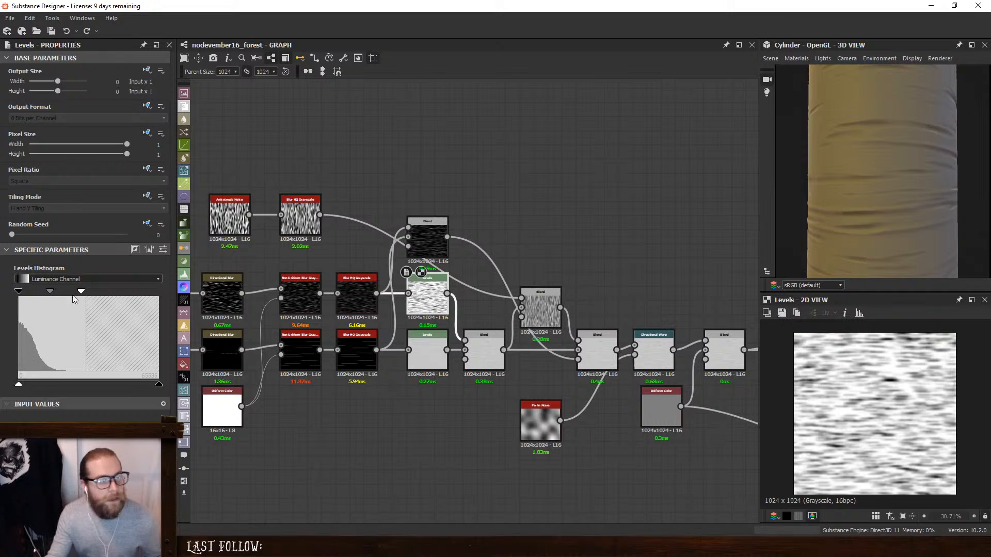
{"action": "left_click_drag", "start_coordinate": [79, 293], "coordinate": [159, 292]}
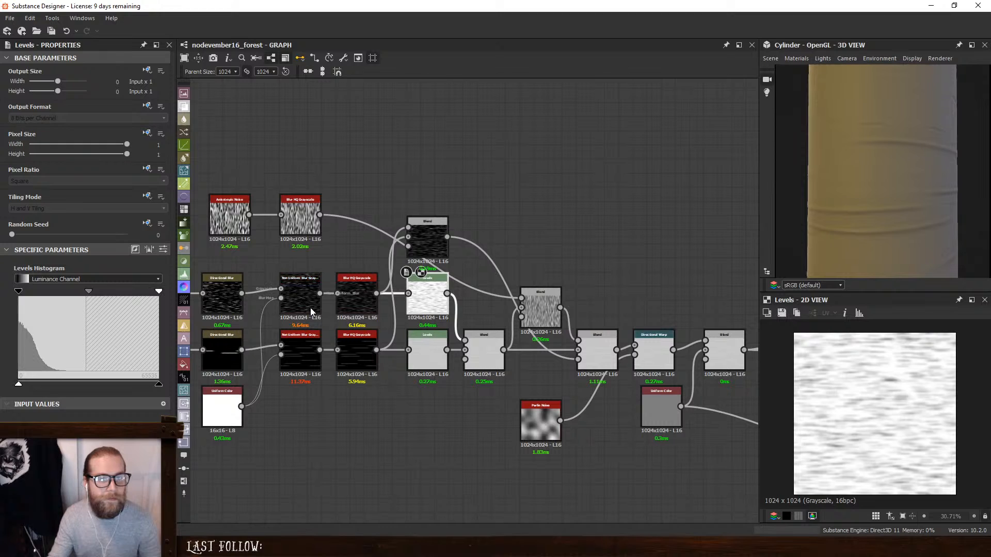
{"action": "left_click_drag", "start_coordinate": [84, 292], "coordinate": [88, 291]}
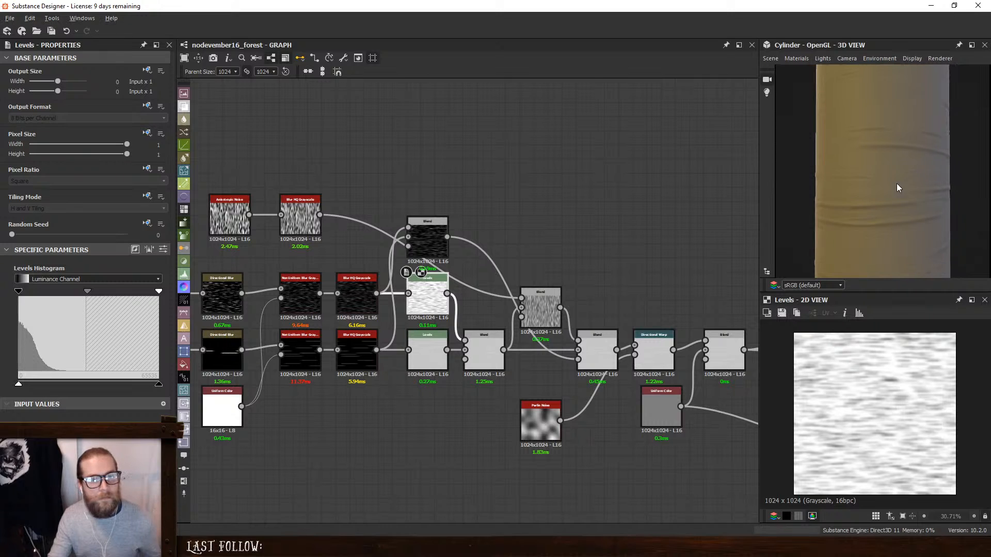
{"action": "left_click_drag", "start_coordinate": [973, 181], "coordinate": [875, 183]}
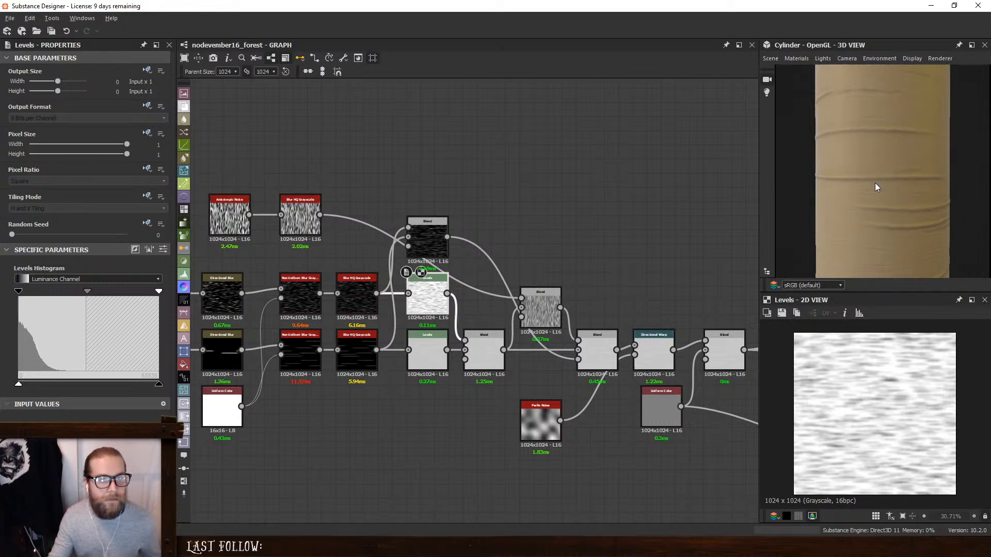
- Try swapping the two inverted Levels nodes so the upper stripes feed the Min (Darken) Blend's background, then undo the swap
{"action": "scroll", "coordinate": [459, 363], "scroll_direction": "up", "scroll_amount": 1}
{"action": "left_click_drag", "start_coordinate": [420, 348], "coordinate": [404, 482]}
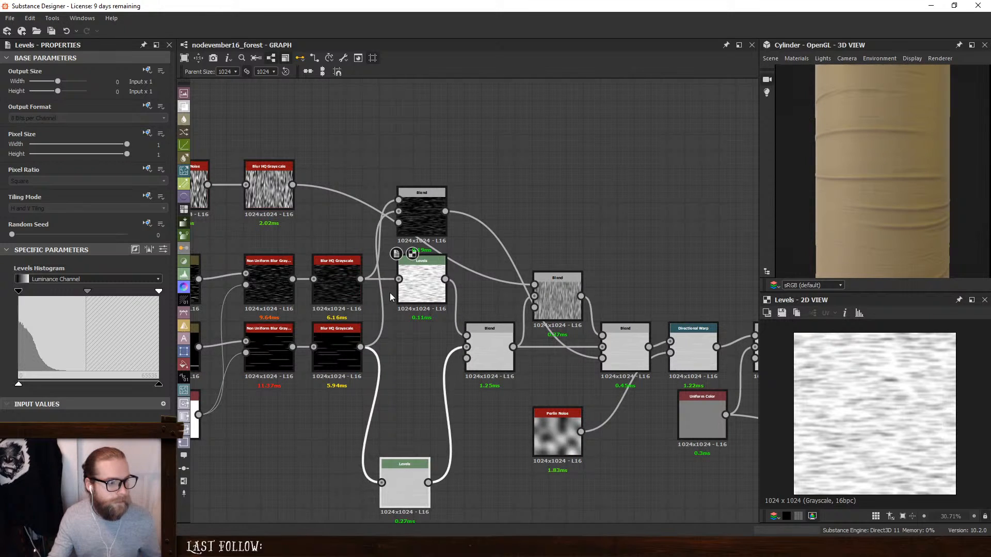
{"action": "left_click_drag", "start_coordinate": [418, 280], "coordinate": [337, 436]}
{"action": "left_click", "coordinate": [309, 451]}
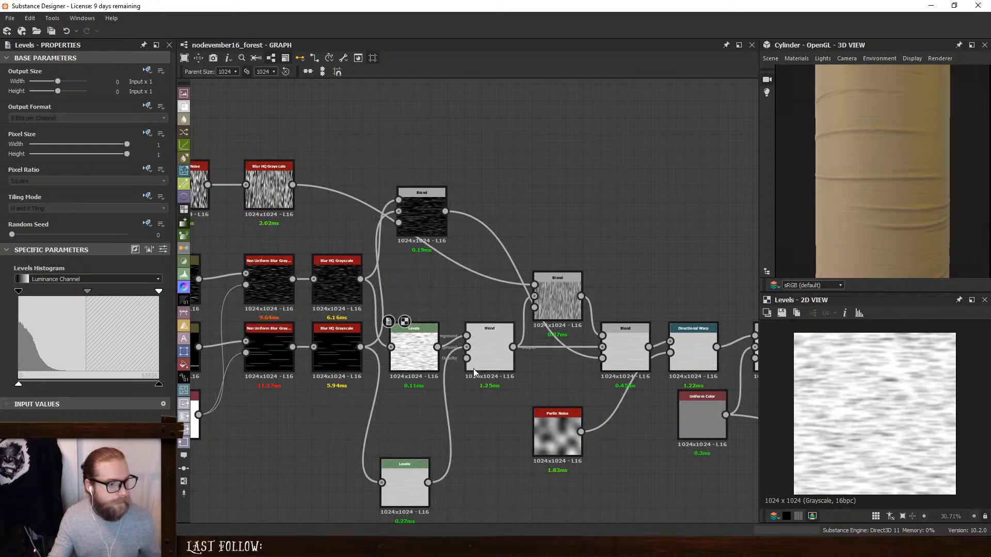
{"action": "left_click", "coordinate": [483, 348]}
{"action": "left_click_drag", "start_coordinate": [438, 348], "coordinate": [466, 347]}
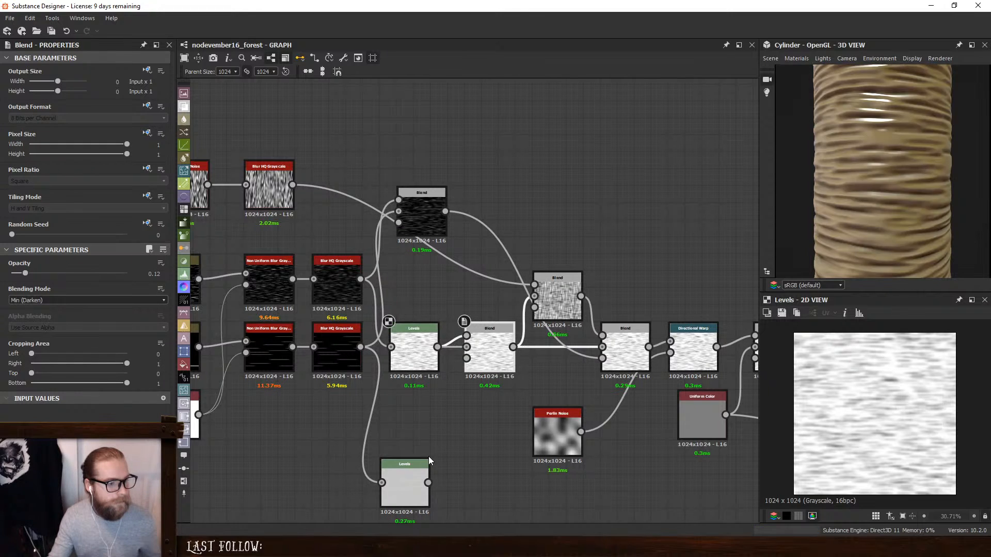
{"action": "left_click_drag", "start_coordinate": [409, 483], "coordinate": [416, 288]}
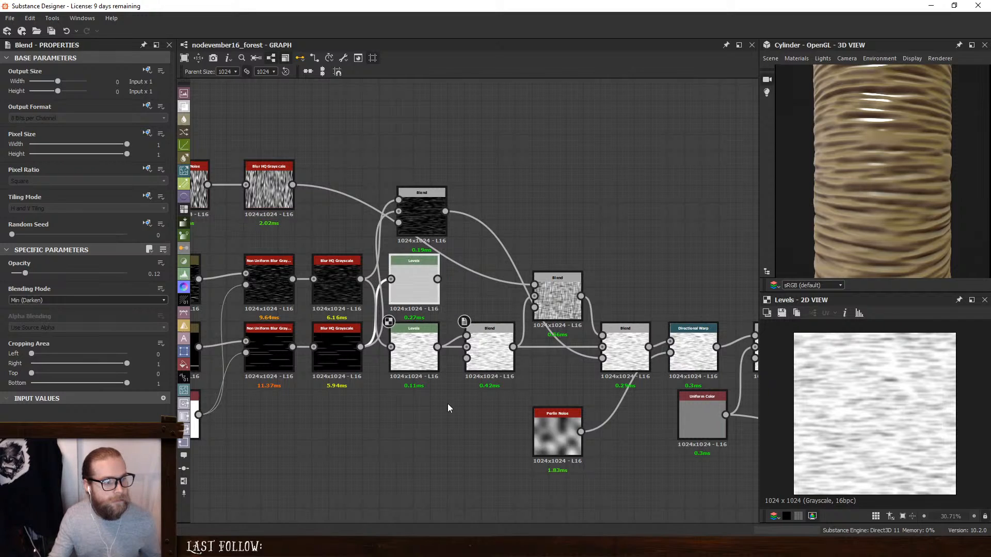
{"action": "key", "text": "ctrl+z"}
{"action": "key", "text": "ctrl+z"}
{"action": "left_click_drag", "start_coordinate": [413, 346], "coordinate": [419, 277]}
{"action": "left_click_drag", "start_coordinate": [404, 493], "coordinate": [413, 342]}
- Add a Levels node fed by the lower row's Blur HQ Grayscale and connect it to the Min (Darken) Blend's opacity input
{"action": "double_click", "coordinate": [490, 348]}
{"action": "left_click", "coordinate": [406, 429]}
{"action": "key", "text": "space"}
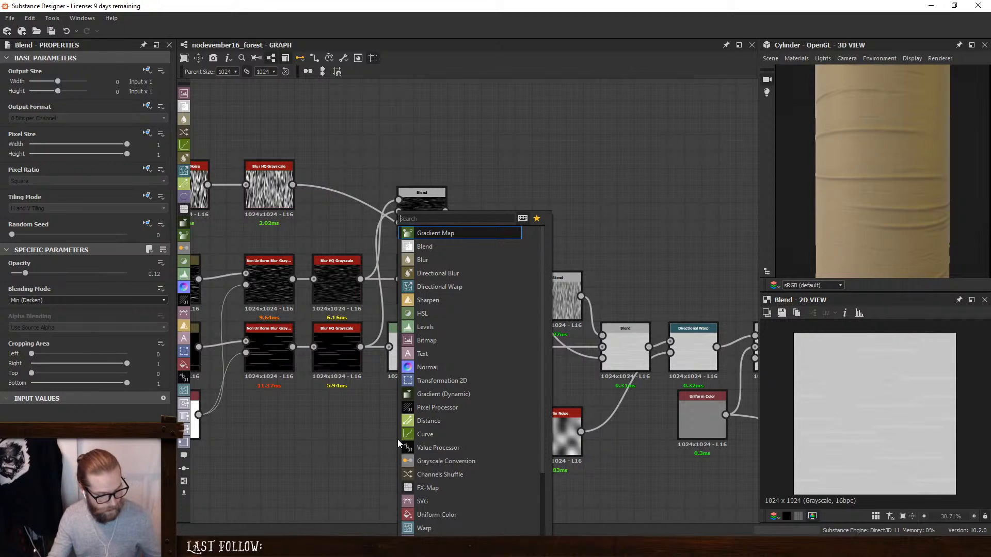
{"action": "type", "text": "levels"}
{"action": "key", "text": "Return"}
{"action": "left_click_drag", "start_coordinate": [360, 347], "coordinate": [413, 410]}
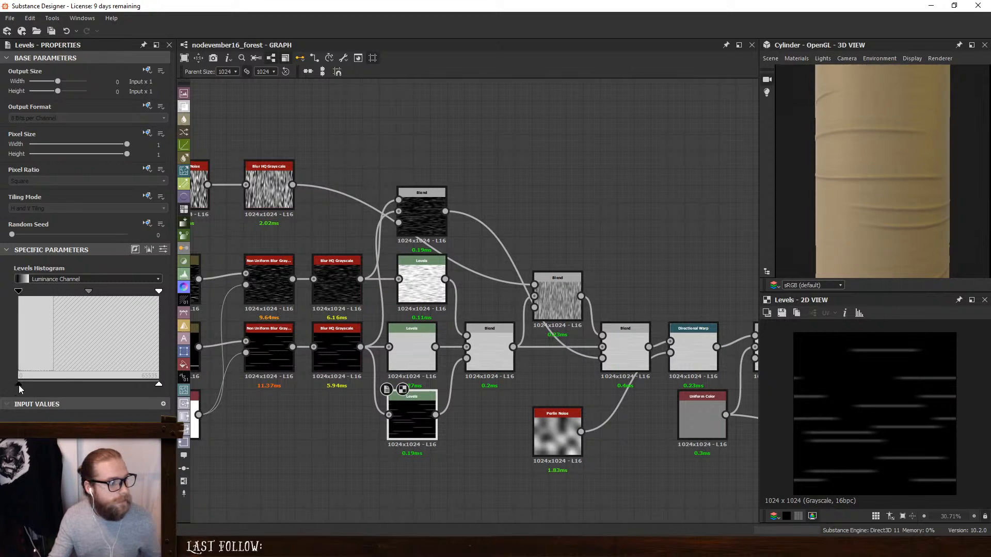
- Invert the new mask Levels node's output and inspect the stripes around the bark cylinder
{"action": "left_click_drag", "start_coordinate": [19, 384], "coordinate": [231, 397]}
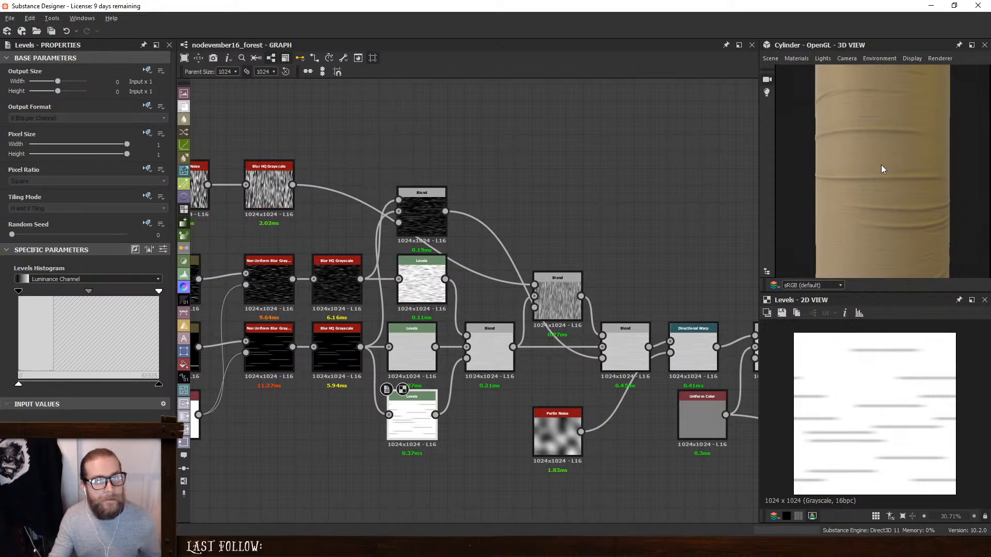
{"action": "mouse_move", "coordinate": [880, 165]}
{"action": "left_mouse_down"}
{"action": "mouse_move", "coordinate": [909, 163]}
{"action": "mouse_move", "coordinate": [872, 159]}
{"action": "left_mouse_up"}
{"action": "right_click_drag", "start_coordinate": [932, 167], "coordinate": [893, 207]}
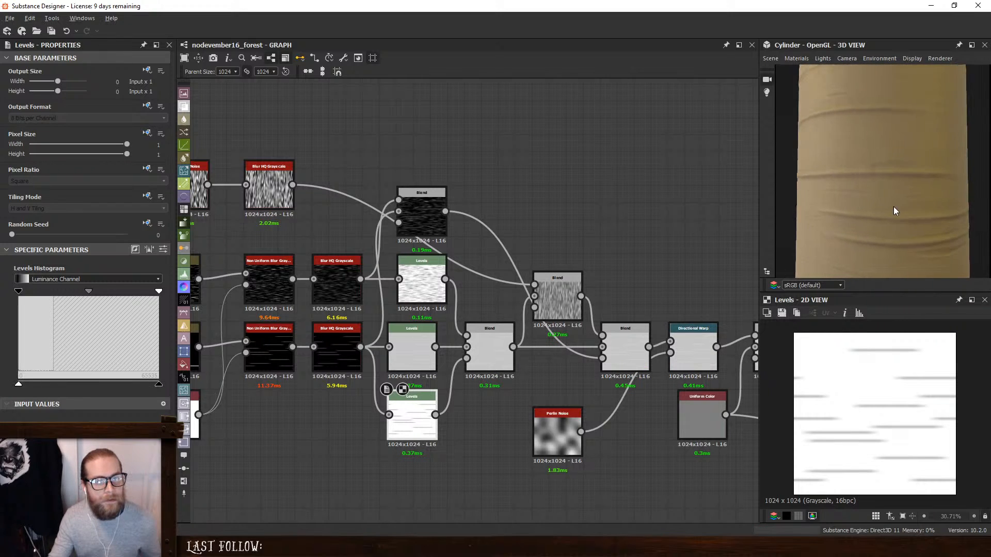
{"action": "left_click_drag", "start_coordinate": [895, 211], "coordinate": [824, 244]}
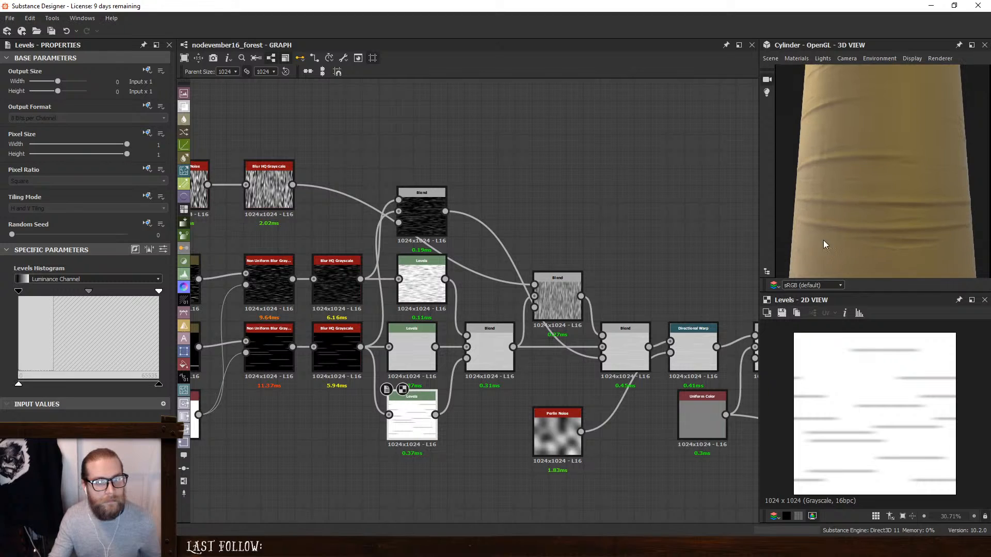
- Set the Intensity of the upper stripe row's Blur HQ Grayscale to 0
{"action": "middle_click_drag", "start_coordinate": [319, 268], "coordinate": [555, 274]}
{"action": "left_click", "coordinate": [551, 274]}
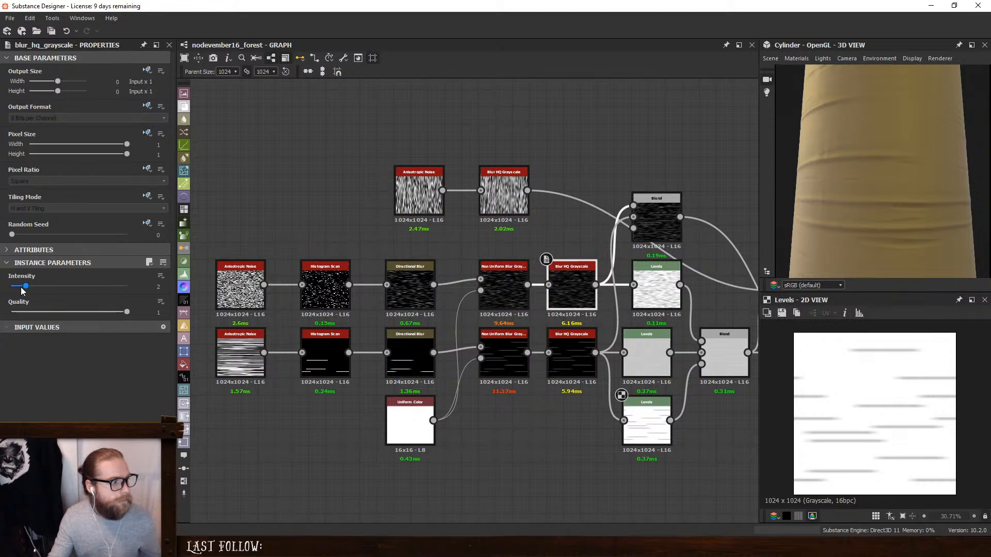
{"action": "left_click_drag", "start_coordinate": [22, 290], "coordinate": [9, 287]}
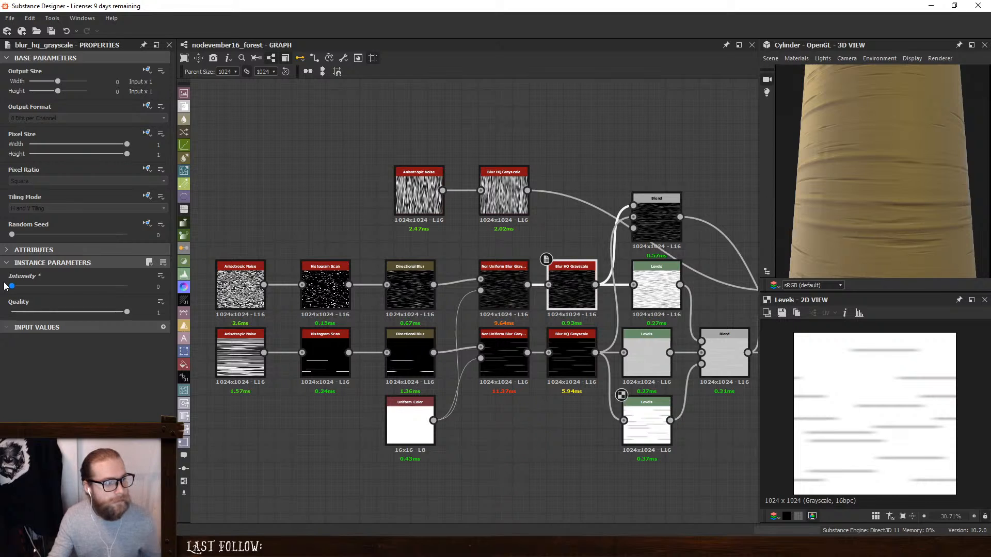
- Align the lower row's inverted Levels beneath the upper one and test a different output level on the upper Levels
{"action": "scroll", "coordinate": [515, 255], "scroll_direction": "down", "scroll_amount": 1}
{"action": "left_click", "coordinate": [619, 285]}
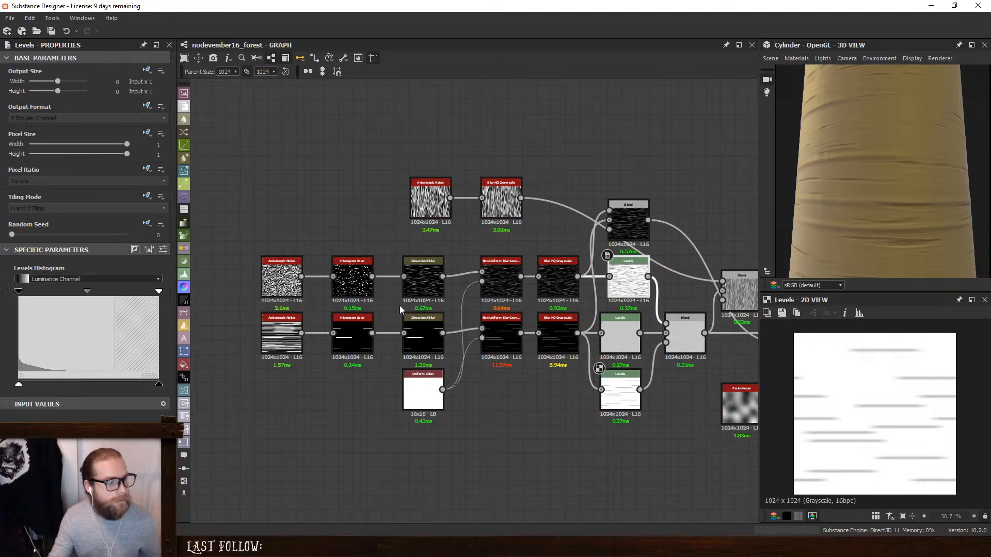
{"action": "left_click_drag", "start_coordinate": [618, 333], "coordinate": [625, 333]}
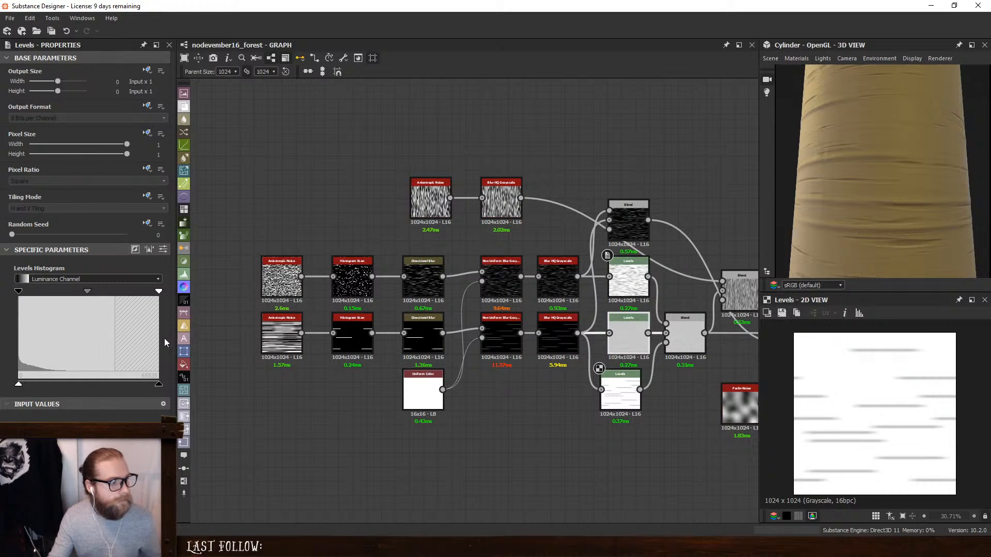
{"action": "left_click_drag", "start_coordinate": [21, 384], "coordinate": [1, 382]}
- Lower the Min (Darken) Blend's opacity to 0.07 and inspect the bark cylinder from another angle
{"action": "left_click", "coordinate": [679, 335]}
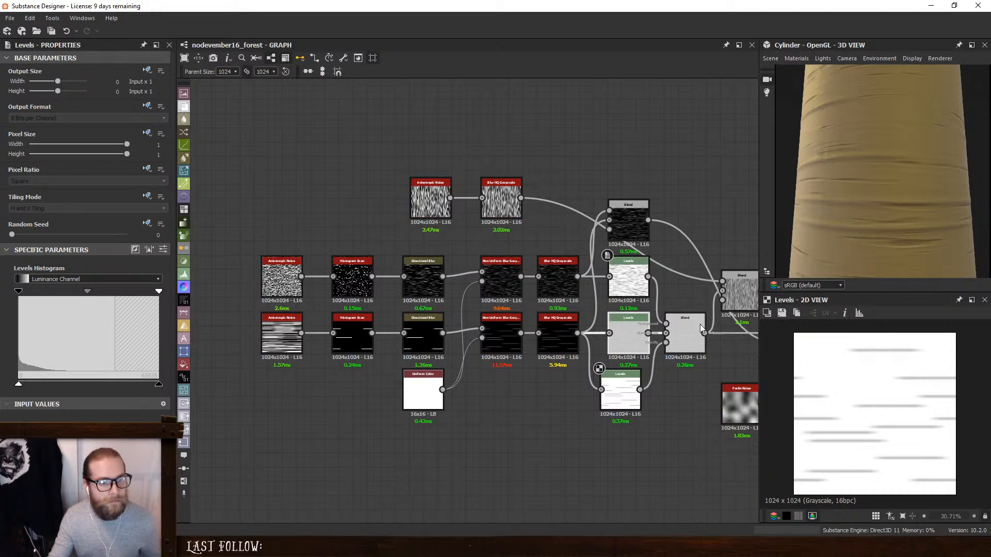
{"action": "left_click_drag", "start_coordinate": [25, 276], "coordinate": [18, 277]}
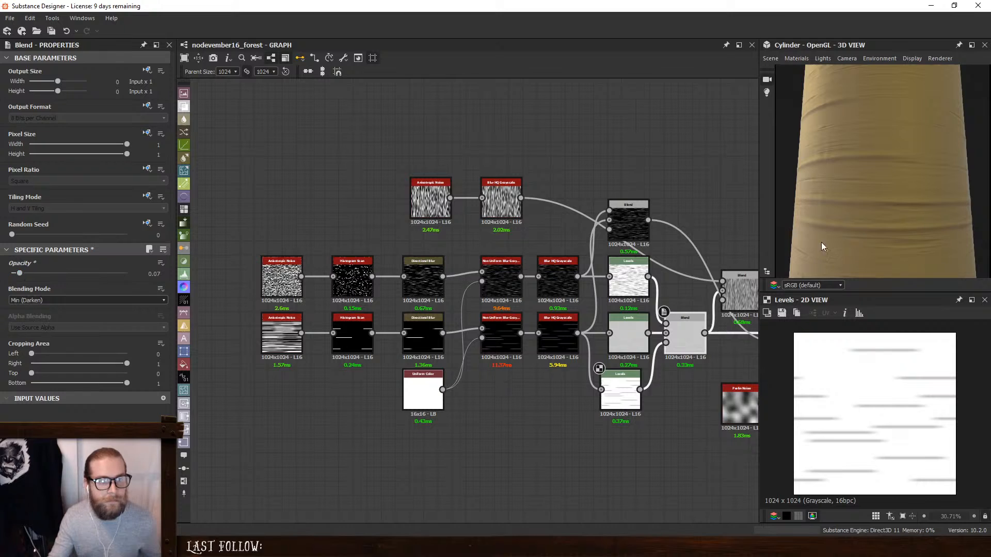
{"action": "left_click_drag", "start_coordinate": [822, 243], "coordinate": [880, 189]}
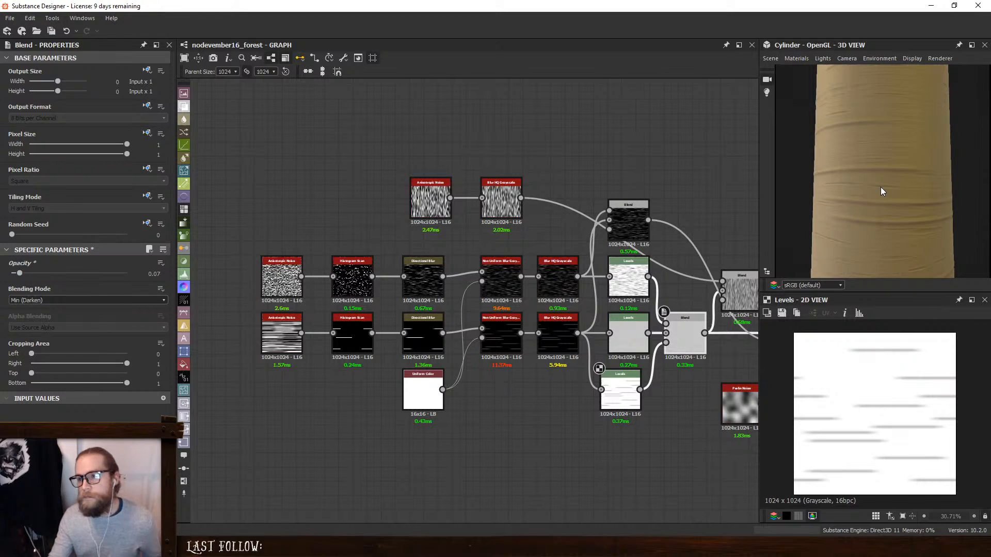
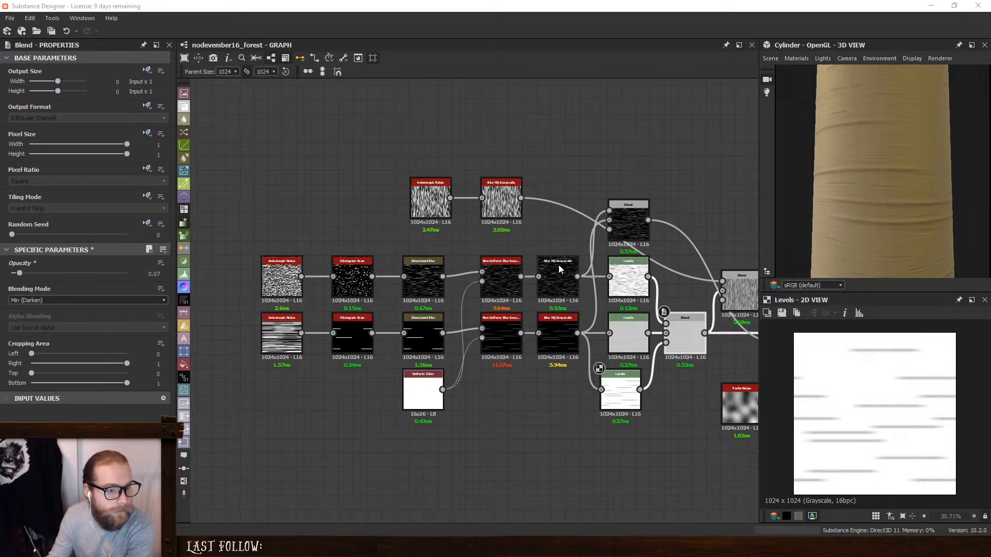
- Set the upper stripe row's Histogram Scan Position to 0.13 and preview it and the Directional Blur after it
{"action": "left_click", "coordinate": [628, 279]}
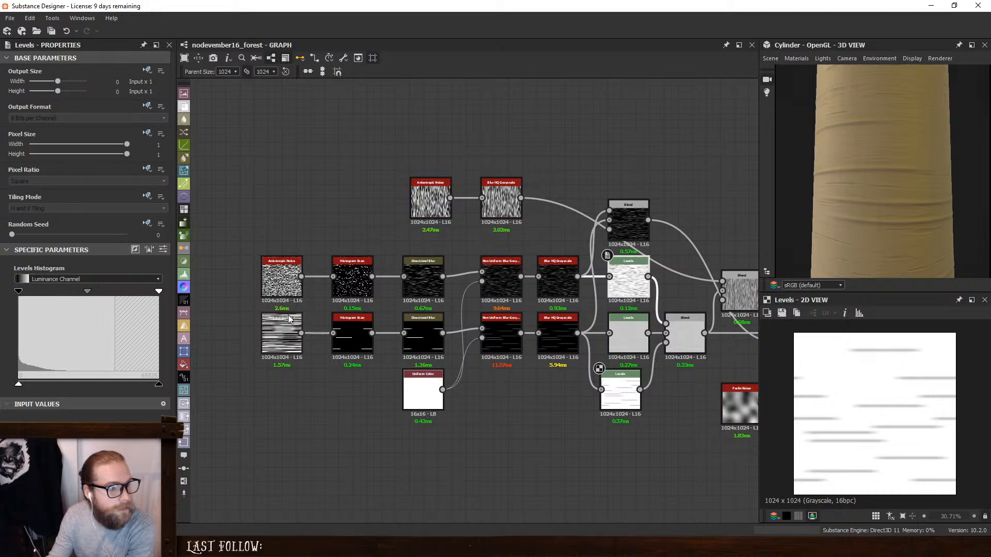
{"action": "left_click", "coordinate": [363, 269]}
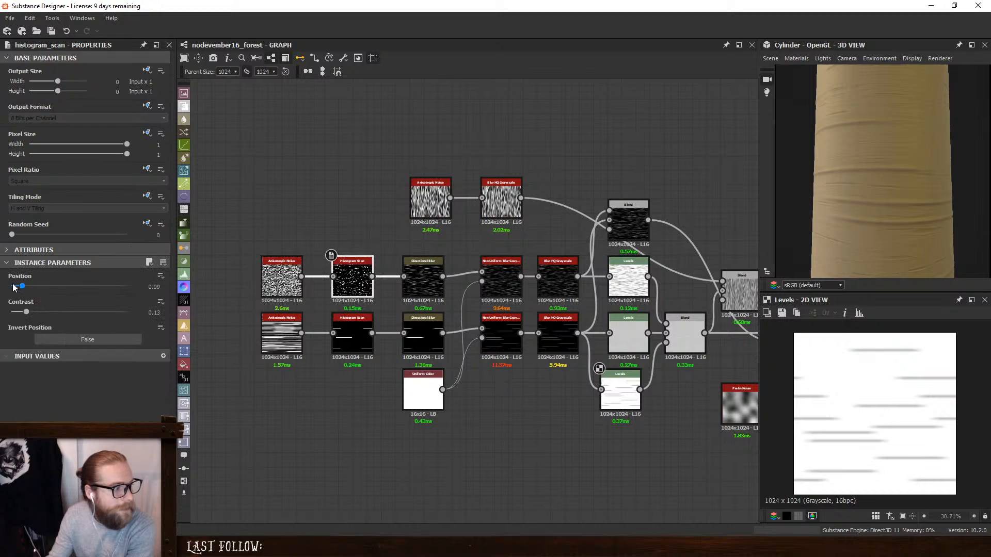
{"action": "left_click_drag", "start_coordinate": [23, 288], "coordinate": [27, 287]}
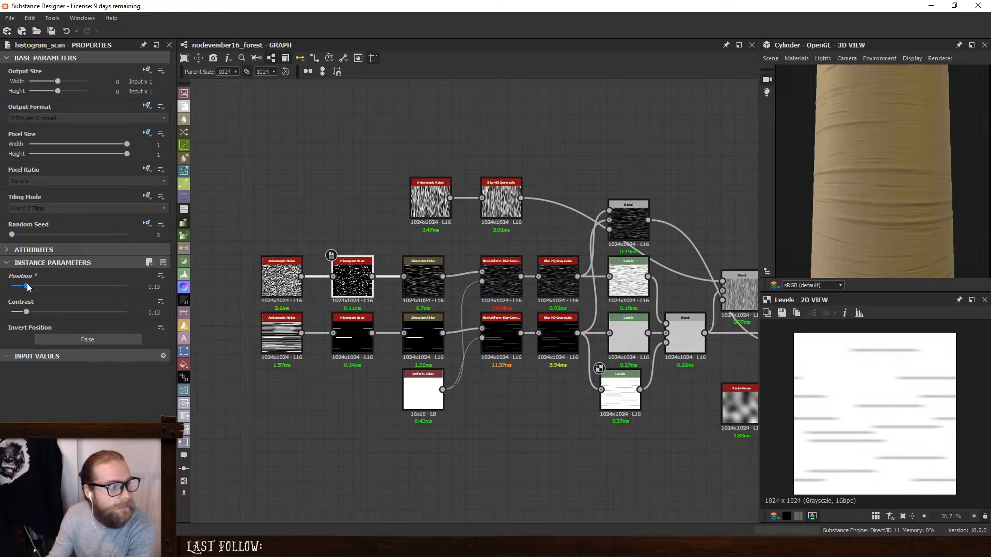
{"action": "double_click", "coordinate": [352, 279]}
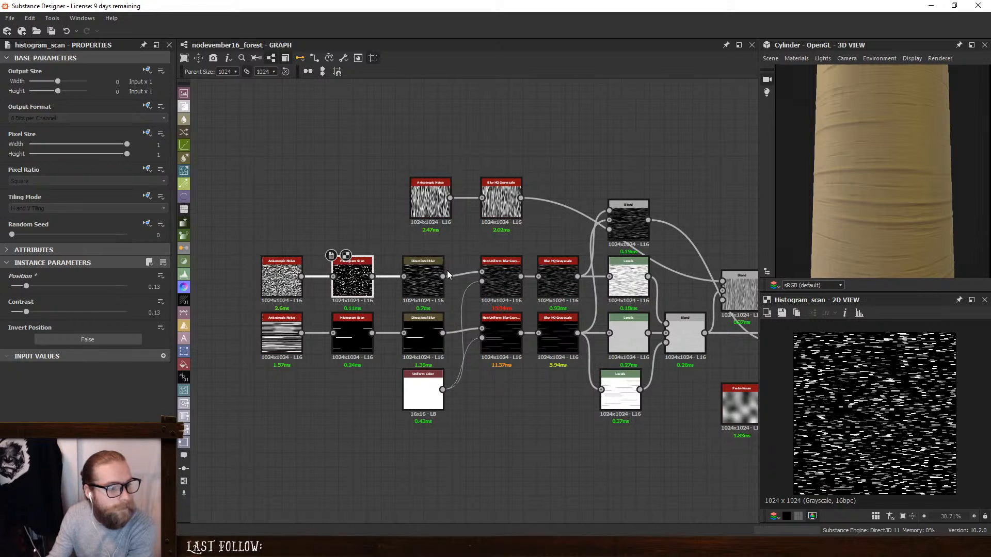
{"action": "double_click", "coordinate": [433, 271]}
- Set the upper row's Histogram Scan to Contrast 1 and Position 0.08, and inspect the bark cylinder
{"action": "left_click", "coordinate": [353, 281]}
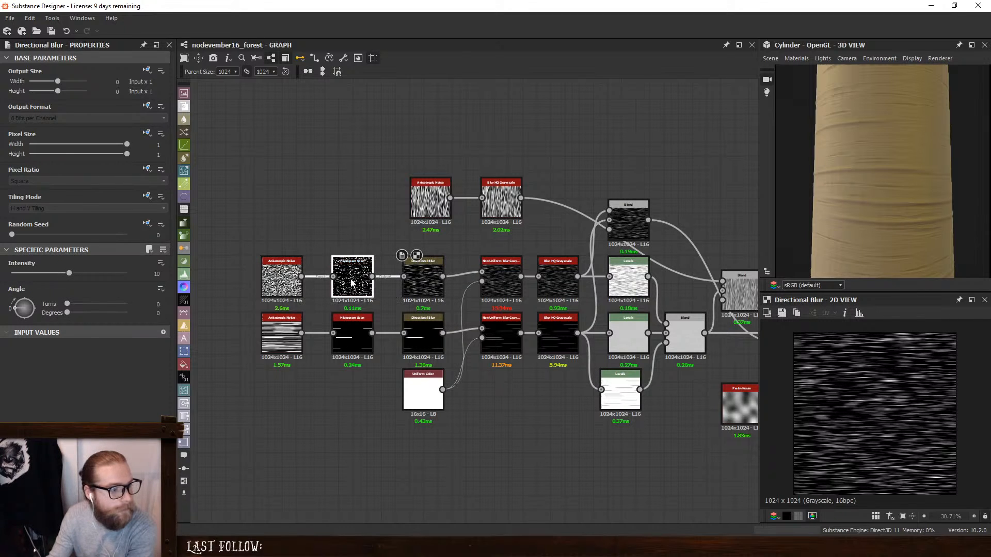
{"action": "left_click_drag", "start_coordinate": [27, 313], "coordinate": [164, 318]}
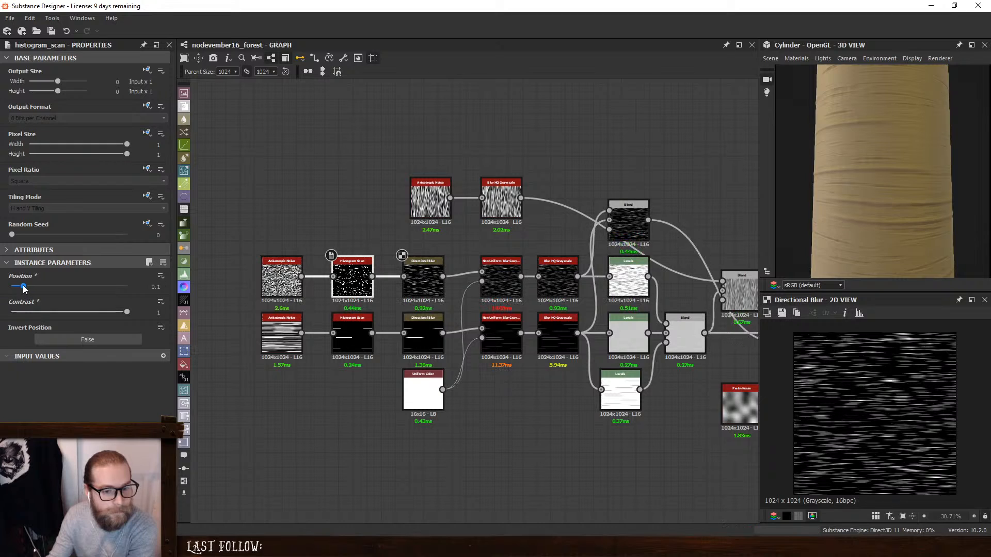
{"action": "left_click_drag", "start_coordinate": [27, 287], "coordinate": [22, 288]}
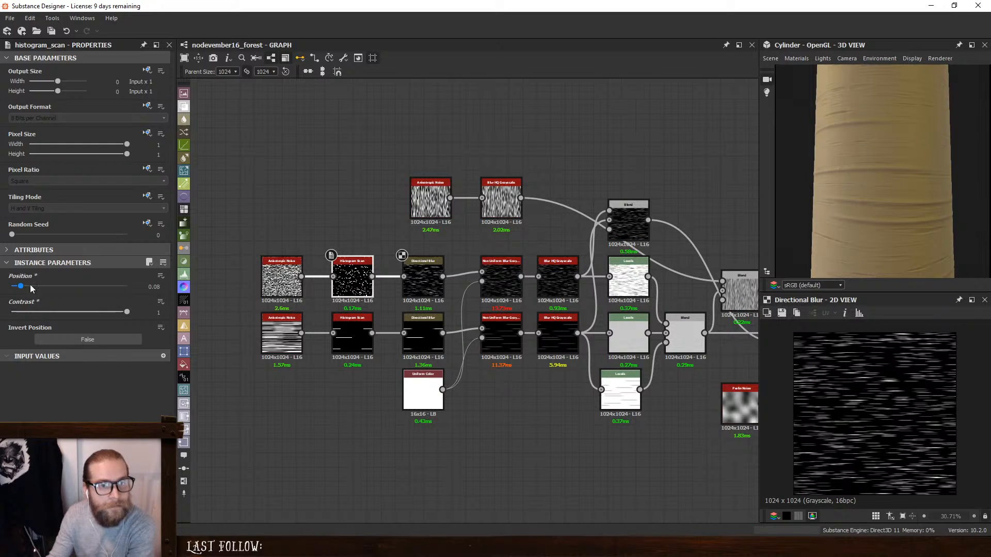
{"action": "mouse_move", "coordinate": [923, 148]}
{"action": "left_mouse_down"}
{"action": "mouse_move", "coordinate": [862, 167]}
{"action": "mouse_move", "coordinate": [931, 193]}
{"action": "mouse_move", "coordinate": [837, 187]}
{"action": "left_mouse_up"}
{"action": "scroll", "coordinate": [898, 187], "scroll_direction": "up", "scroll_amount": 2}
{"action": "scroll", "coordinate": [936, 191], "scroll_direction": "down", "scroll_amount": 2}
{"action": "scroll", "coordinate": [877, 186], "scroll_direction": "down", "scroll_amount": 3}
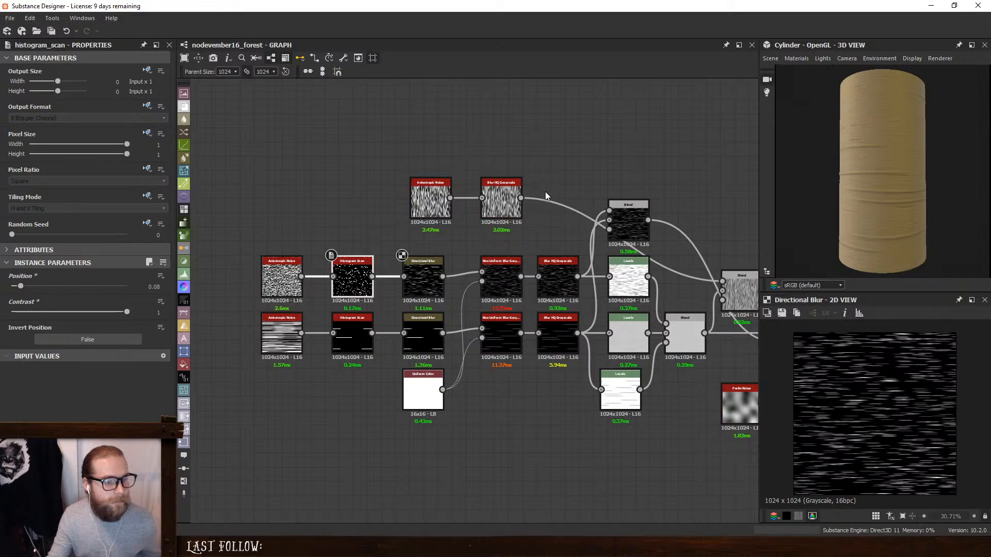
- Set the Intensity of the lower stripe row's Blur HQ Grayscale to 2.71 and check the stripes on the cylinder
{"action": "middle_click_drag", "start_coordinate": [546, 196], "coordinate": [550, 187]}
{"action": "left_click", "coordinate": [561, 323]}
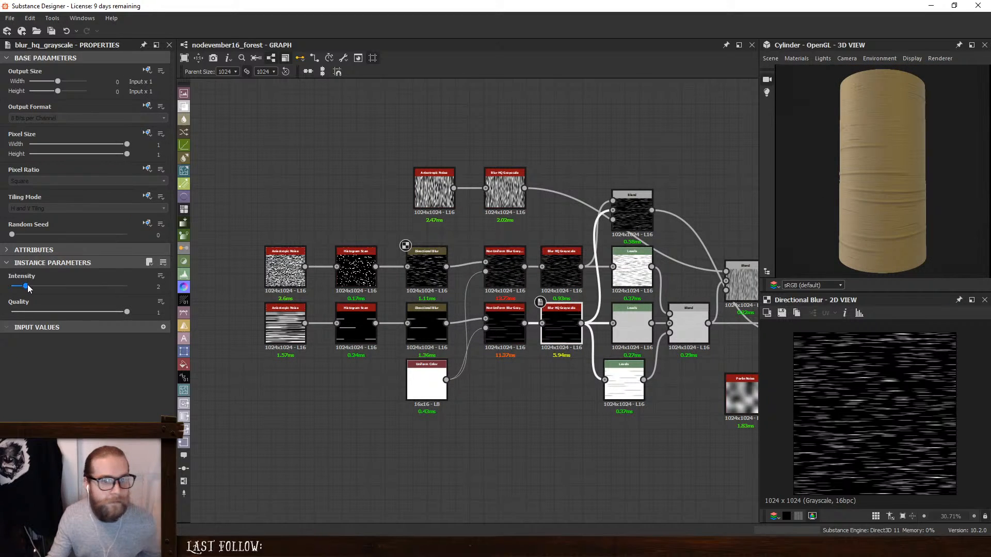
{"action": "left_click_drag", "start_coordinate": [28, 288], "coordinate": [32, 287]}
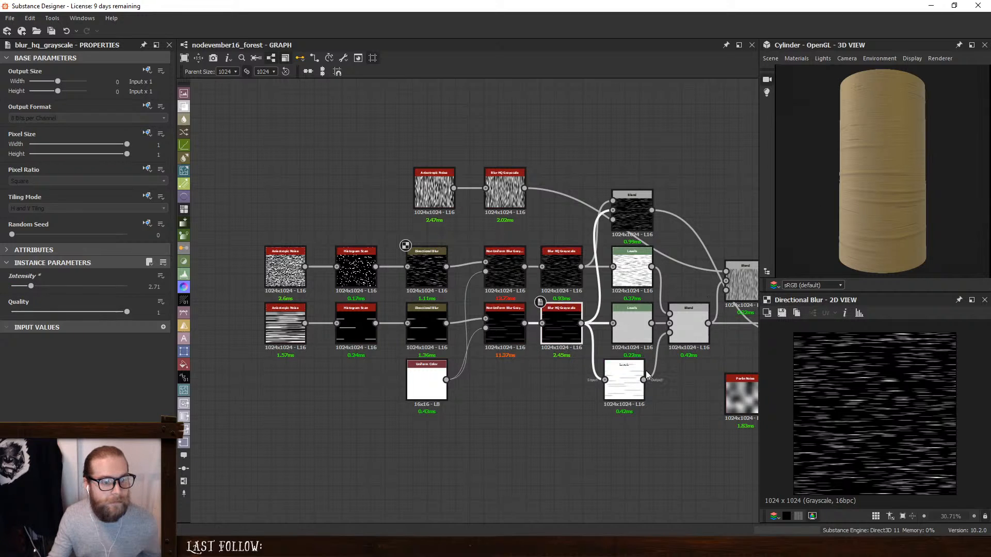
{"action": "scroll", "coordinate": [859, 186], "scroll_direction": "up", "scroll_amount": 5}
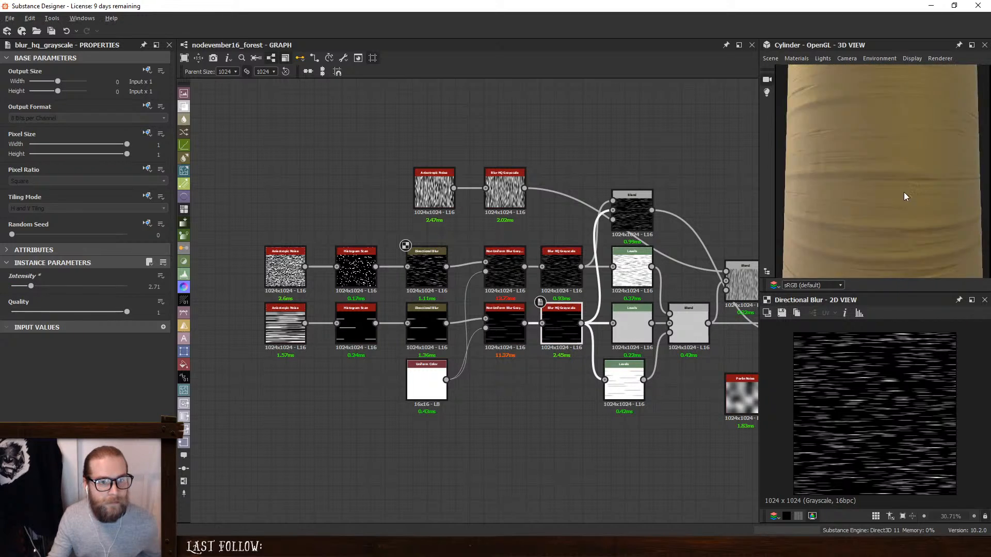
- Lower the white input level of the bottom inverted mask Levels to darken its stripes, and compare with the birch bark photo in the browser
{"action": "left_click", "coordinate": [622, 381]}
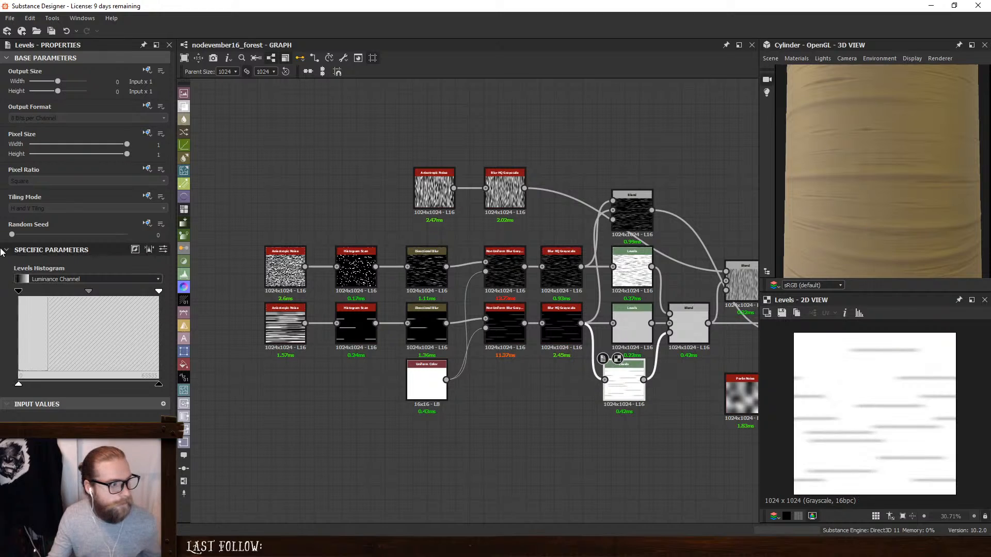
{"action": "left_click_drag", "start_coordinate": [160, 292], "coordinate": [48, 293]}
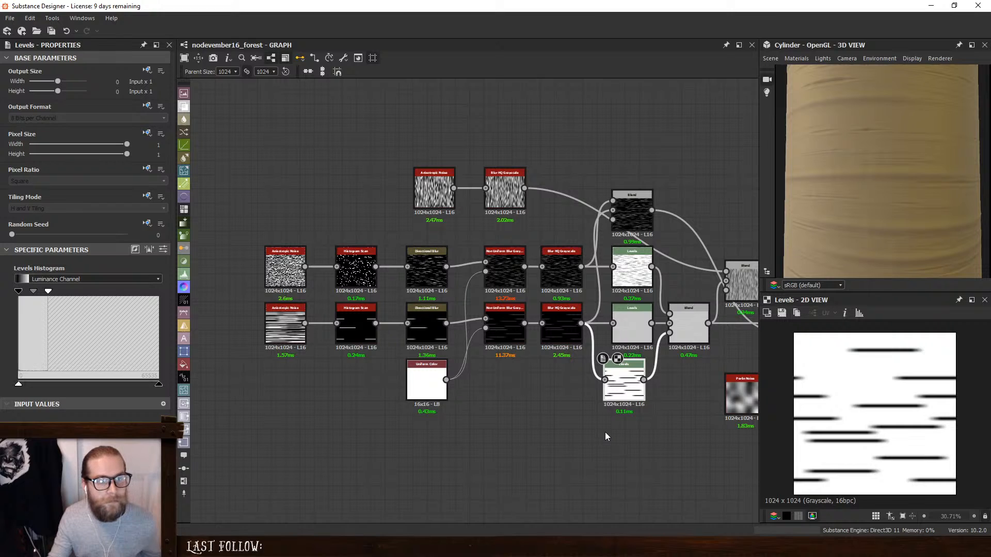
{"action": "scroll", "coordinate": [899, 194], "scroll_direction": "down", "scroll_amount": 4}
{"action": "mouse_move", "coordinate": [899, 194]}
{"action": "left_mouse_down"}
{"action": "mouse_move", "coordinate": [825, 219]}
{"action": "mouse_move", "coordinate": [937, 222]}
{"action": "left_mouse_up"}
{"action": "scroll", "coordinate": [824, 220], "scroll_direction": "down", "scroll_amount": 2}
{"action": "left_click_drag", "start_coordinate": [873, 194], "coordinate": [893, 200]}
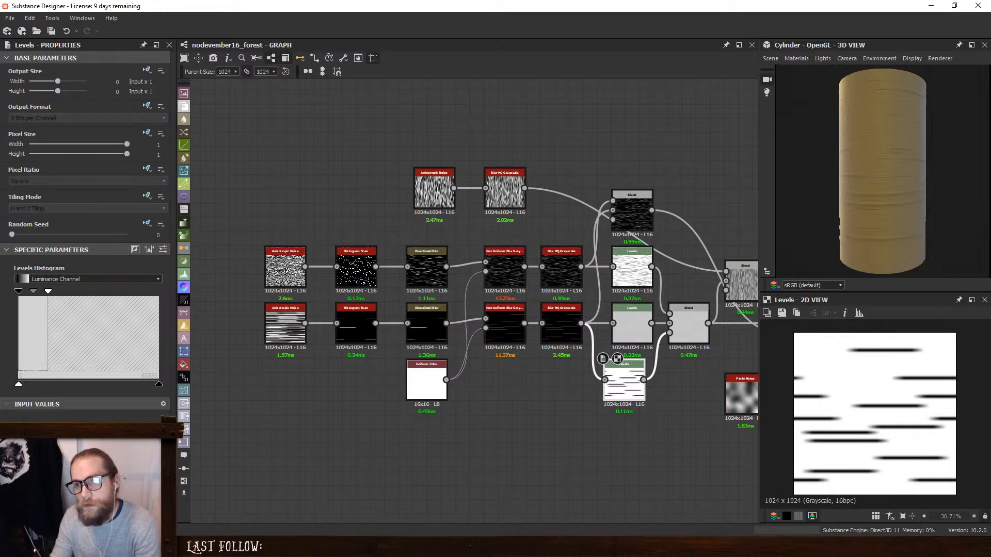
{"action": "key", "text": "alt+Tab"}
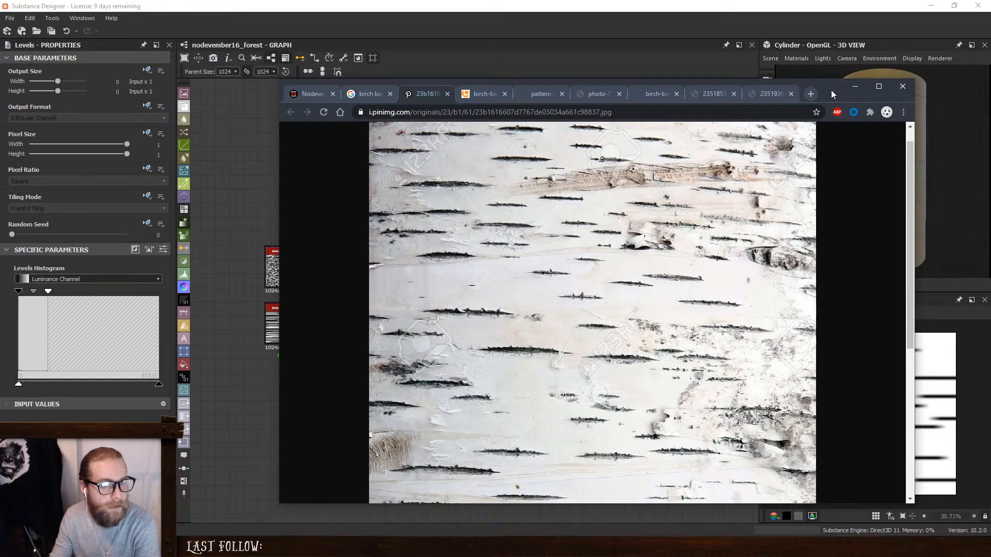
{"action": "key", "text": "alt+Tab"}
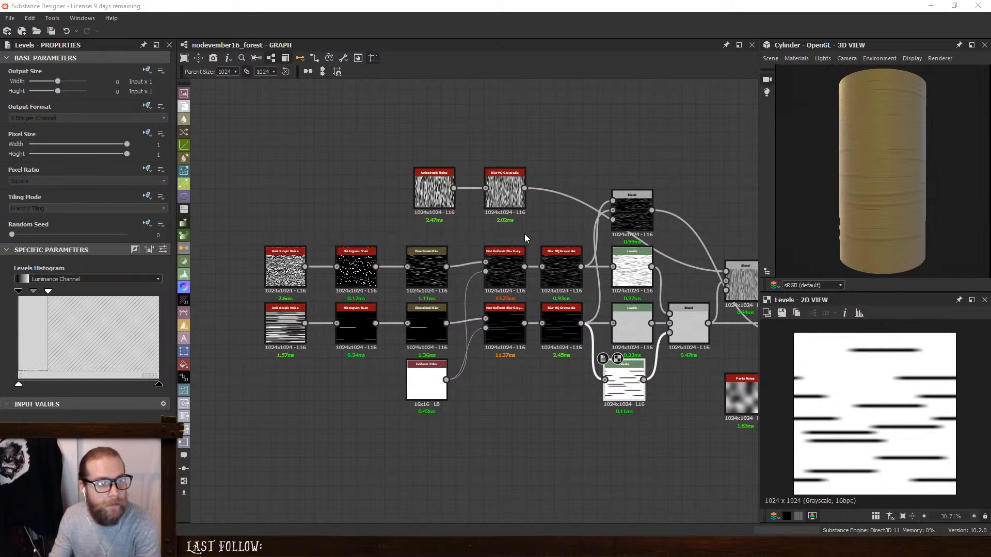
- Change the Add (Linear Dodge) Blend before the Directional Warp to Subtract mode and inspect the bark up close
{"action": "middle_click_drag", "start_coordinate": [524, 238], "coordinate": [307, 265]}
{"action": "double_click", "coordinate": [584, 351]}
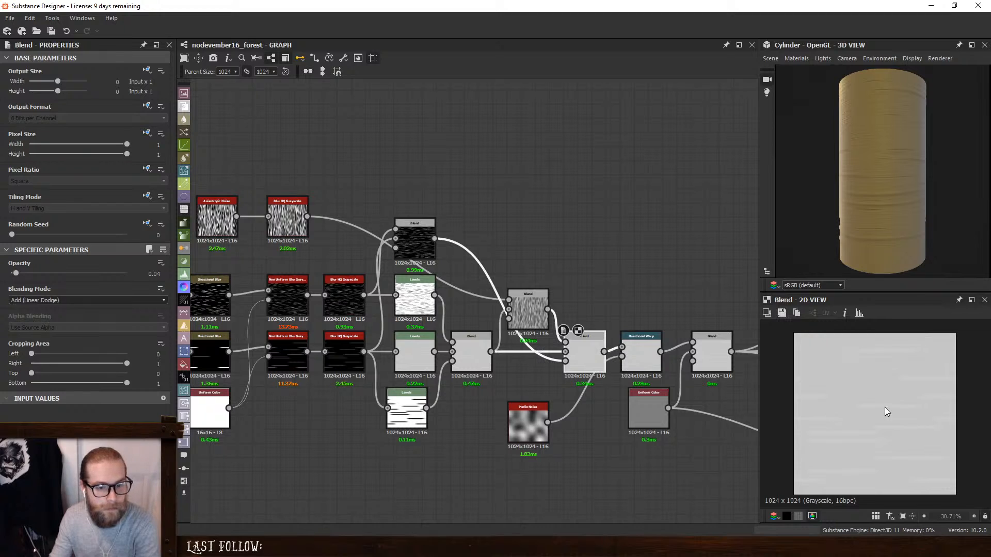
{"action": "scroll", "coordinate": [885, 411], "scroll_direction": "up", "scroll_amount": 3}
{"action": "left_click", "coordinate": [69, 301]}
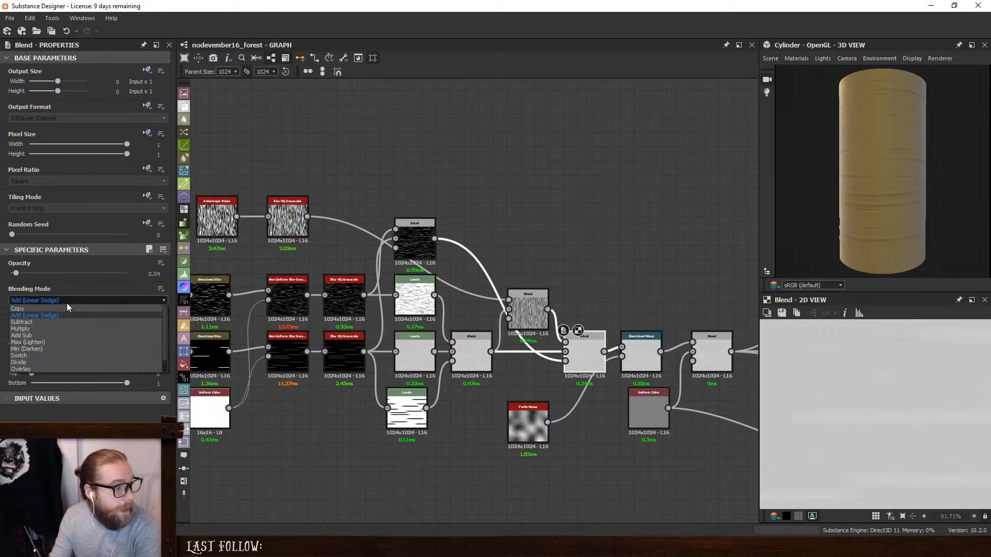
{"action": "left_click", "coordinate": [54, 322]}
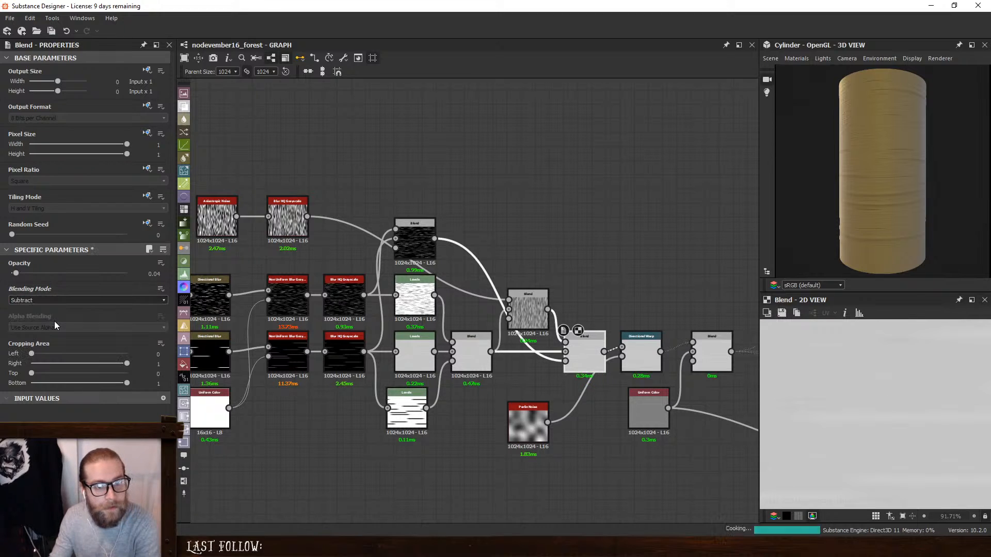
{"action": "scroll", "coordinate": [871, 199], "scroll_direction": "up", "scroll_amount": 3}
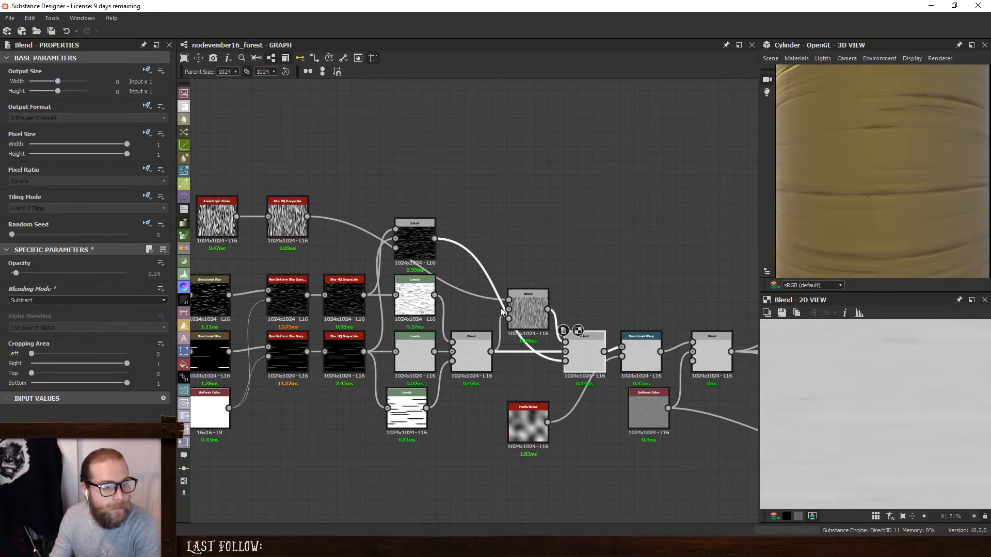
- Reduce the Intensity of the Blur HQ Grayscale on the vertical-streak noise
{"action": "middle_click_drag", "start_coordinate": [502, 227], "coordinate": [642, 228]}
{"action": "left_click", "coordinate": [426, 209]}
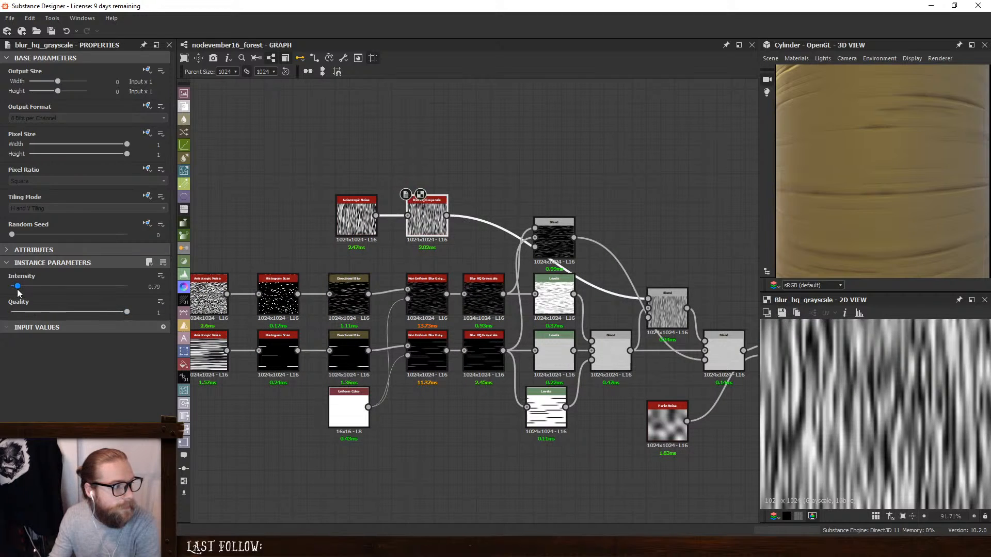
{"action": "left_click_drag", "start_coordinate": [18, 287], "coordinate": [9, 287]}
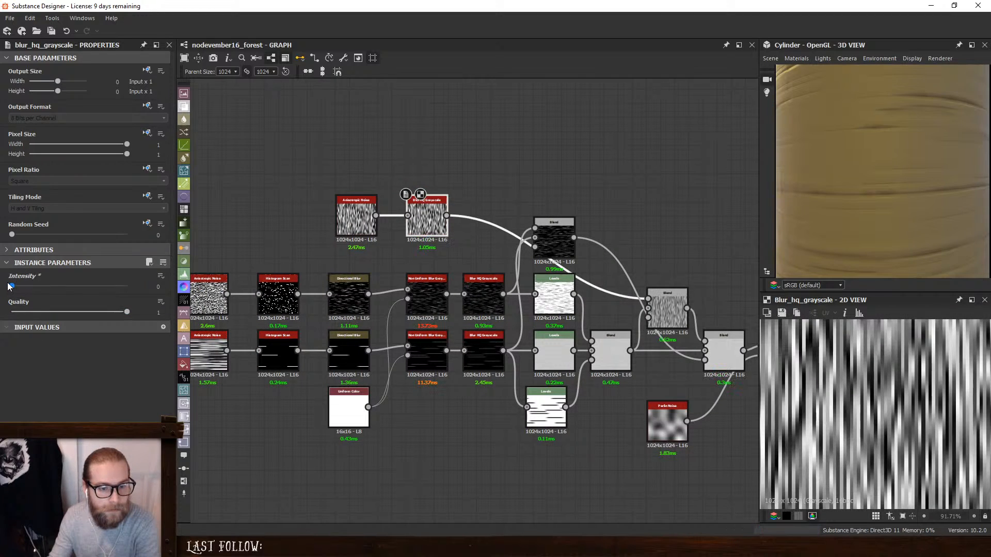
{"action": "left_click_drag", "start_coordinate": [10, 286], "coordinate": [14, 287]}
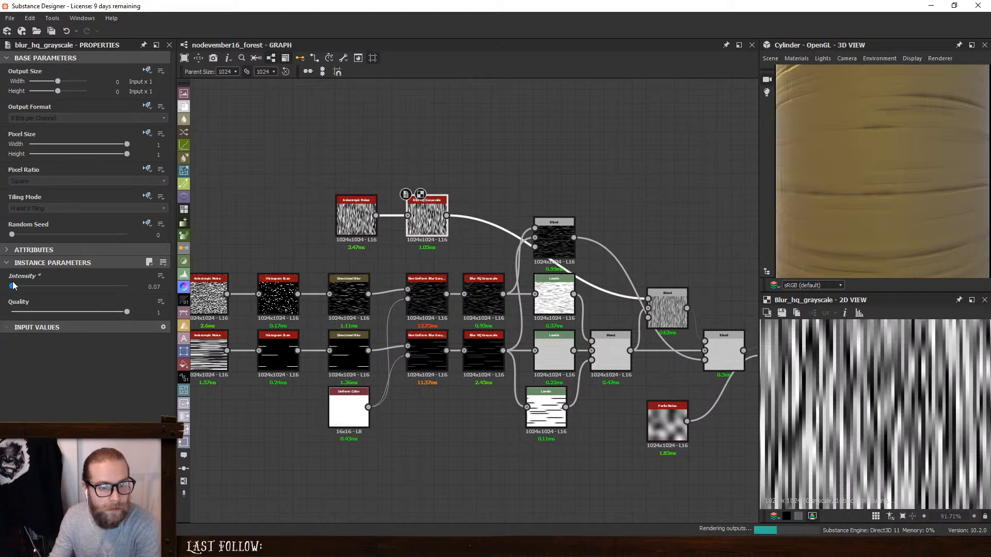
- Set the vertical-streak Anisotropic Noise's Y Amount to 209 and check the bark from another angle
{"action": "left_click", "coordinate": [359, 209]}
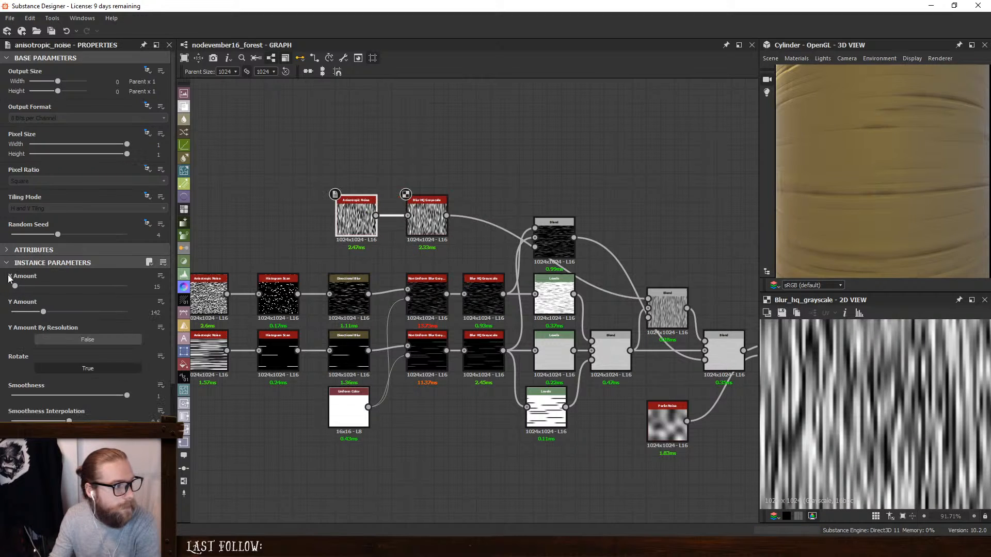
{"action": "left_click_drag", "start_coordinate": [44, 313], "coordinate": [59, 315]}
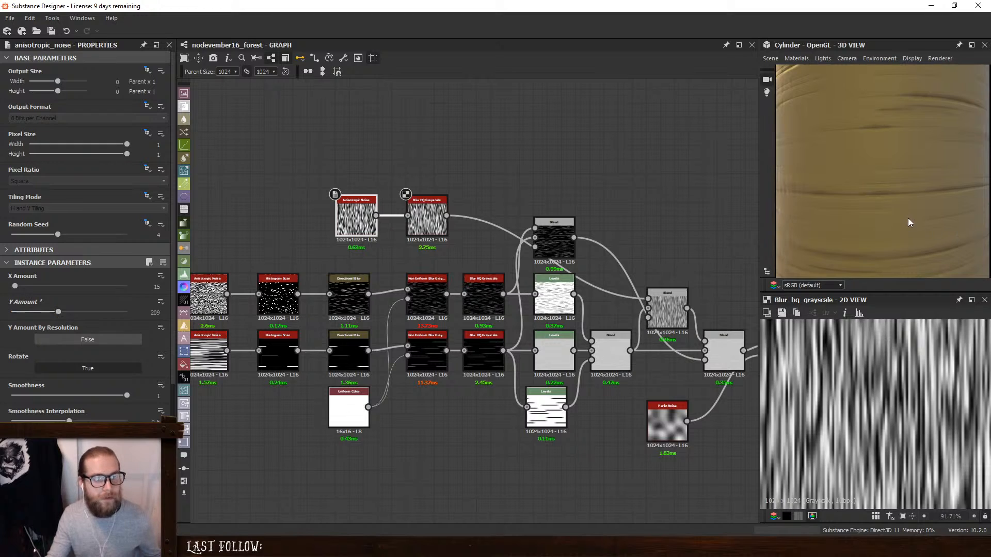
{"action": "left_click_drag", "start_coordinate": [908, 218], "coordinate": [936, 219]}
- Delete the Subtract Blend that mixes in the vertical streaks and add a Slope Blur Grayscale node
{"action": "middle_click_drag", "start_coordinate": [632, 206], "coordinate": [569, 199]}
{"action": "left_click", "coordinate": [602, 297]}
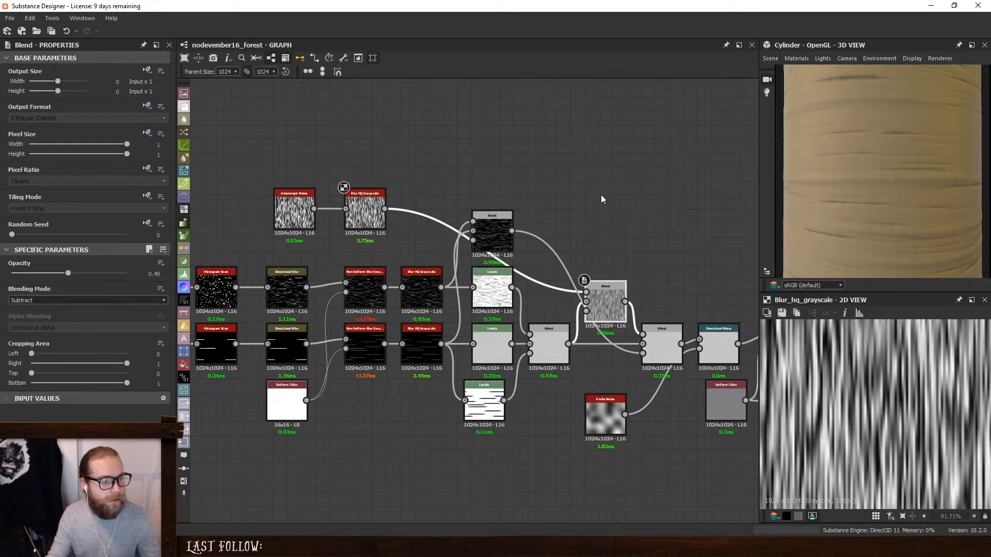
{"action": "key", "text": "Delete"}
{"action": "key", "text": "space"}
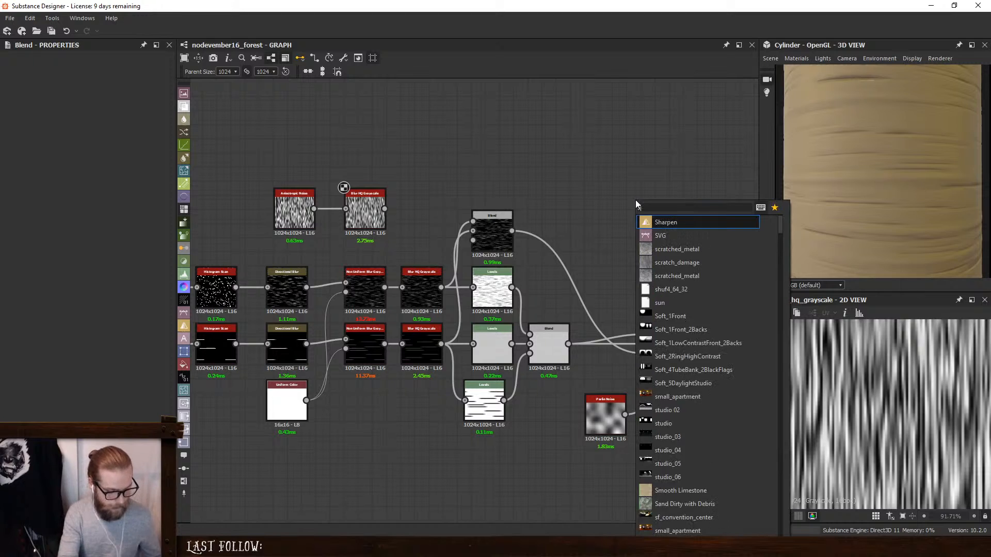
{"action": "type", "text": "slope"}
{"action": "left_click", "coordinate": [664, 236]}
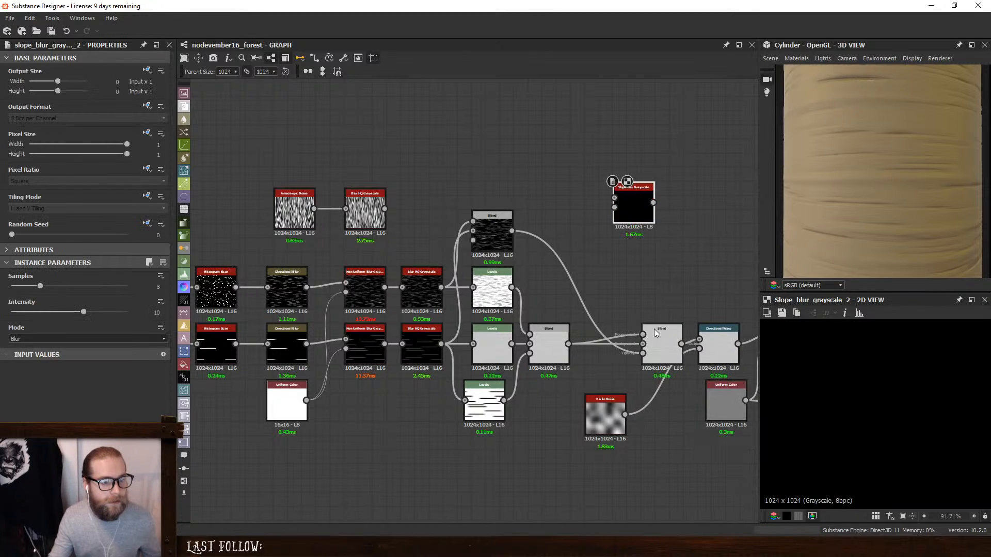
- Connect the combined stripe Blend and the blurred vertical noise into the Slope Blur Grayscale, and feed its output to the final Subtract Blend
{"action": "left_click", "coordinate": [658, 345]}
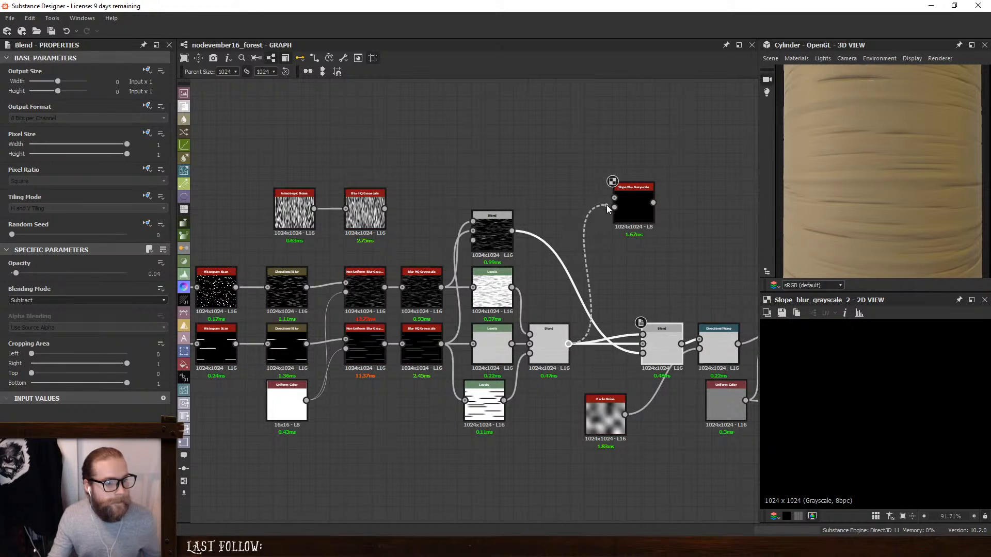
{"action": "left_click_drag", "start_coordinate": [605, 205], "coordinate": [369, 217]}
{"action": "left_click_drag", "start_coordinate": [619, 214], "coordinate": [591, 256]}
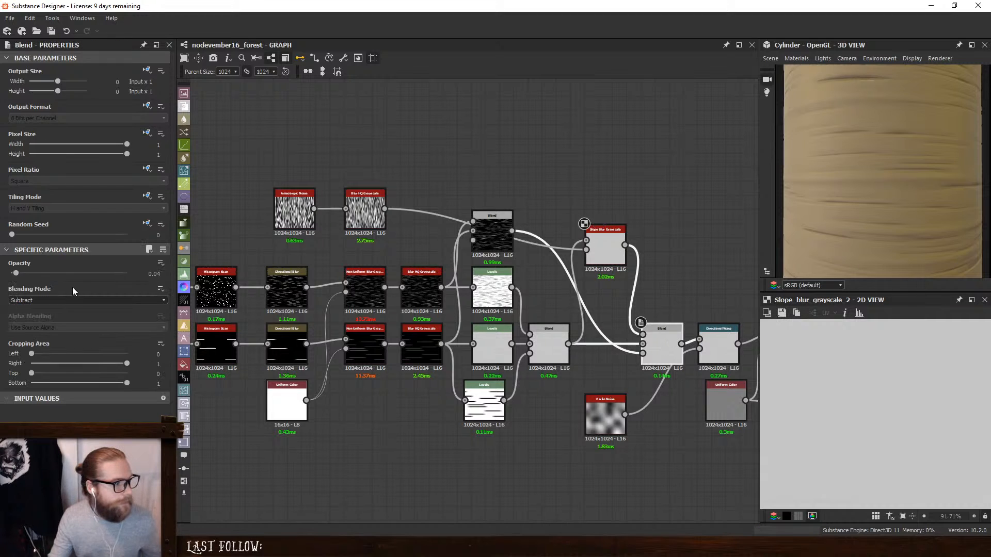
- Set the final Subtract Blend's opacity to 1, disconnect its stripe mask and move the Slope Blur Grayscale closer to it
{"action": "left_click_drag", "start_coordinate": [16, 274], "coordinate": [126, 273]}
{"action": "scroll", "coordinate": [623, 263], "scroll_direction": "up", "scroll_amount": 2}
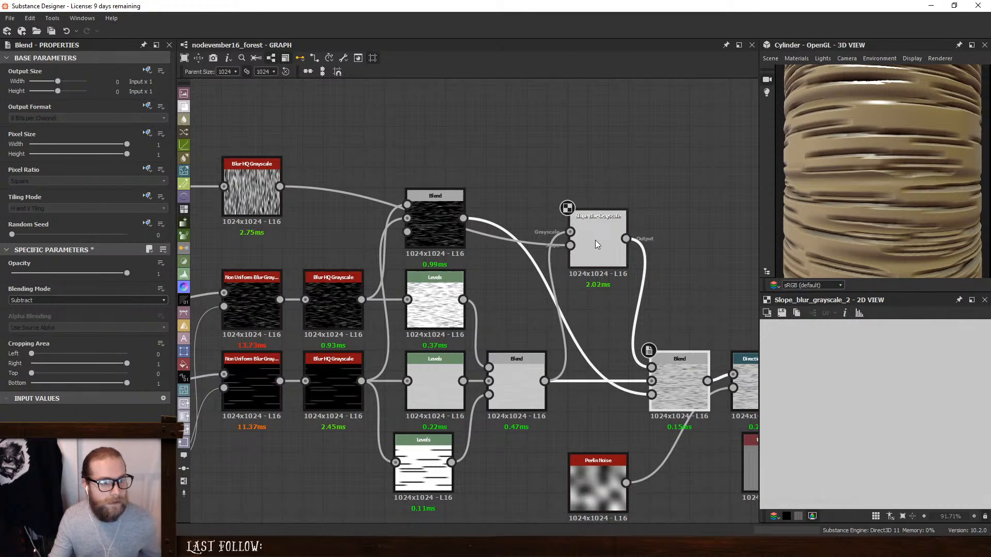
{"action": "left_click_drag", "start_coordinate": [595, 244], "coordinate": [590, 315]}
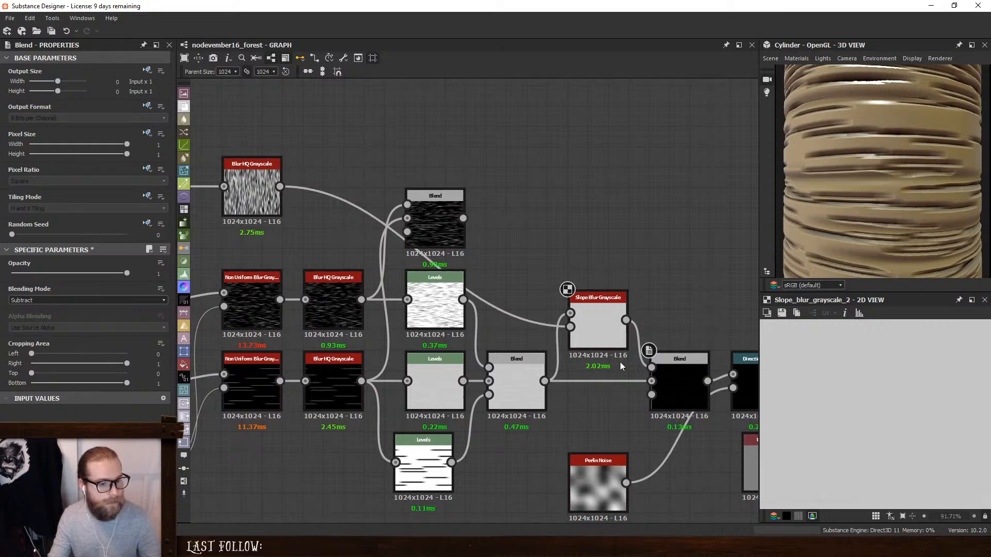
- Set the Slope Blur Grayscale's Samples to 32 and its Intensity to 0.93
{"action": "left_click", "coordinate": [604, 320]}
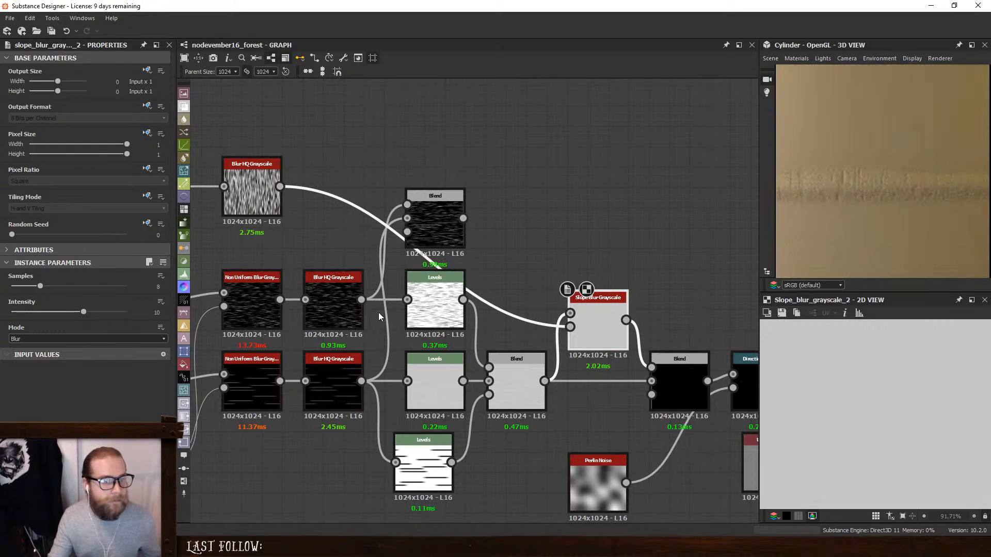
{"action": "left_click_drag", "start_coordinate": [59, 288], "coordinate": [186, 302]}
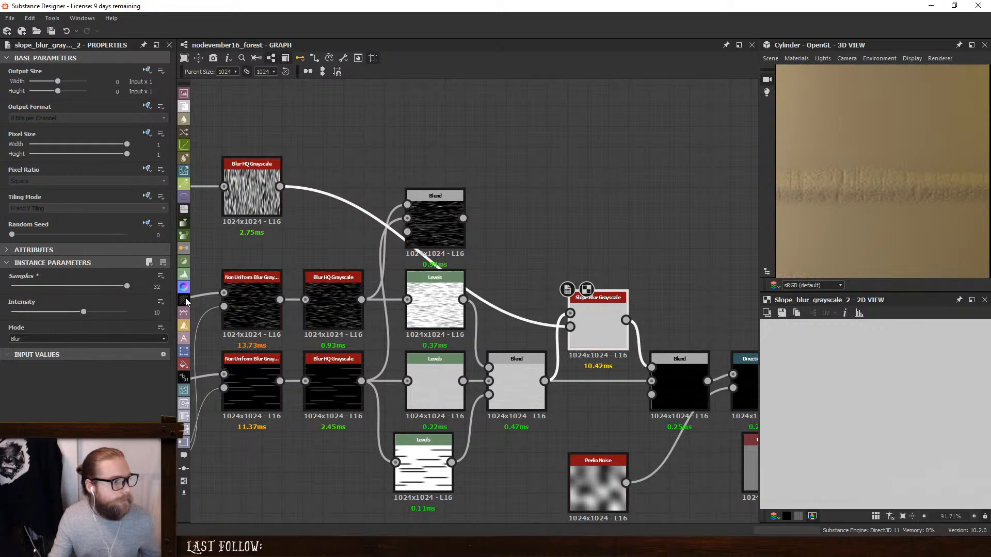
{"action": "left_click_drag", "start_coordinate": [82, 315], "coordinate": [17, 308]}
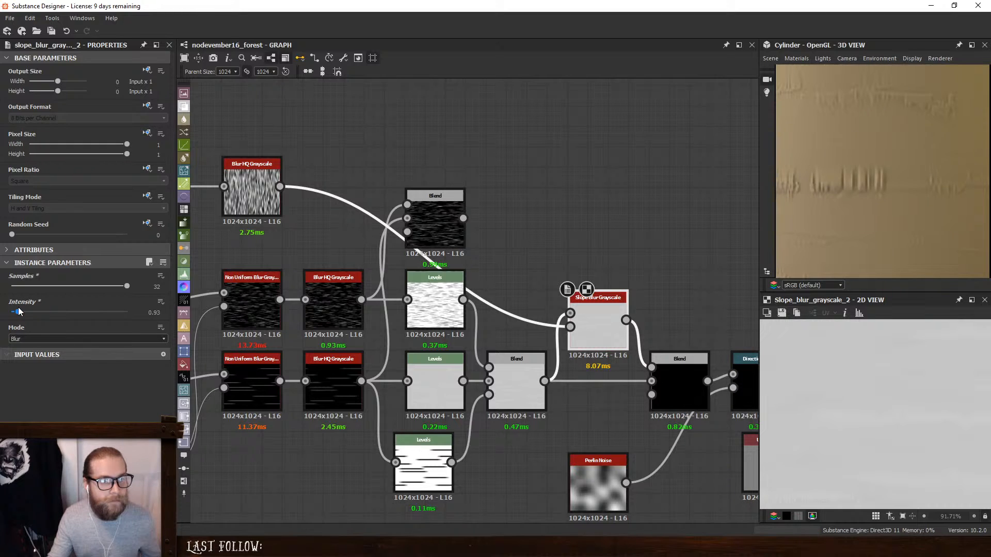
- Try the Slope Blur Grayscale with Mode set to Min and Intensity at 0.5
{"action": "left_click", "coordinate": [39, 340]}
{"action": "left_click", "coordinate": [38, 353]}
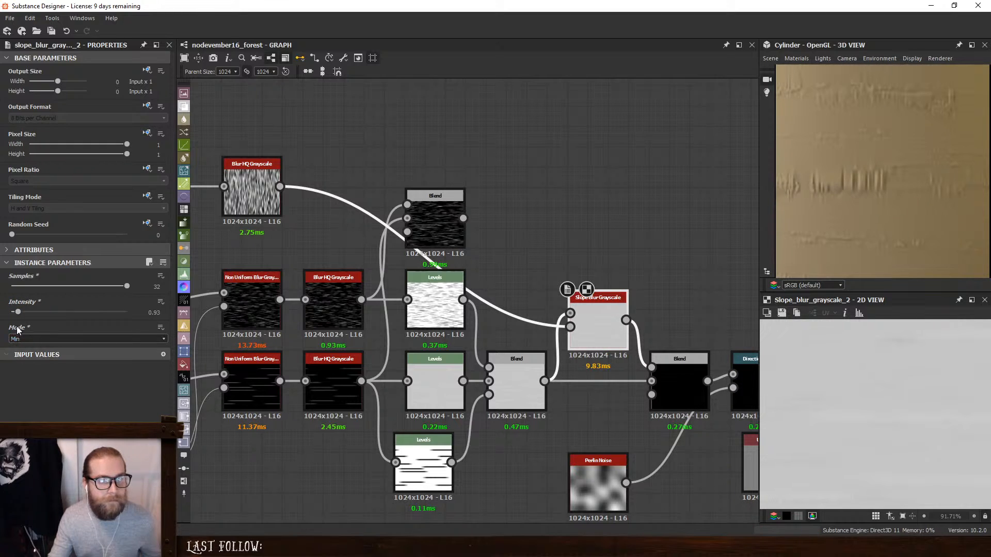
{"action": "left_click_drag", "start_coordinate": [18, 313], "coordinate": [16, 313]}
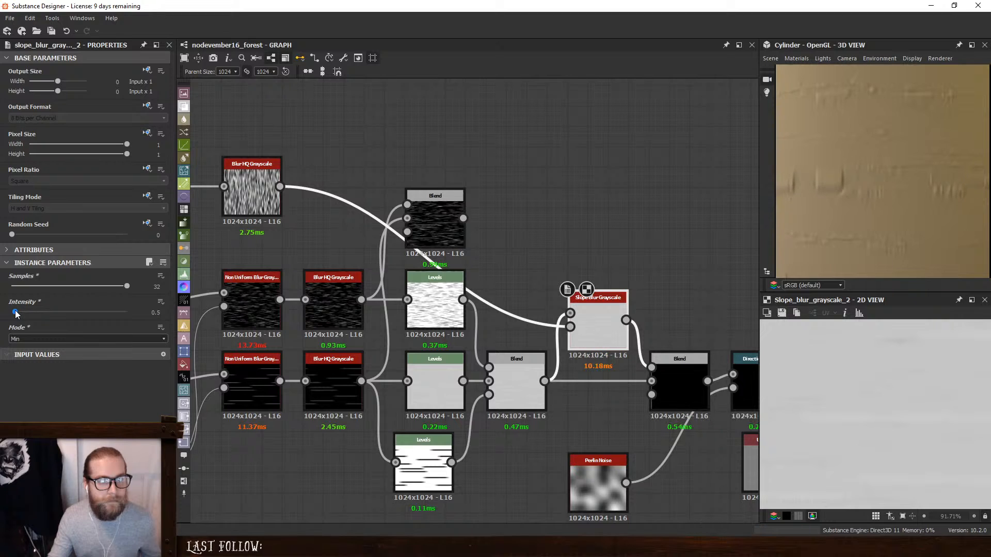
- Try the Slope Blur Grayscale in Max mode with an Intensity of 1.07 and check the cylinder
{"action": "left_click", "coordinate": [30, 339]}
{"action": "left_click", "coordinate": [31, 358]}
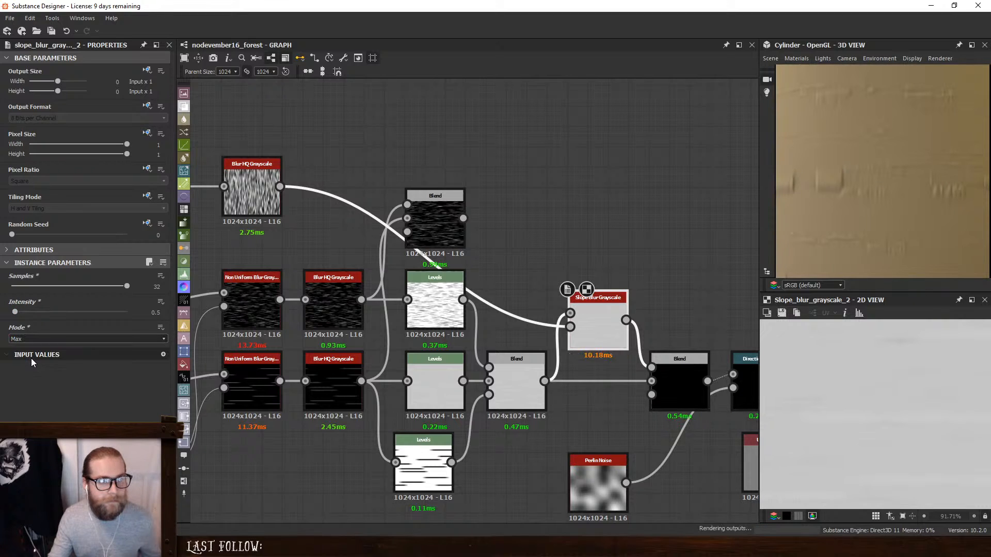
{"action": "left_click_drag", "start_coordinate": [15, 312], "coordinate": [19, 314]}
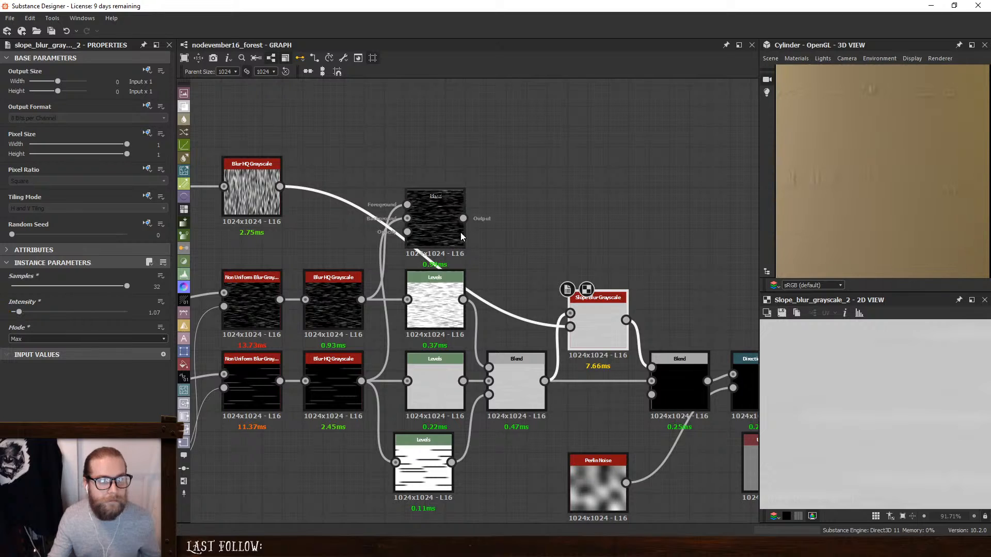
{"action": "scroll", "coordinate": [839, 185], "scroll_direction": "down", "scroll_amount": 3}
{"action": "left_click_drag", "start_coordinate": [840, 185], "coordinate": [864, 189]}
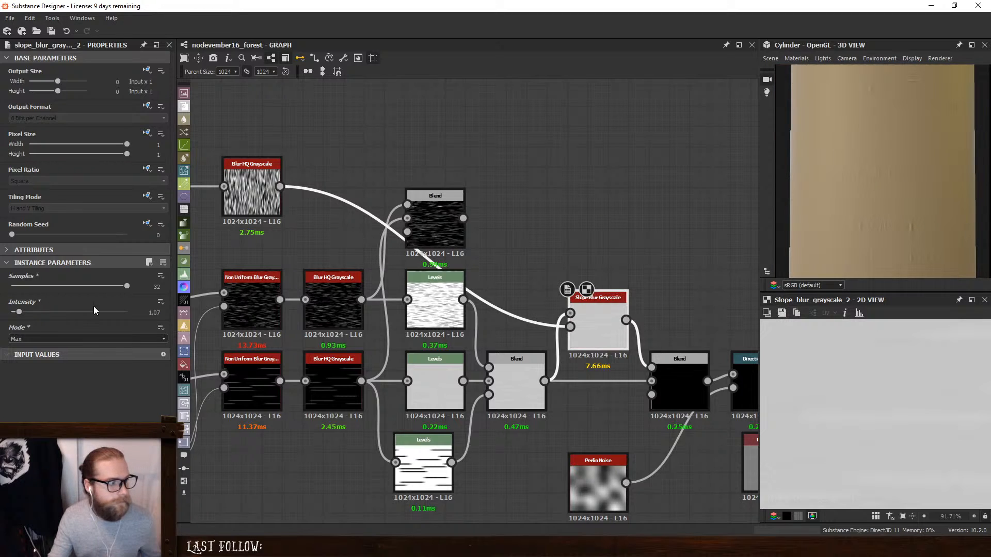
- Set the Slope Blur Grayscale's Mode to Min and inspect the stripes on the cylinder
{"action": "left_click", "coordinate": [46, 338]}
{"action": "left_click", "coordinate": [35, 355]}
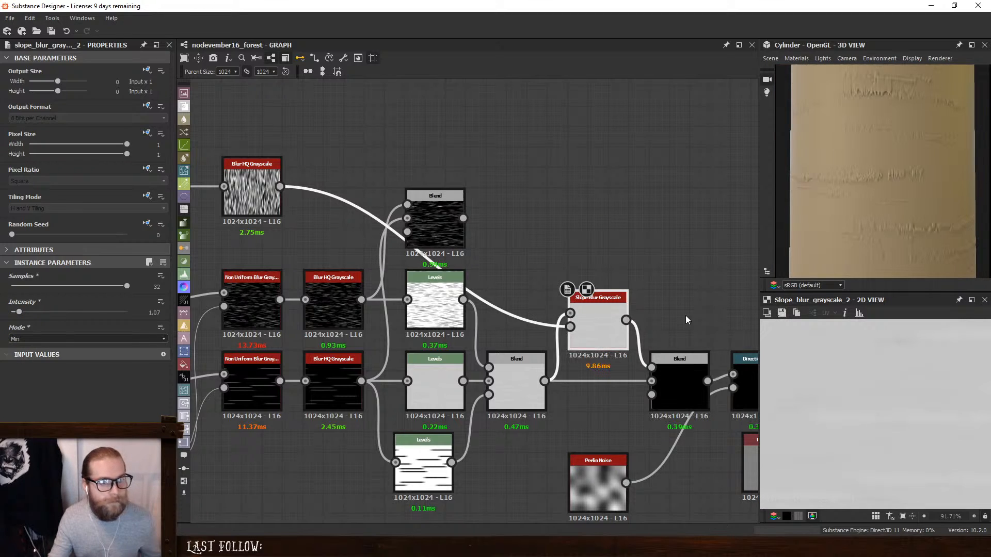
{"action": "scroll", "coordinate": [911, 197], "scroll_direction": "up", "scroll_amount": 3}
{"action": "scroll", "coordinate": [909, 196], "scroll_direction": "down", "scroll_amount": 5}
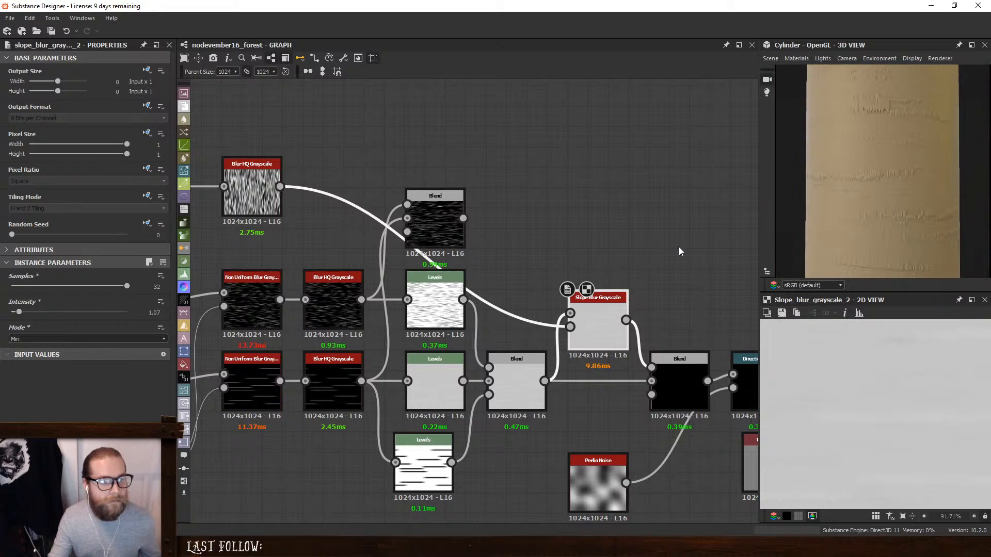
- Move the Slope Blur Grayscale beside the upper Levels and remove the final Subtract Blend, putting the combined stripe Blend in its place
{"action": "left_click", "coordinate": [523, 260]}
{"action": "left_click_drag", "start_coordinate": [582, 323], "coordinate": [521, 282]}
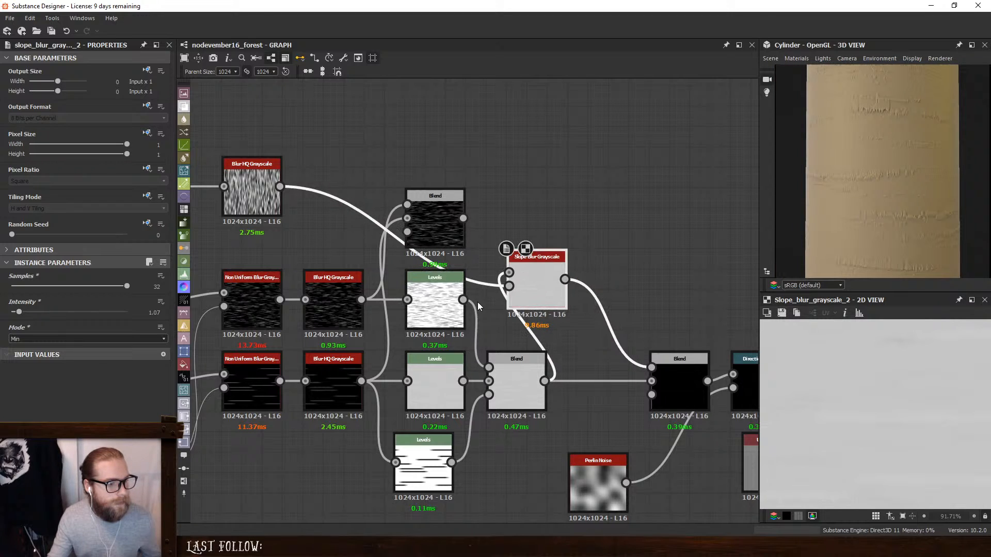
{"action": "left_click_drag", "start_coordinate": [522, 379], "coordinate": [669, 382]}
{"action": "left_click", "coordinate": [667, 367]}
{"action": "key", "text": "BackSpace"}
- Feed the upper Levels into the Slope Blur Grayscale and connect its output to the stripe Blend's foreground
{"action": "left_click_drag", "start_coordinate": [565, 279], "coordinate": [630, 368]}
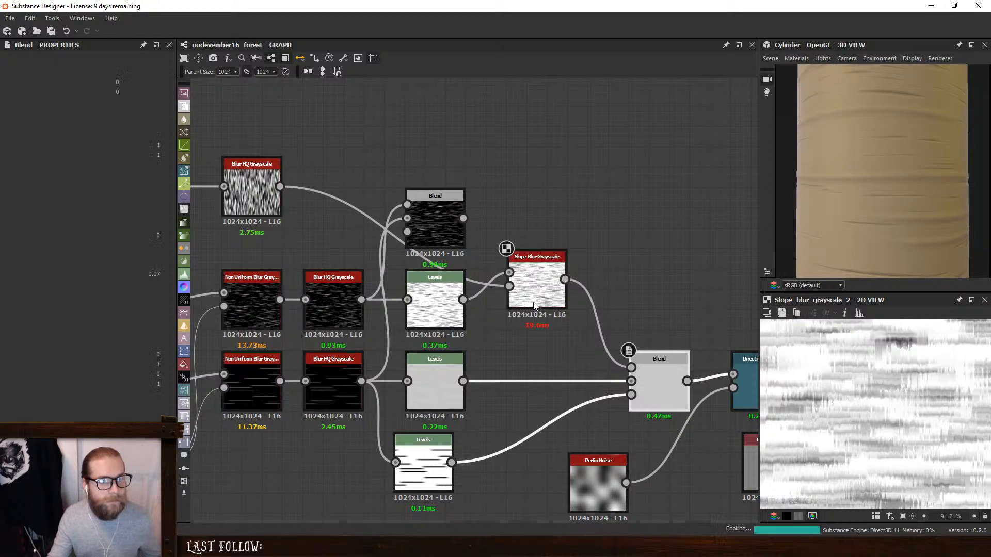
{"action": "scroll", "coordinate": [534, 294], "scroll_direction": "up", "scroll_amount": 2}
{"action": "left_click_drag", "start_coordinate": [534, 294], "coordinate": [534, 323]}
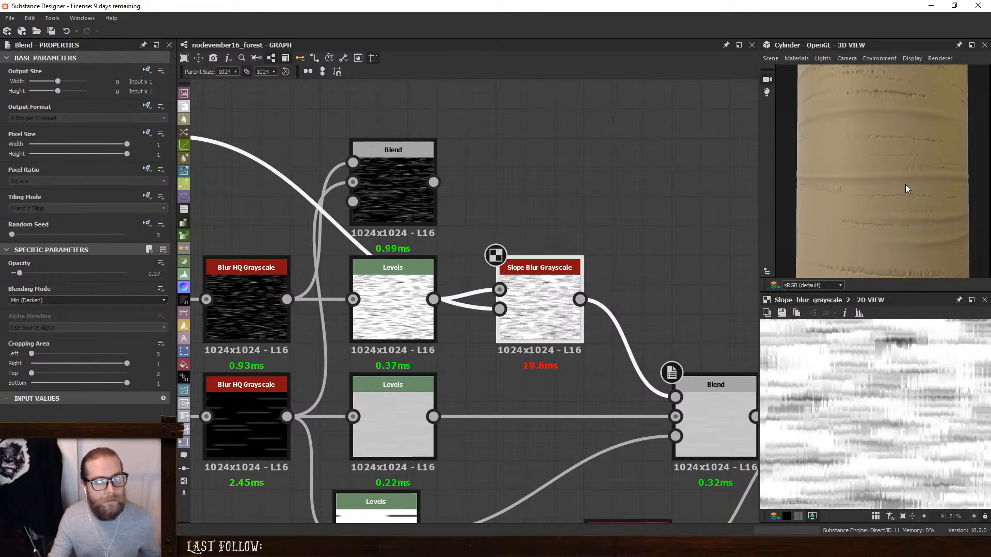
{"action": "scroll", "coordinate": [841, 204], "scroll_direction": "up", "scroll_amount": 4}
{"action": "scroll", "coordinate": [665, 273], "scroll_direction": "down", "scroll_amount": 3}
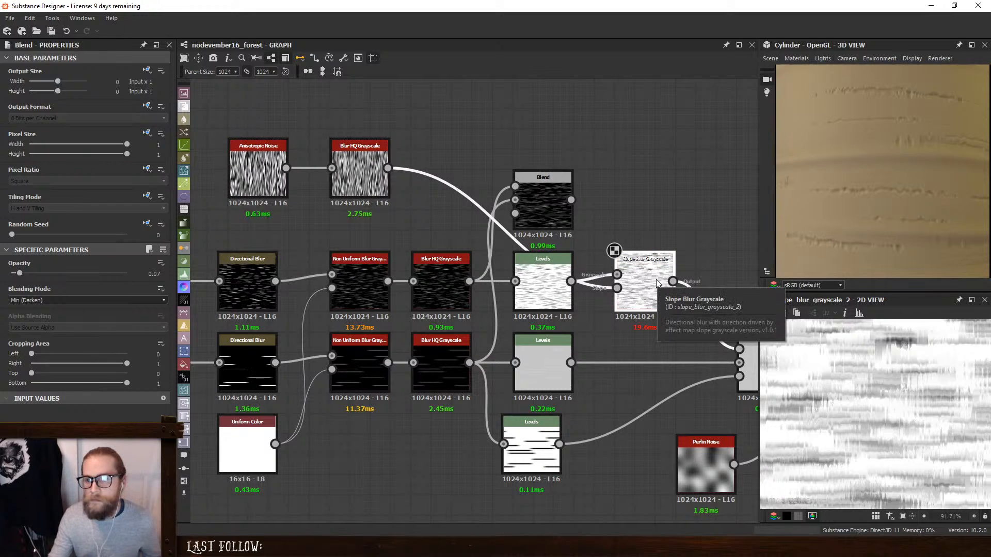
- Try a Y Amount of 85 on the Anisotropic Noise and an Intensity of 0.36 on its Blur HQ Grayscale
{"action": "left_click", "coordinate": [261, 173]}
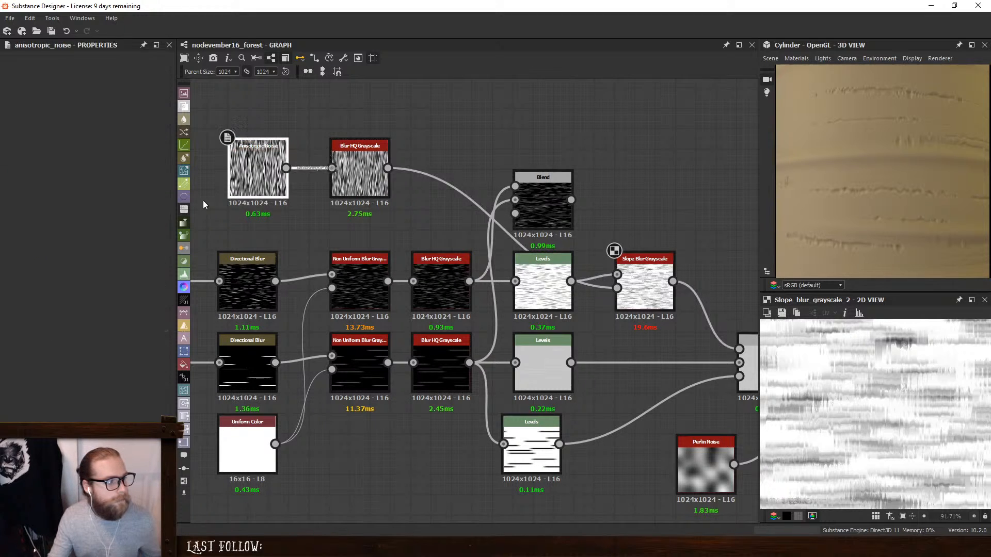
{"action": "left_click_drag", "start_coordinate": [51, 312], "coordinate": [14, 290]}
{"action": "left_click", "coordinate": [360, 178]}
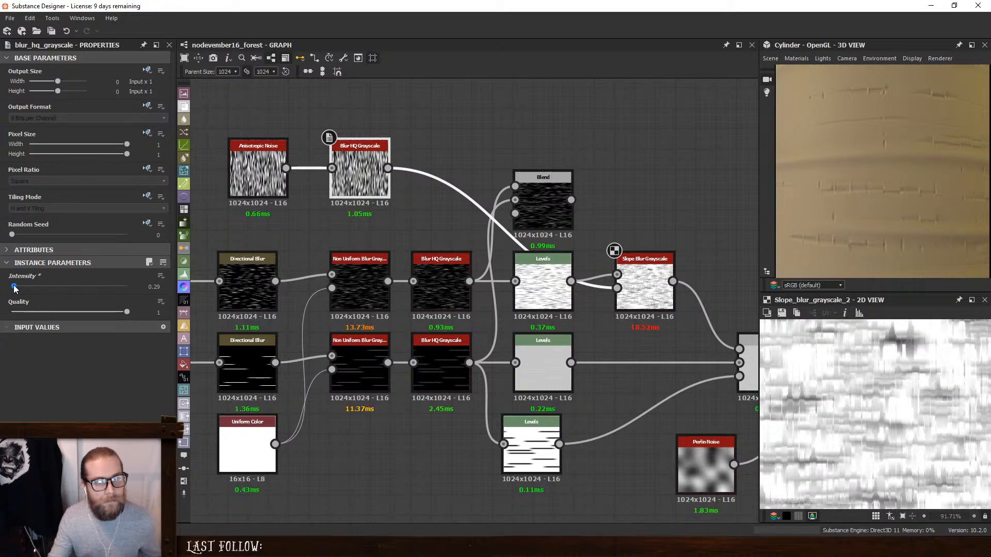
- Try the Anisotropic Noise with Y Amount By Resolution set to True and its Blur HQ Grayscale at Intensity 0.64
{"action": "left_click", "coordinate": [263, 170]}
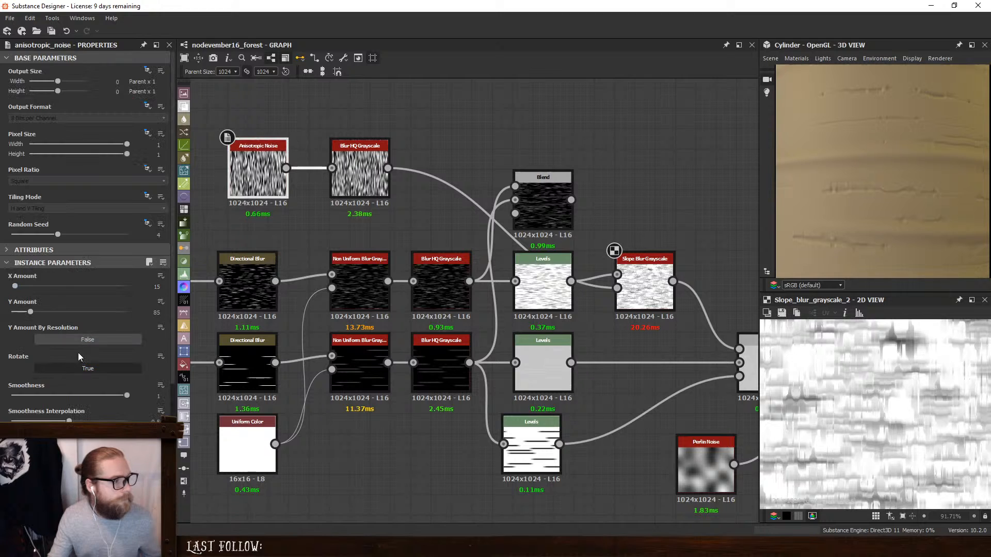
{"action": "left_click", "coordinate": [81, 339]}
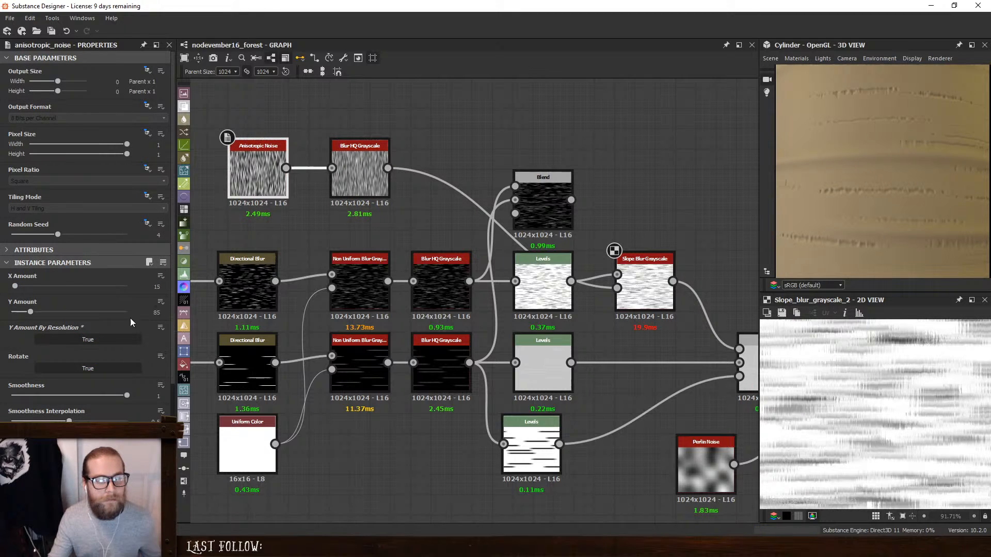
{"action": "left_click", "coordinate": [362, 170]}
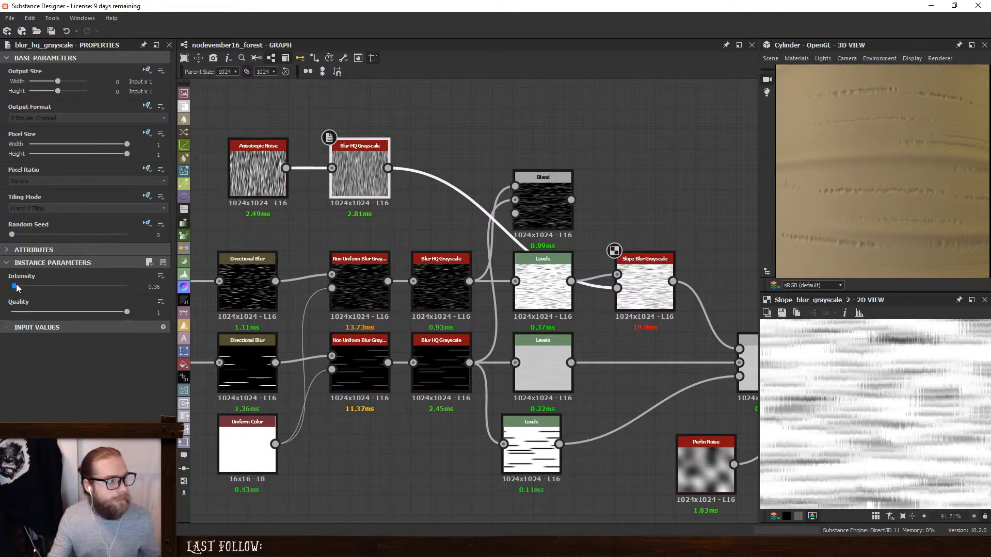
{"action": "left_click_drag", "start_coordinate": [15, 287], "coordinate": [16, 288]}
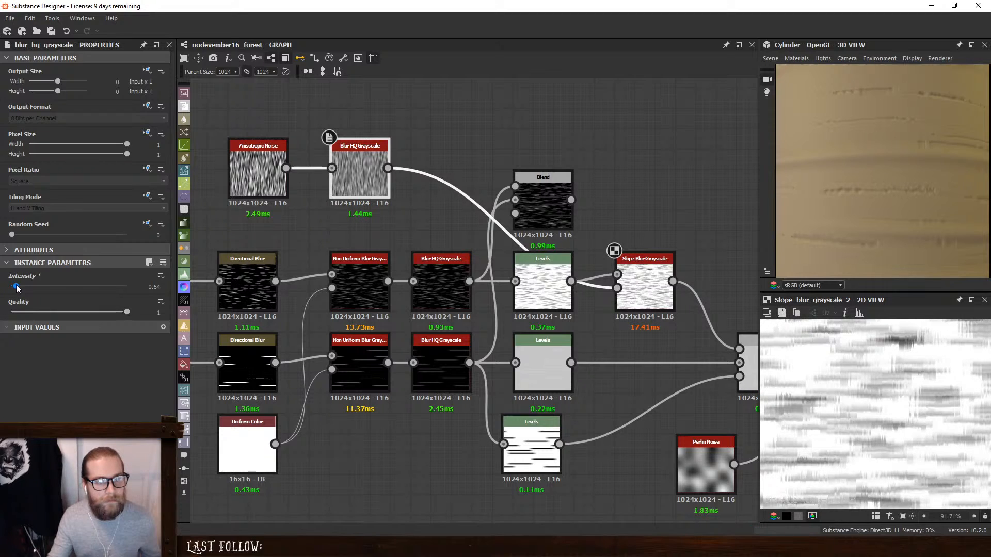
{"action": "scroll", "coordinate": [874, 184], "scroll_direction": "down", "scroll_amount": 3}
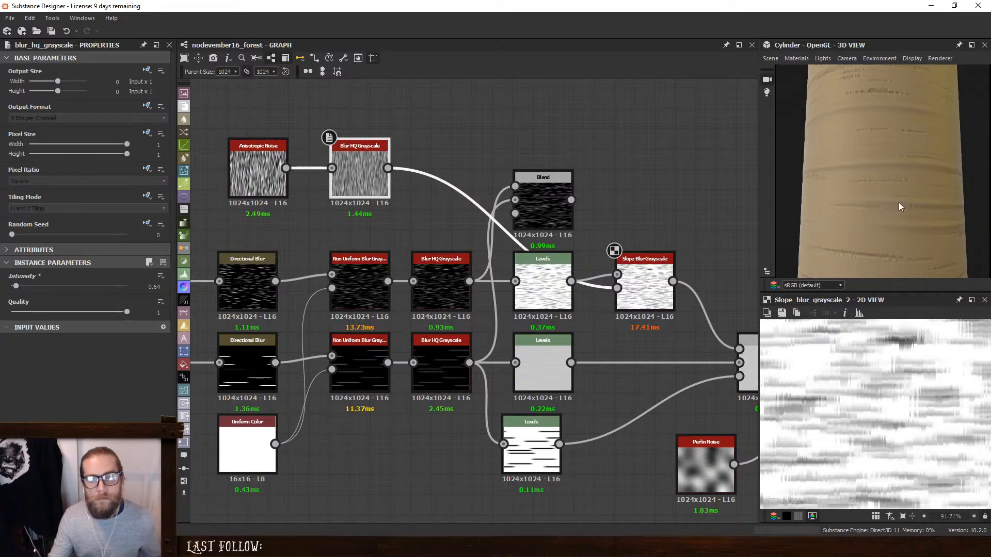
{"action": "scroll", "coordinate": [908, 190], "scroll_direction": "up", "scroll_amount": 1}
{"action": "scroll", "coordinate": [908, 202], "scroll_direction": "up", "scroll_amount": 4}
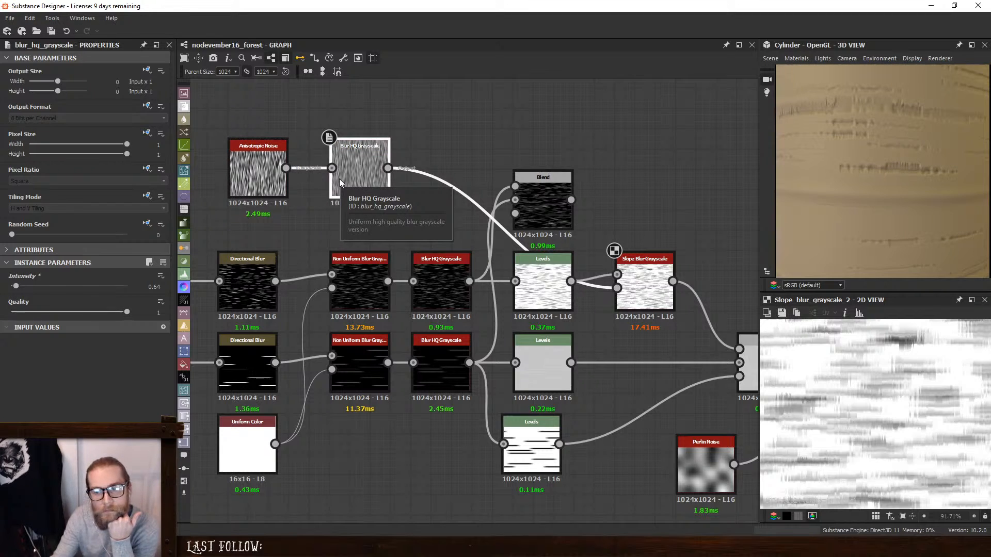
- Set the Anisotropic Noise's Y Amount By Resolution to False, Y Amount to 106, Smoothness Interpolation to its maximum and X Amount to 22
{"action": "left_click", "coordinate": [249, 154]}
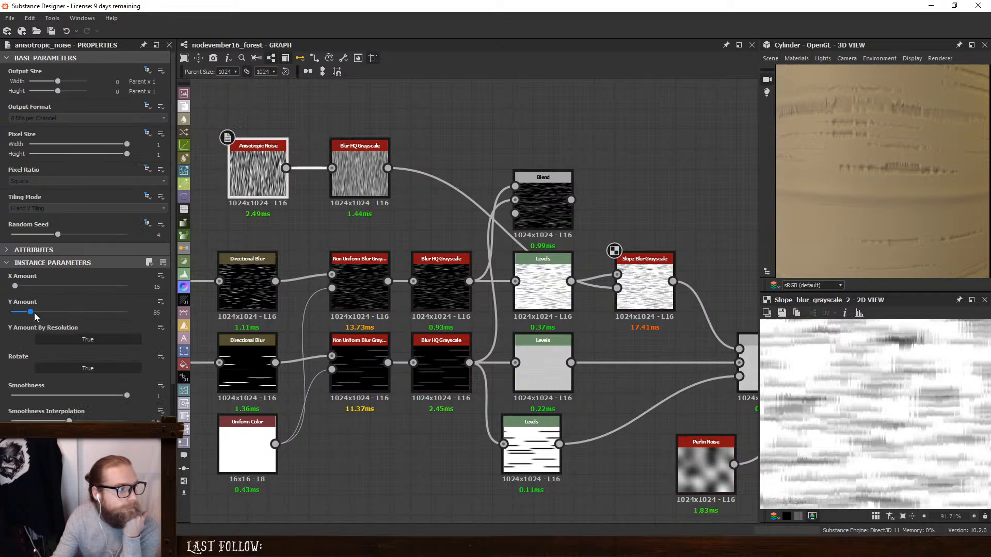
{"action": "left_click", "coordinate": [67, 339]}
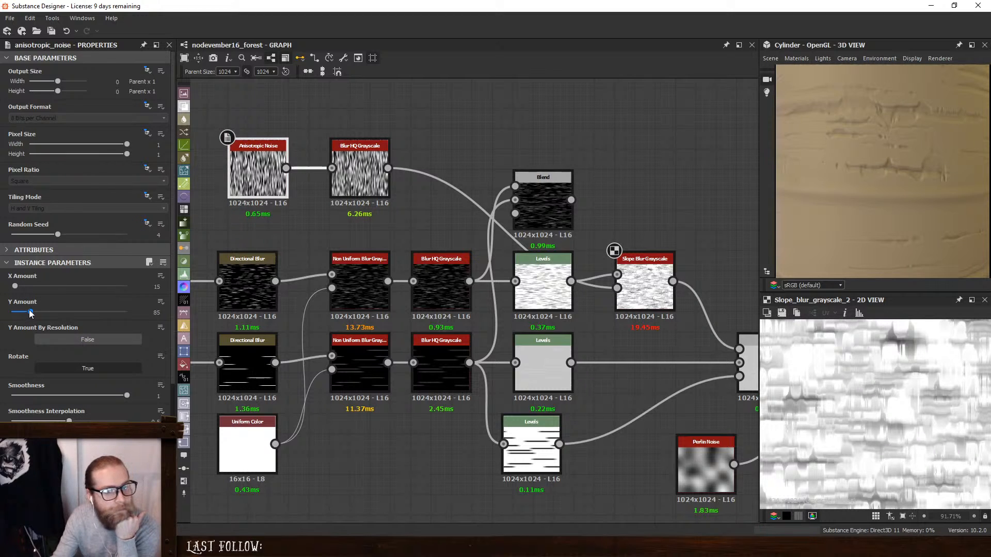
{"action": "left_click_drag", "start_coordinate": [29, 311], "coordinate": [35, 312]}
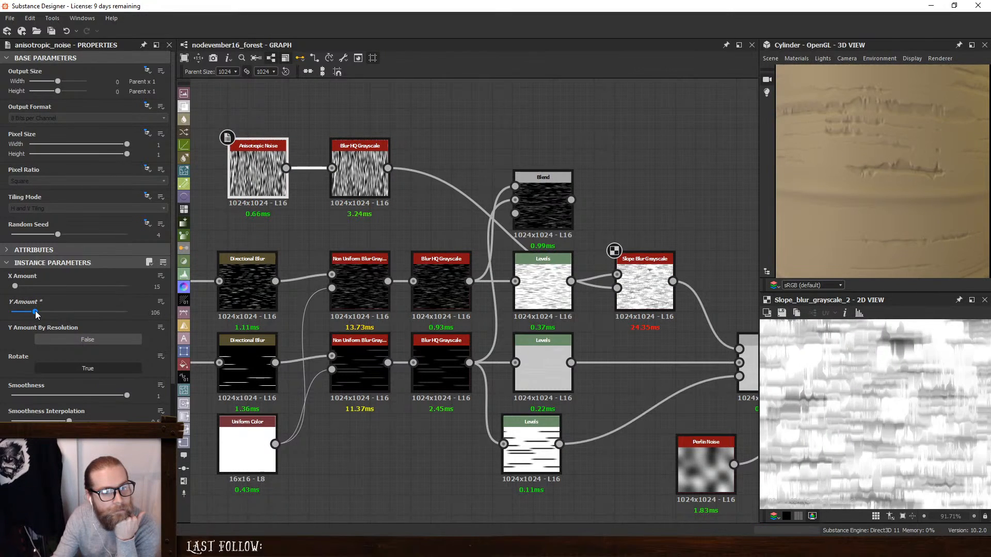
{"action": "left_click_drag", "start_coordinate": [69, 420], "coordinate": [129, 421]}
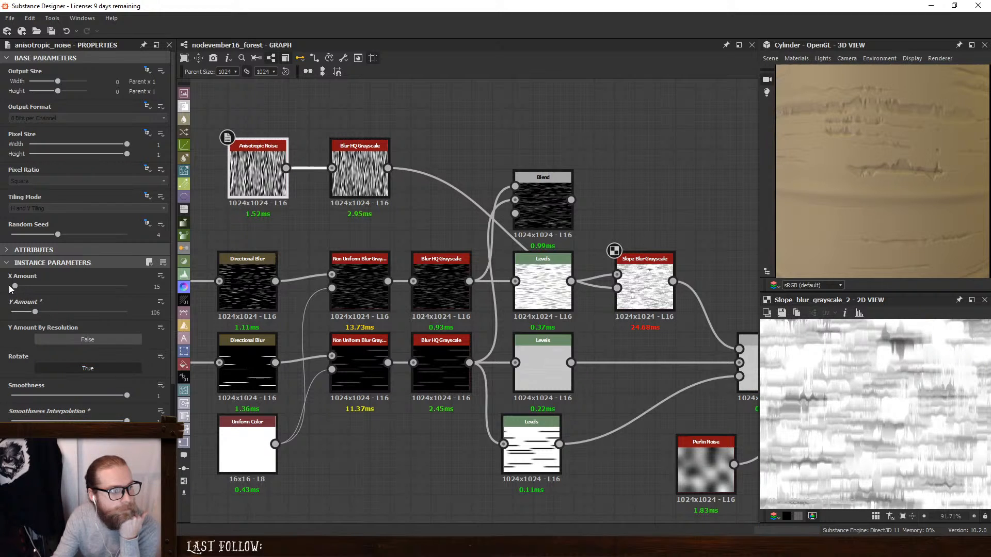
{"action": "left_click_drag", "start_coordinate": [15, 287], "coordinate": [17, 287]}
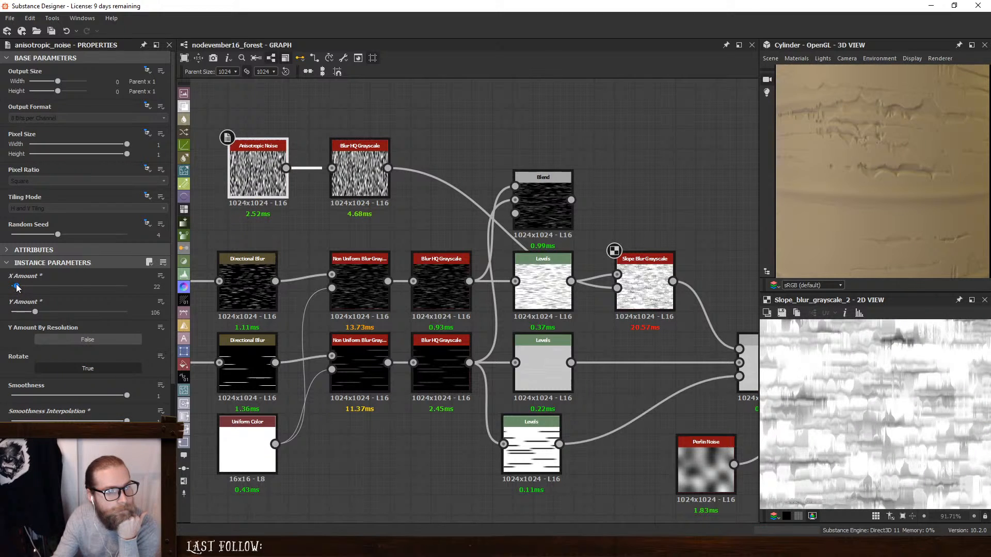
- Set the Slope Blur Grayscale's Intensity to 0.1 and check the stripe edges on the cylinder
{"action": "left_click", "coordinate": [361, 175]}
{"action": "left_click", "coordinate": [648, 285]}
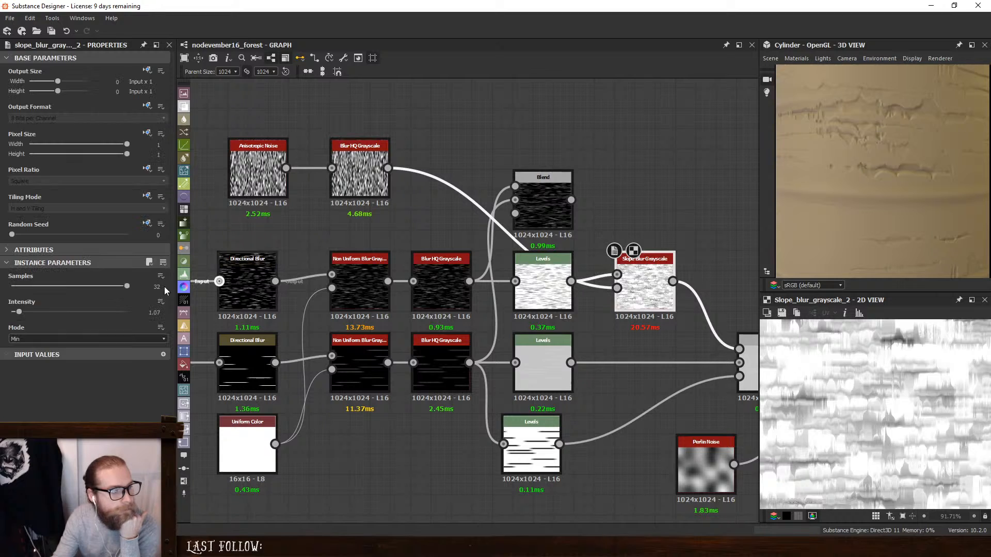
{"action": "left_click_drag", "start_coordinate": [19, 312], "coordinate": [10, 314]}
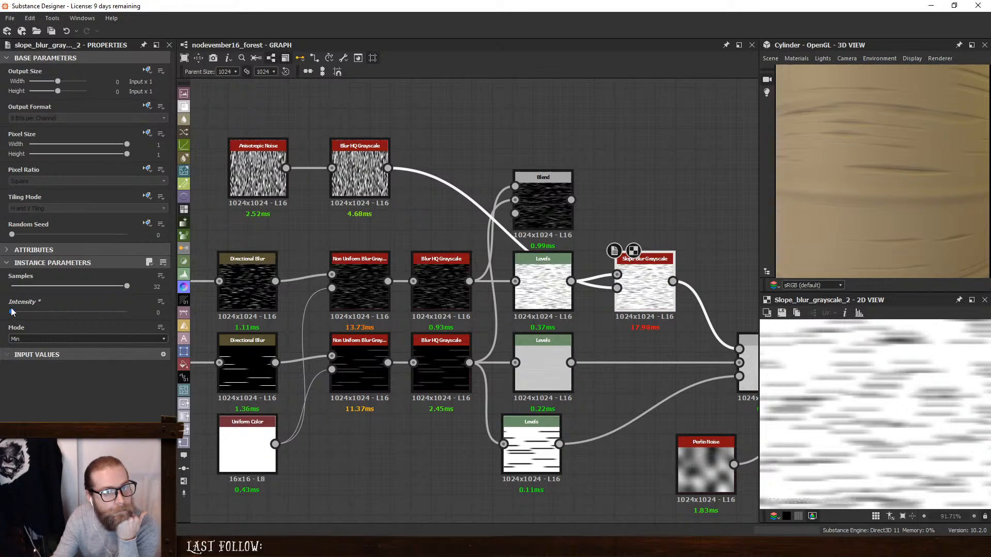
{"action": "left_click_drag", "start_coordinate": [12, 312], "coordinate": [13, 311]}
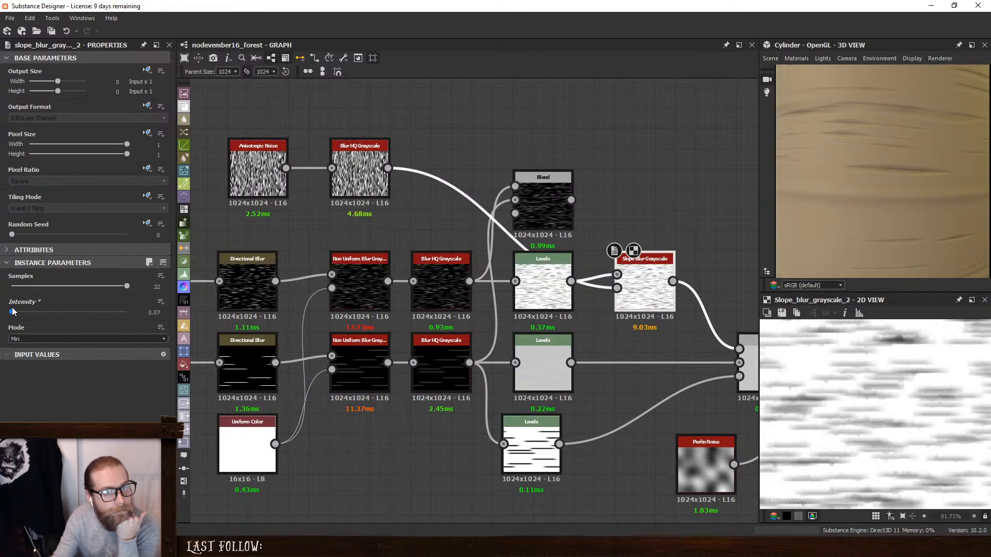
{"action": "left_click", "coordinate": [159, 312]}
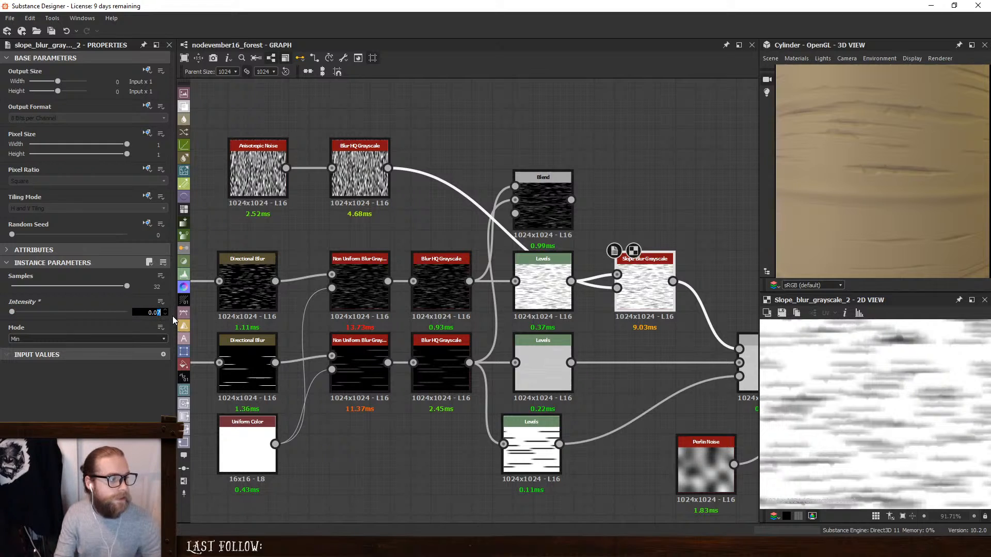
{"action": "key", "text": "BackSpace"}
{"action": "type", "text": "1"}
{"action": "key", "text": "Return"}
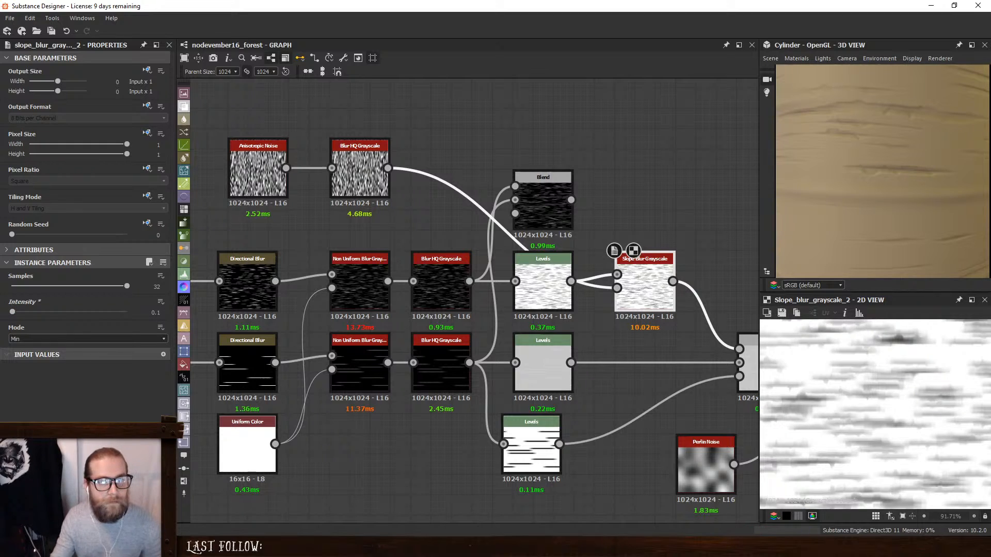
{"action": "scroll", "coordinate": [907, 187], "scroll_direction": "down", "scroll_amount": 3}
{"action": "scroll", "coordinate": [893, 176], "scroll_direction": "up", "scroll_amount": 5}
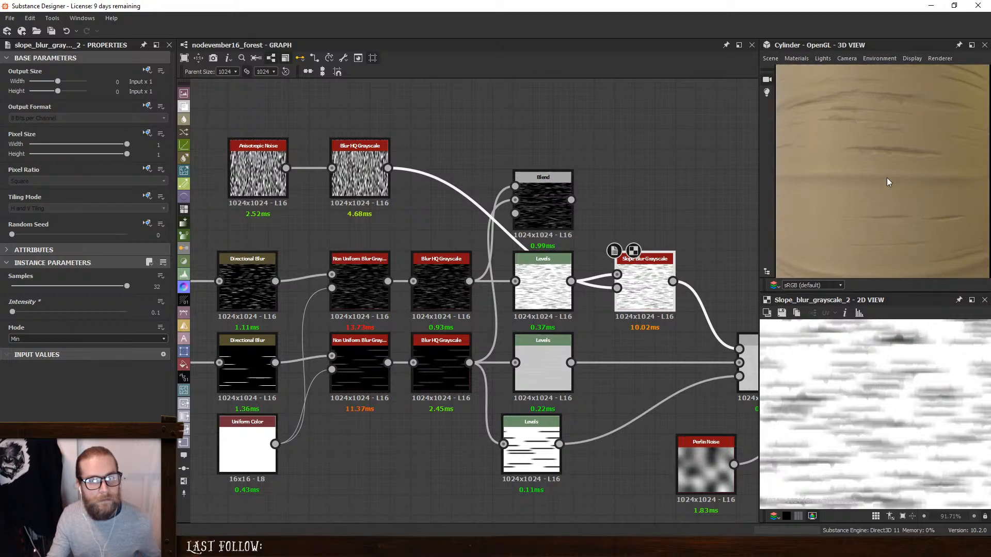
- Set the Intensity of the Blur HQ Grayscale after the Anisotropic Noise to 0.21 and the noise's Y Amount to 140
{"action": "left_click", "coordinate": [360, 171]}
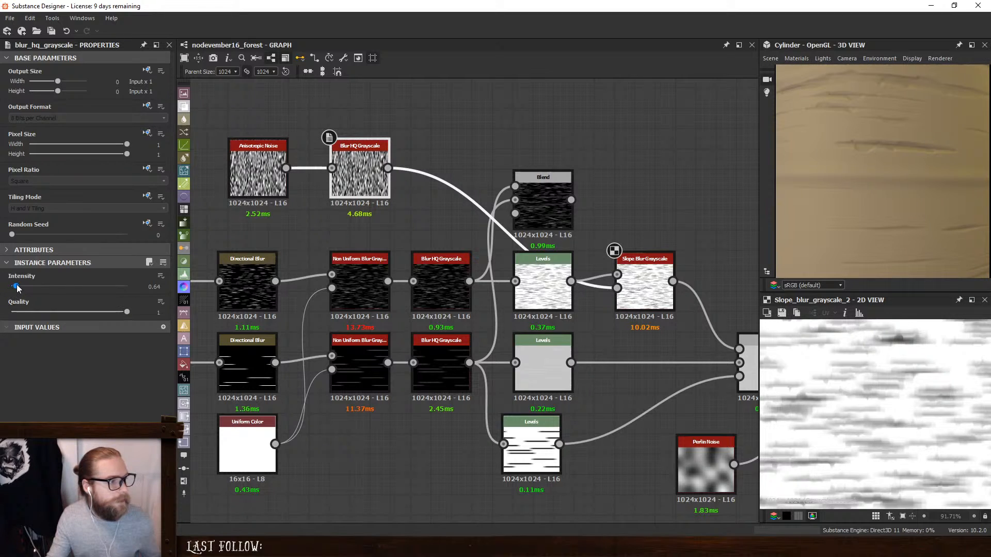
{"action": "left_click_drag", "start_coordinate": [17, 287], "coordinate": [14, 288]}
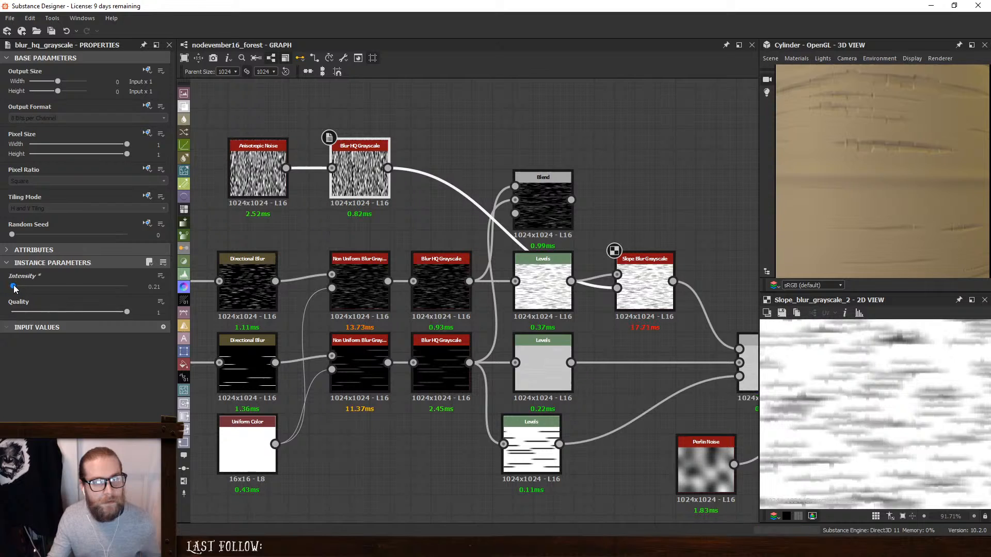
{"action": "left_click", "coordinate": [258, 170]}
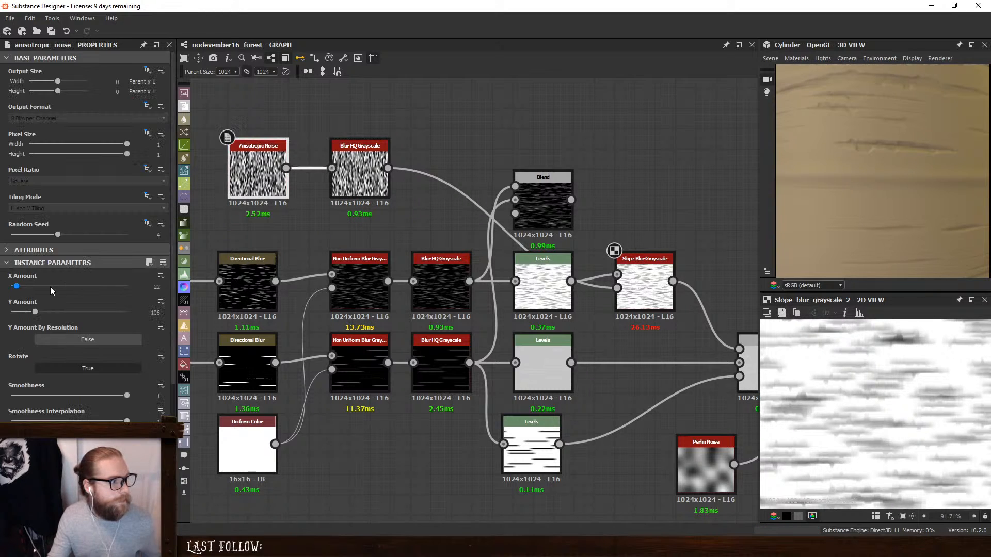
{"action": "left_click_drag", "start_coordinate": [37, 313], "coordinate": [43, 313]}
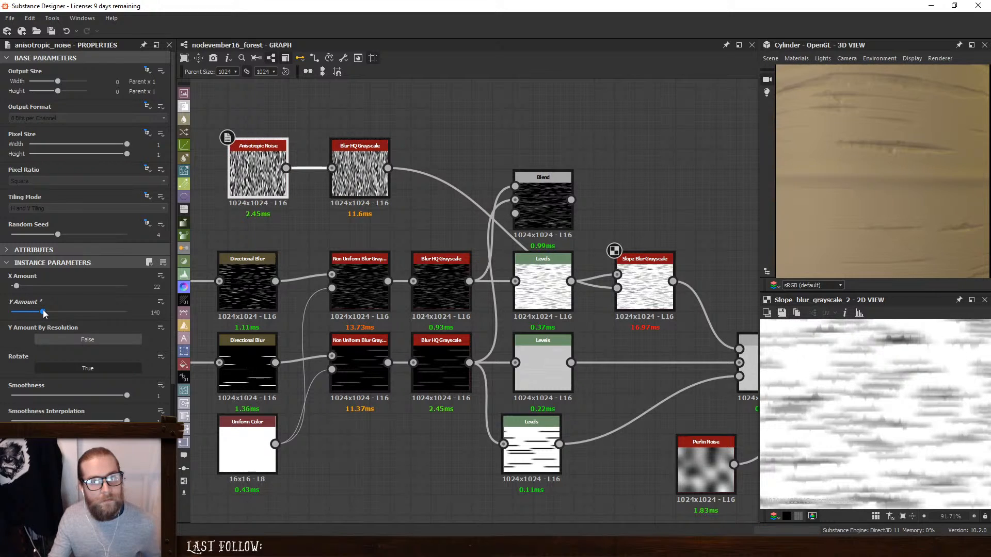
{"action": "scroll", "coordinate": [872, 191], "scroll_direction": "down", "scroll_amount": 5}
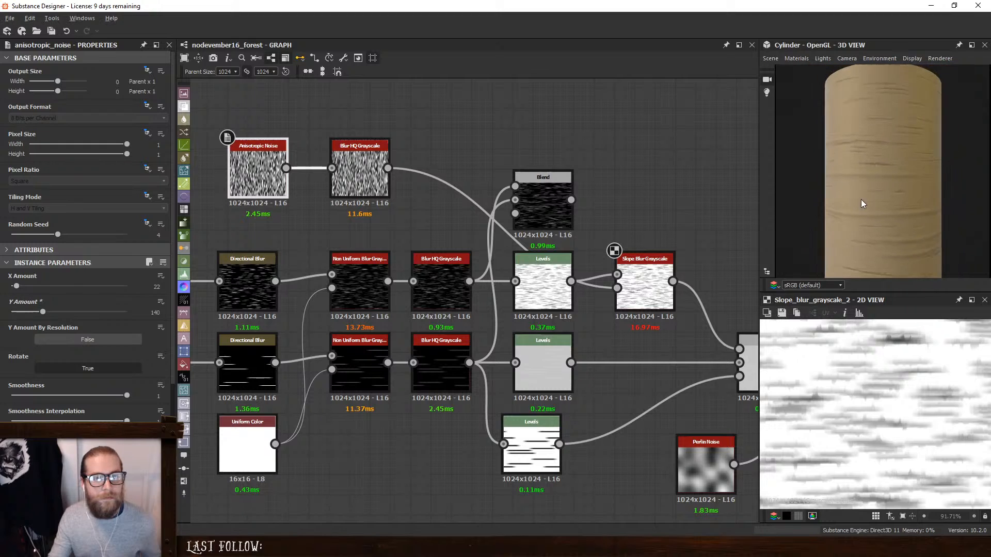
- Add a Blend after the Slope Blur Grayscale and connect the fine-stripe Levels as its foreground
{"action": "scroll", "coordinate": [879, 147], "scroll_direction": "up", "scroll_amount": 5}
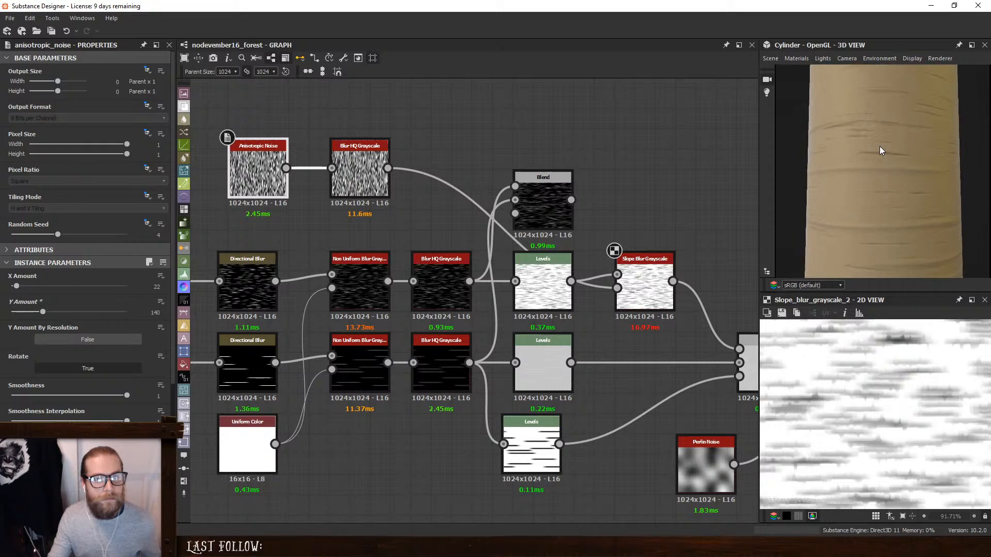
{"action": "left_click_drag", "start_coordinate": [653, 269], "coordinate": [633, 268]}
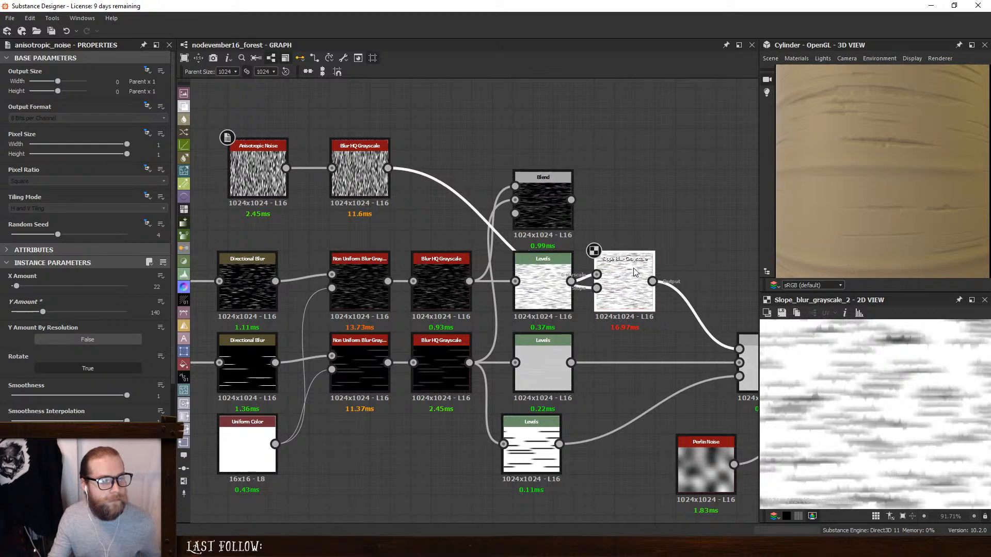
{"action": "key", "text": "space"}
{"action": "left_click", "coordinate": [692, 247]}
{"action": "left_click", "coordinate": [714, 219]}
{"action": "left_click_drag", "start_coordinate": [714, 219], "coordinate": [692, 284]}
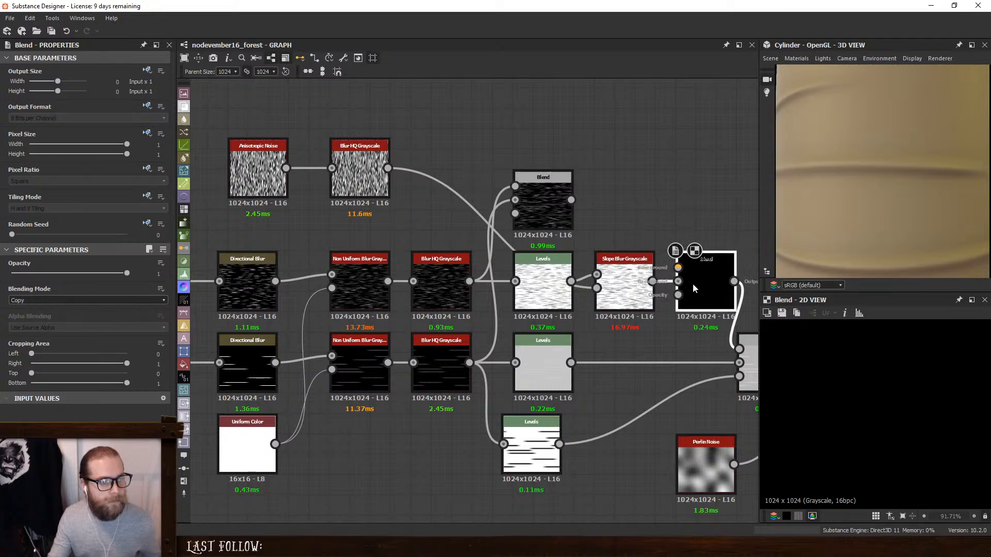
{"action": "left_click_drag", "start_coordinate": [570, 282], "coordinate": [677, 268]}
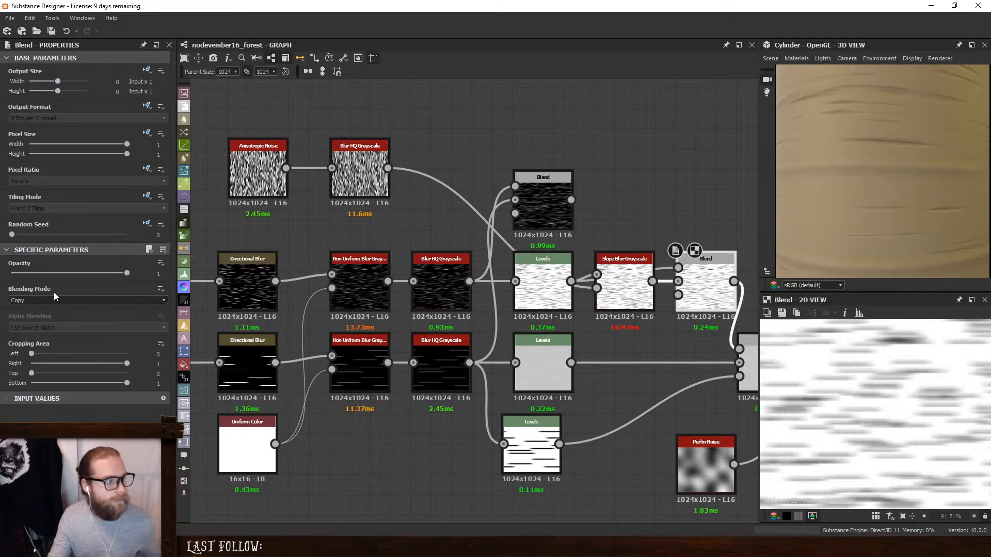
- Try the Overlay and Multiply blending modes on the new Blend and return it to Copy
{"action": "left_click", "coordinate": [44, 301]}
{"action": "left_click", "coordinate": [38, 368]}
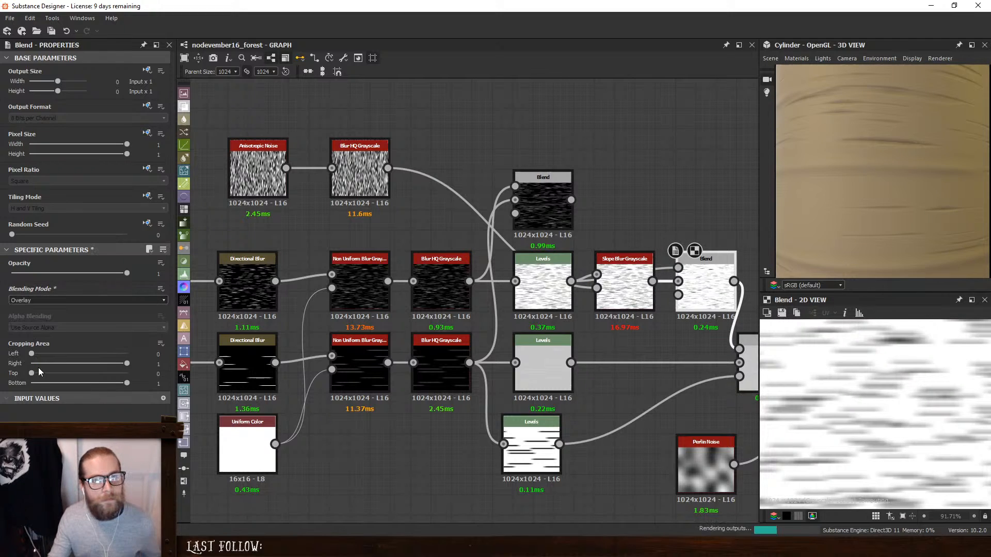
{"action": "left_click", "coordinate": [38, 300]}
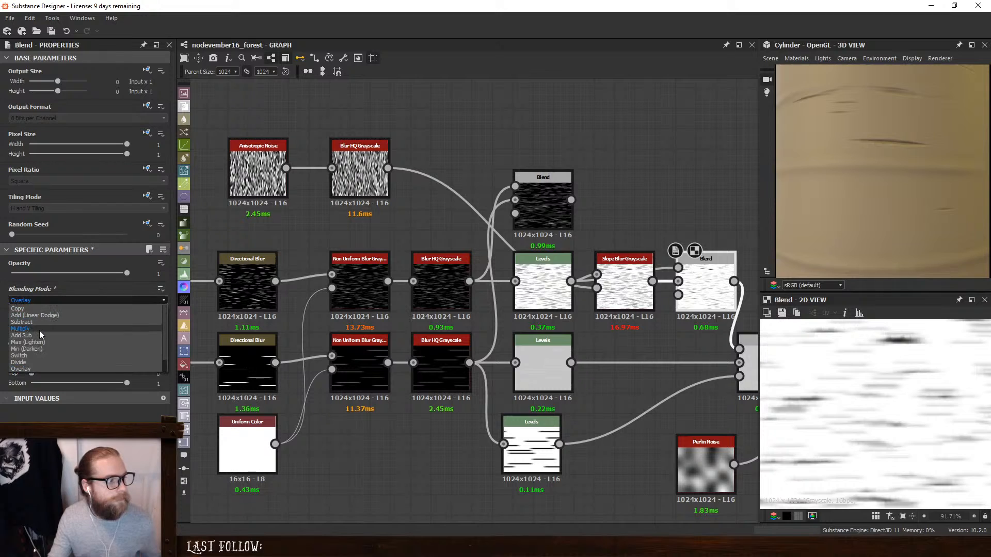
{"action": "left_click", "coordinate": [39, 330]}
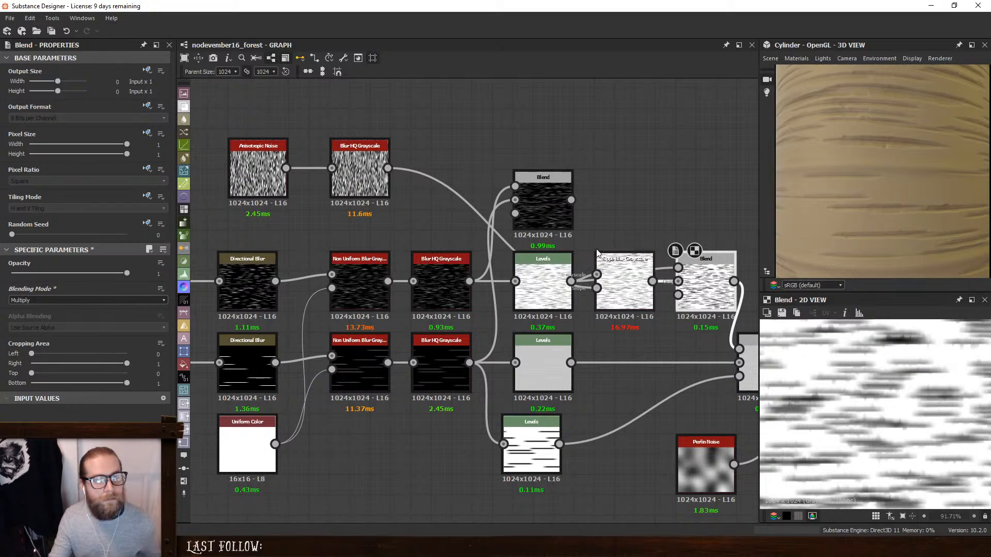
{"action": "middle_click_drag", "start_coordinate": [579, 233], "coordinate": [464, 224]}
{"action": "left_click", "coordinate": [23, 300]}
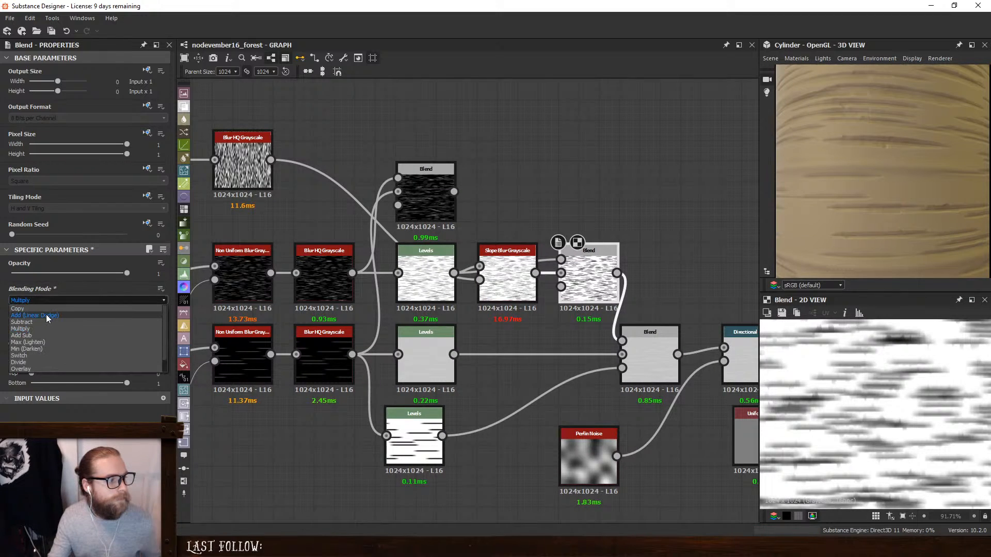
{"action": "left_click", "coordinate": [44, 309]}
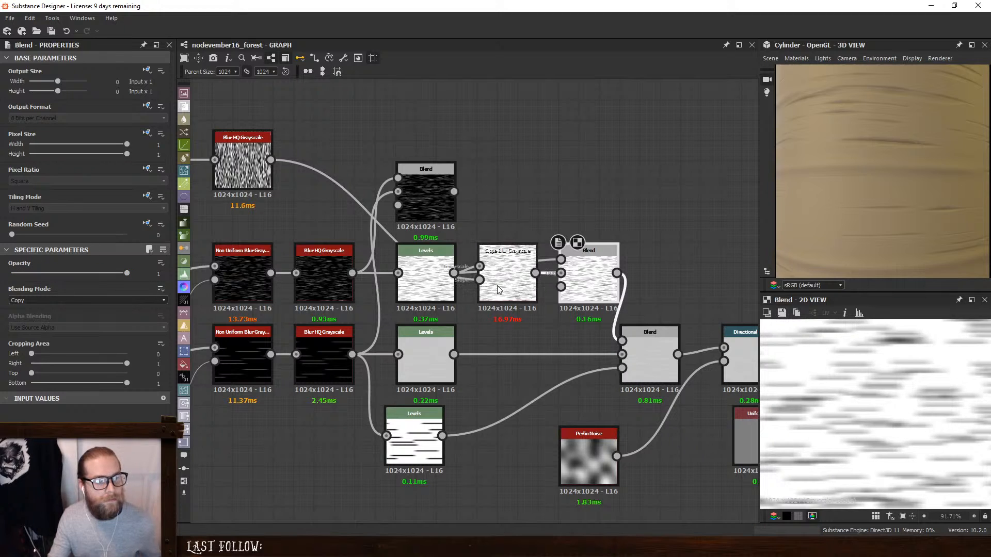
- Make the Slope Blur Grayscale the new Blend's foreground over the Levels, and feed a new Perlin Noise into its opacity input
{"action": "left_click_drag", "start_coordinate": [529, 273], "coordinate": [532, 192]}
{"action": "left_click_drag", "start_coordinate": [568, 261], "coordinate": [490, 309]}
{"action": "type", "text": "perlin"}
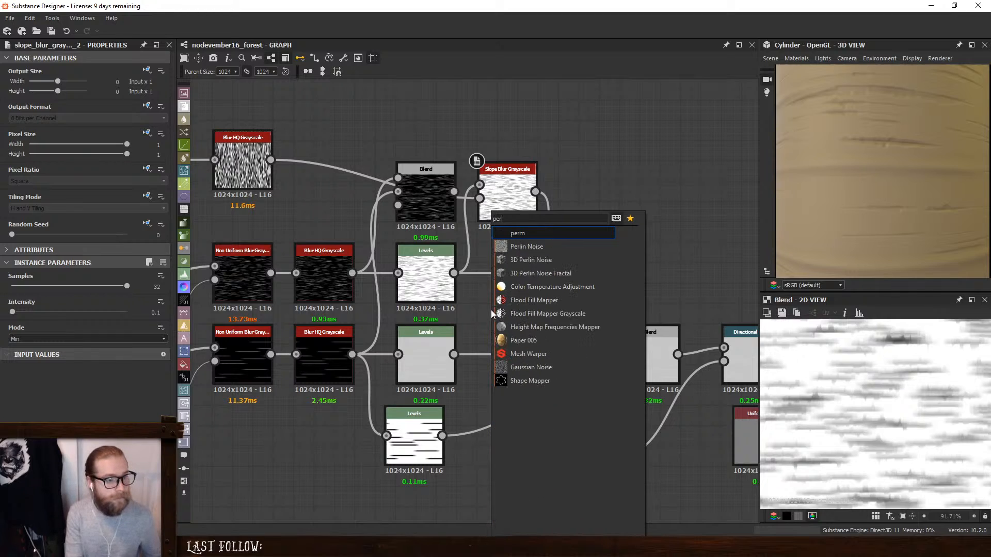
{"action": "key", "text": "Down"}
{"action": "key", "text": "Return"}
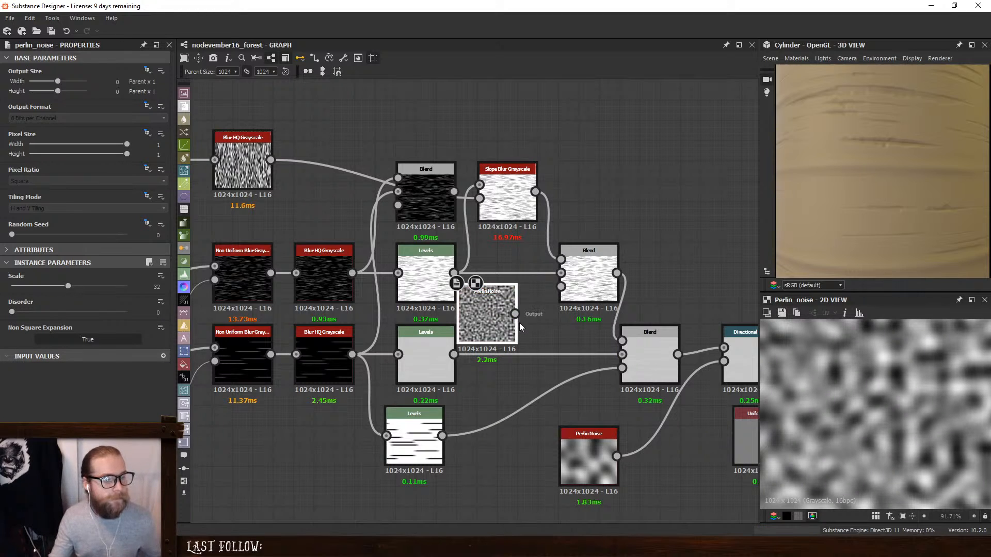
{"action": "left_click_drag", "start_coordinate": [515, 313], "coordinate": [561, 287]}
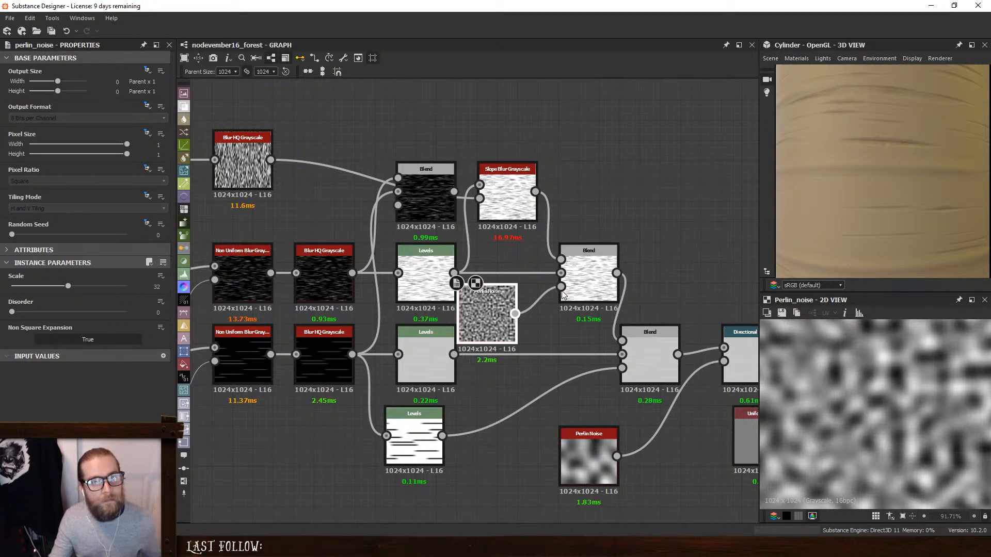
- Set the mask Perlin Noise's Disorder to 0.38, Random Seed to 2 and Scale to 21
{"action": "left_click", "coordinate": [507, 298]}
{"action": "left_click_drag", "start_coordinate": [12, 312], "coordinate": [55, 313]}
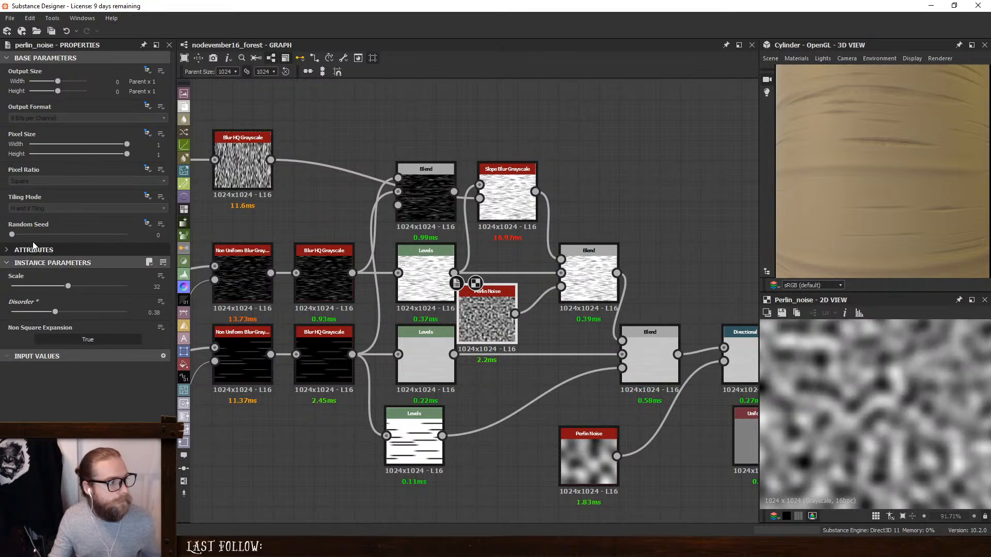
{"action": "left_click", "coordinate": [34, 235]}
{"action": "left_click", "coordinate": [52, 286]}
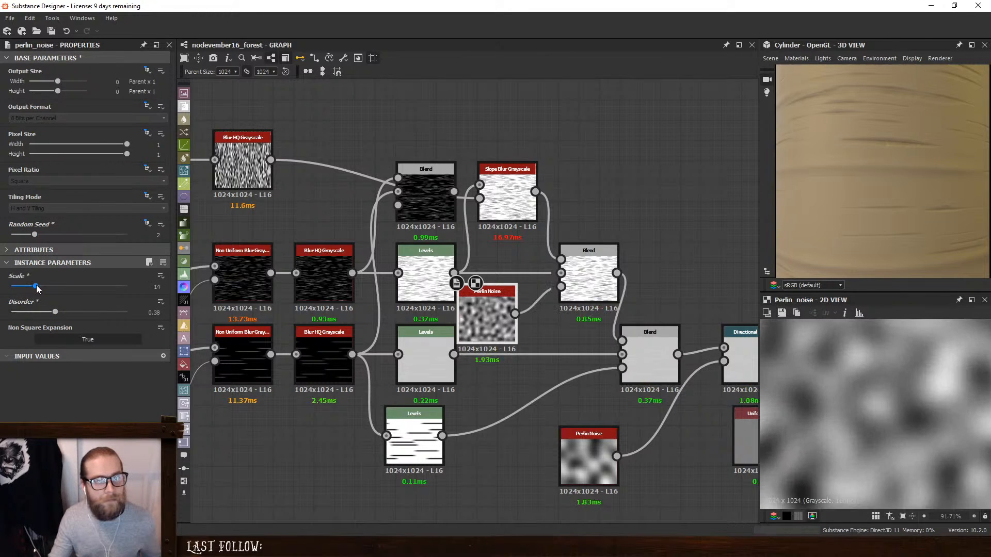
{"action": "left_click_drag", "start_coordinate": [59, 290], "coordinate": [48, 291]}
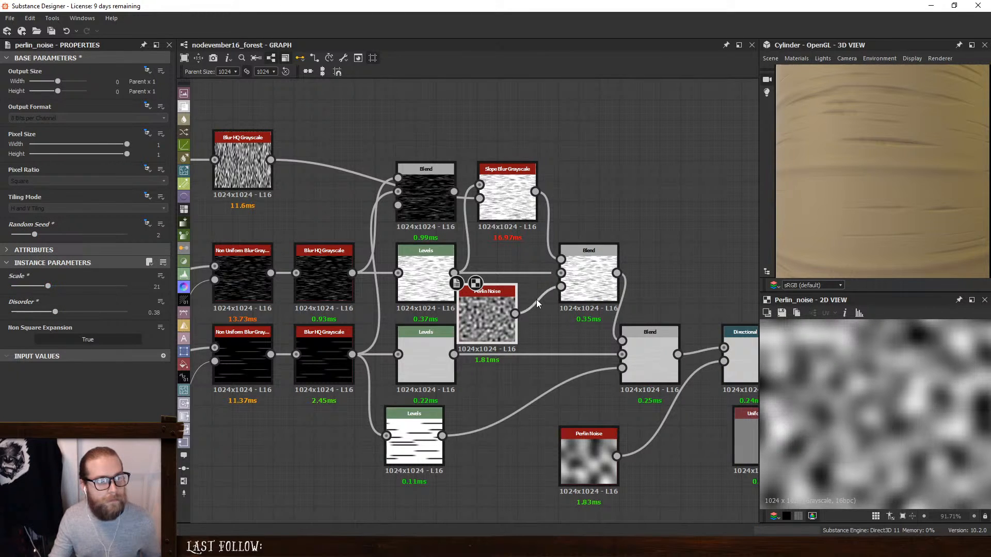
- Dock the Perlin Noise onto the Blend, move the Slope Blur Grayscale closer and delete the unused Max (Lighten) Blend
{"action": "key", "text": "d"}
{"action": "left_click_drag", "start_coordinate": [501, 198], "coordinate": [501, 237]}
{"action": "left_click", "coordinate": [418, 188]}
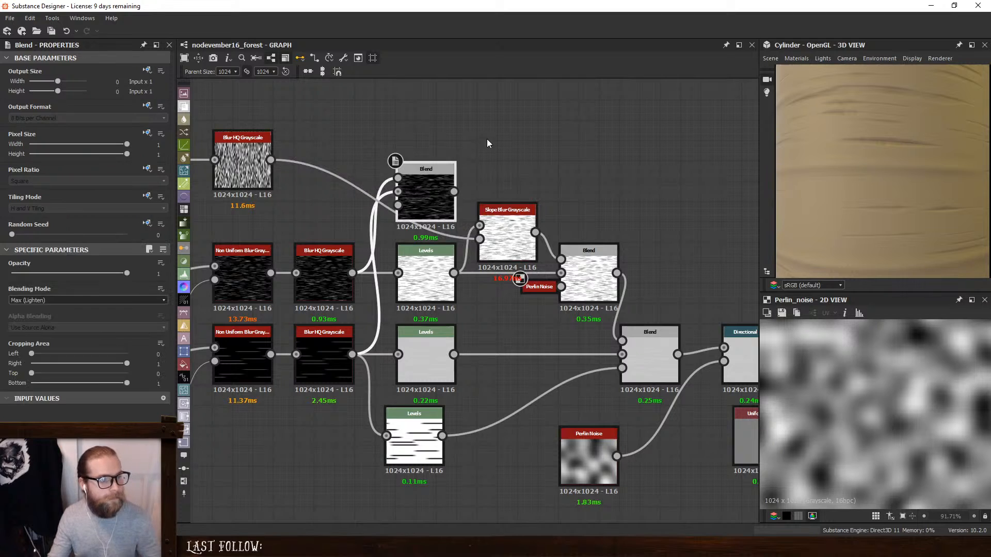
{"action": "key", "text": "Delete"}
- Preview the Perlin-masked Blend and the downstream Min (Darken) Blend, and review the stripe branches of the graph
{"action": "double_click", "coordinate": [594, 263]}
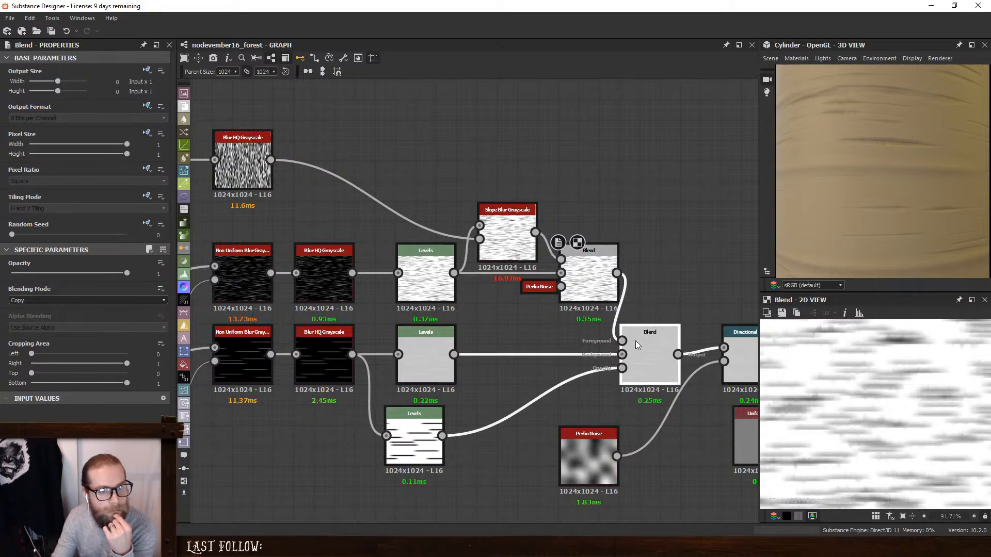
{"action": "double_click", "coordinate": [636, 341]}
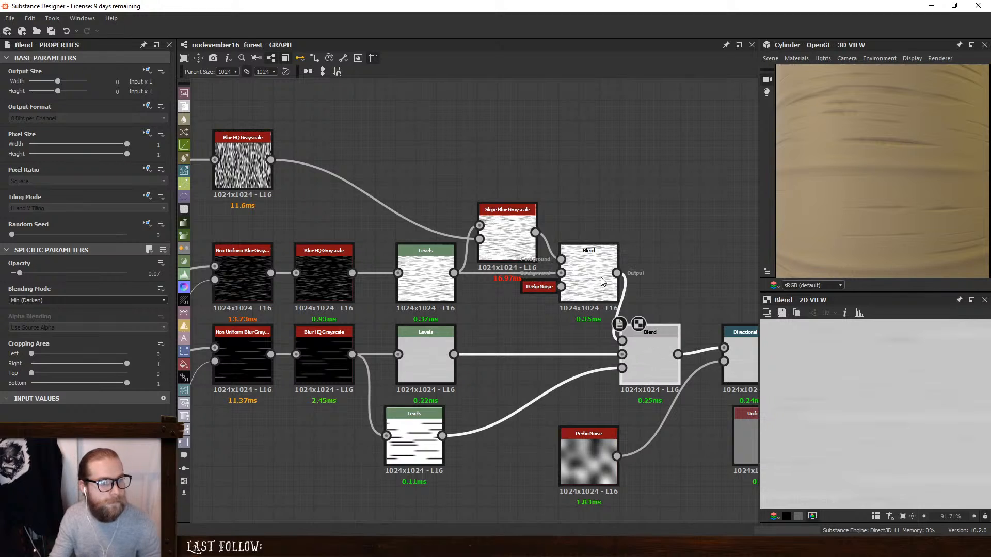
{"action": "middle_click_drag", "start_coordinate": [448, 205], "coordinate": [760, 185]}
{"action": "left_click_drag", "start_coordinate": [235, 211], "coordinate": [460, 338]}
{"action": "left_click", "coordinate": [400, 403]}
{"action": "left_click_drag", "start_coordinate": [426, 426], "coordinate": [437, 427]}
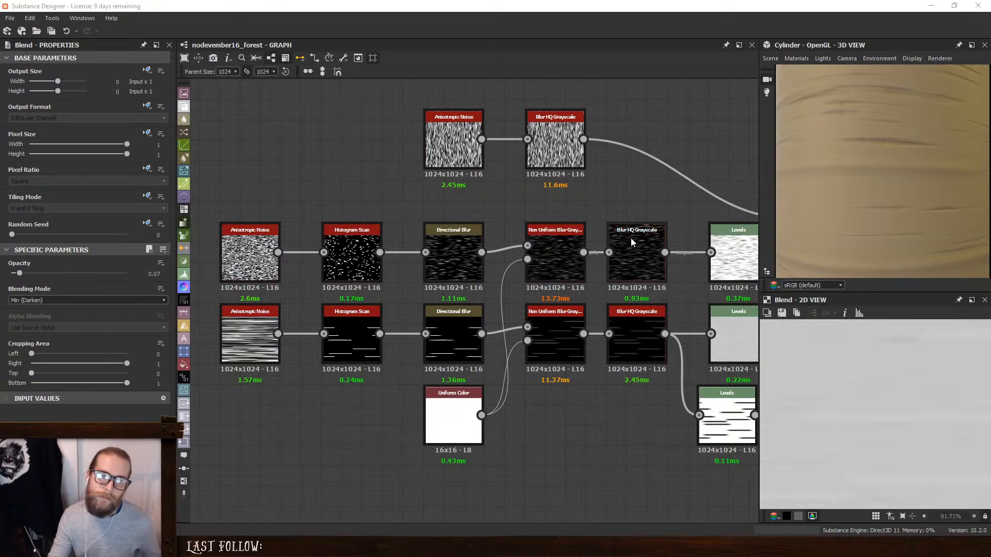
{"action": "scroll", "coordinate": [845, 160], "scroll_direction": "down", "scroll_amount": 5}
{"action": "scroll", "coordinate": [641, 176], "scroll_direction": "up", "scroll_amount": 2}
{"action": "middle_click_drag", "start_coordinate": [640, 176], "coordinate": [312, 222]}
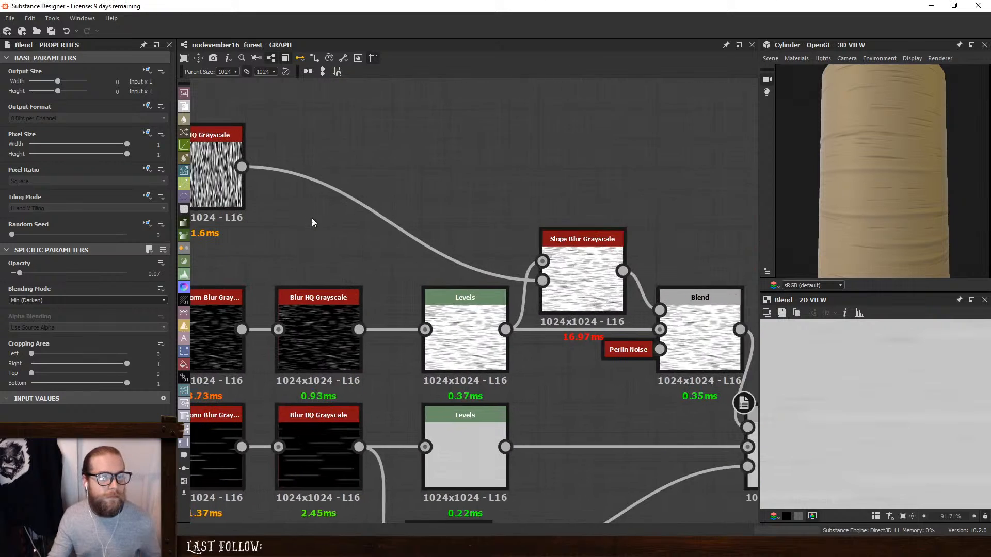
- Set the Intensity of the Slope Blur Grayscale and its driving Blur HQ Grayscale to 0.57 each, and inspect the cylinder under different lighting
{"action": "scroll", "coordinate": [361, 221], "scroll_direction": "up", "scroll_amount": 1}
{"action": "left_click", "coordinate": [631, 262]}
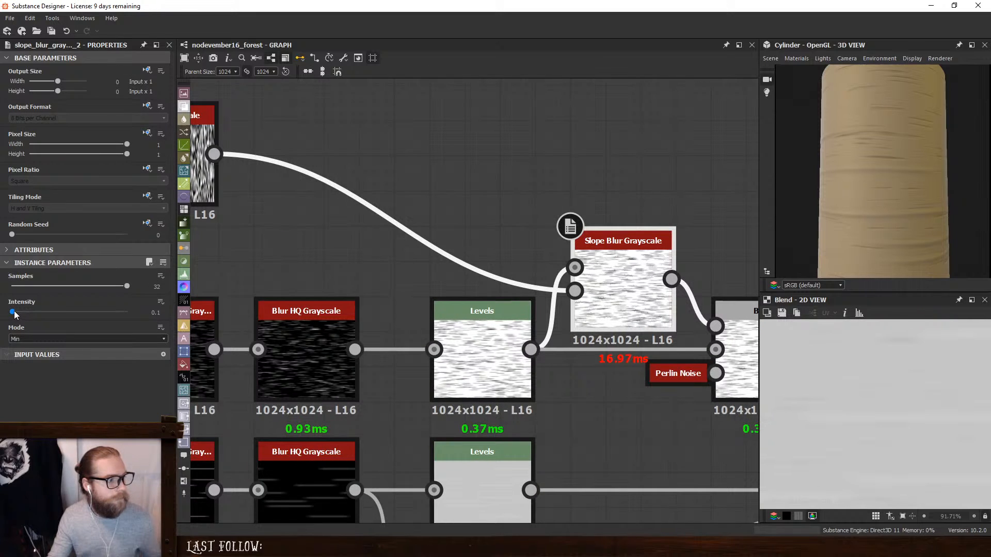
{"action": "left_click_drag", "start_coordinate": [14, 313], "coordinate": [15, 313]}
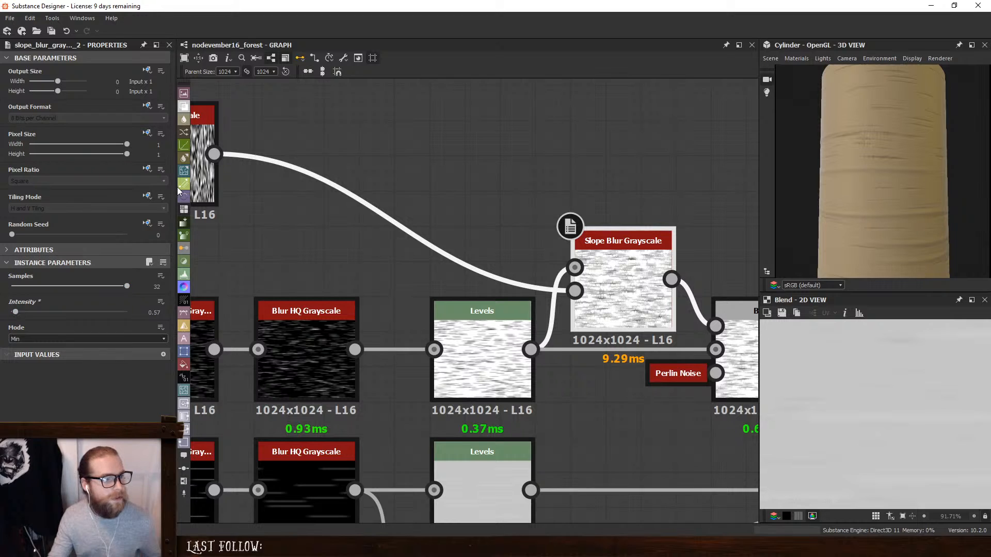
{"action": "left_click", "coordinate": [207, 186]}
{"action": "left_click_drag", "start_coordinate": [15, 287], "coordinate": [16, 287]}
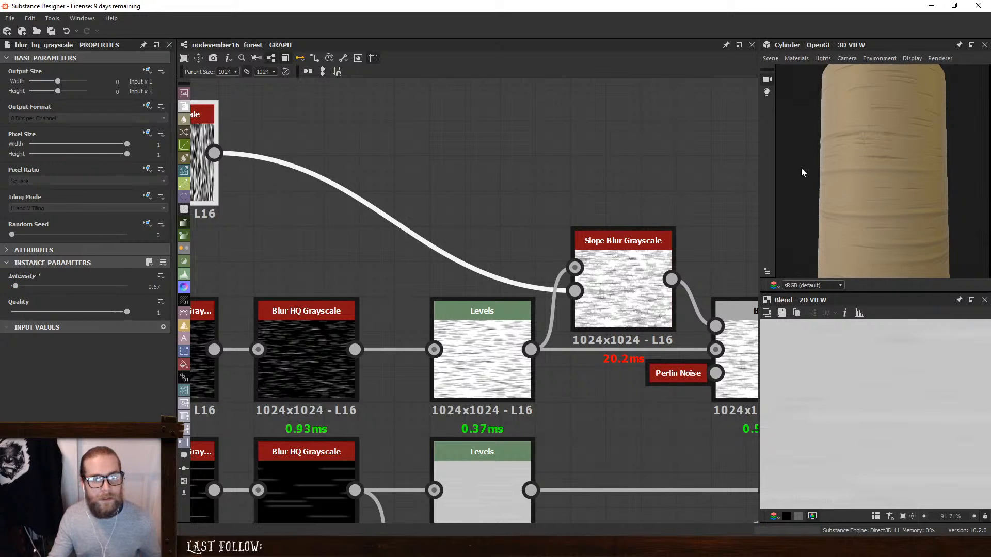
{"action": "scroll", "coordinate": [957, 147], "scroll_direction": "up", "scroll_amount": 5}
{"action": "scroll", "coordinate": [916, 165], "scroll_direction": "down", "scroll_amount": 6}
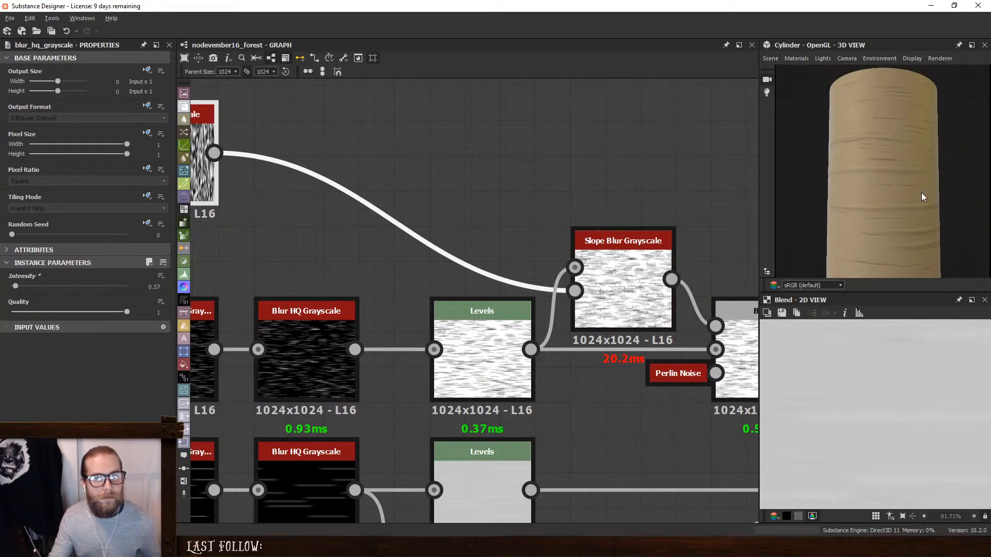
{"action": "scroll", "coordinate": [890, 194], "scroll_direction": "up", "scroll_amount": 5}
{"action": "scroll", "coordinate": [890, 192], "scroll_direction": "down", "scroll_amount": 6}
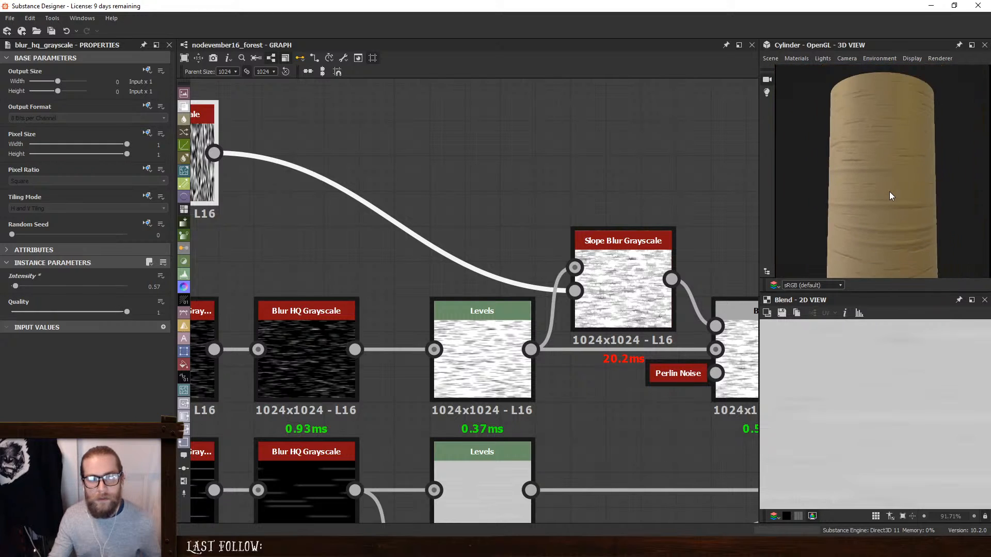
{"action": "left_click_drag", "start_coordinate": [889, 196], "coordinate": [884, 249]}
- Set the docked Perlin Noise's Scale to 40 and check the stripe variation on the cylinder
{"action": "left_click", "coordinate": [672, 381]}
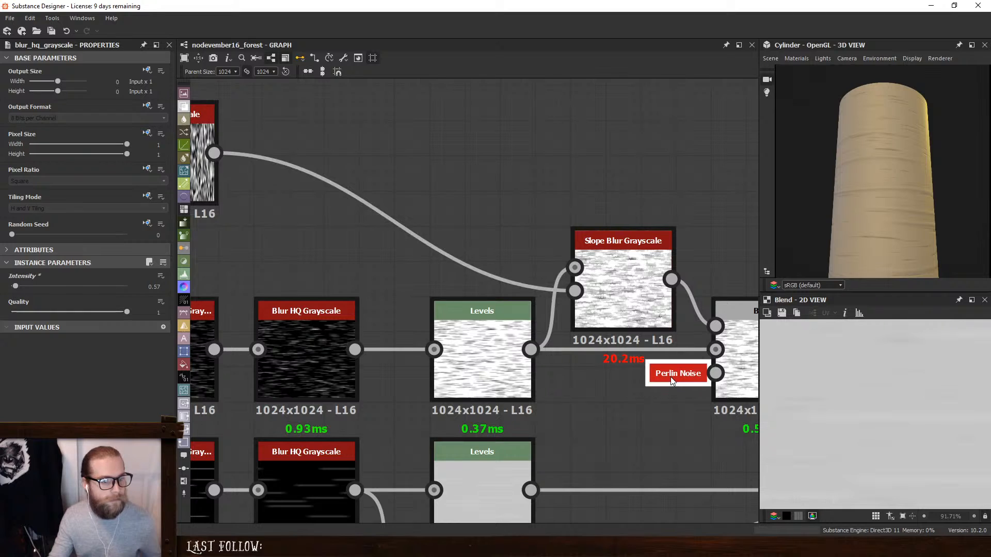
{"action": "left_click", "coordinate": [691, 382]}
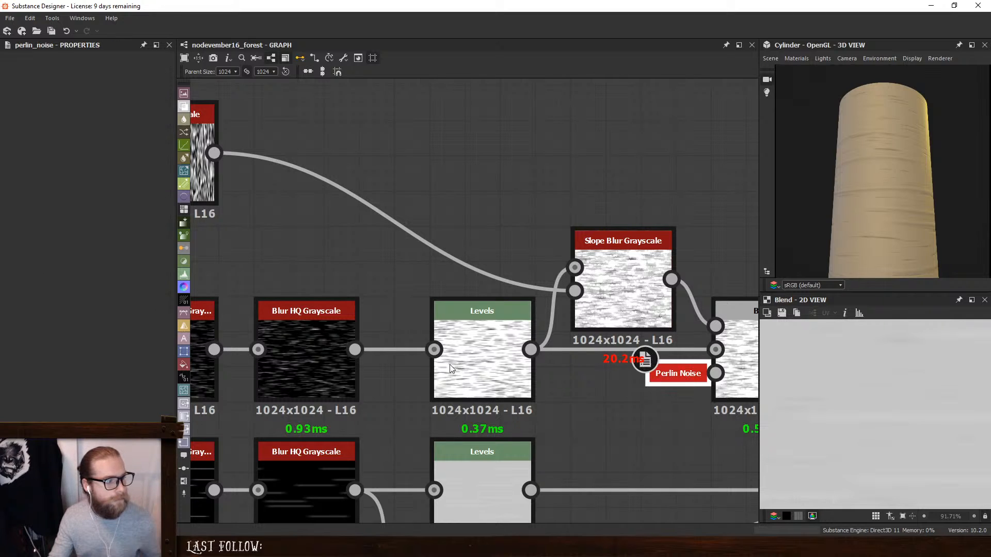
{"action": "mouse_move", "coordinate": [49, 286]}
{"action": "left_mouse_down"}
{"action": "mouse_move", "coordinate": [29, 286]}
{"action": "mouse_move", "coordinate": [64, 288]}
{"action": "mouse_move", "coordinate": [39, 292]}
{"action": "left_mouse_up"}
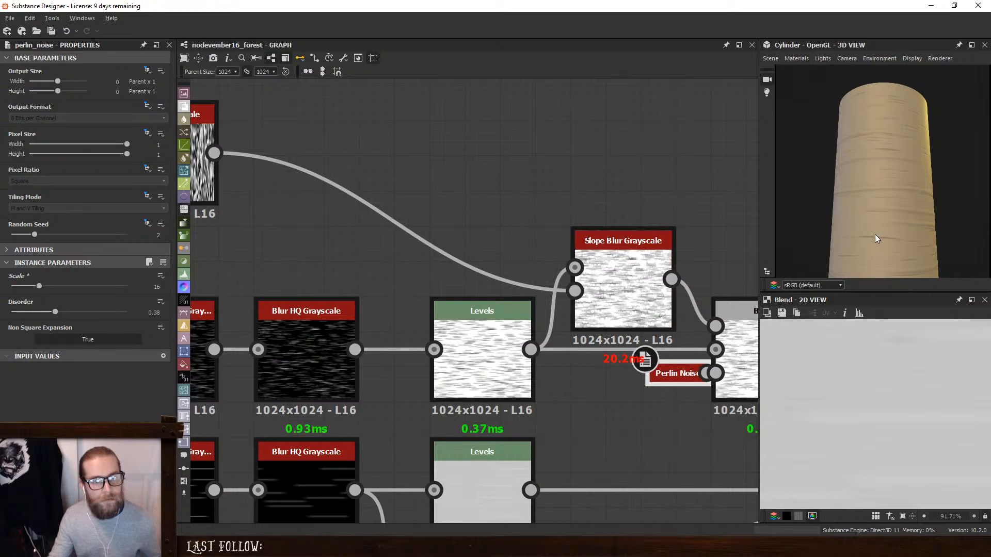
{"action": "scroll", "coordinate": [882, 227], "scroll_direction": "up", "scroll_amount": 3}
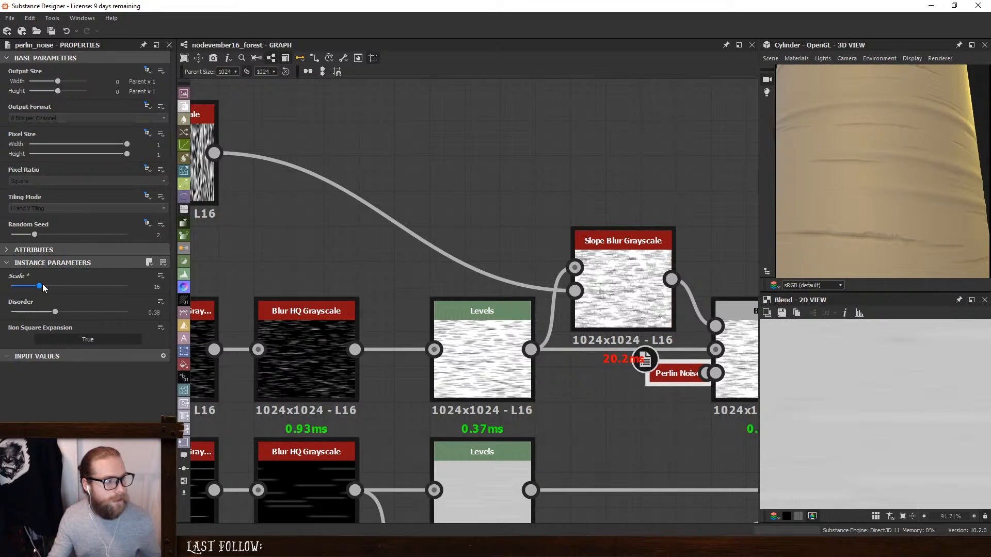
{"action": "left_click_drag", "start_coordinate": [43, 288], "coordinate": [83, 295]}
{"action": "scroll", "coordinate": [862, 215], "scroll_direction": "down", "scroll_amount": 5}
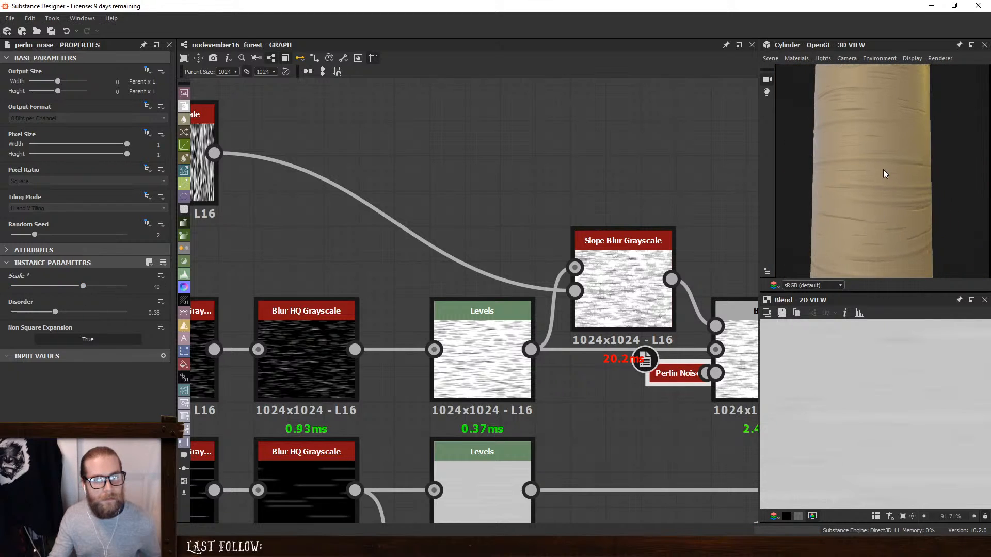
{"action": "scroll", "coordinate": [884, 173], "scroll_direction": "down", "scroll_amount": 2}
- Compare the Slope Blur Grayscale output with the Perlin-masked Blend and examine the stripe edges on the cylinder
{"action": "double_click", "coordinate": [622, 299]}
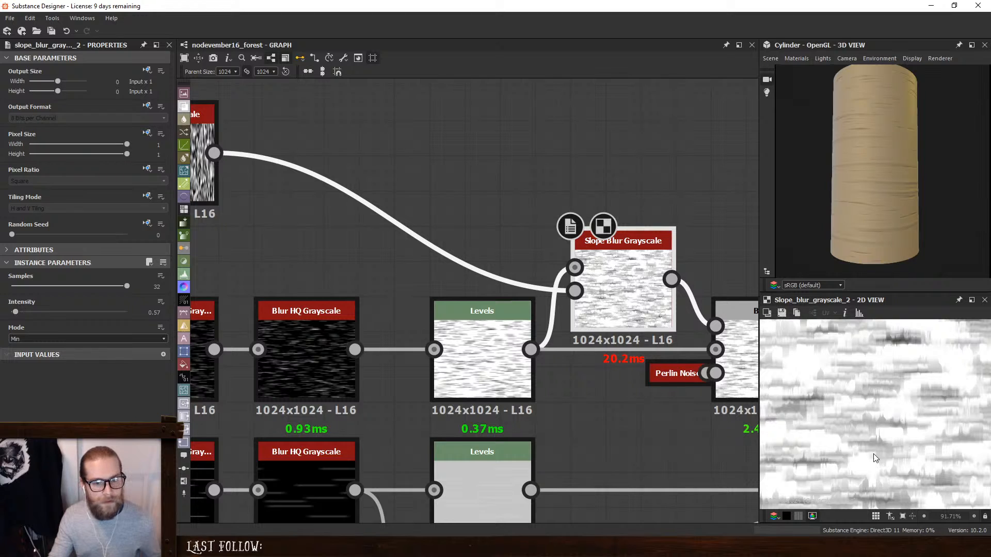
{"action": "double_click", "coordinate": [736, 351]}
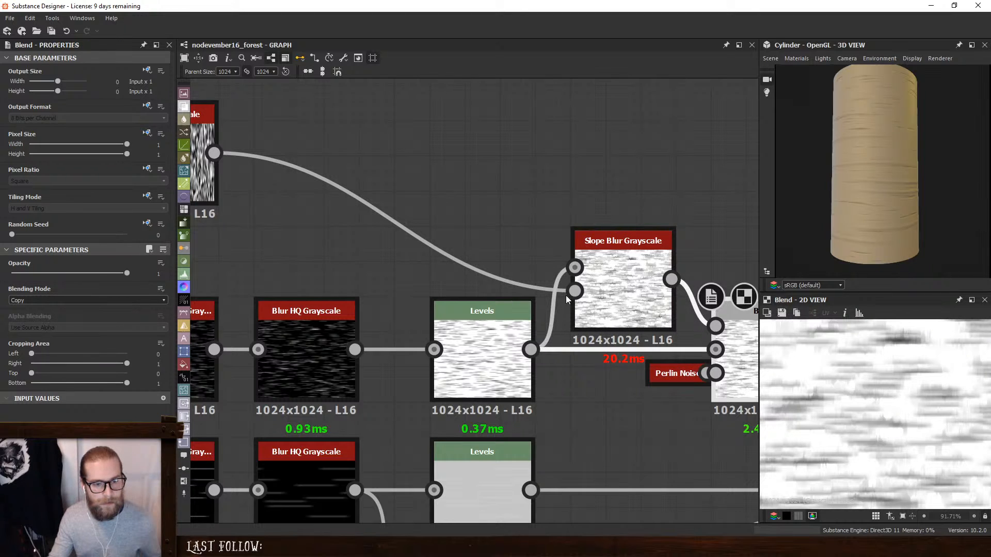
{"action": "middle_click_drag", "start_coordinate": [566, 296], "coordinate": [432, 286]}
{"action": "scroll", "coordinate": [909, 178], "scroll_direction": "up", "scroll_amount": 3}
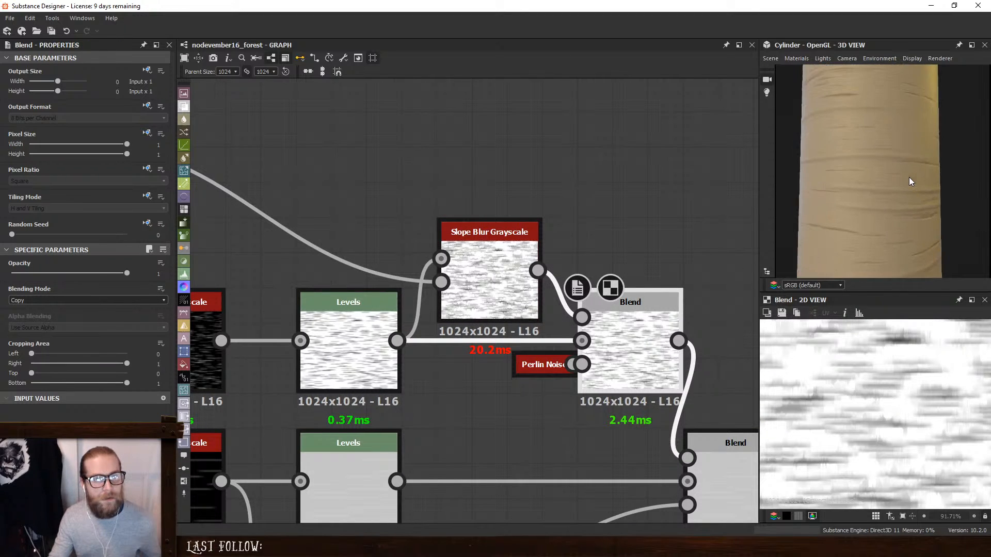
{"action": "scroll", "coordinate": [909, 181], "scroll_direction": "up", "scroll_amount": 2}
{"action": "scroll", "coordinate": [913, 208], "scroll_direction": "down", "scroll_amount": 5}
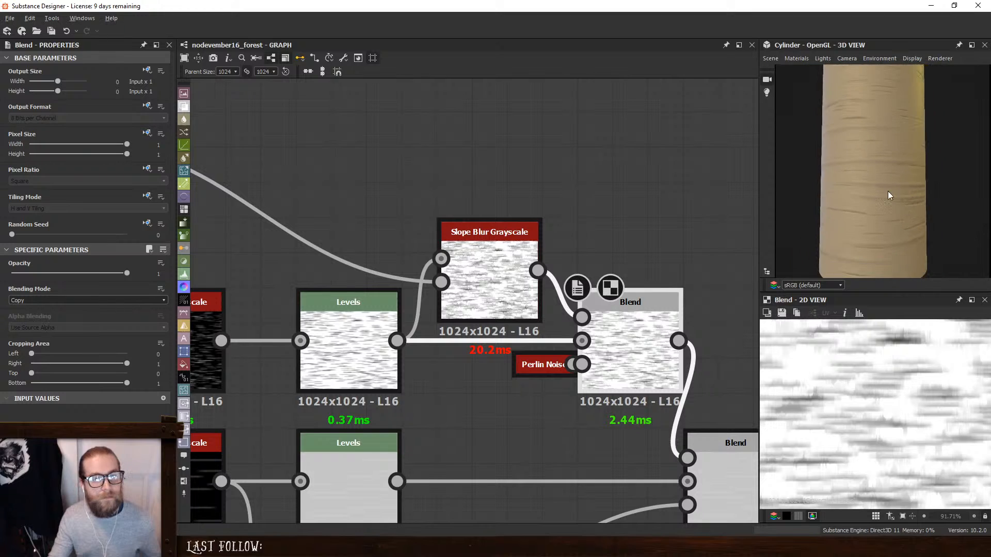
{"action": "scroll", "coordinate": [879, 196], "scroll_direction": "down", "scroll_amount": 1}
- Set the Random Seed of the wide-stripe branch's Anisotropic Noise to 3 and inspect the new stripe layout on the cylinder
{"action": "middle_click_drag", "start_coordinate": [265, 234], "coordinate": [627, 179]}
{"action": "scroll", "coordinate": [627, 179], "scroll_direction": "down", "scroll_amount": 4}
{"action": "left_click", "coordinate": [344, 298]}
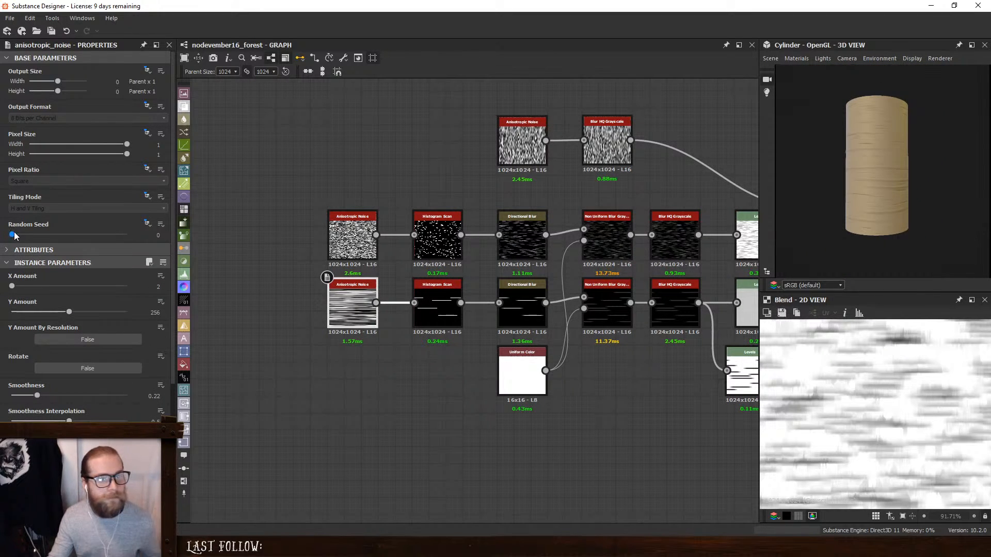
{"action": "left_click_drag", "start_coordinate": [12, 235], "coordinate": [47, 240]}
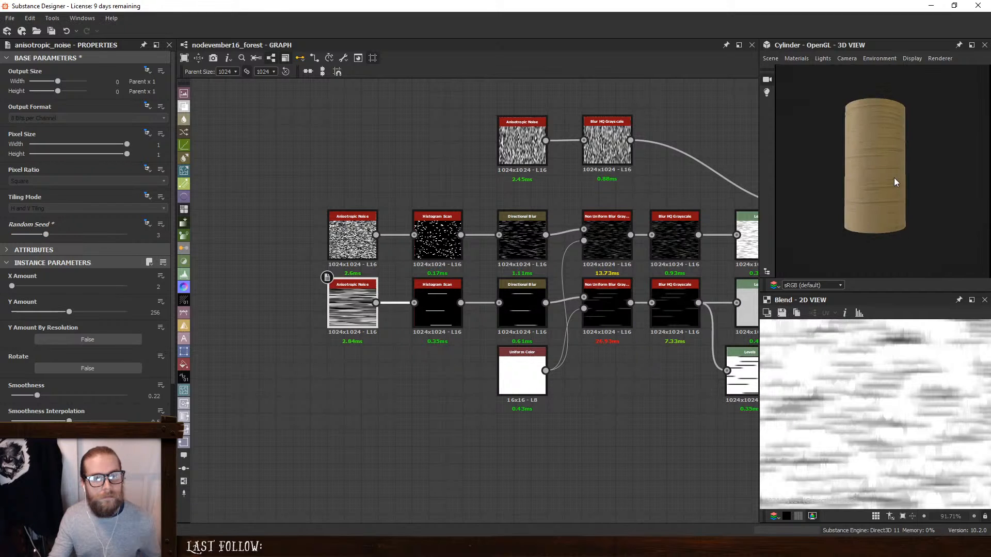
{"action": "scroll", "coordinate": [894, 177], "scroll_direction": "up", "scroll_amount": 3}
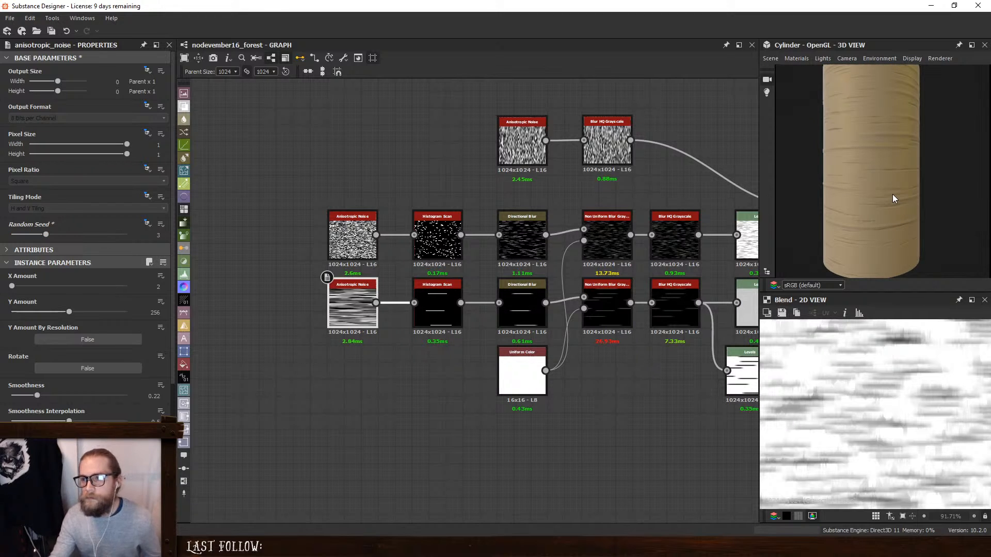
{"action": "middle_click_drag", "start_coordinate": [540, 150], "coordinate": [278, 163]}
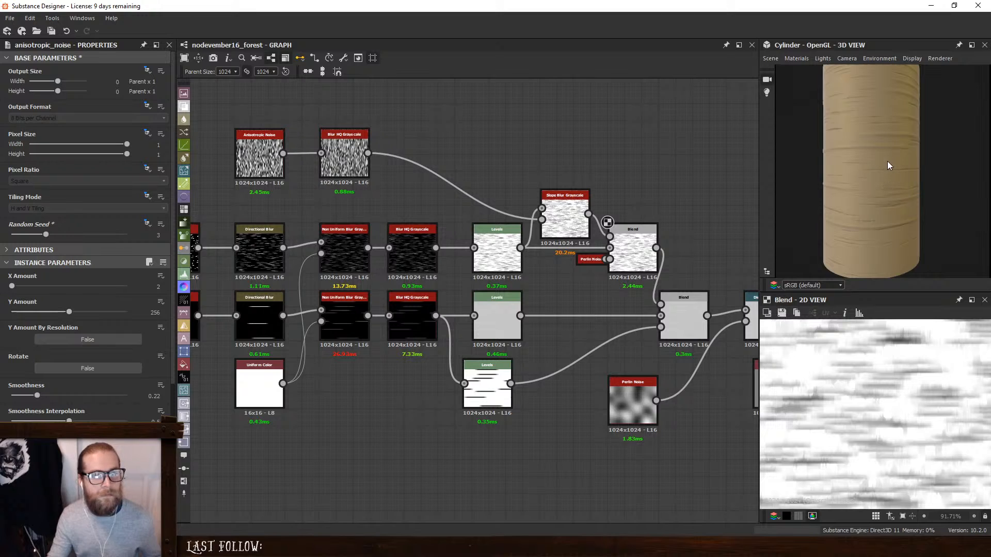
{"action": "mouse_move", "coordinate": [905, 162]}
{"action": "left_mouse_down"}
{"action": "mouse_move", "coordinate": [794, 178]}
{"action": "mouse_move", "coordinate": [957, 173]}
{"action": "left_mouse_up"}
{"action": "scroll", "coordinate": [882, 169], "scroll_direction": "down", "scroll_amount": 3}
- Set the Random Seed of the fine-stripe branch's Anisotropic Noise to 6 and examine the stripes on the cylinder at several distances
{"action": "middle_click_drag", "start_coordinate": [289, 188], "coordinate": [448, 187]}
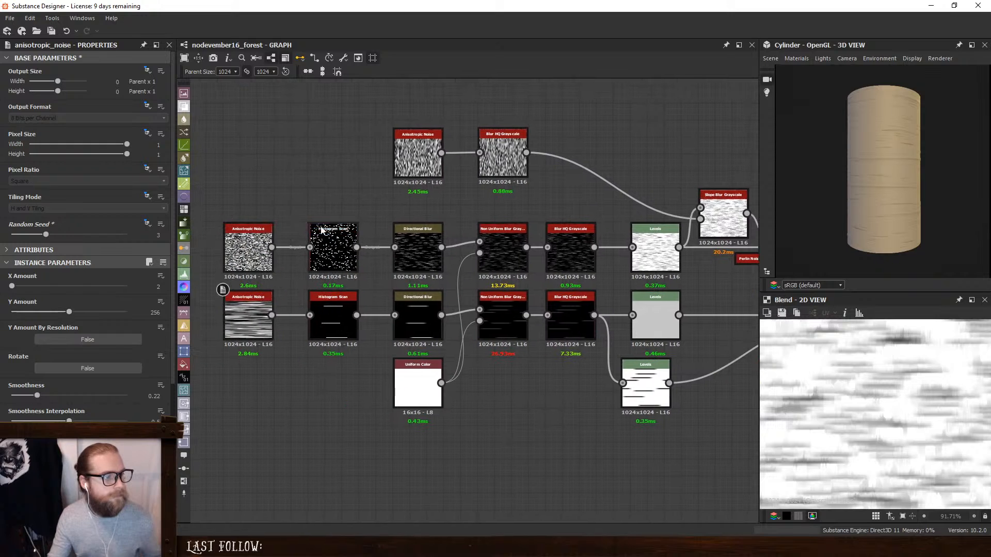
{"action": "left_click", "coordinate": [248, 247]}
{"action": "left_click", "coordinate": [58, 235]}
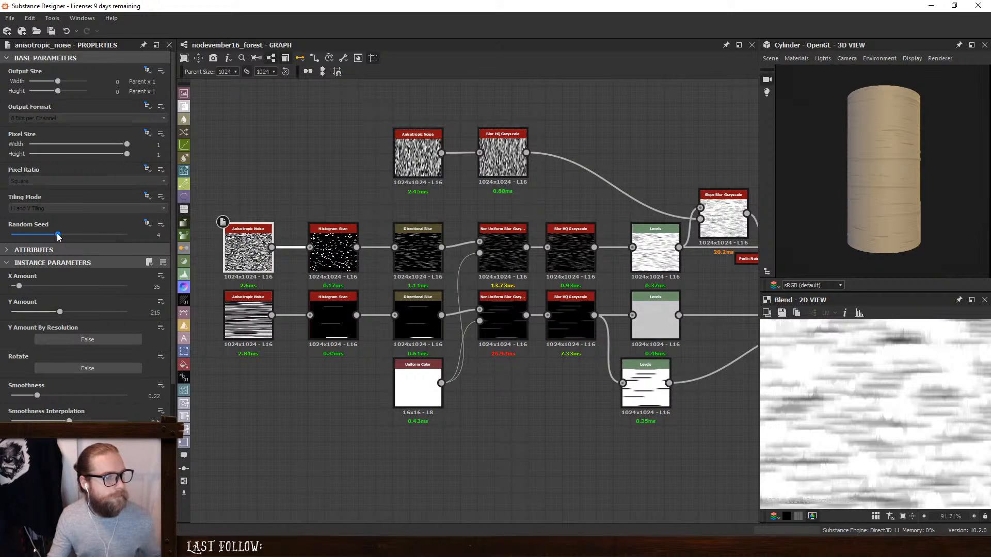
{"action": "left_click", "coordinate": [67, 238]}
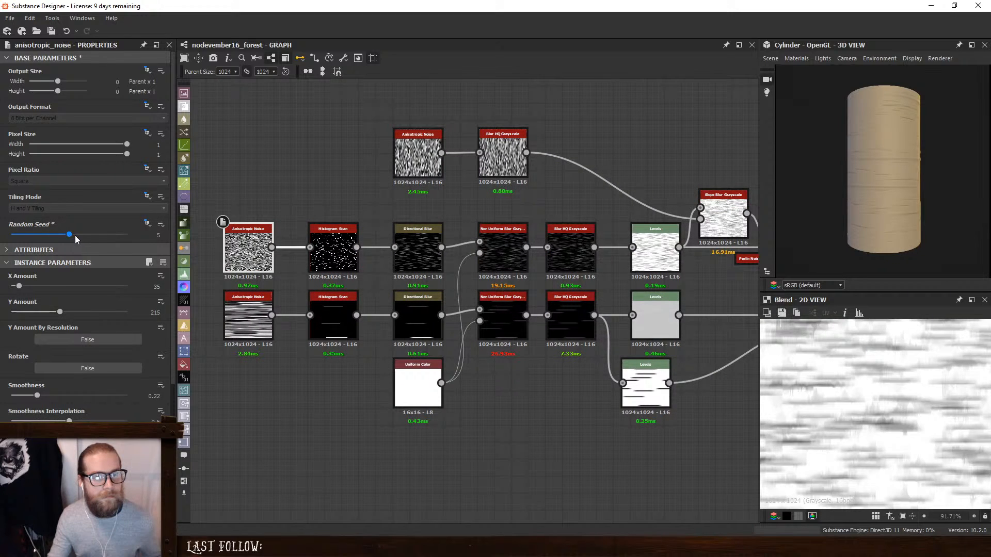
{"action": "left_click", "coordinate": [78, 239]}
{"action": "scroll", "coordinate": [825, 159], "scroll_direction": "up", "scroll_amount": 4}
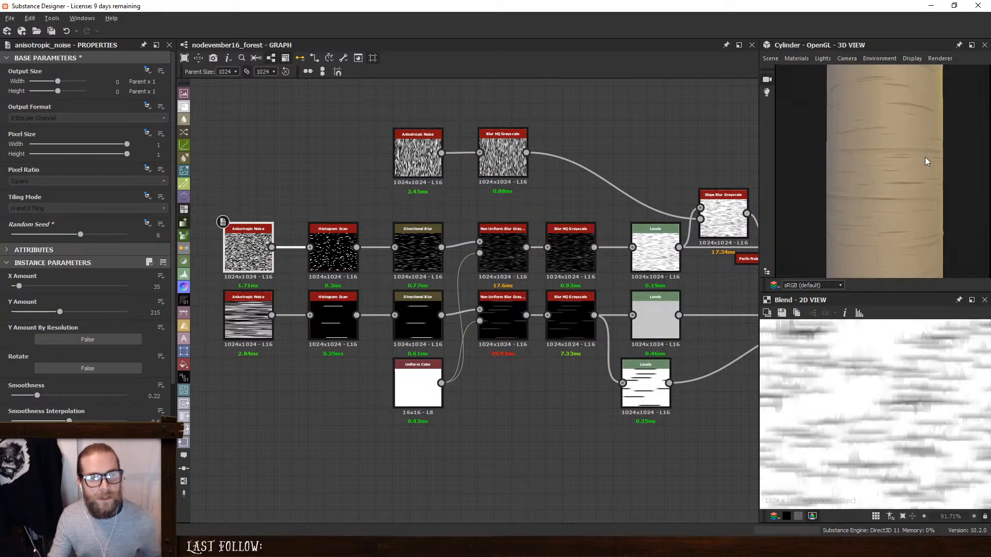
{"action": "left_click_drag", "start_coordinate": [925, 157], "coordinate": [884, 186]}
{"action": "scroll", "coordinate": [875, 157], "scroll_direction": "up", "scroll_amount": 5}
{"action": "scroll", "coordinate": [874, 163], "scroll_direction": "down", "scroll_amount": 3}
{"action": "scroll", "coordinate": [874, 163], "scroll_direction": "down", "scroll_amount": 6}
{"action": "scroll", "coordinate": [924, 172], "scroll_direction": "up", "scroll_amount": 3}
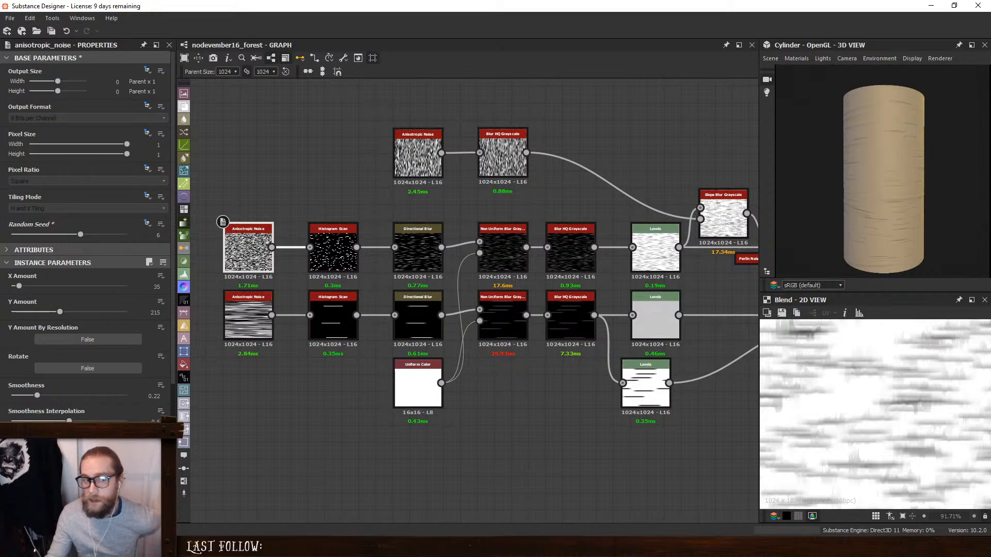
- Move the Anisotropic Noise and Blur HQ Grayscale that drive the slope blur closer to the Slope Blur Grayscale
{"action": "left_click_drag", "start_coordinate": [573, 129], "coordinate": [365, 164]}
{"action": "left_click_drag", "start_coordinate": [517, 158], "coordinate": [583, 182]}
{"action": "left_click", "coordinate": [651, 152]}
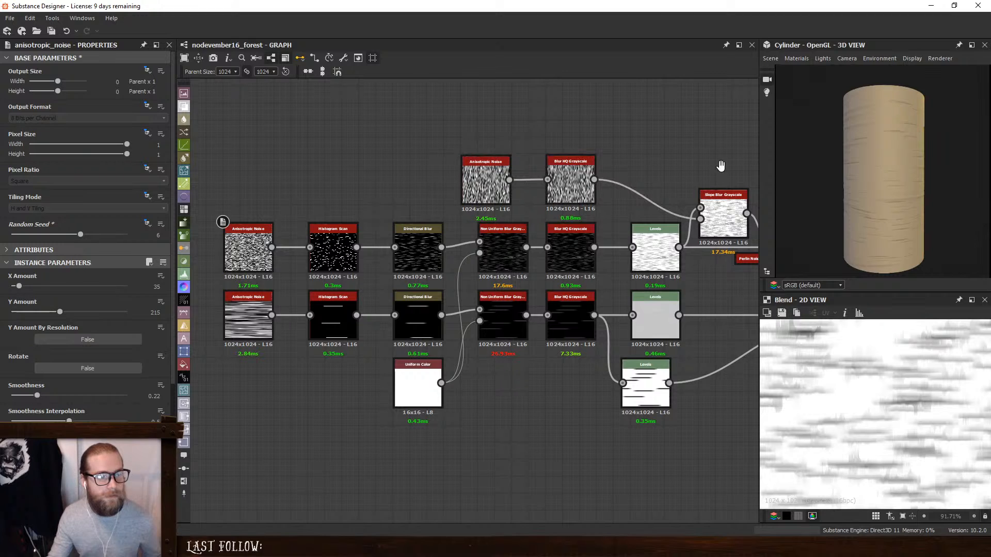
- Tighten the starts of both stripe branches by moving their Anisotropic Noise and Histogram Scan nodes closer to the Directional Blurs
{"action": "middle_click_drag", "start_coordinate": [720, 162], "coordinate": [540, 182]}
{"action": "scroll", "coordinate": [595, 196], "scroll_direction": "down", "scroll_amount": 1}
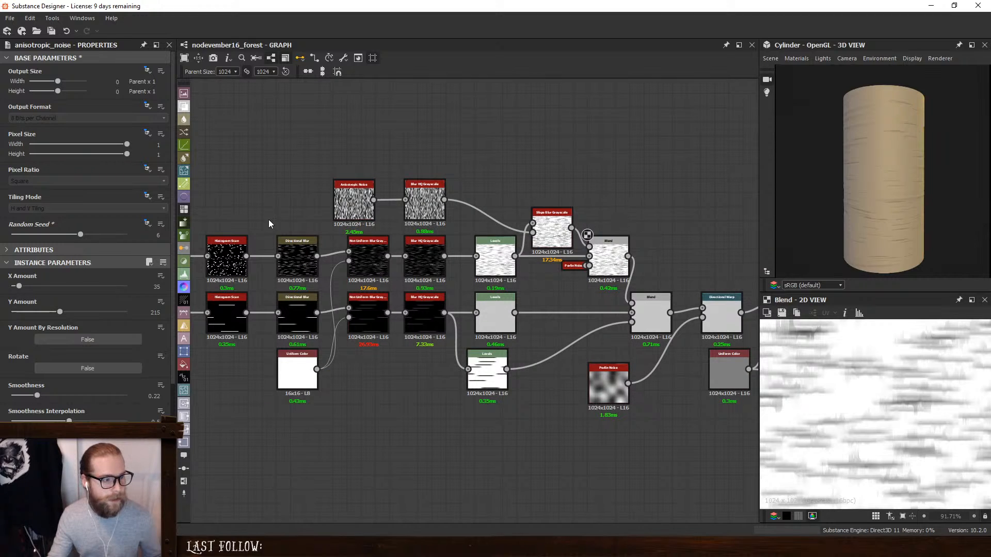
{"action": "scroll", "coordinate": [268, 220], "scroll_direction": "down", "scroll_amount": 2}
{"action": "middle_click_drag", "start_coordinate": [278, 190], "coordinate": [401, 205]}
{"action": "left_click_drag", "start_coordinate": [295, 219], "coordinate": [357, 315]}
{"action": "left_click", "coordinate": [312, 198]}
{"action": "left_click_drag", "start_coordinate": [351, 262], "coordinate": [361, 262]}
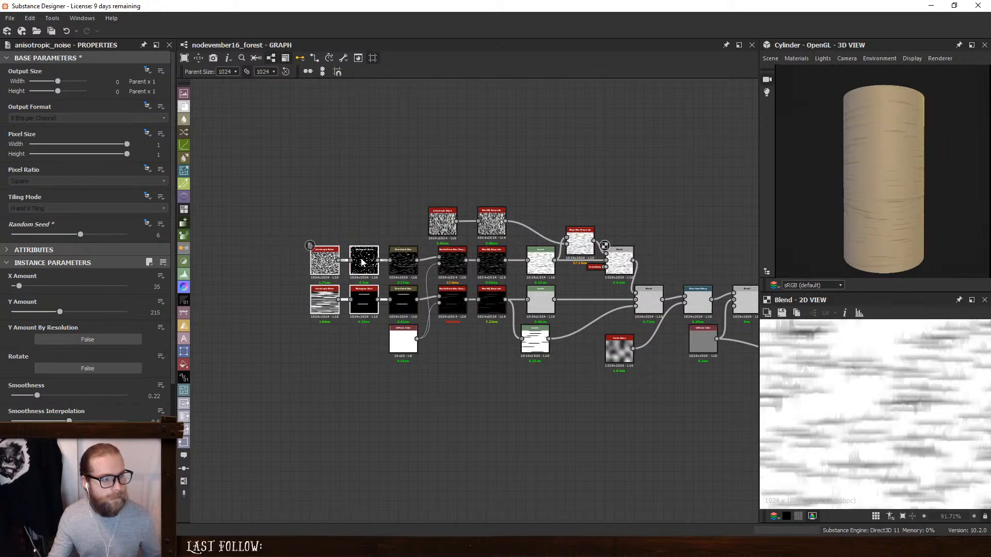
- Shift all stripe nodes away from the Directional Warp, and move the Perlin-masked Blend and downstream Blend to give their inputs more room
{"action": "left_click_drag", "start_coordinate": [218, 157], "coordinate": [670, 442]}
{"action": "left_click_drag", "start_coordinate": [619, 263], "coordinate": [541, 263]}
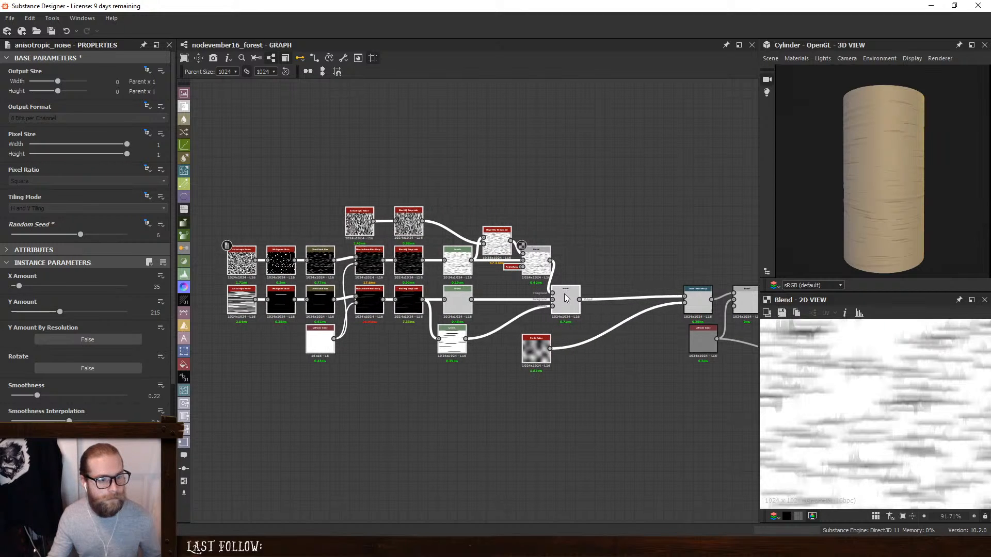
{"action": "left_click", "coordinate": [580, 267]}
{"action": "scroll", "coordinate": [580, 267], "scroll_direction": "up", "scroll_amount": 5}
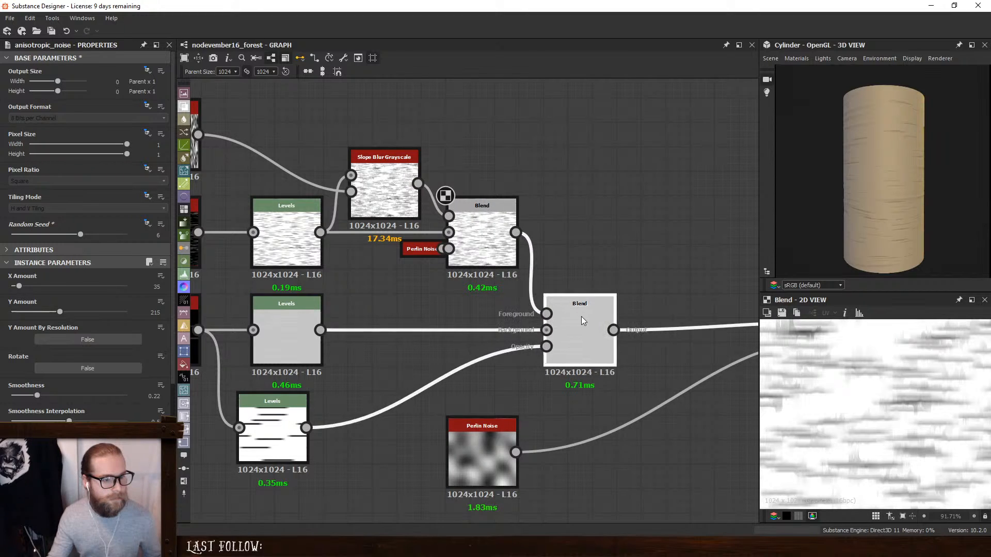
{"action": "left_click_drag", "start_coordinate": [482, 242], "coordinate": [507, 243]}
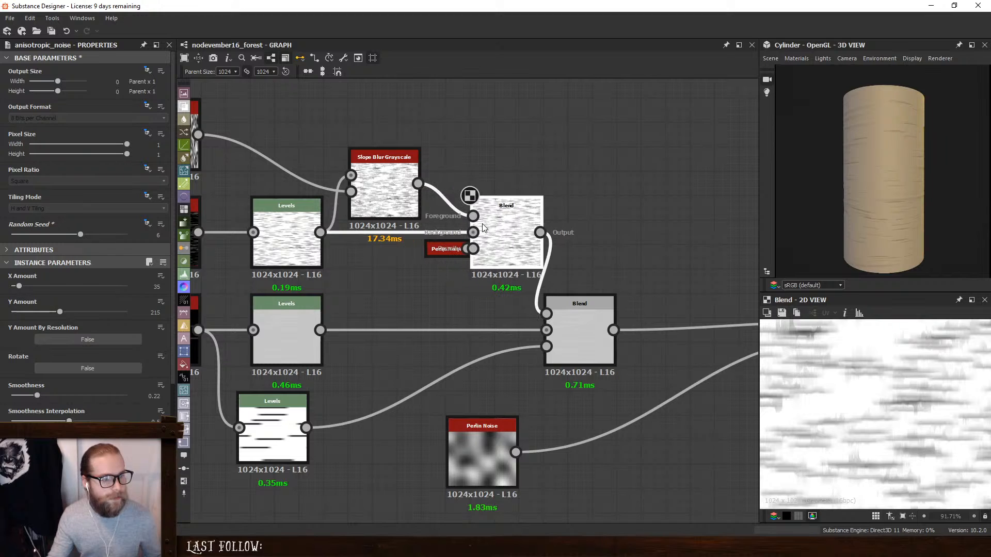
{"action": "left_click_drag", "start_coordinate": [580, 316], "coordinate": [604, 316]}
{"action": "left_click", "coordinate": [618, 391]}
- Move the separate Perlin Noise closer to the Directional Warp it feeds and align the lowest Levels with the Levels nodes above
{"action": "left_click_drag", "start_coordinate": [479, 454], "coordinate": [602, 430]}
{"action": "scroll", "coordinate": [640, 409], "scroll_direction": "down", "scroll_amount": 3}
{"action": "middle_click_drag", "start_coordinate": [676, 348], "coordinate": [496, 333]}
{"action": "left_click_drag", "start_coordinate": [438, 405], "coordinate": [536, 404]}
{"action": "middle_click_drag", "start_coordinate": [234, 403], "coordinate": [473, 398]}
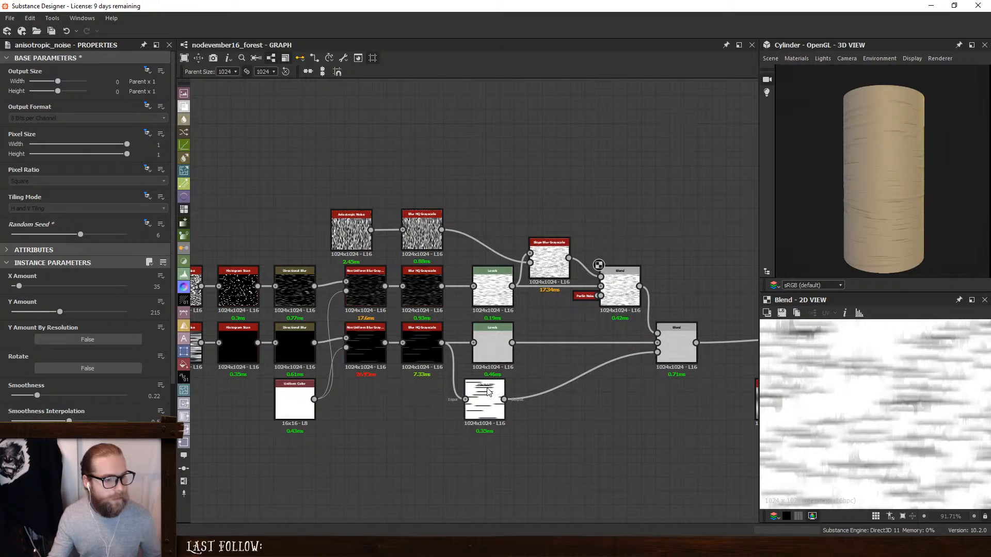
{"action": "left_click_drag", "start_coordinate": [488, 392], "coordinate": [496, 392]}
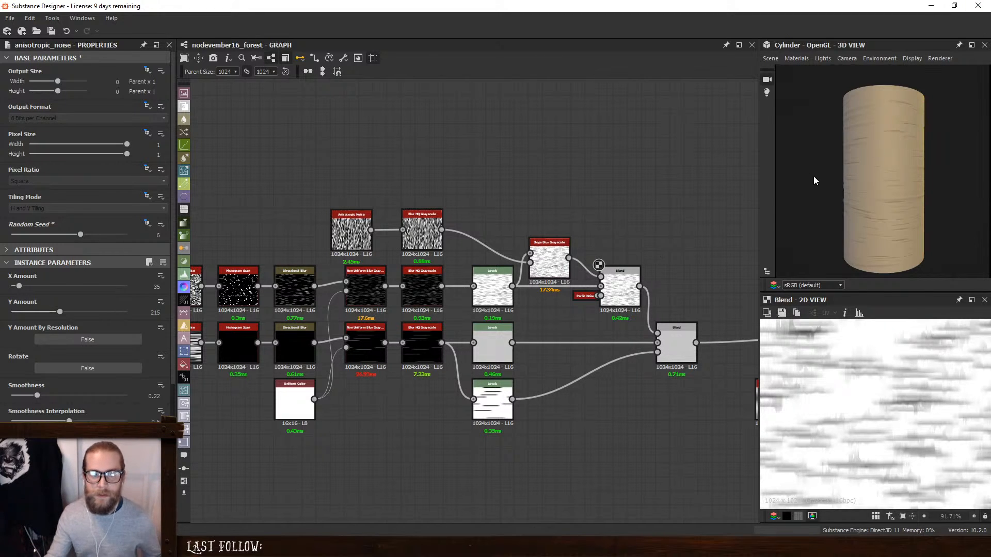
- Inspect the cylinder under different lighting and set the fine-stripe branch's Histogram Scan Position to 0.07
{"action": "right_click_drag", "start_coordinate": [813, 176], "coordinate": [923, 221]}
{"action": "mouse_move", "coordinate": [923, 221]}
{"action": "left_mouse_down"}
{"action": "mouse_move", "coordinate": [949, 220]}
{"action": "mouse_move", "coordinate": [921, 231]}
{"action": "mouse_move", "coordinate": [856, 225]}
{"action": "left_mouse_up"}
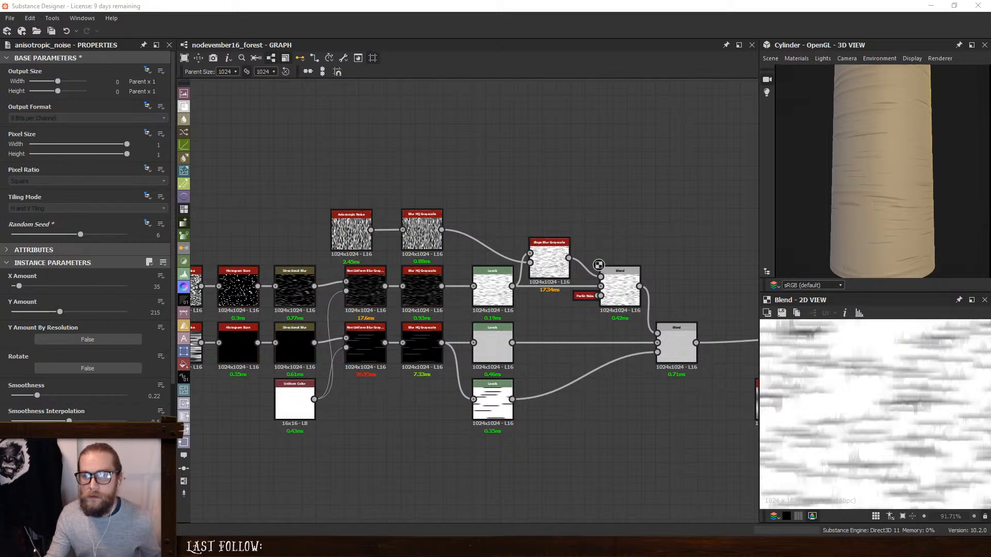
{"action": "middle_click_drag", "start_coordinate": [376, 218], "coordinate": [701, 228]}
{"action": "middle_click_drag", "start_coordinate": [575, 244], "coordinate": [453, 230]}
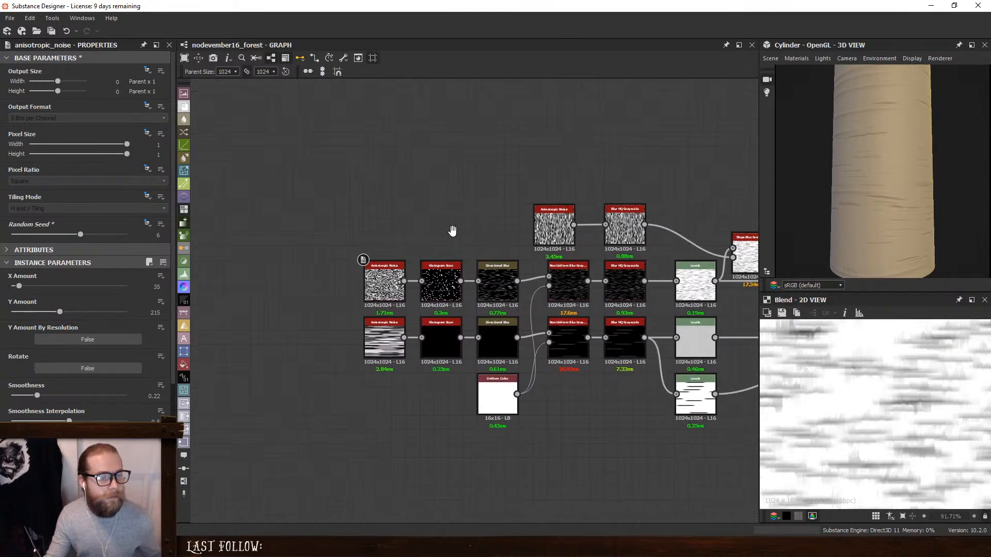
{"action": "scroll", "coordinate": [454, 279], "scroll_direction": "up", "scroll_amount": 3}
{"action": "double_click", "coordinate": [431, 293]}
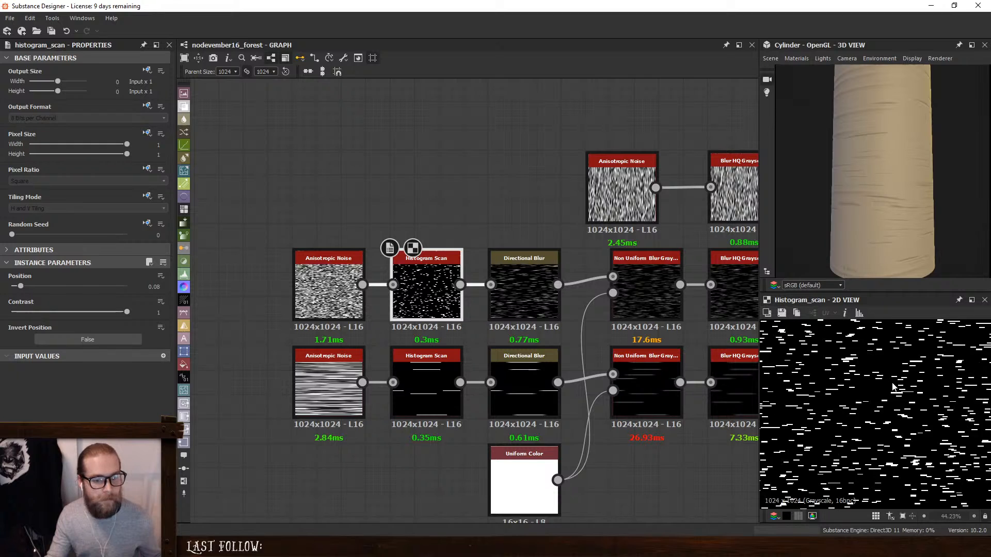
{"action": "left_click_drag", "start_coordinate": [21, 287], "coordinate": [20, 288]}
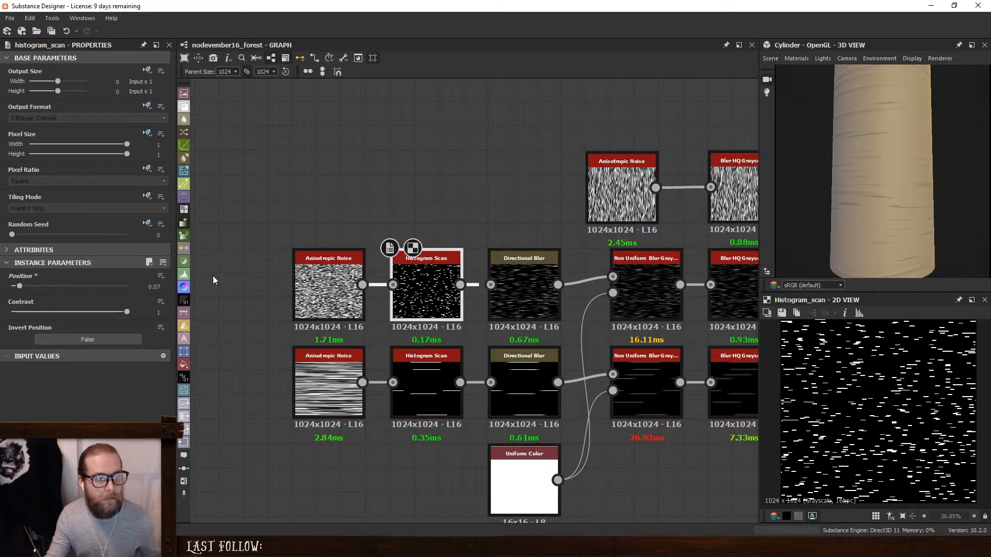
- Try X Amount values of 76 and 19 on the fine-stripe Anisotropic Noise and compare the stripes on the cylinder
{"action": "left_click", "coordinate": [333, 279]}
{"action": "left_click_drag", "start_coordinate": [23, 287], "coordinate": [29, 287]}
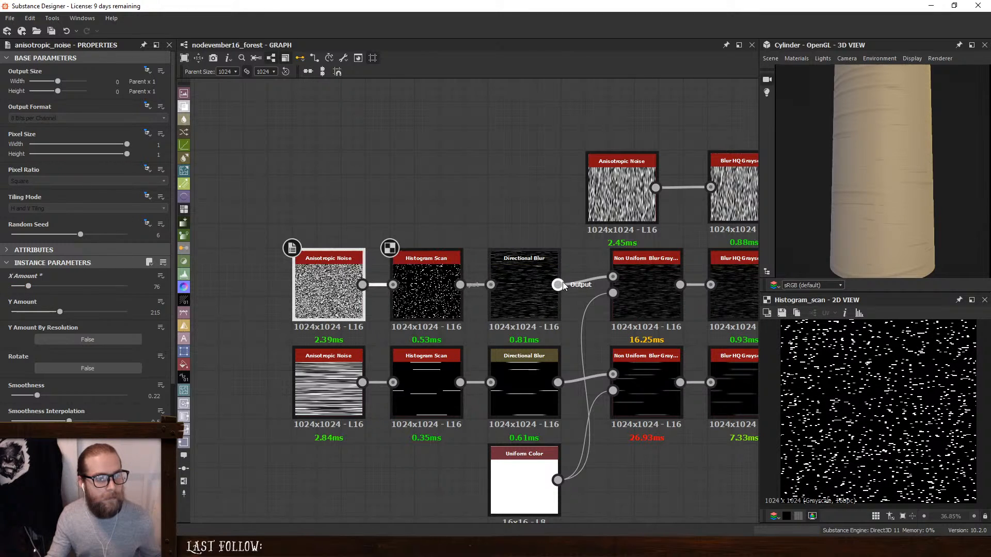
{"action": "key", "text": "ctrl+z"}
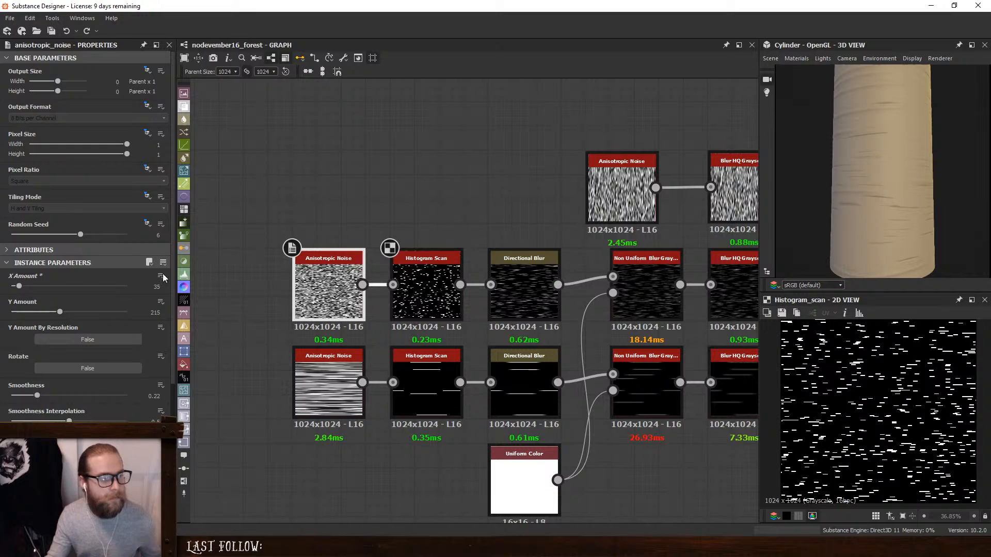
{"action": "left_click_drag", "start_coordinate": [17, 287], "coordinate": [16, 288]}
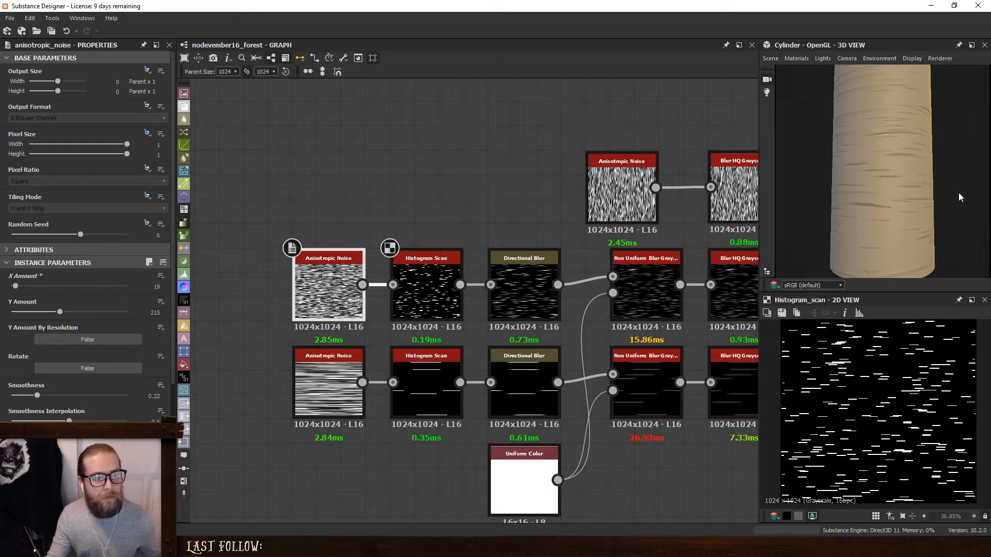
{"action": "mouse_move", "coordinate": [958, 197]}
{"action": "left_mouse_down"}
{"action": "mouse_move", "coordinate": [828, 170]}
{"action": "mouse_move", "coordinate": [922, 178]}
{"action": "mouse_move", "coordinate": [880, 188]}
{"action": "mouse_move", "coordinate": [865, 205]}
{"action": "mouse_move", "coordinate": [909, 203]}
{"action": "mouse_move", "coordinate": [898, 202]}
{"action": "left_mouse_up"}
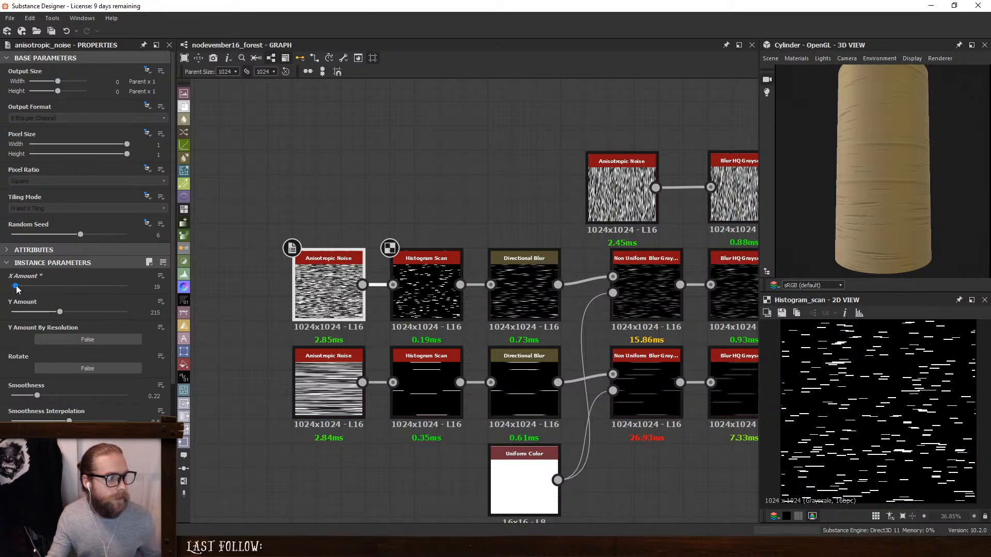
- Try an X Amount of 65 on the fine-stripe Anisotropic Noise and examine the shorter stripes on the cylinder up close
{"action": "left_click_drag", "start_coordinate": [16, 287], "coordinate": [26, 288]}
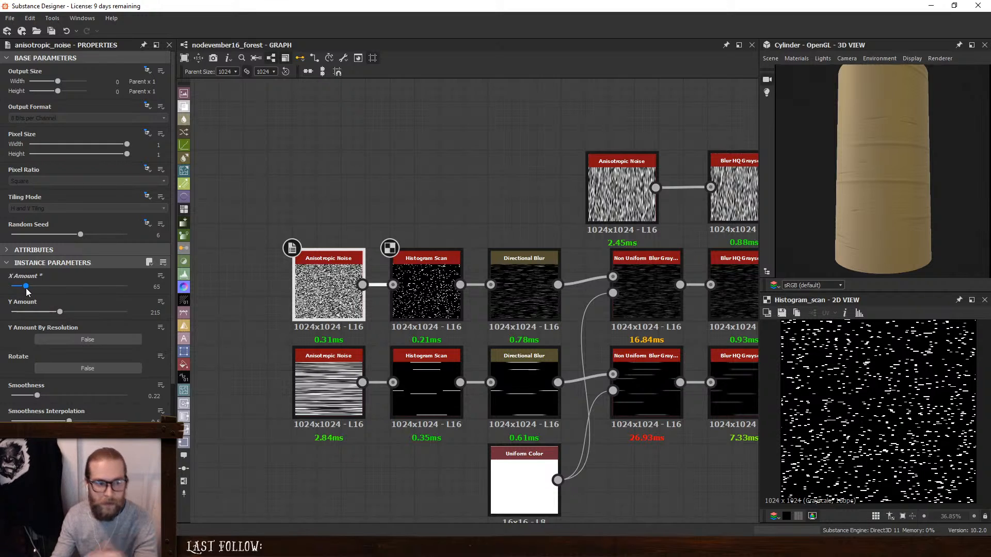
{"action": "scroll", "coordinate": [854, 159], "scroll_direction": "up", "scroll_amount": 2}
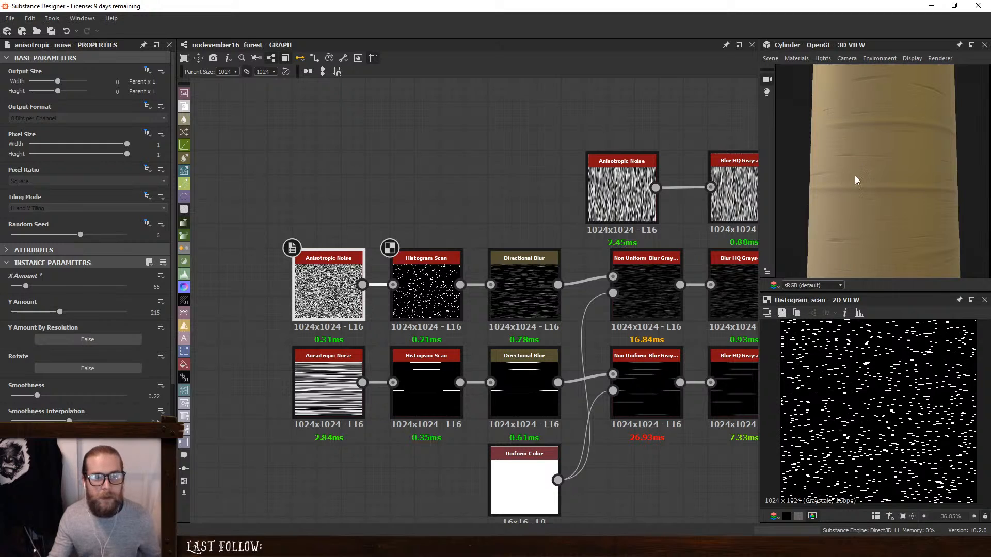
{"action": "left_click_drag", "start_coordinate": [855, 175], "coordinate": [919, 165]}
{"action": "mouse_move", "coordinate": [878, 191]}
{"action": "left_mouse_down"}
{"action": "mouse_move", "coordinate": [859, 191]}
{"action": "mouse_move", "coordinate": [869, 177]}
{"action": "left_mouse_up"}
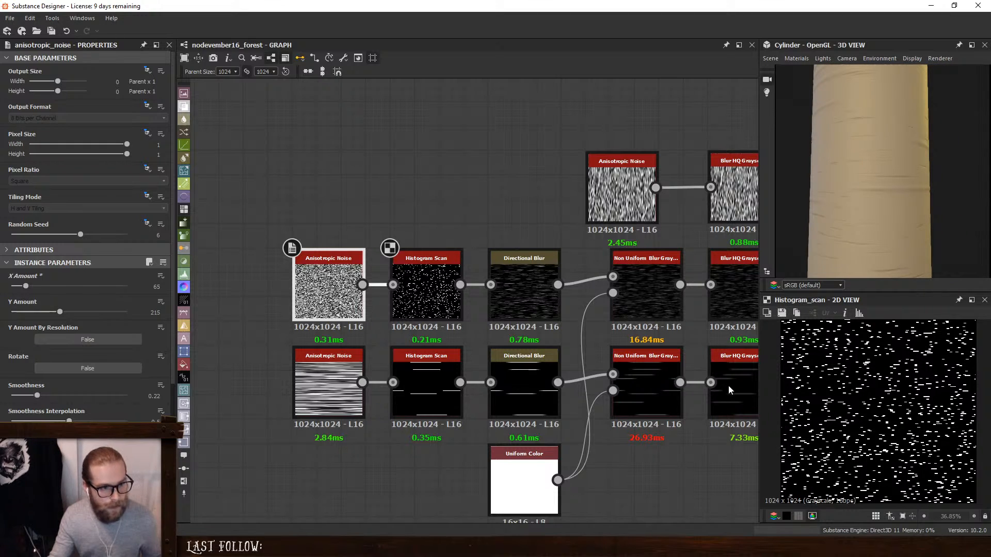
- Preview the fine-stripe branch's Non Uniform Blur Grayscale, Blur HQ Grayscale and Histogram Scan outputs and compare them with the cylinder
{"action": "left_click", "coordinate": [531, 284]}
{"action": "left_click", "coordinate": [656, 297]}
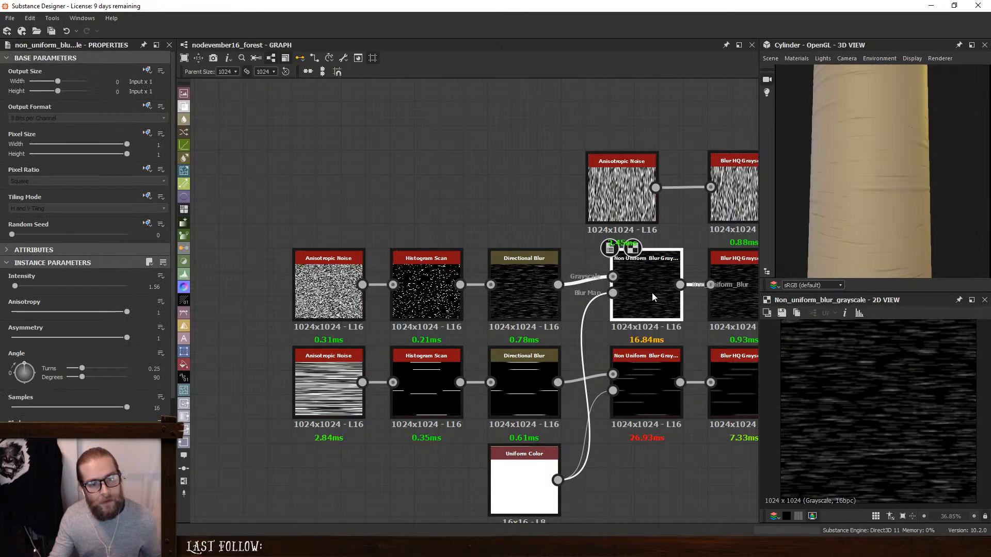
{"action": "middle_click_drag", "start_coordinate": [652, 293], "coordinate": [570, 295]}
{"action": "left_click", "coordinate": [649, 289]}
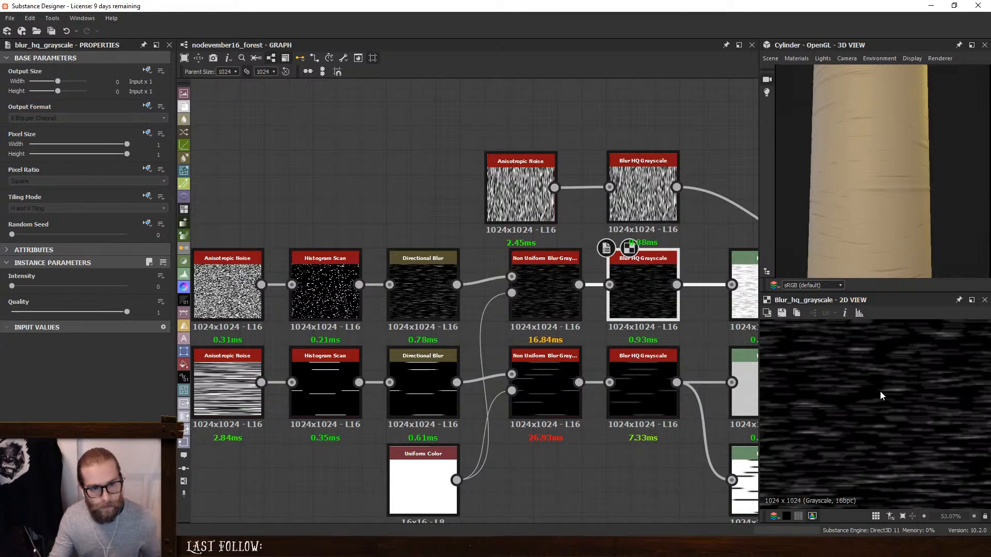
{"action": "scroll", "coordinate": [880, 391], "scroll_direction": "down", "scroll_amount": 3}
{"action": "scroll", "coordinate": [846, 387], "scroll_direction": "up", "scroll_amount": 2}
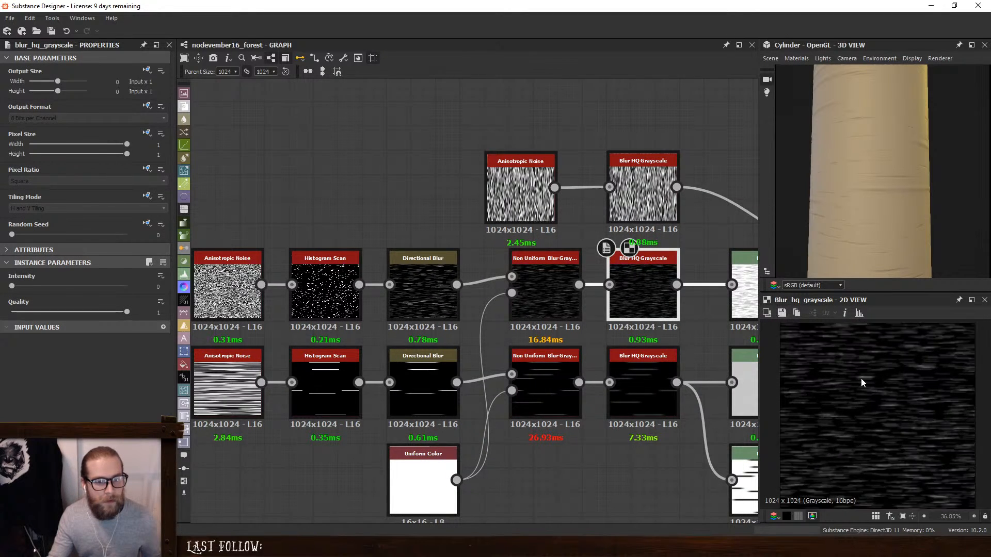
{"action": "left_click", "coordinate": [325, 289]}
{"action": "scroll", "coordinate": [888, 391], "scroll_direction": "down", "scroll_amount": 2}
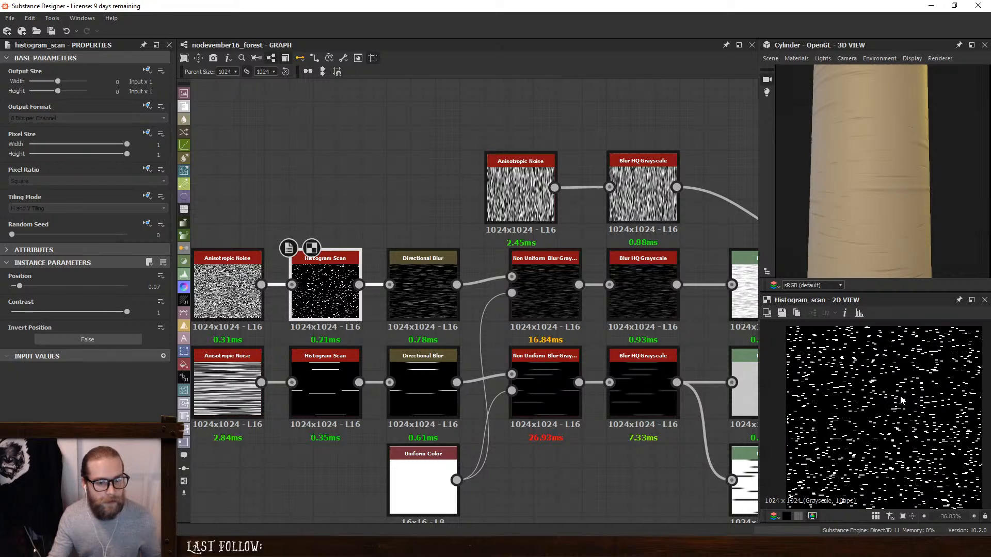
{"action": "mouse_move", "coordinate": [865, 195]}
{"action": "left_mouse_down"}
{"action": "mouse_move", "coordinate": [920, 188]}
{"action": "mouse_move", "coordinate": [908, 184]}
{"action": "left_mouse_up"}
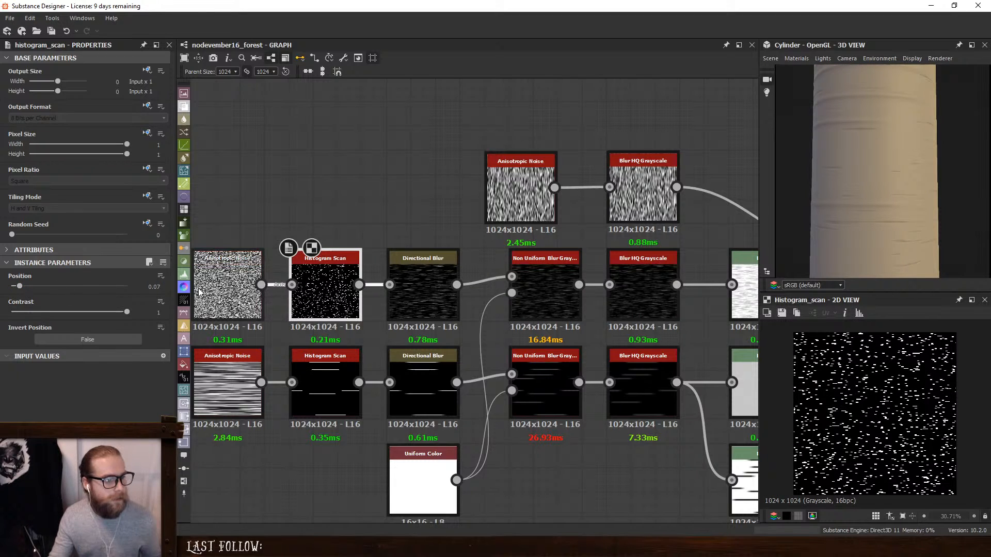
- Set the X Amount of the fine-stripe branch's Anisotropic Noise to 26
{"action": "middle_click_drag", "start_coordinate": [230, 276], "coordinate": [378, 293]}
{"action": "left_click", "coordinate": [379, 292]}
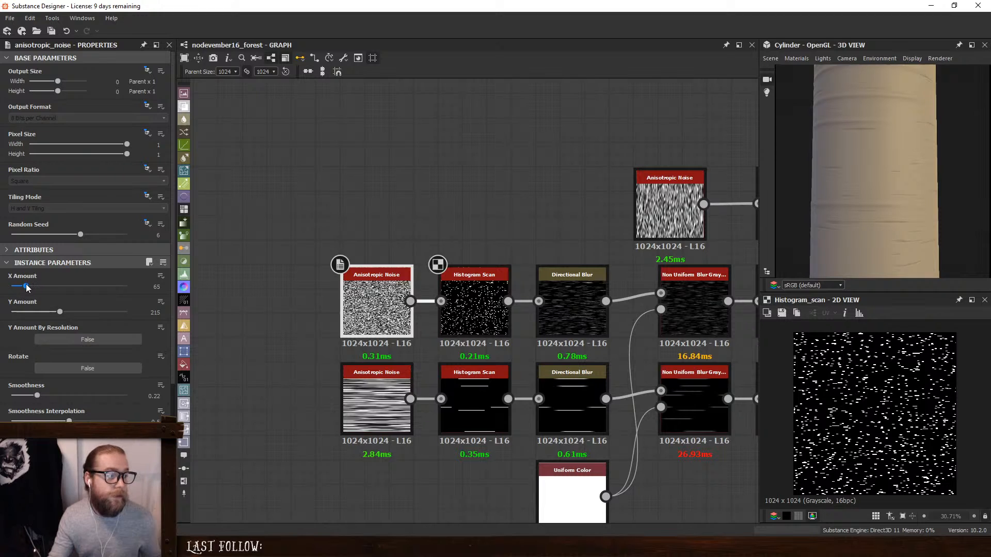
{"action": "left_click_drag", "start_coordinate": [27, 287], "coordinate": [18, 289]}
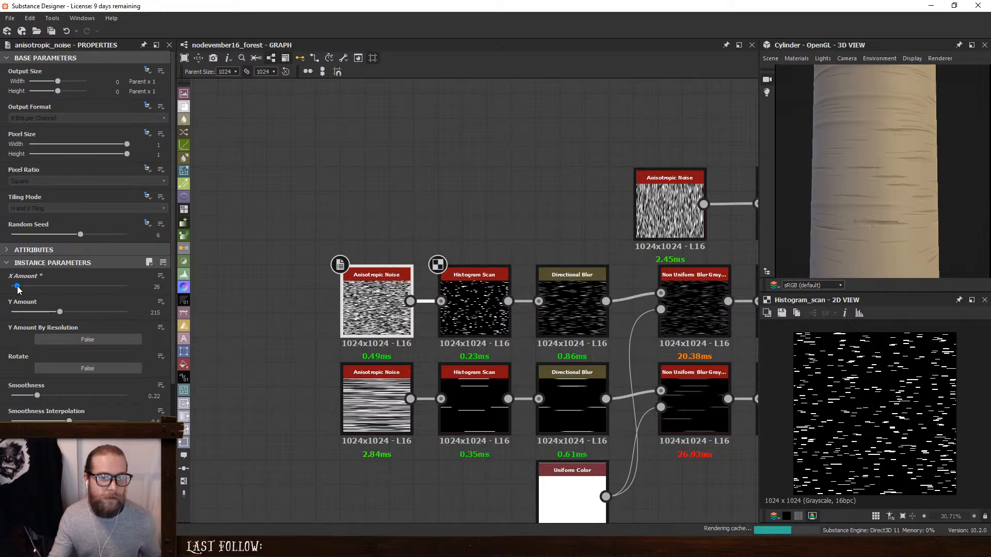
- Set the Position of the Histogram Scan in the long-stripe branch to 0.025
{"action": "left_click_drag", "start_coordinate": [867, 206], "coordinate": [985, 189]}
{"action": "scroll", "coordinate": [891, 161], "scroll_direction": "down", "scroll_amount": 2}
{"action": "left_click_drag", "start_coordinate": [925, 193], "coordinate": [900, 198]}
{"action": "left_click", "coordinate": [474, 405]}
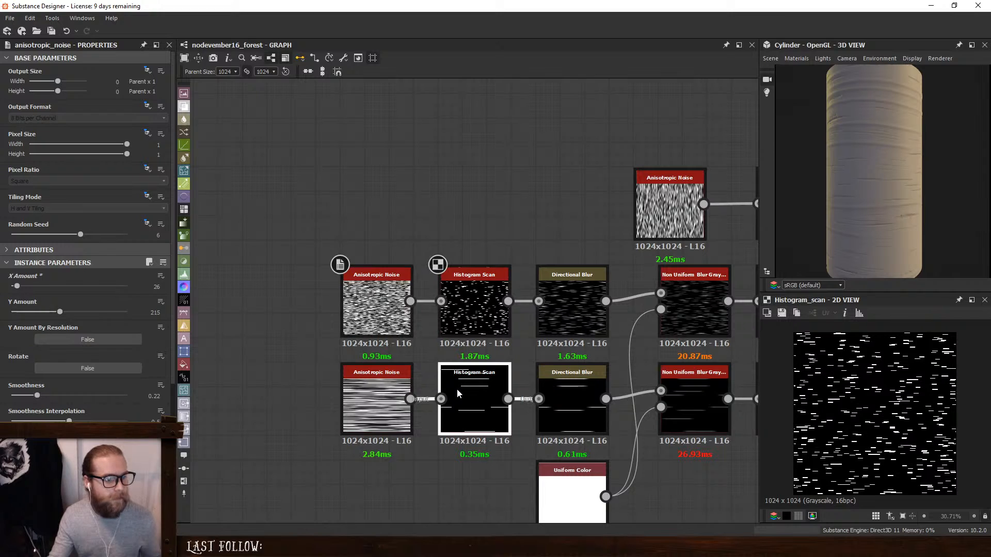
{"action": "left_click_drag", "start_coordinate": [159, 287], "coordinate": [181, 297]}
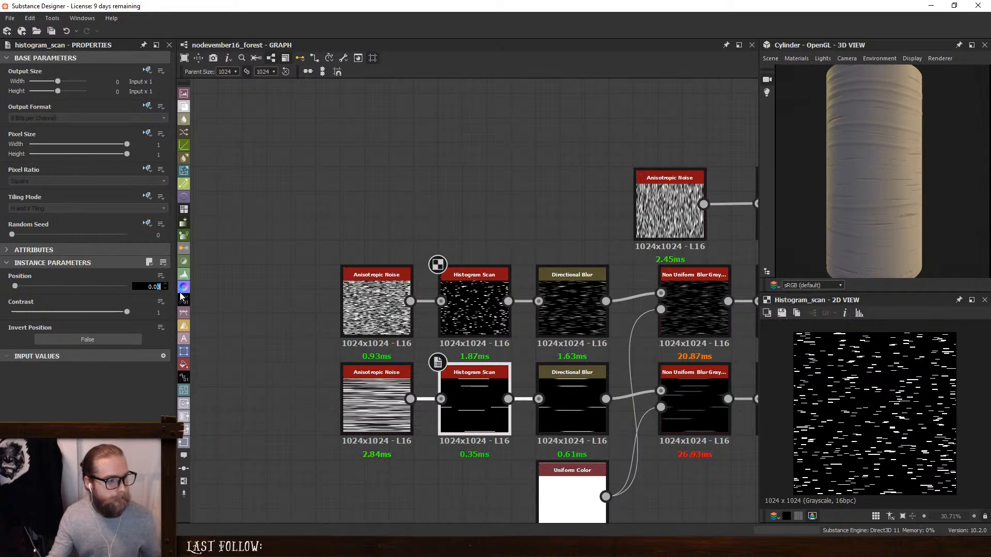
{"action": "type", "text": "25"}
{"action": "key", "text": "Return"}
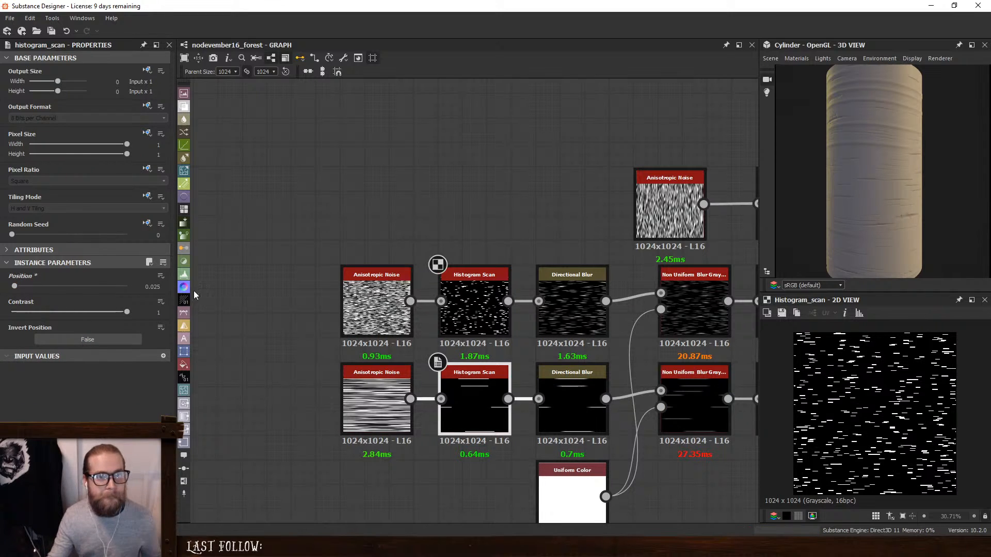
- Change the Random Seed of the long-stripe Anisotropic Noise to 9 and check the stripes on the cylinder
{"action": "left_click", "coordinate": [376, 405]}
{"action": "left_click", "coordinate": [46, 236]}
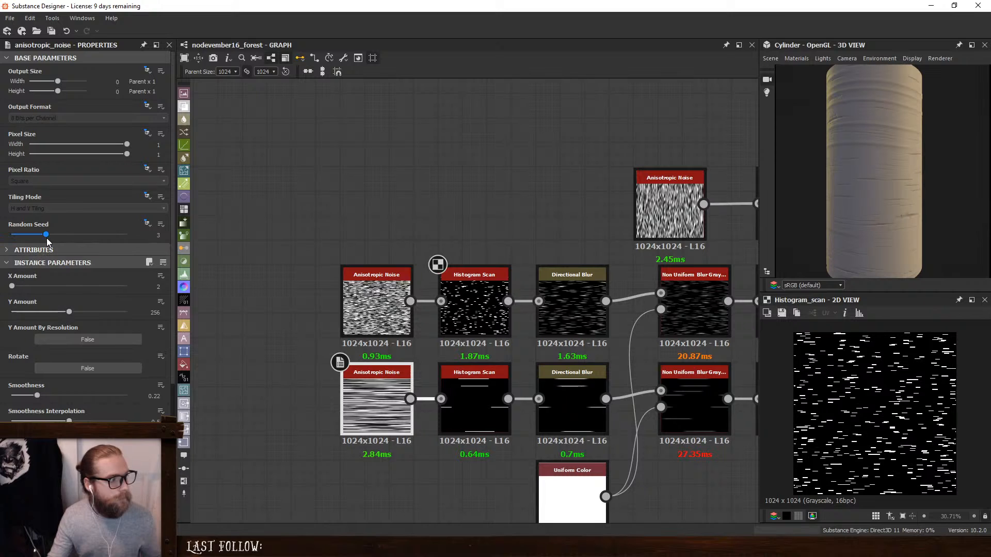
{"action": "left_click_drag", "start_coordinate": [46, 236], "coordinate": [118, 240]}
{"action": "left_click_drag", "start_coordinate": [956, 183], "coordinate": [783, 190]}
{"action": "mouse_move", "coordinate": [867, 195]}
{"action": "left_mouse_down"}
{"action": "mouse_move", "coordinate": [892, 181]}
{"action": "mouse_move", "coordinate": [872, 184]}
{"action": "left_mouse_up"}
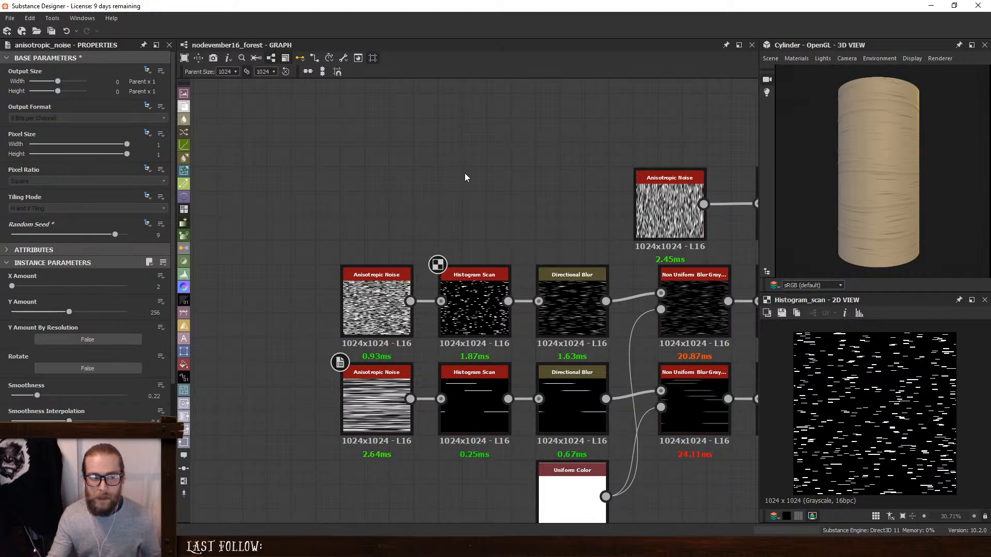
- Align the vertical-streak Anisotropic Noise node with the Non Uniform Blur Grayscale nodes below it
{"action": "middle_click_drag", "start_coordinate": [748, 213], "coordinate": [440, 183]}
{"action": "scroll", "coordinate": [570, 210], "scroll_direction": "down", "scroll_amount": 2}
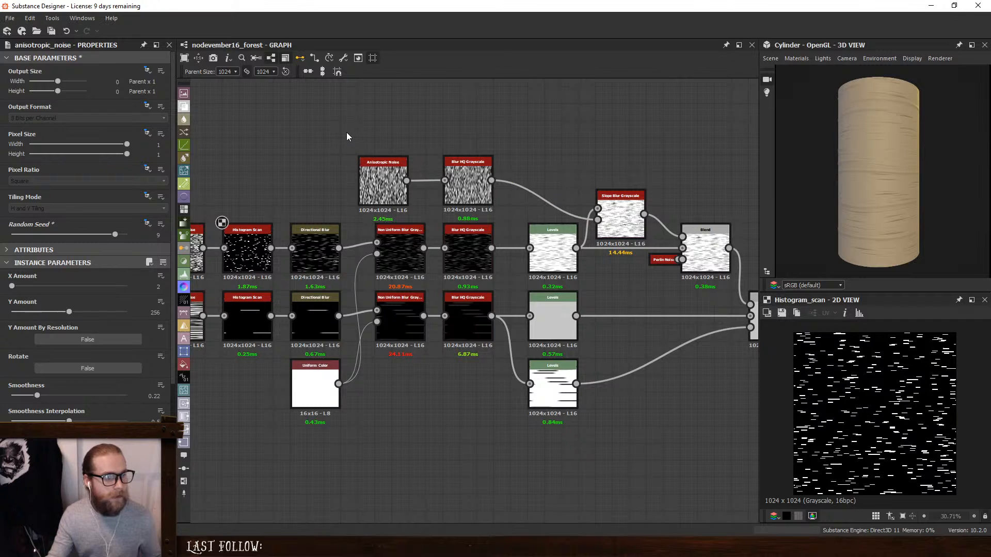
{"action": "left_click_drag", "start_coordinate": [381, 180], "coordinate": [400, 179]}
{"action": "left_click", "coordinate": [455, 129]}
- Examine the node chain and the cylinder's stripes up close, and compare them with the birch bark reference photo
{"action": "scroll", "coordinate": [619, 159], "scroll_direction": "down", "scroll_amount": 3}
{"action": "middle_click_drag", "start_coordinate": [619, 158], "coordinate": [499, 237]}
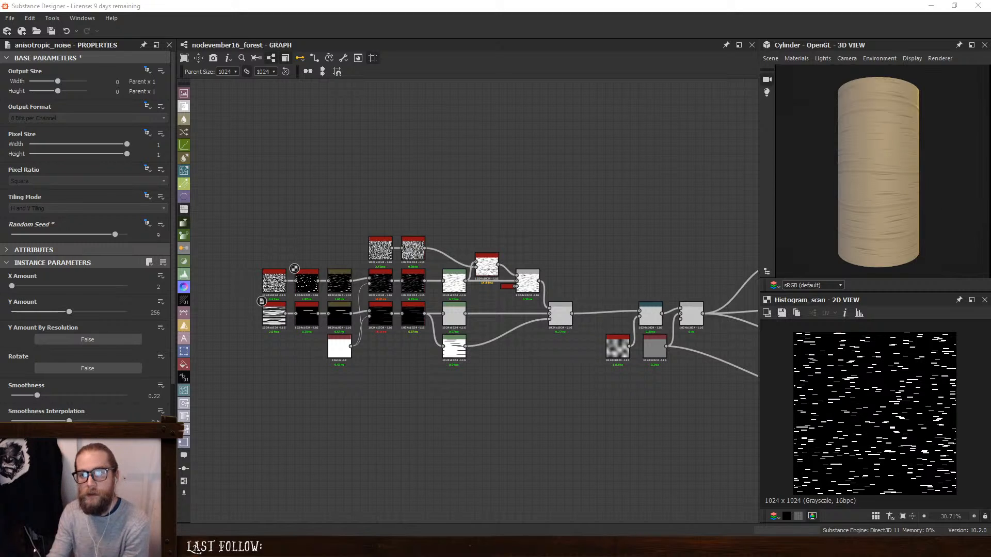
{"action": "scroll", "coordinate": [470, 258], "scroll_direction": "up", "scroll_amount": 5}
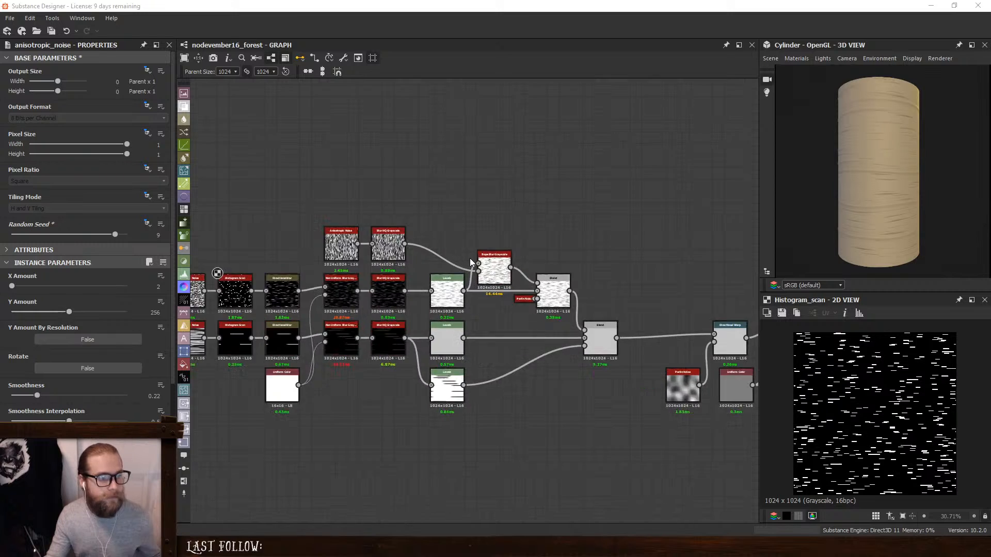
{"action": "scroll", "coordinate": [902, 171], "scroll_direction": "up", "scroll_amount": 3}
{"action": "scroll", "coordinate": [902, 175], "scroll_direction": "up", "scroll_amount": 3}
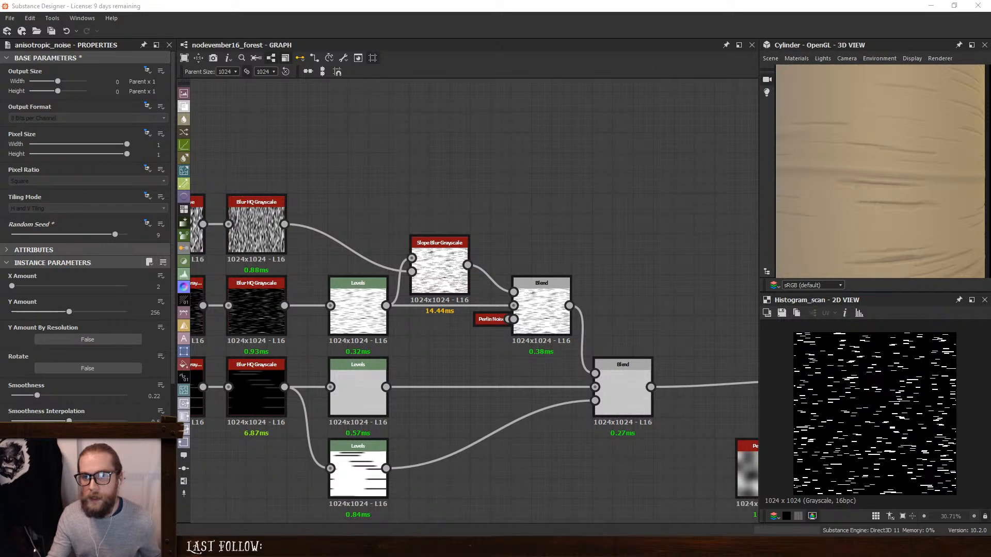
{"action": "left_click_drag", "start_coordinate": [990, 139], "coordinate": [827, 113]}
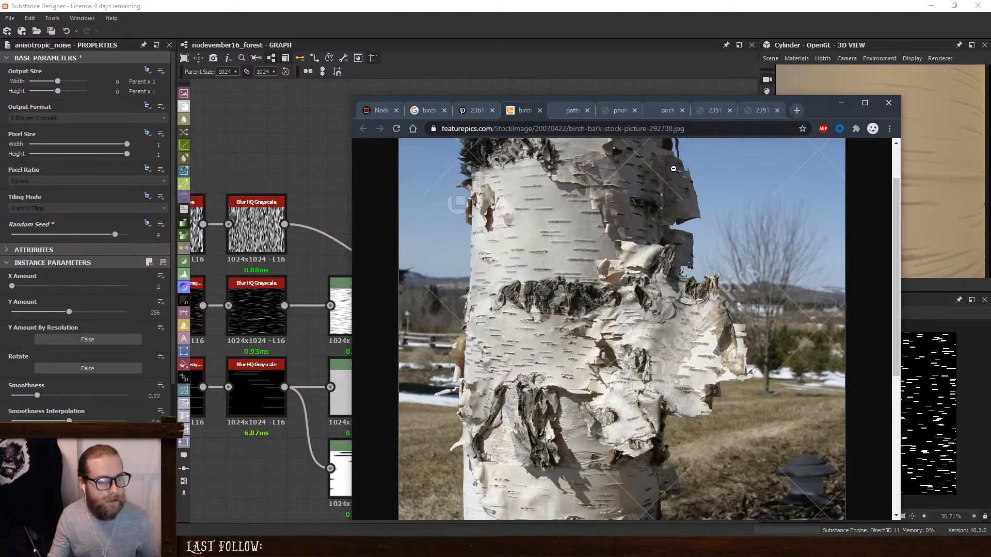
{"action": "left_click", "coordinate": [841, 103]}
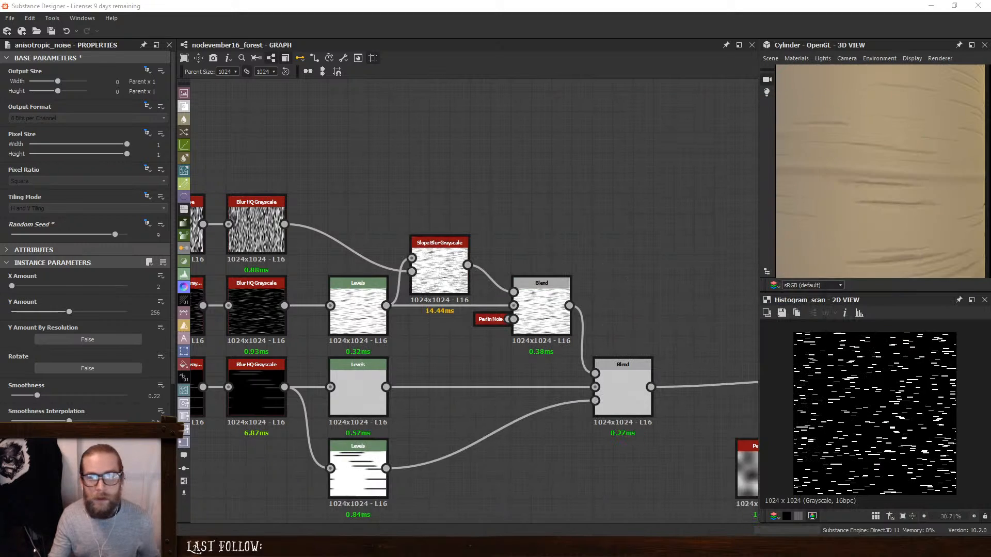
- Add an Invert Grayscale node and feed it the output of the fine-stripe Blend
{"action": "middle_click_drag", "start_coordinate": [586, 266], "coordinate": [509, 245]}
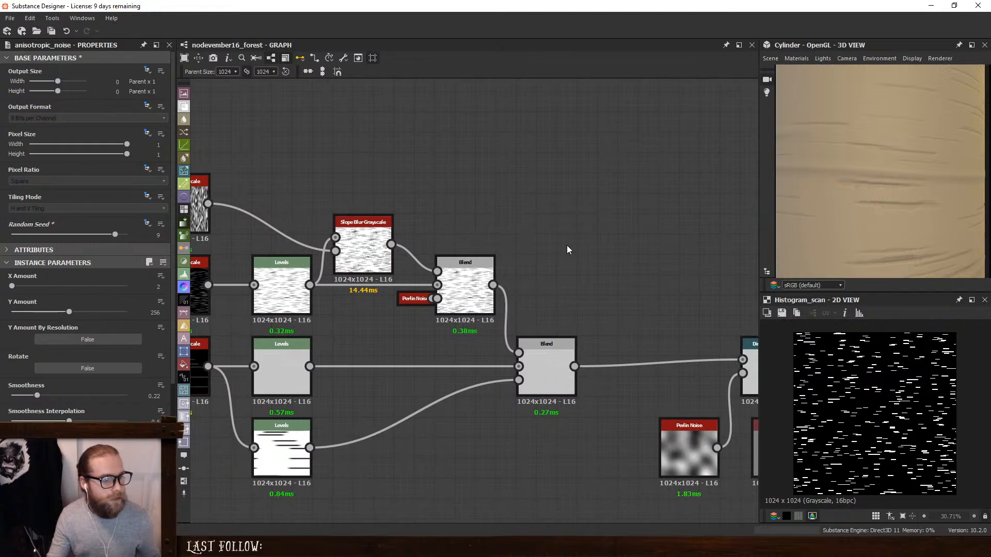
{"action": "key", "text": "space"}
{"action": "type", "text": "invert"}
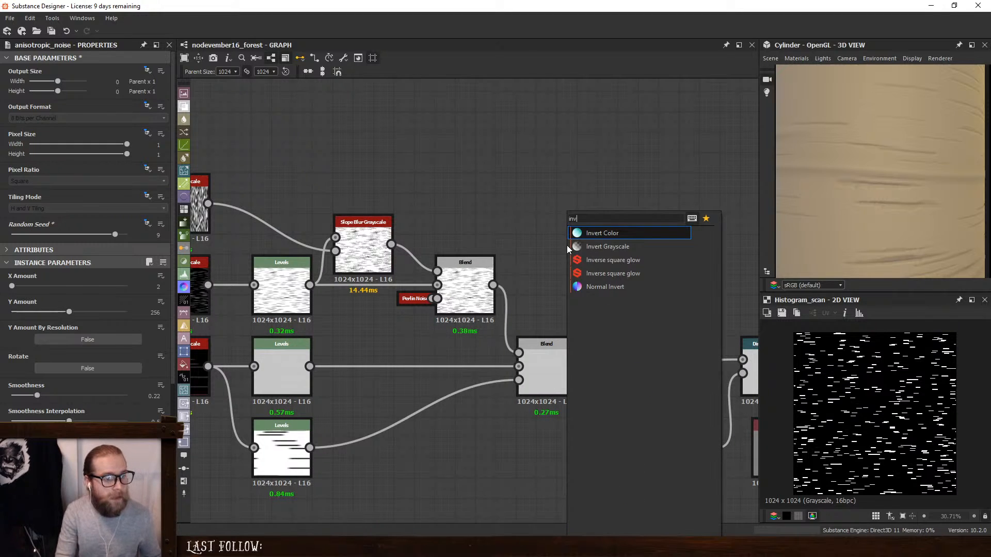
{"action": "key", "text": "Return"}
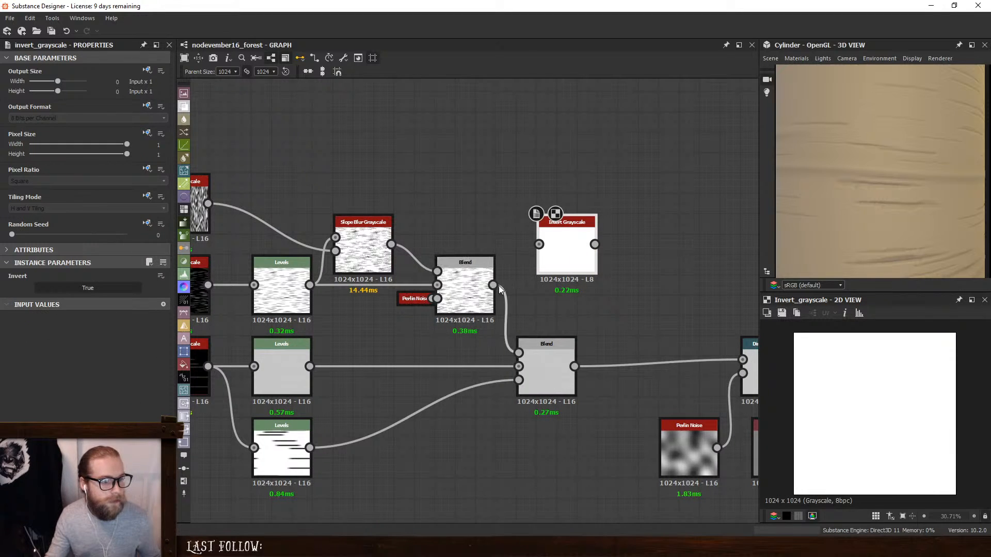
{"action": "left_click_drag", "start_coordinate": [494, 285], "coordinate": [539, 244]}
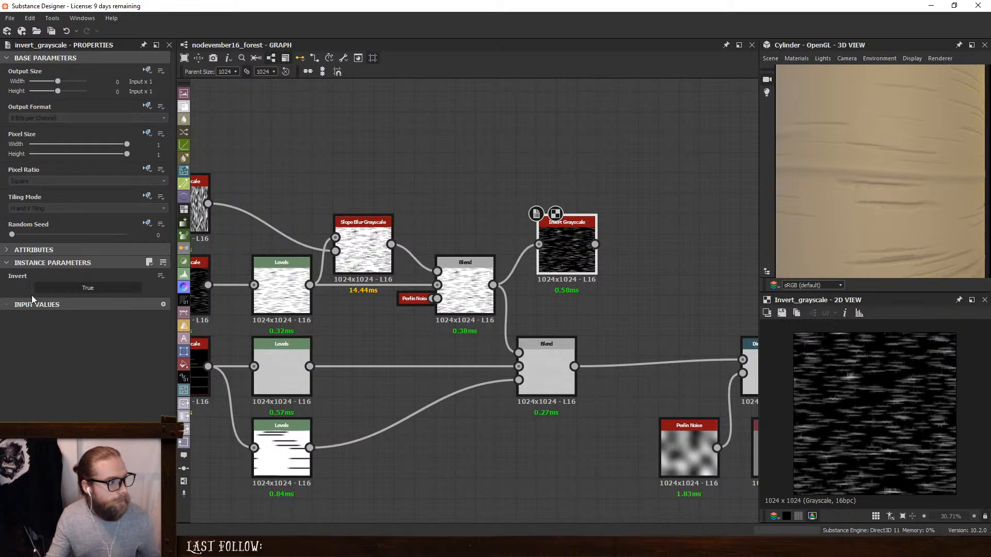
- Add a Blur HQ Grayscale after the Invert Grayscale with Quality 1 and Intensity 1.29, and inspect its result
{"action": "key", "text": "space"}
{"action": "type", "text": "blur hq"}
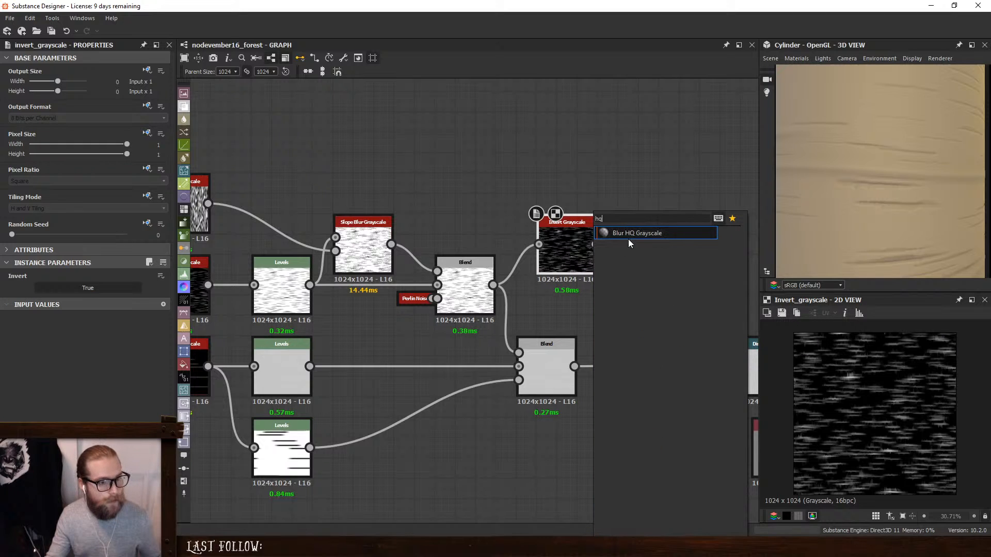
{"action": "key", "text": "Return"}
{"action": "left_click_drag", "start_coordinate": [651, 248], "coordinate": [631, 247]}
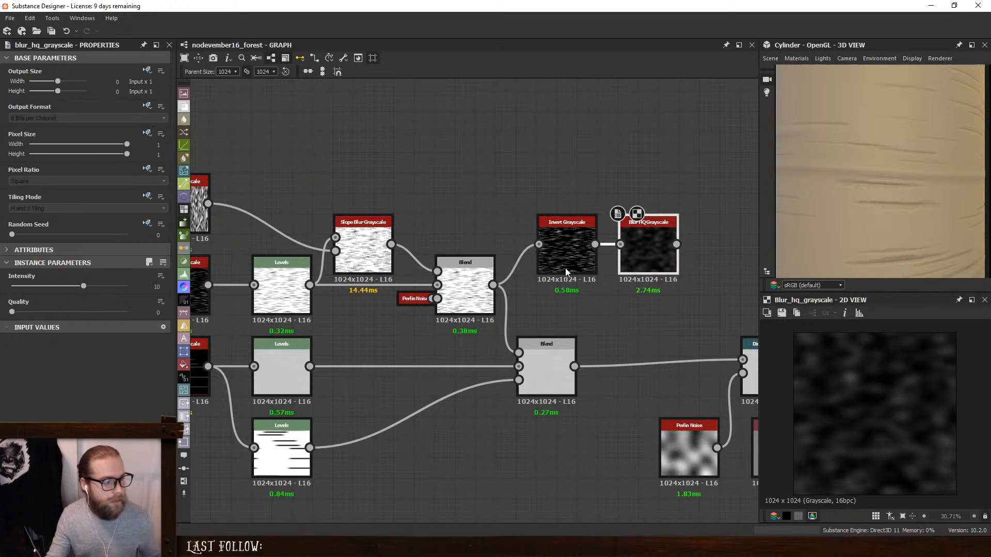
{"action": "left_click", "coordinate": [11, 313]}
{"action": "left_click_drag", "start_coordinate": [83, 288], "coordinate": [10, 288]}
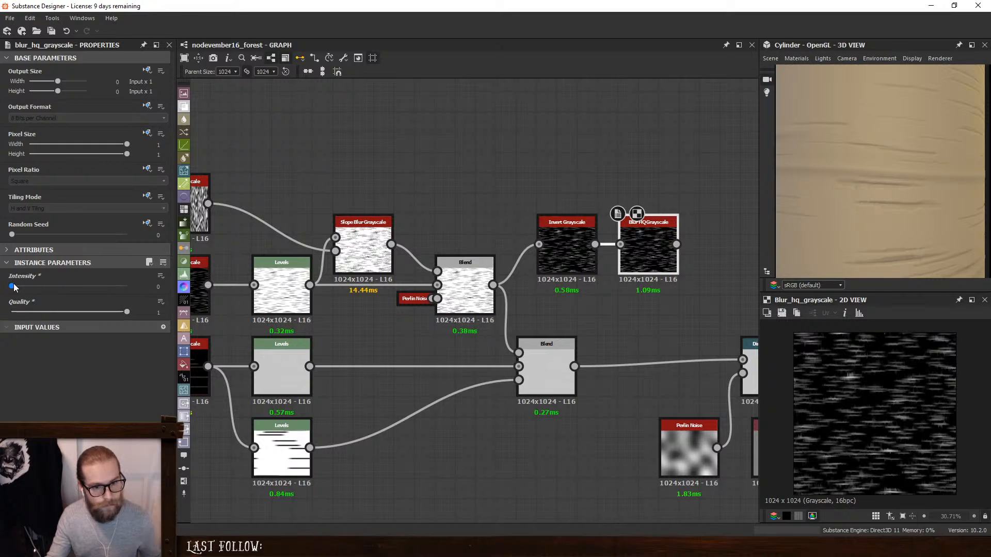
{"action": "left_click_drag", "start_coordinate": [15, 288], "coordinate": [21, 288]}
{"action": "scroll", "coordinate": [844, 427], "scroll_direction": "up", "scroll_amount": 5}
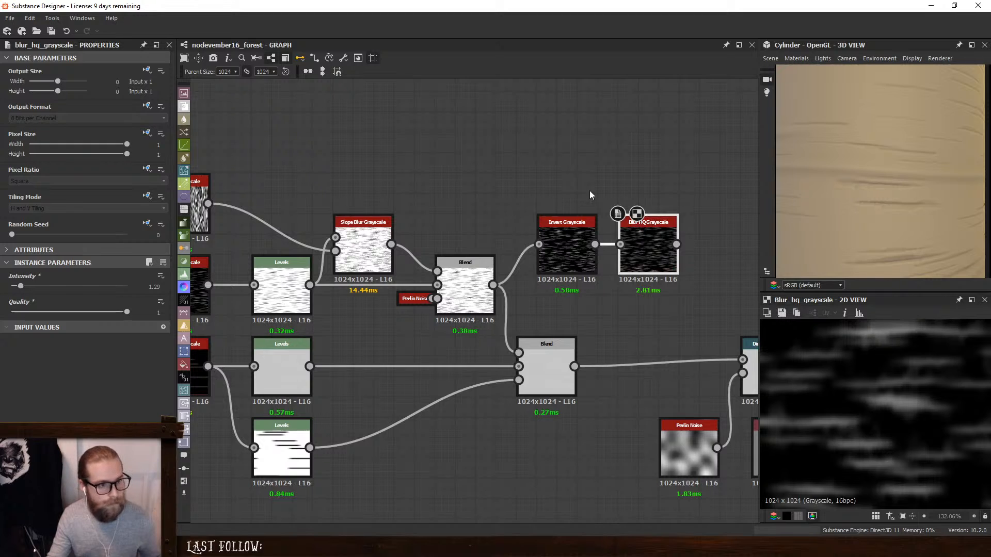
- Move the Invert Grayscale and Blur HQ Grayscale nodes higher, and add a Blend node fed by the blur
{"action": "left_click_drag", "start_coordinate": [589, 190], "coordinate": [600, 215]}
{"action": "left_click", "coordinate": [709, 195]}
{"action": "left_click", "coordinate": [611, 202]}
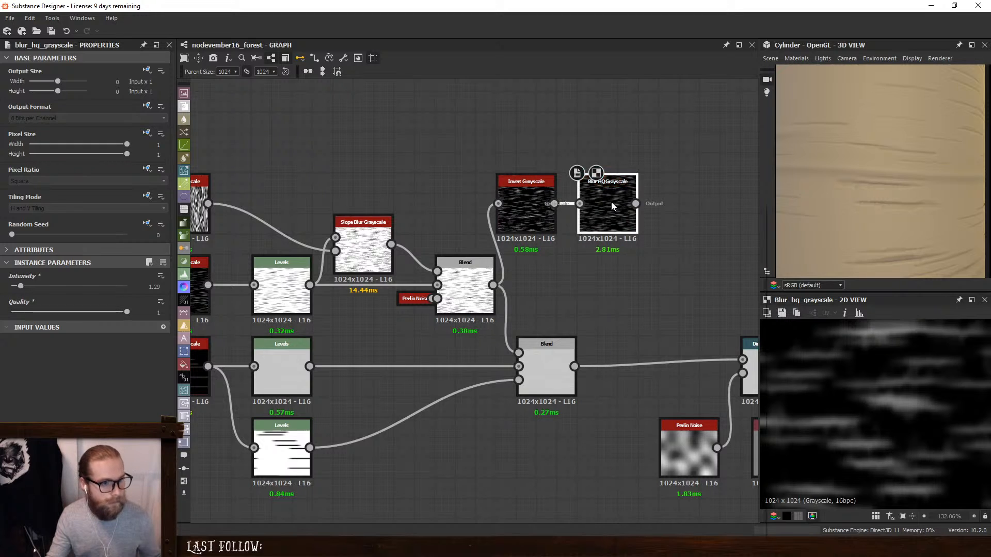
{"action": "key", "text": "space"}
{"action": "type", "text": "b"}
{"action": "left_click", "coordinate": [651, 224]}
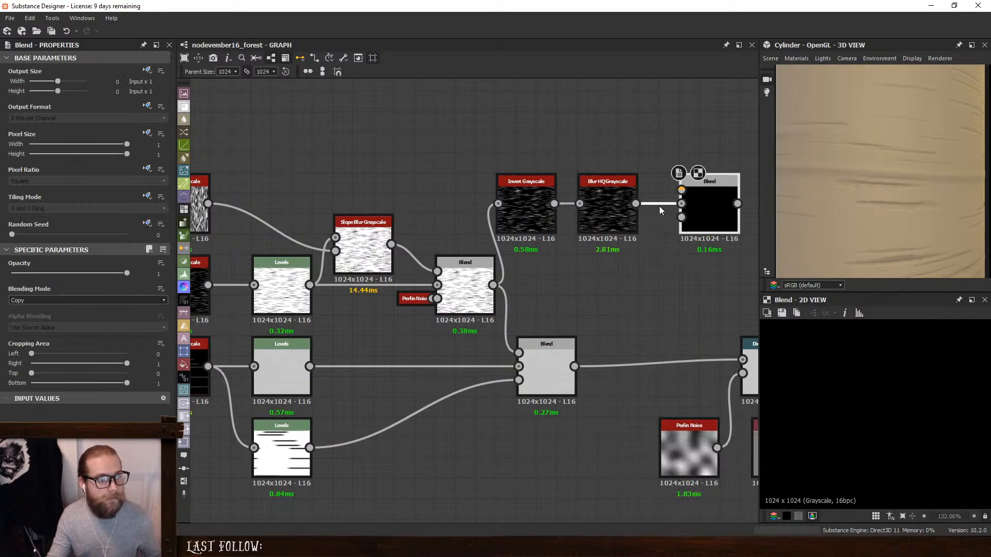
- Connect the Invert Grayscale to the new Blend's foreground and set its Blending Mode to Subtract
{"action": "left_click_drag", "start_coordinate": [702, 201], "coordinate": [682, 262]}
{"action": "left_click_drag", "start_coordinate": [554, 203], "coordinate": [661, 251]}
{"action": "left_click", "coordinate": [40, 301]}
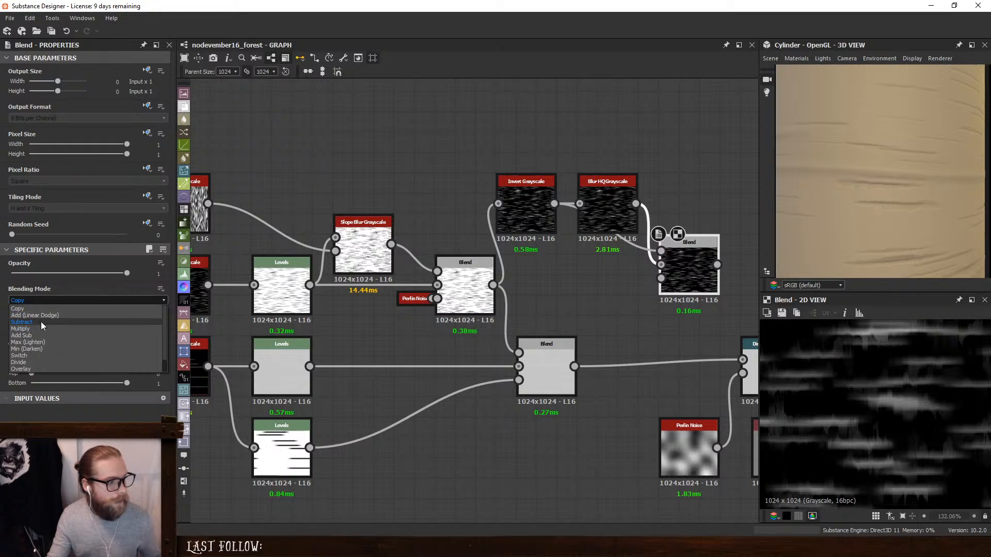
{"action": "left_click", "coordinate": [41, 321]}
{"action": "scroll", "coordinate": [892, 369], "scroll_direction": "up", "scroll_amount": 2}
- Set the Intensity of the new Blur HQ Grayscale to 1.43 and place the node above the Subtract Blend
{"action": "left_click", "coordinate": [607, 212]}
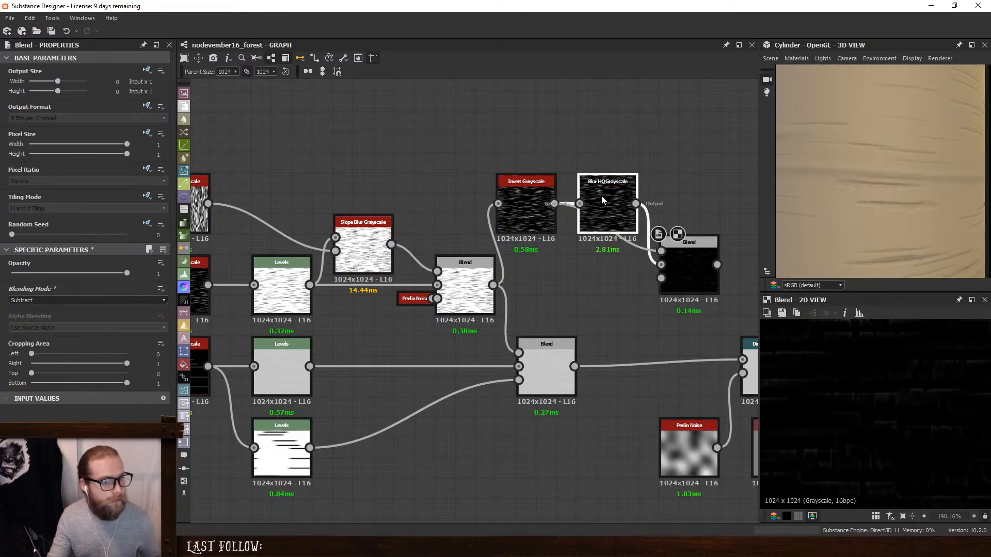
{"action": "mouse_move", "coordinate": [21, 284]}
{"action": "left_mouse_down"}
{"action": "mouse_move", "coordinate": [78, 293]}
{"action": "mouse_move", "coordinate": [23, 299]}
{"action": "left_mouse_up"}
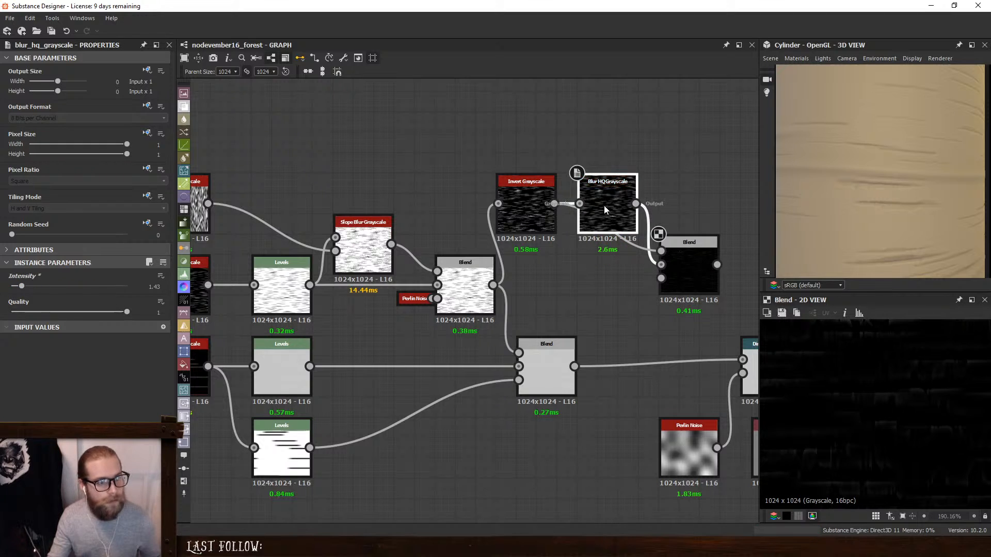
{"action": "left_click_drag", "start_coordinate": [605, 209], "coordinate": [625, 168]}
{"action": "left_click", "coordinate": [547, 209]}
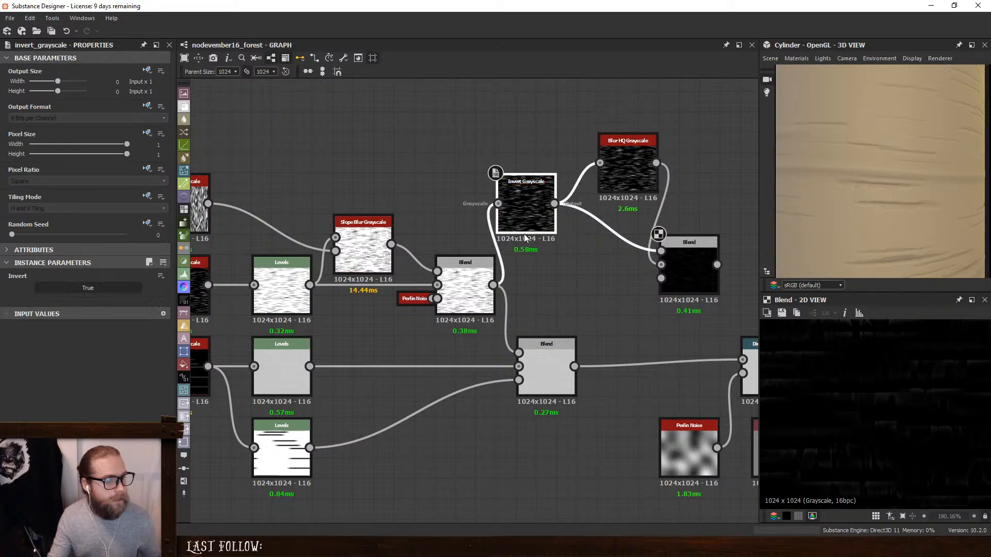
- Feed the Subtract Blend with the fine-stripe Blend as background and the blur as foreground, and move the Invert Grayscale down beside it
{"action": "left_click_drag", "start_coordinate": [494, 285], "coordinate": [694, 259]}
{"action": "left_click", "coordinate": [695, 259]}
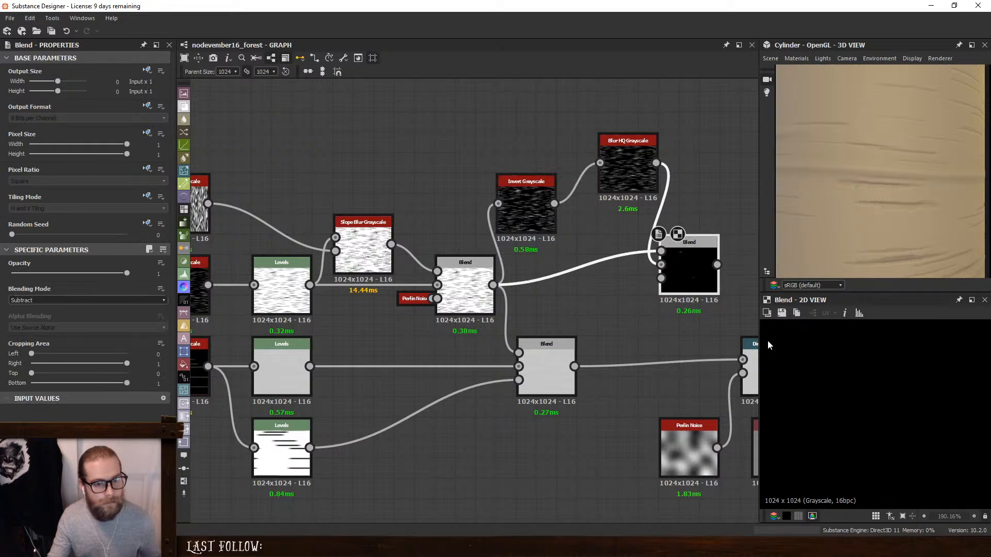
{"action": "scroll", "coordinate": [862, 385], "scroll_direction": "down", "scroll_amount": 7}
{"action": "scroll", "coordinate": [860, 401], "scroll_direction": "down", "scroll_amount": 1}
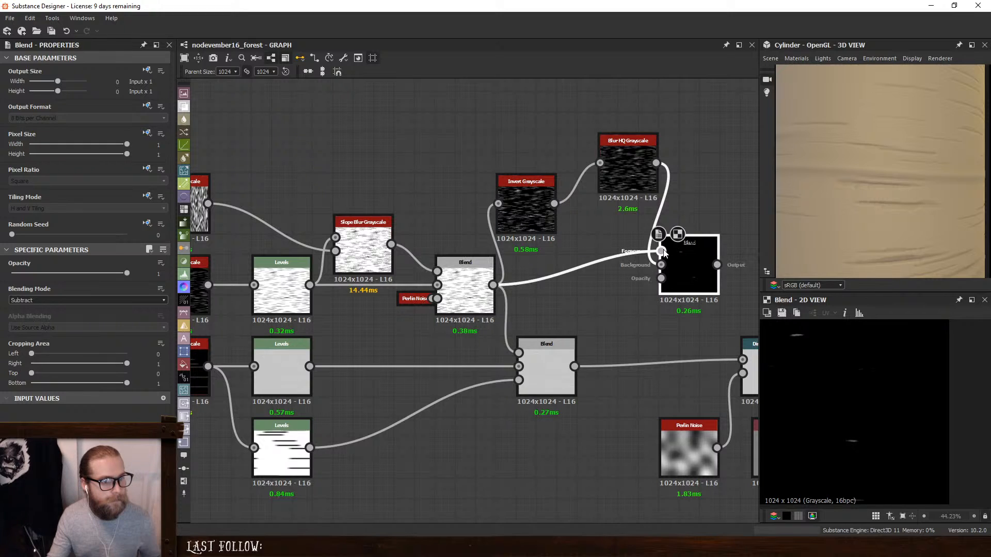
{"action": "left_click_drag", "start_coordinate": [644, 269], "coordinate": [651, 250]}
{"action": "key", "text": "x"}
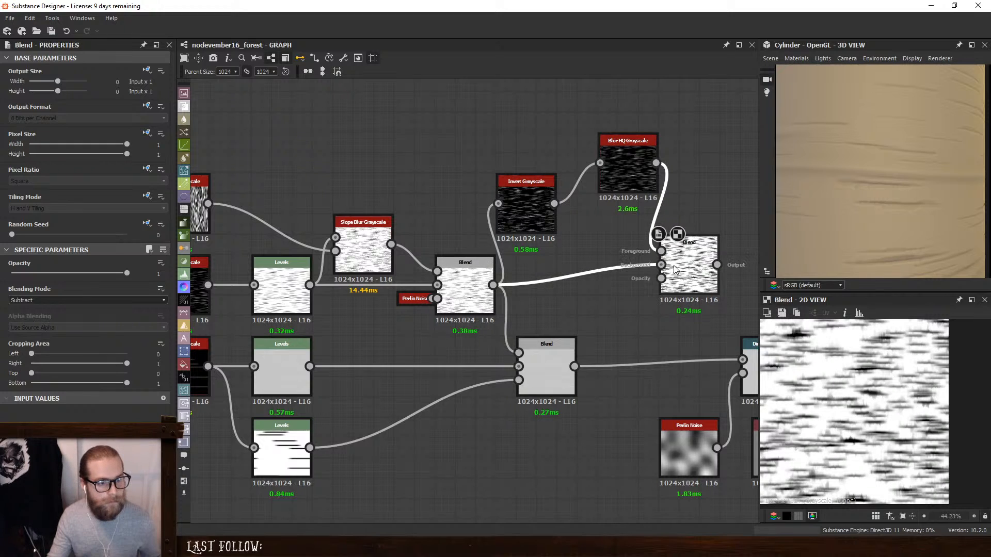
{"action": "left_click_drag", "start_coordinate": [553, 208], "coordinate": [573, 271]}
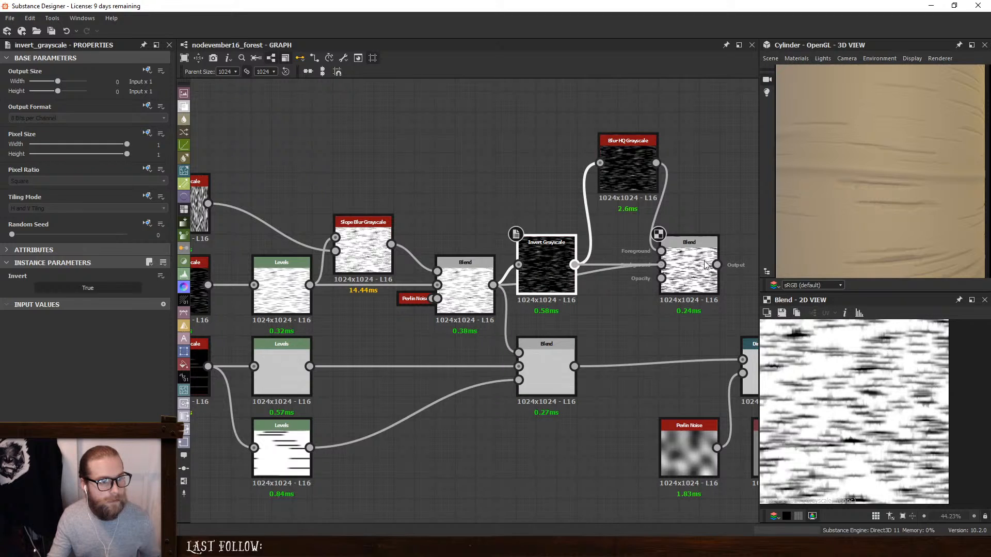
- Try the Invert Grayscale output as the Subtract Blend's background and inspect the result up close
{"action": "mouse_move", "coordinate": [704, 265]}
{"action": "left_mouse_down"}
{"action": "mouse_move", "coordinate": [619, 199]}
{"action": "mouse_move", "coordinate": [682, 277]}
{"action": "mouse_move", "coordinate": [690, 264]}
{"action": "left_mouse_up"}
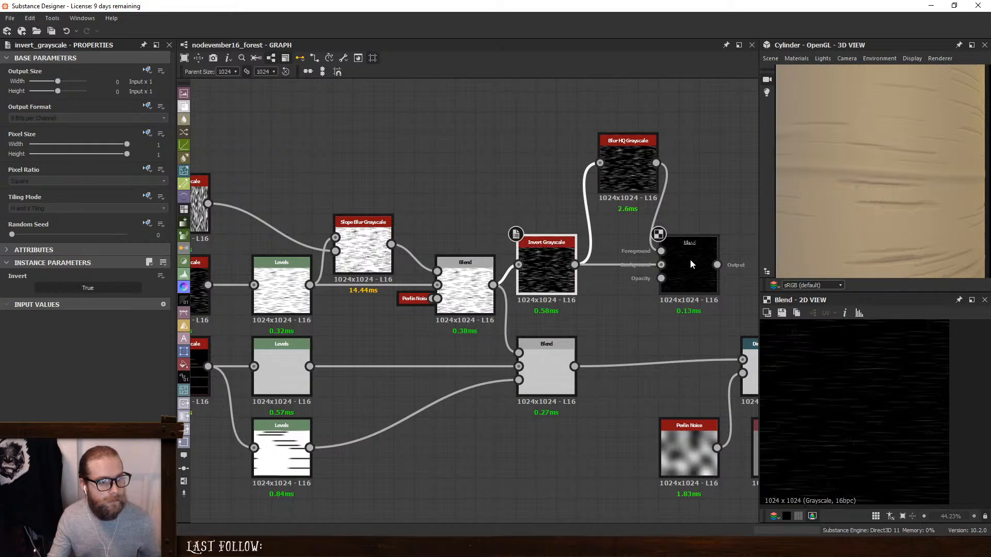
{"action": "left_click", "coordinate": [690, 259]}
{"action": "scroll", "coordinate": [841, 408], "scroll_direction": "up", "scroll_amount": 8}
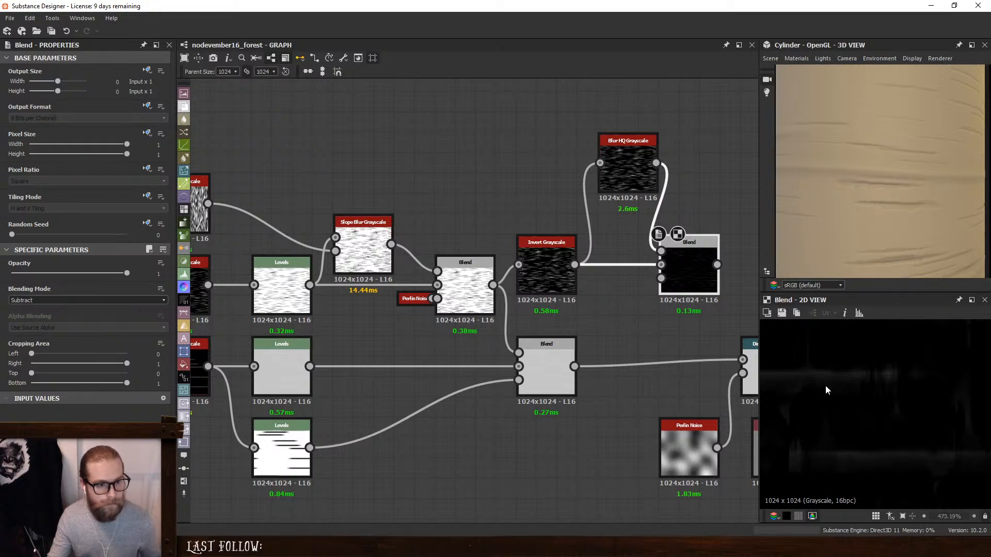
- Try the fine-stripe Blend as the Subtract Blend's opacity input, with its foreground and background swapped
{"action": "left_click_drag", "start_coordinate": [541, 253], "coordinate": [521, 205]}
{"action": "left_click_drag", "start_coordinate": [493, 285], "coordinate": [661, 278]}
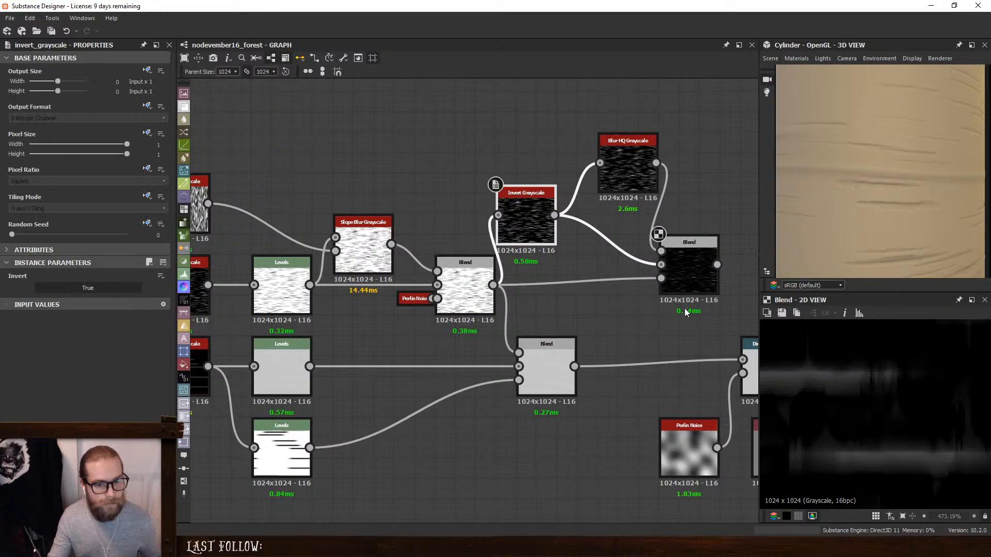
{"action": "left_click_drag", "start_coordinate": [587, 252], "coordinate": [653, 236]}
{"action": "key", "text": "x"}
{"action": "scroll", "coordinate": [814, 388], "scroll_direction": "down", "scroll_amount": 5}
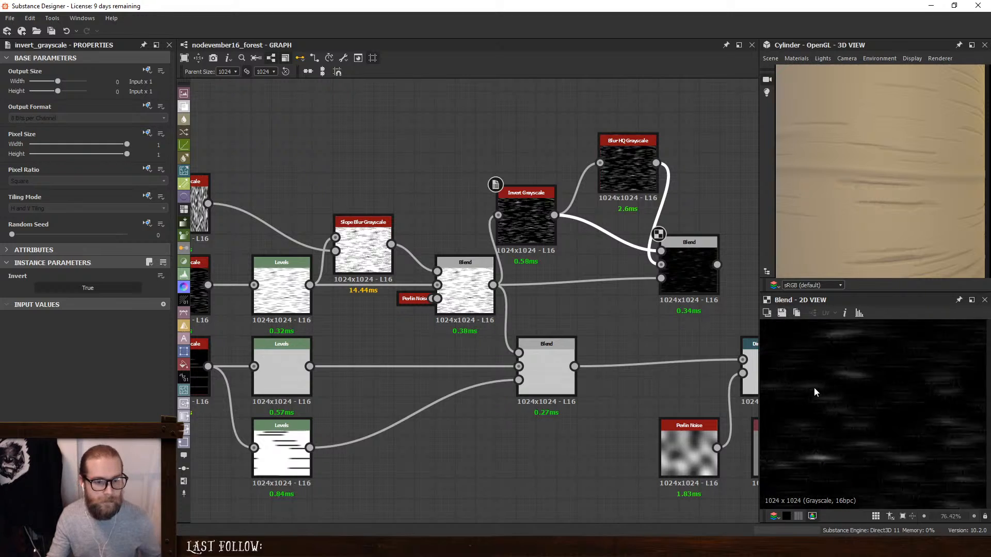
- Undo the input swap, the opacity connection and the inverted background on the Subtract Blend
{"action": "key", "text": "ctrl+z"}
{"action": "scroll", "coordinate": [813, 392], "scroll_direction": "up", "scroll_amount": 4}
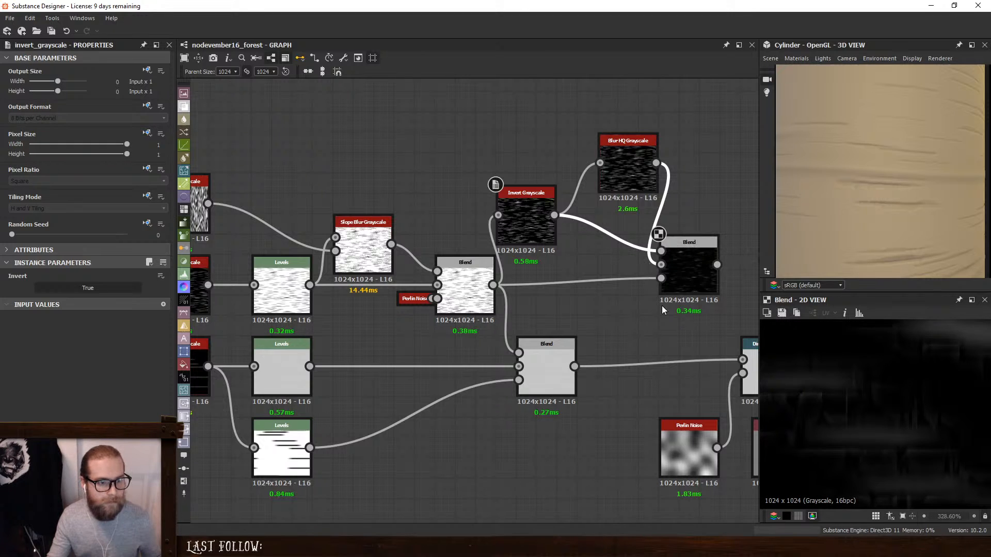
{"action": "key", "text": "ctrl+z"}
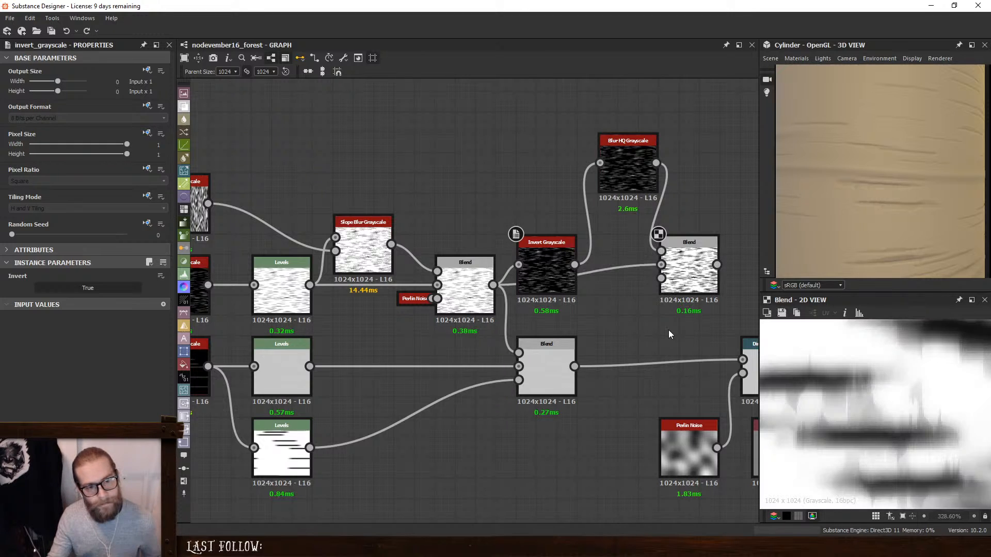
- Undo the Invert Grayscale's move and the fine-stripe Blend's connection to the Subtract Blend
{"action": "key", "text": "ctrl+z"}
{"action": "key", "text": "ctrl+z"}
{"action": "key", "text": "ctrl+z"}
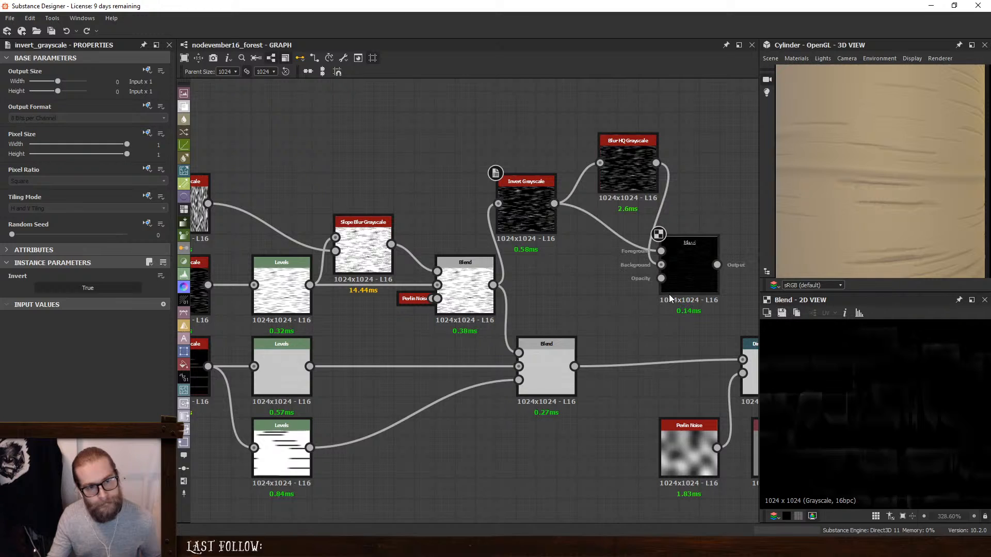
- Compare the outputs of the Invert Grayscale, the fine-stripe Blend and the Subtract Blend up close in the 2D view
{"action": "double_click", "coordinate": [538, 219]}
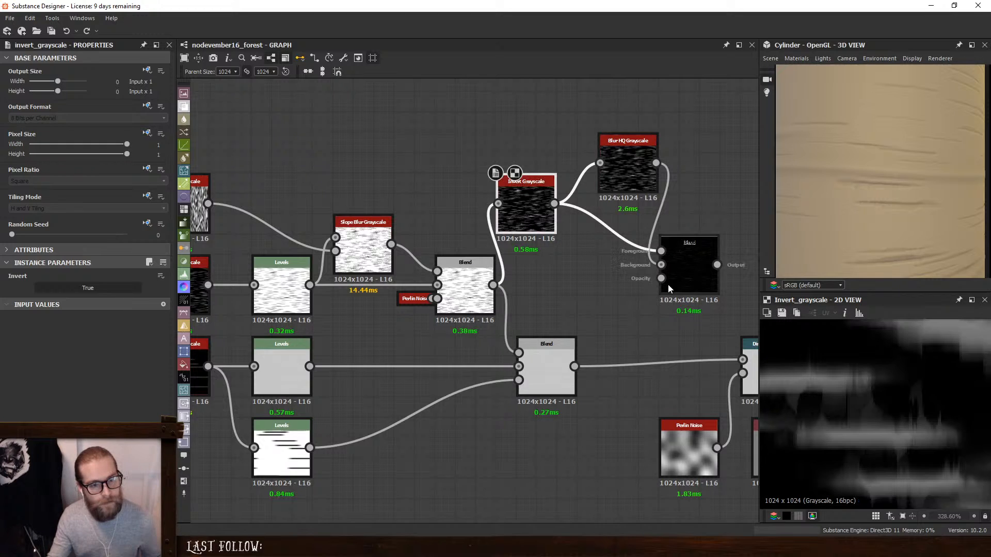
{"action": "double_click", "coordinate": [466, 268]}
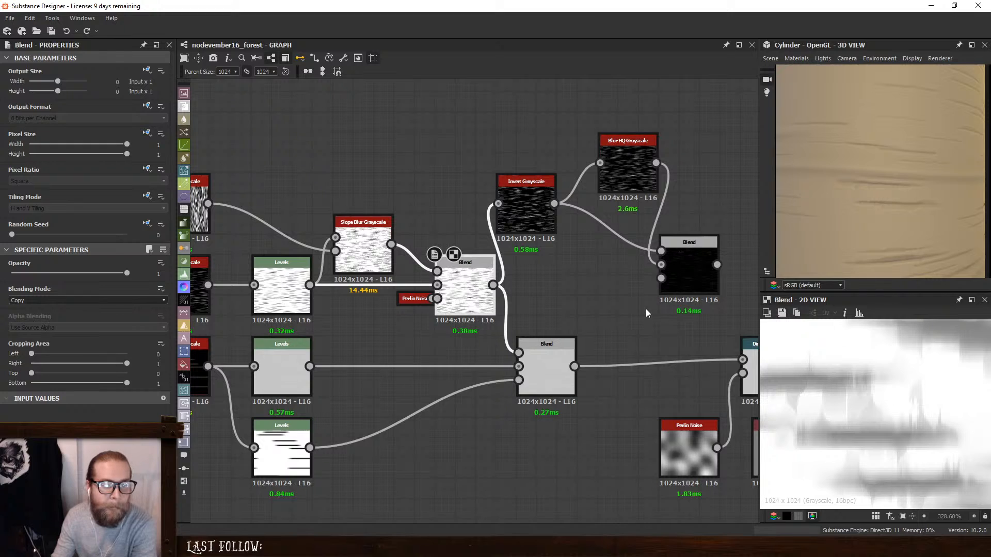
{"action": "double_click", "coordinate": [526, 214]}
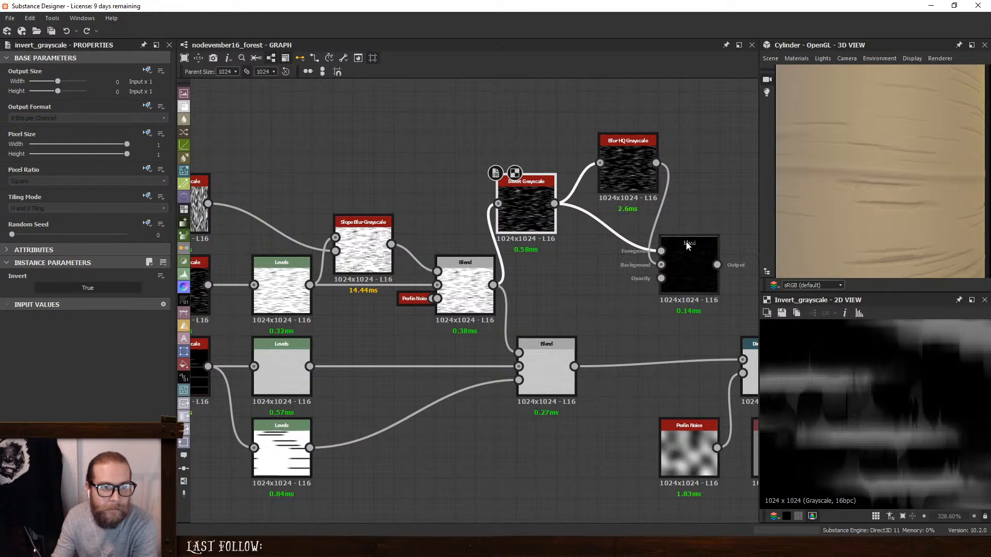
{"action": "double_click", "coordinate": [695, 256]}
{"action": "middle_click_drag", "start_coordinate": [866, 390], "coordinate": [872, 361]}
{"action": "middle_click_drag", "start_coordinate": [872, 409], "coordinate": [874, 369]}
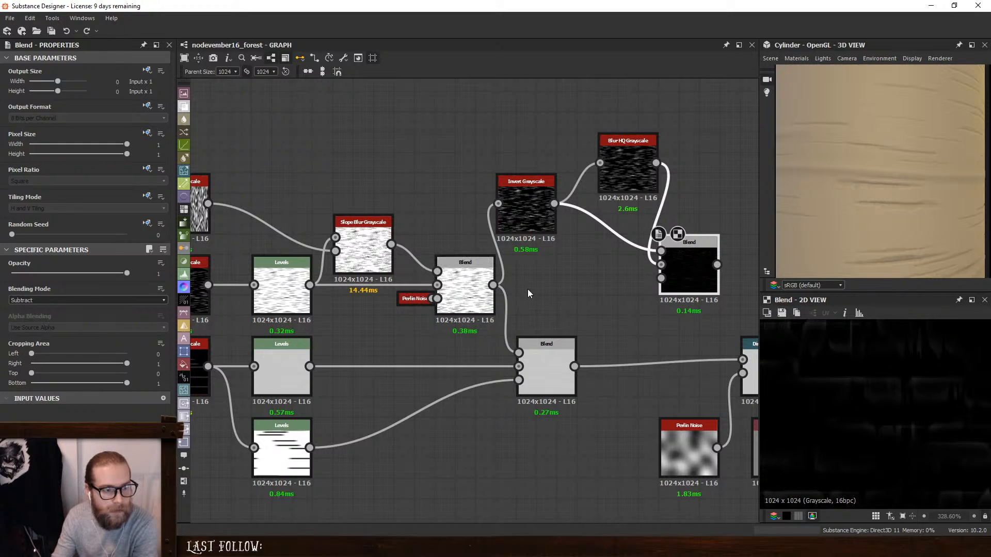
{"action": "double_click", "coordinate": [534, 217]}
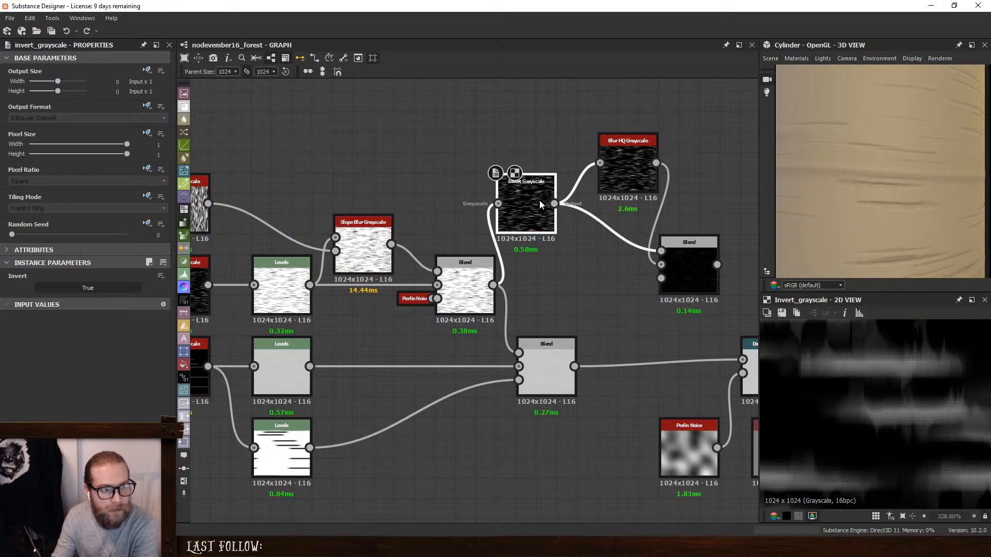
- Try the Invert Grayscale output as the Subtract Blend's opacity input, inspect the result and undo the connection
{"action": "left_click_drag", "start_coordinate": [553, 203], "coordinate": [661, 265]}
{"action": "double_click", "coordinate": [687, 271]}
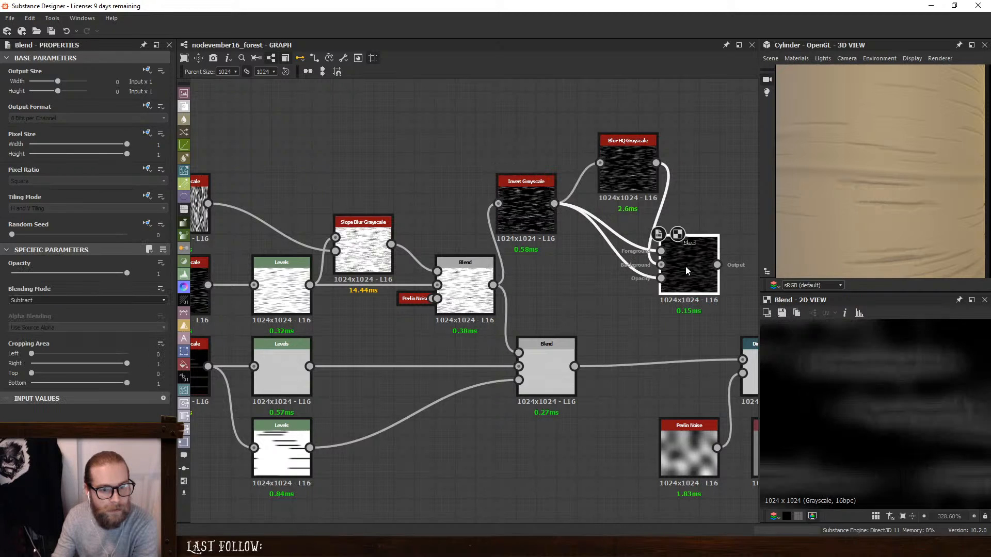
{"action": "scroll", "coordinate": [855, 375], "scroll_direction": "down", "scroll_amount": 5}
{"action": "scroll", "coordinate": [855, 375], "scroll_direction": "up", "scroll_amount": 3}
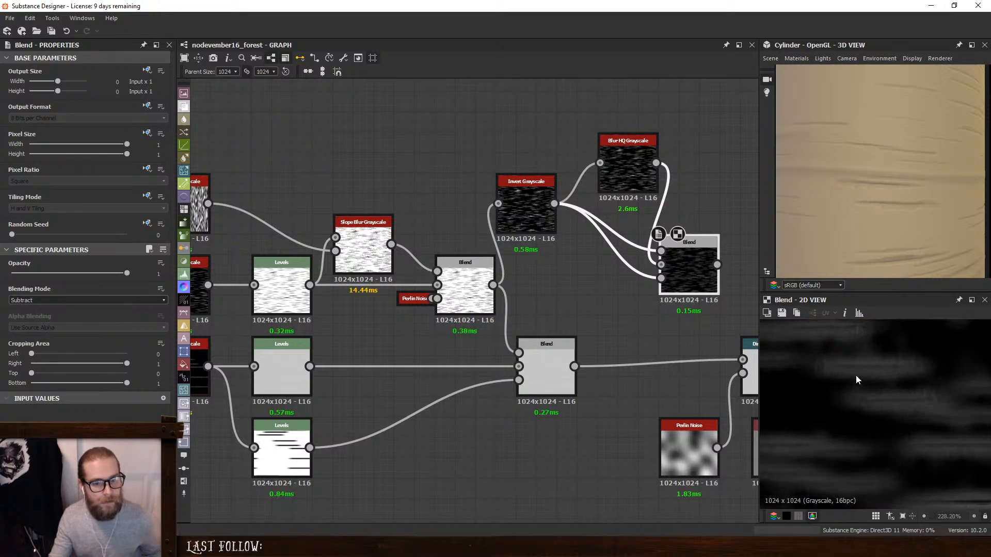
{"action": "key", "text": "ctrl+z"}
- Insert a Blend node after the Min (Darken) Blend and feed the Subtract Blend's output into its foreground
{"action": "left_click", "coordinate": [562, 370]}
{"action": "key", "text": "space"}
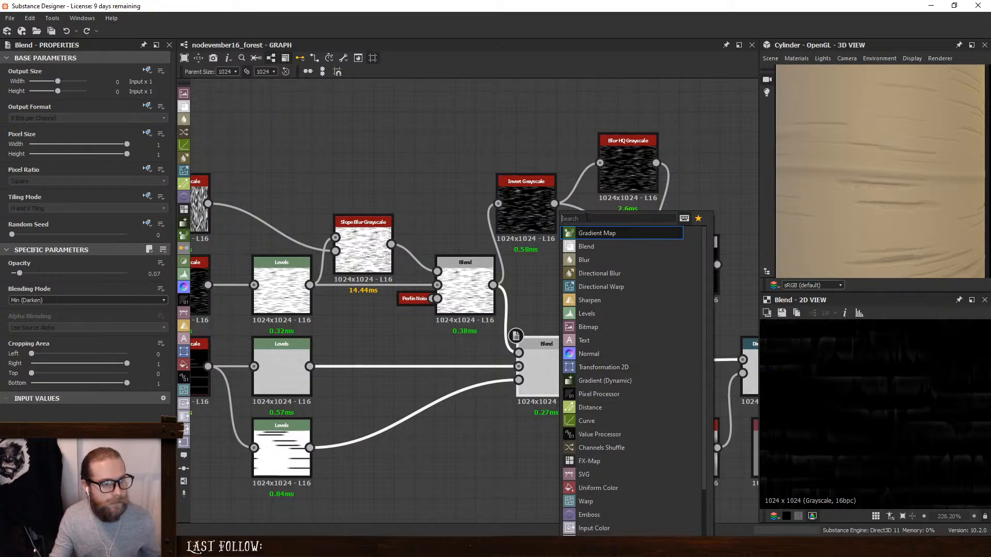
{"action": "left_click", "coordinate": [595, 247]}
{"action": "left_click_drag", "start_coordinate": [663, 367], "coordinate": [683, 368]}
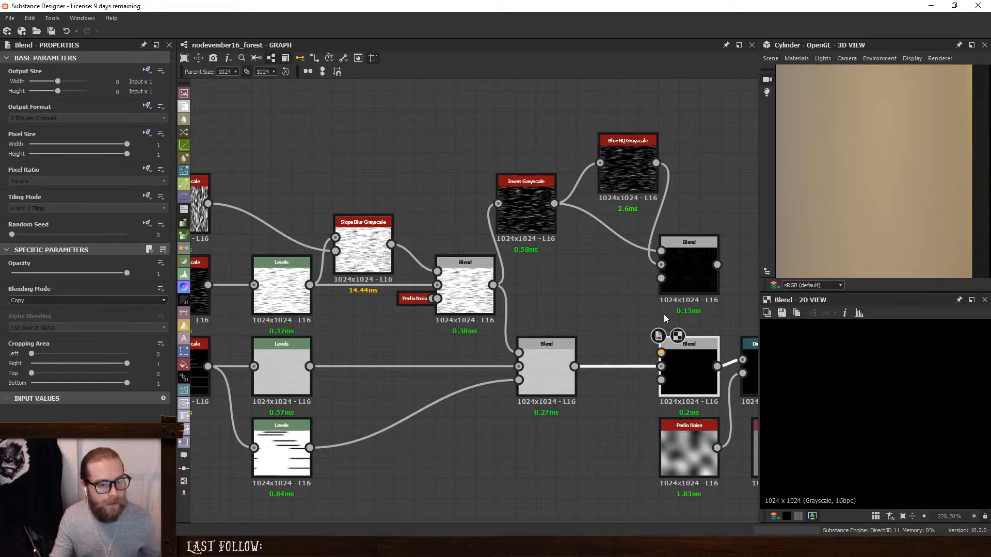
{"action": "left_click", "coordinate": [676, 256]}
{"action": "left_click_drag", "start_coordinate": [676, 257], "coordinate": [680, 352]}
{"action": "left_click", "coordinate": [686, 357]}
- Set the new Blend's blending mode to Add (Linear Dodge) and its opacity to 0.08
{"action": "left_click", "coordinate": [58, 301]}
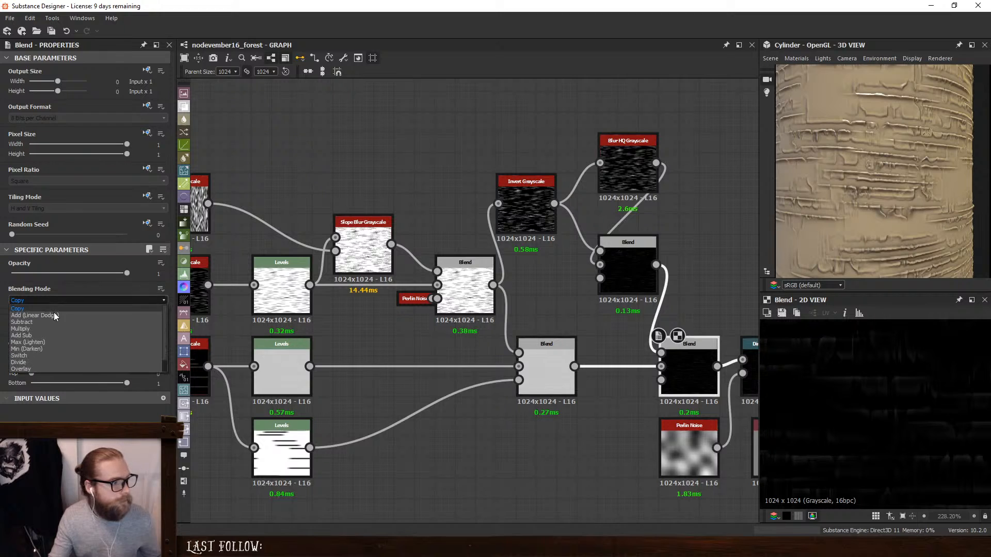
{"action": "left_click", "coordinate": [52, 314]}
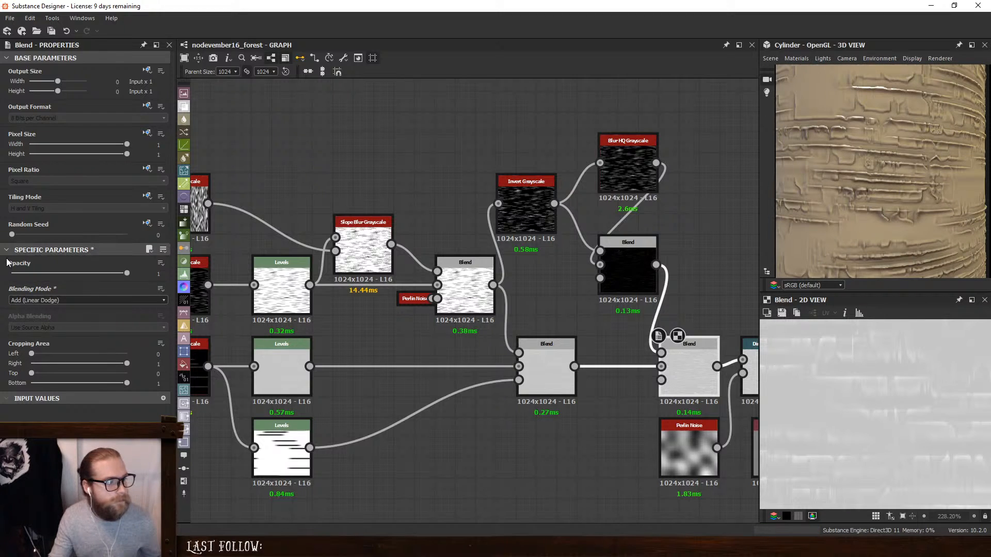
{"action": "double_click", "coordinate": [633, 262]}
{"action": "double_click", "coordinate": [700, 353]}
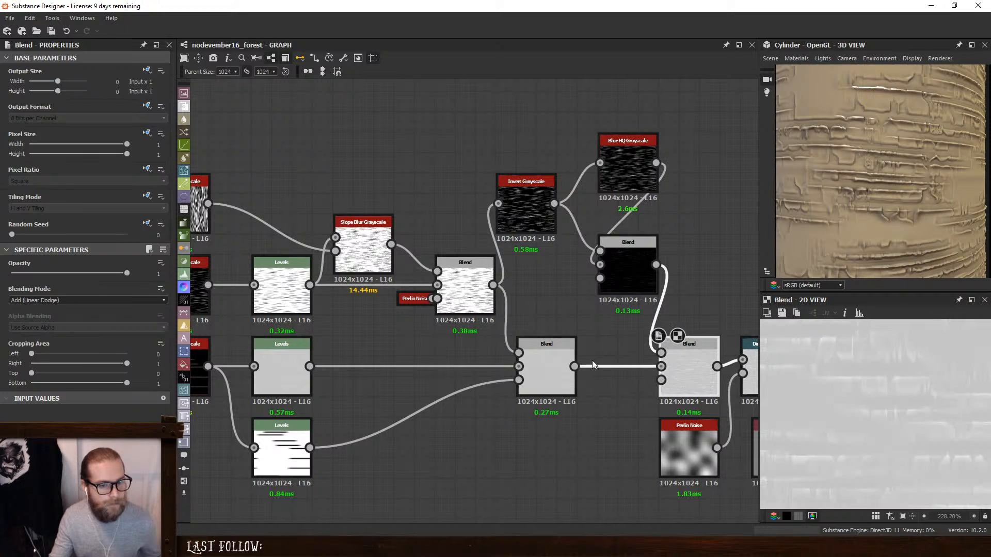
{"action": "left_click_drag", "start_coordinate": [125, 276], "coordinate": [11, 276]}
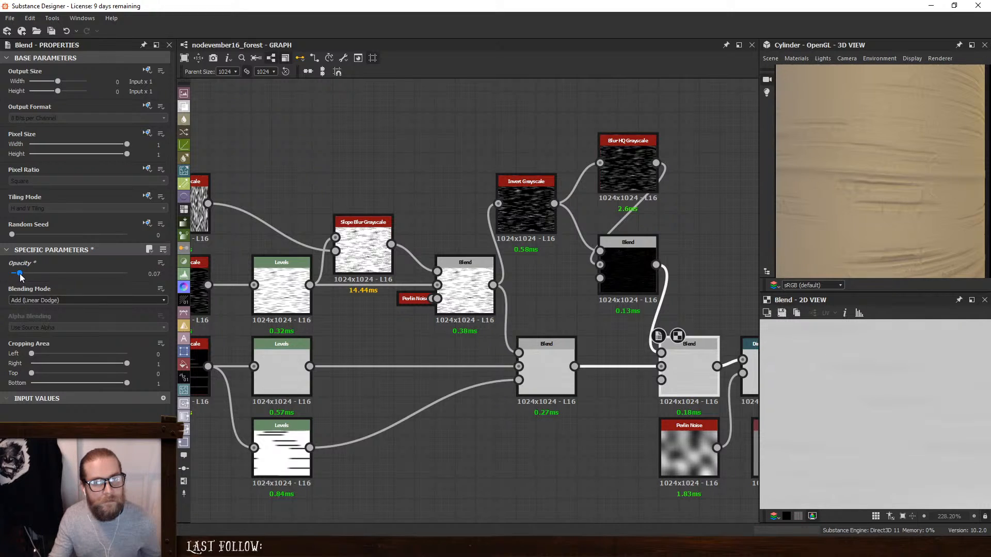
- Set the Intensity of the Blur HQ Grayscale behind the Subtract Blend to 2.29 and check the whole cylinder
{"action": "left_click", "coordinate": [628, 165]}
{"action": "left_click_drag", "start_coordinate": [20, 284], "coordinate": [28, 282]}
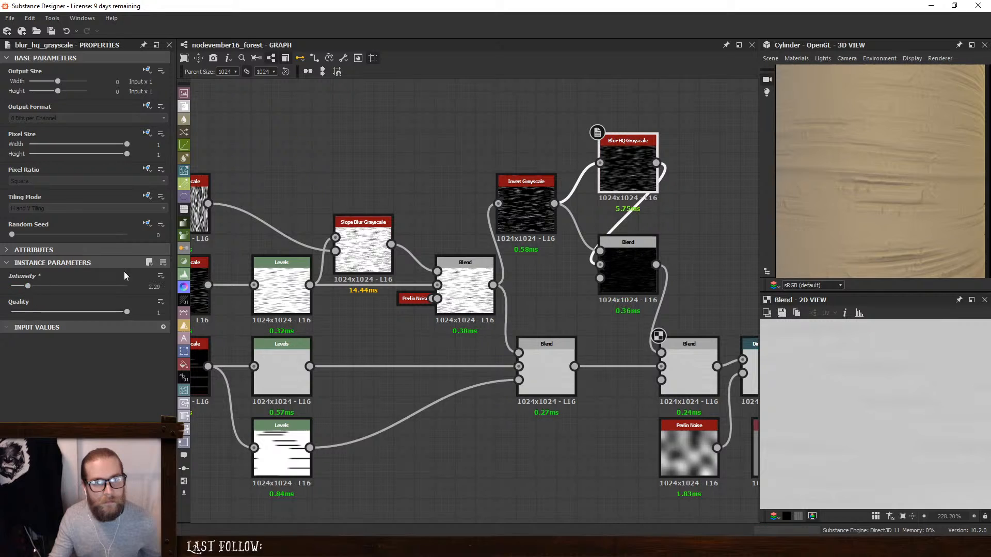
{"action": "scroll", "coordinate": [891, 159], "scroll_direction": "down", "scroll_amount": 5}
- Lower the Add (Linear Dodge) Blend's opacity to 0.04 and check the bark on the cylinder
{"action": "left_click", "coordinate": [687, 361]}
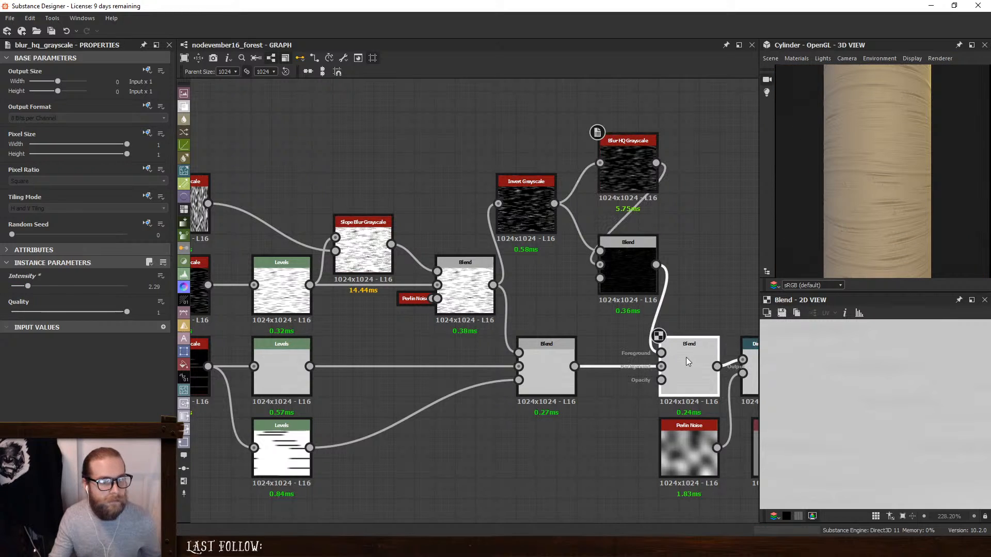
{"action": "left_click_drag", "start_coordinate": [157, 274], "coordinate": [181, 282]}
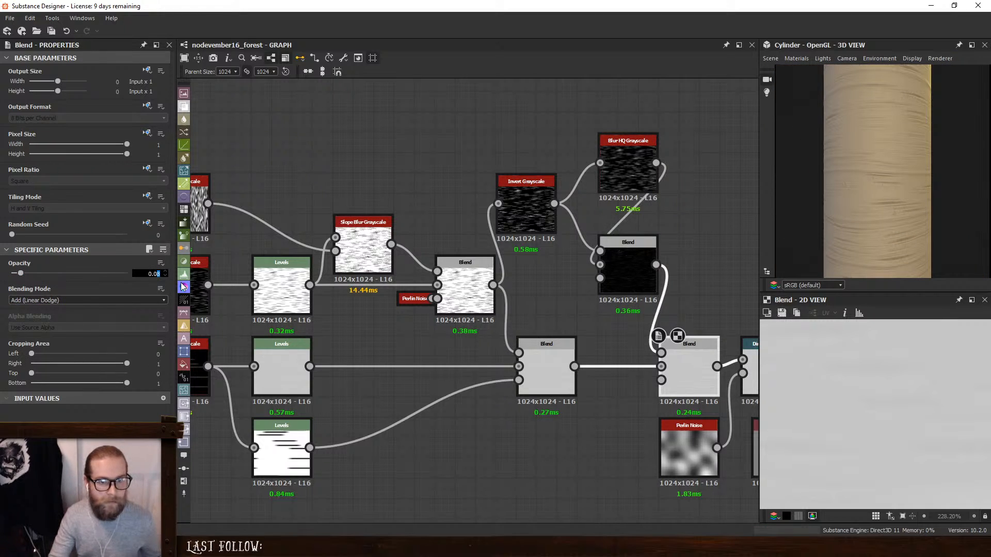
{"action": "type", "text": "4"}
{"action": "key", "text": "Return"}
{"action": "scroll", "coordinate": [901, 164], "scroll_direction": "up", "scroll_amount": 5}
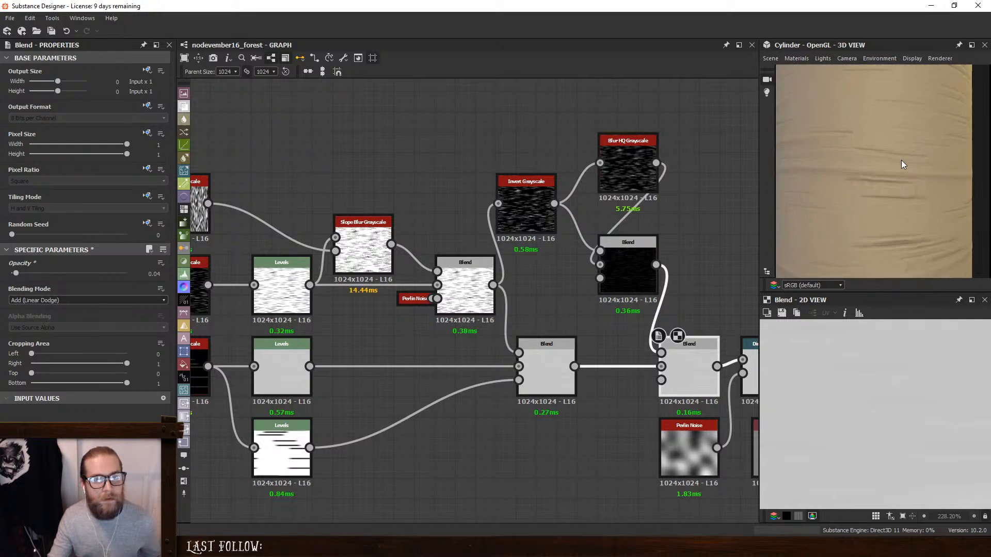
{"action": "scroll", "coordinate": [901, 160], "scroll_direction": "down", "scroll_amount": 3}
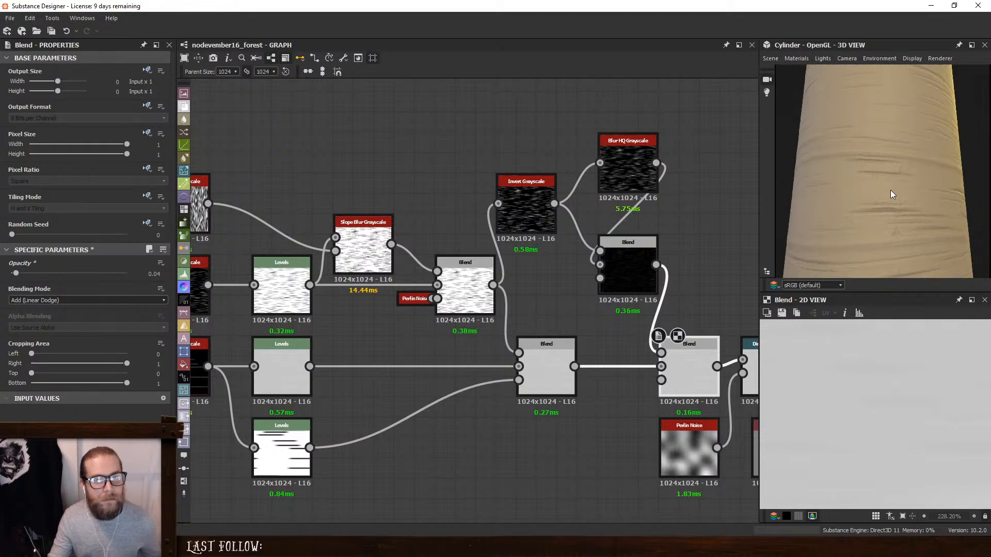
{"action": "scroll", "coordinate": [892, 195], "scroll_direction": "up", "scroll_amount": 2}
- Make the Anisotropic Noise's pattern finer and set the Intensity of its Blur HQ Grayscale to 0.25
{"action": "middle_click_drag", "start_coordinate": [317, 198], "coordinate": [612, 238]}
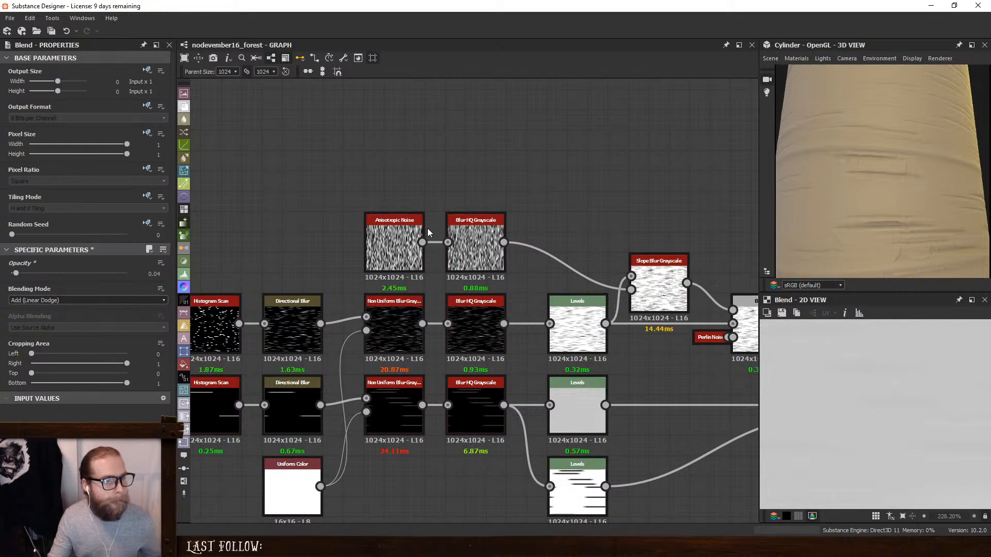
{"action": "left_click", "coordinate": [413, 240]}
{"action": "left_click_drag", "start_coordinate": [16, 287], "coordinate": [39, 290]}
{"action": "left_click", "coordinate": [473, 235]}
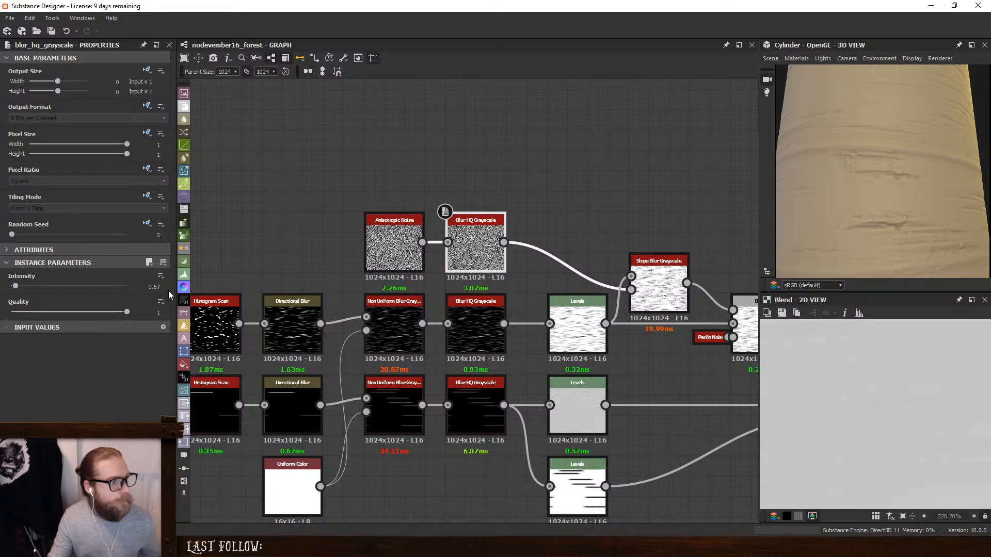
{"action": "left_click", "coordinate": [153, 287]}
{"action": "key", "text": "Return"}
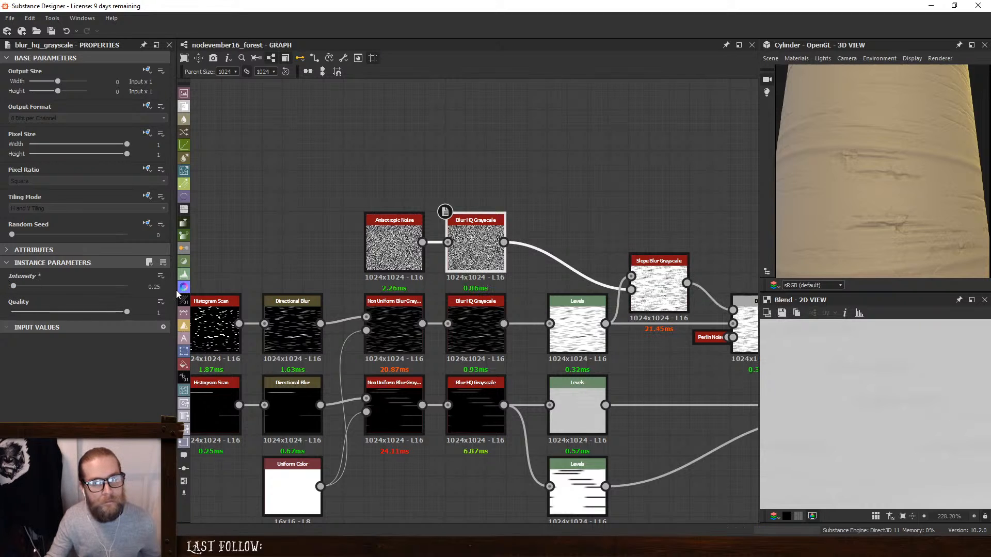
{"action": "left_click_drag", "start_coordinate": [813, 220], "coordinate": [909, 175]}
- Try a Non Uniform Blur Grayscale node fed by the fine-stripe Levels and the blurred Anisotropic Noise
{"action": "double_click", "coordinate": [684, 278]}
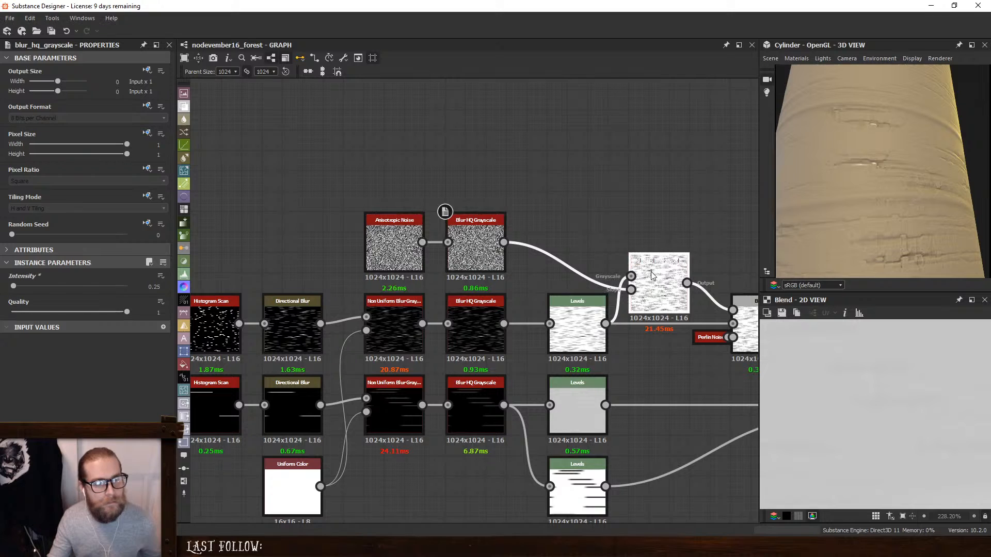
{"action": "key", "text": "space"}
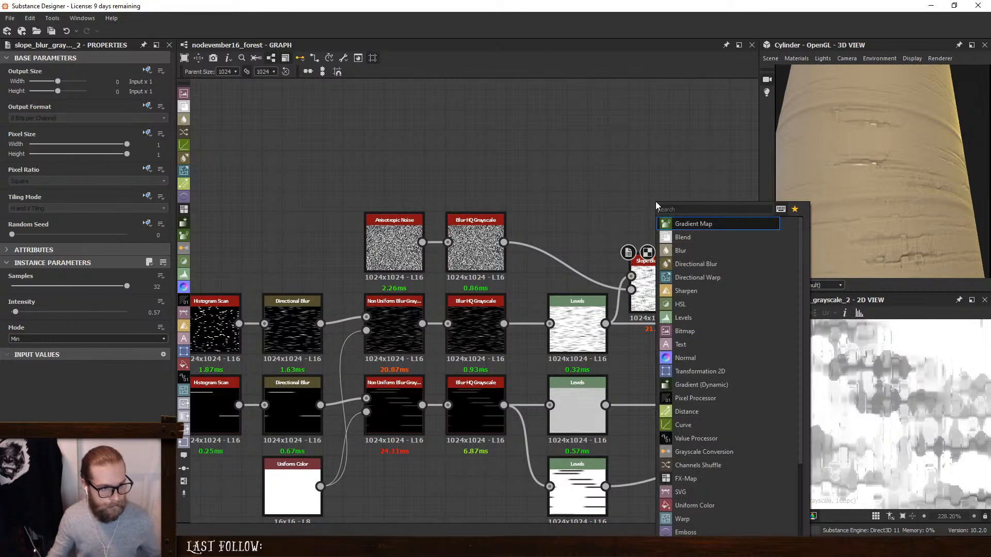
{"action": "type", "text": "non"}
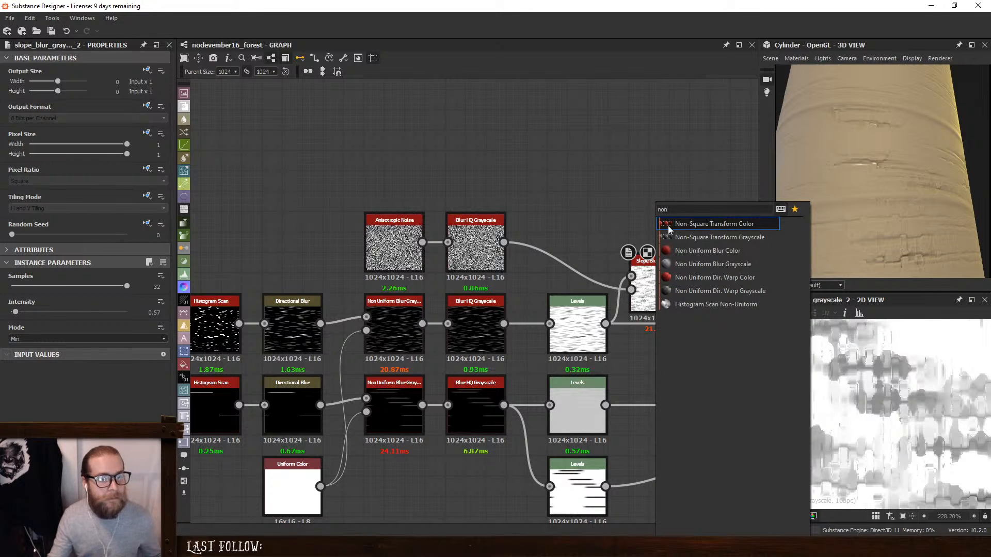
{"action": "left_click", "coordinate": [694, 267]}
{"action": "left_click_drag", "start_coordinate": [605, 324], "coordinate": [503, 242]}
{"action": "left_click", "coordinate": [605, 186]}
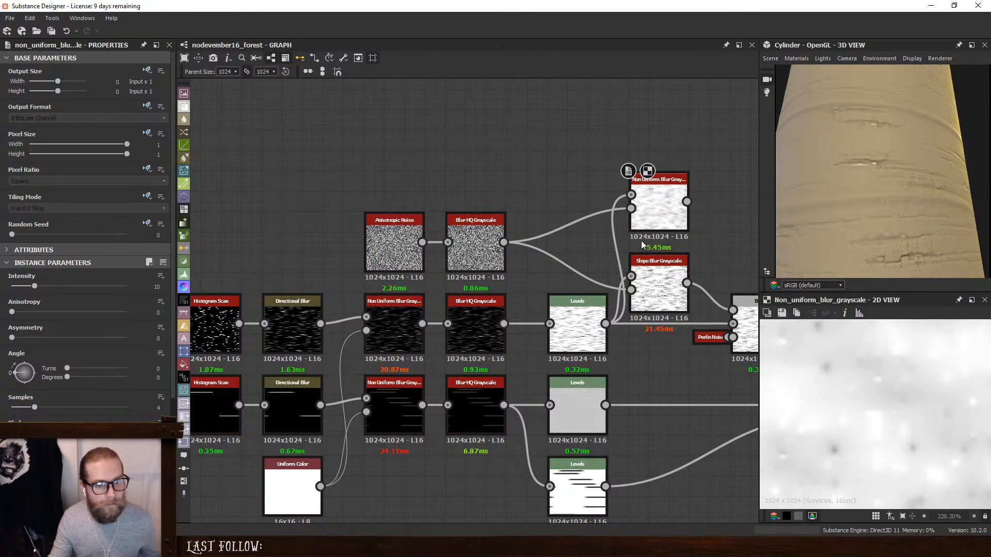
- Try the Non Uniform Blur with Samples 16 and Intensity 1.12 as the fine-stripe Blend's foreground, and undo adding it
{"action": "left_click_drag", "start_coordinate": [34, 407], "coordinate": [126, 407]}
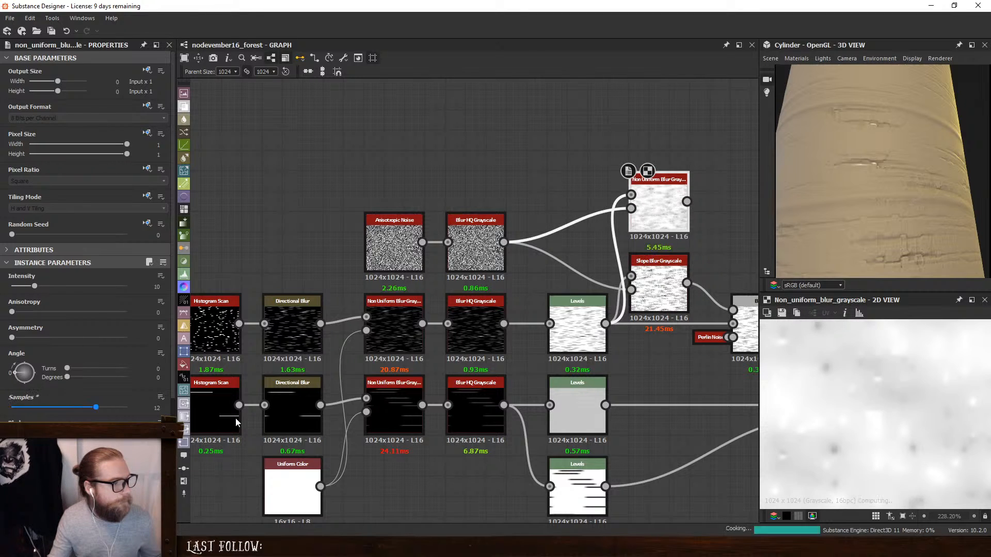
{"action": "left_click_drag", "start_coordinate": [34, 285], "coordinate": [15, 287]}
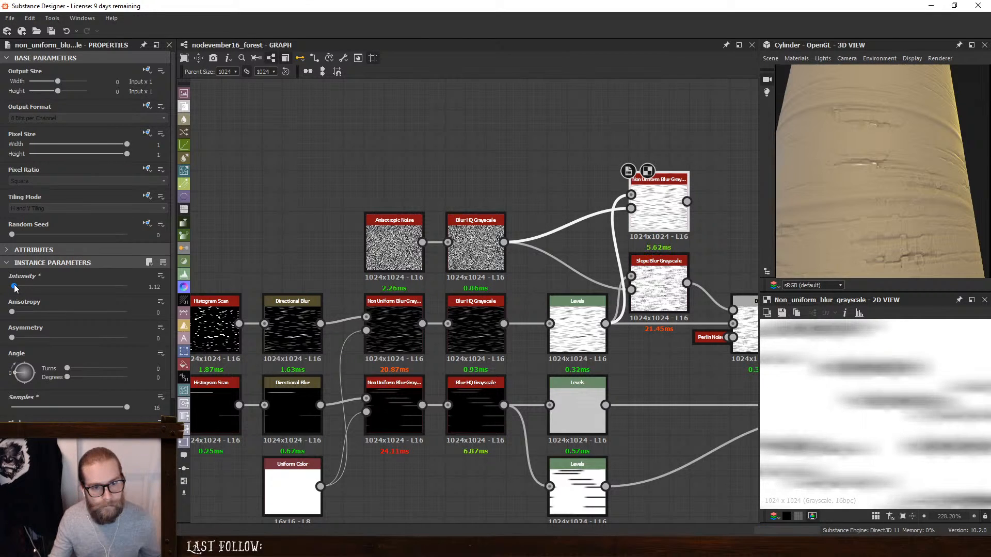
{"action": "middle_click_drag", "start_coordinate": [707, 247], "coordinate": [556, 228]}
{"action": "left_click_drag", "start_coordinate": [536, 182], "coordinate": [609, 293]}
{"action": "scroll", "coordinate": [886, 186], "scroll_direction": "up", "scroll_amount": 5}
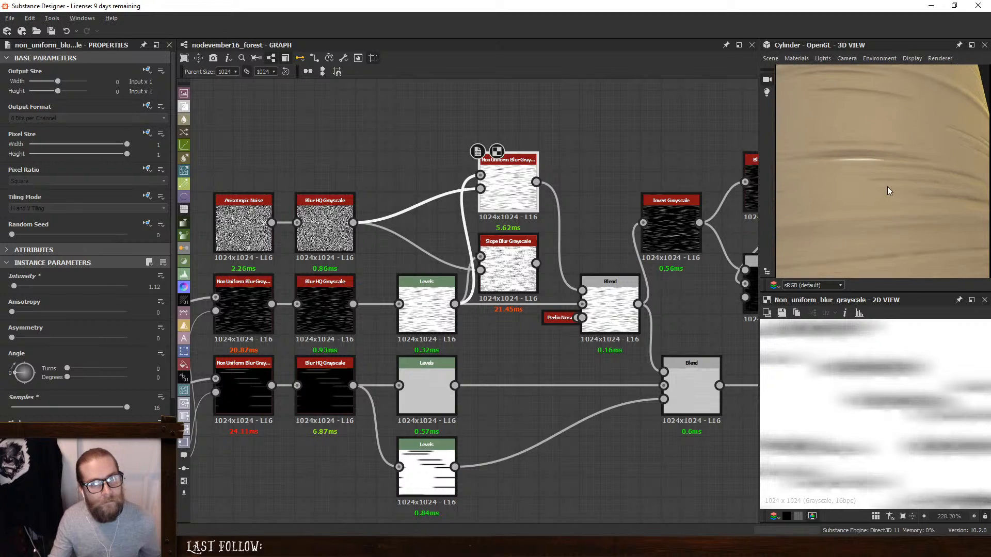
{"action": "key", "text": "ctrl+z"}
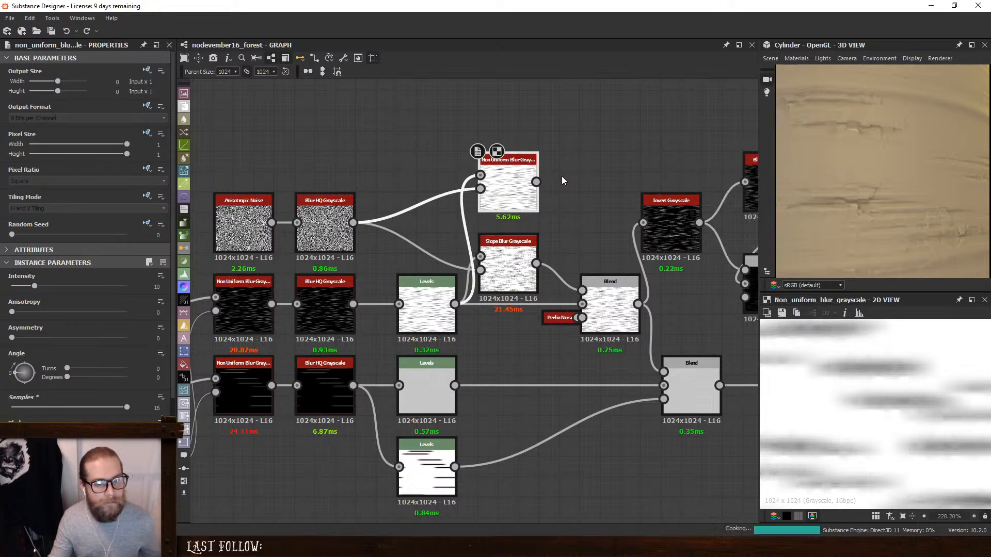
{"action": "key", "text": "ctrl+z"}
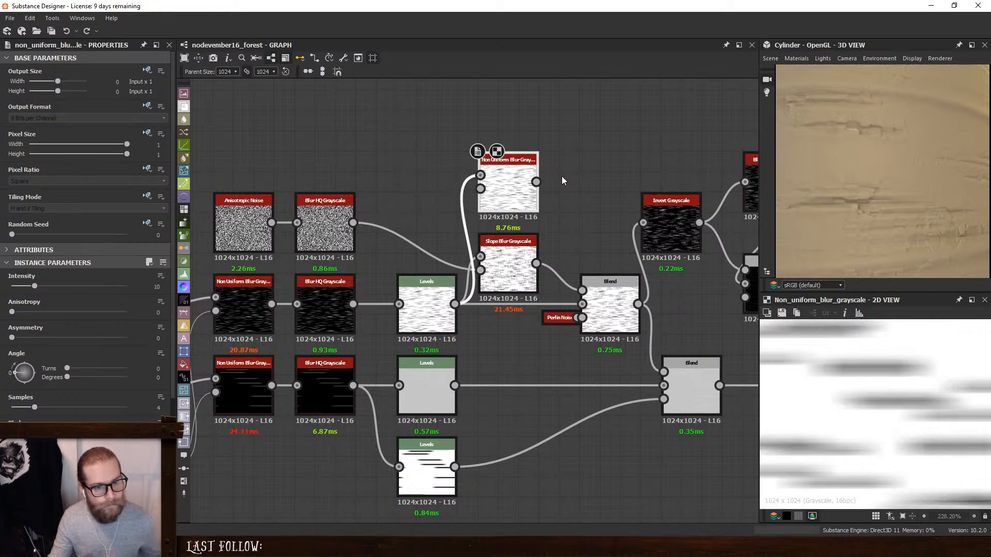
- Lower the Intensity of the fine-stripe Slope Blur Grayscale stepwise to 0.4, 0.3 and 0.2, checking the cracks on the cylinder
{"action": "double_click", "coordinate": [505, 274]}
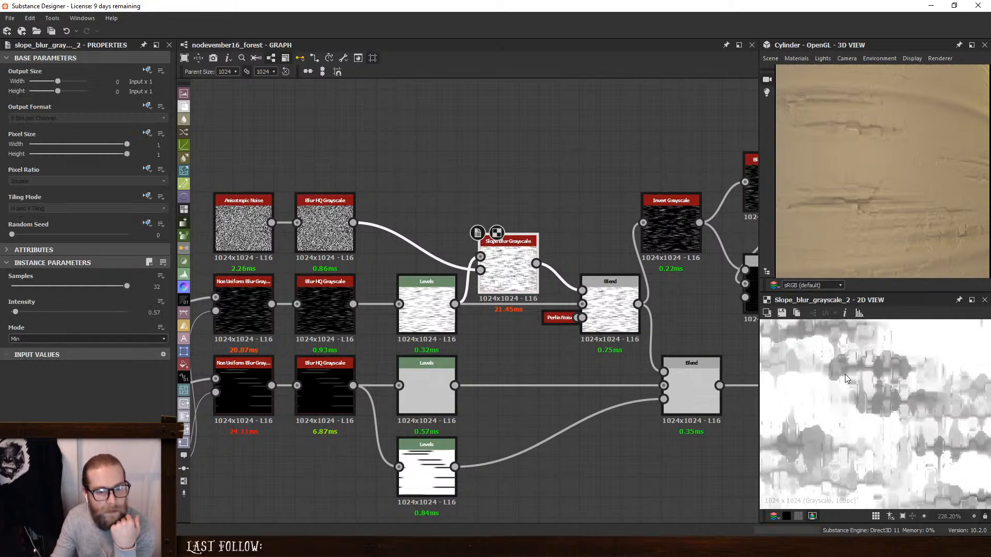
{"action": "left_click_drag", "start_coordinate": [157, 312], "coordinate": [176, 318]}
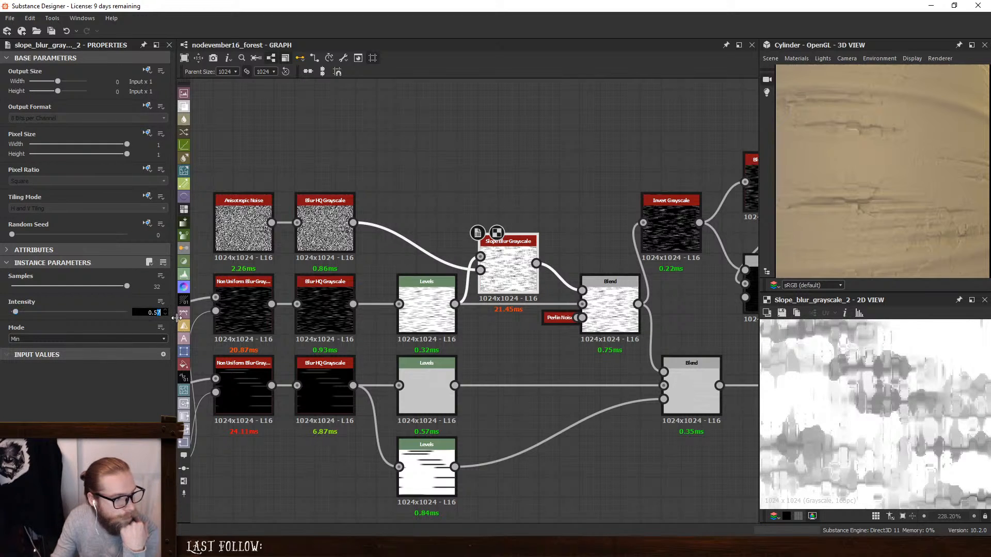
{"action": "key", "text": "Return"}
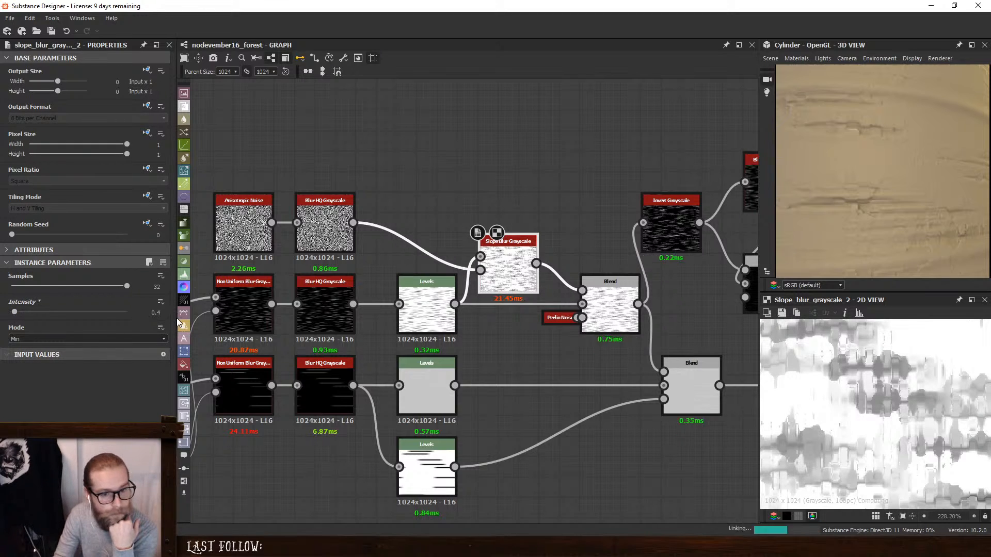
{"action": "left_click_drag", "start_coordinate": [156, 313], "coordinate": [177, 321]}
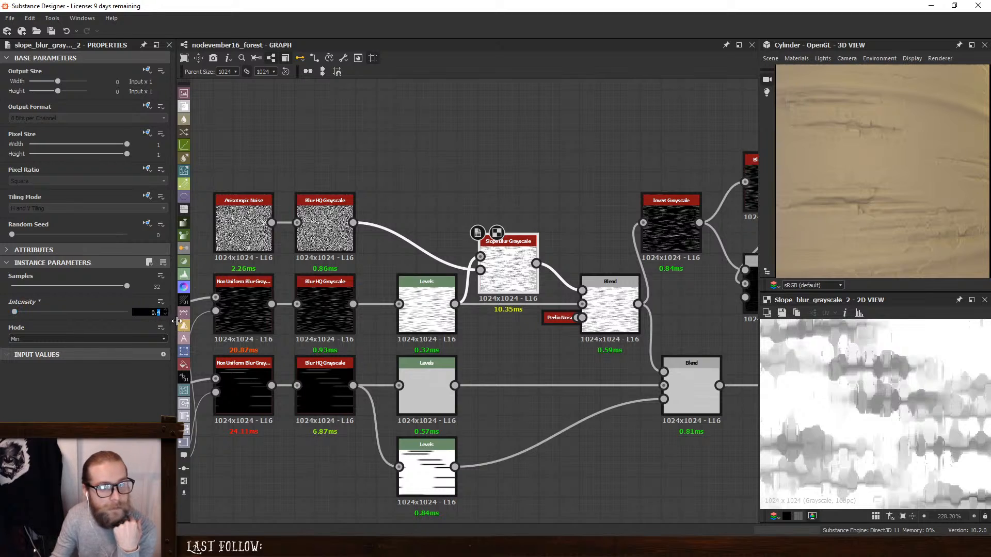
{"action": "type", "text": "3"}
{"action": "key", "text": "Return"}
{"action": "scroll", "coordinate": [887, 192], "scroll_direction": "down", "scroll_amount": 5}
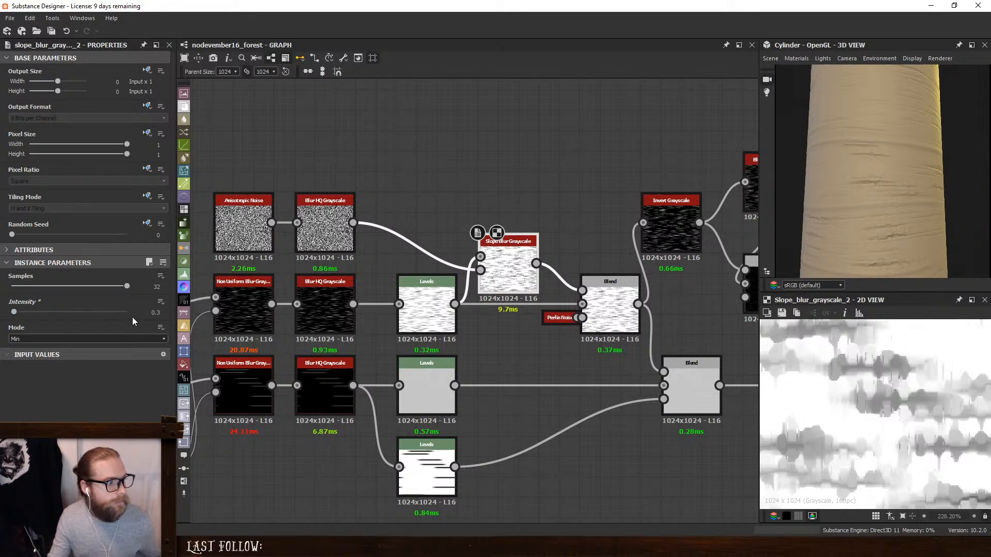
{"action": "left_click_drag", "start_coordinate": [156, 313], "coordinate": [172, 316]}
{"action": "type", "text": "2"}
{"action": "key", "text": "Return"}
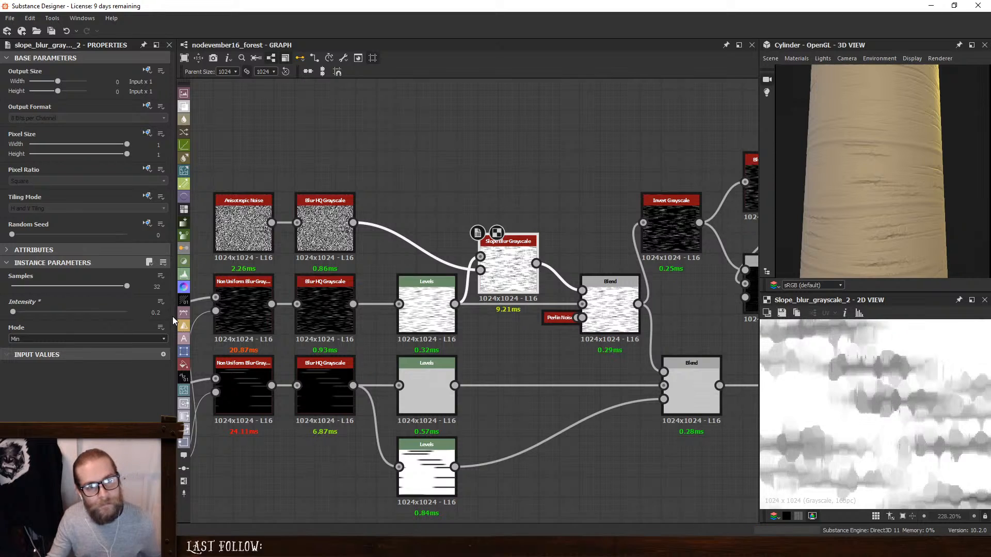
{"action": "scroll", "coordinate": [906, 199], "scroll_direction": "up", "scroll_amount": 5}
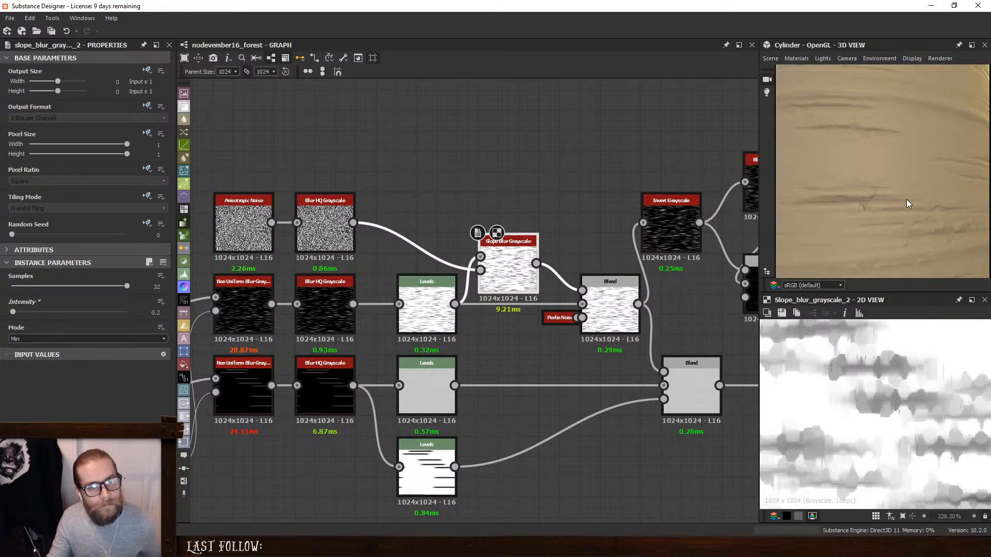
- Try the Slope Blur Grayscale in Max mode with its Intensity reduced to 0.1 and 0.05
{"action": "left_click", "coordinate": [107, 339]}
{"action": "left_click", "coordinate": [45, 360]}
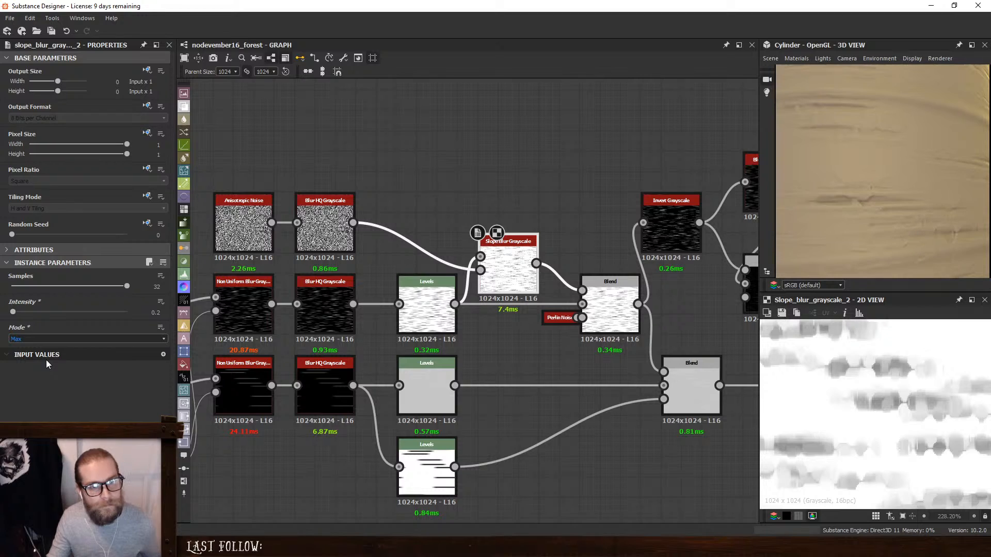
{"action": "scroll", "coordinate": [898, 206], "scroll_direction": "down", "scroll_amount": 5}
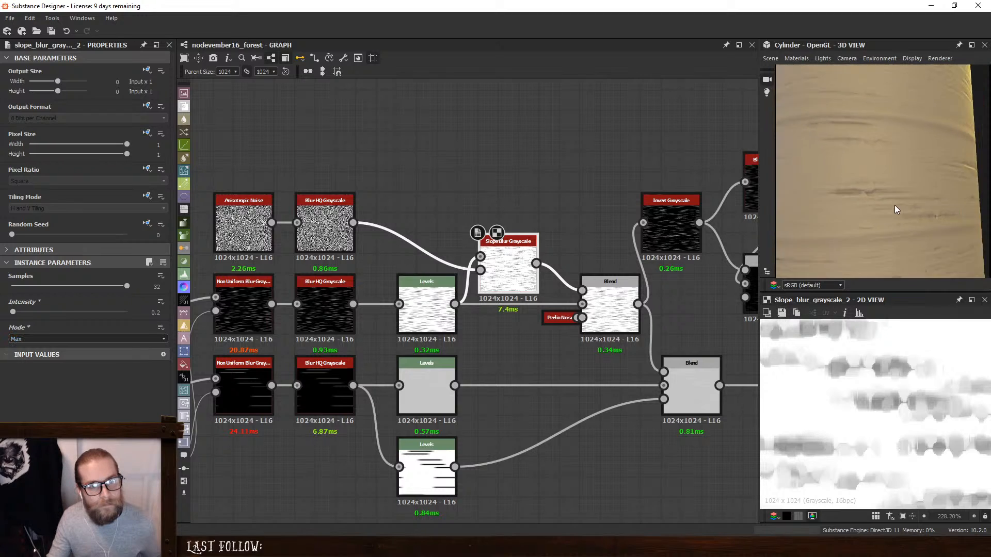
{"action": "left_click", "coordinate": [154, 312]}
{"action": "type", "text": "0.1"}
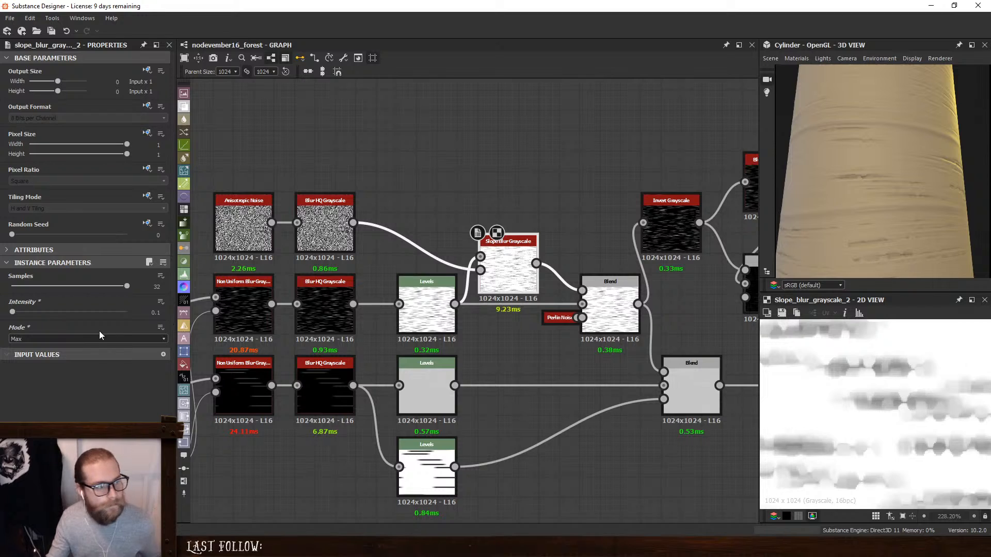
{"action": "left_click", "coordinate": [156, 312]}
{"action": "double_click", "coordinate": [158, 313]}
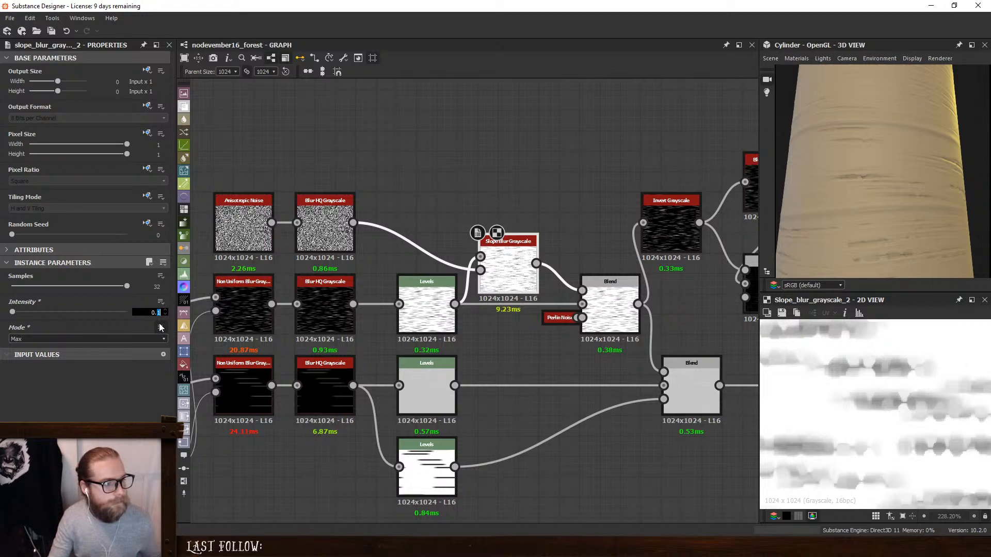
{"action": "key", "text": "Return"}
- Try the Slope Blur Grayscale's Blur mode, return it to Min, and set the Intensity to 0.075
{"action": "left_click", "coordinate": [42, 340]}
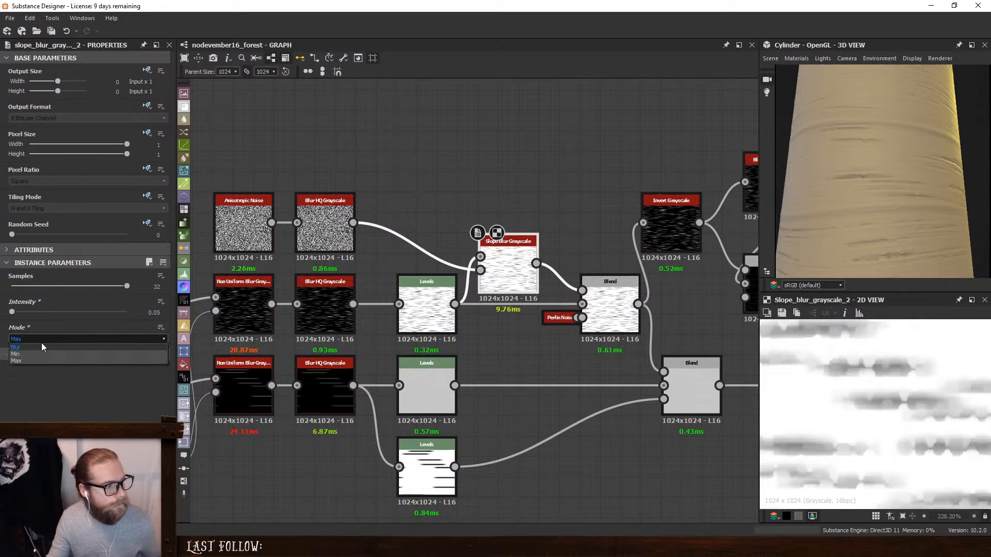
{"action": "left_click", "coordinate": [44, 343]}
{"action": "left_click", "coordinate": [48, 336]}
{"action": "left_click", "coordinate": [40, 351]}
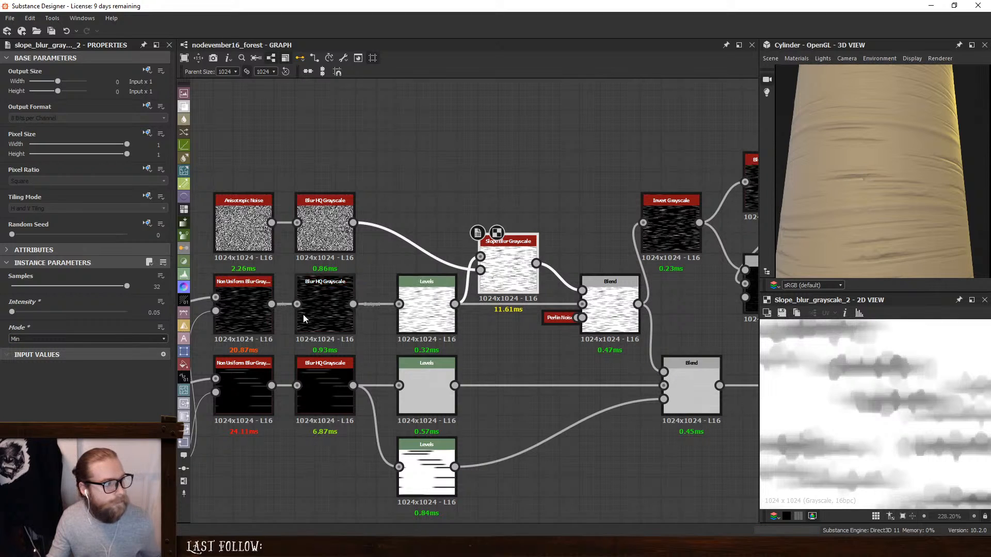
{"action": "double_click", "coordinate": [155, 312]}
{"action": "type", "text": "0.075"}
{"action": "key", "text": "Return"}
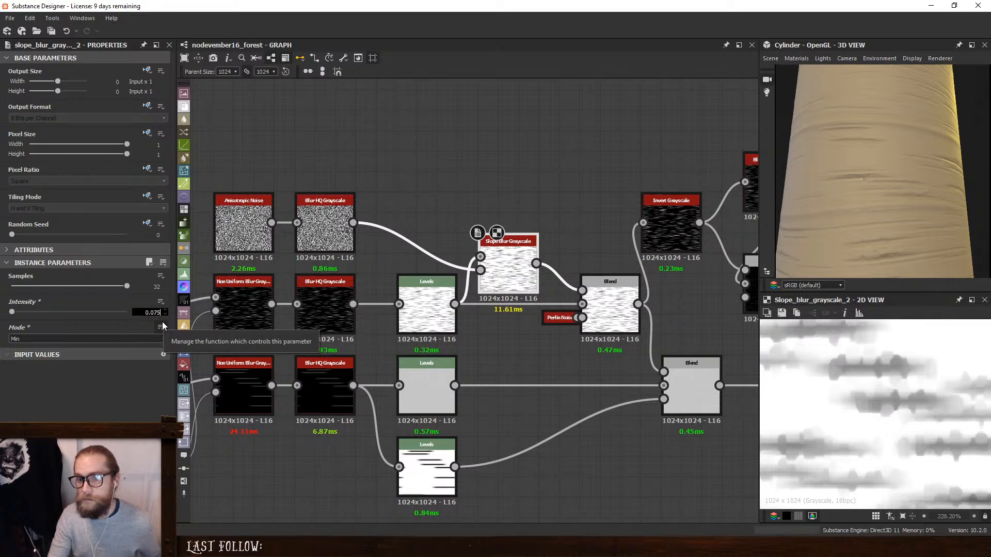
{"action": "scroll", "coordinate": [859, 198], "scroll_direction": "up", "scroll_amount": 5}
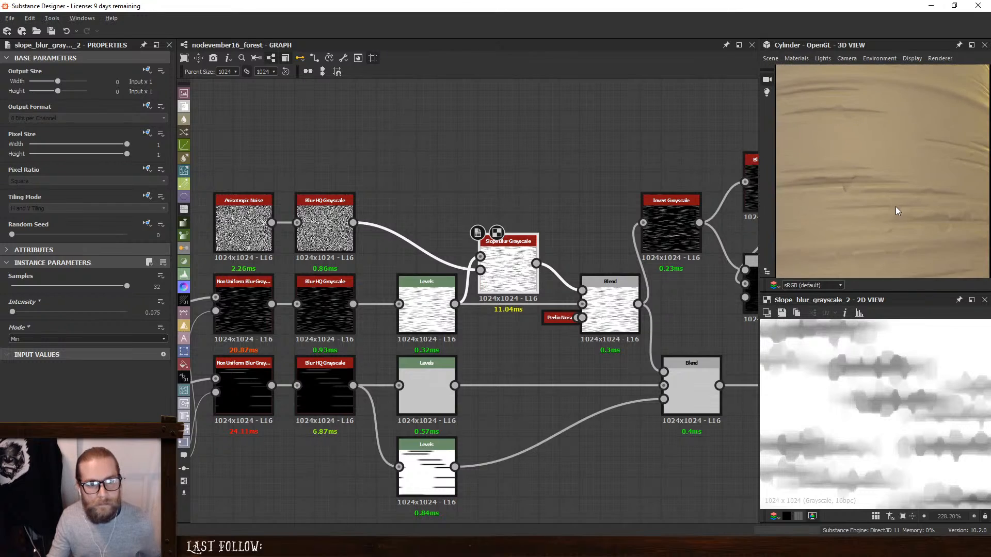
{"action": "scroll", "coordinate": [888, 208], "scroll_direction": "down", "scroll_amount": 5}
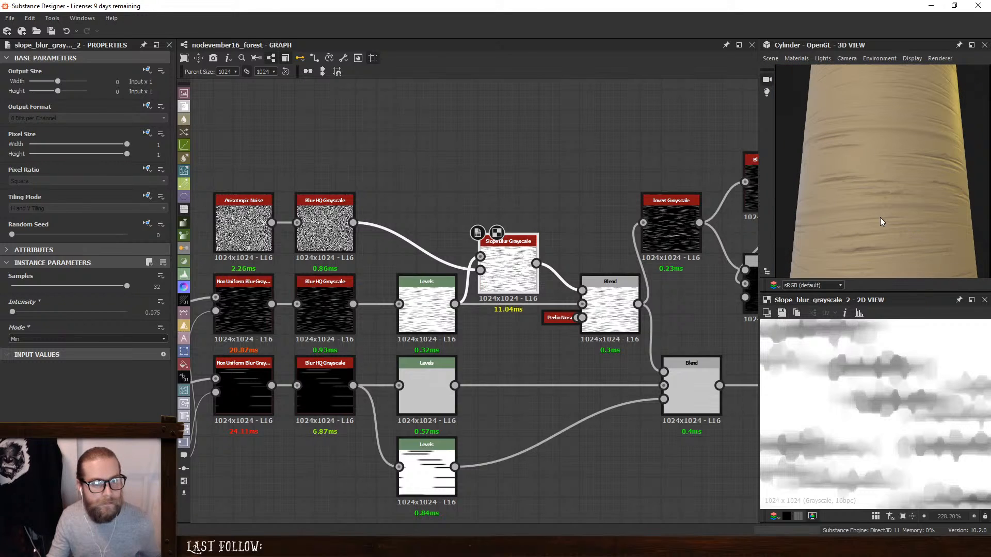
- Add Dirt 1 and Dirt 2 noise nodes and connect Dirt 2 as the slope input of the Slope Blur Grayscale
{"action": "key", "text": "space"}
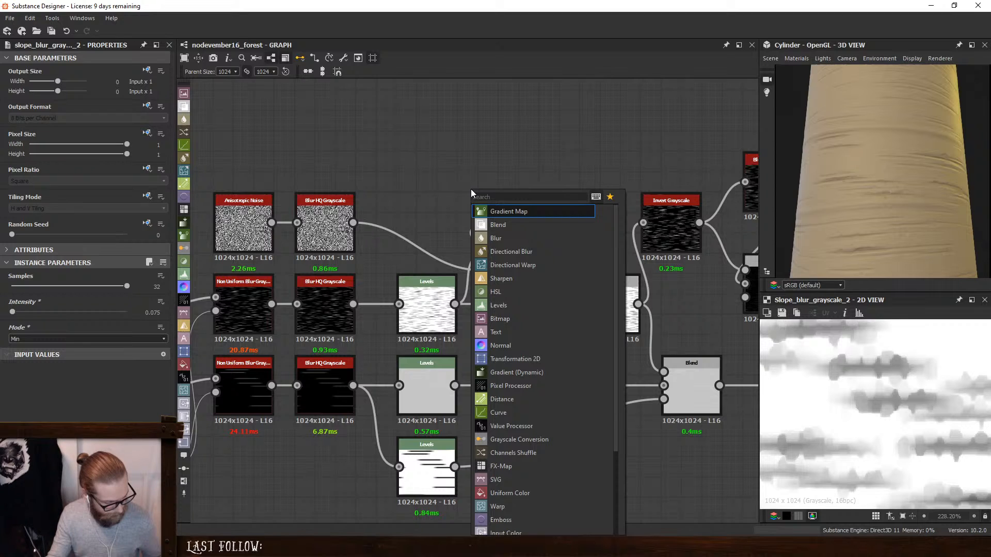
{"action": "type", "text": "dirt"}
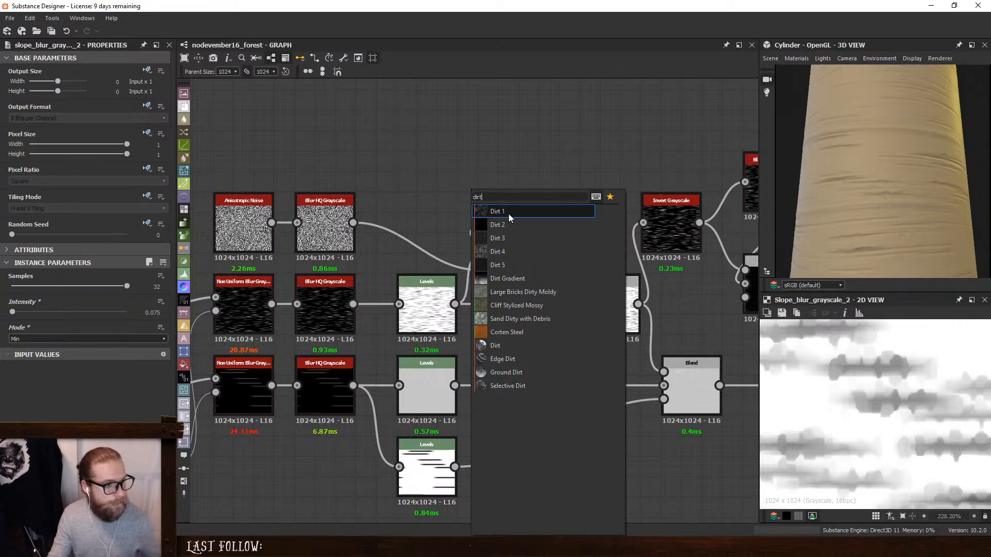
{"action": "left_click", "coordinate": [509, 213]}
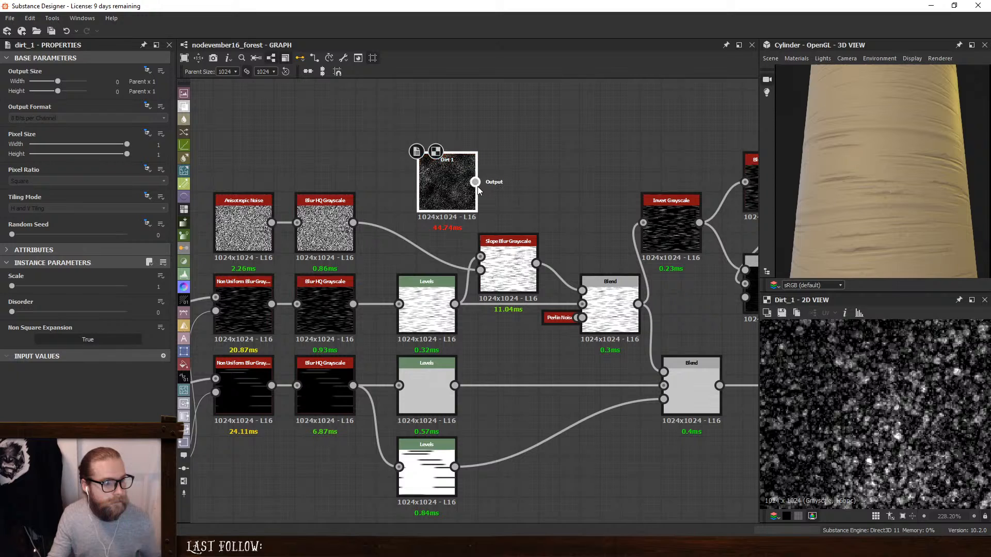
{"action": "key", "text": "space"}
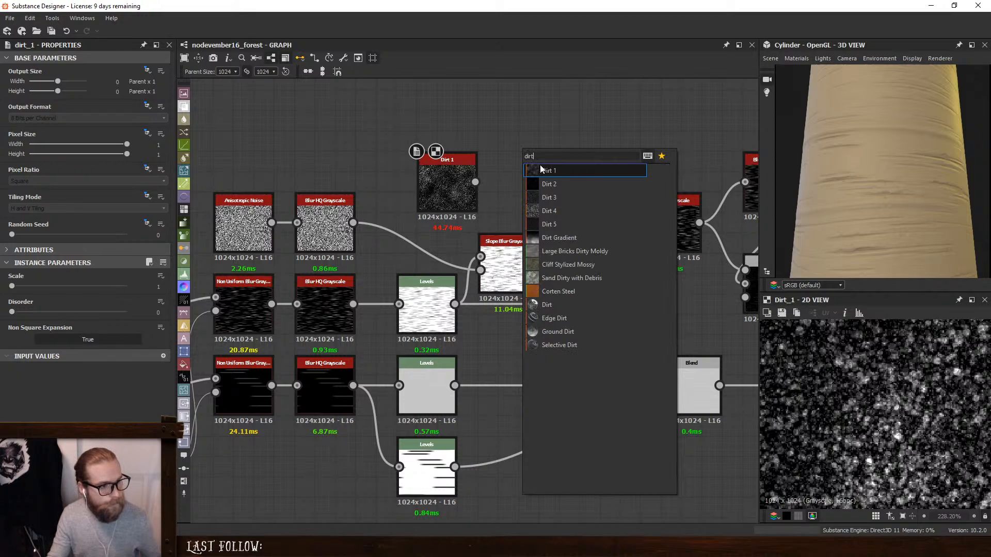
{"action": "left_click", "coordinate": [566, 184]}
{"action": "left_click_drag", "start_coordinate": [553, 178], "coordinate": [480, 270]}
{"action": "double_click", "coordinate": [511, 272]}
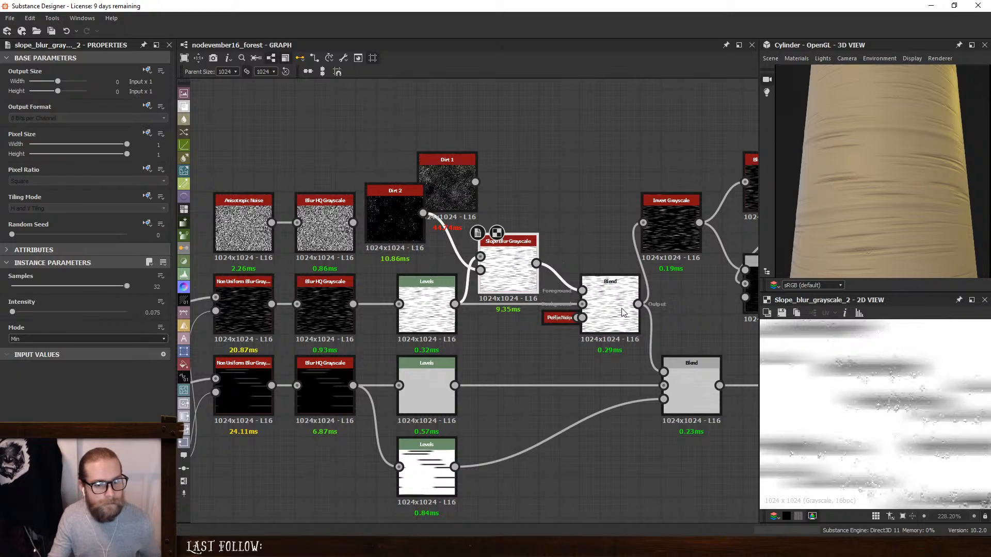
- Route Dirt 2 through the upper Blur HQ Grayscale into the Slope Blur's slope input and inspect the blurred stripes
{"action": "scroll", "coordinate": [891, 393], "scroll_direction": "up", "scroll_amount": 4}
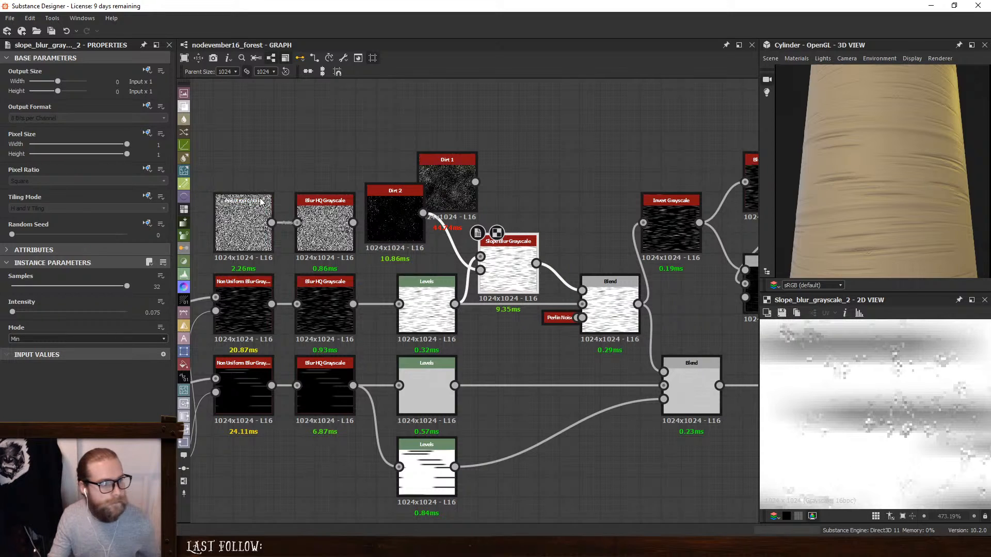
{"action": "left_click_drag", "start_coordinate": [390, 208], "coordinate": [480, 269]}
{"action": "double_click", "coordinate": [329, 231]}
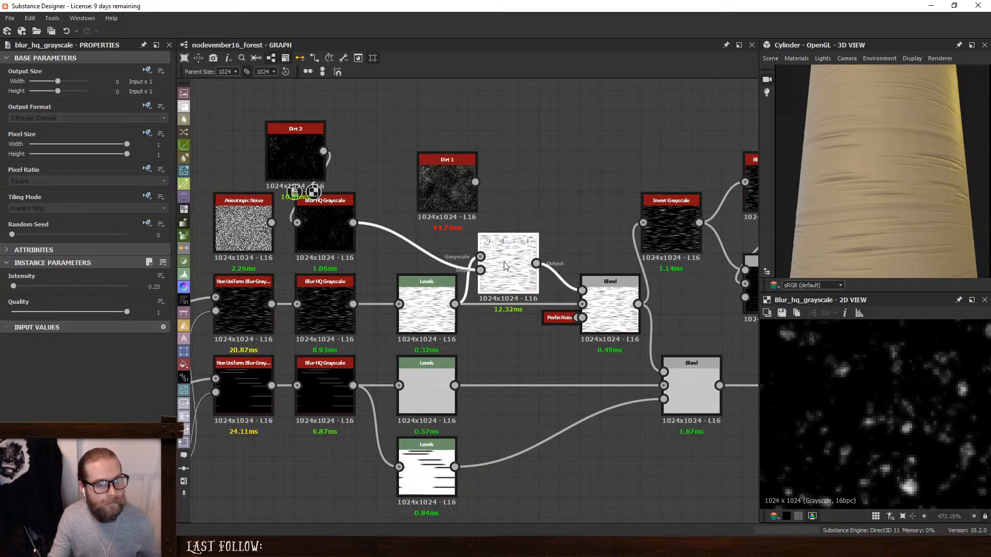
{"action": "double_click", "coordinate": [504, 263]}
{"action": "scroll", "coordinate": [924, 418], "scroll_direction": "down", "scroll_amount": 5}
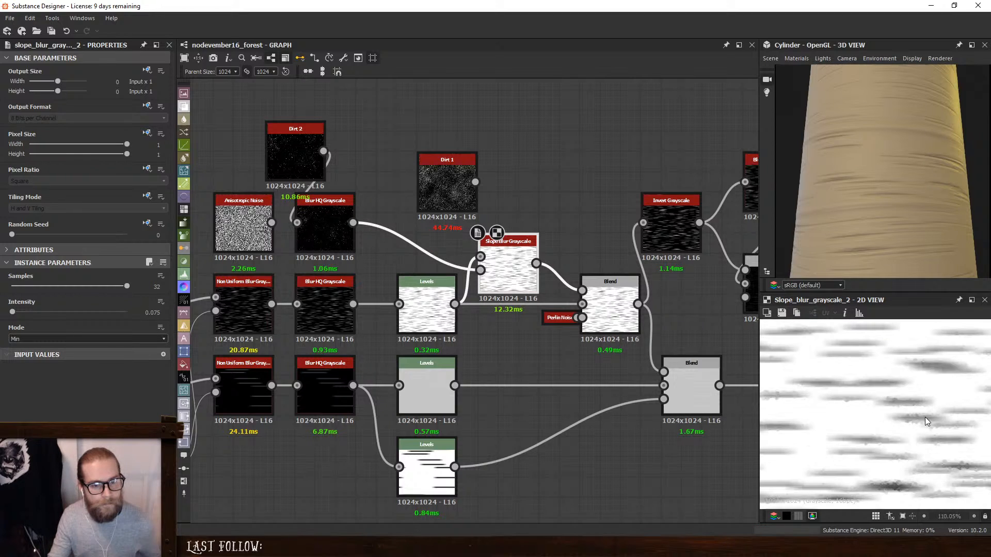
{"action": "scroll", "coordinate": [924, 417], "scroll_direction": "up", "scroll_amount": 1}
- Raise the Intensity of the Blur HQ Grayscale fed by Dirt 2 to 0.5
{"action": "left_click", "coordinate": [324, 211]}
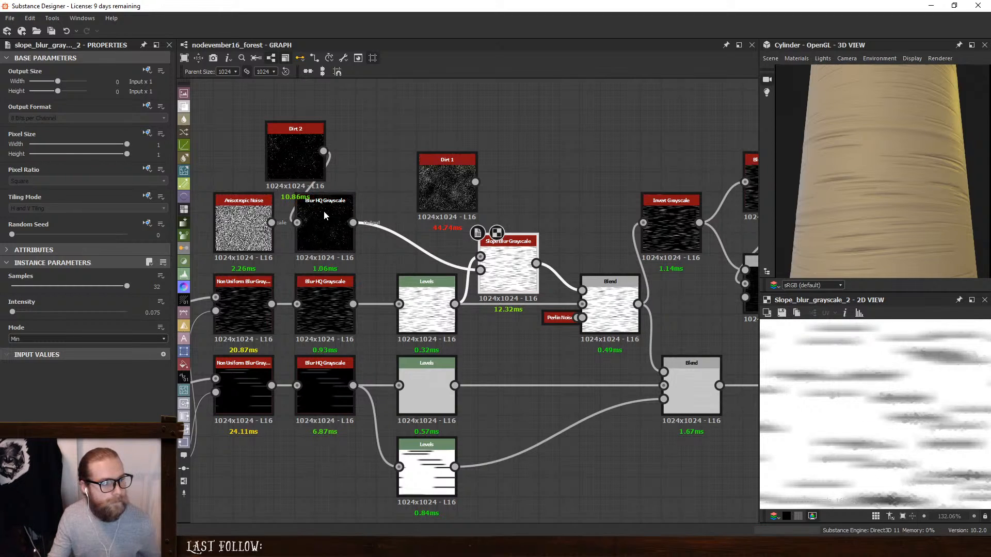
{"action": "left_click_drag", "start_coordinate": [14, 286], "coordinate": [16, 288]}
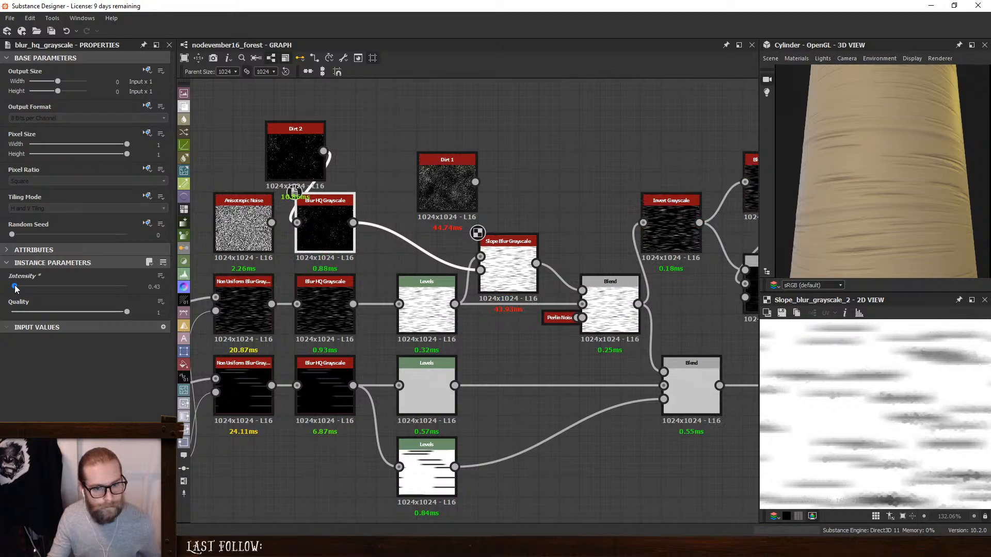
{"action": "left_click_drag", "start_coordinate": [15, 289], "coordinate": [14, 290]}
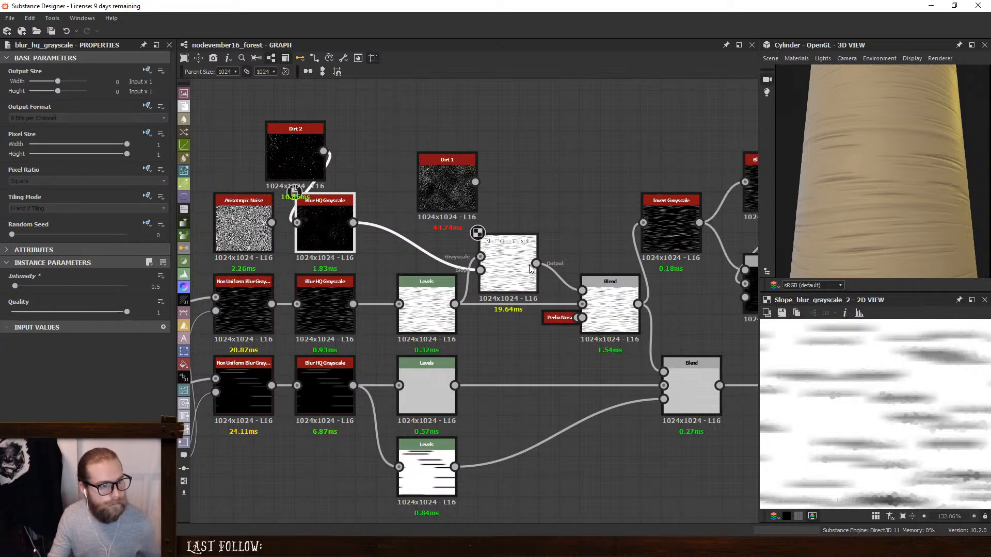
- Switch the Slope Blur Grayscale's mode to Max and examine the cracks up close on the cylinder
{"action": "left_click", "coordinate": [485, 241]}
{"action": "left_click", "coordinate": [121, 339]}
{"action": "left_click", "coordinate": [82, 354]}
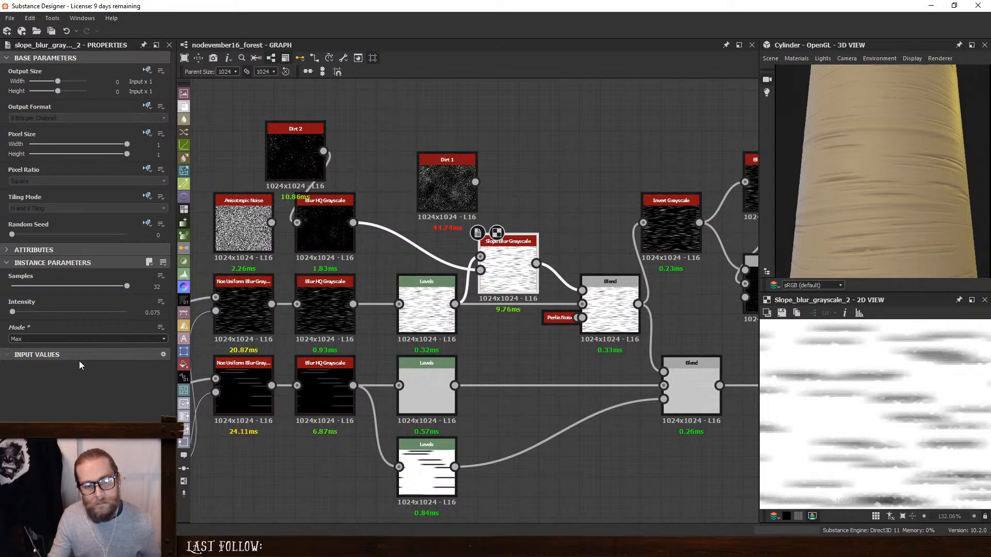
{"action": "scroll", "coordinate": [843, 178], "scroll_direction": "up", "scroll_amount": 4}
{"action": "left_click_drag", "start_coordinate": [846, 179], "coordinate": [933, 208]}
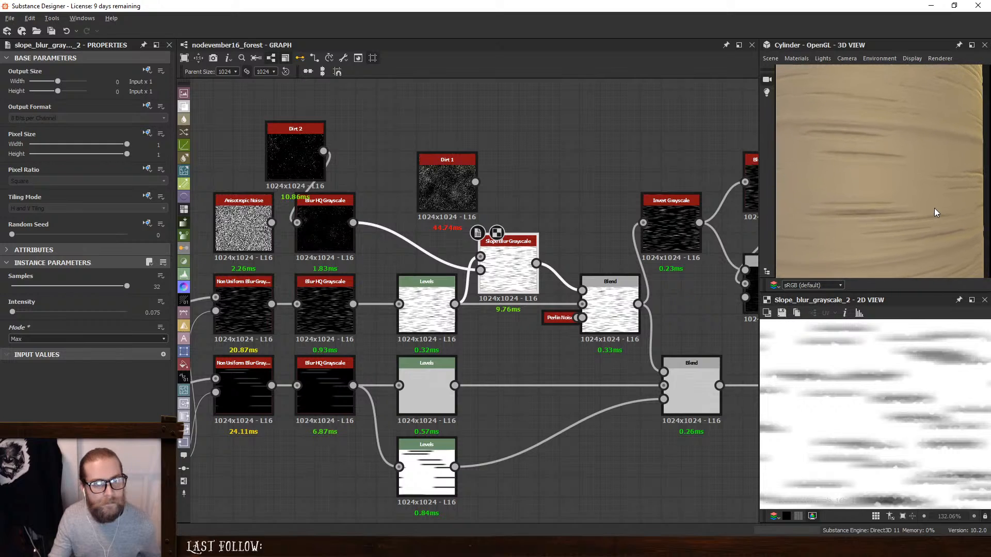
- Undock the Perlin Noise and disconnect it from the fine-stripe Blend's opacity input
{"action": "left_click", "coordinate": [609, 307]}
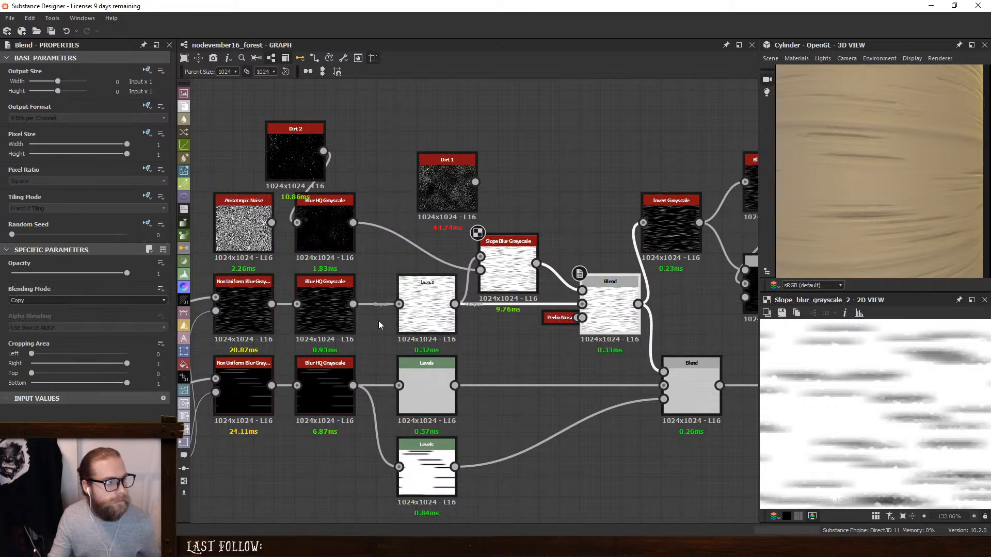
{"action": "double_click", "coordinate": [563, 318]}
{"action": "left_click", "coordinate": [561, 338]}
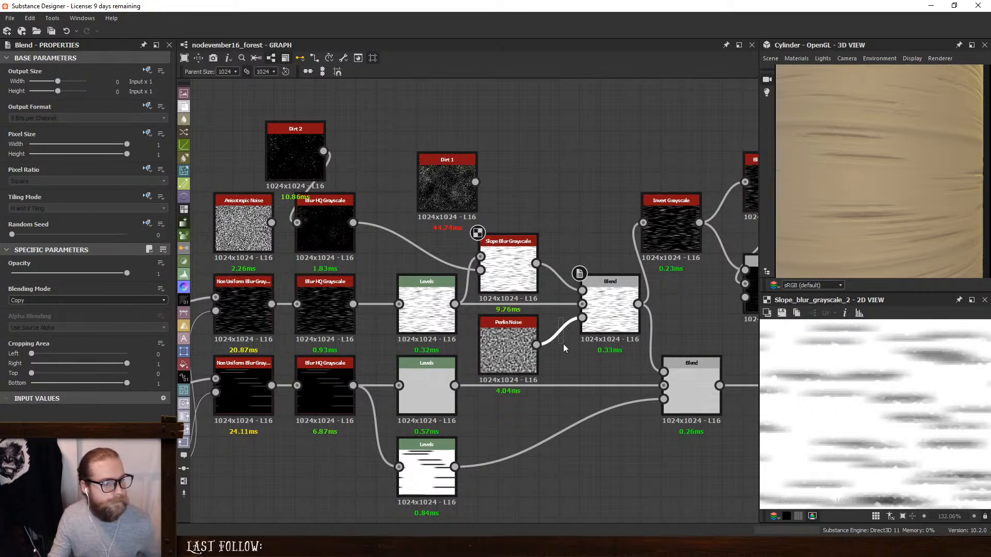
{"action": "key", "text": "Delete"}
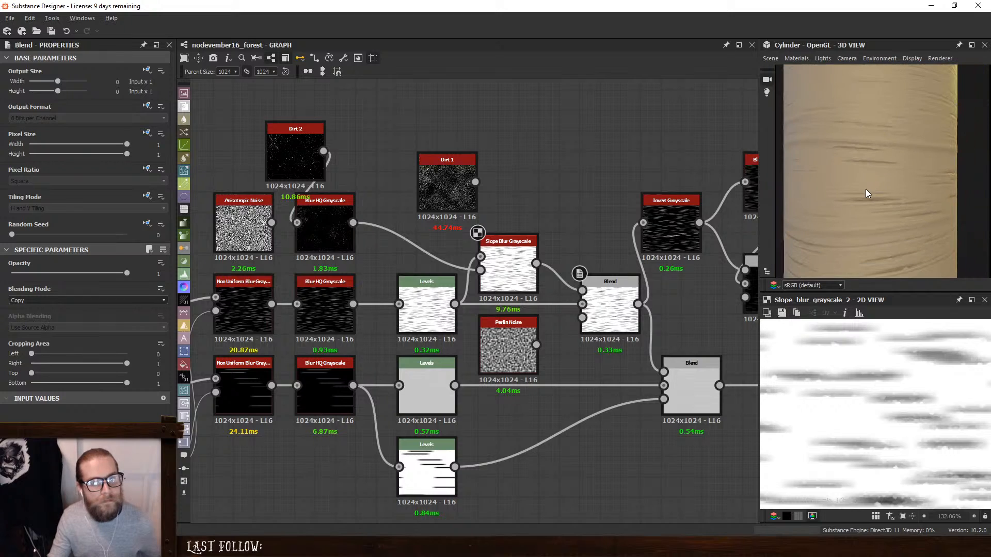
- Set the upper Blur HQ Grayscale's Intensity to 0.29 and replace its Dirt 2 input with Dirt 1
{"action": "left_click", "coordinate": [319, 215]}
{"action": "left_click", "coordinate": [11, 287]}
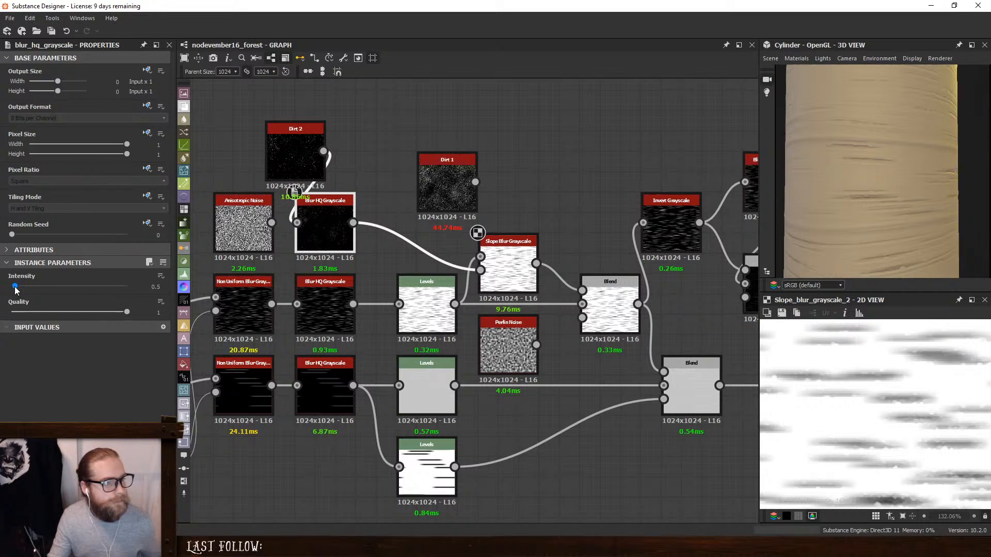
{"action": "left_click_drag", "start_coordinate": [11, 287], "coordinate": [13, 287]}
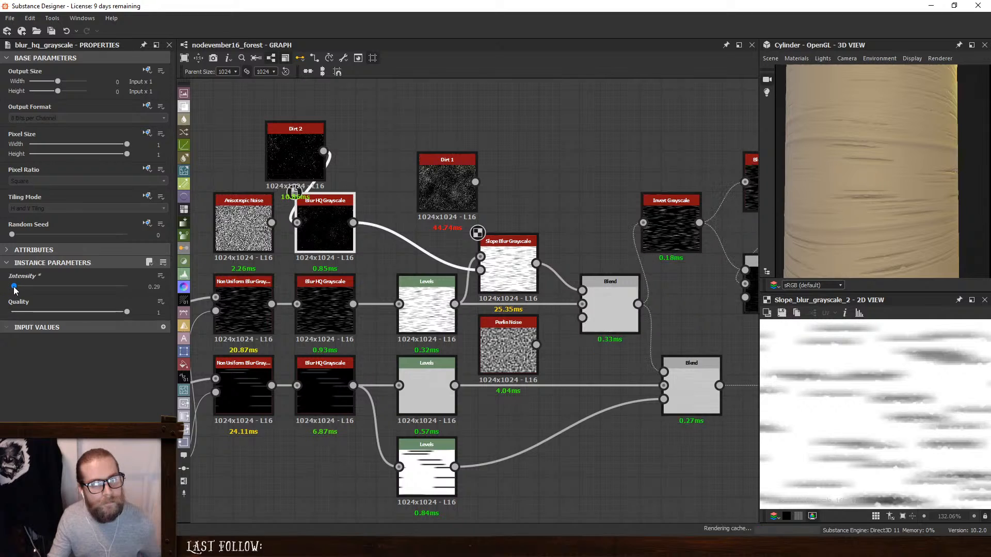
{"action": "left_click_drag", "start_coordinate": [475, 182], "coordinate": [299, 216]}
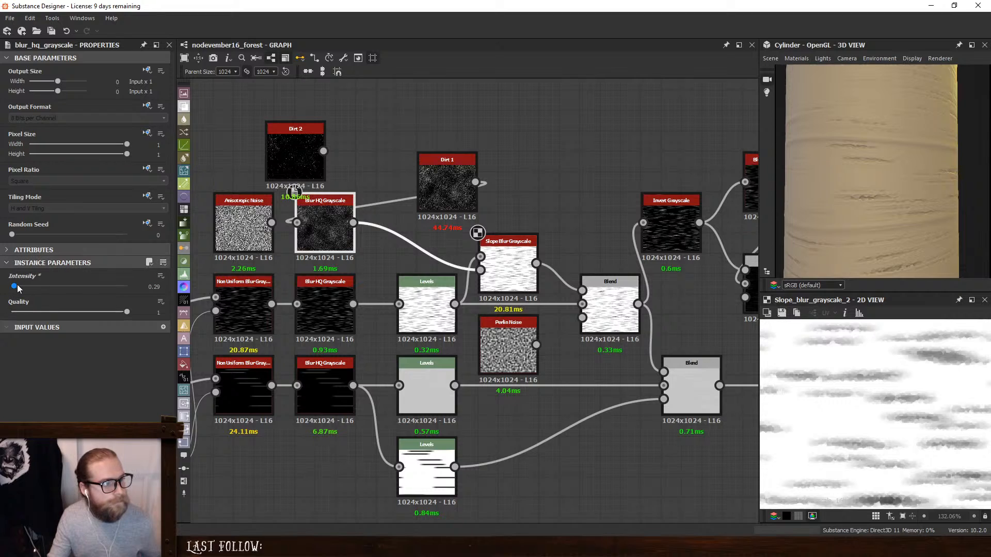
- Set the Slope Blur Grayscale's Intensity to 0.01 after trying 0.02
{"action": "left_click_drag", "start_coordinate": [14, 286], "coordinate": [11, 287]}
{"action": "key", "text": "ctrl+z"}
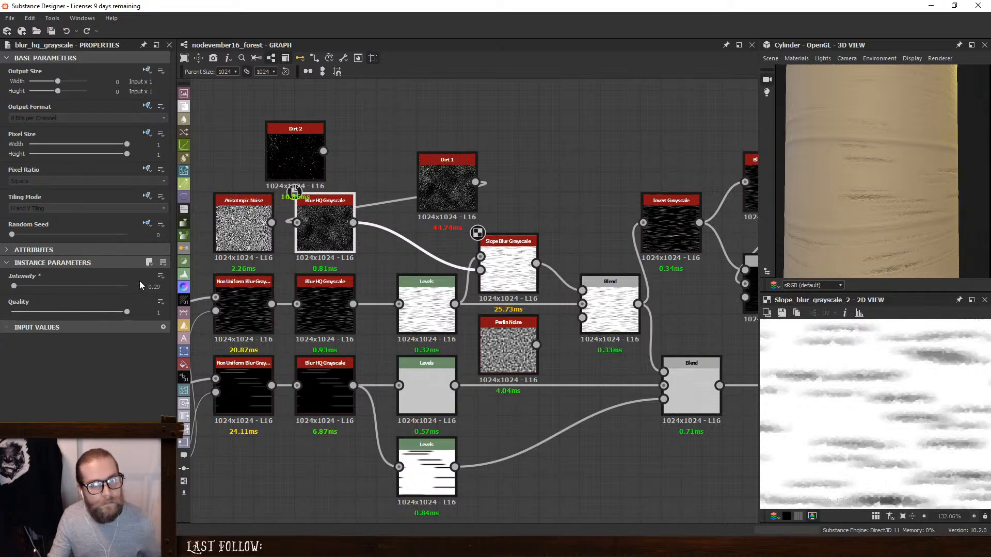
{"action": "left_click", "coordinate": [506, 268]}
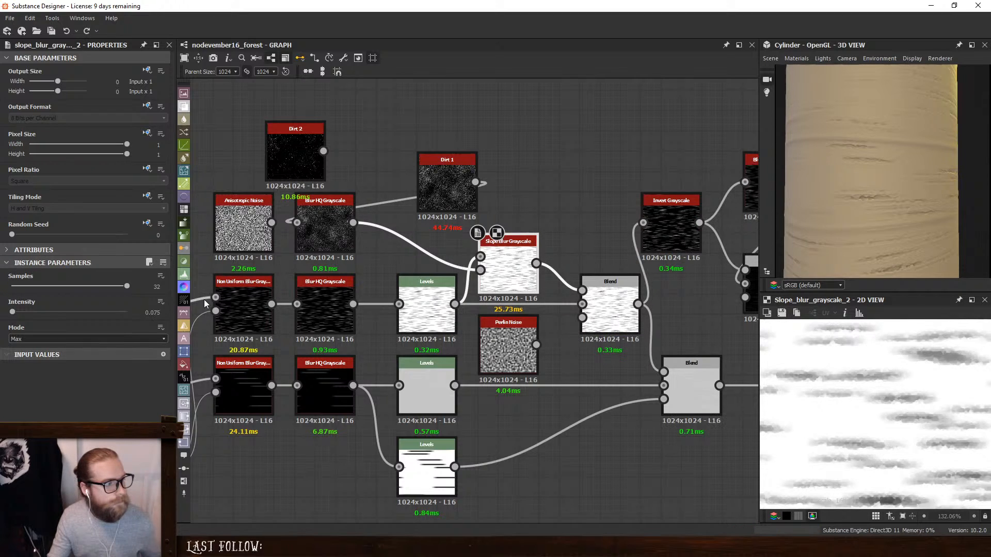
{"action": "double_click", "coordinate": [153, 313]}
{"action": "type", "text": "0.02"}
{"action": "key", "text": "Return"}
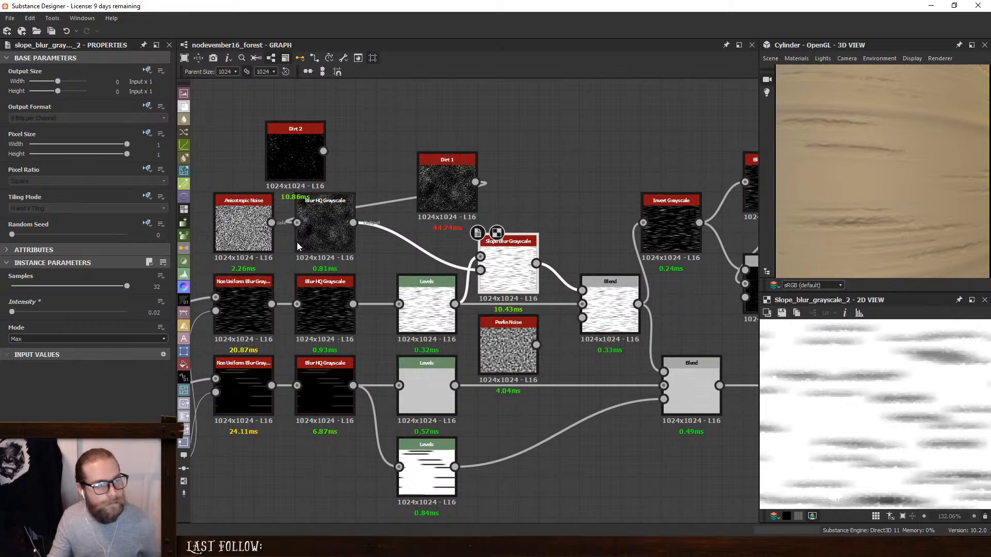
{"action": "left_click_drag", "start_coordinate": [162, 312], "coordinate": [134, 312]}
{"action": "type", "text": "0.01"}
{"action": "key", "text": "Return"}
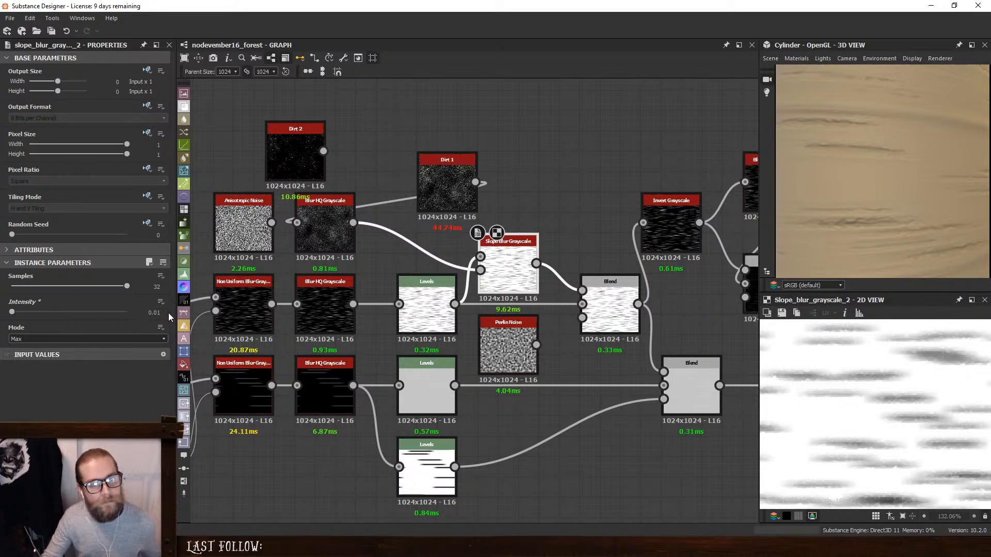
- Delete the unused Dirt 2 and Anisotropic Noise nodes and line up Dirt 1 and its Blur HQ Grayscale above the fine-stripe row
{"action": "left_click_drag", "start_coordinate": [446, 164], "coordinate": [272, 184]}
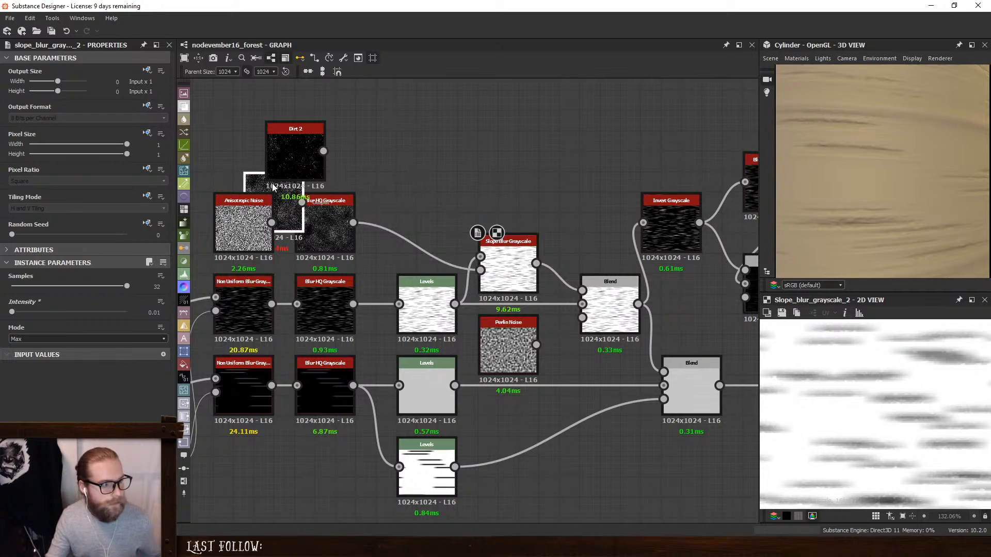
{"action": "left_click_drag", "start_coordinate": [342, 226], "coordinate": [404, 228]}
{"action": "left_click", "coordinate": [303, 142]}
{"action": "key", "text": "Delete"}
{"action": "left_click", "coordinate": [251, 219]}
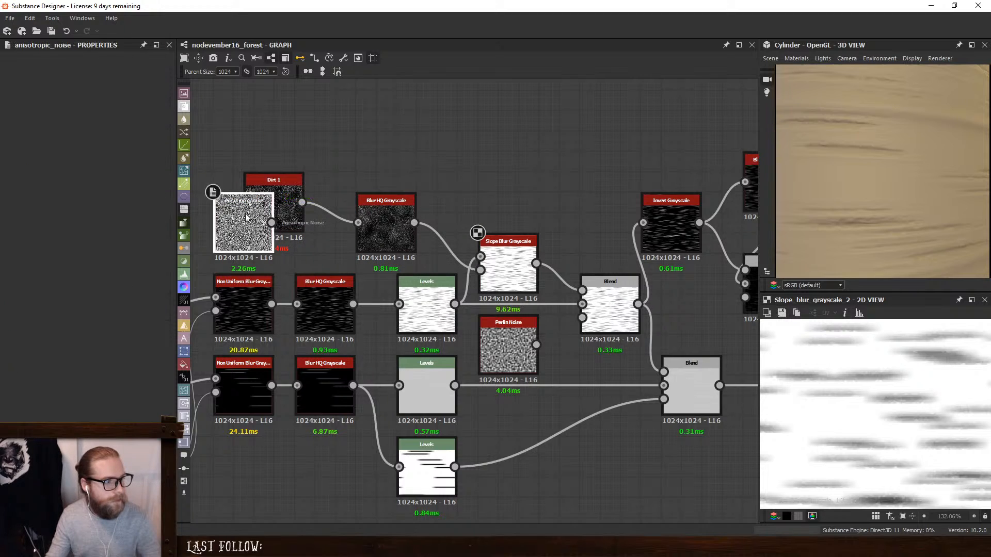
{"action": "key", "text": "Delete"}
{"action": "left_click_drag", "start_coordinate": [255, 212], "coordinate": [282, 229]}
{"action": "left_click_drag", "start_coordinate": [377, 227], "coordinate": [419, 228]}
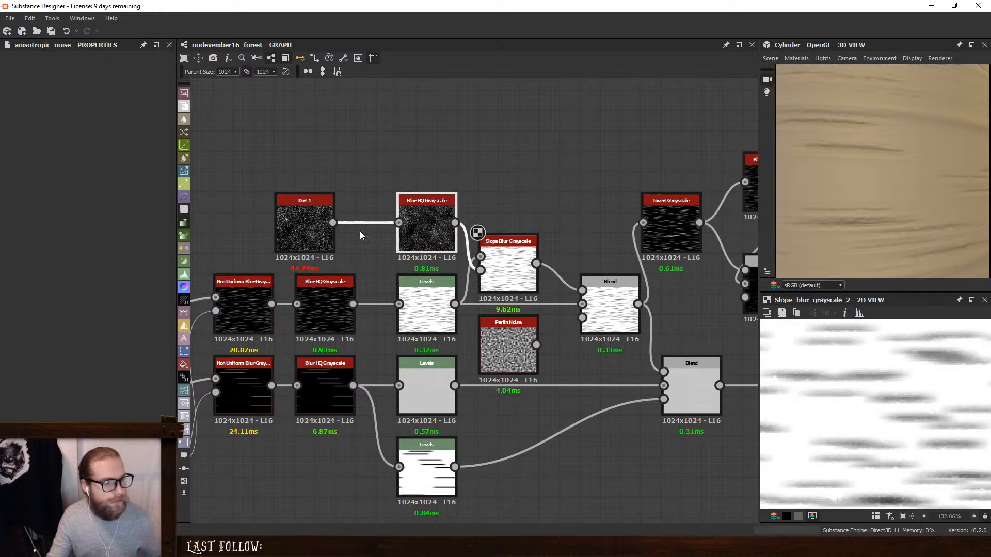
{"action": "left_click_drag", "start_coordinate": [297, 232], "coordinate": [318, 231]}
- Inspect the cracks on the cylinder and try masking the fine-stripe Blend's opacity directly with the Perlin Noise
{"action": "scroll", "coordinate": [863, 208], "scroll_direction": "down", "scroll_amount": 5}
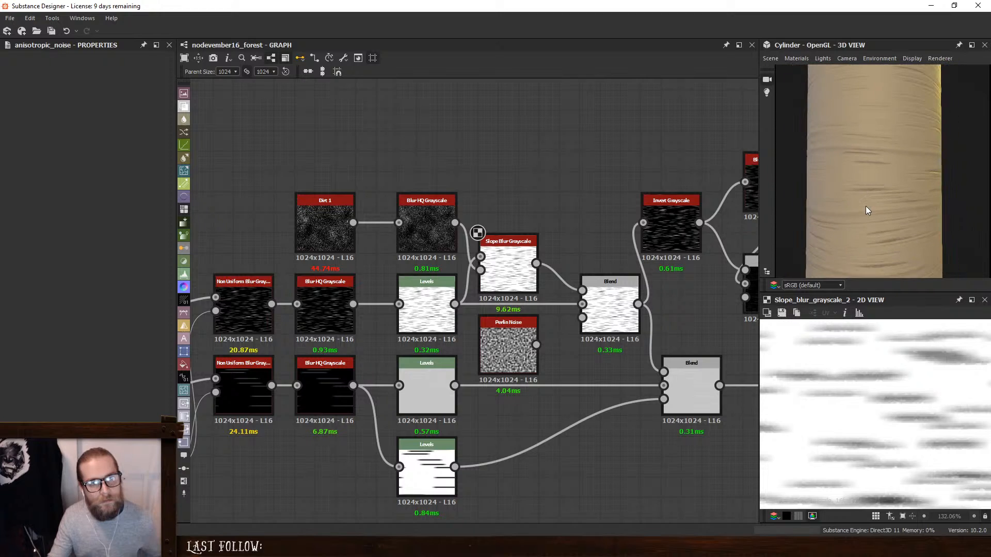
{"action": "left_click_drag", "start_coordinate": [865, 205], "coordinate": [832, 194]}
{"action": "scroll", "coordinate": [874, 204], "scroll_direction": "up", "scroll_amount": 5}
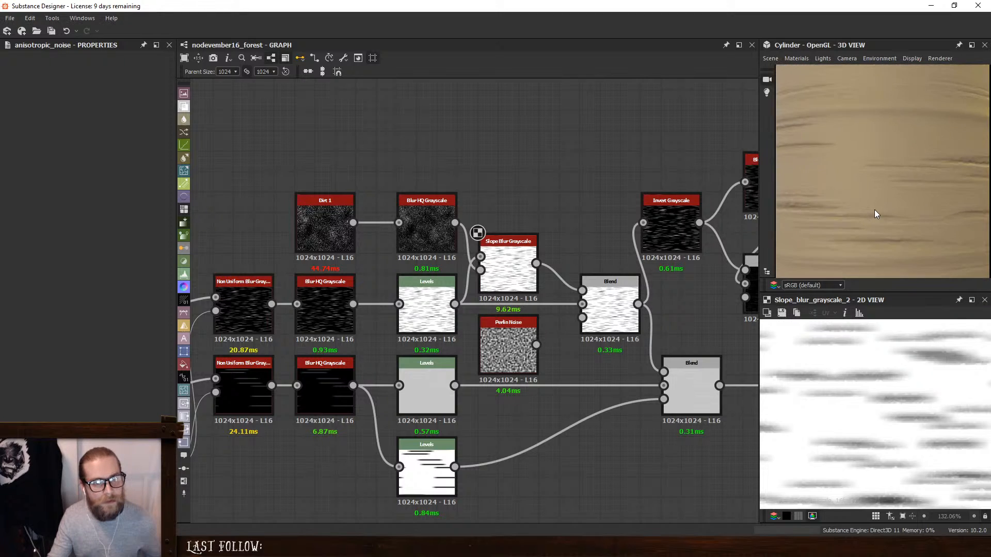
{"action": "left_click_drag", "start_coordinate": [537, 345], "coordinate": [582, 317]}
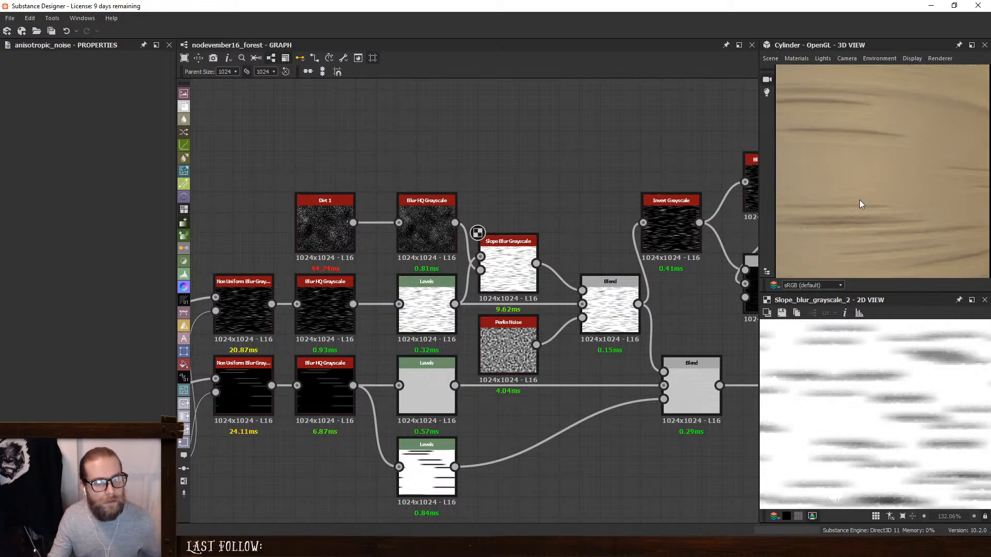
{"action": "scroll", "coordinate": [884, 165], "scroll_direction": "down", "scroll_amount": 2}
{"action": "key", "text": "ctrl+z"}
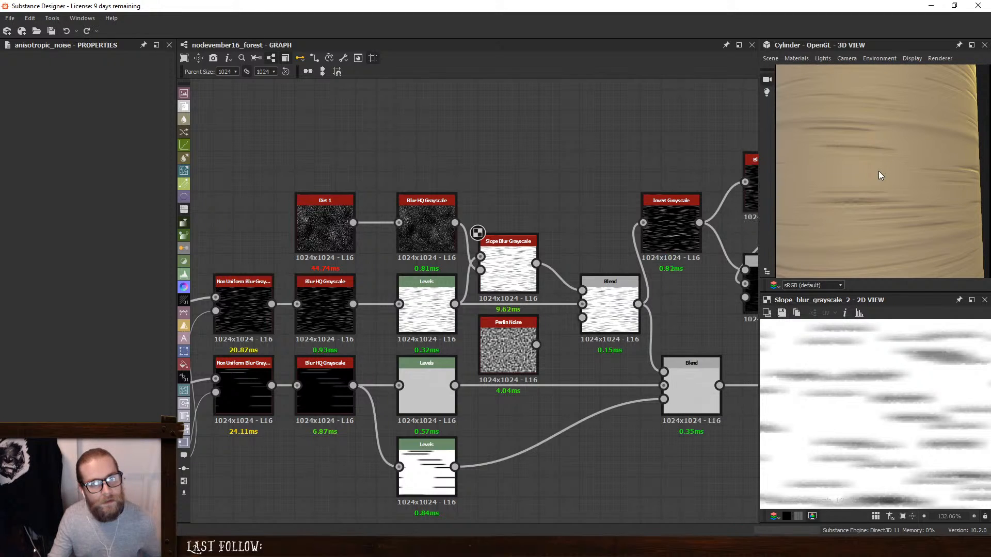
- Add a Levels node after the Perlin Noise and lower its input white point to about the middle of the histogram
{"action": "left_click_drag", "start_coordinate": [505, 346], "coordinate": [484, 346]}
{"action": "key", "text": "space"}
{"action": "type", "text": "l"}
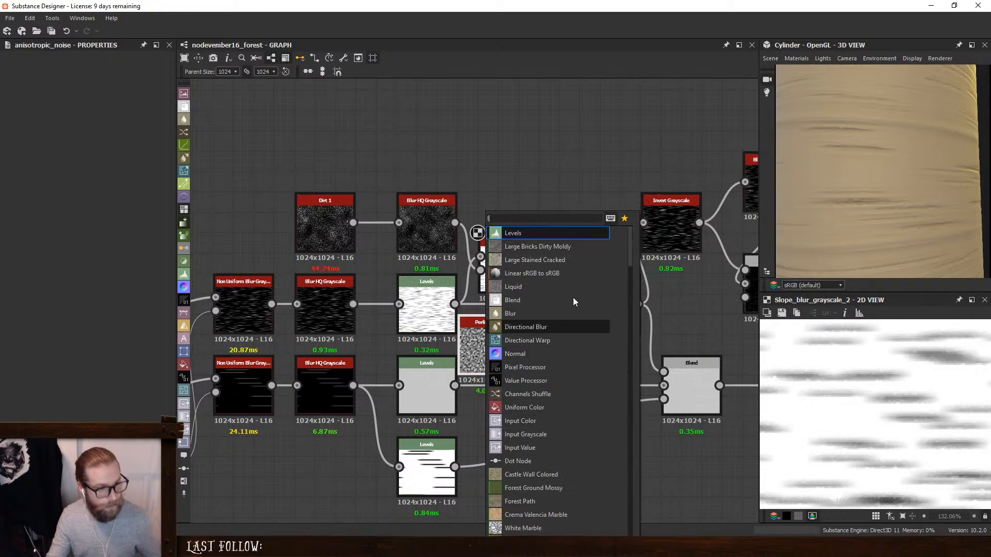
{"action": "left_click", "coordinate": [568, 235]}
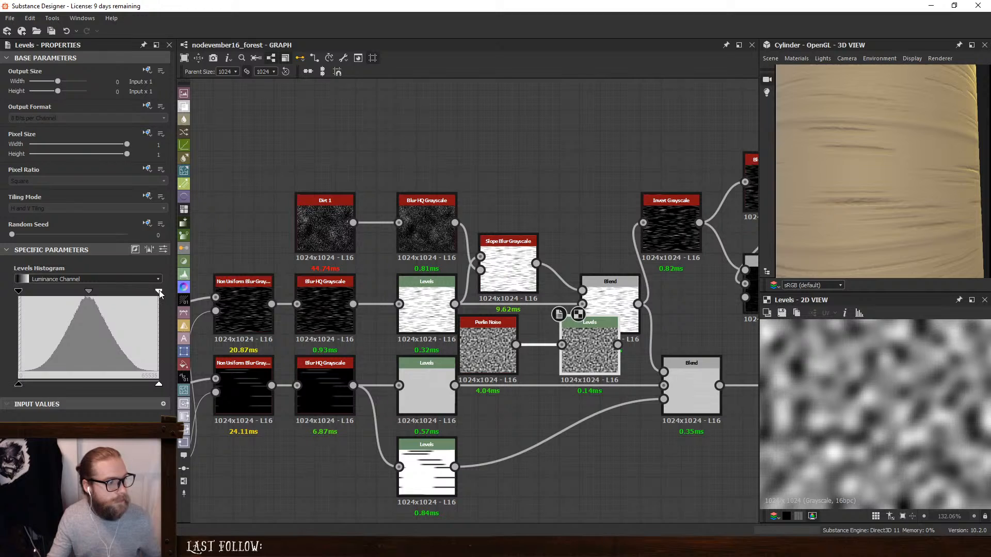
{"action": "left_click_drag", "start_coordinate": [105, 293], "coordinate": [93, 292]}
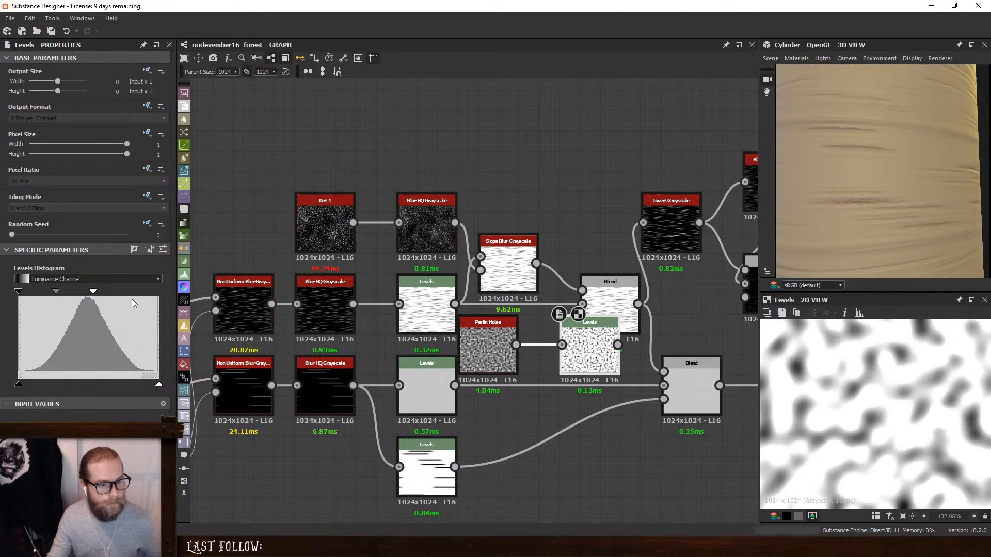
- Dock the Perlin Noise to its Levels node and connect the Levels output to the fine-stripe Blend's opacity input
{"action": "left_click_drag", "start_coordinate": [585, 344], "coordinate": [530, 343]}
{"action": "left_click", "coordinate": [494, 345]}
{"action": "key", "text": "d"}
{"action": "left_click", "coordinate": [530, 343]}
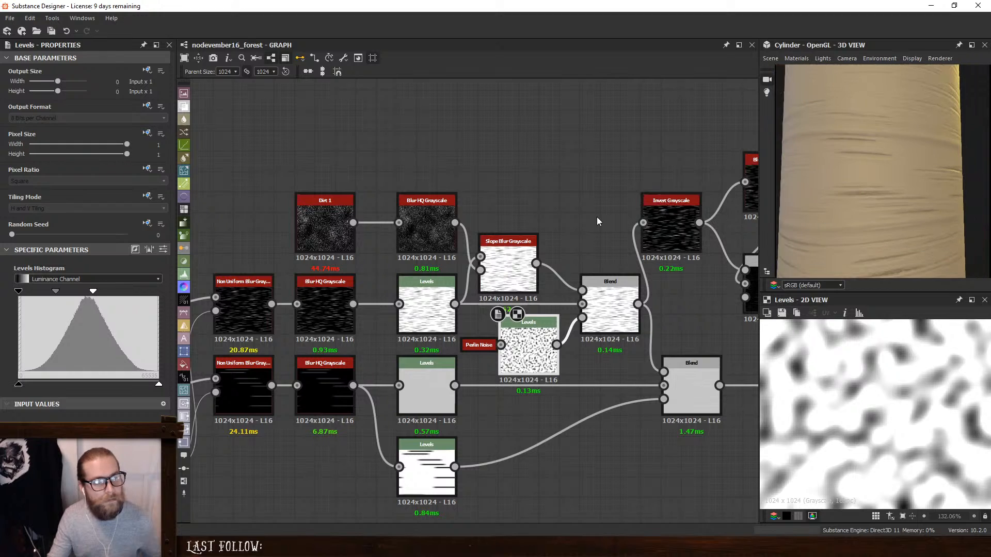
- Review the bark on the whole cylinder and bring the browser window with the birch trunk reference photo over the graph
{"action": "scroll", "coordinate": [595, 207], "scroll_direction": "down", "scroll_amount": 3}
{"action": "middle_click_drag", "start_coordinate": [593, 197], "coordinate": [521, 192]}
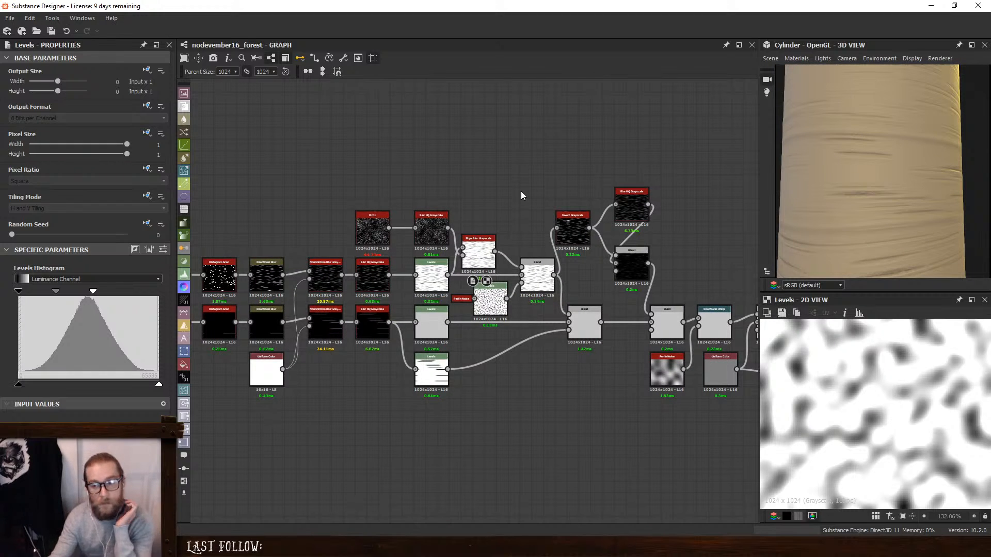
{"action": "scroll", "coordinate": [907, 200], "scroll_direction": "down", "scroll_amount": 2}
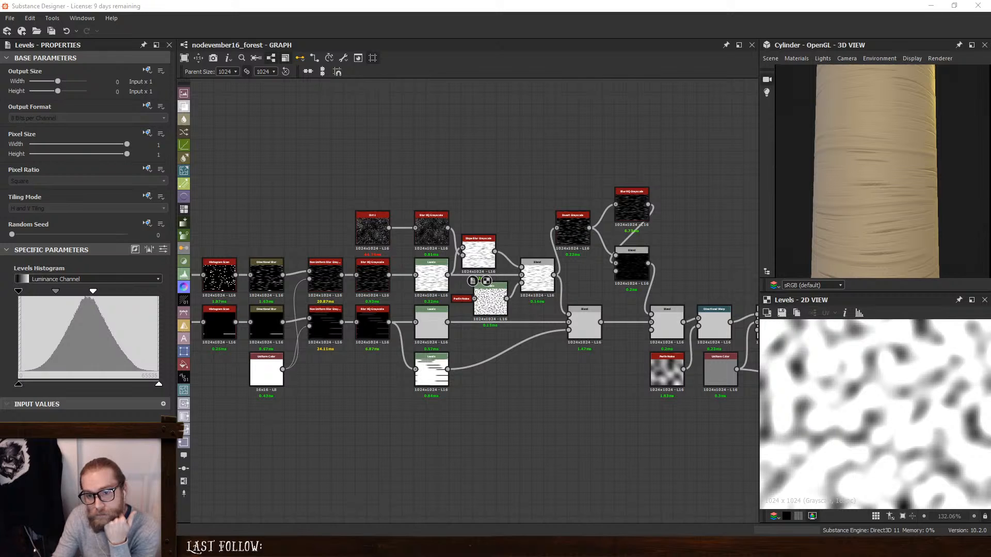
{"action": "left_click_drag", "start_coordinate": [990, 67], "coordinate": [558, 108]}
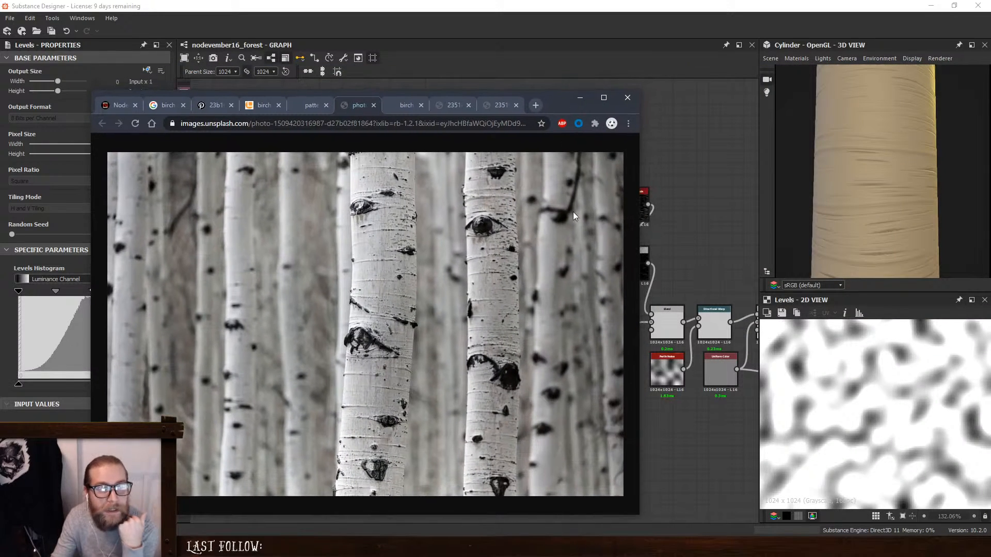
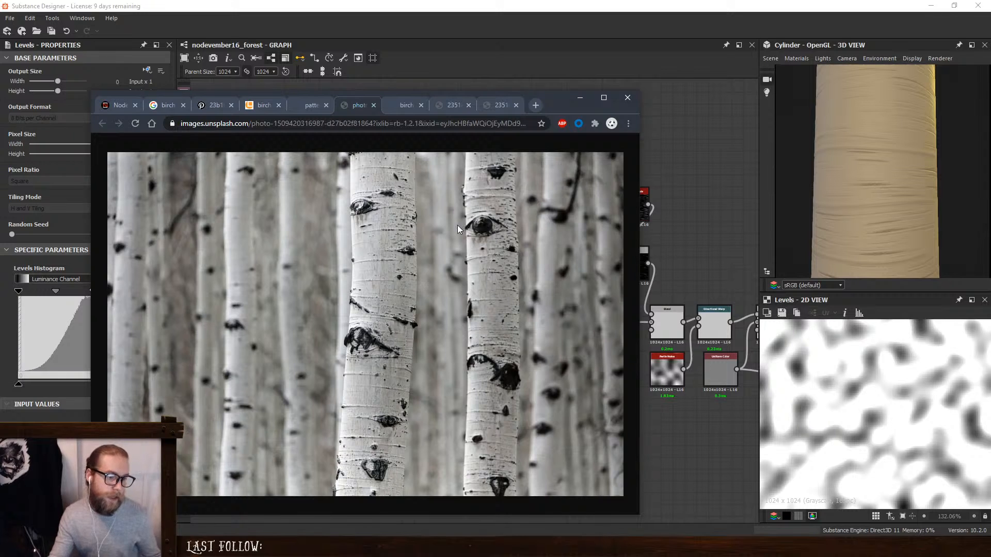
- Move the reference browser window off the graph and dock the crack branch's Blur HQ Grayscale to its Blend node
{"action": "left_click_drag", "start_coordinate": [560, 108], "coordinate": [990, 92]}
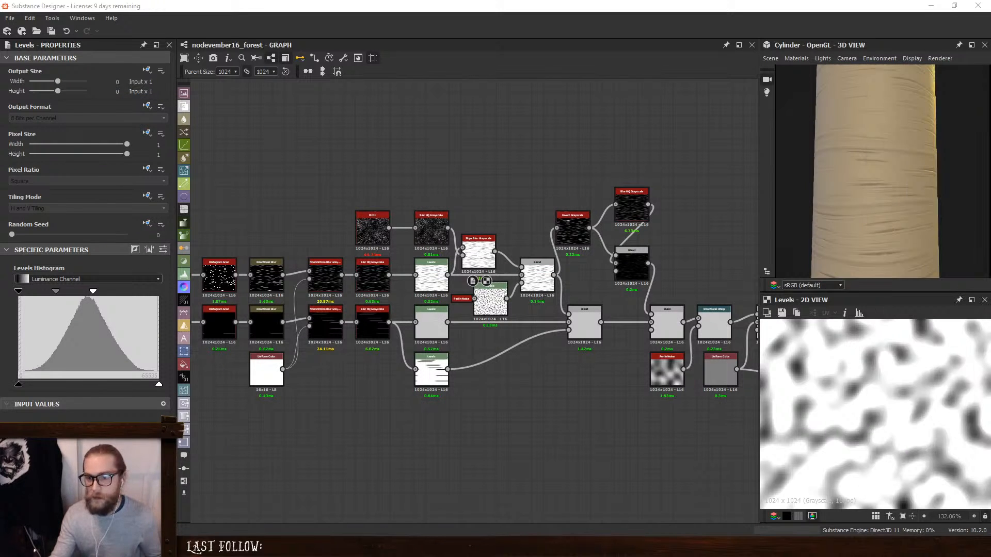
{"action": "scroll", "coordinate": [382, 346], "scroll_direction": "down", "scroll_amount": 3}
{"action": "scroll", "coordinate": [611, 294], "scroll_direction": "up", "scroll_amount": 5}
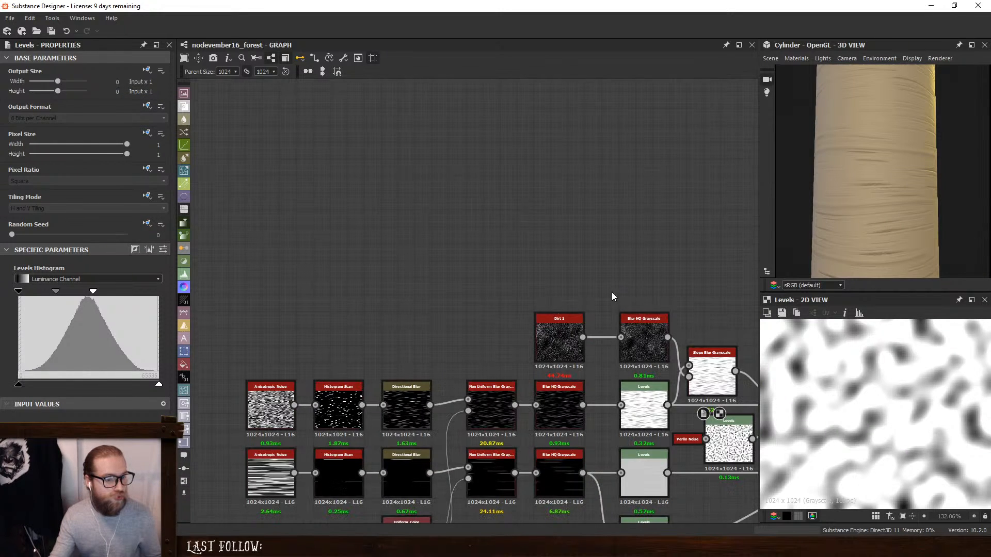
{"action": "scroll", "coordinate": [596, 303], "scroll_direction": "down", "scroll_amount": 2}
{"action": "middle_click_drag", "start_coordinate": [595, 303], "coordinate": [564, 284]}
{"action": "scroll", "coordinate": [732, 323], "scroll_direction": "up", "scroll_amount": 2}
{"action": "middle_click_drag", "start_coordinate": [733, 323], "coordinate": [587, 315]}
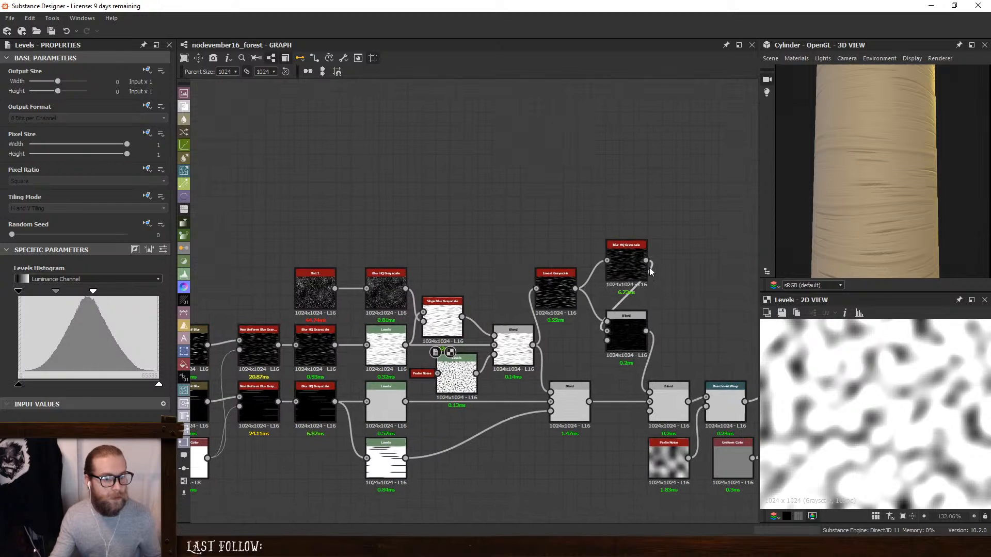
{"action": "left_click", "coordinate": [632, 256]}
{"action": "scroll", "coordinate": [438, 250], "scroll_direction": "down", "scroll_amount": 3}
- Move the final Blend and its Uniform Color next to the output nodes, freeing space after the Directional Warp
{"action": "left_click_drag", "start_coordinate": [295, 189], "coordinate": [741, 410]}
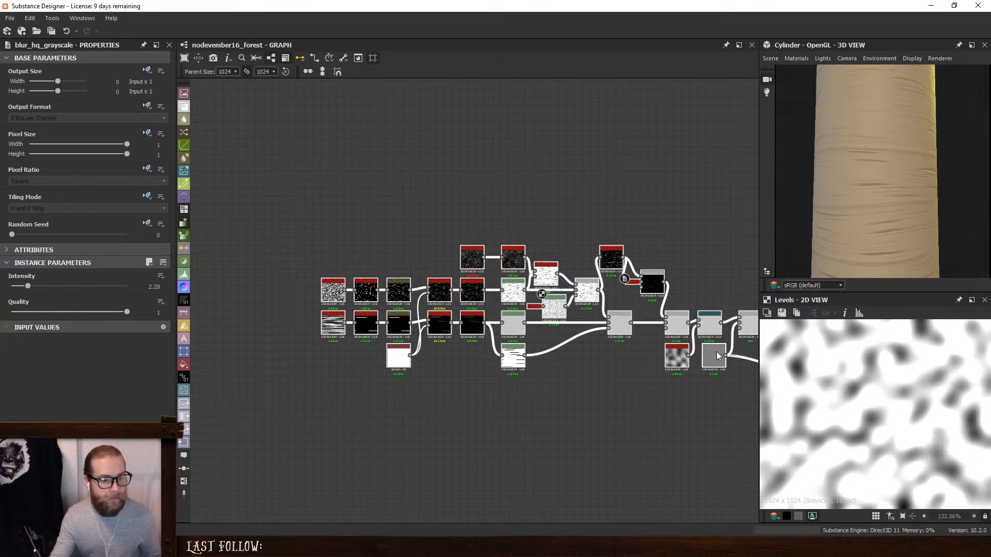
{"action": "left_click_drag", "start_coordinate": [719, 355], "coordinate": [548, 351]}
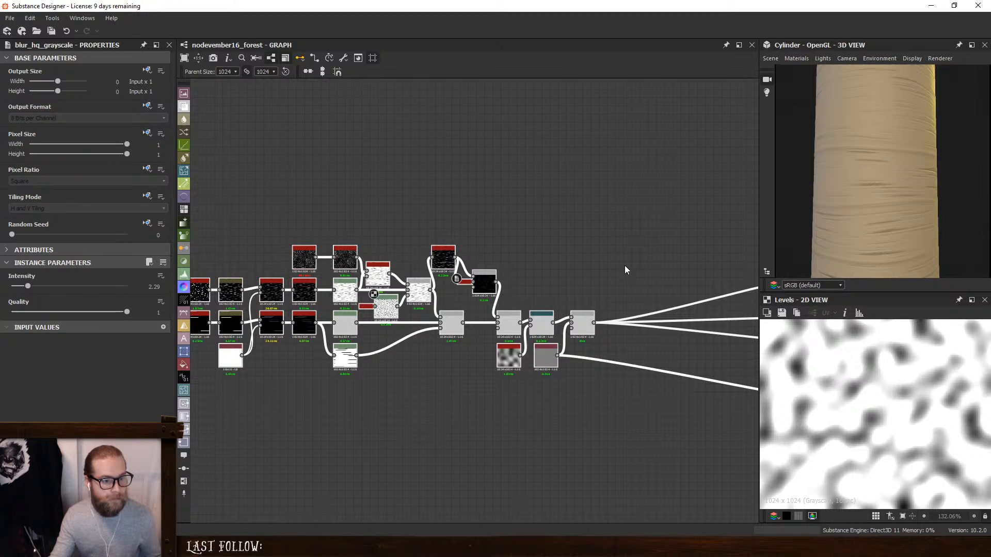
{"action": "left_click", "coordinate": [625, 267]}
{"action": "left_click", "coordinate": [547, 352]}
{"action": "middle_click_drag", "start_coordinate": [670, 407], "coordinate": [508, 408]}
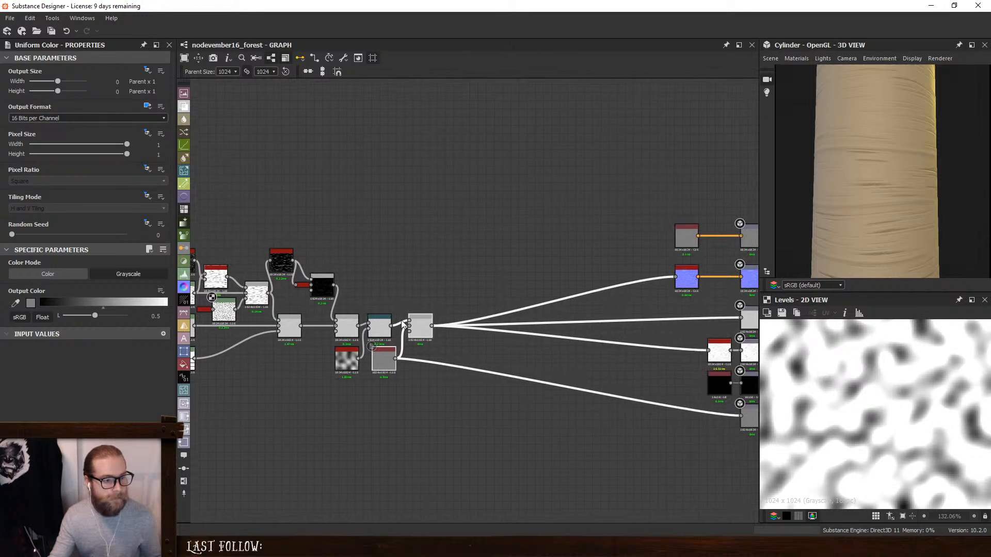
{"action": "left_click_drag", "start_coordinate": [422, 327], "coordinate": [651, 317]}
{"action": "left_click", "coordinate": [527, 280]}
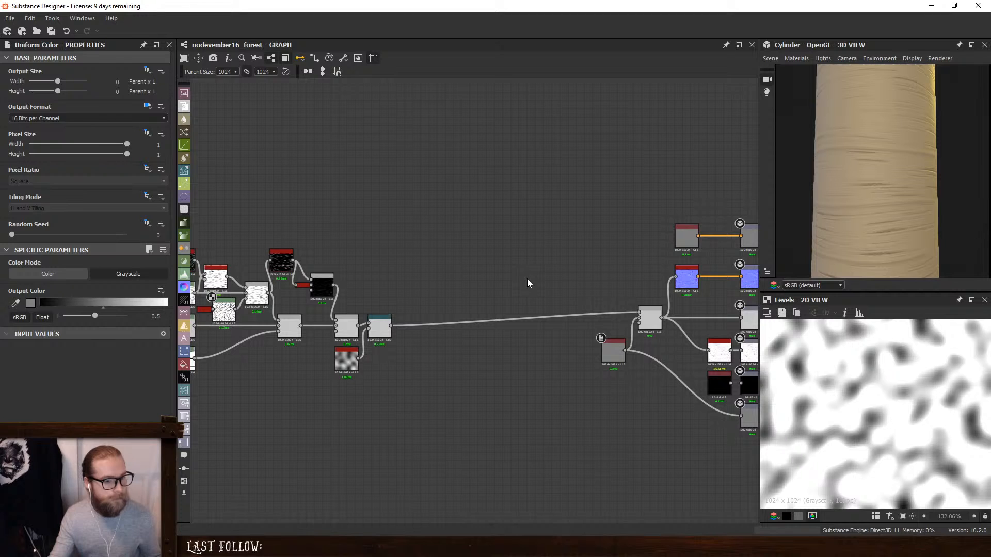
- Add a Tile Sampler node in the empty space above the Directional Warp
{"action": "scroll", "coordinate": [689, 302], "scroll_direction": "up", "scroll_amount": 2}
{"action": "scroll", "coordinate": [611, 443], "scroll_direction": "down", "scroll_amount": 6}
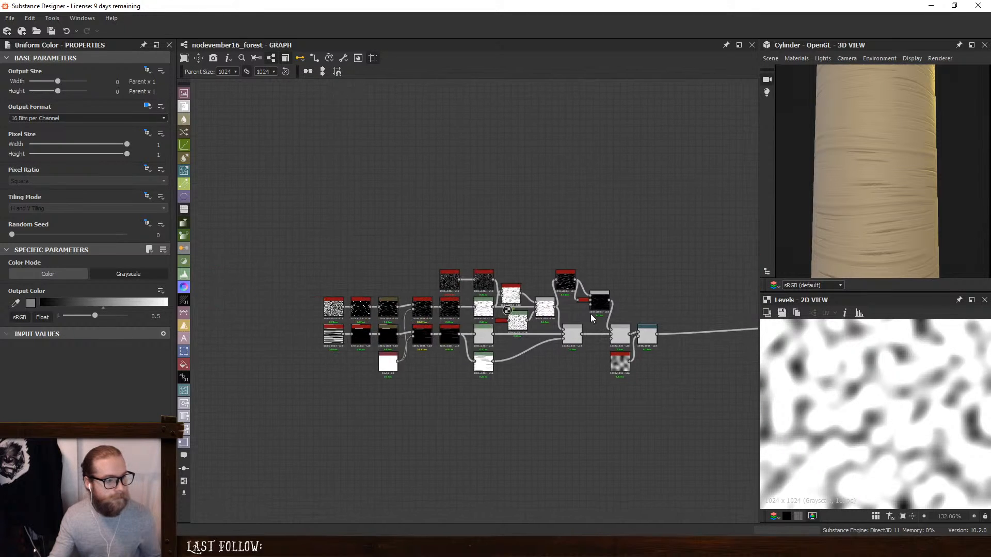
{"action": "left_click", "coordinate": [614, 331]}
{"action": "middle_click_drag", "start_coordinate": [614, 331], "coordinate": [447, 320]}
{"action": "scroll", "coordinate": [296, 345], "scroll_direction": "up", "scroll_amount": 2}
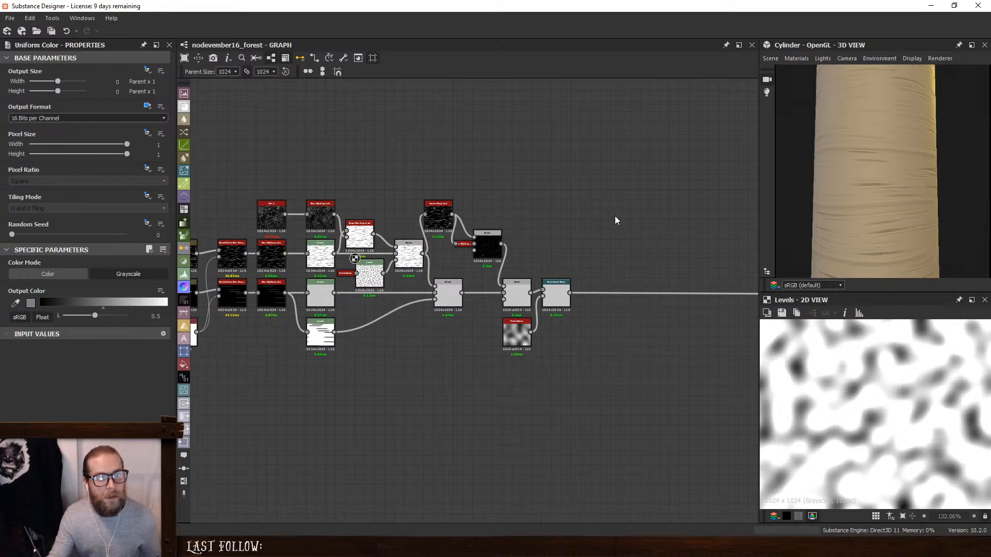
{"action": "middle_click_drag", "start_coordinate": [592, 189], "coordinate": [570, 187]}
{"action": "key", "text": "space"}
{"action": "type", "text": "tile"}
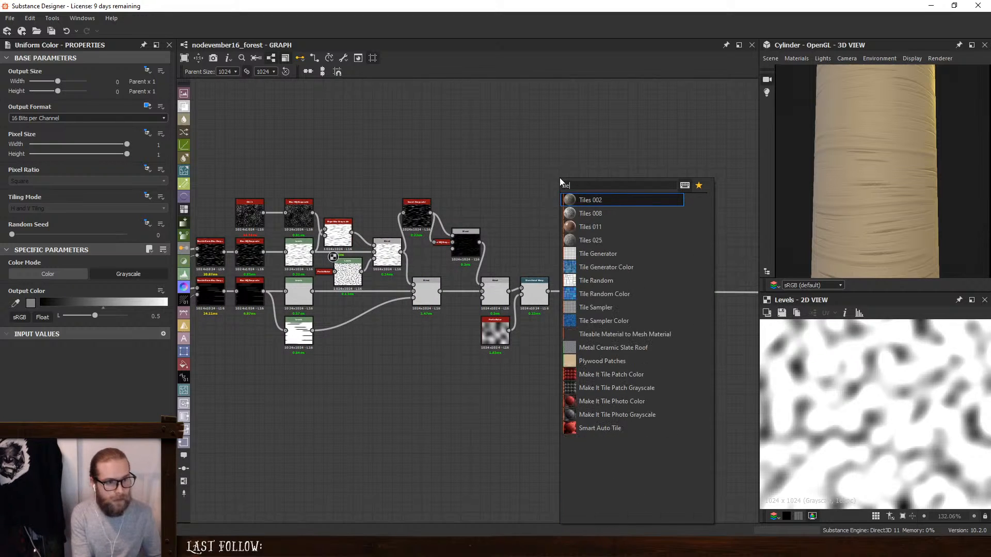
{"action": "left_click", "coordinate": [603, 308]}
{"action": "left_click_drag", "start_coordinate": [564, 207], "coordinate": [579, 196]}
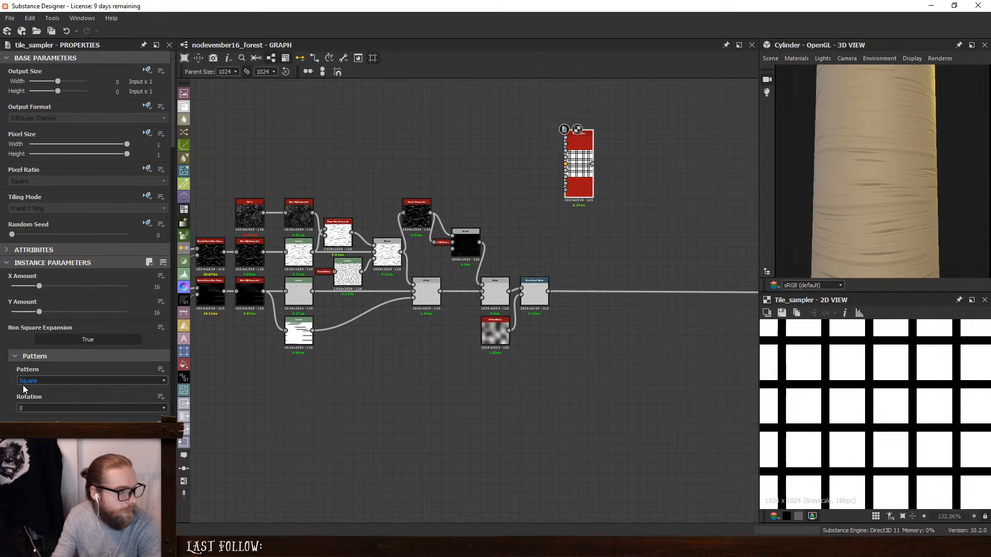
- Set the Tile Sampler's pattern to Paraboloid and both its X and Y Amount to 5
{"action": "left_click", "coordinate": [38, 382]}
{"action": "left_click", "coordinate": [51, 407]}
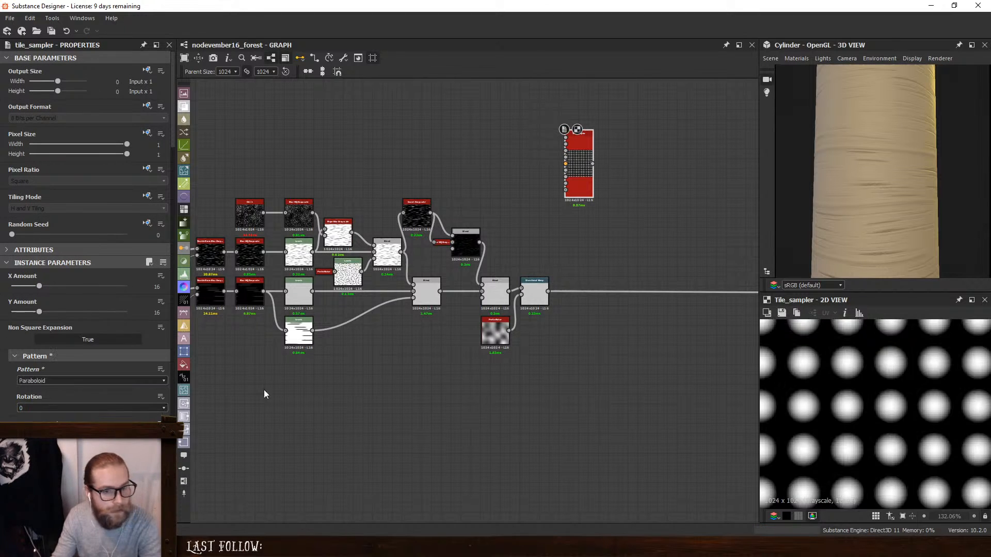
{"action": "scroll", "coordinate": [848, 387], "scroll_direction": "down", "scroll_amount": 5}
{"action": "scroll", "coordinate": [875, 387], "scroll_direction": "down", "scroll_amount": 1}
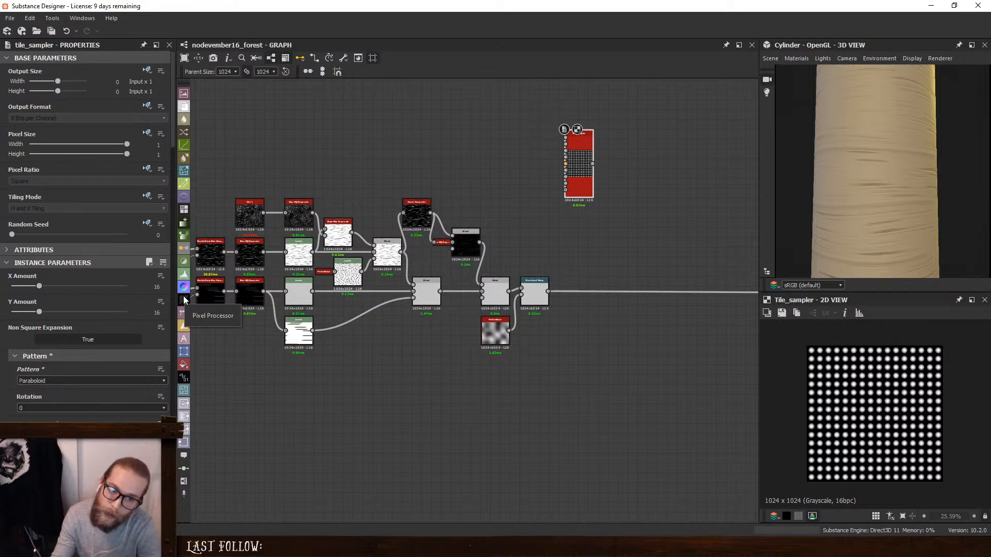
{"action": "left_click_drag", "start_coordinate": [38, 286], "coordinate": [24, 313]}
{"action": "scroll", "coordinate": [21, 351], "scroll_direction": "down", "scroll_amount": 3}
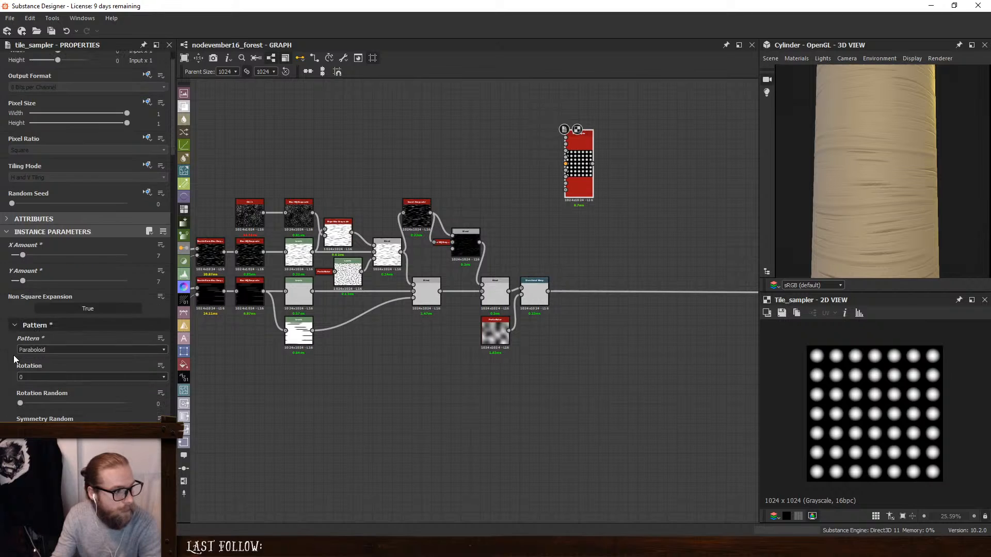
{"action": "left_click_drag", "start_coordinate": [21, 194], "coordinate": [19, 220]}
{"action": "scroll", "coordinate": [31, 336], "scroll_direction": "down", "scroll_amount": 5}
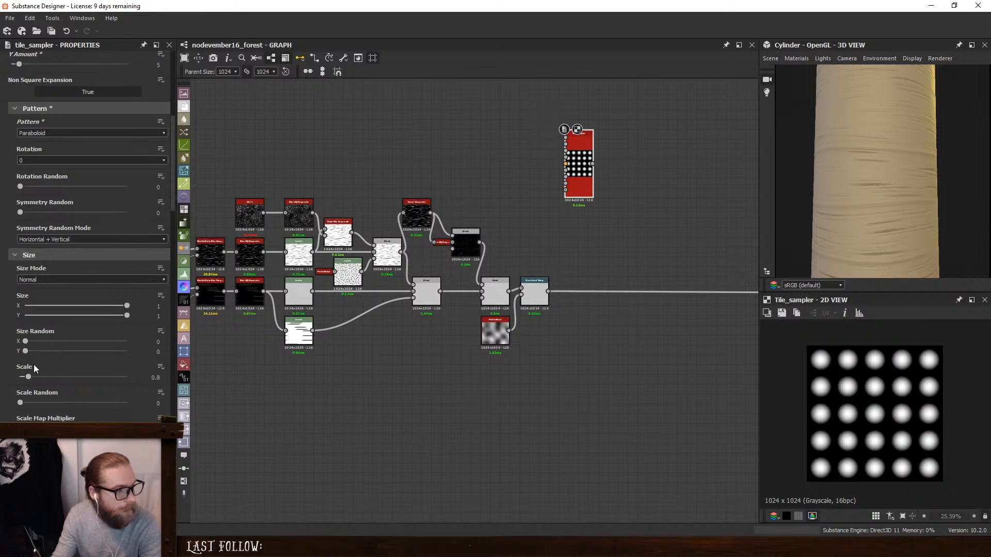
- Set the Tile Sampler's Size Random to X 0.13 and Y 0.33, Scale to 0.58 and Scale Random to 0.92
{"action": "left_click_drag", "start_coordinate": [30, 377], "coordinate": [22, 377]}
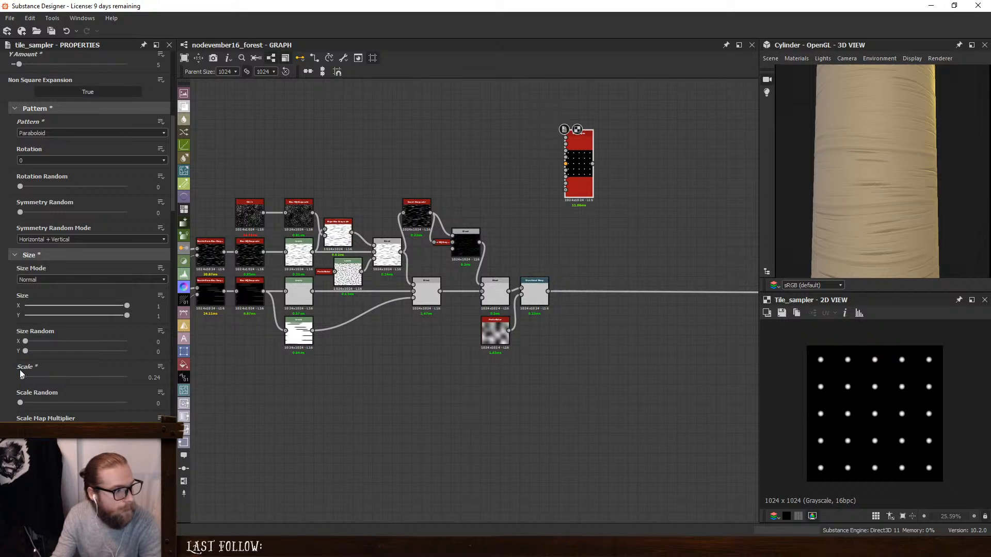
{"action": "mouse_move", "coordinate": [25, 342]}
{"action": "left_mouse_down"}
{"action": "mouse_move", "coordinate": [84, 341]}
{"action": "mouse_move", "coordinate": [20, 344]}
{"action": "mouse_move", "coordinate": [29, 353]}
{"action": "mouse_move", "coordinate": [100, 353]}
{"action": "mouse_move", "coordinate": [59, 356]}
{"action": "mouse_move", "coordinate": [39, 342]}
{"action": "left_mouse_up"}
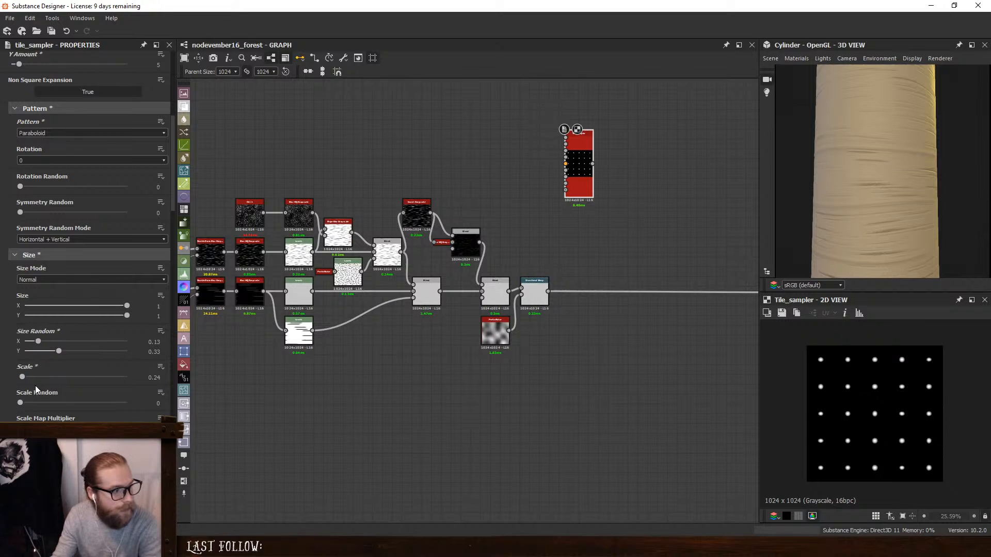
{"action": "left_click_drag", "start_coordinate": [23, 400], "coordinate": [118, 403]}
- Scatter and thin out the dots with Position Random 1.63 and Mask Random 0.79
{"action": "scroll", "coordinate": [27, 235], "scroll_direction": "down", "scroll_amount": 6}
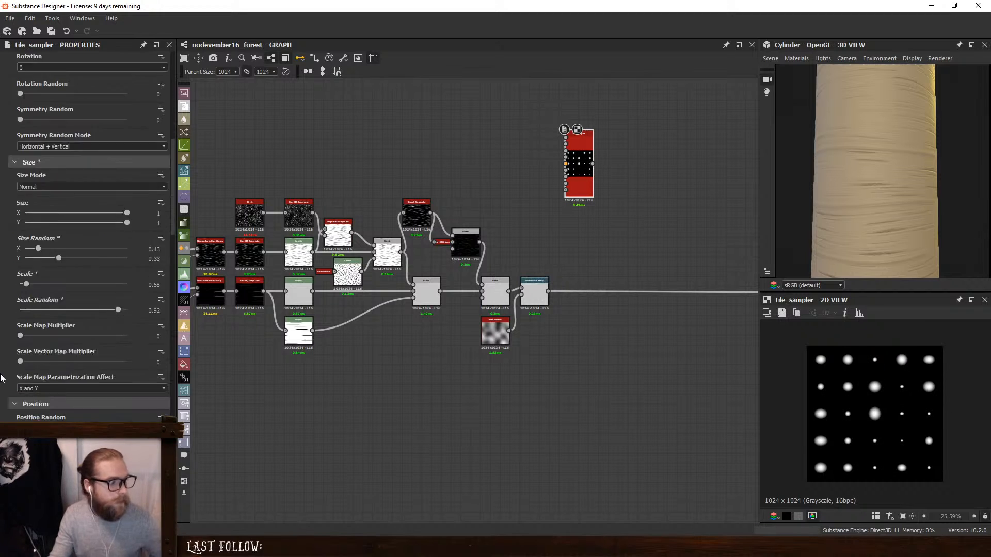
{"action": "mouse_move", "coordinate": [24, 241]}
{"action": "left_mouse_down"}
{"action": "mouse_move", "coordinate": [144, 240]}
{"action": "mouse_move", "coordinate": [2, 259]}
{"action": "mouse_move", "coordinate": [37, 252]}
{"action": "left_mouse_up"}
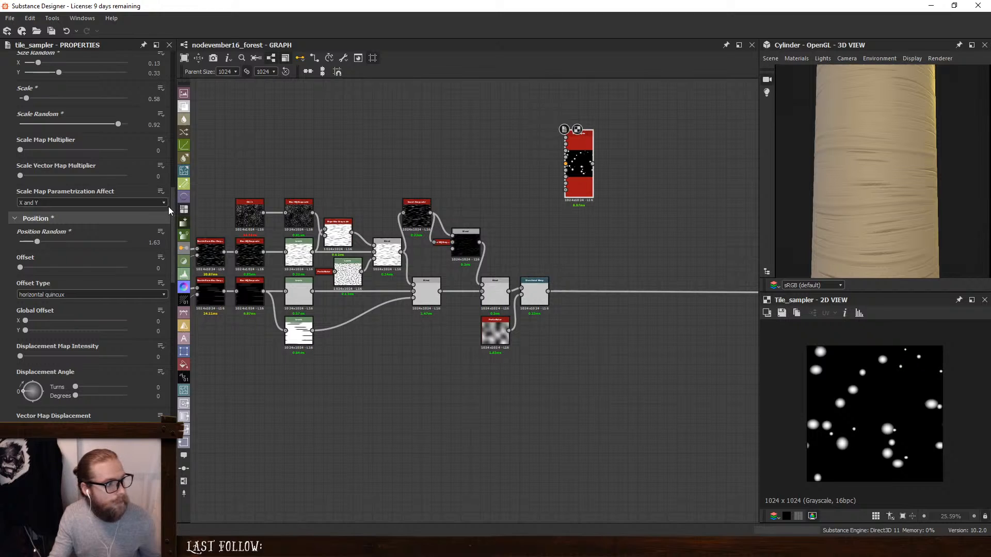
{"action": "left_click_drag", "start_coordinate": [168, 207], "coordinate": [170, 392]}
{"action": "scroll", "coordinate": [11, 261], "scroll_direction": "up", "scroll_amount": 1}
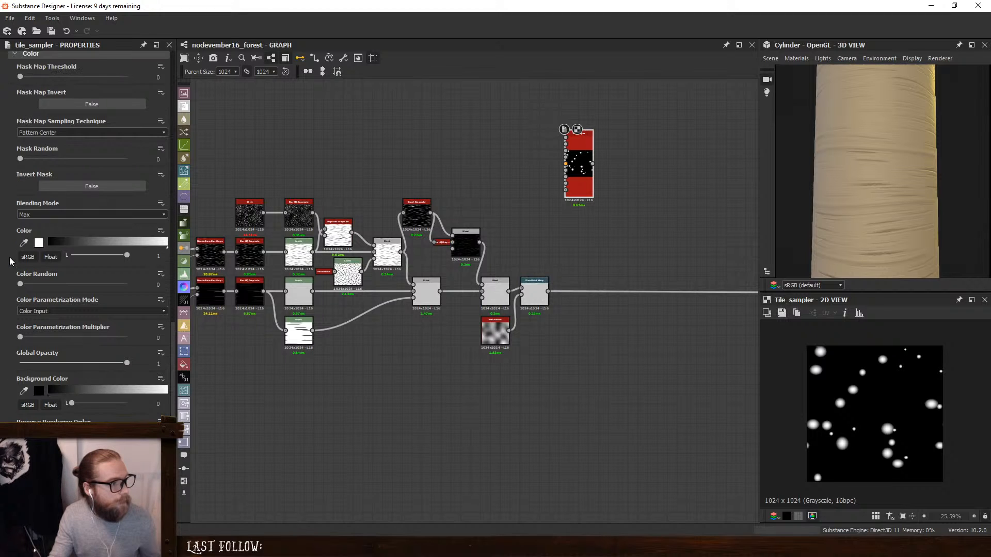
{"action": "left_click_drag", "start_coordinate": [20, 159], "coordinate": [105, 163]}
{"action": "scroll", "coordinate": [832, 403], "scroll_direction": "down", "scroll_amount": 2}
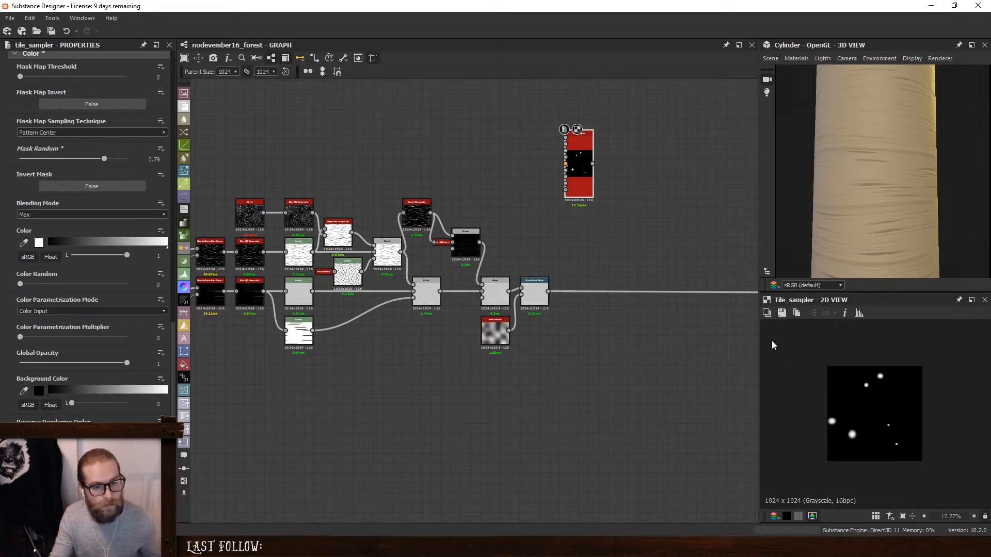
- Feed the Tile Sampler into a new Blur HQ Grayscale node with Quality 1 and Intensity 7.79
{"action": "middle_click_drag", "start_coordinate": [640, 246], "coordinate": [547, 302]}
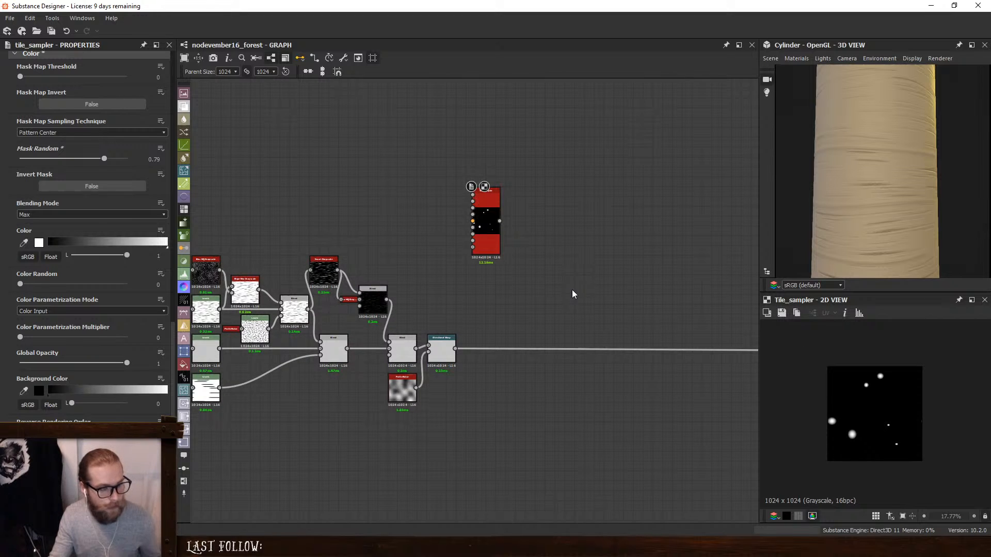
{"action": "scroll", "coordinate": [572, 296], "scroll_direction": "up", "scroll_amount": 2}
{"action": "key", "text": "space"}
{"action": "type", "text": "blur hq"}
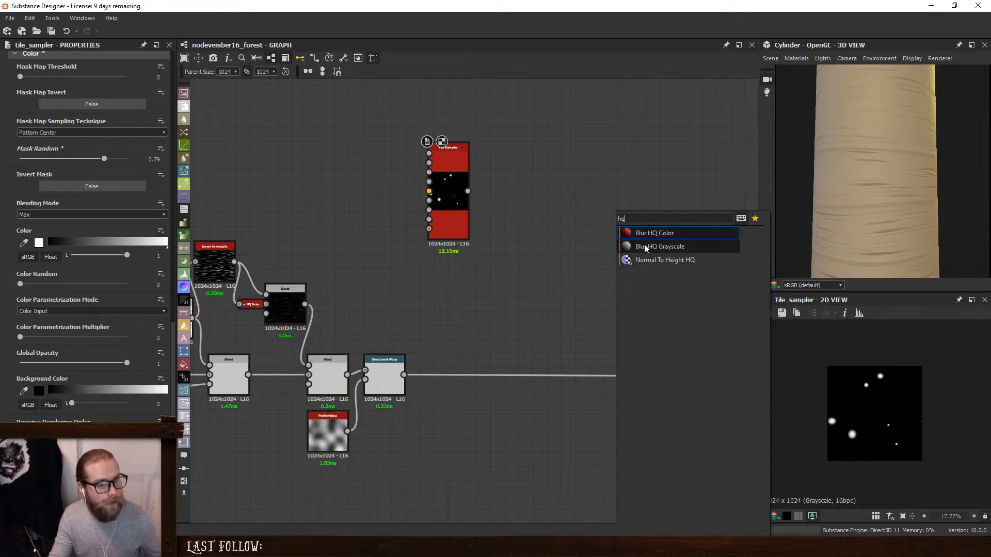
{"action": "left_click", "coordinate": [650, 242]}
{"action": "left_click_drag", "start_coordinate": [467, 191], "coordinate": [565, 267]}
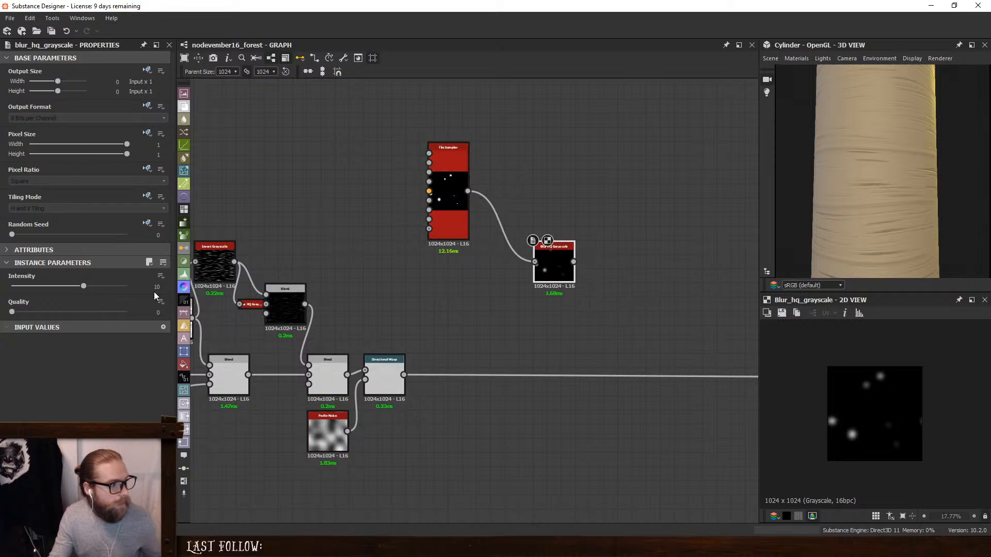
{"action": "left_click_drag", "start_coordinate": [24, 313], "coordinate": [68, 300]}
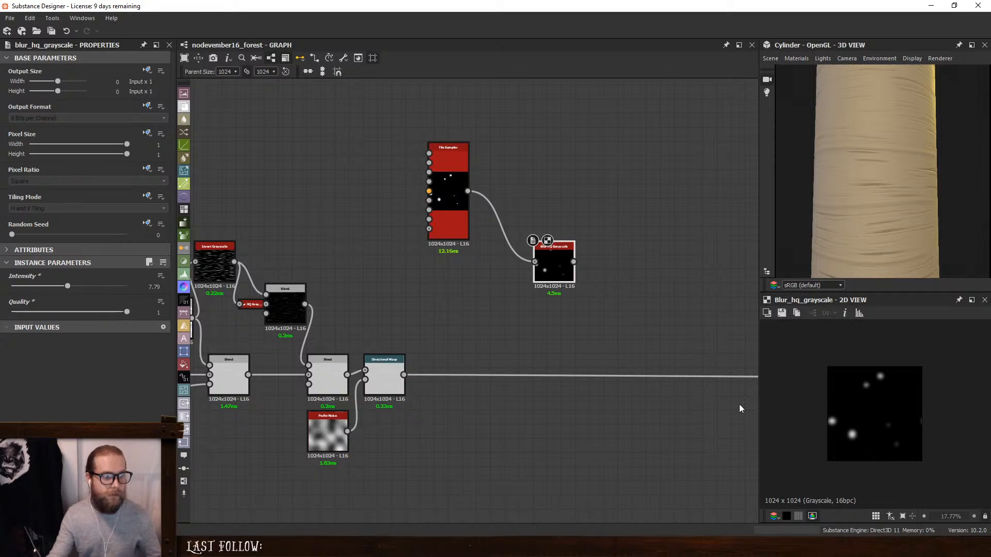
- Insert a Warp node after the Directional Warp and connect the blurred dots to its second input
{"action": "left_click", "coordinate": [541, 376]}
{"action": "key", "text": "space"}
{"action": "type", "text": "wa"}
{"action": "left_click", "coordinate": [591, 235]}
{"action": "scroll", "coordinate": [419, 380], "scroll_direction": "up", "scroll_amount": 1}
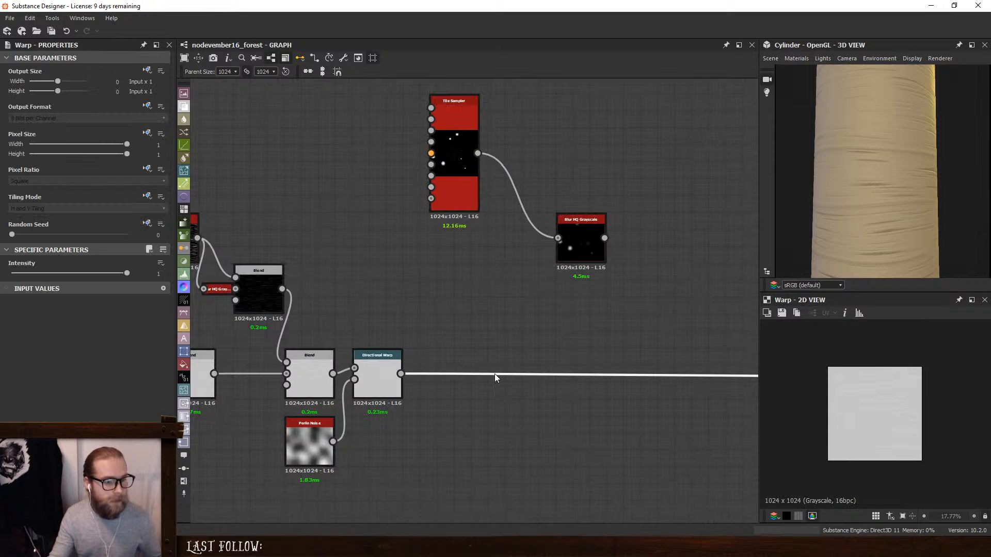
{"action": "scroll", "coordinate": [550, 377], "scroll_direction": "down", "scroll_amount": 3}
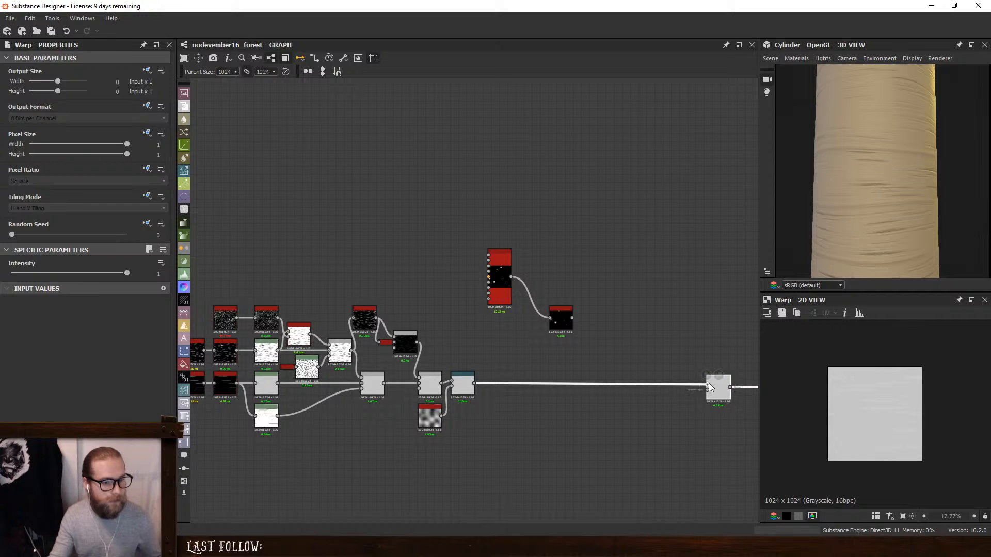
{"action": "left_click_drag", "start_coordinate": [708, 382], "coordinate": [534, 385]}
{"action": "scroll", "coordinate": [505, 370], "scroll_direction": "up", "scroll_amount": 3}
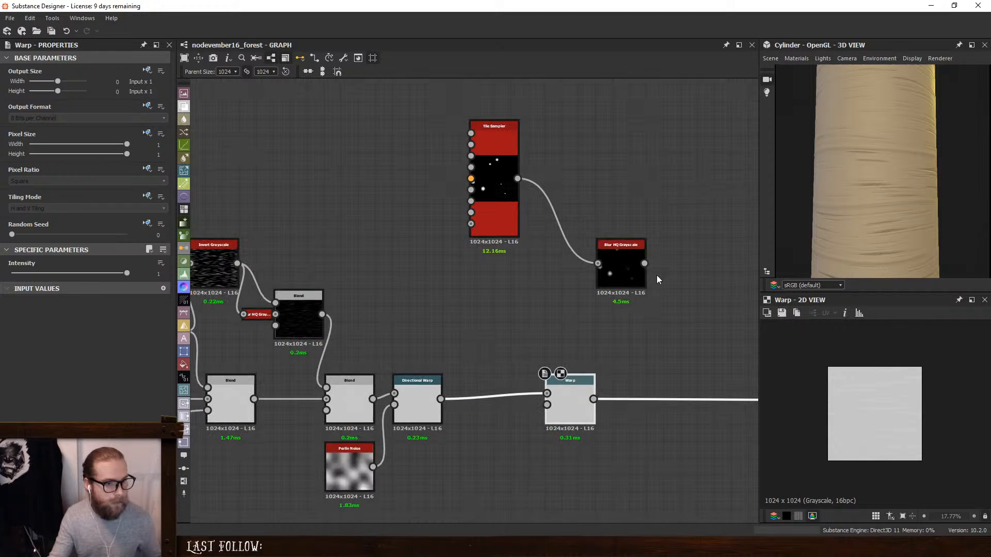
{"action": "left_click_drag", "start_coordinate": [644, 263], "coordinate": [548, 404]}
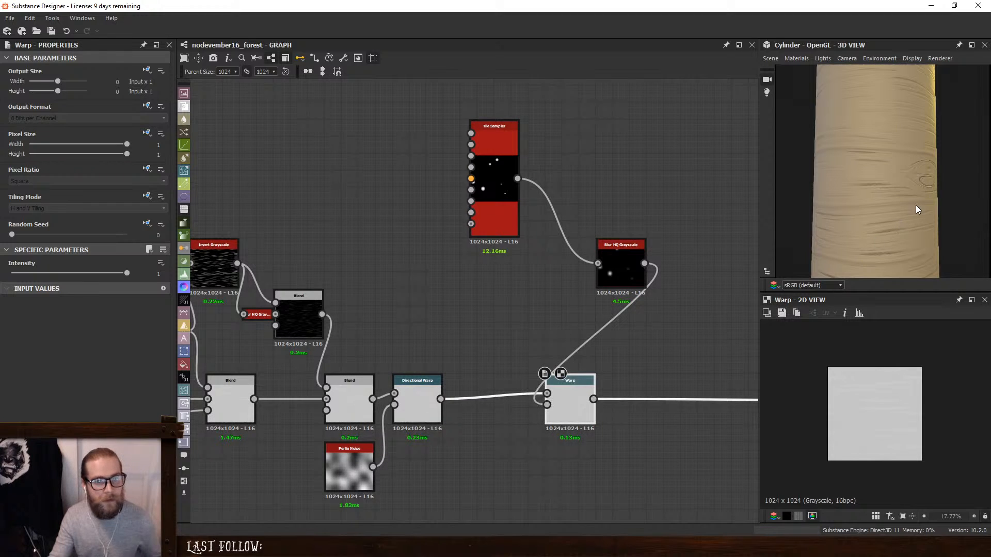
- Check the warped knot up close on the cylinder with the dots' blur at 0, and set its Intensity to 7.93
{"action": "scroll", "coordinate": [915, 205], "scroll_direction": "up", "scroll_amount": 2}
{"action": "left_click_drag", "start_coordinate": [916, 203], "coordinate": [861, 191]}
{"action": "left_click", "coordinate": [620, 268]}
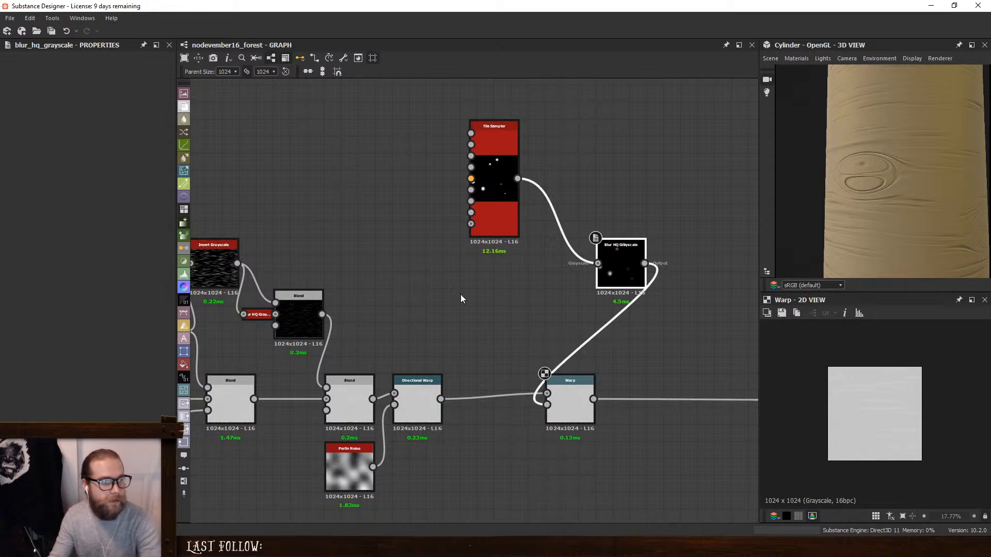
{"action": "left_click_drag", "start_coordinate": [67, 286], "coordinate": [2, 297]}
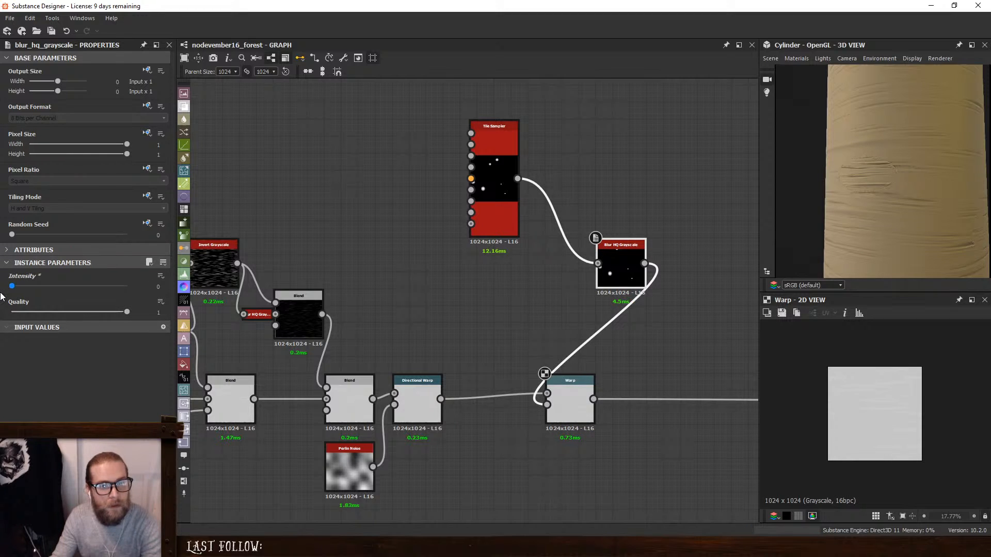
{"action": "scroll", "coordinate": [906, 158], "scroll_direction": "up", "scroll_amount": 4}
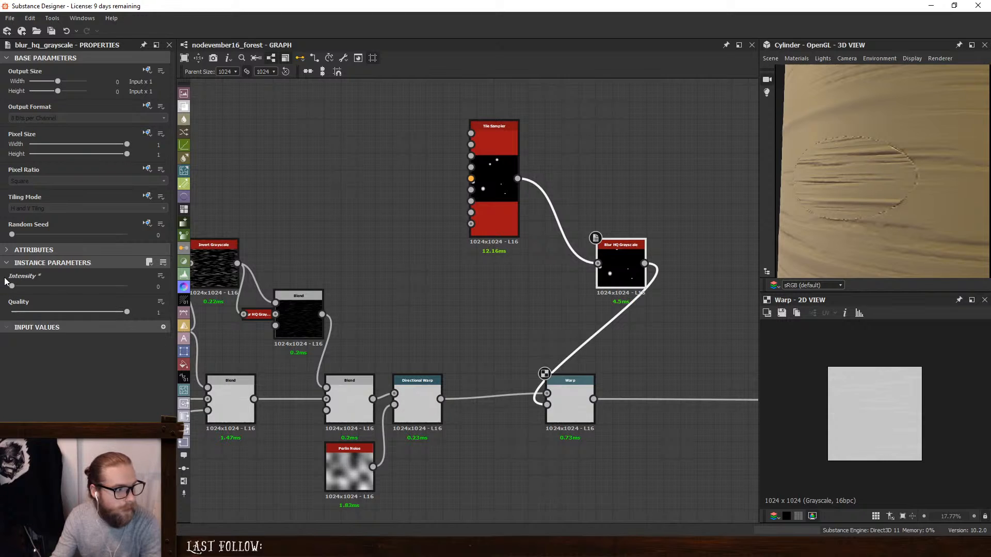
{"action": "left_click_drag", "start_coordinate": [12, 286], "coordinate": [65, 295]}
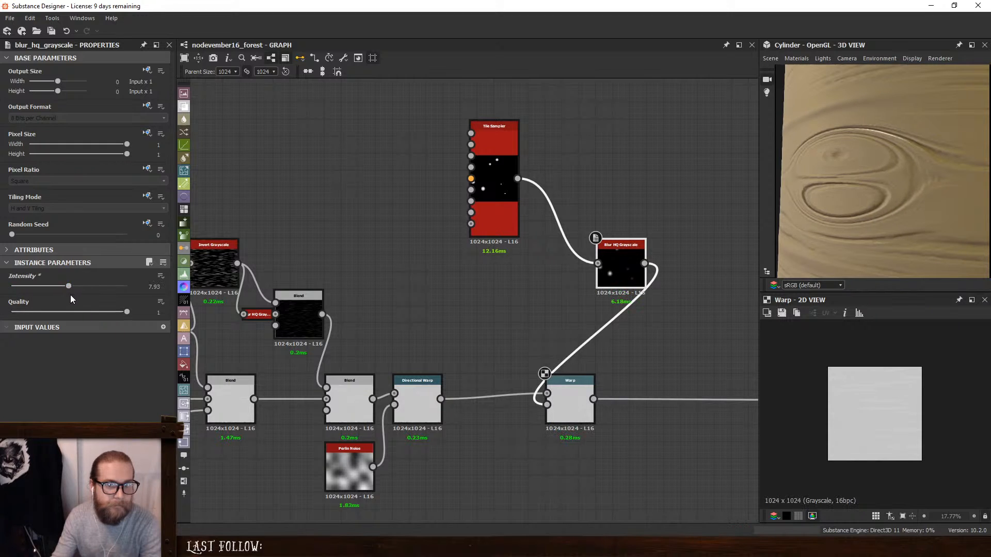
- Lower the Warp's Intensity to 0.48 and open the Tile Sampler's parameters
{"action": "left_click", "coordinate": [570, 403]}
{"action": "left_click_drag", "start_coordinate": [125, 274], "coordinate": [67, 280]}
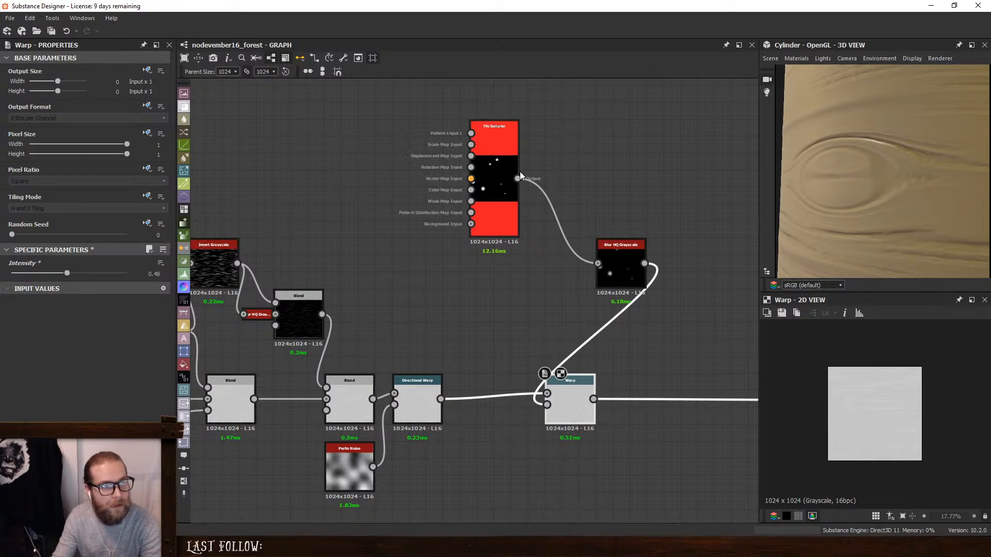
{"action": "left_click", "coordinate": [492, 174]}
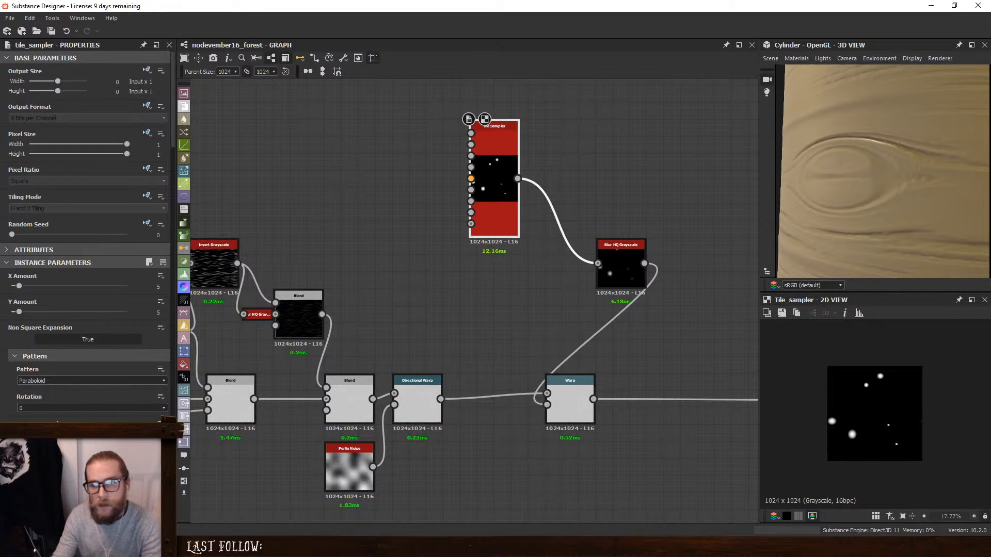
- Compare the warped knot on the cylinder with the birch trunk reference photo in the browser
{"action": "left_click_drag", "start_coordinate": [990, 93], "coordinate": [555, 98]}
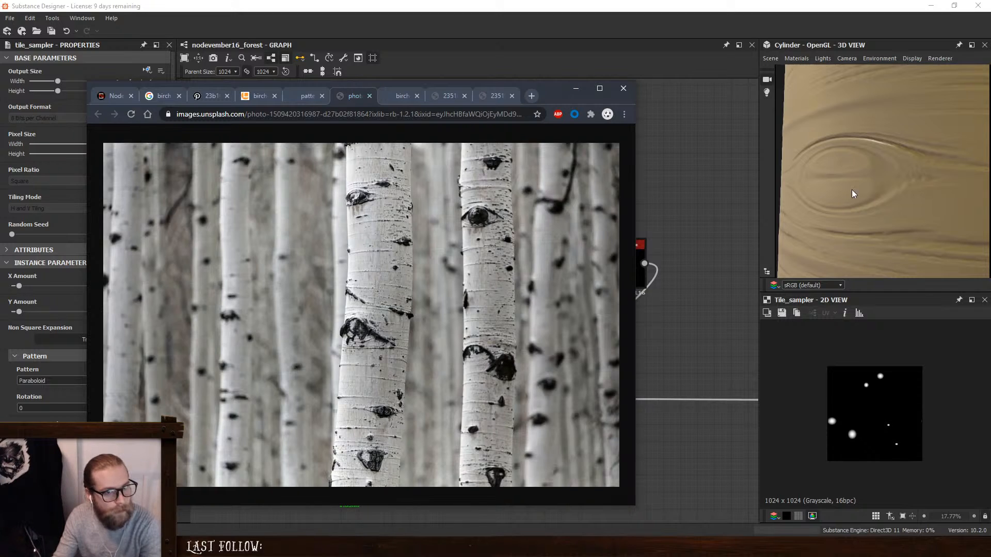
{"action": "scroll", "coordinate": [864, 172], "scroll_direction": "down", "scroll_amount": 5}
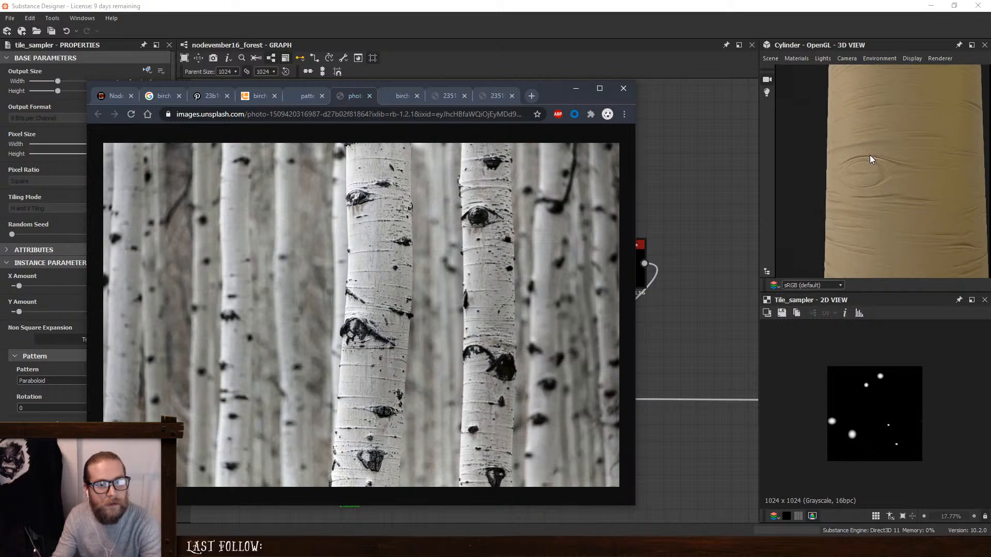
{"action": "left_click_drag", "start_coordinate": [553, 92], "coordinate": [0, 92]}
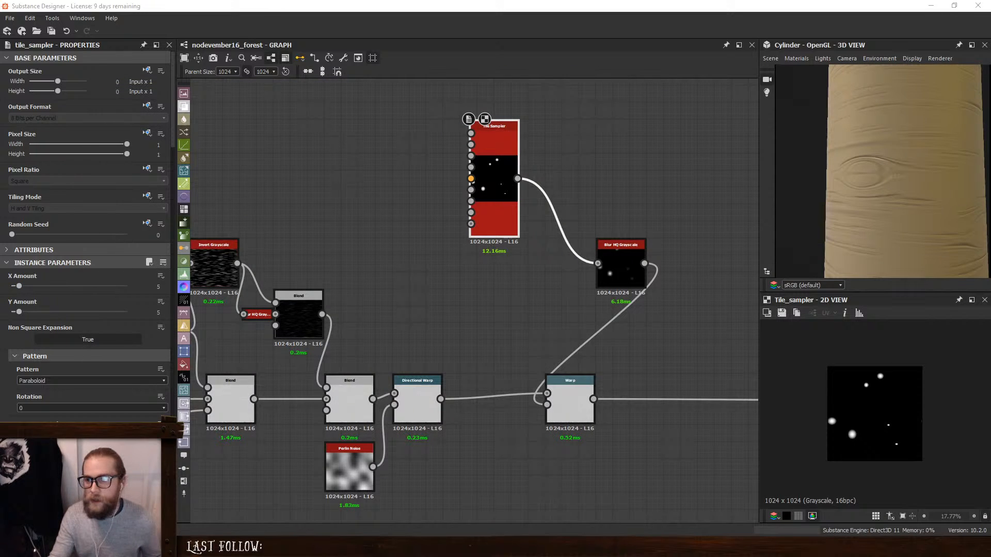
{"action": "left_click_drag", "start_coordinate": [990, 157], "coordinate": [560, 144]}
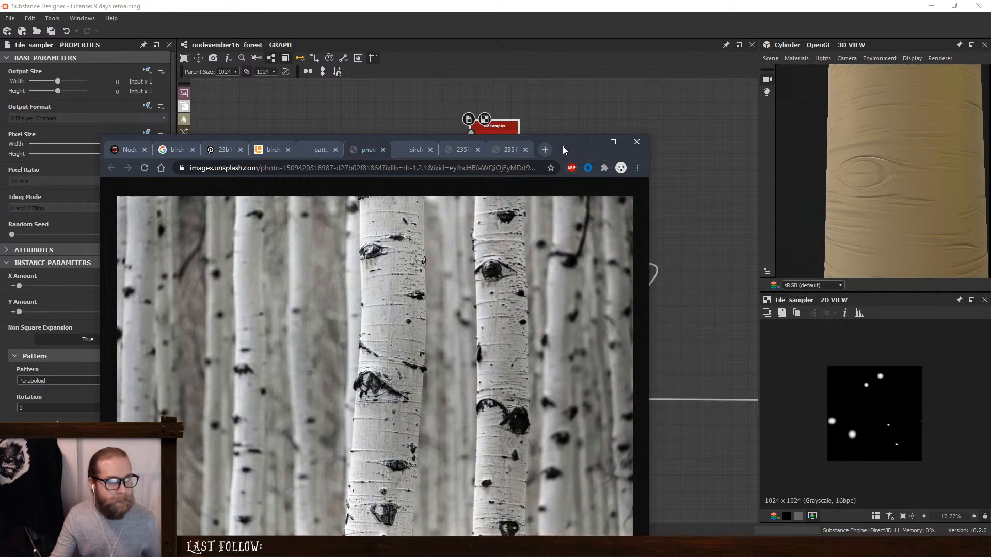
{"action": "left_click", "coordinate": [590, 142]}
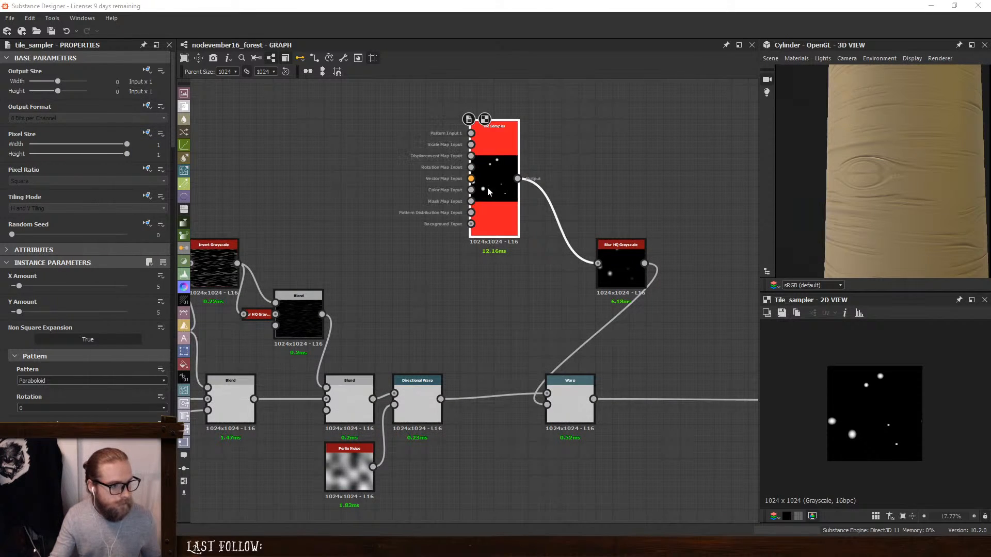
- Set the Tile Sampler's Rotation Random to 0.25 and check the knots around the cylinder
{"action": "scroll", "coordinate": [8, 348], "scroll_direction": "down", "scroll_amount": 10}
{"action": "scroll", "coordinate": [8, 348], "scroll_direction": "down", "scroll_amount": 12}
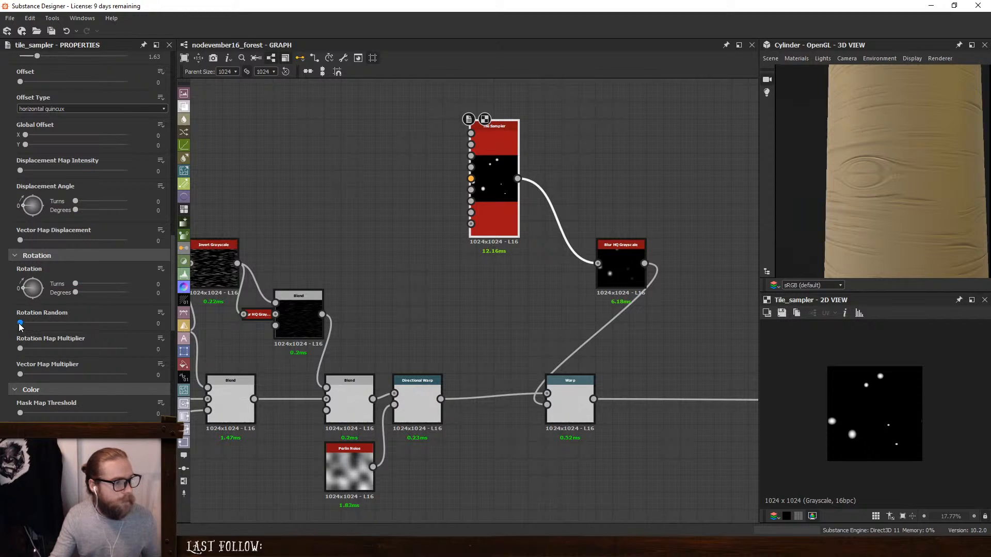
{"action": "left_click_drag", "start_coordinate": [20, 323], "coordinate": [47, 332]}
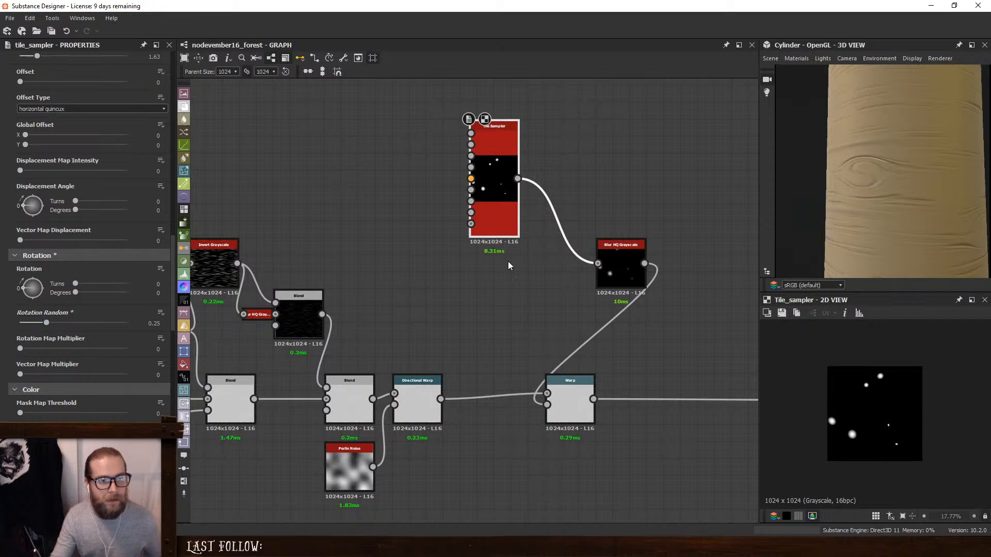
{"action": "scroll", "coordinate": [919, 181], "scroll_direction": "down", "scroll_amount": 5}
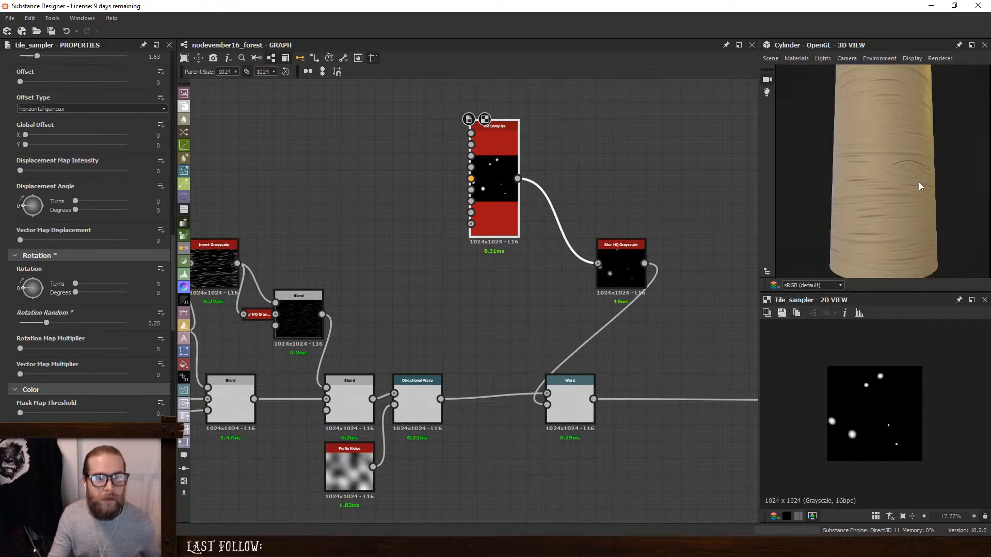
{"action": "left_click_drag", "start_coordinate": [899, 192], "coordinate": [833, 215]}
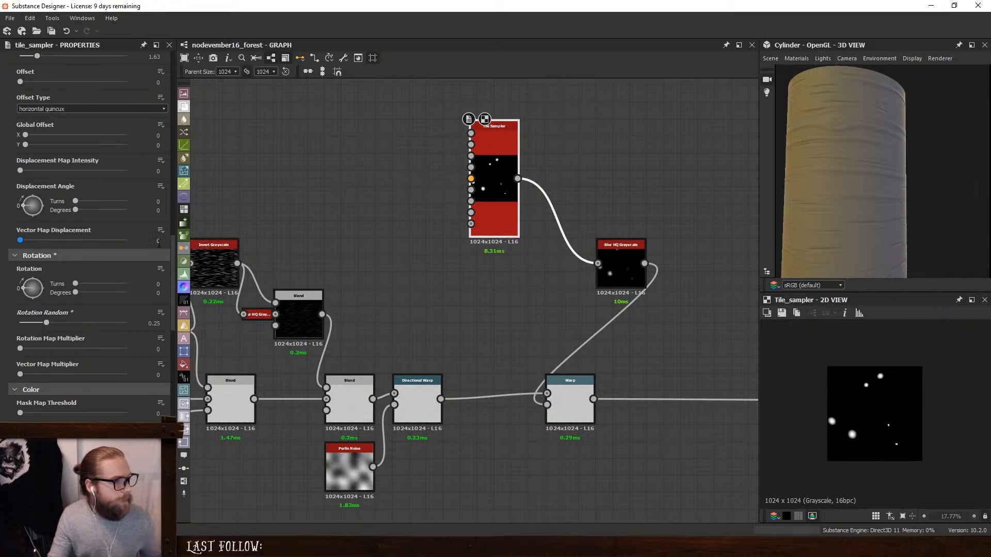
- Lower the Tile Sampler's Mask Random to 0 and set its Color Random to 0.32
{"action": "left_click_drag", "start_coordinate": [171, 246], "coordinate": [165, 352]}
{"action": "left_click_drag", "start_coordinate": [105, 130], "coordinate": [1, 132]}
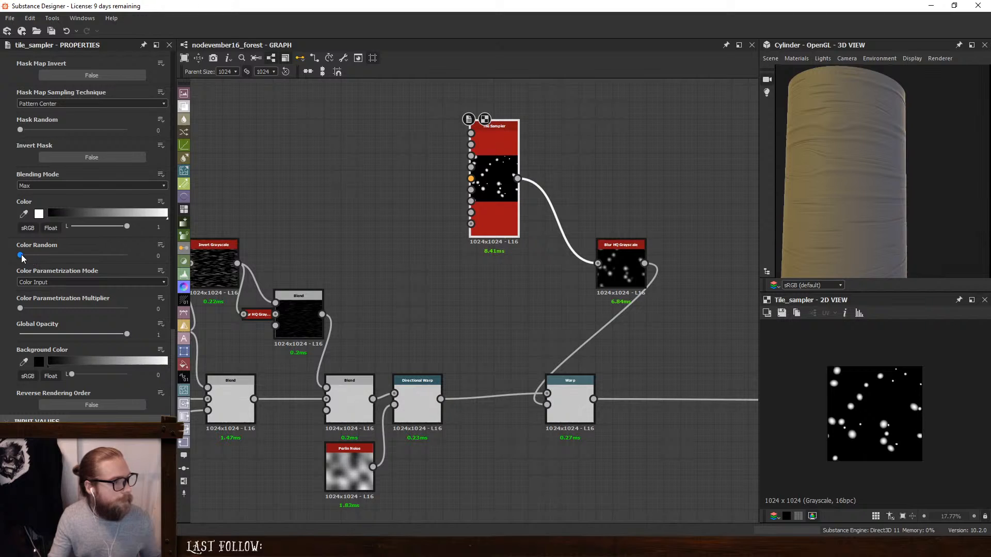
{"action": "left_click_drag", "start_coordinate": [21, 257], "coordinate": [54, 256]}
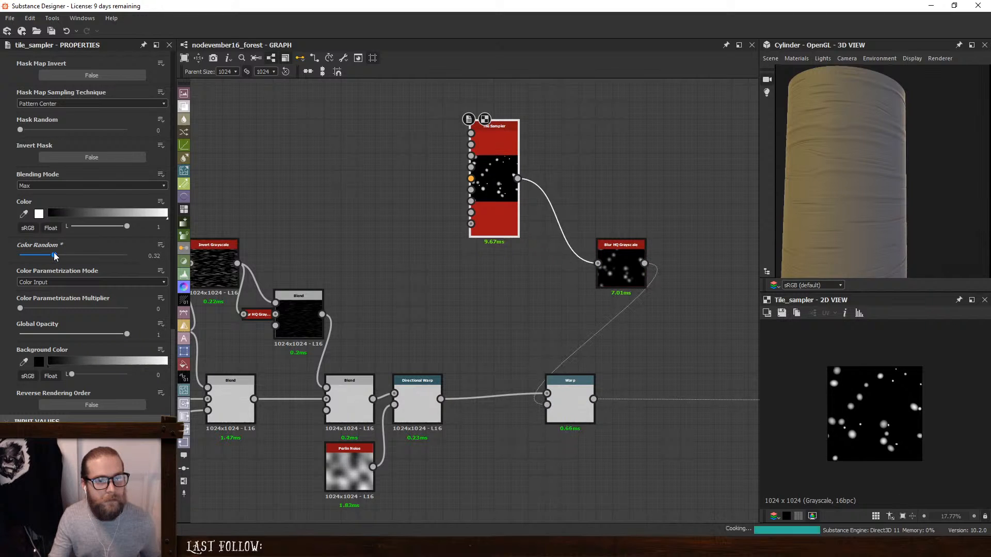
{"action": "left_click_drag", "start_coordinate": [829, 210], "coordinate": [902, 221]}
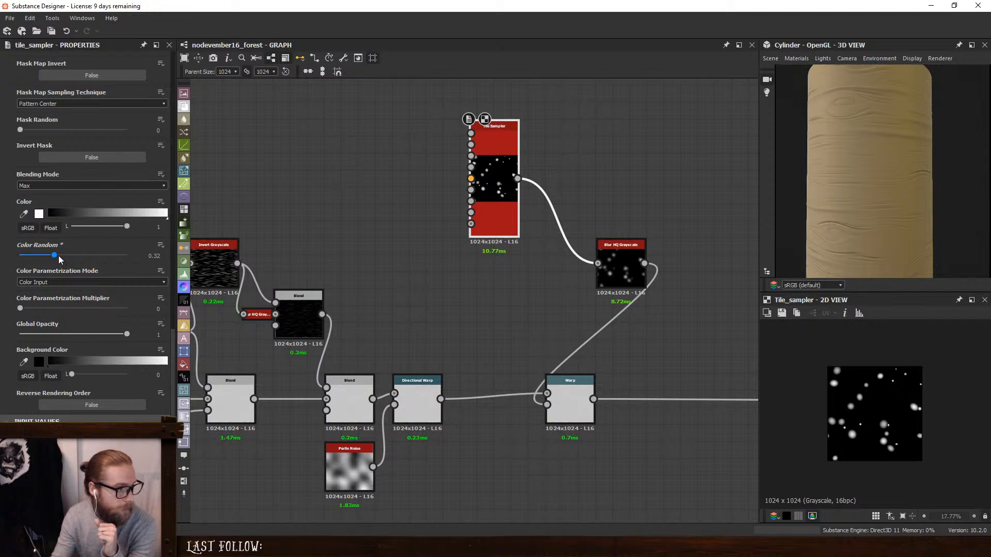
- Raise the Tile Sampler's Position Random to 10 and compare the scattered knots on the cylinder with the birch reference photo
{"action": "scroll", "coordinate": [17, 225], "scroll_direction": "up", "scroll_amount": 15}
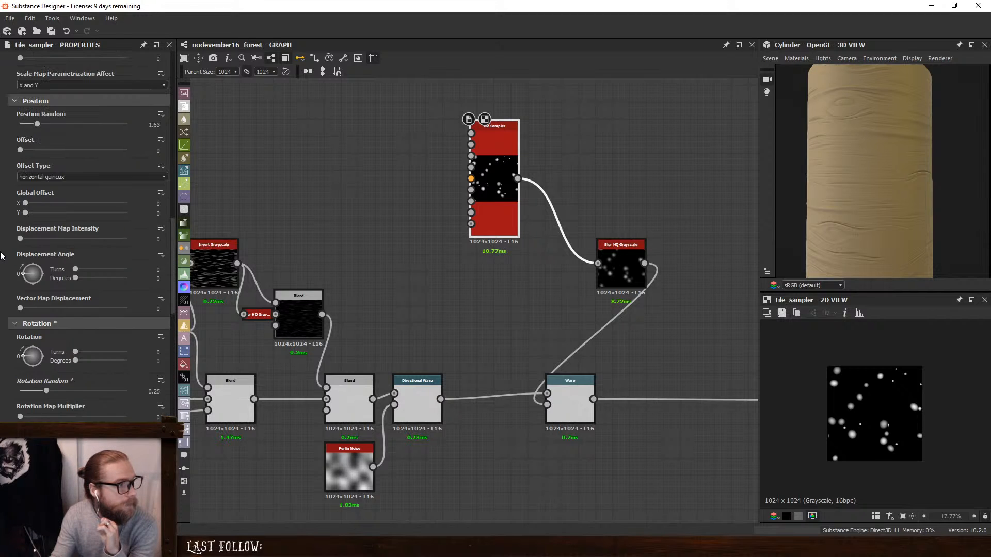
{"action": "left_click_drag", "start_coordinate": [37, 217], "coordinate": [165, 219]}
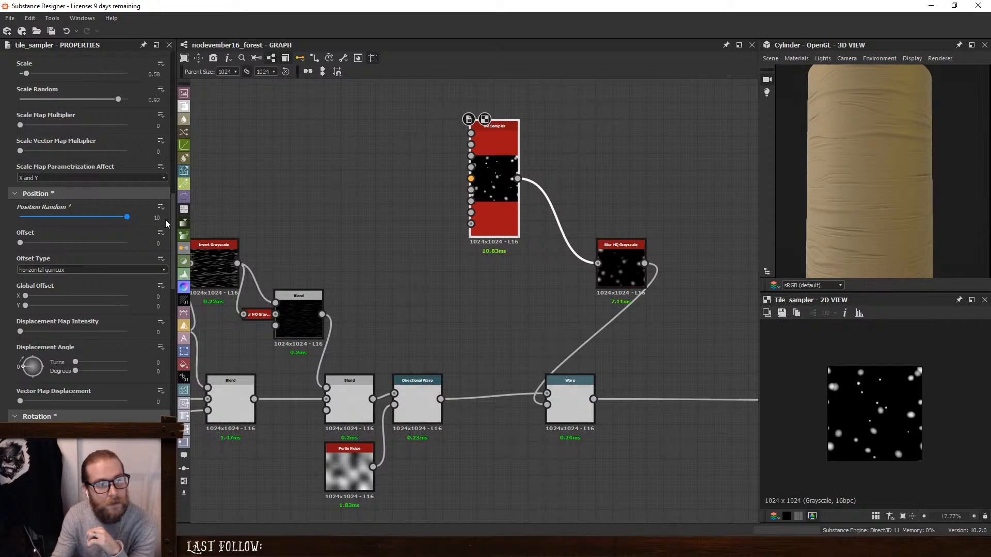
{"action": "scroll", "coordinate": [923, 202], "scroll_direction": "down", "scroll_amount": 2}
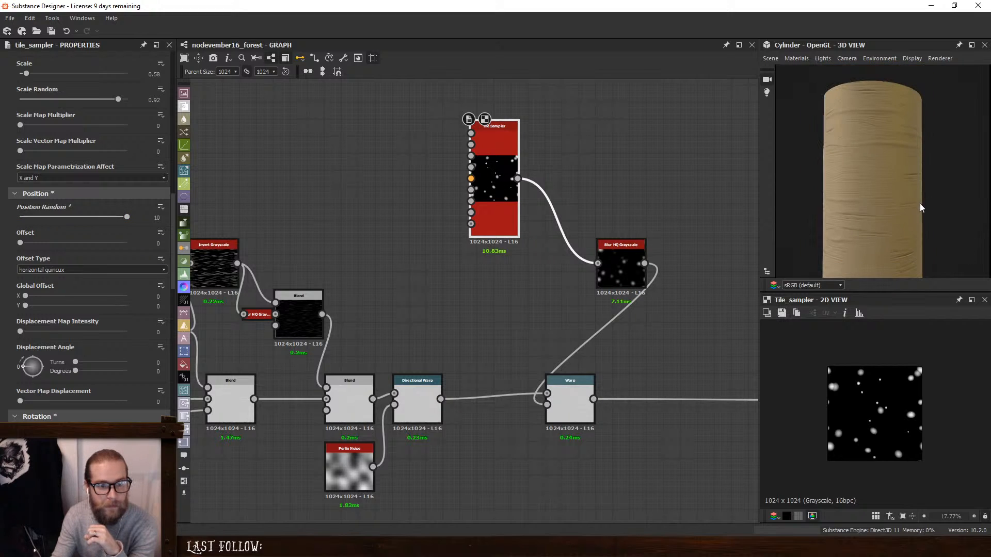
{"action": "scroll", "coordinate": [876, 228], "scroll_direction": "up", "scroll_amount": 2}
{"action": "left_click_drag", "start_coordinate": [819, 192], "coordinate": [913, 175]}
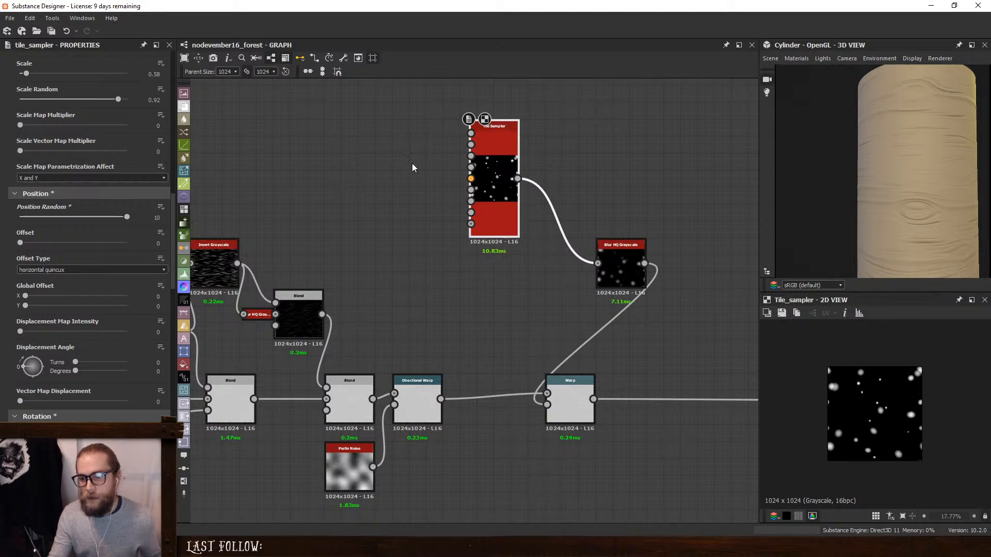
{"action": "left_click_drag", "start_coordinate": [858, 198], "coordinate": [802, 197]}
{"action": "left_click_drag", "start_coordinate": [845, 229], "coordinate": [930, 173]}
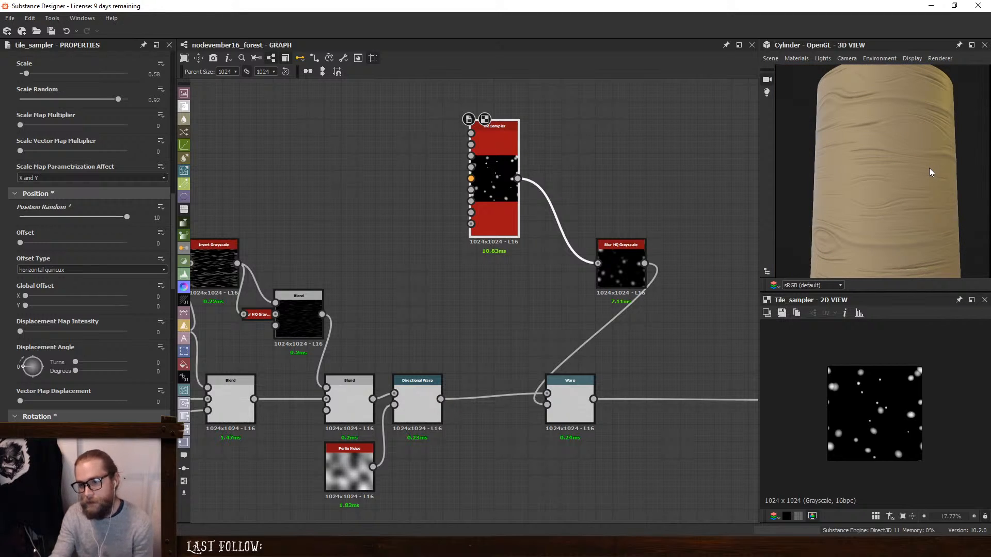
{"action": "key", "text": "alt+Tab"}
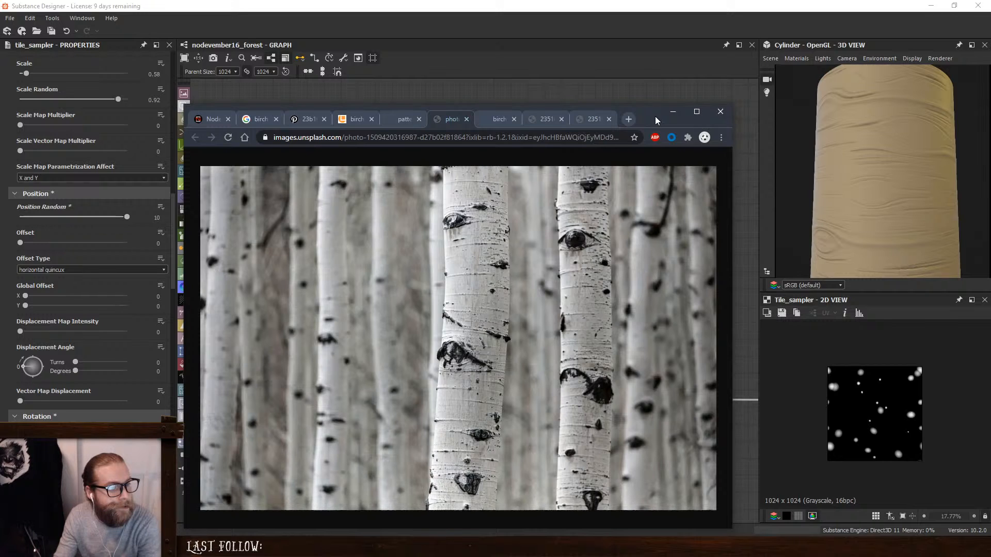
{"action": "left_click_drag", "start_coordinate": [655, 116], "coordinate": [990, 117]}
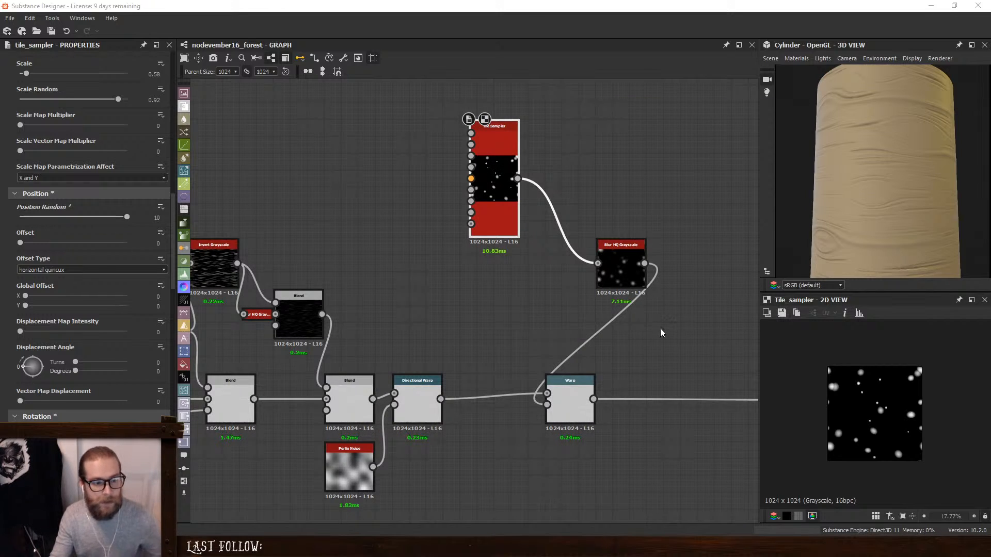
- Add a Curvature node near the output nodes, feed it from the Height to Normal World Units node, and inspect its crack detail
{"action": "middle_click_drag", "start_coordinate": [661, 332], "coordinate": [305, 351]}
{"action": "middle_click_drag", "start_coordinate": [529, 319], "coordinate": [233, 305]}
{"action": "middle_click_drag", "start_coordinate": [520, 274], "coordinate": [232, 270]}
{"action": "scroll", "coordinate": [554, 275], "scroll_direction": "down", "scroll_amount": 2}
{"action": "middle_click_drag", "start_coordinate": [554, 279], "coordinate": [428, 312]}
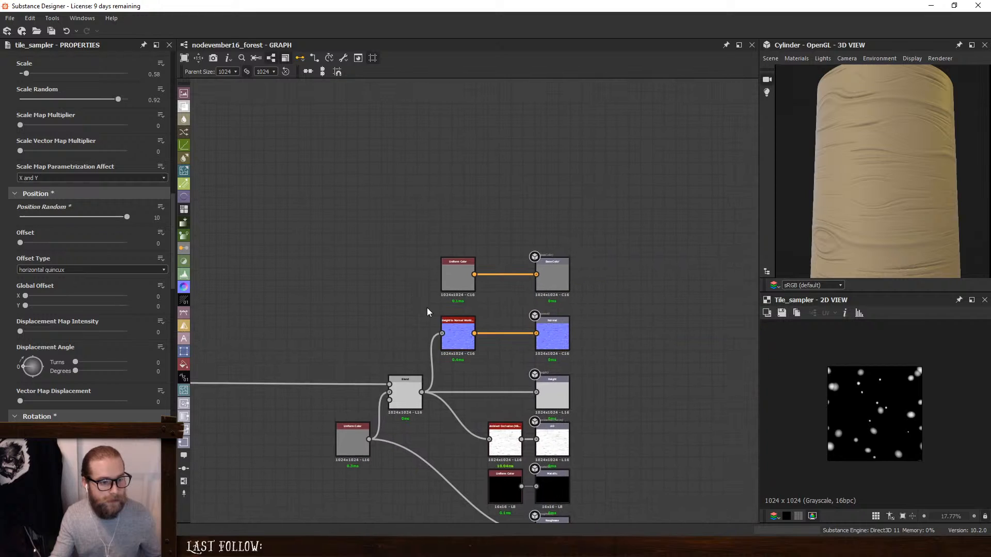
{"action": "scroll", "coordinate": [420, 356], "scroll_direction": "up", "scroll_amount": 3}
{"action": "middle_click_drag", "start_coordinate": [254, 354], "coordinate": [382, 281]}
{"action": "left_click_drag", "start_coordinate": [348, 279], "coordinate": [578, 519]}
{"action": "left_click_drag", "start_coordinate": [567, 271], "coordinate": [425, 269]}
{"action": "key", "text": "space"}
{"action": "type", "text": "cur"}
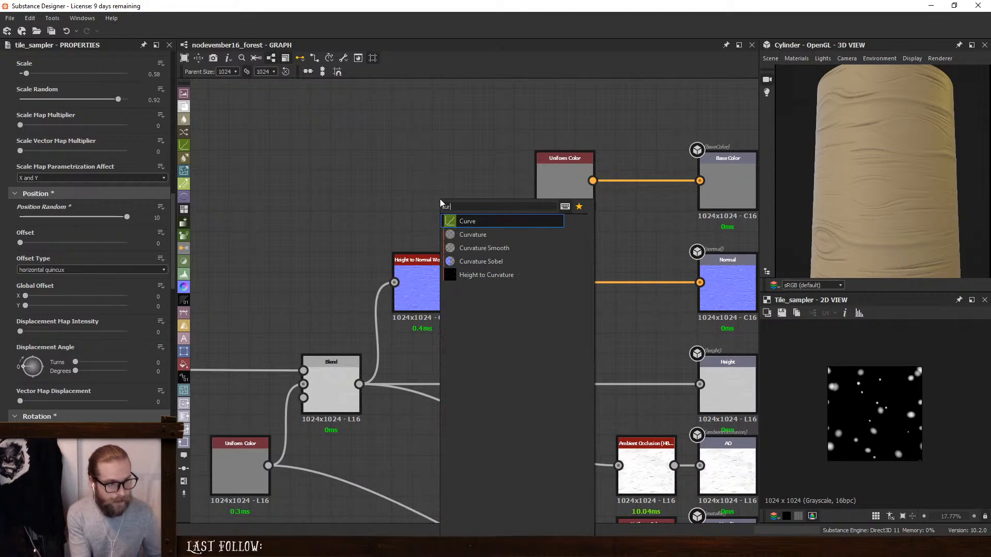
{"action": "key", "text": "Down"}
{"action": "key", "text": "Return"}
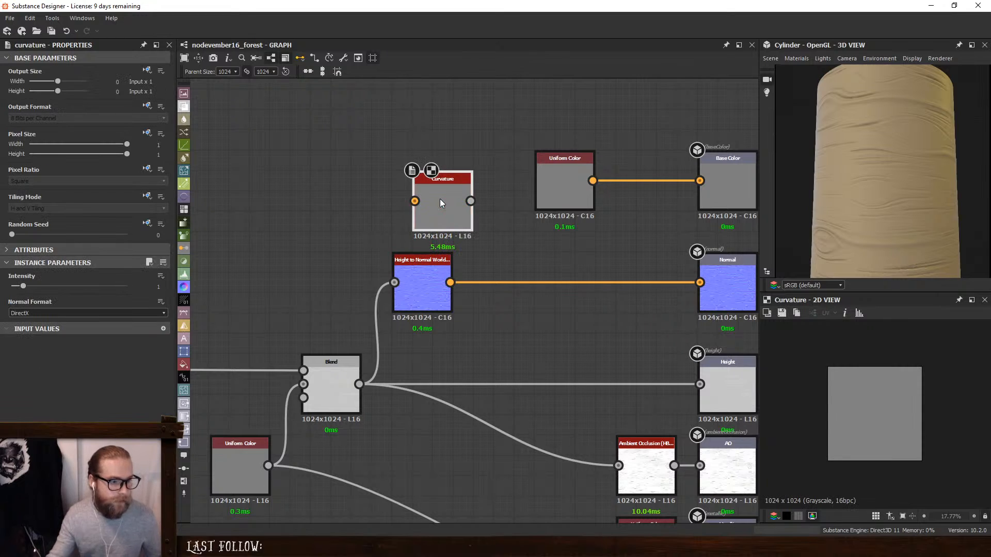
{"action": "left_click_drag", "start_coordinate": [415, 200], "coordinate": [450, 282]}
{"action": "scroll", "coordinate": [881, 384], "scroll_direction": "up", "scroll_amount": 10}
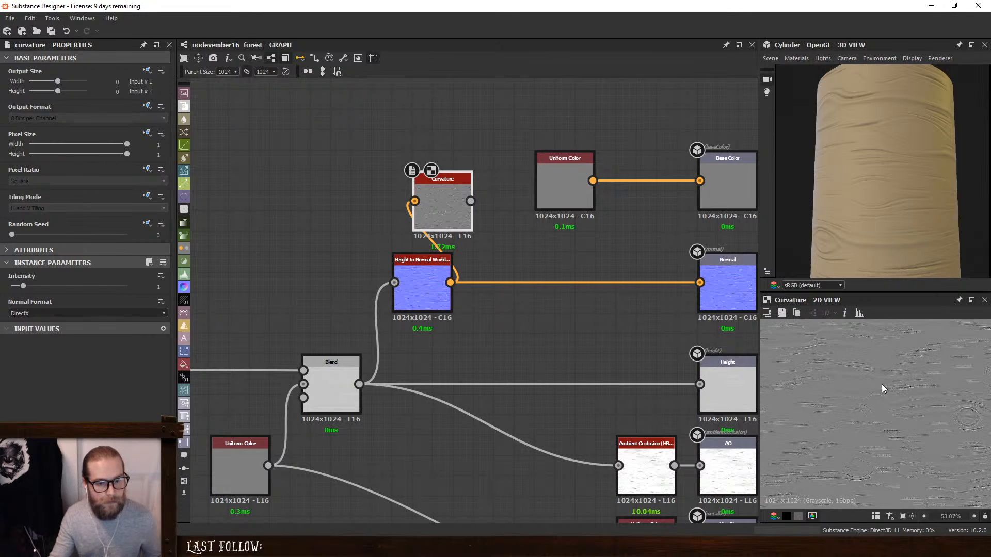
{"action": "middle_click_drag", "start_coordinate": [902, 388], "coordinate": [775, 390]}
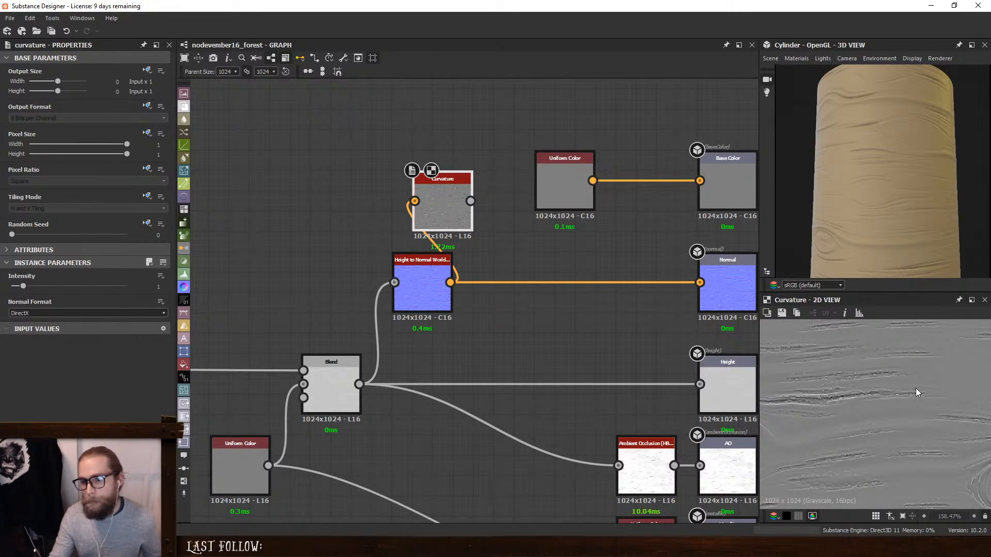
{"action": "scroll", "coordinate": [915, 388], "scroll_direction": "down", "scroll_amount": 3}
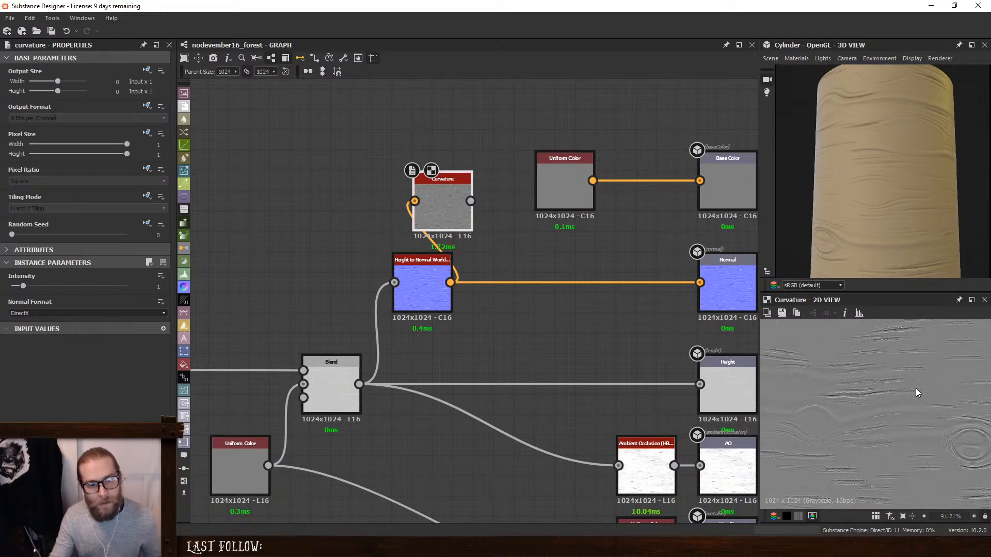
{"action": "scroll", "coordinate": [870, 393], "scroll_direction": "up", "scroll_amount": 3}
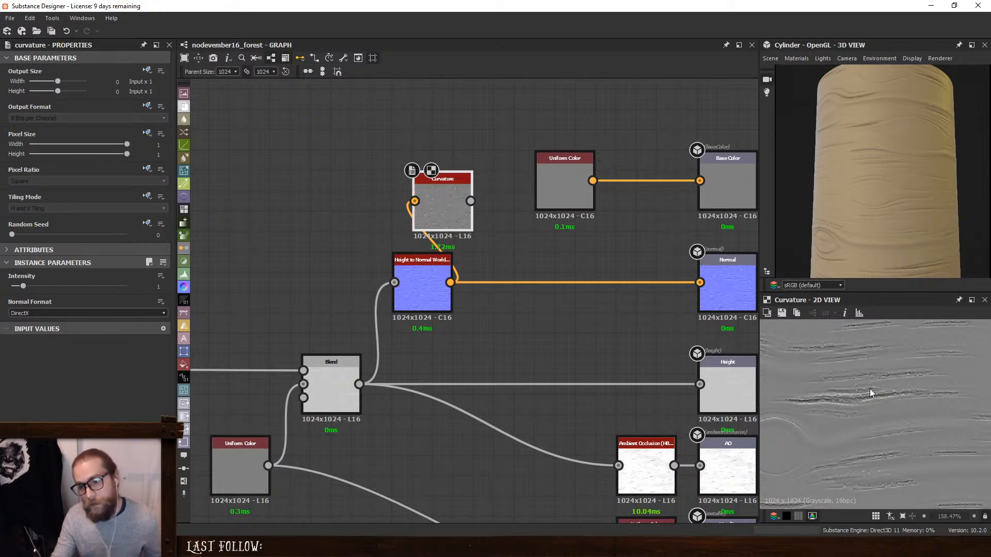
- Move the base colour's Uniform Color node upward and shift the Curvature node slightly to make room between them
{"action": "middle_click_drag", "start_coordinate": [534, 214], "coordinate": [501, 280]}
{"action": "left_click_drag", "start_coordinate": [535, 233], "coordinate": [515, 82]}
{"action": "left_click_drag", "start_coordinate": [417, 262], "coordinate": [438, 262]}
- Try a Curvature Smooth node on the Height to Normal output, inspect its result up close, and remove it
{"action": "key", "text": "space"}
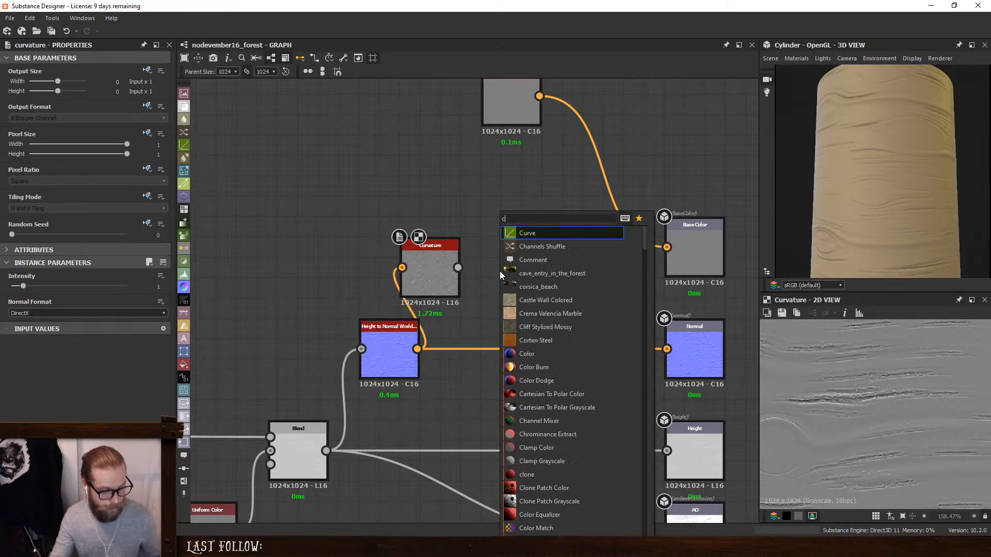
{"action": "type", "text": "curv"}
{"action": "left_click", "coordinate": [544, 260]}
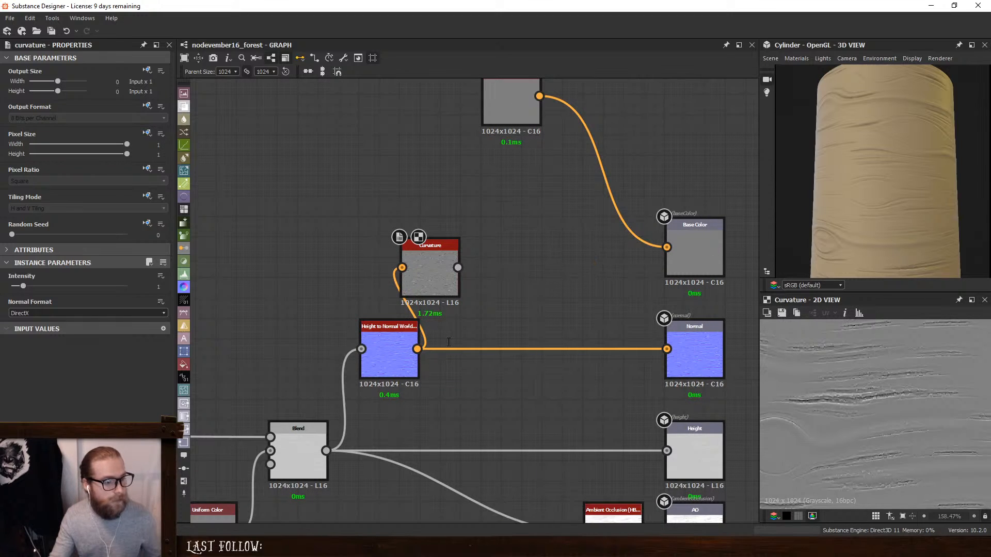
{"action": "left_click_drag", "start_coordinate": [418, 349], "coordinate": [500, 288]}
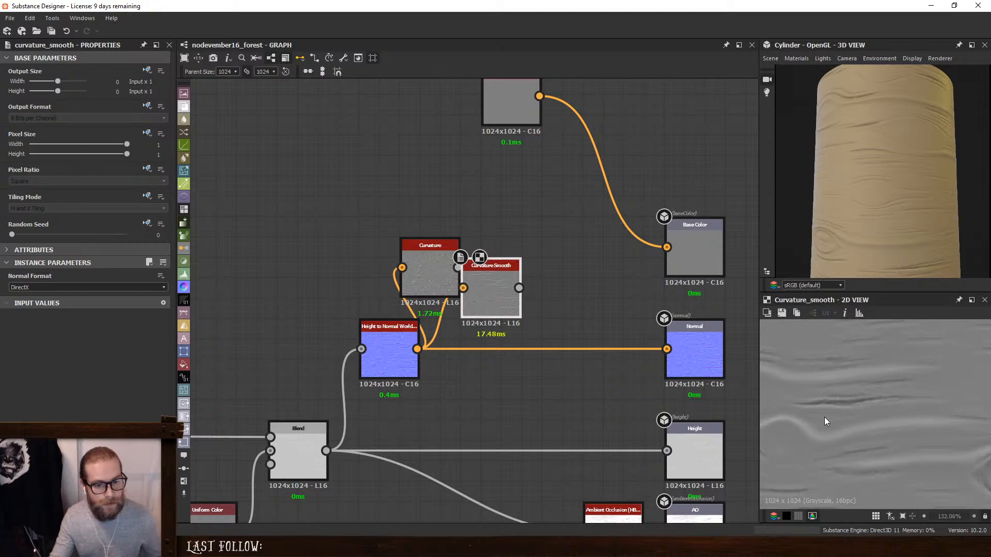
{"action": "scroll", "coordinate": [825, 417], "scroll_direction": "down", "scroll_amount": 1}
{"action": "scroll", "coordinate": [824, 417], "scroll_direction": "up", "scroll_amount": 2}
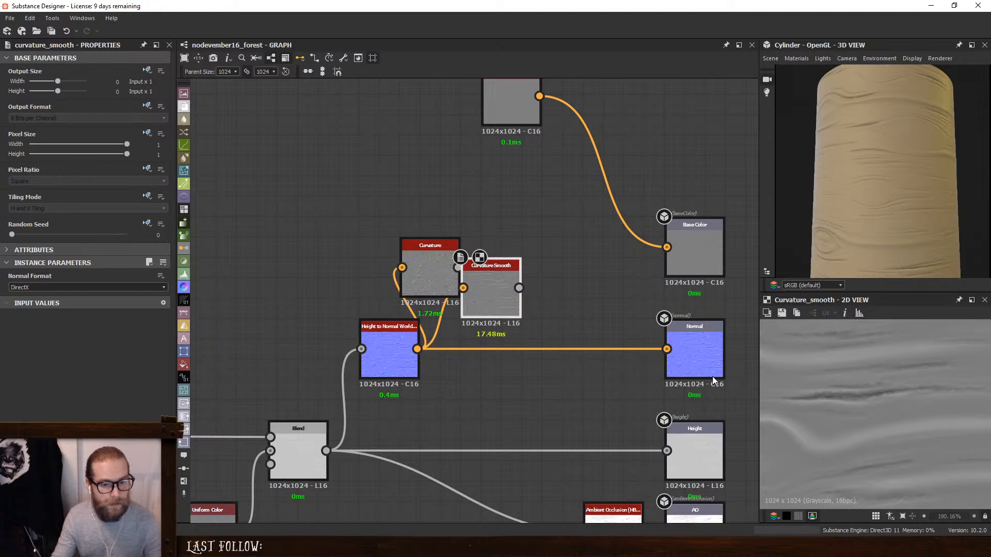
{"action": "key", "text": "Delete"}
- Set the Curvature node's Intensity to 1.34 and connect its output to a new Curve node
{"action": "left_click", "coordinate": [445, 270]}
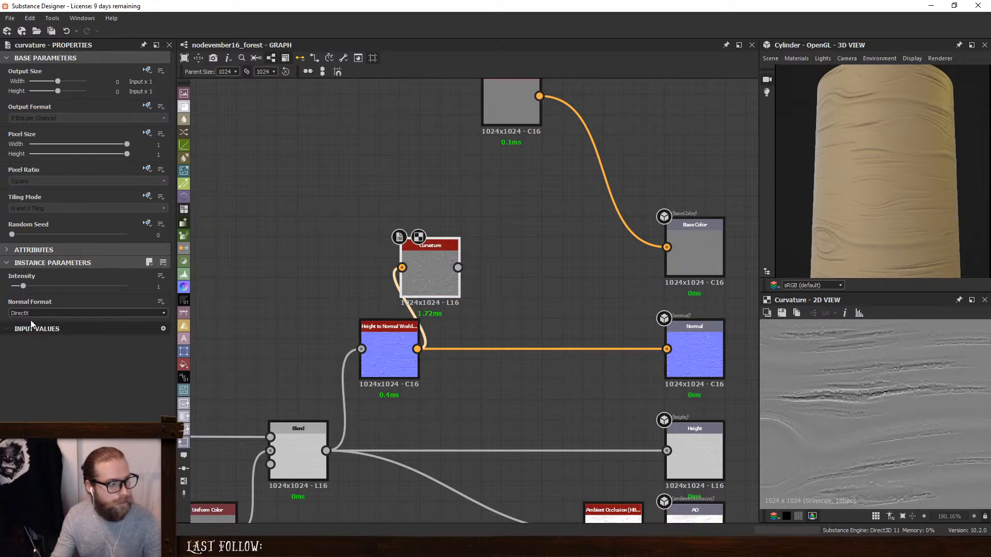
{"action": "mouse_move", "coordinate": [22, 286]}
{"action": "left_mouse_down"}
{"action": "mouse_move", "coordinate": [39, 291]}
{"action": "mouse_move", "coordinate": [27, 293]}
{"action": "left_mouse_up"}
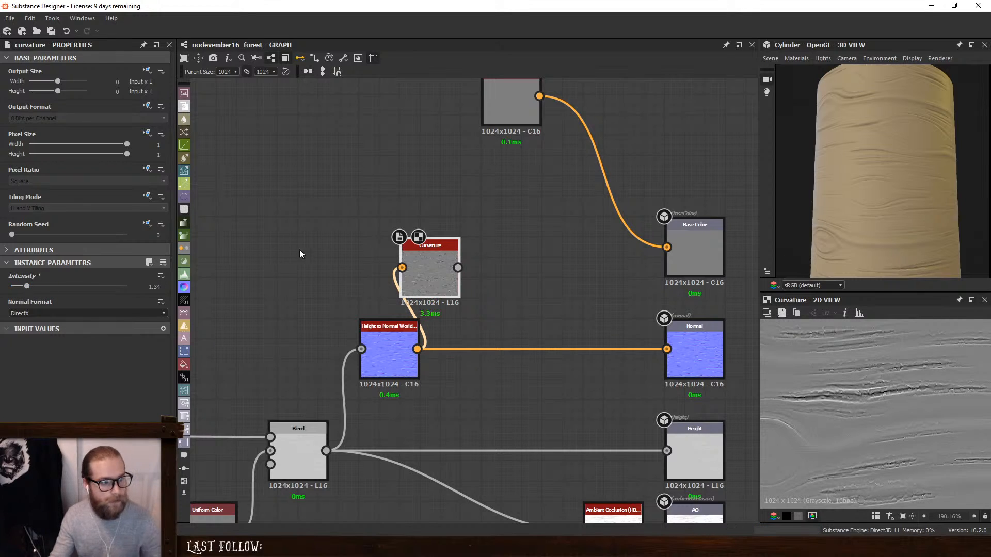
{"action": "key", "text": "space"}
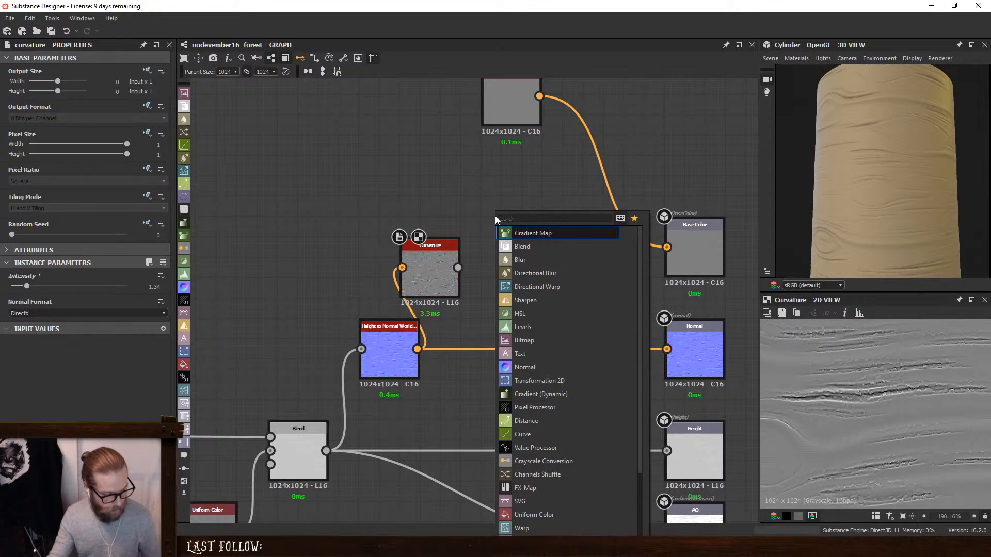
{"action": "type", "text": "cu"}
{"action": "left_click", "coordinate": [464, 277]}
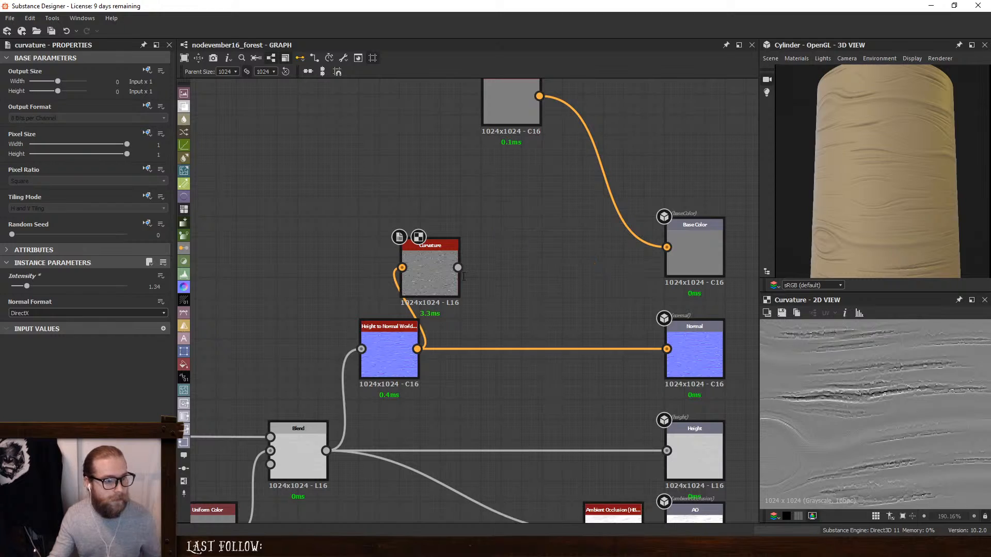
{"action": "left_click_drag", "start_coordinate": [516, 223], "coordinate": [517, 264]}
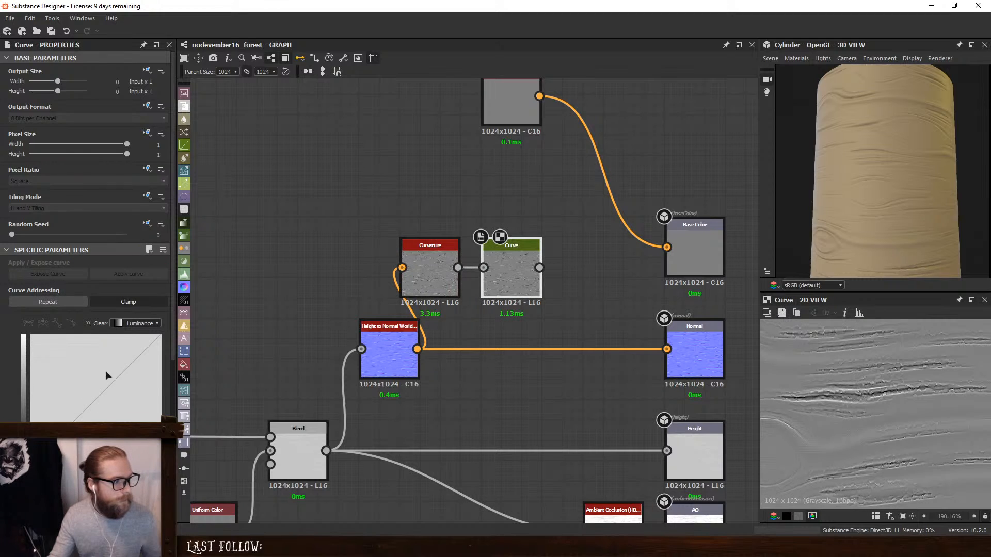
- Reshape the Curve node's profile into a U, with the start raised to 1 and a middle point lowered to 0
{"action": "scroll", "coordinate": [105, 370], "scroll_direction": "down", "scroll_amount": 3}
{"action": "left_click", "coordinate": [97, 324]}
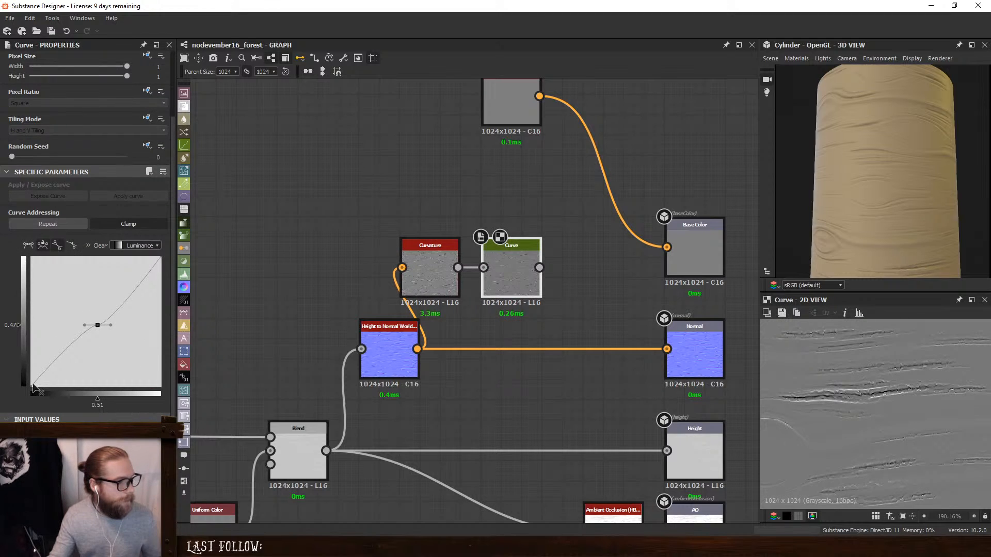
{"action": "left_click_drag", "start_coordinate": [32, 387], "coordinate": [15, 247]}
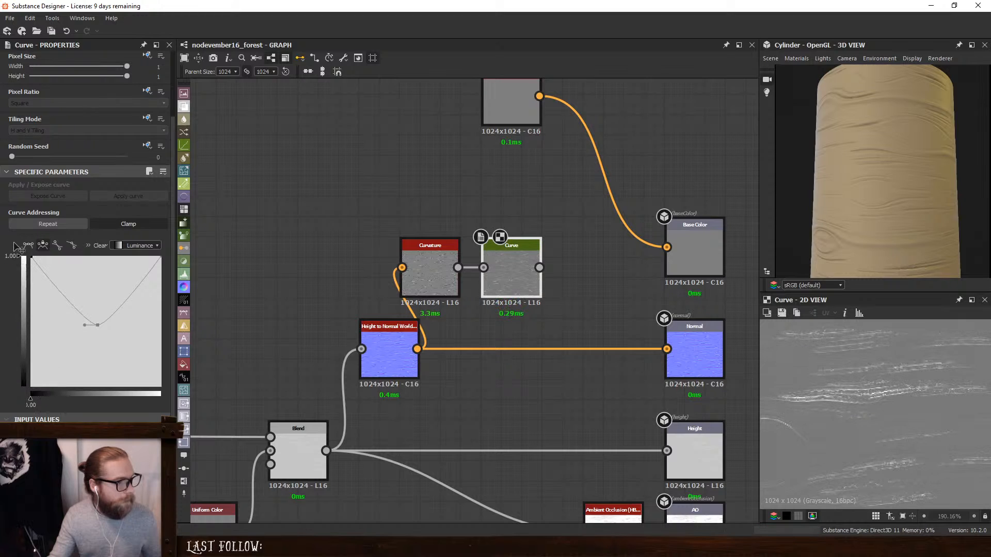
{"action": "left_click_drag", "start_coordinate": [98, 326], "coordinate": [117, 396]}
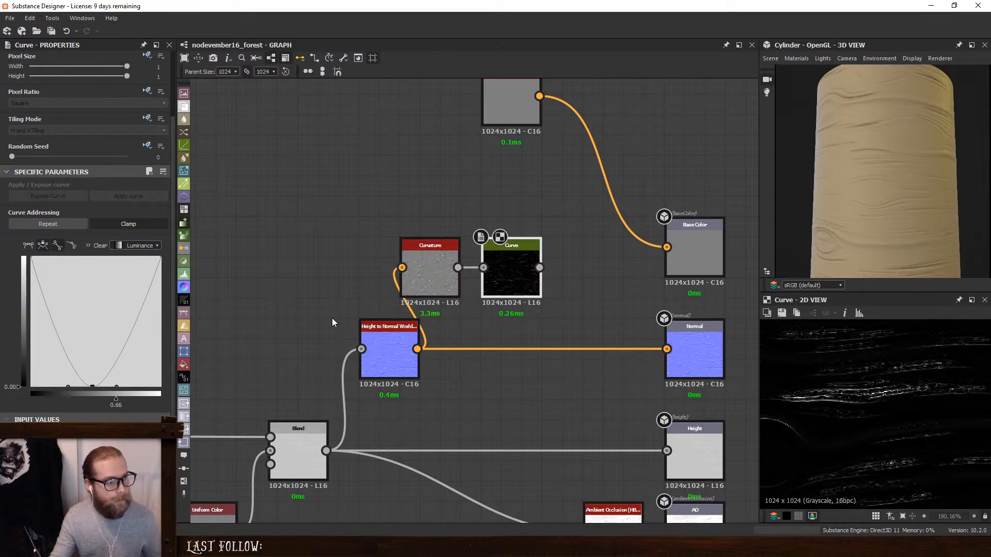
- Make room after the Curve node, add a Levels node fed by it, and lower the Levels input white point to strengthen contrast
{"action": "left_click_drag", "start_coordinate": [384, 336], "coordinate": [344, 336]}
{"action": "left_click", "coordinate": [508, 282]}
{"action": "left_click_drag", "start_coordinate": [508, 282], "coordinate": [456, 282]}
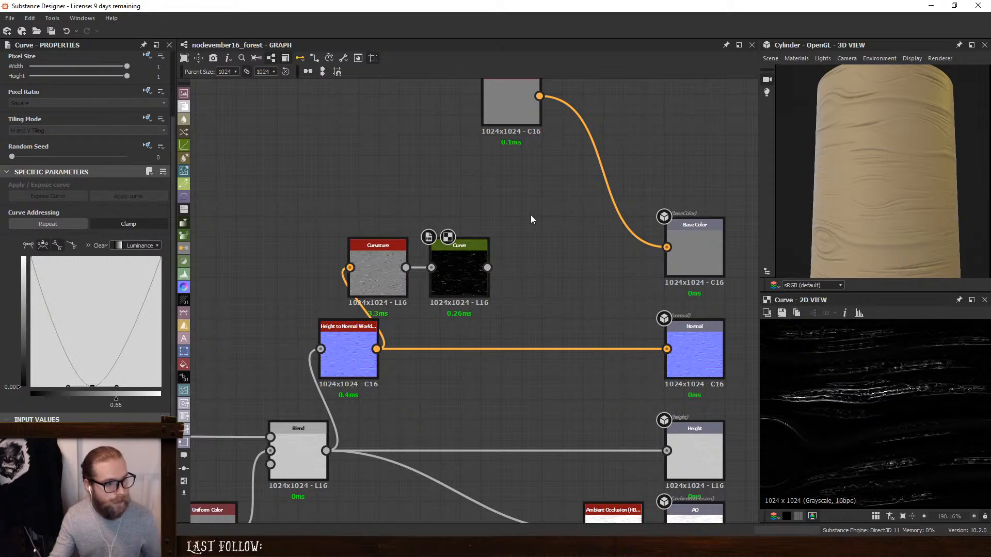
{"action": "right_click", "coordinate": [444, 267]}
{"action": "left_click", "coordinate": [518, 308]}
{"action": "key", "text": "Return"}
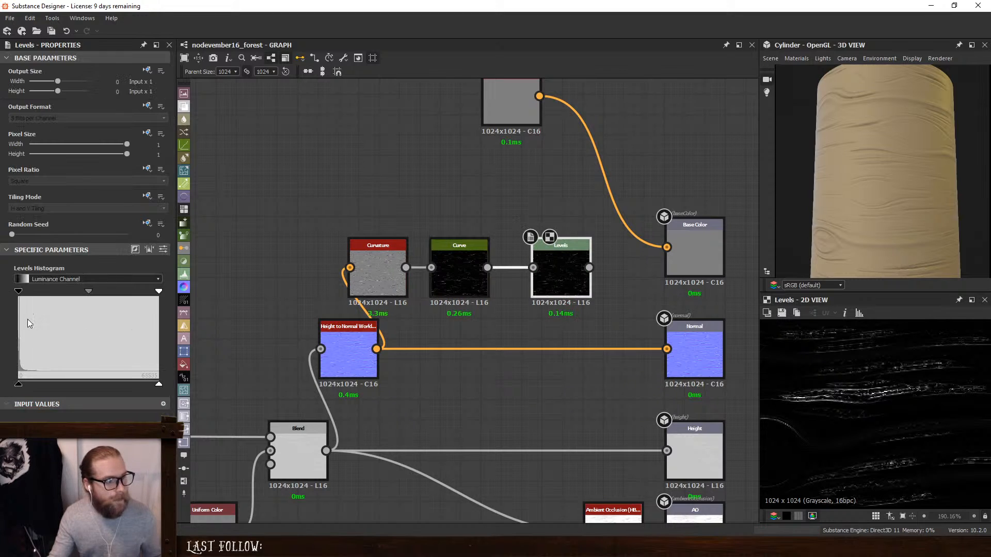
{"action": "left_click_drag", "start_coordinate": [157, 292], "coordinate": [59, 291]}
- Add a Gradient Map node, feed it from the Levels node, and connect its output to the Base Color output
{"action": "scroll", "coordinate": [521, 319], "scroll_direction": "down", "scroll_amount": 3}
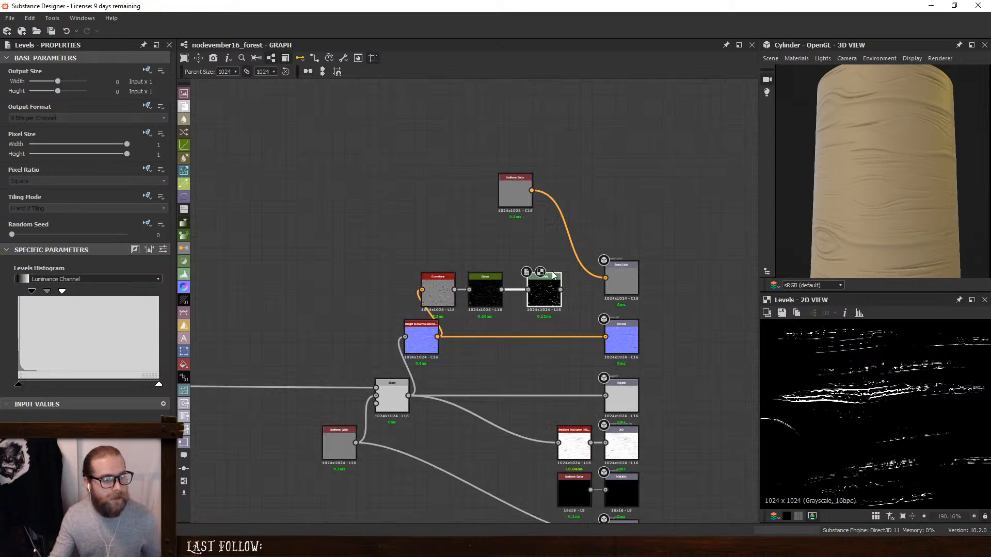
{"action": "left_click_drag", "start_coordinate": [544, 290], "coordinate": [533, 290]}
{"action": "left_click", "coordinate": [534, 247]}
{"action": "key", "text": "space"}
{"action": "type", "text": "grad"}
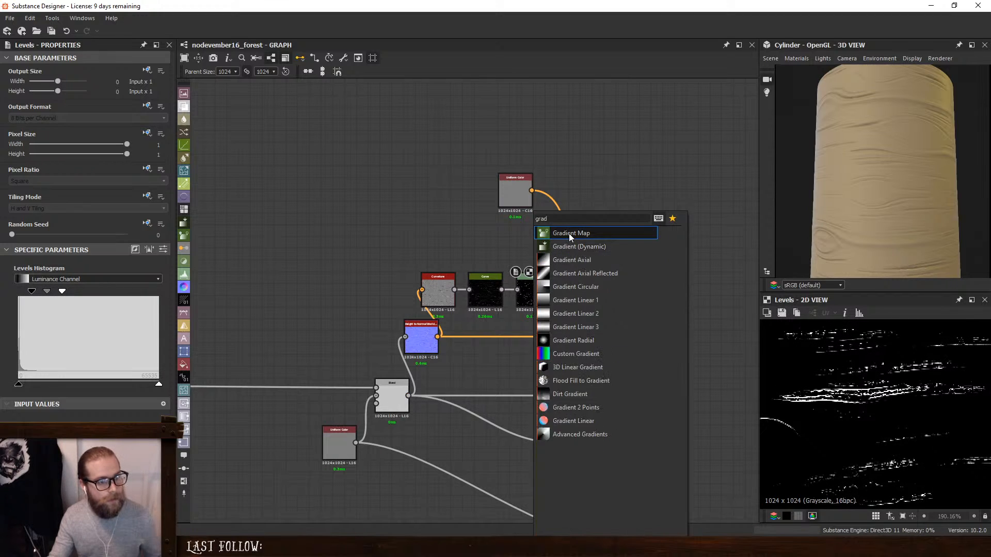
{"action": "left_click", "coordinate": [569, 234]}
{"action": "left_click_drag", "start_coordinate": [511, 243], "coordinate": [549, 289]}
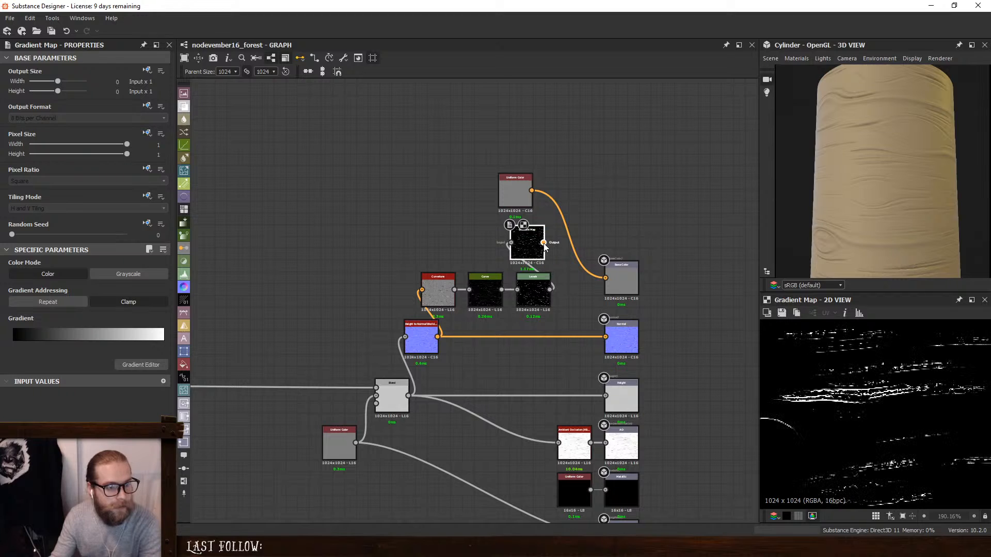
{"action": "left_click_drag", "start_coordinate": [544, 242], "coordinate": [605, 279]}
- Line up the Curvature, Curve, Levels and Gradient Map nodes with Base Color, and shift the Height to Normal, Blend and Uniform Color nodes back
{"action": "scroll", "coordinate": [577, 205], "scroll_direction": "up", "scroll_amount": 2}
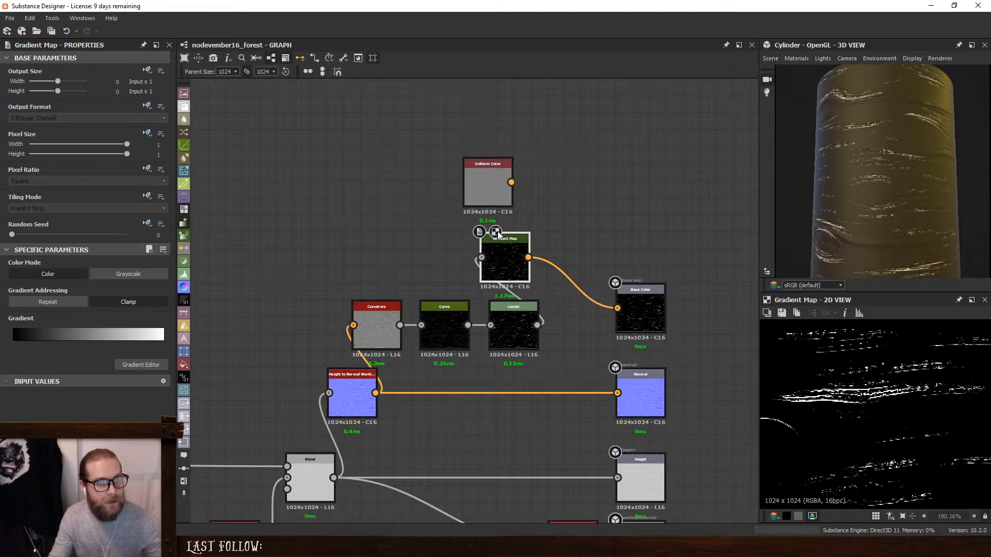
{"action": "left_click_drag", "start_coordinate": [495, 256], "coordinate": [564, 321]}
{"action": "left_click_drag", "start_coordinate": [331, 266], "coordinate": [561, 319]}
{"action": "left_click", "coordinate": [543, 354]}
{"action": "left_click_drag", "start_coordinate": [500, 303], "coordinate": [451, 299]}
{"action": "left_click", "coordinate": [389, 342]}
{"action": "middle_click_drag", "start_coordinate": [388, 340], "coordinate": [550, 266]}
{"action": "left_click_drag", "start_coordinate": [357, 330], "coordinate": [509, 456]}
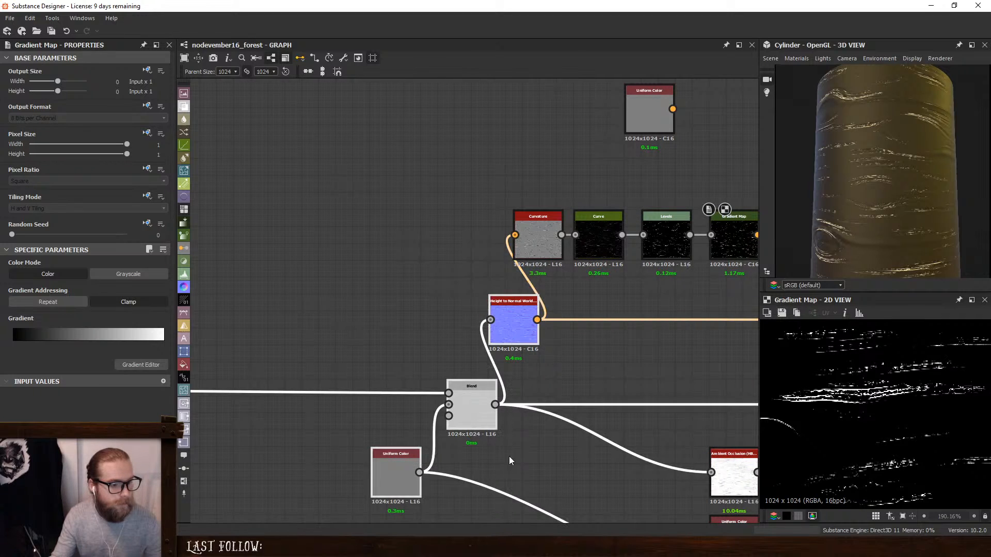
{"action": "left_click_drag", "start_coordinate": [510, 298], "coordinate": [451, 296]}
{"action": "left_click", "coordinate": [590, 301]}
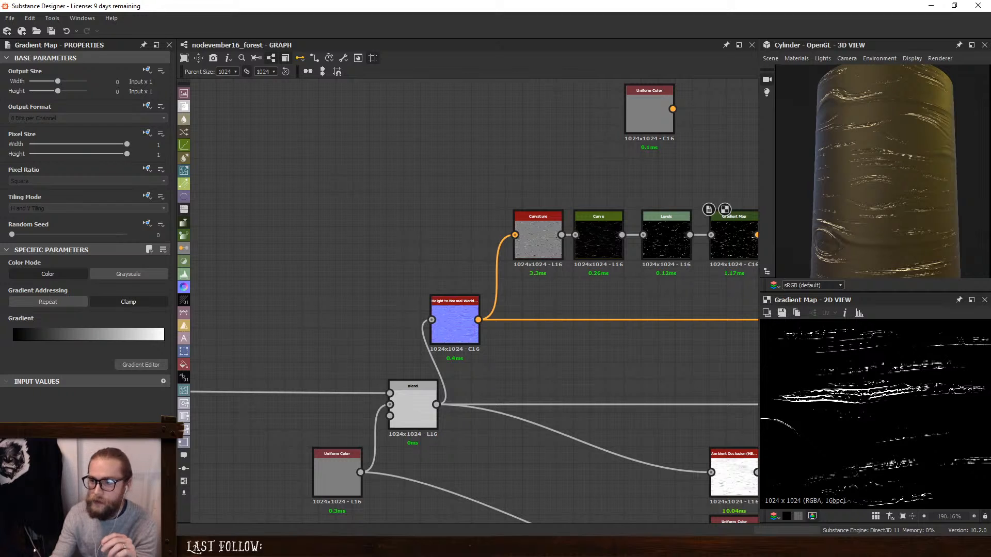
- Switch to the browser and compare the birch trunk and bark reference photos for their white and dark colour pattern
{"action": "left_click_drag", "start_coordinate": [990, 135], "coordinate": [713, 118]}
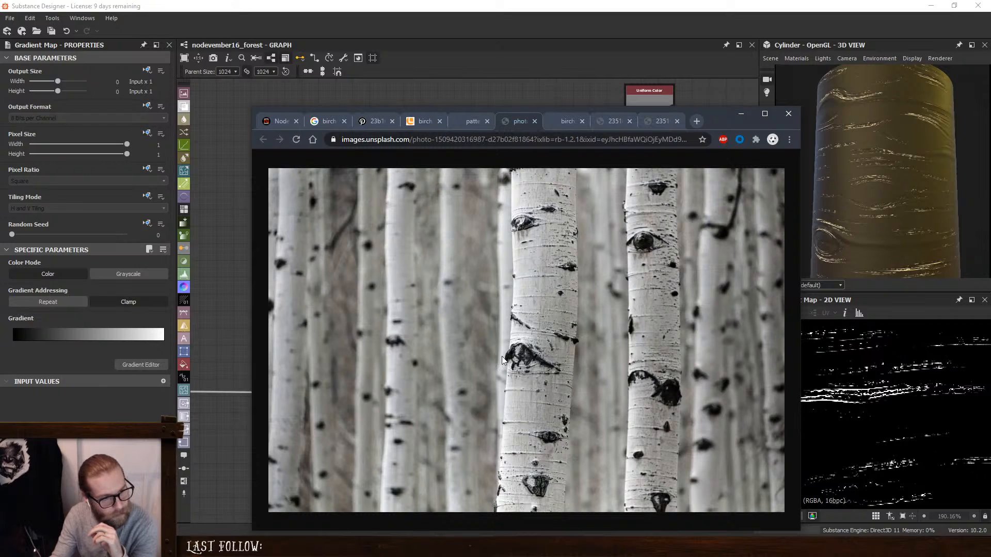
{"action": "left_click", "coordinate": [465, 122]}
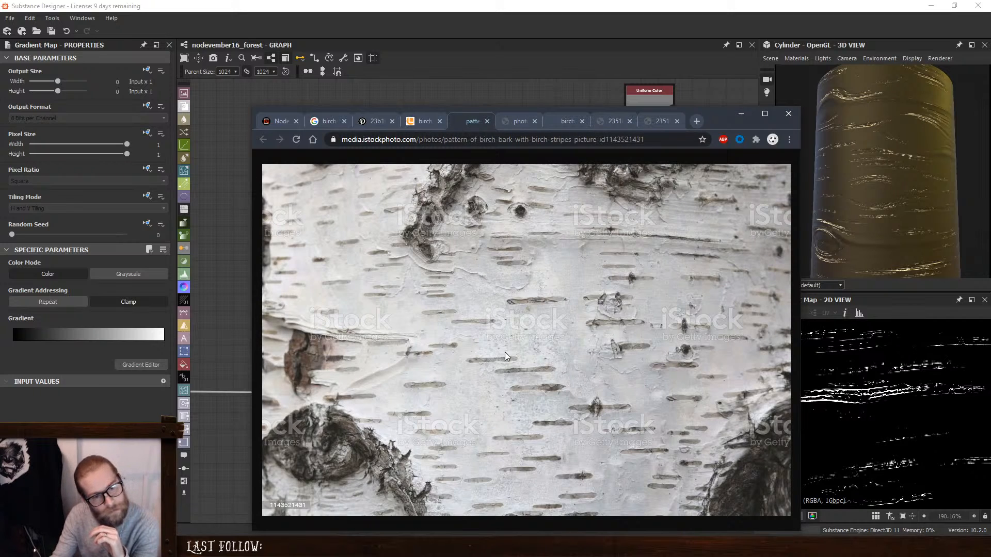
{"action": "left_click", "coordinate": [654, 121]}
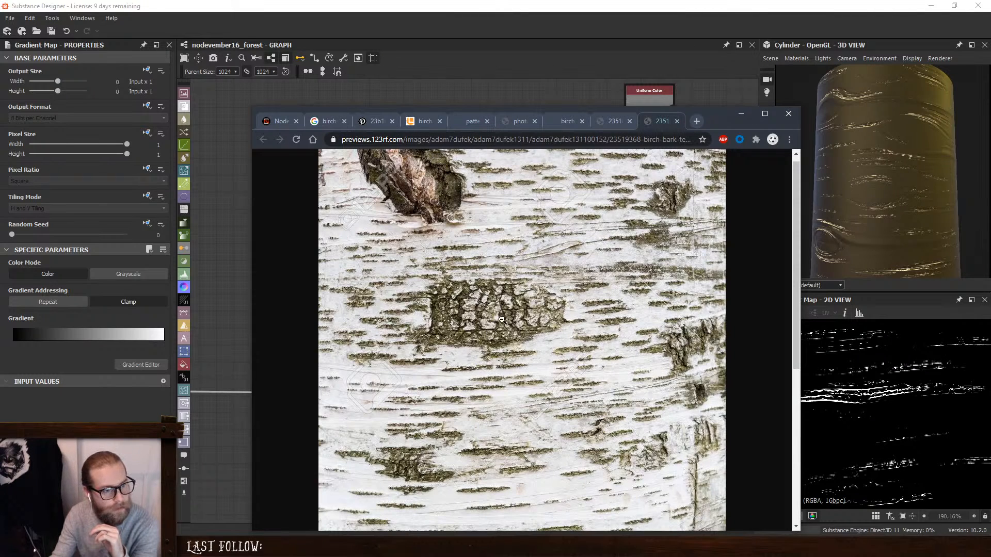
{"action": "left_click", "coordinate": [514, 121]}
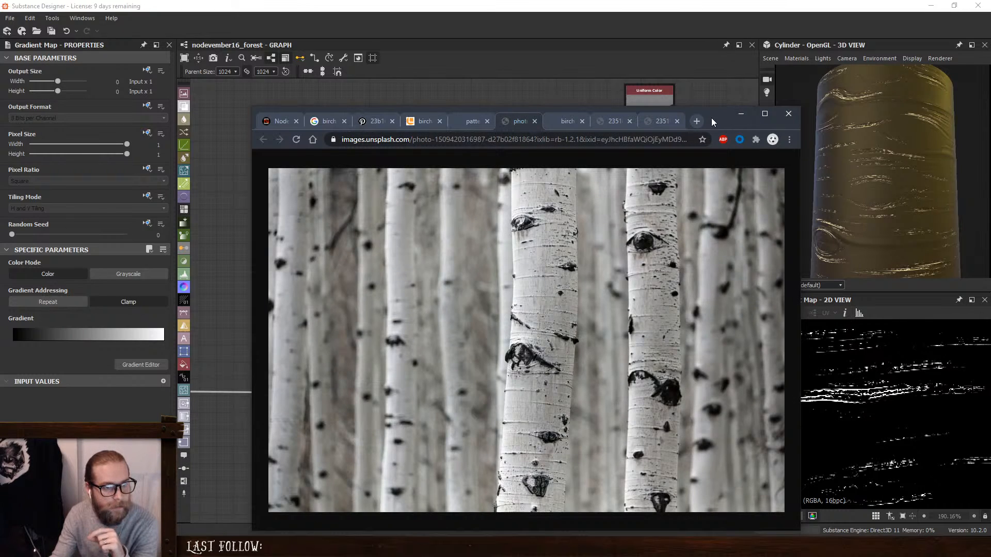
{"action": "left_click", "coordinate": [741, 114]}
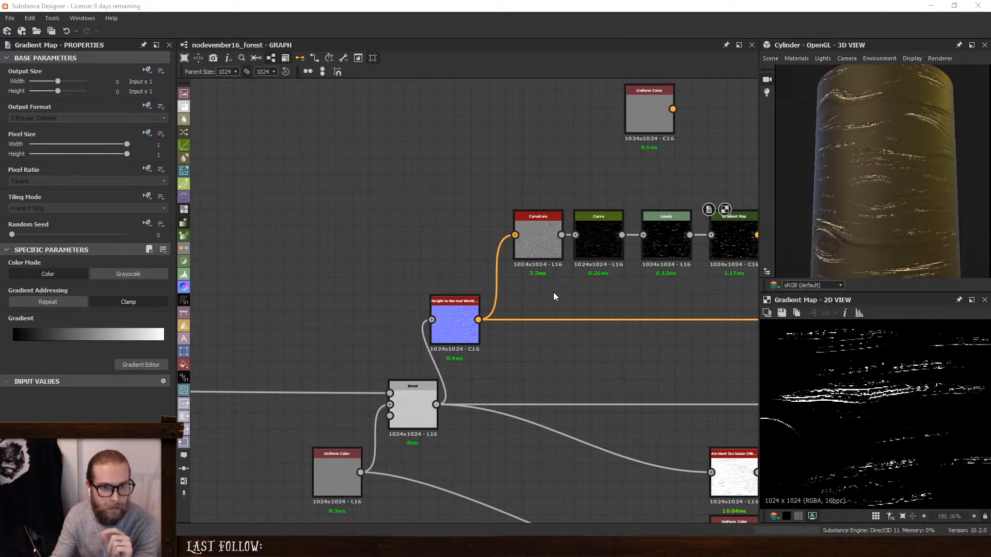
- Nudge the Curvature node away from the Curve node to even out the spacing of the row
{"action": "middle_click_drag", "start_coordinate": [553, 292], "coordinate": [511, 295]}
{"action": "left_click", "coordinate": [505, 235]}
{"action": "left_click_drag", "start_coordinate": [505, 235], "coordinate": [491, 232]}
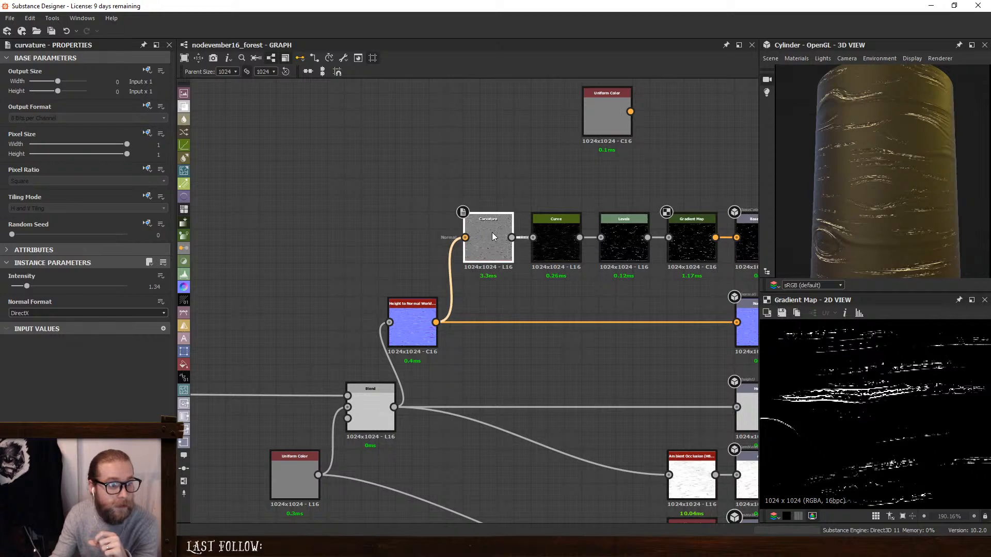
{"action": "middle_click_drag", "start_coordinate": [653, 202], "coordinate": [600, 201]}
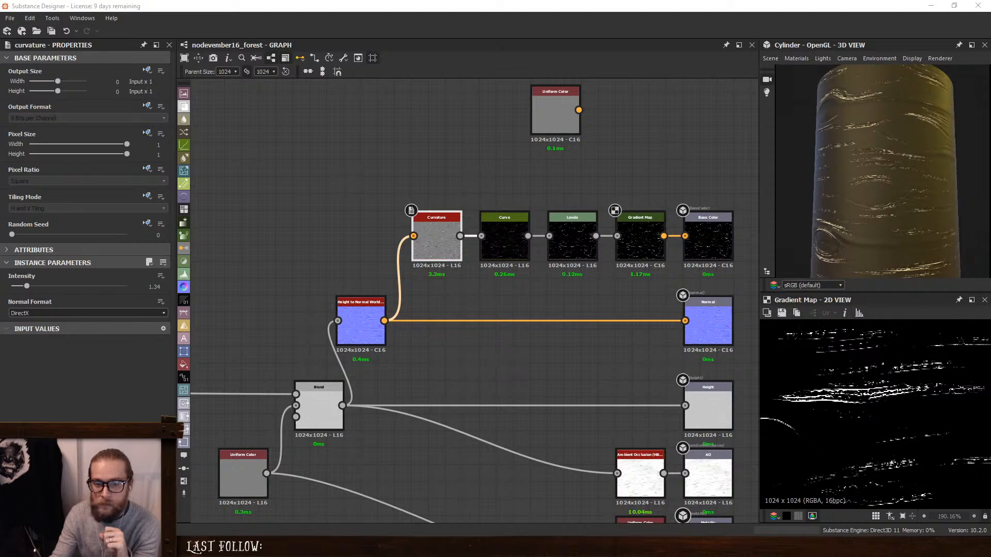
- Reverse the Gradient Map's gradient, placing the white key at position 0 and the black key around the middle
{"action": "left_click", "coordinate": [637, 227]}
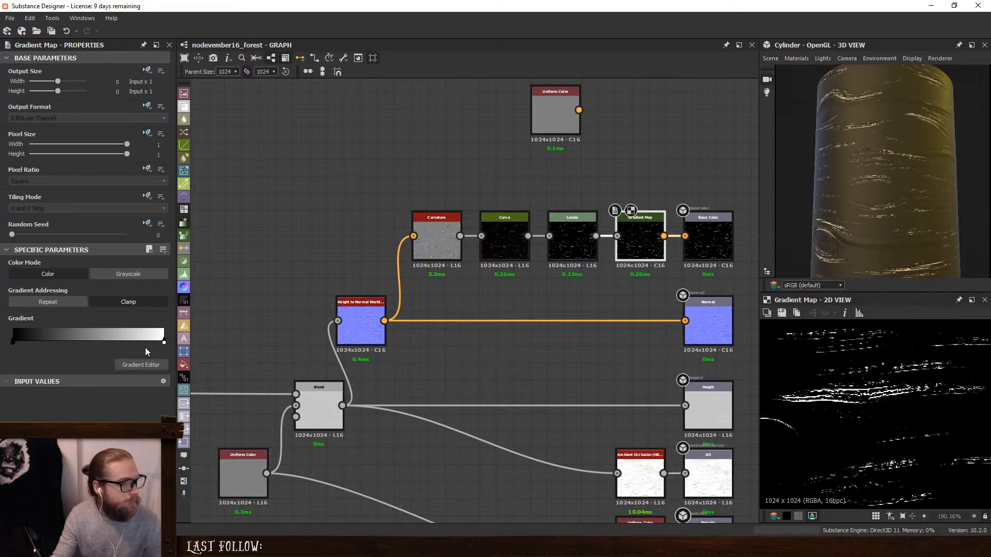
{"action": "left_click", "coordinate": [137, 363]}
{"action": "left_click_drag", "start_coordinate": [438, 223], "coordinate": [347, 229]}
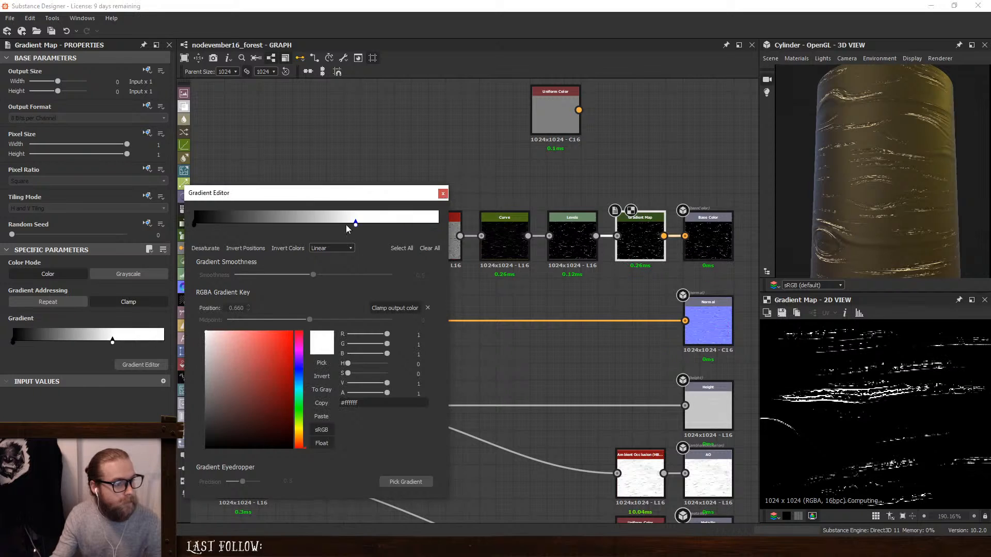
{"action": "left_click_drag", "start_coordinate": [193, 224], "coordinate": [472, 229]}
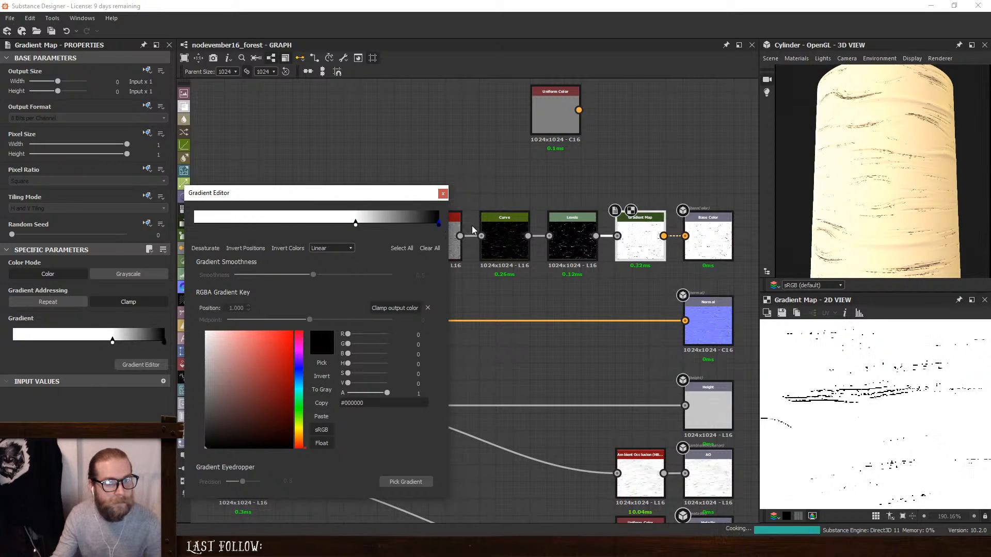
{"action": "left_click_drag", "start_coordinate": [356, 223], "coordinate": [360, 223]}
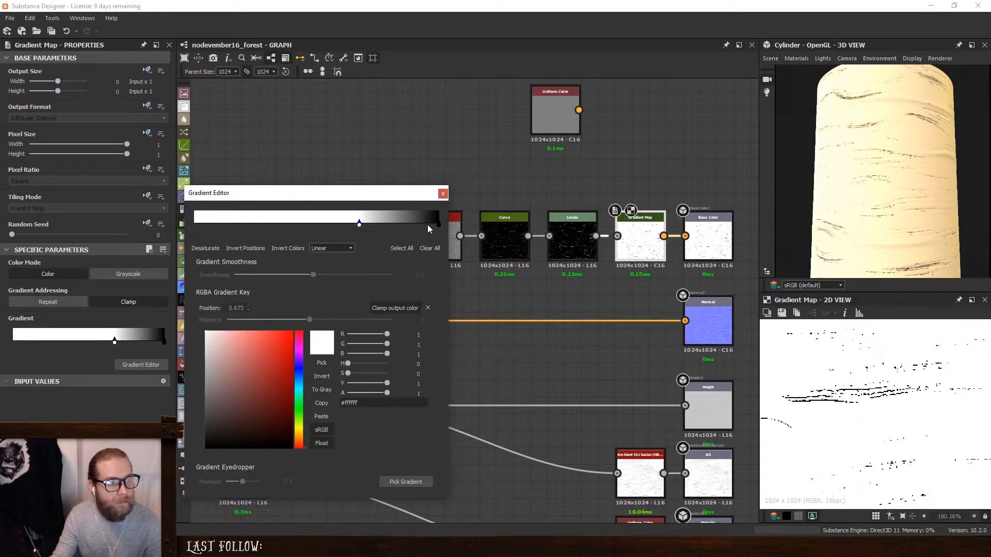
{"action": "left_click_drag", "start_coordinate": [438, 224], "coordinate": [281, 225]}
{"action": "left_click_drag", "start_coordinate": [373, 225], "coordinate": [168, 235]}
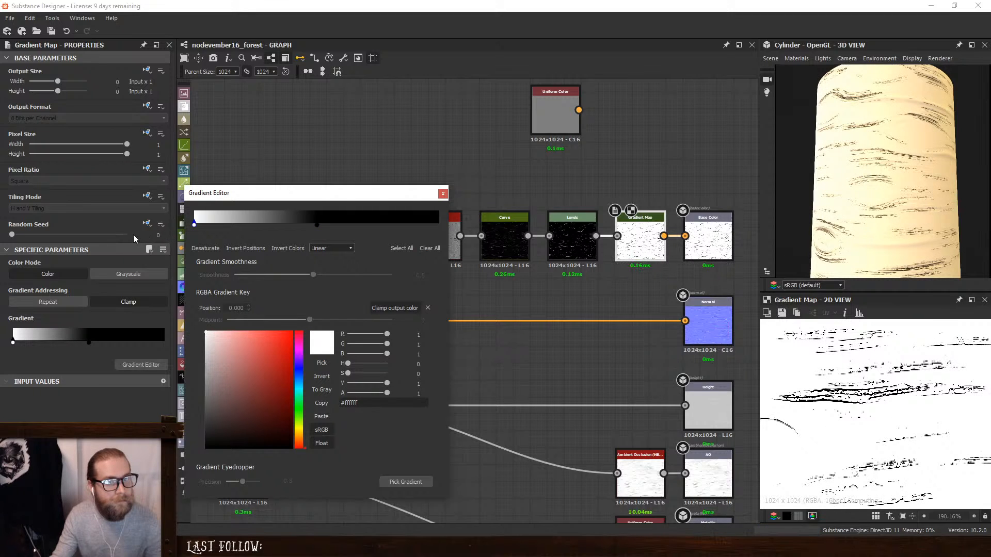
{"action": "left_click", "coordinate": [442, 194]}
- Set the Curvature node's Intensity to 2.41 and move the Height to Normal World Units node farther back to make room
{"action": "left_click", "coordinate": [446, 227]}
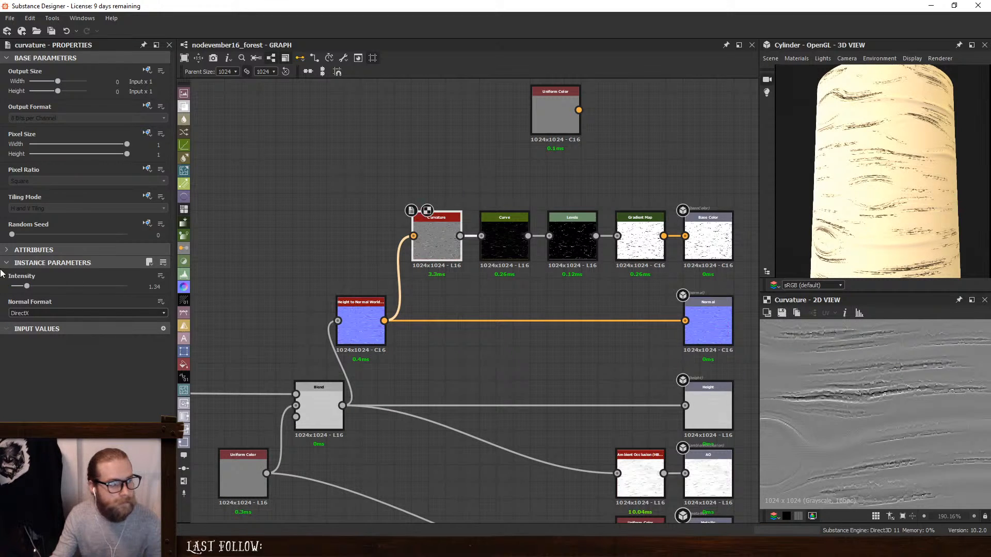
{"action": "left_click_drag", "start_coordinate": [28, 288], "coordinate": [40, 288]}
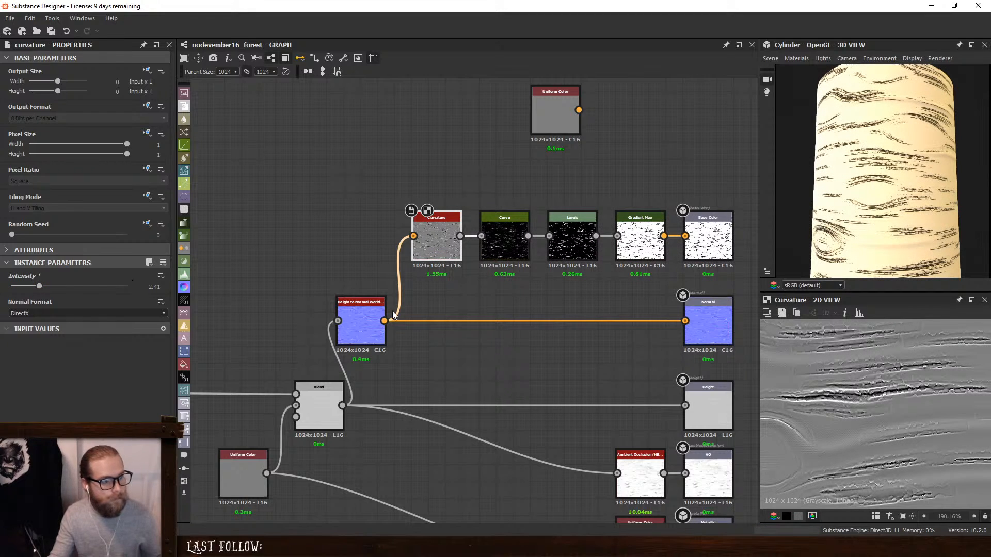
{"action": "left_click_drag", "start_coordinate": [340, 328], "coordinate": [280, 327]}
- Add a Curvature Smooth node fed by Height to Normal World Units and try its output on the Curve node in place of Curvature
{"action": "key", "text": "space"}
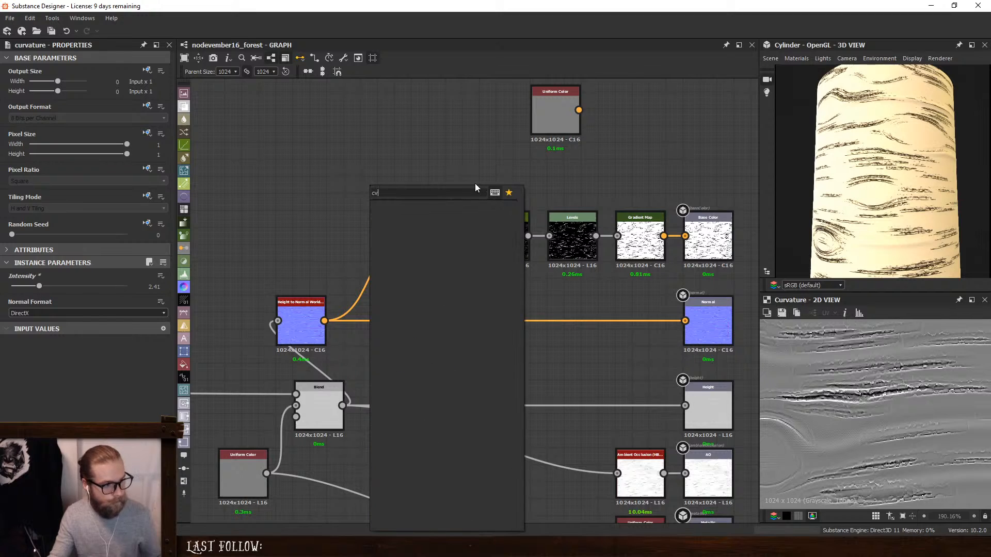
{"action": "type", "text": "curv"}
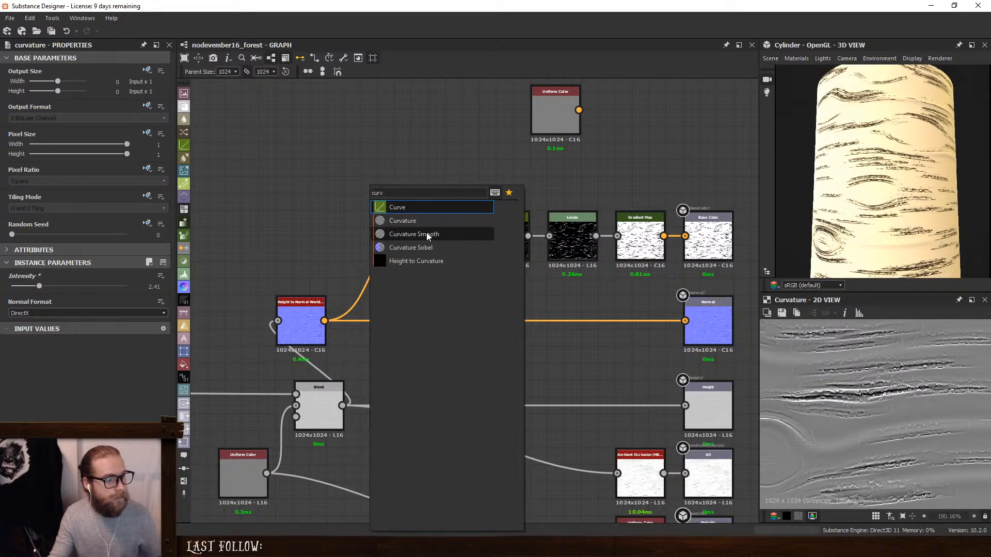
{"action": "left_click", "coordinate": [425, 233]}
{"action": "left_click_drag", "start_coordinate": [331, 321], "coordinate": [499, 235]}
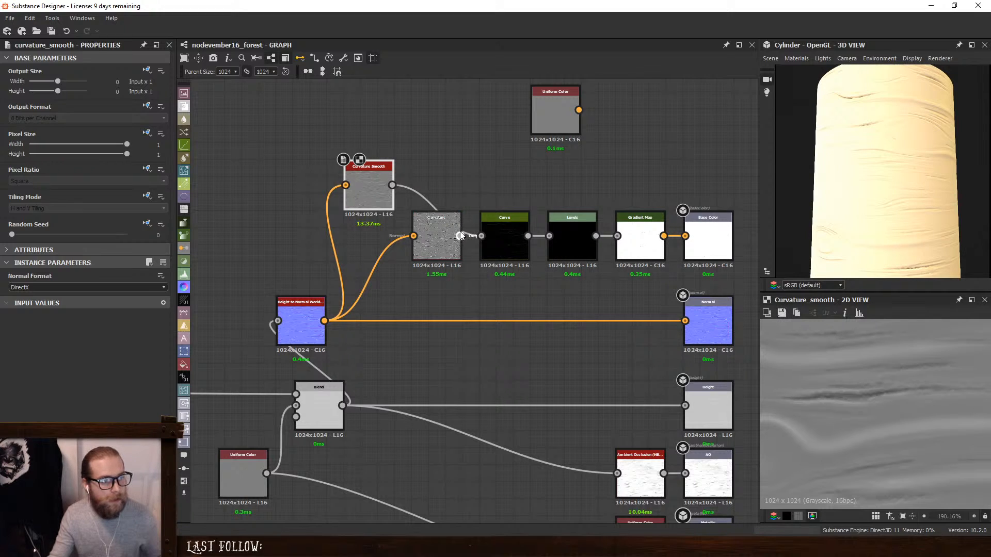
{"action": "left_click_drag", "start_coordinate": [494, 234], "coordinate": [495, 234]}
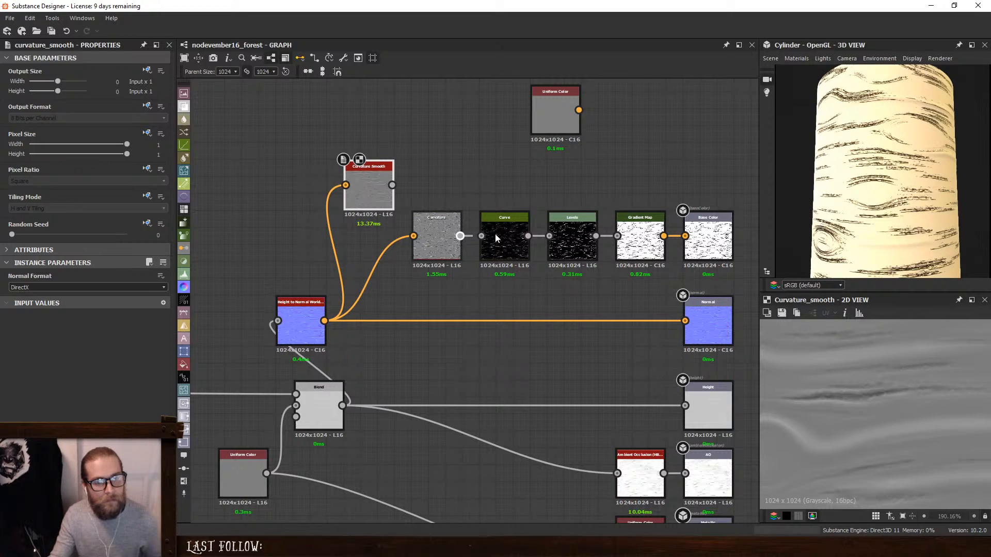
- Place the Curvature node below Curvature Smooth and combine both in a new Blend node set to Add Sub
{"action": "left_click", "coordinate": [419, 234]}
{"action": "left_click_drag", "start_coordinate": [420, 234], "coordinate": [414, 157]}
{"action": "left_click", "coordinate": [438, 175]}
{"action": "key", "text": "space"}
{"action": "left_click", "coordinate": [459, 213]}
{"action": "left_click", "coordinate": [38, 298]}
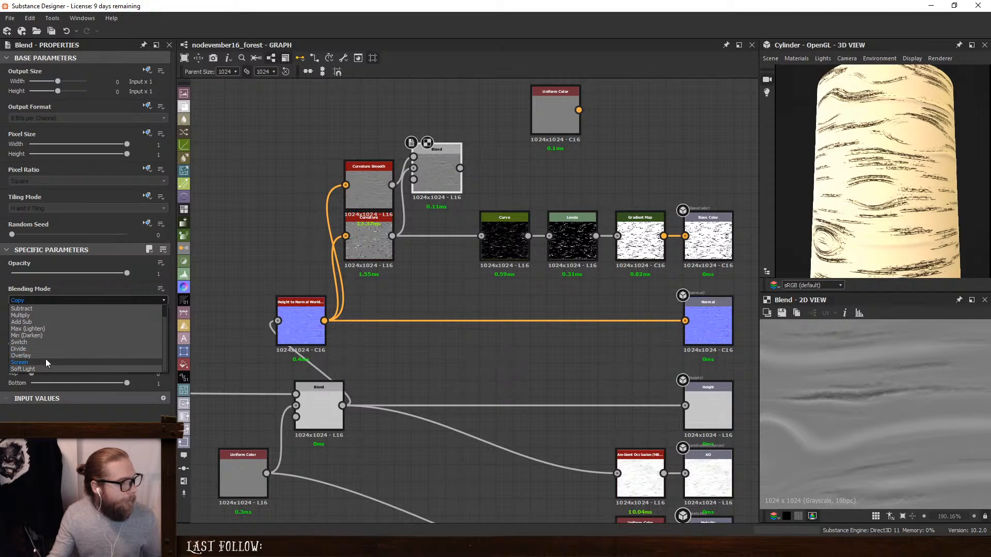
{"action": "left_click", "coordinate": [45, 320]}
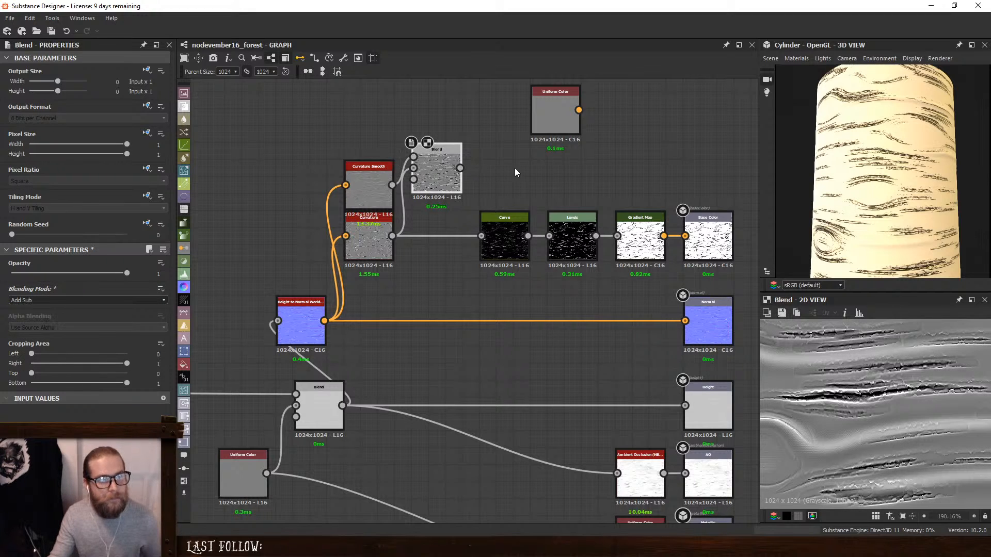
- Feed the Add Sub Blend into the Curve node, align it with the row, and set its Opacity to 0.39
{"action": "left_click_drag", "start_coordinate": [460, 168], "coordinate": [484, 219]}
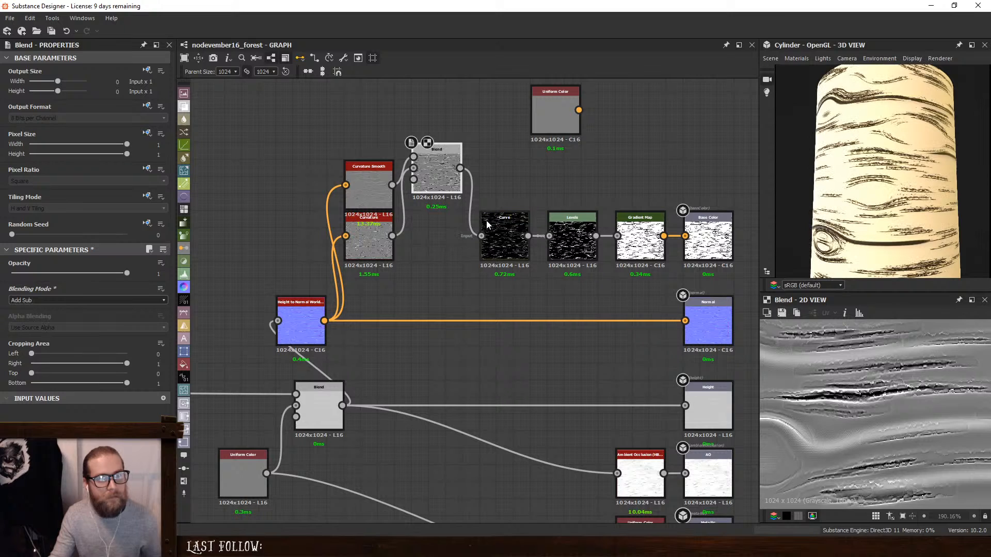
{"action": "left_click_drag", "start_coordinate": [432, 174], "coordinate": [434, 233]}
{"action": "left_click_drag", "start_coordinate": [862, 213], "coordinate": [909, 222]}
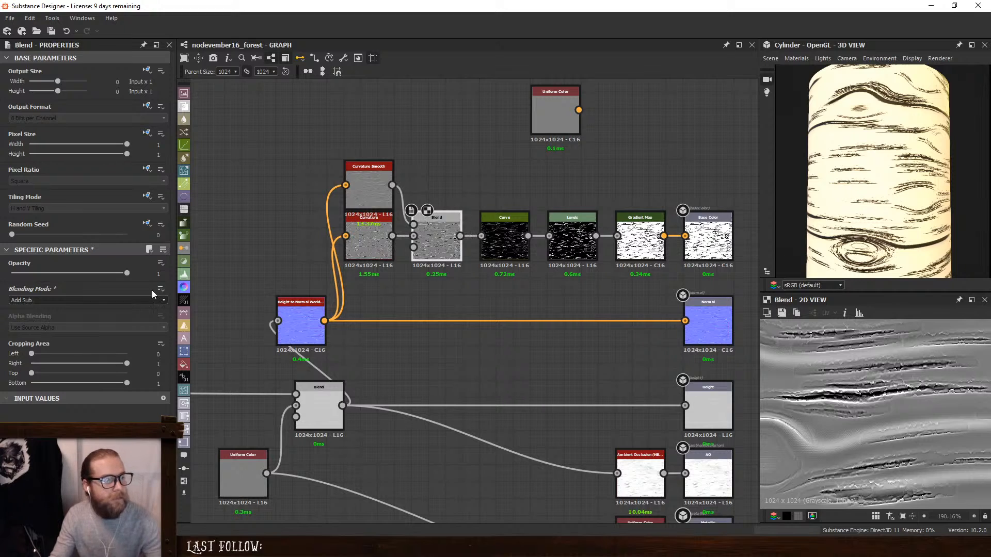
{"action": "left_click_drag", "start_coordinate": [127, 273], "coordinate": [57, 280]}
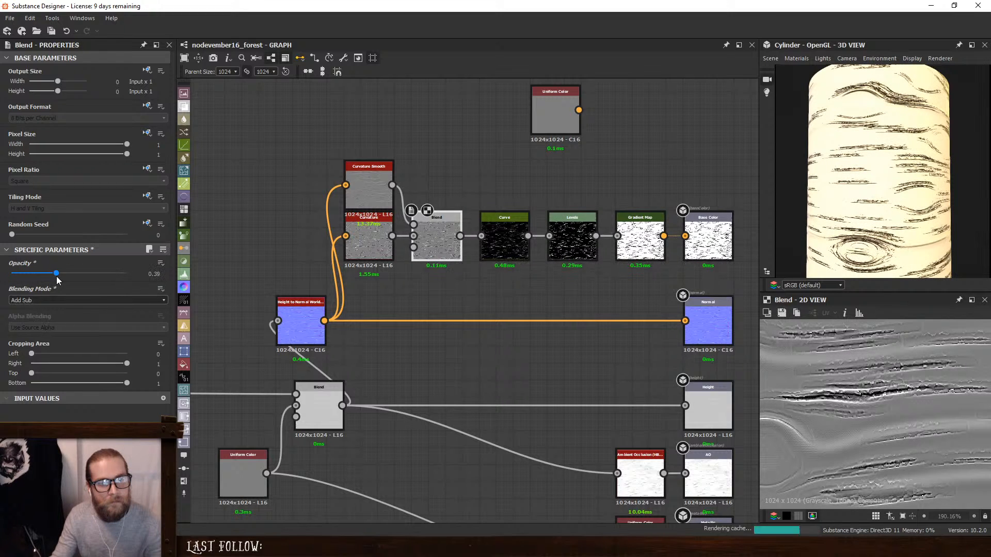
- Dock the Curvature and Curvature Smooth nodes onto the Blend node and check the bark lines on the cylinder
{"action": "left_click", "coordinate": [373, 234]}
{"action": "key", "text": "d"}
{"action": "left_click", "coordinate": [379, 189]}
{"action": "key", "text": "d"}
{"action": "left_click_drag", "start_coordinate": [896, 273], "coordinate": [806, 219]}
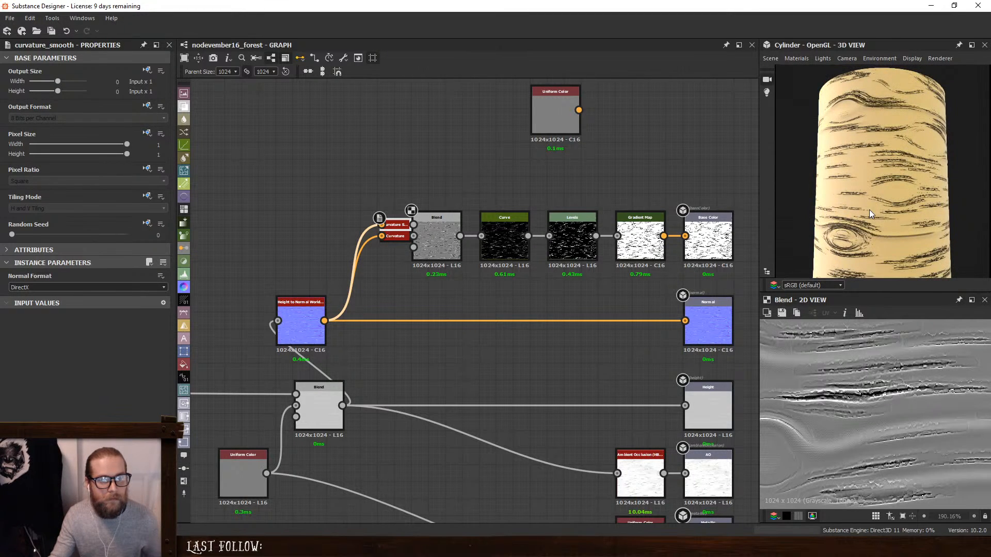
- Change the dark key of the Gradient Map's gradient from black to a very dark brown, #160f09
{"action": "left_click", "coordinate": [640, 227]}
{"action": "left_click", "coordinate": [135, 363]}
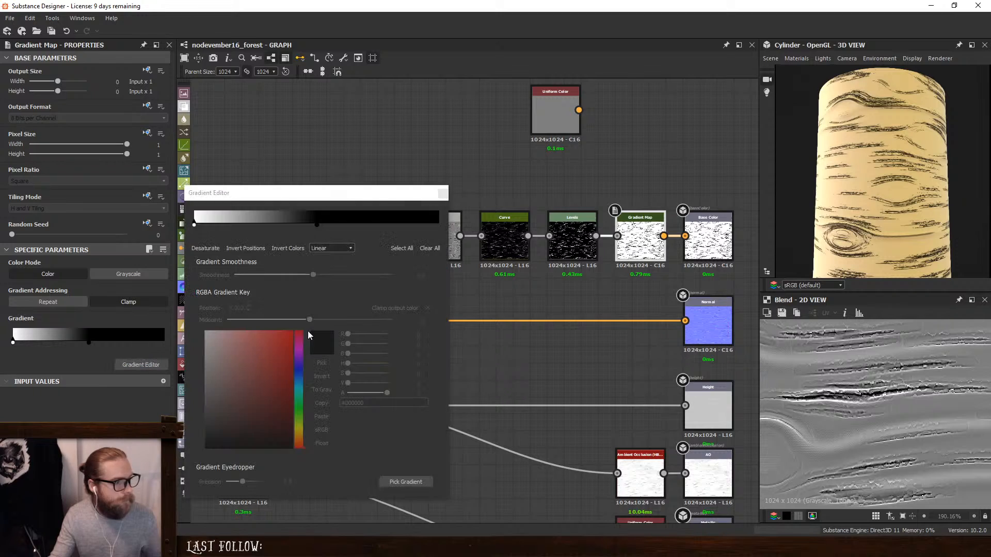
{"action": "left_click", "coordinate": [317, 225]}
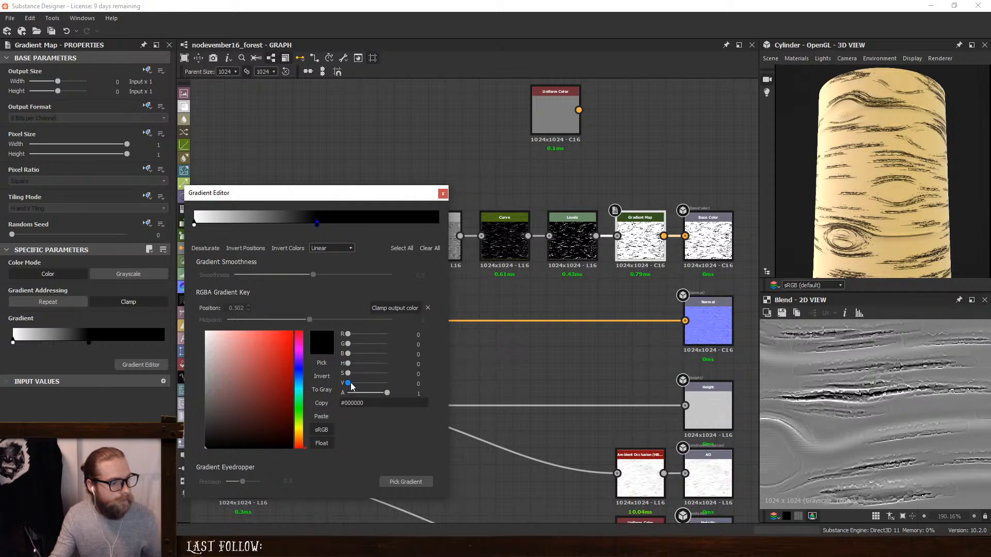
{"action": "left_click_drag", "start_coordinate": [348, 383], "coordinate": [356, 386]}
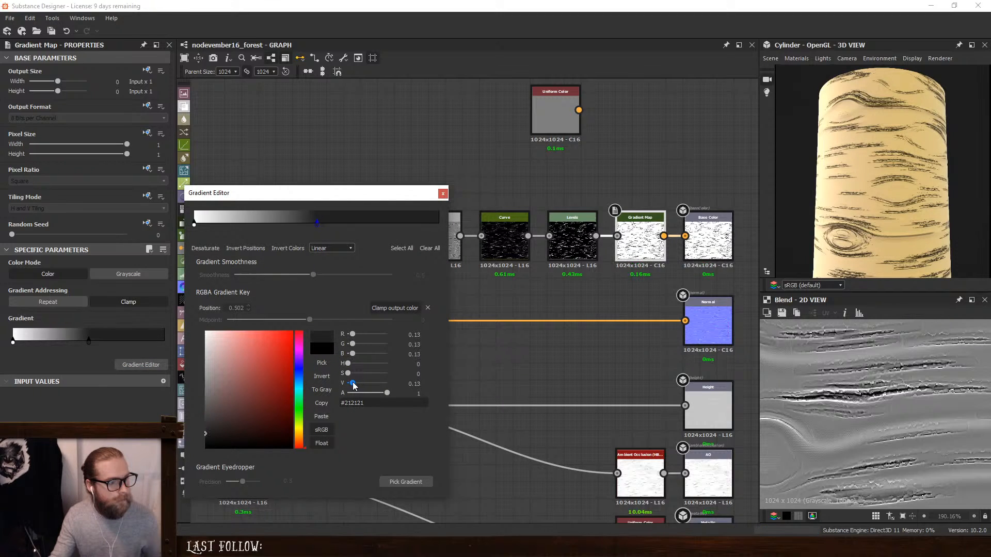
{"action": "left_click", "coordinate": [298, 439]}
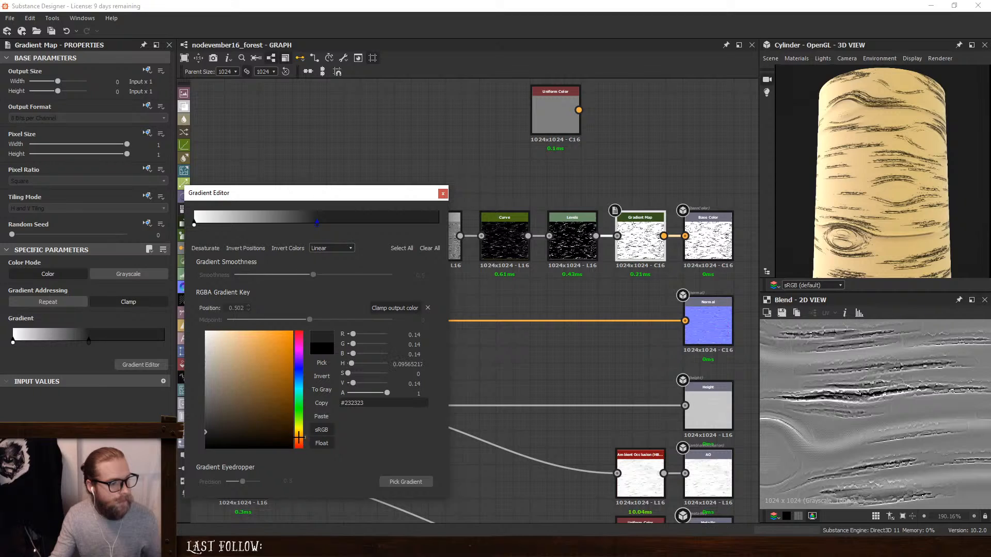
{"action": "left_click", "coordinate": [254, 432]}
{"action": "left_click", "coordinate": [257, 439]}
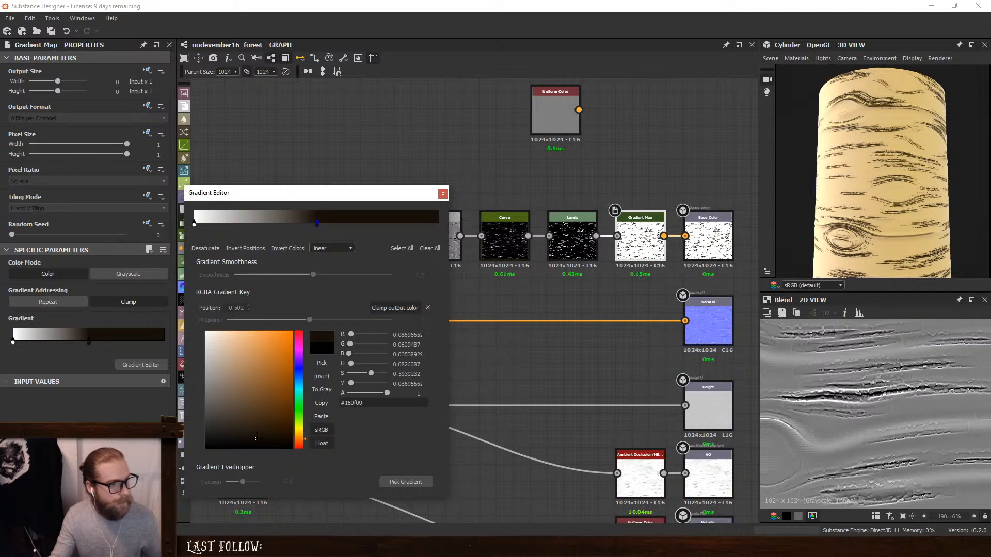
- Tint the gradient's white key a warm off-white, #f8f5e4, with saturation 0.08
{"action": "left_click", "coordinate": [195, 224]}
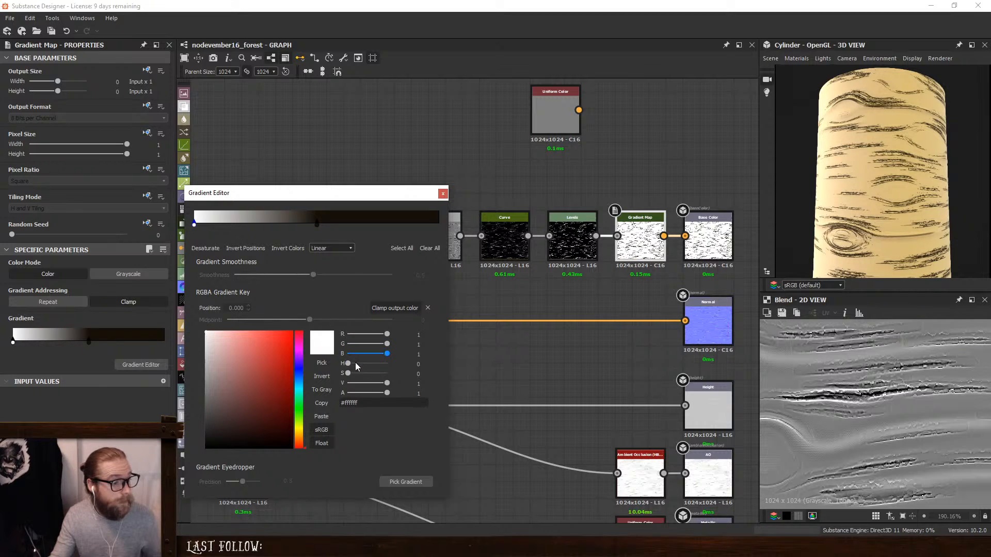
{"action": "left_click_drag", "start_coordinate": [389, 386], "coordinate": [386, 385]}
{"action": "left_click_drag", "start_coordinate": [298, 436], "coordinate": [298, 431]}
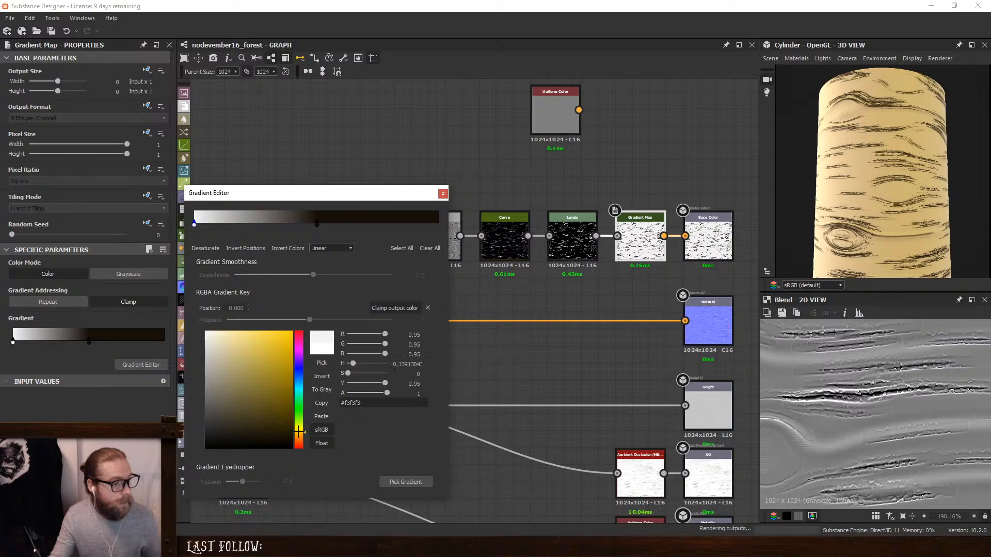
{"action": "left_click", "coordinate": [215, 336]}
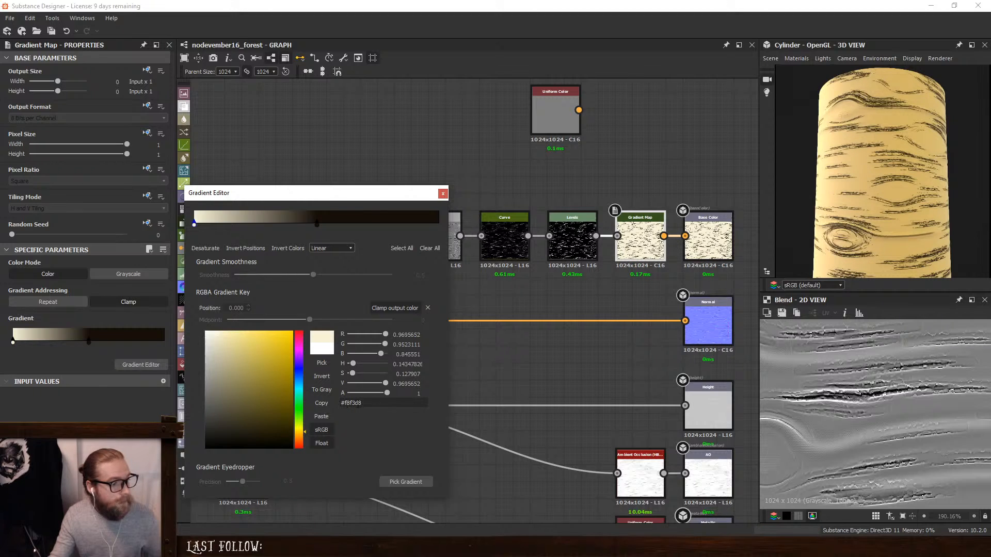
{"action": "left_click_drag", "start_coordinate": [352, 376], "coordinate": [351, 375]}
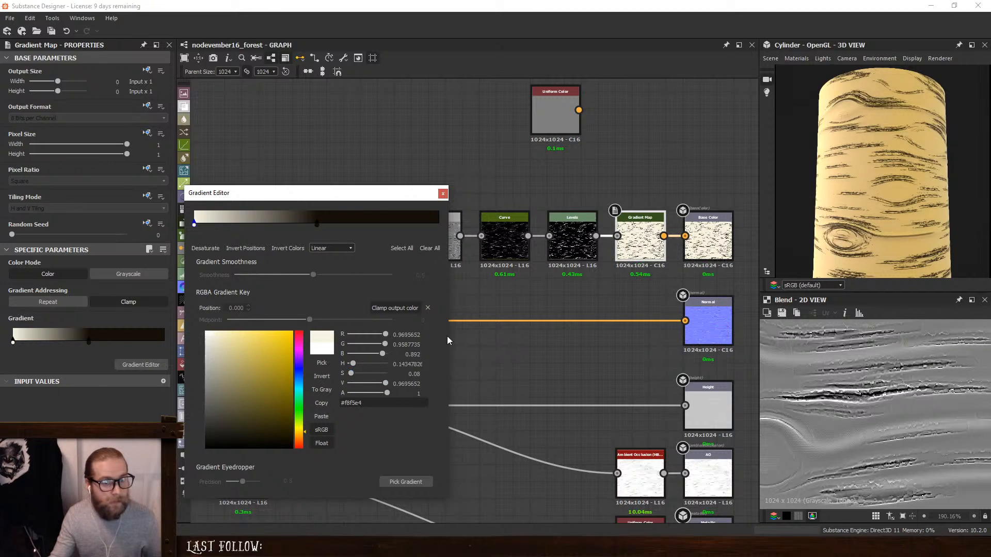
- Darken the gradient's light key to a value of 0.86 and close the Gradient Editor
{"action": "scroll", "coordinate": [819, 202], "scroll_direction": "down", "scroll_amount": 2}
{"action": "mouse_move", "coordinate": [819, 202]}
{"action": "left_mouse_down"}
{"action": "mouse_move", "coordinate": [846, 207]}
{"action": "mouse_move", "coordinate": [821, 217]}
{"action": "left_mouse_up"}
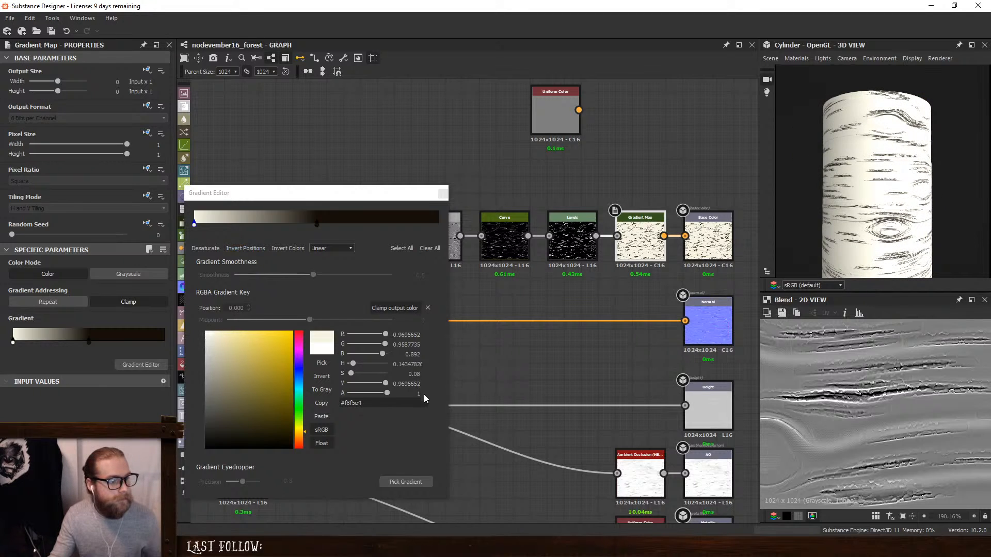
{"action": "left_click_drag", "start_coordinate": [385, 384], "coordinate": [381, 385]}
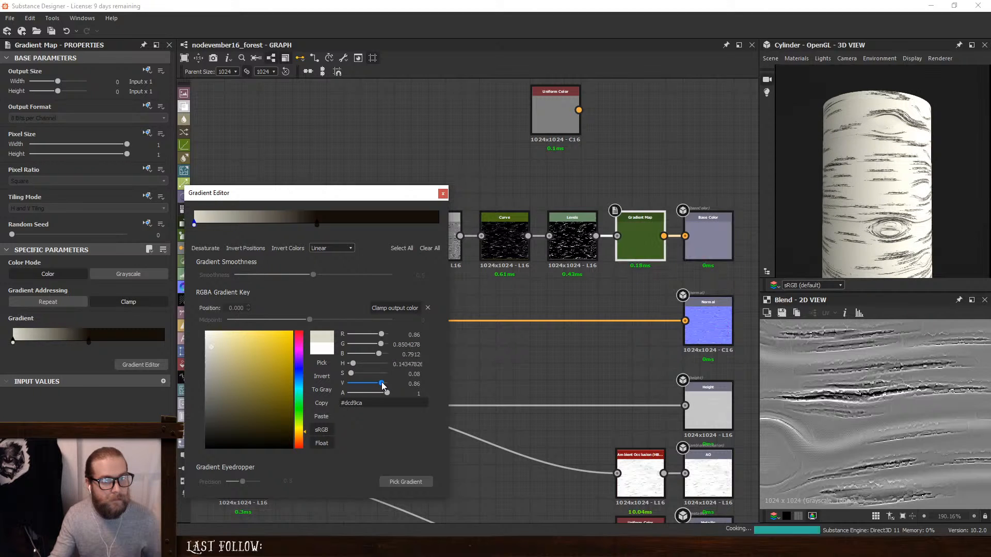
{"action": "mouse_move", "coordinate": [872, 225]}
{"action": "right_mouse_down", "text": "ctrl+shift"}
{"action": "mouse_move", "coordinate": [862, 225]}
{"action": "mouse_move", "coordinate": [888, 226]}
{"action": "mouse_move", "coordinate": [876, 227]}
{"action": "right_mouse_up", "text": "ctrl+shift"}
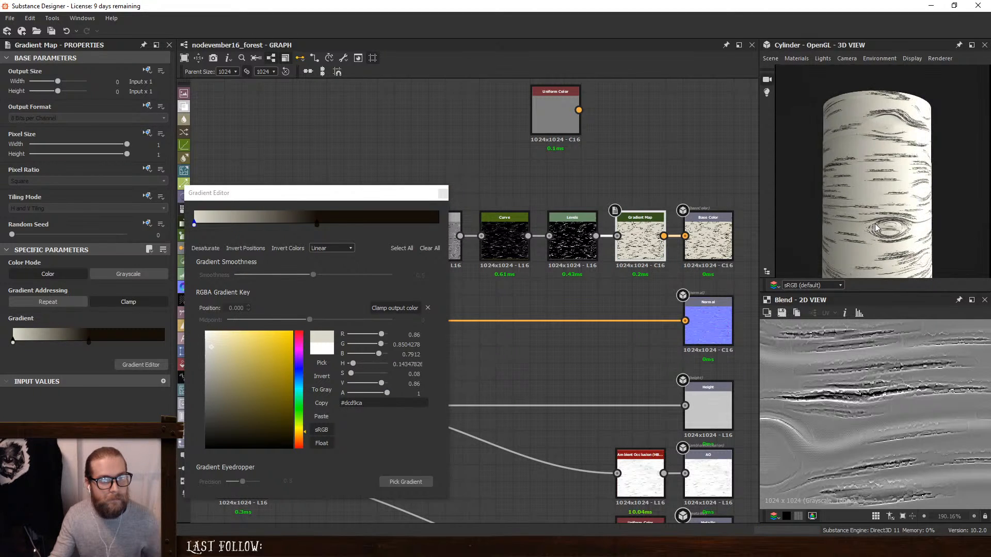
{"action": "left_click", "coordinate": [443, 194]}
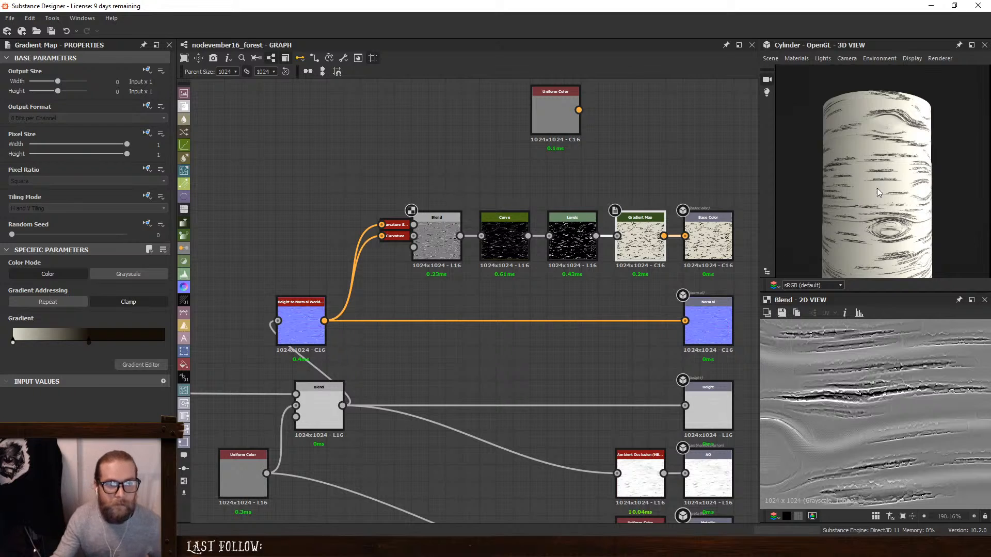
- Examine the off-white bark colour and dark lines around the cylinder, both close up and from further away
{"action": "left_click_drag", "start_coordinate": [879, 193], "coordinate": [941, 199]}
{"action": "scroll", "coordinate": [872, 200], "scroll_direction": "up", "scroll_amount": 4}
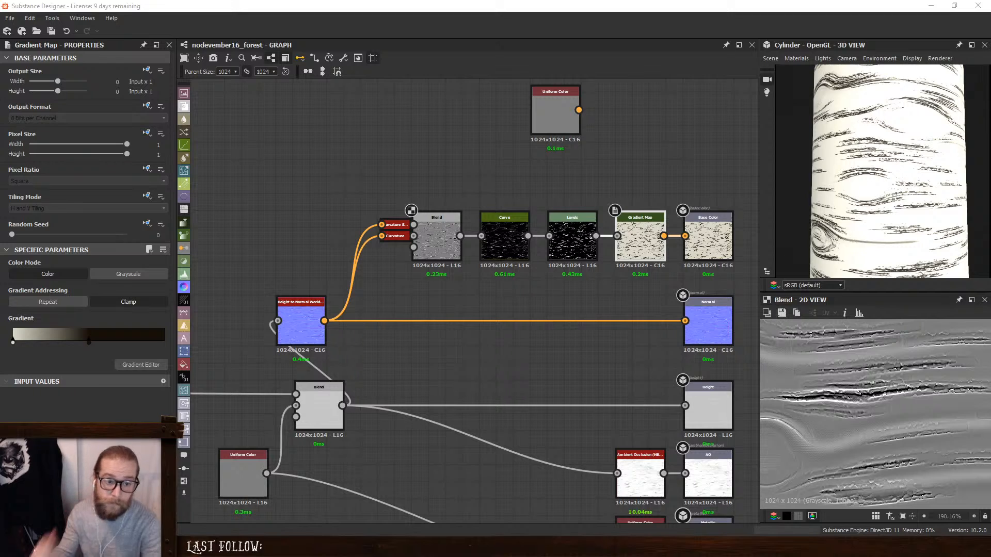
{"action": "scroll", "coordinate": [874, 199], "scroll_direction": "down", "scroll_amount": 3}
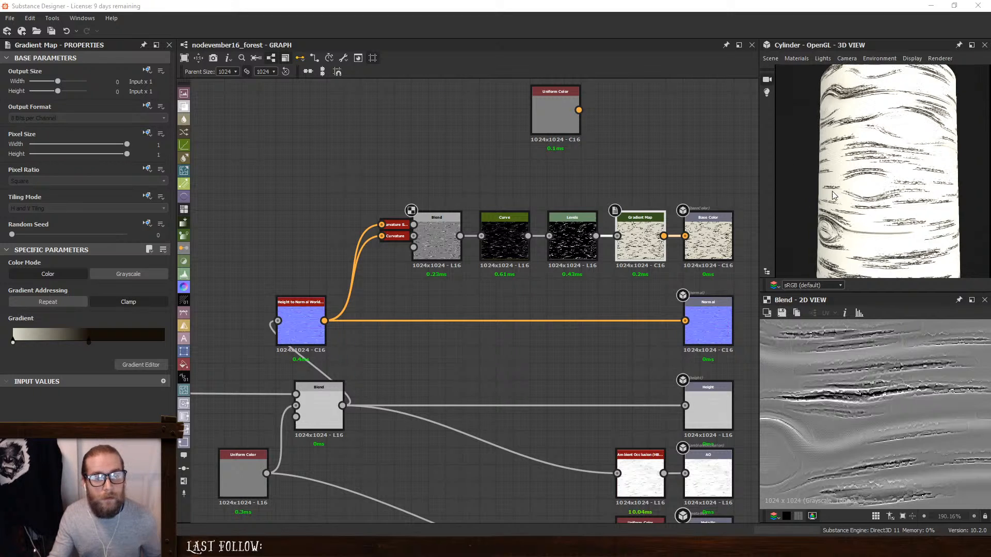
{"action": "left_click_drag", "start_coordinate": [875, 198], "coordinate": [917, 203]}
{"action": "scroll", "coordinate": [898, 195], "scroll_direction": "up", "scroll_amount": 3}
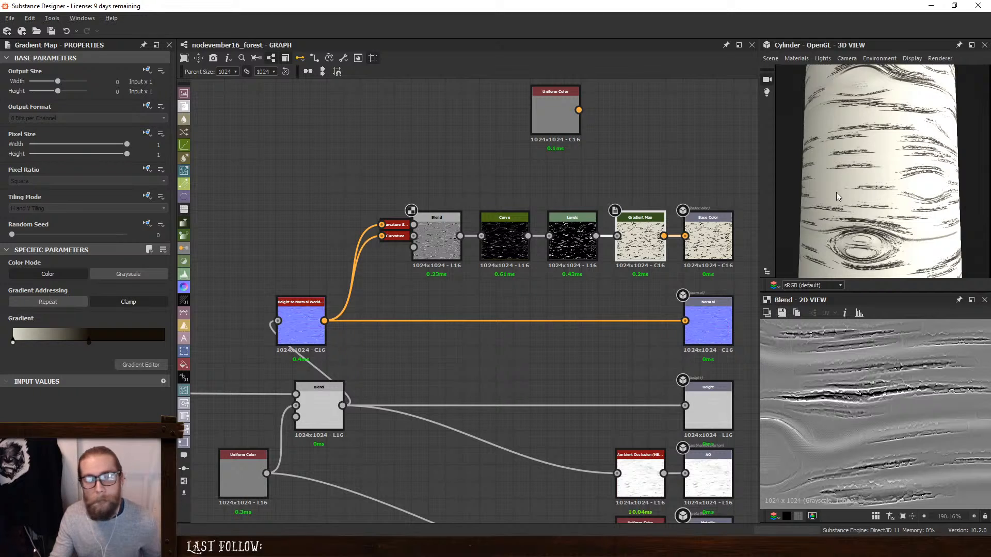
{"action": "scroll", "coordinate": [864, 194], "scroll_direction": "down", "scroll_amount": 3}
{"action": "left_click_drag", "start_coordinate": [874, 190], "coordinate": [830, 193], "text": "alt"}
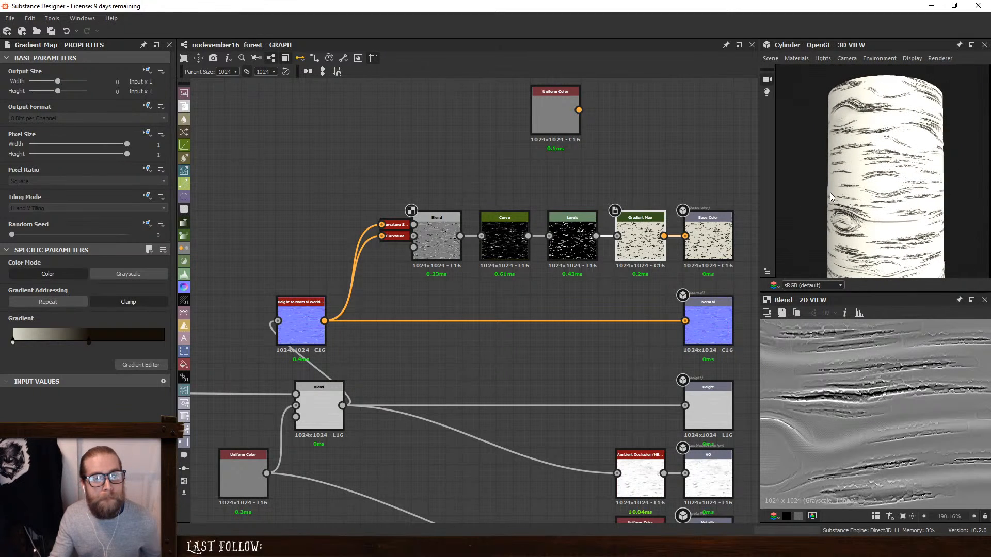
- Move the Blend node before the Height output together with its Uniform Color node closer to the Warp node
{"action": "scroll", "coordinate": [370, 282], "scroll_direction": "down", "scroll_amount": 2}
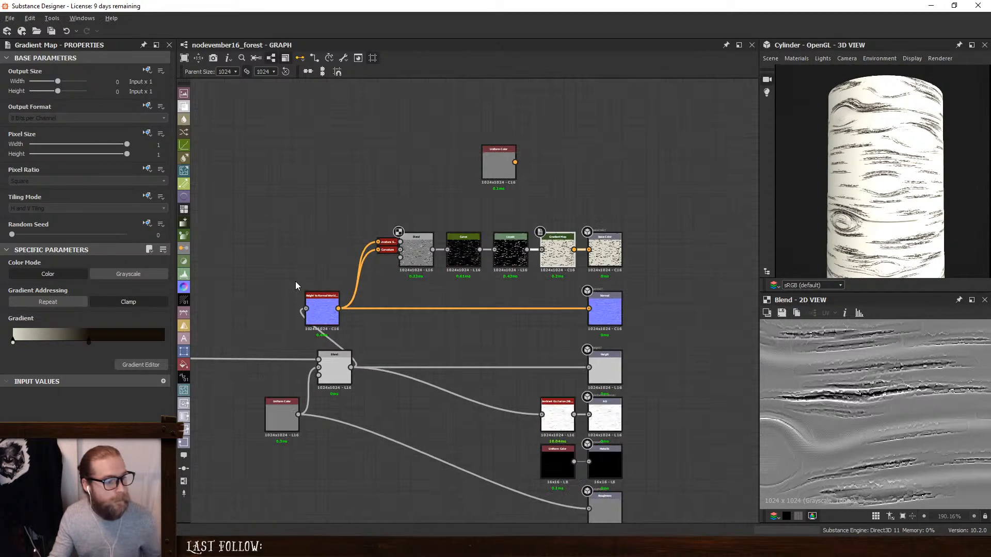
{"action": "middle_click_drag", "start_coordinate": [296, 284], "coordinate": [694, 233]}
{"action": "left_click_drag", "start_coordinate": [634, 319], "coordinate": [735, 384]}
{"action": "left_click_drag", "start_coordinate": [741, 312], "coordinate": [683, 310]}
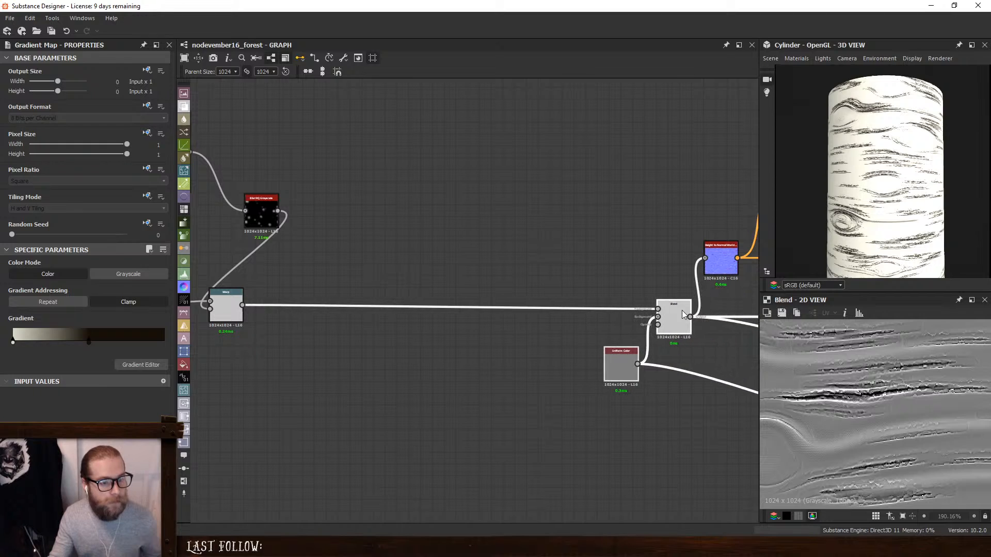
{"action": "left_click", "coordinate": [507, 237]}
- Move the Warp node further along the row and place Blur HQ Grayscale directly beside the Tile Sampler
{"action": "middle_click_drag", "start_coordinate": [424, 230], "coordinate": [596, 236]}
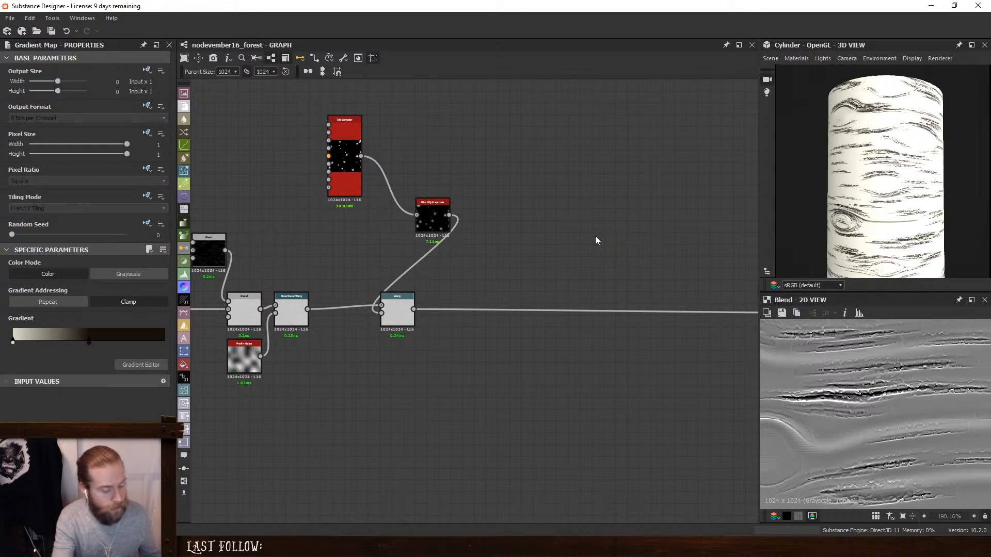
{"action": "left_click_drag", "start_coordinate": [398, 310], "coordinate": [455, 310]}
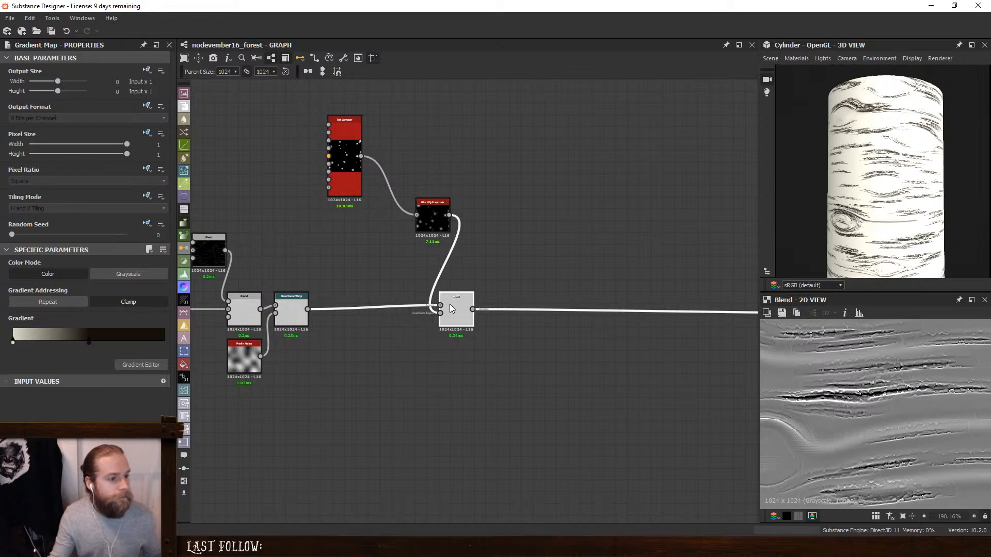
{"action": "middle_click_drag", "start_coordinate": [424, 221], "coordinate": [546, 236]}
{"action": "left_click_drag", "start_coordinate": [545, 236], "coordinate": [511, 180]}
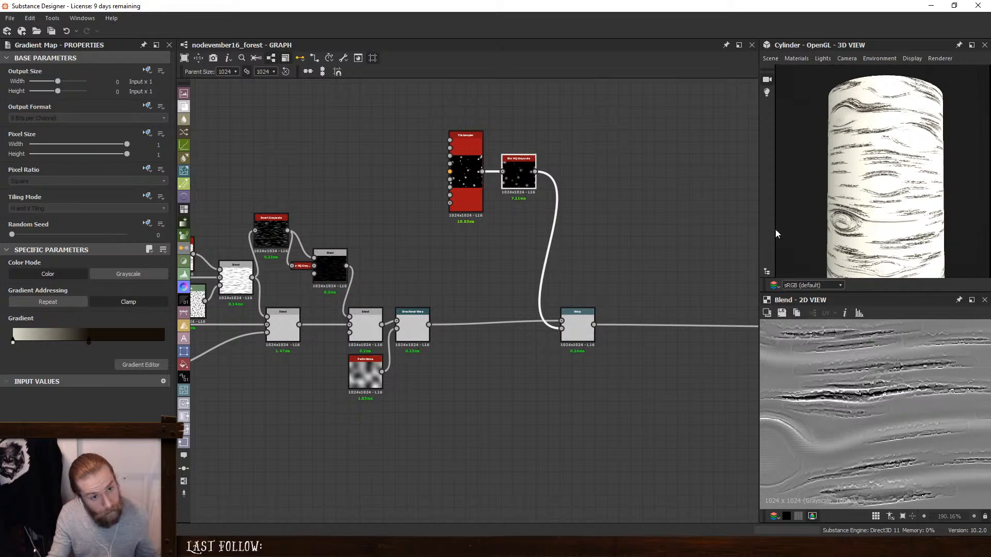
- Preview the Tile Sampler's Blur HQ Grayscale and feed its output into a new Histogram Scan node
{"action": "scroll", "coordinate": [599, 298], "scroll_direction": "up", "scroll_amount": 1}
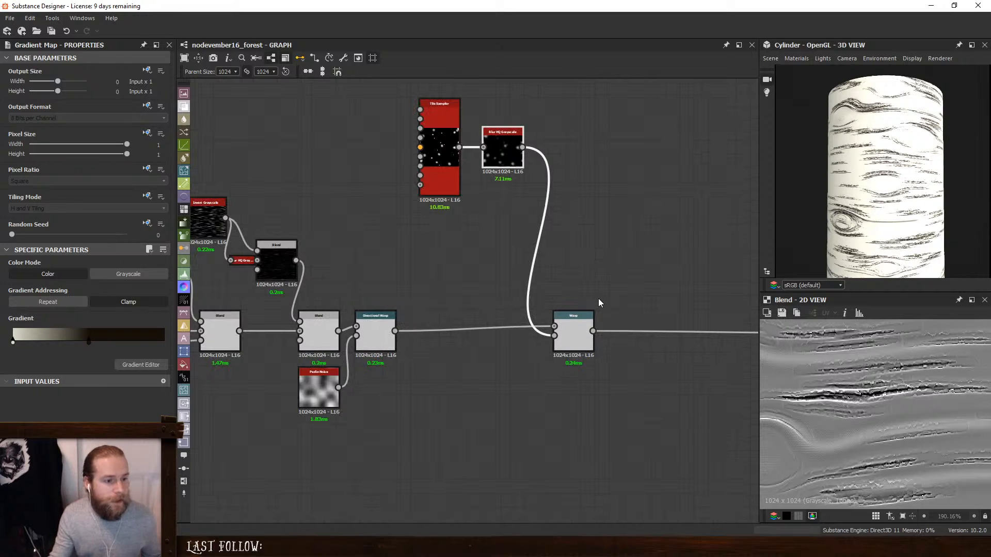
{"action": "double_click", "coordinate": [506, 155]}
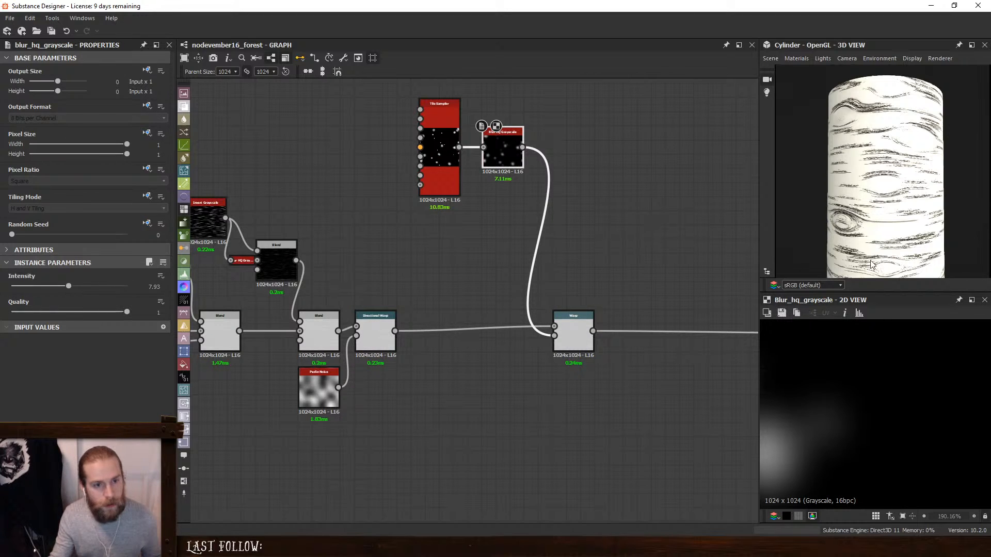
{"action": "scroll", "coordinate": [871, 264], "scroll_direction": "up", "scroll_amount": 4}
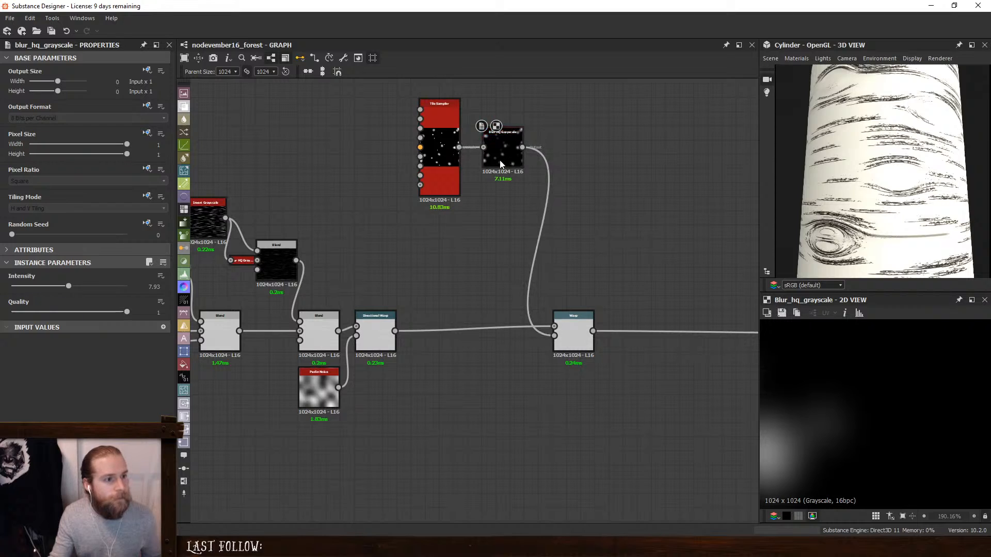
{"action": "key", "text": "space"}
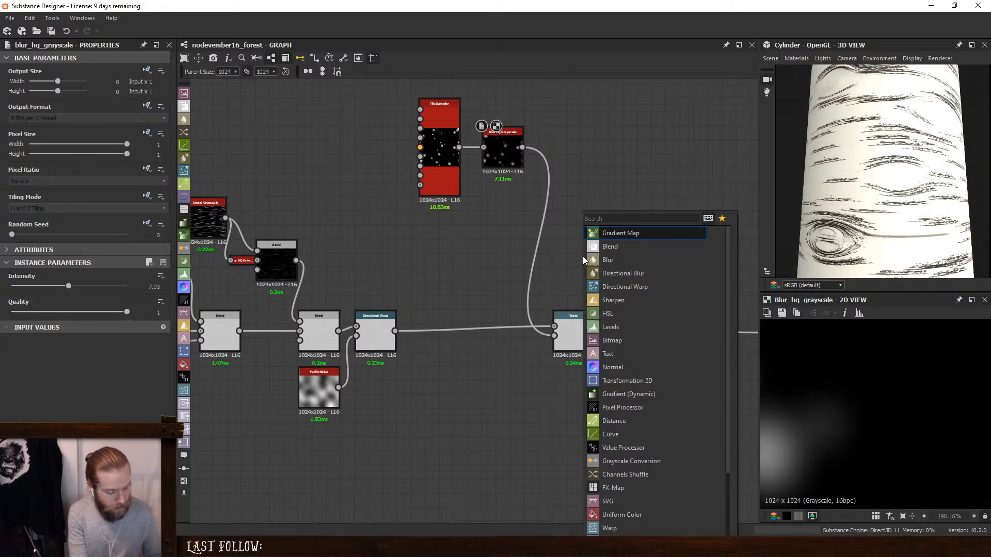
{"action": "type", "text": "hist"}
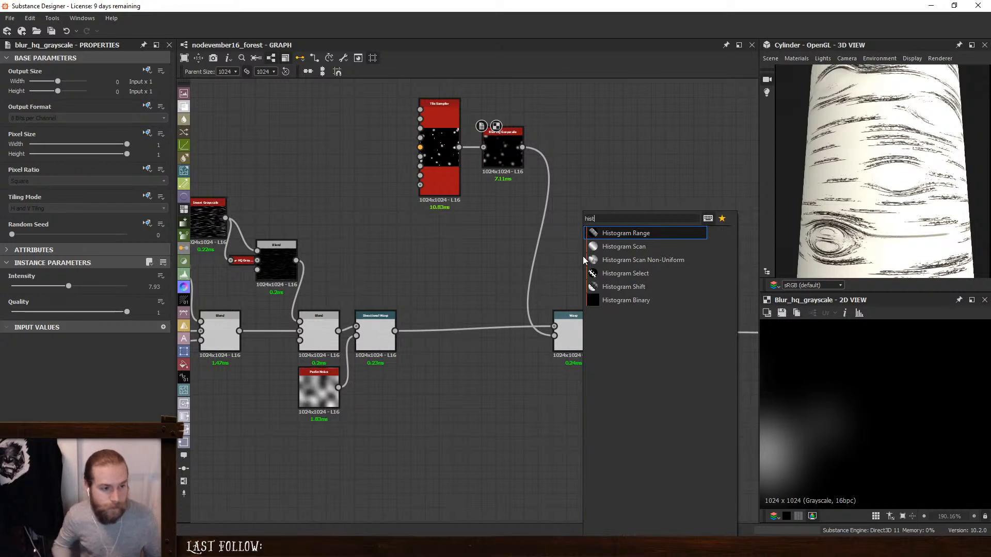
{"action": "left_click", "coordinate": [623, 246]}
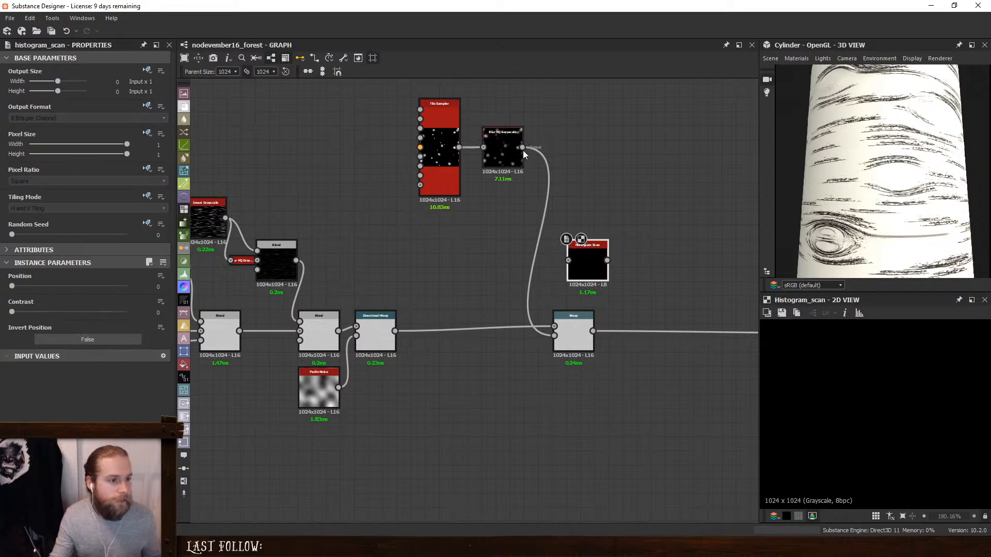
{"action": "left_click_drag", "start_coordinate": [522, 147], "coordinate": [568, 260]}
- Place the Histogram Scan below the Tile Sampler and set its Position to 0.73 and Contrast to 0.93
{"action": "left_click_drag", "start_coordinate": [12, 285], "coordinate": [35, 286]}
{"action": "left_click_drag", "start_coordinate": [577, 256], "coordinate": [470, 269]}
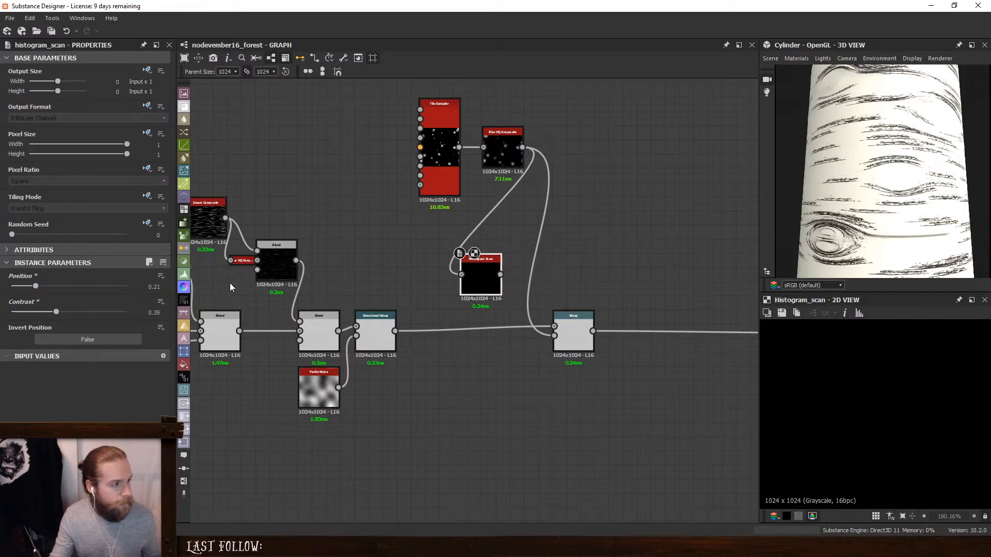
{"action": "left_click_drag", "start_coordinate": [32, 286], "coordinate": [118, 312]}
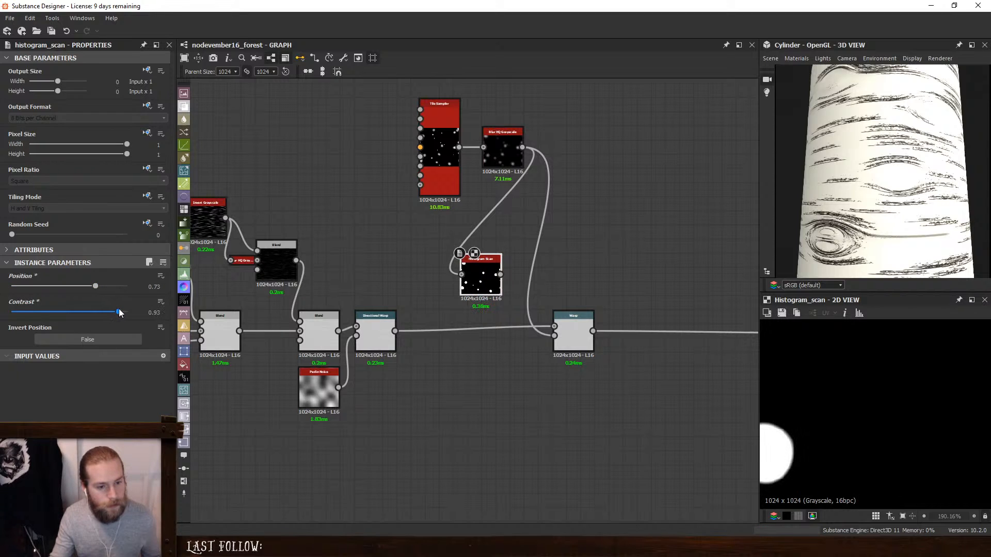
{"action": "scroll", "coordinate": [831, 408], "scroll_direction": "down", "scroll_amount": 3}
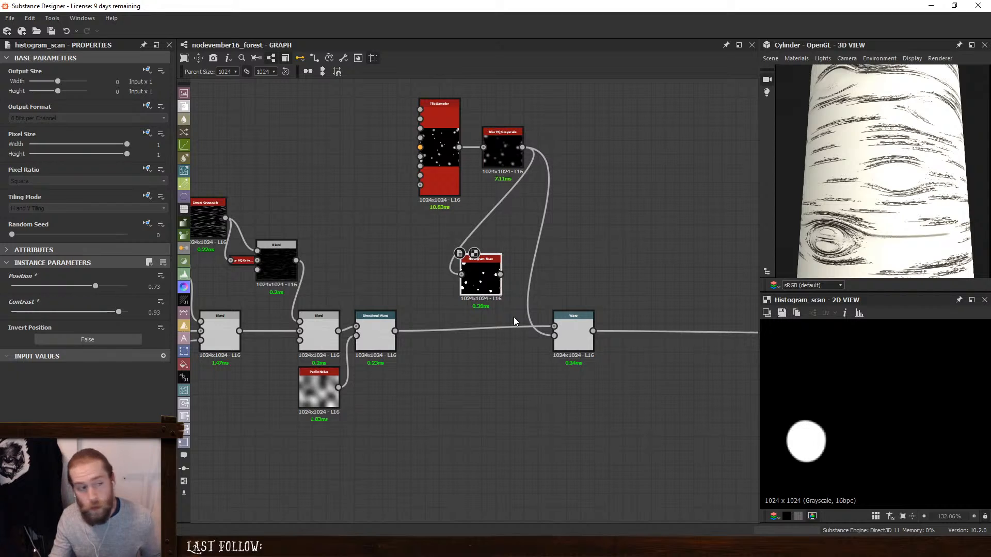
- Shift the Histogram Scan back and add a Slope Blur Grayscale node fed by it
{"action": "left_click_drag", "start_coordinate": [494, 282], "coordinate": [437, 275]}
{"action": "key", "text": "space"}
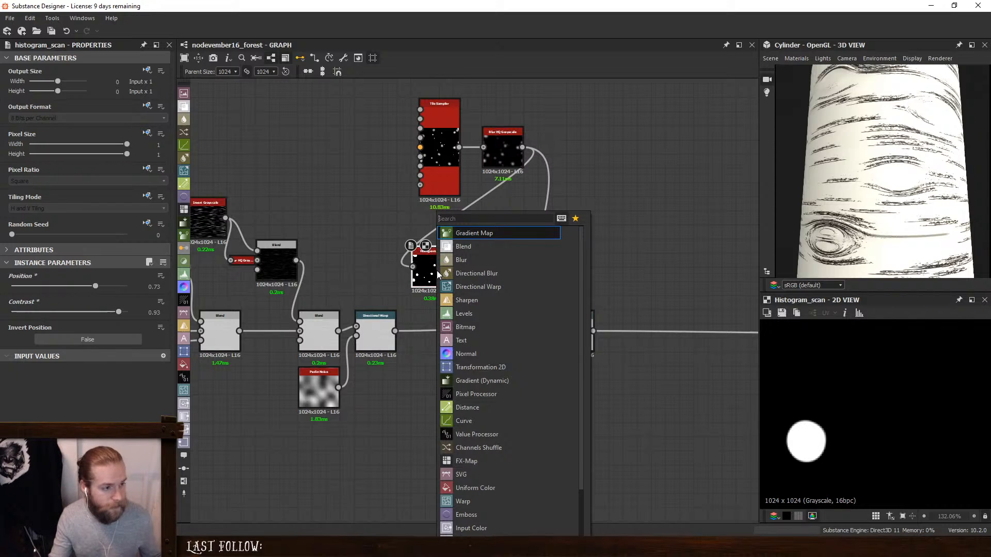
{"action": "type", "text": "d"}
{"action": "key", "text": "BackSpace"}
{"action": "type", "text": "slope"}
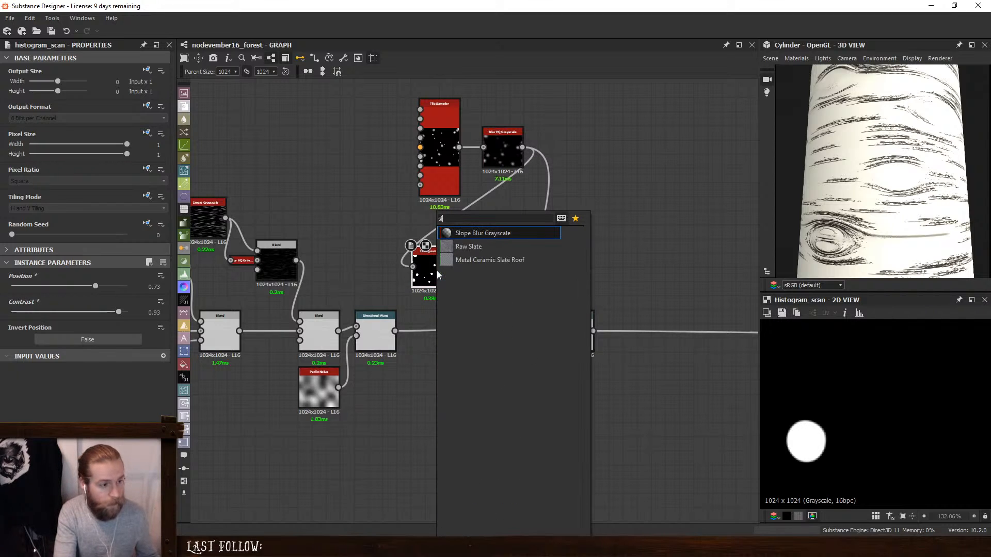
{"action": "left_click", "coordinate": [468, 234]}
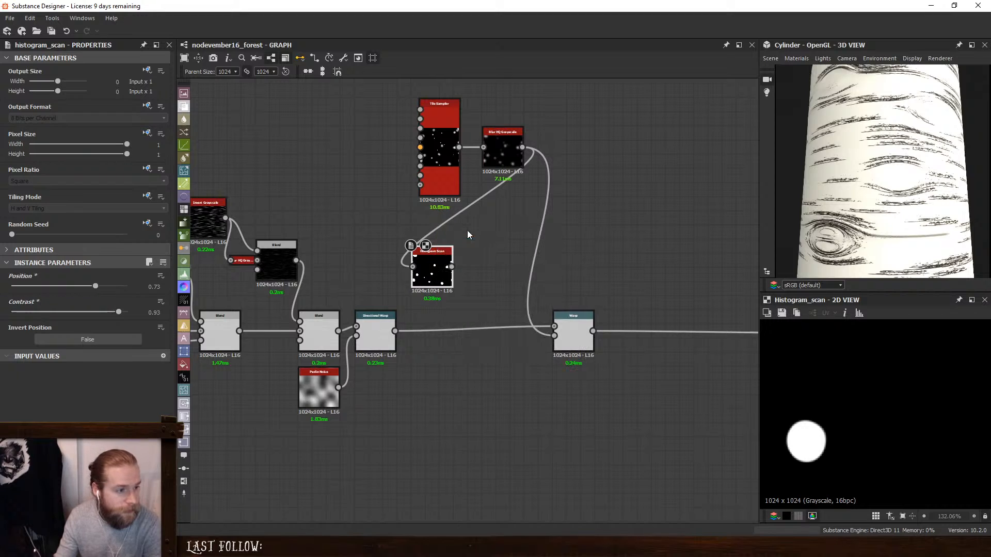
- Position the new Slope Blur Grayscale and drive its slope input with the Blur HQ Grayscale that follows the Dirt noise
{"action": "left_click_drag", "start_coordinate": [502, 272], "coordinate": [495, 295]}
{"action": "middle_click_drag", "start_coordinate": [351, 209], "coordinate": [512, 209]}
{"action": "left_click_drag", "start_coordinate": [291, 212], "coordinate": [710, 287]}
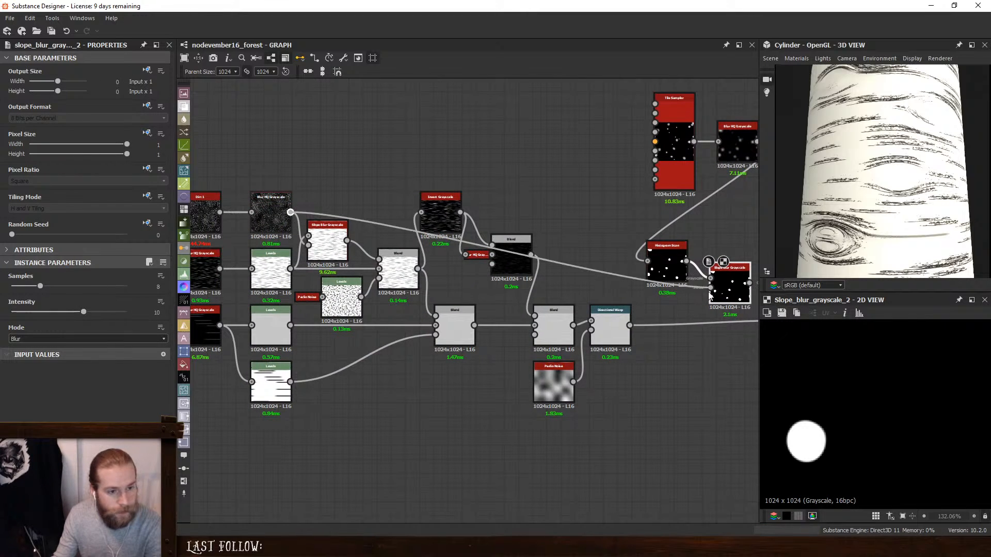
- Set the new Slope Blur Grayscale to 32 Samples, Intensity 0.07 and Min mode after comparing it with Max
{"action": "middle_click_drag", "start_coordinate": [736, 289], "coordinate": [592, 286]}
{"action": "left_click_drag", "start_coordinate": [40, 286], "coordinate": [126, 286]}
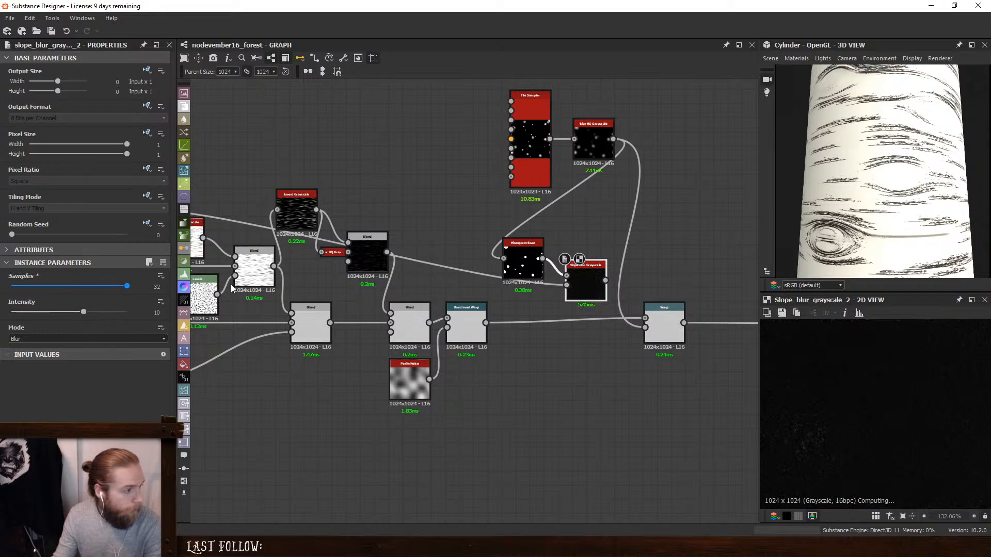
{"action": "left_click_drag", "start_coordinate": [82, 312], "coordinate": [12, 317]}
{"action": "left_click", "coordinate": [39, 340]}
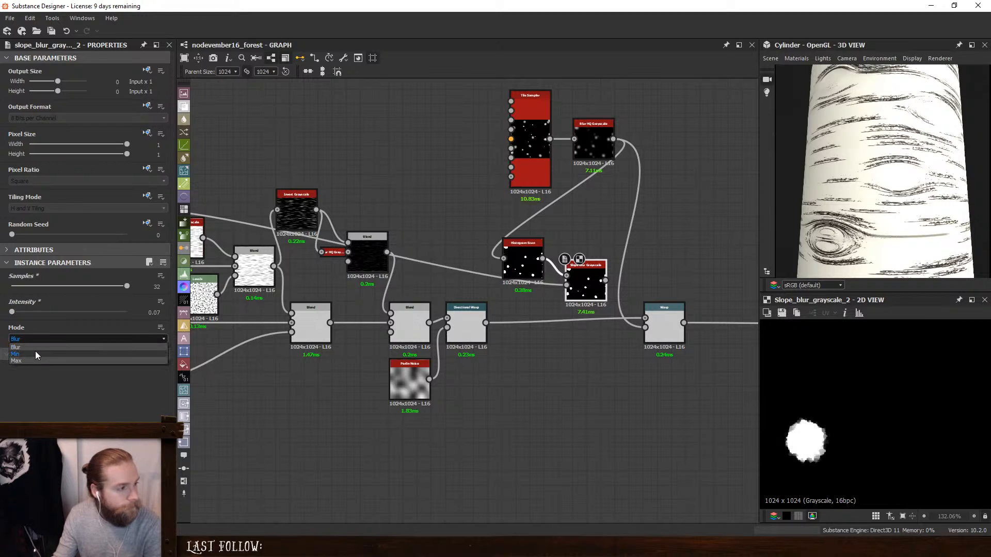
{"action": "left_click", "coordinate": [36, 353]}
{"action": "left_click", "coordinate": [53, 339]}
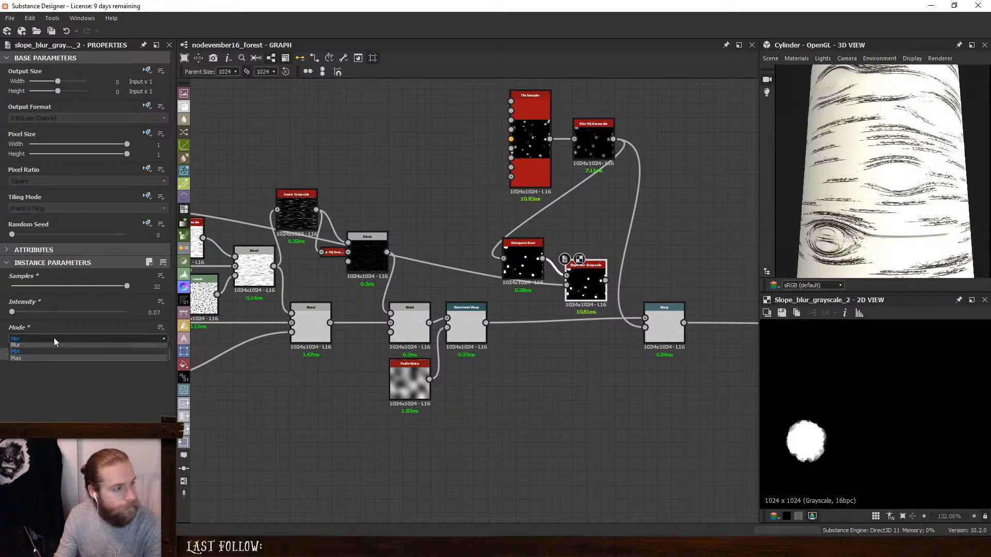
{"action": "left_click", "coordinate": [45, 361]}
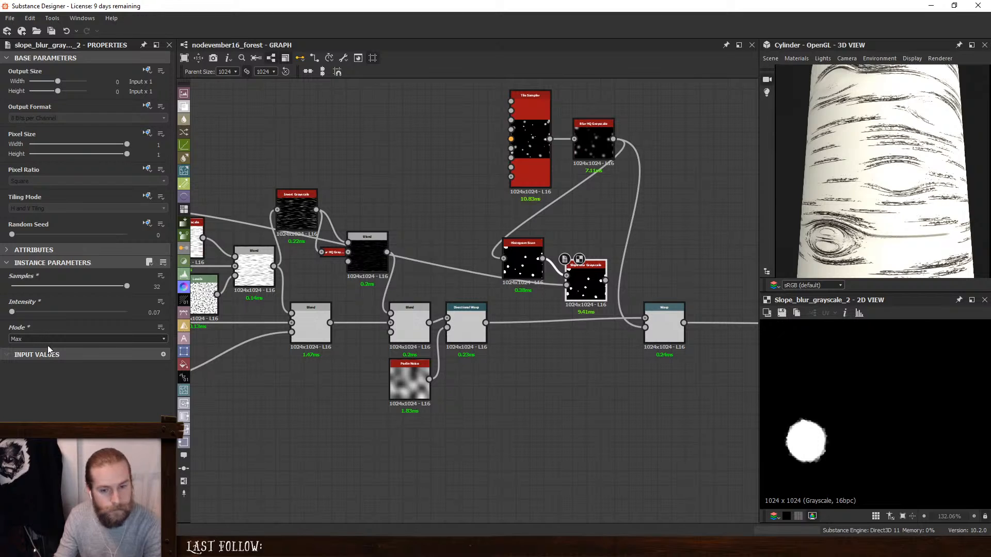
{"action": "left_click", "coordinate": [45, 340]}
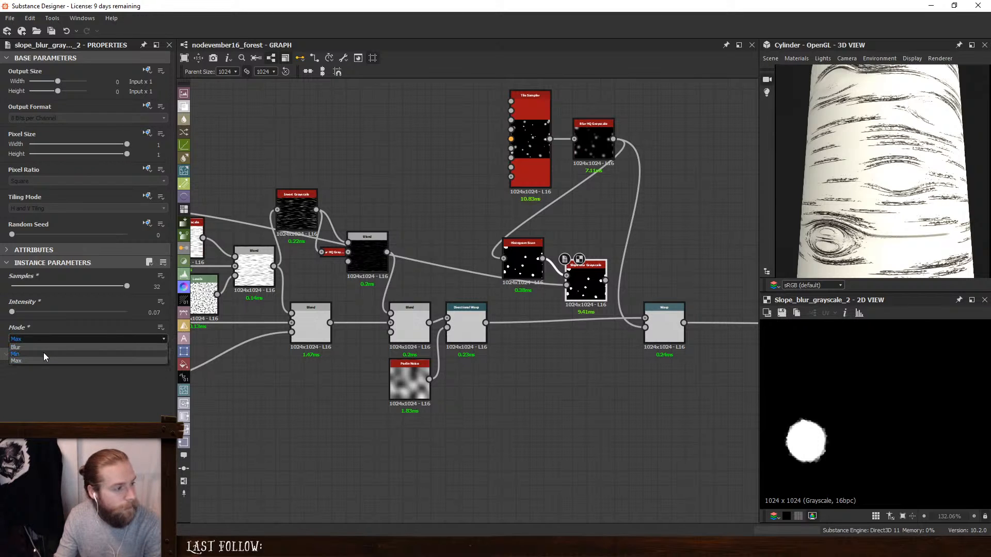
{"action": "left_click", "coordinate": [44, 353]}
{"action": "scroll", "coordinate": [649, 281], "scroll_direction": "up", "scroll_amount": 1}
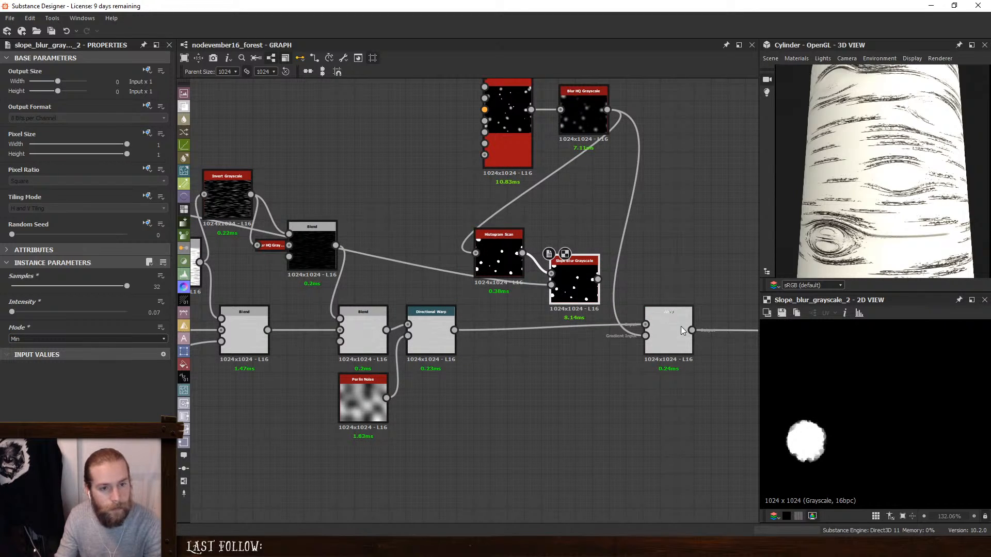
{"action": "middle_click_drag", "start_coordinate": [674, 293], "coordinate": [587, 283]}
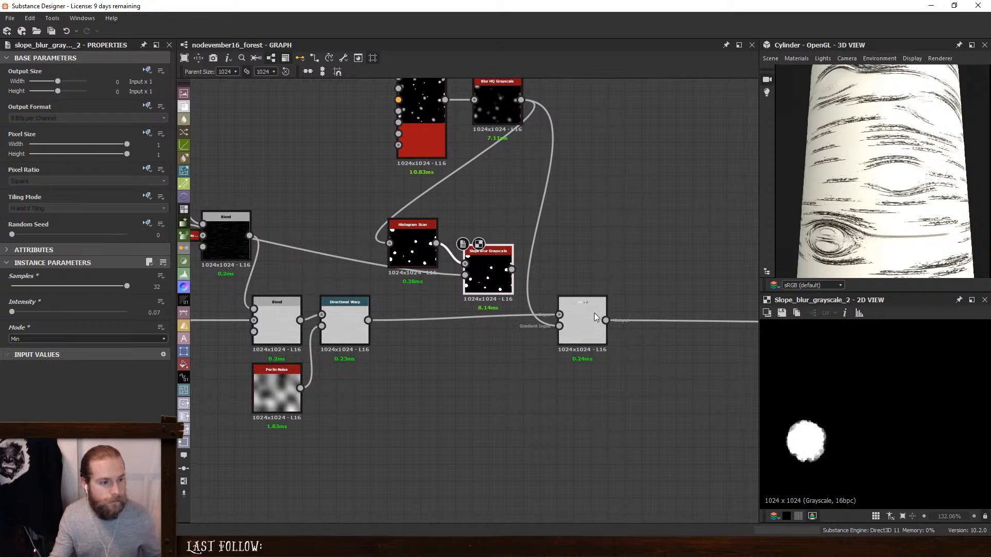
{"action": "left_click", "coordinate": [593, 313]}
{"action": "key", "text": "space"}
{"action": "left_click", "coordinate": [705, 246]}
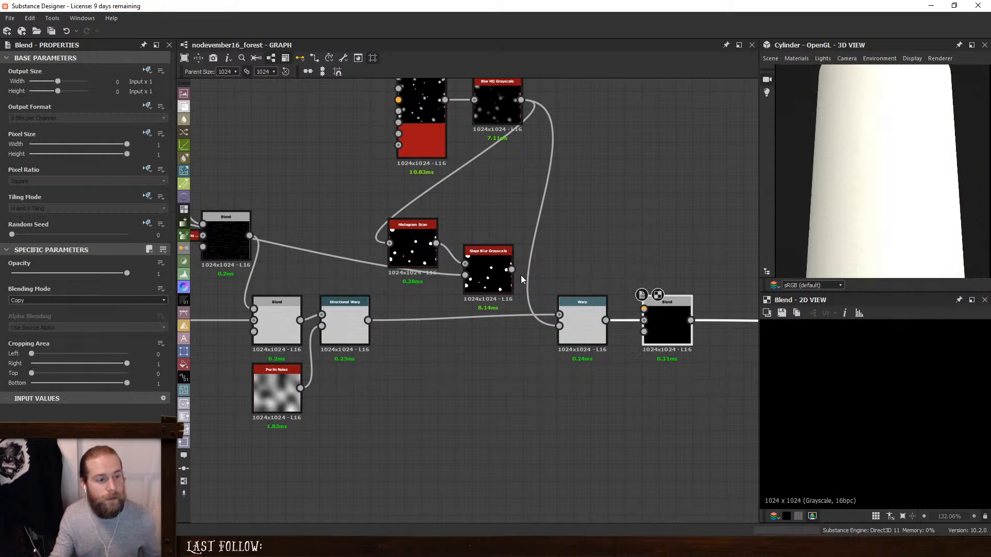
{"action": "key", "text": "ctrl+z"}
- Insert a Blend between Directional Warp and Warp with the Slope Blur as foreground, using Add (Linear Dodge) at 0.04 opacity
{"action": "left_click", "coordinate": [458, 317]}
{"action": "key", "text": "space"}
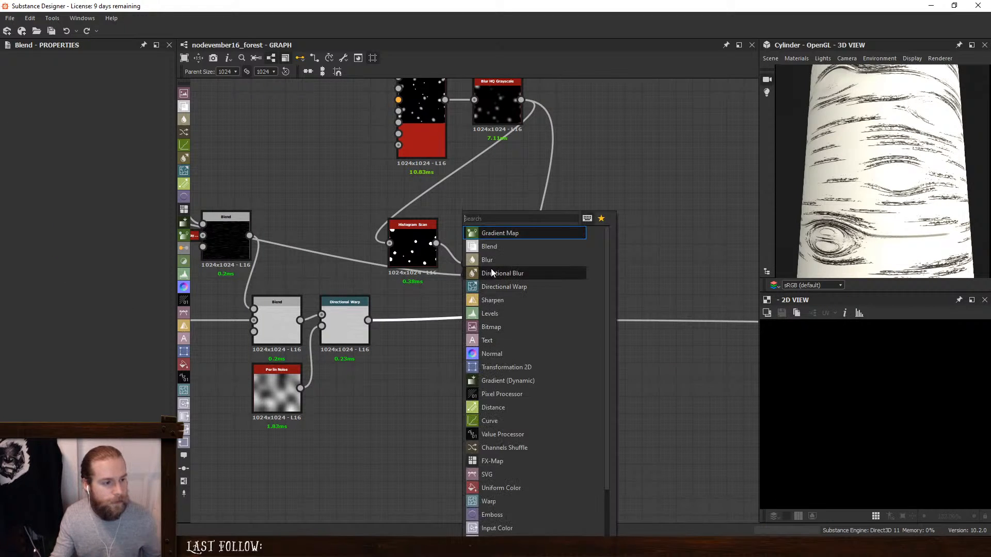
{"action": "left_click", "coordinate": [494, 247]}
{"action": "left_click_drag", "start_coordinate": [511, 269], "coordinate": [440, 308]}
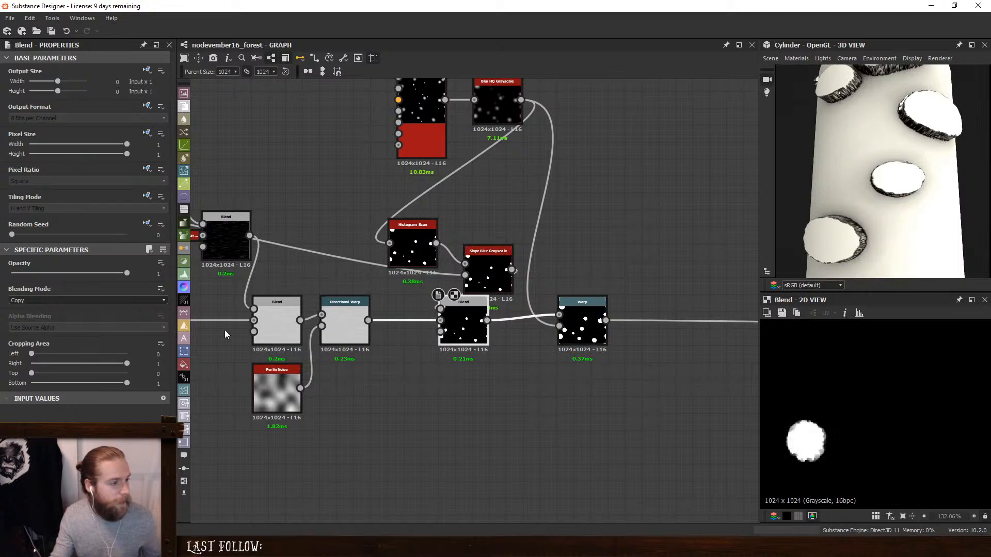
{"action": "left_click", "coordinate": [55, 302]}
{"action": "left_click", "coordinate": [45, 314]}
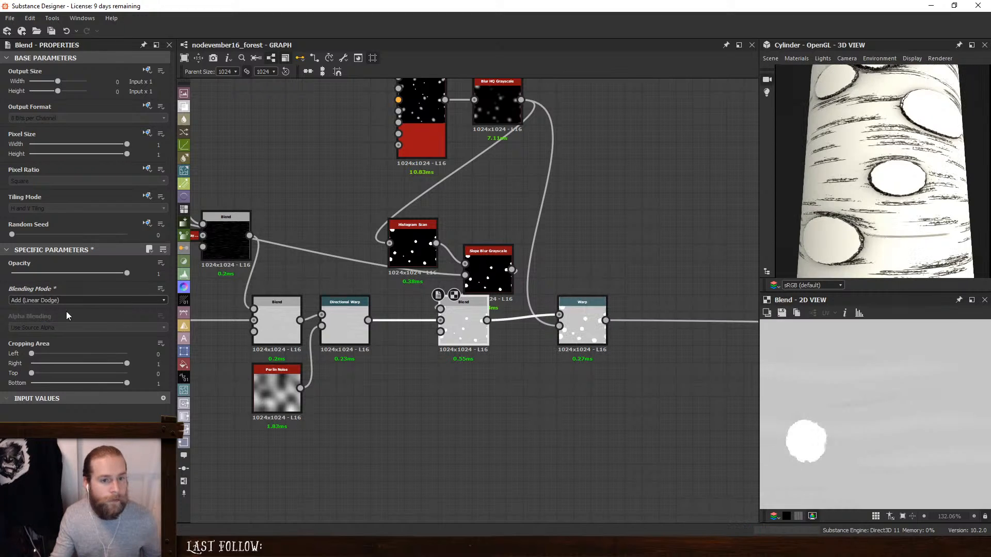
{"action": "left_click_drag", "start_coordinate": [111, 274], "coordinate": [16, 277]}
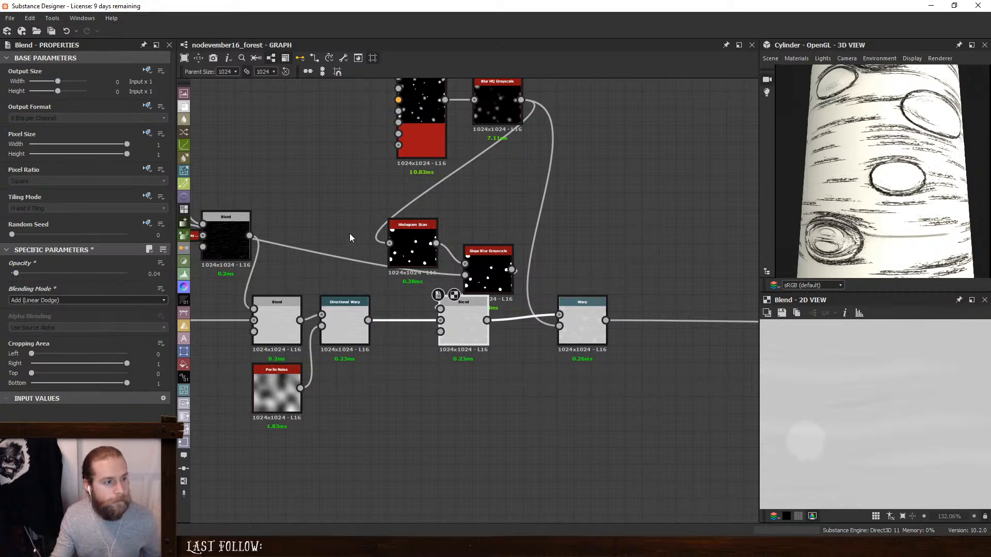
- Set the Histogram Scan's Position to 0.33 and inspect the knots on the cylinder
{"action": "left_click", "coordinate": [412, 242]}
{"action": "left_click_drag", "start_coordinate": [95, 288], "coordinate": [50, 288]}
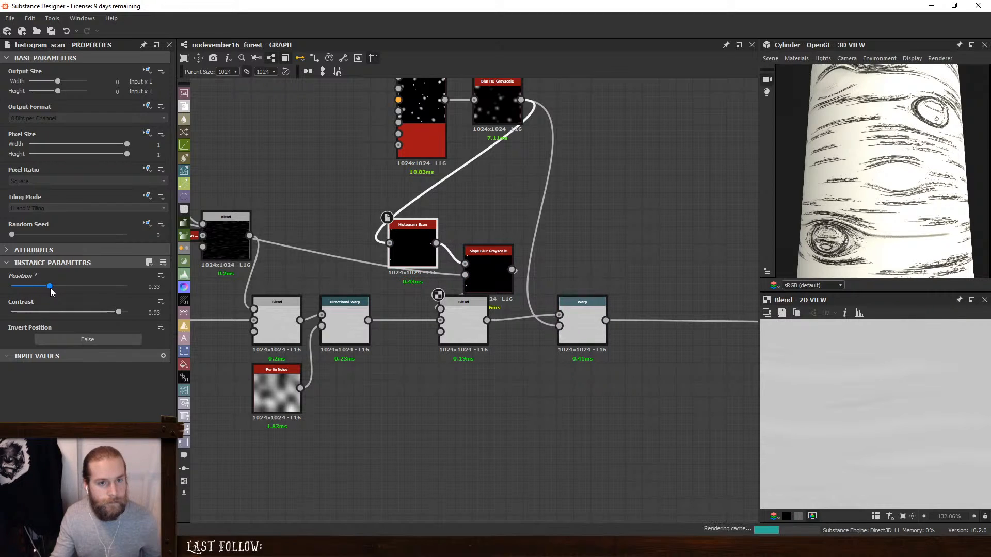
{"action": "mouse_move", "coordinate": [848, 245]}
{"action": "left_mouse_down"}
{"action": "mouse_move", "coordinate": [896, 193]}
{"action": "mouse_move", "coordinate": [854, 233]}
{"action": "left_mouse_up"}
- Rewire the Directional Warp straight into the Warp and place the Blend after it, feeding the downstream Blend's foreground
{"action": "left_click_drag", "start_coordinate": [367, 320], "coordinate": [560, 315]}
{"action": "left_click_drag", "start_coordinate": [450, 315], "coordinate": [697, 281]}
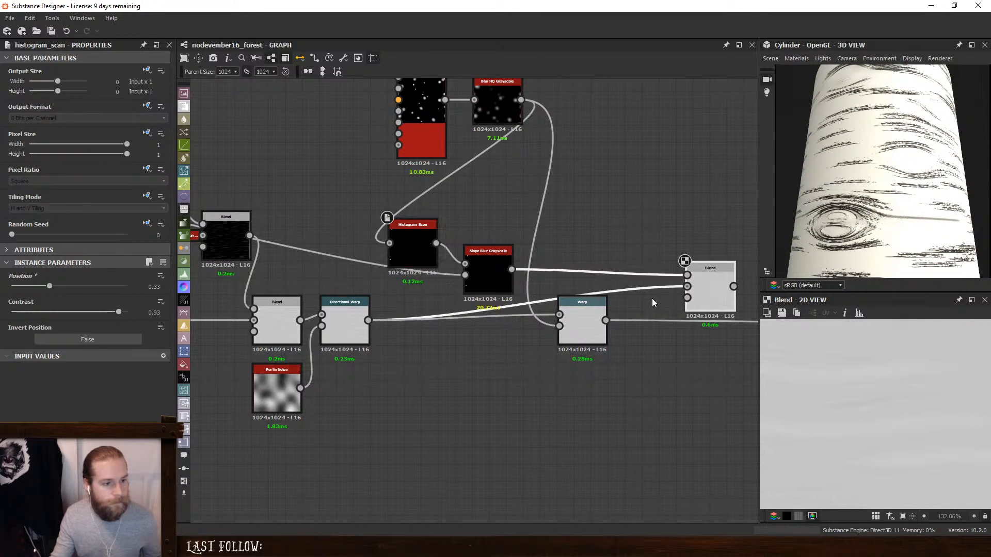
{"action": "key", "text": "f"}
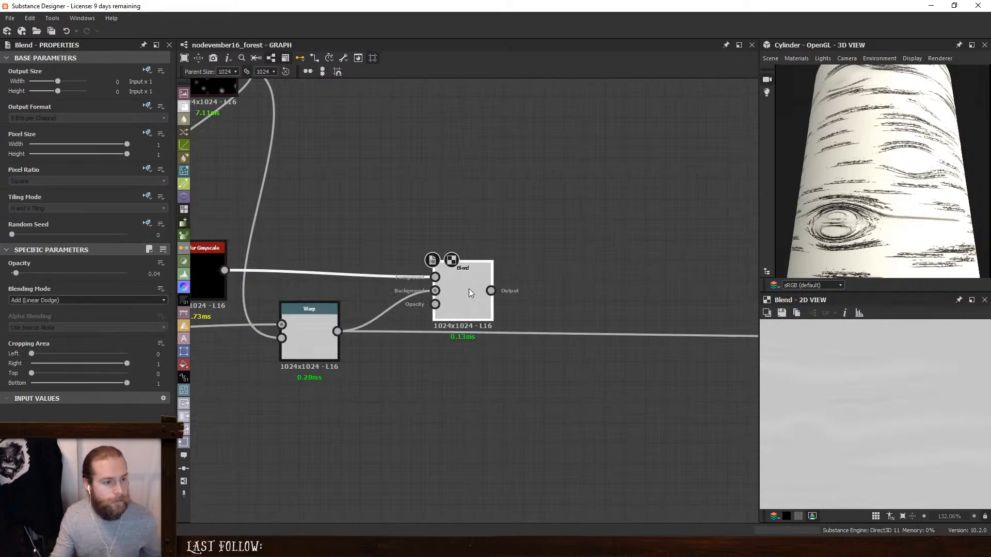
{"action": "left_click_drag", "start_coordinate": [491, 292], "coordinate": [586, 314]}
{"action": "left_click", "coordinate": [502, 254]}
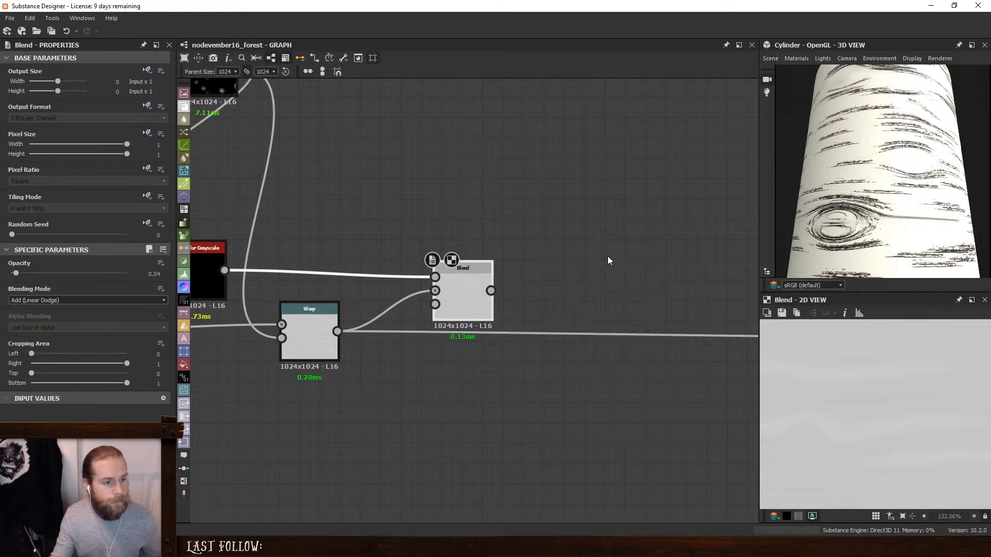
{"action": "middle_click_drag", "start_coordinate": [659, 266], "coordinate": [447, 243]}
{"action": "scroll", "coordinate": [447, 243], "scroll_direction": "down", "scroll_amount": 3}
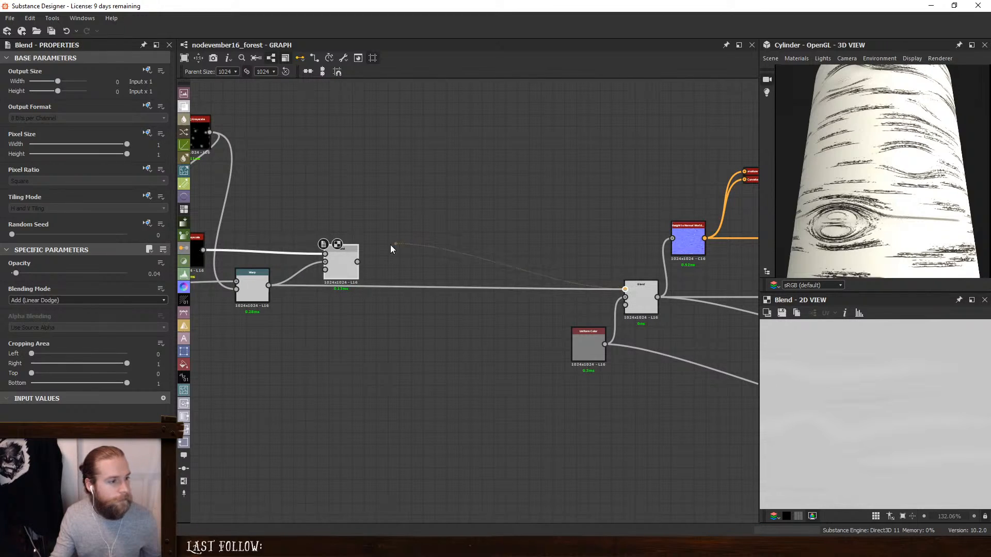
{"action": "left_click_drag", "start_coordinate": [349, 258], "coordinate": [332, 282]}
{"action": "middle_click_drag", "start_coordinate": [367, 254], "coordinate": [510, 275]}
- Arrange the Slope Blur Grayscale above the Warp with the Histogram Scan beside it, and set the scan's Position to 0.67
{"action": "scroll", "coordinate": [329, 263], "scroll_direction": "up", "scroll_amount": 3}
{"action": "left_click_drag", "start_coordinate": [330, 263], "coordinate": [445, 243]}
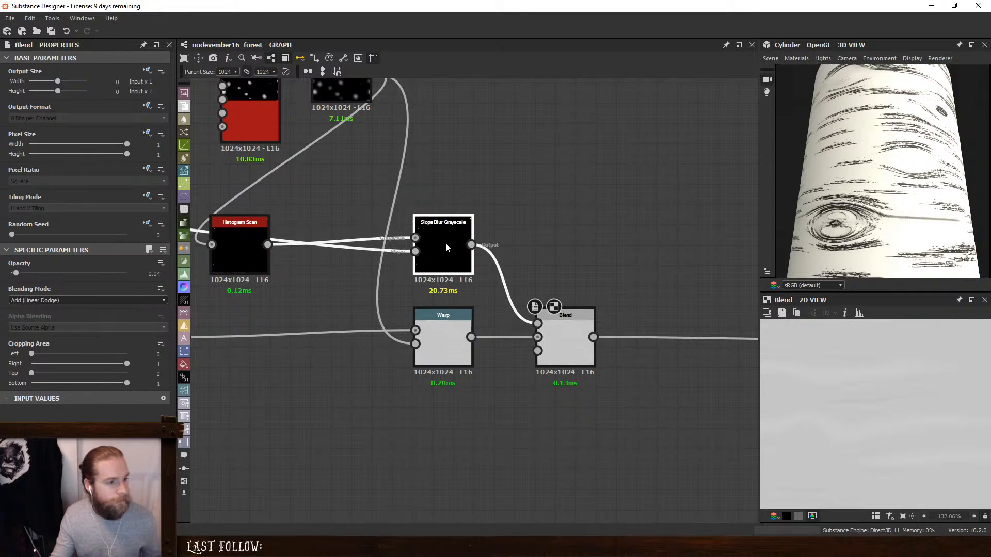
{"action": "left_click_drag", "start_coordinate": [242, 244], "coordinate": [364, 203]}
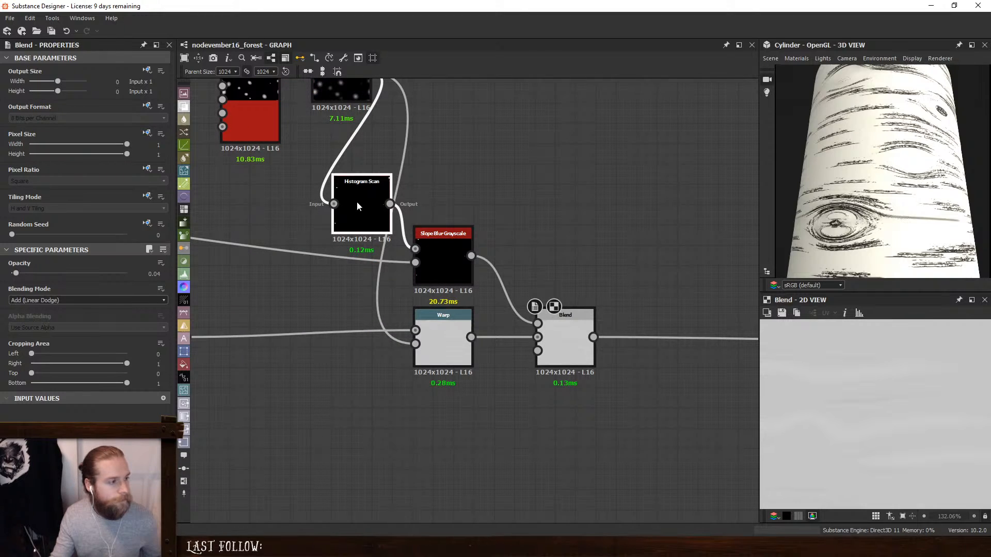
{"action": "left_click_drag", "start_coordinate": [52, 286], "coordinate": [89, 272]}
- Insert a Warp between the Histogram Scan and Slope Blur, driven by the Directional Warp, with Intensity 0.73
{"action": "middle_click_drag", "start_coordinate": [270, 279], "coordinate": [480, 315]}
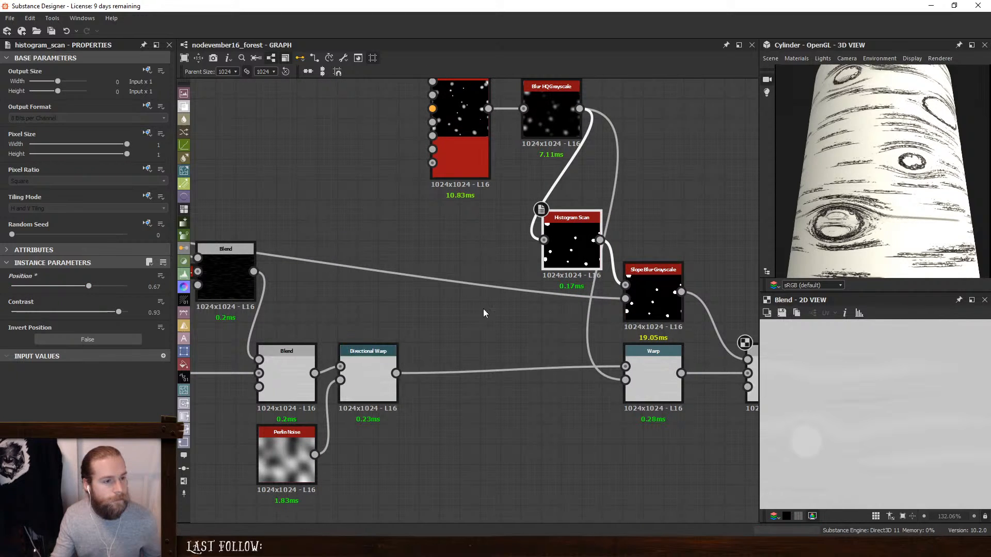
{"action": "key", "text": "space"}
{"action": "type", "text": "warp"}
{"action": "left_click", "coordinate": [547, 231]}
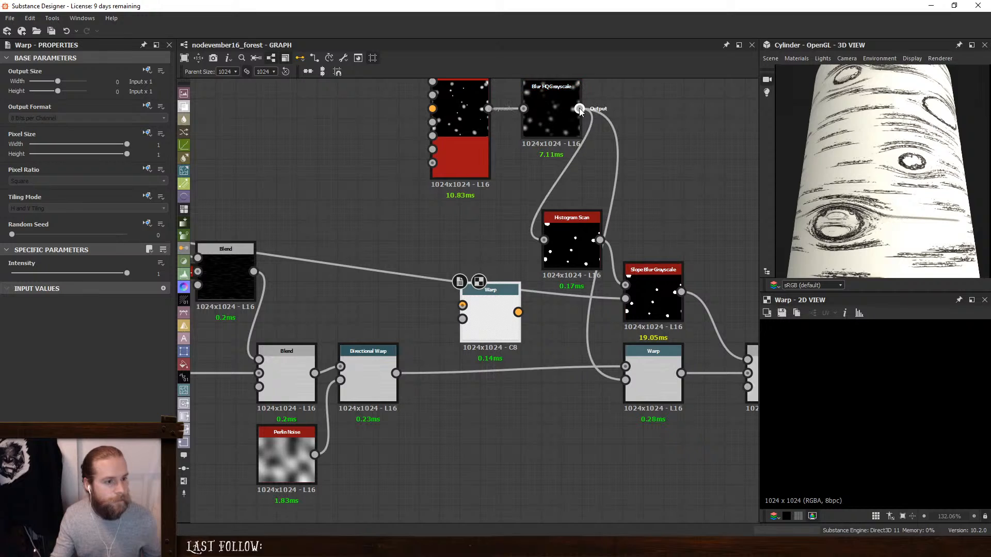
{"action": "left_click", "coordinate": [572, 241]}
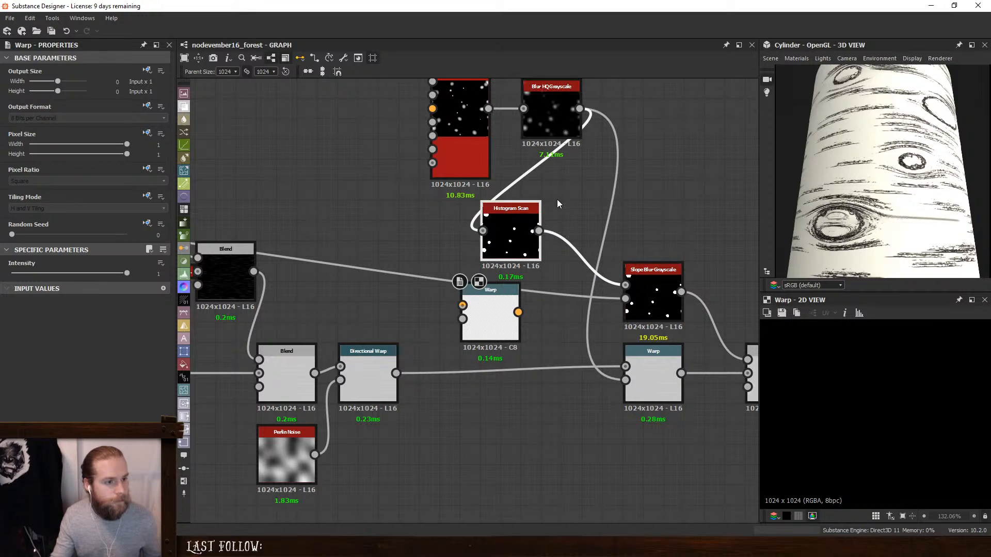
{"action": "left_click_drag", "start_coordinate": [462, 319], "coordinate": [395, 373]}
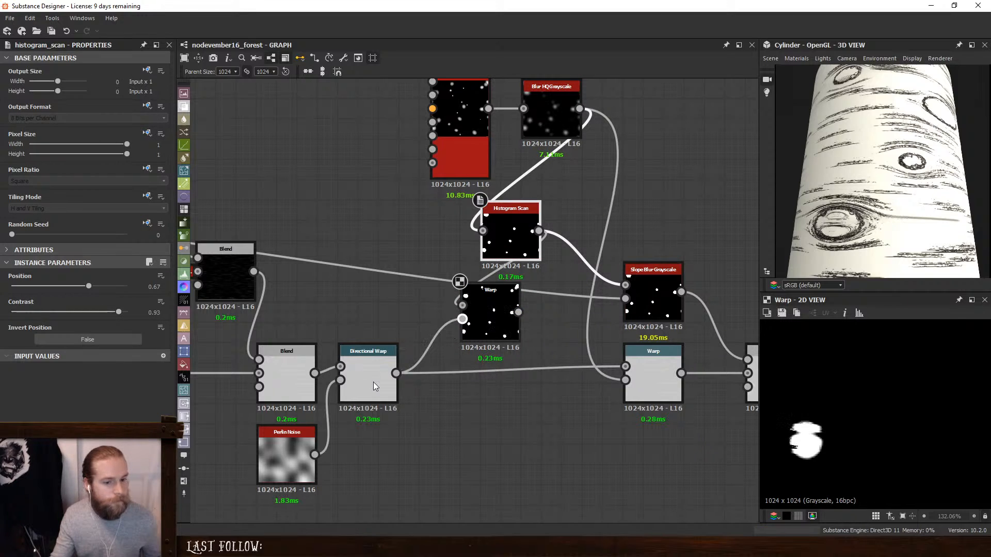
{"action": "left_click_drag", "start_coordinate": [518, 312], "coordinate": [625, 285]}
{"action": "left_click_drag", "start_coordinate": [508, 297], "coordinate": [569, 296]}
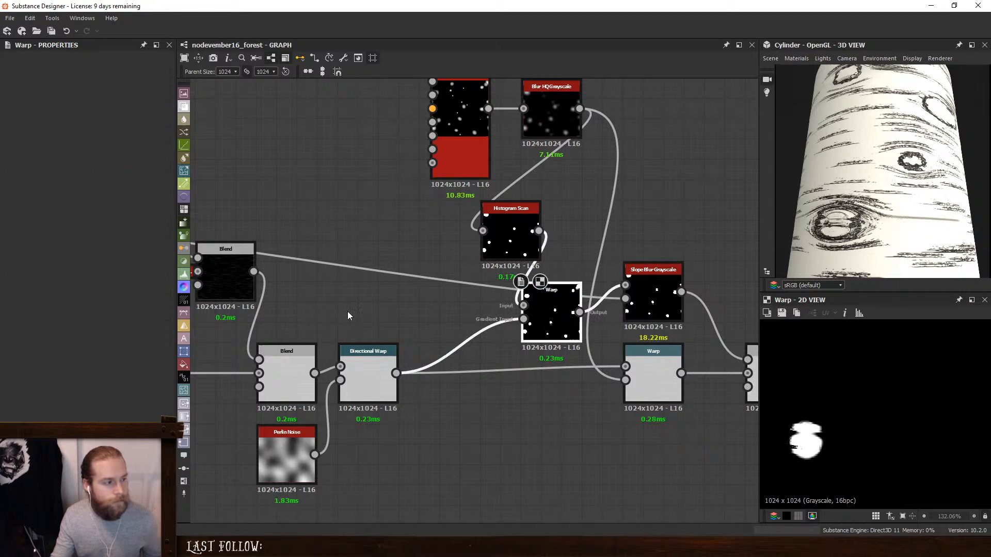
{"action": "left_click_drag", "start_coordinate": [127, 275], "coordinate": [95, 282]}
- Insert a Blur HQ Grayscale between the Directional Warp and the new Warp's gradient input
{"action": "key", "text": "space"}
{"action": "type", "text": "hq"}
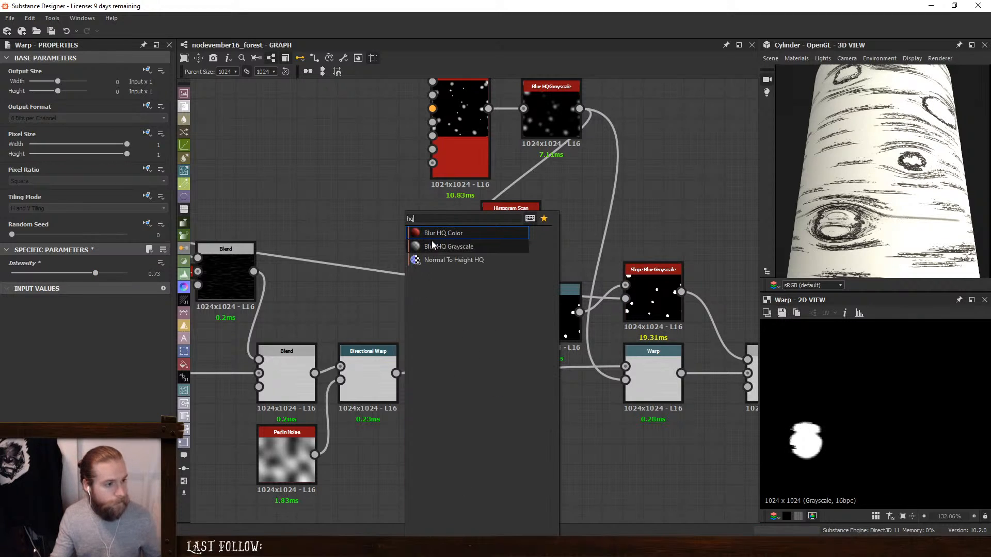
{"action": "left_click", "coordinate": [431, 244]}
{"action": "left_click_drag", "start_coordinate": [396, 373], "coordinate": [523, 319]}
{"action": "left_click_drag", "start_coordinate": [403, 321], "coordinate": [444, 343]}
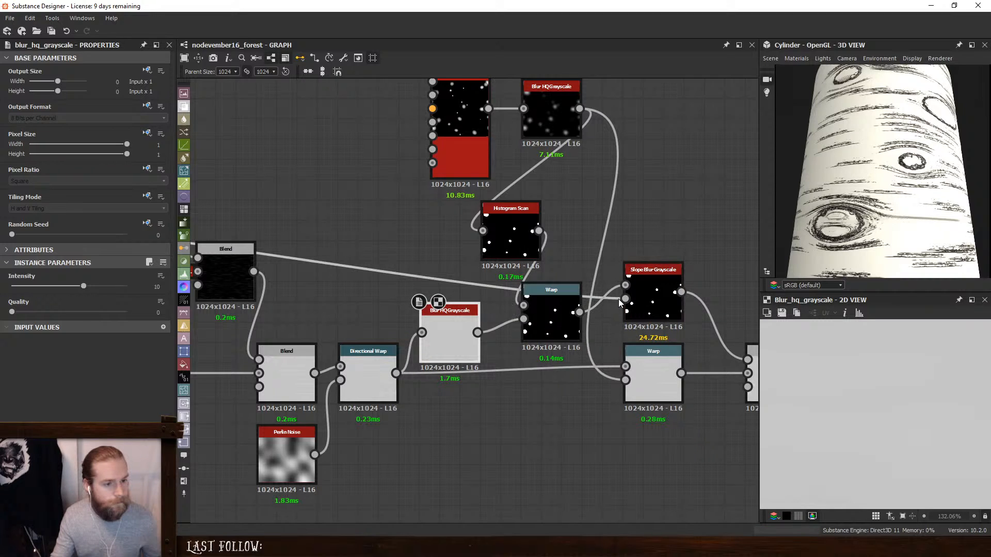
- Raise the new Warp's Intensity to 1 and preview the Slope Blur Grayscale it feeds
{"action": "double_click", "coordinate": [550, 315]}
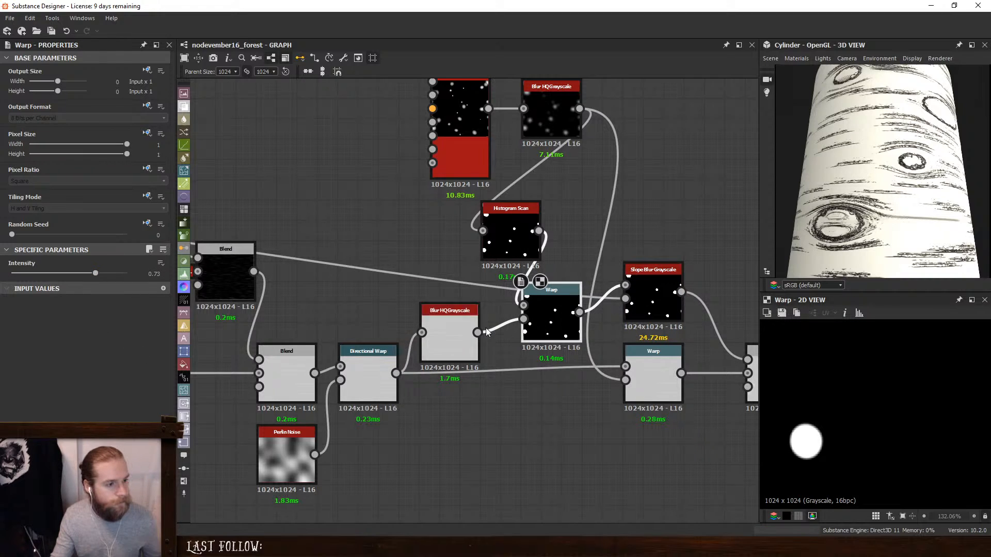
{"action": "left_click", "coordinate": [449, 333]}
{"action": "left_click", "coordinate": [559, 312]}
{"action": "left_click_drag", "start_coordinate": [95, 274], "coordinate": [174, 286]}
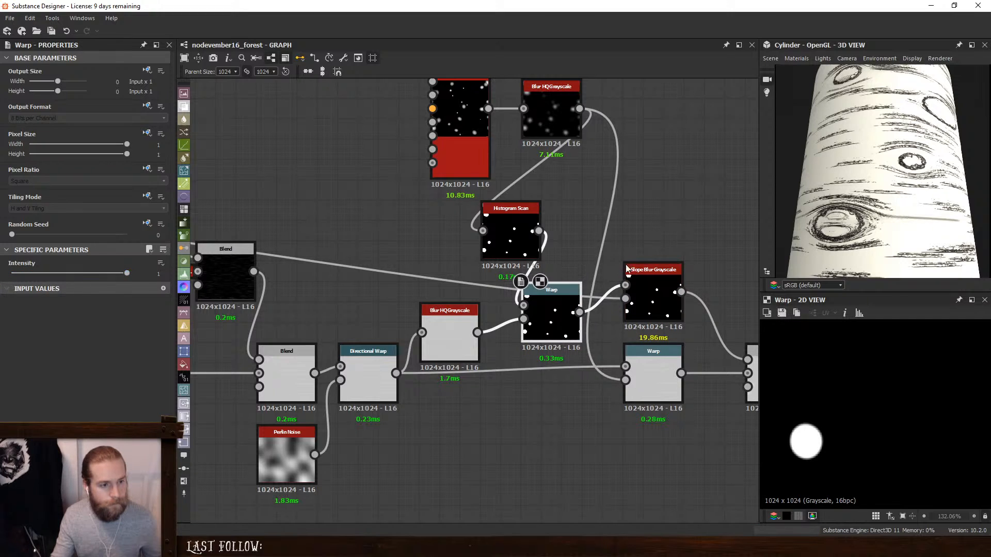
{"action": "double_click", "coordinate": [645, 279]}
{"action": "left_click", "coordinate": [551, 305]}
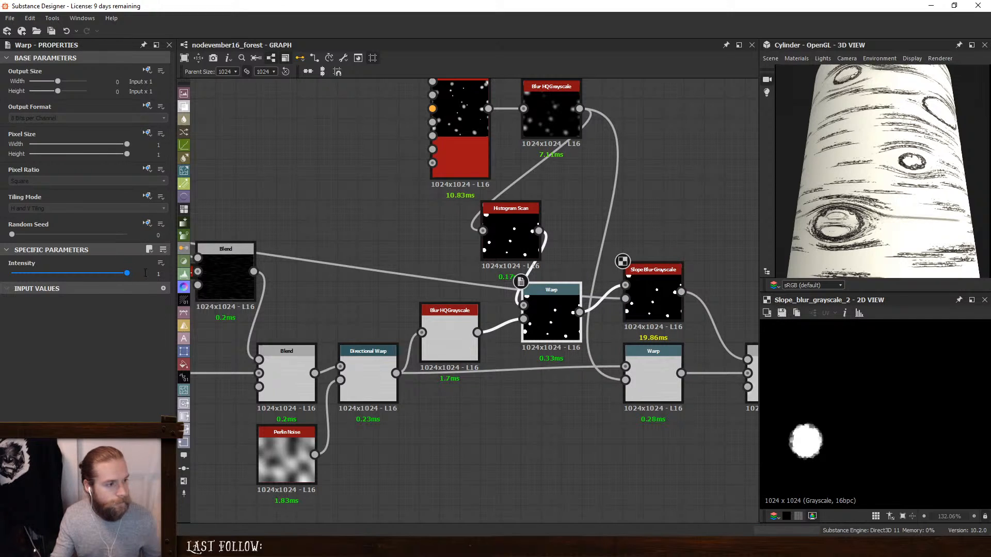
- Set the new Blur HQ Grayscale's Quality to 1 and Intensity to 3.21, and place it beside the Warp
{"action": "left_click", "coordinate": [450, 326]}
{"action": "left_click_drag", "start_coordinate": [12, 311], "coordinate": [152, 313]}
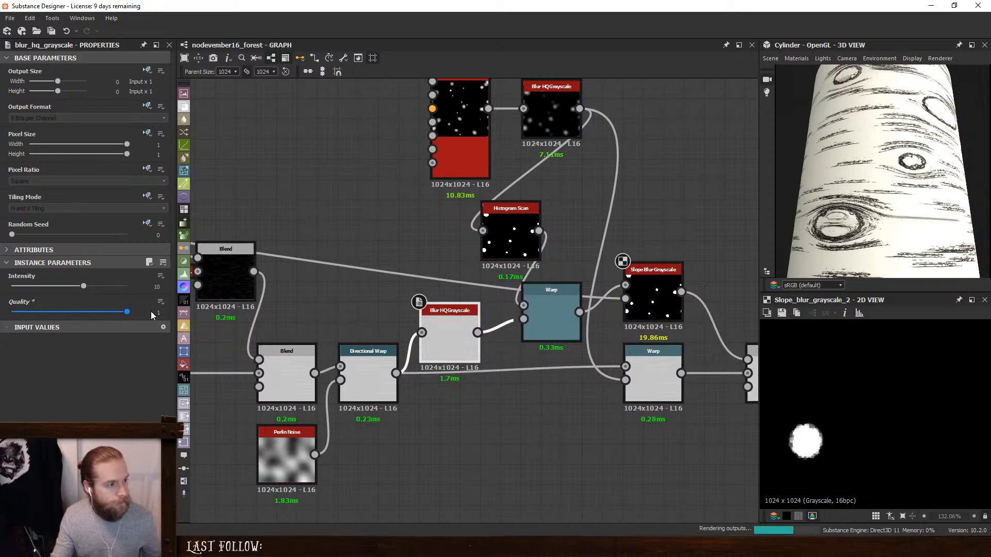
{"action": "left_click_drag", "start_coordinate": [83, 286], "coordinate": [35, 299]}
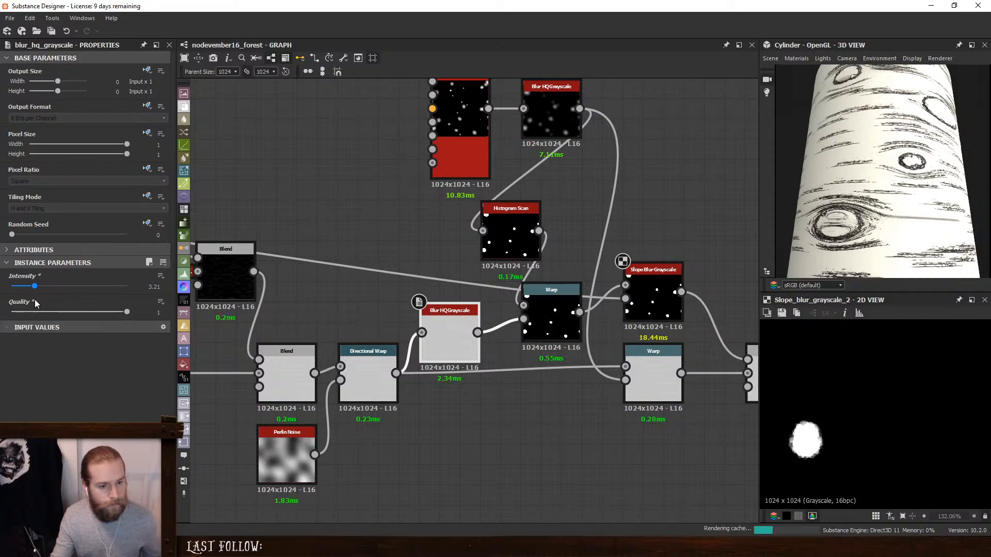
{"action": "left_click_drag", "start_coordinate": [445, 329], "coordinate": [425, 309]}
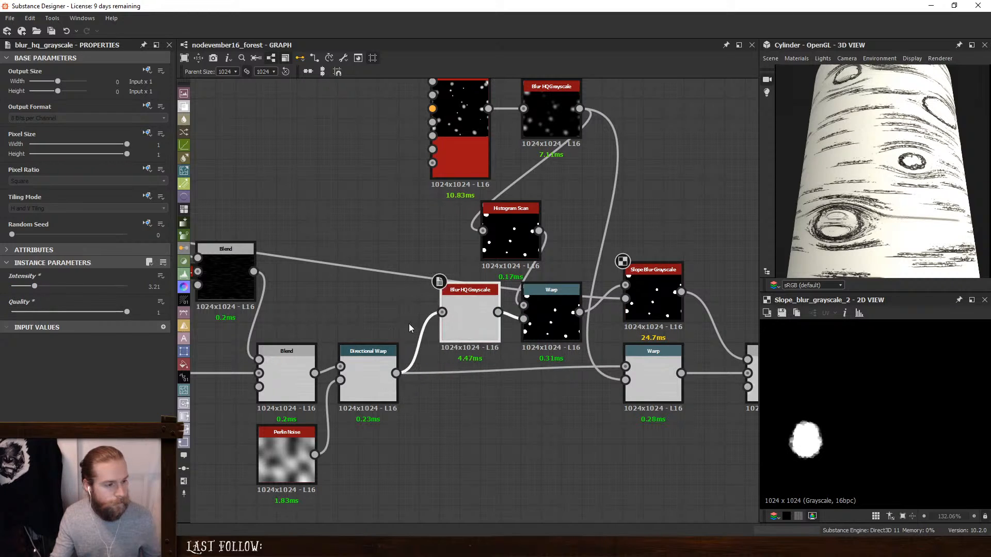
- Insert an Invert Grayscale before the Blur HQ Grayscale, dock it, and preview the Warp it drives
{"action": "key", "text": "space"}
{"action": "type", "text": "in"}
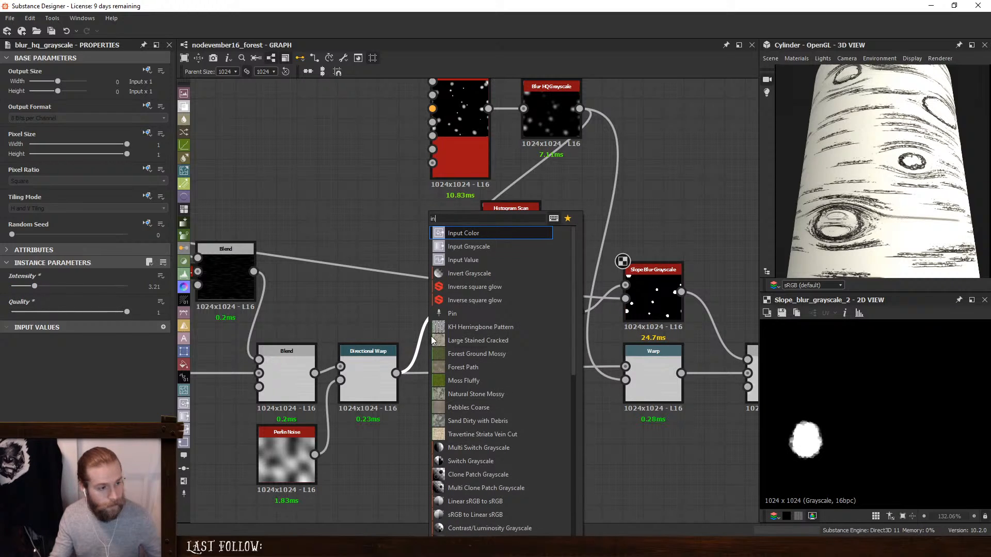
{"action": "left_click", "coordinate": [468, 275]}
{"action": "key", "text": "d"}
{"action": "double_click", "coordinate": [546, 317]}
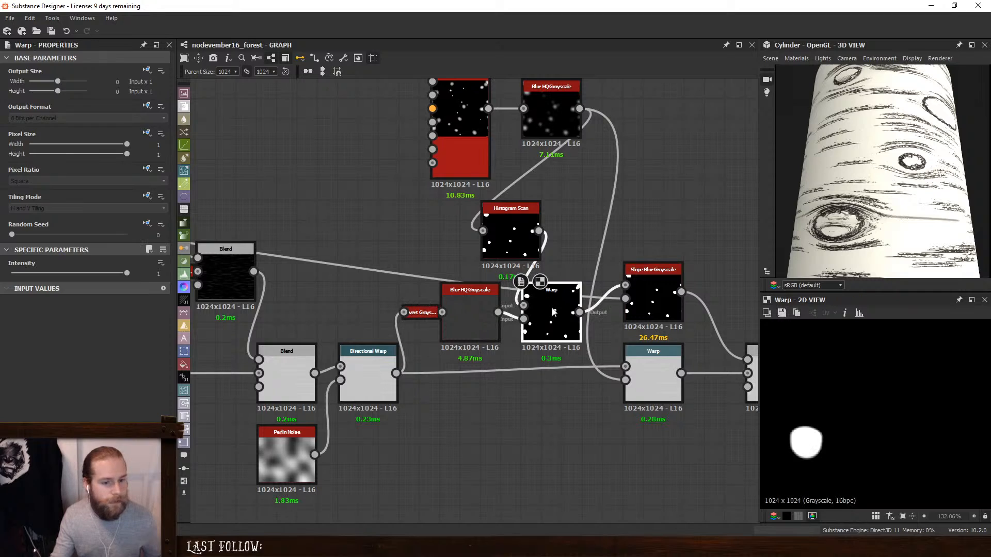
{"action": "left_click", "coordinate": [471, 315]}
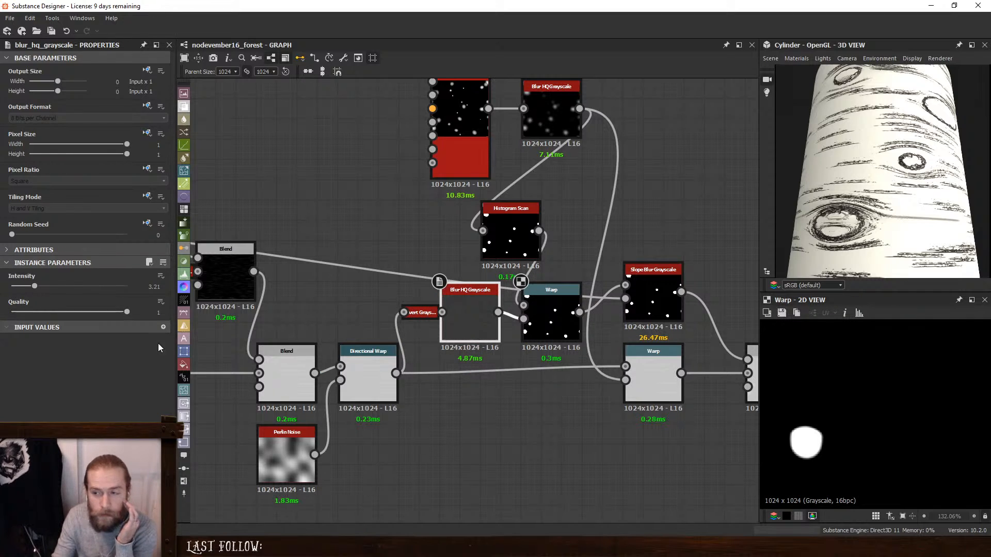
- Reduce the Intensity of the Warp fed by the Histogram Scan to about 2.23
{"action": "left_click", "coordinate": [551, 317]}
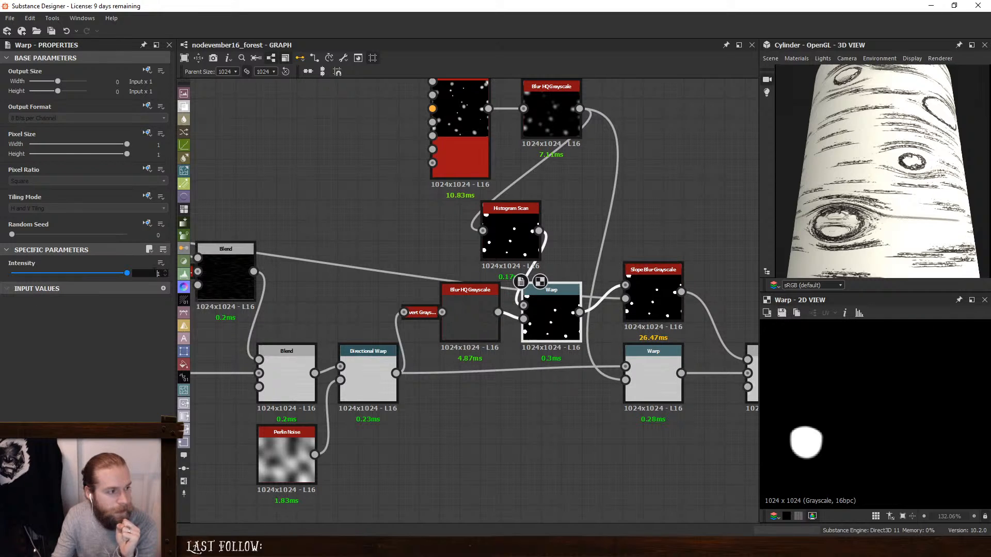
{"action": "type", "text": "5"}
{"action": "key", "text": "Return"}
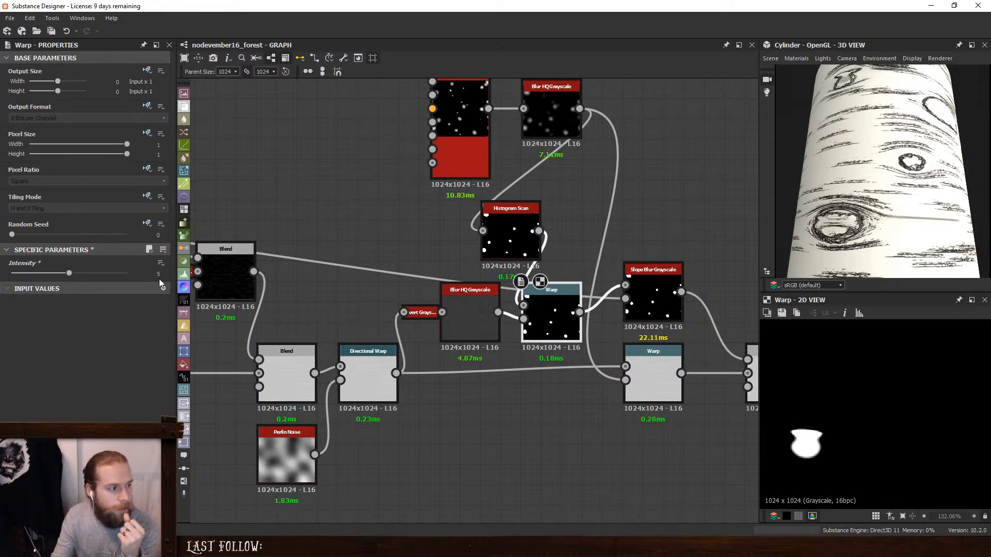
{"action": "left_click_drag", "start_coordinate": [68, 276], "coordinate": [35, 277]}
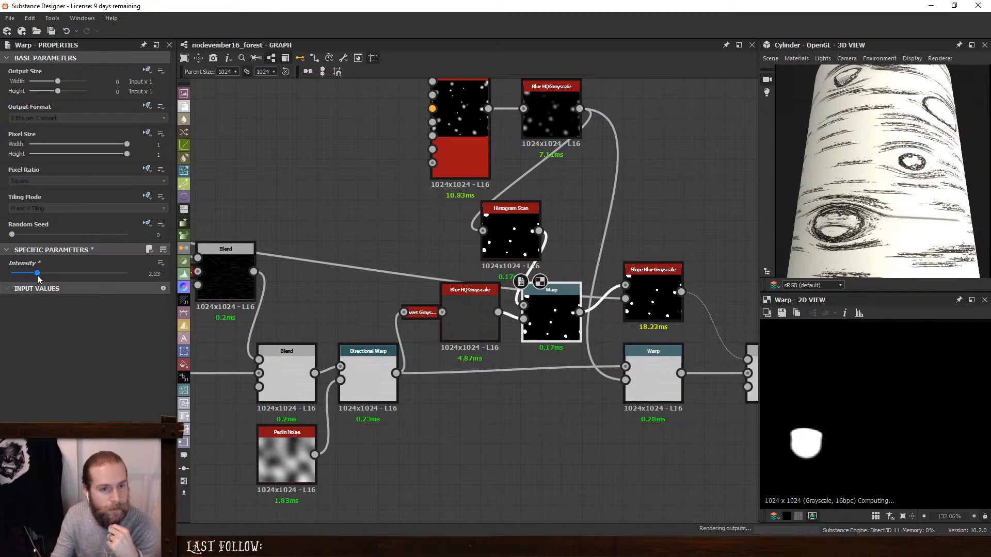
- Raise the Histogram Scan's Position to 0.71 and check the knots on the cylinder
{"action": "left_click", "coordinate": [511, 232]}
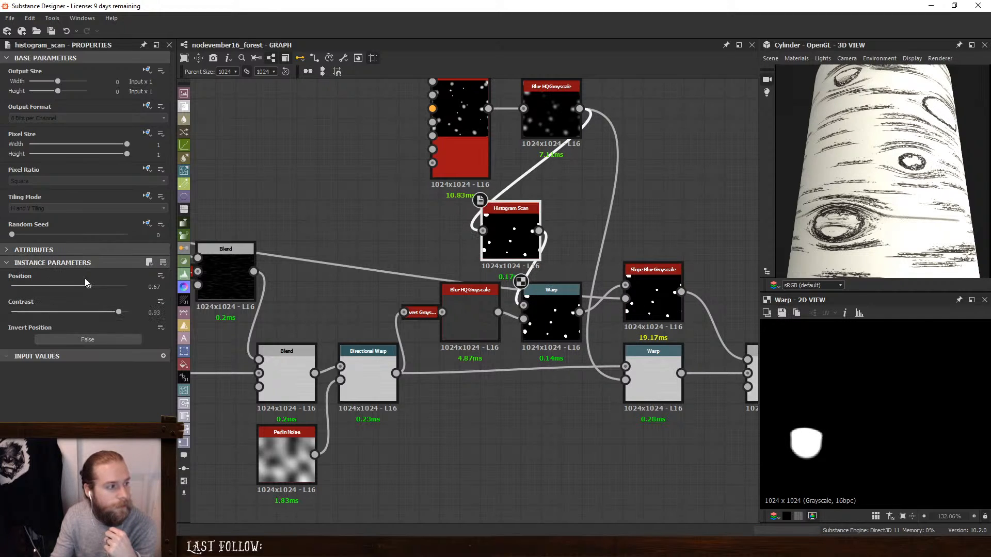
{"action": "left_click_drag", "start_coordinate": [92, 287], "coordinate": [94, 286]}
{"action": "left_click_drag", "start_coordinate": [921, 168], "coordinate": [855, 105]}
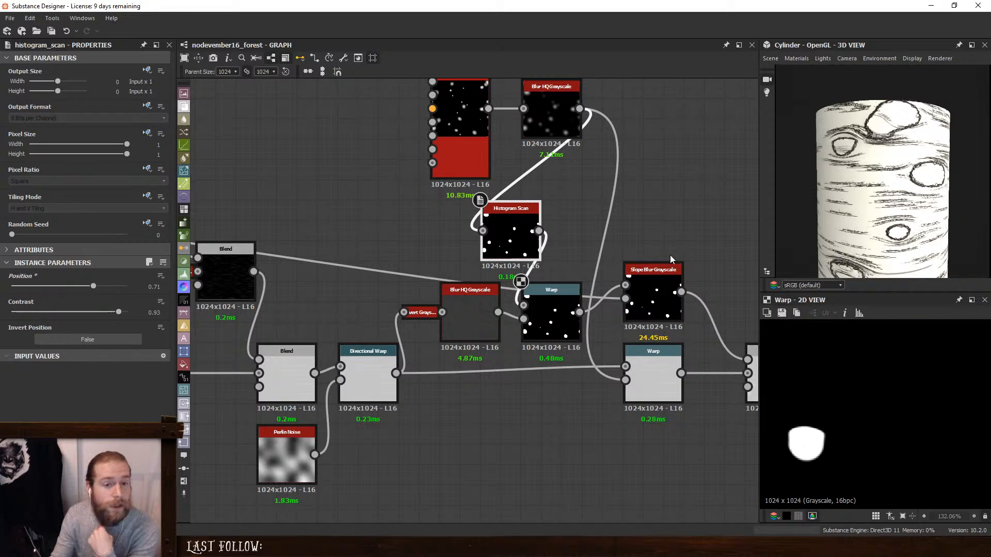
- Thin out the knots by setting the Tile Sampler's Mask Random to 0.45
{"action": "left_click", "coordinate": [459, 155]}
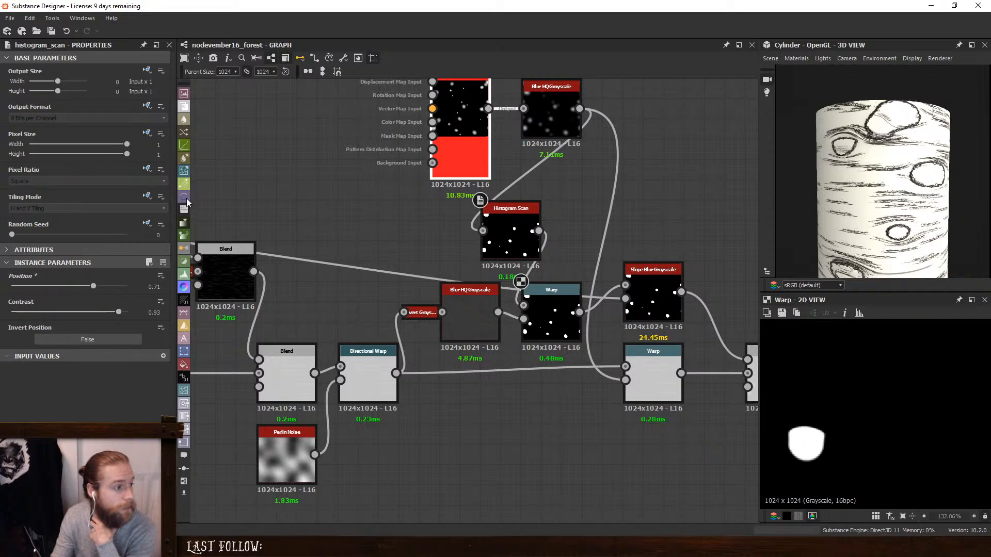
{"action": "scroll", "coordinate": [147, 301], "scroll_direction": "down", "scroll_amount": 10}
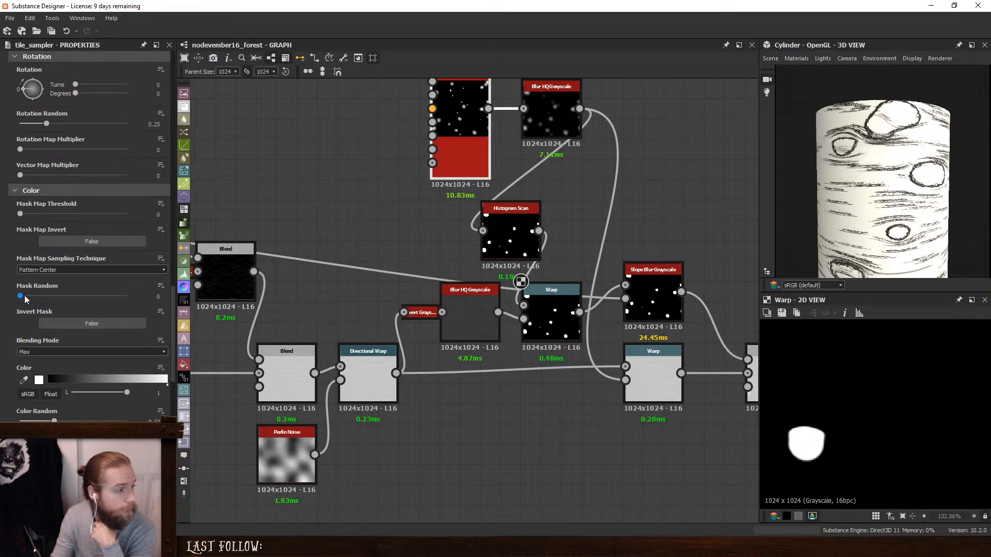
{"action": "left_click_drag", "start_coordinate": [20, 296], "coordinate": [71, 303]}
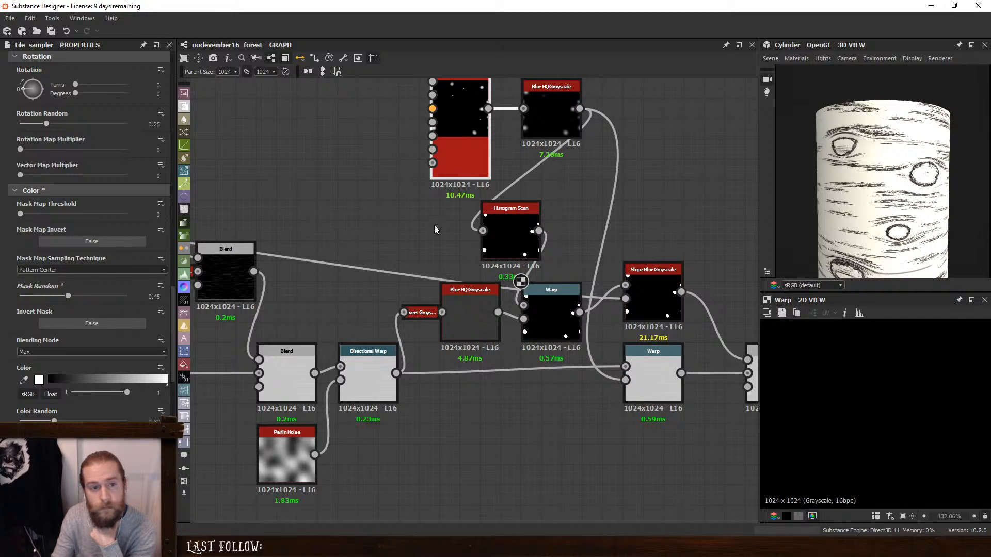
- Space the Tile Sampler and its Blur HQ Grayscale farther from the Histogram Scan, and preview that blur
{"action": "middle_click_drag", "start_coordinate": [668, 211], "coordinate": [602, 238]}
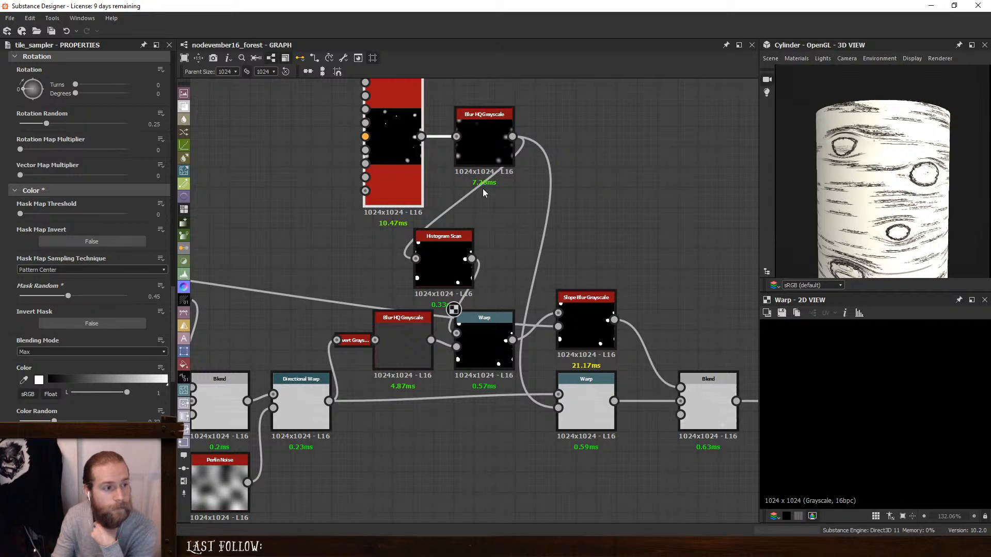
{"action": "left_click_drag", "start_coordinate": [390, 129], "coordinate": [278, 128]}
{"action": "left_click_drag", "start_coordinate": [490, 138], "coordinate": [367, 138]}
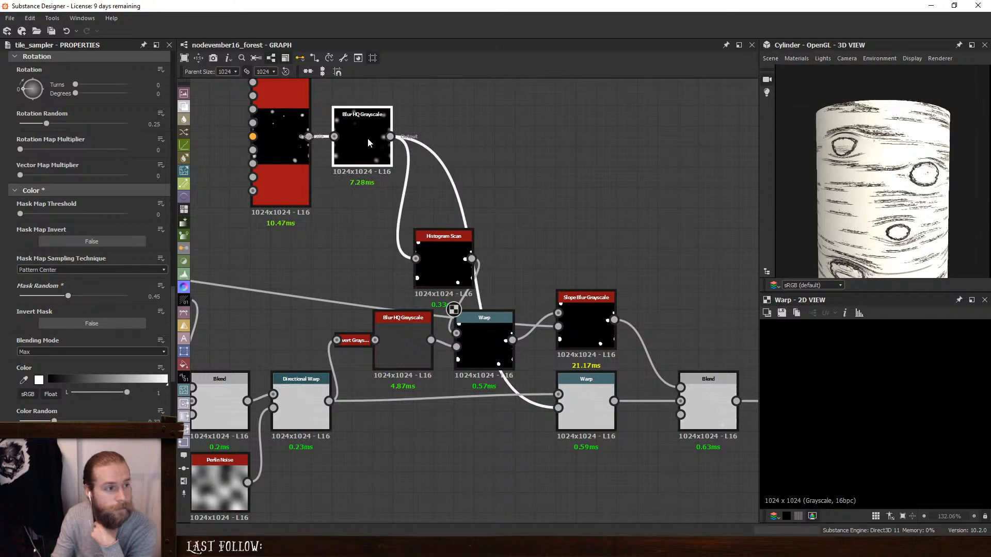
{"action": "double_click", "coordinate": [370, 138]}
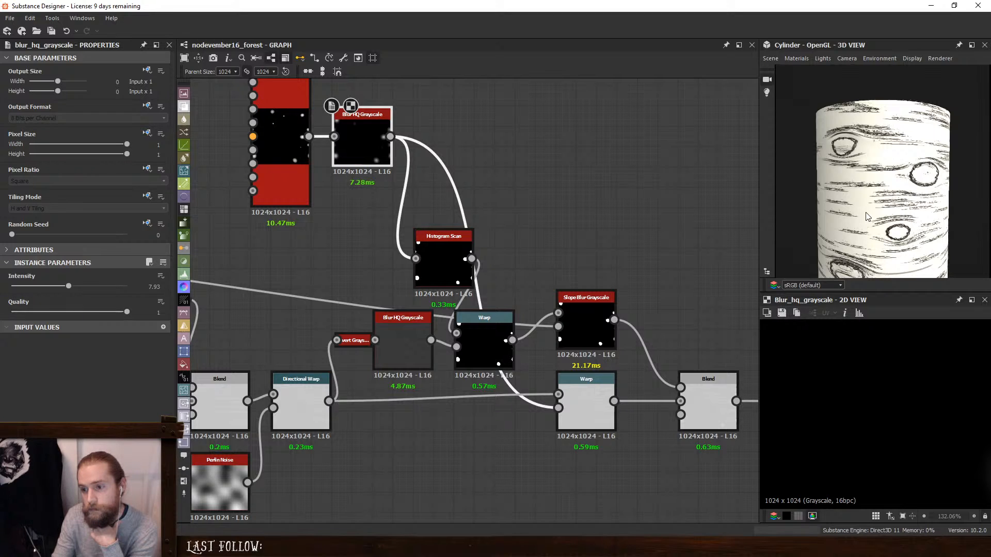
- Preview the knot mask's Slope Blur Grayscale, and set the Histogram Scan's Contrast to 0.73 and Position to 0.61
{"action": "middle_click_drag", "start_coordinate": [713, 220], "coordinate": [626, 205]}
{"action": "middle_click_drag", "start_coordinate": [670, 287], "coordinate": [575, 272]}
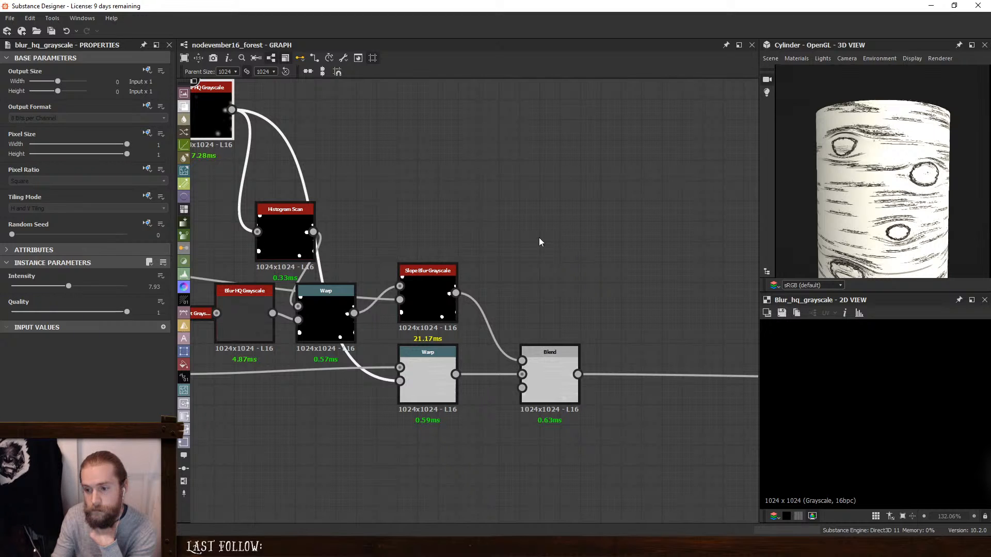
{"action": "middle_click_drag", "start_coordinate": [533, 241], "coordinate": [542, 204]}
{"action": "double_click", "coordinate": [610, 328]}
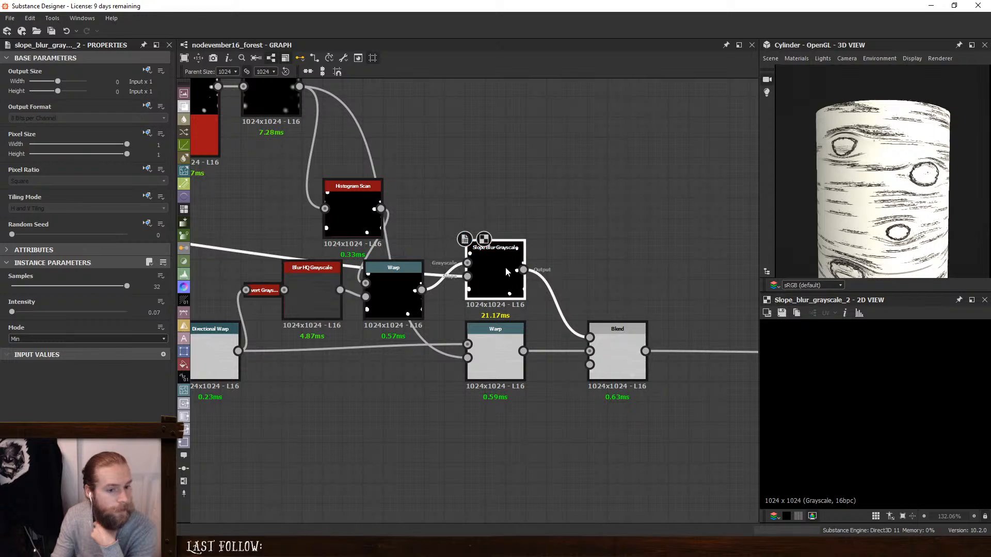
{"action": "scroll", "coordinate": [368, 226], "scroll_direction": "up", "scroll_amount": 1}
{"action": "left_click", "coordinate": [368, 228]}
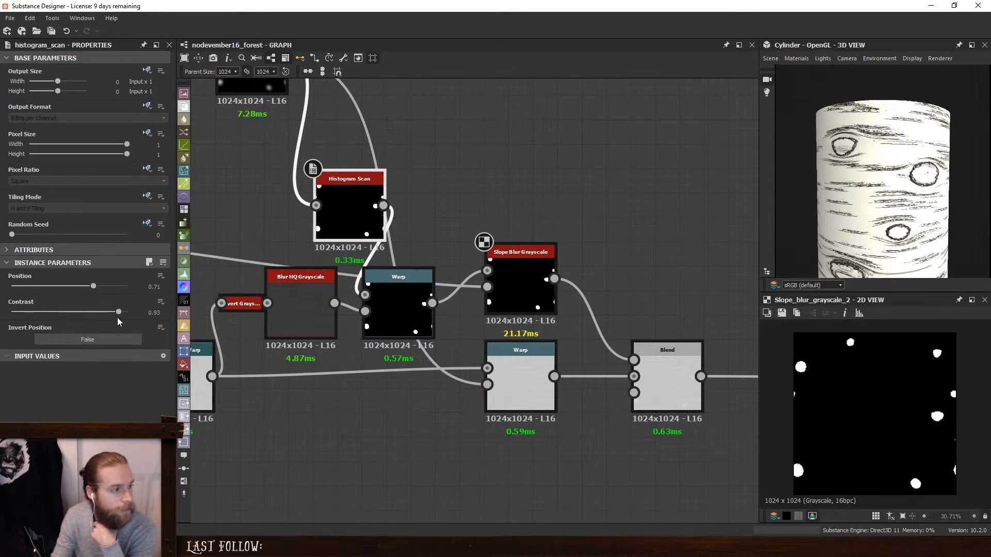
{"action": "left_click", "coordinate": [78, 312]}
{"action": "left_click_drag", "start_coordinate": [75, 312], "coordinate": [83, 287]}
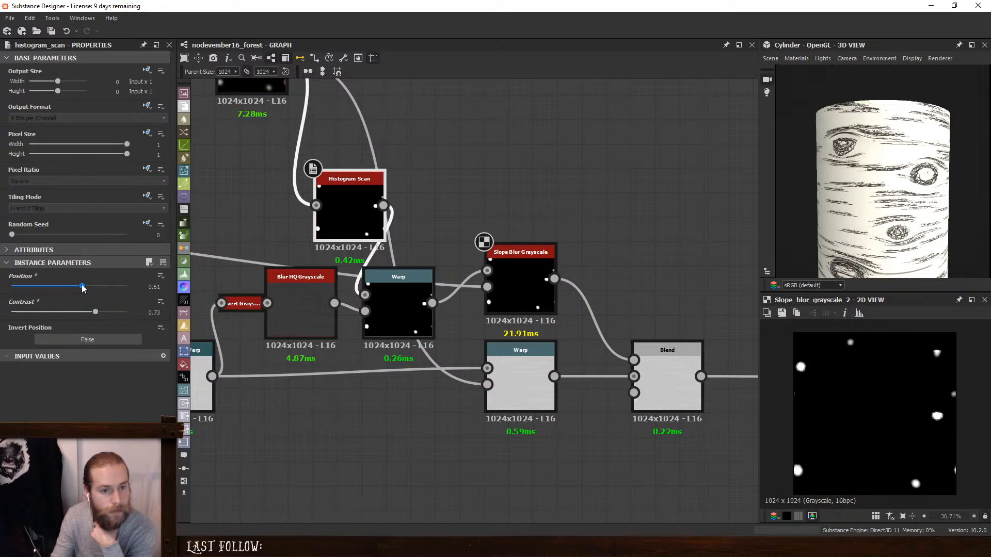
{"action": "scroll", "coordinate": [819, 170], "scroll_direction": "up", "scroll_amount": 2}
{"action": "left_click_drag", "start_coordinate": [857, 157], "coordinate": [874, 182]}
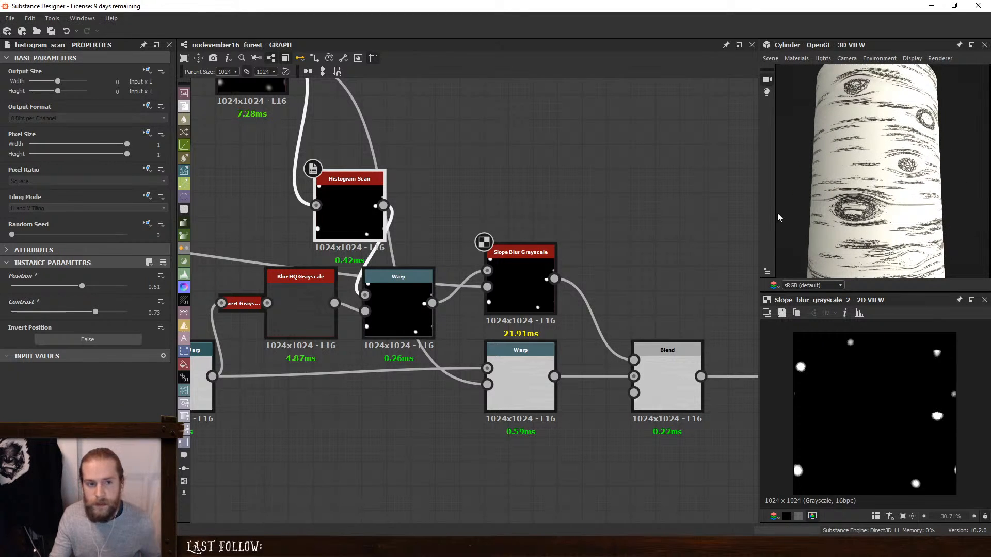
- Compare the Histogram Scan output with the Slope Blur Grayscale output and examine a knot's blurred edge up close
{"action": "double_click", "coordinate": [349, 204]}
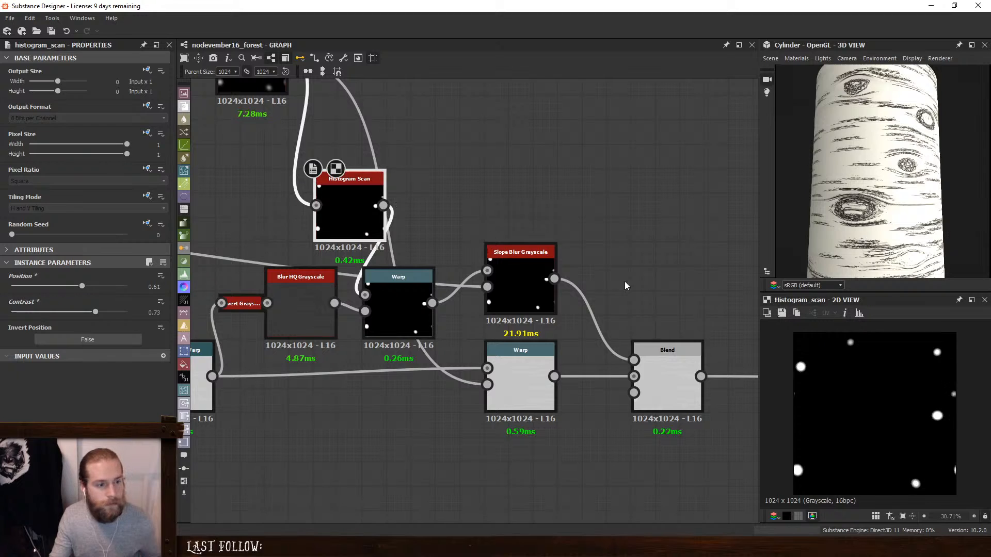
{"action": "left_click_drag", "start_coordinate": [840, 218], "coordinate": [855, 205]}
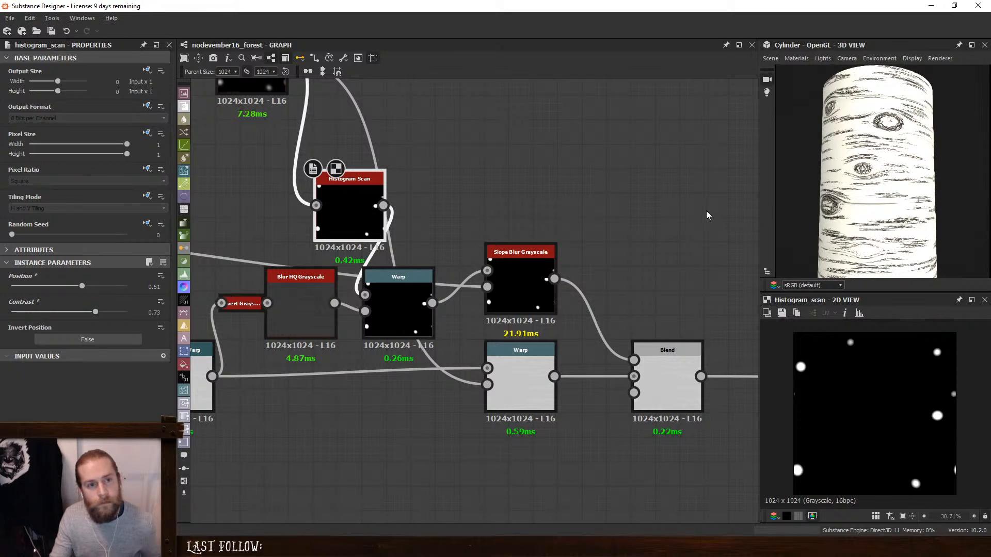
{"action": "middle_click_drag", "start_coordinate": [707, 215], "coordinate": [634, 221]}
{"action": "left_click", "coordinate": [447, 273]}
{"action": "double_click", "coordinate": [446, 273]}
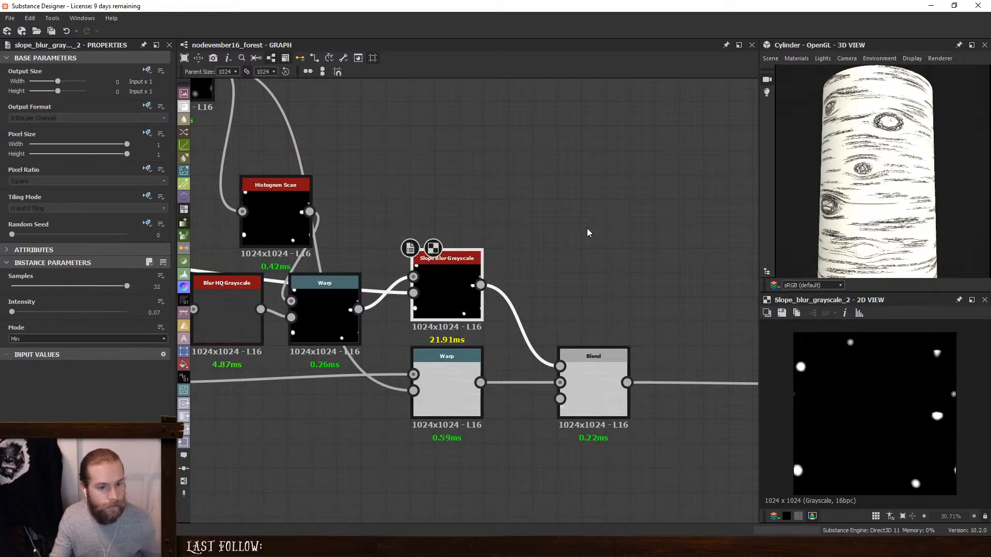
{"action": "scroll", "coordinate": [798, 364], "scroll_direction": "up", "scroll_amount": 10}
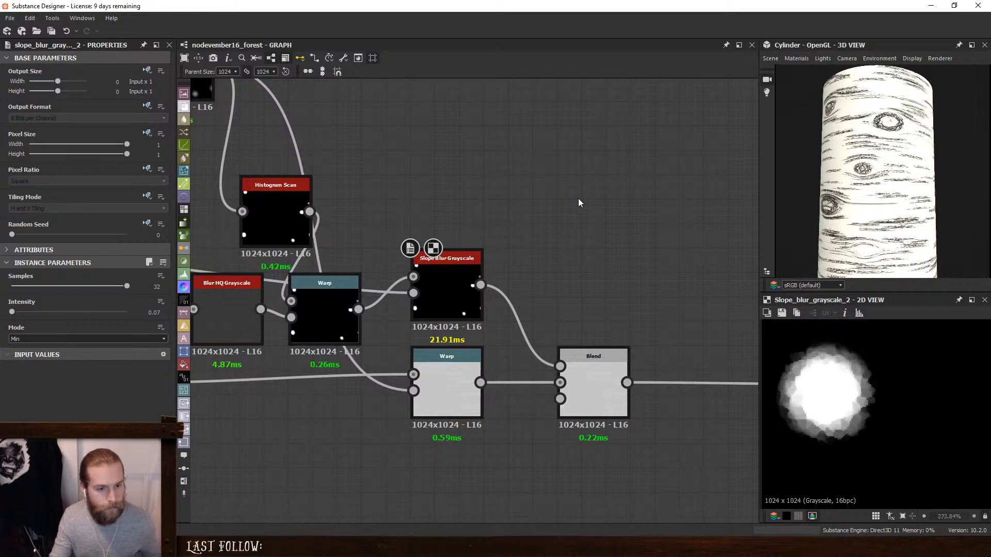
- Add a Quantize Grayscale node fed by the knot mask's Slope Blur Grayscale, with Quantize set to 4
{"action": "key", "text": "space"}
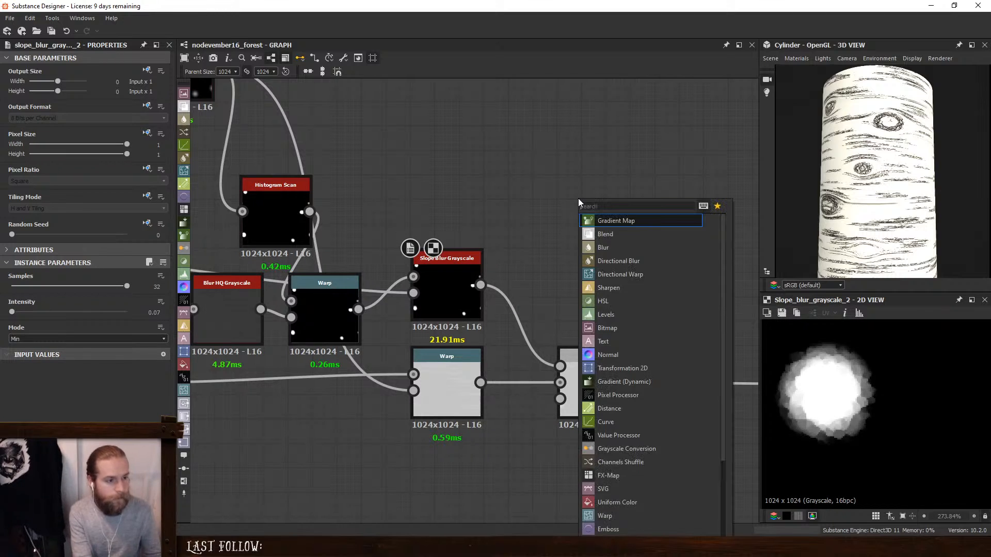
{"action": "type", "text": "quan"}
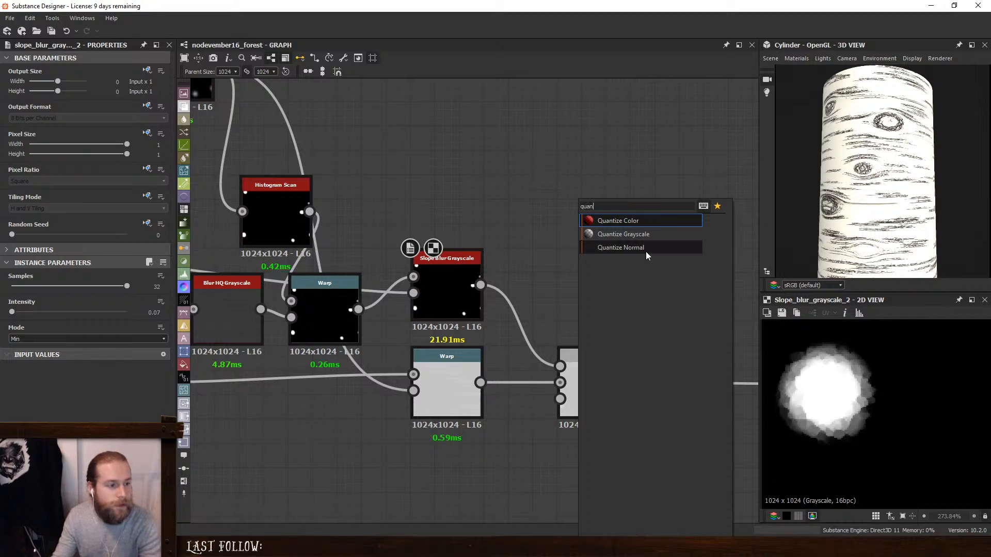
{"action": "left_click", "coordinate": [625, 233]}
{"action": "left_click_drag", "start_coordinate": [480, 285], "coordinate": [537, 188]}
{"action": "left_click_drag", "start_coordinate": [581, 210], "coordinate": [592, 259]}
{"action": "left_click_drag", "start_coordinate": [11, 287], "coordinate": [13, 288]}
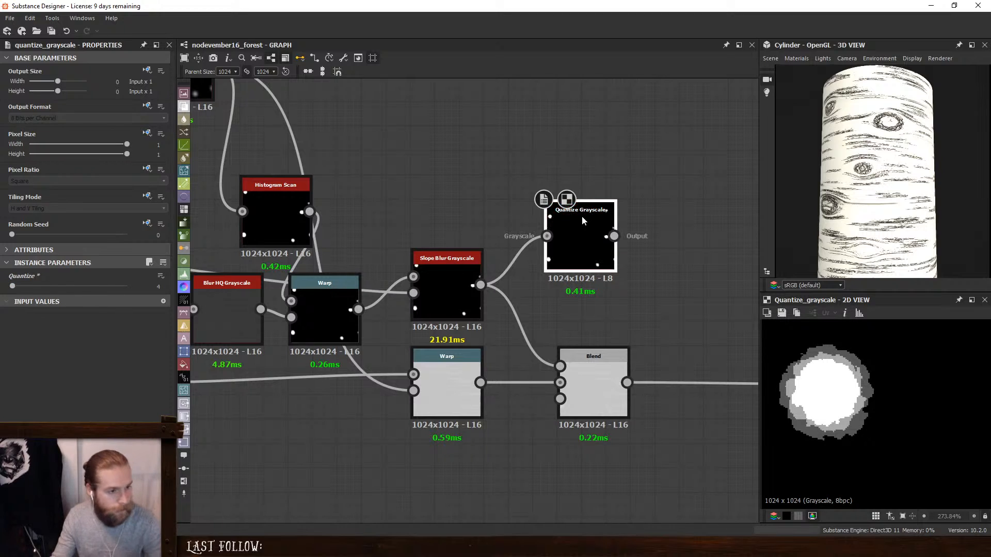
{"action": "left_click_drag", "start_coordinate": [581, 216], "coordinate": [571, 212]}
- Add a Histogram Shift after the Quantize Grayscale, set its Position to 0.68, and place it beside that node
{"action": "key", "text": "space"}
{"action": "type", "text": "hi"}
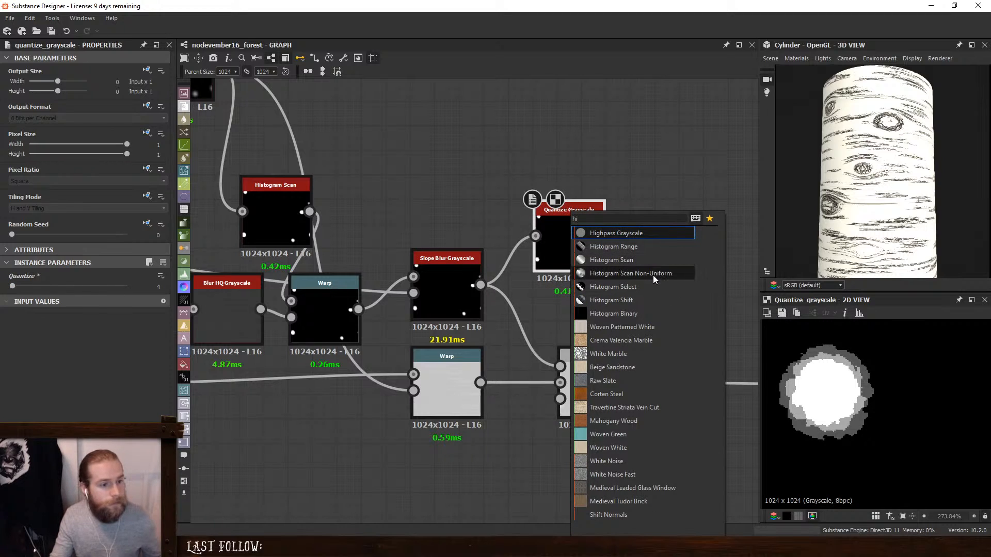
{"action": "left_click", "coordinate": [639, 300]}
{"action": "left_click_drag", "start_coordinate": [66, 291], "coordinate": [90, 314]}
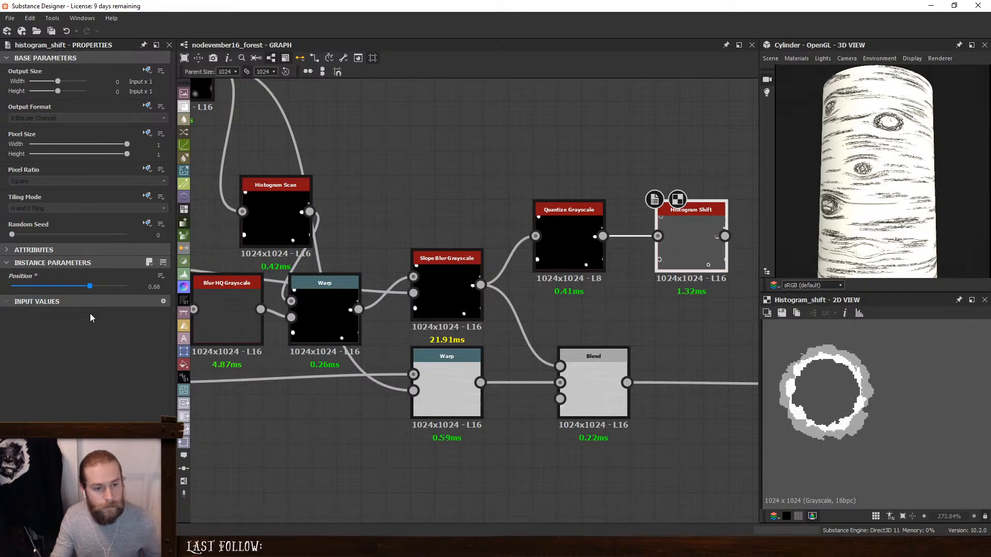
{"action": "scroll", "coordinate": [610, 249], "scroll_direction": "up", "scroll_amount": 1}
{"action": "middle_click_drag", "start_coordinate": [610, 249], "coordinate": [430, 274]}
{"action": "left_click_drag", "start_coordinate": [516, 256], "coordinate": [486, 253]}
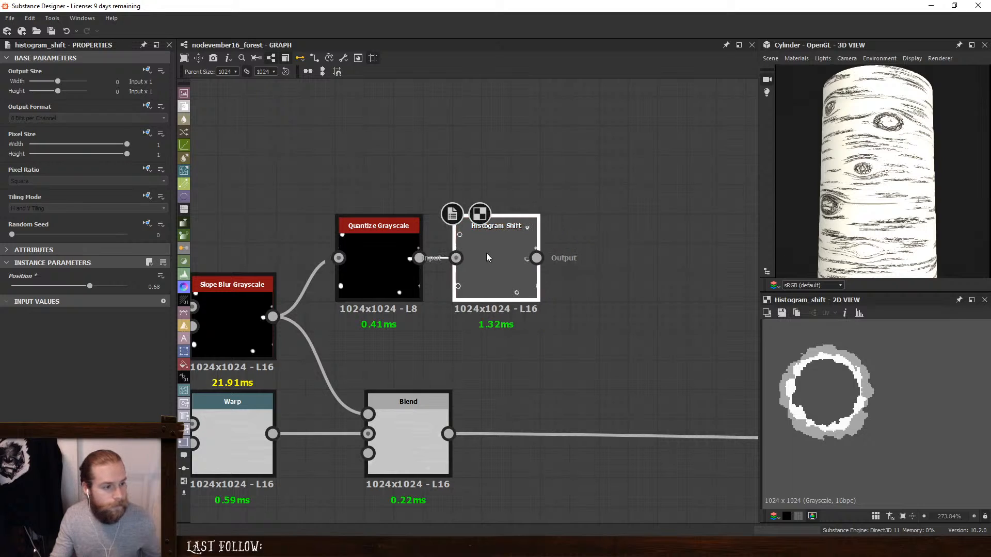
{"action": "key", "text": "space"}
{"action": "type", "text": "hi"}
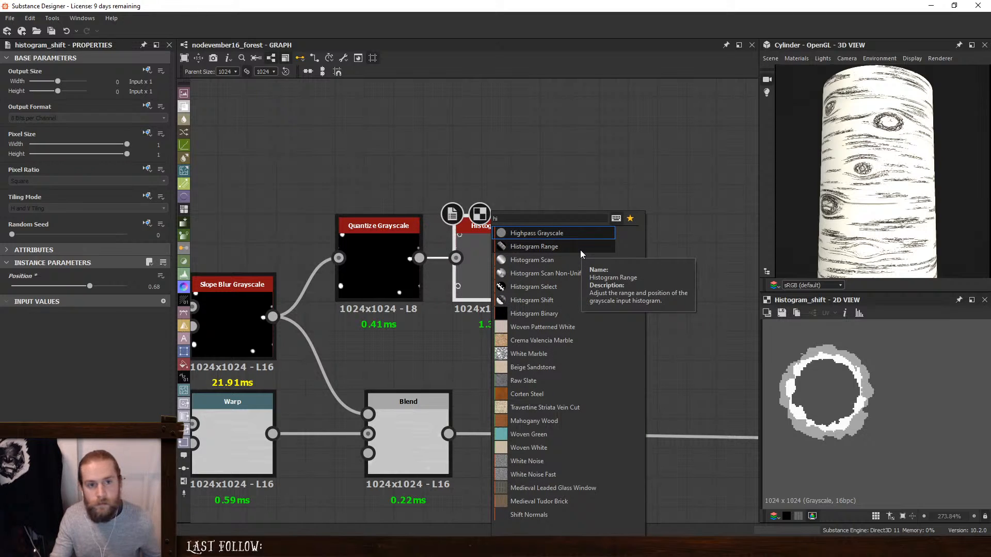
{"action": "left_click", "coordinate": [618, 136]}
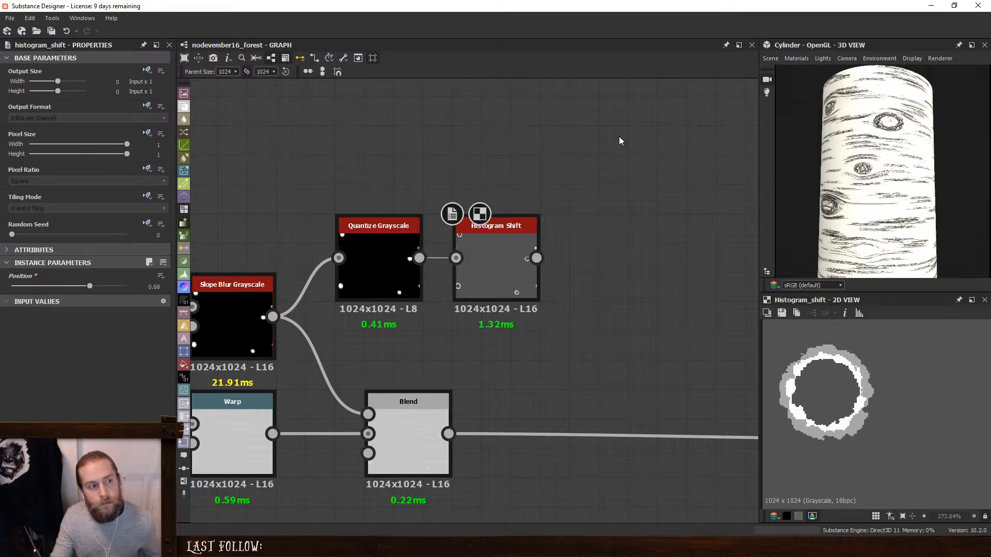
- Delete the Histogram Shift and Quantize Grayscale nodes, preview the Slope Blur Grayscale, and undo the Quantize Grayscale deletion
{"action": "left_click", "coordinate": [480, 249]}
{"action": "key", "text": "Delete"}
{"action": "double_click", "coordinate": [393, 250]}
{"action": "key", "text": "Delete"}
{"action": "scroll", "coordinate": [490, 277], "scroll_direction": "down", "scroll_amount": 3}
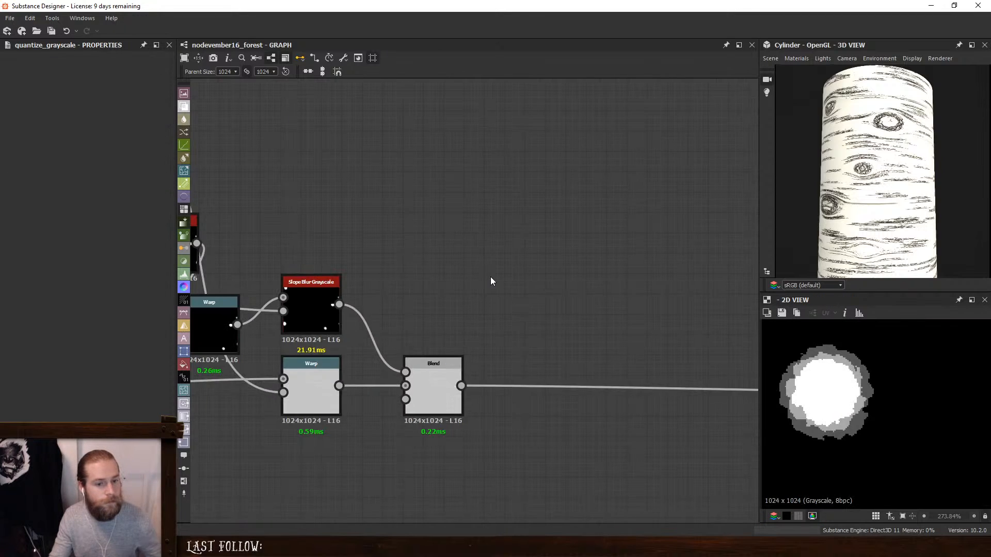
{"action": "double_click", "coordinate": [355, 293]}
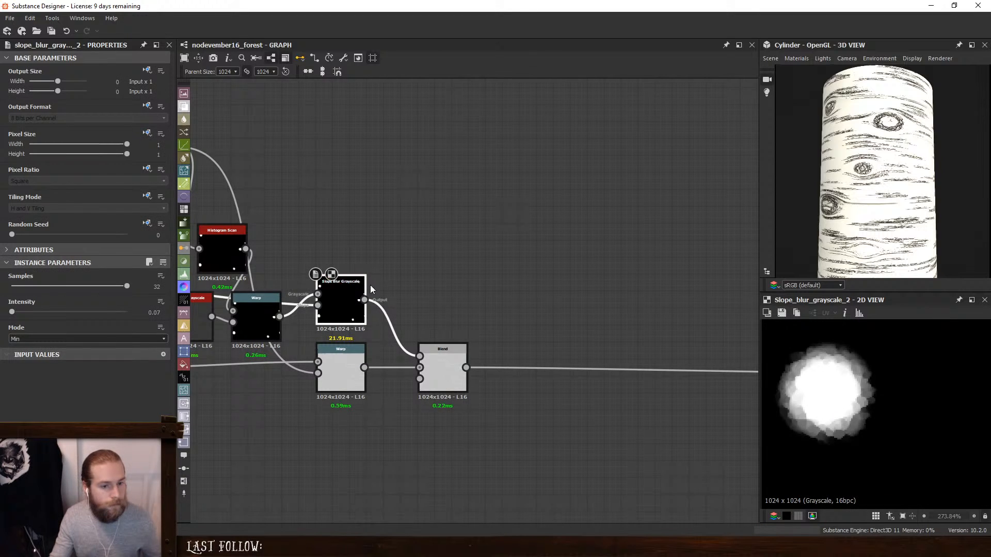
{"action": "key", "text": "ctrl+z"}
- Set the Quantize Grayscale's Quantize to 3 and add a Threshold node after it
{"action": "double_click", "coordinate": [432, 268]}
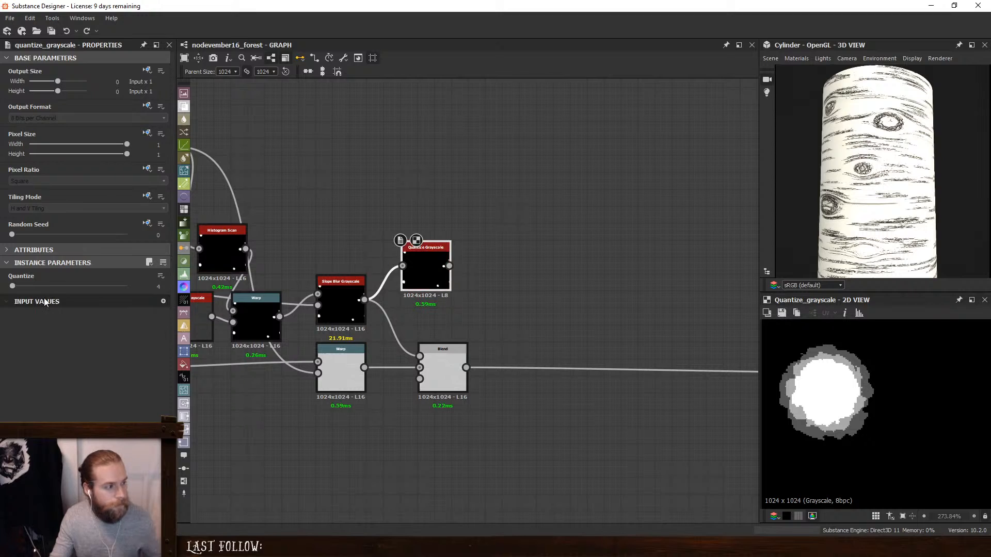
{"action": "left_click_drag", "start_coordinate": [13, 286], "coordinate": [11, 289]}
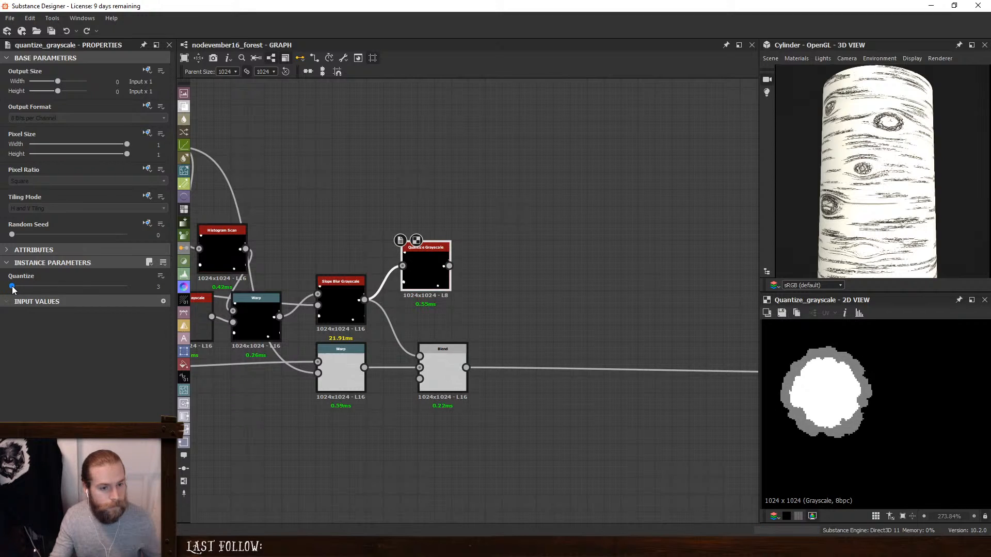
{"action": "key", "text": "space"}
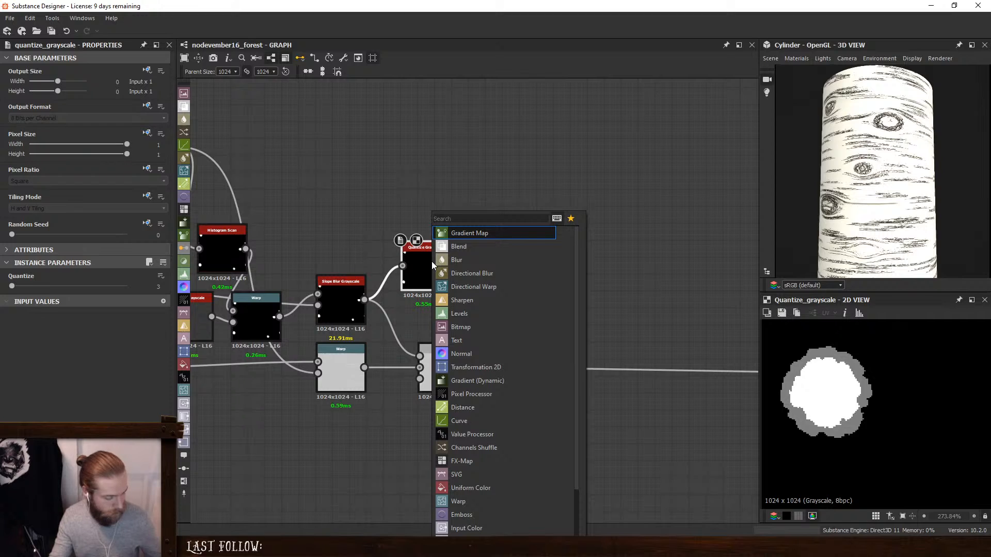
{"action": "type", "text": "t"}
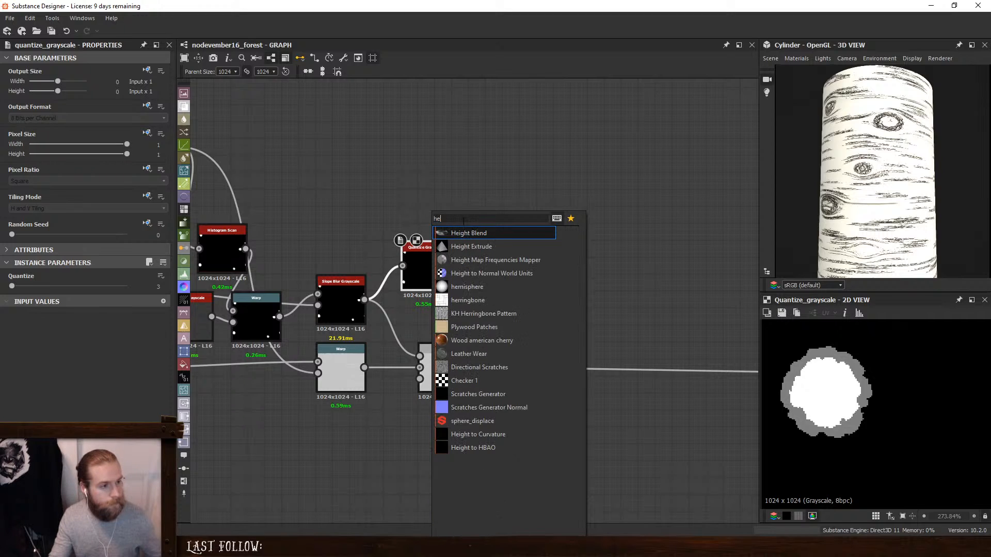
{"action": "type", "text": "h"}
{"action": "left_click", "coordinate": [457, 233]}
{"action": "scroll", "coordinate": [577, 279], "scroll_direction": "down", "scroll_amount": 3}
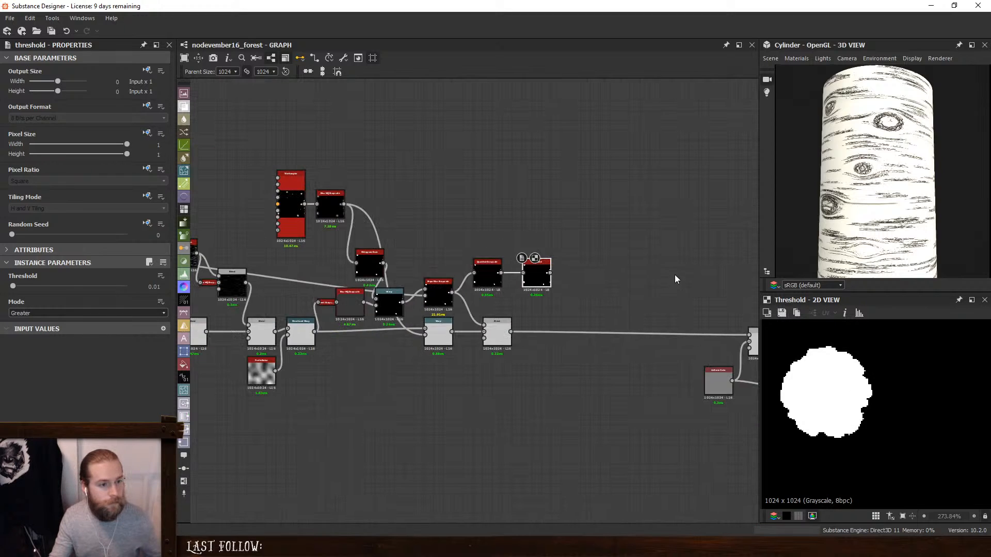
- Insert a Blend node between the Levels and Gradient Map nodes of the base color chain, and delete the unconnected Uniform Color node
{"action": "middle_click_drag", "start_coordinate": [722, 281], "coordinate": [495, 306]}
{"action": "middle_click_drag", "start_coordinate": [606, 274], "coordinate": [502, 278]}
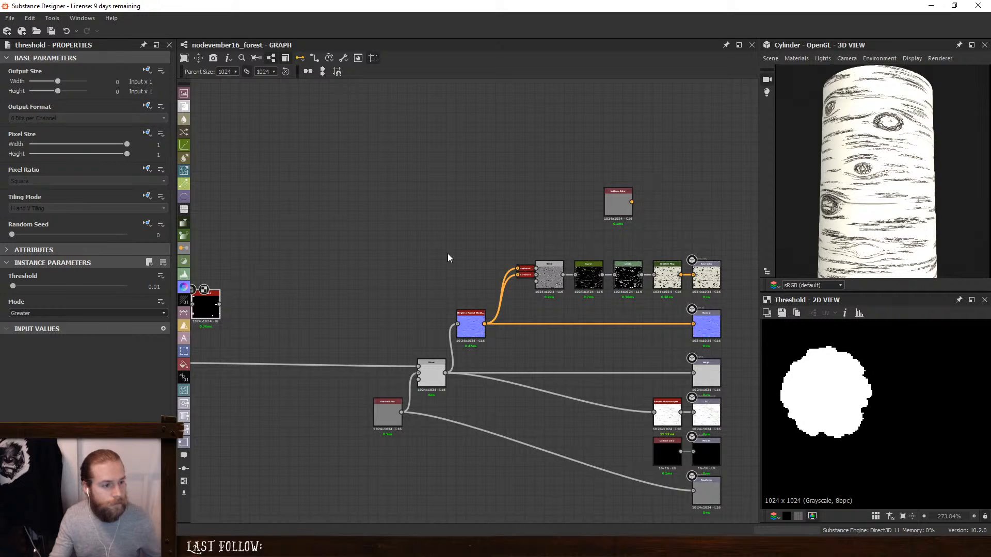
{"action": "left_click_drag", "start_coordinate": [396, 251], "coordinate": [631, 309]}
{"action": "left_click_drag", "start_coordinate": [635, 275], "coordinate": [596, 275]}
{"action": "left_click", "coordinate": [595, 273]}
{"action": "key", "text": "space"}
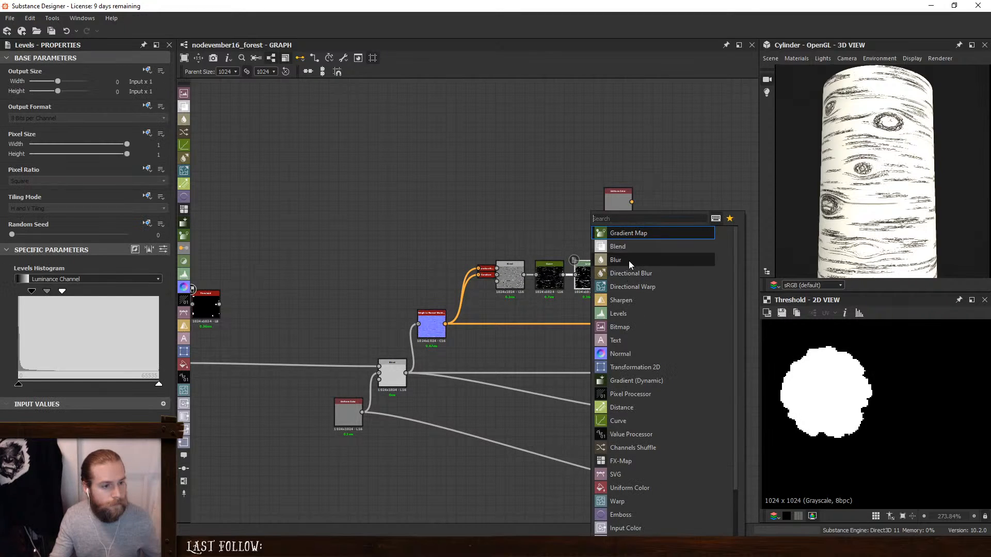
{"action": "left_click", "coordinate": [627, 247]}
{"action": "left_click_drag", "start_coordinate": [638, 309], "coordinate": [628, 283]}
{"action": "left_click", "coordinate": [618, 203]}
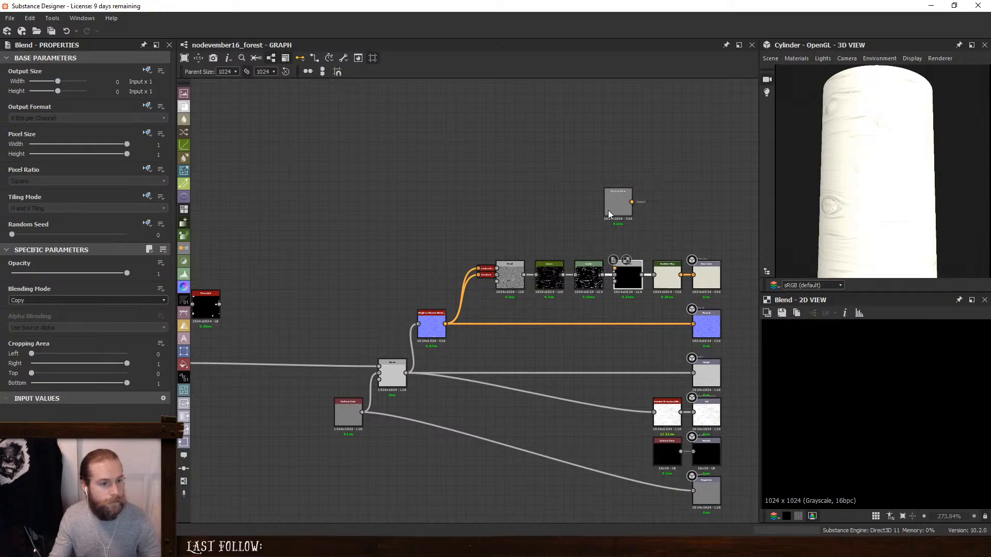
{"action": "key", "text": "Delete"}
- Connect the Threshold output to the new Blend's foreground input and set its Blending Mode to Max (Lighten)
{"action": "left_click_drag", "start_coordinate": [547, 224], "coordinate": [615, 267]}
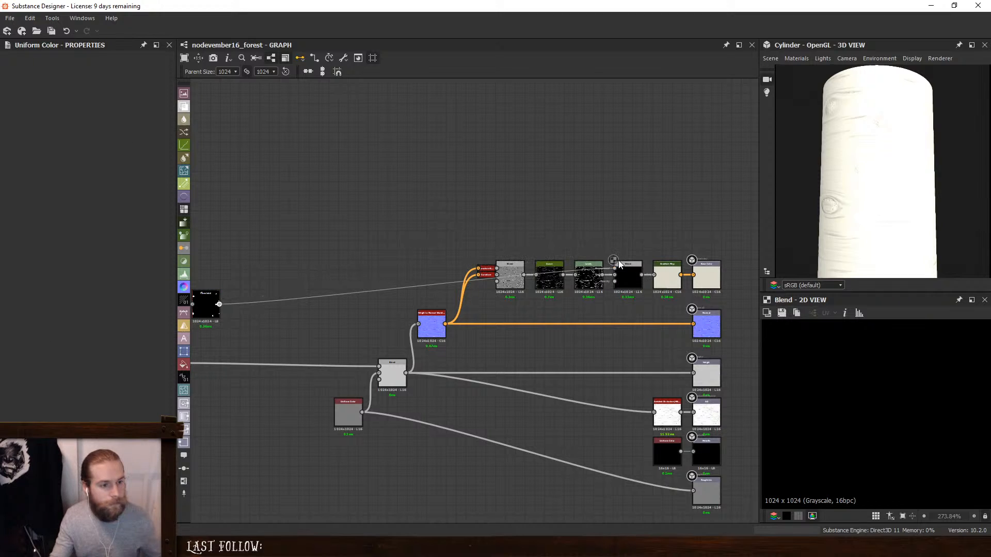
{"action": "left_click", "coordinate": [629, 273]}
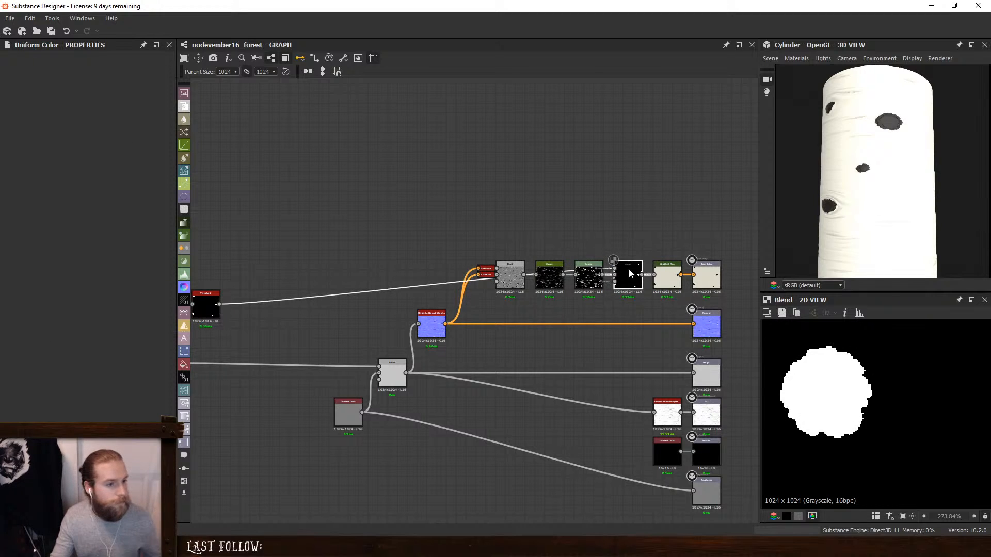
{"action": "left_click", "coordinate": [49, 301]}
{"action": "left_click", "coordinate": [54, 342]}
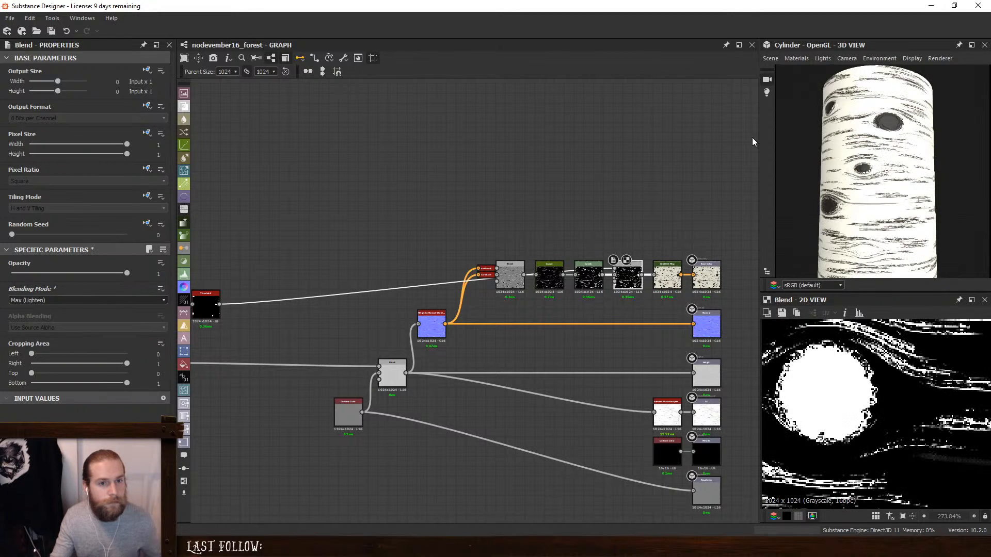
- Raise the Threshold node's Threshold to 0.88 and examine the knots on the cylinder
{"action": "scroll", "coordinate": [917, 115], "scroll_direction": "up", "scroll_amount": 5}
{"action": "middle_click_drag", "start_coordinate": [441, 199], "coordinate": [622, 201]}
{"action": "left_click", "coordinate": [391, 307]}
{"action": "left_click_drag", "start_coordinate": [13, 287], "coordinate": [113, 289]}
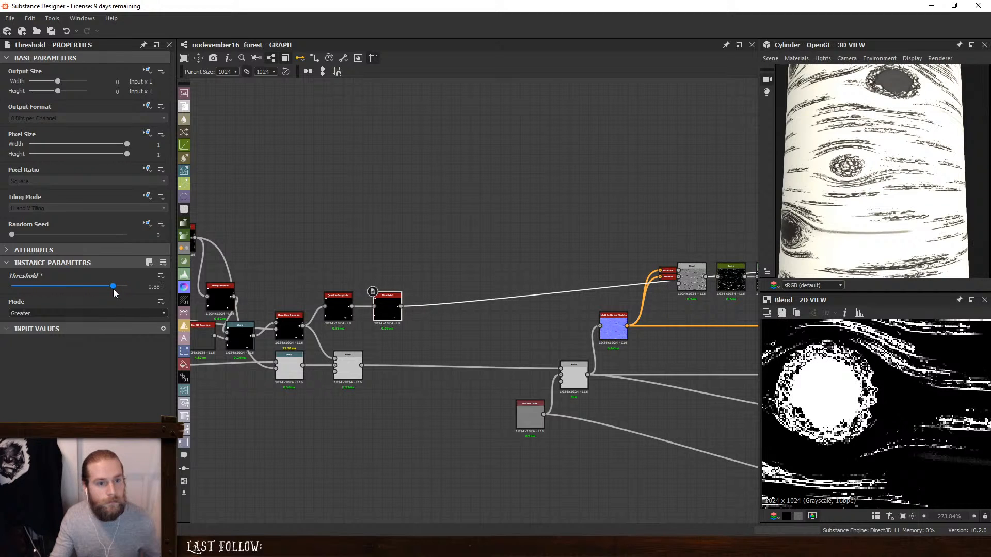
{"action": "left_click_drag", "start_coordinate": [874, 187], "coordinate": [902, 188]}
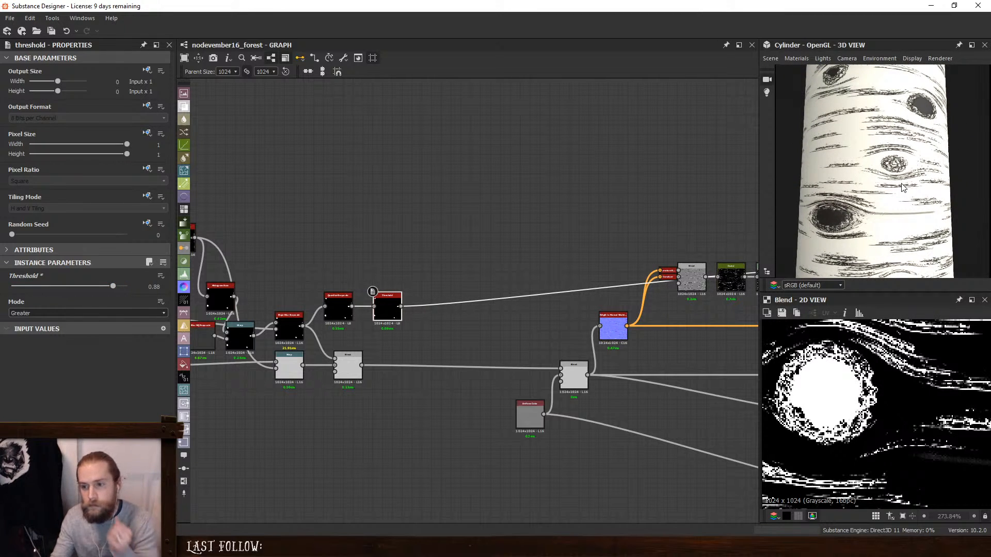
{"action": "scroll", "coordinate": [901, 187], "scroll_direction": "down", "scroll_amount": 2}
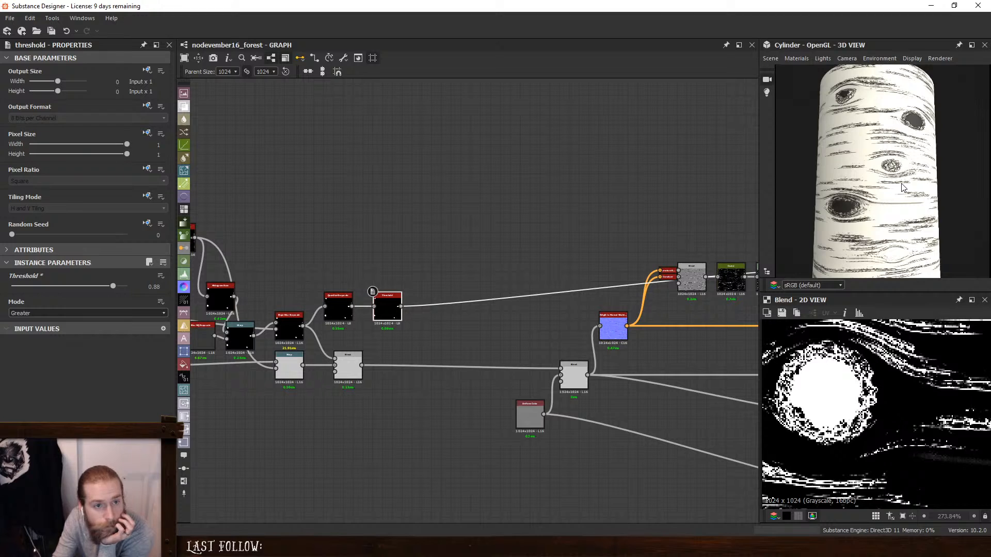
- Set the knot mask's Histogram Scan to Contrast 0.19 and Position 0.4
{"action": "scroll", "coordinate": [903, 188], "scroll_direction": "up", "scroll_amount": 2}
{"action": "middle_click_drag", "start_coordinate": [438, 163], "coordinate": [715, 184]}
{"action": "left_click", "coordinate": [495, 311]}
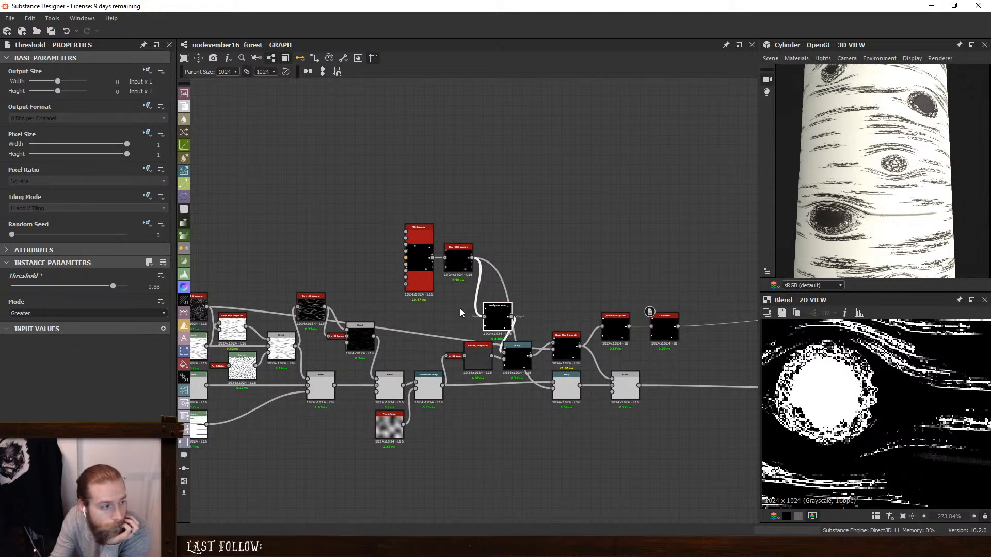
{"action": "left_click_drag", "start_coordinate": [96, 313], "coordinate": [33, 314]}
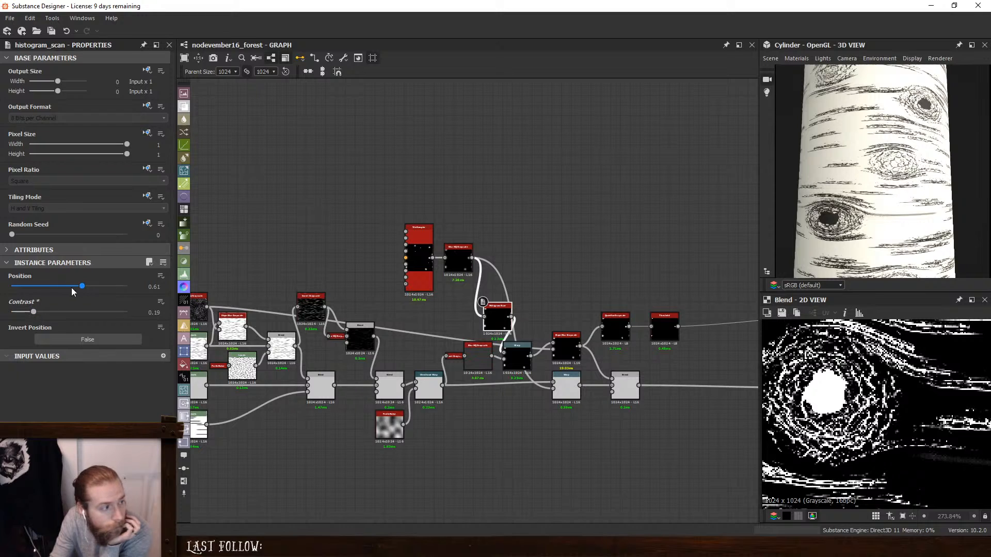
{"action": "left_click_drag", "start_coordinate": [81, 285], "coordinate": [60, 287]}
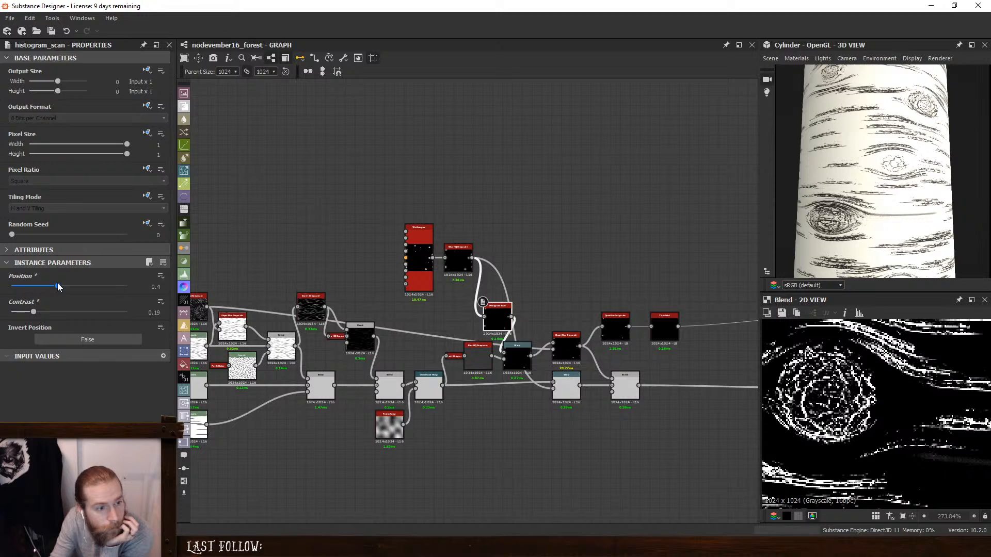
- Set the Quantize Grayscale's Quantize to 5 and the Threshold node's Threshold to 0.16, and check the knots on the cylinder
{"action": "left_click", "coordinate": [664, 329]}
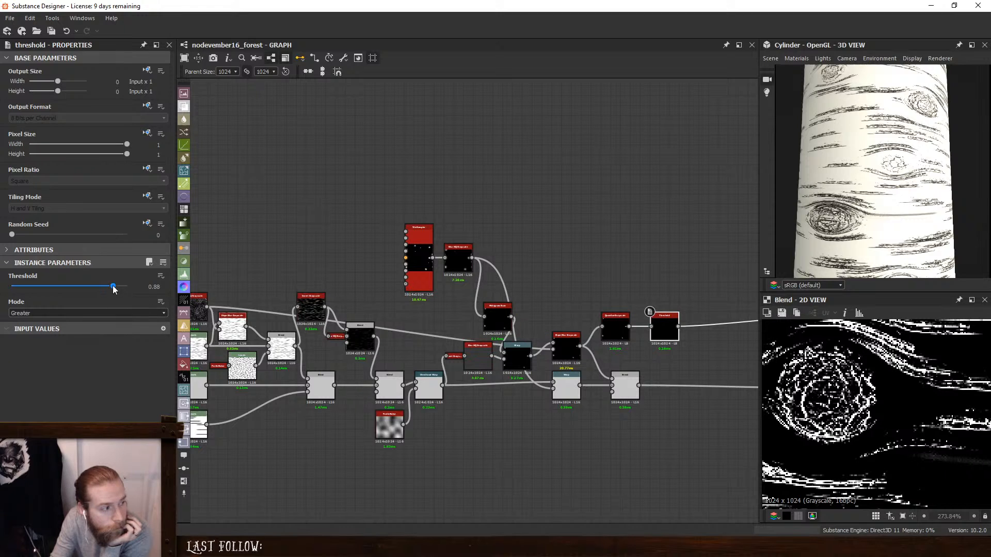
{"action": "left_click_drag", "start_coordinate": [110, 289], "coordinate": [41, 294]}
{"action": "scroll", "coordinate": [664, 326], "scroll_direction": "up", "scroll_amount": 4}
{"action": "double_click", "coordinate": [543, 321]}
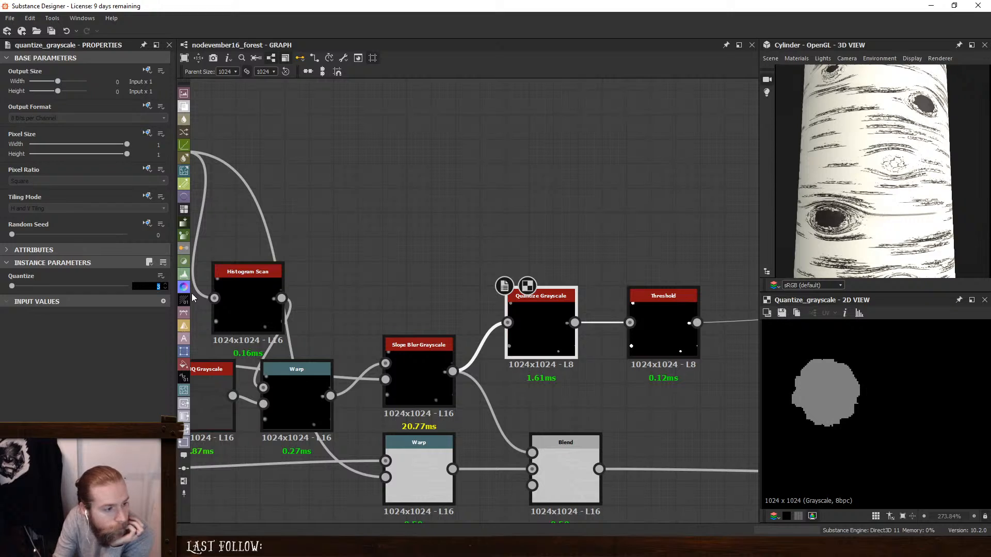
{"action": "type", "text": "5"}
{"action": "key", "text": "Return"}
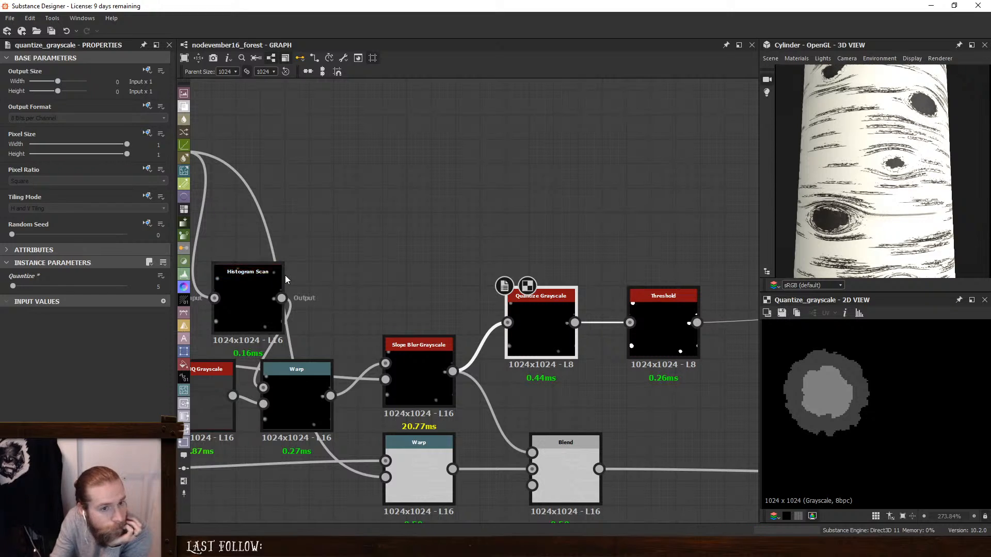
{"action": "left_click", "coordinate": [663, 325]}
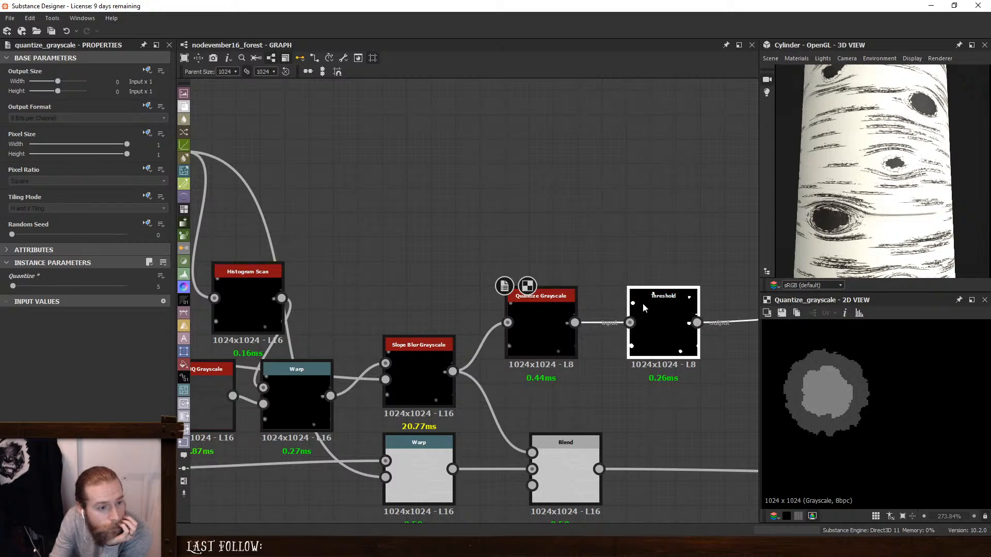
{"action": "mouse_move", "coordinate": [43, 288]}
{"action": "left_mouse_down"}
{"action": "mouse_move", "coordinate": [85, 289]}
{"action": "mouse_move", "coordinate": [29, 293]}
{"action": "left_mouse_up"}
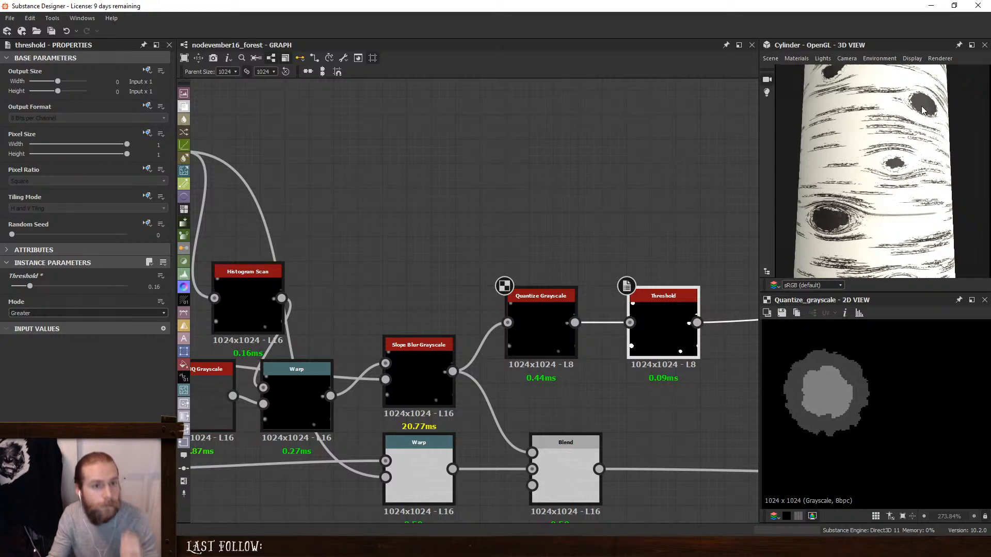
{"action": "left_click_drag", "start_coordinate": [923, 110], "coordinate": [845, 173]}
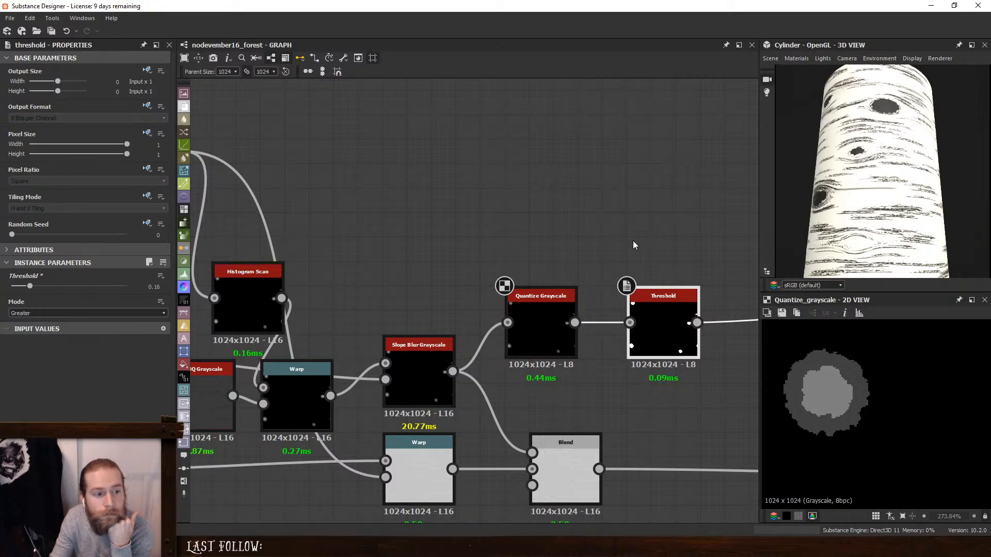
- Delete the Threshold and Quantize Grayscale nodes, and preview the Slope Blur Grayscale in the 2D view
{"action": "key", "text": "Delete"}
{"action": "left_click", "coordinate": [536, 321]}
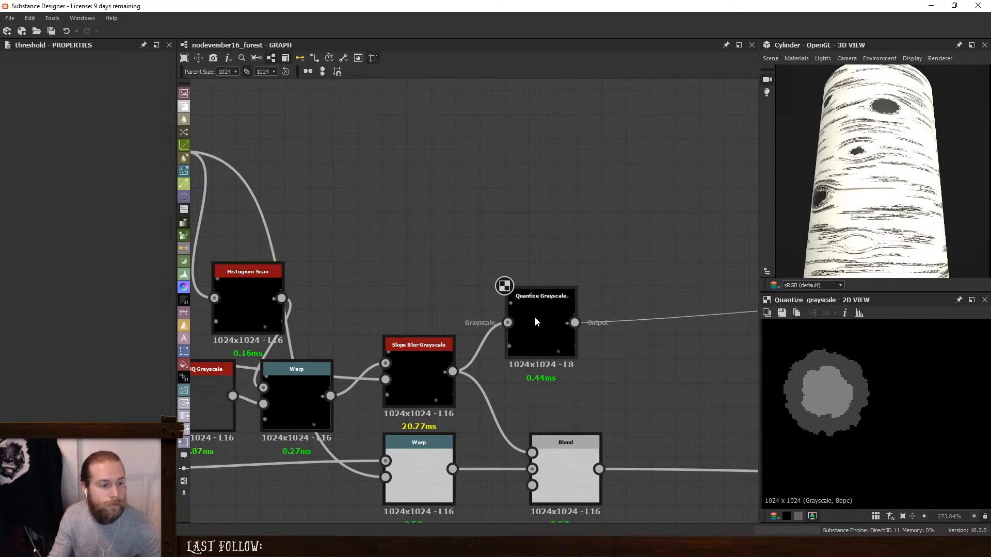
{"action": "key", "text": "Delete"}
{"action": "middle_click_drag", "start_coordinate": [534, 277], "coordinate": [570, 259]}
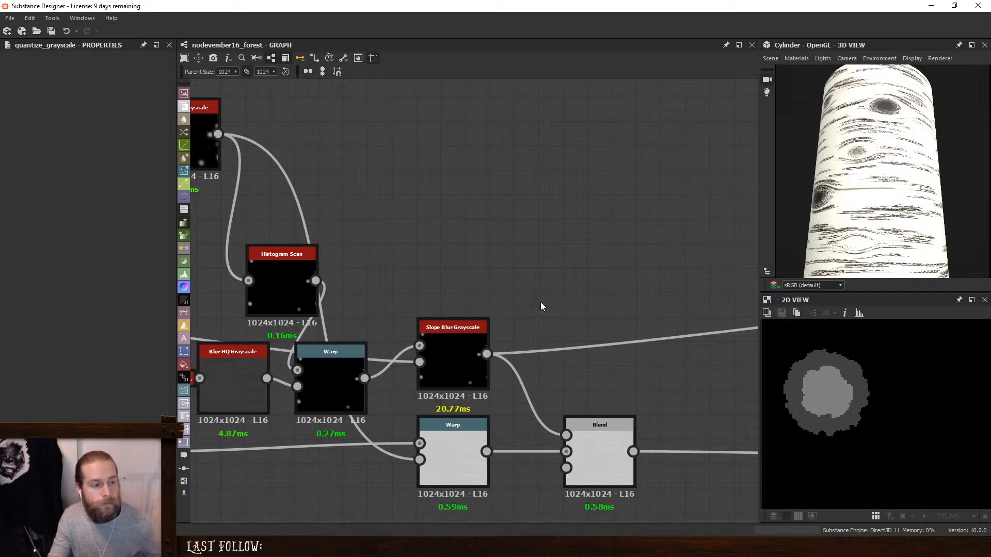
{"action": "double_click", "coordinate": [446, 341]}
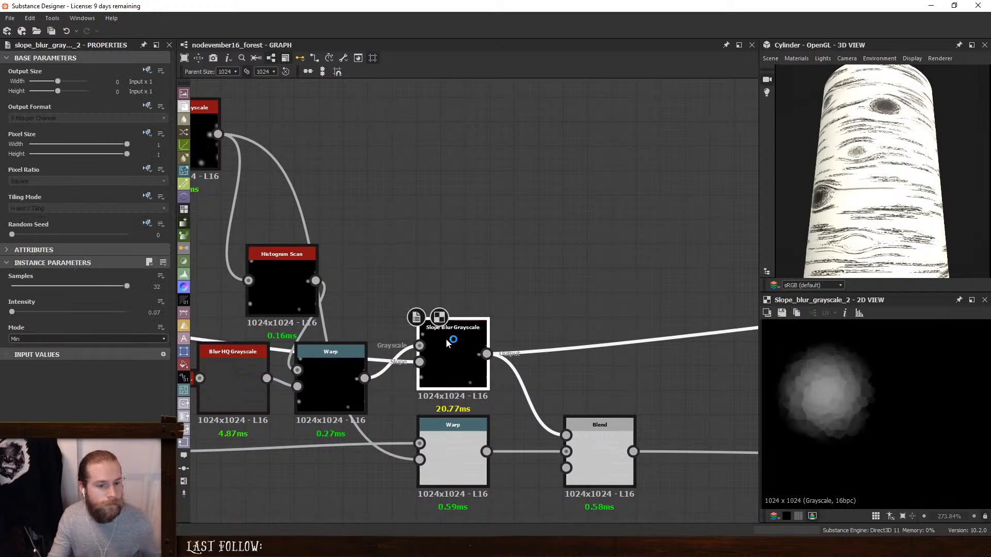
- Insert a Threshold node between the Slope Blur Grayscale and the base color Blend, and place it beside the Slope Blur Grayscale
{"action": "left_click", "coordinate": [592, 270]}
{"action": "key", "text": "space"}
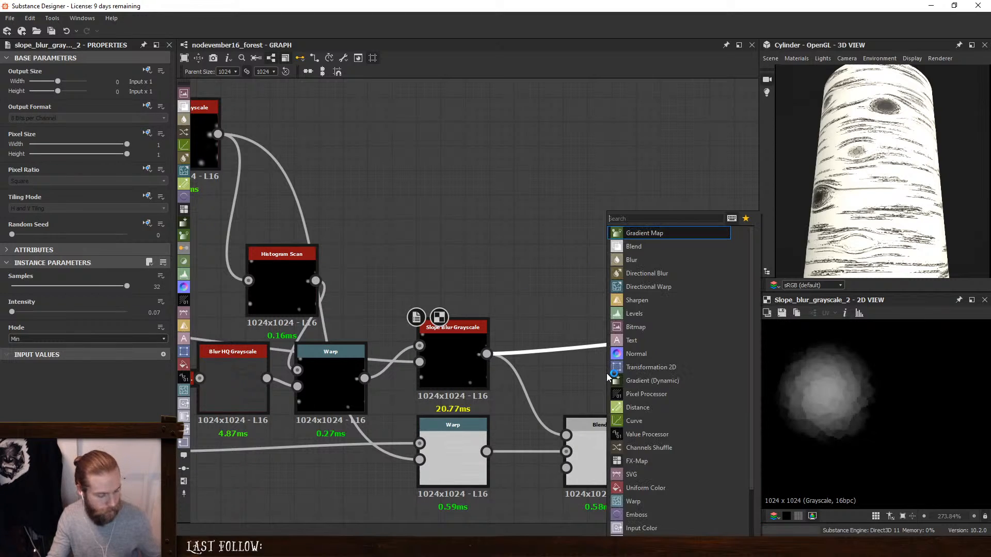
{"action": "type", "text": "thre"}
{"action": "left_click", "coordinate": [645, 232]}
{"action": "scroll", "coordinate": [647, 335], "scroll_direction": "down", "scroll_amount": 5}
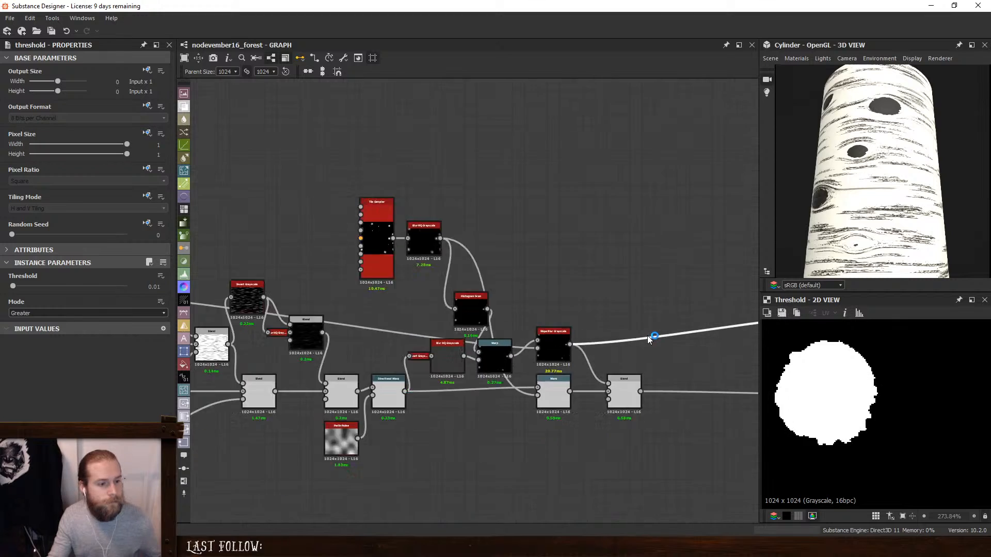
{"action": "middle_click_drag", "start_coordinate": [554, 312], "coordinate": [208, 321]}
{"action": "scroll", "coordinate": [491, 326], "scroll_direction": "up", "scroll_amount": 1}
{"action": "left_click_drag", "start_coordinate": [448, 338], "coordinate": [271, 325]}
{"action": "scroll", "coordinate": [271, 325], "scroll_direction": "up", "scroll_amount": 3}
{"action": "middle_click_drag", "start_coordinate": [271, 324], "coordinate": [456, 284]}
{"action": "left_click_drag", "start_coordinate": [455, 280], "coordinate": [413, 336]}
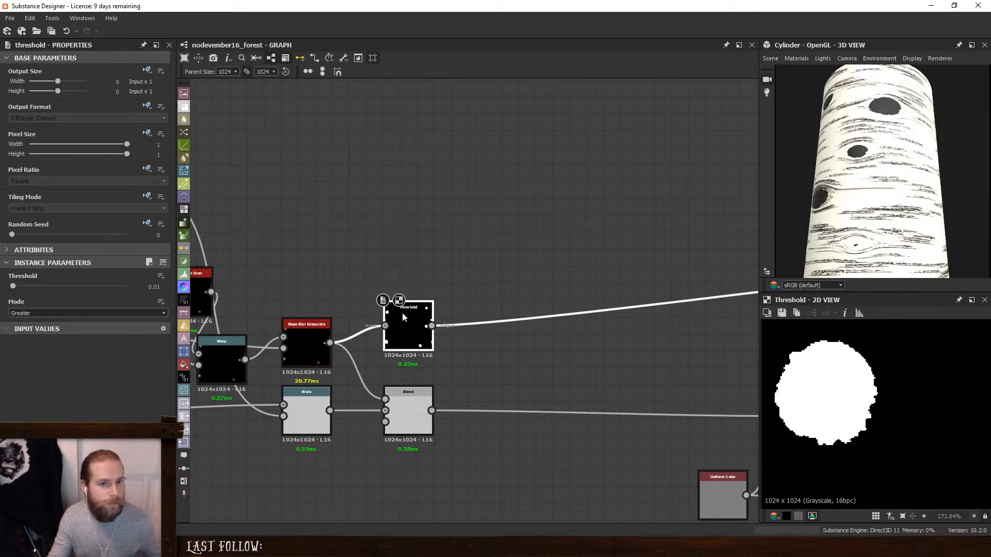
- Set the new Threshold node's Threshold to 0.19 and inspect a knot on the cylinder up close
{"action": "left_click_drag", "start_coordinate": [911, 170], "coordinate": [923, 182]}
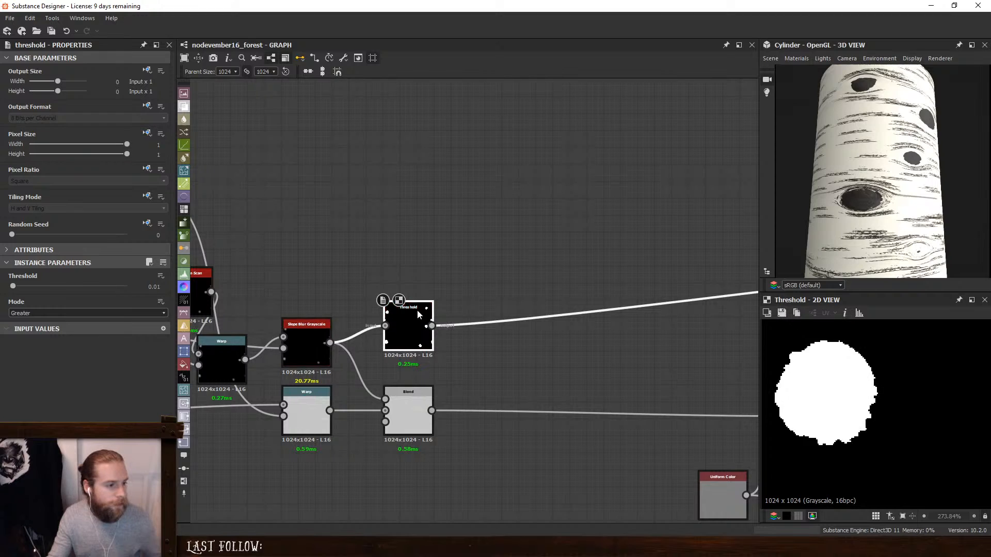
{"action": "left_click_drag", "start_coordinate": [13, 286], "coordinate": [33, 286]}
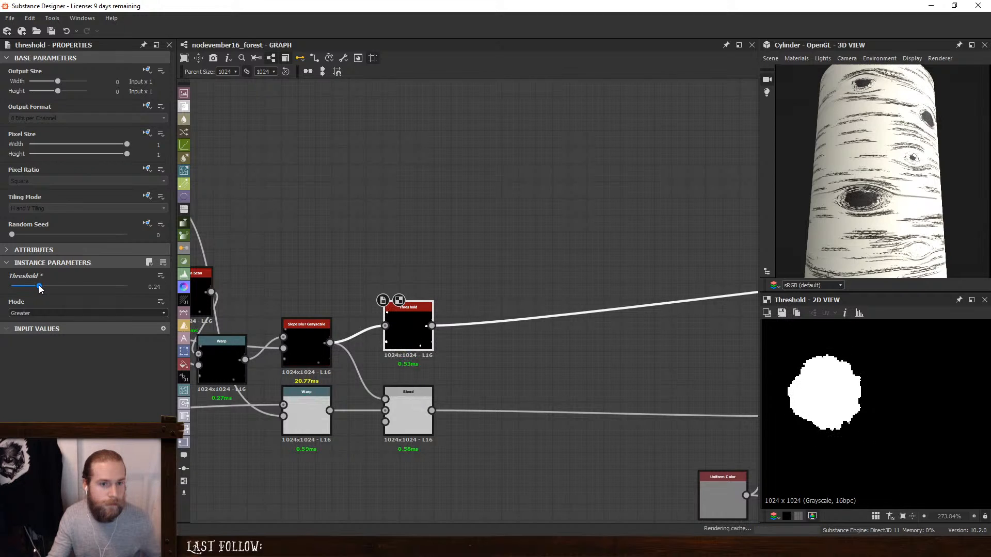
{"action": "scroll", "coordinate": [789, 256], "scroll_direction": "up", "scroll_amount": 5}
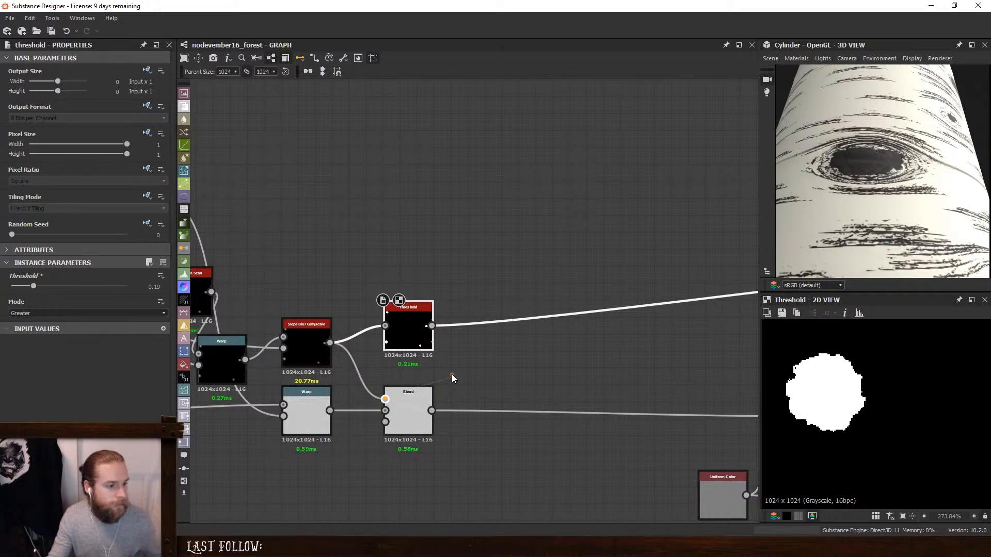
- Set the height chain's knot Blend Opacity to 0.07 and the Histogram Scan's Position to 0.35
{"action": "left_click", "coordinate": [410, 405]}
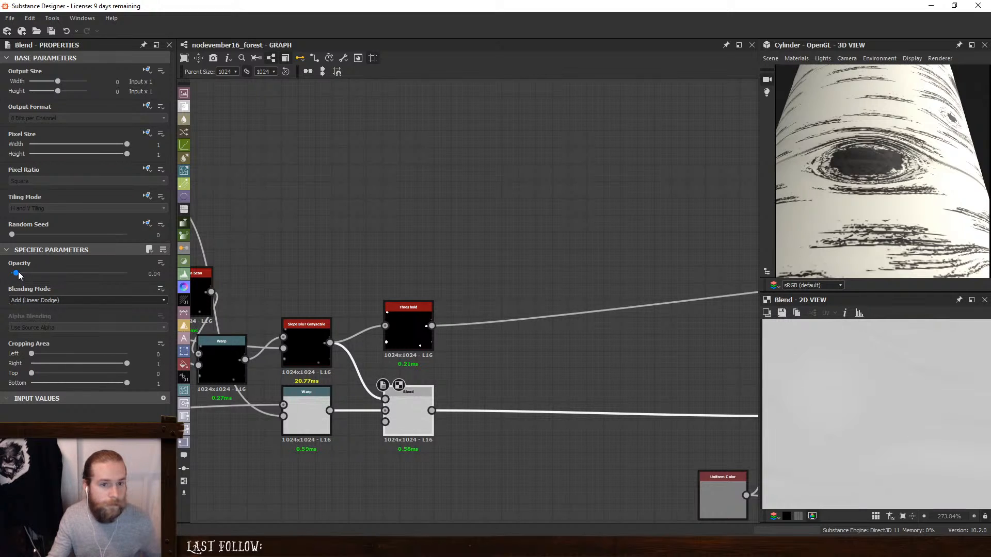
{"action": "mouse_move", "coordinate": [18, 271]}
{"action": "left_mouse_down"}
{"action": "mouse_move", "coordinate": [6, 273]}
{"action": "mouse_move", "coordinate": [19, 275]}
{"action": "left_mouse_up"}
{"action": "middle_click_drag", "start_coordinate": [436, 258], "coordinate": [634, 265]}
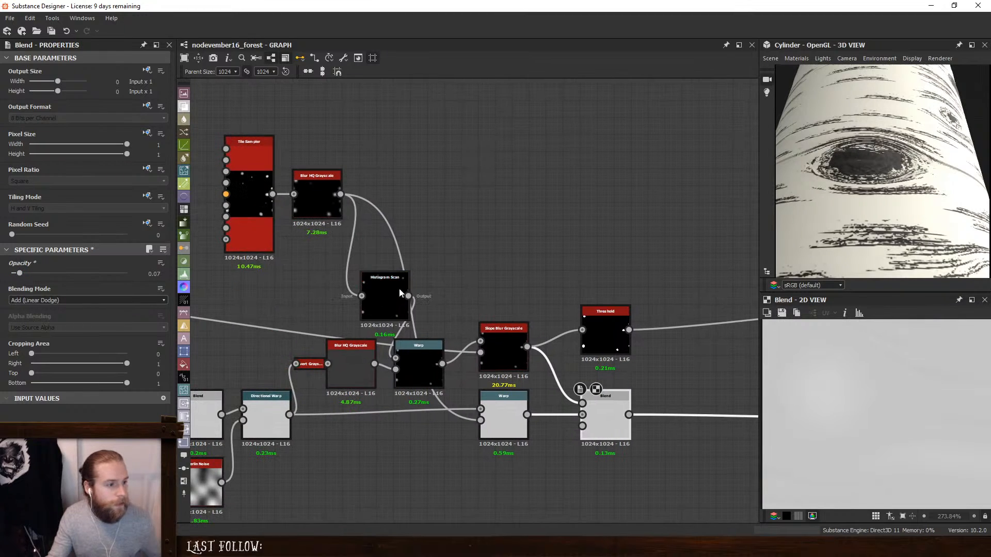
{"action": "left_click", "coordinate": [370, 289]}
{"action": "left_click_drag", "start_coordinate": [58, 286], "coordinate": [52, 283]}
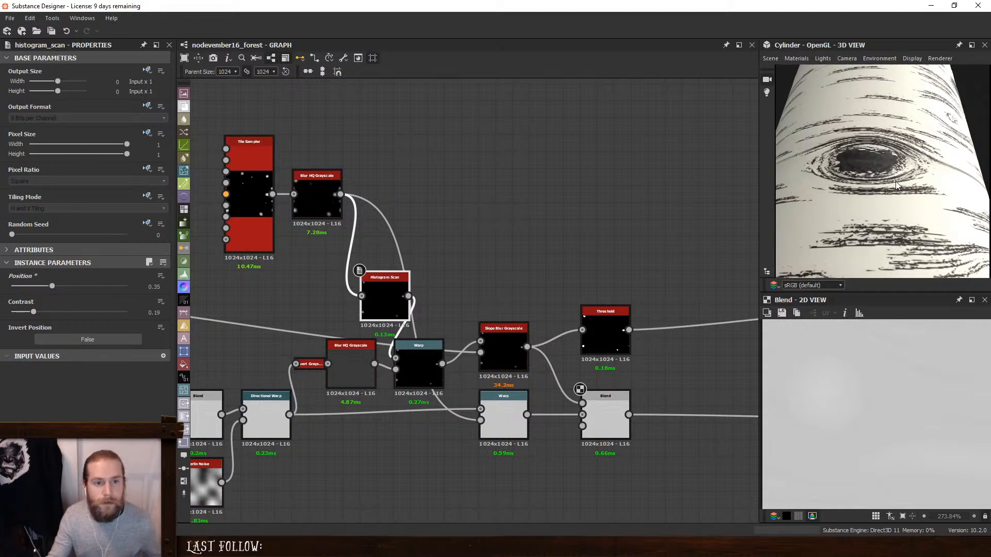
{"action": "left_click_drag", "start_coordinate": [896, 186], "coordinate": [884, 191]}
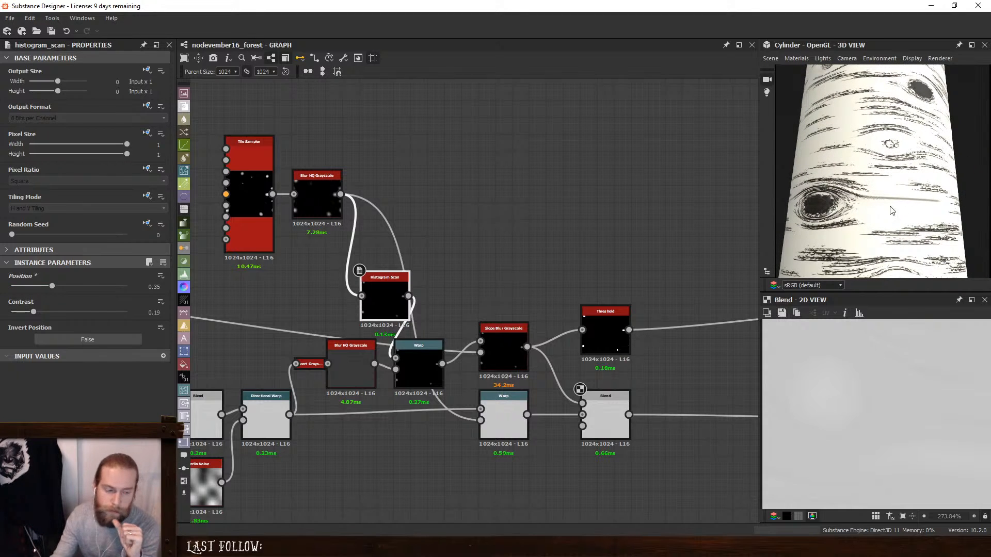
- Add a Fine Edge Detect node above the Threshold and feed it from the Slope Blur Grayscale output
{"action": "double_click", "coordinate": [509, 336]}
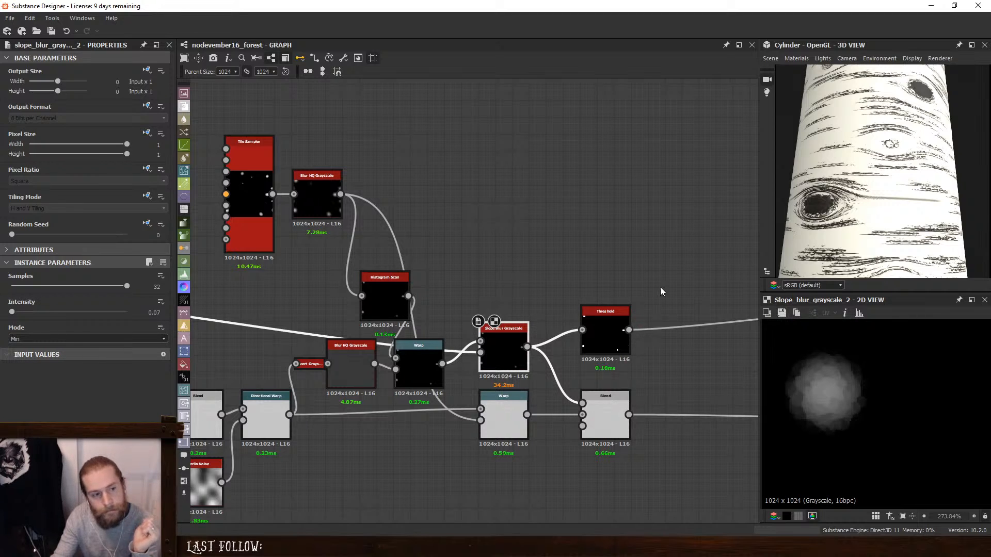
{"action": "key", "text": "space"}
{"action": "type", "text": "fine"}
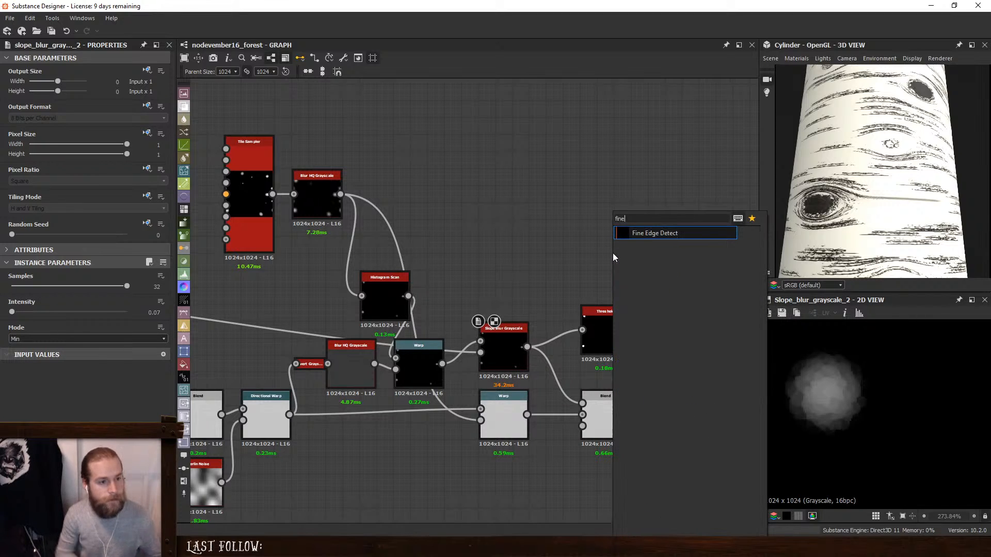
{"action": "left_click", "coordinate": [658, 232]}
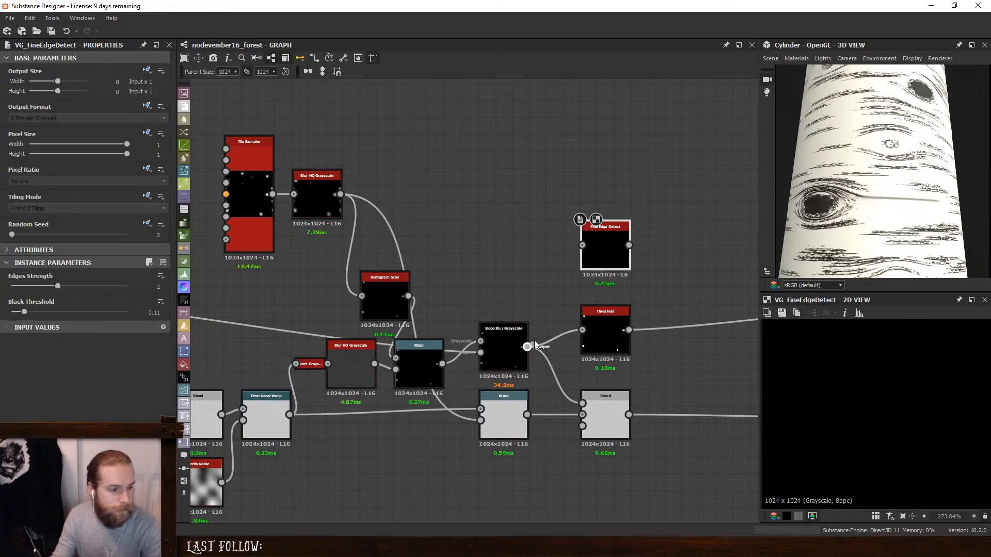
{"action": "left_click_drag", "start_coordinate": [529, 345], "coordinate": [577, 255]}
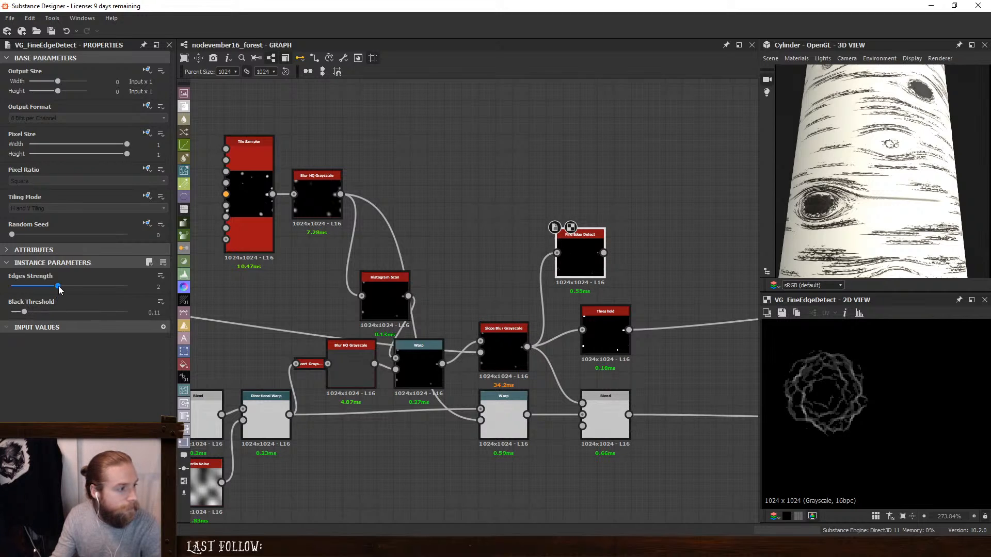
- Set the Fine Edge Detect node's Edges Strength to 5 and its Black Threshold to 0.41
{"action": "left_click_drag", "start_coordinate": [59, 290], "coordinate": [268, 291]}
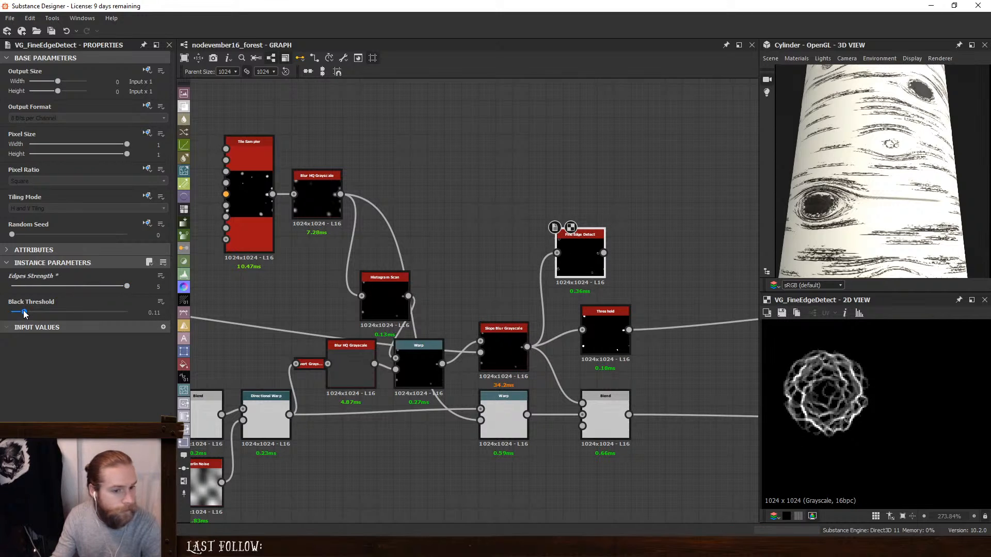
{"action": "left_click_drag", "start_coordinate": [12, 312], "coordinate": [60, 314]}
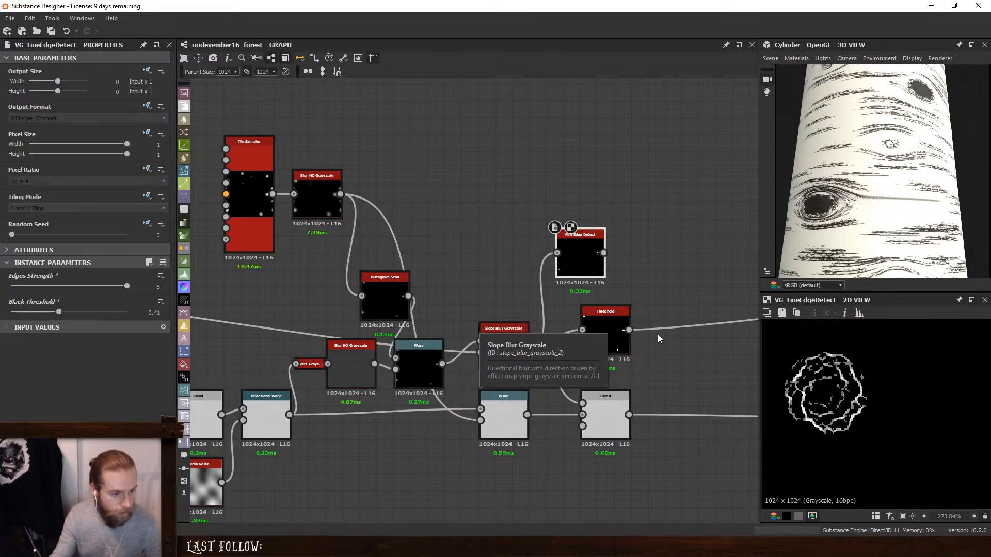
- Make room after the Slope Blur Grayscale and insert a Blend node there, with the Fine Edge Detect output as its foreground
{"action": "scroll", "coordinate": [657, 335], "scroll_direction": "up", "scroll_amount": 1}
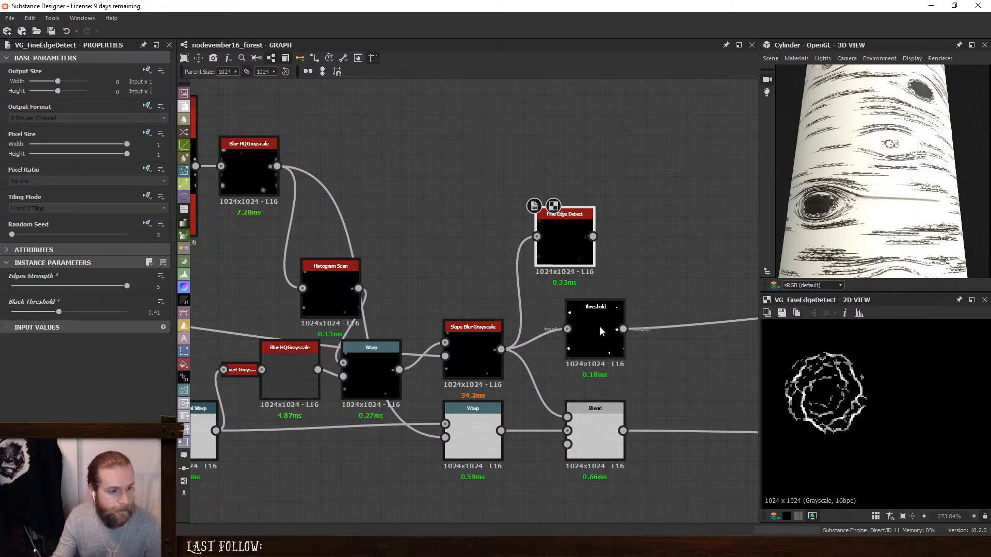
{"action": "left_click_drag", "start_coordinate": [596, 330], "coordinate": [698, 330]}
{"action": "left_click_drag", "start_coordinate": [598, 423], "coordinate": [639, 423]}
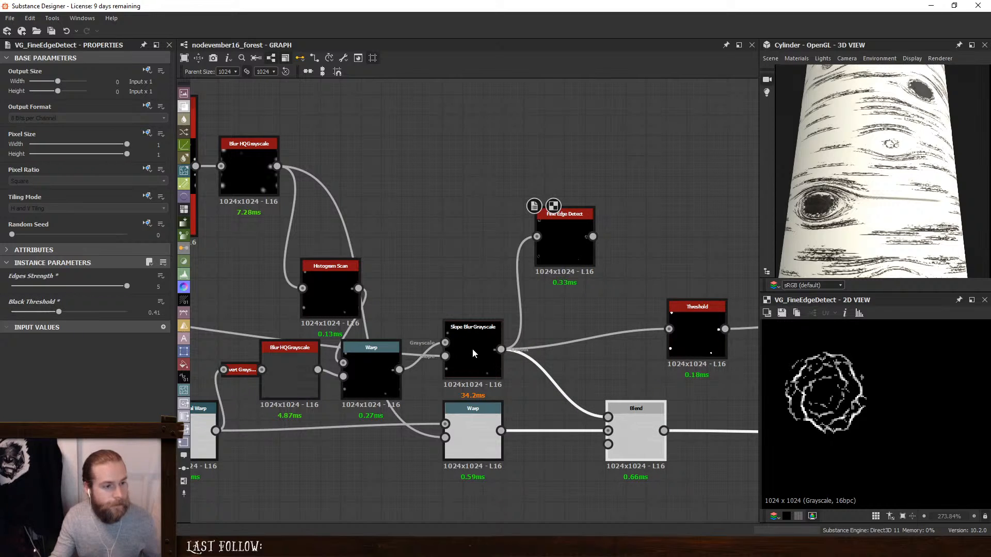
{"action": "left_click", "coordinate": [493, 354]}
{"action": "key", "text": "space"}
{"action": "left_click", "coordinate": [580, 245]}
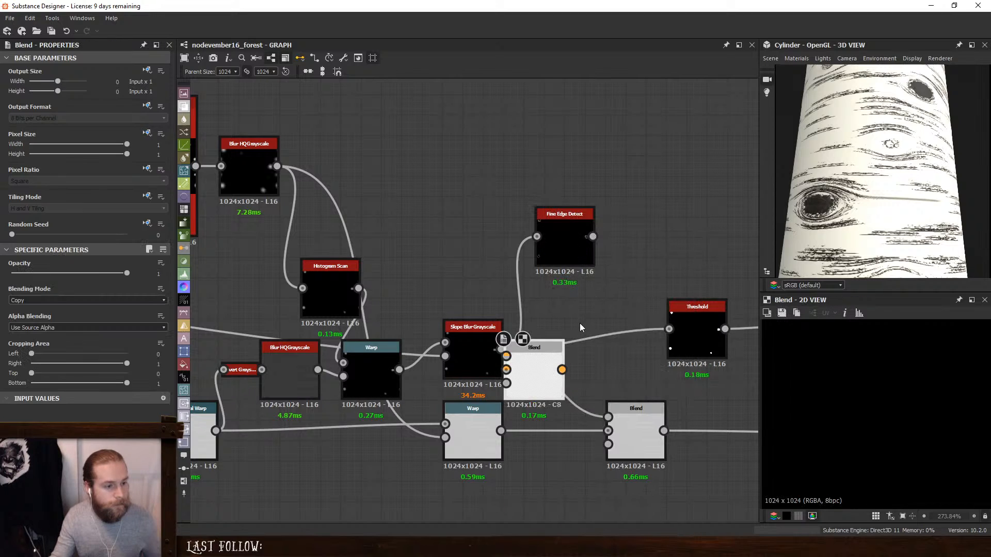
{"action": "left_click_drag", "start_coordinate": [524, 360], "coordinate": [605, 349]}
{"action": "left_click_drag", "start_coordinate": [503, 351], "coordinate": [589, 359]}
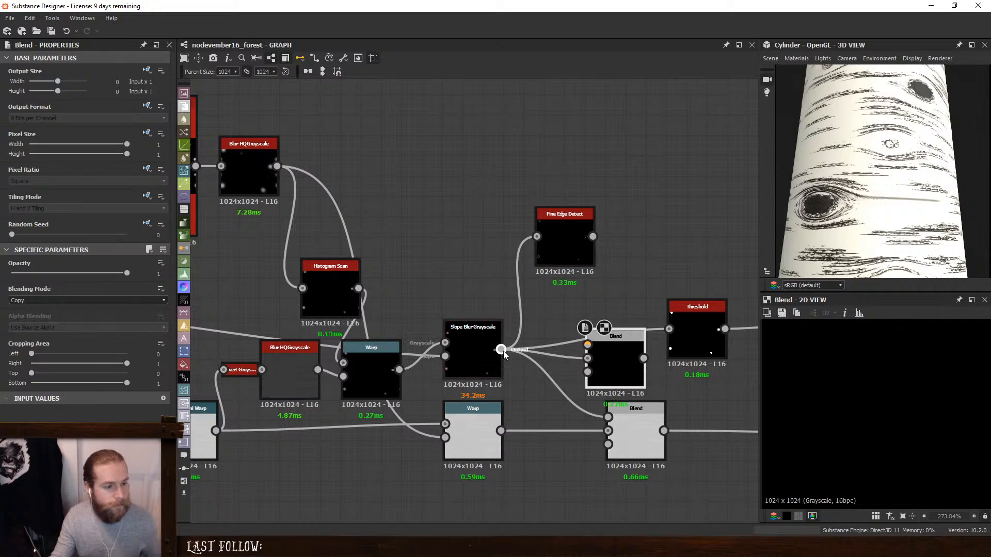
{"action": "left_click_drag", "start_coordinate": [503, 350], "coordinate": [623, 361], "text": "shift"}
{"action": "left_click_drag", "start_coordinate": [502, 350], "coordinate": [538, 237]}
{"action": "left_click_drag", "start_coordinate": [617, 356], "coordinate": [578, 355]}
{"action": "left_click_drag", "start_coordinate": [593, 236], "coordinate": [546, 336]}
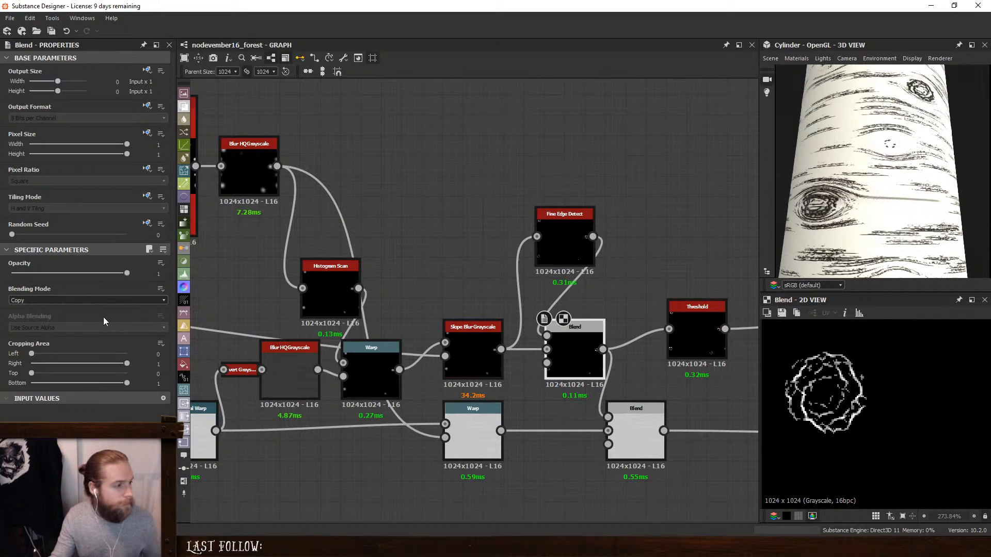
- Set the new Blend's Blending Mode to Subtract and inspect the large knot on the cylinder up close
{"action": "left_click", "coordinate": [75, 300]}
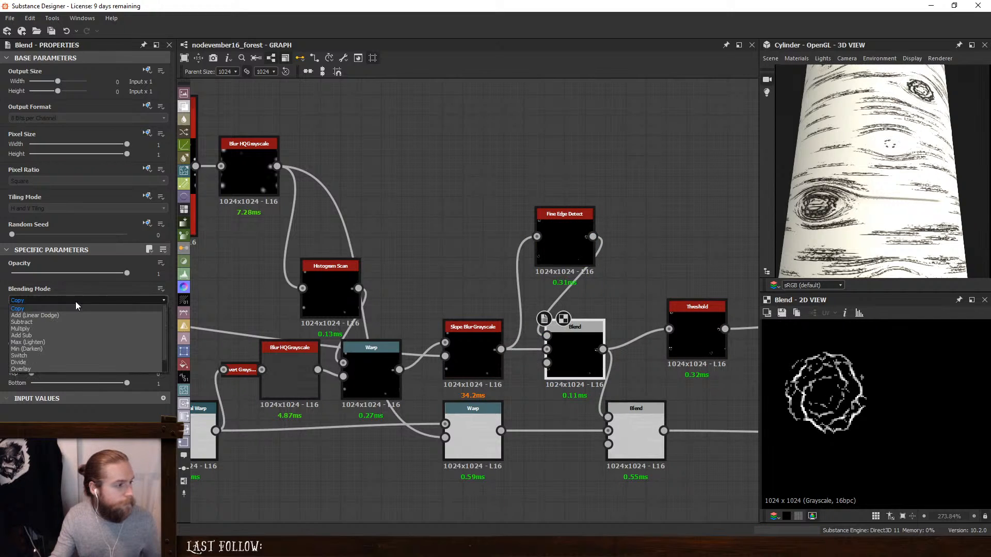
{"action": "left_click", "coordinate": [643, 414]}
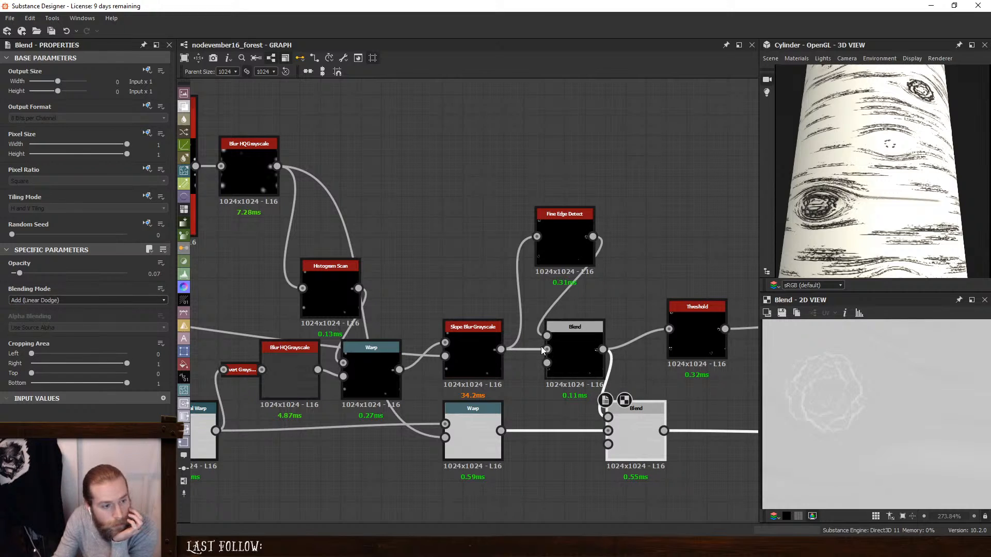
{"action": "left_click_drag", "start_coordinate": [524, 376], "coordinate": [580, 347]}
{"action": "left_click", "coordinate": [580, 348]}
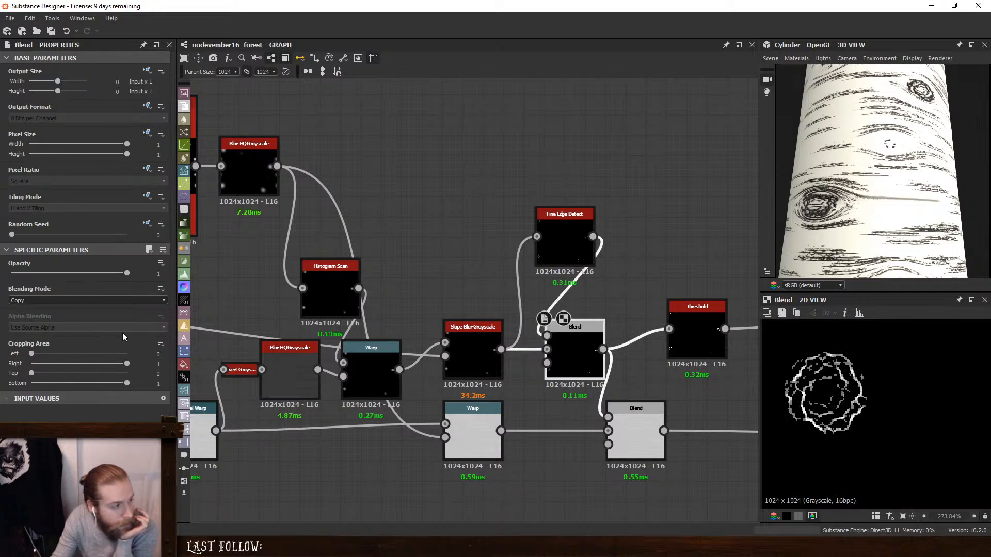
{"action": "left_click", "coordinate": [56, 300]}
{"action": "left_click", "coordinate": [41, 323]}
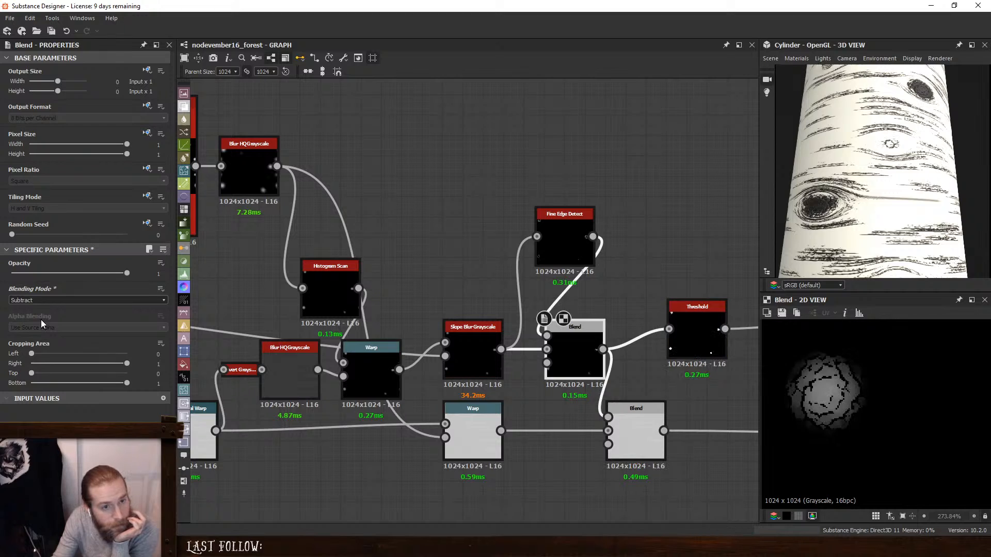
{"action": "scroll", "coordinate": [856, 212], "scroll_direction": "up", "scroll_amount": 2}
{"action": "scroll", "coordinate": [853, 221], "scroll_direction": "up", "scroll_amount": 3}
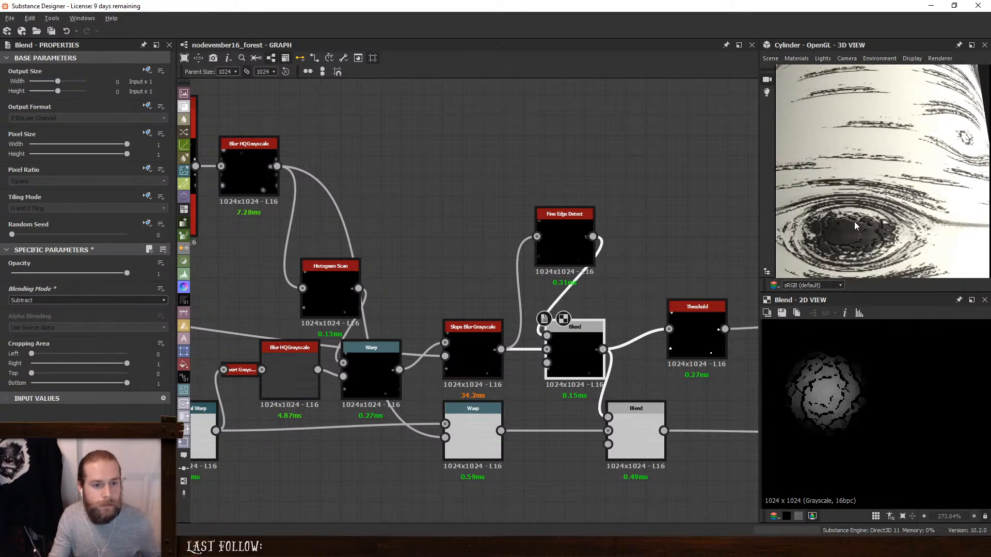
{"action": "scroll", "coordinate": [859, 235], "scroll_direction": "up", "scroll_amount": 2}
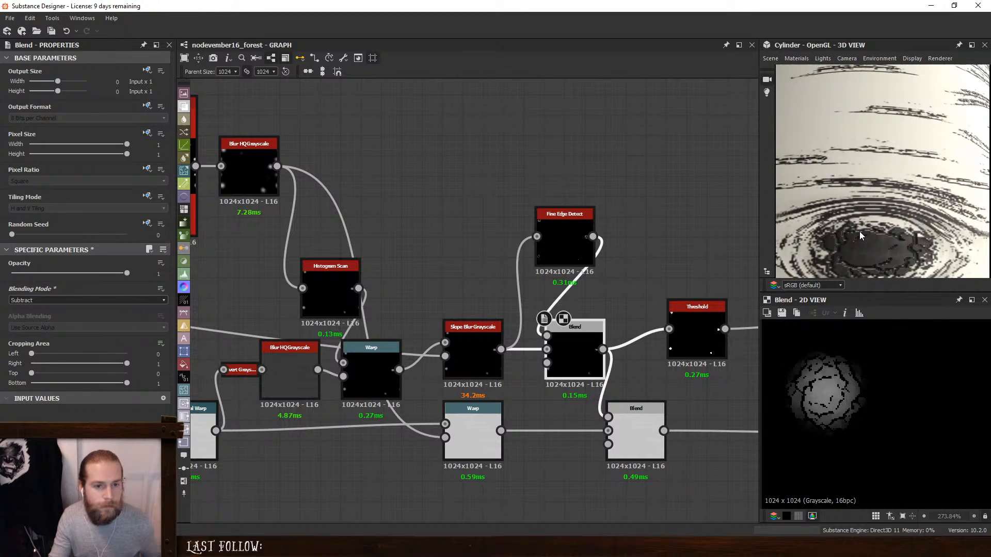
{"action": "scroll", "coordinate": [860, 235], "scroll_direction": "down", "scroll_amount": 1}
- Dock the Fine Edge Detect node to the Subtract Blend and compare the Slope Blur Grayscale and Histogram Scan outputs
{"action": "left_click", "coordinate": [571, 235]}
{"action": "key", "text": "d"}
{"action": "left_click_drag", "start_coordinate": [572, 335], "coordinate": [591, 336]}
{"action": "left_click", "coordinate": [473, 333]}
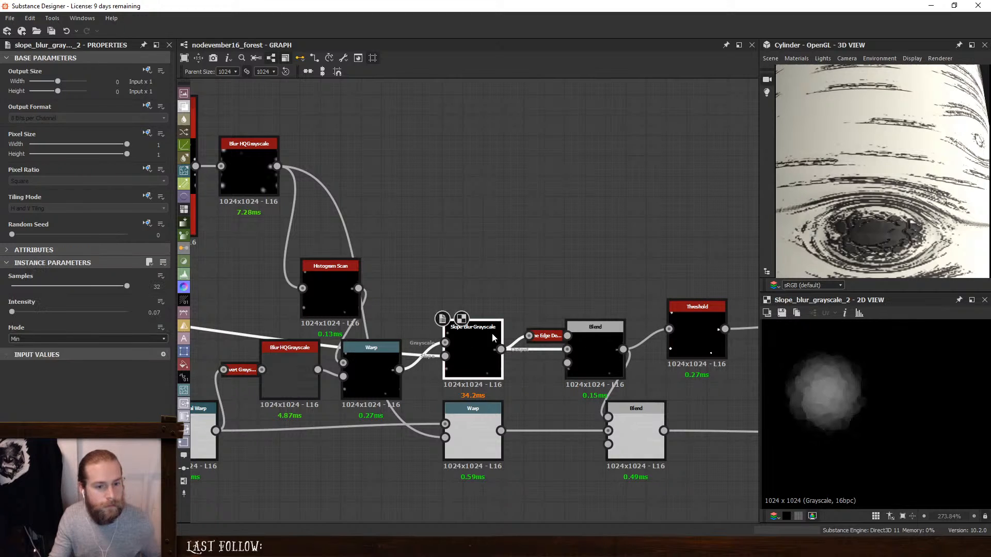
{"action": "left_click", "coordinate": [330, 276]}
{"action": "left_click", "coordinate": [583, 332]}
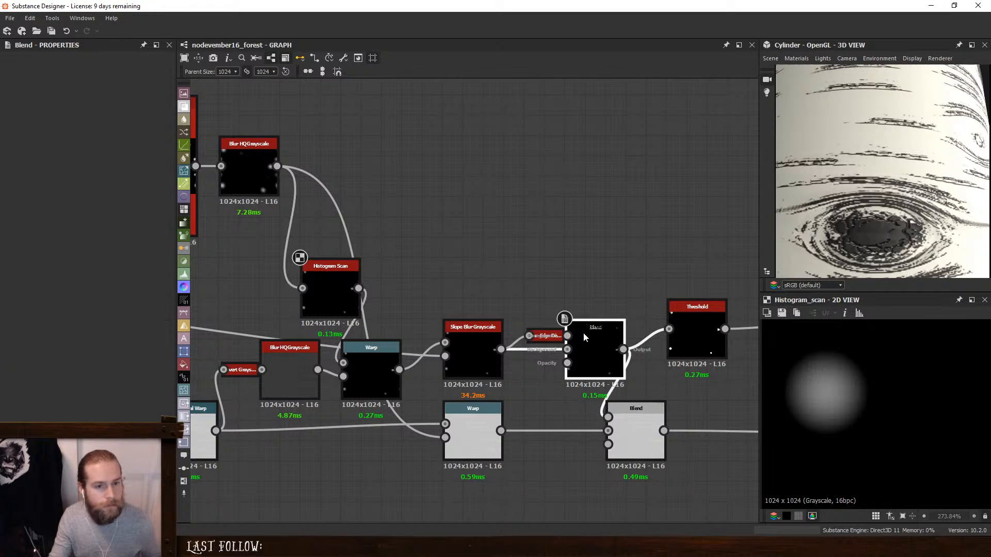
{"action": "key", "text": "f"}
- Spread the height Blend and Threshold nodes apart and add a Histogram Shift node fed from the Slope Blur Grayscale
{"action": "scroll", "coordinate": [830, 243], "scroll_direction": "down", "scroll_amount": 2}
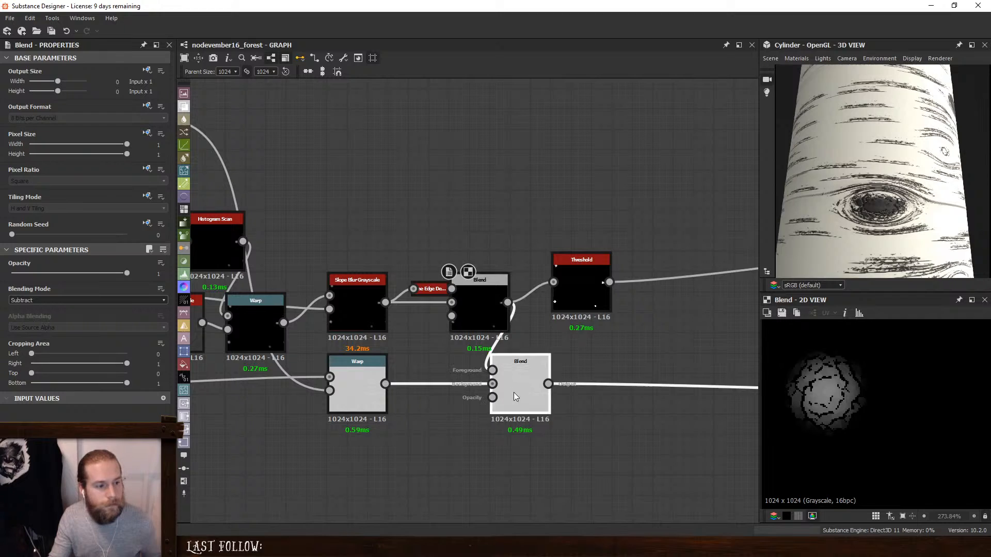
{"action": "left_click_drag", "start_coordinate": [515, 387], "coordinate": [608, 387]}
{"action": "left_click_drag", "start_coordinate": [574, 300], "coordinate": [635, 278]}
{"action": "left_click", "coordinate": [479, 310]}
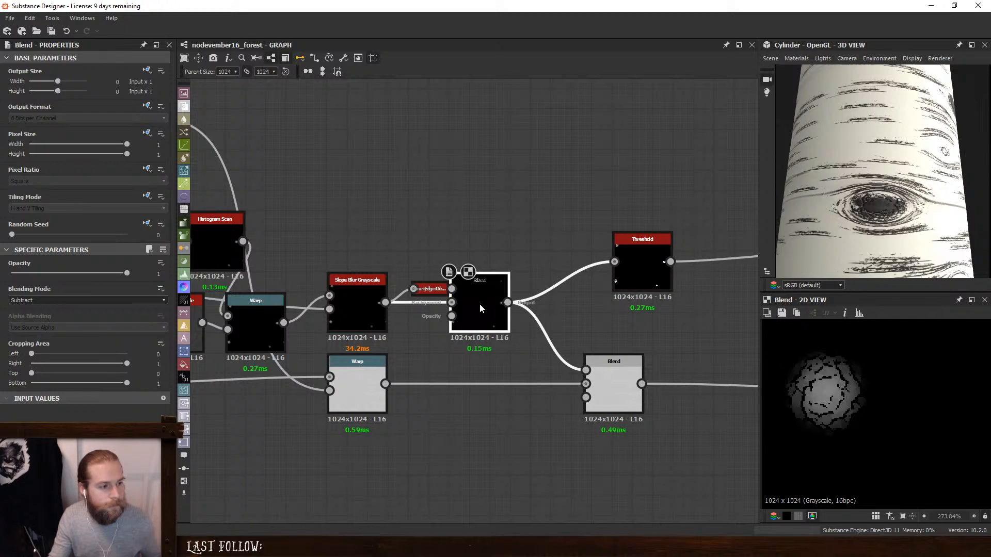
{"action": "left_click", "coordinate": [357, 310]}
{"action": "key", "text": "space"}
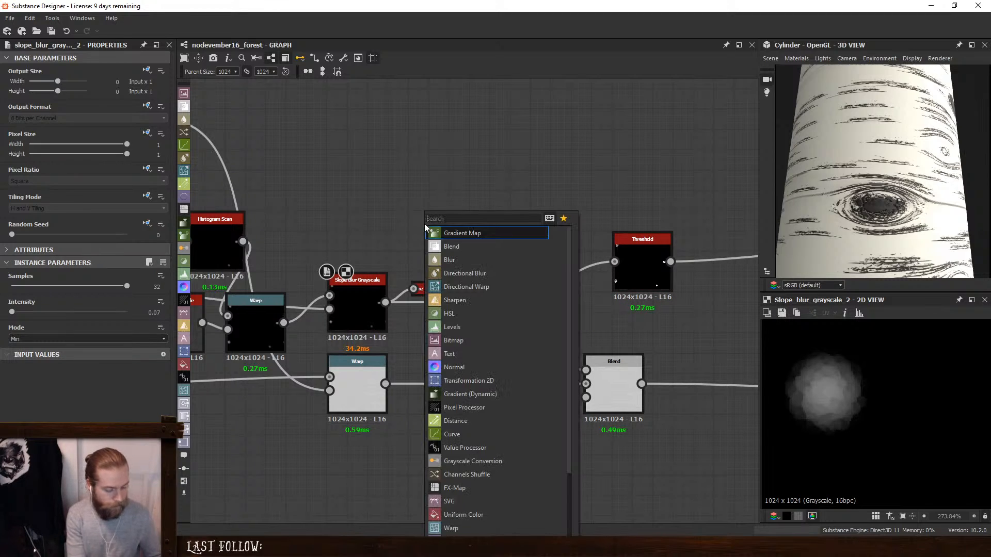
{"action": "type", "text": "hist"}
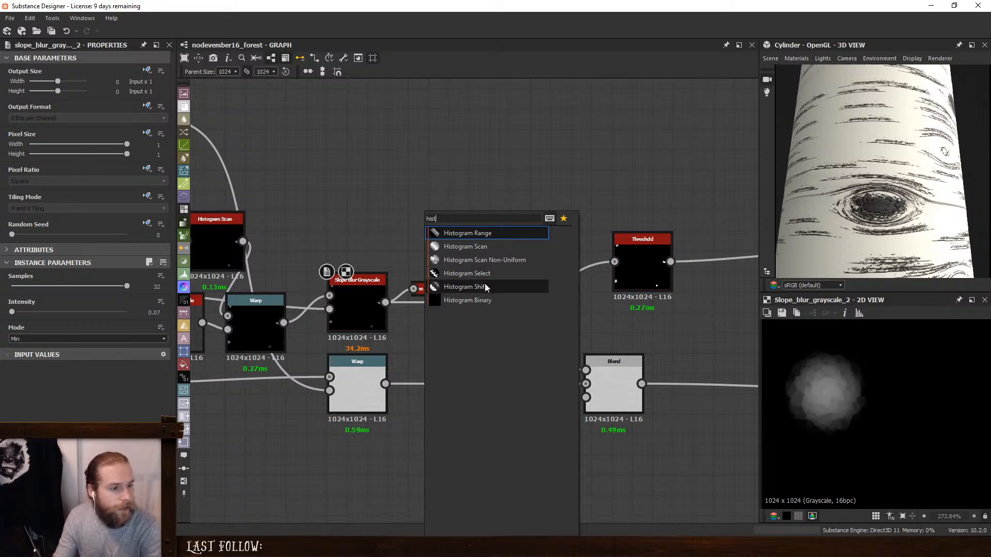
{"action": "left_click", "coordinate": [465, 286]}
{"action": "left_click_drag", "start_coordinate": [386, 302], "coordinate": [396, 253]}
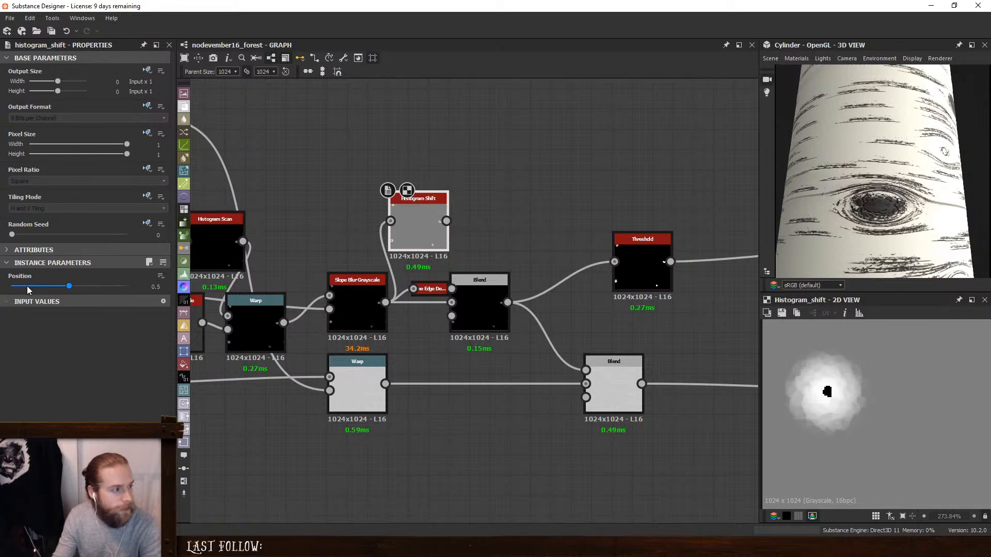
- Insert the Histogram Shift between the Slope Blur Grayscale and the Subtract Blend, and set its Position to 0.13
{"action": "left_click_drag", "start_coordinate": [69, 287], "coordinate": [42, 287]}
{"action": "left_click_drag", "start_coordinate": [489, 296], "coordinate": [548, 295]}
{"action": "left_click_drag", "start_coordinate": [385, 302], "coordinate": [438, 294], "text": "shift"}
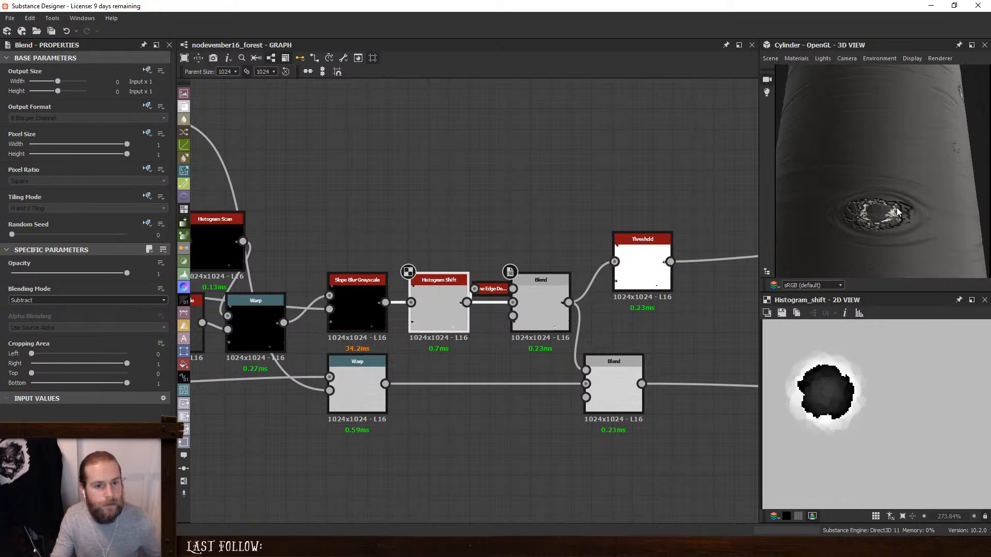
{"action": "left_click", "coordinate": [444, 307]}
{"action": "left_click_drag", "start_coordinate": [43, 287], "coordinate": [27, 294]}
- Add a Threshold node fed from the Slope Blur Grayscale and connect it to the height Blend's Opacity input
{"action": "middle_click_drag", "start_coordinate": [282, 226], "coordinate": [743, 216]}
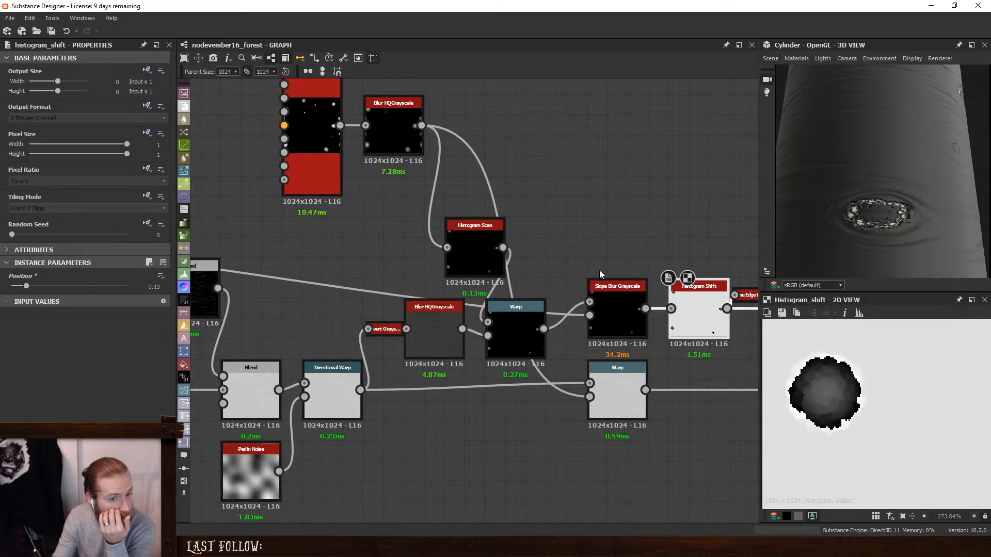
{"action": "middle_click_drag", "start_coordinate": [625, 206], "coordinate": [532, 203]}
{"action": "middle_click_drag", "start_coordinate": [623, 225], "coordinate": [502, 200]}
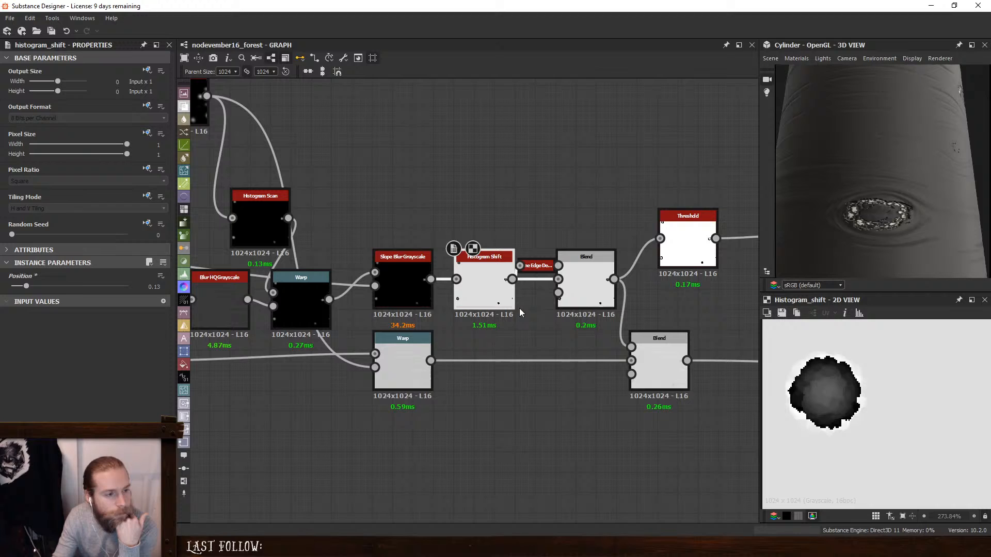
{"action": "left_click", "coordinate": [407, 276]}
{"action": "key", "text": "space"}
{"action": "type", "text": "th"}
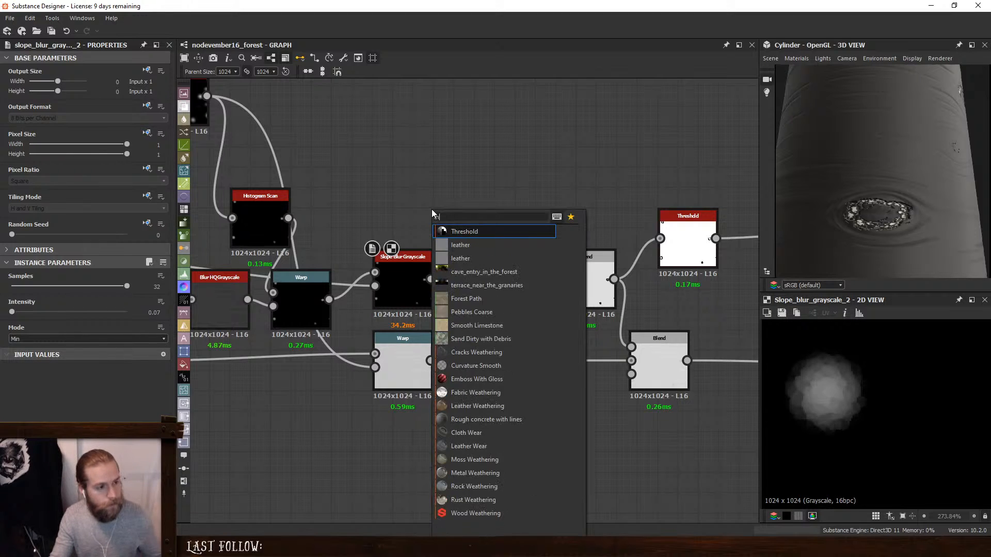
{"action": "type", "text": "re"}
{"action": "left_click", "coordinate": [462, 229]}
{"action": "left_click_drag", "start_coordinate": [431, 279], "coordinate": [631, 374]}
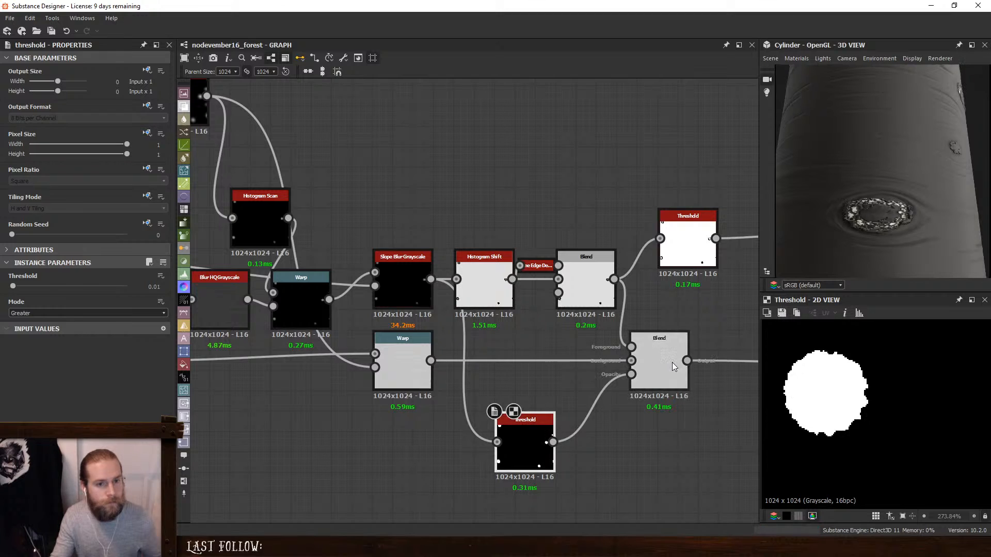
- Examine the masked height Blend and the base color chain's Blend, Curve, Levels and Max (Lighten) Blend outputs
{"action": "left_click", "coordinate": [646, 352]}
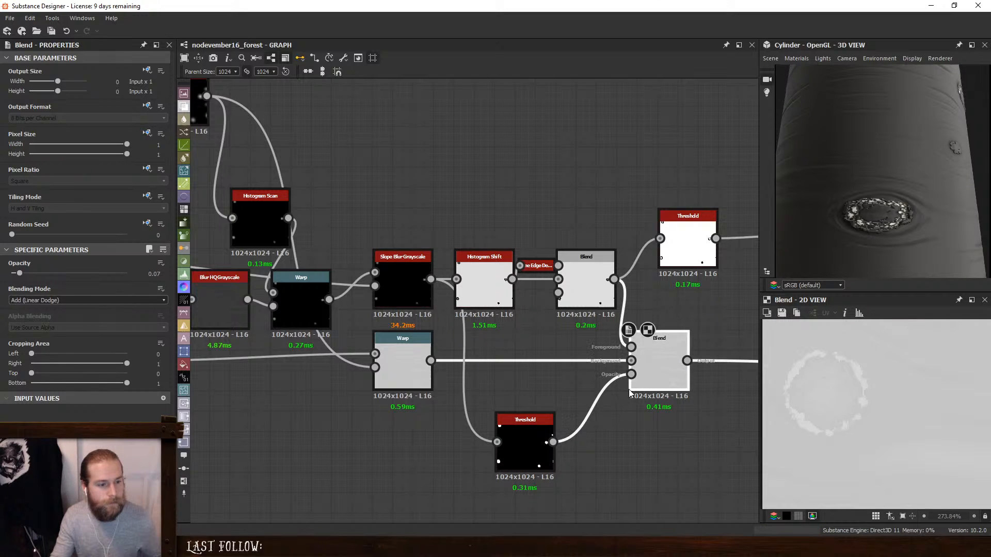
{"action": "middle_click_drag", "start_coordinate": [638, 380], "coordinate": [563, 365]}
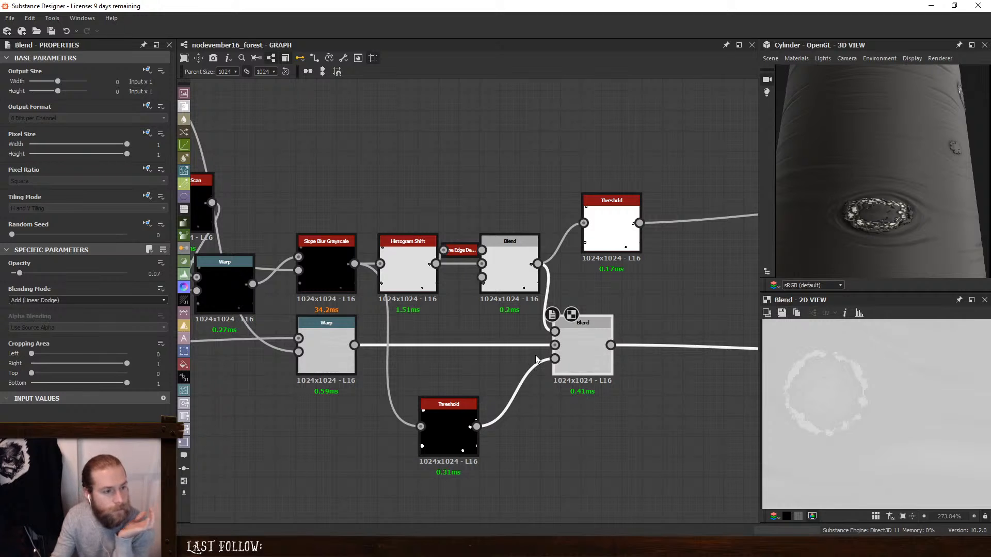
{"action": "middle_click_drag", "start_coordinate": [666, 303], "coordinate": [340, 313]}
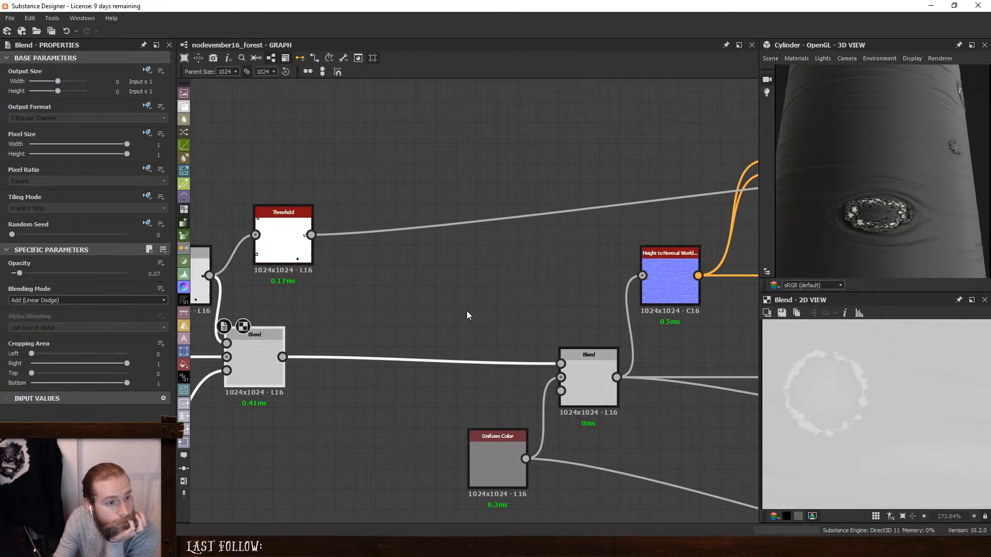
{"action": "double_click", "coordinate": [666, 281]}
{"action": "middle_click_drag", "start_coordinate": [715, 276], "coordinate": [384, 357]}
{"action": "double_click", "coordinate": [504, 256]}
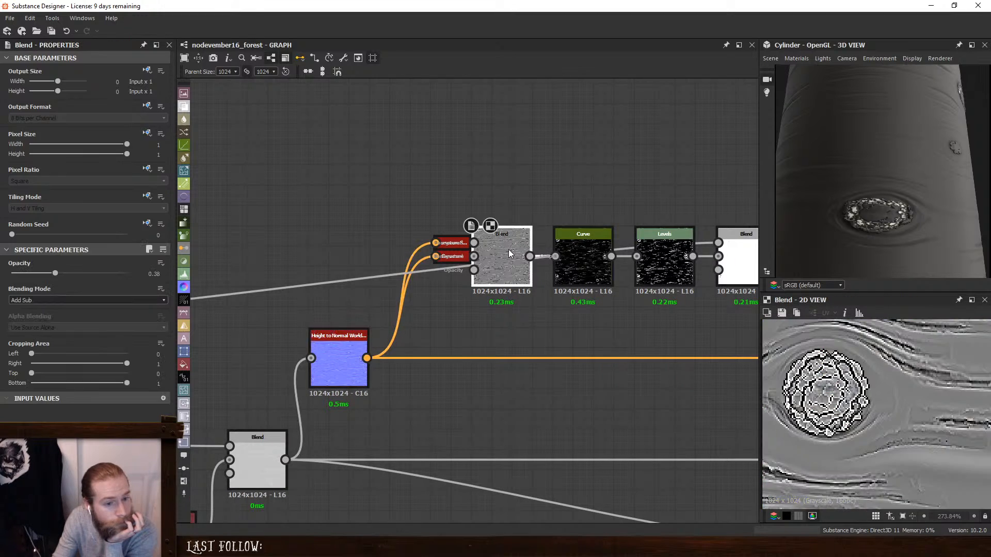
{"action": "double_click", "coordinate": [593, 264]}
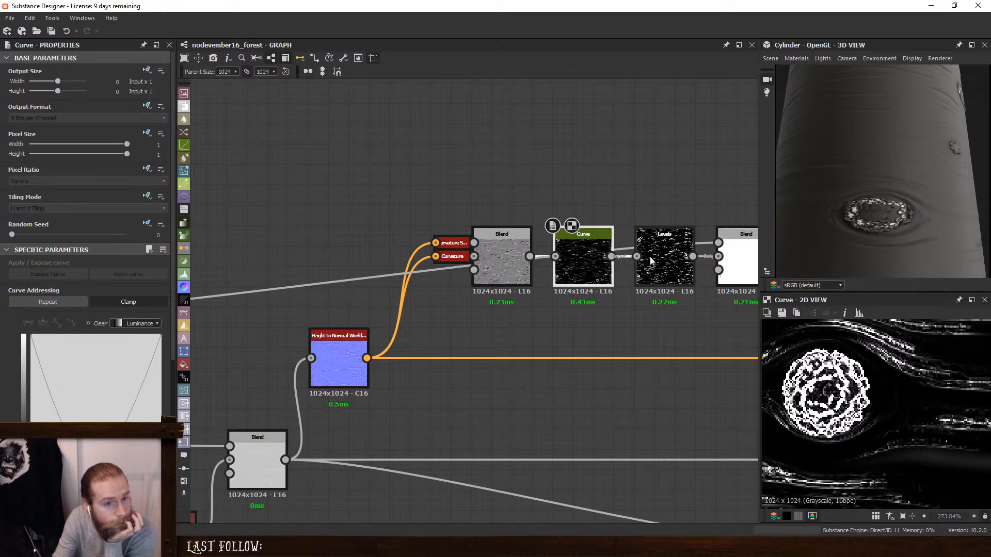
{"action": "double_click", "coordinate": [651, 262]}
{"action": "middle_click_drag", "start_coordinate": [747, 267], "coordinate": [589, 282]}
{"action": "double_click", "coordinate": [589, 282]}
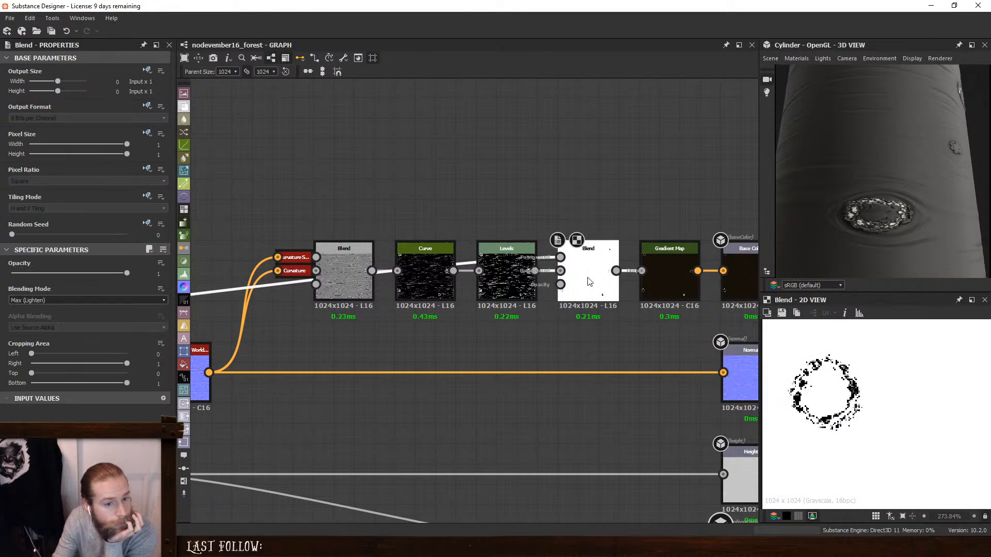
- Delete the base color chain's knot Threshold node and the Max (Lighten) Blend, leaving Levels feeding the Gradient Map
{"action": "scroll", "coordinate": [471, 307], "scroll_direction": "down", "scroll_amount": 5}
{"action": "middle_click_drag", "start_coordinate": [361, 292], "coordinate": [485, 305]}
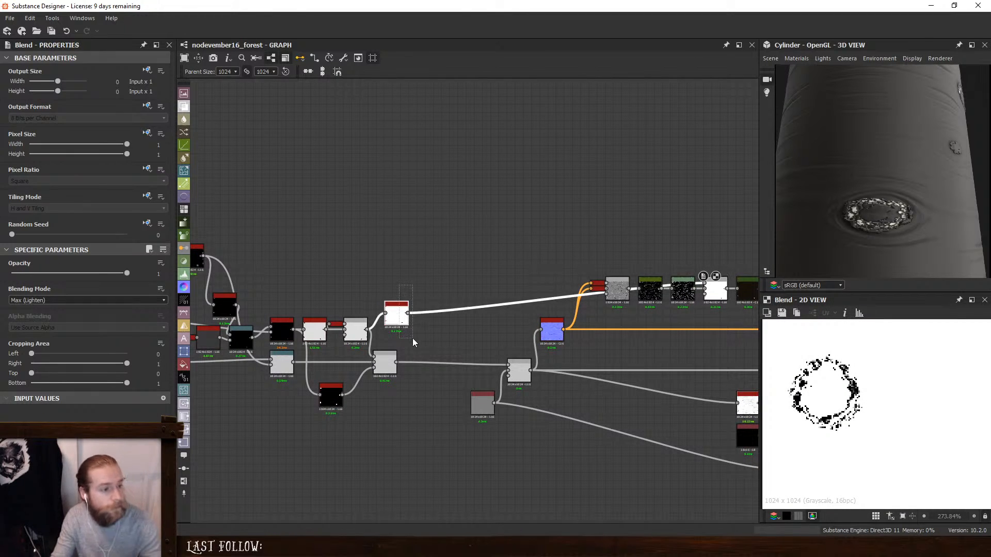
{"action": "key", "text": "Delete"}
{"action": "left_click_drag", "start_coordinate": [451, 332], "coordinate": [452, 333]}
{"action": "key", "text": "Delete"}
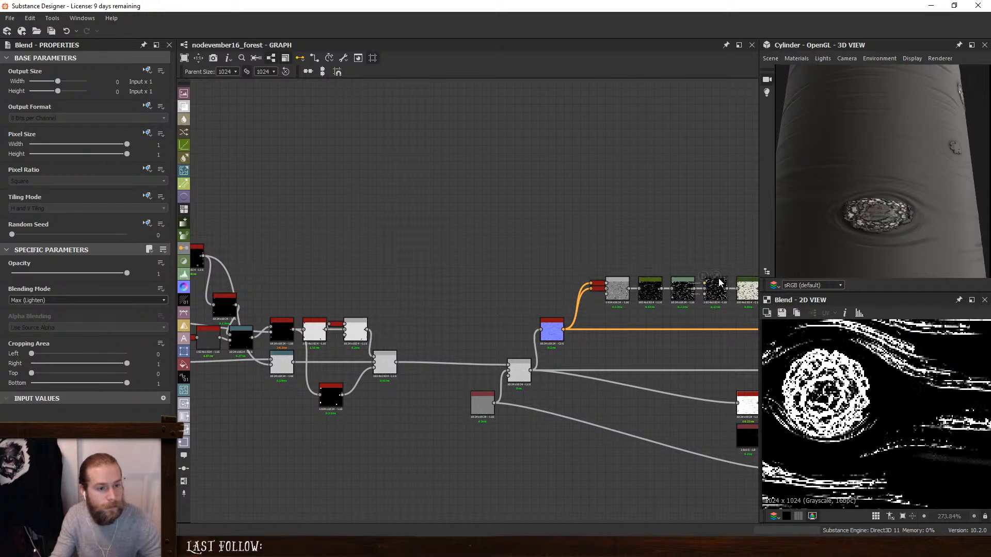
{"action": "left_click", "coordinate": [716, 288]}
{"action": "key", "text": "BackSpace"}
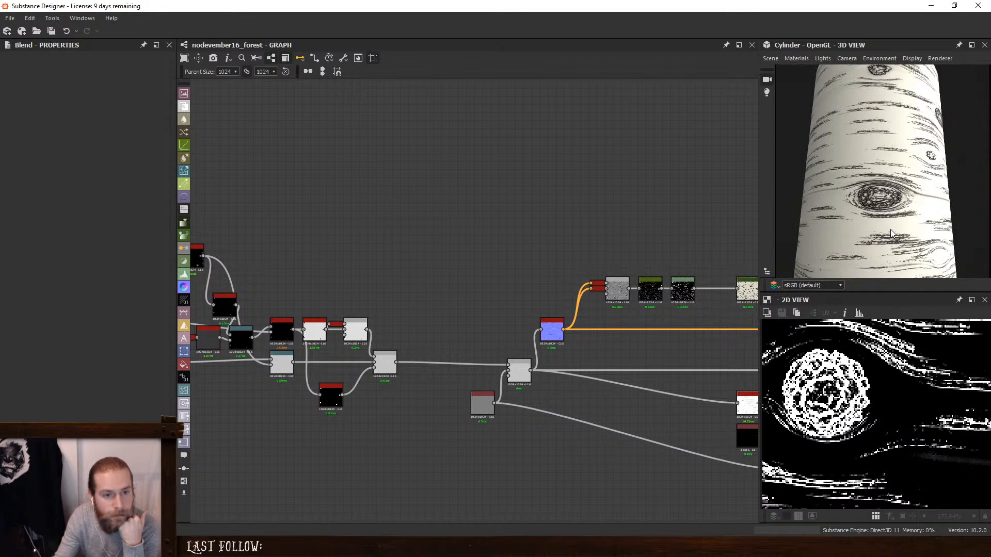
- Examine the knots on the birch cylinder from several angles and distances
{"action": "left_click_drag", "start_coordinate": [902, 217], "coordinate": [847, 213]}
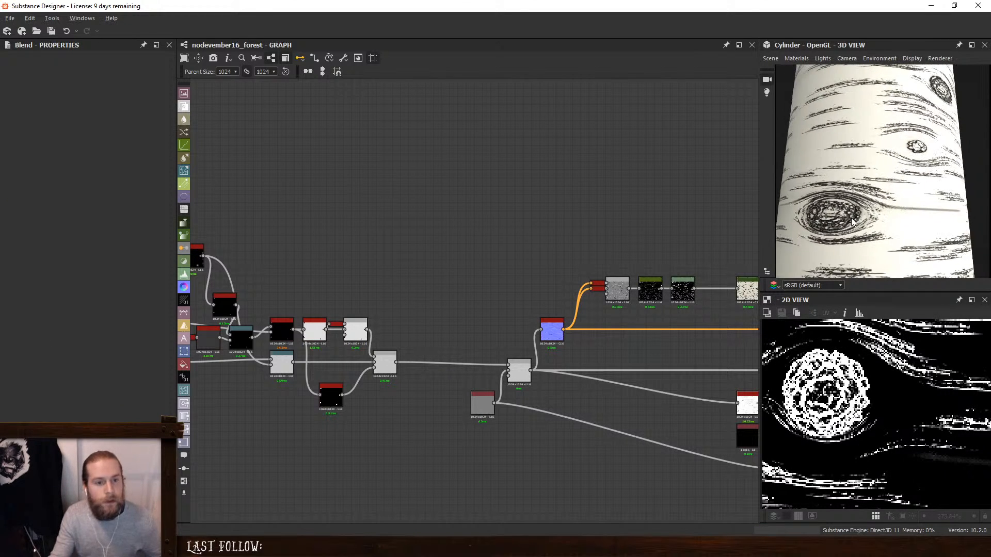
{"action": "middle_click_drag", "start_coordinate": [847, 213], "coordinate": [890, 200]}
{"action": "scroll", "coordinate": [876, 210], "scroll_direction": "up", "scroll_amount": 3}
{"action": "left_click_drag", "start_coordinate": [885, 217], "coordinate": [908, 215]}
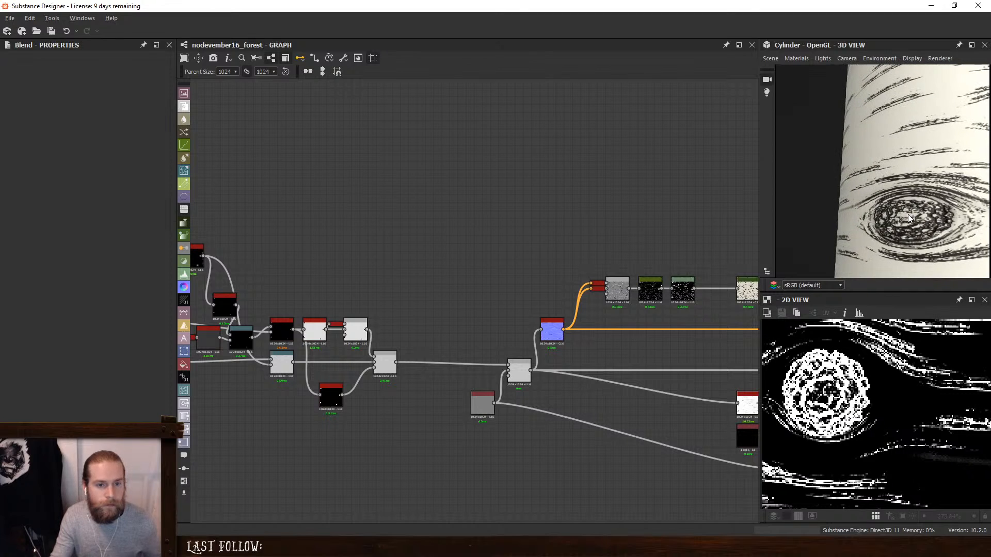
{"action": "scroll", "coordinate": [909, 212], "scroll_direction": "down", "scroll_amount": 3}
{"action": "middle_click_drag", "start_coordinate": [909, 213], "coordinate": [885, 213]}
{"action": "left_click_drag", "start_coordinate": [888, 215], "coordinate": [909, 205]}
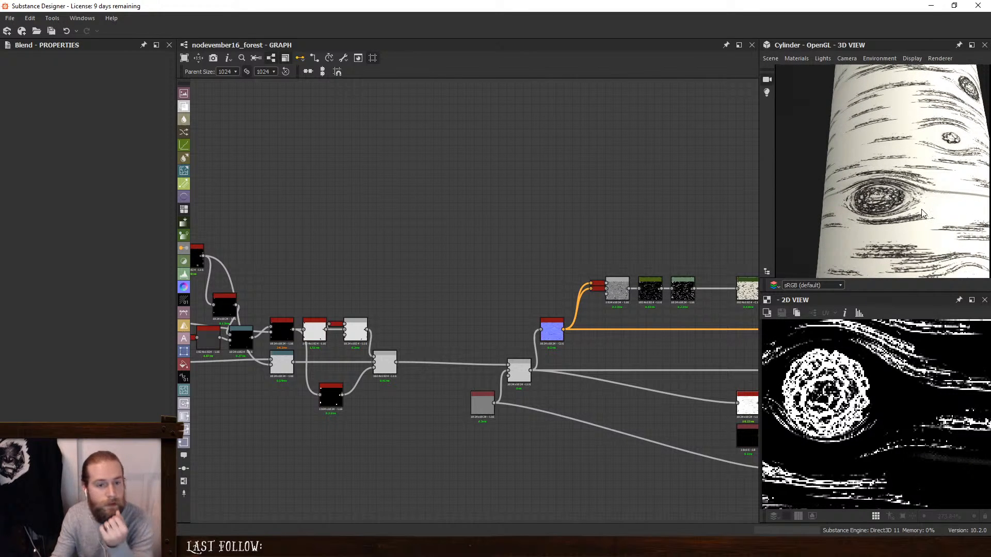
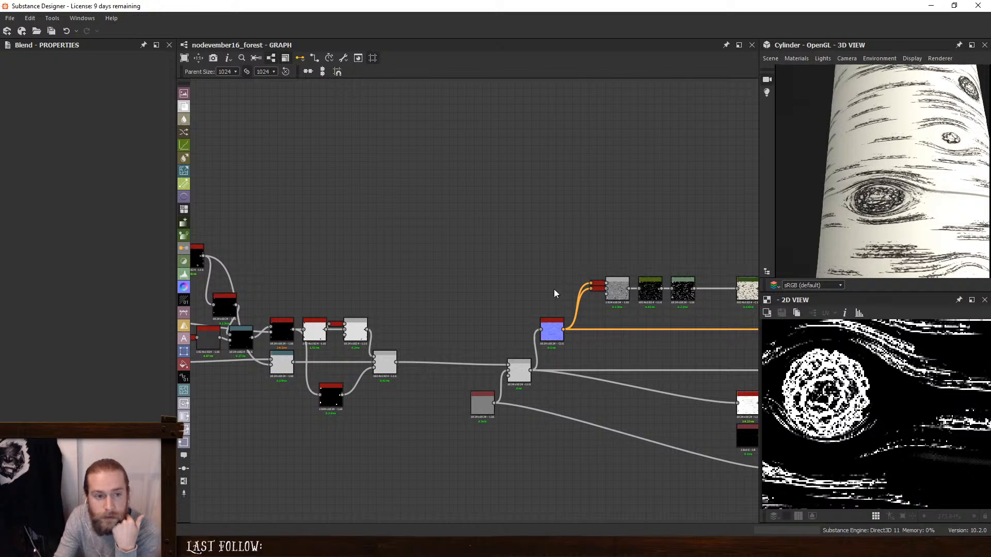
- Preview the last Blend node of the height chain and add a Uniform Color node above the base color chain
{"action": "middle_click_drag", "start_coordinate": [356, 283], "coordinate": [501, 264]}
{"action": "scroll", "coordinate": [490, 349], "scroll_direction": "up", "scroll_amount": 5}
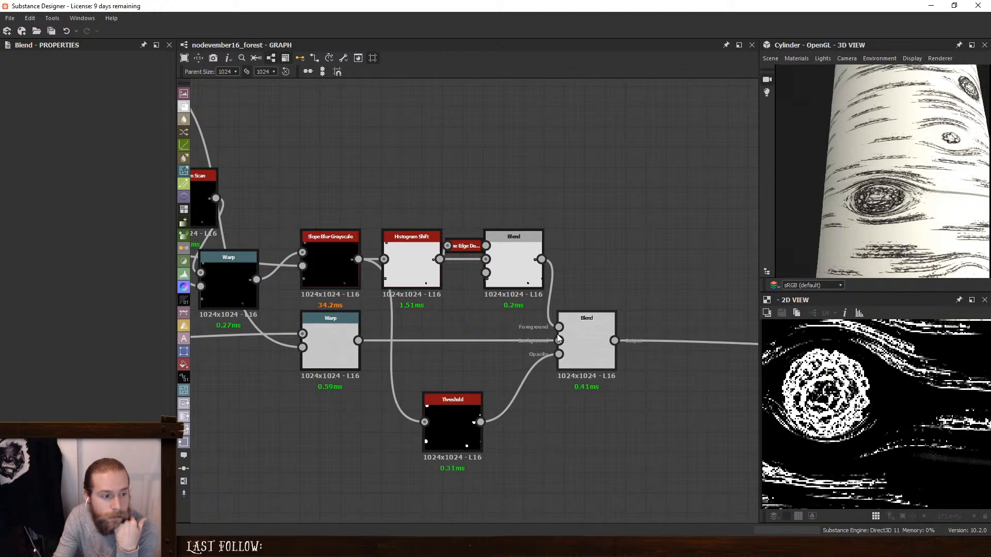
{"action": "double_click", "coordinate": [586, 340]}
{"action": "scroll", "coordinate": [911, 199], "scroll_direction": "up", "scroll_amount": 4}
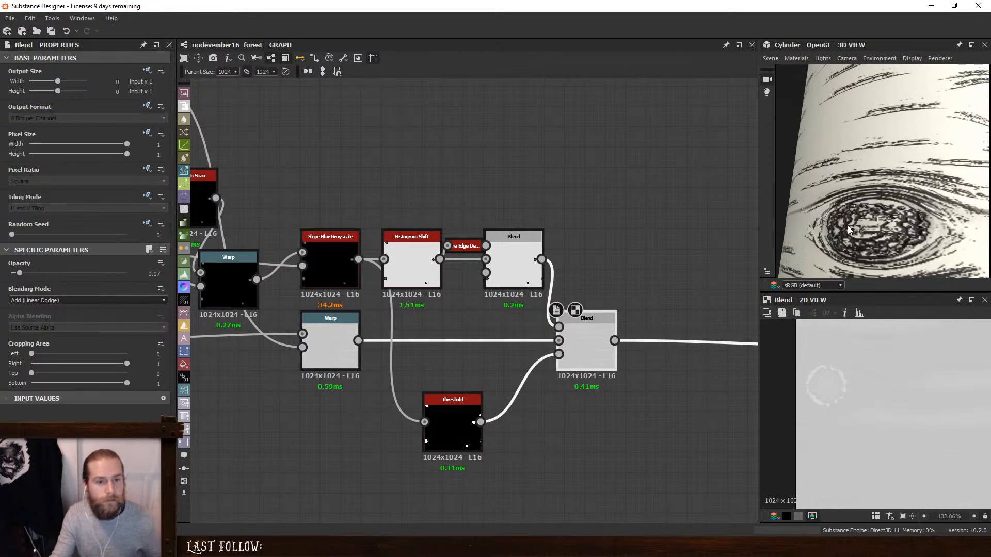
{"action": "middle_click_drag", "start_coordinate": [693, 205], "coordinate": [459, 195]}
{"action": "scroll", "coordinate": [641, 157], "scroll_direction": "down", "scroll_amount": 3}
{"action": "scroll", "coordinate": [477, 246], "scroll_direction": "up", "scroll_amount": 5}
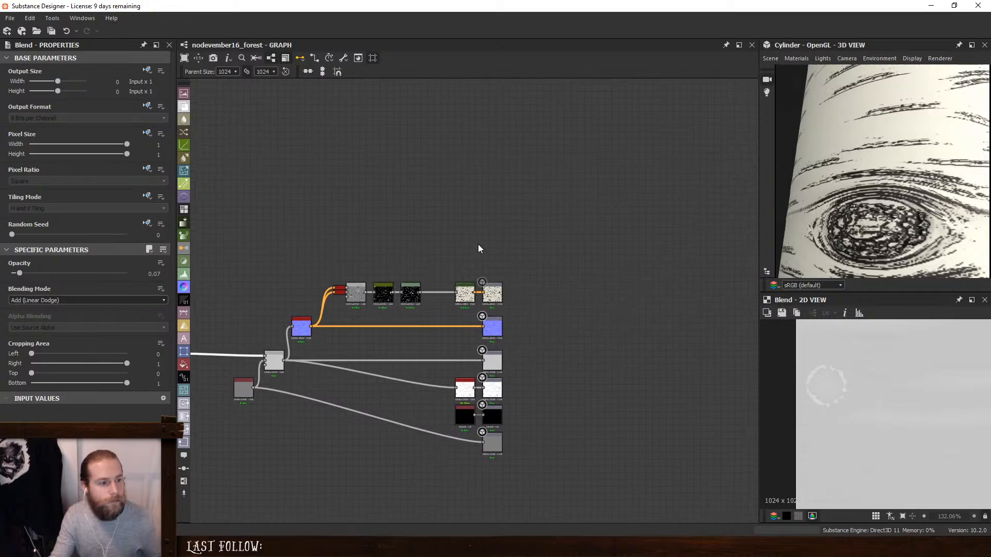
{"action": "key", "text": "space"}
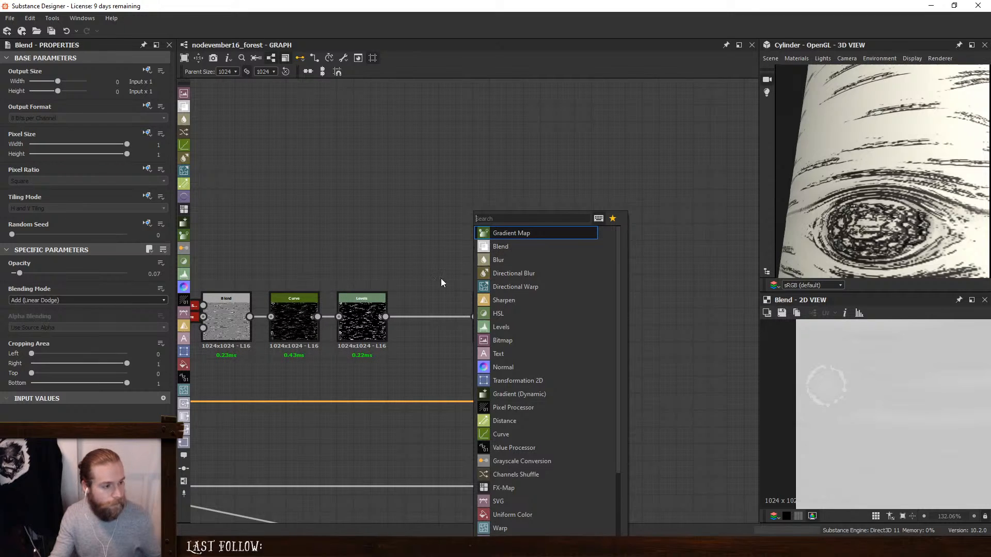
{"action": "left_click", "coordinate": [183, 364]}
{"action": "left_click_drag", "start_coordinate": [459, 289], "coordinate": [443, 215]}
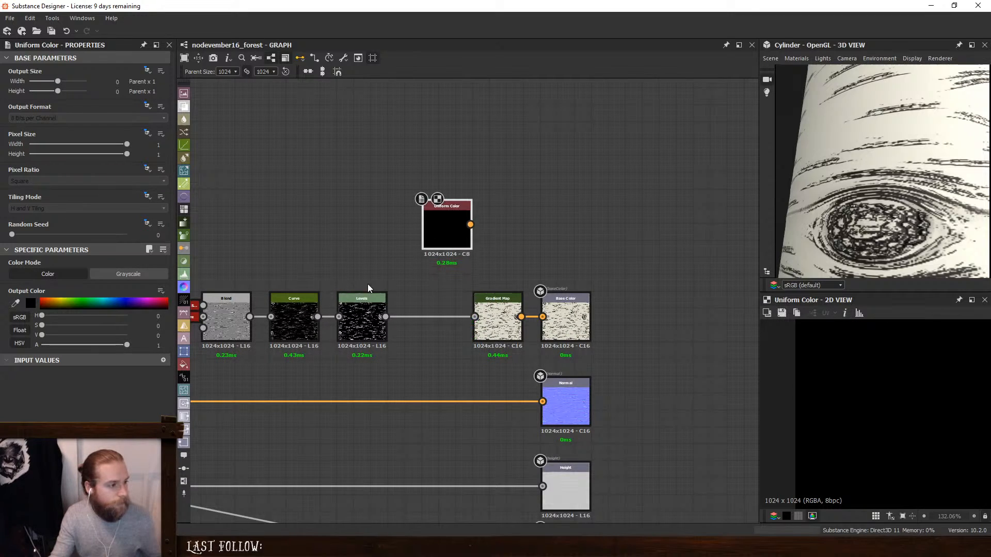
- Sample the pale bark color from the Gradient Map for the Uniform Color and connect it to the Base Color output
{"action": "left_click", "coordinate": [15, 303]}
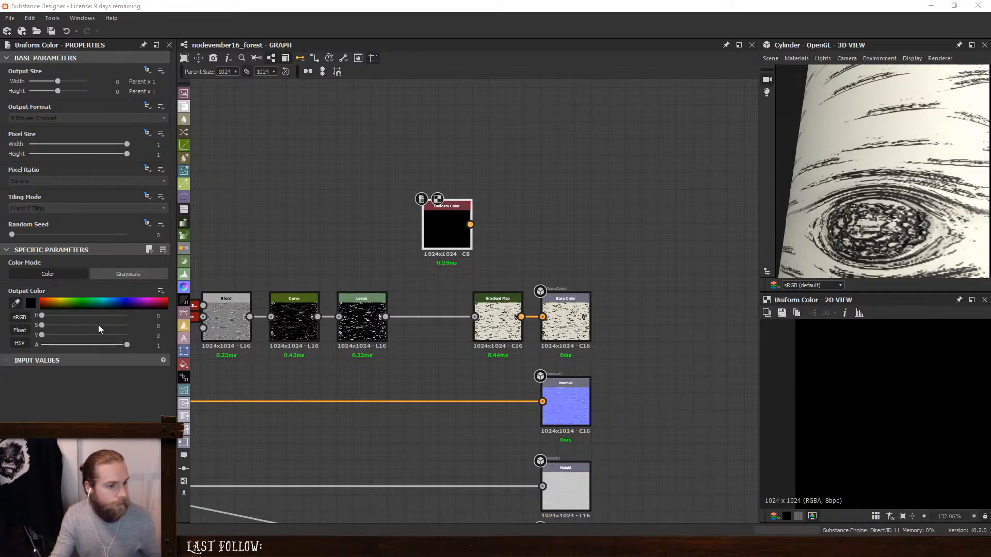
{"action": "left_click", "coordinate": [497, 311]}
{"action": "left_click_drag", "start_coordinate": [470, 224], "coordinate": [542, 316]}
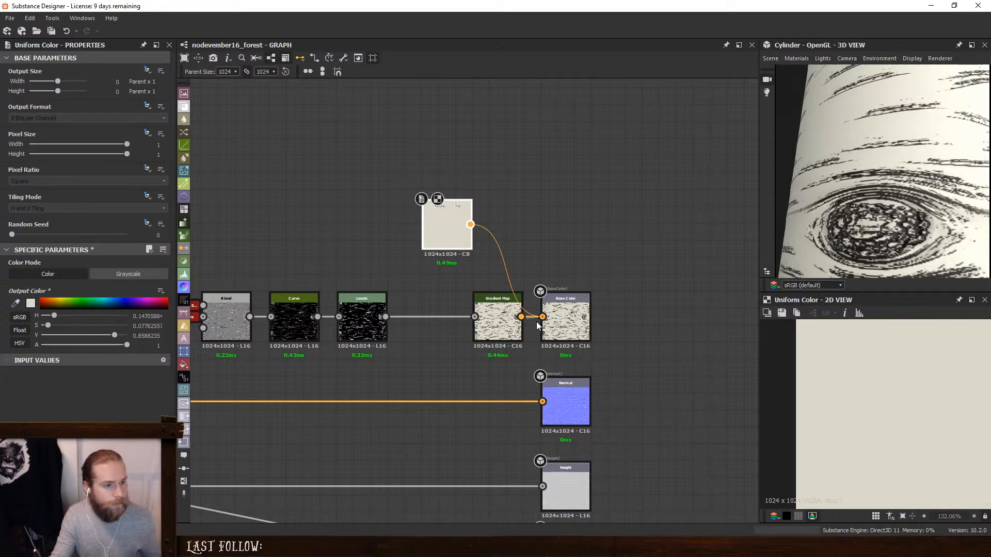
{"action": "left_click_drag", "start_coordinate": [839, 196], "coordinate": [889, 209]}
{"action": "scroll", "coordinate": [889, 209], "scroll_direction": "up", "scroll_amount": 3}
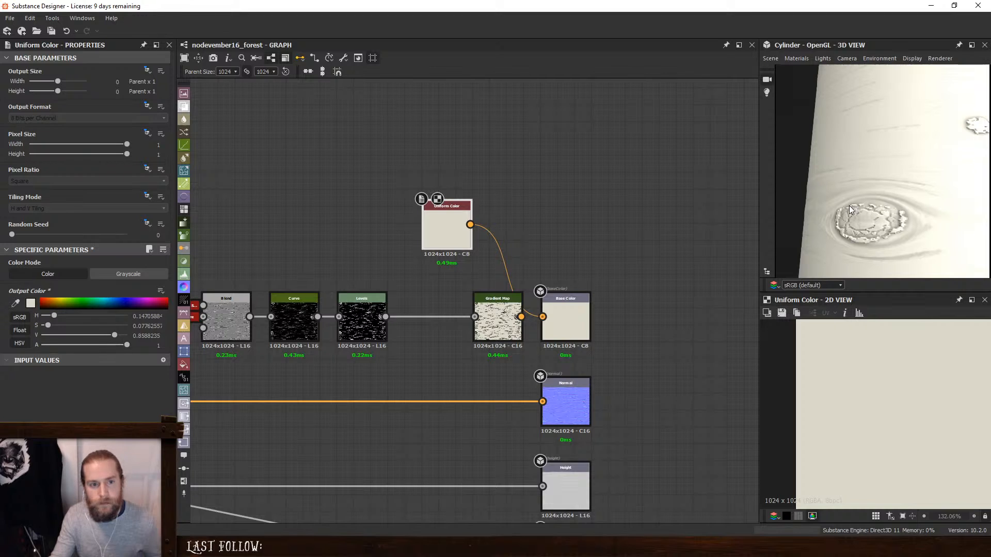
- Set the Position of the Histogram Scan after the Blur HQ Grayscale to 0.4
{"action": "middle_click_drag", "start_coordinate": [323, 287], "coordinate": [729, 219]}
{"action": "left_click", "coordinate": [330, 214]}
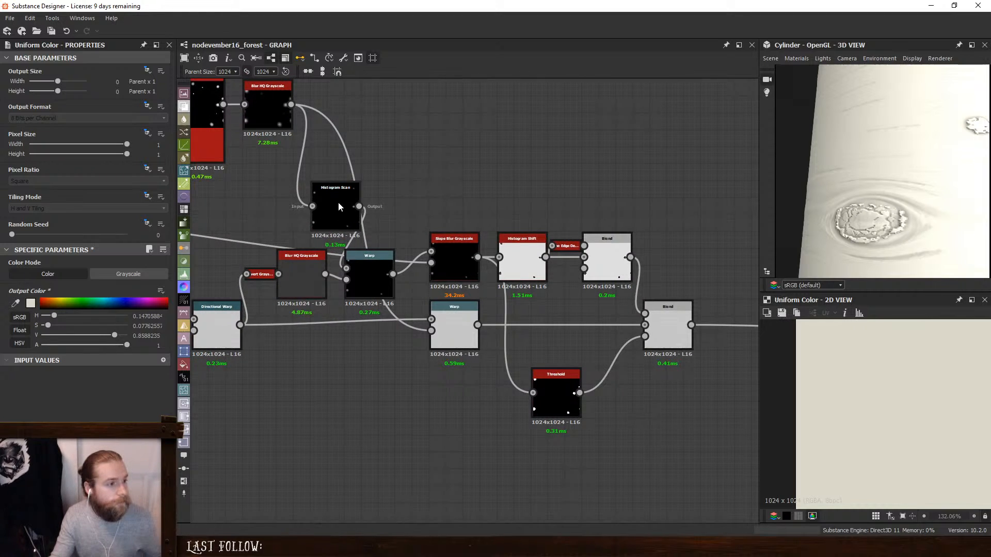
{"action": "left_click_drag", "start_coordinate": [48, 284], "coordinate": [59, 293]}
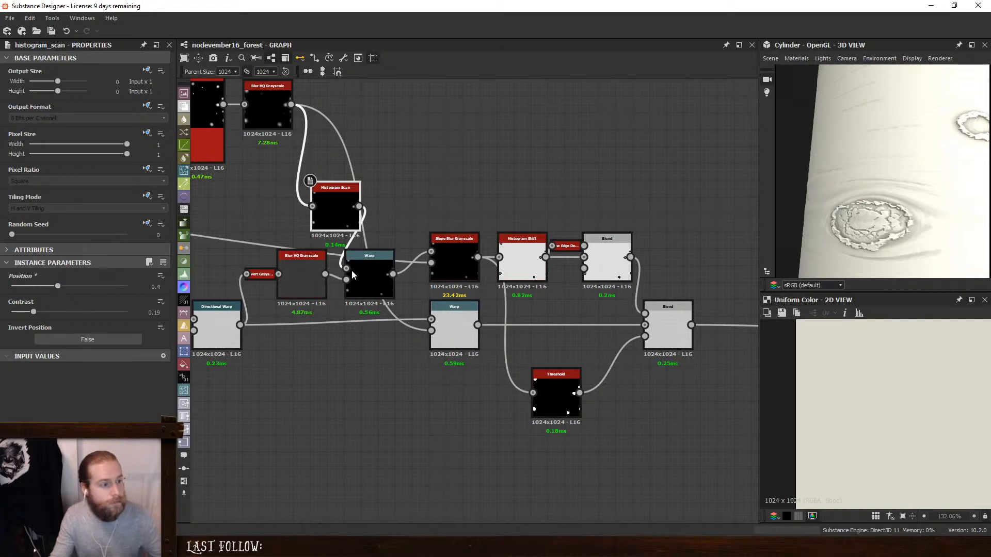
- Set the Histogram Shift Position to 0.3 and preview its result in the 2D view
{"action": "left_click", "coordinate": [519, 261]}
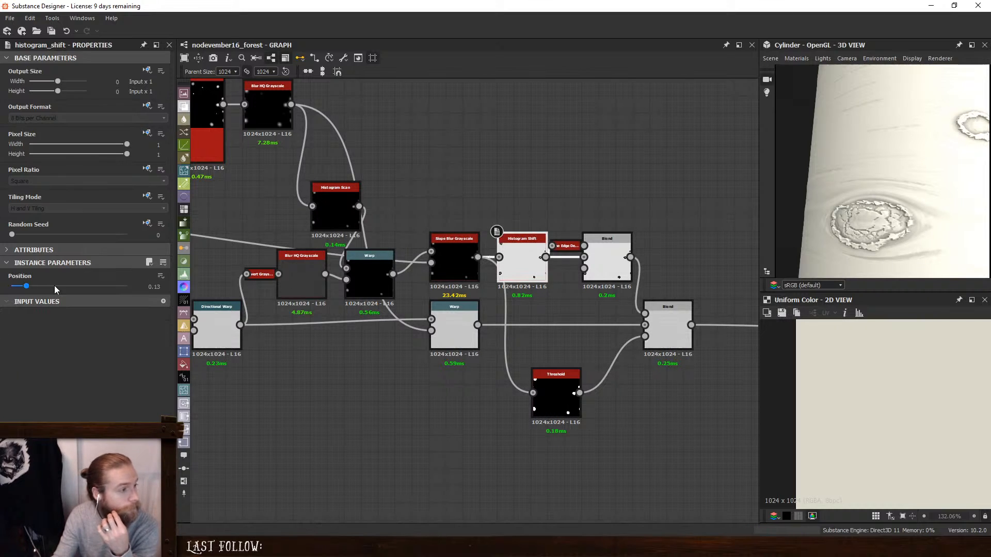
{"action": "left_click_drag", "start_coordinate": [26, 286], "coordinate": [46, 307]}
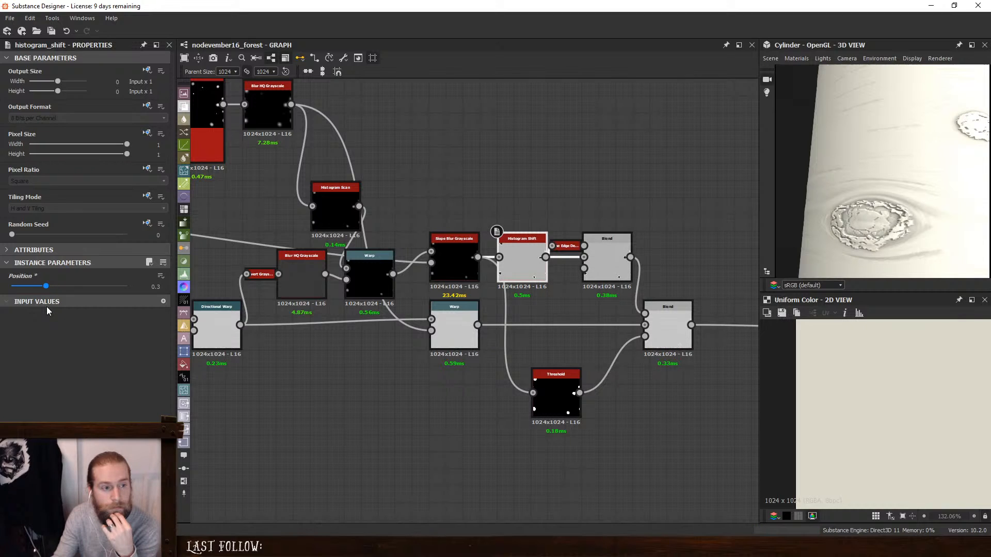
{"action": "double_click", "coordinate": [519, 246]}
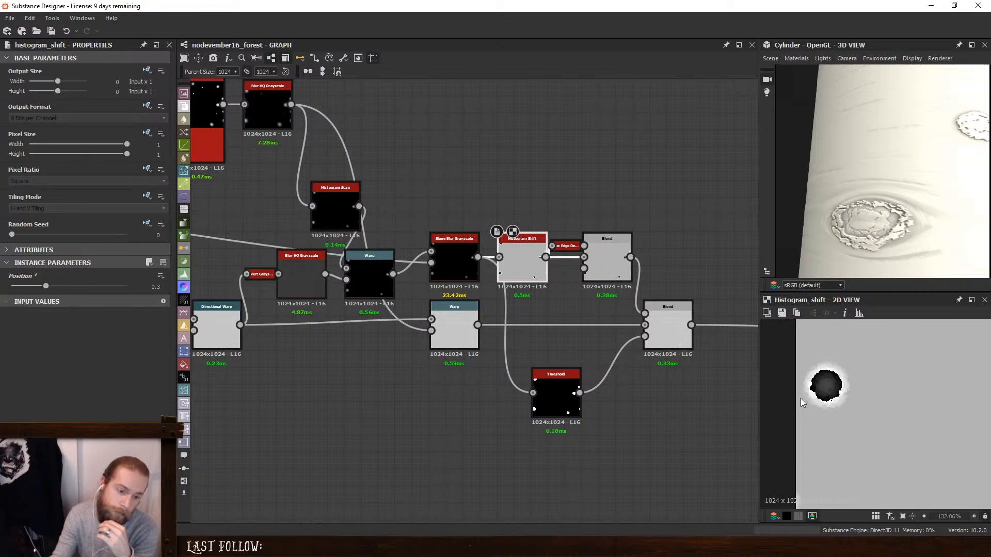
- Add a Curve node above the Histogram Shift and feed it from the Slope Blur Grayscale
{"action": "key", "text": "space"}
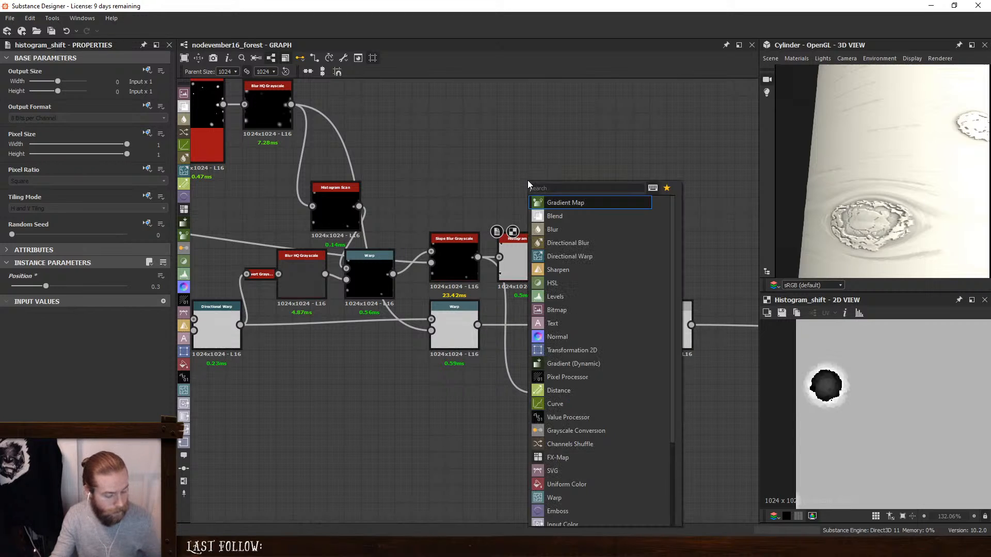
{"action": "type", "text": "cu"}
{"action": "left_click", "coordinate": [560, 204]}
{"action": "left_click_drag", "start_coordinate": [477, 257], "coordinate": [521, 166]}
{"action": "scroll", "coordinate": [73, 383], "scroll_direction": "down", "scroll_amount": 3}
- Shape the curve into alternating peaks and dips, with dips at about 0.55/0.29 and 0.87/0.41
{"action": "double_click", "coordinate": [59, 355]}
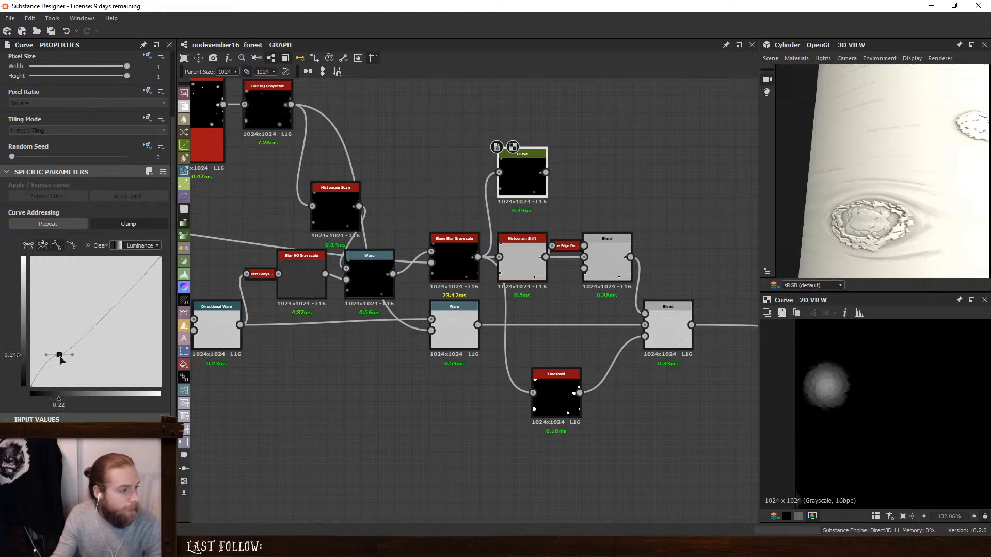
{"action": "left_click_drag", "start_coordinate": [61, 355], "coordinate": [103, 348]}
{"action": "double_click", "coordinate": [99, 295]}
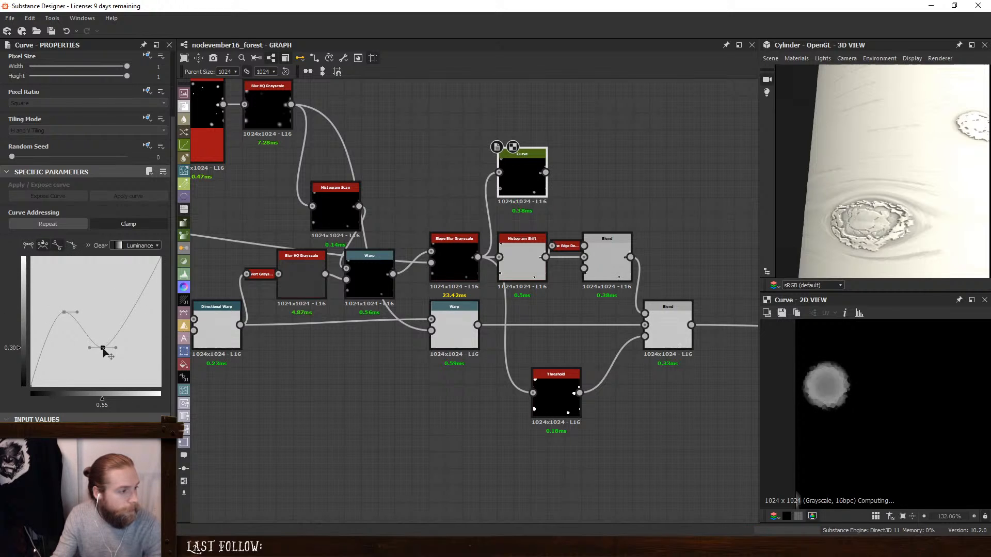
{"action": "double_click", "coordinate": [122, 313]}
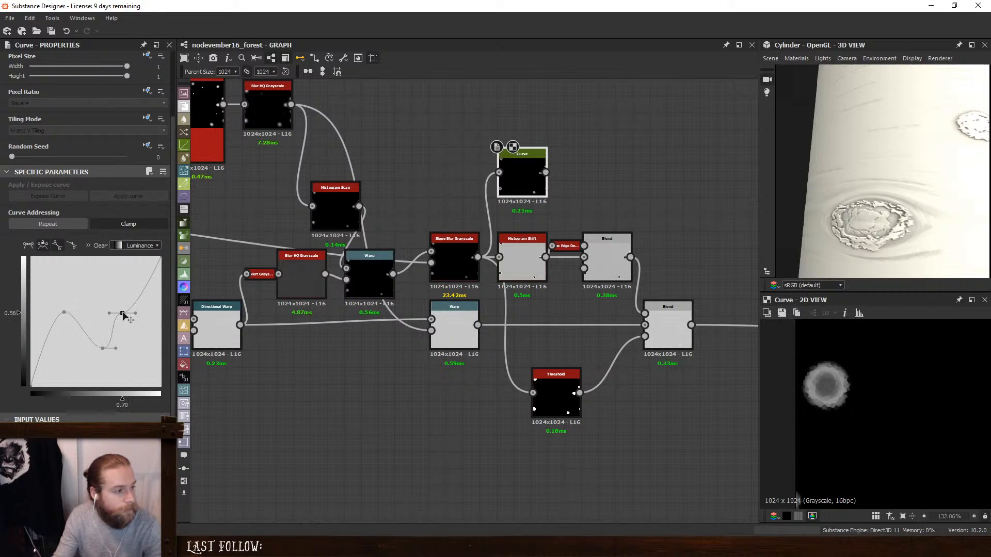
{"action": "left_click_drag", "start_coordinate": [123, 313], "coordinate": [145, 334]}
{"action": "double_click", "coordinate": [138, 282]}
- Route the Curve output into the Subtract Blend and its edge detection node in place of the Histogram Shift
{"action": "left_click_drag", "start_coordinate": [546, 172], "coordinate": [589, 258]}
{"action": "left_click_drag", "start_coordinate": [571, 209], "coordinate": [570, 208]}
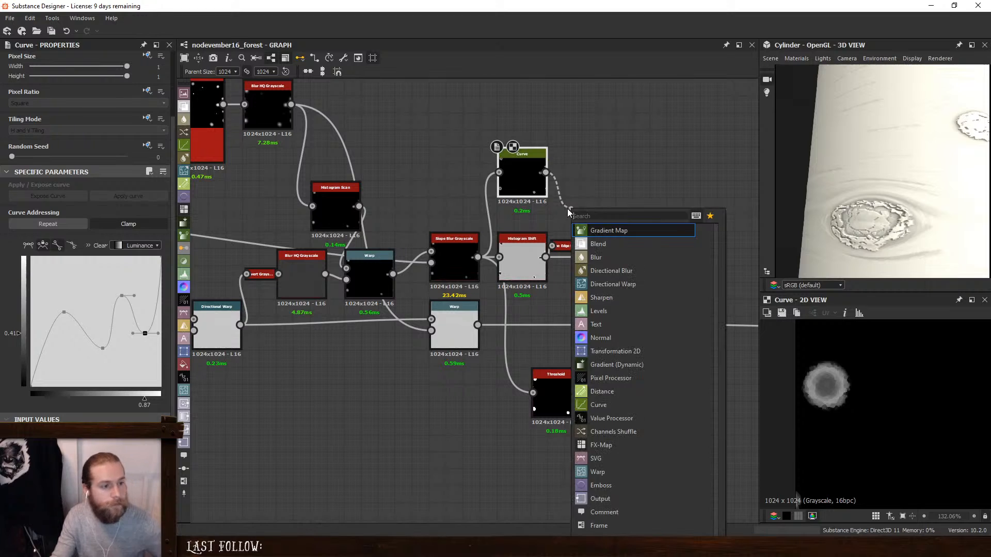
{"action": "left_click", "coordinate": [555, 221]}
{"action": "left_click_drag", "start_coordinate": [545, 257], "coordinate": [543, 166], "text": "shift"}
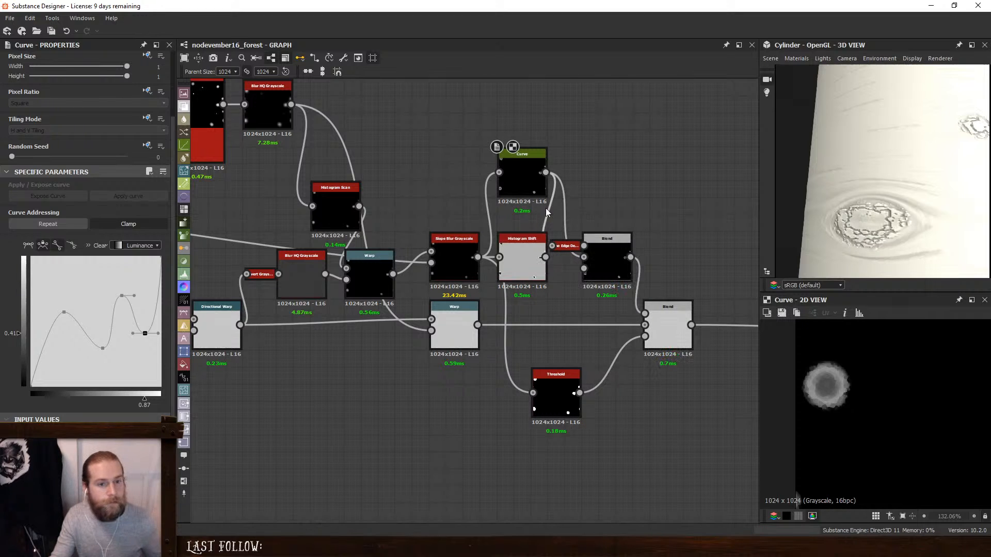
{"action": "left_click_drag", "start_coordinate": [846, 210], "coordinate": [885, 226]}
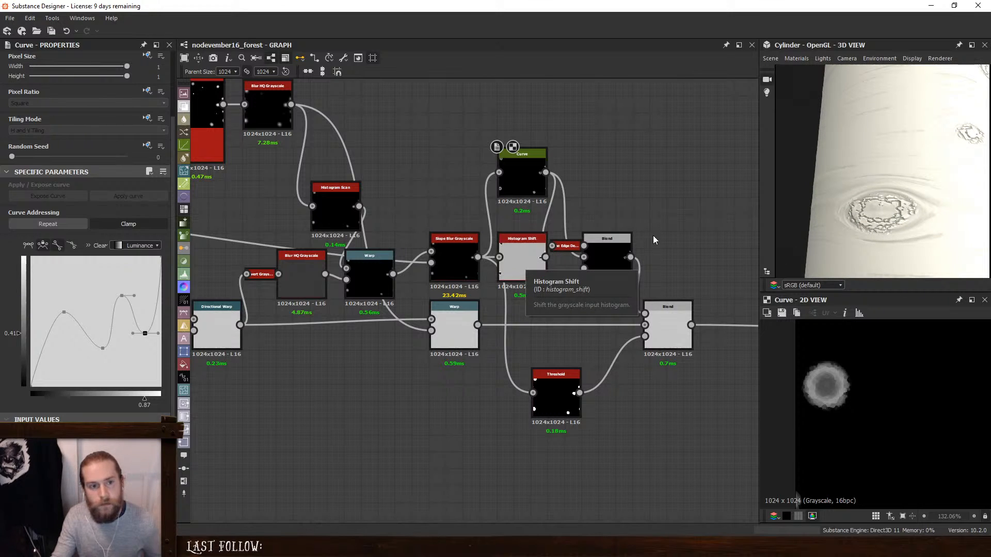
- Preview the Subtract Blend and connect the Blur HQ Grayscale after the Tile Sampler to its opacity input
{"action": "left_click", "coordinate": [617, 247]}
{"action": "scroll", "coordinate": [862, 363], "scroll_direction": "down", "scroll_amount": 8}
{"action": "middle_click_drag", "start_coordinate": [863, 363], "coordinate": [808, 357]}
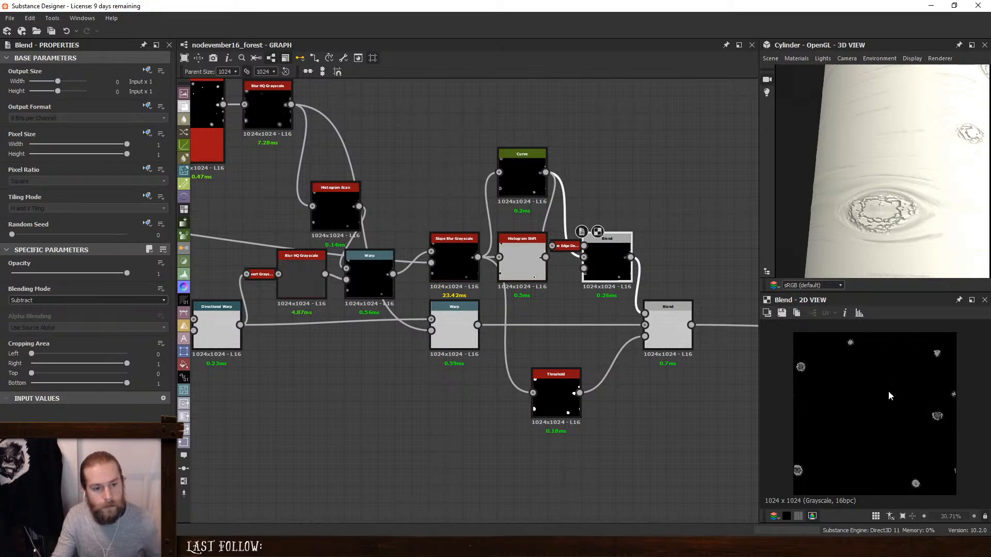
{"action": "scroll", "coordinate": [934, 418], "scroll_direction": "up", "scroll_amount": 9}
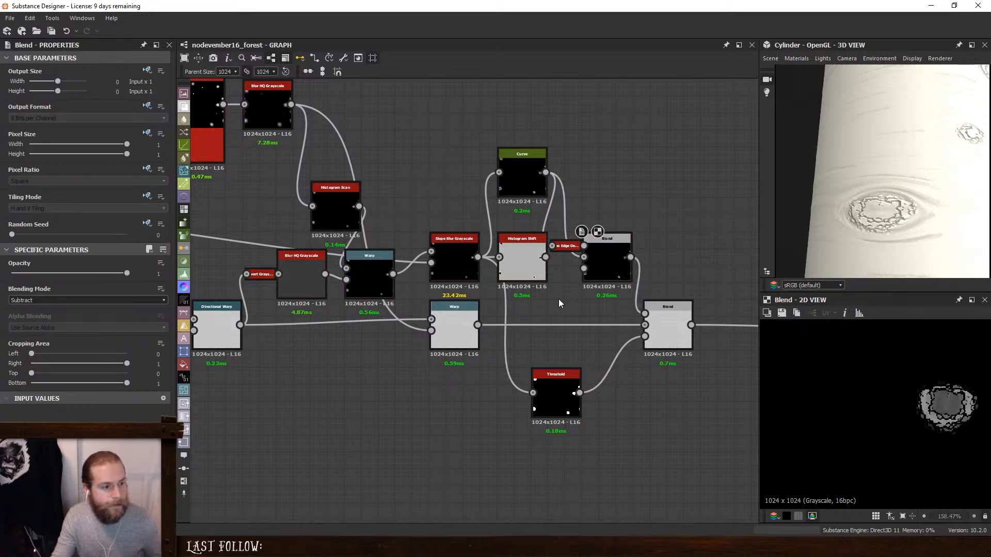
{"action": "key", "text": "space"}
{"action": "key", "text": "Escape"}
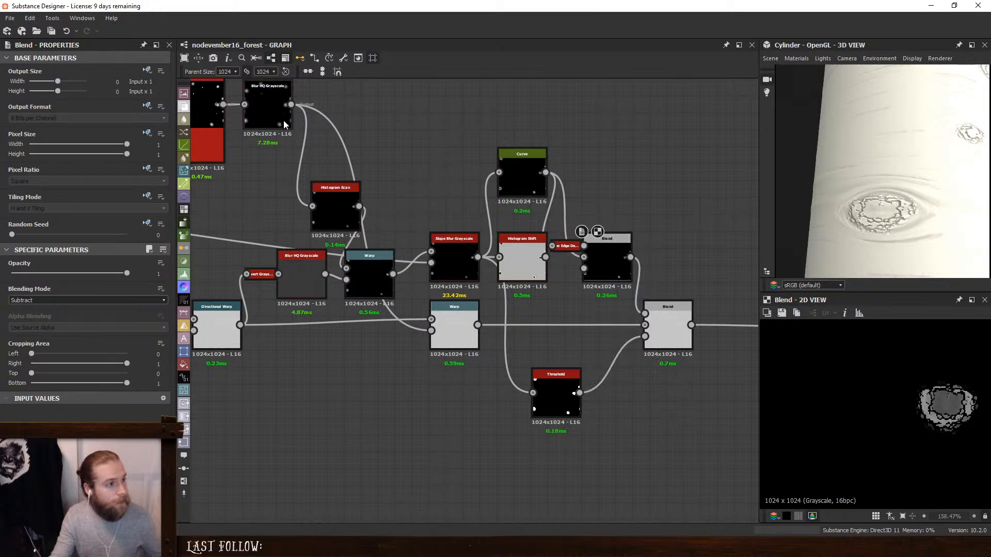
{"action": "left_click_drag", "start_coordinate": [291, 105], "coordinate": [605, 281]}
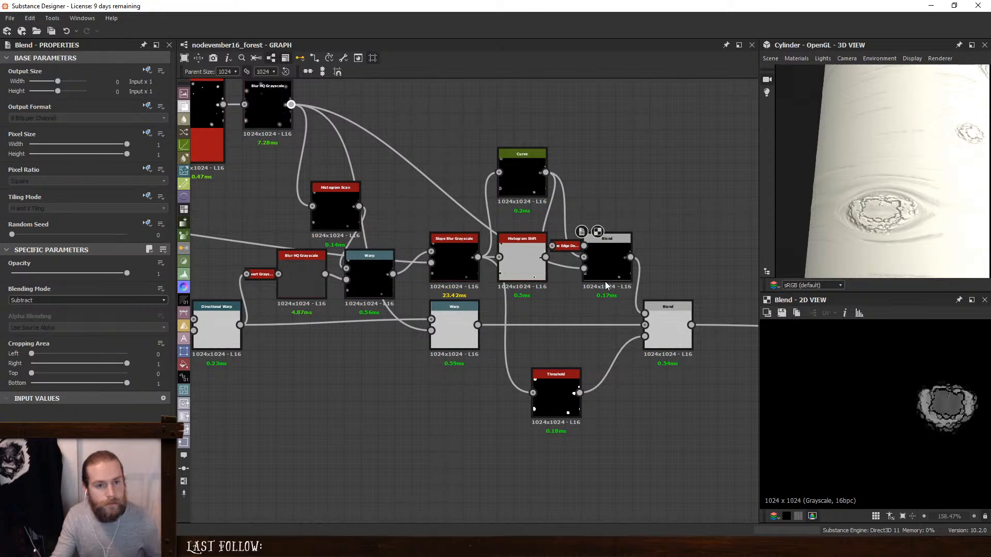
- Set the Tile Sampler's Color Random to 1 and Mask Random to 0.14
{"action": "double_click", "coordinate": [214, 125]}
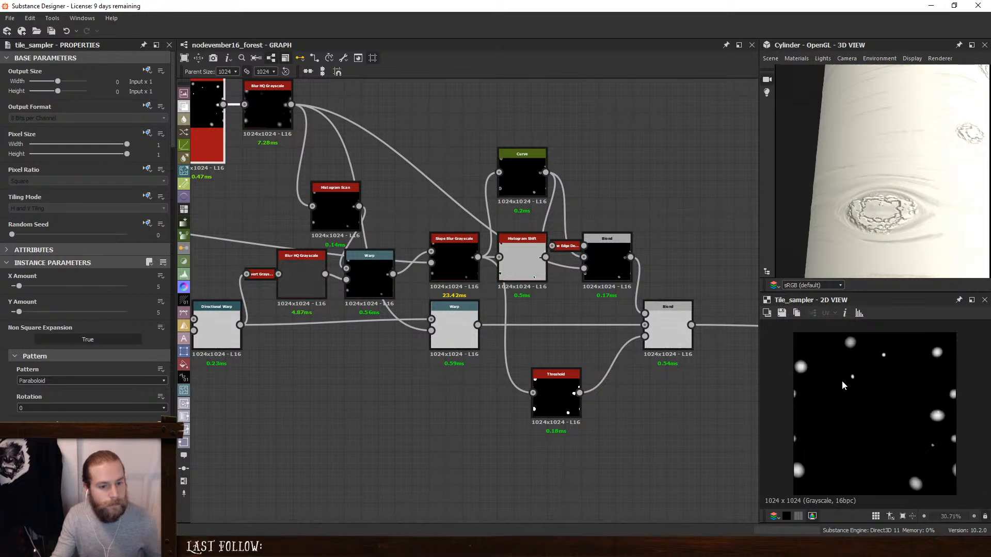
{"action": "middle_click_drag", "start_coordinate": [416, 158], "coordinate": [560, 284]}
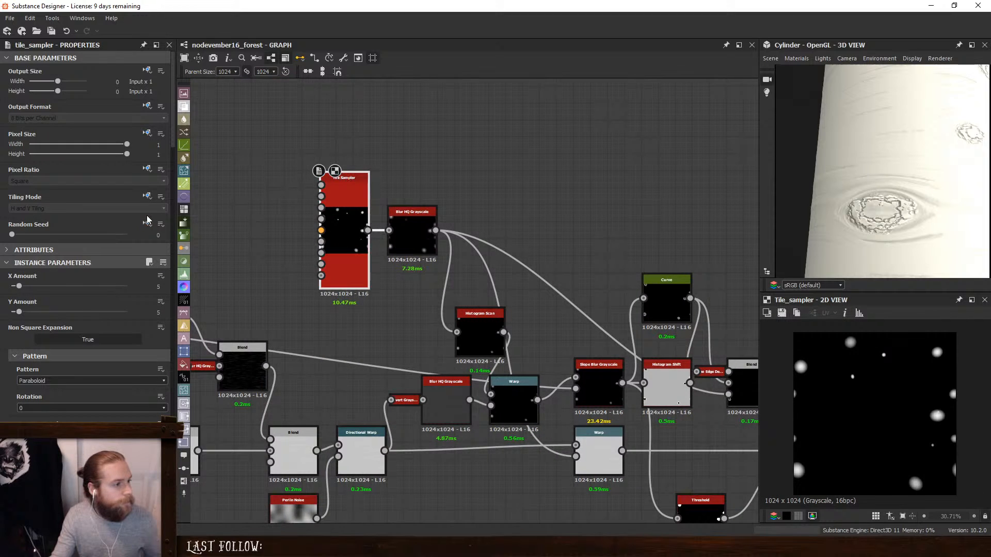
{"action": "scroll", "coordinate": [100, 253], "scroll_direction": "down", "scroll_amount": 10}
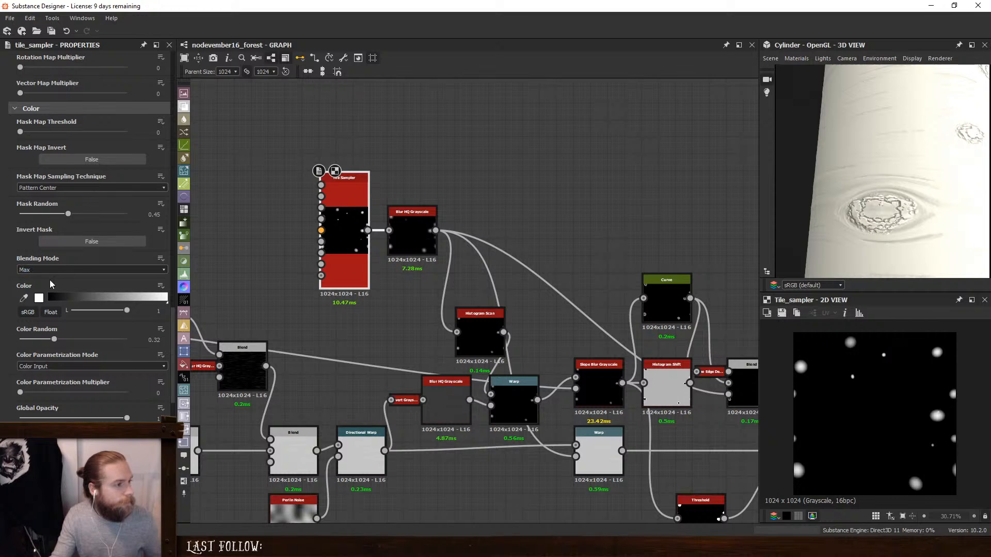
{"action": "left_click_drag", "start_coordinate": [54, 340], "coordinate": [129, 339]}
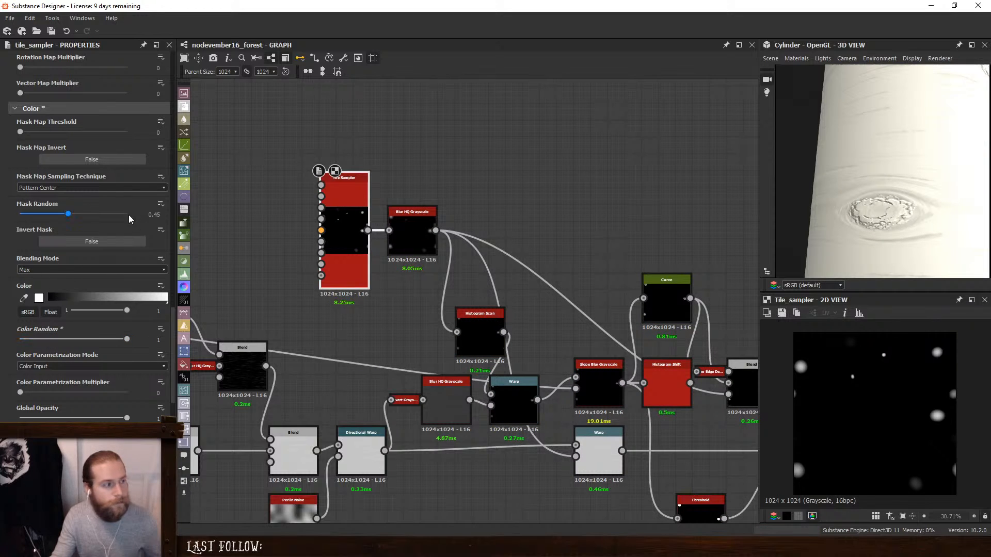
{"action": "left_click_drag", "start_coordinate": [65, 219], "coordinate": [37, 220]}
{"action": "scroll", "coordinate": [922, 170], "scroll_direction": "down", "scroll_amount": 5}
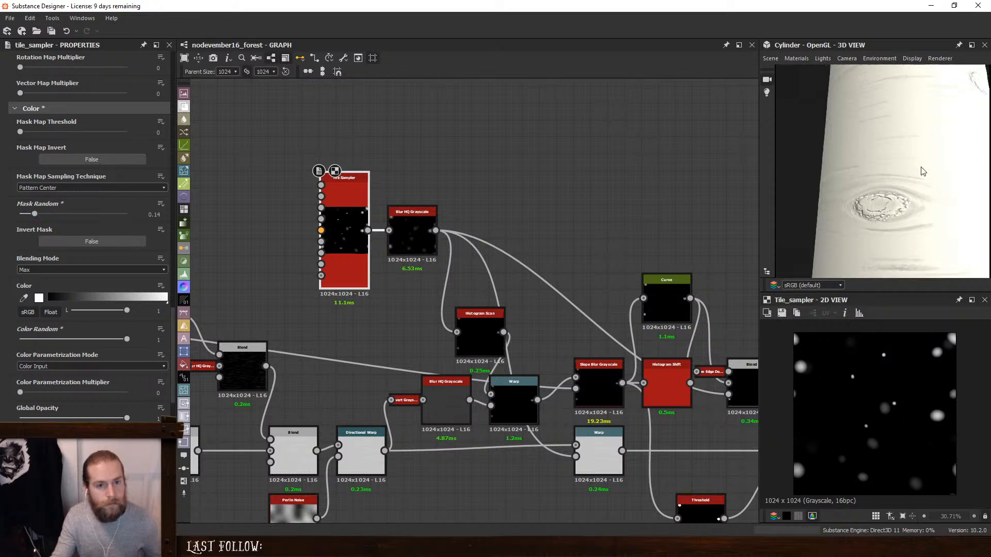
- Examine the knots on the bark cylinder from several angles and distances in the 3D view
{"action": "left_click_drag", "start_coordinate": [922, 170], "coordinate": [910, 208]}
{"action": "middle_click_drag", "start_coordinate": [909, 209], "coordinate": [894, 220]}
{"action": "left_click_drag", "start_coordinate": [894, 208], "coordinate": [850, 212]}
{"action": "left_click_drag", "start_coordinate": [918, 117], "coordinate": [838, 194]}
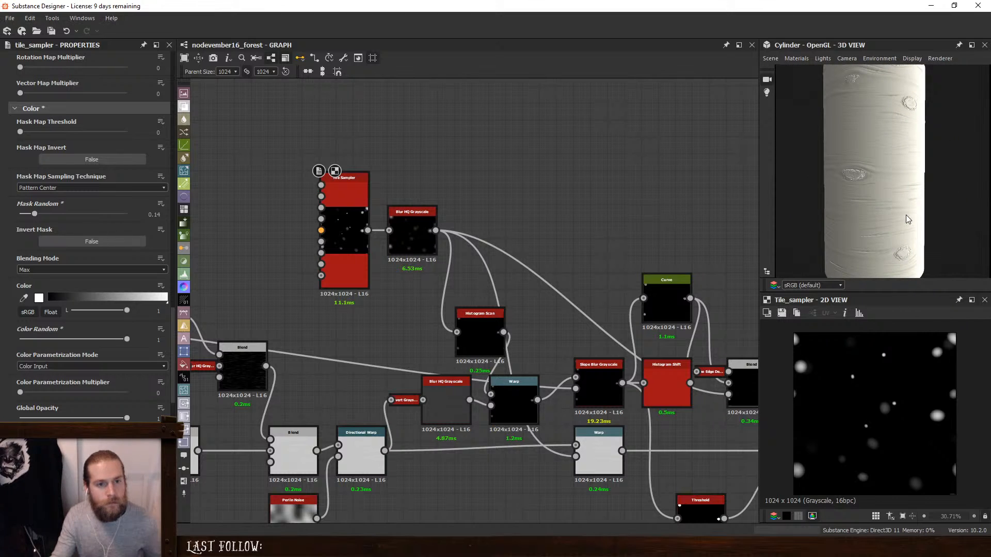
{"action": "left_click_drag", "start_coordinate": [907, 219], "coordinate": [870, 192]}
{"action": "middle_click_drag", "start_coordinate": [711, 215], "coordinate": [607, 162]}
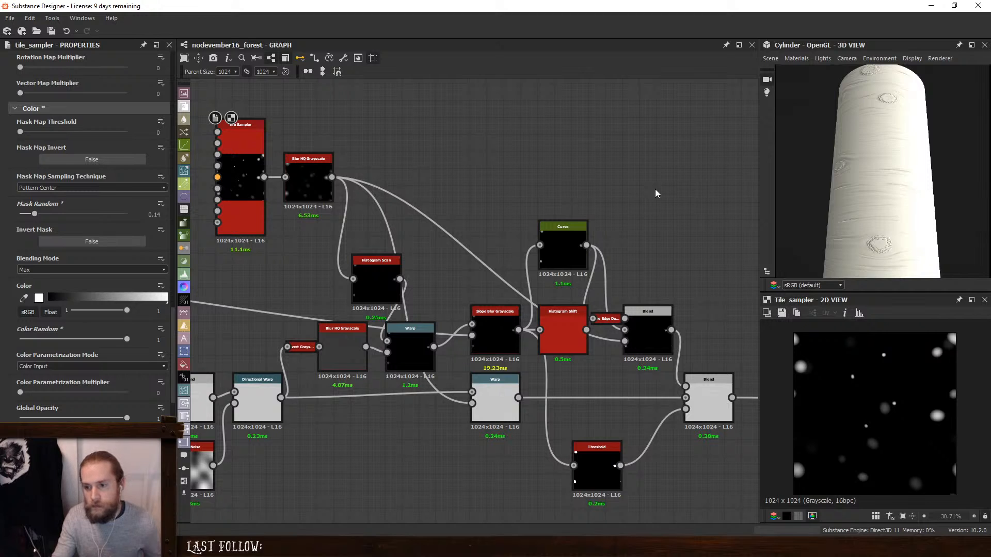
{"action": "middle_click_drag", "start_coordinate": [641, 247], "coordinate": [640, 190]}
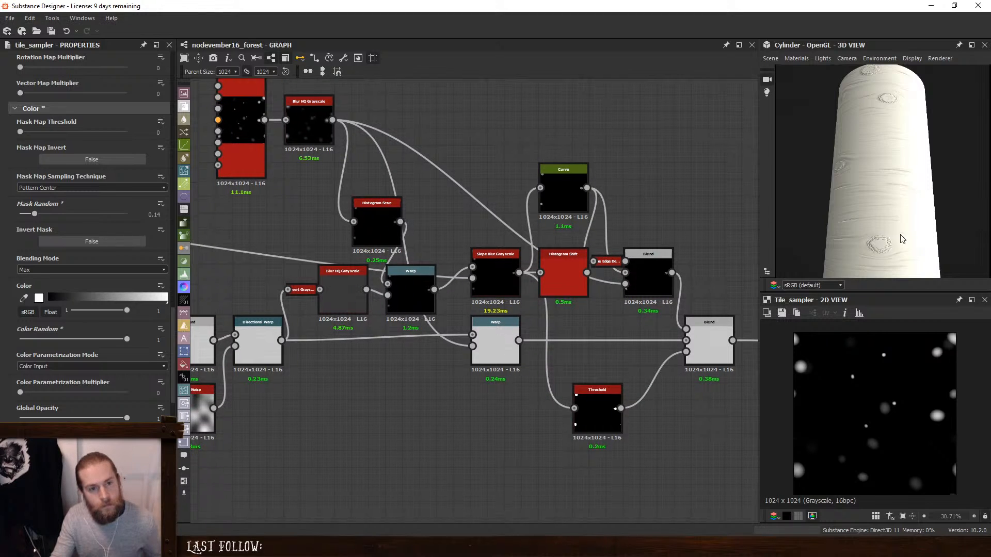
{"action": "left_click_drag", "start_coordinate": [903, 239], "coordinate": [890, 192]}
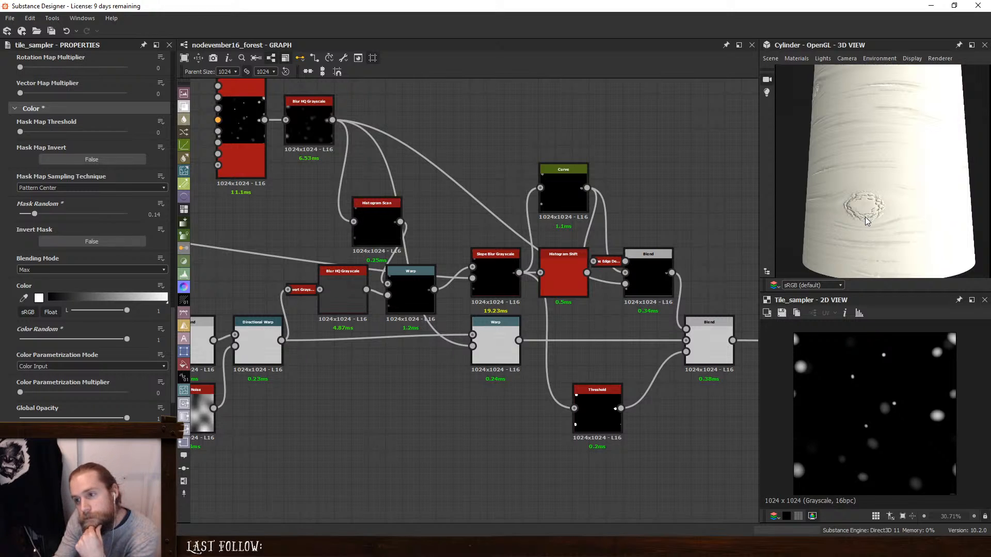
- Replace the Threshold with the Blur HQ Grayscale as opacity mask of the Add (Linear Dodge) Blend and check the cylinder
{"action": "double_click", "coordinate": [704, 329]}
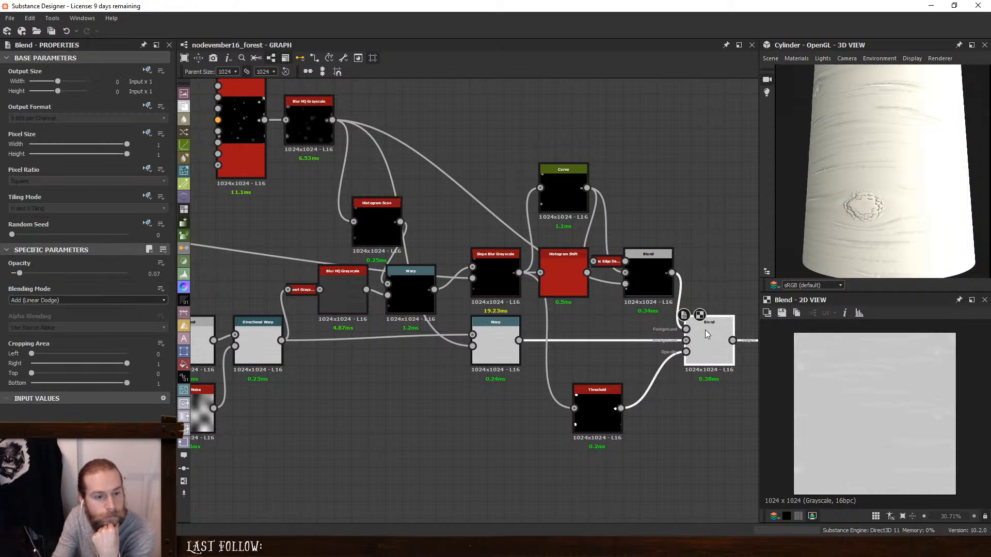
{"action": "left_click_drag", "start_coordinate": [332, 120], "coordinate": [686, 352]}
{"action": "mouse_move", "coordinate": [851, 211]}
{"action": "left_mouse_down"}
{"action": "mouse_move", "coordinate": [883, 184]}
{"action": "mouse_move", "coordinate": [841, 205]}
{"action": "mouse_move", "coordinate": [916, 203]}
{"action": "mouse_move", "coordinate": [893, 166]}
{"action": "mouse_move", "coordinate": [887, 205]}
{"action": "mouse_move", "coordinate": [762, 206]}
{"action": "mouse_move", "coordinate": [896, 195]}
{"action": "mouse_move", "coordinate": [814, 191]}
{"action": "mouse_move", "coordinate": [855, 197]}
{"action": "mouse_move", "coordinate": [899, 138]}
{"action": "mouse_move", "coordinate": [893, 187]}
{"action": "mouse_move", "coordinate": [881, 184]}
{"action": "left_mouse_up"}
{"action": "right_click_drag", "start_coordinate": [880, 181], "coordinate": [921, 173], "text": "ctrl+shift"}
{"action": "scroll", "coordinate": [921, 172], "scroll_direction": "down", "scroll_amount": 3}
{"action": "middle_click_drag", "start_coordinate": [657, 188], "coordinate": [492, 113]}
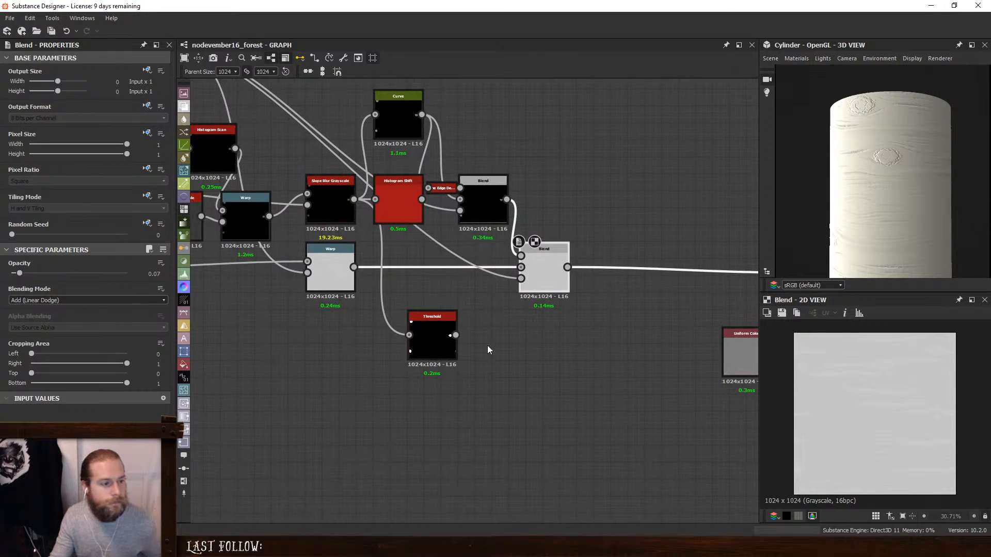
- Add a Blend set to Subtract, with the Warp as foreground and the Add (Linear Dodge) Blend as background
{"action": "left_click", "coordinate": [423, 330]}
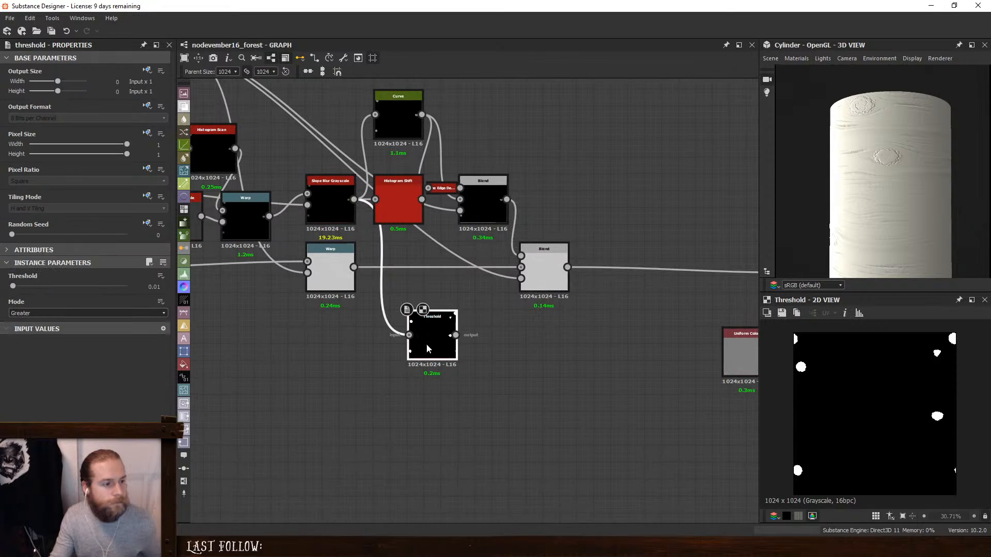
{"action": "left_click", "coordinate": [538, 268]}
{"action": "key", "text": "space"}
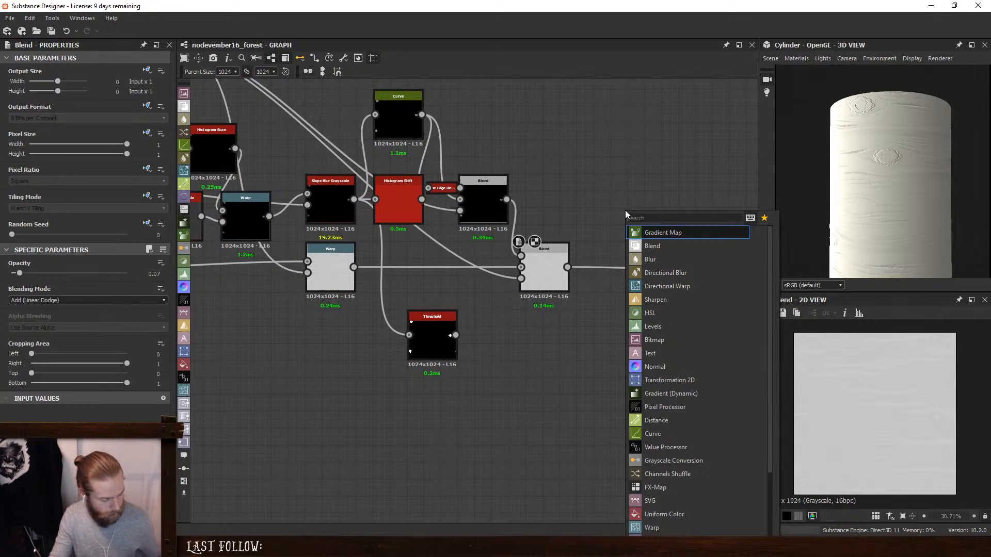
{"action": "type", "text": "bl"}
{"action": "left_click", "coordinate": [649, 231]}
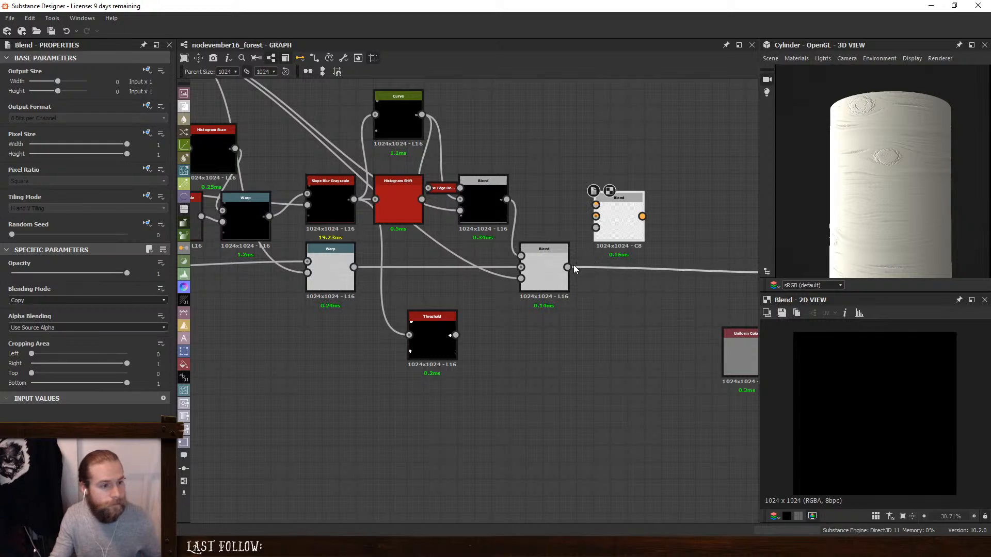
{"action": "left_click_drag", "start_coordinate": [567, 266], "coordinate": [353, 267]}
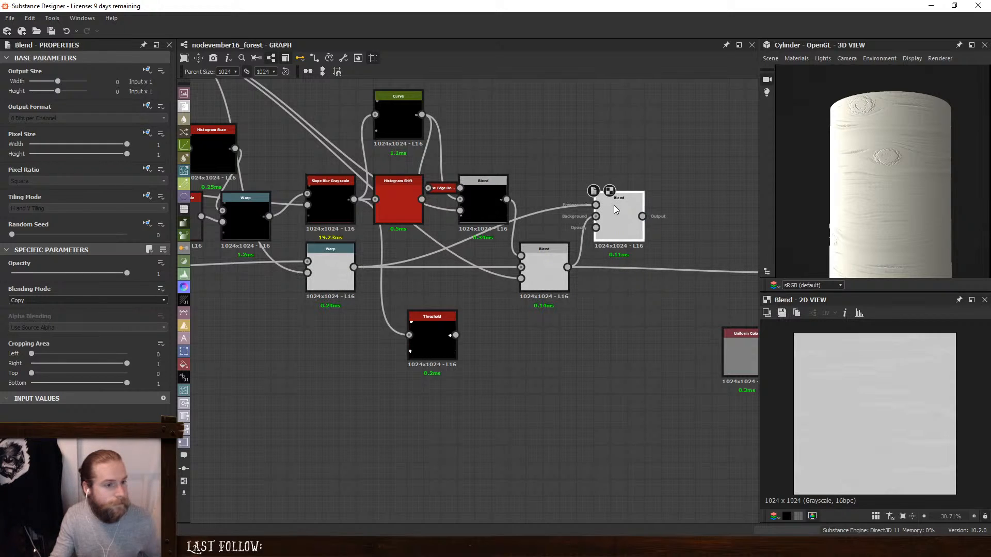
{"action": "left_click", "coordinate": [62, 300]}
{"action": "left_click", "coordinate": [62, 324]}
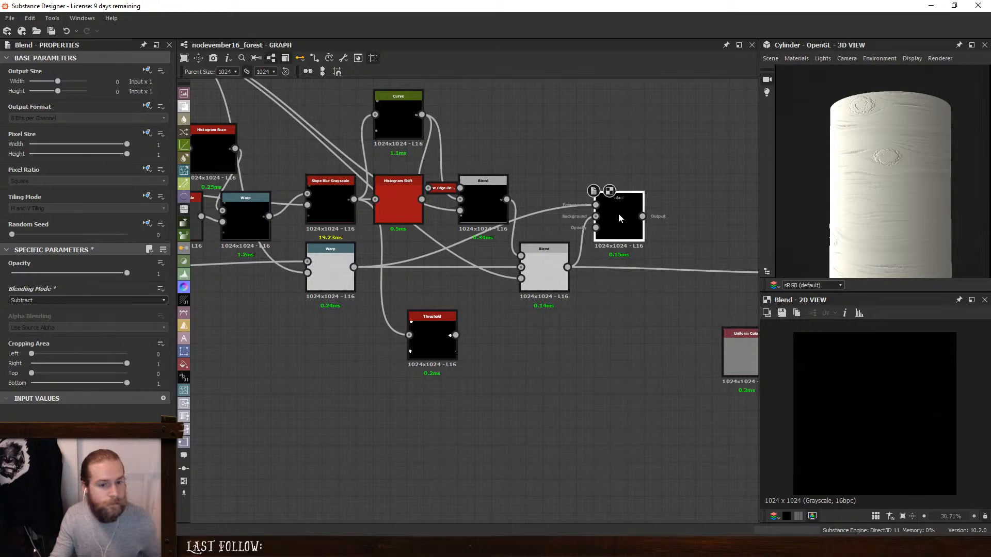
- Place the Threshold after the new Subtract Blend, feed it from that Blend and preview the knot mask
{"action": "left_click_drag", "start_coordinate": [430, 336], "coordinate": [683, 166]}
{"action": "mouse_move", "coordinate": [646, 196]}
{"action": "left_mouse_down"}
{"action": "mouse_move", "coordinate": [663, 167]}
{"action": "mouse_move", "coordinate": [643, 216]}
{"action": "left_mouse_up"}
{"action": "double_click", "coordinate": [672, 170]}
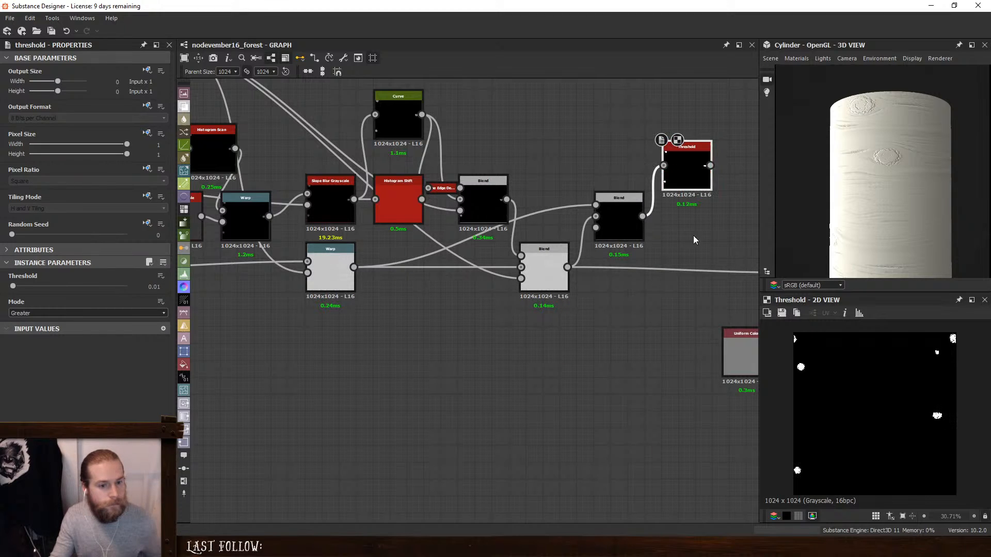
{"action": "double_click", "coordinate": [623, 203]}
{"action": "double_click", "coordinate": [676, 178]}
{"action": "scroll", "coordinate": [679, 201], "scroll_direction": "down", "scroll_amount": 3}
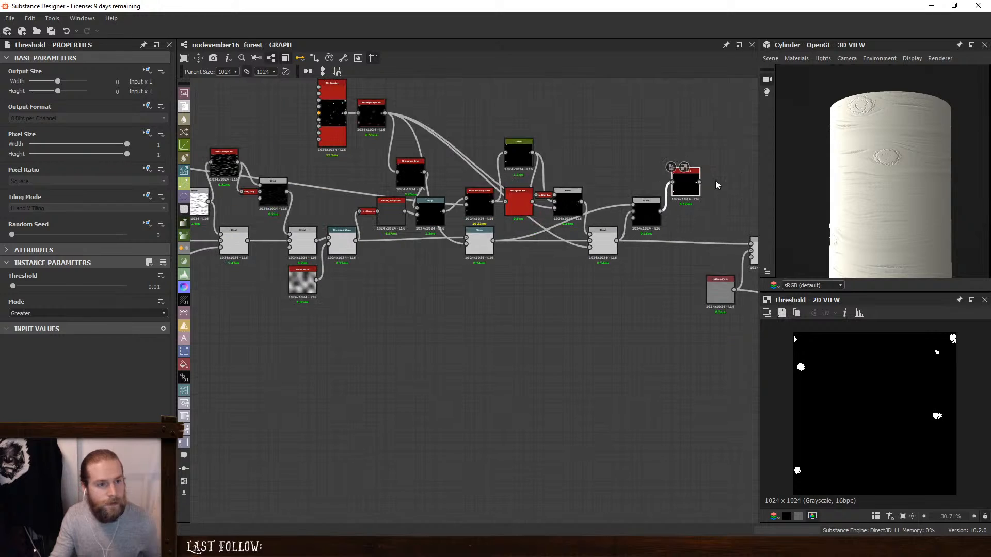
- Insert a Blend before the Gradient Map in the colour branch and connect the knot Threshold to its foreground
{"action": "middle_click_drag", "start_coordinate": [715, 181], "coordinate": [406, 246]}
{"action": "left_click_drag", "start_coordinate": [376, 238], "coordinate": [414, 189]}
{"action": "left_click", "coordinate": [650, 222]}
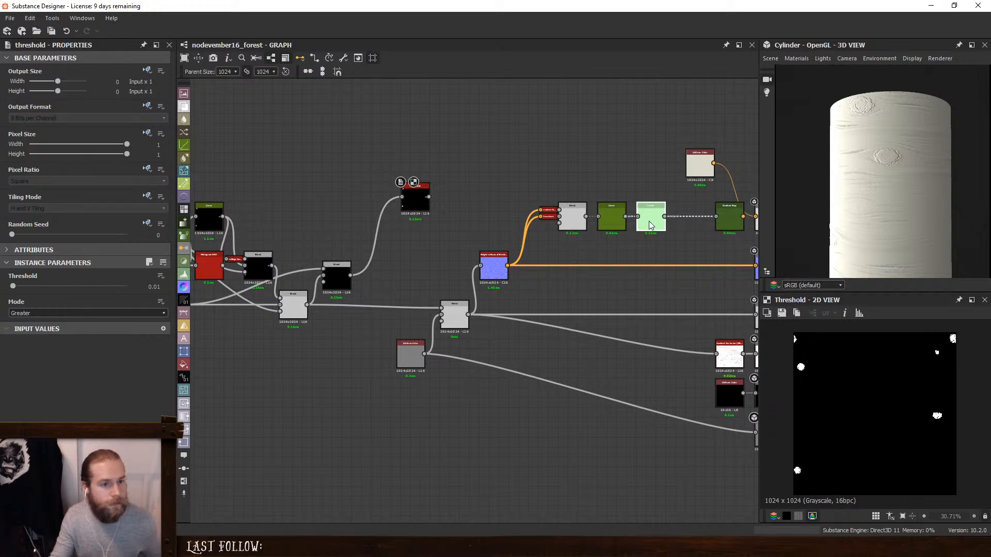
{"action": "key", "text": "space"}
{"action": "left_click", "coordinate": [696, 246]}
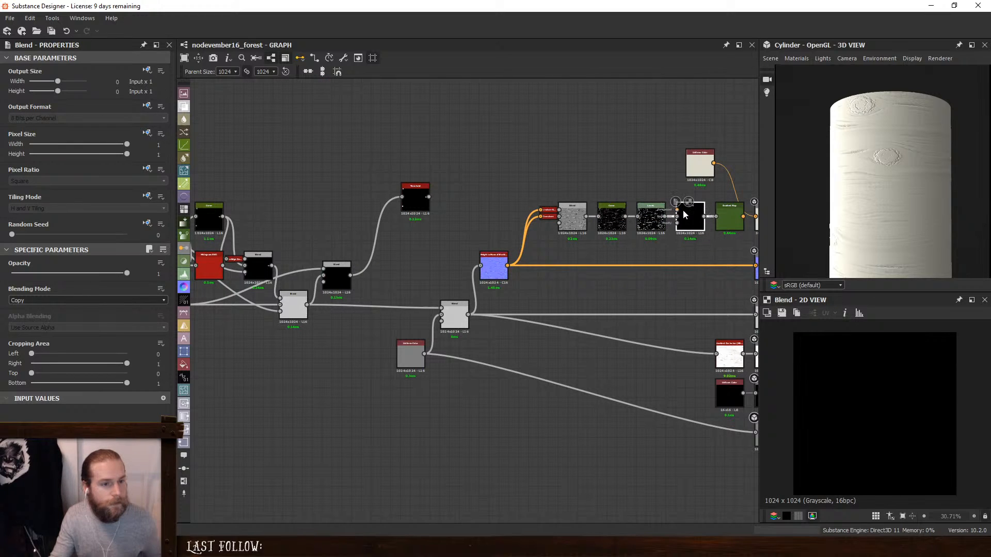
{"action": "left_click_drag", "start_coordinate": [755, 216], "coordinate": [755, 216]}
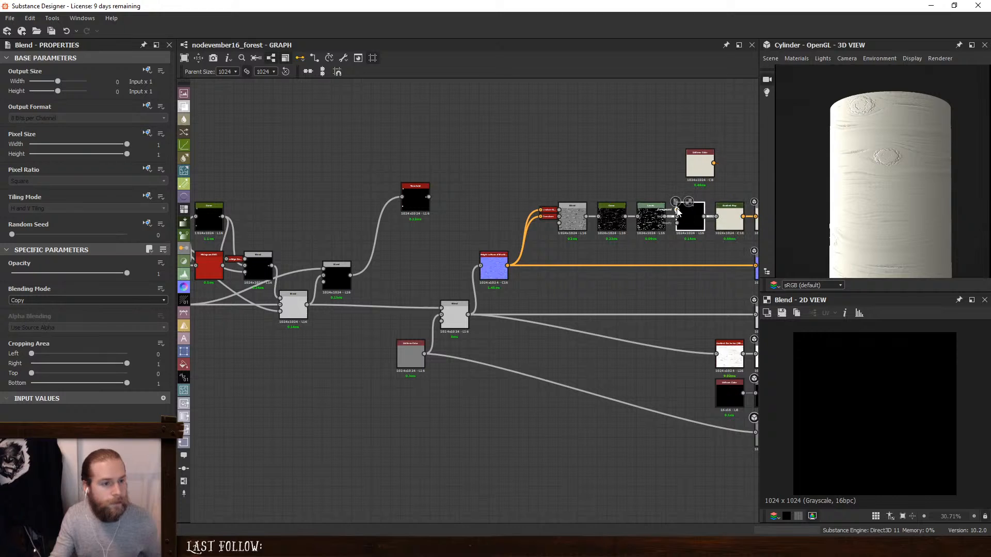
{"action": "left_click_drag", "start_coordinate": [677, 210], "coordinate": [429, 196]}
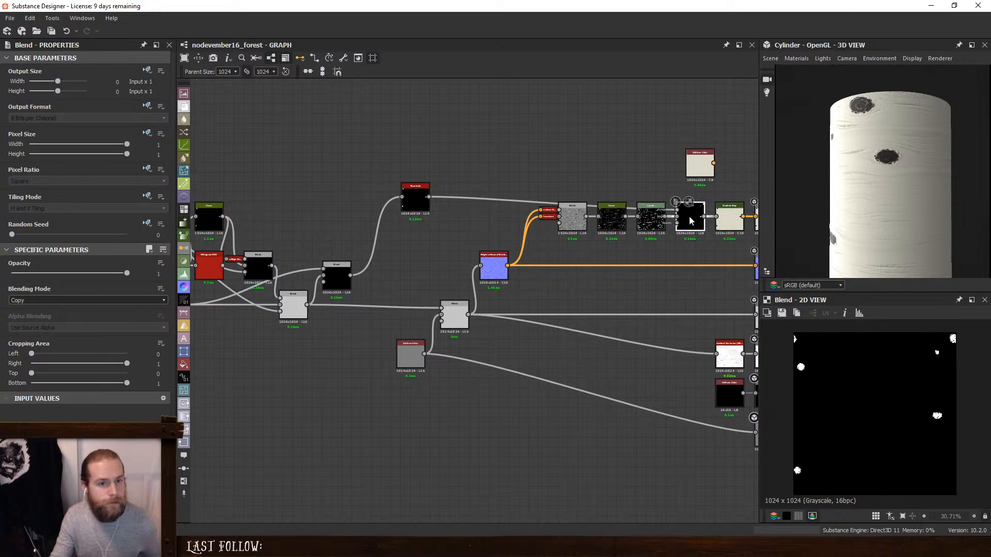
- Set the colour mask Blend's blending mode to Max (Lighten) and check the bark on the cylinder
{"action": "left_click", "coordinate": [49, 300]}
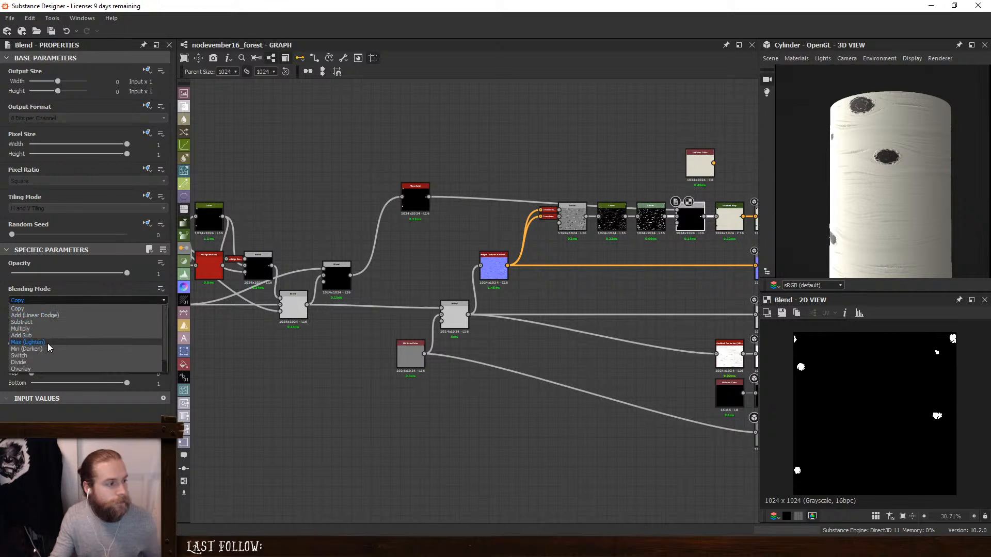
{"action": "left_click", "coordinate": [48, 344]}
{"action": "left_click_drag", "start_coordinate": [874, 169], "coordinate": [928, 159]}
- Compare the dark knots on the cylinder with the birch trunks in the reference photo
{"action": "middle_click_drag", "start_coordinate": [424, 201], "coordinate": [484, 204]}
{"action": "left_click", "coordinate": [481, 205]}
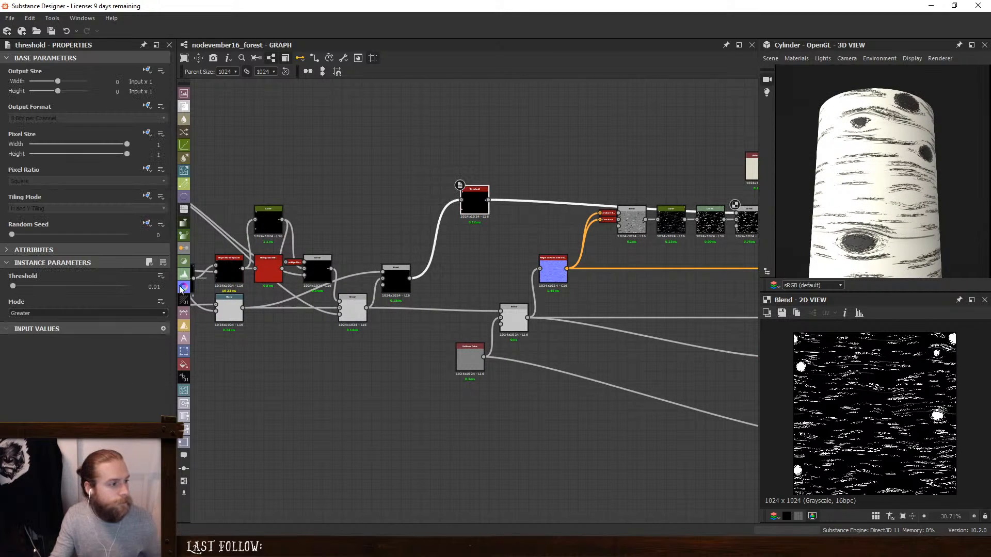
{"action": "mouse_move", "coordinate": [11, 287]}
{"action": "left_mouse_down"}
{"action": "mouse_move", "coordinate": [34, 285]}
{"action": "mouse_move", "coordinate": [2, 289]}
{"action": "mouse_move", "coordinate": [14, 291]}
{"action": "left_mouse_up"}
{"action": "scroll", "coordinate": [861, 200], "scroll_direction": "down", "scroll_amount": 3}
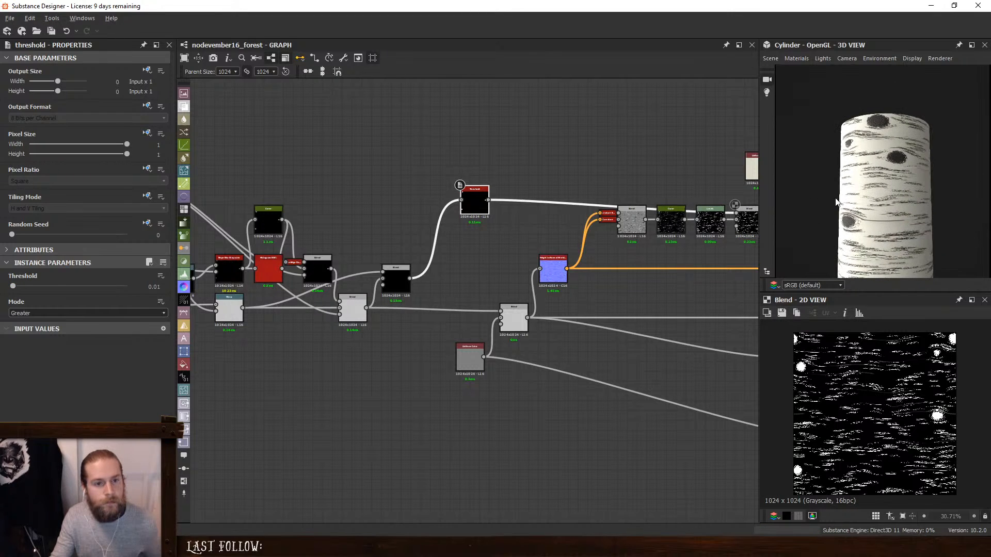
{"action": "left_click_drag", "start_coordinate": [899, 198], "coordinate": [900, 200]}
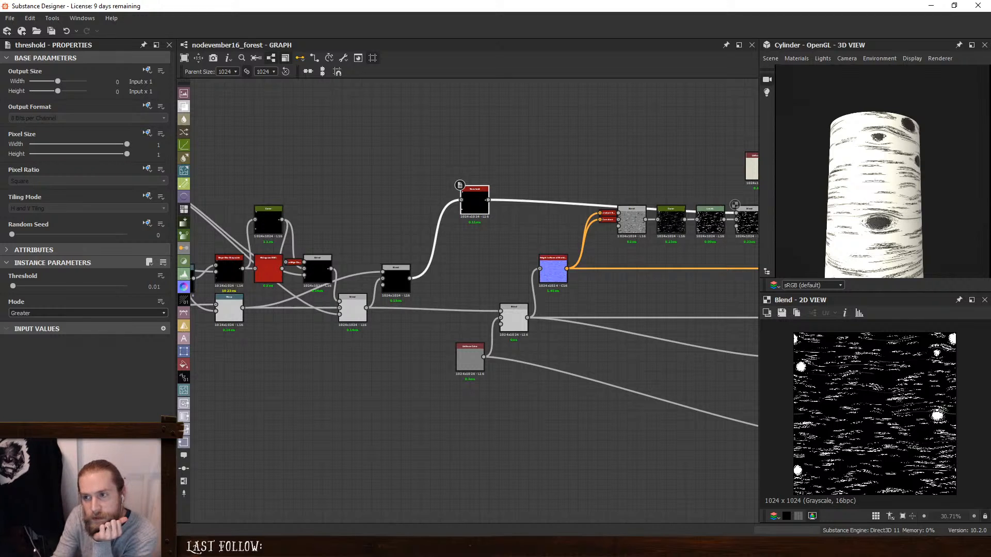
{"action": "left_click_drag", "start_coordinate": [990, 114], "coordinate": [573, 110]}
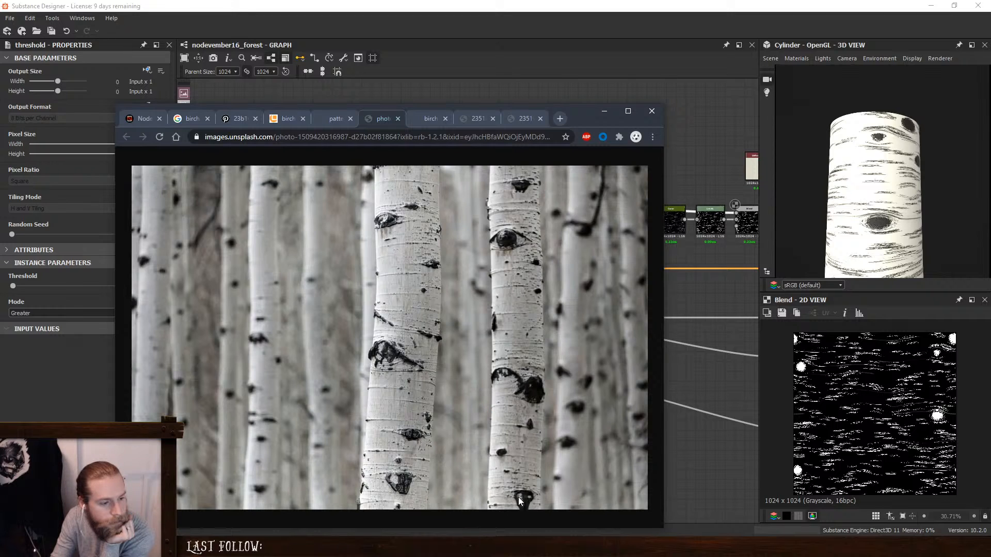
{"action": "left_click_drag", "start_coordinate": [584, 119], "coordinate": [990, 117]}
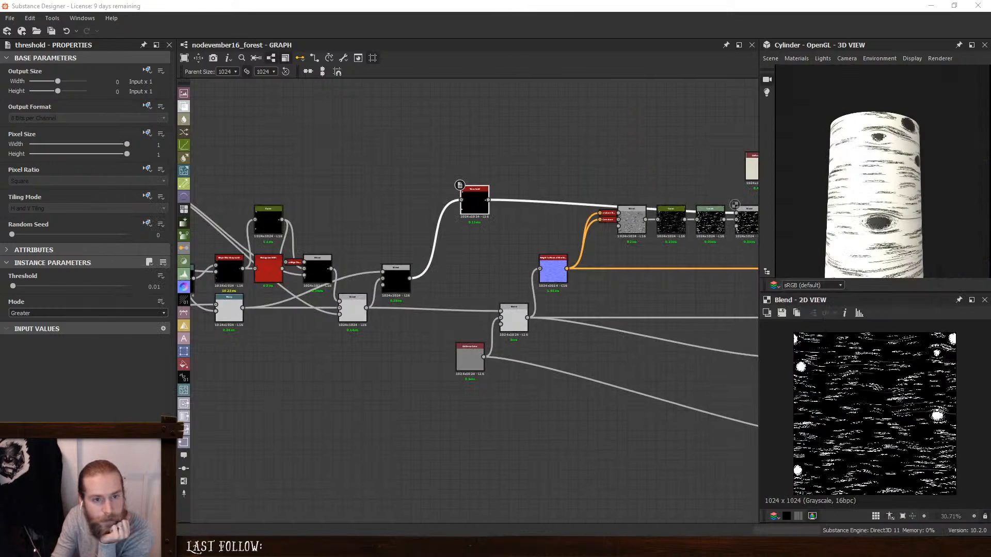
- Try an opacity of 0.7 on the Add (Linear Dodge) Blend that combines the knots with the bark
{"action": "middle_click_drag", "start_coordinate": [432, 344], "coordinate": [614, 312]}
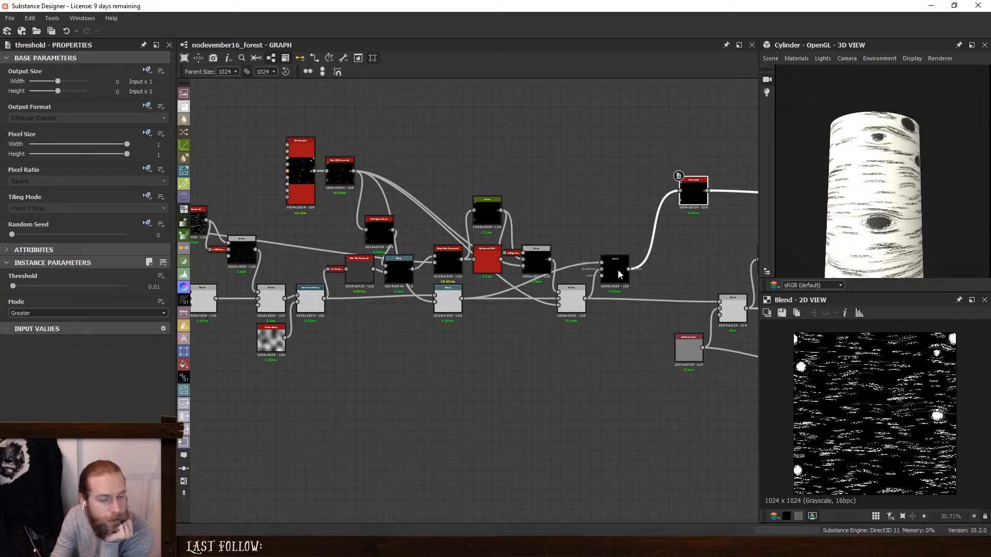
{"action": "scroll", "coordinate": [486, 259], "scroll_direction": "up", "scroll_amount": 5}
{"action": "double_click", "coordinate": [642, 342]}
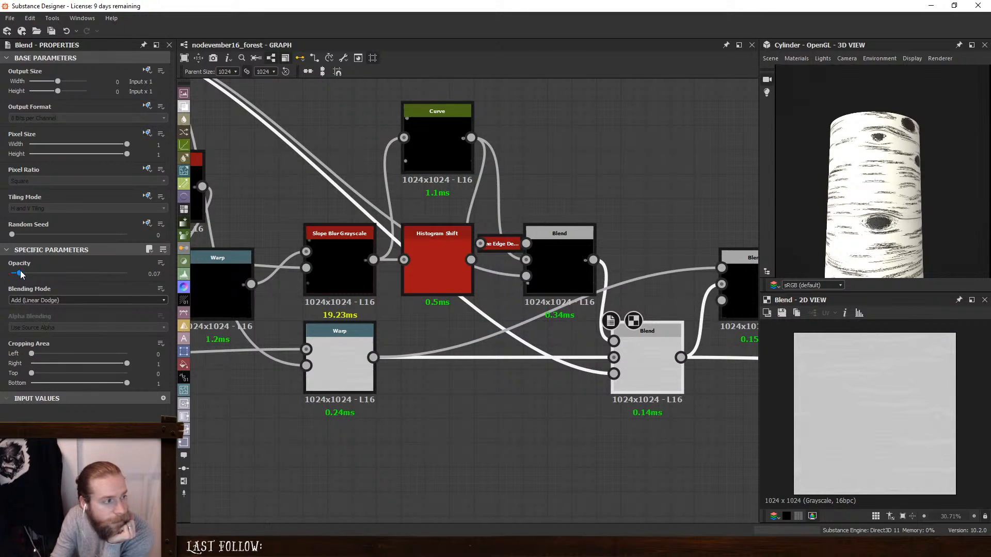
{"action": "left_click_drag", "start_coordinate": [20, 273], "coordinate": [91, 278]}
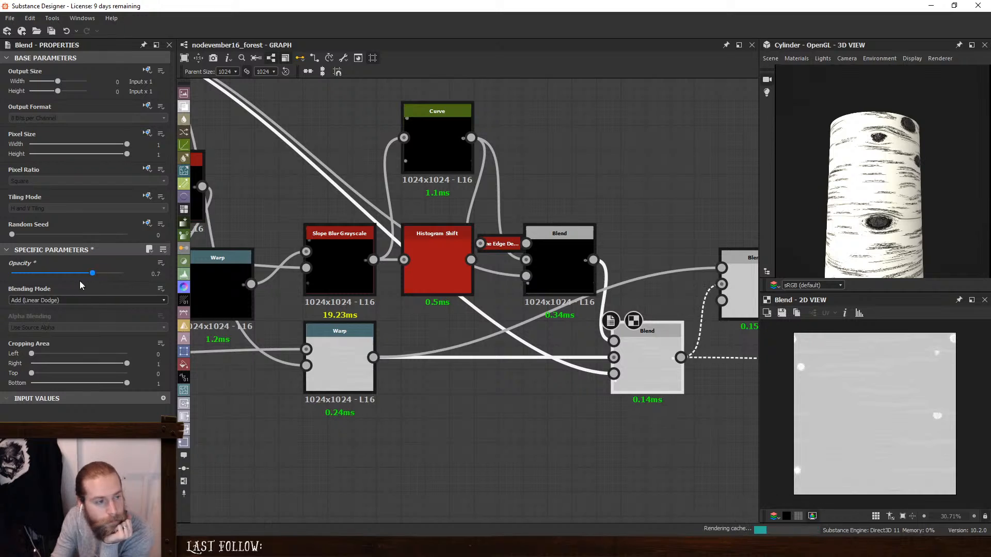
{"action": "key", "text": "ctrl+z"}
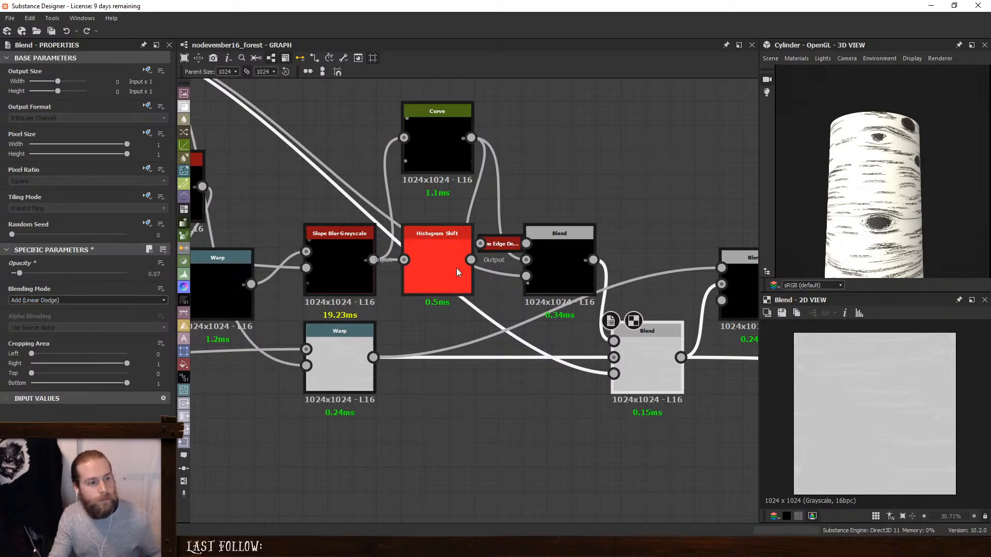
- Set the opacity of the knots' Subtract Blend after the Curve to 0.43 and check a knot up close on the cylinder
{"action": "left_click", "coordinate": [430, 248]}
{"action": "left_click", "coordinate": [565, 245]}
{"action": "scroll", "coordinate": [797, 364], "scroll_direction": "up", "scroll_amount": 4}
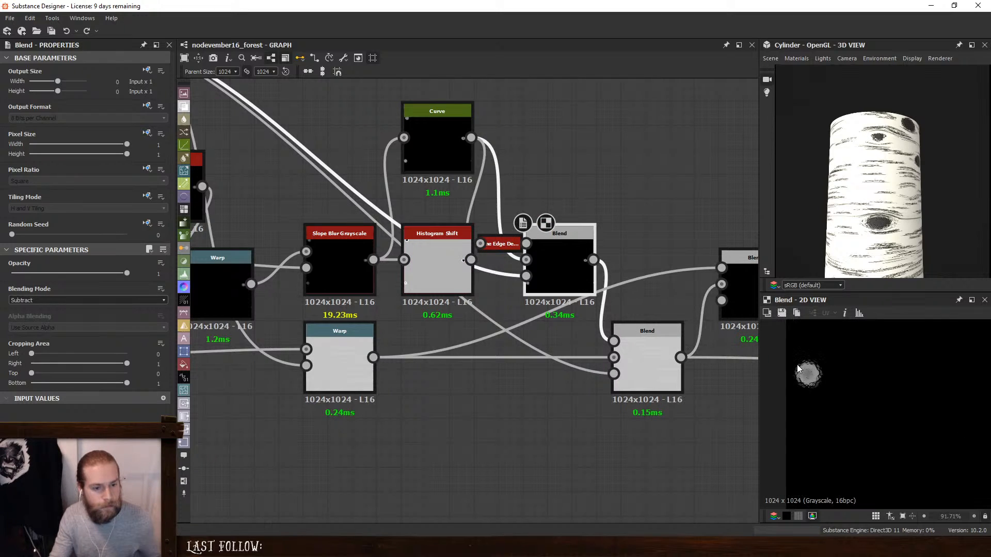
{"action": "scroll", "coordinate": [796, 364], "scroll_direction": "up", "scroll_amount": 3}
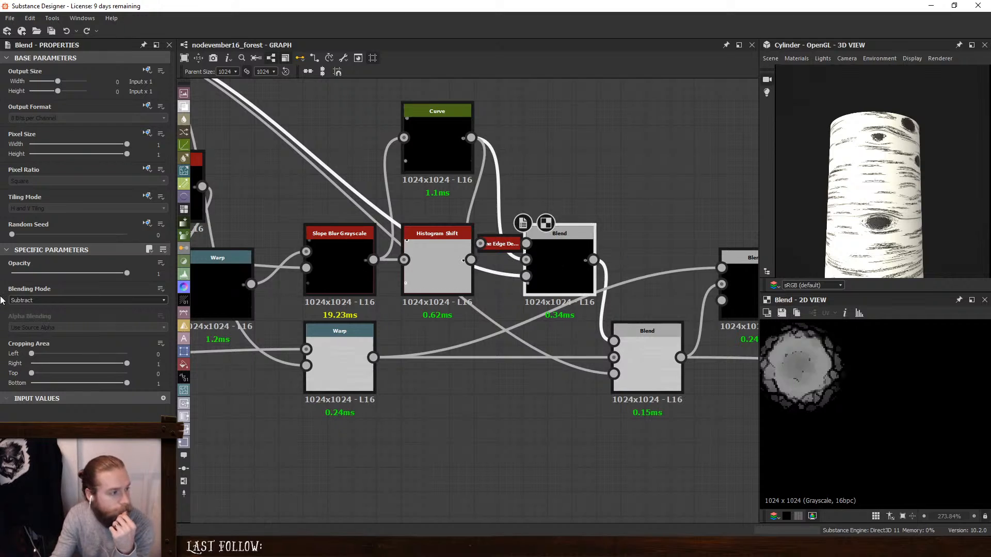
{"action": "left_click_drag", "start_coordinate": [128, 270], "coordinate": [61, 273]}
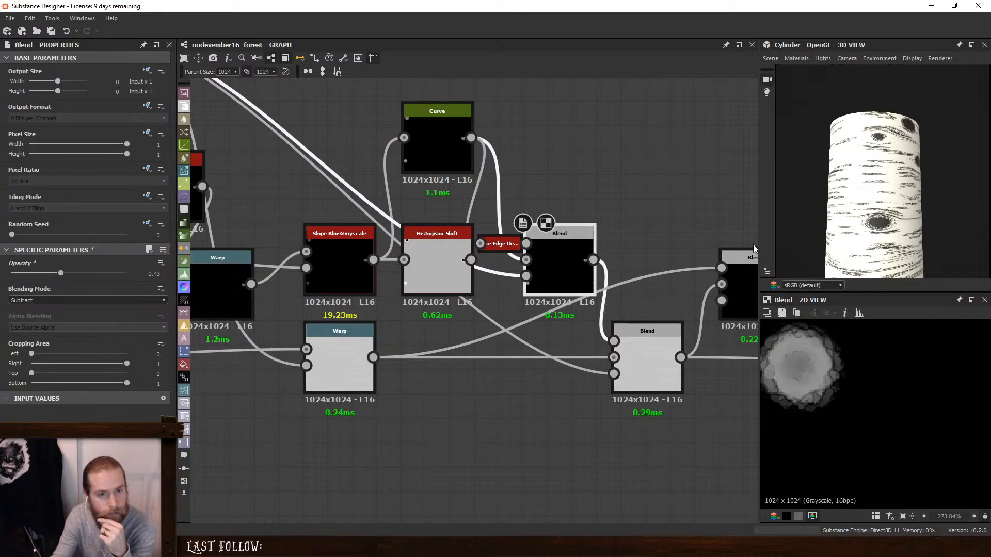
{"action": "scroll", "coordinate": [930, 244], "scroll_direction": "up", "scroll_amount": 2}
{"action": "scroll", "coordinate": [909, 203], "scroll_direction": "up", "scroll_amount": 3}
{"action": "middle_click_drag", "start_coordinate": [911, 225], "coordinate": [899, 192]}
{"action": "scroll", "coordinate": [899, 192], "scroll_direction": "down", "scroll_amount": 3}
- Examine the outputs of the Histogram Shift, Slope Blur Grayscale, knot Blends and Threshold around a single knot
{"action": "left_click", "coordinate": [428, 270]}
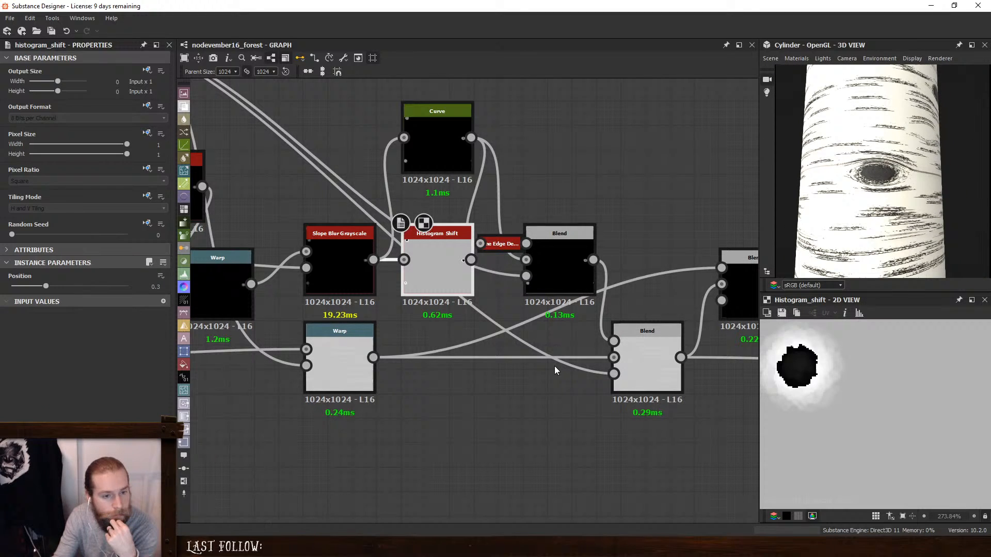
{"action": "left_click", "coordinate": [341, 271]}
{"action": "scroll", "coordinate": [450, 360], "scroll_direction": "down", "scroll_amount": 3}
{"action": "middle_click_drag", "start_coordinate": [438, 418], "coordinate": [509, 412]}
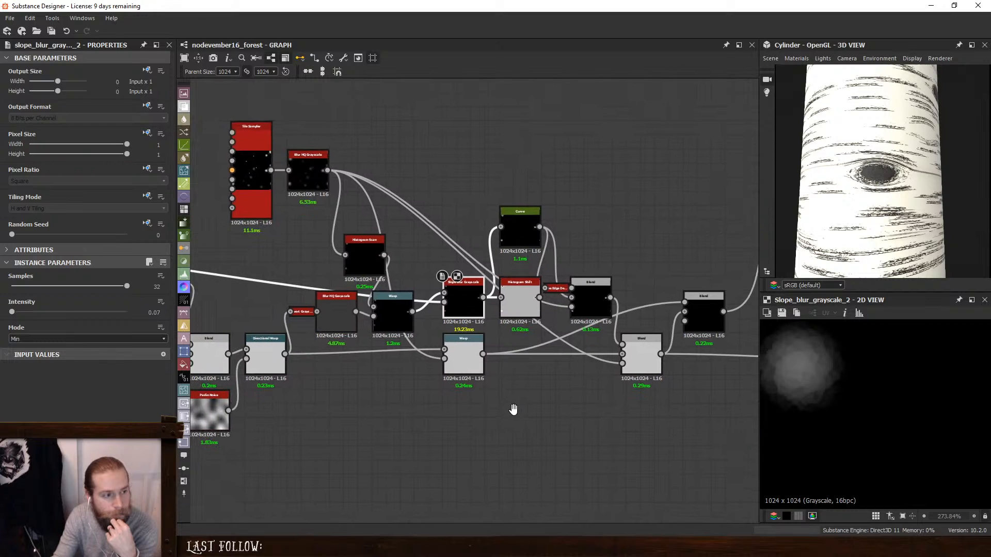
{"action": "left_click", "coordinate": [645, 350]}
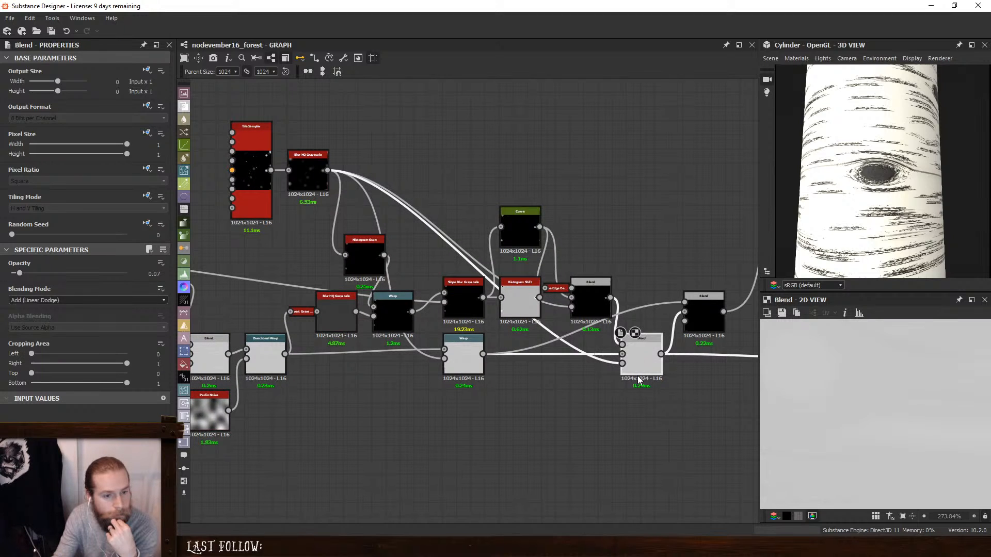
{"action": "middle_click_drag", "start_coordinate": [645, 347], "coordinate": [312, 391]}
{"action": "left_click", "coordinate": [482, 241]}
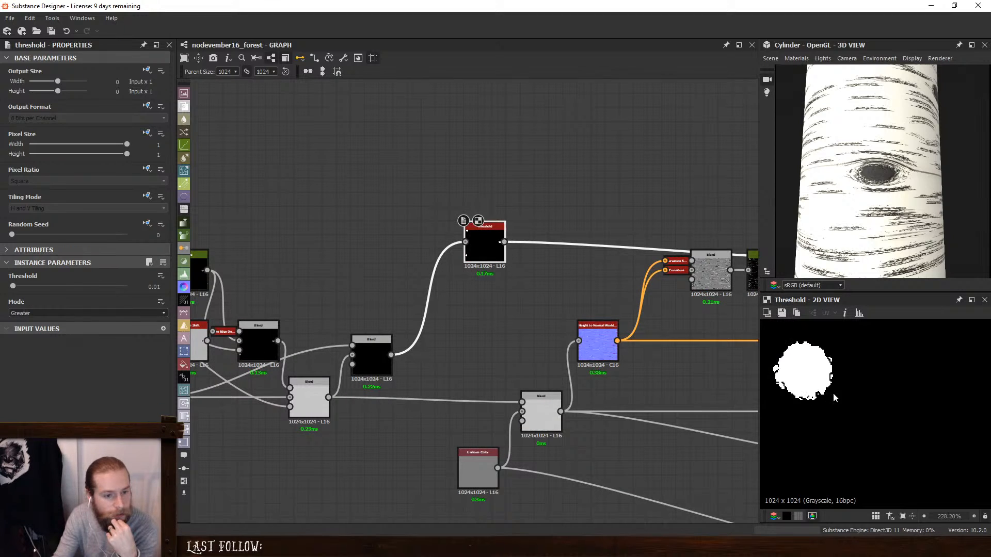
{"action": "left_click", "coordinate": [382, 350]}
{"action": "middle_click_drag", "start_coordinate": [407, 312], "coordinate": [500, 347]}
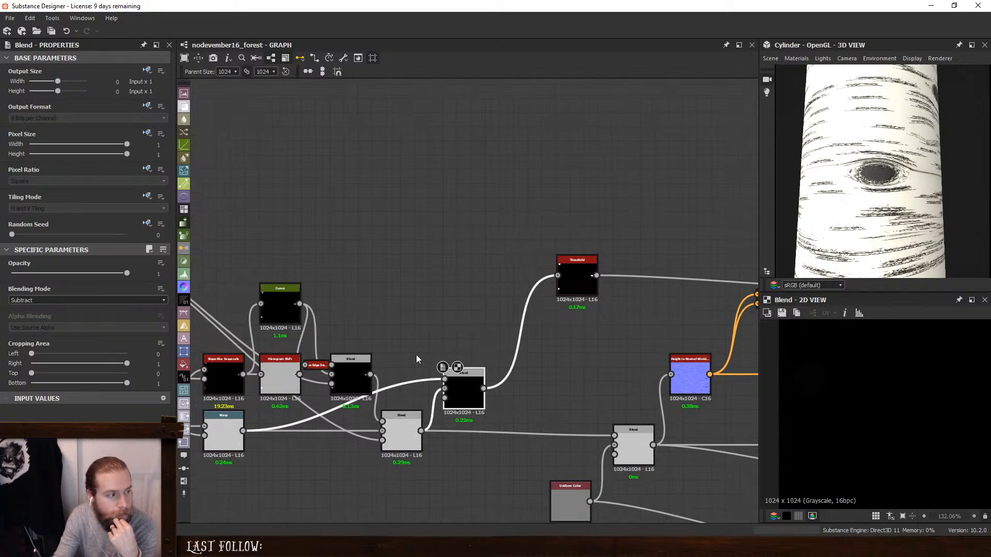
{"action": "left_click", "coordinate": [579, 278]}
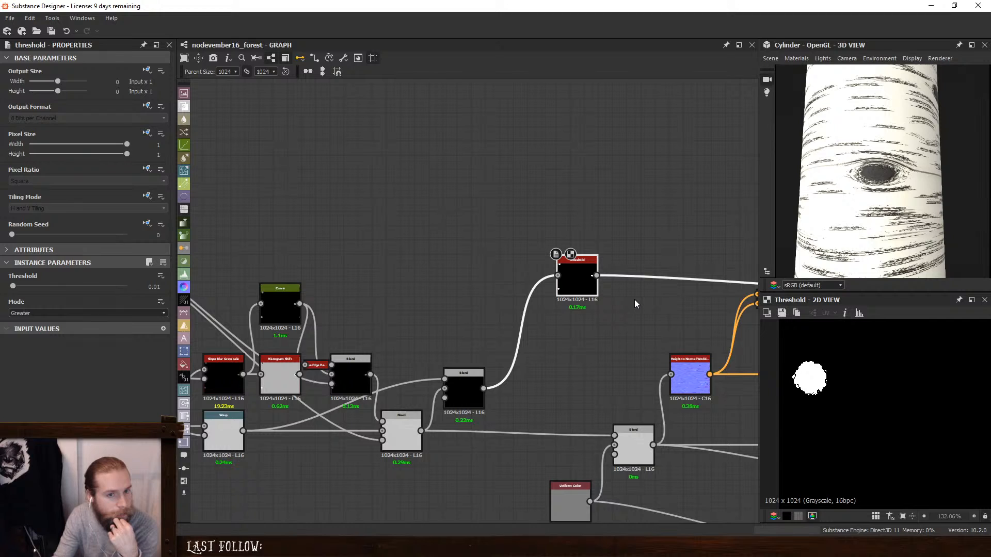
- Move the Threshold closer to the Subtract Blend and add a Slope Blur Grayscale node above them
{"action": "left_click_drag", "start_coordinate": [572, 267], "coordinate": [530, 294]}
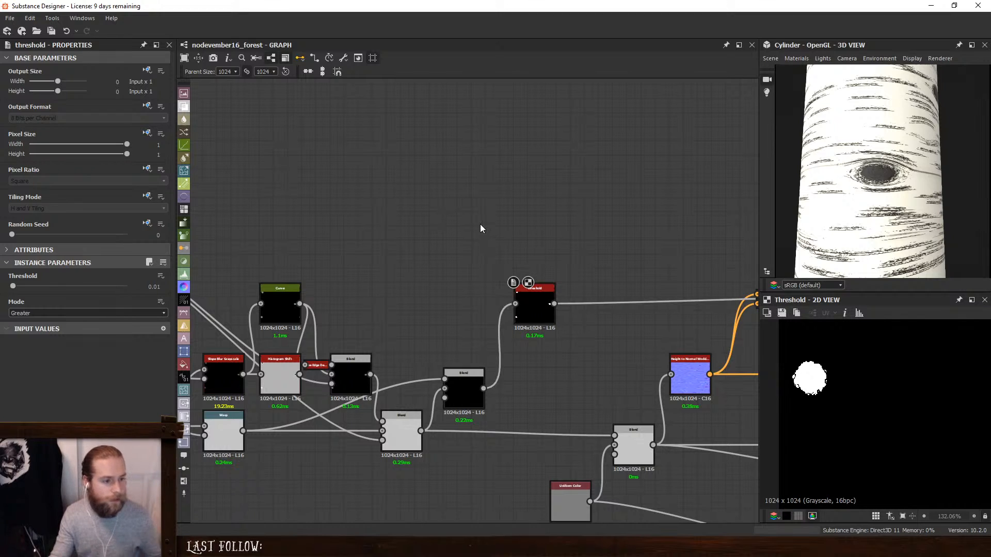
{"action": "key", "text": "space"}
{"action": "type", "text": "slope"}
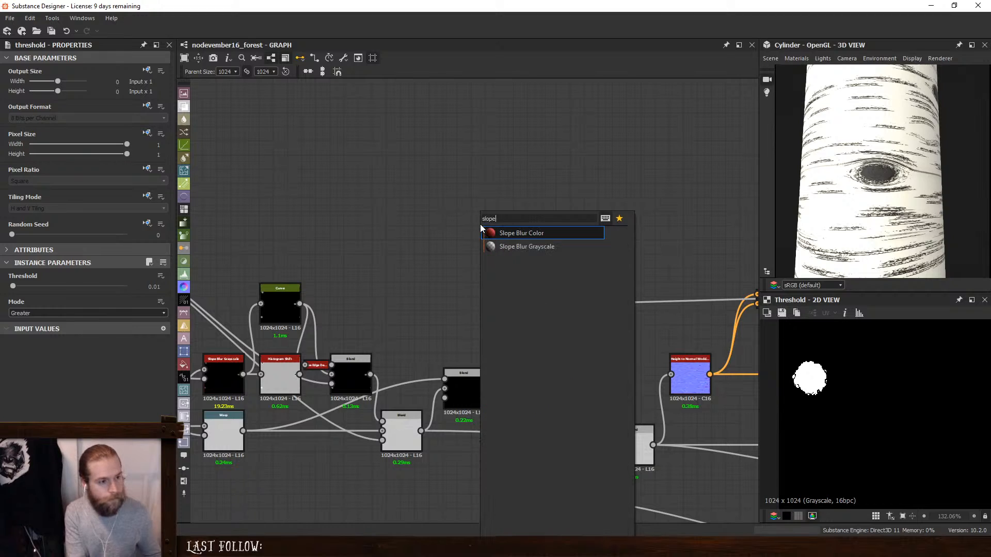
{"action": "key", "text": "Down"}
{"action": "key", "text": "Return"}
- Add a Perlin Noise node and position the Slope Blur Grayscale just after the Threshold
{"action": "key", "text": "space"}
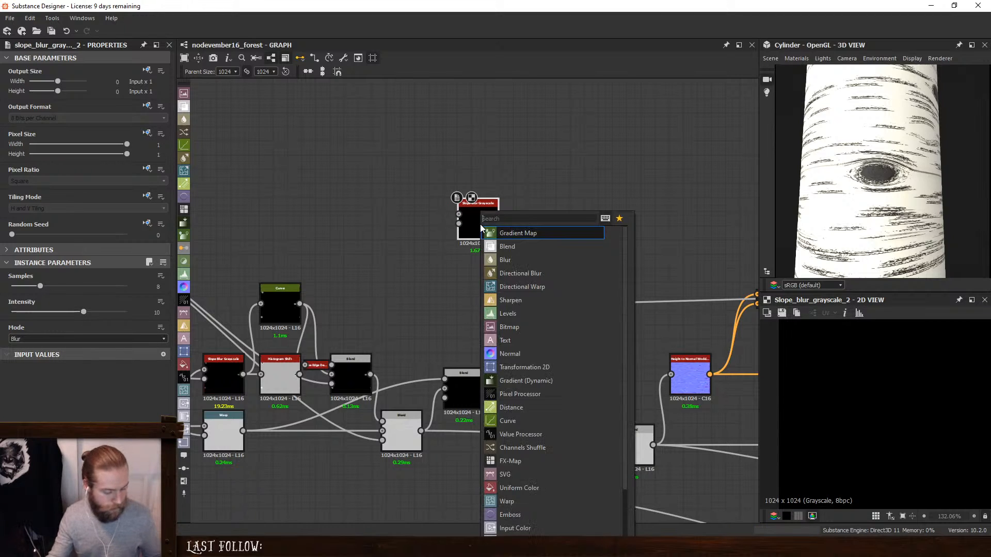
{"action": "type", "text": "per"}
{"action": "left_click", "coordinate": [527, 237]}
{"action": "scroll", "coordinate": [478, 256], "scroll_direction": "up", "scroll_amount": 1}
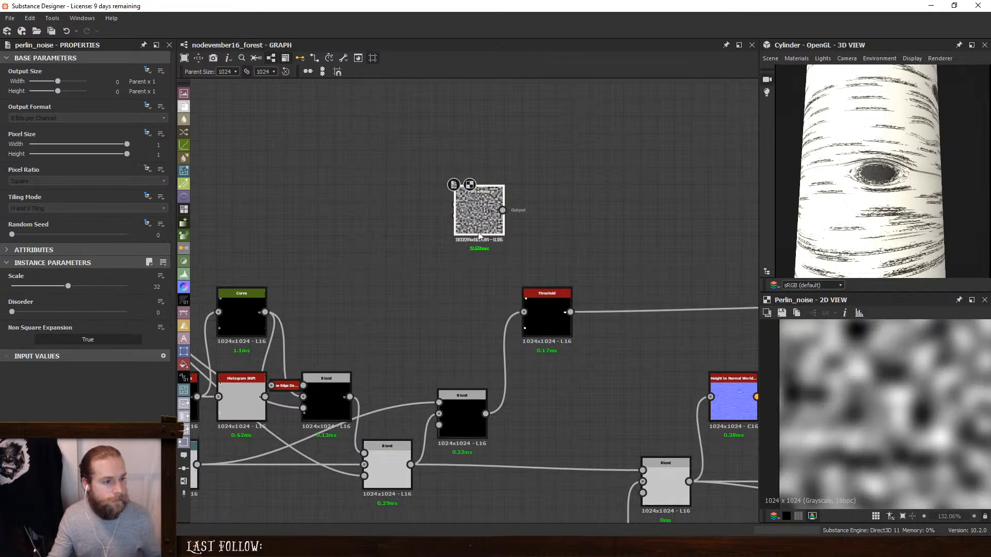
{"action": "left_click_drag", "start_coordinate": [478, 232], "coordinate": [631, 261]}
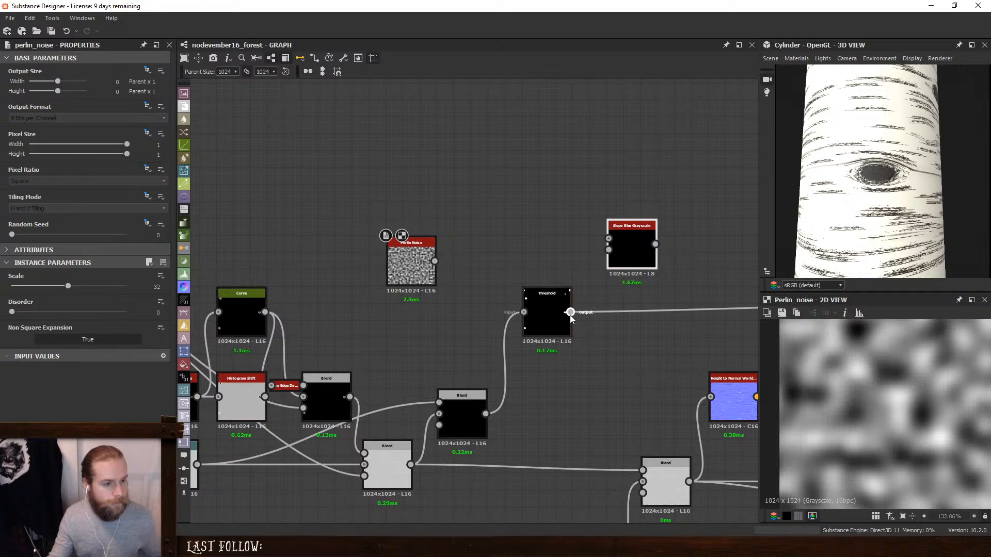
- Insert the Slope Blur Grayscale after the Threshold with the Perlin Noise as slope input, using 32 samples and an intensity of 0.57
{"action": "left_click", "coordinate": [616, 253]}
{"action": "left_click_drag", "start_coordinate": [604, 253], "coordinate": [435, 261]}
{"action": "scroll", "coordinate": [675, 251], "scroll_direction": "up", "scroll_amount": 2}
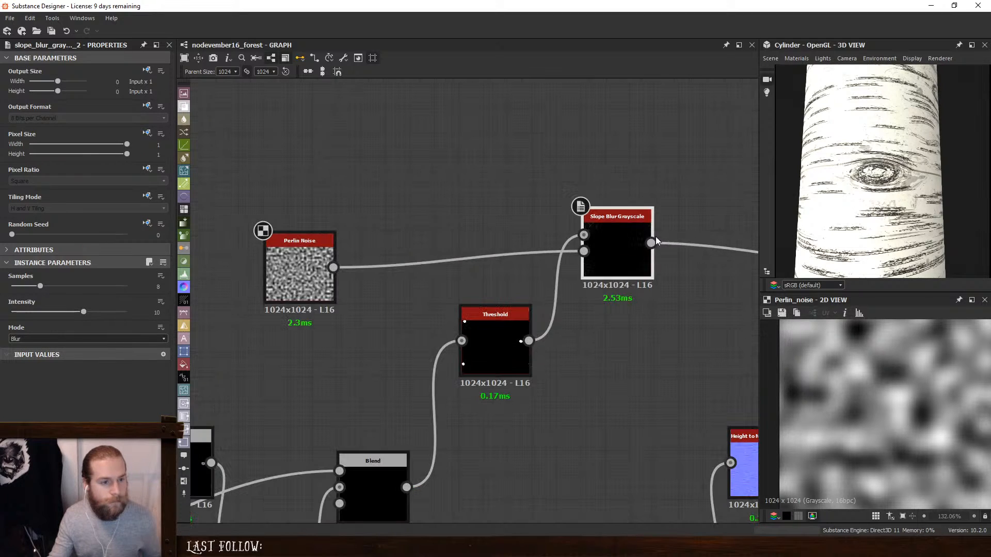
{"action": "left_click_drag", "start_coordinate": [613, 216], "coordinate": [592, 292]}
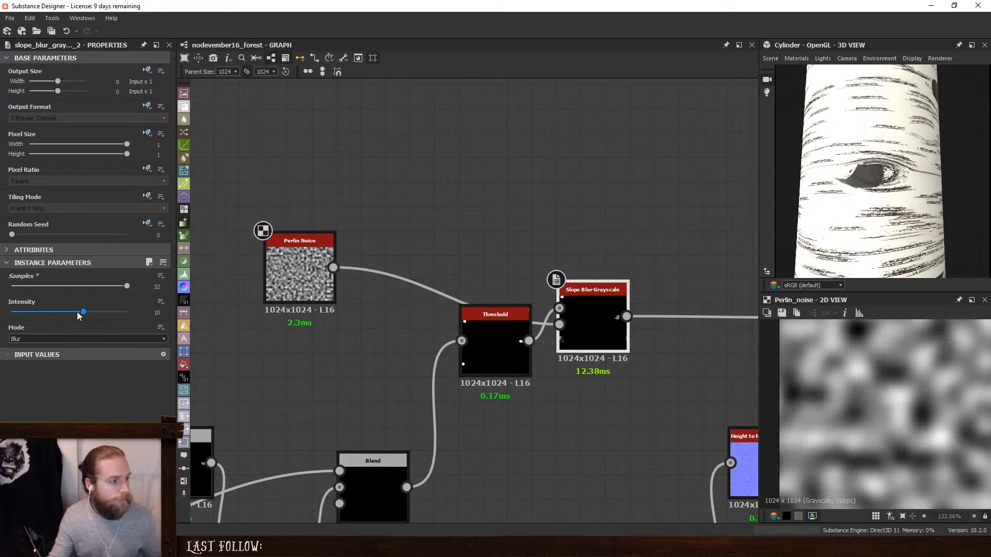
{"action": "left_click_drag", "start_coordinate": [77, 311], "coordinate": [20, 311]}
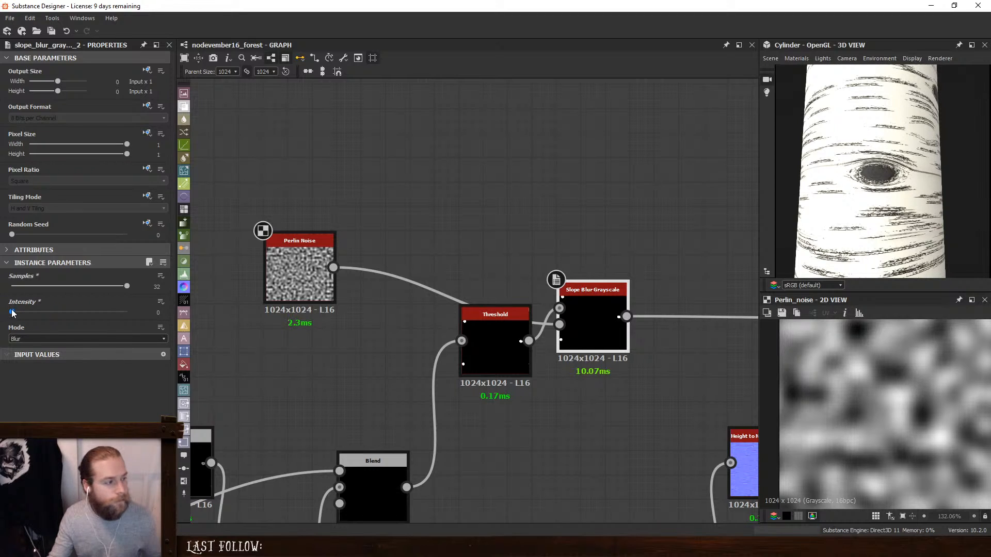
- Set the Perlin Noise scale to 64 and the Slope Blur Grayscale intensity to 3.14
{"action": "left_click", "coordinate": [295, 277]}
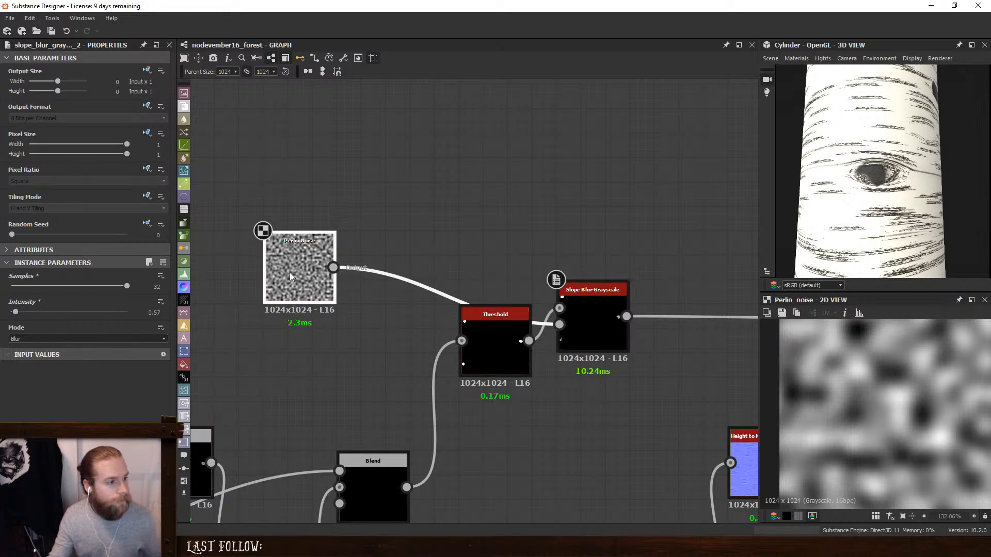
{"action": "left_click_drag", "start_coordinate": [68, 286], "coordinate": [162, 298]}
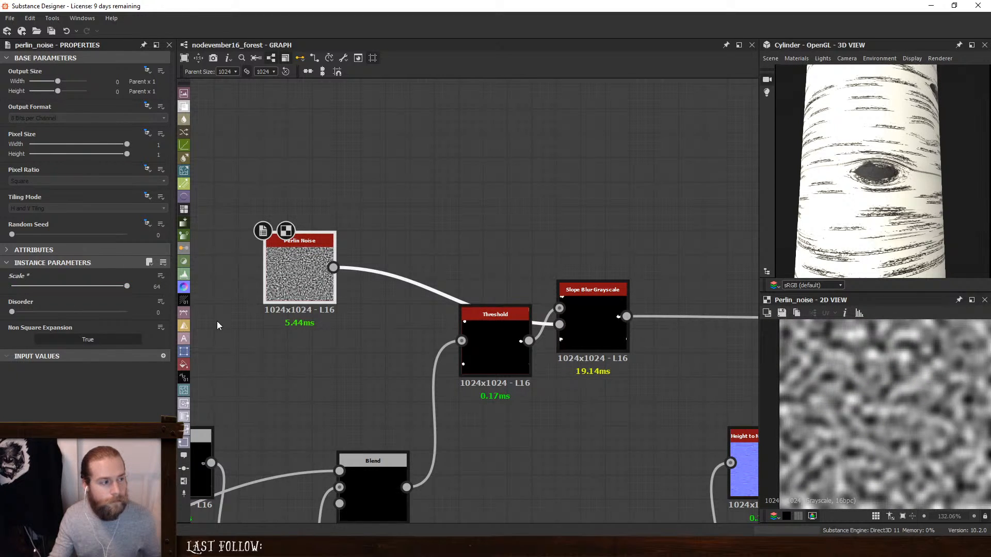
{"action": "left_click", "coordinate": [612, 293]}
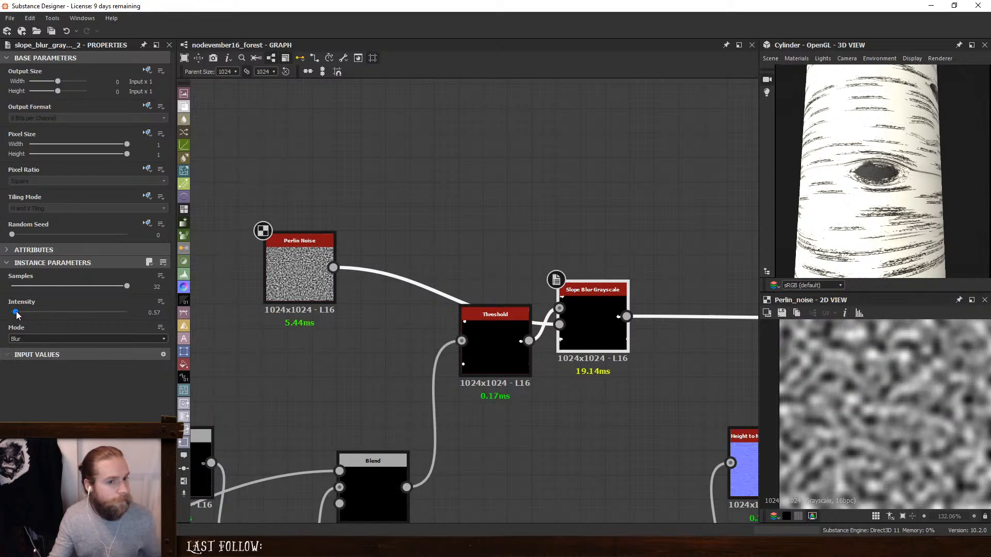
{"action": "left_click_drag", "start_coordinate": [15, 315], "coordinate": [31, 323]}
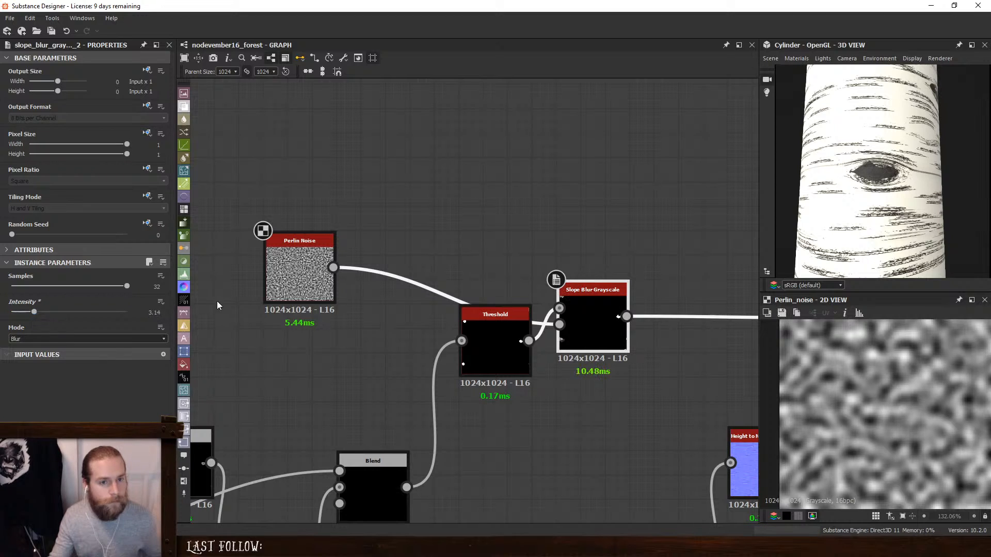
- Move the Histogram Shift above the knots' Subtract Blend and place the Perlin Noise just above it
{"action": "middle_click_drag", "start_coordinate": [273, 284], "coordinate": [506, 231]}
{"action": "middle_click_drag", "start_coordinate": [548, 320], "coordinate": [502, 274]}
{"action": "scroll", "coordinate": [408, 283], "scroll_direction": "down", "scroll_amount": 1}
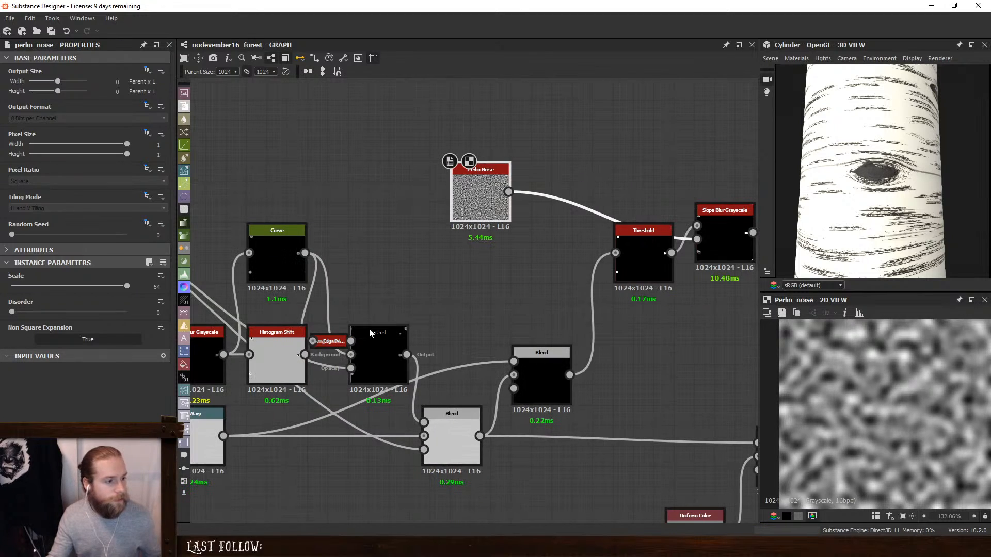
{"action": "left_click", "coordinate": [388, 345]}
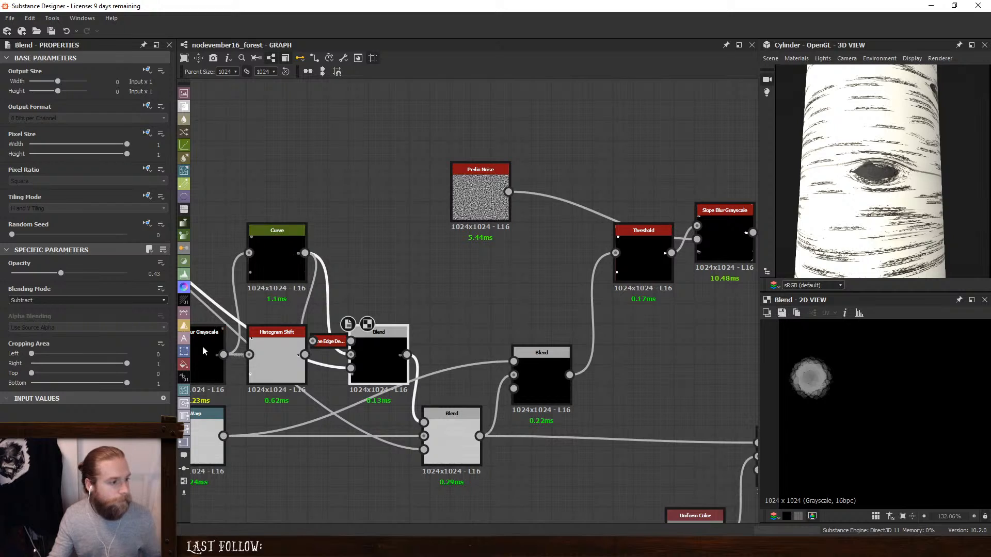
{"action": "left_click", "coordinate": [275, 351]}
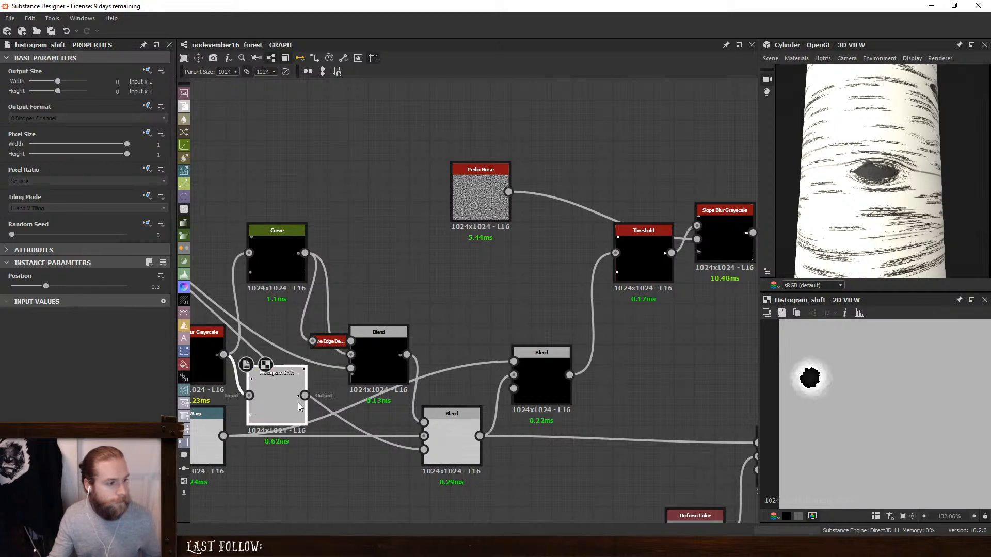
{"action": "left_click_drag", "start_coordinate": [277, 361], "coordinate": [379, 269]}
{"action": "left_click_drag", "start_coordinate": [498, 192], "coordinate": [396, 172]}
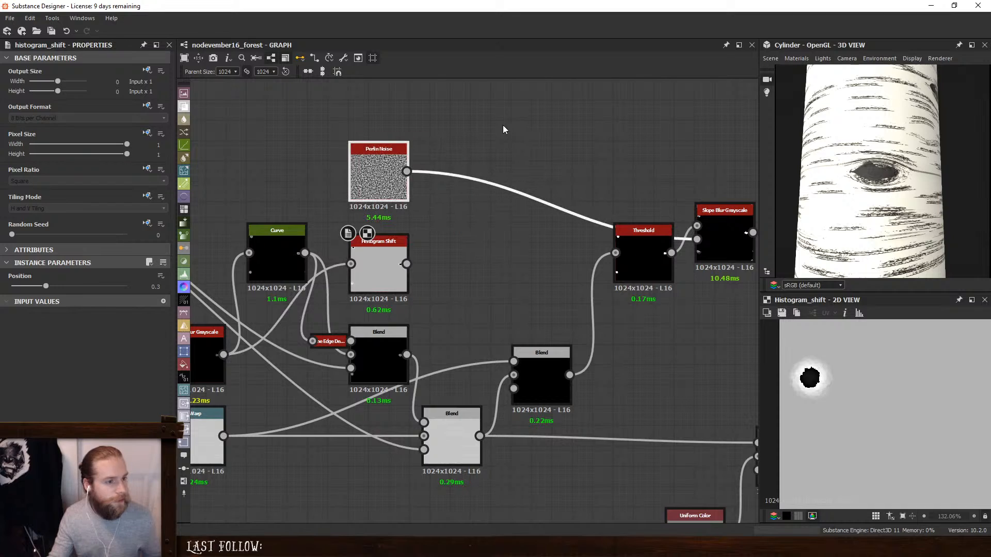
- Add a Subtract Blend with the Perlin Noise as foreground and the Histogram Shift as background
{"action": "left_click", "coordinate": [532, 190]}
{"action": "key", "text": "space"}
{"action": "left_click", "coordinate": [547, 248]}
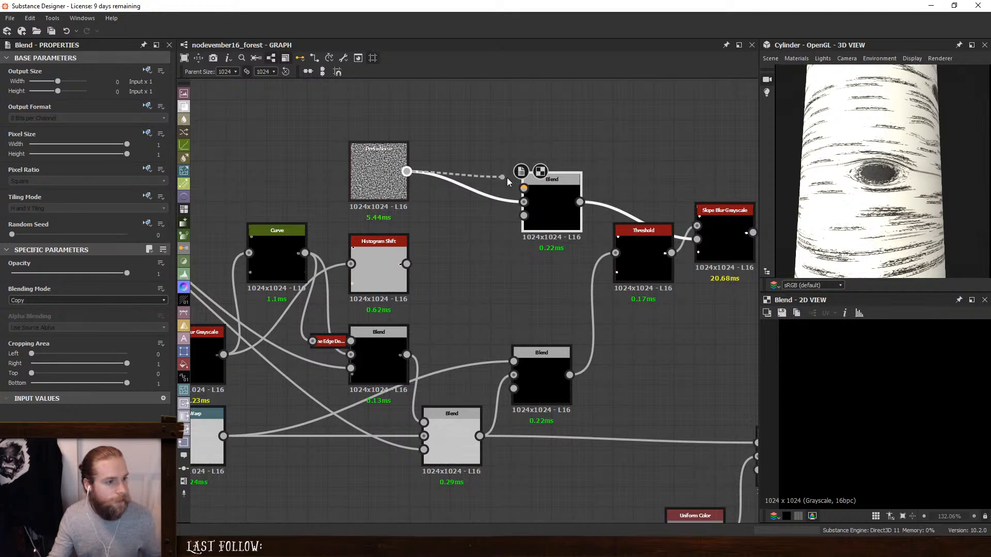
{"action": "left_click_drag", "start_coordinate": [507, 180], "coordinate": [523, 189]}
{"action": "left_click_drag", "start_coordinate": [406, 264], "coordinate": [523, 202]}
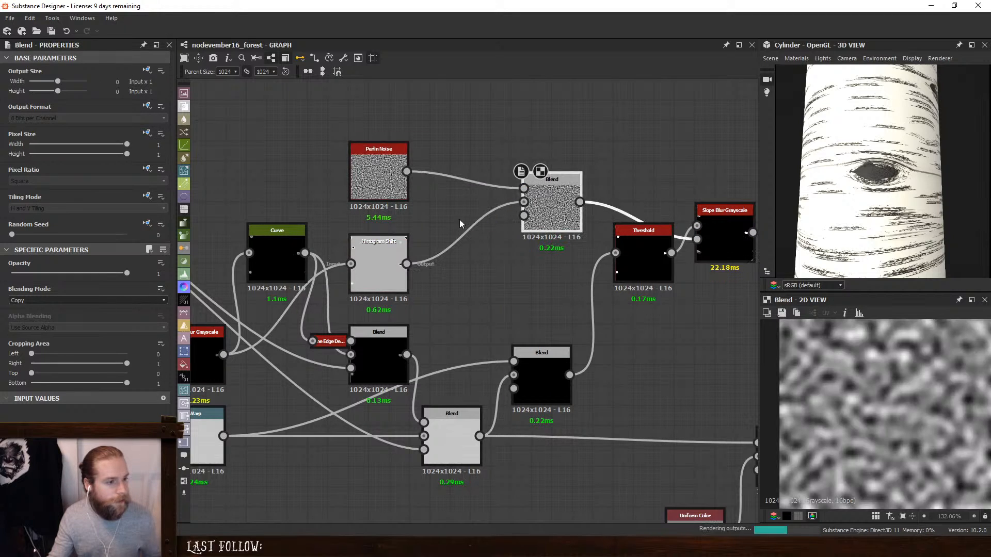
{"action": "left_click", "coordinate": [21, 300]}
{"action": "left_click", "coordinate": [44, 324]}
- Replace the Slope Blur Grayscale after the Threshold with a Multiply Blend that takes the noise Subtract Blend as foreground
{"action": "middle_click_drag", "start_coordinate": [525, 273], "coordinate": [457, 293]}
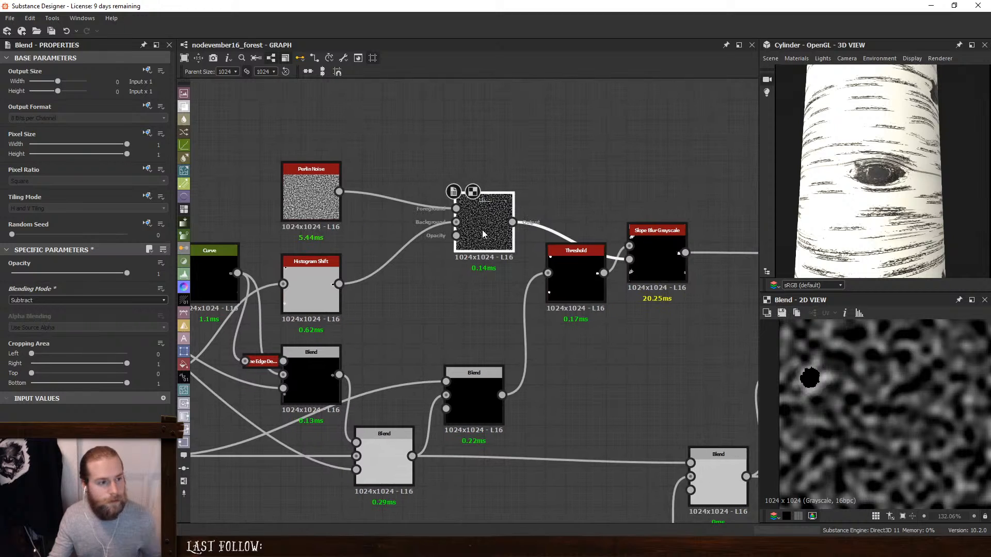
{"action": "left_click", "coordinate": [652, 248]}
{"action": "key", "text": "BackSpace"}
{"action": "left_click", "coordinate": [591, 259]}
{"action": "key", "text": "space"}
{"action": "left_click", "coordinate": [643, 248]}
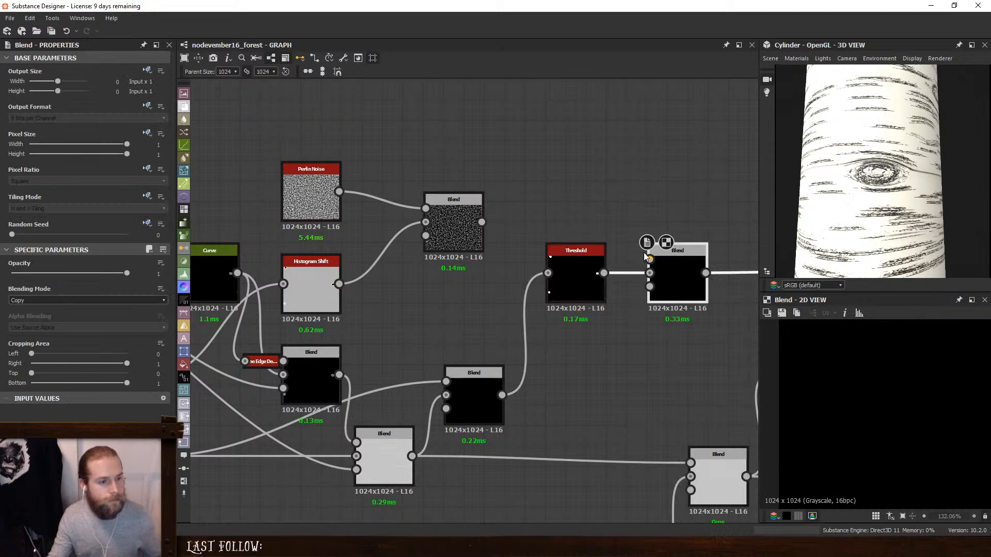
{"action": "left_click_drag", "start_coordinate": [645, 257], "coordinate": [481, 222]}
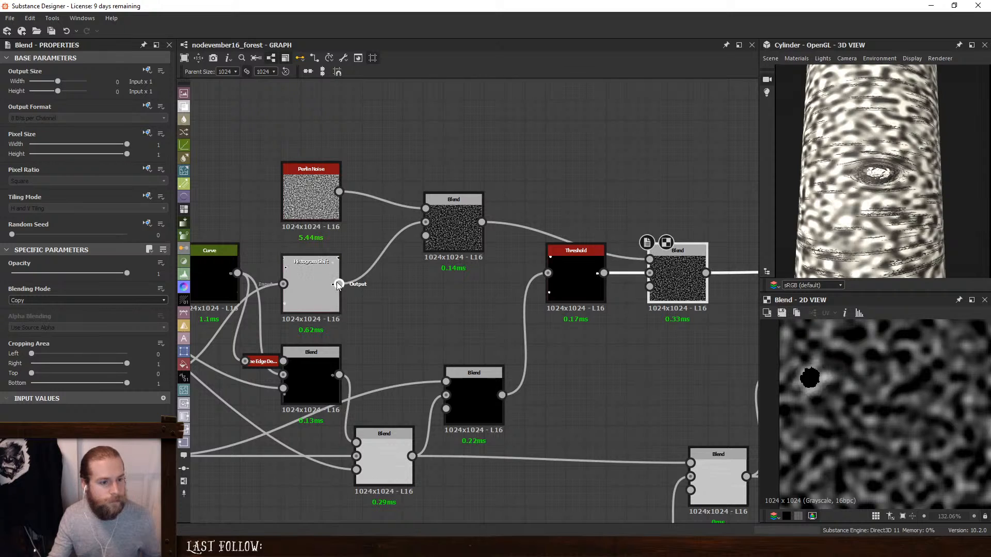
{"action": "left_click", "coordinate": [67, 300]}
{"action": "left_click", "coordinate": [33, 325]}
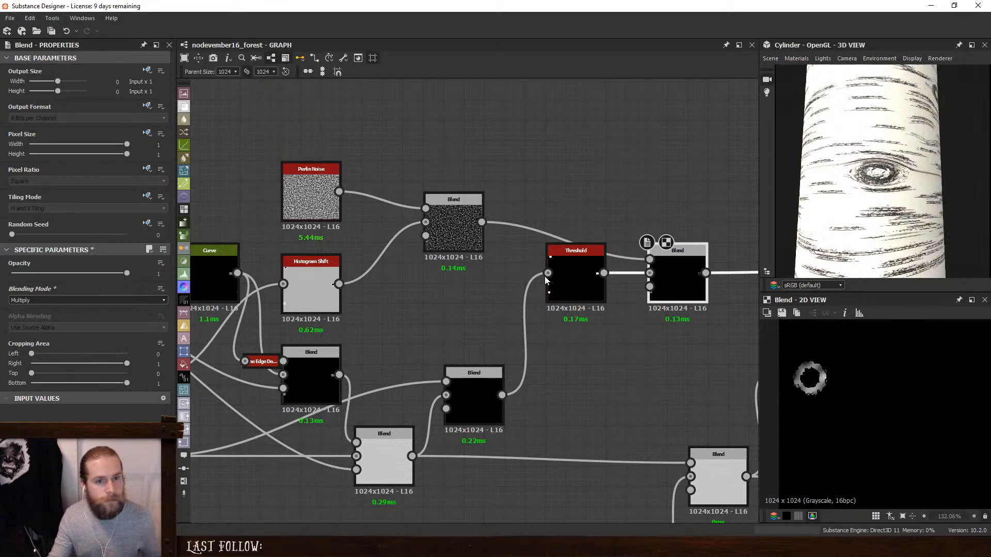
- Set the Perlin Noise scale to 21 while checking a knot up close on the cylinder
{"action": "scroll", "coordinate": [882, 180], "scroll_direction": "up", "scroll_amount": 3}
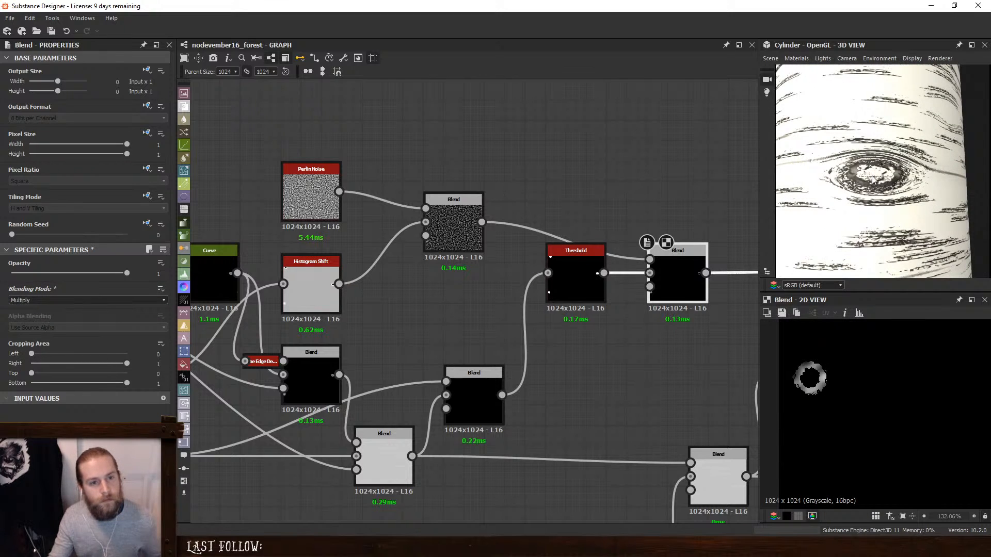
{"action": "scroll", "coordinate": [873, 178], "scroll_direction": "up", "scroll_amount": 2}
{"action": "left_click", "coordinate": [461, 212]}
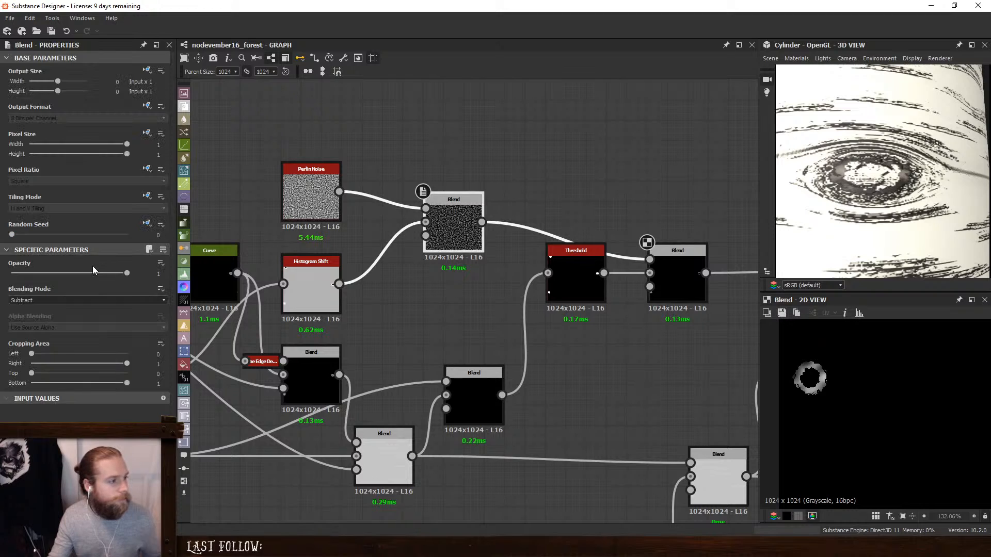
{"action": "left_click", "coordinate": [333, 214]}
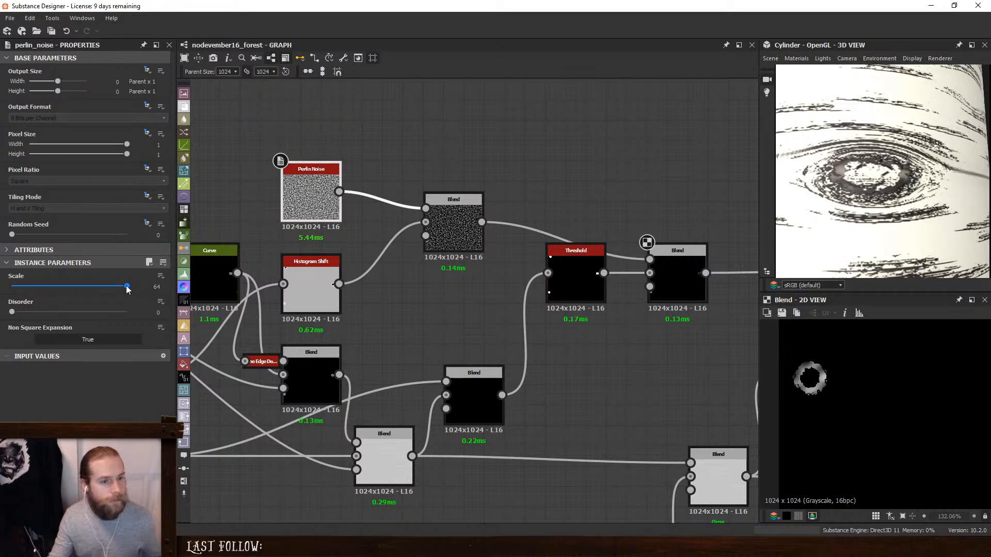
{"action": "left_click_drag", "start_coordinate": [126, 286], "coordinate": [48, 281]}
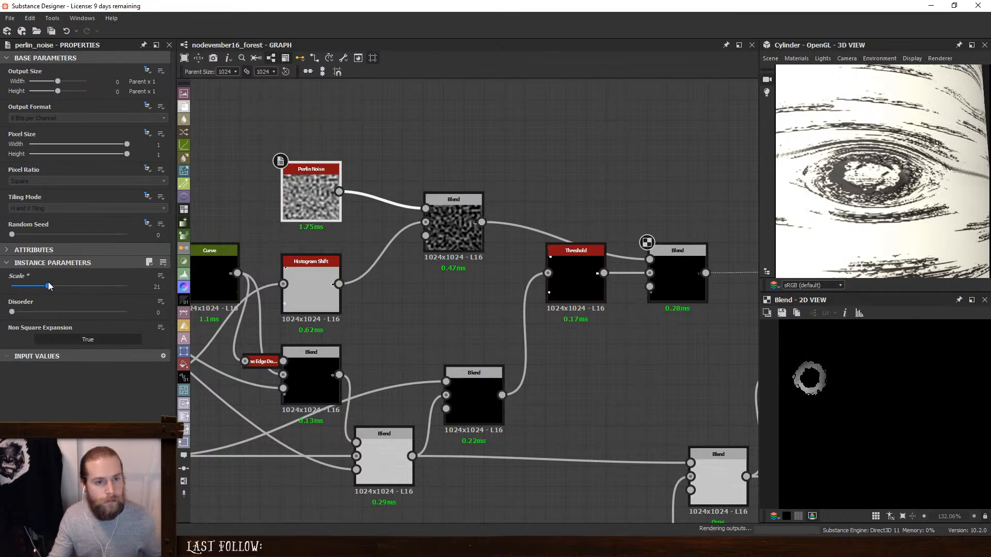
- Move the noise Subtract Blend closer to the Perlin Noise and try connecting its output to the Threshold
{"action": "left_click_drag", "start_coordinate": [456, 247], "coordinate": [435, 236]}
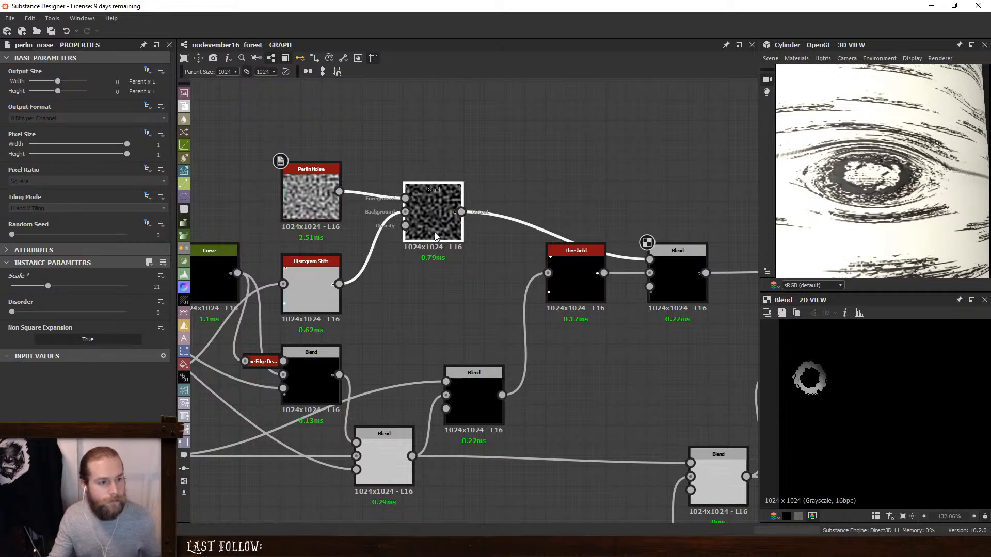
{"action": "left_click_drag", "start_coordinate": [548, 274], "coordinate": [461, 212]}
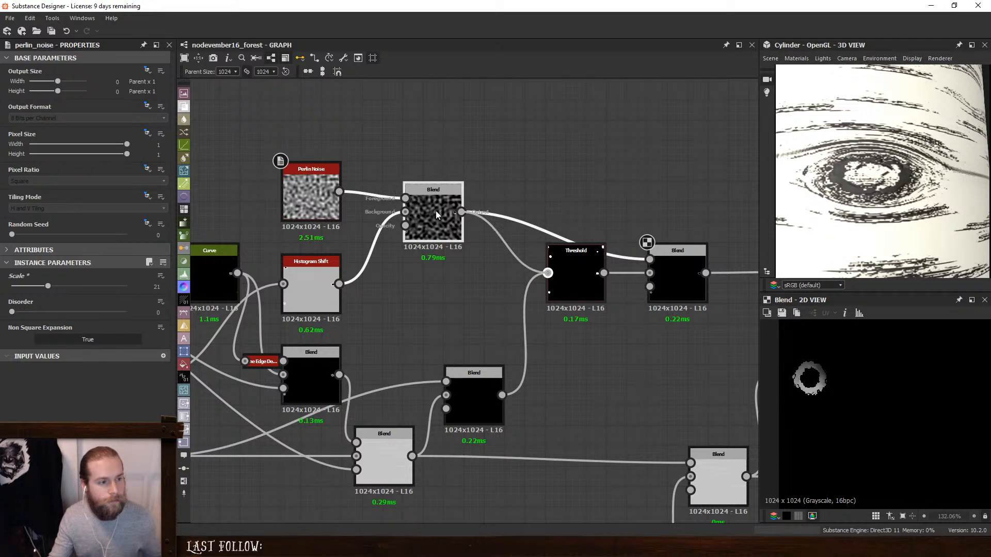
{"action": "left_click", "coordinate": [439, 222]}
{"action": "key", "text": "ctrl+z"}
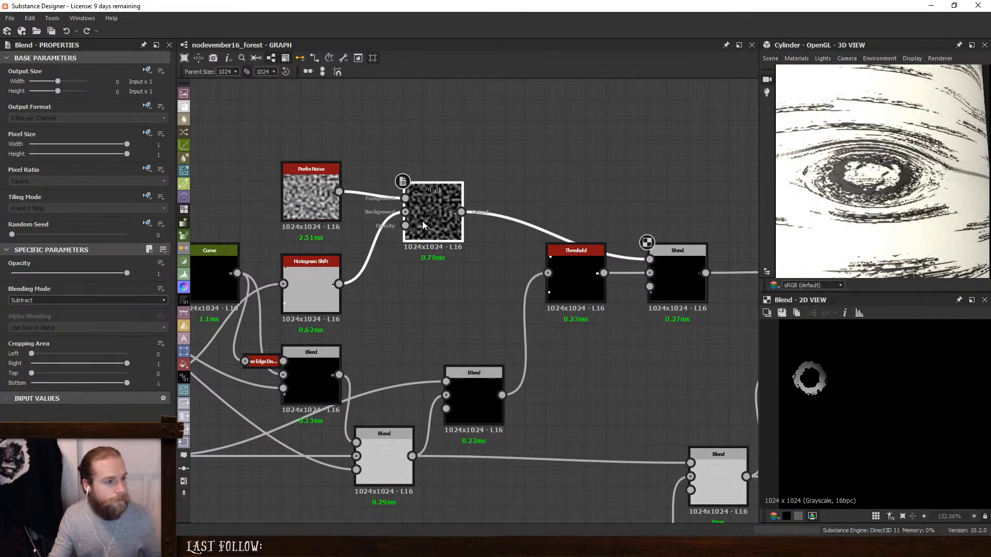
- Try the Overlay blending mode on the Blend combining the Perlin Noise and Histogram Shift, and undo it
{"action": "left_click", "coordinate": [307, 277]}
{"action": "left_click", "coordinate": [445, 222]}
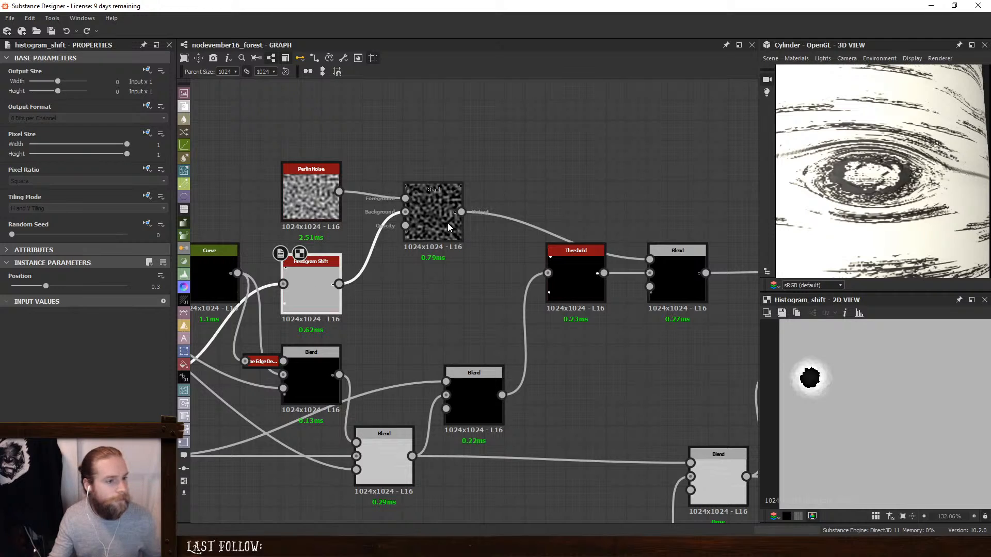
{"action": "left_click", "coordinate": [55, 301]}
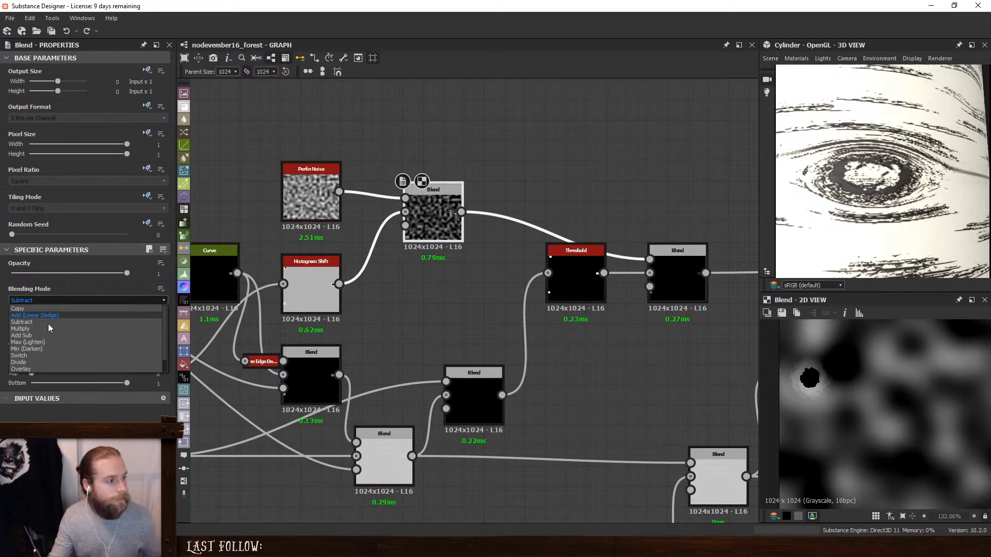
{"action": "left_click", "coordinate": [35, 369]}
{"action": "key", "text": "ctrl+z"}
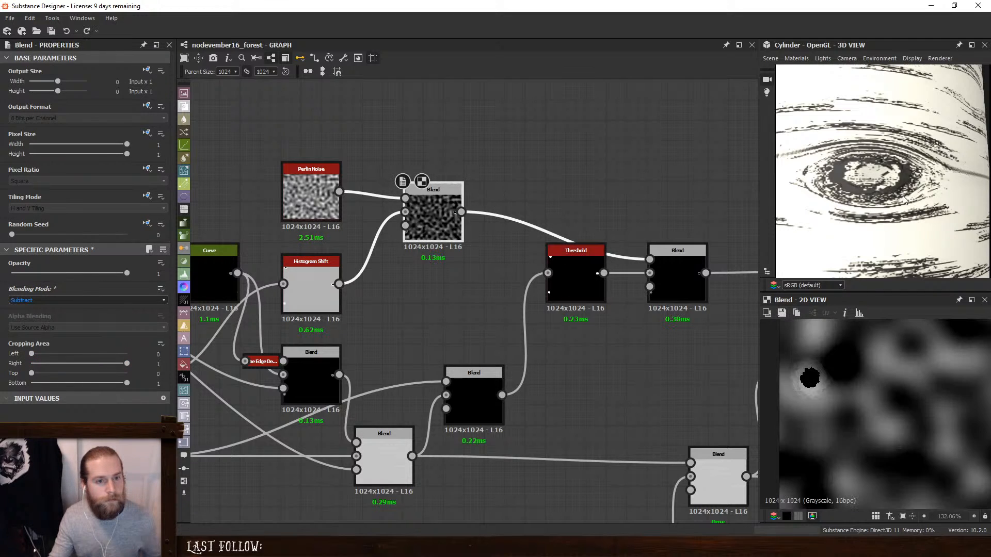
- Examine the Multiply Blend's output and the knots on the cylinder from a distance and up close
{"action": "scroll", "coordinate": [875, 180], "scroll_direction": "down", "scroll_amount": 5}
{"action": "left_click_drag", "start_coordinate": [875, 190], "coordinate": [832, 193]}
{"action": "left_click", "coordinate": [669, 264]}
{"action": "double_click", "coordinate": [668, 262]}
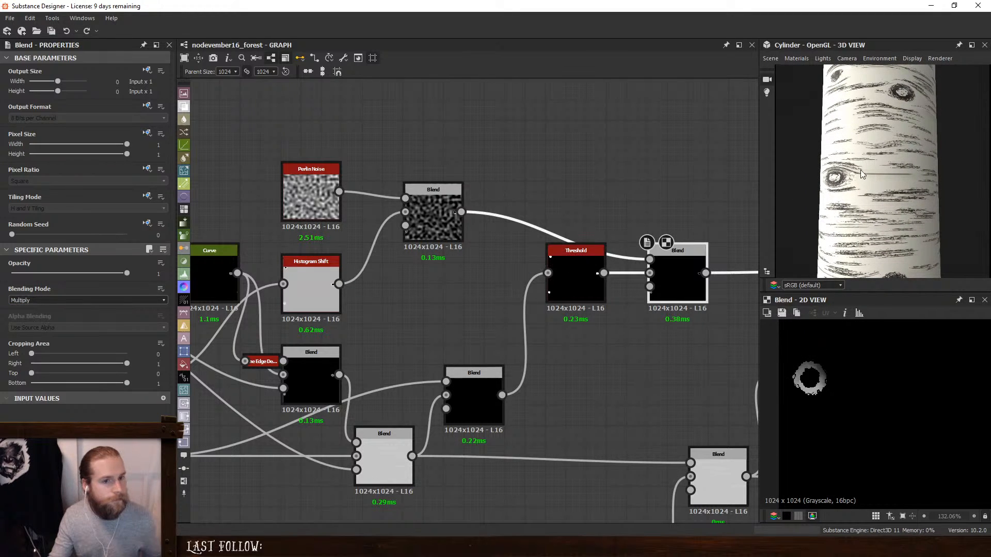
{"action": "scroll", "coordinate": [809, 195], "scroll_direction": "down", "scroll_amount": 3}
{"action": "left_click_drag", "start_coordinate": [809, 195], "coordinate": [839, 194]}
{"action": "scroll", "coordinate": [838, 194], "scroll_direction": "up", "scroll_amount": 5}
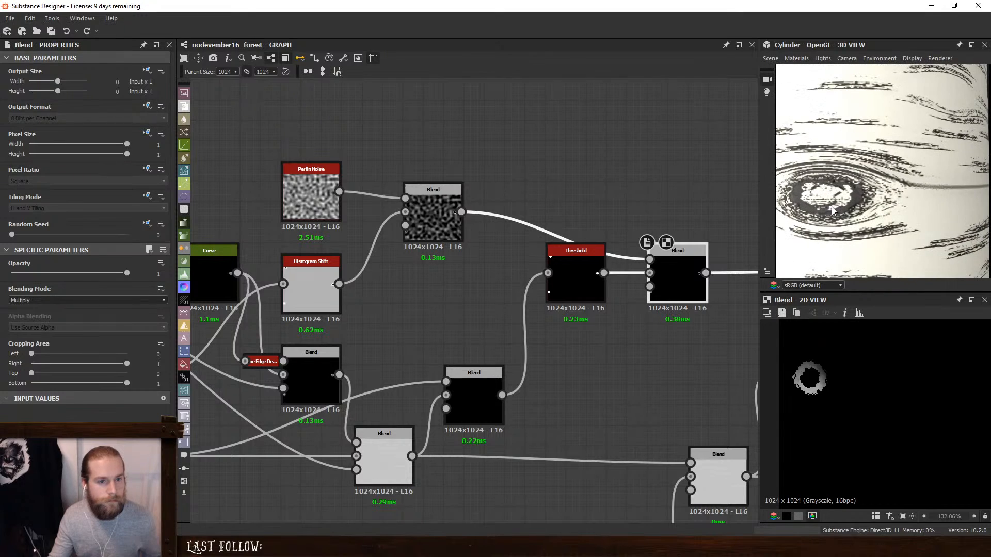
{"action": "scroll", "coordinate": [839, 195], "scroll_direction": "up", "scroll_amount": 2}
- Set the Perlin Noise scale to 11 while previewing the noise Subtract Blend
{"action": "double_click", "coordinate": [448, 218]}
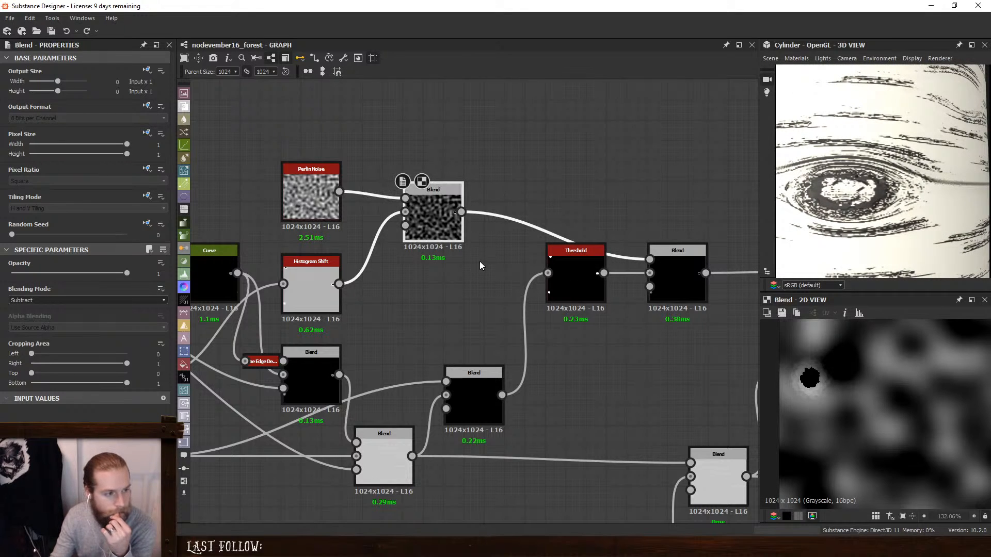
{"action": "left_click", "coordinate": [308, 199]}
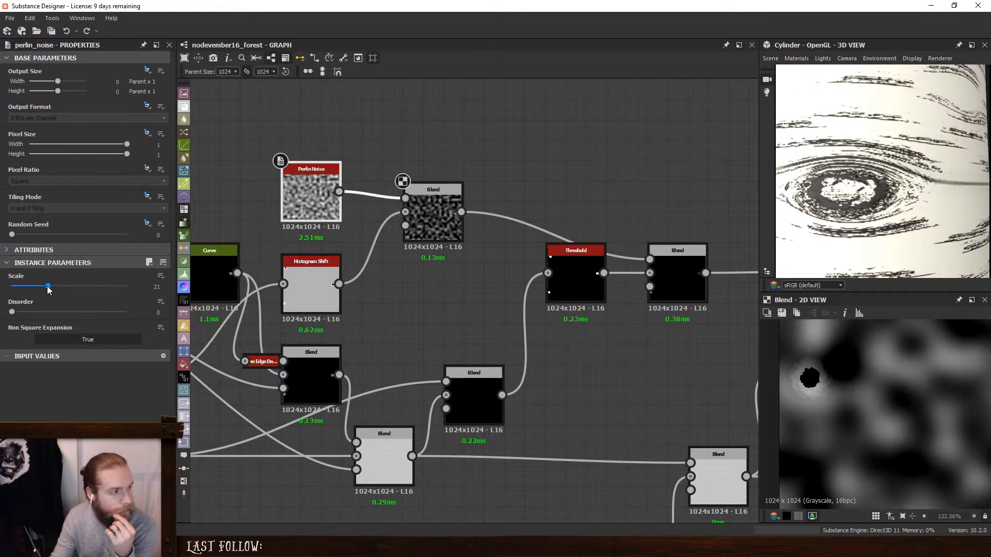
{"action": "left_click_drag", "start_coordinate": [48, 287], "coordinate": [29, 281]}
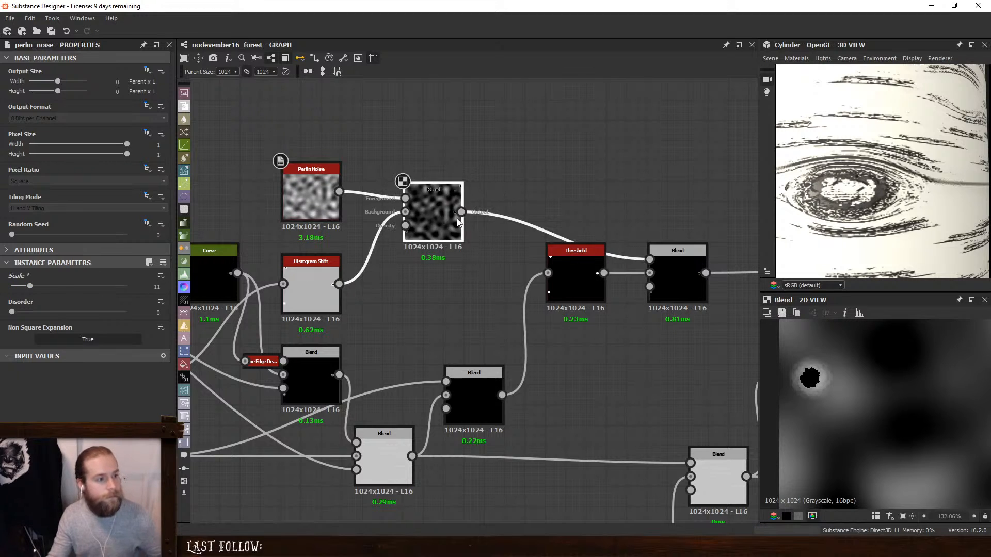
- Insert a Threshold node between the Perlin Noise and the Subtract Blend, and set its threshold to 0.5
{"action": "left_click_drag", "start_coordinate": [457, 222], "coordinate": [559, 242]}
{"action": "key", "text": "space"}
{"action": "type", "text": "thre"}
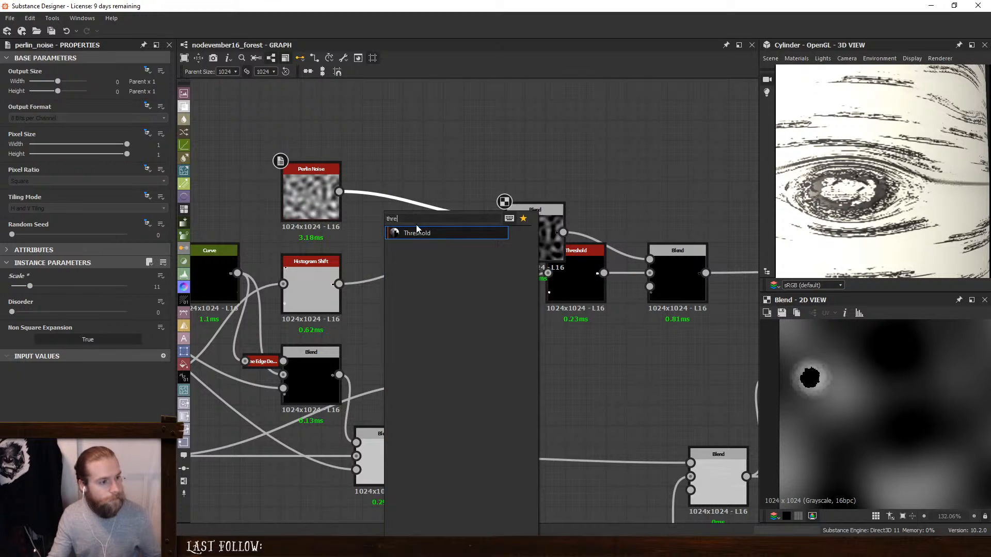
{"action": "left_click", "coordinate": [416, 230]}
{"action": "left_click_drag", "start_coordinate": [415, 230], "coordinate": [395, 210]}
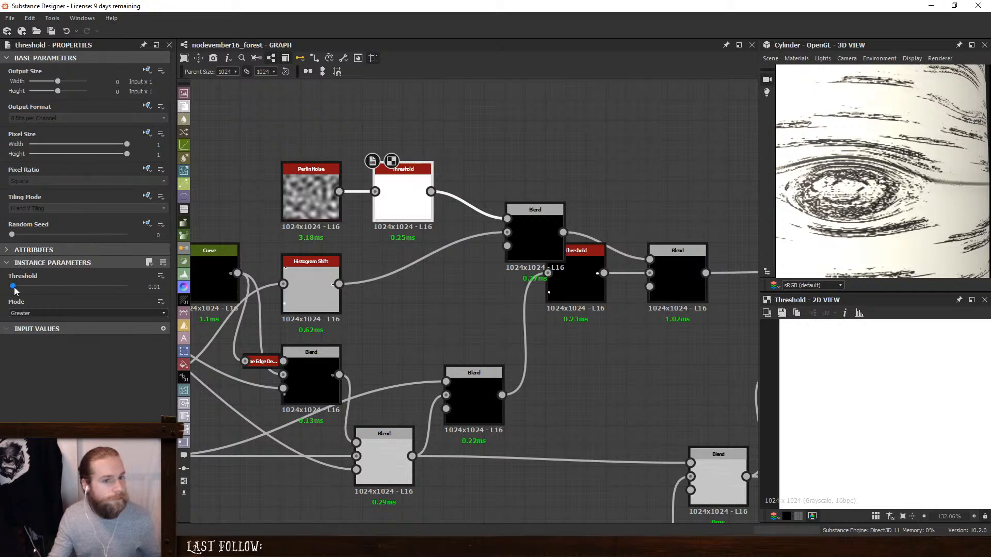
{"action": "left_click_drag", "start_coordinate": [14, 287], "coordinate": [70, 287]}
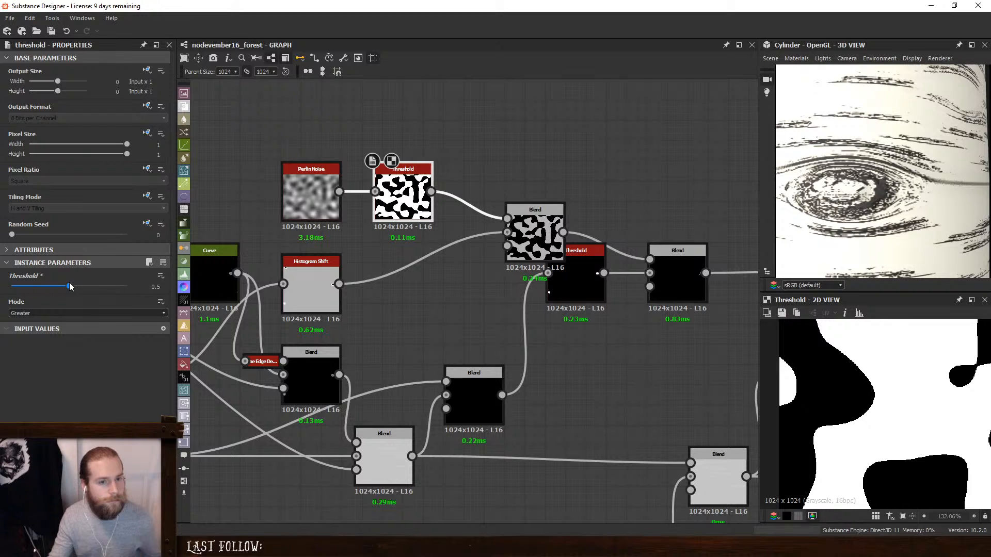
- Spread out the Subtract Blend and the knot-mask Threshold in the graph, and examine the Multiply Blend's effect on the cylinder
{"action": "left_click_drag", "start_coordinate": [535, 227], "coordinate": [494, 218]}
{"action": "left_click", "coordinate": [577, 264]}
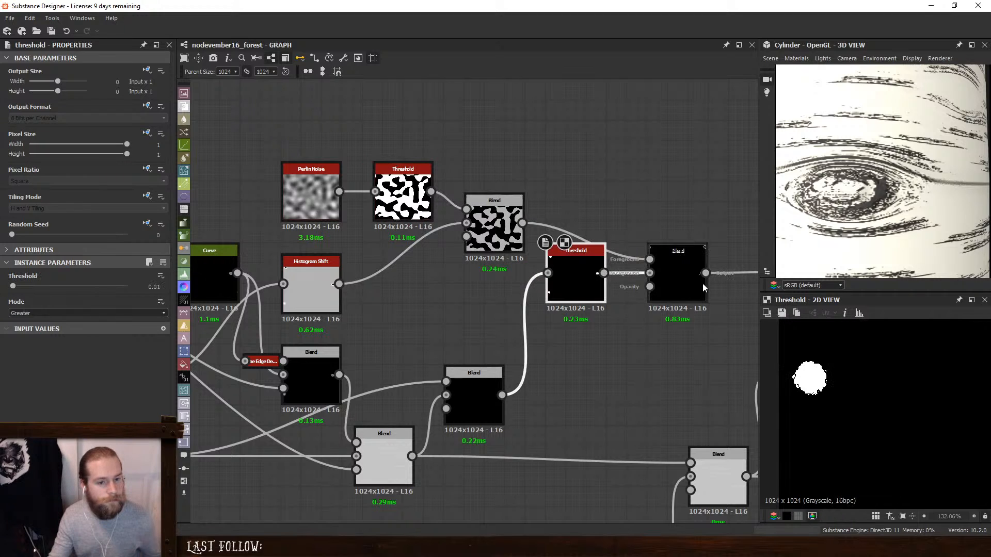
{"action": "left_click", "coordinate": [693, 273]}
{"action": "middle_click_drag", "start_coordinate": [692, 280], "coordinate": [619, 275]}
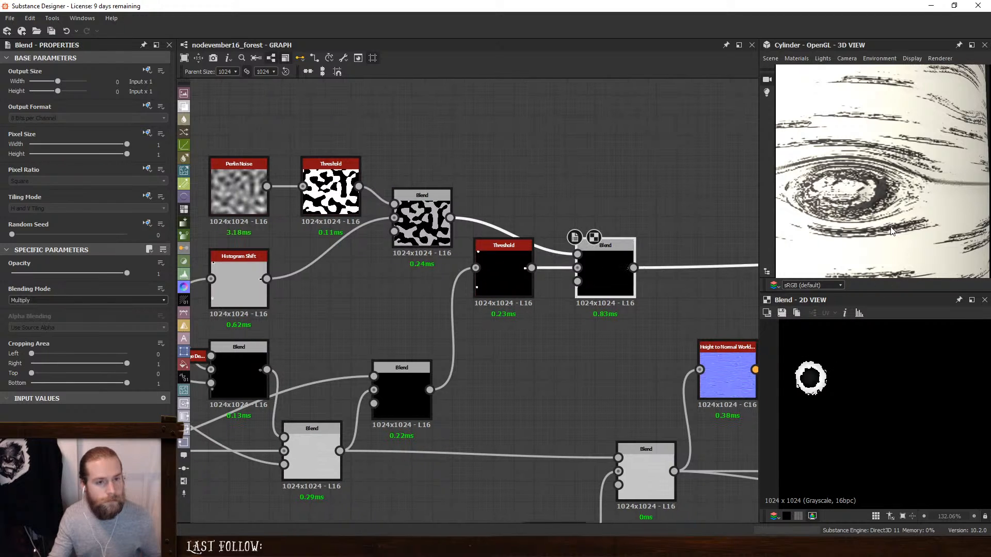
{"action": "scroll", "coordinate": [891, 231], "scroll_direction": "down", "scroll_amount": 5}
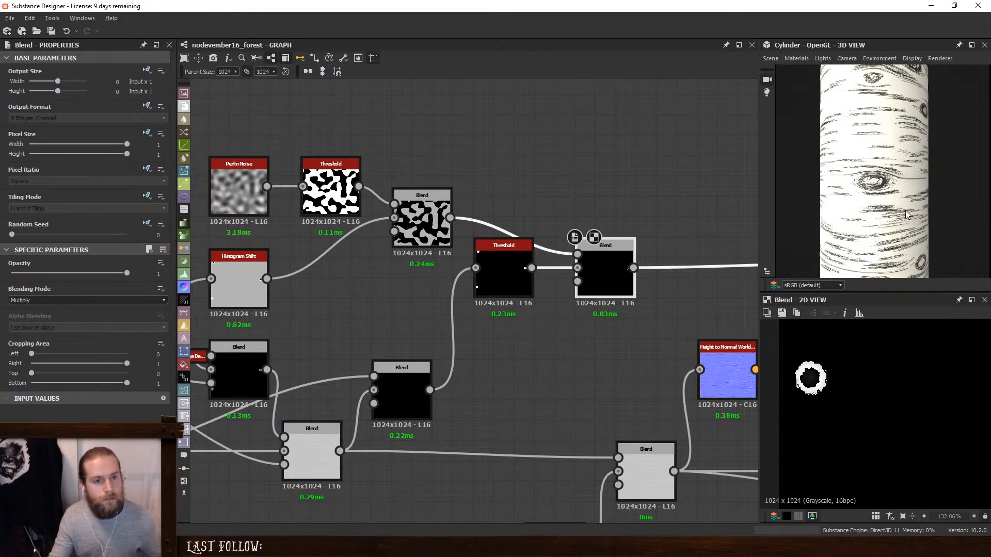
{"action": "left_click_drag", "start_coordinate": [905, 210], "coordinate": [907, 175]}
{"action": "left_click", "coordinate": [503, 258]}
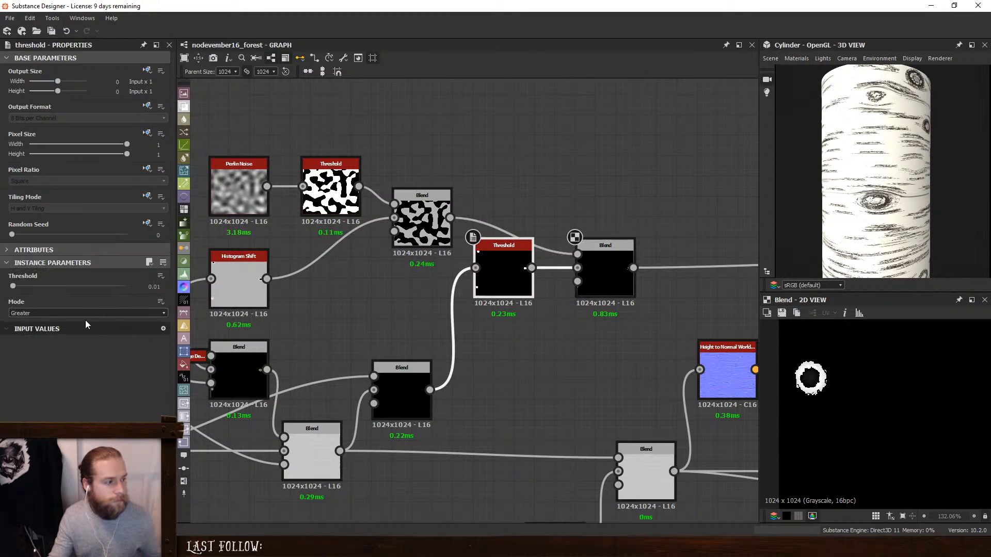
{"action": "left_click_drag", "start_coordinate": [496, 270], "coordinate": [487, 309]}
{"action": "double_click", "coordinate": [422, 227]}
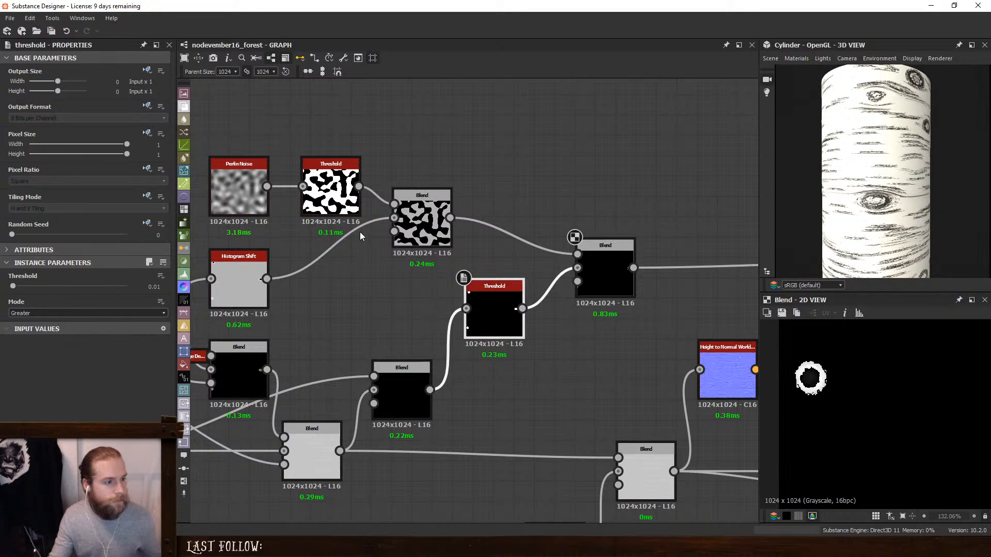
{"action": "double_click", "coordinate": [596, 261]}
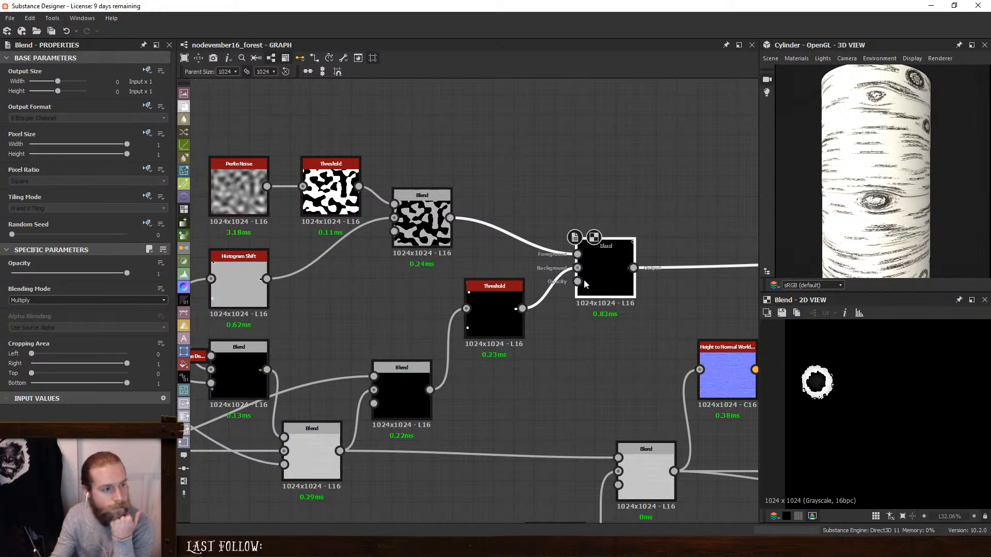
- Set the Histogram Shift position to 0.67 and check the knots on the cylinder and in the Multiply Blend's output
{"action": "double_click", "coordinate": [246, 264]}
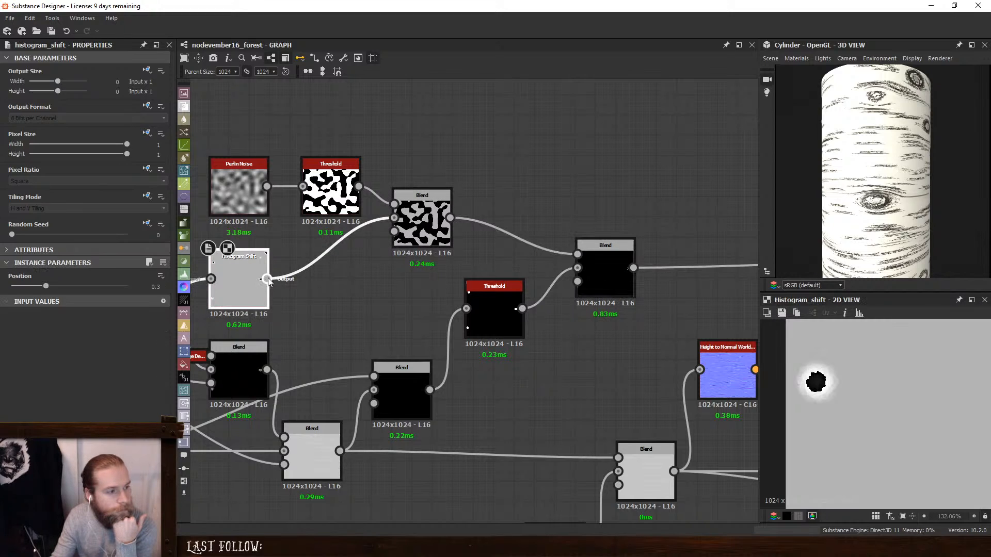
{"action": "left_click_drag", "start_coordinate": [55, 286], "coordinate": [89, 305]}
{"action": "scroll", "coordinate": [922, 171], "scroll_direction": "down", "scroll_amount": 2}
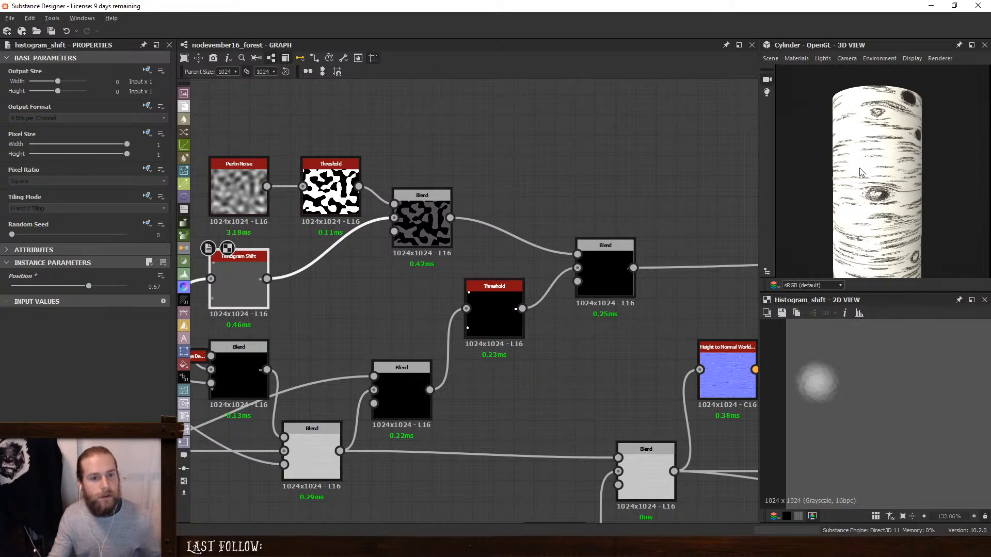
{"action": "left_click_drag", "start_coordinate": [859, 168], "coordinate": [826, 202]}
{"action": "left_click", "coordinate": [599, 262]}
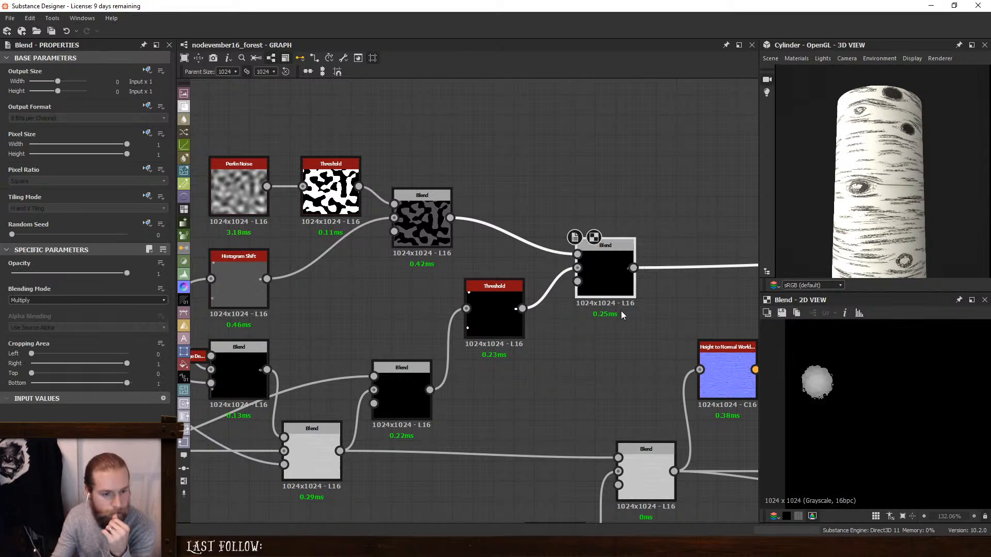
- Add a Quantize Grayscale node fed by the Blur Grayscale and set its quantize value to 11
{"action": "middle_click_drag", "start_coordinate": [375, 278], "coordinate": [435, 277]}
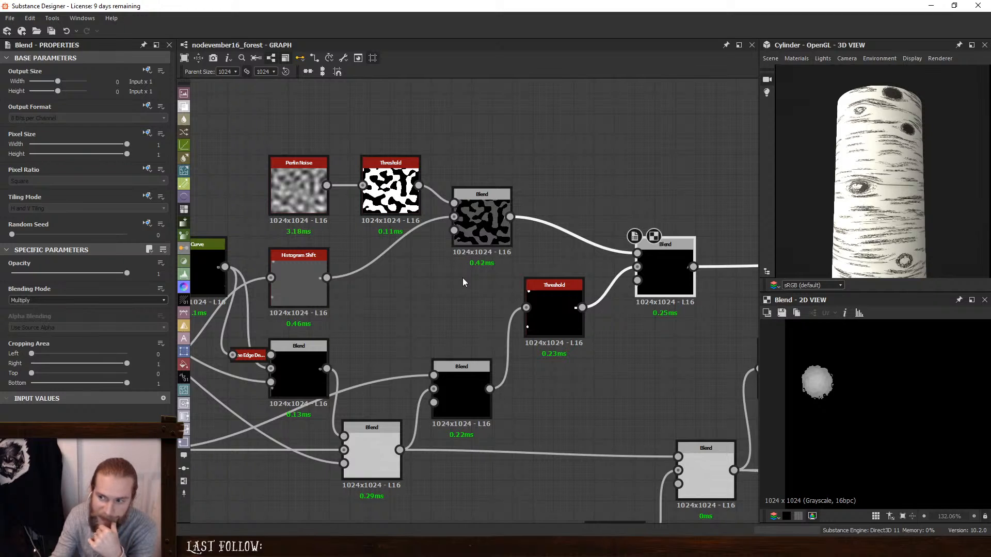
{"action": "middle_click_drag", "start_coordinate": [462, 277], "coordinate": [435, 278]}
{"action": "left_click", "coordinate": [280, 283]}
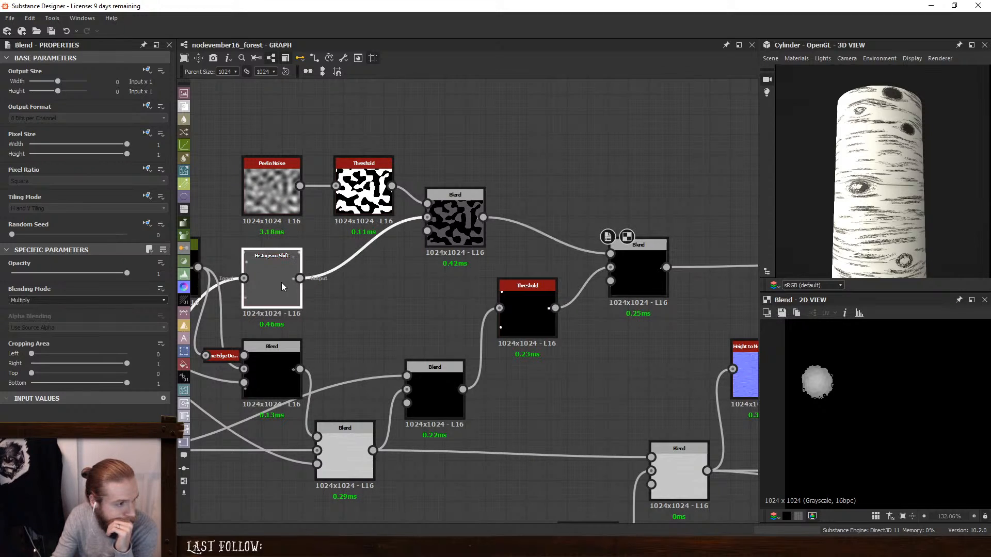
{"action": "middle_click_drag", "start_coordinate": [435, 277], "coordinate": [544, 298]}
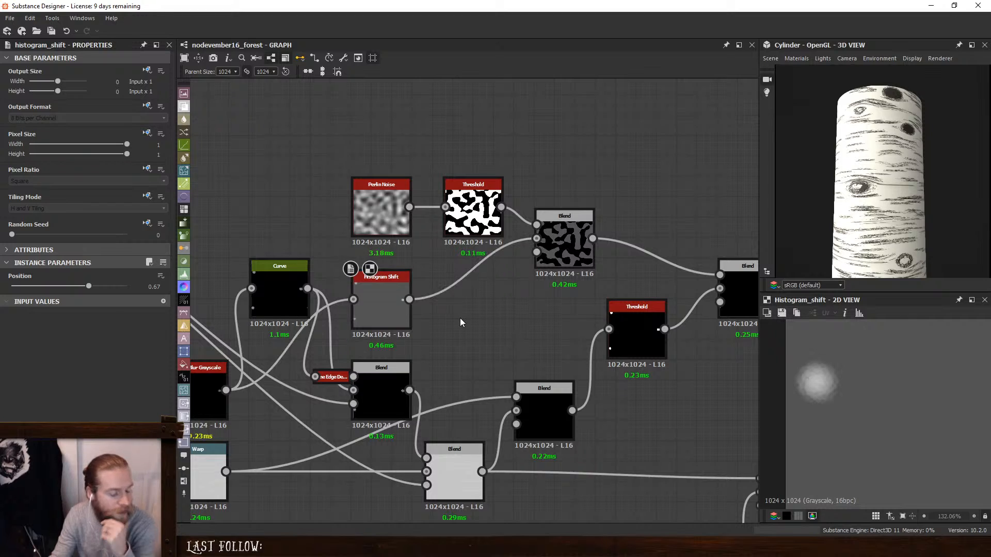
{"action": "key", "text": "space"}
{"action": "type", "text": "qua"}
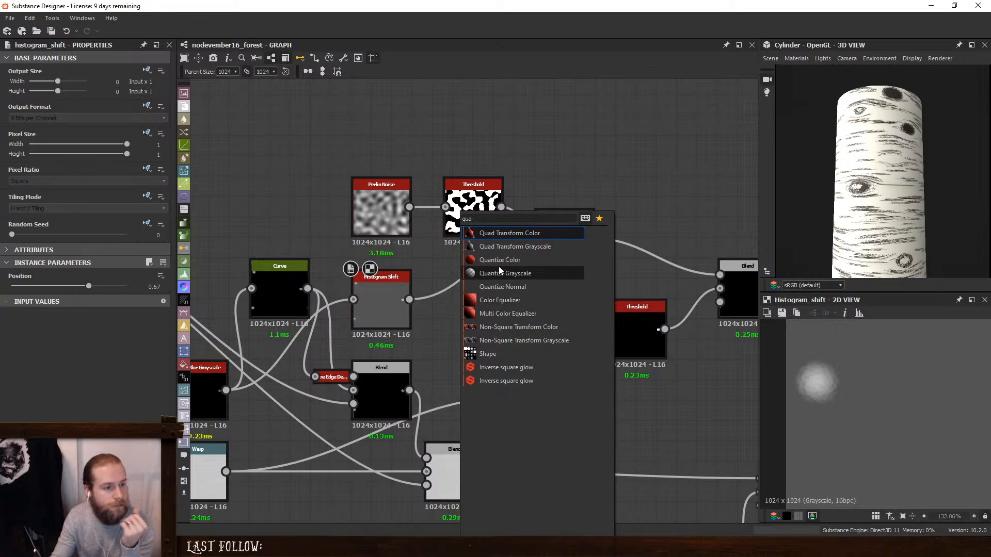
{"action": "left_click", "coordinate": [503, 273]}
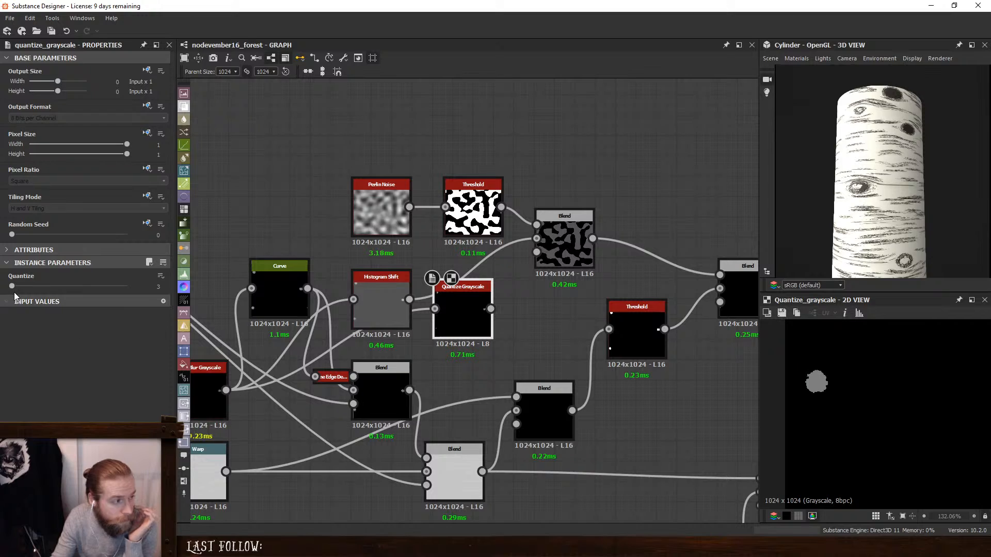
{"action": "left_click_drag", "start_coordinate": [11, 286], "coordinate": [16, 293]}
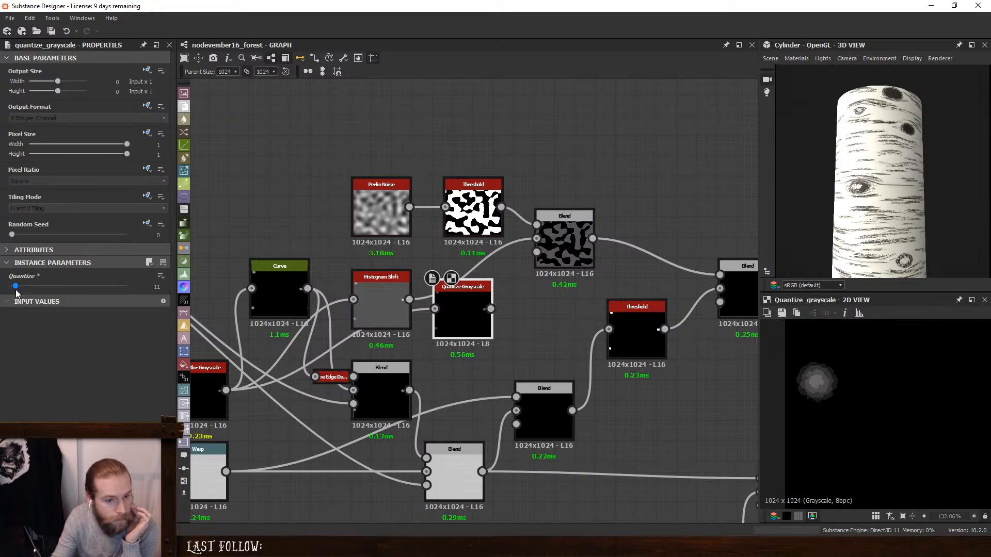
{"action": "left_click_drag", "start_coordinate": [499, 311], "coordinate": [508, 303]}
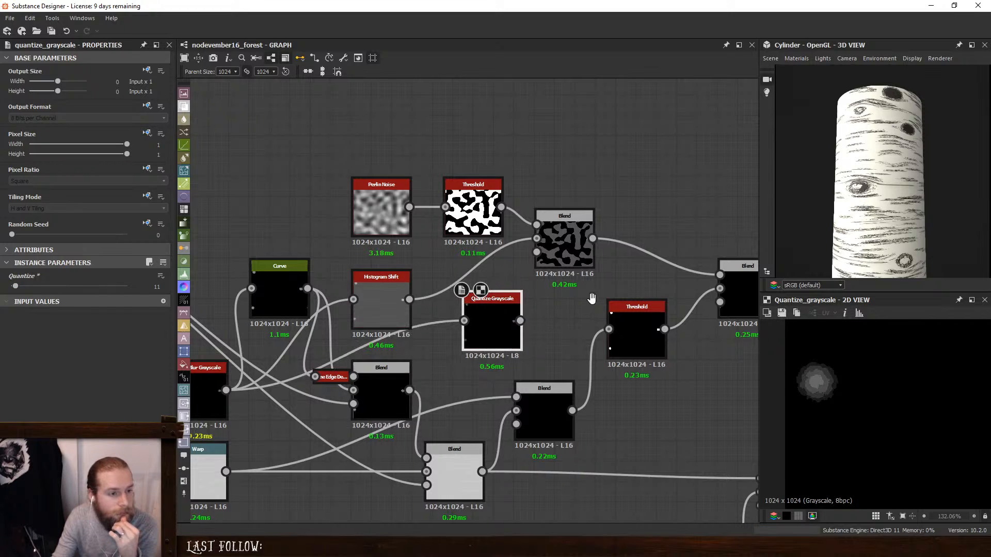
- Try a Grayscale to Color Mask node on the Quantize Grayscale output, inspect the colored knot bands, and delete the node
{"action": "middle_click_drag", "start_coordinate": [593, 298], "coordinate": [540, 331]}
{"action": "scroll", "coordinate": [899, 388], "scroll_direction": "down", "scroll_amount": 7}
{"action": "middle_click_drag", "start_coordinate": [907, 398], "coordinate": [798, 384]}
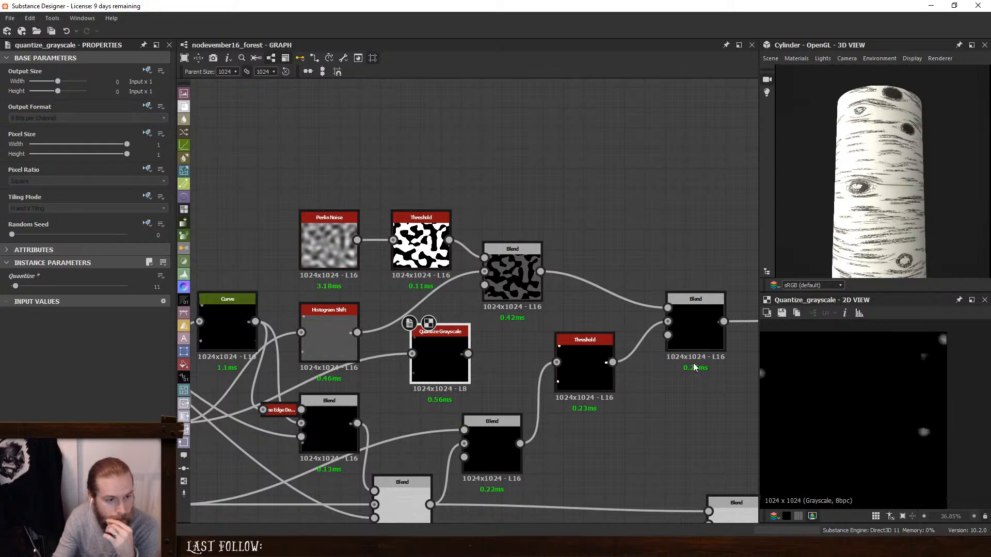
{"action": "key", "text": "space"}
{"action": "type", "text": "rand"}
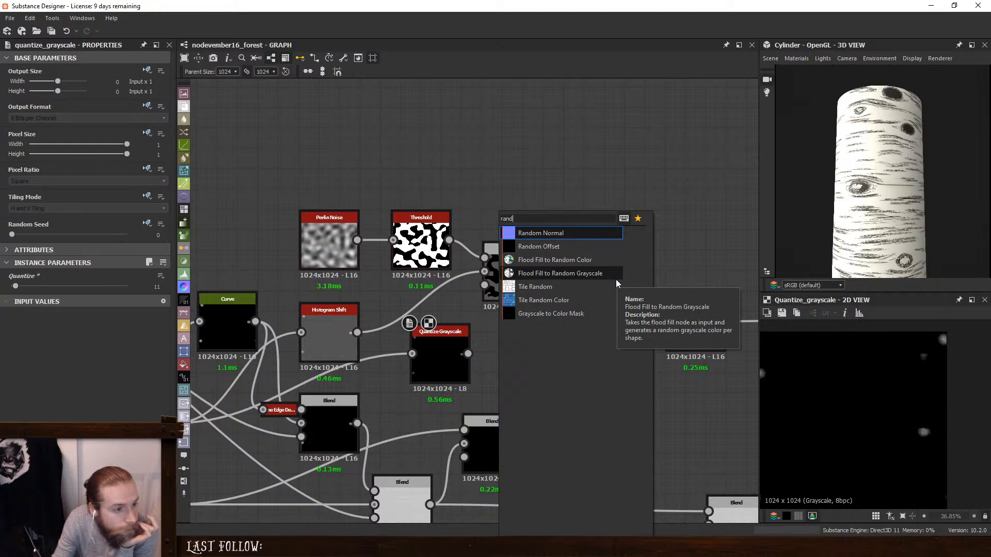
{"action": "left_click", "coordinate": [597, 309]}
{"action": "left_click", "coordinate": [490, 340]}
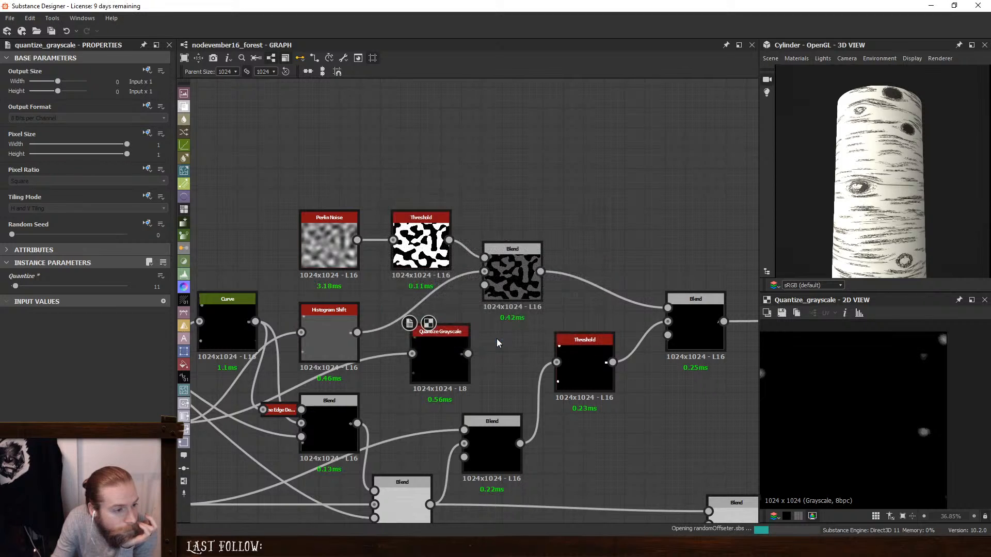
{"action": "left_click", "coordinate": [494, 341]}
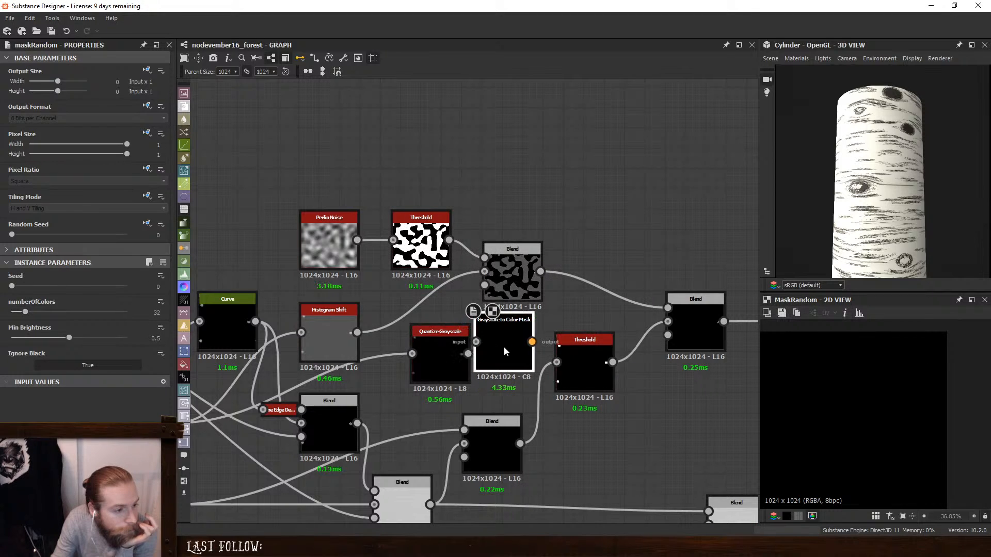
{"action": "left_click_drag", "start_coordinate": [467, 354], "coordinate": [484, 342]}
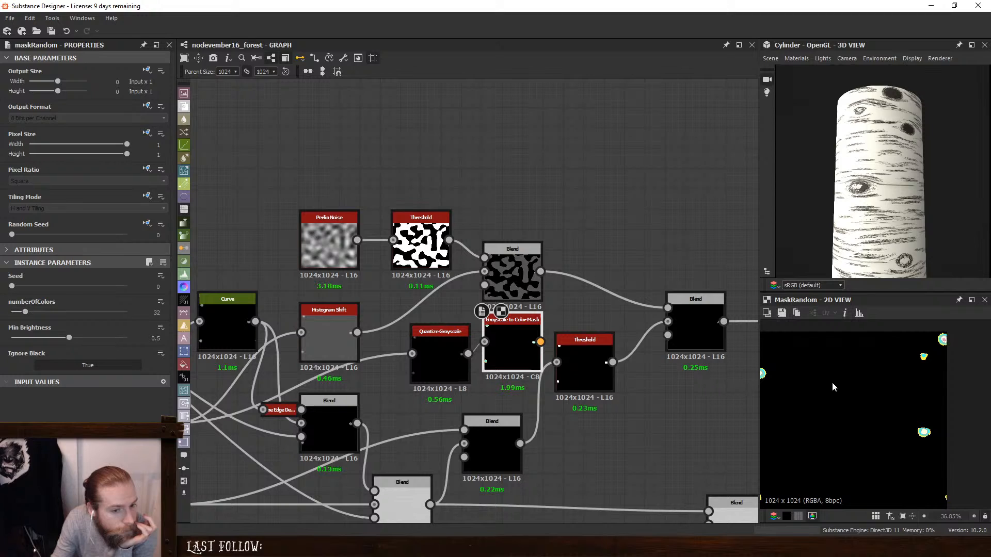
{"action": "scroll", "coordinate": [924, 434], "scroll_direction": "up", "scroll_amount": 10}
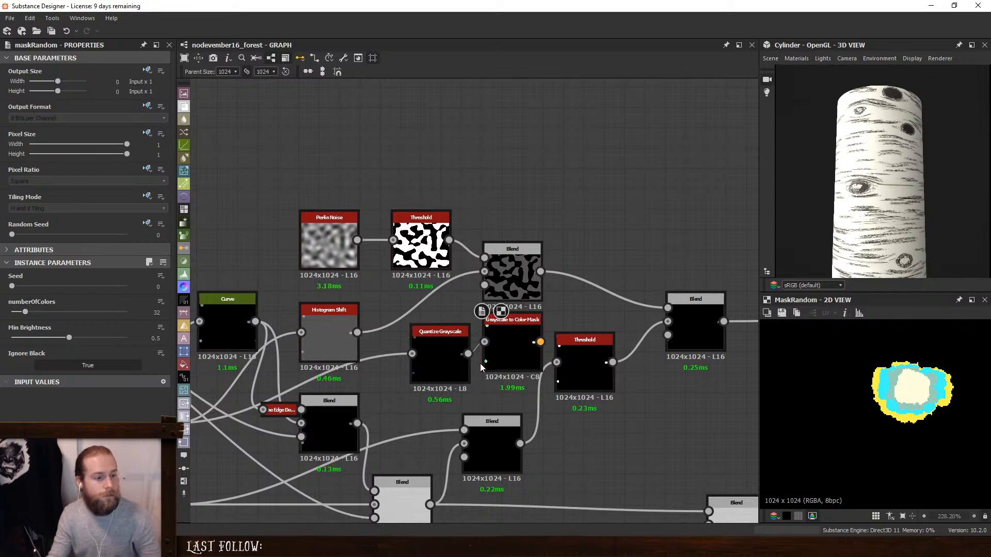
{"action": "left_click", "coordinate": [494, 352]}
{"action": "key", "text": "Delete"}
- Move the Perlin Noise, its Threshold and the Subtract Blend up together to make room in the graph
{"action": "left_click_drag", "start_coordinate": [536, 273], "coordinate": [531, 200]}
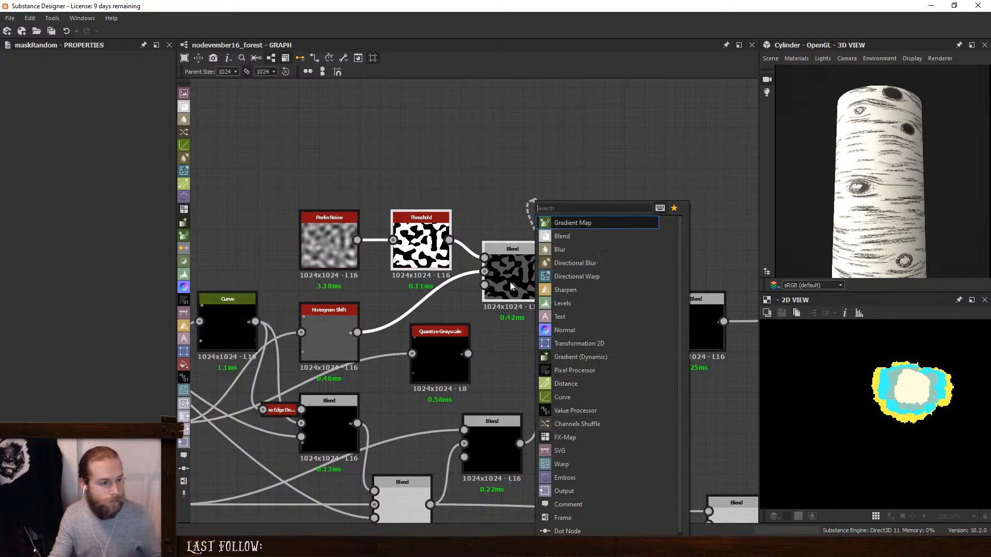
{"action": "left_click_drag", "start_coordinate": [499, 137], "coordinate": [229, 278]}
{"action": "left_click_drag", "start_coordinate": [528, 279], "coordinate": [528, 125]}
- Add a Pixel Processor, connect the Quantize Grayscale output to its input, and place it above the Quantize Grayscale
{"action": "key", "text": "space"}
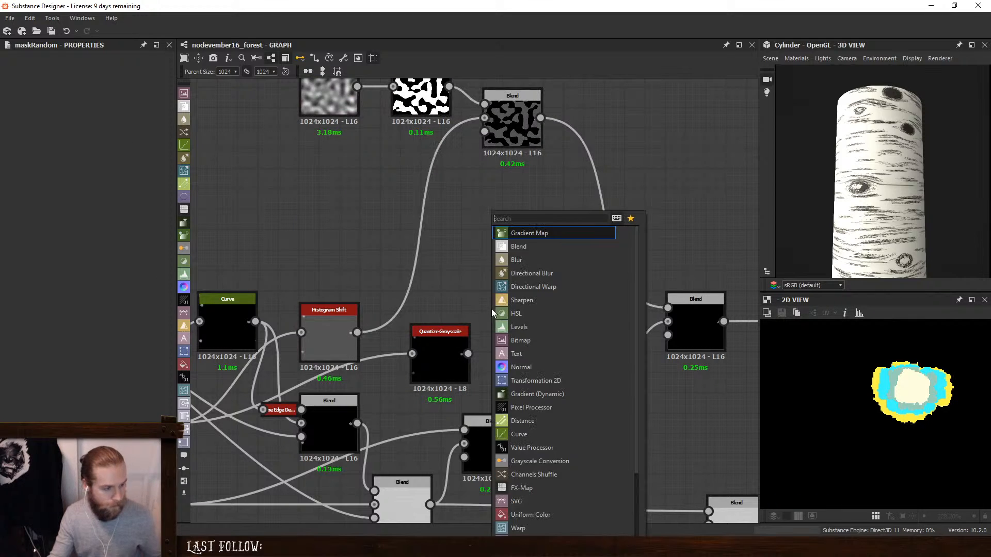
{"action": "type", "text": "pi"}
{"action": "left_click", "coordinate": [532, 237]}
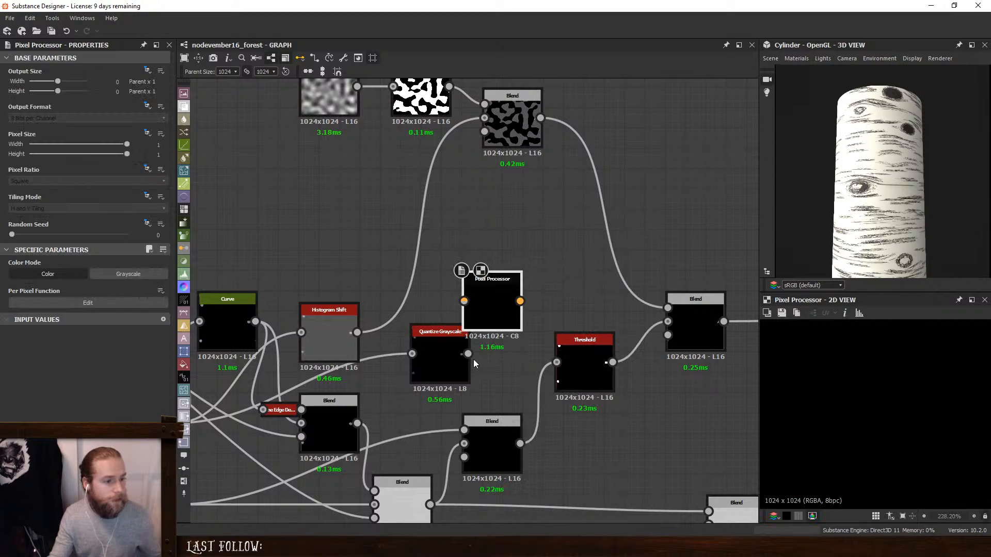
{"action": "left_click_drag", "start_coordinate": [468, 354], "coordinate": [467, 293]}
{"action": "left_click_drag", "start_coordinate": [485, 296], "coordinate": [516, 254]}
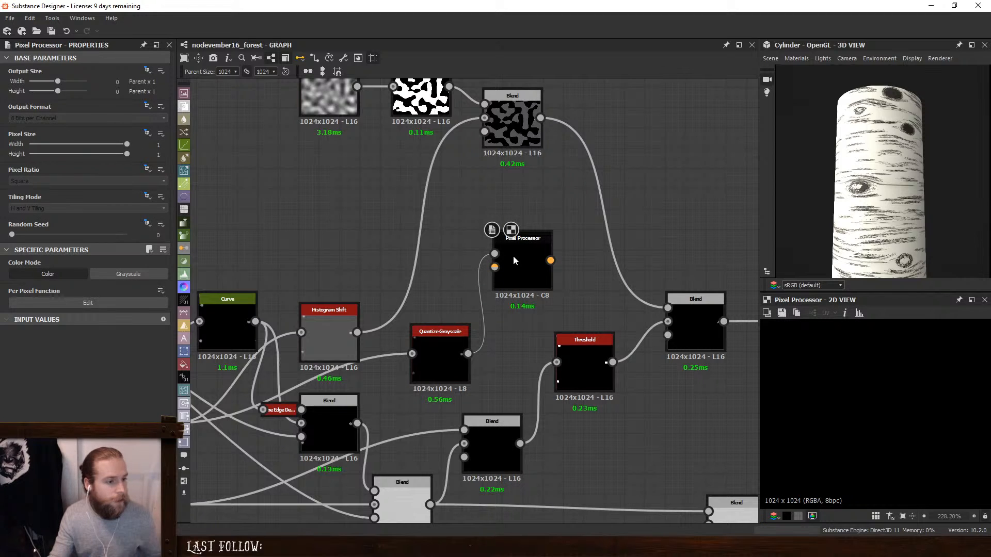
- Open the Pixel Processor's per-pixel function and replace the default Float4 with a Get Float2 node reading $pos
{"action": "left_click", "coordinate": [85, 305]}
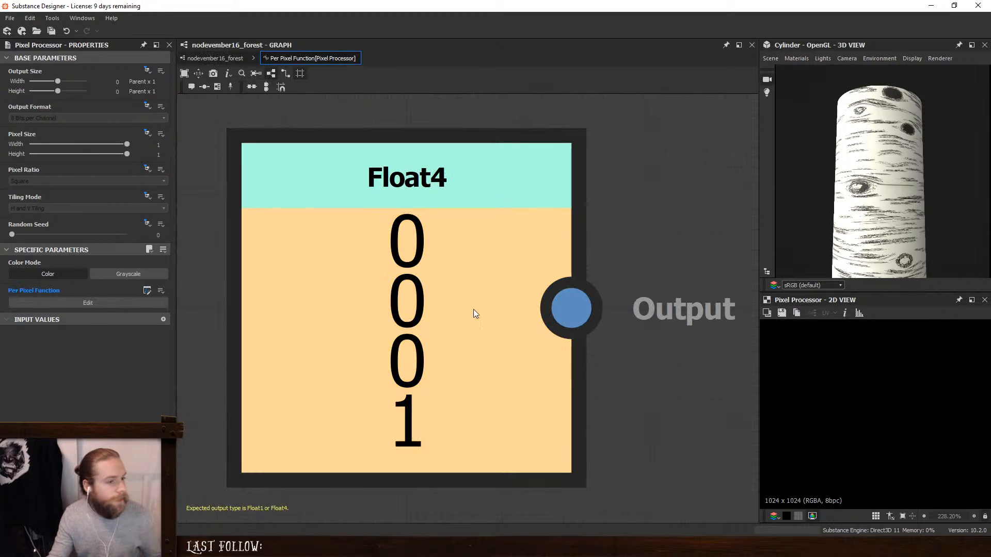
{"action": "left_click", "coordinate": [434, 299]}
{"action": "key", "text": "Delete"}
{"action": "key", "text": "space"}
{"action": "type", "text": "get"}
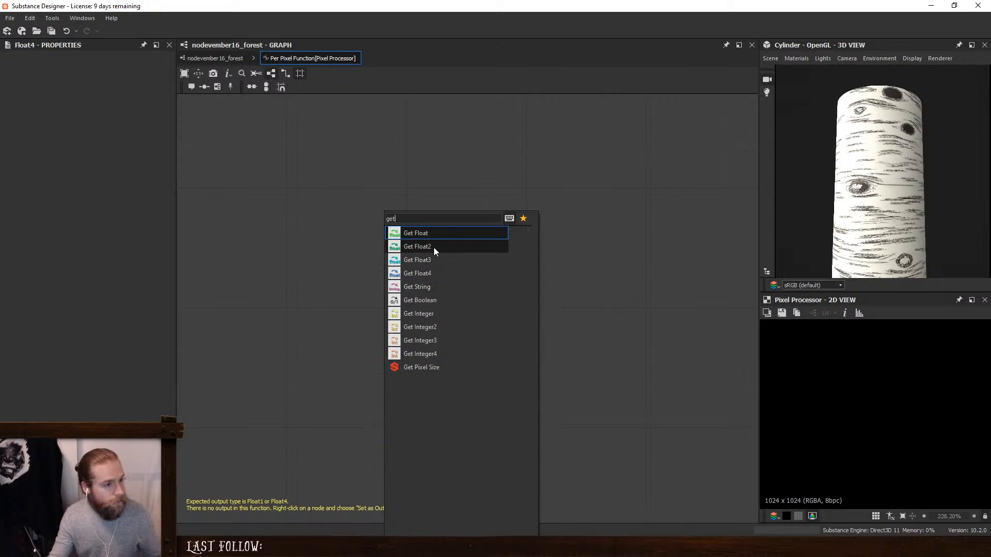
{"action": "left_click", "coordinate": [433, 245]}
{"action": "left_click", "coordinate": [164, 68]}
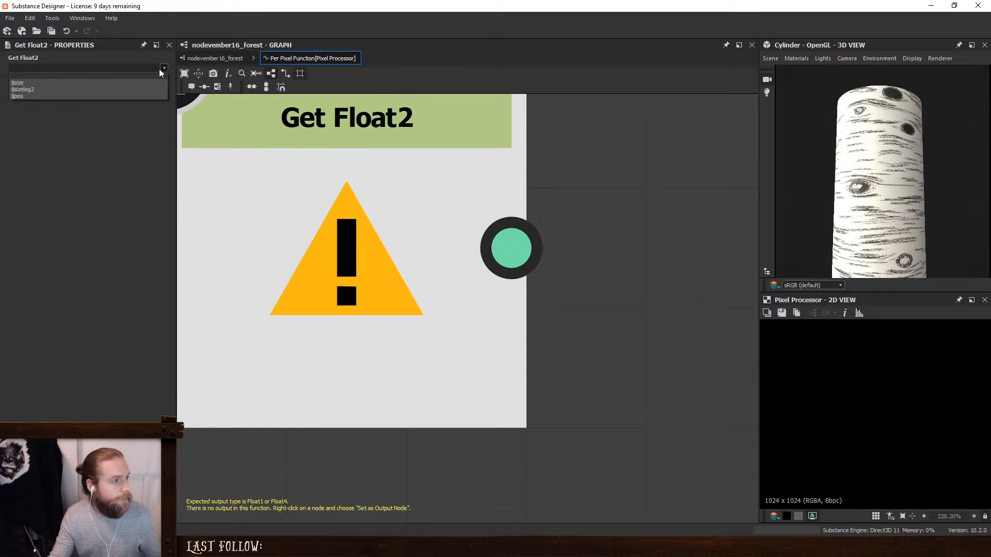
{"action": "left_click", "coordinate": [81, 97]}
{"action": "scroll", "coordinate": [398, 285], "scroll_direction": "down", "scroll_amount": 5}
- Add a Sample Gray node driven by the $pos node, sampling Input Image 0
{"action": "key", "text": "space"}
{"action": "type", "text": "sample"}
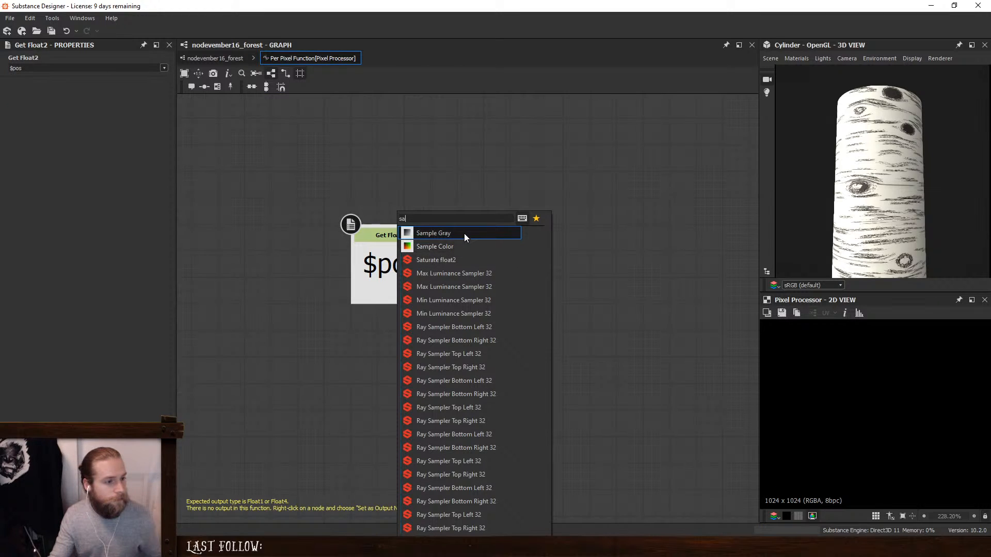
{"action": "left_click", "coordinate": [464, 233]}
- Add a Global Random function node and place it well after Sample Gray, leaving a gap between them
{"action": "key", "text": "space"}
{"action": "type", "text": "glo"}
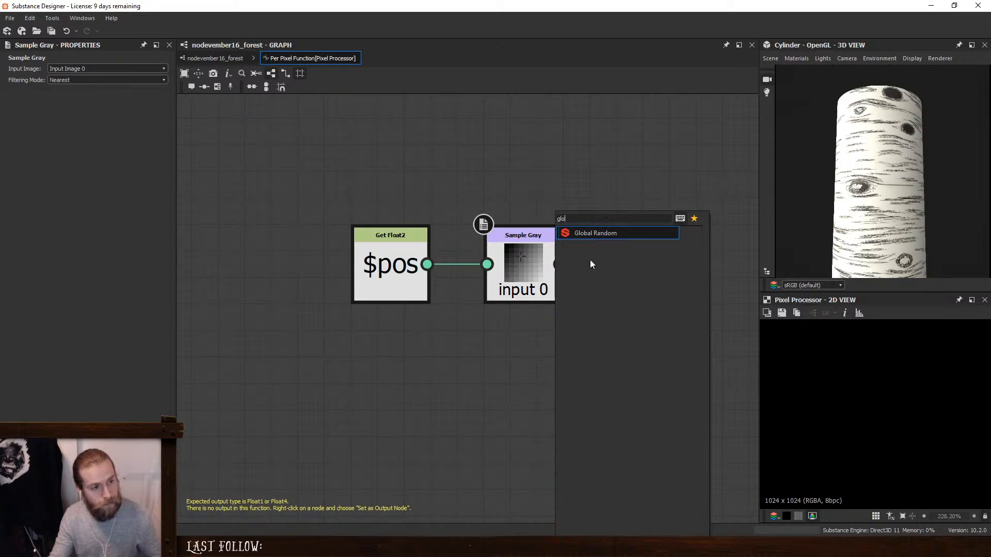
{"action": "left_click", "coordinate": [591, 233]}
{"action": "middle_click_drag", "start_coordinate": [548, 379], "coordinate": [481, 409]}
{"action": "left_click_drag", "start_coordinate": [476, 412], "coordinate": [662, 332]}
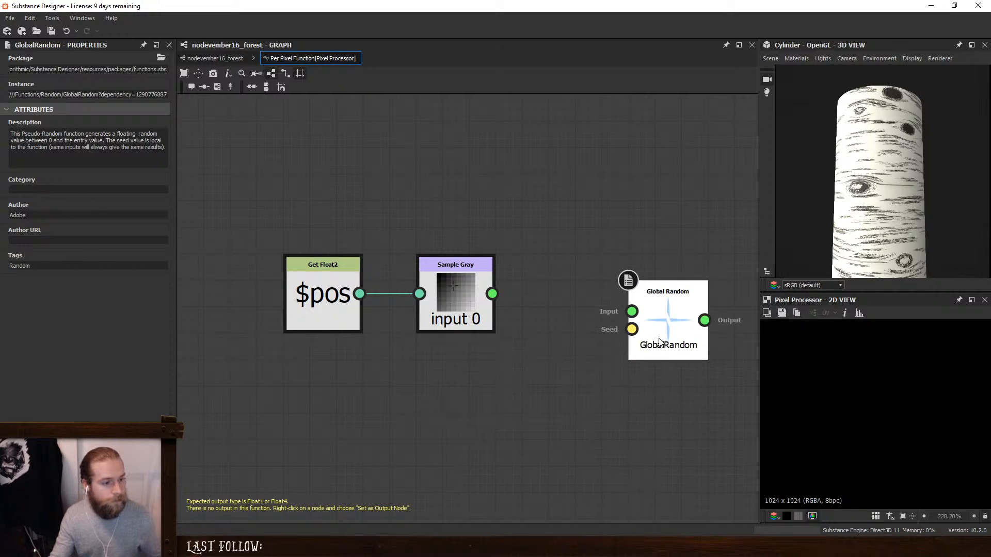
{"action": "left_click_drag", "start_coordinate": [492, 294], "coordinate": [497, 406]}
{"action": "left_click_drag", "start_coordinate": [444, 300], "coordinate": [419, 299]}
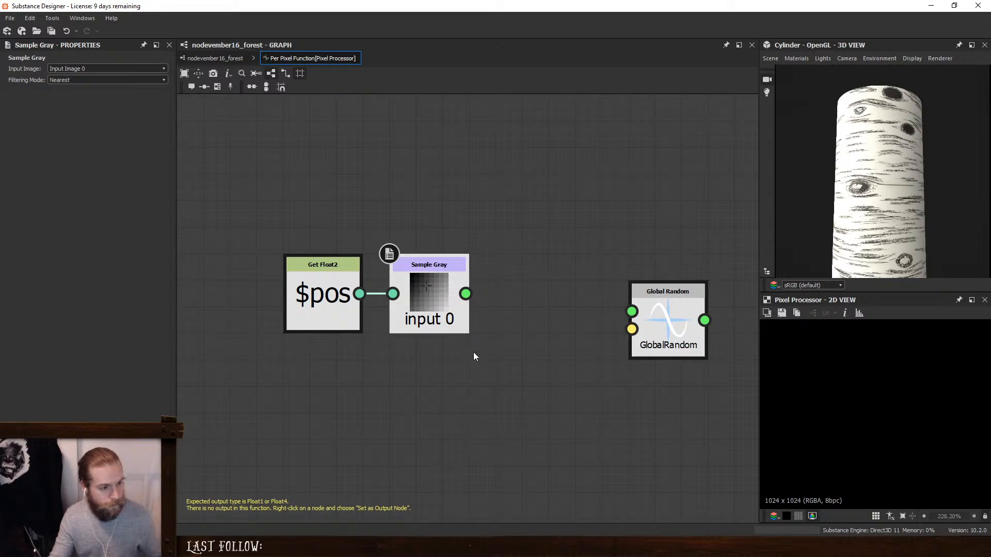
- Multiply the Sample Gray output by a Float constant of 255, and move Global Random farther away to leave room
{"action": "key", "text": "space"}
{"action": "type", "text": "mul"}
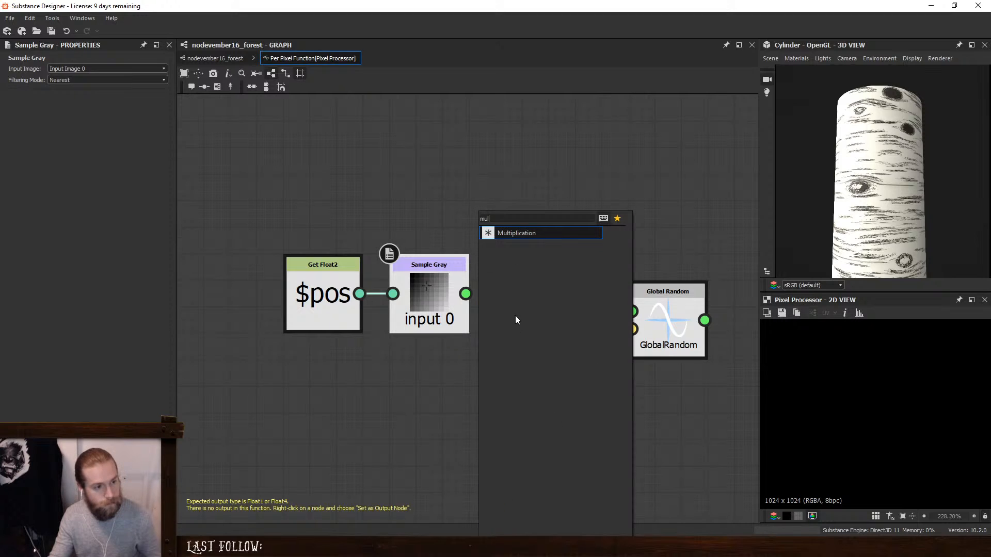
{"action": "left_click", "coordinate": [516, 233]}
{"action": "key", "text": "space"}
{"action": "type", "text": "f"}
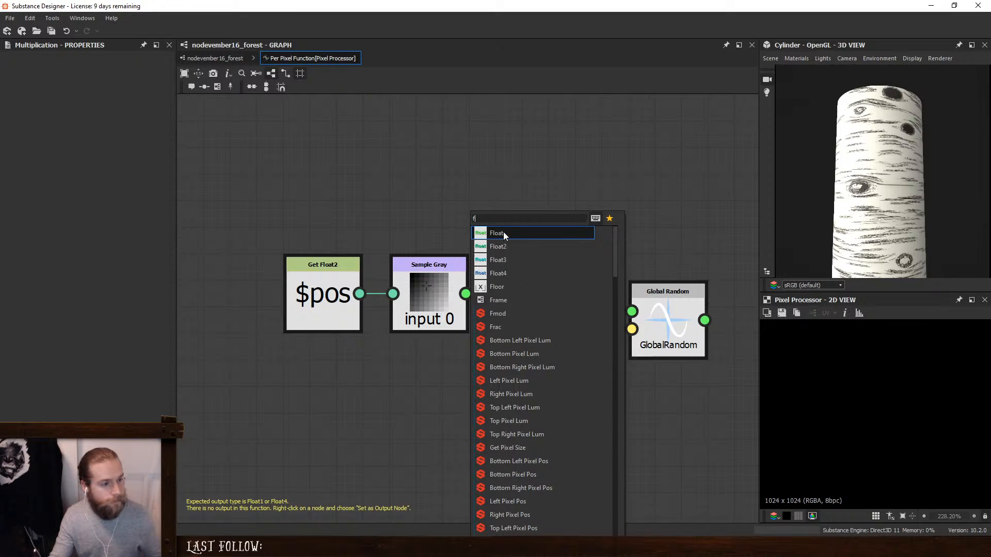
{"action": "left_click", "coordinate": [503, 233]}
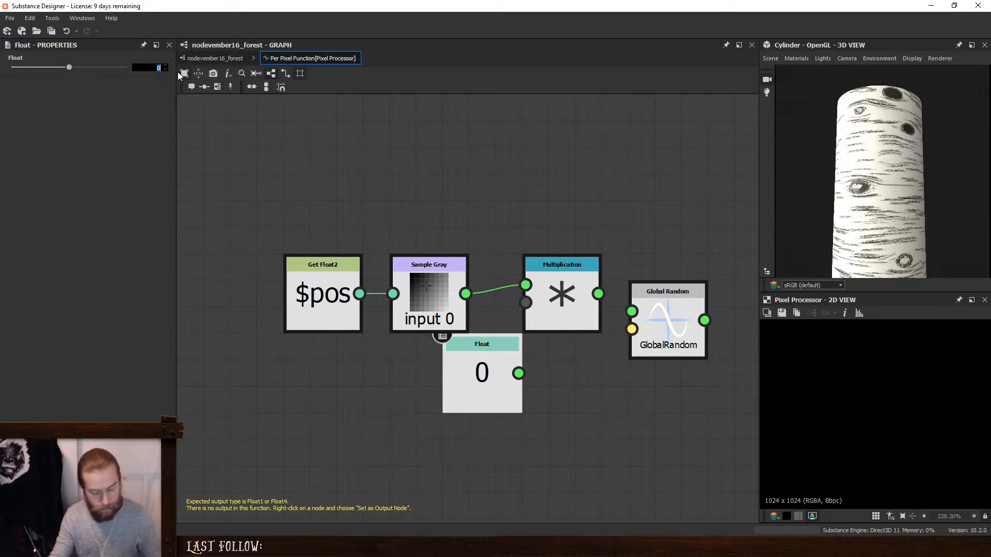
{"action": "type", "text": "255"}
{"action": "key", "text": "Return"}
{"action": "left_click_drag", "start_coordinate": [472, 384], "coordinate": [525, 303]}
{"action": "left_click", "coordinate": [557, 323]}
{"action": "middle_click_drag", "start_coordinate": [557, 323], "coordinate": [437, 331]}
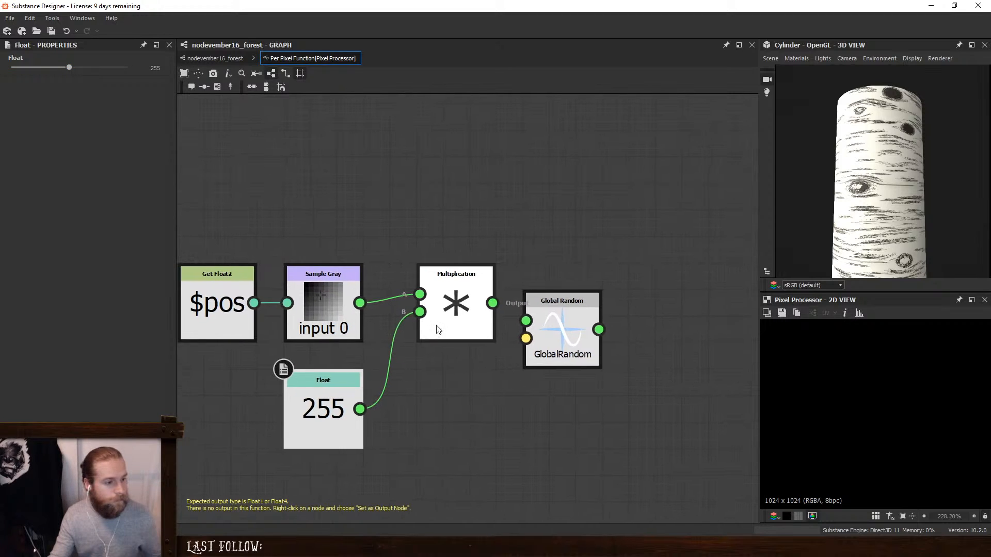
{"action": "left_click_drag", "start_coordinate": [539, 312], "coordinate": [698, 338]}
{"action": "left_click", "coordinate": [454, 305]}
{"action": "key", "text": "space"}
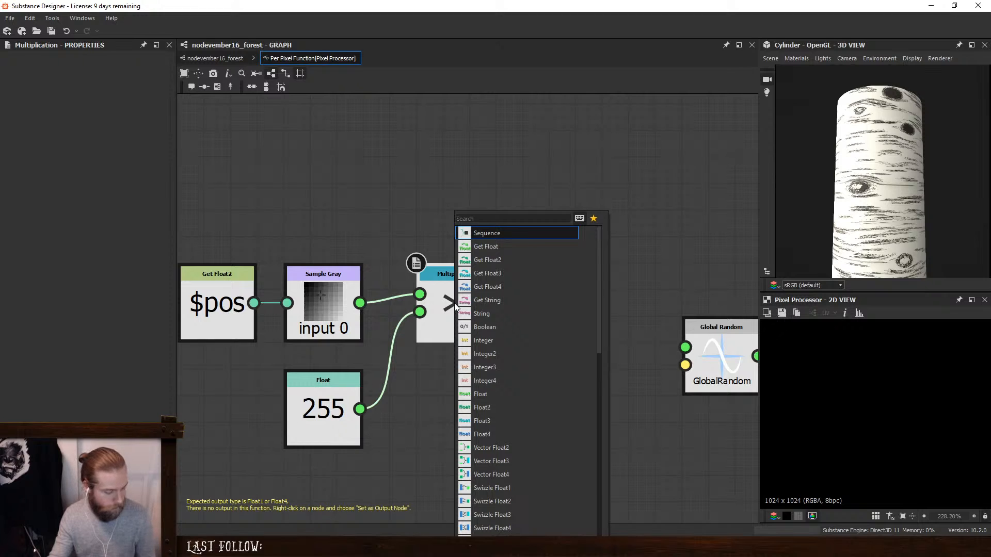
{"action": "type", "text": "int"}
{"action": "left_click", "coordinate": [484, 234]}
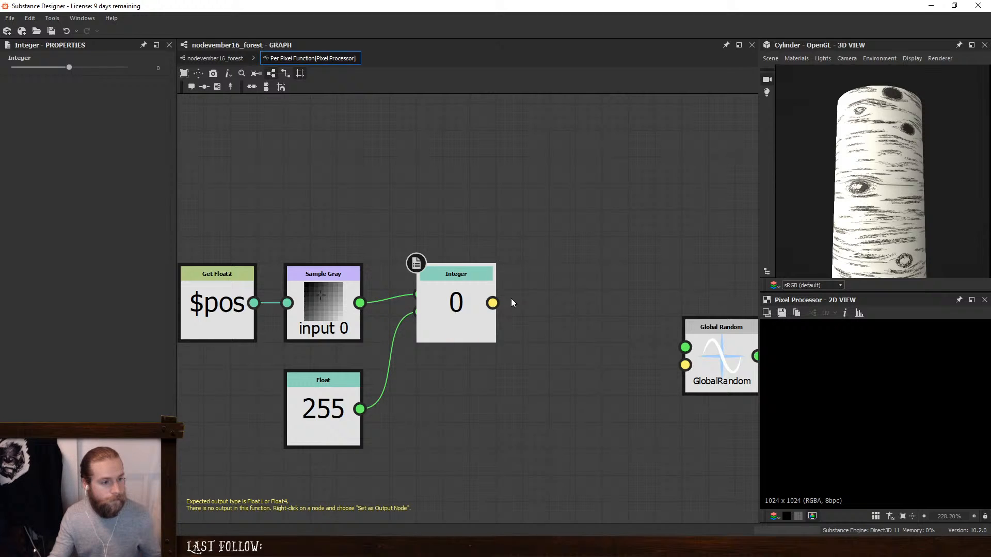
{"action": "left_click_drag", "start_coordinate": [470, 299], "coordinate": [590, 299]}
{"action": "key", "text": "Delete"}
- Convert the Multiplication result with a To Integer node, feed it into Global Random's Seed, and tidy the node spacing
{"action": "left_click", "coordinate": [460, 302]}
{"action": "key", "text": "space"}
{"action": "type", "text": "t"}
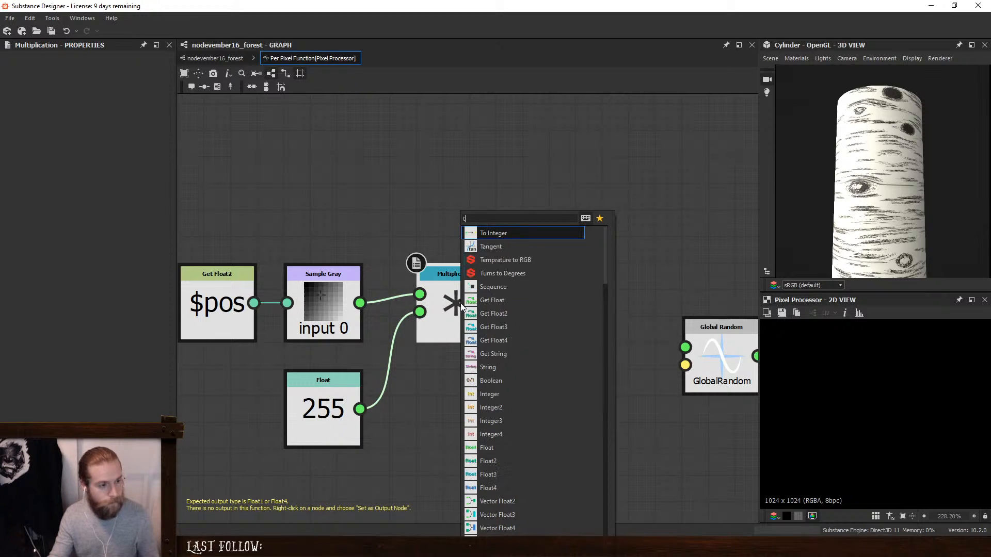
{"action": "type", "text": "o"}
{"action": "left_click", "coordinate": [499, 234]}
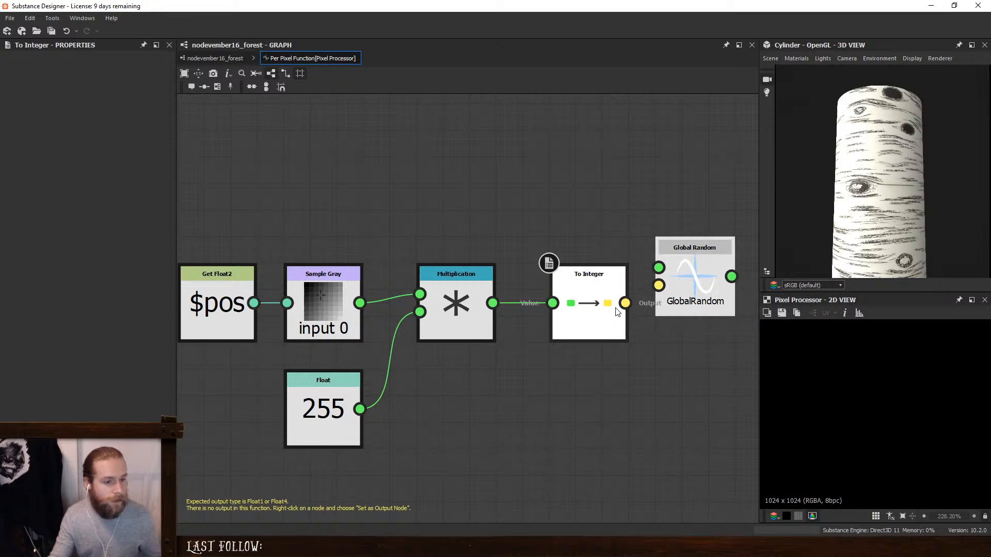
{"action": "left_click_drag", "start_coordinate": [624, 303], "coordinate": [656, 286]}
{"action": "left_click_drag", "start_coordinate": [471, 291], "coordinate": [444, 291]}
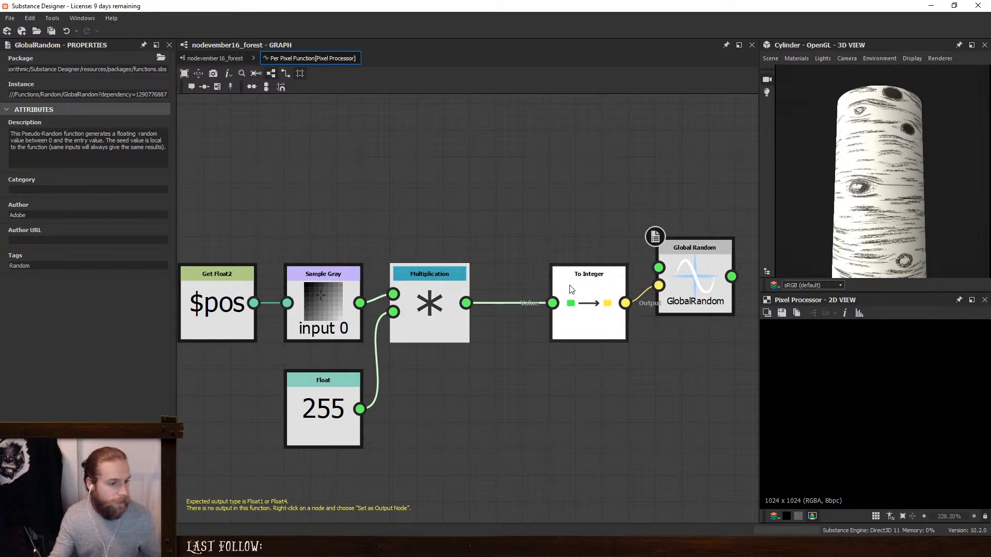
{"action": "left_click_drag", "start_coordinate": [569, 286], "coordinate": [517, 286]}
{"action": "left_click_drag", "start_coordinate": [688, 268], "coordinate": [674, 189]}
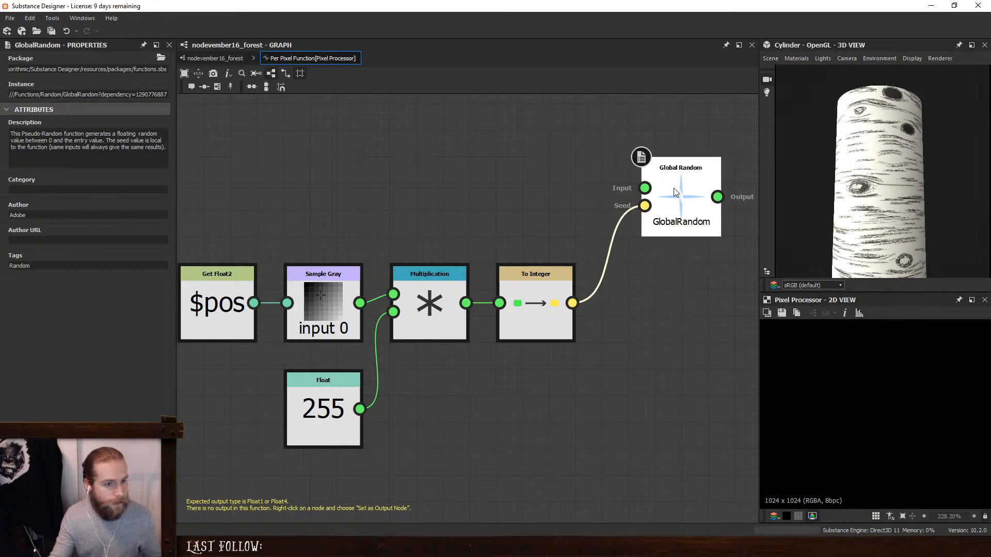
- Feed a Float of 1 into Global Random's Input and set Global Random as the function's output node
{"action": "key", "text": "space"}
{"action": "left_click", "coordinate": [593, 202]}
{"action": "left_click_drag", "start_coordinate": [598, 170], "coordinate": [556, 209]}
{"action": "left_click_drag", "start_coordinate": [69, 67], "coordinate": [128, 67]}
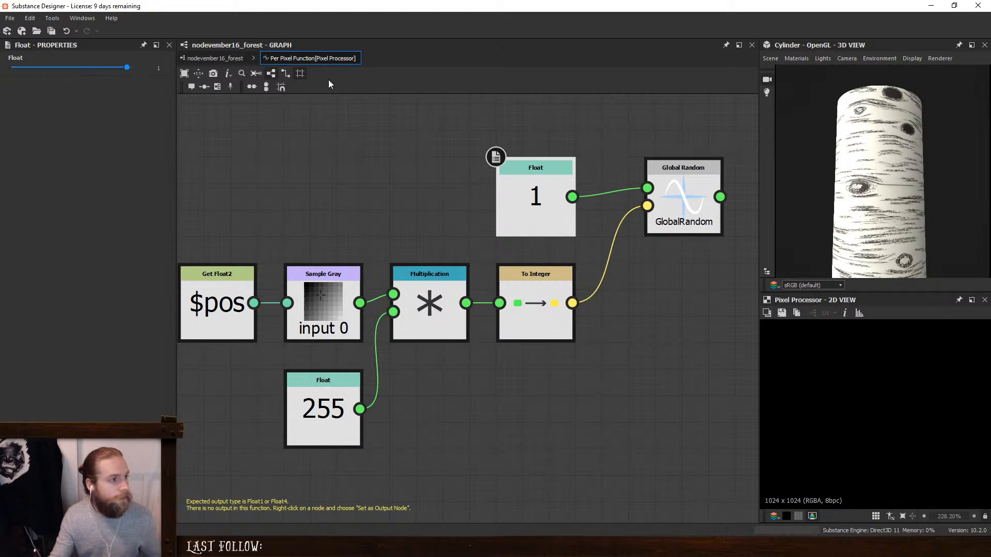
{"action": "right_click", "coordinate": [675, 195]}
{"action": "left_click", "coordinate": [705, 241]}
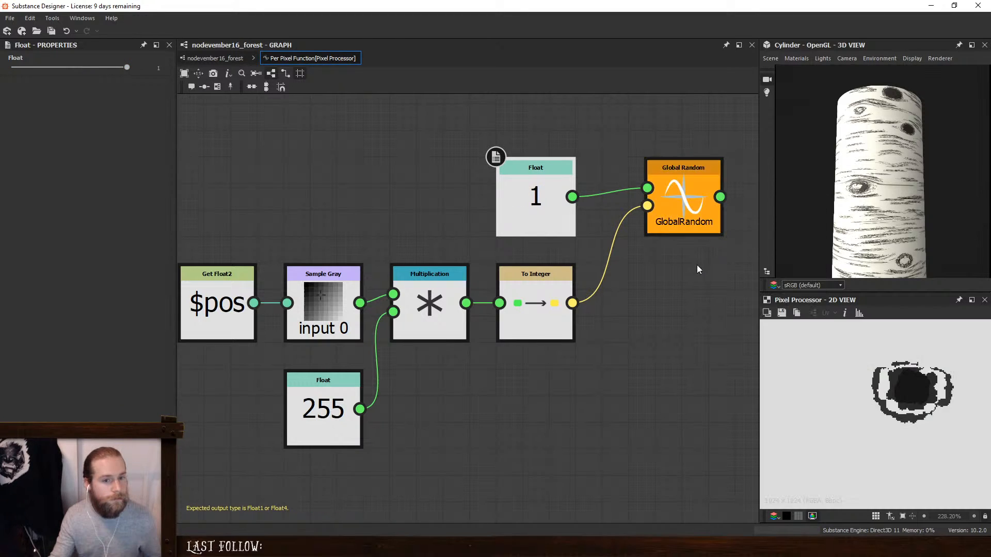
- Return to the main graph, check the Pixel Processor's result, and move the node up to free space above Quantize Grayscale
{"action": "scroll", "coordinate": [899, 385], "scroll_direction": "down", "scroll_amount": 6}
{"action": "scroll", "coordinate": [900, 386], "scroll_direction": "up", "scroll_amount": 5}
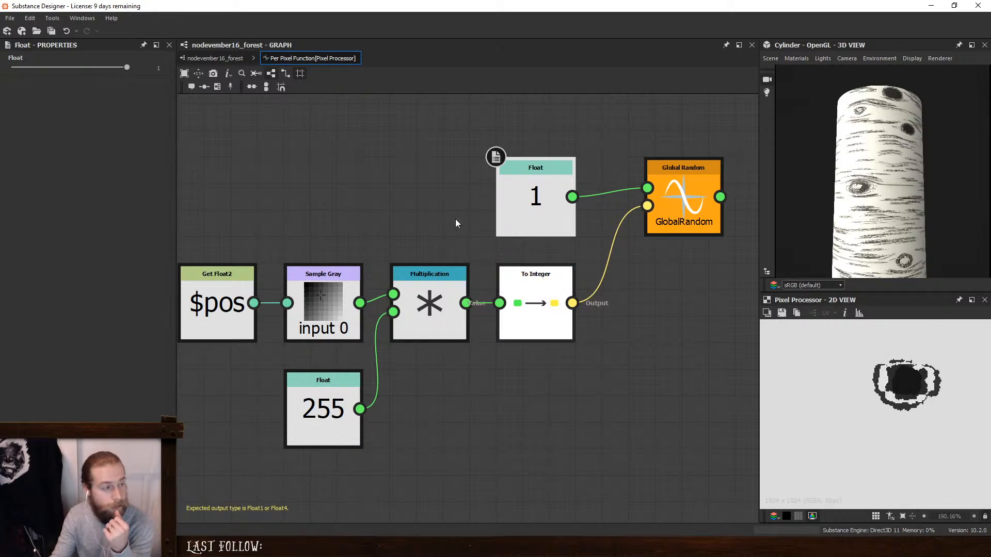
{"action": "left_click", "coordinate": [224, 58]}
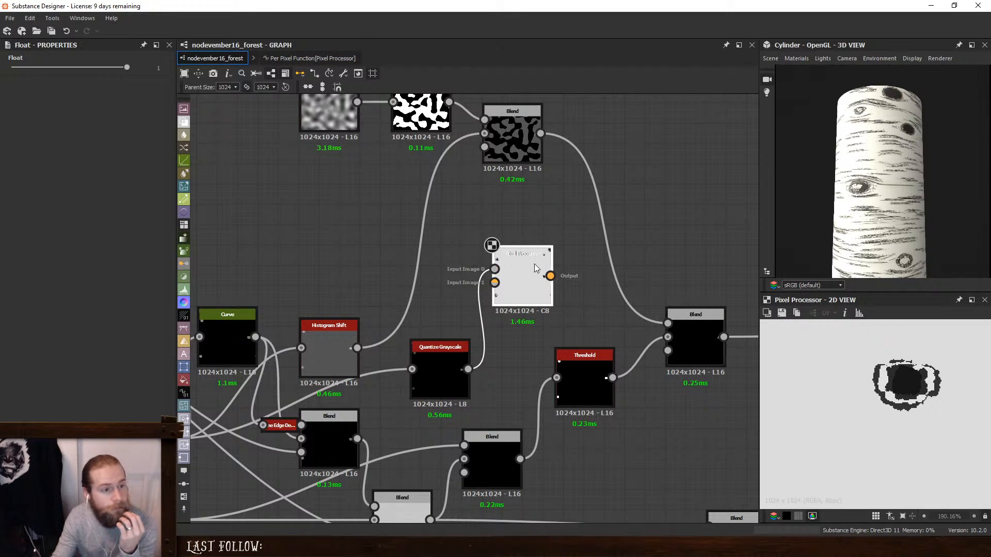
{"action": "left_click", "coordinate": [522, 282]}
{"action": "scroll", "coordinate": [922, 394], "scroll_direction": "down", "scroll_amount": 10}
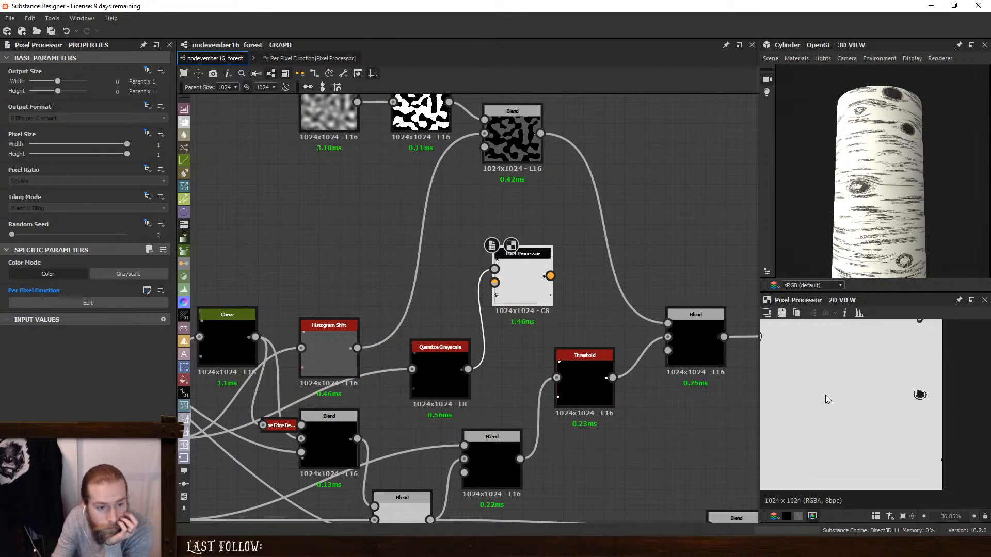
{"action": "scroll", "coordinate": [785, 369], "scroll_direction": "up", "scroll_amount": 5}
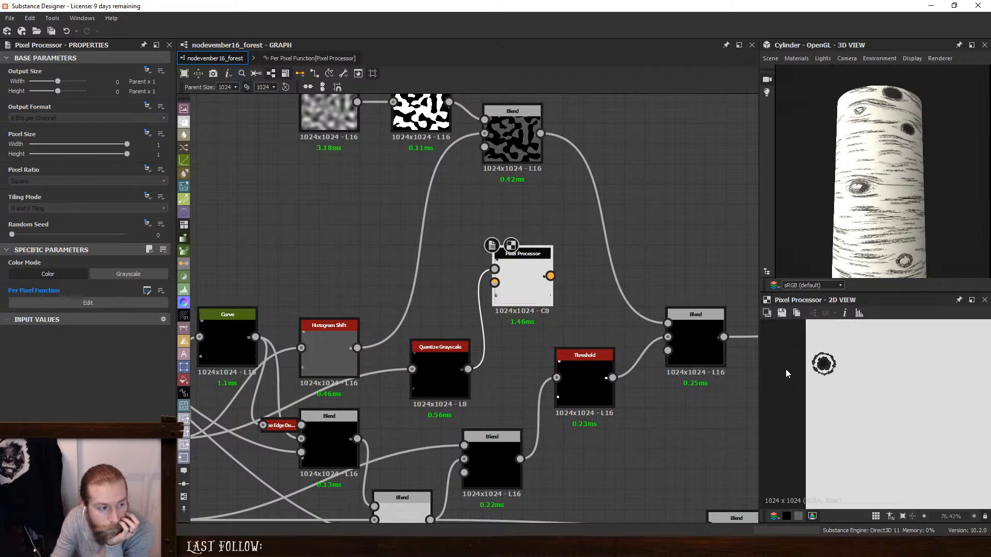
{"action": "left_click_drag", "start_coordinate": [528, 284], "coordinate": [558, 223]}
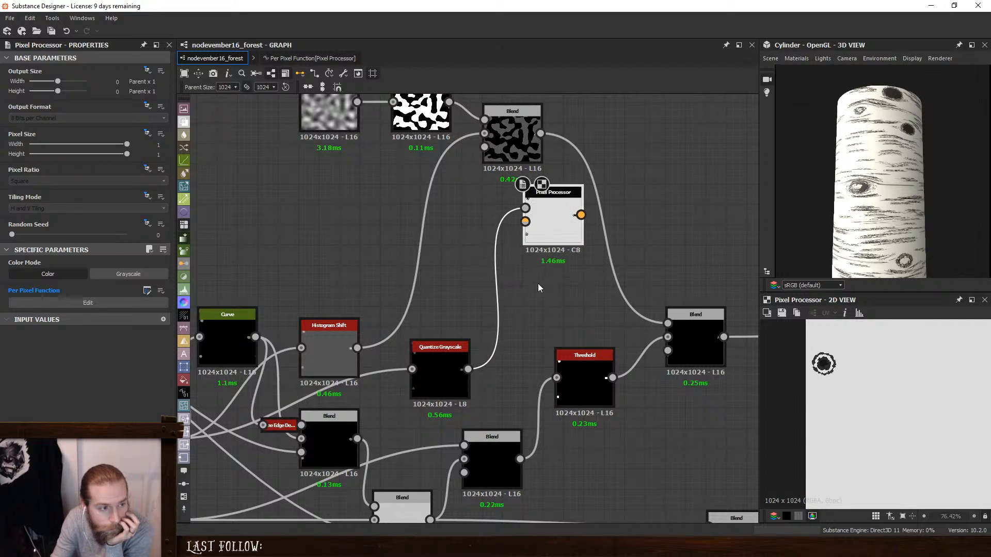
- Add a Flood Fill preceded by a Threshold node that takes the Quantize Grayscale output, and preview the Flood Fill
{"action": "key", "text": "space"}
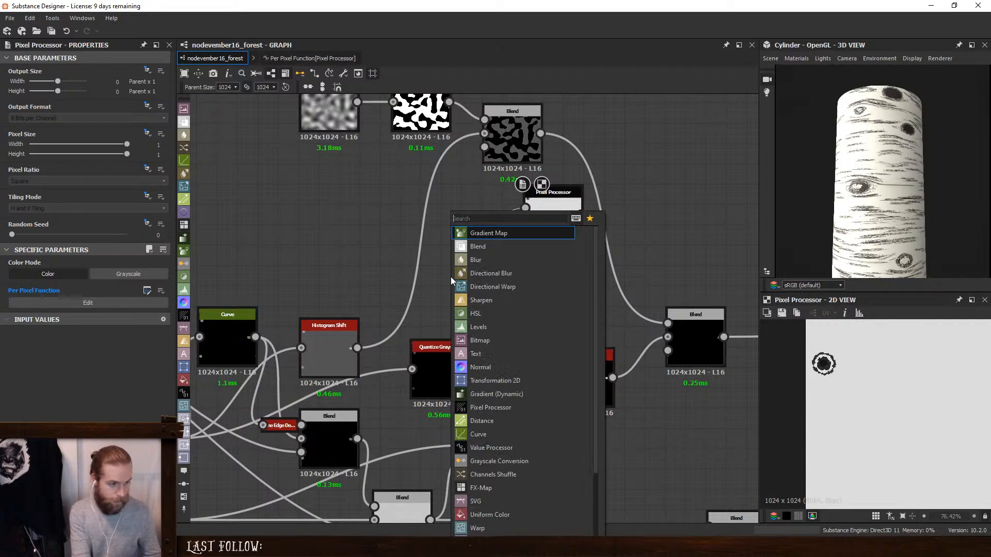
{"action": "type", "text": "flo"}
{"action": "key", "text": "Return"}
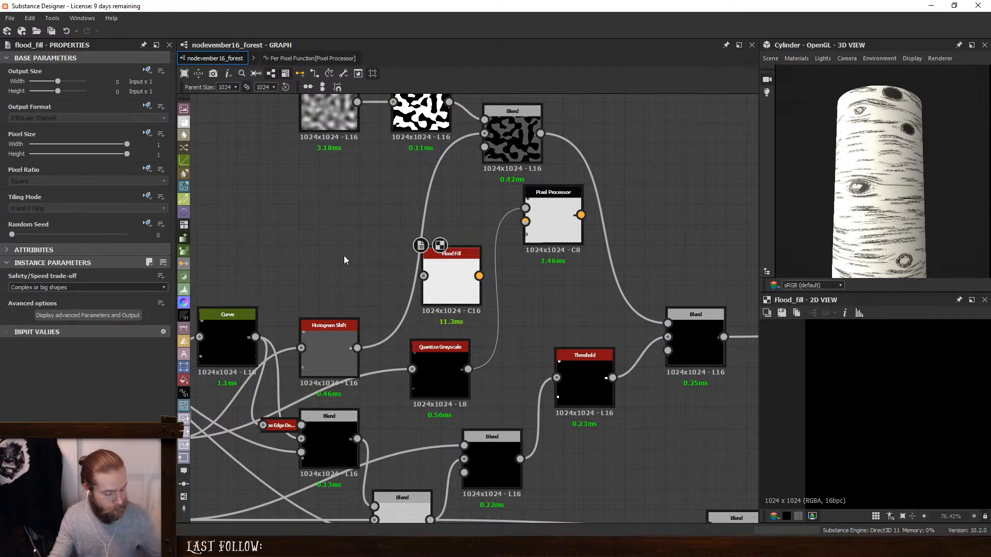
{"action": "key", "text": "space"}
{"action": "type", "text": "threshold"}
{"action": "key", "text": "Return"}
{"action": "left_click_drag", "start_coordinate": [468, 369], "coordinate": [459, 256]}
{"action": "double_click", "coordinate": [460, 273]}
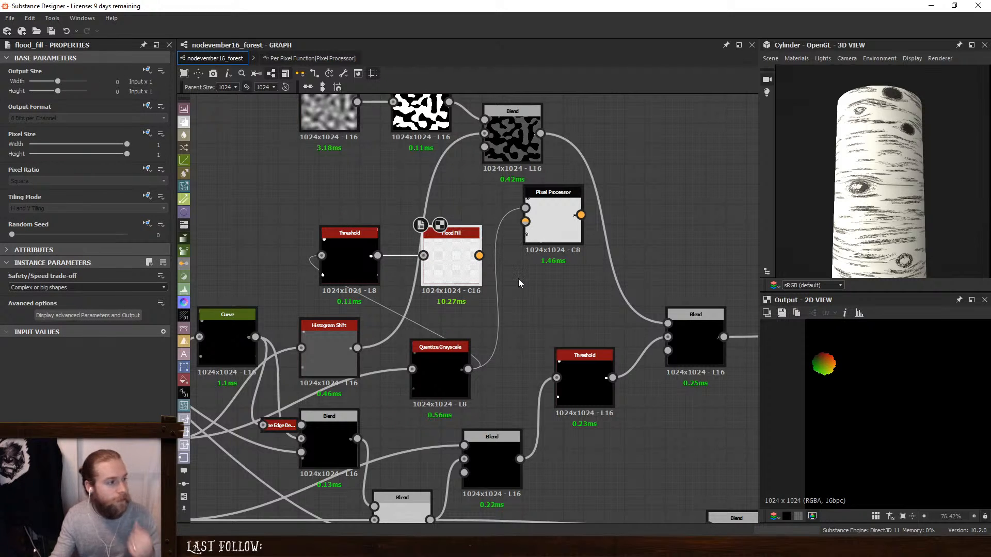
- Add a Flood Fill to Random Grayscale node after the Flood Fill and check its gray value per knot
{"action": "left_click", "coordinate": [64, 287]}
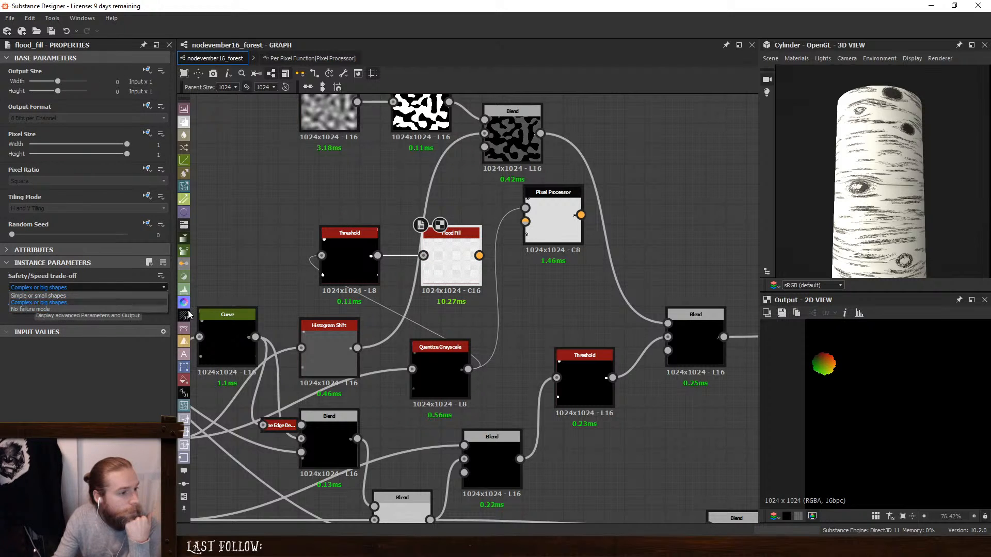
{"action": "left_click", "coordinate": [567, 302]}
{"action": "key", "text": "space"}
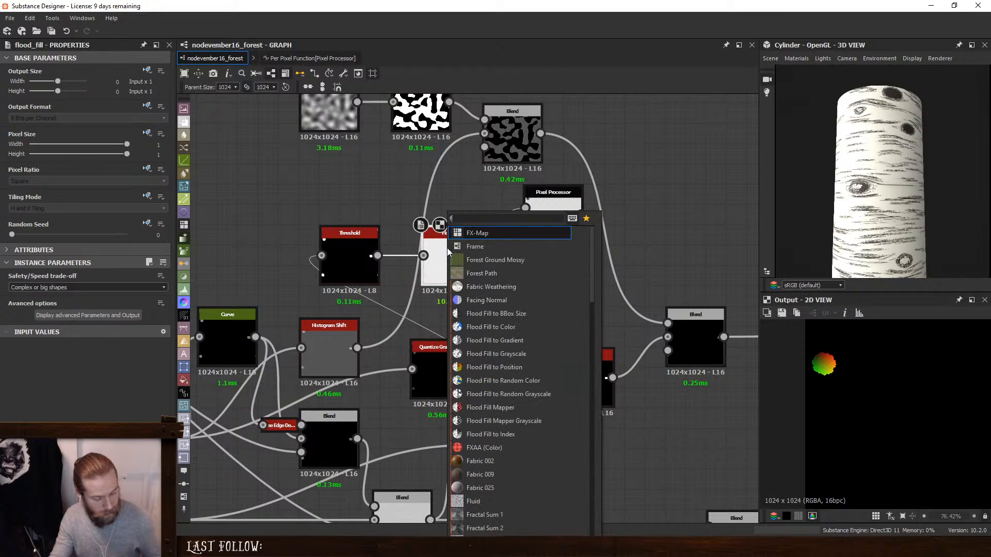
{"action": "type", "text": "flo"}
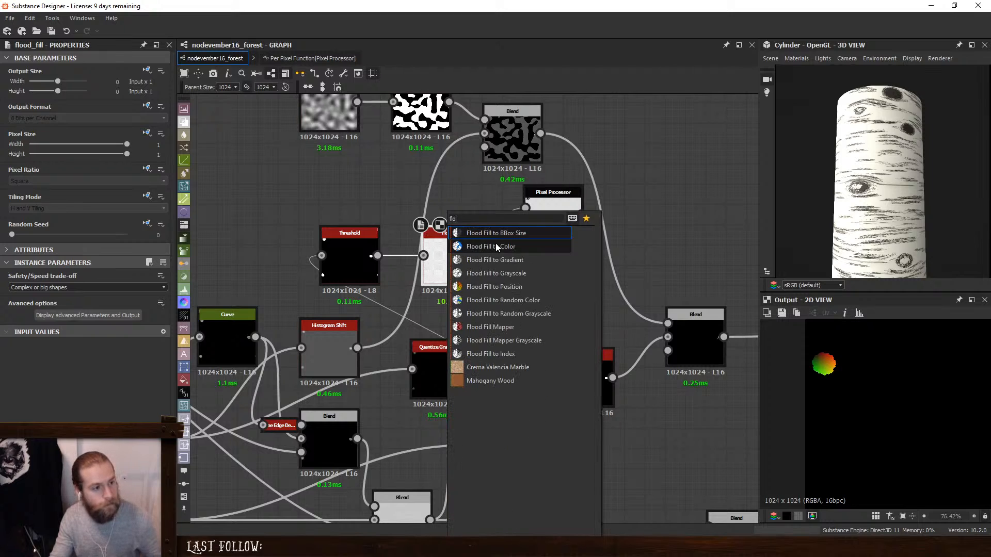
{"action": "left_click", "coordinate": [541, 312]}
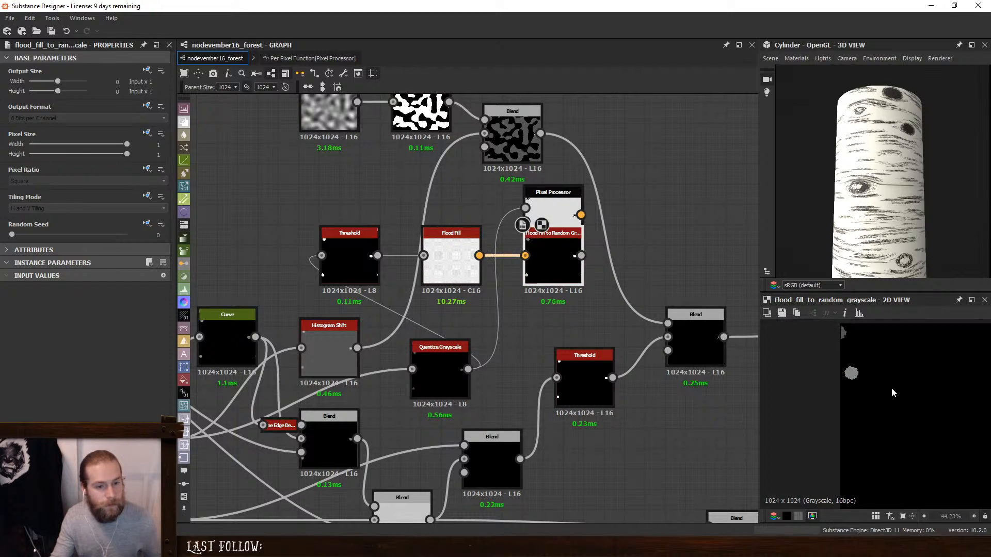
{"action": "scroll", "coordinate": [892, 392], "scroll_direction": "down", "scroll_amount": 5}
{"action": "scroll", "coordinate": [895, 400], "scroll_direction": "up", "scroll_amount": 2}
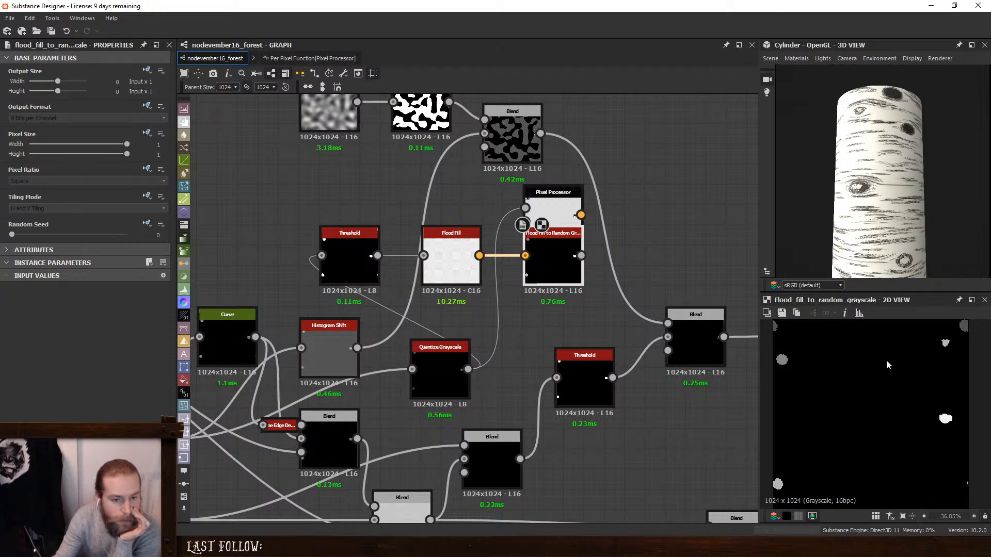
- Place the Pixel Processor after Flood Fill to Random Grayscale and connect that node's output to its second image input
{"action": "left_click_drag", "start_coordinate": [561, 200], "coordinate": [561, 179]}
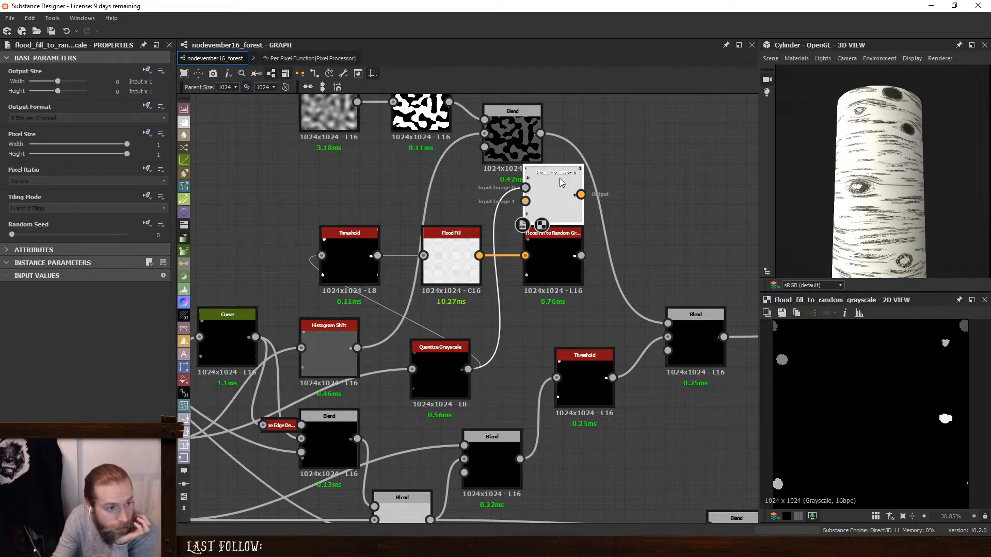
{"action": "double_click", "coordinate": [549, 201]}
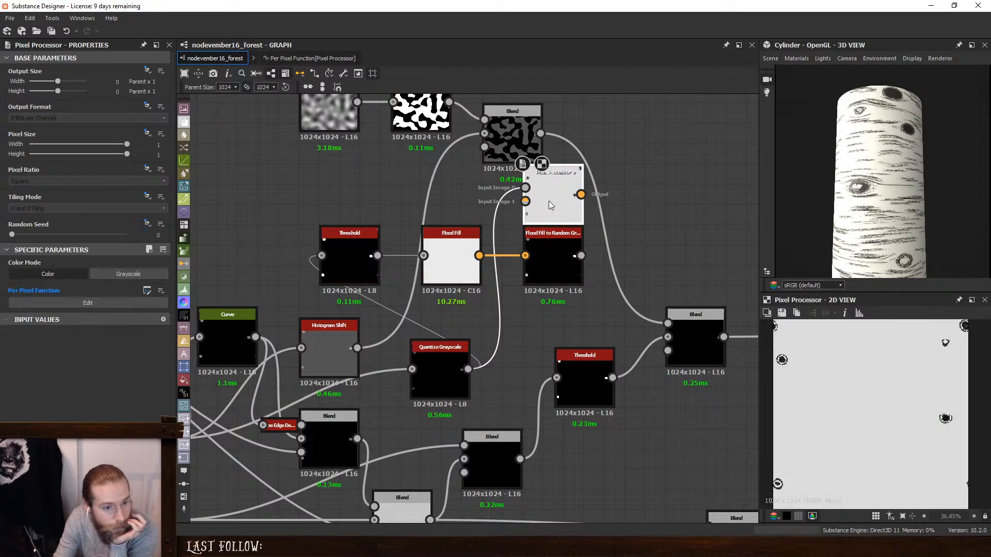
{"action": "scroll", "coordinate": [812, 385], "scroll_direction": "up", "scroll_amount": 8}
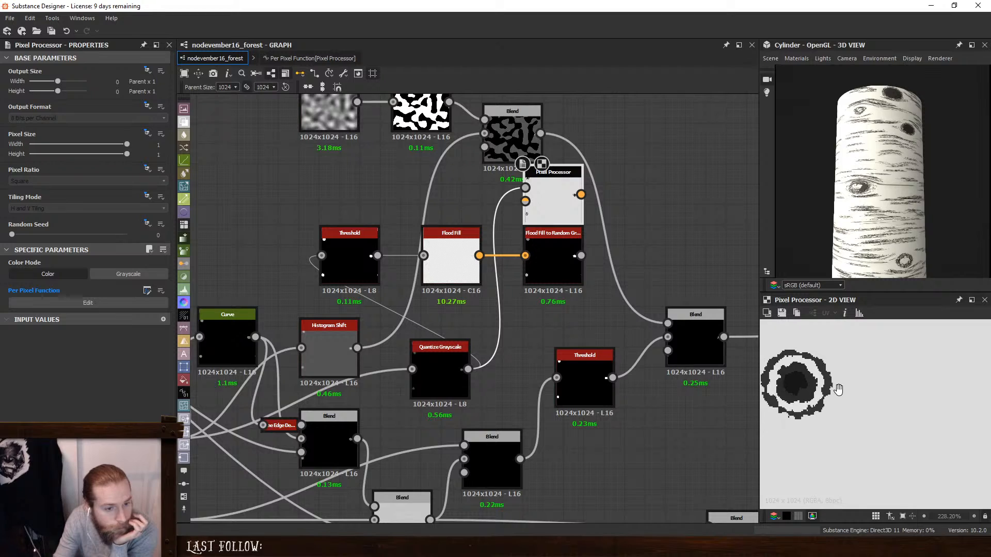
{"action": "scroll", "coordinate": [843, 394], "scroll_direction": "down", "scroll_amount": 3}
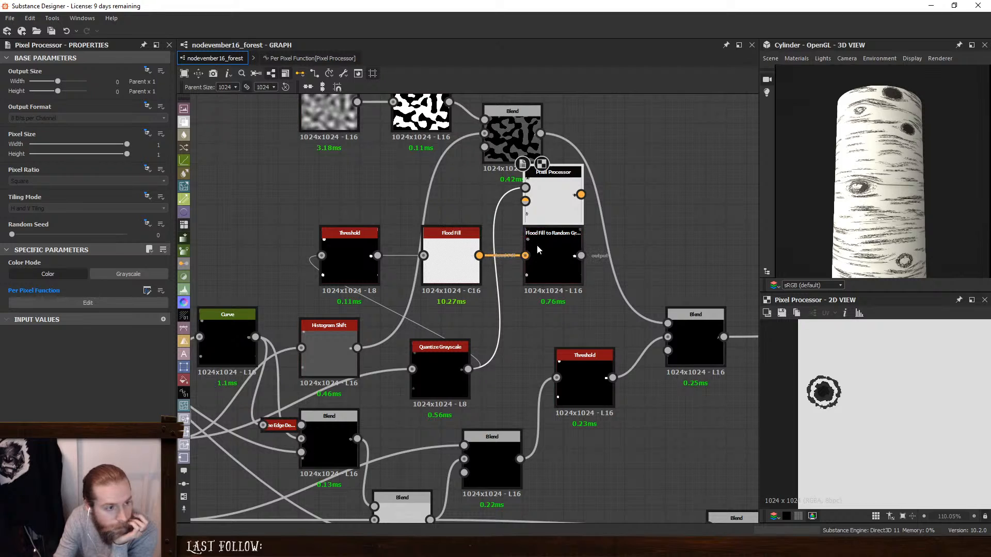
{"action": "left_click_drag", "start_coordinate": [537, 244], "coordinate": [516, 243]}
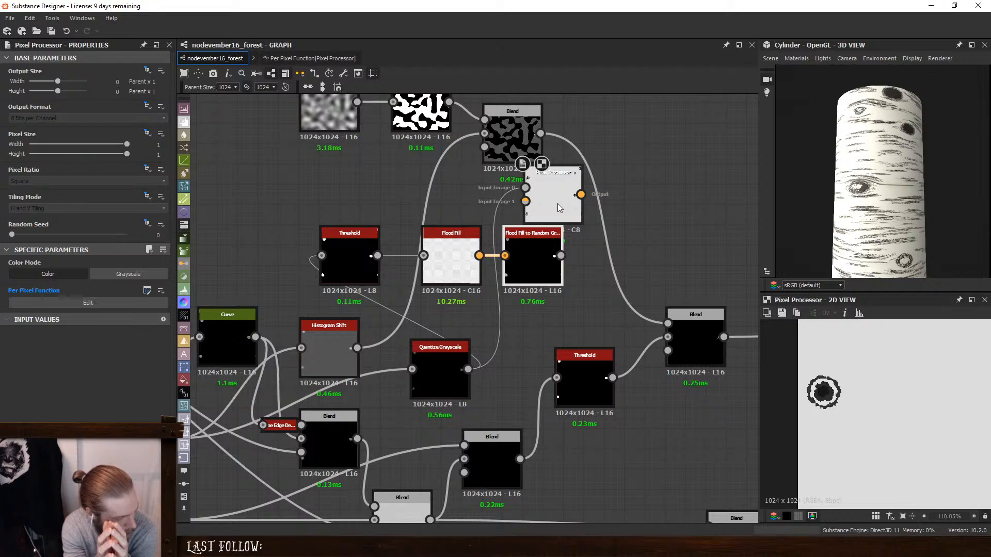
{"action": "left_click_drag", "start_coordinate": [557, 207], "coordinate": [636, 206]}
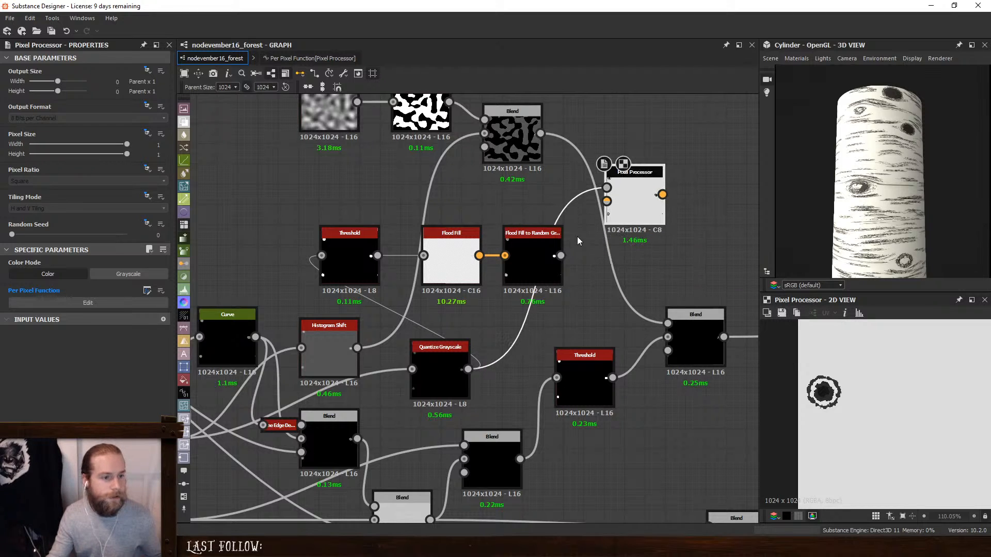
{"action": "left_click_drag", "start_coordinate": [560, 256], "coordinate": [607, 201]}
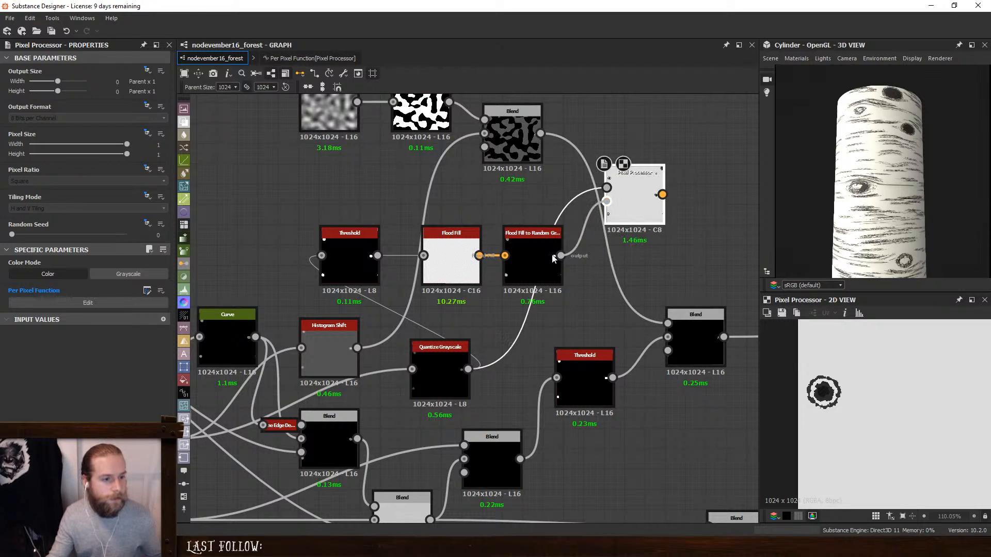
- Open the per-pixel function, duplicate the Sample Gray node below the 255 Float, and make the copy sample Input Image 1
{"action": "left_click", "coordinate": [62, 308]}
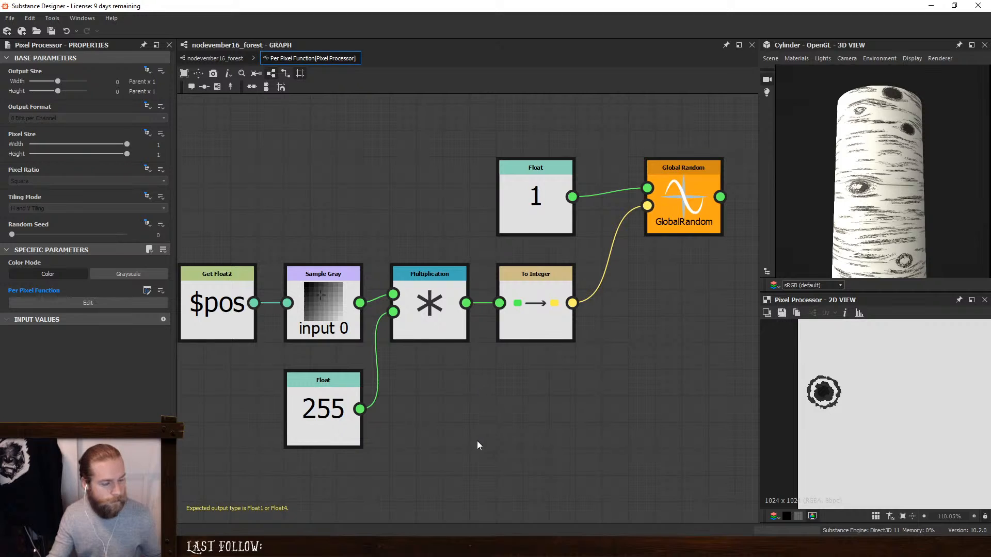
{"action": "middle_click_drag", "start_coordinate": [454, 430], "coordinate": [530, 353]}
{"action": "left_click", "coordinate": [402, 227]}
{"action": "key", "text": "ctrl+d"}
{"action": "left_click_drag", "start_coordinate": [466, 289], "coordinate": [401, 418]}
{"action": "left_click", "coordinate": [115, 69]}
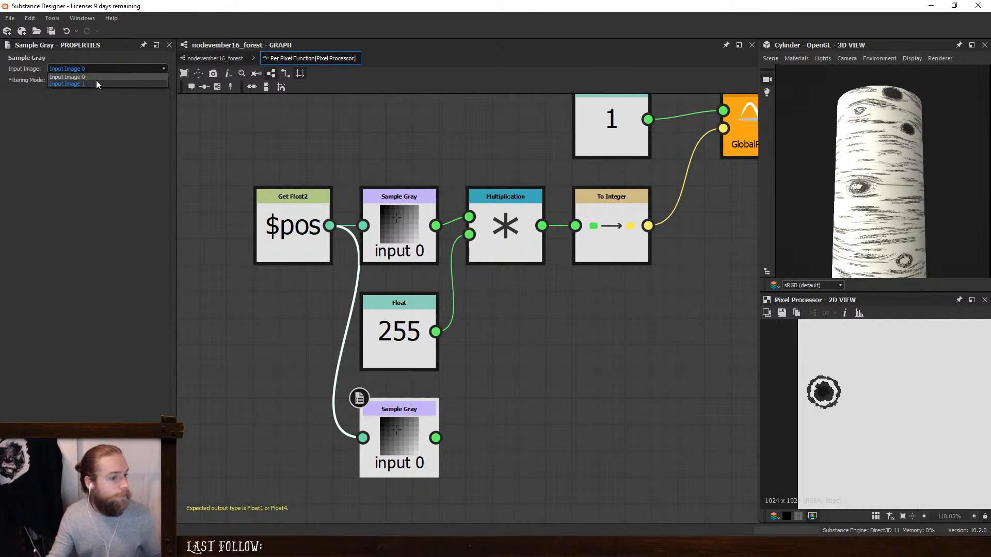
{"action": "left_click", "coordinate": [96, 83]}
{"action": "left_click", "coordinate": [493, 437]}
{"action": "middle_click_drag", "start_coordinate": [493, 422], "coordinate": [492, 410]}
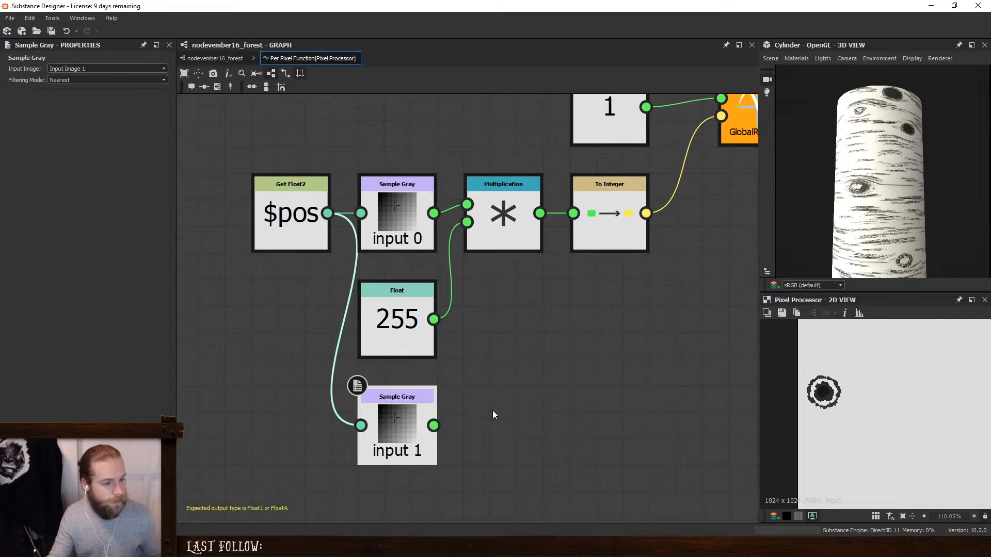
- Add an Add node that sums both Sample Gray outputs and connect its result to the Multiplication's first input
{"action": "key", "text": "space"}
{"action": "type", "text": "ad"}
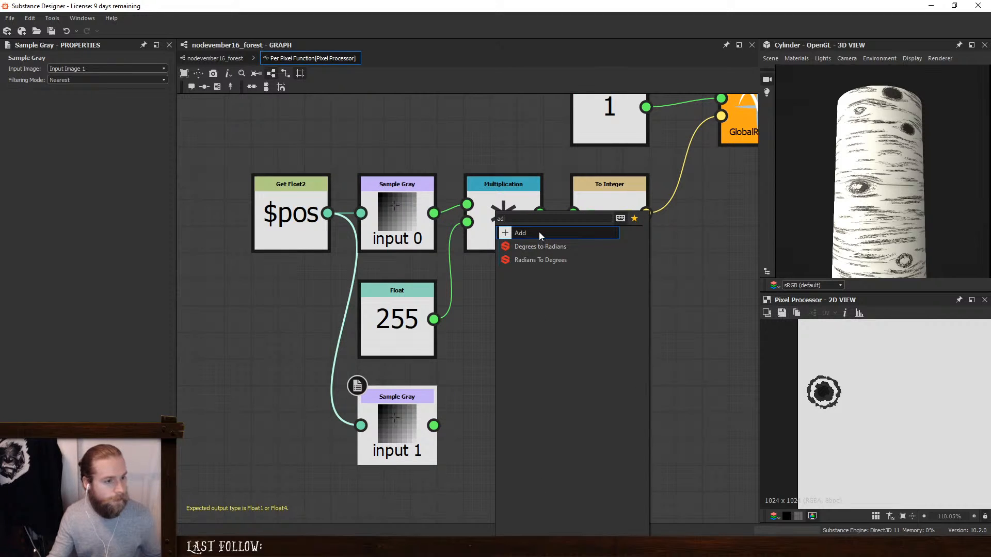
{"action": "left_click", "coordinate": [539, 233]}
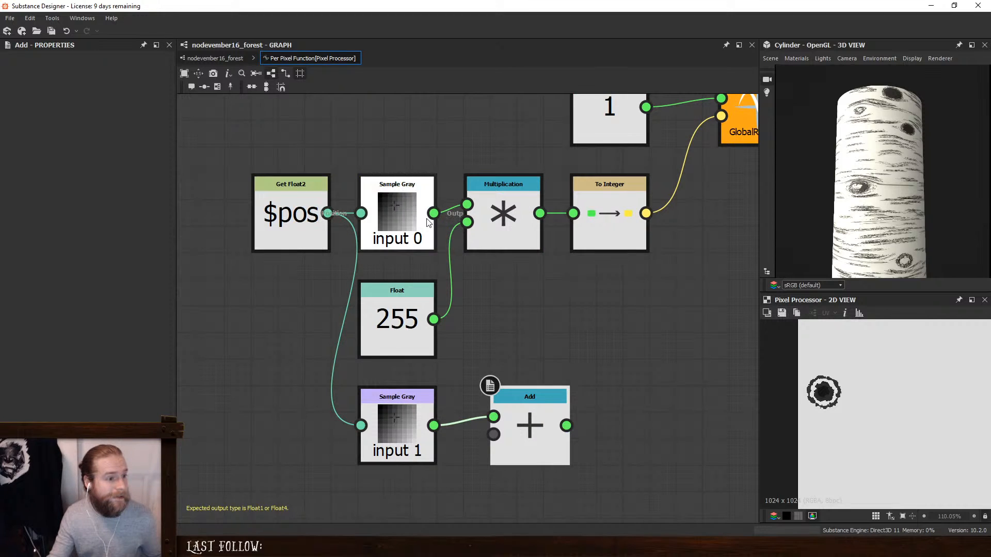
{"action": "left_click_drag", "start_coordinate": [433, 213], "coordinate": [494, 417]}
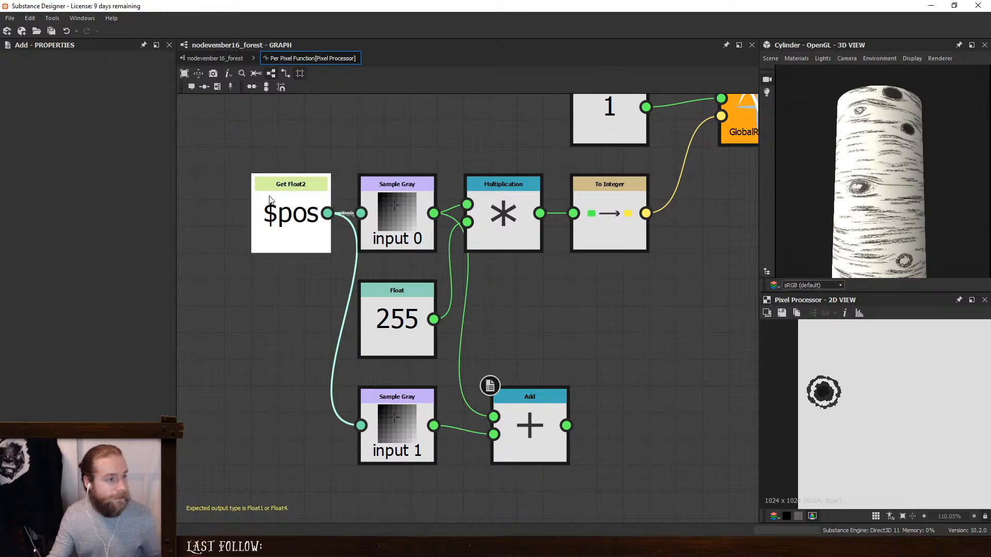
{"action": "left_click_drag", "start_coordinate": [269, 196], "coordinate": [181, 197]}
{"action": "middle_click_drag", "start_coordinate": [330, 214], "coordinate": [480, 212]}
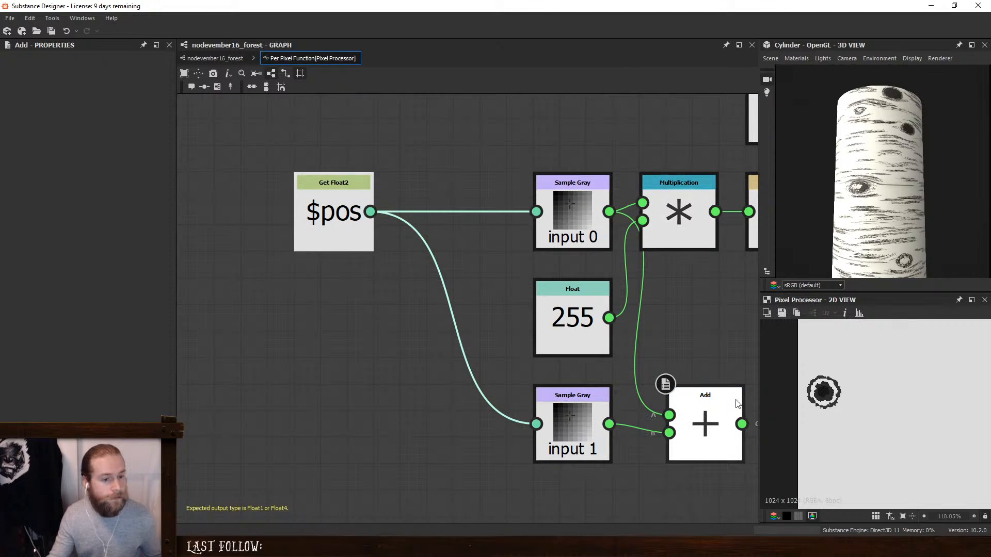
{"action": "left_click_drag", "start_coordinate": [741, 424], "coordinate": [643, 202]}
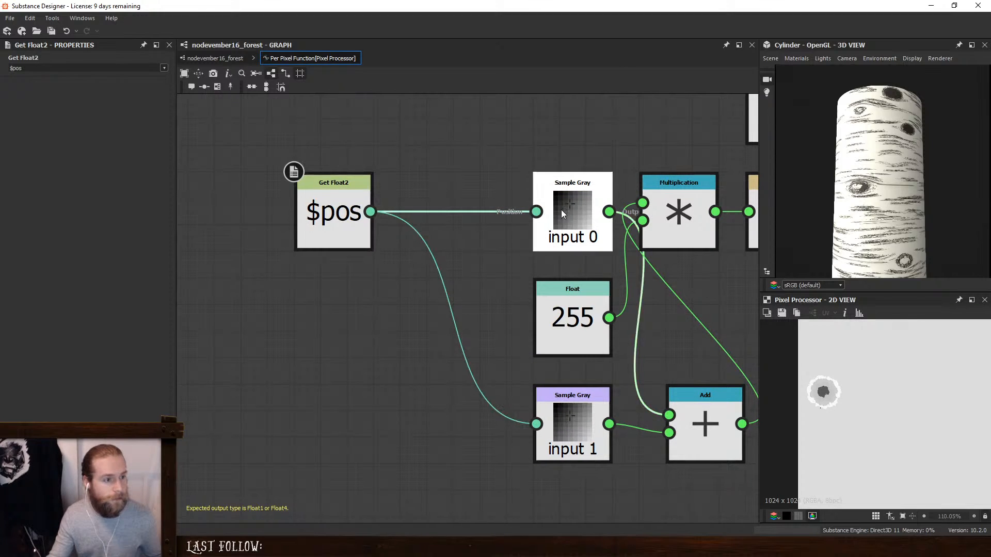
- Shift the Sample Gray and Float nodes toward Get Float2 and place the Add node between Sample Gray and Multiplication
{"action": "left_click_drag", "start_coordinate": [562, 209], "coordinate": [455, 210]}
{"action": "left_click_drag", "start_coordinate": [550, 309], "coordinate": [444, 309]}
{"action": "left_click_drag", "start_coordinate": [560, 412], "coordinate": [453, 413]}
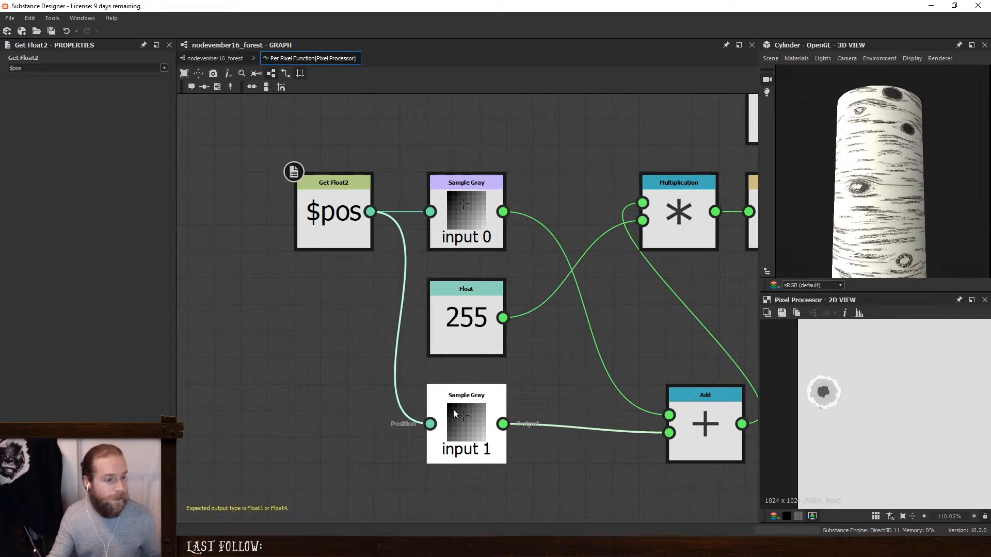
{"action": "left_click", "coordinate": [559, 361]}
{"action": "middle_click_drag", "start_coordinate": [559, 361], "coordinate": [473, 370]}
{"action": "left_click_drag", "start_coordinate": [626, 447], "coordinate": [494, 234]}
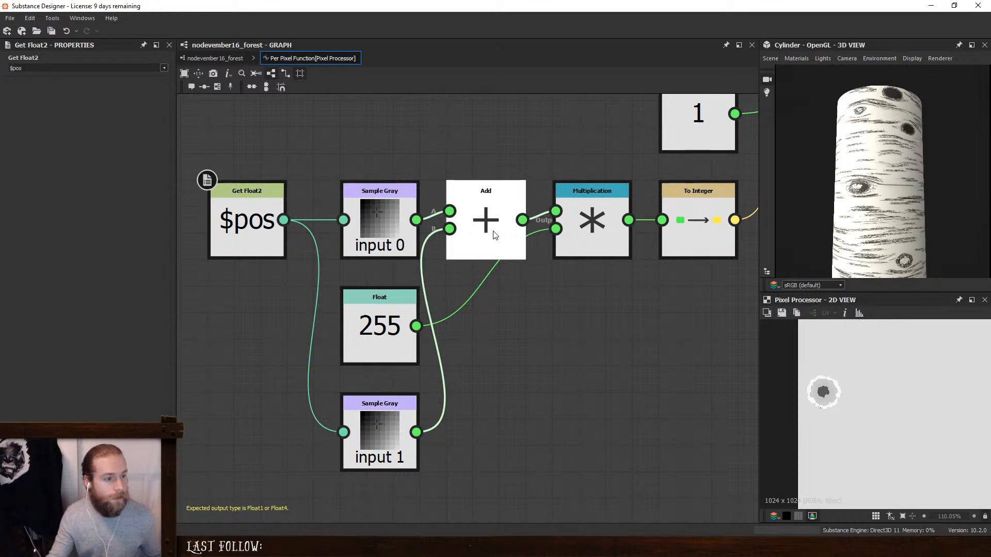
- Tidy the function layout with the Input 1 Sample Gray under the Input 0 one and the 255 Float under Add
{"action": "left_click", "coordinate": [564, 338]}
{"action": "left_click_drag", "start_coordinate": [405, 340], "coordinate": [552, 394]}
{"action": "left_click_drag", "start_coordinate": [375, 443], "coordinate": [372, 339]}
{"action": "left_click_drag", "start_coordinate": [523, 395], "coordinate": [480, 342]}
{"action": "left_click", "coordinate": [658, 339]}
{"action": "scroll", "coordinate": [640, 340], "scroll_direction": "down", "scroll_amount": 2}
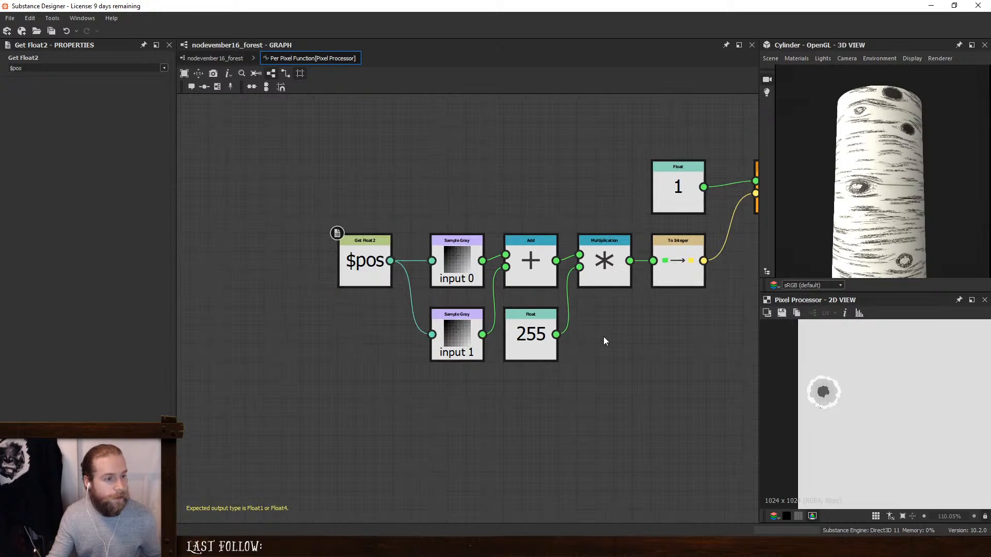
{"action": "middle_click_drag", "start_coordinate": [605, 340], "coordinate": [488, 395]}
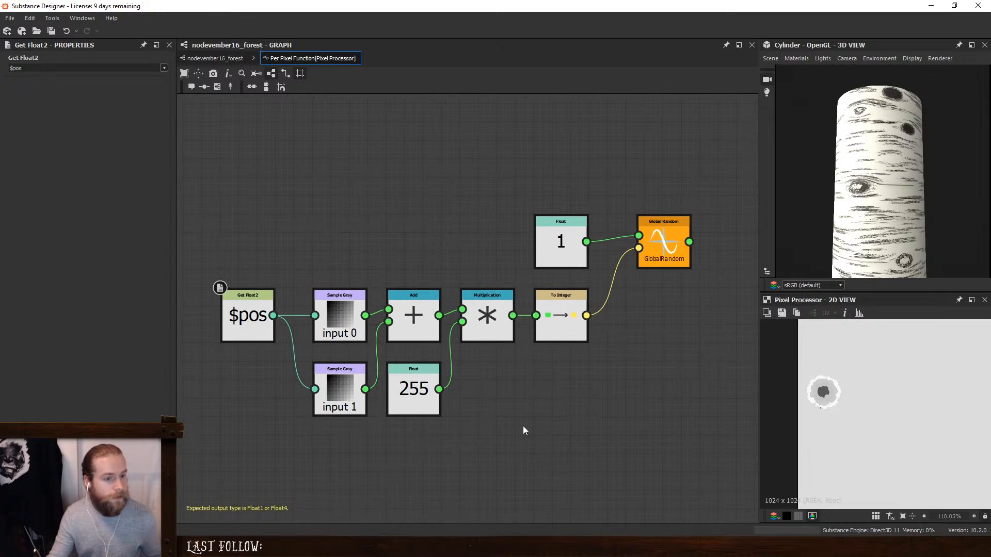
- Return to the main graph and compare the Flood Fill to Random Grayscale and Pixel Processor outputs on the knots
{"action": "left_click", "coordinate": [207, 60]}
{"action": "double_click", "coordinate": [534, 258]}
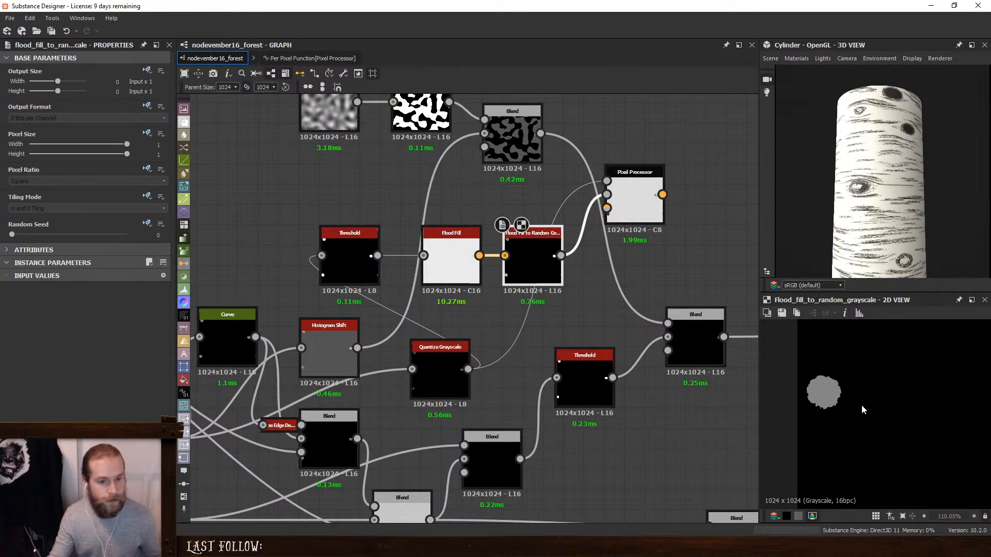
{"action": "double_click", "coordinate": [634, 202]}
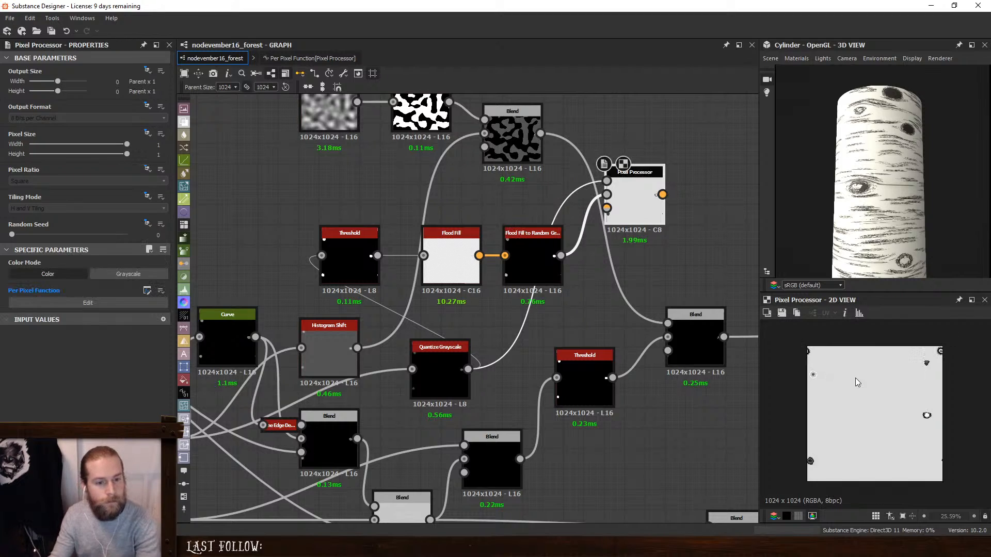
{"action": "scroll", "coordinate": [937, 415], "scroll_direction": "up", "scroll_amount": 2}
{"action": "scroll", "coordinate": [945, 428], "scroll_direction": "up", "scroll_amount": 6}
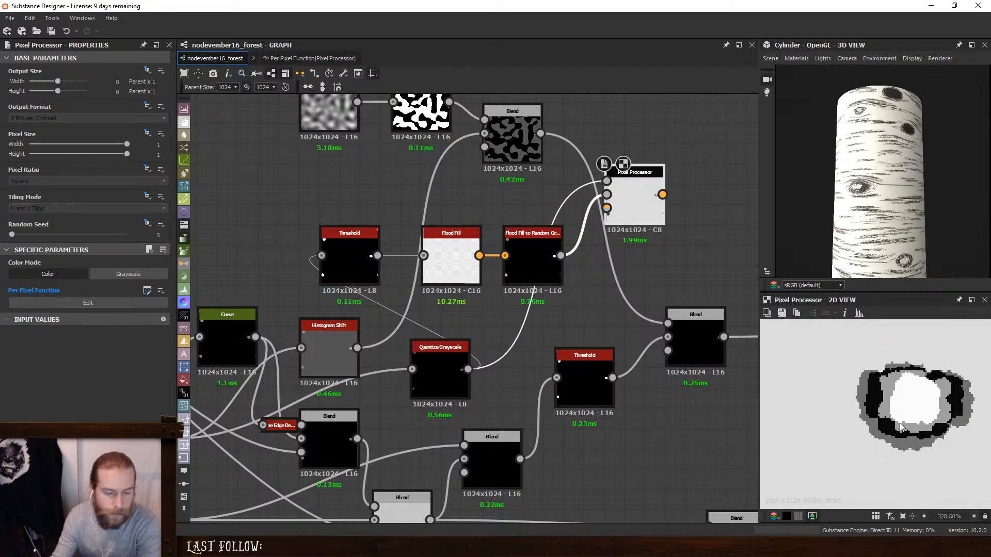
{"action": "scroll", "coordinate": [899, 422], "scroll_direction": "down", "scroll_amount": 3}
{"action": "scroll", "coordinate": [898, 426], "scroll_direction": "down", "scroll_amount": 5}
{"action": "middle_click_drag", "start_coordinate": [868, 413], "coordinate": [963, 361]}
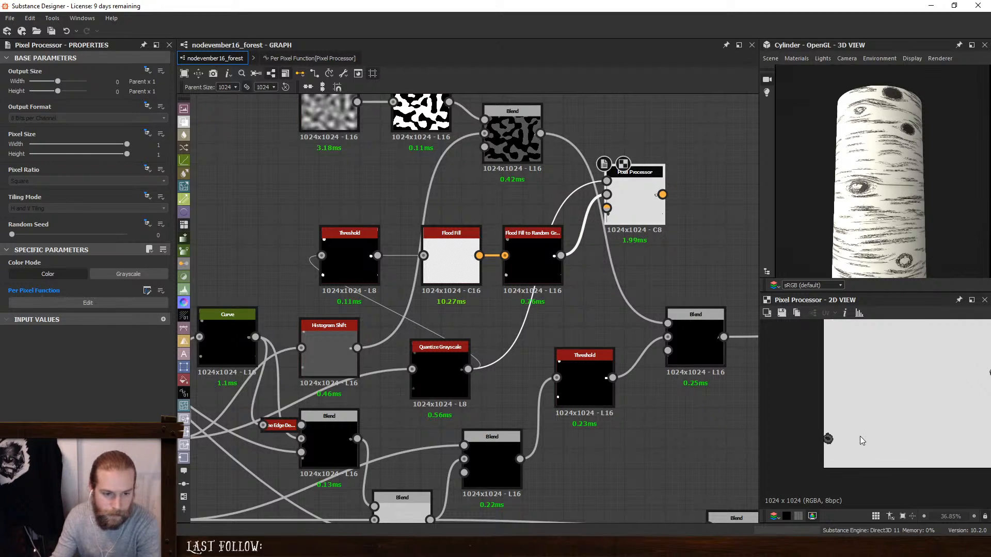
{"action": "key", "text": "f"}
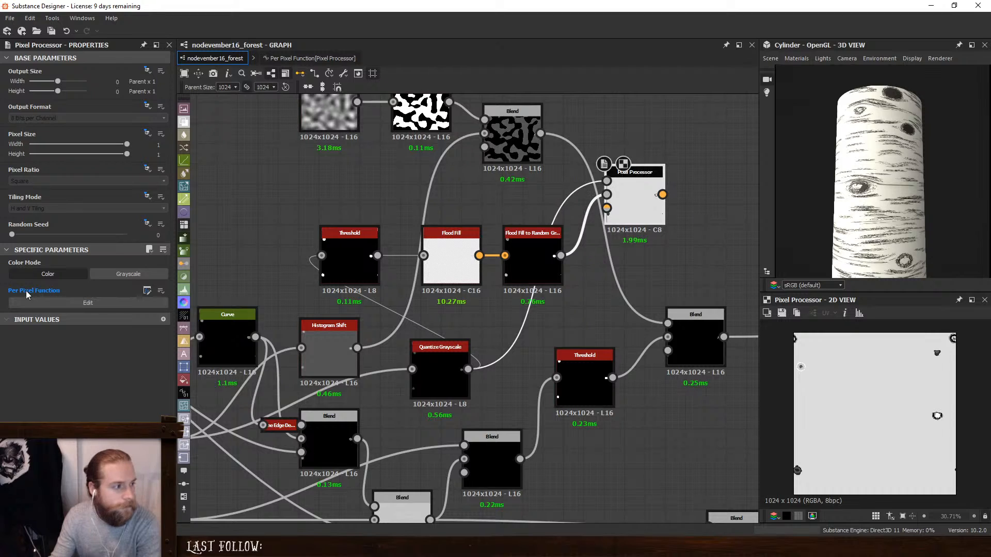
- Set the Pixel Processor's Color Mode to Grayscale and examine the gray rings of individual knots
{"action": "left_click", "coordinate": [128, 273]}
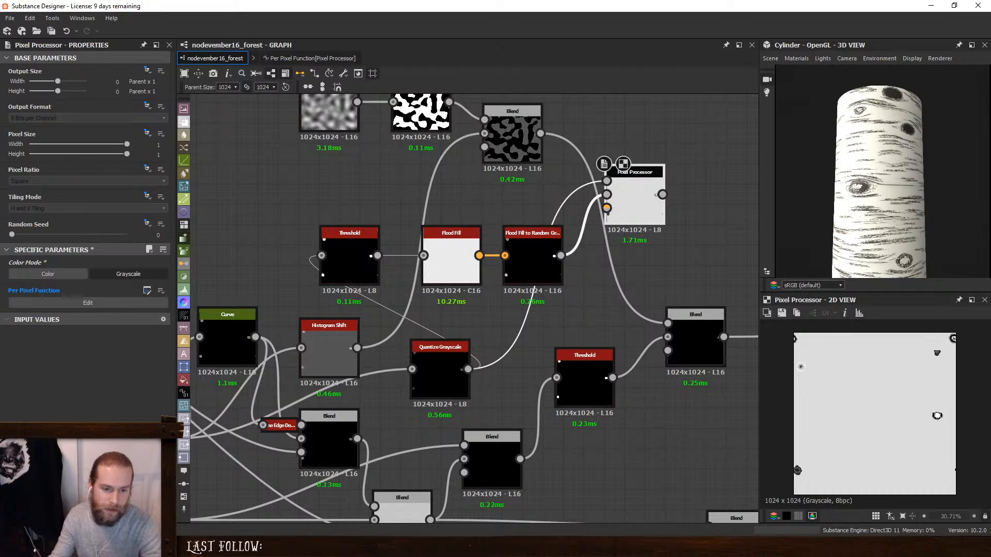
{"action": "scroll", "coordinate": [947, 411], "scroll_direction": "up", "scroll_amount": 6}
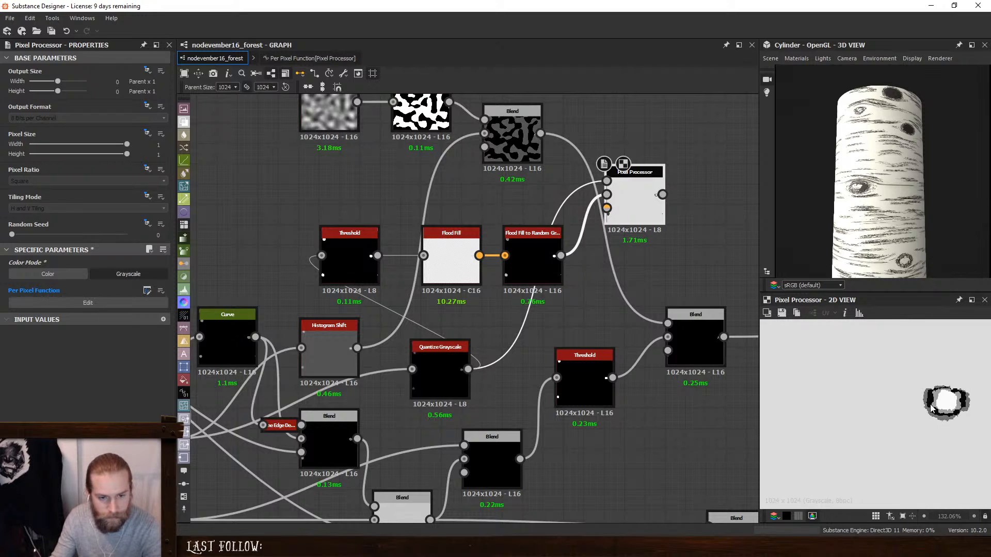
{"action": "scroll", "coordinate": [931, 408], "scroll_direction": "down", "scroll_amount": 5}
{"action": "scroll", "coordinate": [863, 404], "scroll_direction": "down", "scroll_amount": 2}
{"action": "middle_click_drag", "start_coordinate": [874, 406], "coordinate": [932, 419]}
{"action": "scroll", "coordinate": [836, 364], "scroll_direction": "up", "scroll_amount": 6}
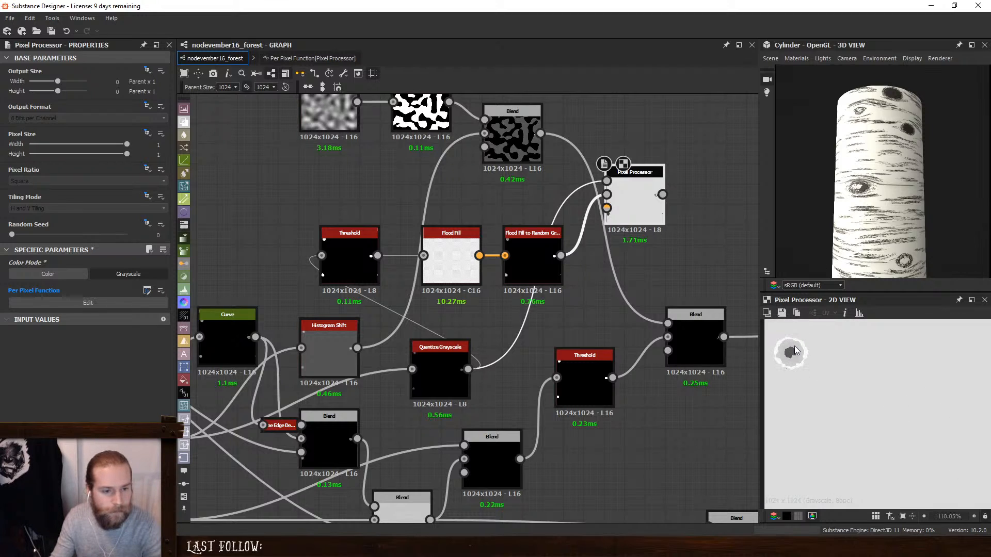
{"action": "scroll", "coordinate": [827, 345], "scroll_direction": "down", "scroll_amount": 4}
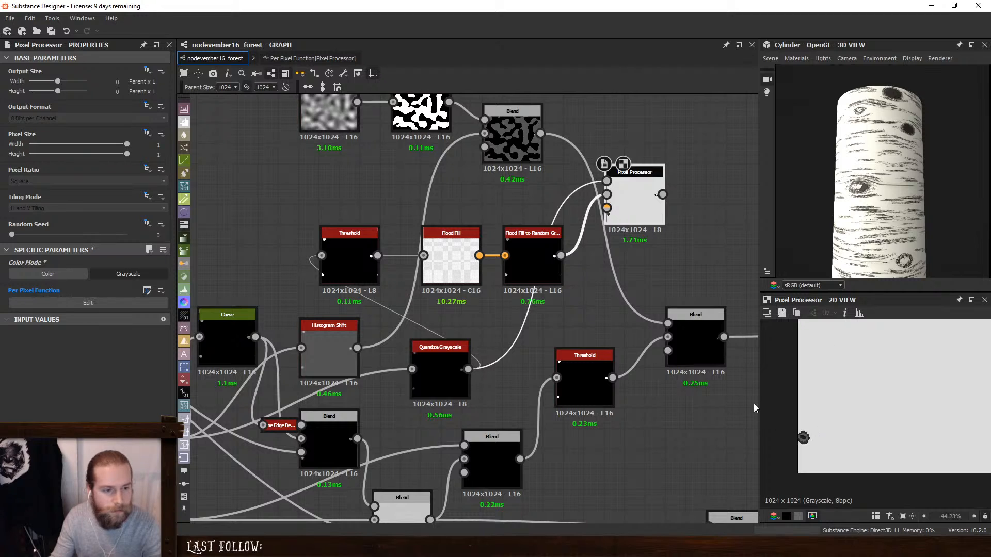
- Delete the Perlin Noise, its Threshold and their Blend, and move the remaining Multiply Blend away from the Pixel Processor
{"action": "middle_click_drag", "start_coordinate": [703, 253], "coordinate": [566, 308]}
{"action": "left_click_drag", "start_coordinate": [533, 248], "coordinate": [652, 268]}
{"action": "double_click", "coordinate": [452, 439]}
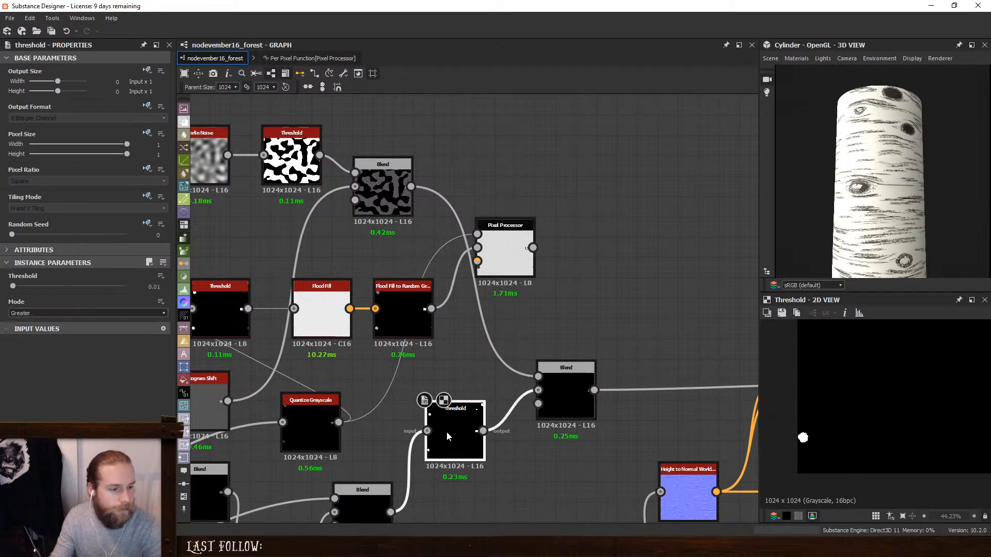
{"action": "left_click", "coordinate": [569, 394]}
{"action": "middle_click_drag", "start_coordinate": [584, 334], "coordinate": [554, 294]}
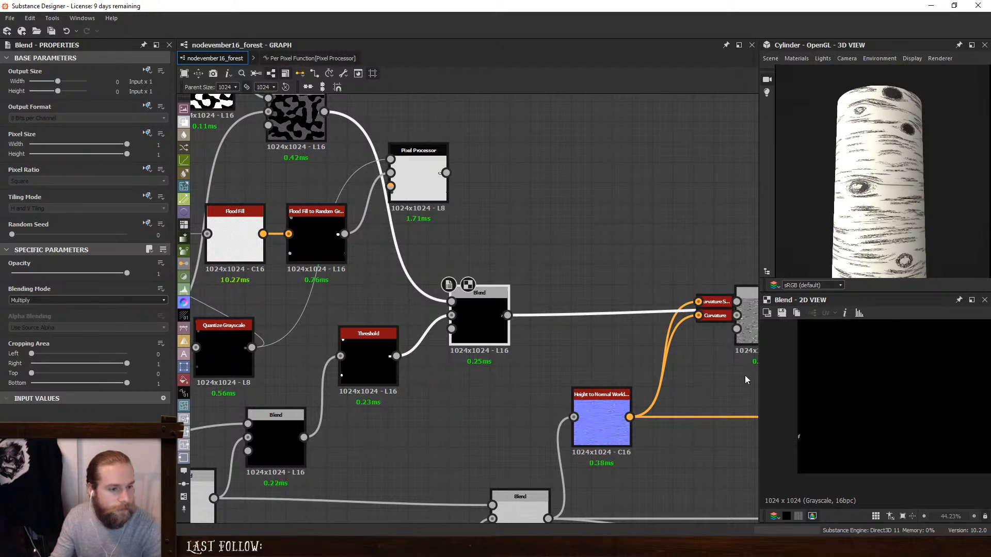
{"action": "scroll", "coordinate": [619, 358], "scroll_direction": "down", "scroll_amount": 2}
{"action": "middle_click_drag", "start_coordinate": [528, 360], "coordinate": [582, 347]}
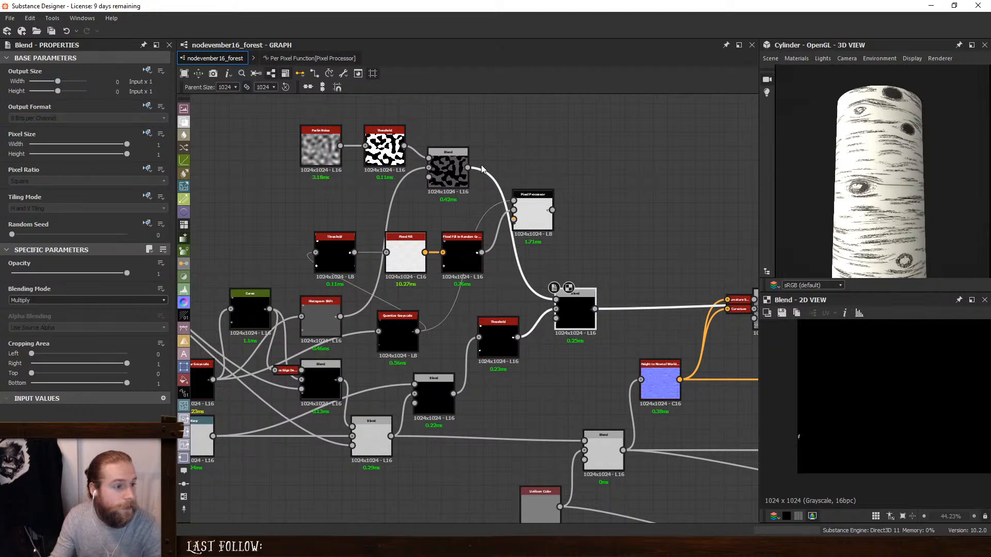
{"action": "left_click_drag", "start_coordinate": [304, 108], "coordinate": [472, 203]}
{"action": "key", "text": "Delete"}
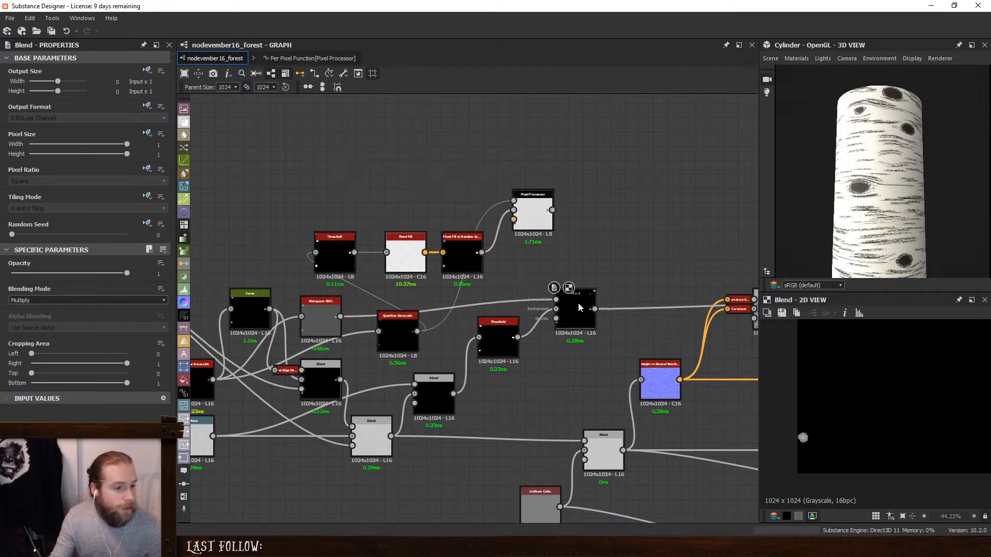
{"action": "left_click_drag", "start_coordinate": [575, 302], "coordinate": [671, 237]}
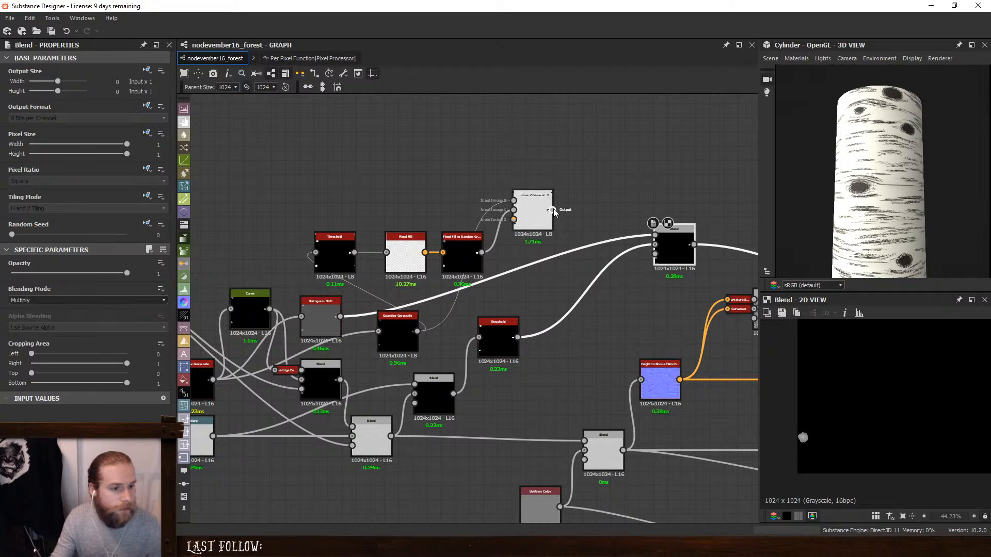
{"action": "middle_click_drag", "start_coordinate": [669, 203], "coordinate": [580, 199]}
- Compare the Threshold feeding Flood Fill with the Threshold feeding the Multiply Blend
{"action": "left_click", "coordinate": [404, 328]}
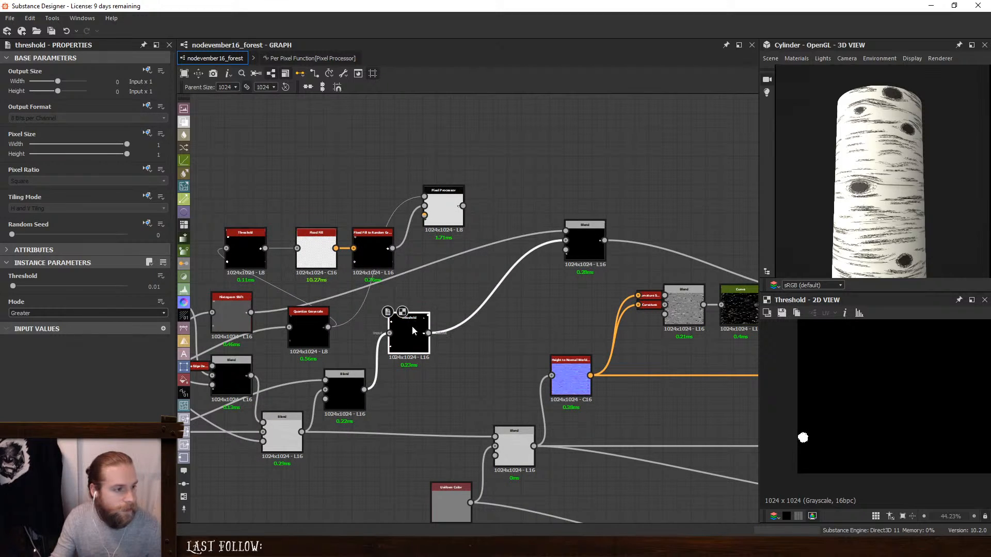
{"action": "left_click", "coordinate": [246, 242]}
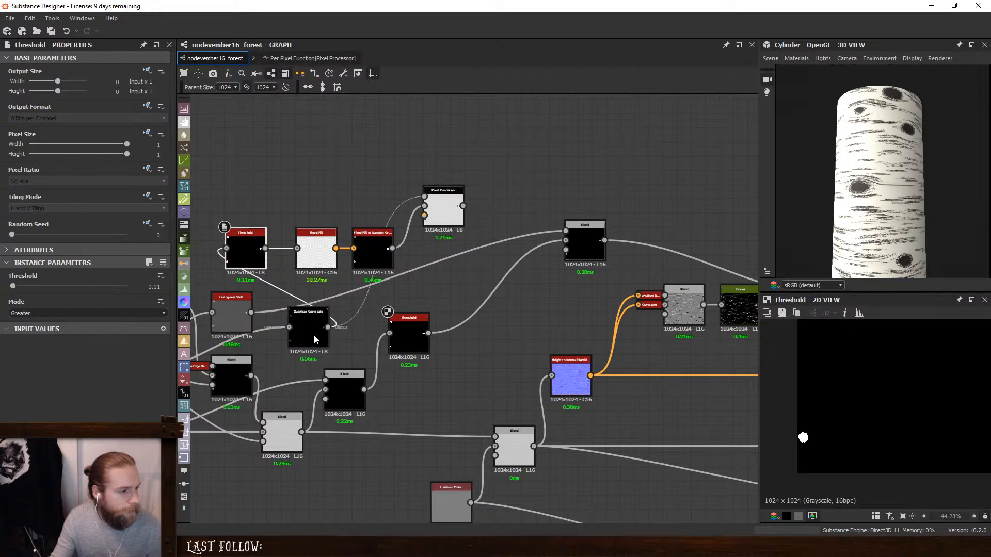
{"action": "left_click", "coordinate": [349, 389]}
{"action": "left_click", "coordinate": [406, 321]}
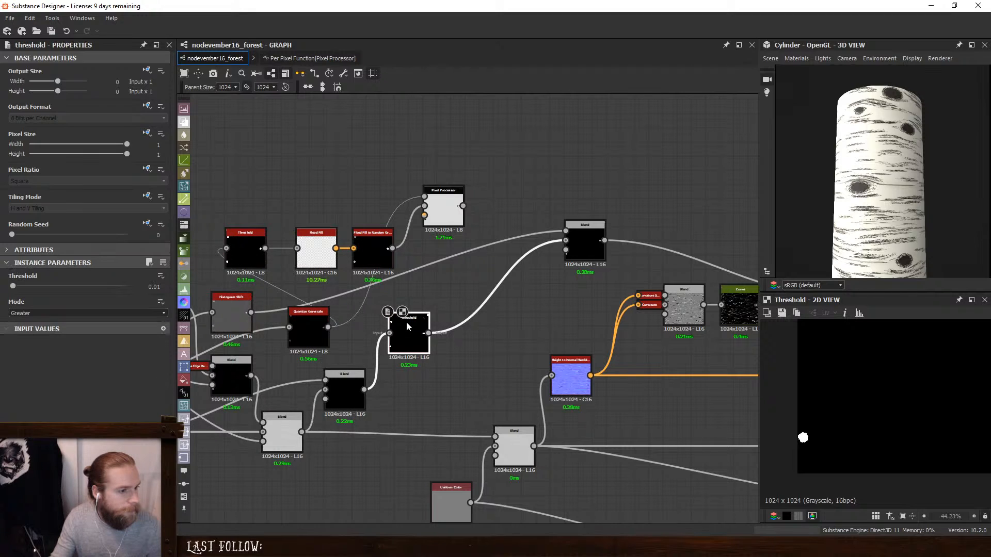
{"action": "left_click", "coordinate": [243, 249]}
{"action": "left_click", "coordinate": [400, 337]}
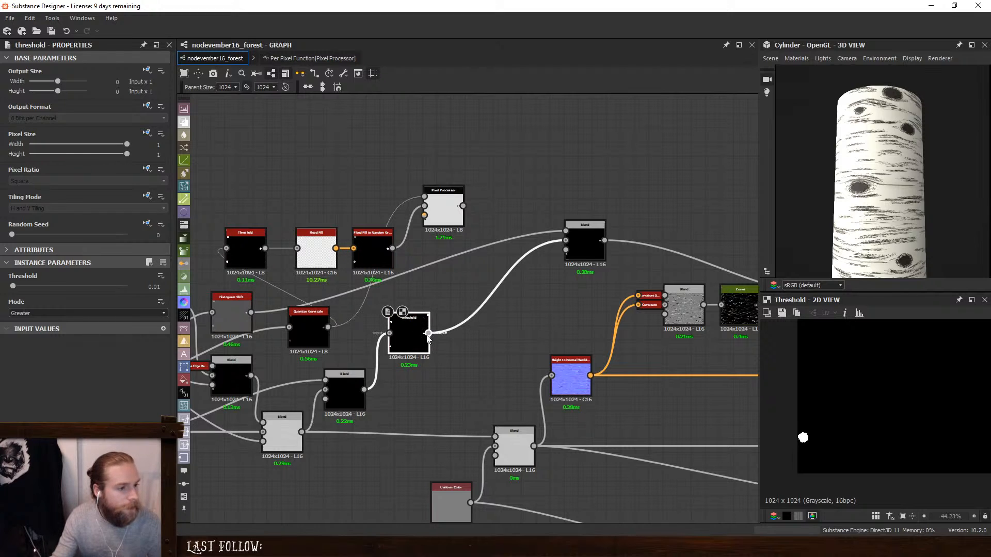
- Dock the Threshold onto Flood Fill and move the flood fill nodes with the Pixel Processor closer to the Multiply Blend
{"action": "left_click_drag", "start_coordinate": [428, 333], "coordinate": [265, 248]}
{"action": "left_click", "coordinate": [249, 244]}
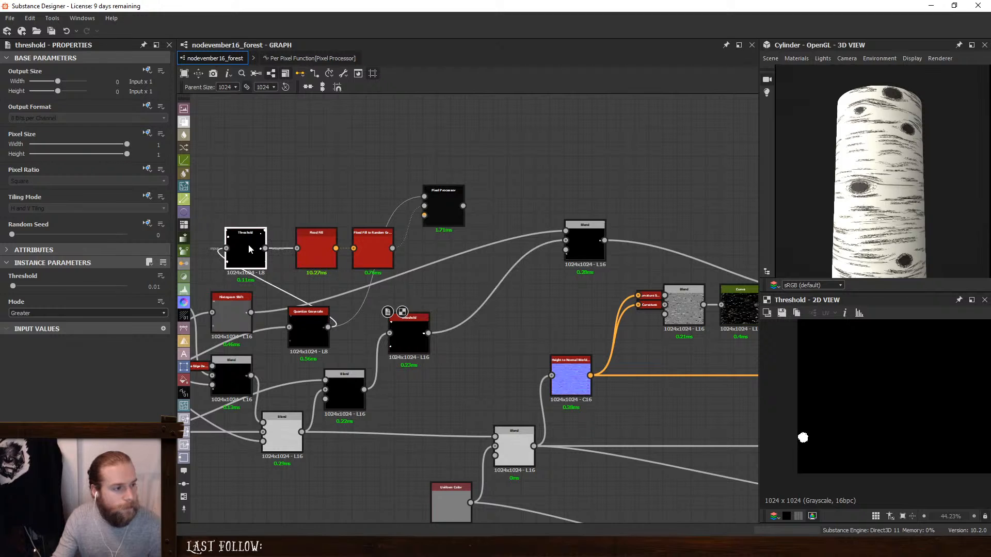
{"action": "key", "text": "d"}
{"action": "left_click_drag", "start_coordinate": [286, 163], "coordinate": [433, 258]}
{"action": "left_click_drag", "start_coordinate": [457, 206], "coordinate": [560, 173]}
- Preview the Max (Lighten) Blend and the Multiply Blend on a knot, and move the Multiply Blend nearer the Levels node
{"action": "left_click", "coordinate": [689, 239]}
{"action": "middle_click_drag", "start_coordinate": [689, 239], "coordinate": [329, 229]}
{"action": "left_click", "coordinate": [487, 283]}
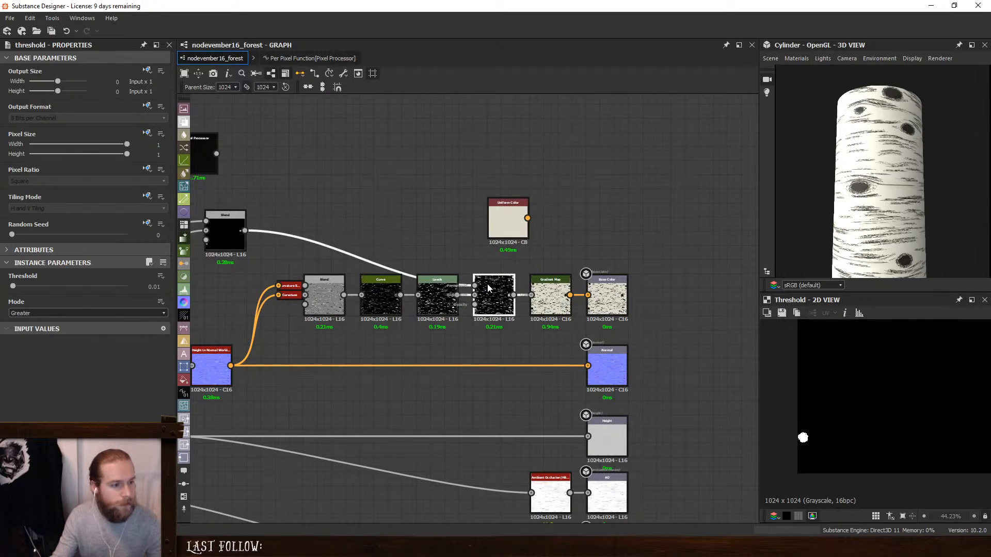
{"action": "double_click", "coordinate": [487, 284]}
{"action": "middle_click_drag", "start_coordinate": [409, 250], "coordinate": [494, 246]}
{"action": "middle_click_drag", "start_coordinate": [814, 452], "coordinate": [850, 471]}
{"action": "scroll", "coordinate": [841, 459], "scroll_direction": "up", "scroll_amount": 10}
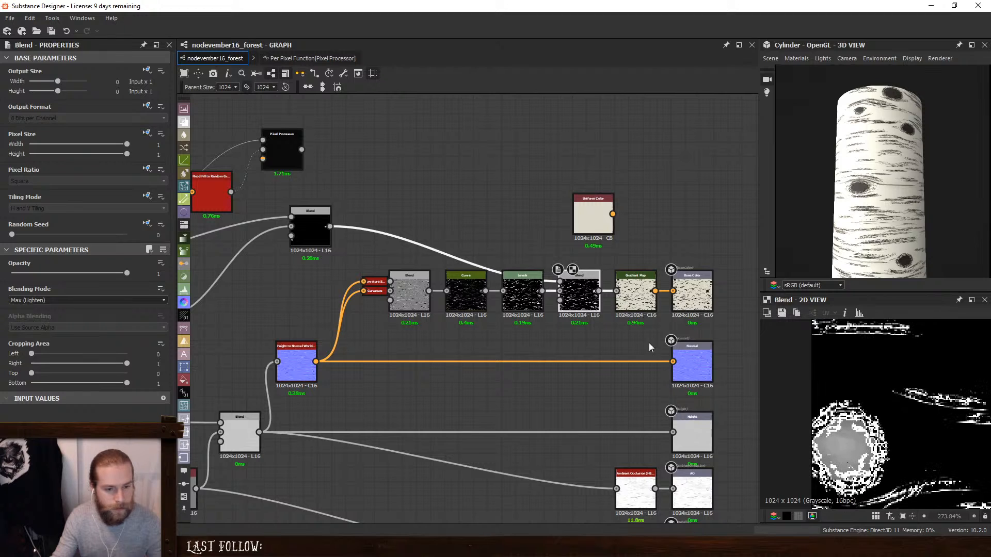
{"action": "middle_click_drag", "start_coordinate": [309, 161], "coordinate": [512, 205]}
{"action": "double_click", "coordinate": [519, 267]}
{"action": "left_click_drag", "start_coordinate": [519, 267], "coordinate": [736, 278]}
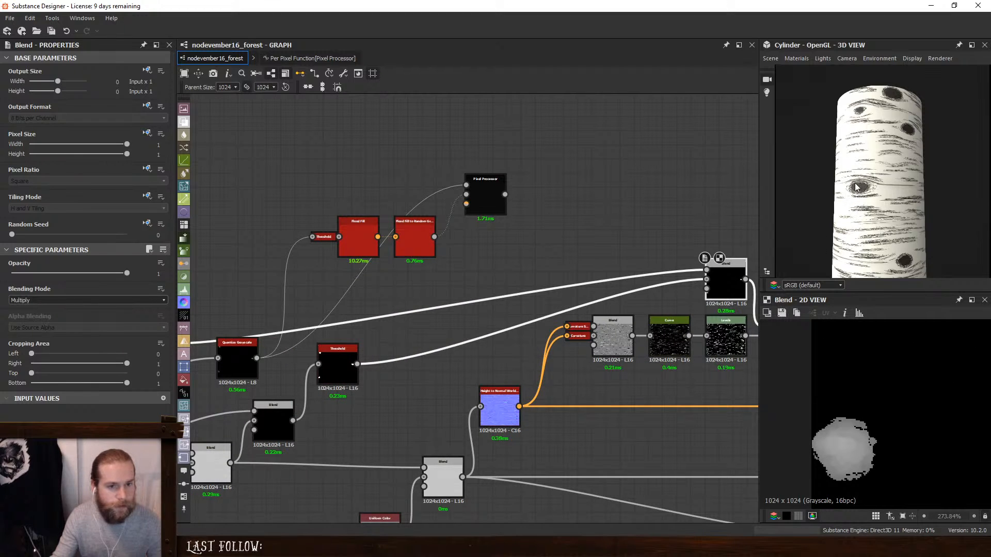
- Preview the knot mask Threshold, the Pixel Processor, the docked Threshold and Flood Fill to Random Grayscale in turn
{"action": "double_click", "coordinate": [341, 355]}
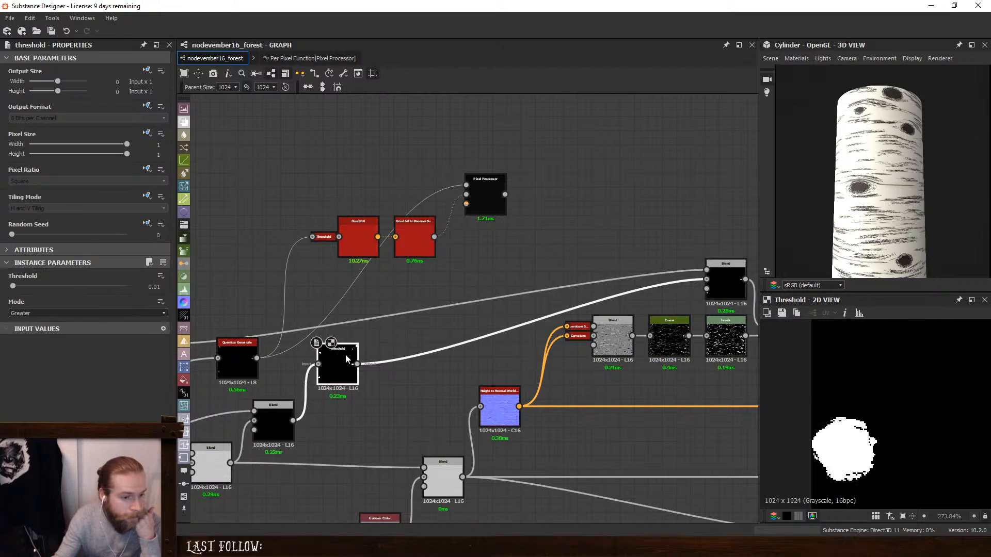
{"action": "double_click", "coordinate": [479, 208]}
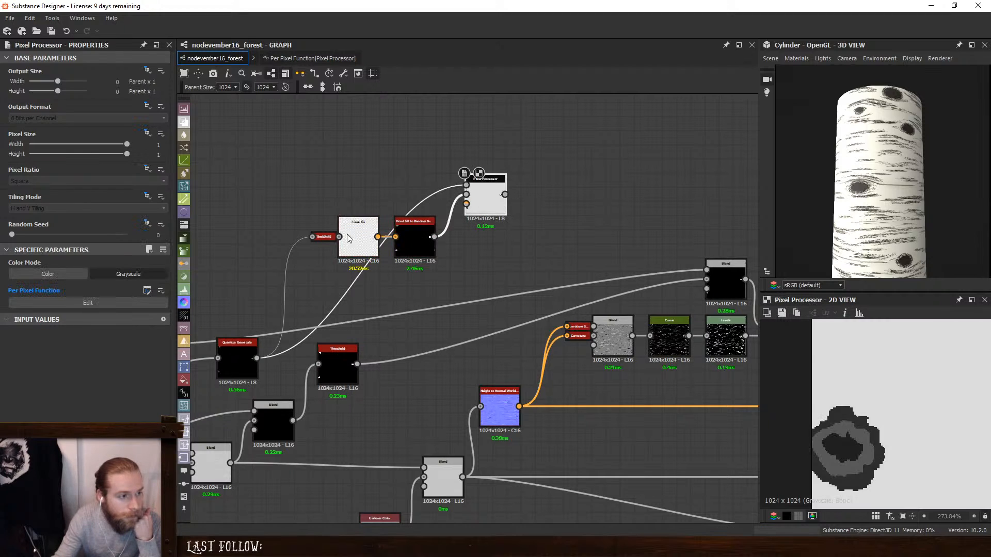
{"action": "double_click", "coordinate": [326, 237]}
{"action": "double_click", "coordinate": [358, 239]}
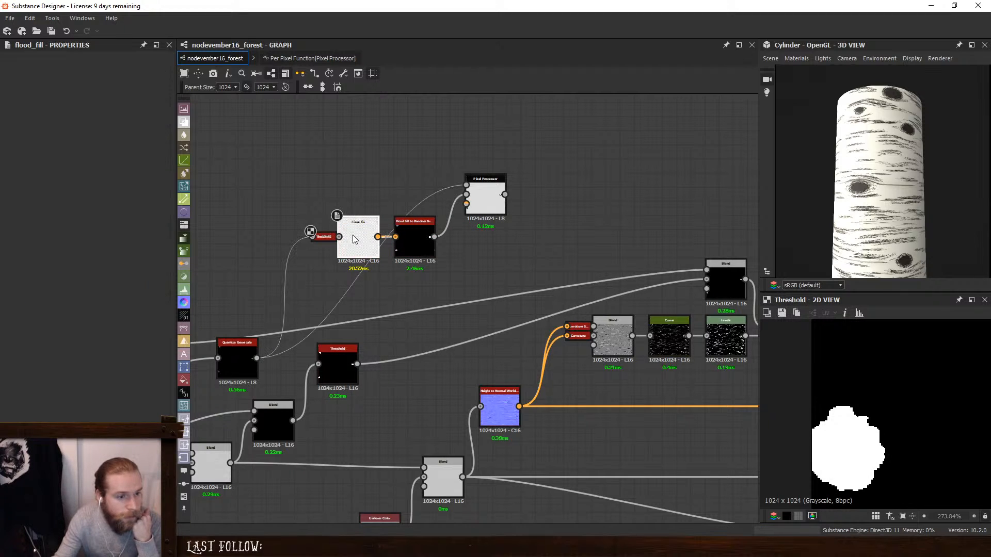
{"action": "double_click", "coordinate": [412, 236]}
{"action": "scroll", "coordinate": [838, 433], "scroll_direction": "down", "scroll_amount": 5}
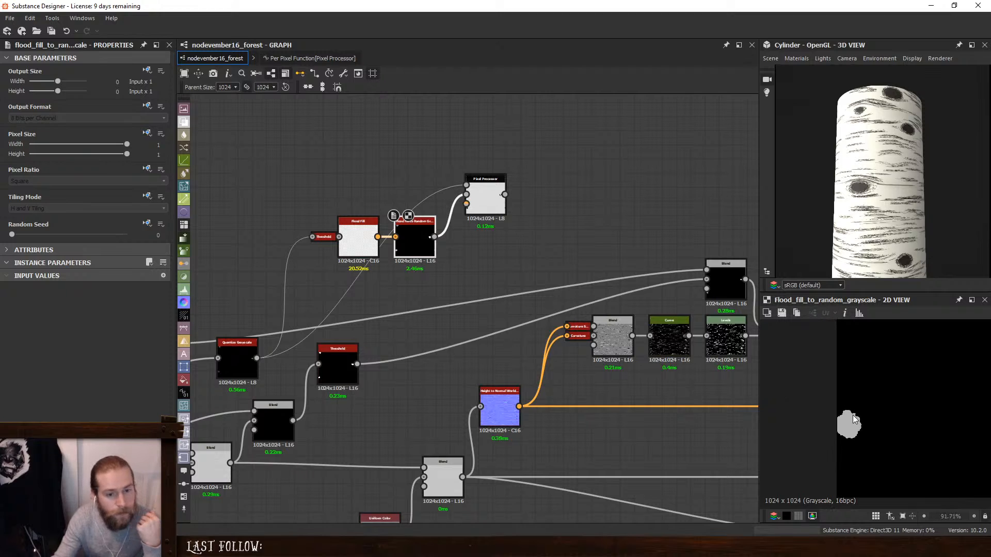
- Move the Quantize Grayscale node up beside the flood fill nodes, level with the Pixel Processor it feeds
{"action": "scroll", "coordinate": [842, 417], "scroll_direction": "up", "scroll_amount": 5}
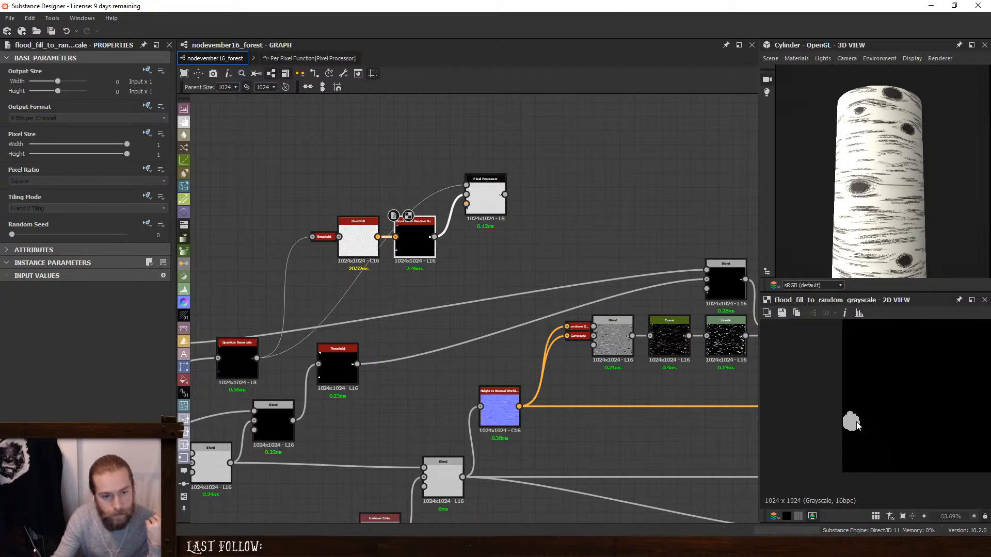
{"action": "scroll", "coordinate": [896, 386], "scroll_direction": "down", "scroll_amount": 3}
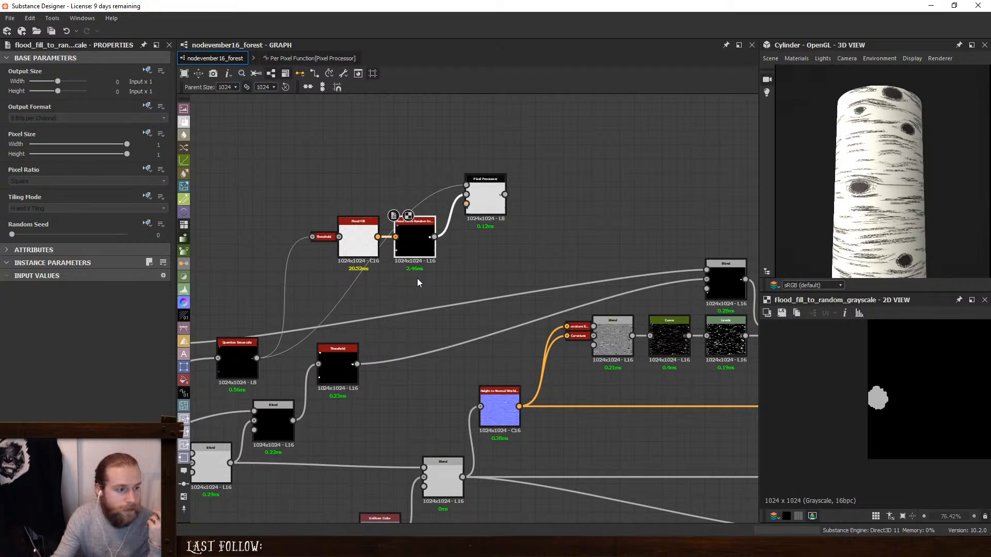
{"action": "middle_click_drag", "start_coordinate": [417, 283], "coordinate": [478, 313]}
{"action": "left_click", "coordinate": [303, 376]}
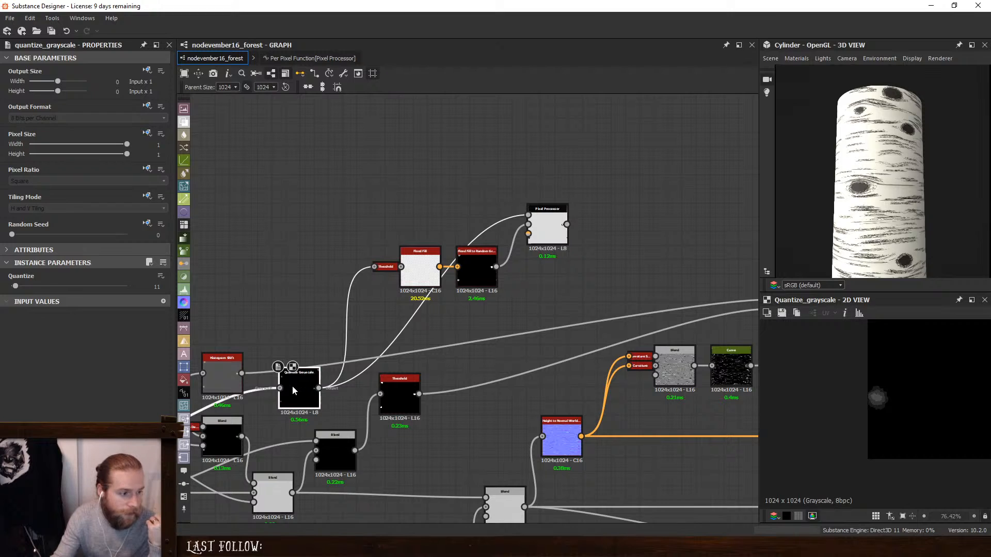
{"action": "left_click_drag", "start_coordinate": [293, 390], "coordinate": [344, 216]}
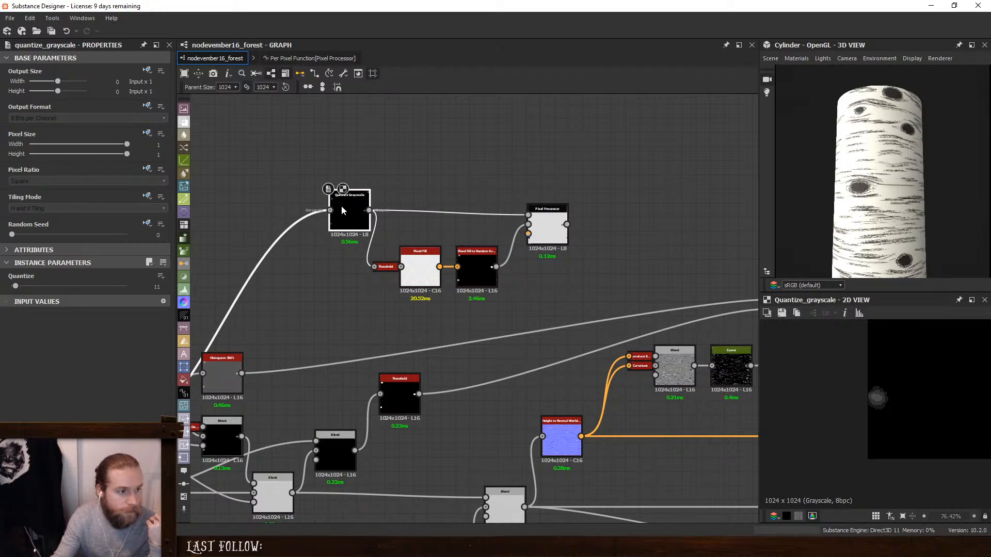
- Compare one knot in the previews of Quantize Grayscale, Flood Fill to Random Grayscale and the Pixel Processor
{"action": "scroll", "coordinate": [879, 391], "scroll_direction": "up", "scroll_amount": 3}
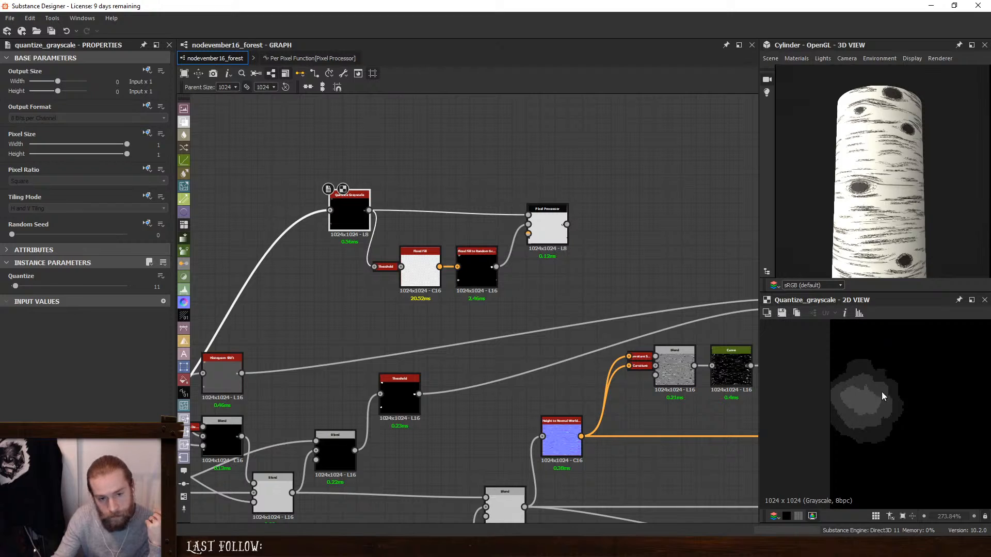
{"action": "left_click", "coordinate": [555, 242]}
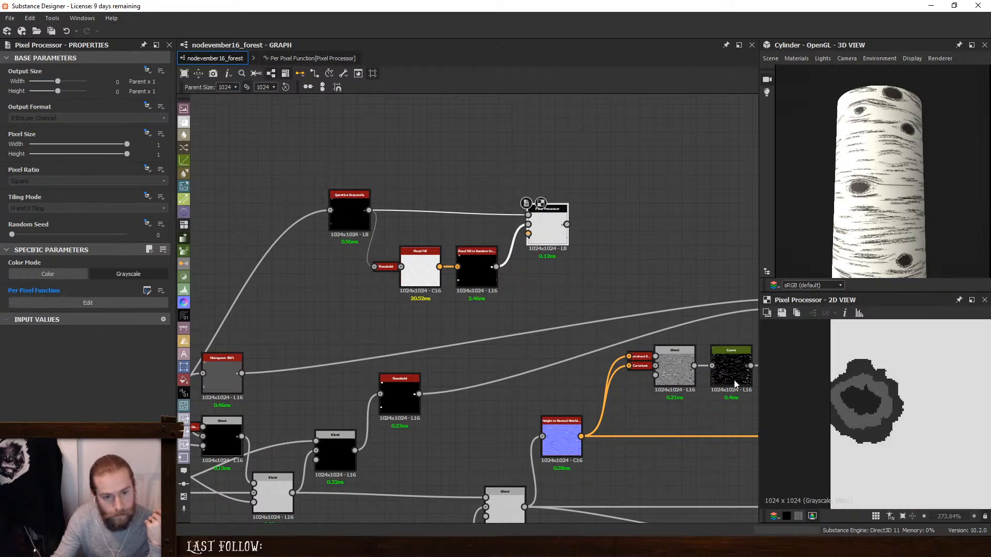
{"action": "double_click", "coordinate": [350, 214]}
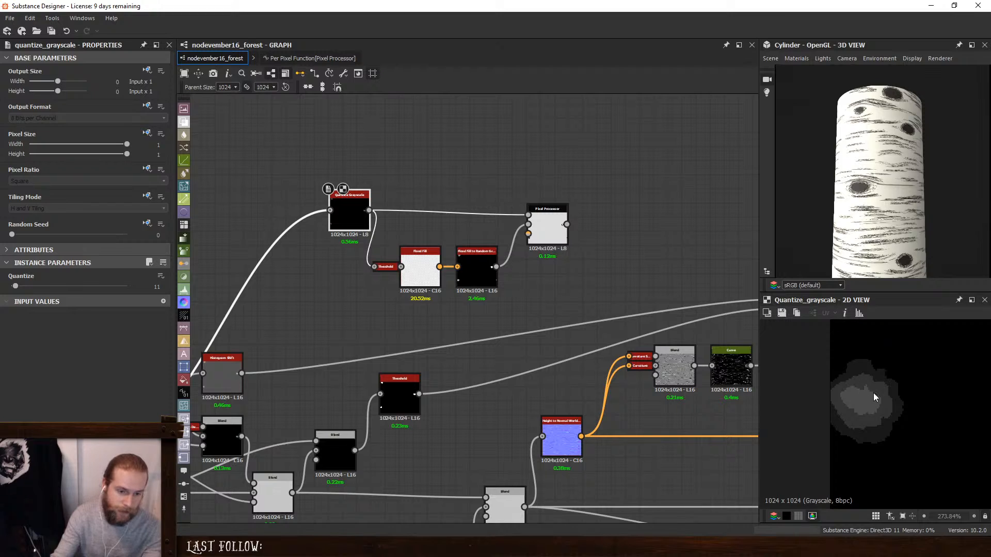
{"action": "double_click", "coordinate": [476, 268]}
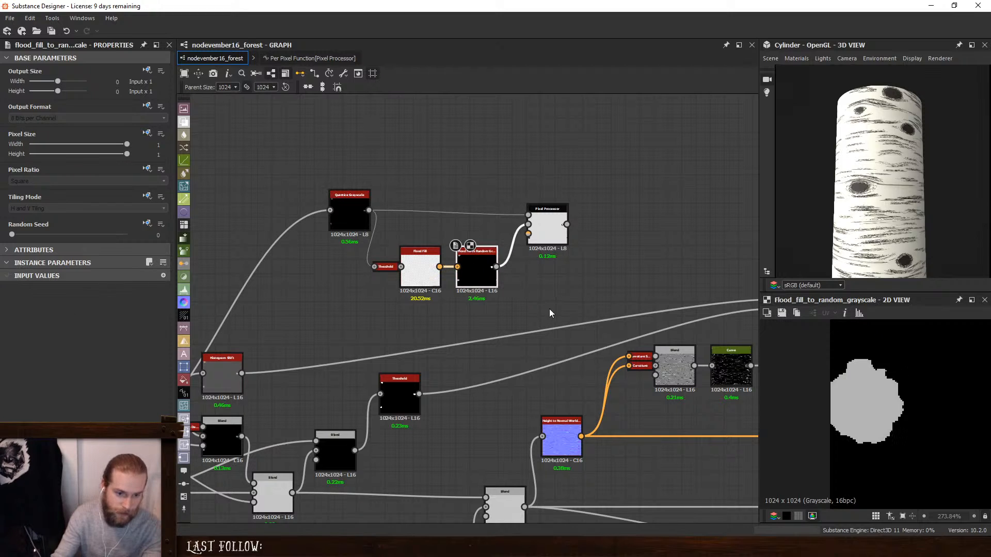
{"action": "double_click", "coordinate": [548, 229]}
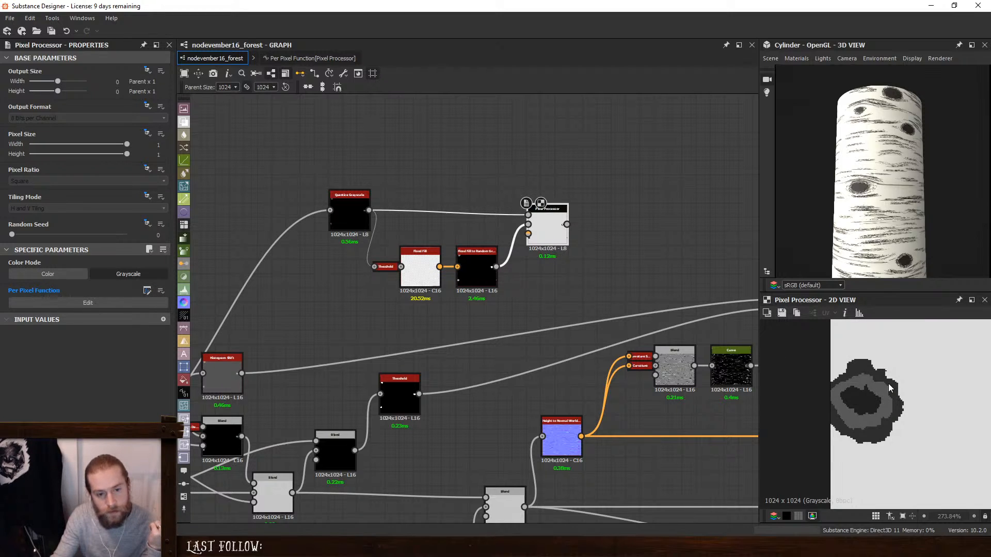
{"action": "scroll", "coordinate": [889, 388], "scroll_direction": "down", "scroll_amount": 6}
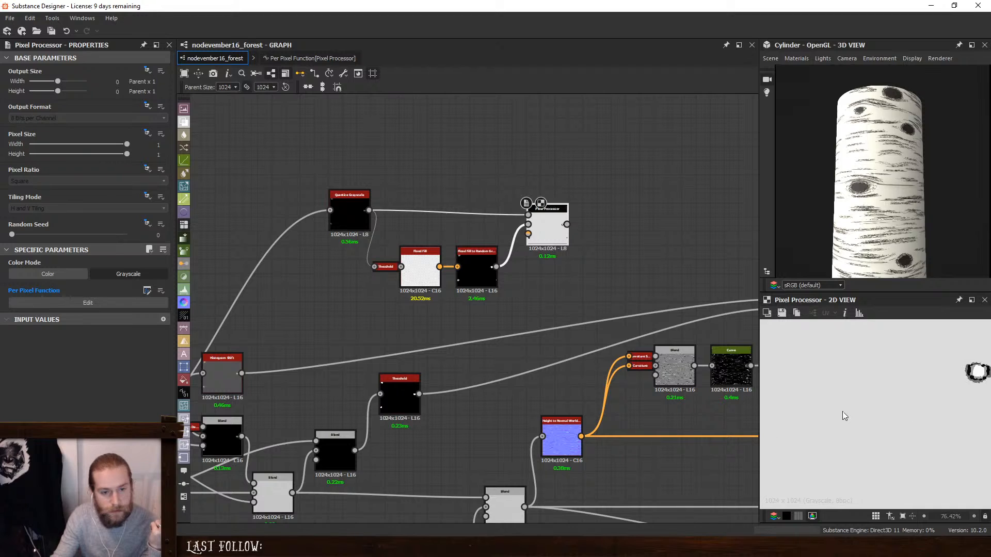
{"action": "scroll", "coordinate": [846, 412], "scroll_direction": "down", "scroll_amount": 4}
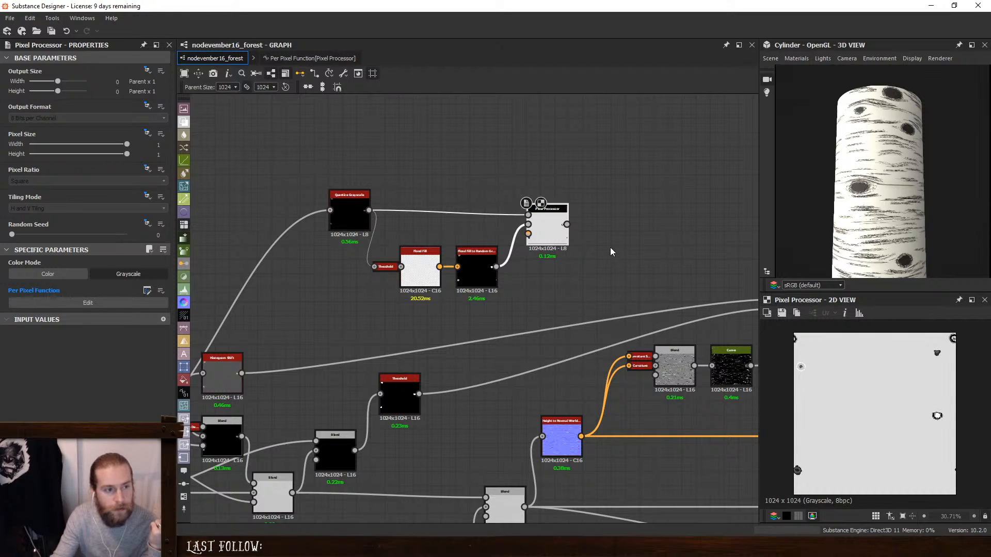
- Connect the Pixel Processor's output to the Multiply Blend's foreground input and inspect a knot on the cylinder
{"action": "middle_click_drag", "start_coordinate": [609, 248], "coordinate": [326, 272]}
{"action": "left_click_drag", "start_coordinate": [282, 247], "coordinate": [550, 336]}
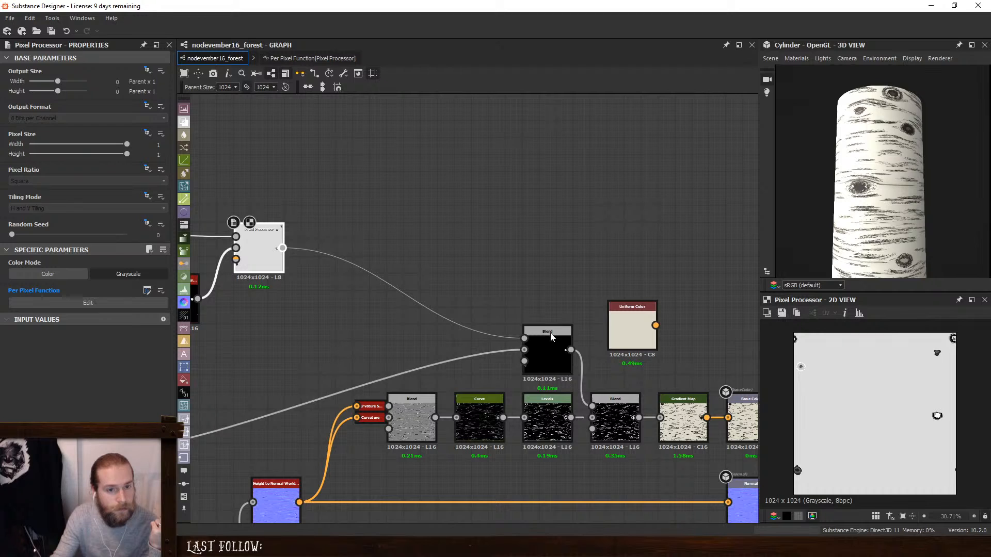
{"action": "scroll", "coordinate": [897, 219], "scroll_direction": "up", "scroll_amount": 6}
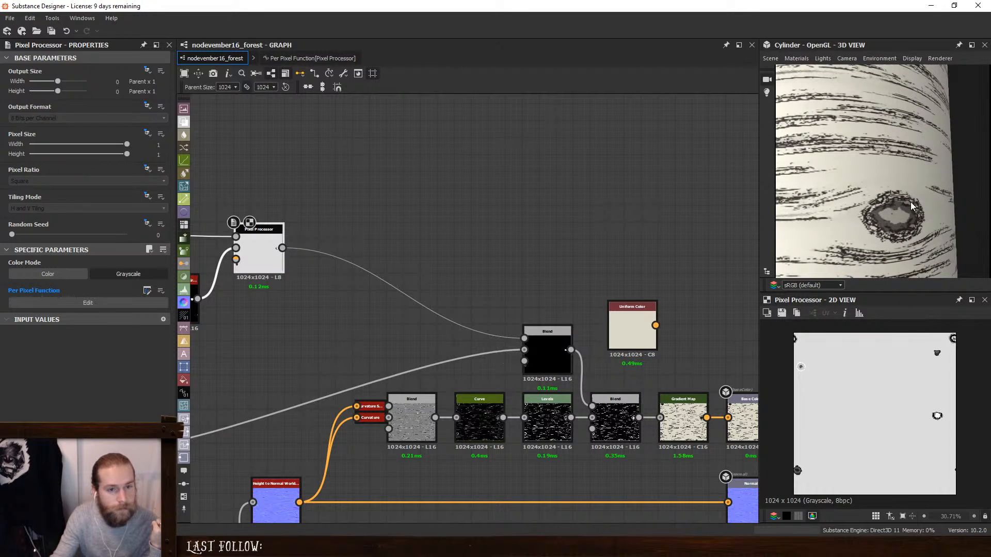
- Insert a Threshold node between the Pixel Processor and the Multiply Blend, set its threshold to 0.32, and inspect the knots on the cylinder
{"action": "middle_click_drag", "start_coordinate": [418, 263], "coordinate": [556, 265]}
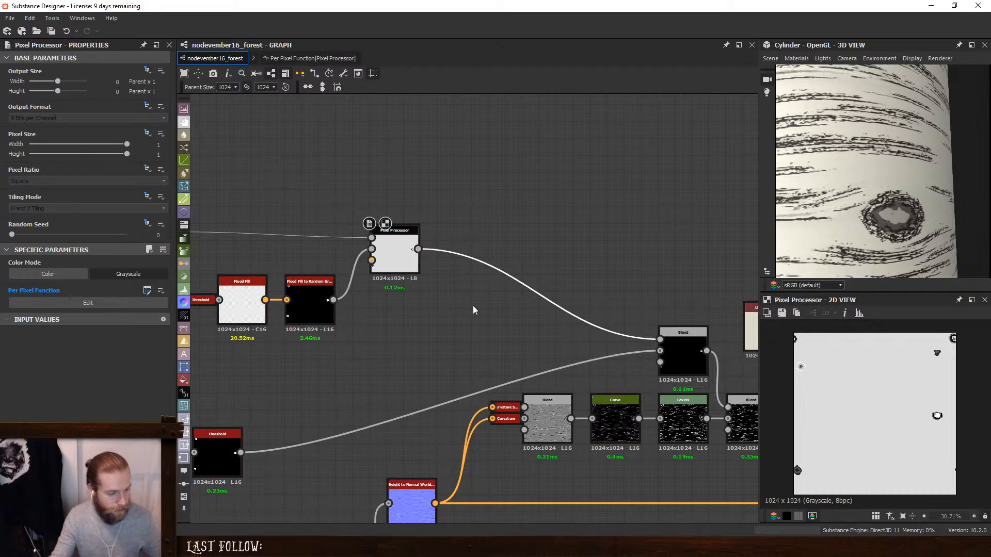
{"action": "key", "text": "space"}
{"action": "type", "text": "thre"}
{"action": "left_click", "coordinate": [504, 232]}
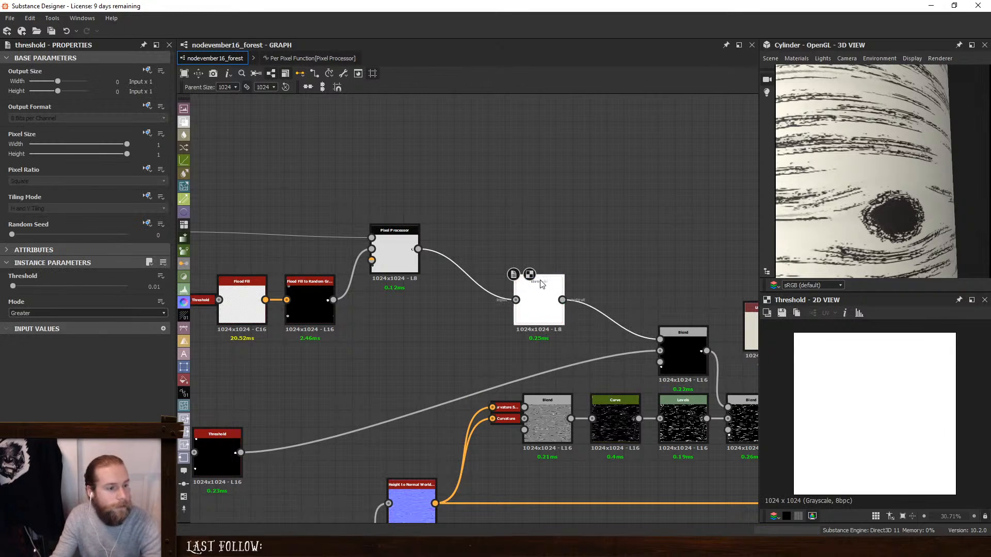
{"action": "left_click_drag", "start_coordinate": [13, 287], "coordinate": [48, 290]}
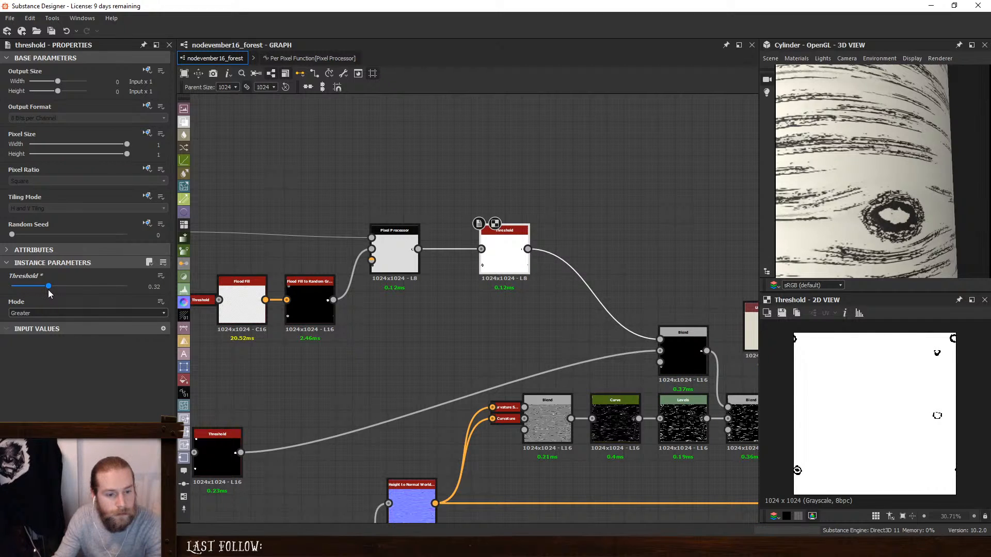
{"action": "scroll", "coordinate": [860, 162], "scroll_direction": "down", "scroll_amount": 3}
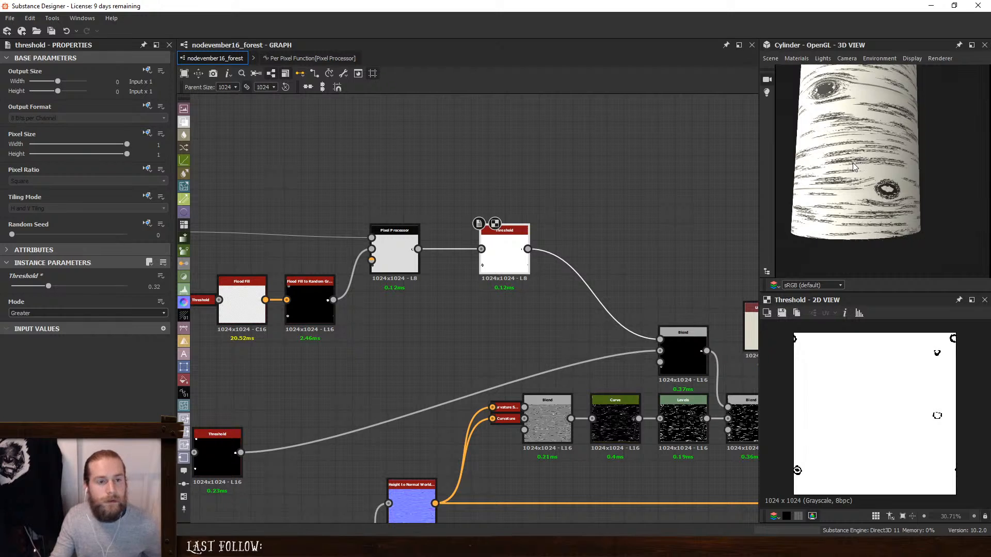
{"action": "scroll", "coordinate": [856, 170], "scroll_direction": "up", "scroll_amount": 3}
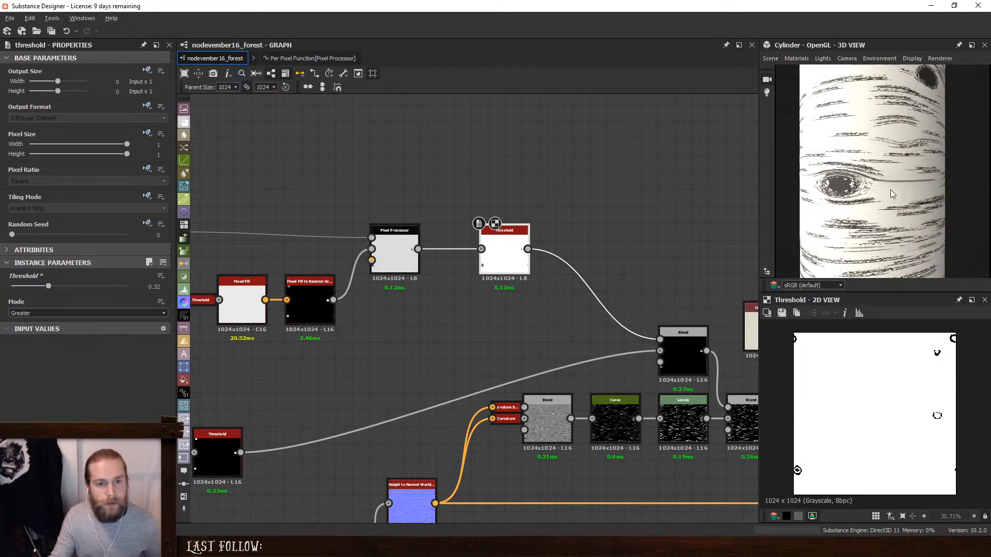
{"action": "scroll", "coordinate": [840, 187], "scroll_direction": "down", "scroll_amount": 3}
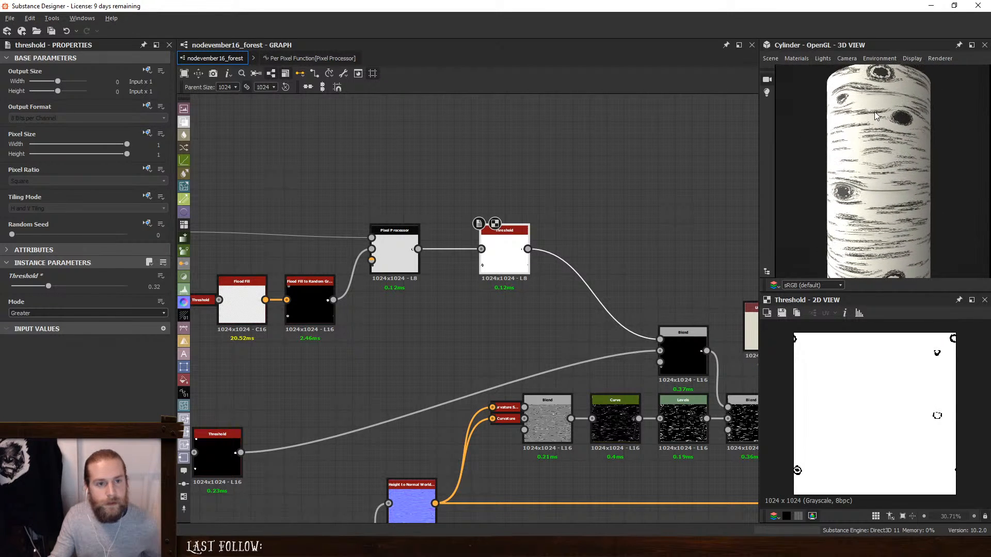
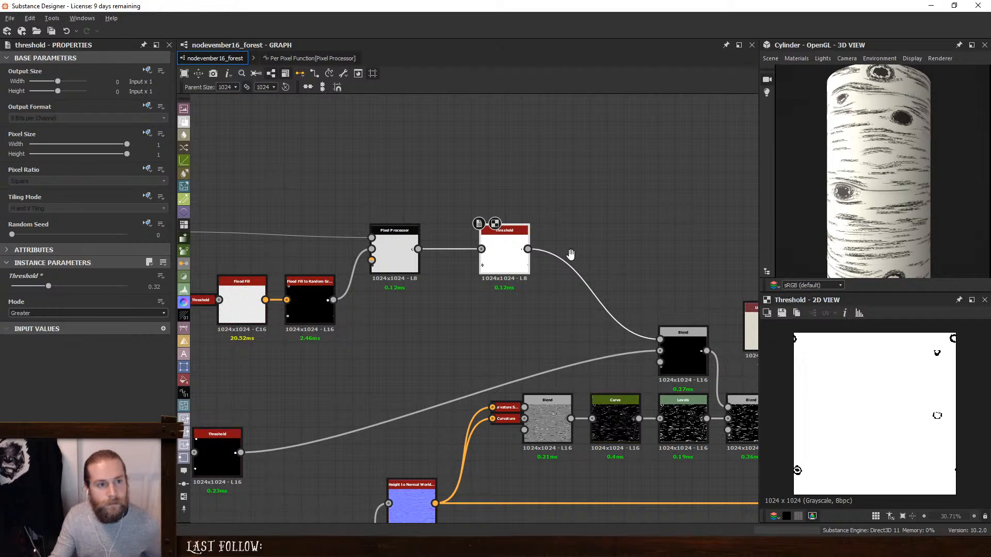
- Compare the previews of the Multiply Blend and the Threshold node feeding its background input
{"action": "middle_click_drag", "start_coordinate": [570, 253], "coordinate": [587, 191]}
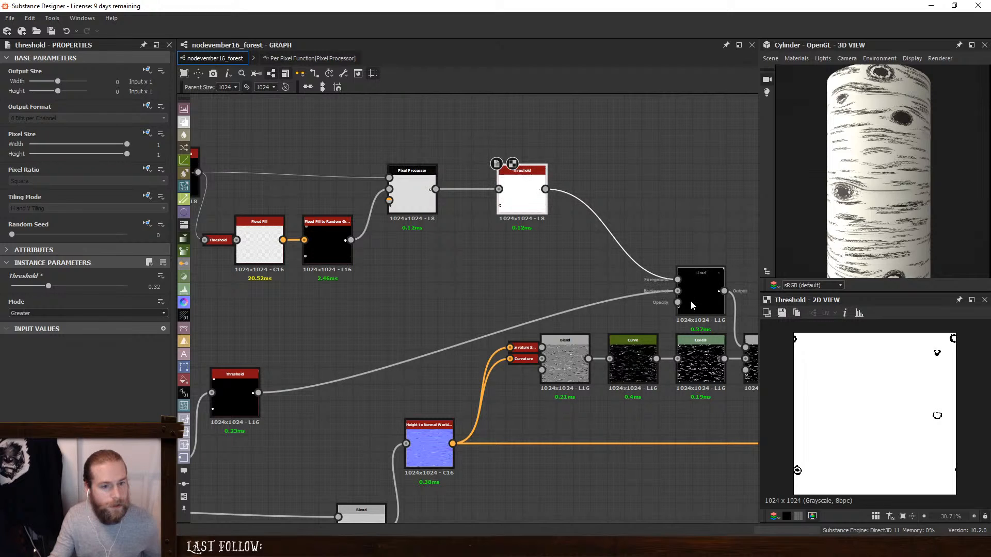
{"action": "double_click", "coordinate": [694, 277]}
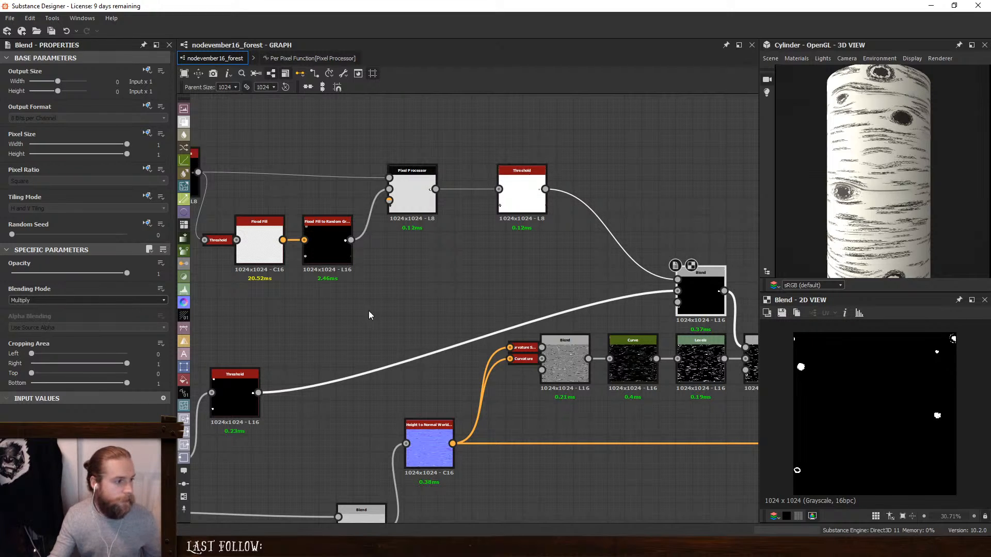
{"action": "double_click", "coordinate": [234, 392]}
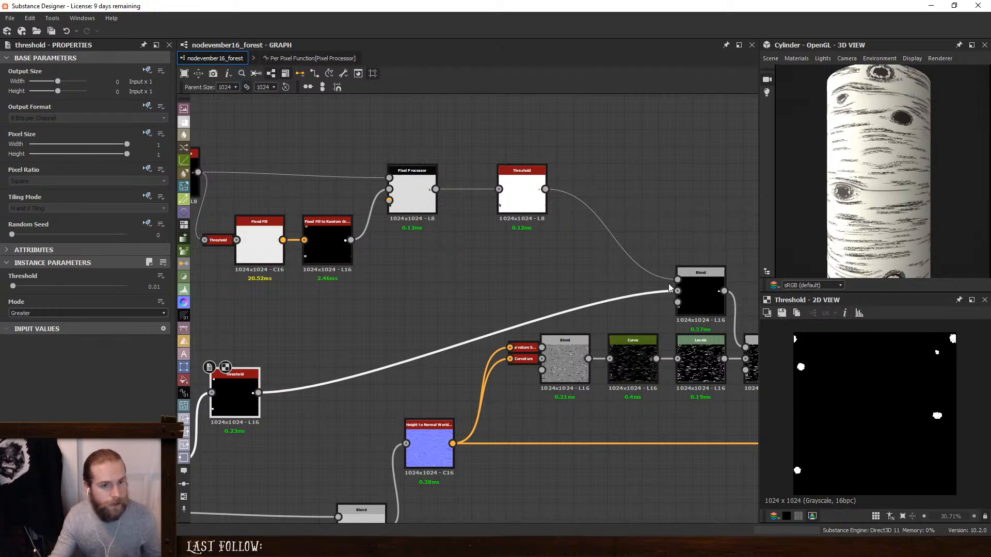
- Move the Multiply Blend's background Threshold below Flood Fill to Random Grayscale, align Quantize Grayscale with the Pixel Processor, and bring the other Threshold closer
{"action": "middle_click_drag", "start_coordinate": [467, 297], "coordinate": [533, 270]}
{"action": "scroll", "coordinate": [533, 271], "scroll_direction": "down", "scroll_amount": 2}
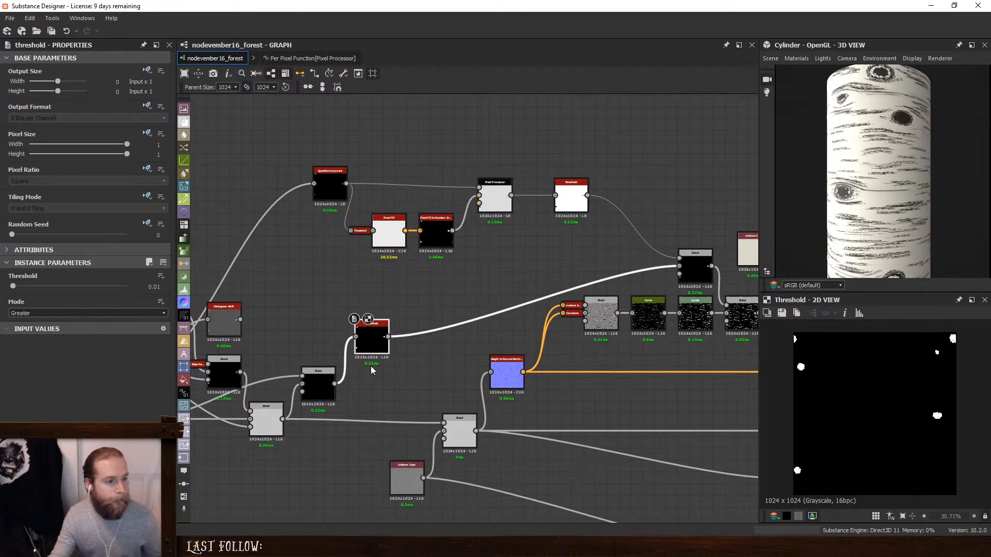
{"action": "left_click_drag", "start_coordinate": [374, 342], "coordinate": [439, 282]}
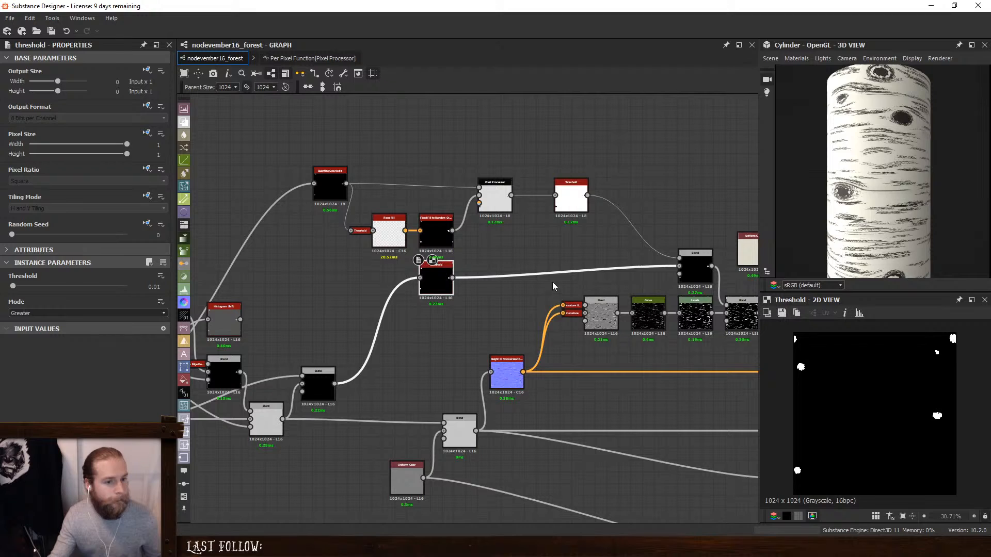
{"action": "left_click_drag", "start_coordinate": [334, 185], "coordinate": [323, 196]}
{"action": "left_click", "coordinate": [492, 194]}
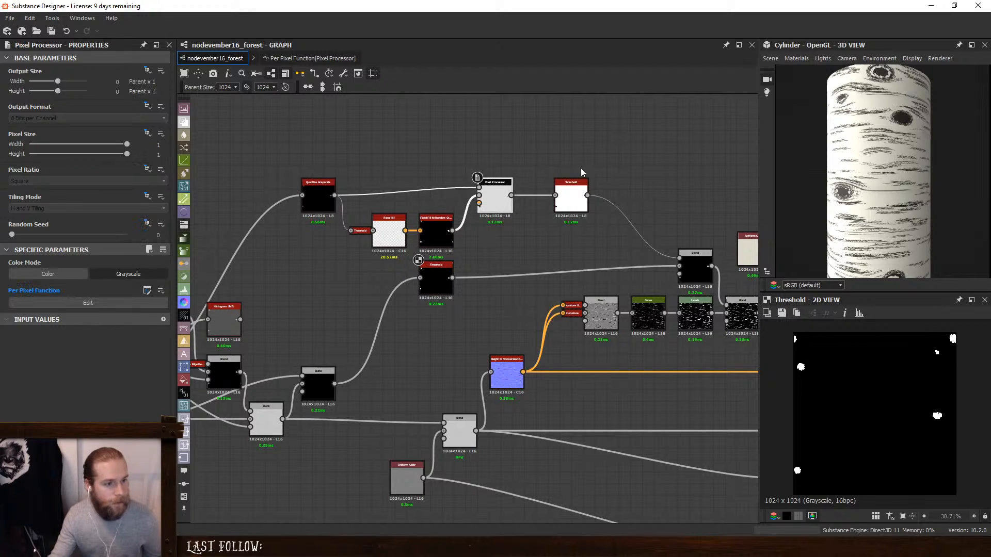
{"action": "left_click_drag", "start_coordinate": [581, 195], "coordinate": [552, 195]}
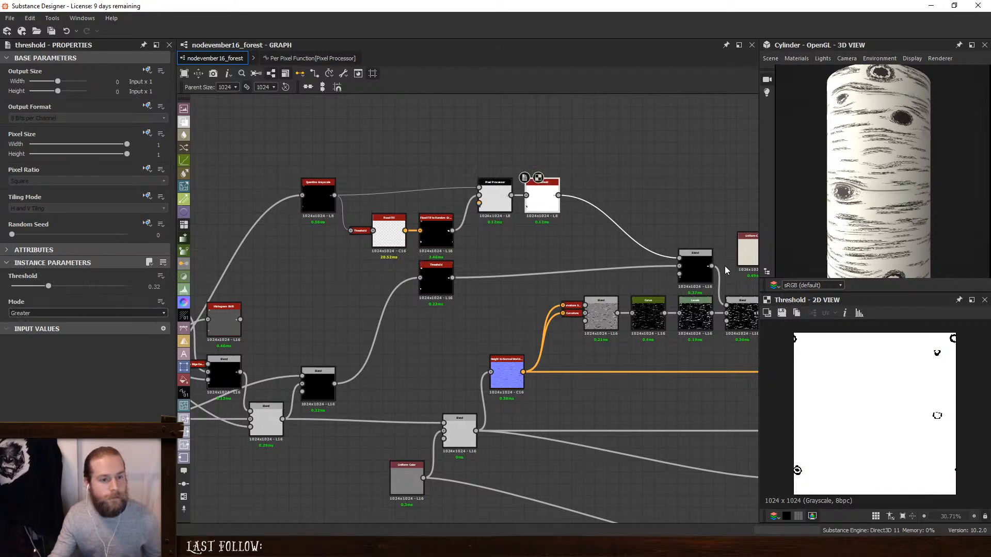
- Try the Add Sub blending mode on the Blend before the Gradient Map and check the knot mask nodes feeding it
{"action": "left_click", "coordinate": [693, 263]}
{"action": "middle_click_drag", "start_coordinate": [738, 310], "coordinate": [612, 310]}
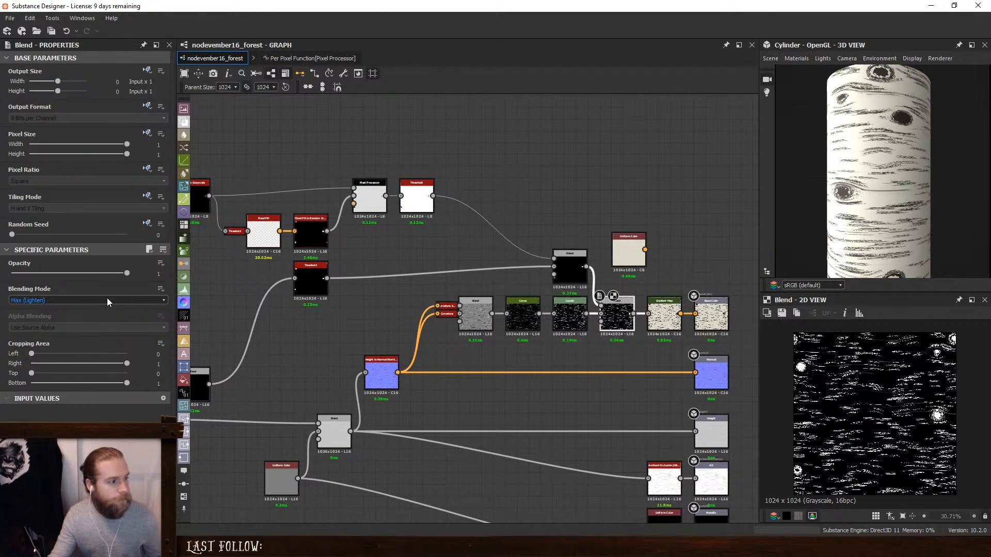
{"action": "left_click_drag", "start_coordinate": [129, 274], "coordinate": [461, 273]}
{"action": "left_click", "coordinate": [39, 301]}
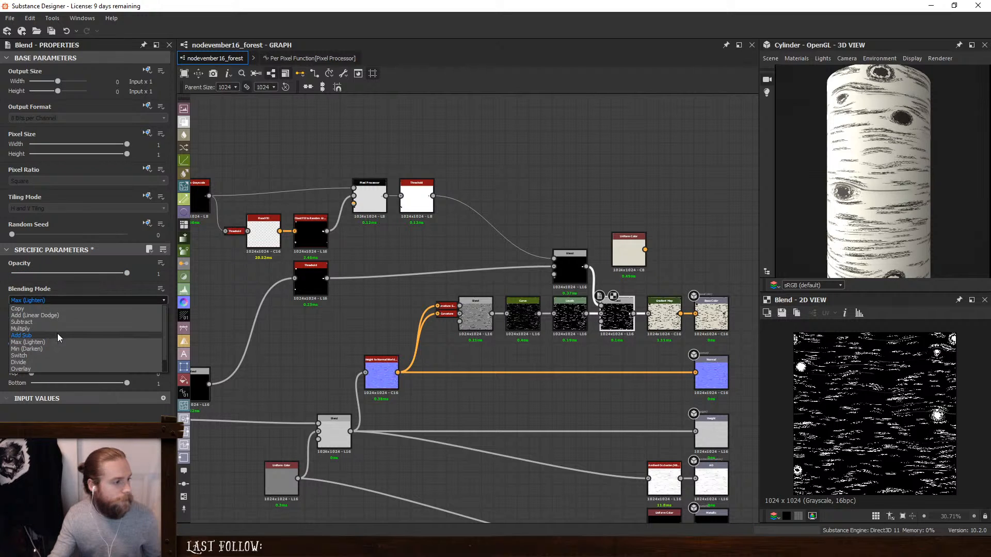
{"action": "left_click", "coordinate": [57, 334]}
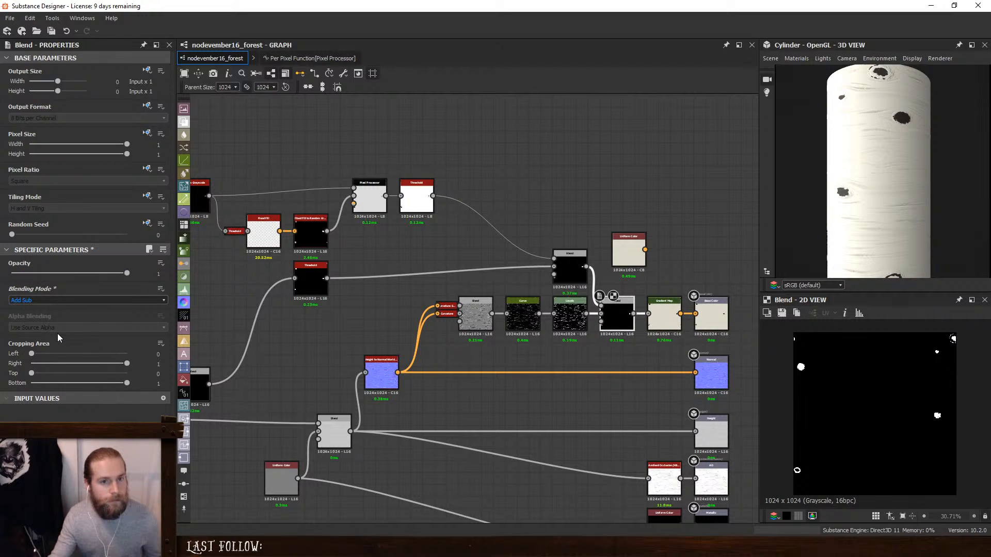
{"action": "left_click", "coordinate": [569, 268]}
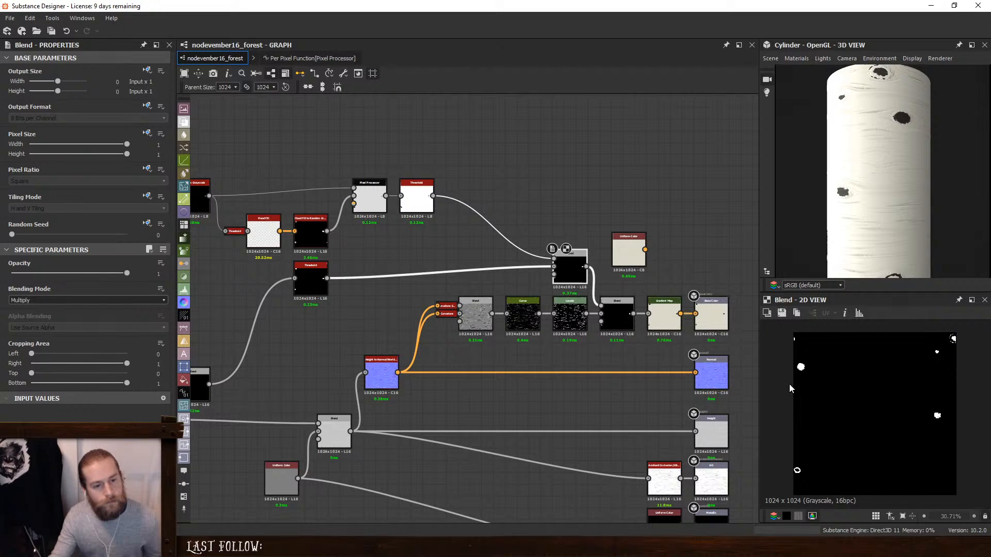
{"action": "left_click", "coordinate": [416, 198]}
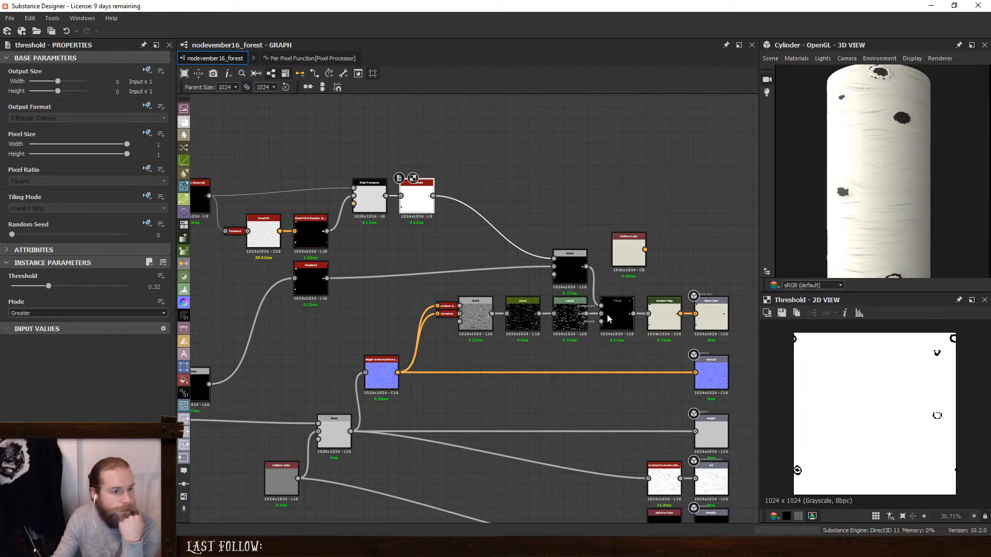
- Set the Blend before the Gradient Map back to Max (Lighten) and inspect the bark on the cylinder
{"action": "left_click", "coordinate": [617, 316]}
{"action": "left_click", "coordinate": [36, 300]}
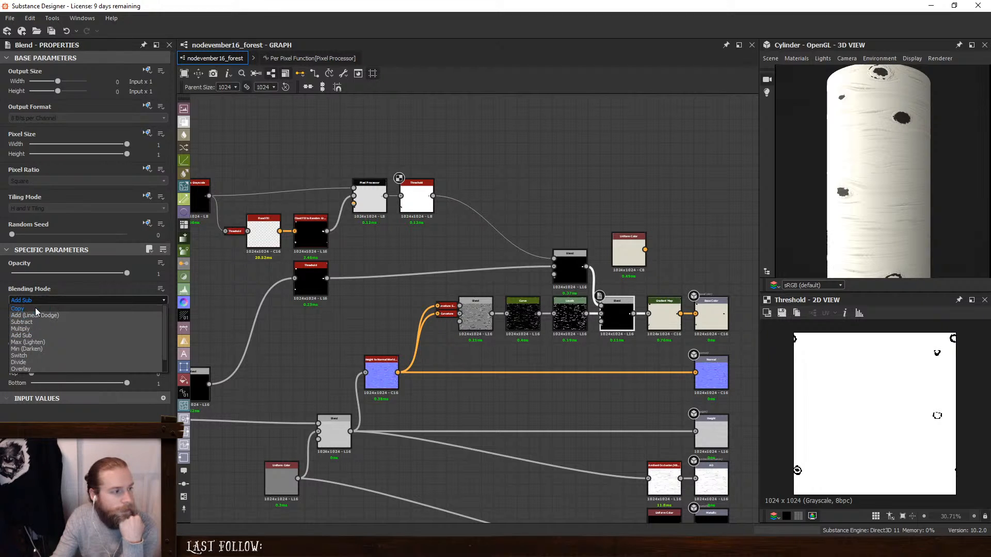
{"action": "left_click", "coordinate": [45, 343]}
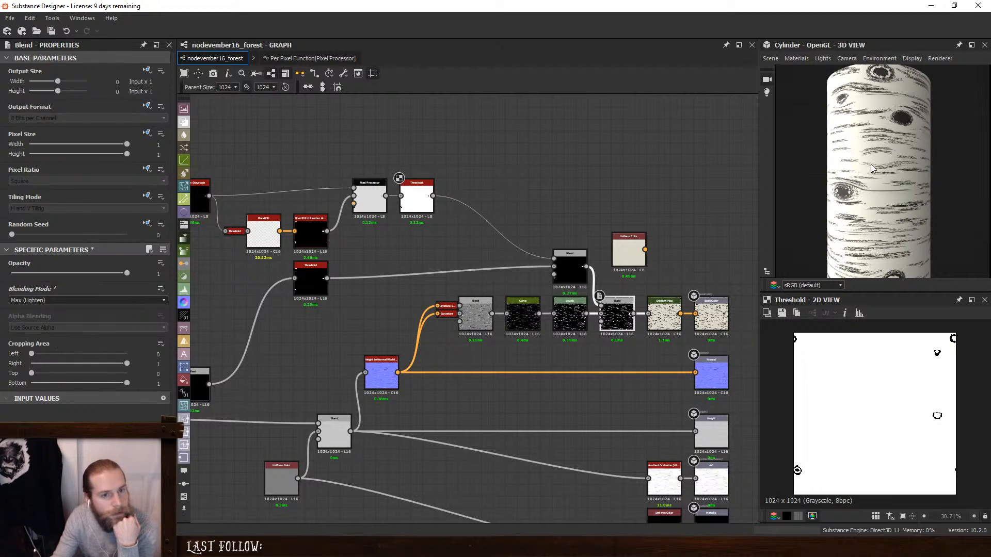
{"action": "scroll", "coordinate": [870, 170], "scroll_direction": "down", "scroll_amount": 3}
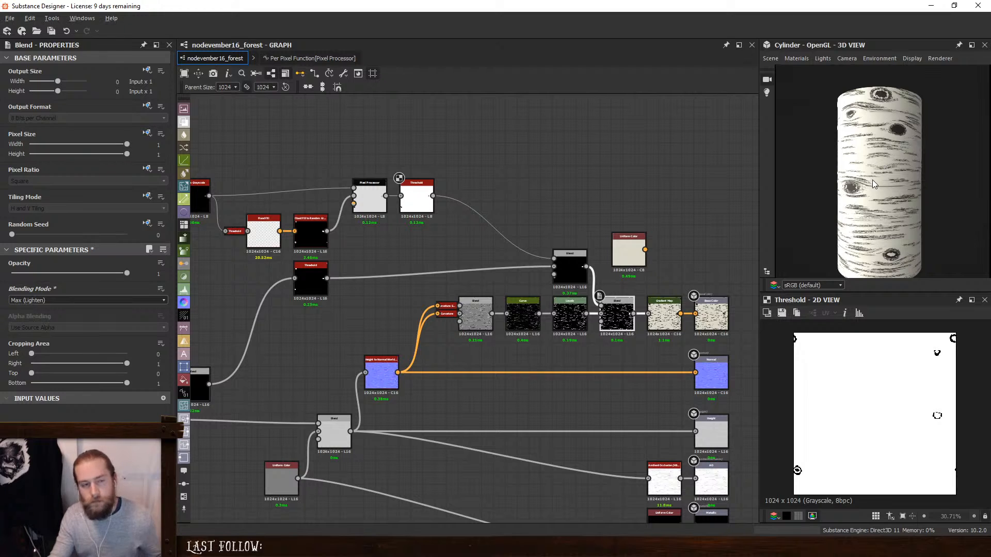
{"action": "left_click_drag", "start_coordinate": [872, 180], "coordinate": [861, 198]}
- Compare one knot up close in the previews from Quantize Grayscale through the flood fill nodes, Pixel Processor and Threshold
{"action": "middle_click_drag", "start_coordinate": [467, 191], "coordinate": [736, 179]}
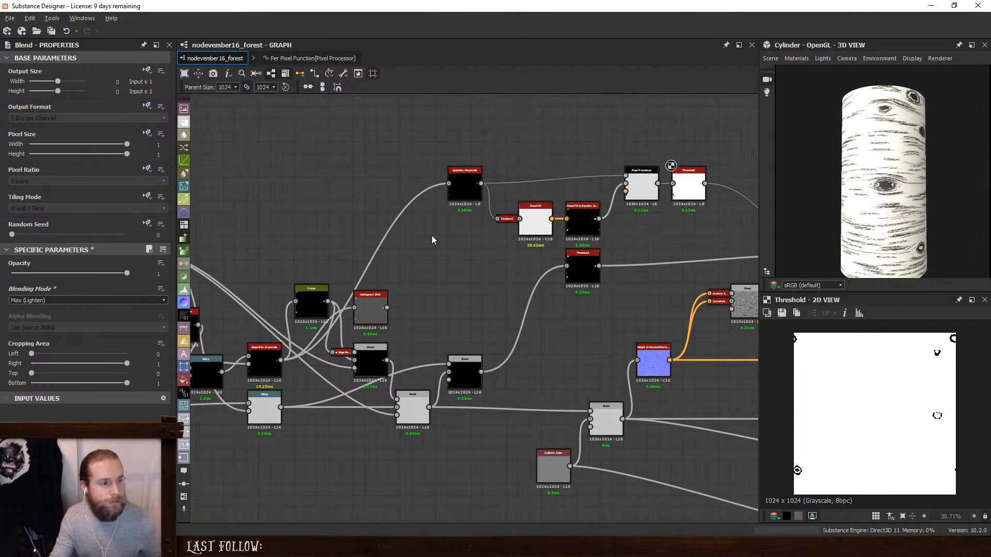
{"action": "middle_click_drag", "start_coordinate": [433, 238], "coordinate": [551, 236]}
{"action": "double_click", "coordinate": [574, 183]}
{"action": "scroll", "coordinate": [797, 467], "scroll_direction": "up", "scroll_amount": 10}
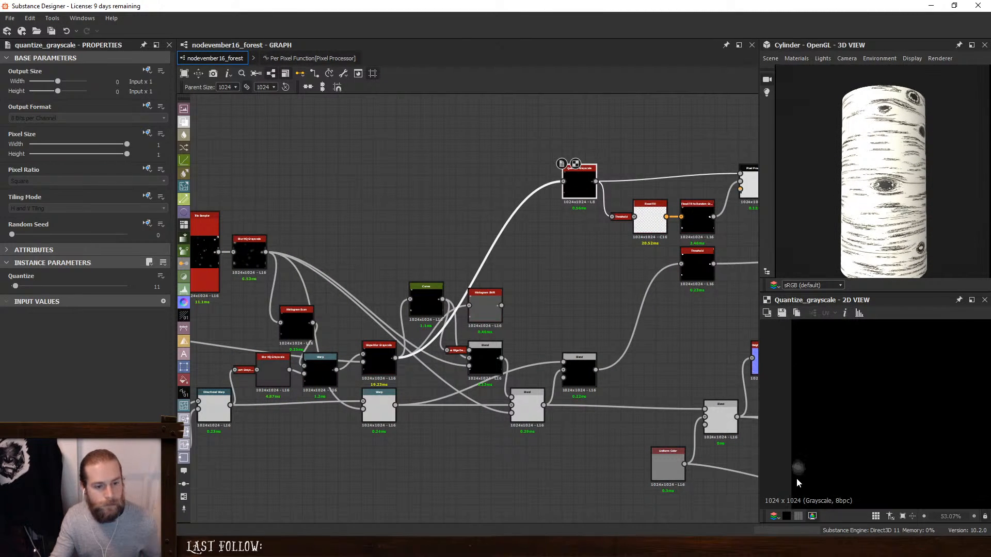
{"action": "double_click", "coordinate": [639, 213]}
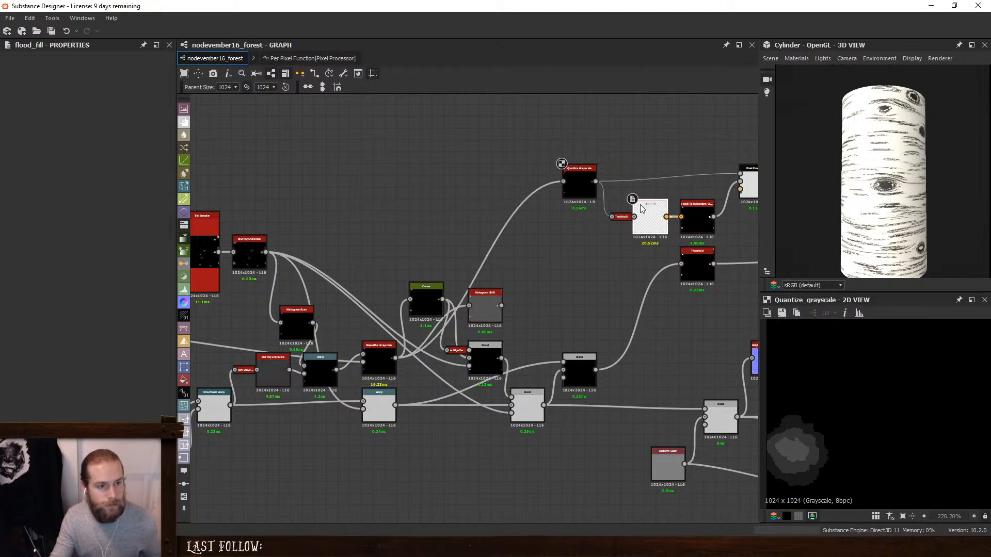
{"action": "double_click", "coordinate": [694, 214]}
{"action": "middle_click_drag", "start_coordinate": [764, 173], "coordinate": [501, 186]}
{"action": "double_click", "coordinate": [694, 179]}
{"action": "double_click", "coordinate": [540, 198]}
{"action": "double_click", "coordinate": [696, 271]}
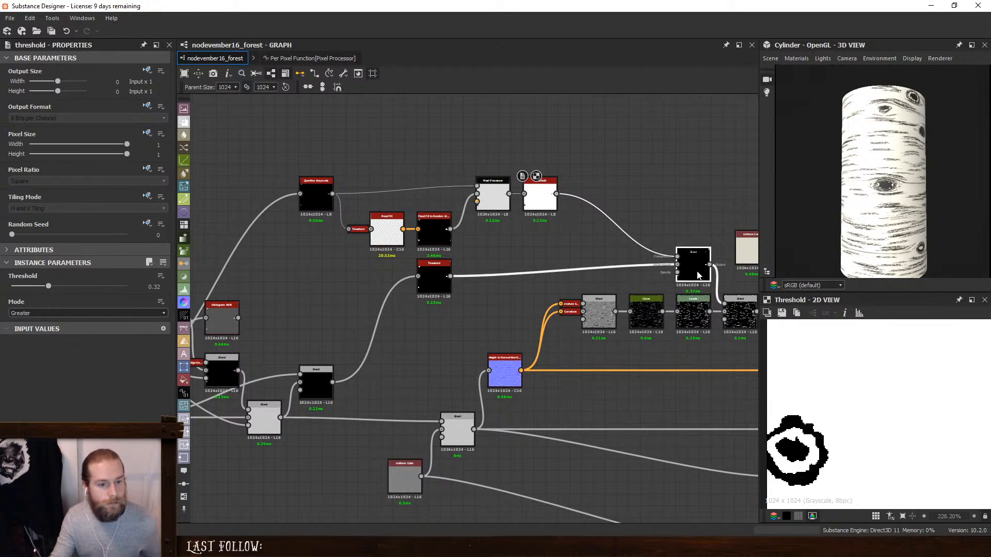
{"action": "double_click", "coordinate": [494, 194]}
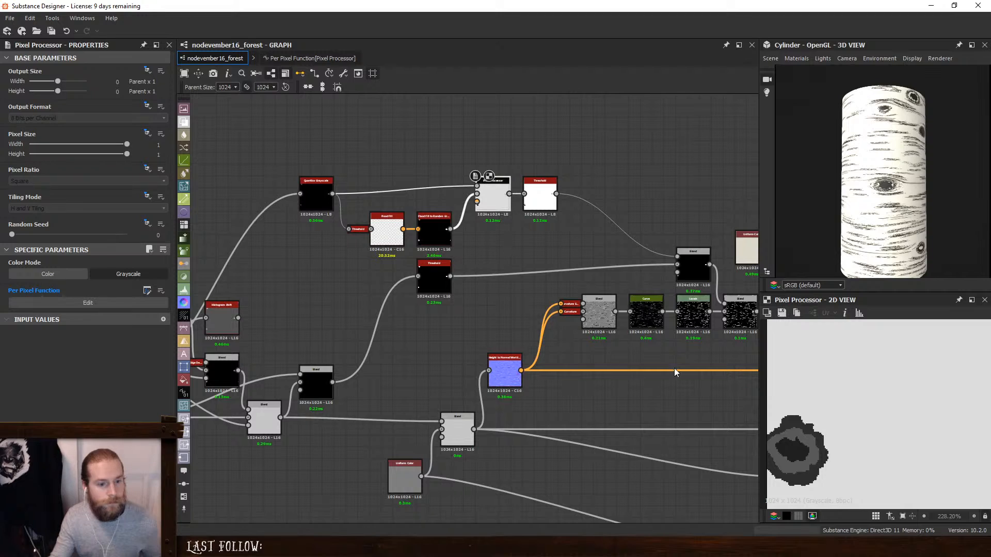
- Examine the gray rings of a different knot in the Pixel Processor's preview
{"action": "scroll", "coordinate": [794, 430], "scroll_direction": "down", "scroll_amount": 3}
{"action": "scroll", "coordinate": [797, 432], "scroll_direction": "down", "scroll_amount": 1}
{"action": "key", "text": "f"}
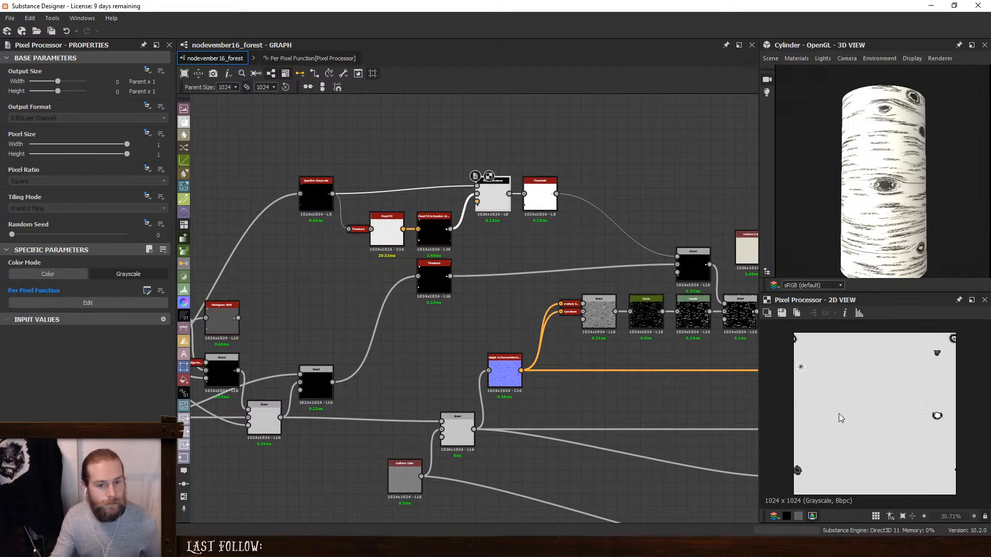
{"action": "scroll", "coordinate": [796, 372], "scroll_direction": "up", "scroll_amount": 1}
{"action": "scroll", "coordinate": [799, 367], "scroll_direction": "up", "scroll_amount": 5}
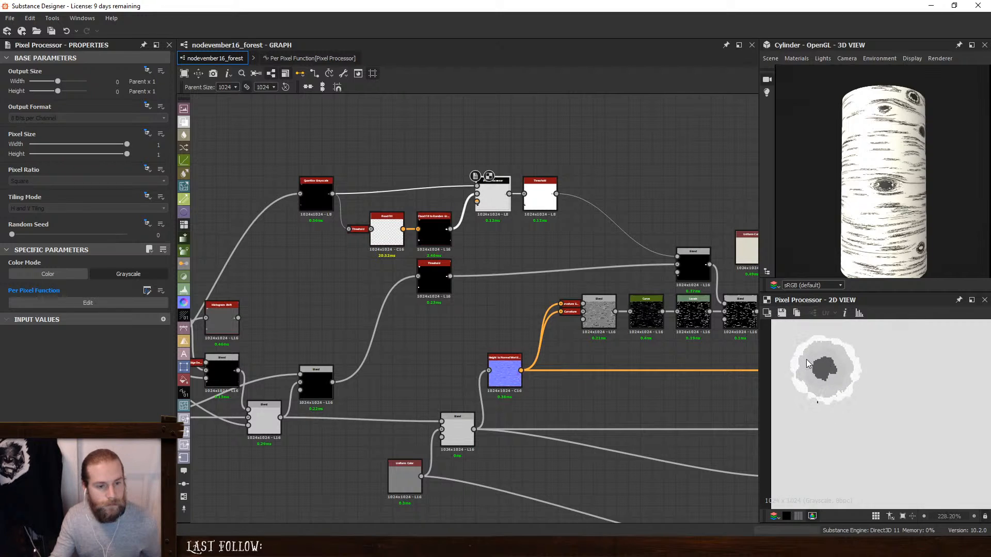
{"action": "scroll", "coordinate": [806, 359], "scroll_direction": "up", "scroll_amount": 2}
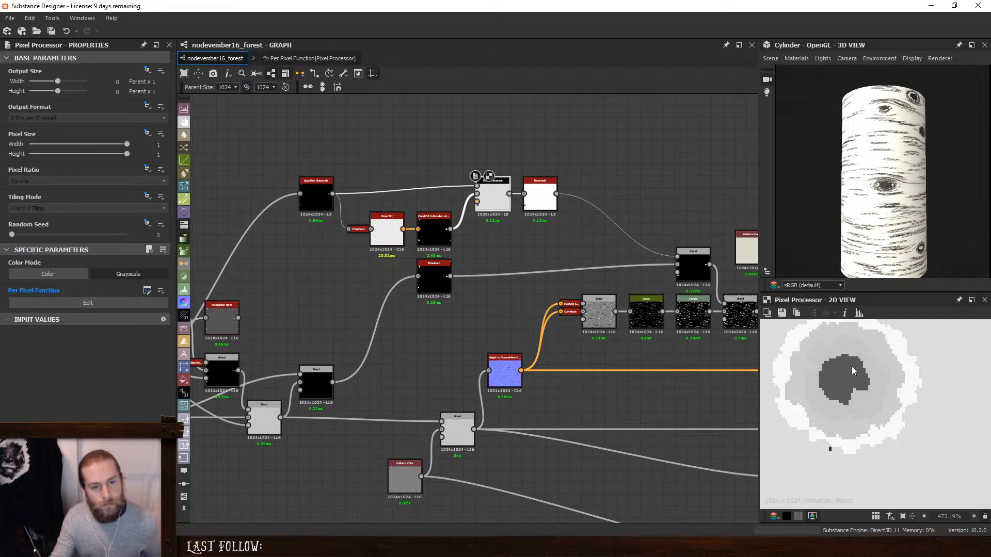
{"action": "scroll", "coordinate": [887, 351], "scroll_direction": "down", "scroll_amount": 5}
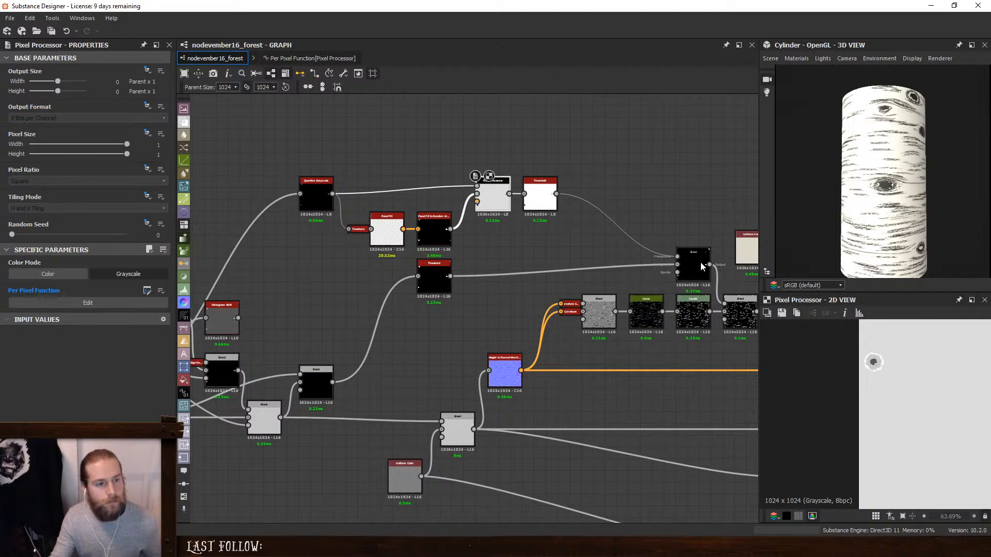
- Preview the Multiply Blend's full knot mask and examine a knot up close on the cylinder
{"action": "double_click", "coordinate": [701, 262]}
{"action": "scroll", "coordinate": [929, 389], "scroll_direction": "down", "scroll_amount": 3}
{"action": "scroll", "coordinate": [680, 382], "scroll_direction": "up", "scroll_amount": 1}
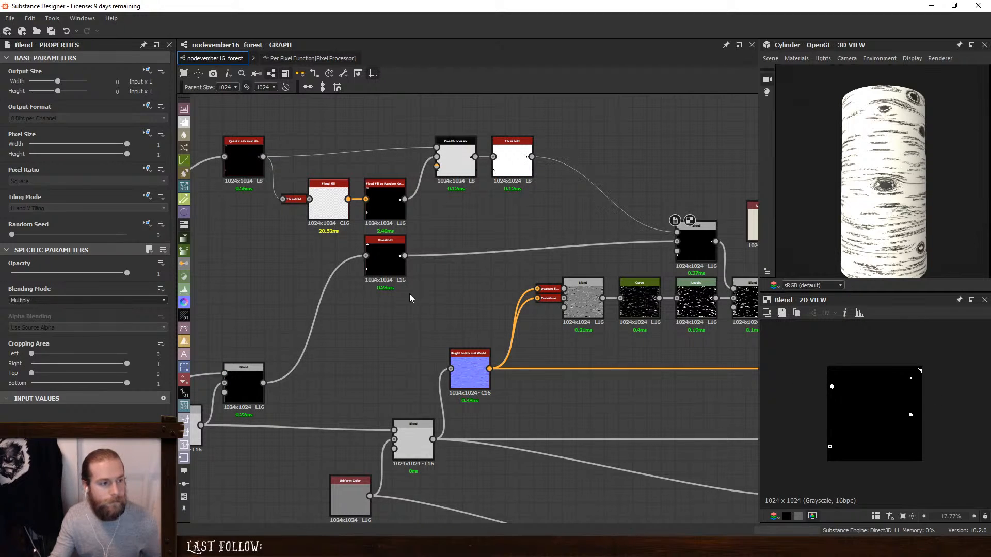
{"action": "middle_click_drag", "start_coordinate": [409, 295], "coordinate": [556, 324]}
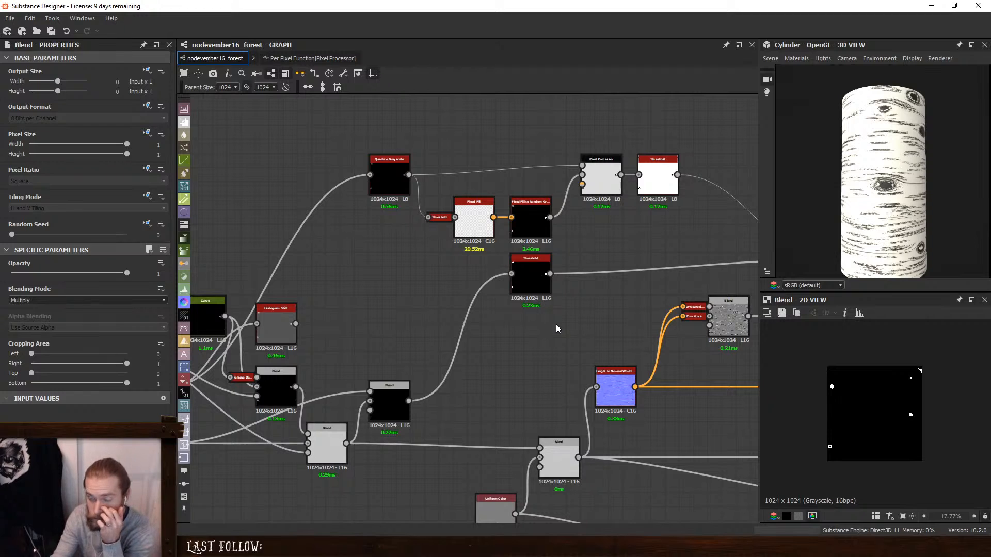
{"action": "scroll", "coordinate": [879, 195], "scroll_direction": "up", "scroll_amount": 8}
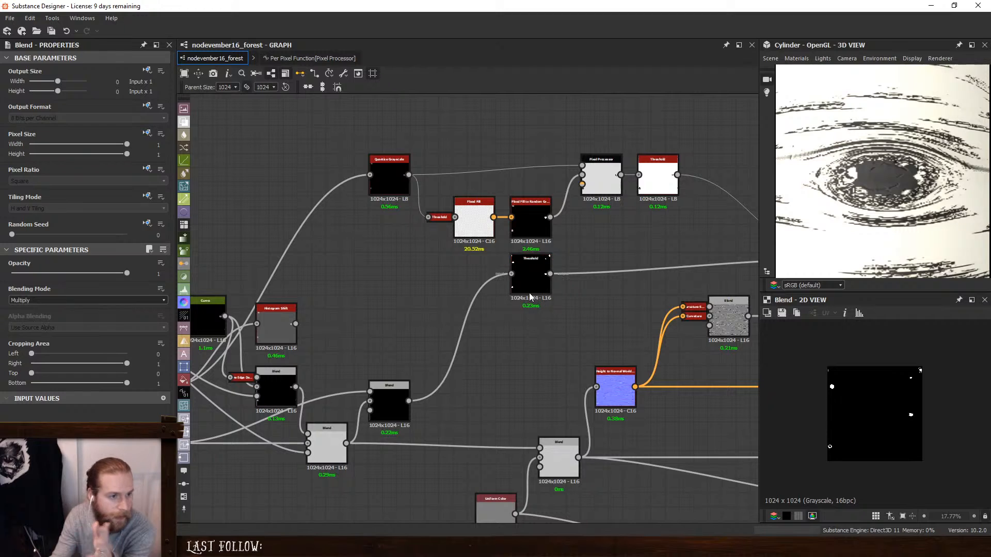
- Compare one knot in the previews of the Pixel Processor's Threshold, the Multiply Blend and the Max (Lighten) Blend
{"action": "middle_click_drag", "start_coordinate": [528, 332], "coordinate": [564, 286]}
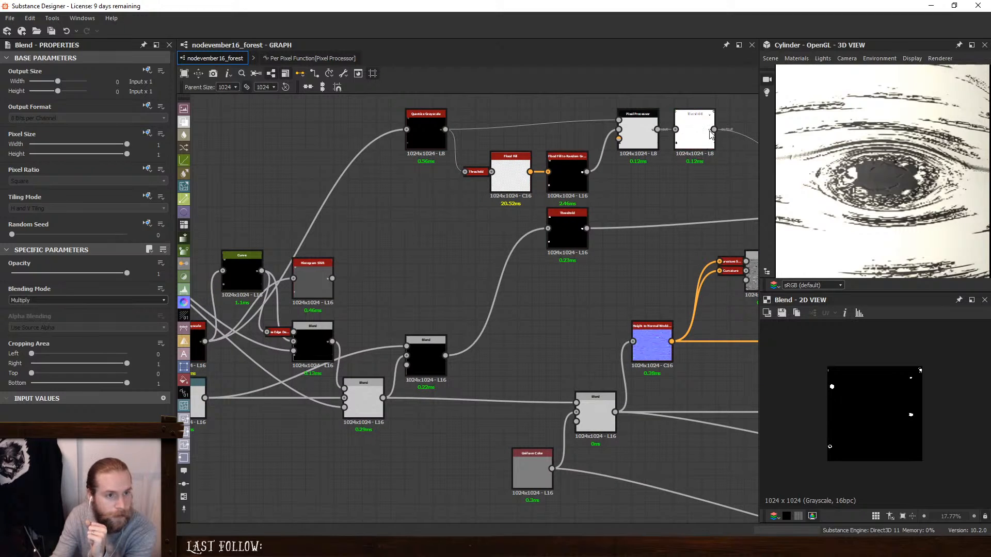
{"action": "double_click", "coordinate": [687, 147]}
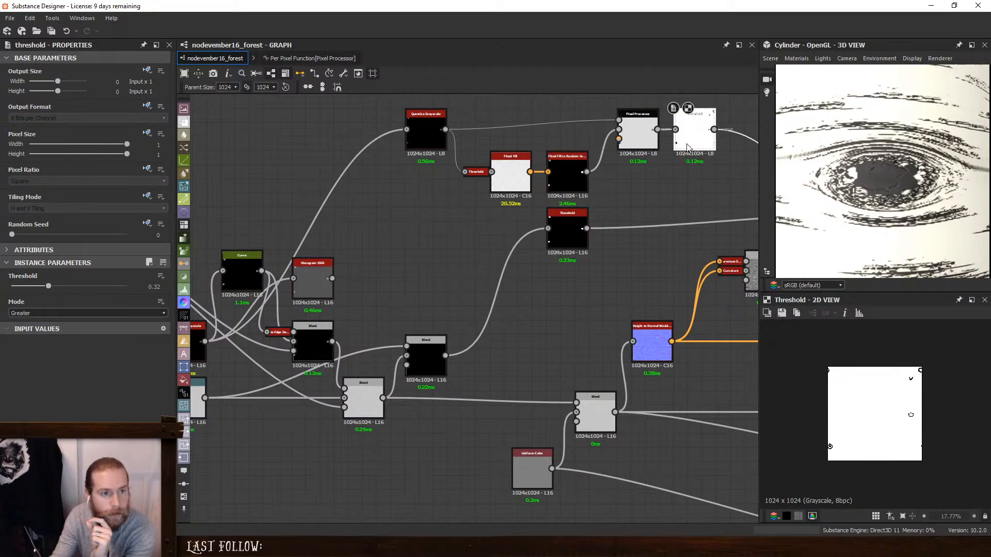
{"action": "scroll", "coordinate": [813, 466], "scroll_direction": "up", "scroll_amount": 10}
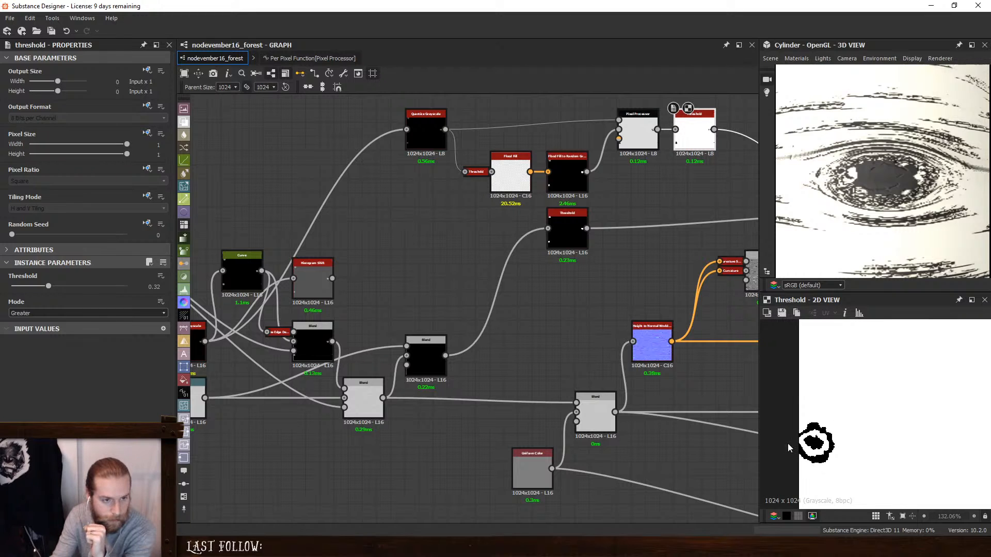
{"action": "middle_click_drag", "start_coordinate": [637, 261], "coordinate": [352, 327]}
{"action": "double_click", "coordinate": [599, 286]}
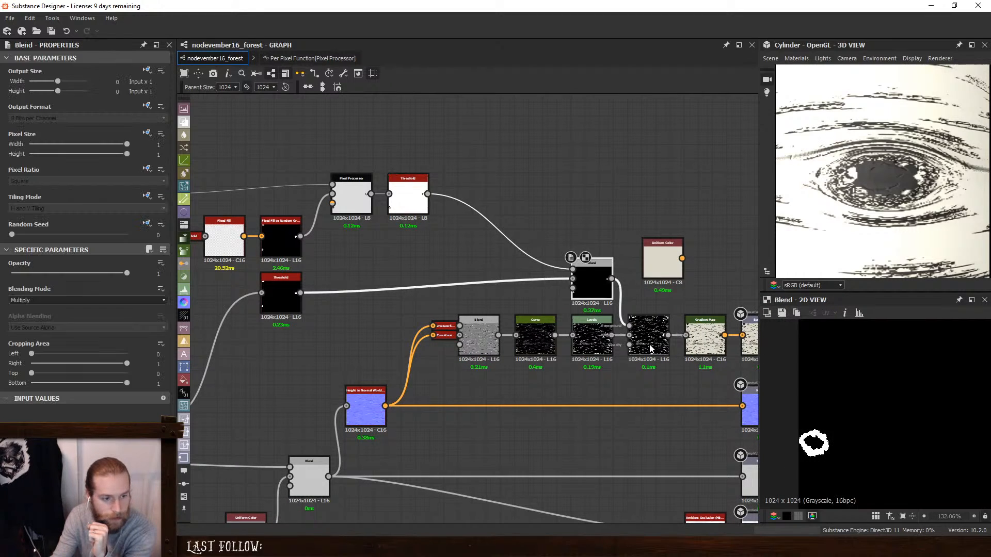
{"action": "double_click", "coordinate": [649, 341]}
{"action": "middle_click_drag", "start_coordinate": [241, 413], "coordinate": [493, 352]}
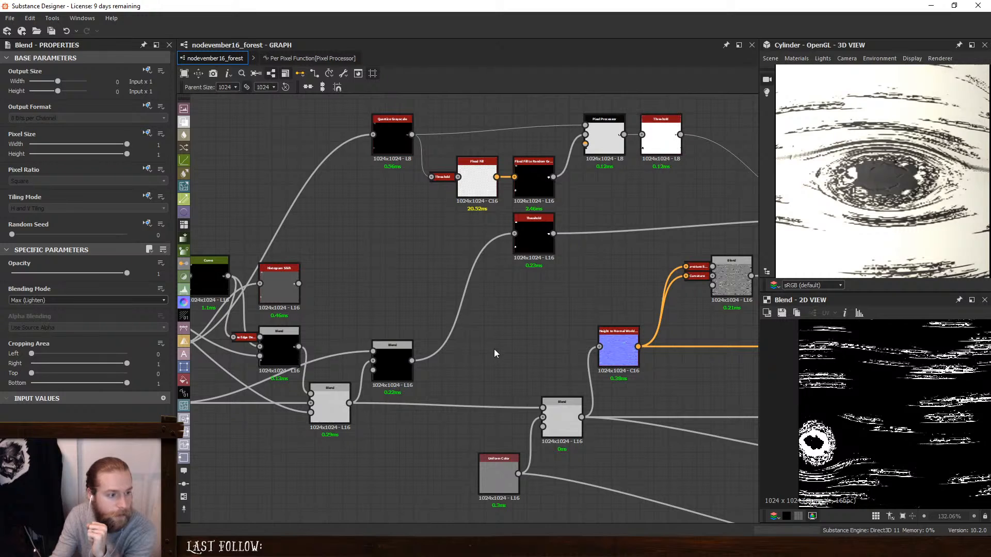
- Add a Dirt 4 node in the space beside the Blend that feeds the knot mask Threshold
{"action": "key", "text": "space"}
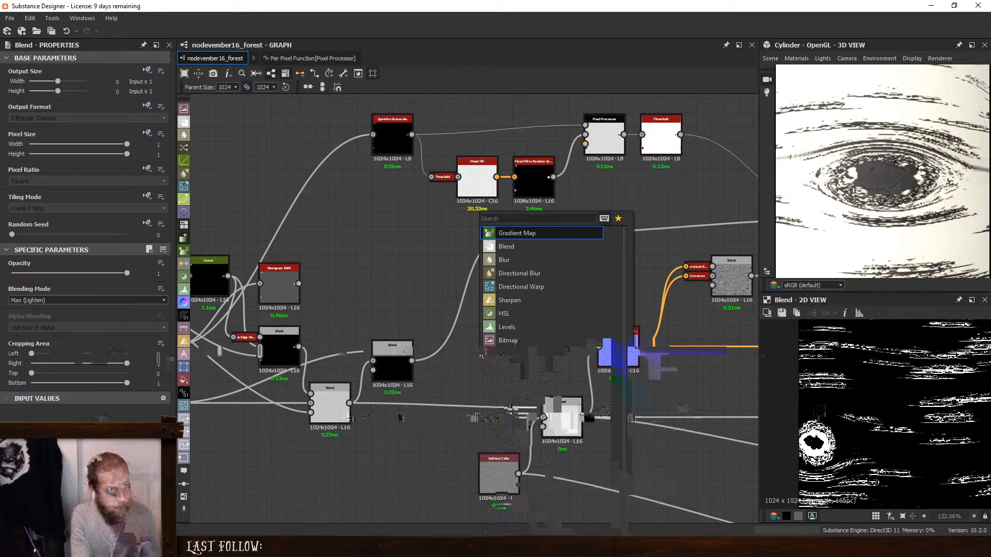
{"action": "type", "text": "dir"}
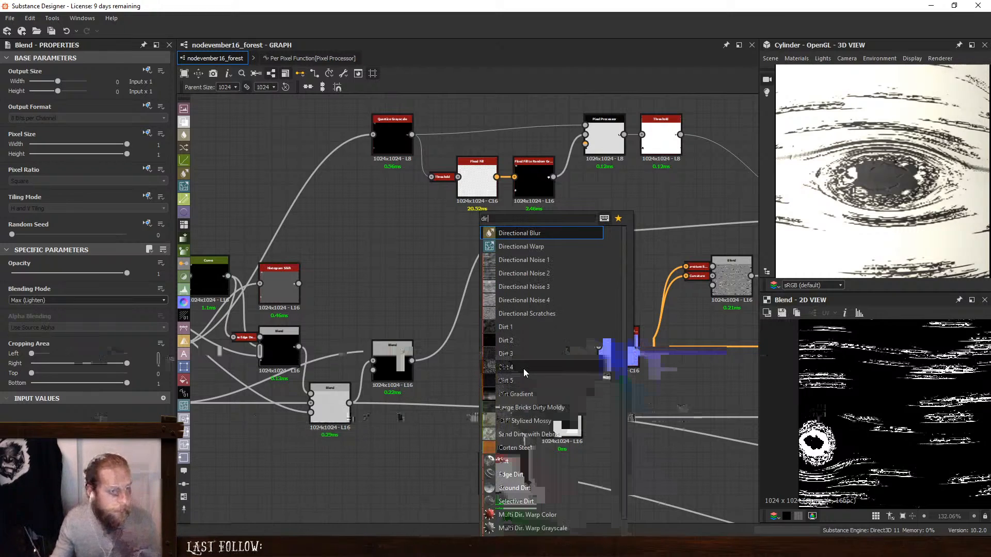
{"action": "left_click", "coordinate": [523, 368]}
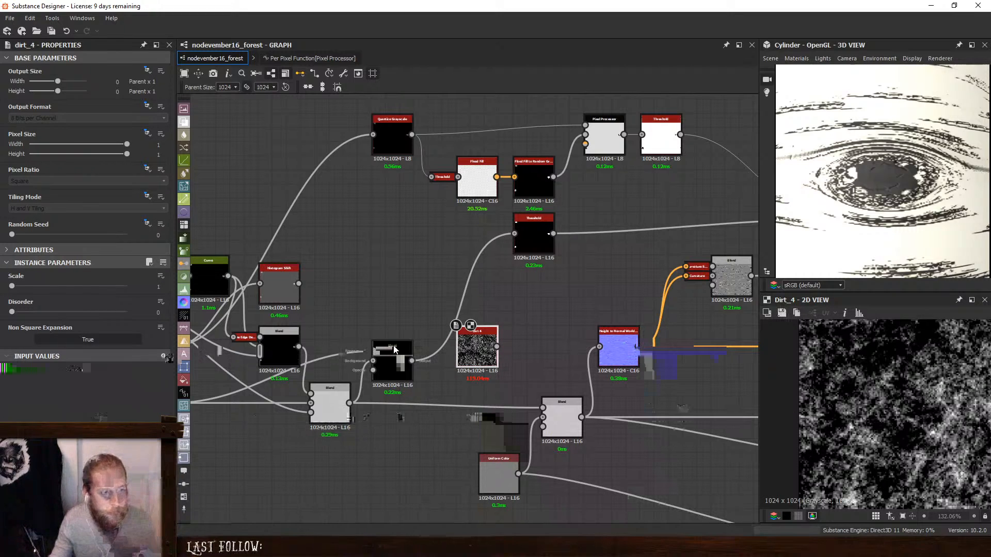
- Insert a Subtract Blend ahead of the Uniform Color Blend, with Dirt 4 as foreground and the Pixel Processor's Threshold as opacity
{"action": "left_click", "coordinate": [464, 406]}
{"action": "key", "text": "space"}
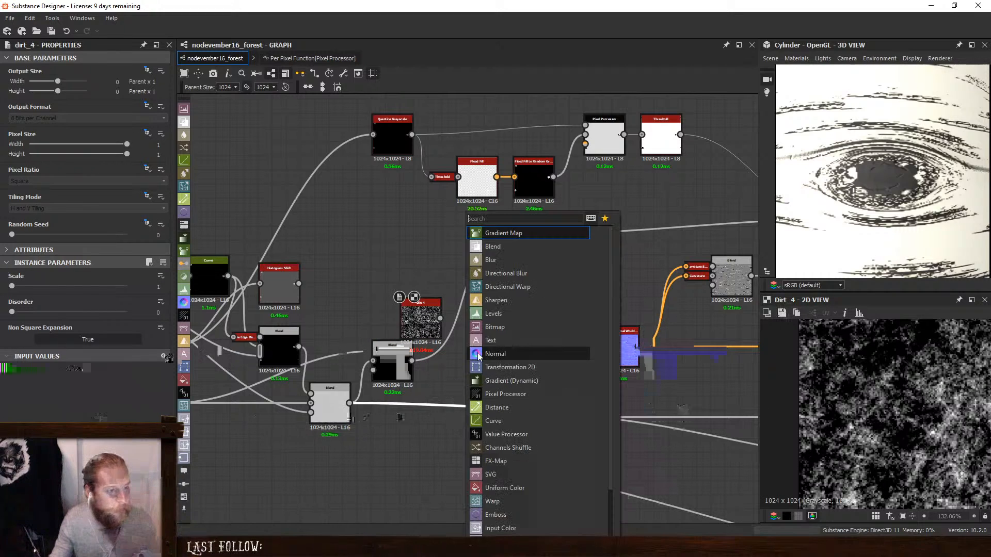
{"action": "left_click", "coordinate": [492, 249]}
{"action": "left_click_drag", "start_coordinate": [445, 402], "coordinate": [475, 402]}
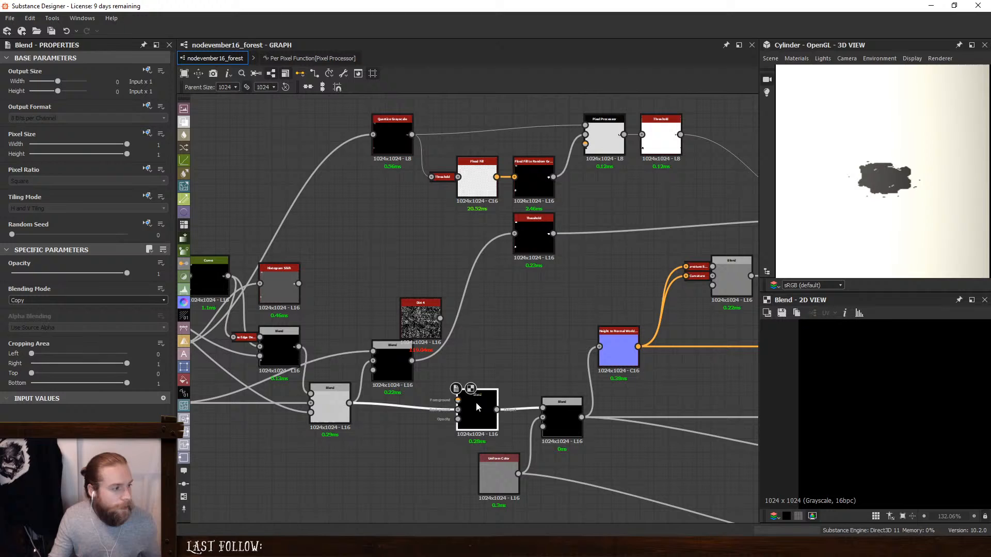
{"action": "left_click", "coordinate": [51, 298]}
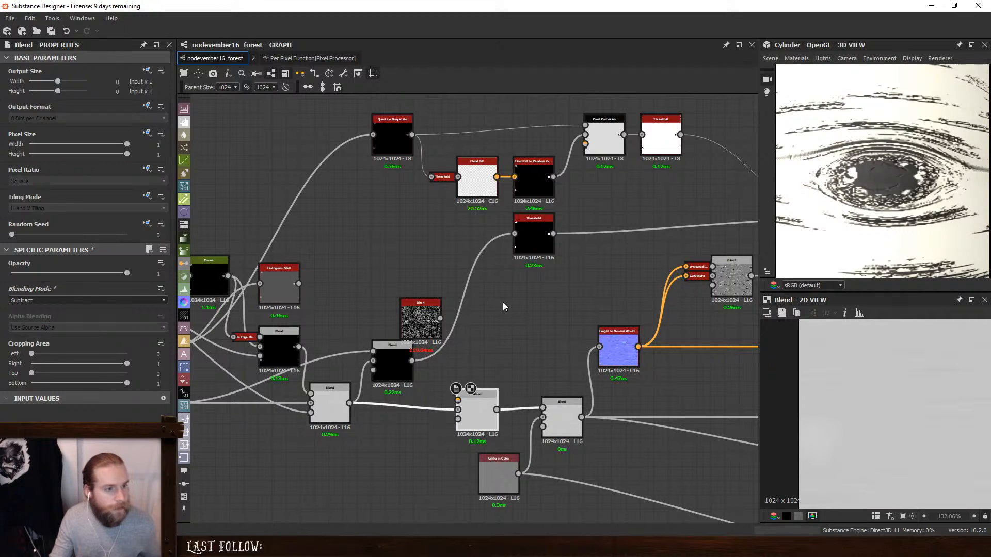
{"action": "left_click_drag", "start_coordinate": [682, 135], "coordinate": [463, 418]}
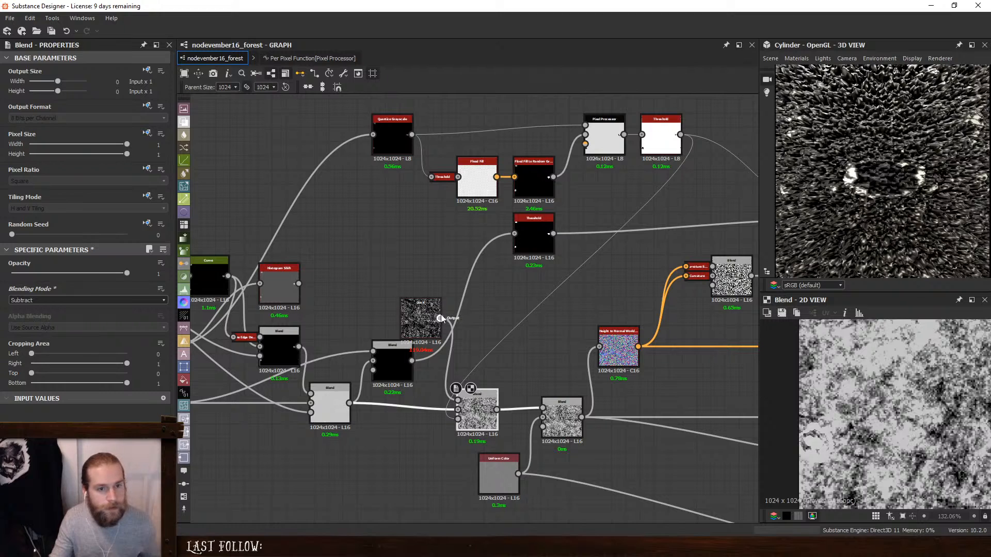
- Move the knots' Multiply Blend beside the Pixel Processor's Threshold and route its output to the base color through a Dot node
{"action": "middle_click_drag", "start_coordinate": [623, 217], "coordinate": [537, 222]}
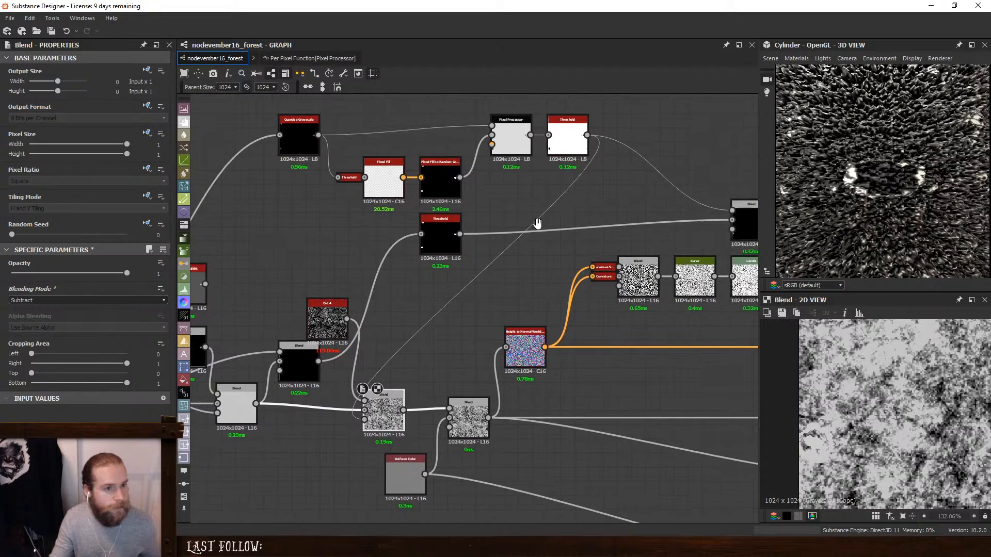
{"action": "scroll", "coordinate": [637, 237], "scroll_direction": "down", "scroll_amount": 2}
{"action": "left_click_drag", "start_coordinate": [740, 223], "coordinate": [611, 215]}
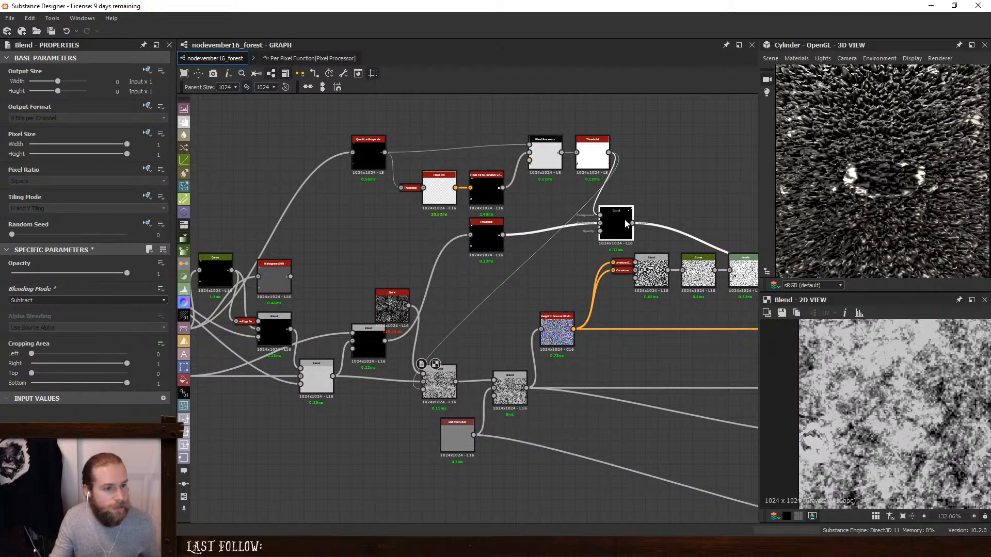
{"action": "middle_click_drag", "start_coordinate": [611, 215], "coordinate": [405, 184]}
{"action": "left_click", "coordinate": [483, 203], "text": "alt"}
{"action": "left_click_drag", "start_coordinate": [485, 205], "coordinate": [566, 195]}
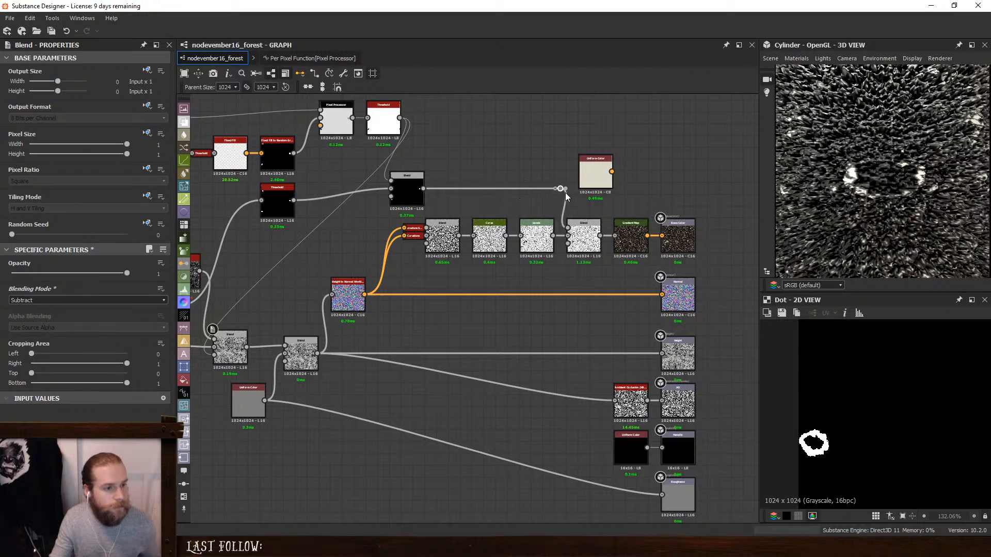
- Connect the knots' Multiply Blend to the Subtract Blend's opacity and examine the dirt inside a knot on the cylinder
{"action": "left_click_drag", "start_coordinate": [423, 190], "coordinate": [214, 342]}
{"action": "middle_click_drag", "start_coordinate": [367, 269], "coordinate": [474, 276]}
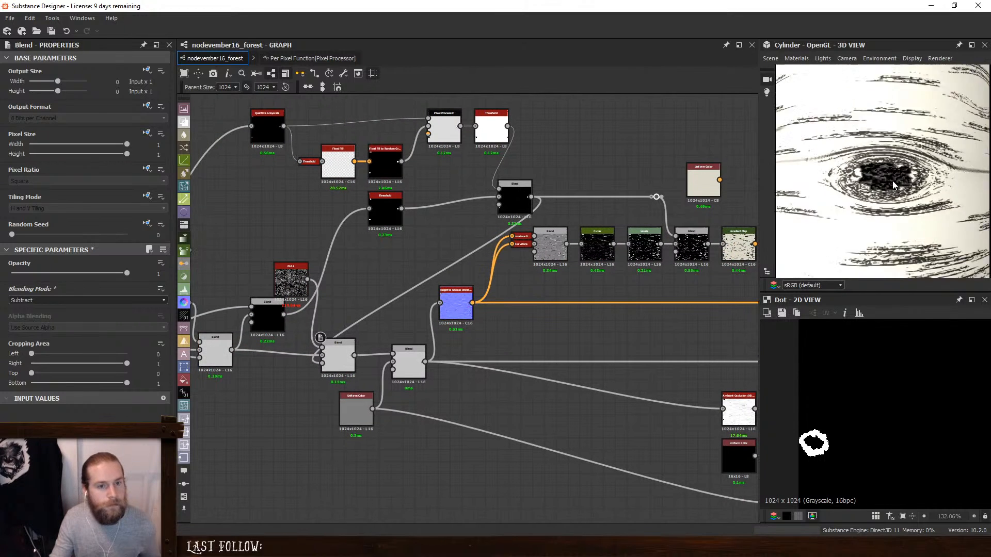
{"action": "left_click_drag", "start_coordinate": [910, 189], "coordinate": [903, 143]}
{"action": "scroll", "coordinate": [863, 107], "scroll_direction": "up", "scroll_amount": 2}
{"action": "left_click_drag", "start_coordinate": [862, 106], "coordinate": [867, 131]}
{"action": "middle_click_drag", "start_coordinate": [867, 134], "coordinate": [889, 168]}
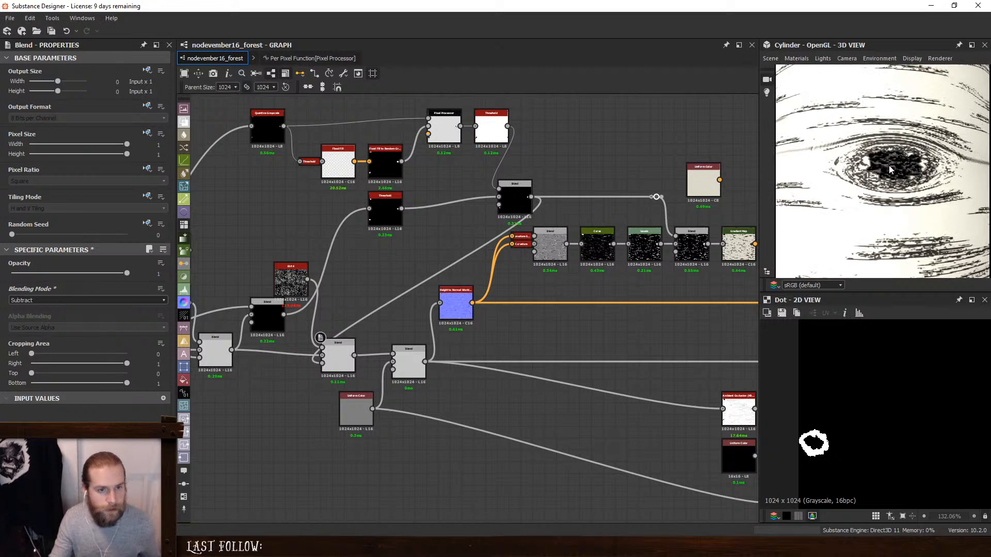
{"action": "scroll", "coordinate": [890, 170], "scroll_direction": "up", "scroll_amount": 2}
- Add a Blend in Multiply mode that combines the Pixel Processor's gray rings with the knot mask Threshold
{"action": "middle_click_drag", "start_coordinate": [354, 325], "coordinate": [475, 336]}
{"action": "left_click", "coordinate": [450, 366]}
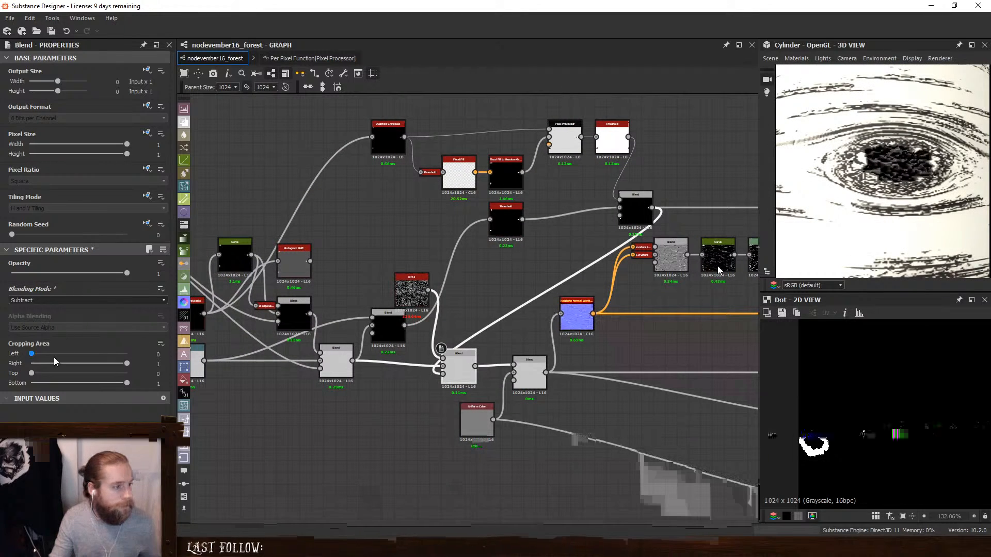
{"action": "double_click", "coordinate": [565, 133]}
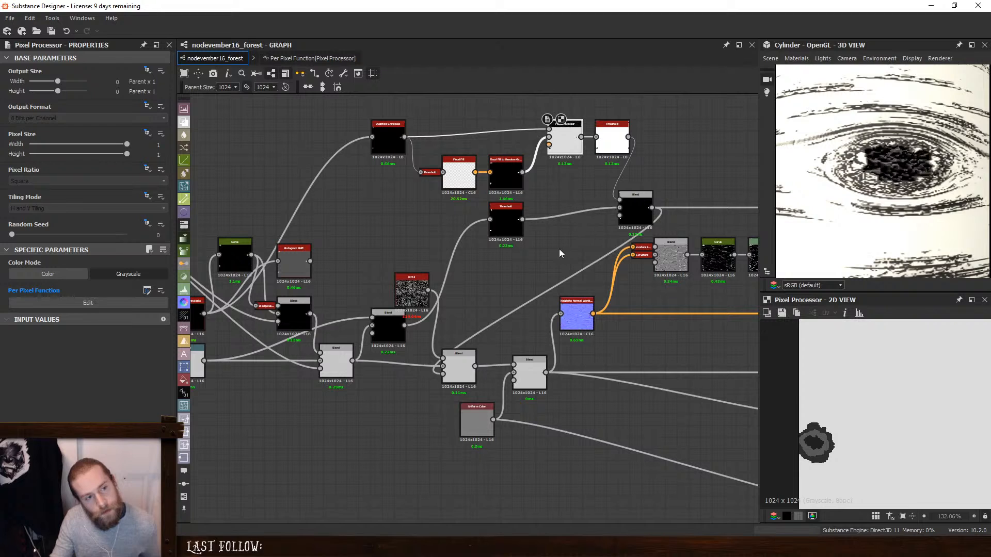
{"action": "key", "text": "space"}
{"action": "left_click", "coordinate": [592, 250]}
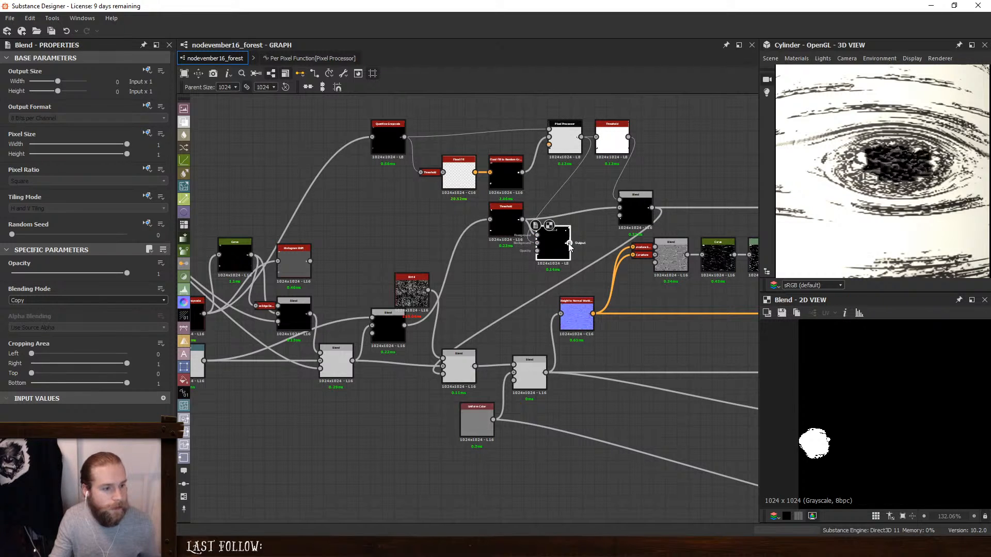
{"action": "left_click_drag", "start_coordinate": [569, 246], "coordinate": [498, 292]}
{"action": "left_click", "coordinate": [65, 301]}
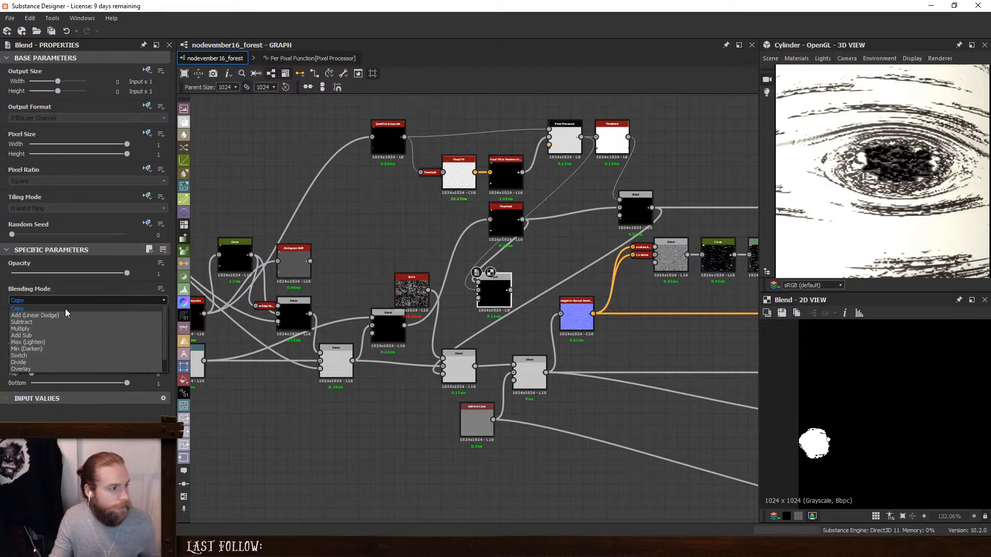
{"action": "left_click", "coordinate": [43, 325]}
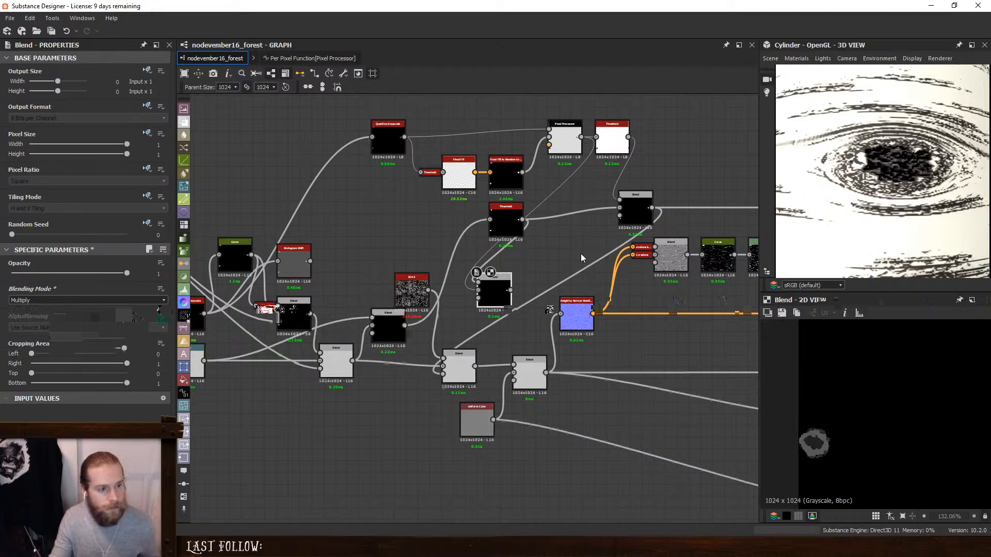
- Try feeding the existing knot mask Blend into the new Multiply Blend in place of the Pixel Processor, comparing both previews
{"action": "left_click", "coordinate": [638, 212]}
{"action": "left_click", "coordinate": [487, 287]}
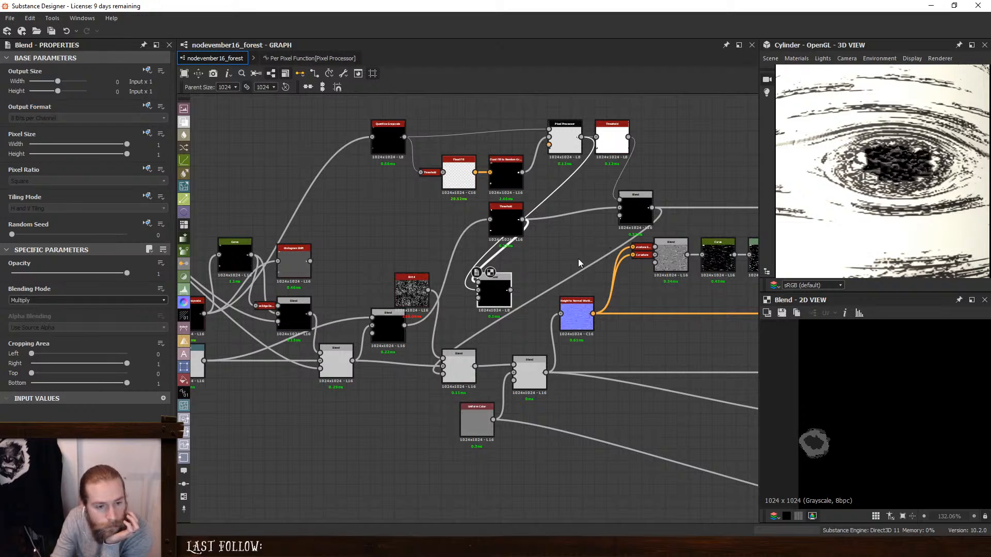
{"action": "left_click", "coordinate": [636, 209]}
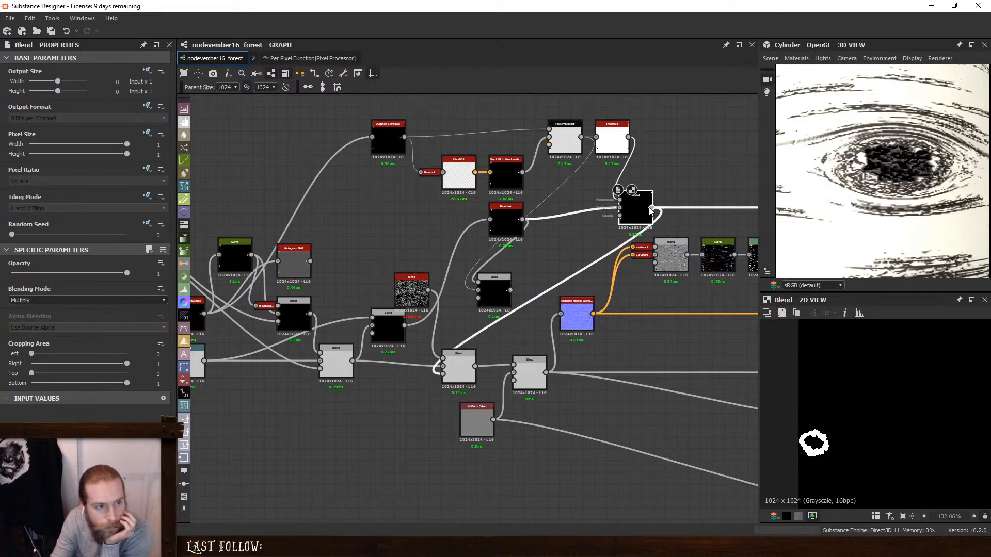
{"action": "left_click_drag", "start_coordinate": [652, 208], "coordinate": [441, 300]}
{"action": "left_click", "coordinate": [496, 292]}
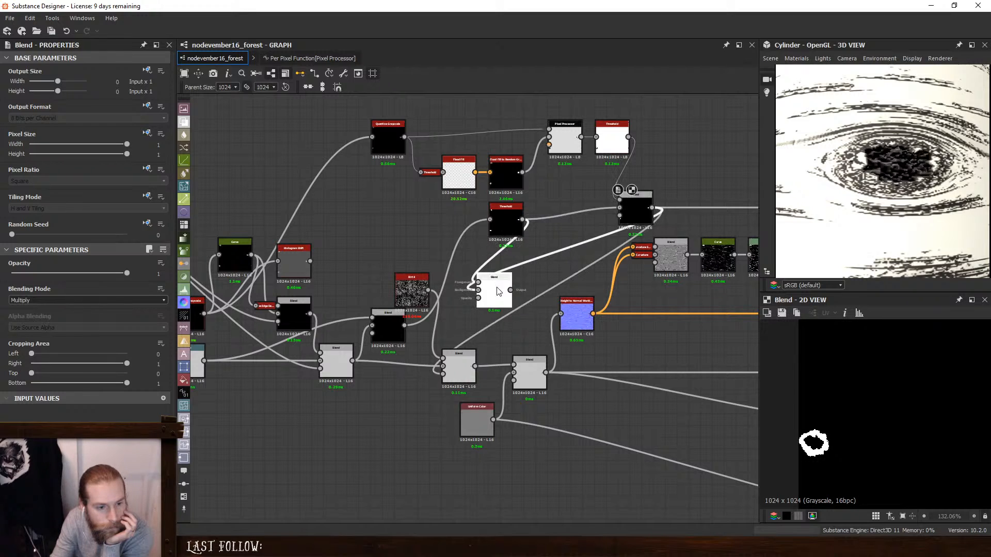
{"action": "double_click", "coordinate": [633, 210]}
{"action": "left_click", "coordinate": [491, 287]}
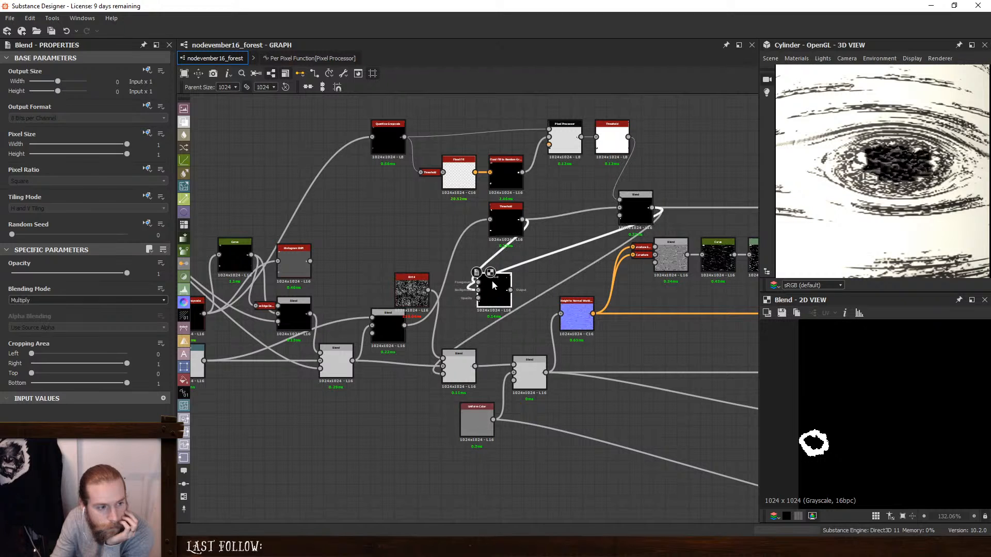
- Rearrange the new Multiply Blend and the knot mask Threshold so that they sit farther apart
{"action": "scroll", "coordinate": [492, 278], "scroll_direction": "up", "scroll_amount": 2}
{"action": "left_click_drag", "start_coordinate": [506, 295], "coordinate": [557, 283]}
{"action": "left_click_drag", "start_coordinate": [514, 210], "coordinate": [448, 207]}
{"action": "scroll", "coordinate": [528, 191], "scroll_direction": "down", "scroll_amount": 2}
{"action": "middle_click_drag", "start_coordinate": [528, 190], "coordinate": [526, 221]}
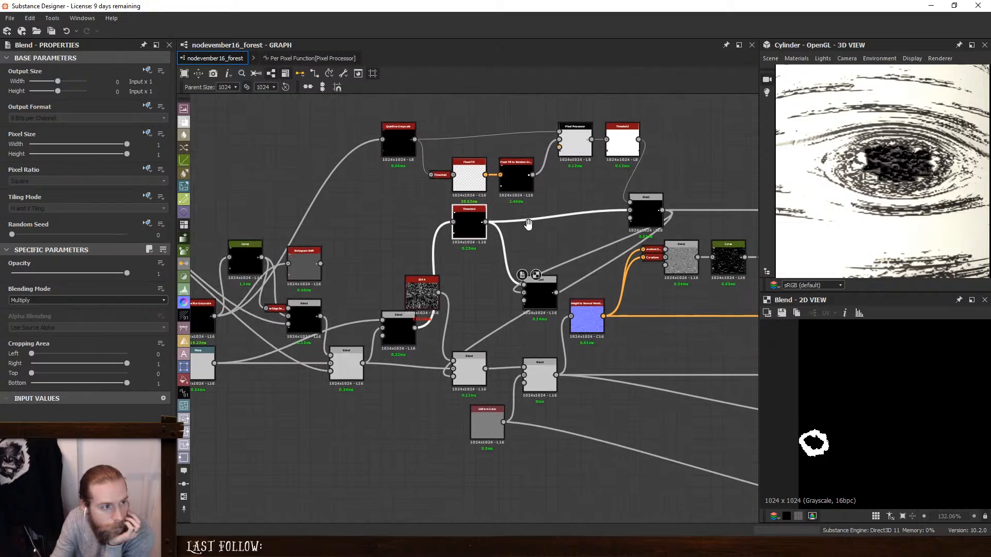
- Reconnect the Pixel Processor to the new Multiply Blend and compare its mask with the existing knot mask Blend
{"action": "mouse_move", "coordinate": [533, 162]}
{"action": "left_mouse_down"}
{"action": "mouse_move", "coordinate": [534, 184]}
{"action": "mouse_move", "coordinate": [534, 168]}
{"action": "left_mouse_up"}
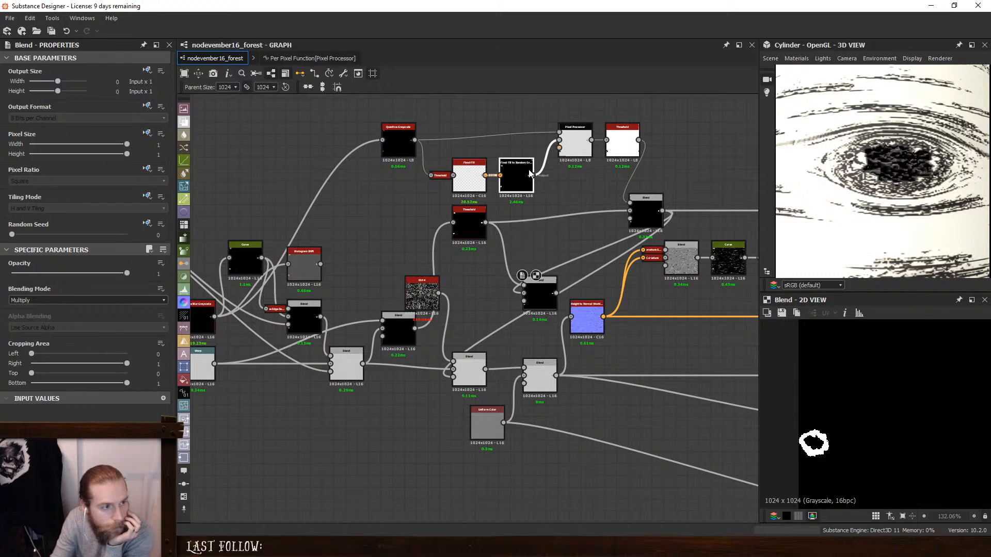
{"action": "left_click", "coordinate": [621, 144]}
{"action": "left_click", "coordinate": [578, 136]}
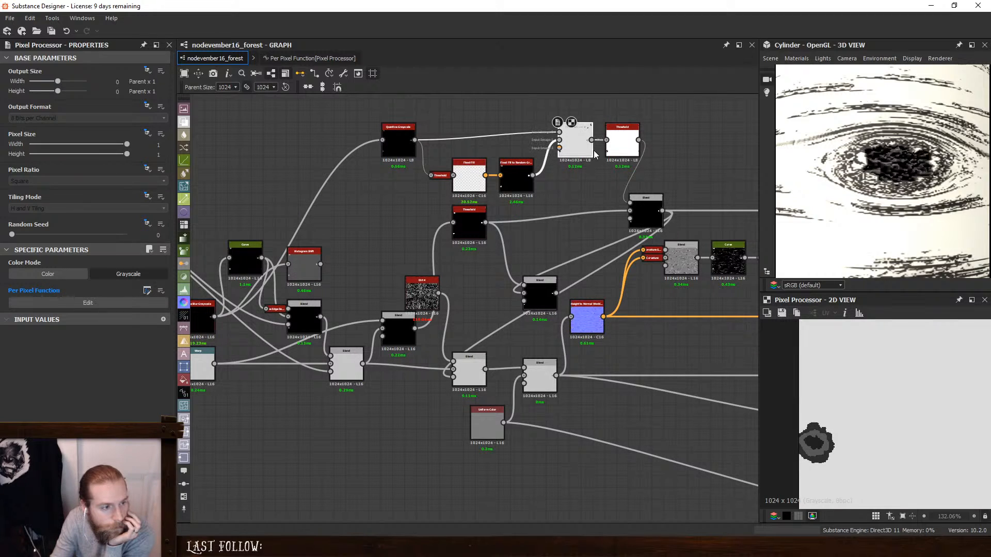
{"action": "mouse_move", "coordinate": [525, 272]}
{"action": "left_mouse_down"}
{"action": "mouse_move", "coordinate": [527, 290]}
{"action": "mouse_move", "coordinate": [539, 290]}
{"action": "mouse_move", "coordinate": [509, 274]}
{"action": "left_mouse_up"}
{"action": "left_click", "coordinate": [647, 209]}
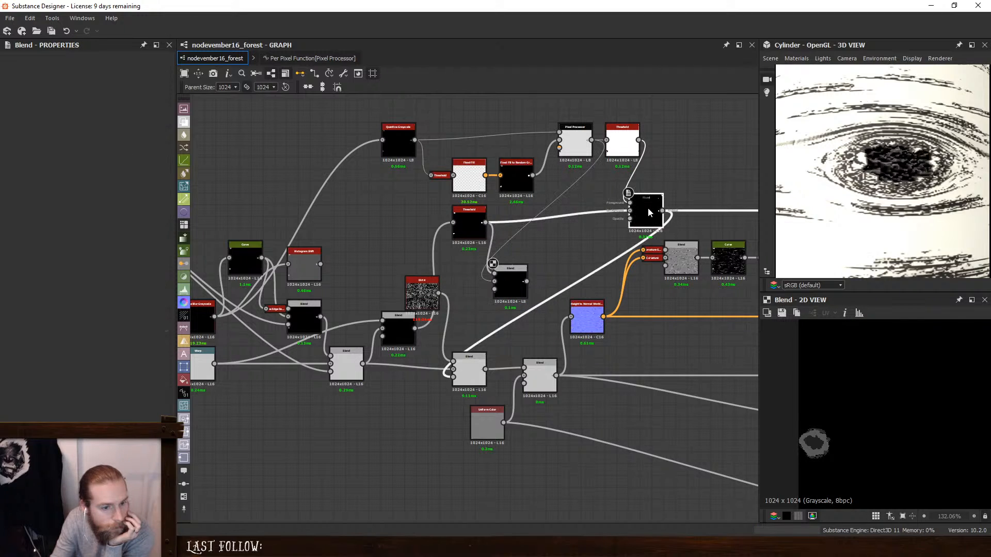
{"action": "left_click", "coordinate": [509, 274]}
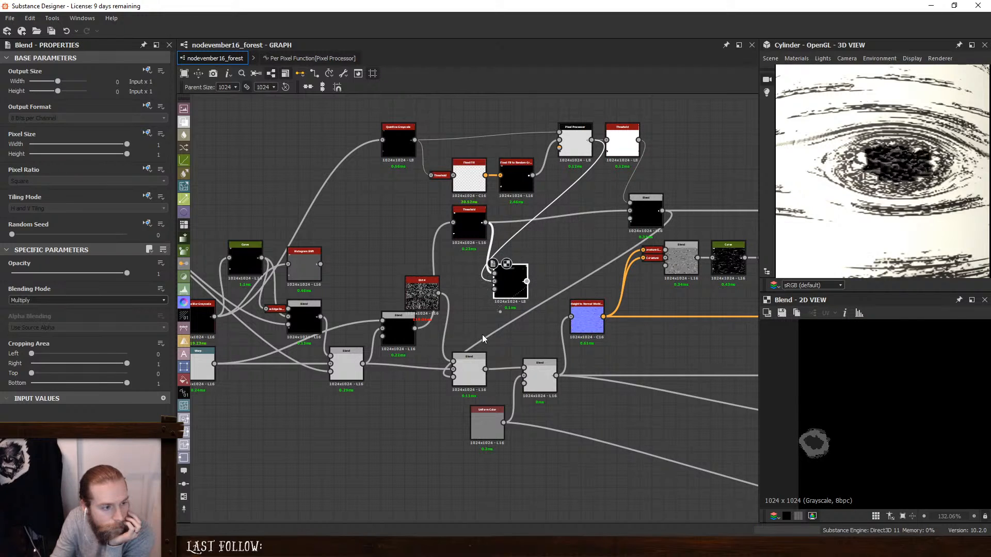
- Use the new gray-ring Multiply Blend as the Subtract Blend's opacity mask and set the Subtract Blend's opacity to 0.08
{"action": "left_click", "coordinate": [455, 377]}
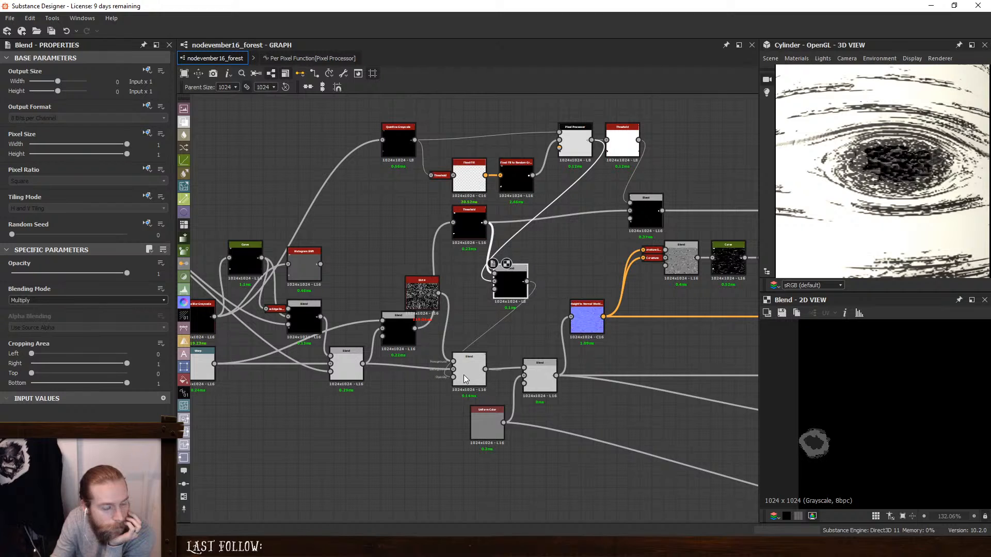
{"action": "left_click_drag", "start_coordinate": [123, 272], "coordinate": [10, 266]}
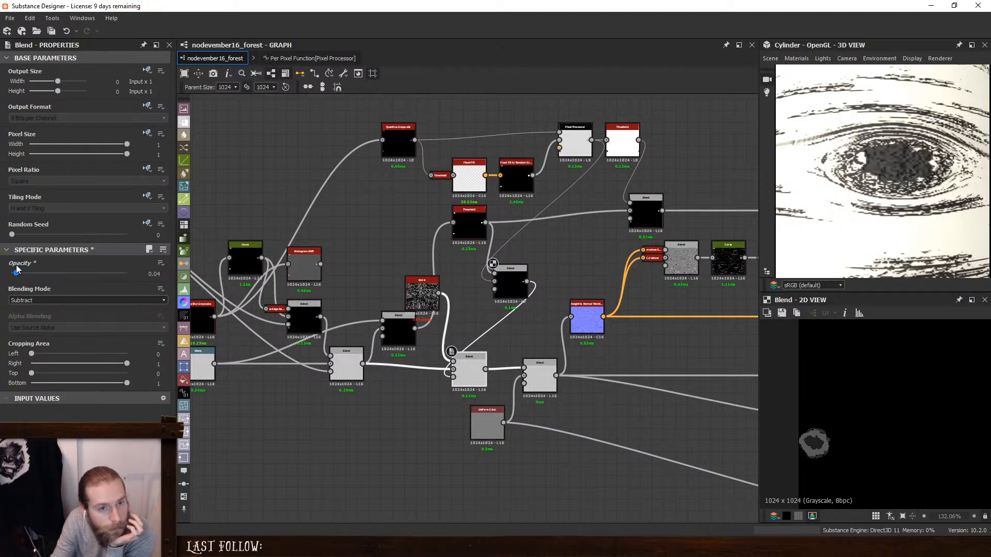
{"action": "left_click_drag", "start_coordinate": [14, 268], "coordinate": [20, 271]}
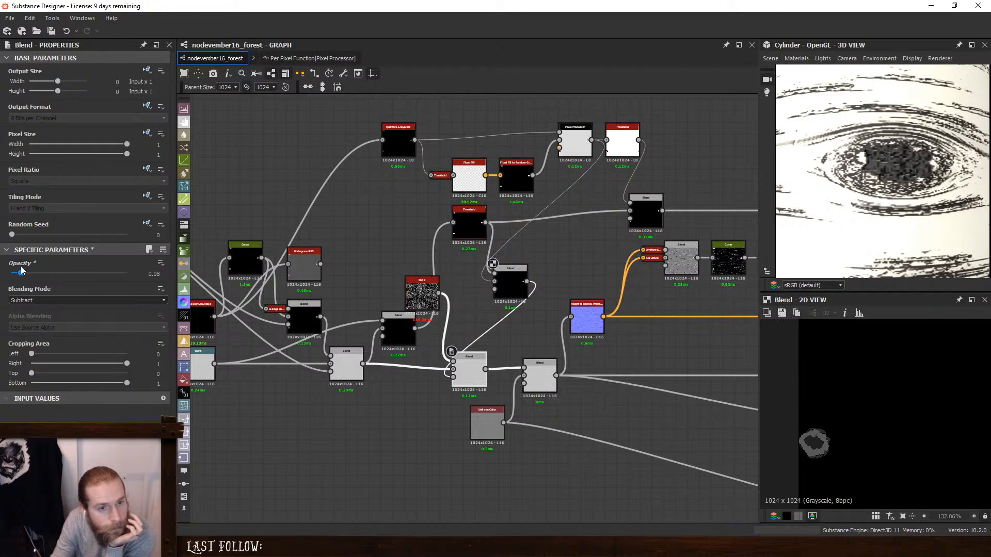
- Examine the dirt variation in several knots around the cylinder, from a distance and up close
{"action": "scroll", "coordinate": [930, 167], "scroll_direction": "down", "scroll_amount": 8}
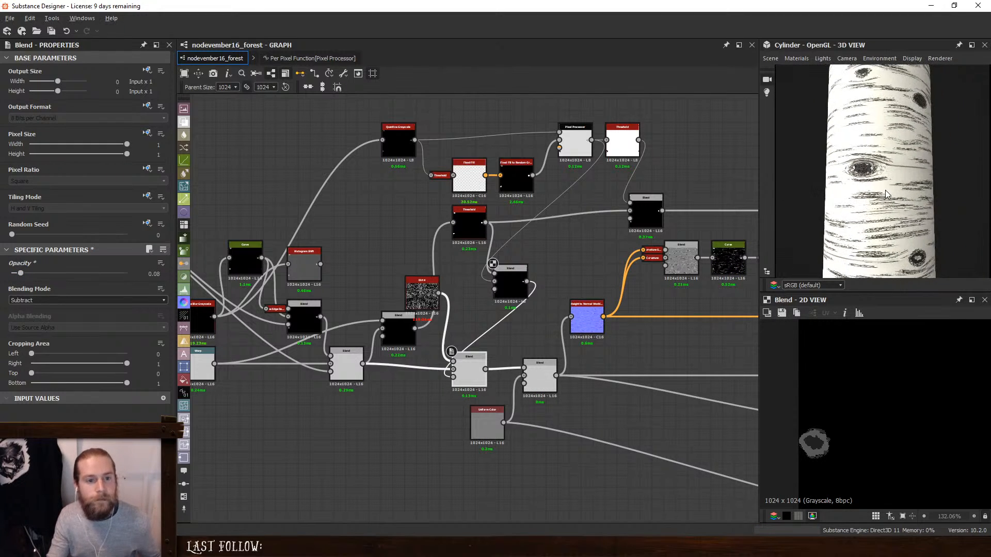
{"action": "left_click_drag", "start_coordinate": [846, 184], "coordinate": [939, 209]}
{"action": "scroll", "coordinate": [868, 208], "scroll_direction": "up", "scroll_amount": 3}
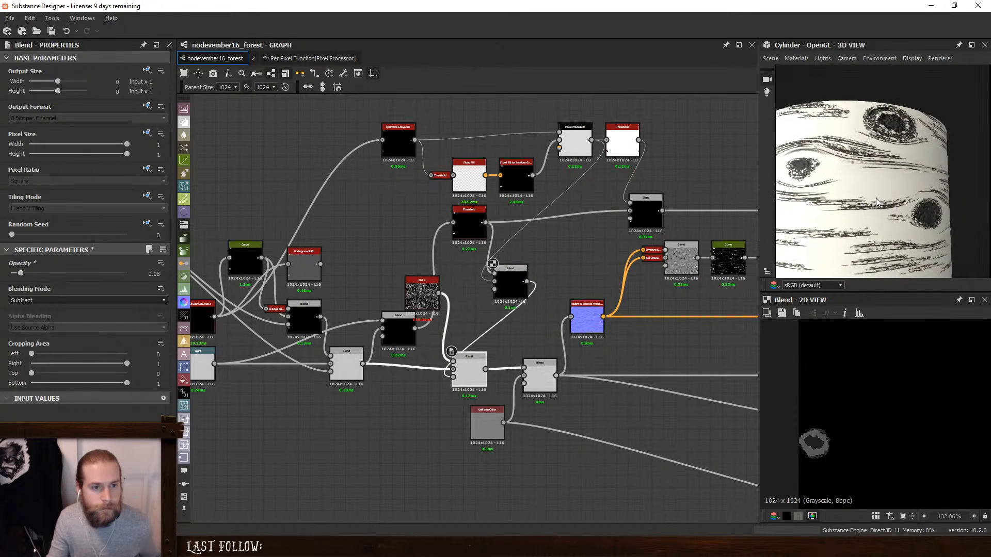
{"action": "middle_click_drag", "start_coordinate": [841, 222], "coordinate": [866, 190]}
{"action": "left_click_drag", "start_coordinate": [866, 190], "coordinate": [891, 165]}
{"action": "middle_click_drag", "start_coordinate": [891, 206], "coordinate": [877, 178]}
{"action": "mouse_move", "coordinate": [877, 178]}
{"action": "left_mouse_down"}
{"action": "mouse_move", "coordinate": [895, 181]}
{"action": "mouse_move", "coordinate": [863, 189]}
{"action": "mouse_move", "coordinate": [871, 185]}
{"action": "left_mouse_up"}
- Move Dirt 4 clear of the neighbouring Blend and add a Perlin Noise node above it
{"action": "scroll", "coordinate": [418, 337], "scroll_direction": "up", "scroll_amount": 2}
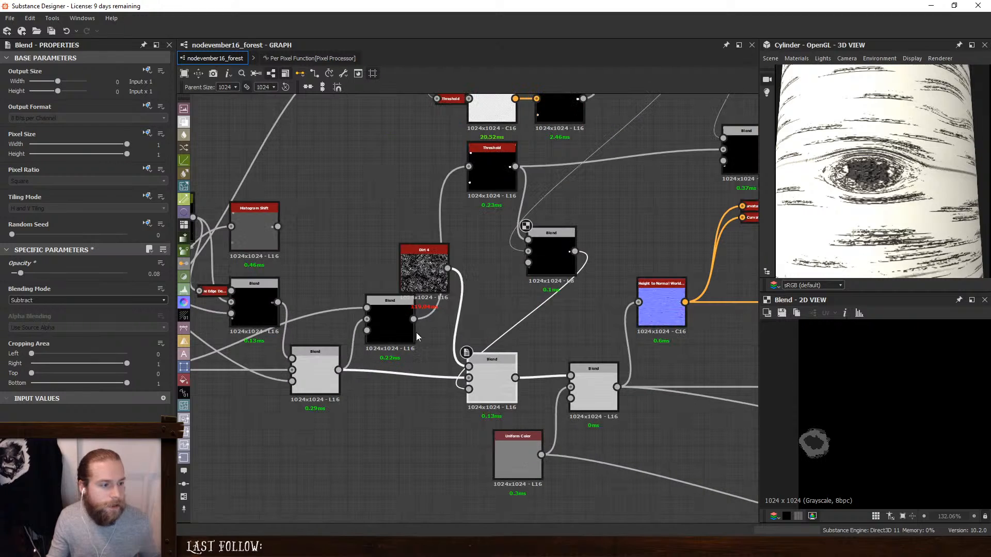
{"action": "left_click_drag", "start_coordinate": [415, 263], "coordinate": [331, 227]}
{"action": "middle_click_drag", "start_coordinate": [323, 143], "coordinate": [406, 220]}
{"action": "key", "text": "space"}
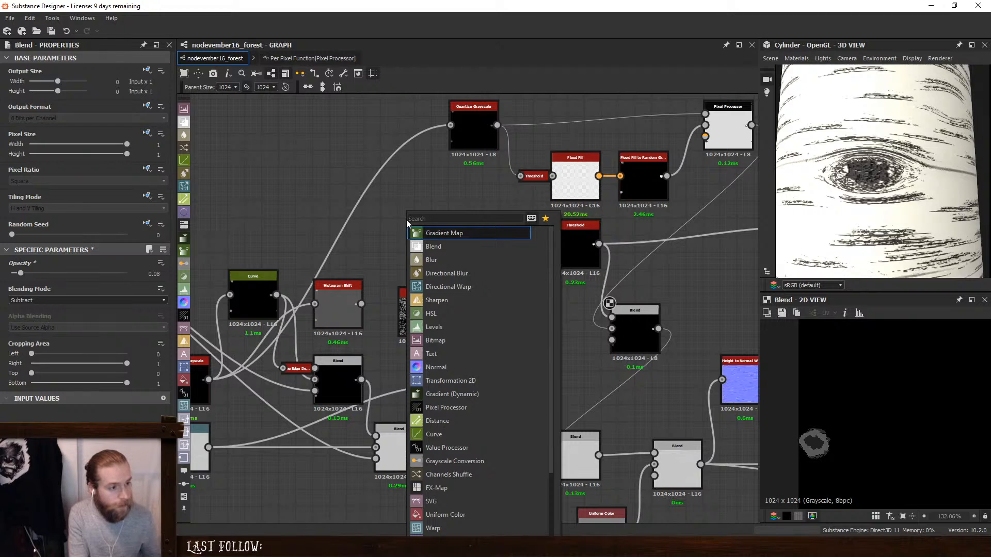
{"action": "type", "text": "per"}
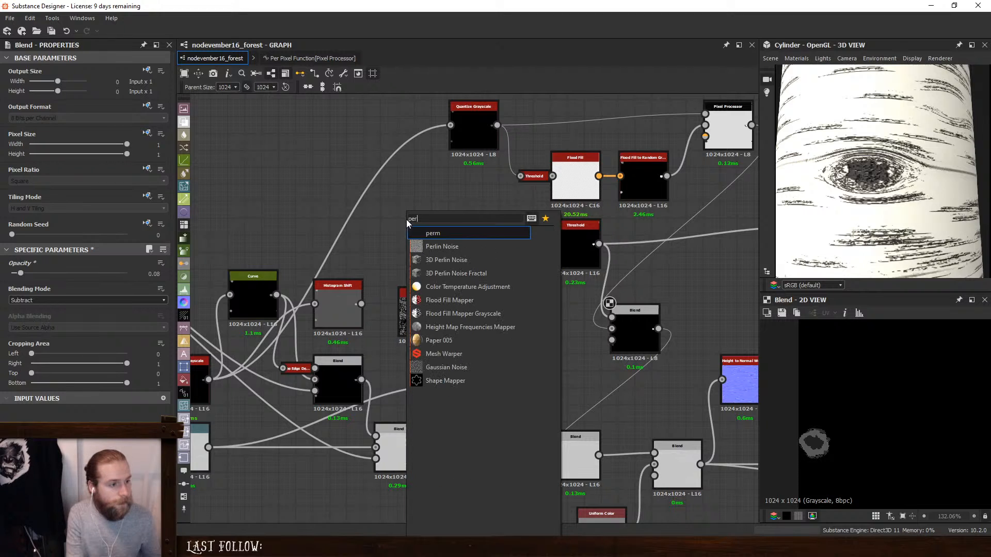
{"action": "key", "text": "Down"}
{"action": "key", "text": "Return"}
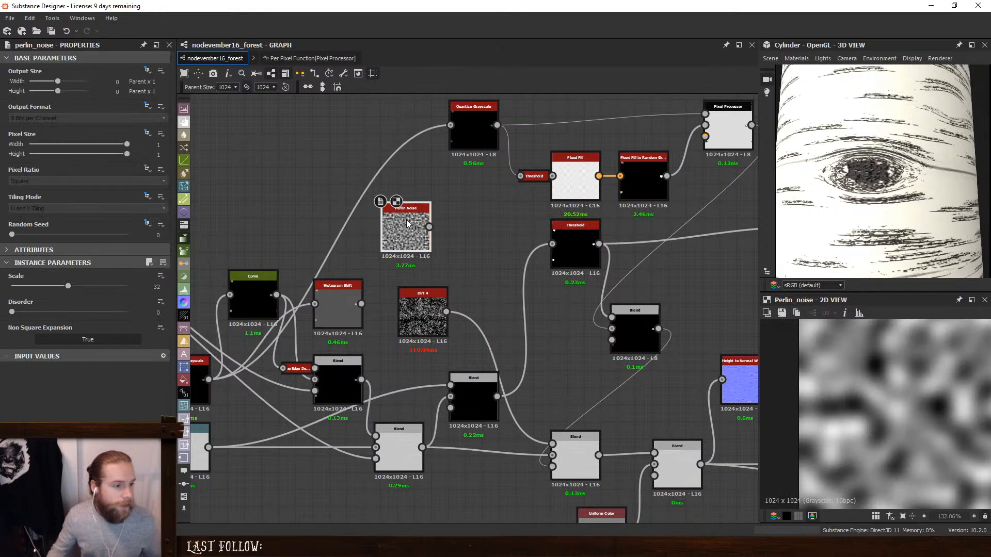
- Insert a Non Uniform Blur Grayscale after Dirt 4, with Perlin Noise as its blur map, and place it beside Dirt 4
{"action": "left_click", "coordinate": [406, 308]}
{"action": "key", "text": "space"}
{"action": "type", "text": "non"}
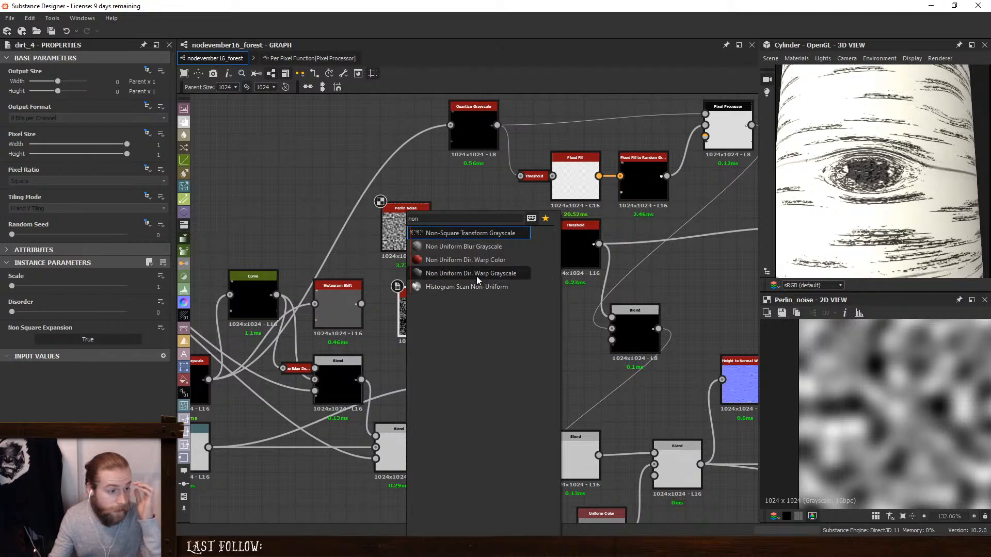
{"action": "left_click", "coordinate": [479, 250]}
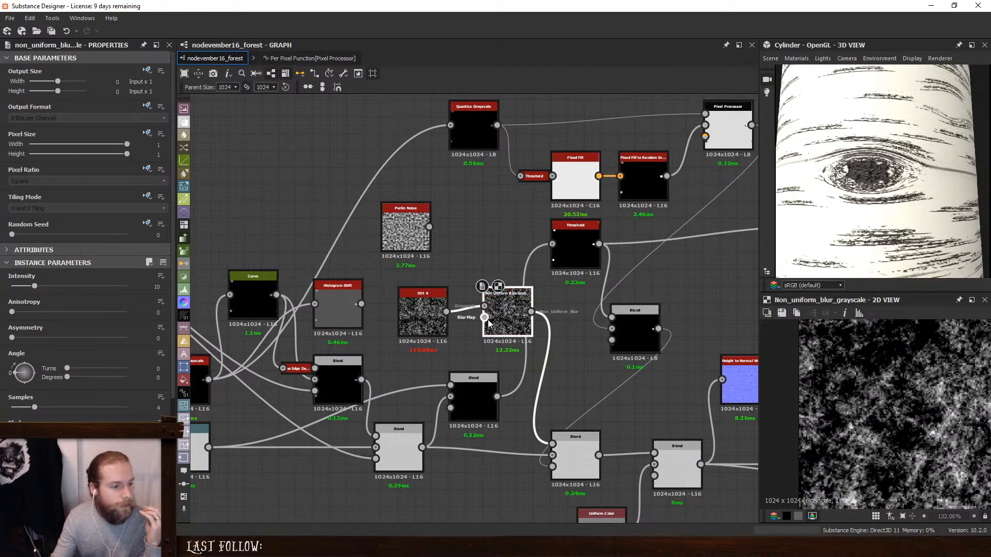
{"action": "left_click_drag", "start_coordinate": [484, 317], "coordinate": [430, 227]}
{"action": "left_click_drag", "start_coordinate": [509, 309], "coordinate": [476, 308]}
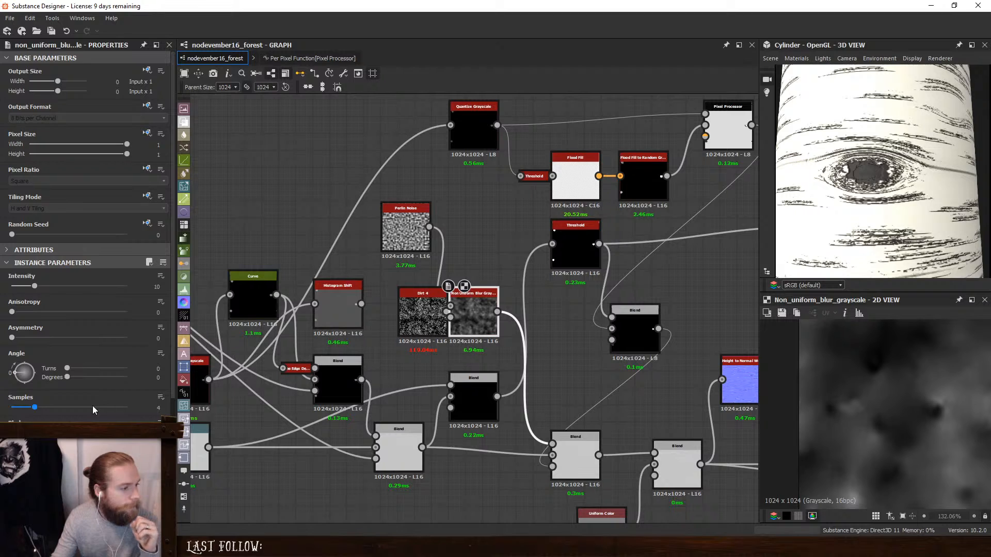
- Set the Non Uniform Blur's Samples to 16 and spread Dirt 4 and Perlin Noise away from it to free up space
{"action": "left_click_drag", "start_coordinate": [92, 410], "coordinate": [129, 410]}
{"action": "left_click_drag", "start_coordinate": [422, 315], "coordinate": [388, 315]}
{"action": "left_click_drag", "start_coordinate": [409, 224], "coordinate": [375, 225]}
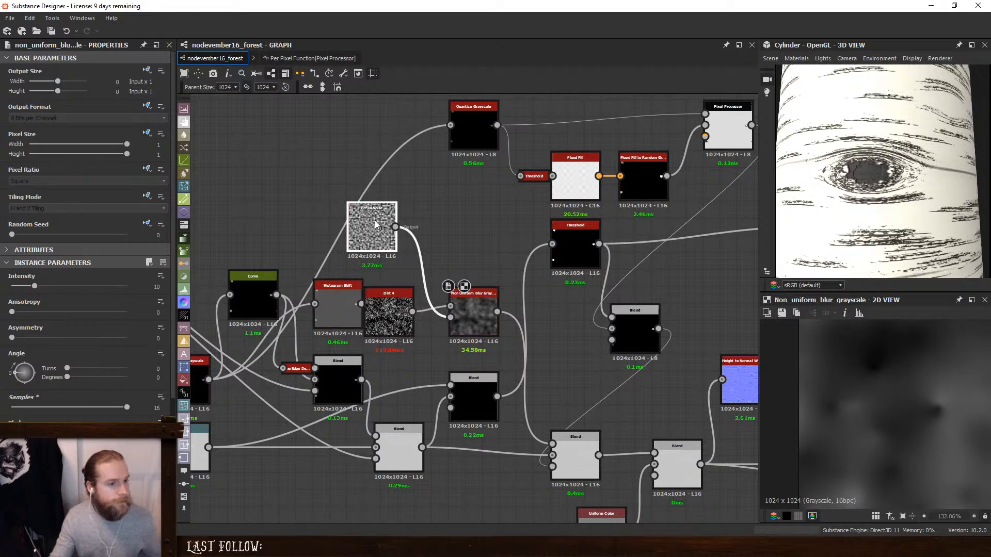
- Insert a Levels node between Perlin Noise and the Non Uniform Blur and bring its black and white input points close together for hard contrast
{"action": "key", "text": "space"}
{"action": "type", "text": "l"}
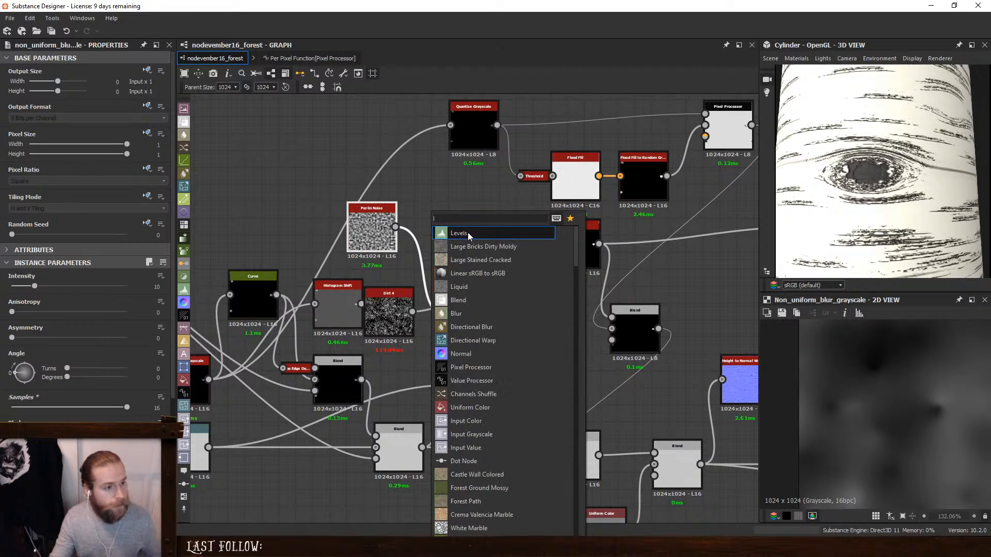
{"action": "left_click", "coordinate": [468, 235]}
{"action": "left_click_drag", "start_coordinate": [465, 233], "coordinate": [441, 233]}
{"action": "mouse_move", "coordinate": [160, 292]}
{"action": "left_mouse_down"}
{"action": "mouse_move", "coordinate": [77, 290]}
{"action": "mouse_move", "coordinate": [160, 292]}
{"action": "left_mouse_up"}
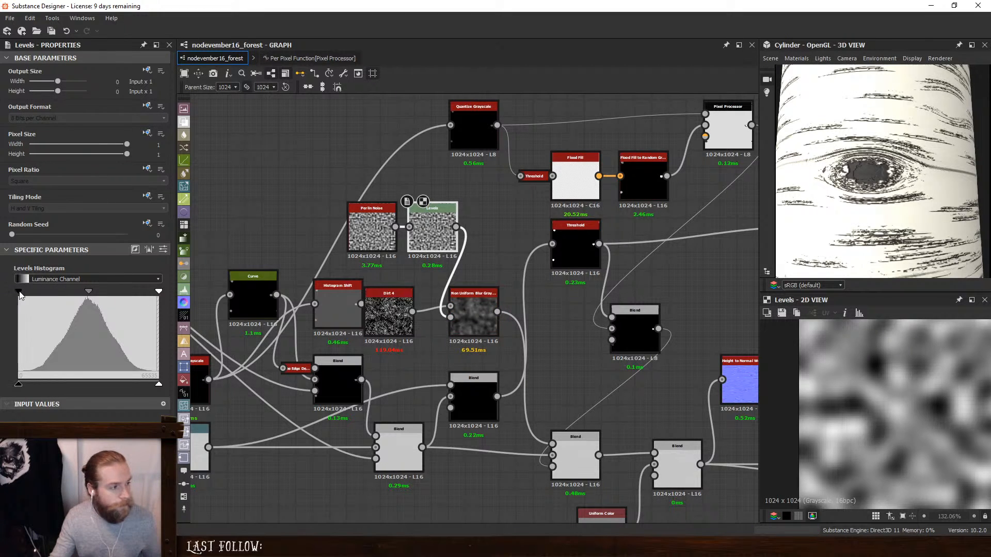
{"action": "left_click_drag", "start_coordinate": [19, 292], "coordinate": [91, 292]}
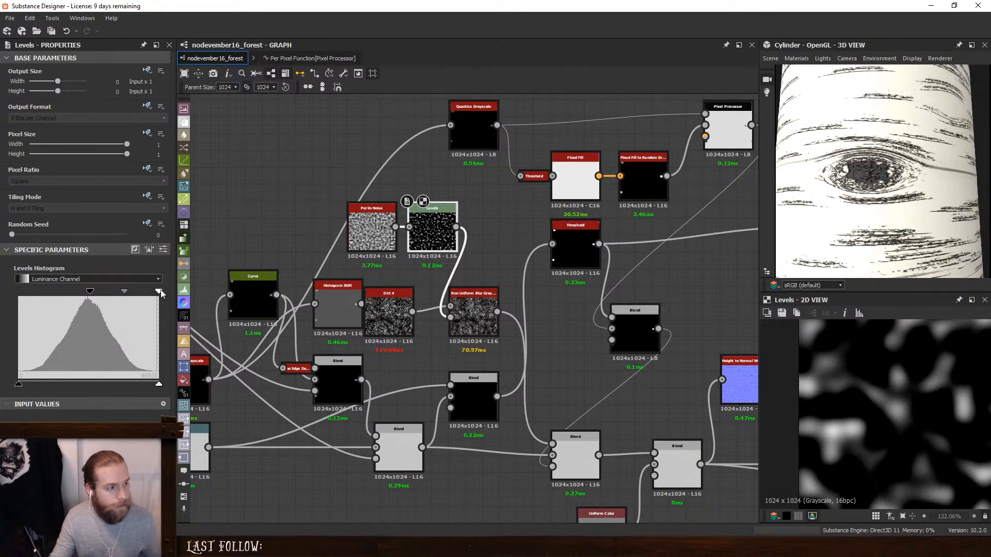
{"action": "left_click_drag", "start_coordinate": [159, 292], "coordinate": [111, 293]}
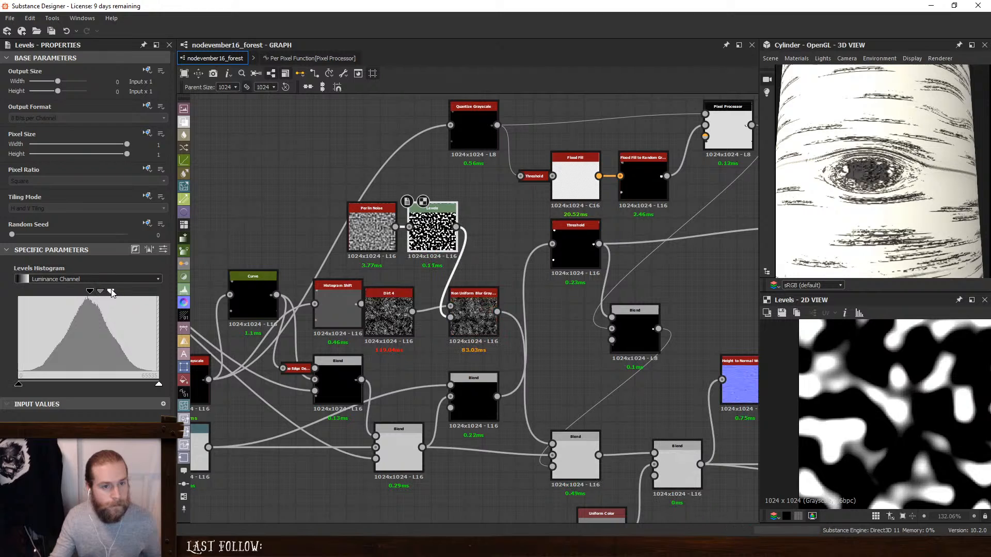
{"action": "scroll", "coordinate": [898, 174], "scroll_direction": "up", "scroll_amount": 5}
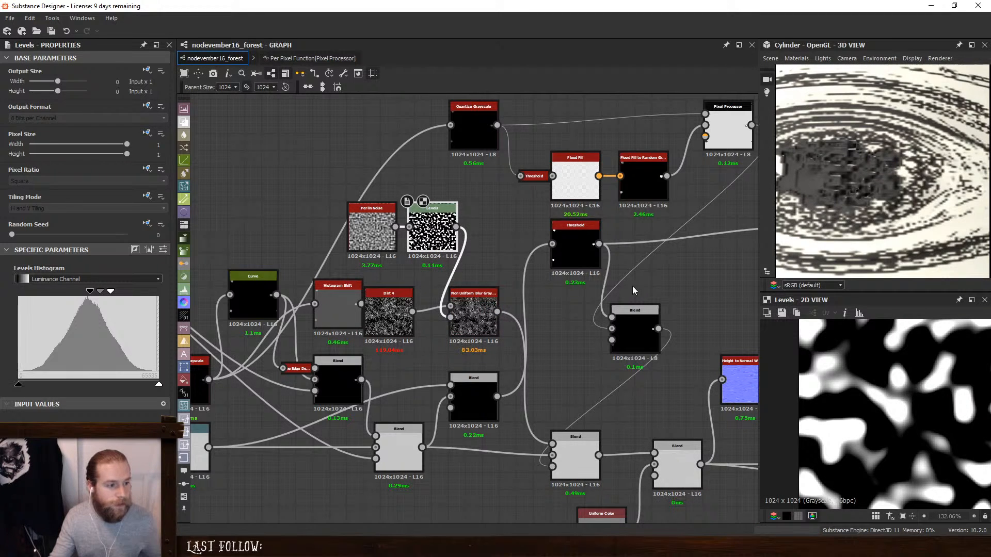
- Set the Non Uniform Blur's Intensity to 9.15 and its Perlin Noise's Scale to 31, and check the knots on the whole cylinder
{"action": "double_click", "coordinate": [475, 305]}
{"action": "middle_click_drag", "start_coordinate": [479, 328], "coordinate": [451, 282]}
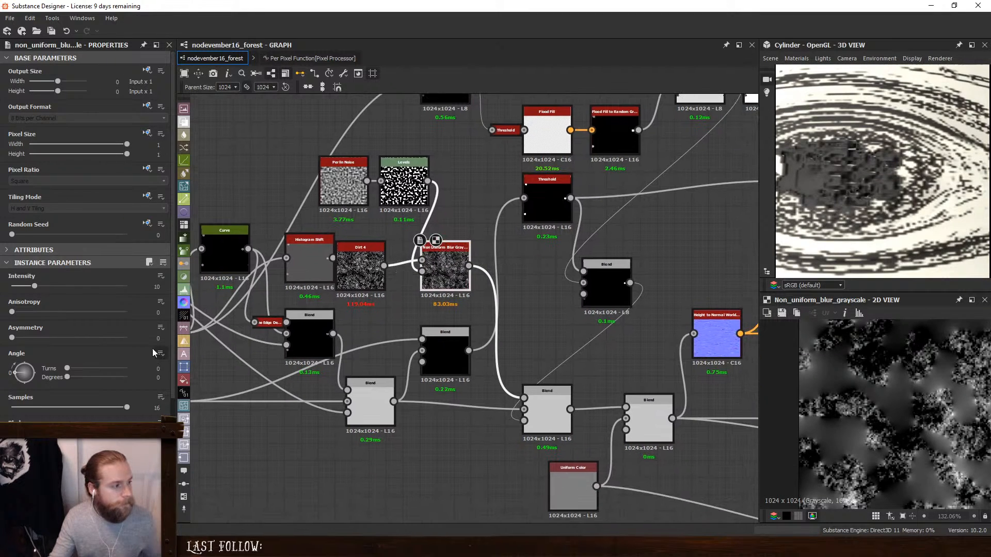
{"action": "mouse_move", "coordinate": [34, 288]}
{"action": "left_mouse_down"}
{"action": "mouse_move", "coordinate": [1, 294]}
{"action": "mouse_move", "coordinate": [42, 293]}
{"action": "left_mouse_up"}
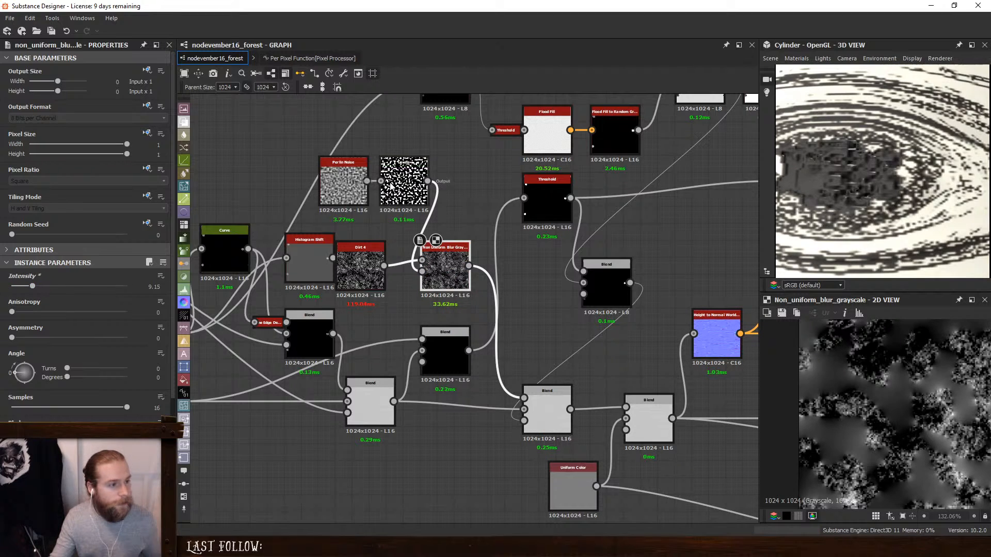
{"action": "left_click", "coordinate": [347, 186]}
{"action": "left_click_drag", "start_coordinate": [61, 287], "coordinate": [67, 287]}
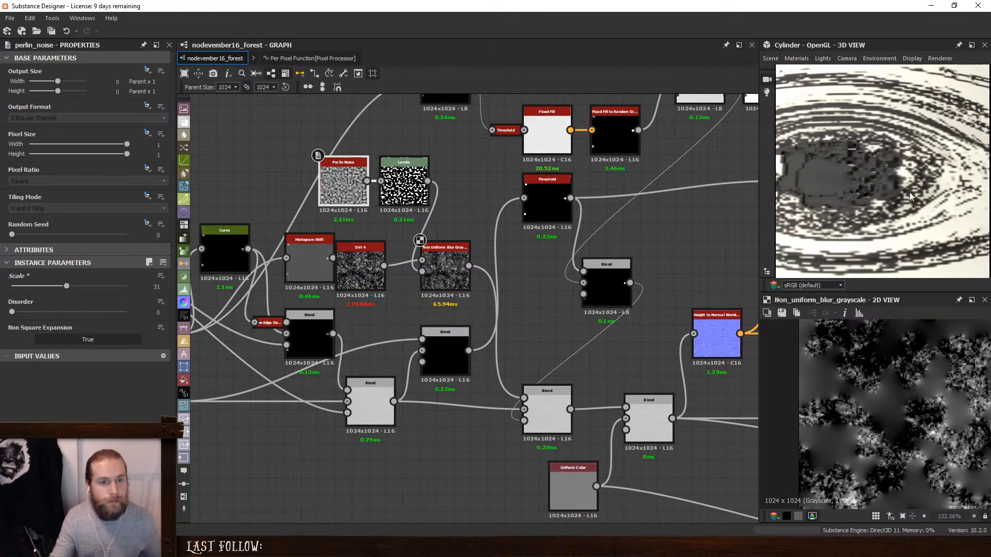
{"action": "scroll", "coordinate": [911, 196], "scroll_direction": "down", "scroll_amount": 10}
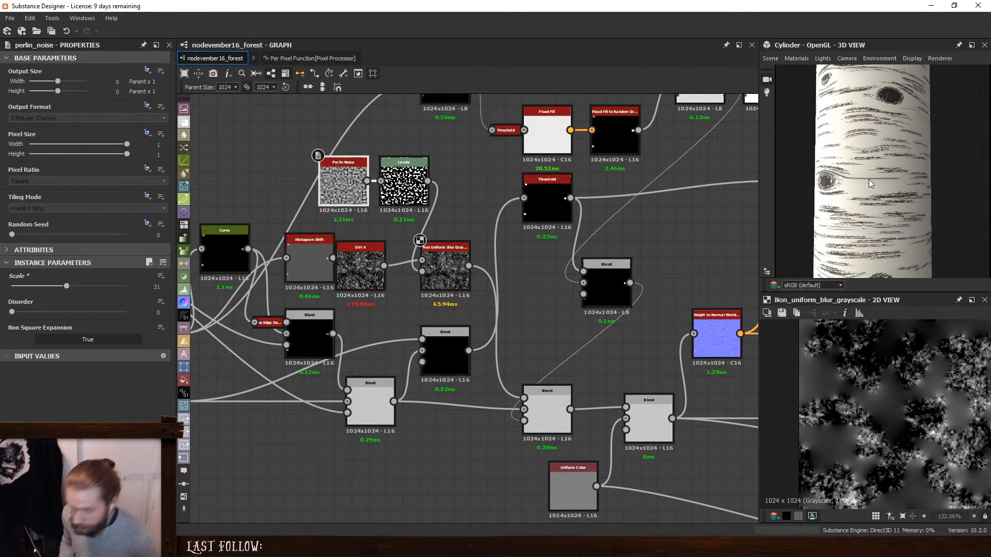
{"action": "scroll", "coordinate": [869, 179], "scroll_direction": "down", "scroll_amount": 3}
{"action": "left_click_drag", "start_coordinate": [869, 180], "coordinate": [878, 198]}
{"action": "scroll", "coordinate": [896, 178], "scroll_direction": "down", "scroll_amount": 1}
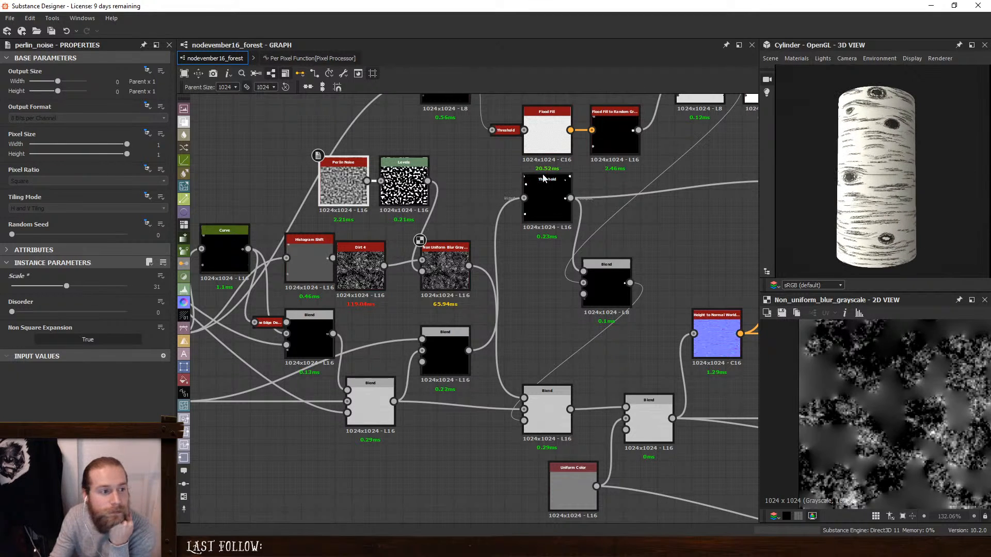
- Try a Scale of 0.53 on the Tile Sampler that scatters the knots
{"action": "middle_click_drag", "start_coordinate": [226, 171], "coordinate": [673, 235]}
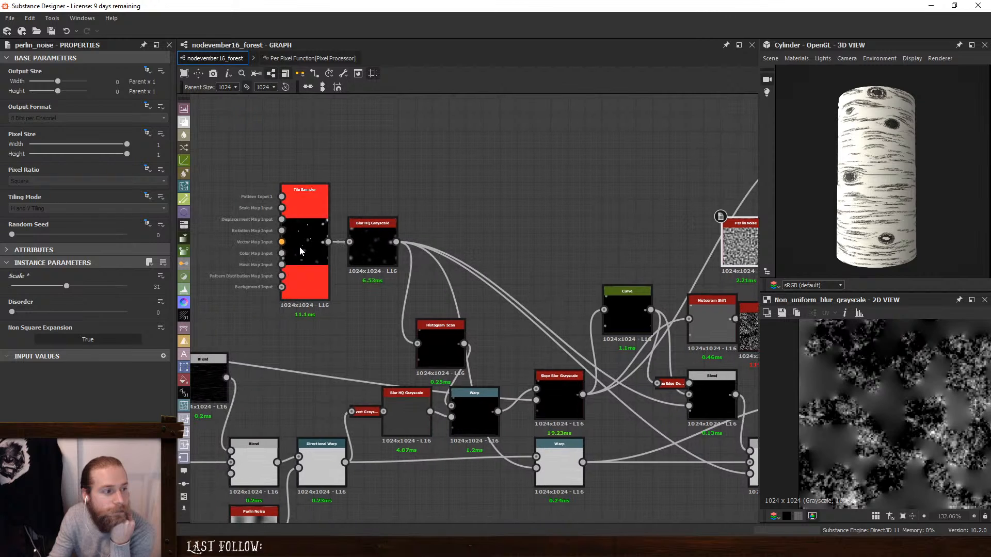
{"action": "left_click", "coordinate": [299, 249]}
{"action": "scroll", "coordinate": [49, 335], "scroll_direction": "down", "scroll_amount": 5}
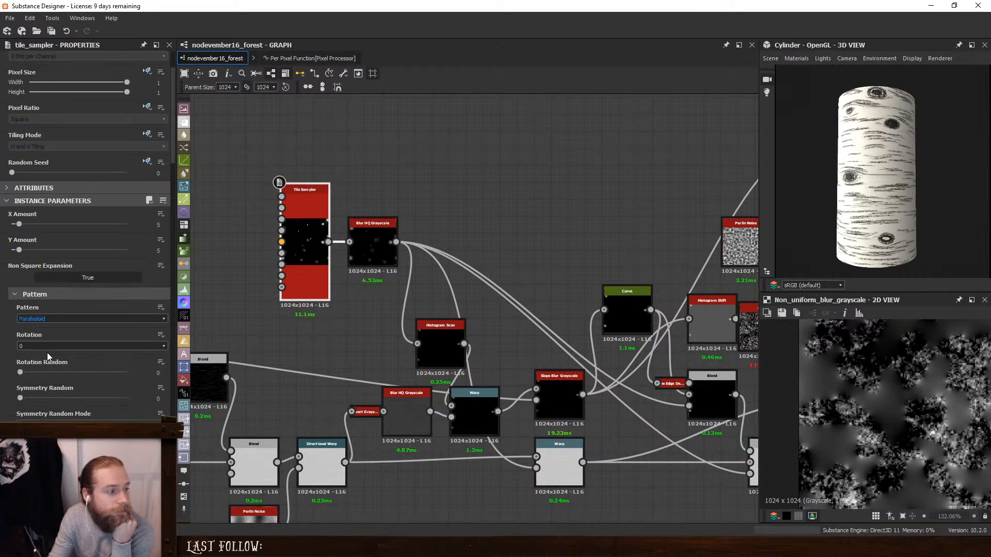
{"action": "left_click_drag", "start_coordinate": [29, 379], "coordinate": [25, 378]}
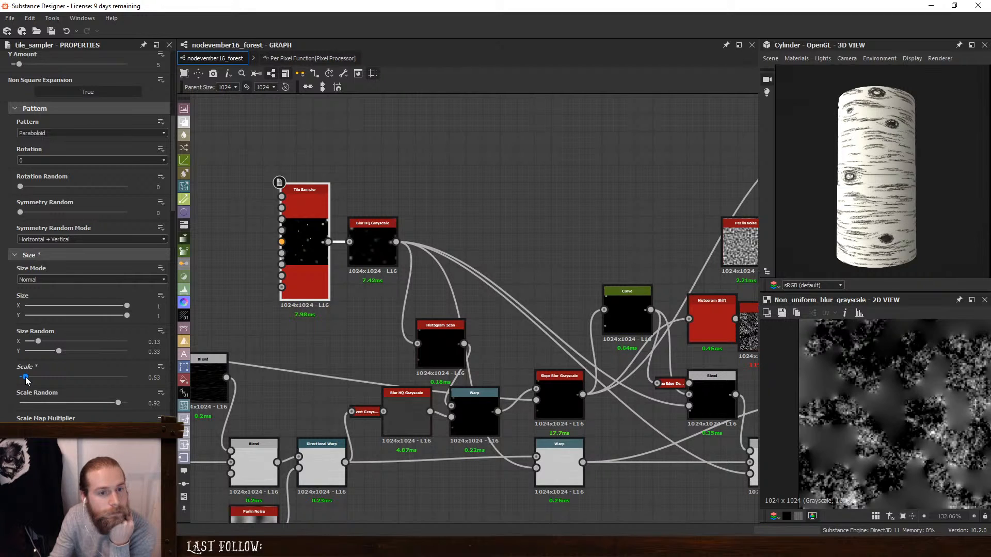
{"action": "left_click_drag", "start_coordinate": [26, 379], "coordinate": [26, 378]}
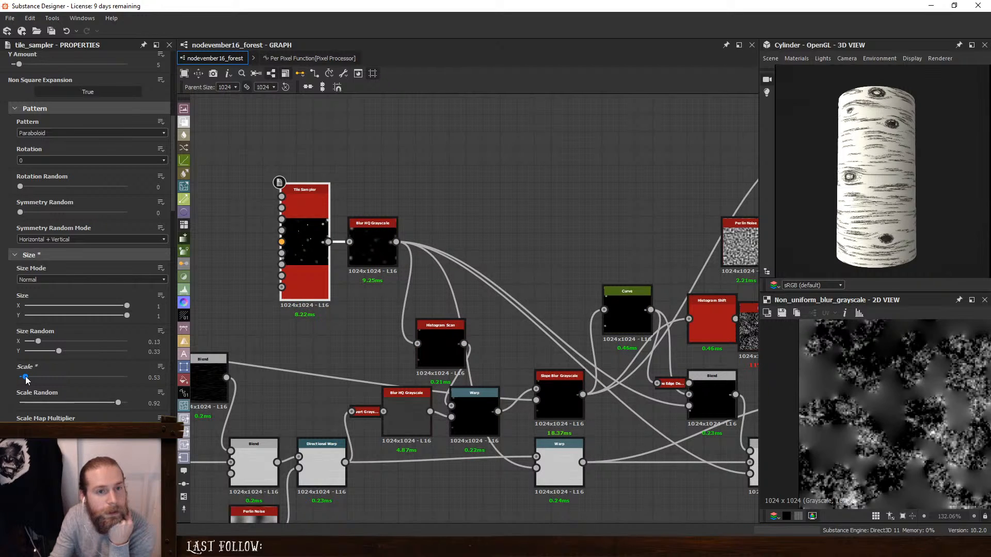
- Change the knot Tile Sampler's Pattern to Cone and set its Scale to 0.72
{"action": "middle_click_drag", "start_coordinate": [563, 301], "coordinate": [547, 266]}
{"action": "double_click", "coordinate": [423, 306]}
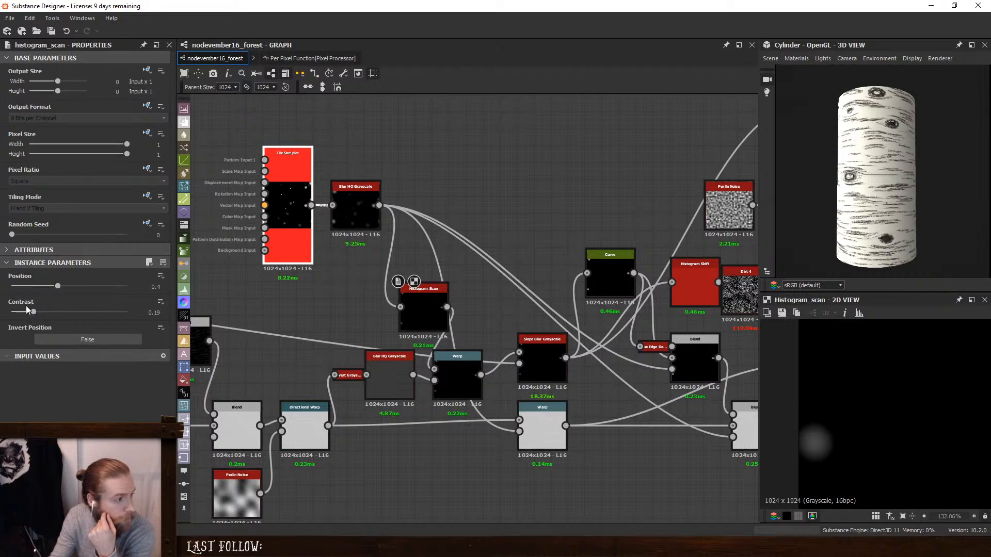
{"action": "scroll", "coordinate": [26, 317], "scroll_direction": "down", "scroll_amount": 2}
{"action": "left_click", "coordinate": [57, 318]}
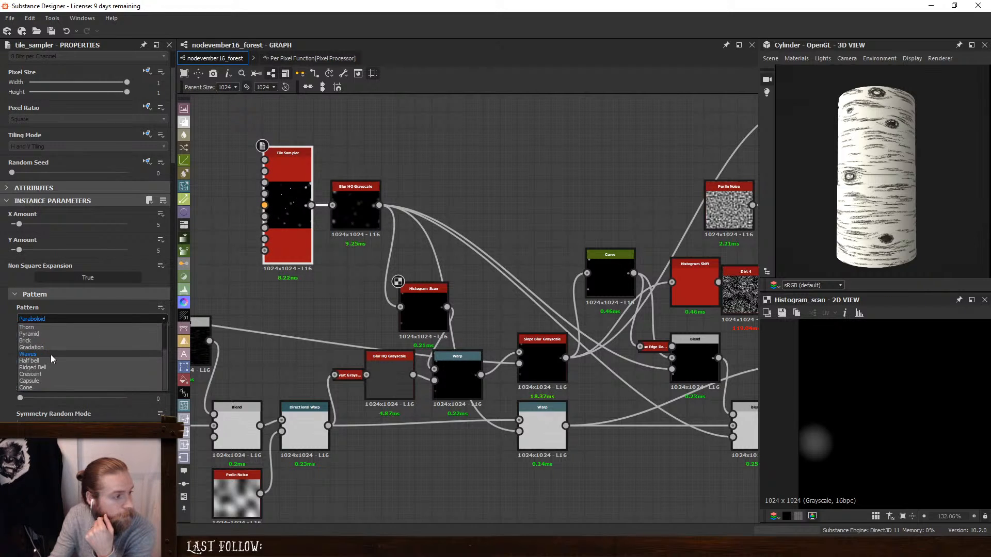
{"action": "left_click", "coordinate": [45, 385]}
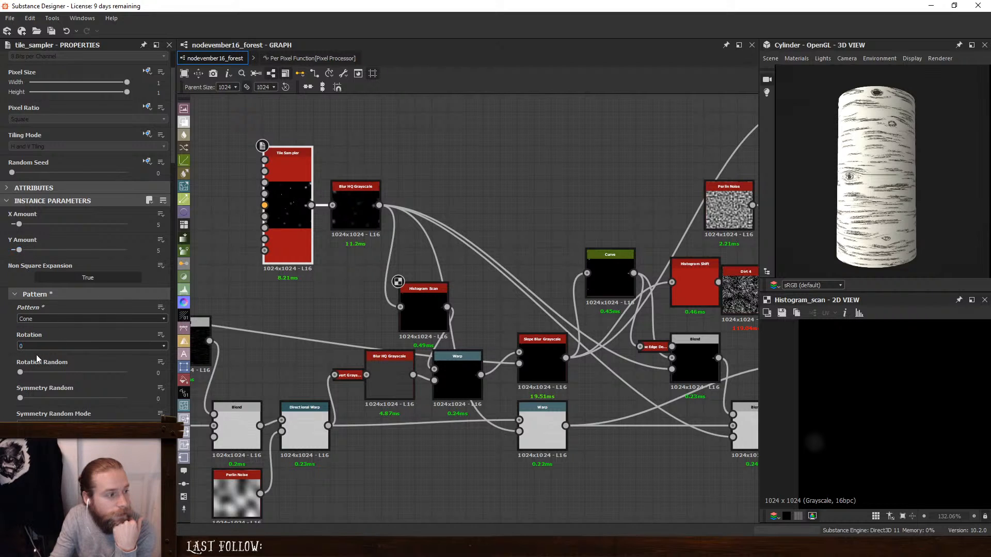
{"action": "scroll", "coordinate": [36, 356], "scroll_direction": "down", "scroll_amount": 3}
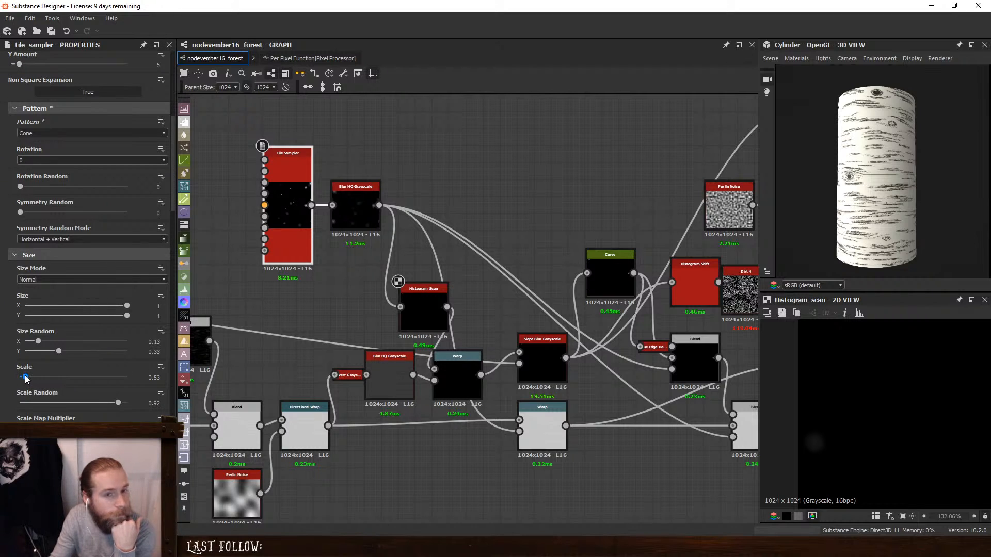
{"action": "mouse_move", "coordinate": [24, 377]}
{"action": "left_mouse_down"}
{"action": "mouse_move", "coordinate": [42, 383]}
{"action": "mouse_move", "coordinate": [26, 379]}
{"action": "left_mouse_up"}
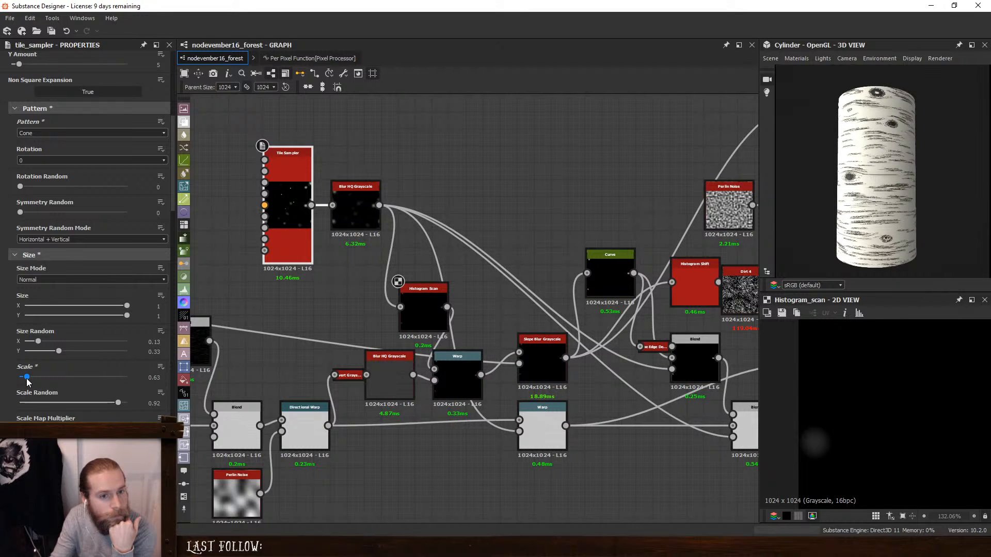
{"action": "left_click_drag", "start_coordinate": [27, 380], "coordinate": [26, 379]}
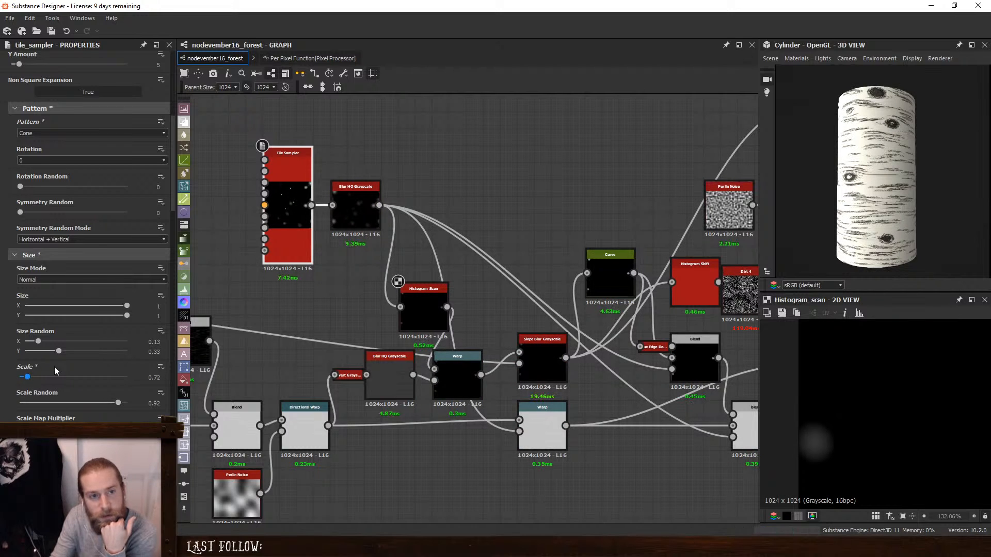
- Insert a Multi Dir. Warp Grayscale node between the Tile Sampler and Blur HQ Grayscale and line it up between them
{"action": "middle_click_drag", "start_coordinate": [290, 195], "coordinate": [475, 278]}
{"action": "key", "text": "space"}
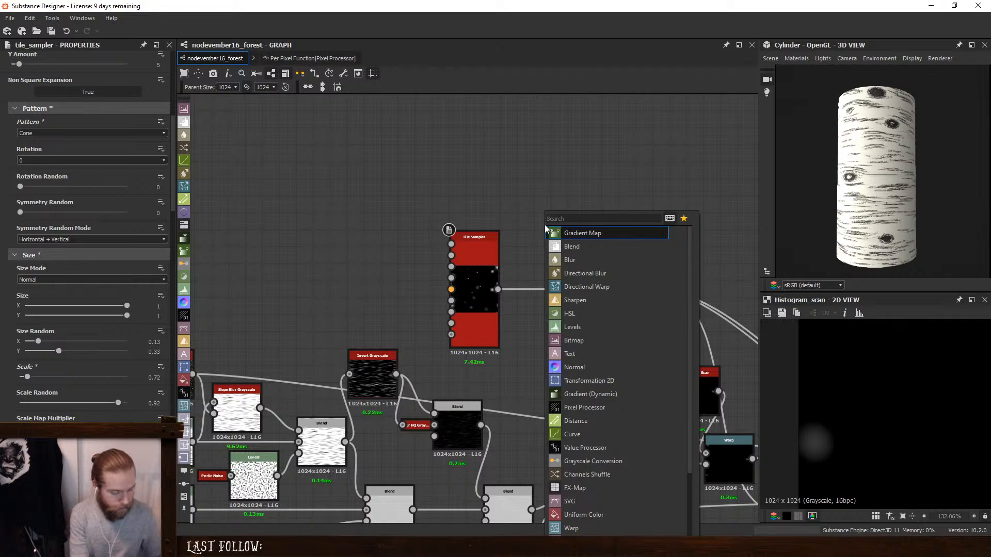
{"action": "type", "text": "mult"}
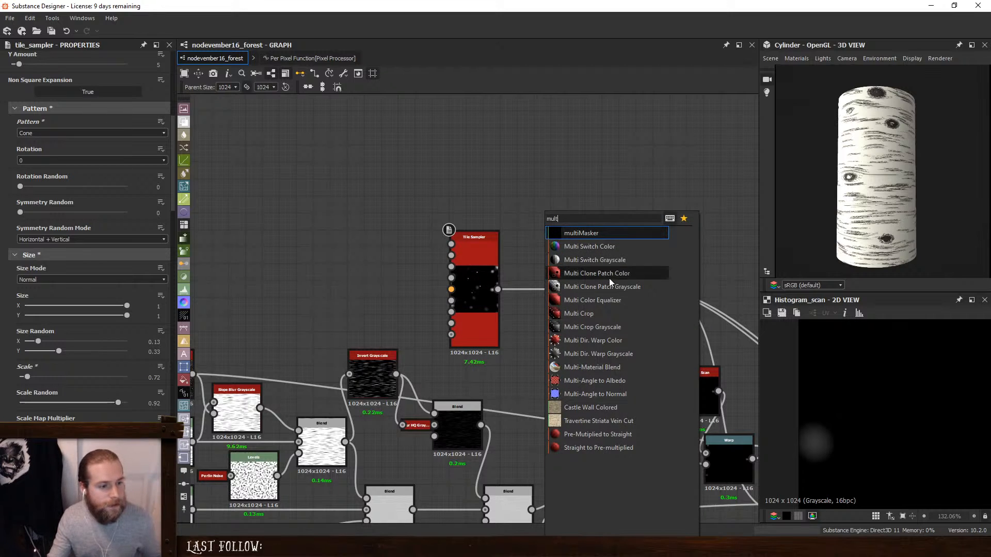
{"action": "left_click", "coordinate": [636, 352]}
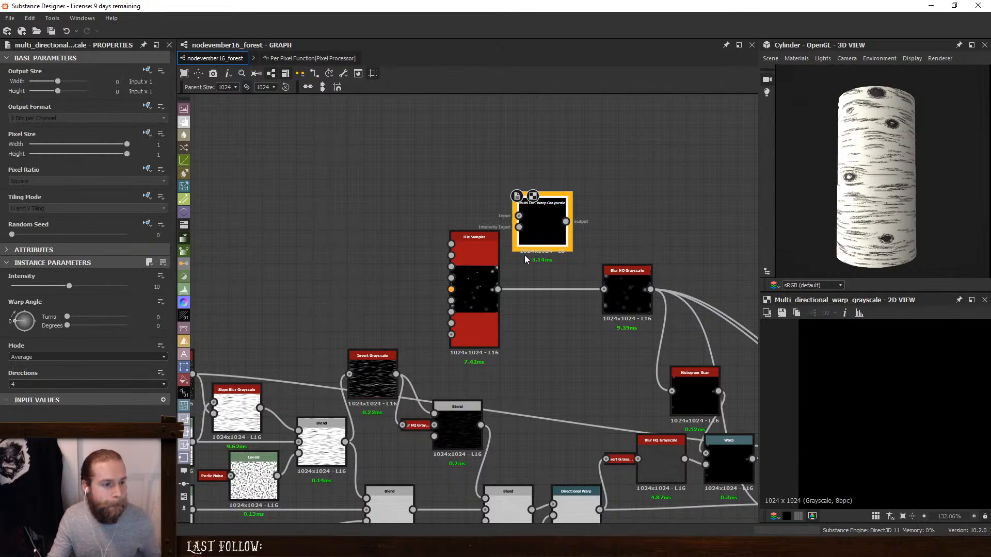
{"action": "left_click_drag", "start_coordinate": [566, 221], "coordinate": [603, 288]}
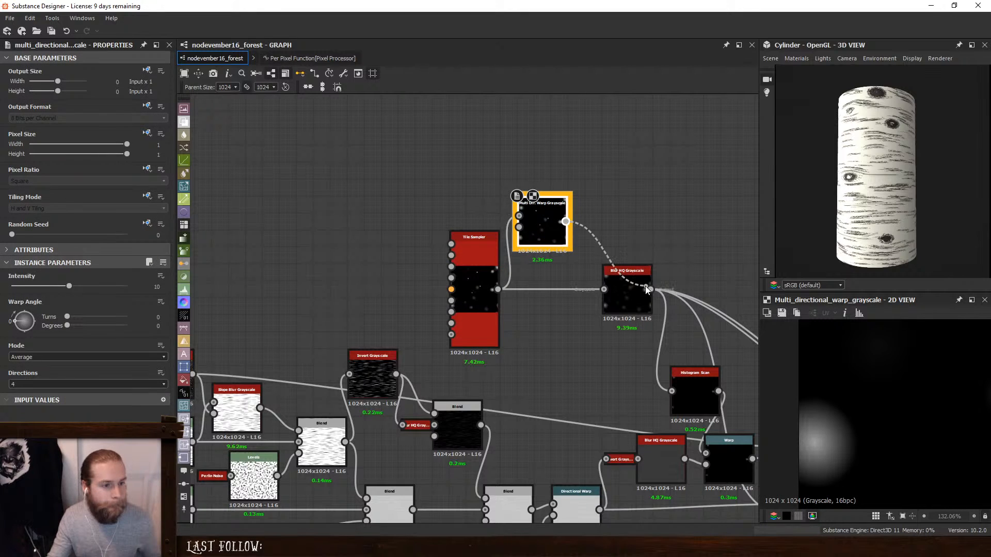
{"action": "left_click_drag", "start_coordinate": [538, 236], "coordinate": [571, 303]}
- Feed the directional warp's intensity from a new Perlin Noise with Scale 9 and Random Seed 8, placed above the Tile Sampler
{"action": "key", "text": "space"}
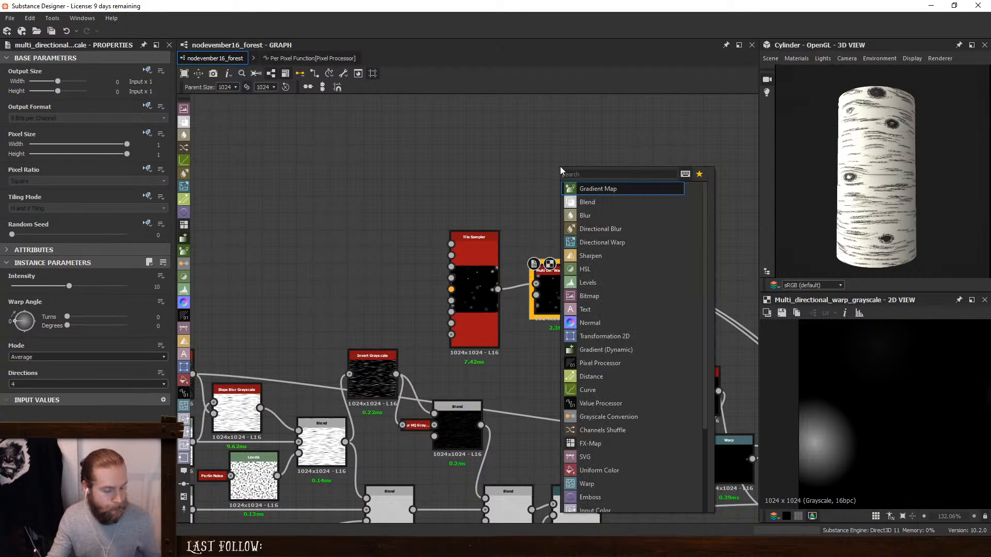
{"action": "type", "text": "perl"}
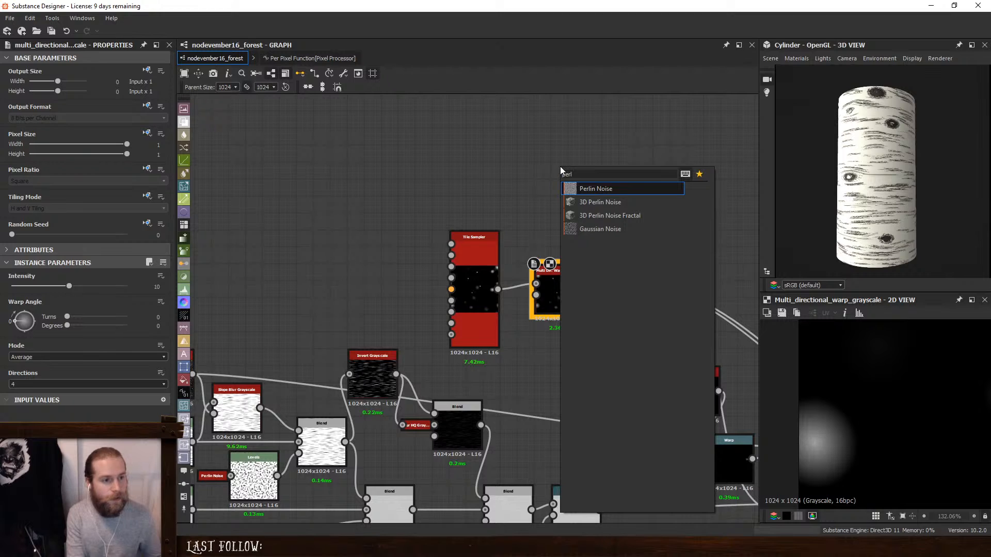
{"action": "key", "text": "Return"}
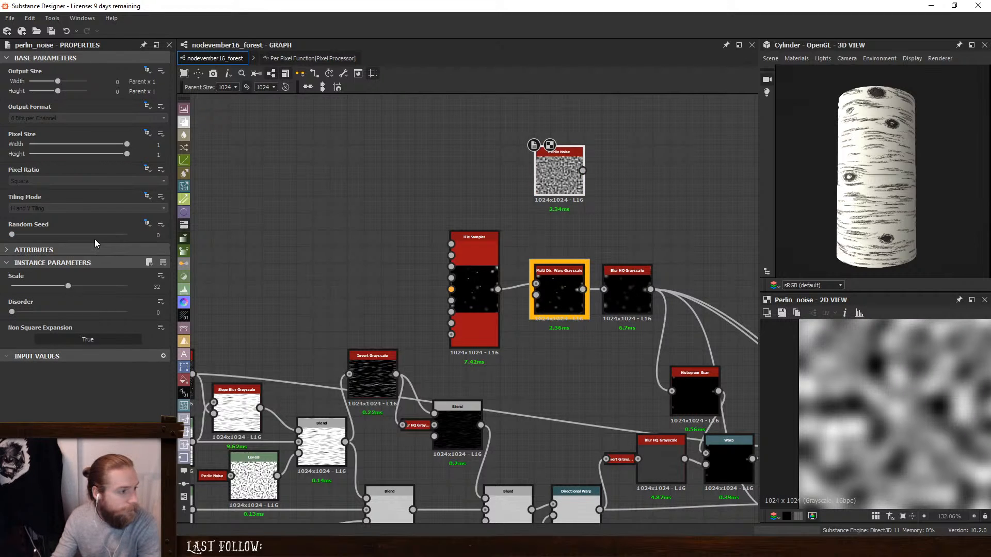
{"action": "left_click", "coordinate": [27, 287]}
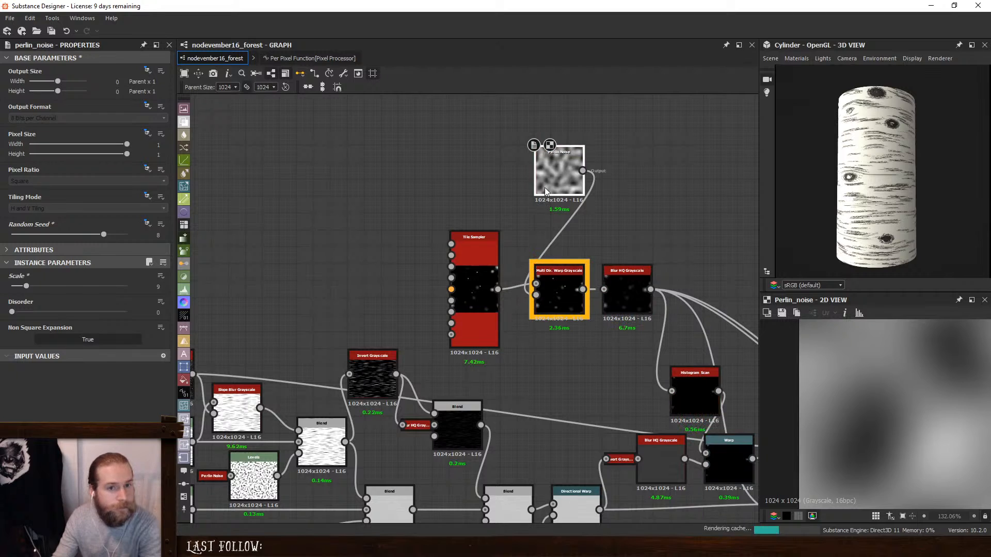
{"action": "left_click_drag", "start_coordinate": [544, 172], "coordinate": [459, 182]}
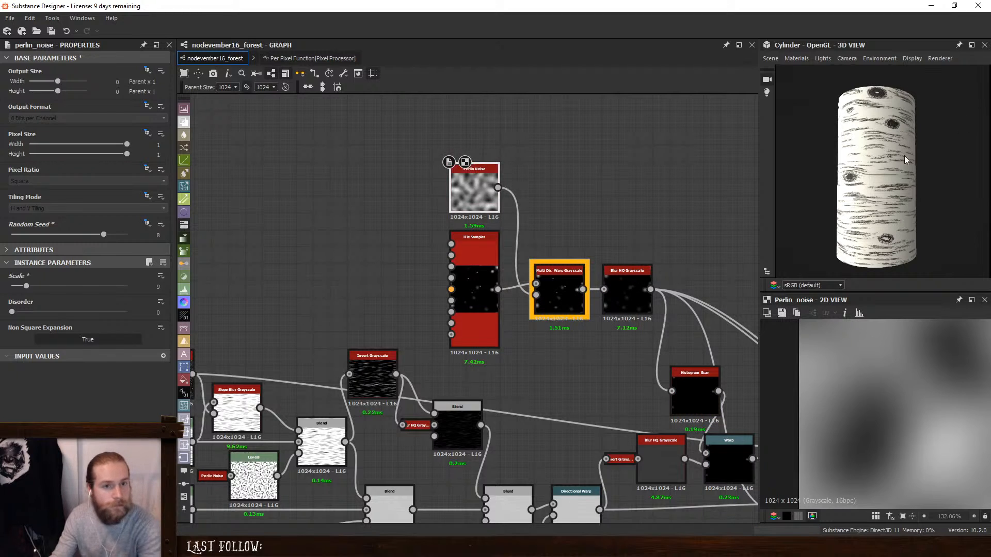
- Set the Multi Dir. Warp Grayscale's Mode to Chain and check the knot shapes around the cylinder
{"action": "scroll", "coordinate": [872, 222], "scroll_direction": "up", "scroll_amount": 4}
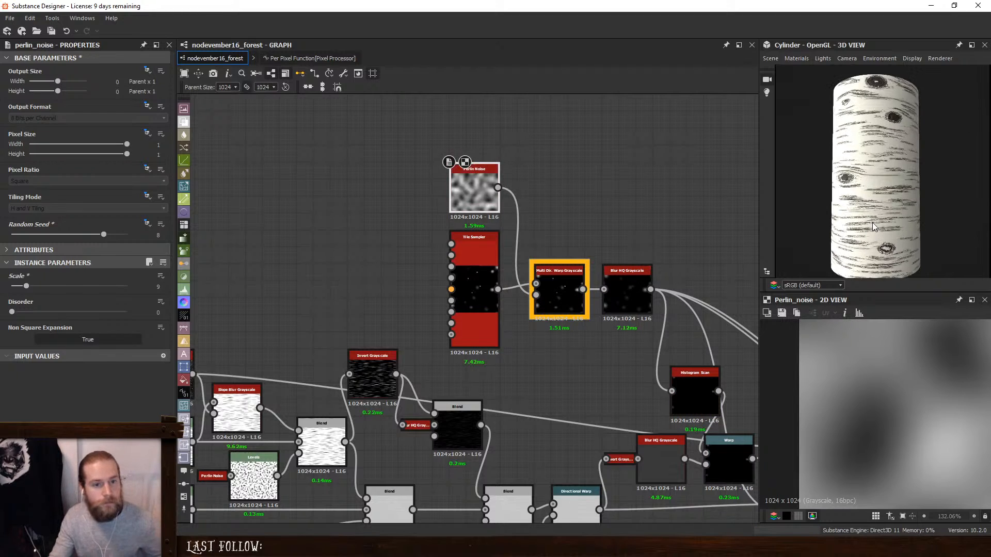
{"action": "double_click", "coordinate": [562, 287]}
{"action": "left_click", "coordinate": [38, 354]}
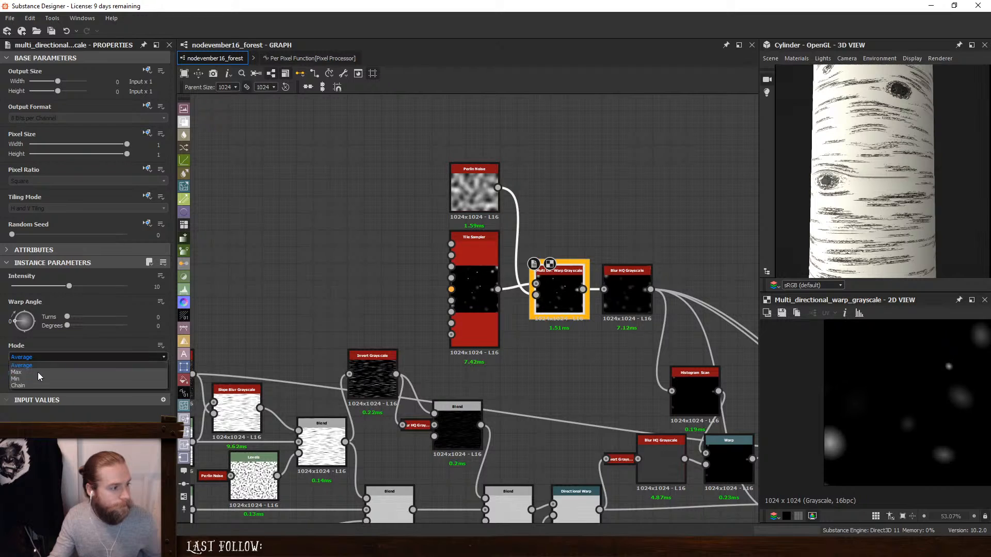
{"action": "left_click", "coordinate": [35, 383]}
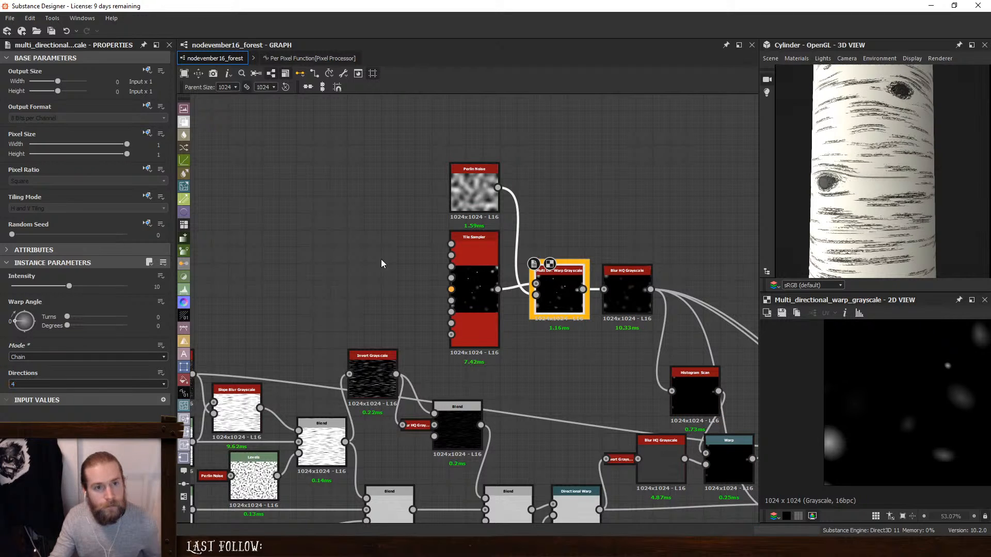
{"action": "left_click_drag", "start_coordinate": [897, 180], "coordinate": [927, 181]}
{"action": "middle_click_drag", "start_coordinate": [920, 142], "coordinate": [912, 182]}
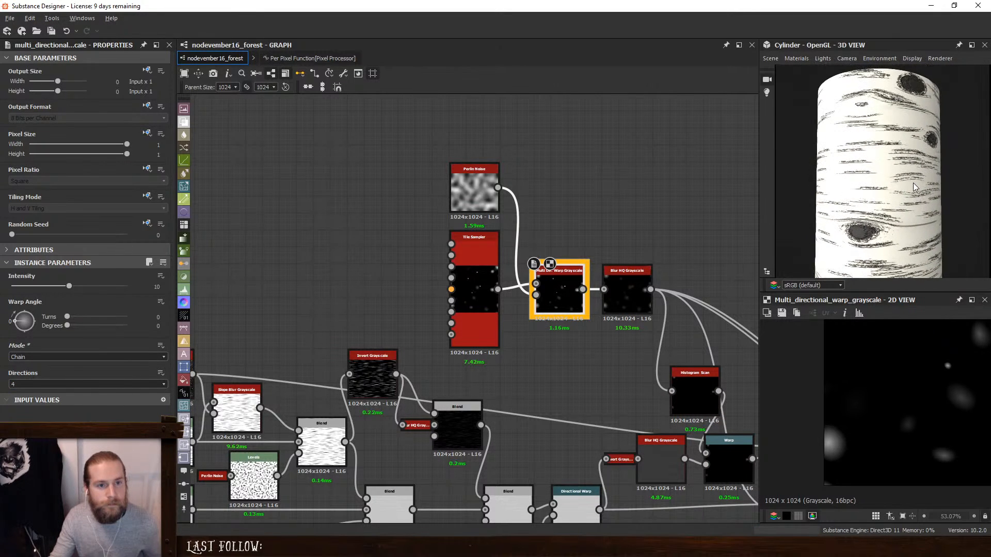
{"action": "left_click_drag", "start_coordinate": [912, 183], "coordinate": [867, 190]}
{"action": "middle_click_drag", "start_coordinate": [616, 245], "coordinate": [512, 175]}
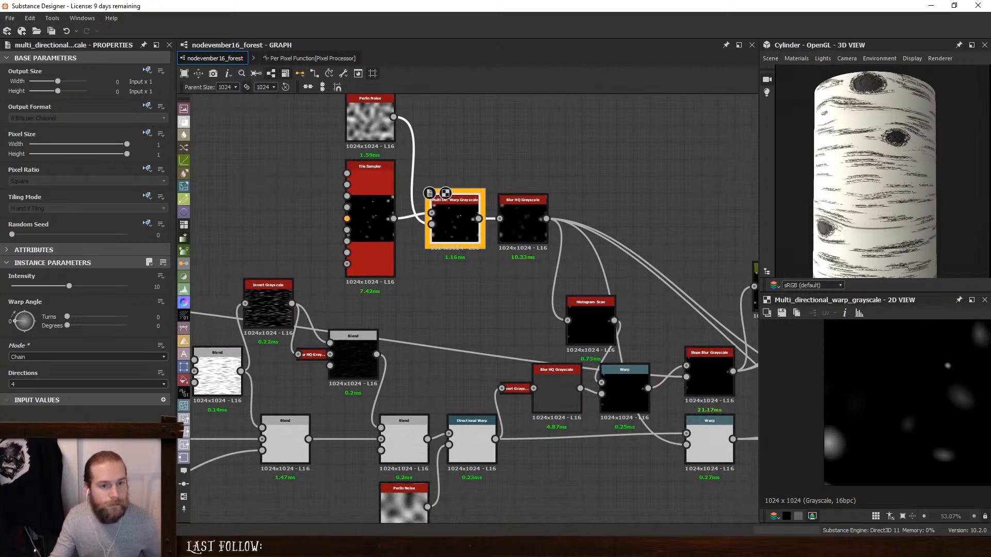
- Try inserting a Blend node after the Directional Warp, with the Blur HQ Grayscale knots as its foreground
{"action": "scroll", "coordinate": [878, 218], "scroll_direction": "down", "scroll_amount": 2}
{"action": "mouse_move", "coordinate": [878, 219]}
{"action": "left_mouse_down"}
{"action": "mouse_move", "coordinate": [875, 199]}
{"action": "mouse_move", "coordinate": [887, 206]}
{"action": "mouse_move", "coordinate": [847, 194]}
{"action": "mouse_move", "coordinate": [867, 193]}
{"action": "mouse_move", "coordinate": [813, 191]}
{"action": "mouse_move", "coordinate": [840, 200]}
{"action": "left_mouse_up"}
{"action": "scroll", "coordinate": [875, 199], "scroll_direction": "down", "scroll_amount": 2}
{"action": "middle_click_drag", "start_coordinate": [534, 309], "coordinate": [522, 257]}
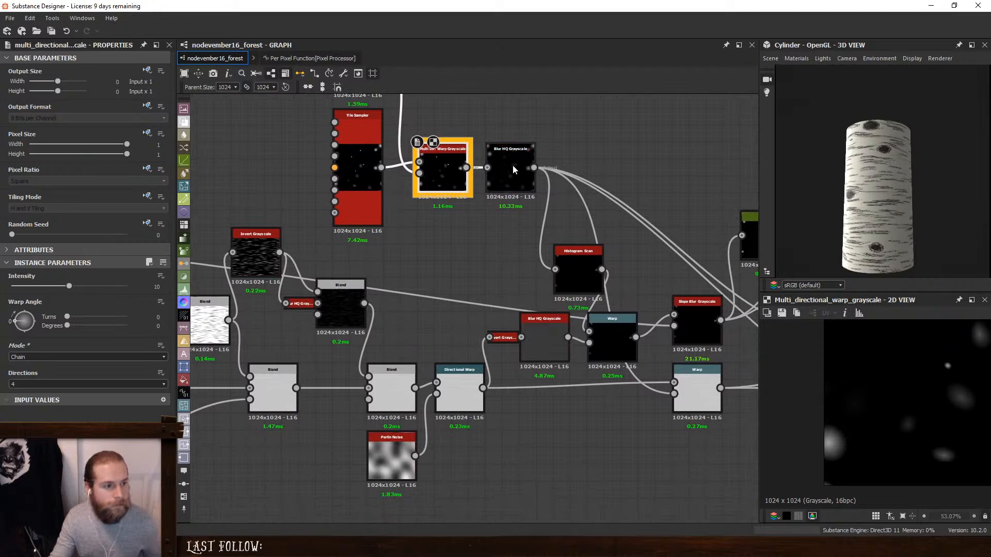
{"action": "double_click", "coordinate": [511, 163]}
{"action": "middle_click_drag", "start_coordinate": [589, 329], "coordinate": [435, 310]}
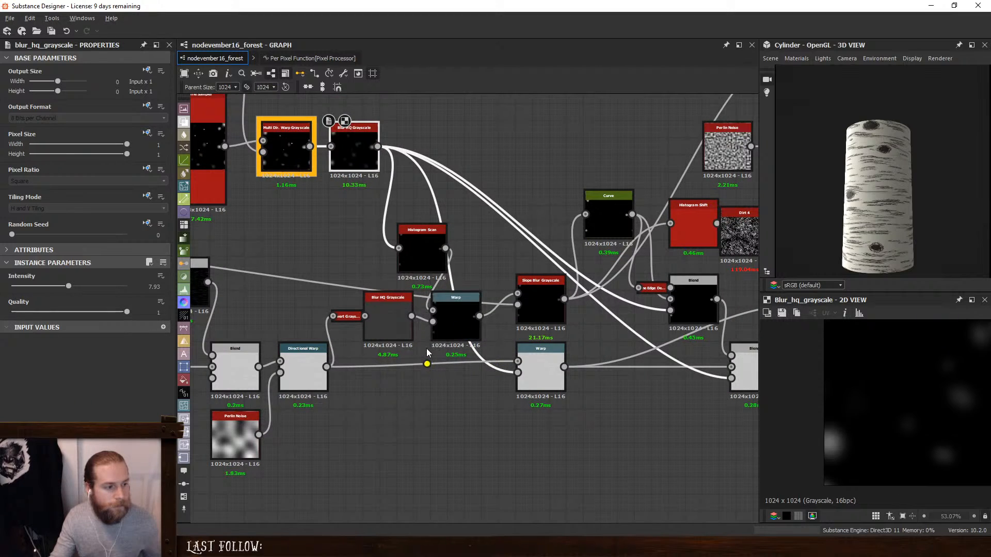
{"action": "middle_click_drag", "start_coordinate": [299, 356], "coordinate": [407, 357]}
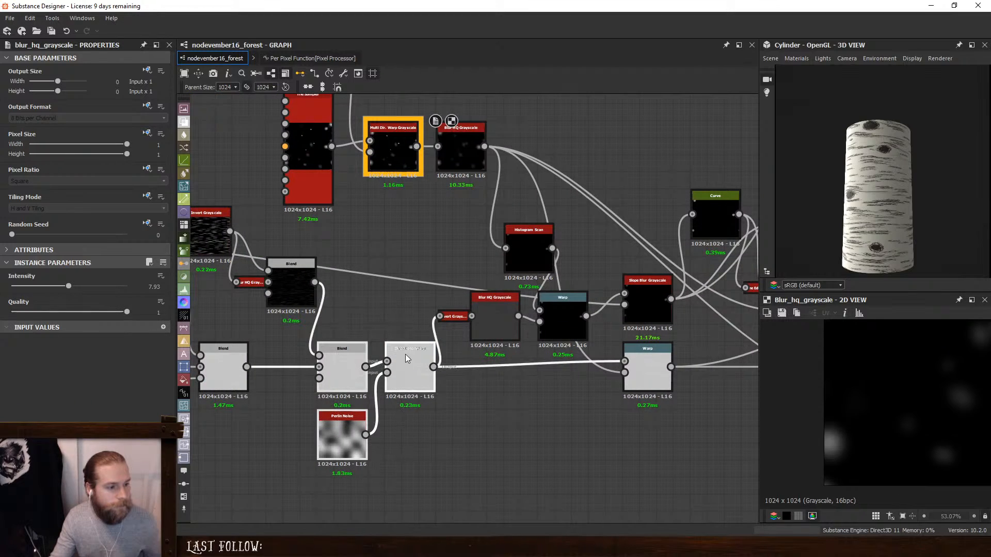
{"action": "left_click_drag", "start_coordinate": [406, 355], "coordinate": [372, 355]}
{"action": "key", "text": "space"}
{"action": "left_click", "coordinate": [484, 246]}
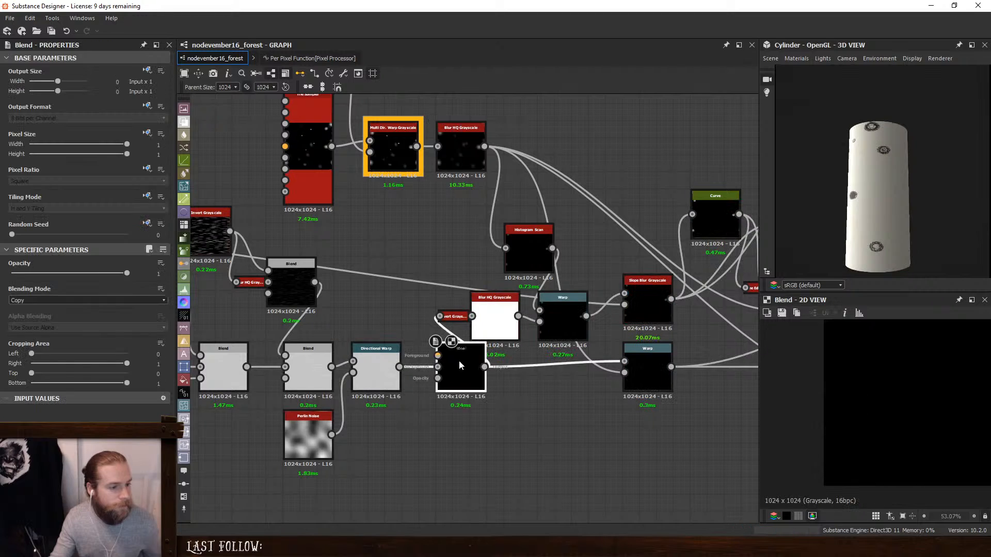
{"action": "left_click_drag", "start_coordinate": [459, 361], "coordinate": [442, 361]}
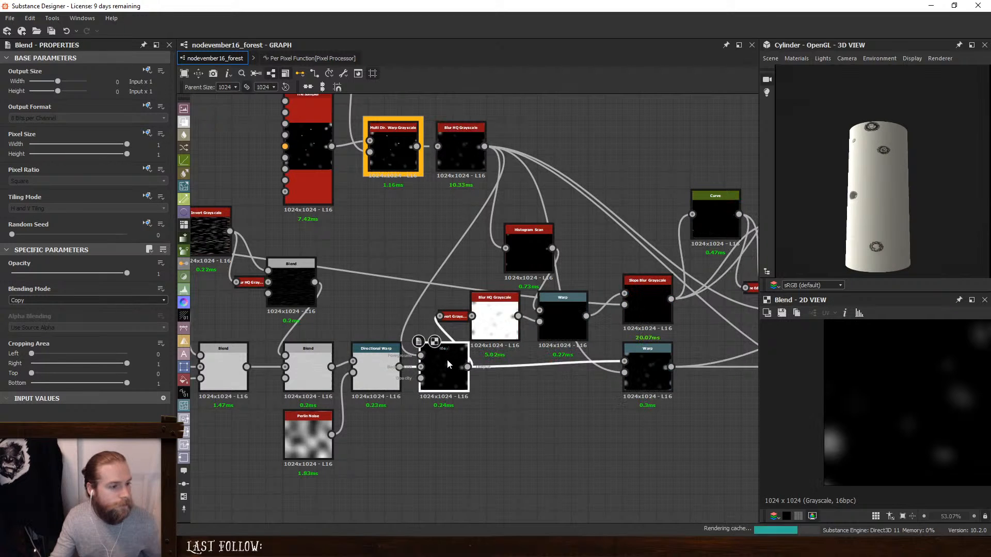
- Set this Blend to Add (Linear Dodge) with Opacity 0.13, and detach it from the output chain
{"action": "left_click", "coordinate": [32, 302]}
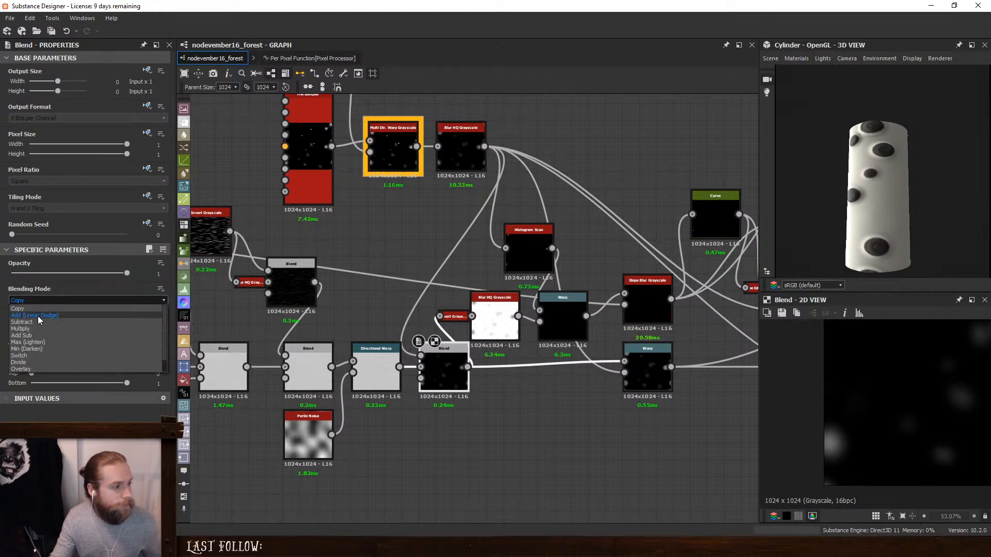
{"action": "left_click", "coordinate": [38, 316]}
{"action": "left_click_drag", "start_coordinate": [127, 273], "coordinate": [27, 278]}
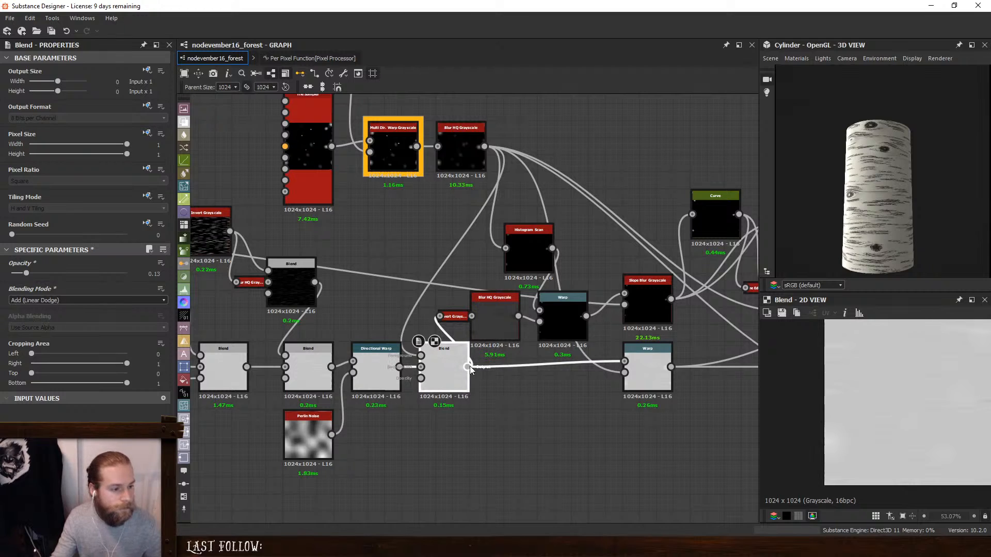
{"action": "left_click_drag", "start_coordinate": [446, 364], "coordinate": [550, 435]}
- Shift the Warp node before the height Blend to make room and insert a new Blend directly after it
{"action": "middle_click_drag", "start_coordinate": [649, 396], "coordinate": [422, 391]}
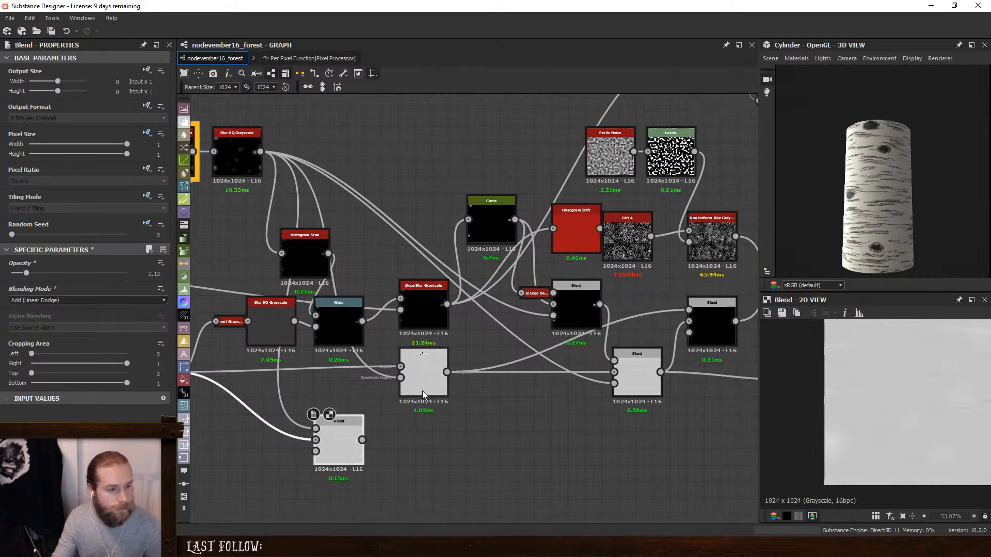
{"action": "left_click_drag", "start_coordinate": [422, 391], "coordinate": [385, 381]}
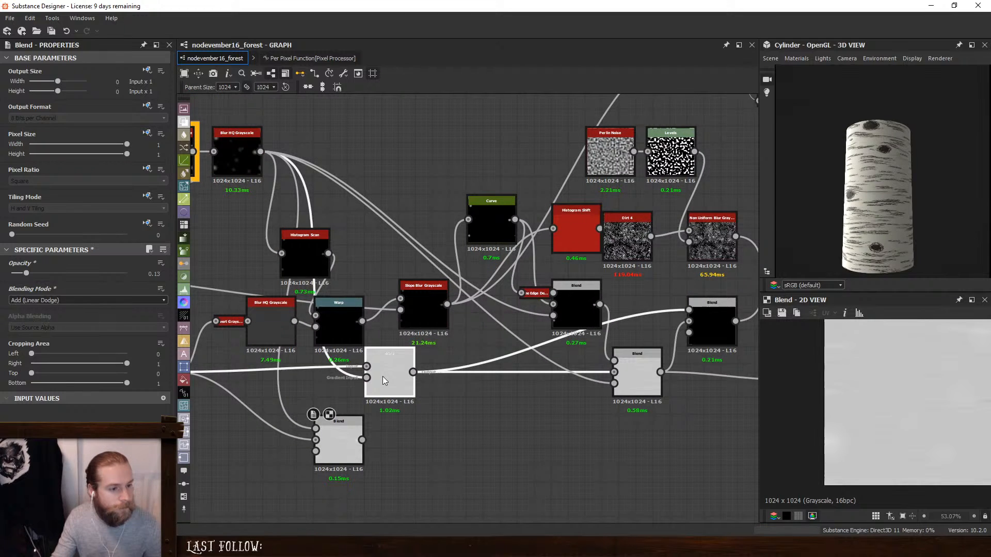
{"action": "left_click", "coordinate": [383, 367]}
{"action": "key", "text": "space"}
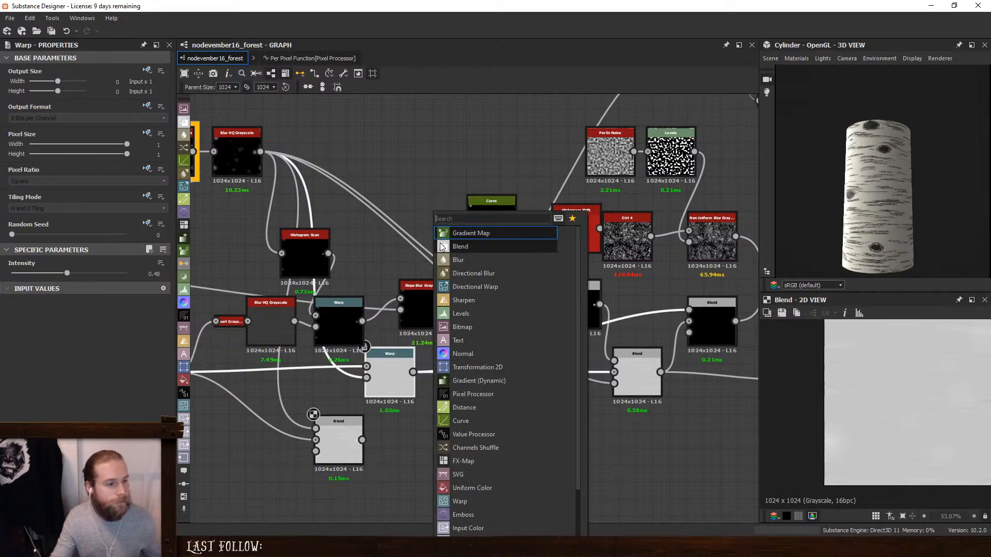
{"action": "key", "text": "Down"}
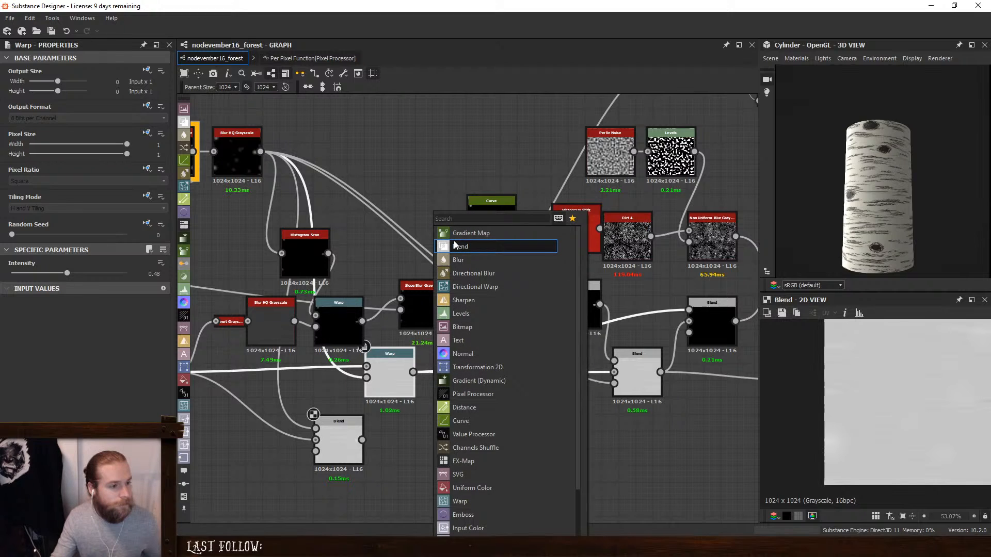
{"action": "left_click", "coordinate": [454, 246]}
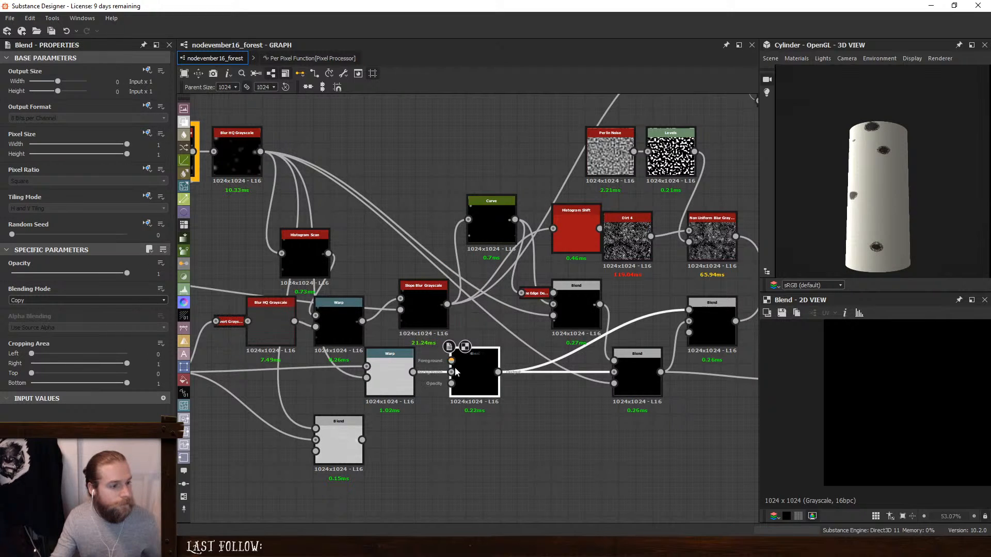
- Delete the detached Blend and connect the knots' Blur HQ Grayscale to the foreground of the Blend after the Warp
{"action": "middle_click_drag", "start_coordinate": [331, 402], "coordinate": [431, 416]}
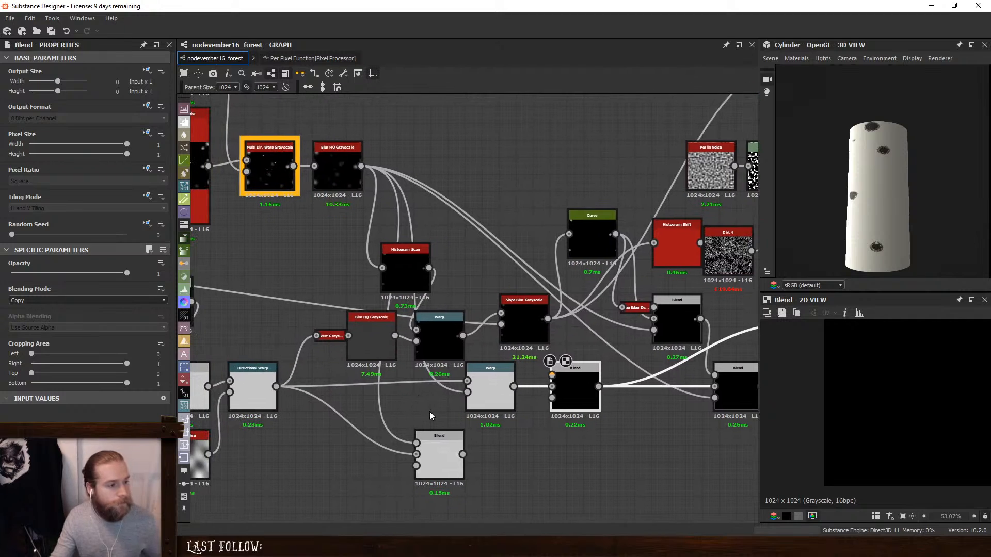
{"action": "key", "text": "Delete"}
{"action": "left_click_drag", "start_coordinate": [358, 165], "coordinate": [360, 165]}
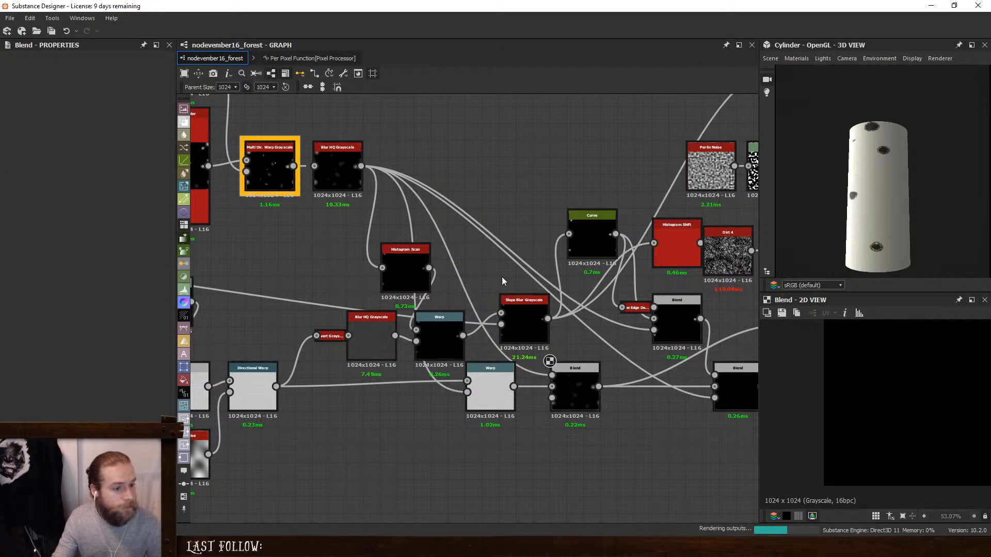
{"action": "left_click", "coordinate": [573, 384]}
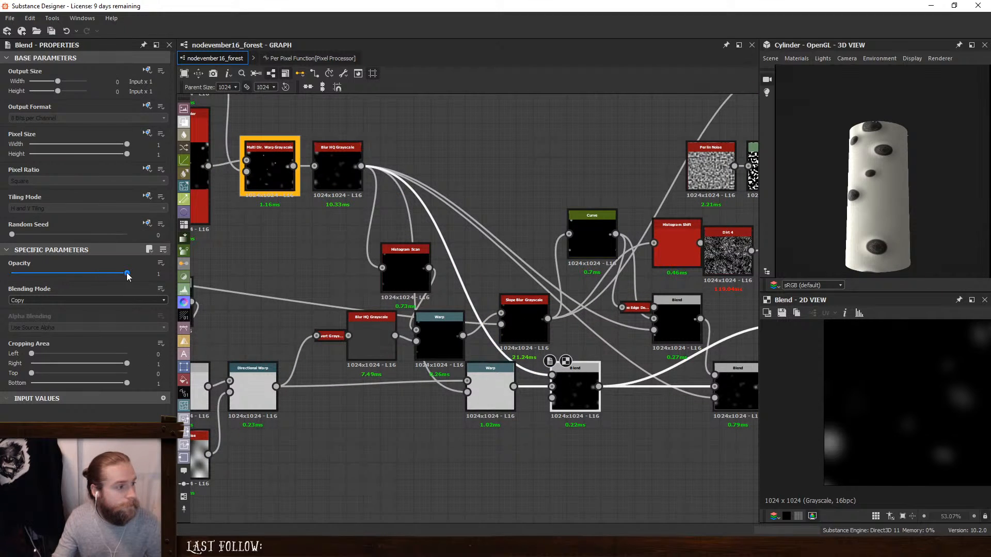
- Lower the new Blend's Opacity to 0.28 in Copy mode and inspect the knots around the cylinder
{"action": "left_click_drag", "start_coordinate": [128, 274], "coordinate": [24, 277]}
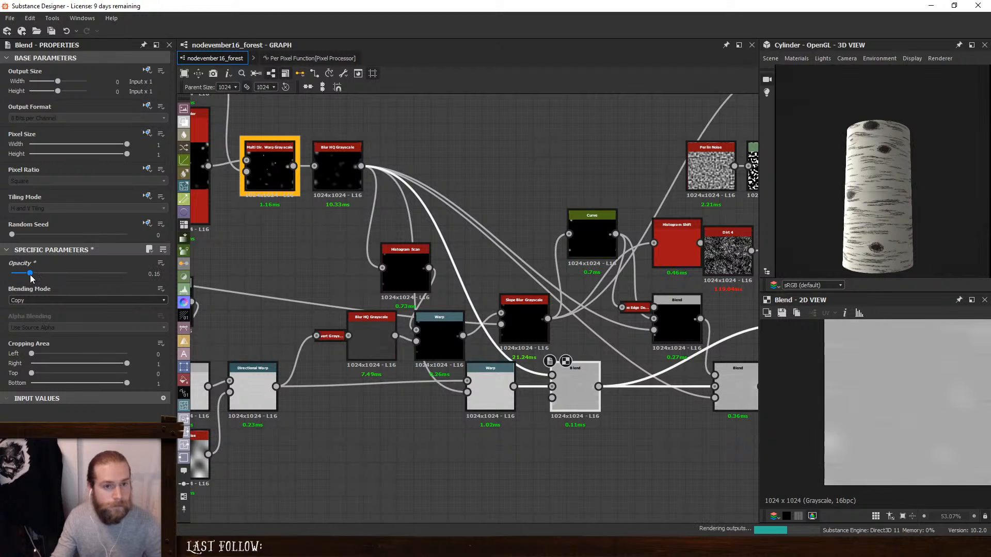
{"action": "scroll", "coordinate": [914, 199], "scroll_direction": "up", "scroll_amount": 6}
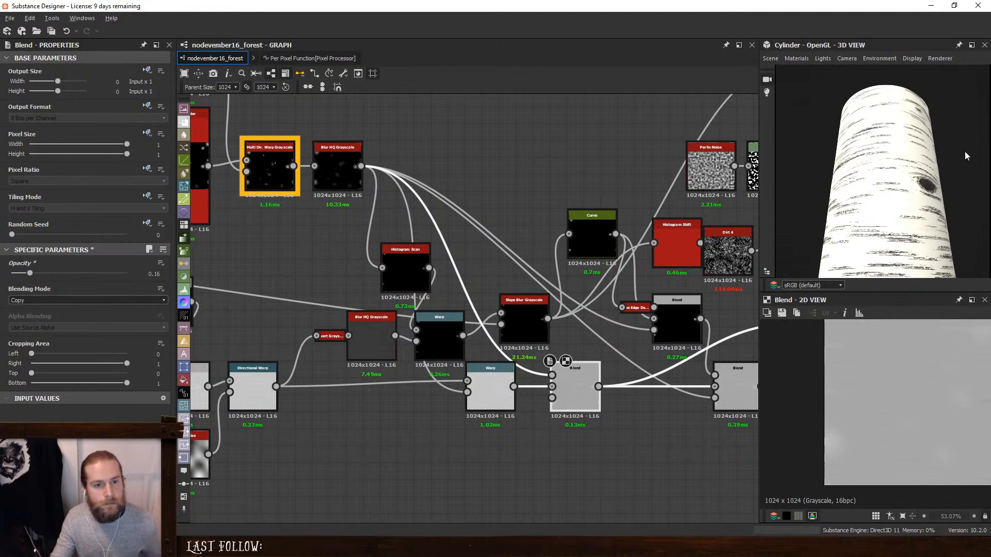
{"action": "left_click_drag", "start_coordinate": [914, 199], "coordinate": [934, 226]}
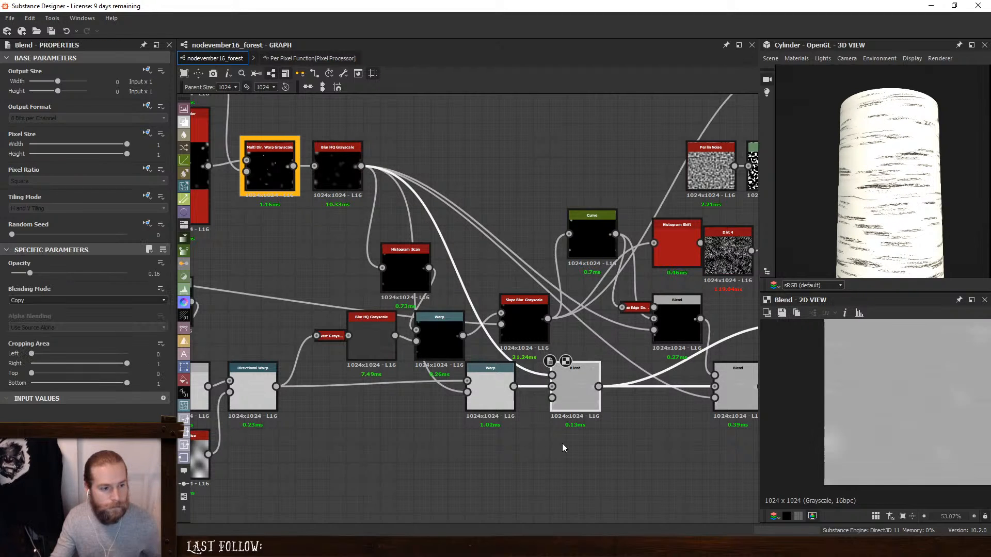
{"action": "left_click_drag", "start_coordinate": [32, 274], "coordinate": [44, 288]}
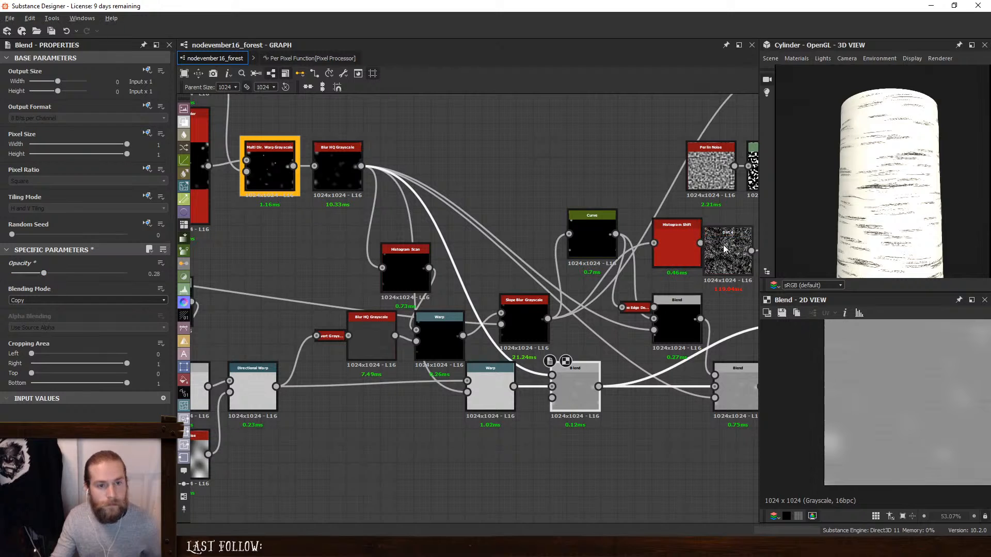
{"action": "left_click_drag", "start_coordinate": [889, 223], "coordinate": [772, 216]}
{"action": "left_click_drag", "start_coordinate": [913, 202], "coordinate": [881, 207]}
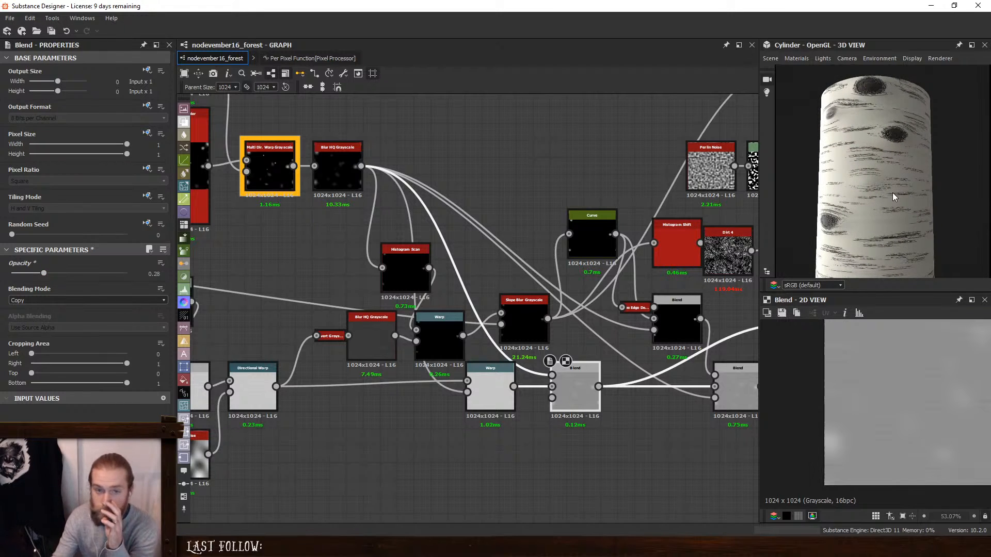
{"action": "scroll", "coordinate": [903, 184], "scroll_direction": "down", "scroll_amount": 5}
{"action": "scroll", "coordinate": [903, 185], "scroll_direction": "up", "scroll_amount": 4}
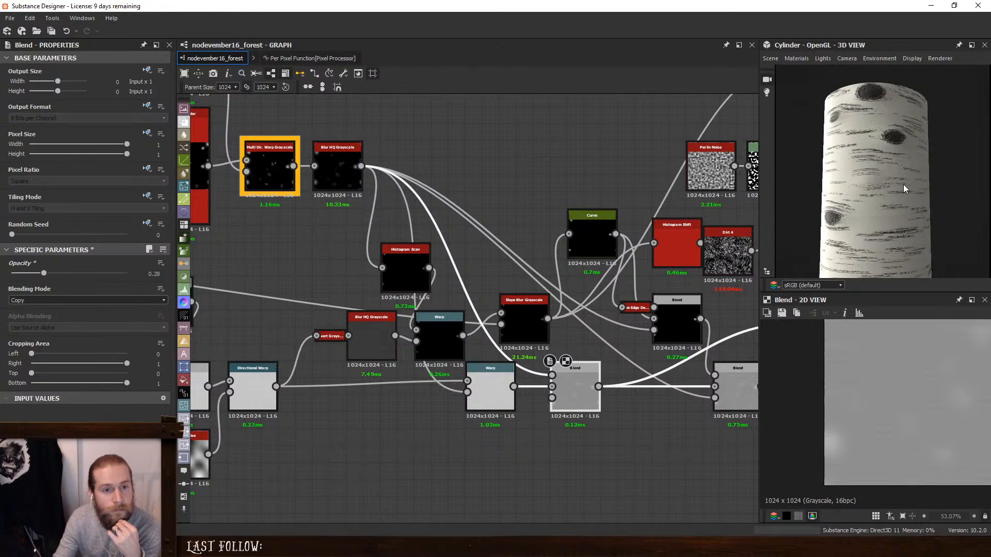
{"action": "scroll", "coordinate": [903, 184], "scroll_direction": "up", "scroll_amount": 1}
- Add a Non Uniform Blur Grayscale node above the Blur HQ Grayscale and feed it from the Multi Dir. Warp Grayscale
{"action": "left_click", "coordinate": [431, 146]}
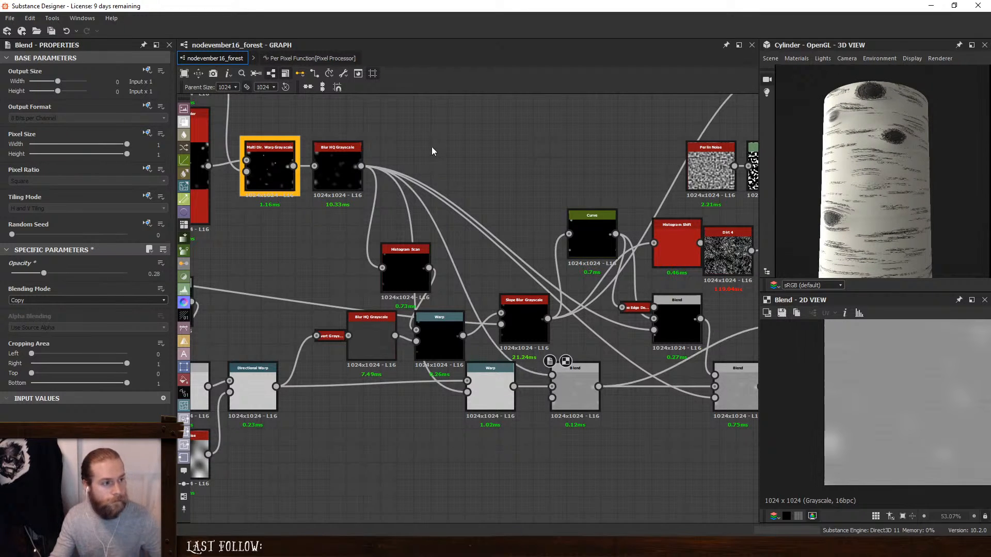
{"action": "middle_click_drag", "start_coordinate": [431, 147], "coordinate": [528, 262]}
{"action": "key", "text": "space"}
{"action": "type", "text": "b"}
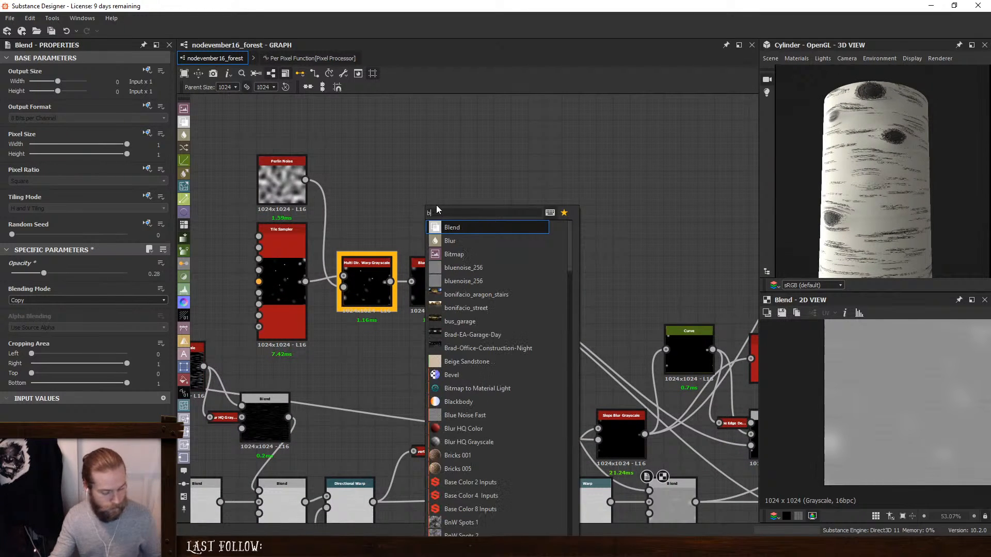
{"action": "key", "text": "BackSpace"}
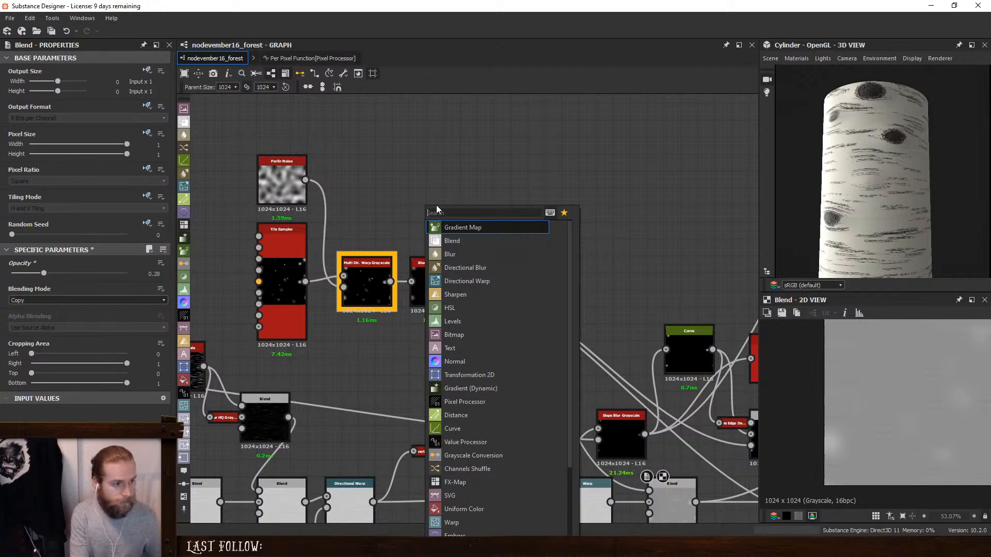
{"action": "type", "text": "non"}
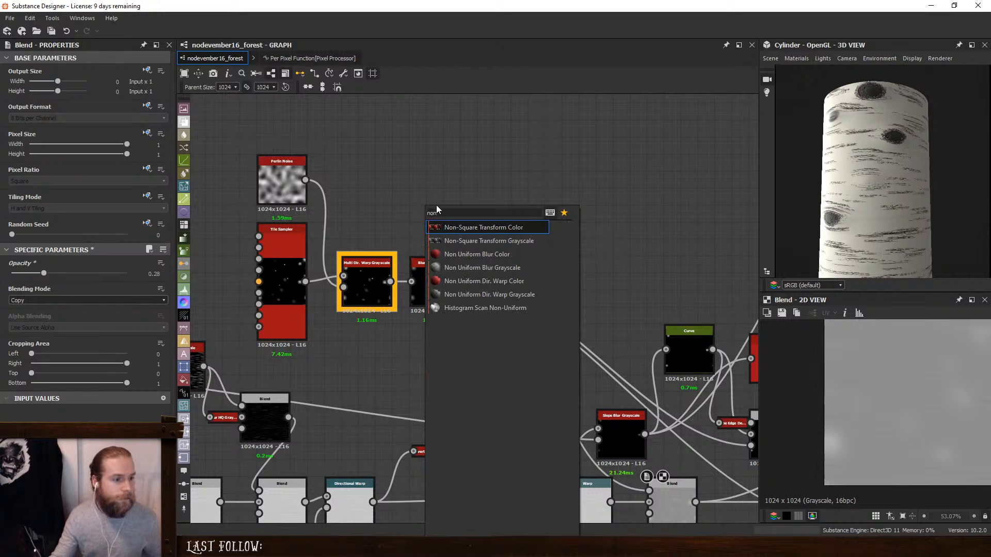
{"action": "left_click", "coordinate": [479, 270]}
{"action": "left_click_drag", "start_coordinate": [390, 281], "coordinate": [394, 192]}
{"action": "middle_click_drag", "start_coordinate": [445, 231], "coordinate": [654, 185]}
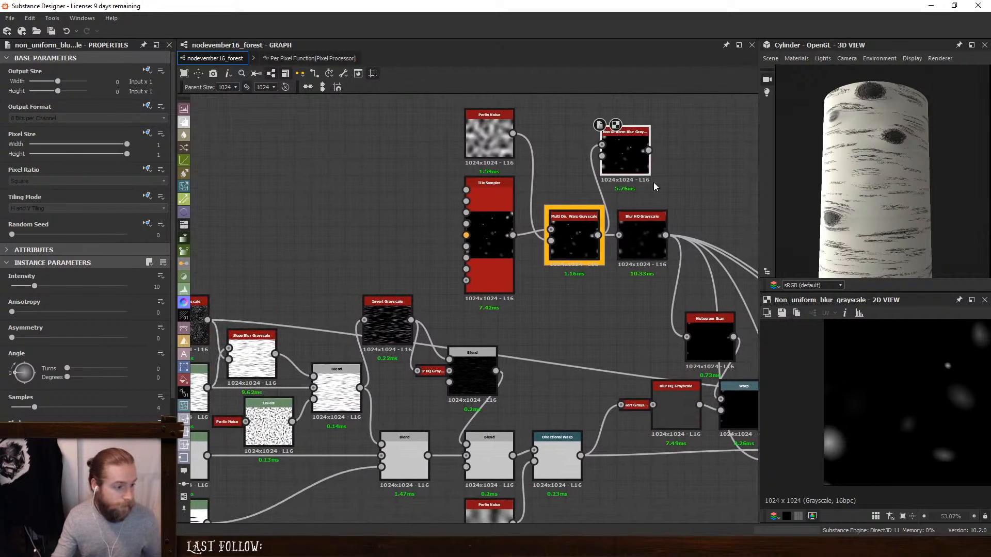
- Place a white Uniform Color node beside the Non Uniform Blur Grayscale and connect it as the blur map
{"action": "scroll", "coordinate": [463, 339], "scroll_direction": "down", "scroll_amount": 3}
{"action": "middle_click_drag", "start_coordinate": [336, 327], "coordinate": [472, 296]}
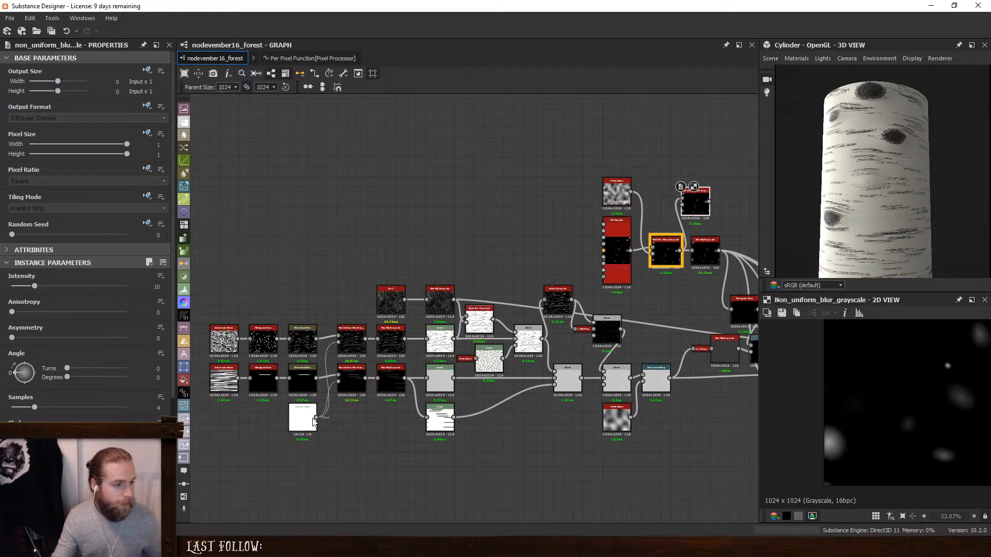
{"action": "left_click", "coordinate": [285, 424]}
{"action": "left_click_drag", "start_coordinate": [284, 424], "coordinate": [639, 237]}
{"action": "scroll", "coordinate": [639, 192], "scroll_direction": "up", "scroll_amount": 3}
{"action": "left_click", "coordinate": [719, 227]}
{"action": "middle_click_drag", "start_coordinate": [720, 227], "coordinate": [514, 202]}
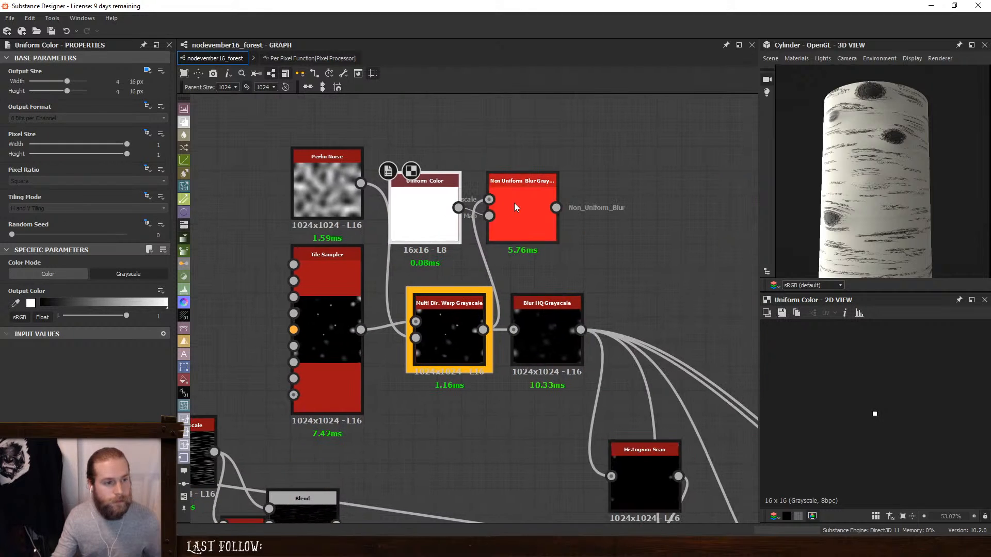
{"action": "left_click_drag", "start_coordinate": [501, 196], "coordinate": [526, 197]}
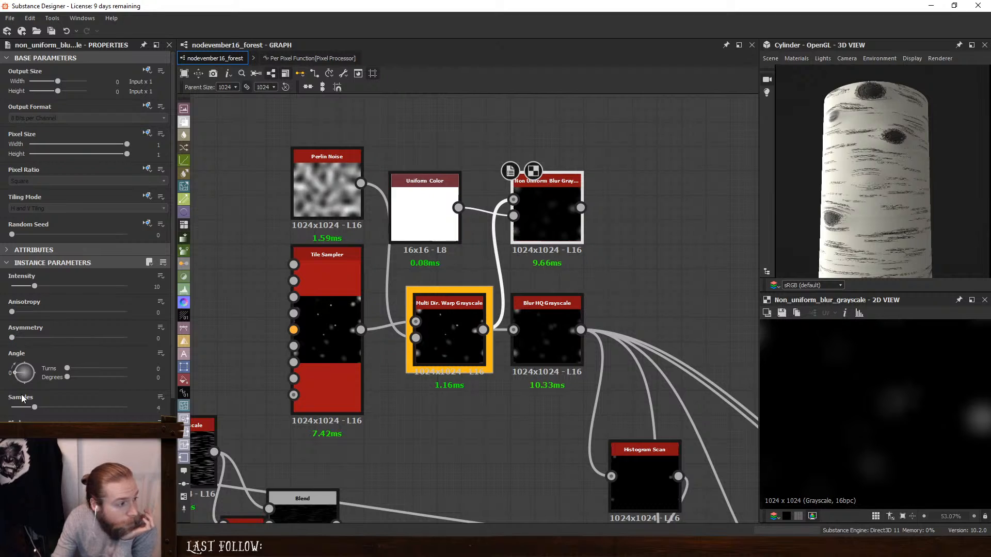
- Set the Non Uniform Blur Grayscale's Samples to 16, Asymmetry to 1 and Angle to 90 degrees
{"action": "left_click_drag", "start_coordinate": [278, 437], "coordinate": [276, 437]}
{"action": "left_click_drag", "start_coordinate": [22, 339], "coordinate": [264, 363]}
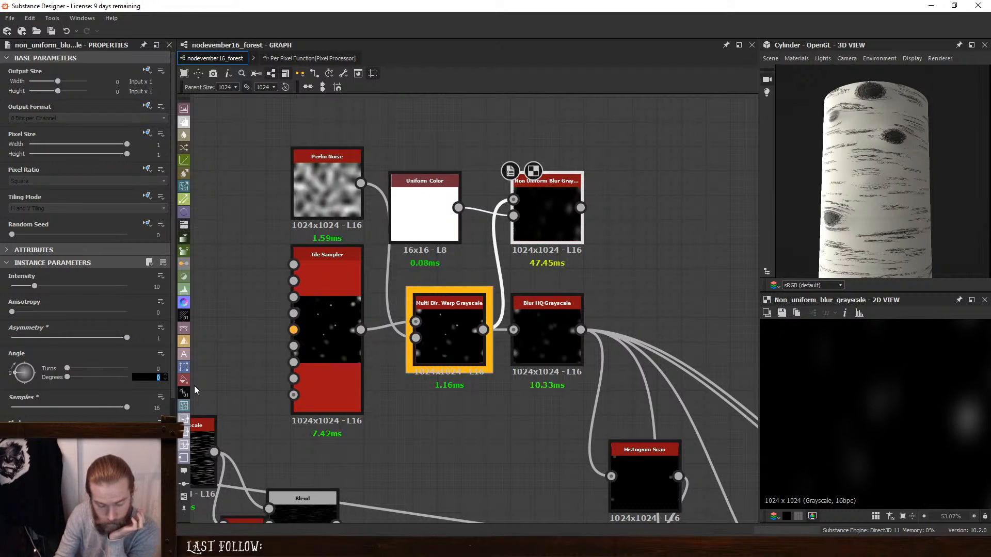
{"action": "key", "text": "Return"}
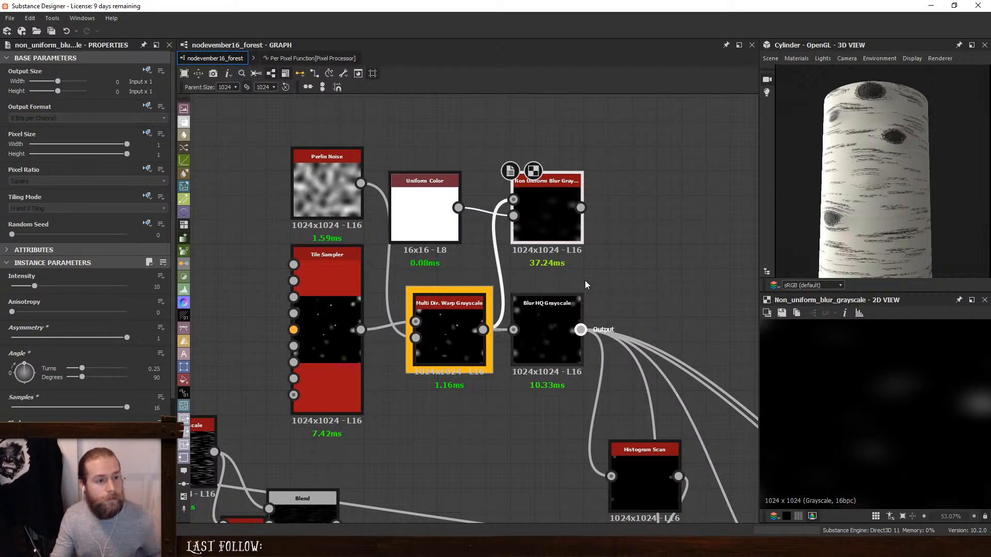
- Reroute the Blur HQ Grayscale's outgoing links to the Non Uniform Blur Grayscale and set its Intensity to 8
{"action": "left_click_drag", "start_coordinate": [585, 285], "coordinate": [580, 207], "text": "shift"}
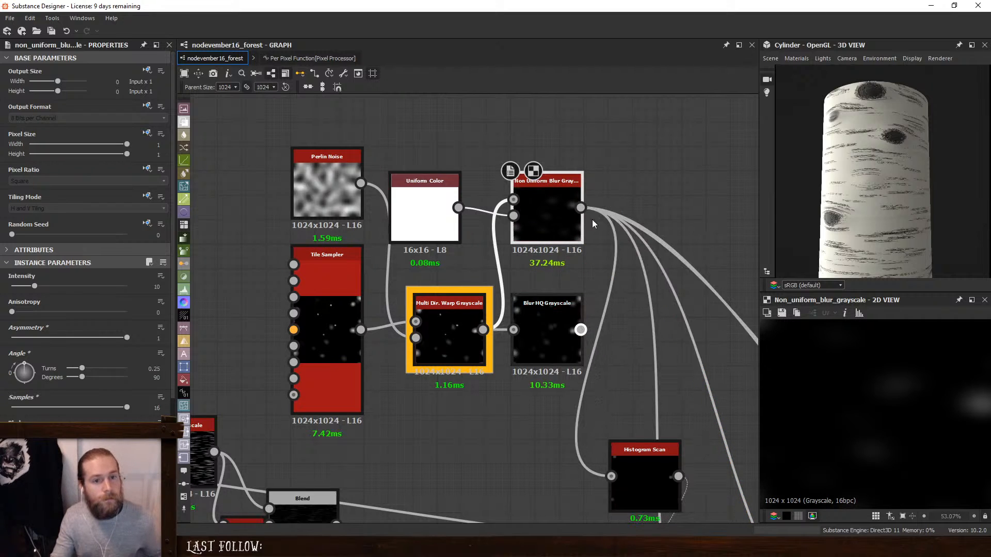
{"action": "left_click", "coordinate": [561, 212]}
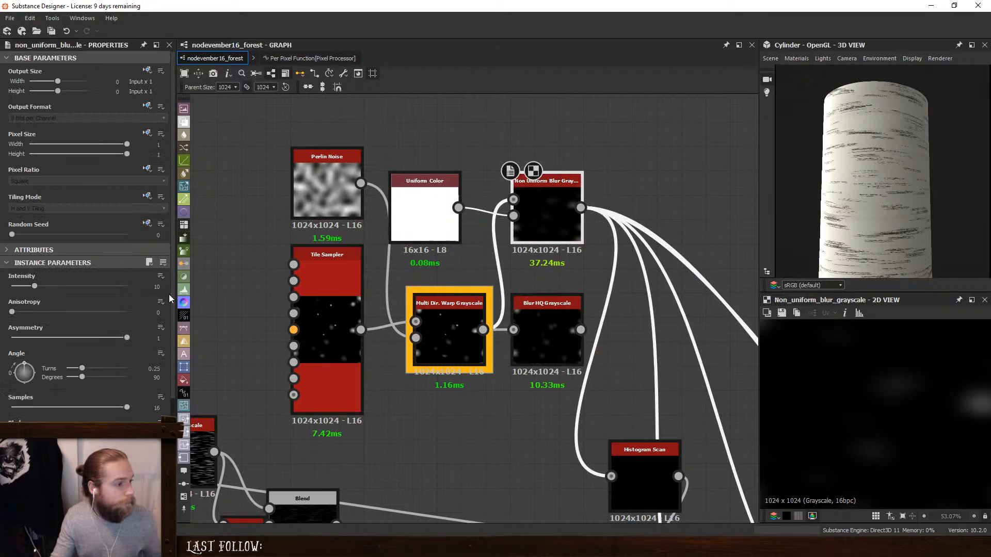
{"action": "type", "text": "8"}
{"action": "key", "text": "Return"}
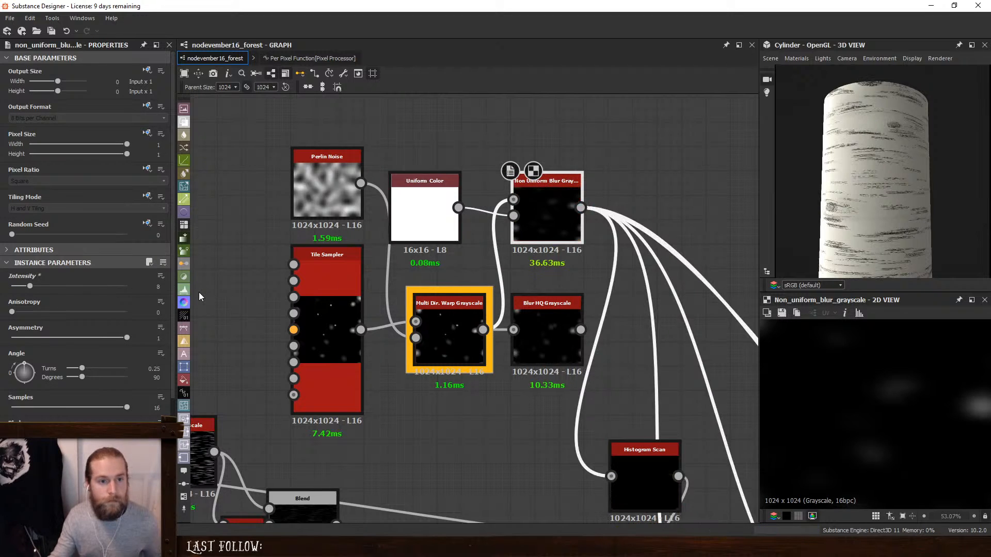
{"action": "scroll", "coordinate": [863, 216], "scroll_direction": "up", "scroll_amount": 2}
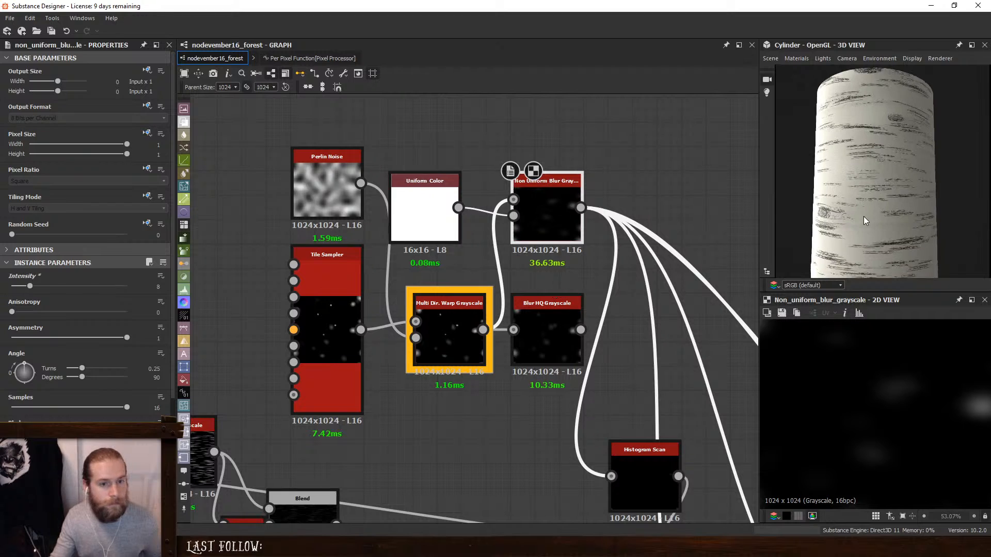
- Set the Non Uniform Blur Grayscale's Angle to 270 degrees and its Intensity to 4.02
{"action": "left_click_drag", "start_coordinate": [863, 216], "coordinate": [841, 150]}
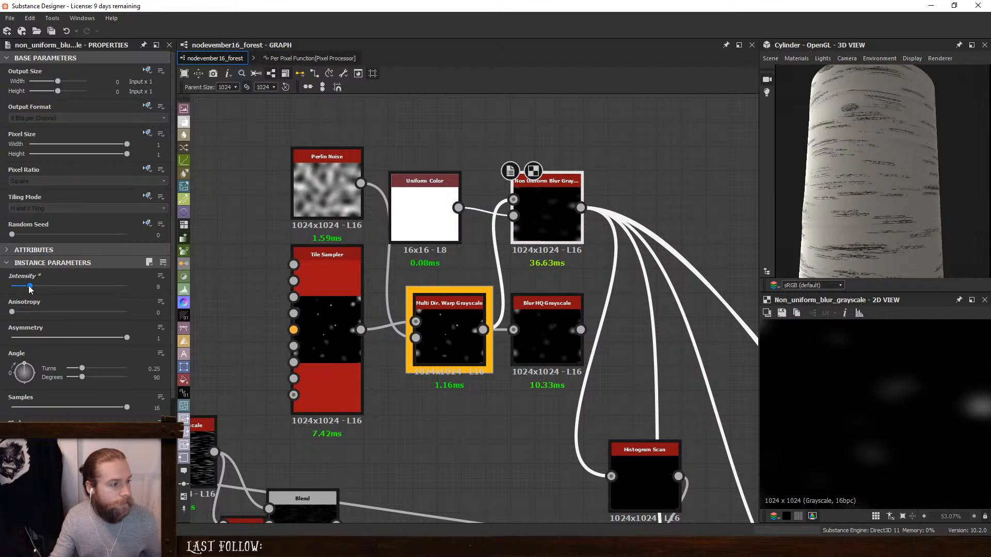
{"action": "mouse_move", "coordinate": [29, 286]}
{"action": "left_mouse_down"}
{"action": "mouse_move", "coordinate": [2, 286]}
{"action": "mouse_move", "coordinate": [21, 291]}
{"action": "left_mouse_up"}
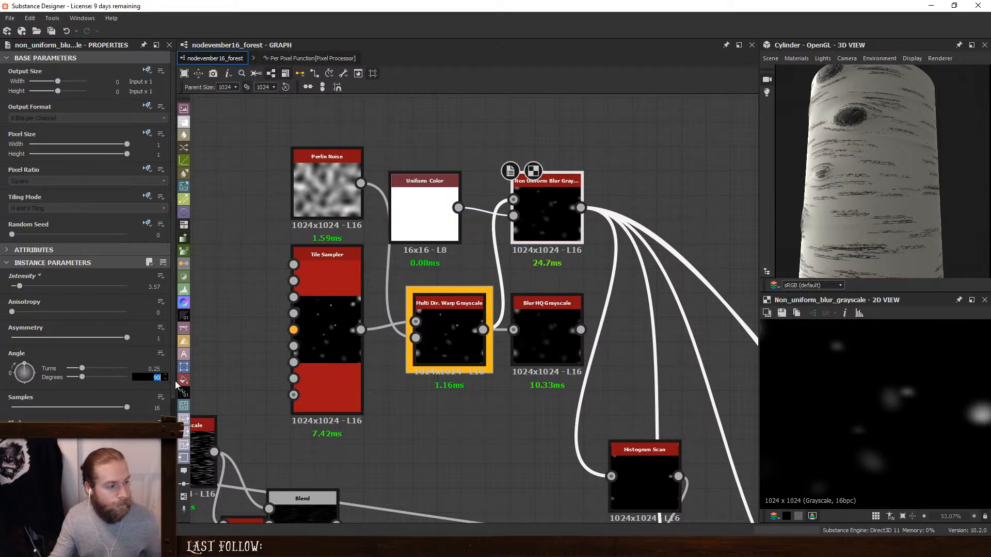
{"action": "type", "text": "270"}
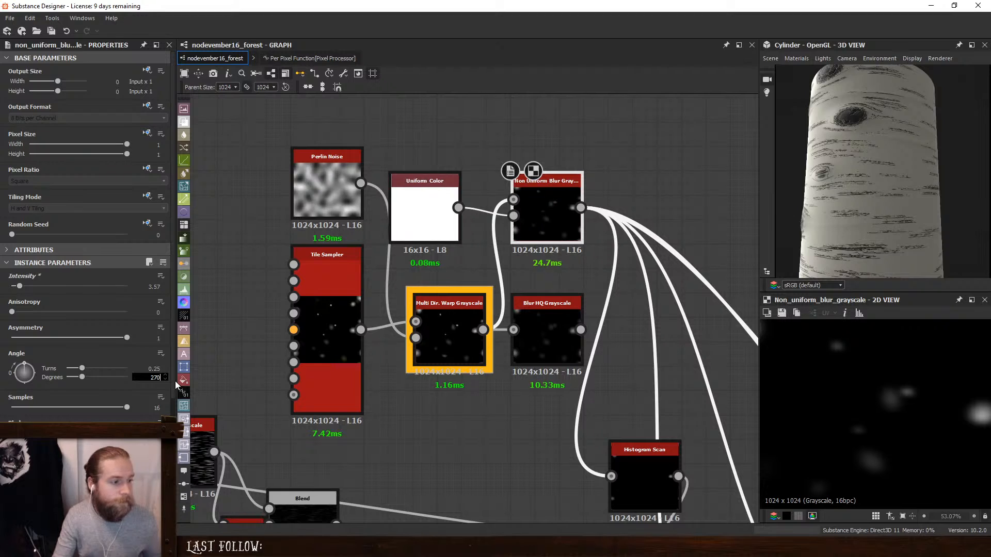
{"action": "key", "text": "Return"}
{"action": "left_click_drag", "start_coordinate": [909, 177], "coordinate": [986, 188]}
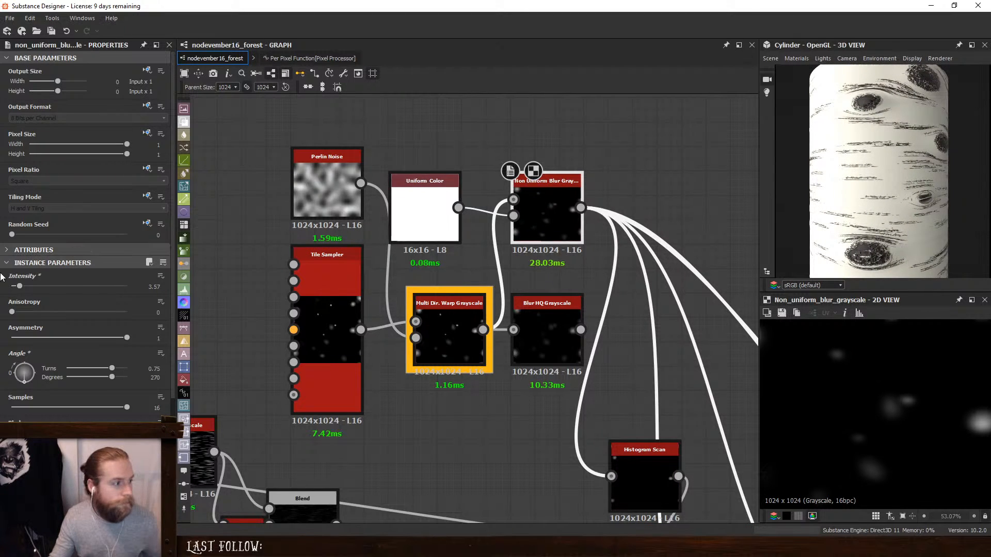
{"action": "mouse_move", "coordinate": [22, 287]}
{"action": "left_mouse_down"}
{"action": "mouse_move", "coordinate": [7, 291]}
{"action": "mouse_move", "coordinate": [23, 294]}
{"action": "left_mouse_up"}
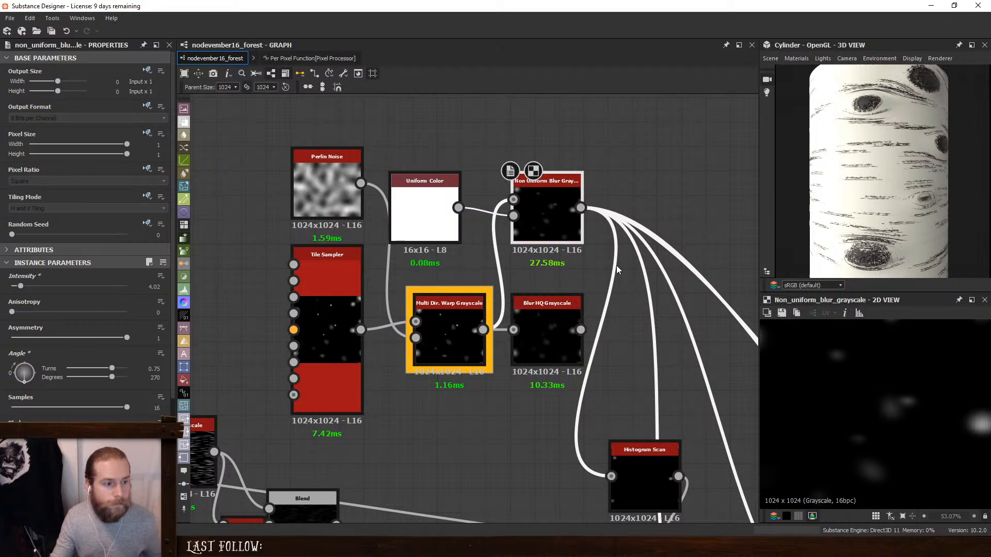
- Try moving the Non Uniform Blur Grayscale's outgoing links back to the Blur HQ Grayscale and undo the reroute
{"action": "left_click_drag", "start_coordinate": [580, 207], "coordinate": [575, 348], "text": "shift"}
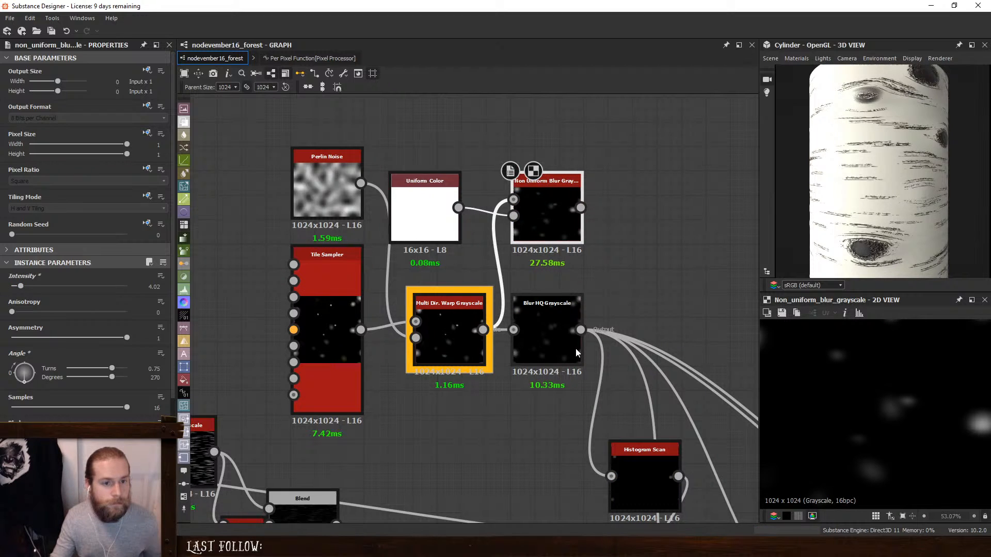
{"action": "scroll", "coordinate": [911, 128], "scroll_direction": "down", "scroll_amount": 3}
{"action": "key", "text": "ctrl+z"}
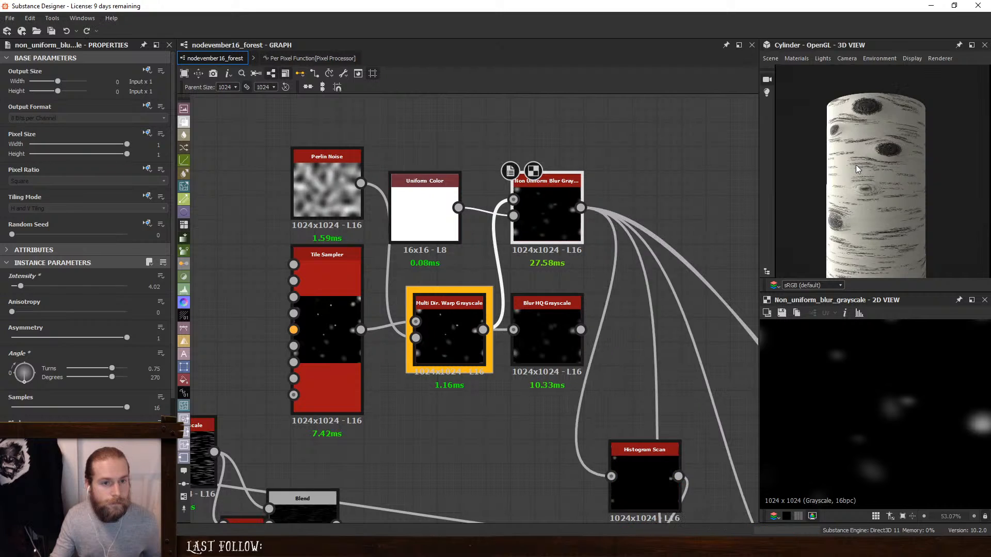
- Set the Opacity of the Blend directly after the lower Warp to 0
{"action": "scroll", "coordinate": [666, 282], "scroll_direction": "down", "scroll_amount": 2}
{"action": "middle_click_drag", "start_coordinate": [678, 474], "coordinate": [589, 314]}
{"action": "middle_click_drag", "start_coordinate": [748, 361], "coordinate": [557, 328]}
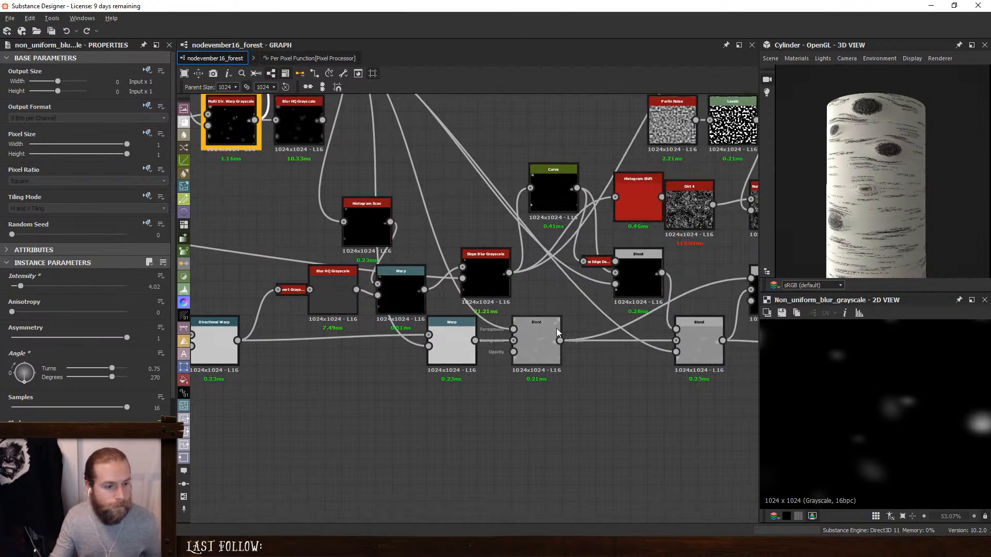
{"action": "left_click", "coordinate": [531, 333]}
{"action": "left_click_drag", "start_coordinate": [43, 275], "coordinate": [12, 274]}
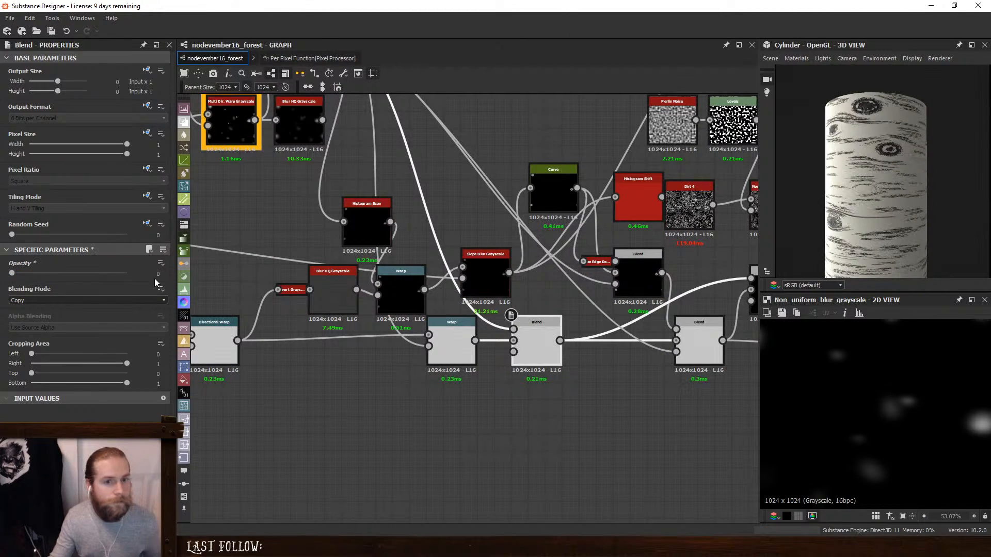
- Set the Non Uniform Blur Grayscale's Asymmetry to 0
{"action": "middle_click_drag", "start_coordinate": [515, 178], "coordinate": [665, 357]}
{"action": "scroll", "coordinate": [479, 228], "scroll_direction": "up", "scroll_amount": 2}
{"action": "mouse_move", "coordinate": [470, 206]}
{"action": "left_mouse_down", "text": "shift"}
{"action": "mouse_move", "coordinate": [470, 332]}
{"action": "mouse_move", "coordinate": [468, 206]}
{"action": "left_mouse_up", "text": "shift"}
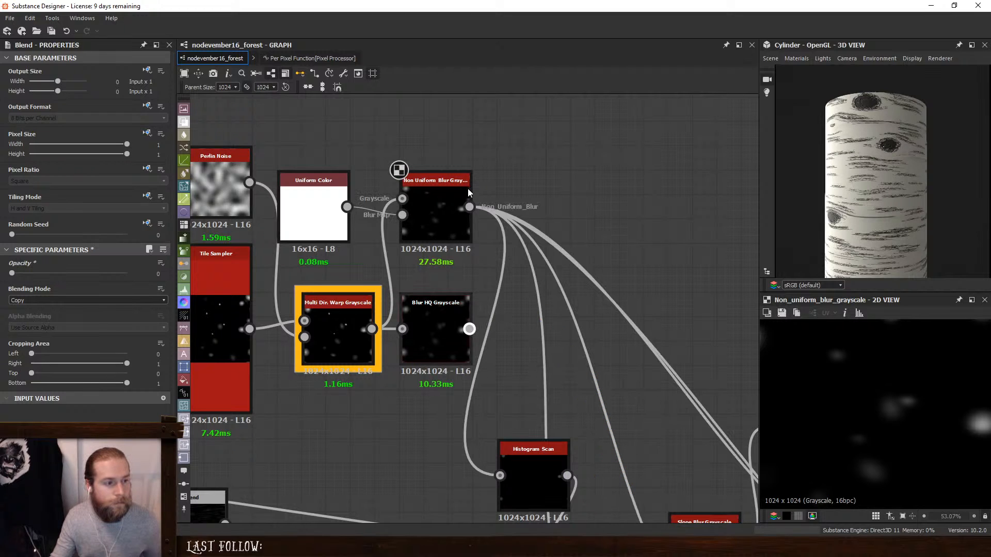
{"action": "left_click", "coordinate": [433, 216]}
{"action": "left_click_drag", "start_coordinate": [128, 338], "coordinate": [8, 341]}
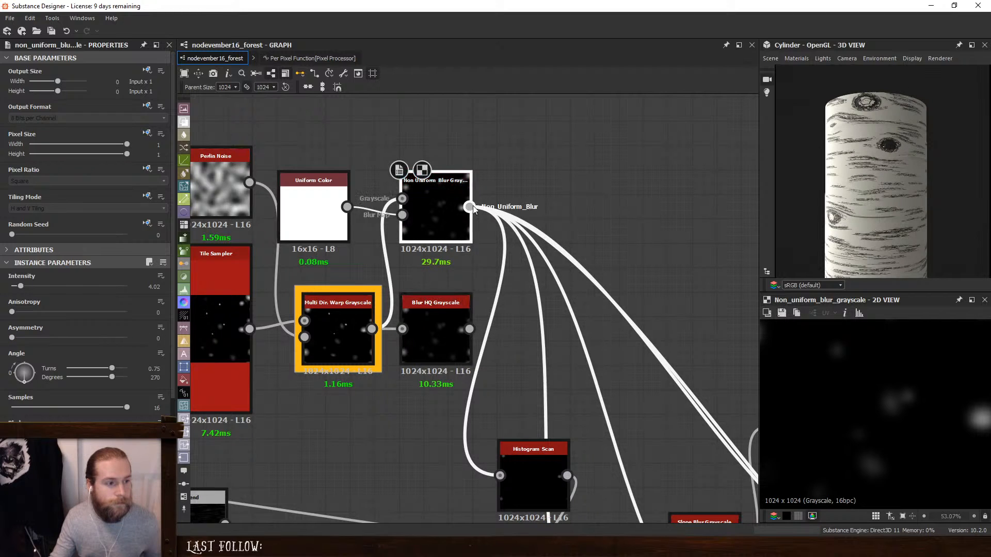
- Set the Non Uniform Blur Grayscale's Anisotropy to 0.96 and move its outgoing links to the Blur HQ Grayscale
{"action": "left_click_drag", "start_coordinate": [469, 206], "coordinate": [469, 328], "text": "shift"}
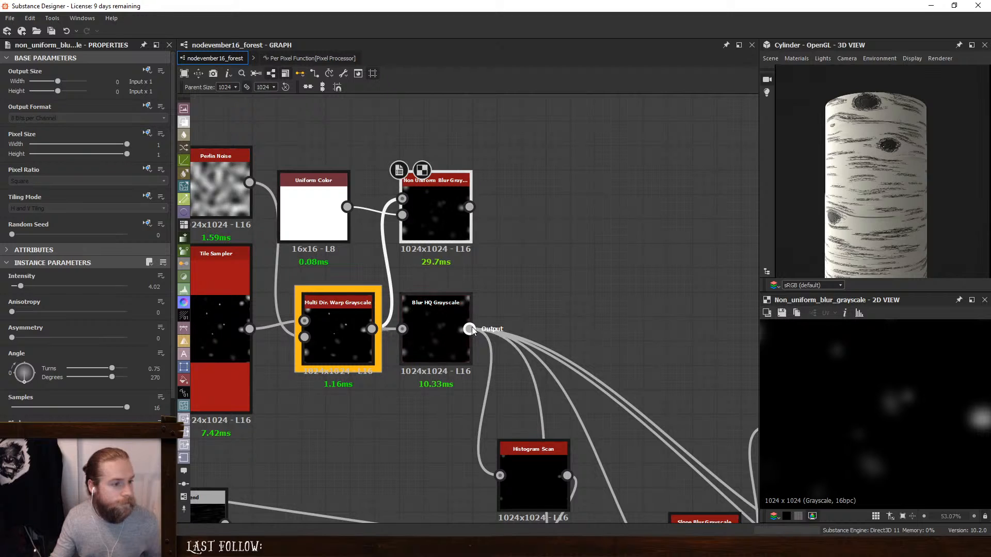
{"action": "left_click_drag", "start_coordinate": [469, 329], "coordinate": [469, 206], "text": "shift"}
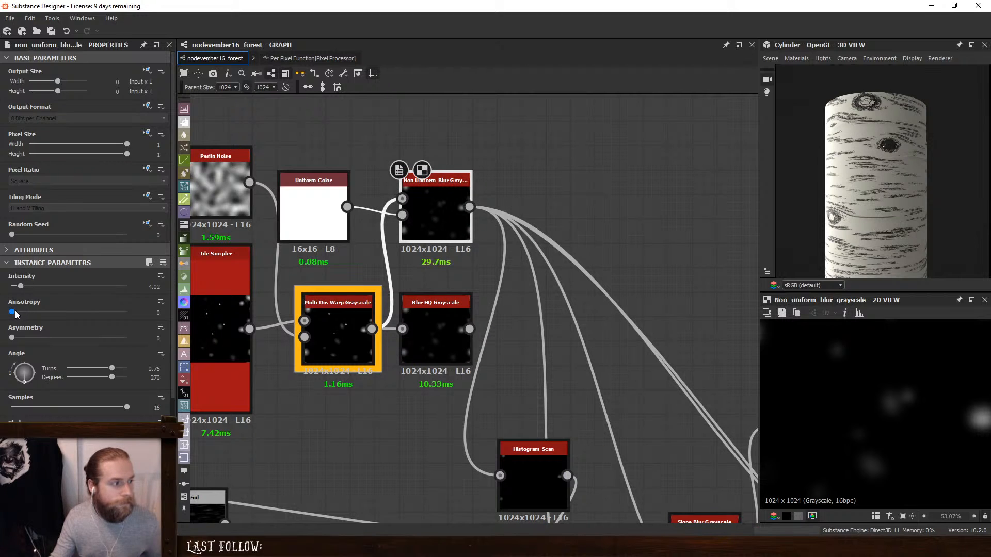
{"action": "left_click_drag", "start_coordinate": [21, 311], "coordinate": [122, 312]}
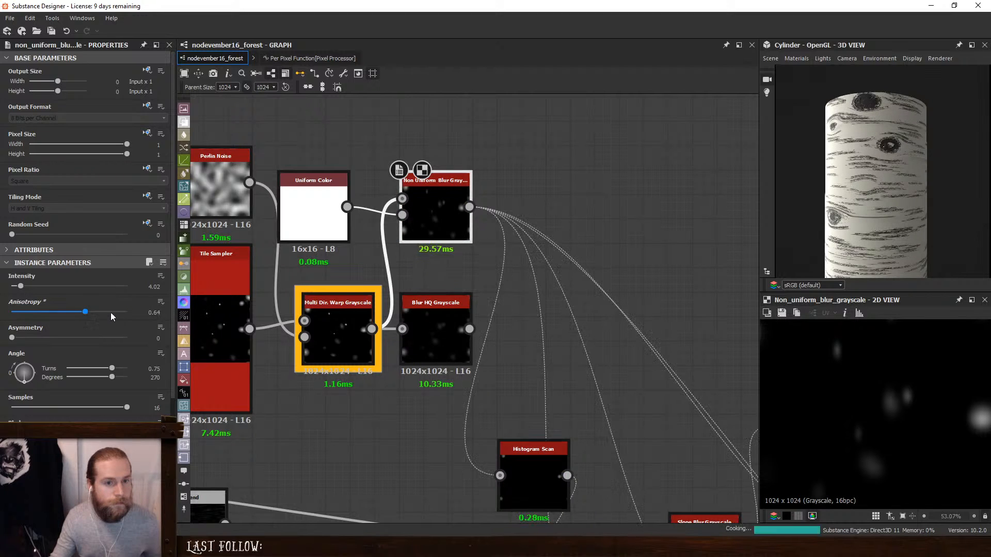
{"action": "left_click_drag", "start_coordinate": [470, 207], "coordinate": [467, 329], "text": "shift"}
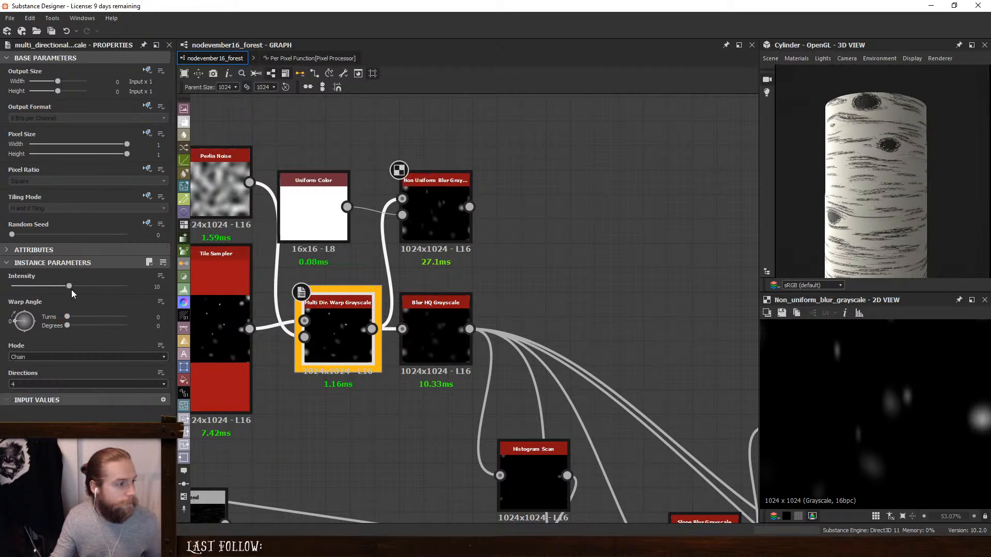
- Set the Multi Dir. Warp Grayscale's Intensity to 20 and the Scale of its Perlin Noise to 27
{"action": "left_click_drag", "start_coordinate": [71, 287], "coordinate": [95, 299]}
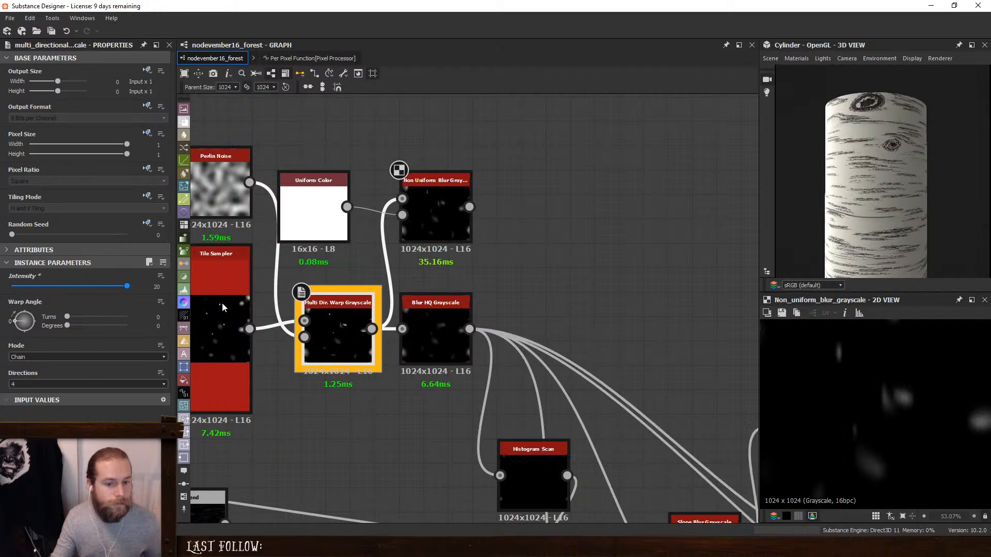
{"action": "key", "text": "ctrl+z"}
{"action": "left_click", "coordinate": [231, 202]}
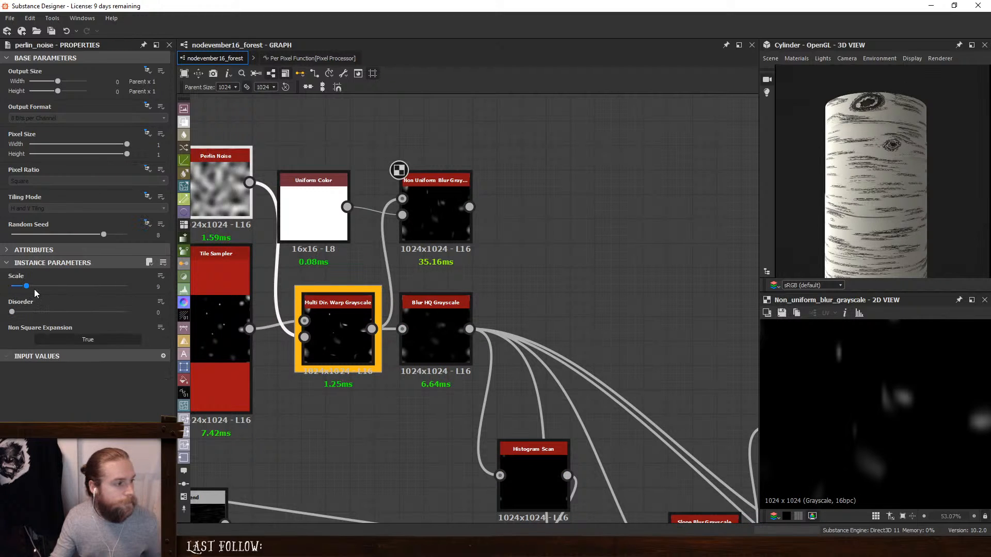
{"action": "left_click_drag", "start_coordinate": [29, 286], "coordinate": [60, 286]}
{"action": "left_click_drag", "start_coordinate": [851, 239], "coordinate": [874, 203]}
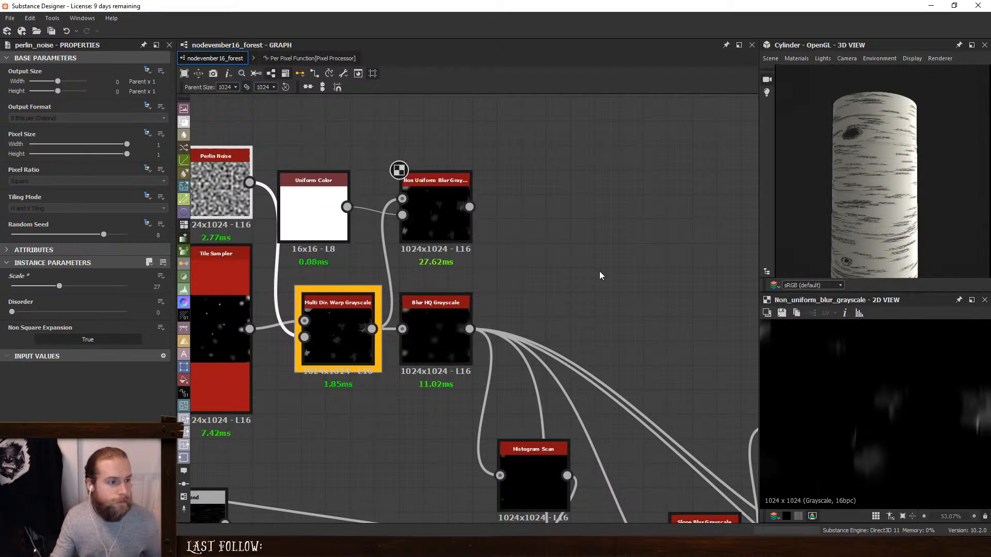
- Set the Multi Dir. Warp Grayscale's Intensity to 6.25 and the Scale of its Perlin Noise to 15
{"action": "double_click", "coordinate": [344, 330]}
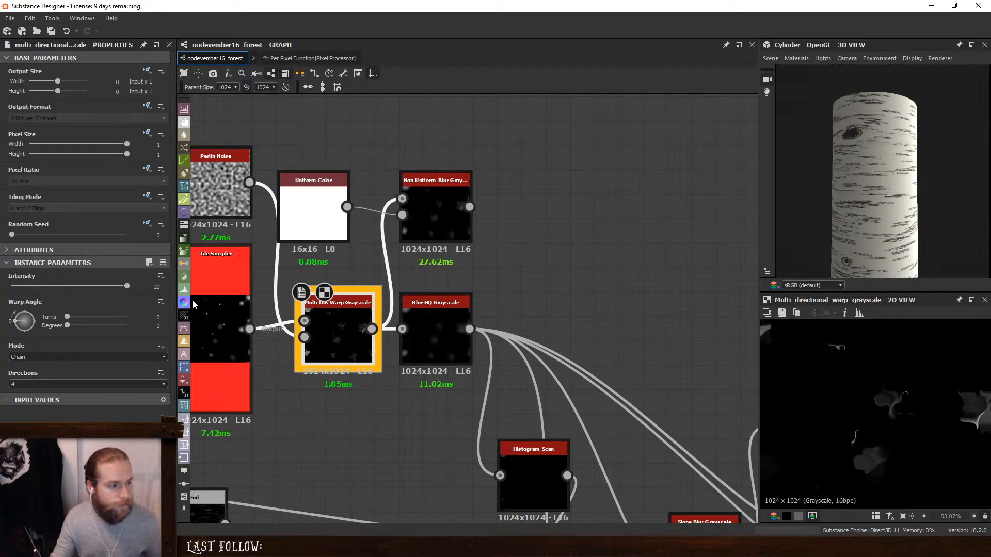
{"action": "left_click_drag", "start_coordinate": [129, 290], "coordinate": [122, 290]}
{"action": "left_click_drag", "start_coordinate": [94, 292], "coordinate": [54, 292]}
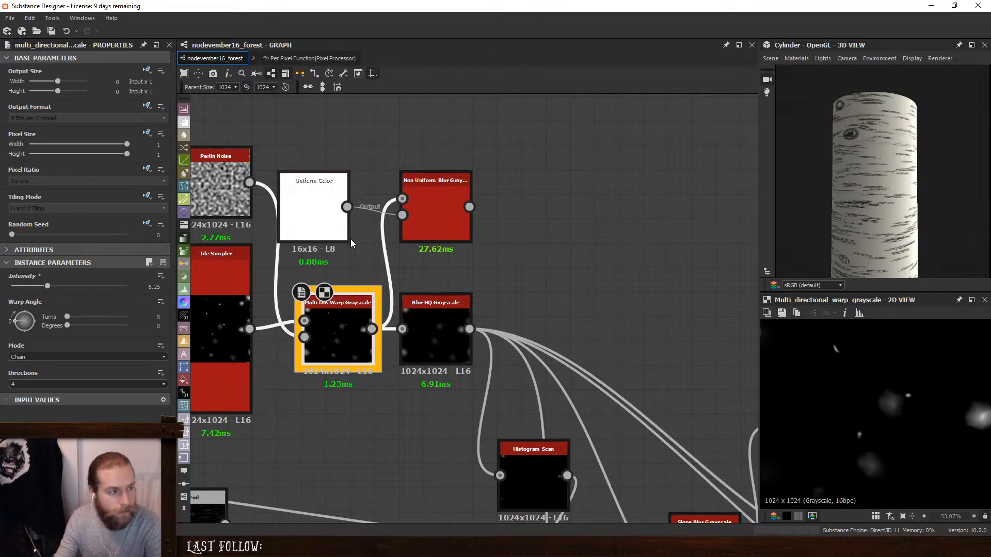
{"action": "left_click", "coordinate": [212, 176]}
{"action": "mouse_move", "coordinate": [51, 287]}
{"action": "left_mouse_down"}
{"action": "mouse_move", "coordinate": [30, 287]}
{"action": "mouse_move", "coordinate": [38, 298]}
{"action": "left_mouse_up"}
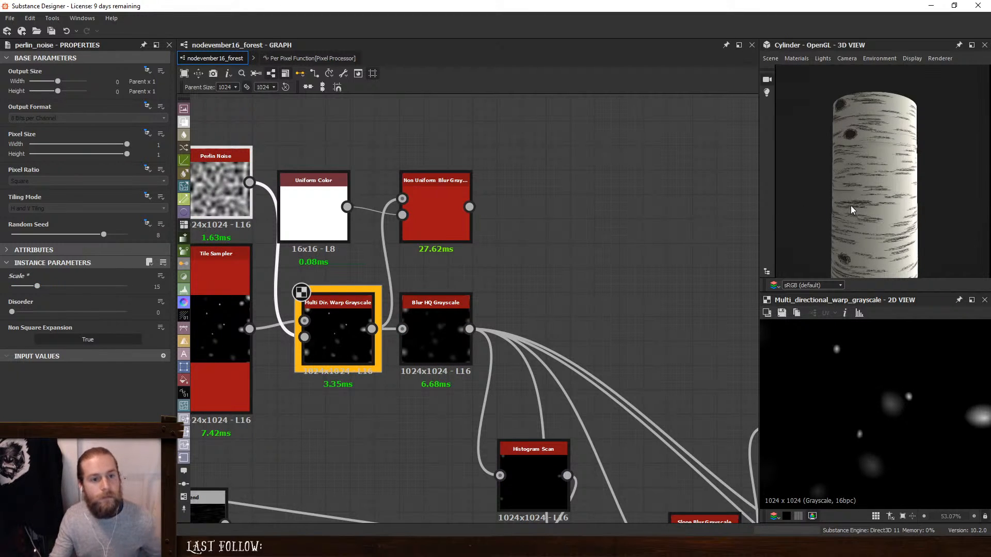
{"action": "left_click_drag", "start_coordinate": [850, 214], "coordinate": [875, 224]}
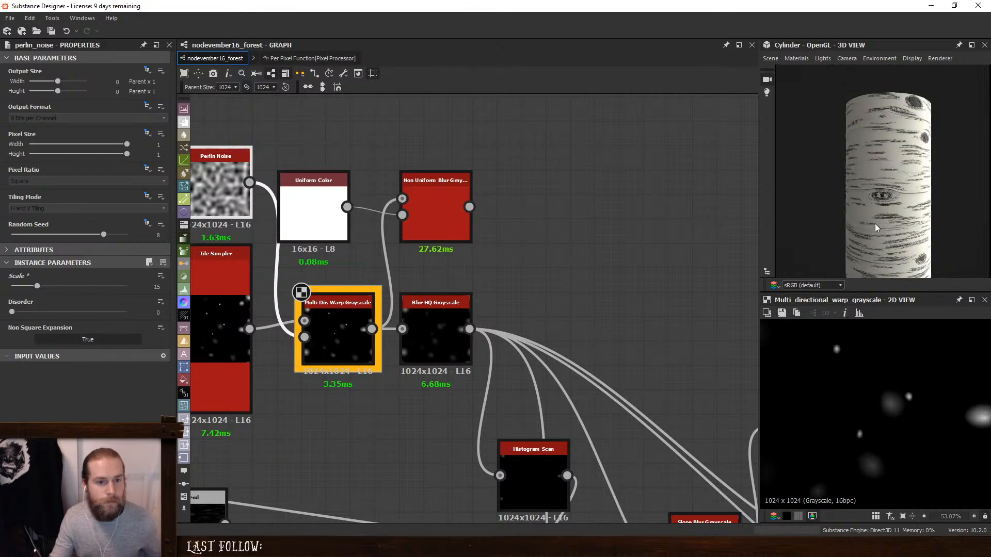
- Set the Non Uniform Blur Grayscale's Anisotropy to 0 and Asymmetry to 1, and try it in place of the Blur HQ Grayscale
{"action": "double_click", "coordinate": [439, 194]}
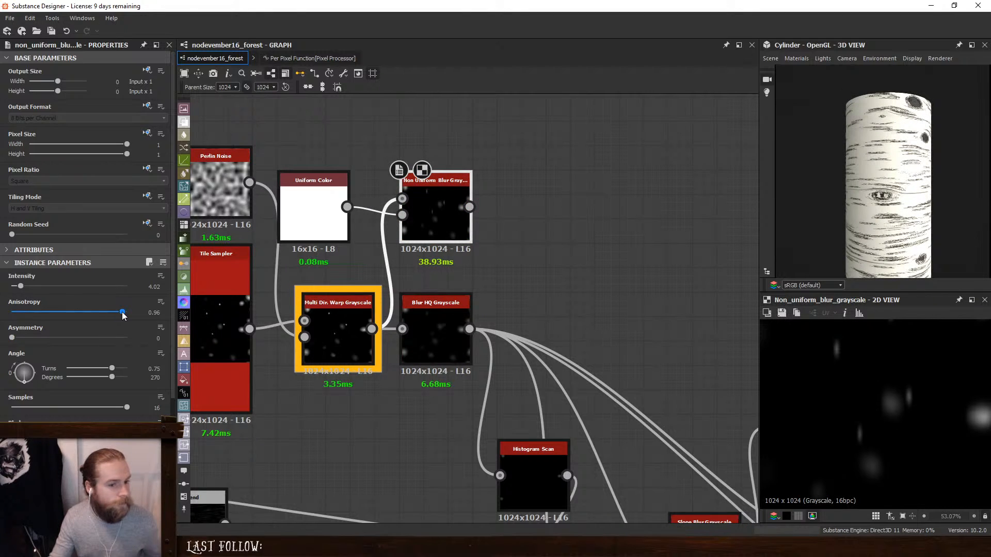
{"action": "left_click_drag", "start_coordinate": [122, 312], "coordinate": [127, 337]}
{"action": "left_click_drag", "start_coordinate": [468, 329], "coordinate": [470, 211], "text": "shift"}
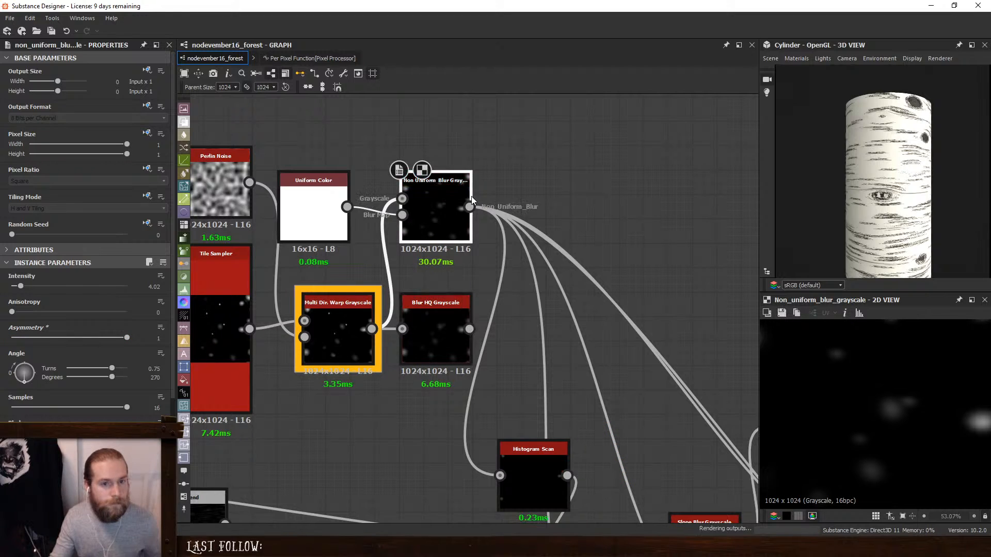
{"action": "left_click_drag", "start_coordinate": [942, 188], "coordinate": [812, 176]}
{"action": "key", "text": "ctrl+z"}
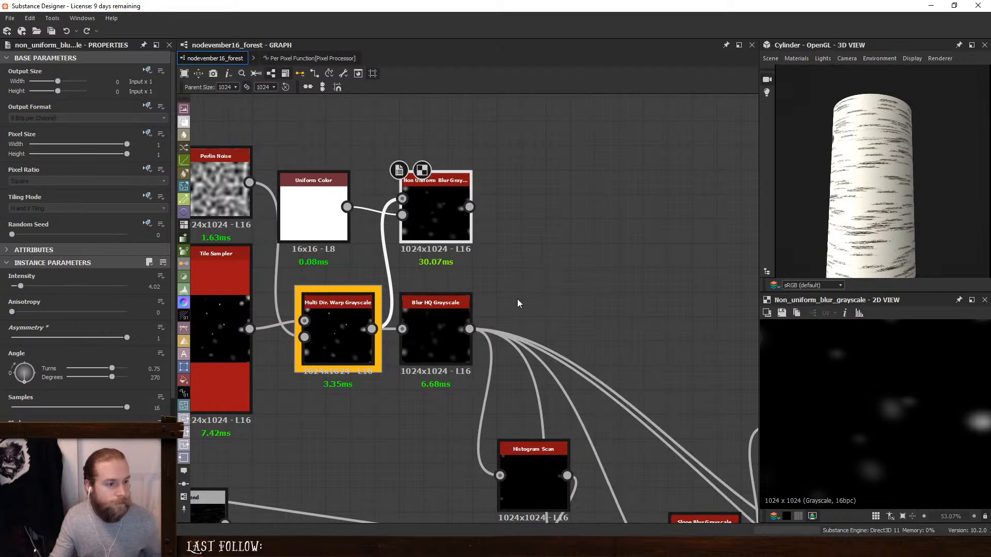
- Feed the foreground of the Blend after the lower Warp from the Non Uniform Blur Grayscale and set its Blending Mode to Add (Linear Dodge)
{"action": "scroll", "coordinate": [517, 299], "scroll_direction": "down", "scroll_amount": 2}
{"action": "middle_click_drag", "start_coordinate": [642, 508], "coordinate": [602, 296]}
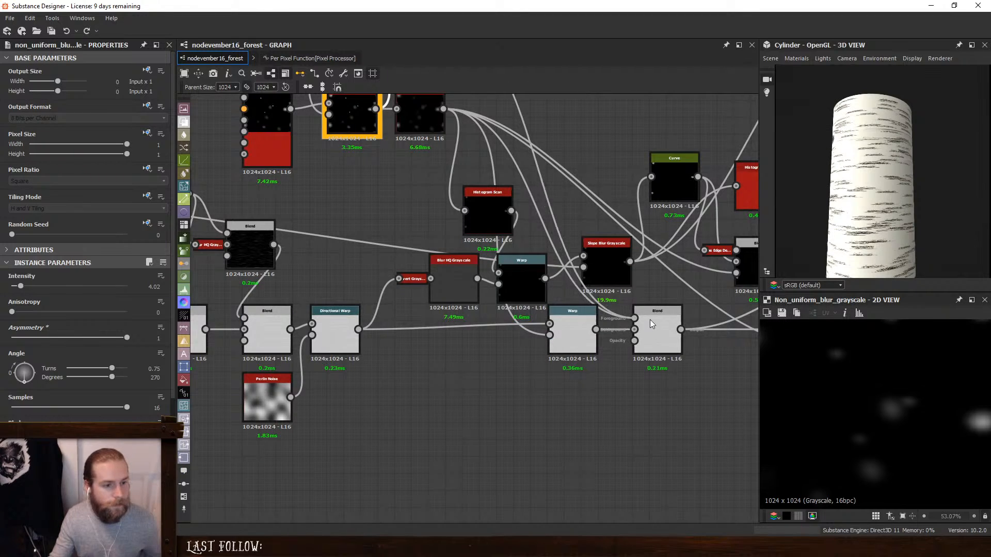
{"action": "left_click", "coordinate": [649, 319]}
{"action": "left_click", "coordinate": [661, 323]}
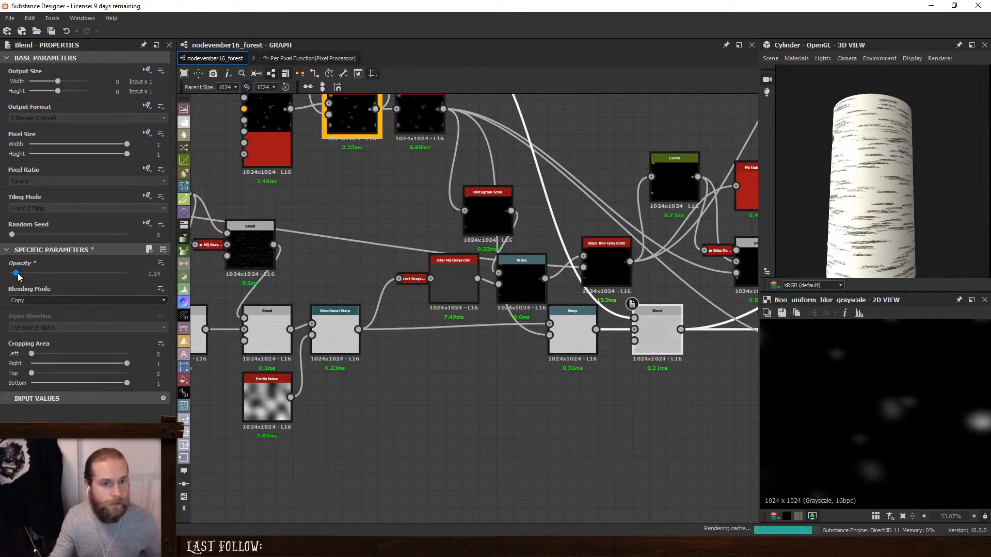
{"action": "left_click", "coordinate": [30, 302]}
{"action": "left_click", "coordinate": [35, 315]}
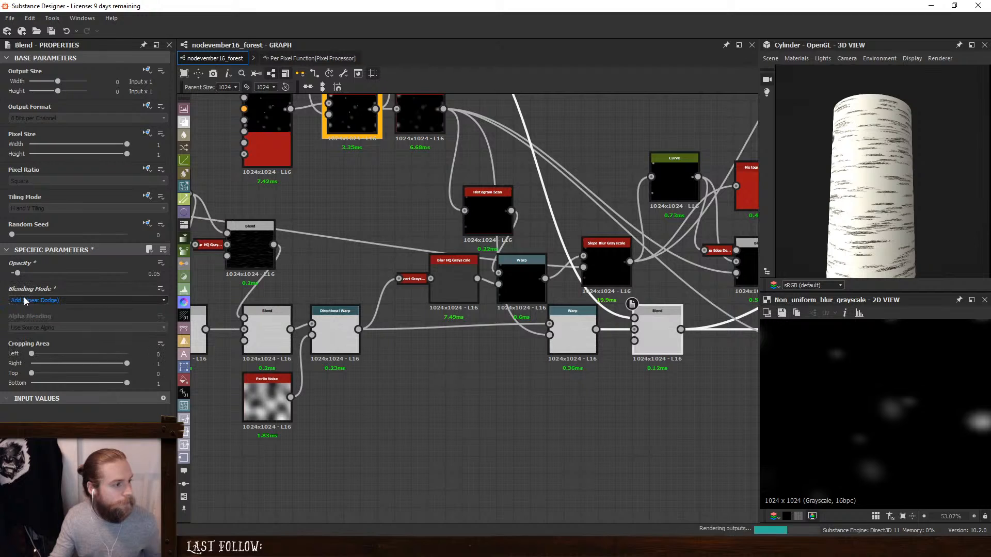
- Set the Opacity of the Add (Linear Dodge) Blend to 0.45
{"action": "left_click_drag", "start_coordinate": [17, 276], "coordinate": [61, 276]}
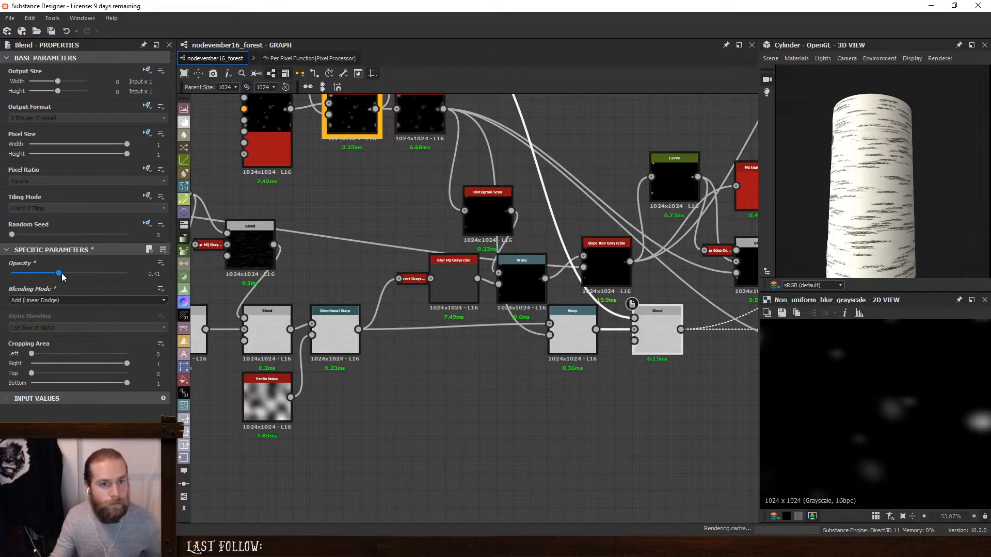
{"action": "left_click_drag", "start_coordinate": [158, 283], "coordinate": [93, 273]}
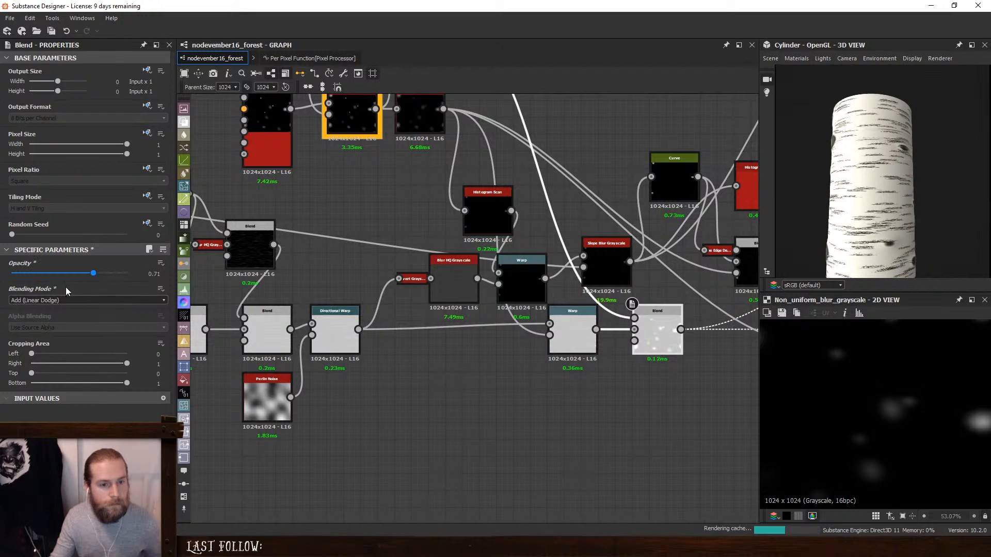
{"action": "left_click_drag", "start_coordinate": [11, 273], "coordinate": [124, 273]}
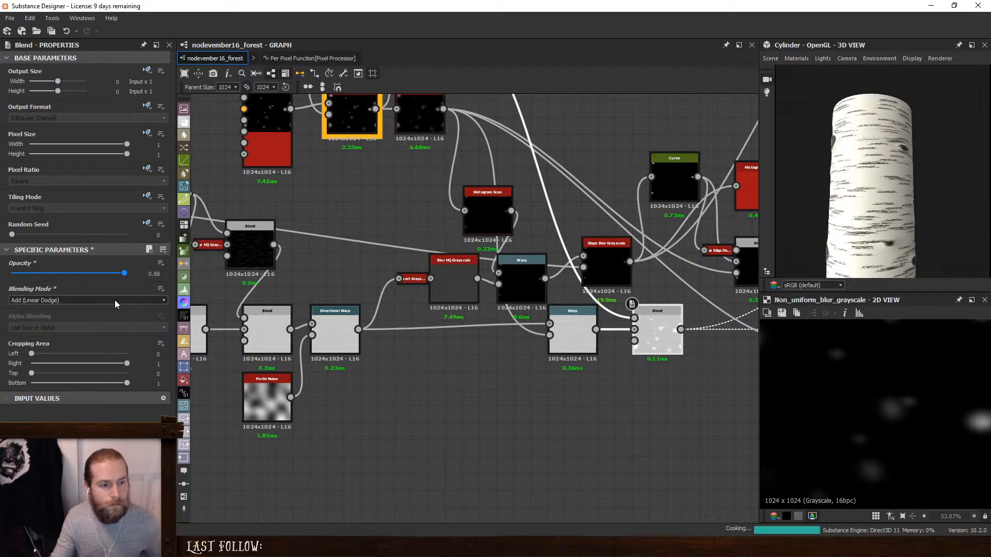
{"action": "key", "text": "space"}
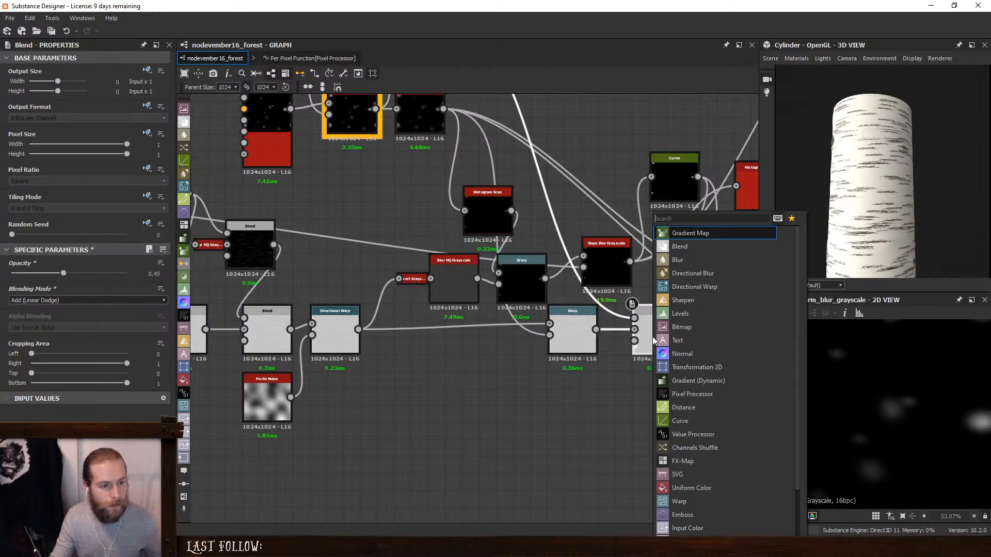
{"action": "key", "text": "Escape"}
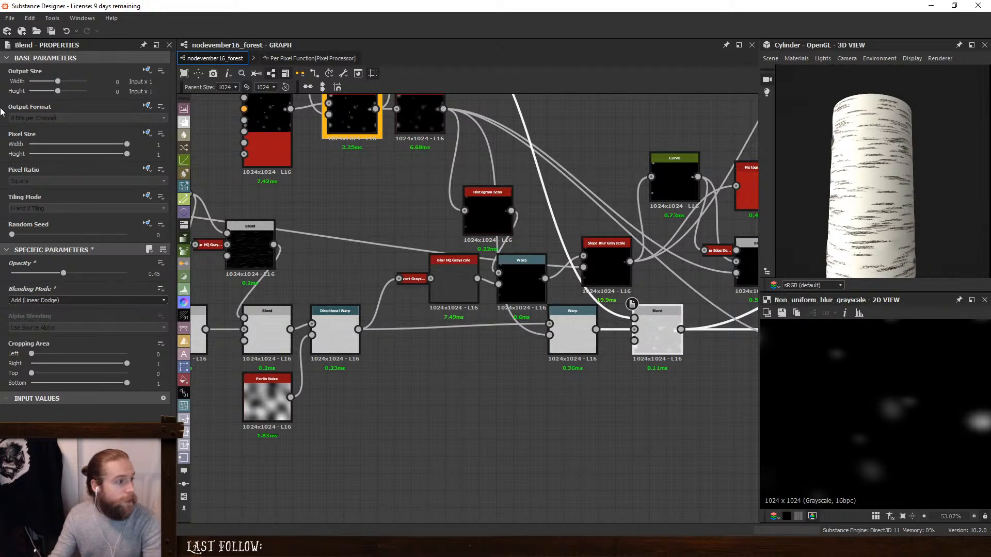
- Override the Blend's inherited Output Format with HDR High Precision (32F)
{"action": "left_click", "coordinate": [147, 107]}
{"action": "left_click", "coordinate": [161, 145]}
{"action": "left_click", "coordinate": [107, 119]}
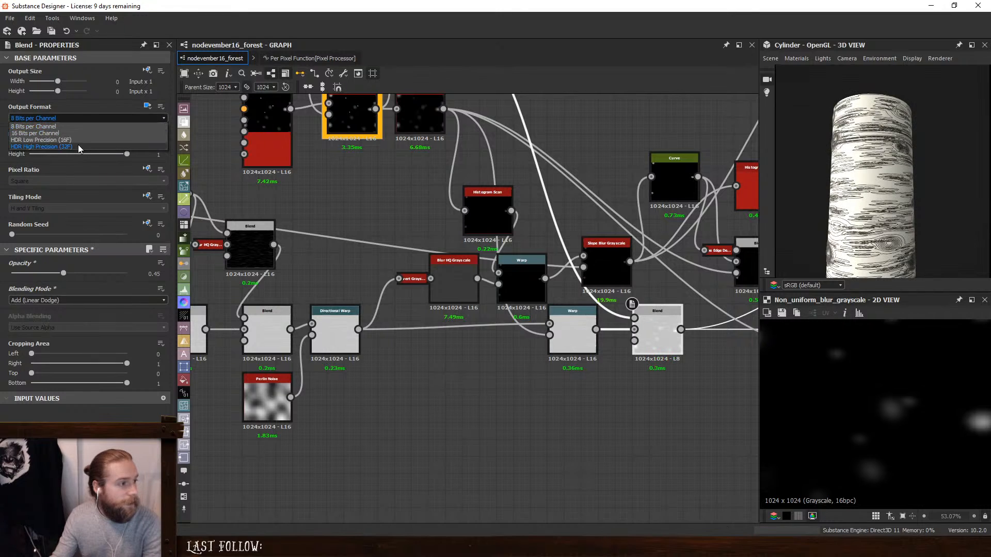
{"action": "left_click", "coordinate": [103, 145]}
{"action": "middle_click_drag", "start_coordinate": [672, 347], "coordinate": [479, 339]}
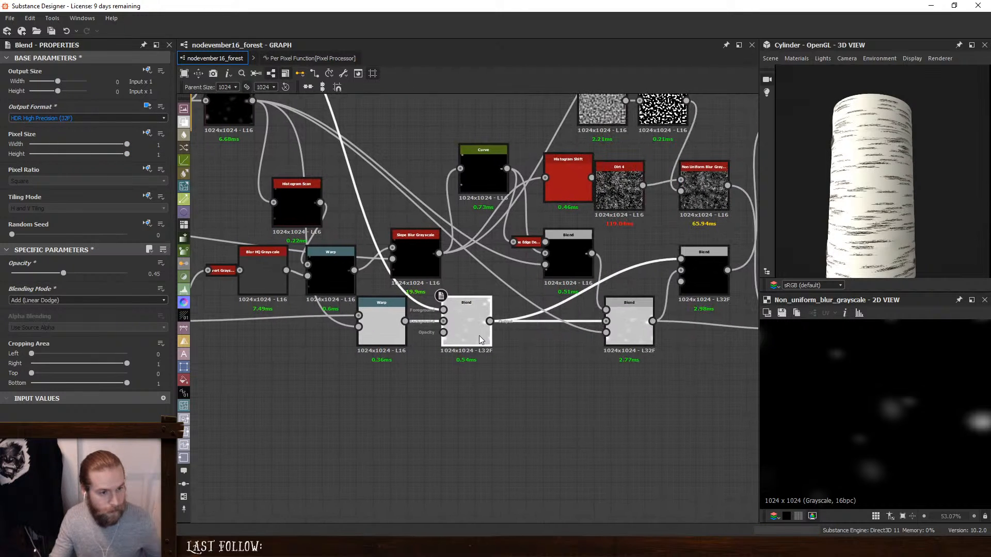
- Insert an Auto Levels node between the 32-bit additive Blend and the next Blend, and line it up in the row
{"action": "left_click_drag", "start_coordinate": [619, 316], "coordinate": [589, 315]}
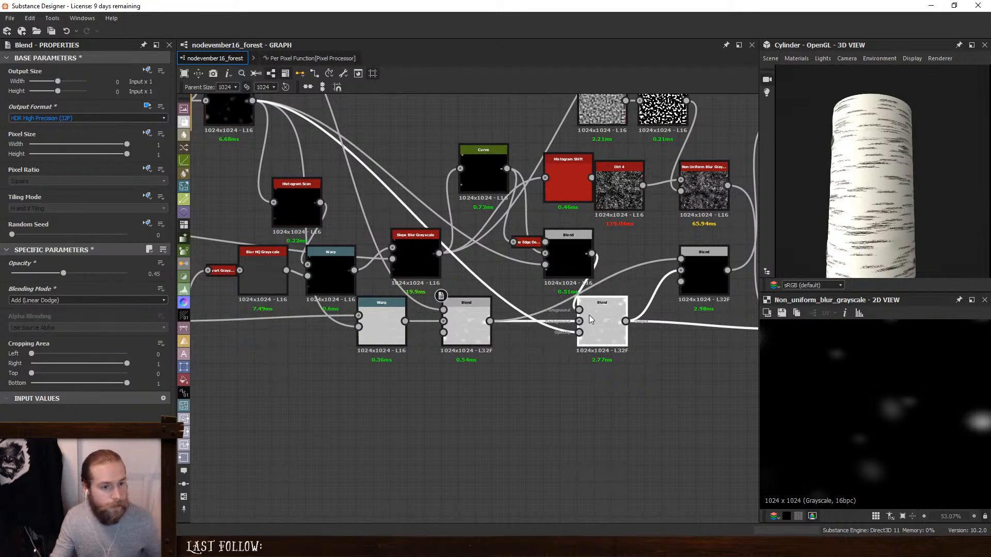
{"action": "middle_click_drag", "start_coordinate": [643, 323], "coordinate": [348, 343]}
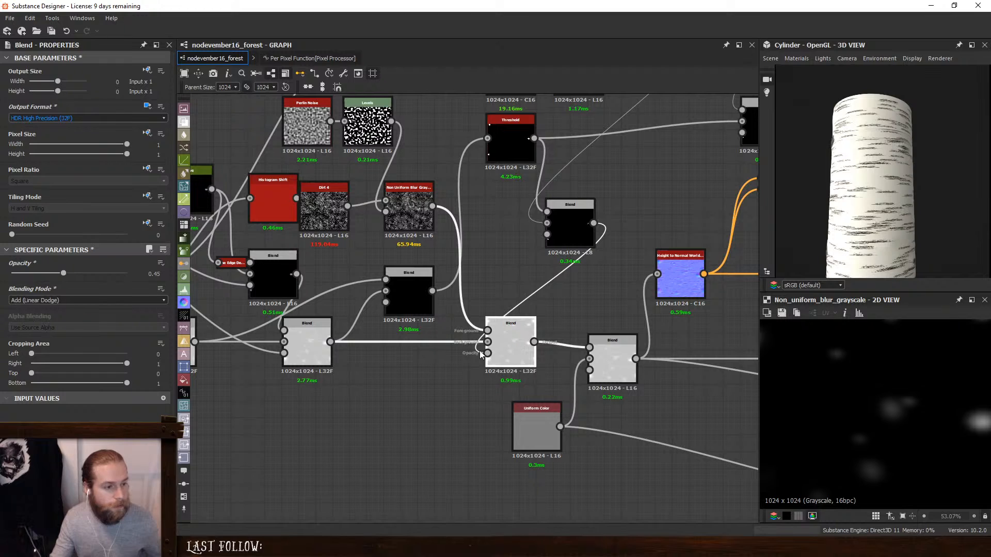
{"action": "middle_click_drag", "start_coordinate": [442, 353], "coordinate": [698, 345]}
{"action": "left_click", "coordinate": [431, 331]}
{"action": "key", "text": "space"}
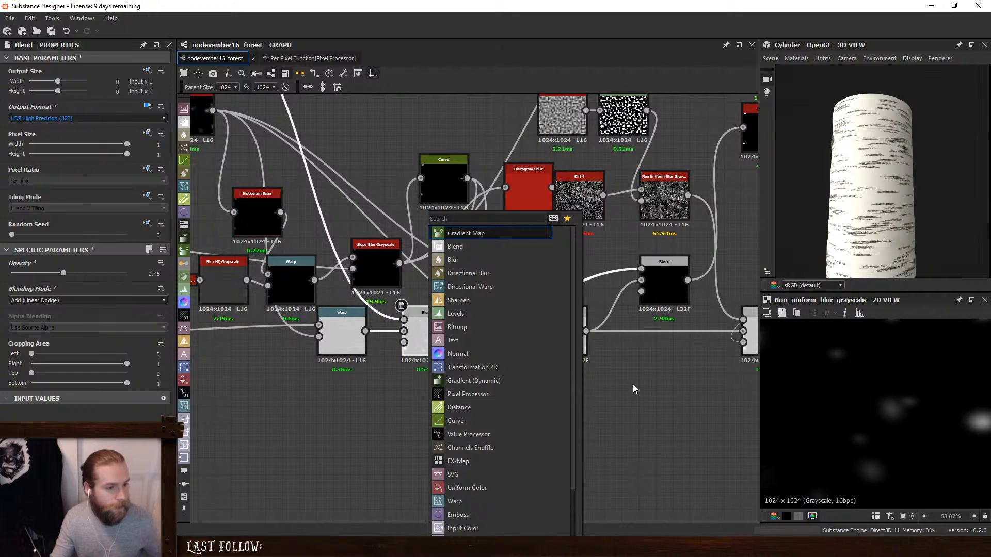
{"action": "type", "text": "auto"}
{"action": "left_click", "coordinate": [469, 234]}
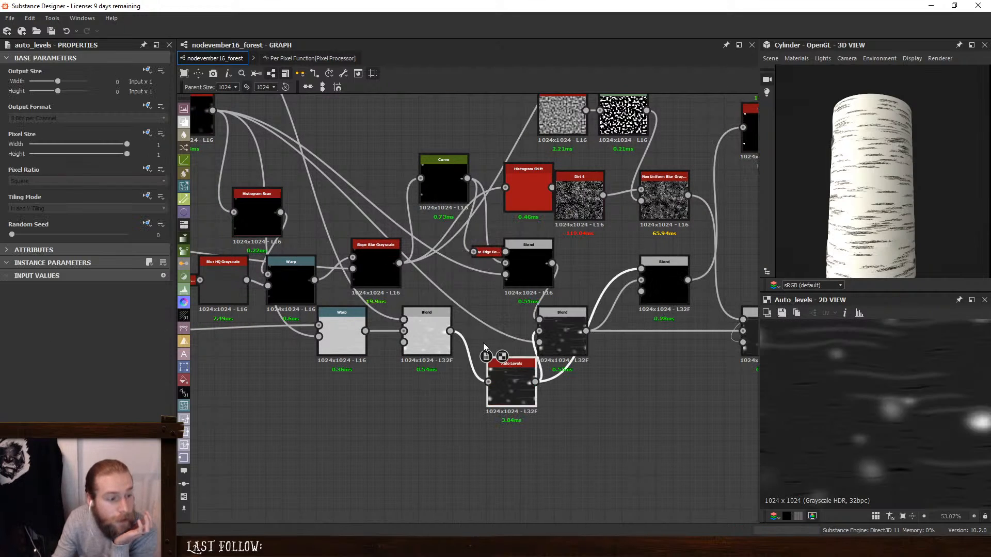
{"action": "left_click_drag", "start_coordinate": [518, 384], "coordinate": [494, 330]}
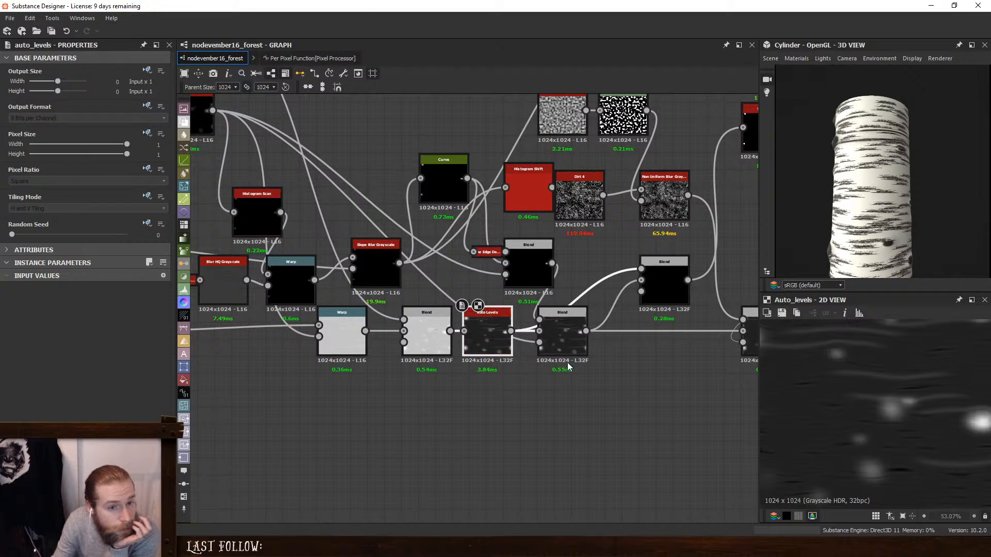
- Insert a Levels node between the Non Uniform Blur Grayscale and the additive Blend, and brighten its midtones
{"action": "left_click", "coordinate": [421, 321]}
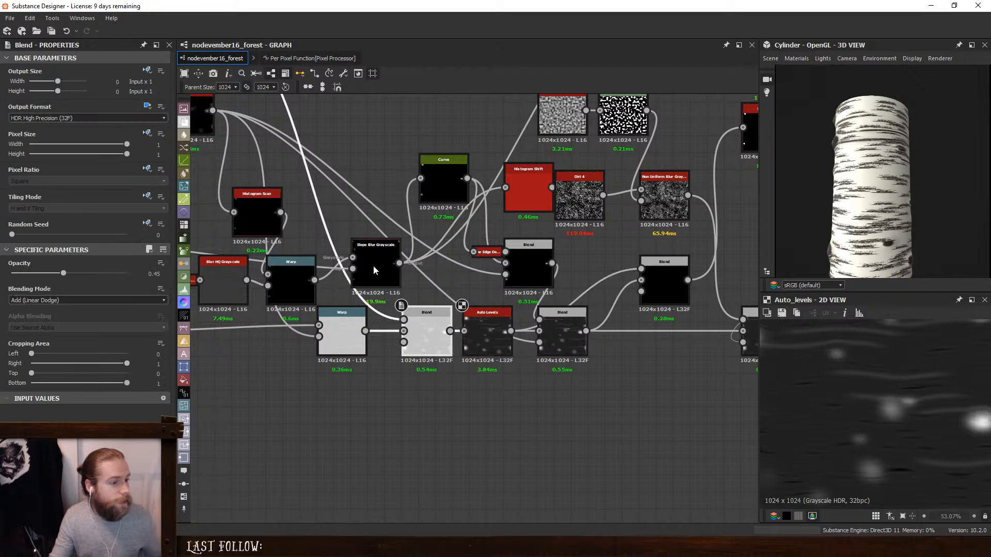
{"action": "middle_click_drag", "start_coordinate": [299, 118], "coordinate": [422, 281]}
{"action": "key", "text": "space"}
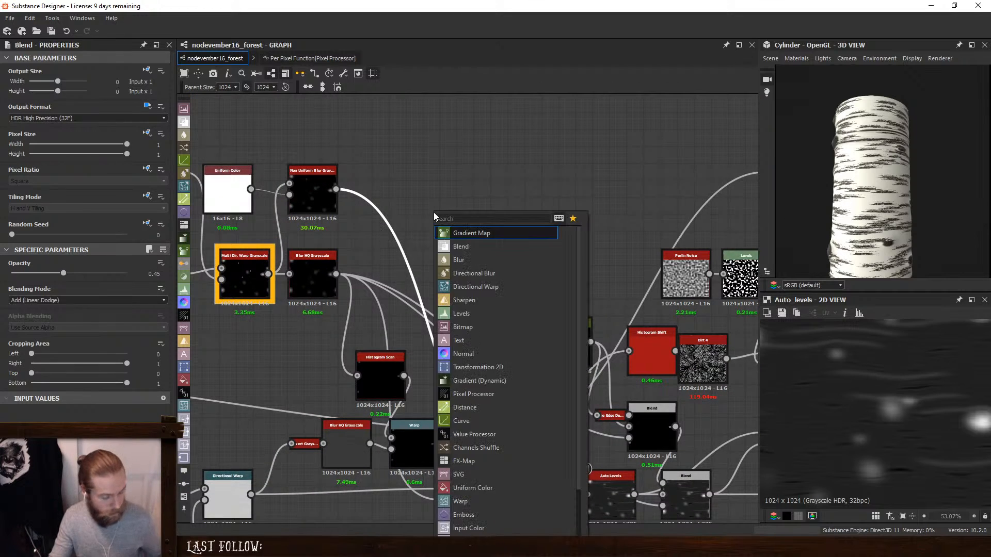
{"action": "type", "text": "l"}
{"action": "left_click", "coordinate": [467, 234]}
{"action": "left_click_drag", "start_coordinate": [413, 321], "coordinate": [378, 184]}
{"action": "mouse_move", "coordinate": [86, 292]}
{"action": "left_mouse_down"}
{"action": "mouse_move", "coordinate": [73, 292]}
{"action": "mouse_move", "coordinate": [117, 292]}
{"action": "mouse_move", "coordinate": [74, 290]}
{"action": "left_mouse_up"}
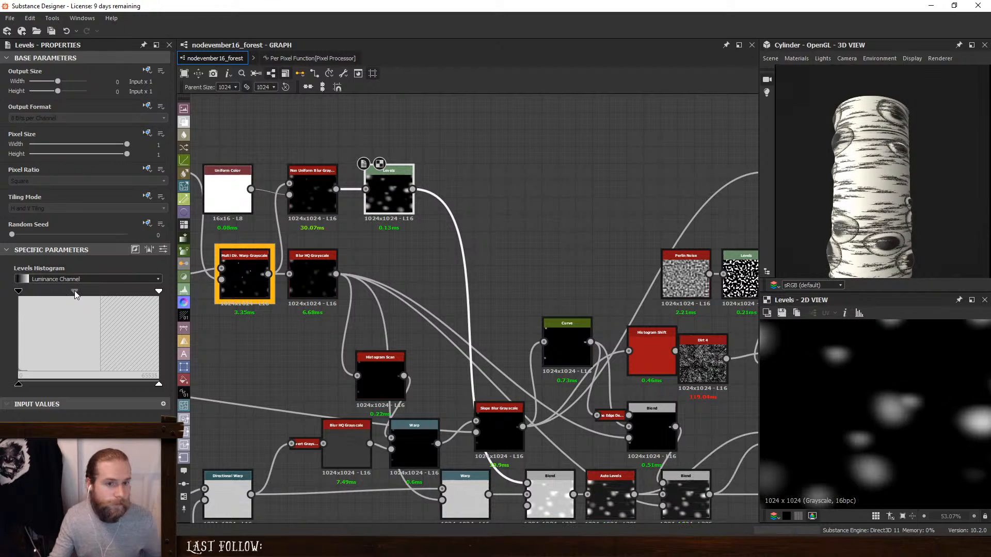
- Lower the Opacity of the additive Blend before the Auto Levels to about 0.08
{"action": "middle_click_drag", "start_coordinate": [573, 502], "coordinate": [549, 432]}
{"action": "left_click", "coordinate": [525, 429]}
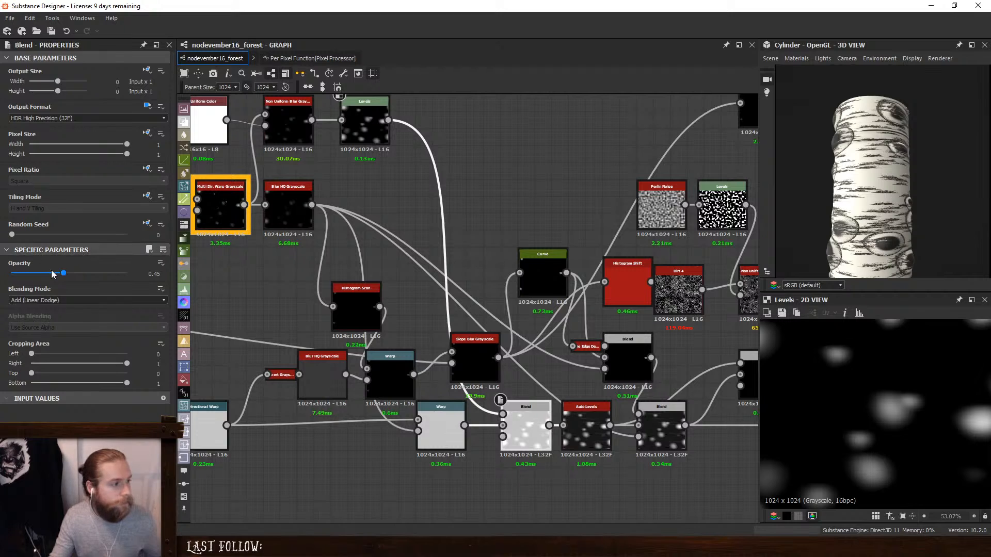
{"action": "left_click_drag", "start_coordinate": [68, 274], "coordinate": [21, 276]}
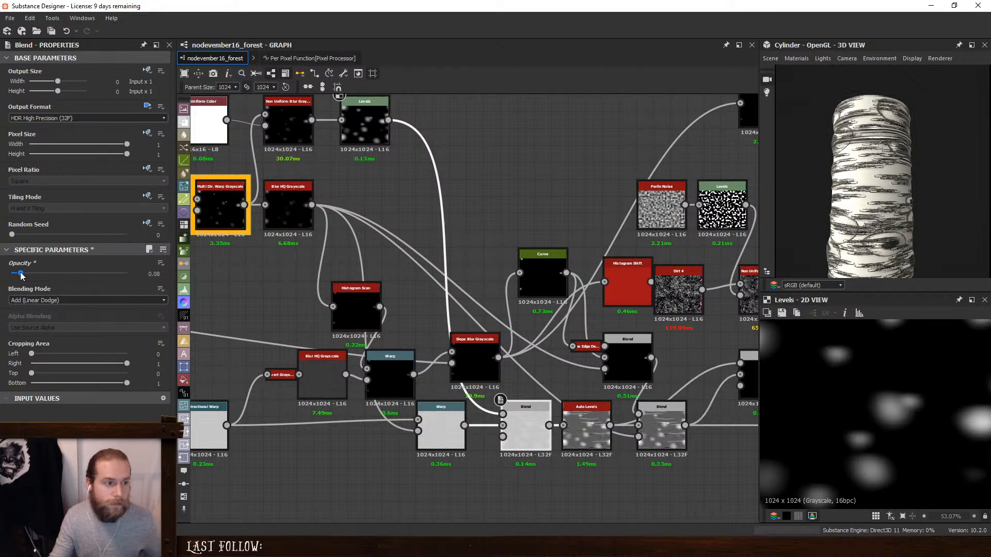
- Darken the midtones of the Levels after the Non Uniform Blur Grayscale and check the knots on the cylinder
{"action": "left_click", "coordinate": [360, 124]}
{"action": "left_click_drag", "start_coordinate": [75, 291], "coordinate": [90, 292]}
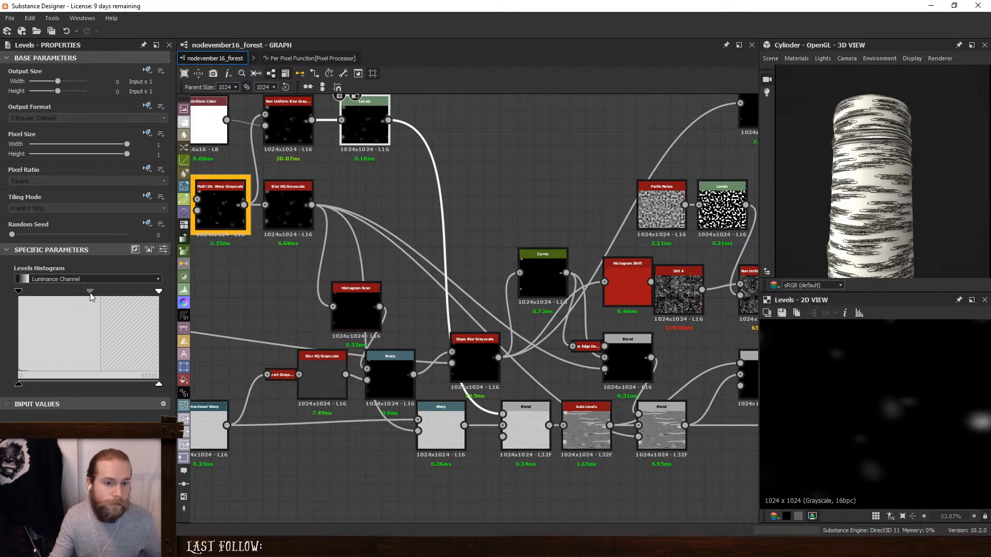
{"action": "left_click_drag", "start_coordinate": [867, 201], "coordinate": [964, 210]}
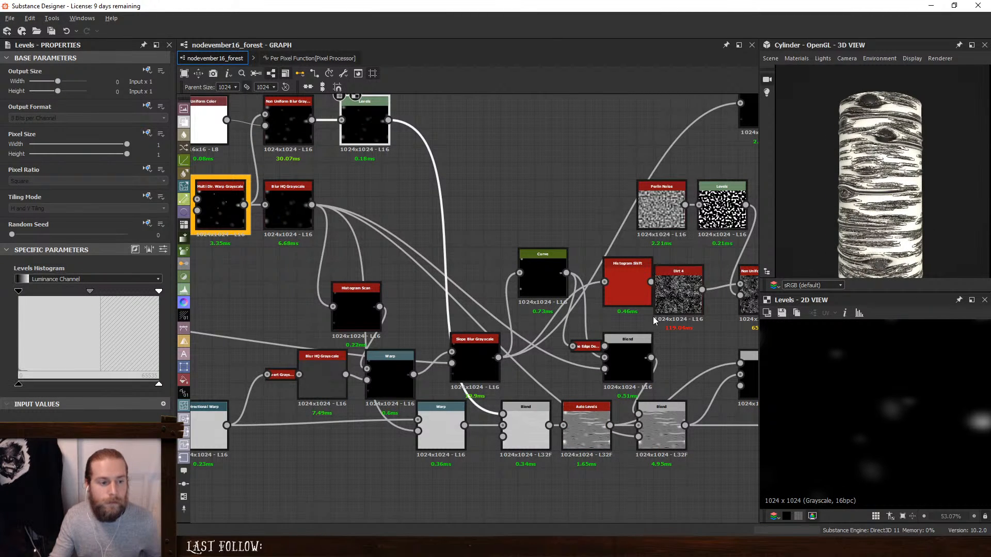
- Try a Histogram Range node between the Subtract Blend and the following Blend, spacing out the neighbouring nodes
{"action": "middle_click_drag", "start_coordinate": [652, 317], "coordinate": [633, 286]}
{"action": "left_click", "coordinate": [640, 392]}
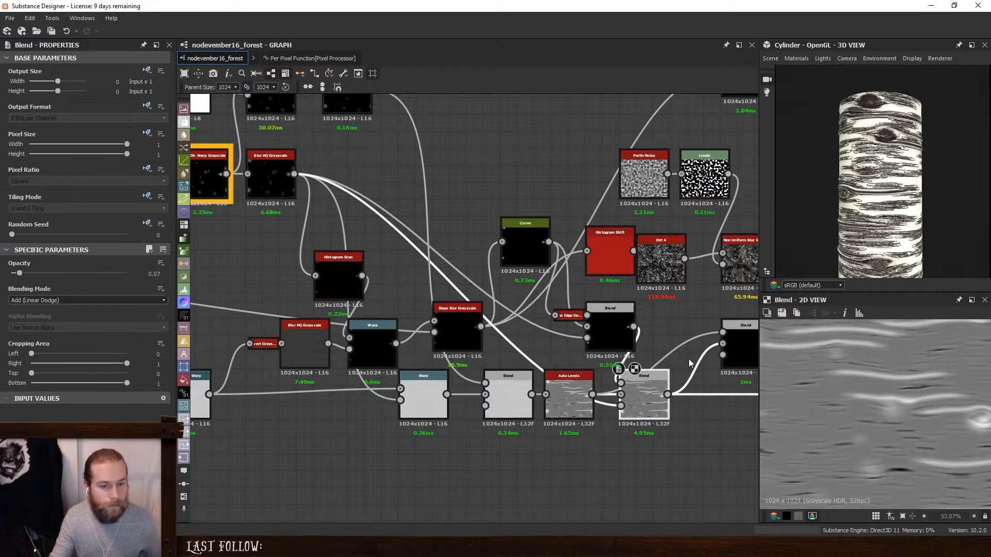
{"action": "middle_click_drag", "start_coordinate": [656, 359], "coordinate": [511, 370]}
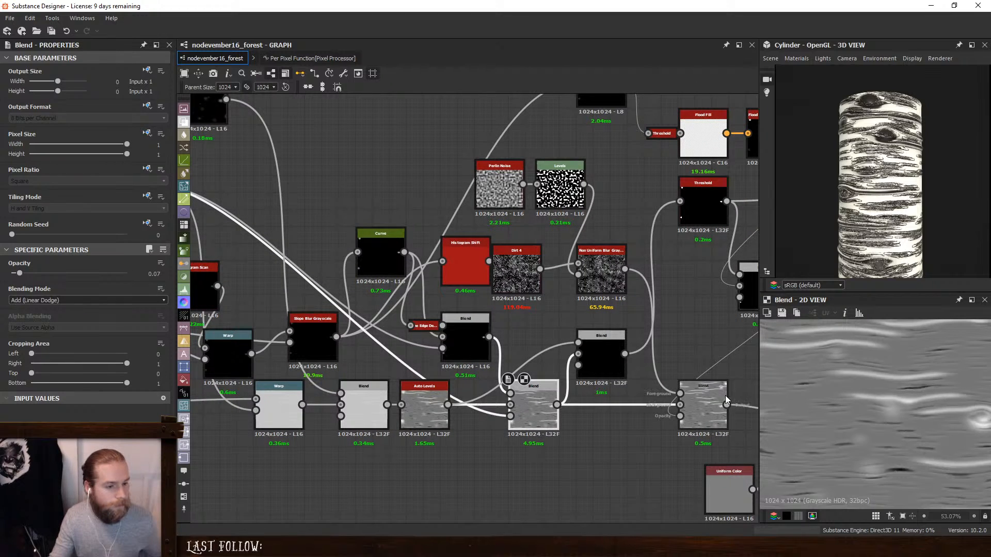
{"action": "left_click", "coordinate": [703, 408]}
{"action": "middle_click_drag", "start_coordinate": [644, 353], "coordinate": [473, 336]}
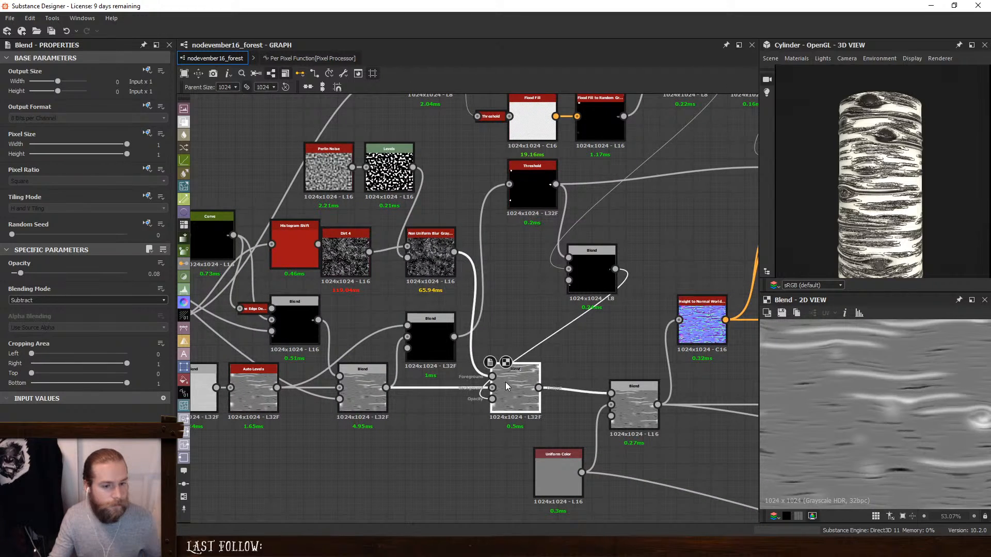
{"action": "key", "text": "space"}
{"action": "type", "text": "hi"}
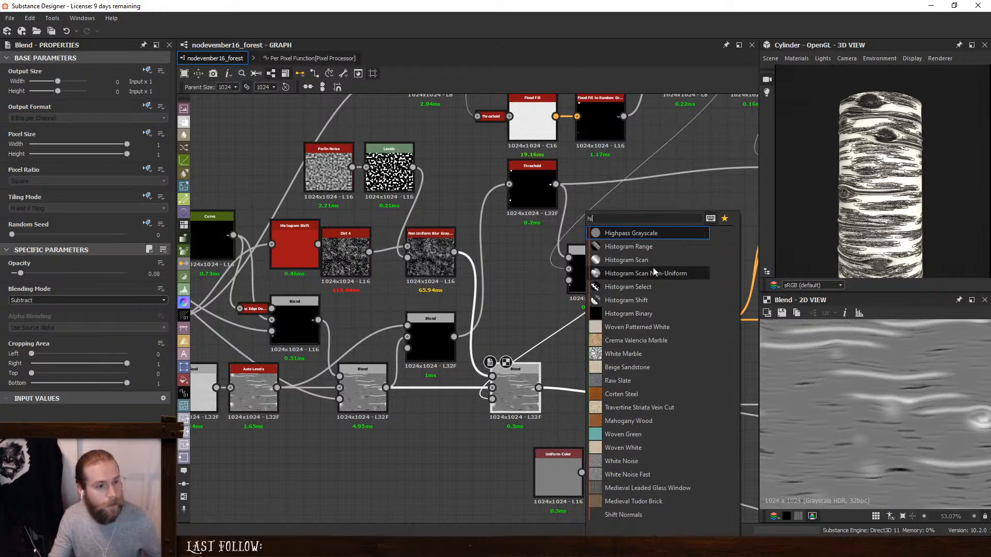
{"action": "left_click", "coordinate": [654, 247]}
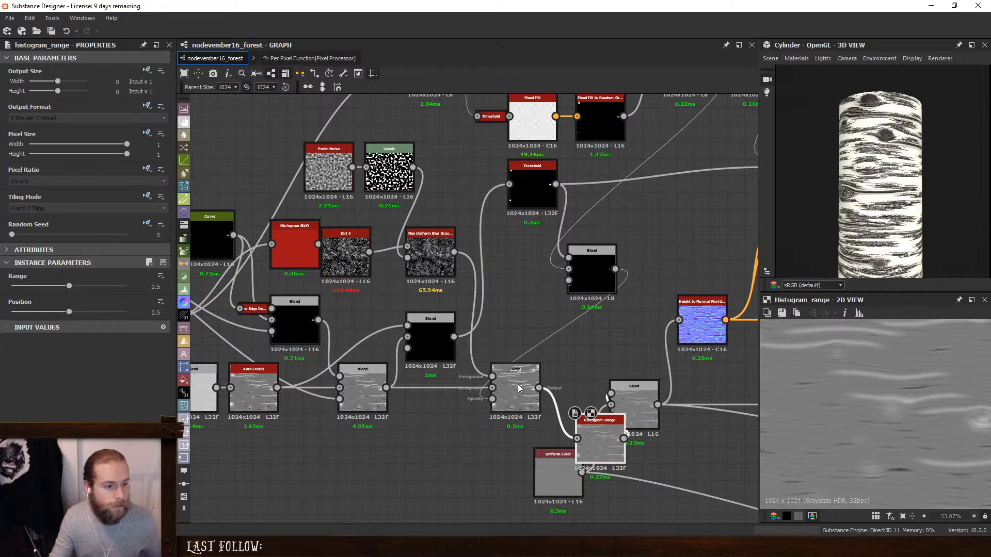
{"action": "left_click_drag", "start_coordinate": [601, 441], "coordinate": [568, 388]}
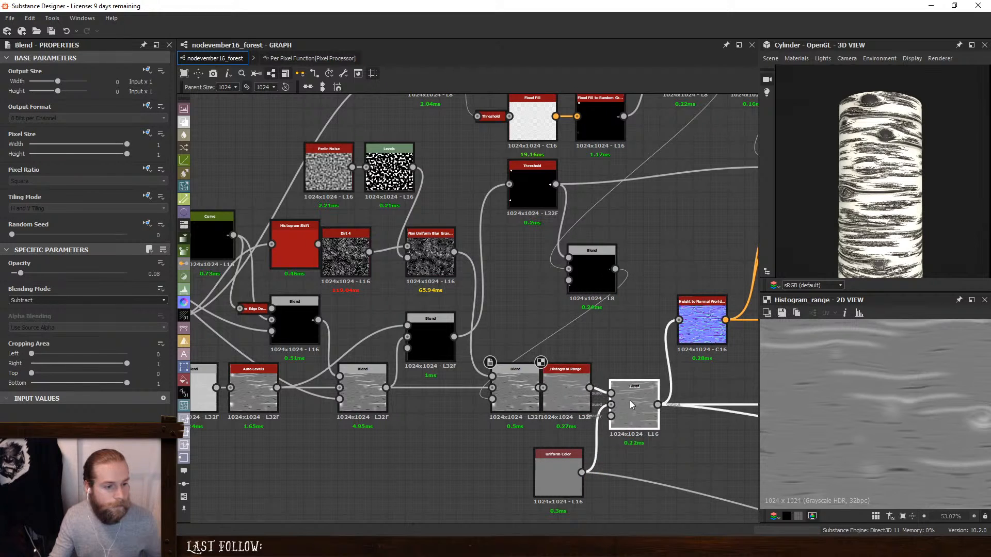
{"action": "left_click_drag", "start_coordinate": [631, 402], "coordinate": [682, 402]}
{"action": "left_click_drag", "start_coordinate": [566, 384], "coordinate": [610, 386]}
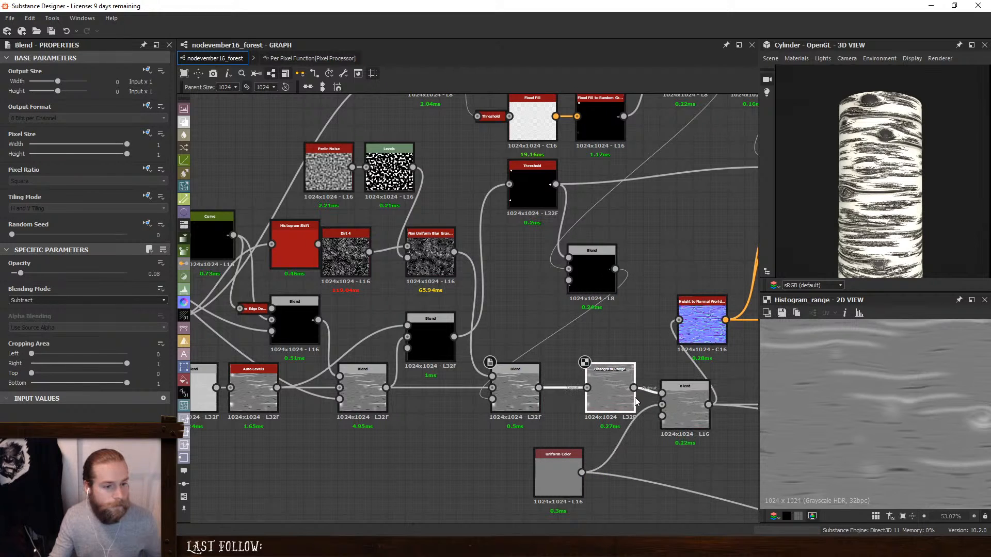
- Test a lower Range on the Histogram Range node, and delete the node
{"action": "left_click", "coordinate": [612, 382]}
{"action": "left_click_drag", "start_coordinate": [69, 286], "coordinate": [24, 293]}
{"action": "left_click_drag", "start_coordinate": [924, 186], "coordinate": [774, 171]}
{"action": "key", "text": "Delete"}
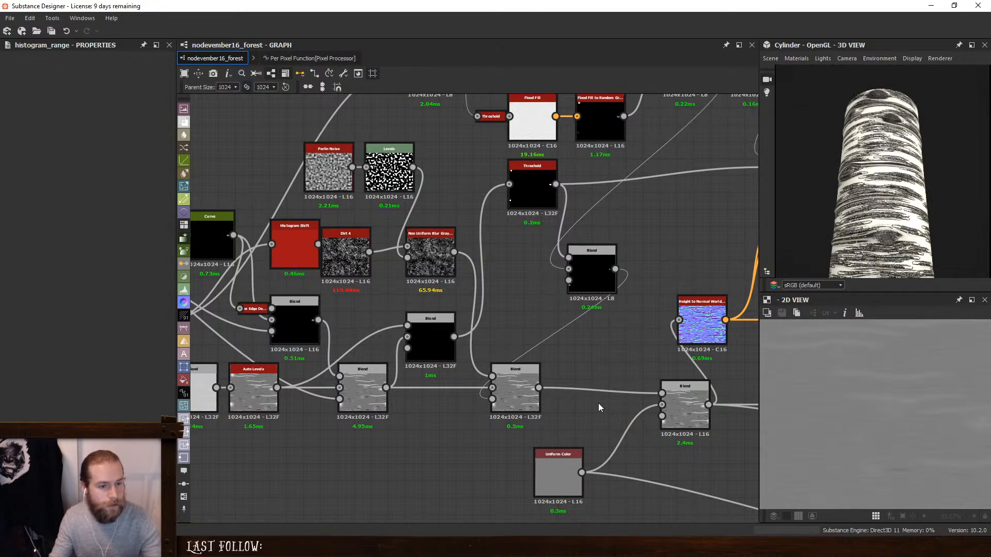
- Raise the white and black input points of the Levels after the curvature's Curve to thin out the dark bark lines
{"action": "scroll", "coordinate": [858, 223], "scroll_direction": "up", "scroll_amount": 5}
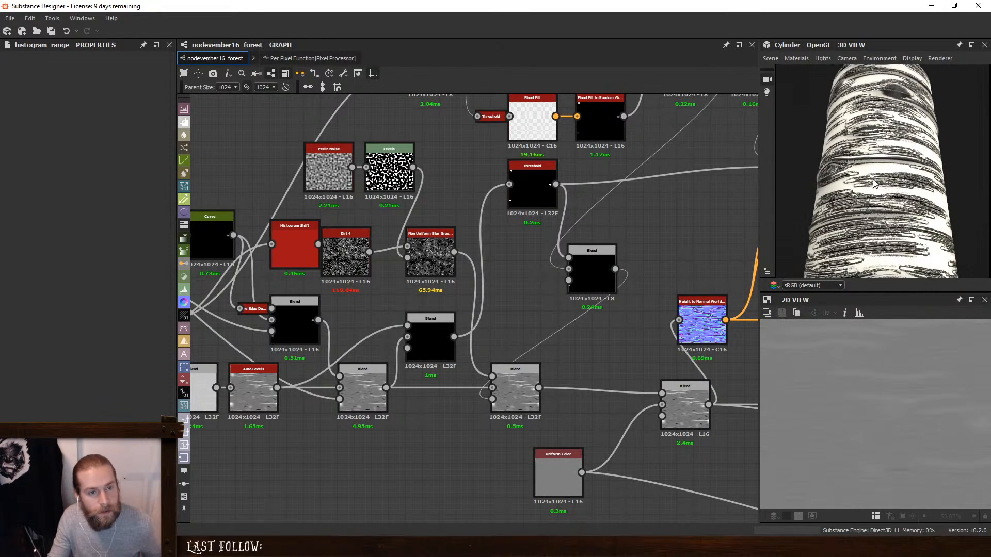
{"action": "left_click_drag", "start_coordinate": [859, 223], "coordinate": [927, 207]}
{"action": "middle_click_drag", "start_coordinate": [647, 185], "coordinate": [564, 314]}
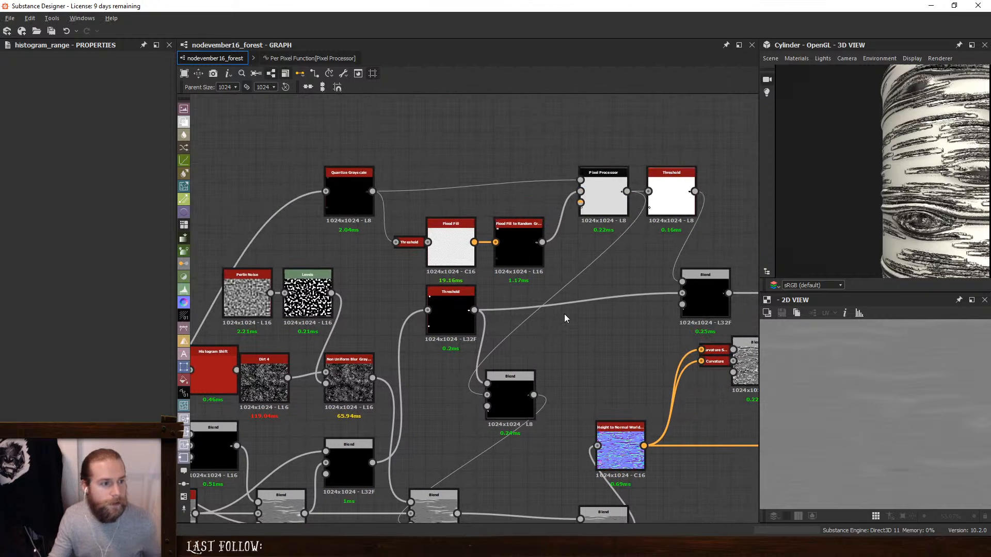
{"action": "middle_click_drag", "start_coordinate": [590, 254], "coordinate": [300, 194]}
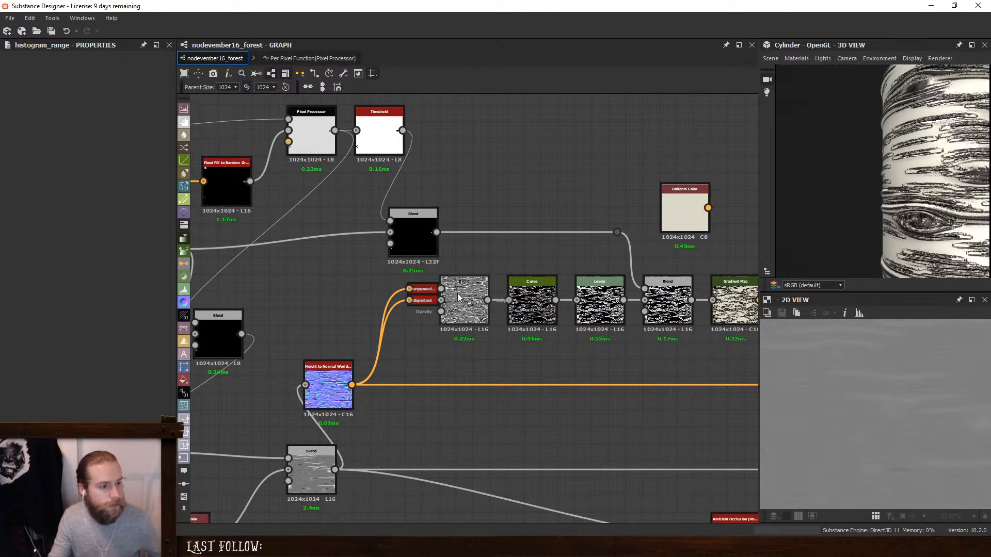
{"action": "double_click", "coordinate": [530, 300]}
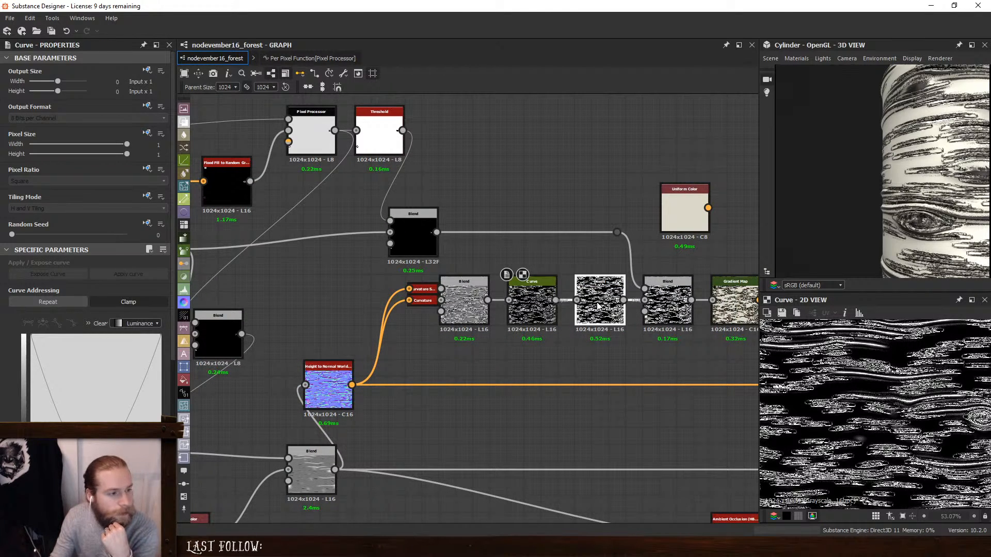
{"action": "double_click", "coordinate": [597, 306]}
{"action": "left_click_drag", "start_coordinate": [64, 293], "coordinate": [158, 299]}
{"action": "left_click_drag", "start_coordinate": [34, 293], "coordinate": [113, 297]}
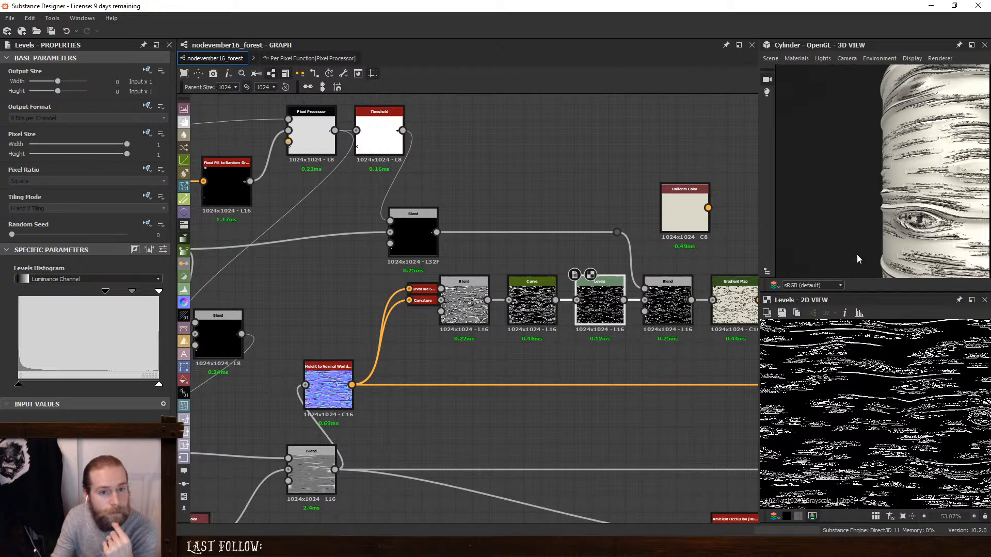
{"action": "scroll", "coordinate": [931, 224], "scroll_direction": "down", "scroll_amount": 4}
- Connect the beige Uniform Color to the Base Color output and inspect the bark's relief on the cylinder
{"action": "middle_click_drag", "start_coordinate": [666, 259], "coordinate": [547, 258]}
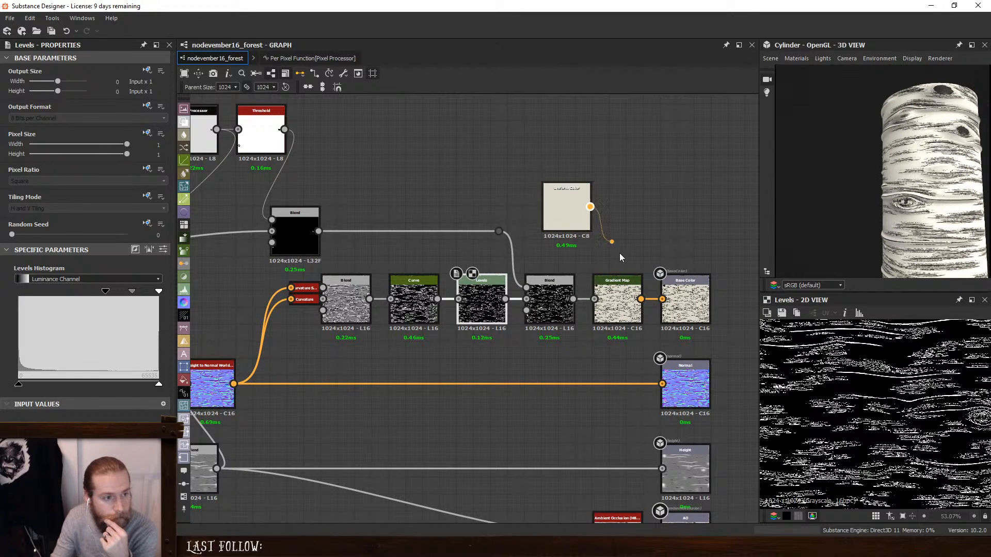
{"action": "left_click_drag", "start_coordinate": [621, 256], "coordinate": [662, 298]}
{"action": "key", "text": "f"}
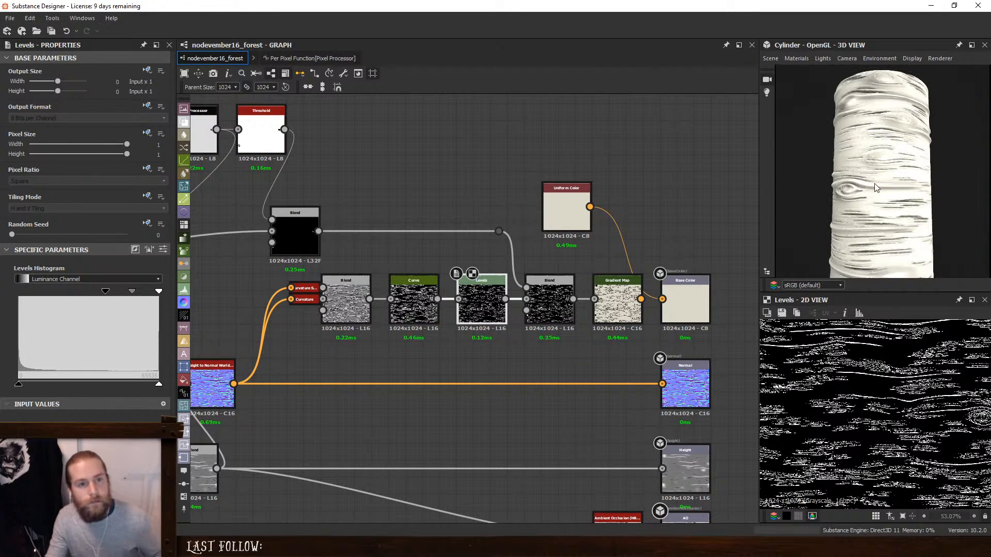
{"action": "left_click_drag", "start_coordinate": [876, 187], "coordinate": [828, 178]}
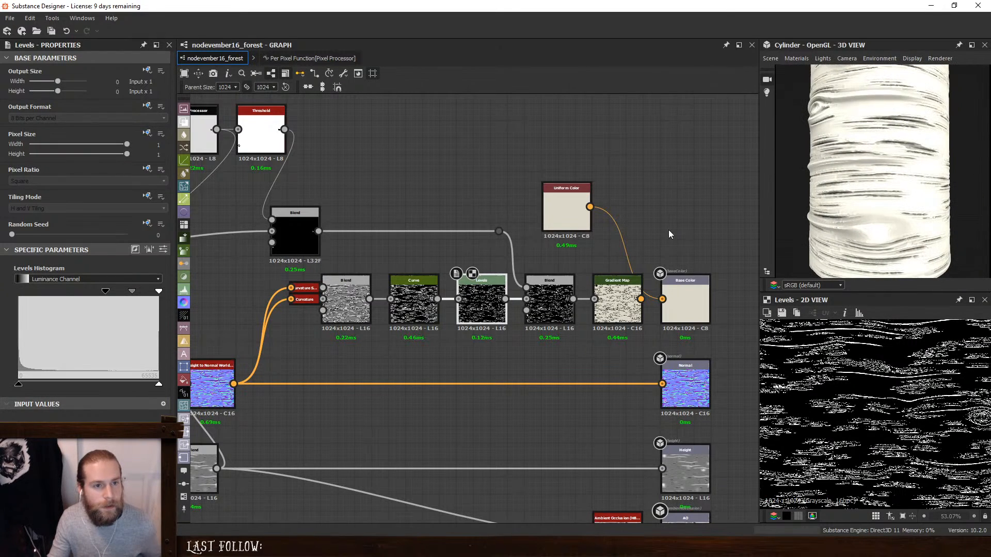
- Insert a Levels node between the Subtract Blend and the Blend that feeds the Height to Normal node
{"action": "scroll", "coordinate": [537, 269], "scroll_direction": "down", "scroll_amount": 2}
{"action": "middle_click_drag", "start_coordinate": [421, 304], "coordinate": [693, 250]}
{"action": "left_click", "coordinate": [489, 342]}
{"action": "key", "text": "space"}
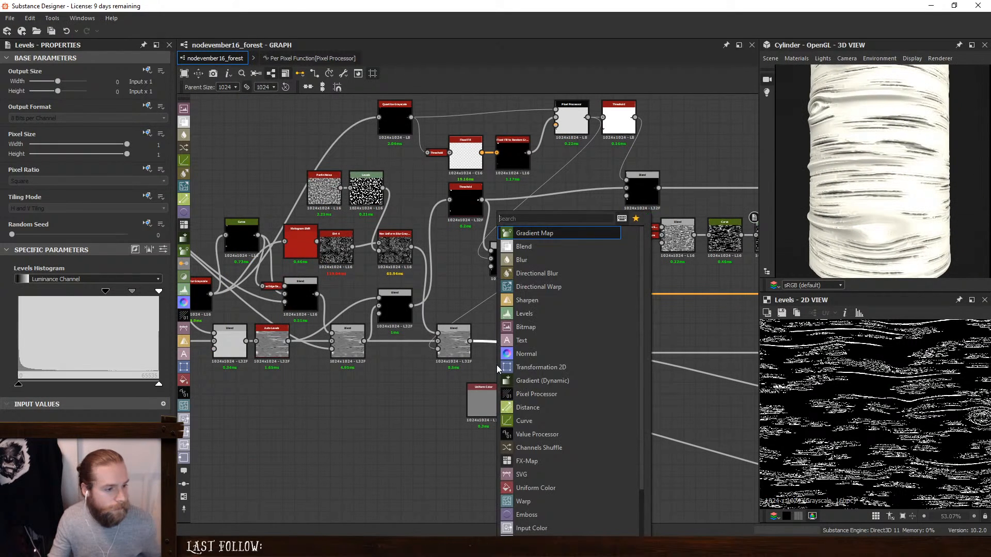
{"action": "left_click", "coordinate": [546, 315]}
{"action": "scroll", "coordinate": [509, 344], "scroll_direction": "up", "scroll_amount": 3}
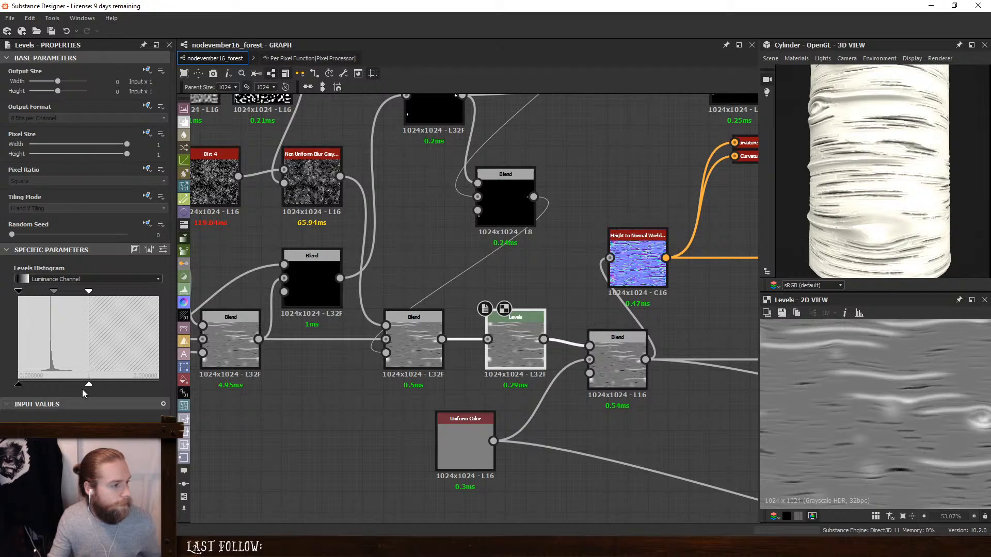
- Lower the output white point of the new Levels to compress the height range, and check the relief in 3D
{"action": "left_click_drag", "start_coordinate": [86, 385], "coordinate": [48, 385]}
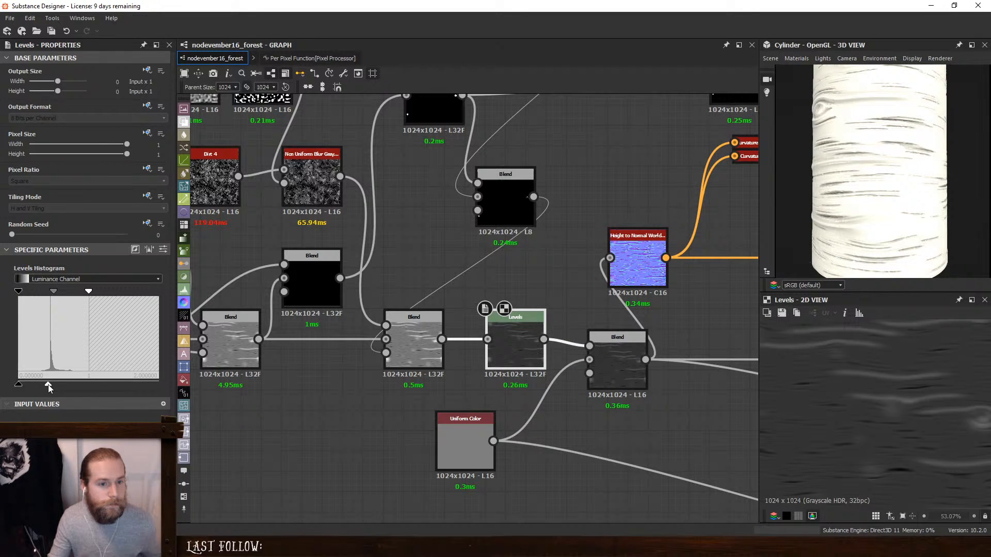
{"action": "left_click_drag", "start_coordinate": [48, 385], "coordinate": [48, 385]}
{"action": "scroll", "coordinate": [844, 193], "scroll_direction": "down", "scroll_amount": 2}
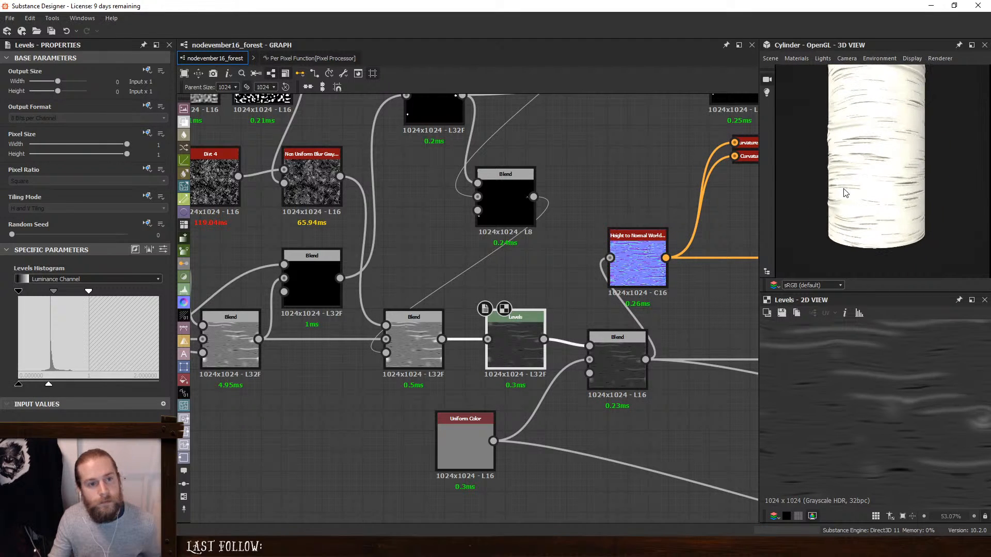
{"action": "right_click_drag", "start_coordinate": [844, 192], "coordinate": [908, 188], "text": "ctrl+shift"}
- Set the graph's Height Scale preview value to 5 cm
{"action": "middle_click_drag", "start_coordinate": [639, 256], "coordinate": [568, 257]}
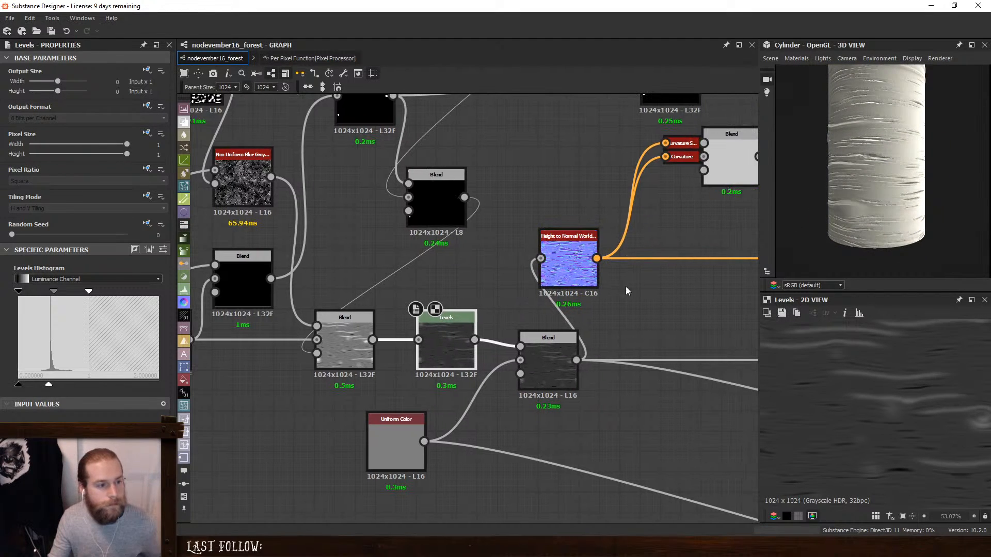
{"action": "left_click", "coordinate": [74, 275]}
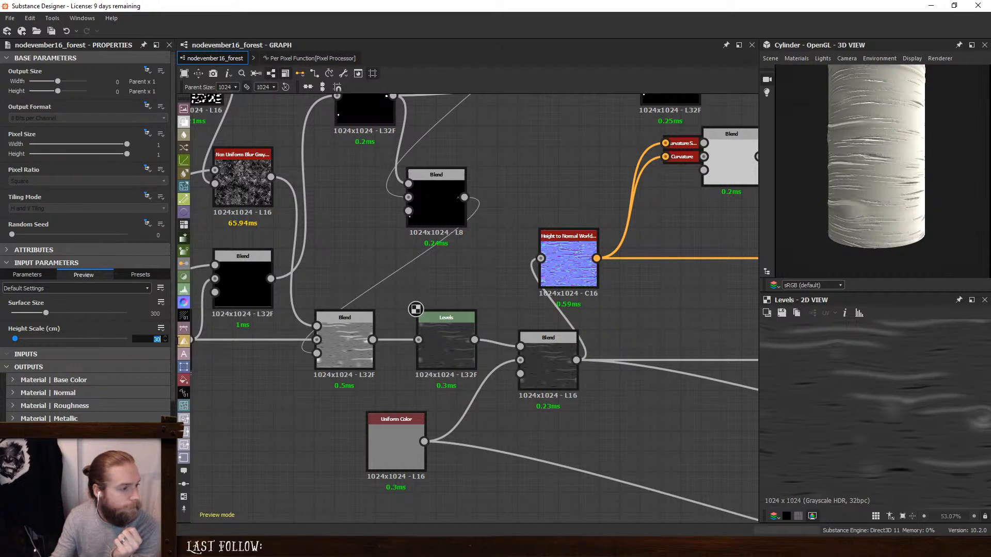
{"action": "type", "text": "5"}
{"action": "key", "text": "Return"}
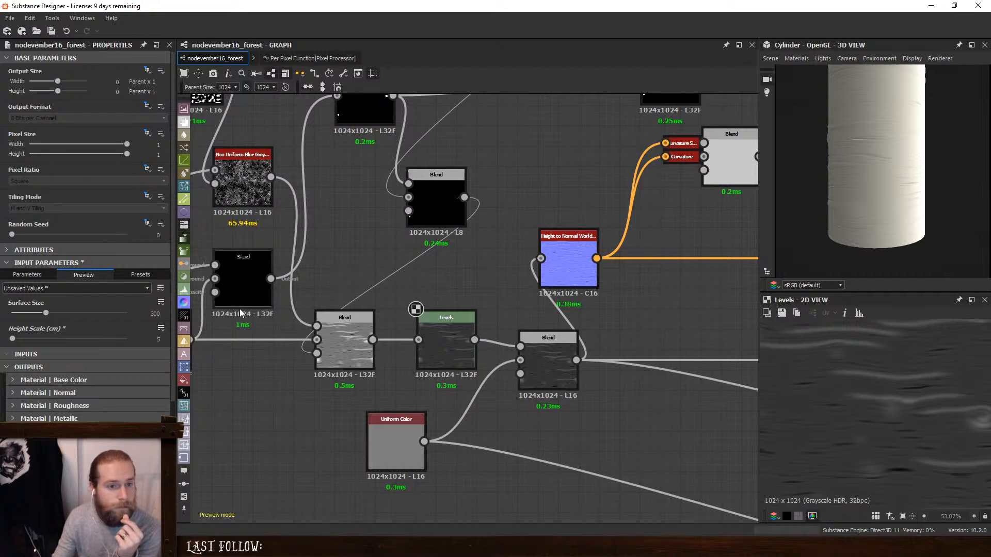
- Set the graph's Surface Size preview value to 100 and inspect the bark's relief on the cylinder
{"action": "type", "text": "100"}
{"action": "key", "text": "Return"}
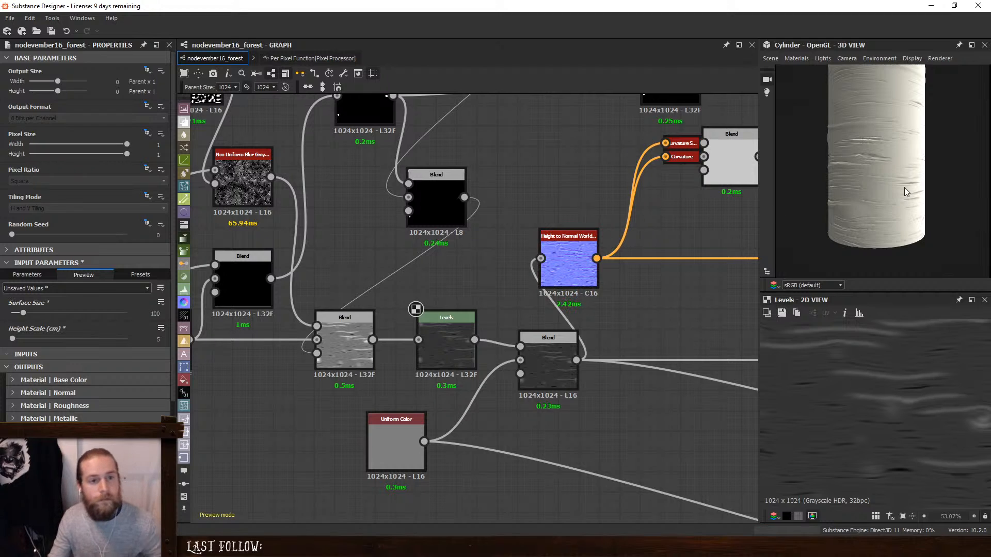
{"action": "scroll", "coordinate": [882, 181], "scroll_direction": "up", "scroll_amount": 2}
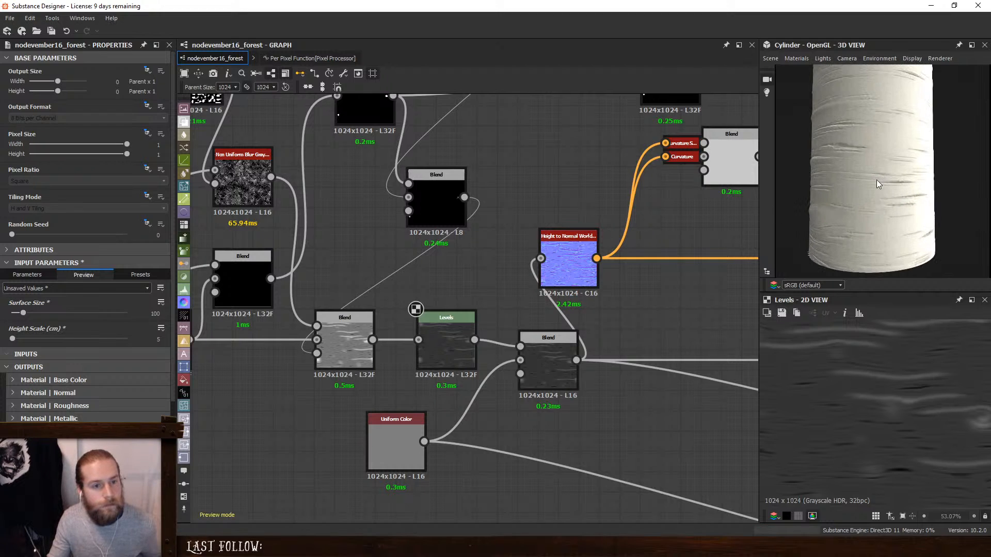
{"action": "left_click_drag", "start_coordinate": [879, 184], "coordinate": [951, 198]}
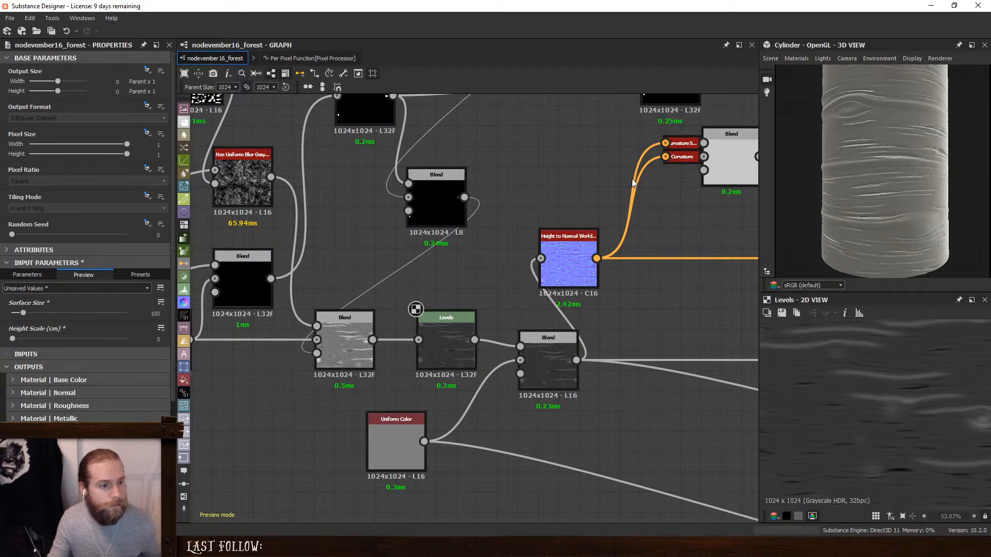
- Connect the Gradient Map to the Base Color output and inspect the coloured bark on the cylinder
{"action": "middle_click_drag", "start_coordinate": [631, 179], "coordinate": [239, 472]}
{"action": "scroll", "coordinate": [549, 296], "scroll_direction": "up", "scroll_amount": 1}
{"action": "middle_click_drag", "start_coordinate": [630, 307], "coordinate": [515, 168]}
{"action": "left_click_drag", "start_coordinate": [605, 346], "coordinate": [636, 346]}
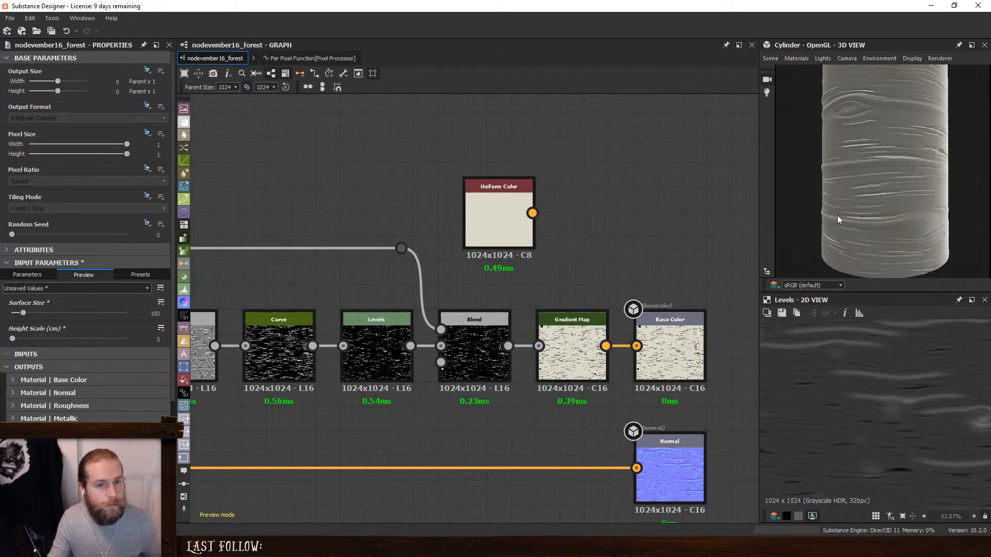
{"action": "scroll", "coordinate": [877, 185], "scroll_direction": "down", "scroll_amount": 2}
{"action": "left_click_drag", "start_coordinate": [873, 187], "coordinate": [901, 190]}
- Examine the curvature Blend, Curve, Levels and Max (Lighten) Blend feeding the Gradient Map, and compare them with the bark in 3D
{"action": "middle_click_drag", "start_coordinate": [465, 192], "coordinate": [667, 160]}
{"action": "left_click", "coordinate": [689, 308]}
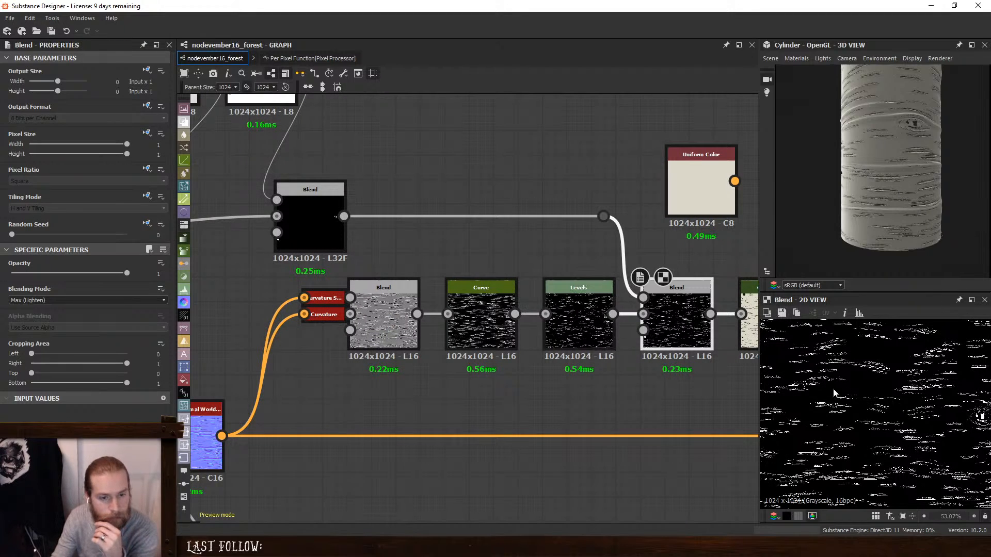
{"action": "scroll", "coordinate": [888, 400], "scroll_direction": "down", "scroll_amount": 2}
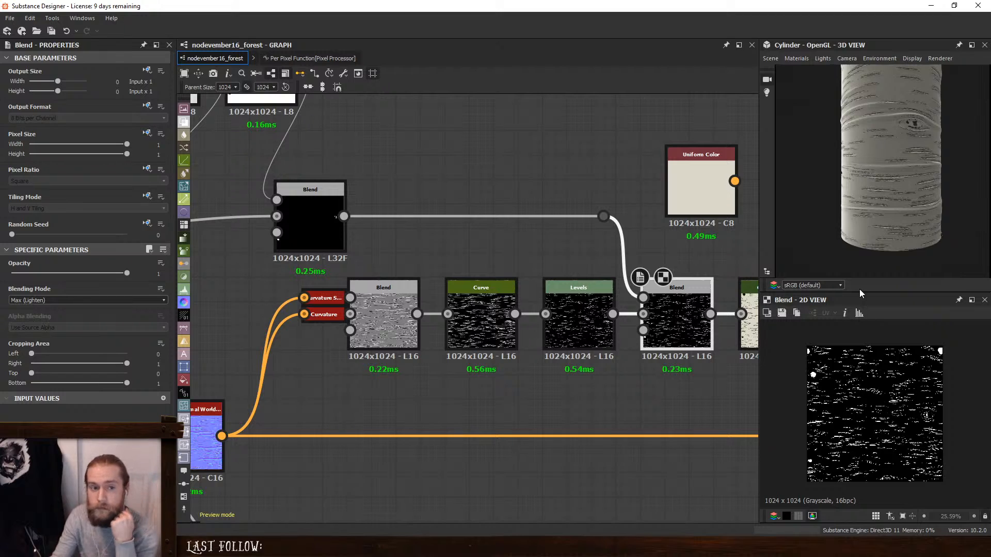
{"action": "left_click", "coordinate": [386, 335]}
{"action": "scroll", "coordinate": [871, 428], "scroll_direction": "up", "scroll_amount": 5}
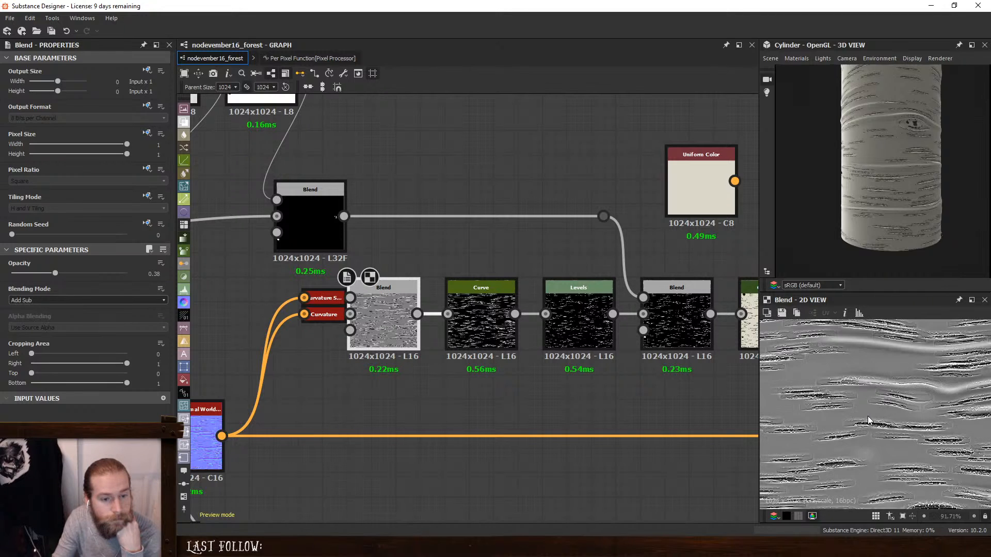
{"action": "left_click", "coordinate": [482, 304]}
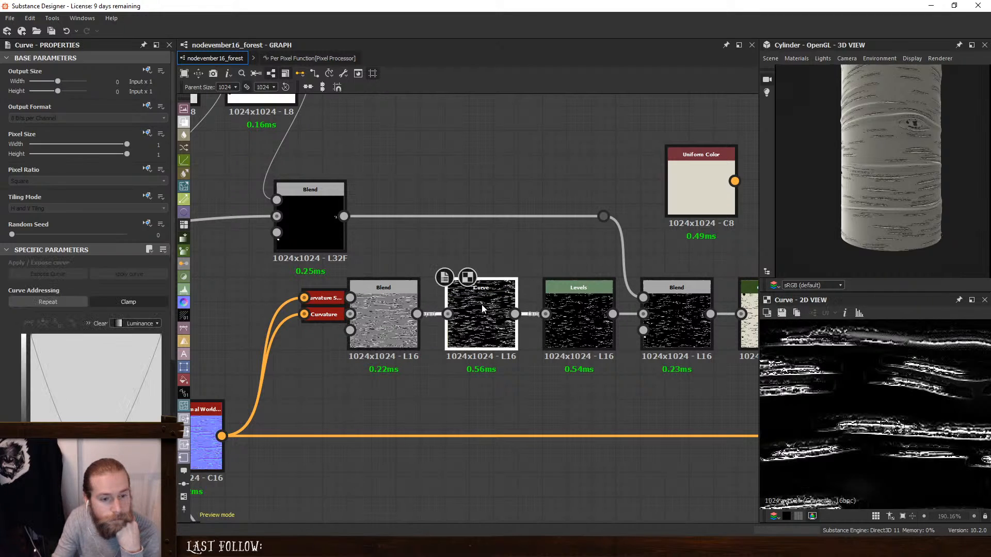
{"action": "left_click", "coordinate": [582, 324]}
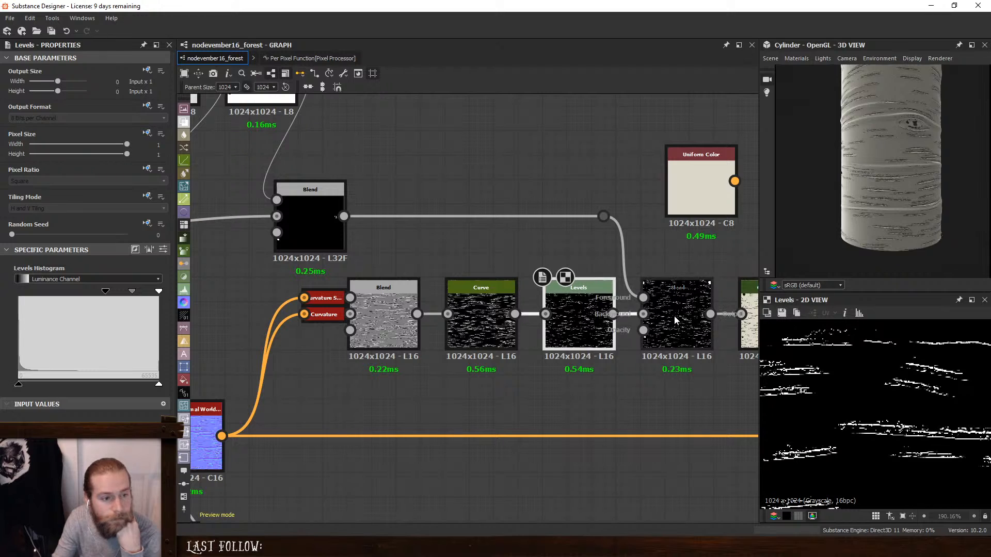
{"action": "left_click", "coordinate": [655, 322]}
{"action": "middle_click_drag", "start_coordinate": [655, 322], "coordinate": [497, 321]}
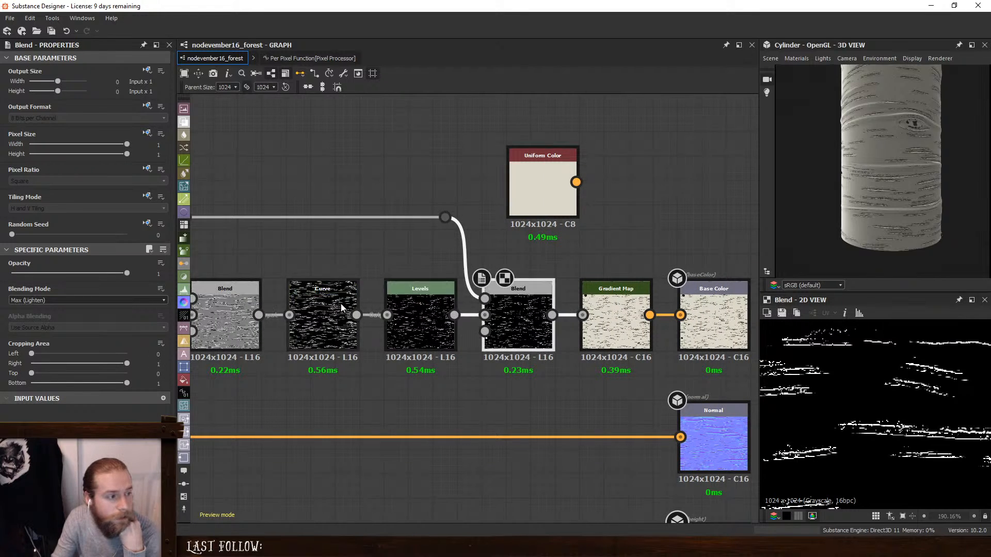
{"action": "scroll", "coordinate": [503, 280], "scroll_direction": "down", "scroll_amount": 2}
{"action": "scroll", "coordinate": [865, 199], "scroll_direction": "down", "scroll_amount": 5}
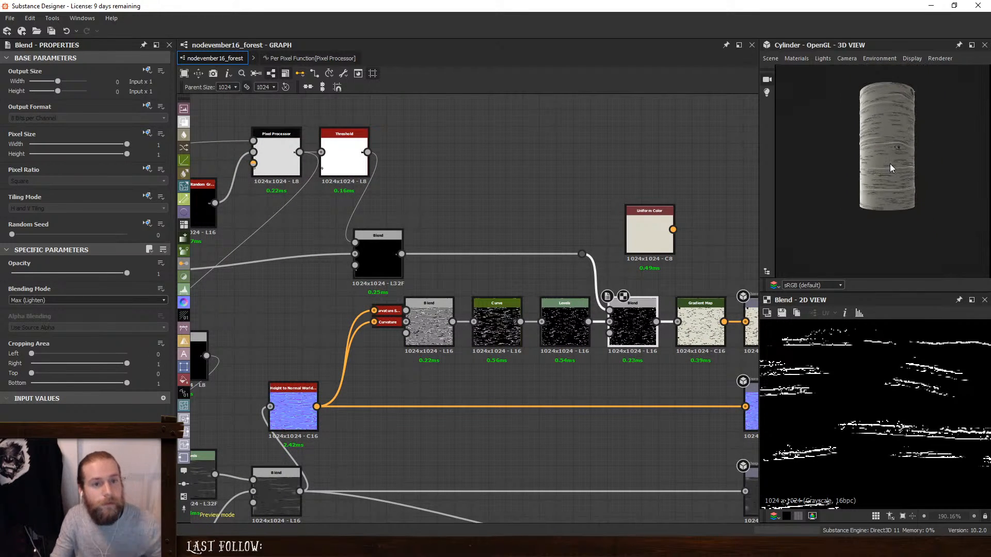
{"action": "left_click_drag", "start_coordinate": [901, 178], "coordinate": [841, 212]}
{"action": "scroll", "coordinate": [877, 196], "scroll_direction": "up", "scroll_amount": 5}
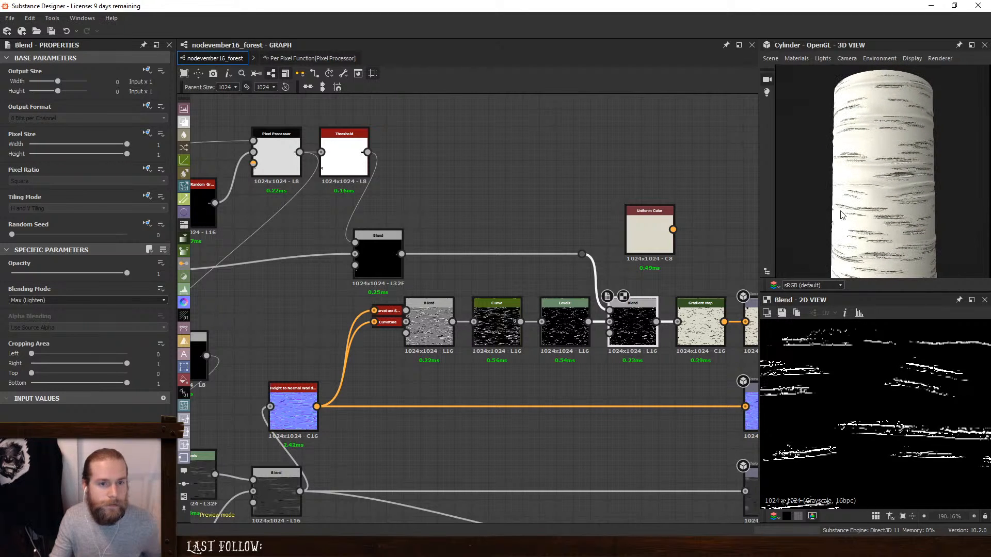
- Set the Intensity of the Blur HQ Grayscale in the long-streak branch to about 2.07
{"action": "scroll", "coordinate": [455, 261], "scroll_direction": "down", "scroll_amount": 3}
{"action": "middle_click_drag", "start_coordinate": [325, 277], "coordinate": [588, 260]}
{"action": "scroll", "coordinate": [432, 292], "scroll_direction": "up", "scroll_amount": 4}
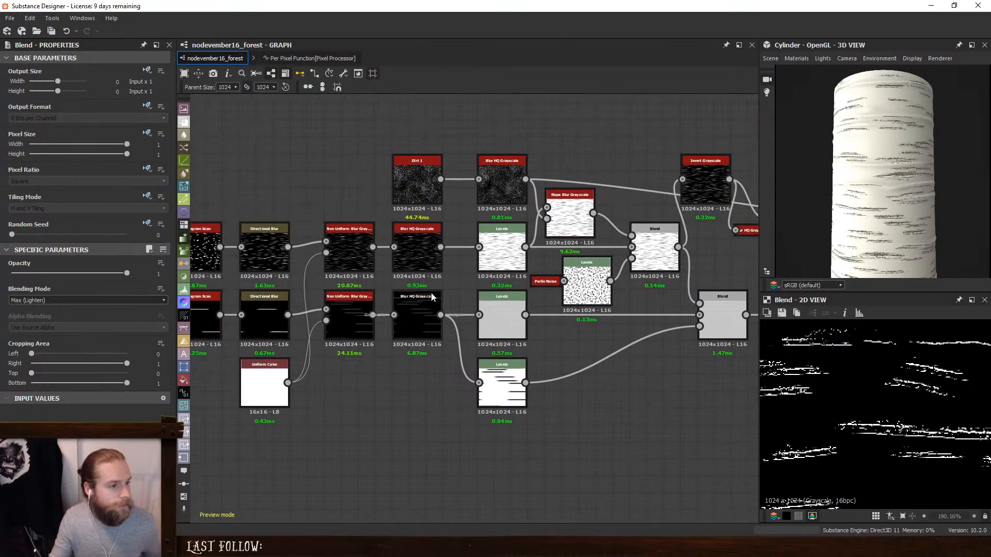
{"action": "left_click", "coordinate": [417, 301]}
{"action": "left_click_drag", "start_coordinate": [31, 286], "coordinate": [8, 286]}
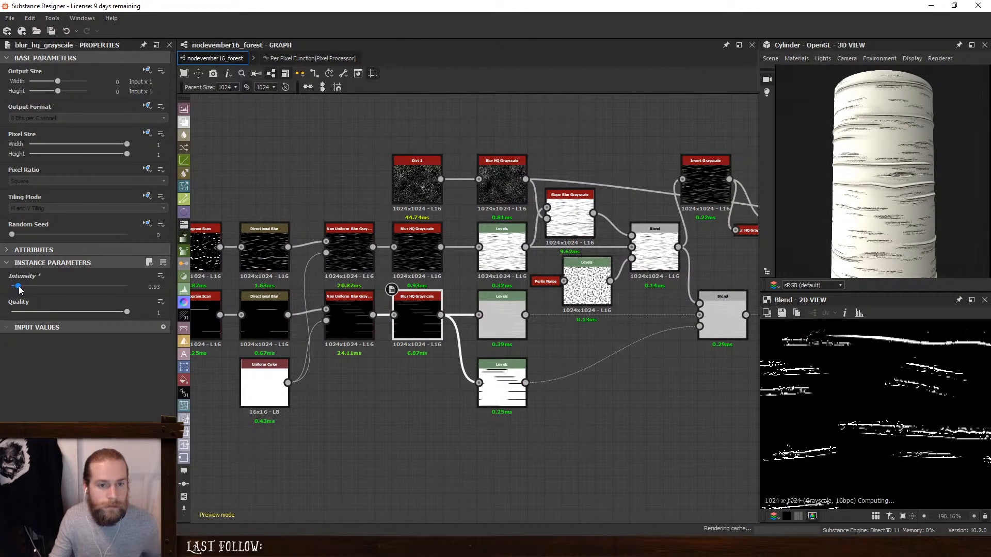
{"action": "mouse_move", "coordinate": [9, 287]}
{"action": "left_mouse_down"}
{"action": "mouse_move", "coordinate": [24, 286]}
{"action": "mouse_move", "coordinate": [21, 294]}
{"action": "left_mouse_up"}
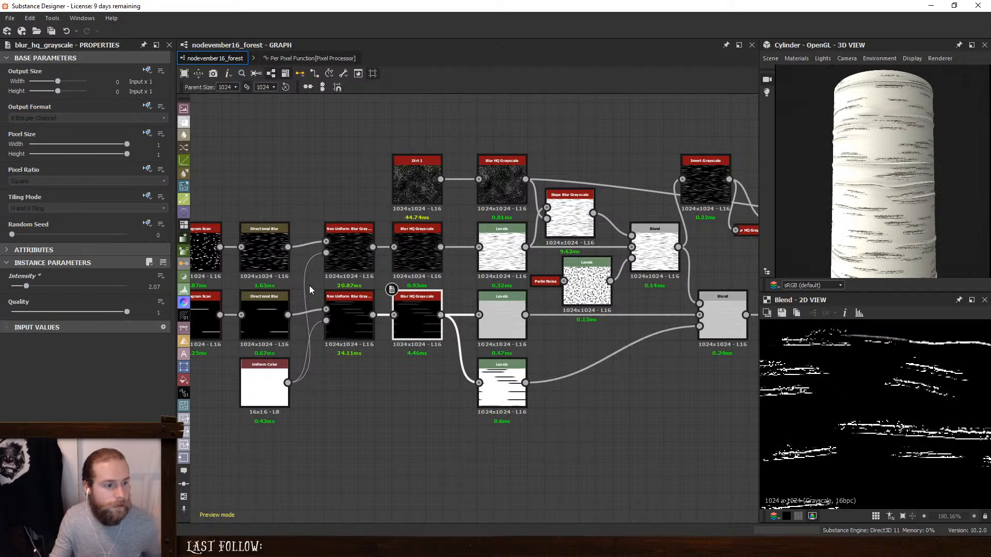
- Slightly raise the output black point of the upper Levels fed by the streak branch's blur, and check the bark in 3D
{"action": "left_click", "coordinate": [505, 313]}
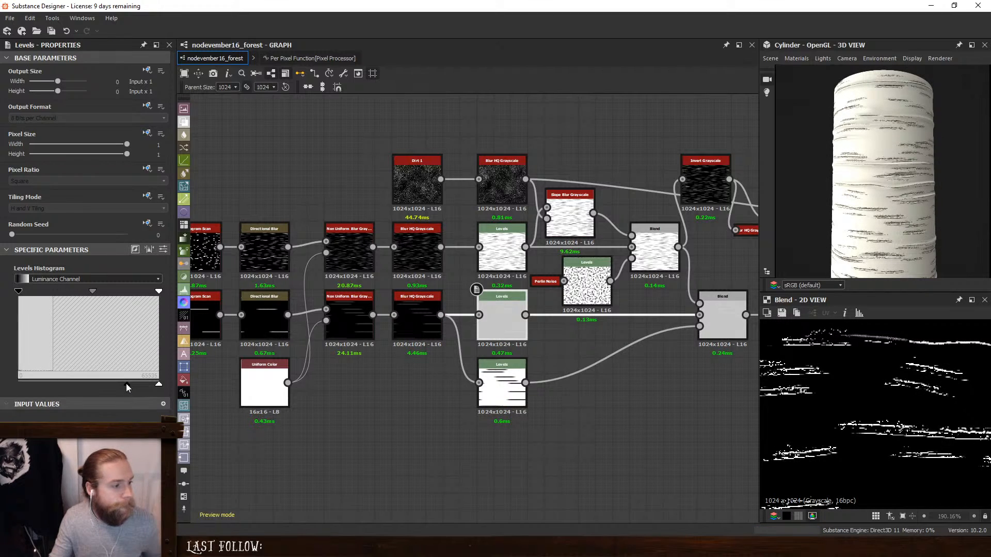
{"action": "left_click_drag", "start_coordinate": [127, 384], "coordinate": [133, 384]}
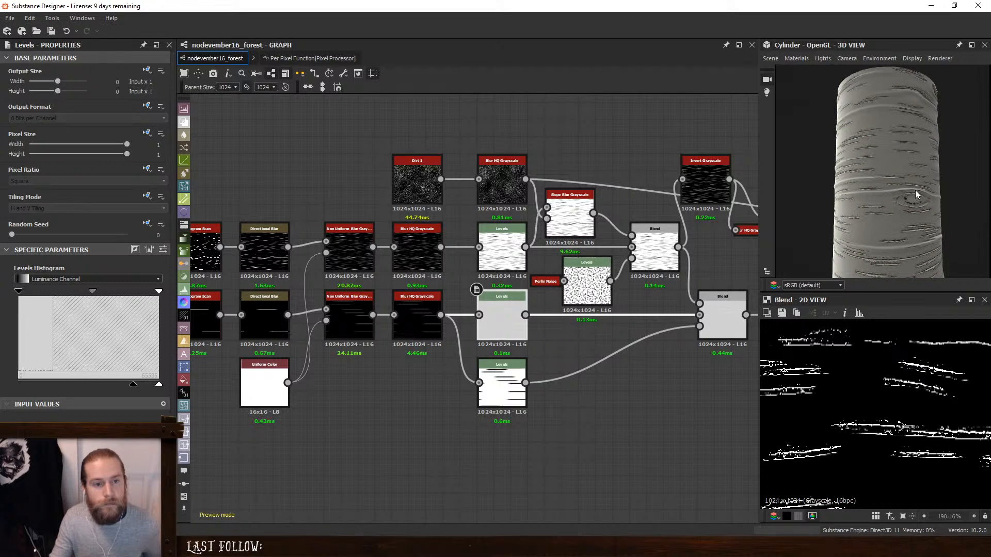
{"action": "scroll", "coordinate": [916, 195], "scroll_direction": "up", "scroll_amount": 3}
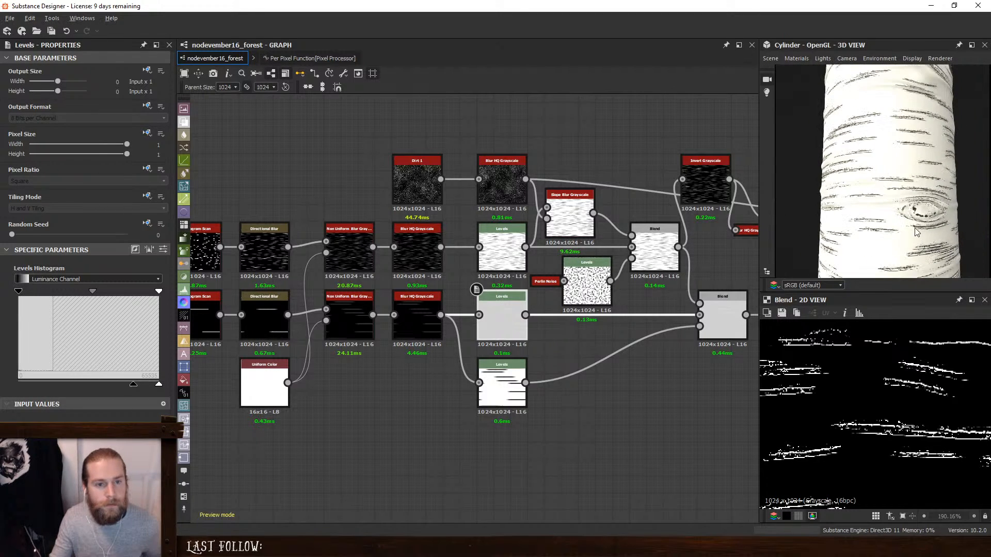
{"action": "left_click_drag", "start_coordinate": [916, 231], "coordinate": [894, 233]}
{"action": "scroll", "coordinate": [555, 264], "scroll_direction": "down", "scroll_amount": 4}
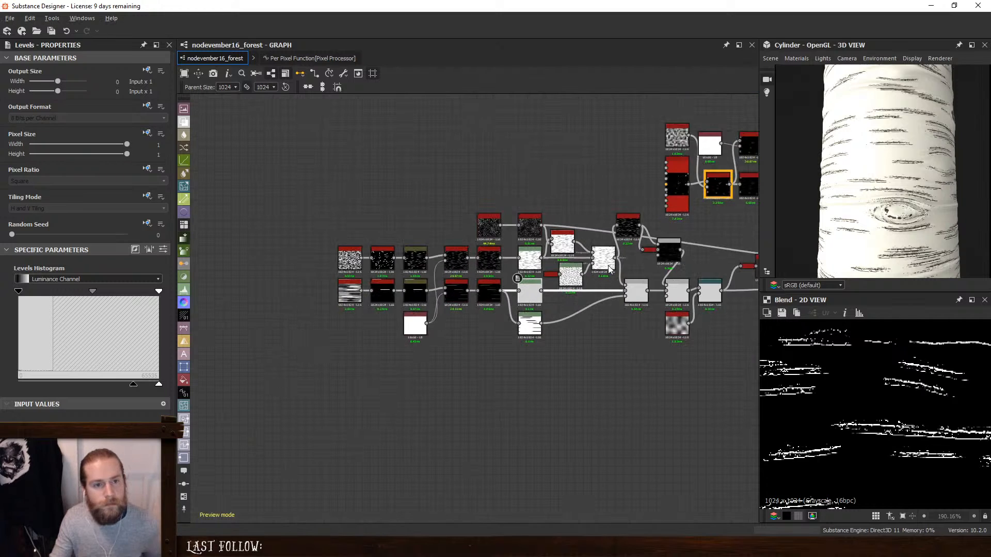
- Preview the Ambient Occlusion (HBAO) node and move it away from the AO output to make room
{"action": "middle_click_drag", "start_coordinate": [722, 254], "coordinate": [476, 254]}
{"action": "middle_click_drag", "start_coordinate": [721, 204], "coordinate": [575, 253]}
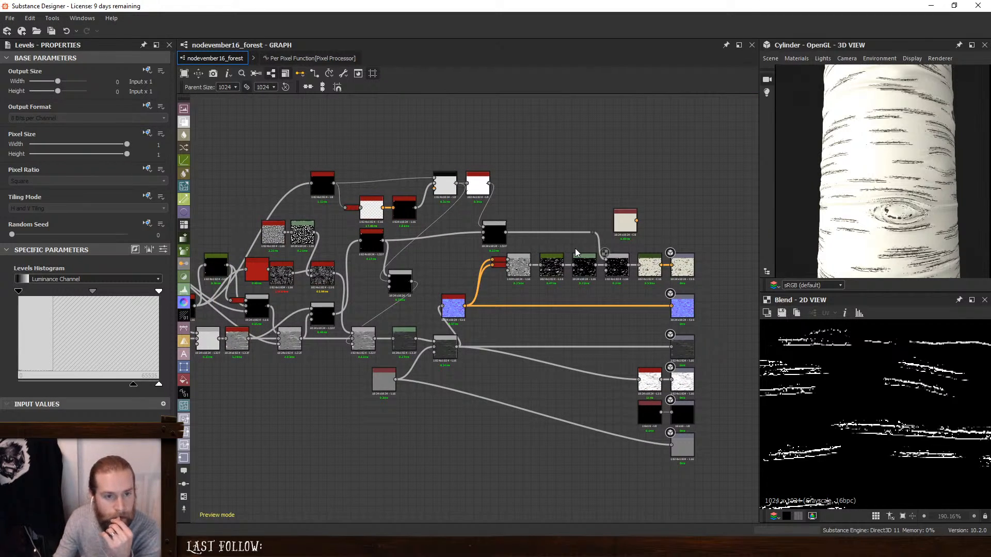
{"action": "double_click", "coordinate": [641, 386]}
{"action": "left_click_drag", "start_coordinate": [641, 386], "coordinate": [550, 384]}
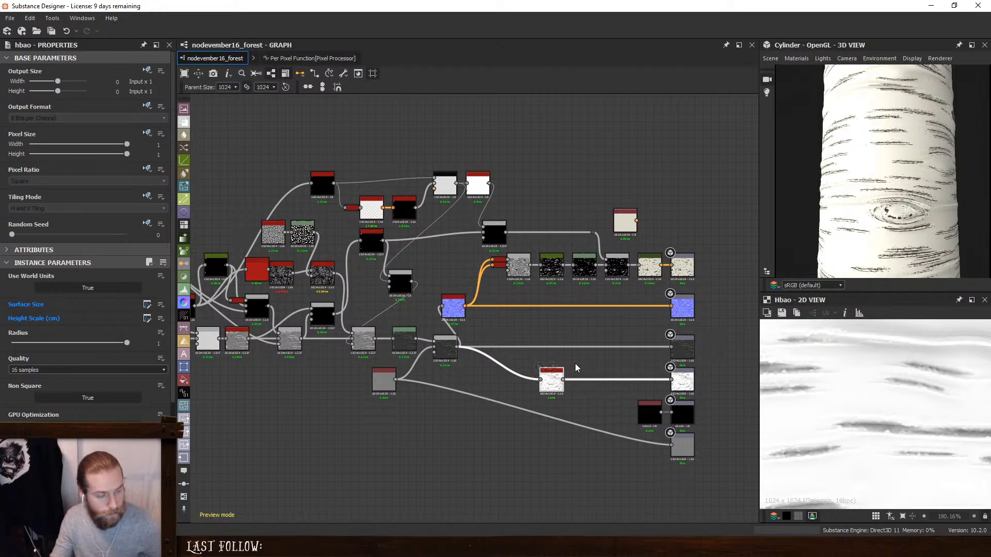
- Add a Levels node fed by the Ambient Occlusion node and place it just below the base color chain
{"action": "key", "text": "space"}
{"action": "type", "text": "lev"}
{"action": "key", "text": "Return"}
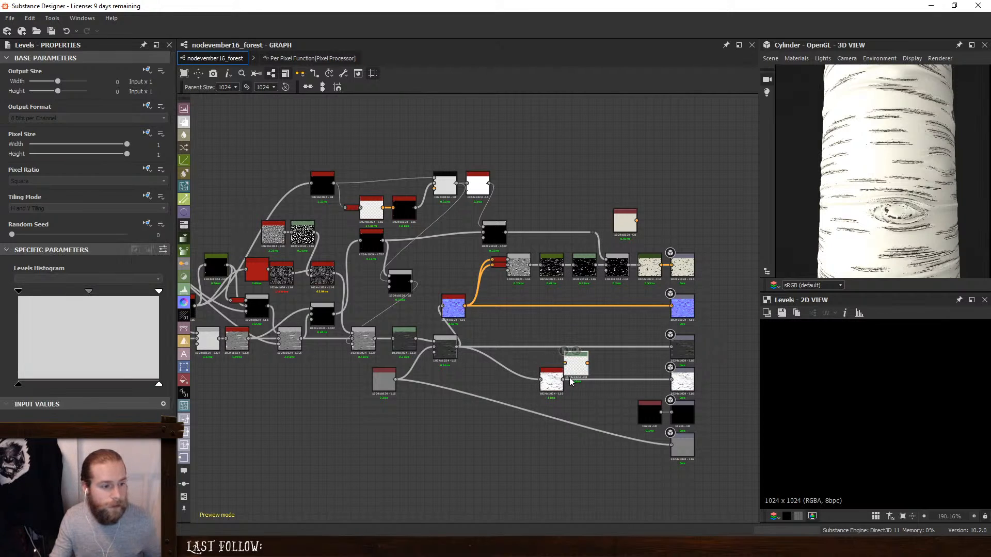
{"action": "key", "text": "ctrl+z"}
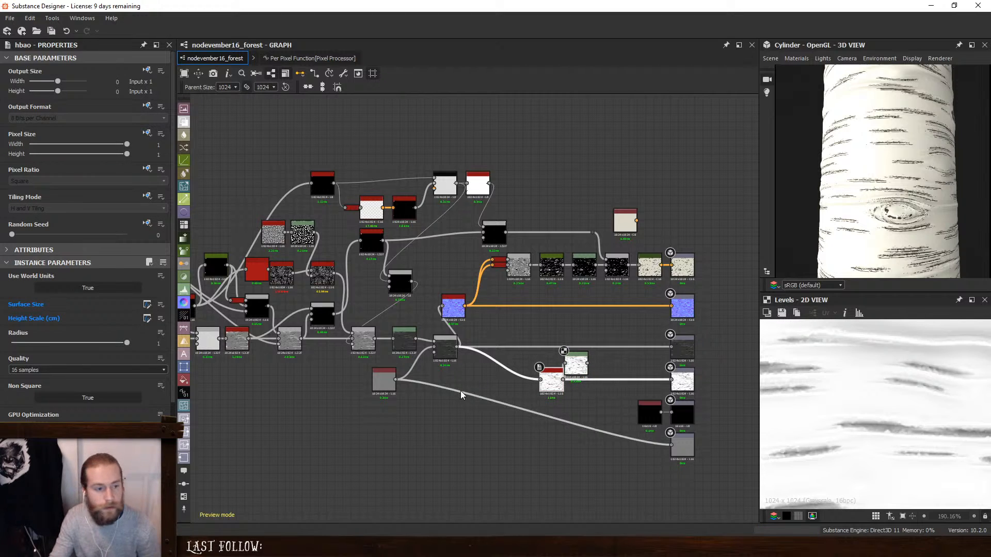
{"action": "left_click_drag", "start_coordinate": [577, 367], "coordinate": [578, 303]}
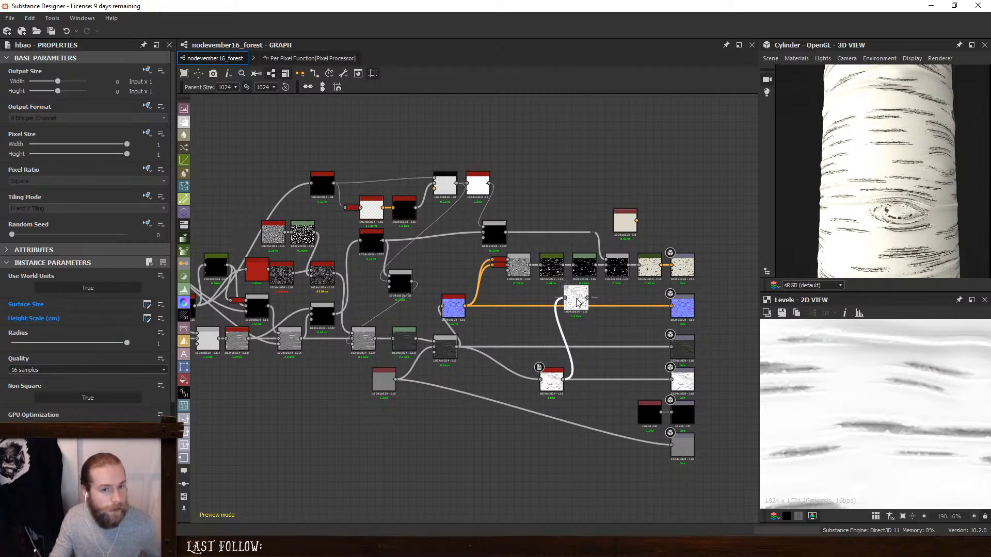
- Narrow the new Levels' input range by bringing its black and white points close together, isolating the darkest occlusion streaks
{"action": "scroll", "coordinate": [576, 301], "scroll_direction": "up", "scroll_amount": 3}
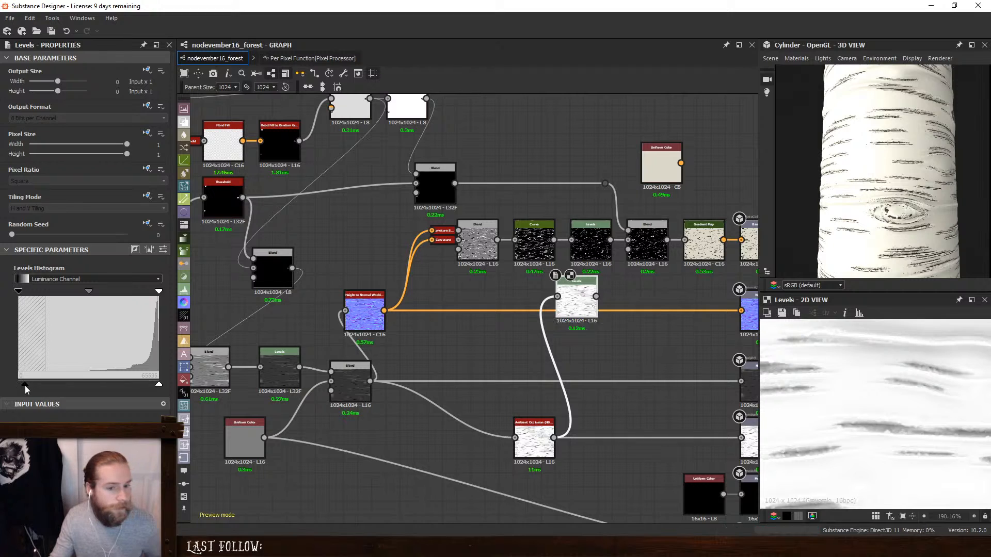
{"action": "left_click_drag", "start_coordinate": [36, 387], "coordinate": [19, 386]}
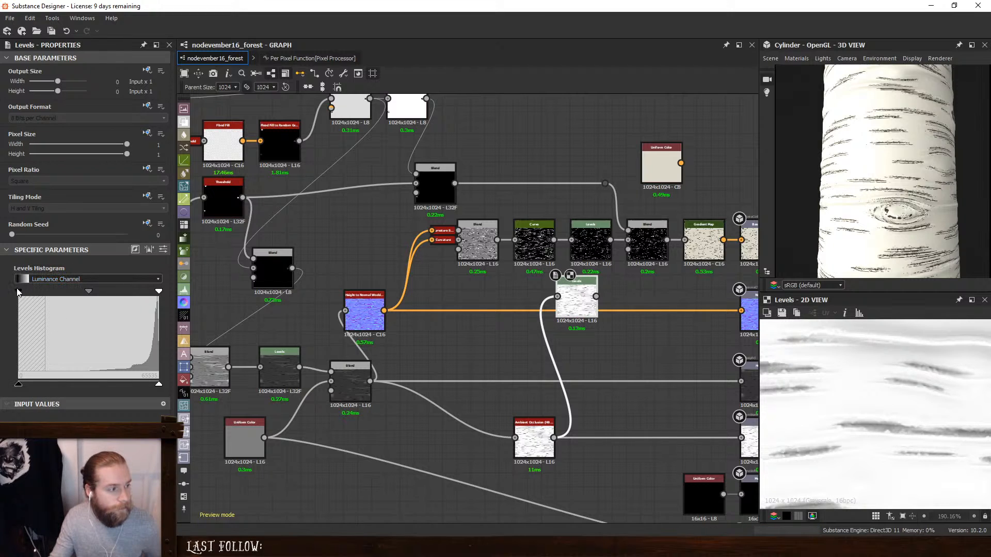
{"action": "left_click_drag", "start_coordinate": [18, 292], "coordinate": [66, 292]}
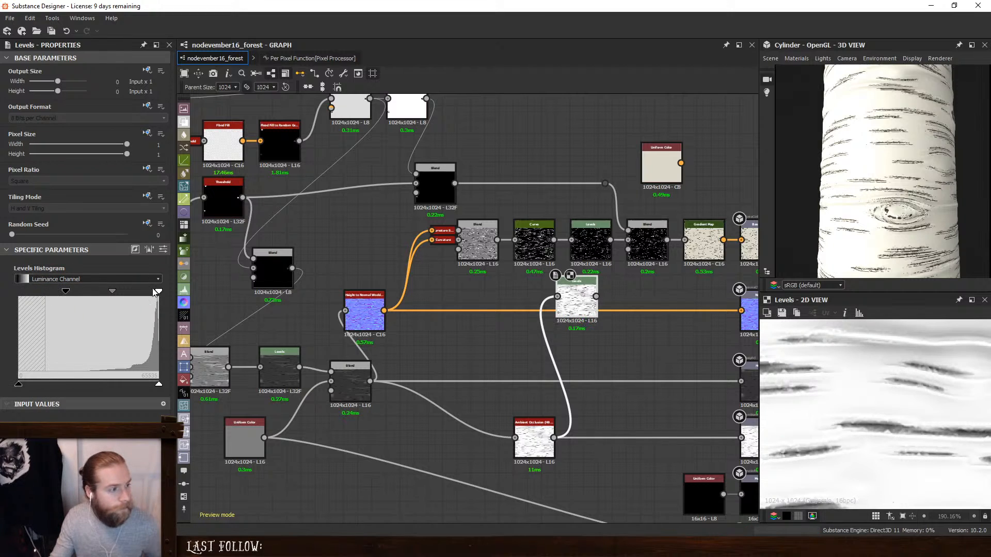
{"action": "left_click_drag", "start_coordinate": [157, 292], "coordinate": [98, 294]}
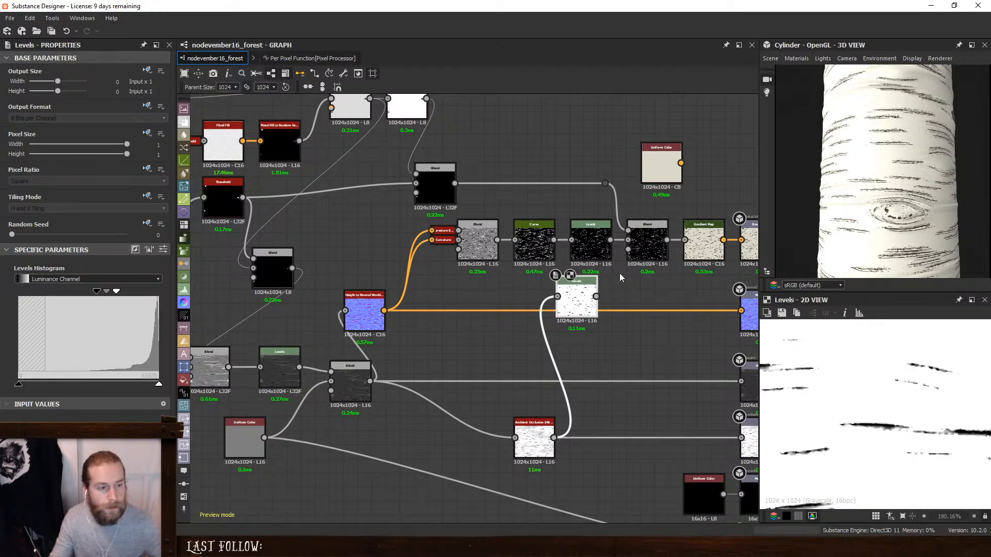
{"action": "middle_click_drag", "start_coordinate": [619, 273], "coordinate": [587, 327]}
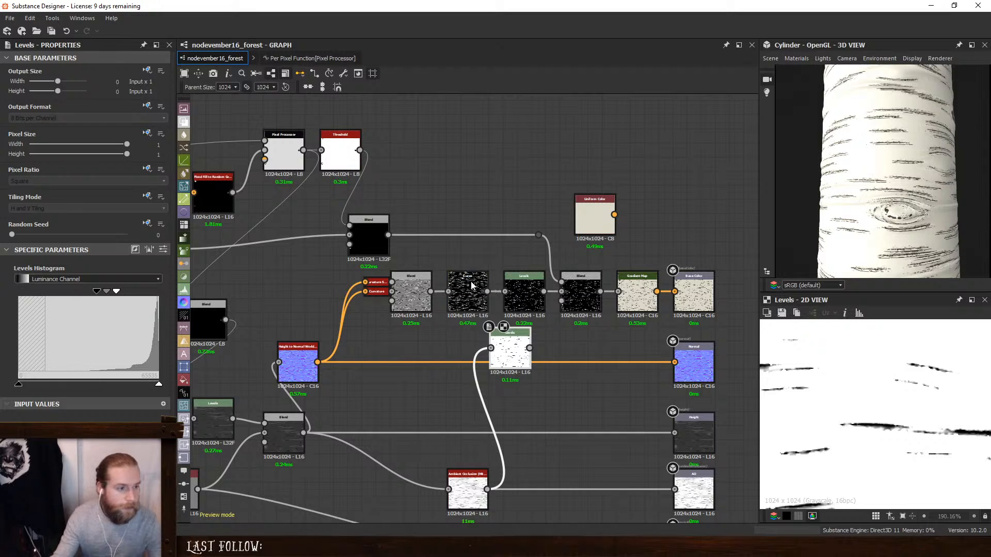
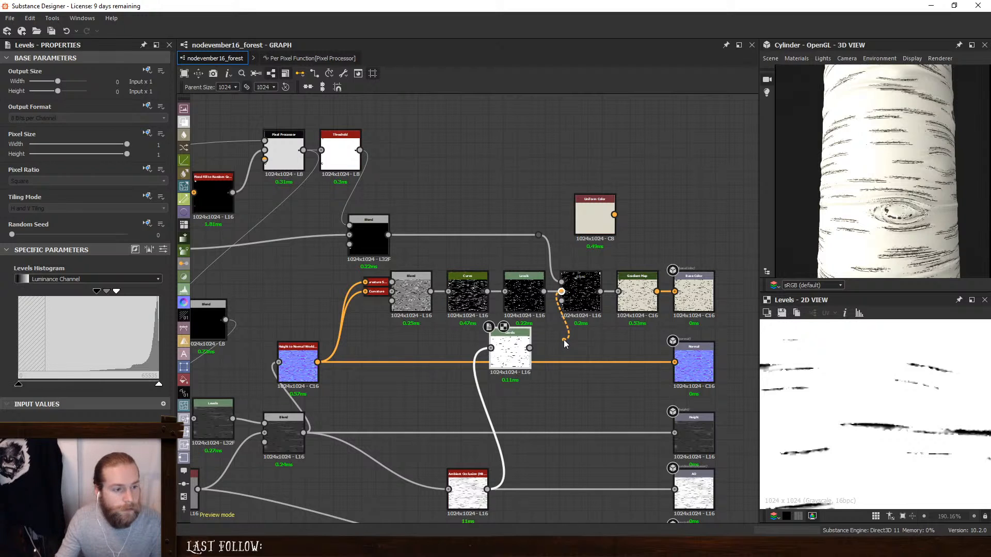
- Remove the Blend node that sits just before the base color Gradient Map
{"action": "left_click_drag", "start_coordinate": [564, 343], "coordinate": [565, 341]}
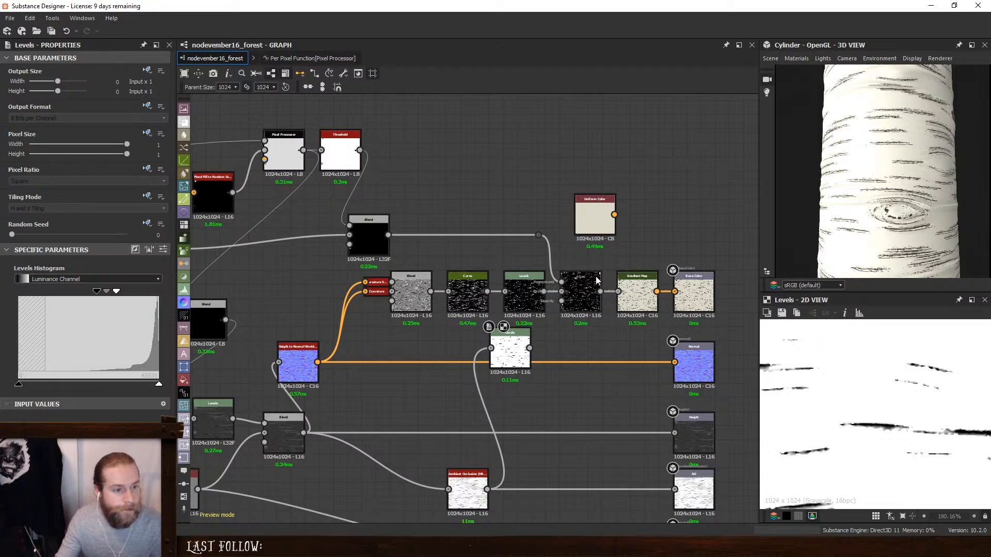
{"action": "left_click", "coordinate": [590, 292]}
{"action": "key", "text": "Delete"}
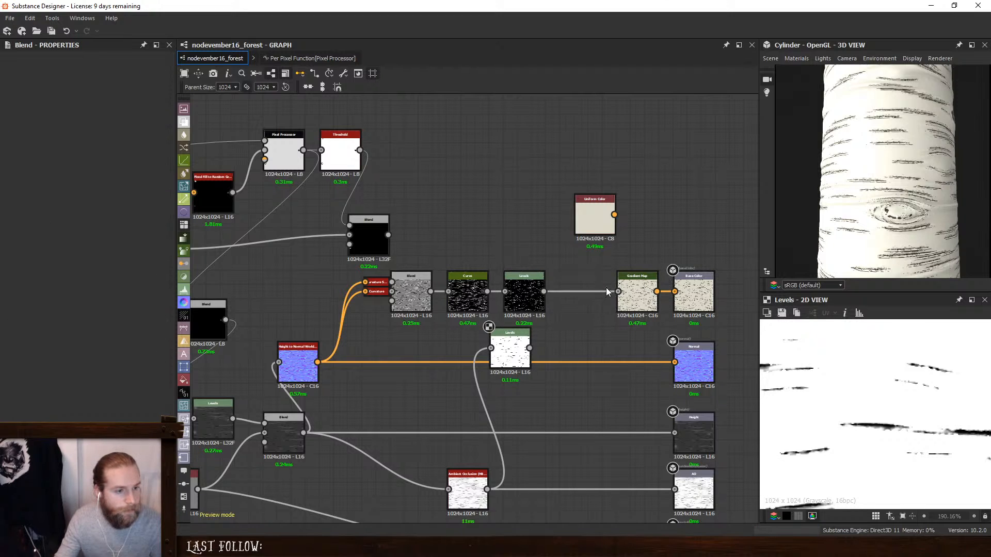
- Reverse the Gradient Map to run evenly from dark brown to cream, and feed it from the ambient occlusion Levels node
{"action": "double_click", "coordinate": [633, 288]}
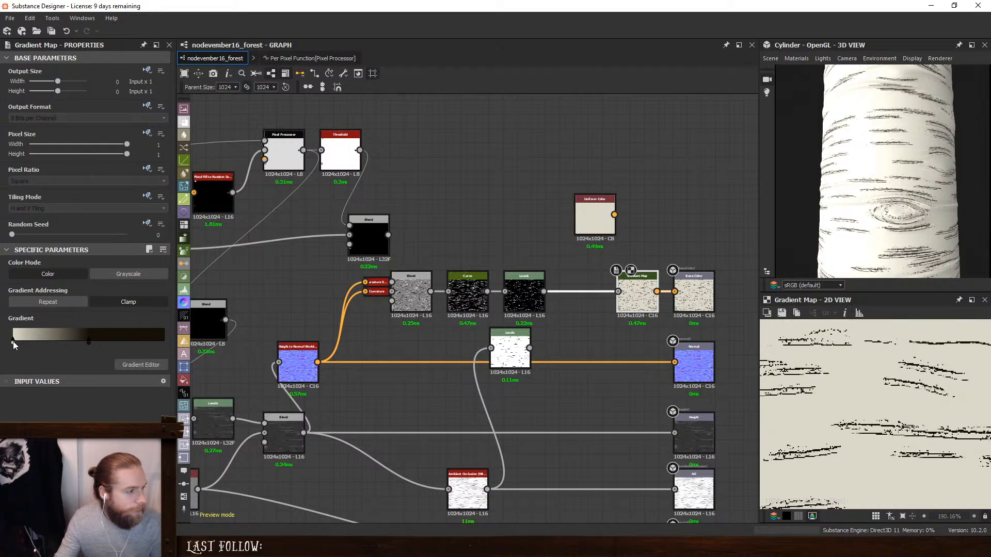
{"action": "left_click_drag", "start_coordinate": [14, 340], "coordinate": [164, 341]}
{"action": "left_click_drag", "start_coordinate": [530, 348], "coordinate": [635, 297]}
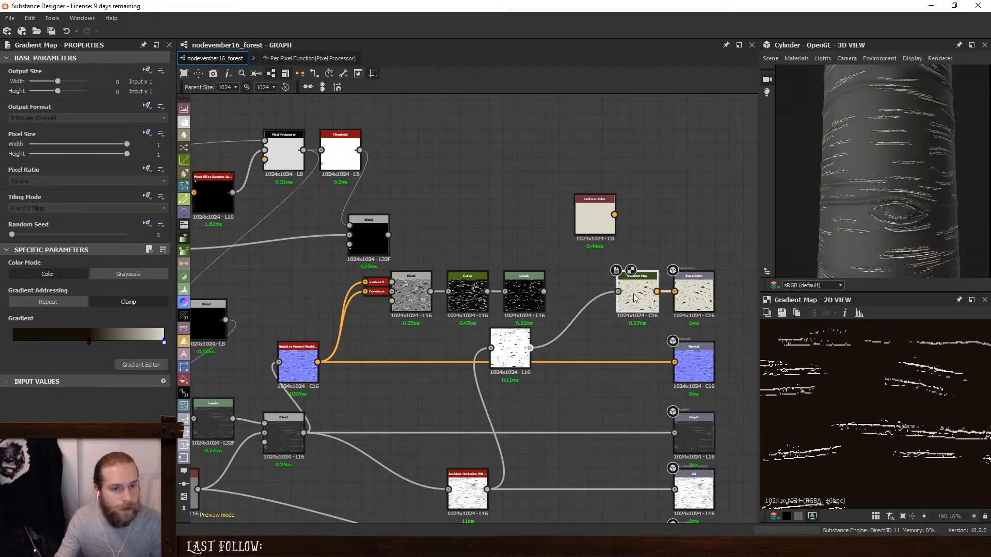
{"action": "left_click_drag", "start_coordinate": [530, 336], "coordinate": [564, 323]}
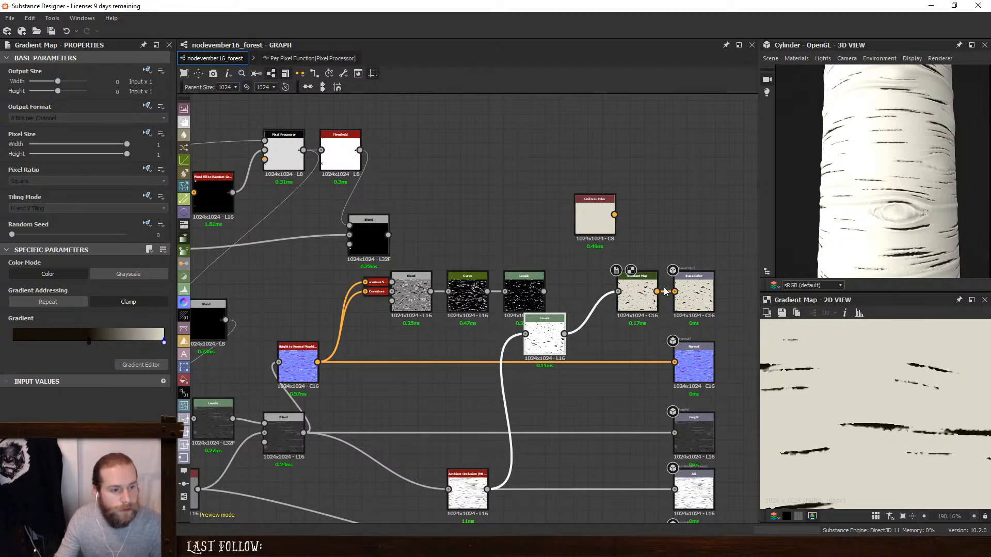
{"action": "left_click_drag", "start_coordinate": [88, 340], "coordinate": [1, 349]}
{"action": "left_click_drag", "start_coordinate": [913, 201], "coordinate": [852, 223]}
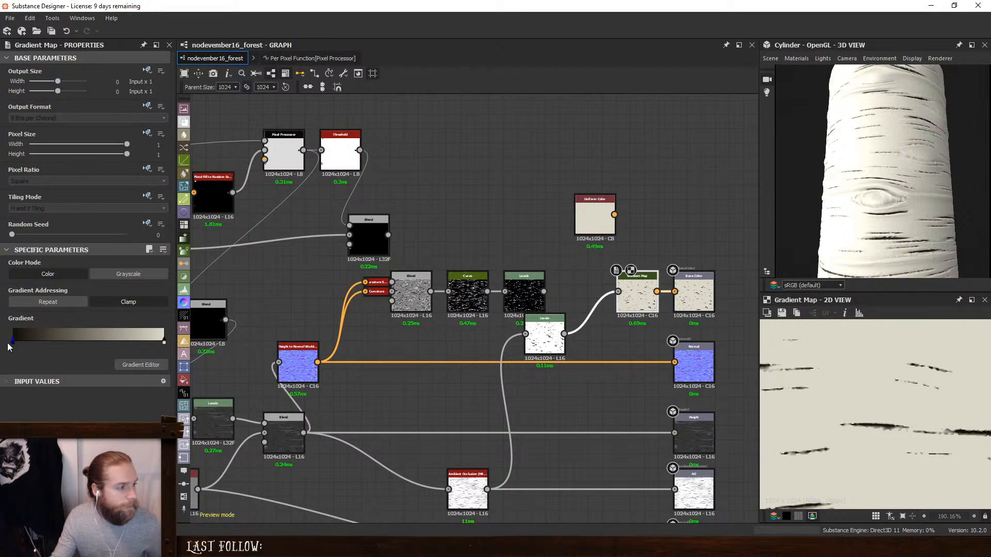
{"action": "left_click_drag", "start_coordinate": [835, 222], "coordinate": [924, 236]}
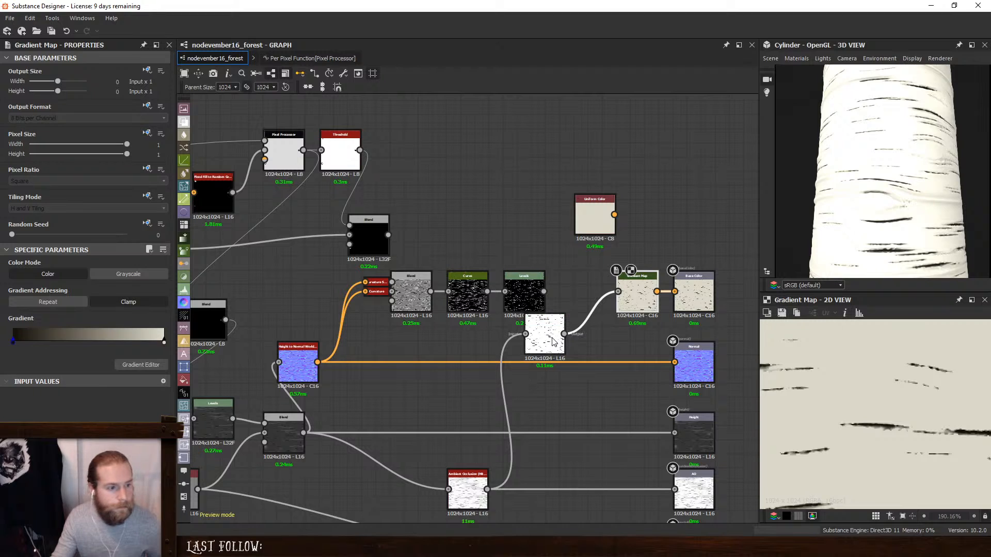
- Try to brighten the Gradient Map's dark brown key by raising its value to 0.44 (#704e2d)
{"action": "left_click", "coordinate": [545, 322]}
{"action": "left_click", "coordinate": [637, 296]}
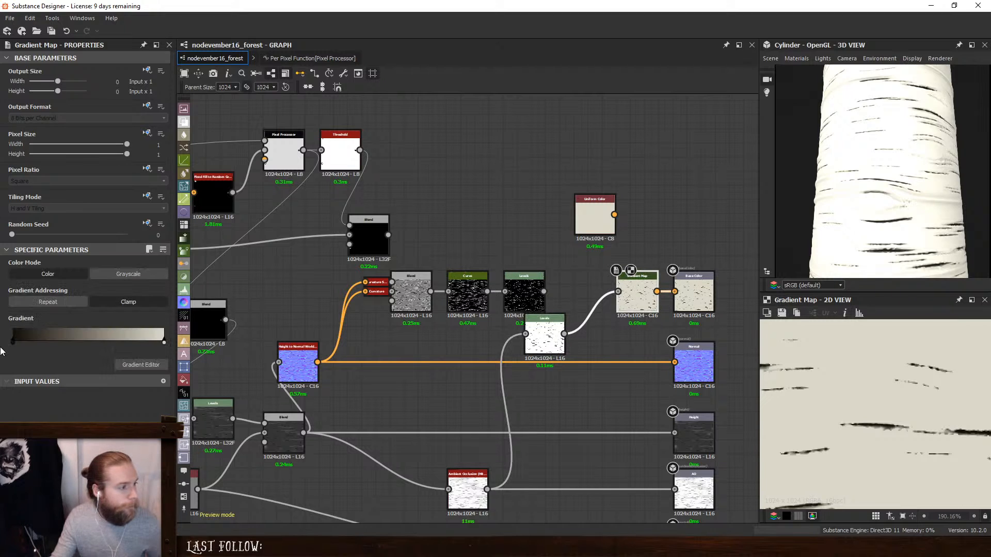
{"action": "double_click", "coordinate": [13, 342]}
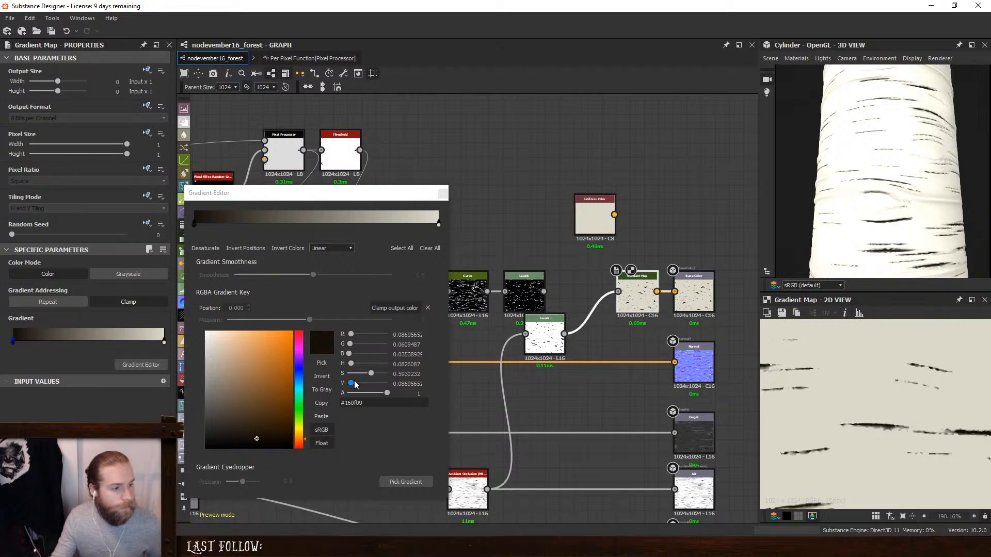
{"action": "left_click_drag", "start_coordinate": [353, 385], "coordinate": [365, 386]}
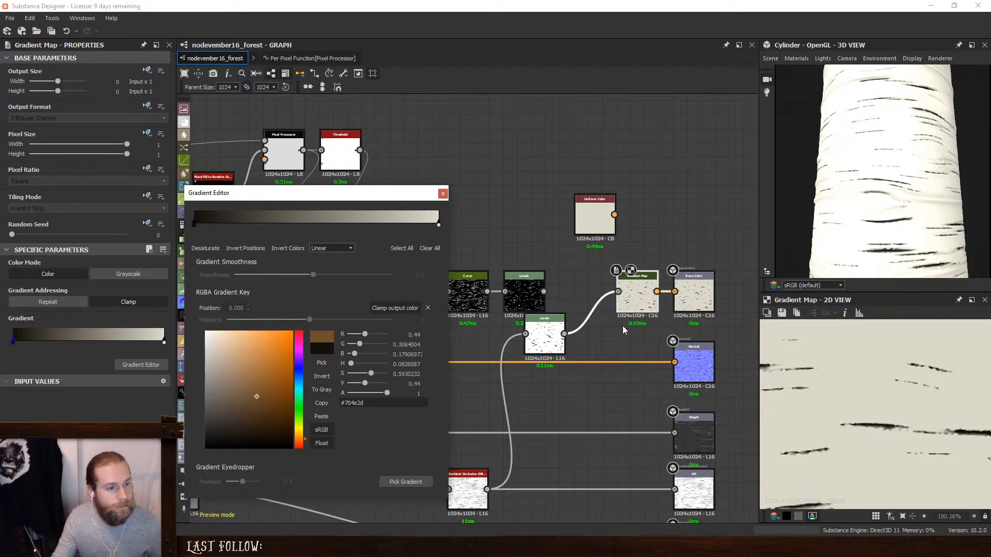
{"action": "left_click_drag", "start_coordinate": [640, 299], "coordinate": [643, 291]}
{"action": "right_click_drag", "start_coordinate": [909, 177], "coordinate": [985, 184], "text": "ctrl+shift"}
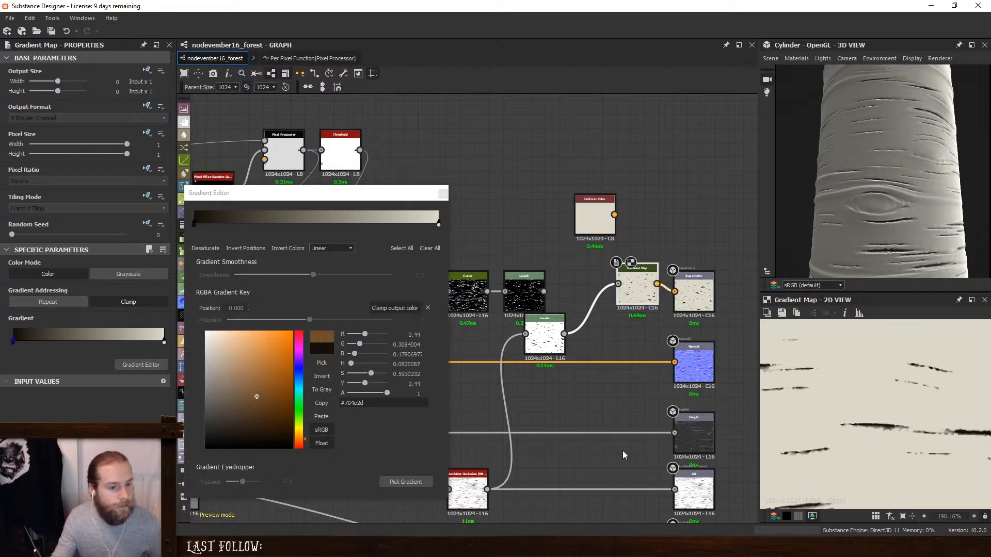
- Preview the Ambient Occlusion (HBAO) node, the AO output and the Height to Normal node, and return to the Gradient Map
{"action": "middle_click_drag", "start_coordinate": [622, 455], "coordinate": [650, 344]}
{"action": "double_click", "coordinate": [498, 384]}
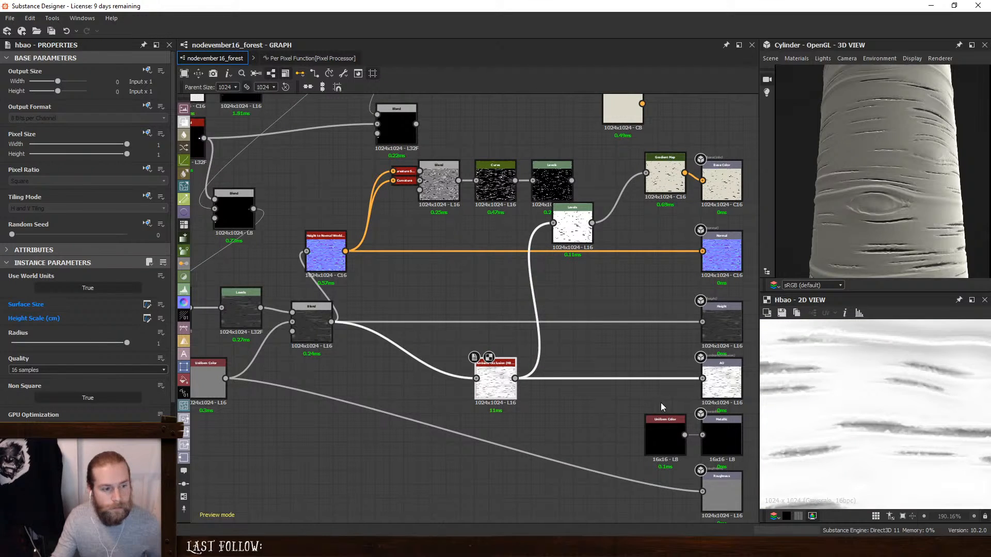
{"action": "double_click", "coordinate": [721, 379]}
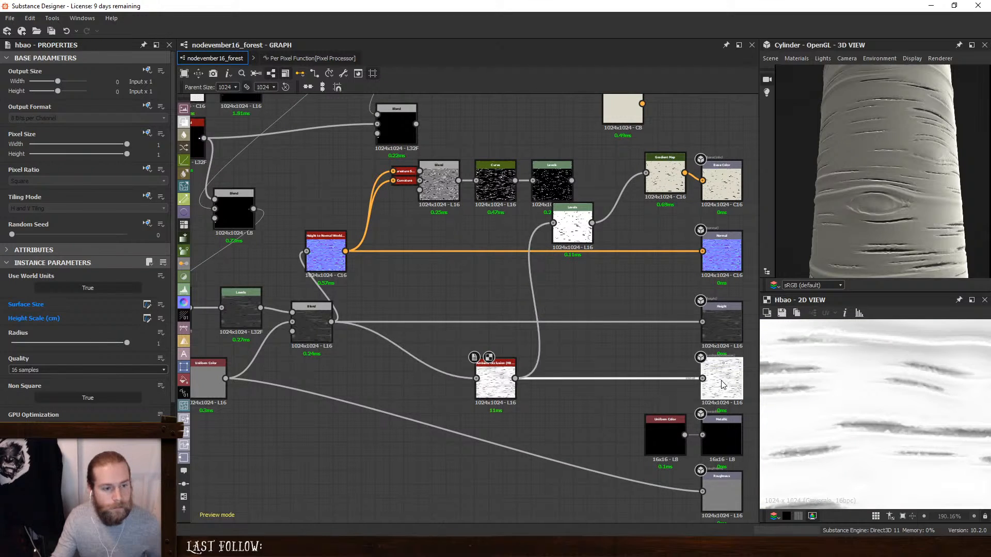
{"action": "double_click", "coordinate": [318, 253]}
{"action": "left_click_drag", "start_coordinate": [325, 255], "coordinate": [354, 255]}
{"action": "middle_click_drag", "start_coordinate": [587, 269], "coordinate": [505, 369]}
{"action": "double_click", "coordinate": [586, 268]}
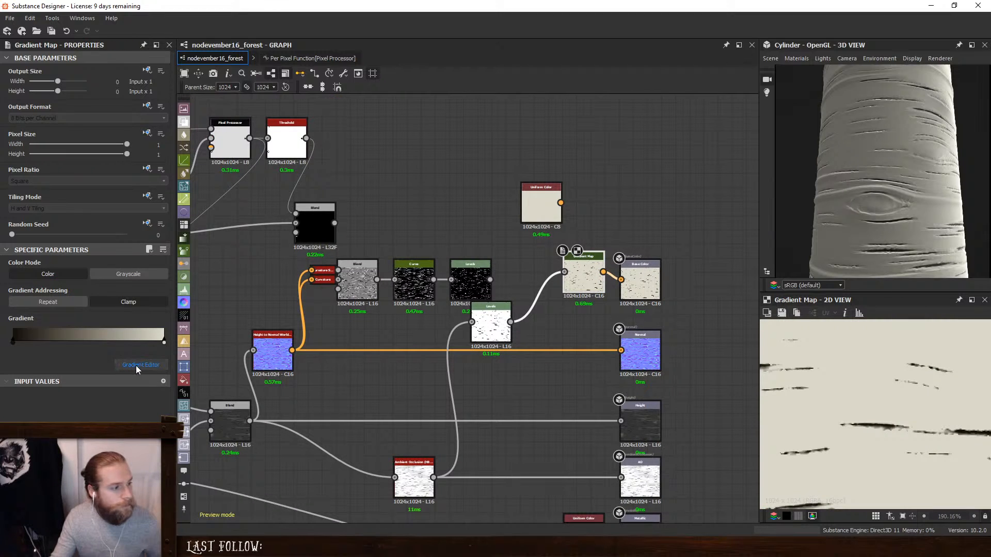
- Set the Gradient Map's dark key to saturation 0.35 and value 0.23 (#3a3026), and check the trunk in 3D
{"action": "left_click_drag", "start_coordinate": [594, 269], "coordinate": [572, 282]}
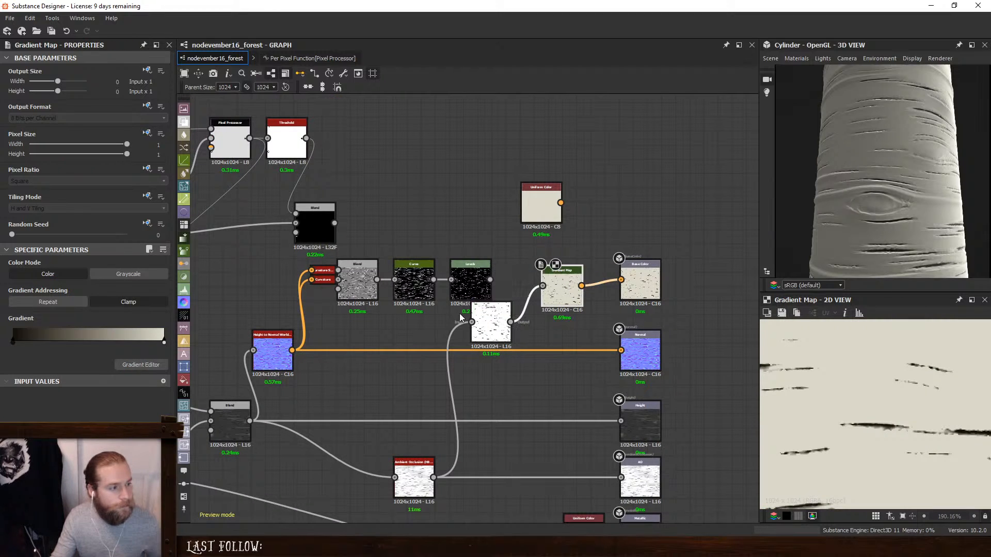
{"action": "left_click", "coordinate": [141, 365]}
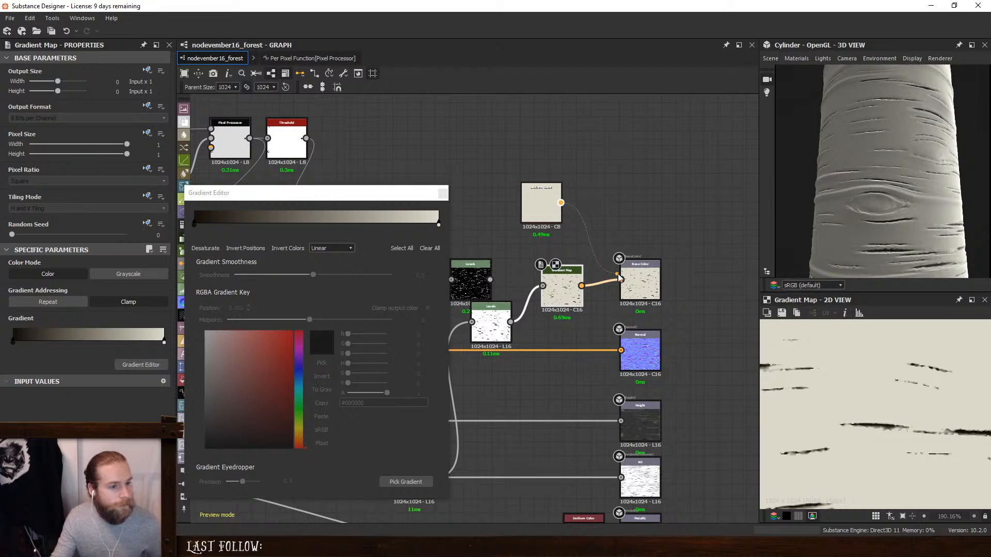
{"action": "left_click_drag", "start_coordinate": [619, 277], "coordinate": [621, 281]}
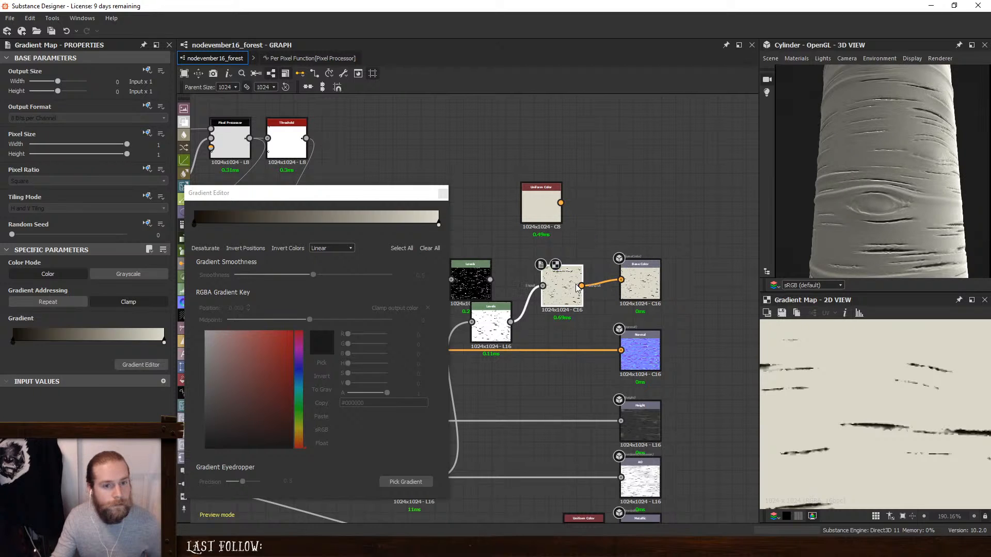
{"action": "left_click_drag", "start_coordinate": [440, 224], "coordinate": [582, 236]}
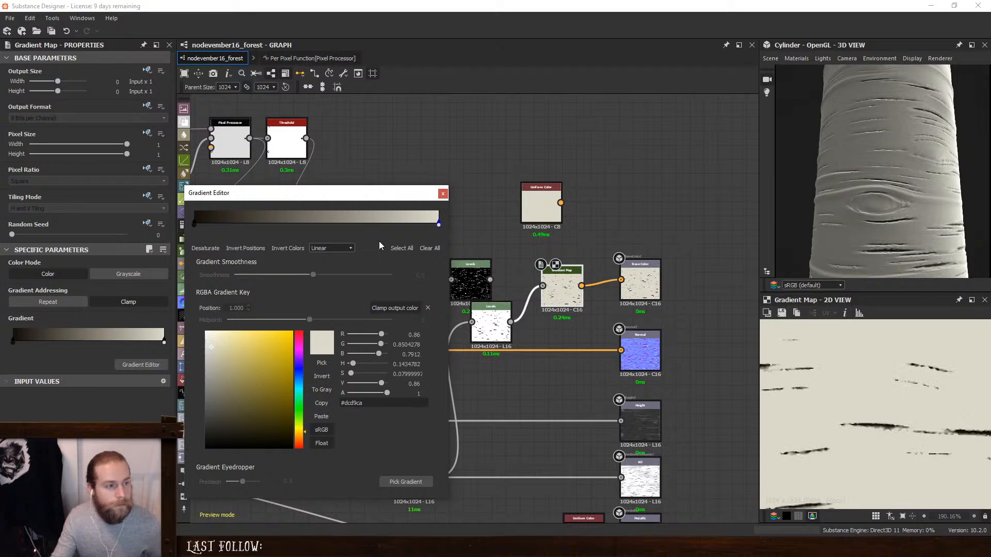
{"action": "left_click", "coordinate": [194, 224]}
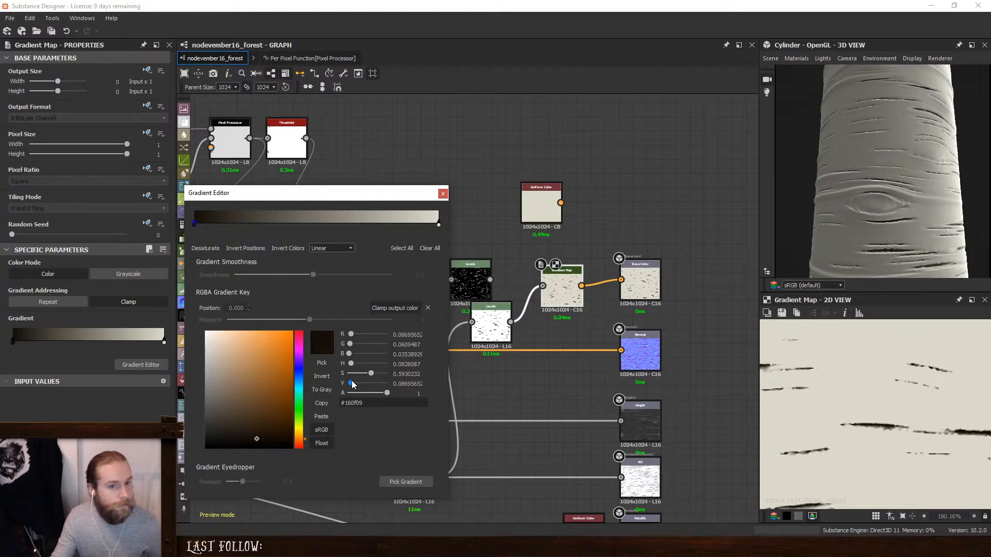
{"action": "mouse_move", "coordinate": [353, 384]}
{"action": "left_mouse_down"}
{"action": "mouse_move", "coordinate": [372, 385]}
{"action": "mouse_move", "coordinate": [358, 388]}
{"action": "mouse_move", "coordinate": [360, 373]}
{"action": "left_mouse_up"}
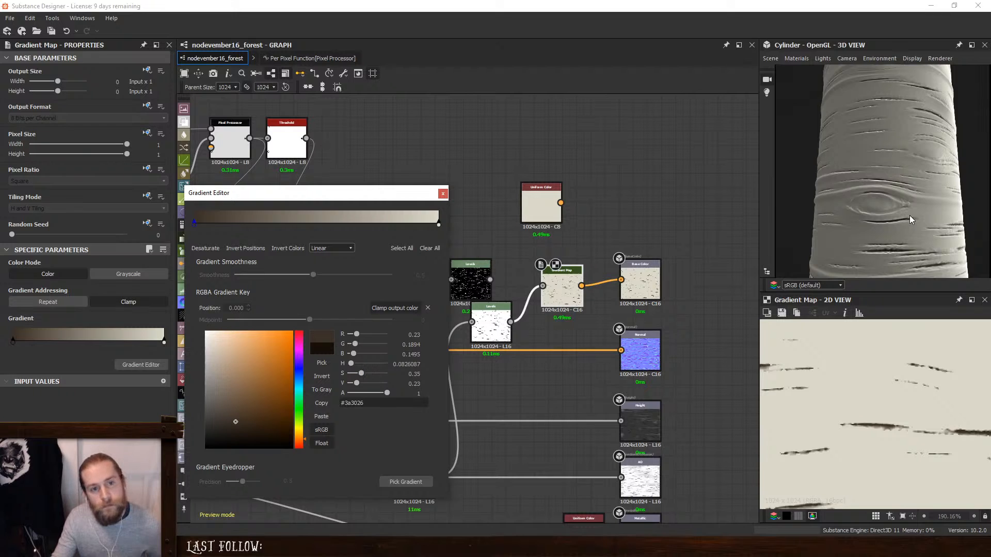
{"action": "scroll", "coordinate": [909, 217], "scroll_direction": "down", "scroll_amount": 3}
{"action": "left_click_drag", "start_coordinate": [909, 218], "coordinate": [974, 214]}
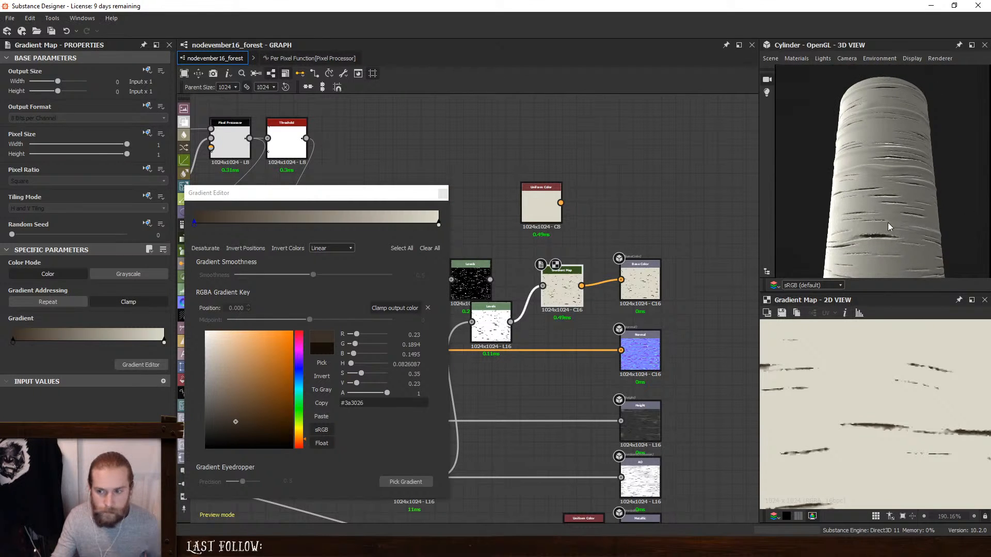
{"action": "left_click_drag", "start_coordinate": [888, 227], "coordinate": [863, 210]}
{"action": "scroll", "coordinate": [898, 235], "scroll_direction": "up", "scroll_amount": 3}
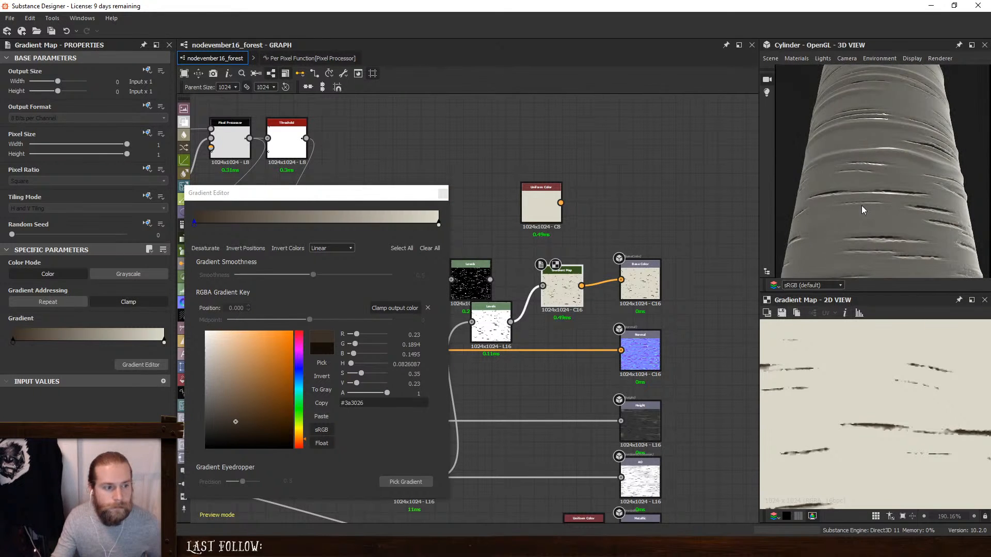
- Spread the black and white input points of the ambient occlusion Levels to soften the streaks, and preview the Gradient Map
{"action": "left_click", "coordinate": [485, 318]}
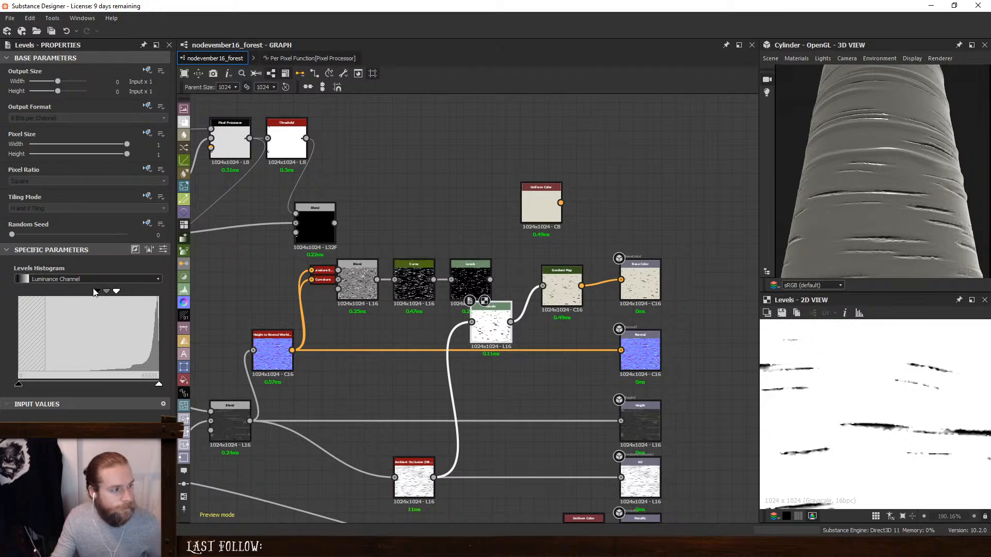
{"action": "left_click_drag", "start_coordinate": [93, 292], "coordinate": [126, 293]}
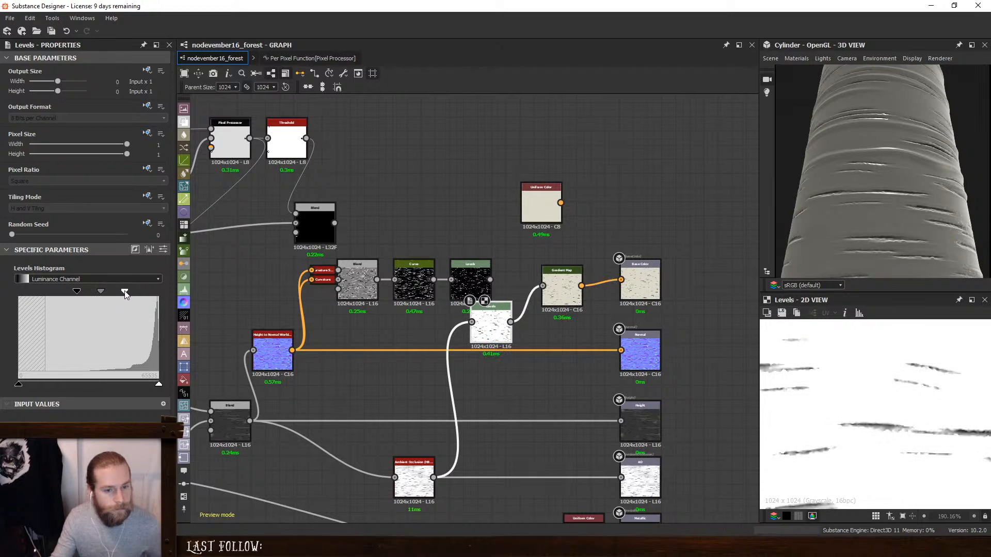
{"action": "left_click", "coordinate": [553, 286]}
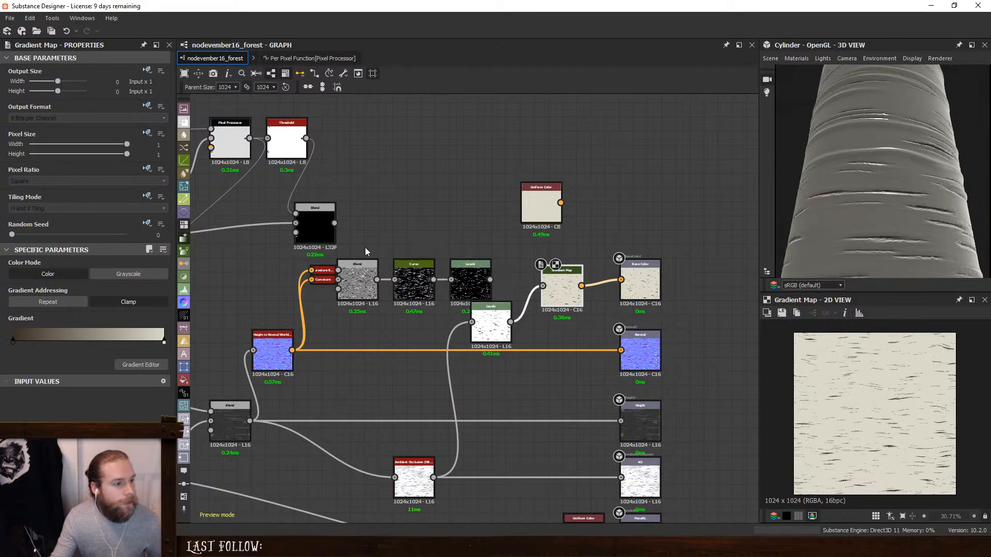
- Move the disconnected Blend, Curve and Levels chain and the black Blend node upward, and preview the chain's Blend
{"action": "left_click_drag", "start_coordinate": [364, 247], "coordinate": [457, 247]}
{"action": "left_click", "coordinate": [382, 211]}
{"action": "left_click_drag", "start_coordinate": [323, 212], "coordinate": [308, 198]}
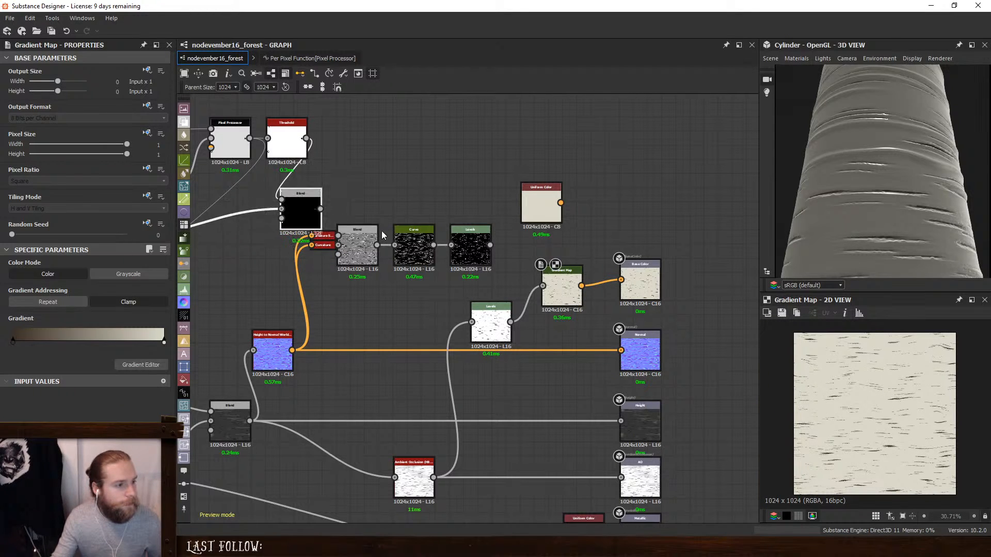
{"action": "left_click", "coordinate": [351, 240]}
{"action": "scroll", "coordinate": [917, 419], "scroll_direction": "up", "scroll_amount": 5}
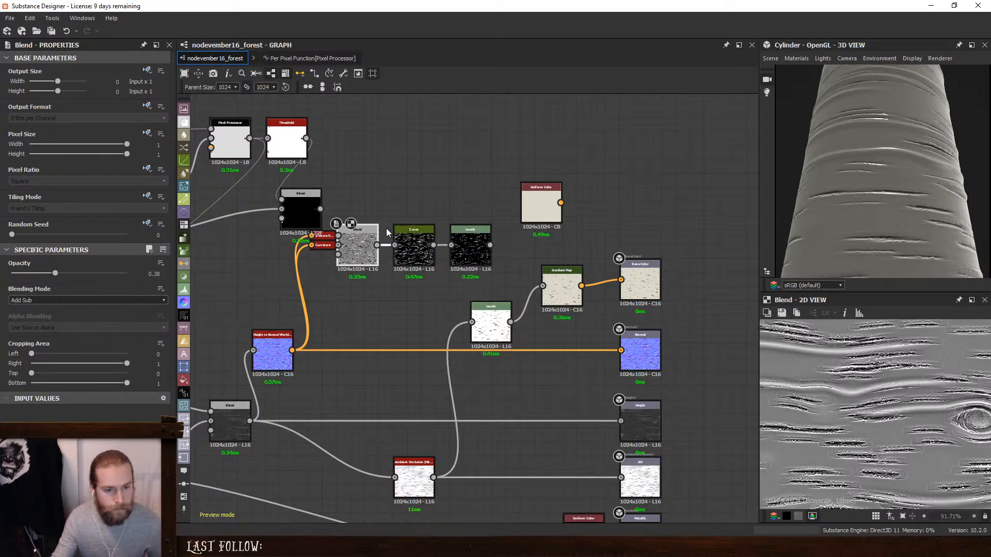
- Undock the Curvature and Curvature Smooth nodes, preview Curvature, and place it below the Blend above the Height to Normal node
{"action": "middle_click_drag", "start_coordinate": [387, 232], "coordinate": [566, 284]}
{"action": "scroll", "coordinate": [567, 284], "scroll_direction": "up", "scroll_amount": 4}
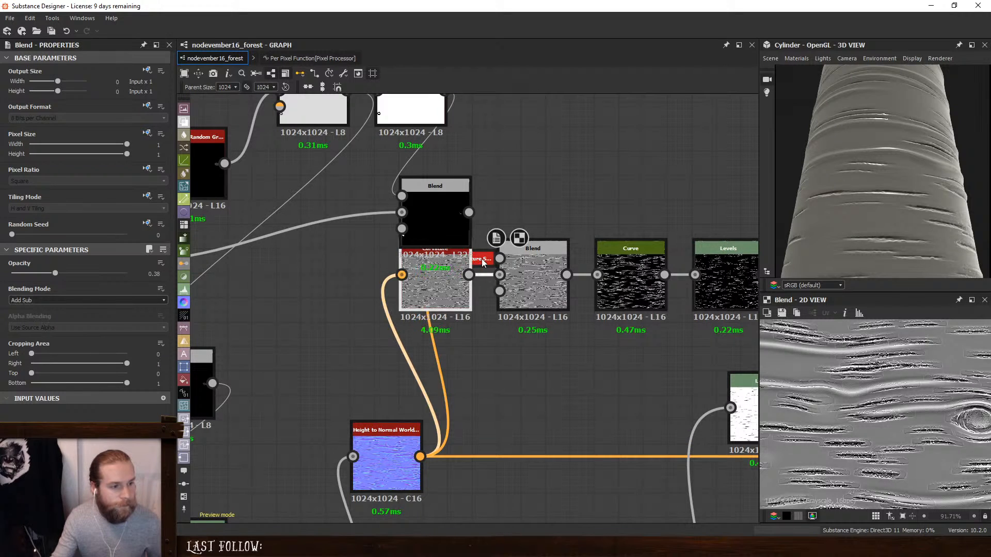
{"action": "left_click_drag", "start_coordinate": [481, 258], "coordinate": [436, 174]}
{"action": "left_click", "coordinate": [432, 279]}
{"action": "scroll", "coordinate": [951, 416], "scroll_direction": "up", "scroll_amount": 4}
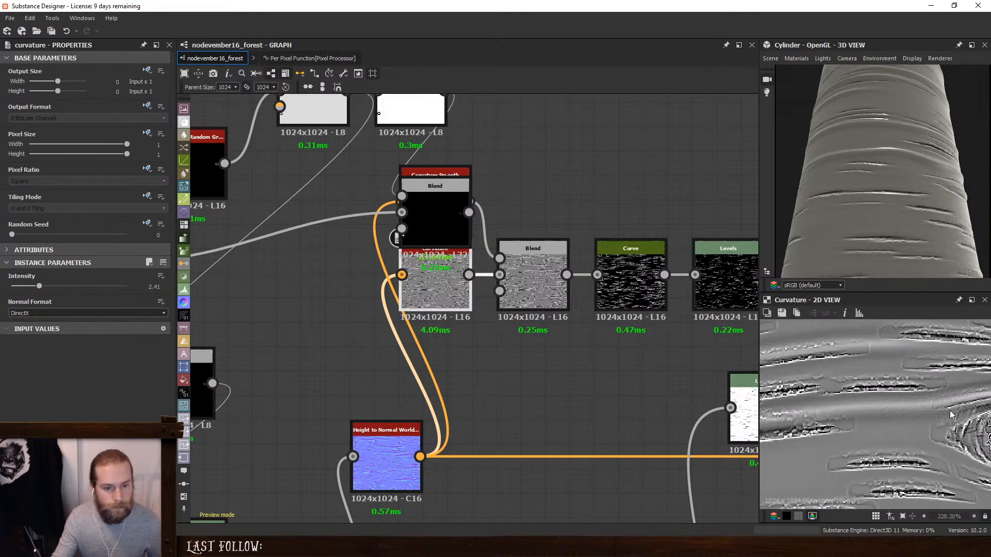
{"action": "scroll", "coordinate": [951, 415], "scroll_direction": "down", "scroll_amount": 4}
{"action": "left_click_drag", "start_coordinate": [421, 301], "coordinate": [444, 378]}
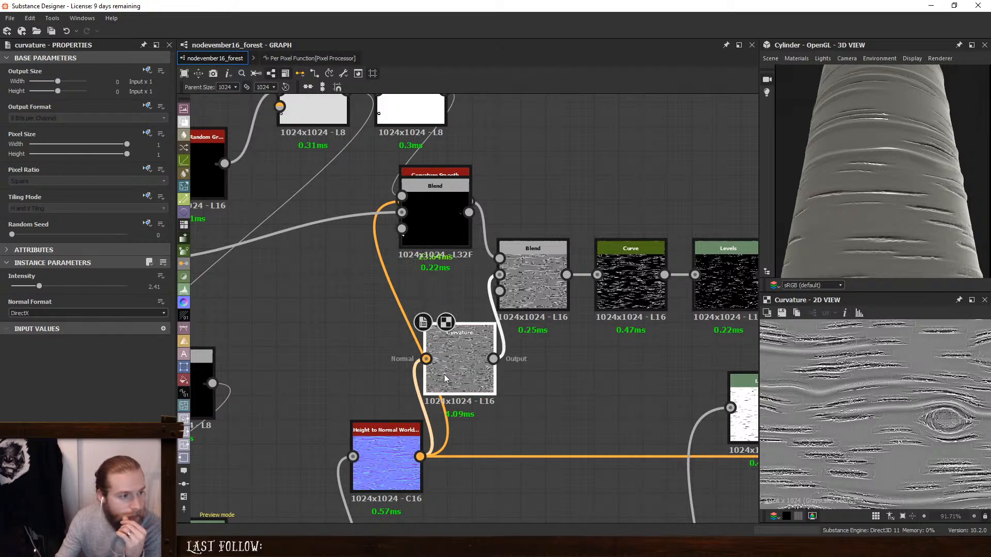
- Delete the Curvature Smooth node and the Blend, Curve and Levels chain, keeping only the Curvature node
{"action": "left_click_drag", "start_coordinate": [436, 202], "coordinate": [436, 178]}
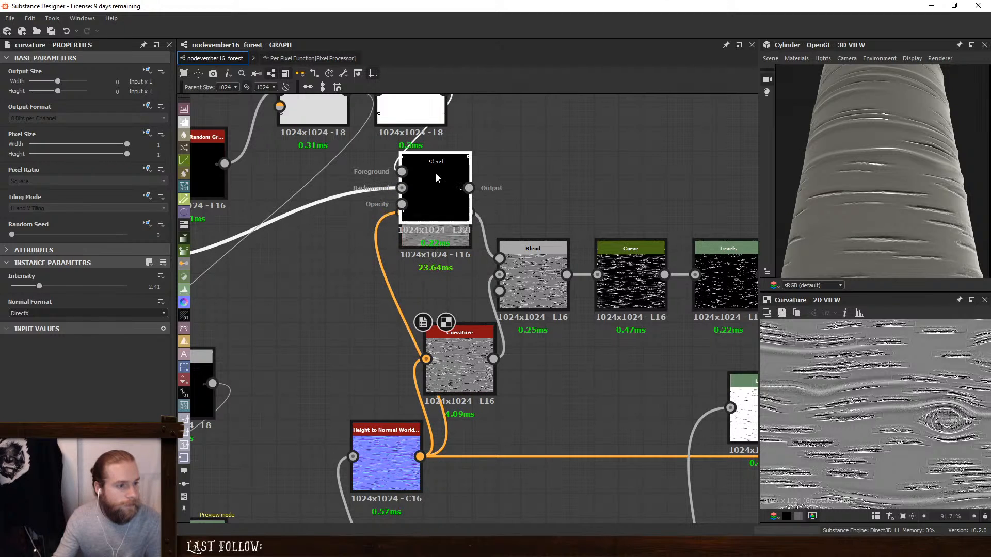
{"action": "left_click_drag", "start_coordinate": [430, 236], "coordinate": [428, 282]}
{"action": "double_click", "coordinate": [428, 279]}
{"action": "key", "text": "Delete"}
{"action": "double_click", "coordinate": [523, 262]}
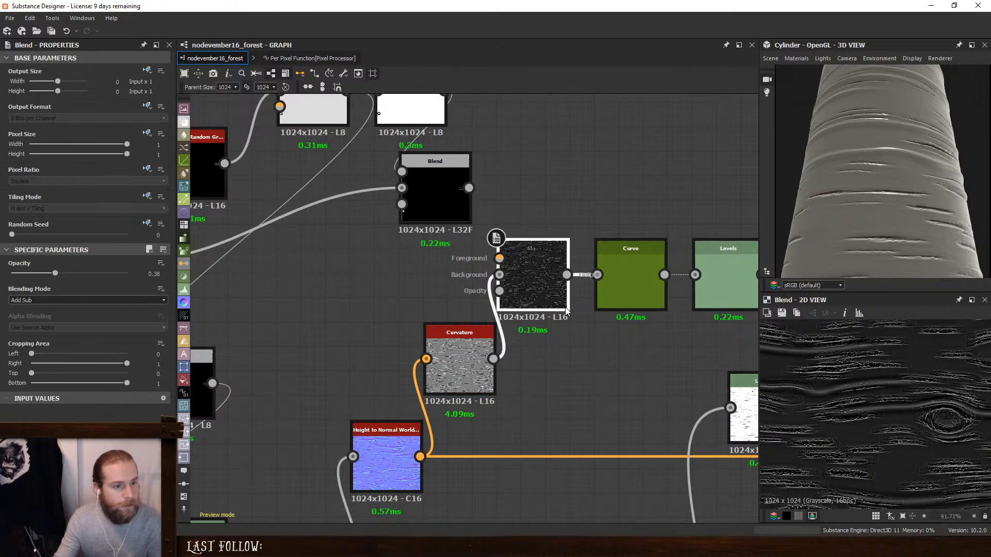
{"action": "key", "text": "Delete"}
{"action": "double_click", "coordinate": [628, 278]}
{"action": "key", "text": "Delete"}
{"action": "middle_click_drag", "start_coordinate": [639, 326], "coordinate": [513, 325]}
{"action": "double_click", "coordinate": [601, 278]}
{"action": "key", "text": "Delete"}
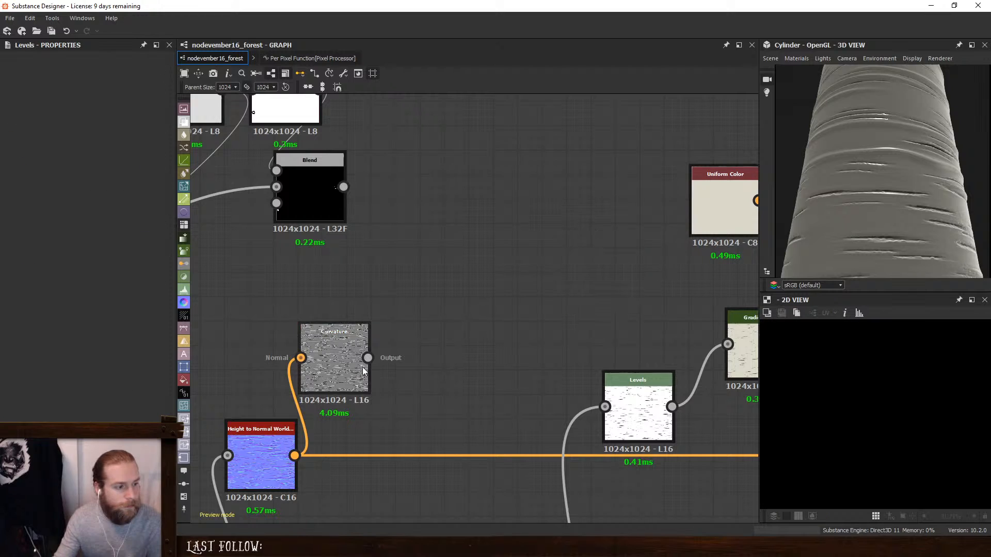
- Preview the remaining Curvature node and examine its streak detail in 2D, both close up and as a whole
{"action": "double_click", "coordinate": [363, 371]}
{"action": "scroll", "coordinate": [875, 413], "scroll_direction": "up", "scroll_amount": 3}
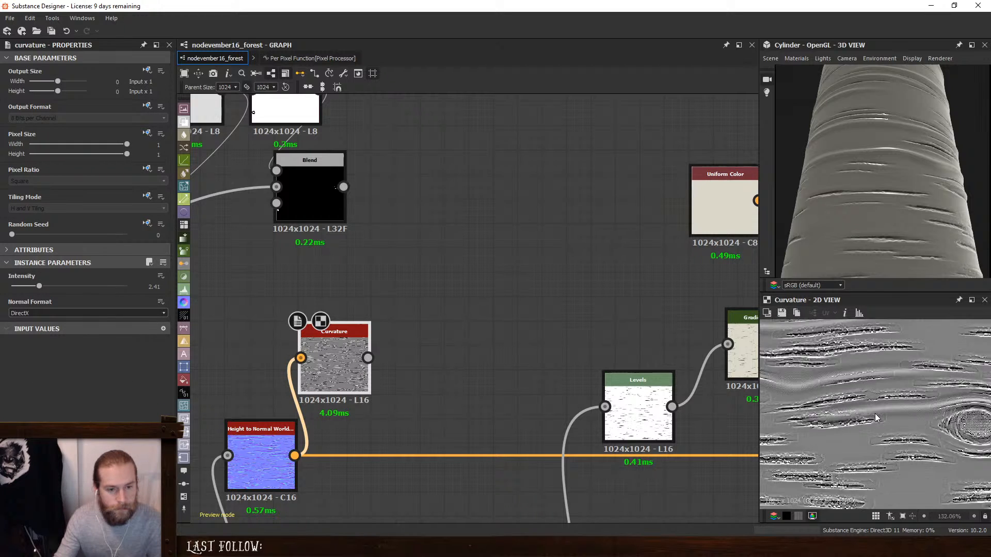
{"action": "scroll", "coordinate": [874, 413], "scroll_direction": "down", "scroll_amount": 4}
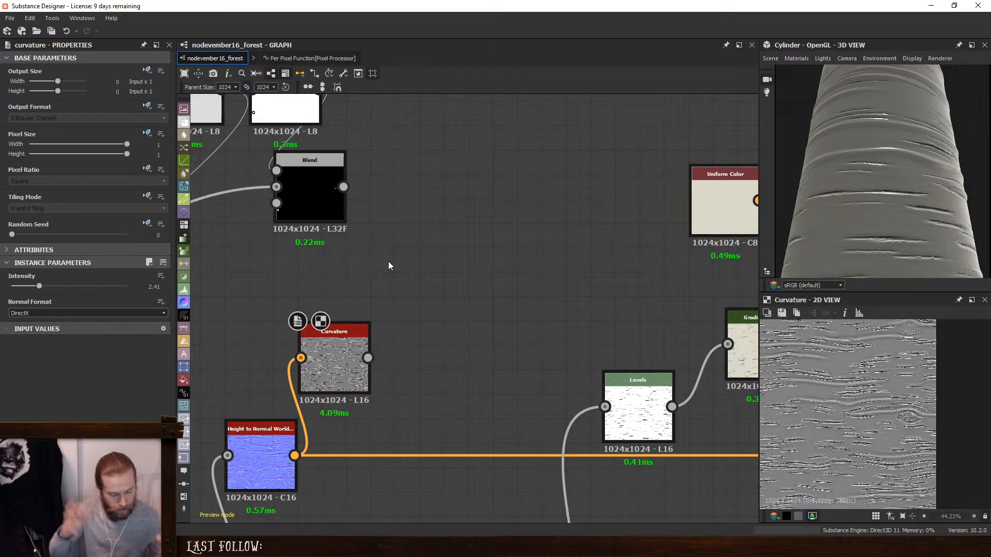
- Add a Directional Noise 2 node above Curvature and set its Angle to 90 degrees and Angle Random to 0.07
{"action": "key", "text": "space"}
{"action": "type", "text": "dir"}
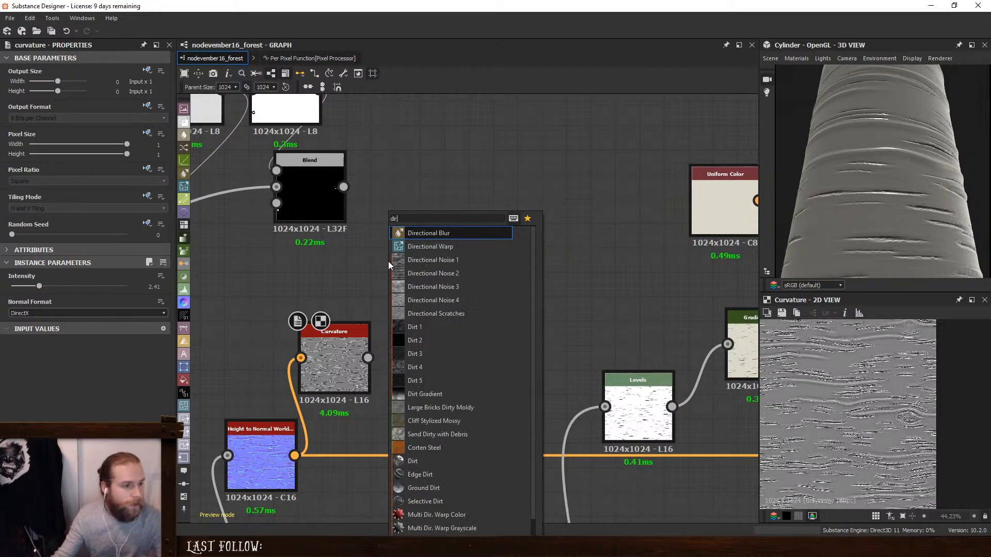
{"action": "left_click", "coordinate": [426, 272]}
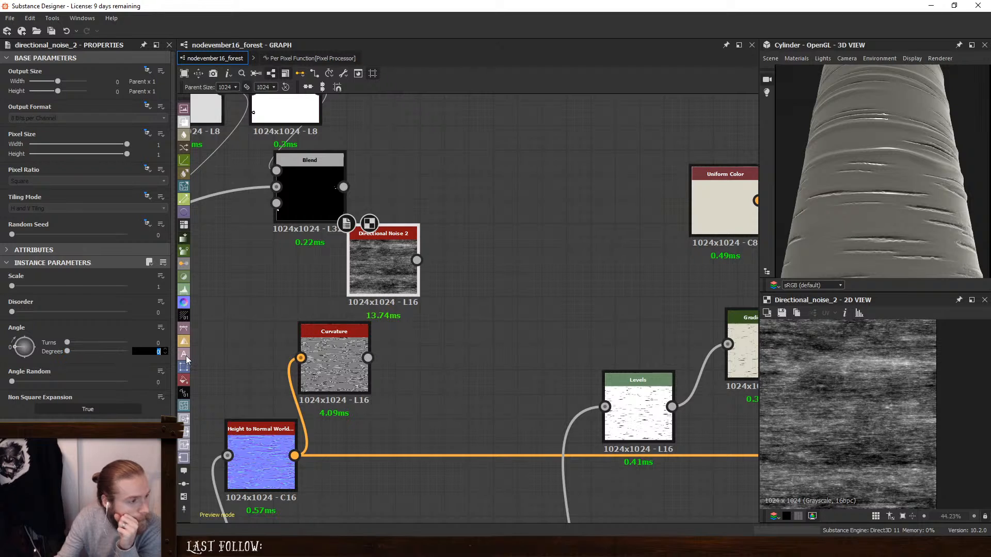
{"action": "type", "text": "90"}
{"action": "key", "text": "Return"}
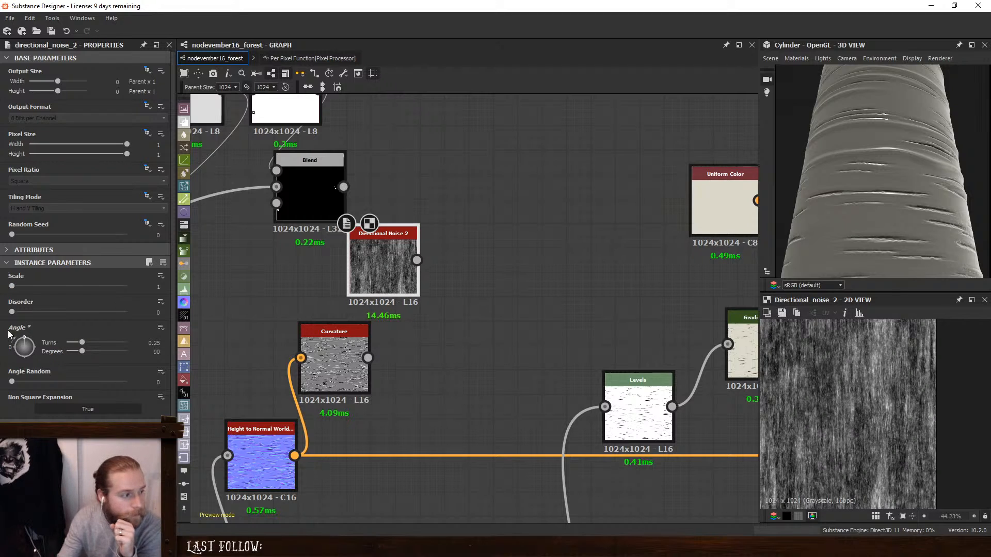
{"action": "left_click_drag", "start_coordinate": [12, 382], "coordinate": [21, 383]}
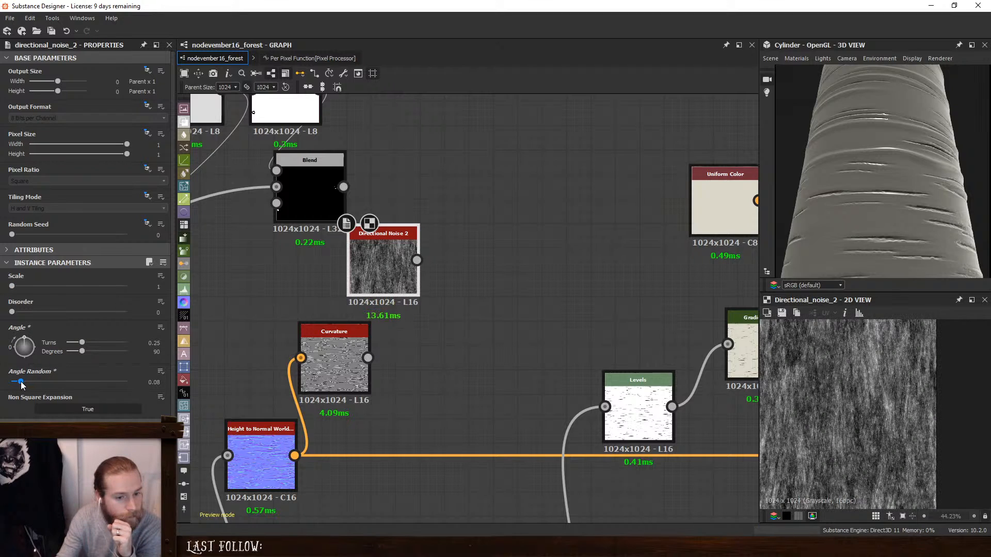
- Connect a Levels node after Directional Noise 2 and narrow its input range from both ends to raise the contrast
{"action": "left_click_drag", "start_coordinate": [397, 253], "coordinate": [382, 248]}
{"action": "key", "text": "space"}
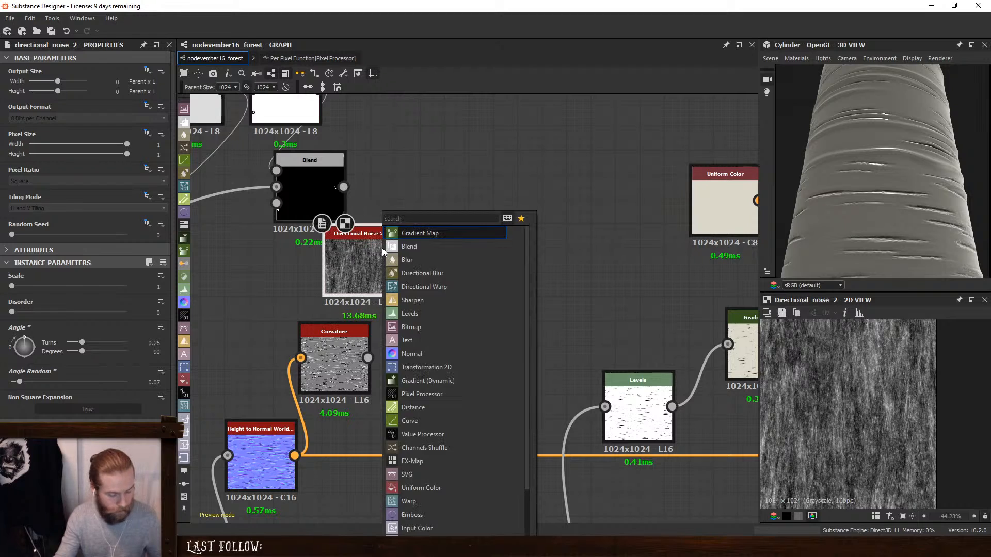
{"action": "type", "text": "l"}
{"action": "left_click", "coordinate": [452, 231]}
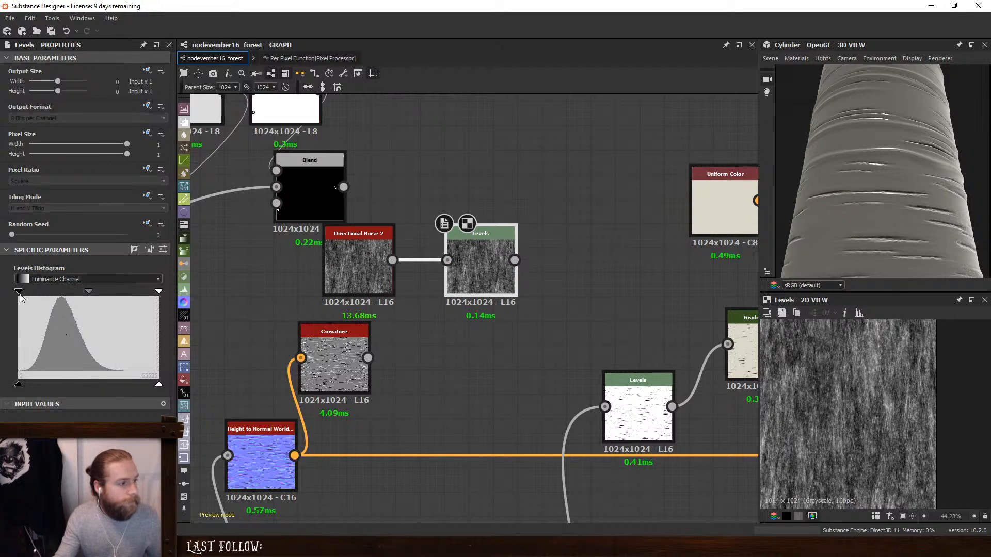
{"action": "left_click_drag", "start_coordinate": [18, 292], "coordinate": [71, 296]}
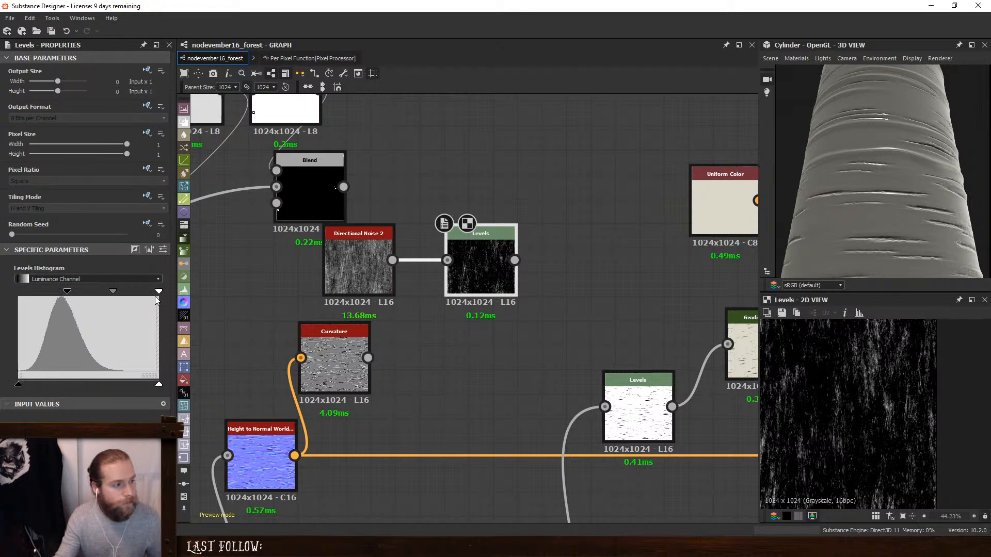
{"action": "left_click_drag", "start_coordinate": [155, 297], "coordinate": [124, 294]}
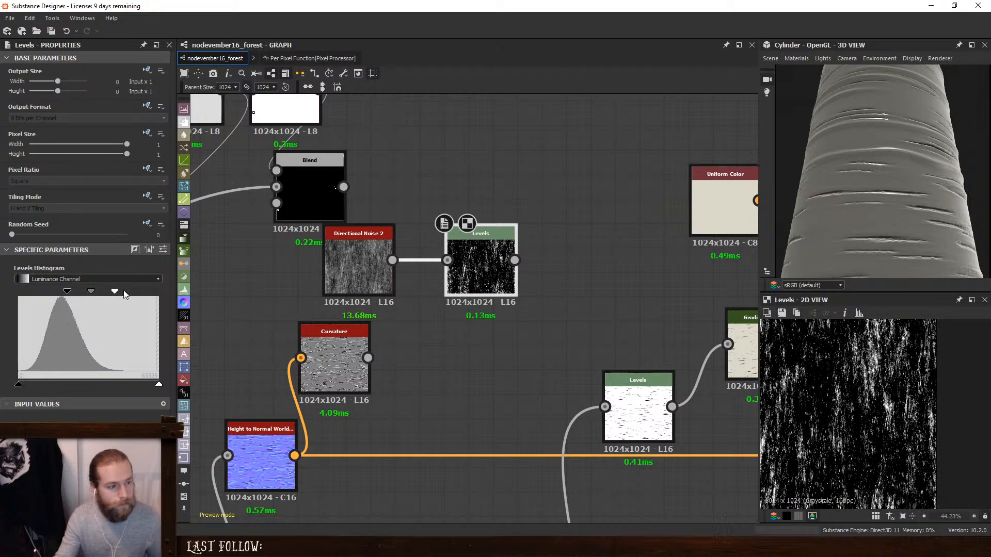
- Add a Blend with Curvature as background and the noise Levels as foreground, try Overlay, and set the blending mode to Multiply
{"action": "right_click", "coordinate": [516, 348]}
{"action": "left_click", "coordinate": [565, 241]}
{"action": "left_click_drag", "start_coordinate": [368, 357], "coordinate": [472, 357]}
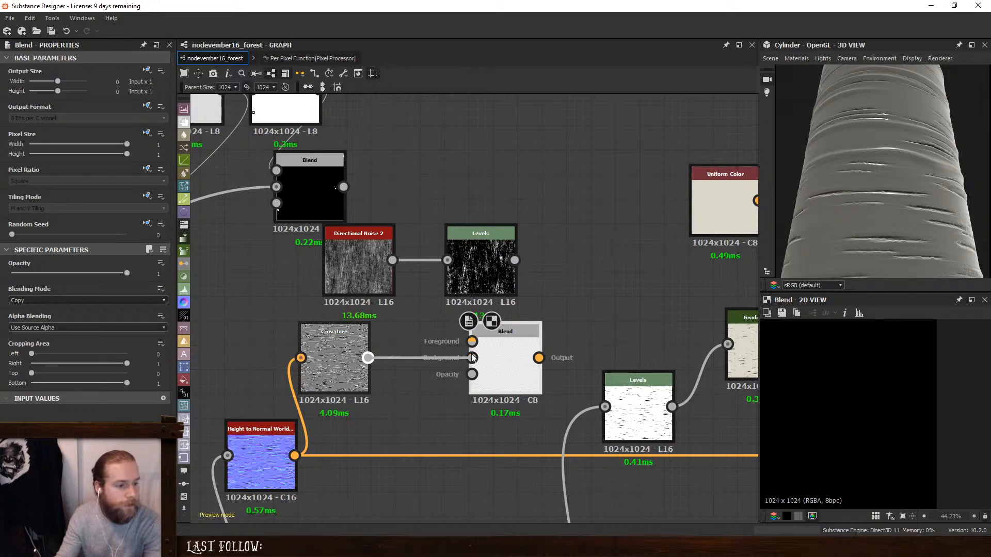
{"action": "left_click_drag", "start_coordinate": [516, 260], "coordinate": [534, 353]}
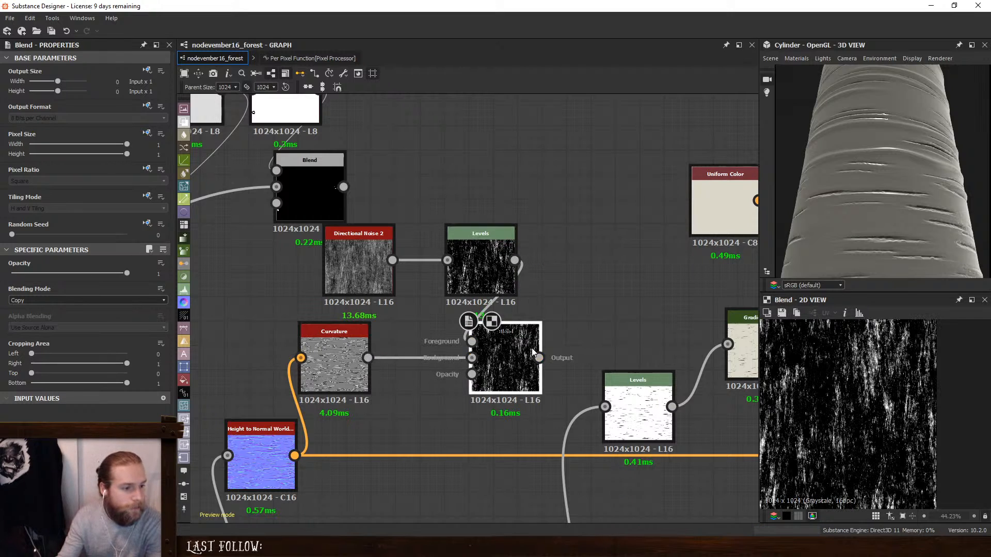
{"action": "left_click", "coordinate": [68, 299]}
{"action": "left_click", "coordinate": [43, 368]}
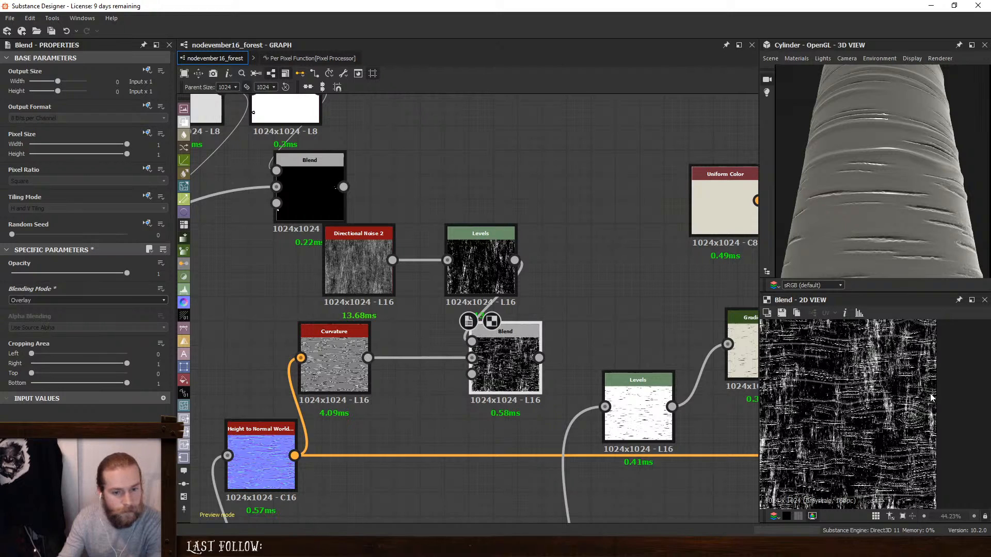
{"action": "left_click", "coordinate": [41, 300]}
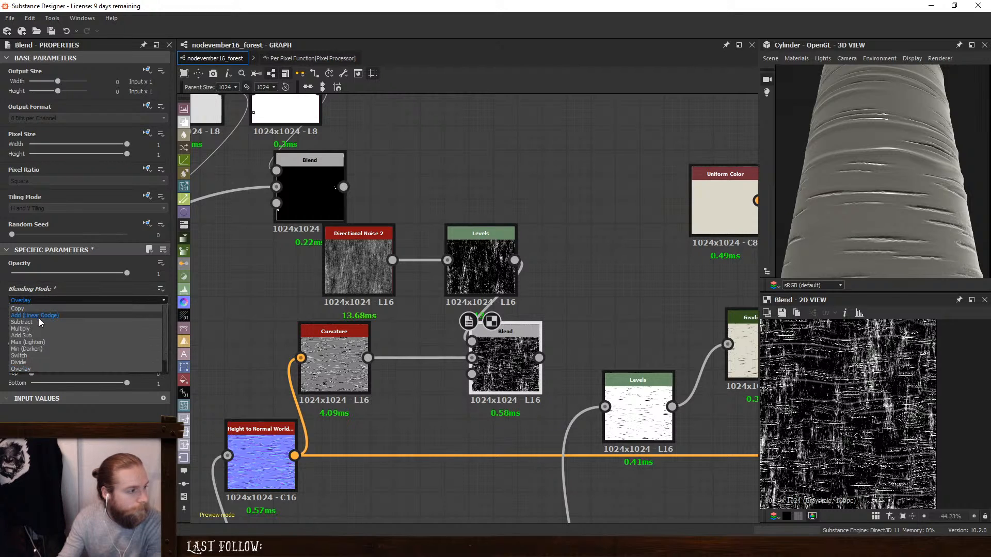
{"action": "left_click", "coordinate": [38, 330]}
{"action": "scroll", "coordinate": [885, 408], "scroll_direction": "up", "scroll_amount": 10}
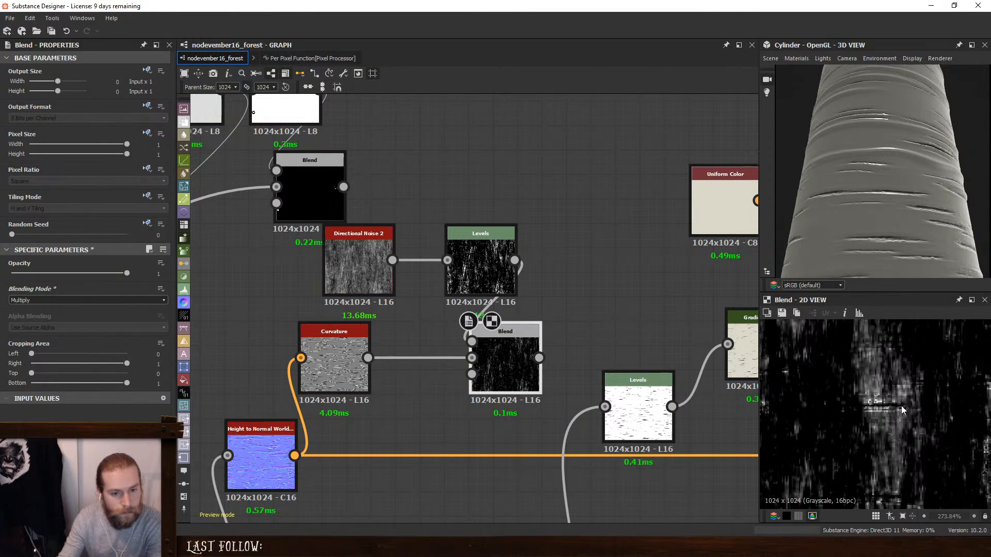
- Insert a Levels node between Curvature and the Multiply Blend and raise its black input to the histogram's central peak
{"action": "left_click_drag", "start_coordinate": [470, 252], "coordinate": [421, 252]}
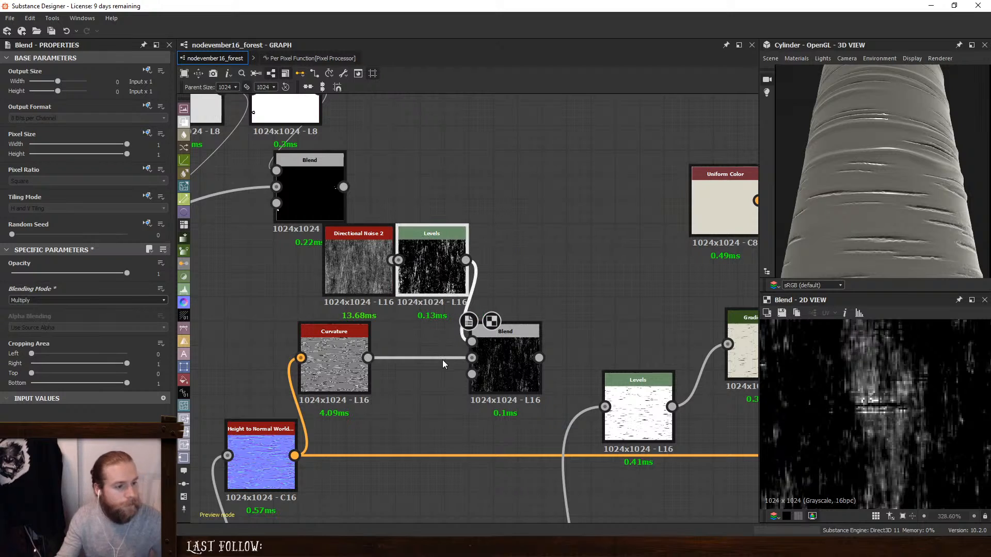
{"action": "double_click", "coordinate": [345, 361]}
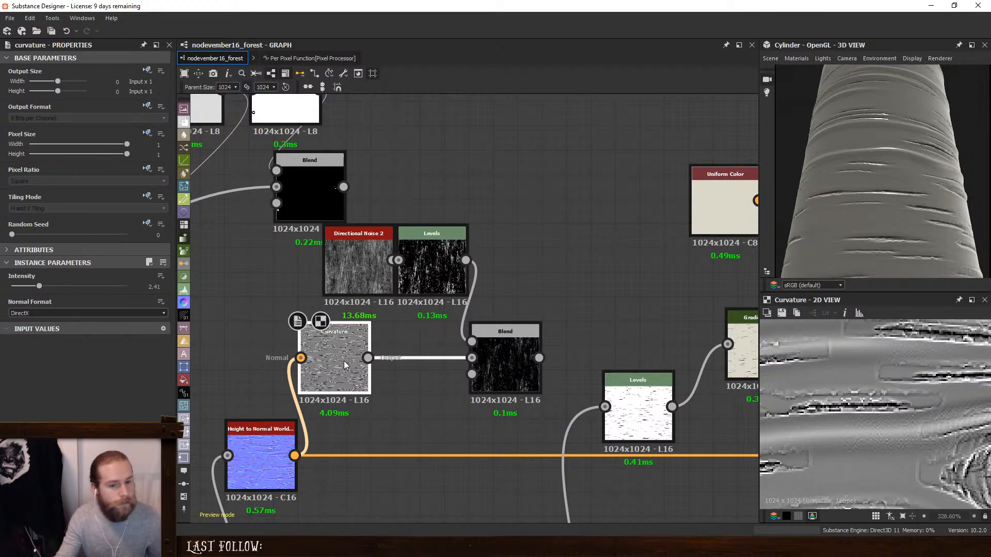
{"action": "right_click", "coordinate": [443, 370]}
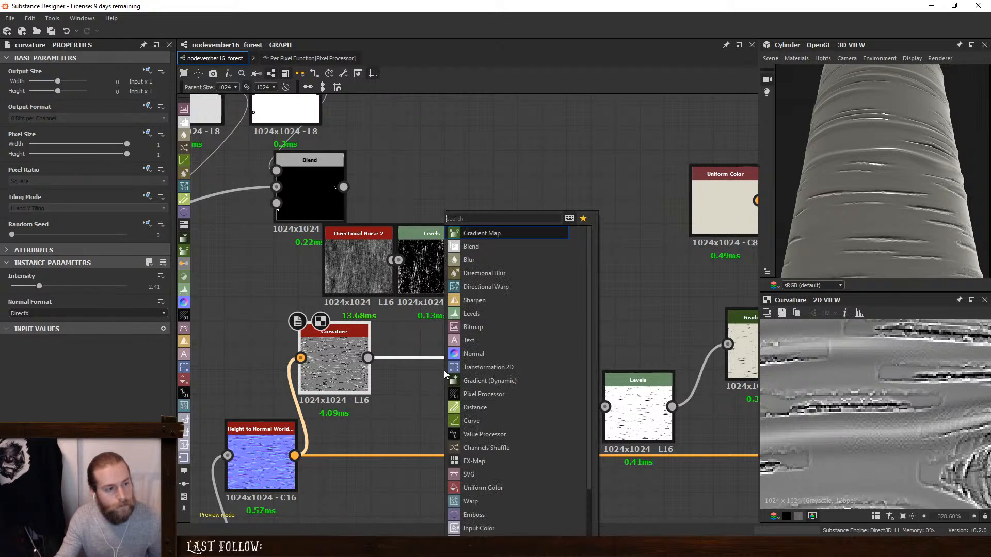
{"action": "left_click", "coordinate": [485, 314]}
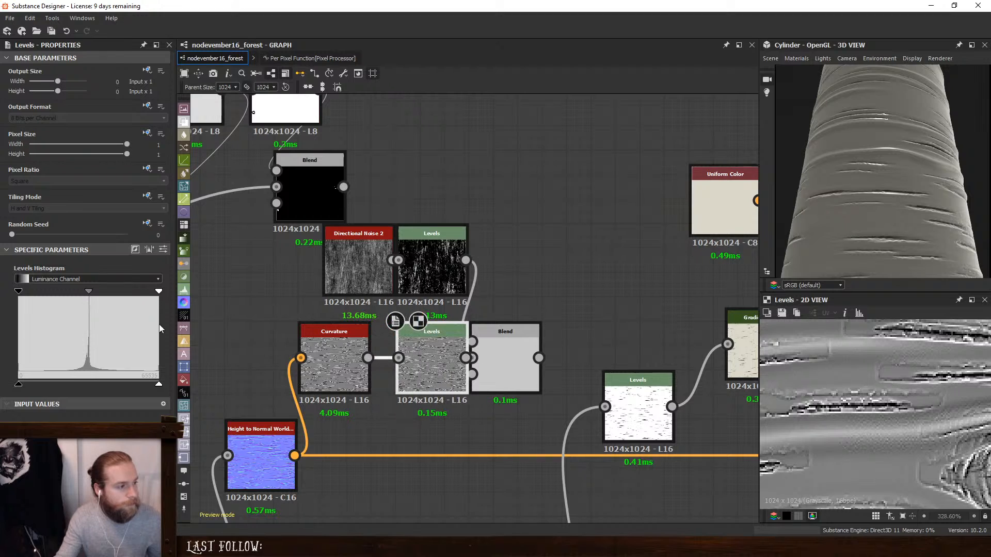
{"action": "left_click_drag", "start_coordinate": [20, 291], "coordinate": [89, 298]}
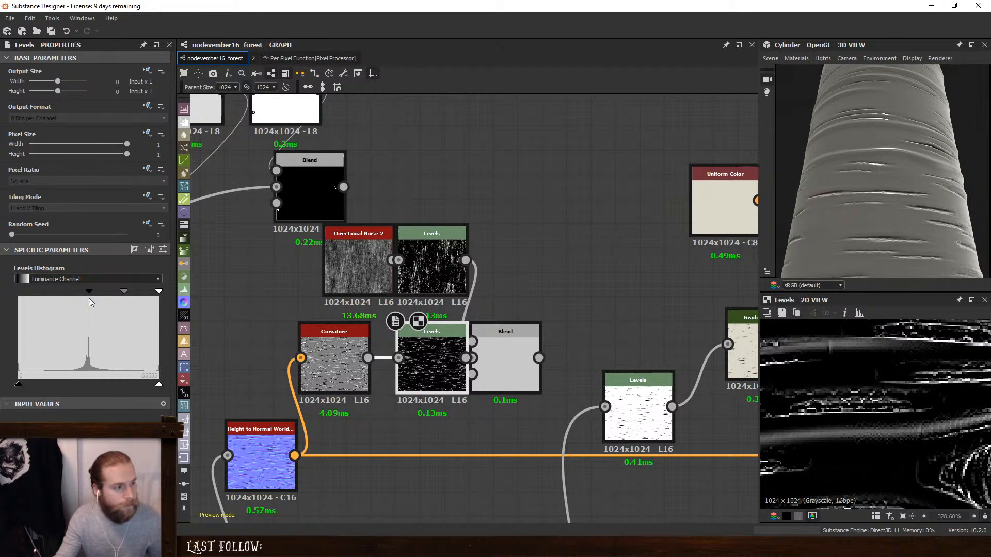
{"action": "left_click_drag", "start_coordinate": [518, 352], "coordinate": [539, 352]}
- Insert a Subtract Blend before the Gradient Map, taking the noise-curvature mask away from the ambient occlusion Levels, and inspect the bark in 3D
{"action": "scroll", "coordinate": [625, 329], "scroll_direction": "down", "scroll_amount": 3}
{"action": "middle_click_drag", "start_coordinate": [734, 359], "coordinate": [621, 361]}
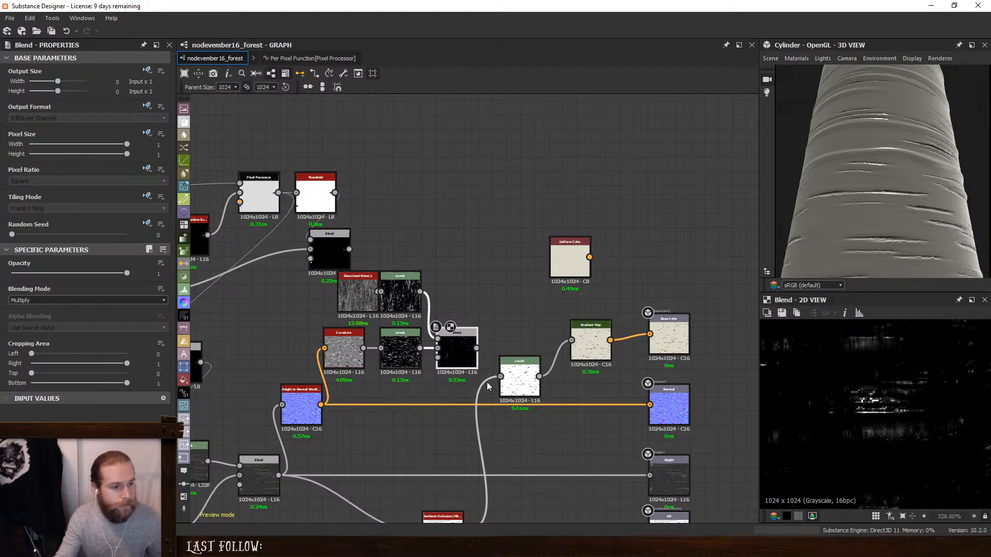
{"action": "left_click_drag", "start_coordinate": [522, 374], "coordinate": [488, 374]}
{"action": "key", "text": "space"}
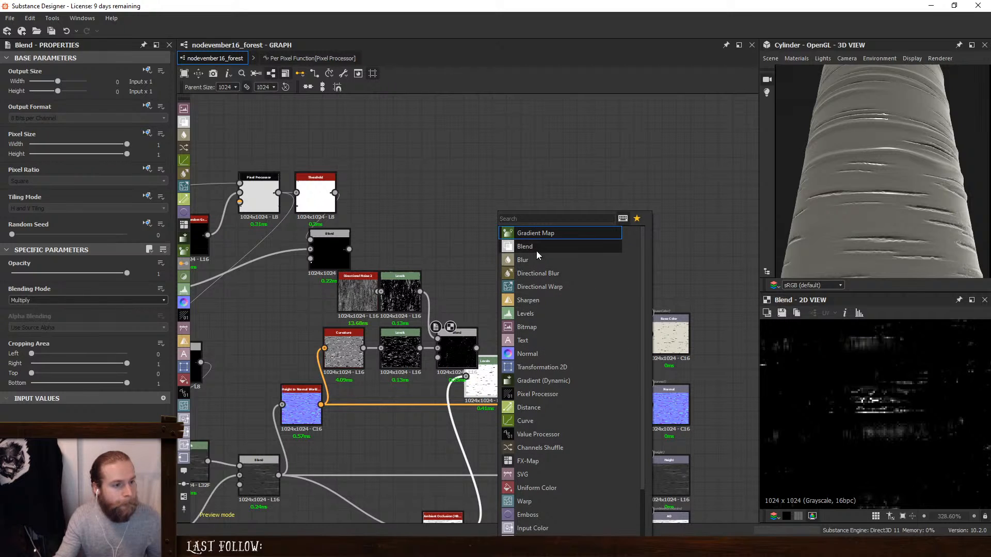
{"action": "left_click", "coordinate": [537, 248]}
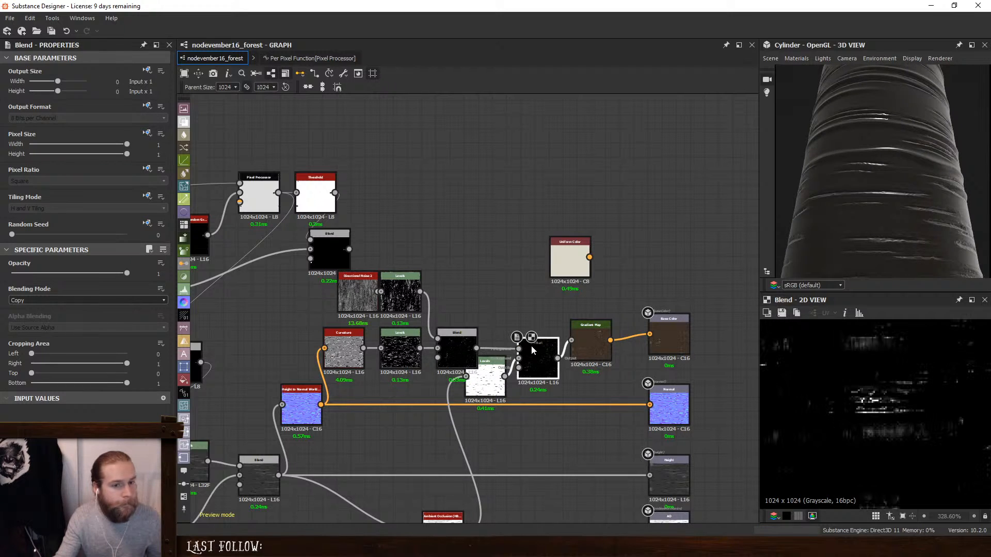
{"action": "left_click_drag", "start_coordinate": [531, 346], "coordinate": [535, 349]}
{"action": "left_click", "coordinate": [41, 300]}
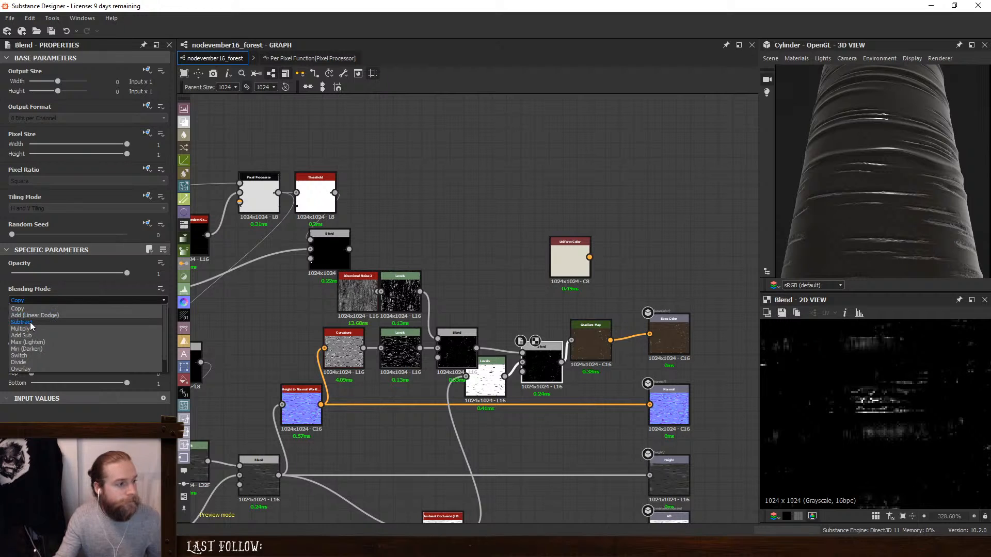
{"action": "left_click", "coordinate": [34, 322]}
{"action": "left_click_drag", "start_coordinate": [879, 199], "coordinate": [927, 201]}
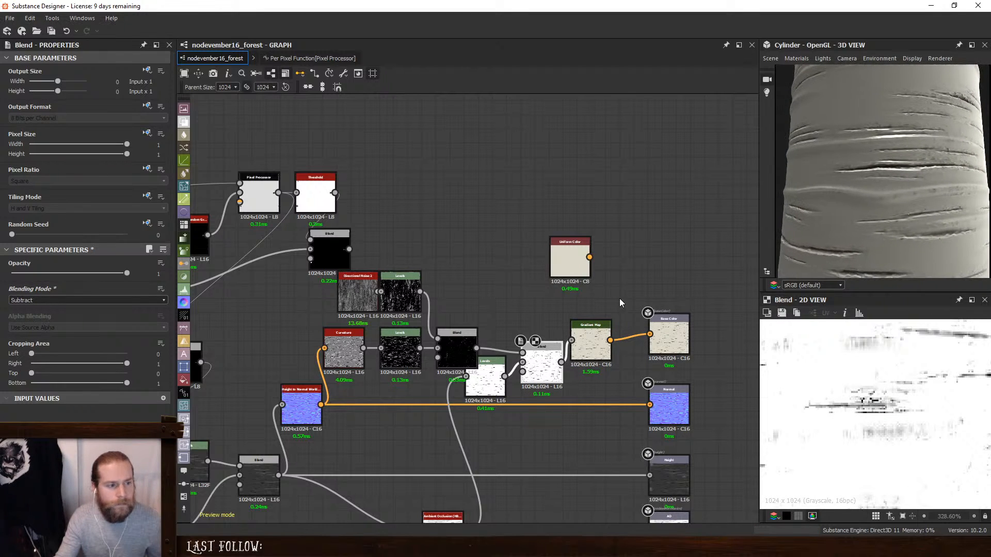
- Place the ambient occlusion Levels below the Multiply Blend and align the Subtract Blend and Gradient Map with its row
{"action": "left_click_drag", "start_coordinate": [487, 370], "coordinate": [467, 398]}
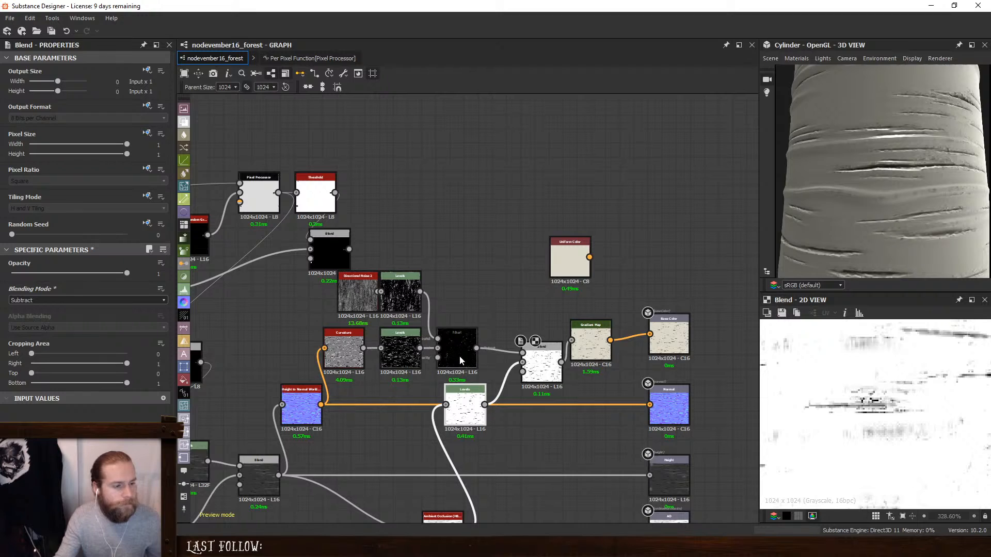
{"action": "left_click_drag", "start_coordinate": [535, 365], "coordinate": [534, 349]}
{"action": "left_click_drag", "start_coordinate": [597, 345], "coordinate": [604, 352]}
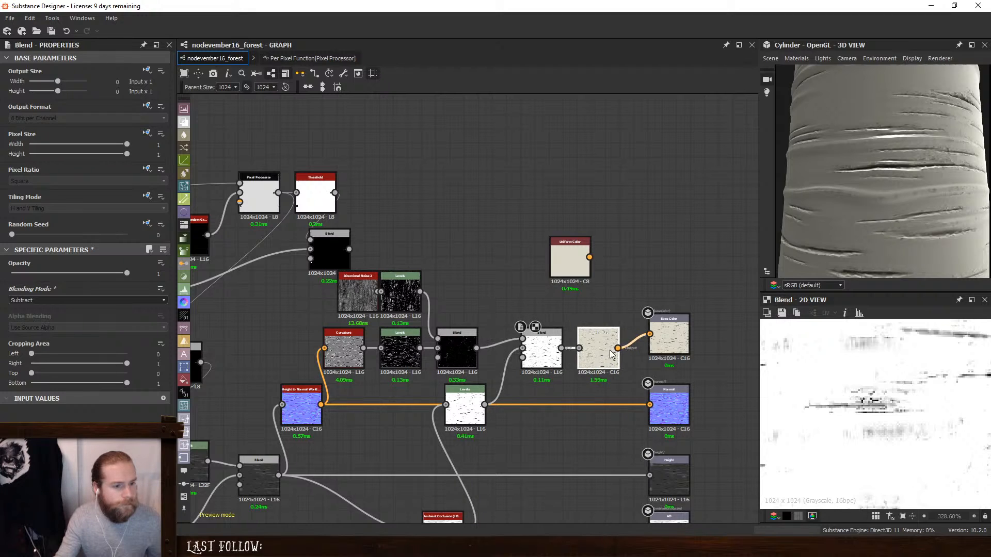
{"action": "left_click", "coordinate": [546, 342]}
- Preview the Multiply Blend, pull the noise Levels' white input close to its black input, and inspect the cylinder
{"action": "double_click", "coordinate": [453, 340]}
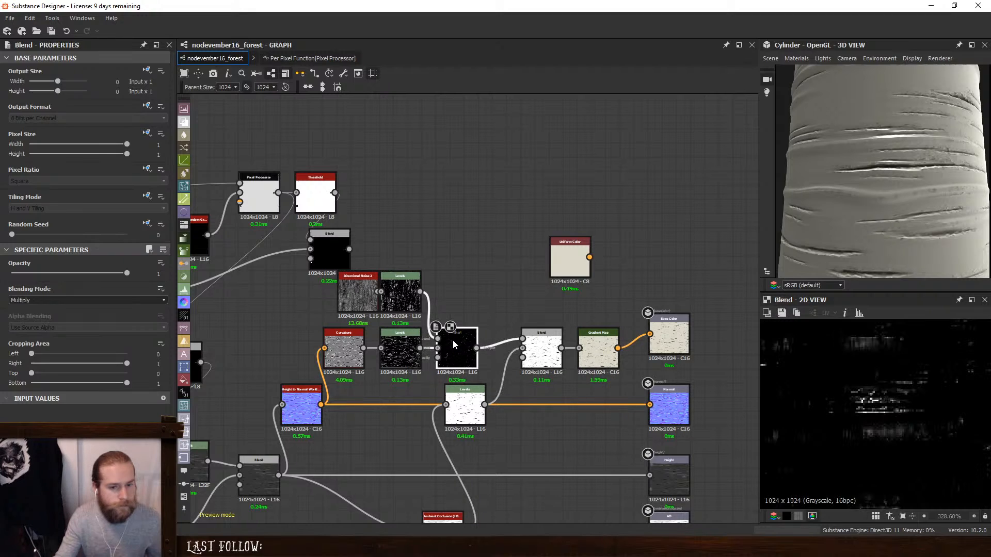
{"action": "left_click", "coordinate": [406, 299]}
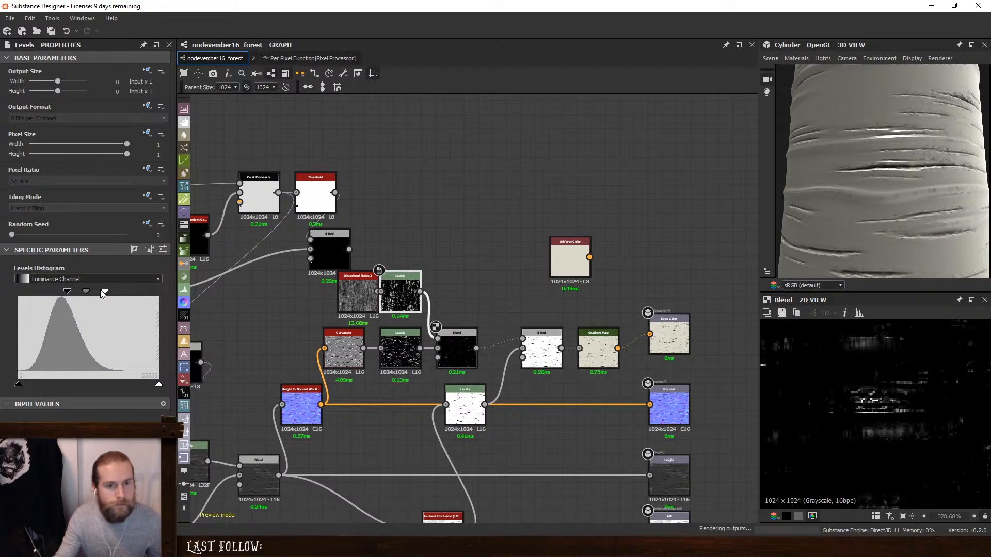
{"action": "left_click_drag", "start_coordinate": [115, 293], "coordinate": [72, 297]}
{"action": "right_click_drag", "start_coordinate": [960, 186], "coordinate": [886, 198]}
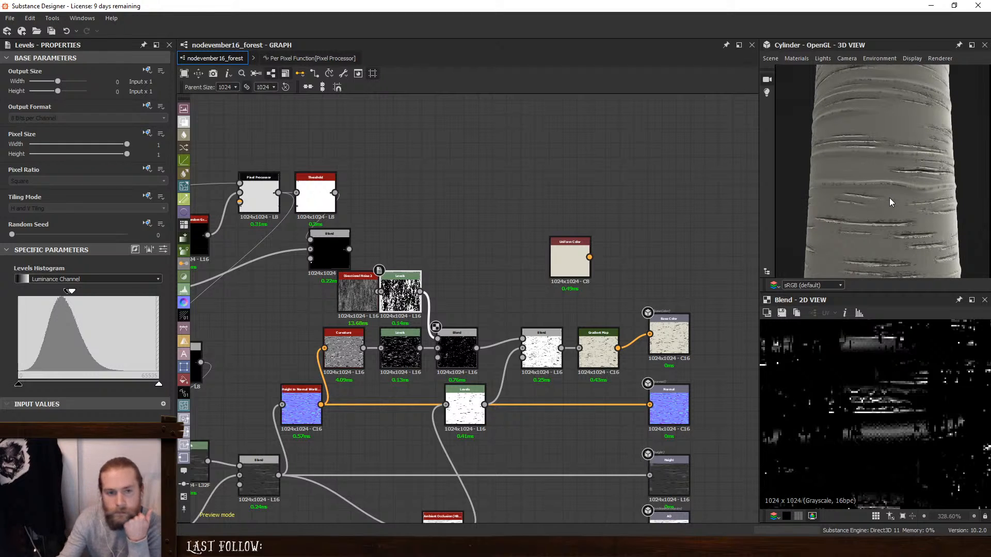
- Set the Curvature node's Intensity to 2.68 and align Directional Noise 2 above it
{"action": "double_click", "coordinate": [343, 350]}
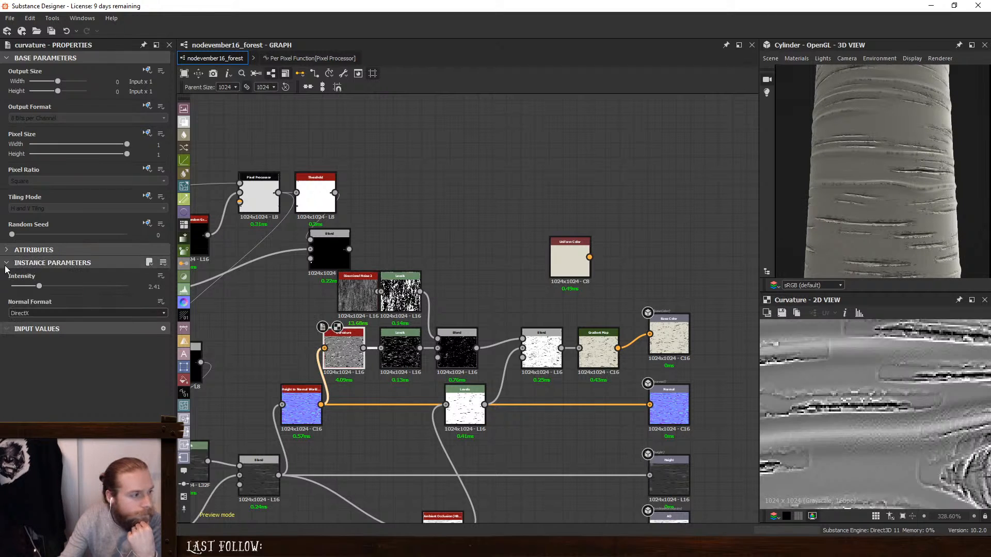
{"action": "mouse_move", "coordinate": [39, 286]}
{"action": "left_mouse_down"}
{"action": "mouse_move", "coordinate": [18, 287]}
{"action": "mouse_move", "coordinate": [42, 286]}
{"action": "left_mouse_up"}
{"action": "left_click_drag", "start_coordinate": [357, 287], "coordinate": [345, 288]}
- Narrow the curvature Levels' input range to a small band just above the central peak and check the bark up close
{"action": "double_click", "coordinate": [403, 353]}
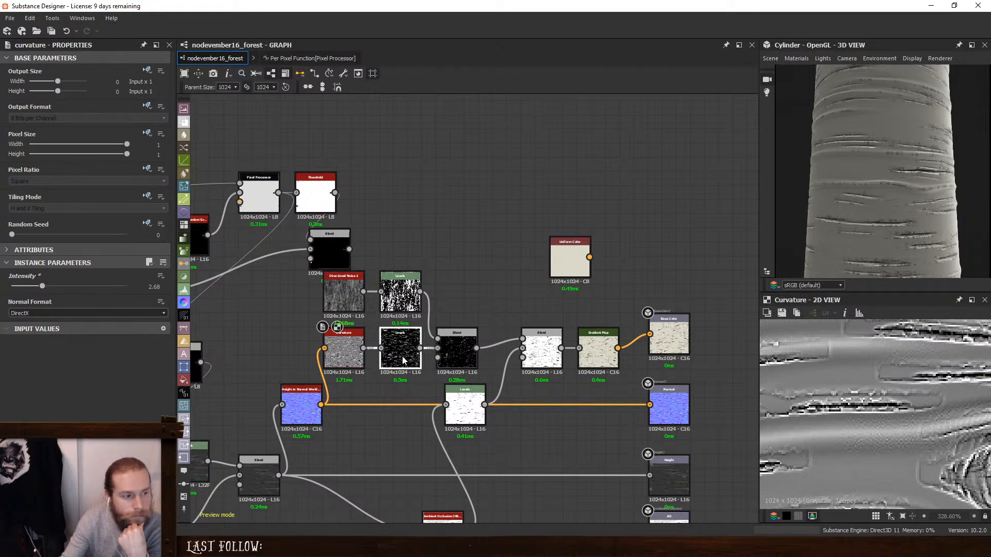
{"action": "mouse_move", "coordinate": [89, 292]}
{"action": "left_mouse_down"}
{"action": "mouse_move", "coordinate": [81, 294]}
{"action": "mouse_move", "coordinate": [106, 296]}
{"action": "mouse_move", "coordinate": [88, 296]}
{"action": "left_mouse_up"}
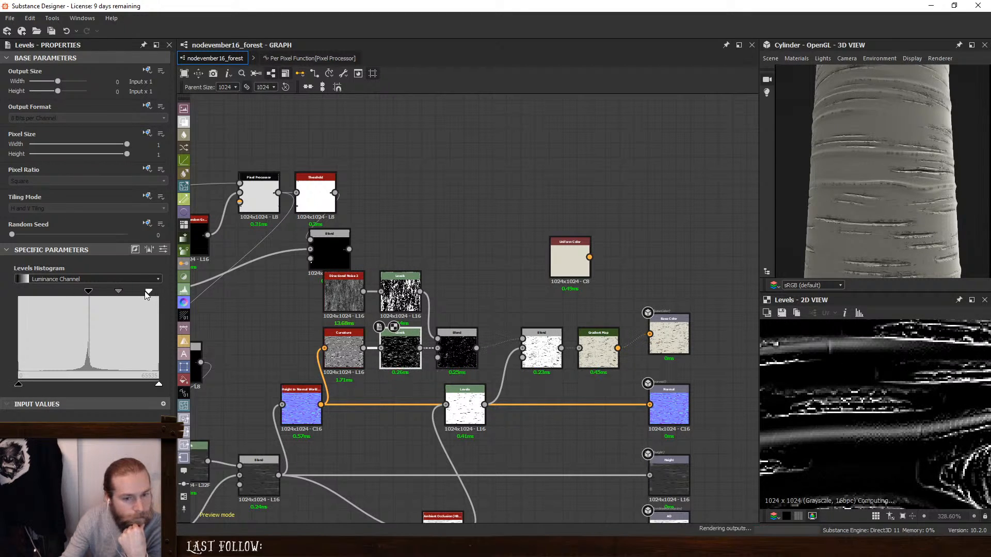
{"action": "left_click_drag", "start_coordinate": [158, 291], "coordinate": [109, 298]}
{"action": "scroll", "coordinate": [927, 209], "scroll_direction": "up", "scroll_amount": 5}
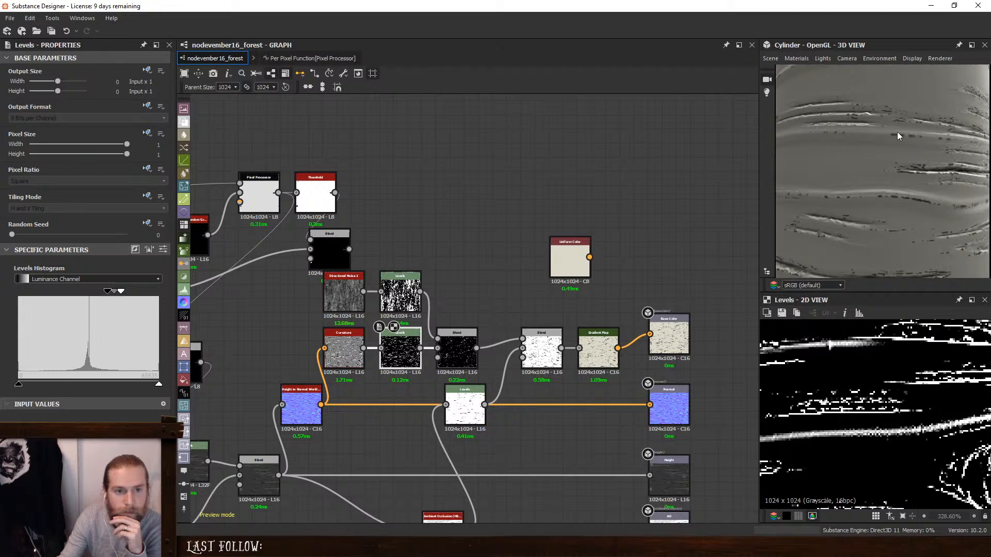
{"action": "scroll", "coordinate": [886, 174], "scroll_direction": "down", "scroll_amount": 5}
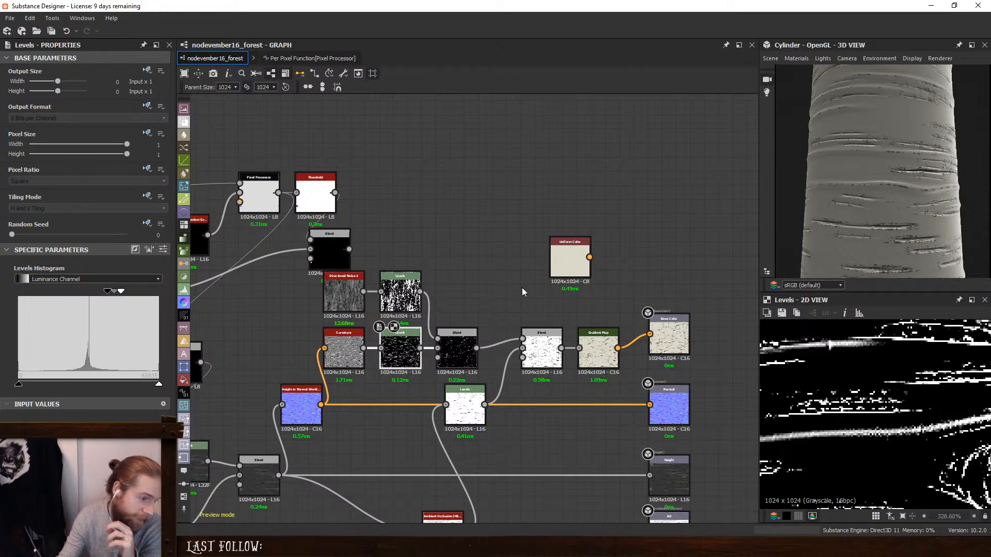
- Delete the directional noise and curvature chain and the Subtract Blend, and place the ambient occlusion Levels beside the Gradient Map
{"action": "middle_click_drag", "start_coordinate": [522, 286], "coordinate": [607, 256]}
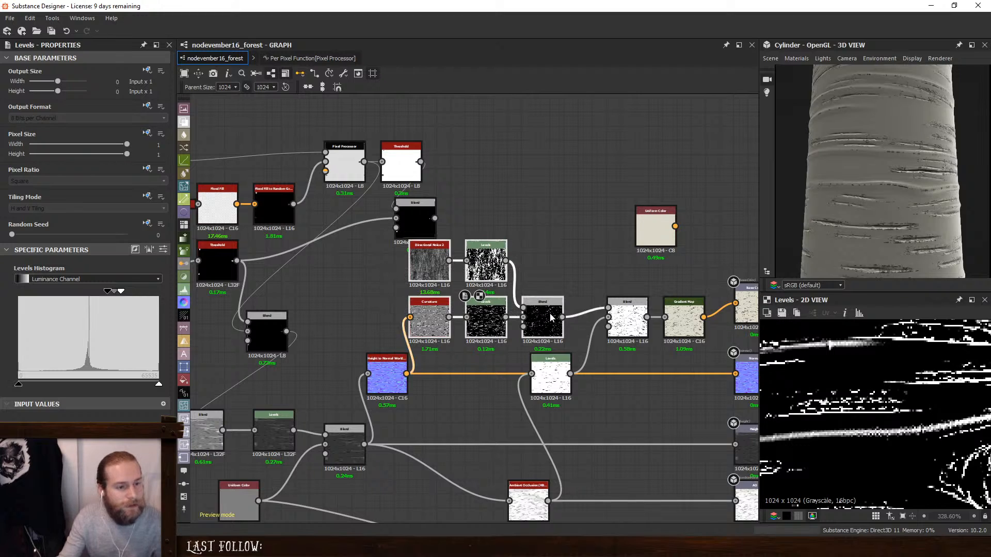
{"action": "key", "text": "BackSpace"}
{"action": "double_click", "coordinate": [626, 325]}
{"action": "key", "text": "BackSpace"}
{"action": "left_click_drag", "start_coordinate": [548, 387], "coordinate": [624, 331]}
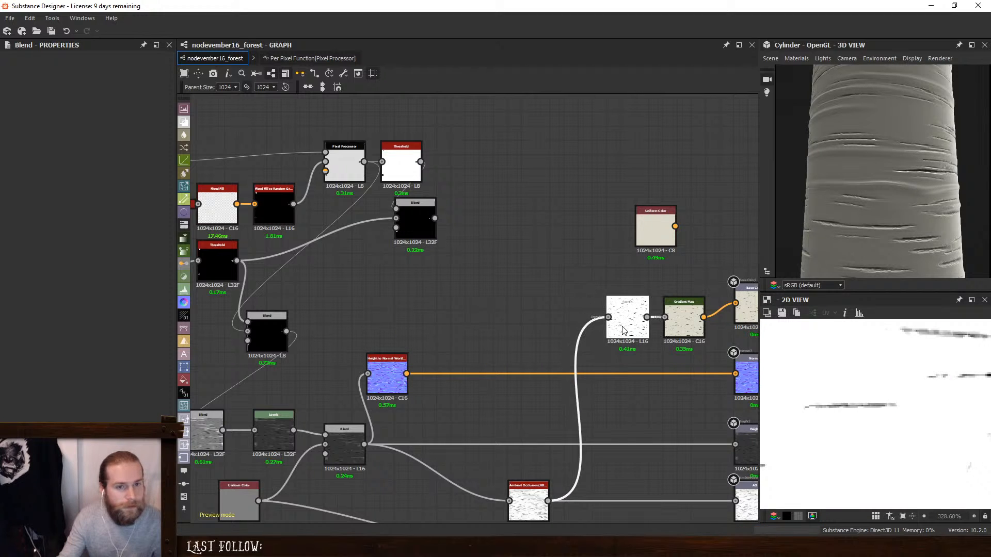
- Insert a Blend node directly after the Directional Warp driven by the Perlin Noise in the bark height chain
{"action": "scroll", "coordinate": [897, 224], "scroll_direction": "down", "scroll_amount": 5}
{"action": "middle_click_drag", "start_coordinate": [384, 380], "coordinate": [600, 275]}
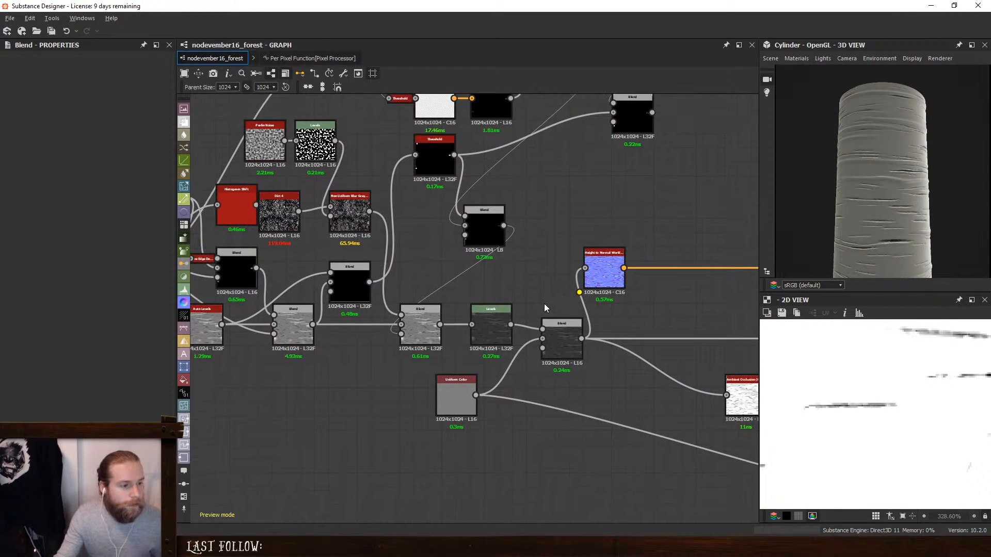
{"action": "scroll", "coordinate": [453, 350], "scroll_direction": "down", "scroll_amount": 3}
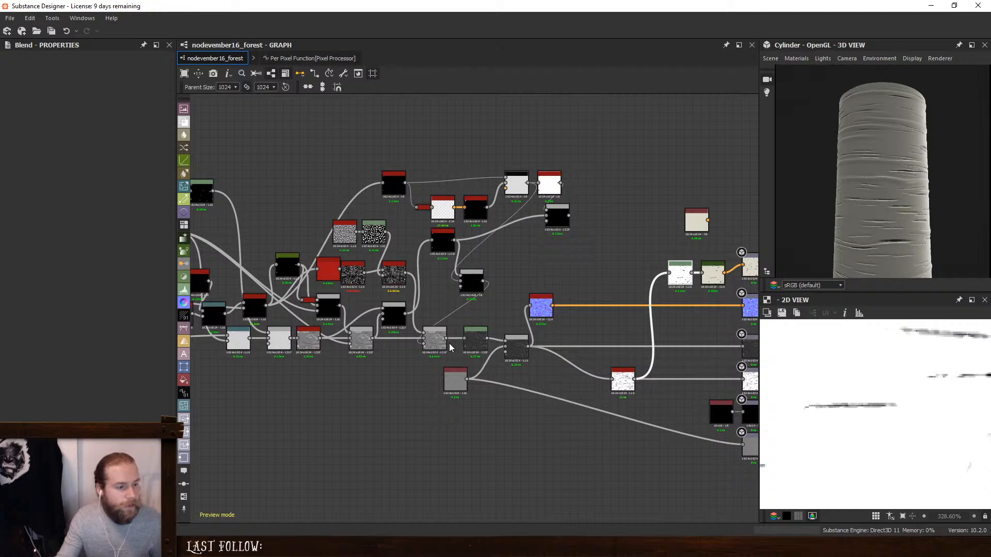
{"action": "middle_click_drag", "start_coordinate": [400, 369], "coordinate": [523, 383]}
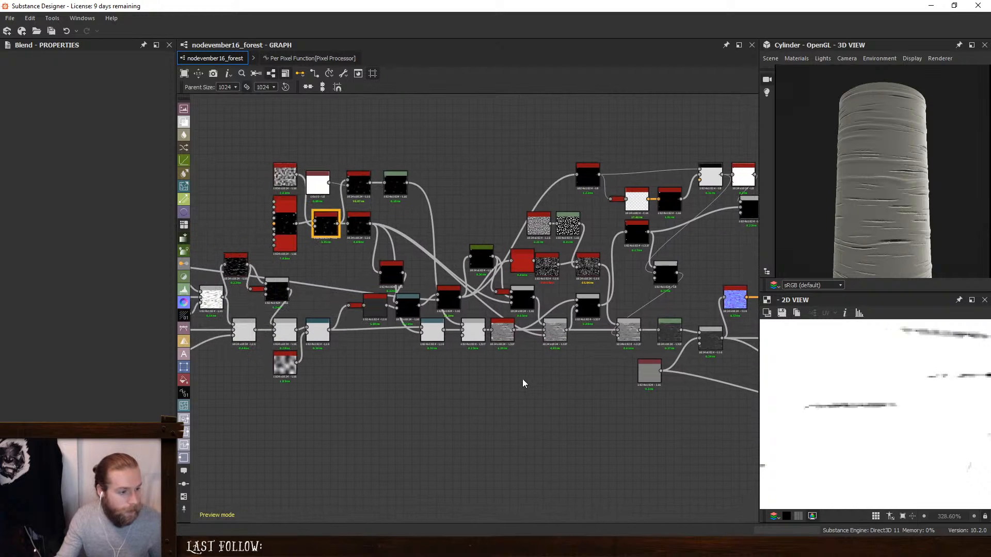
{"action": "double_click", "coordinate": [317, 332]}
{"action": "scroll", "coordinate": [371, 380], "scroll_direction": "up", "scroll_amount": 3}
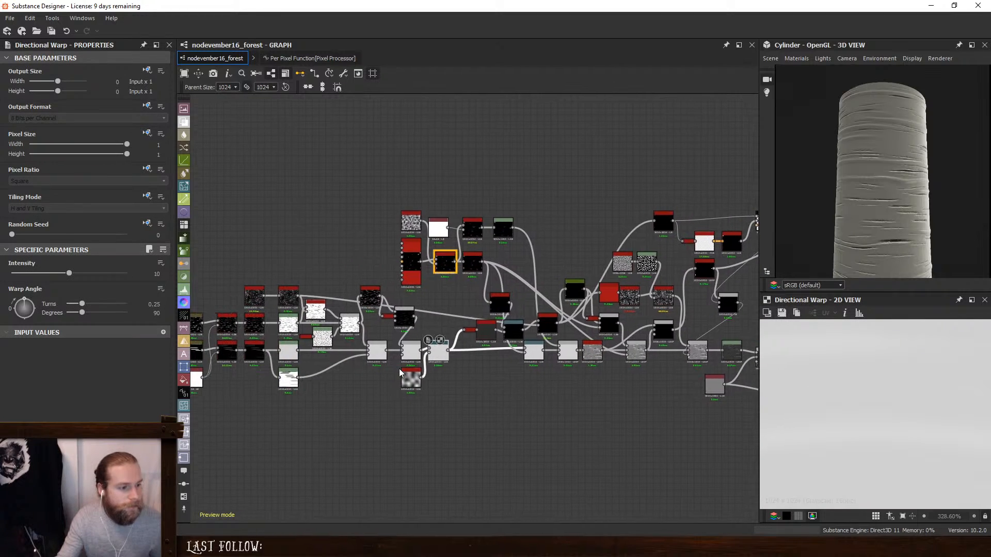
{"action": "key", "text": "space"}
{"action": "left_click", "coordinate": [538, 246]}
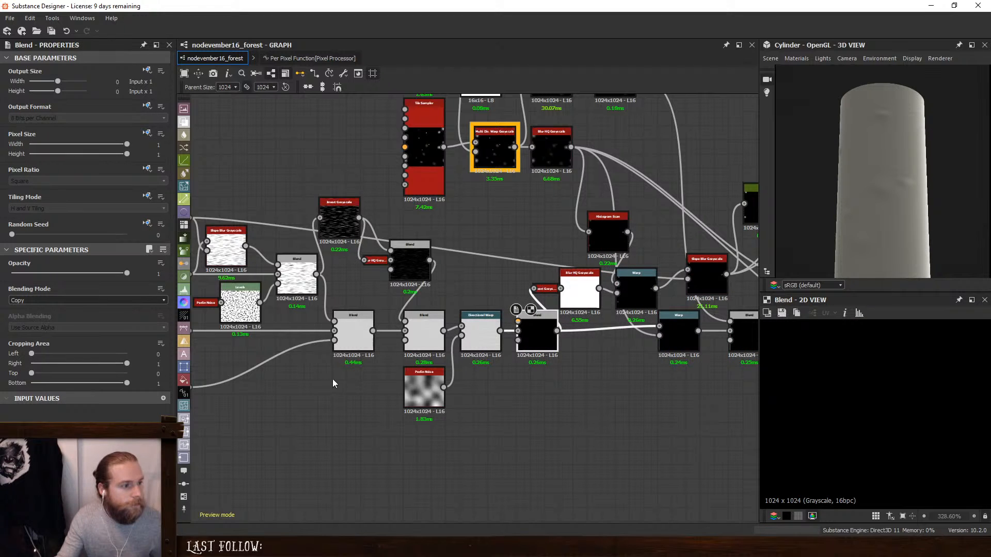
- Set the new Blend to Overlay and feed the blurred Dirt 1 noise into its foreground
{"action": "middle_click_drag", "start_coordinate": [334, 381], "coordinate": [472, 423]}
{"action": "left_click", "coordinate": [245, 264]}
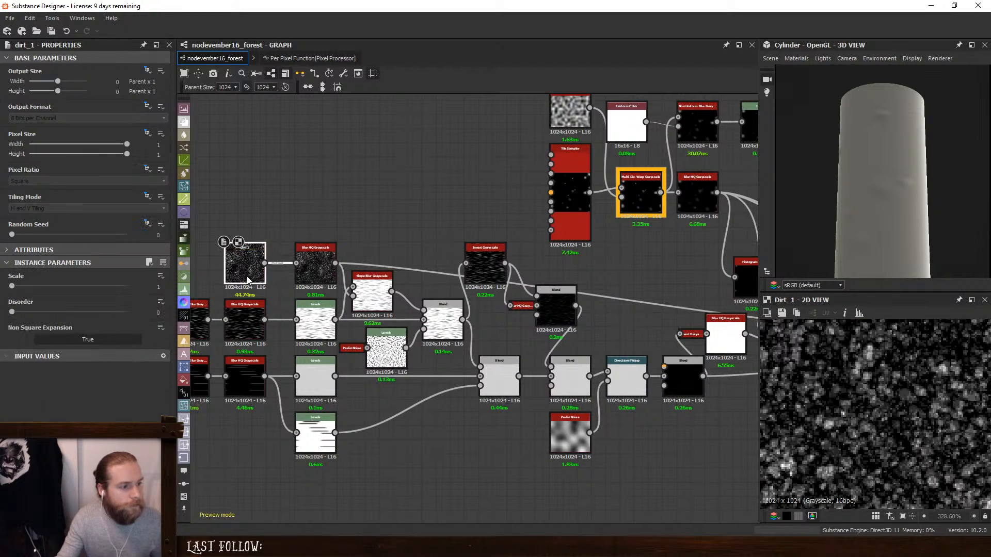
{"action": "left_click", "coordinate": [315, 266]}
{"action": "middle_click_drag", "start_coordinate": [519, 347], "coordinate": [417, 346]}
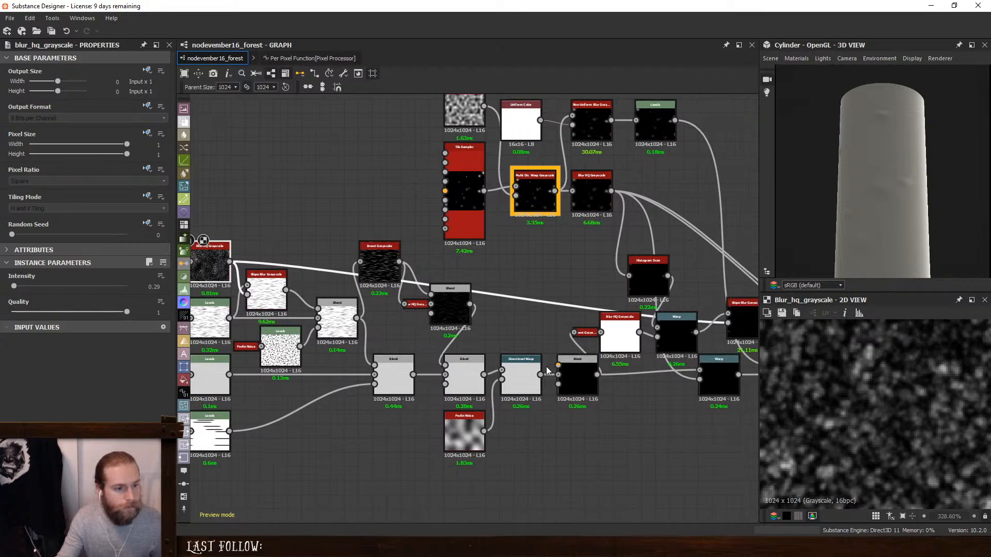
{"action": "middle_click_drag", "start_coordinate": [546, 366], "coordinate": [615, 349]}
{"action": "left_click", "coordinate": [641, 352]}
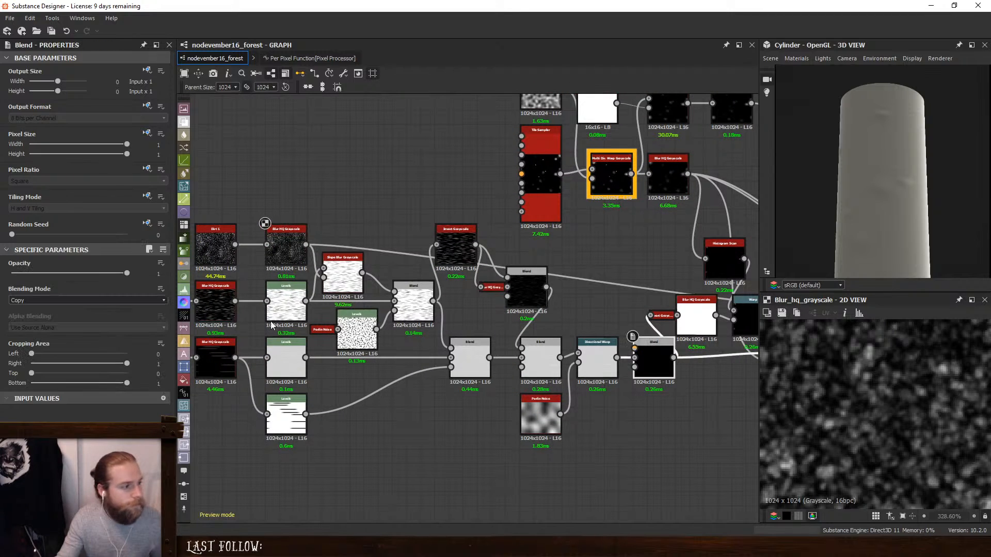
{"action": "left_click", "coordinate": [65, 299]}
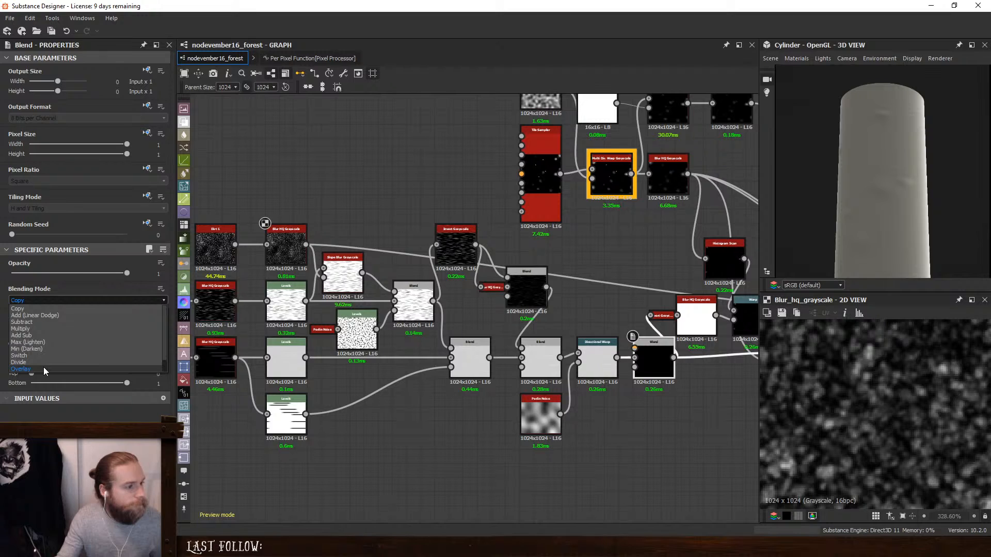
{"action": "left_click", "coordinate": [43, 368]}
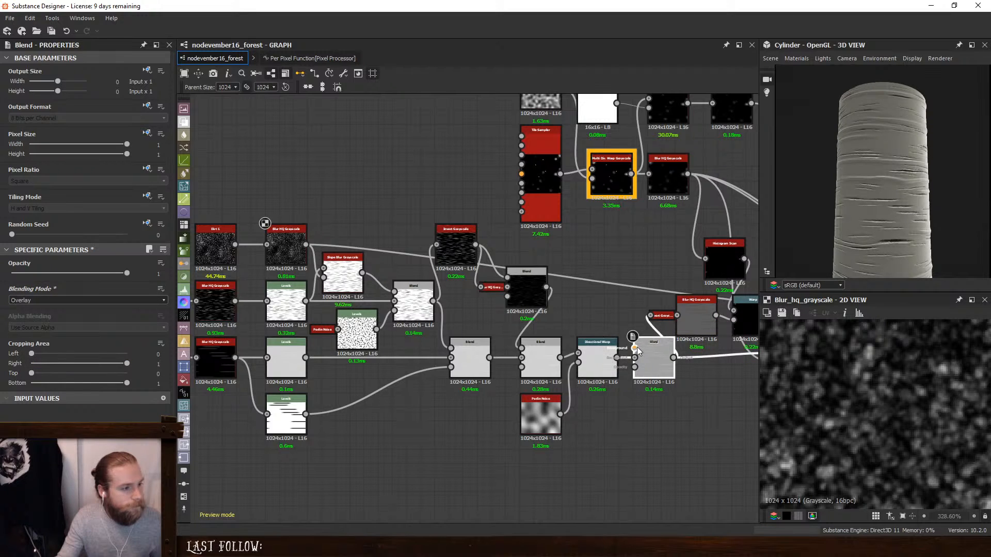
{"action": "left_click_drag", "start_coordinate": [635, 348], "coordinate": [306, 244]}
- Add an Invert Grayscale fed by the lowest streak Levels, connect it as the Blend's opacity mask, and place it beneath the Directional Warp
{"action": "left_click", "coordinate": [433, 436]}
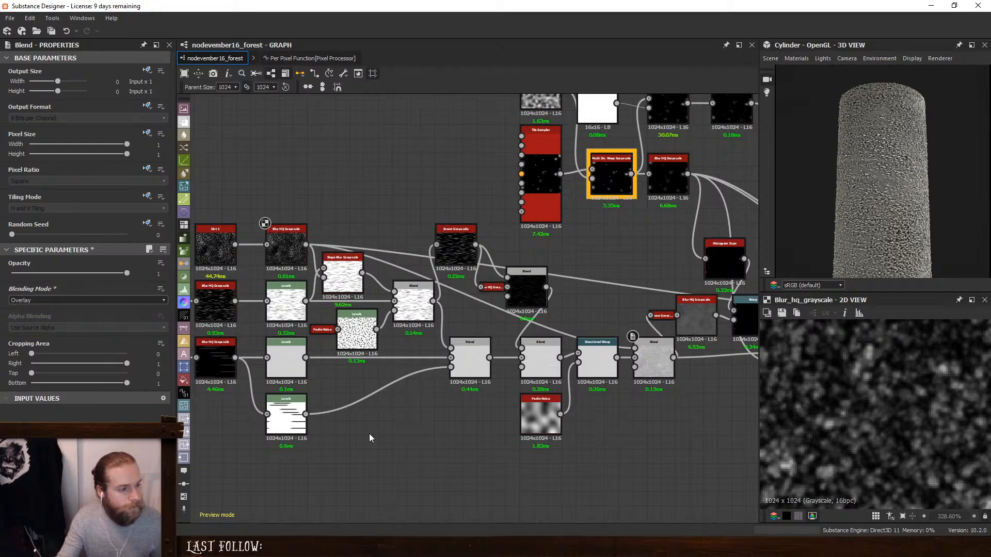
{"action": "key", "text": "space"}
{"action": "type", "text": "in"}
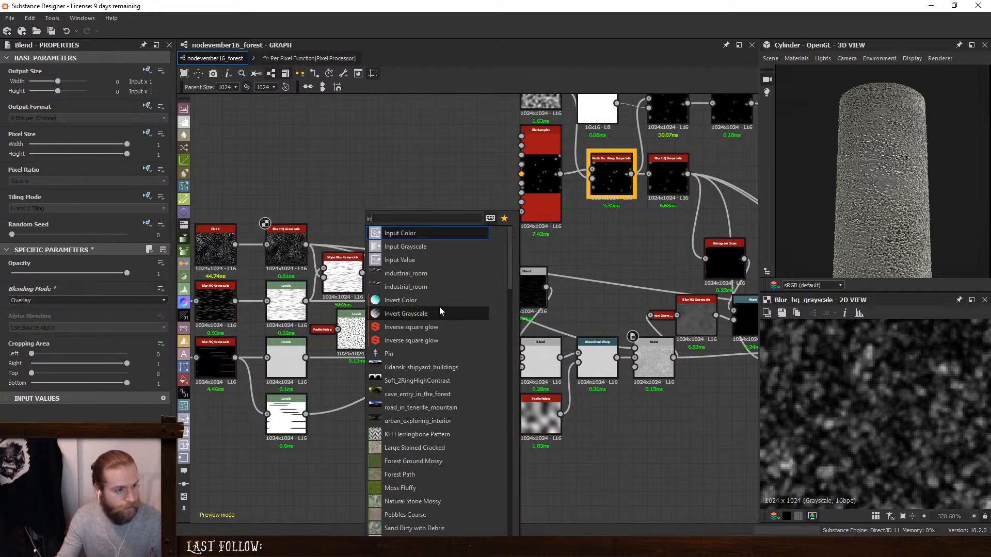
{"action": "left_click", "coordinate": [432, 314]}
{"action": "mouse_move", "coordinate": [306, 415]}
{"action": "left_mouse_down"}
{"action": "mouse_move", "coordinate": [397, 456]}
{"action": "mouse_move", "coordinate": [304, 417]}
{"action": "left_mouse_up"}
{"action": "key", "text": "Escape"}
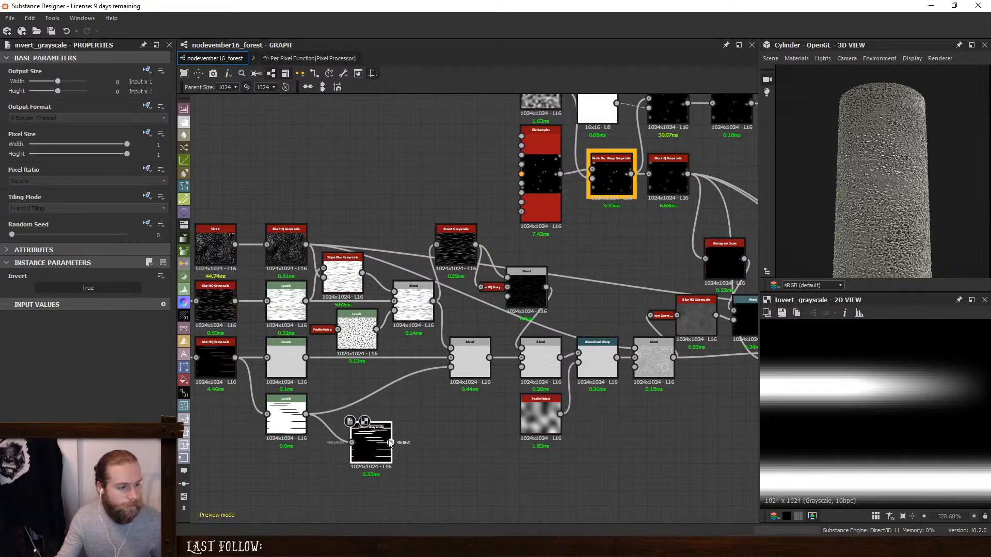
{"action": "left_click_drag", "start_coordinate": [390, 442], "coordinate": [638, 375]}
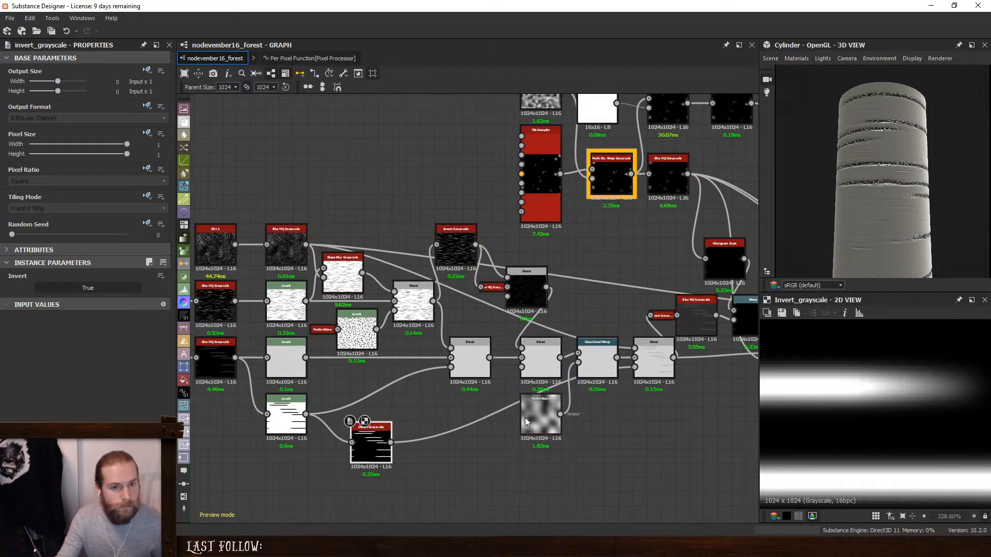
{"action": "left_click_drag", "start_coordinate": [533, 421], "coordinate": [448, 477]}
{"action": "left_click_drag", "start_coordinate": [380, 442], "coordinate": [606, 414]}
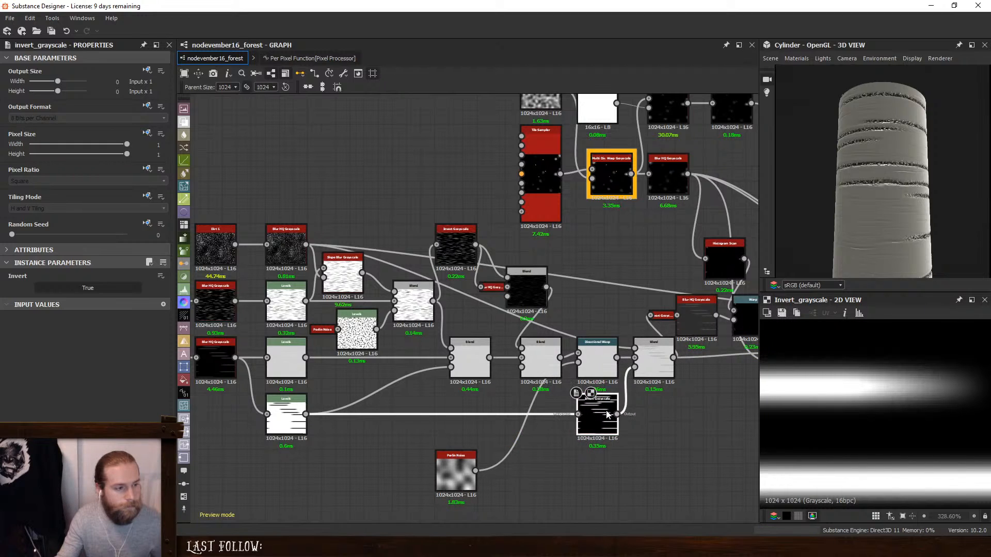
- Try the Max (Lighten) mode on the masked Blend at varying opacities and check the bark up close
{"action": "left_click", "coordinate": [651, 364]}
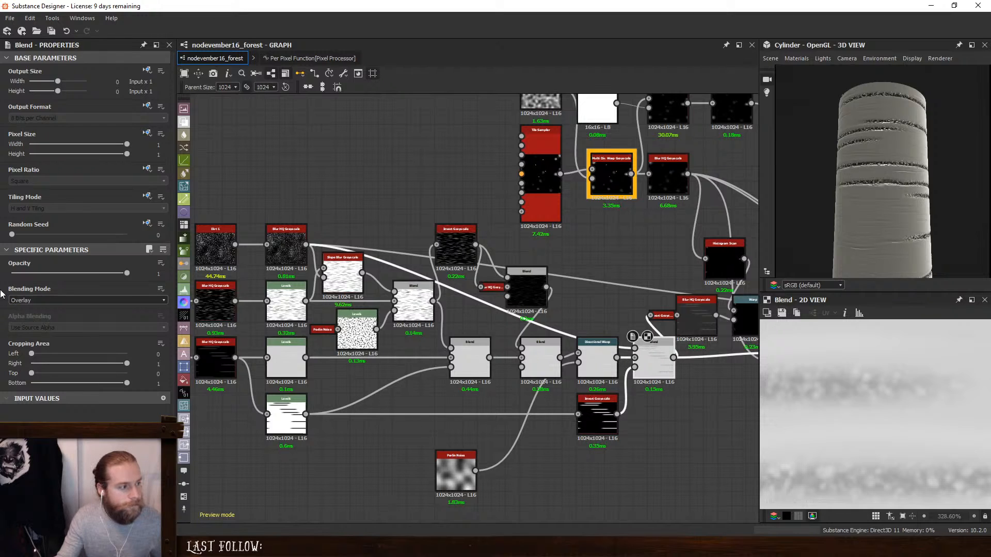
{"action": "left_click", "coordinate": [21, 300]}
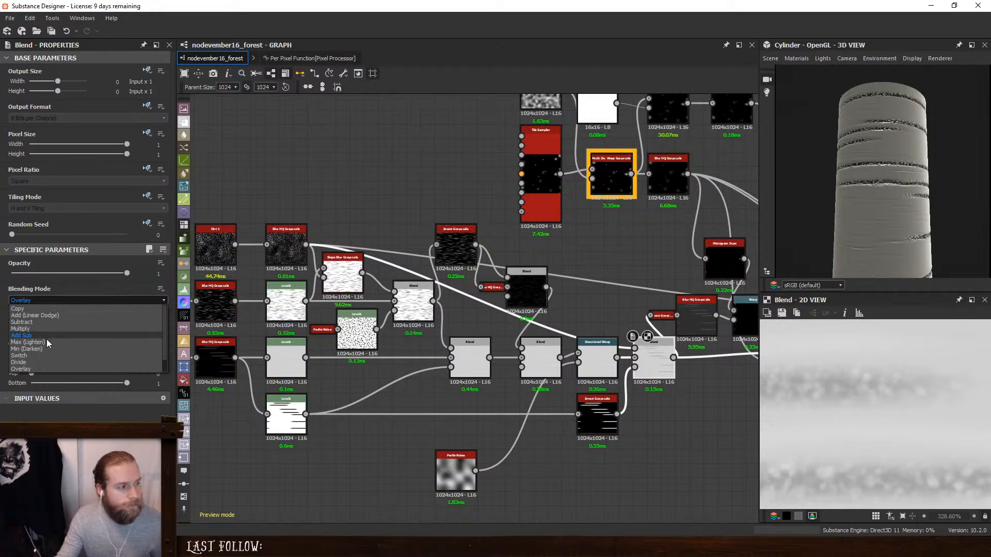
{"action": "left_click", "coordinate": [27, 342]}
{"action": "scroll", "coordinate": [924, 190], "scroll_direction": "up", "scroll_amount": 5}
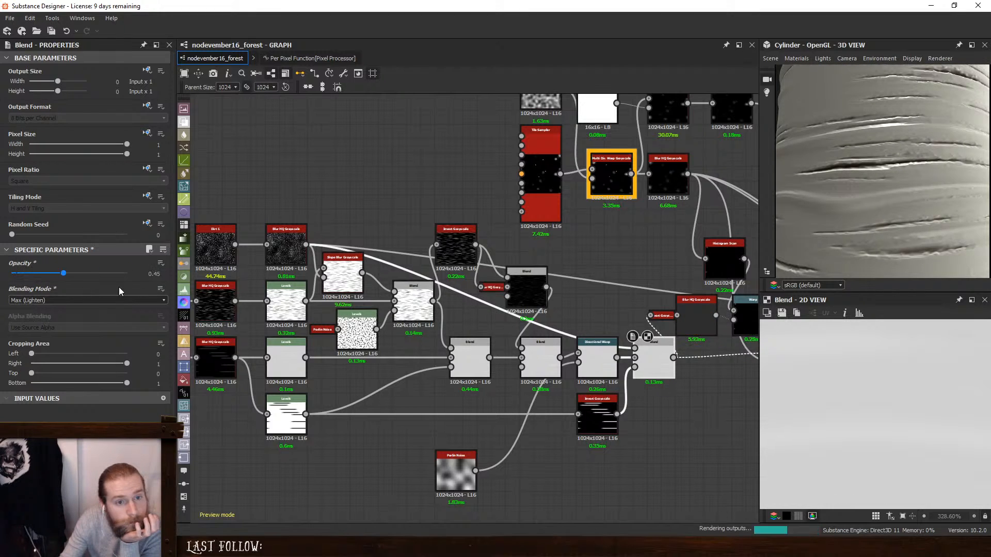
{"action": "left_click_drag", "start_coordinate": [127, 275], "coordinate": [718, 316]}
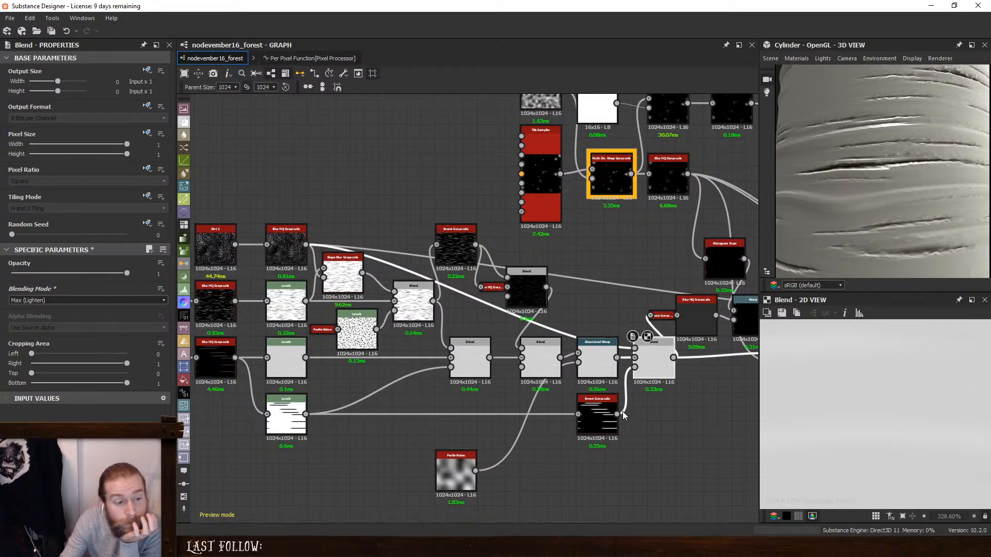
- Set the masked dirt Blend to Add (Linear Dodge) with an opacity of 0.03
{"action": "double_click", "coordinate": [289, 248]}
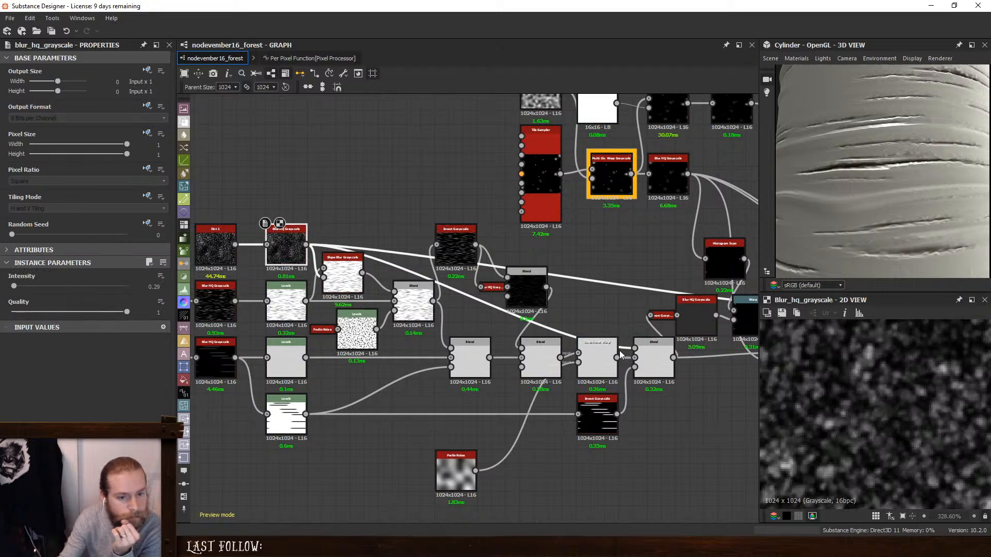
{"action": "double_click", "coordinate": [653, 359]}
{"action": "left_click", "coordinate": [59, 301]}
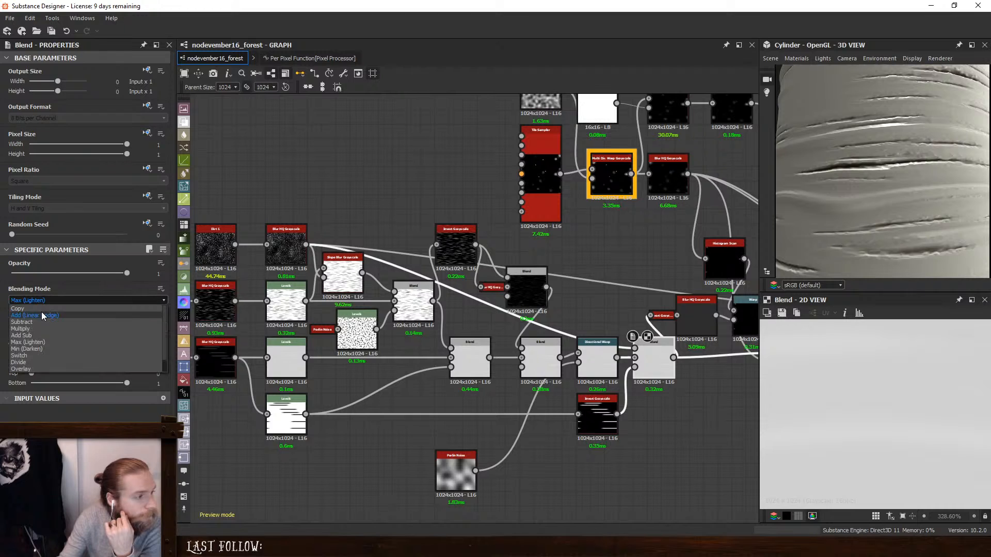
{"action": "left_click", "coordinate": [41, 311]}
{"action": "left_click_drag", "start_coordinate": [127, 273], "coordinate": [15, 285]}
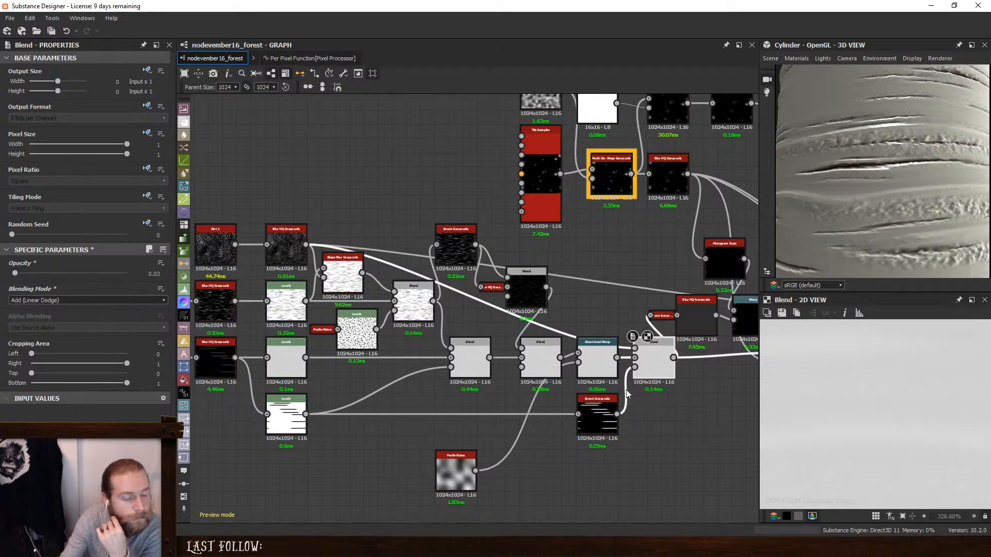
- Reorder the chain so the dirt Blend comes before the Directional Warp, and align Invert Grayscale and Perlin Noise beneath them
{"action": "left_click_drag", "start_coordinate": [599, 360], "coordinate": [660, 440]}
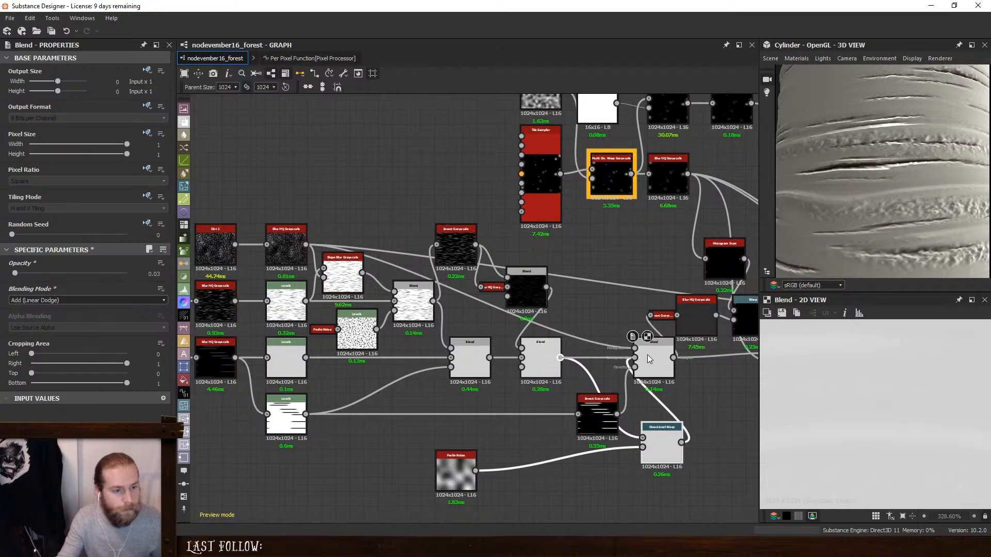
{"action": "left_click_drag", "start_coordinate": [649, 360], "coordinate": [592, 360]}
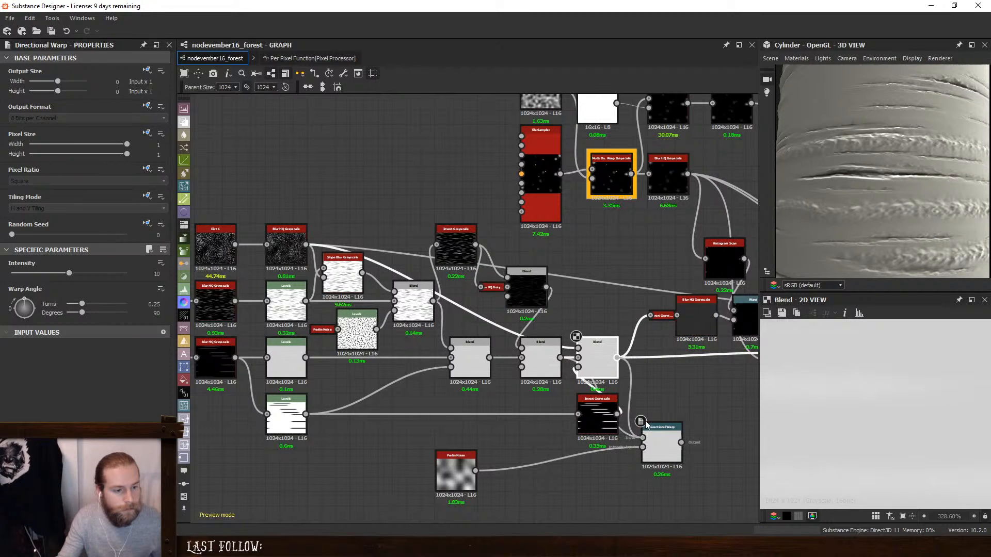
{"action": "left_click_drag", "start_coordinate": [655, 427], "coordinate": [650, 355]}
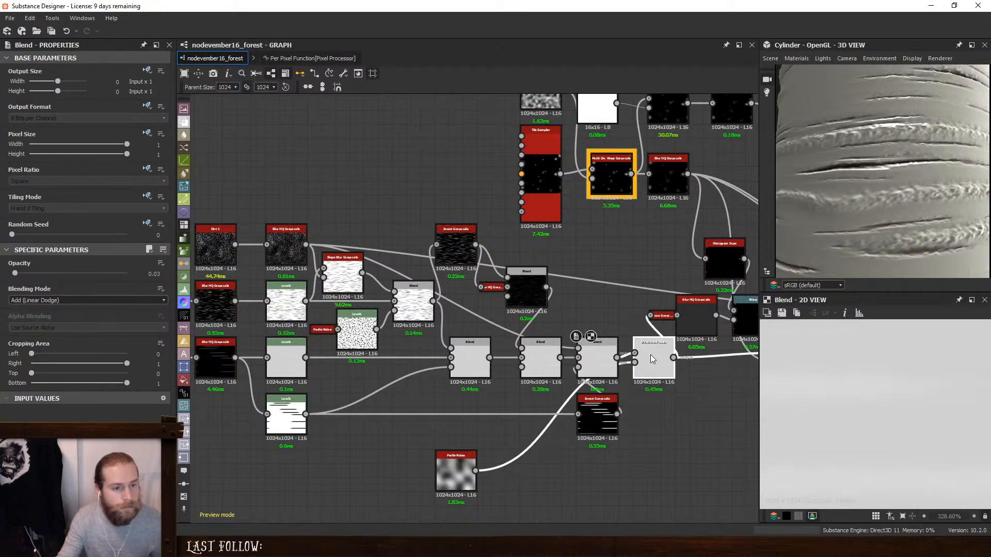
{"action": "left_click_drag", "start_coordinate": [454, 461], "coordinate": [520, 412]}
{"action": "left_click_drag", "start_coordinate": [520, 448], "coordinate": [591, 433]}
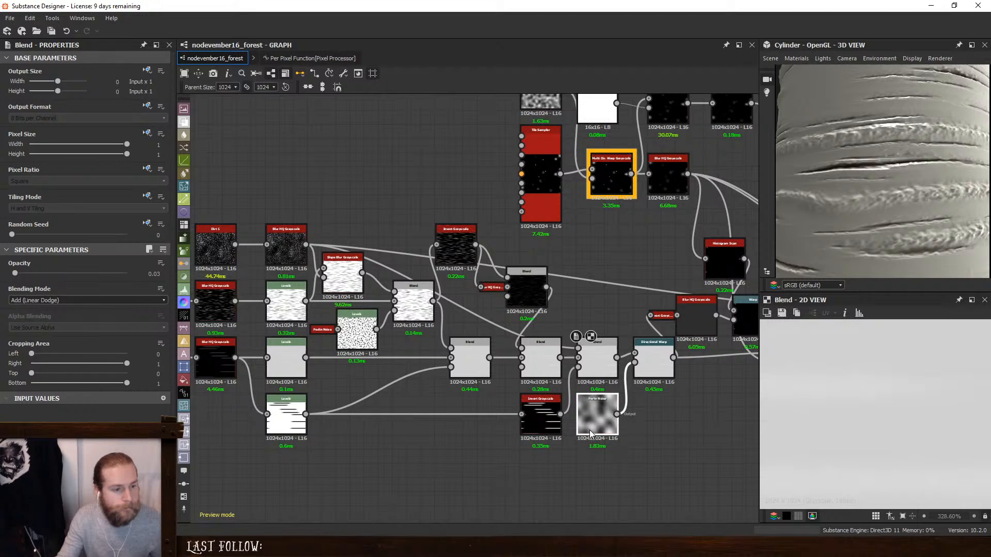
- Lower the dirt Blend's opacity to 0.02
{"action": "left_click", "coordinate": [594, 363]}
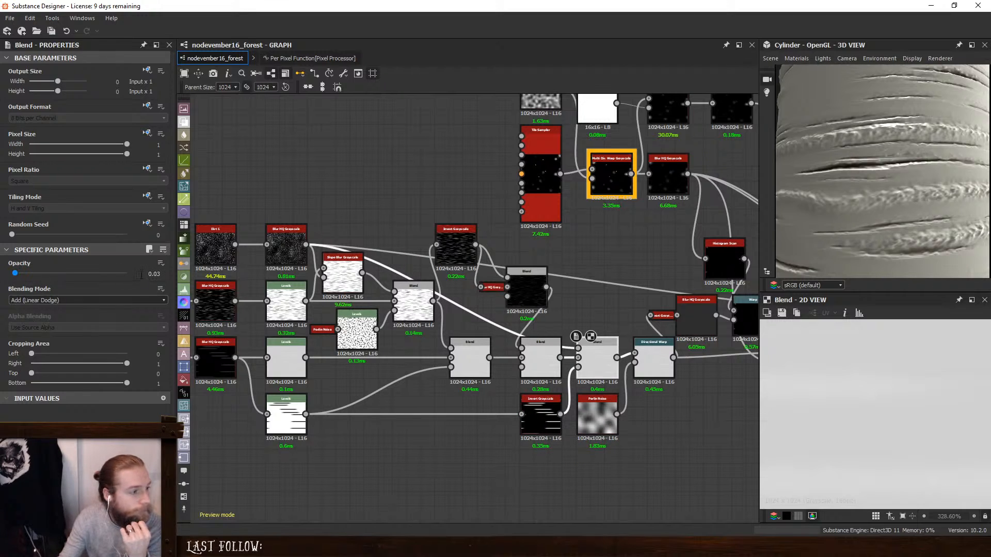
{"action": "key", "text": "Return"}
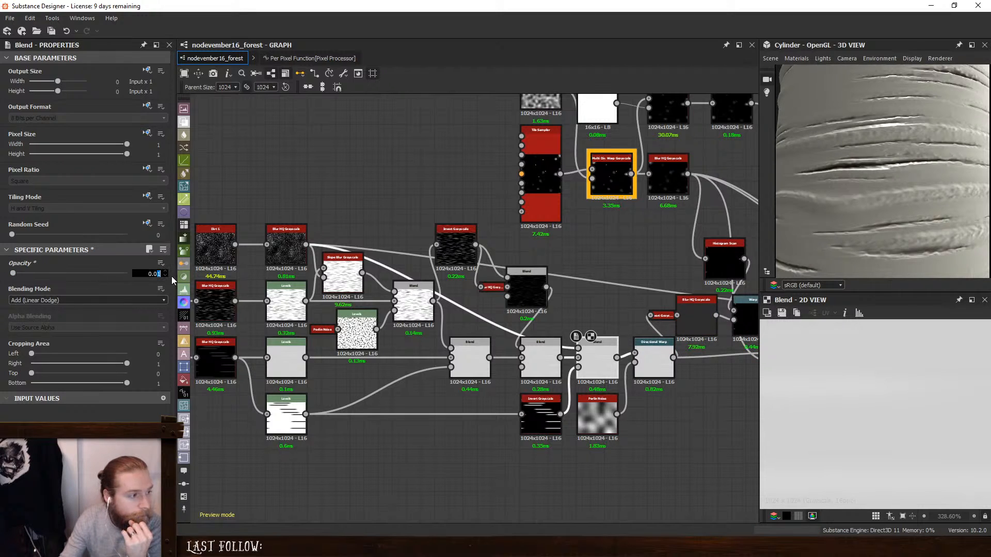
{"action": "type", "text": "2"}
{"action": "key", "text": "Return"}
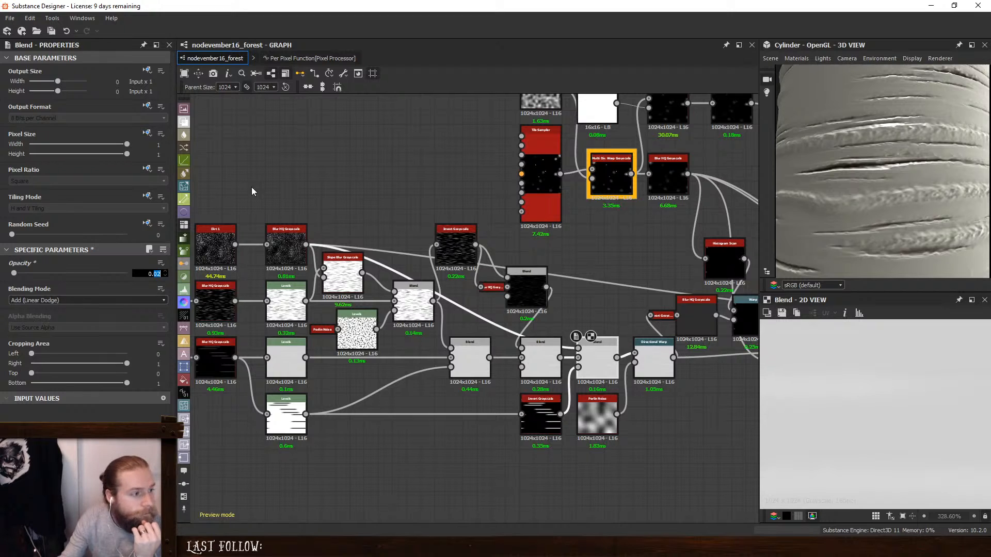
- Add a Dirt 4 node and connect it to the Blend's foreground in place of the blurred Dirt 1
{"action": "double_click", "coordinate": [215, 246]}
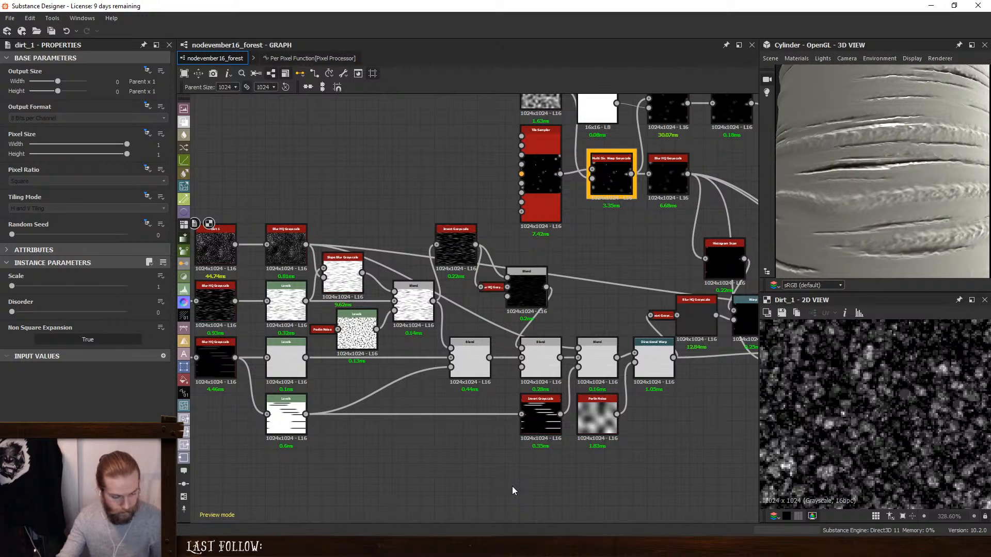
{"action": "key", "text": "space"}
{"action": "type", "text": "dirt"}
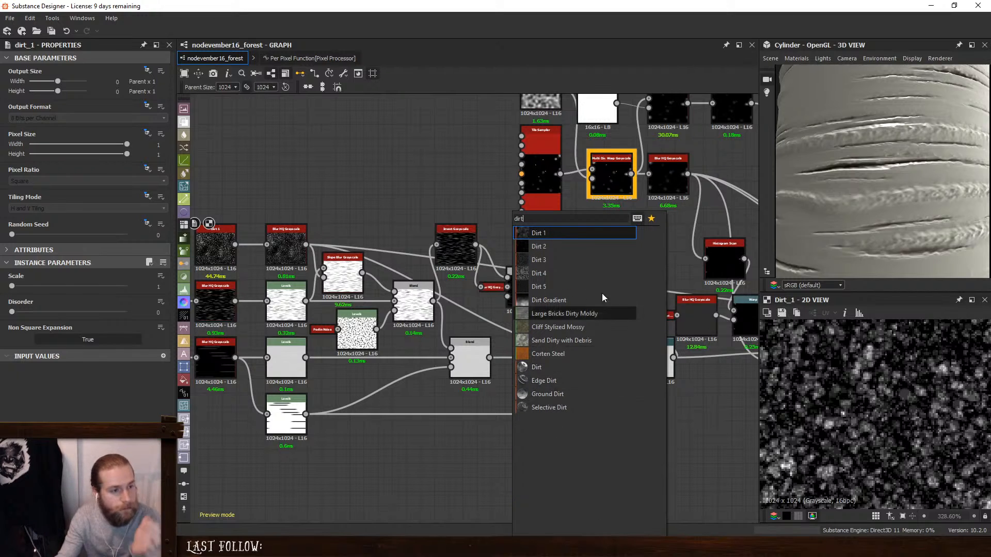
{"action": "left_click", "coordinate": [558, 275]}
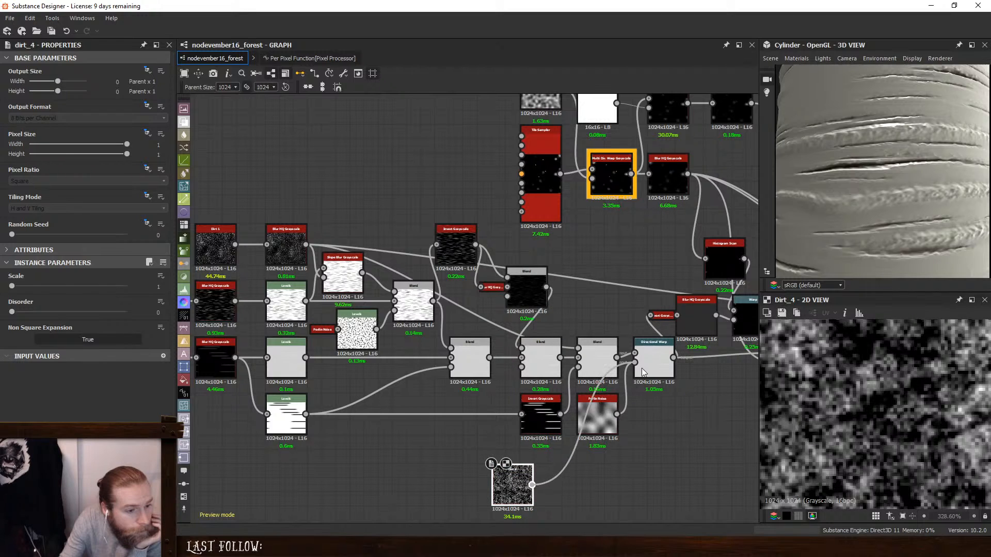
{"action": "left_click_drag", "start_coordinate": [642, 367], "coordinate": [599, 351]}
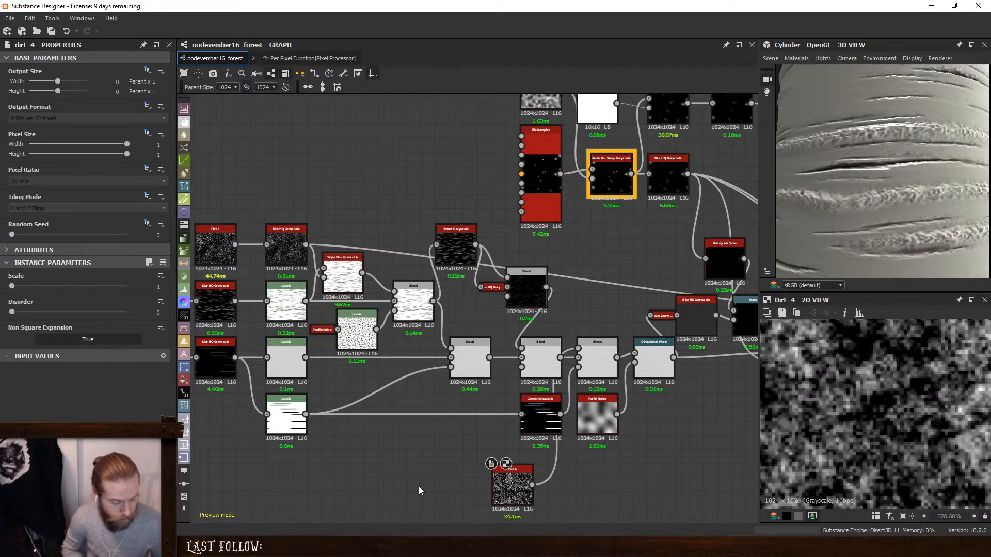
- Add a Perlin Noise node and connect it to the foreground of a new Blend inserted after the streak mask's Invert Grayscale
{"action": "key", "text": "space"}
{"action": "type", "text": "perlin"}
{"action": "key", "text": "Return"}
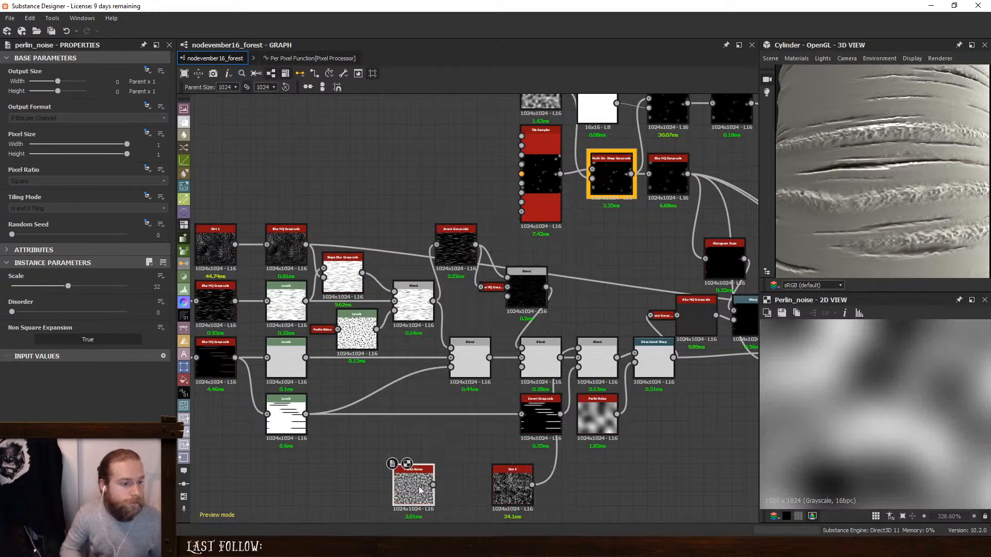
{"action": "left_click_drag", "start_coordinate": [541, 415], "coordinate": [468, 416]}
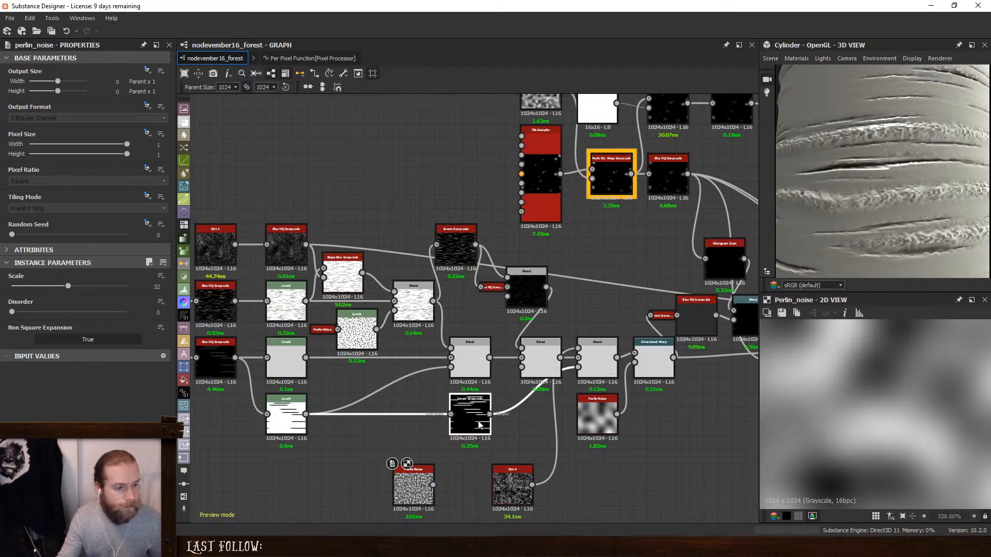
{"action": "key", "text": "space"}
{"action": "left_click", "coordinate": [496, 246]}
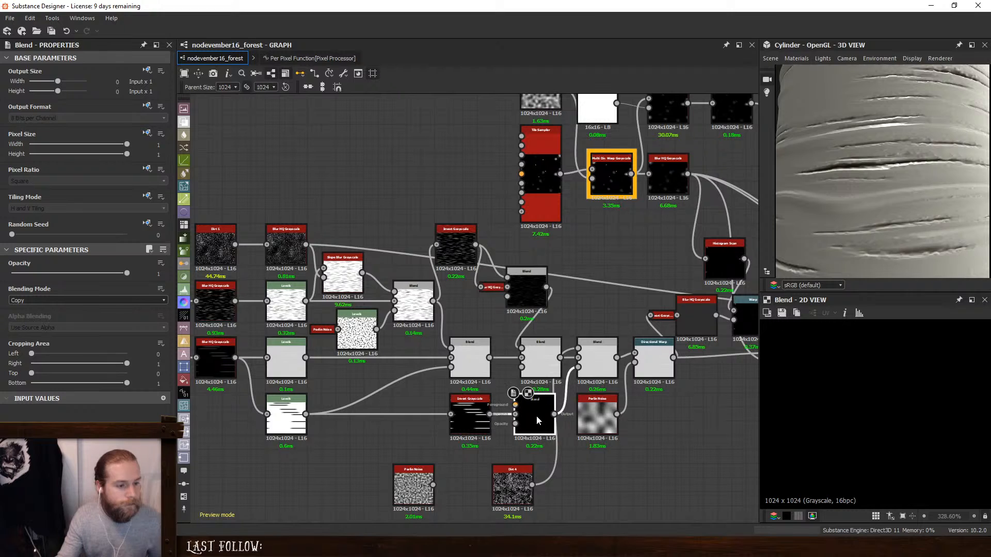
{"action": "left_click_drag", "start_coordinate": [413, 487], "coordinate": [522, 404]}
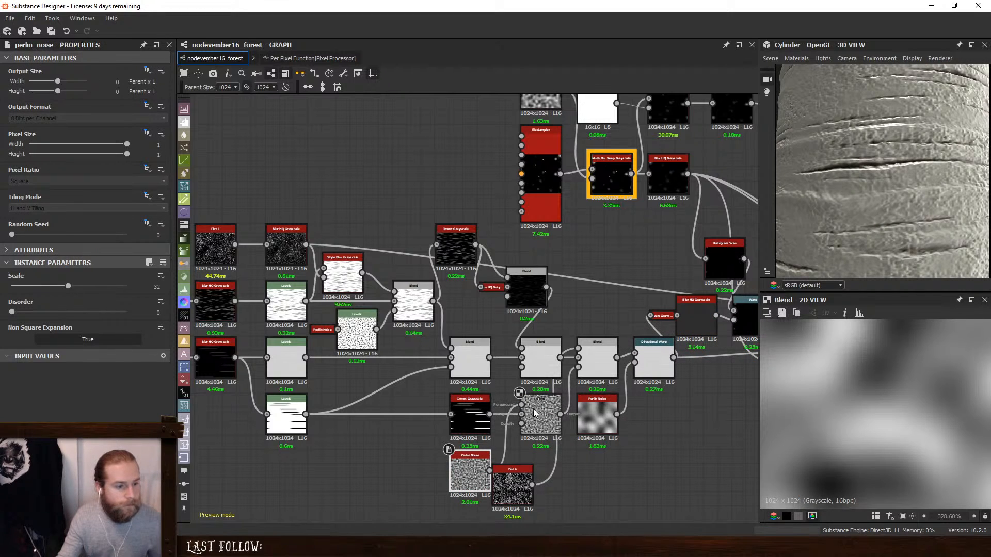
- Set the new mask Blend to Subtract and align the Dirt 4 node beneath it
{"action": "left_click", "coordinate": [534, 409]}
{"action": "left_click", "coordinate": [54, 300]}
{"action": "left_click", "coordinate": [46, 320]}
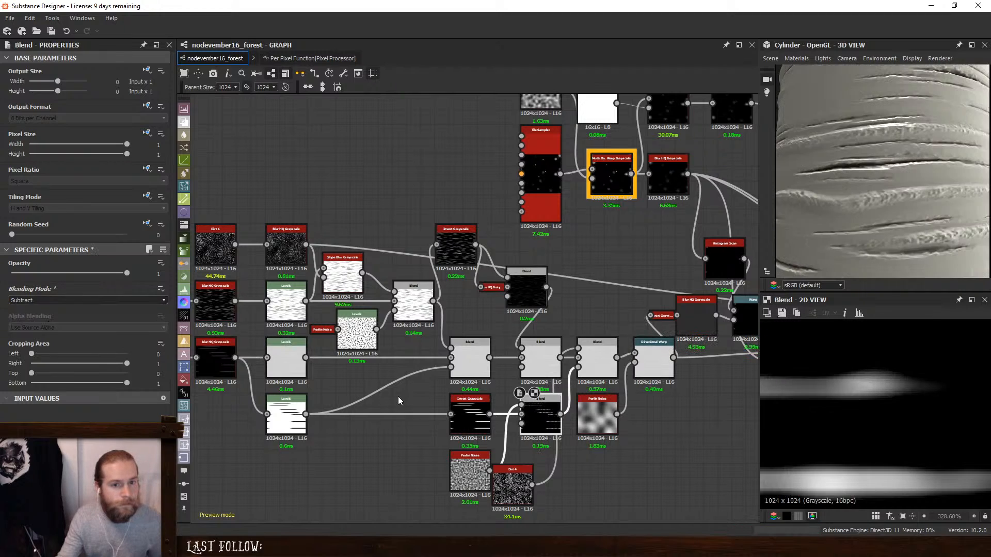
{"action": "left_click_drag", "start_coordinate": [513, 480], "coordinate": [541, 465]}
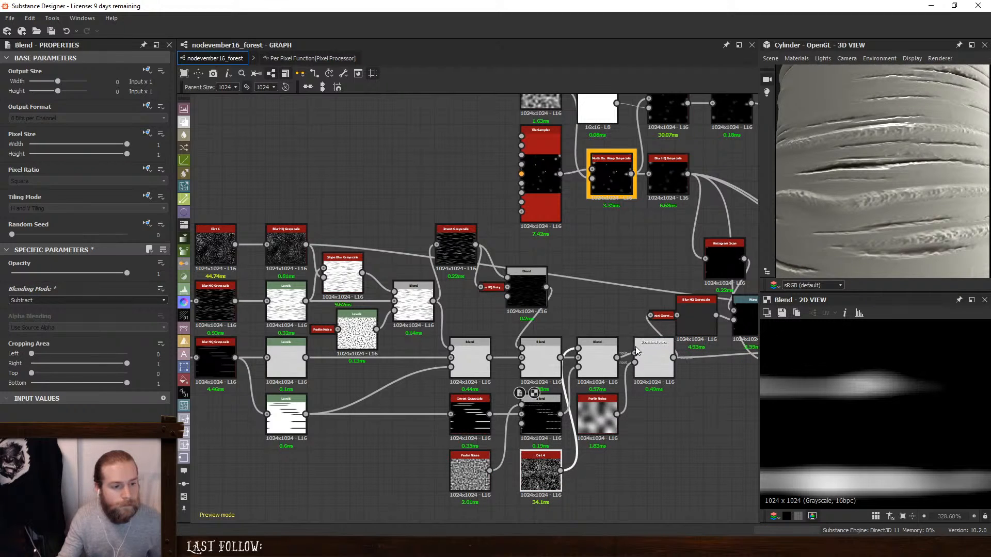
{"action": "scroll", "coordinate": [880, 206], "scroll_direction": "down", "scroll_amount": 3}
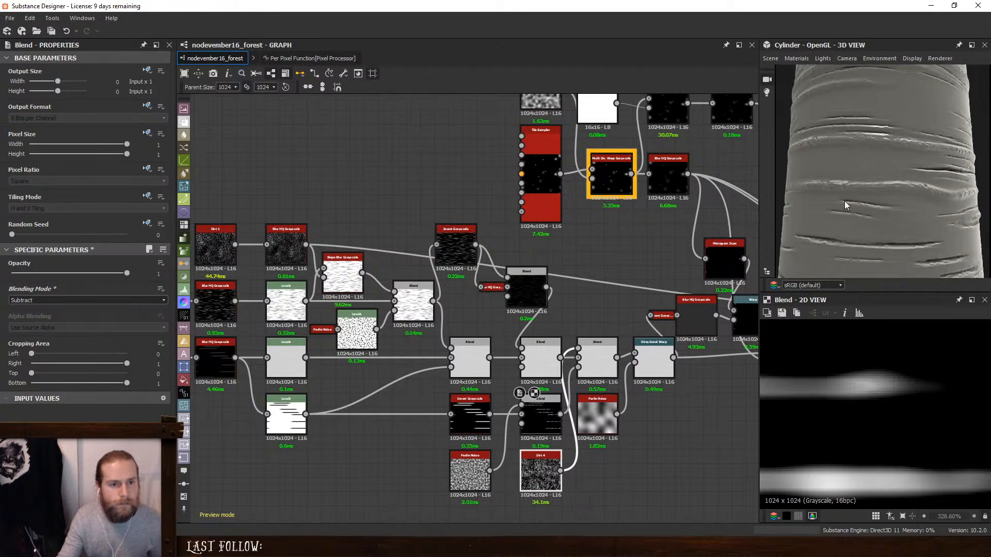
{"action": "scroll", "coordinate": [842, 208], "scroll_direction": "down", "scroll_amount": 4}
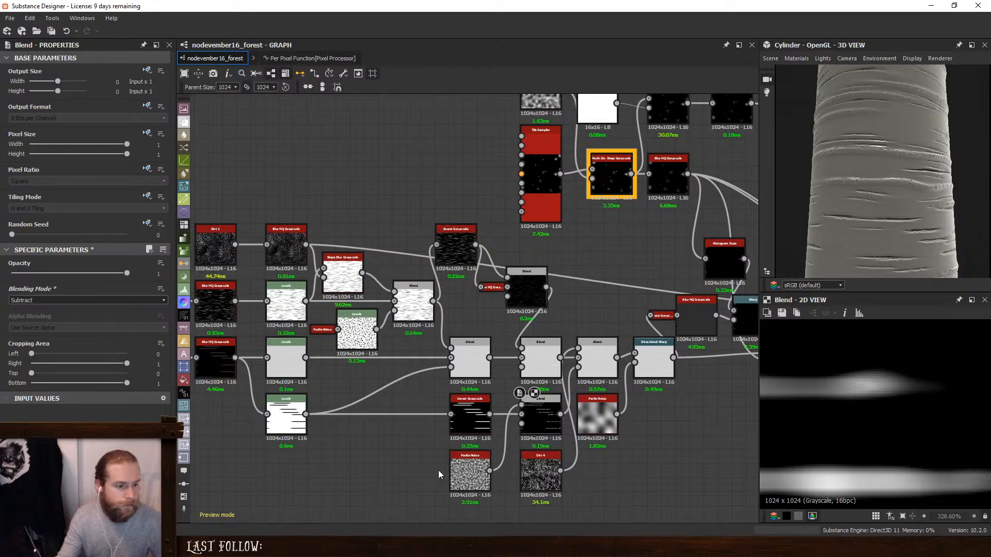
- Add an Anisotropic Noise node in the empty area below the streak chain
{"action": "left_click", "coordinate": [465, 472]}
{"action": "middle_click_drag", "start_coordinate": [283, 456], "coordinate": [492, 381]}
{"action": "scroll", "coordinate": [457, 379], "scroll_direction": "down", "scroll_amount": 1}
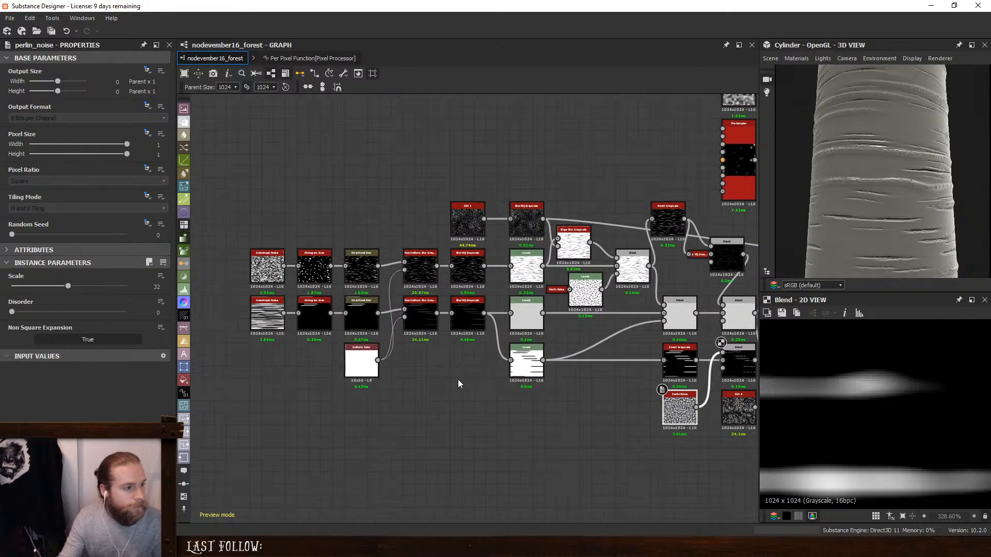
{"action": "middle_click_drag", "start_coordinate": [522, 430], "coordinate": [474, 431]}
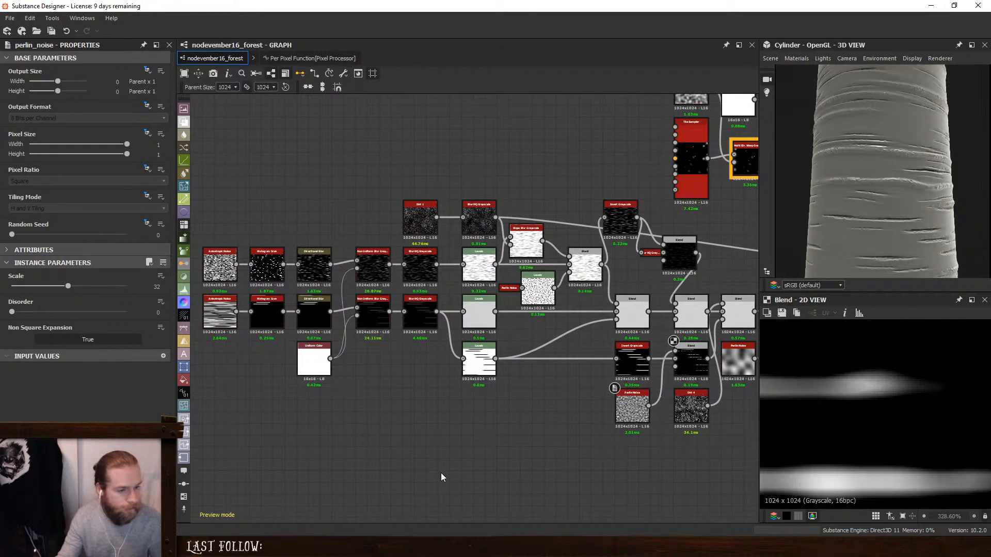
{"action": "key", "text": "space"}
{"action": "type", "text": "an"}
{"action": "left_click", "coordinate": [497, 260]}
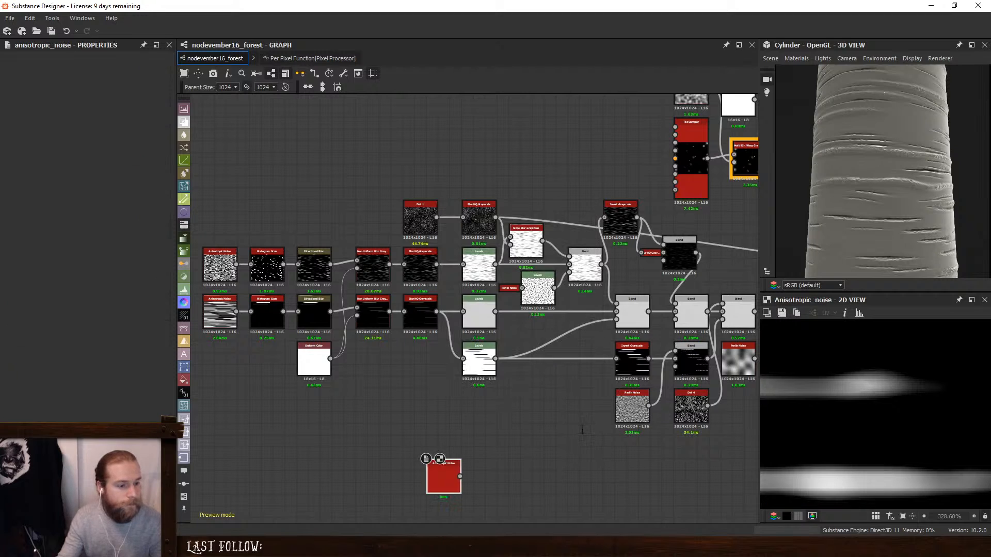
- Replace the Perlin Noise with the Anisotropic Noise as the Subtract Blend's foreground and turn on its Rotate option
{"action": "scroll", "coordinate": [582, 430], "scroll_direction": "up", "scroll_amount": 2}
{"action": "left_click_drag", "start_coordinate": [385, 499], "coordinate": [673, 436]}
{"action": "middle_click_drag", "start_coordinate": [673, 437], "coordinate": [543, 444]}
{"action": "left_click", "coordinate": [521, 394]}
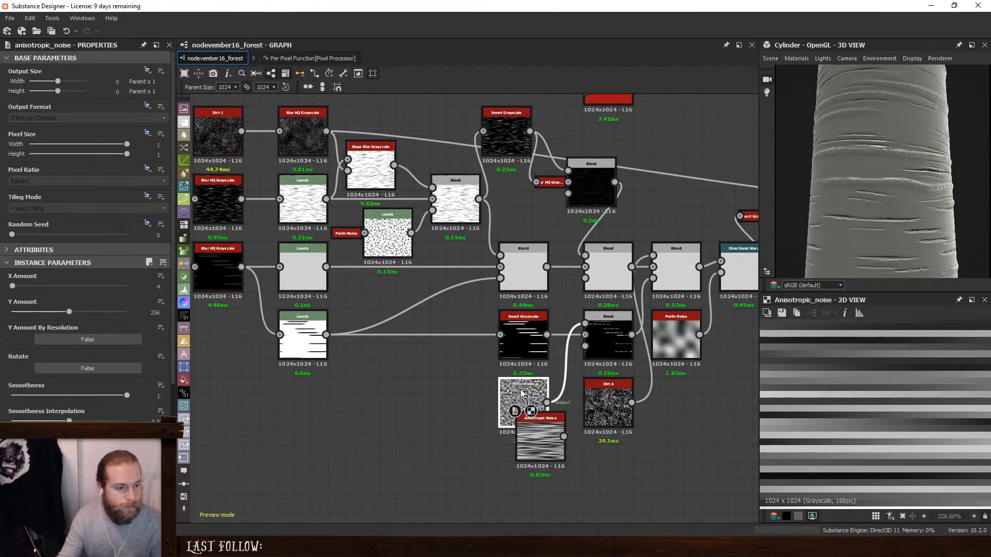
{"action": "key", "text": "Delete"}
{"action": "left_click_drag", "start_coordinate": [539, 428], "coordinate": [583, 339]}
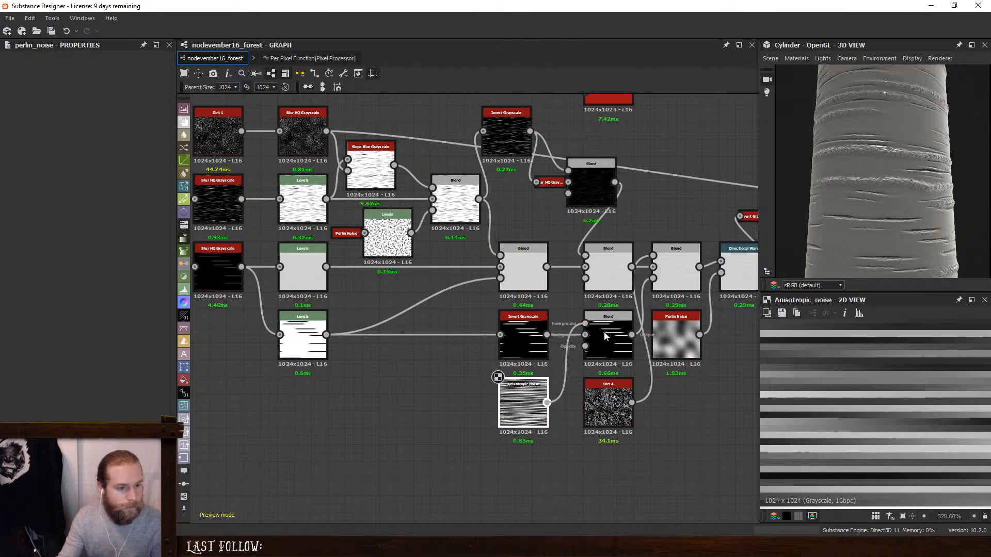
{"action": "left_click", "coordinate": [500, 392]}
{"action": "left_click", "coordinate": [88, 368]}
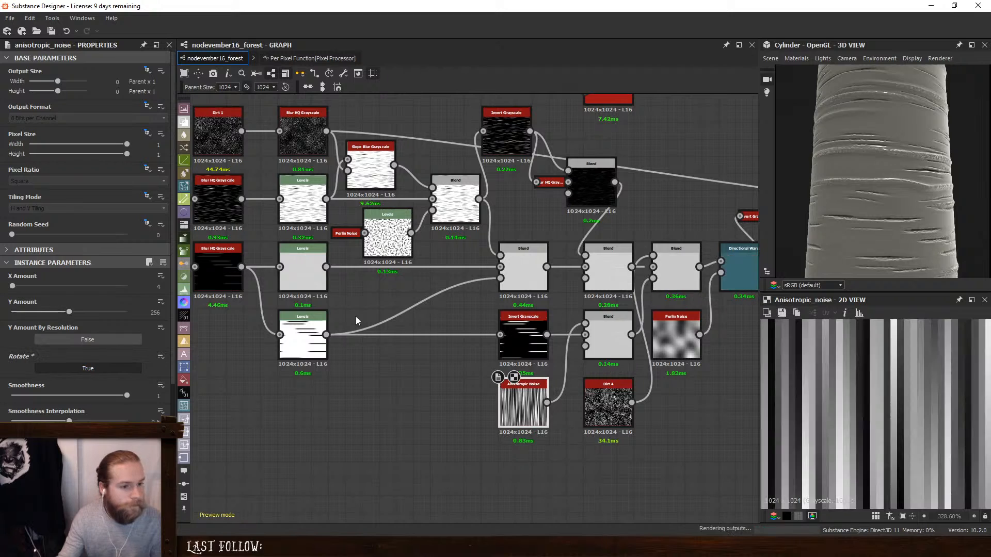
{"action": "scroll", "coordinate": [912, 179], "scroll_direction": "up", "scroll_amount": 5}
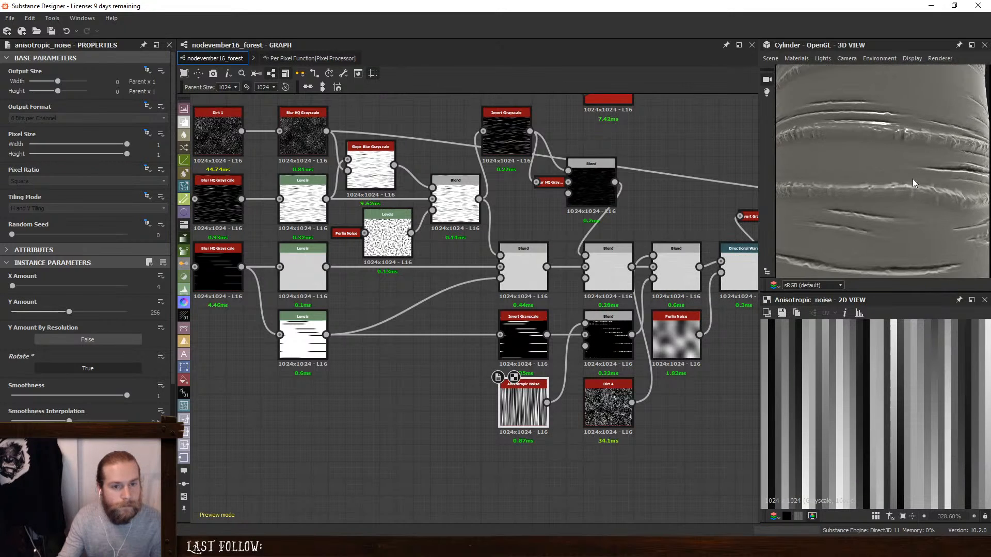
- Insert a Blur HQ Grayscale between the Anisotropic Noise and the Subtract Blend, with intensity 1.14
{"action": "left_click_drag", "start_coordinate": [511, 412], "coordinate": [410, 428]}
{"action": "key", "text": "space"}
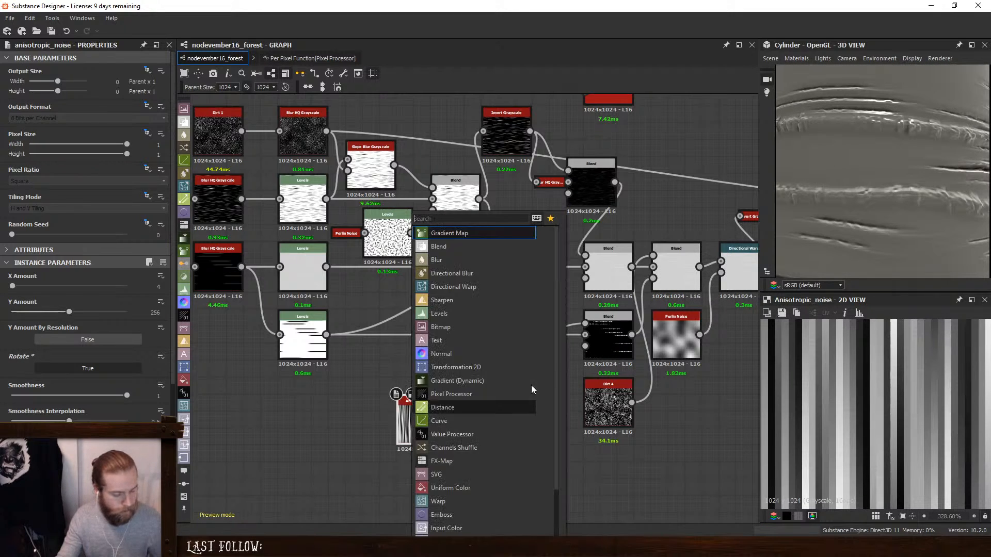
{"action": "type", "text": "hq"}
{"action": "left_click", "coordinate": [484, 235]}
{"action": "left_click_drag", "start_coordinate": [503, 413], "coordinate": [520, 396]}
{"action": "left_click_drag", "start_coordinate": [426, 420], "coordinate": [460, 403]}
{"action": "left_click", "coordinate": [518, 402]}
{"action": "mouse_move", "coordinate": [12, 312]}
{"action": "left_mouse_down"}
{"action": "mouse_move", "coordinate": [98, 311]}
{"action": "mouse_move", "coordinate": [84, 287]}
{"action": "mouse_move", "coordinate": [20, 287]}
{"action": "left_mouse_up"}
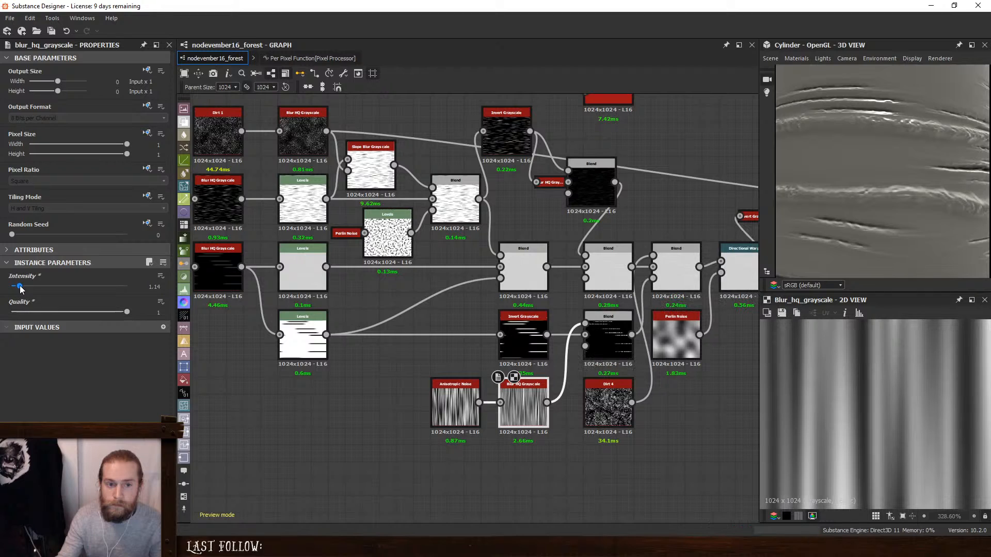
- Examine the subtracted streak mask and set the Add (Linear Dodge) Blend's opacity to 0.02
{"action": "left_click", "coordinate": [608, 335]}
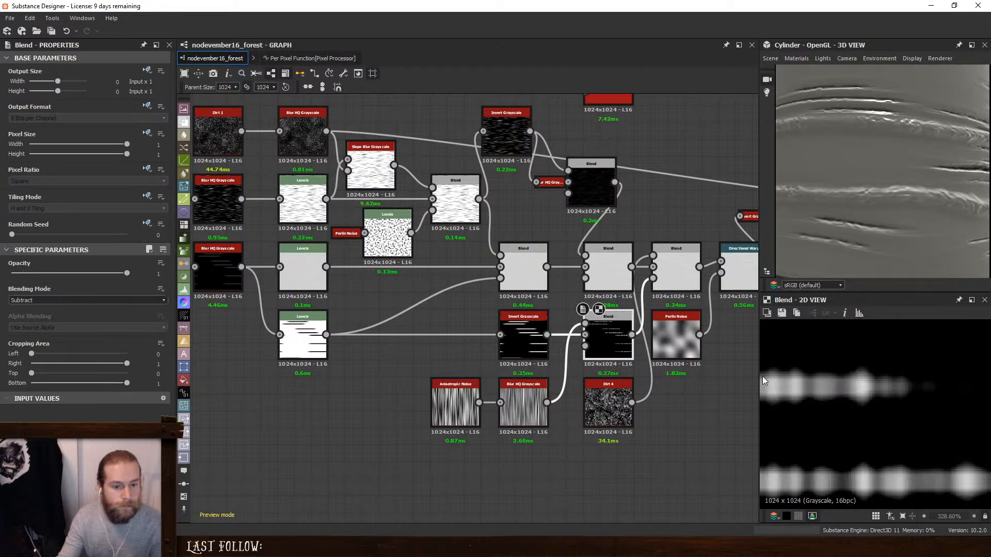
{"action": "scroll", "coordinate": [850, 394], "scroll_direction": "down", "scroll_amount": 10}
{"action": "scroll", "coordinate": [838, 405], "scroll_direction": "up", "scroll_amount": 5}
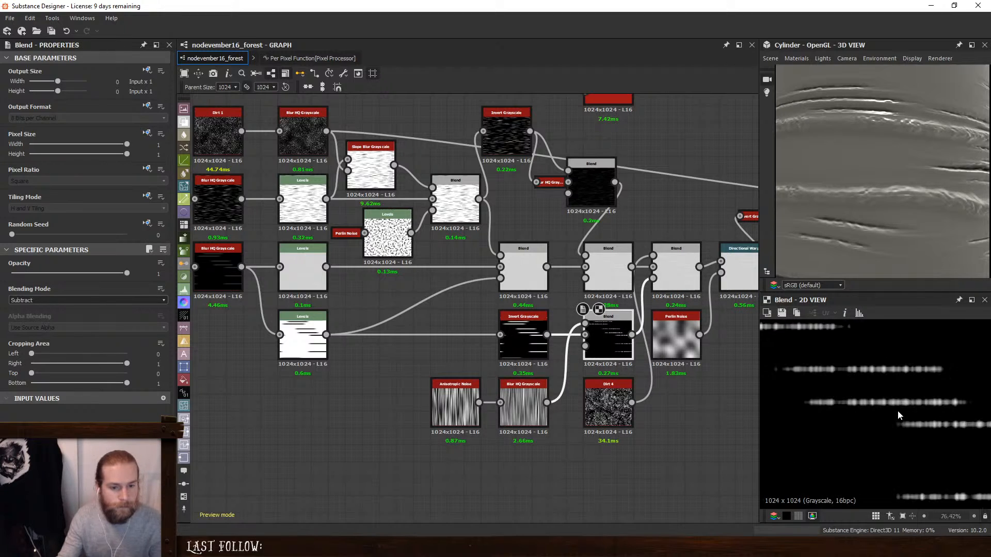
{"action": "left_click", "coordinate": [681, 260]}
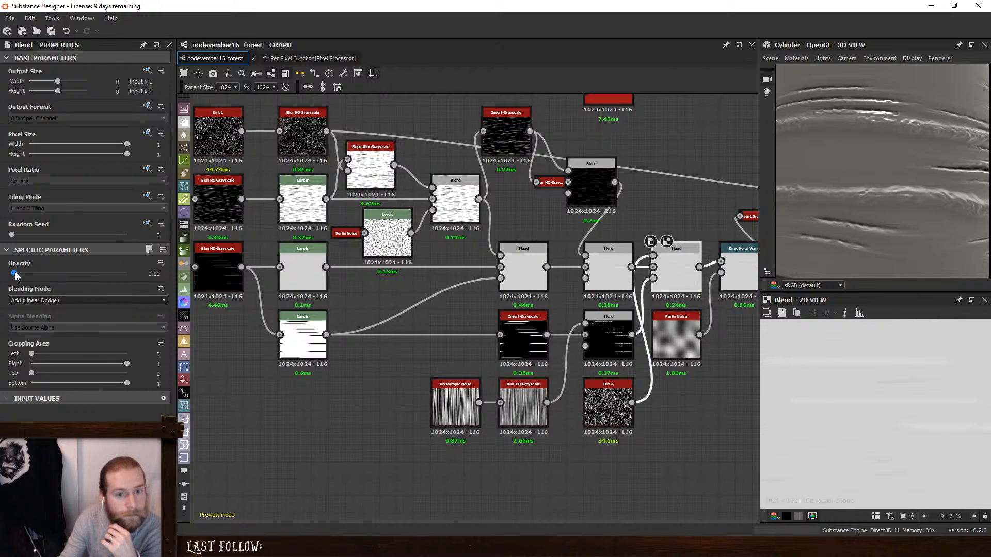
{"action": "left_click_drag", "start_coordinate": [15, 276], "coordinate": [14, 275]}
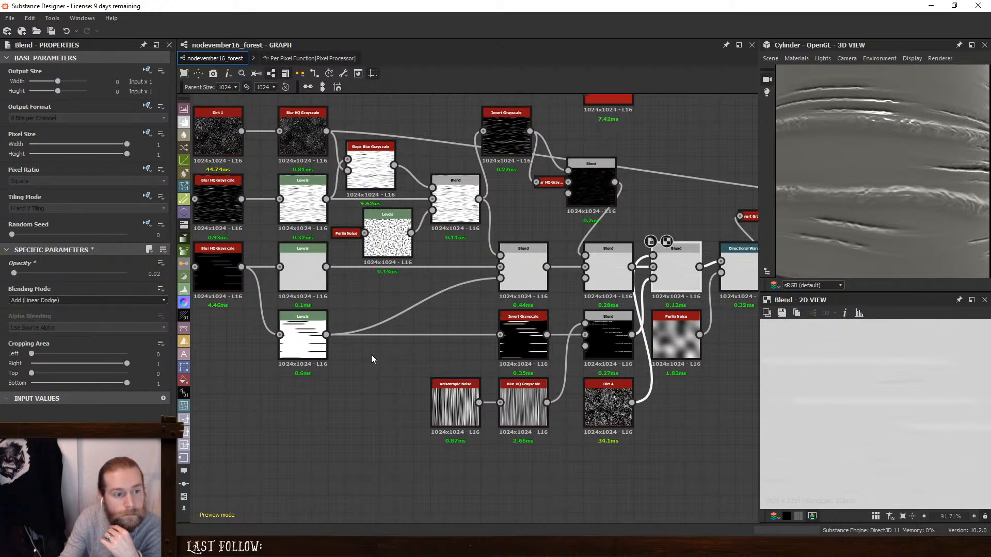
{"action": "left_click", "coordinate": [624, 337]}
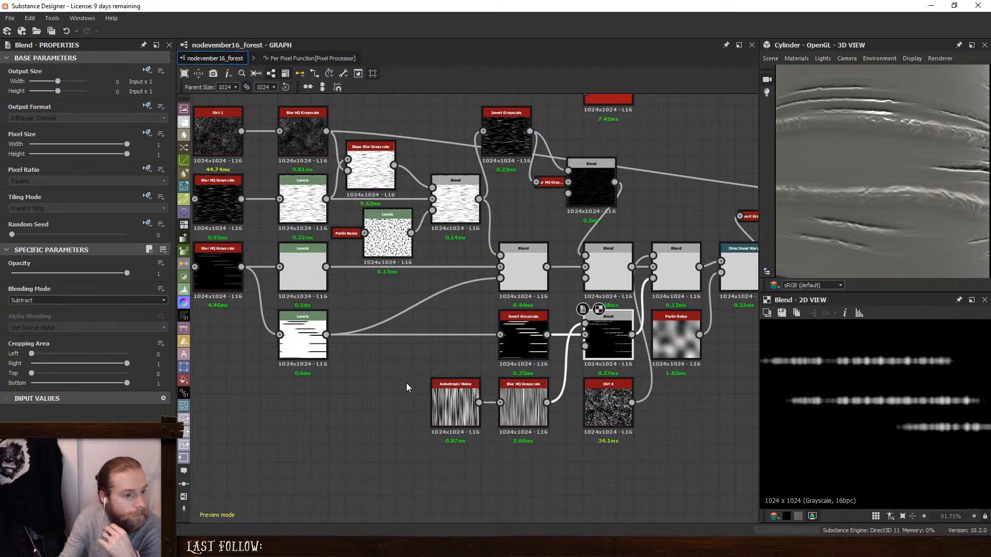
- Lower the Anisotropic Noise's Y Amount and set its Blur HQ Grayscale intensity to 2
{"action": "left_click", "coordinate": [445, 397]}
{"action": "left_click_drag", "start_coordinate": [69, 311], "coordinate": [33, 311]}
{"action": "left_click", "coordinate": [523, 405]}
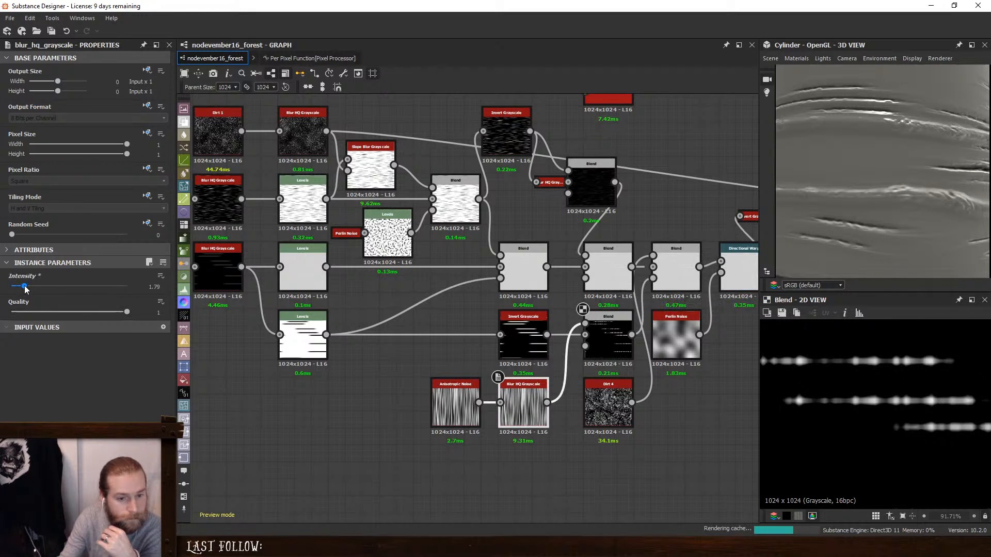
{"action": "left_click_drag", "start_coordinate": [20, 286], "coordinate": [25, 286]}
{"action": "middle_click_drag", "start_coordinate": [532, 335], "coordinate": [481, 348]}
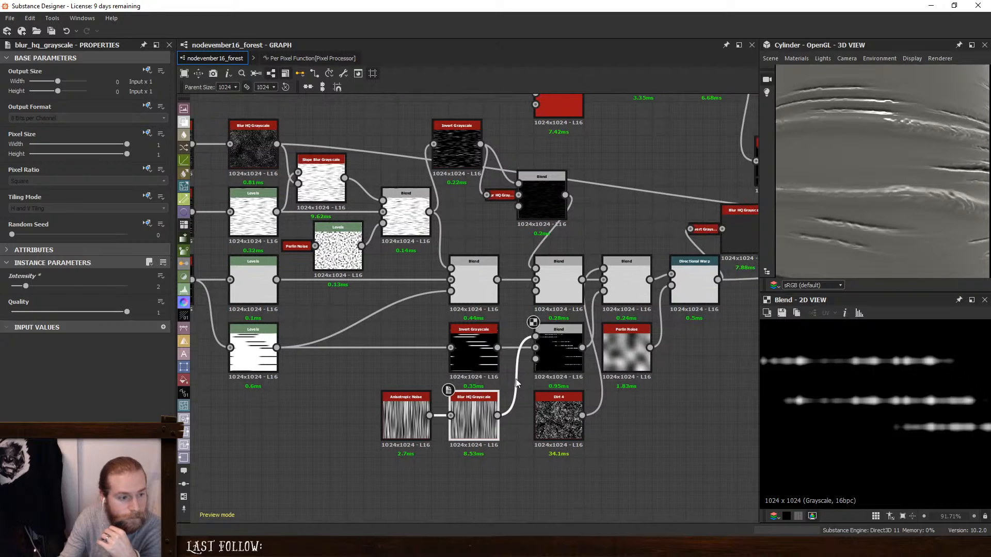
- Connect the Subtract Blend to the Add Blend's foreground in place of Dirt 4, and remove the Add Blend's opacity mask link
{"action": "left_click_drag", "start_coordinate": [582, 347], "coordinate": [603, 268]}
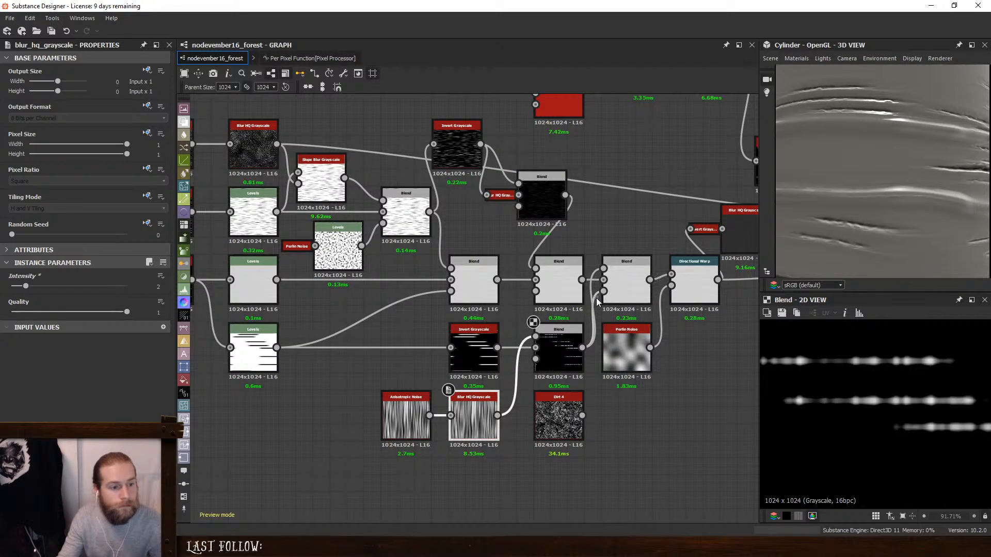
{"action": "left_click_drag", "start_coordinate": [603, 290], "coordinate": [591, 432]}
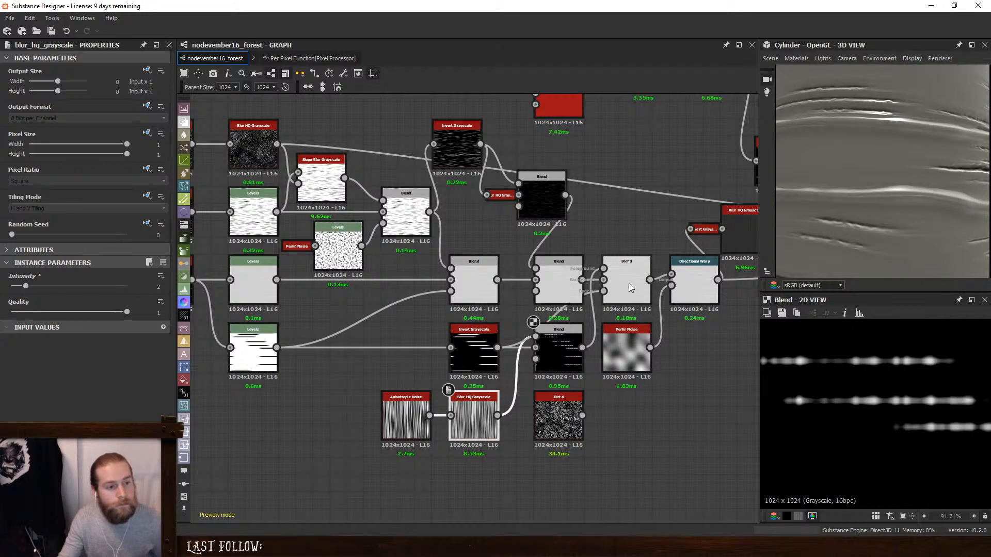
{"action": "left_click", "coordinate": [629, 284]}
{"action": "left_click", "coordinate": [594, 297]}
{"action": "key", "text": "Delete"}
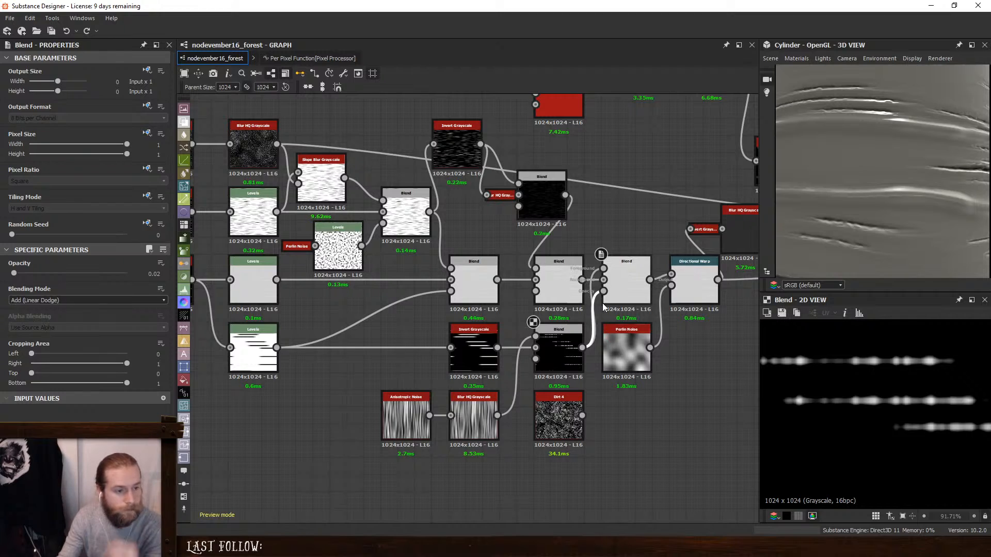
- Connect the Subtract Blend to the Add Blend's opacity mask input as well and set its opacity to 0.01
{"action": "left_click", "coordinate": [639, 283]}
{"action": "scroll", "coordinate": [899, 203], "scroll_direction": "down", "scroll_amount": 5}
{"action": "scroll", "coordinate": [960, 215], "scroll_direction": "up", "scroll_amount": 3}
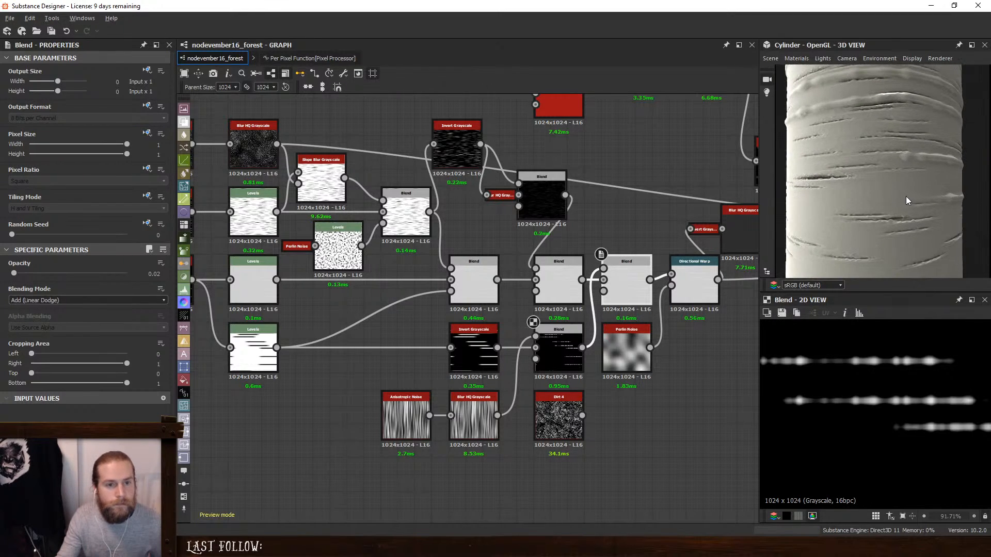
{"action": "left_click_drag", "start_coordinate": [905, 196], "coordinate": [949, 214]}
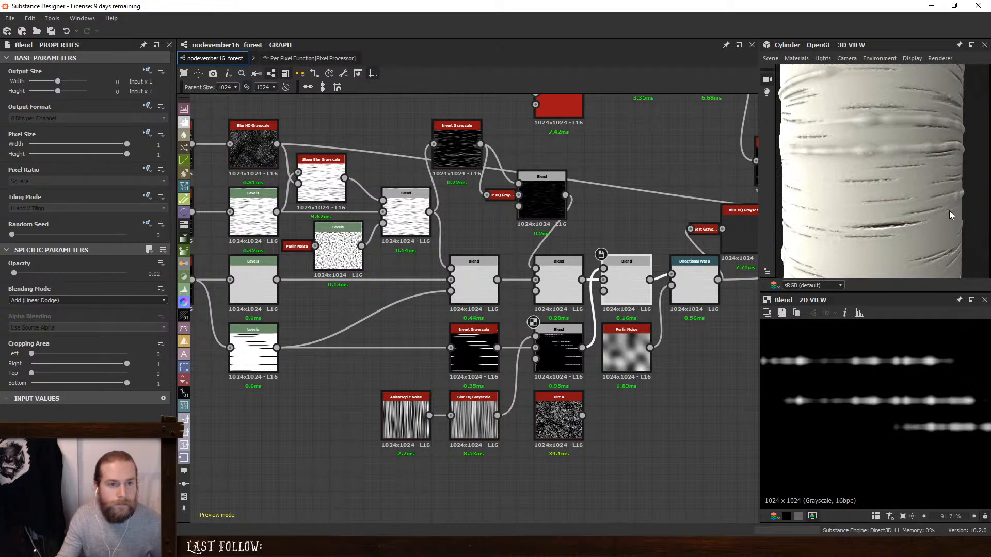
{"action": "left_click_drag", "start_coordinate": [582, 348], "coordinate": [607, 295]}
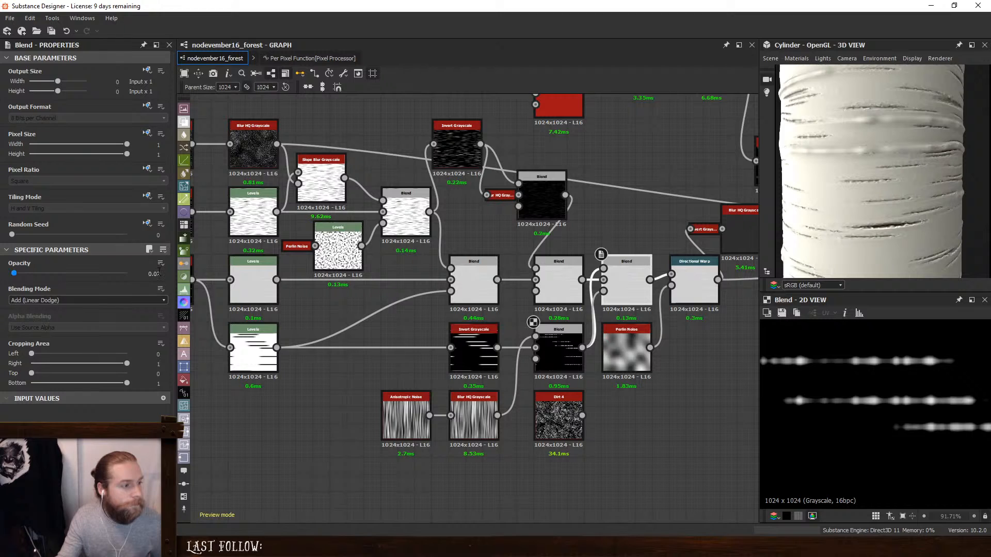
{"action": "key", "text": "Return"}
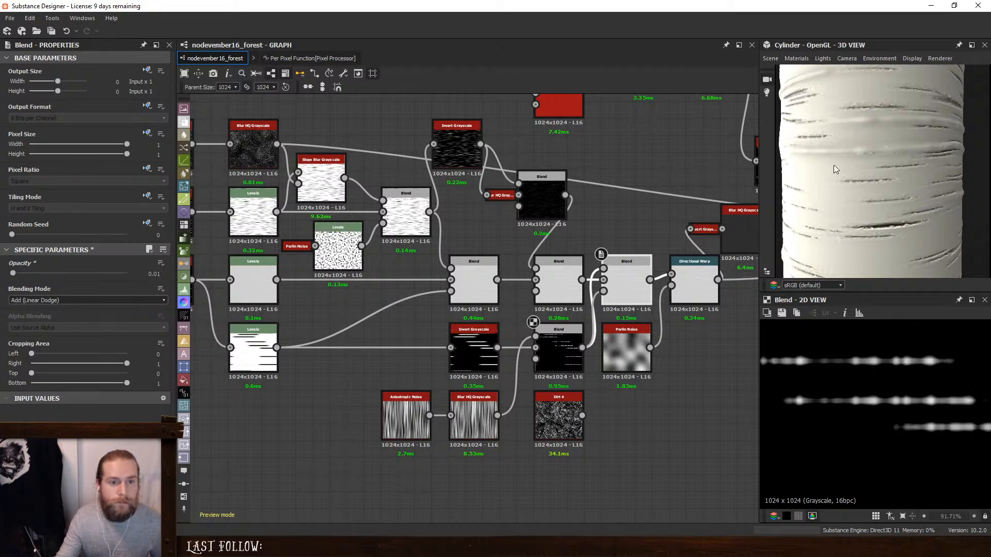
- Lower the intensity of the Blur HQ Grayscale after the vertical-streak Anisotropic Noise to 0.86
{"action": "scroll", "coordinate": [874, 177], "scroll_direction": "down", "scroll_amount": 3}
{"action": "left_click_drag", "start_coordinate": [874, 178], "coordinate": [924, 201]}
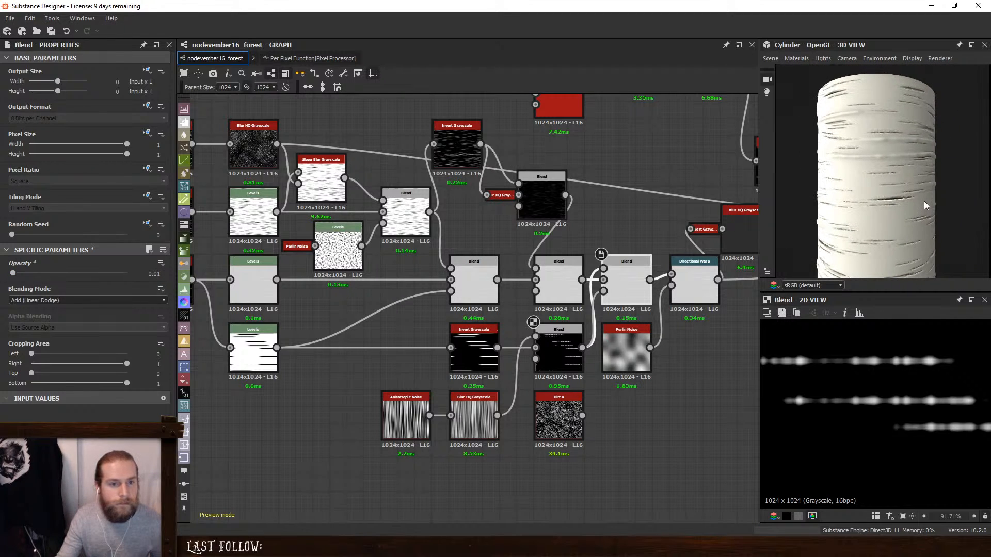
{"action": "scroll", "coordinate": [496, 366], "scroll_direction": "up", "scroll_amount": 2}
{"action": "left_click", "coordinate": [469, 433]}
{"action": "left_click", "coordinate": [16, 287]}
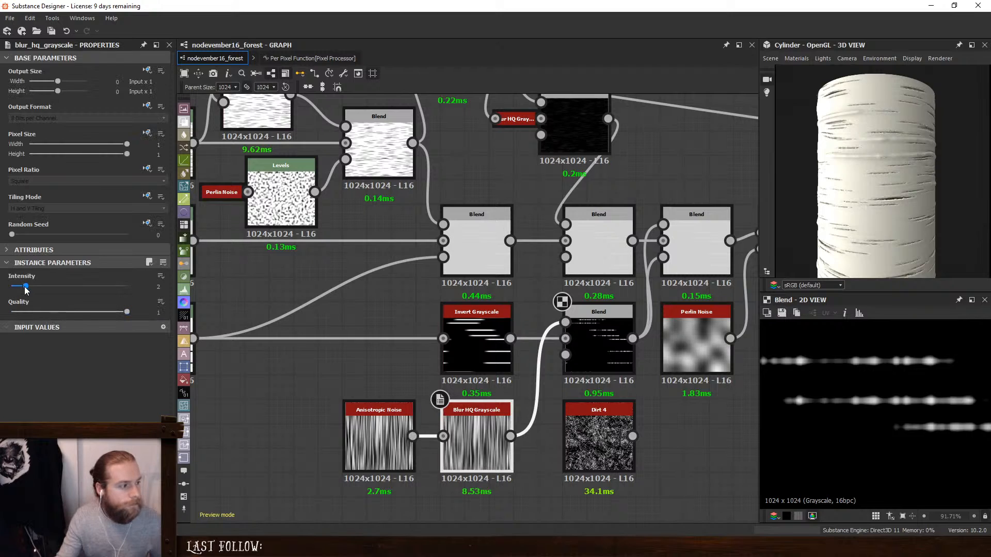
{"action": "mouse_move", "coordinate": [16, 288]}
{"action": "left_mouse_down"}
{"action": "mouse_move", "coordinate": [7, 288]}
{"action": "mouse_move", "coordinate": [18, 291]}
{"action": "left_mouse_up"}
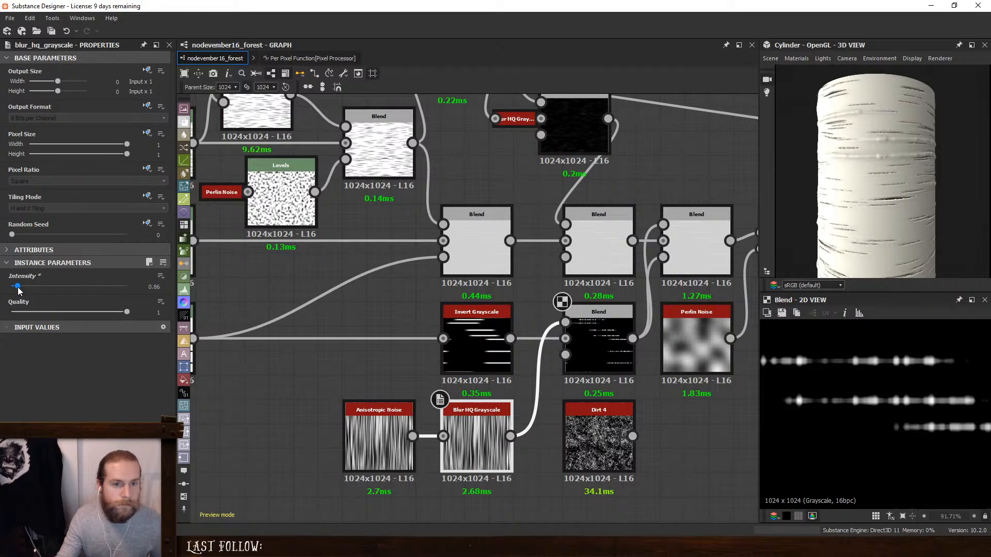
- Set the Add (Linear Dodge) Blend's opacity to 0.005 and check the bark relief under a different light angle
{"action": "left_click", "coordinate": [696, 242]}
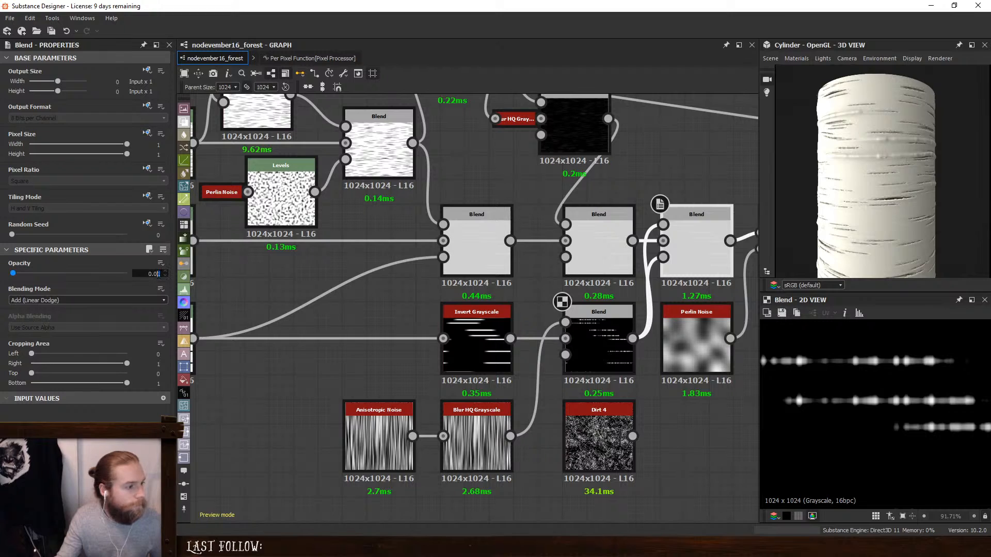
{"action": "left_click_drag", "start_coordinate": [159, 274], "coordinate": [139, 274]}
{"action": "type", "text": "0.005"}
{"action": "key", "text": "Return"}
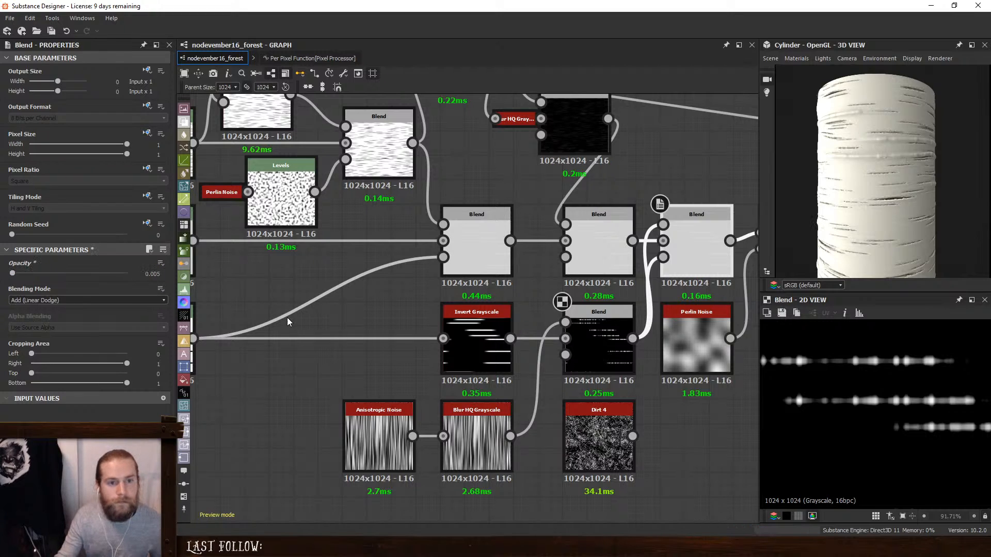
{"action": "mouse_move", "coordinate": [908, 86]}
{"action": "left_mouse_down"}
{"action": "mouse_move", "coordinate": [906, 184]}
{"action": "mouse_move", "coordinate": [866, 199]}
{"action": "mouse_move", "coordinate": [862, 213]}
{"action": "left_mouse_up"}
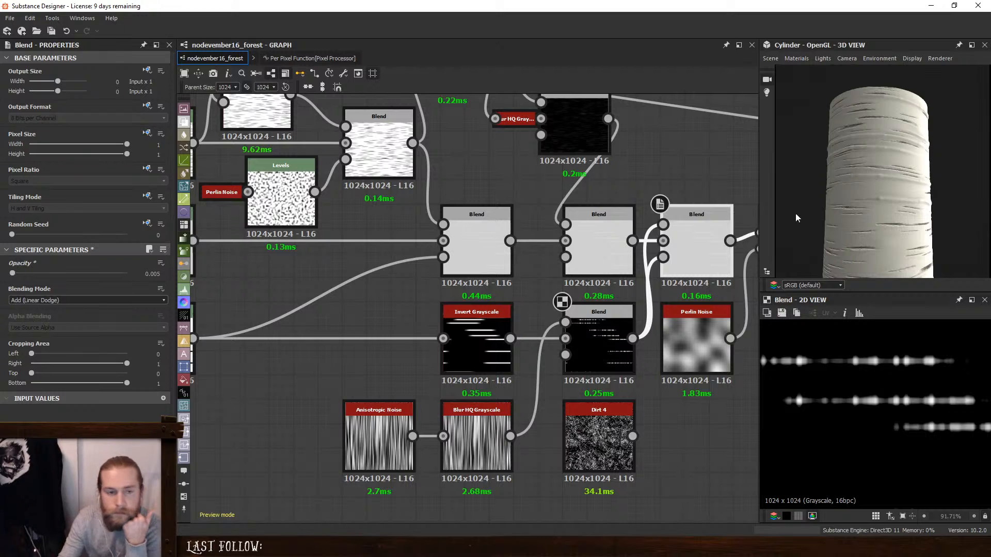
- Try raising the black output and lowering the white input of the Levels feeding the Min (Darken) Blend's background
{"action": "middle_click_drag", "start_coordinate": [376, 287], "coordinate": [577, 318]}
{"action": "left_click", "coordinate": [352, 280]}
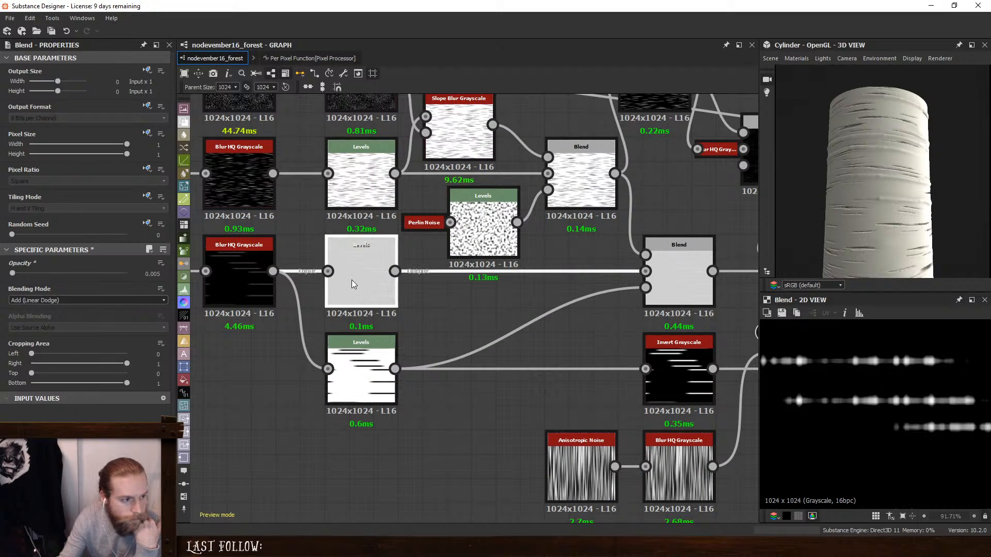
{"action": "left_click_drag", "start_coordinate": [91, 289], "coordinate": [100, 290]}
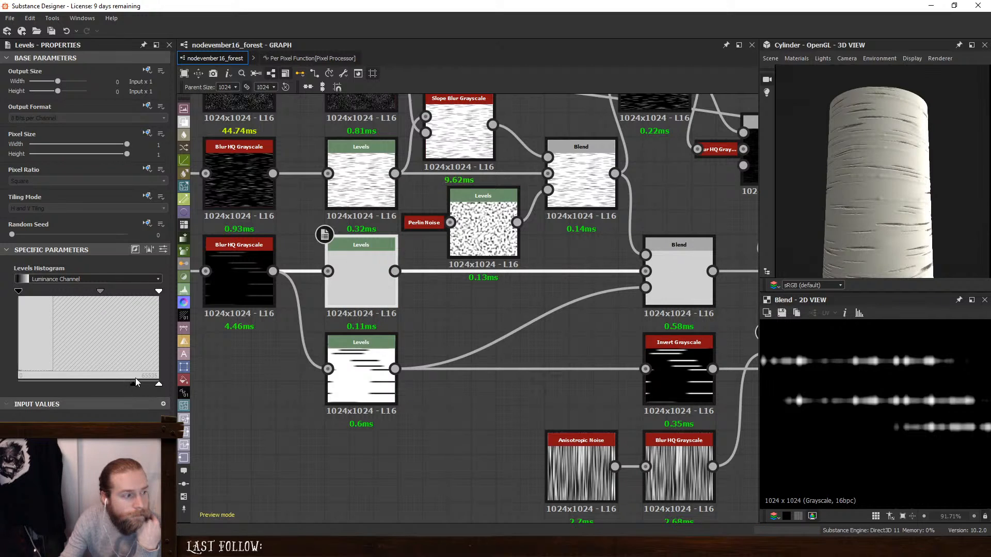
{"action": "mouse_move", "coordinate": [134, 382]}
{"action": "left_mouse_down"}
{"action": "mouse_move", "coordinate": [110, 383]}
{"action": "mouse_move", "coordinate": [143, 385]}
{"action": "left_mouse_up"}
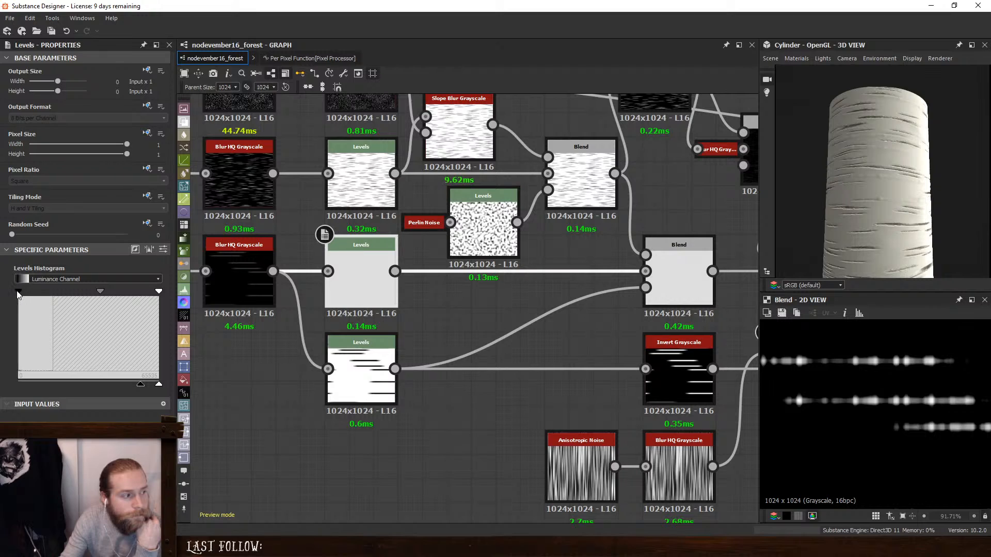
{"action": "left_click_drag", "start_coordinate": [17, 292], "coordinate": [0, 305]}
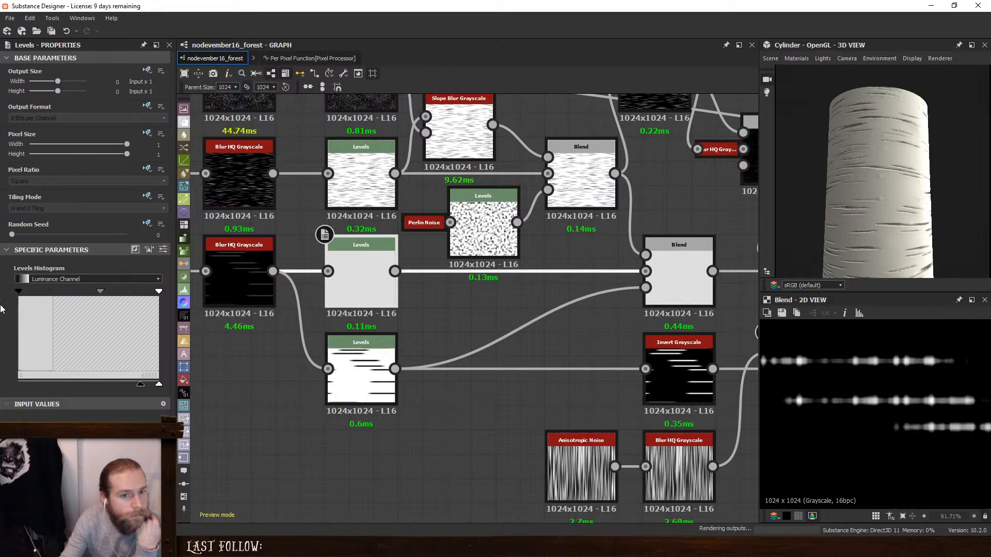
{"action": "left_click_drag", "start_coordinate": [159, 293], "coordinate": [60, 296]}
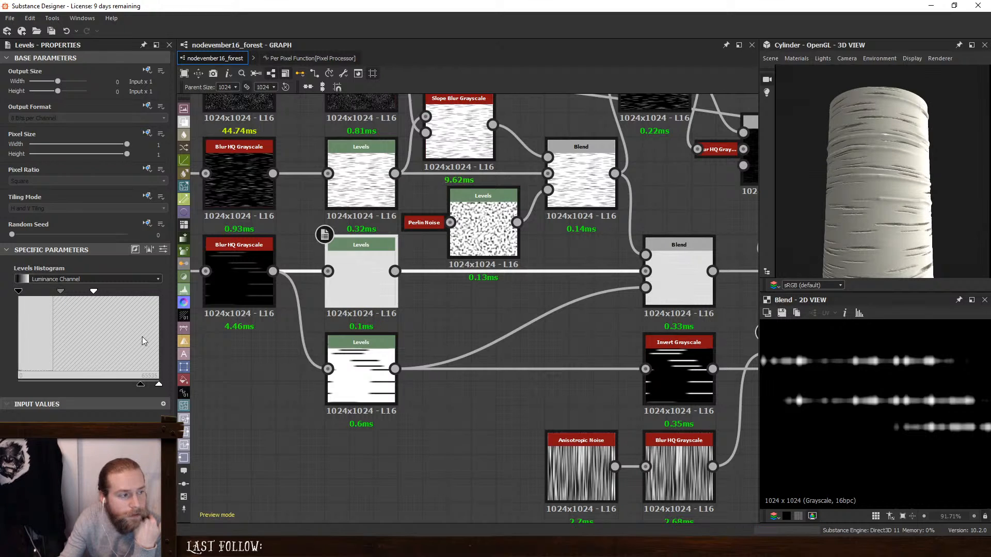
- Undo the last adjustments to the Levels histogram
{"action": "key", "text": "ctrl+z"}
{"action": "key", "text": "ctrl+z"}
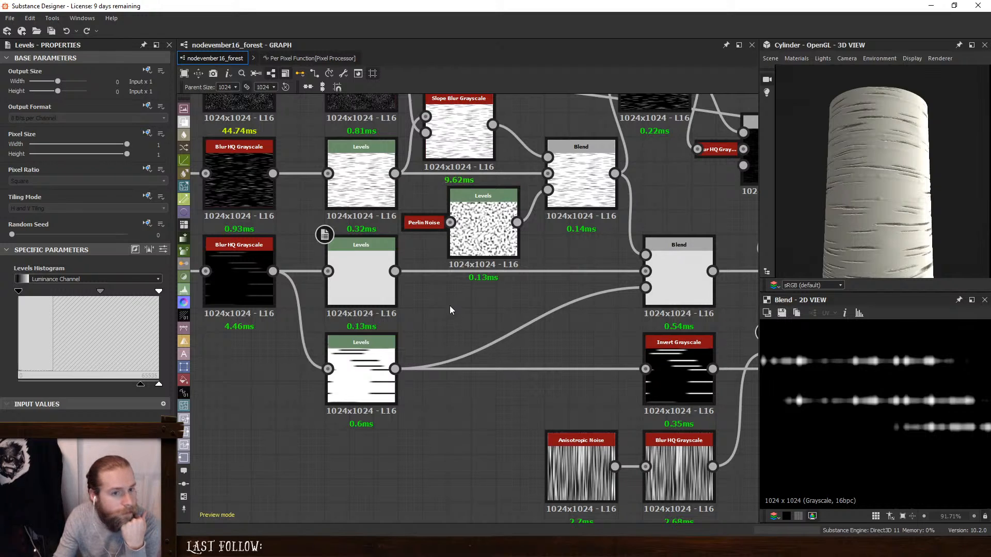
{"action": "key", "text": "ctrl+z"}
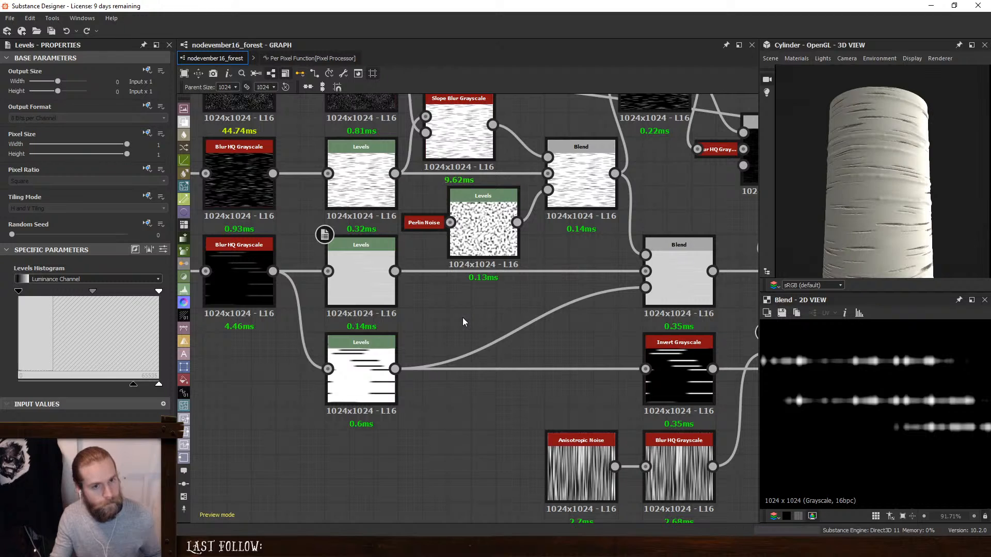
- Set the lower streak chain's Anisotropic Noise to Y Amount 512 and turn on Y Amount By Resolution
{"action": "middle_click_drag", "start_coordinate": [488, 314], "coordinate": [915, 326]}
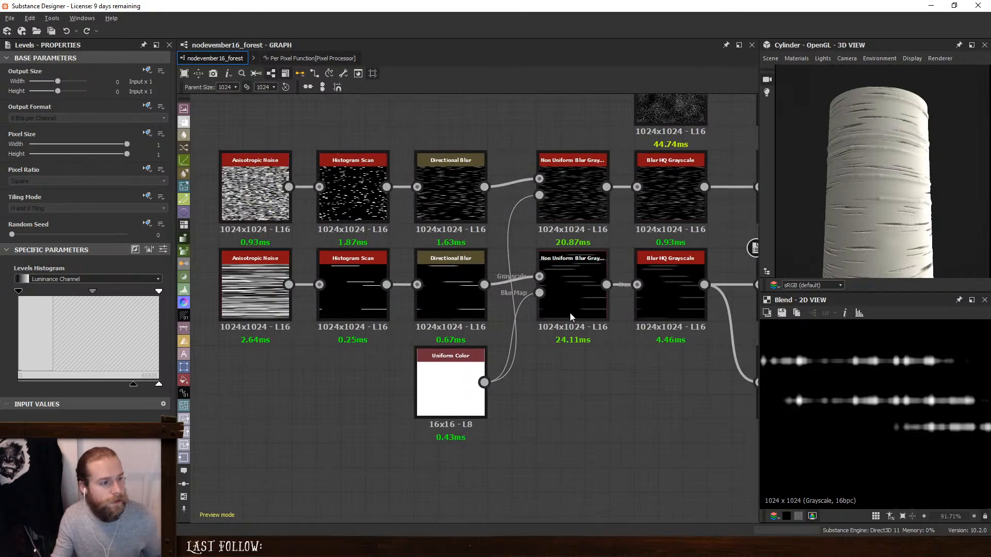
{"action": "middle_click_drag", "start_coordinate": [352, 273], "coordinate": [571, 273]}
{"action": "left_click", "coordinate": [473, 269]}
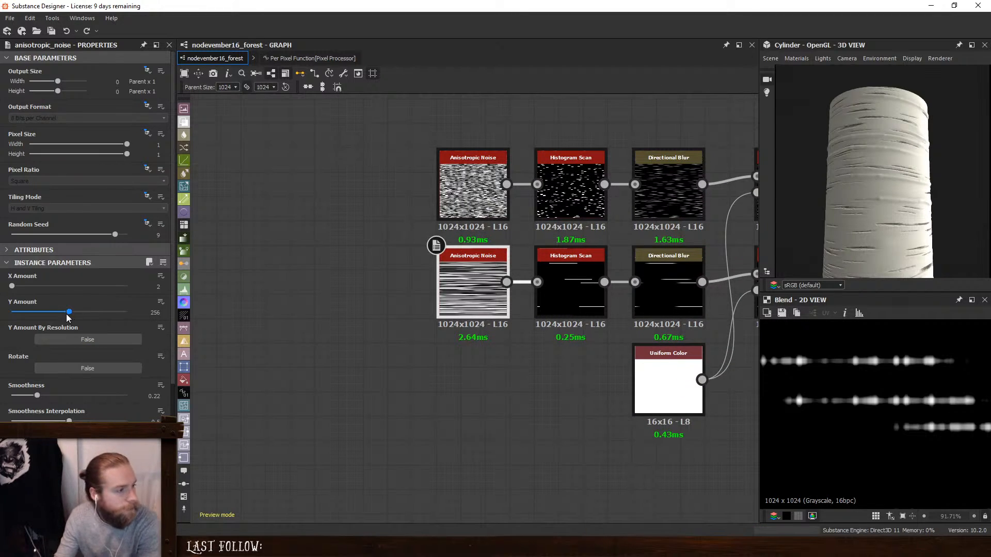
{"action": "left_click_drag", "start_coordinate": [71, 313], "coordinate": [106, 330]}
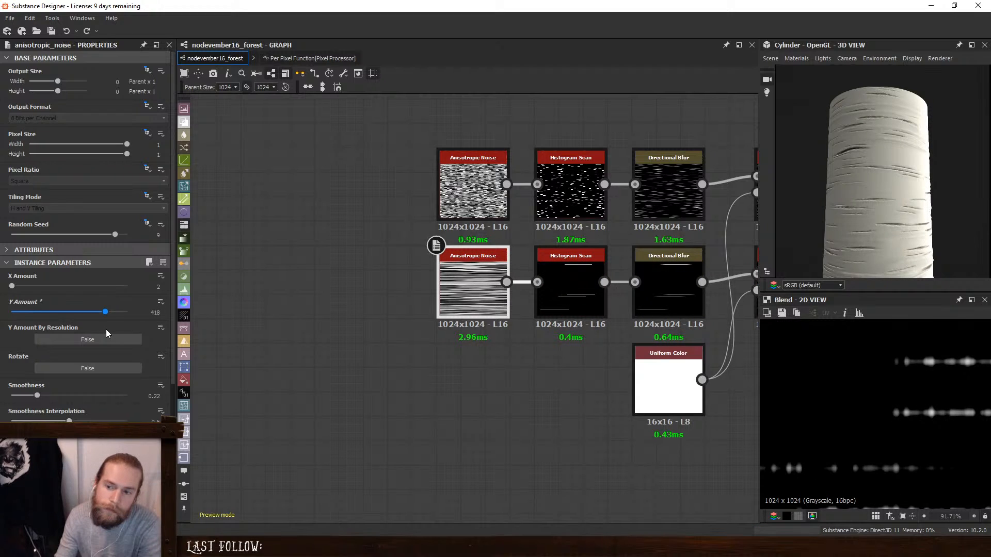
{"action": "left_click_drag", "start_coordinate": [107, 329], "coordinate": [147, 329]}
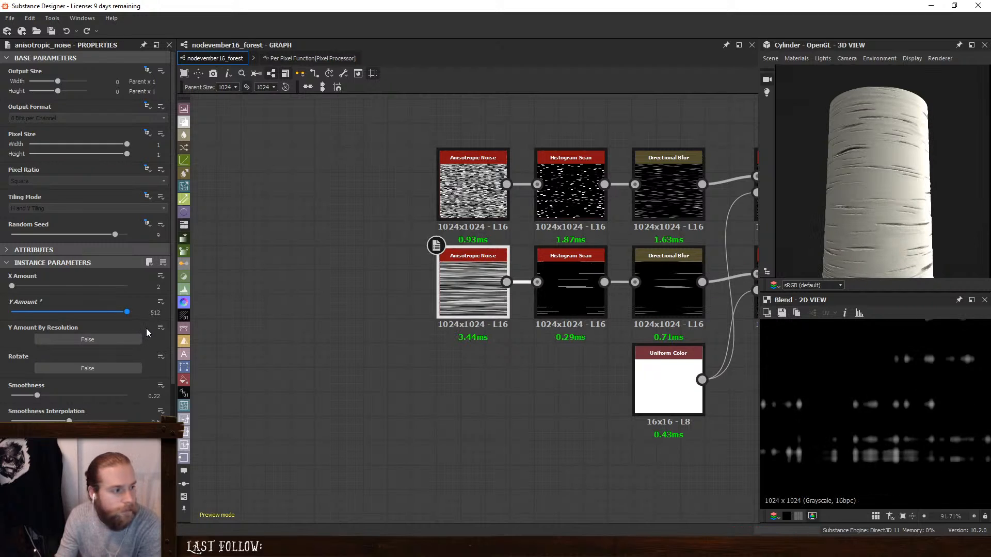
{"action": "left_click", "coordinate": [91, 340]}
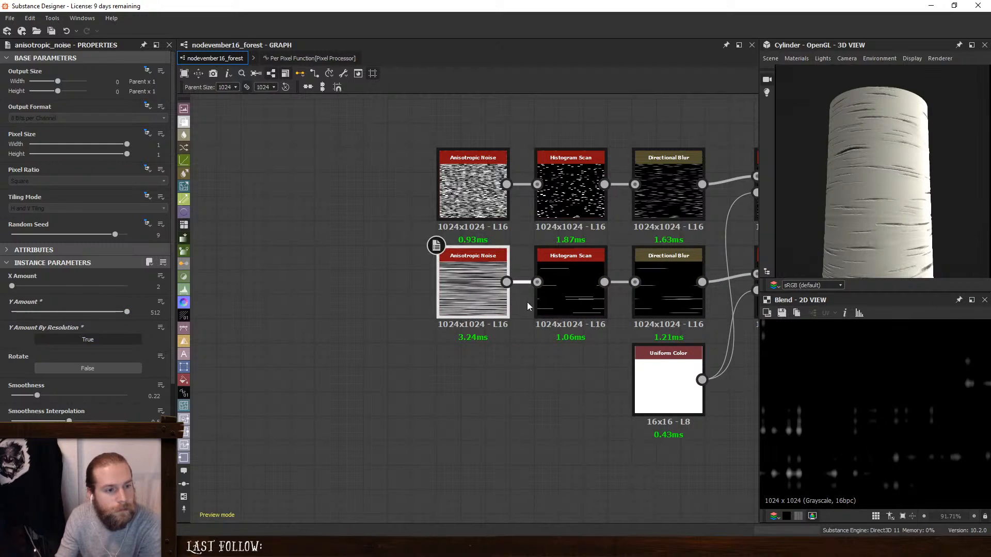
- Lower the white input and slightly raise the black output of the Levels on the lower streak chain's direct path to the Blend
{"action": "middle_click_drag", "start_coordinate": [598, 308], "coordinate": [390, 320]}
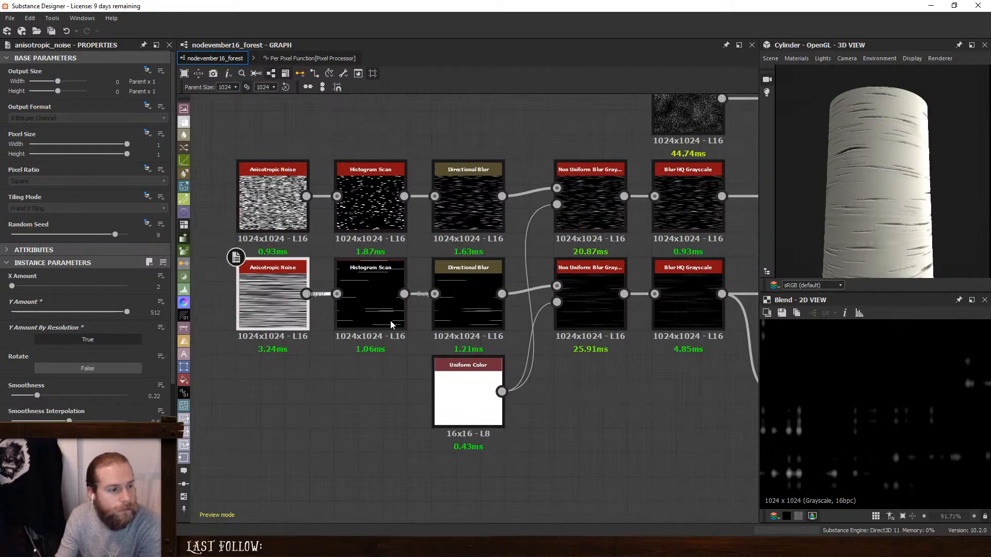
{"action": "left_click", "coordinate": [580, 309]}
{"action": "left_click", "coordinate": [686, 306]}
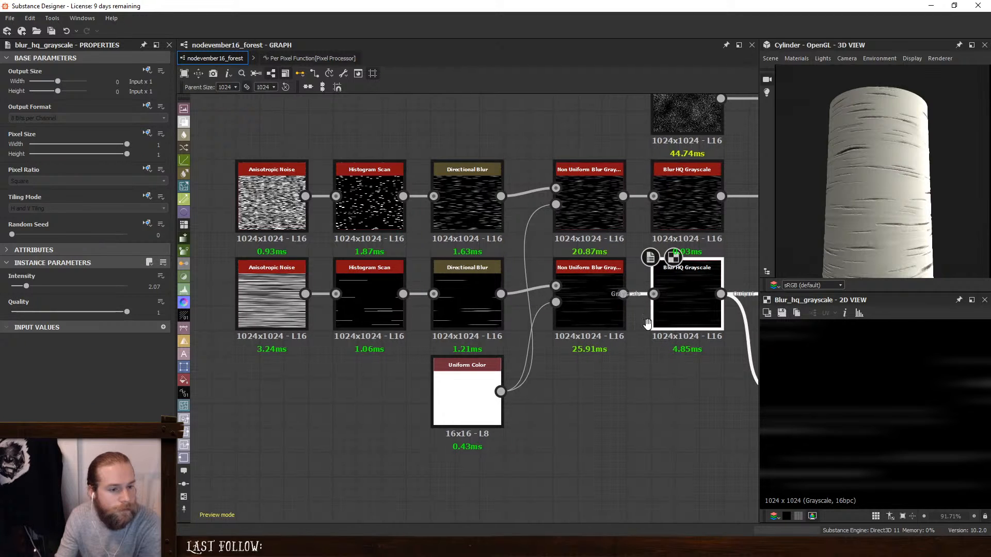
{"action": "middle_click_drag", "start_coordinate": [748, 312], "coordinate": [533, 314]}
{"action": "left_click", "coordinate": [533, 315]}
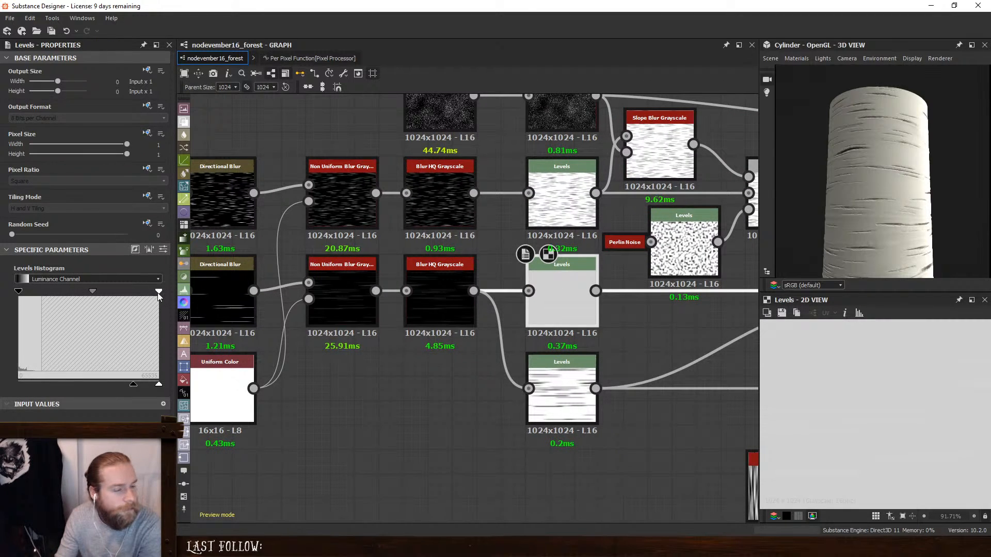
{"action": "left_click_drag", "start_coordinate": [158, 292], "coordinate": [51, 290]}
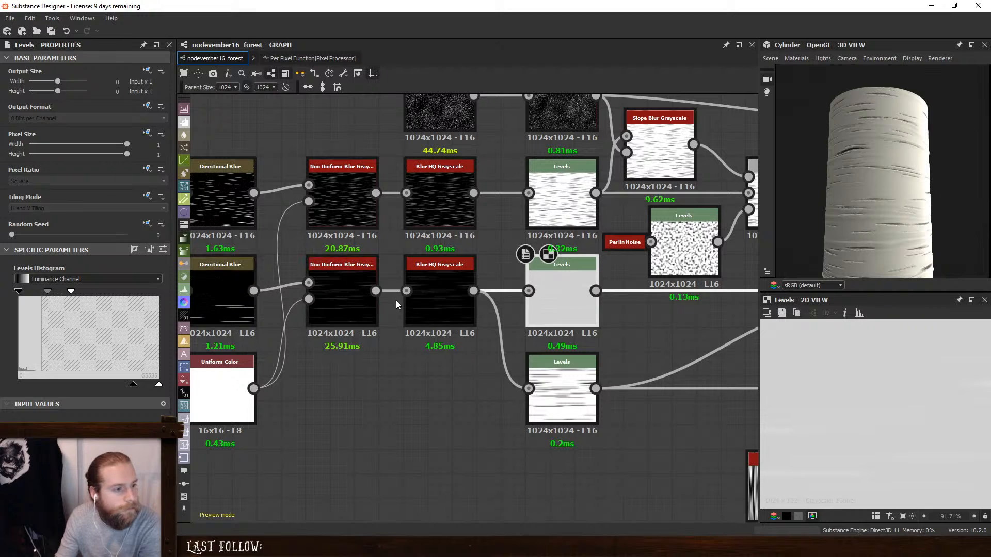
{"action": "left_click_drag", "start_coordinate": [71, 292], "coordinate": [82, 292]}
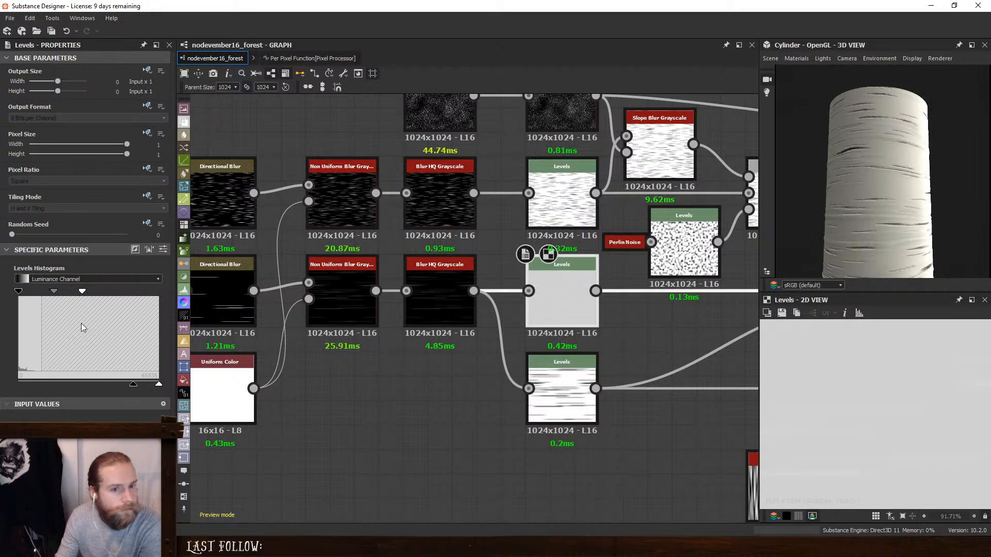
{"action": "mouse_move", "coordinate": [133, 384]}
{"action": "left_mouse_down"}
{"action": "mouse_move", "coordinate": [125, 385]}
{"action": "mouse_move", "coordinate": [134, 384]}
{"action": "left_mouse_up"}
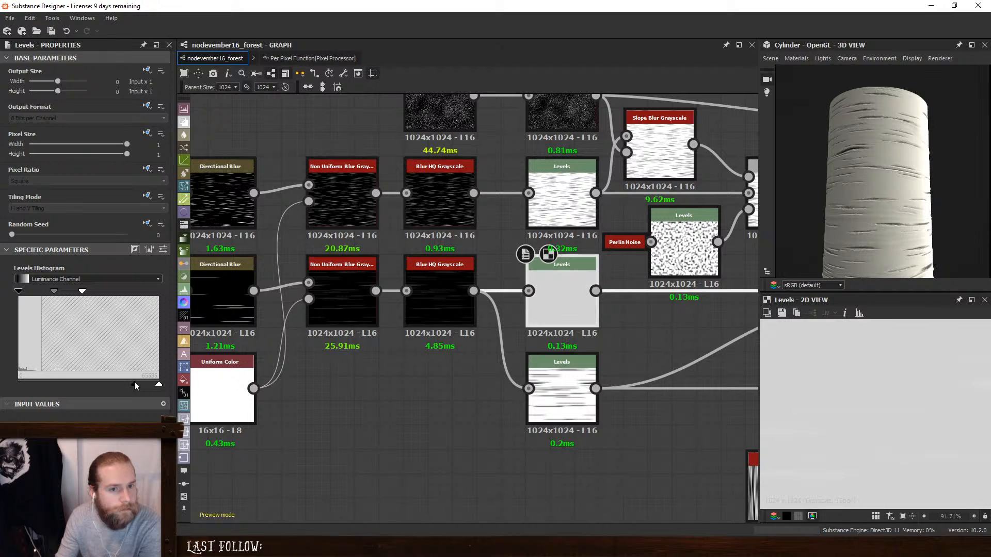
{"action": "scroll", "coordinate": [910, 229], "scroll_direction": "down", "scroll_amount": 2}
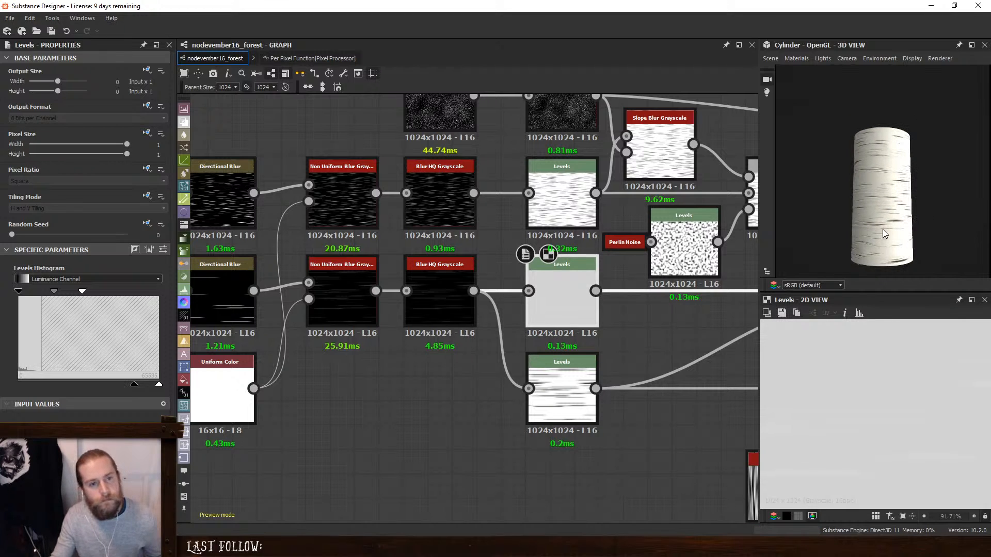
{"action": "scroll", "coordinate": [885, 225], "scroll_direction": "up", "scroll_amount": 2}
- Try an opacity of 0.06 on the Min (Darken) Blend and return it to 0.07
{"action": "middle_click_drag", "start_coordinate": [626, 300], "coordinate": [357, 295]}
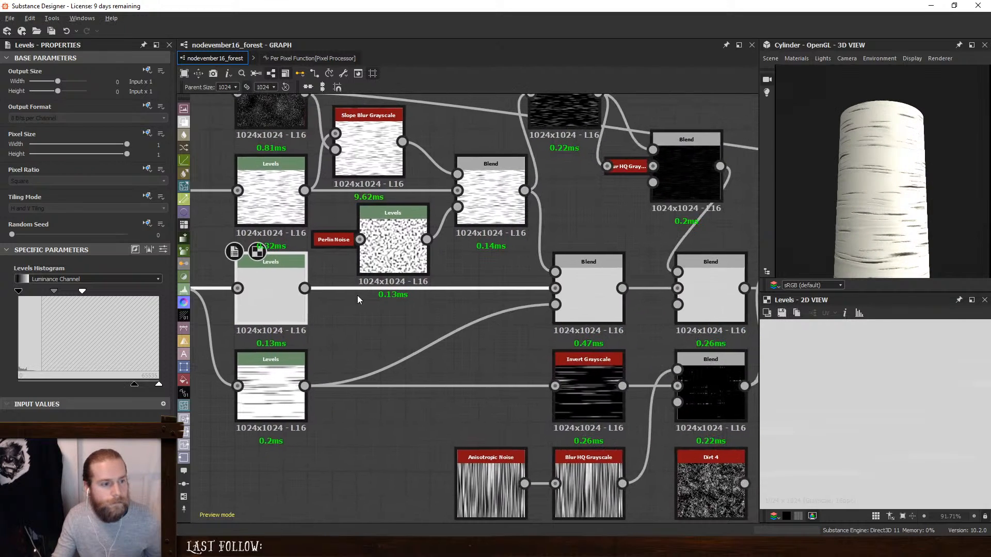
{"action": "left_click", "coordinate": [593, 283]}
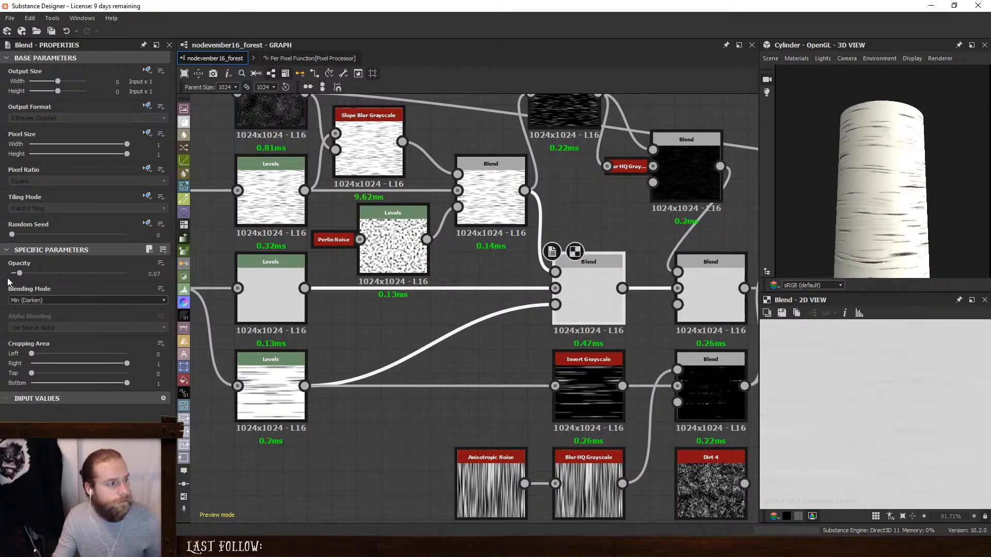
{"action": "left_click_drag", "start_coordinate": [20, 274], "coordinate": [17, 280]}
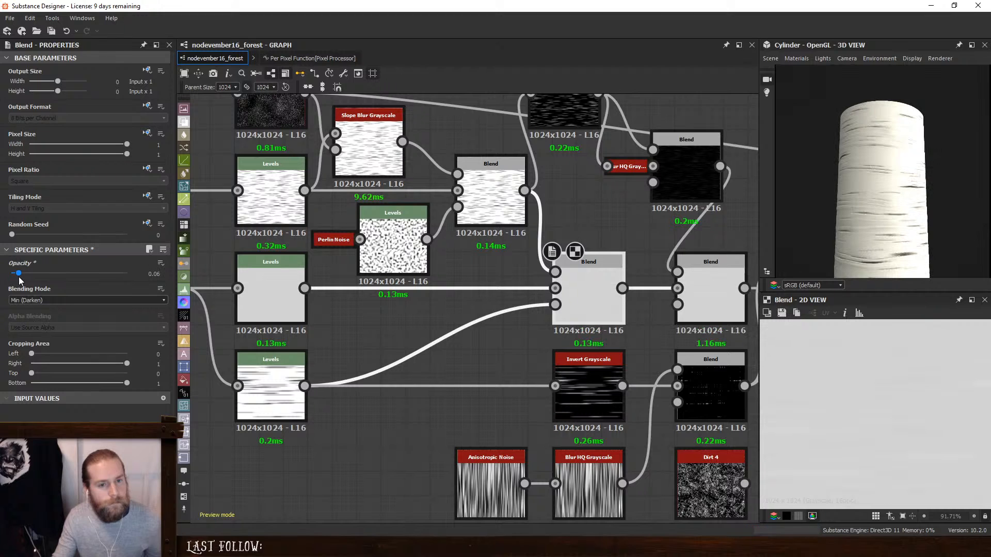
{"action": "left_click_drag", "start_coordinate": [17, 280], "coordinate": [29, 285]}
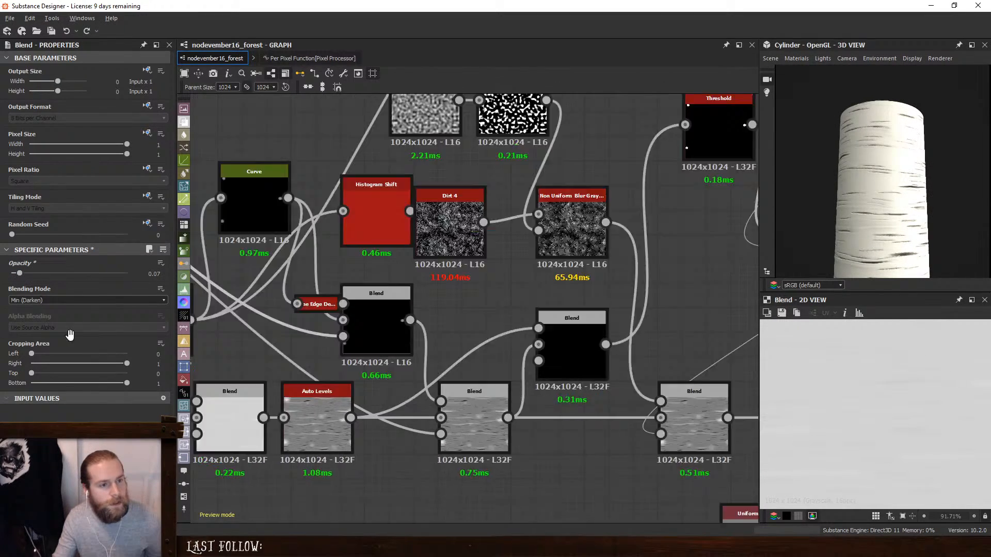
- Connect the Uniform Color to the Base Color output in place of the Gradient Map, and move Levels and Gradient Map beside the Ambient Occlusion
{"action": "middle_click_drag", "start_coordinate": [722, 209], "coordinate": [103, 342]}
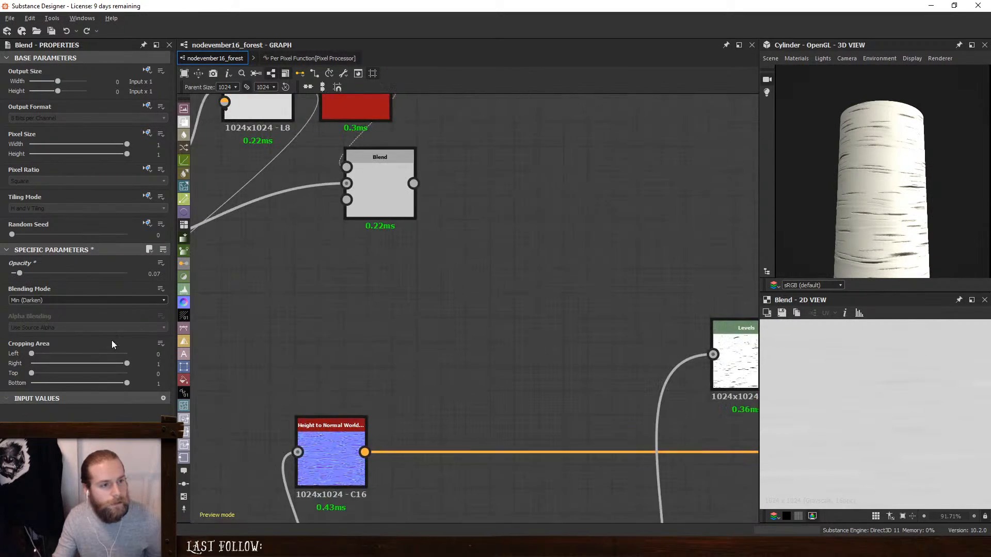
{"action": "scroll", "coordinate": [495, 256], "scroll_direction": "down", "scroll_amount": 3}
{"action": "middle_click_drag", "start_coordinate": [682, 244], "coordinate": [529, 224]}
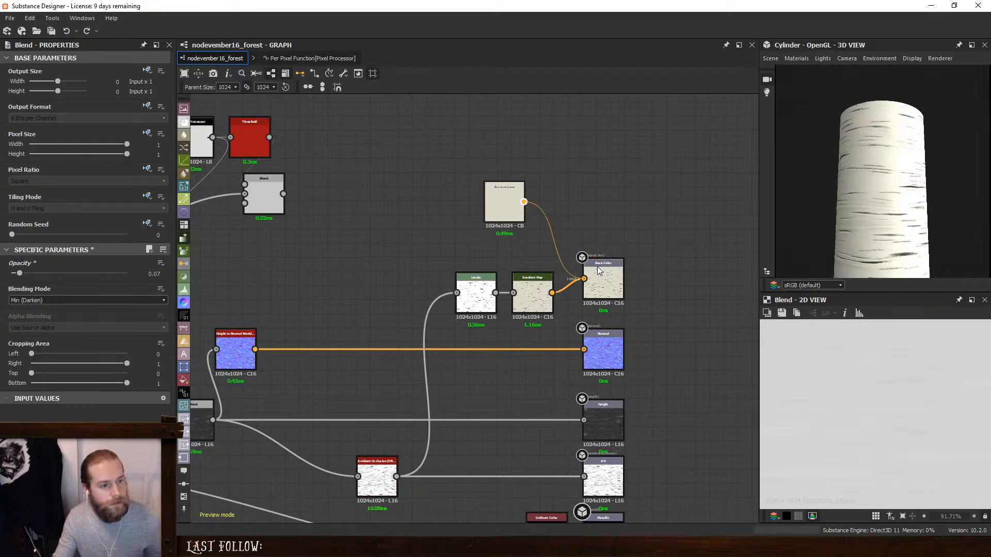
{"action": "left_click_drag", "start_coordinate": [597, 266], "coordinate": [597, 268]}
{"action": "left_click_drag", "start_coordinate": [457, 264], "coordinate": [490, 282]}
{"action": "left_click_drag", "start_coordinate": [543, 297], "coordinate": [522, 453]}
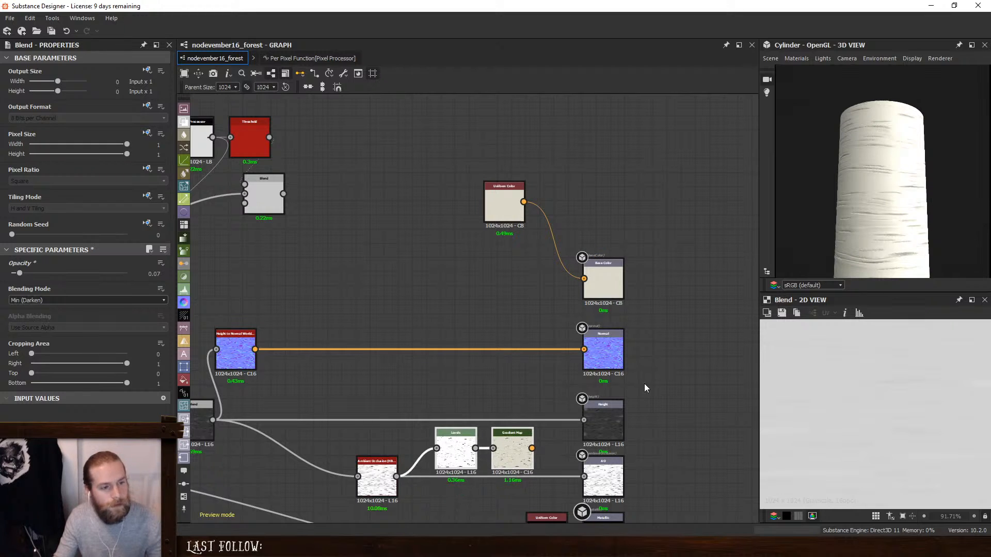
- Remove the Auto Levels node between the Blends so the first Blend feeds the following Blends directly
{"action": "scroll", "coordinate": [929, 211], "scroll_direction": "down", "scroll_amount": 2}
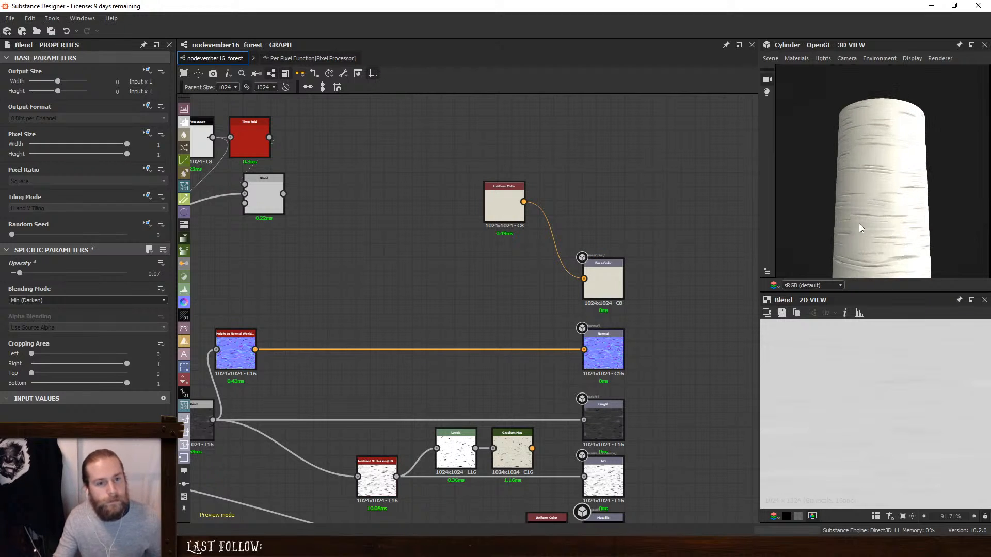
{"action": "scroll", "coordinate": [877, 221], "scroll_direction": "up", "scroll_amount": 3}
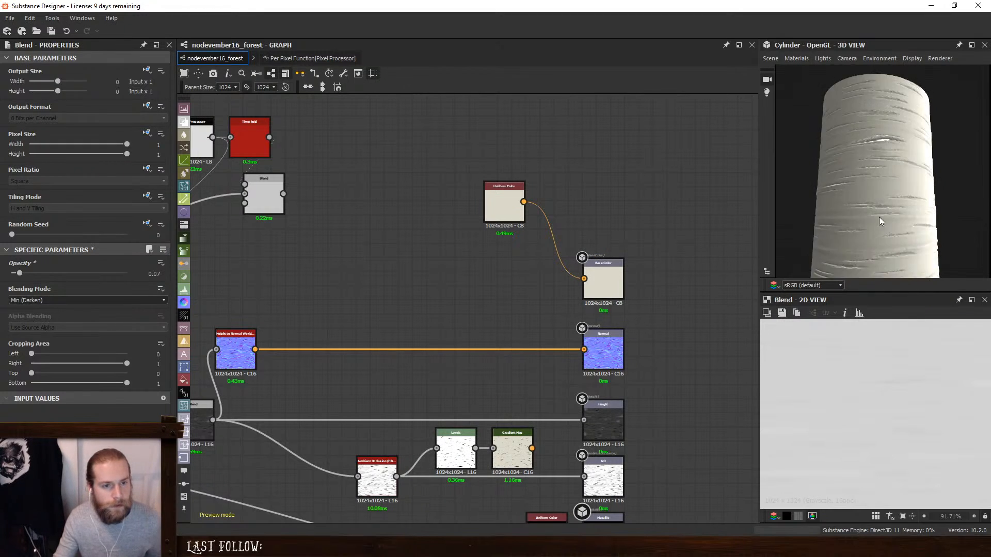
{"action": "scroll", "coordinate": [878, 218], "scroll_direction": "down", "scroll_amount": 2}
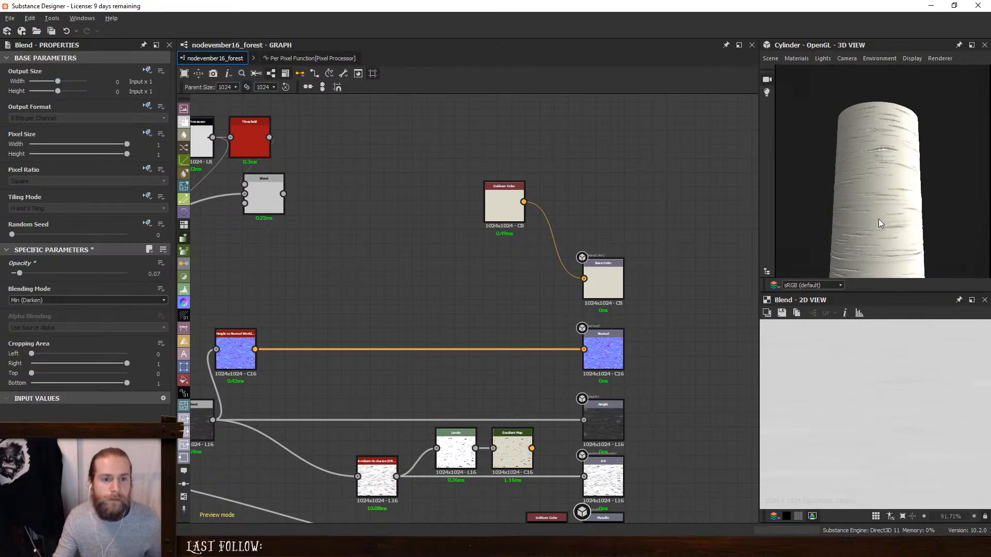
{"action": "left_click_drag", "start_coordinate": [876, 230], "coordinate": [928, 230]}
{"action": "middle_click_drag", "start_coordinate": [587, 254], "coordinate": [333, 283]}
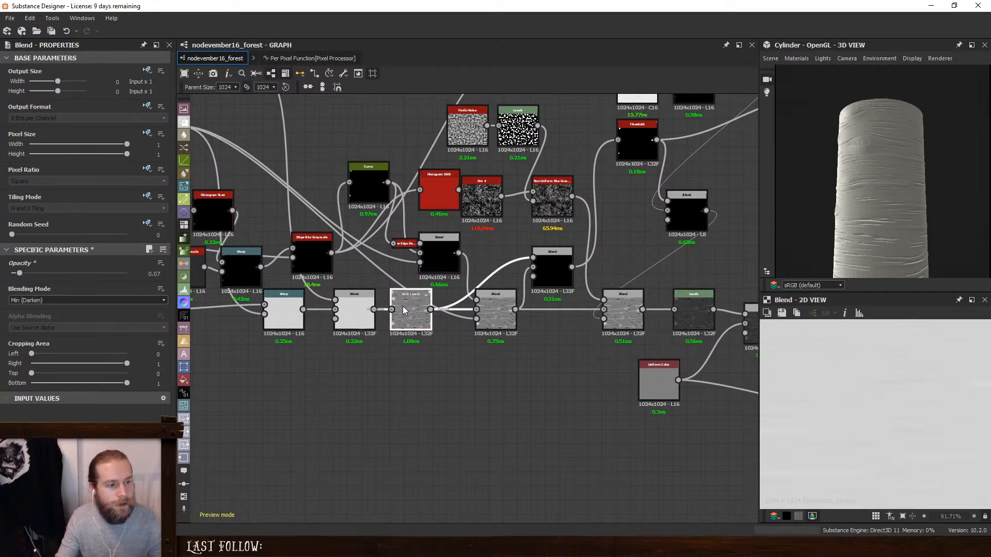
{"action": "key", "text": "Delete"}
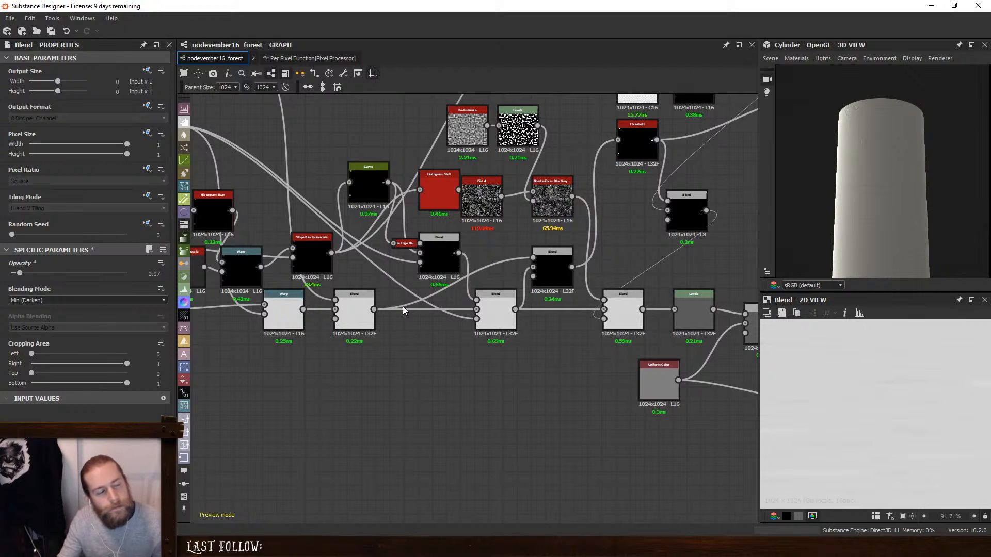
{"action": "key", "text": "ctrl+z"}
{"action": "scroll", "coordinate": [425, 336], "scroll_direction": "up", "scroll_amount": 3}
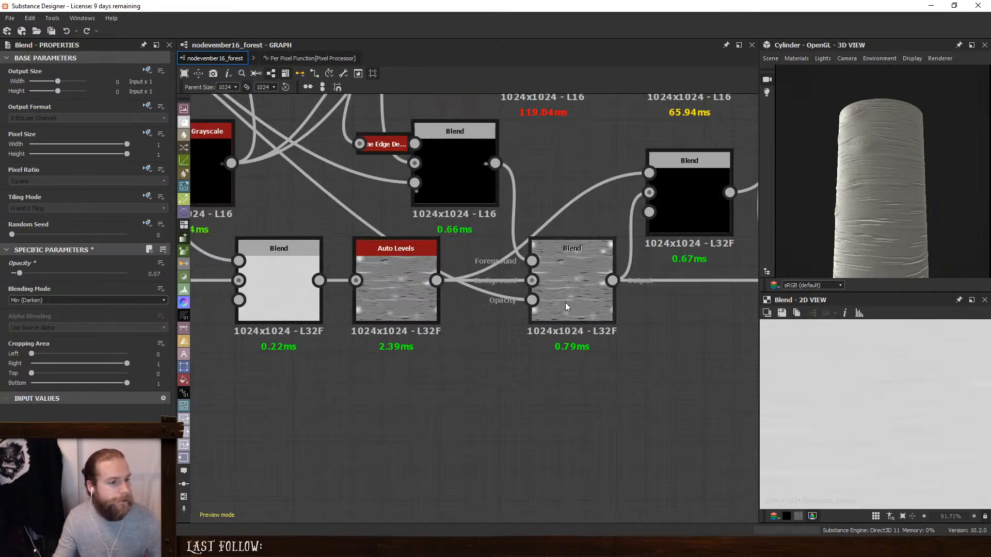
{"action": "double_click", "coordinate": [565, 269]}
{"action": "key", "text": "ctrl+y"}
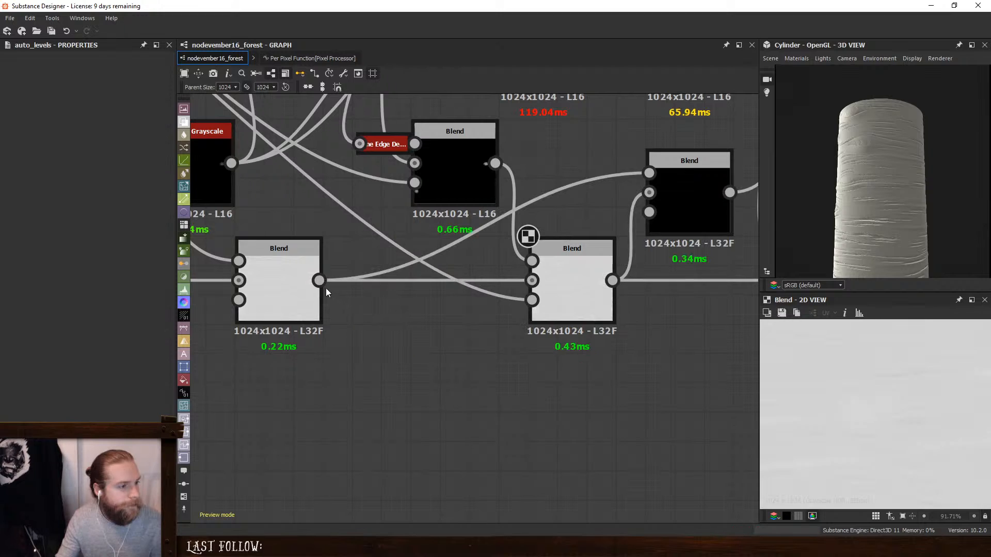
- Try an opacity of 0 on the Add (Linear Dodge) Blend after the Warp and undo it
{"action": "left_click", "coordinate": [295, 286]}
{"action": "middle_click_drag", "start_coordinate": [308, 288], "coordinate": [479, 292]}
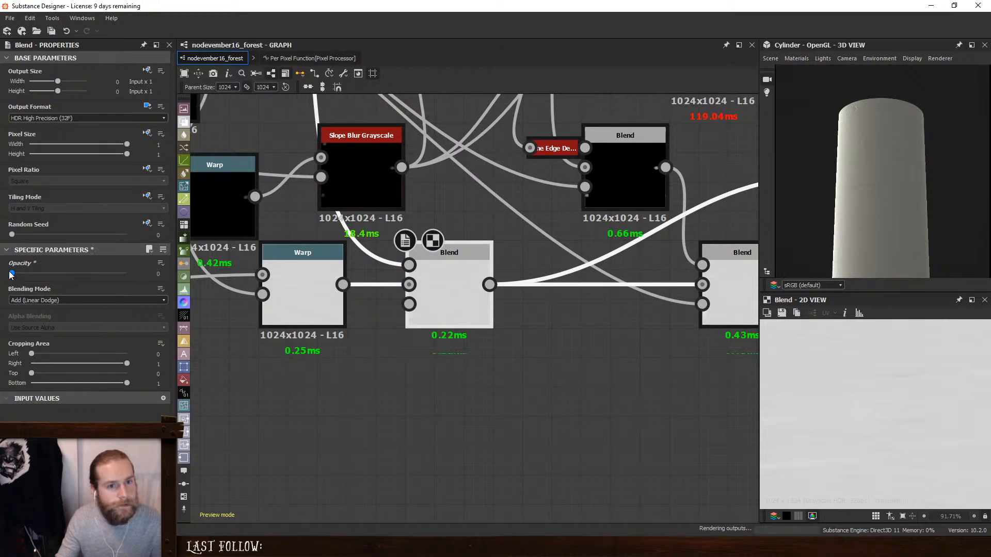
{"action": "left_click_drag", "start_coordinate": [21, 277], "coordinate": [23, 278]}
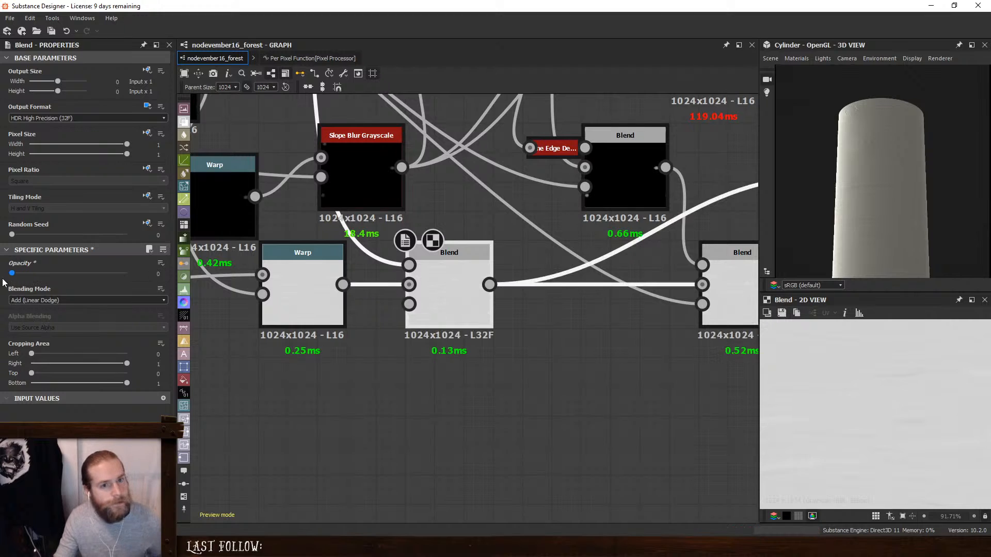
{"action": "key", "text": "ctrl+z"}
- On the Levels before the final height Blend, restore the full output range and narrow the input range around the histogram peak
{"action": "middle_click_drag", "start_coordinate": [440, 336], "coordinate": [209, 323]}
{"action": "middle_click_drag", "start_coordinate": [694, 290], "coordinate": [323, 303]}
{"action": "scroll", "coordinate": [320, 303], "scroll_direction": "down", "scroll_amount": 2}
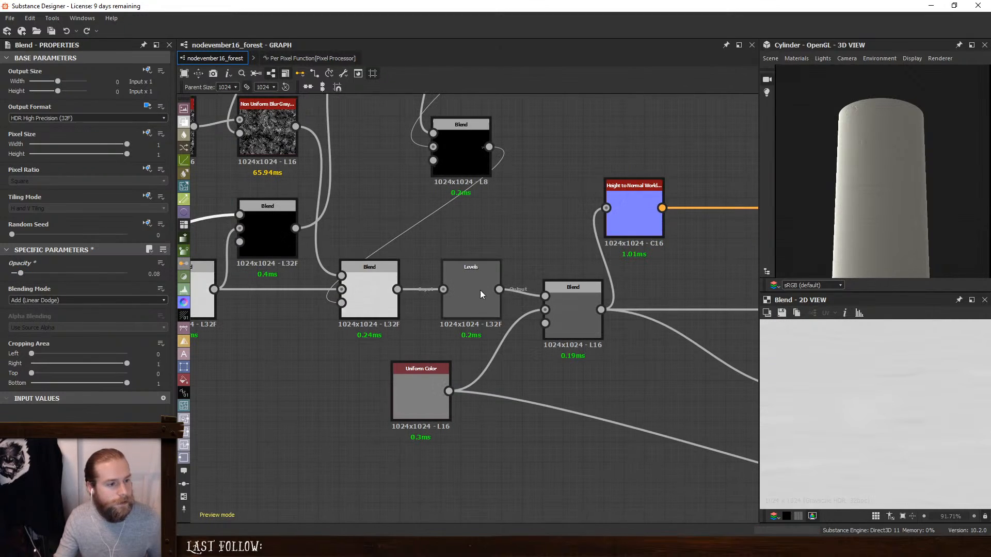
{"action": "left_click", "coordinate": [481, 293]}
{"action": "left_click_drag", "start_coordinate": [80, 384], "coordinate": [158, 384]}
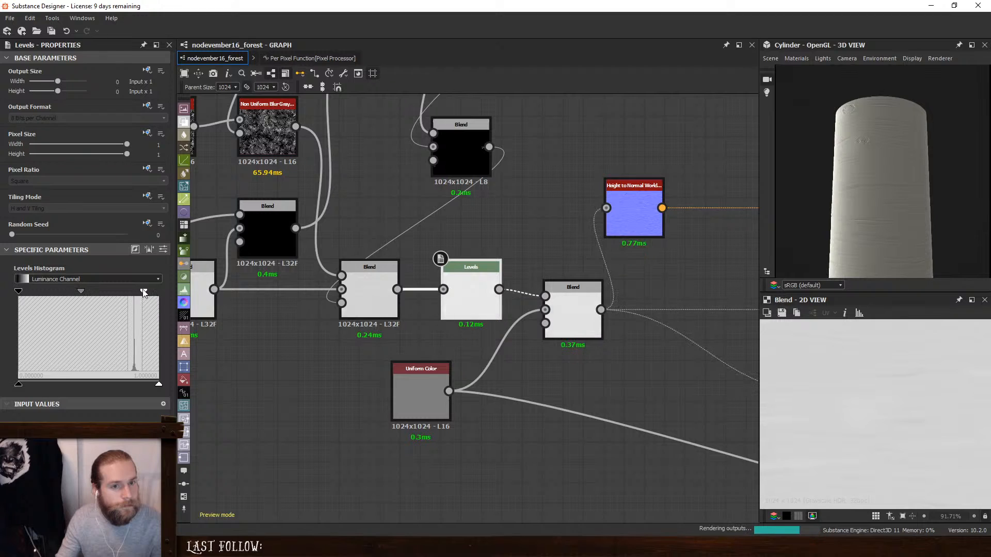
{"action": "left_click_drag", "start_coordinate": [16, 292], "coordinate": [129, 300]}
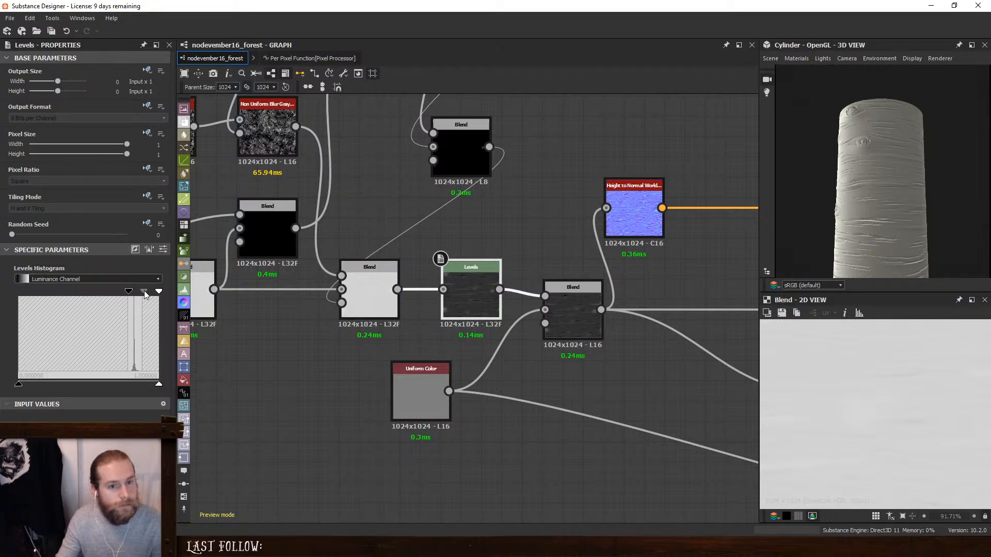
{"action": "left_click_drag", "start_coordinate": [144, 293], "coordinate": [153, 292]}
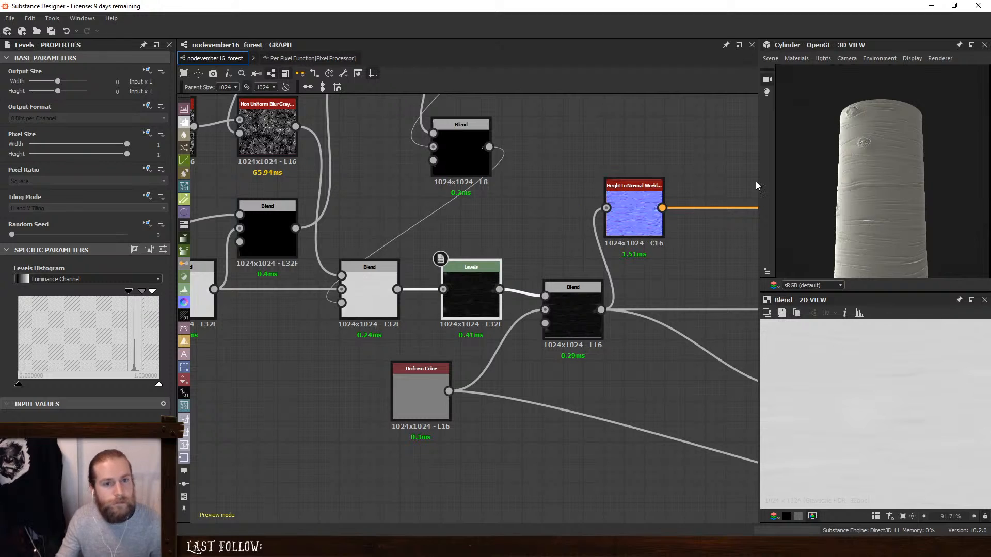
{"action": "mouse_move", "coordinate": [825, 216]}
{"action": "left_mouse_down"}
{"action": "mouse_move", "coordinate": [902, 231]}
{"action": "mouse_move", "coordinate": [836, 235]}
{"action": "mouse_move", "coordinate": [907, 235]}
{"action": "mouse_move", "coordinate": [848, 239]}
{"action": "left_mouse_up"}
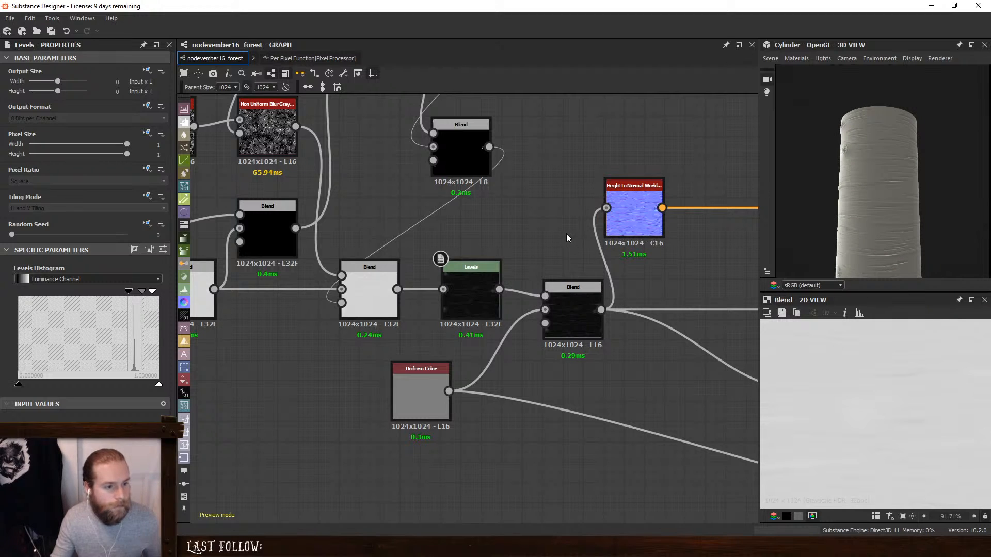
- Soften the relief in the Levels before the final height Blend: raise its black output to mid-grey, lower the white input and adjust the midtones
{"action": "scroll", "coordinate": [566, 233], "scroll_direction": "down", "scroll_amount": 2}
{"action": "middle_click_drag", "start_coordinate": [596, 268], "coordinate": [517, 259]}
{"action": "double_click", "coordinate": [480, 294]}
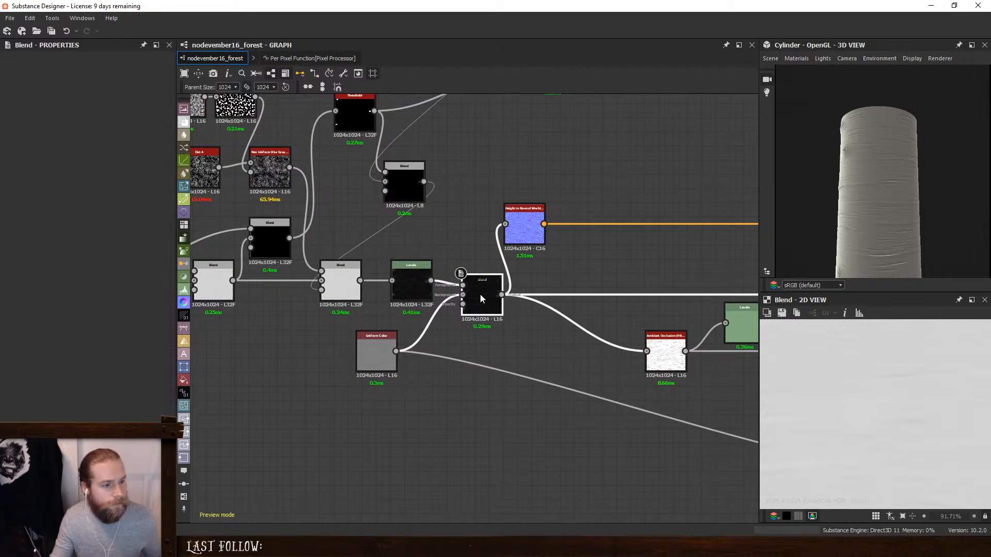
{"action": "double_click", "coordinate": [406, 277]}
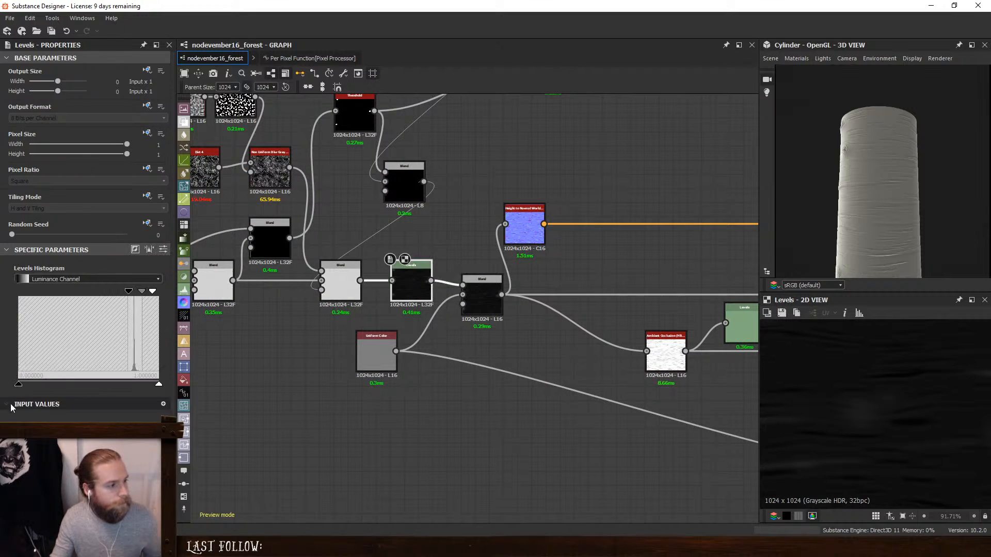
{"action": "left_click_drag", "start_coordinate": [21, 385], "coordinate": [94, 389]}
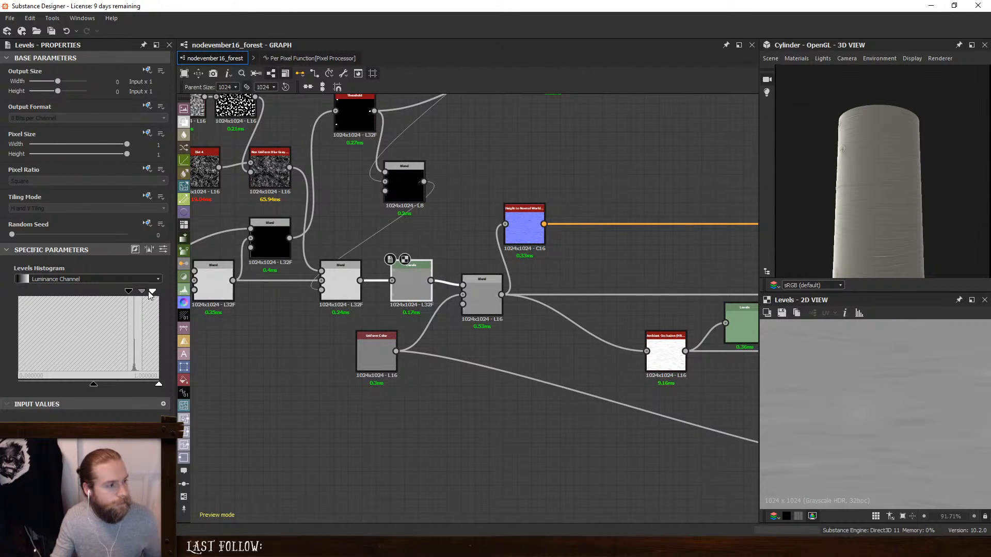
{"action": "left_click_drag", "start_coordinate": [152, 292], "coordinate": [145, 293]}
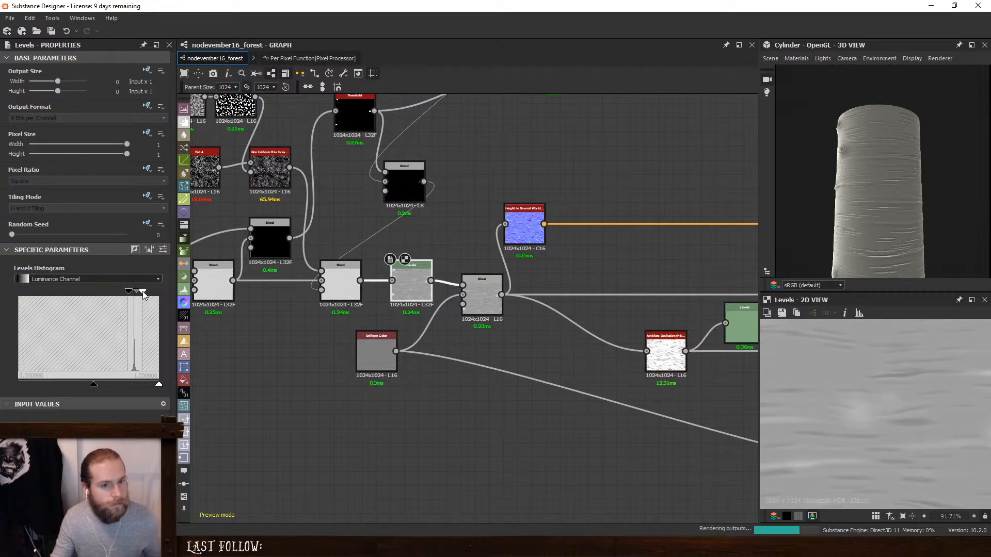
{"action": "left_click_drag", "start_coordinate": [900, 216], "coordinate": [928, 221]}
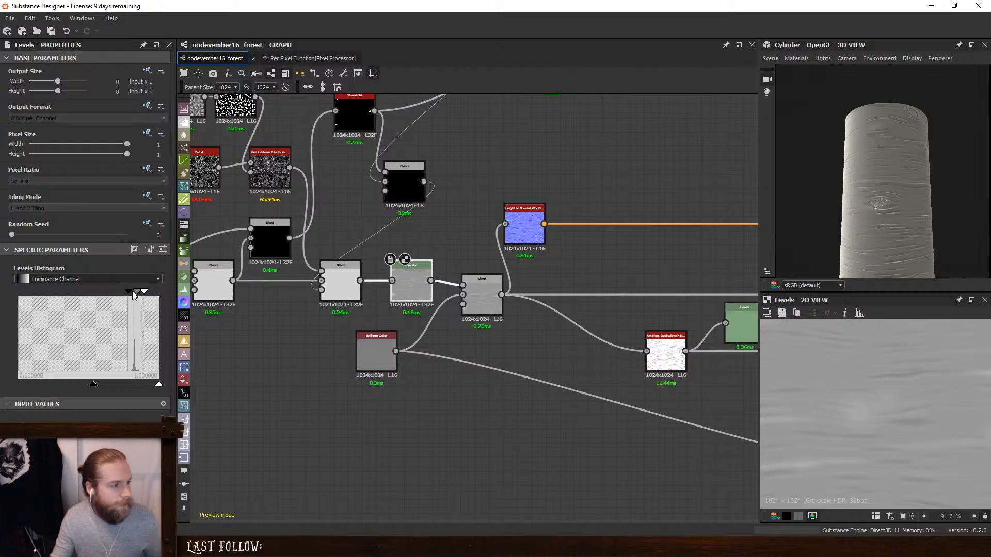
{"action": "left_click_drag", "start_coordinate": [136, 295], "coordinate": [139, 296]}
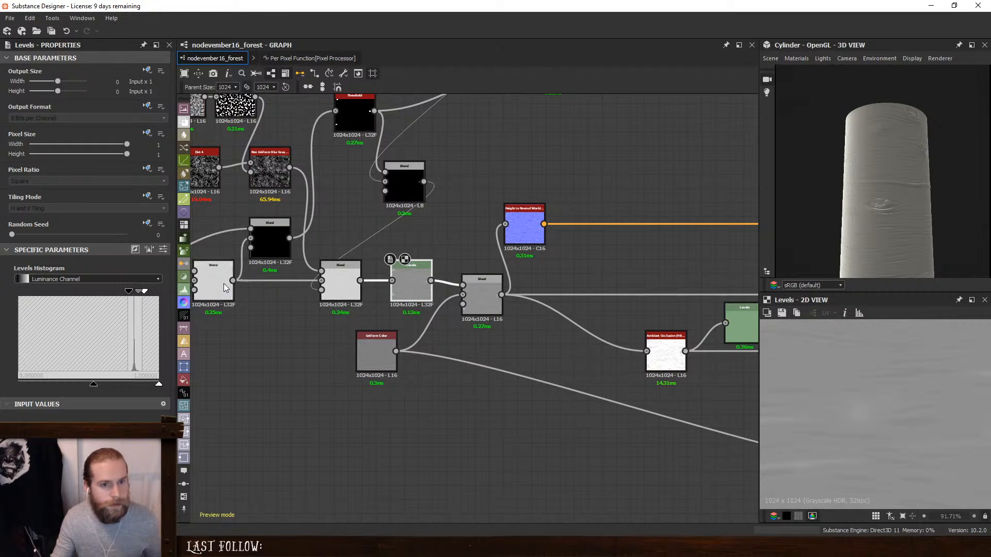
{"action": "left_click_drag", "start_coordinate": [900, 198], "coordinate": [837, 219]}
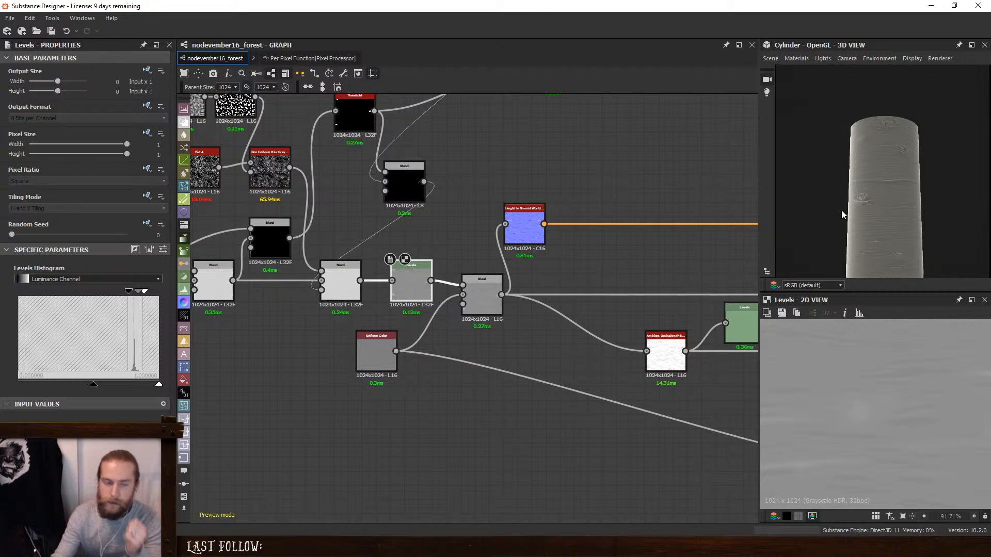
- Raise the black and white inputs of the Levels fed by the Ambient Occlusion to bring out the dark streaks
{"action": "middle_click_drag", "start_coordinate": [626, 162], "coordinate": [630, 274]}
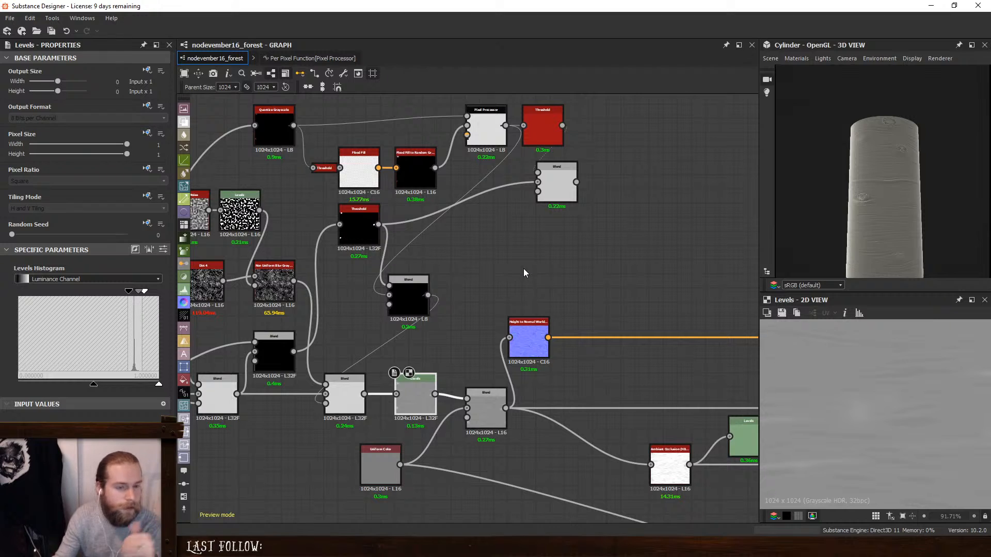
{"action": "middle_click_drag", "start_coordinate": [525, 271], "coordinate": [457, 332]}
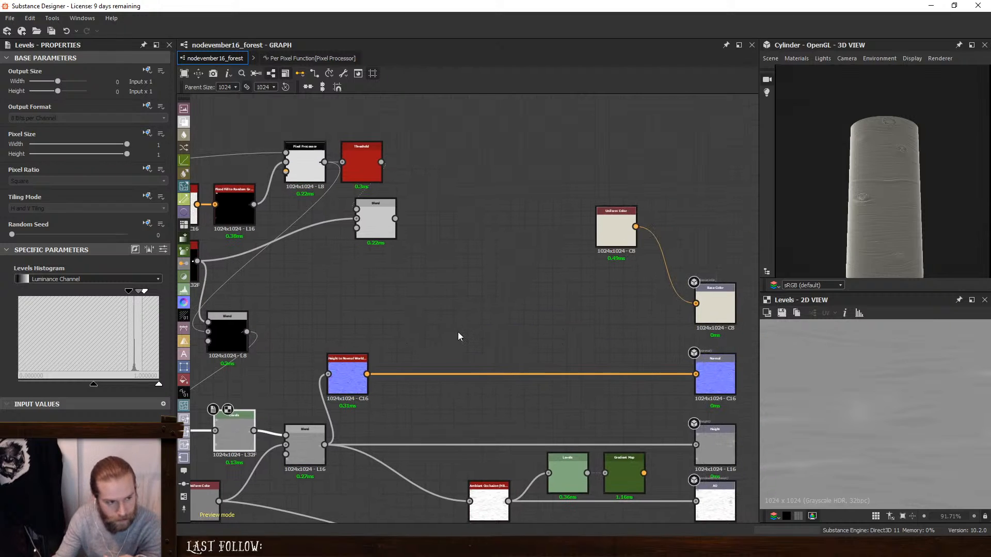
{"action": "left_click", "coordinate": [349, 376]}
{"action": "left_click", "coordinate": [489, 494]}
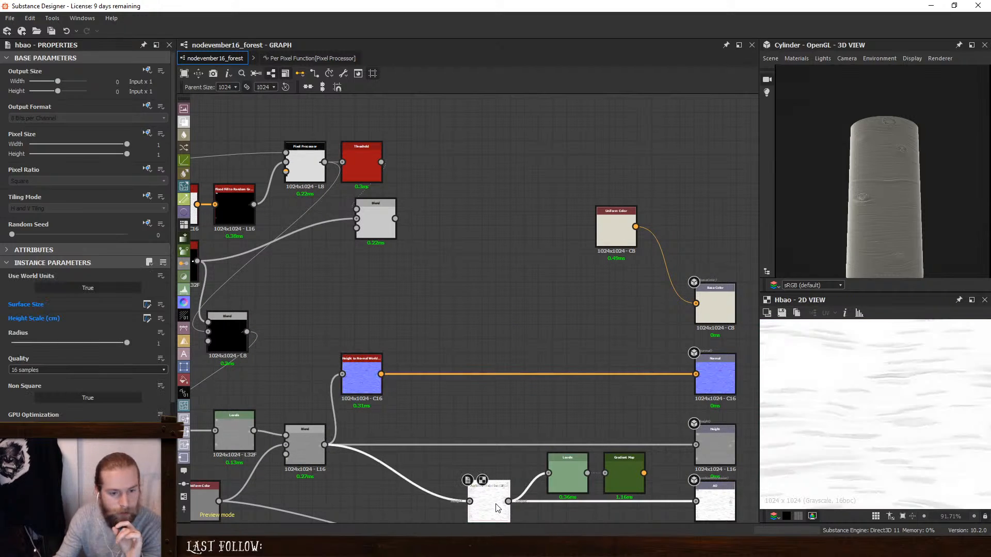
{"action": "left_click", "coordinate": [571, 484]}
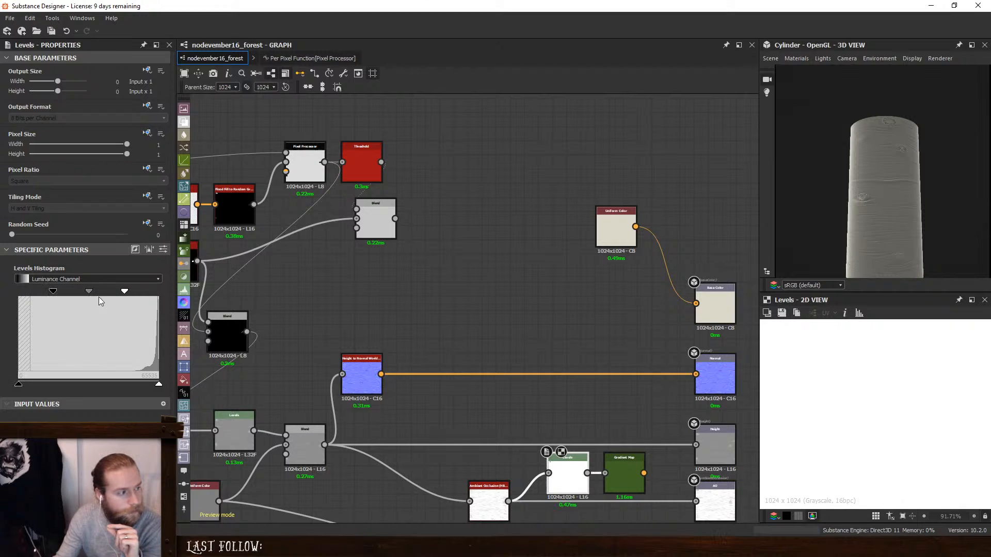
{"action": "left_click_drag", "start_coordinate": [53, 292], "coordinate": [150, 294]}
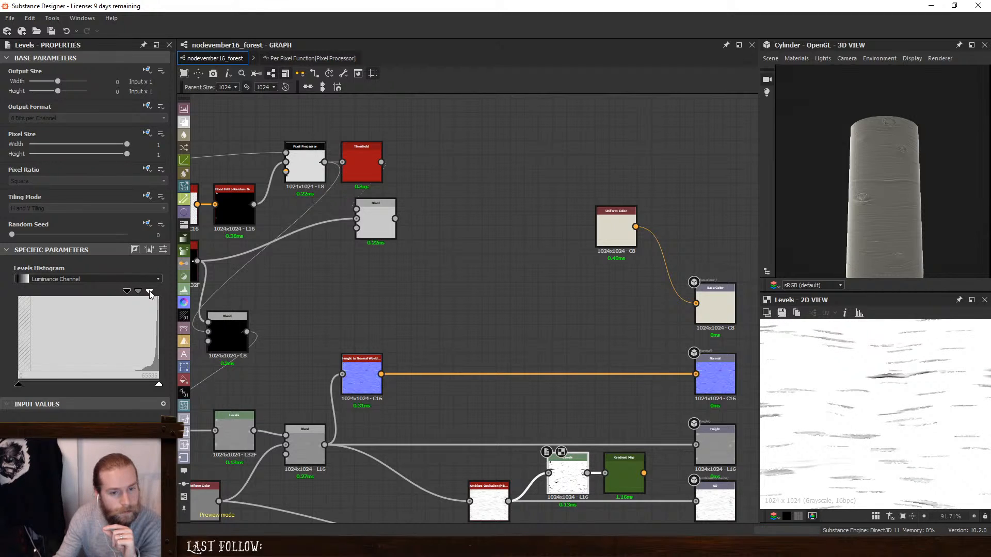
- Move the Levels and Gradient Map up beside the Base Color output and connect the Gradient Map to it in place of the Uniform Color
{"action": "left_click", "coordinate": [625, 472]}
{"action": "left_click", "coordinate": [572, 474], "text": "ctrl"}
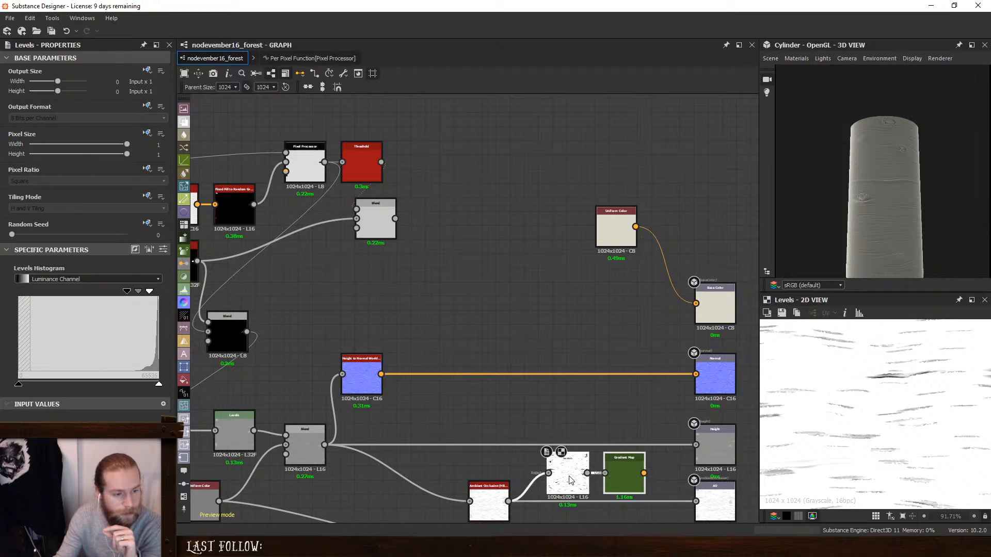
{"action": "left_click_drag", "start_coordinate": [572, 473], "coordinate": [535, 317]}
{"action": "left_click", "coordinate": [584, 311]}
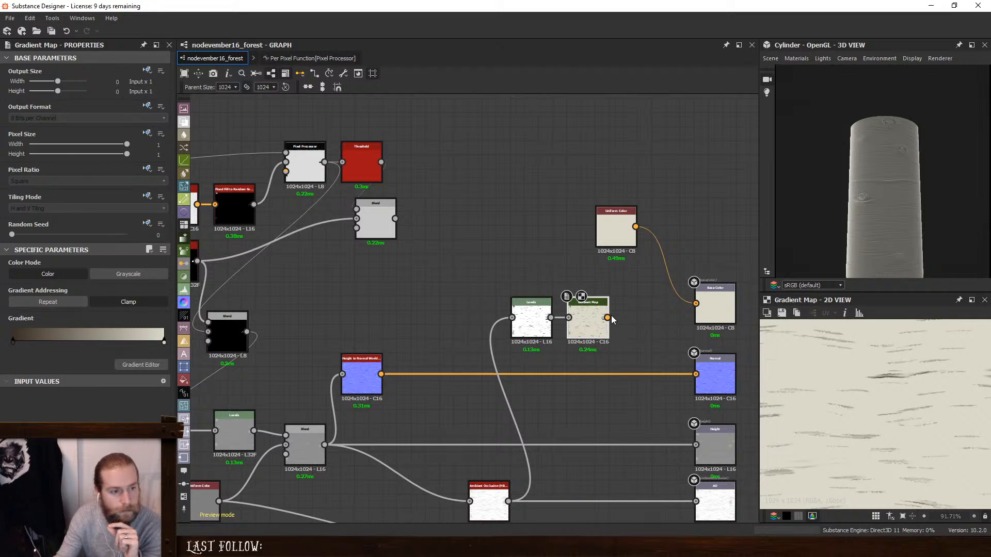
{"action": "left_click_drag", "start_coordinate": [608, 318], "coordinate": [707, 307]}
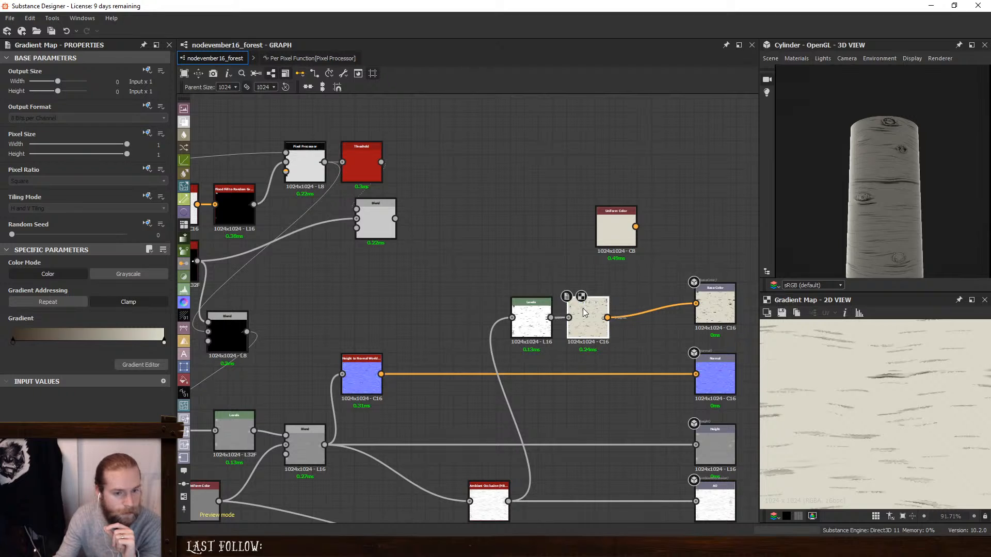
{"action": "left_click", "coordinate": [531, 320]}
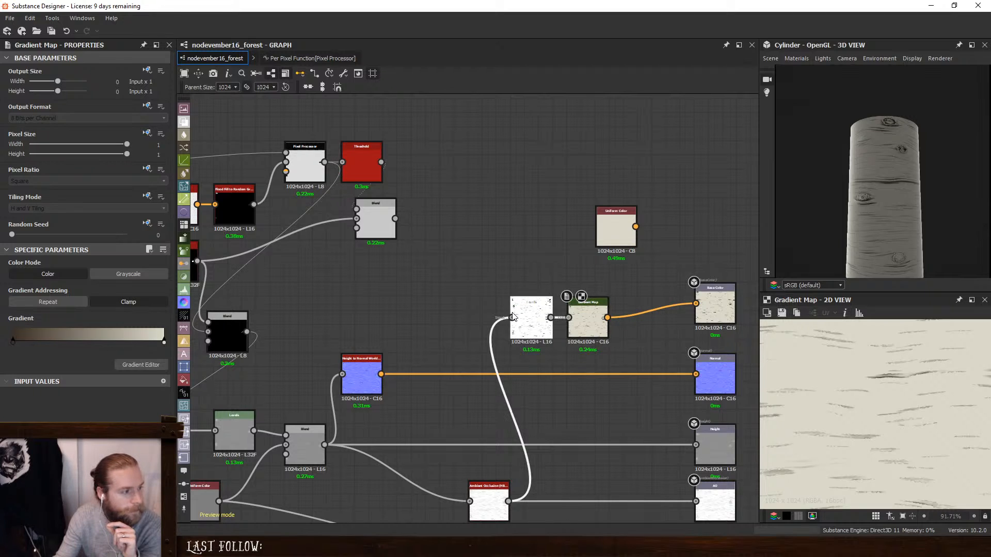
{"action": "left_click_drag", "start_coordinate": [139, 294], "coordinate": [139, 292]}
- Insert a Levels node between the Ambient Occlusion and the AO output and raise its black output strongly to weaken the occlusion
{"action": "middle_click_drag", "start_coordinate": [494, 515], "coordinate": [488, 421]}
{"action": "left_click", "coordinate": [480, 418]}
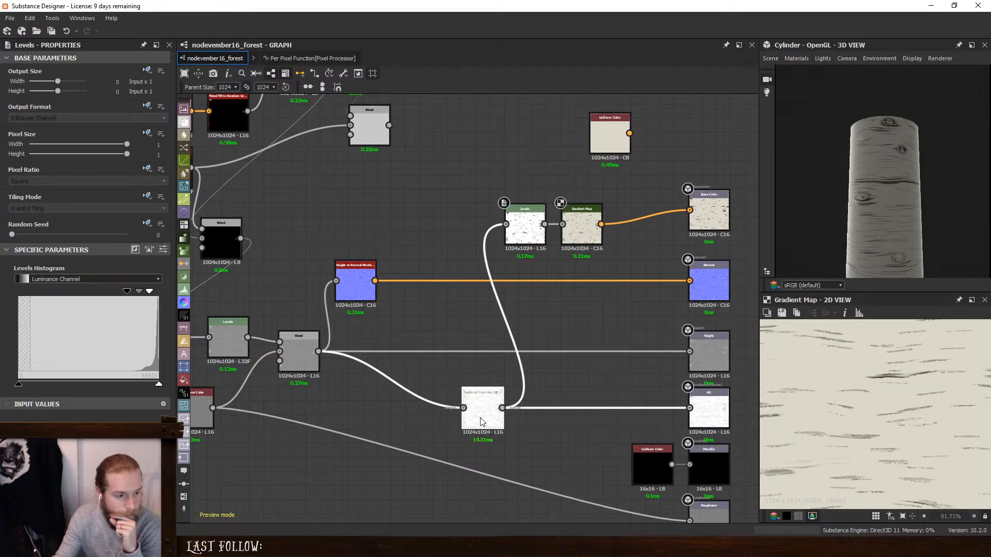
{"action": "double_click", "coordinate": [480, 422]}
{"action": "left_click_drag", "start_coordinate": [502, 407], "coordinate": [596, 428]}
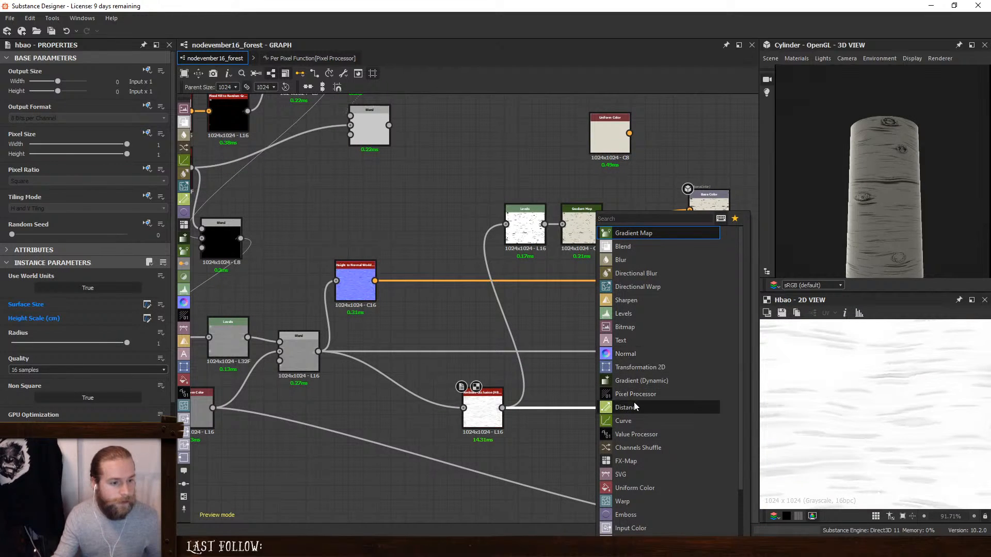
{"action": "left_click", "coordinate": [653, 312]}
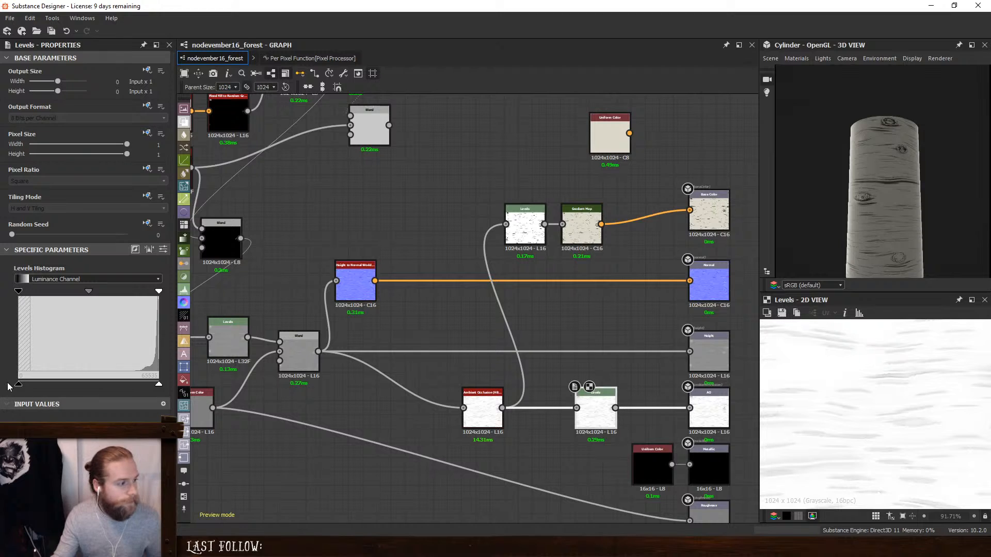
{"action": "left_click_drag", "start_coordinate": [19, 384], "coordinate": [132, 389]}
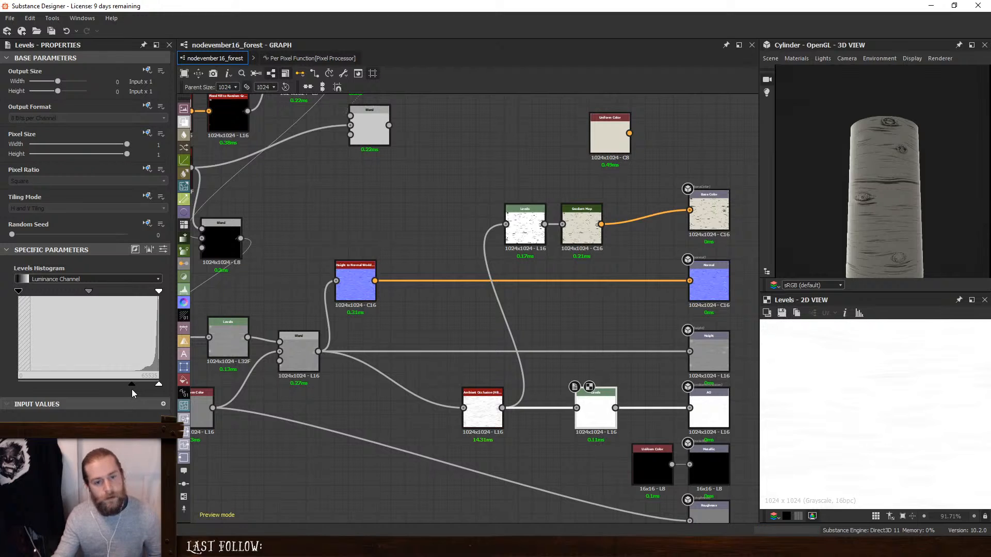
- Inspect the bark on the cylinder up close and preview the Levels feeding the Gradient Map
{"action": "scroll", "coordinate": [923, 199], "scroll_direction": "up", "scroll_amount": 3}
{"action": "left_click_drag", "start_coordinate": [924, 201], "coordinate": [897, 205]}
{"action": "scroll", "coordinate": [897, 206], "scroll_direction": "up", "scroll_amount": 3}
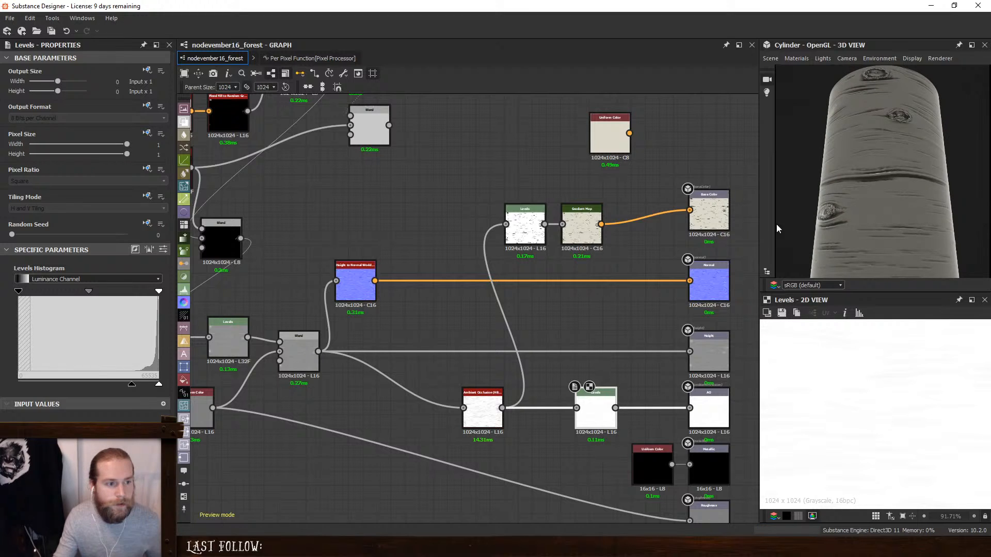
{"action": "double_click", "coordinate": [519, 219]}
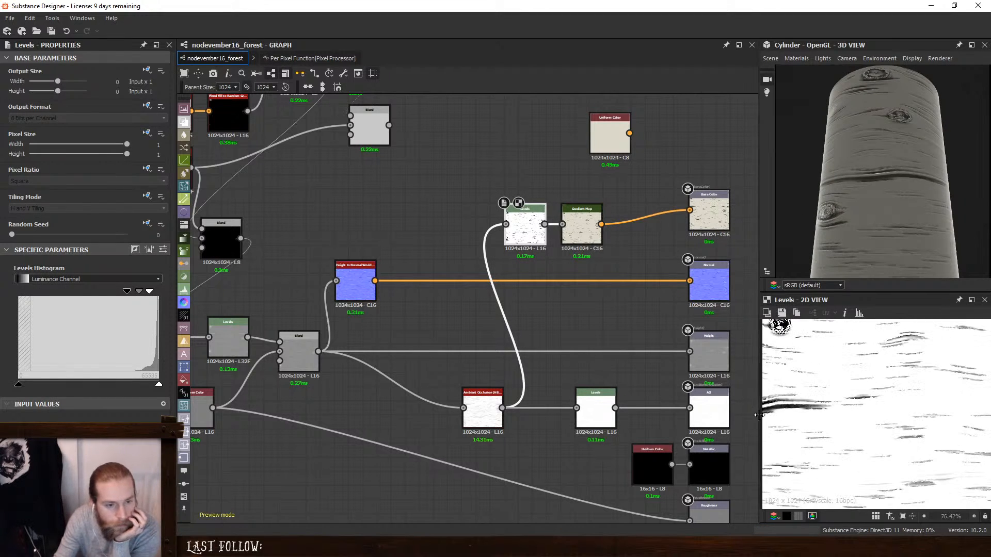
- Lower the black input of the Levels feeding the Gradient Map to zero and set the Ambient Occlusion radius to 0.01
{"action": "scroll", "coordinate": [758, 415], "scroll_direction": "up", "scroll_amount": 2}
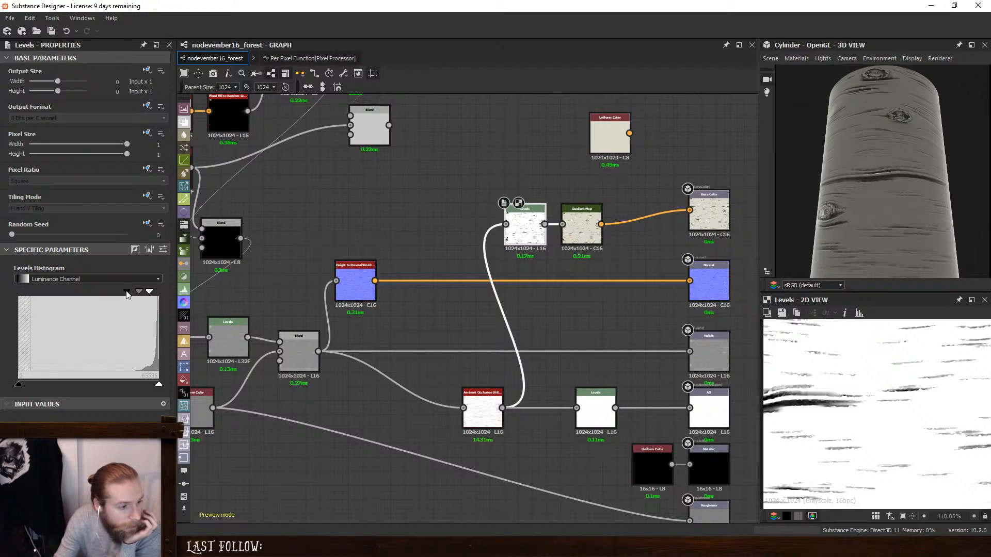
{"action": "left_click_drag", "start_coordinate": [128, 293], "coordinate": [16, 292]}
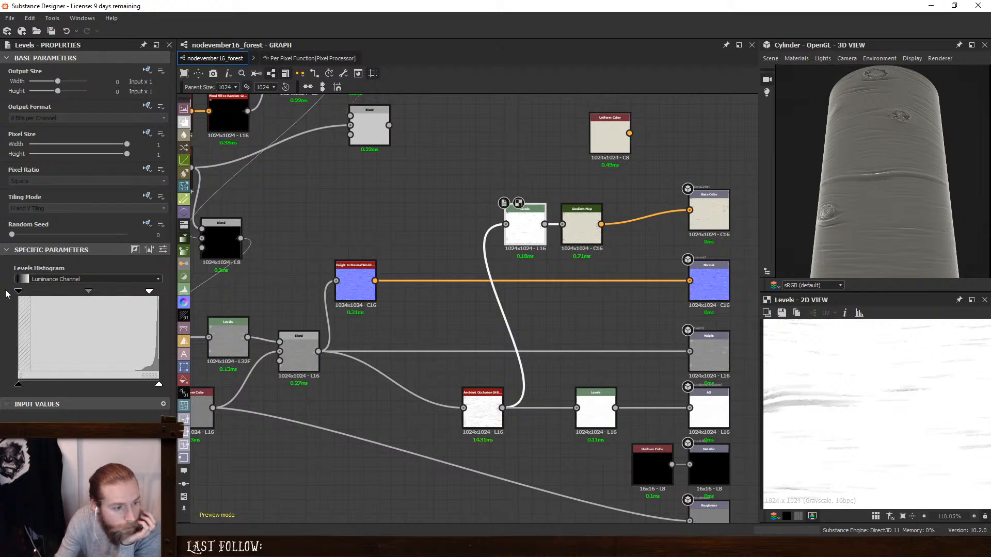
{"action": "left_click", "coordinate": [492, 404]}
{"action": "left_click_drag", "start_coordinate": [127, 344], "coordinate": [14, 345]}
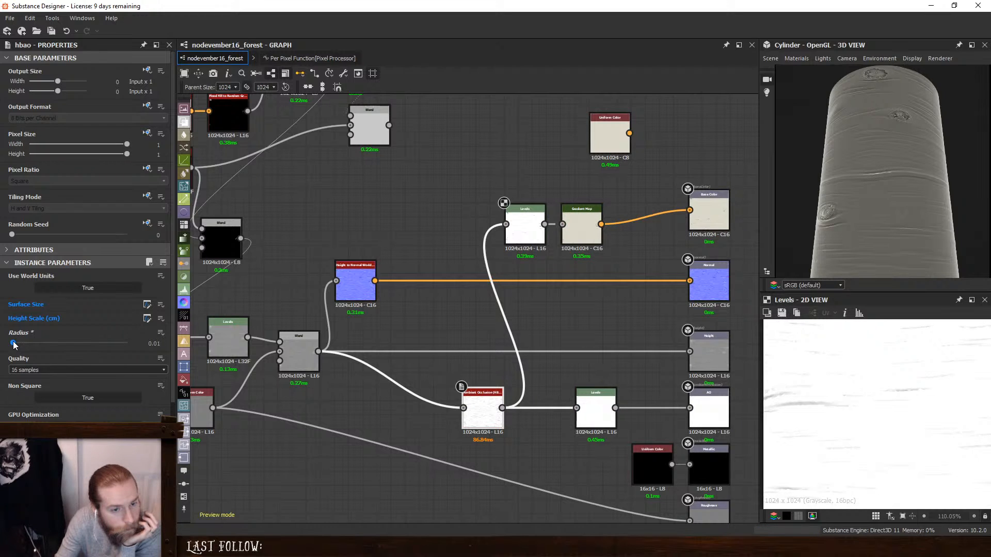
- Try different seeds and X amounts on the lower Anisotropic Noise, settling on X Amount 1 and Random Seed 5
{"action": "scroll", "coordinate": [345, 293], "scroll_direction": "down", "scroll_amount": 6}
{"action": "scroll", "coordinate": [745, 262], "scroll_direction": "down", "scroll_amount": 3}
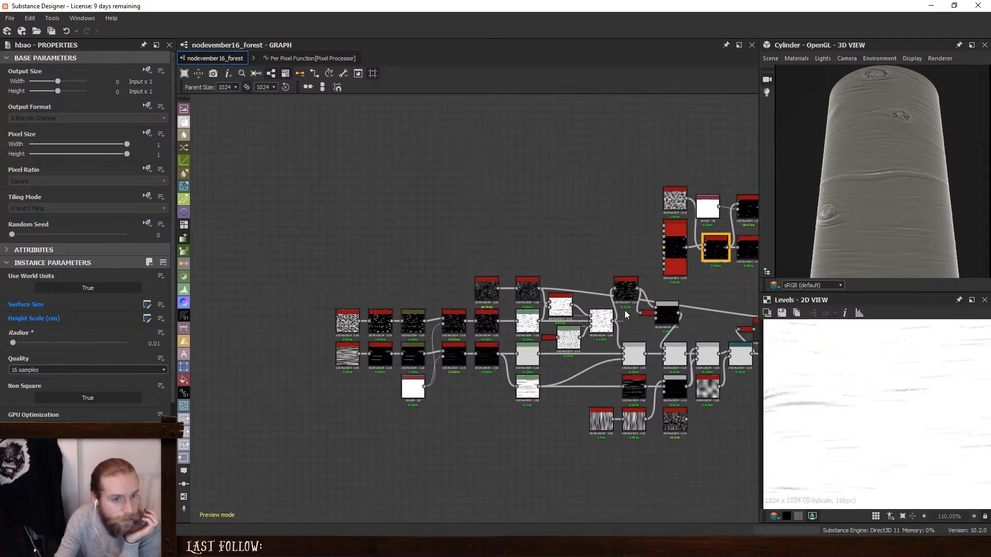
{"action": "scroll", "coordinate": [305, 368], "scroll_direction": "up", "scroll_amount": 5}
{"action": "double_click", "coordinate": [381, 334]}
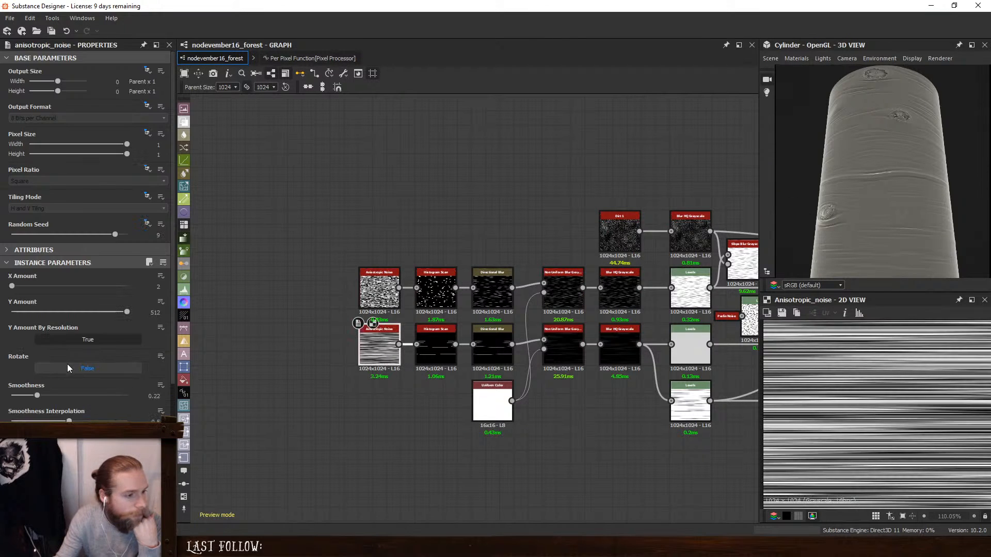
{"action": "left_click_drag", "start_coordinate": [69, 234], "coordinate": [1, 240]}
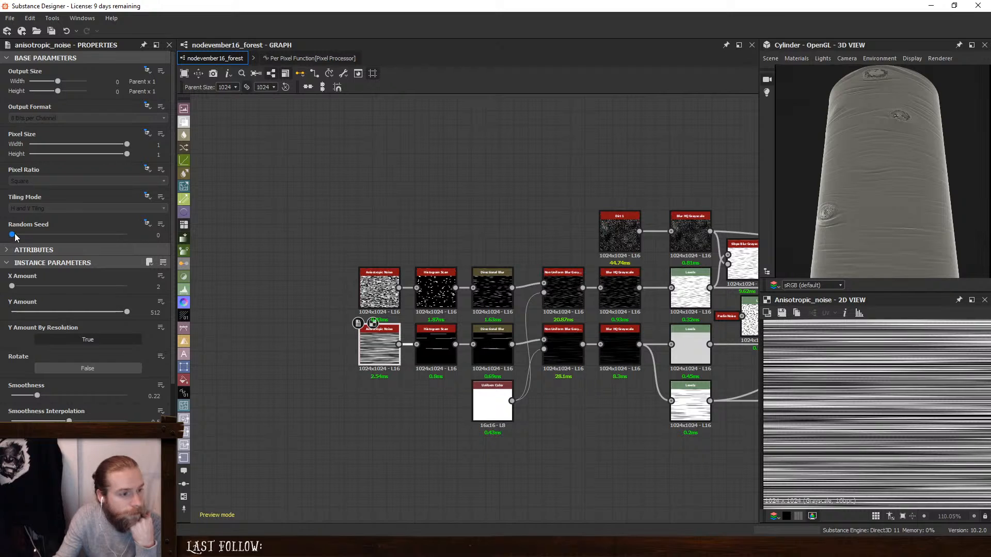
{"action": "left_click_drag", "start_coordinate": [15, 237], "coordinate": [58, 241]}
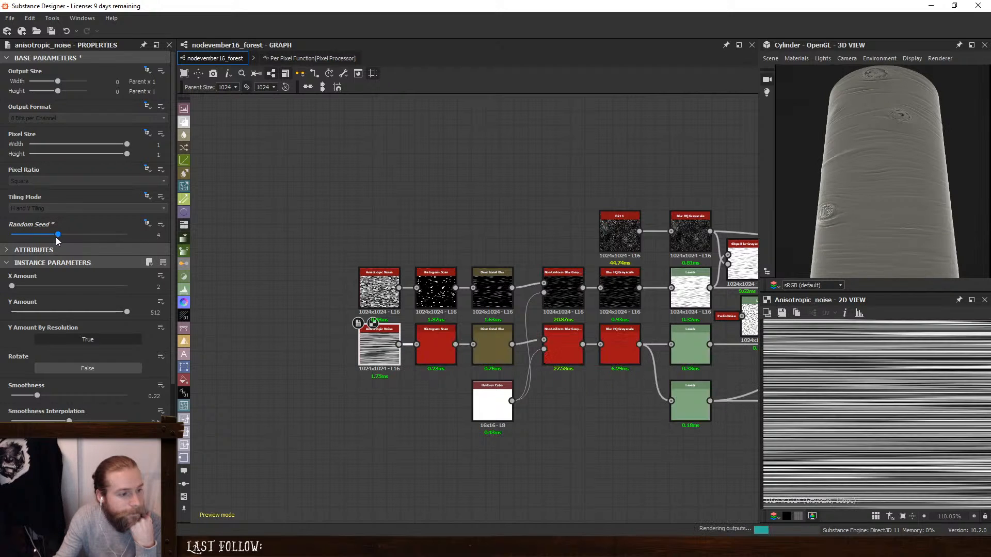
{"action": "left_click_drag", "start_coordinate": [11, 287], "coordinate": [13, 286]}
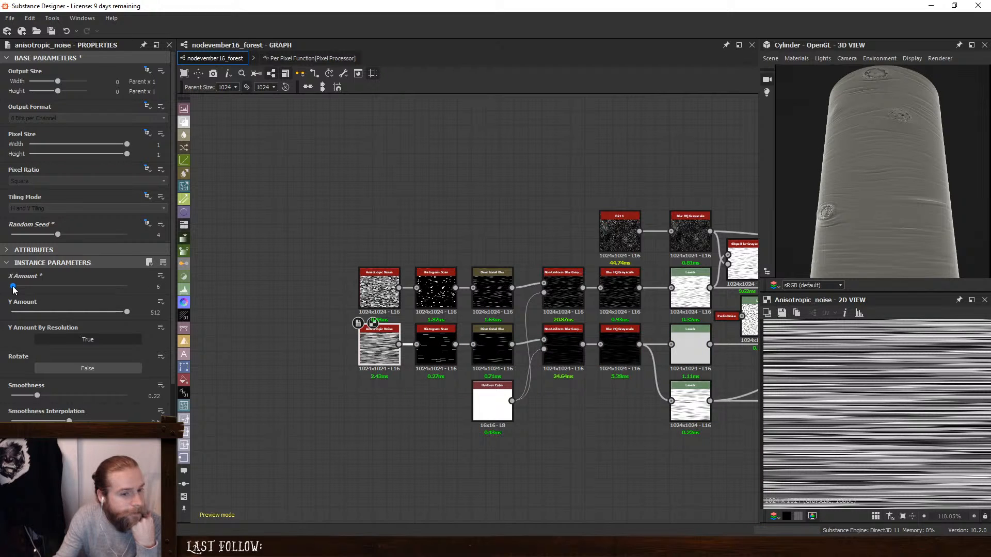
{"action": "left_click_drag", "start_coordinate": [13, 286], "coordinate": [11, 287]}
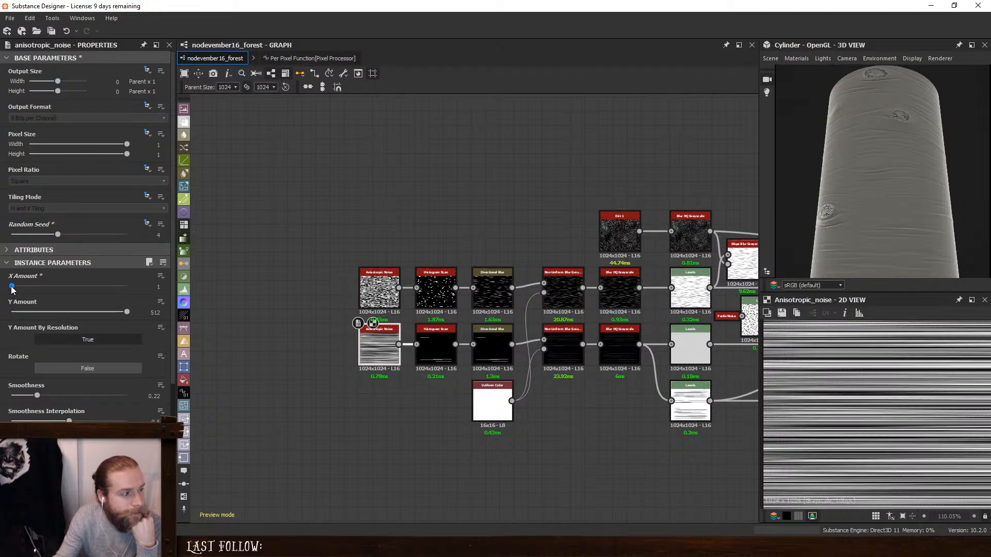
{"action": "left_click", "coordinate": [66, 235]}
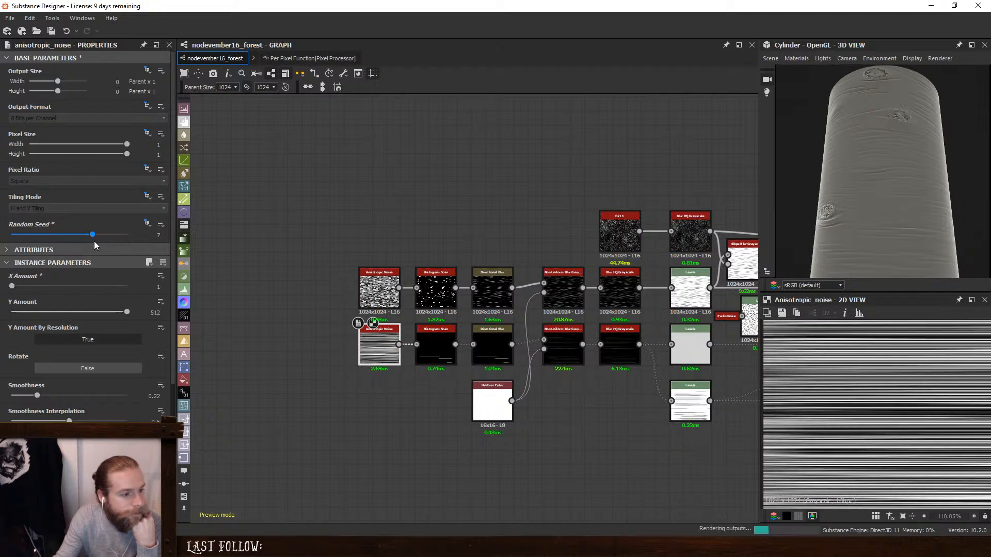
{"action": "left_click", "coordinate": [35, 235]}
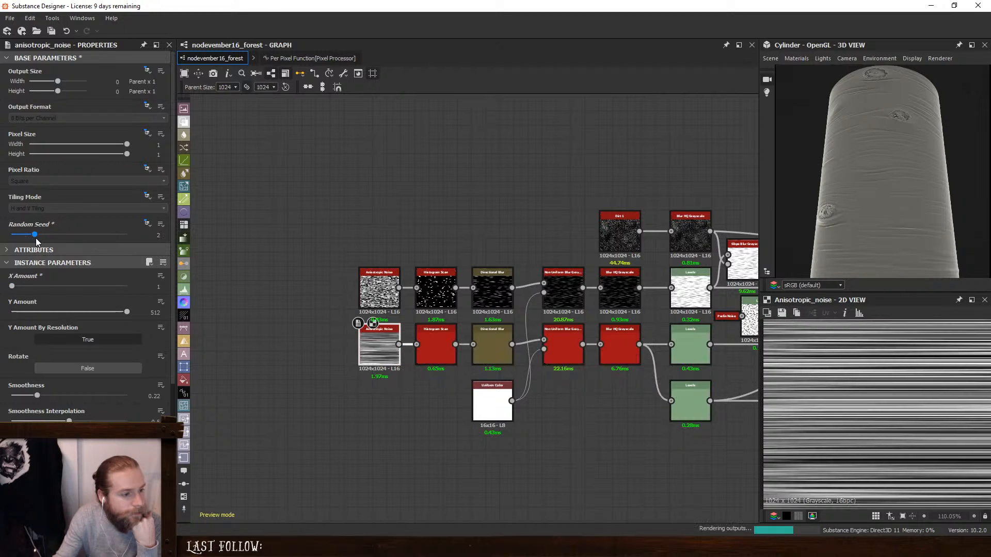
{"action": "left_click_drag", "start_coordinate": [36, 238], "coordinate": [68, 239]}
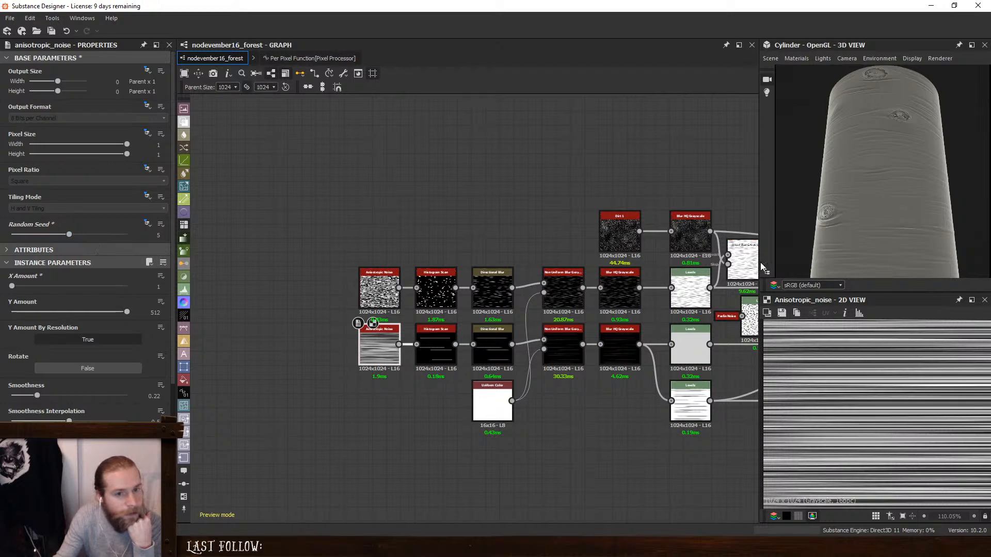
- Preview the lower Histogram Scan up close and add a Tile Generator node before the lower Anisotropic Noise
{"action": "double_click", "coordinate": [436, 346]}
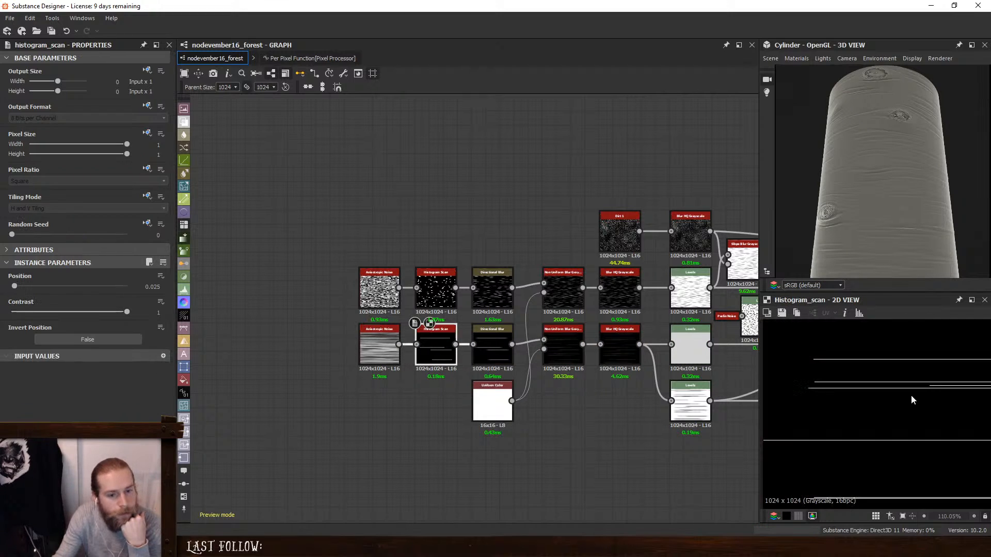
{"action": "scroll", "coordinate": [955, 388], "scroll_direction": "up", "scroll_amount": 1}
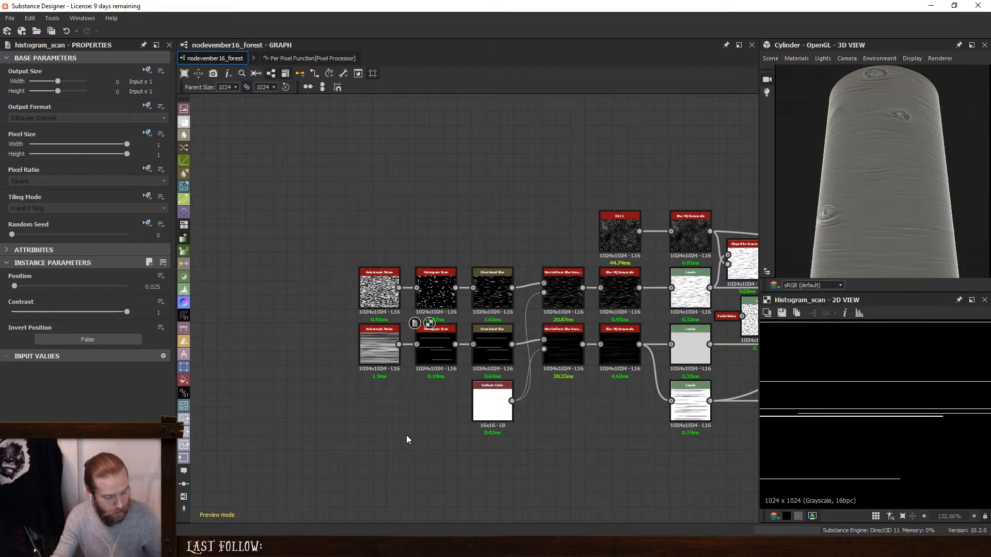
{"action": "key", "text": "space"}
{"action": "type", "text": "tul"}
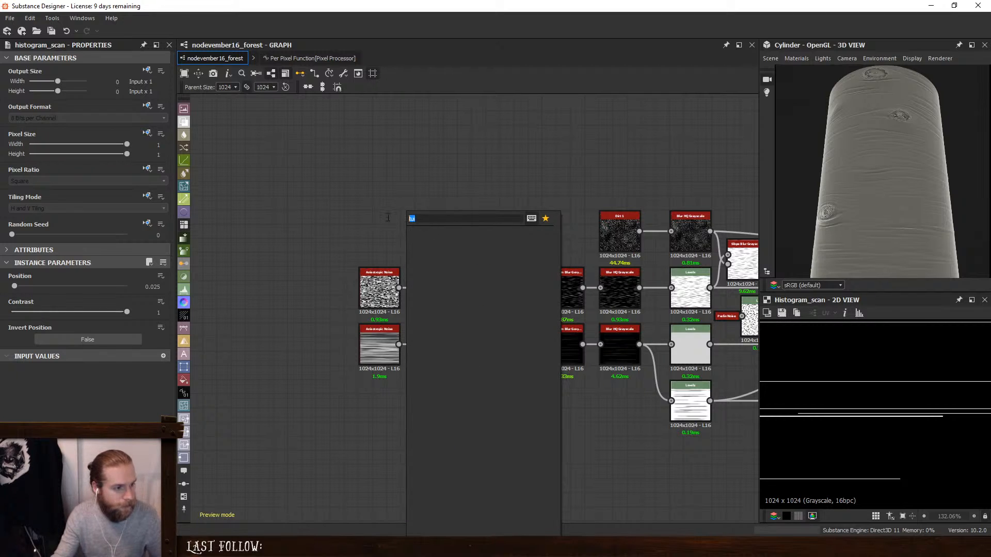
{"action": "type", "text": "til"}
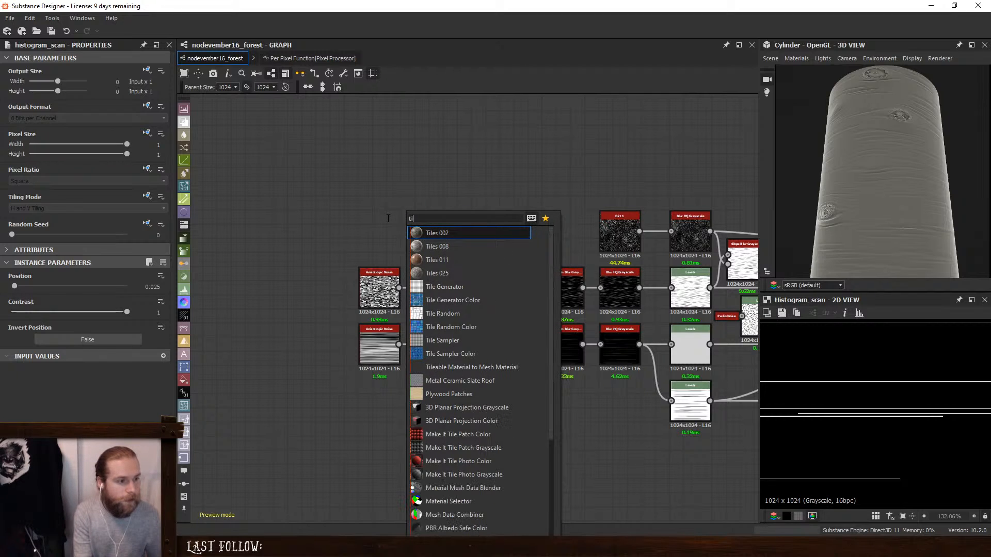
{"action": "key", "text": "Down"}
{"action": "key", "text": "Down"}
{"action": "key", "text": "Down"}
{"action": "key", "text": "Escape"}
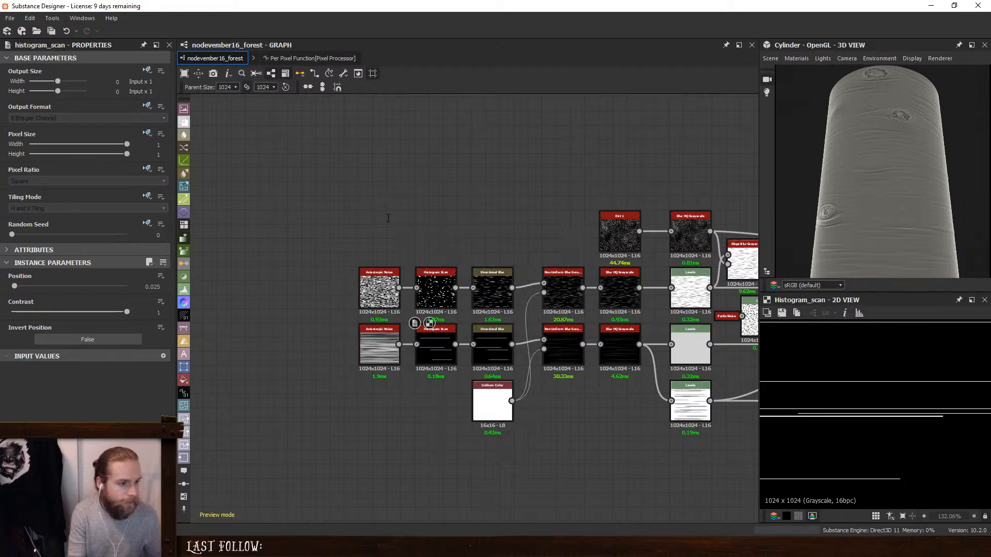
{"action": "left_click_drag", "start_coordinate": [406, 420], "coordinate": [294, 372]}
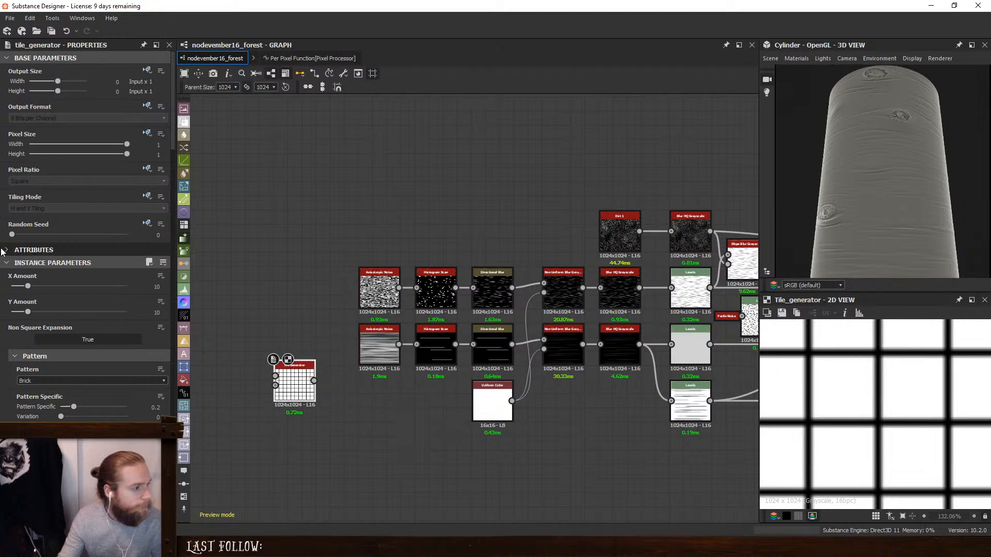
- Set the Tile Generator's X Amount to 2, Y Amount to 22 and pattern to Square
{"action": "left_click_drag", "start_coordinate": [27, 287], "coordinate": [51, 312]}
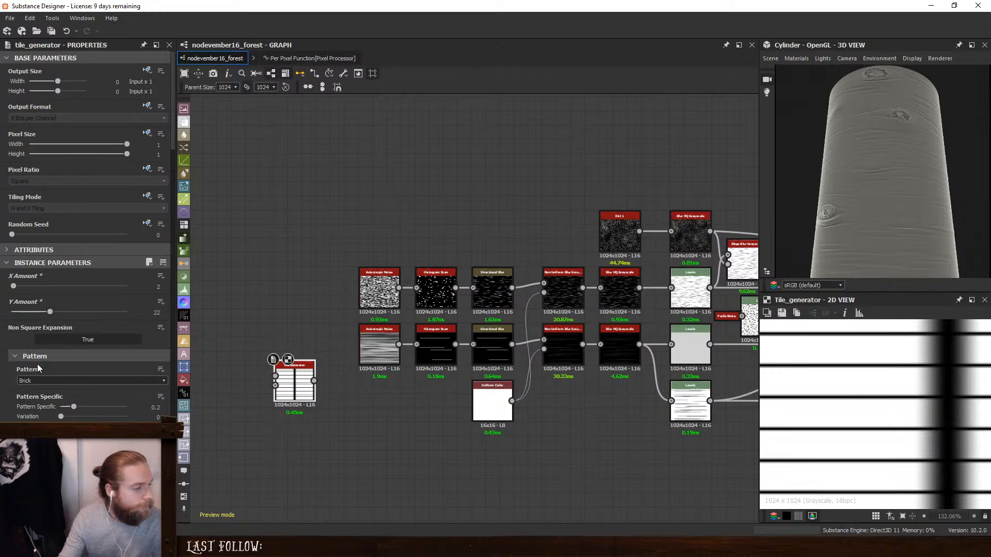
{"action": "left_click", "coordinate": [37, 380]}
{"action": "left_click", "coordinate": [38, 382]}
- Thin the Tile Generator's squares into horizontal lines with Interstice Y at 0.98 and its random at 0.11
{"action": "scroll", "coordinate": [40, 382], "scroll_direction": "down", "scroll_amount": 8}
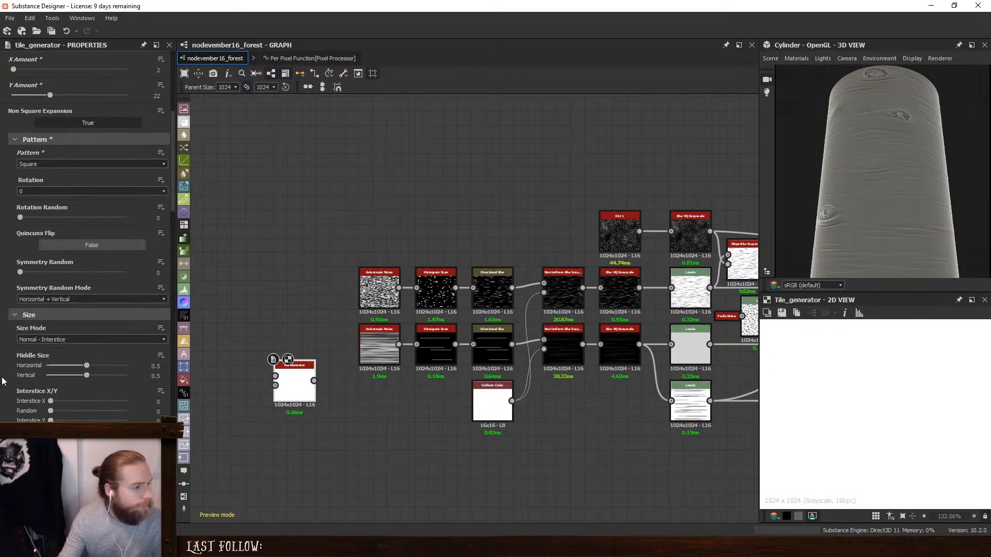
{"action": "left_click_drag", "start_coordinate": [53, 369], "coordinate": [127, 393]}
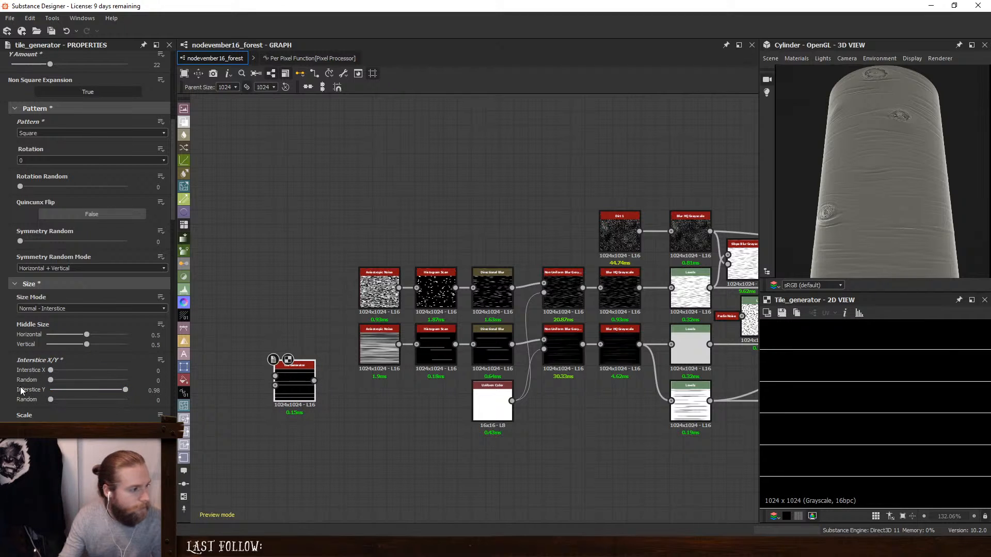
{"action": "scroll", "coordinate": [23, 382], "scroll_direction": "down", "scroll_amount": 3}
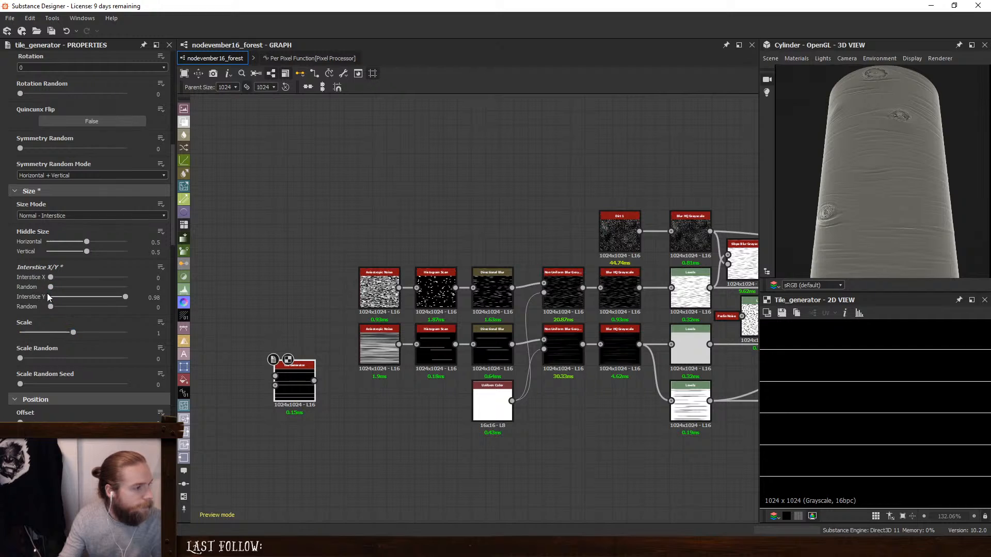
{"action": "left_click_drag", "start_coordinate": [51, 308], "coordinate": [59, 308]}
{"action": "scroll", "coordinate": [2, 345], "scroll_direction": "down", "scroll_amount": 2}
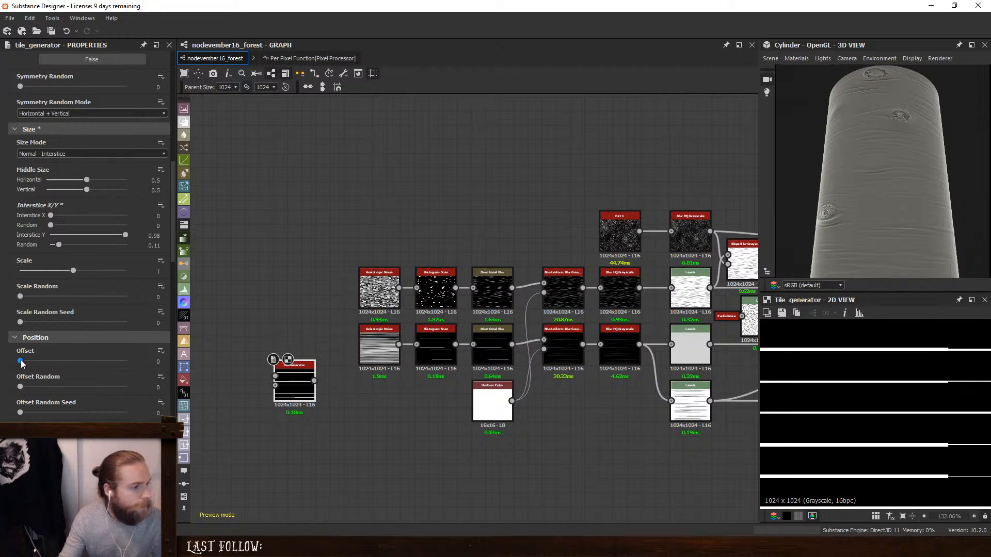
{"action": "scroll", "coordinate": [23, 380], "scroll_direction": "down", "scroll_amount": 7}
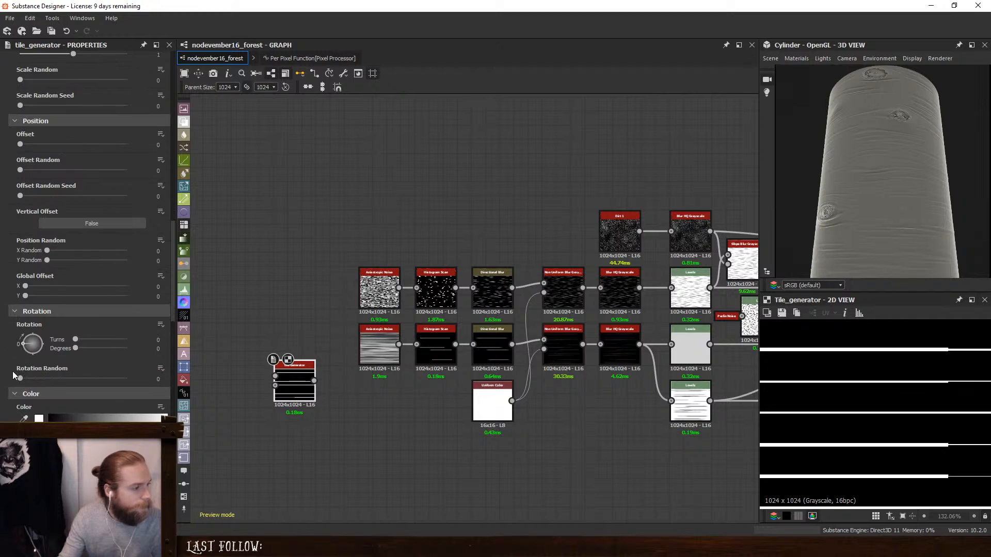
{"action": "scroll", "coordinate": [13, 375], "scroll_direction": "up", "scroll_amount": 15}
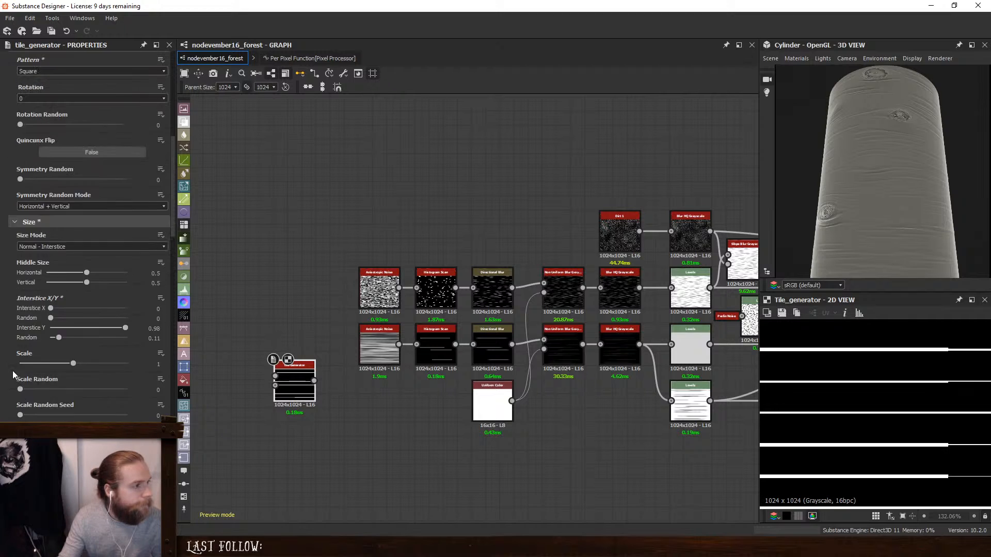
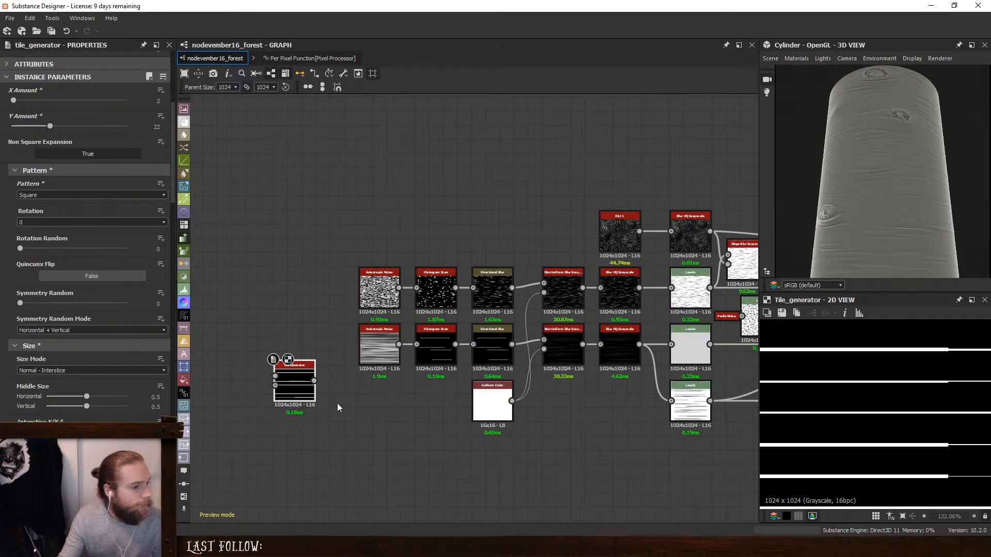
- Add a Tile Random node to the graph below the lower Histogram Scan
{"action": "key", "text": "space"}
{"action": "type", "text": "y"}
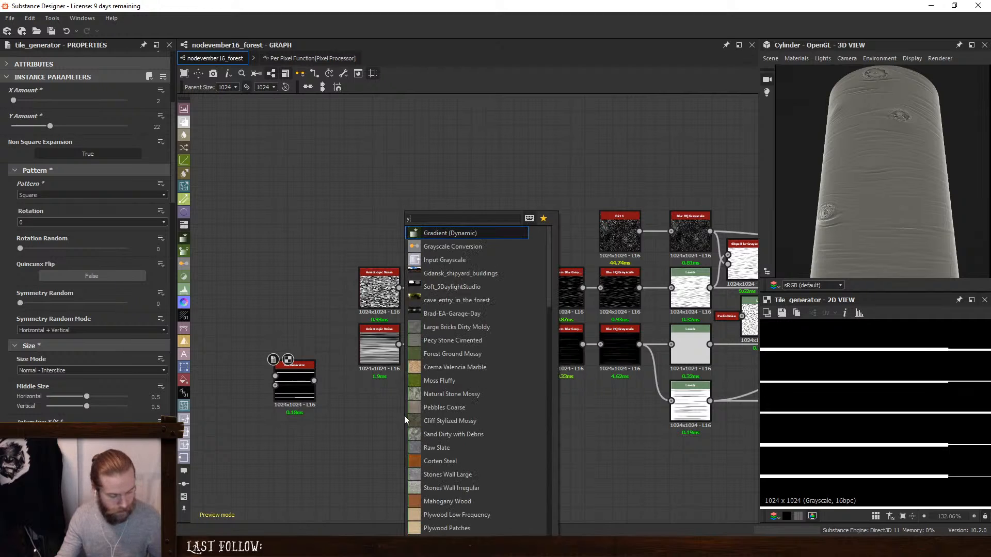
{"action": "key", "text": "BackSpace"}
{"action": "type", "text": "til"}
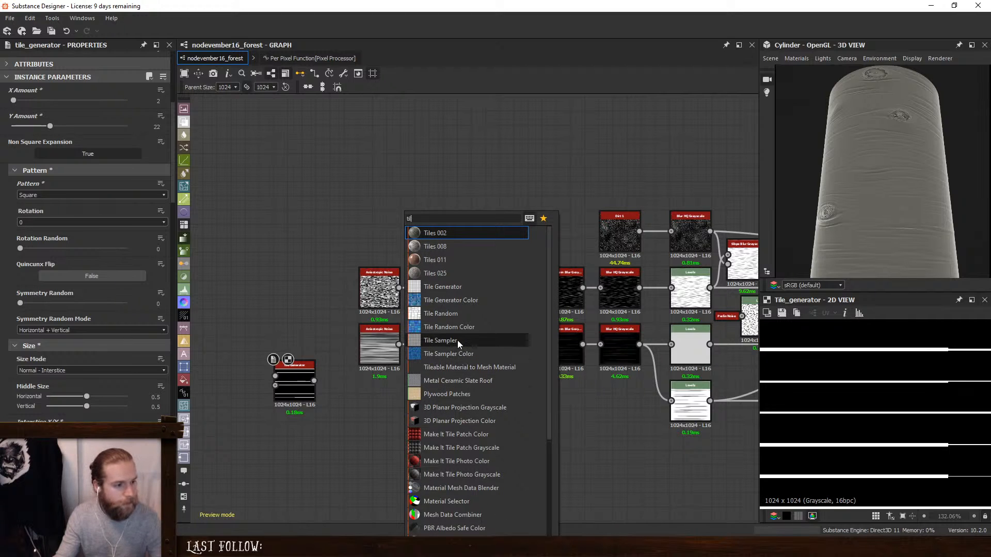
{"action": "left_click", "coordinate": [457, 314]}
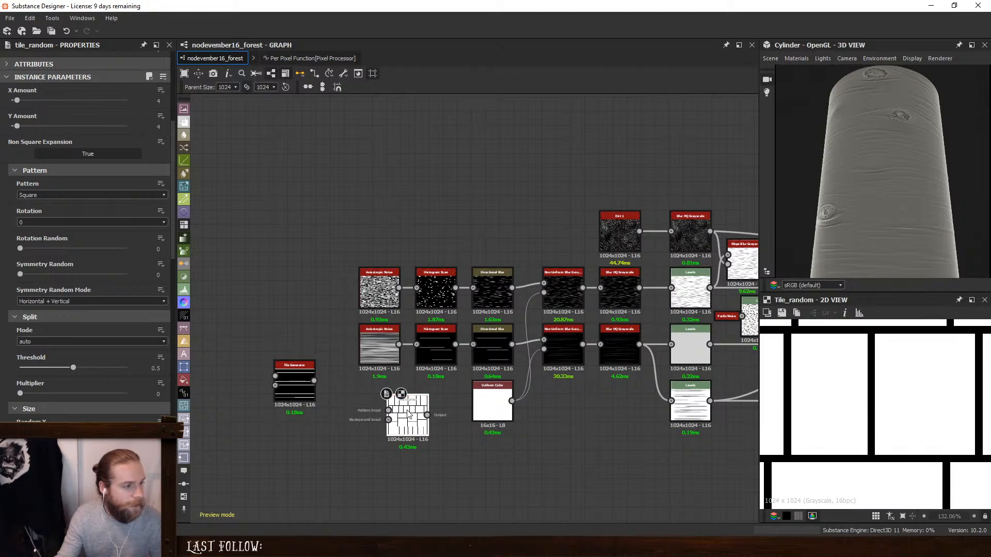
- Set the Tile Random's Y Amount to 23 and its split mode to none
{"action": "scroll", "coordinate": [14, 218], "scroll_direction": "up", "scroll_amount": 3}
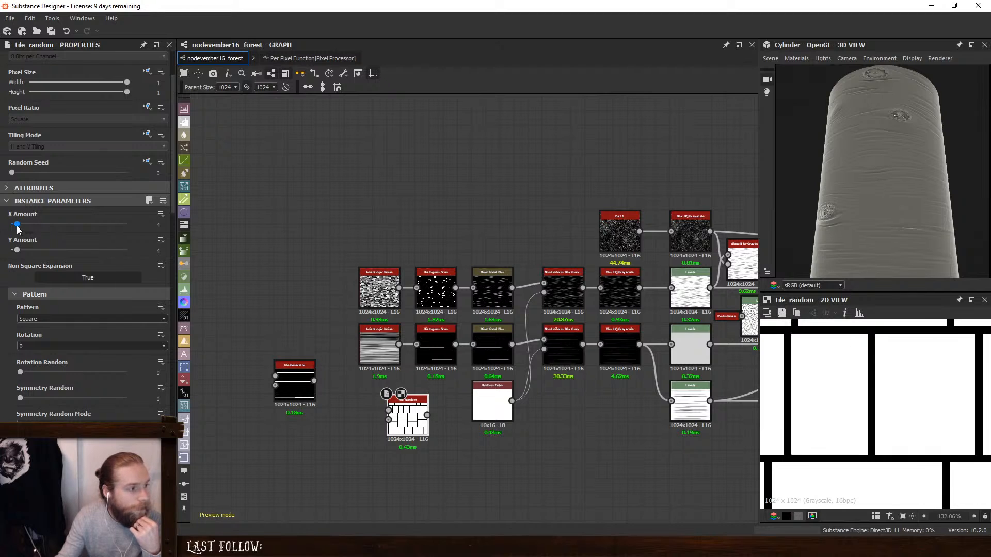
{"action": "left_click_drag", "start_coordinate": [17, 225], "coordinate": [51, 251]}
{"action": "scroll", "coordinate": [10, 371], "scroll_direction": "down", "scroll_amount": 5}
{"action": "left_click", "coordinate": [39, 279]}
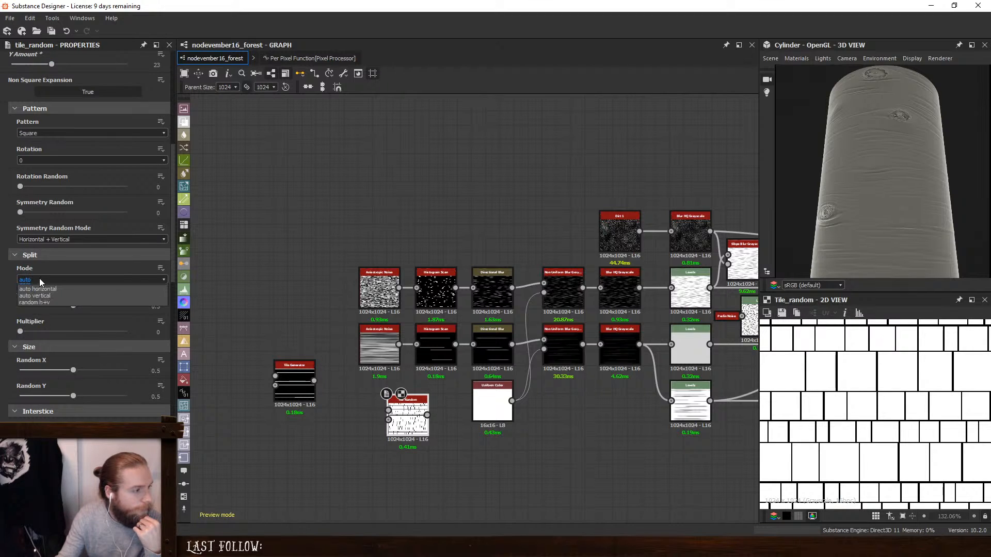
{"action": "left_click", "coordinate": [39, 286]}
{"action": "scroll", "coordinate": [958, 405], "scroll_direction": "down", "scroll_amount": 5}
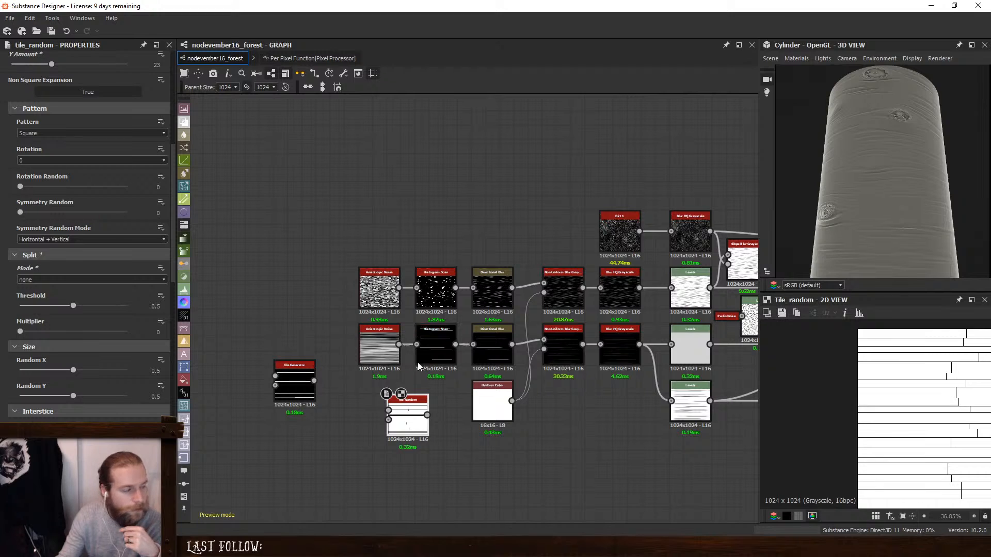
- Set the Tile Random's interstice amount to 0 and its shape scale to 0.14
{"action": "scroll", "coordinate": [2, 338], "scroll_direction": "down", "scroll_amount": 5}
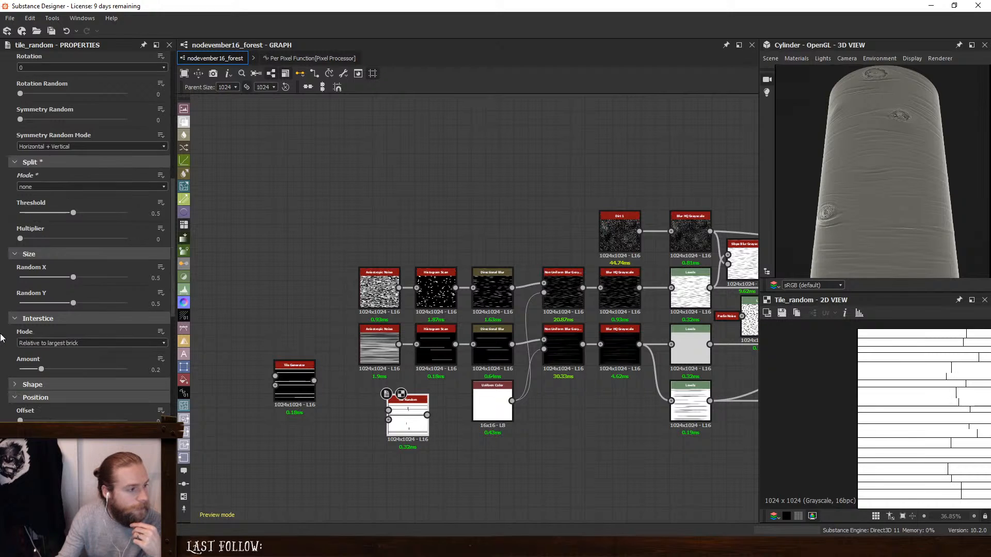
{"action": "scroll", "coordinate": [2, 338], "scroll_direction": "up", "scroll_amount": 1}
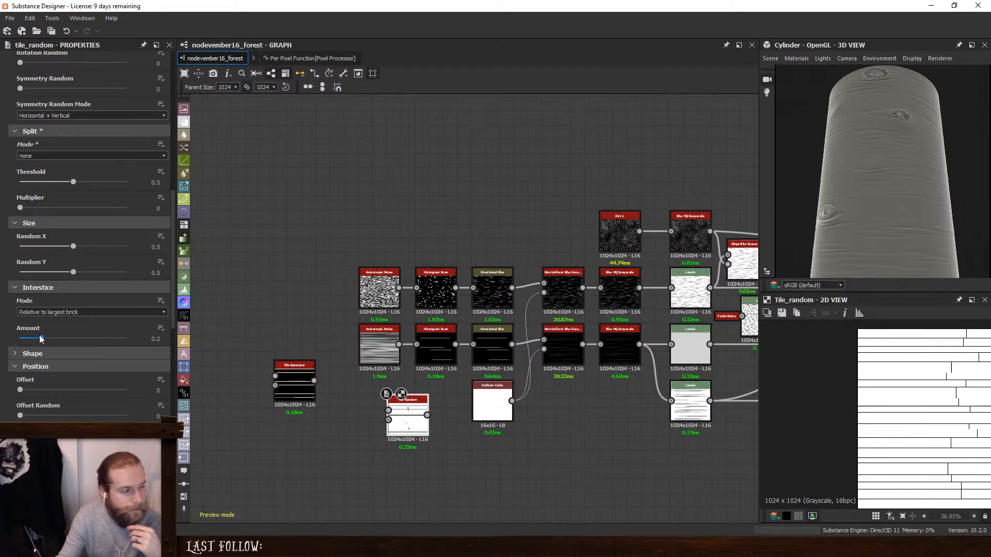
{"action": "left_click_drag", "start_coordinate": [41, 338], "coordinate": [6, 343]}
{"action": "left_click", "coordinate": [7, 353]}
{"action": "scroll", "coordinate": [3, 342], "scroll_direction": "down", "scroll_amount": 3}
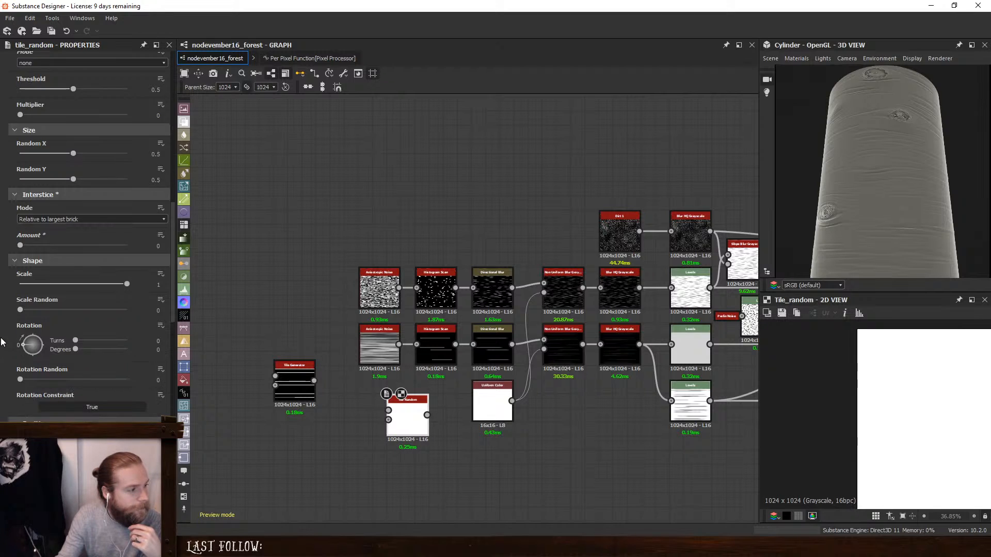
{"action": "scroll", "coordinate": [1, 342], "scroll_direction": "down", "scroll_amount": 1}
{"action": "left_click_drag", "start_coordinate": [126, 253], "coordinate": [35, 259]}
{"action": "scroll", "coordinate": [1, 302], "scroll_direction": "down", "scroll_amount": 4}
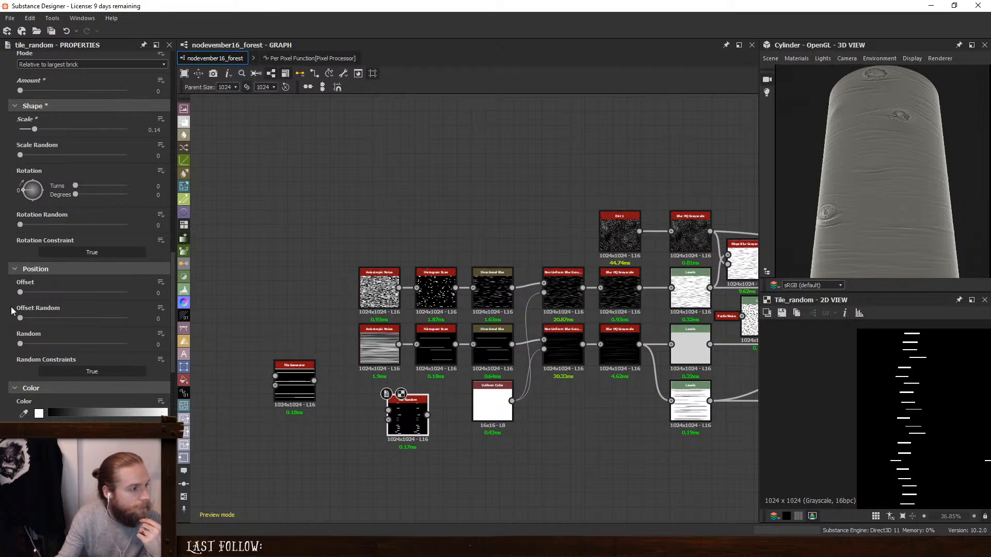
{"action": "scroll", "coordinate": [11, 310], "scroll_direction": "down", "scroll_amount": 4}
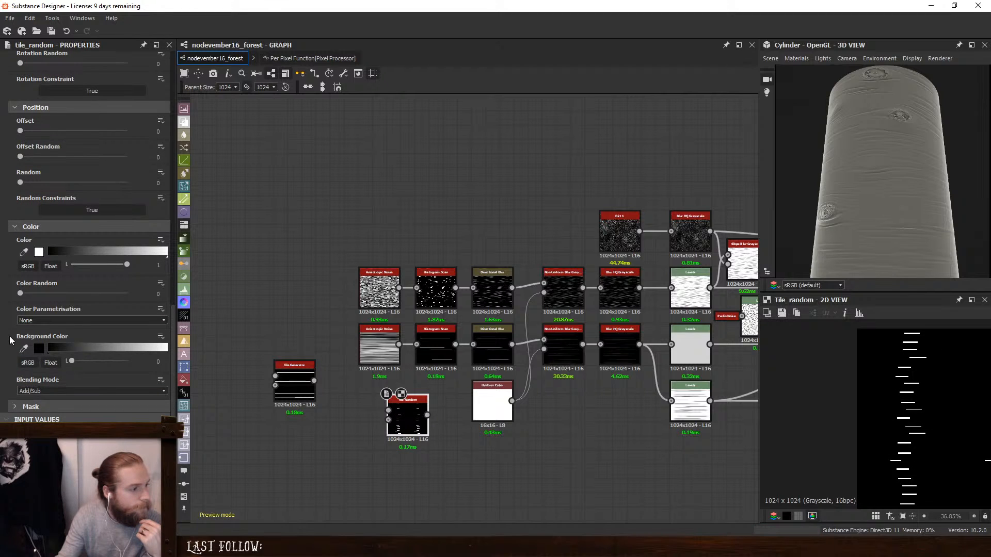
- Return to the Tile Generator and set its Offset Random to 1
{"action": "scroll", "coordinate": [10, 340], "scroll_direction": "up", "scroll_amount": 6}
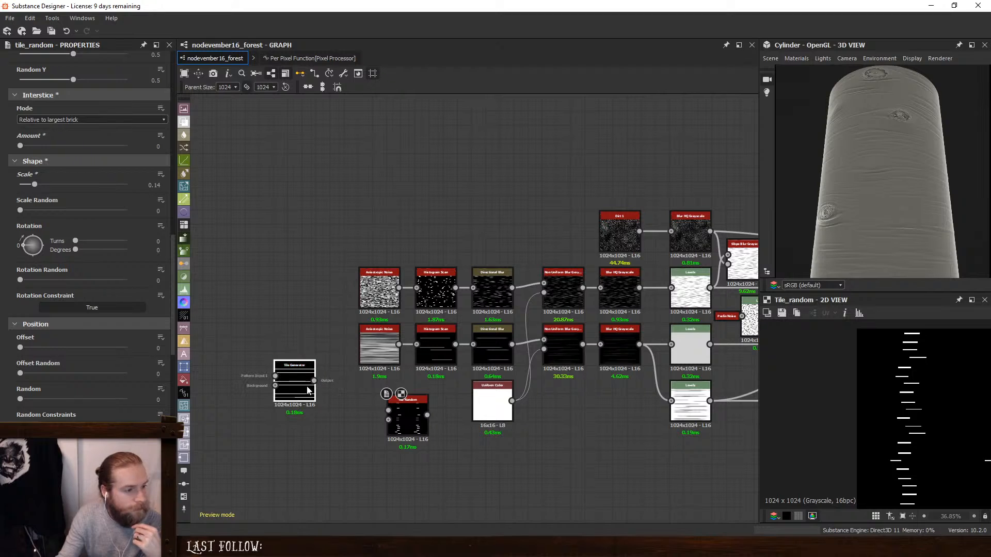
{"action": "scroll", "coordinate": [901, 410], "scroll_direction": "up", "scroll_amount": 2}
{"action": "key", "text": "f"}
{"action": "scroll", "coordinate": [904, 415], "scroll_direction": "up", "scroll_amount": 5}
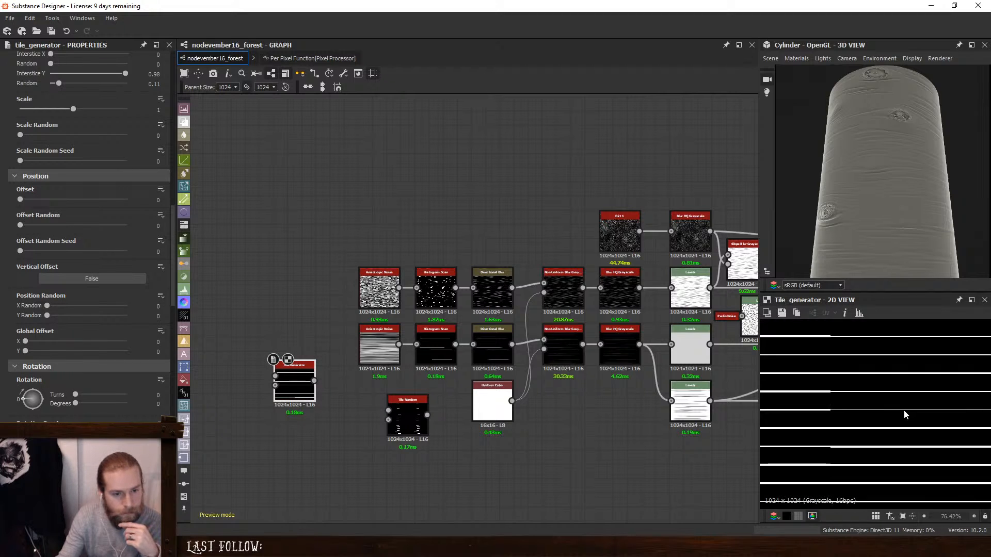
{"action": "left_click_drag", "start_coordinate": [21, 225], "coordinate": [126, 225]}
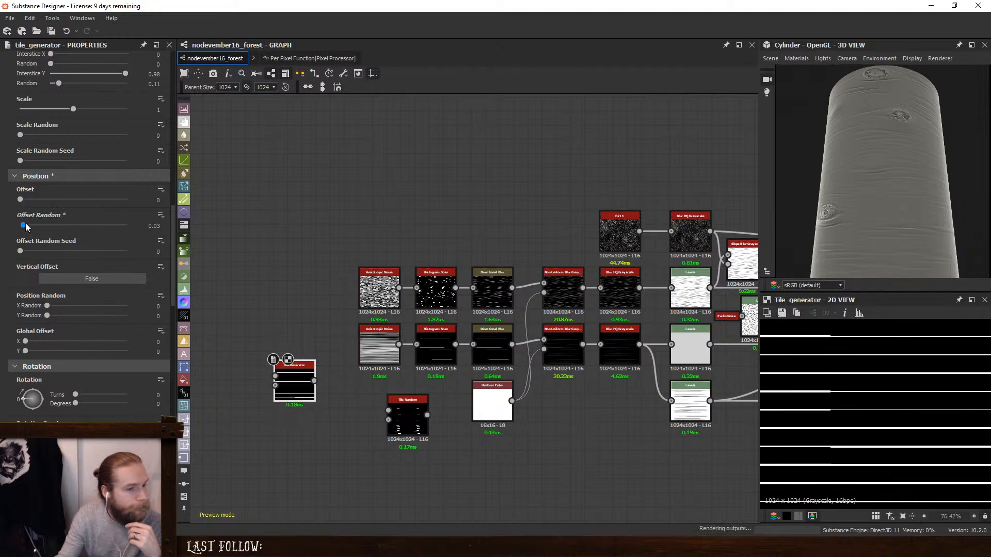
- Set the Tile Generator's Position Random Y to 1 and preview the whole pattern
{"action": "scroll", "coordinate": [3, 247], "scroll_direction": "up", "scroll_amount": 4}
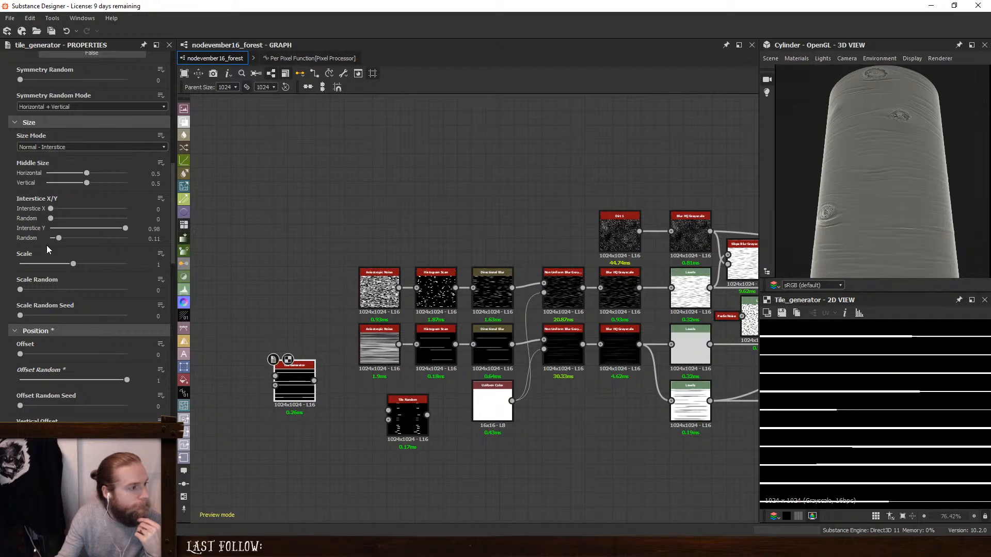
{"action": "scroll", "coordinate": [2, 239], "scroll_direction": "up", "scroll_amount": 2}
{"action": "scroll", "coordinate": [2, 238], "scroll_direction": "up", "scroll_amount": 2}
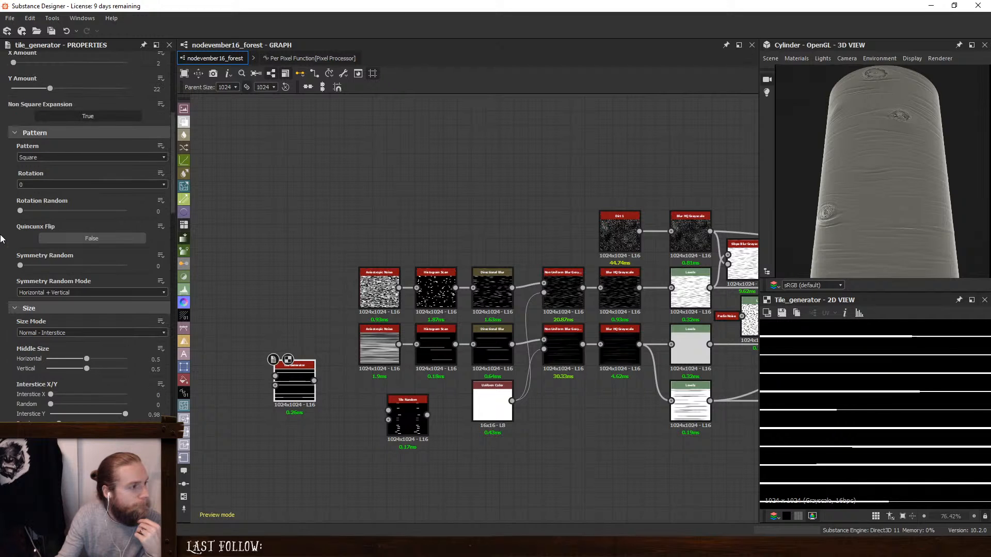
{"action": "scroll", "coordinate": [2, 238], "scroll_direction": "up", "scroll_amount": 1}
{"action": "scroll", "coordinate": [1, 239], "scroll_direction": "down", "scroll_amount": 10}
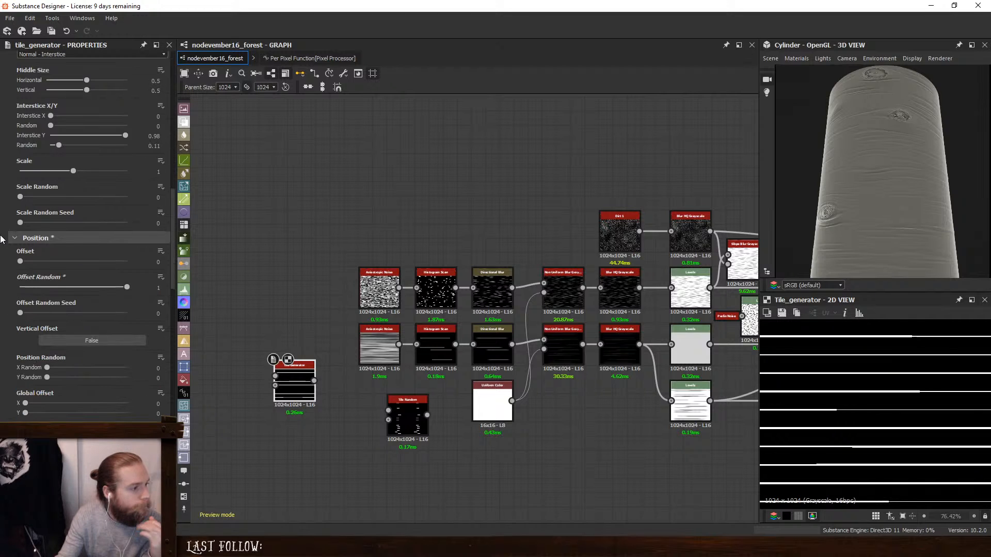
{"action": "scroll", "coordinate": [1, 238], "scroll_direction": "down", "scroll_amount": 3}
{"action": "scroll", "coordinate": [1, 239], "scroll_direction": "up", "scroll_amount": 3}
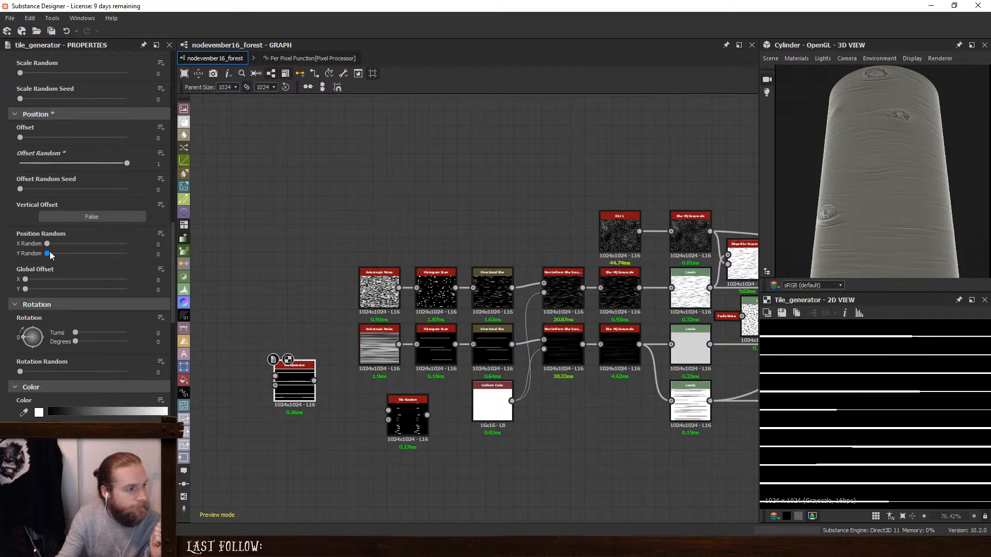
{"action": "left_click_drag", "start_coordinate": [50, 253], "coordinate": [251, 276]}
{"action": "key", "text": "f"}
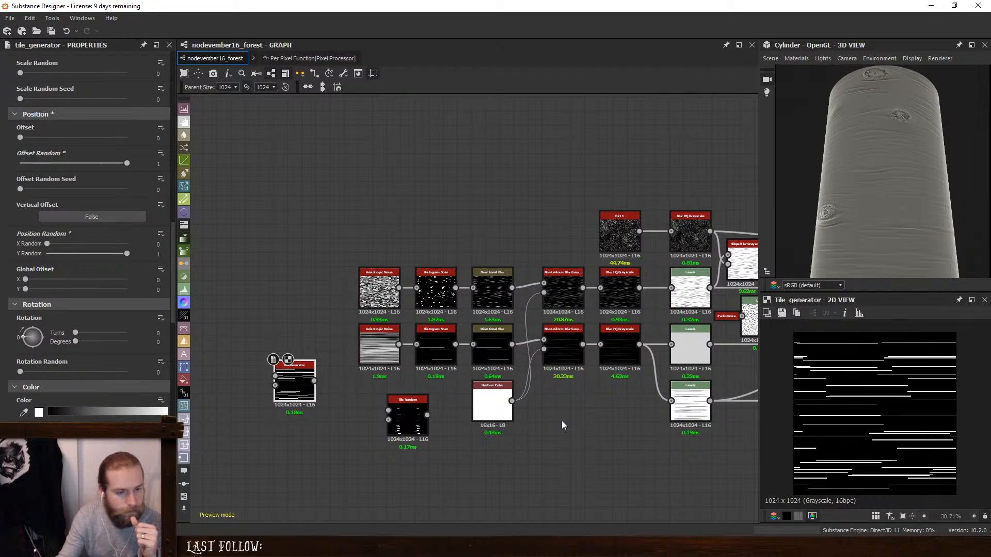
- Try out the Tile Generator's Random Mask, reset it to 0, and reduce the Y Amount to 4
{"action": "scroll", "coordinate": [153, 354], "scroll_direction": "down", "scroll_amount": 10}
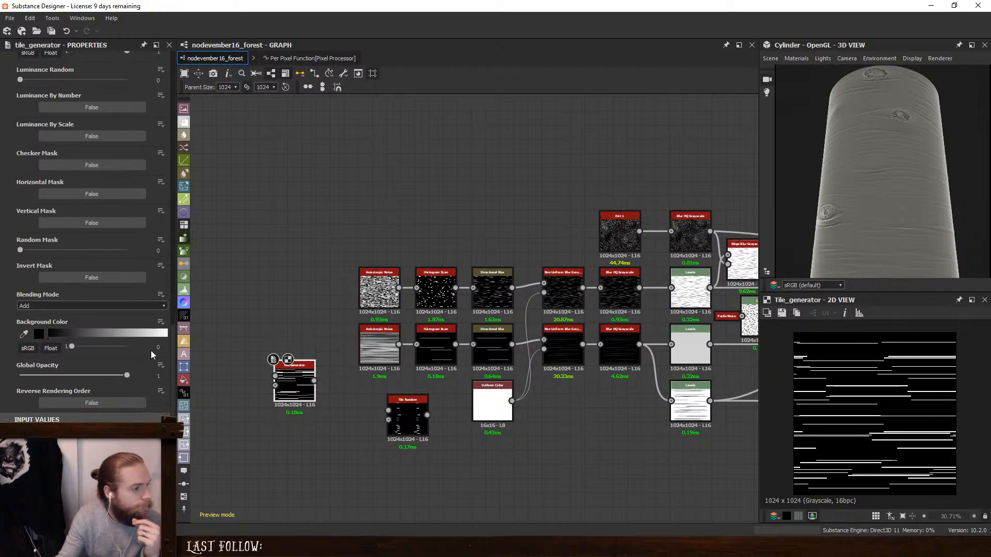
{"action": "left_click_drag", "start_coordinate": [20, 250], "coordinate": [0, 263]}
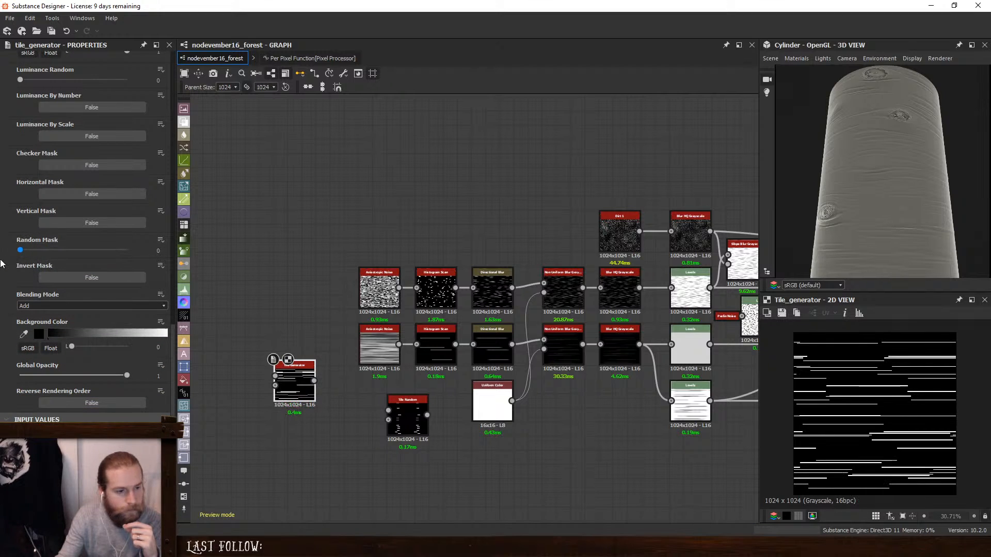
{"action": "scroll", "coordinate": [172, 173], "scroll_direction": "up", "scroll_amount": 10}
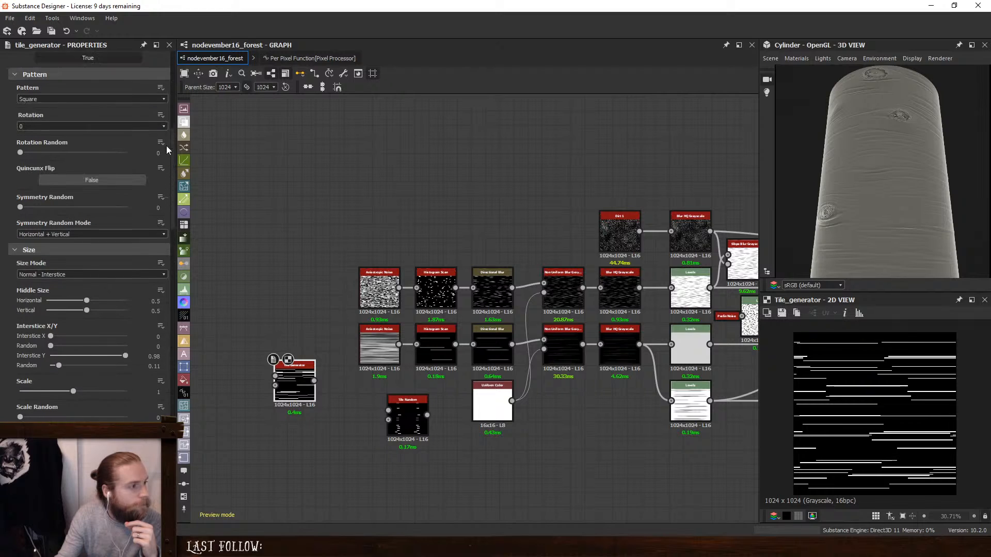
{"action": "left_click_drag", "start_coordinate": [50, 197], "coordinate": [17, 196]}
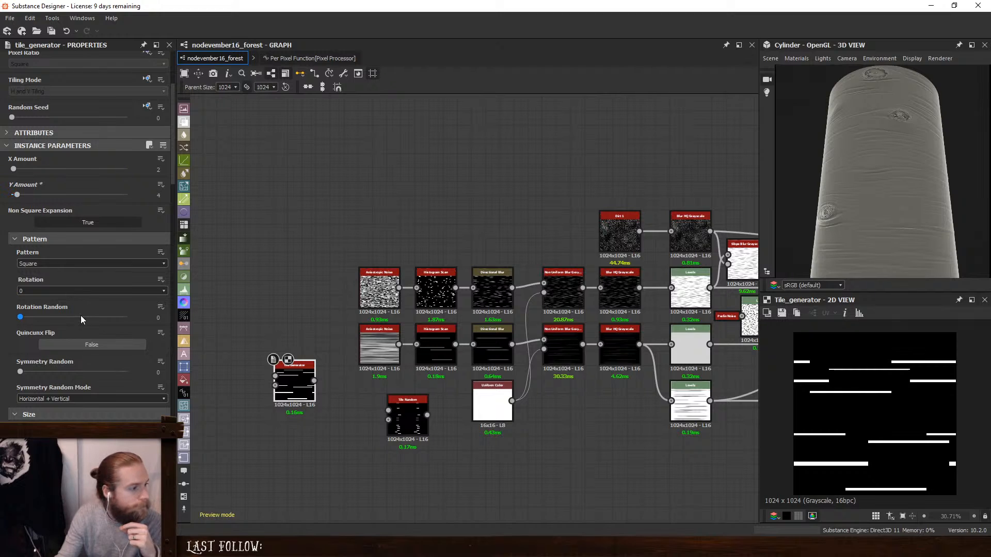
- Set the Tile Generator's Position Random Y to 0.37, keeping Offset Random at 1
{"action": "scroll", "coordinate": [81, 315], "scroll_direction": "down", "scroll_amount": 3}
{"action": "scroll", "coordinate": [76, 373], "scroll_direction": "down", "scroll_amount": 3}
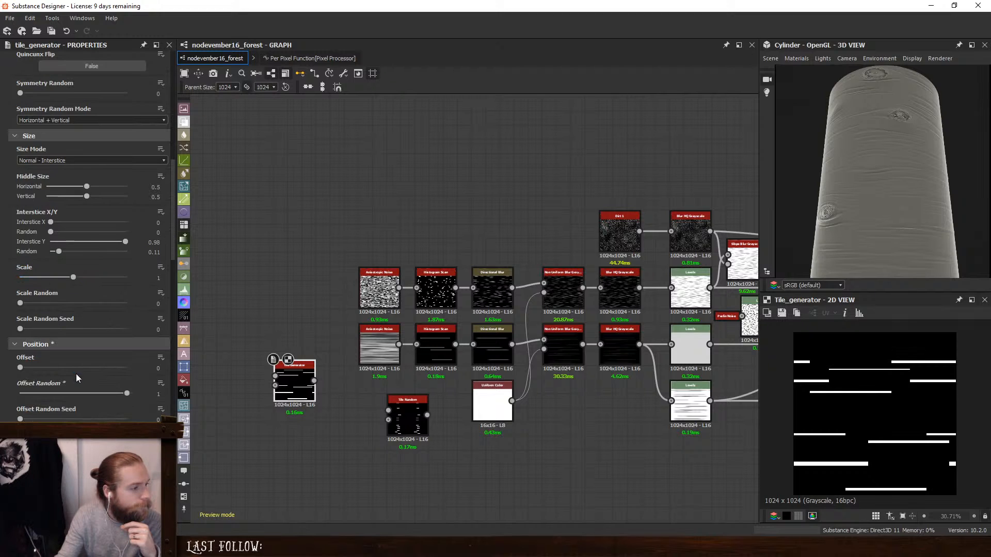
{"action": "left_click_drag", "start_coordinate": [47, 391], "coordinate": [77, 391]}
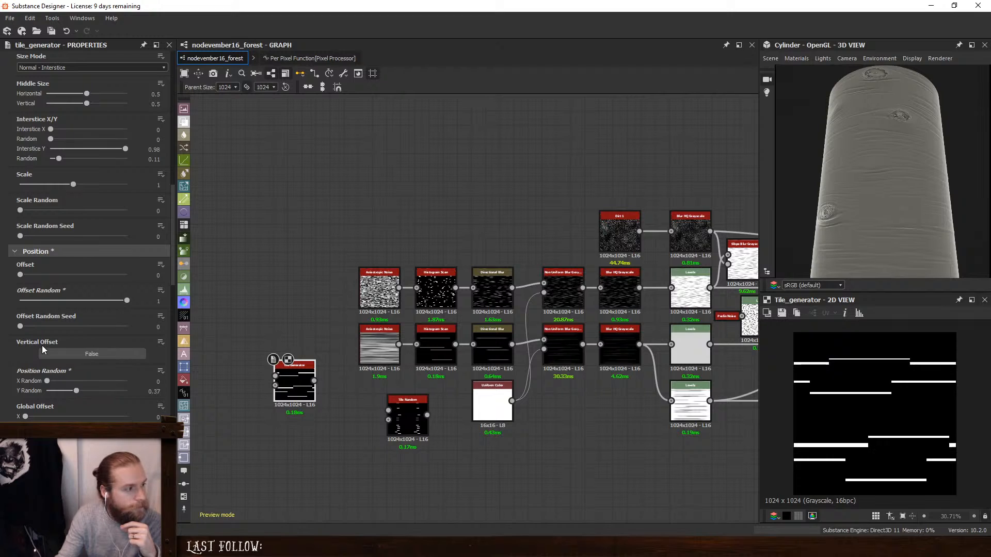
{"action": "left_click_drag", "start_coordinate": [126, 300], "coordinate": [396, 313]}
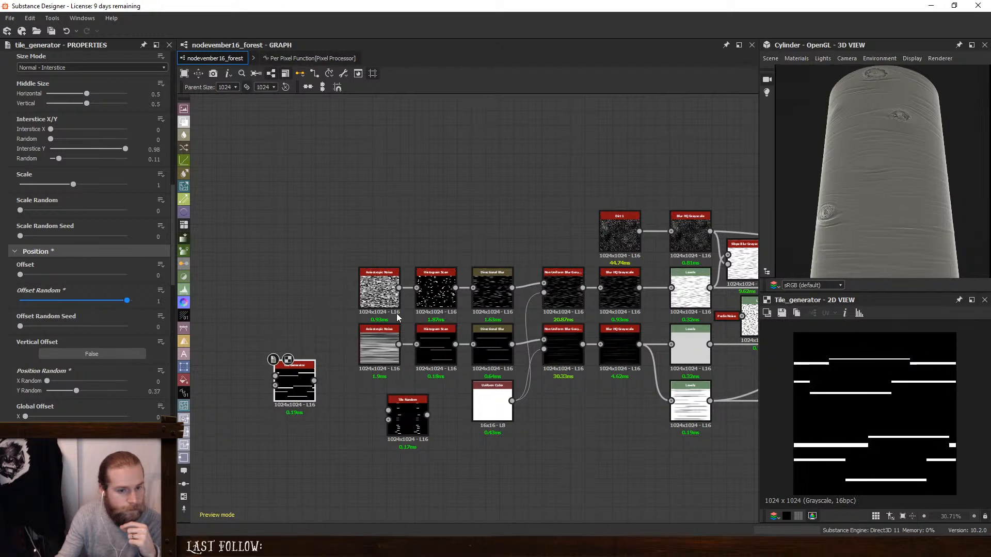
- Set the Tile Generator's Offset to 0.16 and its Interstice Y random to 0
{"action": "left_click_drag", "start_coordinate": [20, 274], "coordinate": [36, 276]}
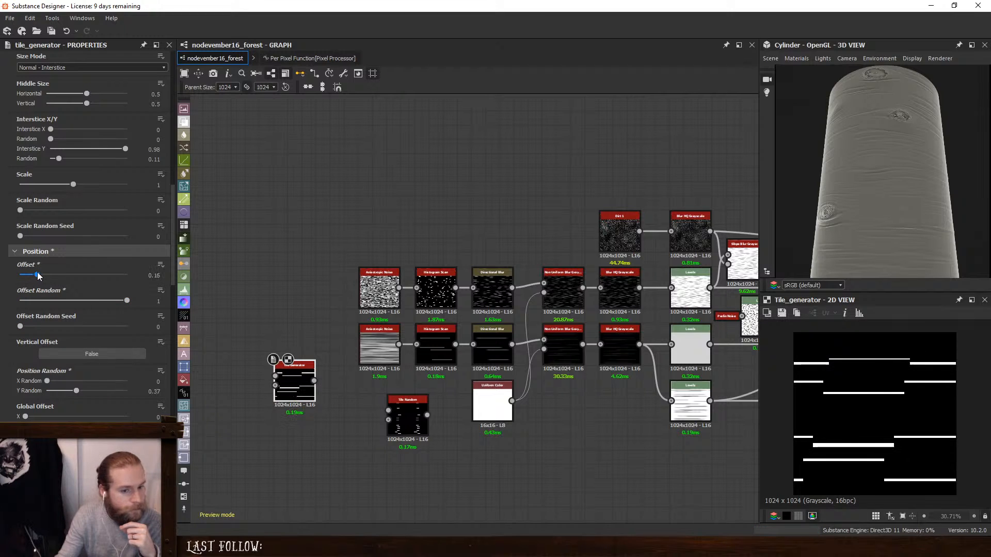
{"action": "scroll", "coordinate": [1, 299], "scroll_direction": "up", "scroll_amount": 3}
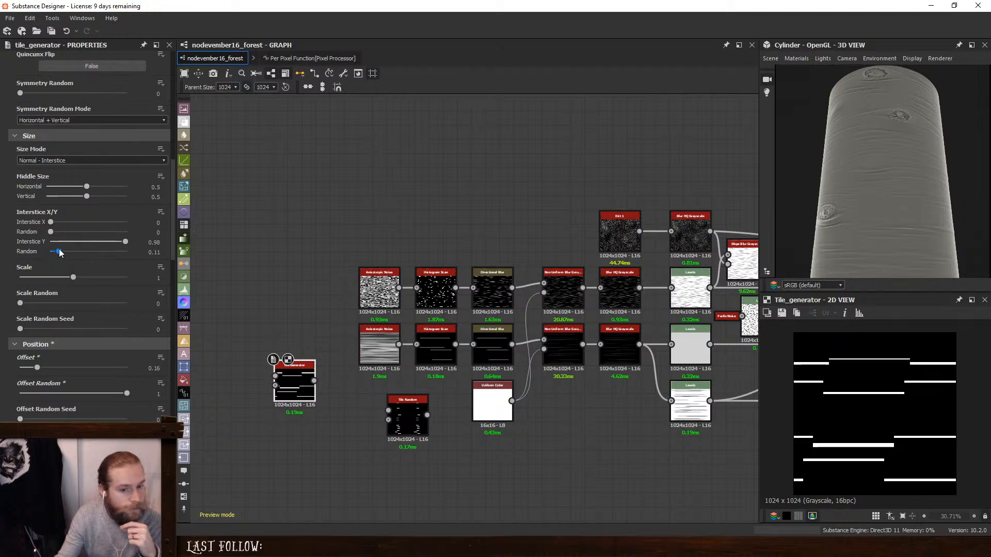
{"action": "left_click_drag", "start_coordinate": [61, 252], "coordinate": [40, 251]}
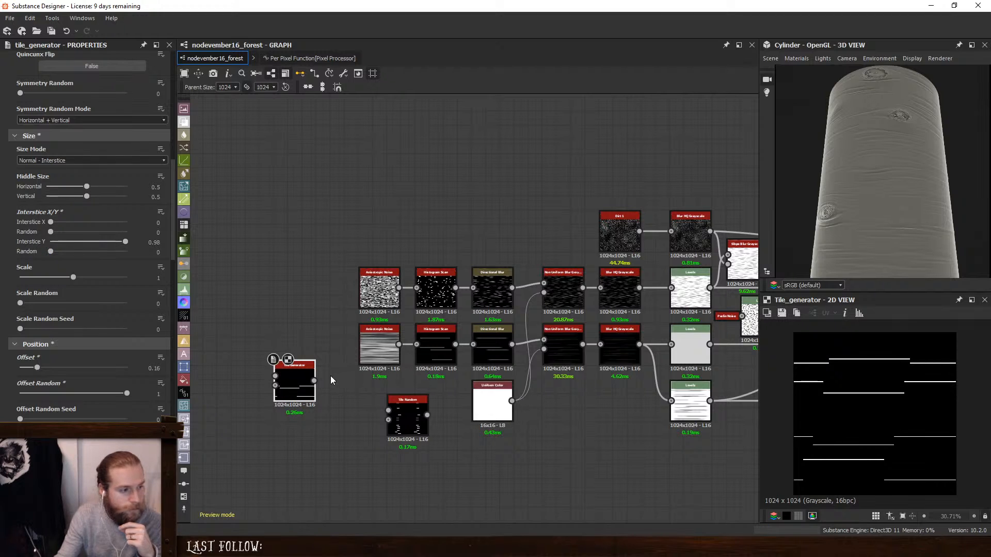
- Move the Tile Generator below the lower Anisotropic Noise and connect its output to the lower Directional Blur
{"action": "key", "text": "space"}
{"action": "left_click", "coordinate": [239, 411]}
{"action": "left_click_drag", "start_coordinate": [288, 392], "coordinate": [352, 483]}
{"action": "scroll", "coordinate": [432, 438], "scroll_direction": "up", "scroll_amount": 3}
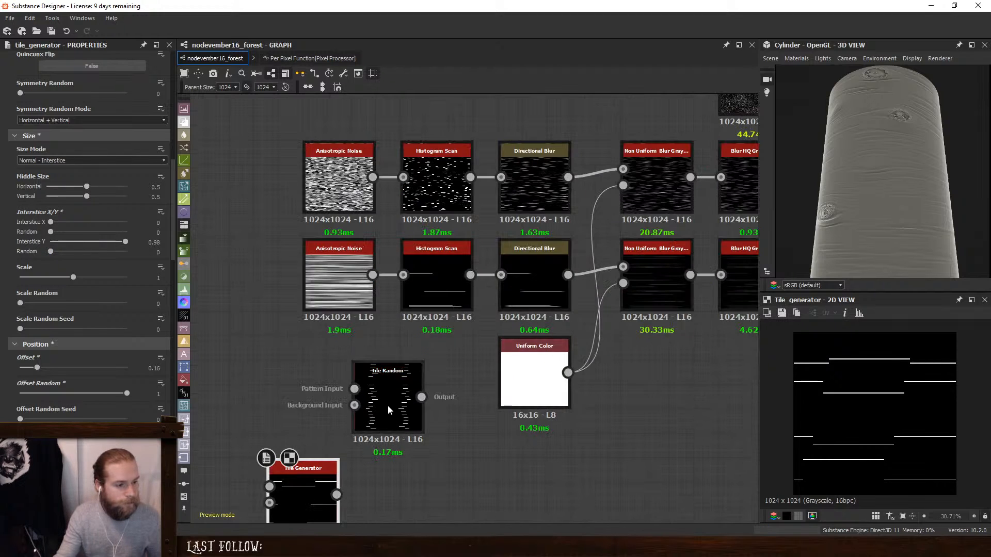
{"action": "left_click_drag", "start_coordinate": [387, 406], "coordinate": [199, 406]}
{"action": "left_click_drag", "start_coordinate": [340, 487], "coordinate": [377, 390]}
{"action": "left_click_drag", "start_coordinate": [532, 276], "coordinate": [386, 377]}
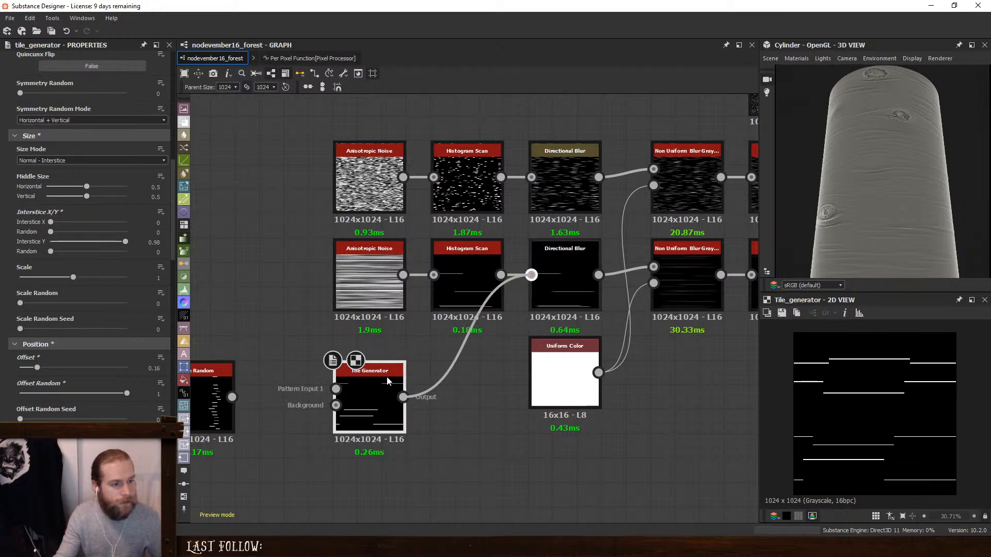
- Delete the lower Histogram Scan, lower Anisotropic Noise and Tile Random nodes, and move the Tile Generator into the freed row
{"action": "left_click", "coordinate": [434, 303]}
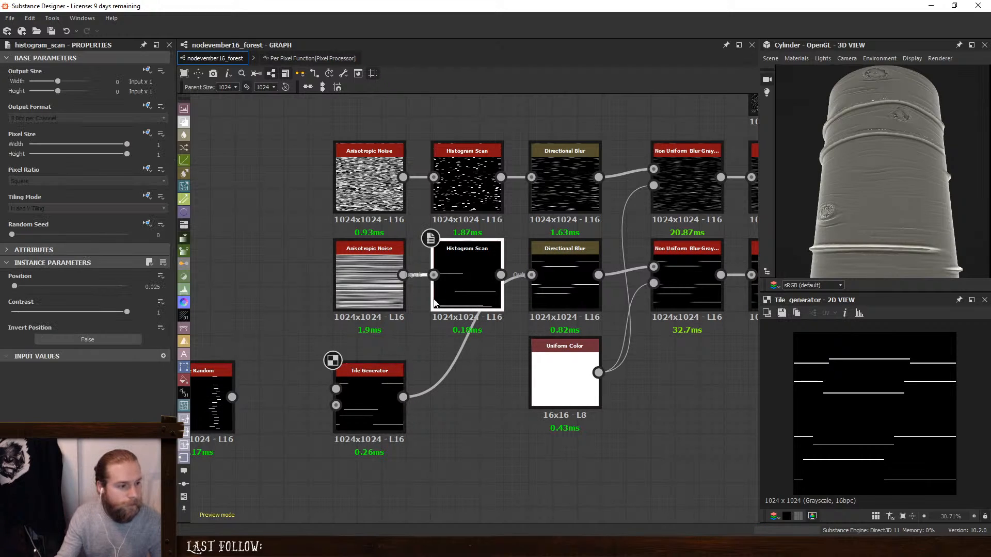
{"action": "key", "text": "Delete"}
{"action": "left_click", "coordinate": [369, 283]}
{"action": "key", "text": "Delete"}
{"action": "left_click_drag", "start_coordinate": [385, 386], "coordinate": [385, 263]}
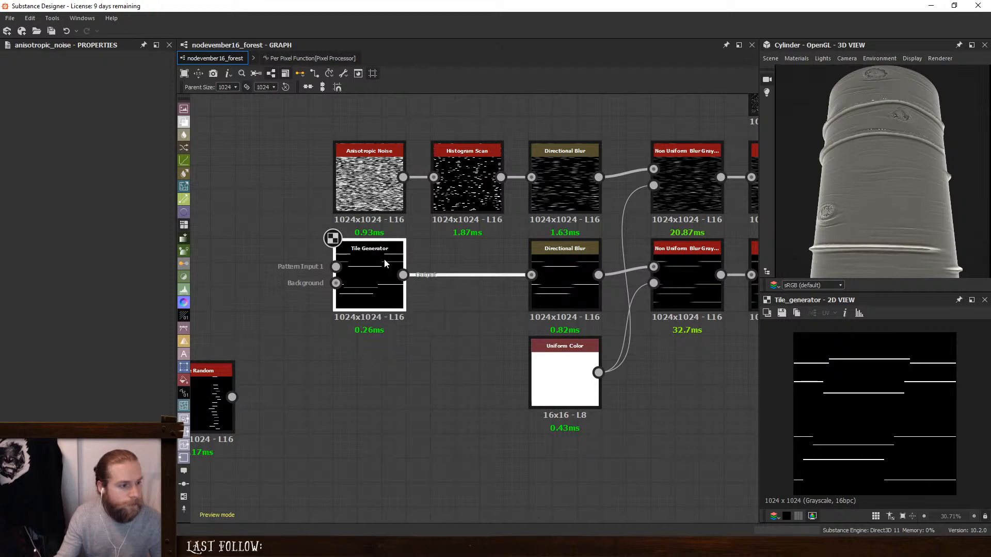
{"action": "left_click", "coordinate": [200, 386]}
- Try varying the Tile Generator's Luminance Random and return it to 0
{"action": "left_click", "coordinate": [366, 279]}
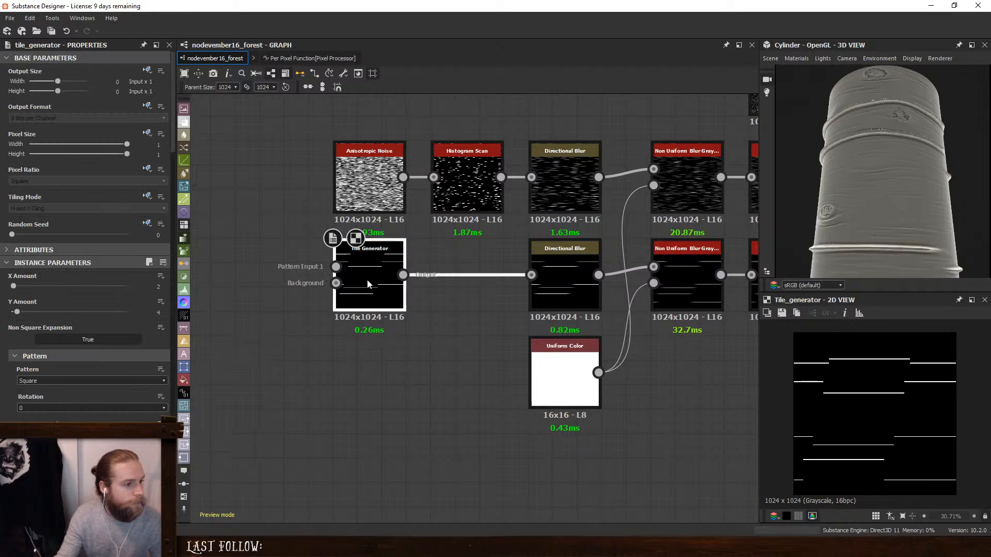
{"action": "left_click_drag", "start_coordinate": [173, 119], "coordinate": [180, 440]}
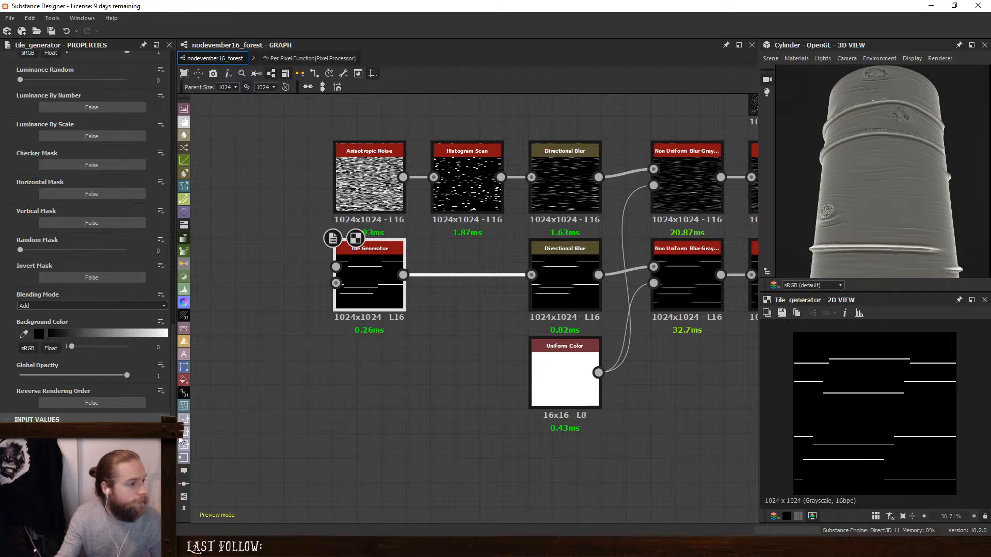
{"action": "scroll", "coordinate": [16, 227], "scroll_direction": "up", "scroll_amount": 3}
{"action": "left_click_drag", "start_coordinate": [19, 172], "coordinate": [1, 200]}
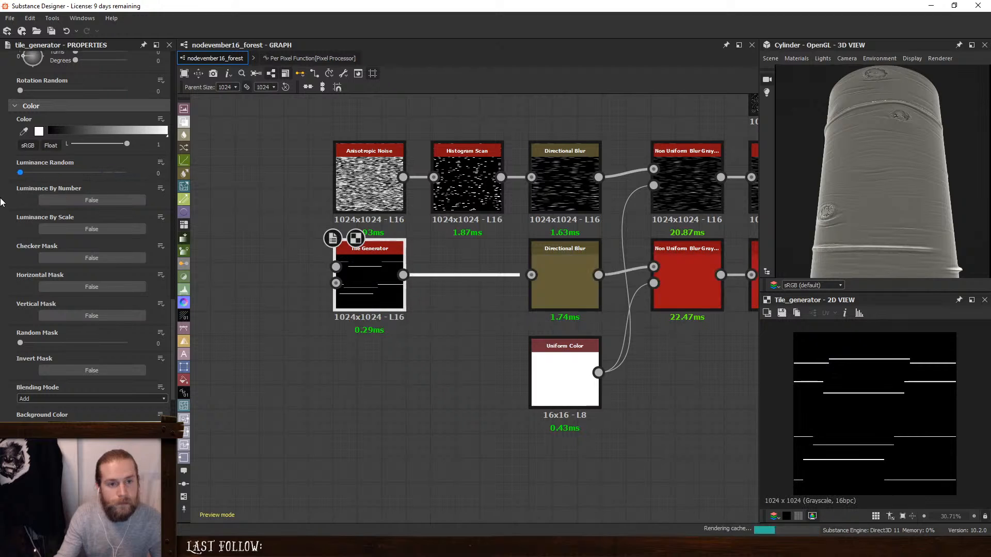
{"action": "left_click_drag", "start_coordinate": [906, 173], "coordinate": [883, 197]}
{"action": "scroll", "coordinate": [879, 195], "scroll_direction": "up", "scroll_amount": 2}
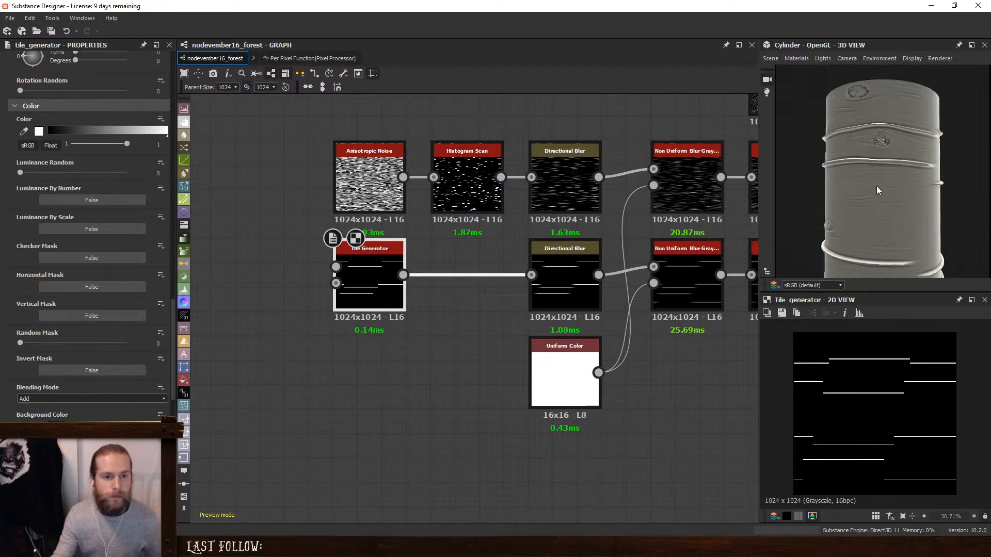
- Set the Intensity of the Directional Blur fed by the Tile Generator to 20
{"action": "middle_click_drag", "start_coordinate": [638, 299], "coordinate": [501, 292]}
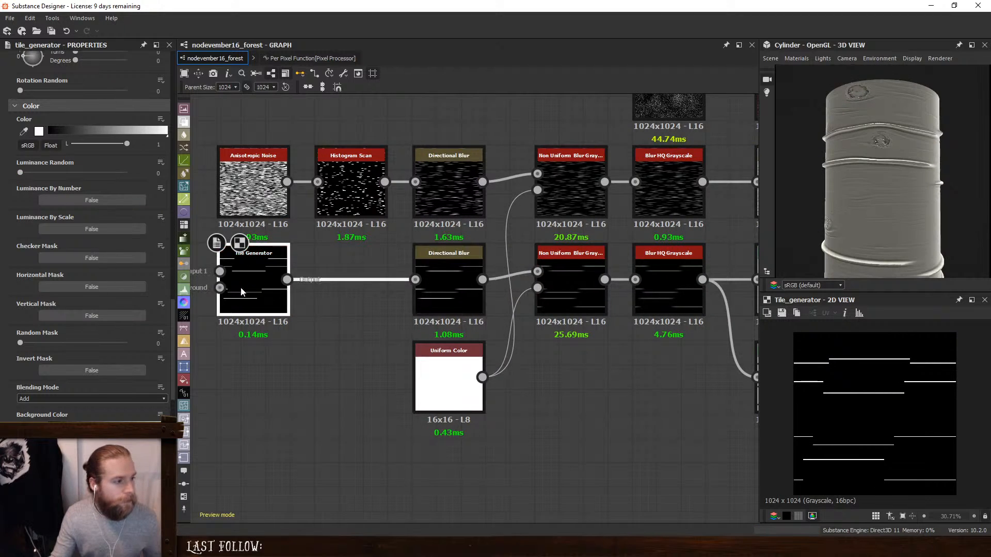
{"action": "left_click", "coordinate": [429, 292]}
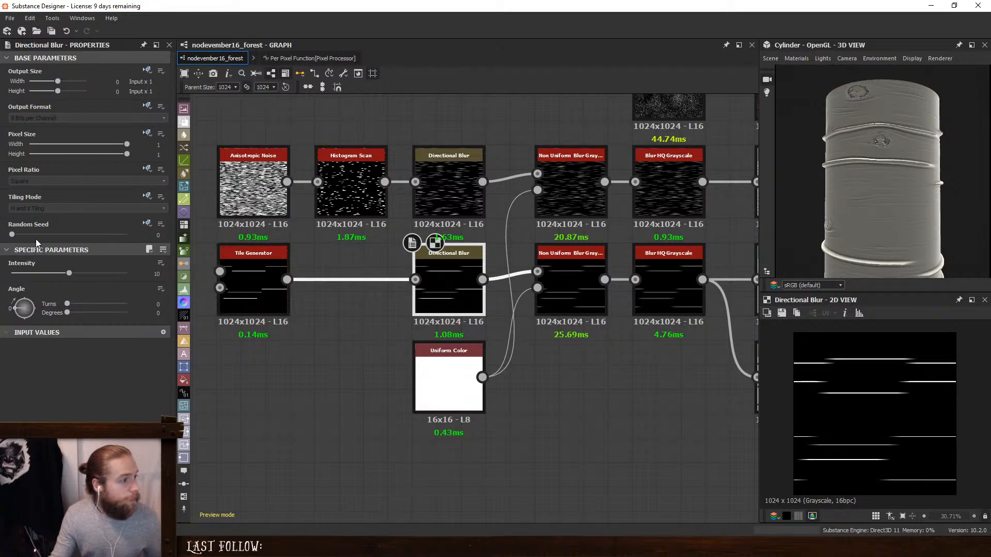
{"action": "left_click_drag", "start_coordinate": [70, 277], "coordinate": [128, 274]}
- Shorten the Tile Generator's lines by setting Interstice X to 0.87
{"action": "left_click", "coordinate": [242, 257]}
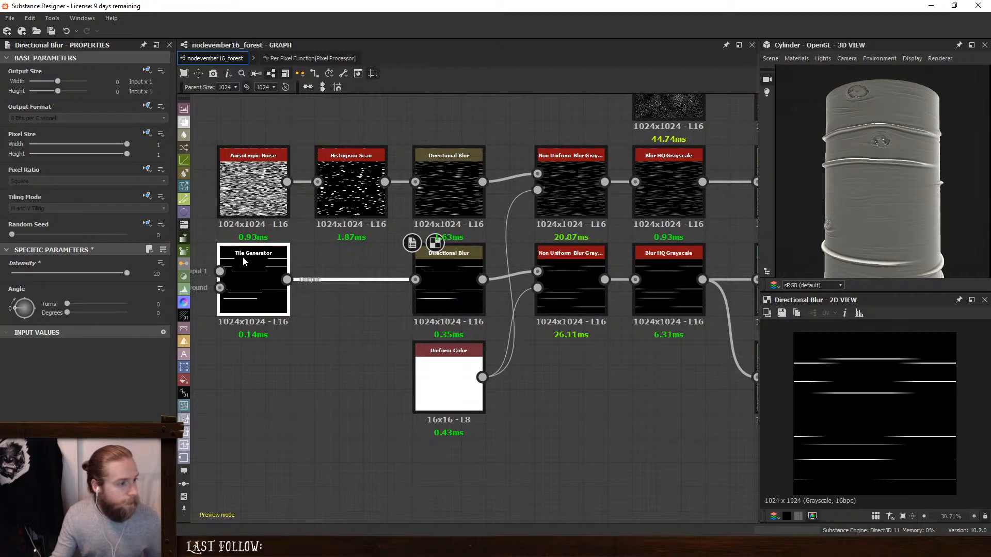
{"action": "scroll", "coordinate": [35, 344], "scroll_direction": "down", "scroll_amount": 10}
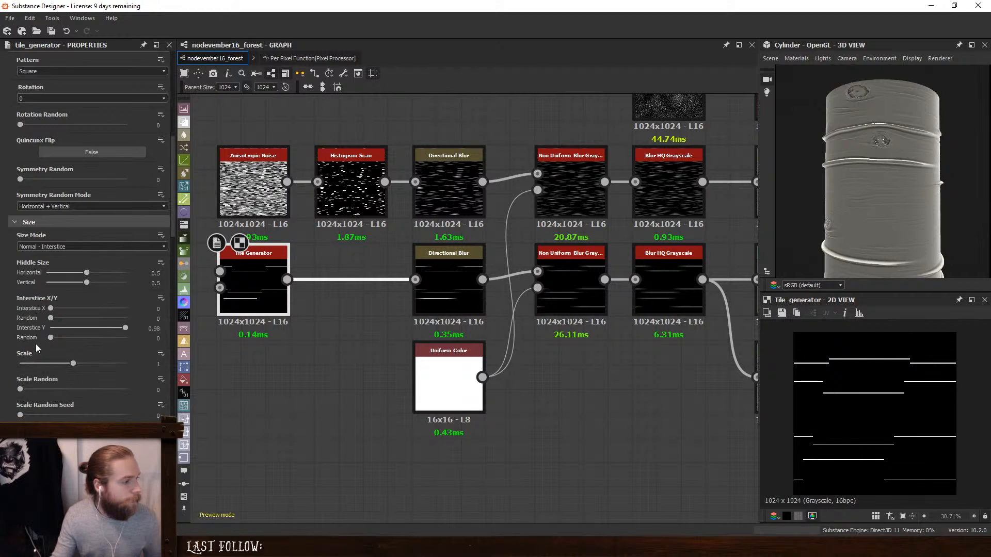
{"action": "left_click_drag", "start_coordinate": [52, 309], "coordinate": [117, 308]}
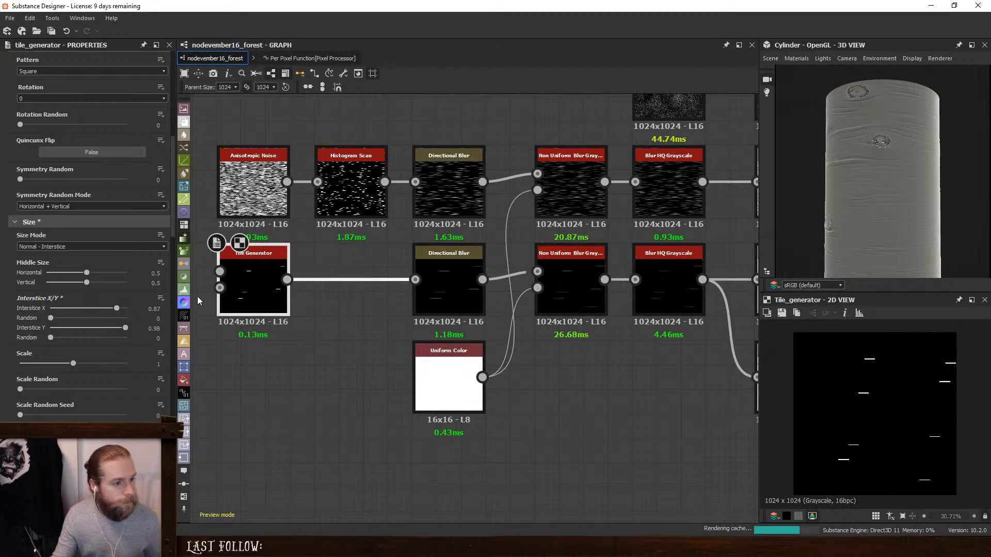
- Set the Intensity of the lower Directional Blur to 30
{"action": "left_click", "coordinate": [469, 285]}
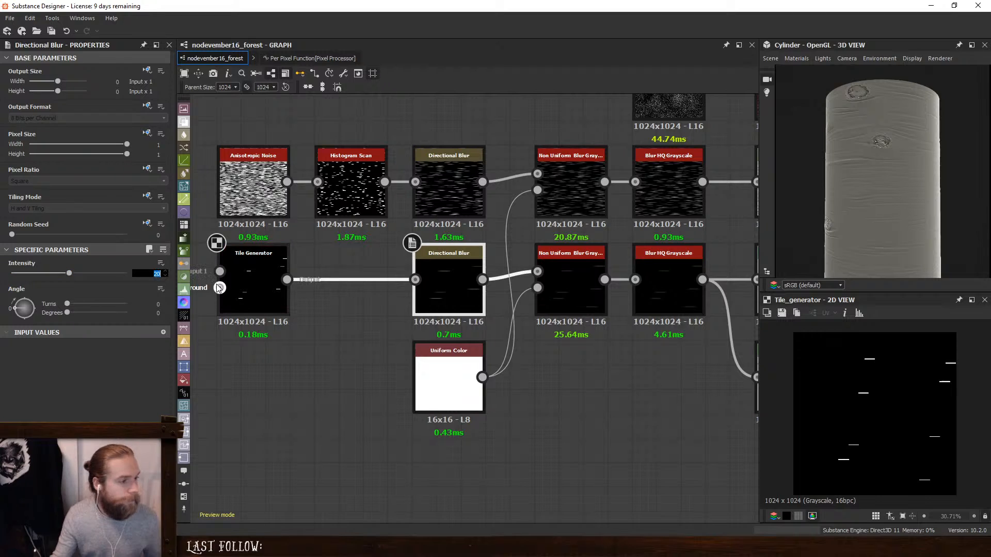
{"action": "type", "text": "30"}
{"action": "key", "text": "Return"}
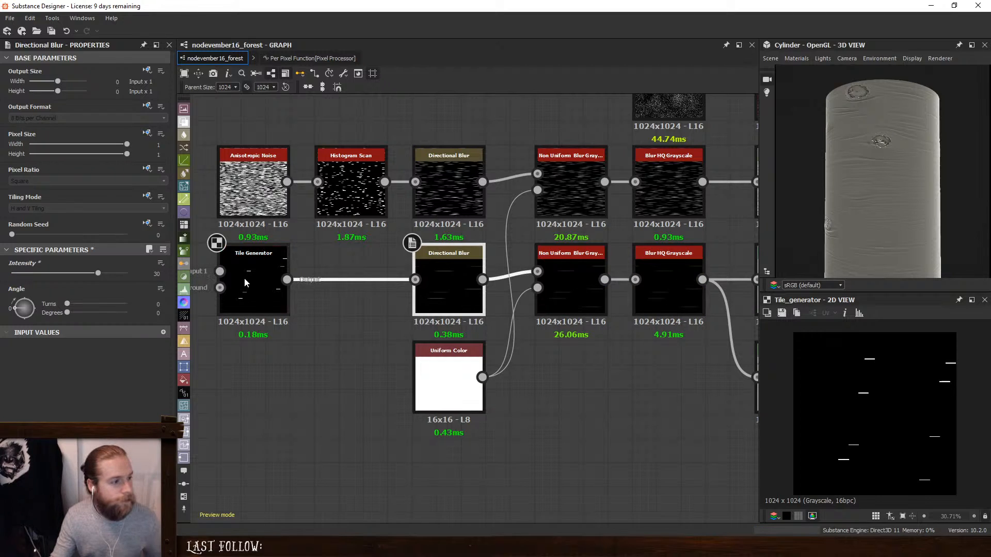
- Lengthen the Tile Generator's lines by setting Interstice X to 0.7
{"action": "left_click", "coordinate": [267, 280]}
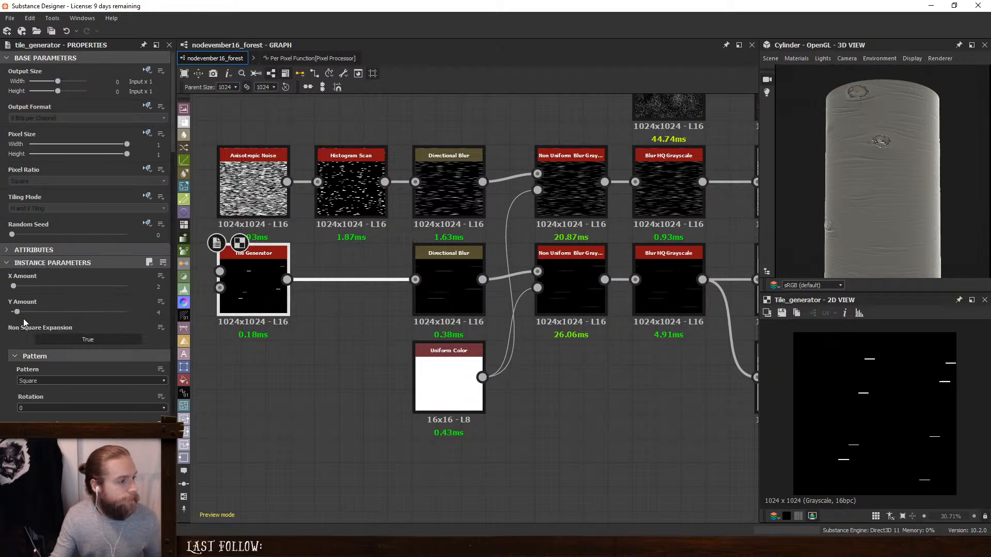
{"action": "scroll", "coordinate": [31, 335], "scroll_direction": "down", "scroll_amount": 3}
{"action": "scroll", "coordinate": [43, 350], "scroll_direction": "down", "scroll_amount": 5}
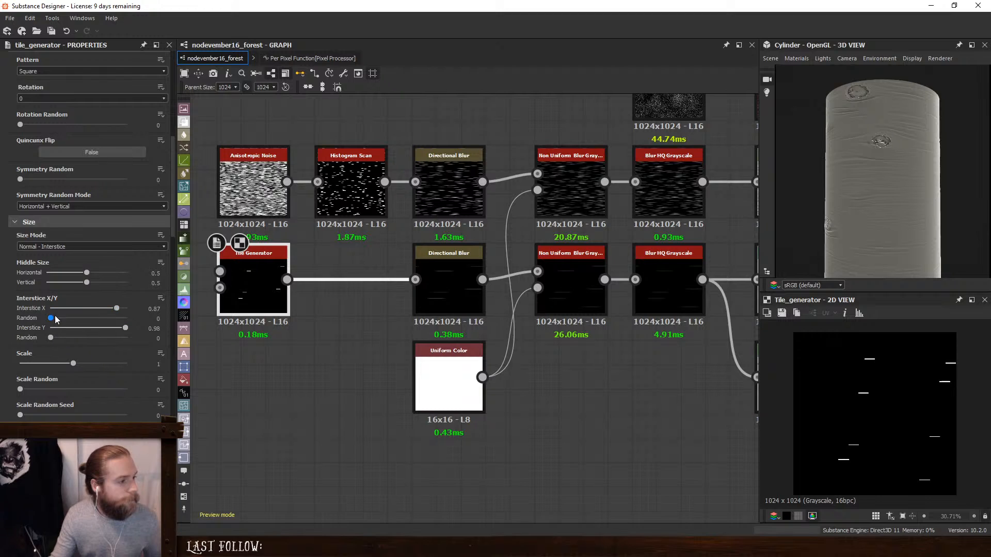
{"action": "left_click_drag", "start_coordinate": [117, 308], "coordinate": [104, 308]}
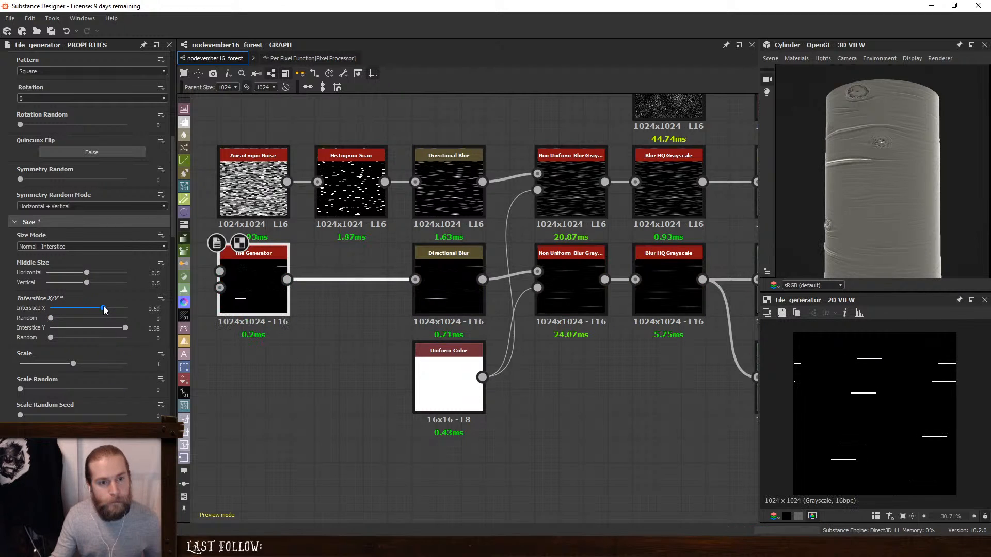
- Tilt the Tile Generator's lines slightly by setting Rotation Random to 0.01
{"action": "left_click", "coordinate": [554, 277]}
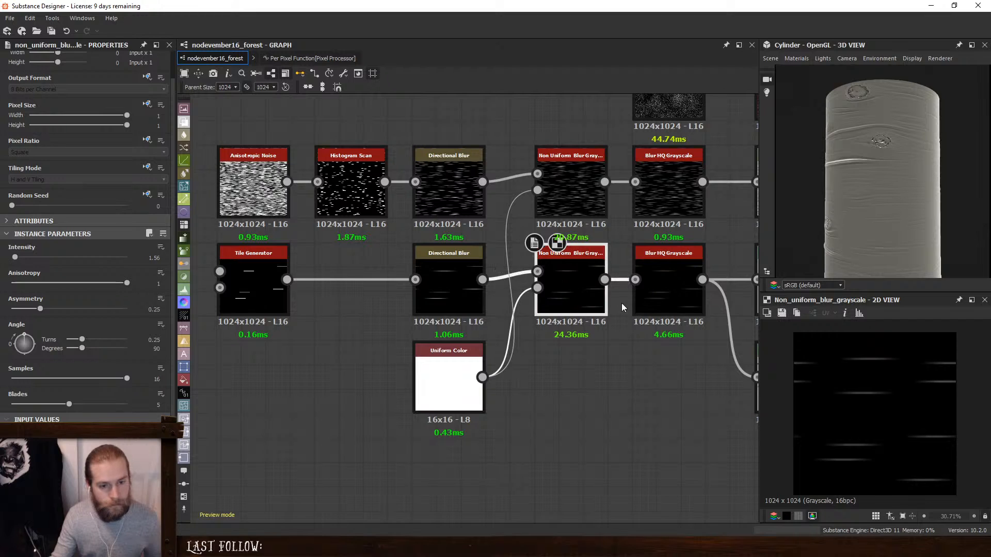
{"action": "double_click", "coordinate": [676, 283]}
{"action": "middle_click_drag", "start_coordinate": [677, 284], "coordinate": [569, 271]}
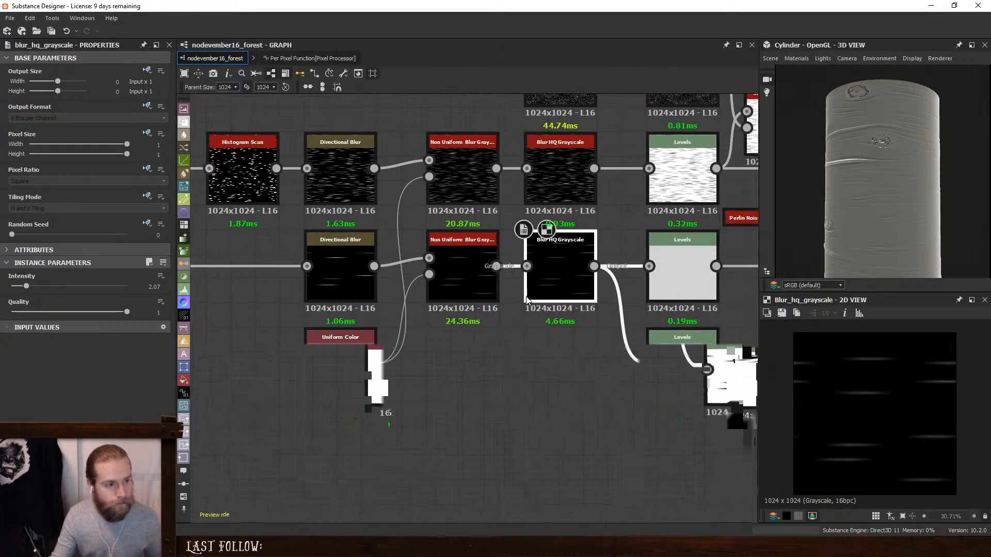
{"action": "middle_click_drag", "start_coordinate": [342, 264], "coordinate": [609, 280]}
{"action": "double_click", "coordinate": [431, 262]}
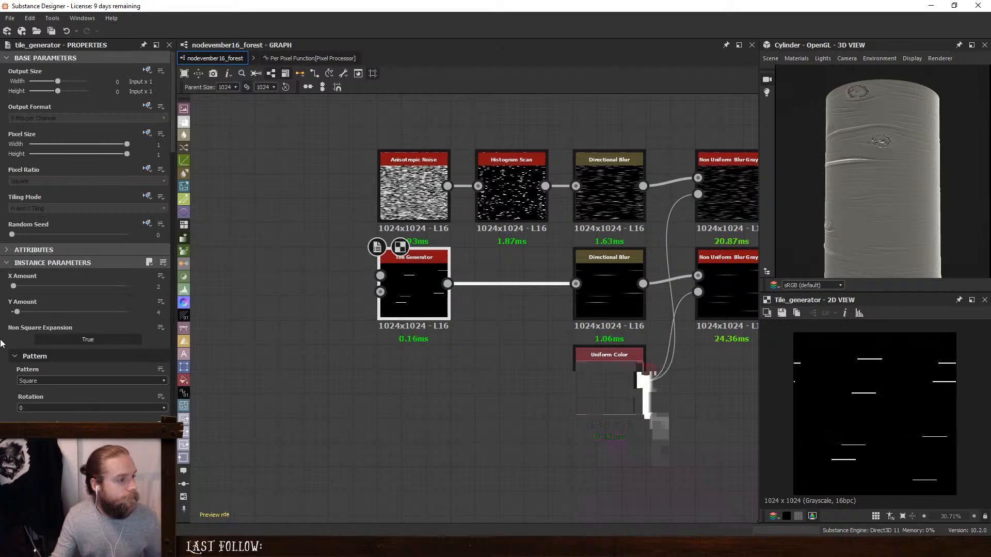
{"action": "scroll", "coordinate": [1, 348], "scroll_direction": "down", "scroll_amount": 10}
{"action": "scroll", "coordinate": [28, 356], "scroll_direction": "down", "scroll_amount": 5}
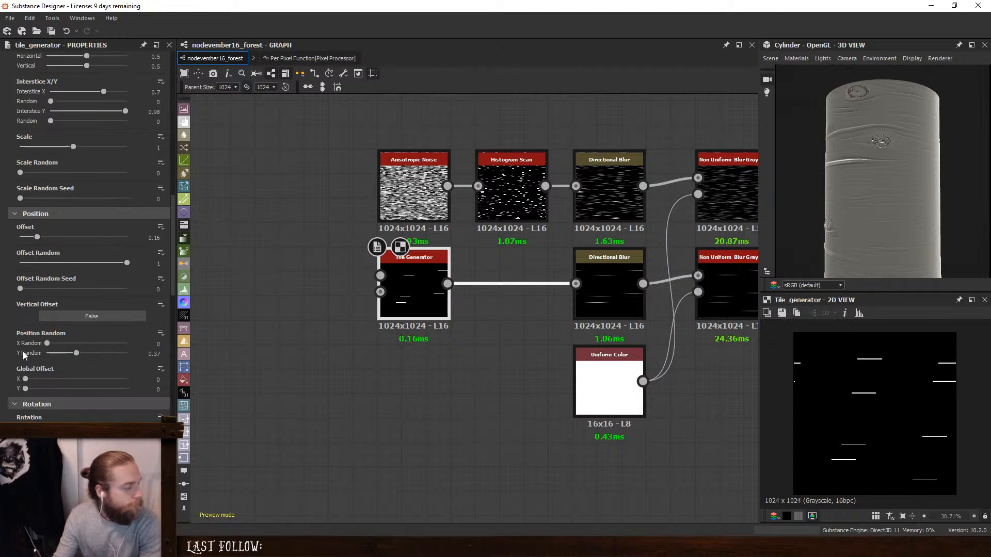
{"action": "left_click", "coordinate": [23, 349]}
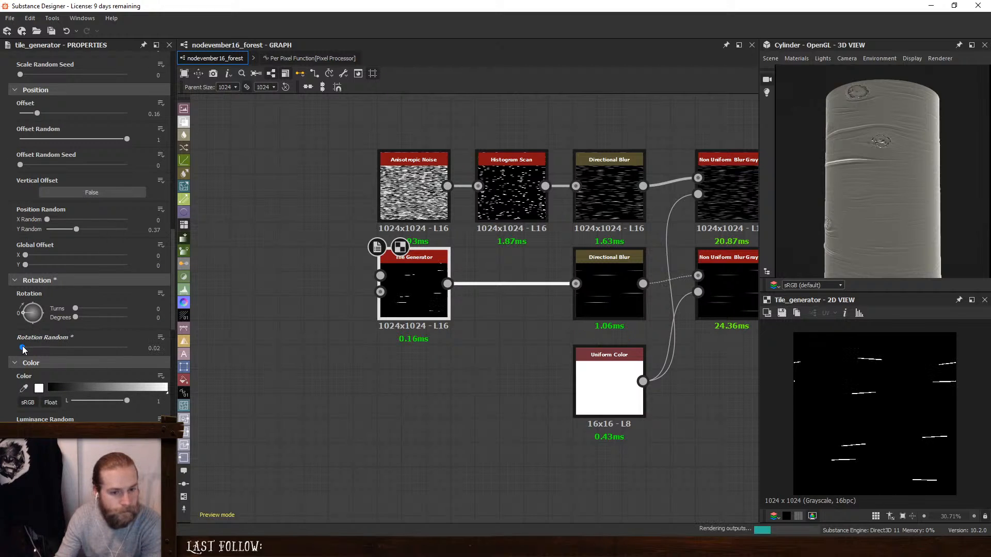
{"action": "left_click_drag", "start_coordinate": [22, 349], "coordinate": [19, 349]}
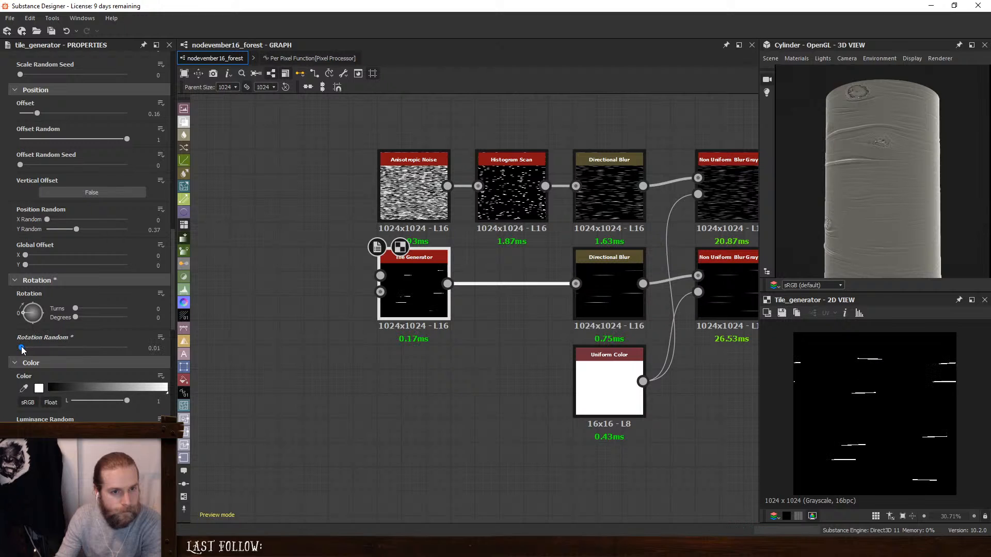
- Slightly raise the high input level of the light grey Levels node after the lower Blur HQ Grayscale to soften the ridges on the cylinder
{"action": "middle_click_drag", "start_coordinate": [617, 285], "coordinate": [225, 299]}
{"action": "middle_click_drag", "start_coordinate": [632, 303], "coordinate": [416, 301]}
{"action": "middle_click_drag", "start_coordinate": [333, 297], "coordinate": [533, 302]}
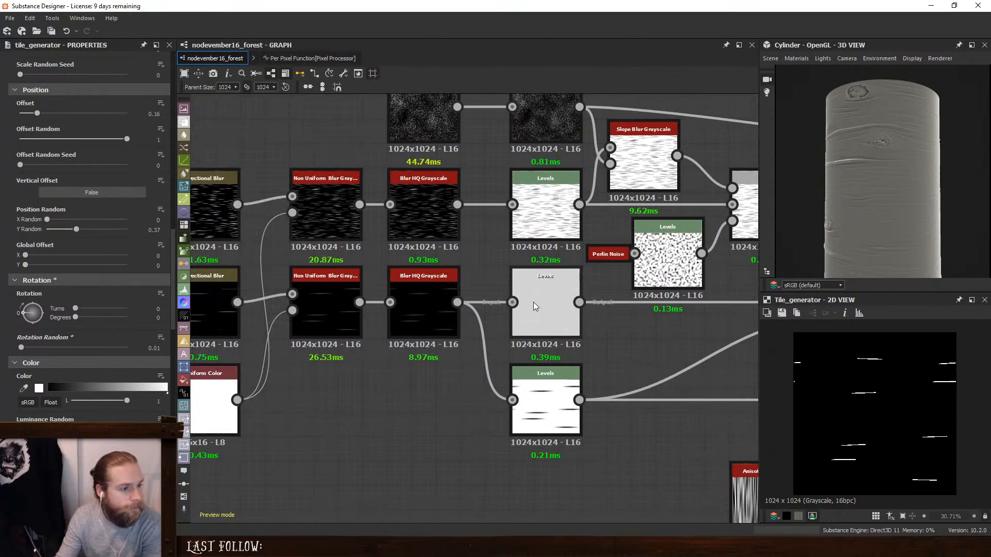
{"action": "double_click", "coordinate": [548, 302]}
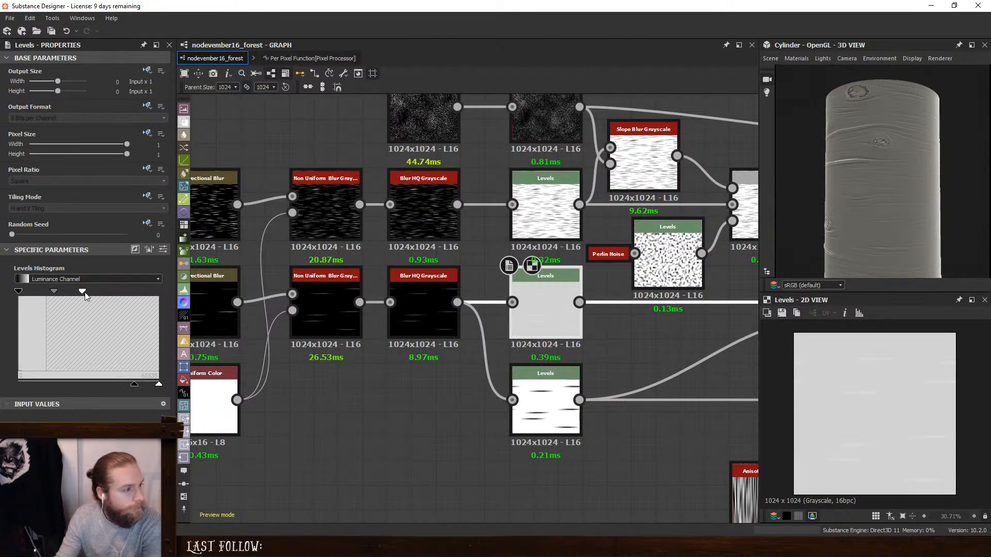
{"action": "mouse_move", "coordinate": [82, 292]}
{"action": "left_mouse_down"}
{"action": "mouse_move", "coordinate": [103, 292]}
{"action": "mouse_move", "coordinate": [73, 296]}
{"action": "mouse_move", "coordinate": [94, 296]}
{"action": "mouse_move", "coordinate": [86, 297]}
{"action": "left_mouse_up"}
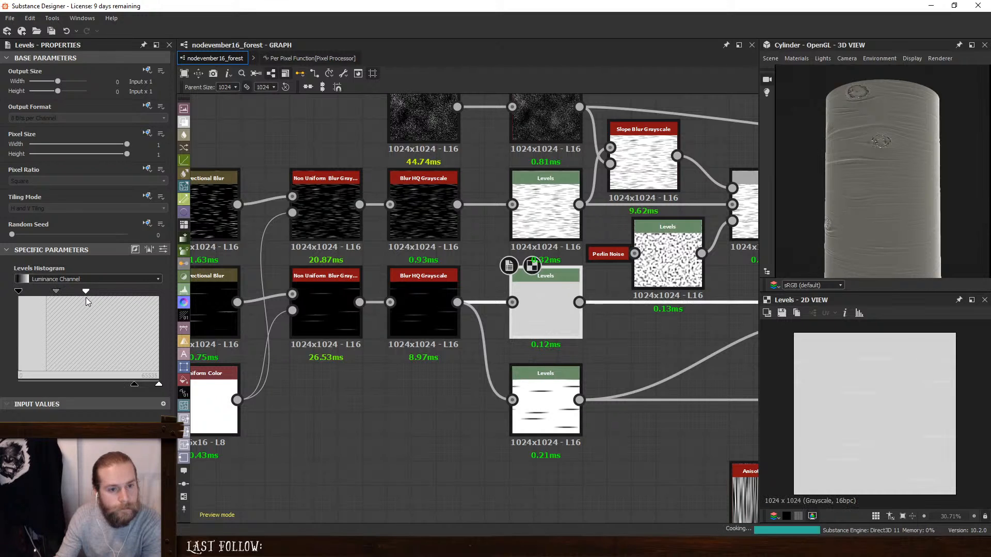
{"action": "scroll", "coordinate": [921, 191], "scroll_direction": "down", "scroll_amount": 4}
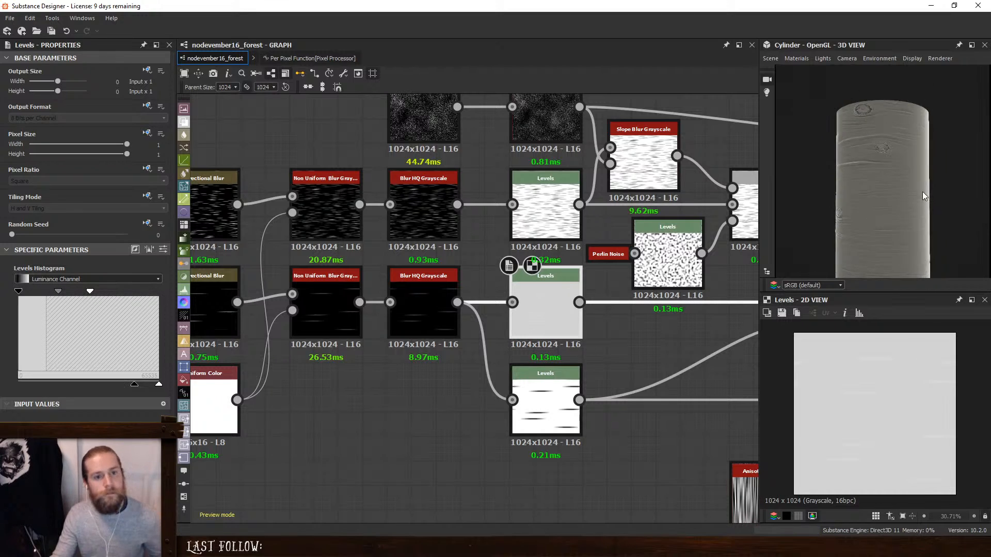
{"action": "middle_click_drag", "start_coordinate": [891, 230], "coordinate": [880, 191]}
{"action": "left_click_drag", "start_coordinate": [880, 195], "coordinate": [915, 206]}
- Set the Tile Generator's Position Random Y to 0.95 and its Offset Random to 0, and check the bark on the cylinder
{"action": "middle_click_drag", "start_coordinate": [364, 257], "coordinate": [718, 252]}
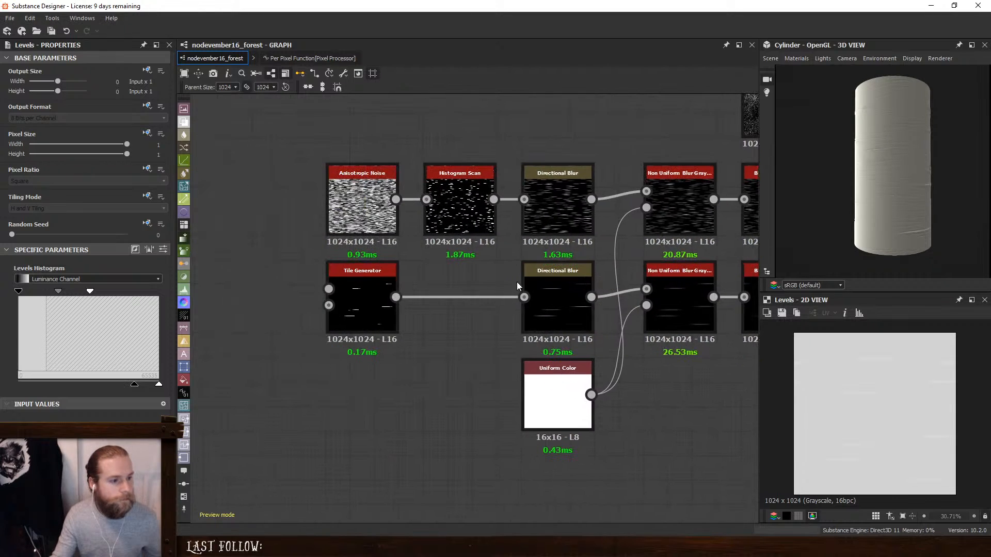
{"action": "double_click", "coordinate": [543, 281]}
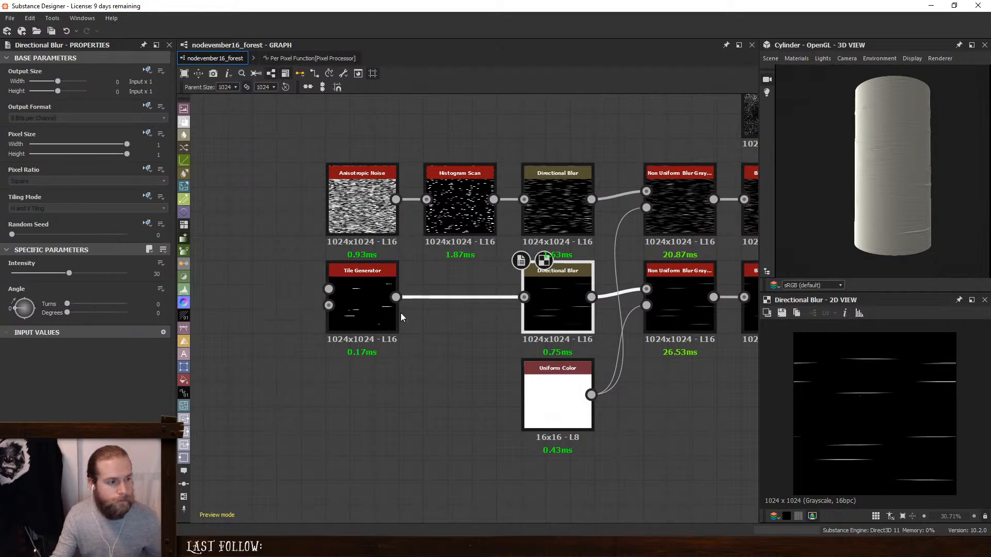
{"action": "double_click", "coordinate": [351, 296]}
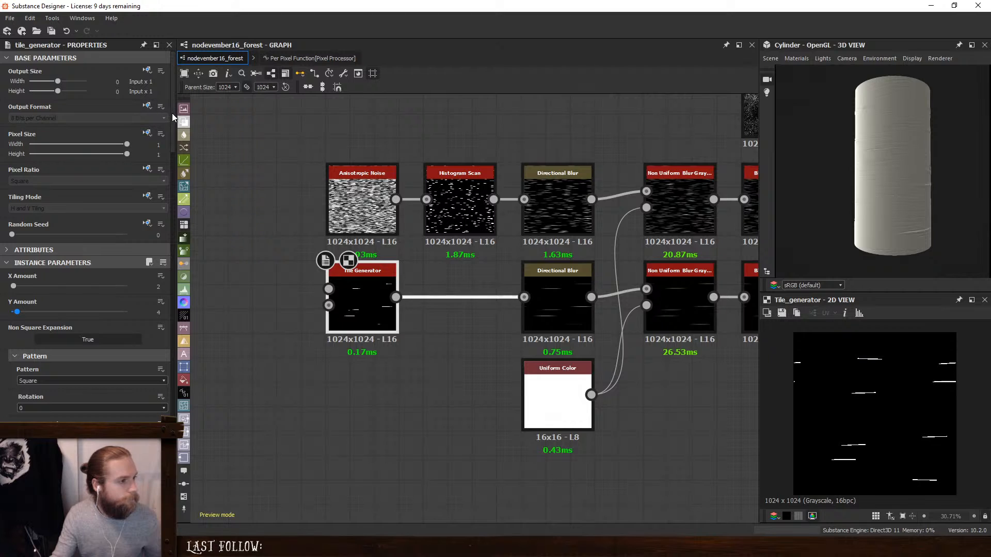
{"action": "scroll", "coordinate": [162, 349], "scroll_direction": "down", "scroll_amount": 15}
{"action": "scroll", "coordinate": [168, 245], "scroll_direction": "down", "scroll_amount": 5}
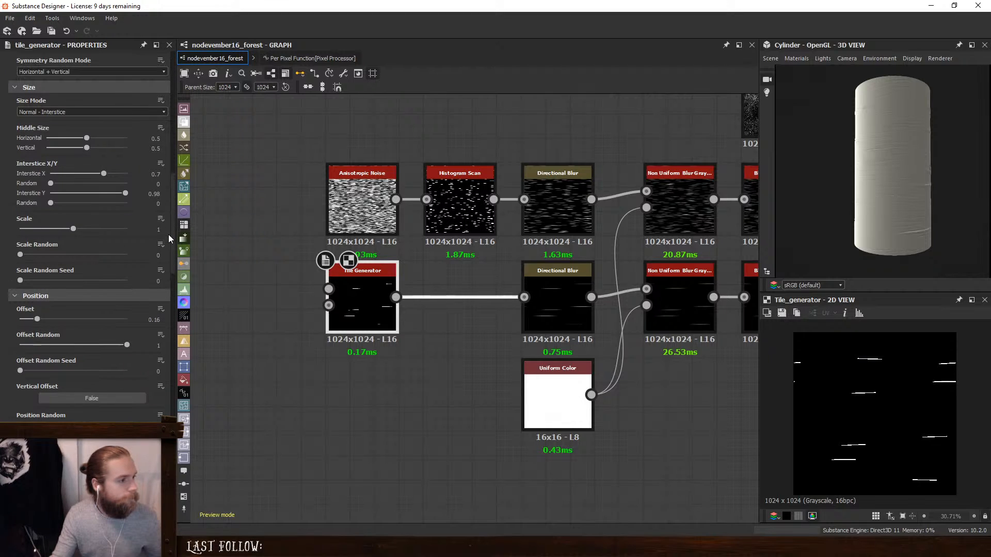
{"action": "left_click_drag", "start_coordinate": [75, 312], "coordinate": [1, 299]}
{"action": "scroll", "coordinate": [72, 293], "scroll_direction": "up", "scroll_amount": 3}
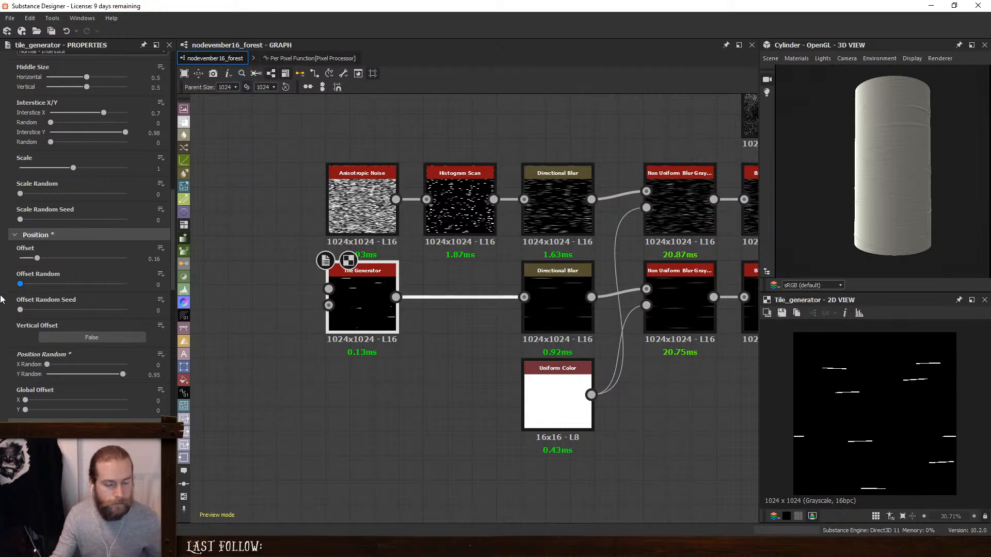
{"action": "left_click_drag", "start_coordinate": [880, 207], "coordinate": [790, 208]}
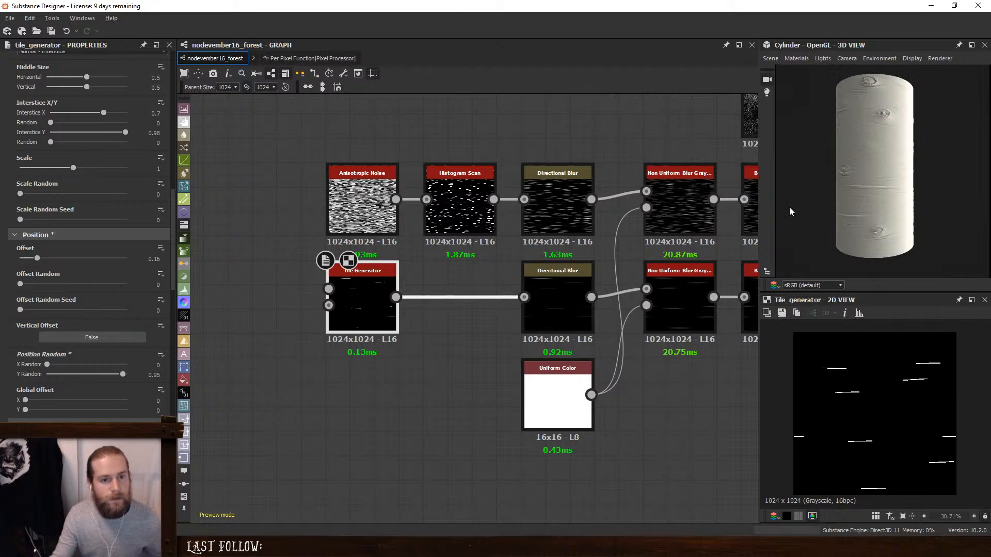
{"action": "scroll", "coordinate": [918, 196], "scroll_direction": "down", "scroll_amount": 1}
{"action": "mouse_move", "coordinate": [917, 197]}
{"action": "left_mouse_down"}
{"action": "mouse_move", "coordinate": [844, 190]}
{"action": "mouse_move", "coordinate": [912, 188]}
{"action": "mouse_move", "coordinate": [816, 198]}
{"action": "mouse_move", "coordinate": [830, 218]}
{"action": "left_mouse_up"}
{"action": "scroll", "coordinate": [862, 189], "scroll_direction": "up", "scroll_amount": 3}
- Try bypassing the lower Non Uniform Blur by connecting the lower Directional Blur directly to Blur HQ Grayscale, and undo the connection
{"action": "middle_click_drag", "start_coordinate": [622, 313], "coordinate": [429, 317]}
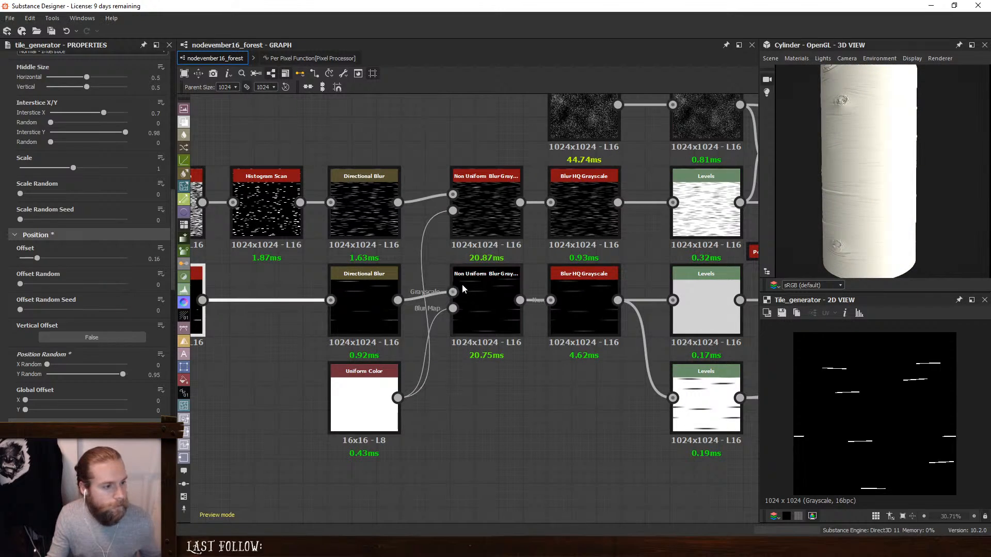
{"action": "left_click_drag", "start_coordinate": [453, 292], "coordinate": [202, 300]}
{"action": "key", "text": "ctrl+z"}
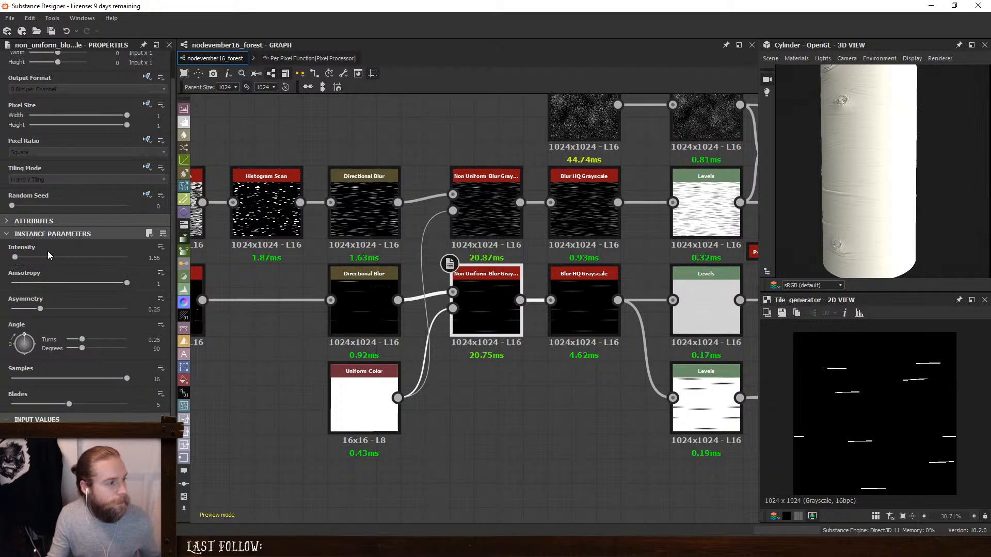
{"action": "left_click_drag", "start_coordinate": [397, 300], "coordinate": [601, 294]}
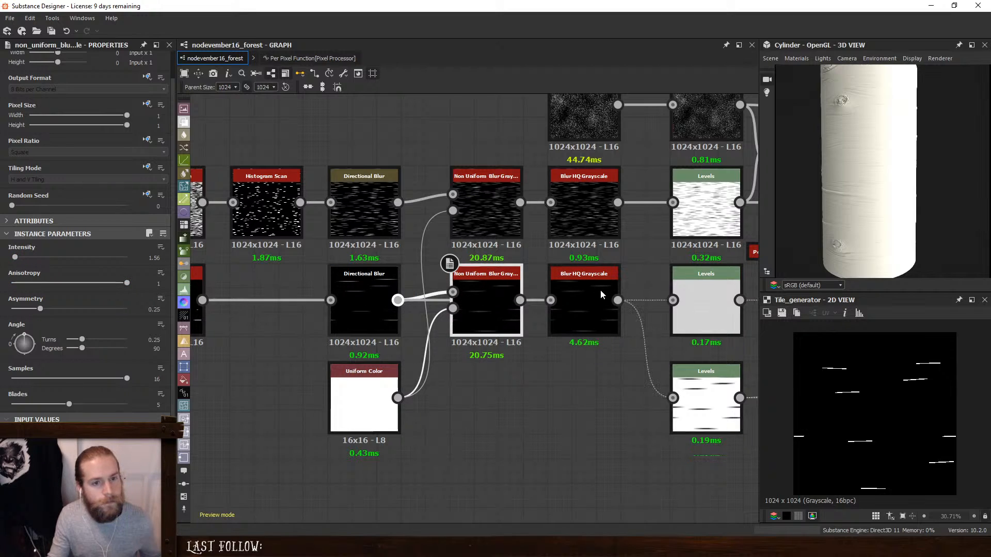
{"action": "key", "text": "ctrl+z"}
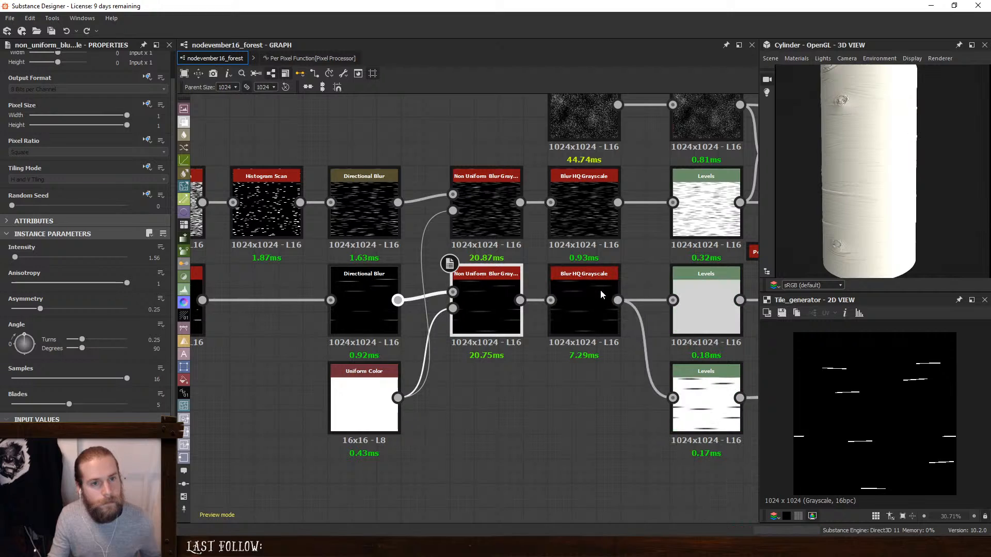
- Set the lower Non Uniform Blur Grayscale's Angle to 270 degrees
{"action": "left_click", "coordinate": [151, 349]}
{"action": "type", "text": "270"}
{"action": "key", "text": "Return"}
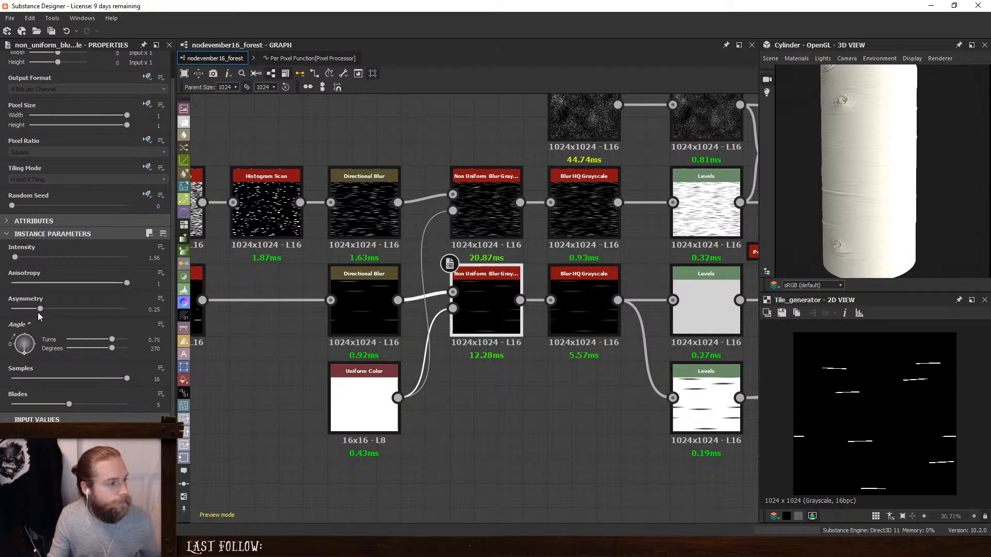
- Try an Asymmetry of 1 on the lower Non Uniform Blur Grayscale, and undo it together with the last Angle change
{"action": "left_click_drag", "start_coordinate": [40, 309], "coordinate": [161, 325]}
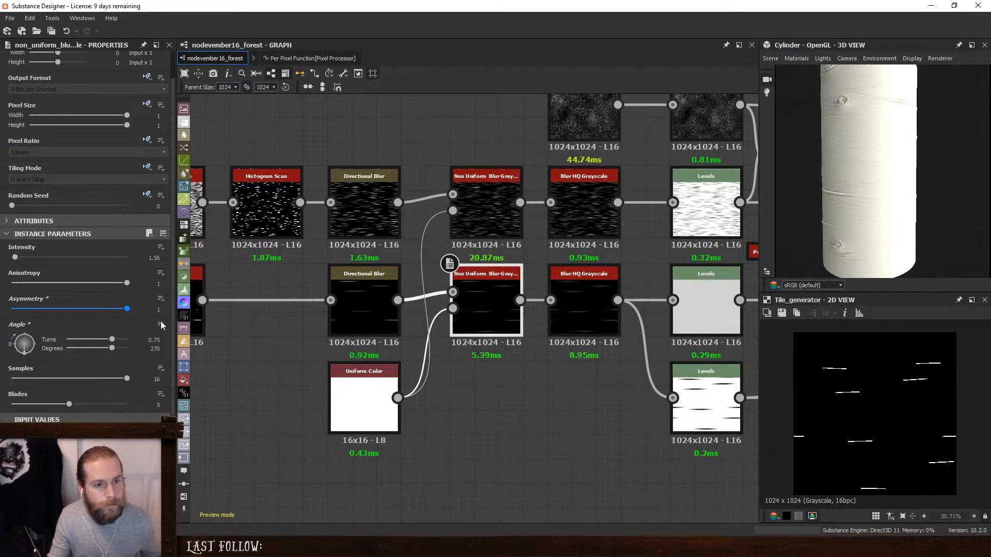
{"action": "key", "text": "ctrl+z"}
{"action": "key", "text": "ctrl+z"}
- Set the lower Non Uniform Blur Grayscale's Intensity to 1.79 and check the bark on the cylinder
{"action": "left_click_drag", "start_coordinate": [15, 258], "coordinate": [16, 258]}
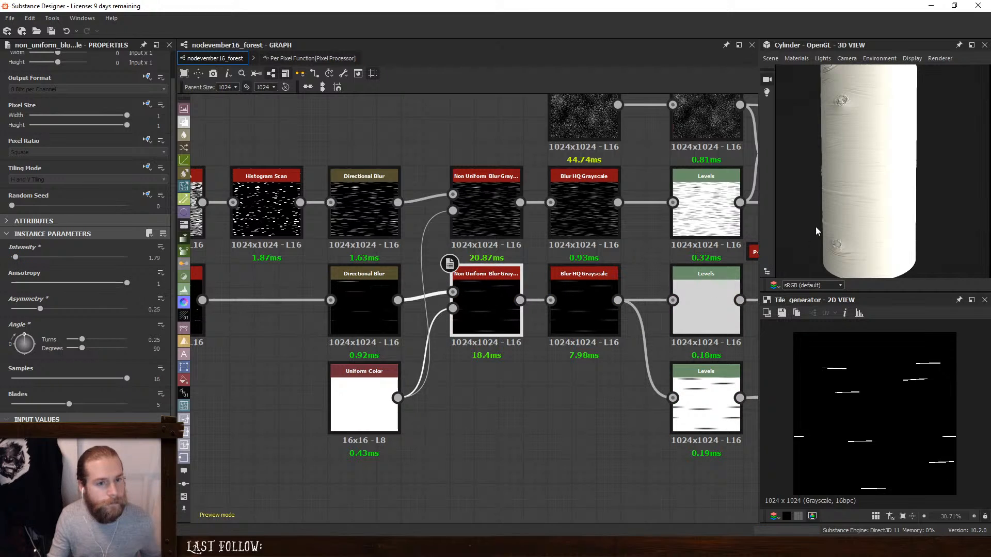
{"action": "mouse_move", "coordinate": [815, 226]}
{"action": "left_mouse_down"}
{"action": "mouse_move", "coordinate": [886, 194]}
{"action": "mouse_move", "coordinate": [859, 190]}
{"action": "left_mouse_up"}
- Lower the high input level of the light grey Levels node to strengthen the ridges, and check them around the cylinder
{"action": "left_click", "coordinate": [688, 309]}
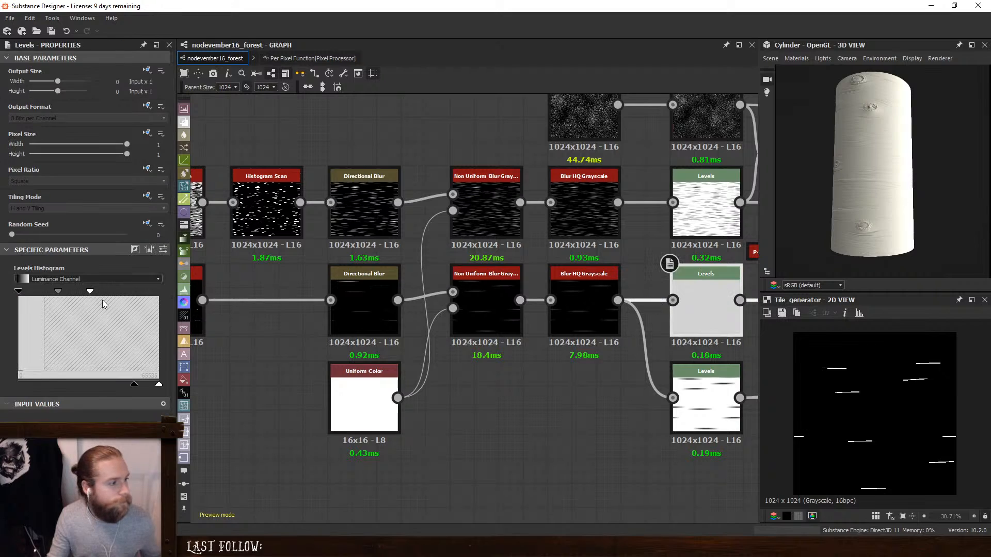
{"action": "mouse_move", "coordinate": [81, 292]}
{"action": "left_mouse_down"}
{"action": "mouse_move", "coordinate": [66, 292]}
{"action": "mouse_move", "coordinate": [76, 292]}
{"action": "left_mouse_up"}
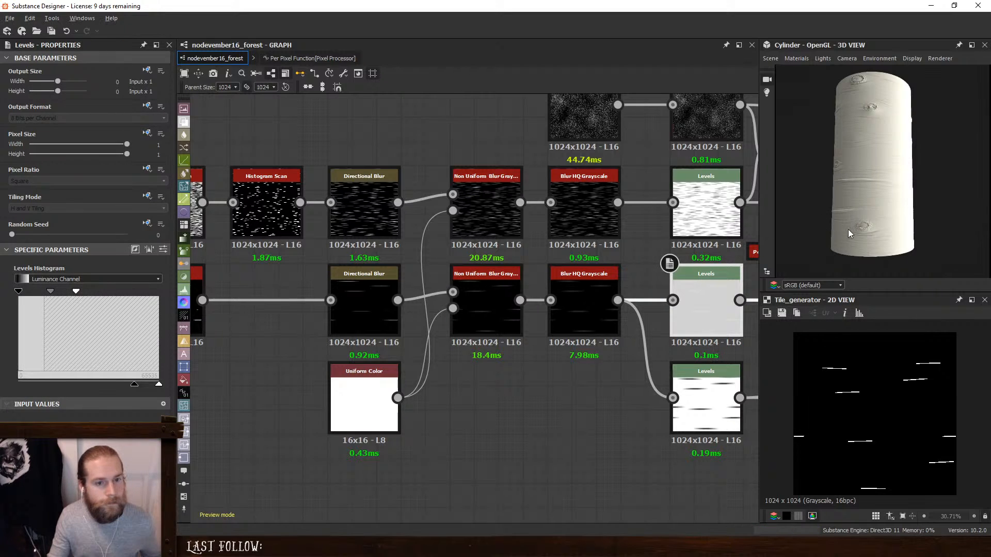
{"action": "mouse_move", "coordinate": [848, 234]}
{"action": "left_mouse_down"}
{"action": "mouse_move", "coordinate": [949, 240]}
{"action": "mouse_move", "coordinate": [908, 222]}
{"action": "mouse_move", "coordinate": [949, 223]}
{"action": "left_mouse_up"}
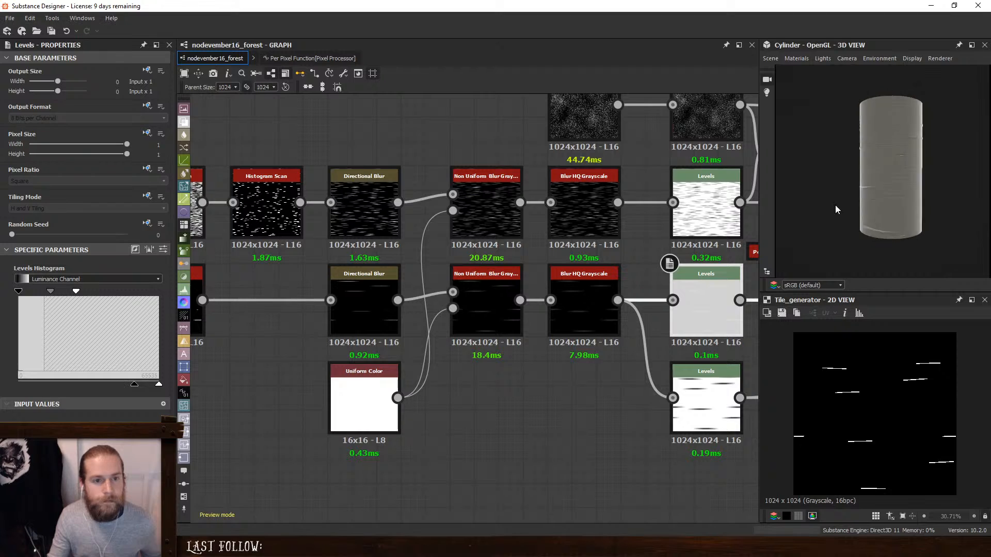
{"action": "left_click_drag", "start_coordinate": [835, 206], "coordinate": [800, 219]}
- Set the Tile Generator's Interstice X to 0.89 with its Random at 1 to vary the line lengths
{"action": "middle_click_drag", "start_coordinate": [361, 281], "coordinate": [525, 277]}
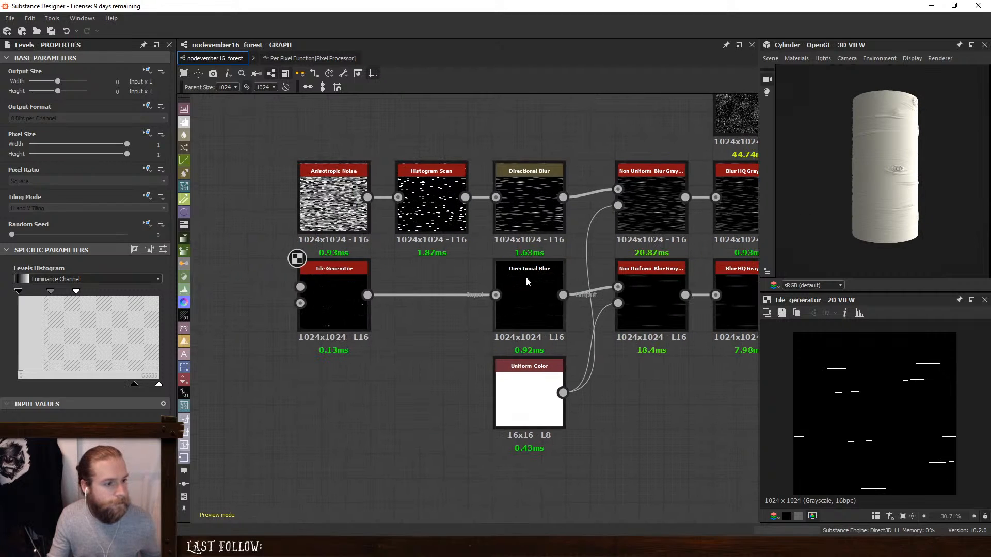
{"action": "double_click", "coordinate": [532, 281]}
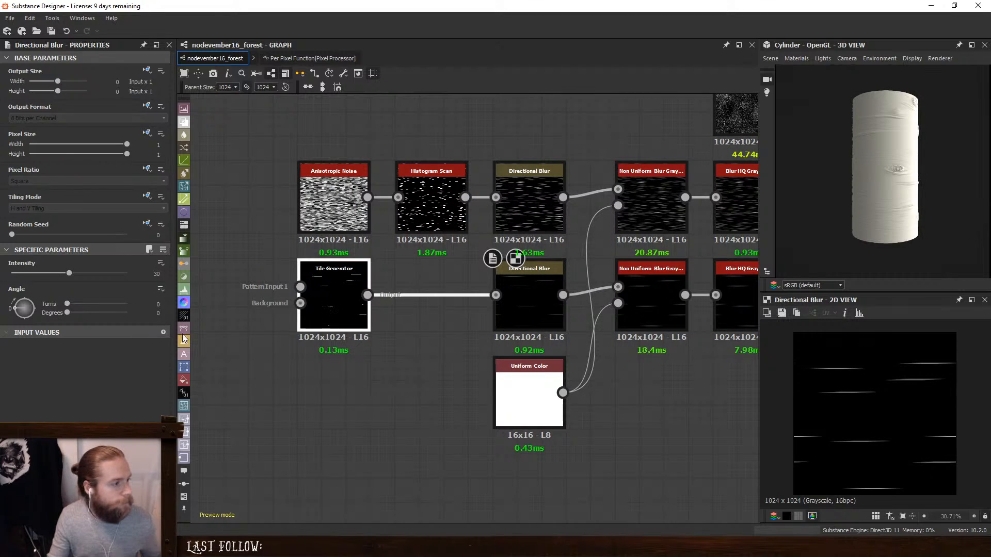
{"action": "scroll", "coordinate": [2, 364], "scroll_direction": "down", "scroll_amount": 8}
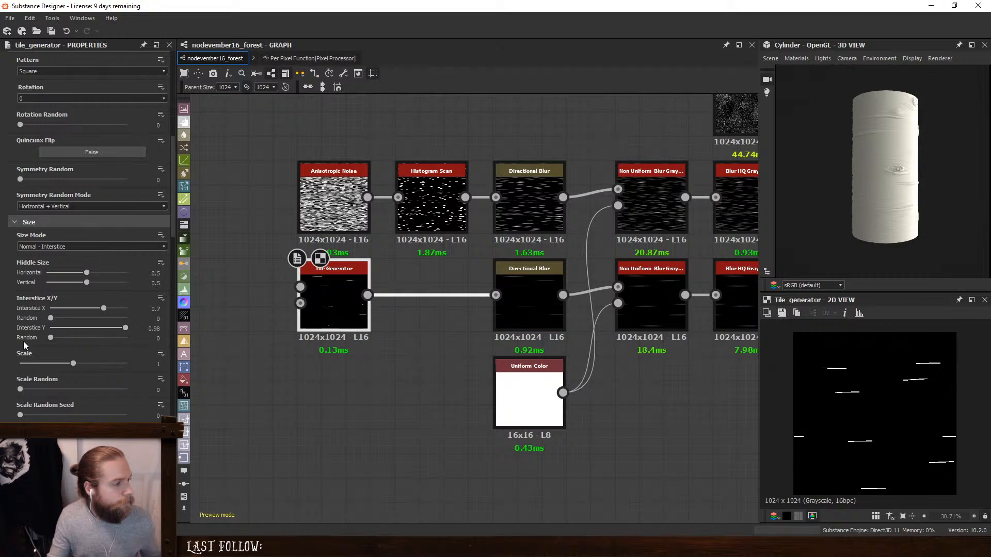
{"action": "mouse_move", "coordinate": [103, 312]}
{"action": "left_mouse_down"}
{"action": "mouse_move", "coordinate": [65, 320]}
{"action": "mouse_move", "coordinate": [137, 323]}
{"action": "mouse_move", "coordinate": [82, 308]}
{"action": "mouse_move", "coordinate": [119, 311]}
{"action": "left_mouse_up"}
{"action": "left_click_drag", "start_coordinate": [787, 220], "coordinate": [665, 247]}
{"action": "scroll", "coordinate": [905, 171], "scroll_direction": "up", "scroll_amount": 4}
{"action": "scroll", "coordinate": [665, 250], "scroll_direction": "down", "scroll_amount": 2}
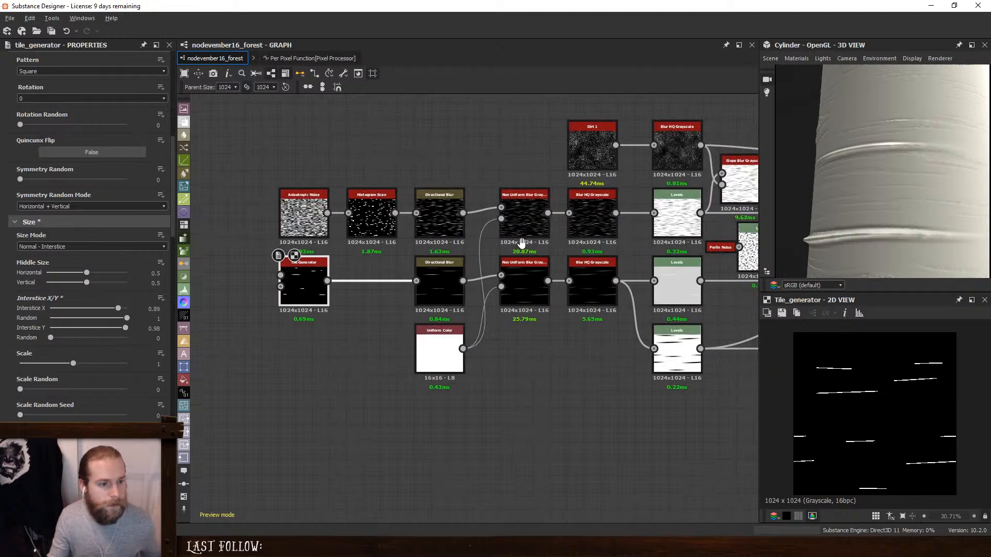
- Replace the light grey Levels node after the lower Blur HQ Grayscale with an Auto Levels node
{"action": "middle_click_drag", "start_coordinate": [669, 284], "coordinate": [489, 284]}
{"action": "left_click", "coordinate": [490, 278]}
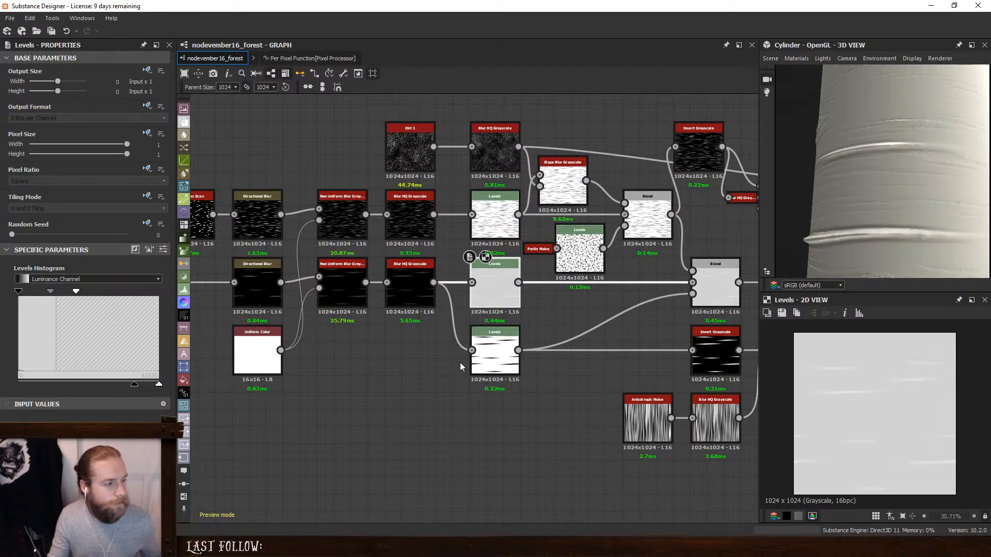
{"action": "key", "text": "Delete"}
{"action": "left_click_drag", "start_coordinate": [480, 266], "coordinate": [487, 294]}
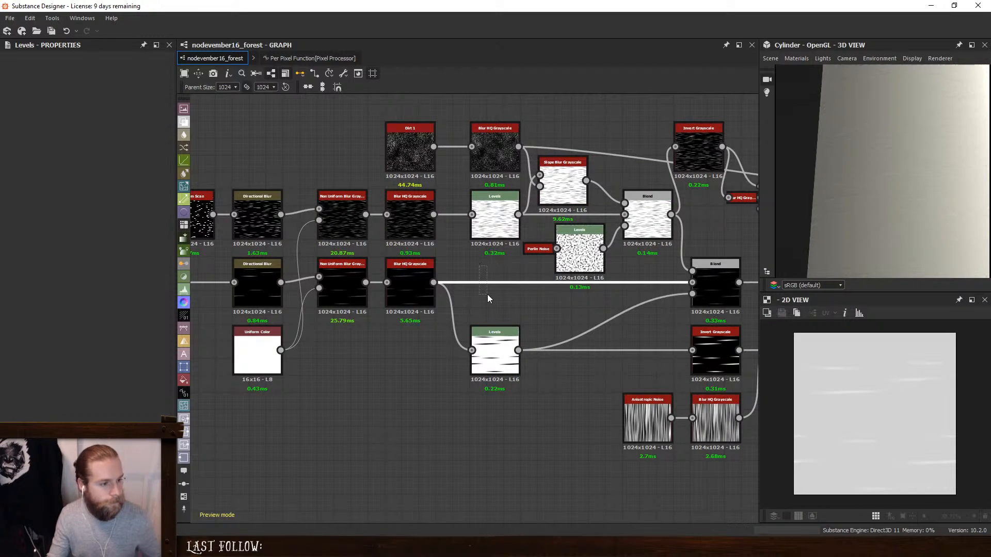
{"action": "key", "text": "space"}
{"action": "type", "text": "aut"}
{"action": "key", "text": "Return"}
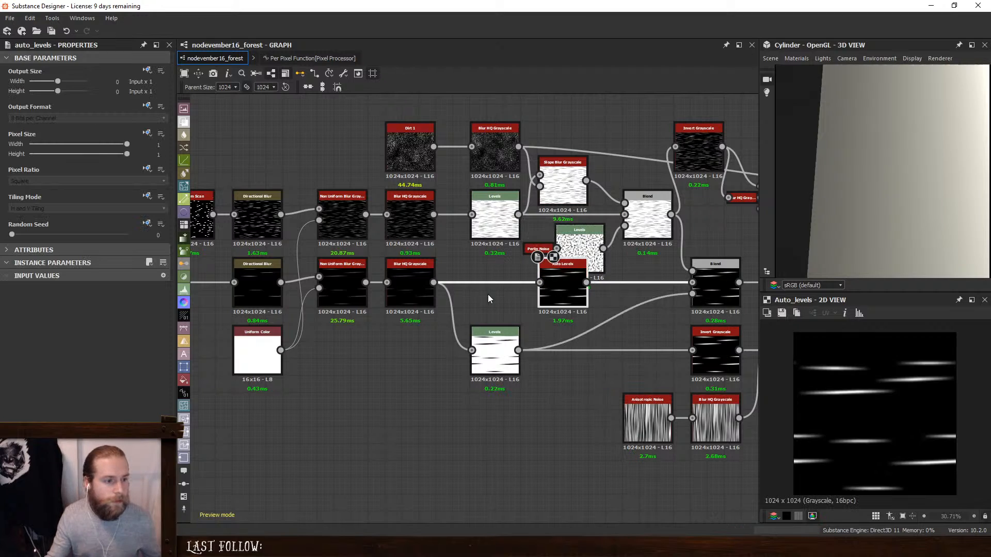
{"action": "left_click_drag", "start_coordinate": [560, 306], "coordinate": [498, 292]}
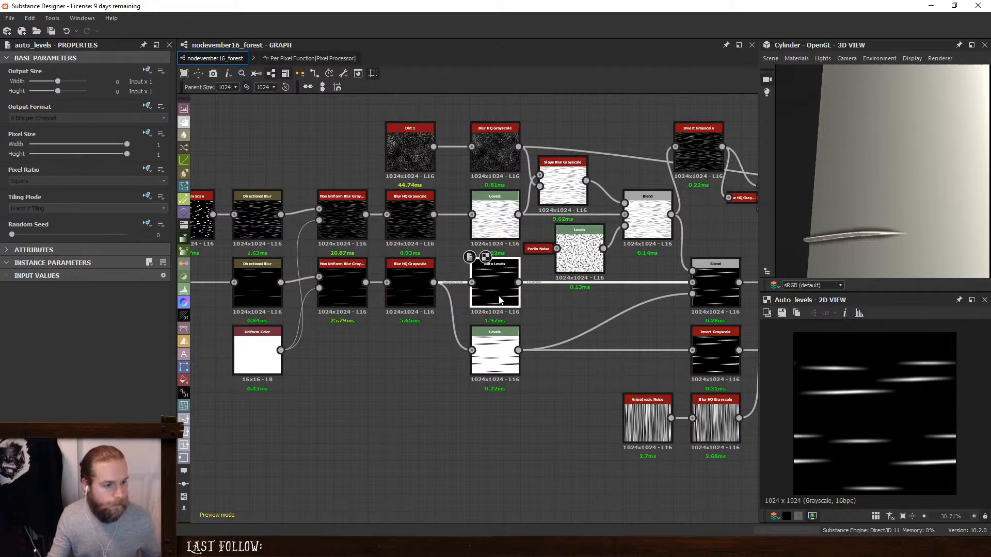
- Insert a Levels node between Auto Levels and the Blend, and narrow its output range to a band of light greys
{"action": "key", "text": "space"}
{"action": "left_click", "coordinate": [571, 324]}
{"action": "left_click_drag", "start_coordinate": [586, 285], "coordinate": [645, 284]}
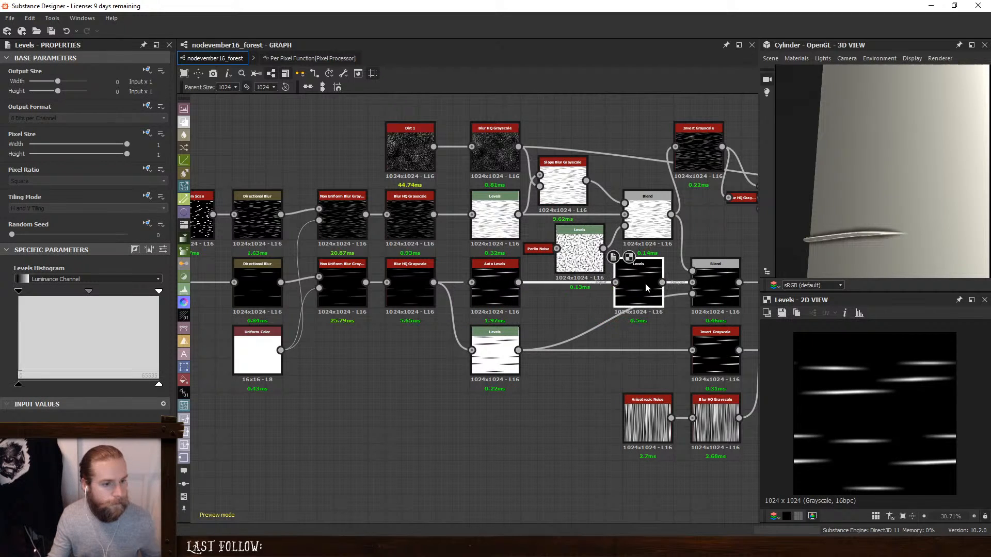
{"action": "left_click_drag", "start_coordinate": [21, 385], "coordinate": [129, 388]}
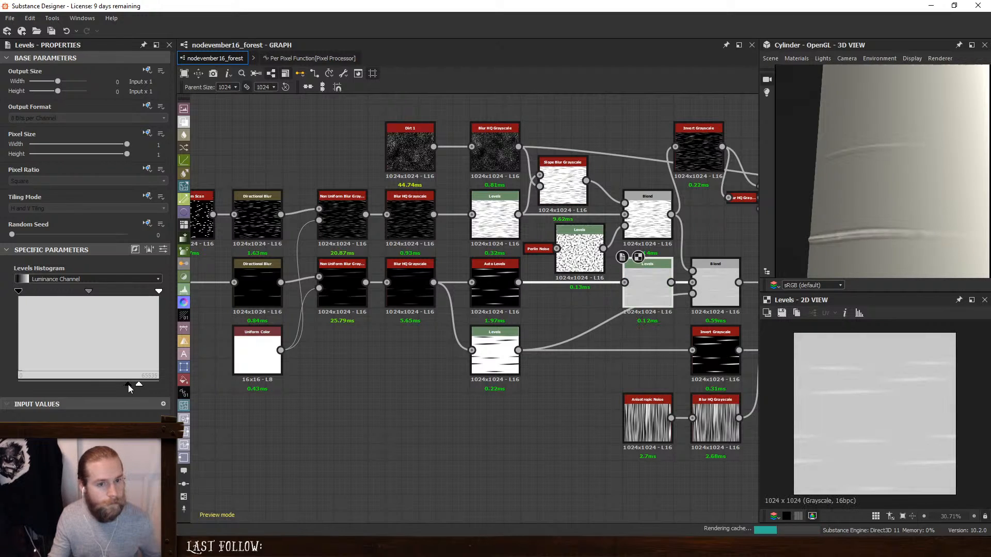
- Try shifting the midtone of the new Levels node towards the dark end, and undo it
{"action": "mouse_move", "coordinate": [87, 292]}
{"action": "left_mouse_down"}
{"action": "mouse_move", "coordinate": [95, 291]}
{"action": "mouse_move", "coordinate": [67, 294]}
{"action": "left_mouse_up"}
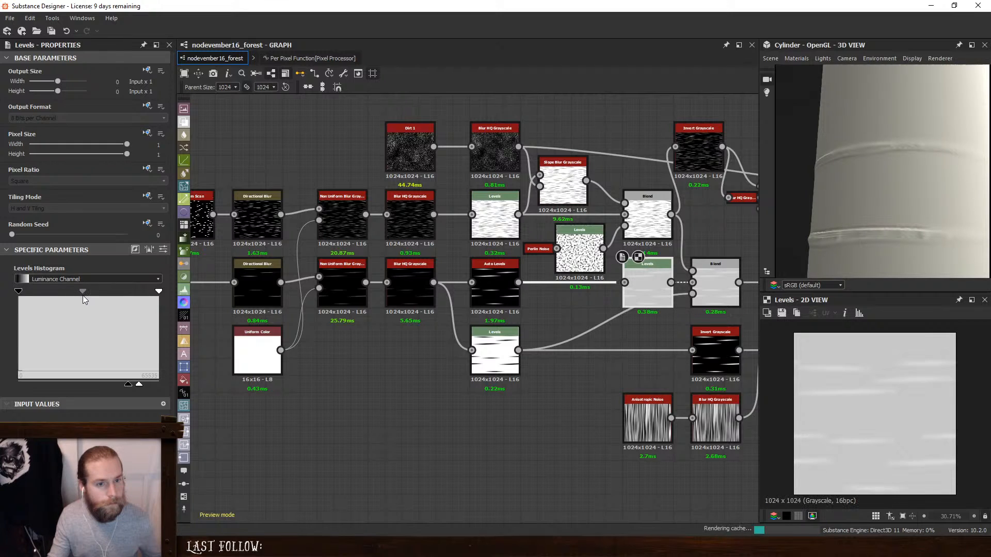
{"action": "key", "text": "ctrl+z"}
- Move the new Levels node next to Auto Levels, and inspect the settings and result of the following Blend nodes
{"action": "middle_click_drag", "start_coordinate": [663, 302], "coordinate": [544, 312]}
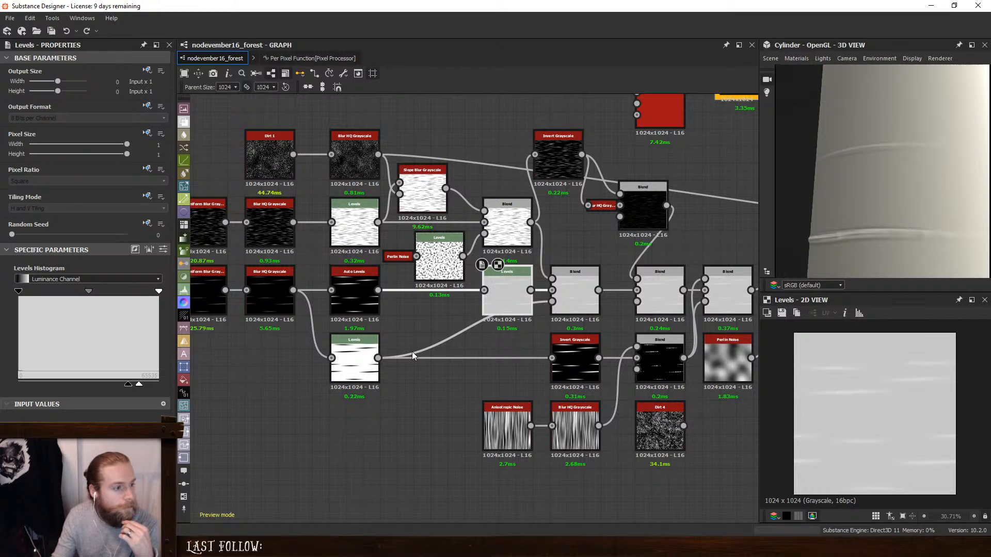
{"action": "left_click_drag", "start_coordinate": [515, 294], "coordinate": [456, 293]}
{"action": "left_click", "coordinate": [569, 284]}
{"action": "scroll", "coordinate": [642, 299], "scroll_direction": "down", "scroll_amount": 4}
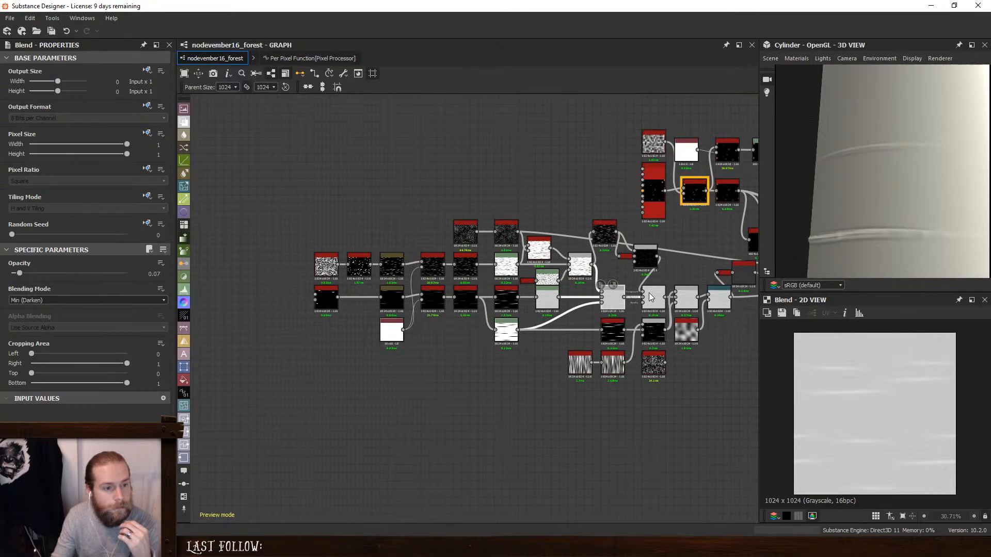
{"action": "scroll", "coordinate": [852, 381], "scroll_direction": "up", "scroll_amount": 4}
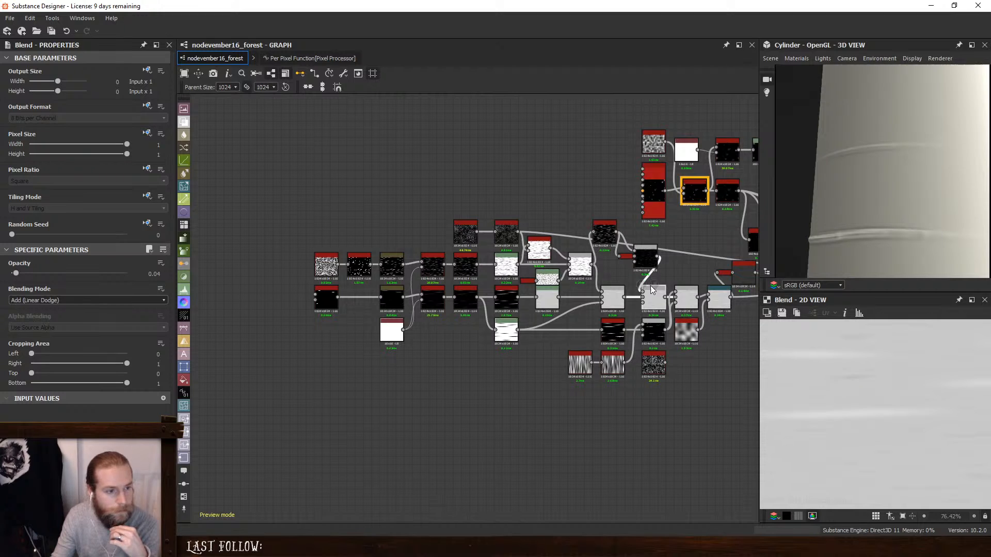
{"action": "scroll", "coordinate": [651, 288], "scroll_direction": "up", "scroll_amount": 5}
- Raise the new Levels node's high output level to full white and its low output level to a lighter grey
{"action": "left_click", "coordinate": [387, 301]}
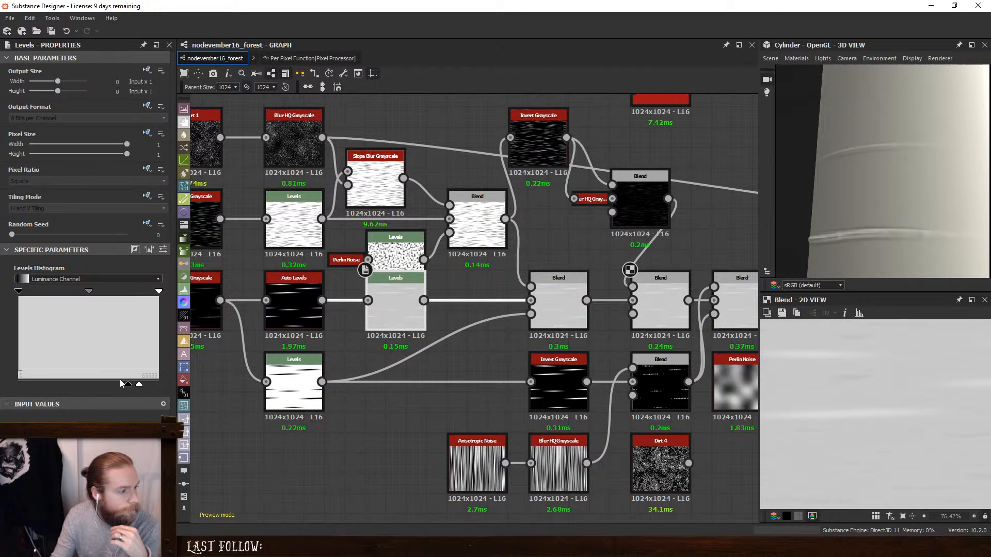
{"action": "left_click_drag", "start_coordinate": [129, 384], "coordinate": [174, 382]}
{"action": "left_click_drag", "start_coordinate": [97, 384], "coordinate": [138, 395]}
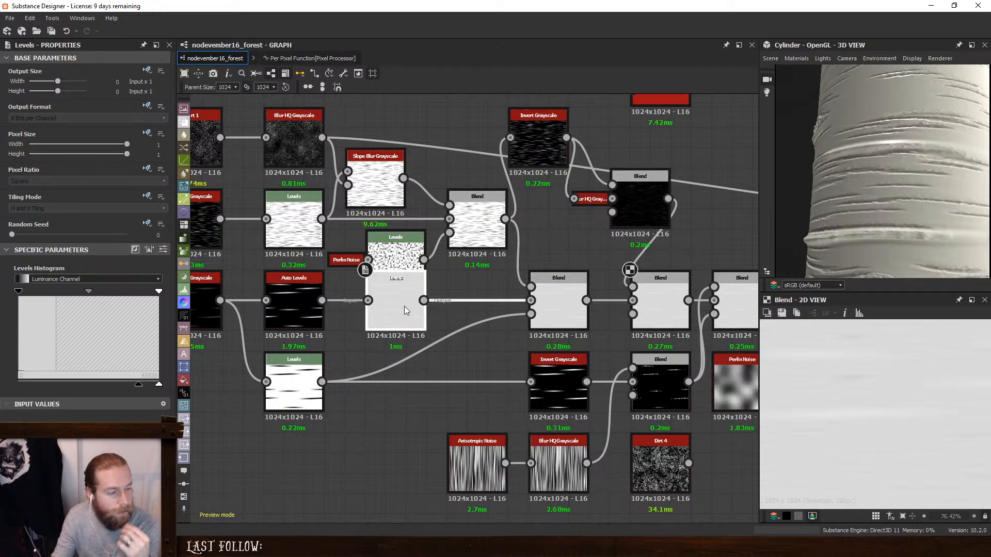
- Inspect the Auto Levels result and reconnect its output to the light grey Levels node
{"action": "left_click", "coordinate": [308, 304]}
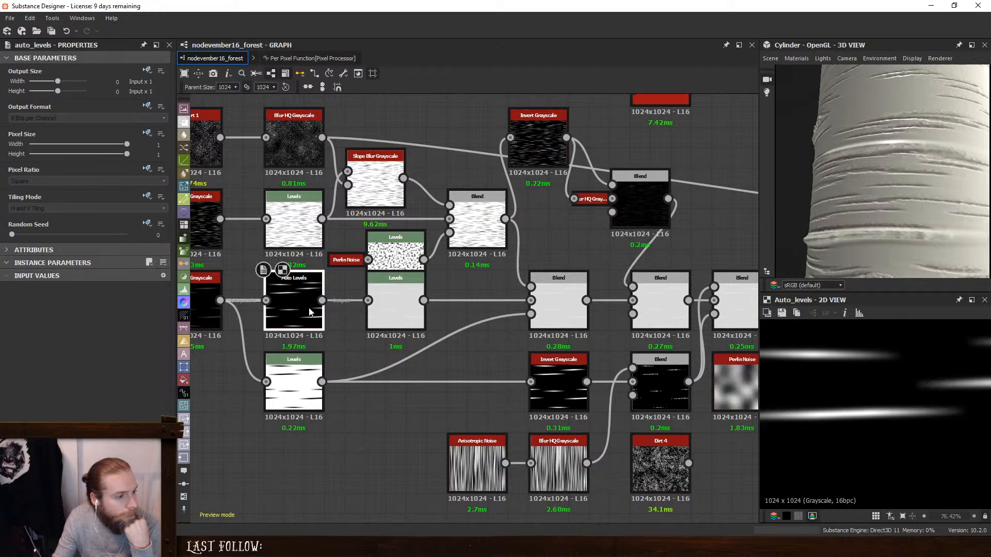
{"action": "middle_click_drag", "start_coordinate": [344, 324], "coordinate": [424, 350]}
{"action": "mouse_move", "coordinate": [373, 333]}
{"action": "left_mouse_down"}
{"action": "mouse_move", "coordinate": [353, 372]}
{"action": "mouse_move", "coordinate": [373, 334]}
{"action": "left_mouse_up"}
{"action": "left_click", "coordinate": [464, 332]}
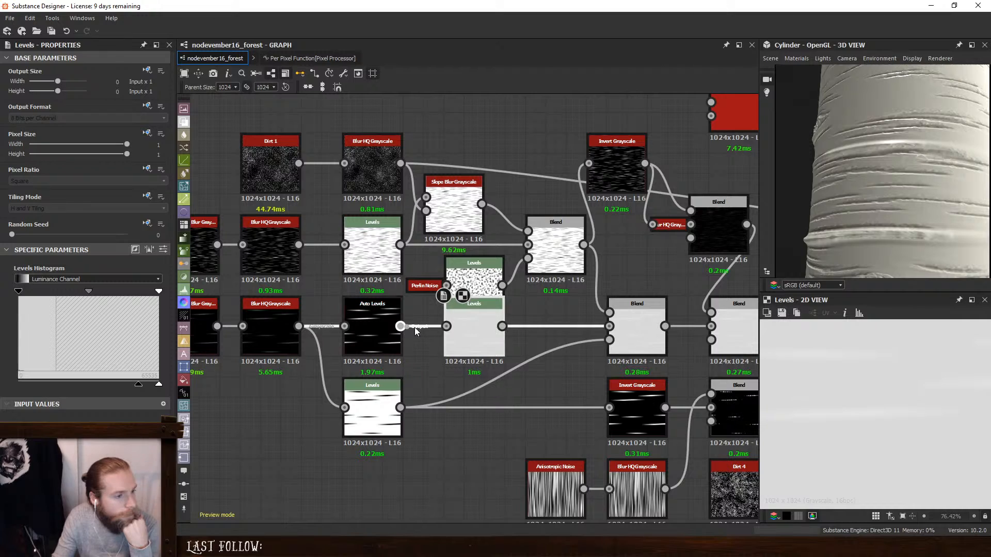
{"action": "left_click_drag", "start_coordinate": [436, 370], "coordinate": [435, 371]}
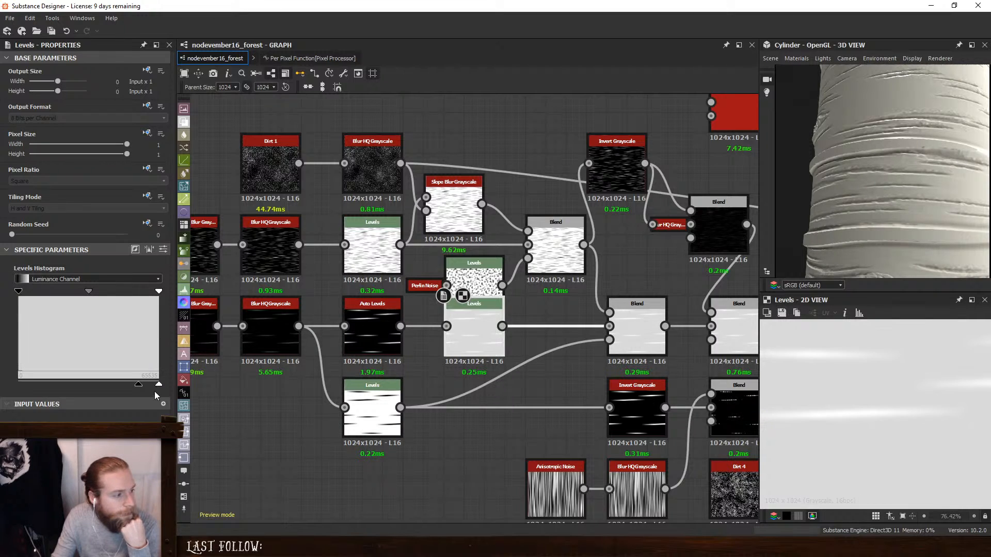
- Narrow the light grey Levels node's output range to a very thin band to soften the ridges on the cylinder
{"action": "left_click_drag", "start_coordinate": [159, 386], "coordinate": [142, 386]}
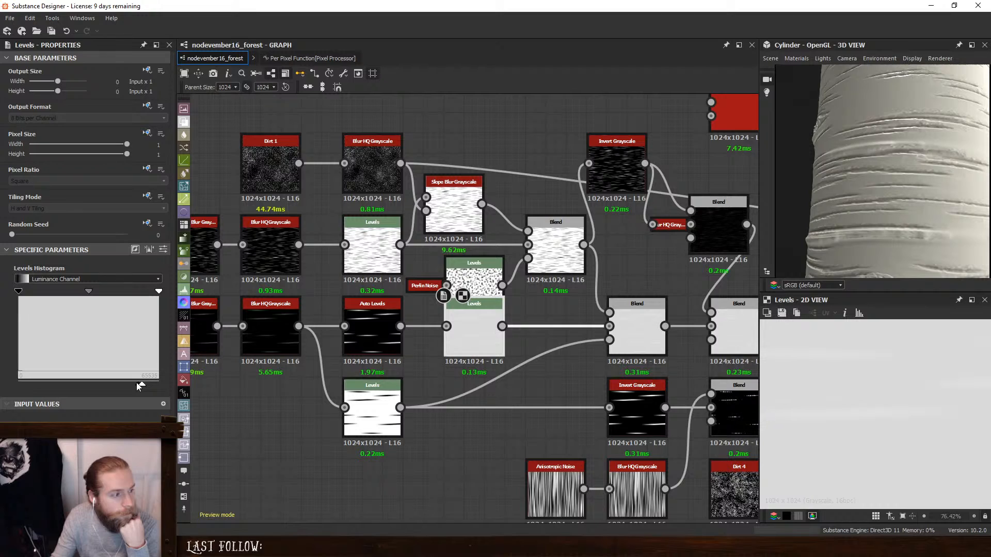
{"action": "left_click_drag", "start_coordinate": [138, 384], "coordinate": [135, 384]}
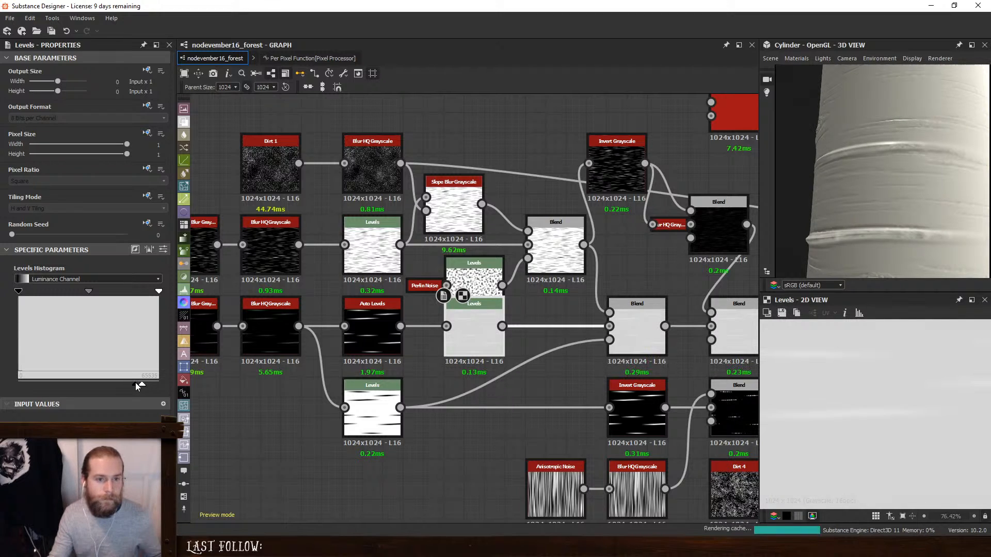
{"action": "scroll", "coordinate": [879, 215], "scroll_direction": "down", "scroll_amount": 5}
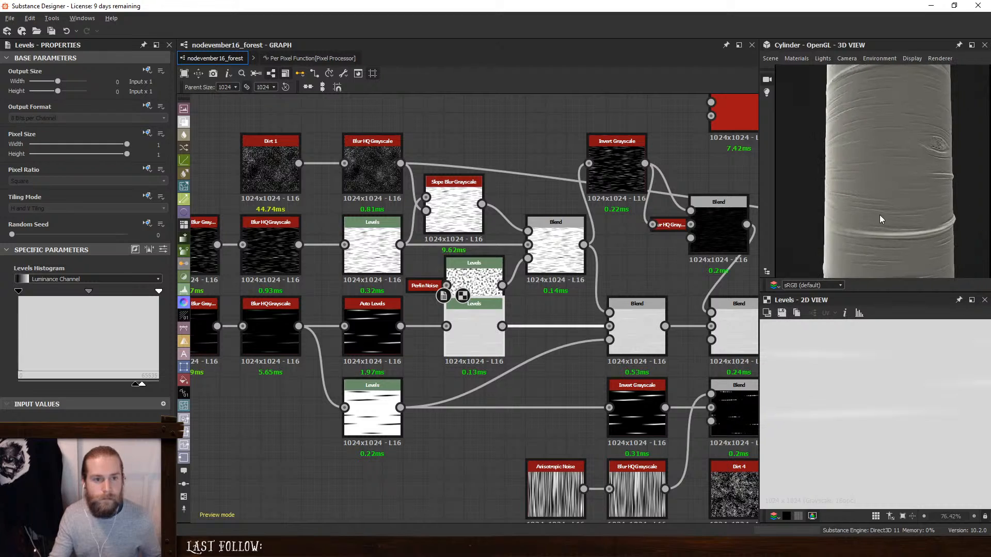
{"action": "left_click_drag", "start_coordinate": [905, 205], "coordinate": [900, 212]}
- Examine the bark ridges all around the cylinder from several angles and under different lighting directions
{"action": "scroll", "coordinate": [463, 344], "scroll_direction": "up", "scroll_amount": 2}
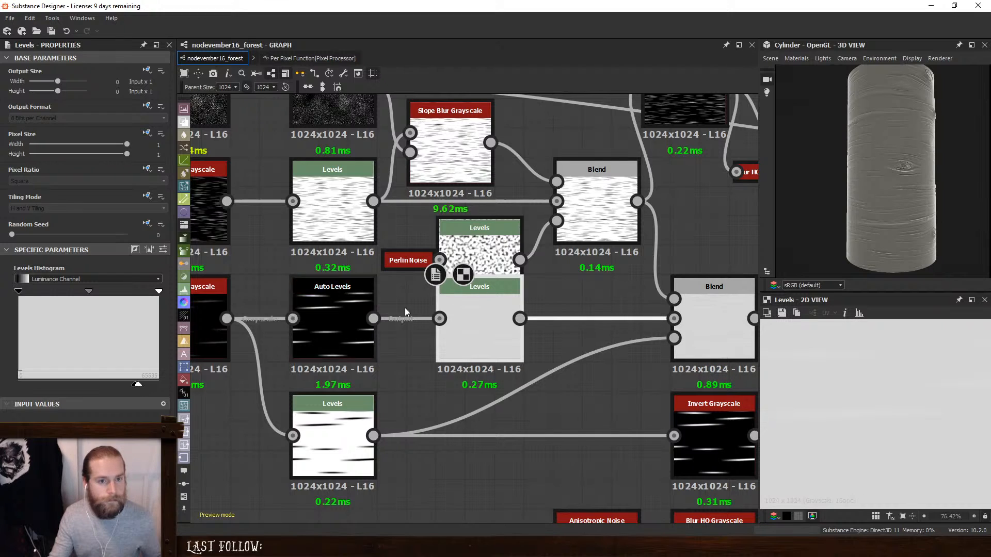
{"action": "mouse_move", "coordinate": [831, 193]}
{"action": "left_mouse_down"}
{"action": "mouse_move", "coordinate": [945, 192]}
{"action": "mouse_move", "coordinate": [839, 196]}
{"action": "mouse_move", "coordinate": [899, 199]}
{"action": "left_mouse_up"}
{"action": "scroll", "coordinate": [868, 197], "scroll_direction": "down", "scroll_amount": 4}
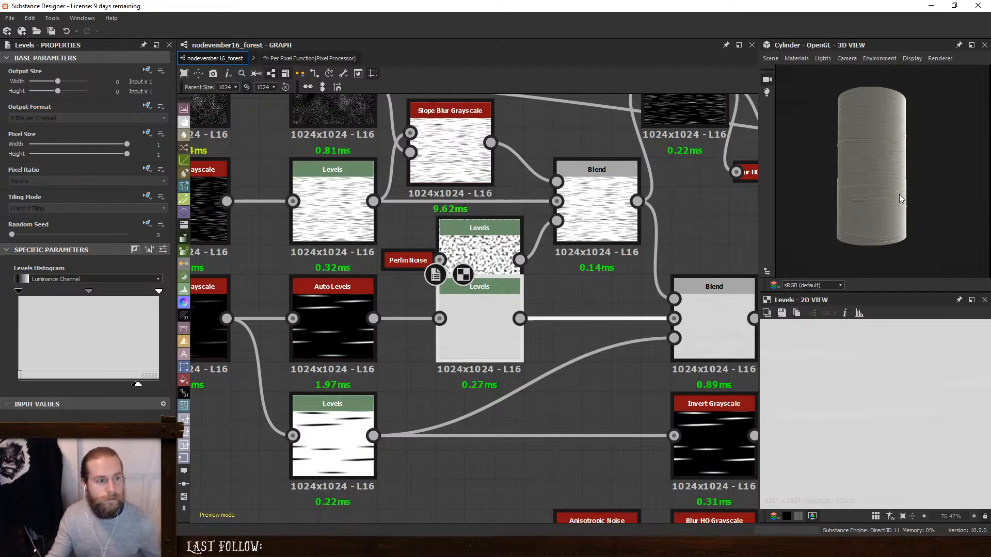
{"action": "scroll", "coordinate": [540, 321], "scroll_direction": "down", "scroll_amount": 3}
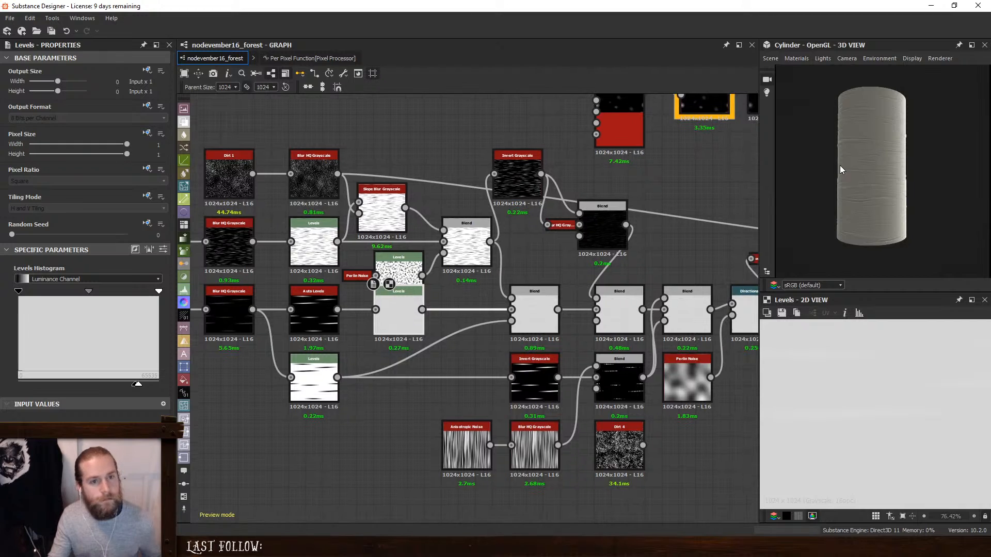
{"action": "left_click_drag", "start_coordinate": [840, 166], "coordinate": [787, 176]}
{"action": "scroll", "coordinate": [911, 179], "scroll_direction": "up", "scroll_amount": 3}
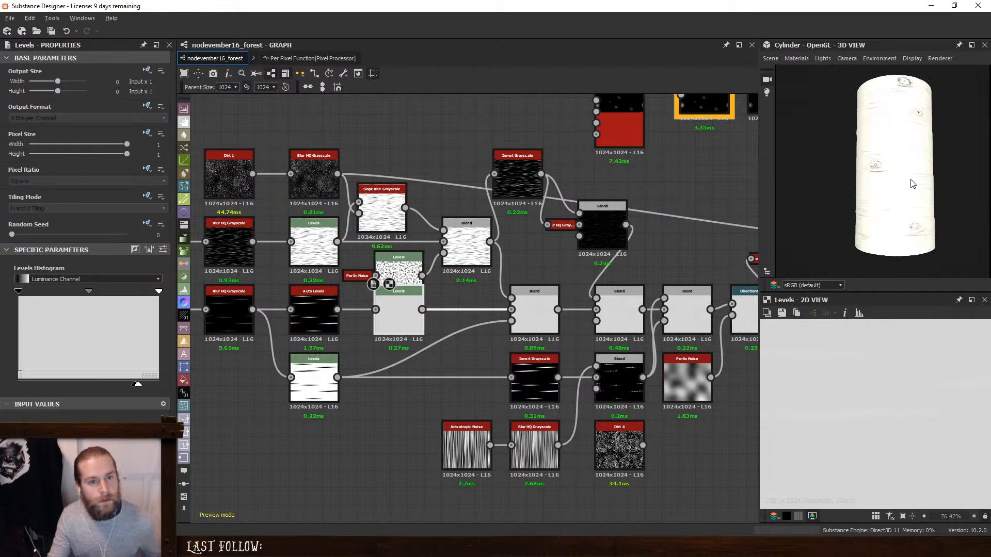
{"action": "left_click_drag", "start_coordinate": [911, 179], "coordinate": [818, 178]}
{"action": "right_click_drag", "start_coordinate": [817, 178], "coordinate": [811, 179], "text": "ctrl+shift"}
- Add a new Tile Generator node in the empty graph area below the bark line chains
{"action": "middle_click_drag", "start_coordinate": [341, 465], "coordinate": [502, 431]}
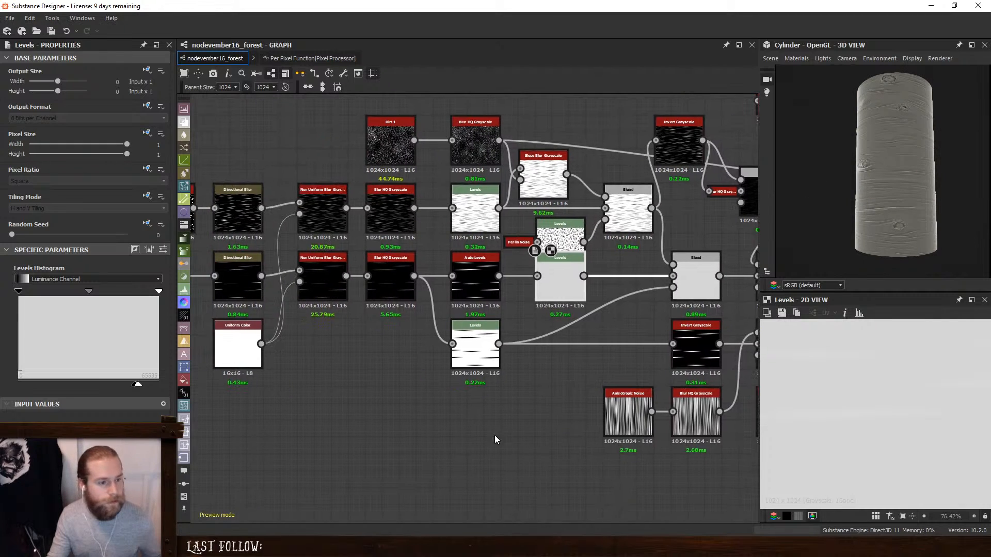
{"action": "key", "text": "space"}
{"action": "type", "text": "tile"}
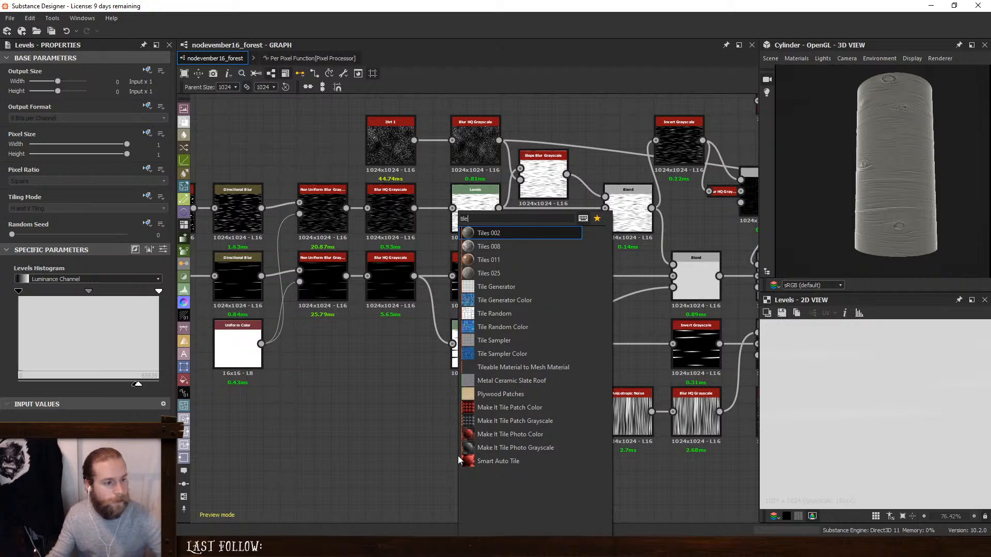
{"action": "key", "text": "Escape"}
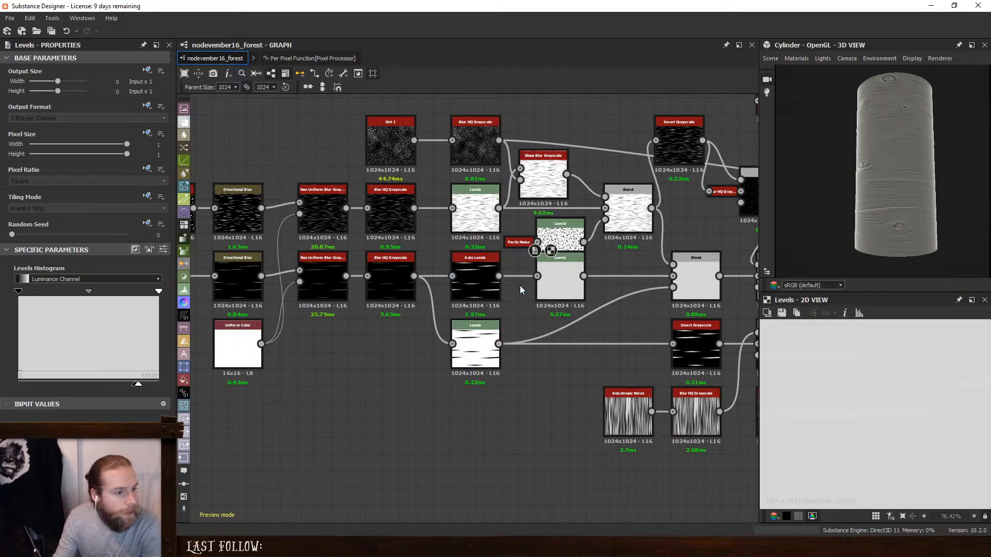
{"action": "left_click_drag", "start_coordinate": [447, 454], "coordinate": [388, 452]}
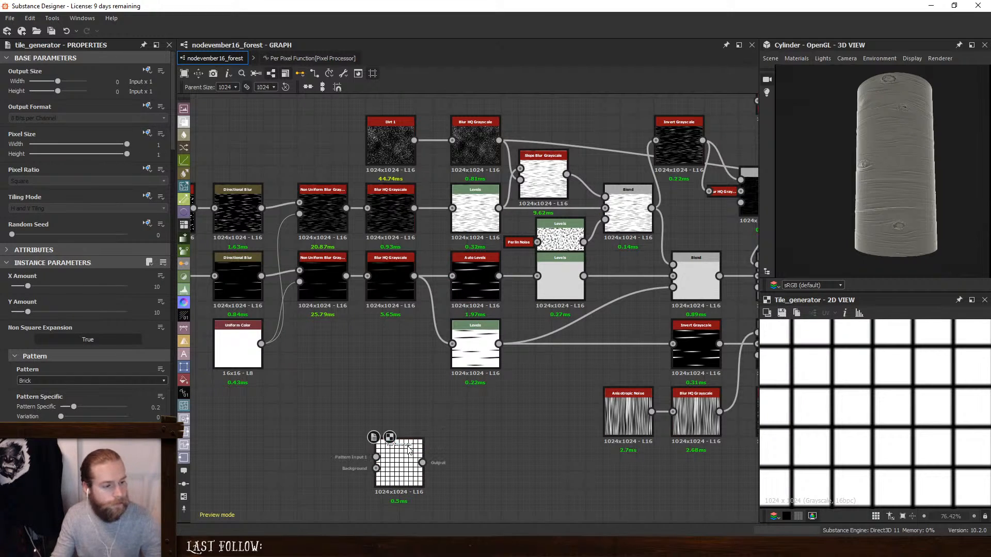
- Replace the new Tile Generator with a Tile Random node and set its split mode to none
{"action": "key", "text": "Delete"}
{"action": "key", "text": "space"}
{"action": "type", "text": "til"}
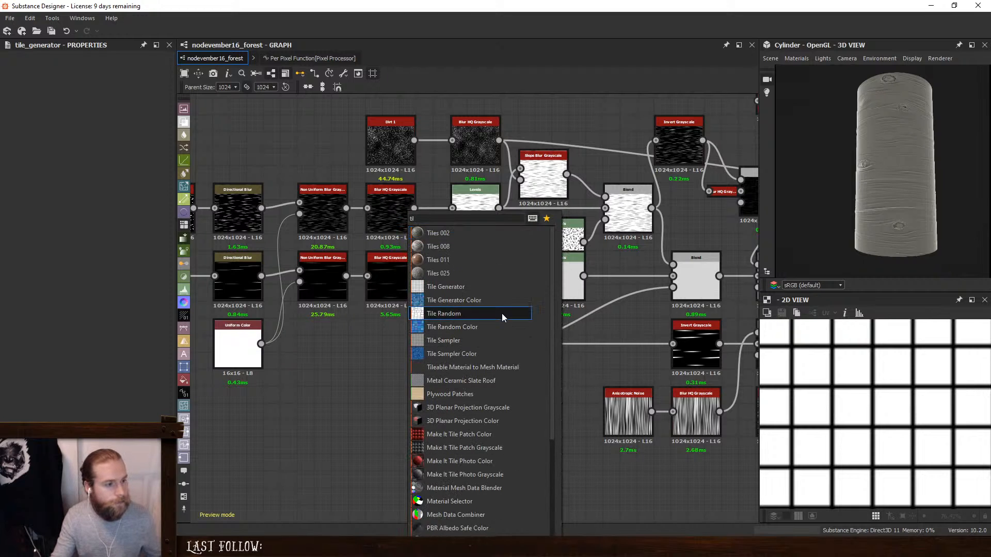
{"action": "left_click", "coordinate": [501, 314]}
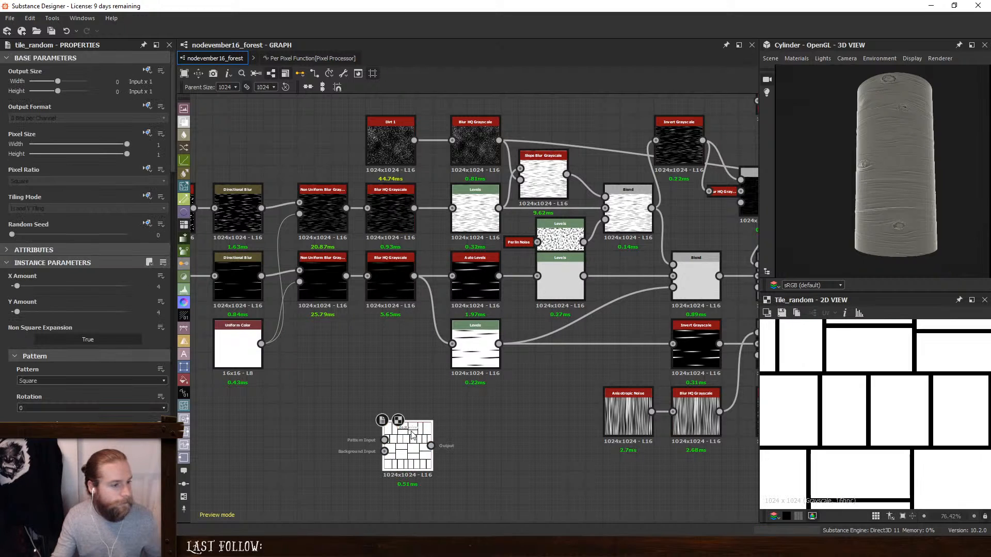
{"action": "scroll", "coordinate": [10, 314], "scroll_direction": "down", "scroll_amount": 5}
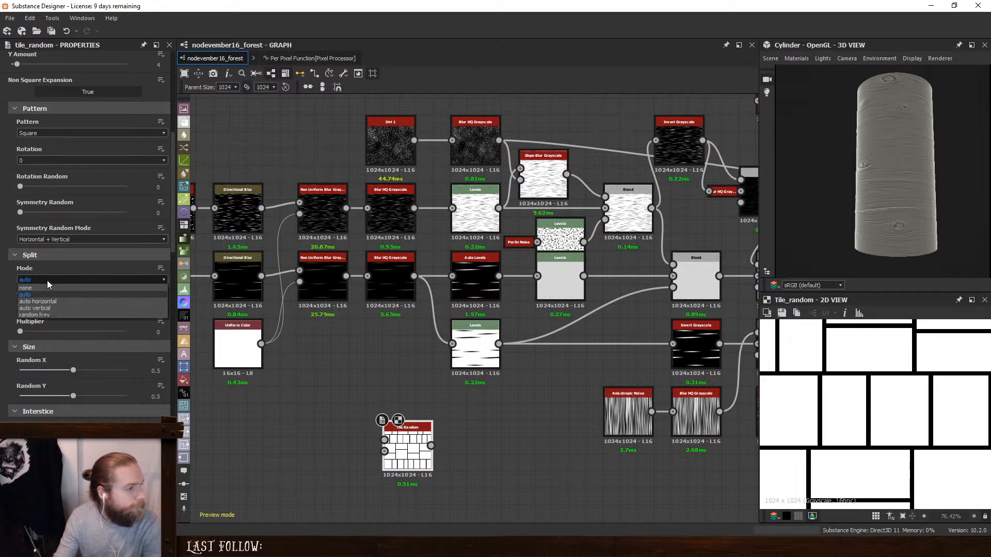
{"action": "left_click", "coordinate": [47, 280]}
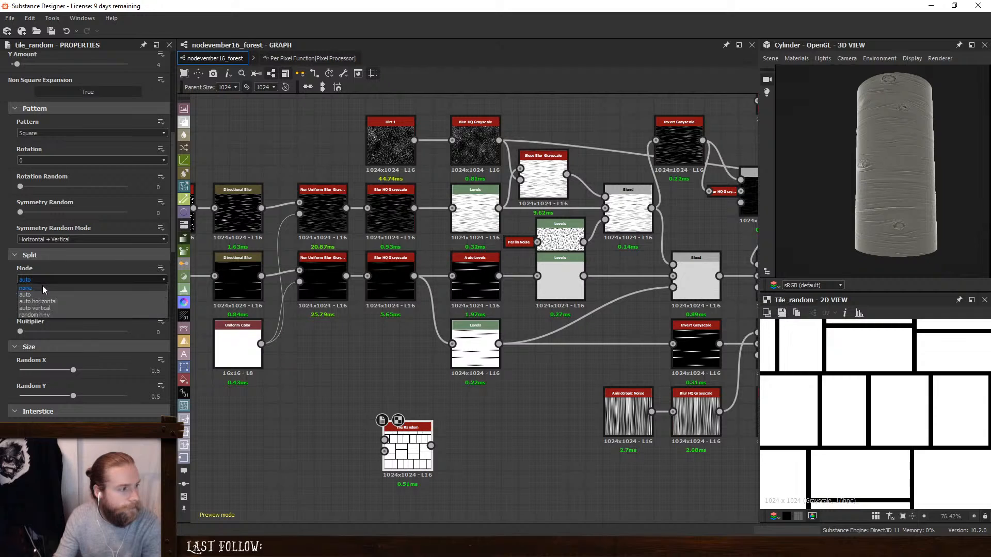
{"action": "left_click", "coordinate": [43, 286]}
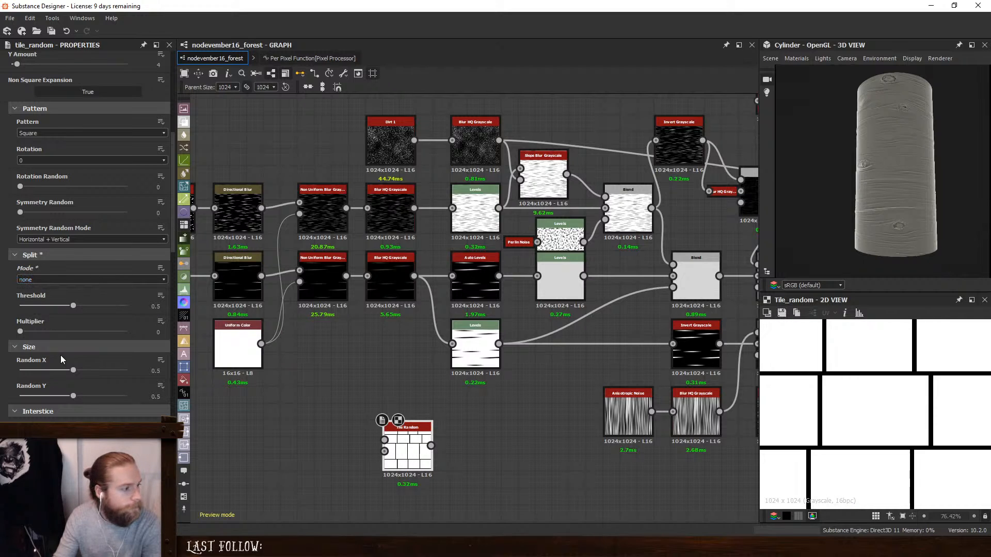
- Set the Tile Random node's interstice amount to 0 and its color random to 0.3
{"action": "scroll", "coordinate": [20, 303], "scroll_direction": "down", "scroll_amount": 2}
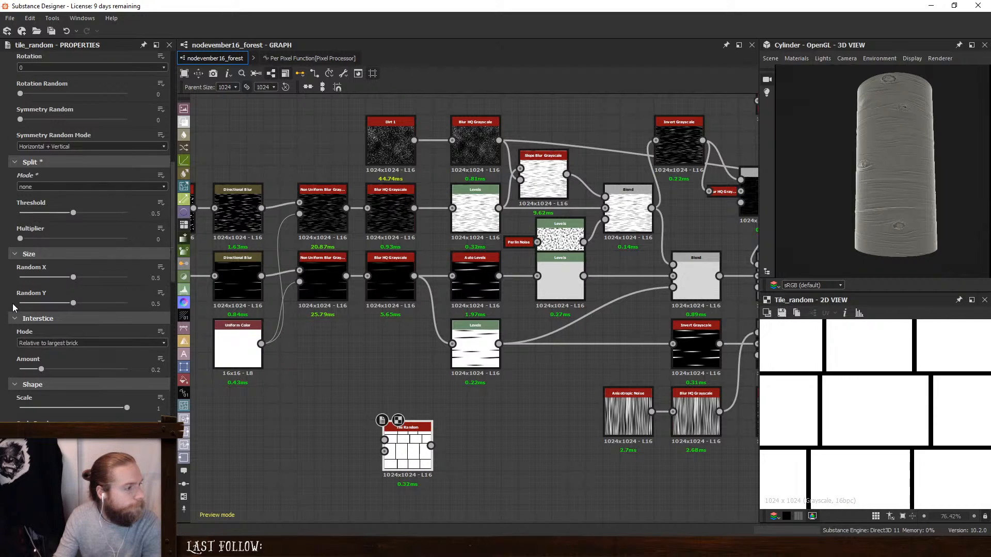
{"action": "left_click_drag", "start_coordinate": [38, 338], "coordinate": [19, 339]}
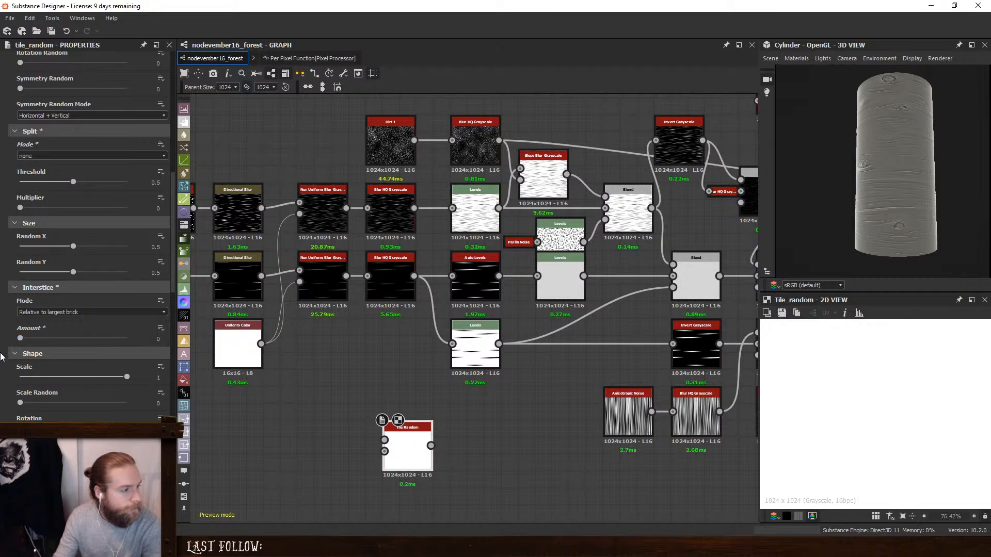
{"action": "scroll", "coordinate": [2, 359], "scroll_direction": "down", "scroll_amount": 6}
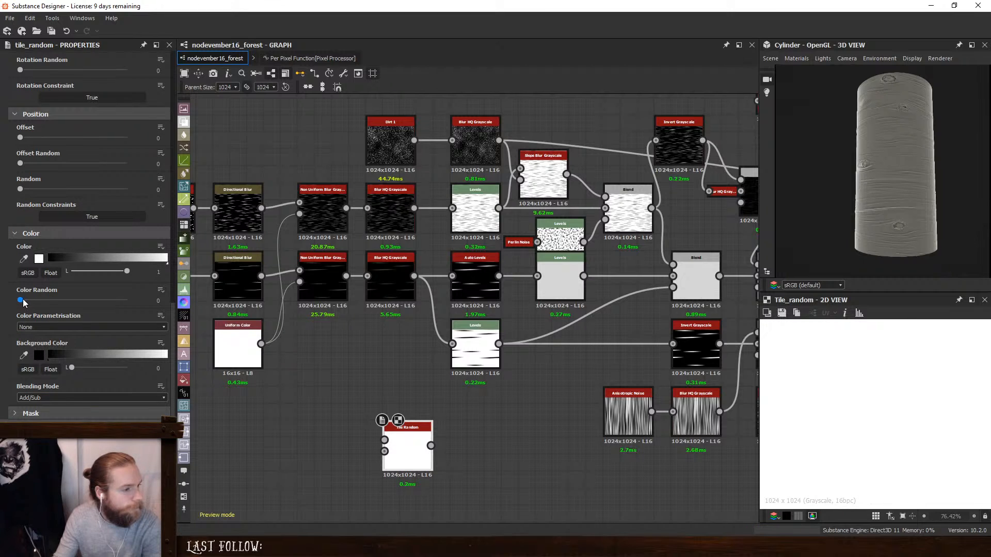
{"action": "left_click_drag", "start_coordinate": [20, 300], "coordinate": [53, 308]}
{"action": "left_click_drag", "start_coordinate": [414, 439], "coordinate": [398, 456]}
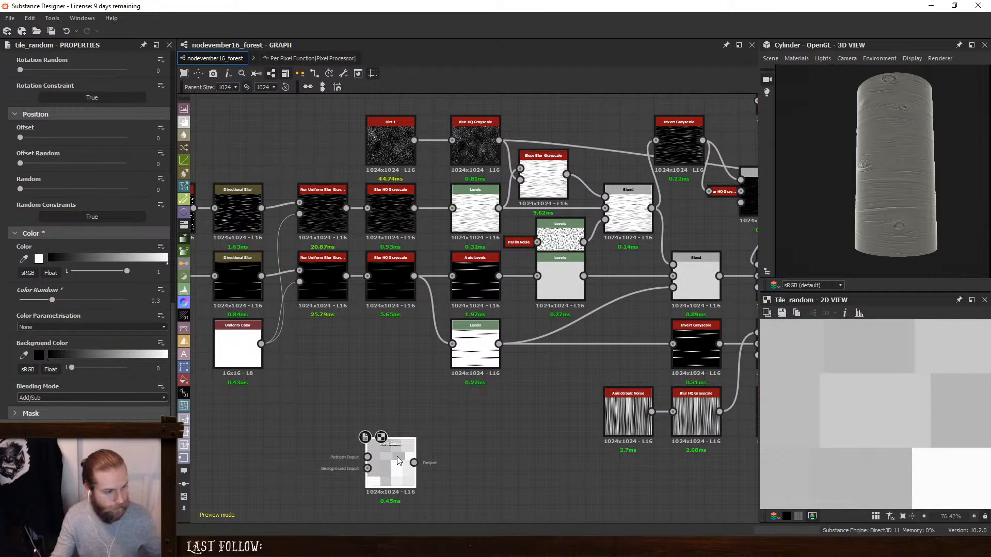
- Try softening the Tile Random output with a Blur HQ Grayscale node, and delete that node again
{"action": "key", "text": "space"}
{"action": "type", "text": "hq"}
{"action": "left_click", "coordinate": [442, 233]}
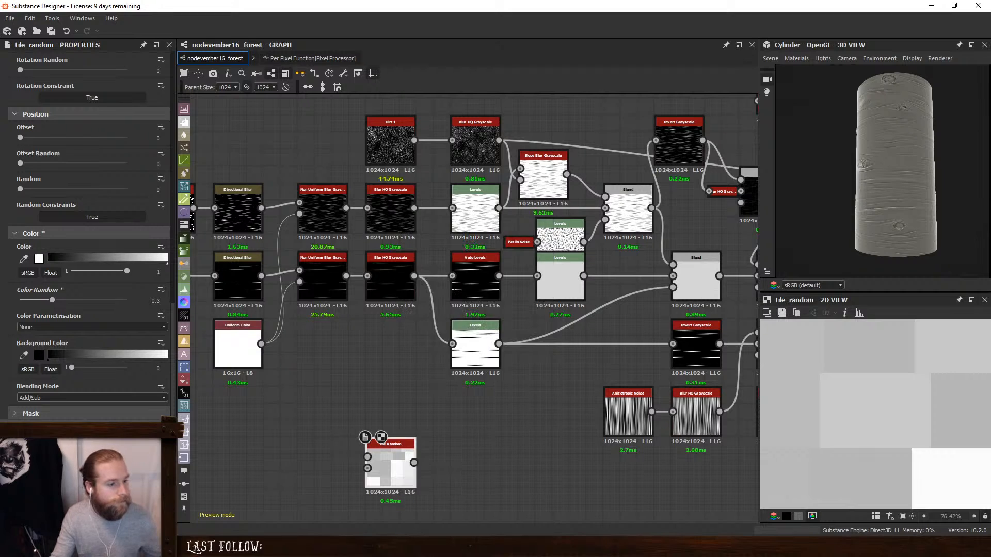
{"action": "scroll", "coordinate": [894, 417], "scroll_direction": "up", "scroll_amount": 3}
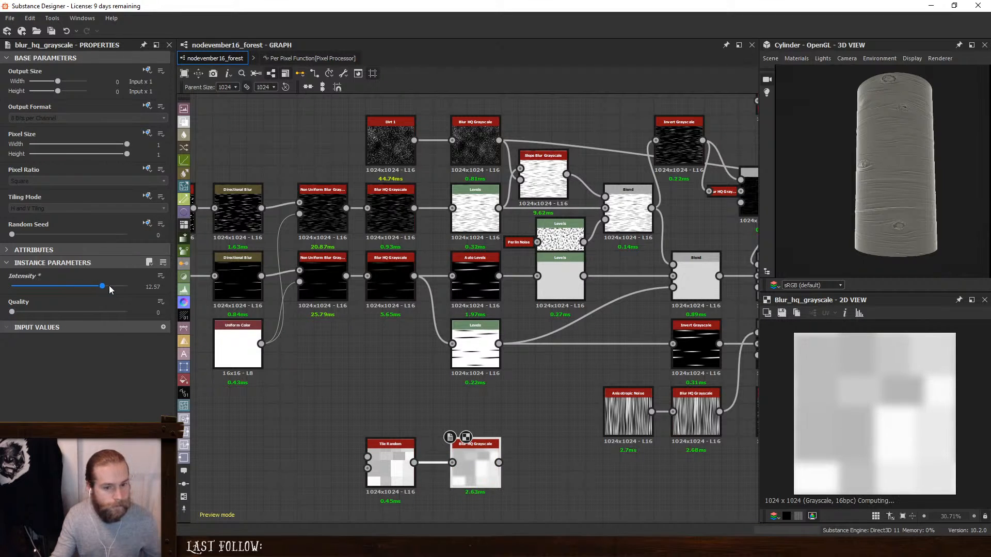
{"action": "key", "text": "Delete"}
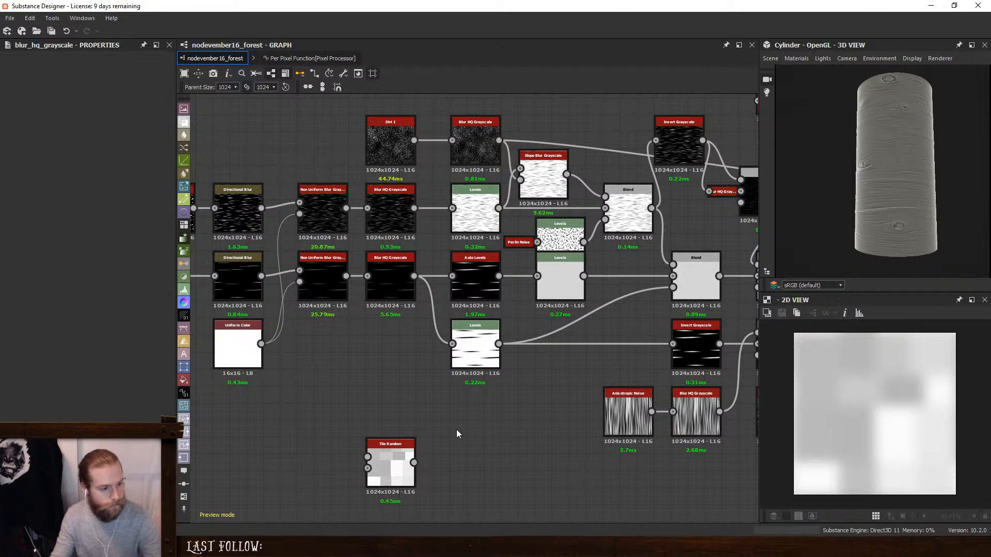
- Add a Transformation 2D node after Tile Random, using manual mipmap mode at level 7 to blur the tiles
{"action": "double_click", "coordinate": [383, 472]}
{"action": "key", "text": "space"}
{"action": "left_click", "coordinate": [456, 247]}
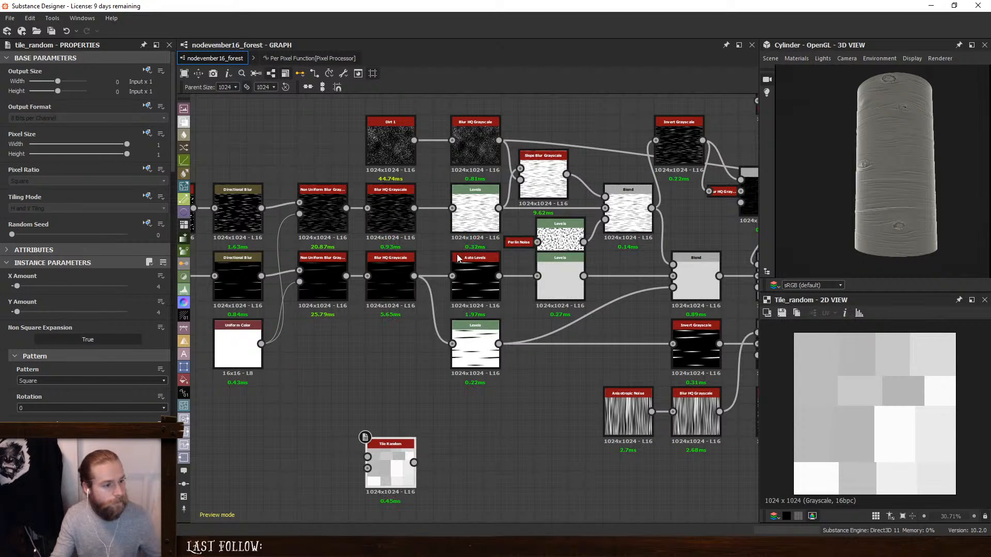
{"action": "scroll", "coordinate": [52, 363], "scroll_direction": "down", "scroll_amount": 3}
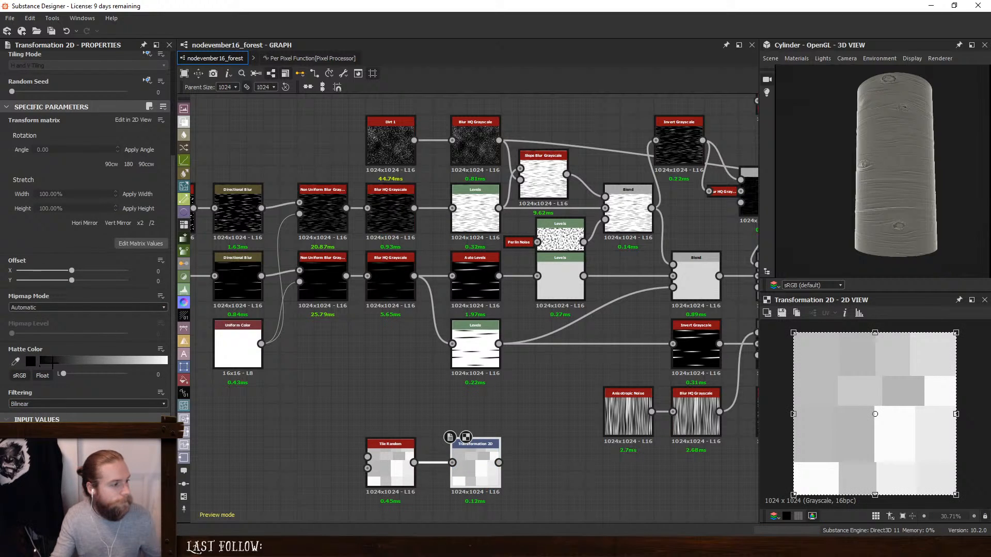
{"action": "left_click", "coordinate": [57, 312]}
{"action": "left_click", "coordinate": [48, 320]}
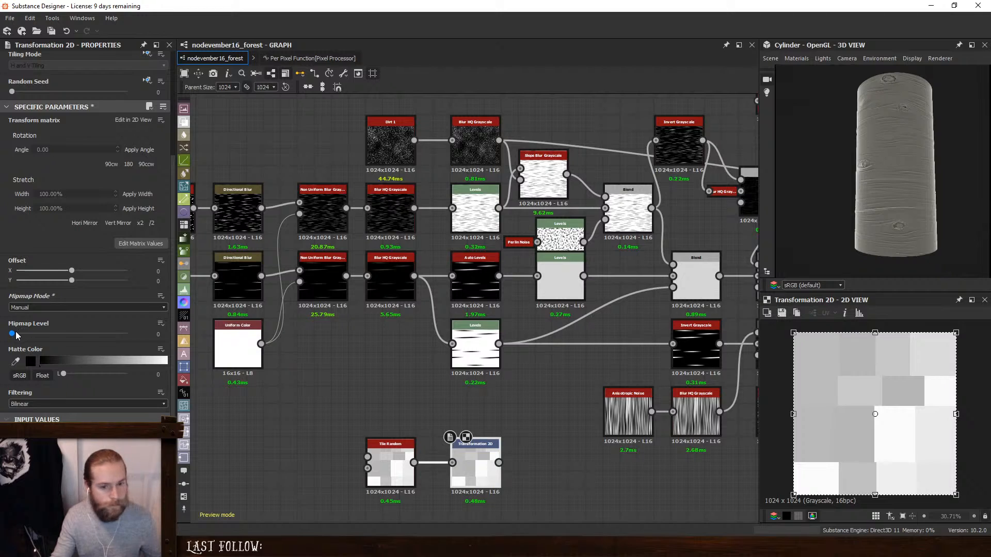
{"action": "left_click_drag", "start_coordinate": [50, 336], "coordinate": [88, 345]}
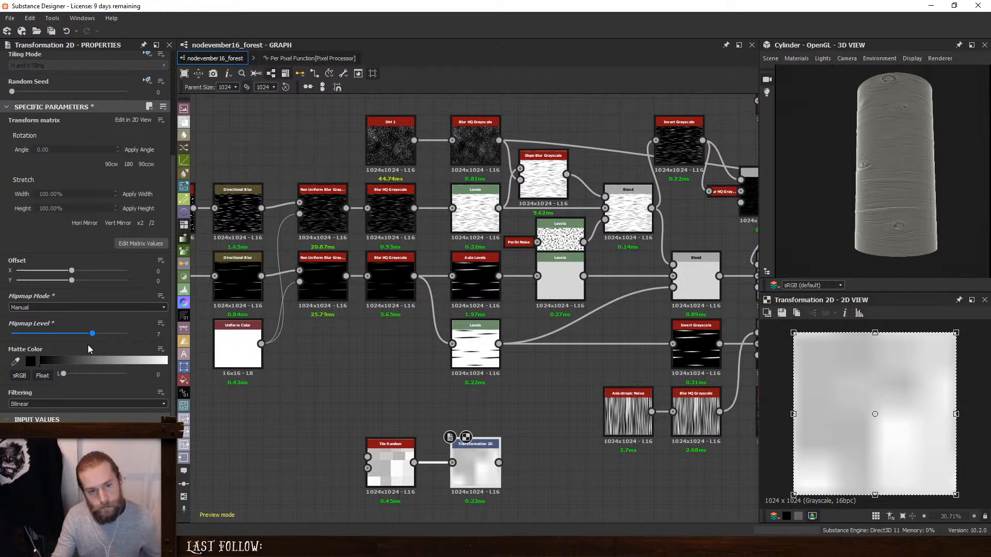
{"action": "left_click_drag", "start_coordinate": [283, 447], "coordinate": [464, 509]}
{"action": "left_click_drag", "start_coordinate": [465, 463], "coordinate": [430, 463]}
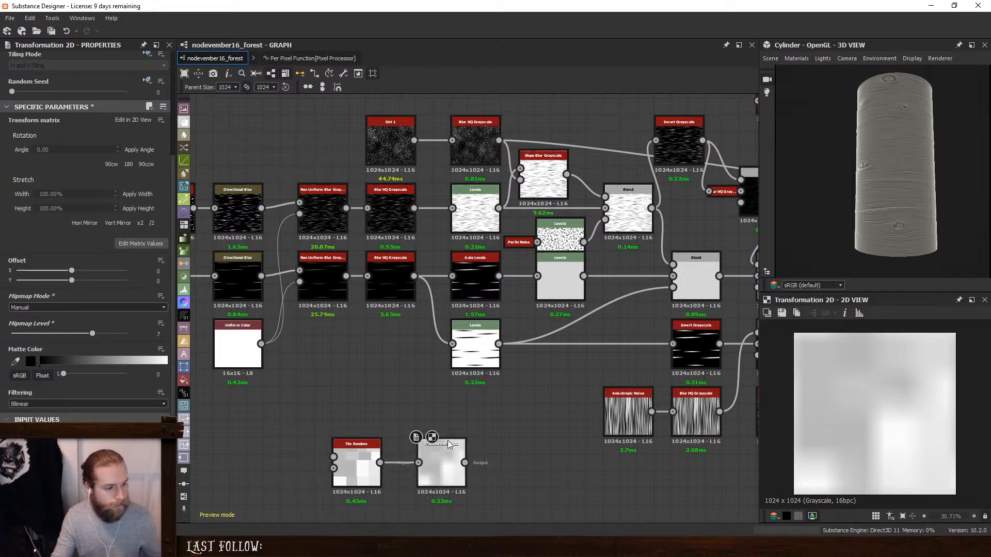
- Try a Blur HQ Grayscale node after the Transformation 2D node, and delete it again
{"action": "left_click", "coordinate": [441, 461]}
{"action": "key", "text": "space"}
{"action": "type", "text": "hq"}
{"action": "key", "text": "Return"}
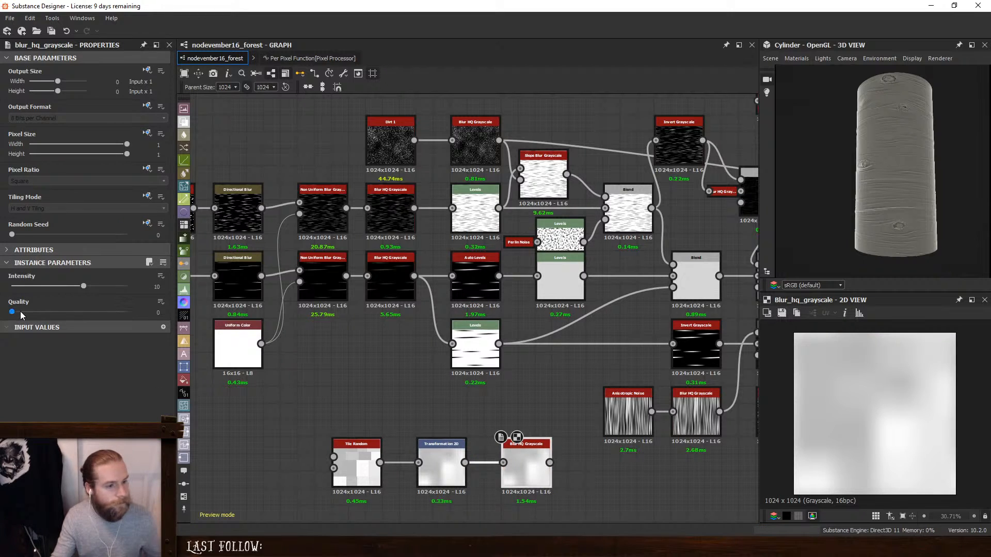
{"action": "key", "text": "Delete"}
- Add a Directional Blur node after the Transformation 2D node and set its intensity to 60
{"action": "left_click", "coordinate": [454, 449]}
{"action": "key", "text": "space"}
{"action": "type", "text": "dir"}
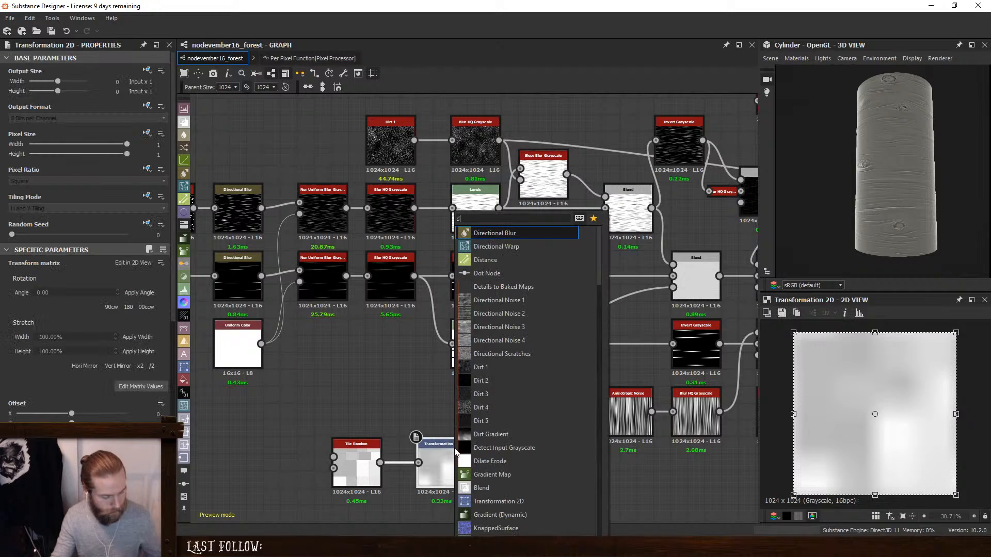
{"action": "left_click", "coordinate": [509, 234]}
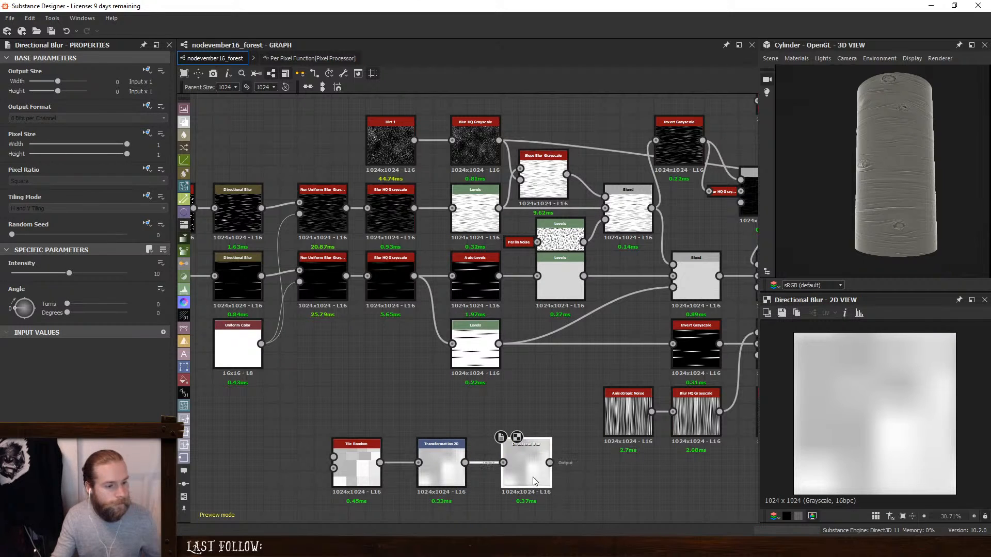
{"action": "left_click_drag", "start_coordinate": [70, 272], "coordinate": [209, 280]}
{"action": "type", "text": "60"}
{"action": "key", "text": "Return"}
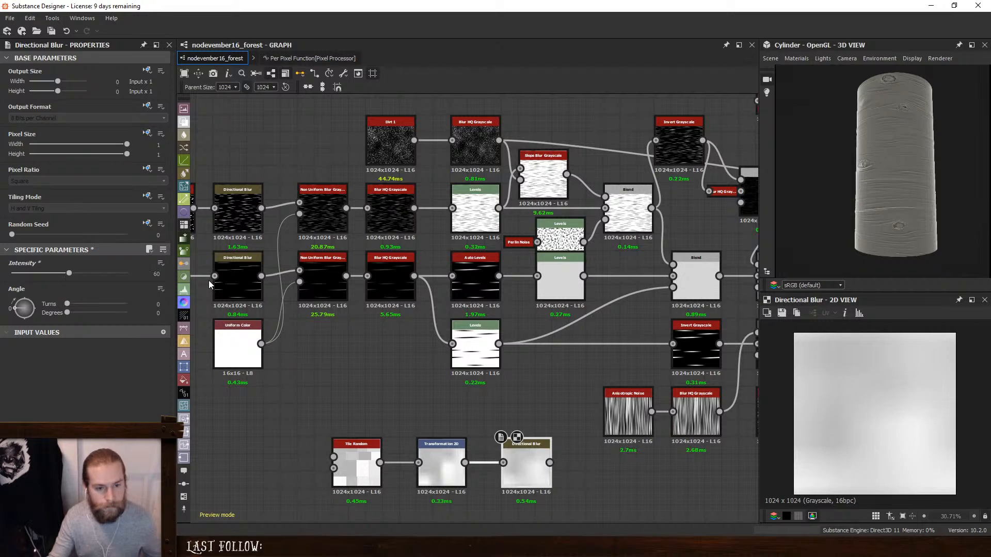
- Insert a Blend node after the light grey Blend and connect the Directional Blur output to its foreground
{"action": "middle_click_drag", "start_coordinate": [610, 340], "coordinate": [542, 300]}
{"action": "left_click", "coordinate": [565, 258]}
{"action": "left_click_drag", "start_coordinate": [564, 257], "coordinate": [550, 257]}
{"action": "left_click", "coordinate": [604, 268]}
{"action": "key", "text": "space"}
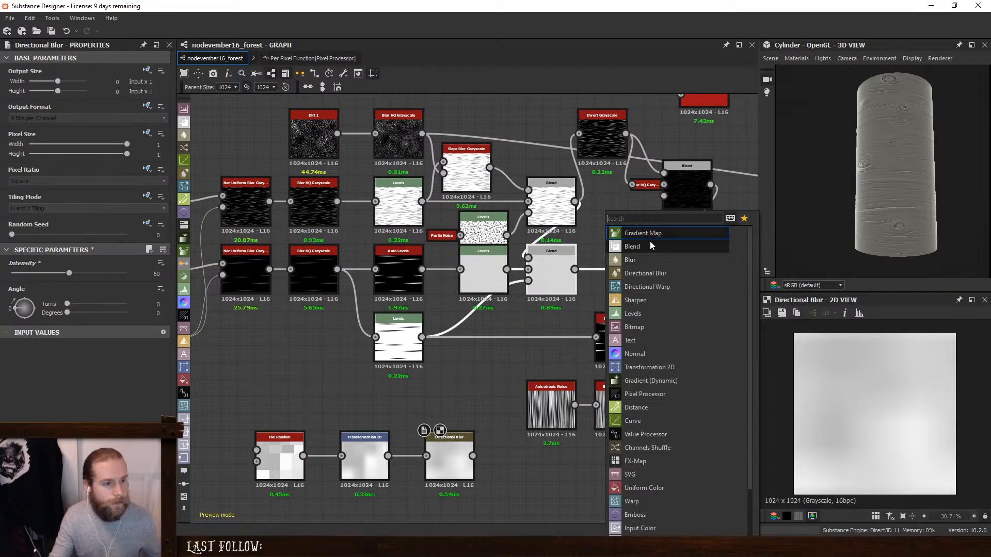
{"action": "left_click", "coordinate": [648, 243]}
{"action": "left_click_drag", "start_coordinate": [639, 236], "coordinate": [630, 289]}
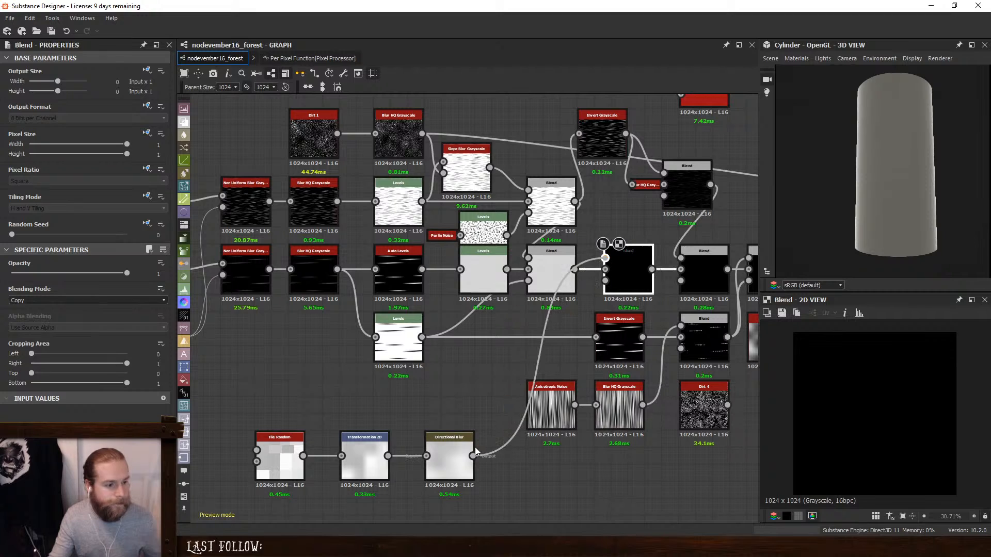
{"action": "left_click_drag", "start_coordinate": [475, 452], "coordinate": [473, 456]}
- Try the Overlay and Multiply blending modes on the new Blend node
{"action": "left_click", "coordinate": [49, 300]}
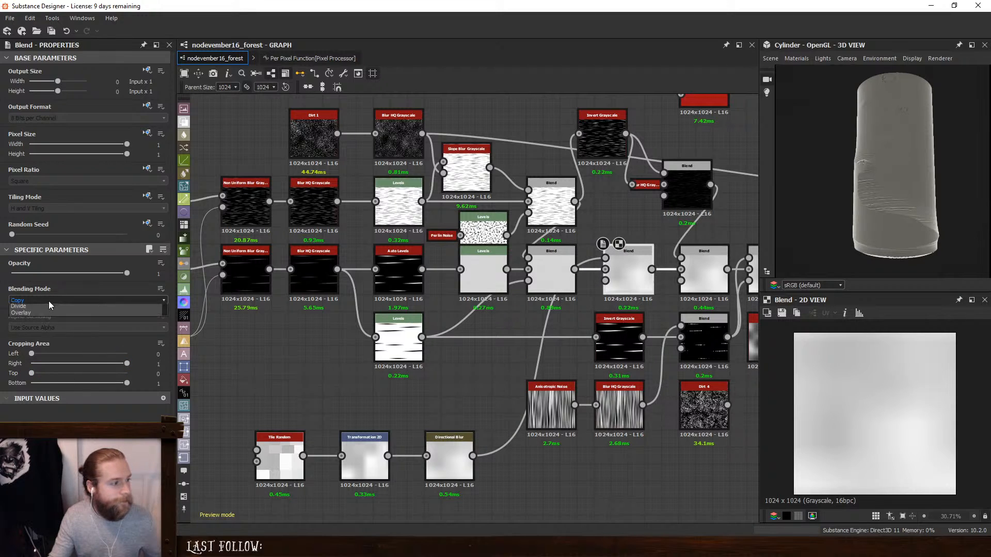
{"action": "left_click", "coordinate": [40, 367]}
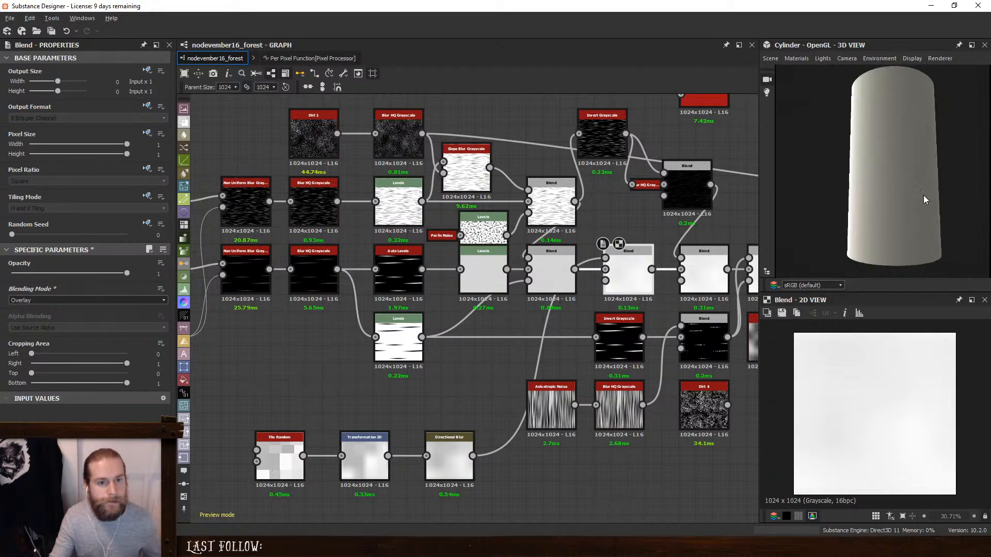
{"action": "left_click", "coordinate": [41, 301]}
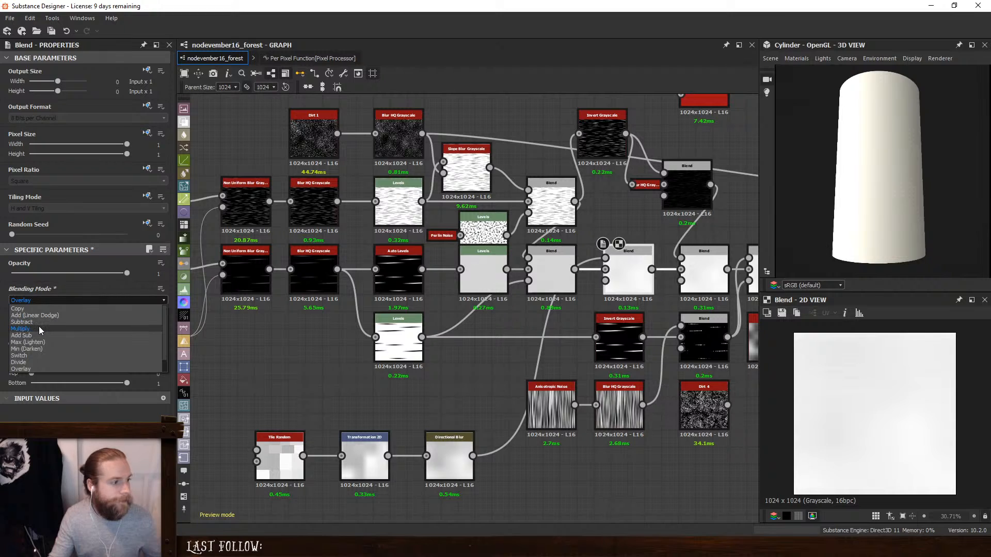
{"action": "left_click", "coordinate": [38, 328]}
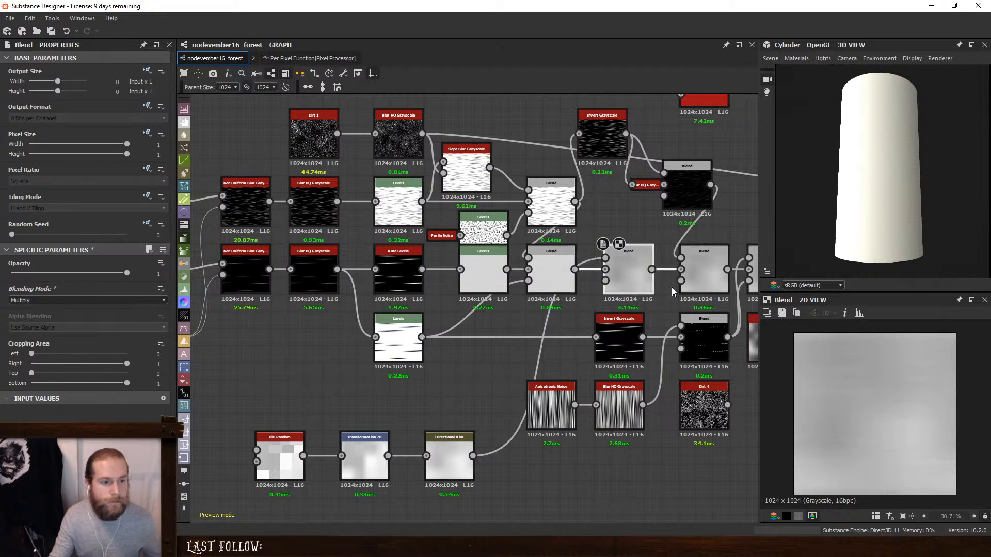
{"action": "middle_click_drag", "start_coordinate": [670, 287], "coordinate": [582, 274]}
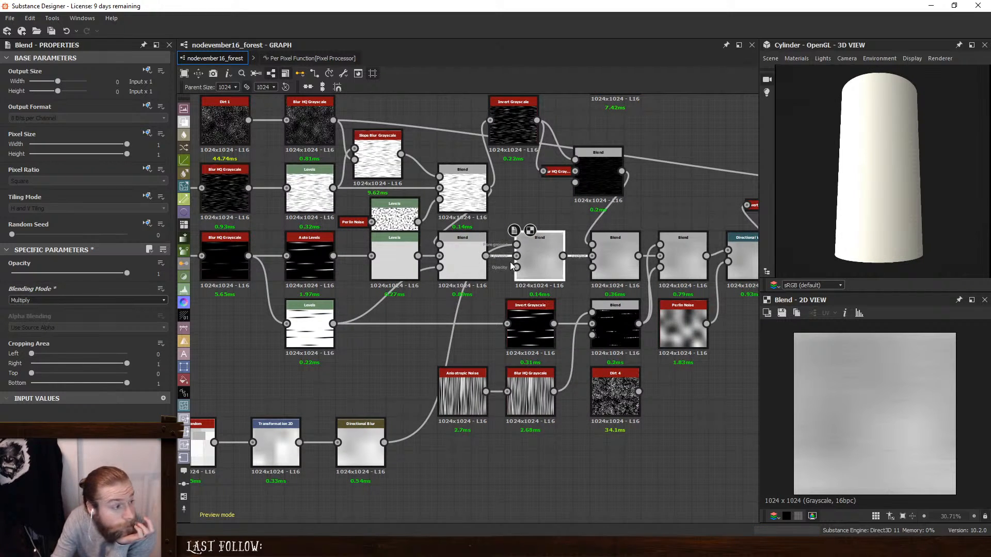
{"action": "mouse_move", "coordinate": [127, 275]}
{"action": "left_mouse_down"}
{"action": "mouse_move", "coordinate": [2, 286]}
{"action": "mouse_move", "coordinate": [290, 294]}
{"action": "left_mouse_up"}
- Try Add (Linear Dodge) blending on the new Blend node with its opacity at 0
{"action": "left_click", "coordinate": [54, 300]}
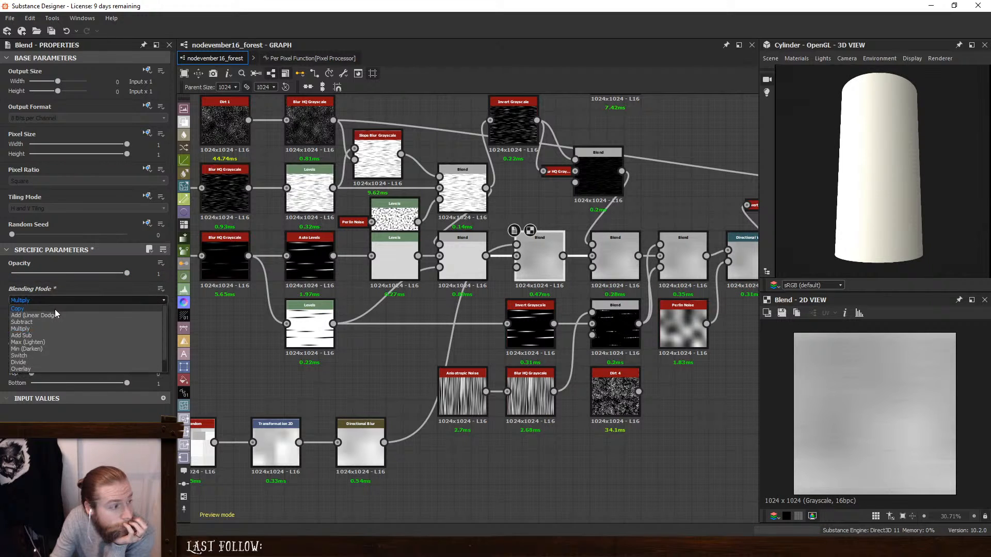
{"action": "left_click", "coordinate": [55, 315]}
{"action": "left_click_drag", "start_coordinate": [127, 273], "coordinate": [6, 278]}
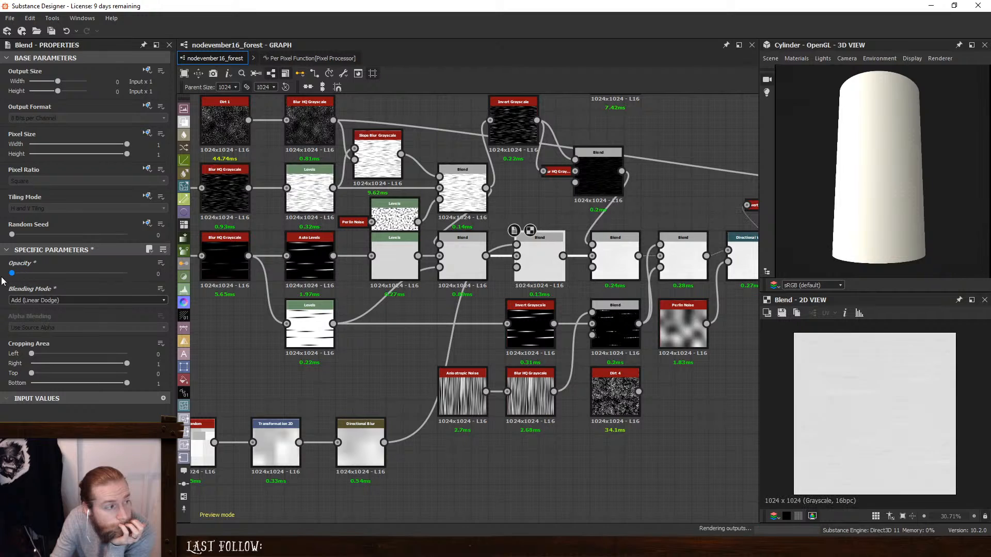
- Override the new Blend node's output format with HDR High Precision (32F) and set its opacity to 0.08
{"action": "left_click", "coordinate": [144, 108]}
{"action": "left_click", "coordinate": [153, 146]}
{"action": "left_click", "coordinate": [82, 119]}
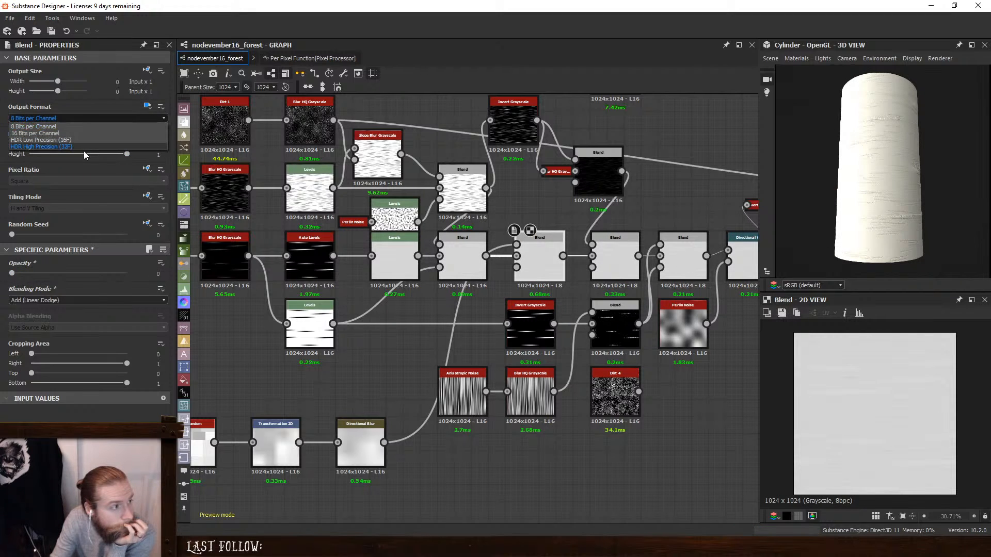
{"action": "left_click", "coordinate": [84, 150]}
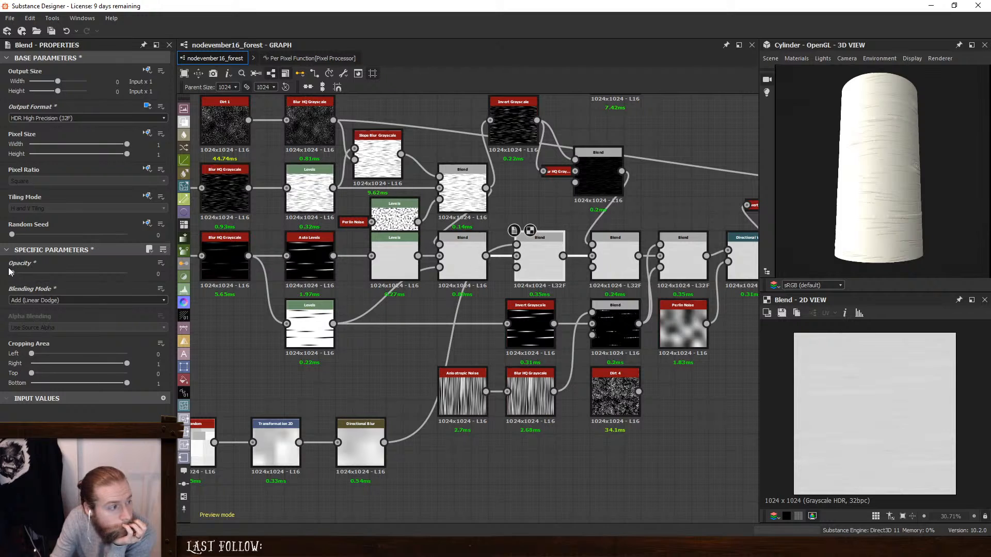
{"action": "left_click_drag", "start_coordinate": [13, 274], "coordinate": [23, 275]}
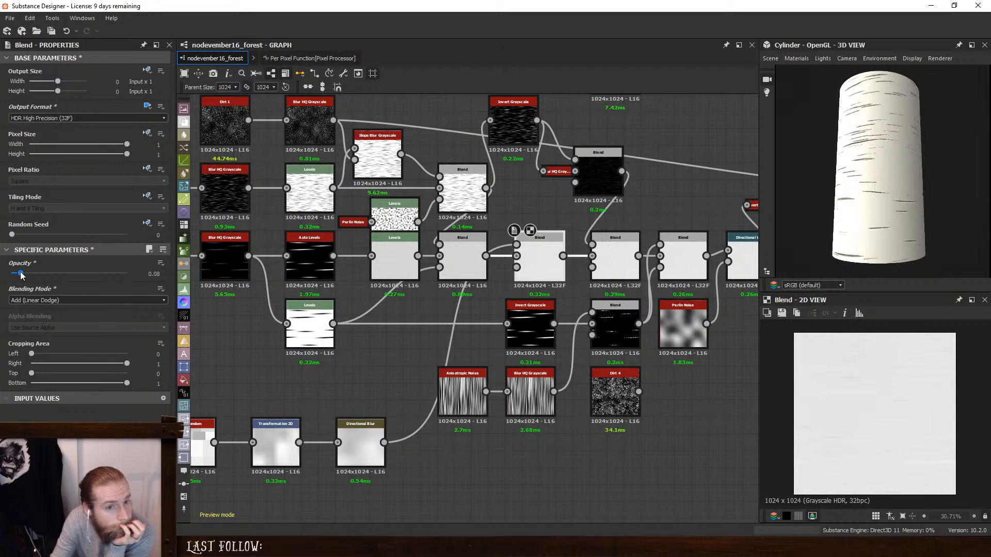
- Change the new Blend node to Overlay blending mode with an opacity of 0.23
{"action": "left_click", "coordinate": [41, 300]}
{"action": "left_click", "coordinate": [44, 367]}
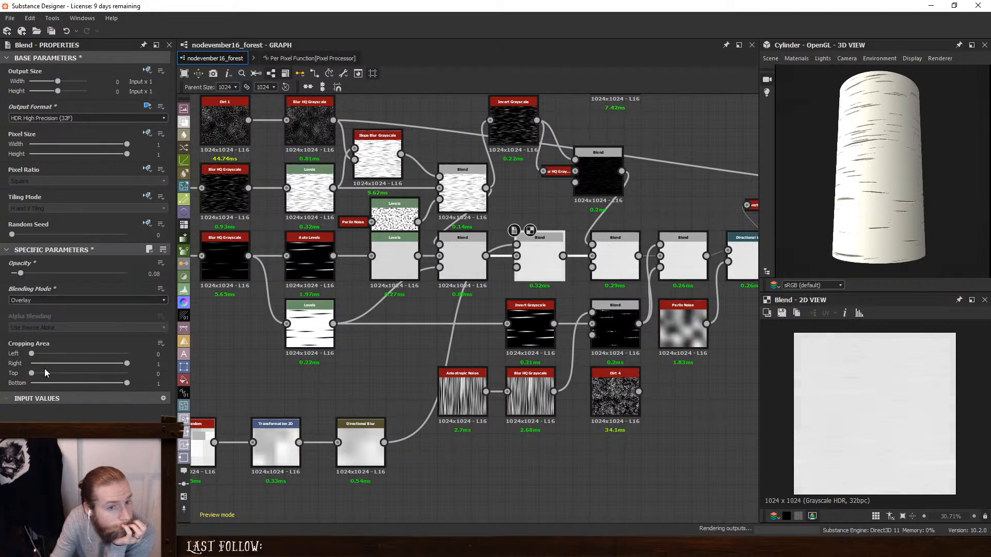
{"action": "left_click_drag", "start_coordinate": [20, 274], "coordinate": [56, 280]}
{"action": "left_click_drag", "start_coordinate": [68, 279], "coordinate": [38, 280]}
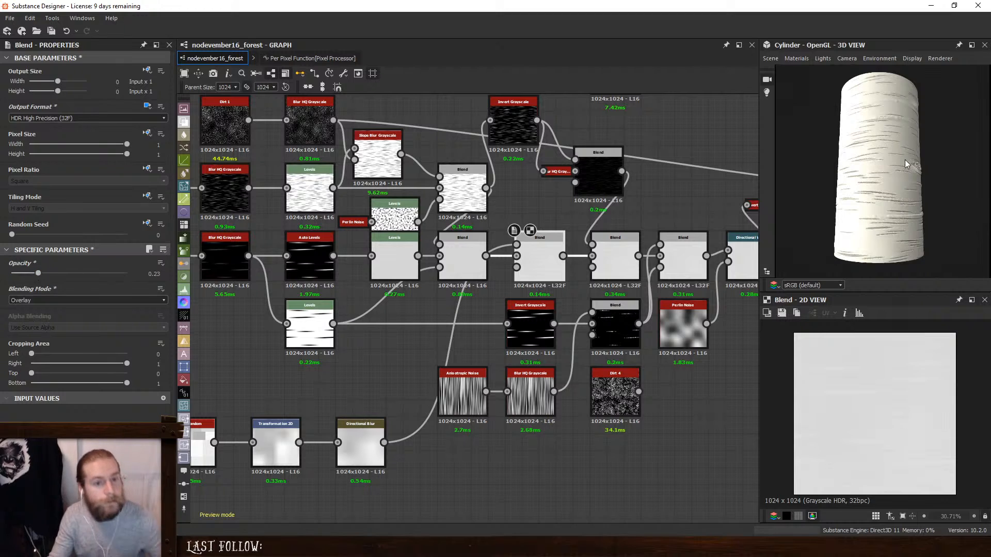
- Reduce the opacity of the Min (Darken) Blend node fed by the two ridge Levels nodes to 0.01
{"action": "scroll", "coordinate": [905, 161], "scroll_direction": "down", "scroll_amount": 2}
{"action": "left_click_drag", "start_coordinate": [908, 175], "coordinate": [837, 182]}
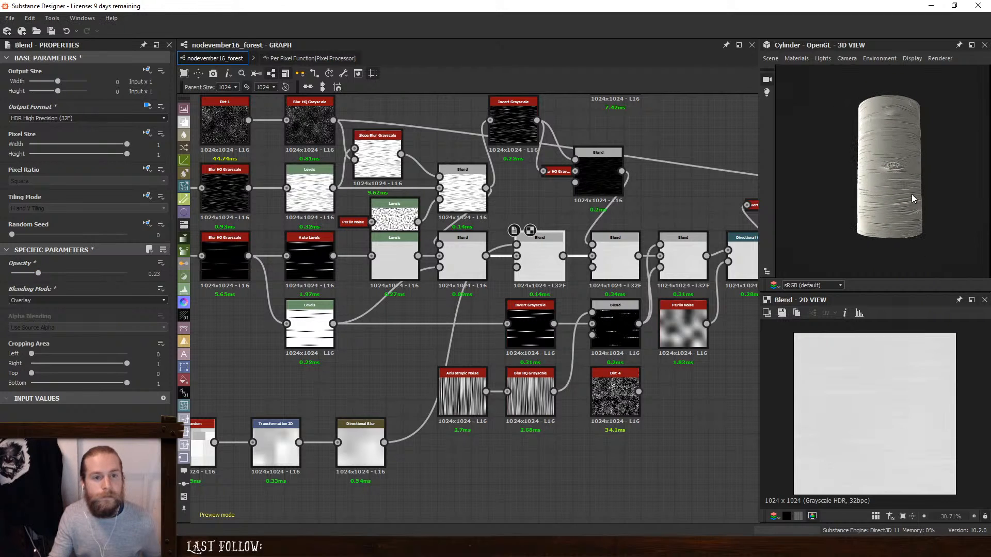
{"action": "mouse_move", "coordinate": [912, 195]}
{"action": "left_mouse_down"}
{"action": "mouse_move", "coordinate": [864, 195]}
{"action": "mouse_move", "coordinate": [936, 194]}
{"action": "left_mouse_up"}
{"action": "scroll", "coordinate": [903, 210], "scroll_direction": "up", "scroll_amount": 2}
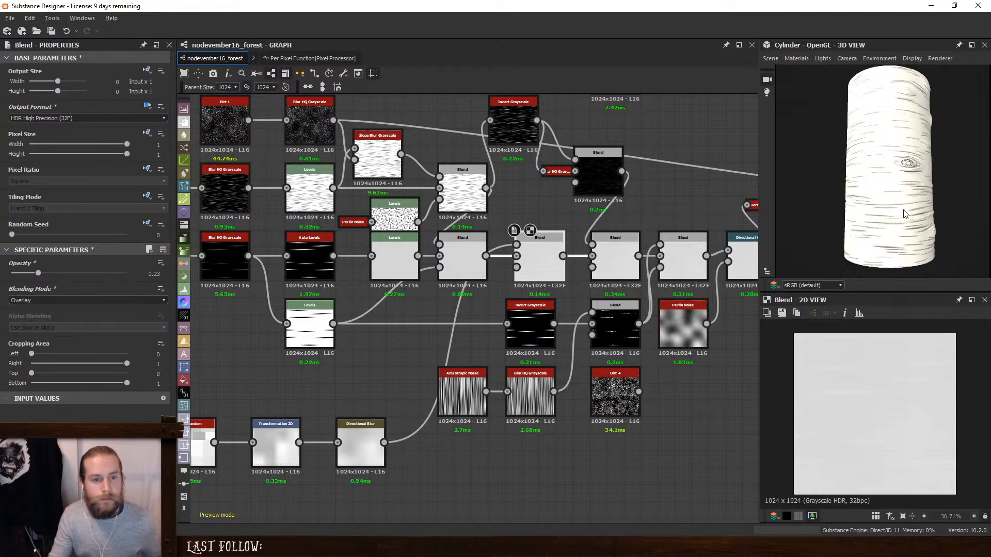
{"action": "scroll", "coordinate": [368, 273], "scroll_direction": "up", "scroll_amount": 3}
{"action": "left_click", "coordinate": [444, 250]}
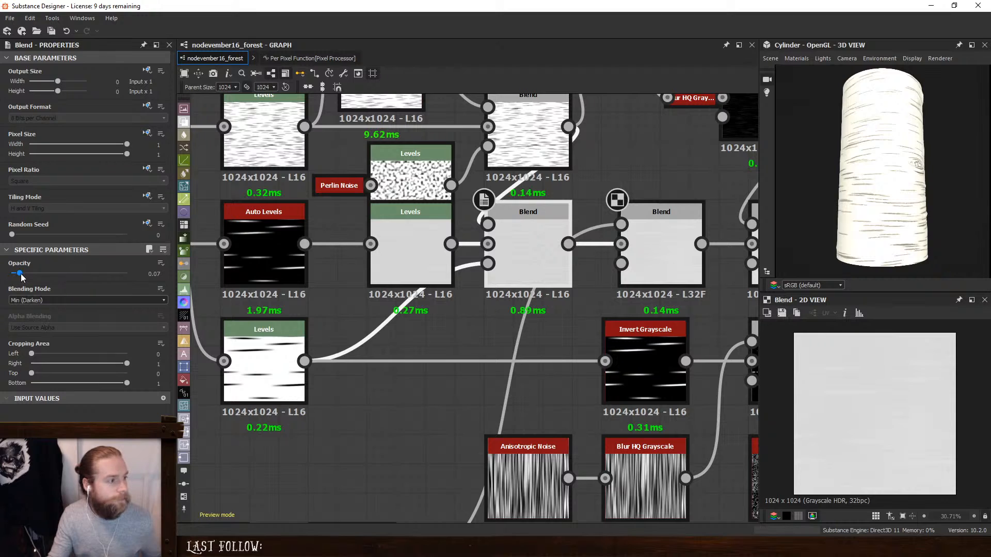
{"action": "left_click_drag", "start_coordinate": [21, 274], "coordinate": [19, 274]}
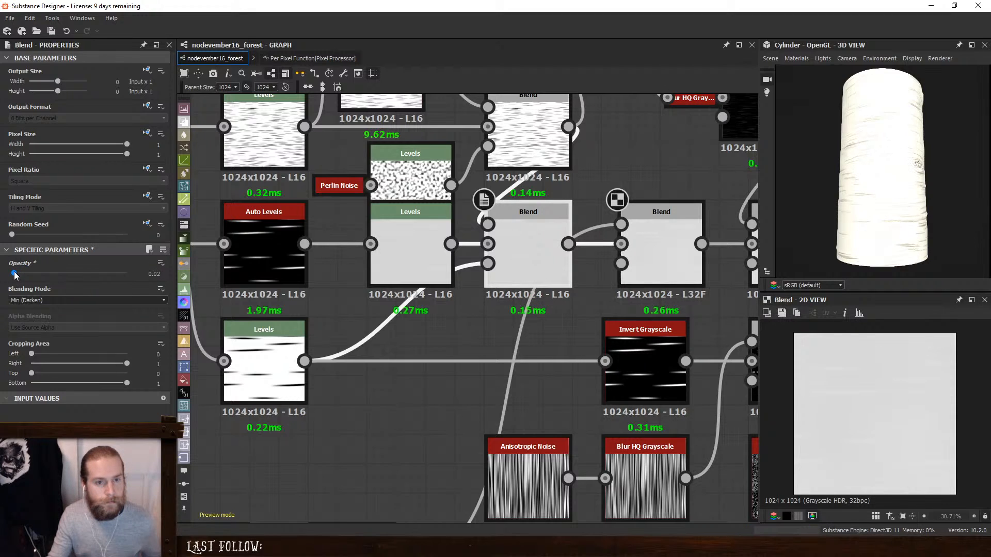
{"action": "left_click_drag", "start_coordinate": [899, 212], "coordinate": [831, 209]}
{"action": "right_click_drag", "start_coordinate": [831, 209], "coordinate": [857, 198], "text": "ctrl+shift"}
{"action": "left_click_drag", "start_coordinate": [923, 203], "coordinate": [875, 207]}
{"action": "scroll", "coordinate": [875, 206], "scroll_direction": "up", "scroll_amount": 3}
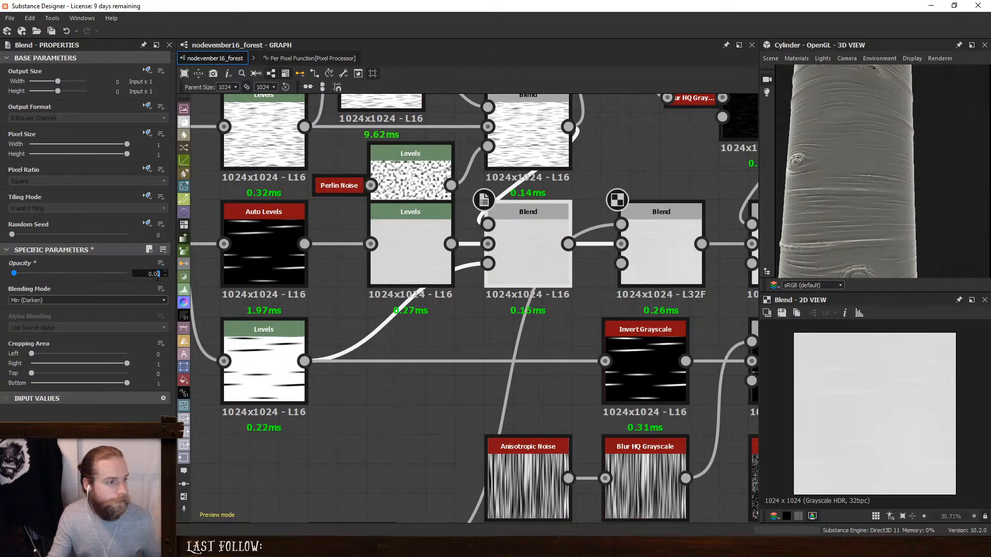
{"action": "key", "text": "Return"}
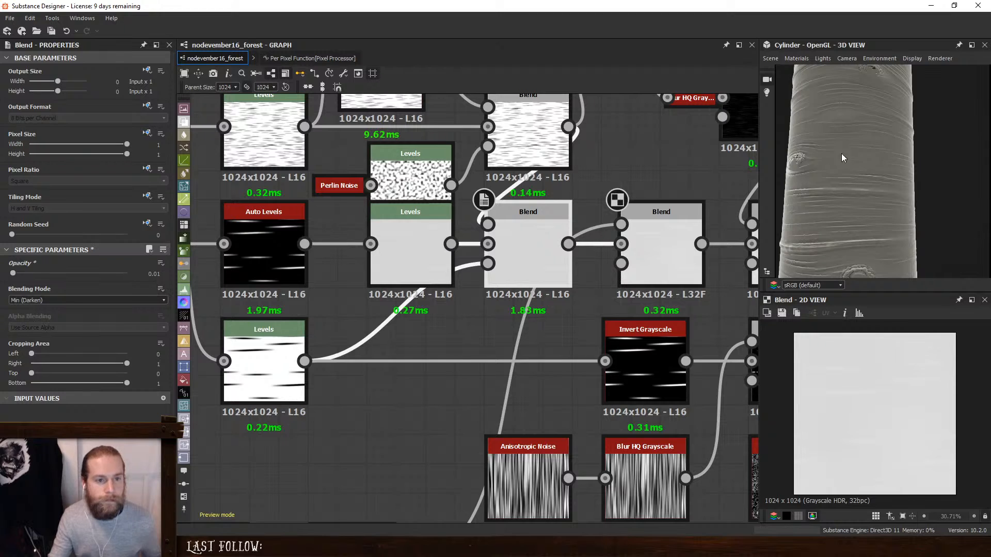
- Set the intensity of the Directional Warp node after the Add (Linear Dodge) Blend to 5.8
{"action": "scroll", "coordinate": [842, 155], "scroll_direction": "down", "scroll_amount": 3}
{"action": "left_click_drag", "start_coordinate": [850, 201], "coordinate": [827, 186]}
{"action": "scroll", "coordinate": [854, 240], "scroll_direction": "up", "scroll_amount": 3}
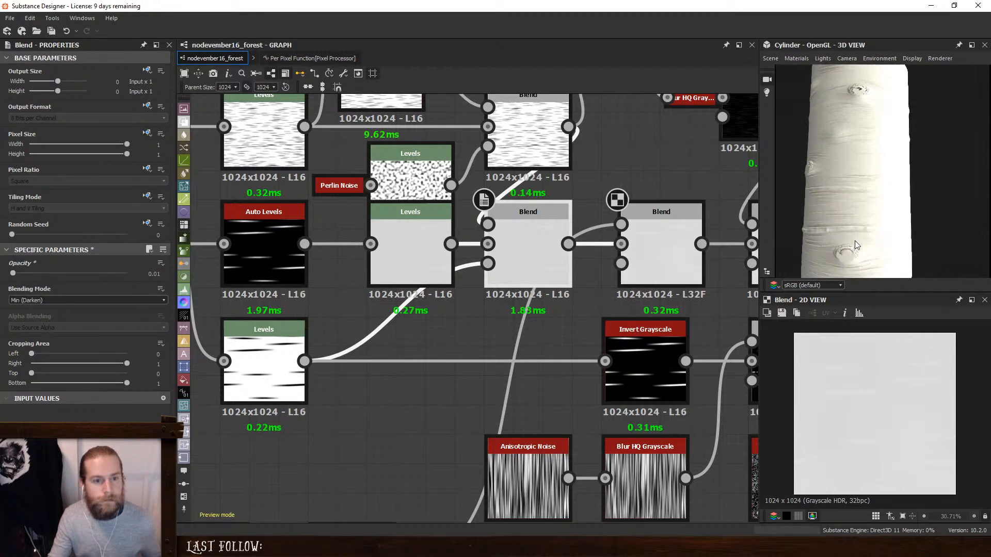
{"action": "left_click_drag", "start_coordinate": [854, 241], "coordinate": [873, 185]}
{"action": "scroll", "coordinate": [565, 221], "scroll_direction": "down", "scroll_amount": 3}
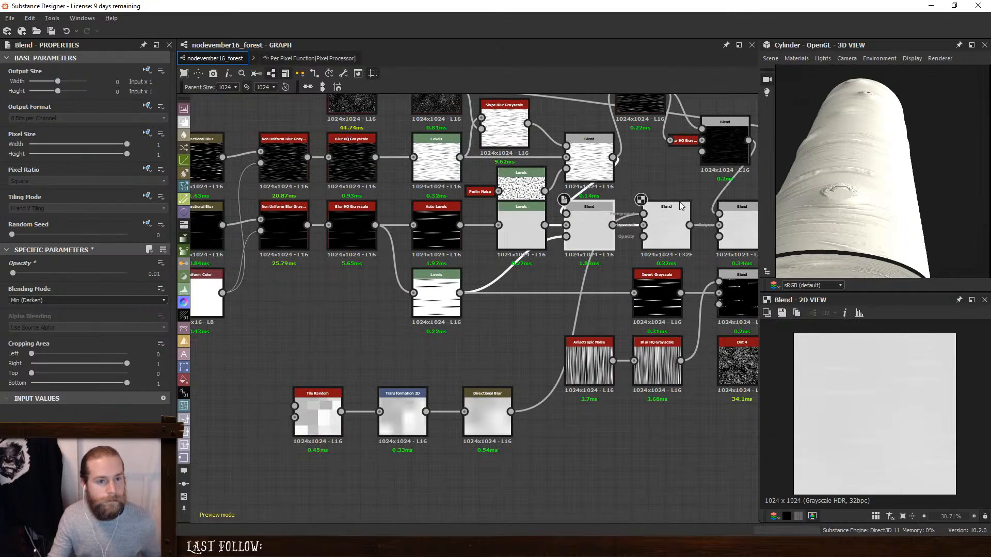
{"action": "left_click", "coordinate": [568, 219]}
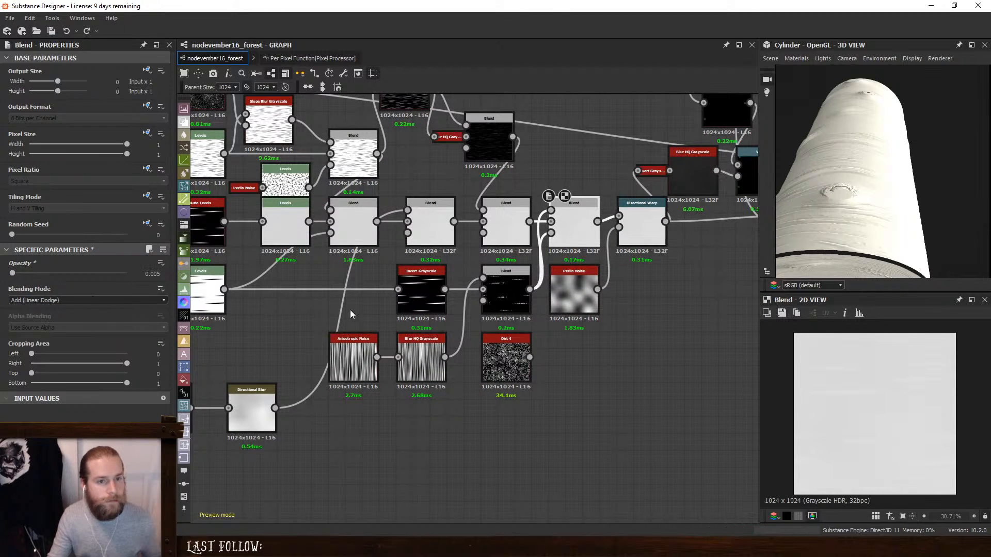
{"action": "left_click_drag", "start_coordinate": [896, 185], "coordinate": [910, 236]}
{"action": "left_click", "coordinate": [645, 236]}
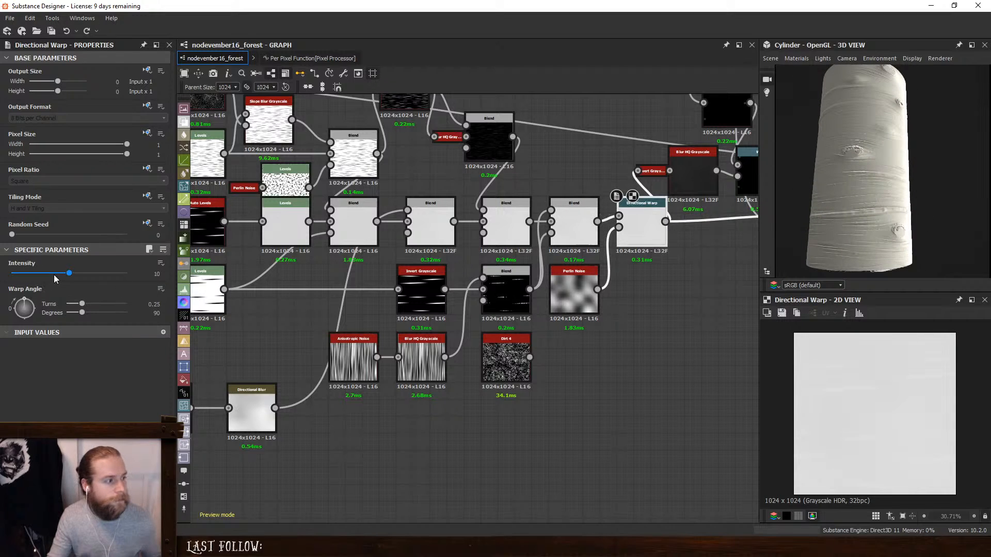
{"action": "left_click_drag", "start_coordinate": [69, 274], "coordinate": [45, 281]}
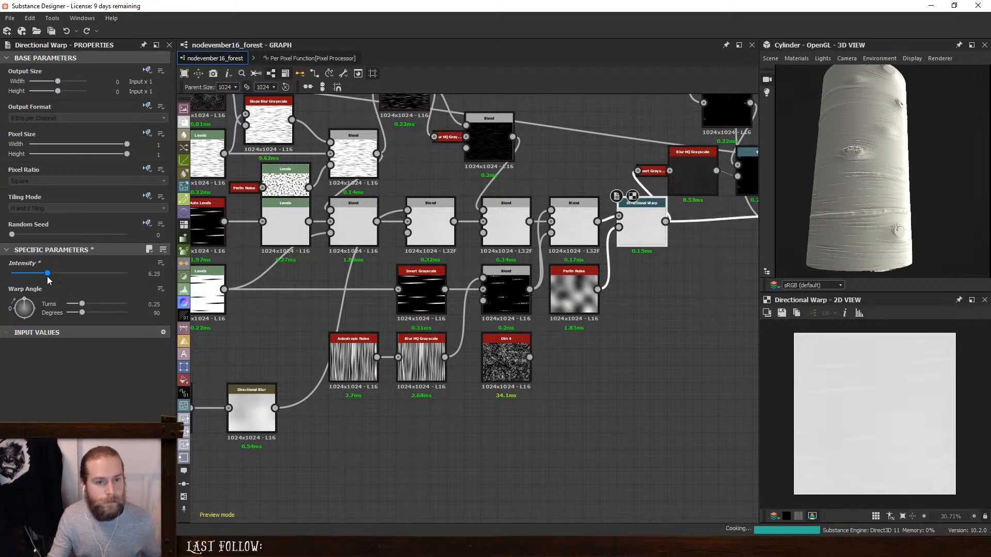
- Follow the height chain to its final Levels node and examine the histogram settings against the cylinder's bark relief
{"action": "middle_click_drag", "start_coordinate": [736, 234], "coordinate": [409, 297]}
{"action": "left_click", "coordinate": [484, 289]}
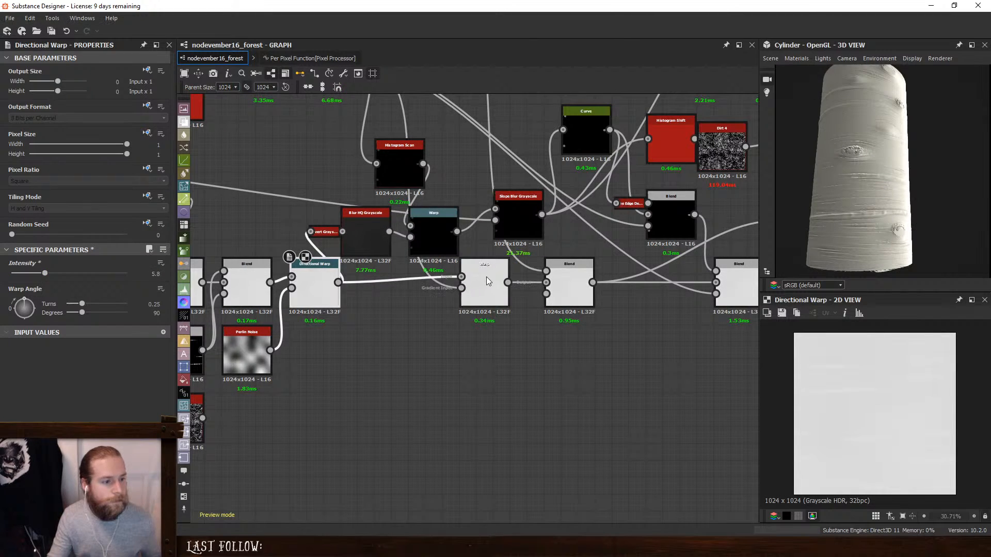
{"action": "double_click", "coordinate": [578, 278]}
{"action": "middle_click_drag", "start_coordinate": [739, 284], "coordinate": [413, 290]}
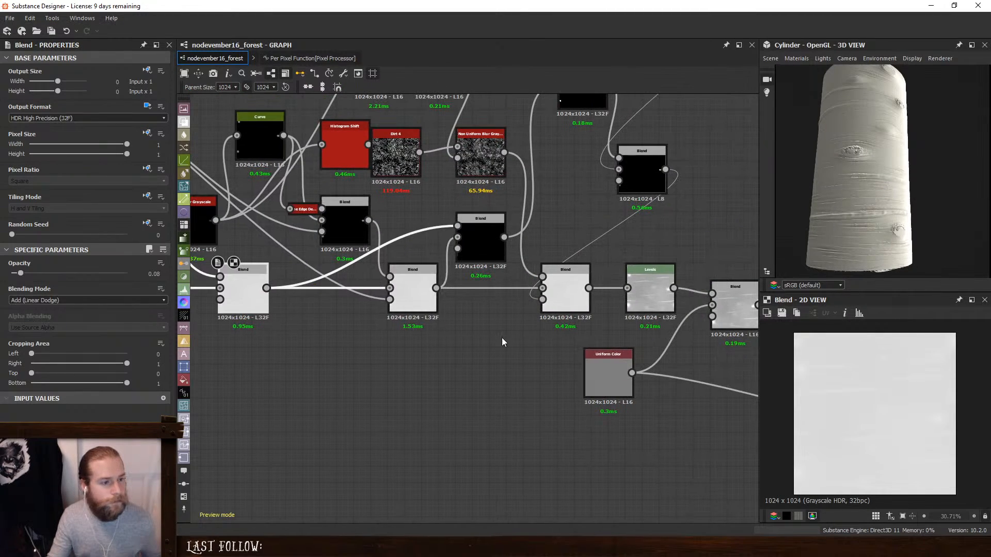
{"action": "double_click", "coordinate": [663, 289]}
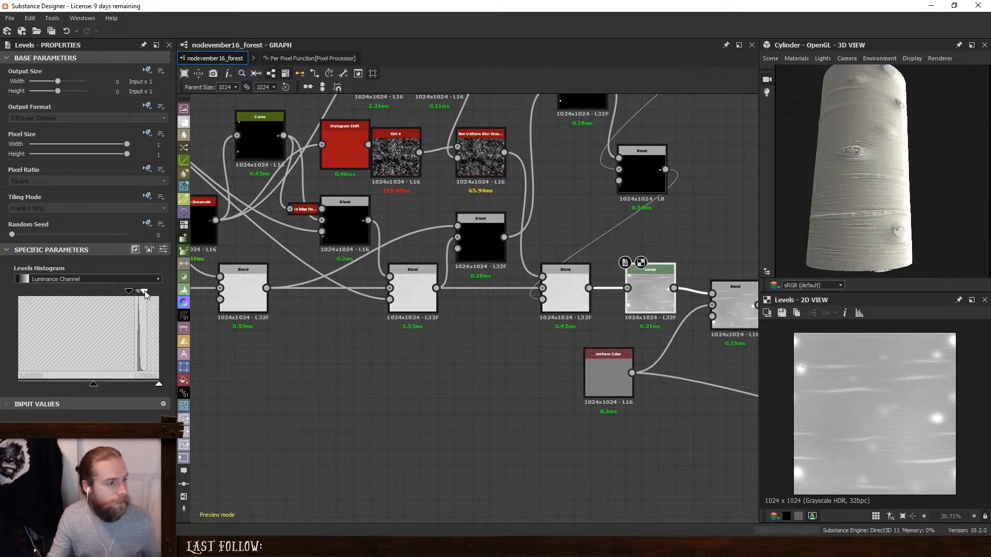
{"action": "left_click_drag", "start_coordinate": [145, 292], "coordinate": [145, 295]}
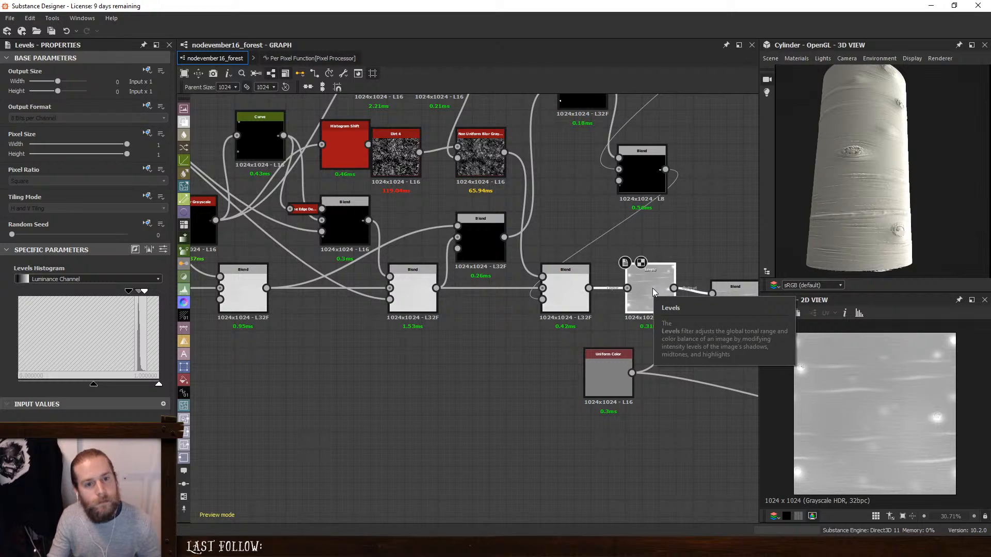
{"action": "scroll", "coordinate": [875, 216], "scroll_direction": "up", "scroll_amount": 5}
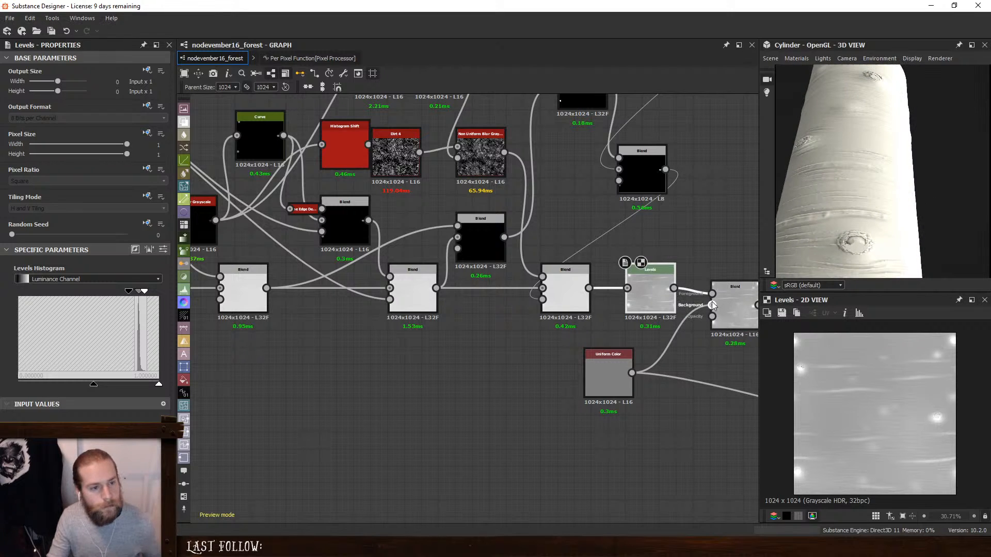
- Replace the final Levels node with an Auto Levels node and move the following Blend and Uniform Color nodes to make room
{"action": "key", "text": "Delete"}
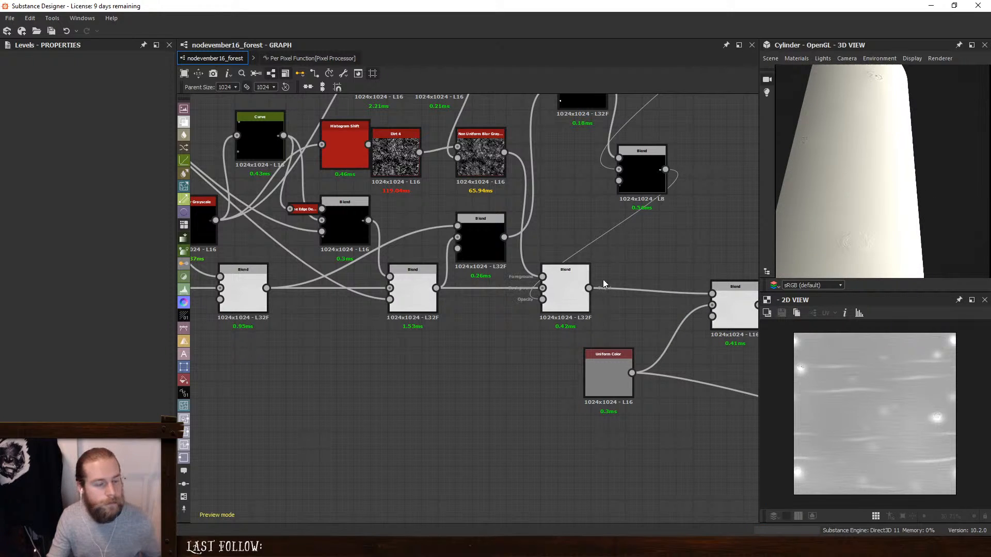
{"action": "key", "text": "space"}
{"action": "type", "text": "au"}
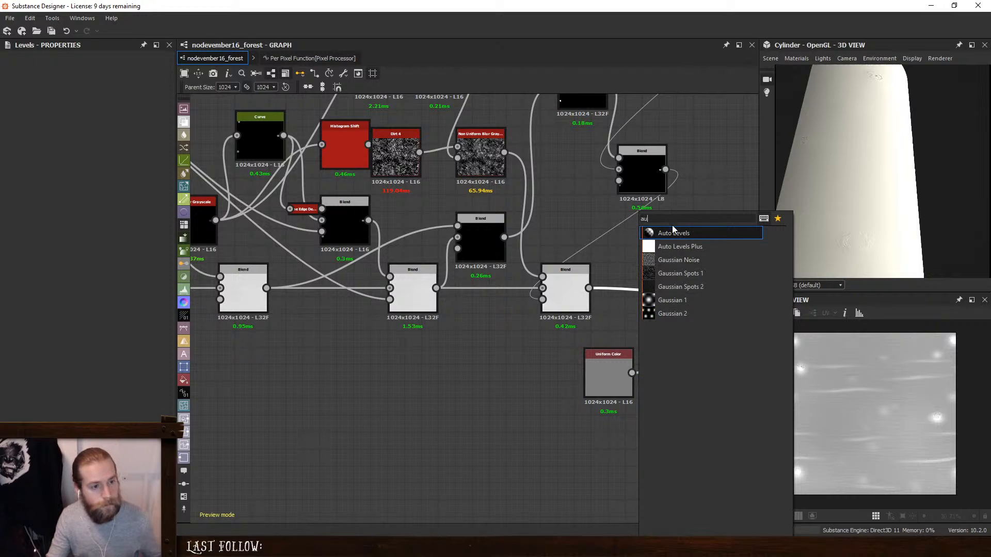
{"action": "left_click", "coordinate": [675, 230]}
{"action": "middle_click_drag", "start_coordinate": [645, 265], "coordinate": [511, 260]}
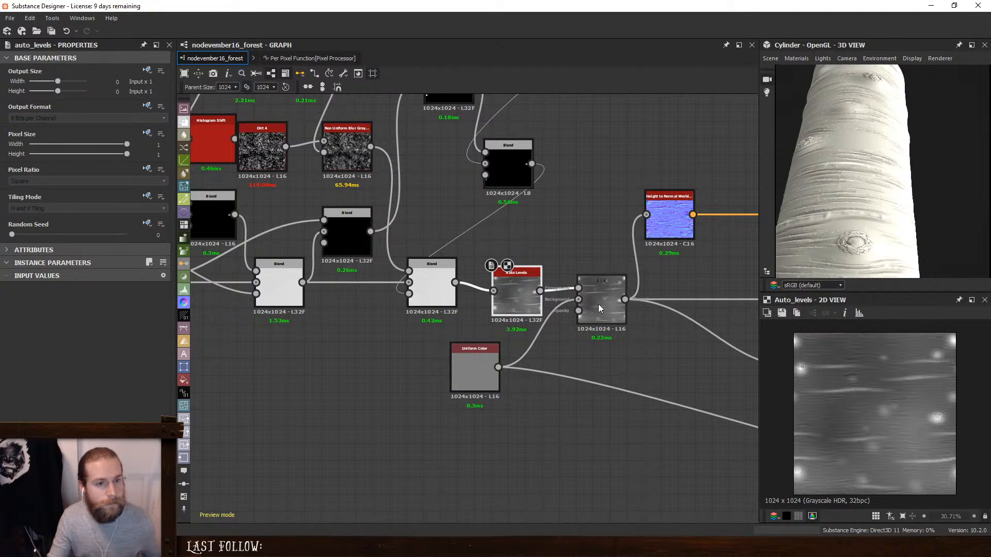
{"action": "left_click_drag", "start_coordinate": [598, 308], "coordinate": [666, 313]}
{"action": "left_click_drag", "start_coordinate": [474, 369], "coordinate": [483, 402]}
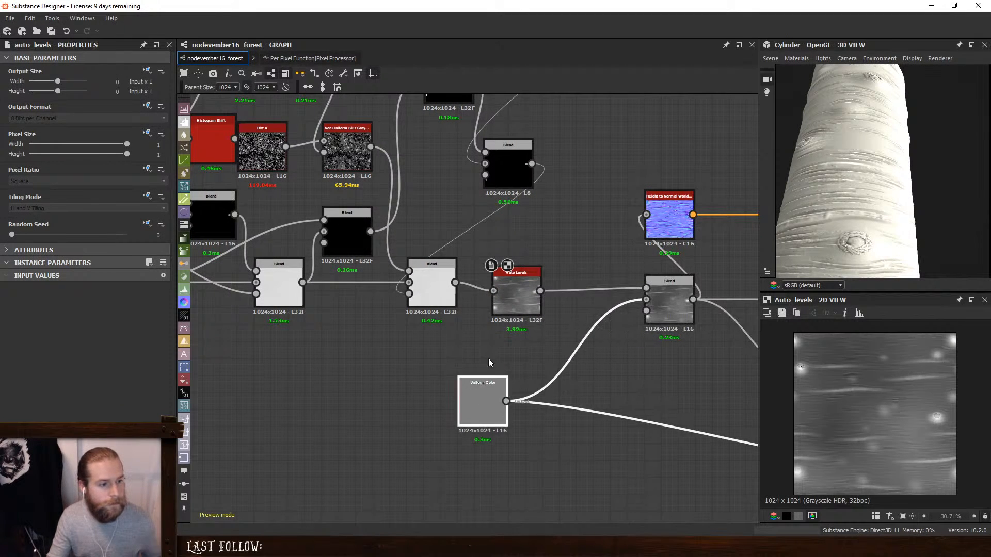
- Insert a new Levels node between the Auto Levels node and the final height Blend
{"action": "key", "text": "space"}
{"action": "left_click", "coordinate": [565, 311]}
{"action": "left_click_drag", "start_coordinate": [588, 286], "coordinate": [574, 283]}
{"action": "left_click", "coordinate": [508, 277]}
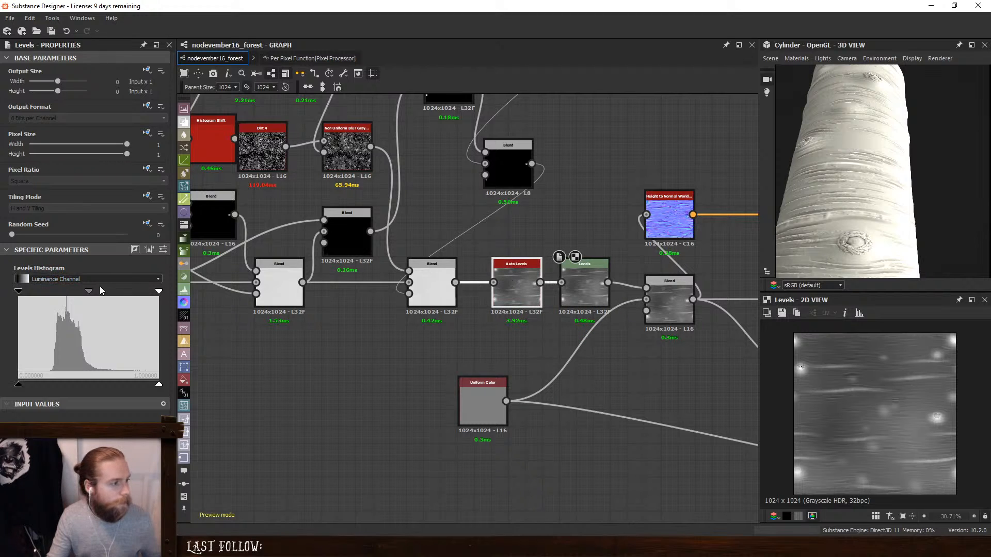
- Try brighter midtones in the new Levels node and raise its output black level to slightly below mid-range
{"action": "left_click_drag", "start_coordinate": [88, 292], "coordinate": [35, 290]}
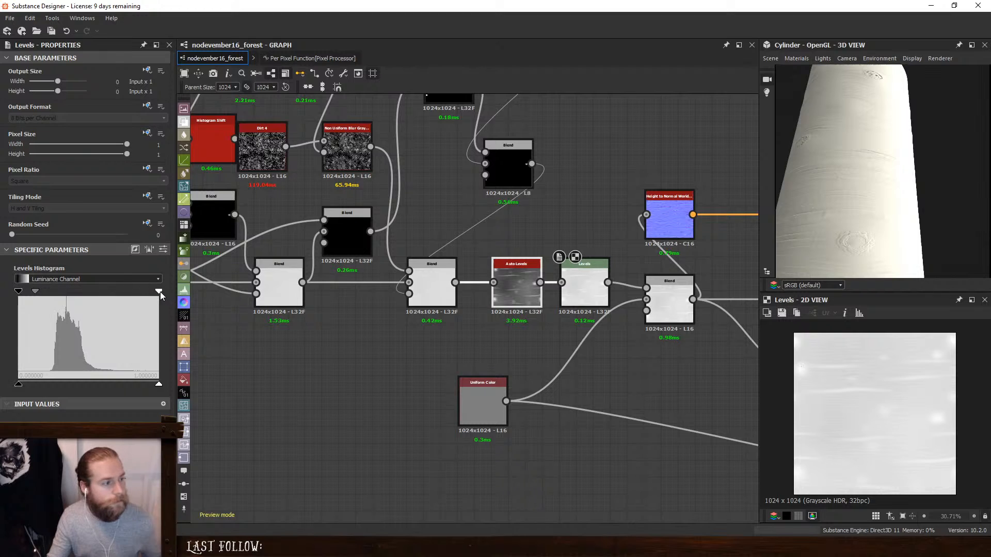
{"action": "mouse_move", "coordinate": [159, 291]}
{"action": "left_mouse_down"}
{"action": "mouse_move", "coordinate": [128, 293]}
{"action": "mouse_move", "coordinate": [168, 293]}
{"action": "left_mouse_up"}
{"action": "left_click_drag", "start_coordinate": [35, 290], "coordinate": [81, 297]}
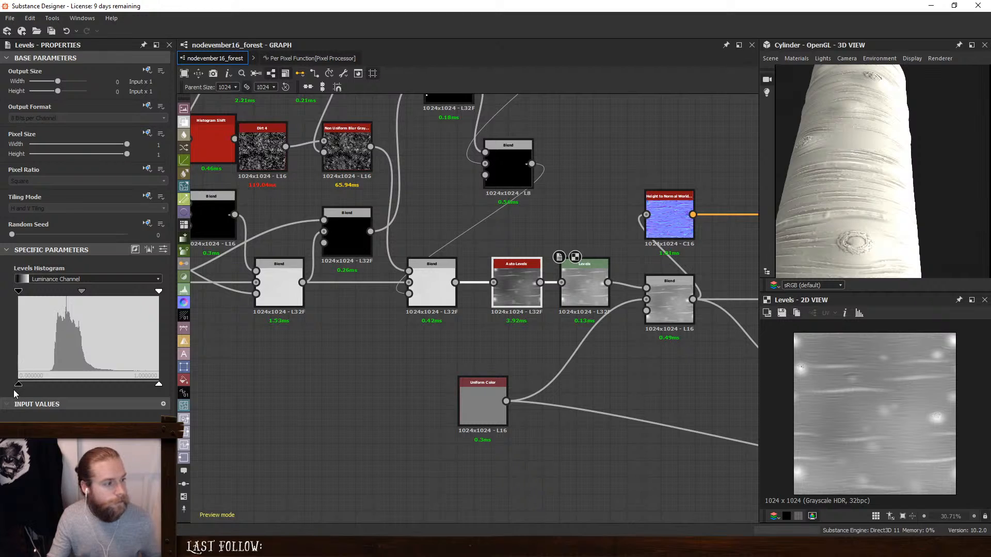
{"action": "left_click_drag", "start_coordinate": [18, 385], "coordinate": [79, 389]}
{"action": "left_click_drag", "start_coordinate": [83, 292], "coordinate": [76, 293]}
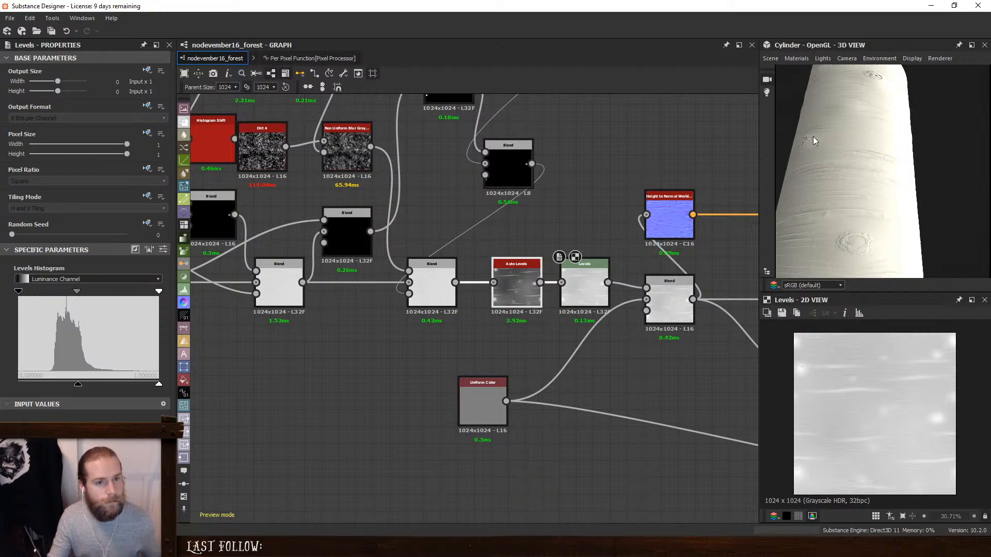
- Examine the bark relief on the cylinder from several sides and distances under changing light
{"action": "scroll", "coordinate": [871, 160], "scroll_direction": "down", "scroll_amount": 3}
{"action": "left_click_drag", "start_coordinate": [871, 160], "coordinate": [811, 179]}
{"action": "right_click_drag", "start_coordinate": [811, 178], "coordinate": [891, 172], "text": "ctrl+shift"}
{"action": "scroll", "coordinate": [861, 206], "scroll_direction": "up", "scroll_amount": 2}
{"action": "left_click_drag", "start_coordinate": [862, 206], "coordinate": [920, 200]}
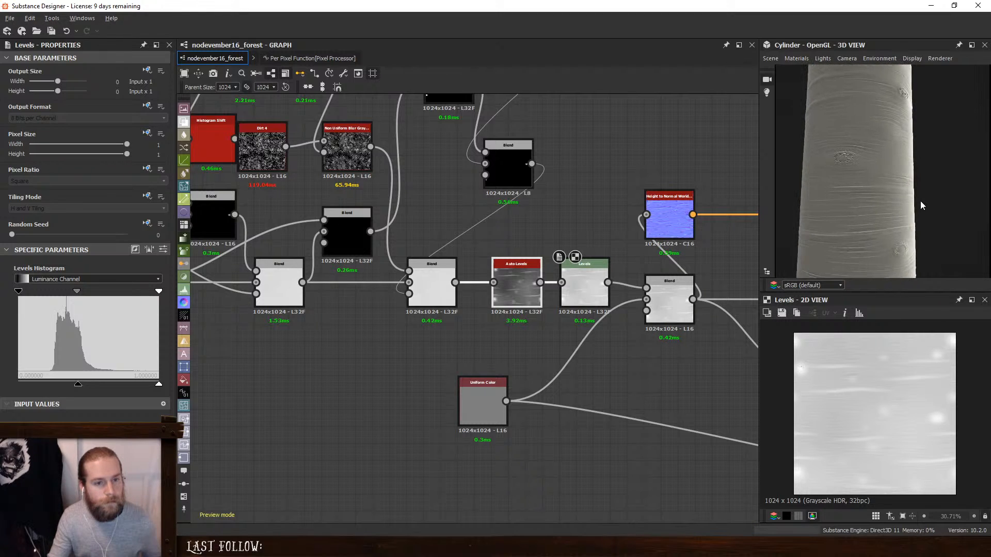
{"action": "mouse_move", "coordinate": [920, 200]}
{"action": "right_mouse_down", "text": "ctrl+shift"}
{"action": "mouse_move", "coordinate": [835, 202]}
{"action": "mouse_move", "coordinate": [906, 195]}
{"action": "right_mouse_up", "text": "ctrl+shift"}
{"action": "left_click_drag", "start_coordinate": [865, 209], "coordinate": [898, 216]}
{"action": "scroll", "coordinate": [867, 214], "scroll_direction": "up", "scroll_amount": 3}
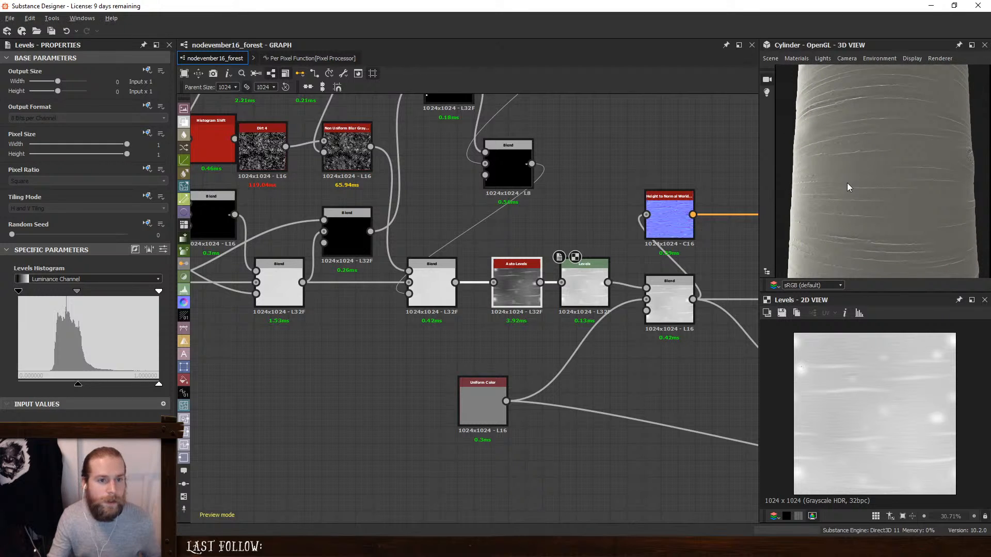
{"action": "mouse_move", "coordinate": [847, 183]}
{"action": "left_mouse_down"}
{"action": "mouse_move", "coordinate": [911, 192]}
{"action": "mouse_move", "coordinate": [923, 181]}
{"action": "mouse_move", "coordinate": [885, 178]}
{"action": "mouse_move", "coordinate": [896, 172]}
{"action": "left_mouse_up"}
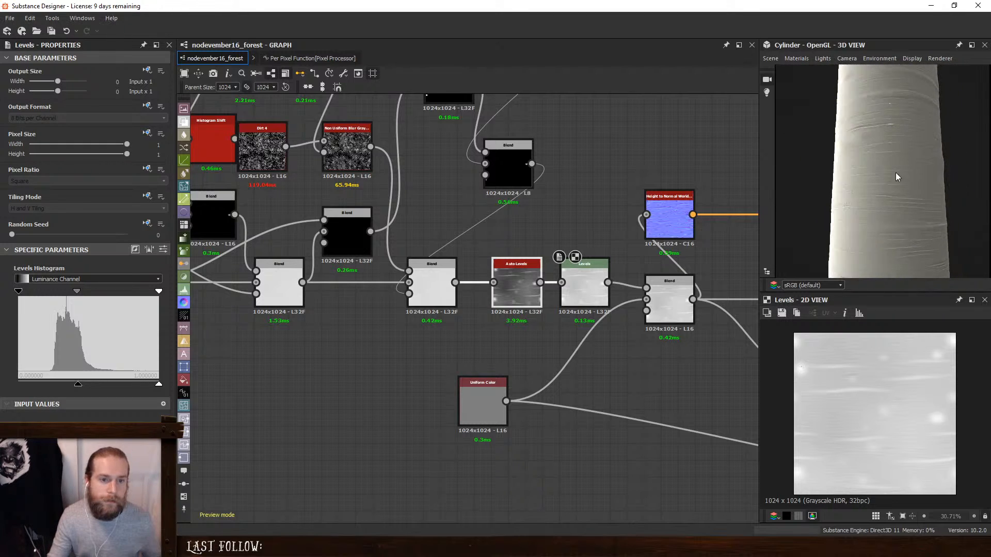
{"action": "right_click_drag", "start_coordinate": [896, 172], "coordinate": [872, 180], "text": "ctrl+shift"}
- Undo the Auto Levels replacement, the added Levels node and the node moves to restore the original Levels node
{"action": "left_click", "coordinate": [593, 202]}
{"action": "key", "text": "ctrl+z"}
{"action": "key", "text": "ctrl+z"}
{"action": "key", "text": "ctrl+z"}
{"action": "key", "text": "ctrl+z"}
{"action": "key", "text": "ctrl+z"}
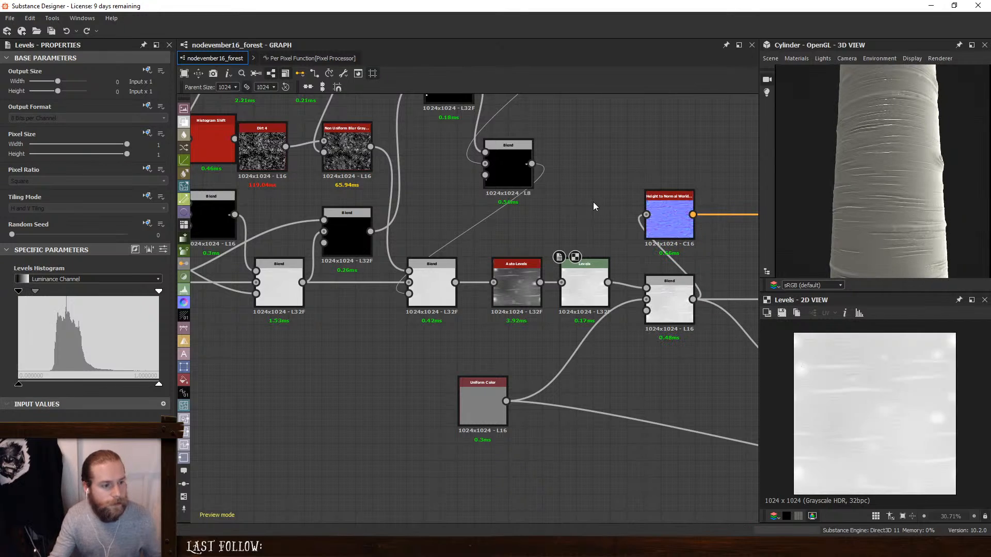
{"action": "key", "text": "ctrl+z"}
{"action": "key", "text": "ctrl+z"}
{"action": "key", "text": "ctrl+z"}
{"action": "key", "text": "ctrl+z"}
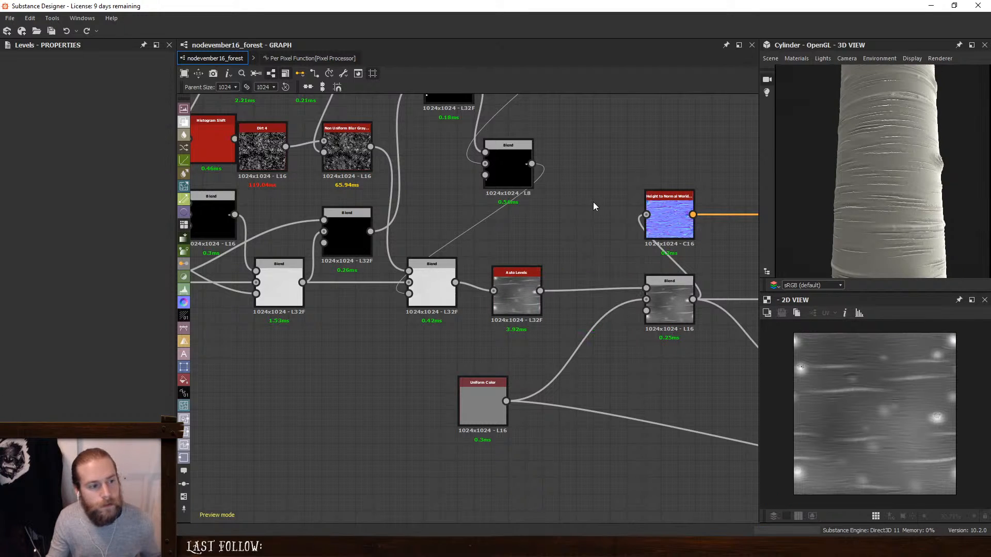
{"action": "key", "text": "ctrl+y"}
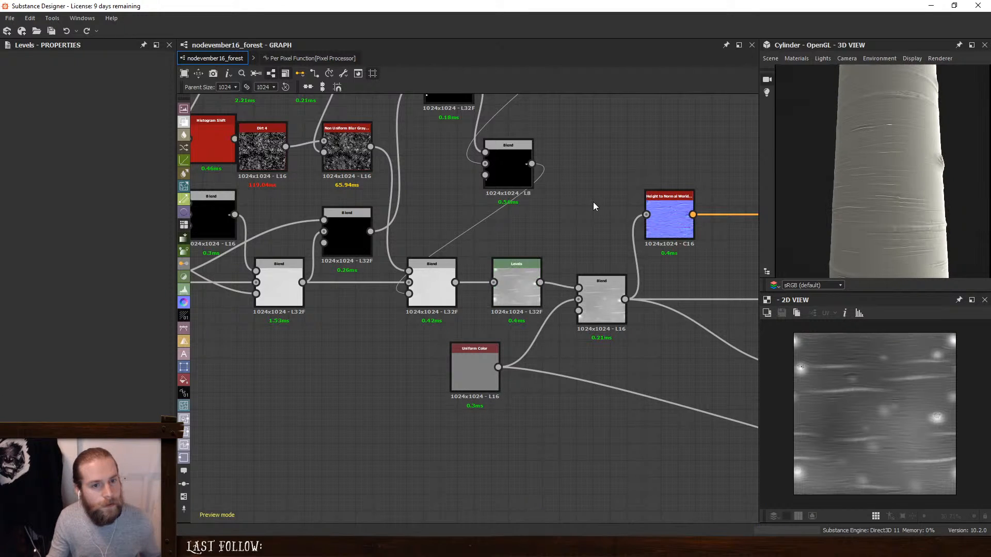
- Raise the white input point of the final height Levels node slightly to soften the bark relief
{"action": "scroll", "coordinate": [741, 194], "scroll_direction": "down", "scroll_amount": 1}
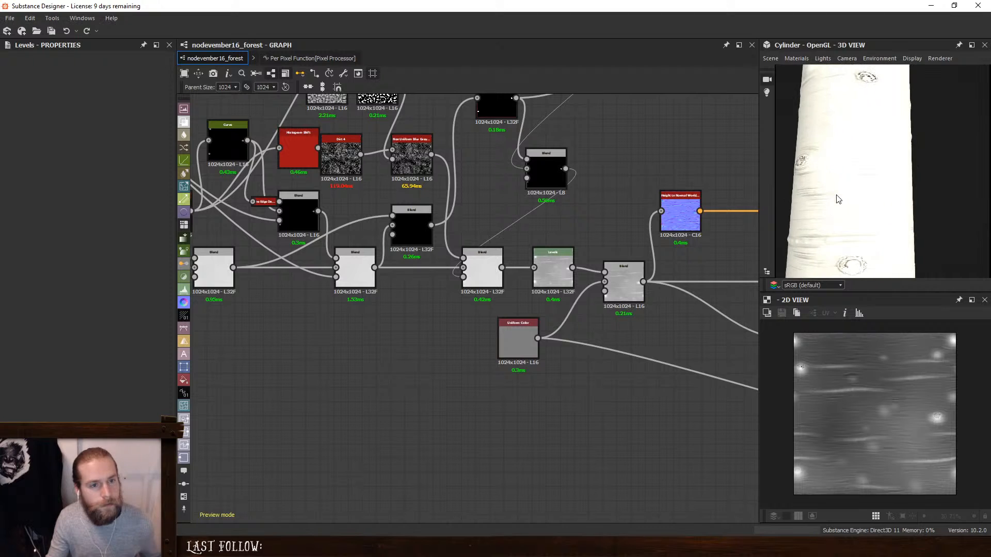
{"action": "left_click_drag", "start_coordinate": [924, 198], "coordinate": [908, 200], "text": "ctrl+shift"}
{"action": "double_click", "coordinate": [558, 269]}
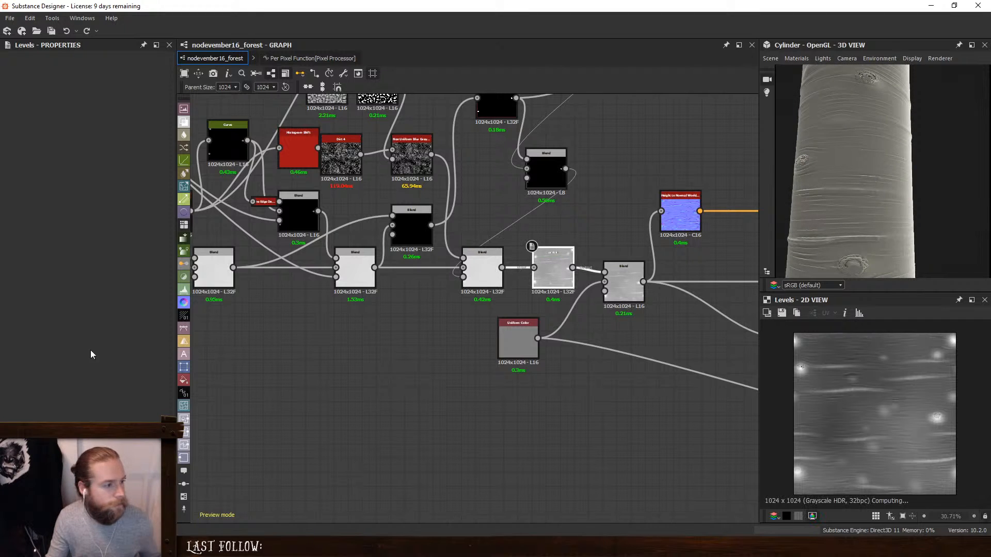
{"action": "left_click_drag", "start_coordinate": [144, 292], "coordinate": [148, 293]}
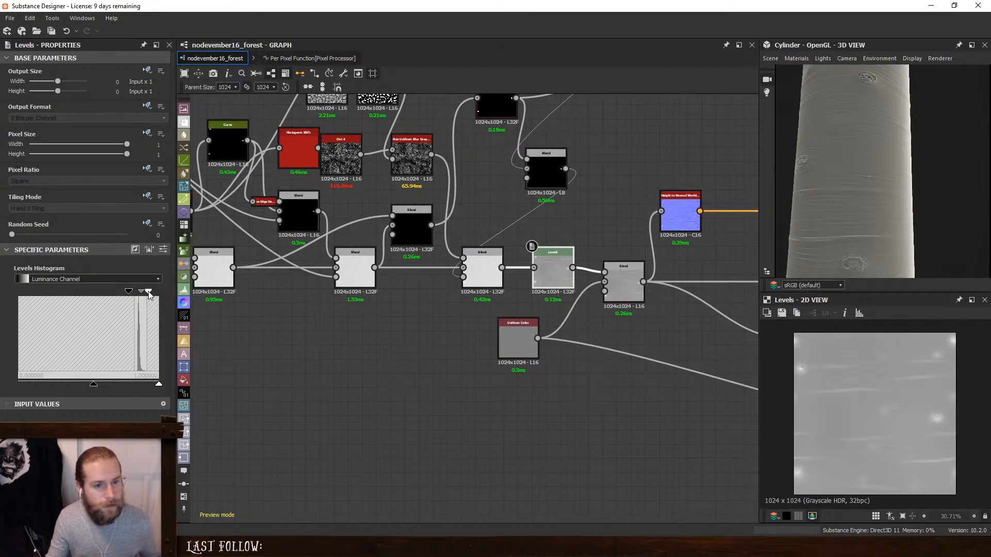
{"action": "mouse_move", "coordinate": [805, 211]}
{"action": "left_mouse_down"}
{"action": "mouse_move", "coordinate": [927, 215]}
{"action": "mouse_move", "coordinate": [897, 181]}
{"action": "mouse_move", "coordinate": [872, 181]}
{"action": "mouse_move", "coordinate": [874, 162]}
{"action": "mouse_move", "coordinate": [854, 209]}
{"action": "mouse_move", "coordinate": [944, 201]}
{"action": "mouse_move", "coordinate": [914, 170]}
{"action": "left_mouse_up"}
{"action": "scroll", "coordinate": [944, 201], "scroll_direction": "down", "scroll_amount": 3}
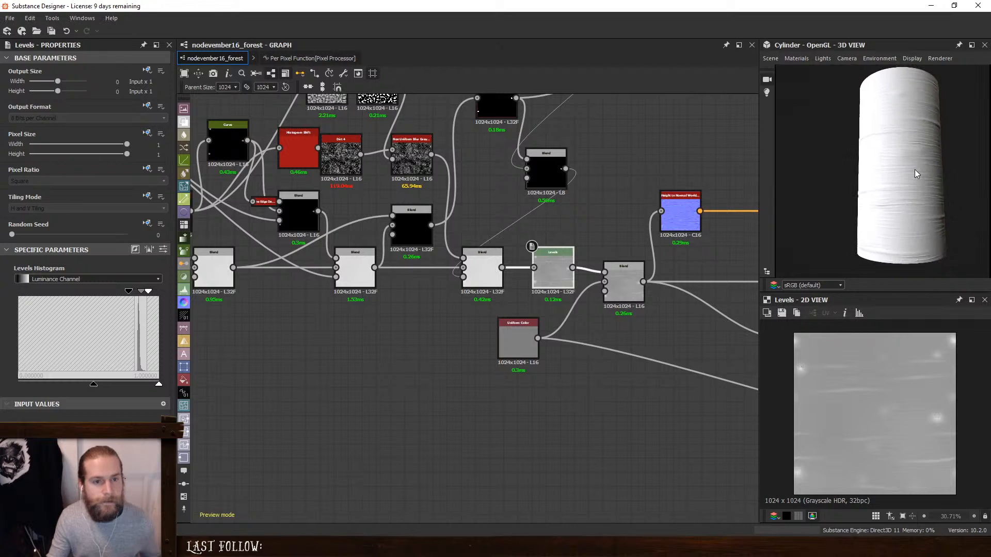
- Set the opacity of the Min (Darken) Blend directly after the early ridge Levels node to 0.02
{"action": "scroll", "coordinate": [915, 169], "scroll_direction": "up", "scroll_amount": 3}
{"action": "middle_click_drag", "start_coordinate": [432, 255], "coordinate": [709, 264]}
{"action": "middle_click_drag", "start_coordinate": [316, 246], "coordinate": [560, 251]}
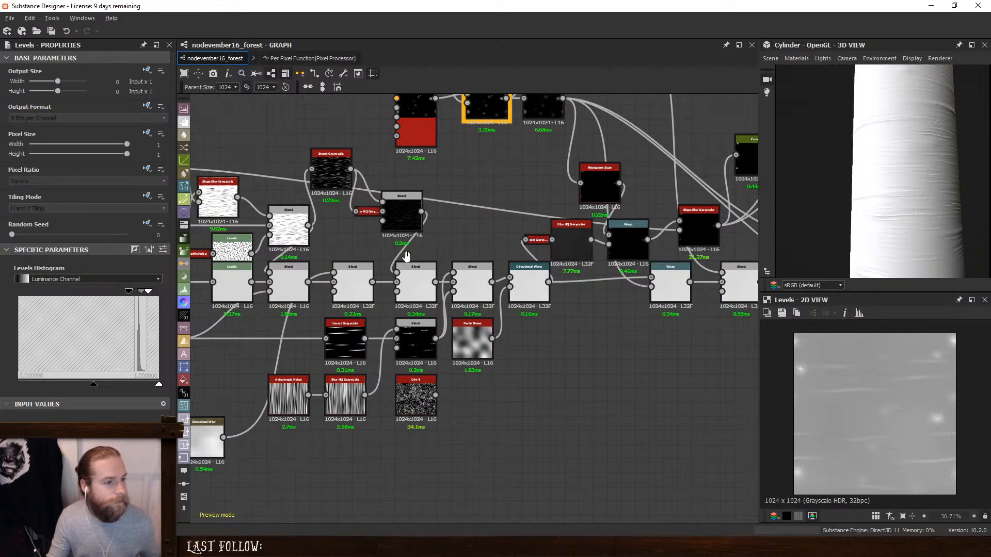
{"action": "middle_click_drag", "start_coordinate": [407, 257], "coordinate": [506, 257]}
{"action": "left_click", "coordinate": [504, 290]}
{"action": "middle_click_drag", "start_coordinate": [414, 262], "coordinate": [489, 263]}
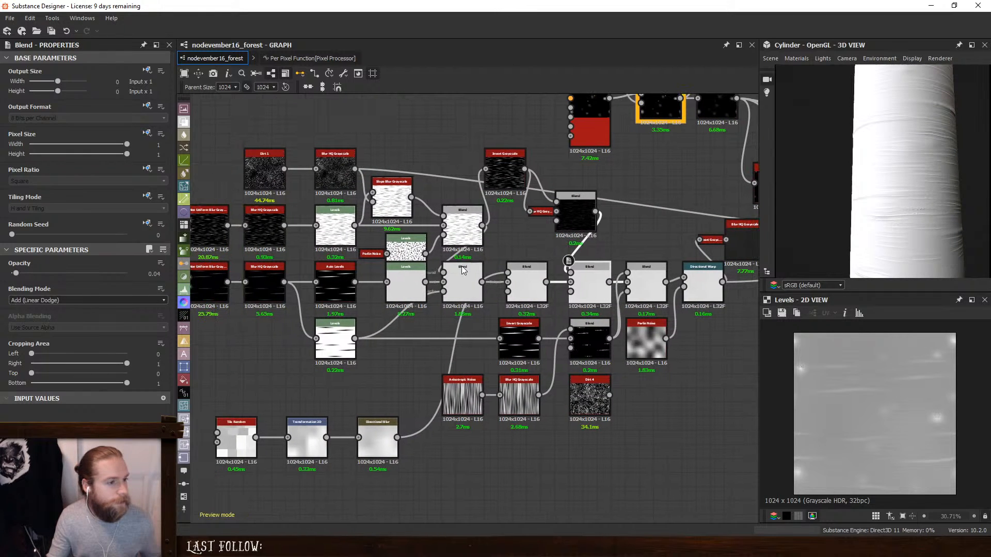
{"action": "left_click", "coordinate": [462, 279]}
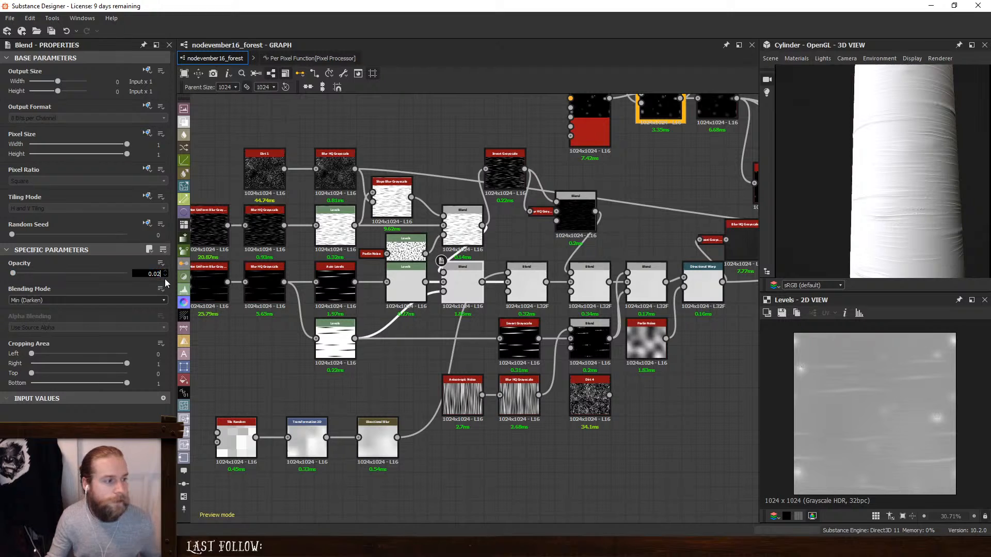
{"action": "key", "text": "Return"}
- Examine the bark relief on the cylinder at close range, from different sides and under changing light
{"action": "scroll", "coordinate": [890, 201], "scroll_direction": "up", "scroll_amount": 2}
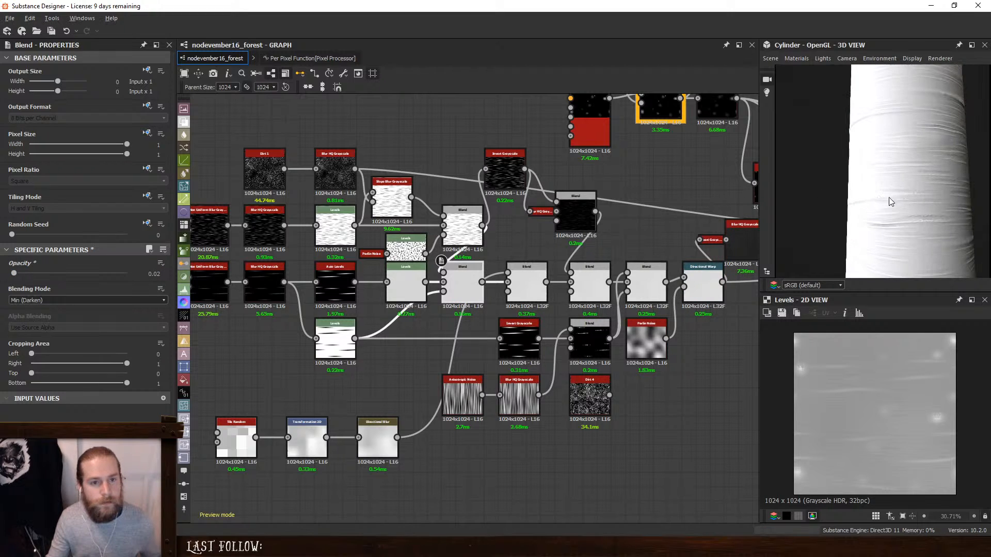
{"action": "left_click_drag", "start_coordinate": [889, 198], "coordinate": [977, 196]}
{"action": "mouse_move", "coordinate": [898, 217]}
{"action": "left_mouse_down"}
{"action": "mouse_move", "coordinate": [922, 215]}
{"action": "mouse_move", "coordinate": [783, 219]}
{"action": "left_mouse_up"}
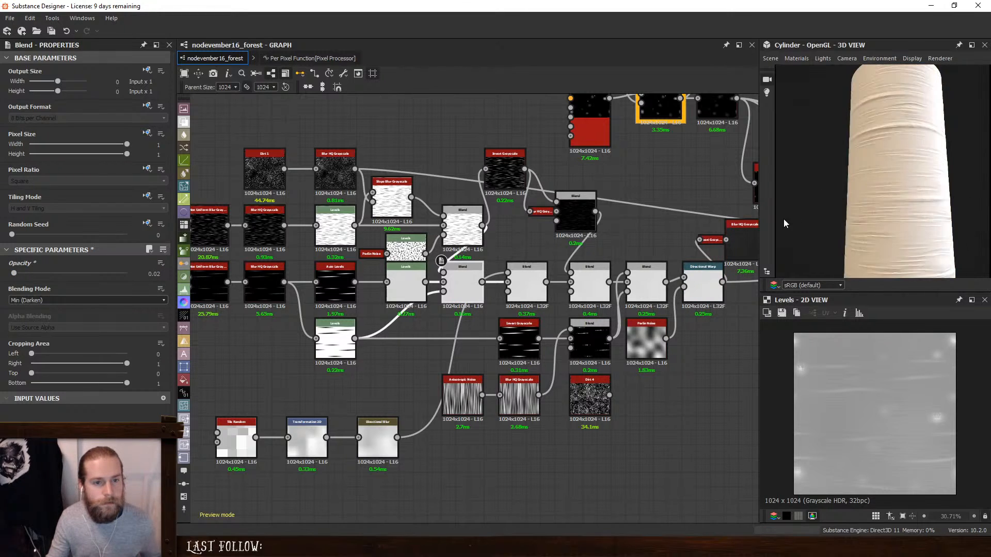
{"action": "mouse_move", "coordinate": [783, 219]}
{"action": "right_mouse_down", "text": "ctrl+shift"}
{"action": "mouse_move", "coordinate": [828, 215]}
{"action": "mouse_move", "coordinate": [902, 234]}
{"action": "right_mouse_up", "text": "ctrl+shift"}
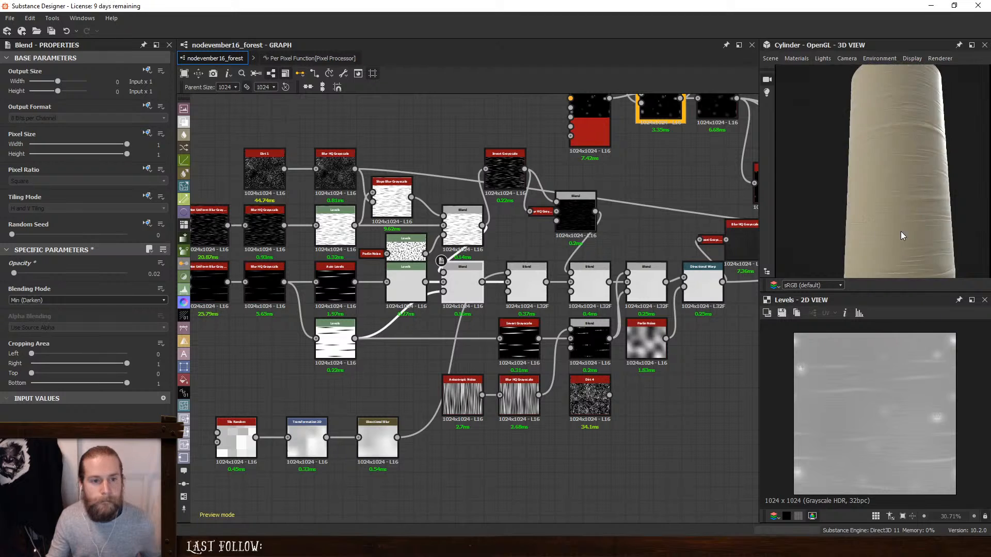
{"action": "left_click_drag", "start_coordinate": [902, 235], "coordinate": [990, 236], "text": "alt"}
{"action": "left_click_drag", "start_coordinate": [872, 224], "coordinate": [905, 225]}
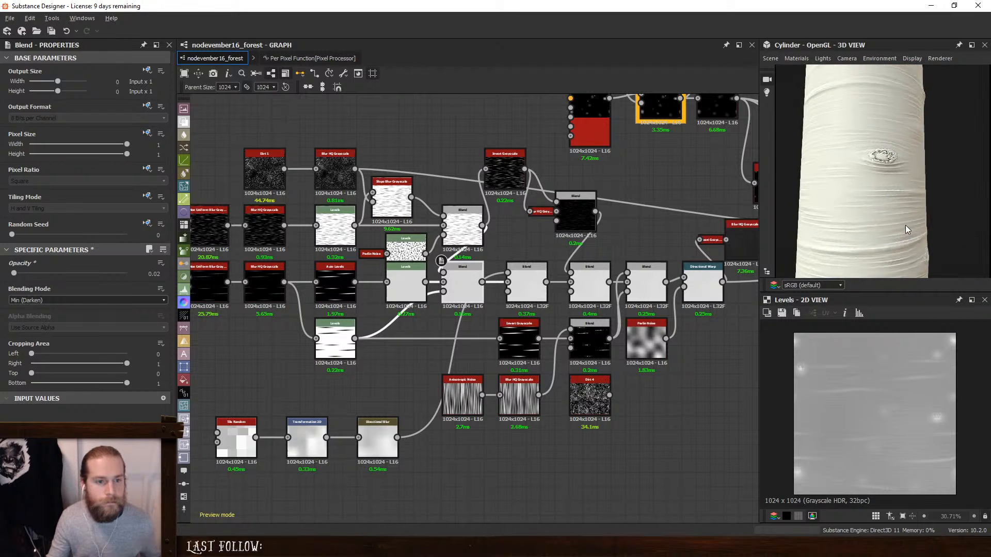
- Try more contrast in the Levels node after Auto Levels by raising its output white level slightly and lowering its output black level
{"action": "double_click", "coordinate": [457, 275]}
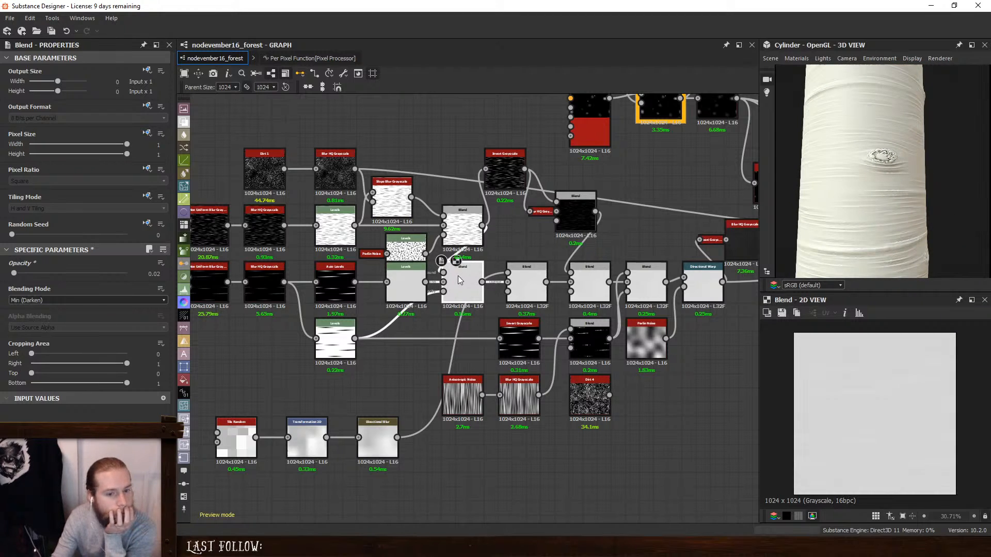
{"action": "double_click", "coordinate": [461, 229]}
{"action": "double_click", "coordinate": [406, 284]}
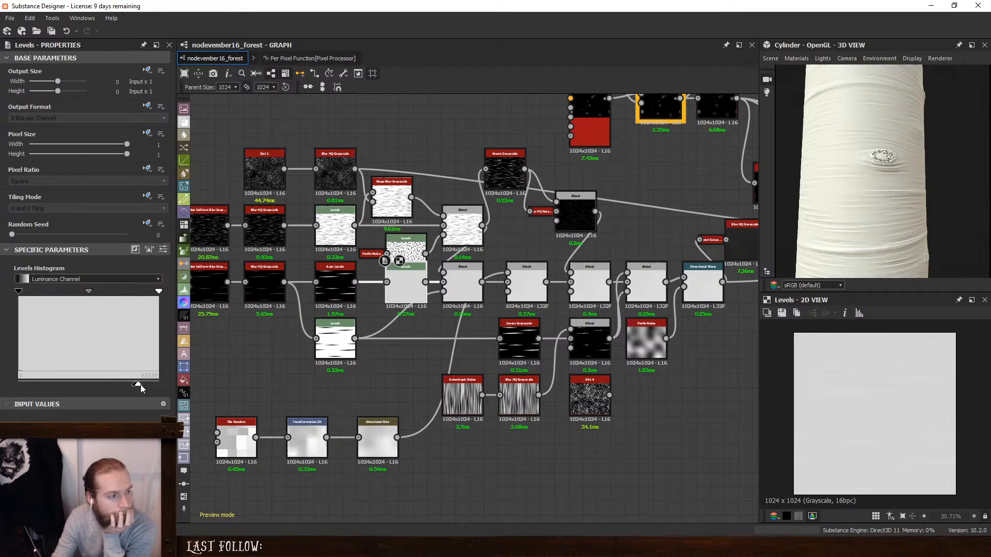
{"action": "left_click_drag", "start_coordinate": [141, 388], "coordinate": [144, 388]}
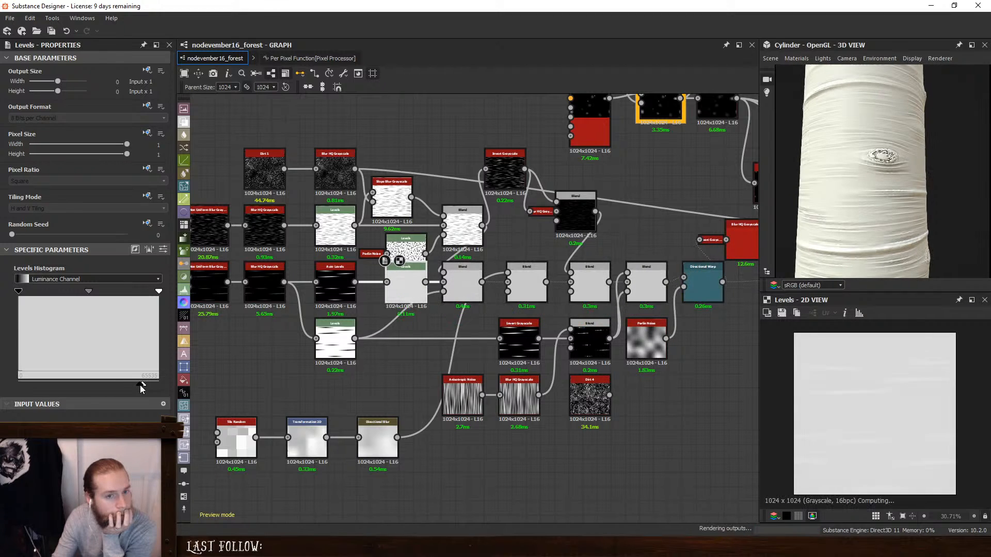
{"action": "mouse_move", "coordinate": [133, 386]}
{"action": "left_mouse_down"}
{"action": "mouse_move", "coordinate": [143, 386]}
{"action": "mouse_move", "coordinate": [121, 385]}
{"action": "left_mouse_up"}
{"action": "scroll", "coordinate": [557, 299], "scroll_direction": "down", "scroll_amount": 4}
{"action": "middle_click_drag", "start_coordinate": [722, 310], "coordinate": [439, 299]}
{"action": "scroll", "coordinate": [567, 299], "scroll_direction": "up", "scroll_amount": 5}
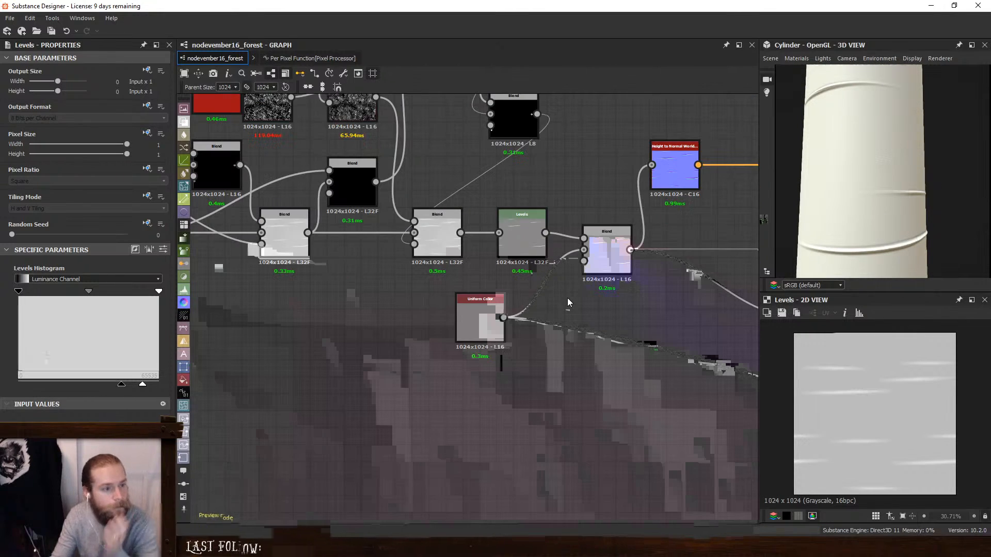
- Remove the final height Levels node and raise the output black level of the Levels node after Auto Levels close to its white level
{"action": "key", "text": "BackSpace"}
{"action": "middle_click_drag", "start_coordinate": [361, 274], "coordinate": [630, 270]}
{"action": "middle_click_drag", "start_coordinate": [330, 273], "coordinate": [611, 293]}
{"action": "middle_click_drag", "start_coordinate": [413, 285], "coordinate": [545, 302]}
{"action": "left_click", "coordinate": [461, 309]}
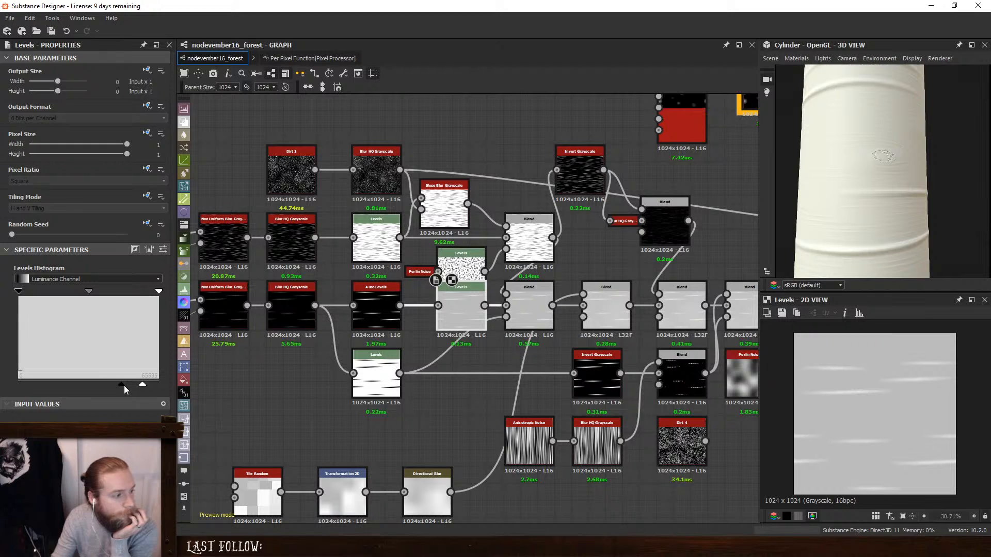
{"action": "mouse_move", "coordinate": [124, 387]}
{"action": "left_mouse_down"}
{"action": "mouse_move", "coordinate": [73, 374]}
{"action": "mouse_move", "coordinate": [138, 383]}
{"action": "left_mouse_up"}
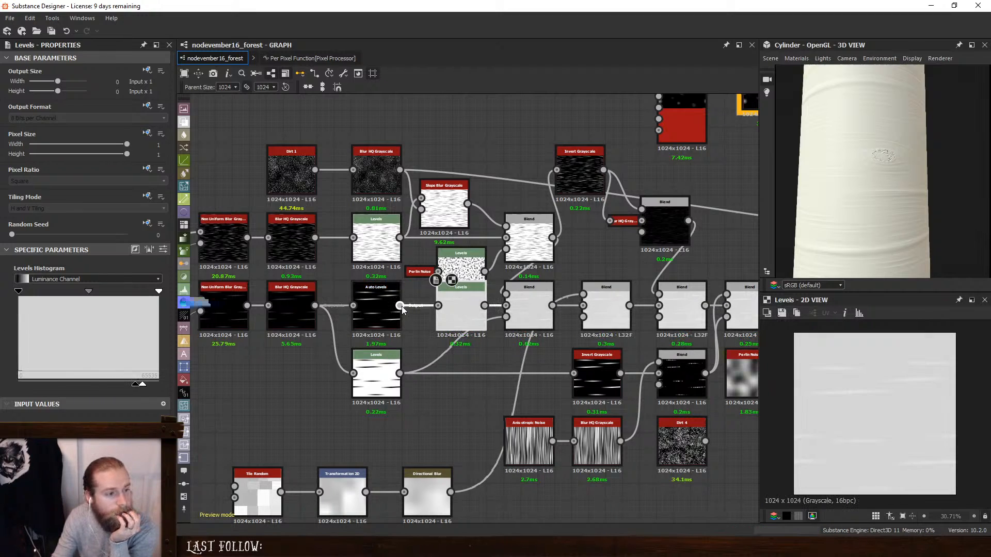
- Try feeding Auto Levels straight into the Min (Darken) Blend, and undo this together with the recent Levels changes
{"action": "left_click_drag", "start_coordinate": [503, 307], "coordinate": [505, 305]}
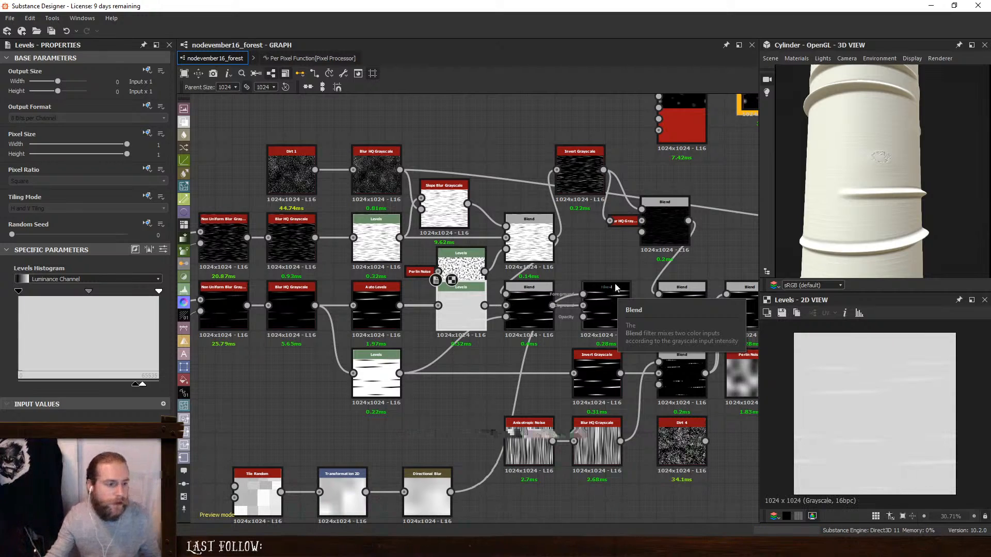
{"action": "key", "text": "ctrl+z"}
{"action": "key", "text": "ctrl+z"}
{"action": "key", "text": "ctrl+z"}
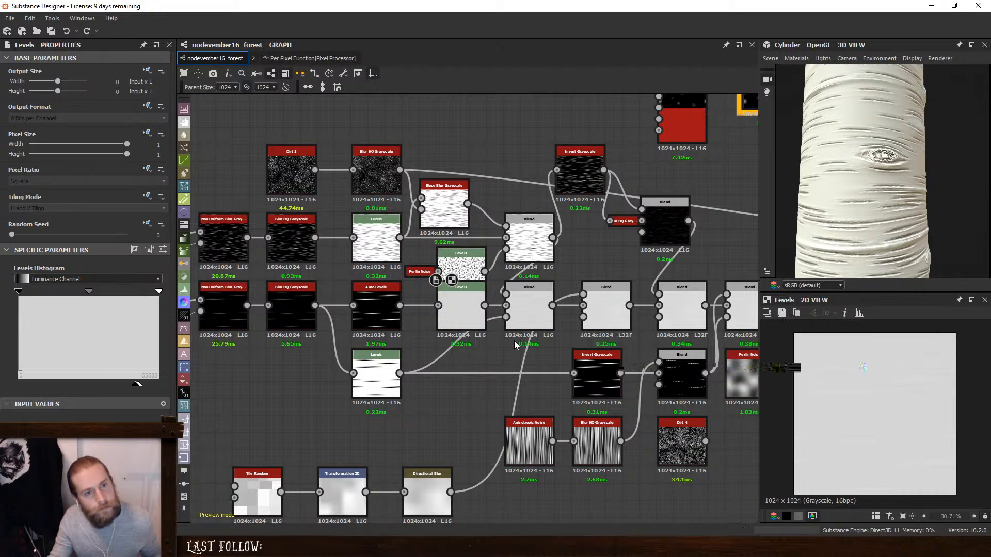
- Raise the output black level of the Levels node after Ambient Occlusion close to white to weaken the occlusion
{"action": "left_click_drag", "start_coordinate": [809, 211], "coordinate": [906, 221]}
{"action": "right_click_drag", "start_coordinate": [906, 221], "coordinate": [849, 218], "text": "ctrl+shift"}
{"action": "scroll", "coordinate": [625, 261], "scroll_direction": "down", "scroll_amount": 3}
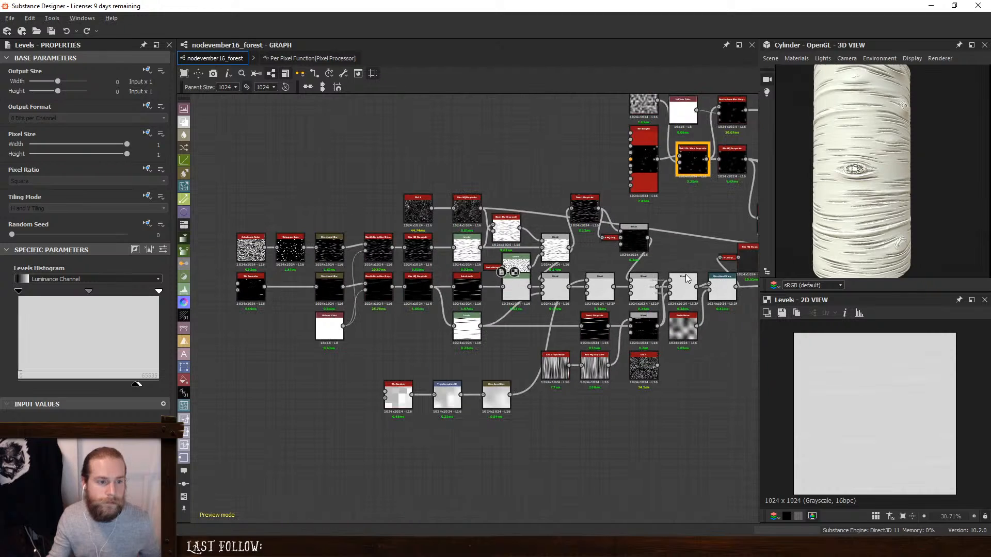
{"action": "middle_click_drag", "start_coordinate": [625, 257], "coordinate": [206, 279]}
{"action": "middle_click_drag", "start_coordinate": [701, 263], "coordinate": [341, 279]}
{"action": "scroll", "coordinate": [558, 386], "scroll_direction": "up", "scroll_amount": 5}
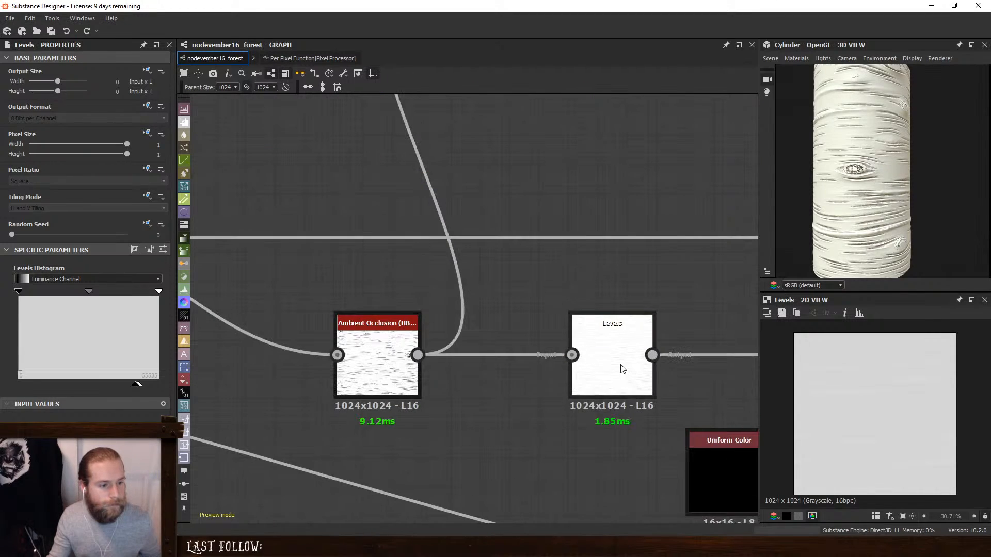
{"action": "double_click", "coordinate": [617, 361]}
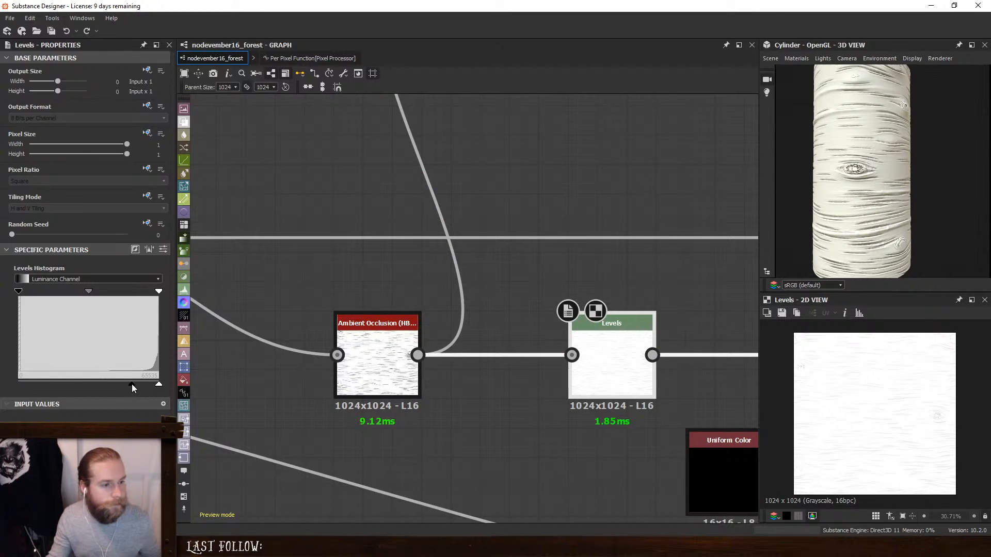
{"action": "left_click_drag", "start_coordinate": [145, 388], "coordinate": [148, 389]}
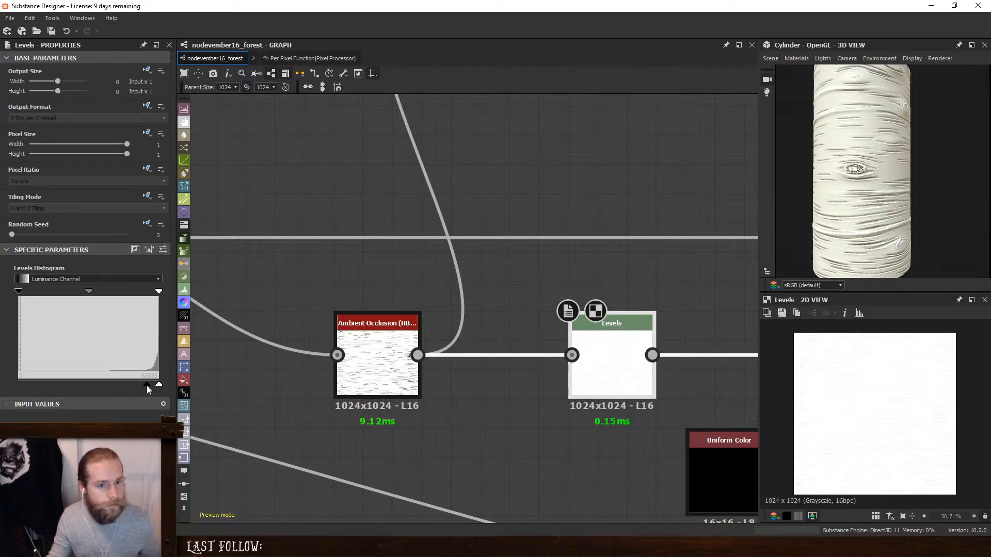
- Inspect the Levels output feeding the Gradient Map and check the bark on the tilted cylinder
{"action": "scroll", "coordinate": [552, 254], "scroll_direction": "down", "scroll_amount": 3}
{"action": "middle_click_drag", "start_coordinate": [552, 255], "coordinate": [587, 319]}
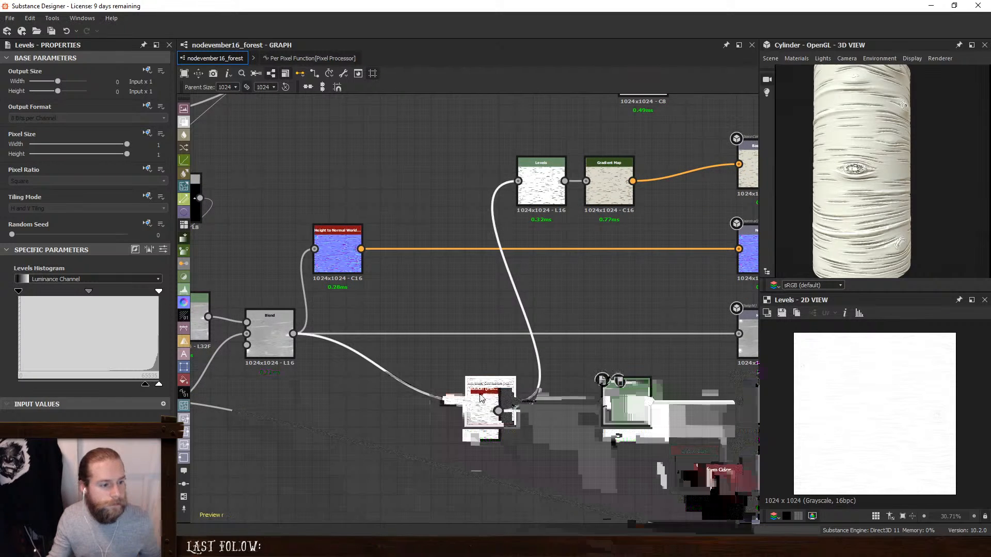
{"action": "left_click", "coordinate": [479, 398]}
{"action": "left_click", "coordinate": [542, 186]}
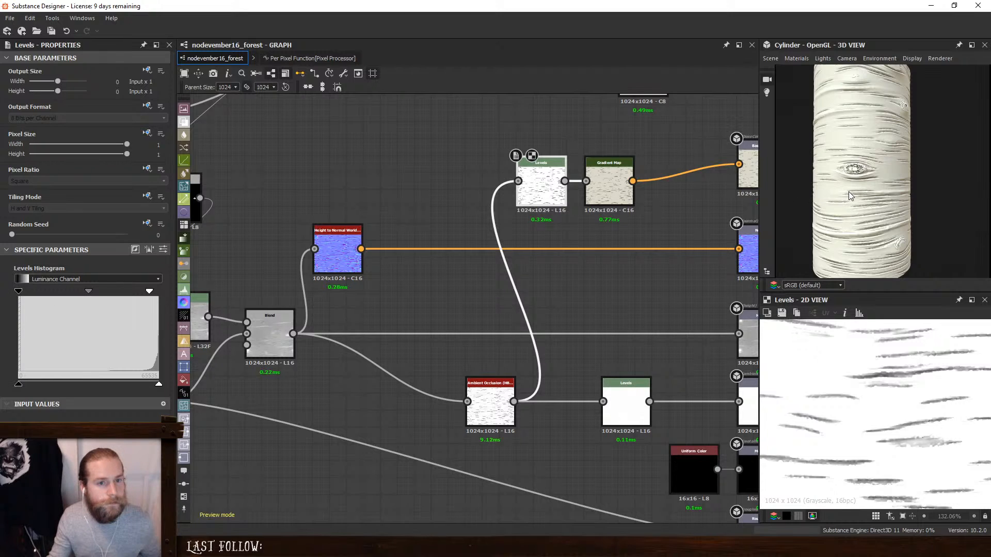
{"action": "left_click_drag", "start_coordinate": [848, 191], "coordinate": [877, 162]}
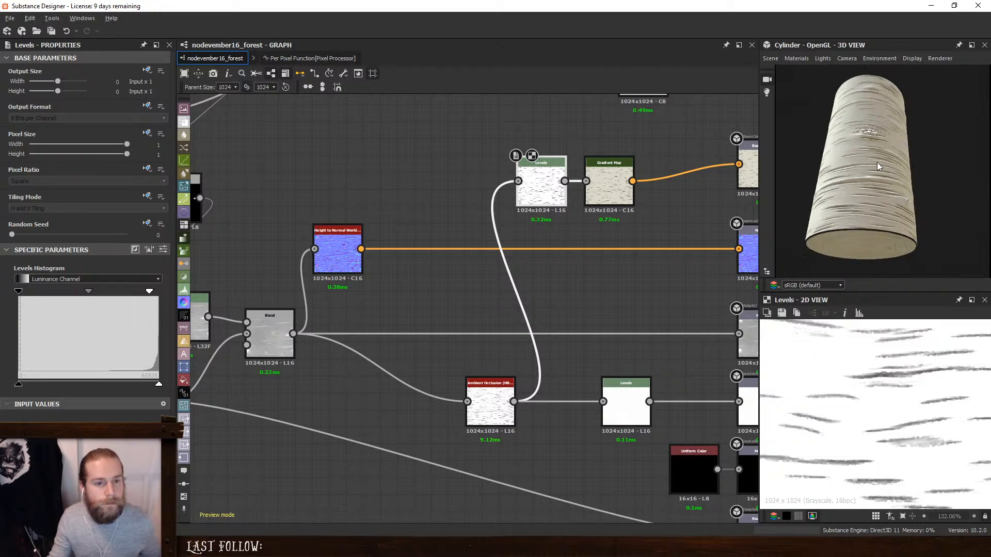
- Set the opacity of the Add (Linear Dodge) Blend in the main height chain to 0.06 and check the relief up close
{"action": "middle_click_drag", "start_coordinate": [489, 254], "coordinate": [843, 220]}
{"action": "middle_click_drag", "start_coordinate": [359, 268], "coordinate": [693, 267]}
{"action": "middle_click_drag", "start_coordinate": [204, 266], "coordinate": [475, 268]}
{"action": "scroll", "coordinate": [503, 264], "scroll_direction": "down", "scroll_amount": 2}
{"action": "scroll", "coordinate": [507, 283], "scroll_direction": "up", "scroll_amount": 2}
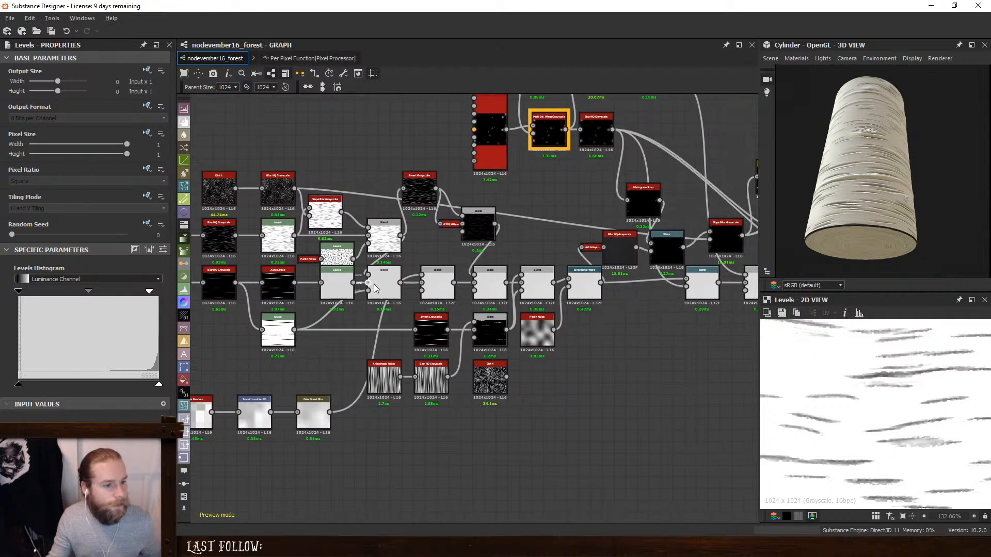
{"action": "left_click", "coordinate": [476, 257]}
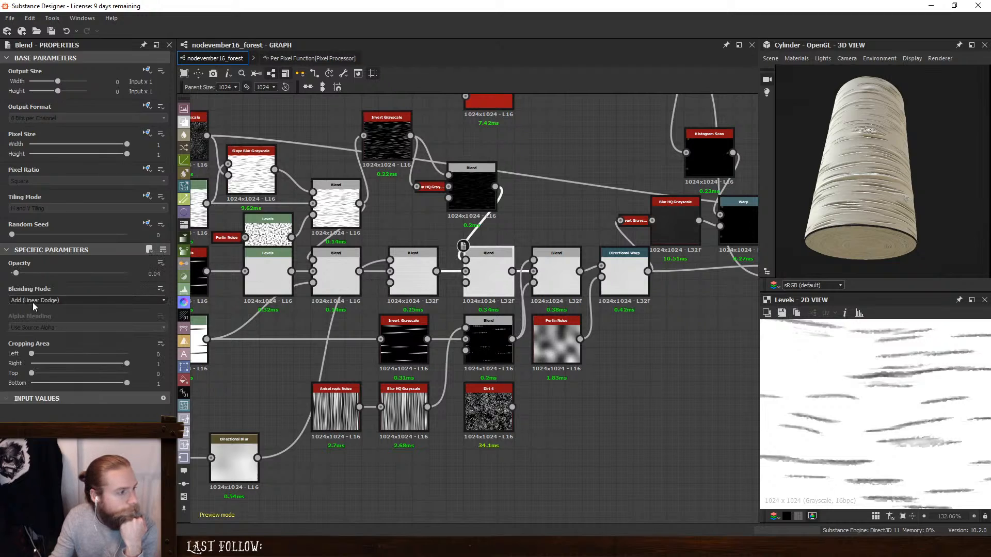
{"action": "left_click_drag", "start_coordinate": [16, 275], "coordinate": [19, 276]}
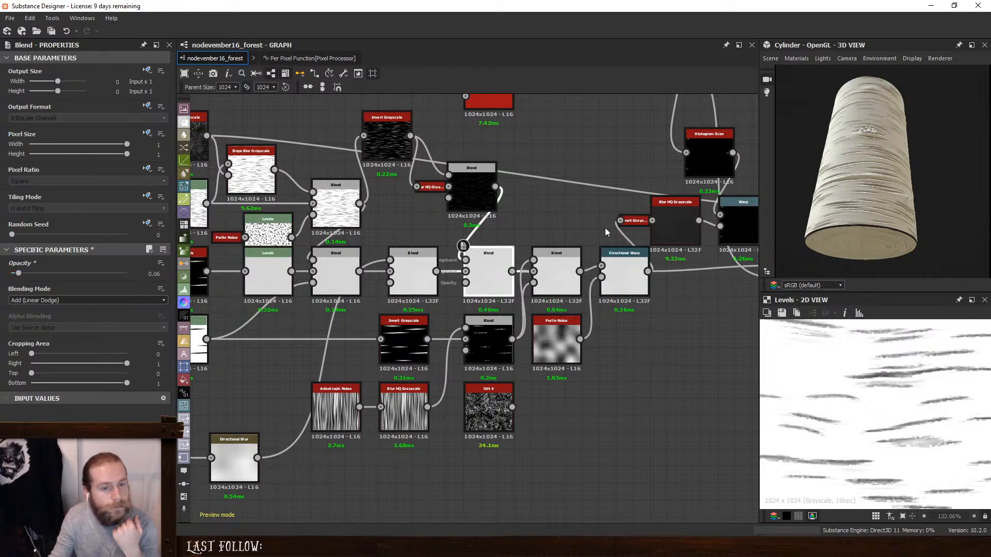
{"action": "scroll", "coordinate": [744, 197], "scroll_direction": "up", "scroll_amount": 4}
{"action": "scroll", "coordinate": [860, 198], "scroll_direction": "up", "scroll_amount": 3}
{"action": "left_click_drag", "start_coordinate": [860, 197], "coordinate": [862, 230]}
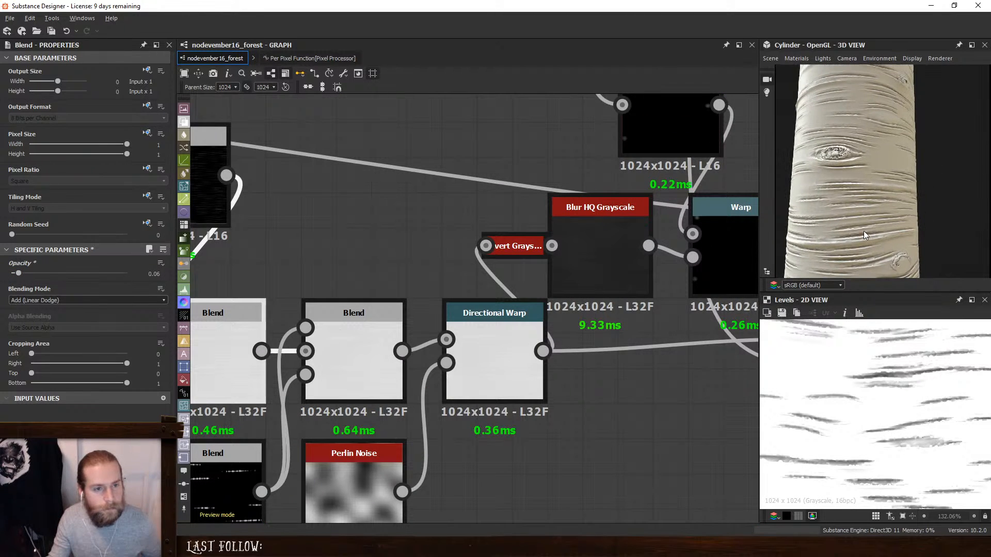
- Preview the blur nodes of the fine ridge branch and set the intensity of its Non Uniform Blur to 0
{"action": "scroll", "coordinate": [863, 227], "scroll_direction": "down", "scroll_amount": 5}
{"action": "scroll", "coordinate": [485, 284], "scroll_direction": "down", "scroll_amount": 4}
{"action": "middle_click_drag", "start_coordinate": [403, 283], "coordinate": [705, 278]}
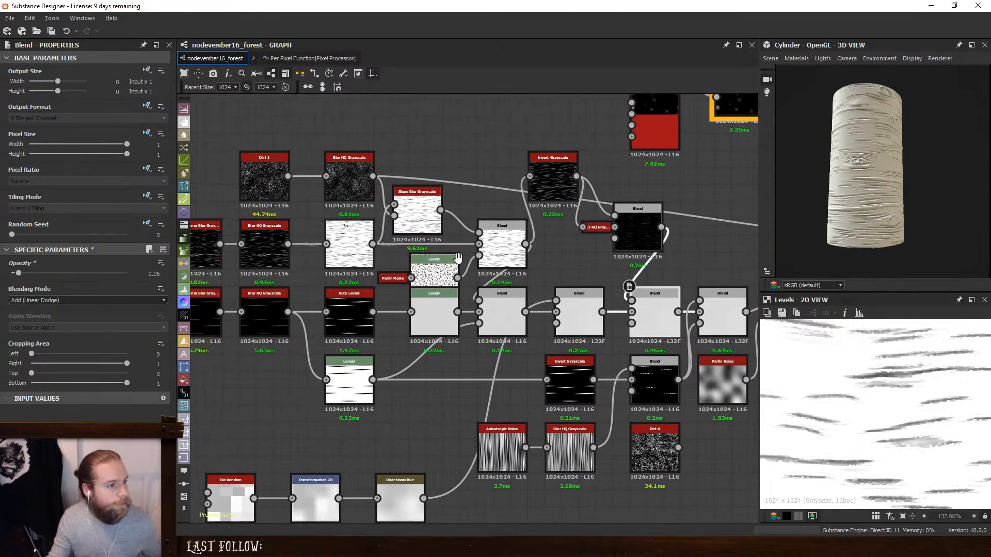
{"action": "middle_click_drag", "start_coordinate": [336, 227], "coordinate": [431, 252]}
{"action": "middle_click_drag", "start_coordinate": [515, 238], "coordinate": [743, 258]}
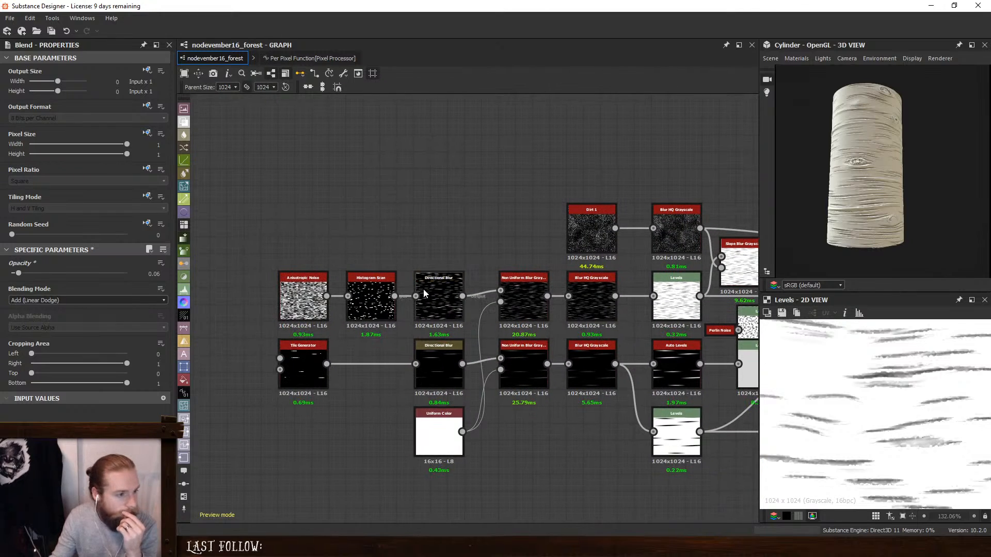
{"action": "left_click", "coordinate": [435, 286]}
{"action": "left_click", "coordinate": [540, 302]}
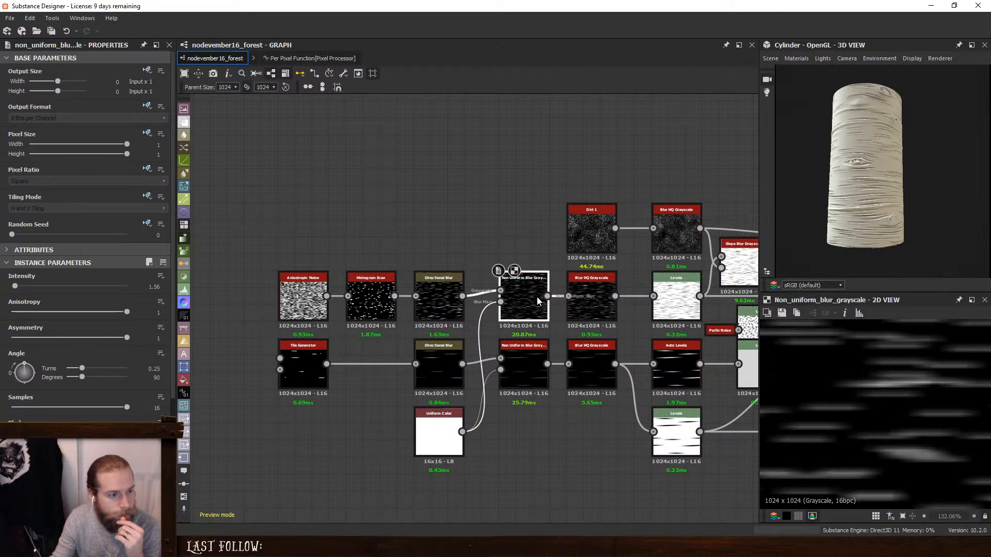
{"action": "left_click", "coordinate": [602, 296]}
{"action": "left_click", "coordinate": [520, 290]}
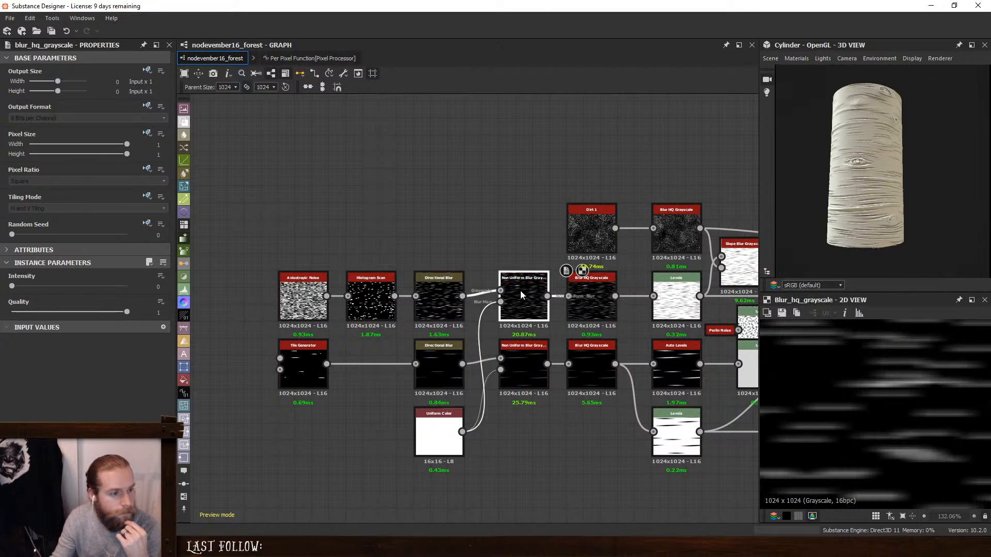
{"action": "left_click_drag", "start_coordinate": [6, 288], "coordinate": [2, 291]}
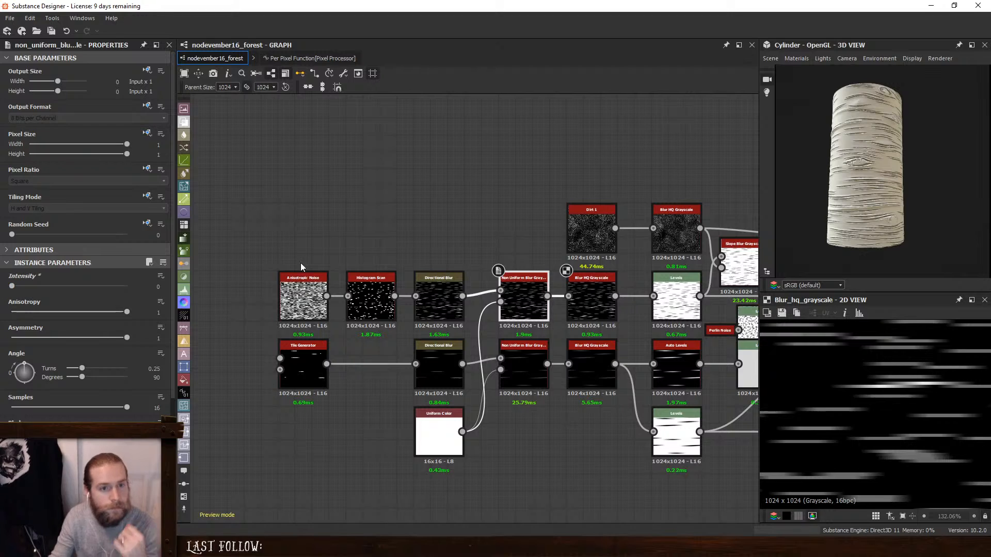
- Check the sharper ridges on the cylinder and delete the fine branch's Non Uniform Blur node, keeping its neighbours connected
{"action": "scroll", "coordinate": [851, 209], "scroll_direction": "up", "scroll_amount": 5}
{"action": "middle_click_drag", "start_coordinate": [846, 220], "coordinate": [895, 196]}
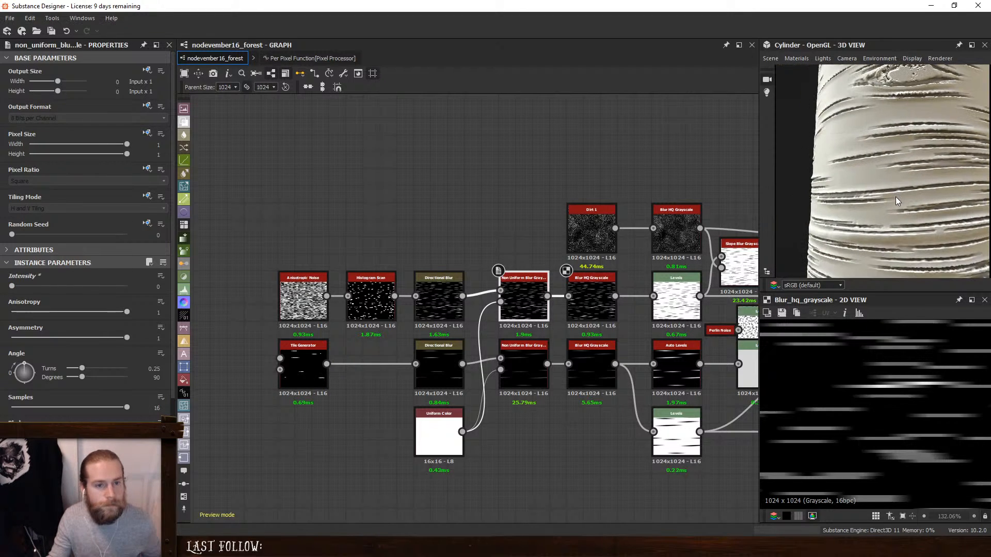
{"action": "scroll", "coordinate": [895, 197], "scroll_direction": "down", "scroll_amount": 3}
{"action": "key", "text": "Delete"}
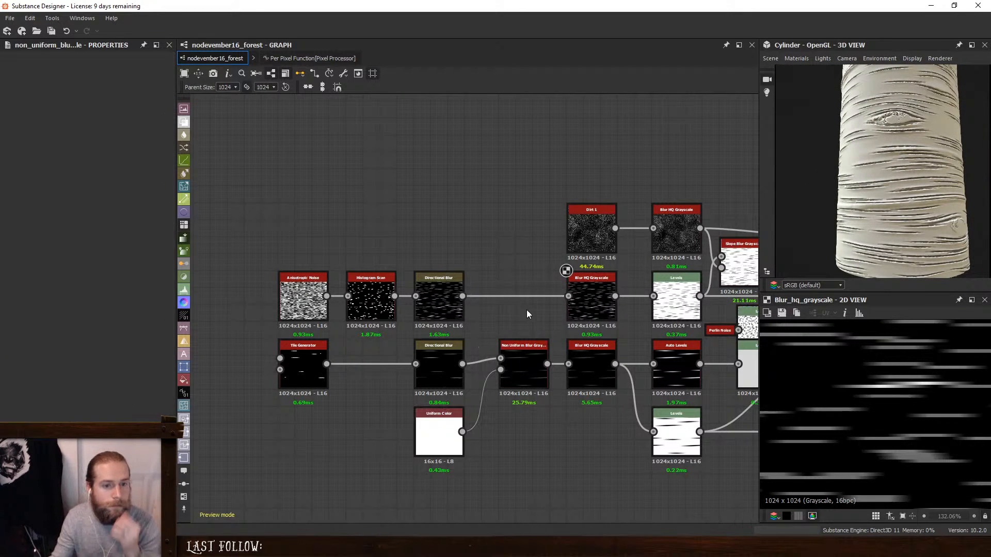
- Set the fine ridge branch's Directional Blur intensity to 5 and preview the Blur HQ Grayscale output
{"action": "left_click", "coordinate": [448, 290]}
{"action": "type", "text": "5"}
{"action": "key", "text": "Return"}
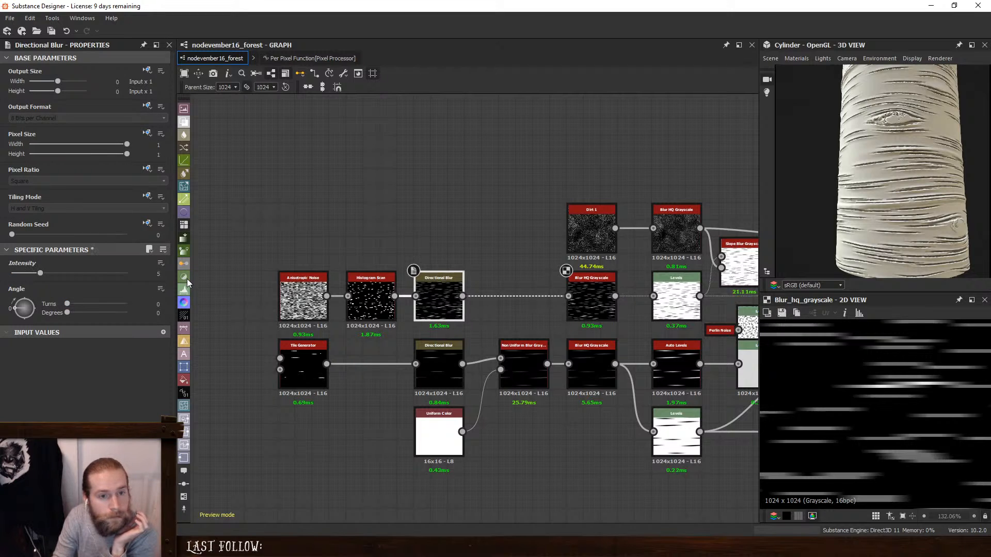
{"action": "left_click", "coordinate": [585, 299]}
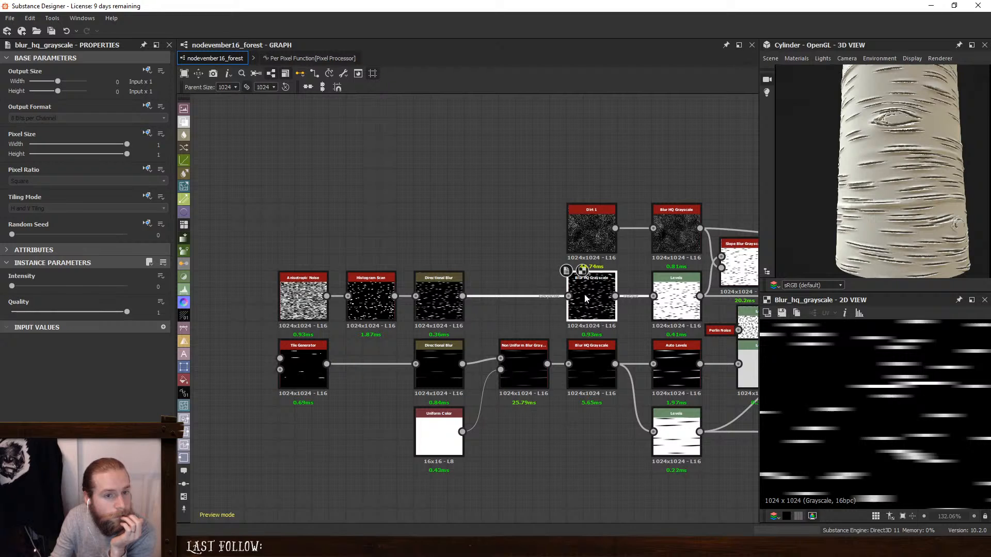
- Set the fine ridge branch's Anisotropic Noise to X Amount 60 and Y Amount 275, and its Histogram Scan position to 0.02
{"action": "left_click", "coordinate": [377, 295]}
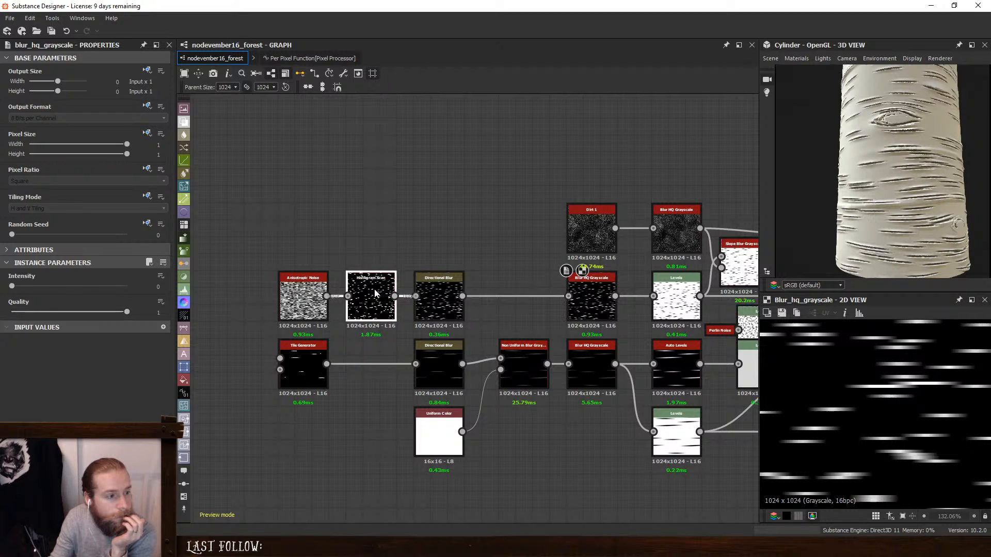
{"action": "left_click", "coordinate": [280, 297]}
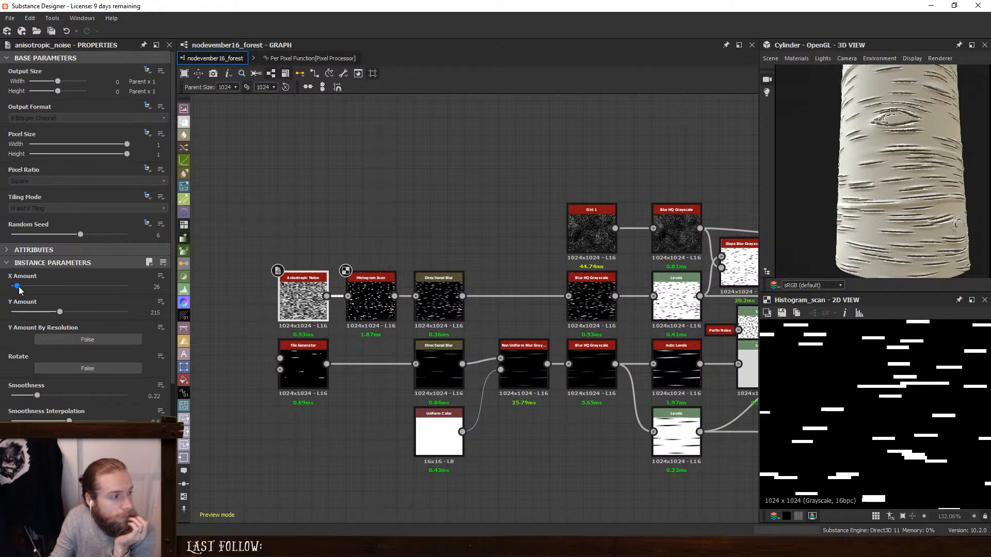
{"action": "left_click_drag", "start_coordinate": [18, 288], "coordinate": [71, 313]}
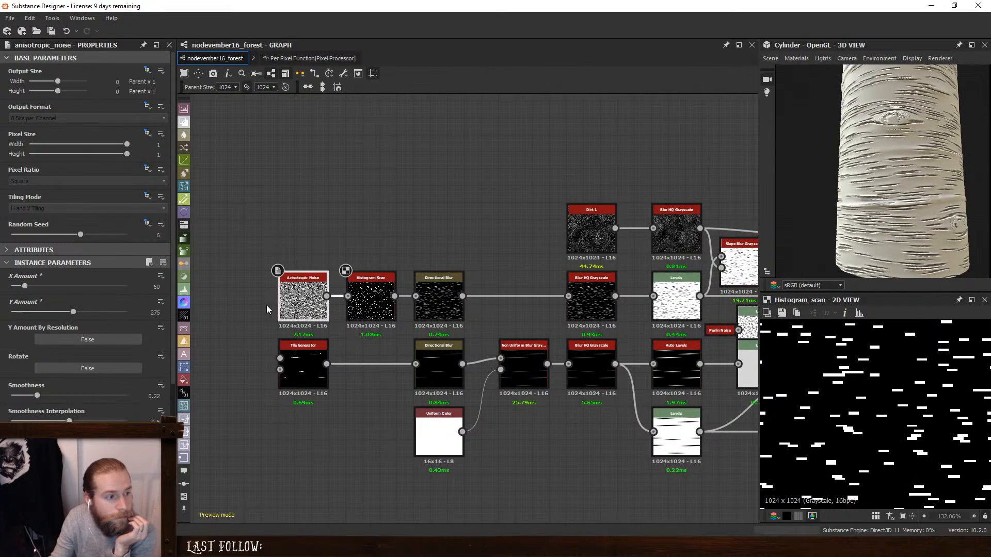
{"action": "left_click", "coordinate": [370, 302]}
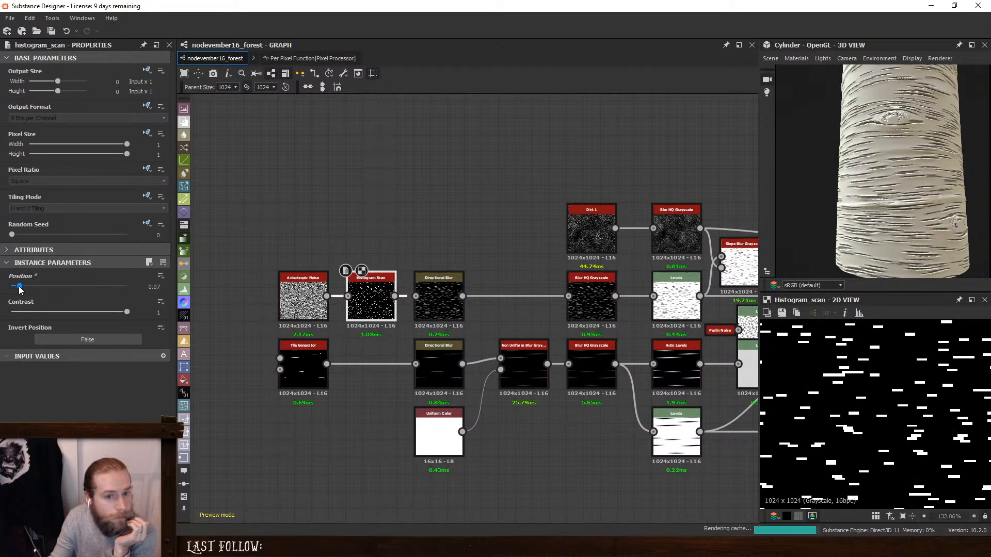
{"action": "left_click_drag", "start_coordinate": [20, 290], "coordinate": [14, 289]}
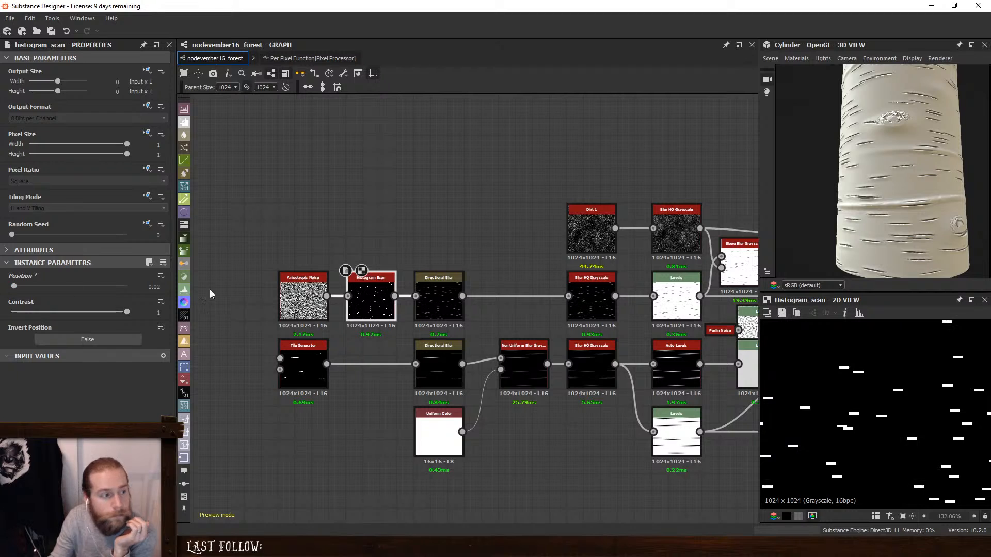
- Set the Anisotropic Noise X Amount to 69 and Random Seed to 0, and check the ridge distribution around the cylinder
{"action": "left_click", "coordinate": [303, 297]}
{"action": "mouse_move", "coordinate": [29, 287]}
{"action": "left_mouse_down"}
{"action": "mouse_move", "coordinate": [5, 289]}
{"action": "mouse_move", "coordinate": [27, 290]}
{"action": "left_mouse_up"}
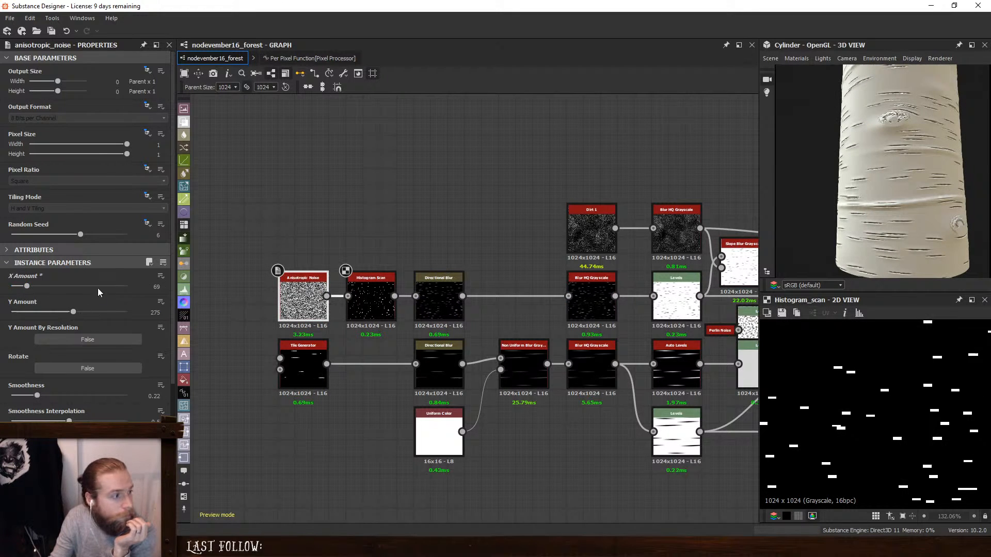
{"action": "left_click_drag", "start_coordinate": [81, 236], "coordinate": [1, 247]}
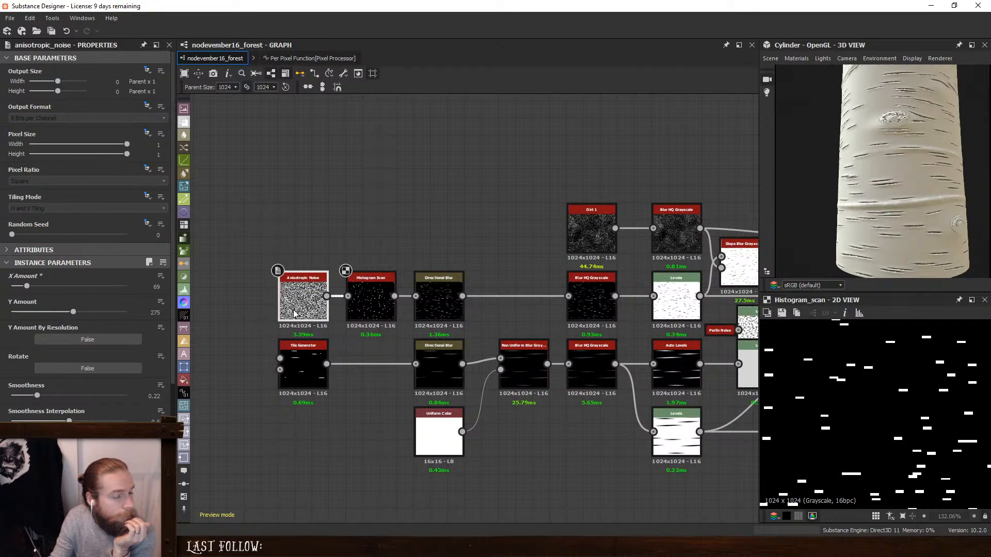
{"action": "scroll", "coordinate": [877, 189], "scroll_direction": "down", "scroll_amount": 5}
{"action": "scroll", "coordinate": [891, 189], "scroll_direction": "up", "scroll_amount": 4}
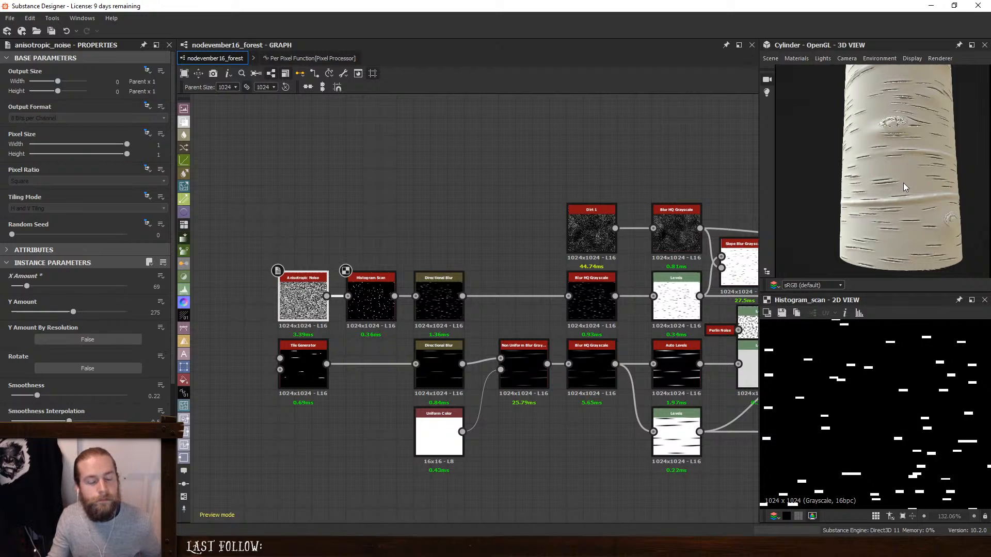
{"action": "left_click_drag", "start_coordinate": [903, 187], "coordinate": [869, 222]}
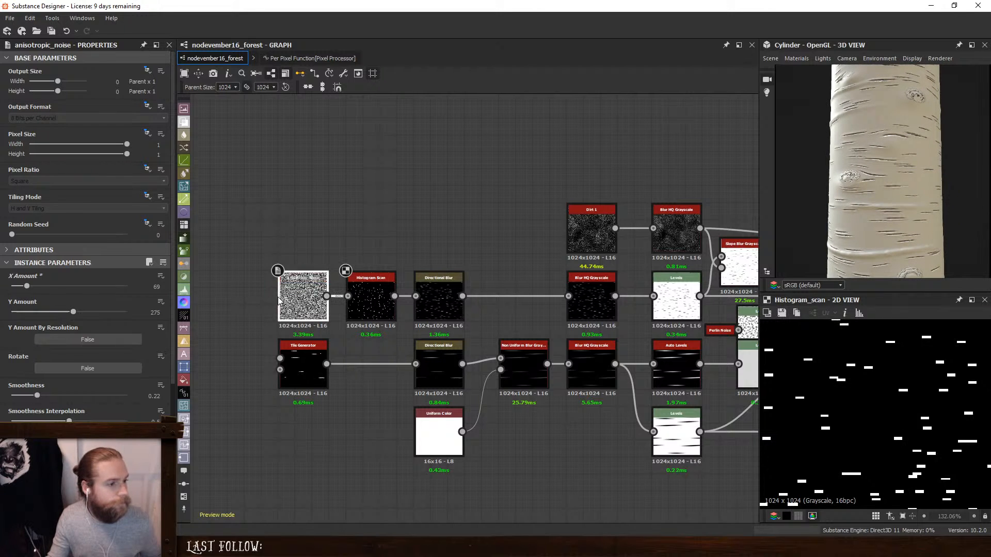
- Set the Anisotropic Noise to Y Amount 336 and X Amount 99, and its Histogram Scan position to 0.05
{"action": "mouse_move", "coordinate": [74, 313]}
{"action": "left_mouse_down"}
{"action": "mouse_move", "coordinate": [128, 320]}
{"action": "mouse_move", "coordinate": [27, 320]}
{"action": "mouse_move", "coordinate": [88, 323]}
{"action": "left_mouse_up"}
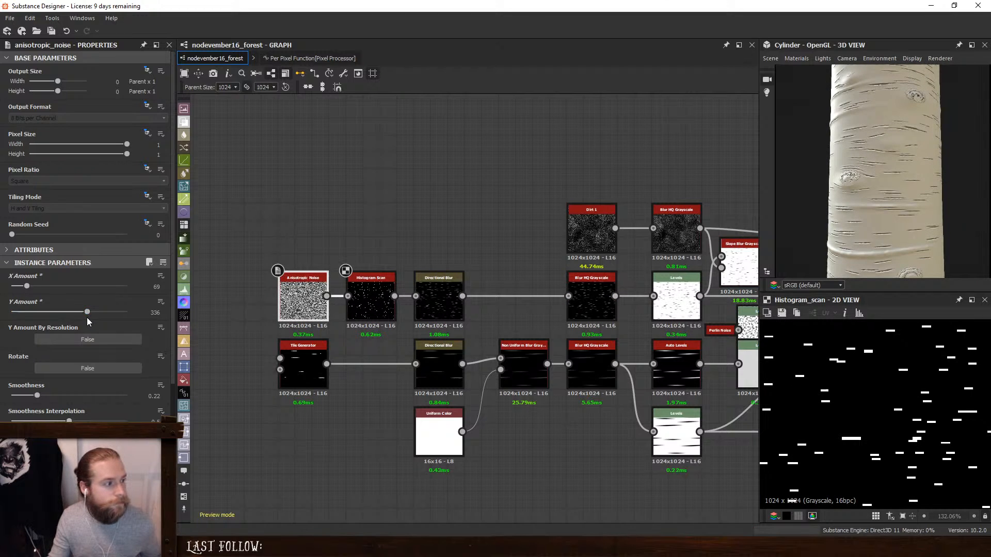
{"action": "left_click_drag", "start_coordinate": [29, 288], "coordinate": [34, 290]}
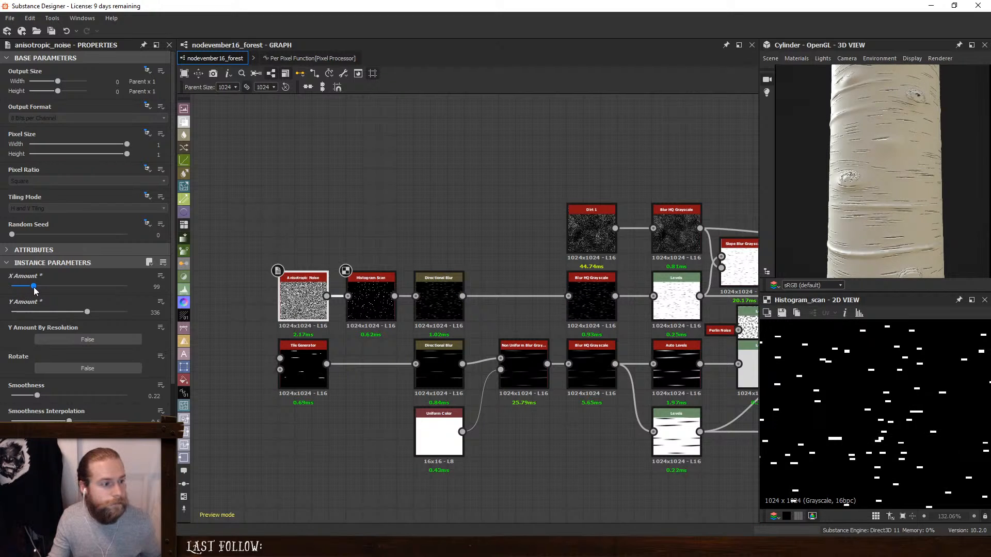
{"action": "left_click", "coordinate": [368, 286]}
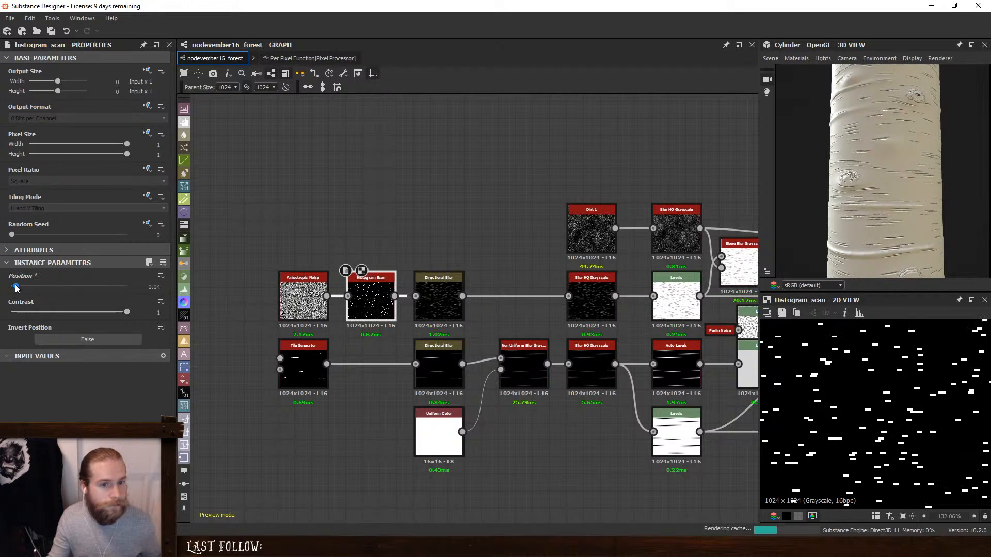
{"action": "left_click", "coordinate": [17, 286]}
{"action": "left_click_drag", "start_coordinate": [17, 288], "coordinate": [18, 288]}
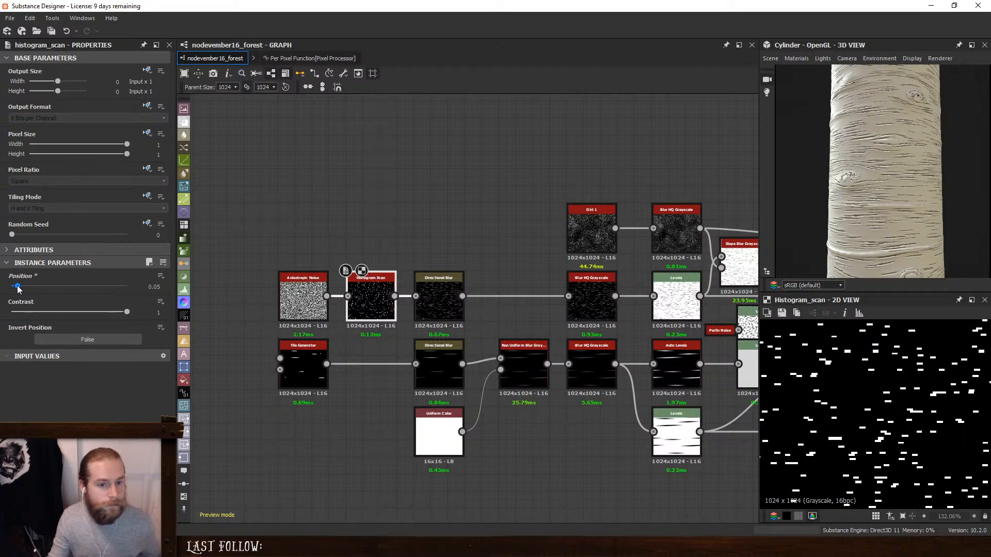
{"action": "left_click_drag", "start_coordinate": [844, 229], "coordinate": [932, 224]}
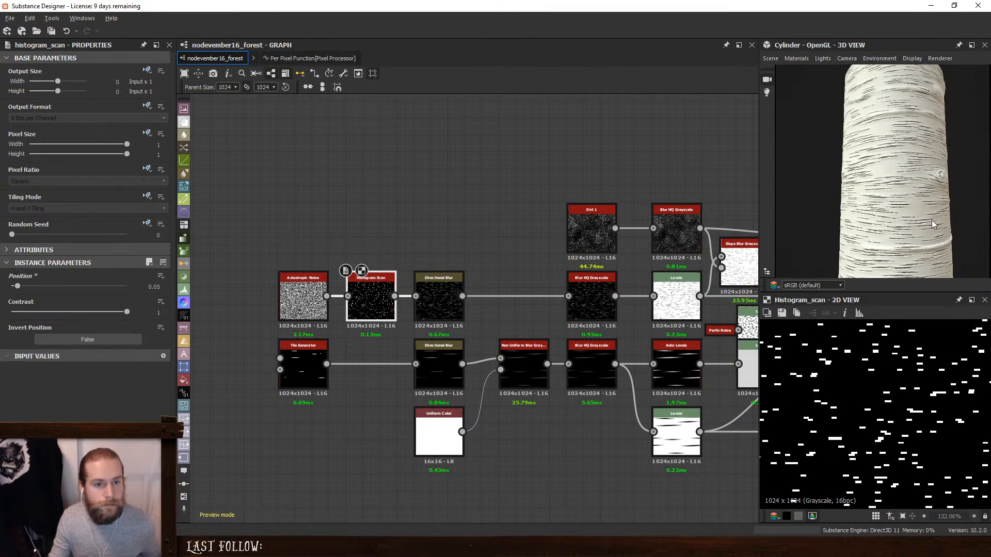
- Preview the fine ridge branch's Levels node, shift its midtone slightly toward white, and check the bark on the whole cylinder
{"action": "double_click", "coordinate": [592, 298]}
{"action": "double_click", "coordinate": [673, 297]}
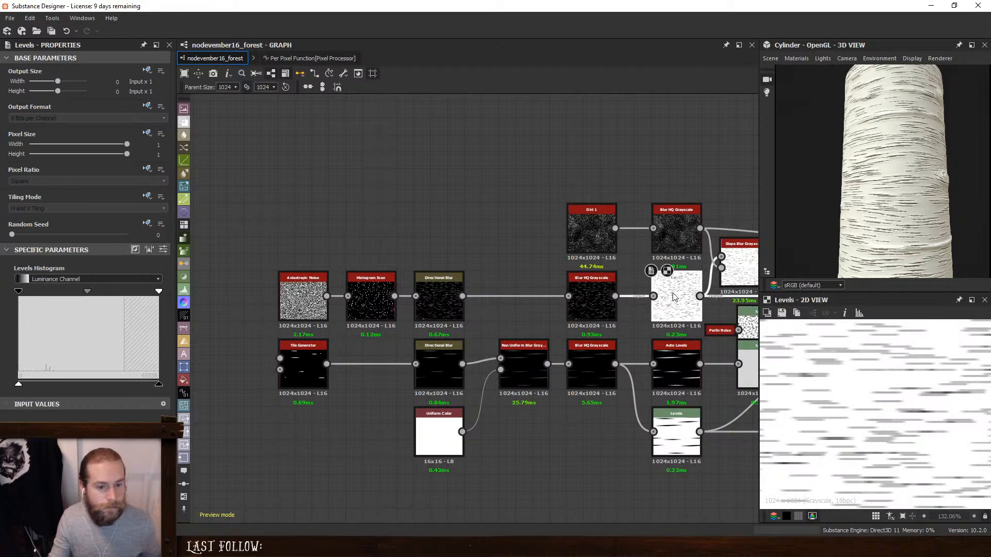
{"action": "middle_click_drag", "start_coordinate": [673, 296], "coordinate": [484, 270]}
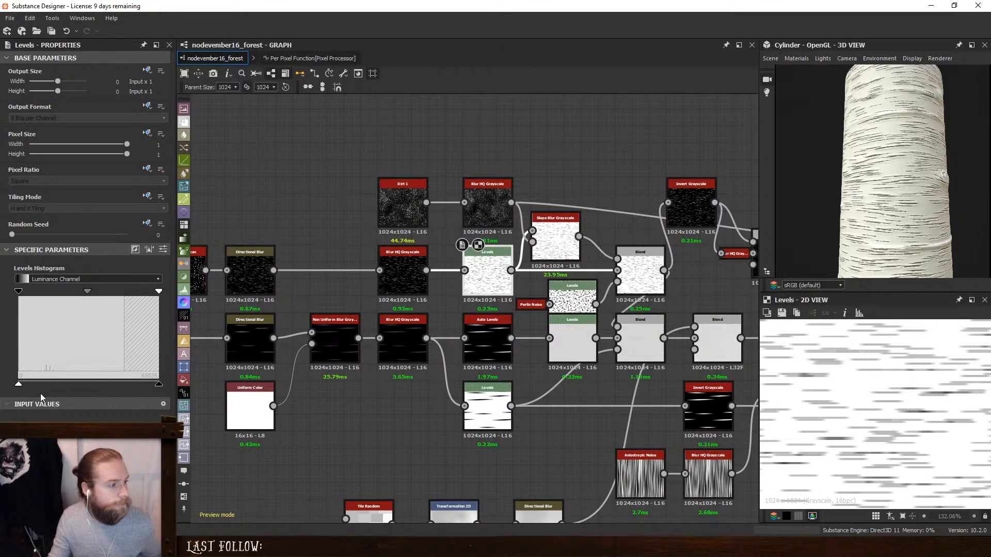
{"action": "left_click_drag", "start_coordinate": [86, 291], "coordinate": [89, 295]}
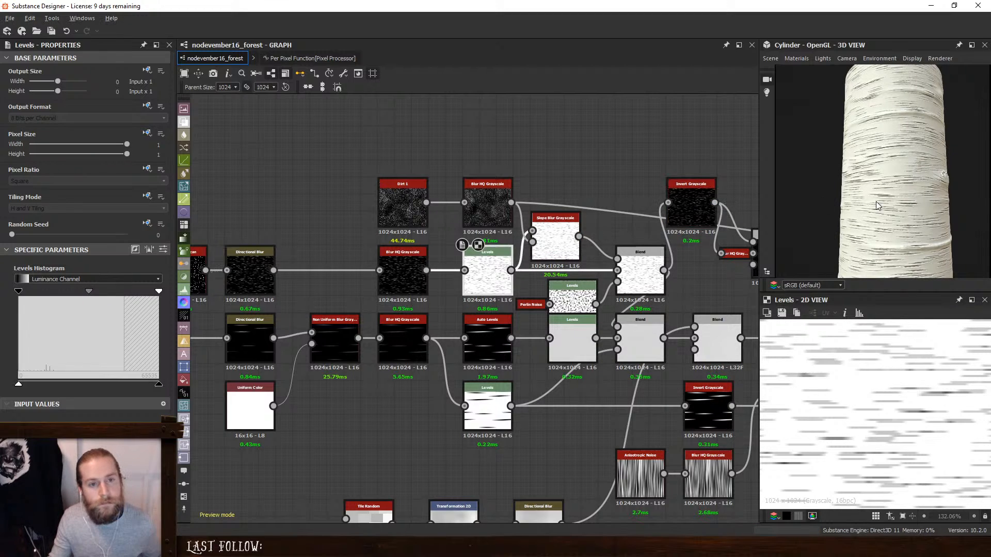
{"action": "scroll", "coordinate": [841, 207], "scroll_direction": "down", "scroll_amount": 2}
{"action": "left_click_drag", "start_coordinate": [846, 210], "coordinate": [912, 209], "text": "ctrl+shift"}
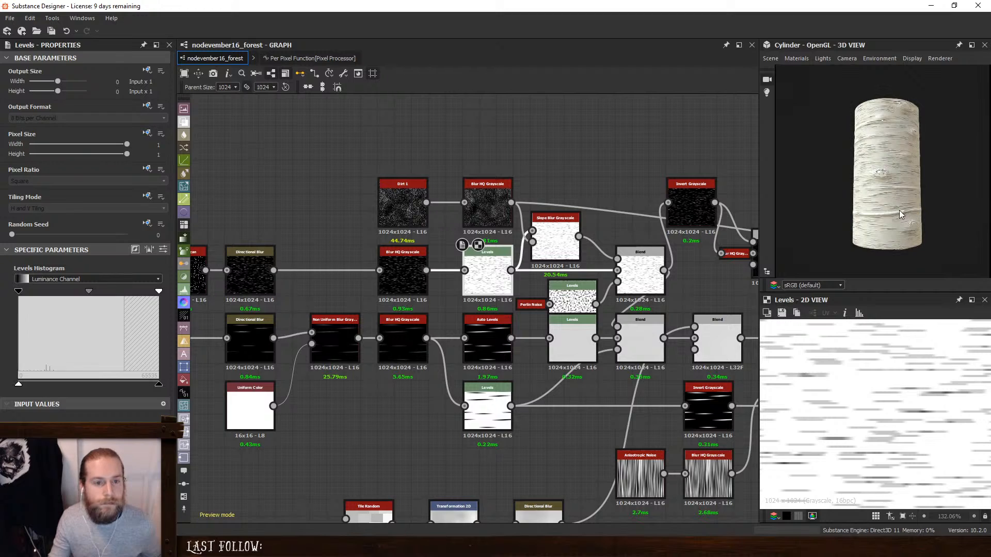
{"action": "scroll", "coordinate": [897, 219], "scroll_direction": "up", "scroll_amount": 1}
- Add a Blend node and a Perlin Noise node beneath the Levels node of the large ridge branch
{"action": "middle_click_drag", "start_coordinate": [421, 271], "coordinate": [423, 243]}
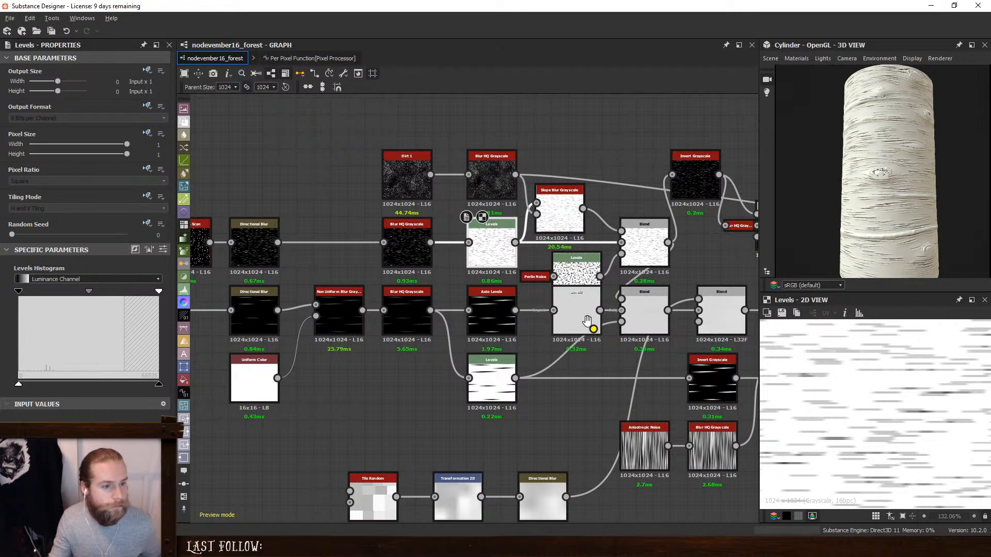
{"action": "middle_click_drag", "start_coordinate": [592, 326], "coordinate": [517, 306]}
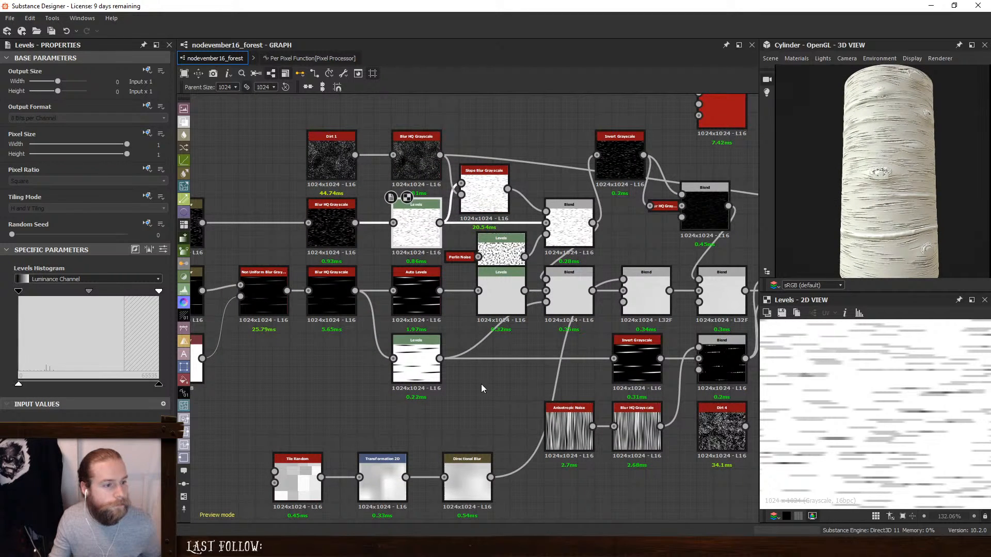
{"action": "key", "text": "space"}
{"action": "left_click", "coordinate": [503, 250]}
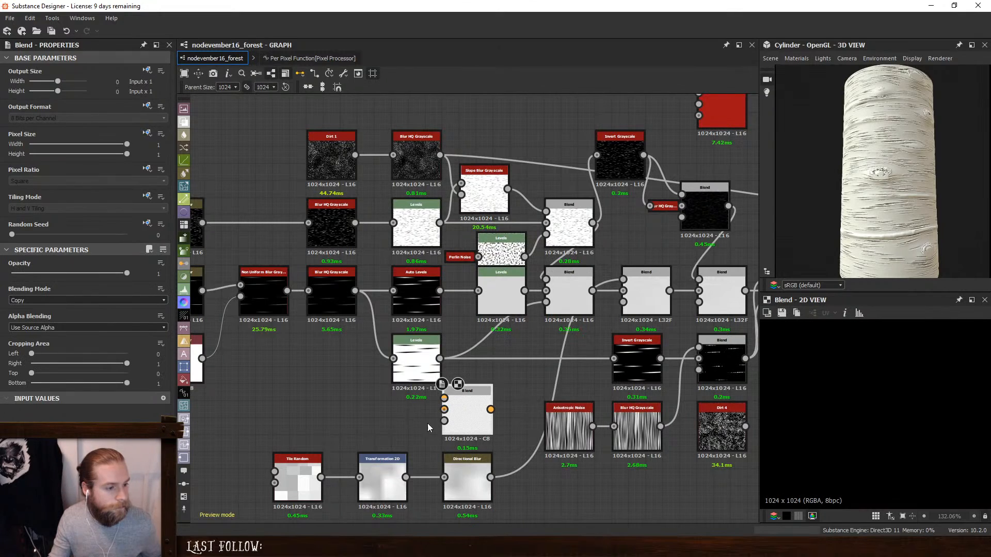
{"action": "key", "text": "space"}
{"action": "type", "text": "perlin"}
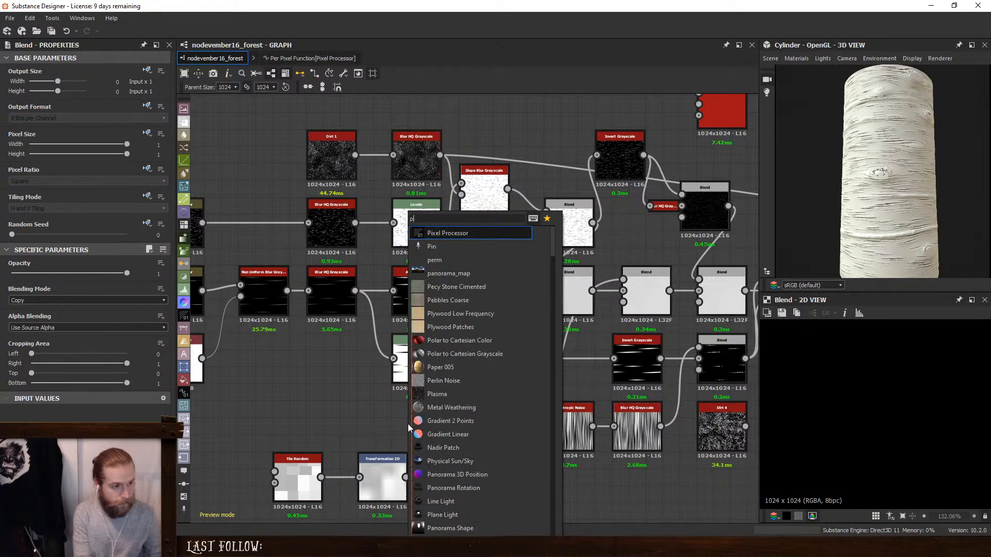
{"action": "key", "text": "Return"}
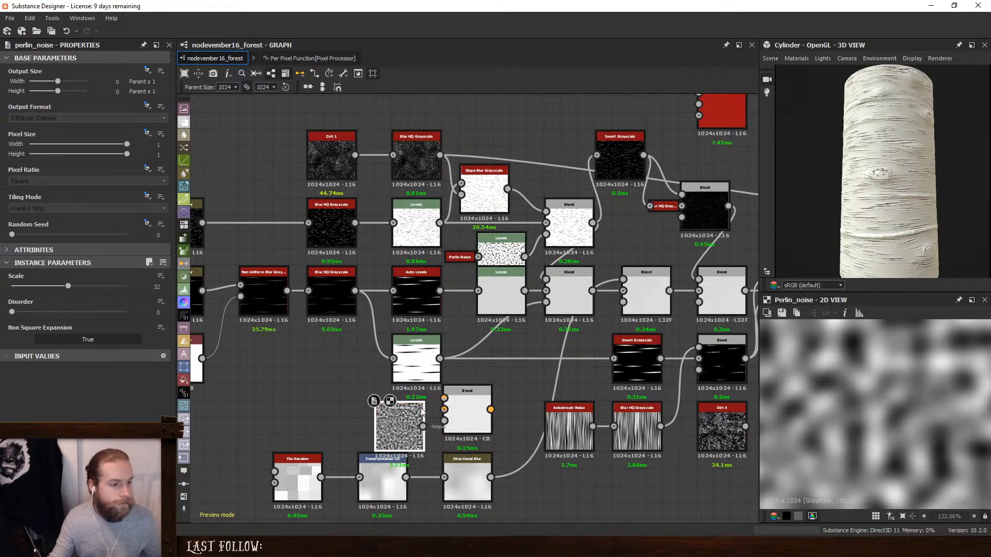
- Multiply the large ridge branch's lower Levels with the Perlin Noise in the new Blend, and feed it into the Min (Darken) Blend's opacity input
{"action": "left_click_drag", "start_coordinate": [467, 392], "coordinate": [424, 409]}
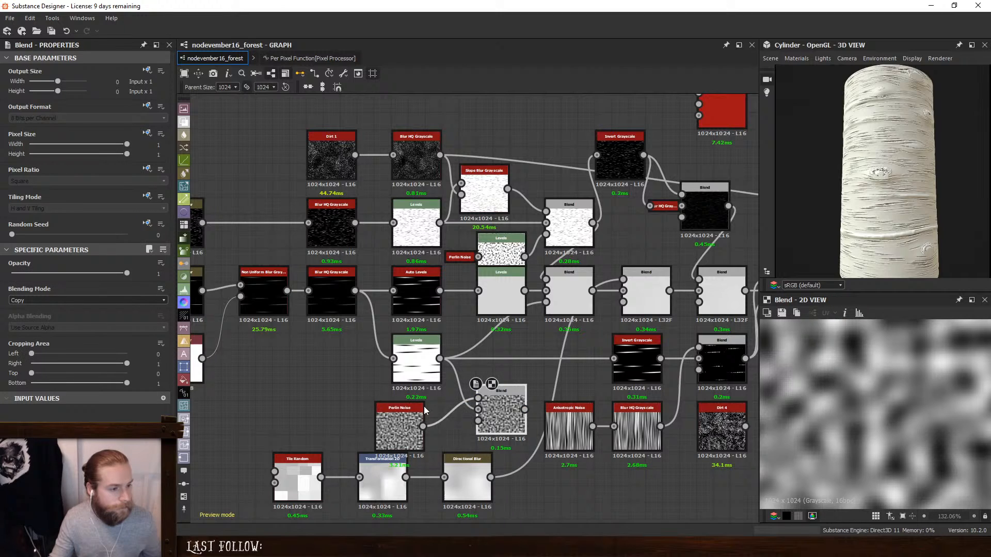
{"action": "left_click", "coordinate": [57, 300]}
{"action": "left_click", "coordinate": [51, 326]}
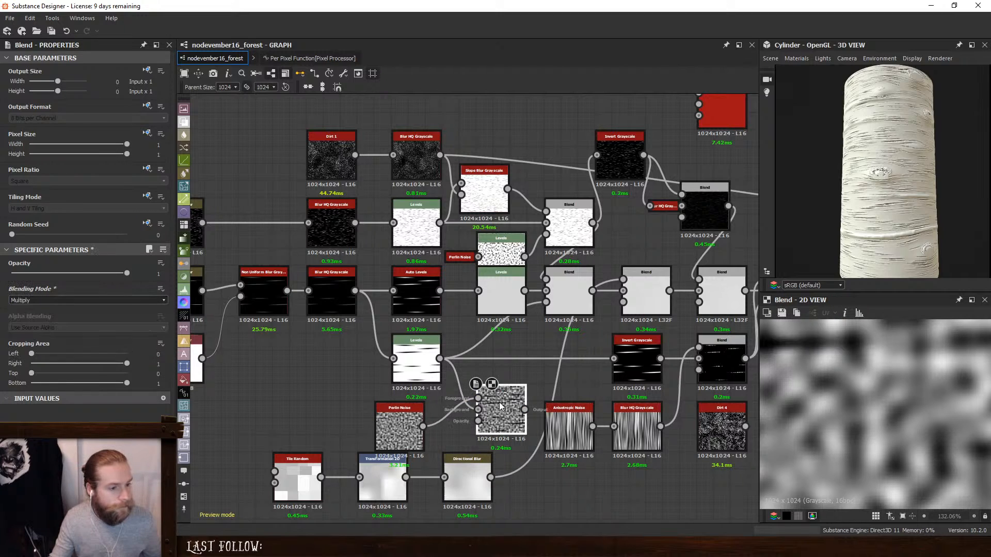
{"action": "left_click_drag", "start_coordinate": [500, 406], "coordinate": [482, 406]}
{"action": "left_click_drag", "start_coordinate": [539, 312], "coordinate": [546, 303]}
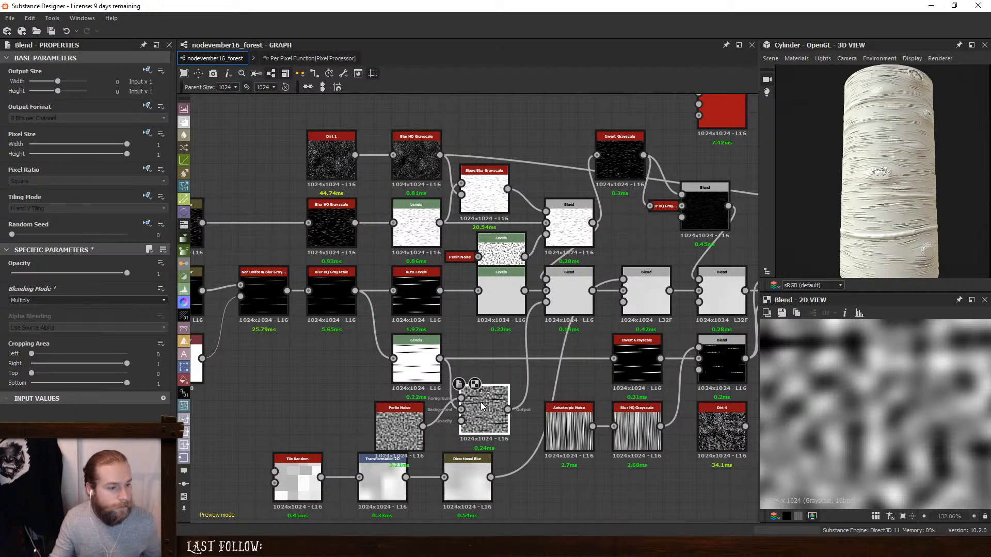
- Change the Perlin Noise mask Blend's mode to Subtract and inspect the relief up close on the cylinder
{"action": "left_click", "coordinate": [402, 426]}
{"action": "left_click", "coordinate": [480, 411]}
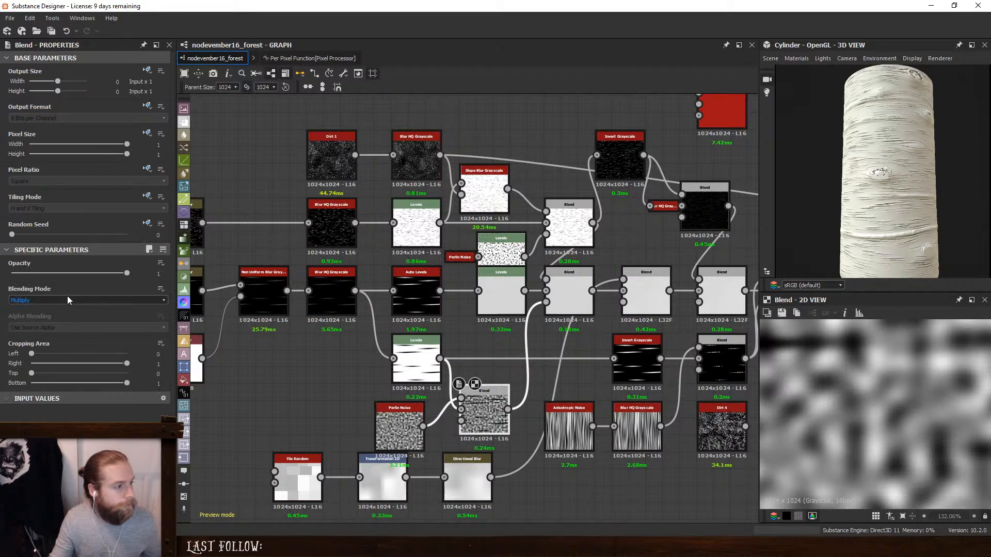
{"action": "left_click", "coordinate": [67, 298]}
{"action": "left_click", "coordinate": [51, 320]}
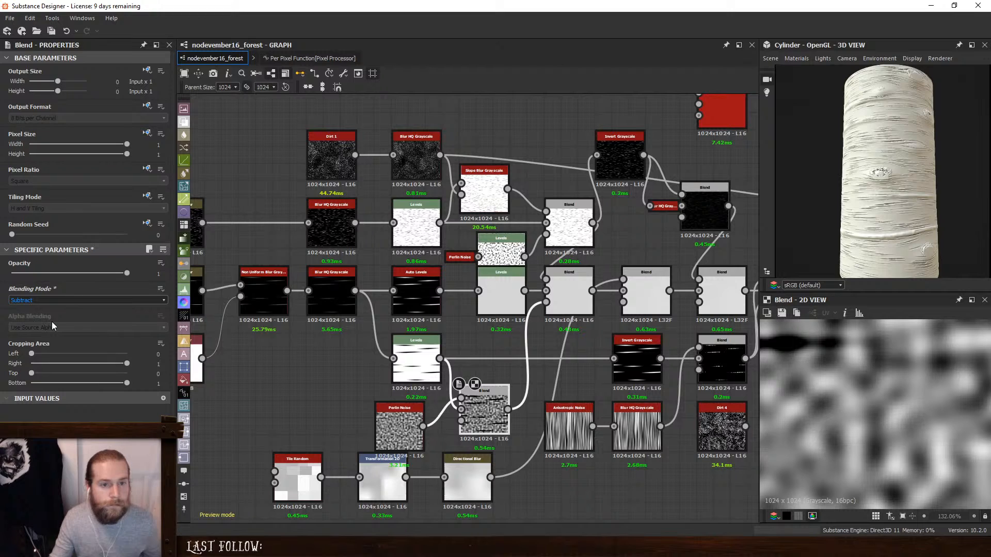
{"action": "scroll", "coordinate": [860, 209], "scroll_direction": "up", "scroll_amount": 5}
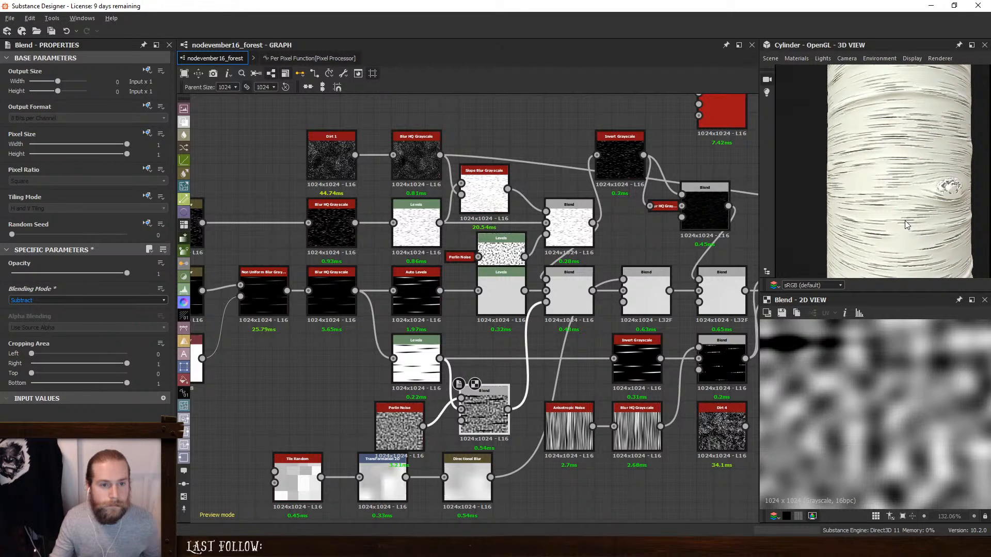
{"action": "left_click_drag", "start_coordinate": [905, 221], "coordinate": [910, 221]}
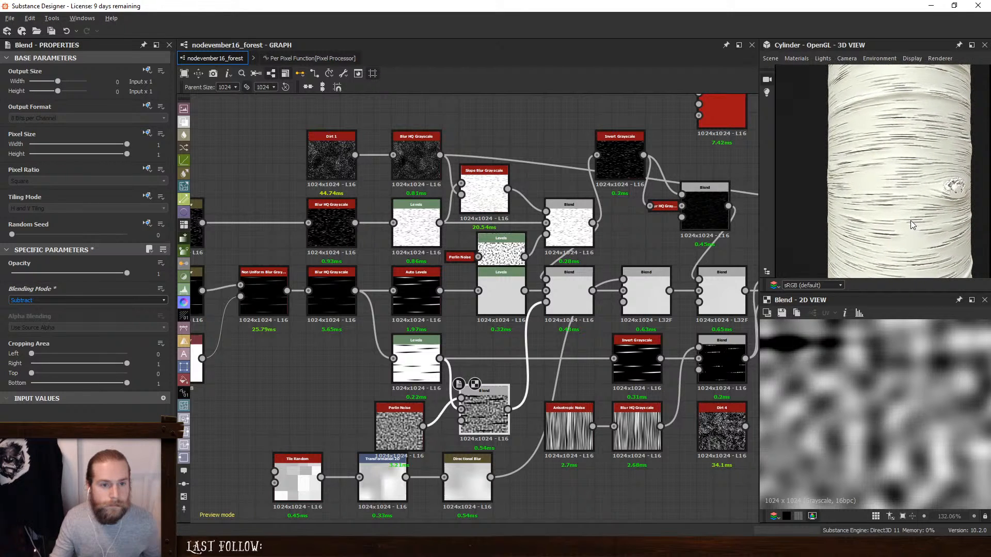
- Preview the Min (Darken) Blend that receives the noise mask and lower its opacity to 0
{"action": "left_click", "coordinate": [569, 292]}
{"action": "double_click", "coordinate": [569, 292]}
{"action": "double_click", "coordinate": [569, 222]}
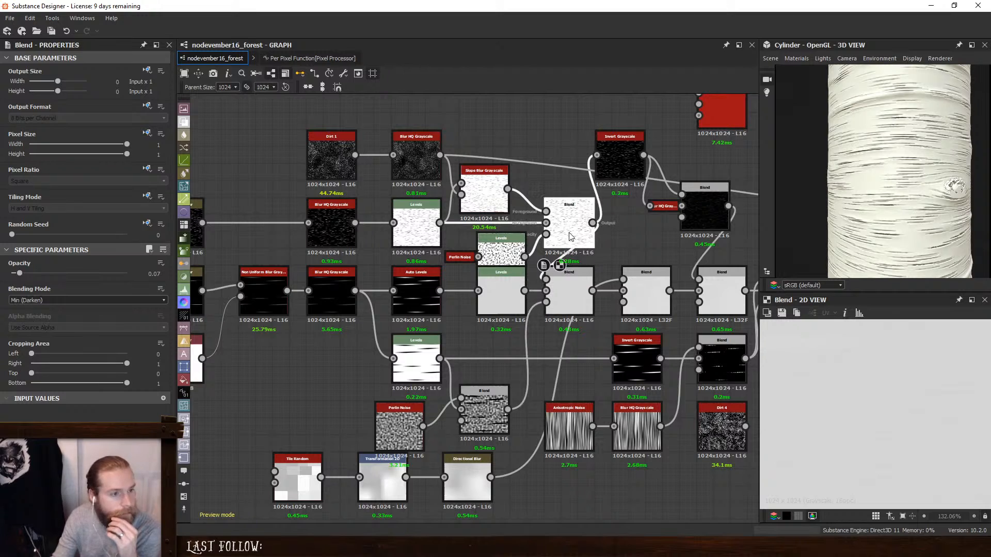
{"action": "double_click", "coordinate": [568, 284]}
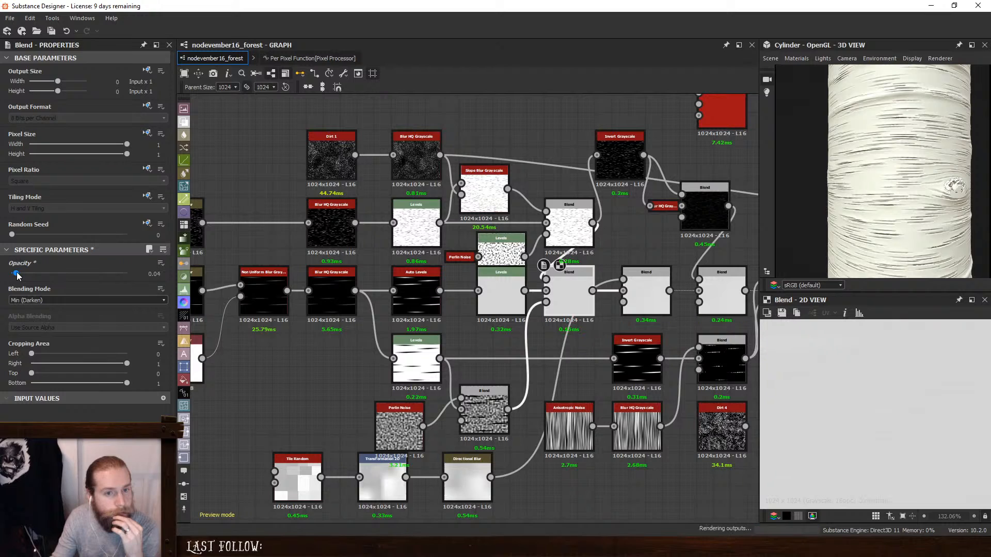
{"action": "left_click_drag", "start_coordinate": [19, 274], "coordinate": [16, 275]}
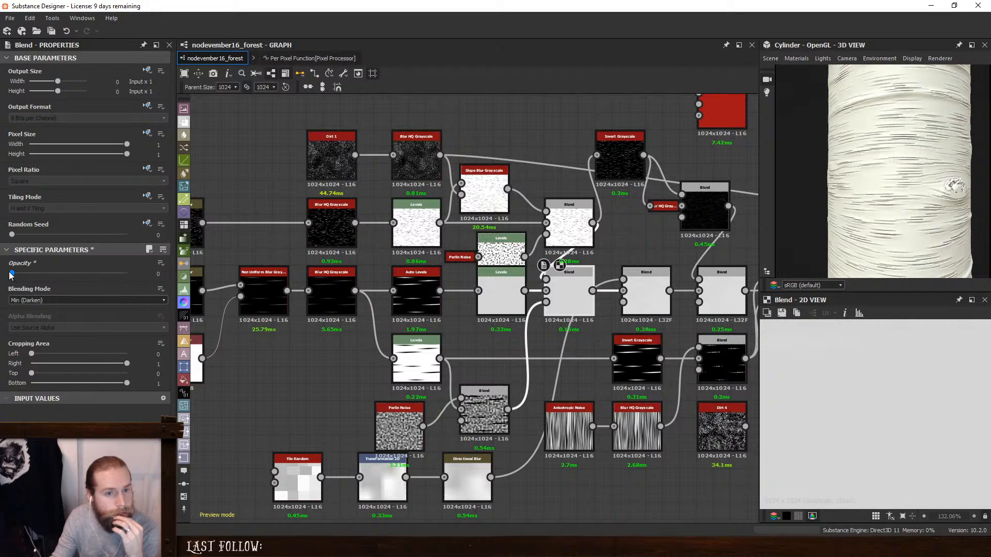
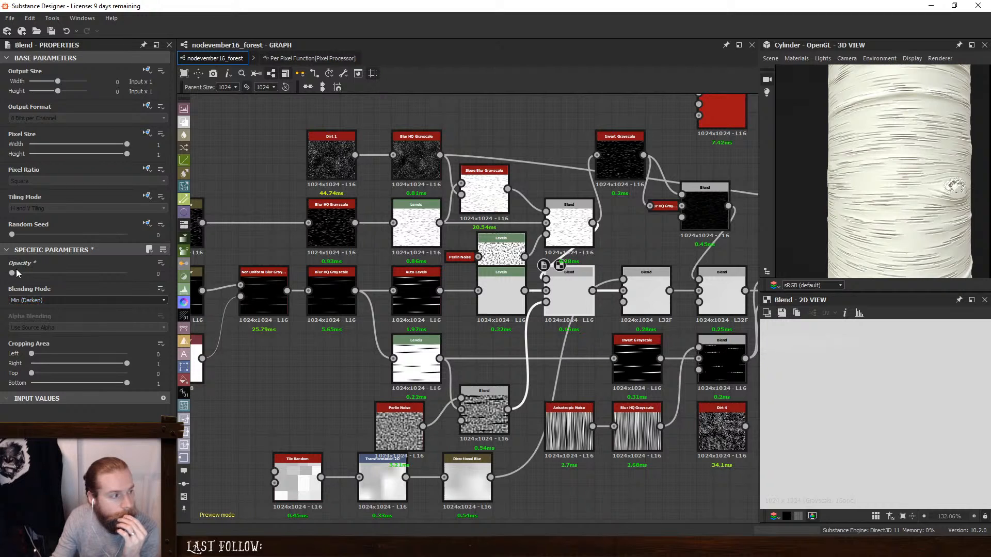
- Set the Min (Darken) Blend's opacity to 0.21 and mask it with the lower Levels node's output instead
{"action": "mouse_move", "coordinate": [16, 273]}
{"action": "left_mouse_down"}
{"action": "mouse_move", "coordinate": [63, 276]}
{"action": "mouse_move", "coordinate": [35, 273]}
{"action": "left_mouse_up"}
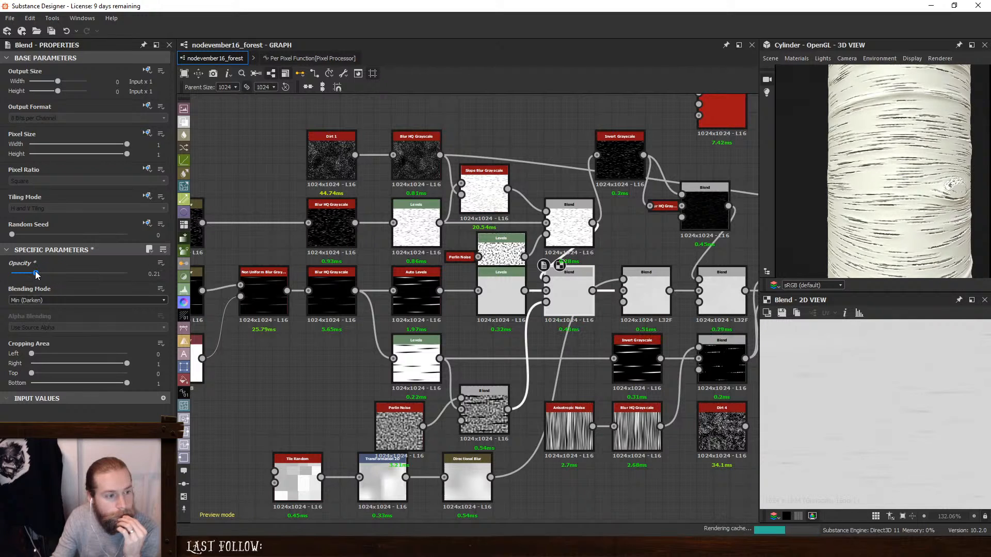
{"action": "left_click_drag", "start_coordinate": [440, 358], "coordinate": [546, 302]}
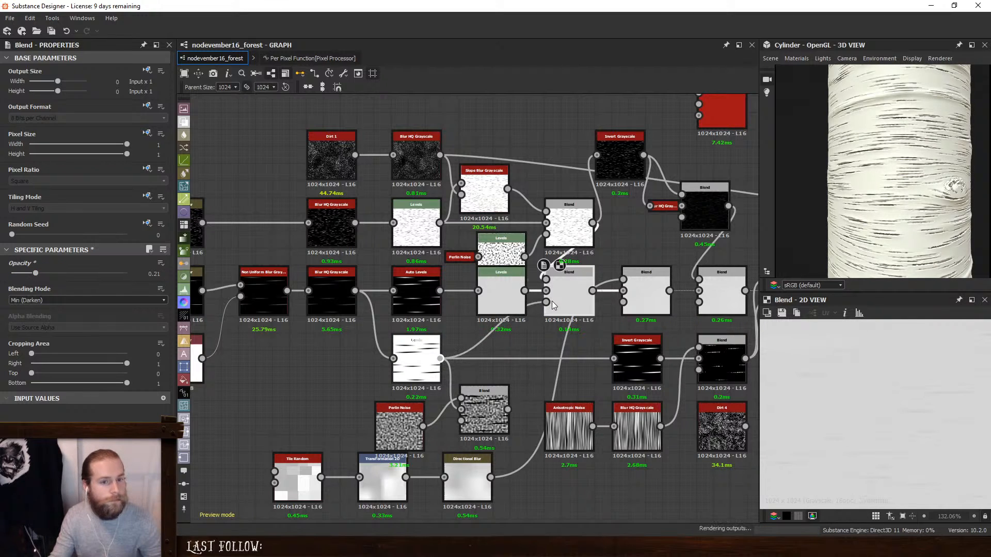
- Delete the disconnected Blend node and the Perlin Noise node that fed it
{"action": "left_click", "coordinate": [491, 409]}
{"action": "key", "text": "Delete"}
{"action": "left_click", "coordinate": [388, 420]}
{"action": "key", "text": "Delete"}
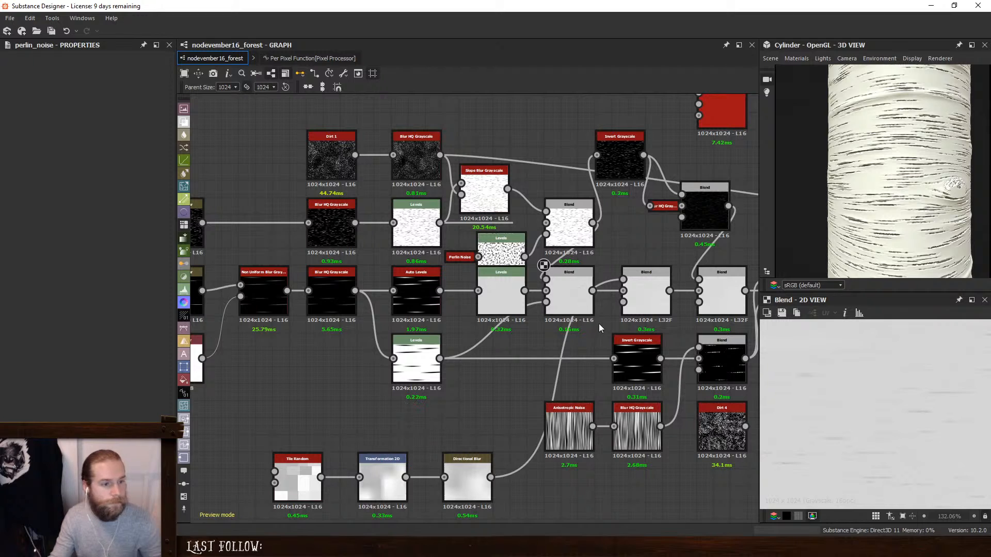
- Review the downstream Blend, Directional Warp and Warp nodes in the height chain and examine the bark on the 3D cylinder
{"action": "middle_click_drag", "start_coordinate": [599, 324], "coordinate": [475, 323]}
{"action": "left_click", "coordinate": [519, 293]}
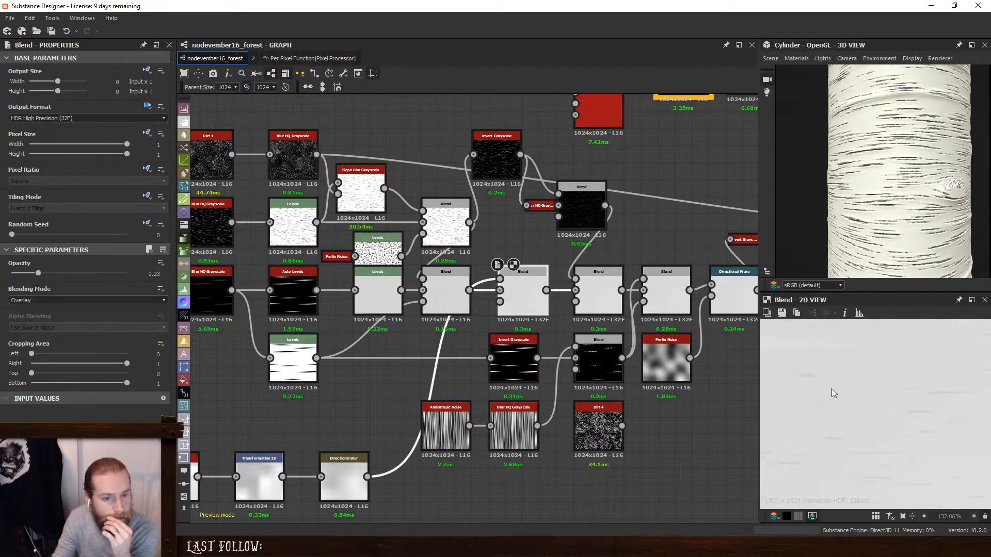
{"action": "left_click", "coordinate": [594, 283]}
{"action": "left_click", "coordinate": [652, 301]}
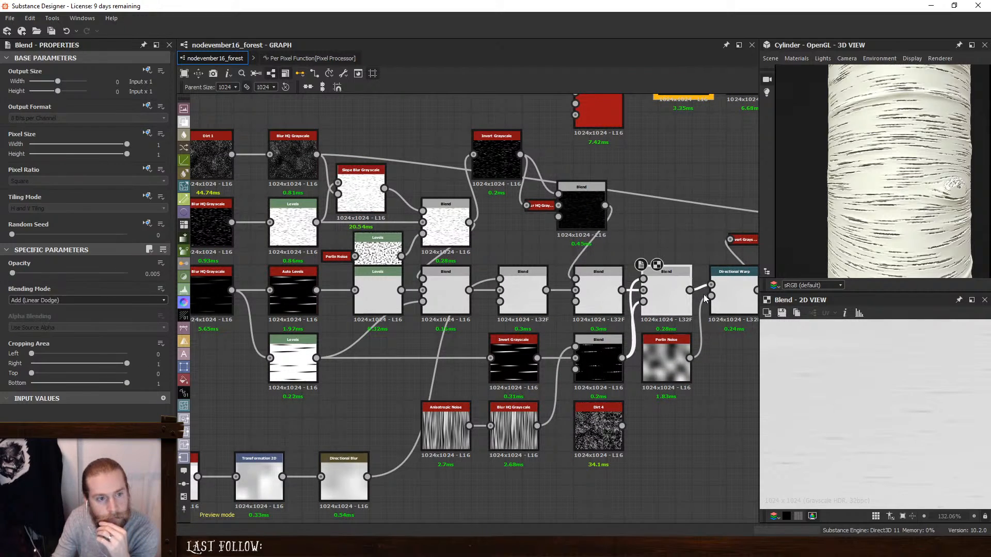
{"action": "left_click", "coordinate": [722, 292]}
{"action": "middle_click_drag", "start_coordinate": [717, 301], "coordinate": [465, 295]}
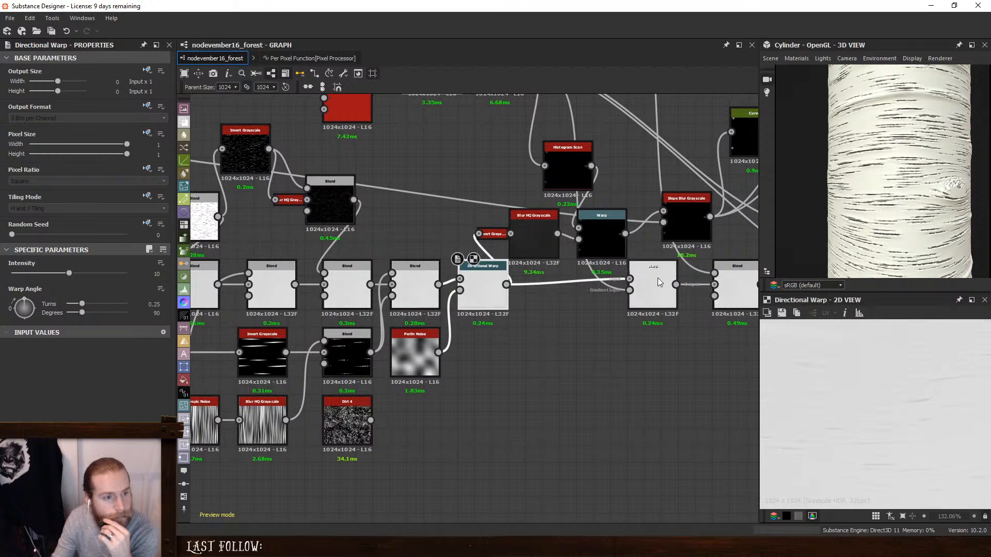
{"action": "left_click", "coordinate": [654, 289]}
{"action": "middle_click_drag", "start_coordinate": [739, 298], "coordinate": [480, 298]}
{"action": "left_click", "coordinate": [494, 281]}
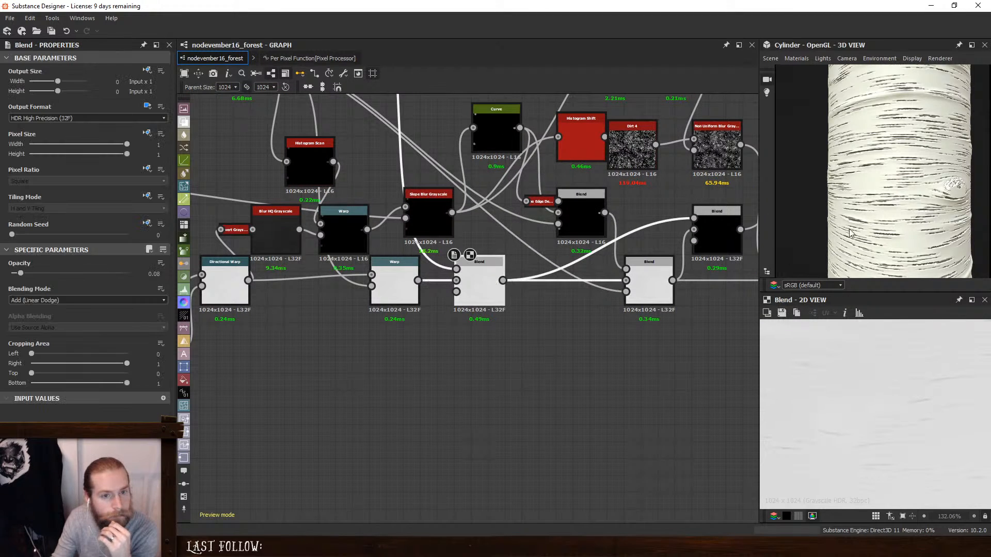
{"action": "scroll", "coordinate": [911, 194], "scroll_direction": "up", "scroll_amount": 5}
{"action": "scroll", "coordinate": [911, 195], "scroll_direction": "down", "scroll_amount": 5}
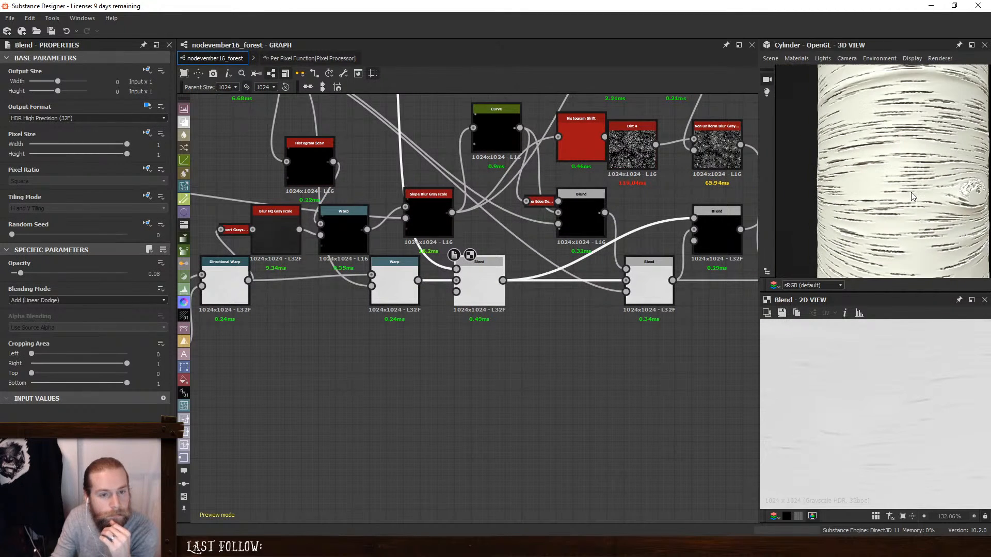
{"action": "scroll", "coordinate": [511, 237], "scroll_direction": "down", "scroll_amount": 5}
{"action": "scroll", "coordinate": [538, 268], "scroll_direction": "up", "scroll_amount": 5}
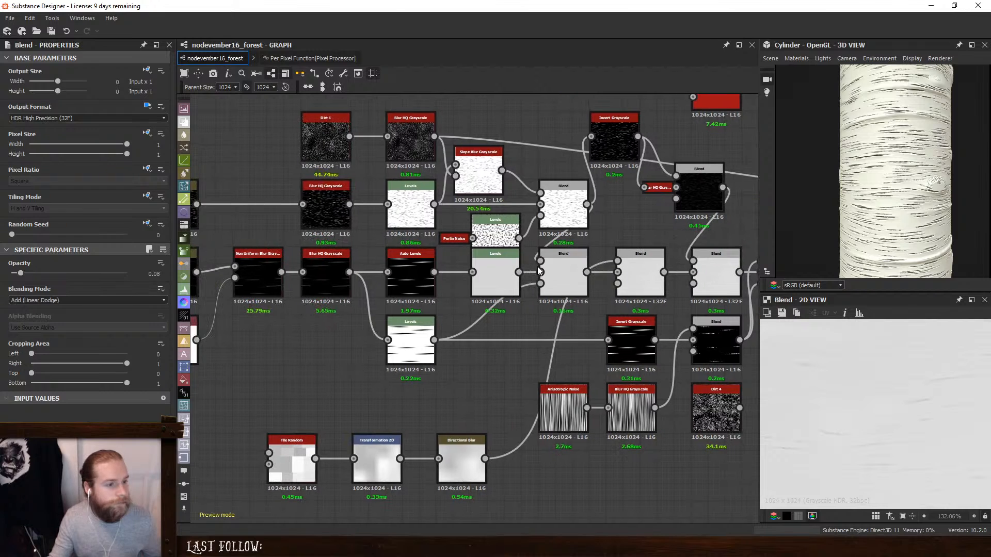
- Reduce the opacity of the Add (Linear Dodge) Blend fed by the dark stroke mask to 0.05 and the Min (Darken) Blend's to 0.03
{"action": "left_click", "coordinate": [553, 277]}
{"action": "left_click", "coordinate": [562, 206]}
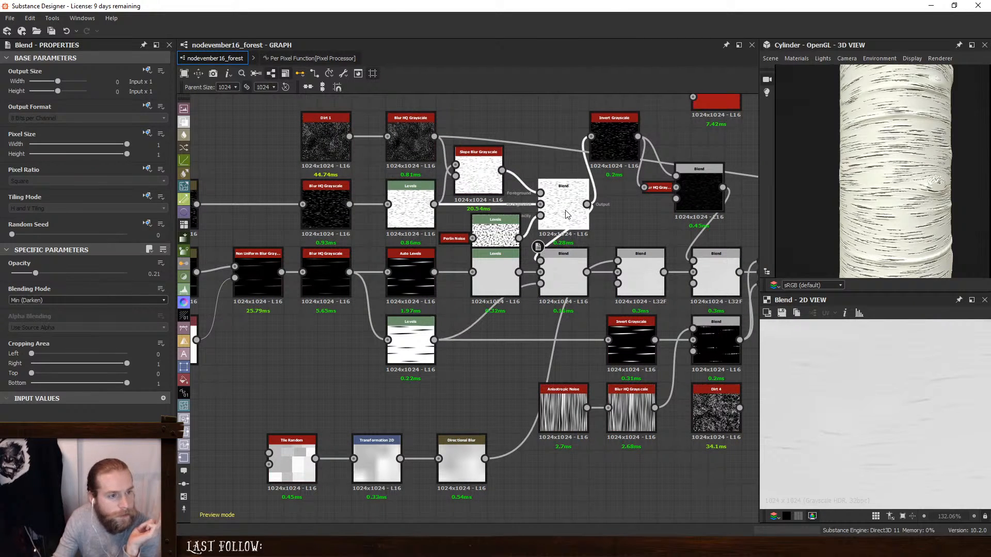
{"action": "scroll", "coordinate": [571, 233], "scroll_direction": "up", "scroll_amount": 1}
{"action": "left_click", "coordinate": [629, 292]}
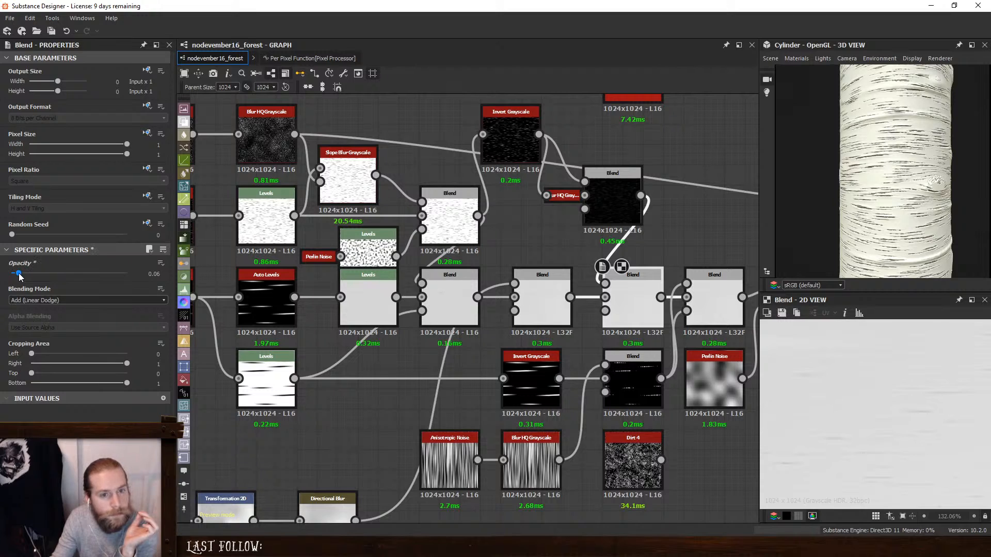
{"action": "left_click_drag", "start_coordinate": [20, 276], "coordinate": [9, 277]}
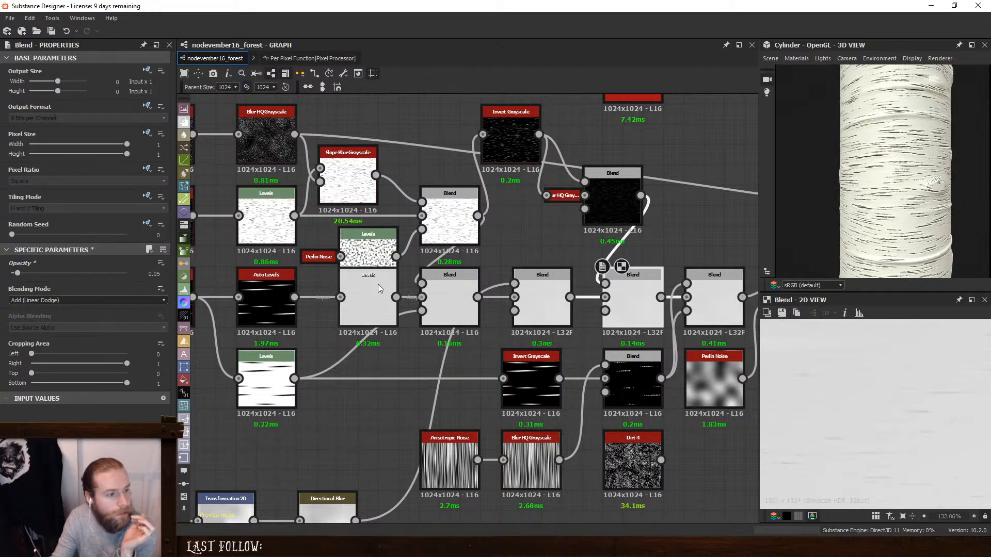
{"action": "left_click", "coordinate": [451, 286]}
{"action": "left_click_drag", "start_coordinate": [35, 273], "coordinate": [9, 275]}
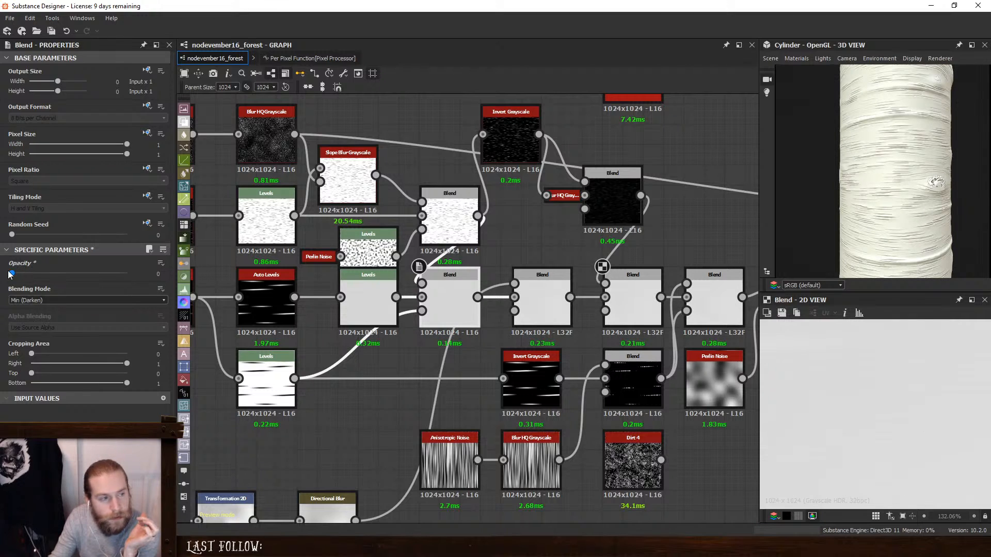
{"action": "left_click_drag", "start_coordinate": [12, 273], "coordinate": [15, 274]}
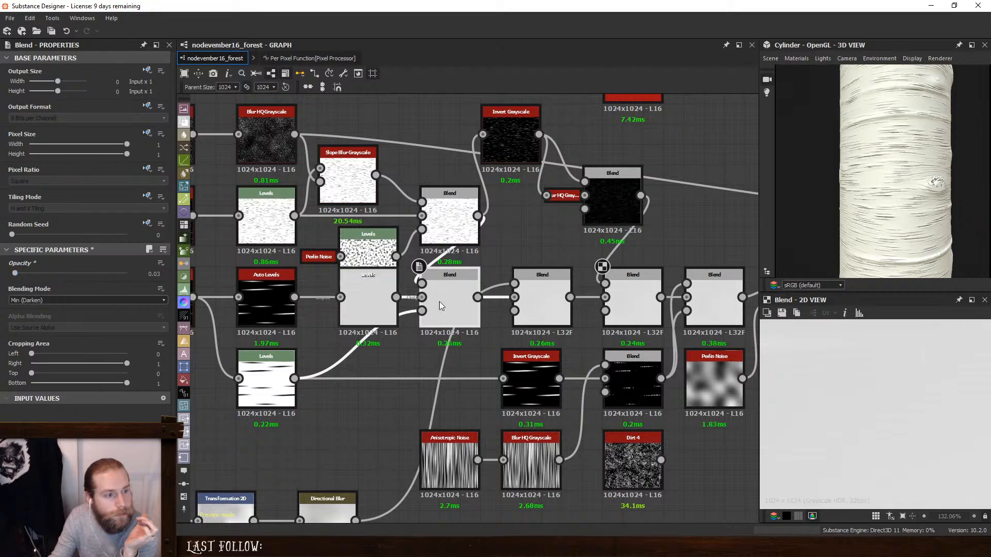
- Set the opacity of the Add (Linear Dodge) Blend fed by the dark stroke mask to 0.02 and check the cylinder
{"action": "left_click", "coordinate": [633, 294]}
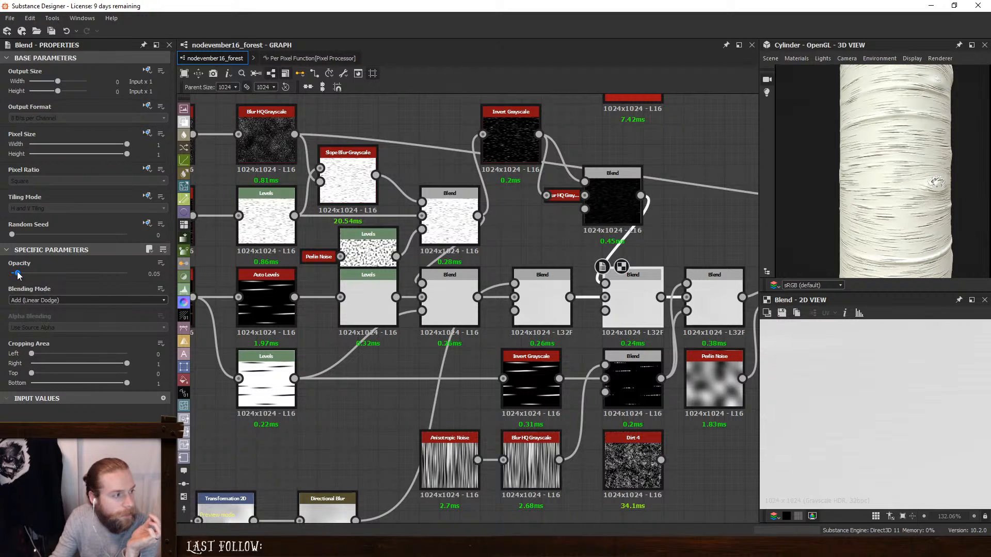
{"action": "left_click_drag", "start_coordinate": [17, 274], "coordinate": [4, 276]}
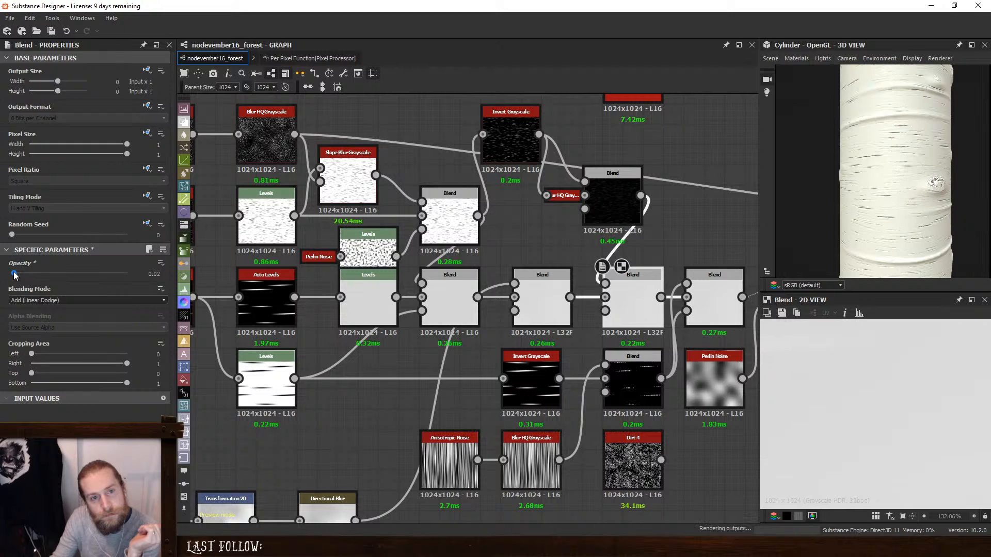
{"action": "left_click_drag", "start_coordinate": [849, 187], "coordinate": [918, 222]}
{"action": "scroll", "coordinate": [908, 220], "scroll_direction": "down", "scroll_amount": 3}
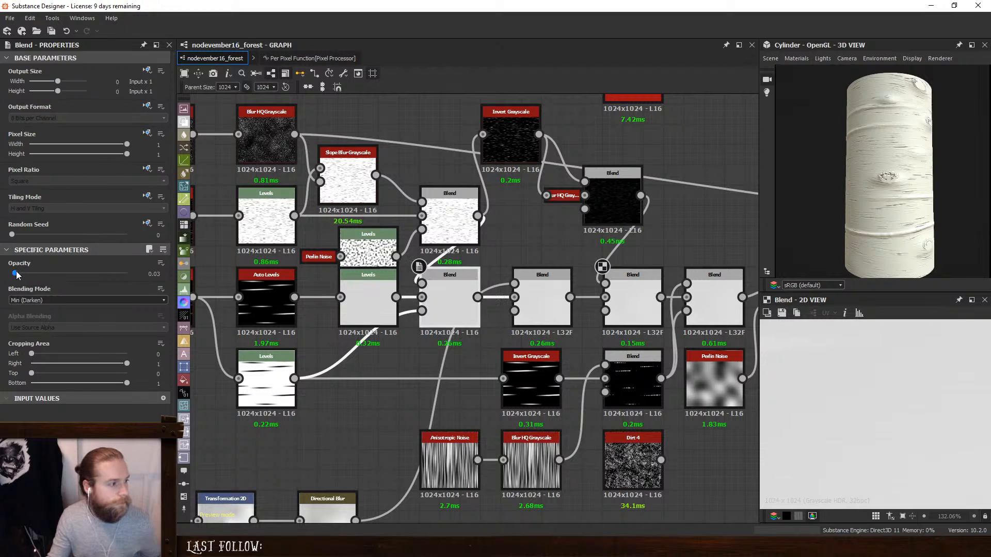
- Set the Min (Darken) Blend's opacity to 0.07 and inspect the bark and knots on the 3D cylinder
{"action": "left_click_drag", "start_coordinate": [17, 274], "coordinate": [20, 274]}
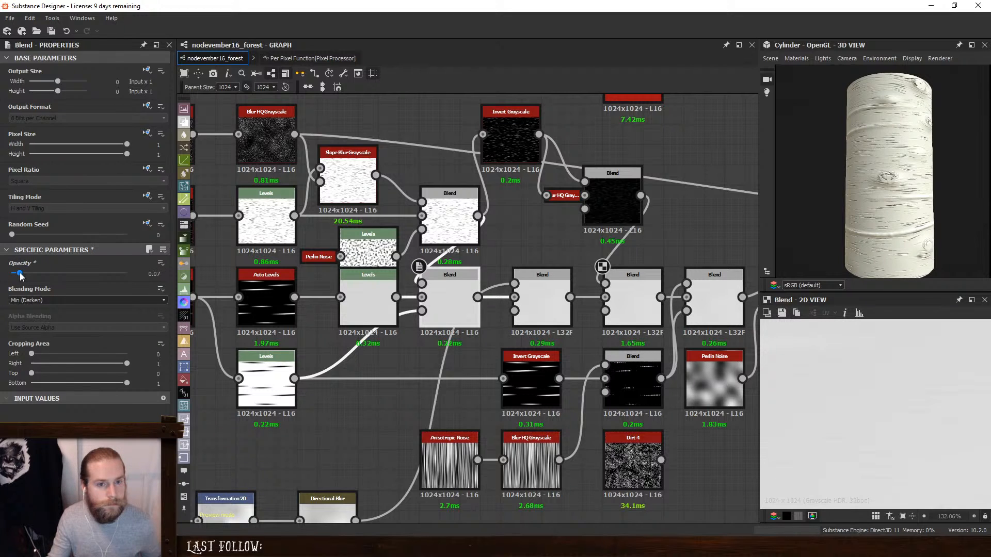
{"action": "scroll", "coordinate": [883, 199], "scroll_direction": "up", "scroll_amount": 5}
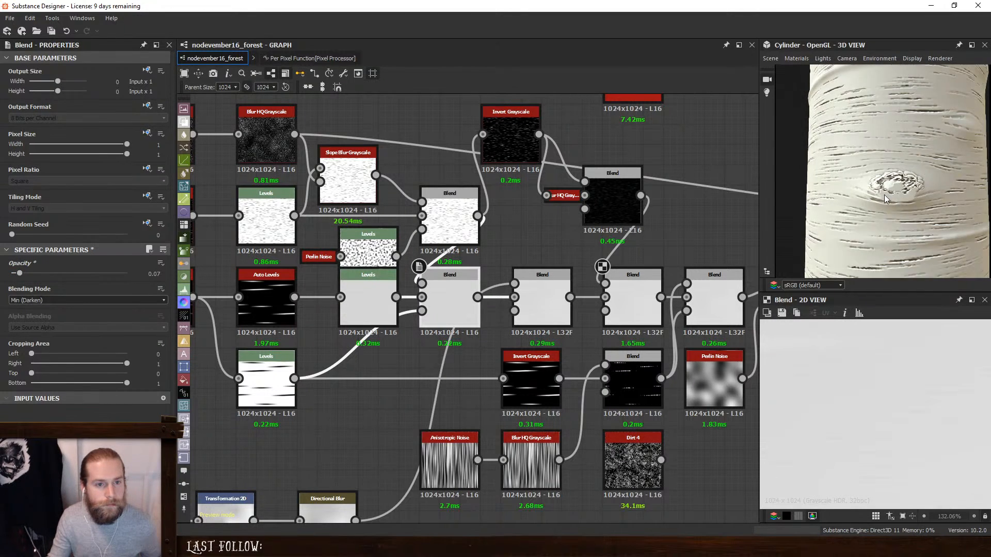
{"action": "scroll", "coordinate": [887, 198], "scroll_direction": "down", "scroll_amount": 5}
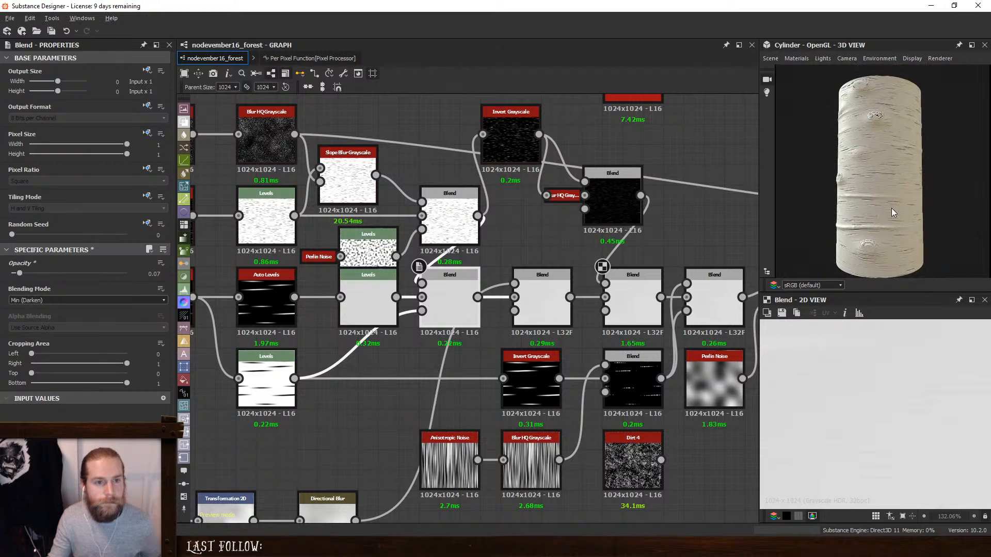
{"action": "left_click_drag", "start_coordinate": [890, 209], "coordinate": [919, 200]}
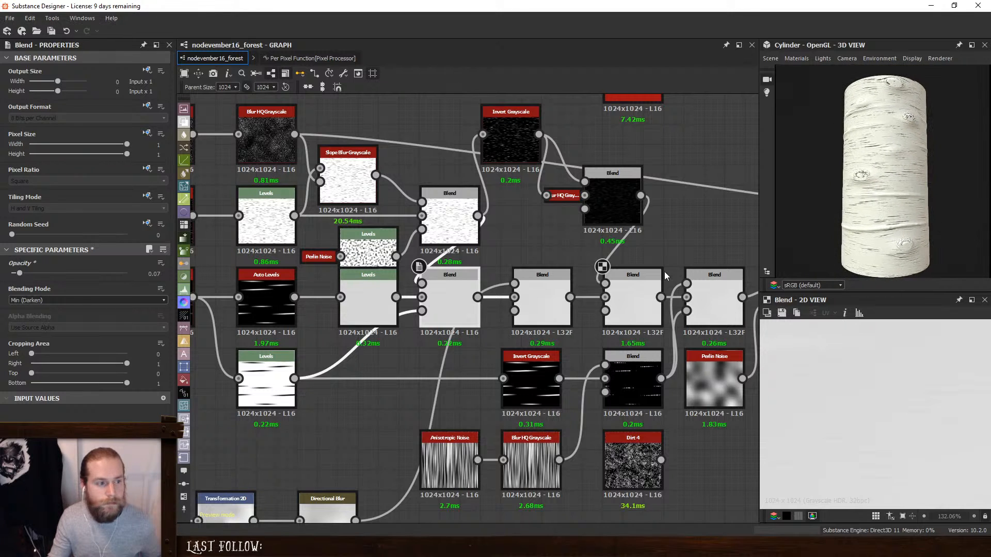
- Try a slightly lower output white level on the Levels node after Auto Levels, and undo the change
{"action": "middle_click_drag", "start_coordinate": [414, 283], "coordinate": [556, 274]}
{"action": "left_click", "coordinate": [513, 280]}
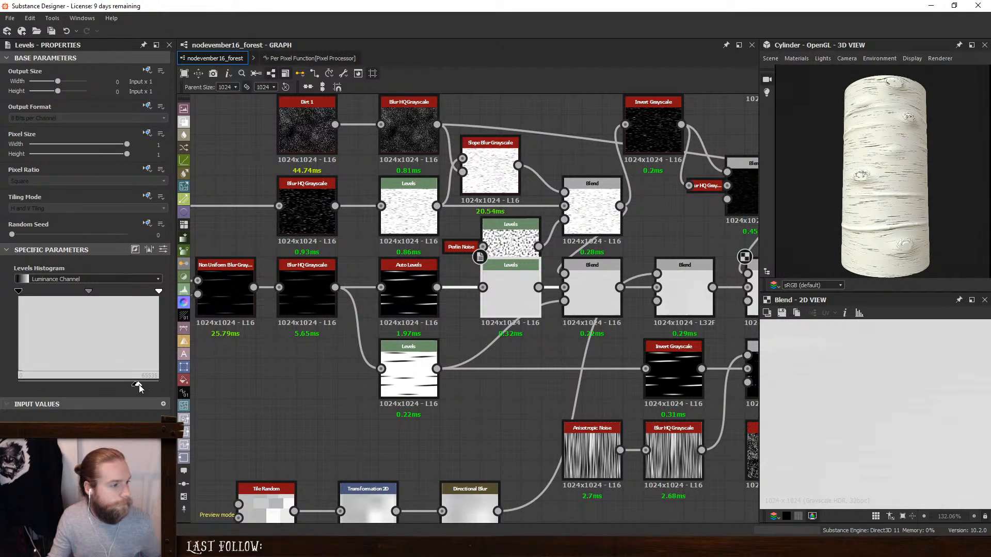
{"action": "left_click_drag", "start_coordinate": [138, 385], "coordinate": [136, 384]}
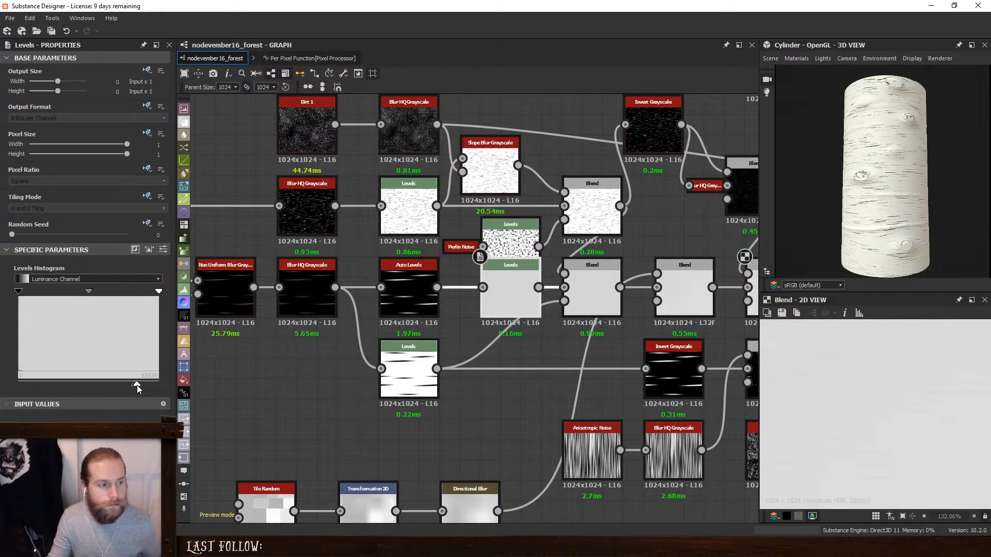
{"action": "key", "text": "ctrl+z"}
{"action": "key", "text": "ctrl+z"}
{"action": "left_click_drag", "start_coordinate": [929, 212], "coordinate": [875, 217]}
{"action": "right_click_drag", "start_coordinate": [874, 213], "coordinate": [896, 219], "text": "ctrl+shift"}
- Fine-tune the input white point and midtone of the Levels node before the final height Blend and check the cylinder
{"action": "middle_click_drag", "start_coordinate": [511, 281], "coordinate": [223, 276]}
{"action": "middle_click_drag", "start_coordinate": [743, 252], "coordinate": [370, 278]}
{"action": "middle_click_drag", "start_coordinate": [546, 293], "coordinate": [402, 303]}
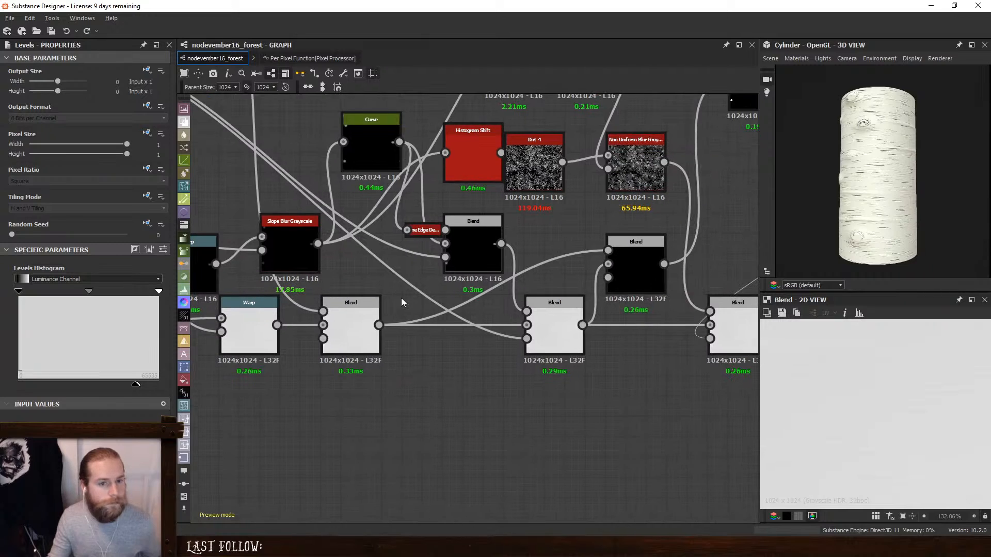
{"action": "middle_click_drag", "start_coordinate": [649, 281], "coordinate": [290, 282]}
{"action": "left_click", "coordinate": [484, 307]}
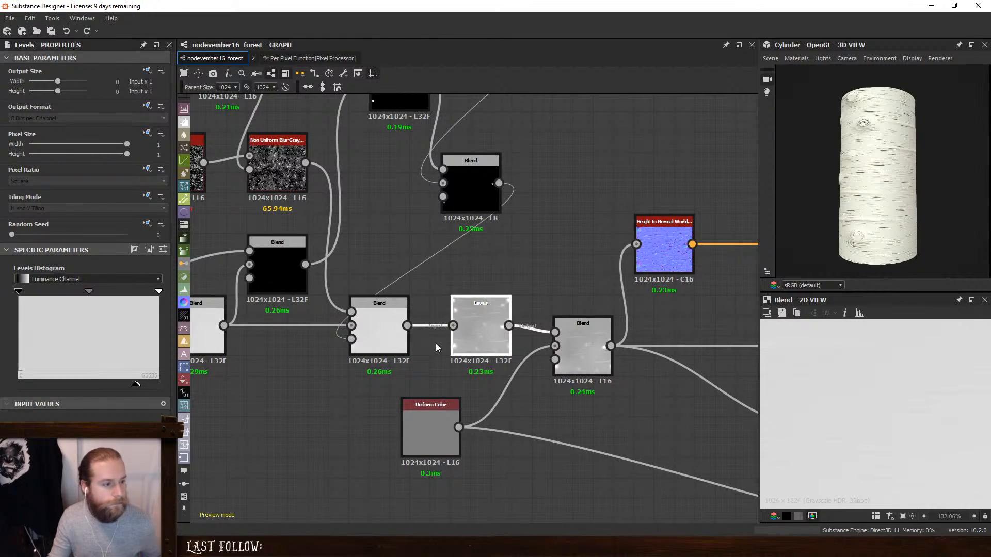
{"action": "left_click_drag", "start_coordinate": [144, 292], "coordinate": [147, 293]}
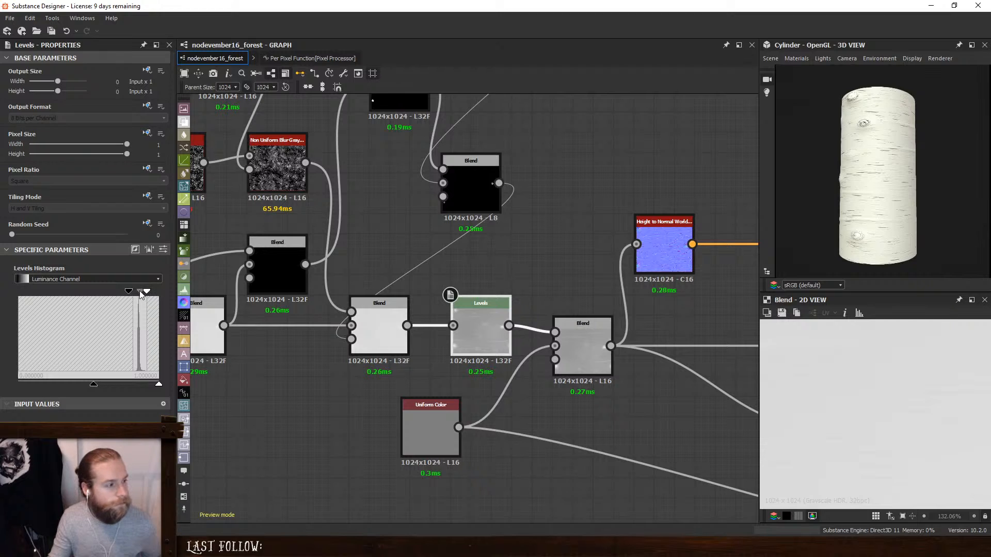
{"action": "left_click_drag", "start_coordinate": [139, 291], "coordinate": [140, 292]}
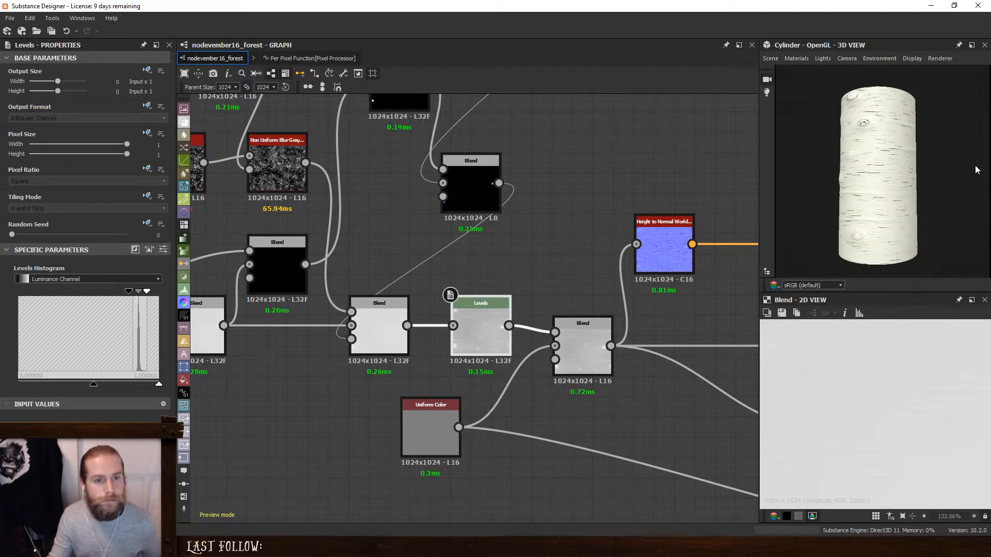
{"action": "left_click_drag", "start_coordinate": [959, 173], "coordinate": [888, 194]}
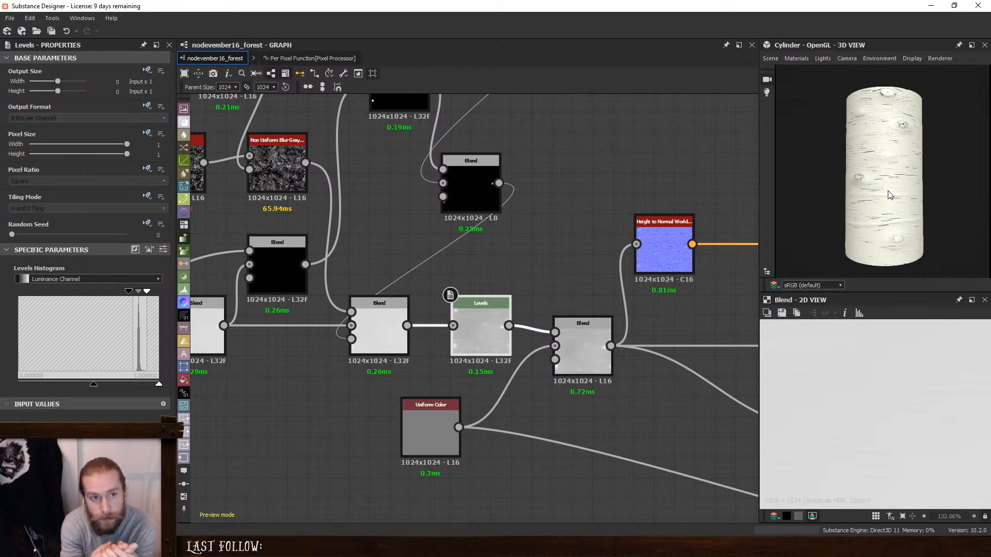
- Raise the input white point to maximum on the Levels node feeding the base color Gradient Map
{"action": "middle_click_drag", "start_coordinate": [430, 348], "coordinate": [248, 483]}
{"action": "middle_click_drag", "start_coordinate": [608, 312], "coordinate": [411, 300]}
{"action": "double_click", "coordinate": [534, 292]}
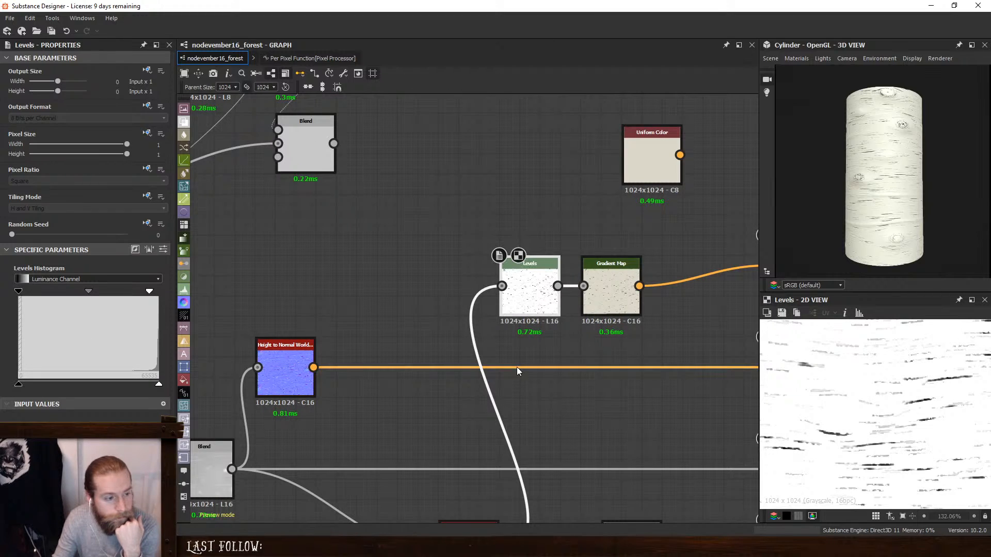
{"action": "scroll", "coordinate": [518, 365], "scroll_direction": "down", "scroll_amount": 3}
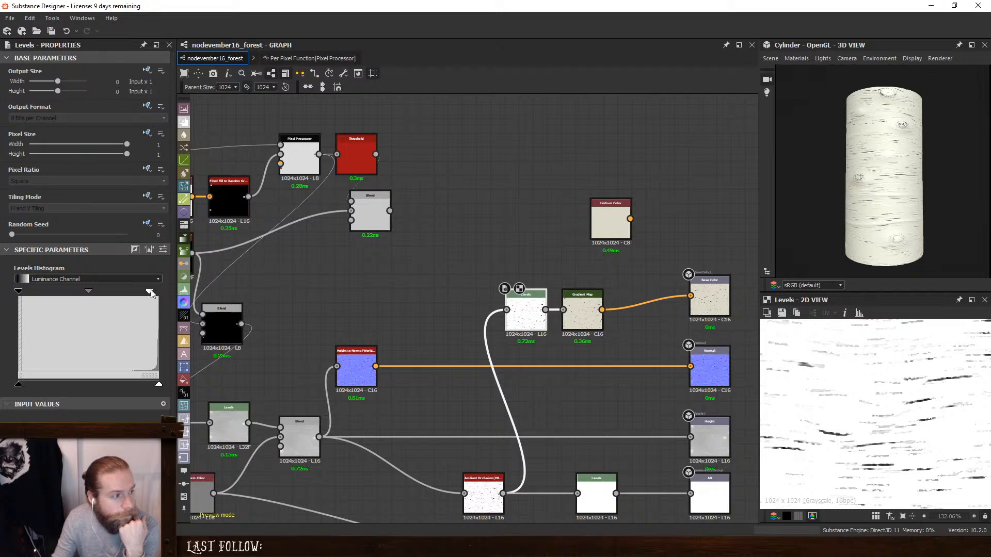
{"action": "left_click_drag", "start_coordinate": [151, 291], "coordinate": [194, 301]}
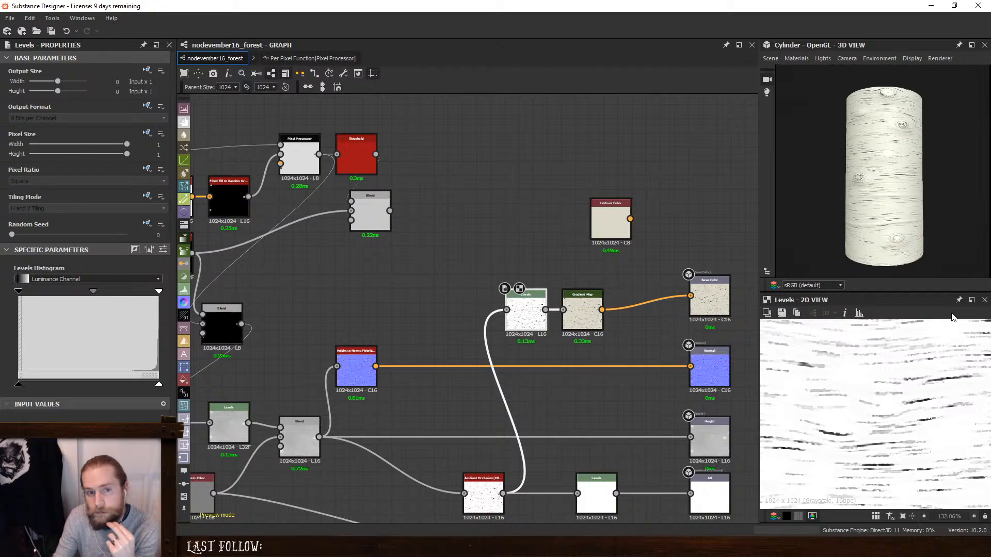
- Insert a Blend between the Levels and Gradient Map nodes, with the Multiply Blend's knot mask as its foreground
{"action": "middle_click_drag", "start_coordinate": [395, 279], "coordinate": [536, 311]}
{"action": "left_click", "coordinate": [511, 244]}
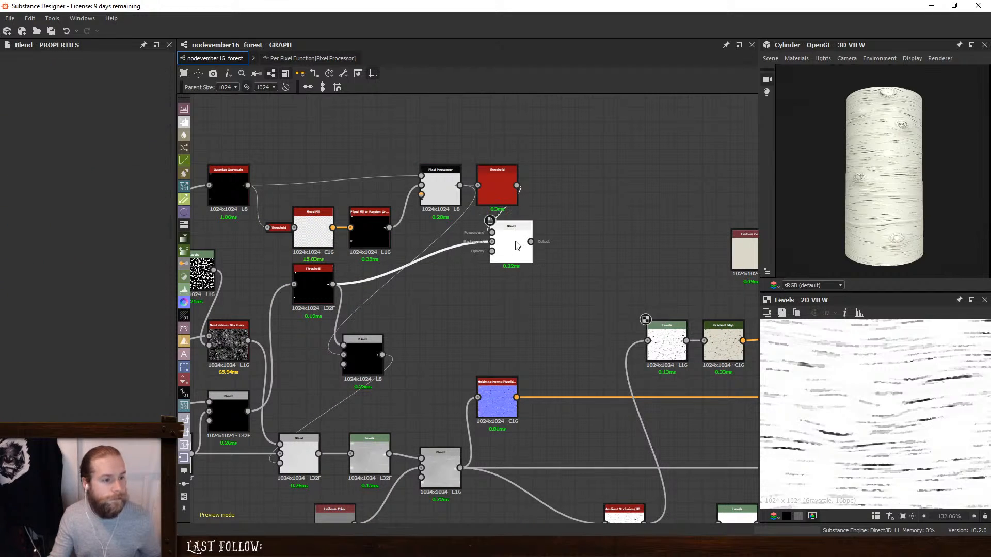
{"action": "scroll", "coordinate": [896, 405], "scroll_direction": "down", "scroll_amount": 5}
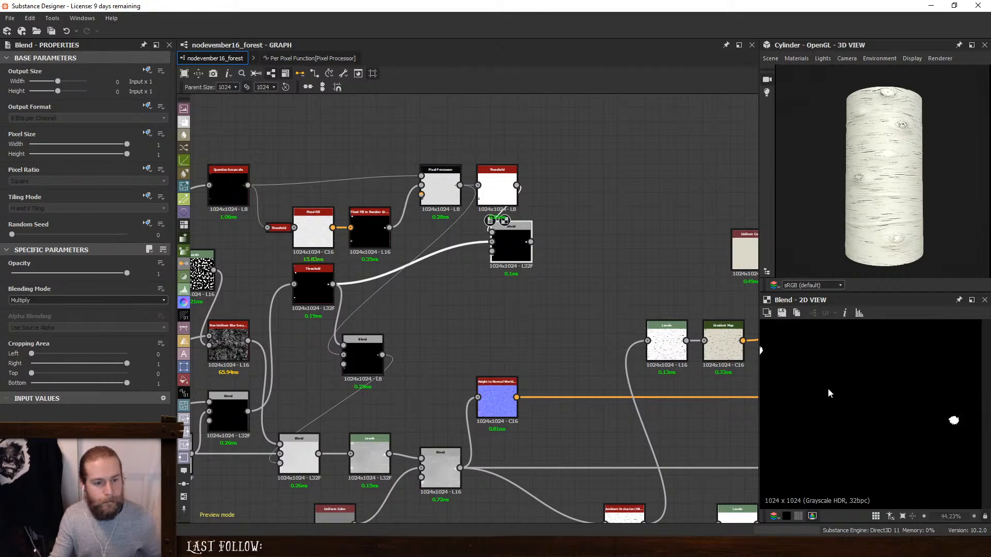
{"action": "left_click_drag", "start_coordinate": [669, 336], "coordinate": [531, 243]}
{"action": "key", "text": "space"}
{"action": "left_click", "coordinate": [621, 245]}
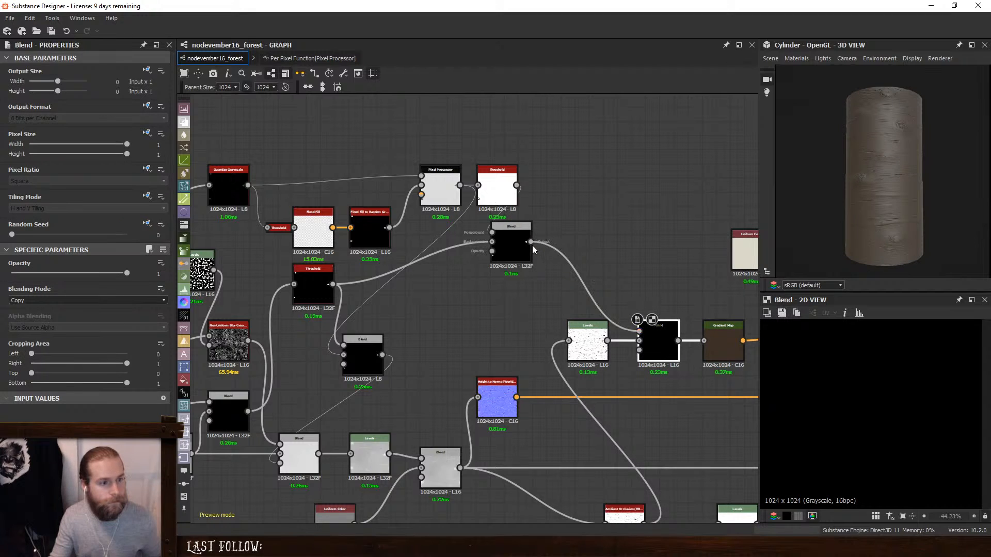
- Set the new Blend to Subtract at opacity 1 and inspect the dark knots on the 3D cylinder
{"action": "left_click", "coordinate": [103, 300]}
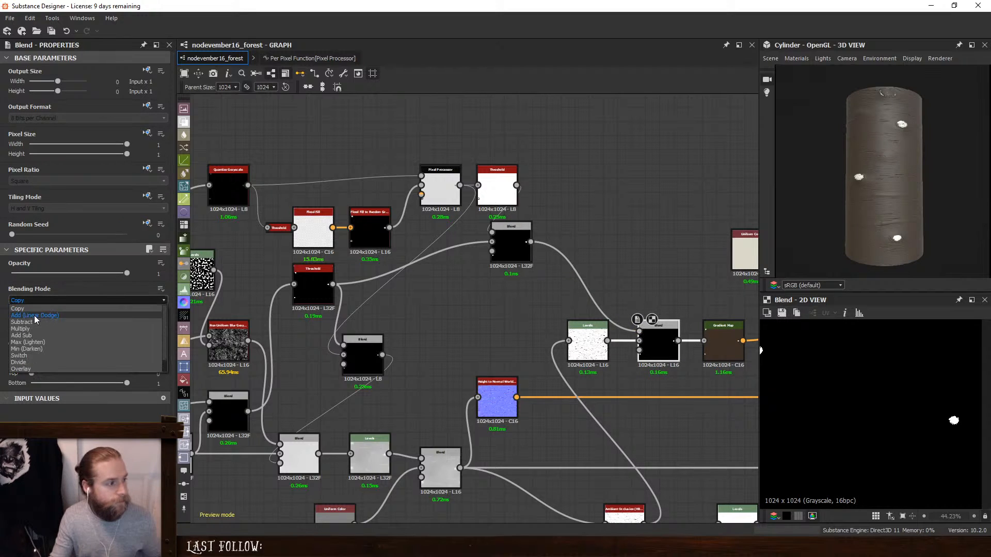
{"action": "left_click", "coordinate": [29, 329]}
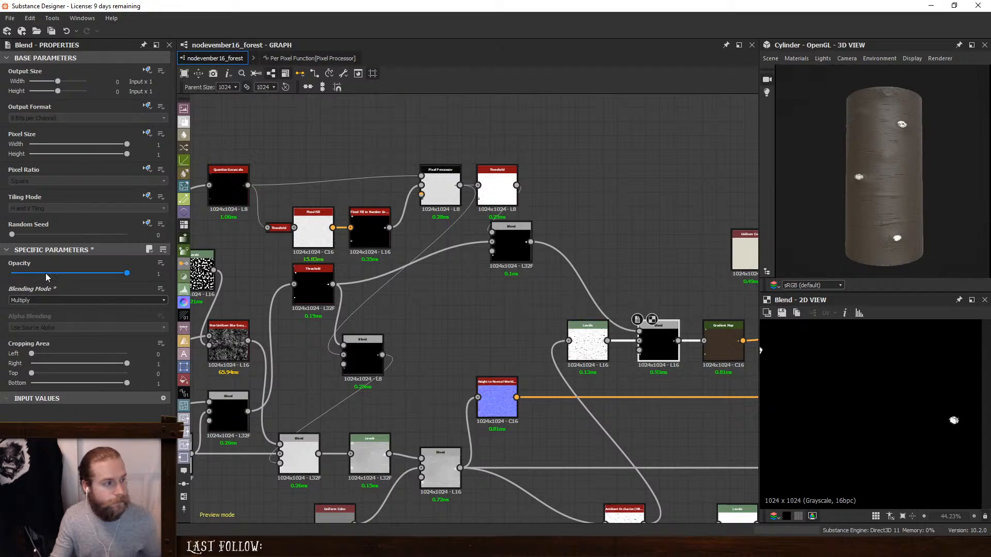
{"action": "left_click", "coordinate": [20, 300]}
{"action": "left_click", "coordinate": [23, 322]}
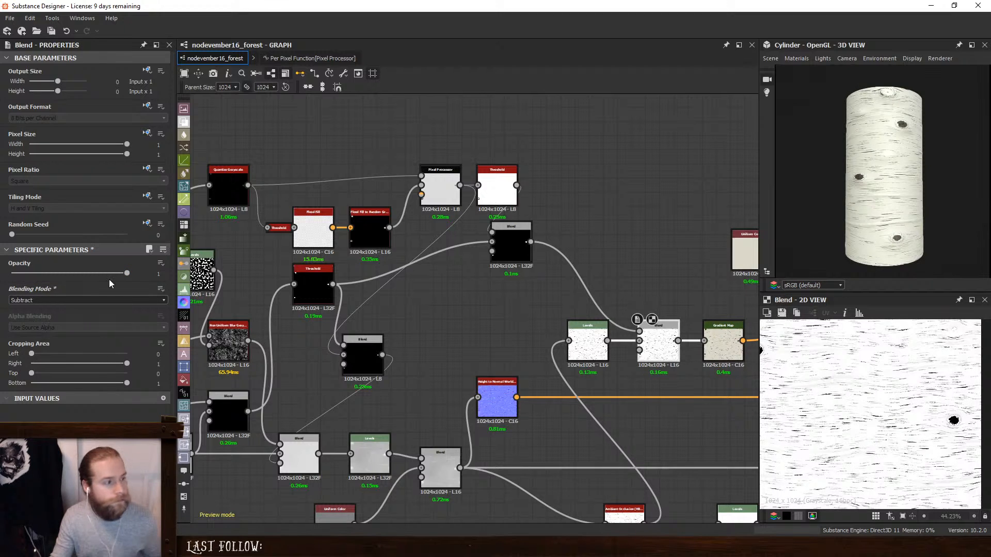
{"action": "left_click", "coordinate": [93, 274]}
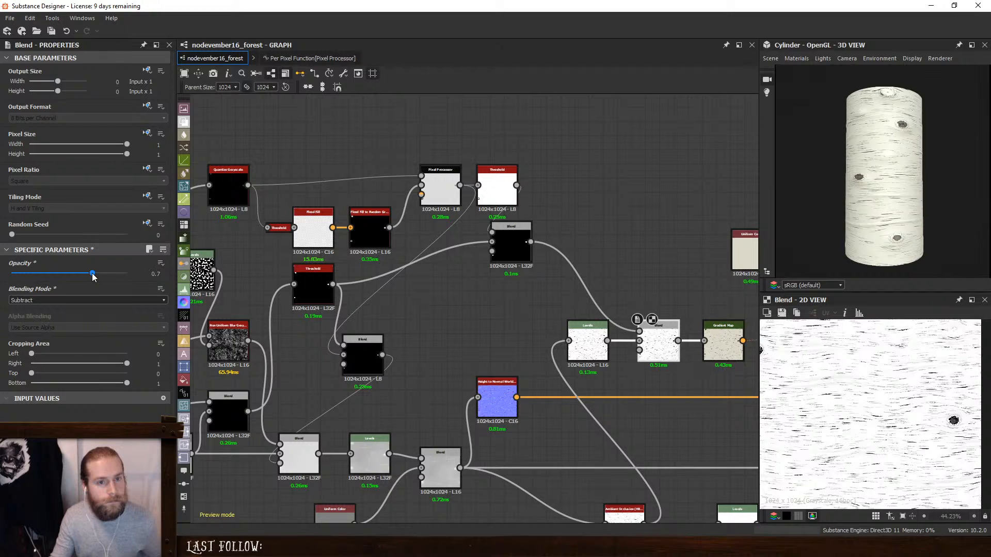
{"action": "left_click_drag", "start_coordinate": [92, 274], "coordinate": [204, 285]}
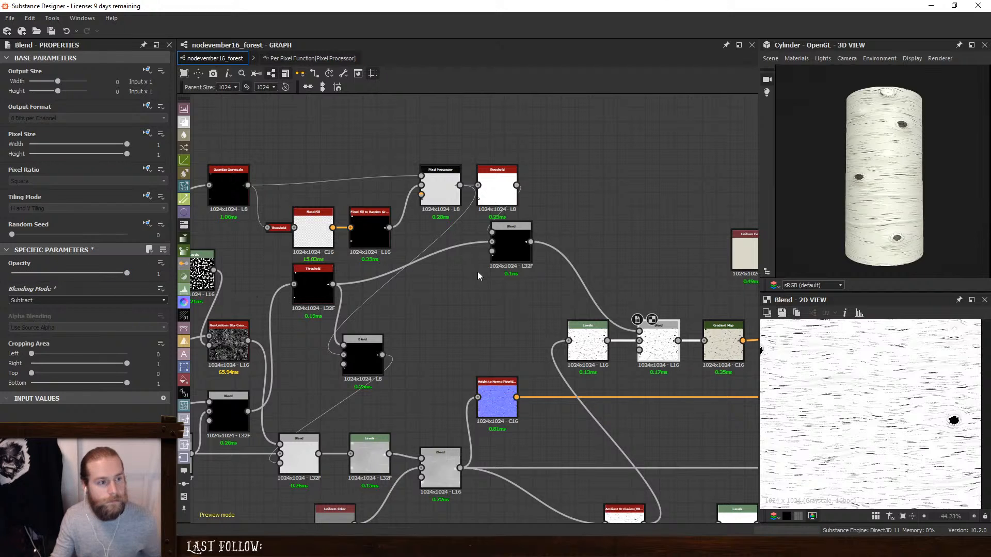
{"action": "scroll", "coordinate": [894, 125], "scroll_direction": "up", "scroll_amount": 4}
{"action": "middle_click_drag", "start_coordinate": [893, 125], "coordinate": [881, 204]}
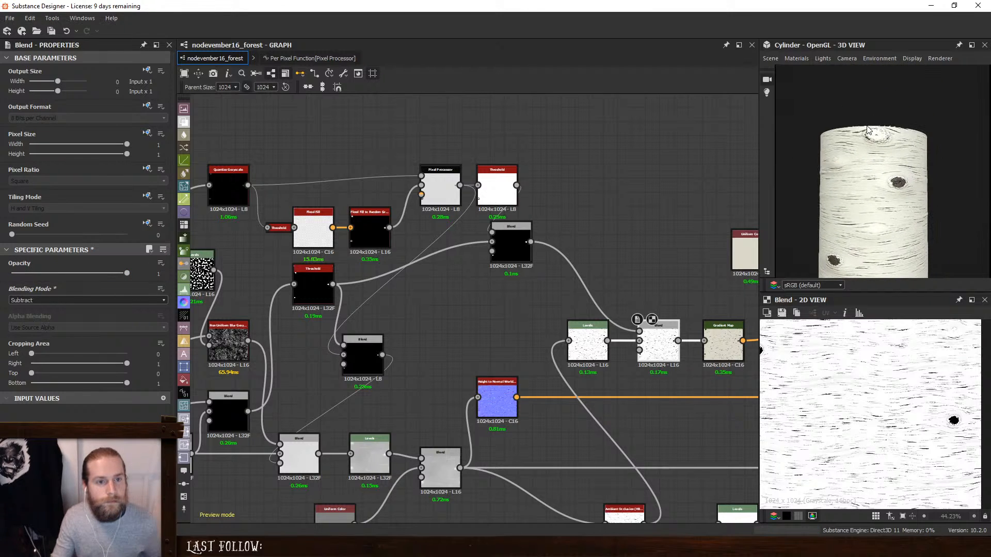
{"action": "left_click_drag", "start_coordinate": [868, 131], "coordinate": [853, 198]}
{"action": "scroll", "coordinate": [853, 198], "scroll_direction": "down", "scroll_amount": 3}
{"action": "middle_click_drag", "start_coordinate": [853, 199], "coordinate": [856, 175]}
- Set the Flood Fill to Random Grayscale node's random seed to 8 while previewing the Threshold output
{"action": "double_click", "coordinate": [500, 181]}
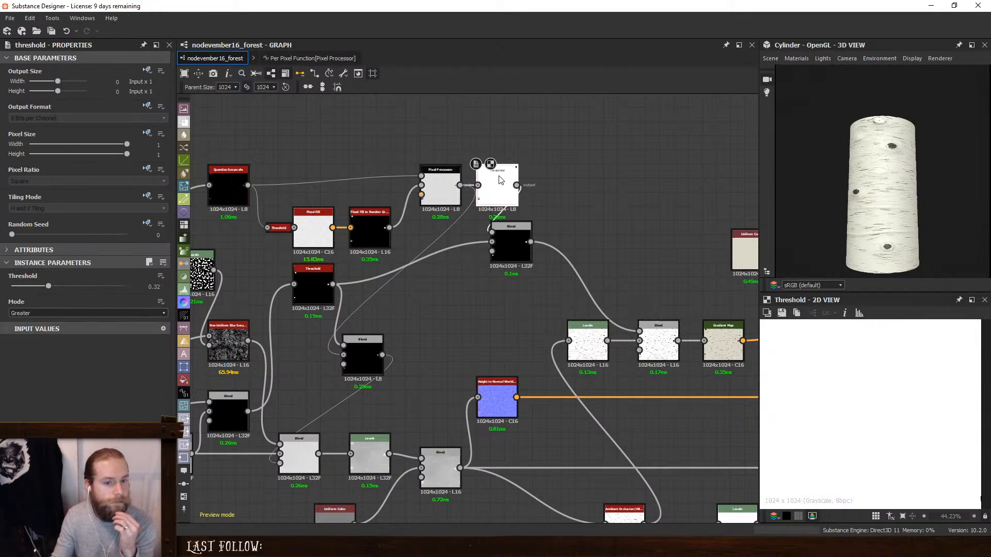
{"action": "scroll", "coordinate": [854, 398], "scroll_direction": "down", "scroll_amount": 6}
{"action": "scroll", "coordinate": [877, 395], "scroll_direction": "up", "scroll_amount": 5}
{"action": "middle_click_drag", "start_coordinate": [293, 217], "coordinate": [552, 223]}
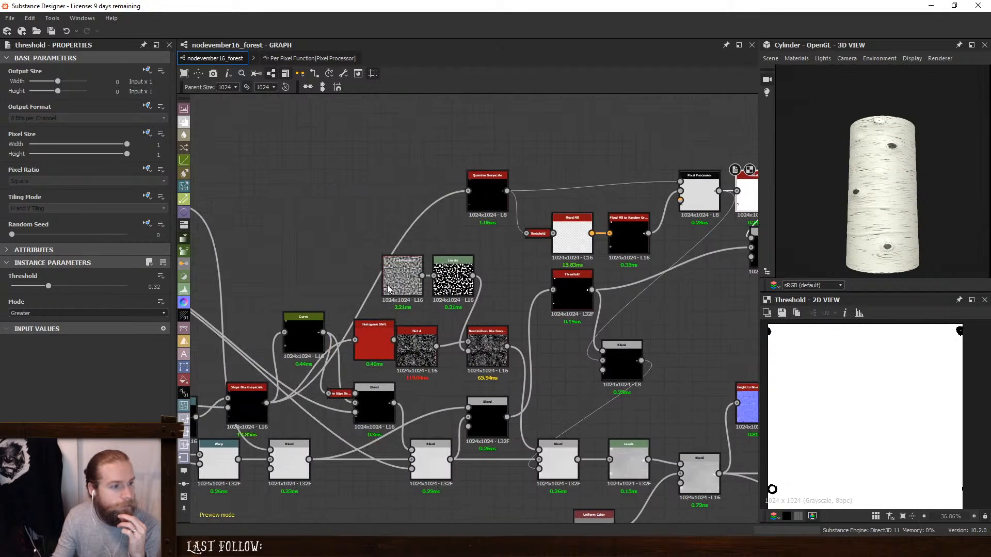
{"action": "left_click", "coordinate": [626, 234]}
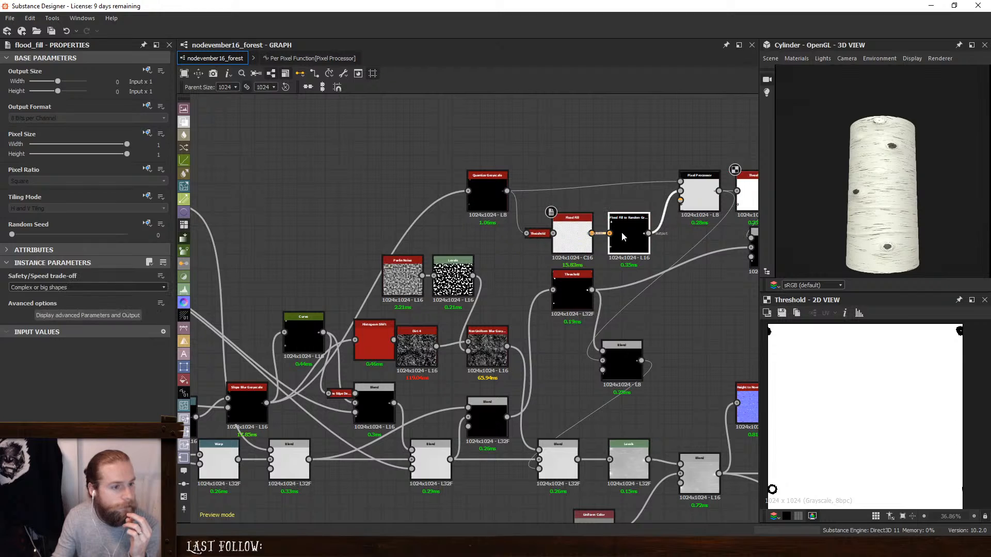
{"action": "left_click_drag", "start_coordinate": [15, 236], "coordinate": [106, 246]}
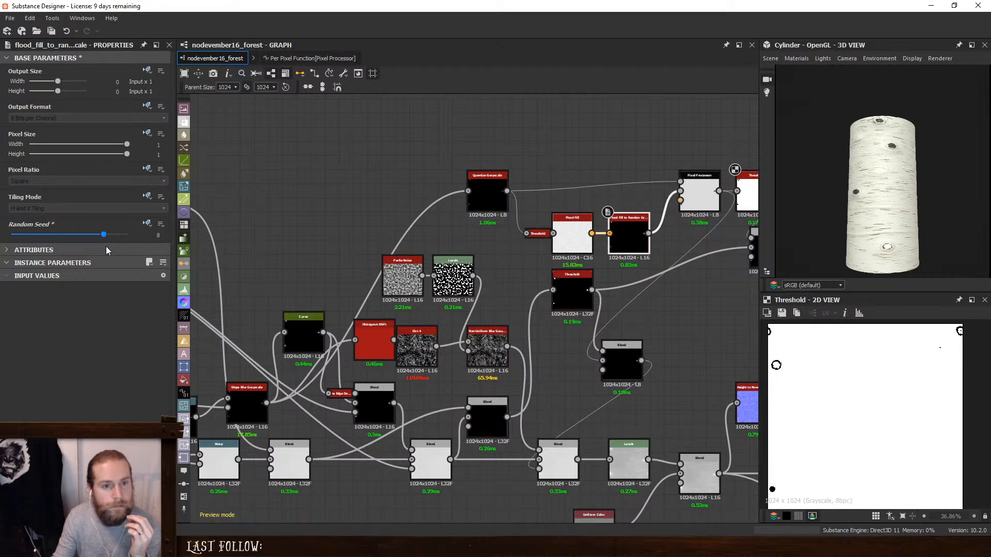
- Examine the Gradient Map output and trace the streak chain back to the Add (Linear Dodge) Blend before the Directional Warp
{"action": "middle_click_drag", "start_coordinate": [596, 243], "coordinate": [439, 261]}
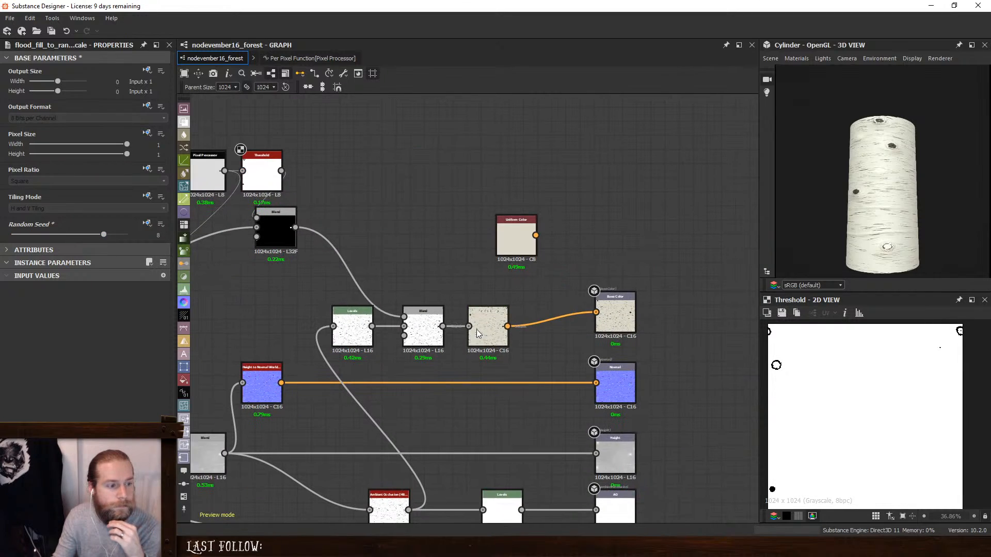
{"action": "double_click", "coordinate": [484, 330]}
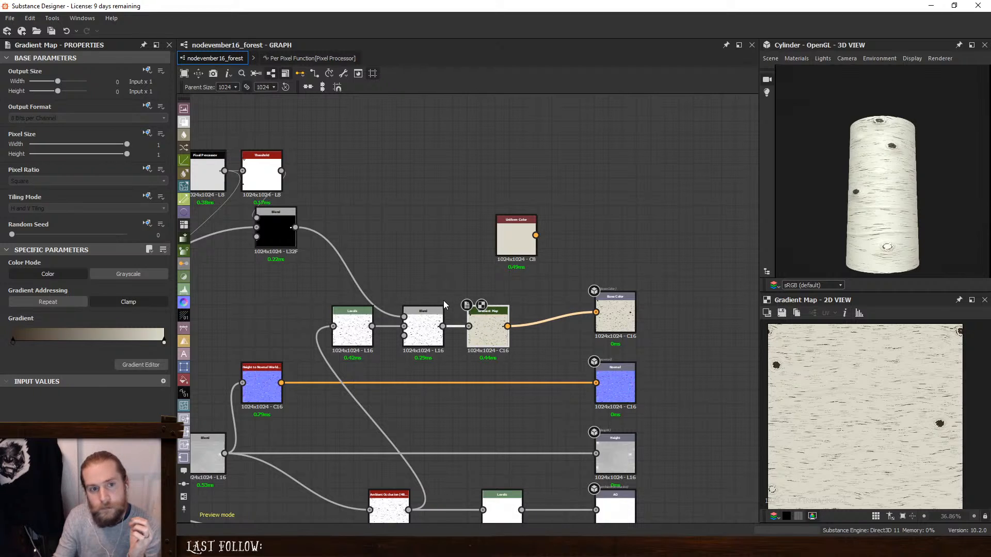
{"action": "middle_click_drag", "start_coordinate": [332, 359], "coordinate": [683, 207]}
{"action": "scroll", "coordinate": [335, 274], "scroll_direction": "up", "scroll_amount": 1}
{"action": "middle_click_drag", "start_coordinate": [325, 271], "coordinate": [703, 297]}
{"action": "middle_click_drag", "start_coordinate": [327, 319], "coordinate": [695, 358]}
{"action": "middle_click_drag", "start_coordinate": [403, 365], "coordinate": [569, 323]}
{"action": "scroll", "coordinate": [398, 373], "scroll_direction": "down", "scroll_amount": 1}
{"action": "middle_click_drag", "start_coordinate": [388, 375], "coordinate": [480, 333]}
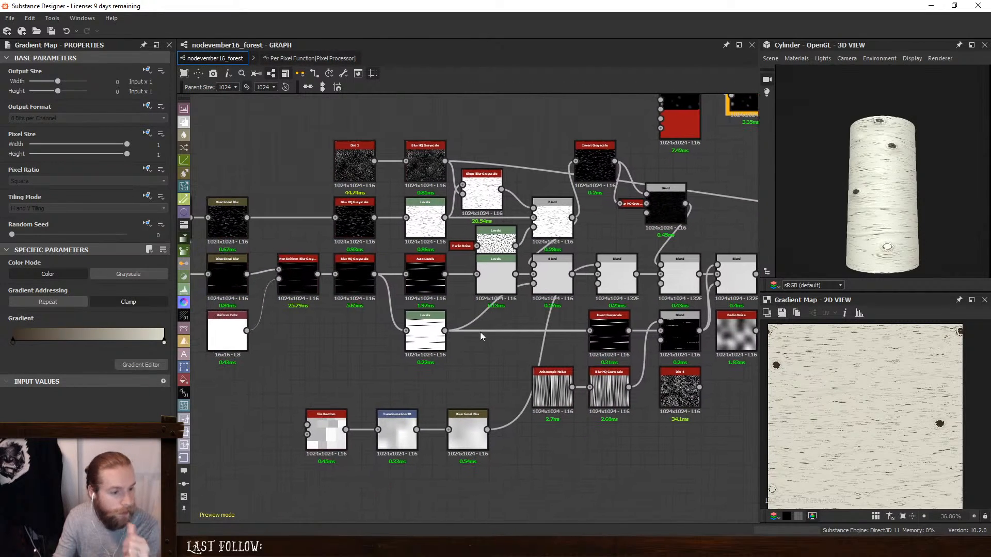
{"action": "middle_click_drag", "start_coordinate": [559, 350], "coordinate": [443, 345]}
{"action": "double_click", "coordinate": [623, 274]}
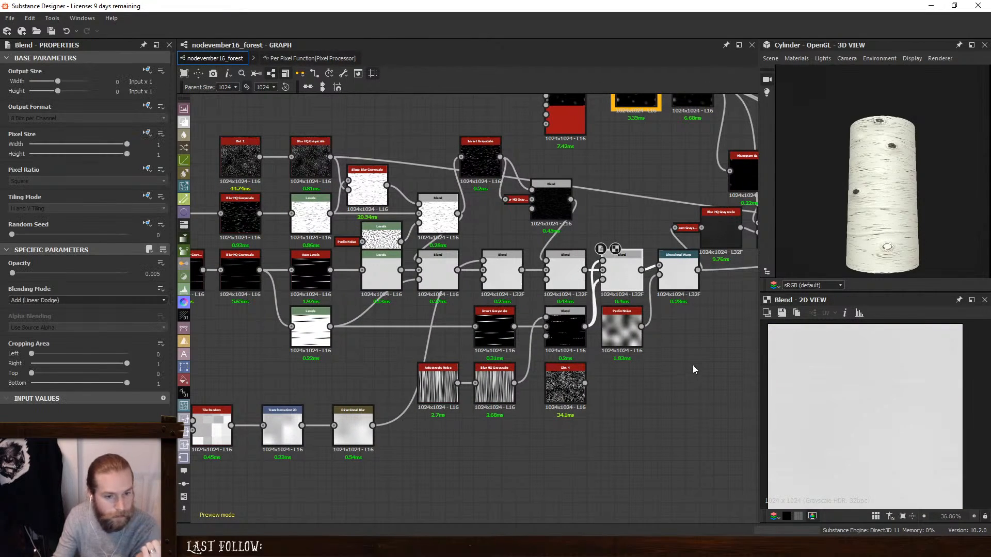
{"action": "key", "text": "space"}
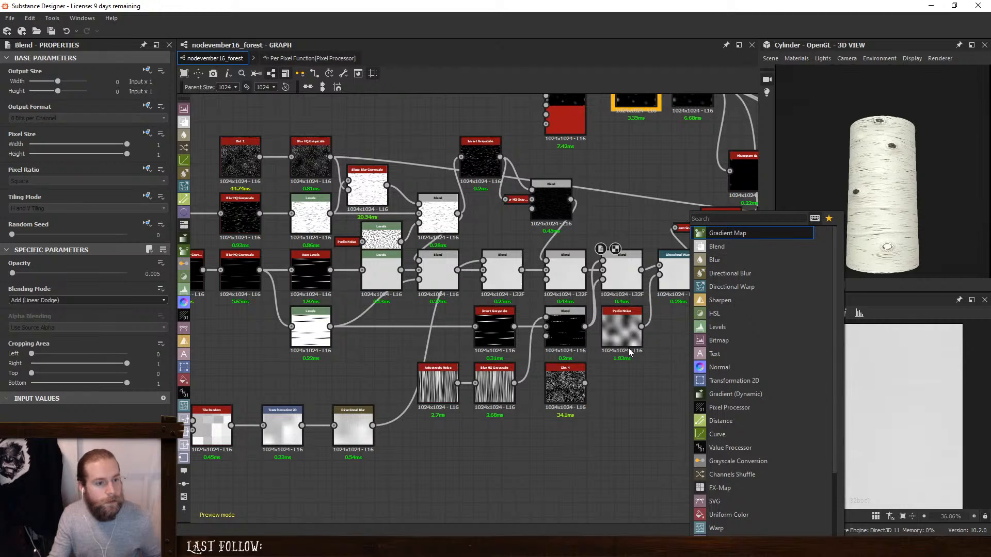
{"action": "middle_click_drag", "start_coordinate": [627, 349], "coordinate": [502, 370]}
{"action": "key", "text": "space"}
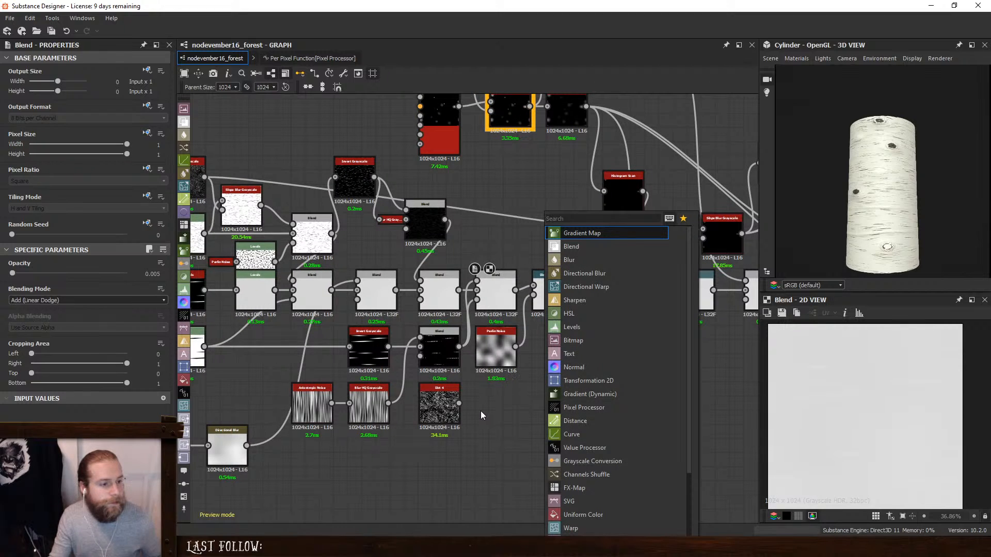
{"action": "key", "text": "Escape"}
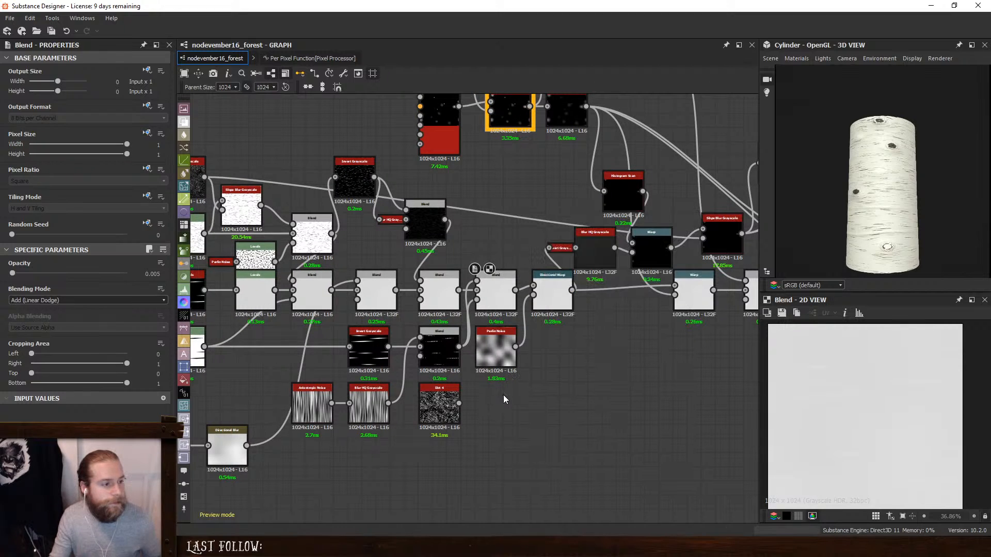
- Check the Directional Warp's parameters and follow the height chain forward to the base color nodes
{"action": "left_click", "coordinate": [557, 299]}
{"action": "scroll", "coordinate": [595, 357], "scroll_direction": "up", "scroll_amount": 1}
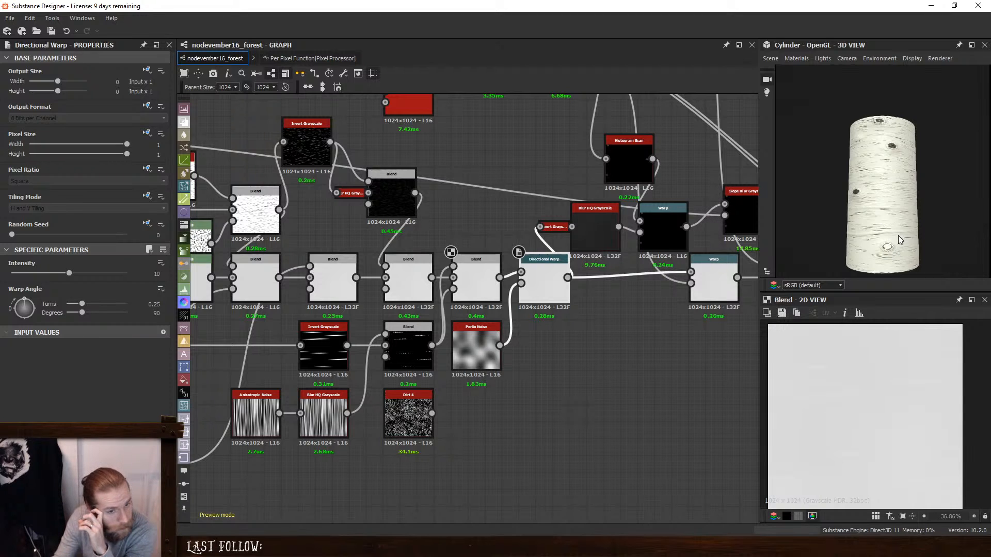
{"action": "middle_click_drag", "start_coordinate": [749, 267], "coordinate": [435, 296]}
{"action": "middle_click_drag", "start_coordinate": [639, 291], "coordinate": [192, 419]}
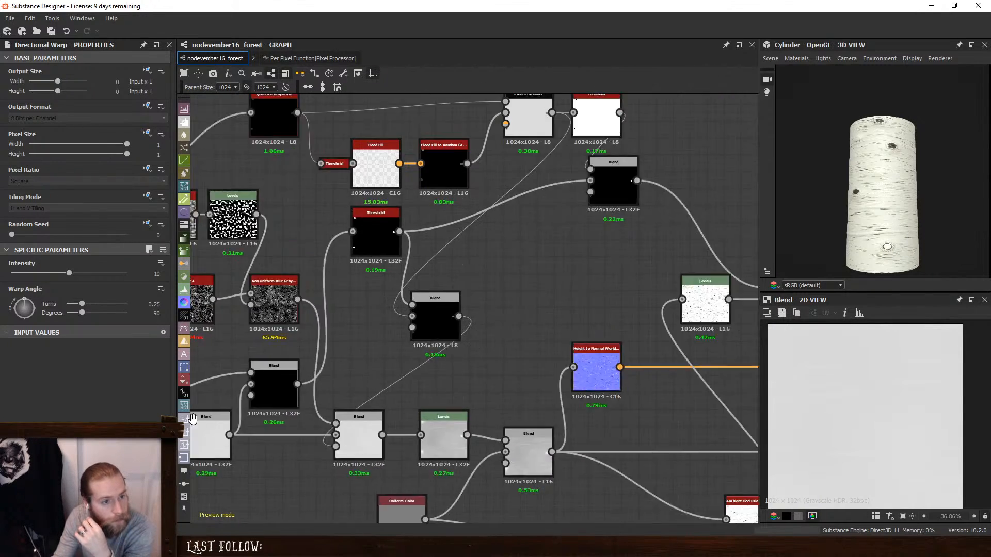
{"action": "middle_click_drag", "start_coordinate": [650, 275], "coordinate": [297, 348]}
- Add a Histogram Select node above the base color chain and feed it from the final height Blend
{"action": "middle_click_drag", "start_coordinate": [420, 250], "coordinate": [545, 234]}
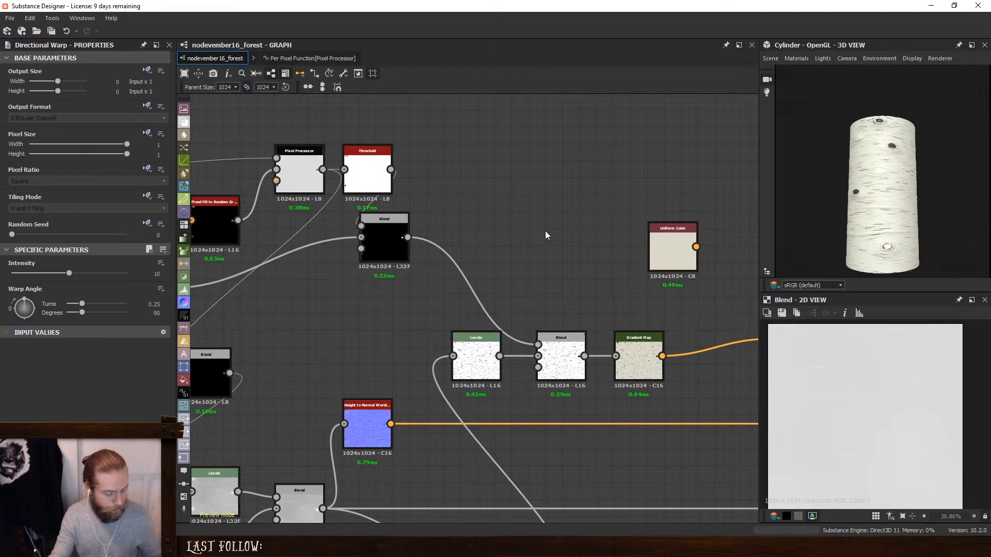
{"action": "key", "text": "space"}
{"action": "type", "text": "hi"}
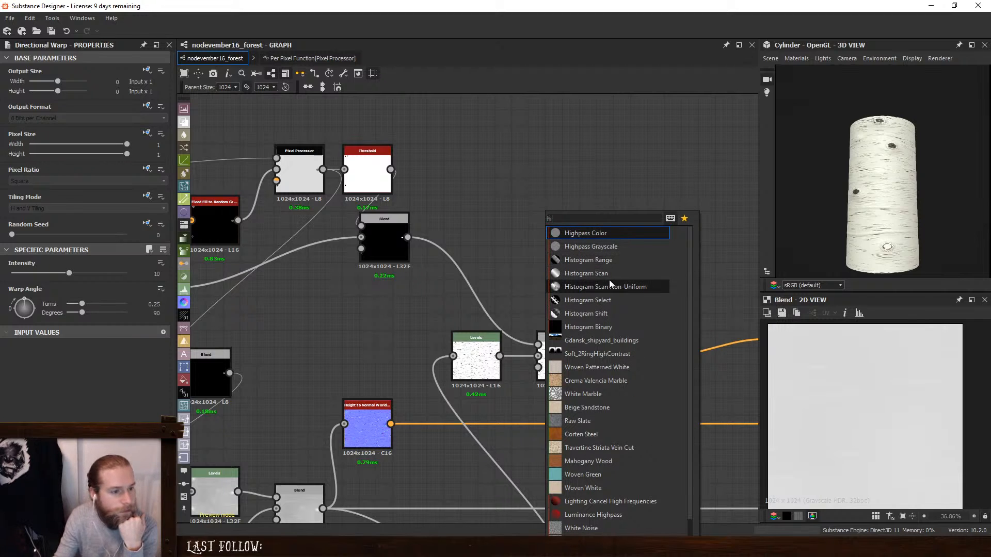
{"action": "left_click", "coordinate": [615, 300]}
{"action": "middle_click_drag", "start_coordinate": [375, 468], "coordinate": [414, 429]}
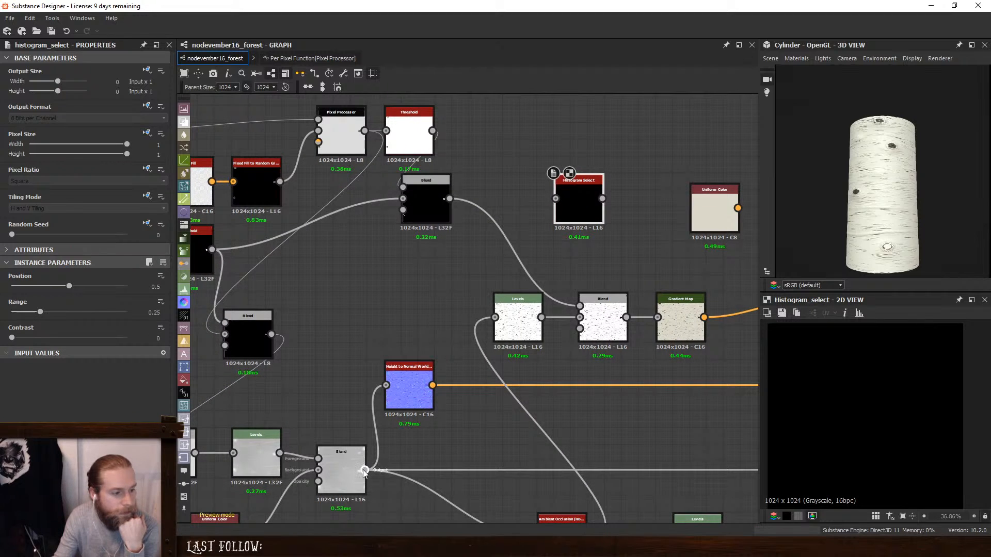
{"action": "left_click_drag", "start_coordinate": [364, 469], "coordinate": [539, 218]}
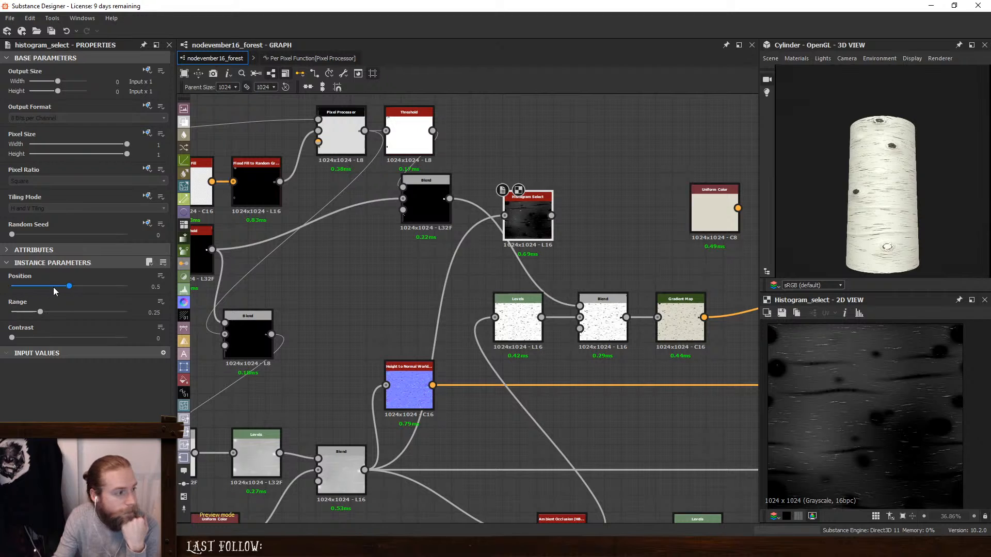
- Set the Histogram Select's contrast to 1, position to 0.73 and range to 0.11
{"action": "left_click_drag", "start_coordinate": [13, 338], "coordinate": [207, 348]}
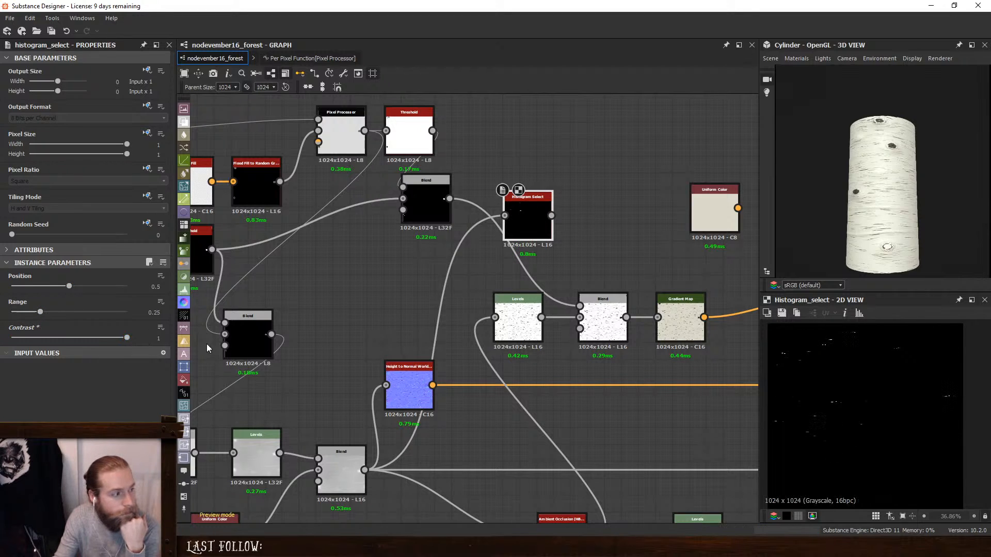
{"action": "left_click_drag", "start_coordinate": [71, 285], "coordinate": [79, 286]}
{"action": "mouse_move", "coordinate": [35, 312]}
{"action": "left_mouse_down"}
{"action": "mouse_move", "coordinate": [74, 311]}
{"action": "mouse_move", "coordinate": [85, 286]}
{"action": "mouse_move", "coordinate": [58, 287]}
{"action": "mouse_move", "coordinate": [57, 312]}
{"action": "mouse_move", "coordinate": [25, 312]}
{"action": "mouse_move", "coordinate": [67, 287]}
{"action": "mouse_move", "coordinate": [95, 294]}
{"action": "left_mouse_up"}
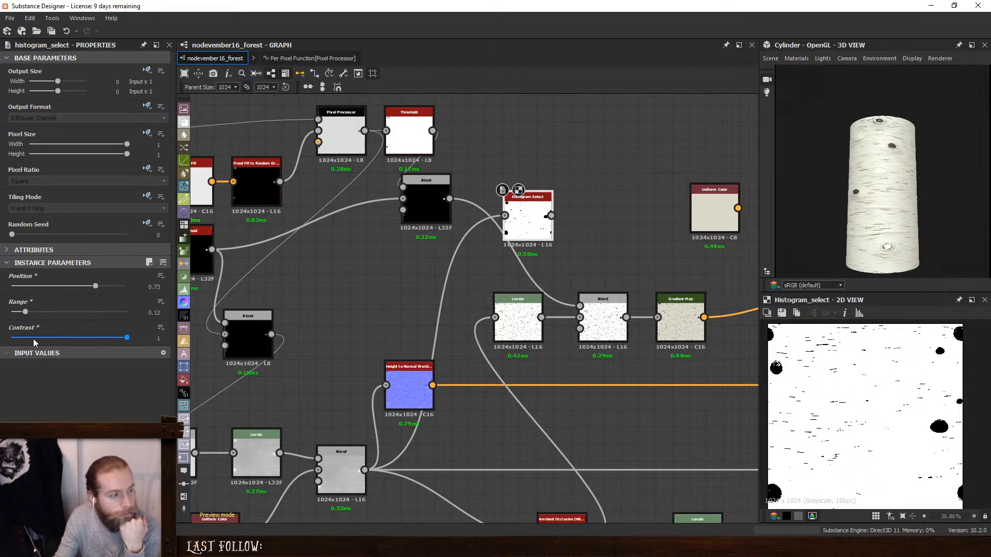
{"action": "mouse_move", "coordinate": [25, 312]}
{"action": "left_mouse_down"}
{"action": "mouse_move", "coordinate": [15, 313]}
{"action": "mouse_move", "coordinate": [32, 311]}
{"action": "mouse_move", "coordinate": [24, 313]}
{"action": "left_mouse_up"}
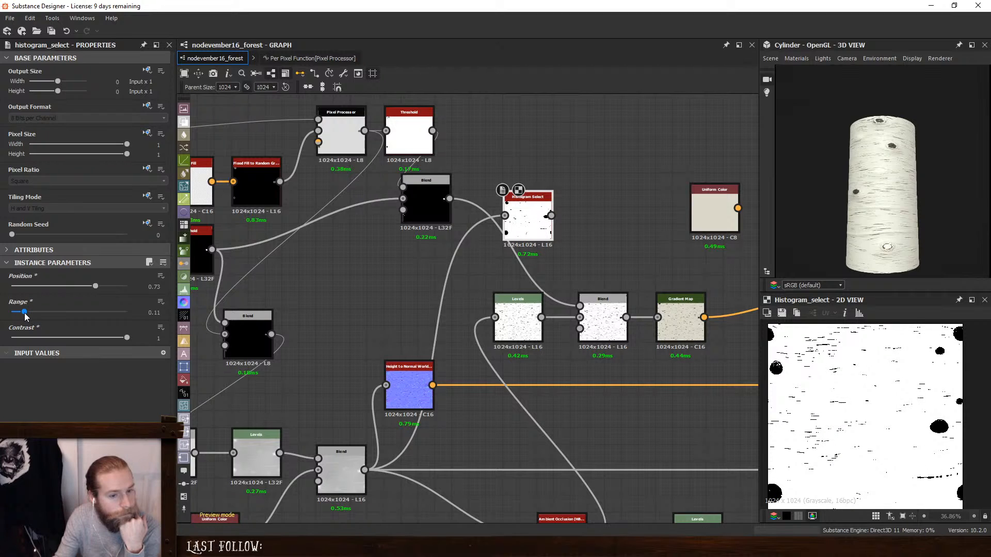
- Insert another Blend between the Subtract Blend and the Gradient Map, with the Histogram Select output as its foreground
{"action": "middle_click_drag", "start_coordinate": [605, 283], "coordinate": [497, 291]}
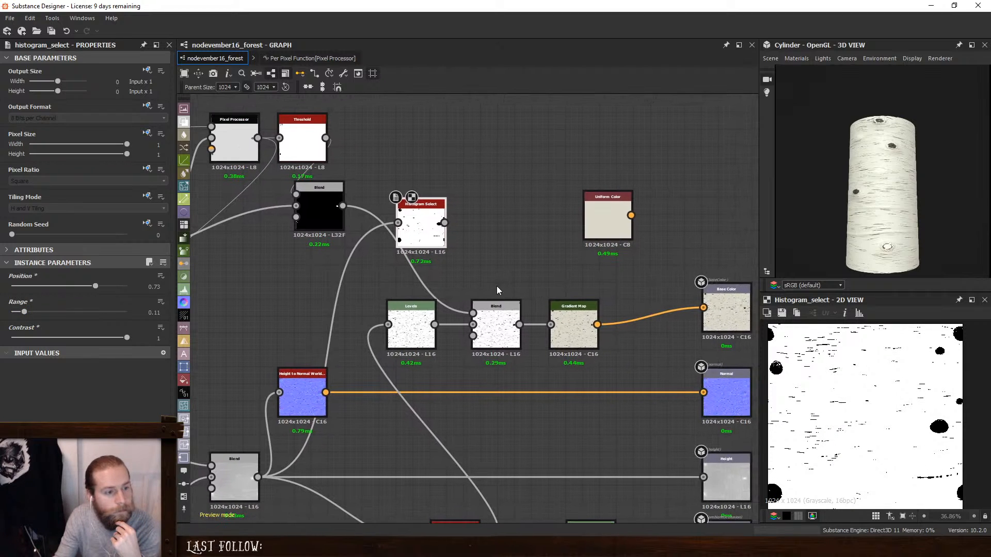
{"action": "left_click_drag", "start_coordinate": [577, 318], "coordinate": [652, 318]}
{"action": "left_click", "coordinate": [491, 328]}
{"action": "key", "text": "space"}
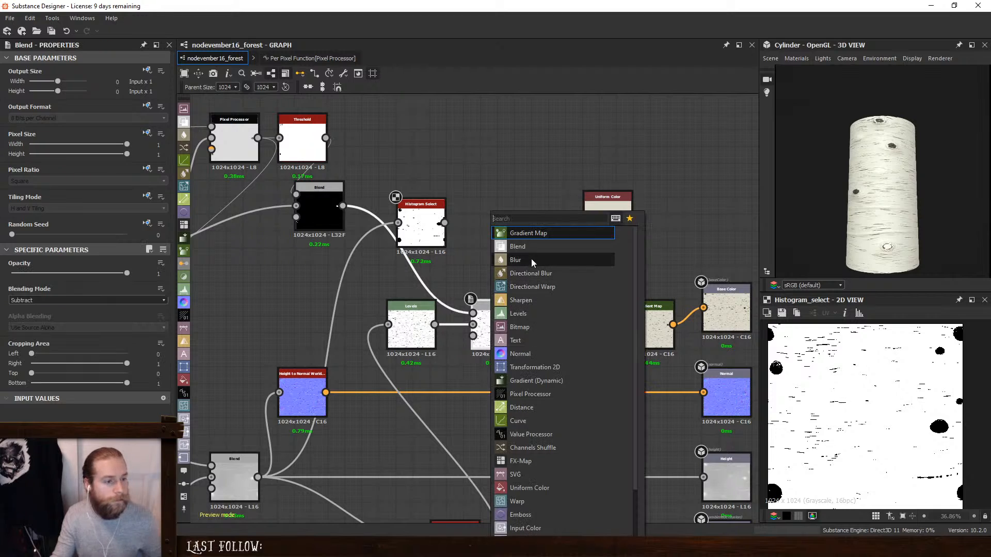
{"action": "left_click", "coordinate": [517, 246]}
{"action": "left_click_drag", "start_coordinate": [558, 313], "coordinate": [446, 221]}
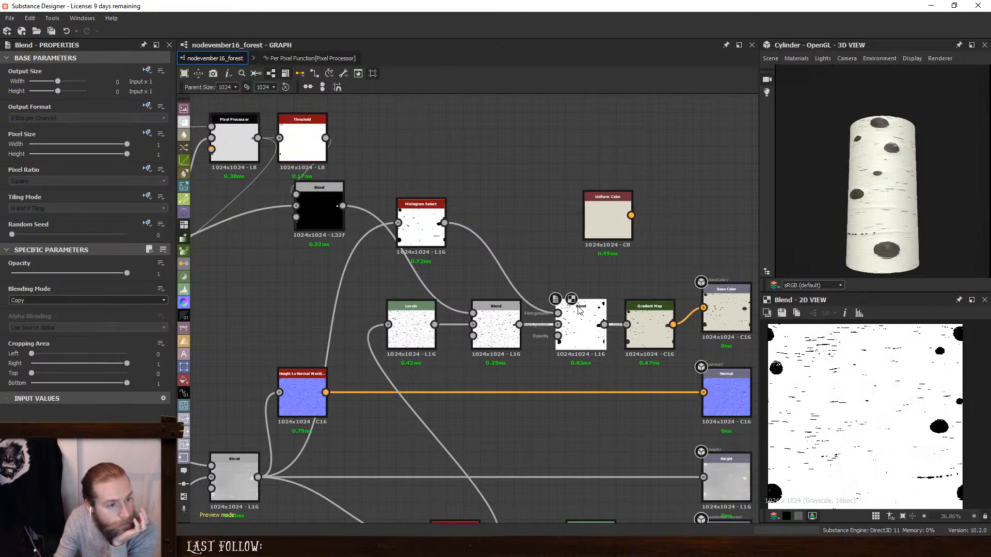
- Set the Blend receiving the Histogram Select mask to Multiply and inspect the bark on the 3D cylinder
{"action": "left_click_drag", "start_coordinate": [579, 309], "coordinate": [572, 310]}
{"action": "left_click", "coordinate": [63, 300]}
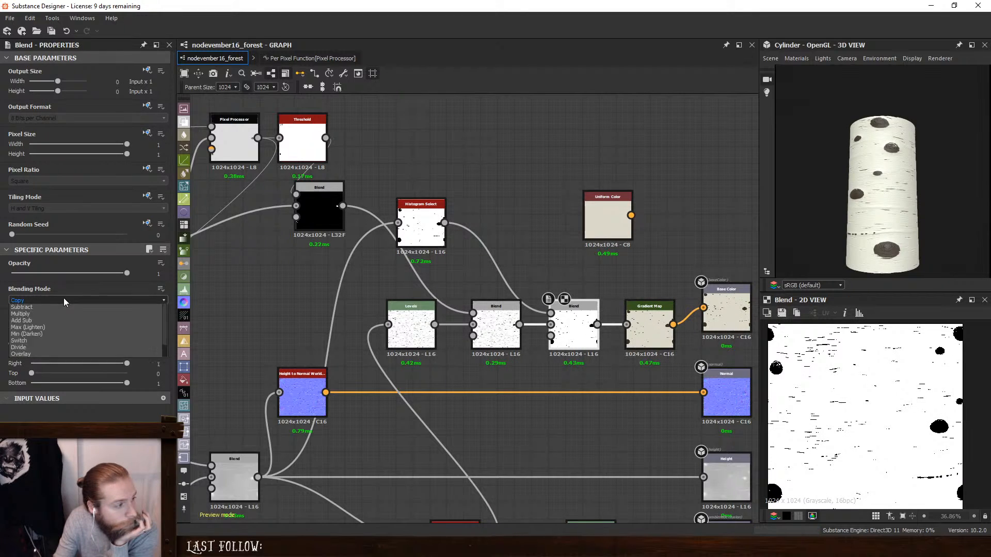
{"action": "left_click", "coordinate": [31, 313]}
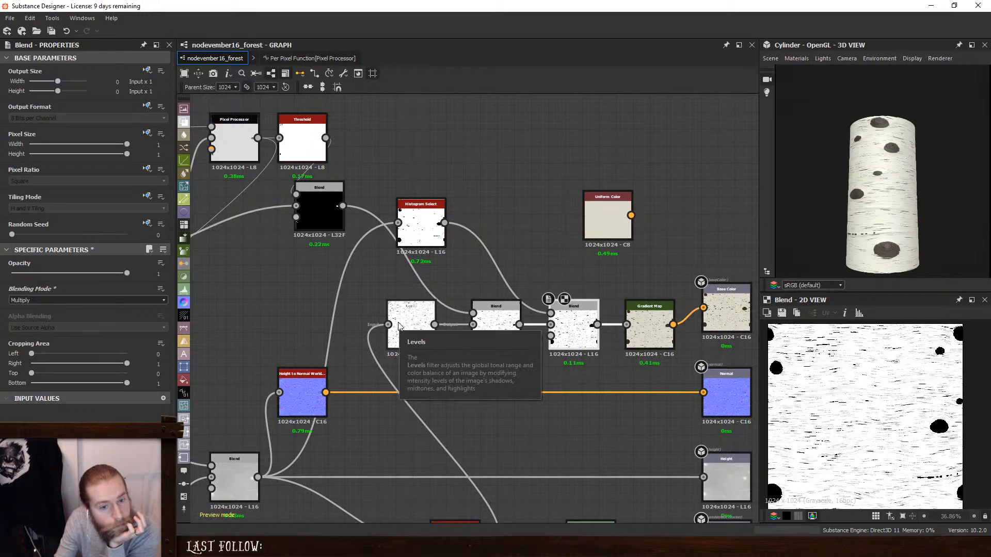
{"action": "scroll", "coordinate": [877, 249], "scroll_direction": "up", "scroll_amount": 3}
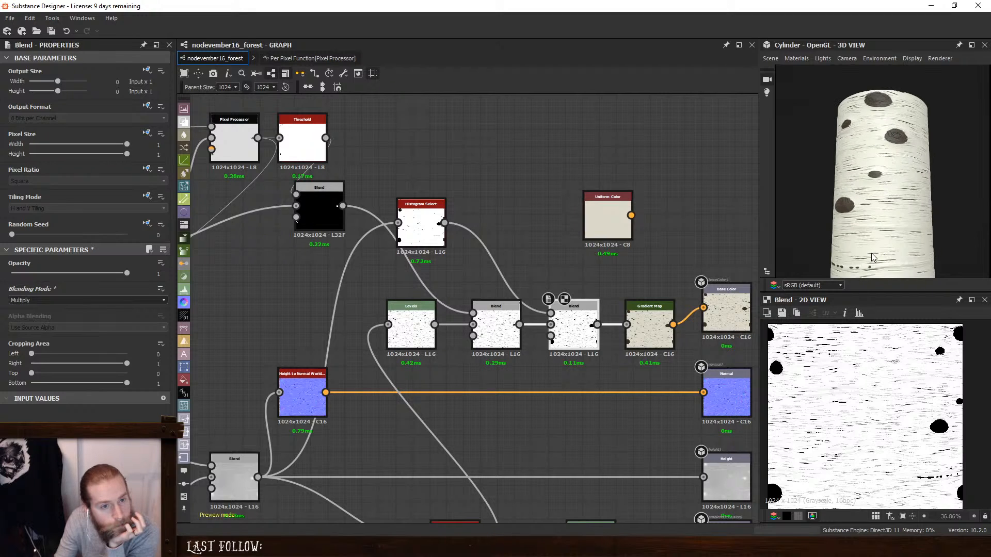
- Delete the Histogram Select and its Multiply Blend from the base color chain
{"action": "left_click_drag", "start_coordinate": [878, 248], "coordinate": [917, 224]}
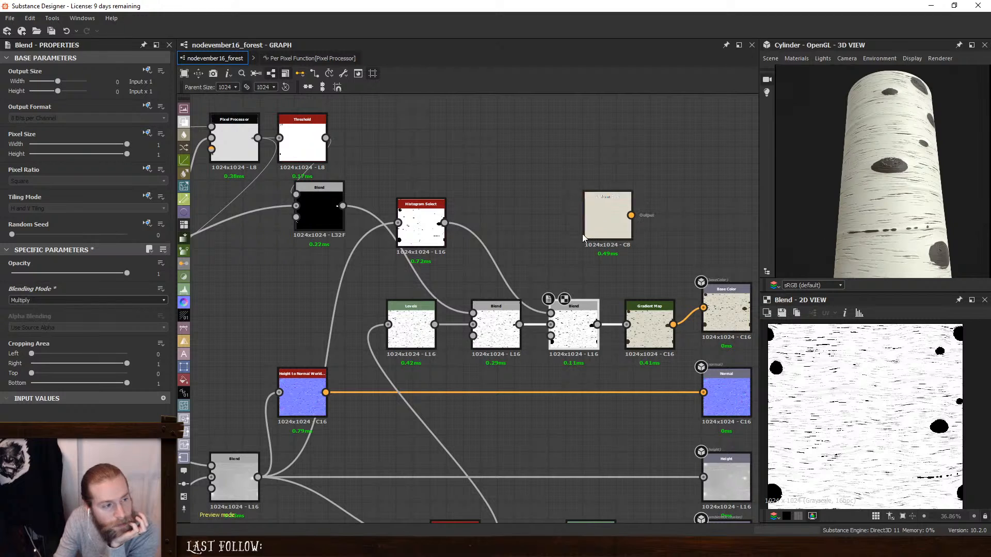
{"action": "middle_click_drag", "start_coordinate": [333, 293], "coordinate": [513, 244]}
{"action": "left_click", "coordinate": [611, 187]}
{"action": "key", "text": "BackSpace"}
{"action": "left_click", "coordinate": [745, 281]}
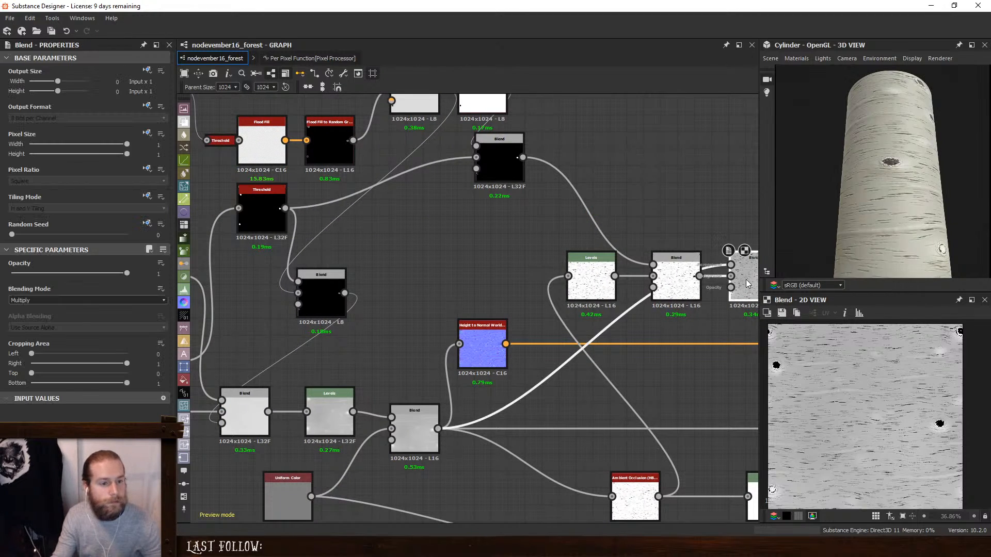
{"action": "key", "text": "BackSpace"}
- Add a Blend set to Subtract, fed by the two consecutive Blends just before the Directional Warp in the height chain
{"action": "scroll", "coordinate": [621, 323], "scroll_direction": "down", "scroll_amount": 4}
{"action": "middle_click_drag", "start_coordinate": [335, 350], "coordinate": [556, 227]}
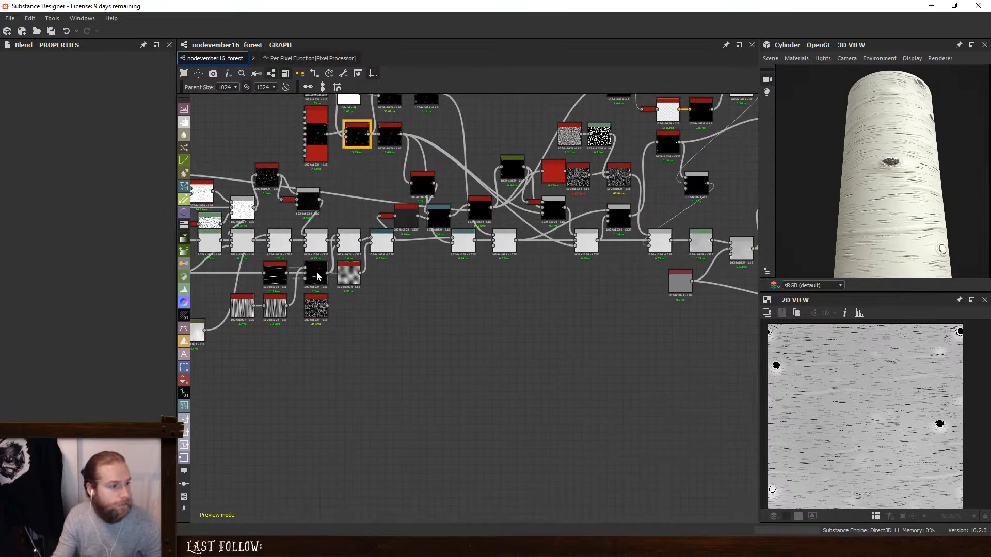
{"action": "middle_click_drag", "start_coordinate": [316, 274], "coordinate": [532, 293]}
{"action": "scroll", "coordinate": [645, 316], "scroll_direction": "up", "scroll_amount": 2}
{"action": "scroll", "coordinate": [588, 308], "scroll_direction": "up", "scroll_amount": 2}
{"action": "key", "text": "space"}
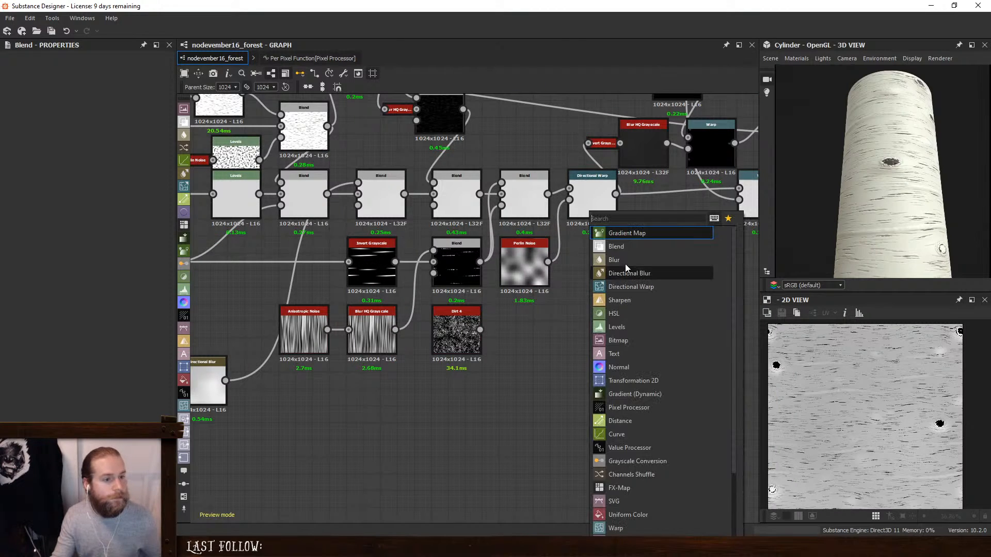
{"action": "left_click", "coordinate": [625, 249]}
{"action": "left_click_drag", "start_coordinate": [548, 194], "coordinate": [595, 317]}
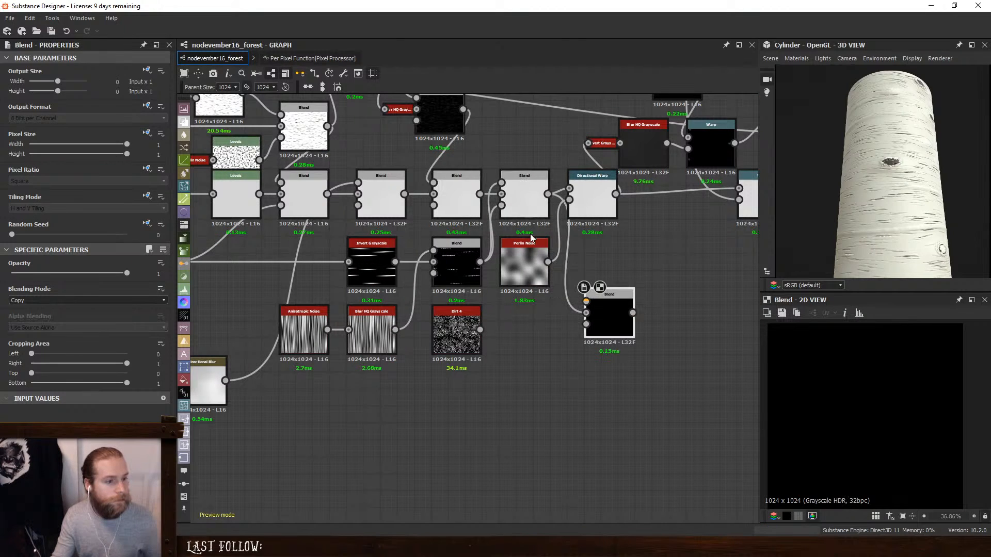
{"action": "left_click_drag", "start_coordinate": [479, 194], "coordinate": [622, 302]}
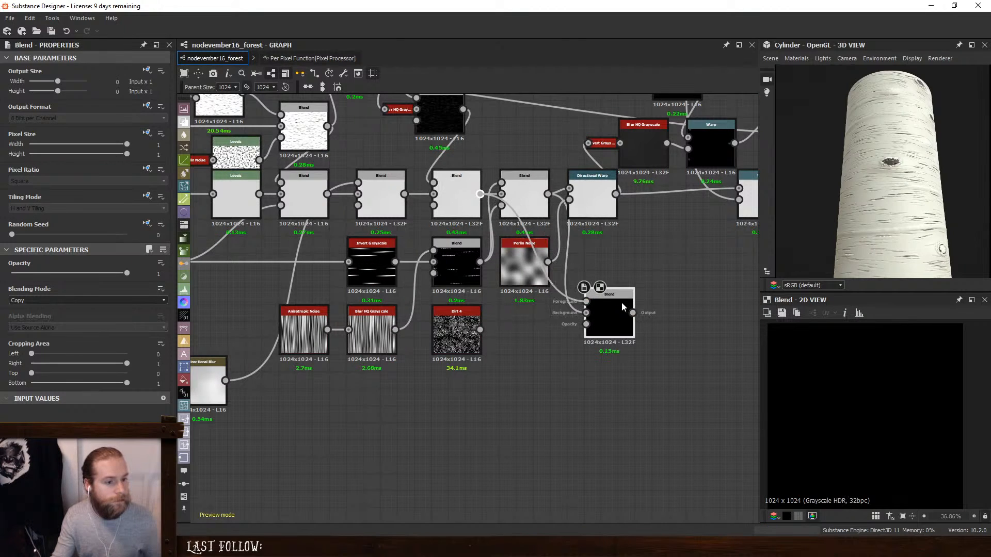
{"action": "left_click", "coordinate": [38, 301]}
{"action": "left_click", "coordinate": [35, 321]}
{"action": "left_click_drag", "start_coordinate": [596, 320], "coordinate": [580, 337]}
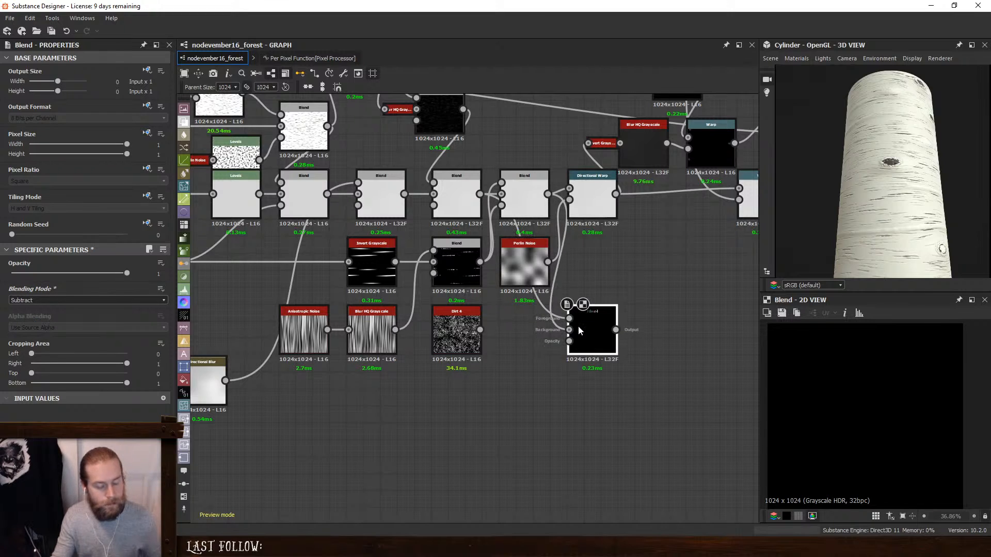
- Add a Threshold node after the new Subtract Blend and set its threshold to 0
{"action": "key", "text": "space"}
{"action": "type", "text": "threshold"}
{"action": "key", "text": "Return"}
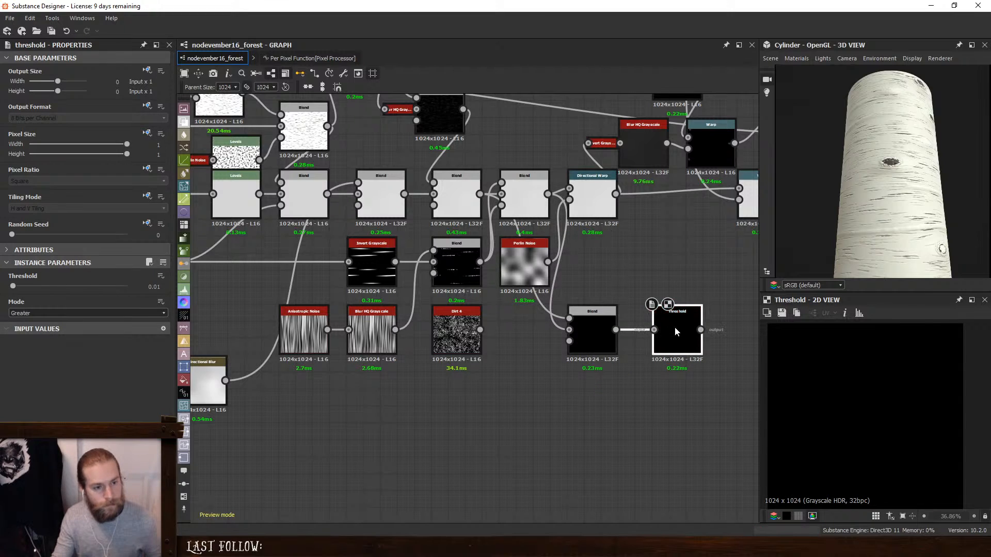
{"action": "double_click", "coordinate": [519, 200]}
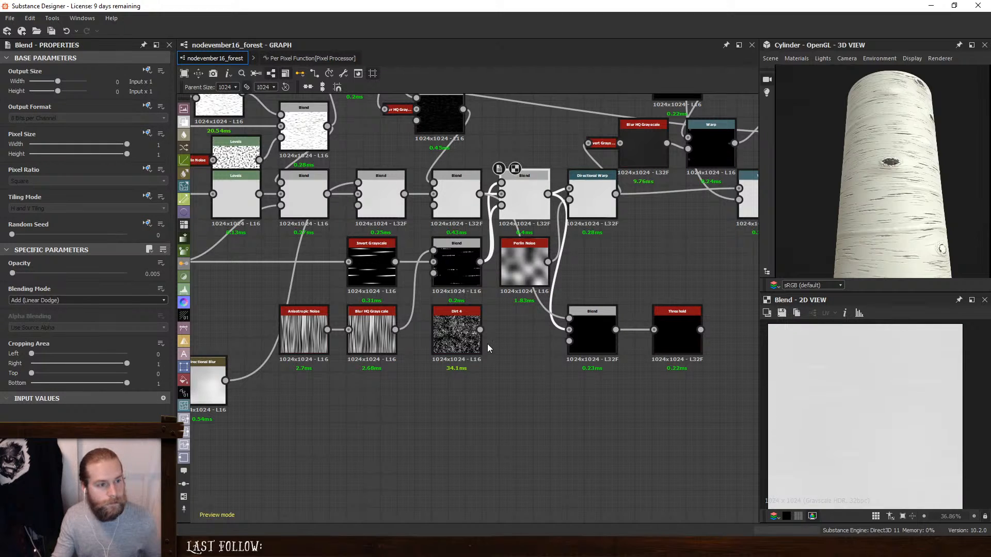
{"action": "middle_click_drag", "start_coordinate": [555, 344], "coordinate": [549, 385]}
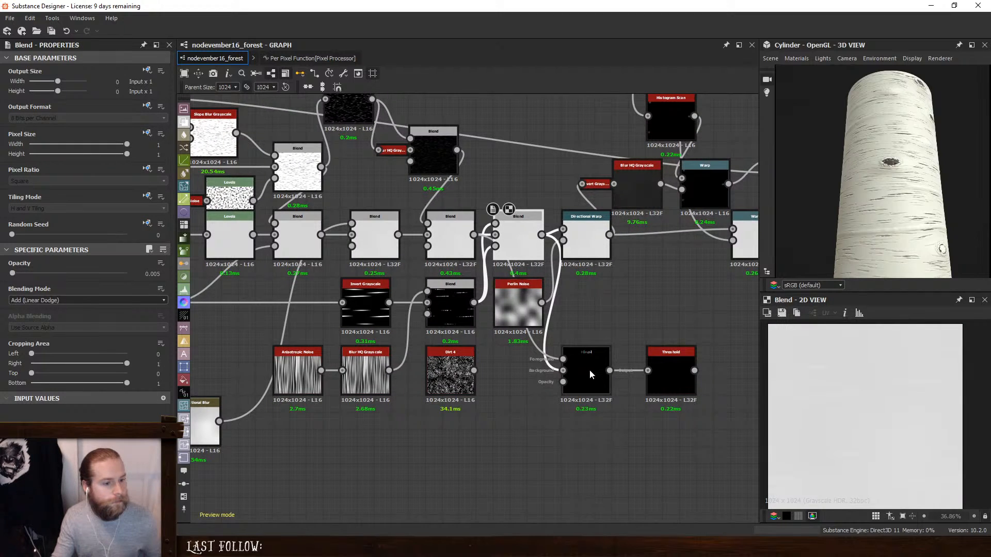
{"action": "double_click", "coordinate": [673, 364]}
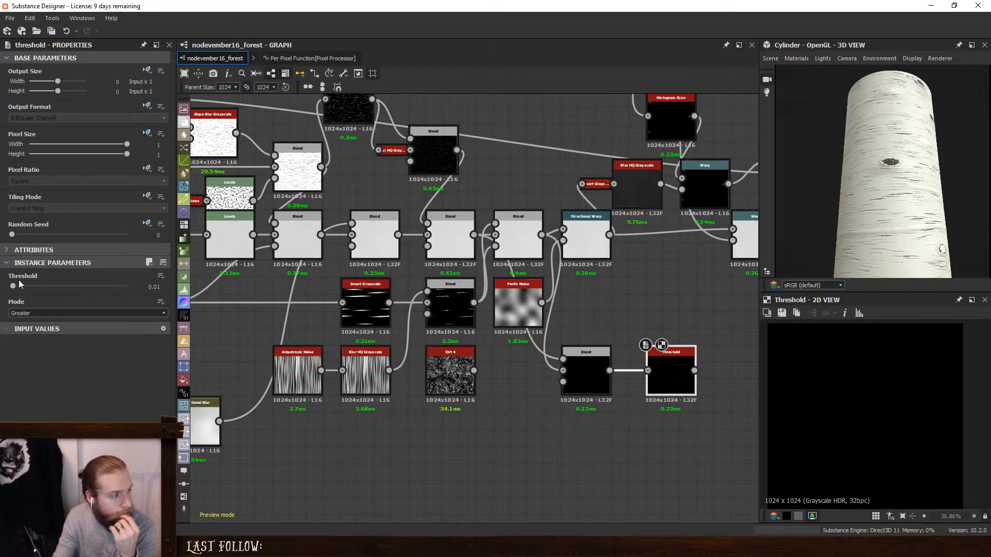
{"action": "left_click_drag", "start_coordinate": [13, 285], "coordinate": [7, 294]}
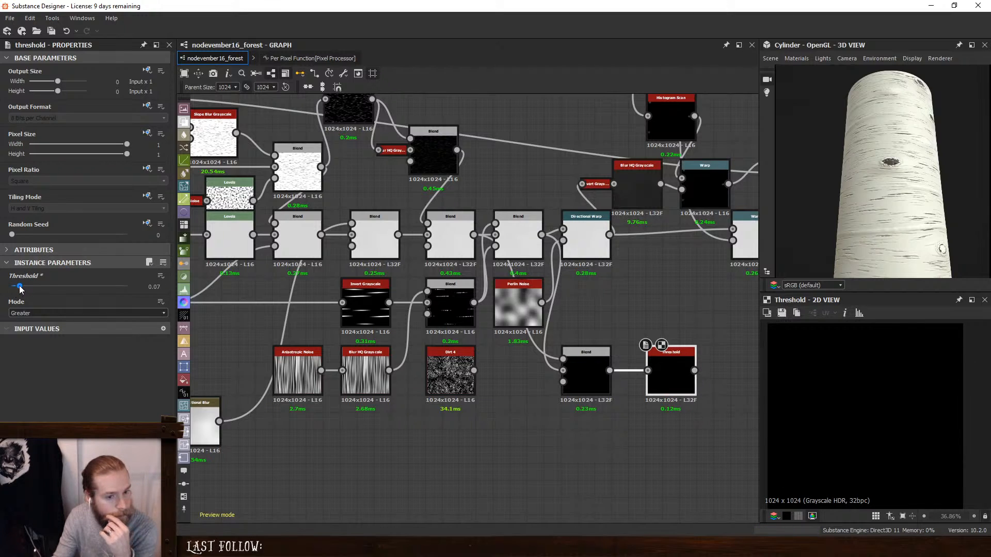
{"action": "left_click", "coordinate": [587, 362]}
{"action": "left_click_drag", "start_coordinate": [112, 270], "coordinate": [129, 272]}
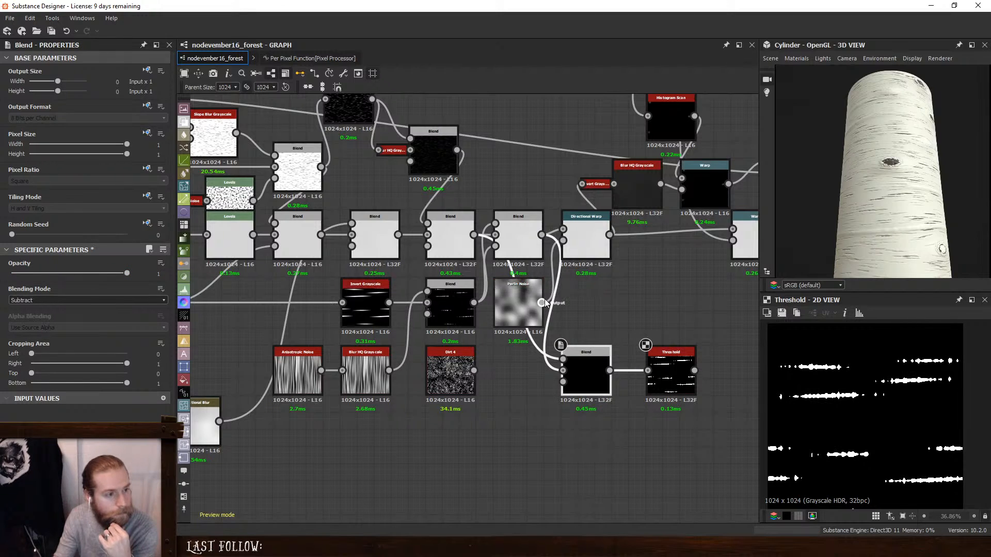
- Feed the Threshold from the crack-mask Blend beside the Perlin Noise and set its threshold to 0.54
{"action": "double_click", "coordinate": [452, 308]}
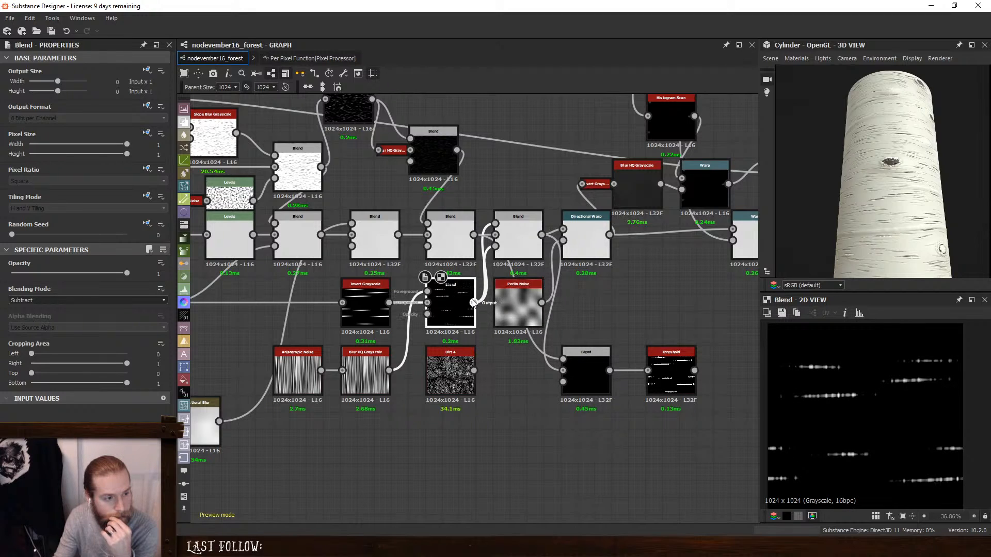
{"action": "left_click_drag", "start_coordinate": [472, 303], "coordinate": [647, 370]}
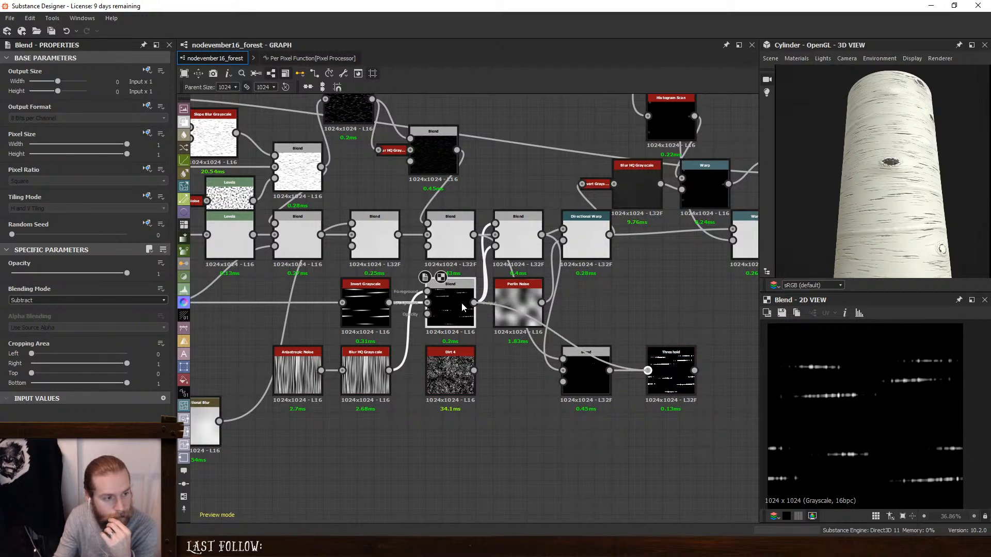
{"action": "double_click", "coordinate": [685, 372]}
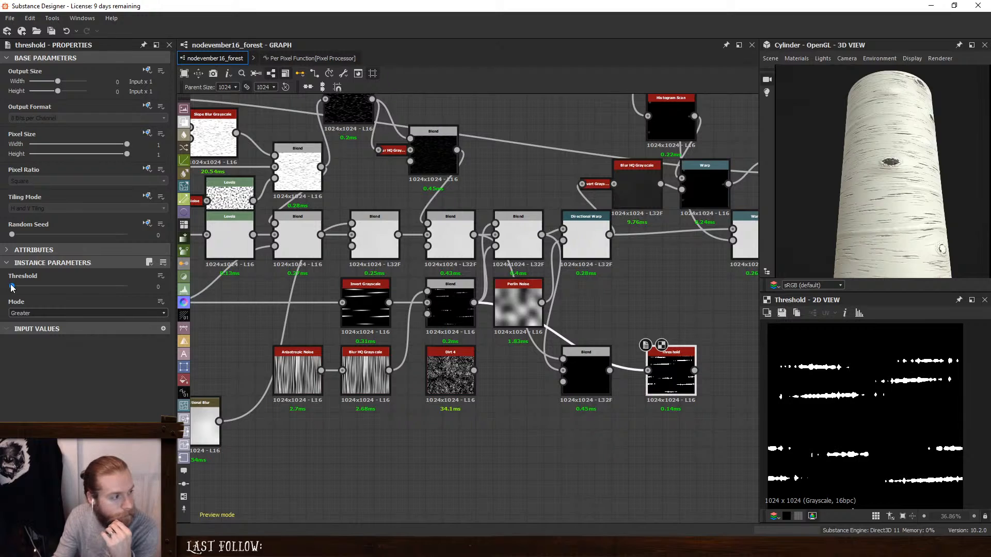
{"action": "left_click_drag", "start_coordinate": [19, 287], "coordinate": [57, 294]}
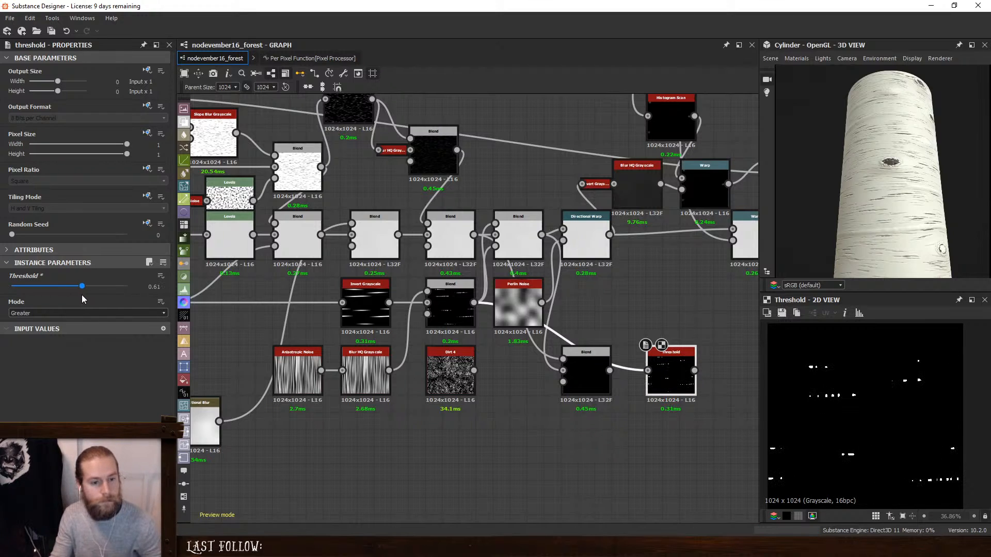
{"action": "left_click", "coordinate": [82, 287]}
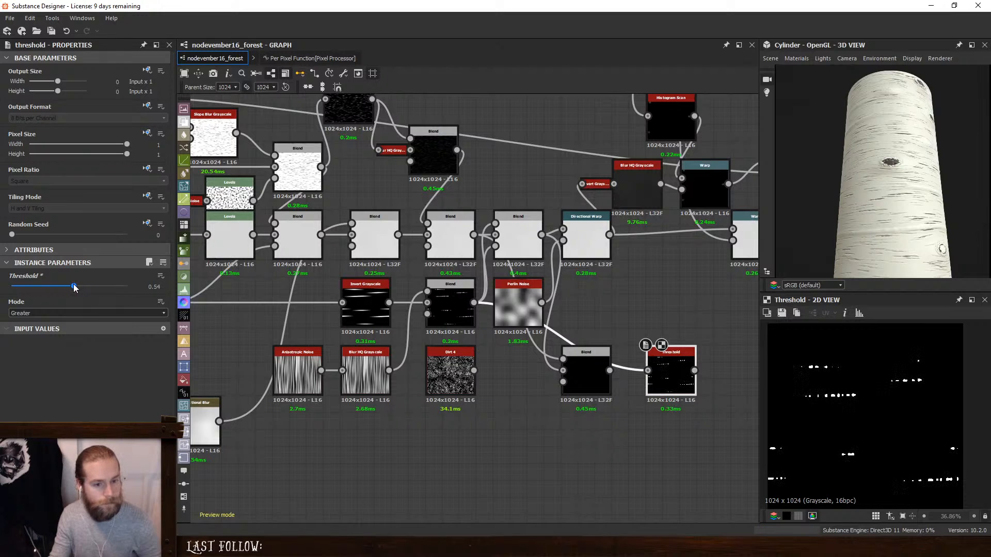
- Delete the unused Subtract Blend beside the Threshold and move the Threshold above the base color chain
{"action": "left_click", "coordinate": [593, 363]}
{"action": "key", "text": "Delete"}
{"action": "scroll", "coordinate": [667, 376], "scroll_direction": "down", "scroll_amount": 4}
{"action": "middle_click_drag", "start_coordinate": [655, 356], "coordinate": [337, 325]}
{"action": "left_click_drag", "start_coordinate": [355, 344], "coordinate": [692, 137]}
{"action": "middle_click_drag", "start_coordinate": [699, 150], "coordinate": [394, 308]}
{"action": "scroll", "coordinate": [394, 309], "scroll_direction": "up", "scroll_amount": 2}
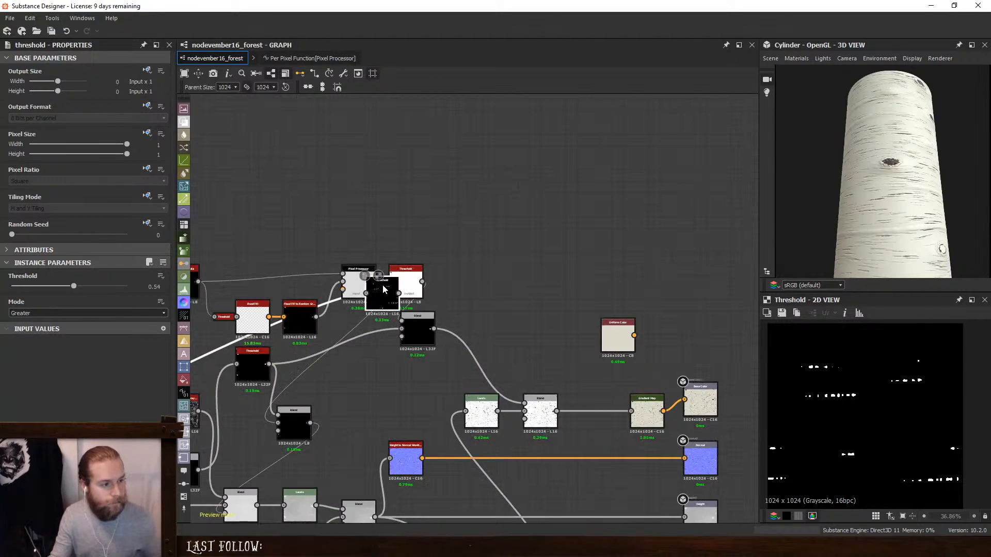
{"action": "left_click_drag", "start_coordinate": [389, 302], "coordinate": [542, 379]}
- Insert a Blend before the Gradient Map with the Threshold as its foreground and set it to Subtract
{"action": "key", "text": "space"}
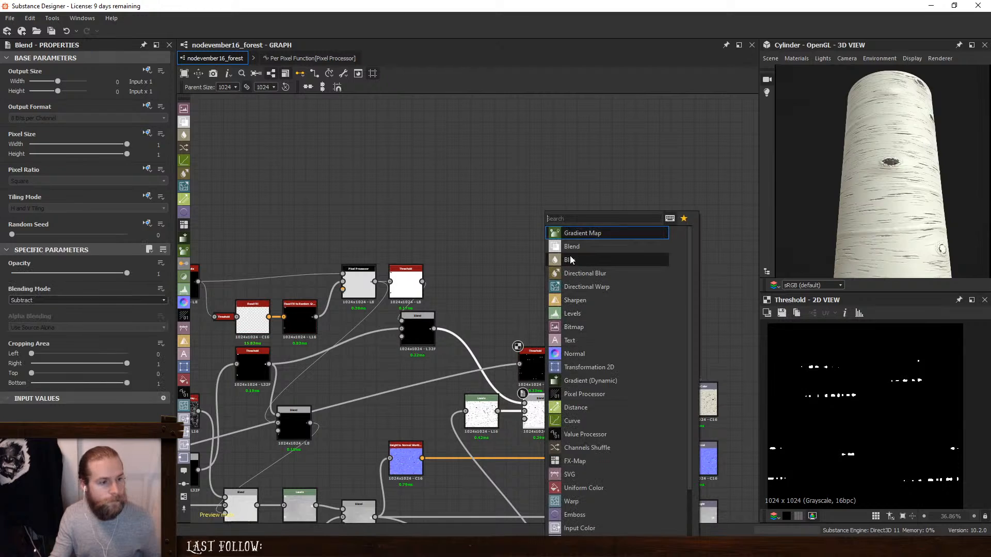
{"action": "left_click", "coordinate": [573, 249]}
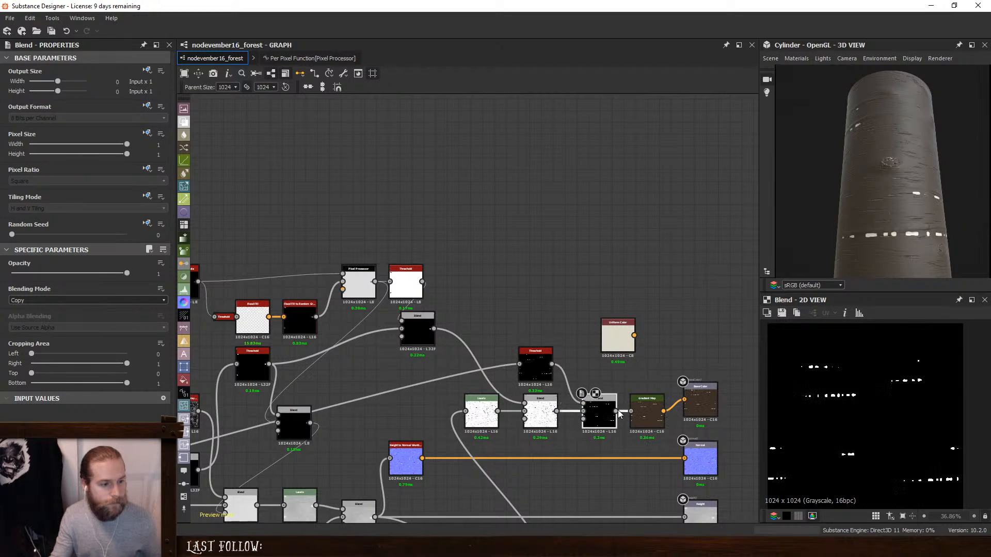
{"action": "left_click", "coordinate": [62, 300]}
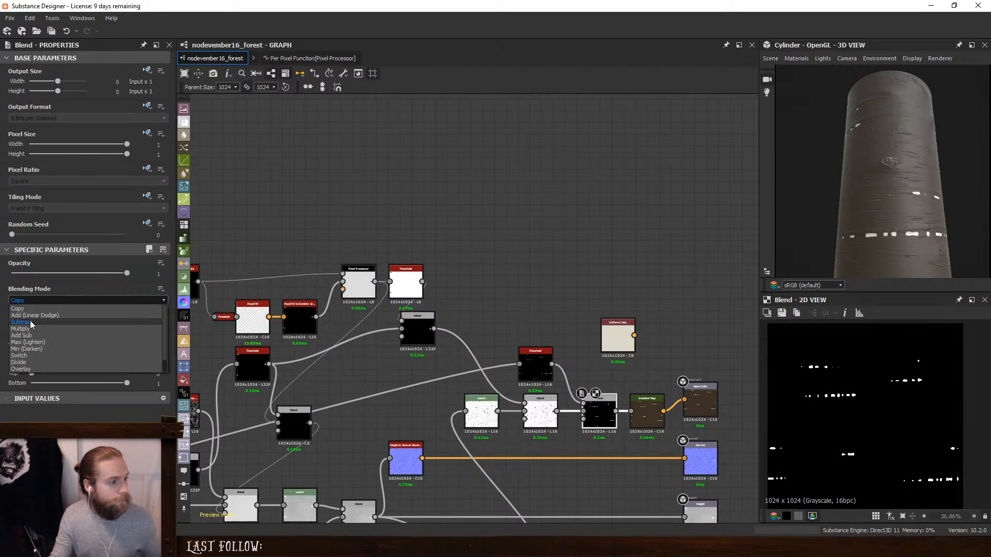
{"action": "left_click", "coordinate": [31, 313]}
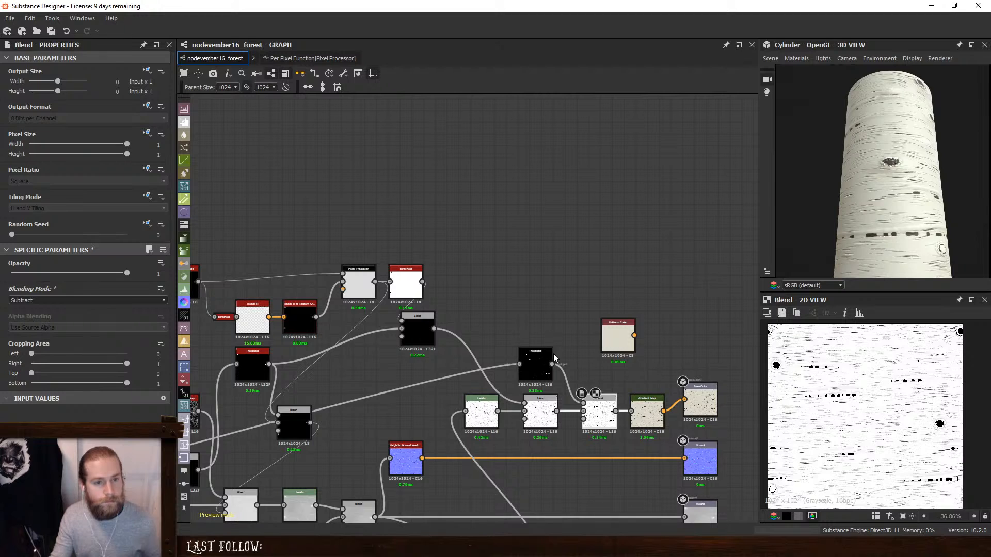
- Duplicate the Directional Warp driven by Perlin Noise below the height chain and bring the Threshold next to the copy
{"action": "middle_click_drag", "start_coordinate": [358, 495], "coordinate": [524, 289]}
{"action": "middle_click_drag", "start_coordinate": [207, 322], "coordinate": [461, 367]}
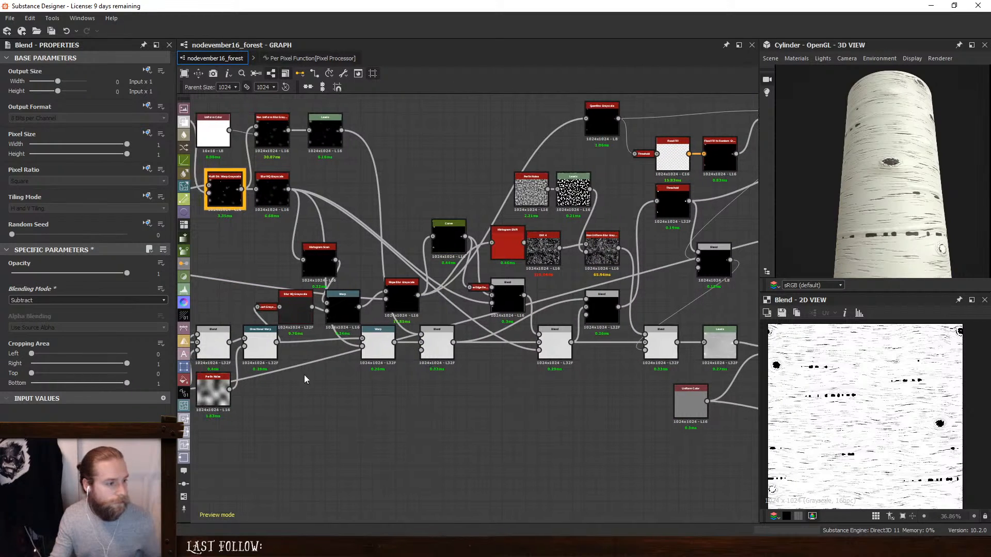
{"action": "left_click", "coordinate": [262, 357]}
{"action": "key", "text": "ctrl+d"}
{"action": "left_click_drag", "start_coordinate": [473, 311], "coordinate": [319, 426]}
{"action": "scroll", "coordinate": [416, 391], "scroll_direction": "down", "scroll_amount": 3}
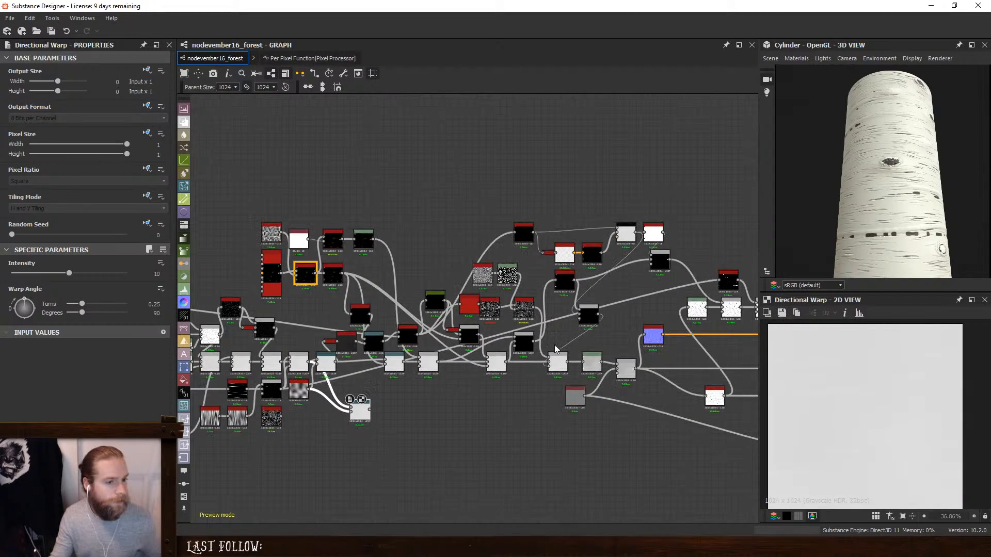
{"action": "left_click_drag", "start_coordinate": [727, 285], "coordinate": [406, 418]}
{"action": "scroll", "coordinate": [341, 410], "scroll_direction": "up", "scroll_amount": 4}
{"action": "middle_click_drag", "start_coordinate": [341, 410], "coordinate": [481, 423]}
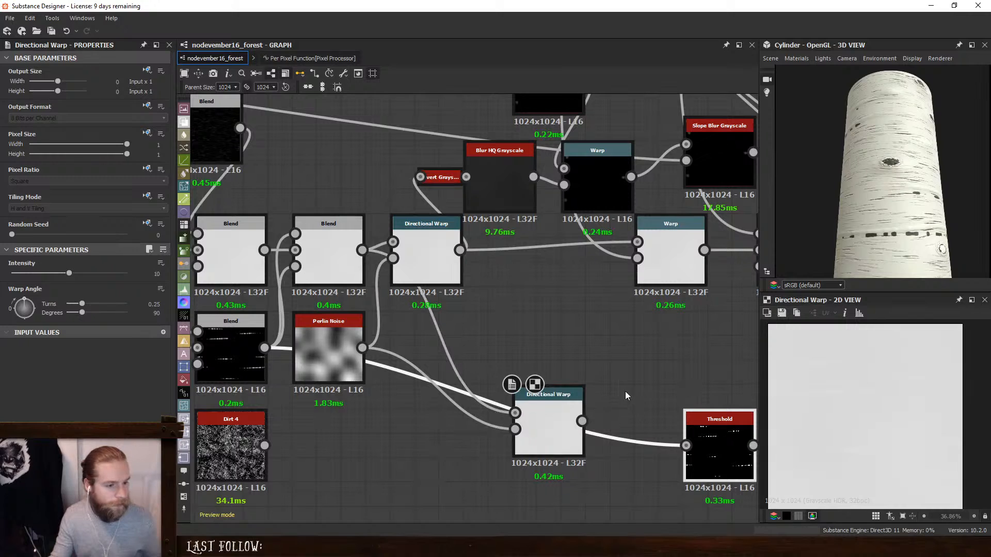
- Place the duplicated Directional Warp after the Threshold, using the Threshold as its input and sending its output to the base color Blend
{"action": "middle_click_drag", "start_coordinate": [625, 396], "coordinate": [549, 337]}
{"action": "left_click_drag", "start_coordinate": [673, 388], "coordinate": [489, 296]}
{"action": "left_click", "coordinate": [486, 298]}
{"action": "left_click_drag", "start_coordinate": [640, 390], "coordinate": [348, 341]}
{"action": "left_click_drag", "start_coordinate": [438, 355], "coordinate": [440, 355]}
{"action": "left_click_drag", "start_coordinate": [357, 354], "coordinate": [506, 362]}
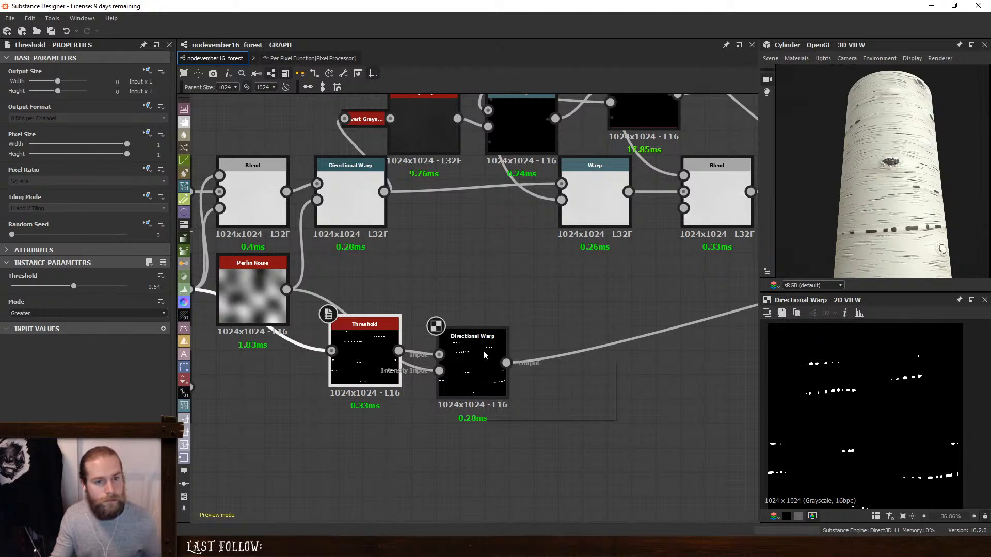
{"action": "left_click_drag", "start_coordinate": [364, 347], "coordinate": [350, 383]}
{"action": "middle_click_drag", "start_coordinate": [464, 322], "coordinate": [654, 352]}
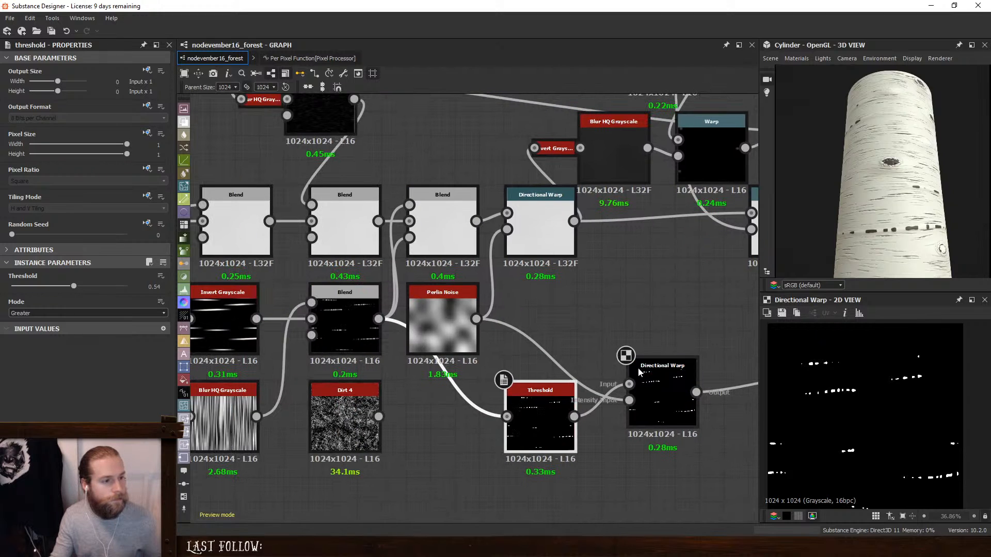
- Shift the Invert Grayscale, crack-mask Blend, Anisotropic Noise and Blur HQ Grayscale nodes back along the graph to make room
{"action": "scroll", "coordinate": [609, 355], "scroll_direction": "down", "scroll_amount": 3}
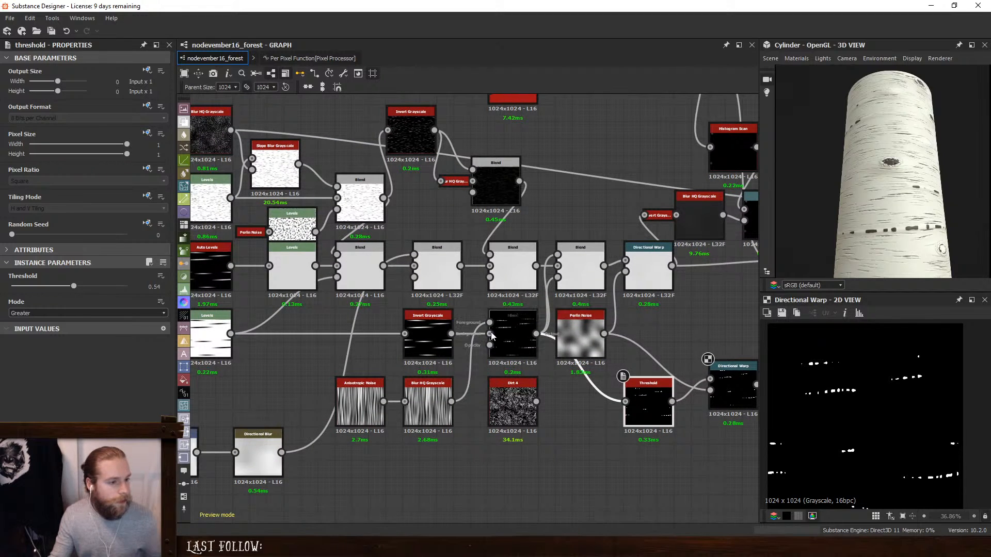
{"action": "left_click_drag", "start_coordinate": [428, 324], "coordinate": [326, 324]}
{"action": "left_click_drag", "start_coordinate": [516, 321], "coordinate": [449, 321]}
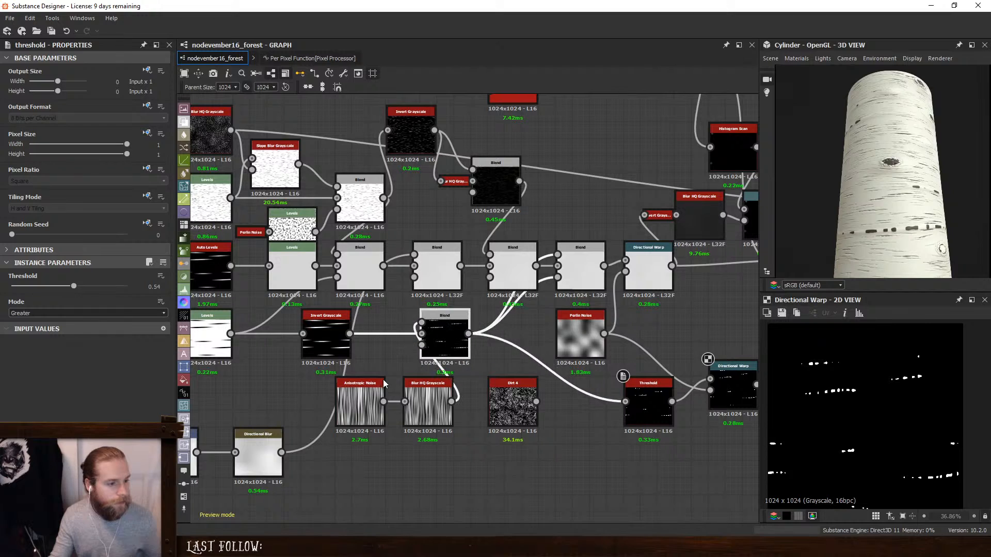
{"action": "left_click_drag", "start_coordinate": [383, 383], "coordinate": [316, 383]}
{"action": "left_click_drag", "start_coordinate": [427, 383], "coordinate": [360, 382]}
{"action": "left_click_drag", "start_coordinate": [464, 334], "coordinate": [455, 334]}
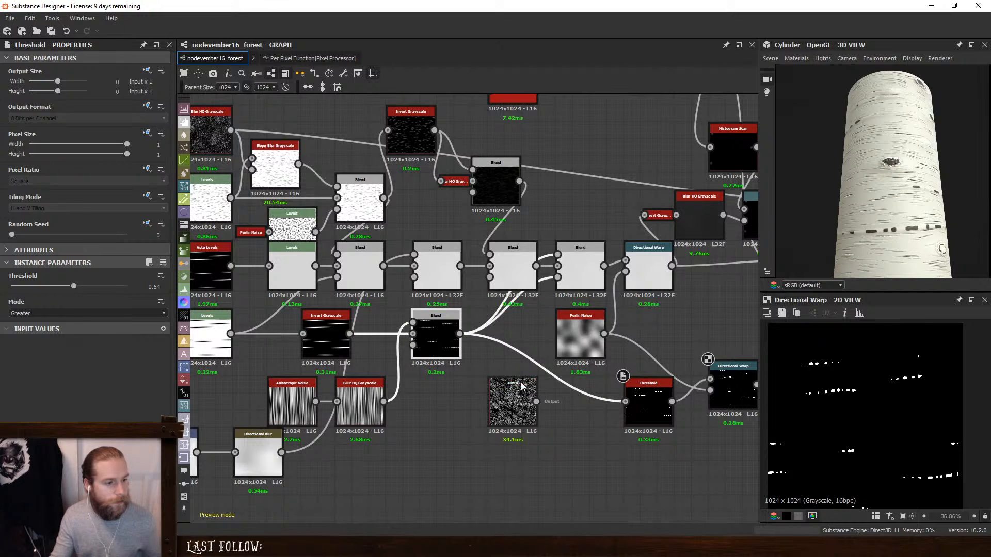
- Connect Dirt 4 as the foreground of the Blend before the Directional Warp and set that Blend to Subtract
{"action": "left_click_drag", "start_coordinate": [522, 386], "coordinate": [505, 386]}
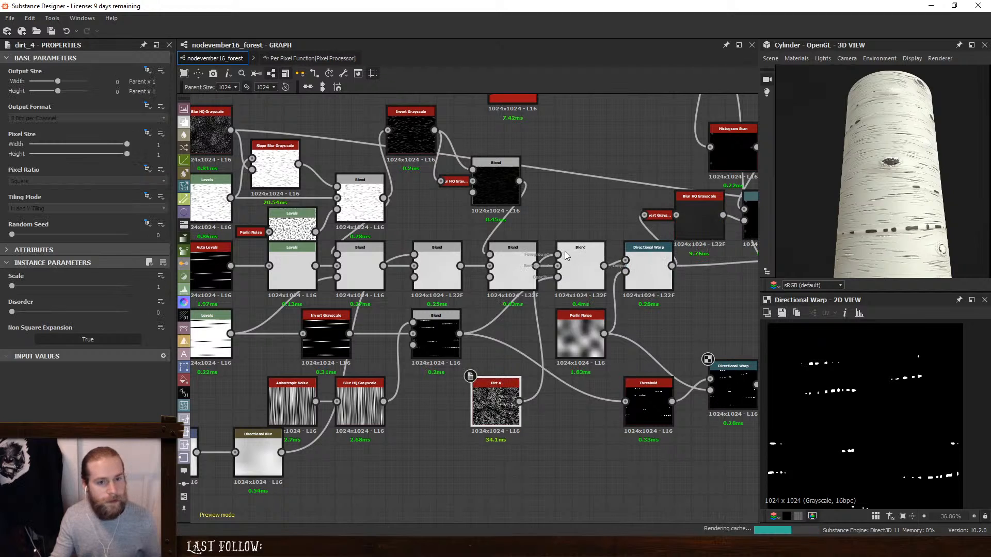
{"action": "left_click", "coordinate": [580, 267]}
{"action": "scroll", "coordinate": [888, 219], "scroll_direction": "up", "scroll_amount": 8}
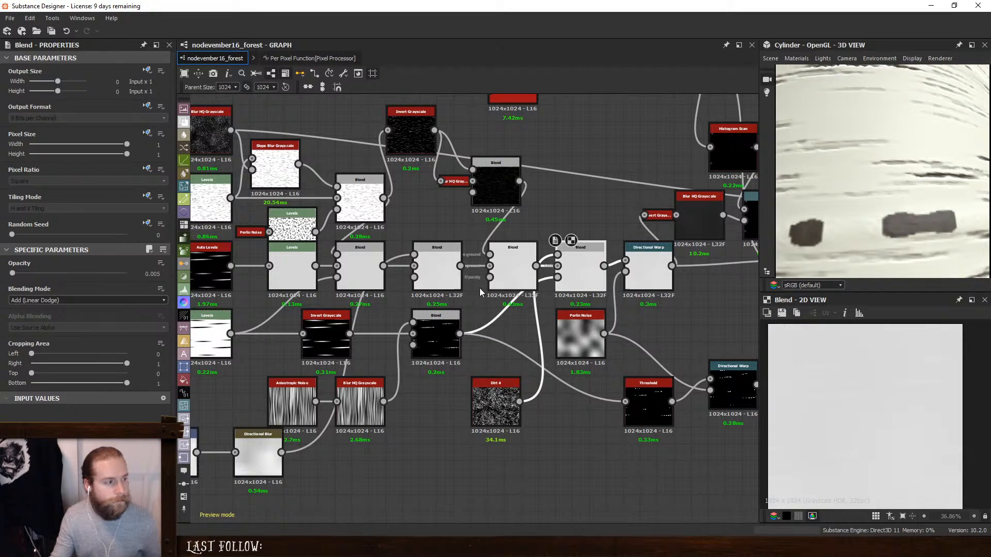
{"action": "left_click", "coordinate": [108, 300]}
{"action": "left_click", "coordinate": [45, 322]}
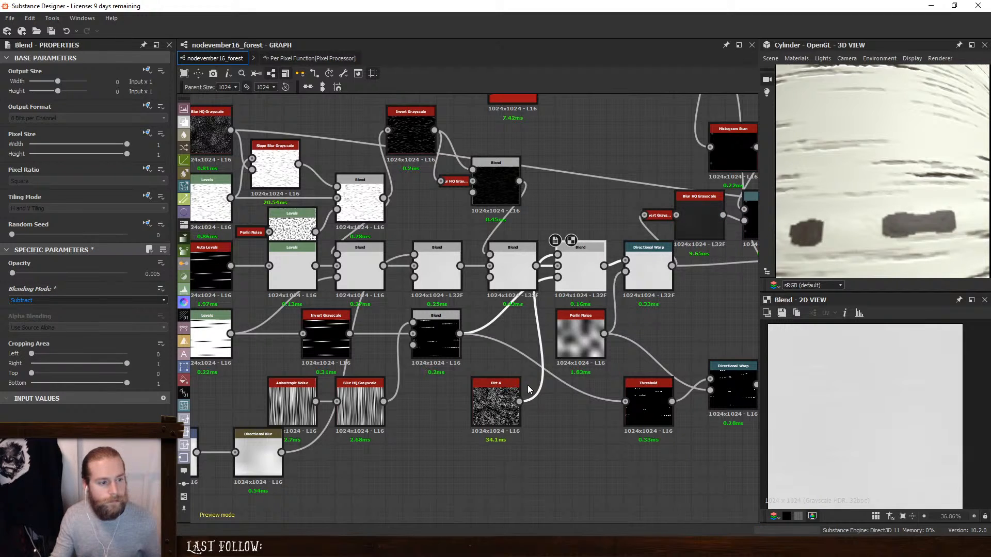
- Insert a Blend between the crack-mask Blend and the Threshold, with Dirt 4 as its foreground and the mode set to Subtract
{"action": "left_click_drag", "start_coordinate": [477, 396], "coordinate": [426, 397]}
{"action": "left_click", "coordinate": [560, 418]}
{"action": "key", "text": "space"}
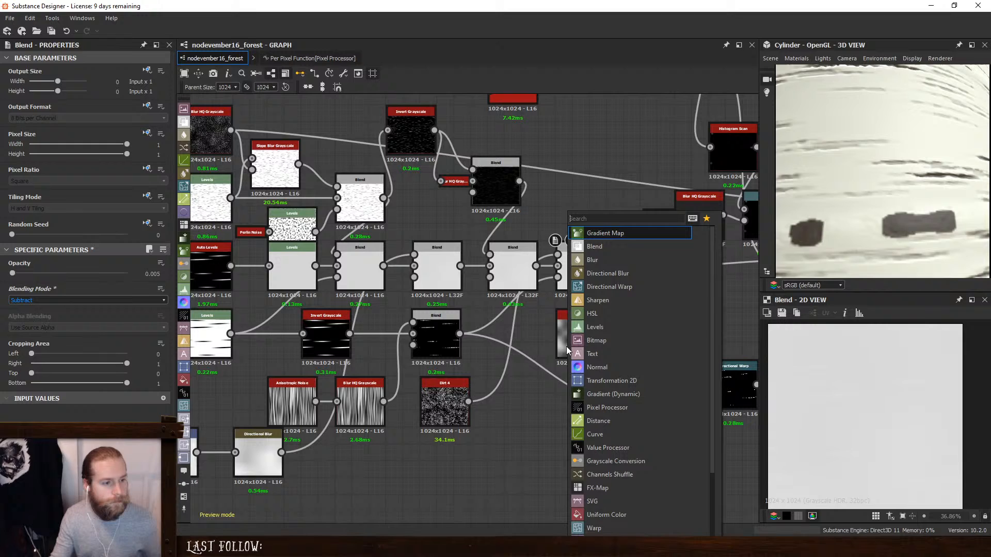
{"action": "left_click", "coordinate": [605, 247]}
{"action": "left_click_drag", "start_coordinate": [460, 335], "coordinate": [534, 424]}
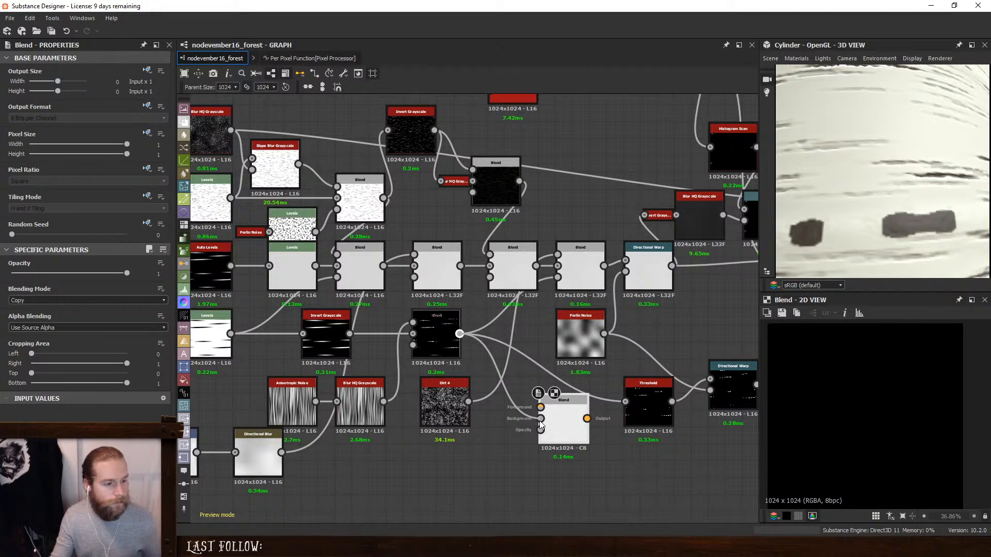
{"action": "left_click_drag", "start_coordinate": [468, 402], "coordinate": [638, 398]}
{"action": "left_click", "coordinate": [49, 300]}
{"action": "left_click", "coordinate": [21, 305]}
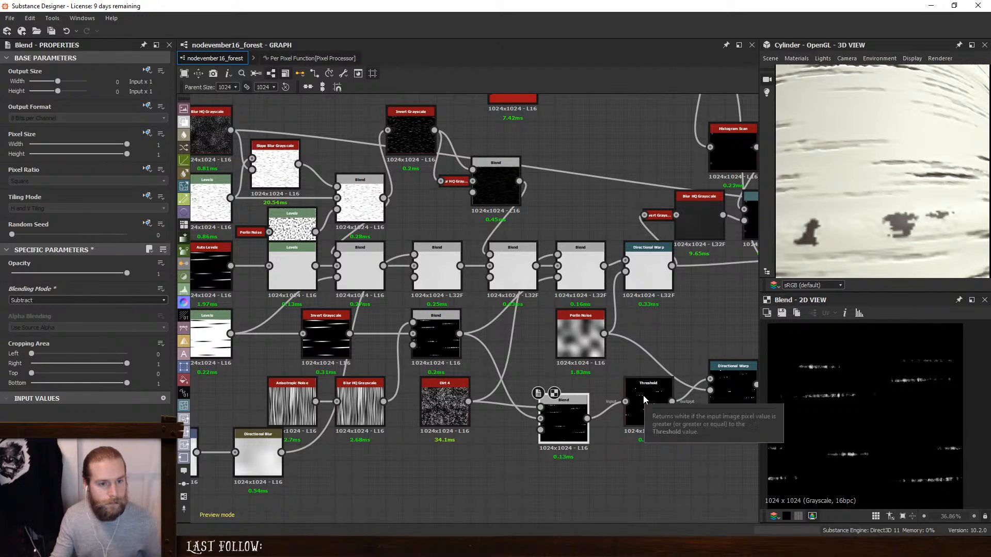
- Set the Threshold node's threshold value to 0.43
{"action": "left_click", "coordinate": [653, 395]}
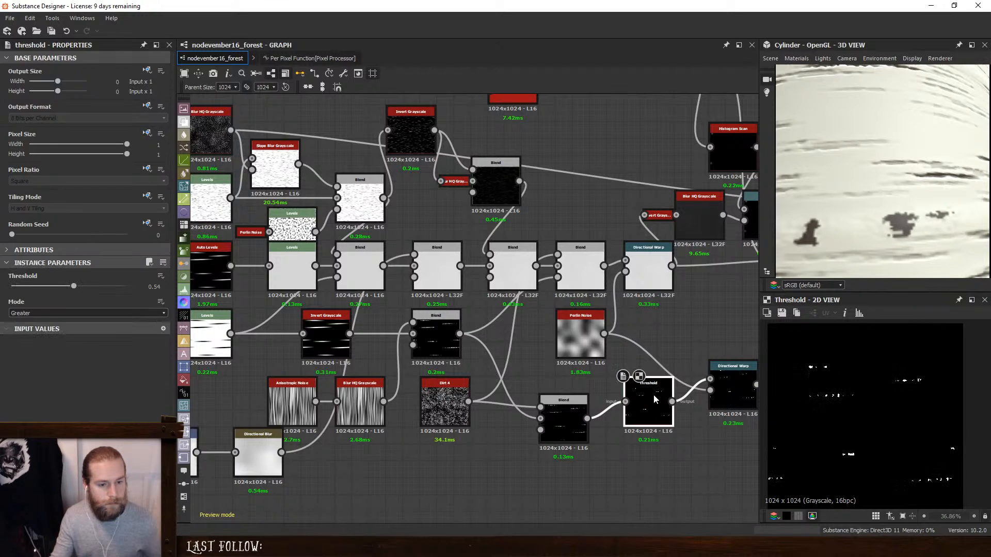
{"action": "left_click_drag", "start_coordinate": [74, 288], "coordinate": [32, 280]}
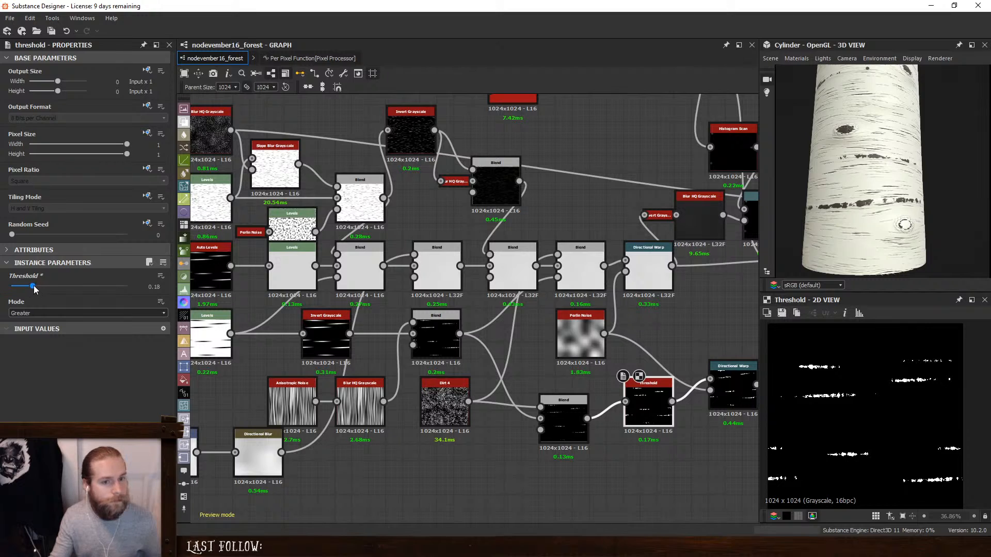
{"action": "left_click_drag", "start_coordinate": [34, 287], "coordinate": [65, 293]}
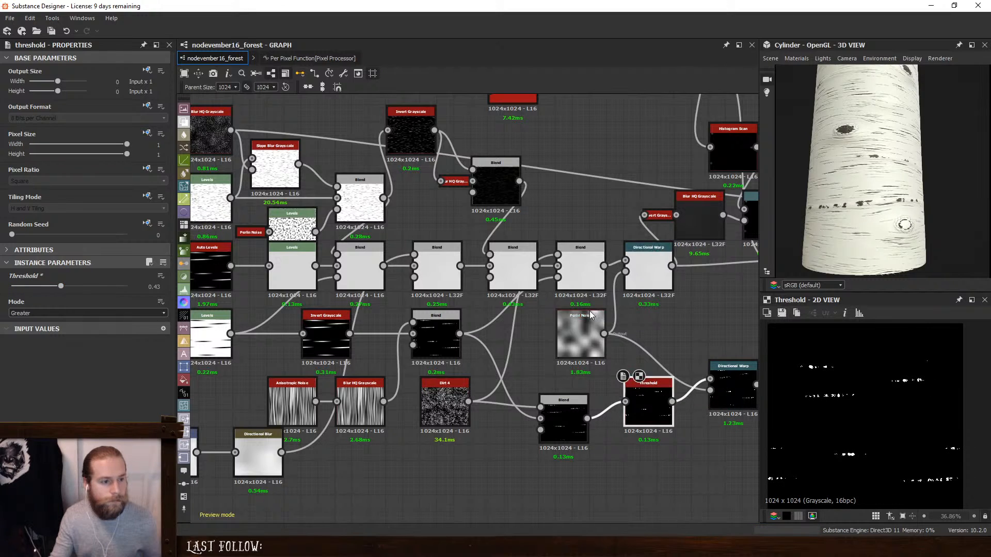
- Switch the Blend before the Directional Warp to Add (Linear Dodge) and check the cracks on the 3D cylinder
{"action": "left_click", "coordinate": [580, 265]}
{"action": "left_click", "coordinate": [36, 300]}
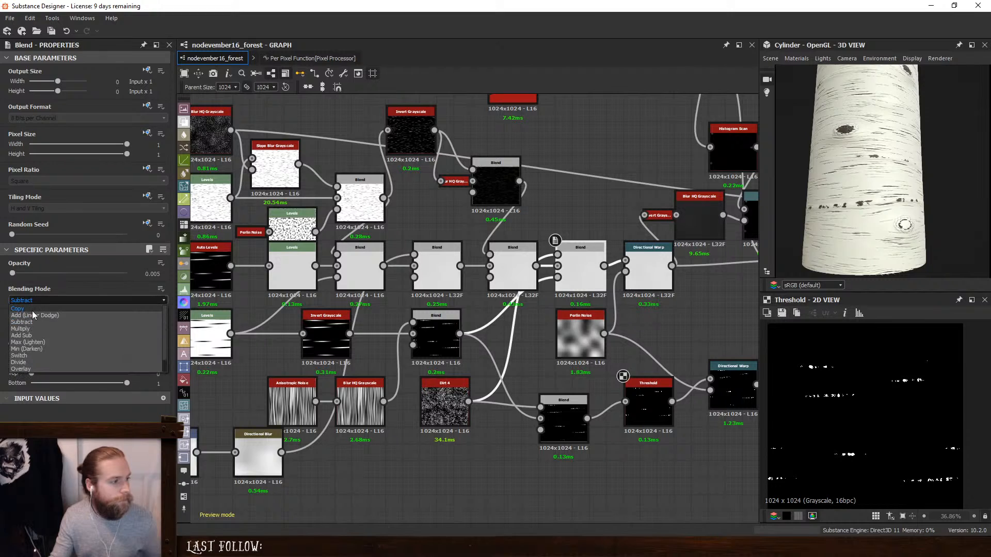
{"action": "left_click", "coordinate": [36, 307]}
{"action": "scroll", "coordinate": [922, 219], "scroll_direction": "down", "scroll_amount": 5}
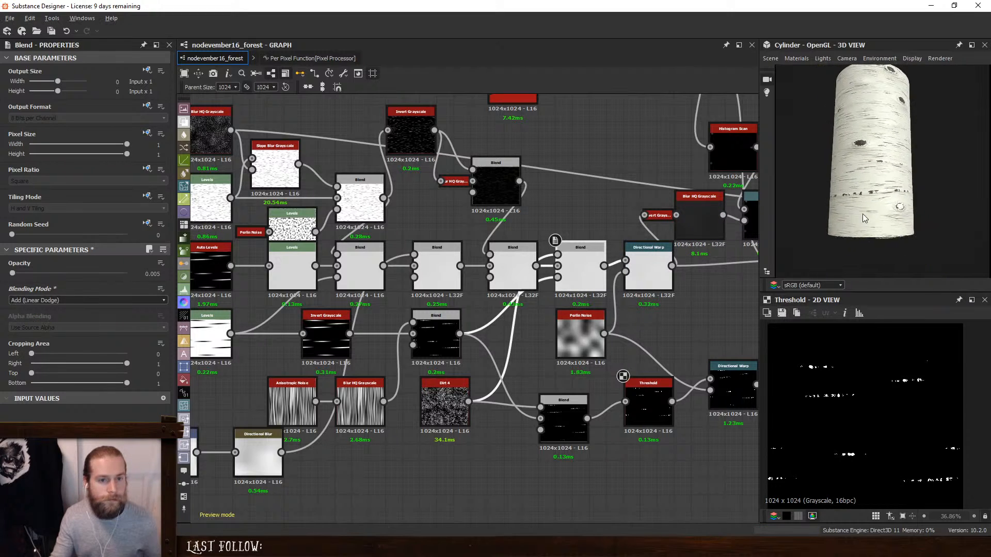
{"action": "left_click_drag", "start_coordinate": [823, 203], "coordinate": [748, 183]}
{"action": "scroll", "coordinate": [866, 178], "scroll_direction": "up", "scroll_amount": 3}
{"action": "scroll", "coordinate": [866, 178], "scroll_direction": "up", "scroll_amount": 4}
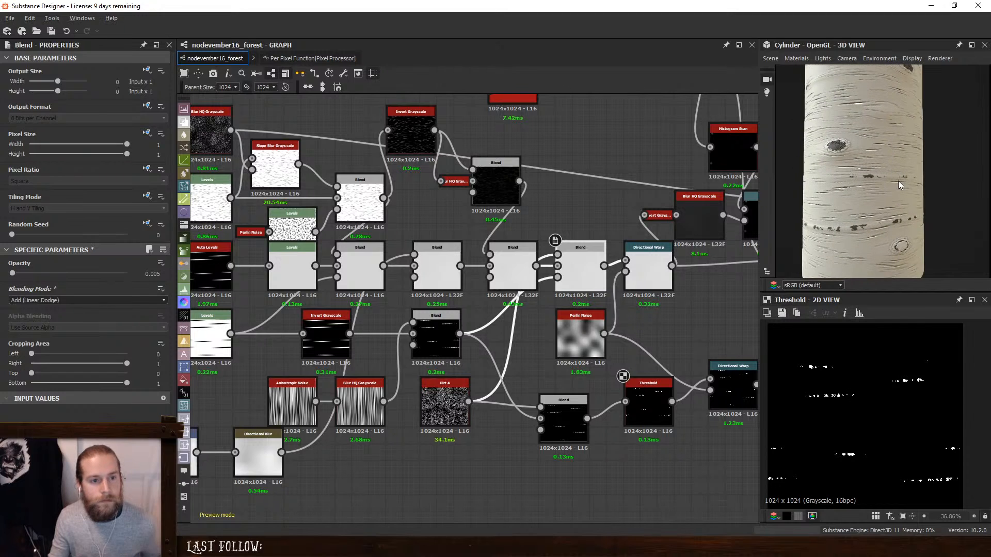
{"action": "scroll", "coordinate": [720, 217], "scroll_direction": "down", "scroll_amount": 2}
{"action": "scroll", "coordinate": [658, 239], "scroll_direction": "up", "scroll_amount": 5}
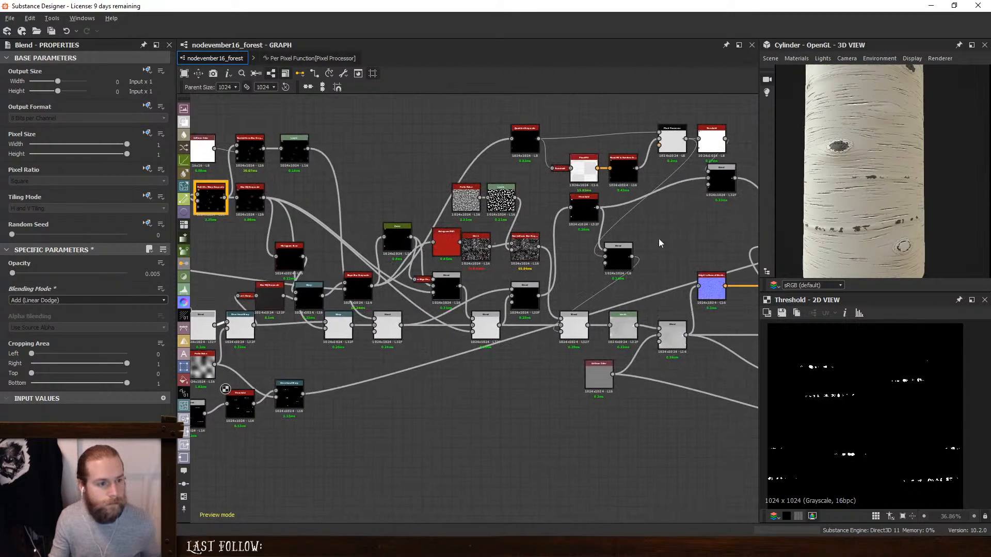
- Add a Value Range Selector above the ambient occlusion Levels, feed it from the final height Blend and preview its Red output
{"action": "double_click", "coordinate": [502, 514]}
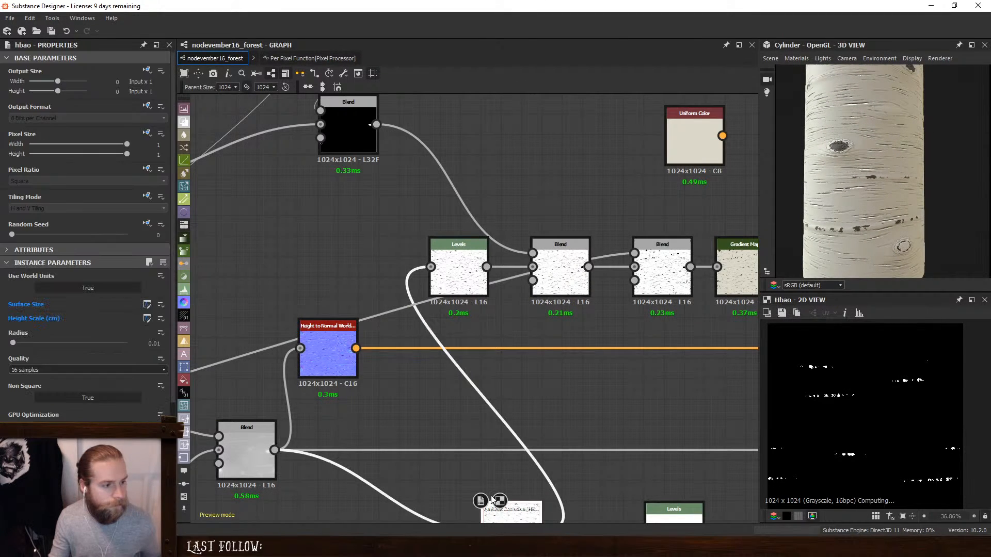
{"action": "double_click", "coordinate": [461, 277]}
{"action": "scroll", "coordinate": [817, 400], "scroll_direction": "up", "scroll_amount": 4}
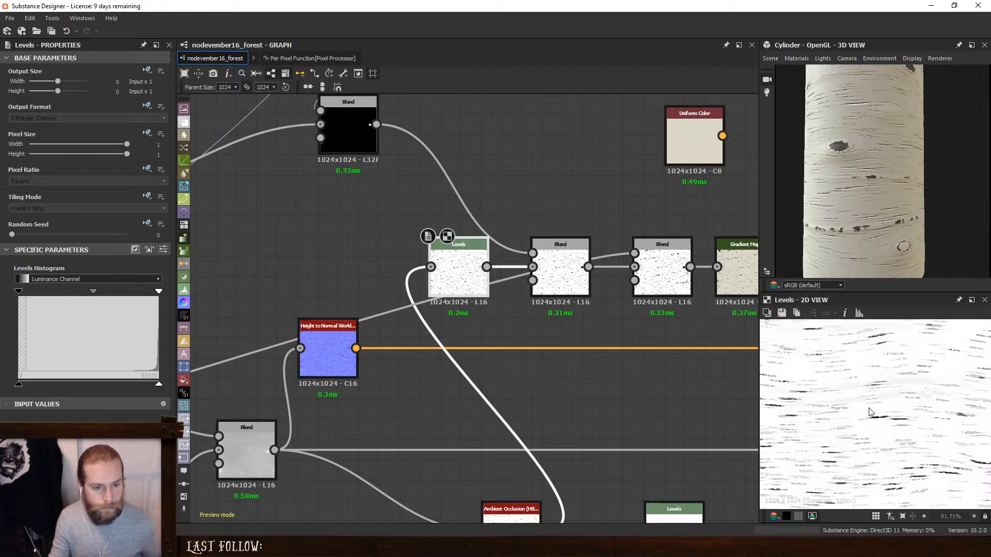
{"action": "key", "text": "space"}
{"action": "type", "text": "va"}
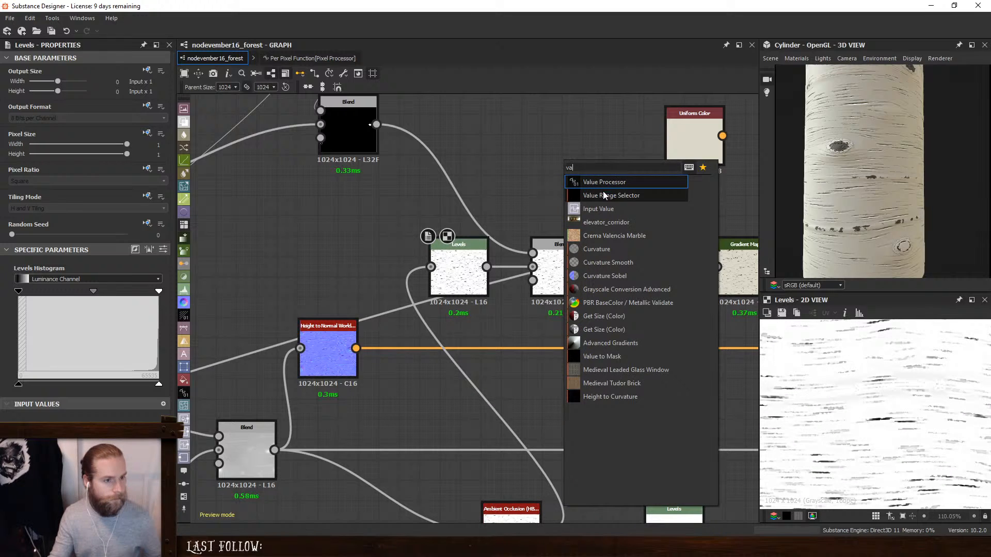
{"action": "left_click", "coordinate": [604, 195]}
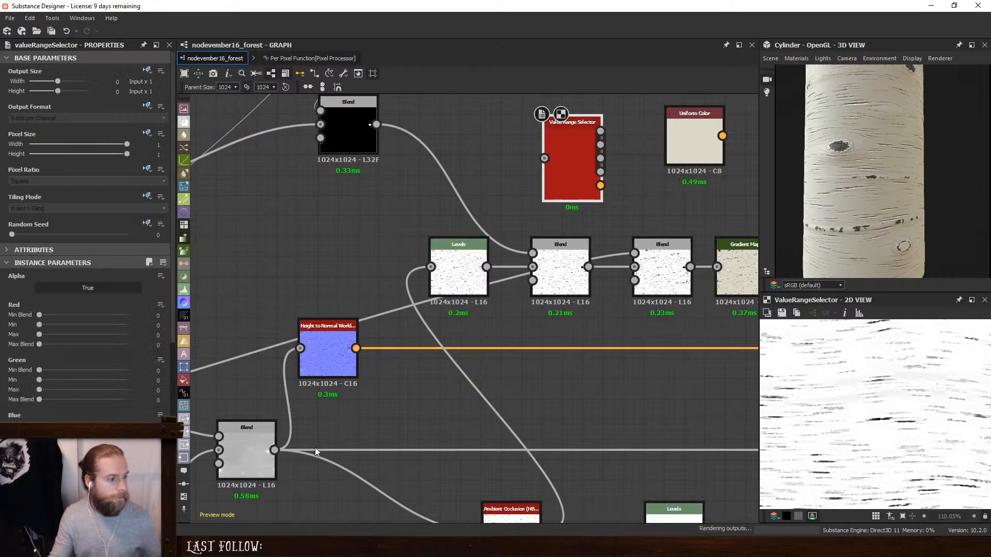
{"action": "left_click_drag", "start_coordinate": [274, 450], "coordinate": [447, 181]}
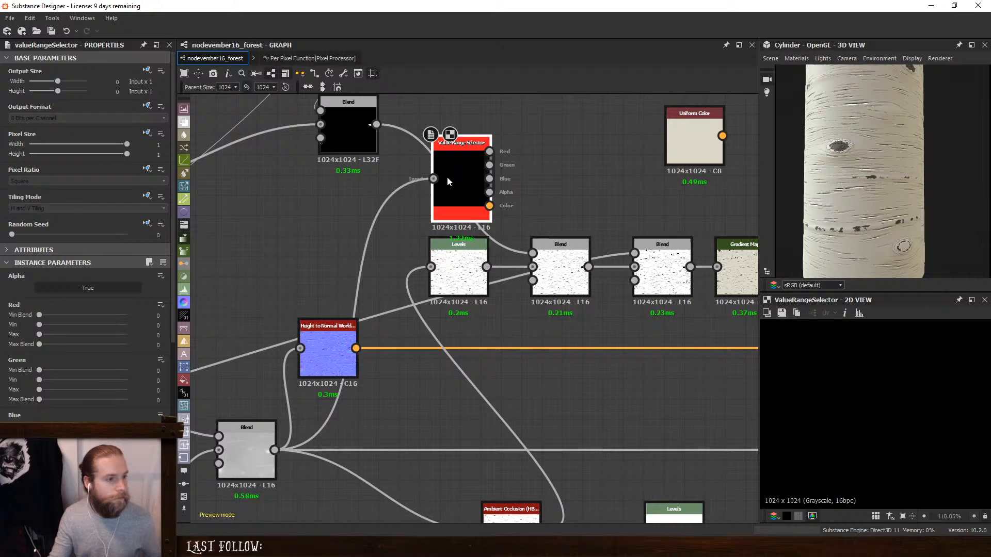
{"action": "left_click", "coordinate": [489, 152]}
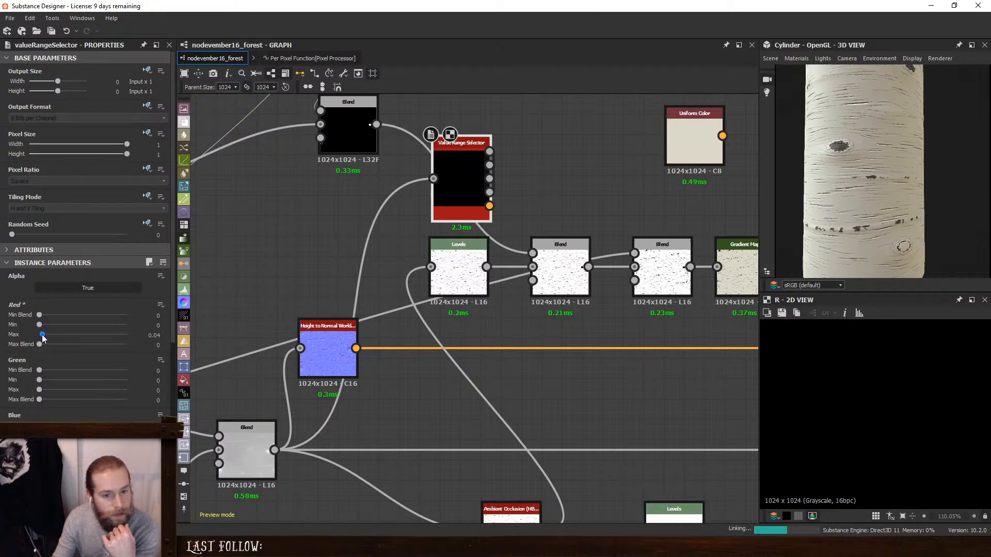
- Set the Value Range Selector's Red Max to 0.66 and its Red Max Blend to 0.02
{"action": "left_click_drag", "start_coordinate": [43, 346], "coordinate": [63, 338]}
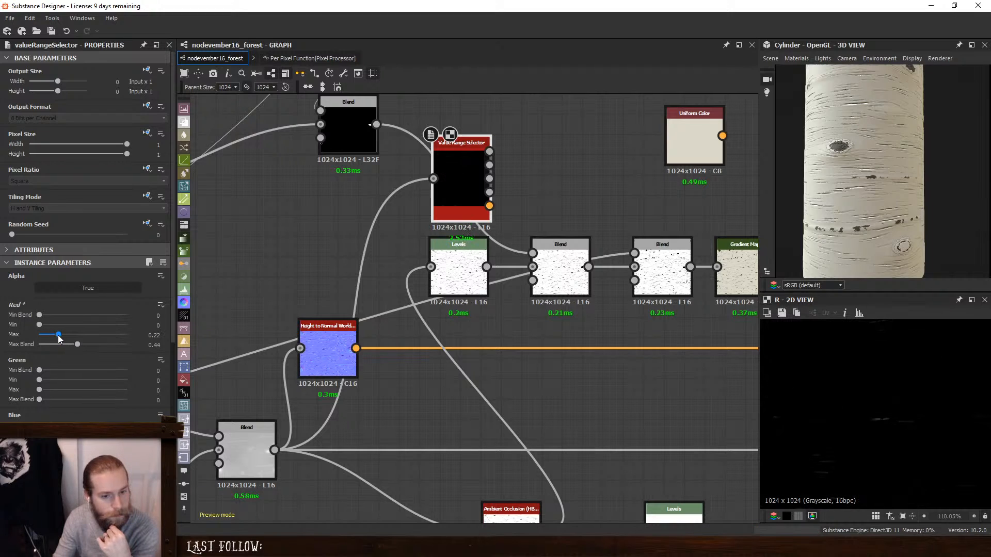
{"action": "left_click_drag", "start_coordinate": [75, 347], "coordinate": [97, 335]}
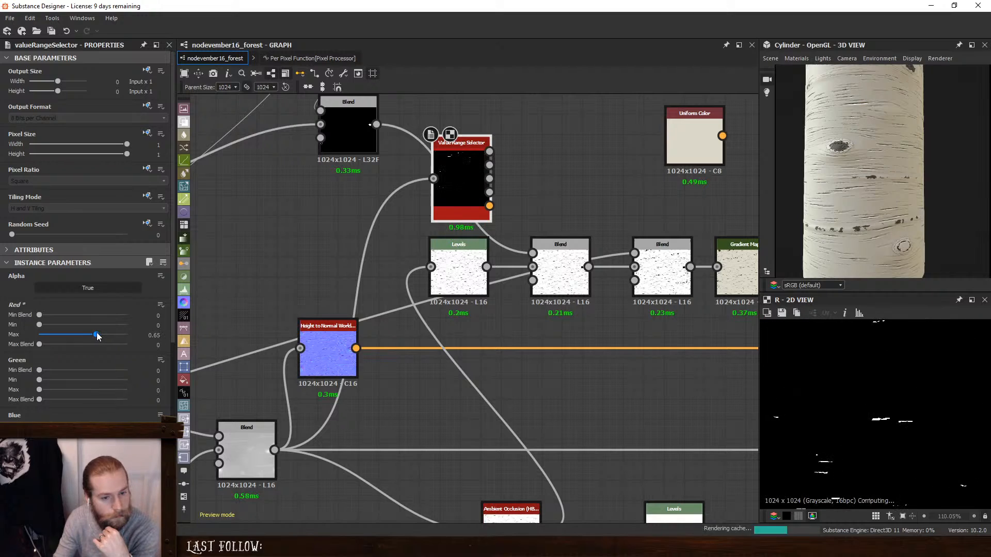
{"action": "scroll", "coordinate": [922, 397], "scroll_direction": "down", "scroll_amount": 4}
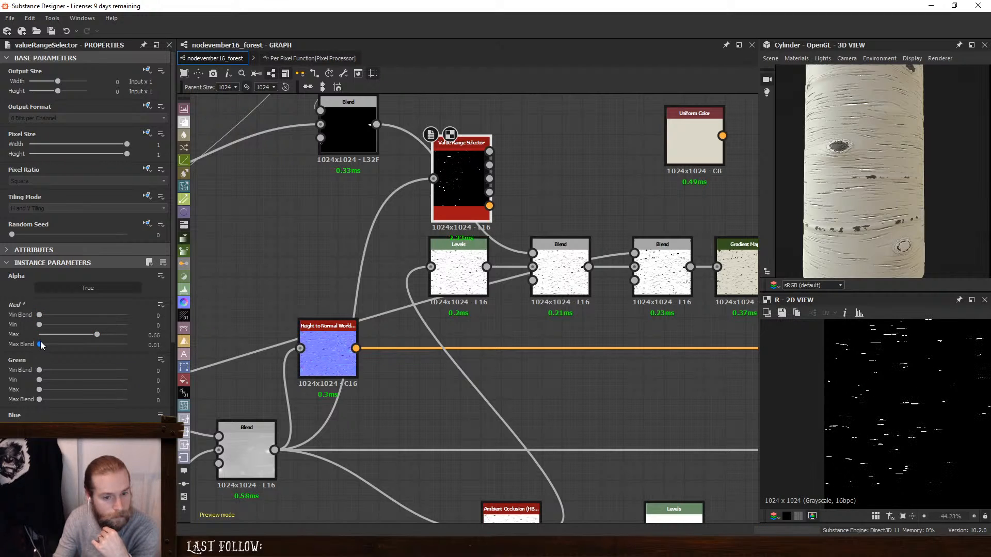
{"action": "left_click_drag", "start_coordinate": [42, 345], "coordinate": [42, 345]}
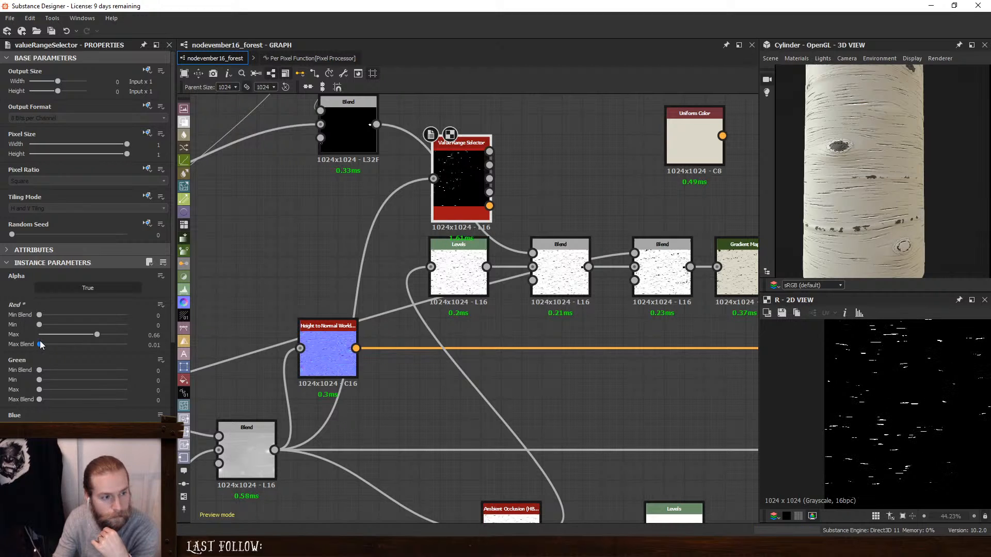
- Insert a Blend after the ambient occlusion Levels and connect the Value Range Selector's Red output as its foreground
{"action": "scroll", "coordinate": [413, 268], "scroll_direction": "up", "scroll_amount": 3}
{"action": "left_click_drag", "start_coordinate": [493, 272], "coordinate": [371, 271]}
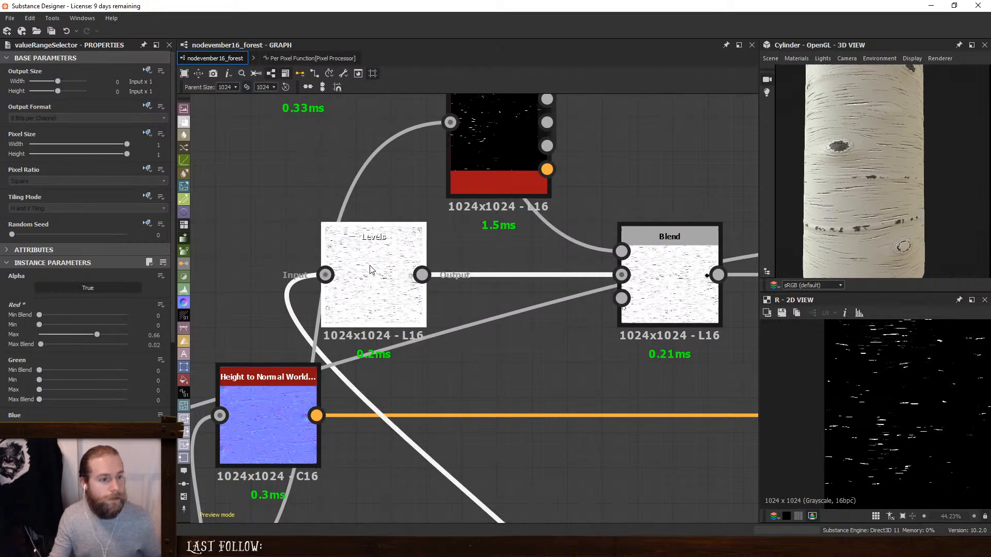
{"action": "key", "text": "space"}
{"action": "left_click", "coordinate": [461, 252]}
{"action": "middle_click_drag", "start_coordinate": [496, 167], "coordinate": [540, 263]}
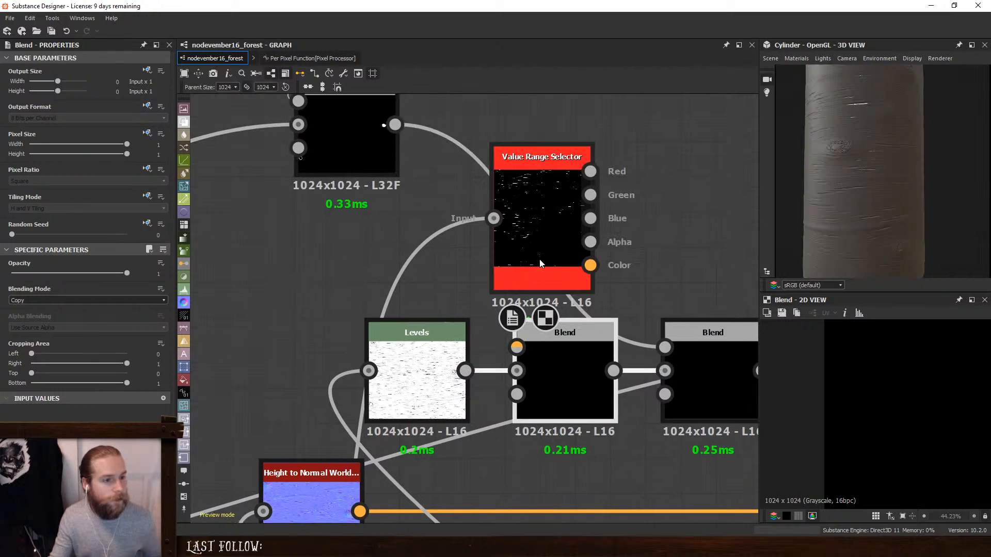
{"action": "left_click_drag", "start_coordinate": [540, 263], "coordinate": [380, 263]}
{"action": "left_click_drag", "start_coordinate": [431, 172], "coordinate": [517, 347]}
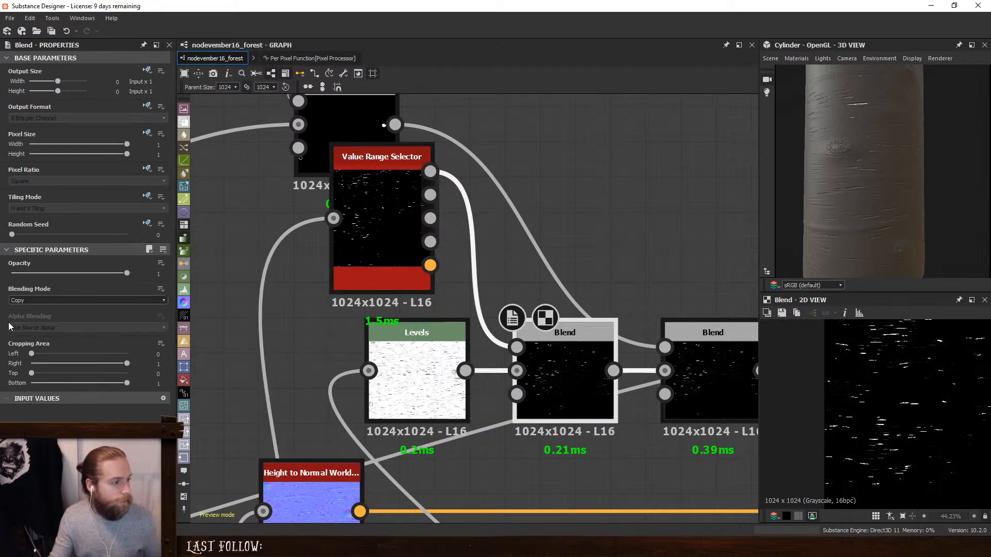
- Set the new Blend to Subtract and line the Value Range Selector up above the Levels
{"action": "left_click", "coordinate": [38, 301]}
{"action": "left_click", "coordinate": [41, 329]}
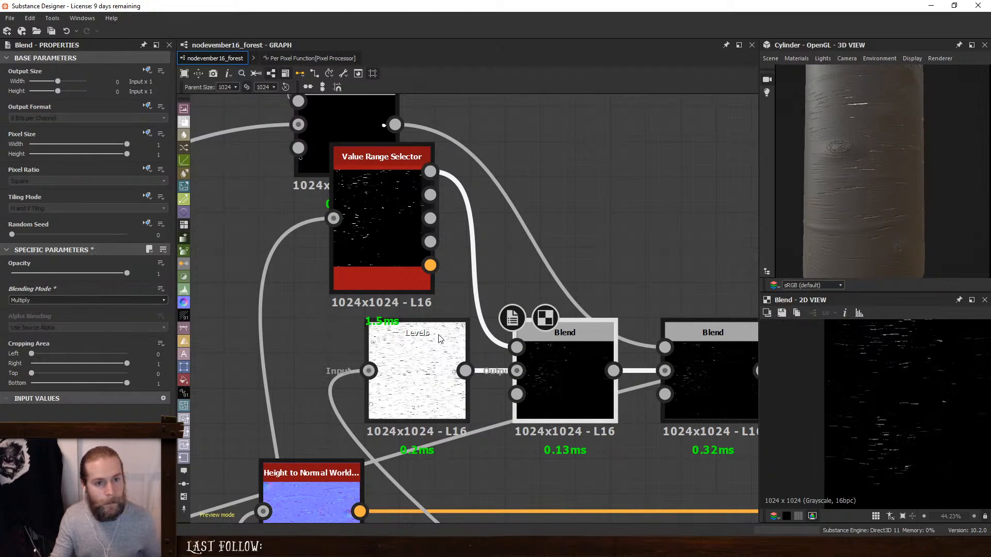
{"action": "left_click", "coordinate": [57, 300]}
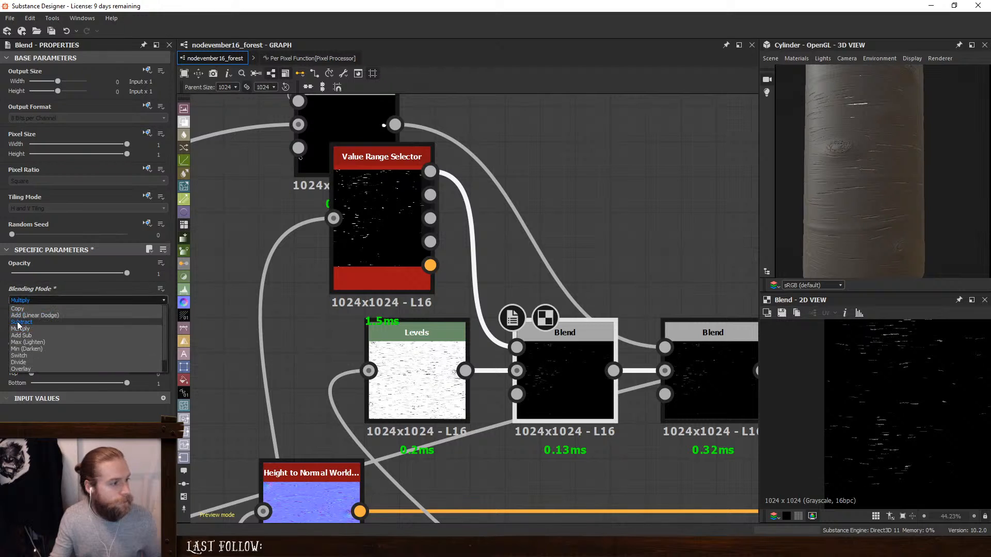
{"action": "left_click", "coordinate": [26, 322]}
{"action": "left_click_drag", "start_coordinate": [894, 179], "coordinate": [864, 197]}
{"action": "middle_click_drag", "start_coordinate": [353, 221], "coordinate": [358, 153]}
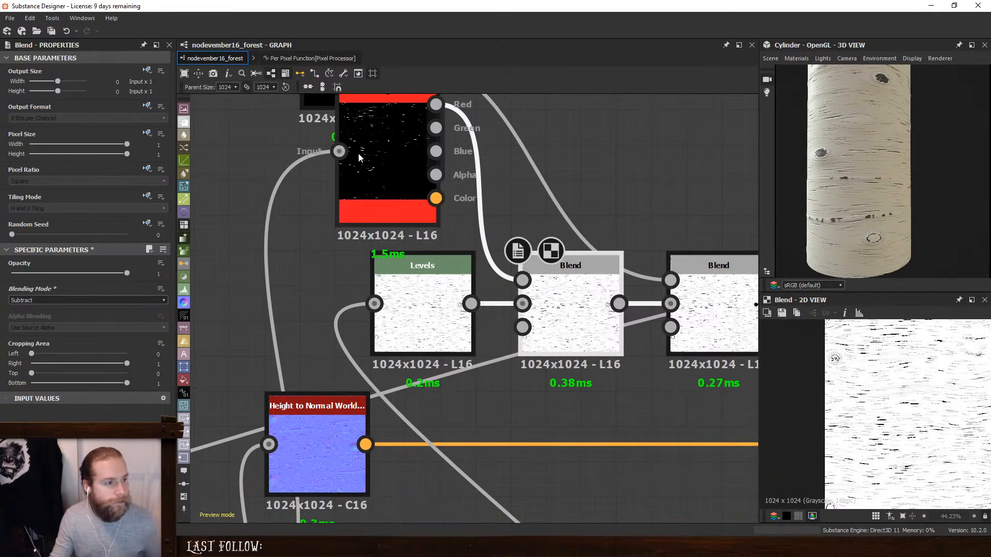
{"action": "left_click_drag", "start_coordinate": [358, 154], "coordinate": [398, 163]}
- Set the Green range to Min Blend 0.11, Min 0.68, Max 0.98 and Max Blend 0.26 while previewing the Green output
{"action": "double_click", "coordinate": [398, 166]}
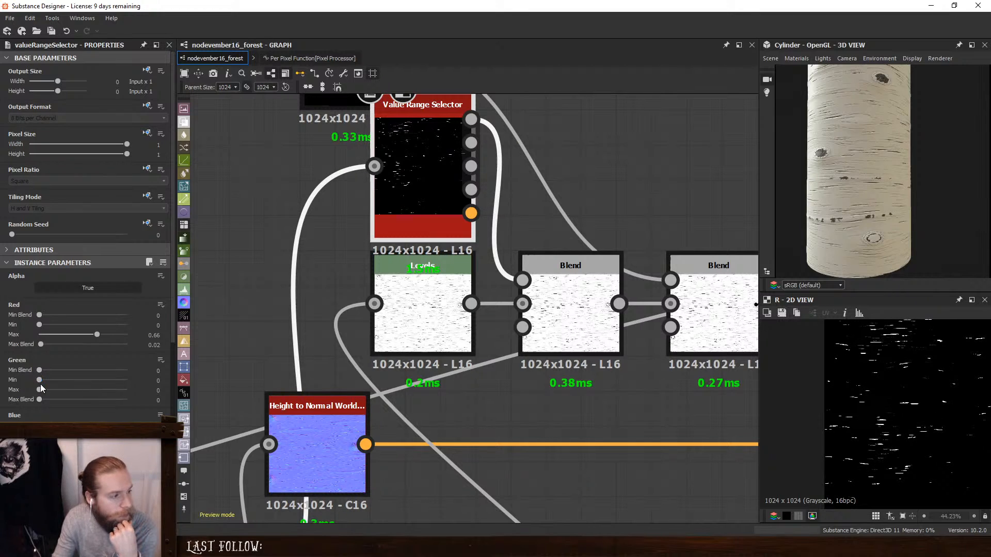
{"action": "left_click_drag", "start_coordinate": [39, 380], "coordinate": [121, 393]}
{"action": "double_click", "coordinate": [471, 143]}
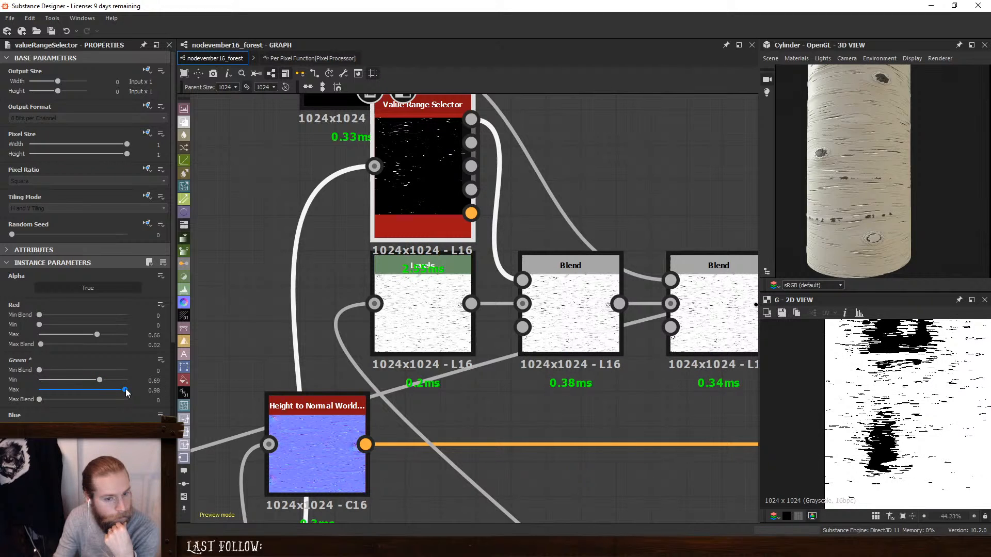
{"action": "left_click_drag", "start_coordinate": [101, 380], "coordinate": [99, 381]}
{"action": "left_click_drag", "start_coordinate": [40, 370], "coordinate": [100, 382]}
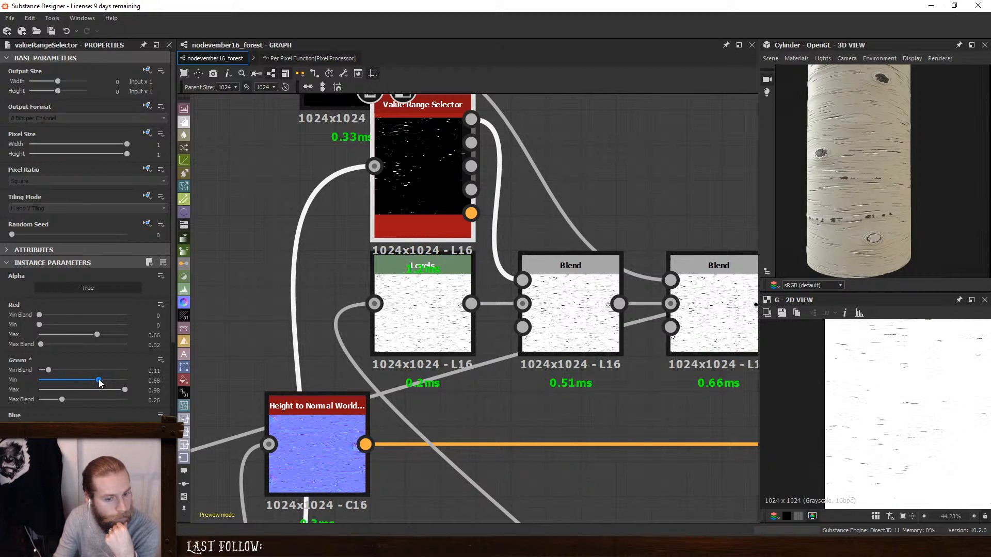
- Compare the Levels and Red outputs, reduce the Value Range Selector's Green Max to 0.65 and preview its Green output
{"action": "left_click", "coordinate": [582, 284]}
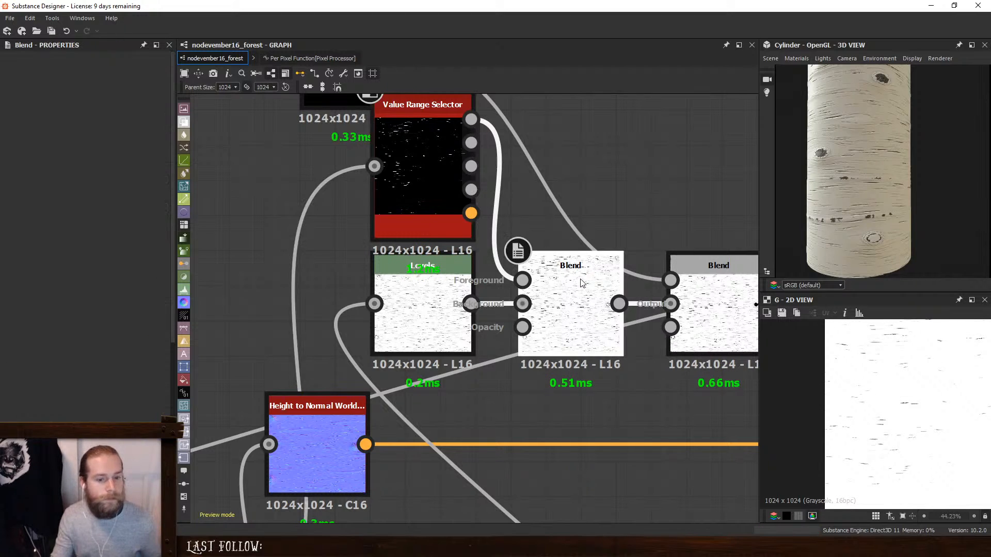
{"action": "middle_click_drag", "start_coordinate": [654, 261], "coordinate": [515, 267]}
{"action": "double_click", "coordinate": [279, 311]}
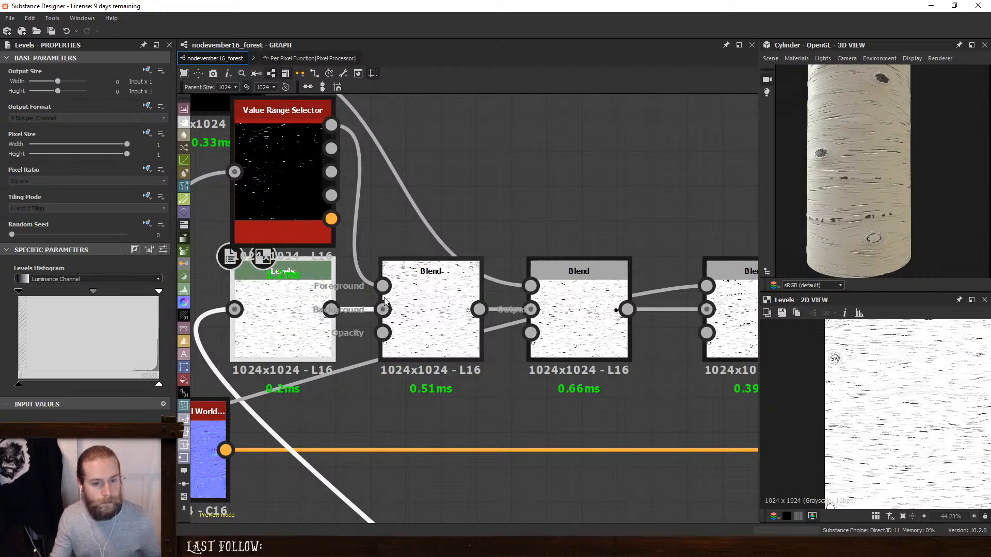
{"action": "left_click", "coordinate": [413, 306]}
{"action": "double_click", "coordinate": [332, 148]}
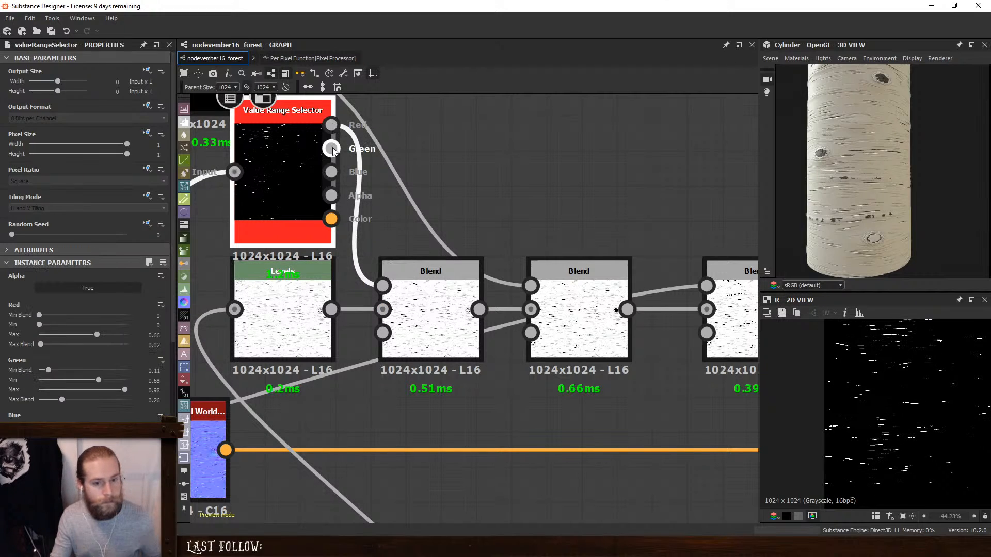
{"action": "double_click", "coordinate": [331, 124]}
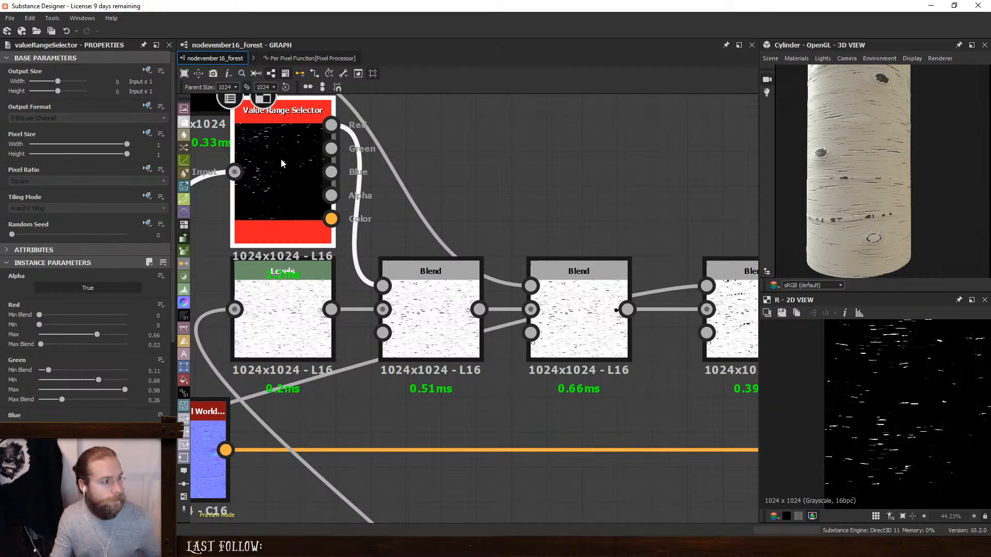
{"action": "left_click_drag", "start_coordinate": [125, 390], "coordinate": [96, 390]}
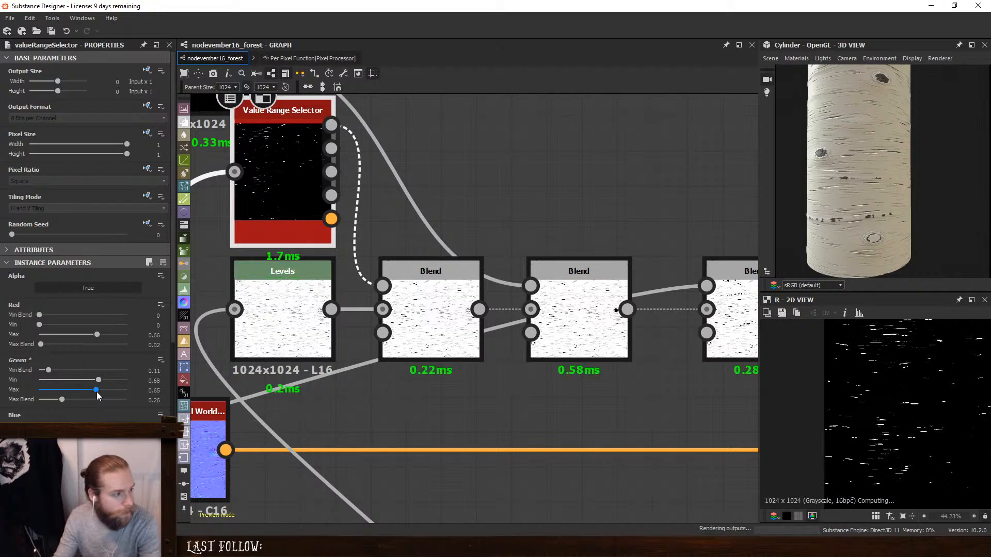
{"action": "double_click", "coordinate": [331, 148]}
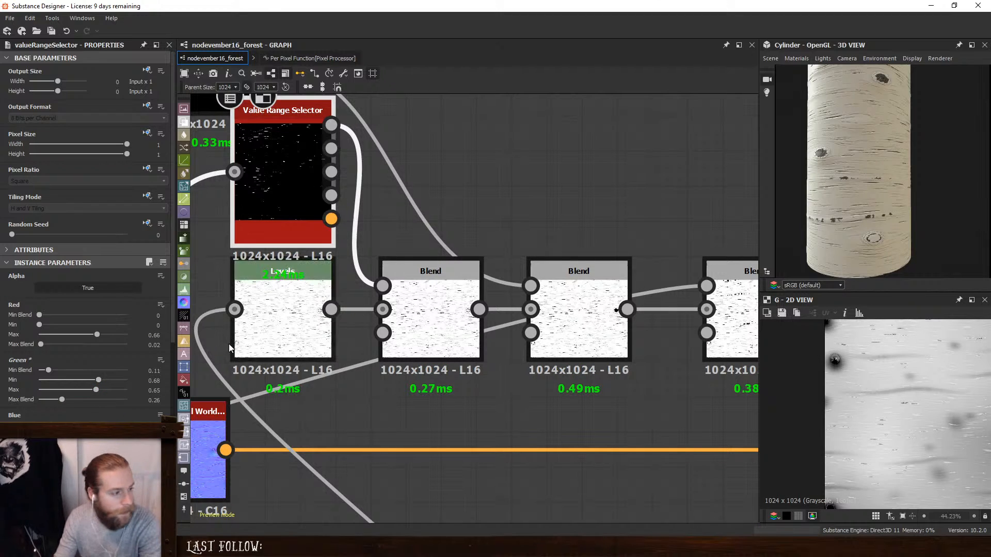
- Lower the Value Range Selector's Green range to Min 0.41 and Max 0.49
{"action": "mouse_move", "coordinate": [96, 389]}
{"action": "left_mouse_down"}
{"action": "mouse_move", "coordinate": [64, 379]}
{"action": "mouse_move", "coordinate": [78, 388]}
{"action": "left_mouse_up"}
{"action": "left_click", "coordinate": [97, 380]}
{"action": "mouse_move", "coordinate": [86, 391]}
{"action": "left_mouse_down"}
{"action": "mouse_move", "coordinate": [75, 380]}
{"action": "mouse_move", "coordinate": [82, 390]}
{"action": "left_mouse_up"}
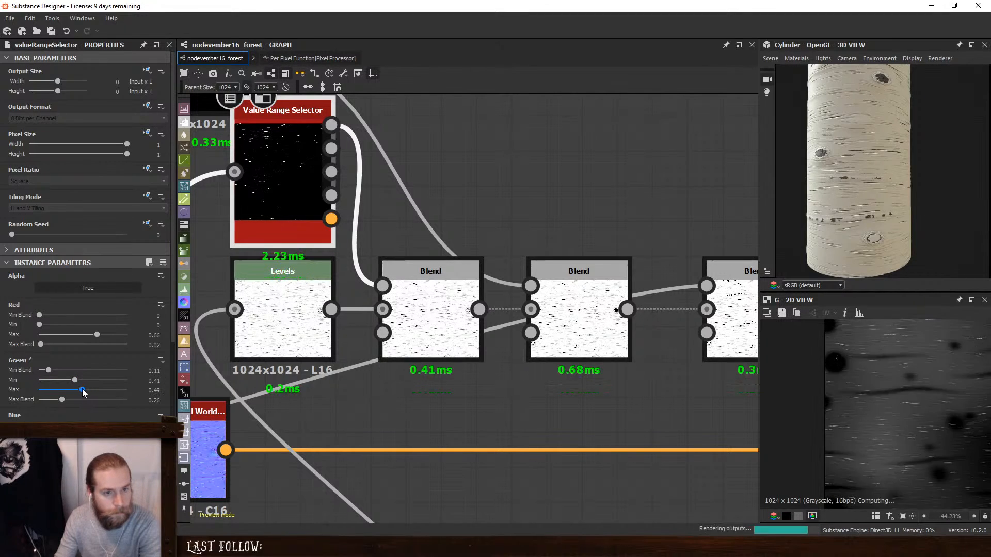
{"action": "scroll", "coordinate": [831, 209], "scroll_direction": "down", "scroll_amount": 3}
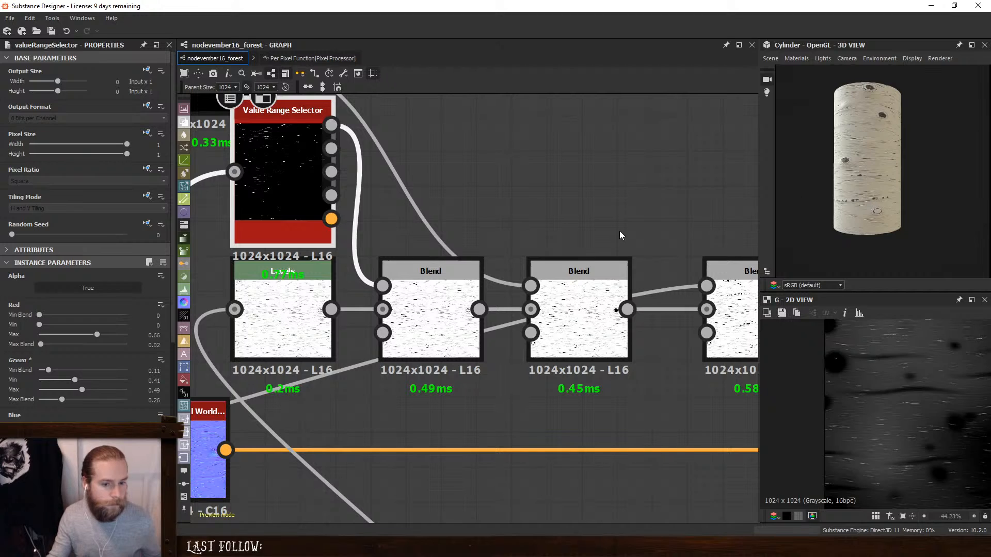
- Move the Gradient Map away from the last Blend to open up space between them
{"action": "middle_click_drag", "start_coordinate": [595, 227], "coordinate": [490, 225]}
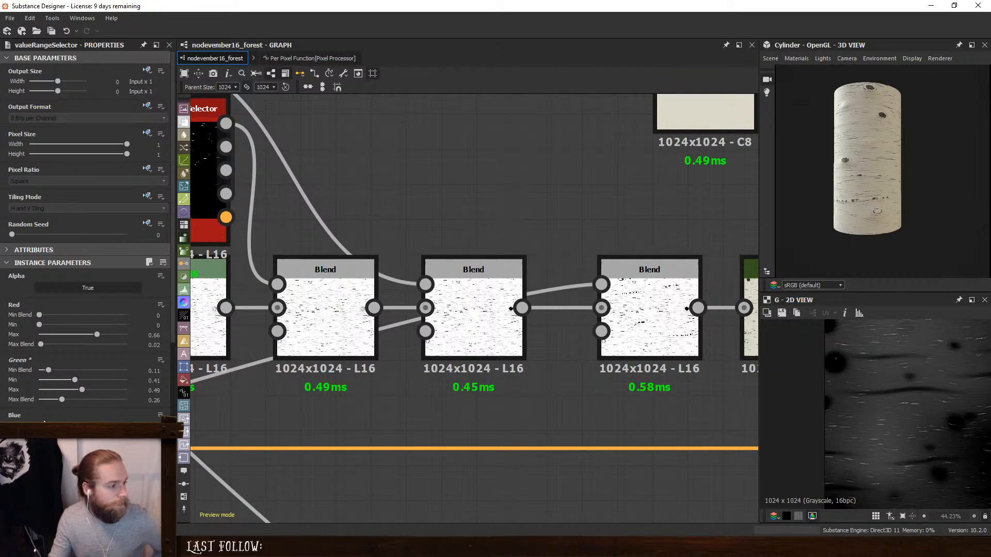
{"action": "scroll", "coordinate": [60, 393], "scroll_direction": "down", "scroll_amount": 3}
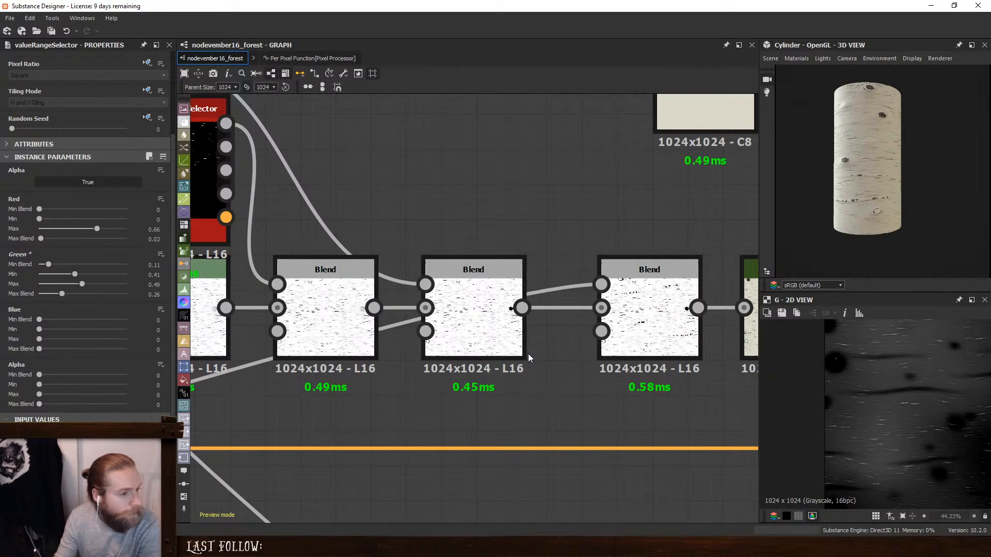
{"action": "scroll", "coordinate": [389, 235], "scroll_direction": "down", "scroll_amount": 1}
{"action": "middle_click_drag", "start_coordinate": [385, 231], "coordinate": [465, 290]}
{"action": "scroll", "coordinate": [603, 321], "scroll_direction": "up", "scroll_amount": 1}
{"action": "middle_click_drag", "start_coordinate": [604, 321], "coordinate": [457, 291]}
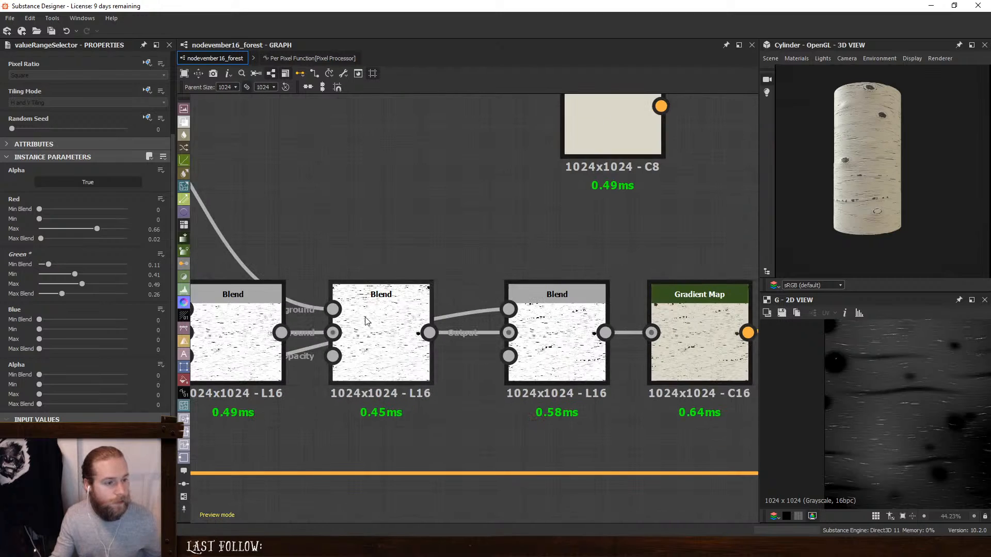
{"action": "left_click_drag", "start_coordinate": [363, 316], "coordinate": [349, 316]}
{"action": "left_click_drag", "start_coordinate": [541, 305], "coordinate": [489, 305]}
{"action": "middle_click_drag", "start_coordinate": [736, 290], "coordinate": [482, 261]}
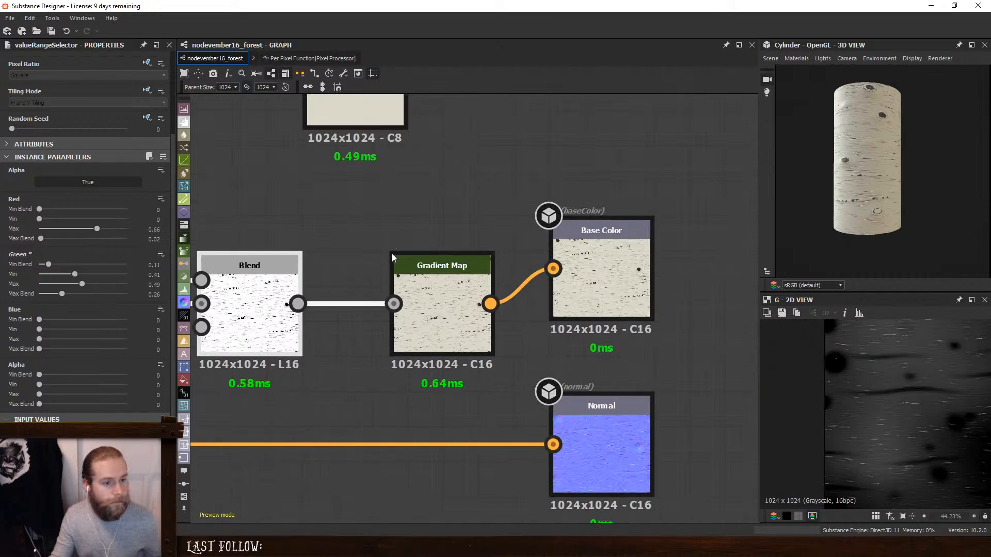
{"action": "scroll", "coordinate": [482, 261], "scroll_direction": "down", "scroll_amount": 2}
- Align the Blend chain with the Gradient Map, space the Blends evenly and move the Uniform Color node above the outputs
{"action": "left_click_drag", "start_coordinate": [433, 296], "coordinate": [446, 270]}
{"action": "scroll", "coordinate": [387, 292], "scroll_direction": "down", "scroll_amount": 1}
{"action": "middle_click_drag", "start_coordinate": [387, 293], "coordinate": [601, 315]}
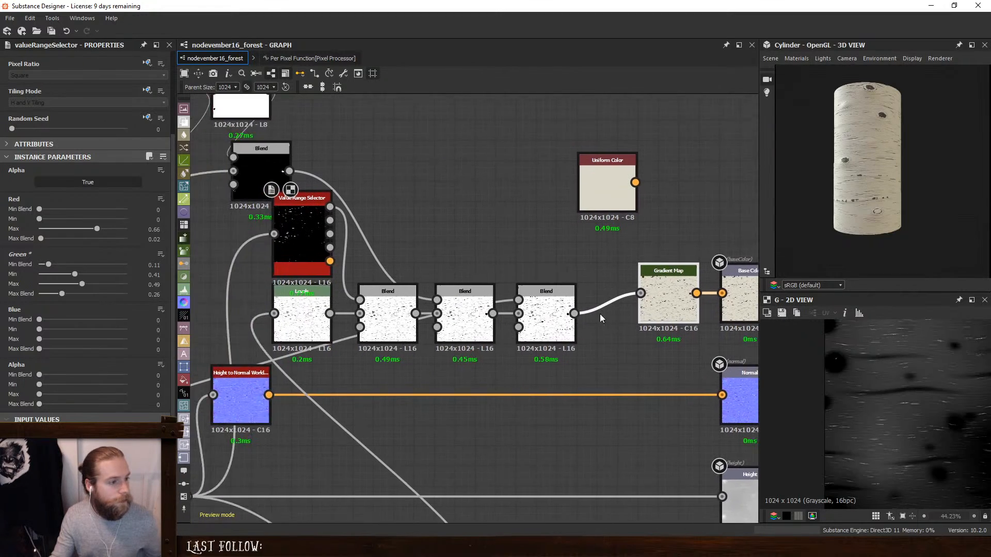
{"action": "scroll", "coordinate": [600, 315], "scroll_direction": "up", "scroll_amount": 1}
{"action": "left_click_drag", "start_coordinate": [200, 239], "coordinate": [558, 352]}
{"action": "left_click_drag", "start_coordinate": [531, 288], "coordinate": [531, 263]}
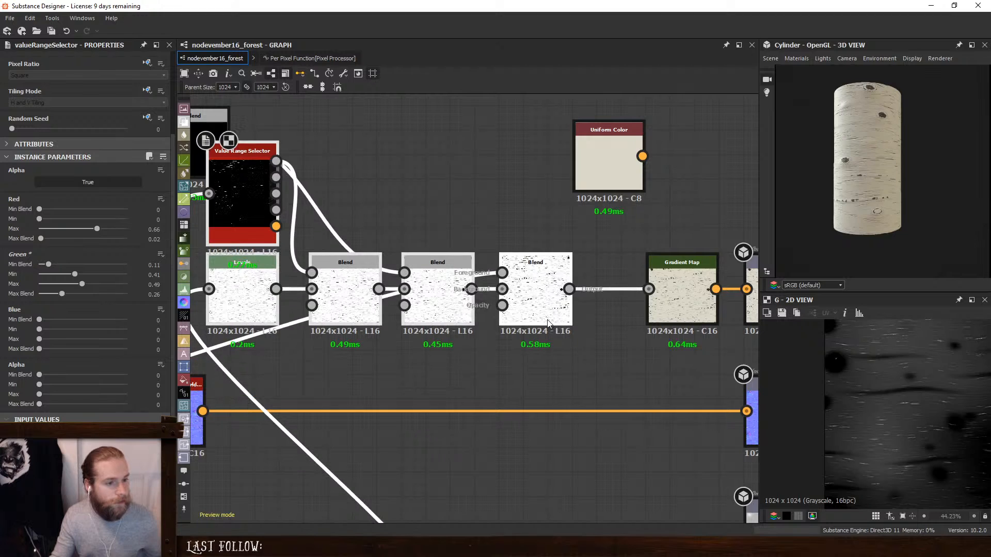
{"action": "left_click", "coordinate": [491, 222]}
{"action": "middle_click_drag", "start_coordinate": [490, 222], "coordinate": [433, 296]}
{"action": "left_click_drag", "start_coordinate": [552, 234], "coordinate": [675, 148]}
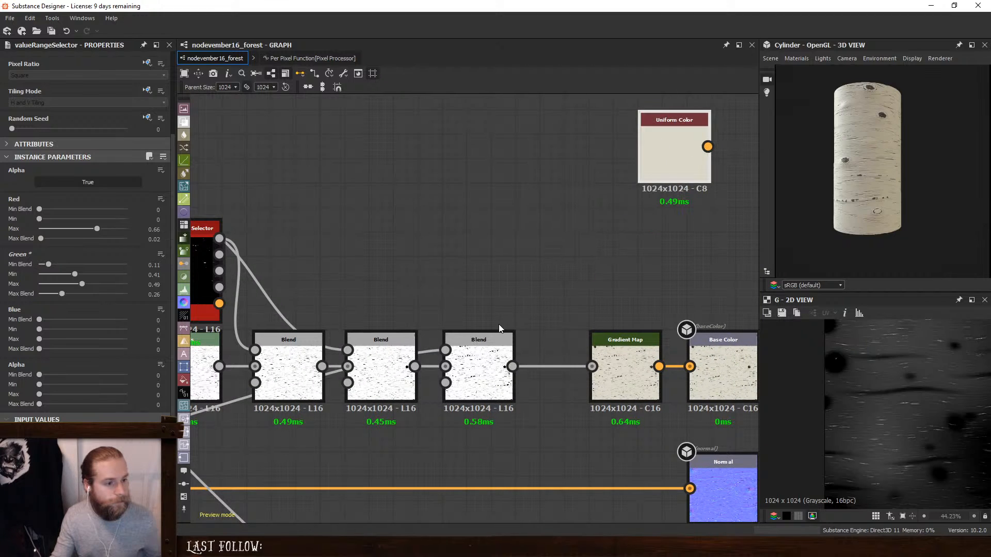
- Try inserting a Blend before the Gradient Map with the Value Range Selector's Green output as its foreground
{"action": "key", "text": "space"}
{"action": "left_click", "coordinate": [523, 247]}
{"action": "left_click_drag", "start_coordinate": [587, 422], "coordinate": [552, 350]}
{"action": "left_click_drag", "start_coordinate": [618, 348], "coordinate": [642, 348]}
{"action": "left_click_drag", "start_coordinate": [553, 356], "coordinate": [578, 357]}
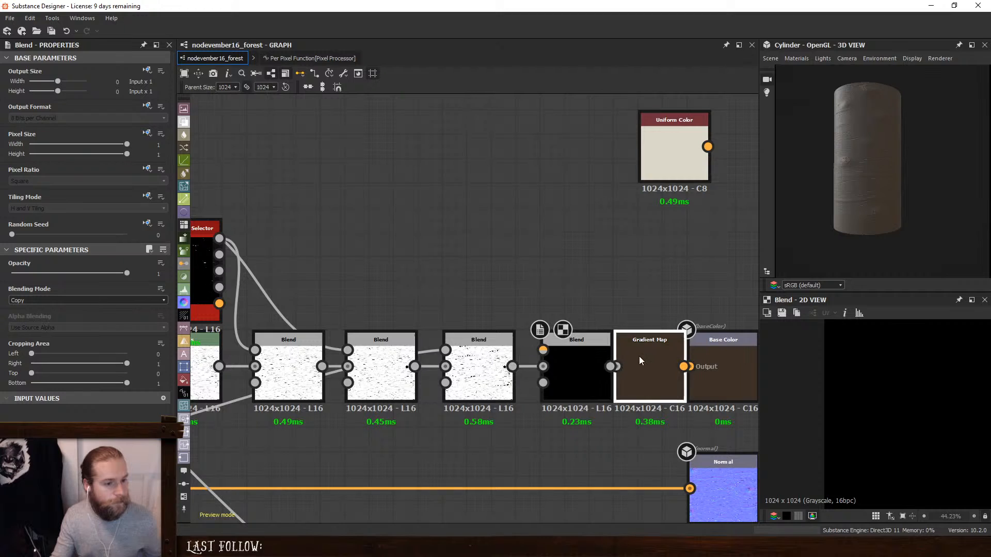
{"action": "left_click", "coordinate": [639, 356]}
{"action": "left_click", "coordinate": [592, 357]}
{"action": "left_click_drag", "start_coordinate": [219, 254], "coordinate": [543, 350]}
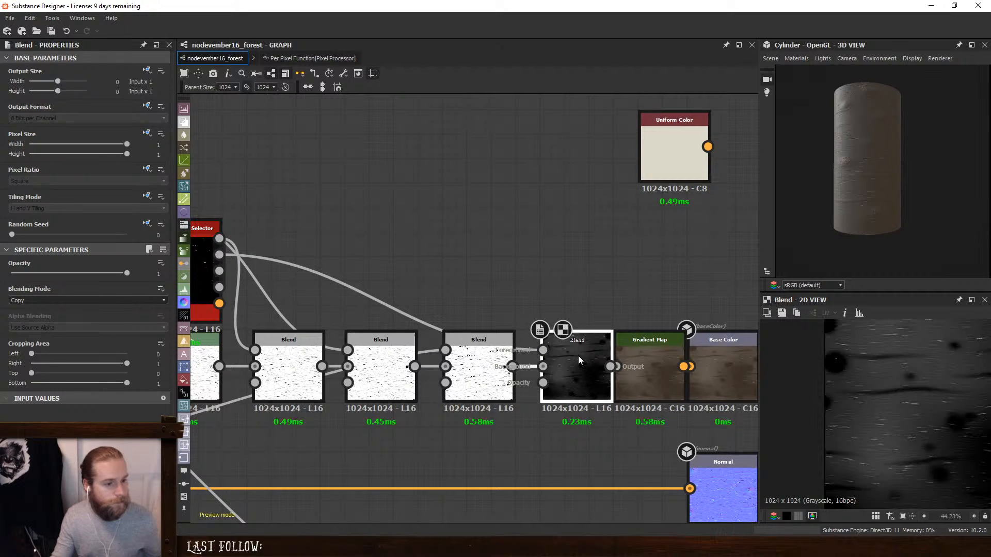
- Set the Value Range Selector's Green range to Min 0.8 and Max 0.84
{"action": "left_click", "coordinate": [206, 268]}
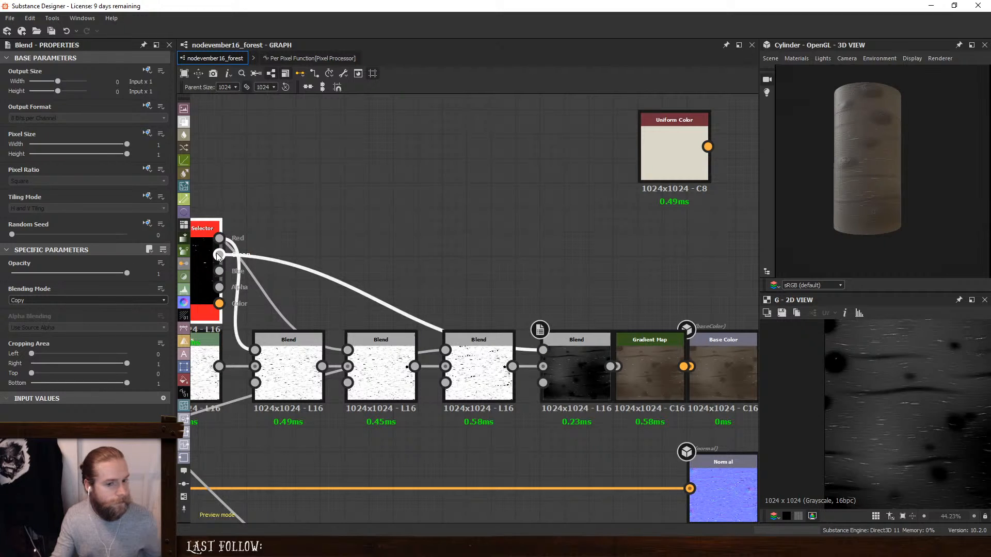
{"action": "left_click_drag", "start_coordinate": [81, 380], "coordinate": [137, 398]}
{"action": "left_click_drag", "start_coordinate": [60, 380], "coordinate": [110, 378]}
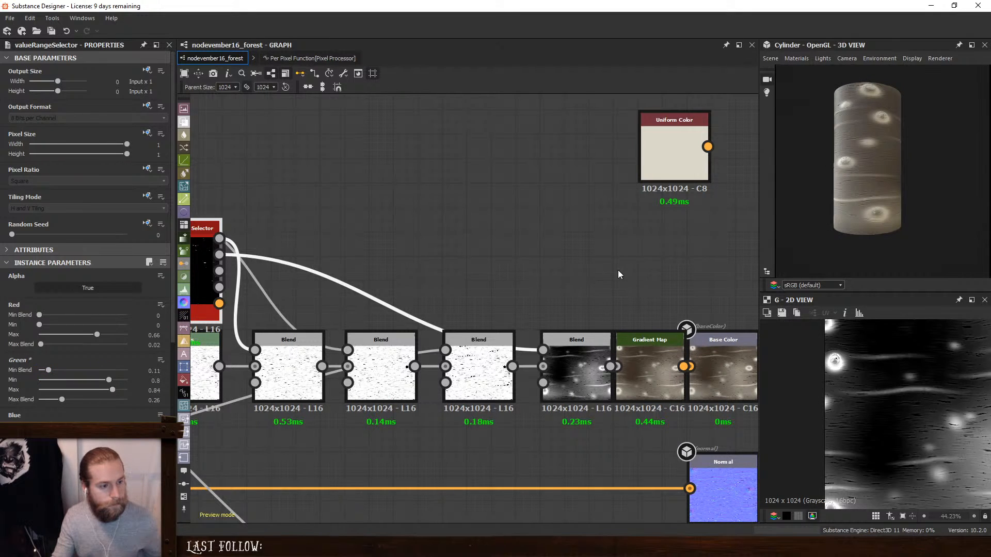
- Delete the Blend directly before the Gradient Map
{"action": "left_click", "coordinate": [575, 351]}
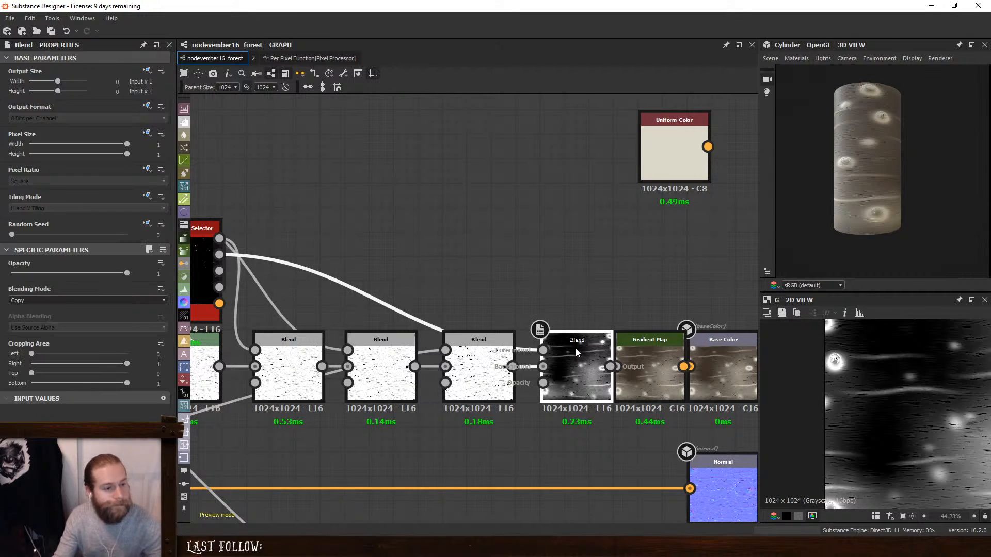
{"action": "key", "text": "Delete"}
{"action": "middle_click_drag", "start_coordinate": [367, 235], "coordinate": [482, 246]}
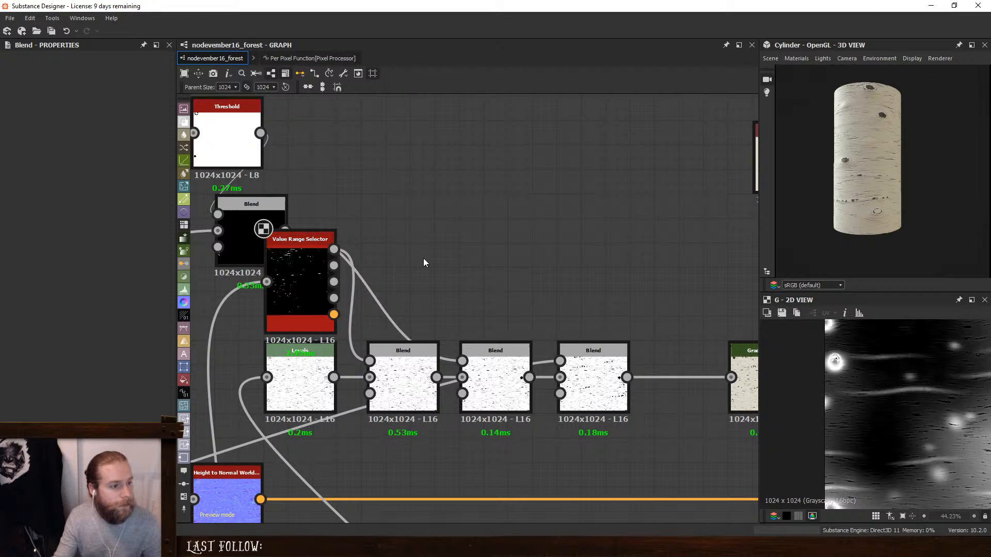
- Add a Directional Noise 1 node in the empty area above the Blend chain
{"action": "scroll", "coordinate": [593, 219], "scroll_direction": "down", "scroll_amount": 1}
{"action": "scroll", "coordinate": [594, 218], "scroll_direction": "up", "scroll_amount": 1}
{"action": "middle_click_drag", "start_coordinate": [594, 215], "coordinate": [497, 266]}
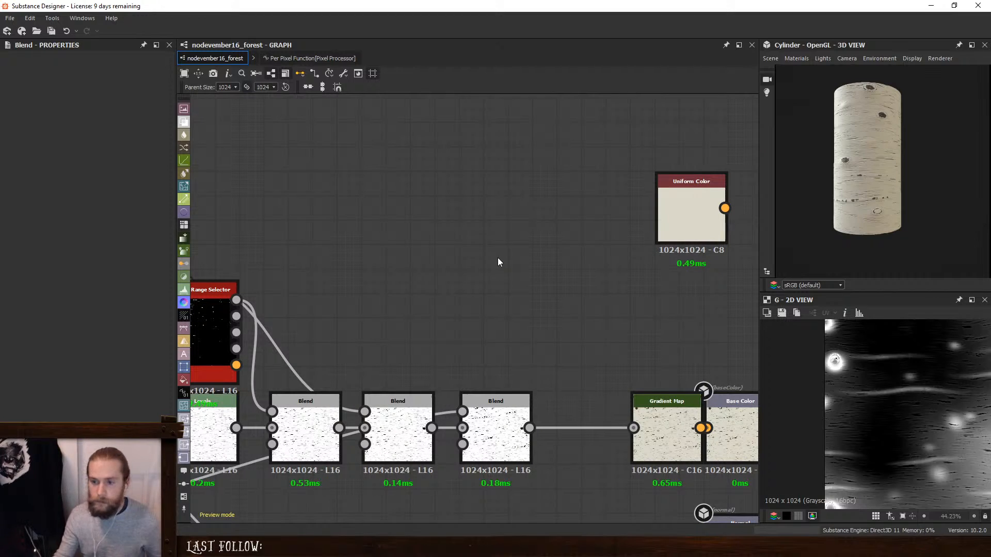
{"action": "key", "text": "space"}
{"action": "type", "text": "dir"}
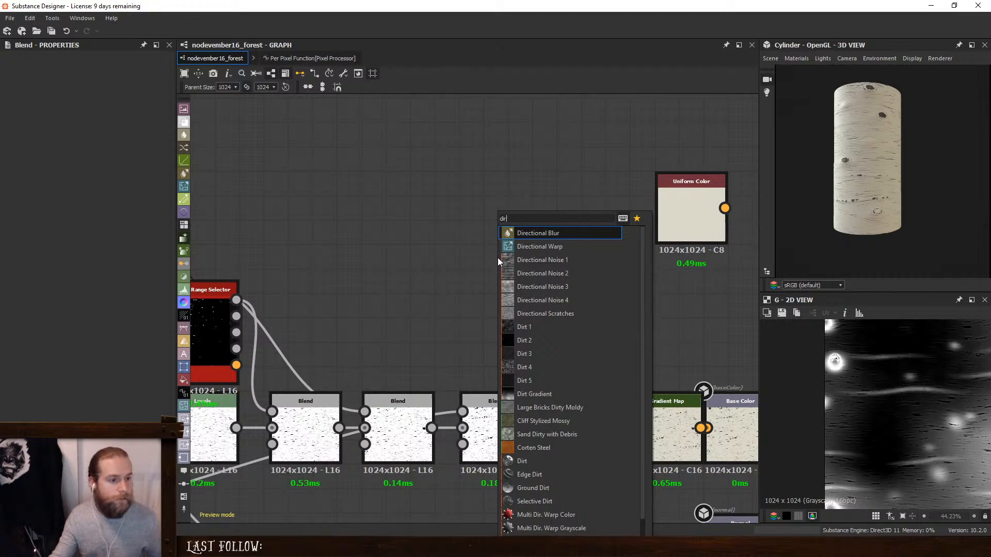
{"action": "left_click", "coordinate": [537, 258]}
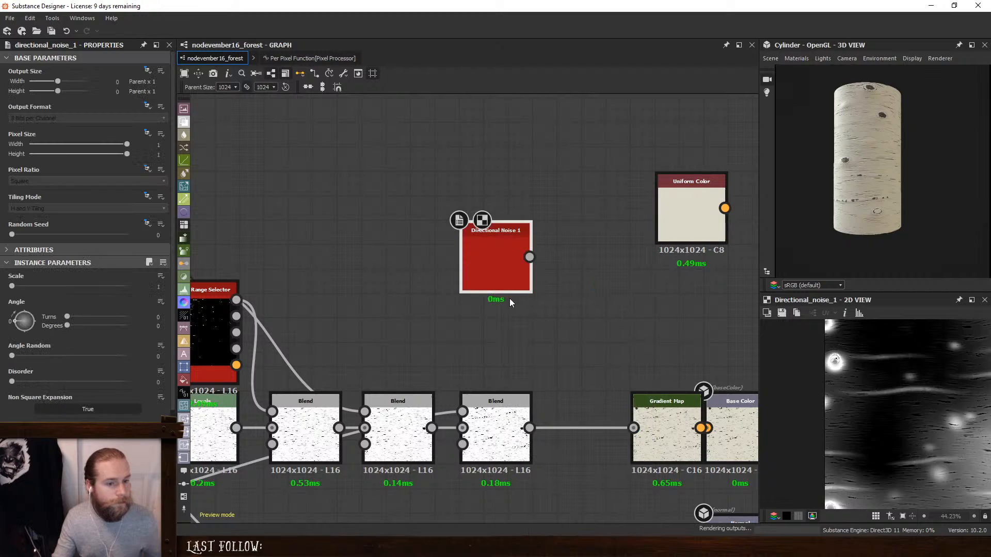
{"action": "left_click_drag", "start_coordinate": [478, 273], "coordinate": [308, 258]}
- Add a Moisture Noise node beside Directional Noise 1
{"action": "key", "text": "space"}
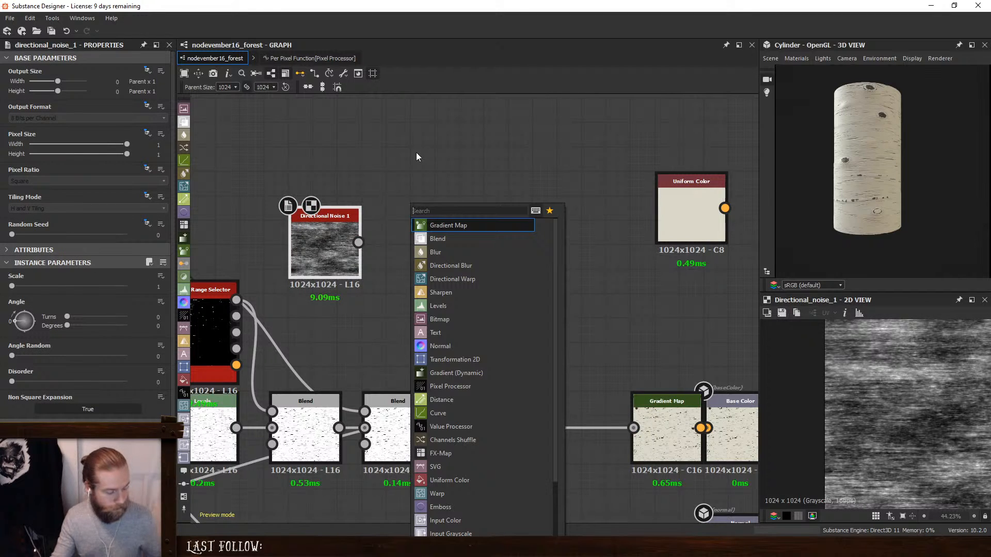
{"action": "type", "text": "mois"}
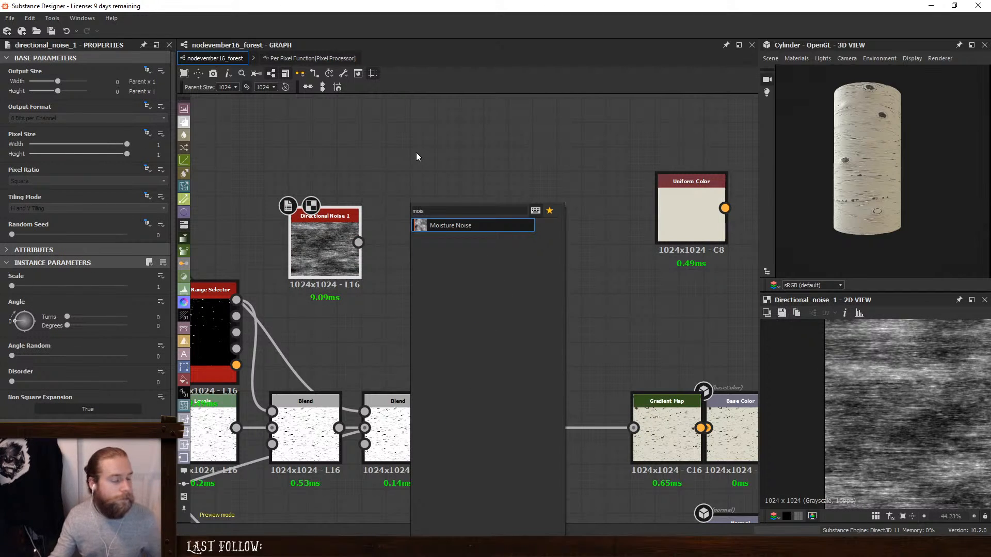
{"action": "left_click", "coordinate": [431, 225]}
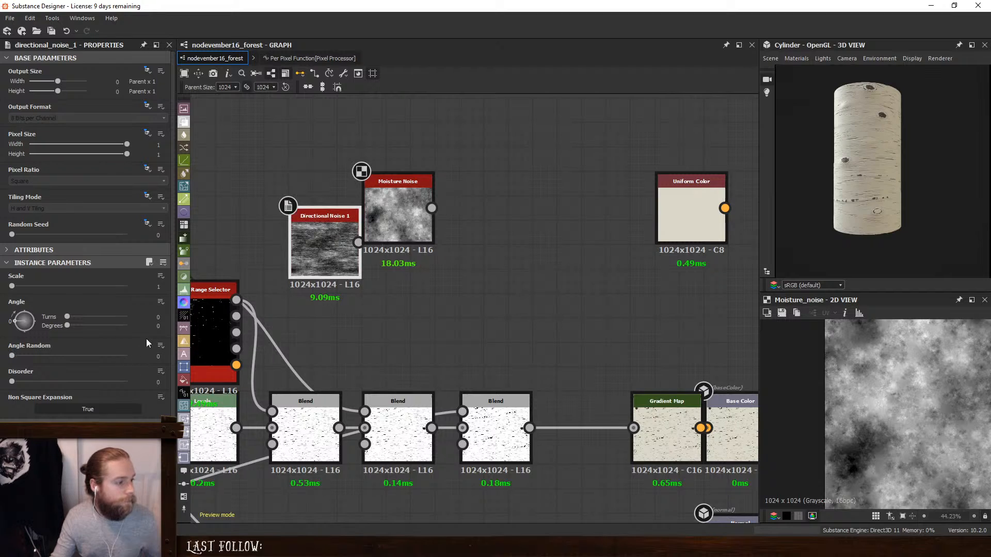
- Set Directional Noise 1's angle to 90 degrees and Angle Random to 0.08 while previewing it
{"action": "type", "text": "90"}
{"action": "key", "text": "Return"}
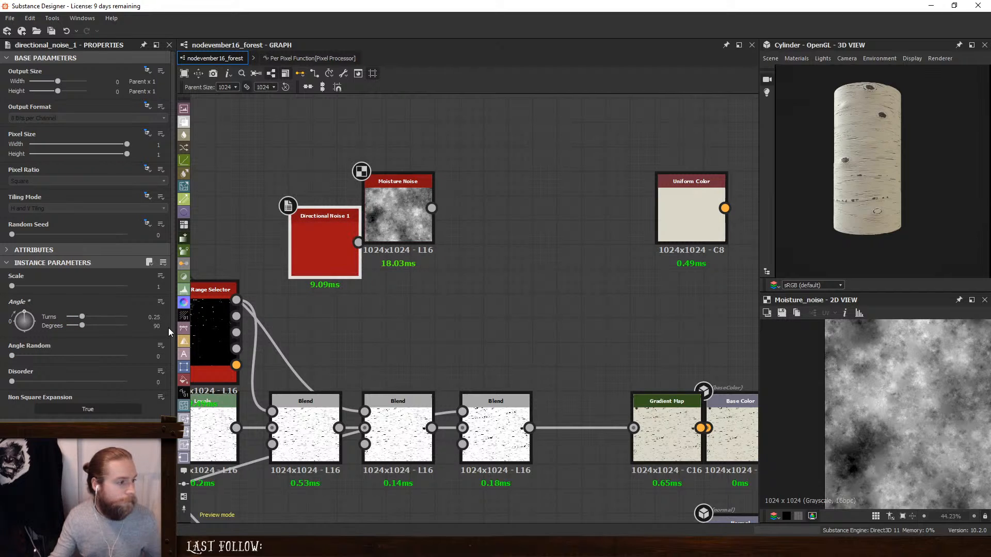
{"action": "double_click", "coordinate": [320, 227]}
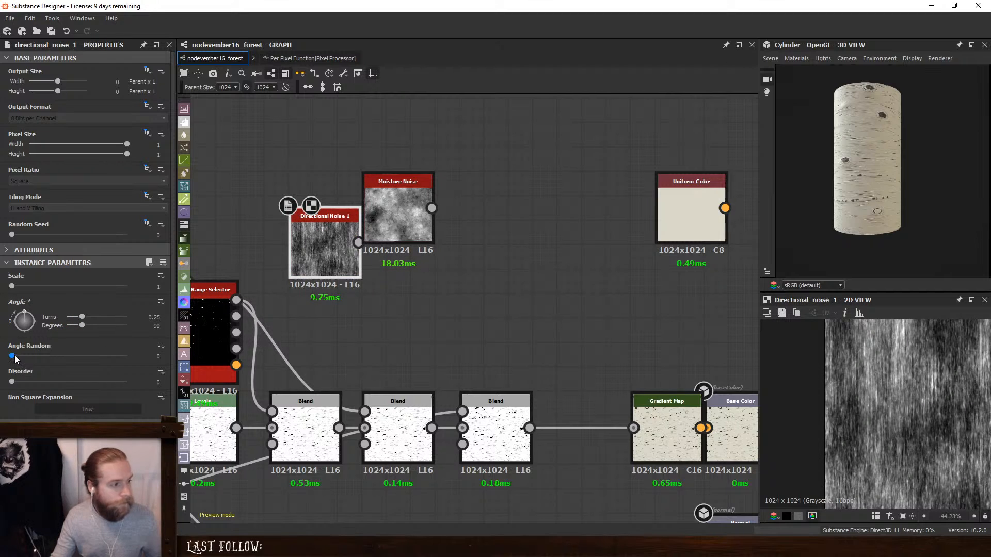
{"action": "left_click_drag", "start_coordinate": [15, 357], "coordinate": [21, 356]}
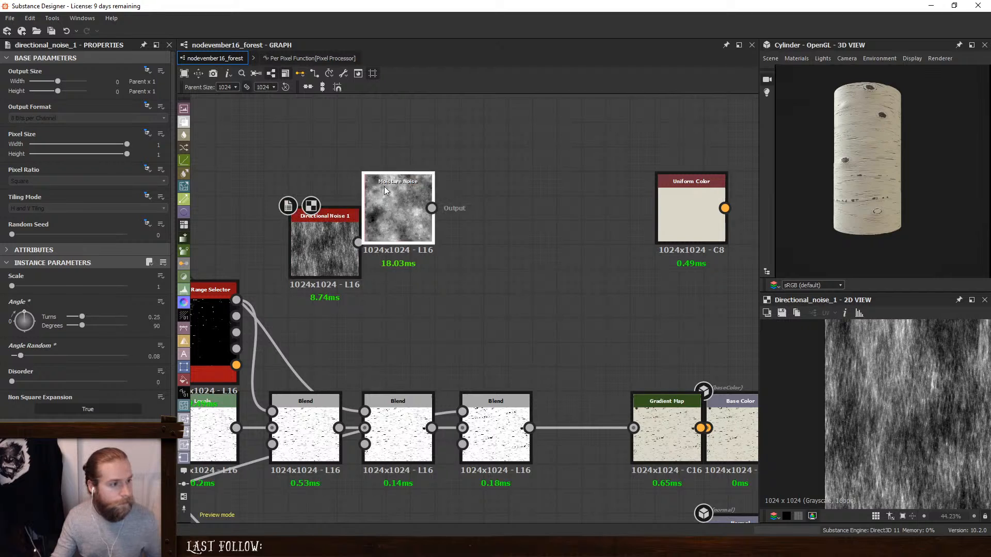
- Place Moisture Noise above Directional Noise 1 and feed the latter into both inputs of a Slope Blur Grayscale with Samples 32 and Intensity 0.29
{"action": "left_click_drag", "start_coordinate": [385, 191], "coordinate": [311, 118]}
{"action": "key", "text": "space"}
{"action": "type", "text": "s"}
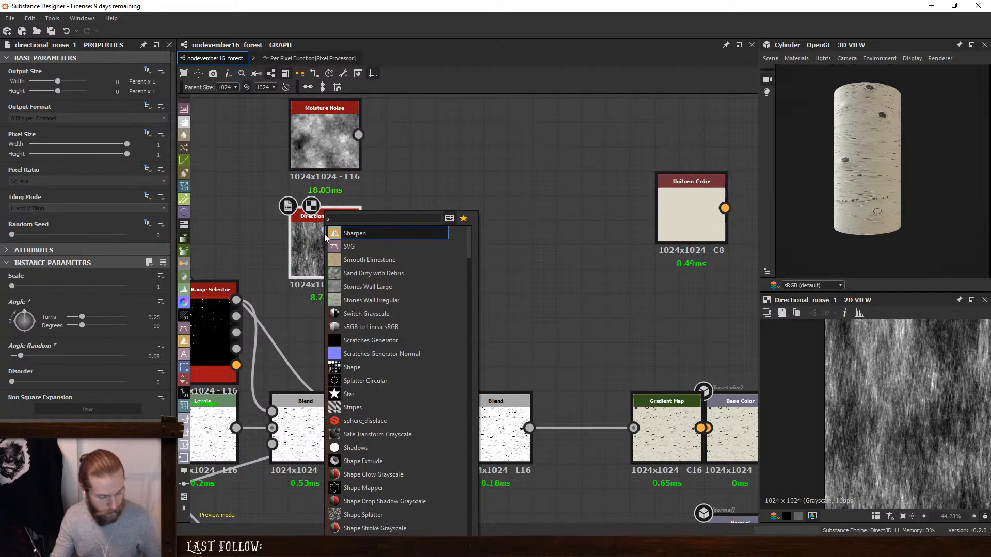
{"action": "type", "text": "lop"}
{"action": "left_click", "coordinate": [370, 233]}
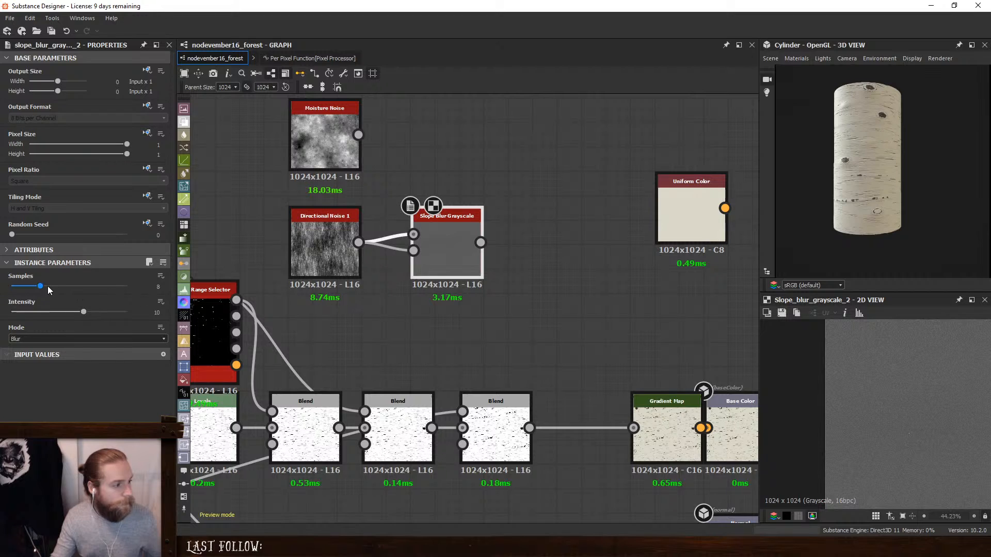
{"action": "left_click_drag", "start_coordinate": [76, 314], "coordinate": [14, 314]}
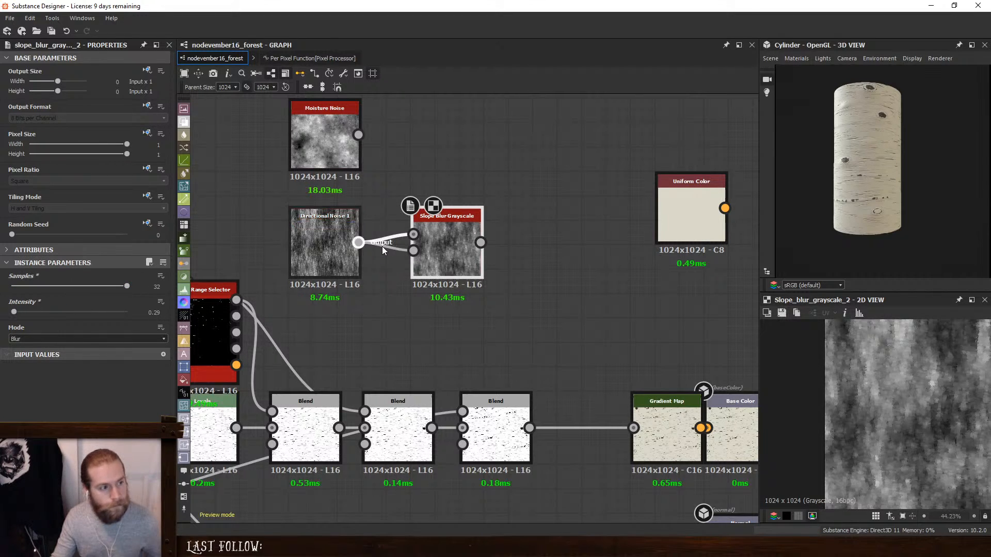
- Set Moisture Noise to Pattern Size X 1.89 and Y 0.45, Pattern Angle Random 0.11 and Disorder 0.09
{"action": "left_click", "coordinate": [324, 137]}
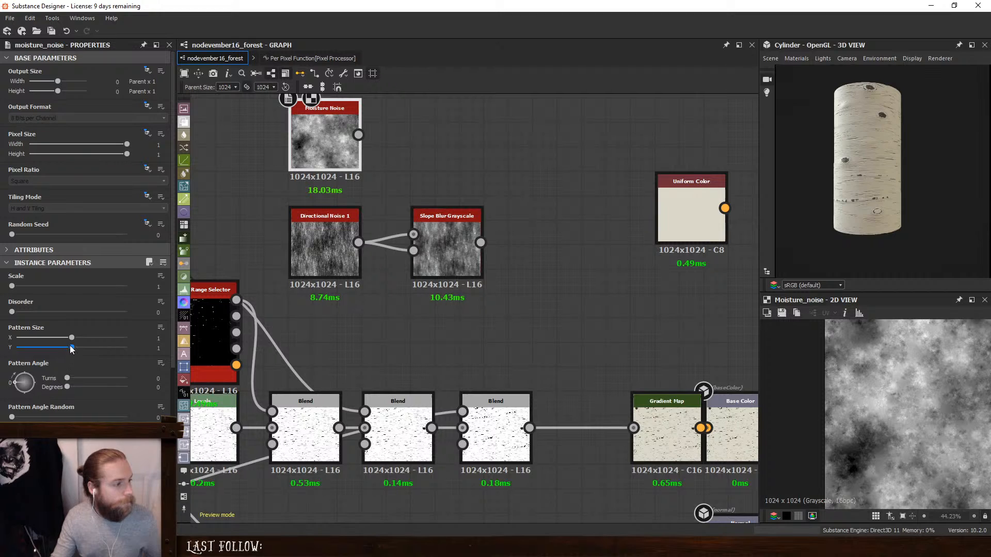
{"action": "left_click_drag", "start_coordinate": [71, 349], "coordinate": [126, 345]}
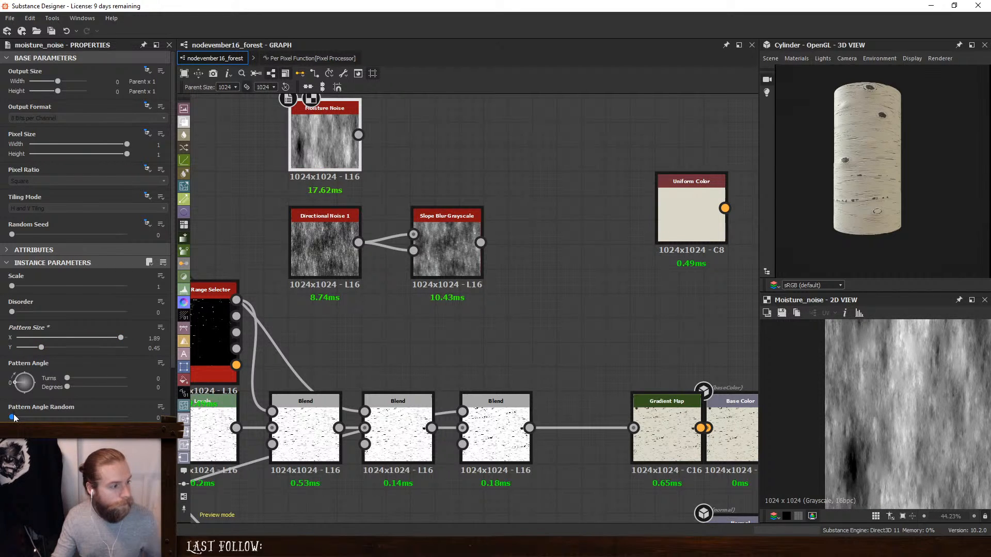
{"action": "left_click_drag", "start_coordinate": [14, 417], "coordinate": [26, 416]}
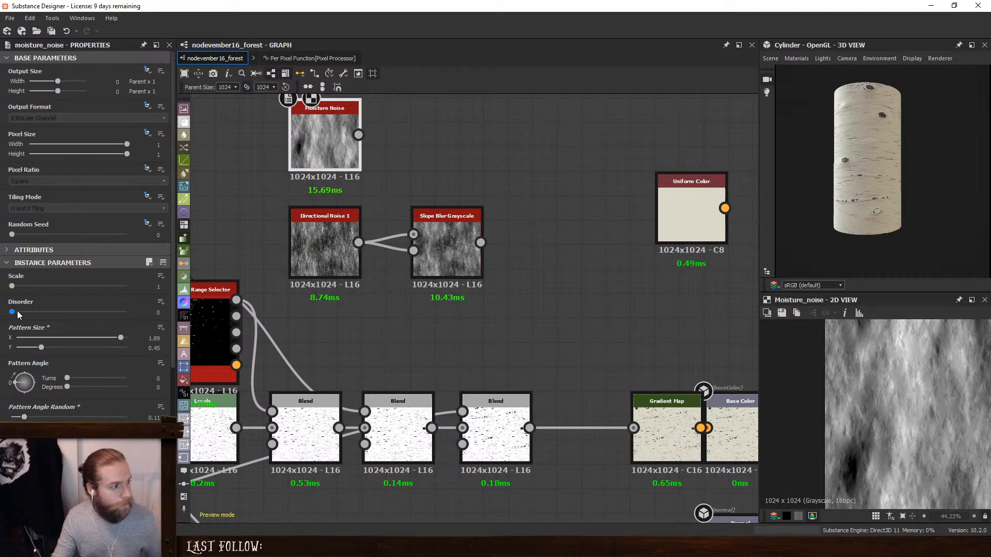
{"action": "left_click_drag", "start_coordinate": [11, 313], "coordinate": [23, 317]}
- Duplicate the Slope Blur Grayscale, place the copy beside Moisture Noise and connect Moisture Noise as its grayscale input
{"action": "left_click", "coordinate": [439, 144]}
{"action": "middle_click_drag", "start_coordinate": [439, 145], "coordinate": [450, 283]}
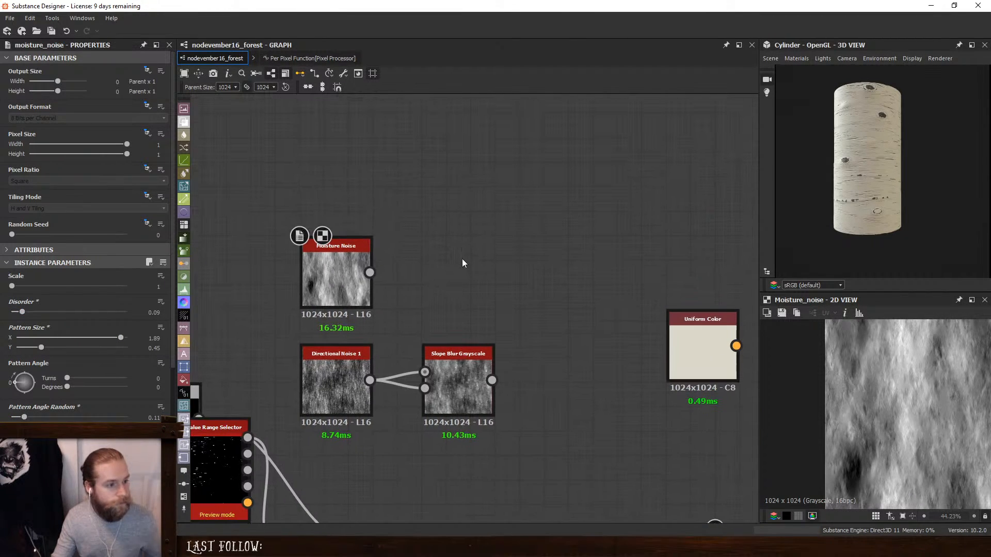
{"action": "key", "text": "space"}
{"action": "left_click", "coordinate": [443, 374]}
{"action": "key", "text": "ctrl+d"}
{"action": "left_click_drag", "start_coordinate": [463, 359], "coordinate": [522, 231]}
{"action": "left_click_drag", "start_coordinate": [371, 273], "coordinate": [473, 262]}
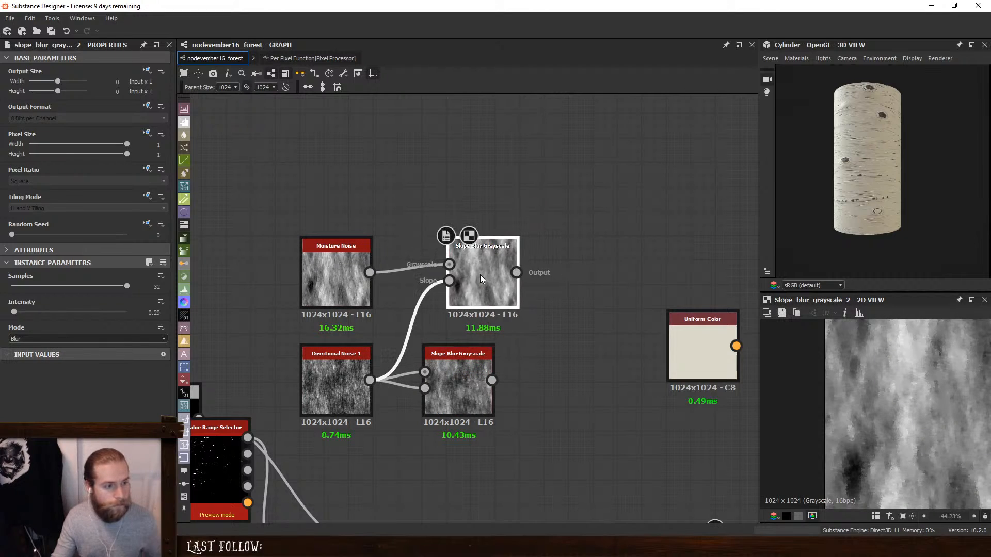
- Set the duplicated Slope Blur Grayscale to Min mode with Intensity 0.21 and inspect its preview up close
{"action": "left_click", "coordinate": [41, 341]}
{"action": "left_click", "coordinate": [32, 352]}
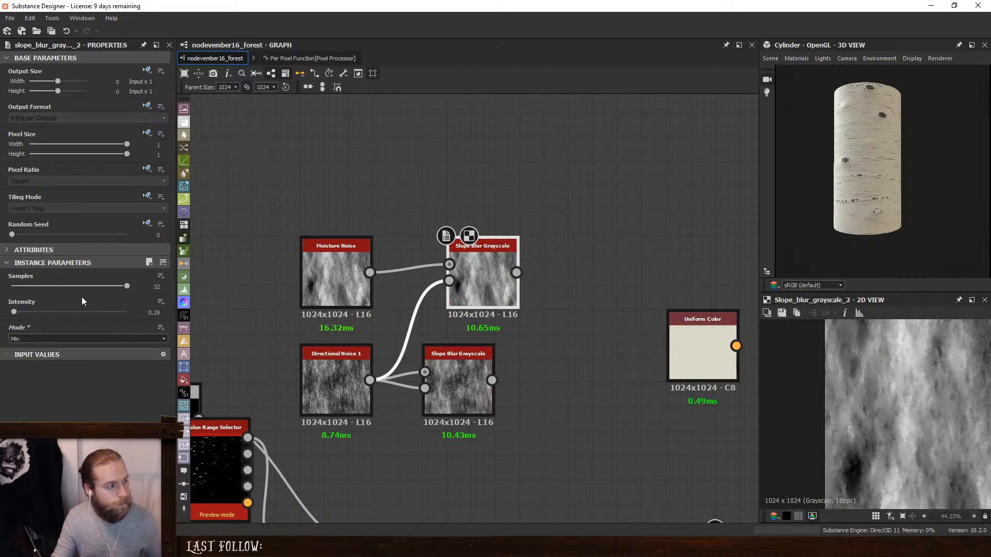
{"action": "left_click_drag", "start_coordinate": [13, 314], "coordinate": [11, 313]}
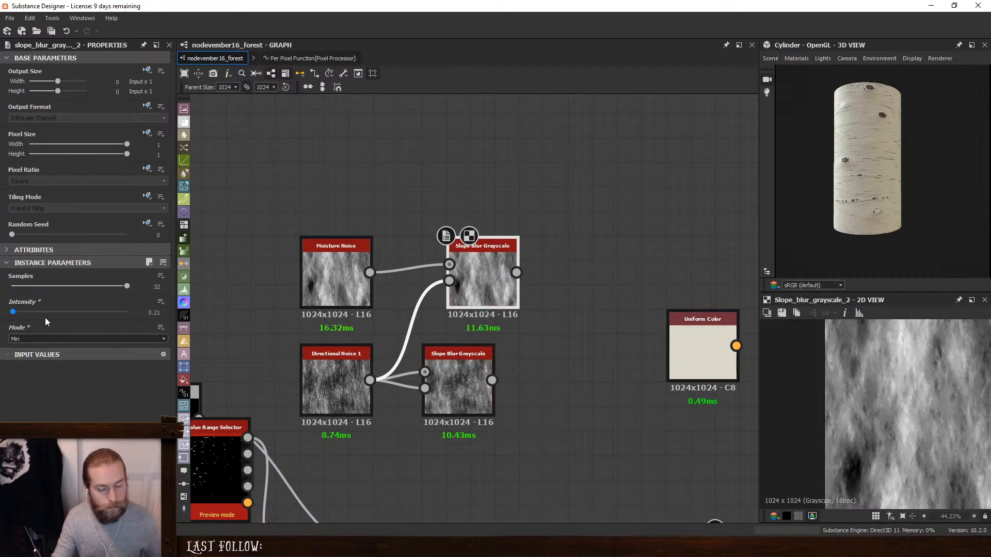
{"action": "scroll", "coordinate": [920, 421], "scroll_direction": "up", "scroll_amount": 5}
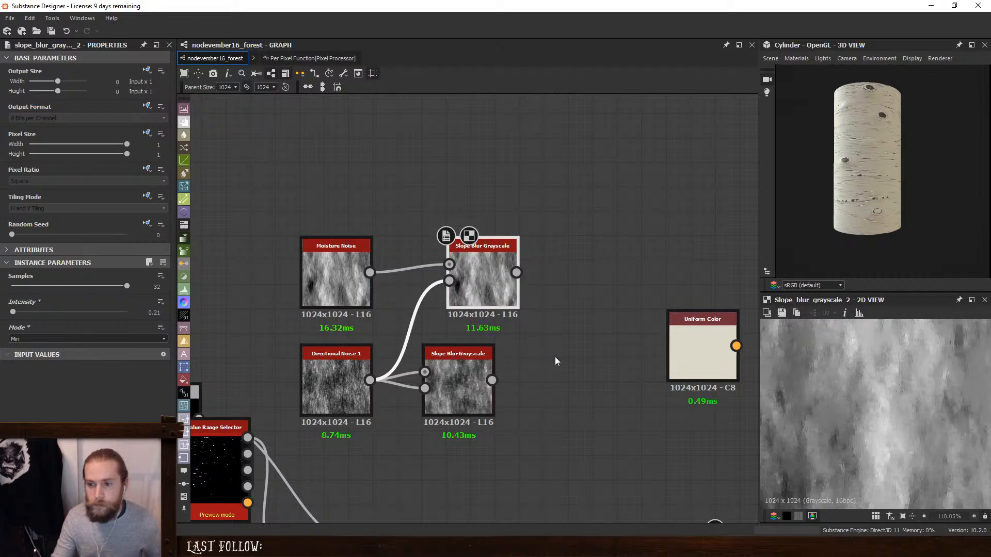
- Add a Directional Noise 2 above the upper Slope Blur Grayscale and set its angle to 90 degrees
{"action": "left_click_drag", "start_coordinate": [456, 274], "coordinate": [454, 274]}
{"action": "key", "text": "space"}
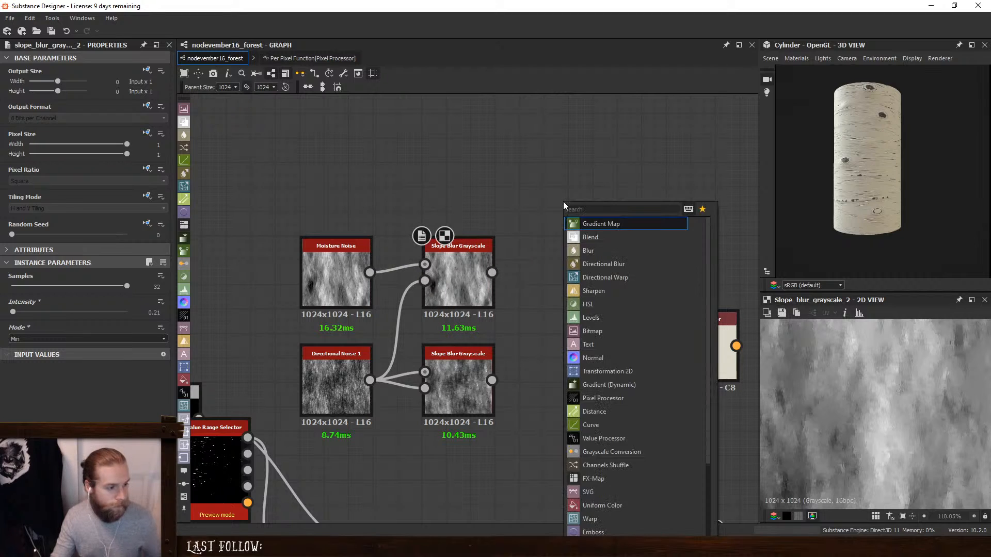
{"action": "type", "text": "di"}
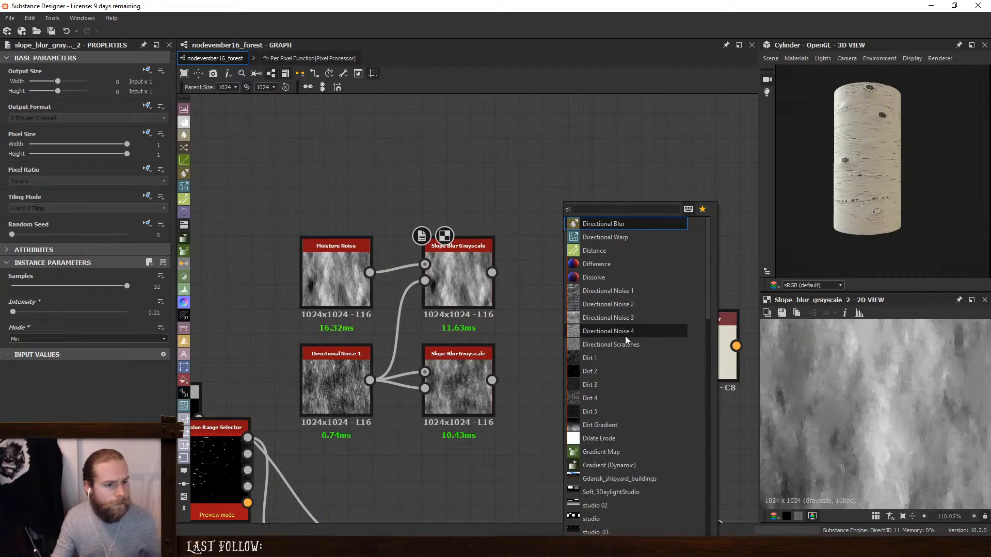
{"action": "left_click", "coordinate": [631, 308]}
{"action": "left_click_drag", "start_coordinate": [549, 203], "coordinate": [464, 187]}
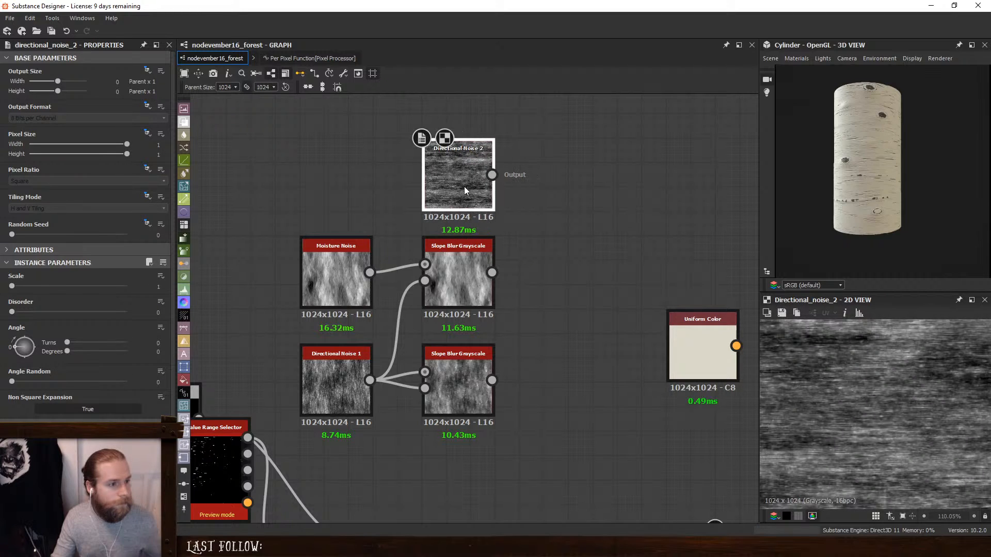
{"action": "left_click_drag", "start_coordinate": [144, 352], "coordinate": [171, 353]}
{"action": "type", "text": "90"}
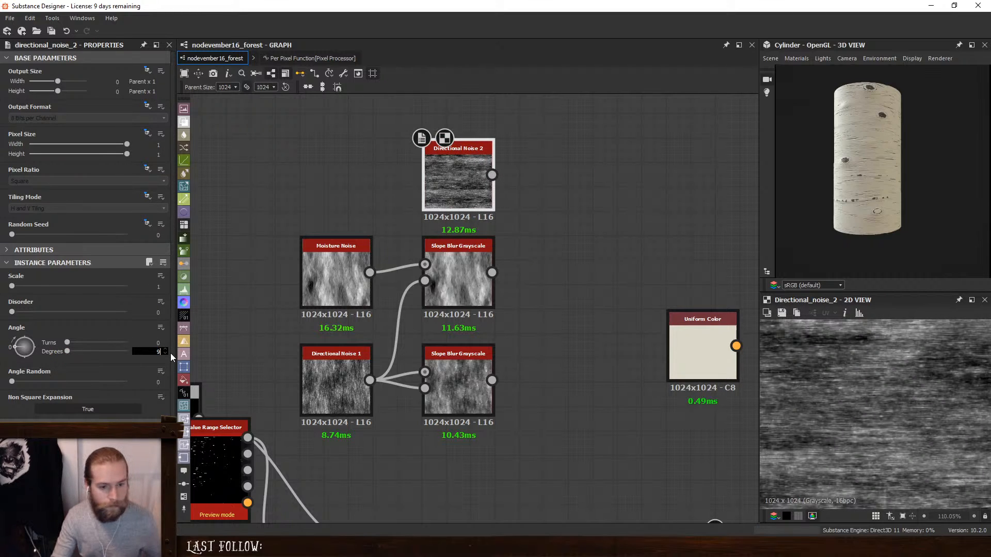
{"action": "key", "text": "Return"}
- Blend the upper Slope Blur Grayscale over the lower one at reduced opacity and place the Blend beside the lower node
{"action": "key", "text": "space"}
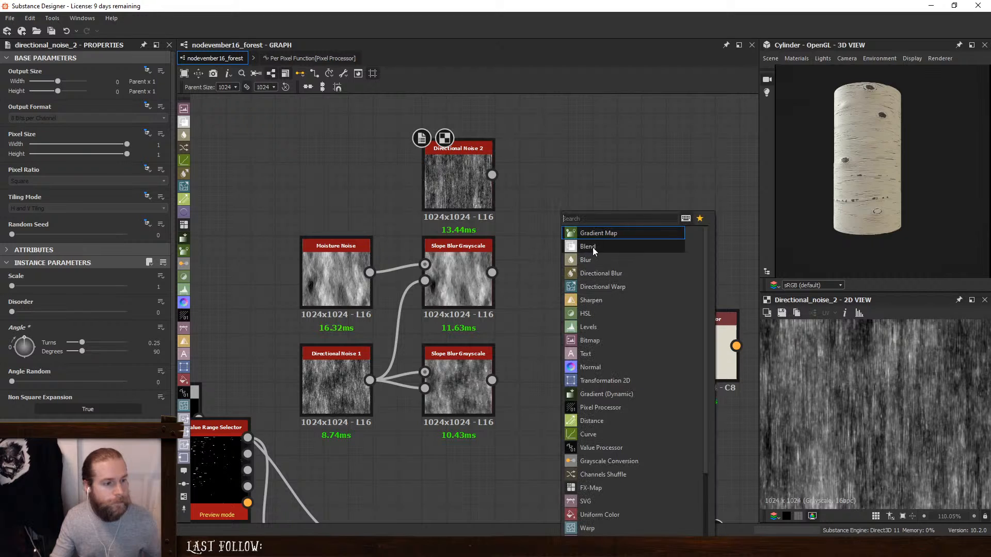
{"action": "left_click", "coordinate": [592, 247]}
{"action": "left_click_drag", "start_coordinate": [491, 273], "coordinate": [492, 381]}
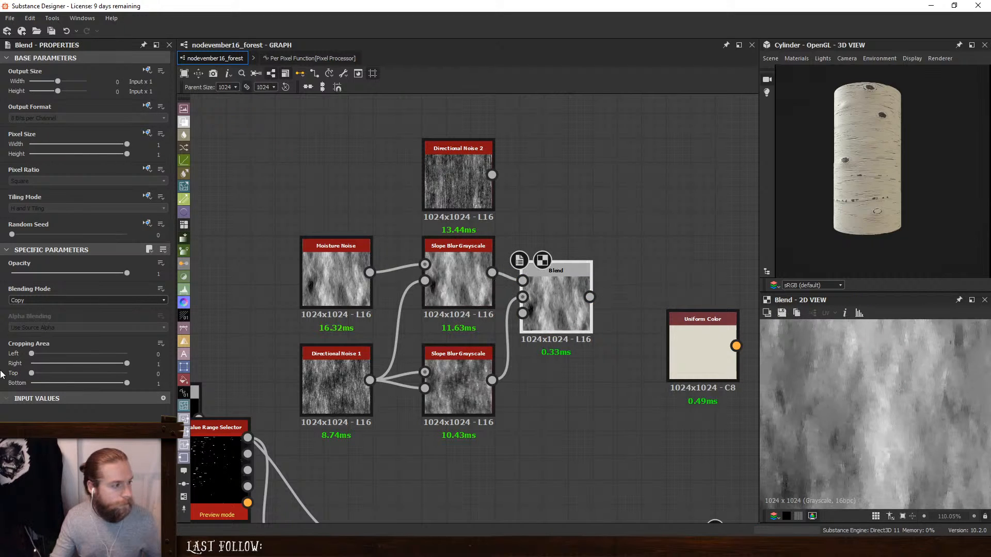
{"action": "left_click_drag", "start_coordinate": [126, 270], "coordinate": [54, 270]}
{"action": "left_click_drag", "start_coordinate": [576, 310], "coordinate": [553, 382]}
{"action": "mouse_move", "coordinate": [450, 387]}
{"action": "left_mouse_down"}
{"action": "mouse_move", "coordinate": [474, 390]}
{"action": "mouse_move", "coordinate": [448, 368]}
{"action": "left_mouse_up"}
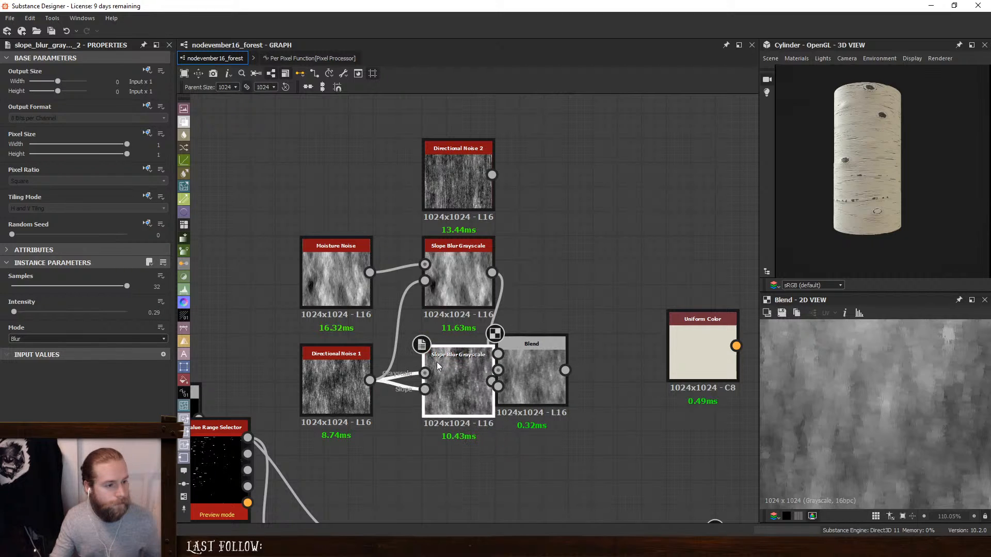
{"action": "left_click_drag", "start_coordinate": [528, 344], "coordinate": [541, 368]}
- Add a second Blend after it with Directional Noise 2 as foreground, in Overlay mode with Opacity 0.23
{"action": "key", "text": "space"}
{"action": "left_click", "coordinate": [583, 243]}
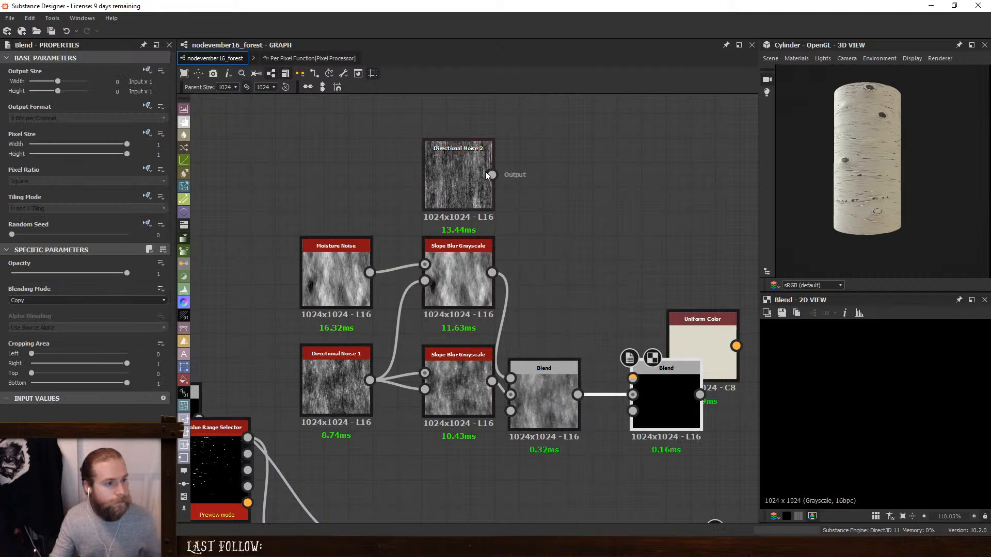
{"action": "left_click_drag", "start_coordinate": [492, 174], "coordinate": [655, 388]}
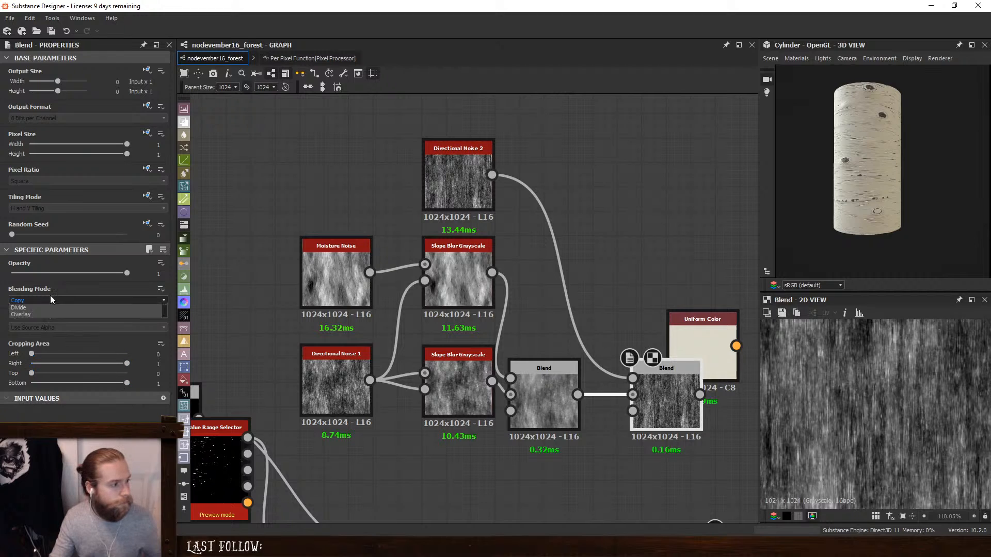
{"action": "left_click", "coordinate": [51, 299]}
{"action": "left_click", "coordinate": [44, 367]}
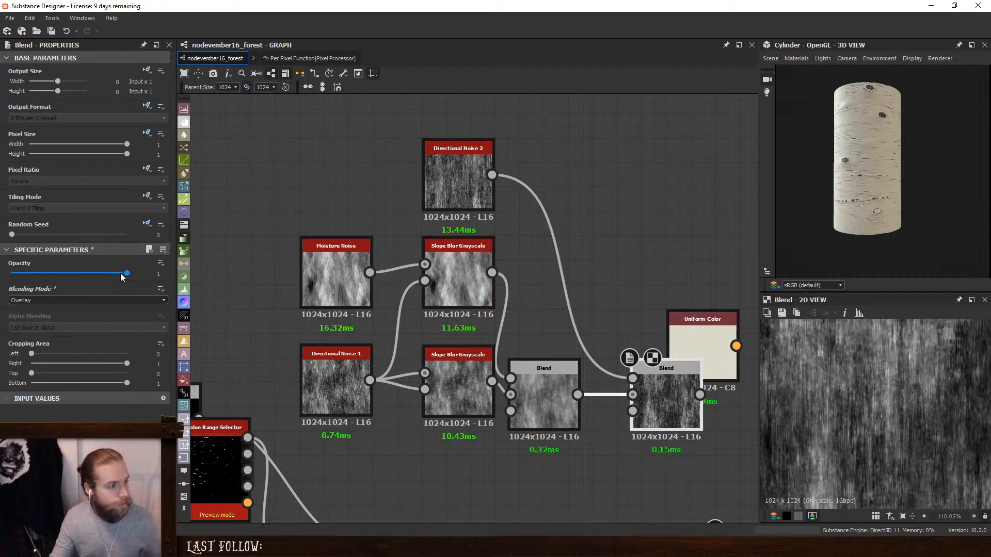
{"action": "left_click_drag", "start_coordinate": [124, 272], "coordinate": [38, 277]}
- Move the Uniform Color node out of the way and add a Gradient Map after the Overlay Blend
{"action": "scroll", "coordinate": [694, 344], "scroll_direction": "down", "scroll_amount": 1}
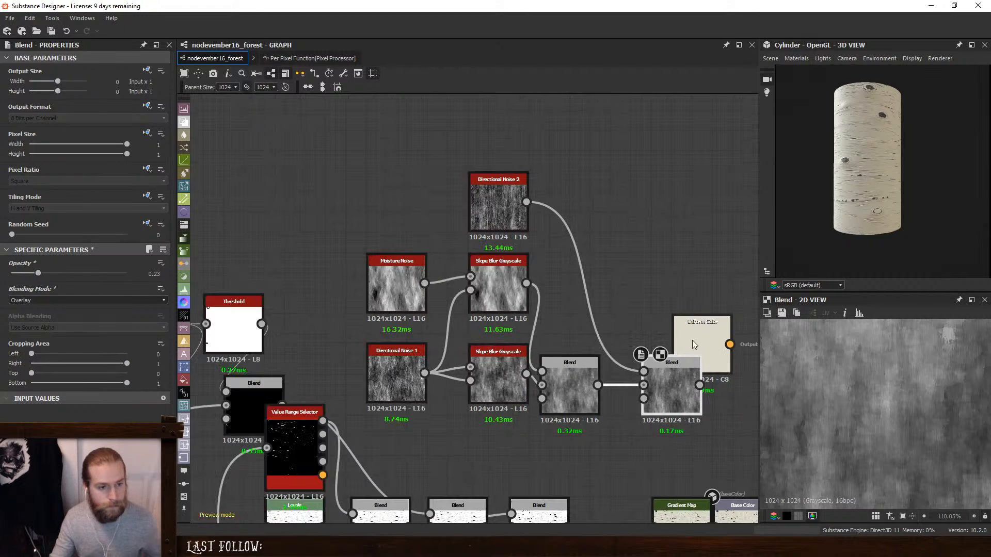
{"action": "middle_click_drag", "start_coordinate": [625, 283], "coordinate": [472, 214]}
{"action": "left_click_drag", "start_coordinate": [541, 254], "coordinate": [643, 173]}
{"action": "left_click", "coordinate": [502, 323]}
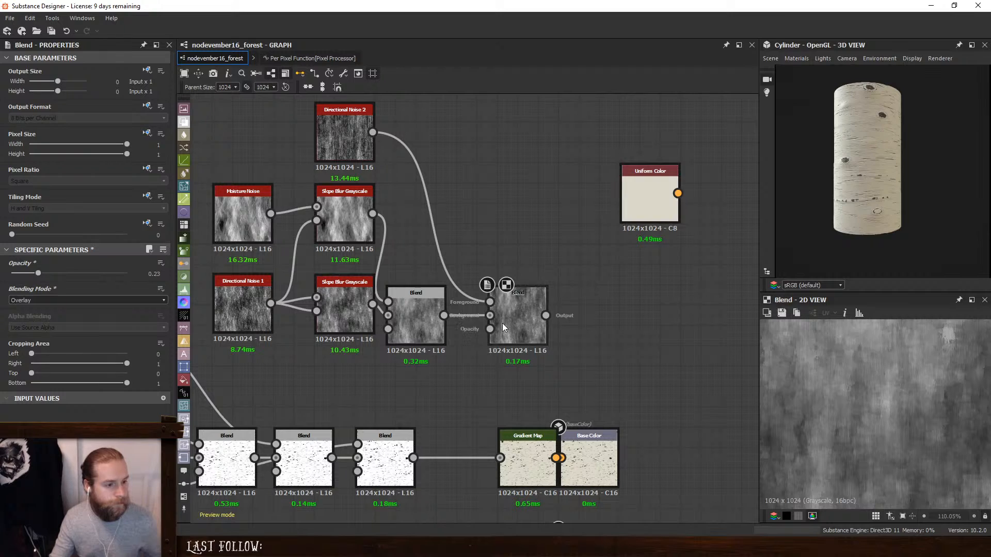
{"action": "key", "text": "space"}
{"action": "type", "text": "gra"}
{"action": "left_click", "coordinate": [599, 237]}
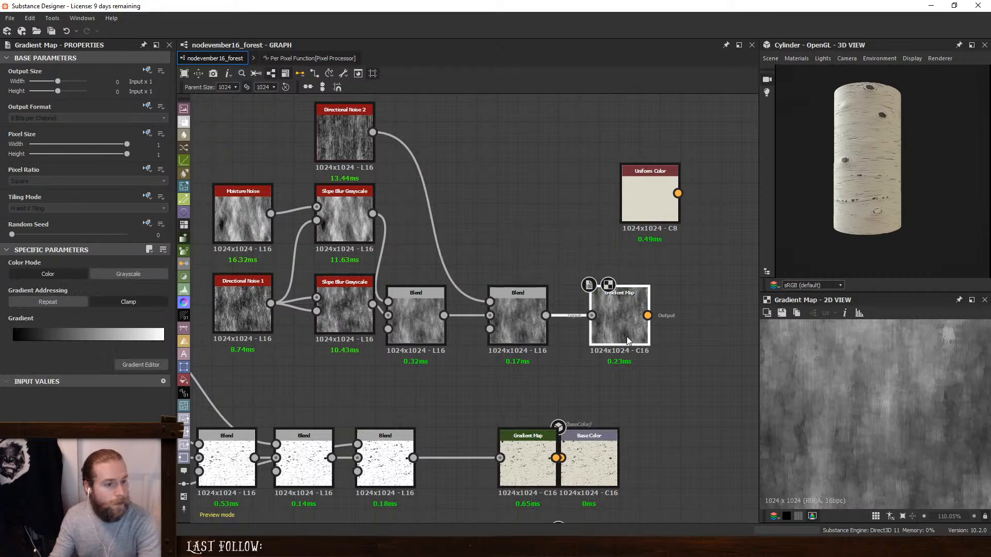
- Pick the new Gradient Map's gradient from a grey bark reference and set the eyedropper Precision to 0.94
{"action": "left_click", "coordinate": [140, 365]}
{"action": "left_click", "coordinate": [318, 211]}
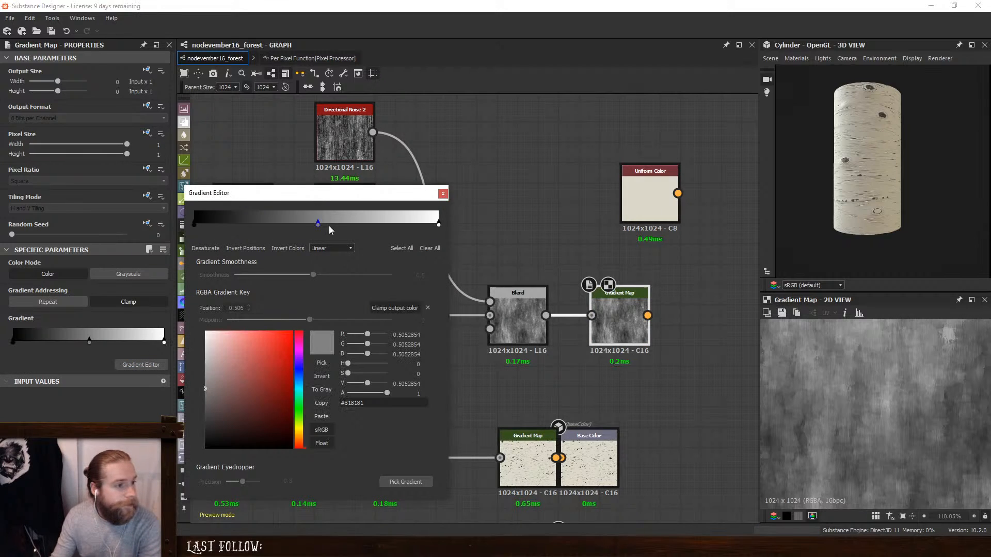
{"action": "left_click", "coordinate": [405, 482]}
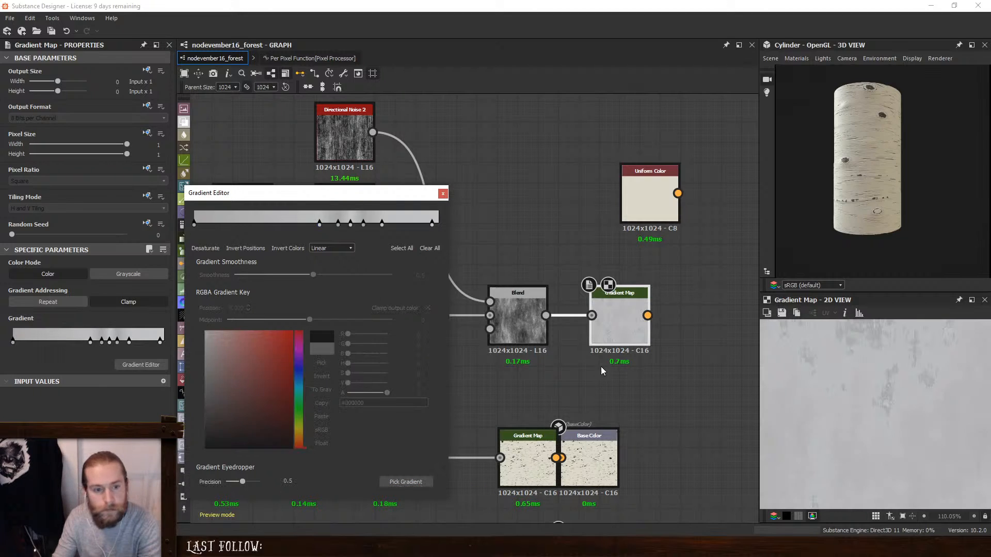
{"action": "scroll", "coordinate": [825, 397], "scroll_direction": "down", "scroll_amount": 5}
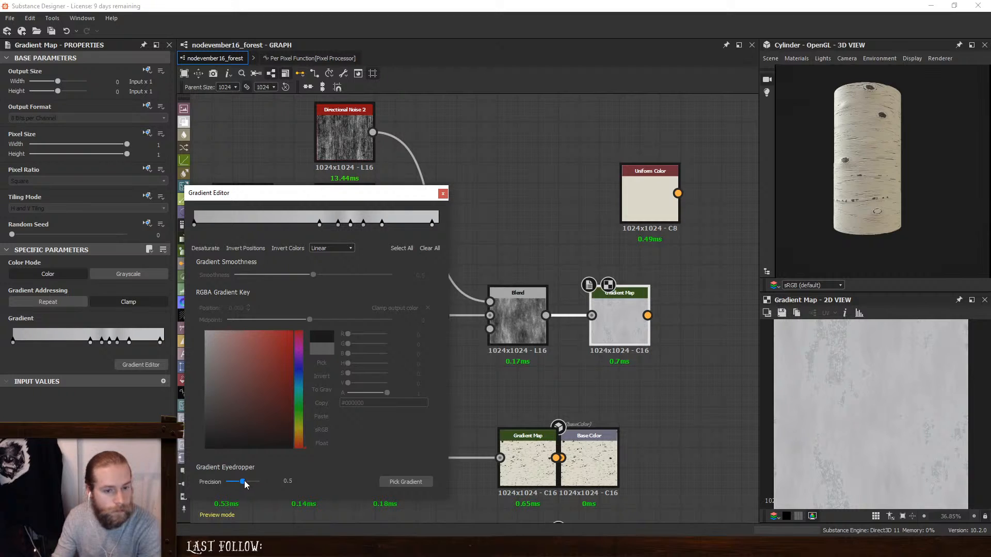
{"action": "left_click_drag", "start_coordinate": [245, 484], "coordinate": [259, 482]}
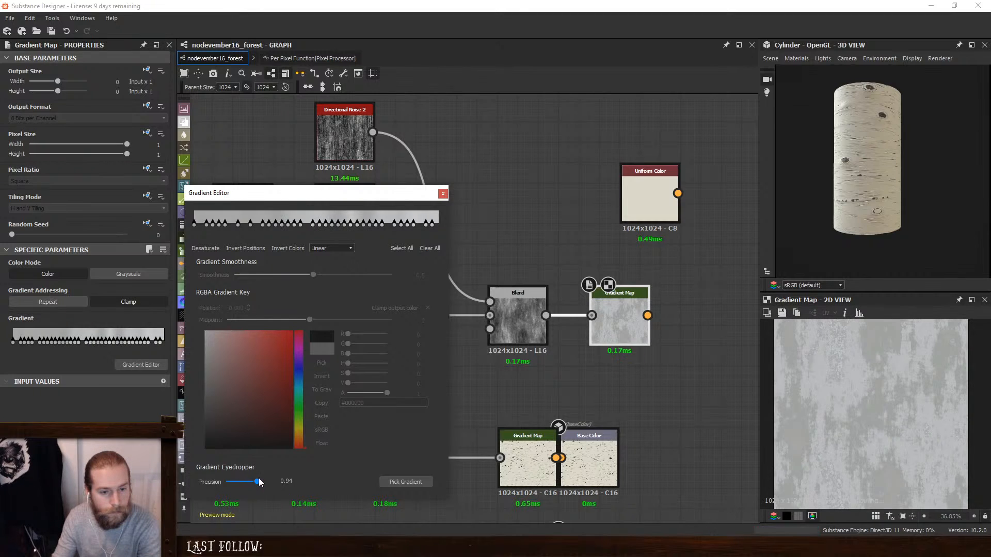
{"action": "left_click", "coordinate": [442, 194]}
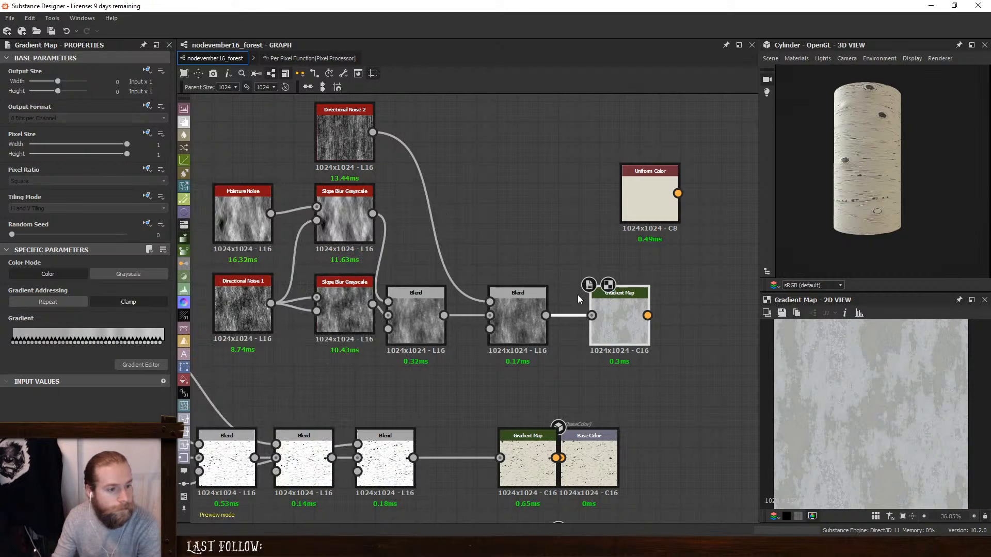
- Move the Base Color output away from its Gradient Map to make room between them, keeping the Gradient Map beside the last crack Blend
{"action": "left_click_drag", "start_coordinate": [612, 313], "coordinate": [602, 314]}
{"action": "left_click_drag", "start_coordinate": [587, 442], "coordinate": [750, 464]}
{"action": "middle_click_drag", "start_coordinate": [750, 463], "coordinate": [740, 361]}
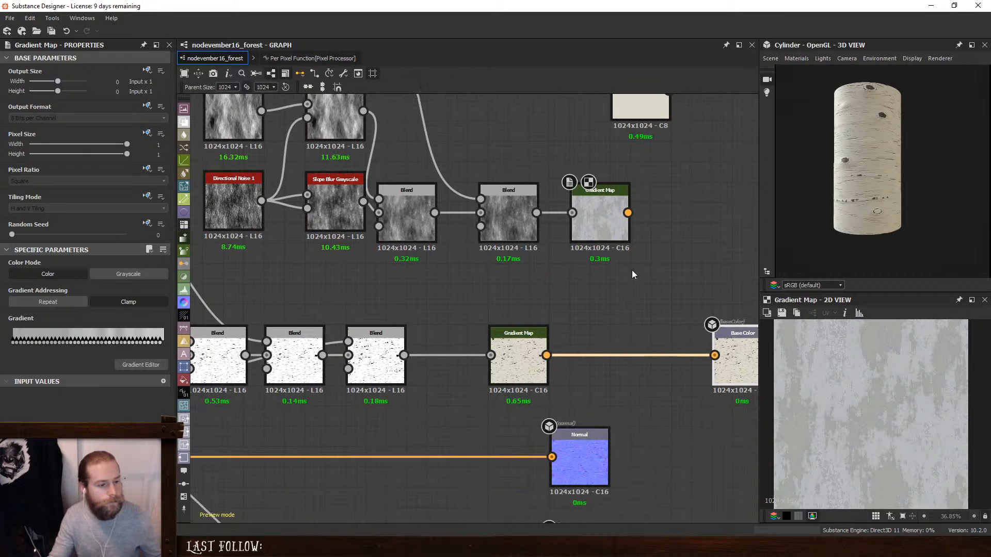
{"action": "left_click_drag", "start_coordinate": [518, 343], "coordinate": [660, 335]}
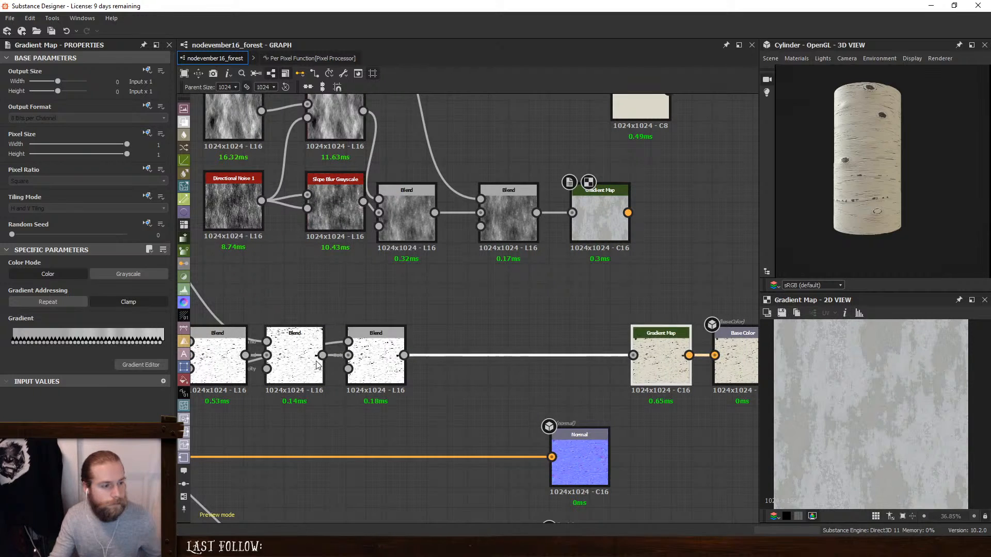
{"action": "middle_click_drag", "start_coordinate": [426, 323], "coordinate": [490, 329]}
{"action": "left_click_drag", "start_coordinate": [731, 344], "coordinate": [527, 344]}
{"action": "left_click", "coordinate": [578, 279]}
{"action": "key", "text": "space"}
{"action": "left_click", "coordinate": [413, 275]}
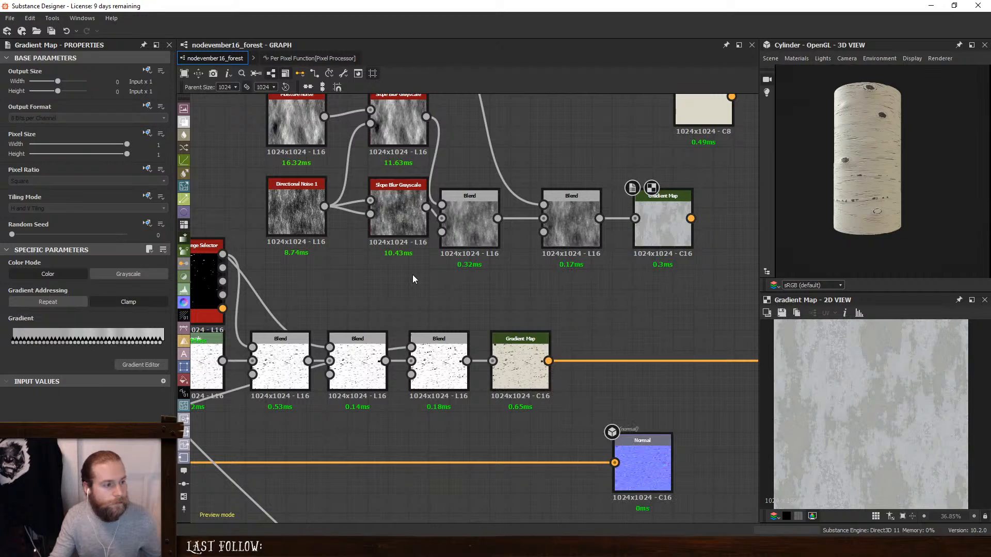
- Insert a Blend between the crack Gradient Map and the Base Color output
{"action": "scroll", "coordinate": [415, 304], "scroll_direction": "down", "scroll_amount": 2}
{"action": "middle_click_drag", "start_coordinate": [452, 340], "coordinate": [489, 334]}
{"action": "key", "text": "space"}
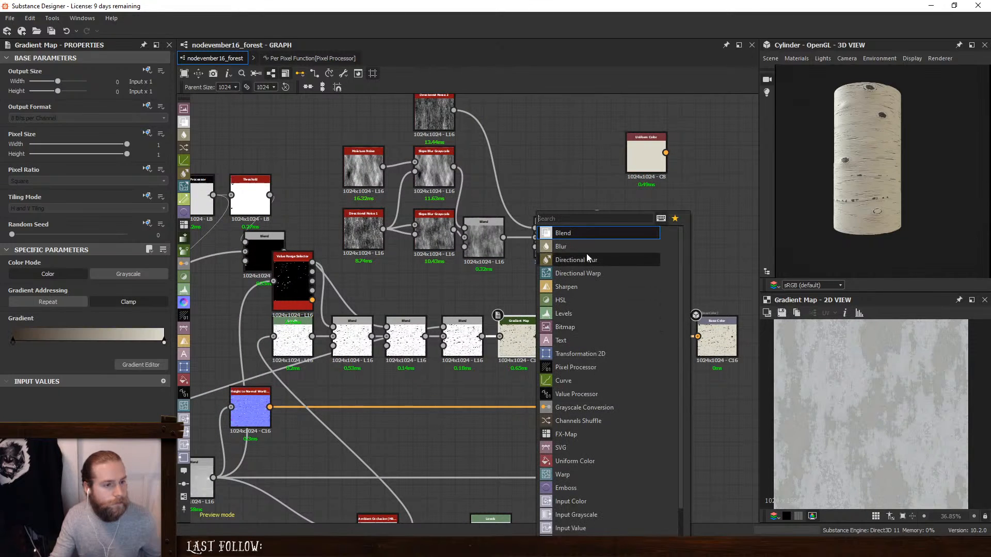
{"action": "left_click", "coordinate": [586, 237]}
{"action": "left_click_drag", "start_coordinate": [609, 336], "coordinate": [643, 332]}
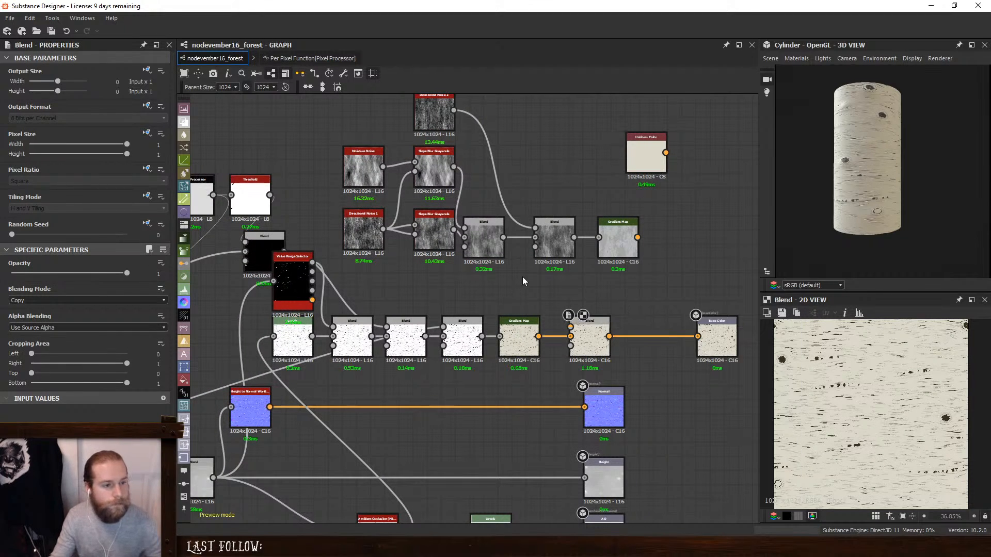
- Connect the noise Gradient Map as the new Blend's foreground, set the mode to Min (Darken) and inspect the bark on the cylinder
{"action": "left_click_drag", "start_coordinate": [575, 332], "coordinate": [574, 328]}
{"action": "left_click", "coordinate": [586, 330]}
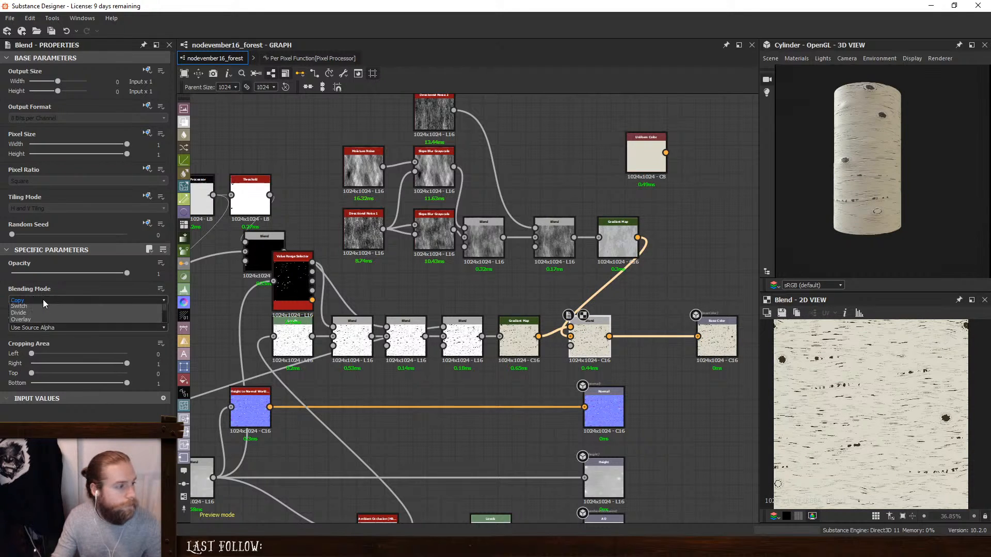
{"action": "left_click", "coordinate": [43, 299]}
{"action": "left_click", "coordinate": [48, 332]}
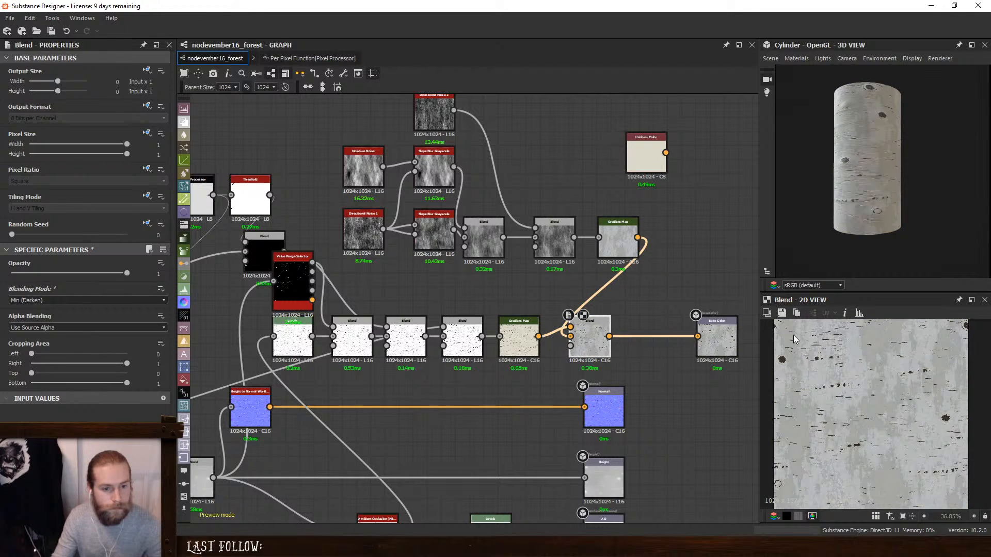
{"action": "scroll", "coordinate": [877, 153], "scroll_direction": "up", "scroll_amount": 2}
{"action": "scroll", "coordinate": [870, 187], "scroll_direction": "up", "scroll_amount": 1}
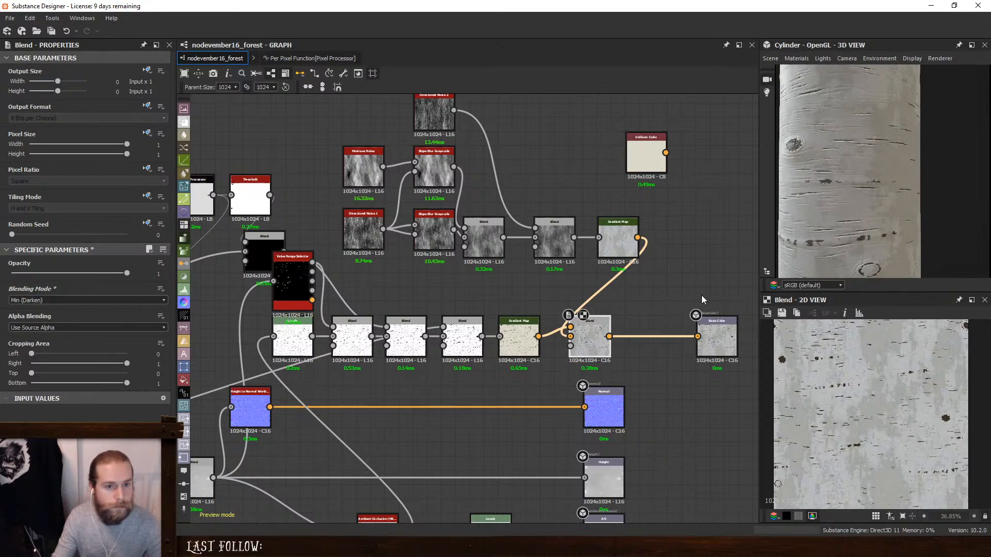
{"action": "left_click_drag", "start_coordinate": [589, 335], "coordinate": [627, 331]}
{"action": "mouse_move", "coordinate": [126, 273]}
{"action": "left_mouse_down"}
{"action": "mouse_move", "coordinate": [57, 274]}
{"action": "mouse_move", "coordinate": [135, 279]}
{"action": "left_mouse_up"}
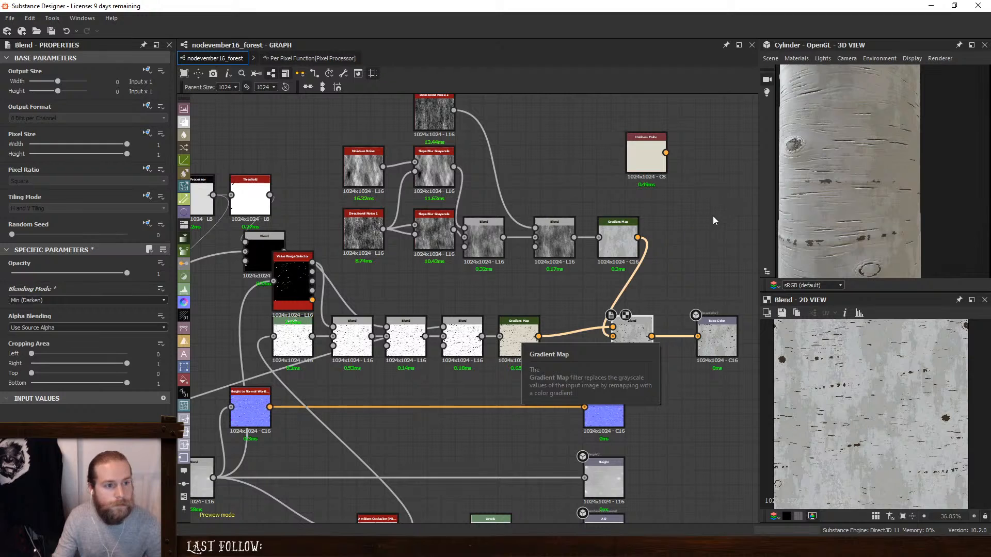
- Insert a Blend after the noise Gradient Map with Uniform Color as foreground, in Copy mode with Opacity 0.25
{"action": "left_click", "coordinate": [616, 234]}
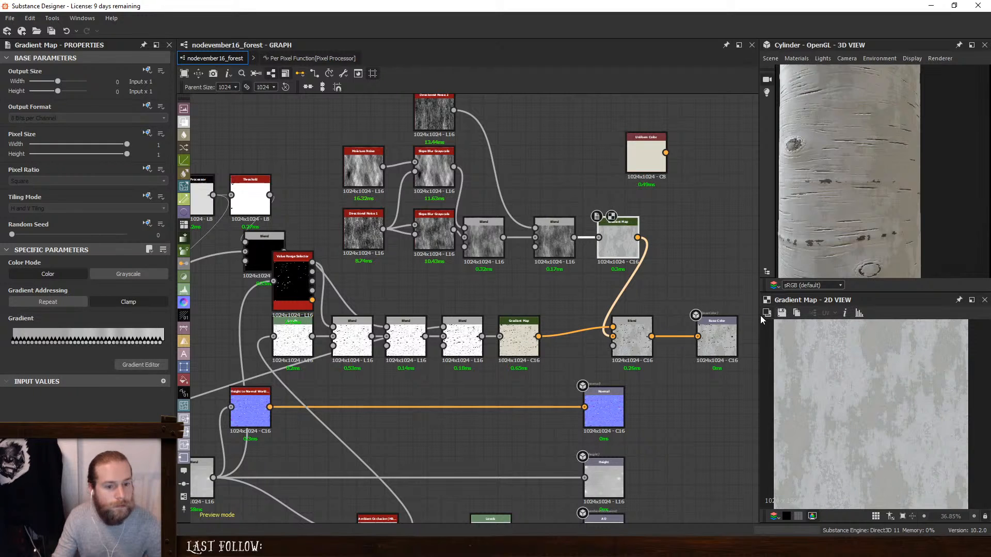
{"action": "key", "text": "space"}
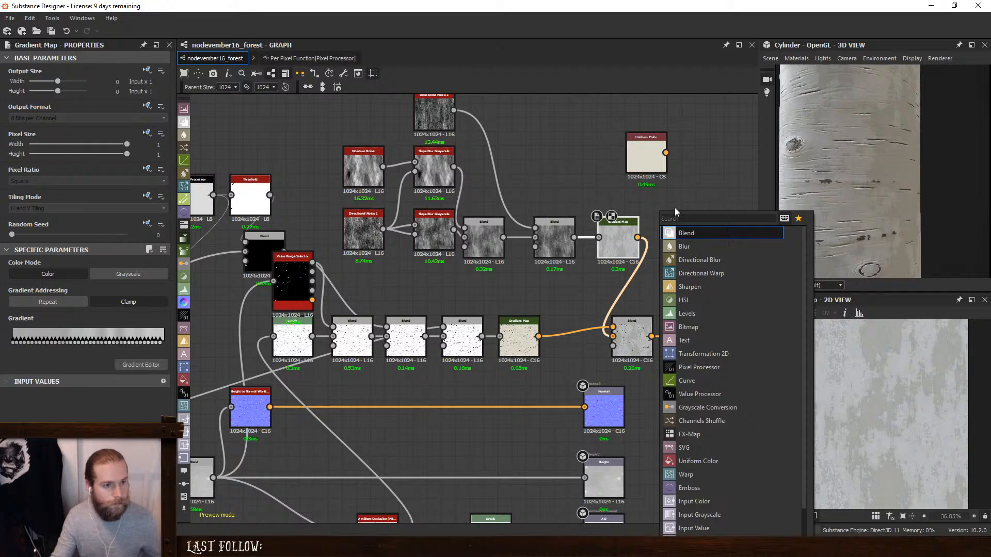
{"action": "left_click", "coordinate": [689, 233]}
{"action": "left_click_drag", "start_coordinate": [642, 172], "coordinate": [606, 193]}
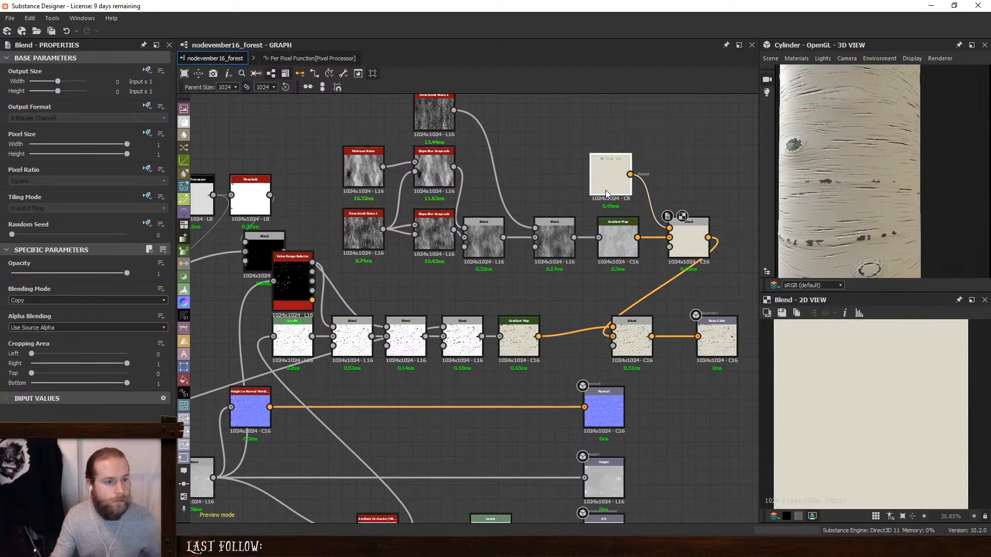
{"action": "left_click", "coordinate": [685, 242]}
{"action": "left_click", "coordinate": [45, 300]}
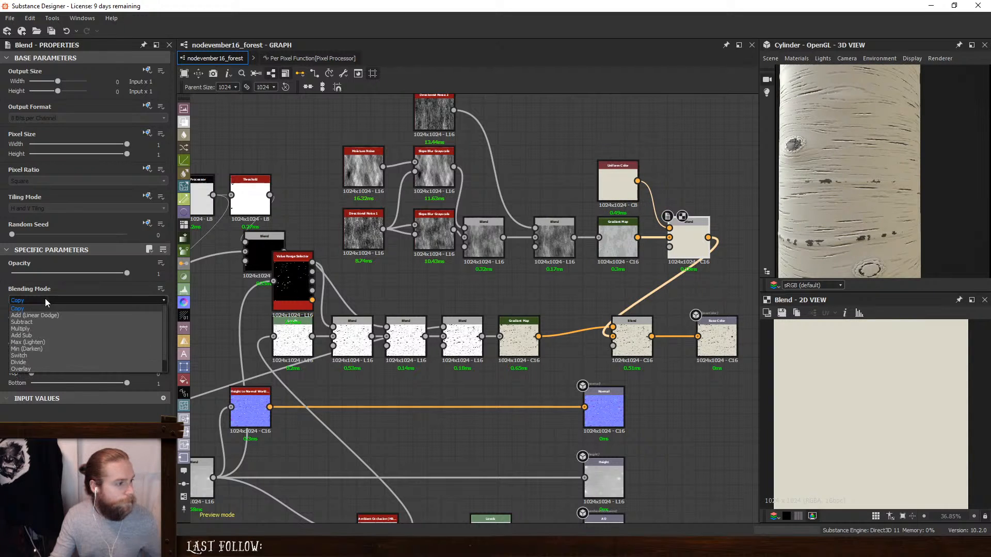
{"action": "left_click_drag", "start_coordinate": [117, 274], "coordinate": [40, 276]}
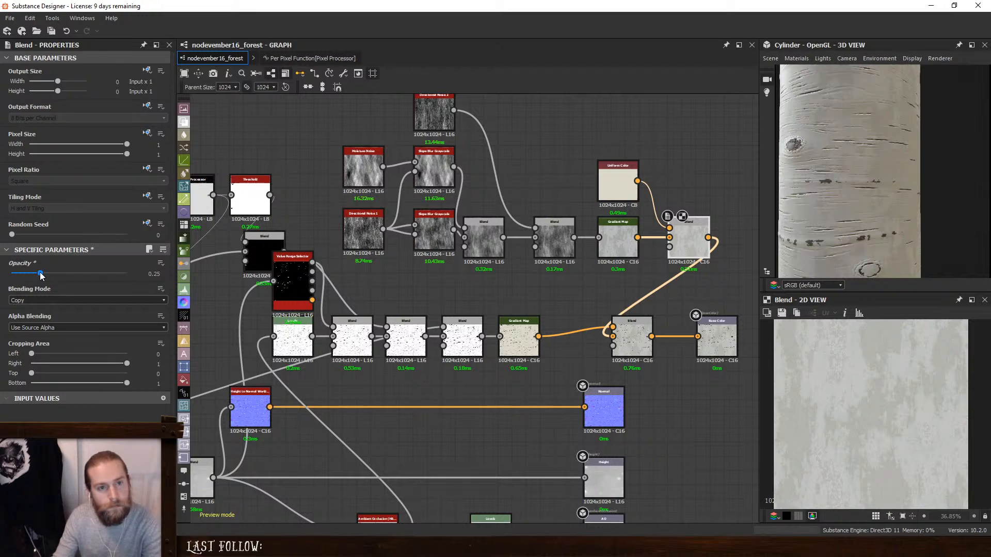
- Rearrange the color Blends, Overlay Blend and noise Gradient Map into a compact layout and view the whole cylinder
{"action": "left_click_drag", "start_coordinate": [686, 243], "coordinate": [584, 295]}
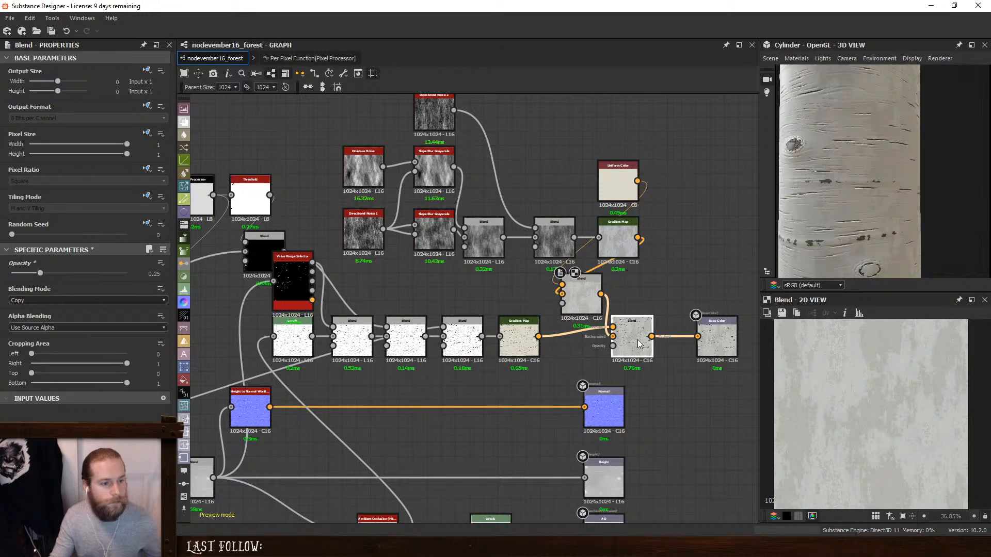
{"action": "left_click_drag", "start_coordinate": [637, 339], "coordinate": [664, 336]}
{"action": "left_click_drag", "start_coordinate": [590, 308], "coordinate": [611, 308]}
{"action": "left_click_drag", "start_coordinate": [543, 244], "coordinate": [535, 243]}
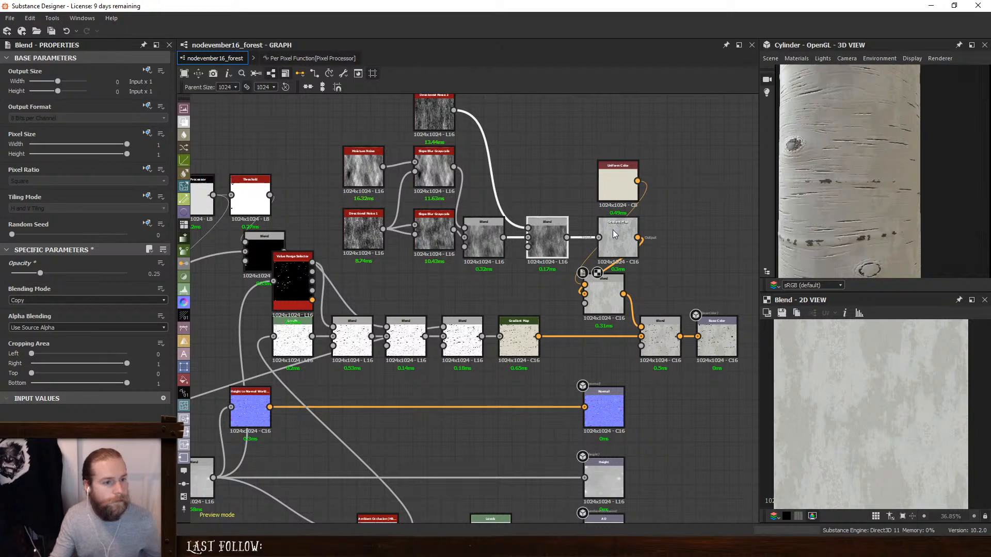
{"action": "left_click_drag", "start_coordinate": [614, 234], "coordinate": [599, 235]}
{"action": "scroll", "coordinate": [900, 141], "scroll_direction": "down", "scroll_amount": 5}
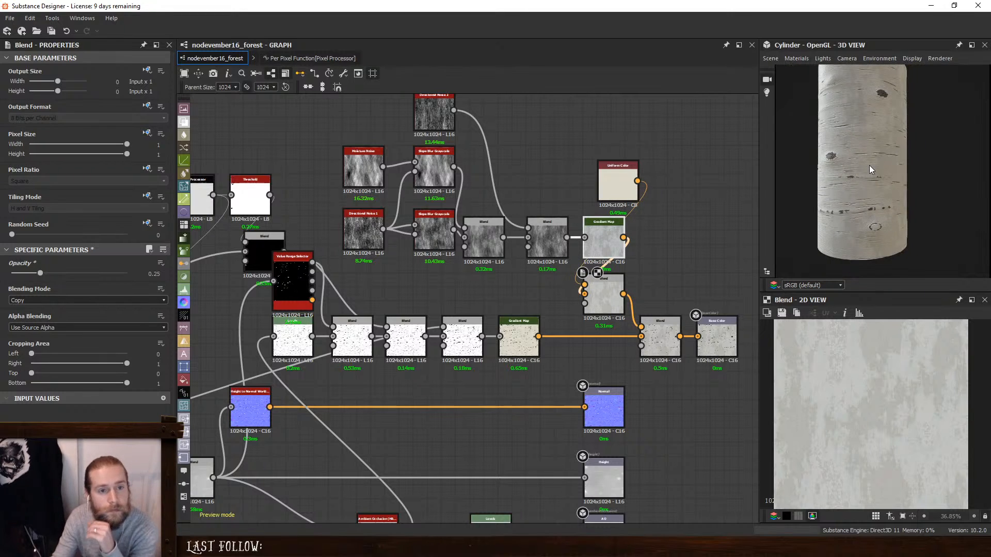
- Insert a Levels between the last crack-mask Blend and the Roughness output, and invert its output range
{"action": "left_click_drag", "start_coordinate": [850, 191], "coordinate": [908, 190]}
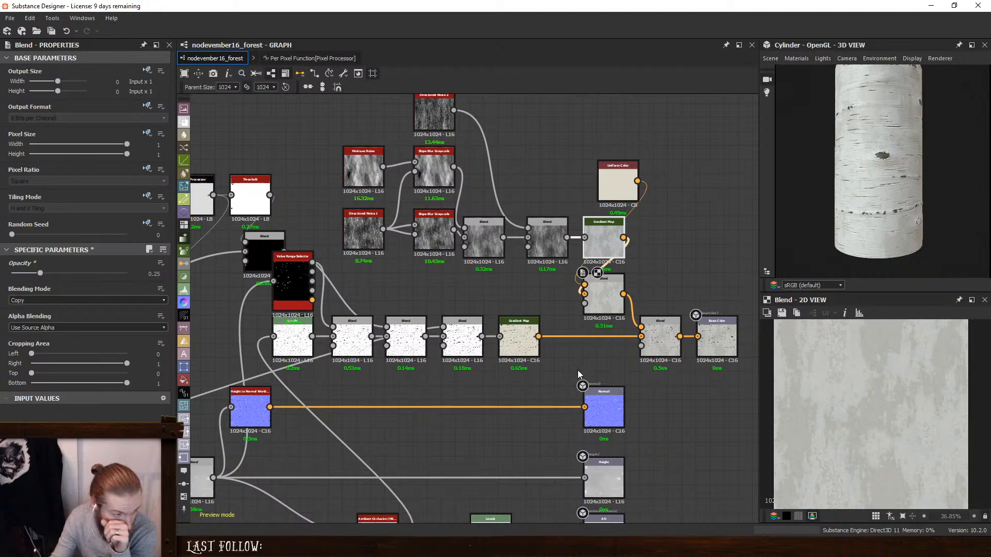
{"action": "middle_click_drag", "start_coordinate": [524, 368], "coordinate": [610, 205]}
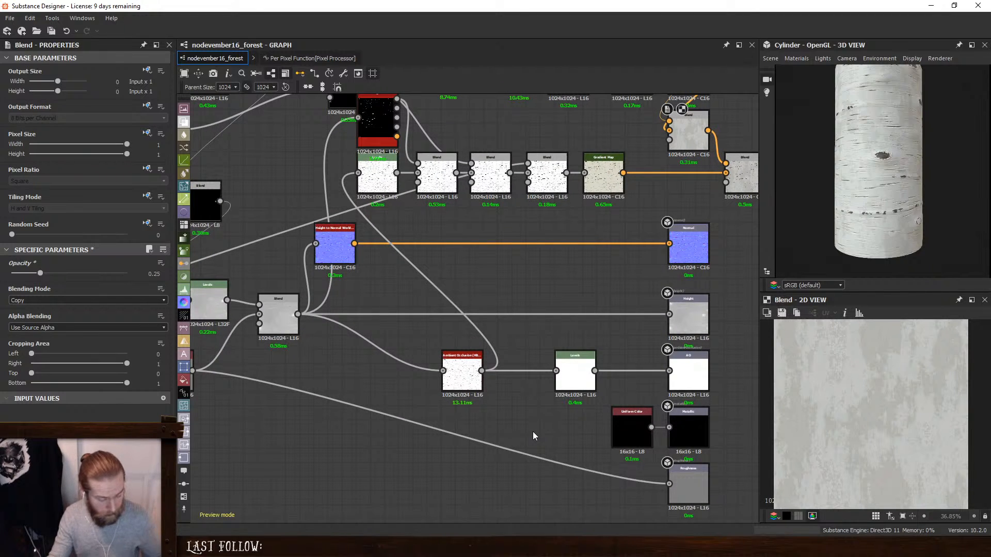
{"action": "key", "text": "space"}
{"action": "type", "text": "lev"}
{"action": "key", "text": "Return"}
{"action": "left_click_drag", "start_coordinate": [567, 173], "coordinate": [562, 481]}
{"action": "left_click_drag", "start_coordinate": [671, 491], "coordinate": [669, 485]}
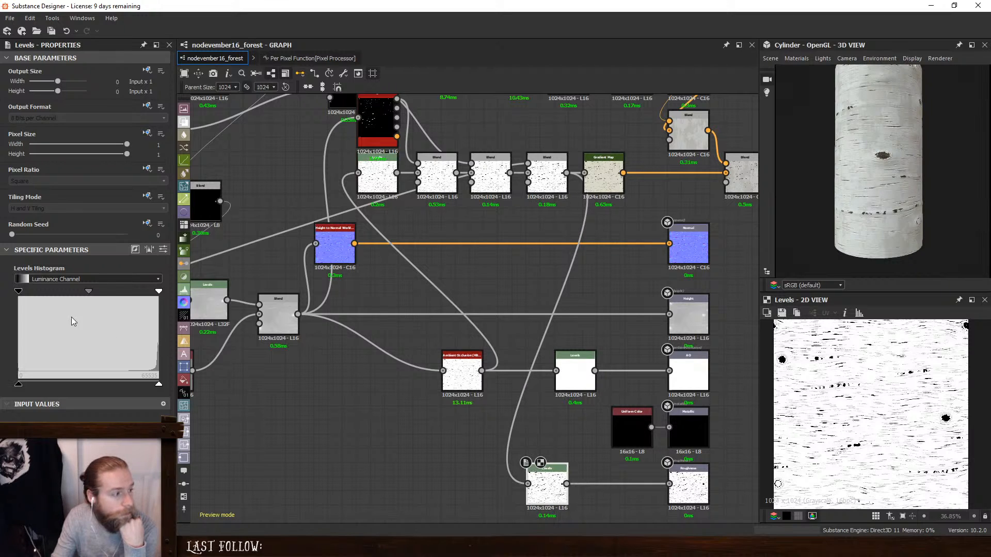
{"action": "left_click_drag", "start_coordinate": [24, 385], "coordinate": [267, 401]}
{"action": "left_click", "coordinate": [454, 435]}
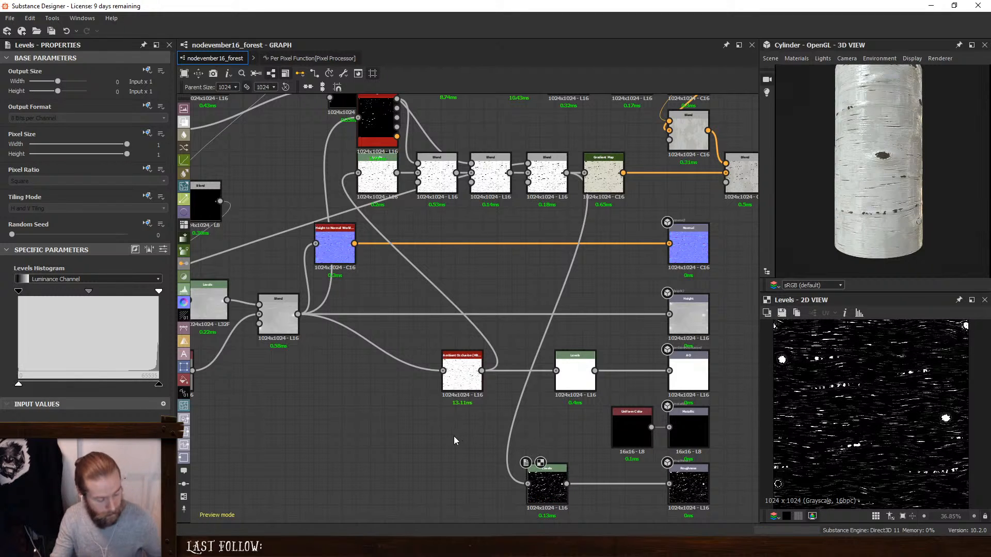
- Add a Curvature node fed by the Height to Normal node, followed by a Levels node
{"action": "key", "text": "space"}
{"action": "type", "text": "cur"}
{"action": "left_click", "coordinate": [512, 248]}
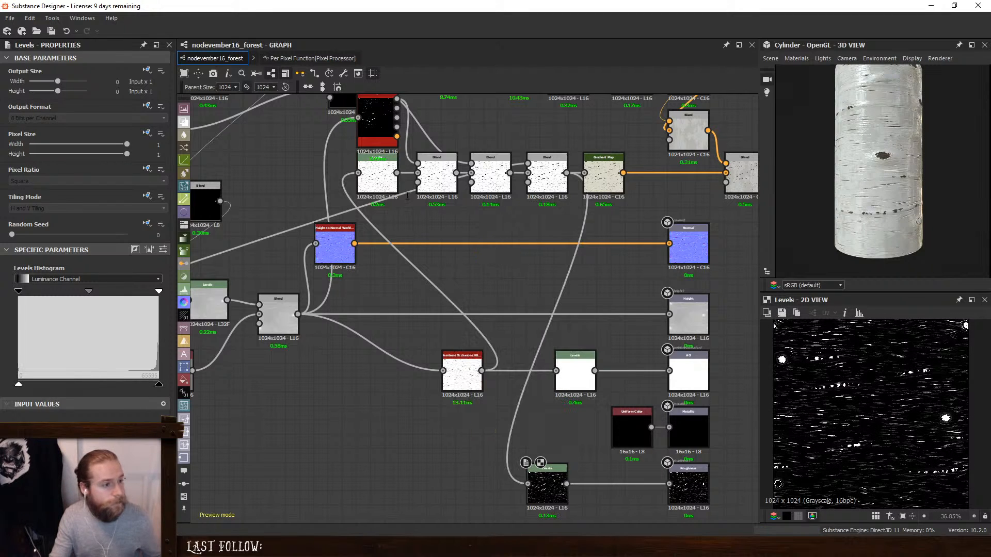
{"action": "left_click_drag", "start_coordinate": [355, 245], "coordinate": [419, 449]}
{"action": "key", "text": "space"}
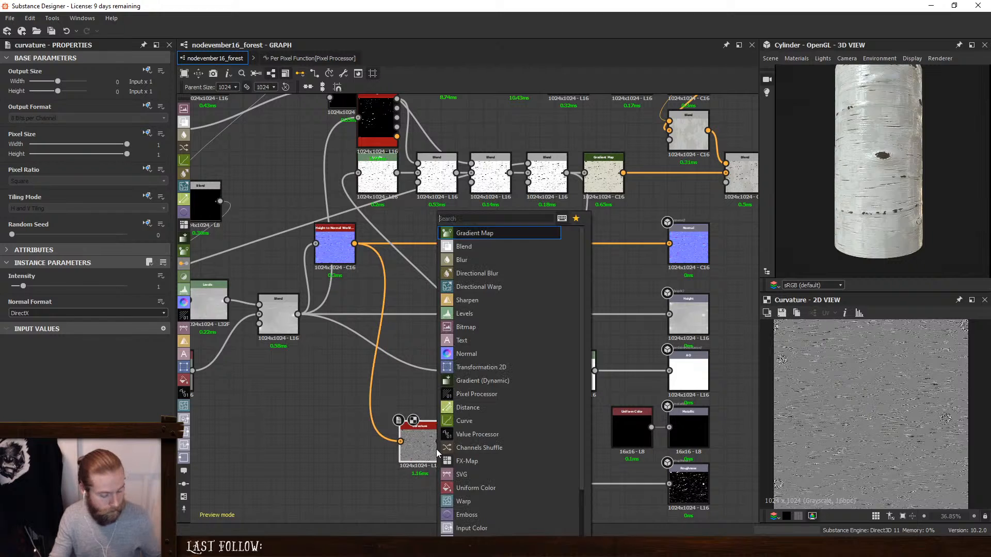
{"action": "type", "text": "l"}
{"action": "key", "text": "Return"}
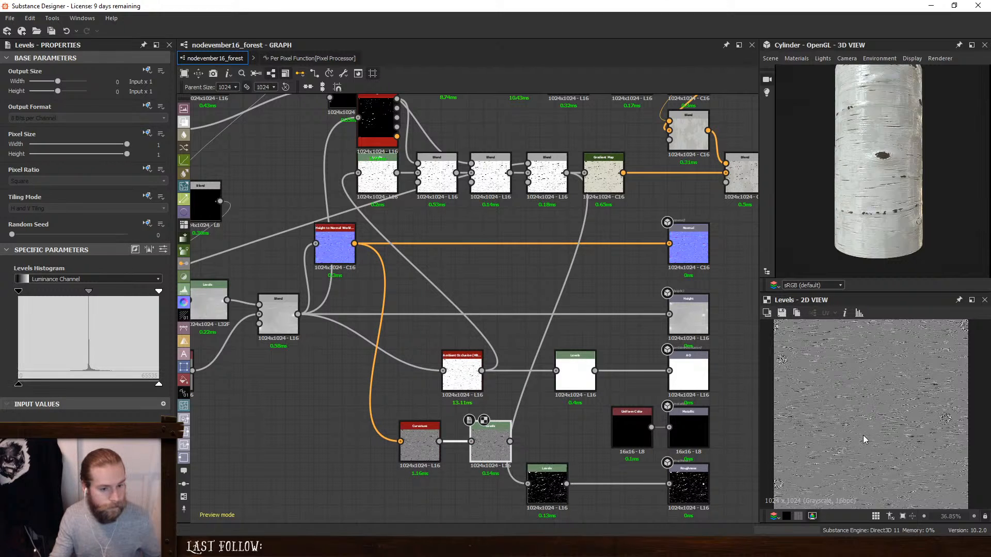
- Try inverting the output range of the curvature Levels
{"action": "scroll", "coordinate": [867, 443], "scroll_direction": "up", "scroll_amount": 5}
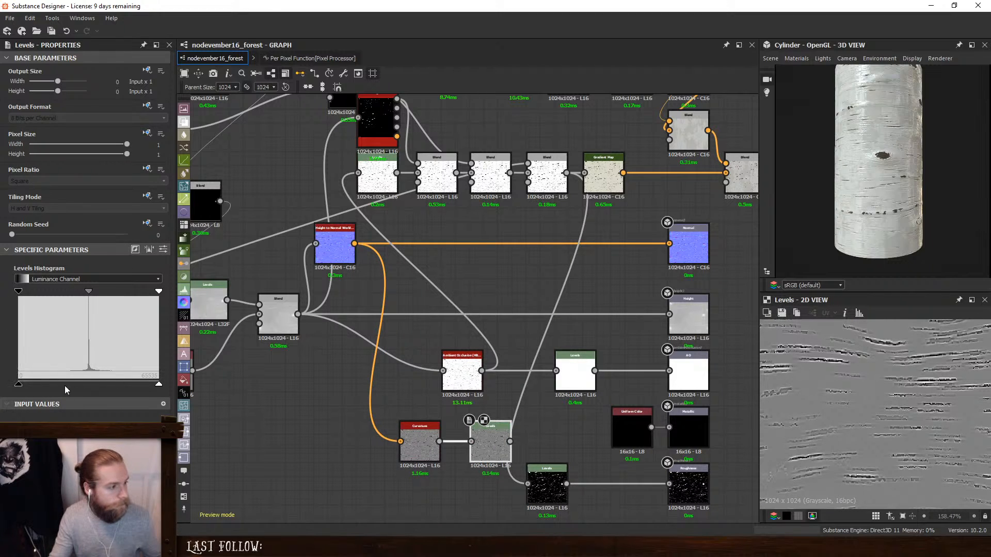
{"action": "left_click_drag", "start_coordinate": [21, 382], "coordinate": [99, 389]}
{"action": "left_click_drag", "start_coordinate": [159, 386], "coordinate": [19, 385]}
{"action": "left_click_drag", "start_coordinate": [99, 385], "coordinate": [158, 384]}
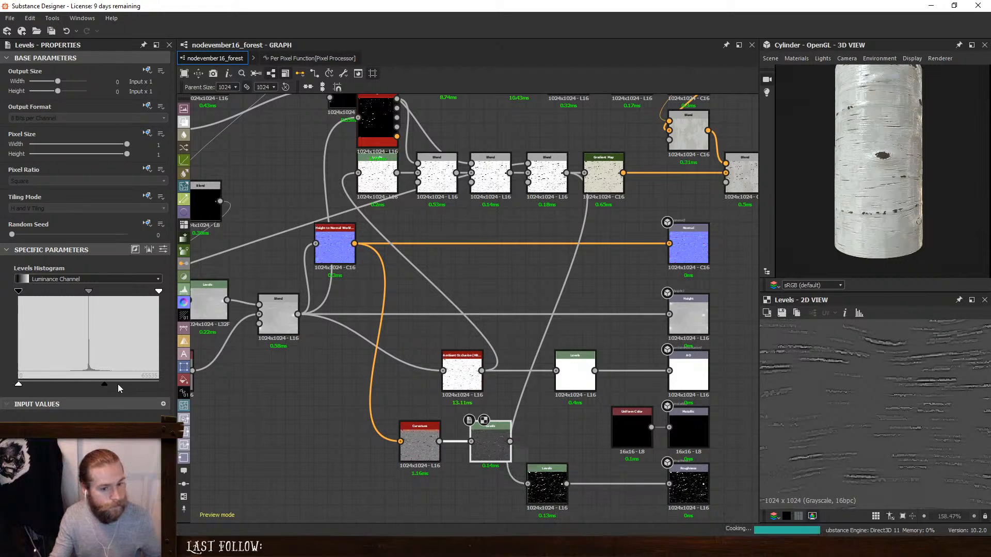
- Insert a Blend between the crack Levels and the Roughness output, with the curvature Levels as foreground
{"action": "left_click_drag", "start_coordinate": [548, 485], "coordinate": [463, 485]}
{"action": "key", "text": "space"}
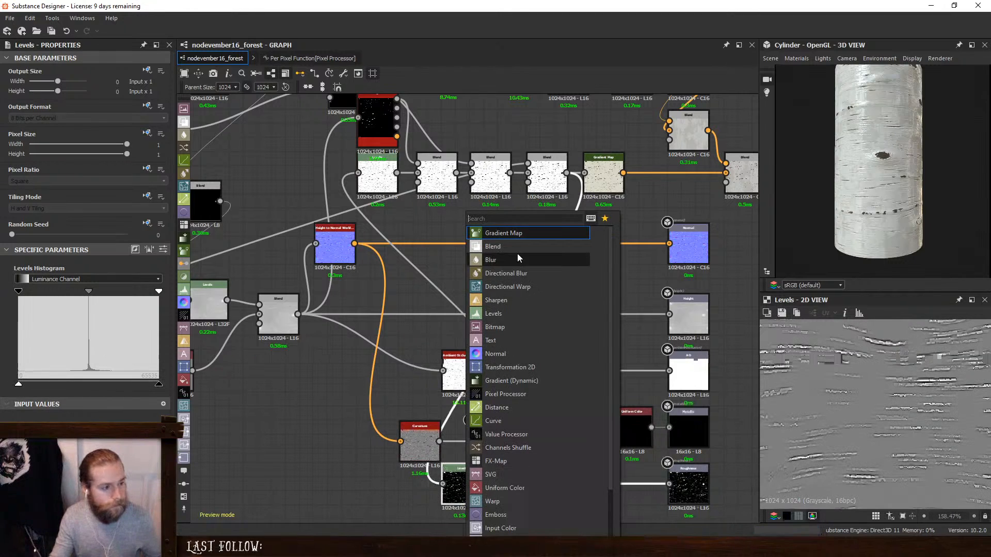
{"action": "left_click", "coordinate": [516, 247]}
{"action": "left_click_drag", "start_coordinate": [510, 442], "coordinate": [513, 474]}
{"action": "left_click_drag", "start_coordinate": [536, 485], "coordinate": [565, 483]}
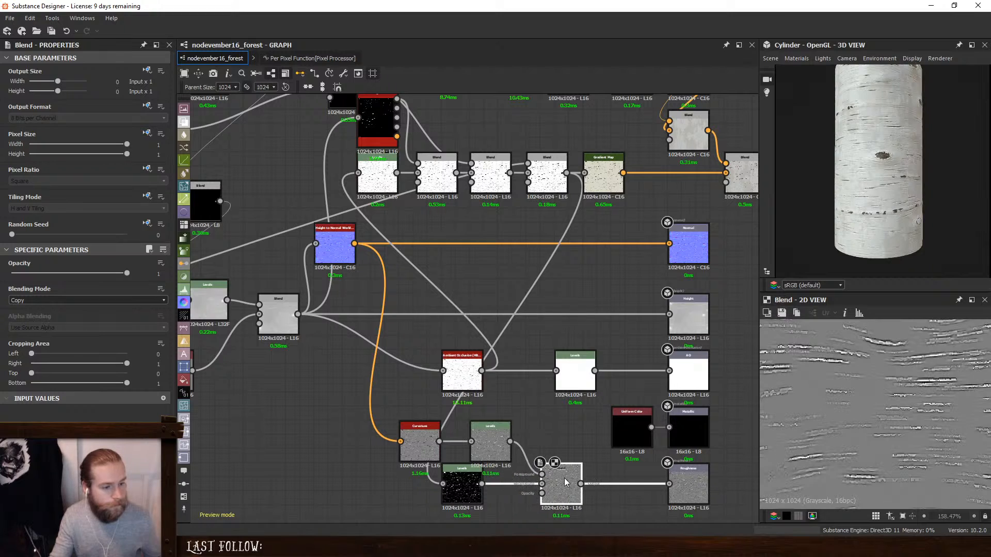
- Raise the crack Levels' low output to about a third so the roughness background becomes dark gray
{"action": "left_click", "coordinate": [472, 482]}
{"action": "double_click", "coordinate": [466, 477]}
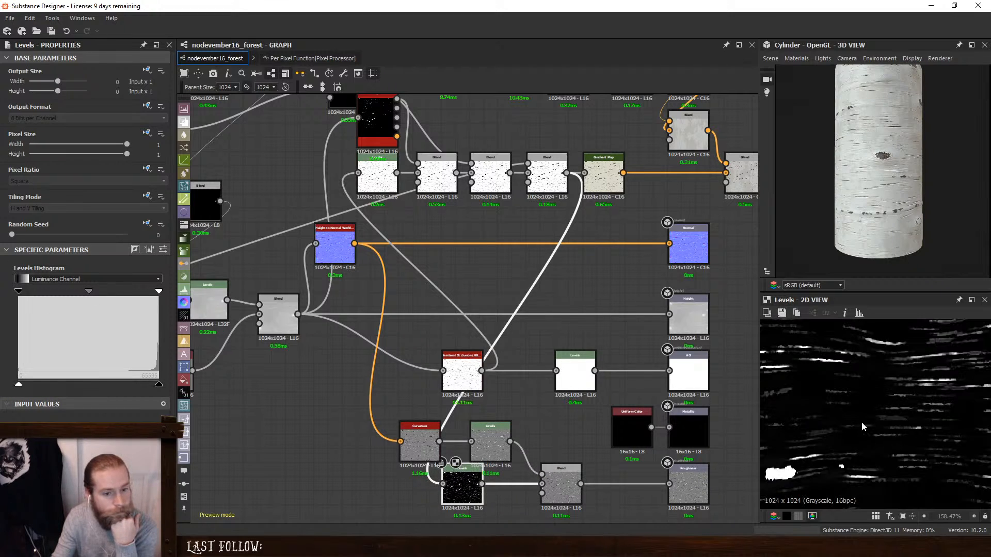
{"action": "left_click_drag", "start_coordinate": [18, 384], "coordinate": [67, 386]}
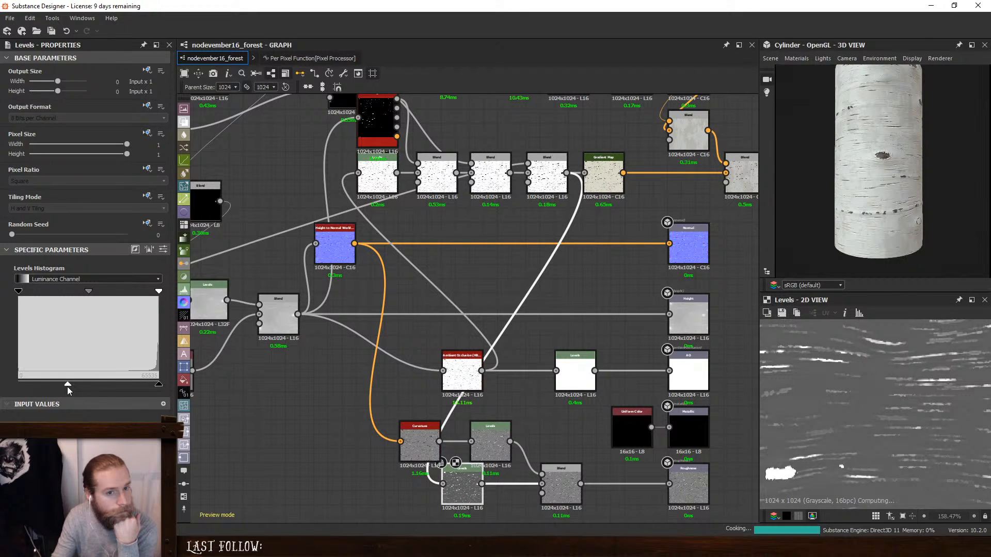
- Set the roughness Blend to Overlay mode, keeping Opacity at 1
{"action": "double_click", "coordinate": [576, 482]}
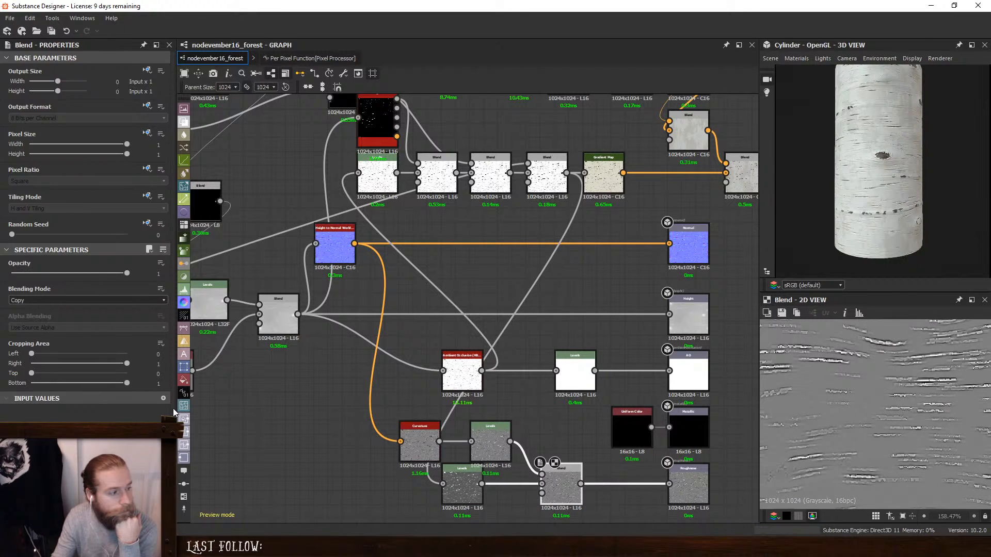
{"action": "left_click", "coordinate": [47, 299]}
{"action": "left_click", "coordinate": [45, 358]}
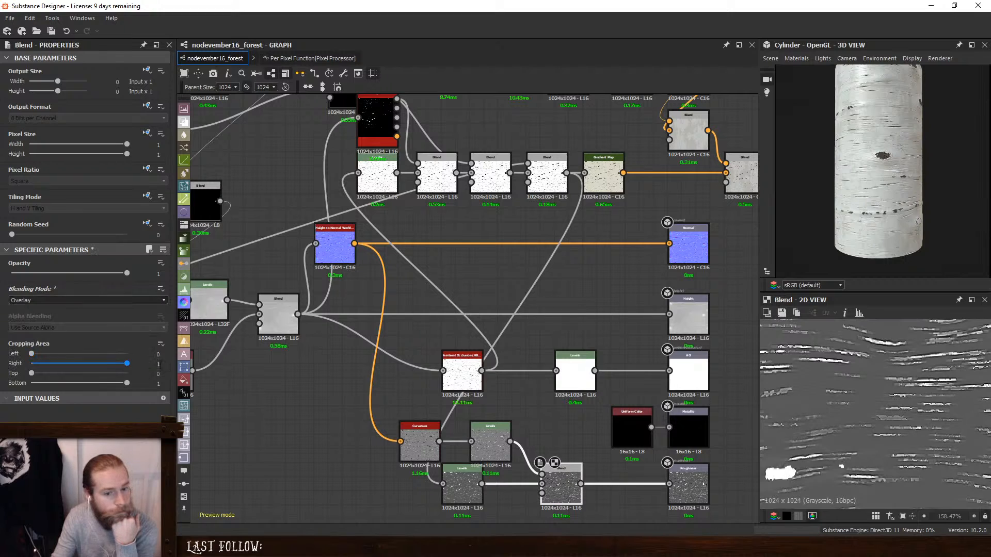
{"action": "left_click_drag", "start_coordinate": [125, 274], "coordinate": [228, 289]}
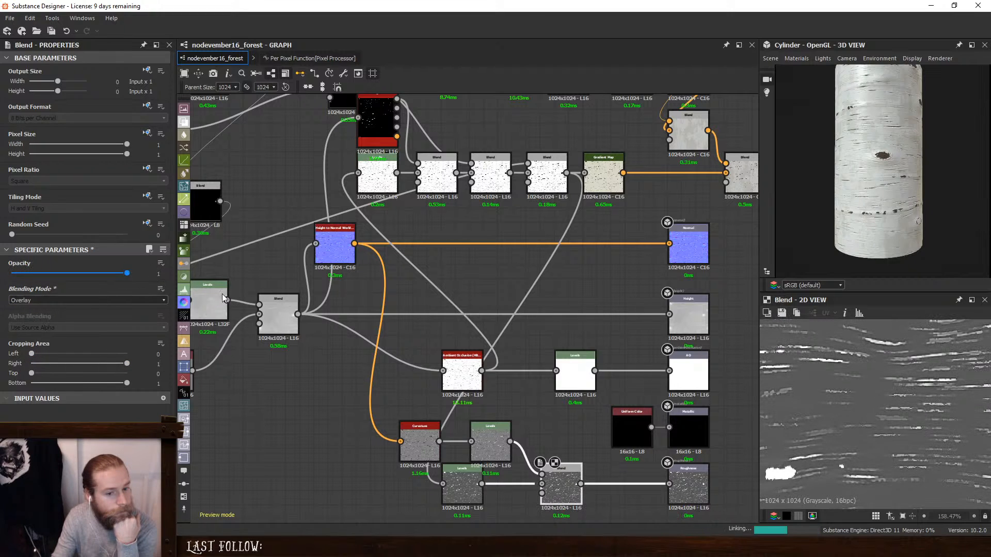
{"action": "left_click", "coordinate": [57, 300]}
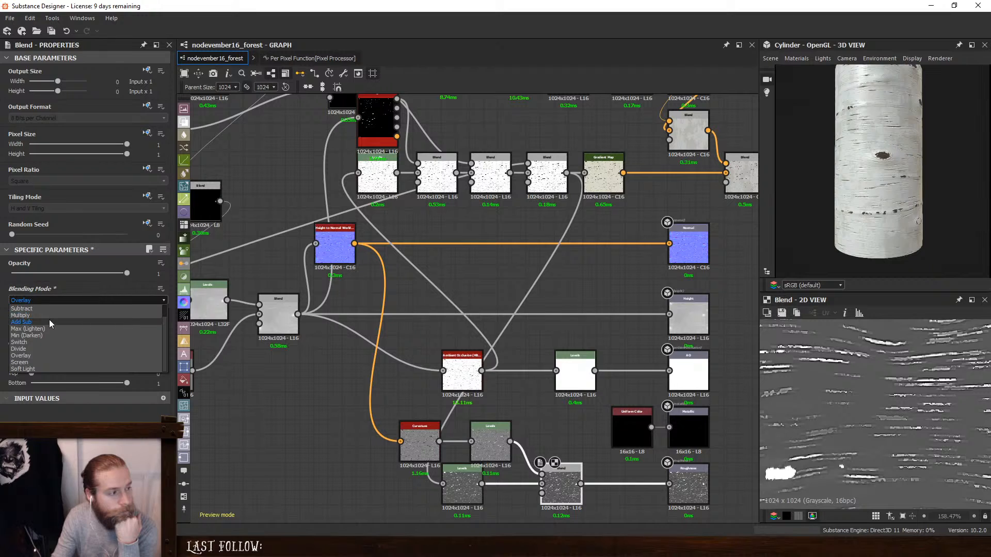
{"action": "left_click", "coordinate": [146, 276]}
- Compare the Curvature node with its Levels and restore the Levels' output range to non-inverted
{"action": "left_click", "coordinate": [490, 444]}
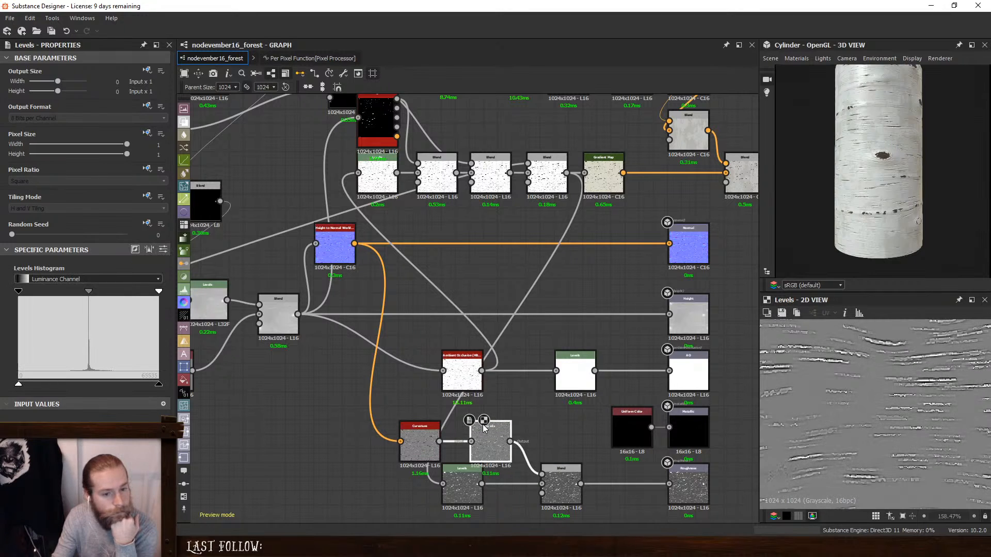
{"action": "left_click", "coordinate": [412, 450]}
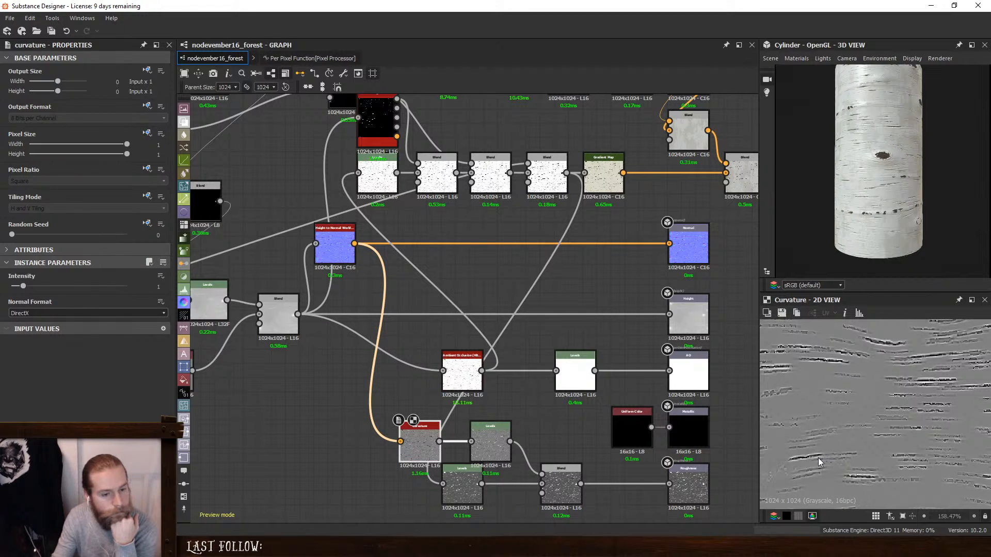
{"action": "left_click", "coordinate": [488, 437]}
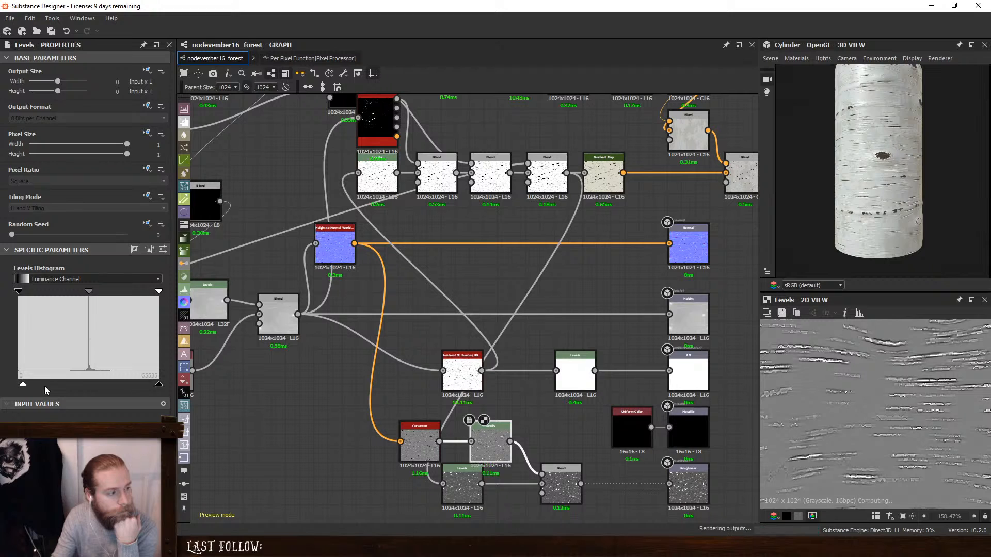
{"action": "left_click_drag", "start_coordinate": [44, 387], "coordinate": [82, 386]}
{"action": "left_click_drag", "start_coordinate": [159, 386], "coordinate": [18, 386]}
{"action": "left_click_drag", "start_coordinate": [84, 386], "coordinate": [160, 387]}
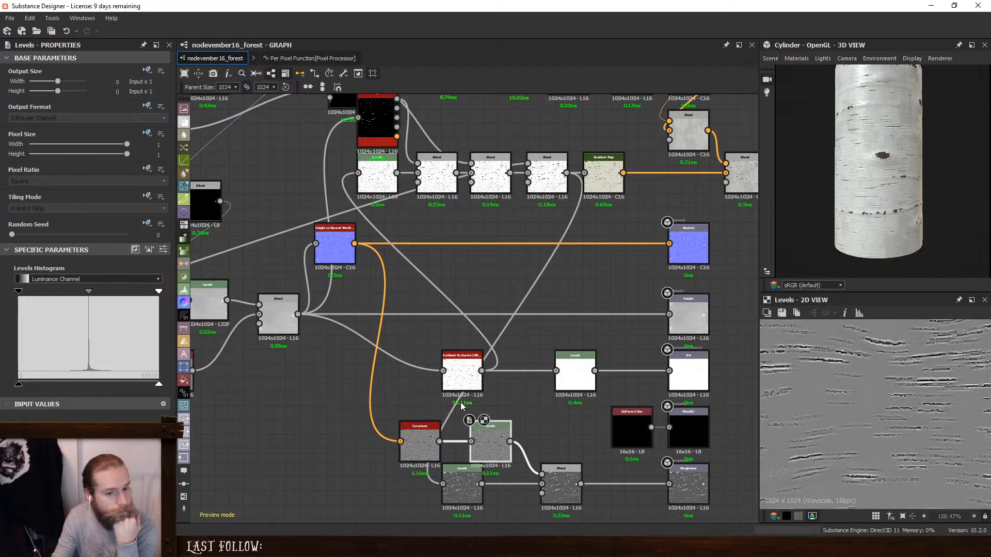
- Raise the crack Levels' low output slightly further while checking the bark's gloss on the cylinder
{"action": "left_click", "coordinate": [559, 478]}
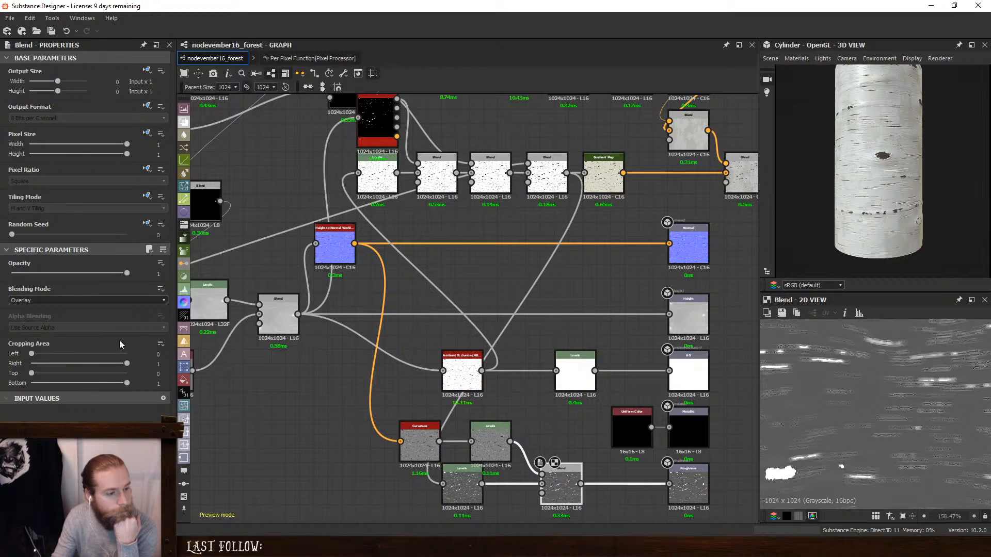
{"action": "left_click", "coordinate": [68, 306]}
{"action": "left_click", "coordinate": [462, 487]}
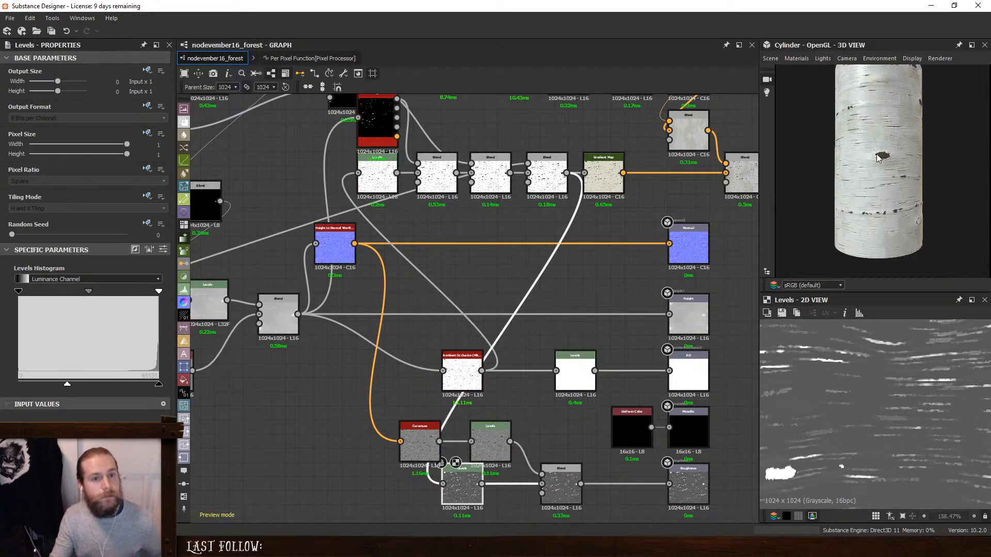
{"action": "right_click_drag", "start_coordinate": [873, 176], "coordinate": [848, 181], "text": "ctrl+shift"}
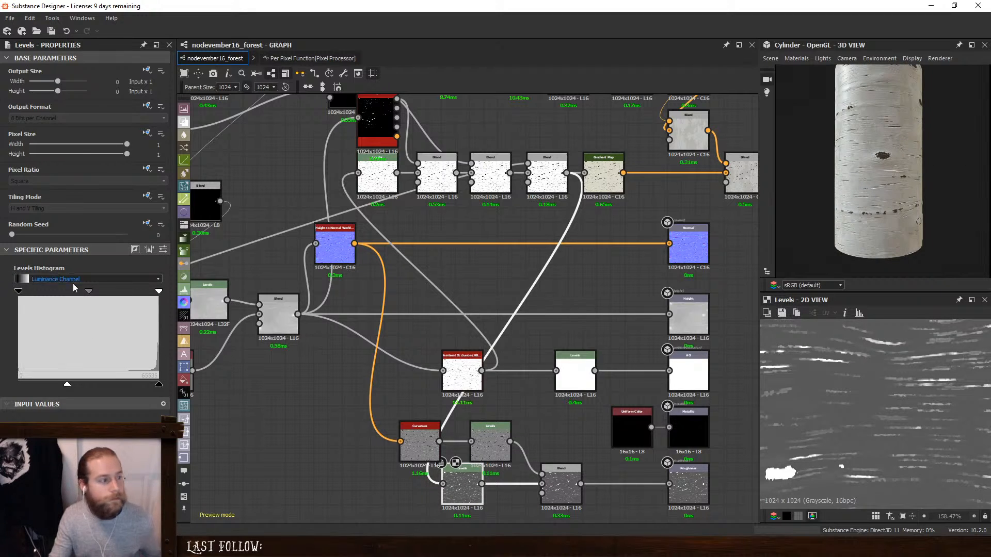
{"action": "left_click_drag", "start_coordinate": [67, 385], "coordinate": [74, 391]}
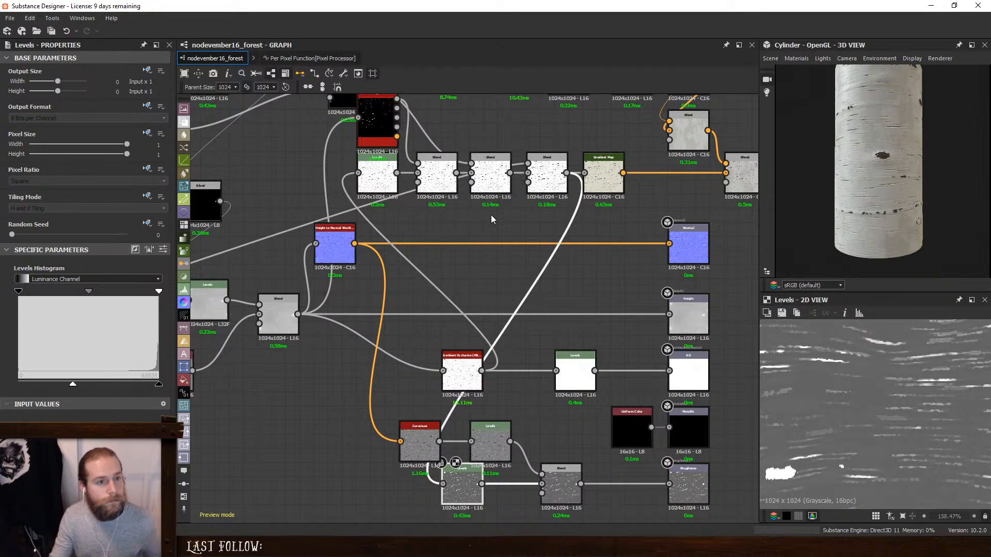
- Make room in the roughness chain and insert a Blend directly after the crack Levels
{"action": "middle_click_drag", "start_coordinate": [492, 220], "coordinate": [624, 227]}
{"action": "middle_click_drag", "start_coordinate": [527, 341], "coordinate": [502, 202]}
{"action": "left_click", "coordinate": [537, 320]}
{"action": "left_click", "coordinate": [603, 319], "text": "ctrl"}
{"action": "left_click_drag", "start_coordinate": [603, 318], "coordinate": [617, 304]}
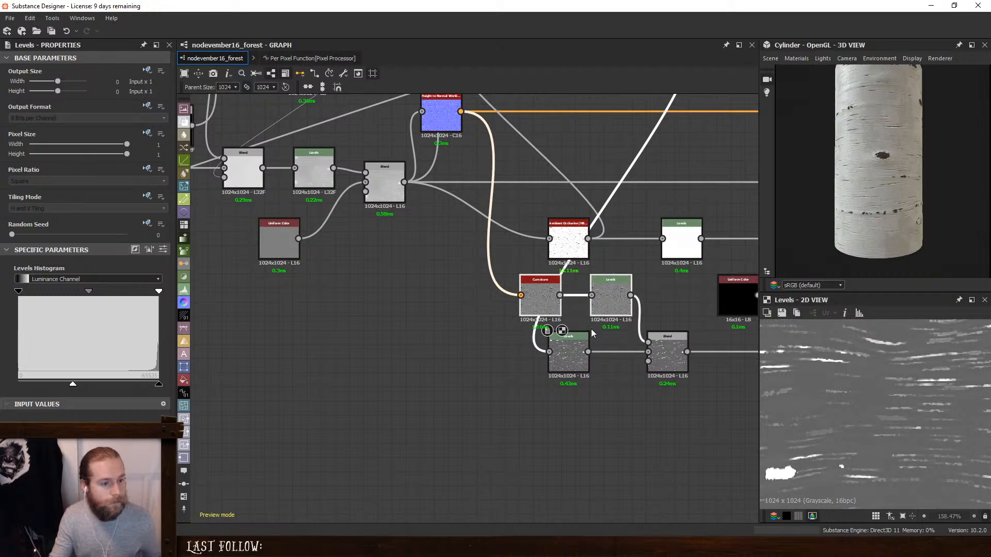
{"action": "left_click_drag", "start_coordinate": [567, 349], "coordinate": [467, 350]}
{"action": "key", "text": "space"}
{"action": "left_click", "coordinate": [523, 248]}
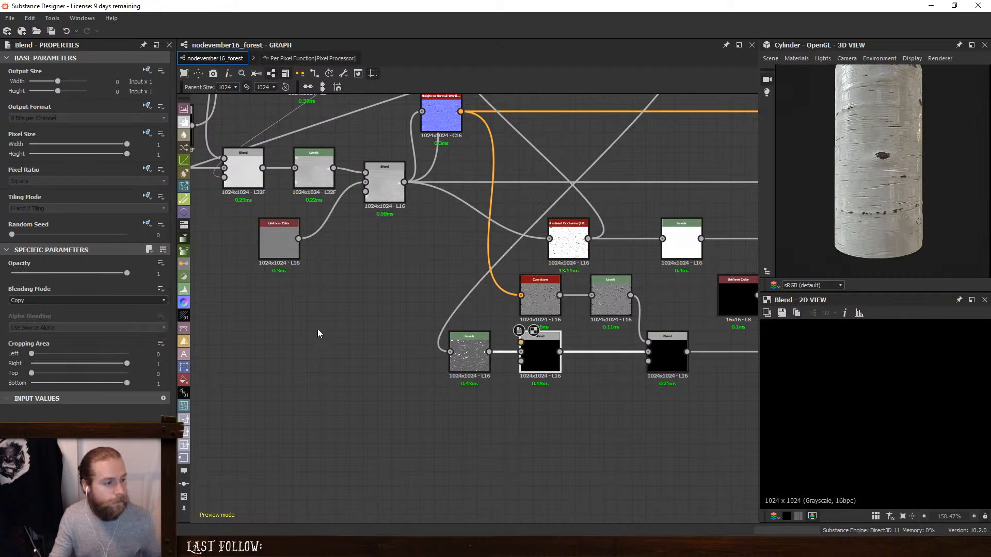
- Preview the Dirt 1 noise at the start of the graph and move it farther from its Blur HQ Grayscale
{"action": "middle_click_drag", "start_coordinate": [318, 330], "coordinate": [558, 335]}
{"action": "middle_click_drag", "start_coordinate": [333, 338], "coordinate": [451, 365]}
{"action": "scroll", "coordinate": [619, 366], "scroll_direction": "down", "scroll_amount": 2}
{"action": "double_click", "coordinate": [317, 183]}
{"action": "middle_click_drag", "start_coordinate": [317, 183], "coordinate": [502, 312]}
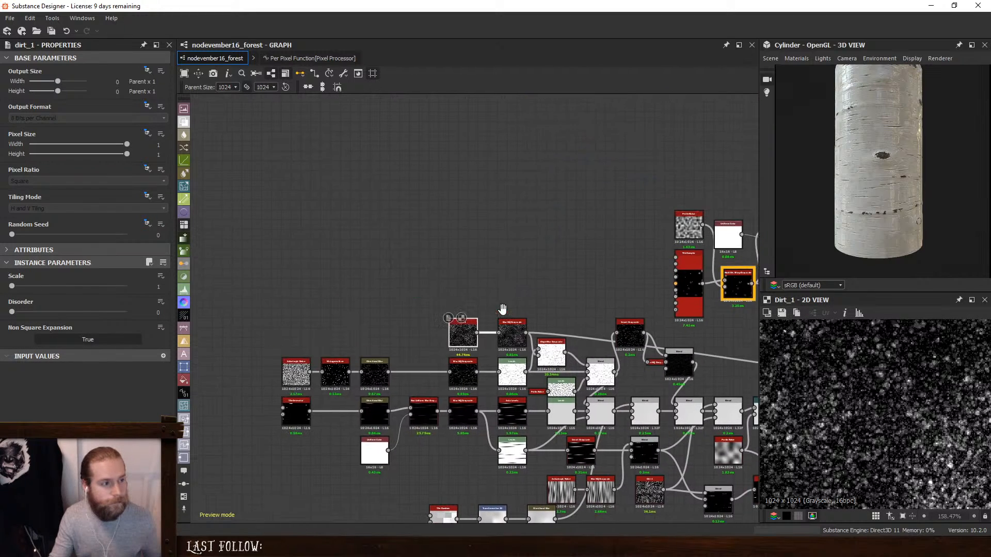
{"action": "scroll", "coordinate": [593, 386], "scroll_direction": "up", "scroll_amount": 2}
{"action": "left_click_drag", "start_coordinate": [474, 349], "coordinate": [322, 349]}
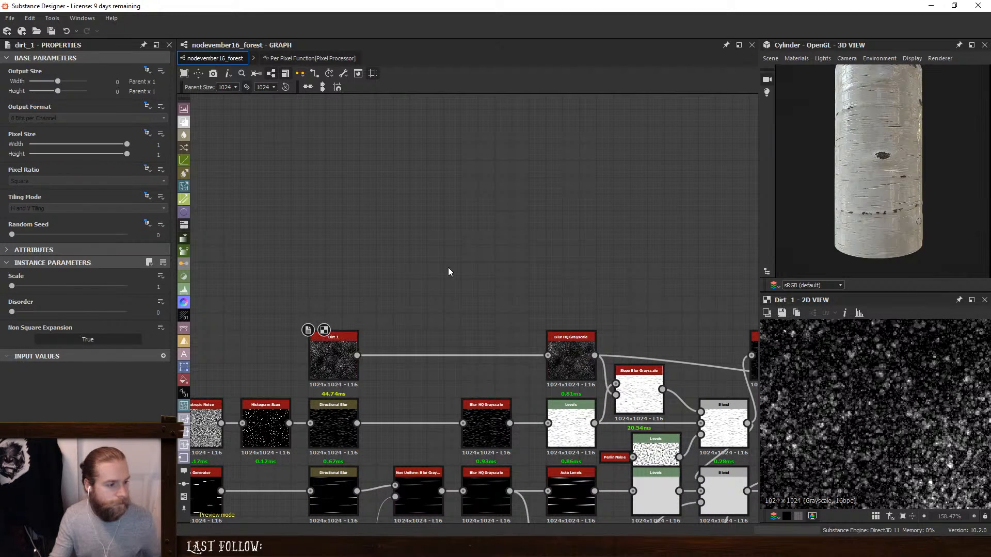
- Add a Directional Blur with Intensity 10 and feed it from Dirt 1
{"action": "key", "text": "space"}
{"action": "type", "text": "dr"}
{"action": "key", "text": "BackSpace"}
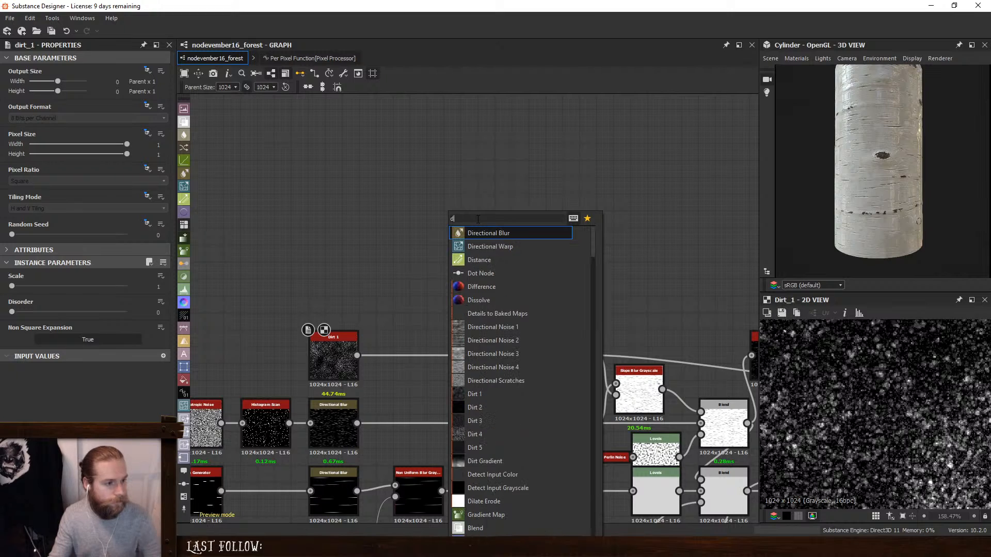
{"action": "left_click", "coordinate": [490, 234]}
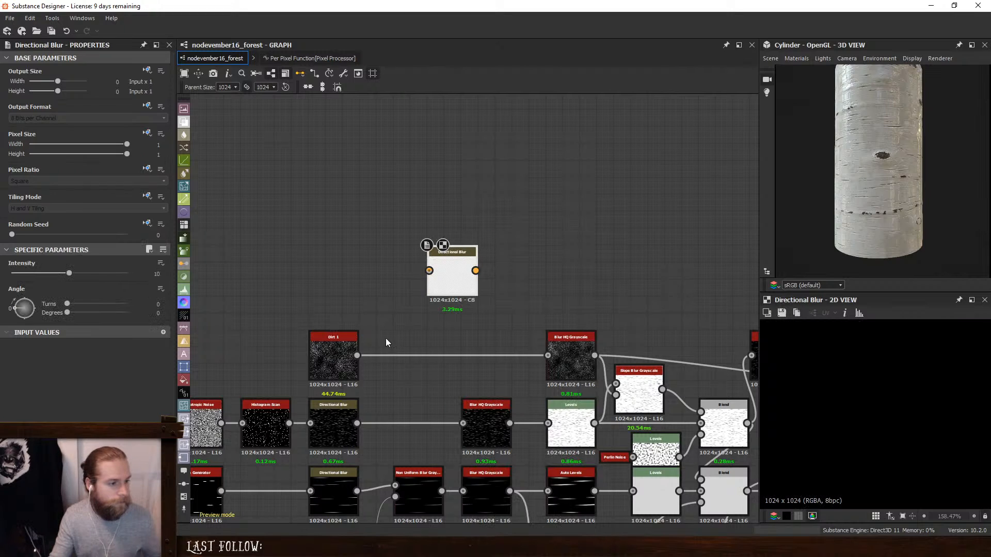
{"action": "left_click_drag", "start_coordinate": [391, 325], "coordinate": [489, 254]}
{"action": "left_click", "coordinate": [436, 265]}
{"action": "left_click_drag", "start_coordinate": [429, 271], "coordinate": [357, 356]}
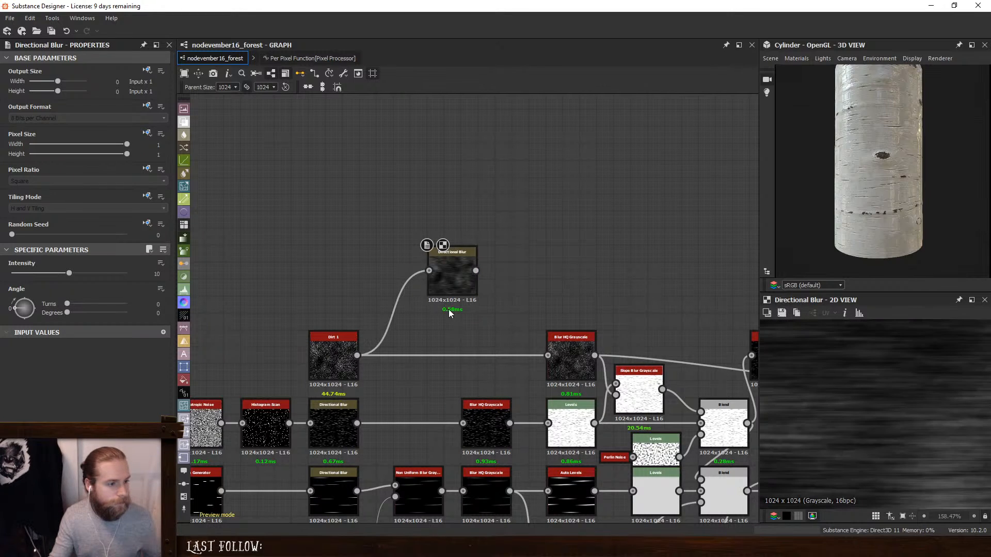
- Move the Directional Blur across the graph to just before the roughness chain's crack Levels
{"action": "left_click", "coordinate": [452, 281]}
{"action": "scroll", "coordinate": [556, 375], "scroll_direction": "down", "scroll_amount": 4}
{"action": "middle_click_drag", "start_coordinate": [563, 456], "coordinate": [279, 6]}
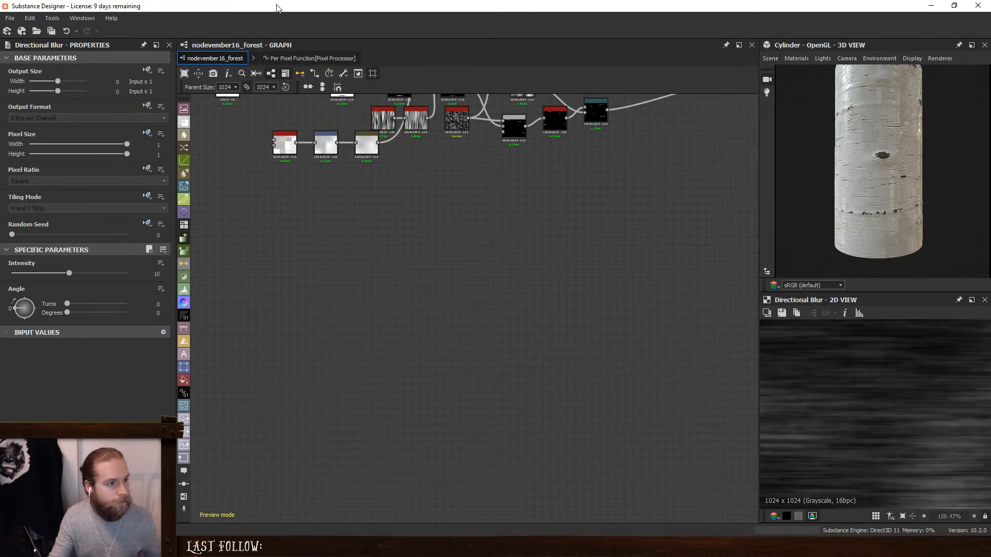
{"action": "middle_click_drag", "start_coordinate": [381, 237], "coordinate": [437, 404]}
{"action": "left_click_drag", "start_coordinate": [333, 122], "coordinate": [646, 379]}
{"action": "middle_click_drag", "start_coordinate": [556, 342], "coordinate": [225, 338]}
{"action": "left_click_drag", "start_coordinate": [535, 395], "coordinate": [553, 365]}
{"action": "left_click", "coordinate": [349, 336]}
{"action": "left_click_drag", "start_coordinate": [324, 360], "coordinate": [552, 369]}
{"action": "scroll", "coordinate": [668, 342], "scroll_direction": "up", "scroll_amount": 4}
{"action": "left_click_drag", "start_coordinate": [427, 384], "coordinate": [615, 350]}
{"action": "middle_click_drag", "start_coordinate": [635, 365], "coordinate": [325, 420]}
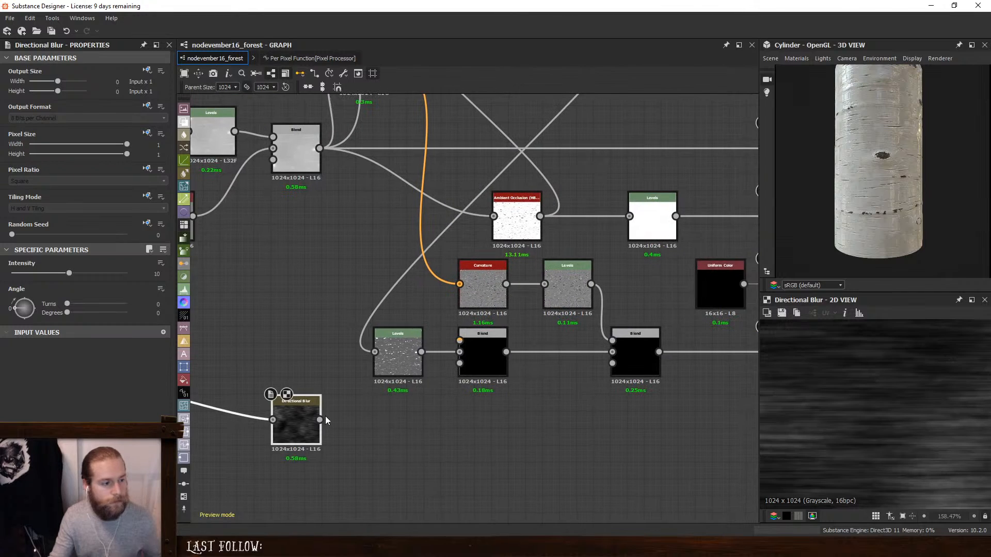
- Feed the Directional Blur into the Blend after the crack Levels and set its blending mode to Max (Lighten)
{"action": "left_click_drag", "start_coordinate": [441, 339], "coordinate": [459, 340]}
{"action": "left_click", "coordinate": [477, 348]}
{"action": "left_click", "coordinate": [51, 299]}
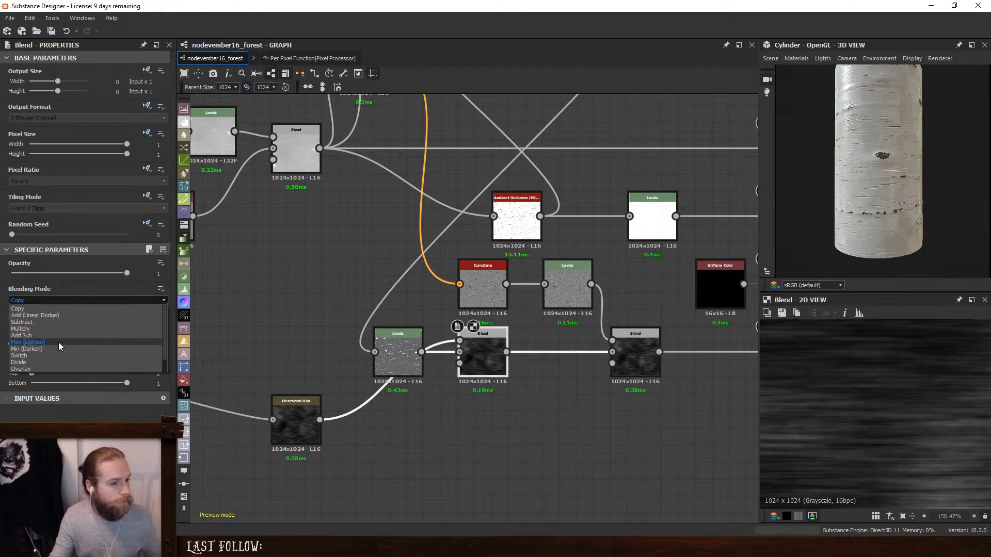
{"action": "left_click", "coordinate": [58, 342]}
{"action": "scroll", "coordinate": [881, 398], "scroll_direction": "down", "scroll_amount": 4}
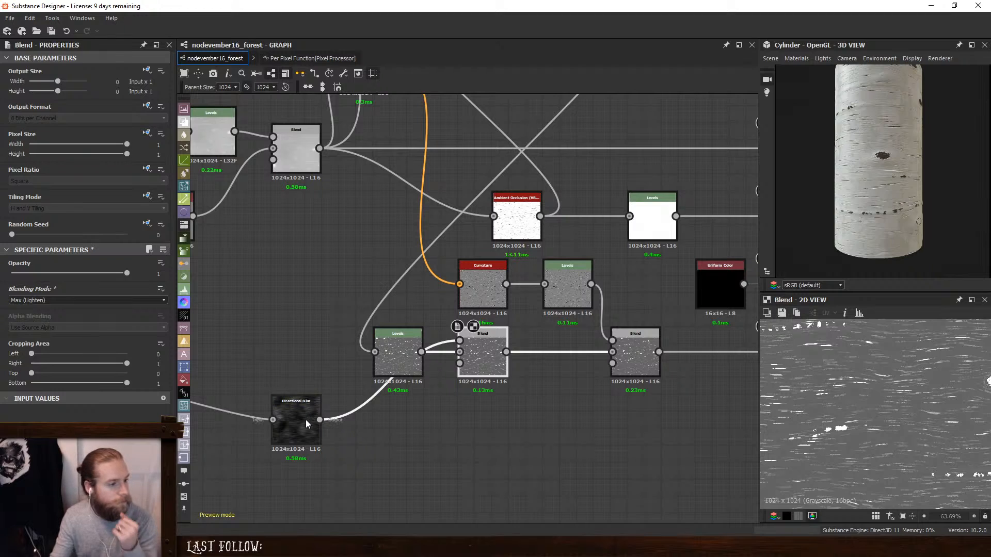
- Insert a Levels between the Directional Blur and the Blend, and lower its input white point to brighten the streaks
{"action": "left_click_drag", "start_coordinate": [305, 420], "coordinate": [297, 454]}
{"action": "key", "text": "space"}
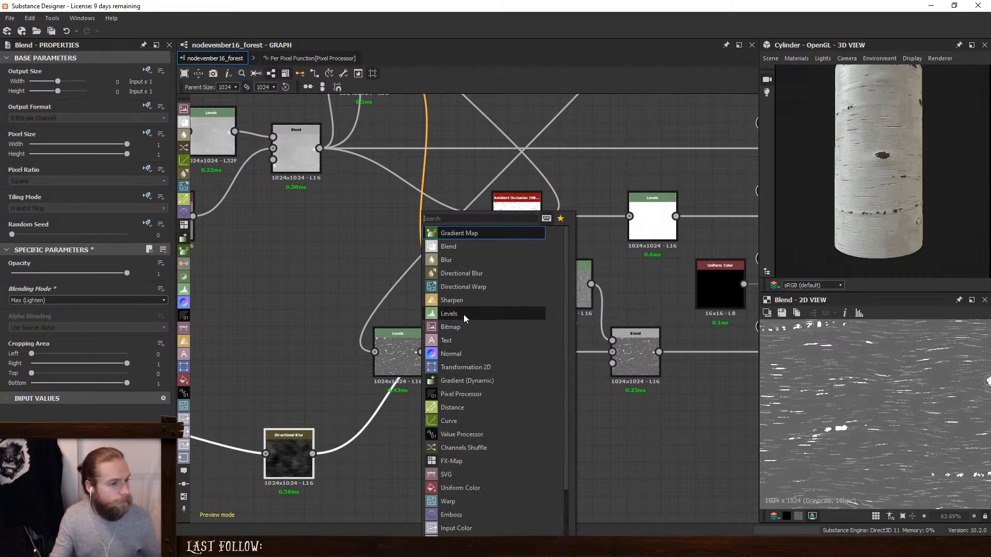
{"action": "left_click", "coordinate": [464, 314]}
{"action": "left_click_drag", "start_coordinate": [158, 290], "coordinate": [71, 293]}
{"action": "left_click", "coordinate": [472, 349]}
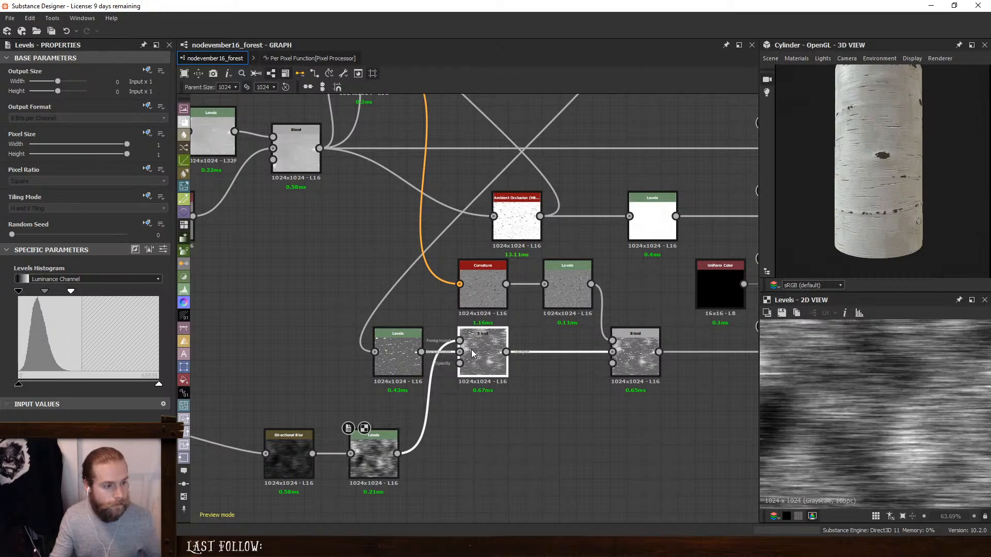
- Raise the output black level of the crack Levels to lighten the base roughness to a brighter grey
{"action": "left_click_drag", "start_coordinate": [893, 157], "coordinate": [872, 135]}
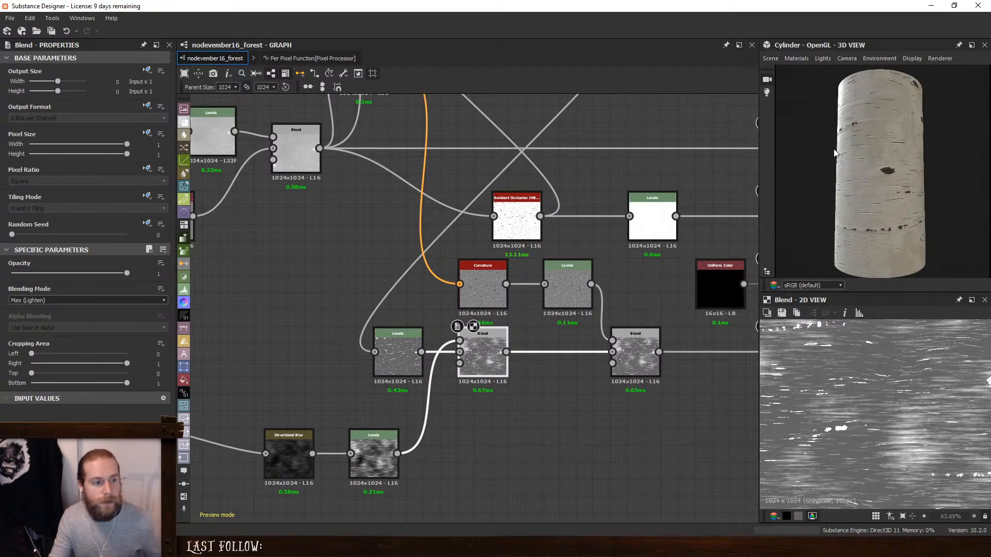
{"action": "left_click", "coordinate": [386, 350]}
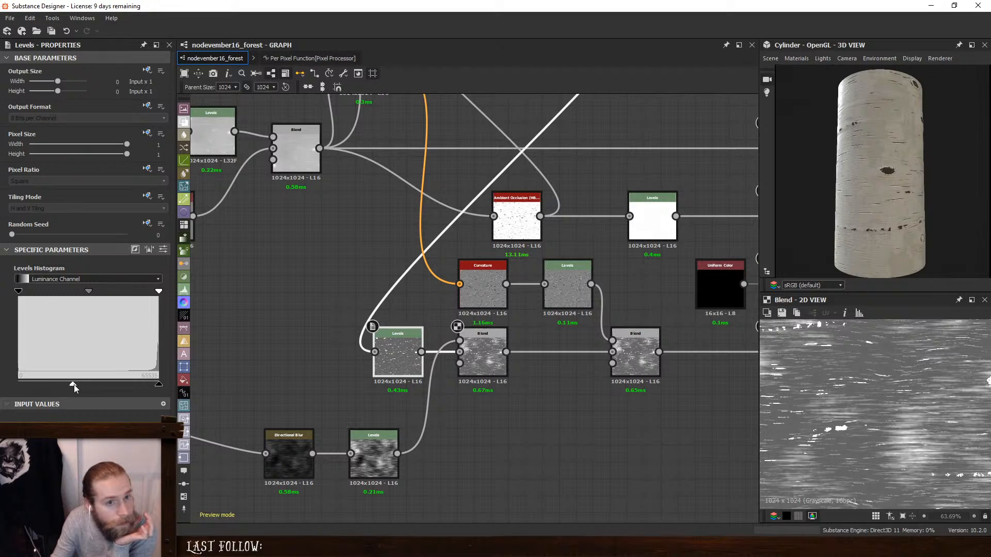
{"action": "left_click_drag", "start_coordinate": [73, 385], "coordinate": [98, 387]}
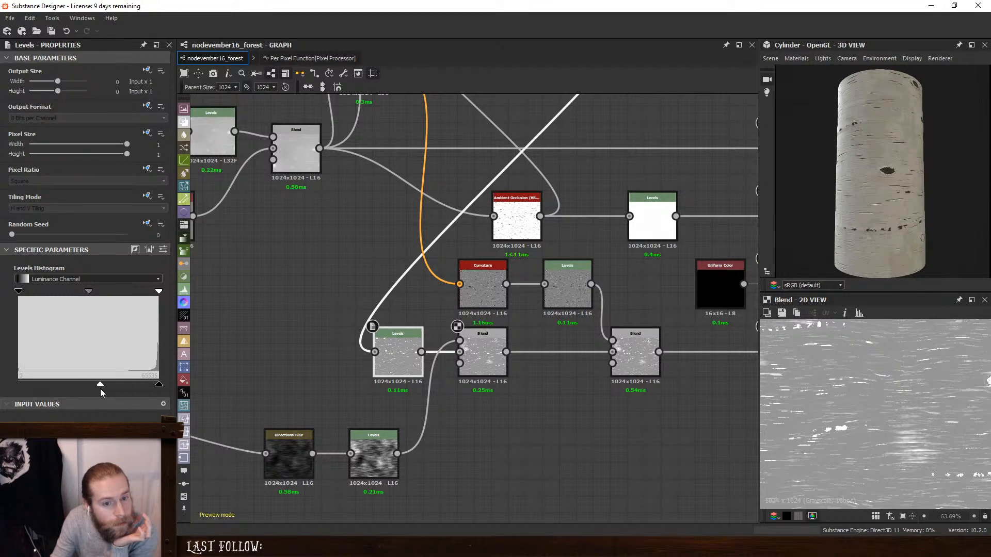
- Sharpen the contrast of the dirt Levels by lowering its input white point, and slightly reduce its output white level
{"action": "left_click", "coordinate": [381, 439]}
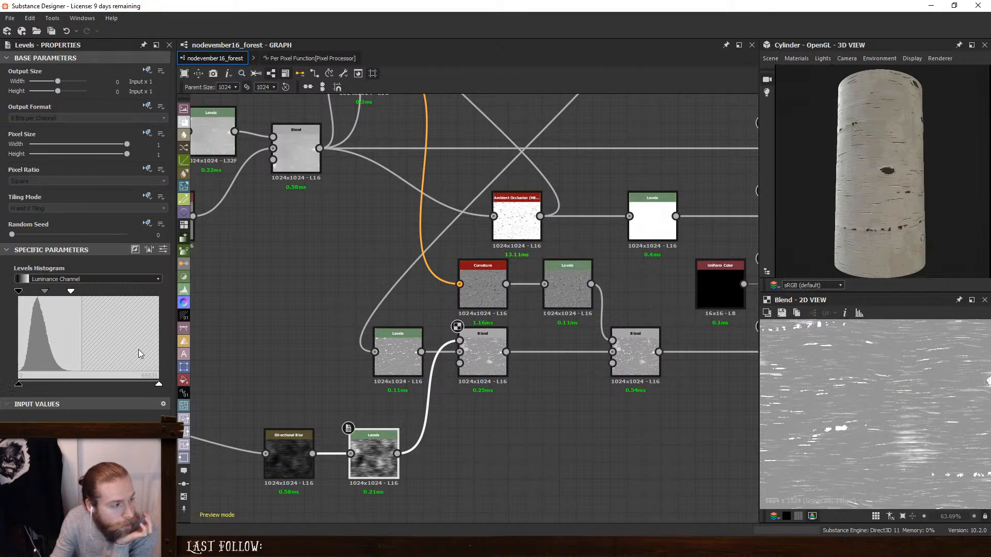
{"action": "mouse_move", "coordinate": [73, 295]}
{"action": "left_mouse_down"}
{"action": "mouse_move", "coordinate": [33, 292]}
{"action": "mouse_move", "coordinate": [53, 294]}
{"action": "mouse_move", "coordinate": [45, 293]}
{"action": "left_mouse_up"}
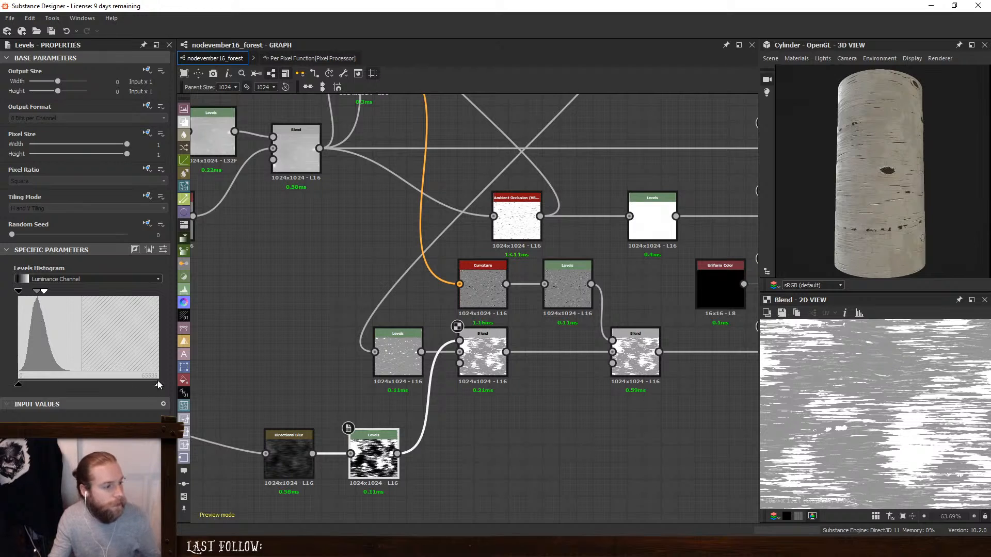
{"action": "left_click_drag", "start_coordinate": [158, 384], "coordinate": [134, 385]}
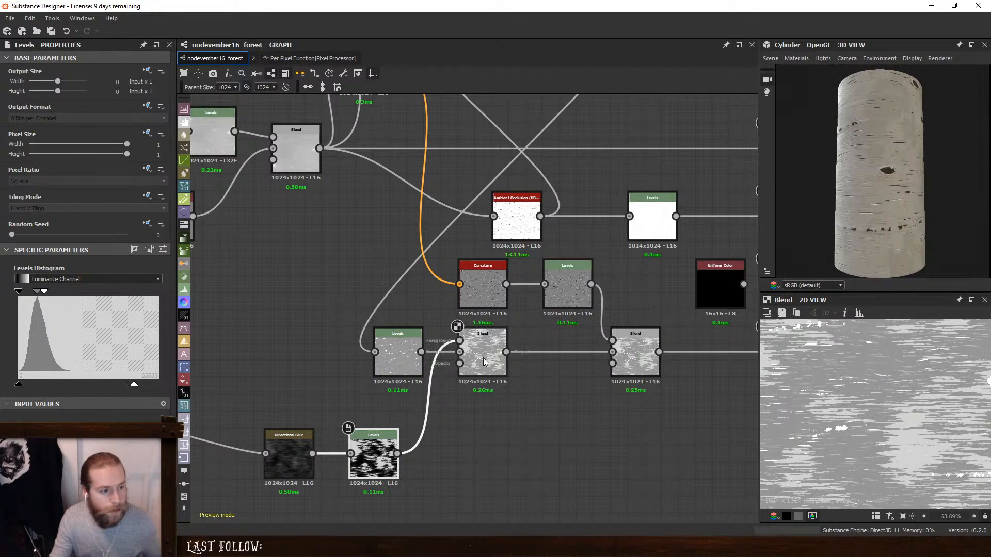
- Switch the 3D preview mesh to the Rounded Cylinder and inspect the bark on it
{"action": "left_click", "coordinate": [632, 355]}
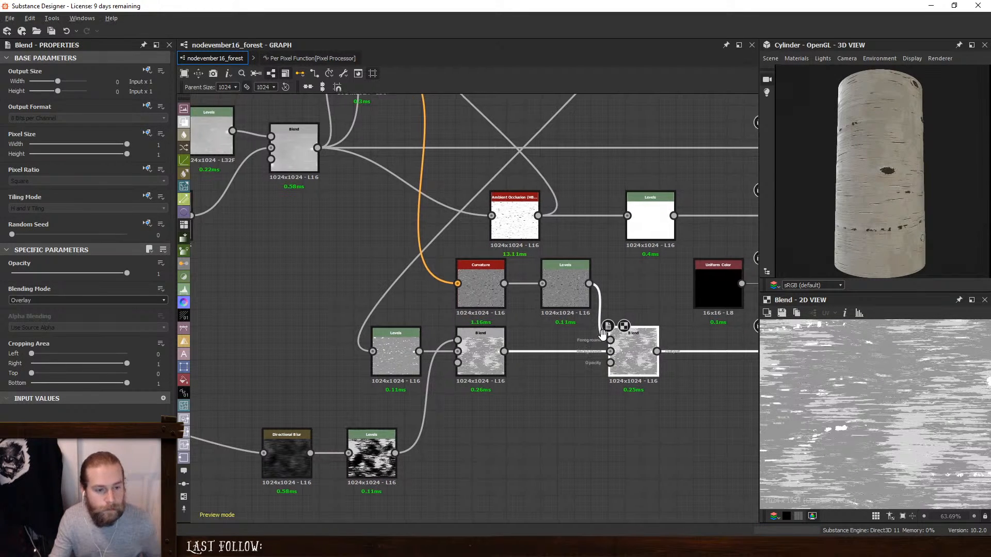
{"action": "middle_click_drag", "start_coordinate": [602, 333], "coordinate": [527, 356]}
{"action": "right_click_drag", "start_coordinate": [841, 212], "coordinate": [842, 152], "text": "ctrl+shift"}
{"action": "left_click", "coordinate": [770, 58]}
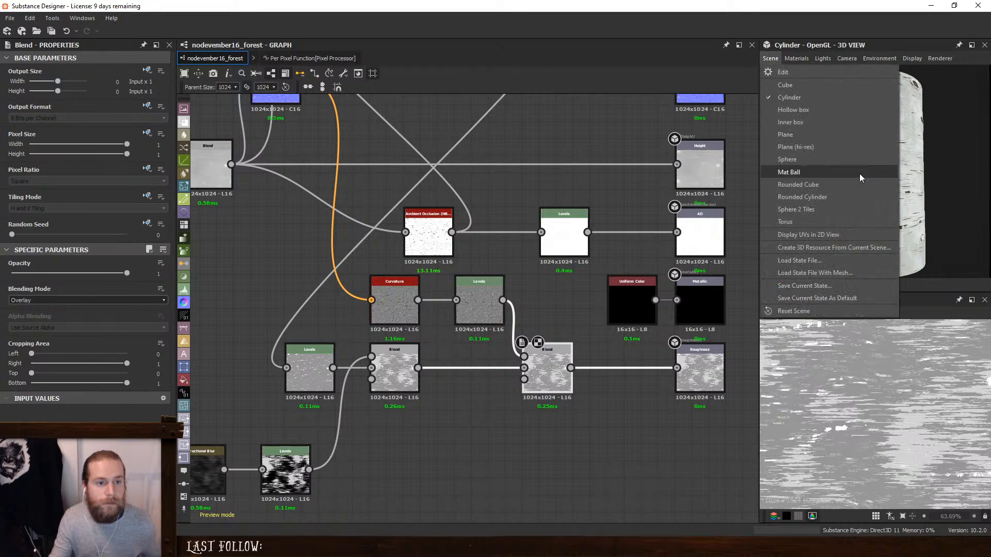
{"action": "left_click", "coordinate": [841, 200]}
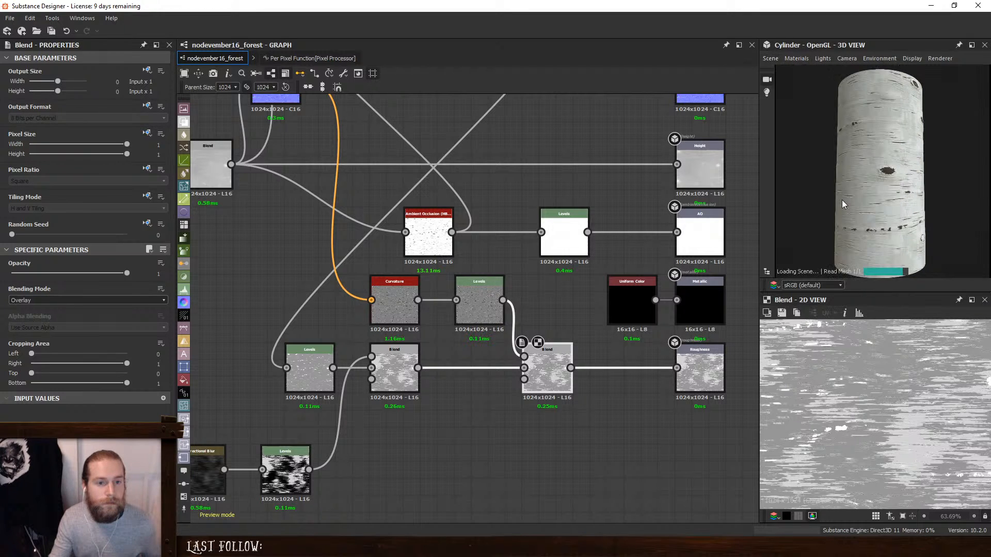
{"action": "left_click_drag", "start_coordinate": [898, 191], "coordinate": [835, 188]}
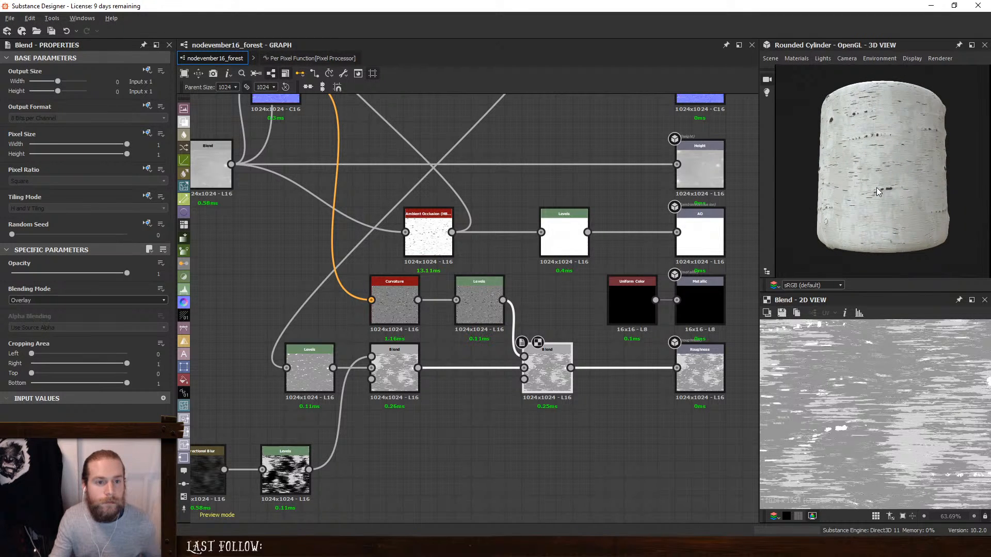
{"action": "scroll", "coordinate": [876, 187], "scroll_direction": "up", "scroll_amount": 2}
- Try Overlay at opacity 0.45 on the Blend joining the two Slope Blur Grayscale nodes in the colour chain
{"action": "middle_click_drag", "start_coordinate": [634, 230], "coordinate": [623, 408]}
{"action": "middle_click_drag", "start_coordinate": [627, 208], "coordinate": [613, 408]}
{"action": "left_click", "coordinate": [528, 241]}
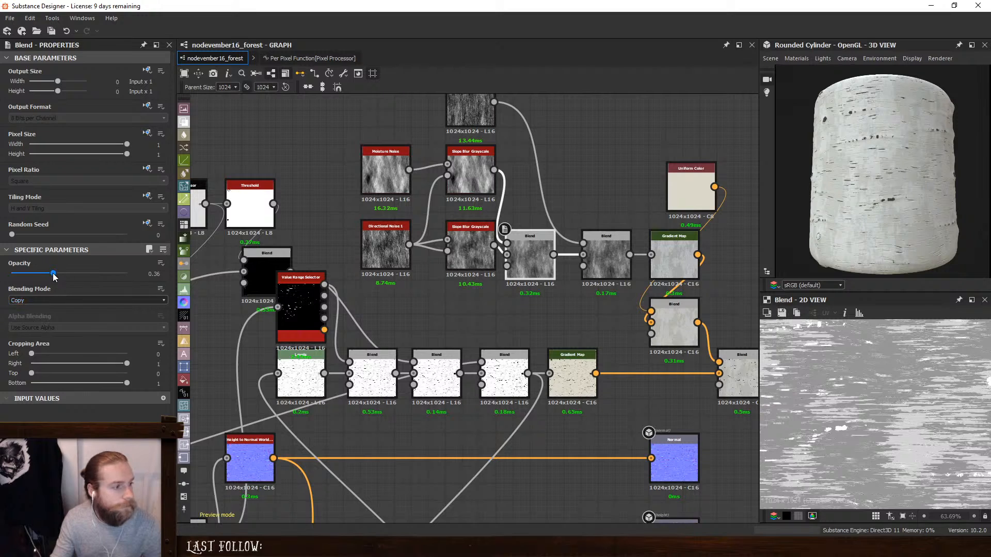
{"action": "left_click_drag", "start_coordinate": [53, 274], "coordinate": [70, 287]}
{"action": "left_click", "coordinate": [65, 299]}
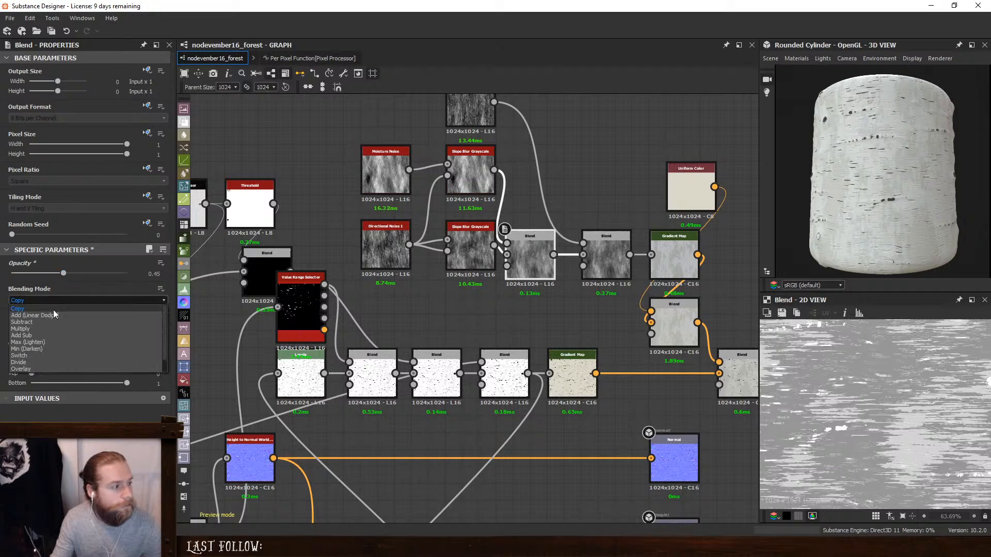
{"action": "left_click", "coordinate": [66, 345]}
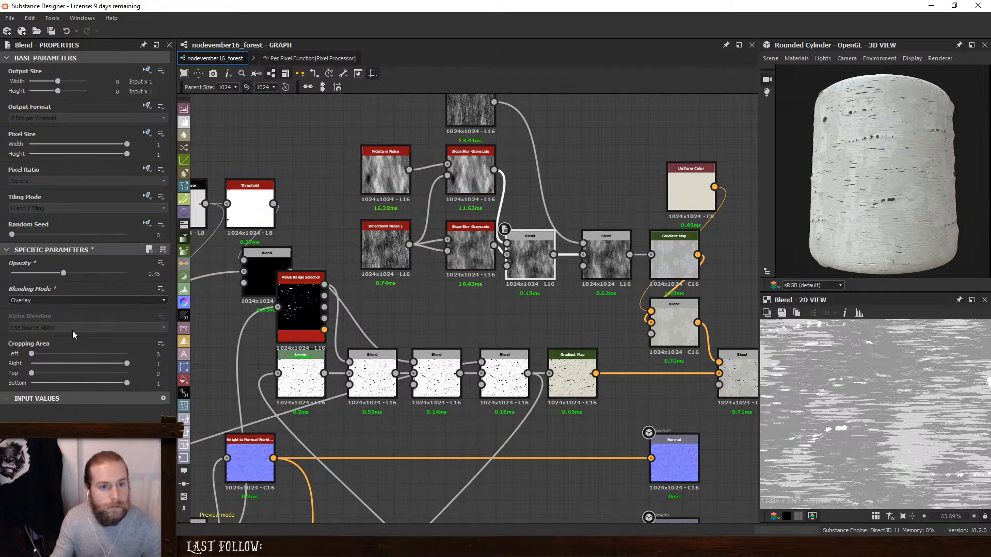
- Try Subtract at opacity 0.47 and Overlay at opacity 1 on the Slope Blur Blend
{"action": "left_click", "coordinate": [57, 300]}
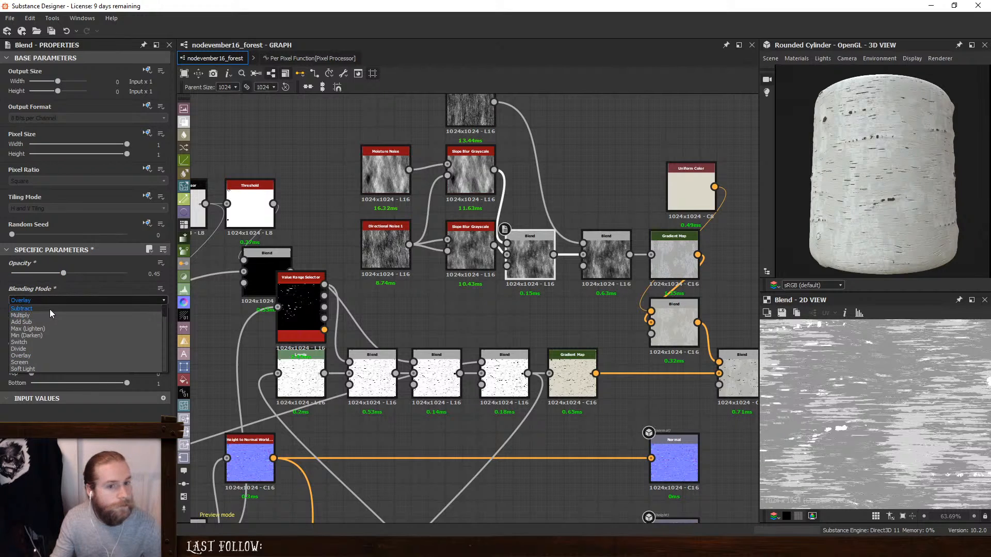
{"action": "left_click", "coordinate": [51, 309]}
{"action": "mouse_move", "coordinate": [61, 274]}
{"action": "left_mouse_down"}
{"action": "mouse_move", "coordinate": [1, 275]}
{"action": "mouse_move", "coordinate": [66, 282]}
{"action": "left_mouse_up"}
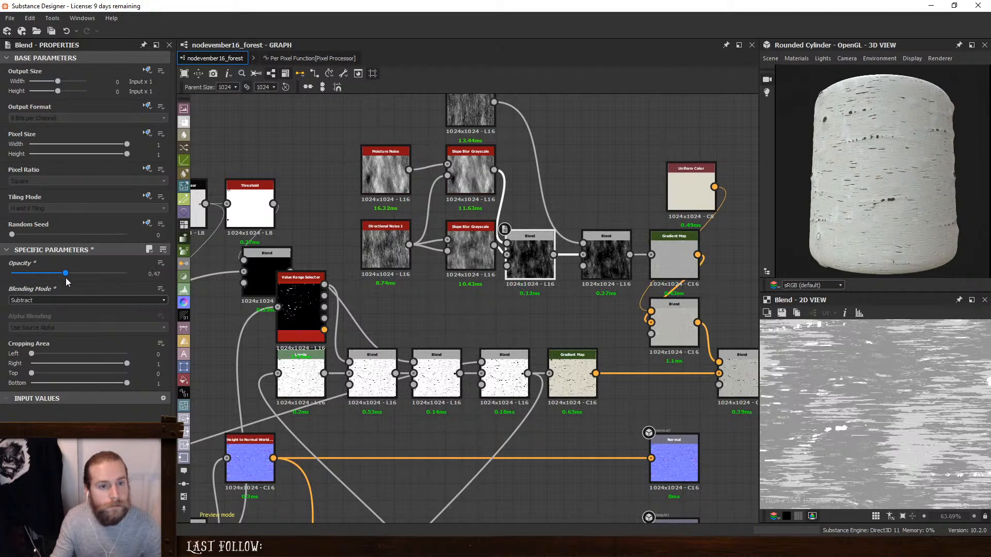
{"action": "left_click", "coordinate": [50, 301]}
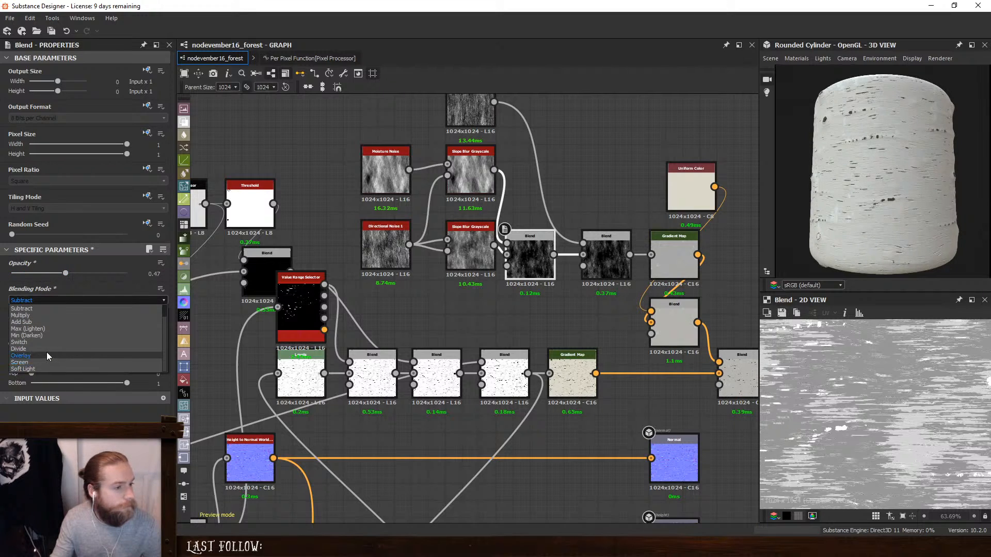
{"action": "left_click", "coordinate": [48, 356]}
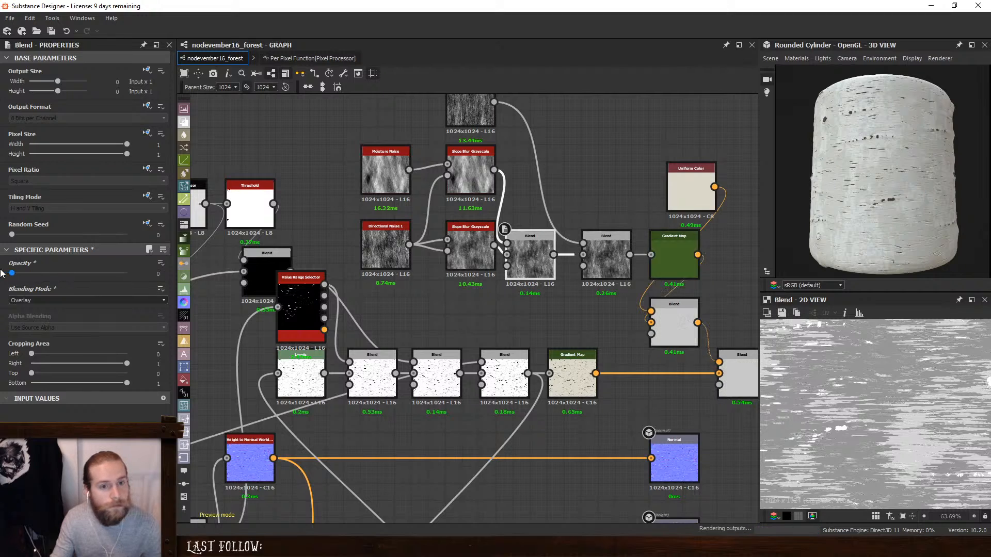
{"action": "left_click_drag", "start_coordinate": [65, 276], "coordinate": [158, 287]}
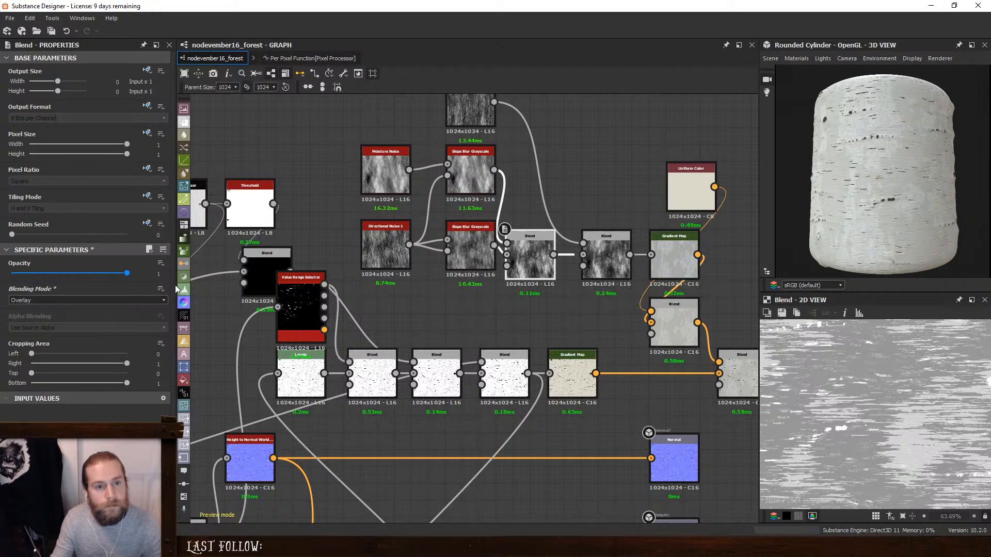
- Try Add Sub at opacity 0.82 on the Slope Blur Blend
{"action": "left_click", "coordinate": [124, 300]}
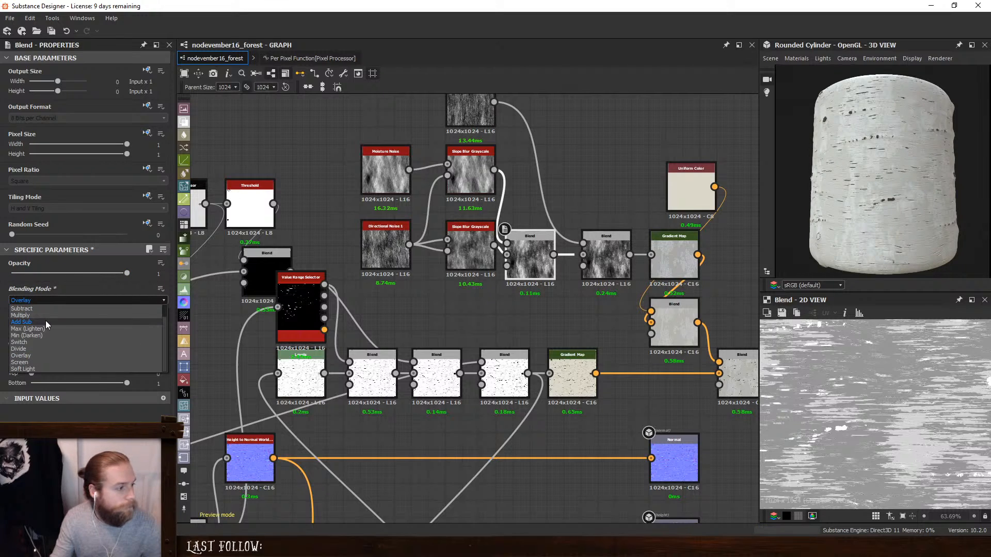
{"action": "left_click", "coordinate": [46, 321]}
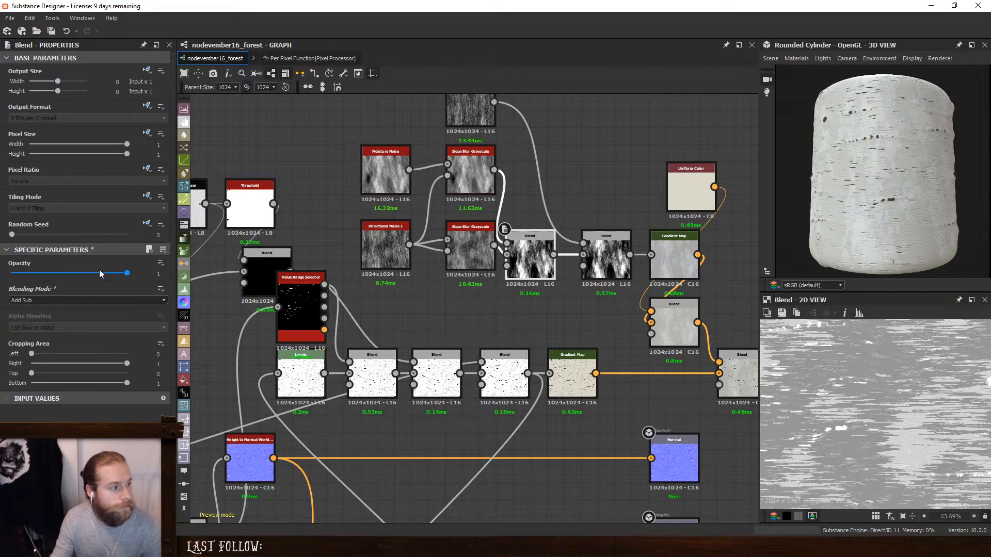
{"action": "left_click", "coordinate": [122, 273]}
{"action": "mouse_move", "coordinate": [123, 274]}
{"action": "left_mouse_down"}
{"action": "mouse_move", "coordinate": [71, 269]}
{"action": "mouse_move", "coordinate": [106, 273]}
{"action": "left_mouse_up"}
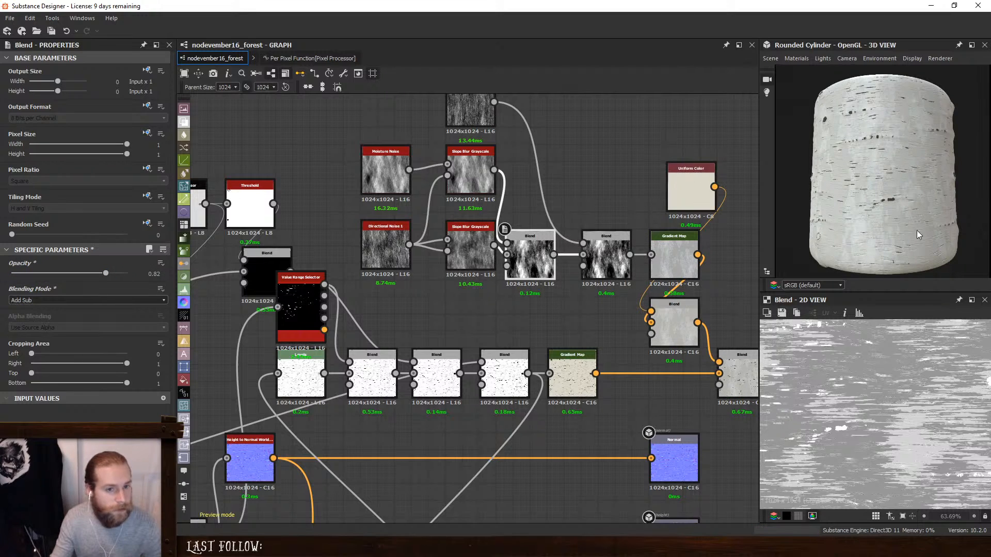
- Set the Slope Blur Blend to Divide with opacity 1 and check the bark up close in the 3D preview
{"action": "left_click", "coordinate": [45, 300]}
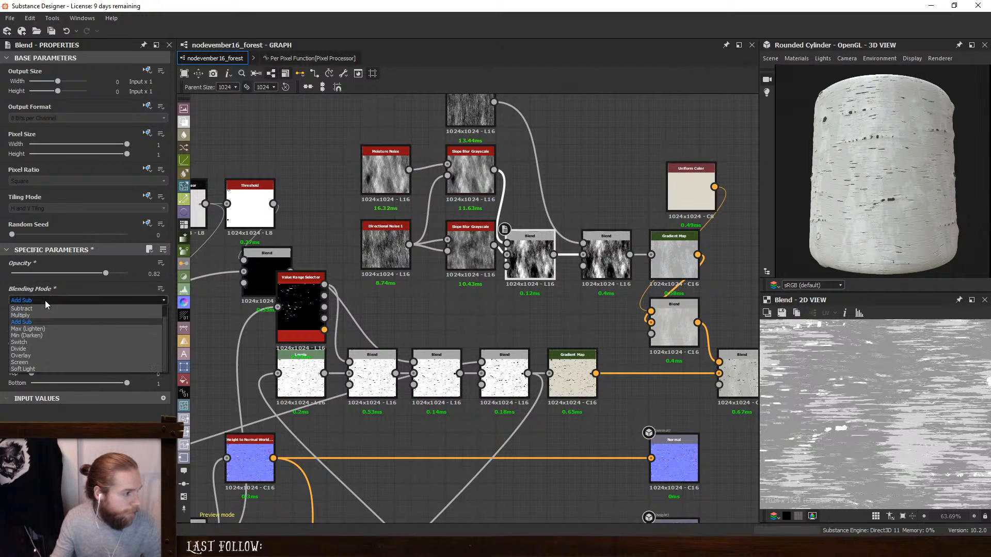
{"action": "left_click", "coordinate": [42, 349]}
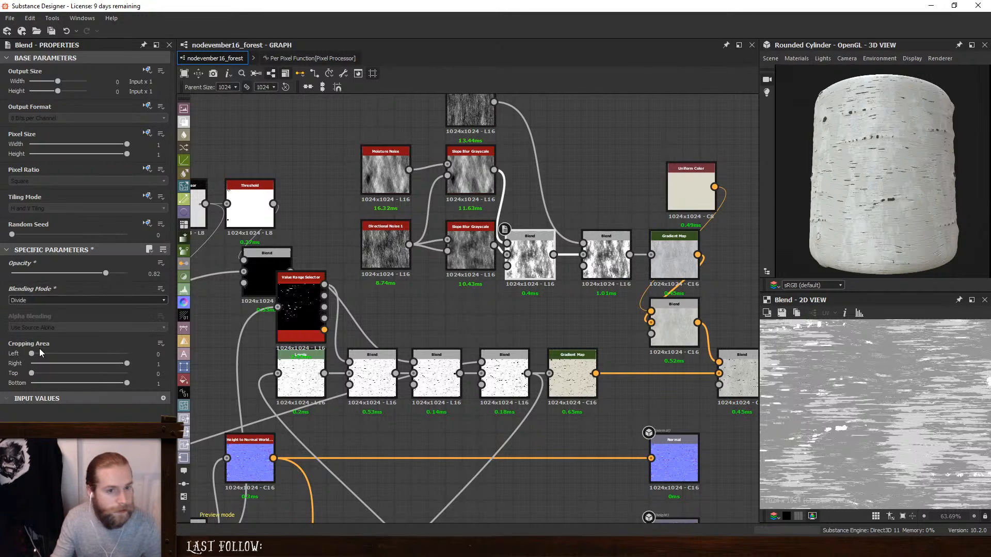
{"action": "left_click_drag", "start_coordinate": [107, 278], "coordinate": [166, 284]}
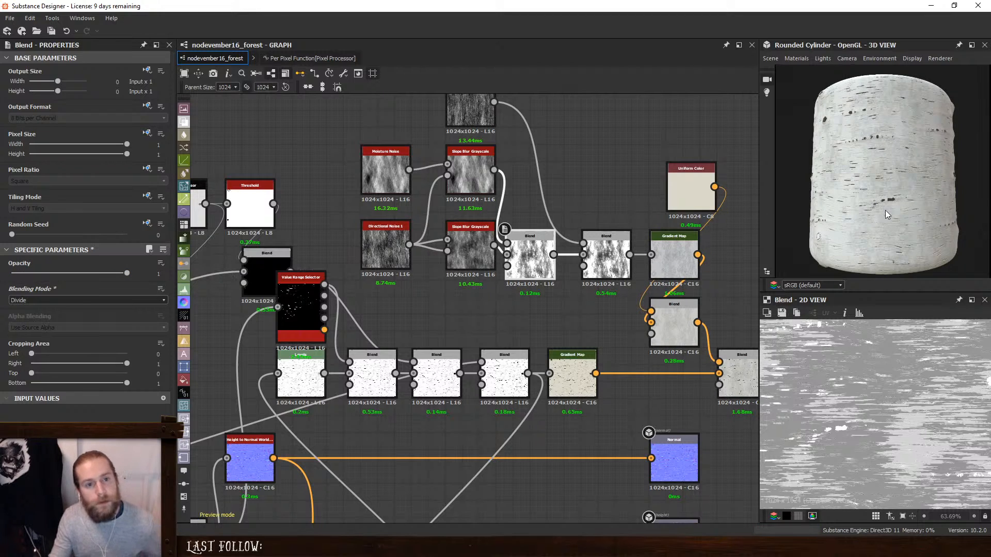
{"action": "scroll", "coordinate": [903, 209], "scroll_direction": "up", "scroll_amount": 3}
{"action": "left_click_drag", "start_coordinate": [920, 210], "coordinate": [905, 216]}
{"action": "scroll", "coordinate": [905, 216], "scroll_direction": "up", "scroll_amount": 2}
{"action": "right_click_drag", "start_coordinate": [905, 217], "coordinate": [871, 220], "text": "ctrl+shift"}
{"action": "scroll", "coordinate": [903, 216], "scroll_direction": "down", "scroll_amount": 5}
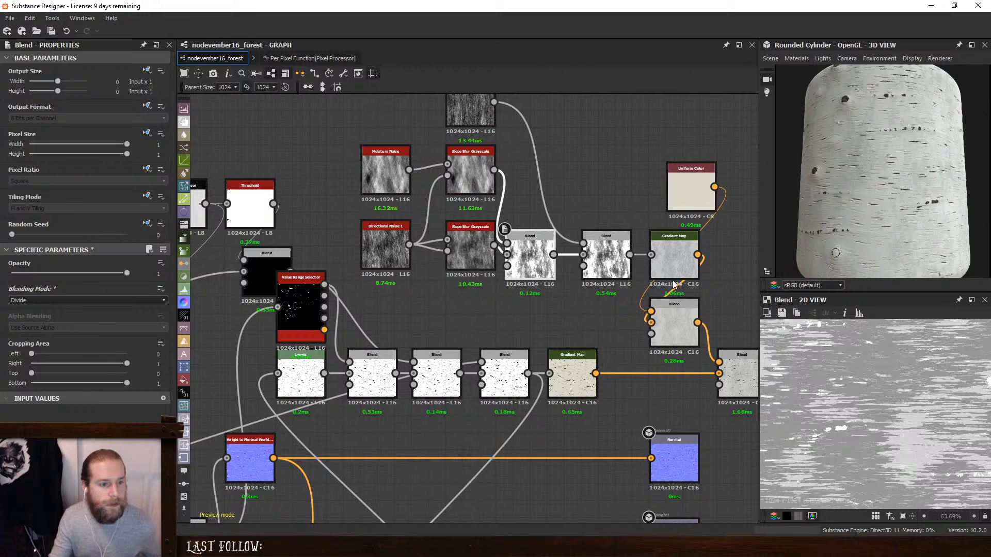
- Try Subtract at opacity 0.12 on the Blend that feeds the colour chain's Gradient Map
{"action": "left_click", "coordinate": [603, 259]}
{"action": "mouse_move", "coordinate": [38, 273]}
{"action": "left_mouse_down"}
{"action": "mouse_move", "coordinate": [122, 284]}
{"action": "mouse_move", "coordinate": [12, 291]}
{"action": "mouse_move", "coordinate": [50, 272]}
{"action": "mouse_move", "coordinate": [119, 273]}
{"action": "mouse_move", "coordinate": [25, 273]}
{"action": "left_mouse_up"}
{"action": "left_click", "coordinate": [45, 298]}
{"action": "left_click", "coordinate": [33, 321]}
- Set the Blend feeding the Gradient Map to Multiply with opacity 0.7
{"action": "left_click", "coordinate": [28, 300]}
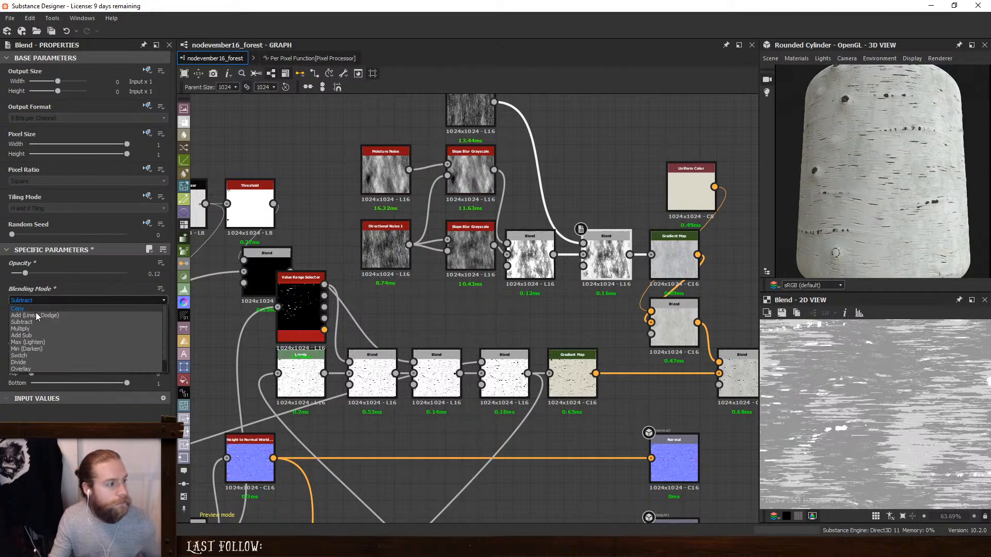
{"action": "left_click", "coordinate": [21, 329]}
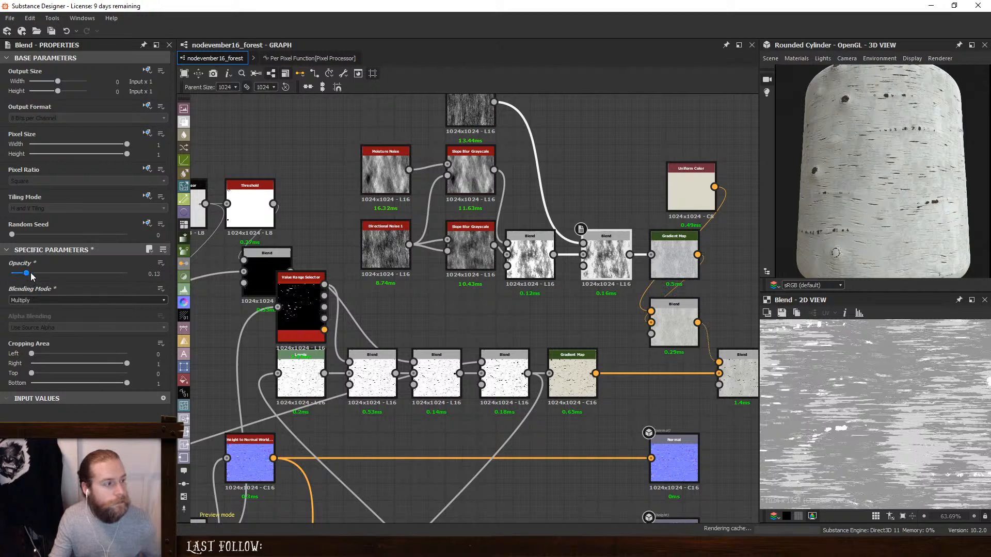
{"action": "left_click_drag", "start_coordinate": [25, 273], "coordinate": [212, 288]}
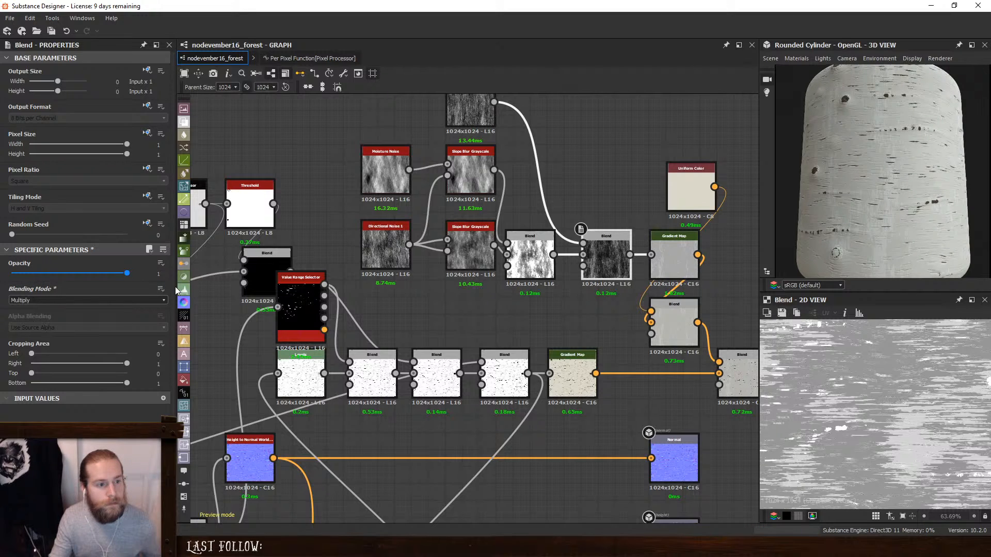
{"action": "left_click_drag", "start_coordinate": [127, 273], "coordinate": [85, 273]}
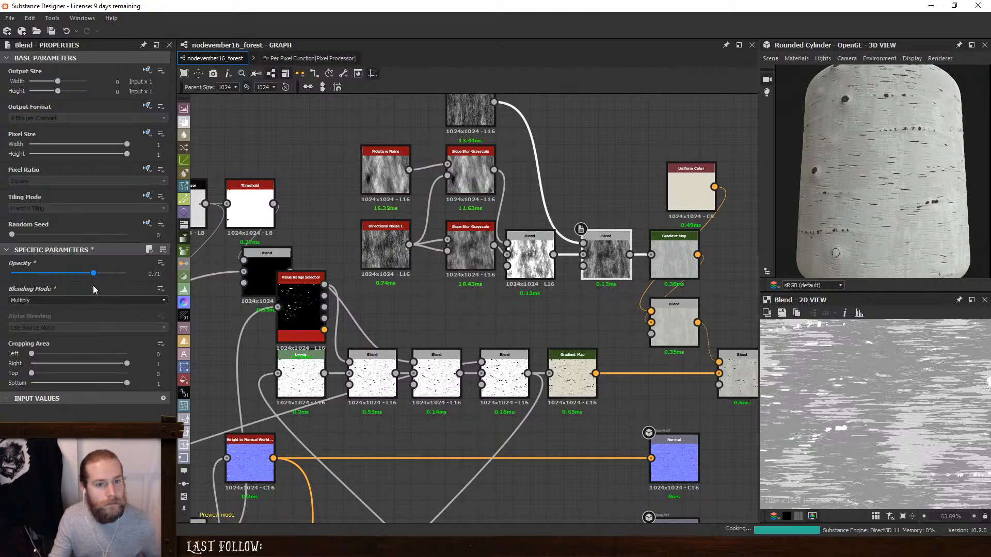
- Set the blending mode of the Blend that combines the two Slope Blur Grayscale nodes to Screen
{"action": "left_click", "coordinate": [530, 250]}
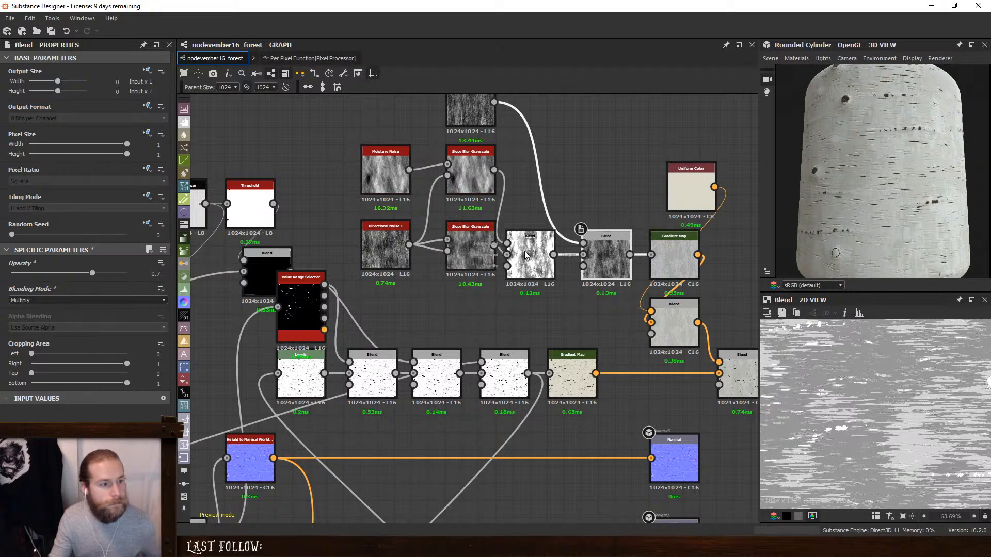
{"action": "left_click", "coordinate": [57, 300]}
{"action": "scroll", "coordinate": [43, 345], "scroll_direction": "down", "scroll_amount": 1}
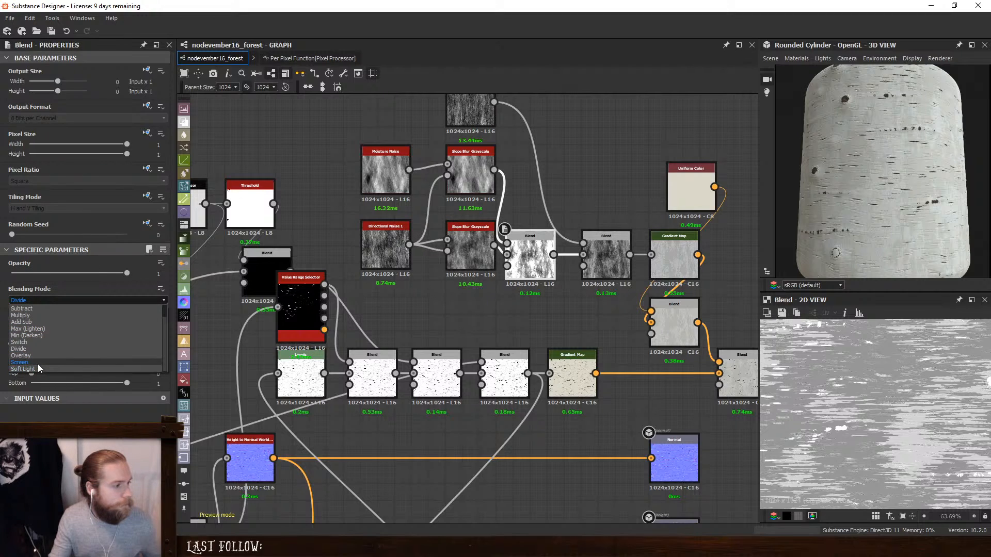
{"action": "left_click", "coordinate": [38, 364]}
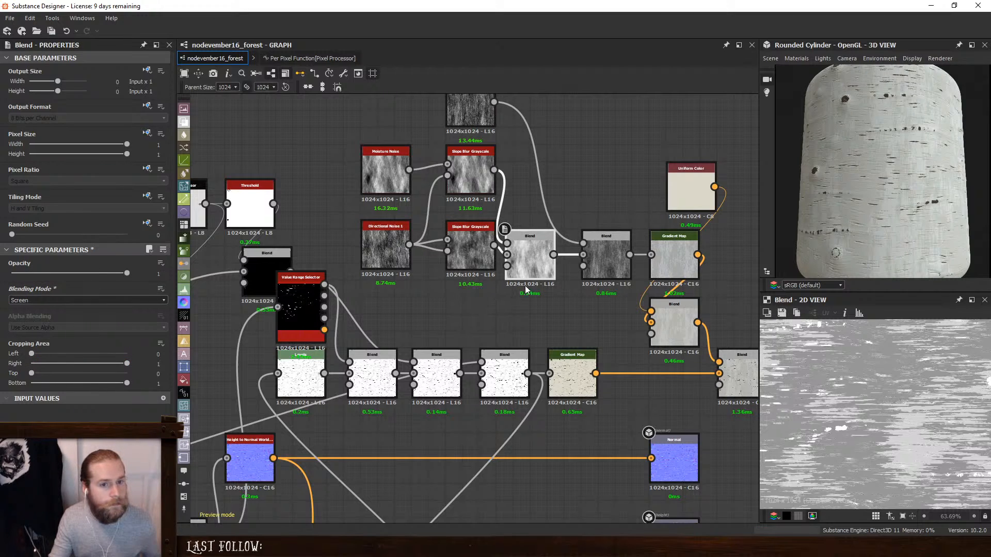
- Set the Blend feeding the Gradient Map to Overlay with opacity 1 and check the bark up close in the 3D preview
{"action": "left_click", "coordinate": [606, 255]}
{"action": "left_click_drag", "start_coordinate": [90, 276], "coordinate": [49, 283]}
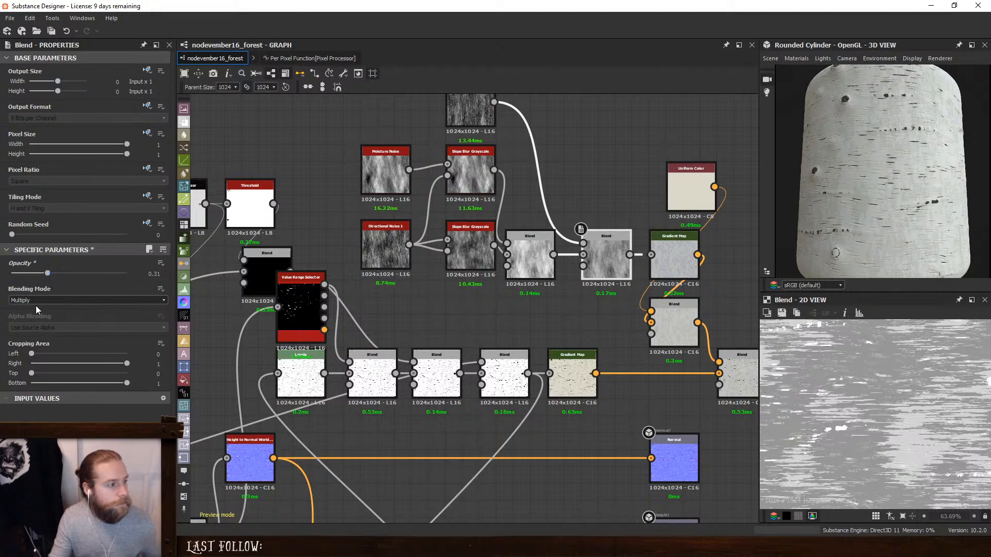
{"action": "left_click", "coordinate": [36, 302]}
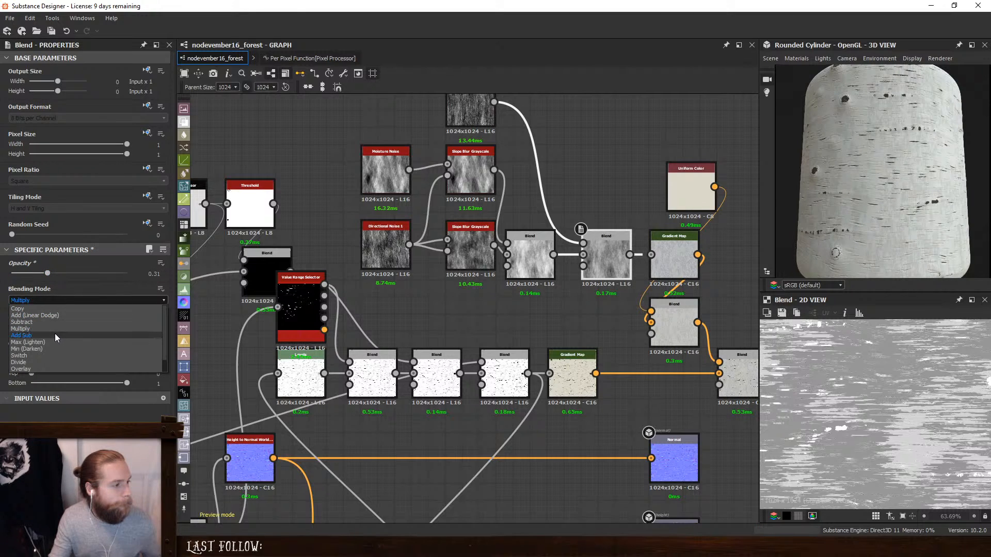
{"action": "left_click", "coordinate": [49, 369]}
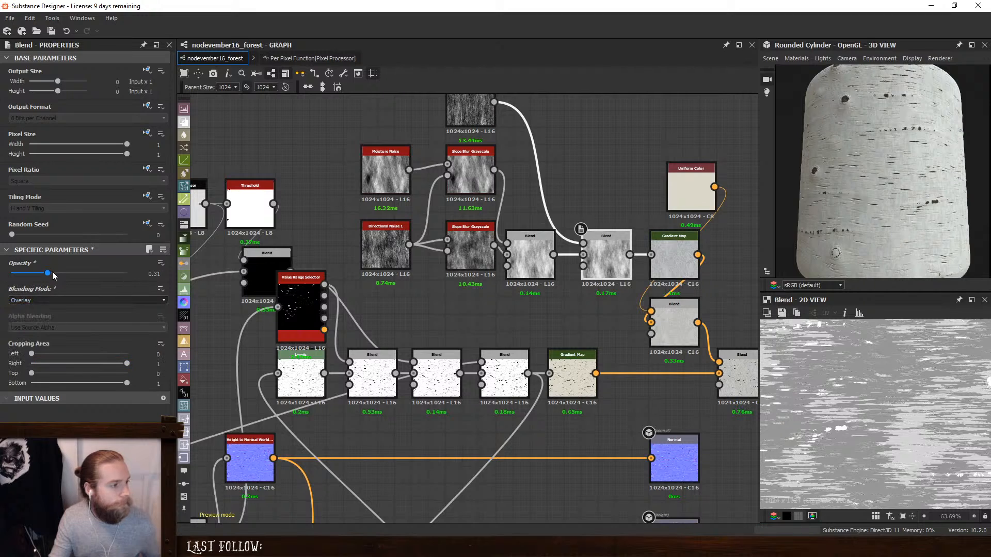
{"action": "left_click_drag", "start_coordinate": [50, 274], "coordinate": [206, 277]}
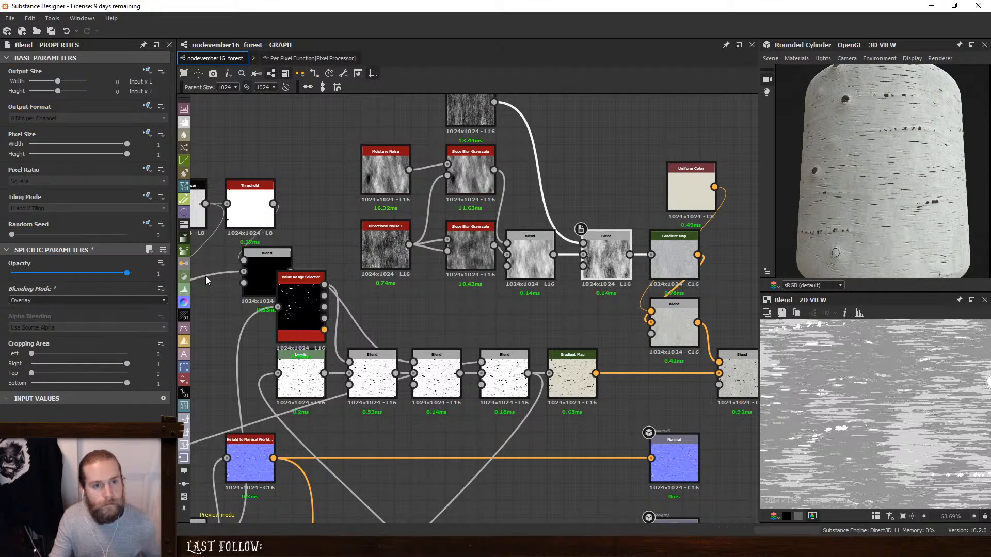
{"action": "scroll", "coordinate": [895, 216], "scroll_direction": "up", "scroll_amount": 5}
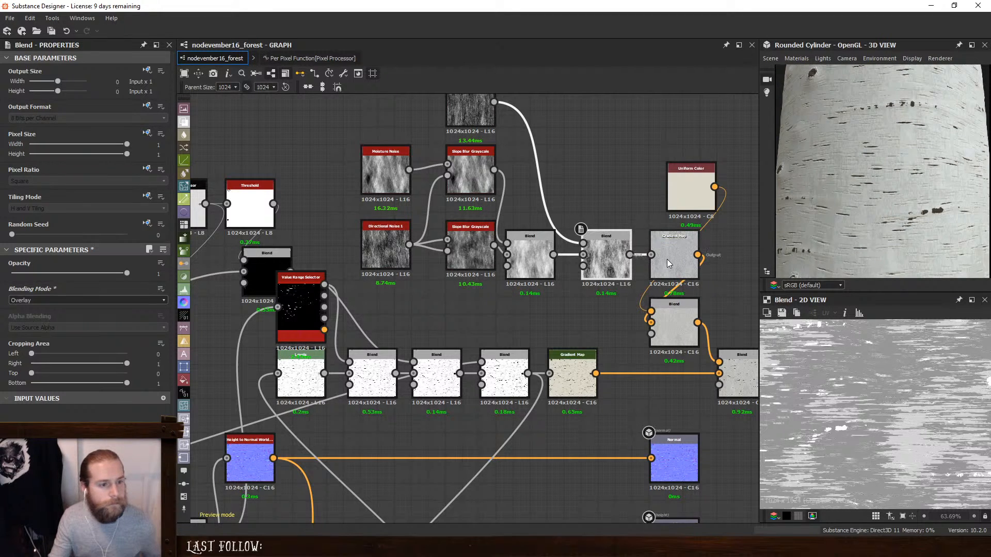
- Try lower opacity on the Slope Blur Blend, return it to 1, and shift the Directional Noise, lower Slope Blur and both Blends up into a row
{"action": "left_click", "coordinate": [529, 256]}
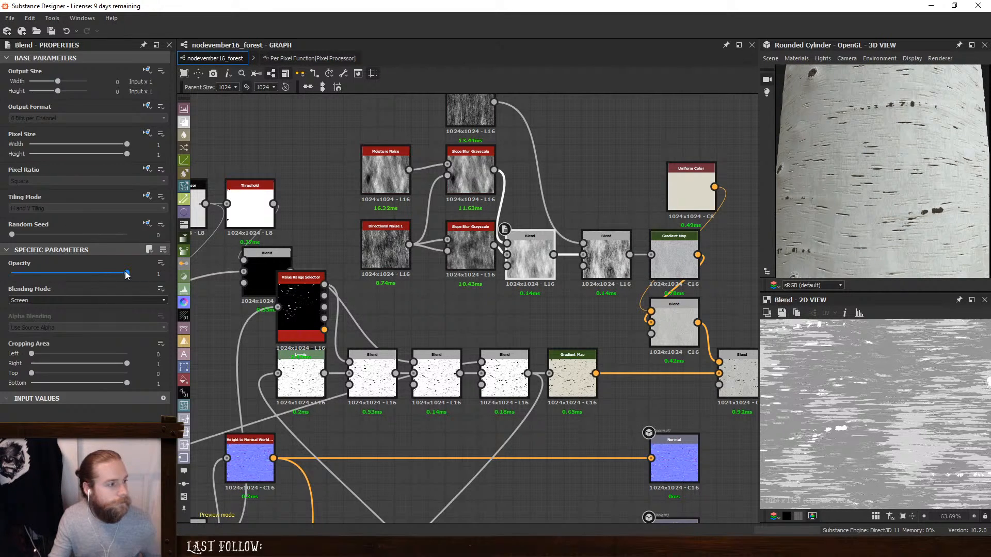
{"action": "left_click_drag", "start_coordinate": [126, 274], "coordinate": [158, 292]}
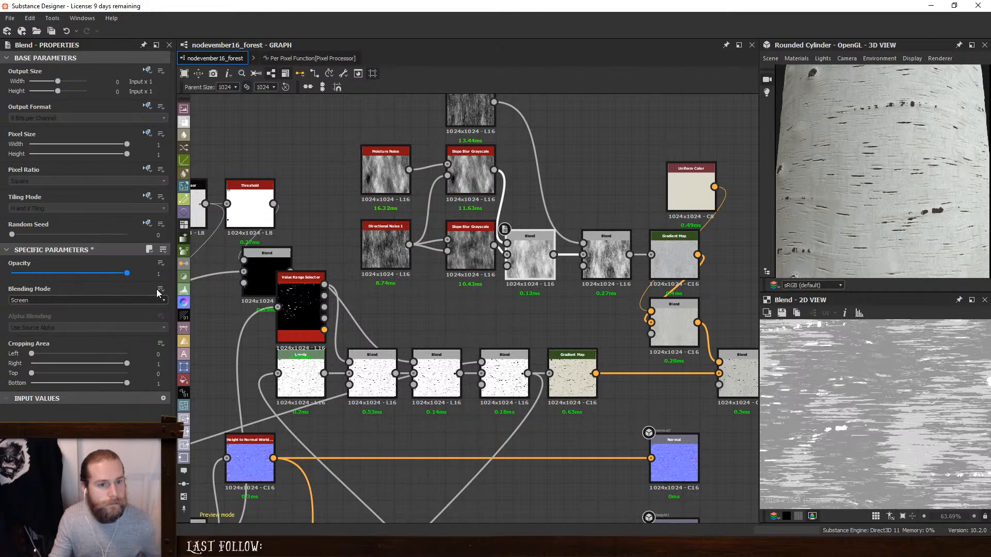
{"action": "left_click_drag", "start_coordinate": [534, 267], "coordinate": [543, 250]}
{"action": "left_click", "coordinate": [476, 251]}
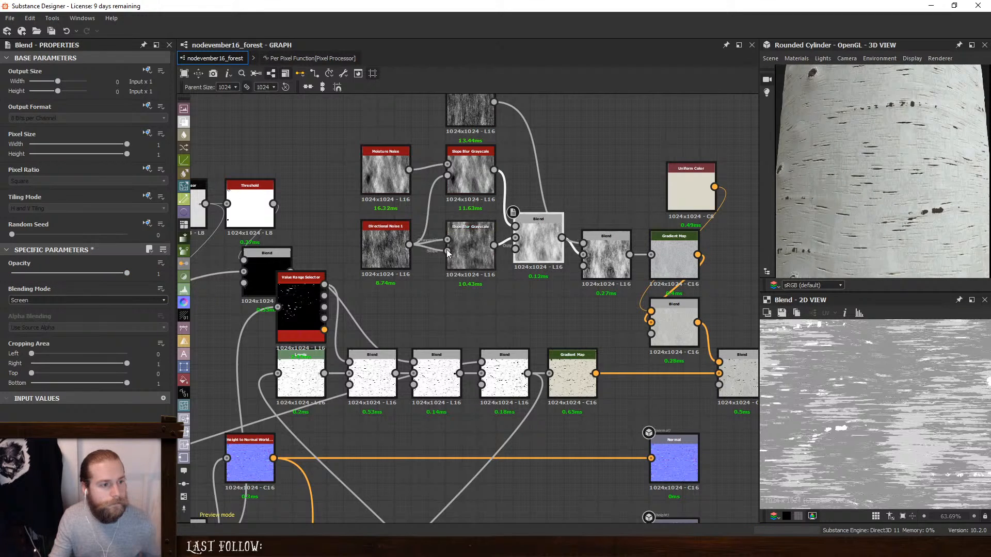
{"action": "left_click", "coordinate": [391, 250], "text": "shift"}
{"action": "left_click_drag", "start_coordinate": [469, 252], "coordinate": [470, 244]}
{"action": "left_click_drag", "start_coordinate": [605, 255], "coordinate": [604, 238]}
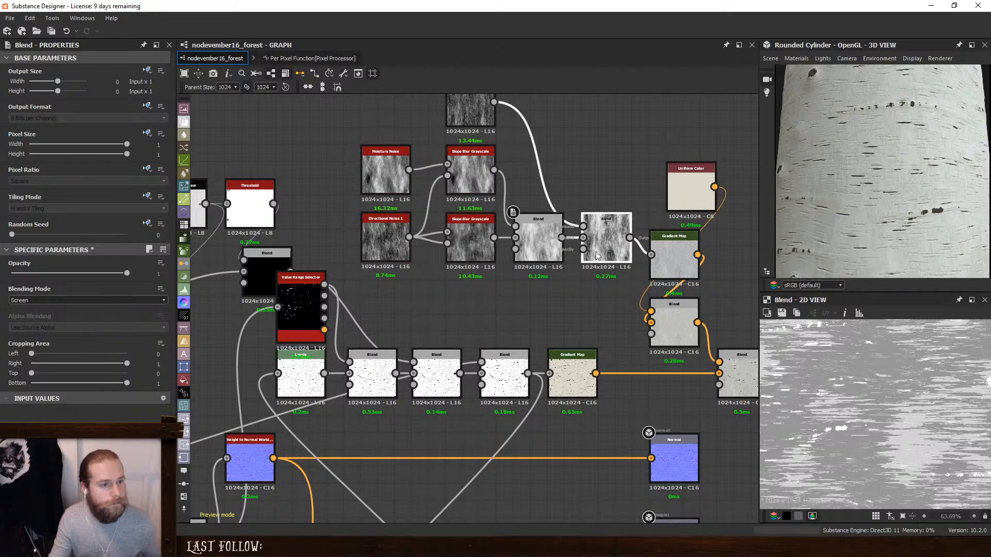
- Add a Warp node below the noise blends and feed it from the Blend that drives the Gradient Map
{"action": "left_click", "coordinate": [505, 255]}
{"action": "key", "text": "space"}
{"action": "type", "text": "w"}
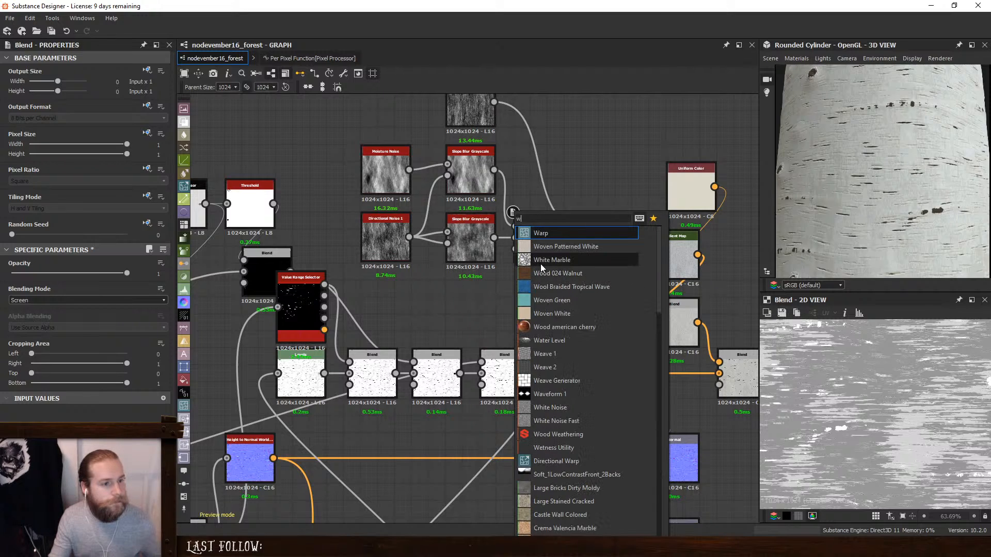
{"action": "left_click", "coordinate": [543, 236]}
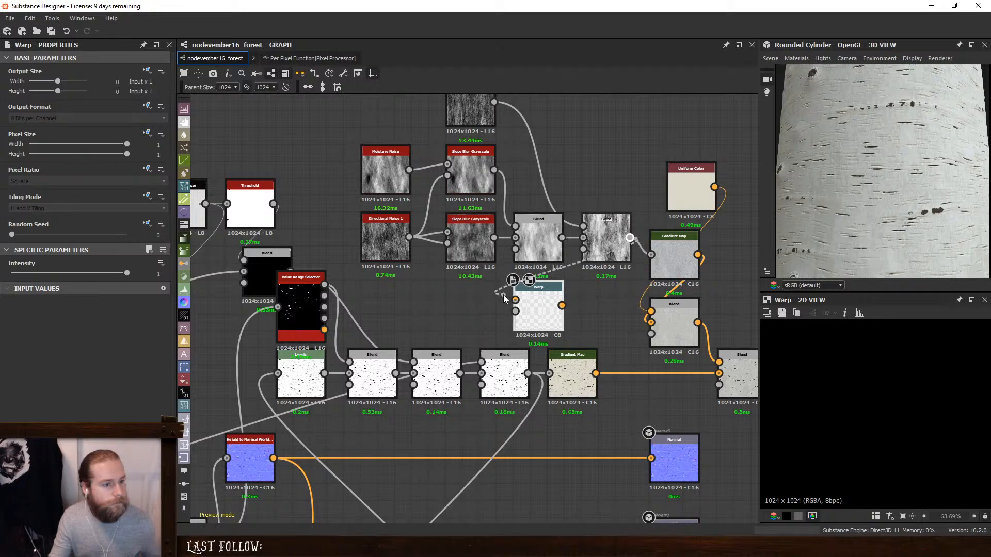
{"action": "left_click_drag", "start_coordinate": [504, 298], "coordinate": [511, 300]}
- Connect the height Blend to the Warp as its gradient and reconnect the Overlay noise Blend to the Warp's main input
{"action": "scroll", "coordinate": [513, 299], "scroll_direction": "down", "scroll_amount": 4}
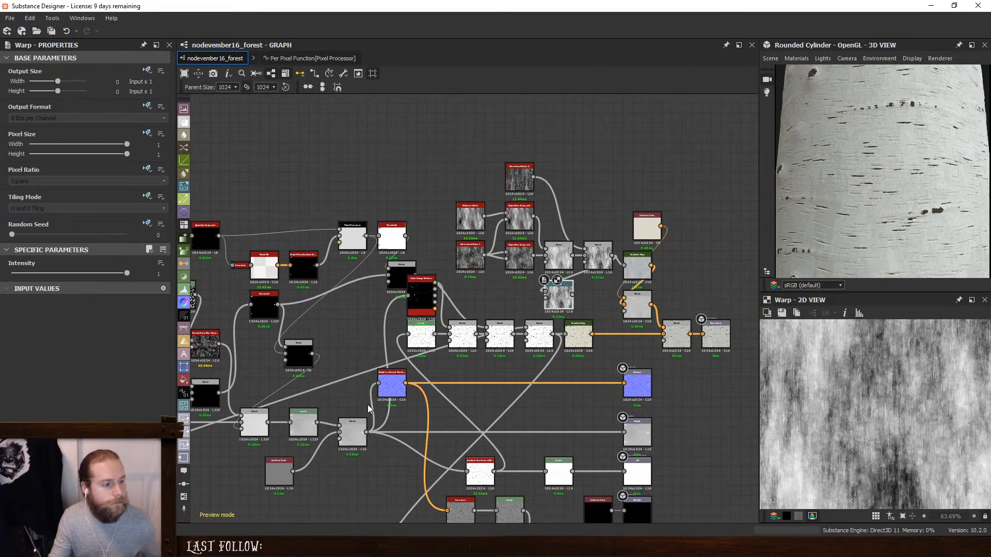
{"action": "left_click_drag", "start_coordinate": [367, 432], "coordinate": [548, 300]}
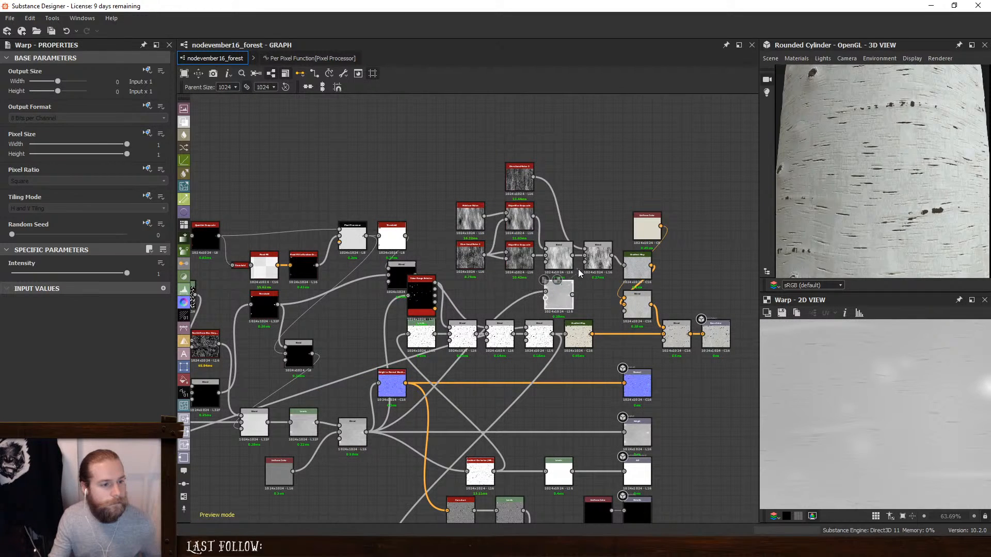
{"action": "left_click_drag", "start_coordinate": [612, 256], "coordinate": [545, 292]}
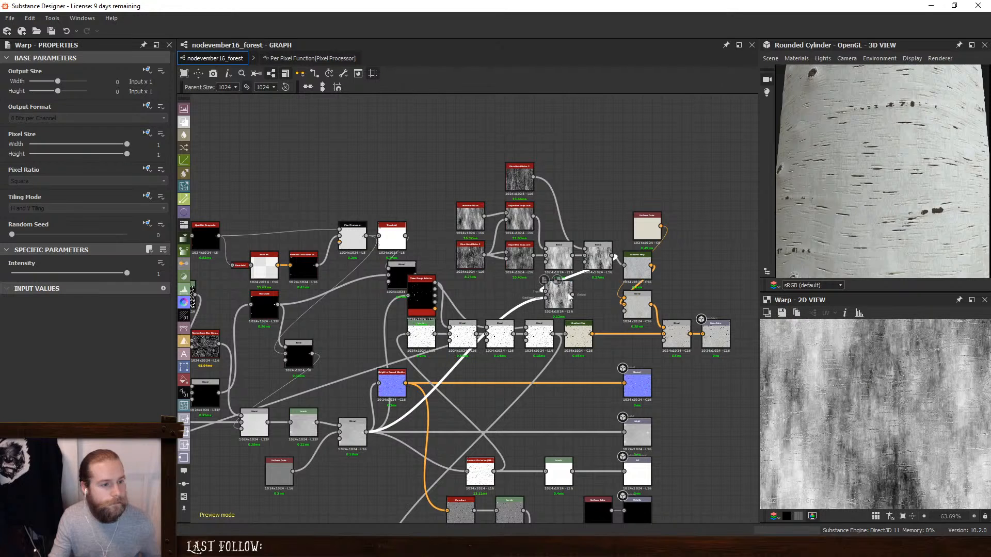
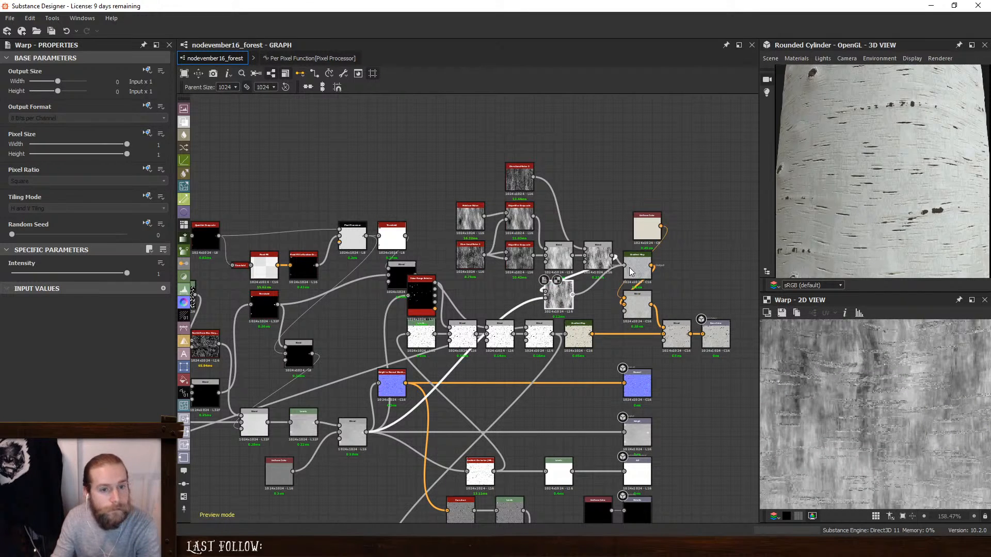
- Set the Warp intensity to 0.79 and check the bark in the 3D preview
{"action": "scroll", "coordinate": [637, 268], "scroll_direction": "up", "scroll_amount": 3}
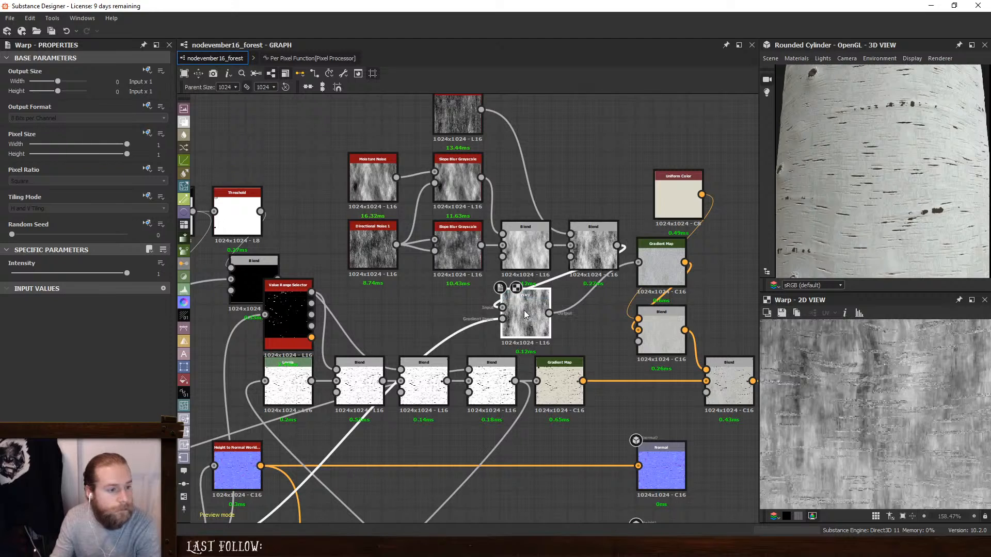
{"action": "left_click_drag", "start_coordinate": [125, 275], "coordinate": [103, 285]}
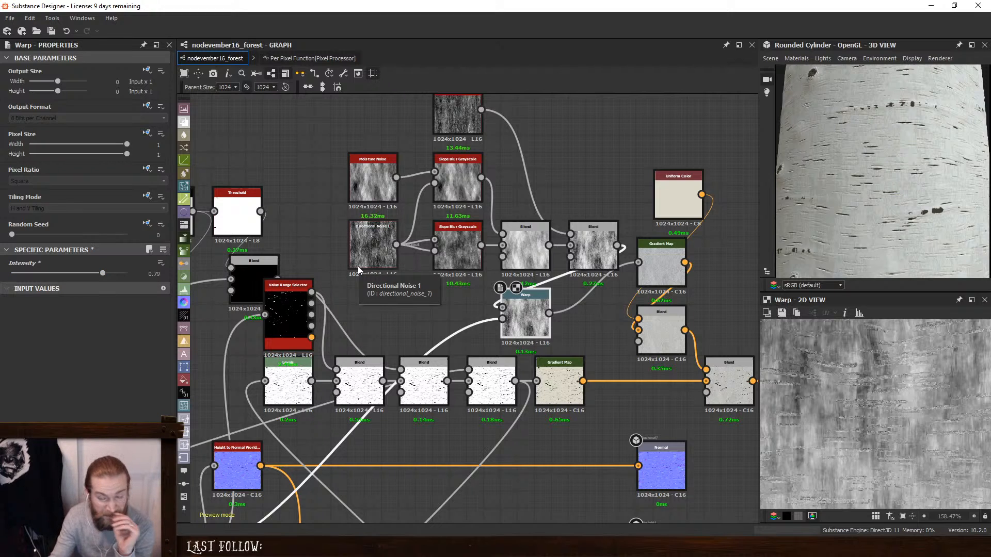
{"action": "scroll", "coordinate": [851, 204], "scroll_direction": "down", "scroll_amount": 5}
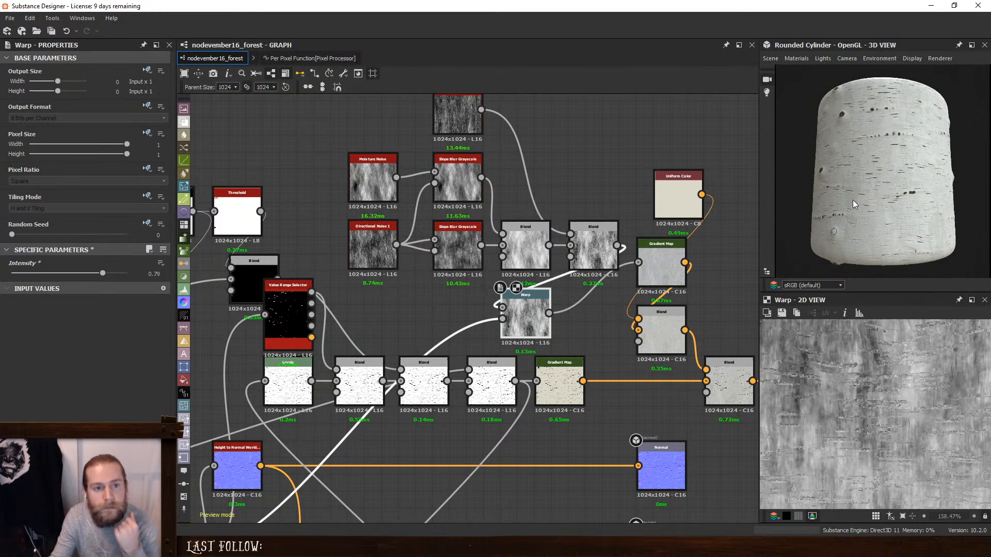
{"action": "scroll", "coordinate": [853, 201], "scroll_direction": "up", "scroll_amount": 3}
{"action": "mouse_move", "coordinate": [853, 205]}
{"action": "left_mouse_down"}
{"action": "mouse_move", "coordinate": [898, 214]}
{"action": "mouse_move", "coordinate": [837, 195]}
{"action": "left_mouse_up"}
- Place the Warp beneath the Overlay Blend, shift the dark-mark Gradient Map beside the final Blend, and insert a new Blend before it
{"action": "left_click_drag", "start_coordinate": [522, 306], "coordinate": [586, 296]}
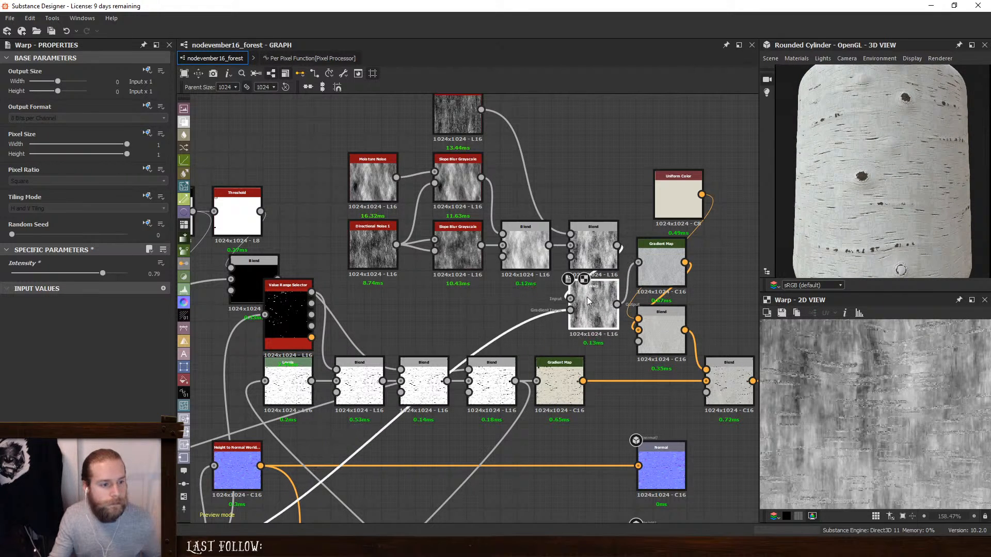
{"action": "left_click_drag", "start_coordinate": [547, 381], "coordinate": [650, 379]}
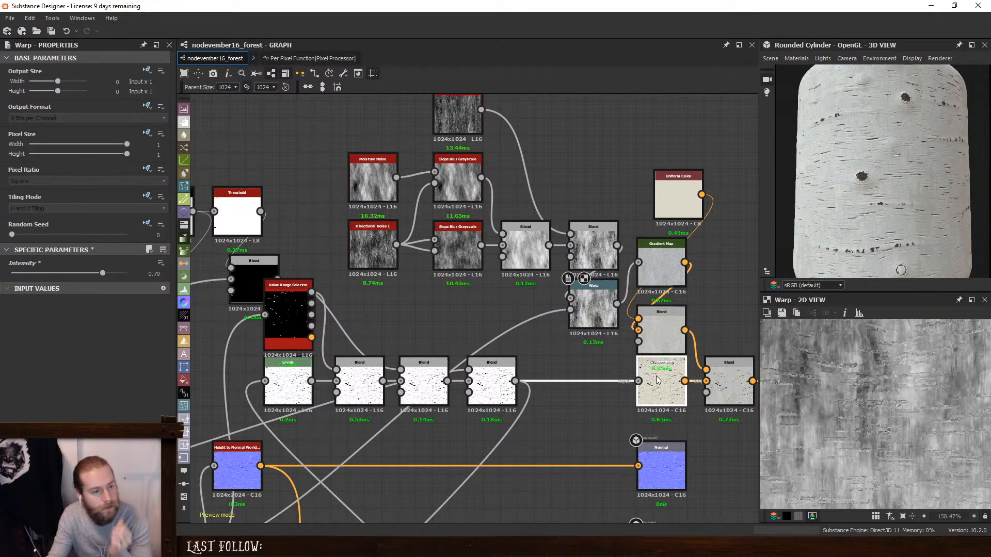
{"action": "left_click", "coordinate": [492, 379]}
{"action": "key", "text": "space"}
{"action": "left_click", "coordinate": [606, 247]}
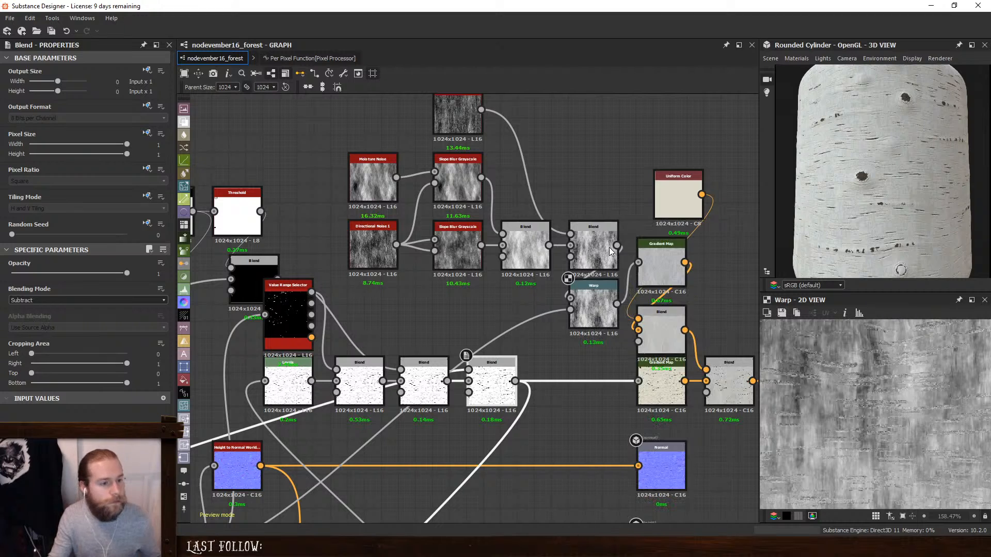
- Preview the Value Range Selector, add a Curvature node fed from the Height to Normal node, and inspect its output up close
{"action": "middle_click_drag", "start_coordinate": [520, 306], "coordinate": [689, 188]}
{"action": "scroll", "coordinate": [687, 189], "scroll_direction": "down", "scroll_amount": 1}
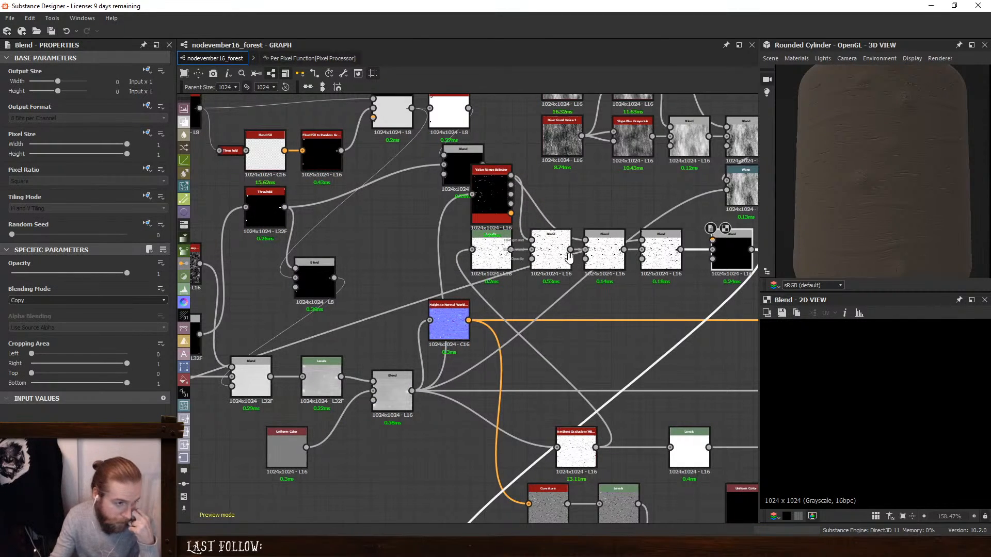
{"action": "middle_click_drag", "start_coordinate": [490, 188], "coordinate": [479, 193]}
{"action": "double_click", "coordinate": [479, 194]}
{"action": "scroll", "coordinate": [889, 414], "scroll_direction": "down", "scroll_amount": 2}
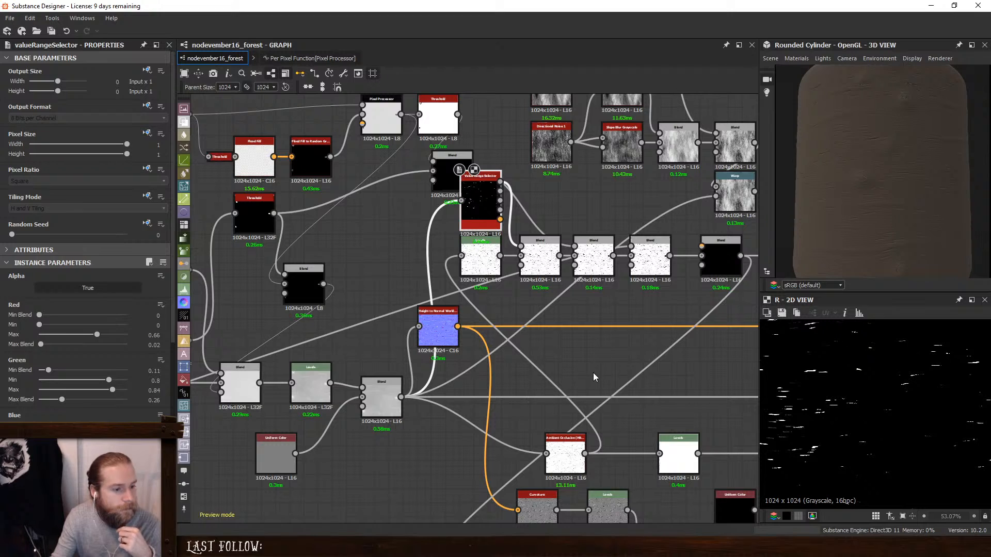
{"action": "key", "text": "space"}
{"action": "type", "text": "cu"}
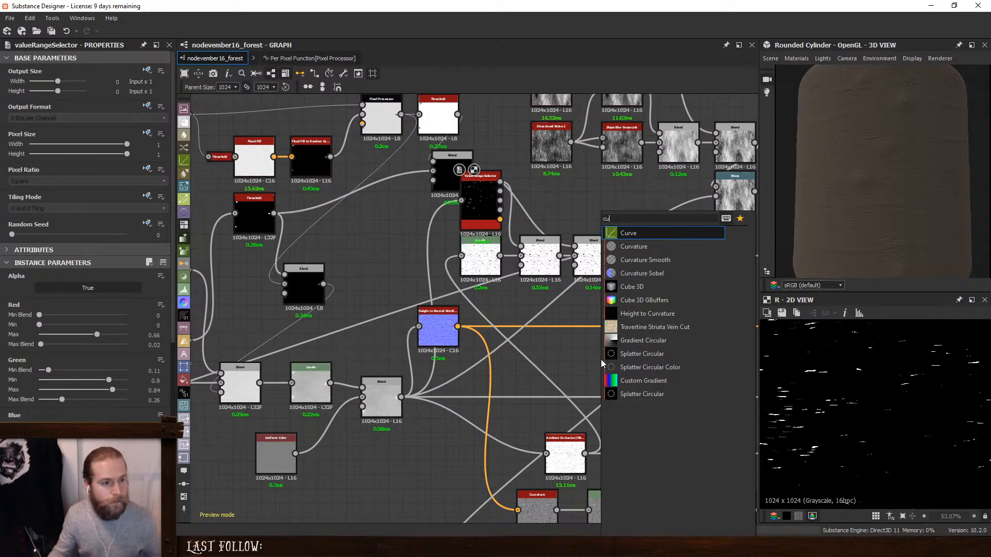
{"action": "left_click", "coordinate": [635, 246]}
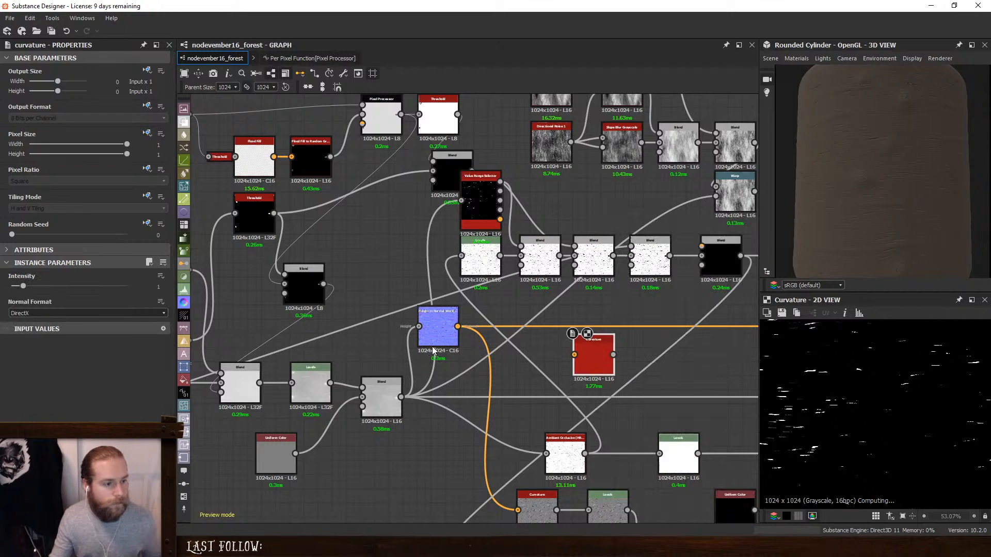
{"action": "left_click_drag", "start_coordinate": [577, 359], "coordinate": [575, 356]}
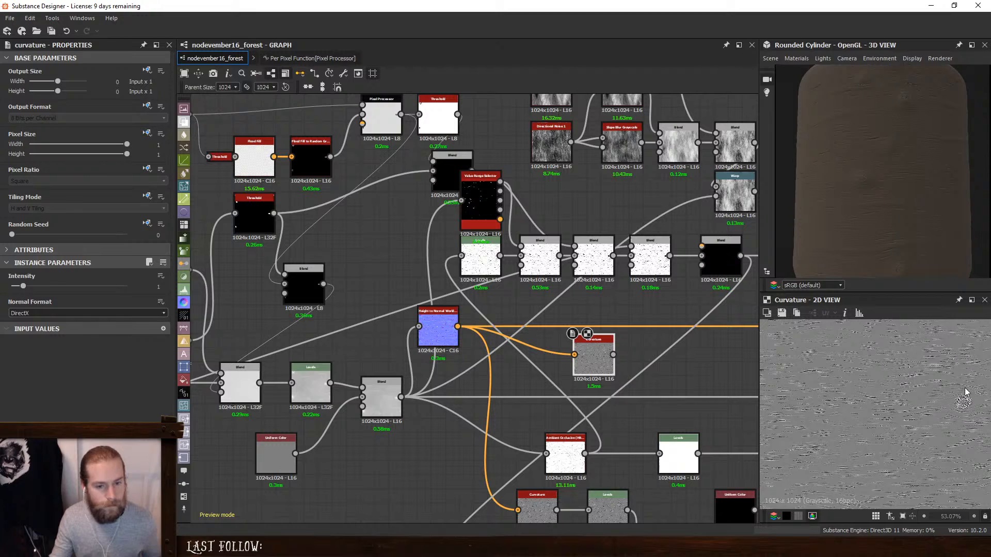
{"action": "scroll", "coordinate": [965, 393], "scroll_direction": "up", "scroll_amount": 5}
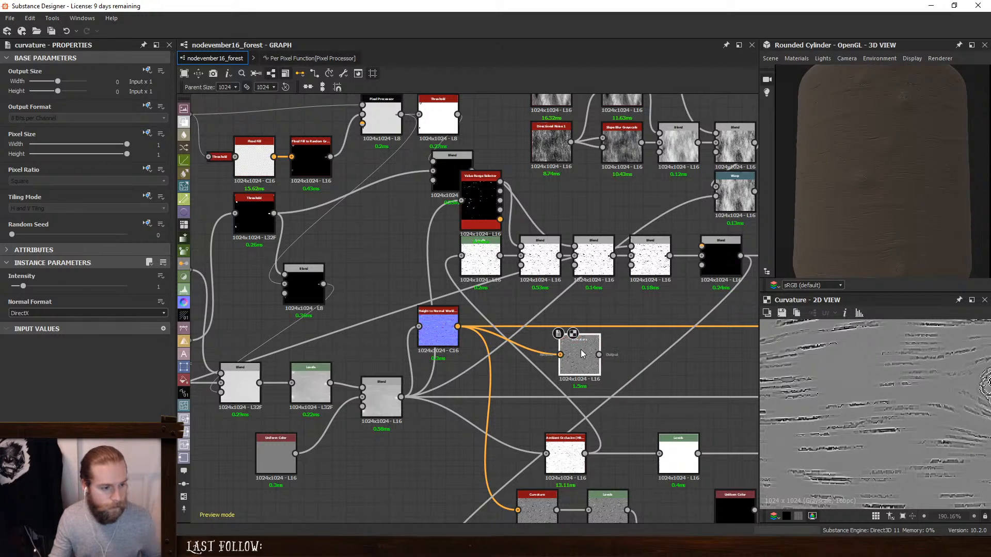
- Add a Histogram Select after the Curvature with position 0.24 and range 0.22
{"action": "key", "text": "space"}
{"action": "type", "text": "val"}
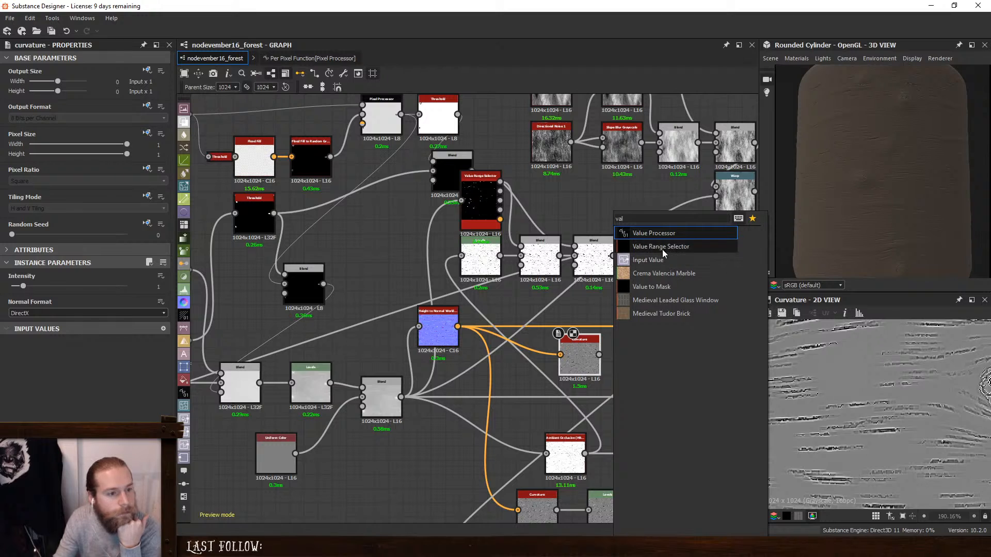
{"action": "type", "text": "hist"}
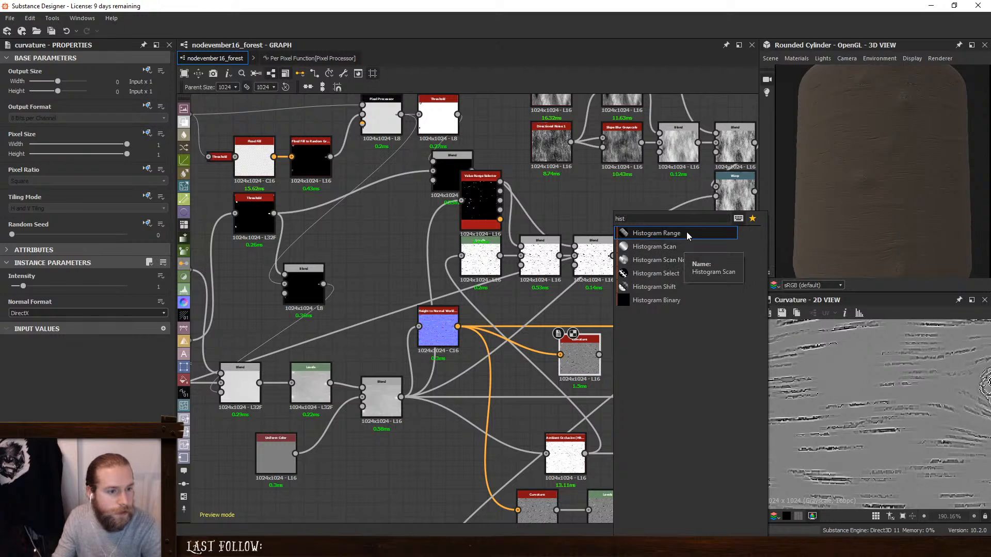
{"action": "left_click", "coordinate": [691, 272]}
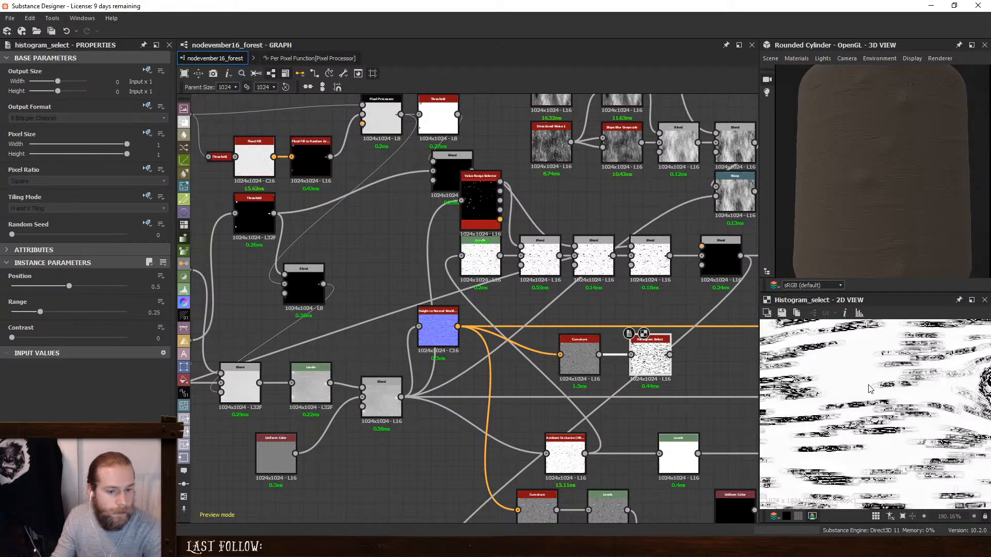
{"action": "mouse_move", "coordinate": [68, 288]}
{"action": "left_mouse_down"}
{"action": "mouse_move", "coordinate": [11, 287]}
{"action": "mouse_move", "coordinate": [32, 287]}
{"action": "mouse_move", "coordinate": [13, 314]}
{"action": "mouse_move", "coordinate": [32, 319]}
{"action": "mouse_move", "coordinate": [30, 287]}
{"action": "mouse_move", "coordinate": [39, 287]}
{"action": "mouse_move", "coordinate": [36, 313]}
{"action": "mouse_move", "coordinate": [45, 314]}
{"action": "mouse_move", "coordinate": [38, 314]}
{"action": "left_mouse_up"}
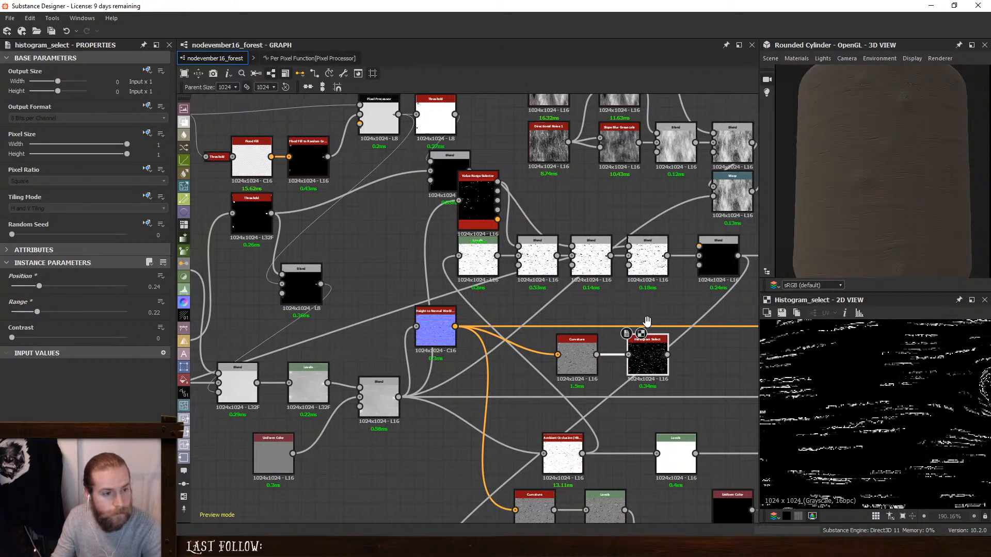
- Connect the Histogram Select to the new Blend's foreground and set its blending mode to Subtract
{"action": "middle_click_drag", "start_coordinate": [690, 240], "coordinate": [559, 259]}
{"action": "left_click", "coordinate": [573, 289]}
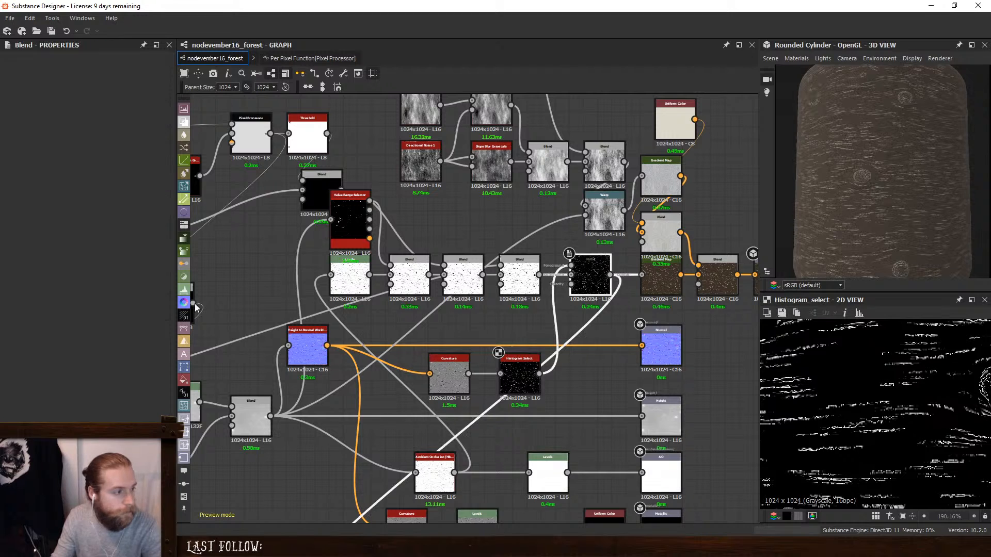
{"action": "left_click", "coordinate": [44, 301]}
{"action": "left_click", "coordinate": [37, 320]}
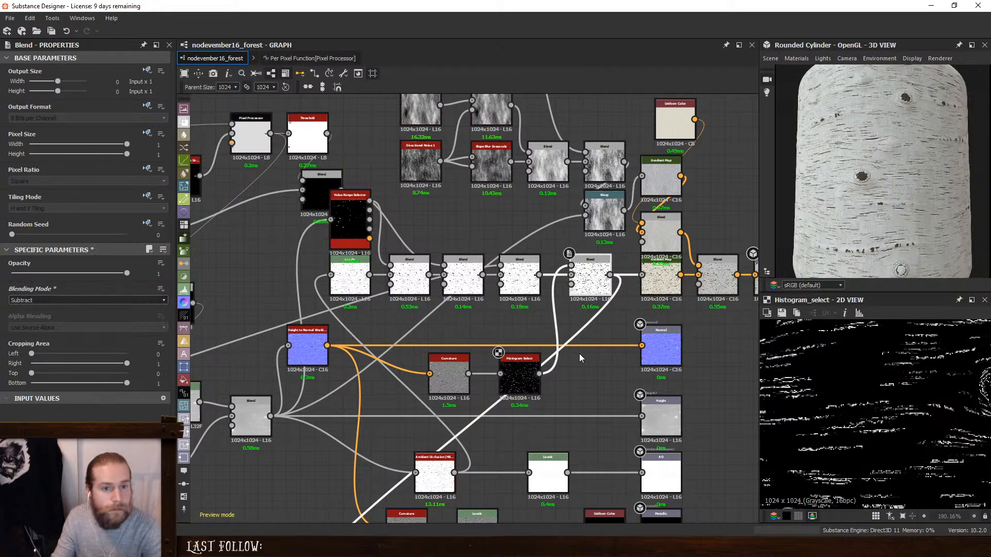
- Insert a Blend before the Roughness output, feed the Histogram Select into its foreground, and set it to Max (Lighten)
{"action": "scroll", "coordinate": [579, 354], "scroll_direction": "down", "scroll_amount": 5}
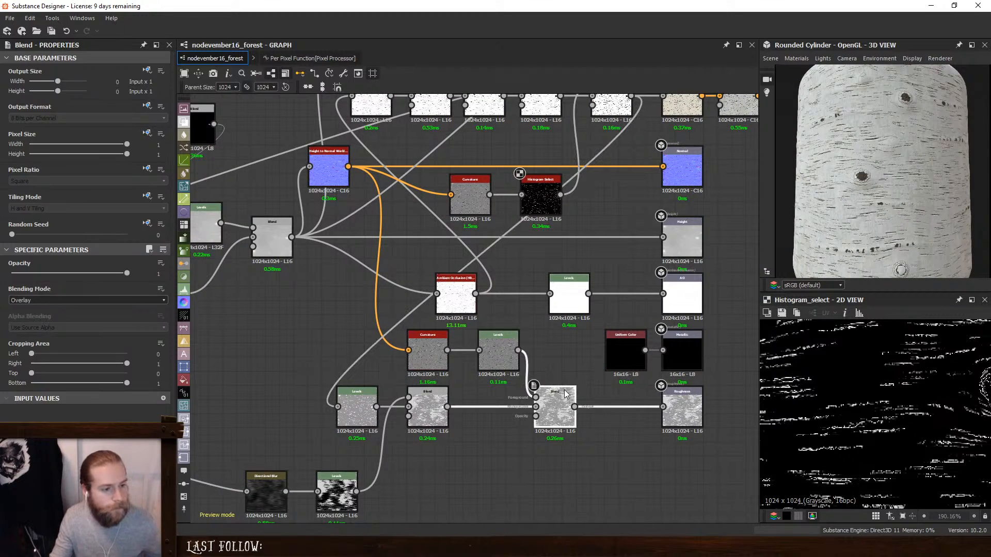
{"action": "right_click", "coordinate": [569, 398]}
{"action": "left_click", "coordinate": [598, 248]}
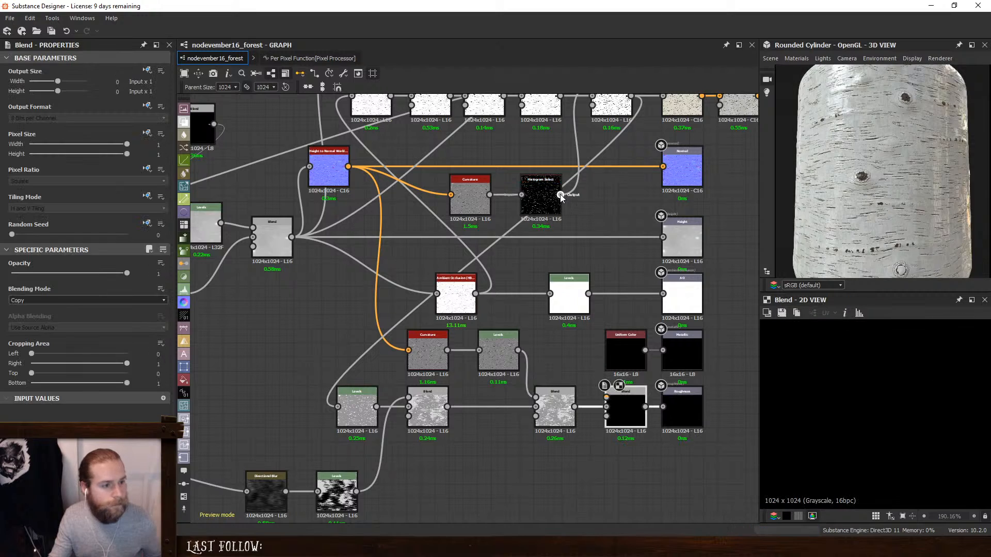
{"action": "left_click_drag", "start_coordinate": [561, 194], "coordinate": [606, 397]}
{"action": "left_click", "coordinate": [39, 301]}
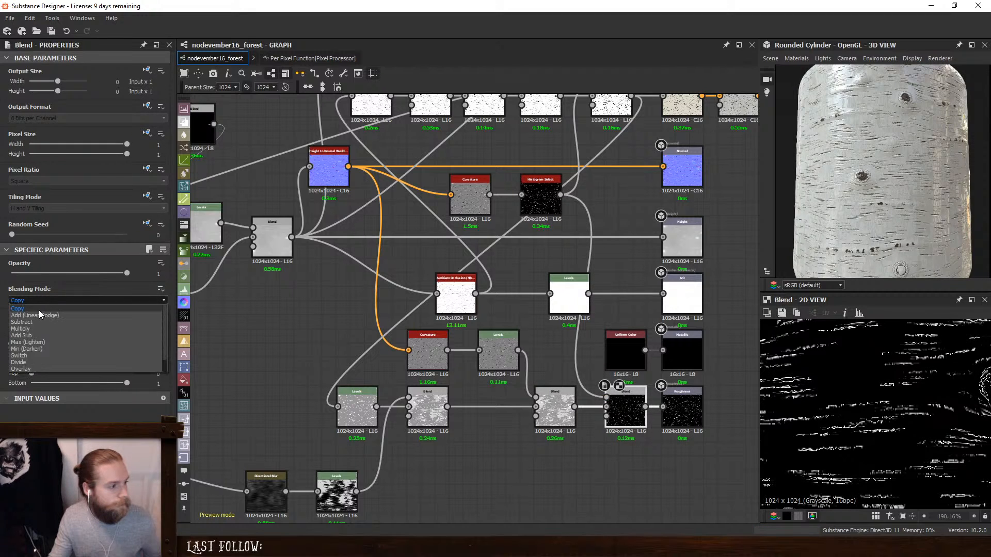
{"action": "left_click", "coordinate": [40, 343]}
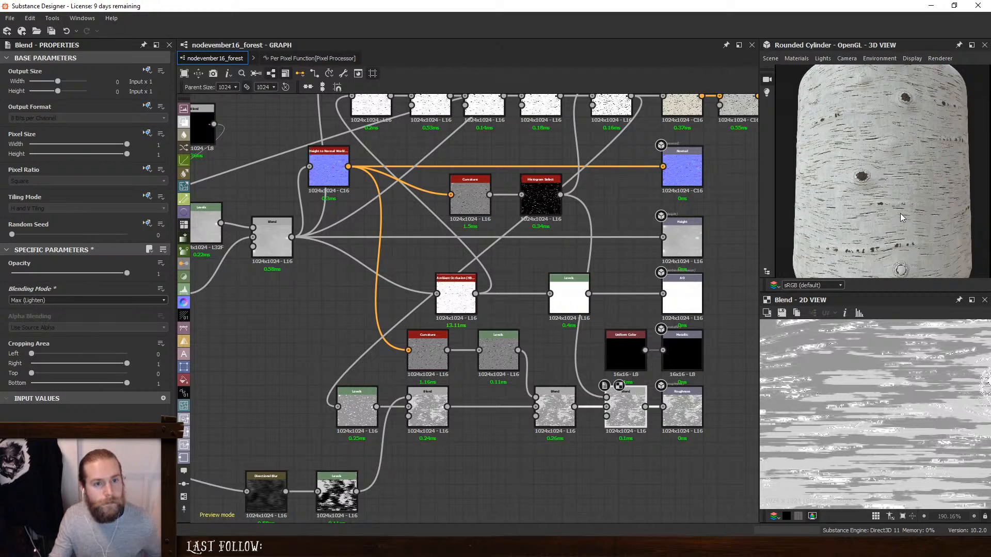
- Set the opacity of the Subtract Blend fed by the Histogram Select to 0.59 and check the bark in the 3D preview
{"action": "mouse_move", "coordinate": [899, 213]}
{"action": "right_mouse_down", "text": "ctrl+shift"}
{"action": "mouse_move", "coordinate": [881, 209]}
{"action": "mouse_move", "coordinate": [888, 218]}
{"action": "right_mouse_up", "text": "ctrl+shift"}
{"action": "scroll", "coordinate": [888, 218], "scroll_direction": "down", "scroll_amount": 3}
{"action": "left_click_drag", "start_coordinate": [888, 218], "coordinate": [861, 234]}
{"action": "middle_click_drag", "start_coordinate": [588, 245], "coordinate": [594, 372]}
{"action": "left_click", "coordinate": [618, 227]}
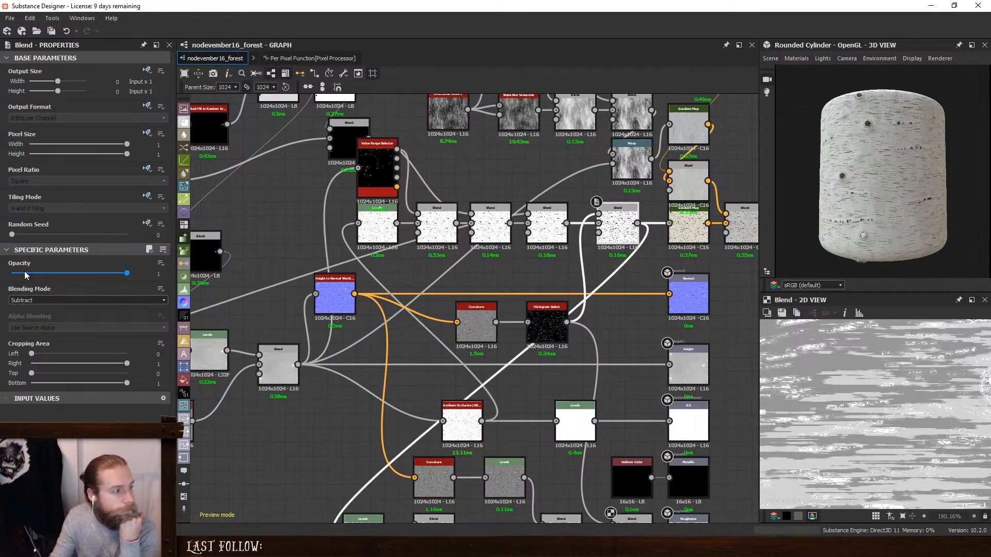
{"action": "left_click_drag", "start_coordinate": [126, 274], "coordinate": [72, 286]}
{"action": "scroll", "coordinate": [939, 186], "scroll_direction": "up", "scroll_amount": 5}
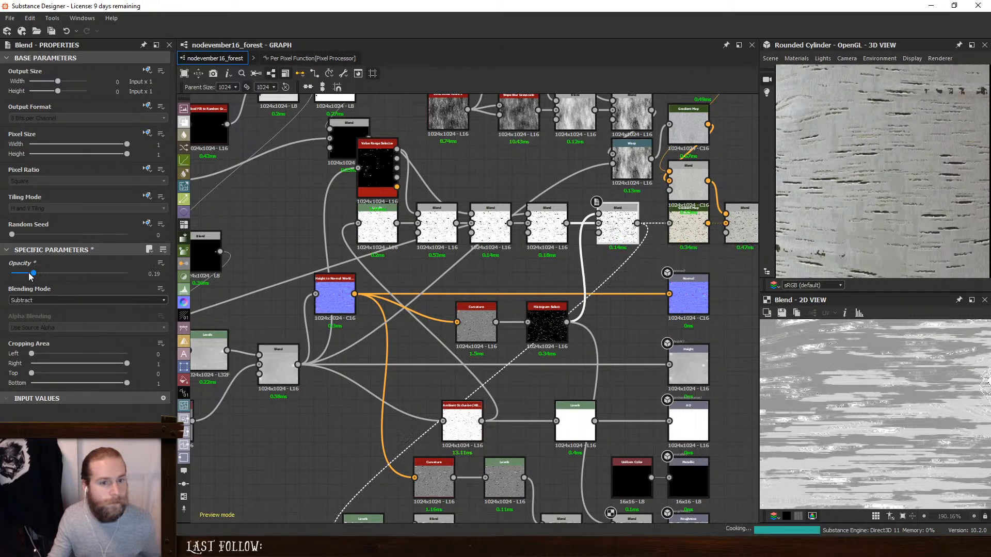
{"action": "mouse_move", "coordinate": [73, 276]}
{"action": "left_mouse_down"}
{"action": "mouse_move", "coordinate": [87, 279]}
{"action": "mouse_move", "coordinate": [79, 274]}
{"action": "left_mouse_up"}
{"action": "scroll", "coordinate": [889, 196], "scroll_direction": "down", "scroll_amount": 5}
{"action": "left_click_drag", "start_coordinate": [908, 231], "coordinate": [860, 216]}
- Examine the Histogram Scan, Directional Blur and Blur HQ Grayscale outputs in the Anisotropic Noise chain at the graph's start
{"action": "middle_click_drag", "start_coordinate": [233, 282], "coordinate": [722, 273]}
{"action": "middle_click_drag", "start_coordinate": [305, 281], "coordinate": [568, 277]}
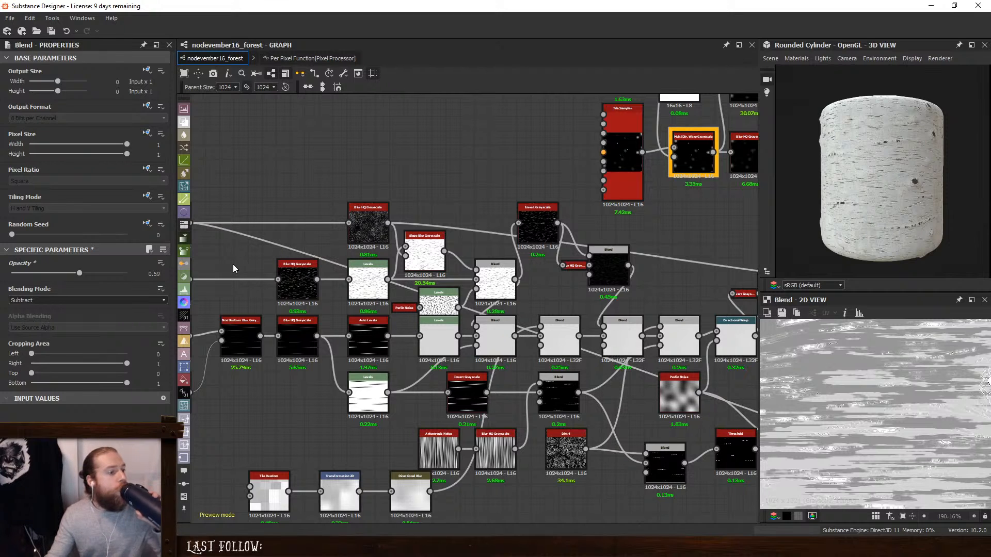
{"action": "middle_click_drag", "start_coordinate": [233, 264], "coordinate": [376, 283]}
{"action": "double_click", "coordinate": [340, 298]}
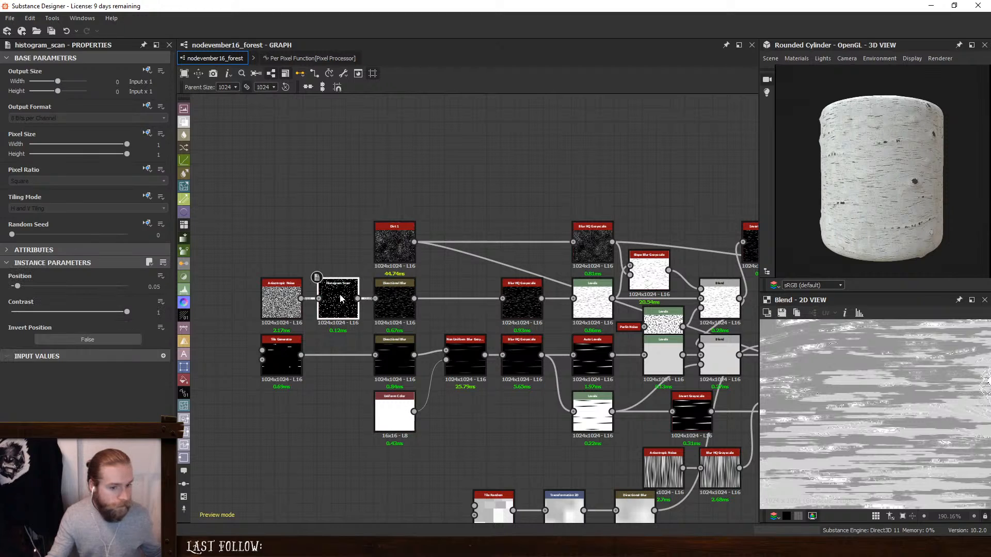
{"action": "scroll", "coordinate": [420, 314], "scroll_direction": "up", "scroll_amount": 3}
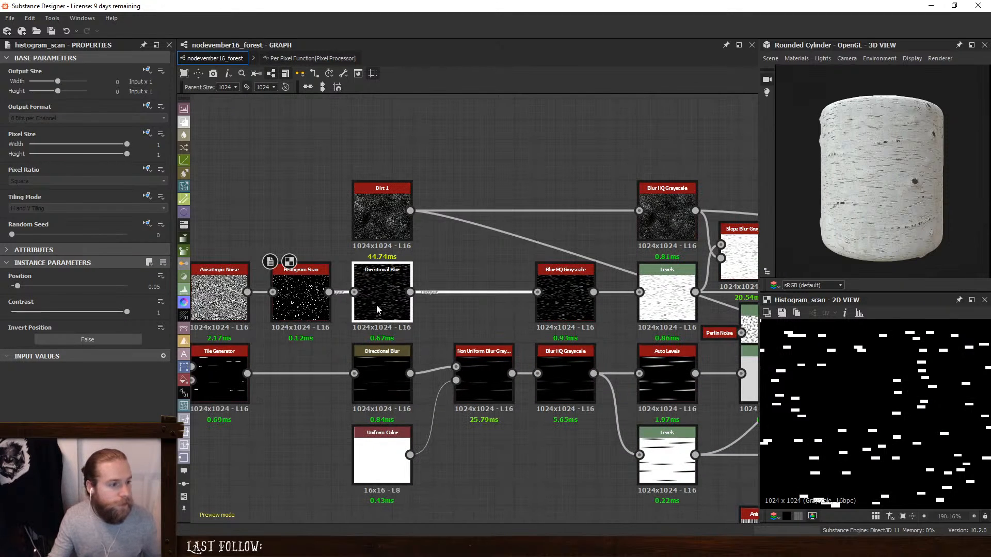
{"action": "double_click", "coordinate": [376, 305]}
{"action": "middle_click_drag", "start_coordinate": [384, 308], "coordinate": [488, 334]}
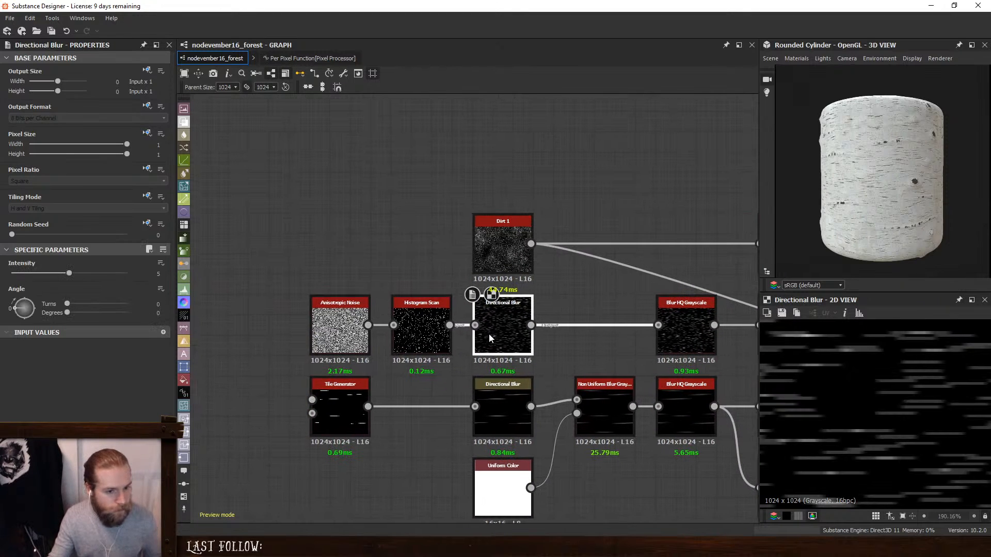
{"action": "double_click", "coordinate": [427, 328]}
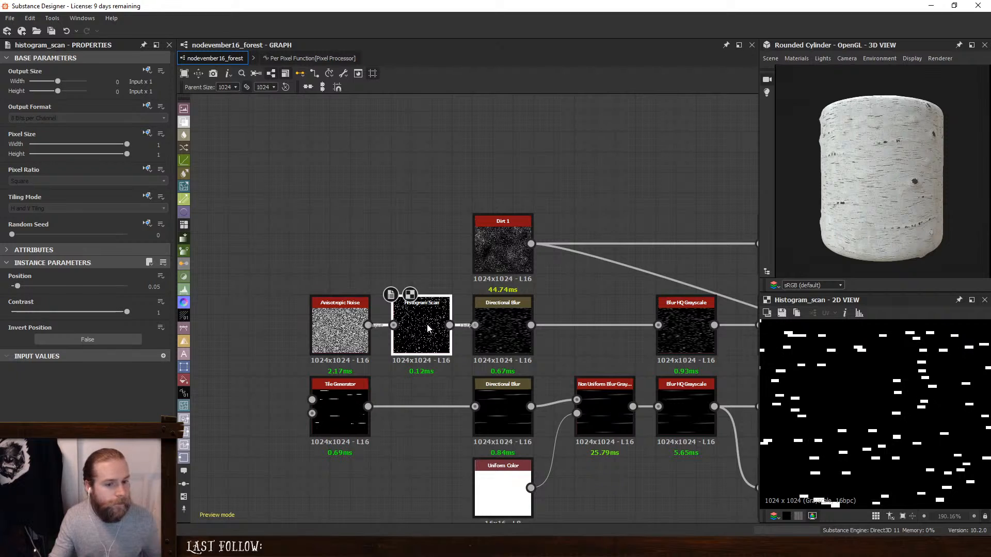
{"action": "double_click", "coordinate": [503, 327]}
{"action": "double_click", "coordinate": [692, 339]}
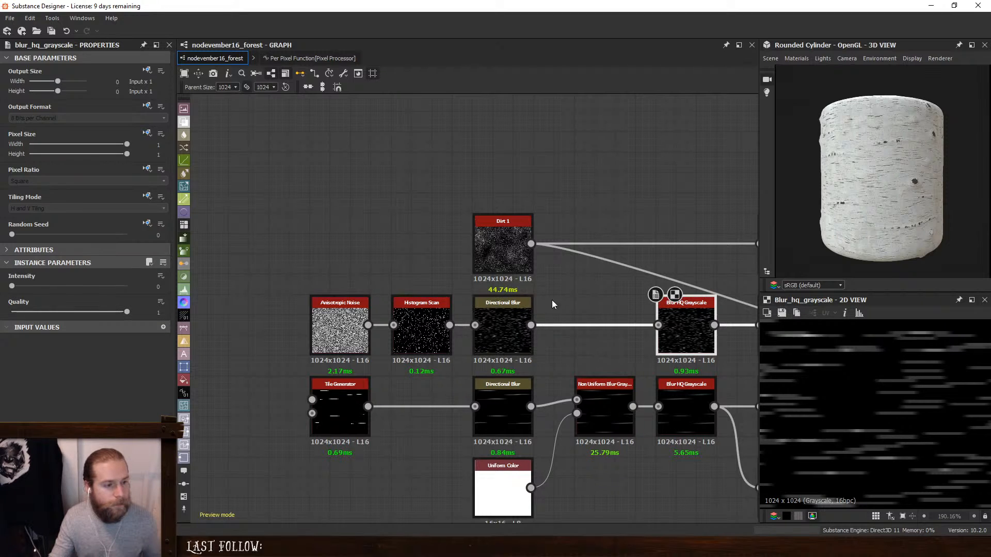
- Move the Dirt 1 node up and add an Invert Grayscale node in the space below it
{"action": "left_click_drag", "start_coordinate": [506, 251], "coordinate": [505, 172]}
{"action": "left_click", "coordinate": [555, 263]}
{"action": "key", "text": "space"}
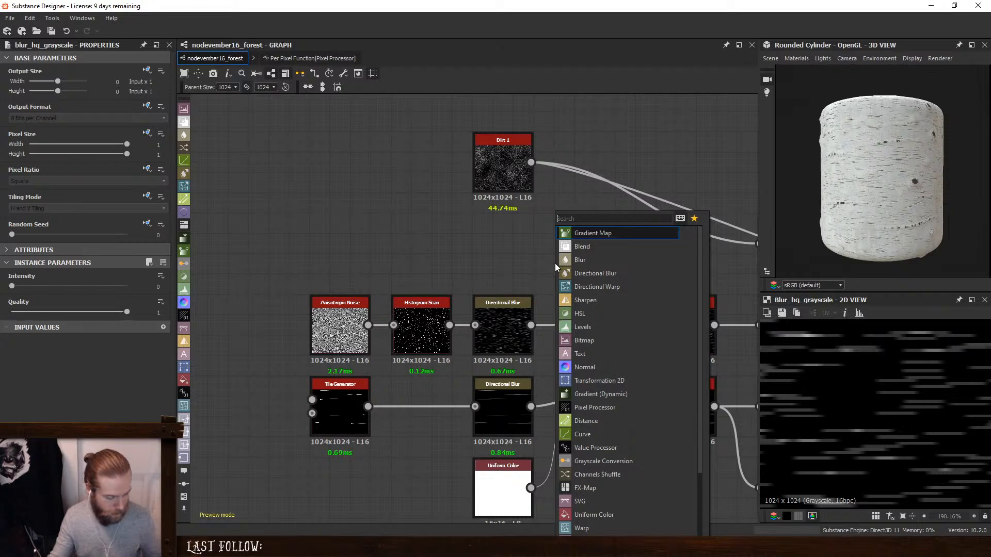
{"action": "type", "text": "in"}
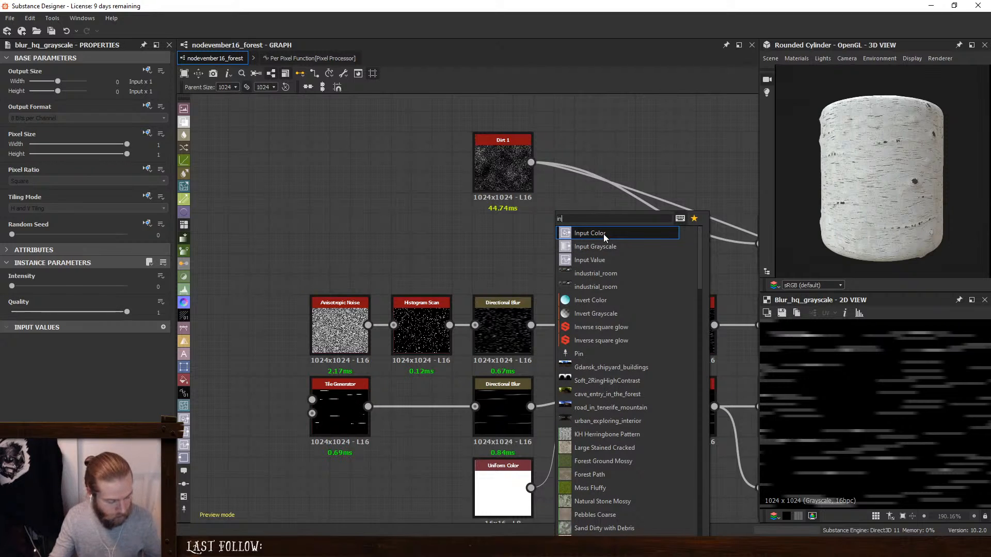
{"action": "type", "text": "v"}
{"action": "left_click", "coordinate": [610, 246]}
- Add a Non Uniform Blur Grayscale node near the upper Blur HQ Grayscale and place the Invert Grayscale to its upper left
{"action": "key", "text": "space"}
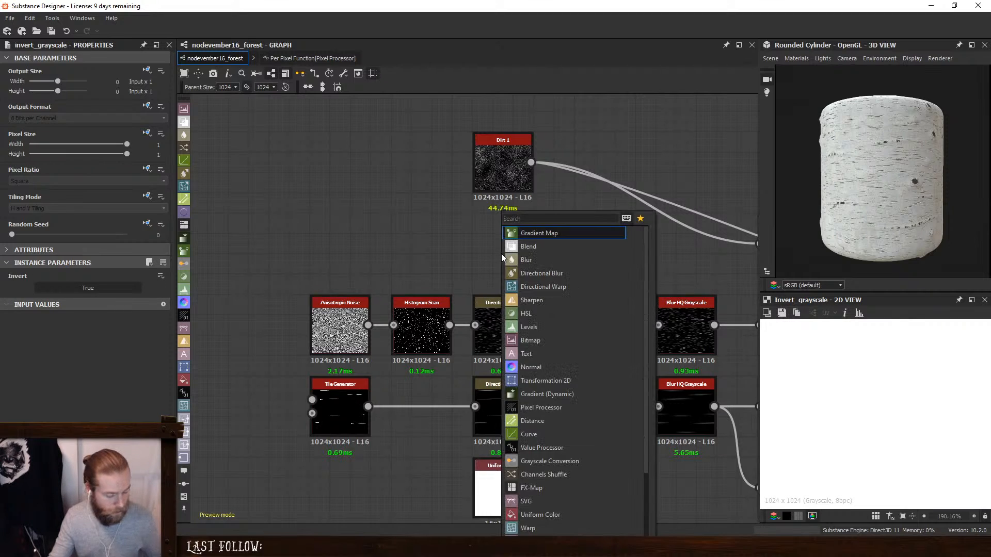
{"action": "type", "text": "non"}
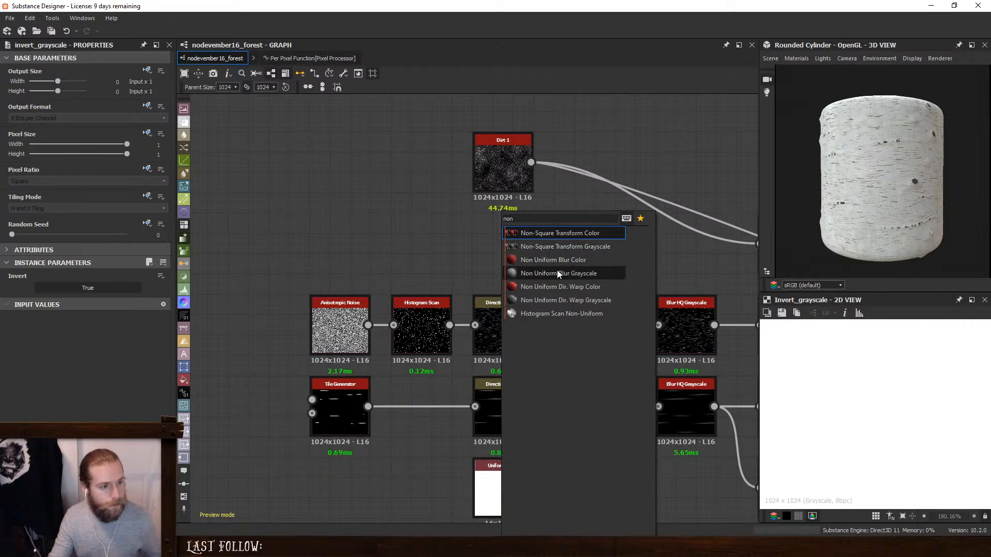
{"action": "left_click", "coordinate": [565, 276]}
{"action": "middle_click_drag", "start_coordinate": [577, 276], "coordinate": [466, 270]}
{"action": "left_click_drag", "start_coordinate": [467, 270], "coordinate": [486, 250]}
{"action": "left_click_drag", "start_coordinate": [398, 246], "coordinate": [521, 266]}
{"action": "double_click", "coordinate": [572, 311]}
{"action": "left_click_drag", "start_coordinate": [463, 235], "coordinate": [442, 215]}
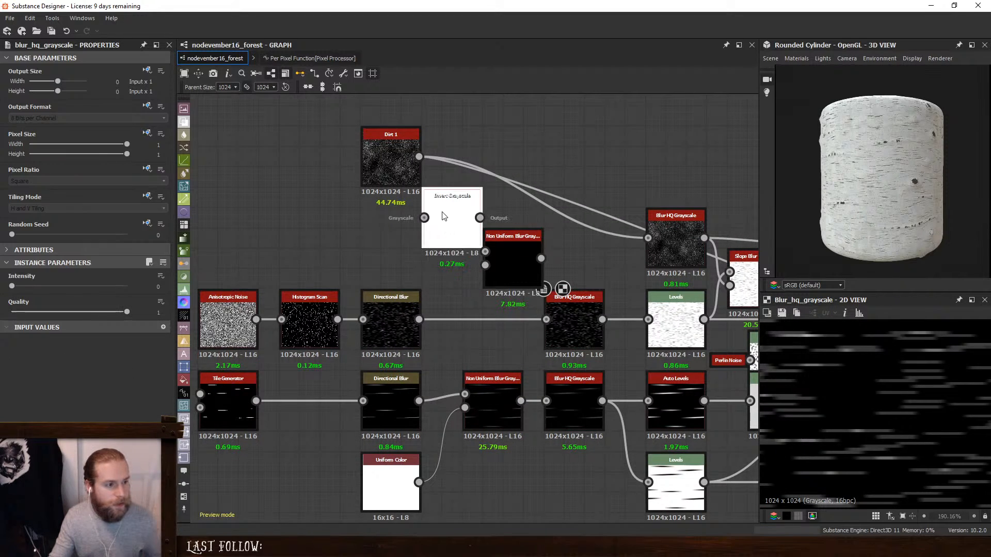
- Connect the upper Directional Blur output to the Invert Grayscale node
{"action": "scroll", "coordinate": [441, 252], "scroll_direction": "up", "scroll_amount": 2}
{"action": "middle_click_drag", "start_coordinate": [402, 318], "coordinate": [431, 348]}
{"action": "left_click_drag", "start_coordinate": [436, 378], "coordinate": [444, 232]}
{"action": "left_click", "coordinate": [483, 248]}
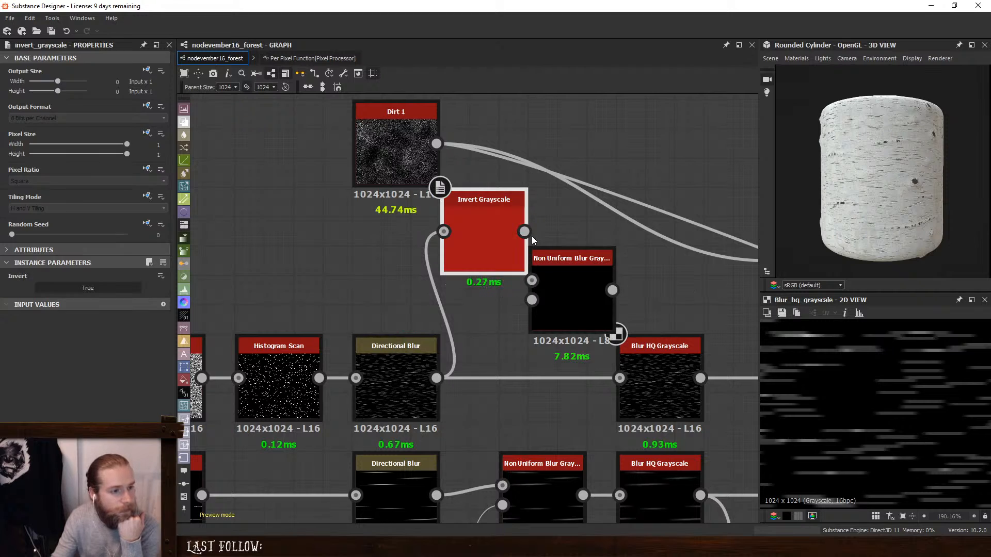
- Wire the Directional Blur into the new Non Uniform Blur Grayscale's Grayscale input and the Invert Grayscale into its Blur Map, spacing both nodes apart
{"action": "left_click_drag", "start_coordinate": [566, 284], "coordinate": [582, 264]}
{"action": "double_click", "coordinate": [582, 264]}
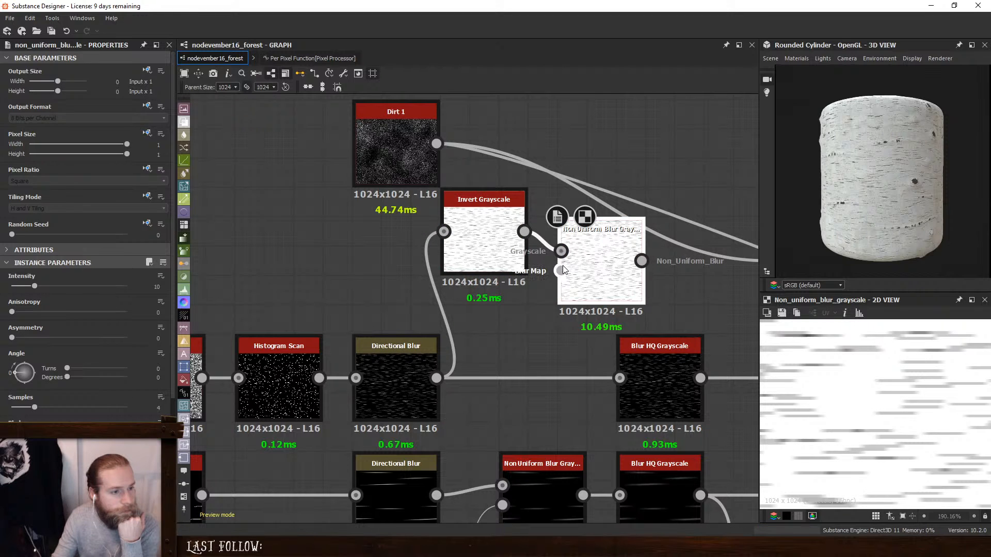
{"action": "left_click_drag", "start_coordinate": [516, 238], "coordinate": [530, 309]}
{"action": "left_click_drag", "start_coordinate": [561, 268], "coordinate": [560, 271]}
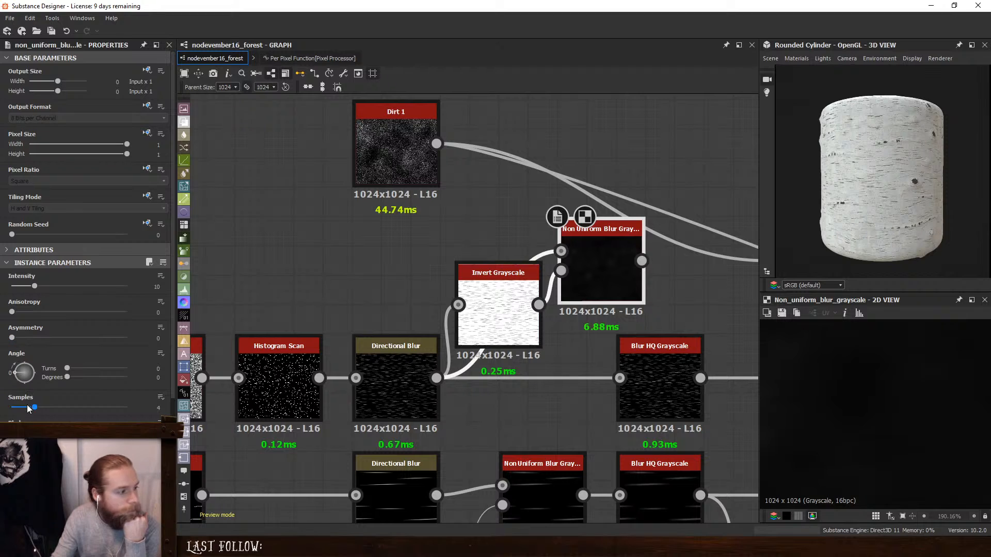
- Set the new Non Uniform Blur Grayscale to 16 Samples, Anisotropy 1 and Intensity 2.46
{"action": "left_click_drag", "start_coordinate": [31, 408], "coordinate": [127, 407]}
{"action": "mouse_move", "coordinate": [34, 286]}
{"action": "left_mouse_down"}
{"action": "mouse_move", "coordinate": [14, 288]}
{"action": "mouse_move", "coordinate": [127, 312]}
{"action": "left_mouse_up"}
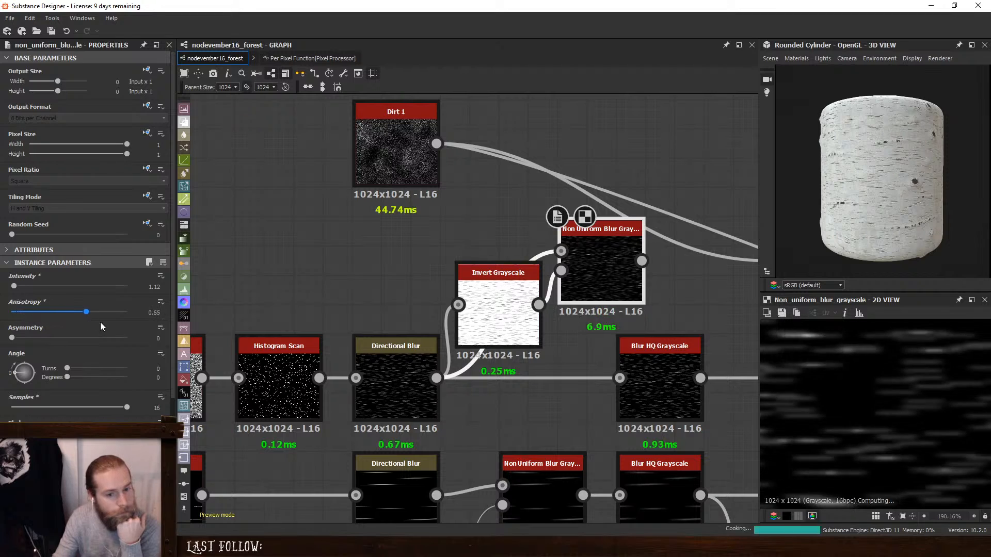
{"action": "mouse_move", "coordinate": [16, 338]}
{"action": "left_mouse_down"}
{"action": "mouse_move", "coordinate": [144, 346]}
{"action": "mouse_move", "coordinate": [11, 340]}
{"action": "left_mouse_up"}
{"action": "left_click_drag", "start_coordinate": [21, 287], "coordinate": [17, 287]}
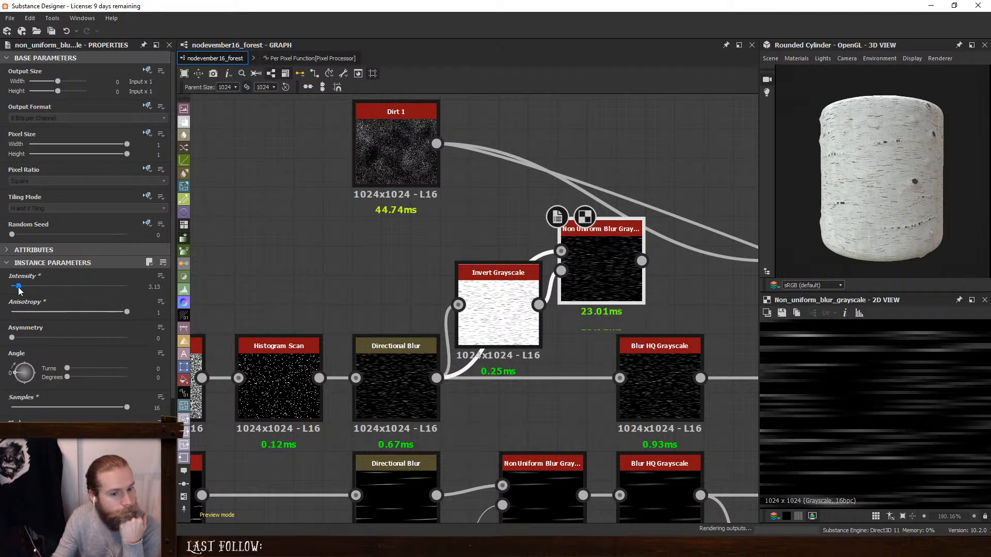
- Try feeding the Invert Grayscale and the Non Uniform Blur's Grayscale input from the upper Blur HQ Grayscale output
{"action": "left_click_drag", "start_coordinate": [700, 377], "coordinate": [458, 304]}
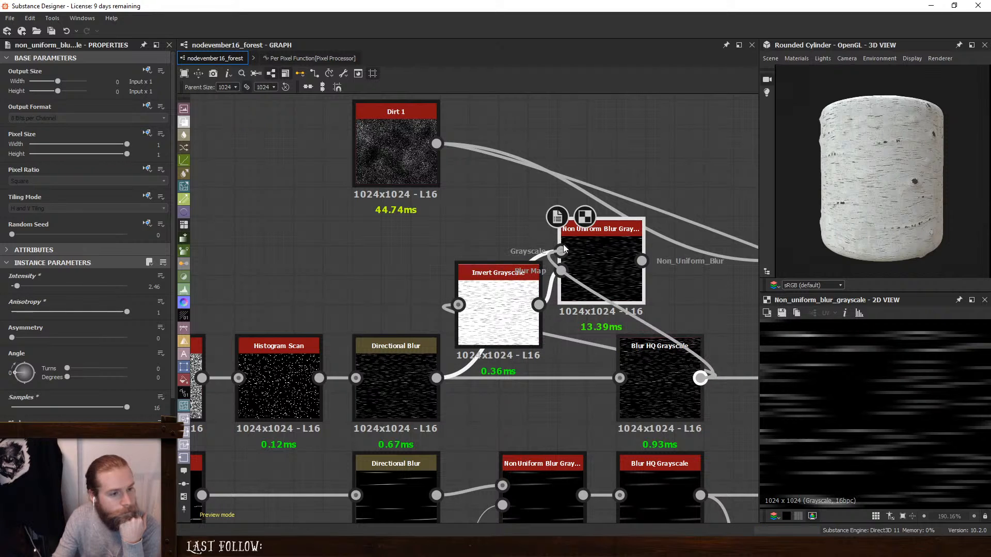
{"action": "middle_click_drag", "start_coordinate": [629, 296], "coordinate": [457, 292]}
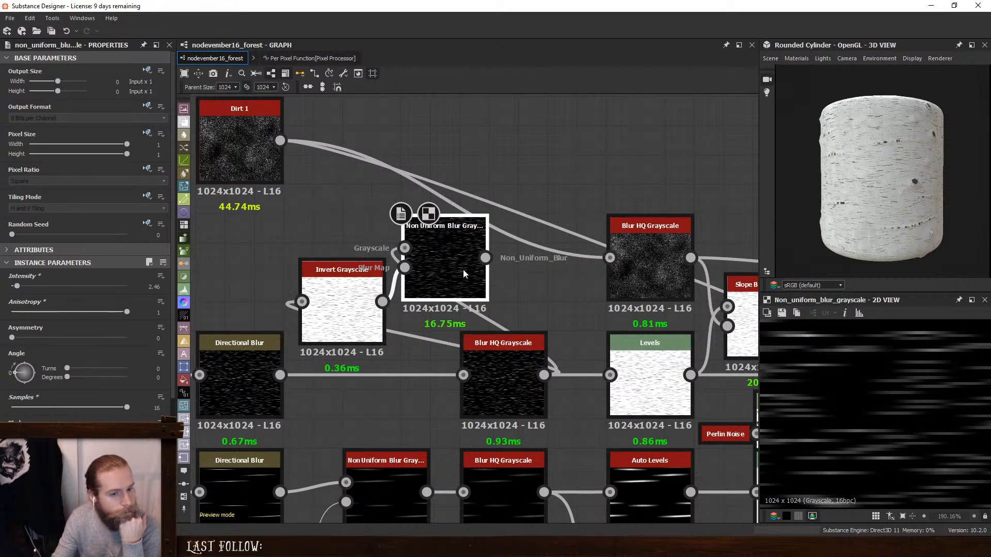
{"action": "left_click", "coordinate": [491, 361]}
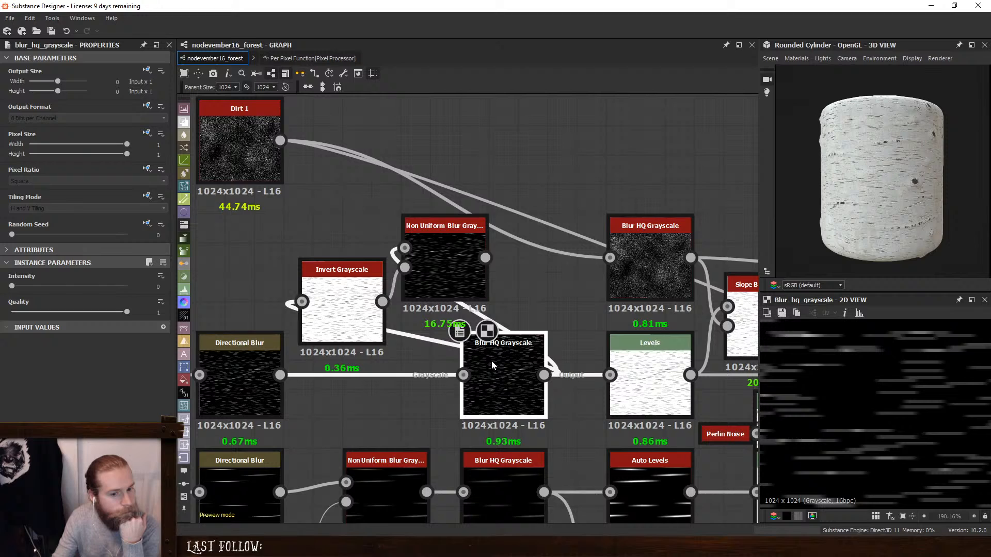
- Set the new Non Uniform Blur Grayscale's Intensity to 0.89 and Anisotropy to 0.58
{"action": "left_click", "coordinate": [458, 274]}
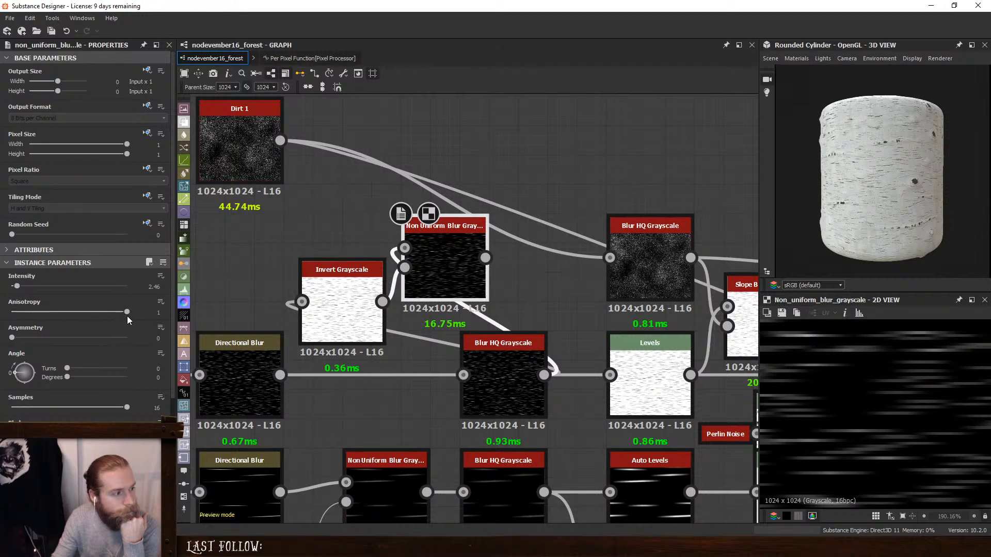
{"action": "left_click_drag", "start_coordinate": [127, 313], "coordinate": [1, 313]}
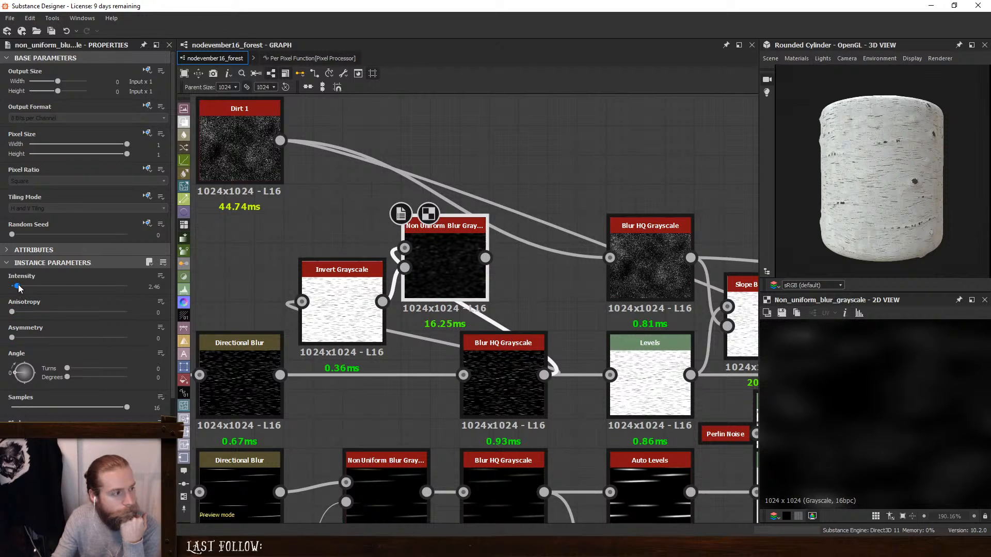
{"action": "left_click_drag", "start_coordinate": [17, 289], "coordinate": [14, 289]}
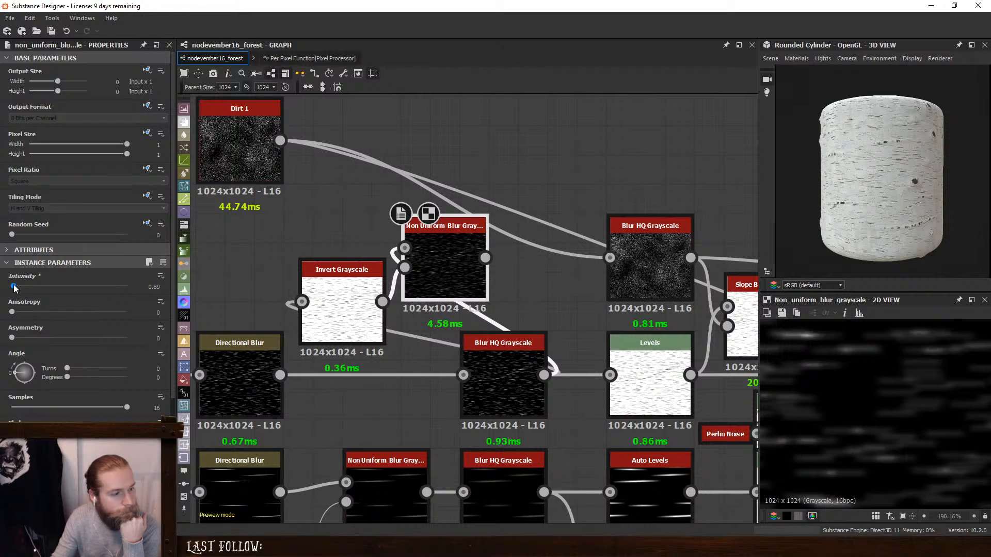
{"action": "left_click_drag", "start_coordinate": [12, 313], "coordinate": [78, 320]}
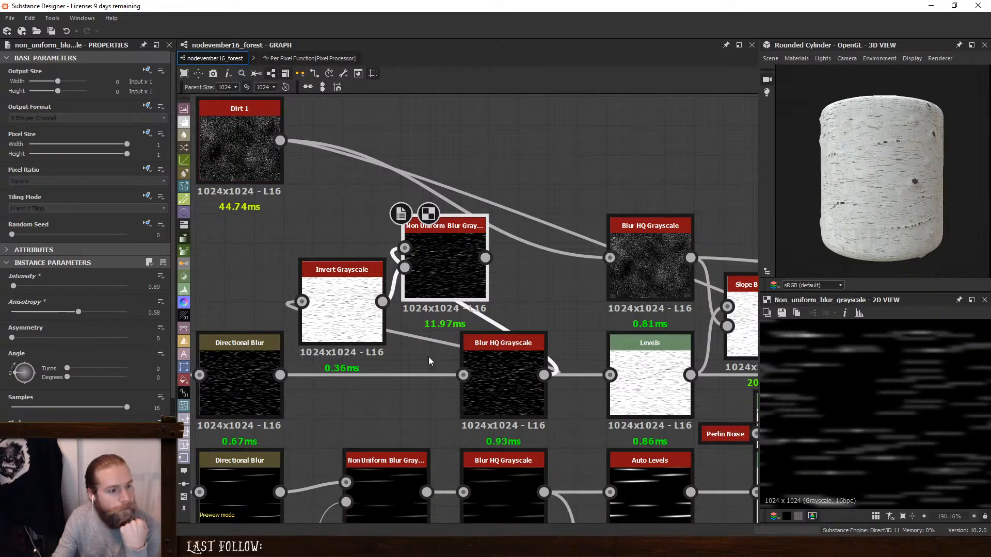
- Compare the Invert Grayscale, Non Uniform Blur Grayscale and Directional Blur outputs in the 2D view
{"action": "left_click", "coordinate": [495, 381]}
{"action": "double_click", "coordinate": [334, 305]}
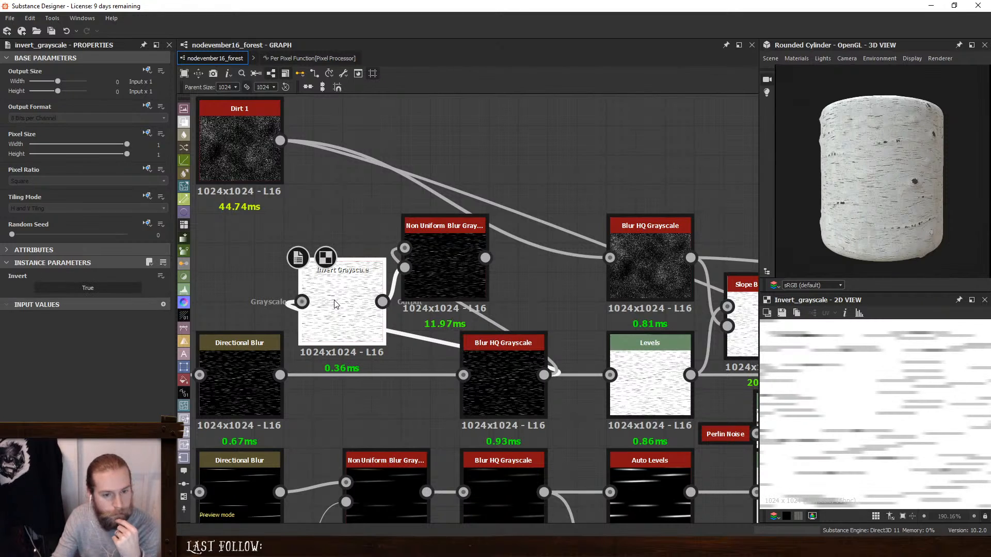
{"action": "double_click", "coordinate": [424, 265]}
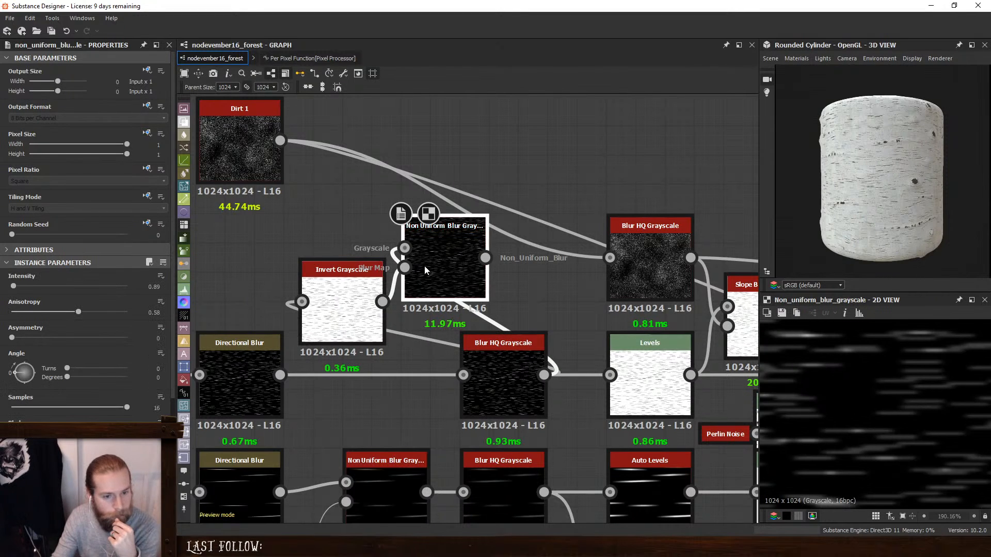
{"action": "double_click", "coordinate": [240, 365]}
{"action": "middle_click_drag", "start_coordinate": [327, 322], "coordinate": [393, 331]}
{"action": "left_click", "coordinate": [415, 315]}
{"action": "left_click", "coordinate": [534, 285]}
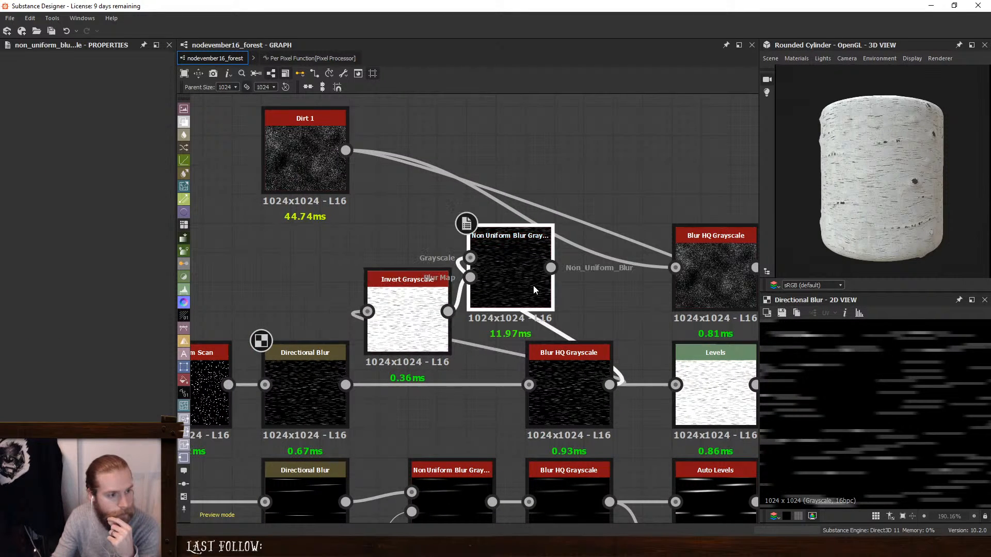
{"action": "double_click", "coordinate": [533, 285]}
- Toggle Invert between False and True on the Invert Grayscale node to compare its effect on the blur
{"action": "left_click", "coordinate": [407, 315]}
{"action": "left_click", "coordinate": [81, 288]}
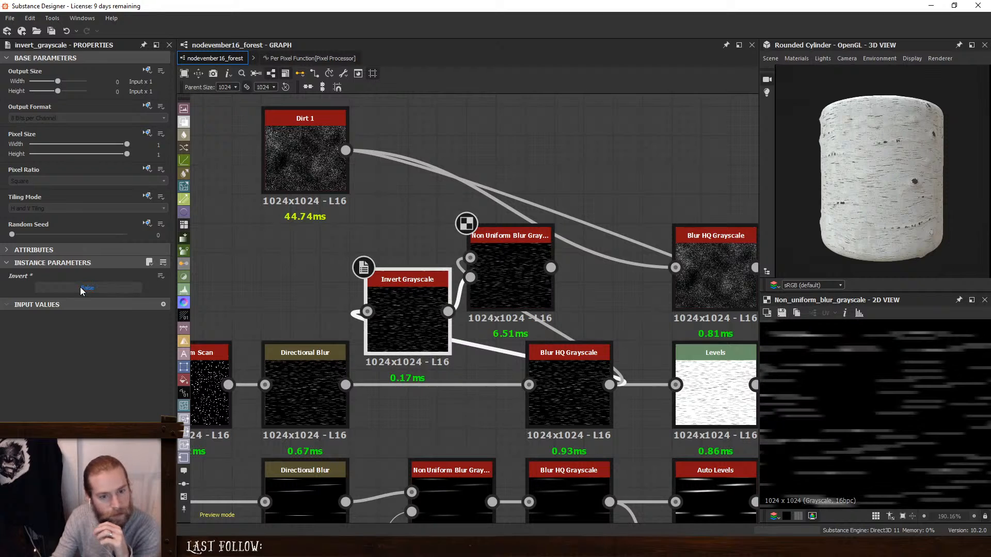
{"action": "left_click", "coordinate": [80, 287]}
{"action": "left_click", "coordinate": [80, 288]}
{"action": "left_click", "coordinate": [80, 288]}
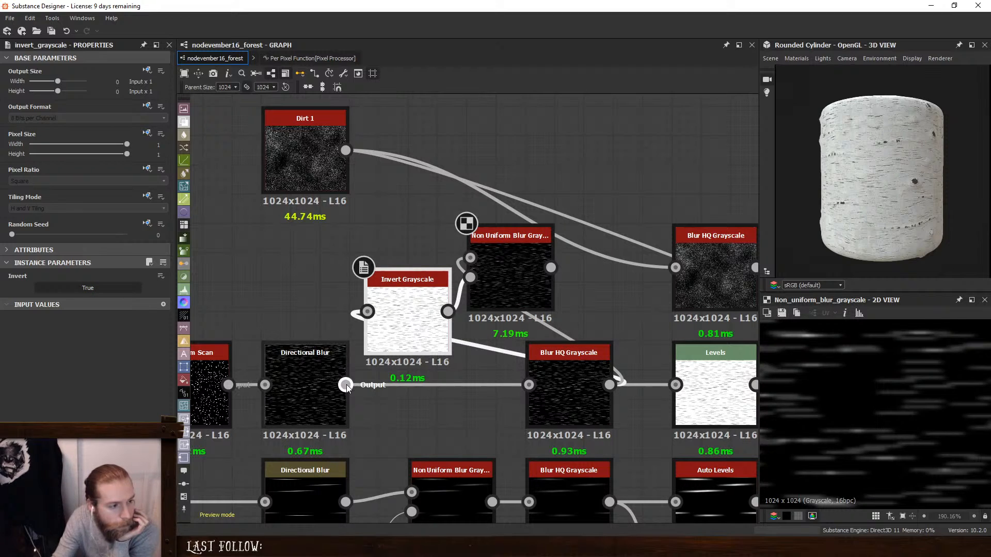
- Feed the Invert Grayscale and Non Uniform Blur's Grayscale input from the Directional Blur again, and set the blur's Intensity to 2.23
{"action": "left_click_drag", "start_coordinate": [371, 315], "coordinate": [371, 314]}
{"action": "left_click_drag", "start_coordinate": [470, 259], "coordinate": [300, 389]}
{"action": "left_click", "coordinate": [525, 283]}
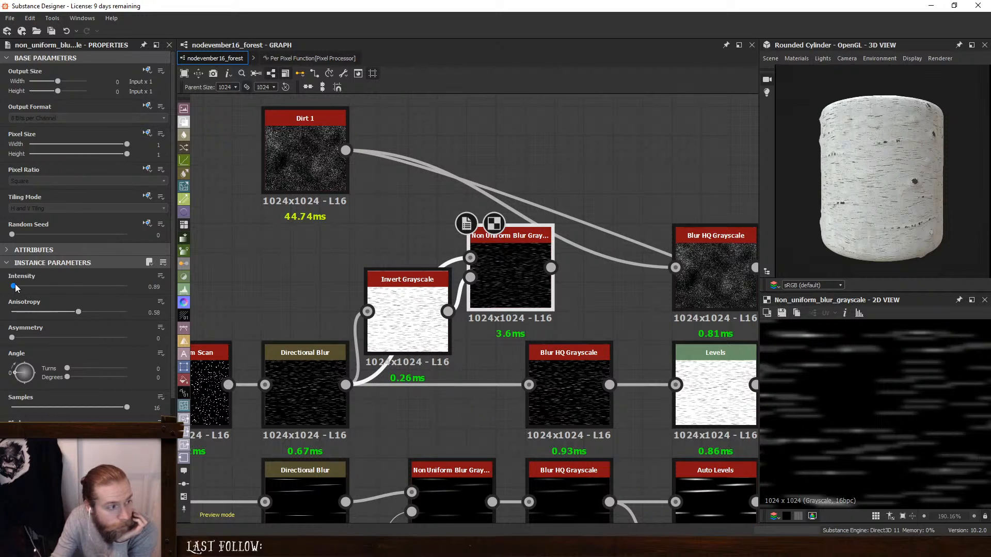
{"action": "left_click_drag", "start_coordinate": [14, 288], "coordinate": [17, 288]}
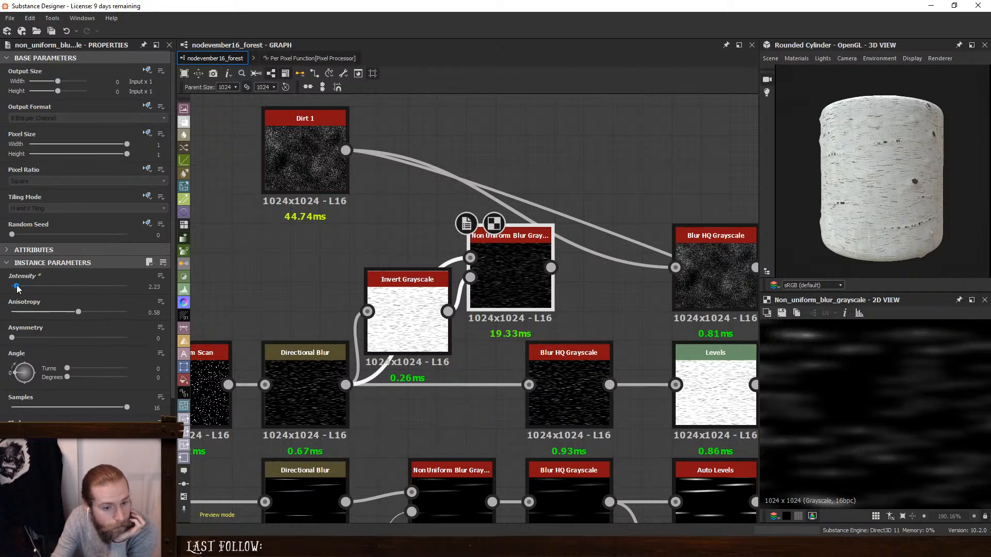
- Set the Anisotropic Noise's Y Amount to 286 and try lower X Amounts down to 8, settling on 56
{"action": "middle_click_drag", "start_coordinate": [322, 273], "coordinate": [539, 275]}
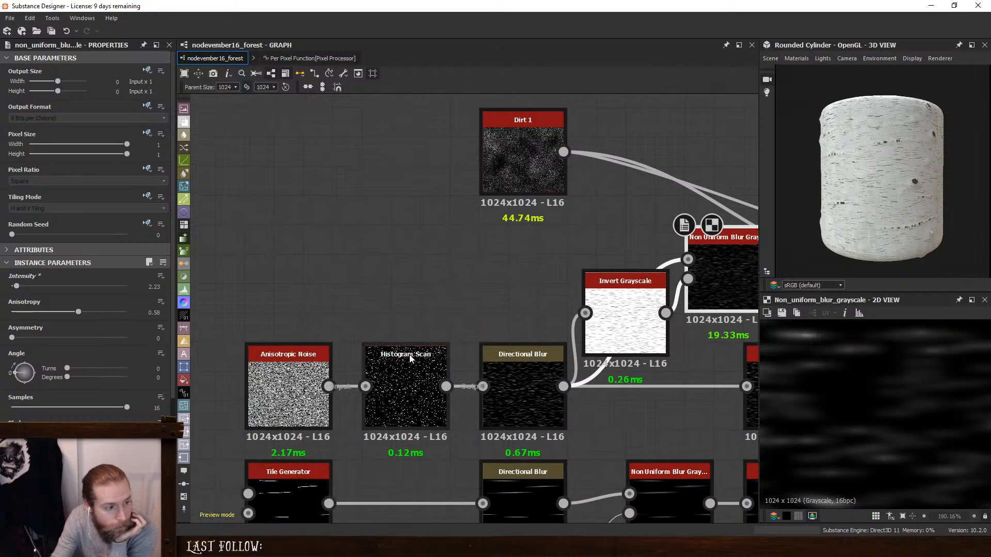
{"action": "double_click", "coordinate": [407, 385]}
{"action": "double_click", "coordinate": [298, 394]}
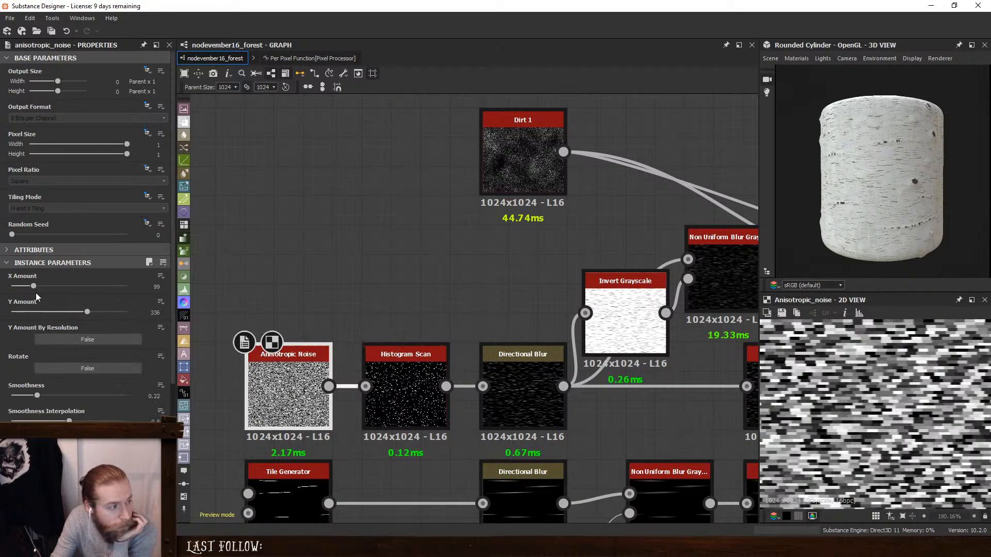
{"action": "left_click_drag", "start_coordinate": [86, 314], "coordinate": [77, 315]}
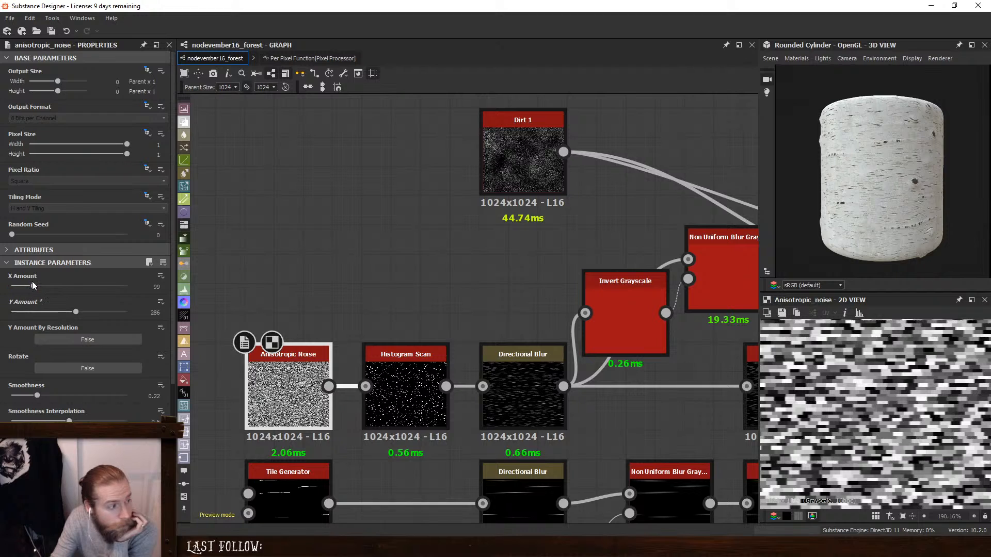
{"action": "left_click_drag", "start_coordinate": [32, 285], "coordinate": [20, 288]}
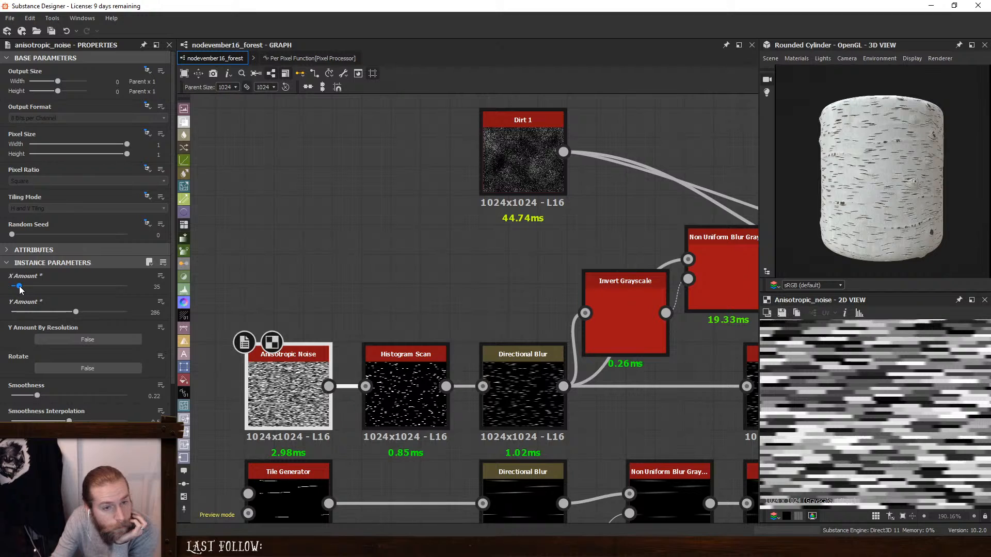
{"action": "left_click_drag", "start_coordinate": [20, 286], "coordinate": [16, 287]}
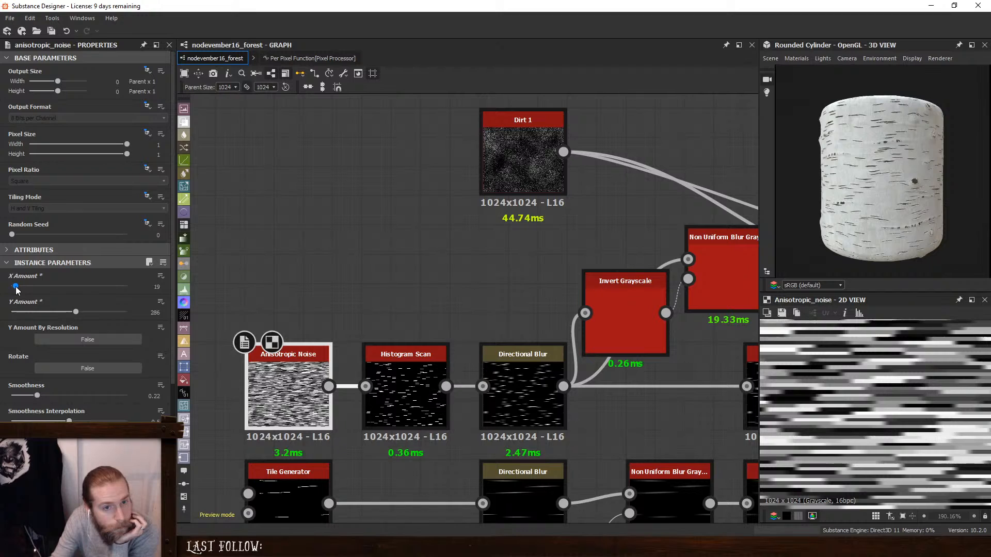
{"action": "left_click_drag", "start_coordinate": [16, 287], "coordinate": [13, 287]}
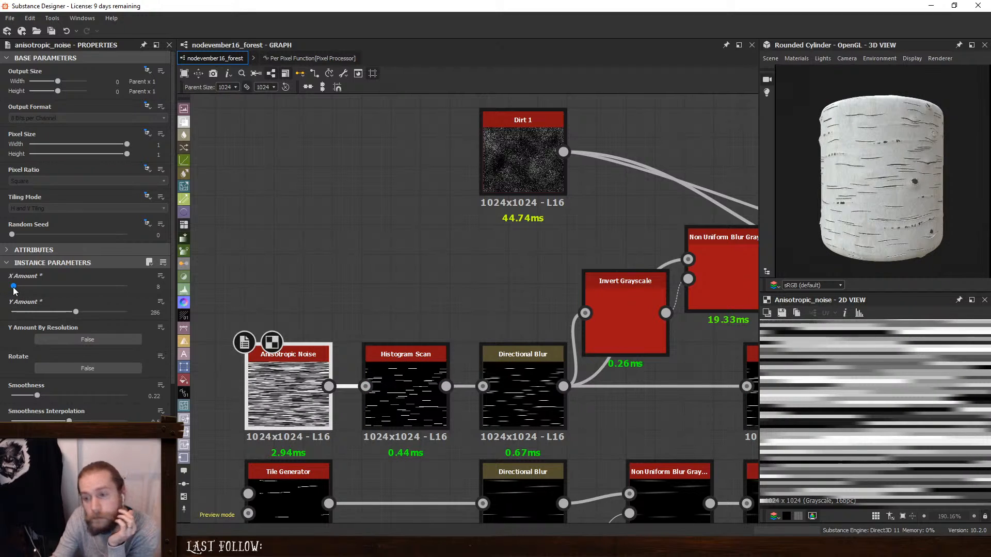
{"action": "left_click_drag", "start_coordinate": [13, 288], "coordinate": [23, 288]}
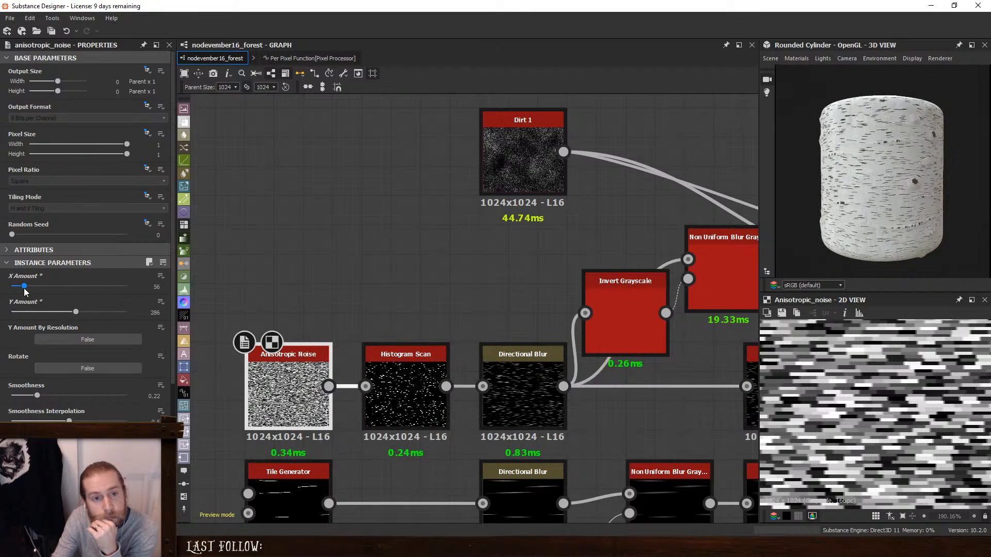
- Set the Histogram Scan's Contrast to 0 and the Anisotropic Noise's X Amount to 17
{"action": "left_click", "coordinate": [406, 392]}
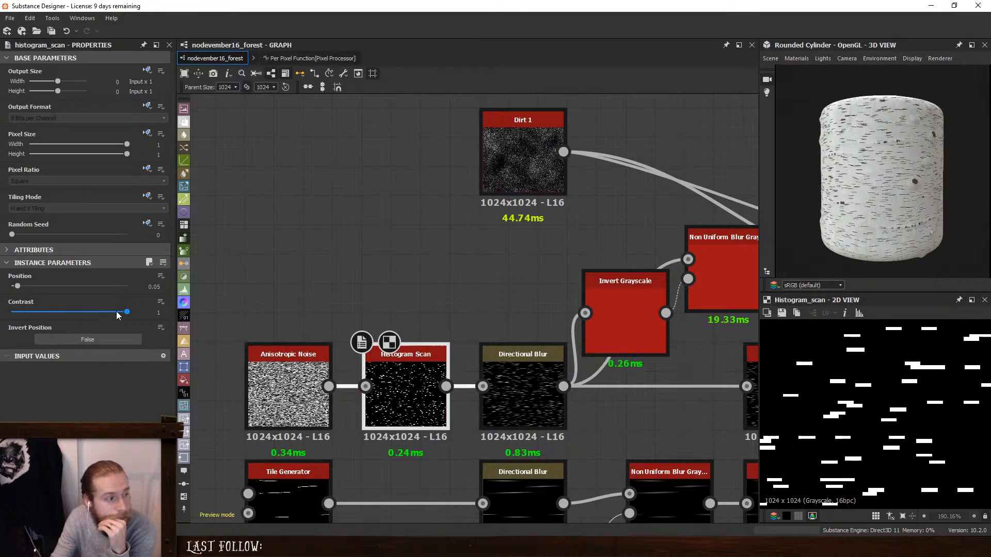
{"action": "left_click_drag", "start_coordinate": [127, 313], "coordinate": [1, 322]}
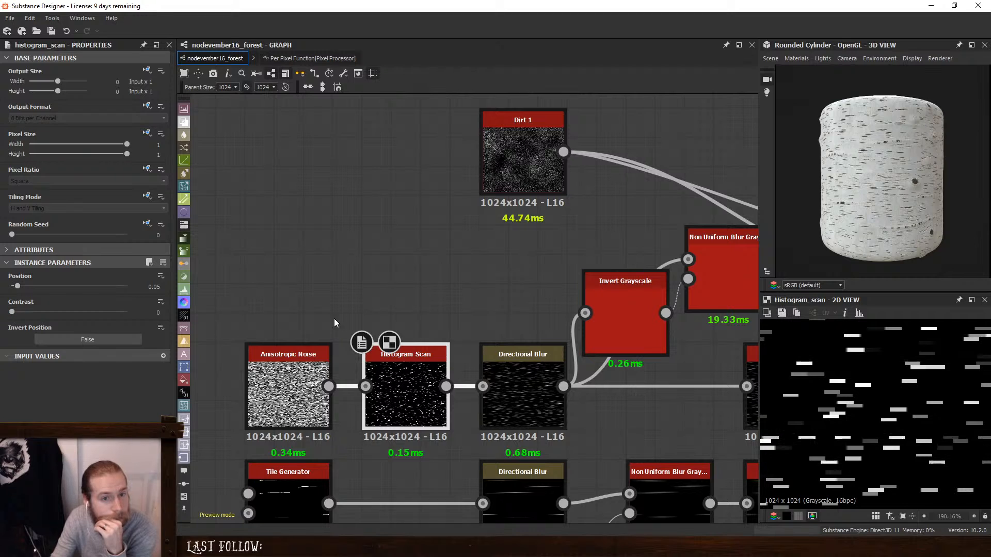
{"action": "left_click", "coordinate": [304, 358]}
{"action": "left_click_drag", "start_coordinate": [23, 288], "coordinate": [15, 288]}
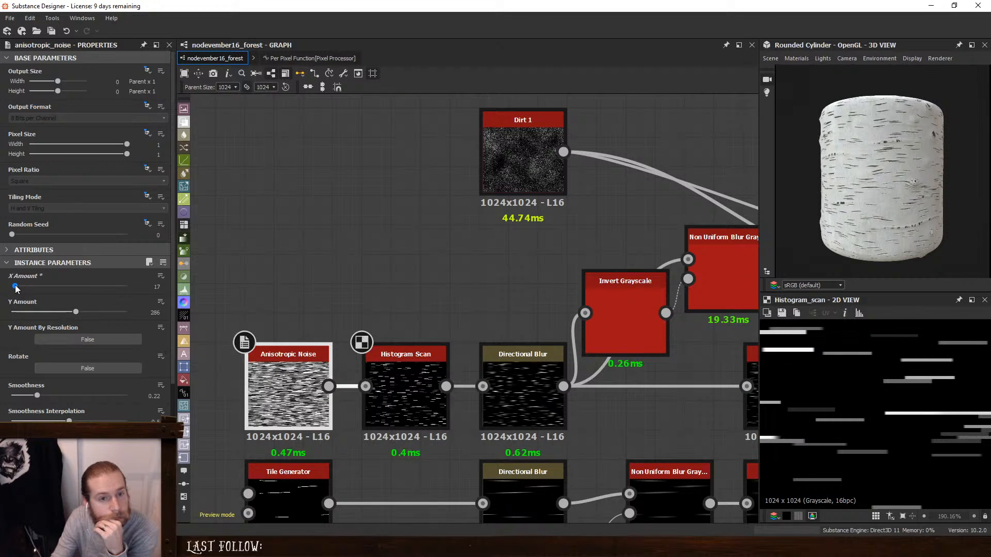
- Compare the Non Uniform Blur and upper Blur HQ Grayscale outputs, and feed the upper Levels node from the Non Uniform Blur Grayscale instead
{"action": "middle_click_drag", "start_coordinate": [655, 414], "coordinate": [485, 348]}
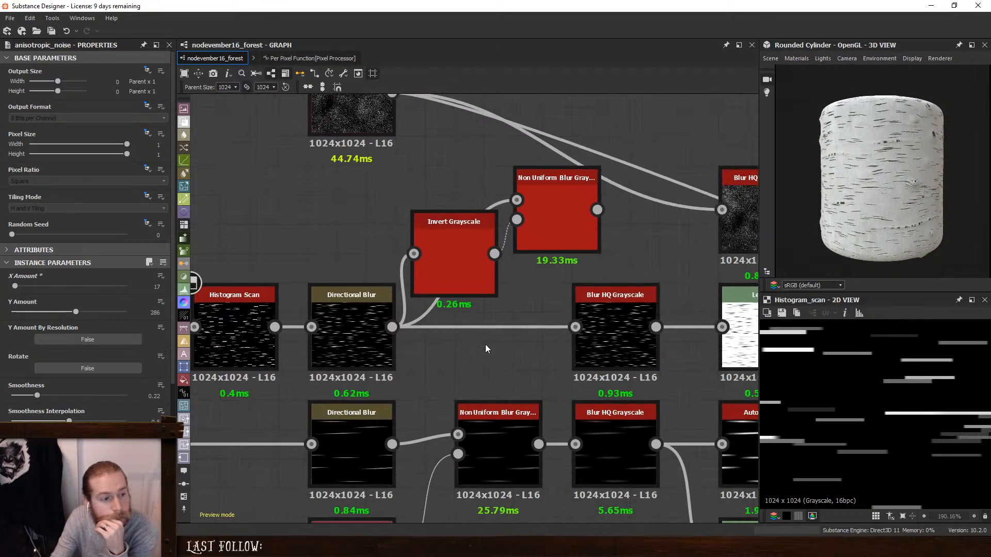
{"action": "left_click", "coordinate": [345, 322]}
{"action": "double_click", "coordinate": [447, 263]}
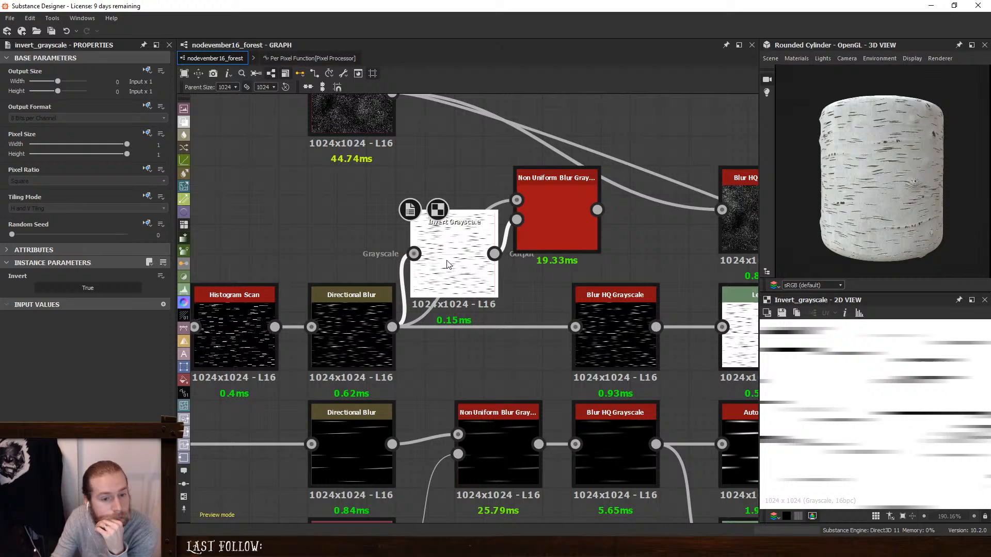
{"action": "double_click", "coordinate": [543, 229]}
{"action": "double_click", "coordinate": [621, 348]}
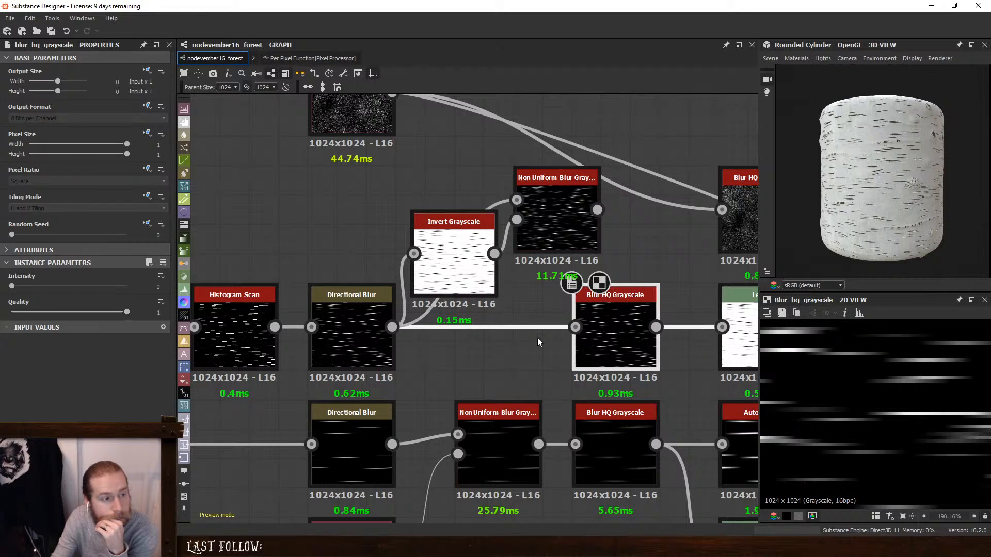
{"action": "double_click", "coordinate": [539, 231]}
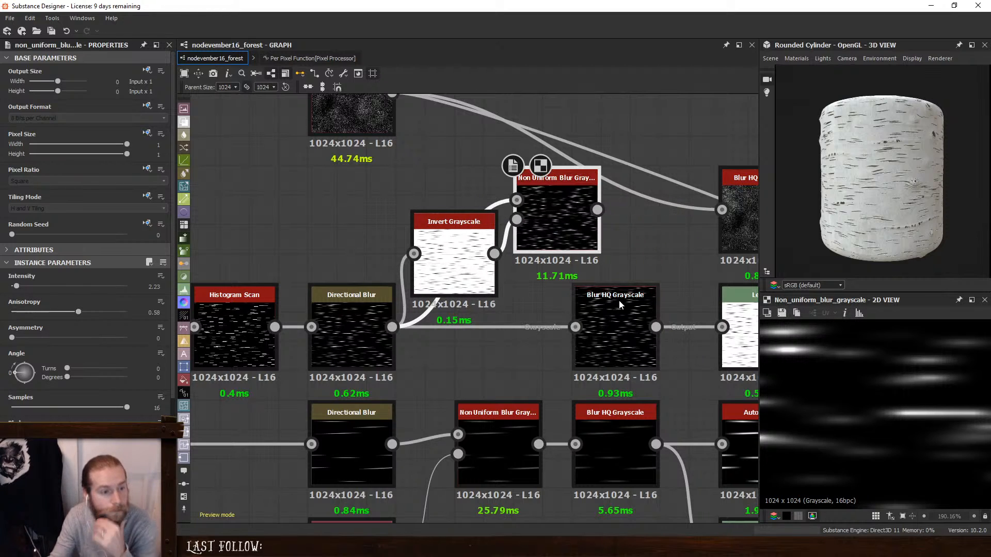
{"action": "double_click", "coordinate": [607, 317]}
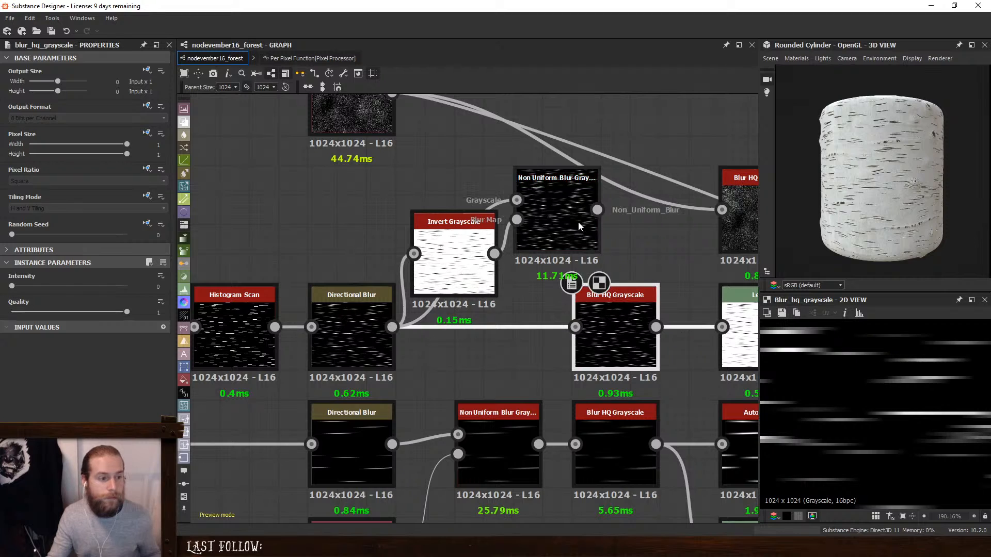
{"action": "left_click_drag", "start_coordinate": [656, 326], "coordinate": [597, 209], "text": "shift"}
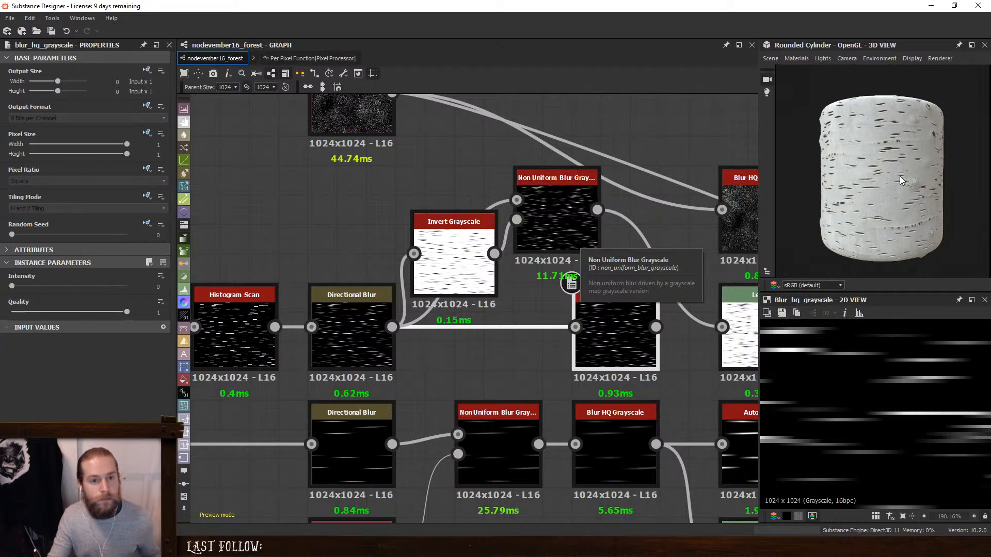
- Set the upper Non Uniform Blur Grayscale's Anisotropy to 1 and compare the bark lines with the upper Blur HQ Grayscale output feeding Levels
{"action": "scroll", "coordinate": [899, 176], "scroll_direction": "up", "scroll_amount": 5}
{"action": "left_click", "coordinate": [577, 208]}
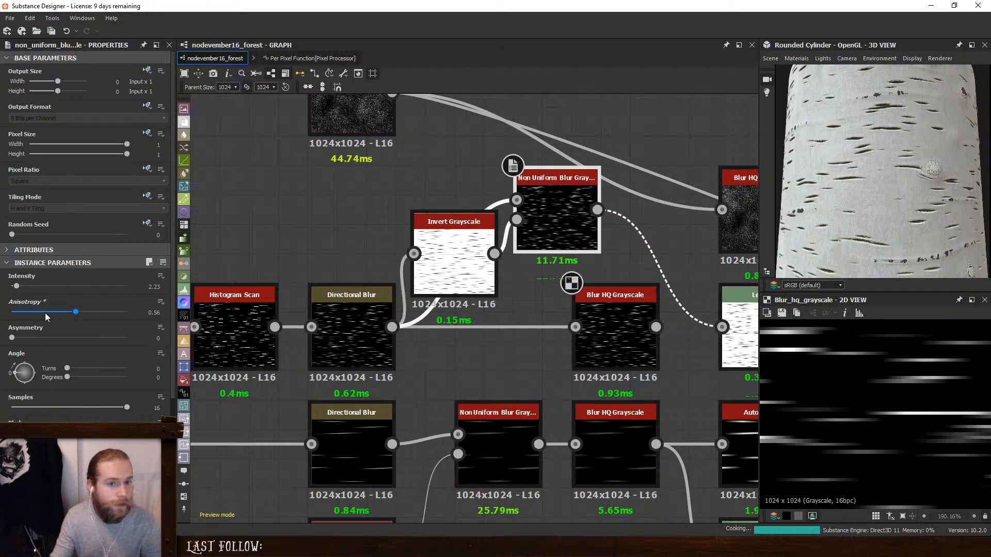
{"action": "left_click_drag", "start_coordinate": [77, 313], "coordinate": [192, 328]}
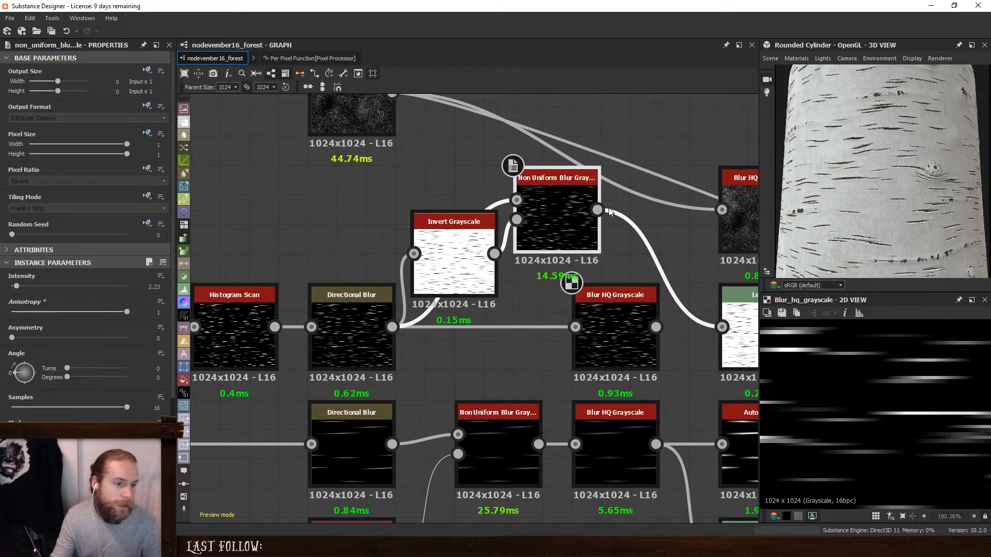
{"action": "left_click_drag", "start_coordinate": [601, 210], "coordinate": [642, 322], "text": "shift"}
{"action": "scroll", "coordinate": [888, 192], "scroll_direction": "up", "scroll_amount": 5}
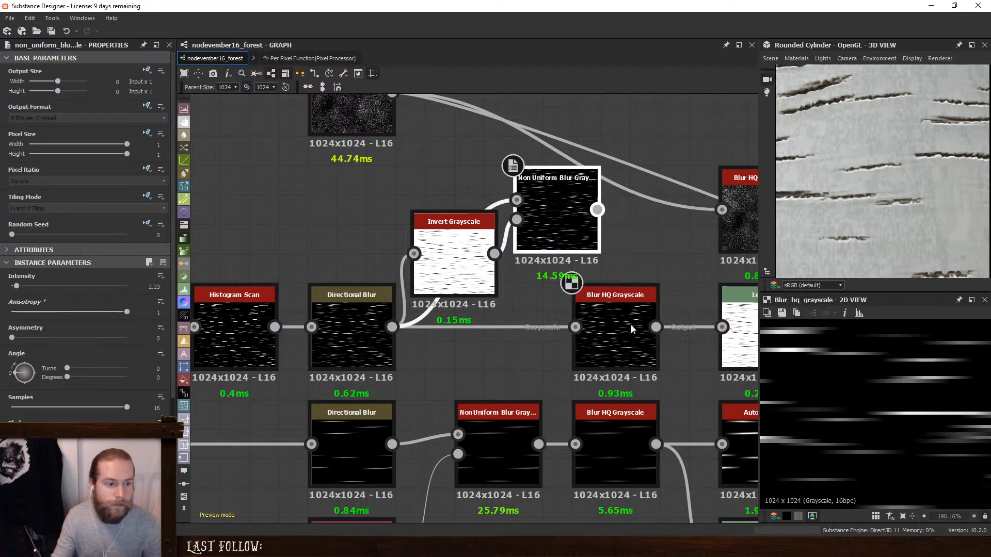
- Delete the upper Blur HQ Grayscale node and move the upper Non Uniform Blur Grayscale node into its place
{"action": "left_click", "coordinate": [593, 292]}
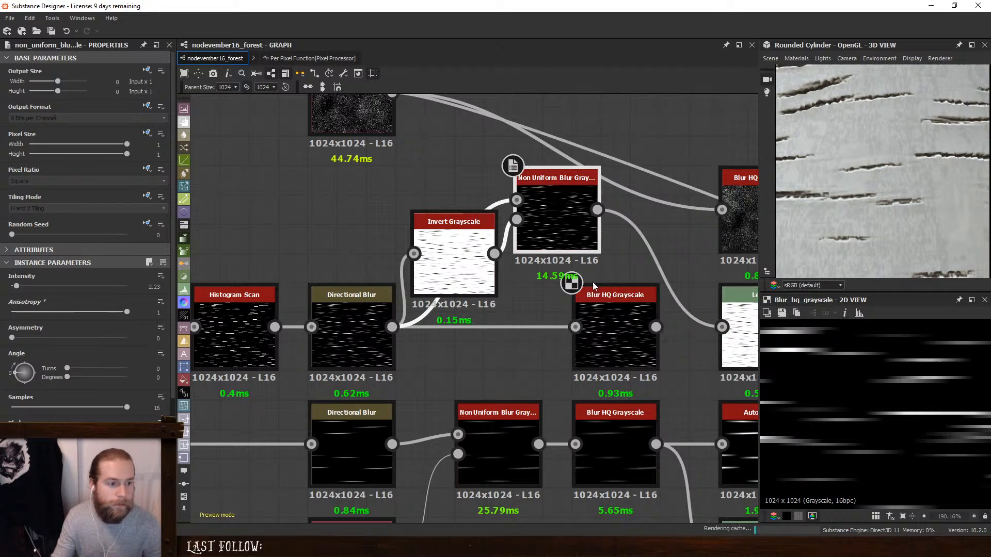
{"action": "key", "text": "Delete"}
{"action": "left_click_drag", "start_coordinate": [558, 224], "coordinate": [611, 334]}
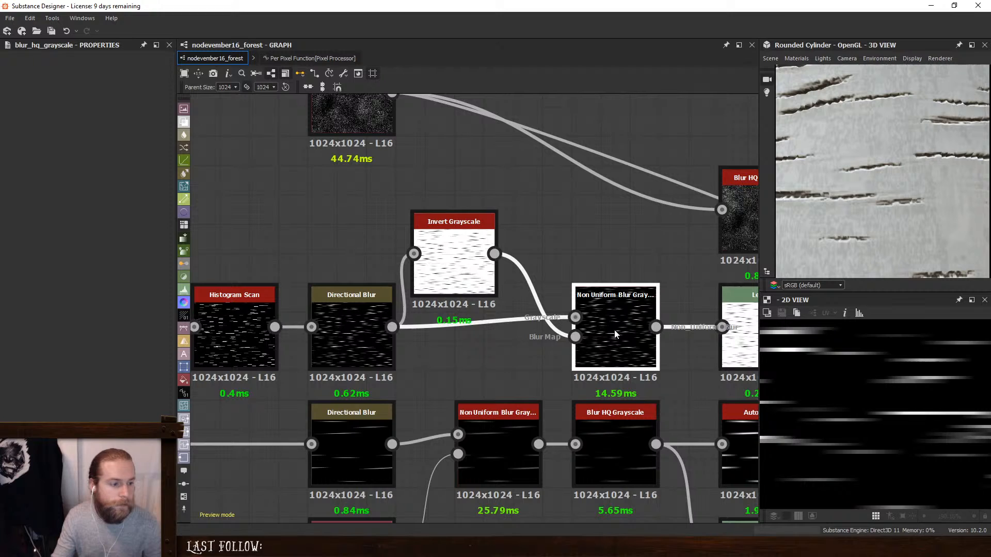
- Set the upper Non Uniform Blur Grayscale's Asymmetry to 1 and check the bark lines on the cylinder
{"action": "left_click", "coordinate": [614, 334]}
{"action": "left_click_drag", "start_coordinate": [13, 339], "coordinate": [798, 321]}
{"action": "scroll", "coordinate": [870, 199], "scroll_direction": "down", "scroll_amount": 5}
{"action": "scroll", "coordinate": [872, 202], "scroll_direction": "down", "scroll_amount": 5}
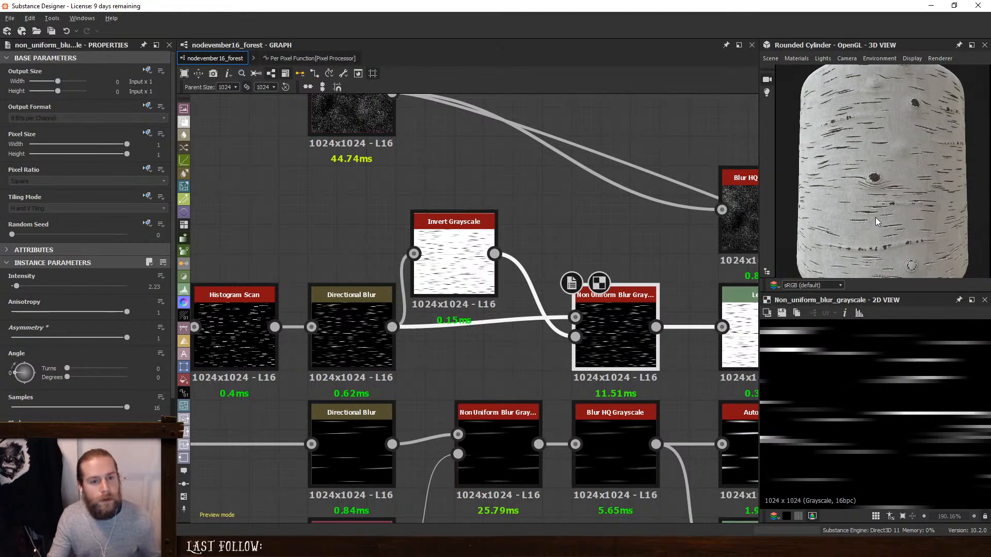
- In the Levels node after the Non Uniform Blur, raise the output black level to about 60% and lower the input midtone to about a third
{"action": "middle_click_drag", "start_coordinate": [602, 314], "coordinate": [353, 175]}
{"action": "middle_click_drag", "start_coordinate": [599, 245], "coordinate": [490, 305]}
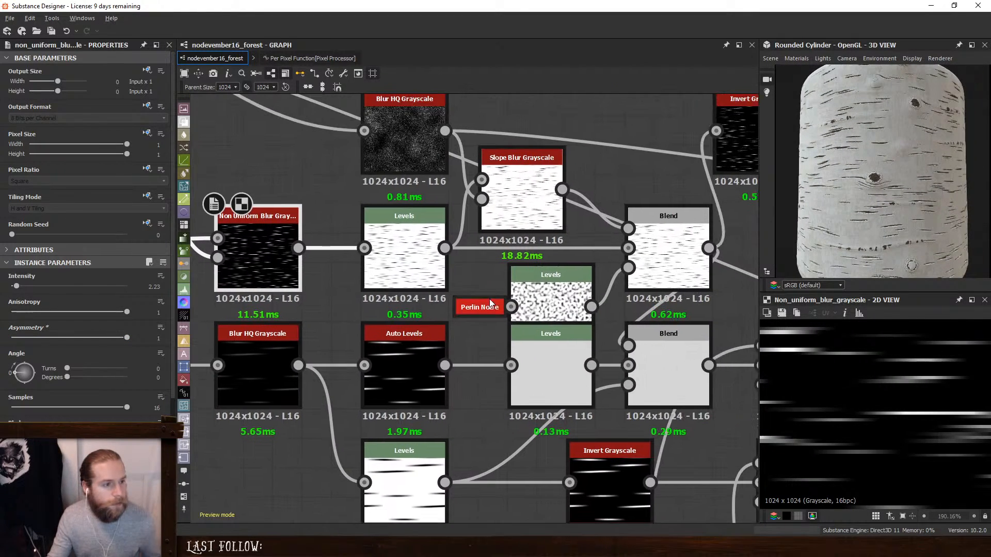
{"action": "middle_click_drag", "start_coordinate": [555, 296], "coordinate": [512, 289]}
{"action": "left_click", "coordinate": [361, 242]}
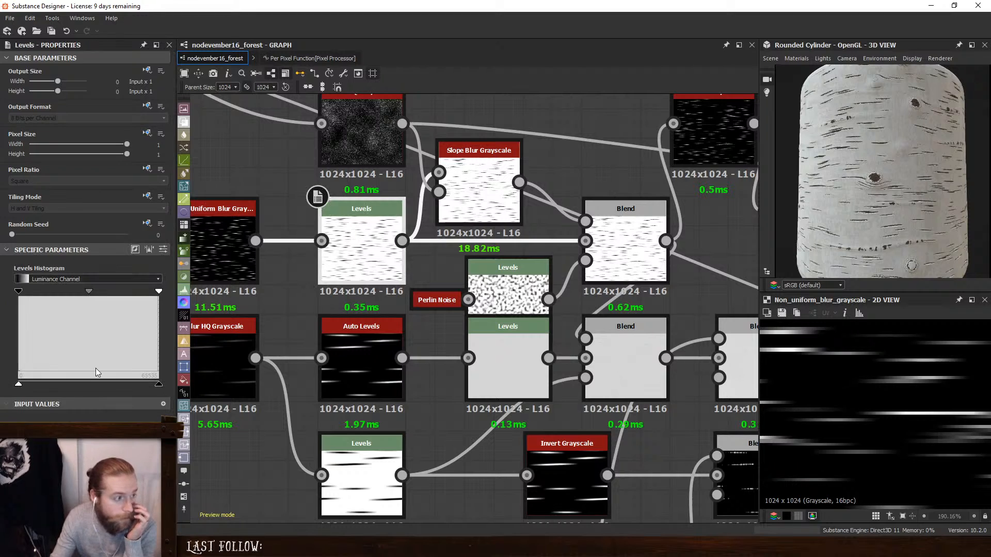
{"action": "left_click_drag", "start_coordinate": [159, 384], "coordinate": [184, 391]}
{"action": "left_click_drag", "start_coordinate": [18, 385], "coordinate": [107, 392]}
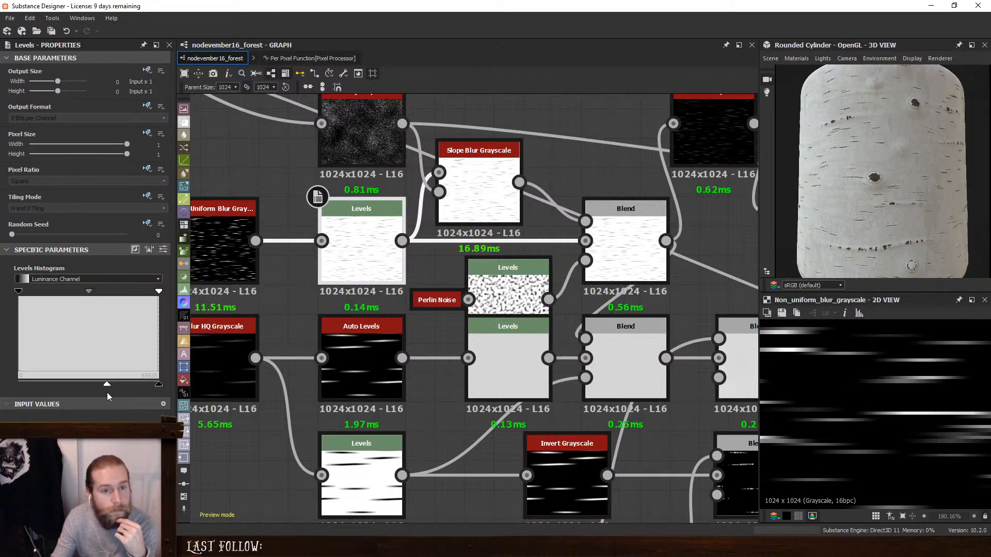
{"action": "left_click_drag", "start_coordinate": [106, 393], "coordinate": [105, 392]}
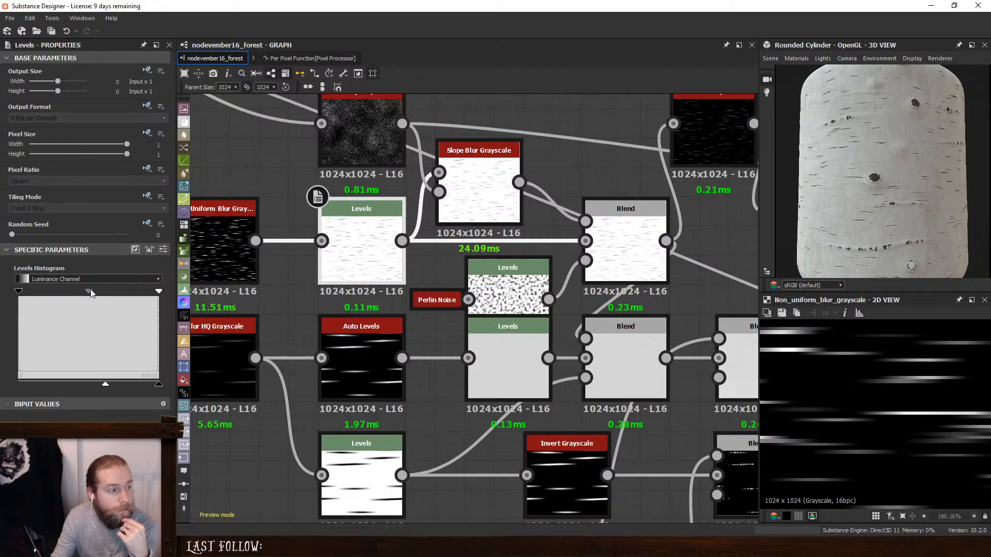
{"action": "left_click_drag", "start_coordinate": [91, 289], "coordinate": [65, 295]}
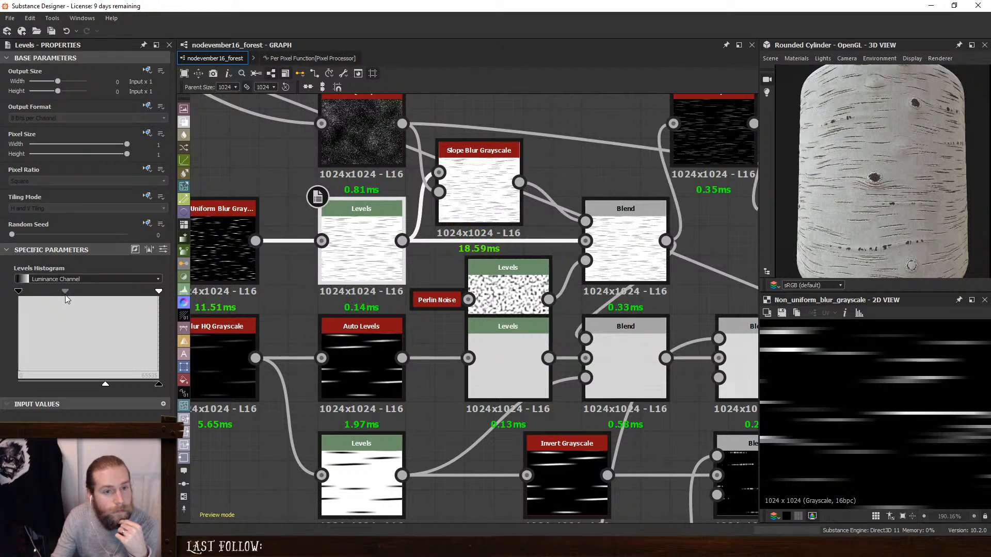
{"action": "scroll", "coordinate": [862, 197], "scroll_direction": "down", "scroll_amount": 5}
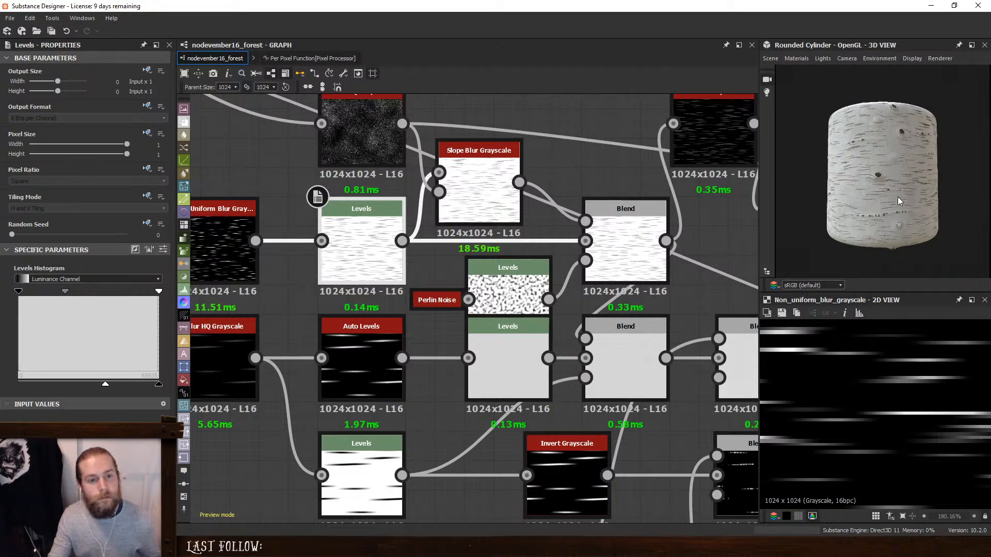
{"action": "scroll", "coordinate": [862, 197], "scroll_direction": "up", "scroll_amount": 4}
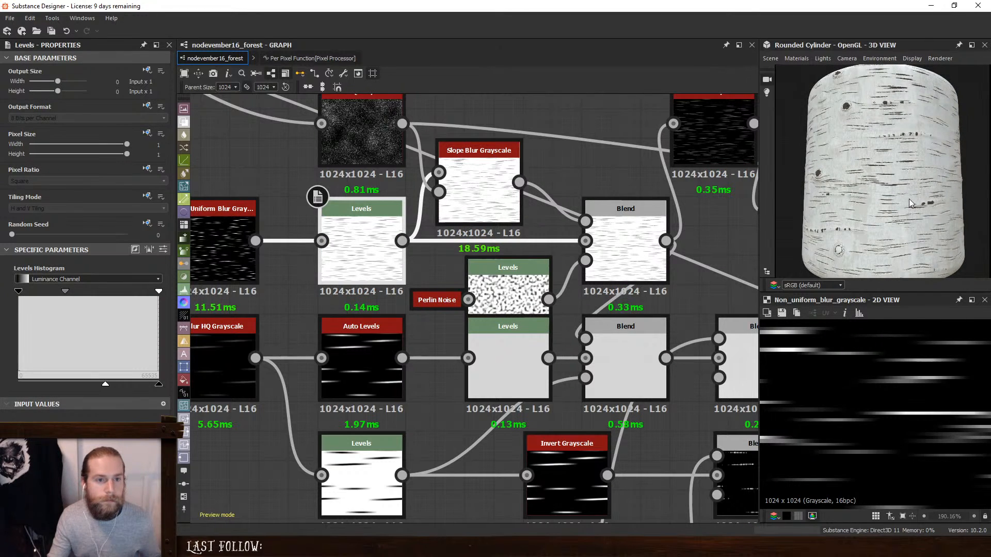
- Try other Scale values on the Tile Sampler feeding the Multi Directional Warp Grayscale and return to 0.72
{"action": "middle_click_drag", "start_coordinate": [646, 250], "coordinate": [748, 490]}
{"action": "left_click", "coordinate": [633, 277]}
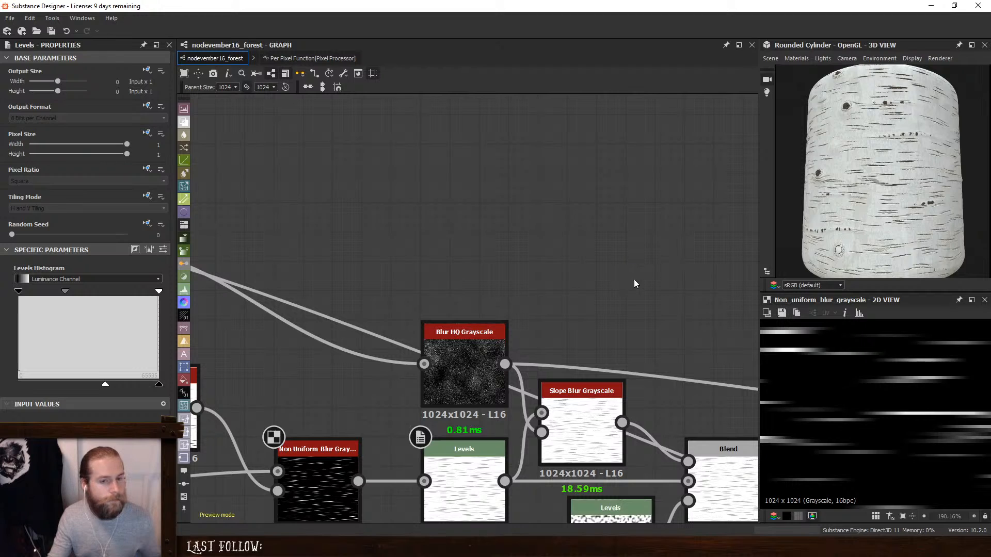
{"action": "scroll", "coordinate": [636, 279], "scroll_direction": "down", "scroll_amount": 1}
{"action": "middle_click_drag", "start_coordinate": [637, 280], "coordinate": [313, 217]}
{"action": "middle_click_drag", "start_coordinate": [454, 256], "coordinate": [290, 385]}
{"action": "left_click", "coordinate": [449, 222]}
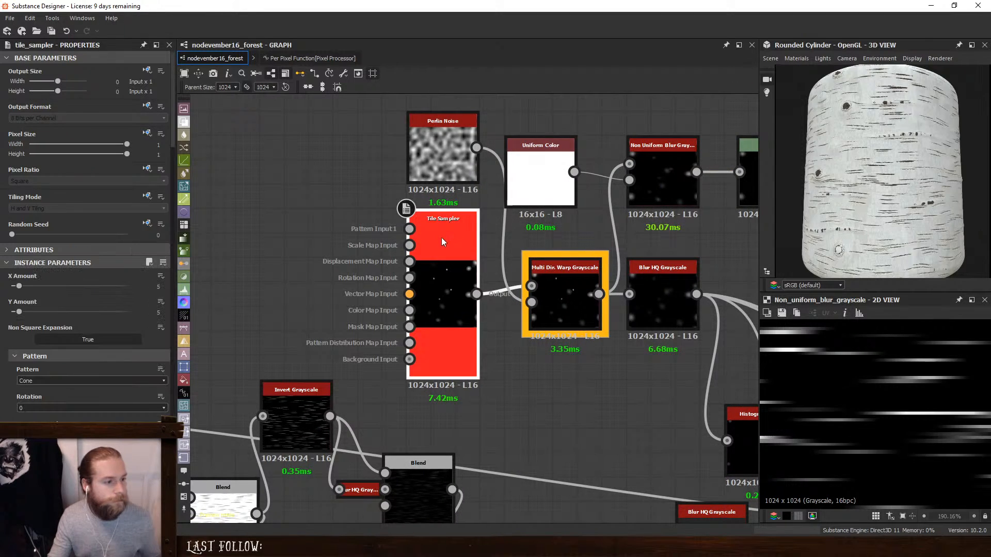
{"action": "scroll", "coordinate": [1, 338], "scroll_direction": "down", "scroll_amount": 2}
{"action": "scroll", "coordinate": [2, 338], "scroll_direction": "down", "scroll_amount": 4}
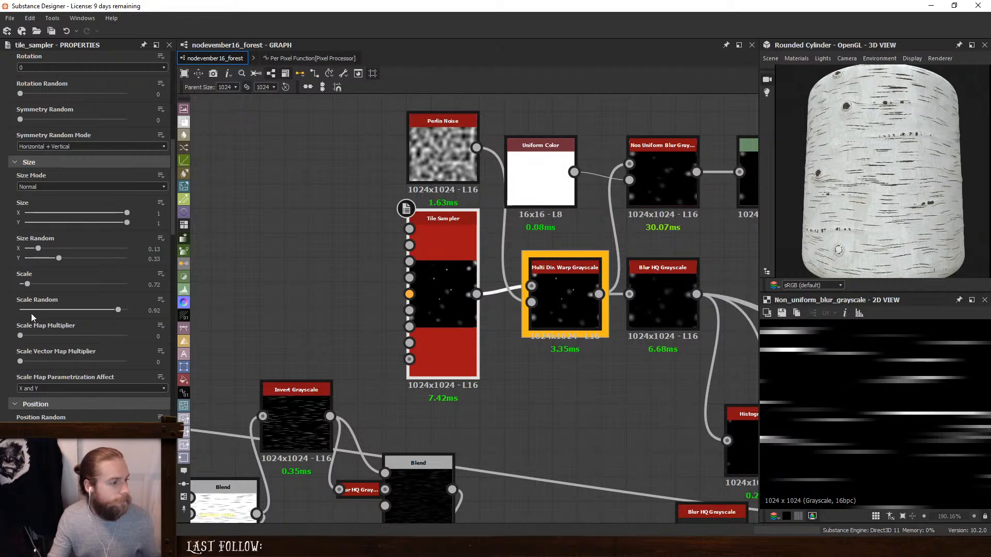
{"action": "left_click_drag", "start_coordinate": [37, 290], "coordinate": [28, 288]}
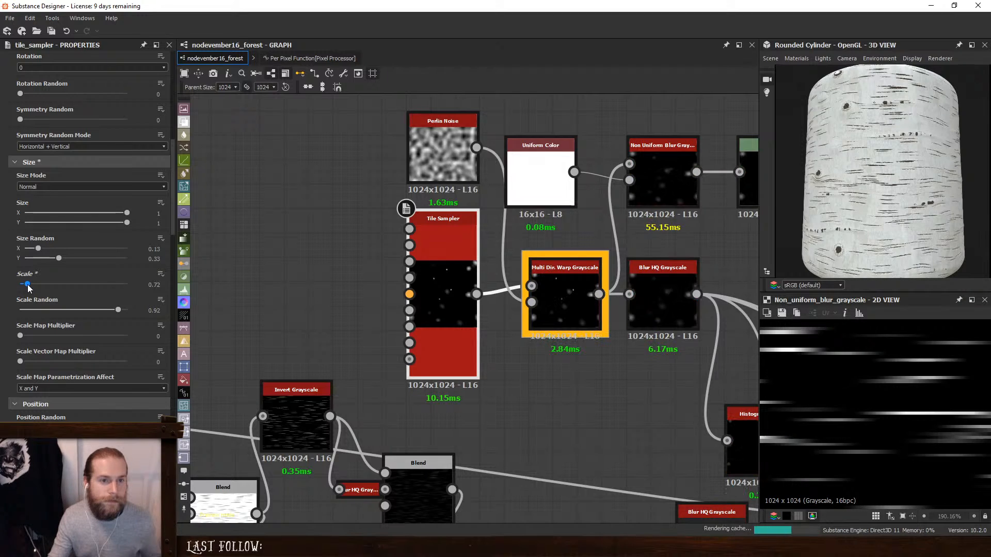
- Examine the bark cylinder under different lighting and angles and compare it with the birch bark reference photo in the browser
{"action": "left_click_drag", "start_coordinate": [862, 191], "coordinate": [854, 220]}
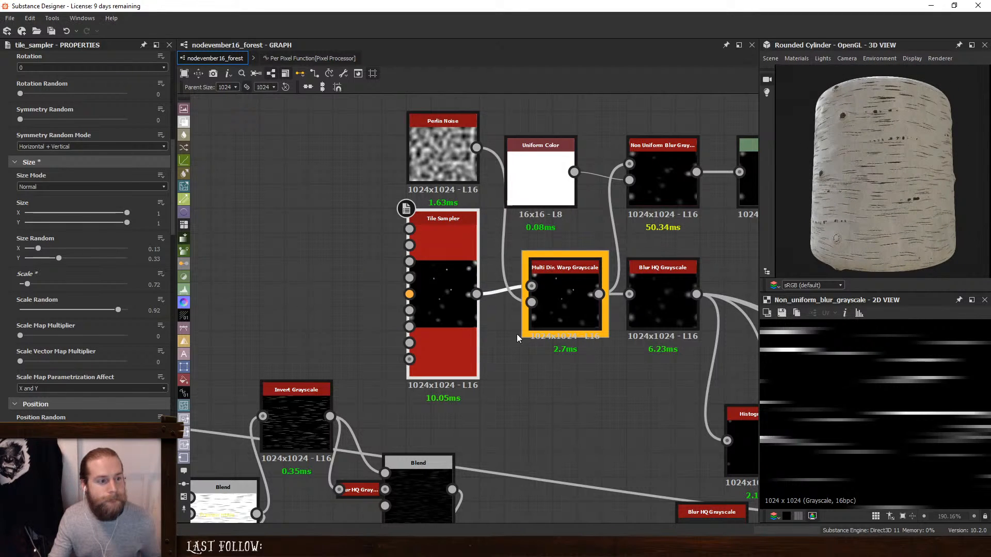
{"action": "scroll", "coordinate": [539, 345], "scroll_direction": "down", "scroll_amount": 3}
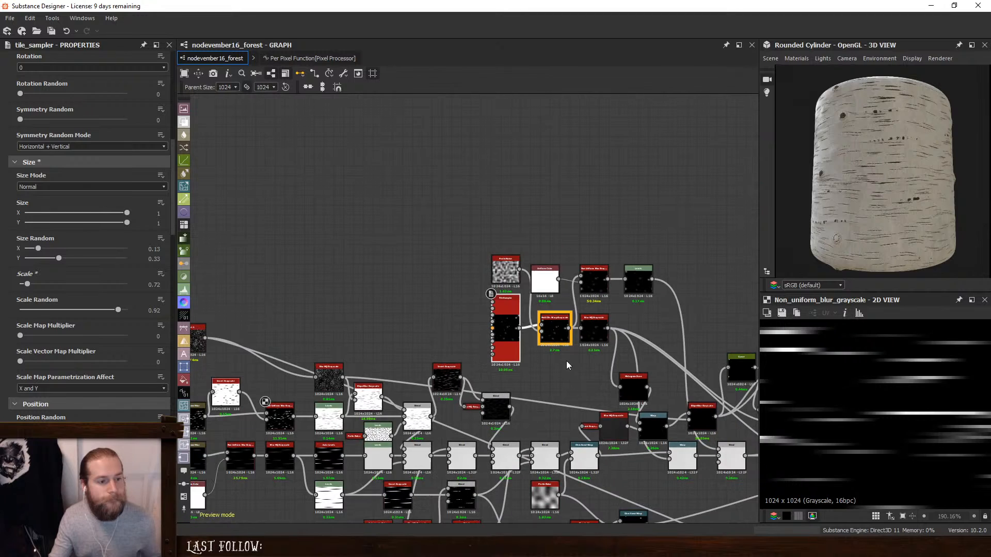
{"action": "left_click_drag", "start_coordinate": [867, 225], "coordinate": [871, 209]}
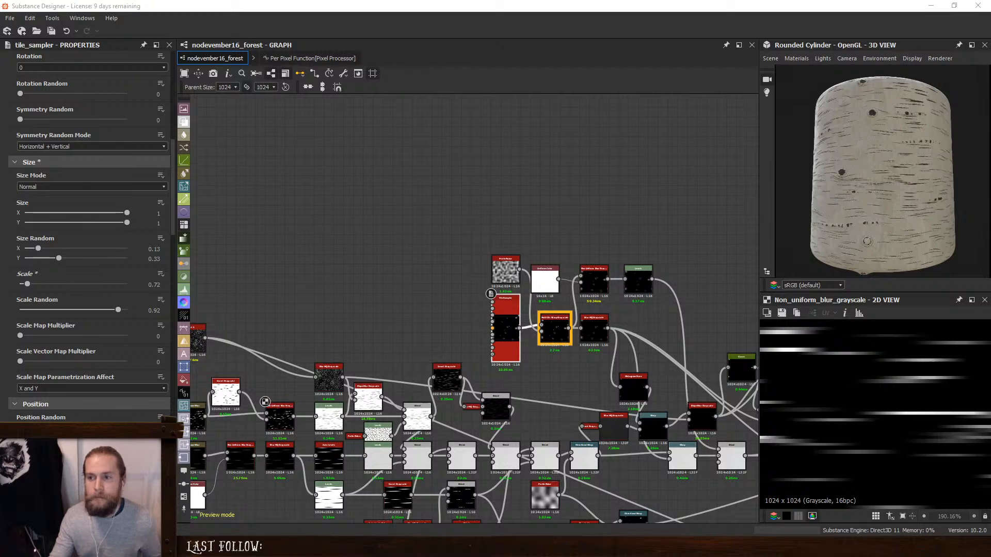
{"action": "left_click_drag", "start_coordinate": [0, 25], "coordinate": [567, 69]}
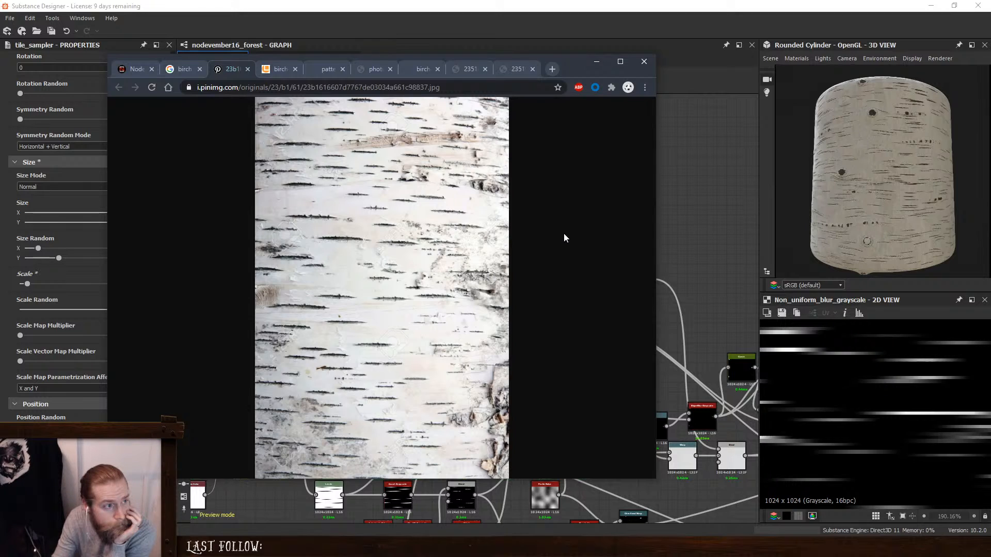
{"action": "left_click", "coordinate": [594, 64]}
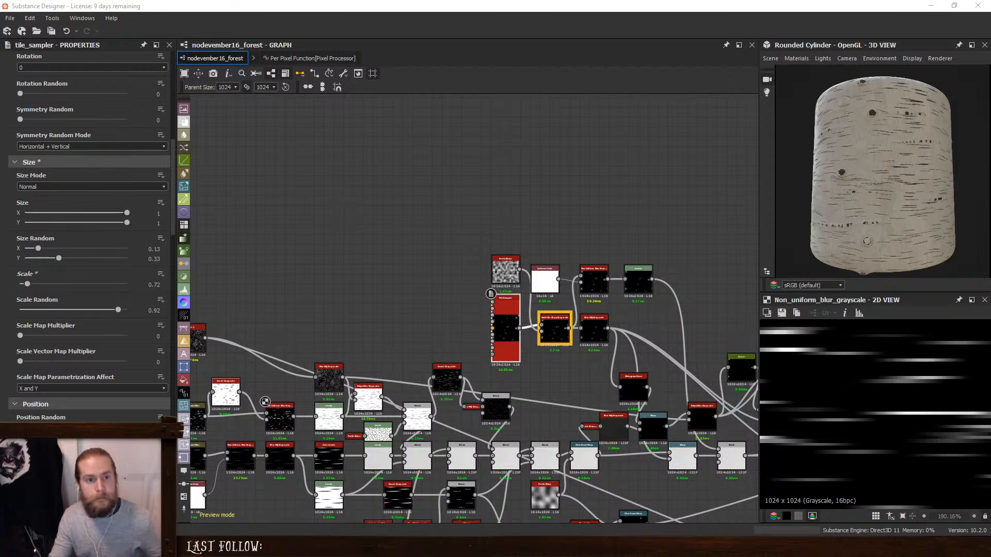
- Try 200 as the Anisotropic Noise's Y Amount, set it to 256, and set the Histogram Scan's Position to 0.02
{"action": "middle_click_drag", "start_coordinate": [328, 259], "coordinate": [620, 236]}
{"action": "scroll", "coordinate": [552, 315], "scroll_direction": "up", "scroll_amount": 4}
{"action": "middle_click_drag", "start_coordinate": [524, 361], "coordinate": [546, 226]}
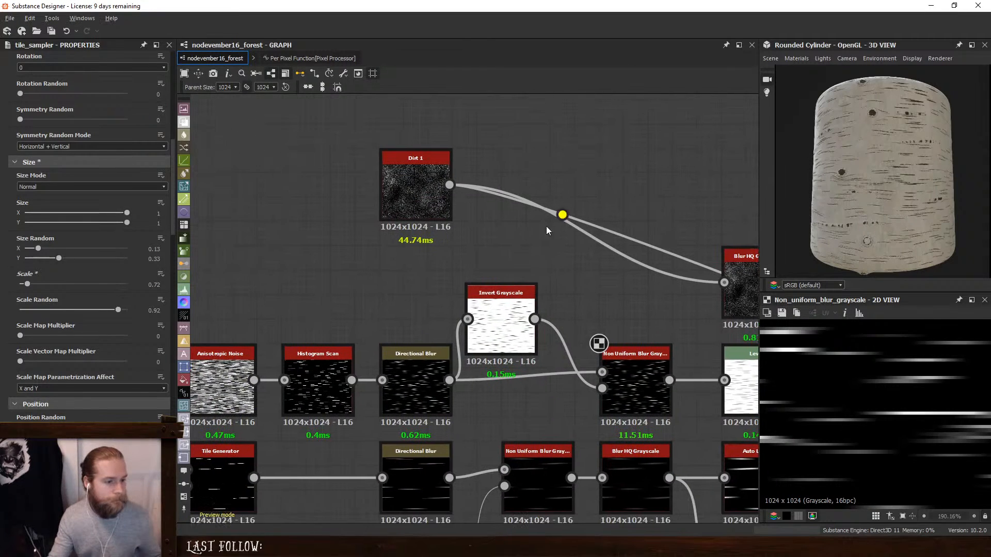
{"action": "middle_click_drag", "start_coordinate": [375, 368], "coordinate": [385, 324]}
{"action": "middle_click_drag", "start_coordinate": [336, 263], "coordinate": [412, 252]}
{"action": "left_click", "coordinate": [308, 328]}
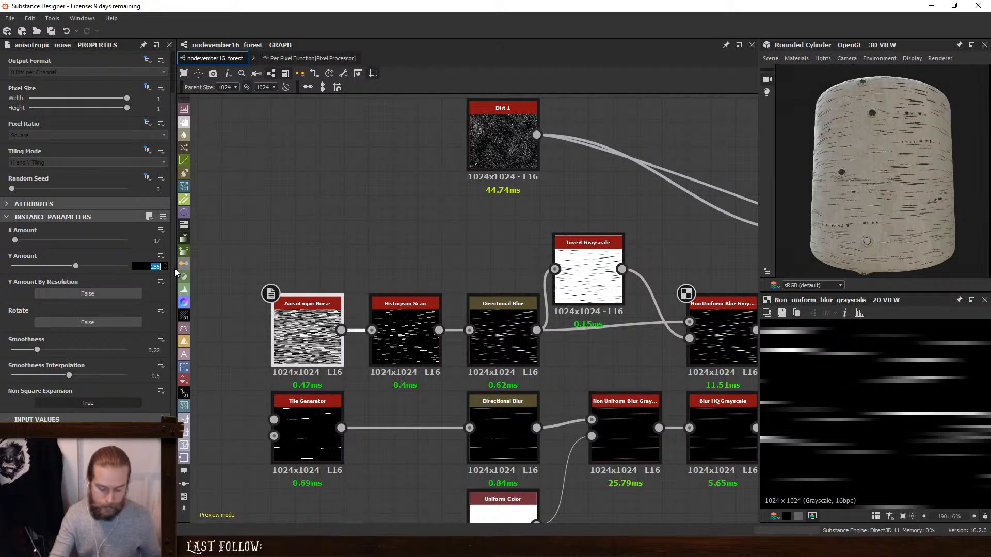
{"action": "key", "text": "Return"}
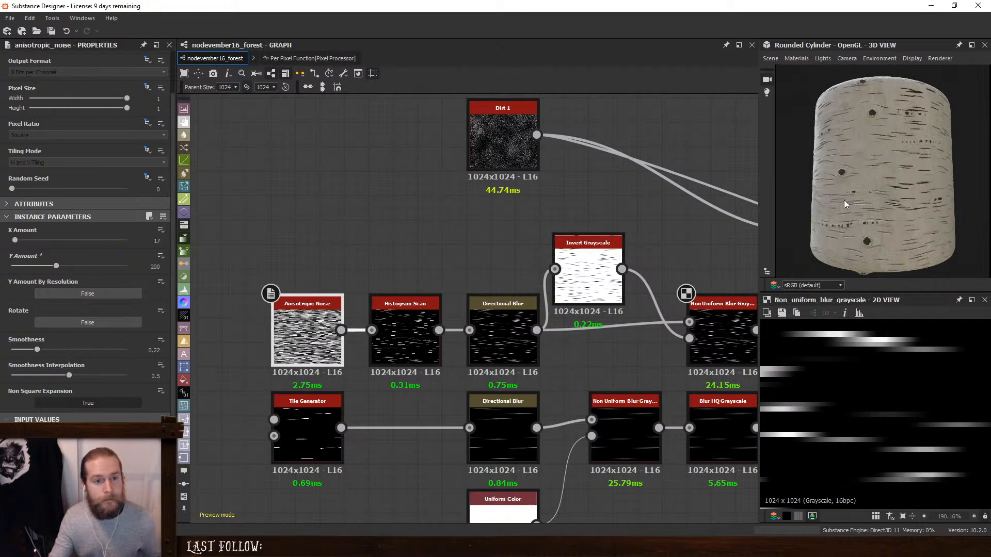
{"action": "left_click_drag", "start_coordinate": [916, 209], "coordinate": [860, 217]}
{"action": "right_click_drag", "start_coordinate": [859, 213], "coordinate": [929, 218]}
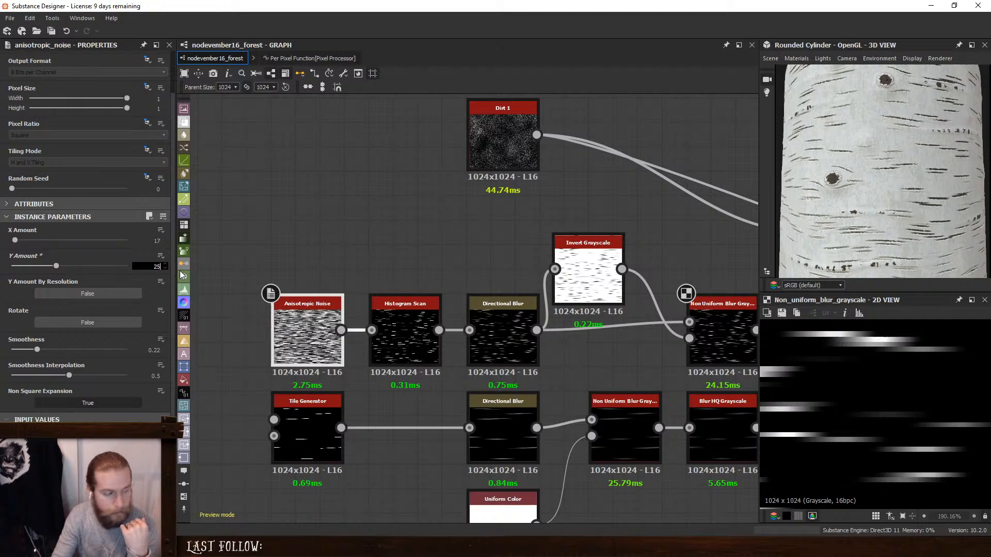
{"action": "left_click", "coordinate": [405, 330]}
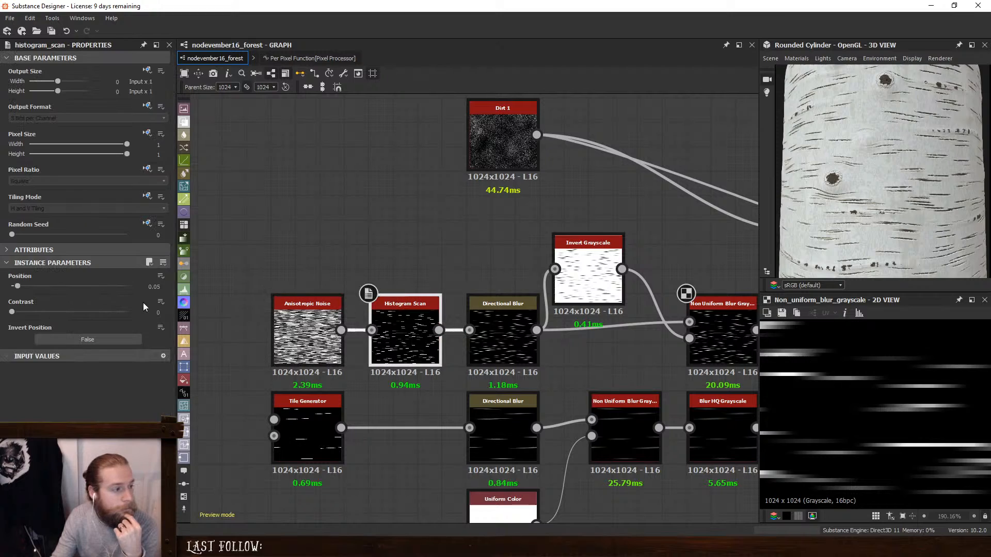
{"action": "left_click_drag", "start_coordinate": [19, 287], "coordinate": [15, 288]}
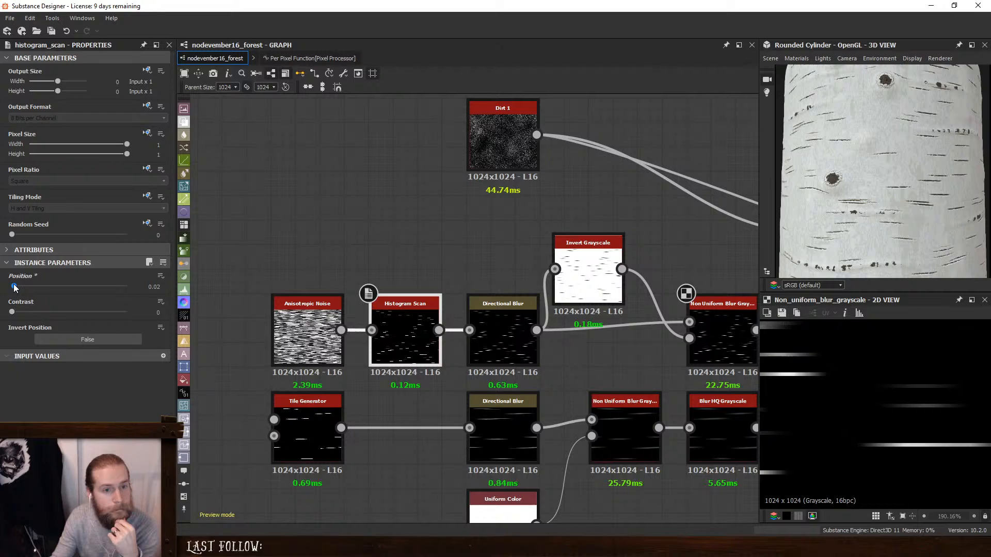
- Set the Anisotropic Noise's Smoothness to 1, its Smoothness Interpolation to the maximum and its X Amount to 8
{"action": "left_click", "coordinate": [298, 336]}
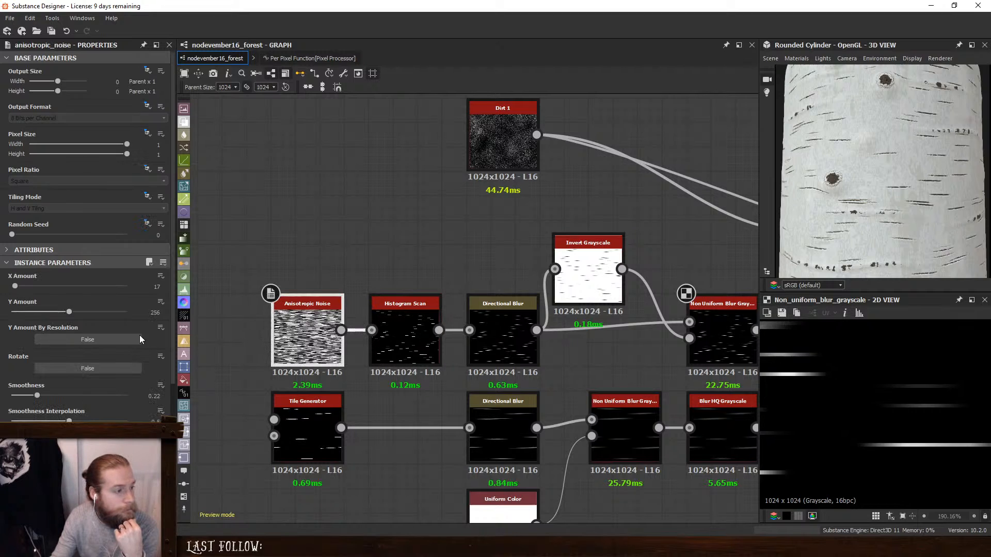
{"action": "left_click_drag", "start_coordinate": [38, 397], "coordinate": [262, 412]}
{"action": "left_click_drag", "start_coordinate": [69, 421], "coordinate": [127, 421]}
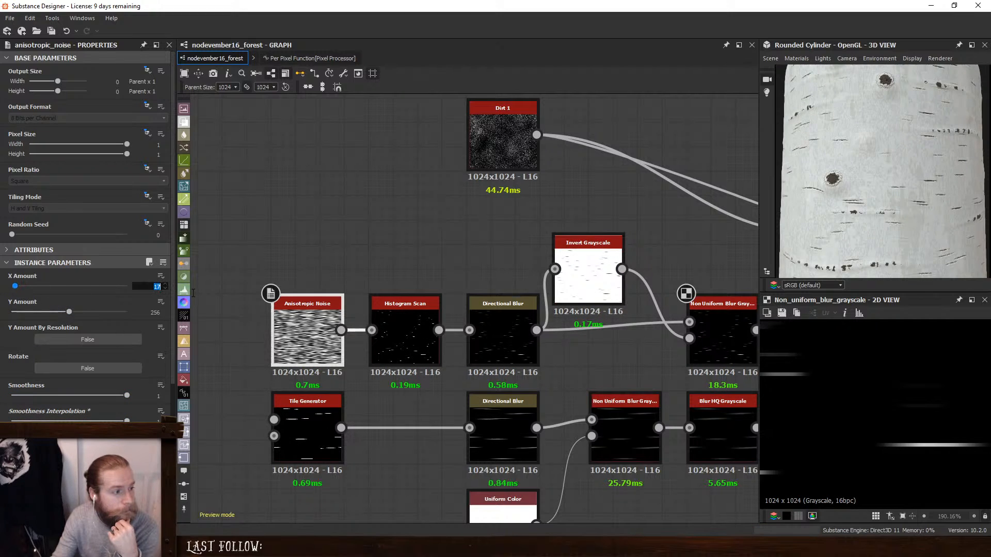
{"action": "type", "text": "8"}
{"action": "key", "text": "Return"}
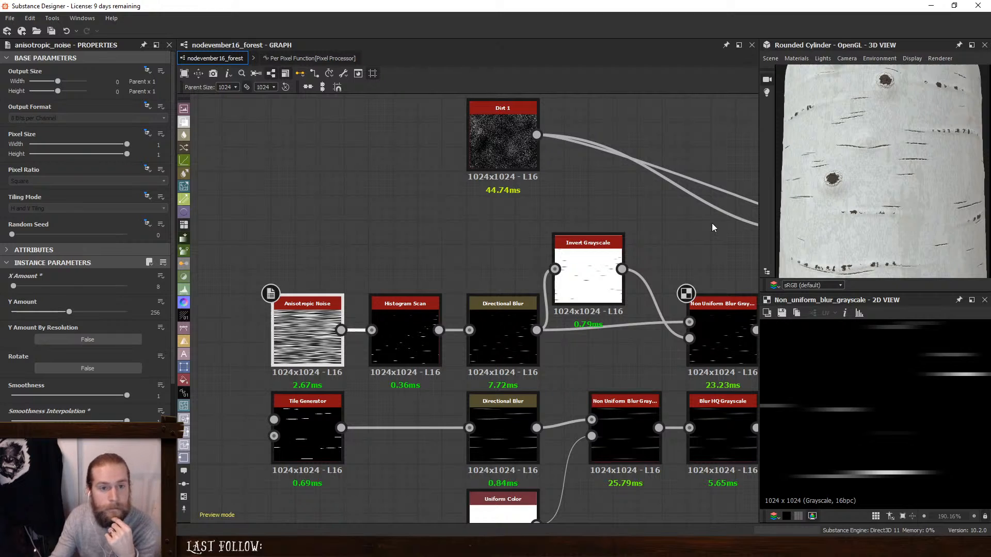
- Set the Histogram Scan's Position to 0.06 to bring back more bark lines
{"action": "scroll", "coordinate": [921, 194], "scroll_direction": "down", "scroll_amount": 3}
{"action": "left_click", "coordinate": [389, 312]}
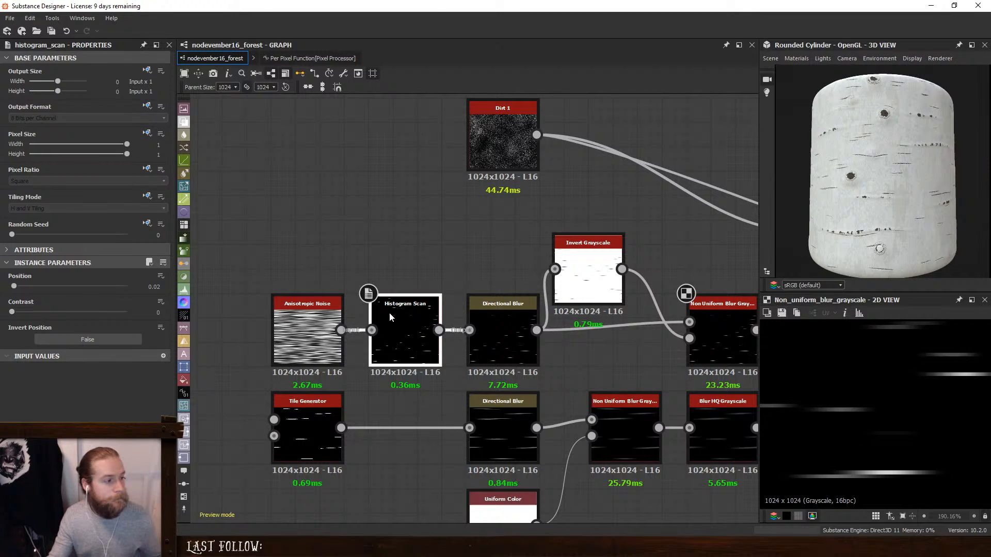
{"action": "left_click", "coordinate": [19, 287]}
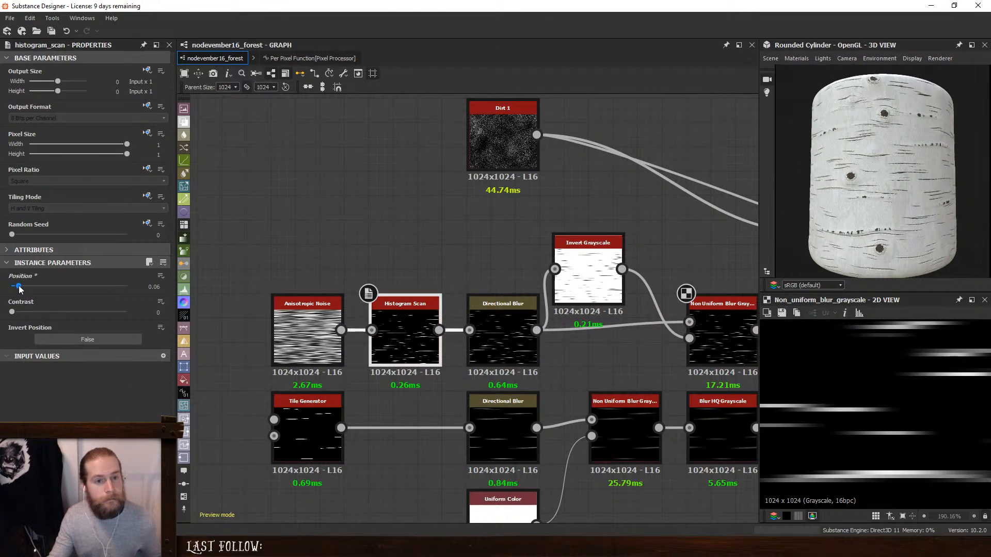
{"action": "mouse_move", "coordinate": [19, 289]}
{"action": "left_mouse_down"}
{"action": "mouse_move", "coordinate": [60, 289]}
{"action": "mouse_move", "coordinate": [18, 288]}
{"action": "left_mouse_up"}
- Set the Anisotropic Noise's X Amount to 26 and its Y Amount to 142
{"action": "left_click", "coordinate": [288, 321]}
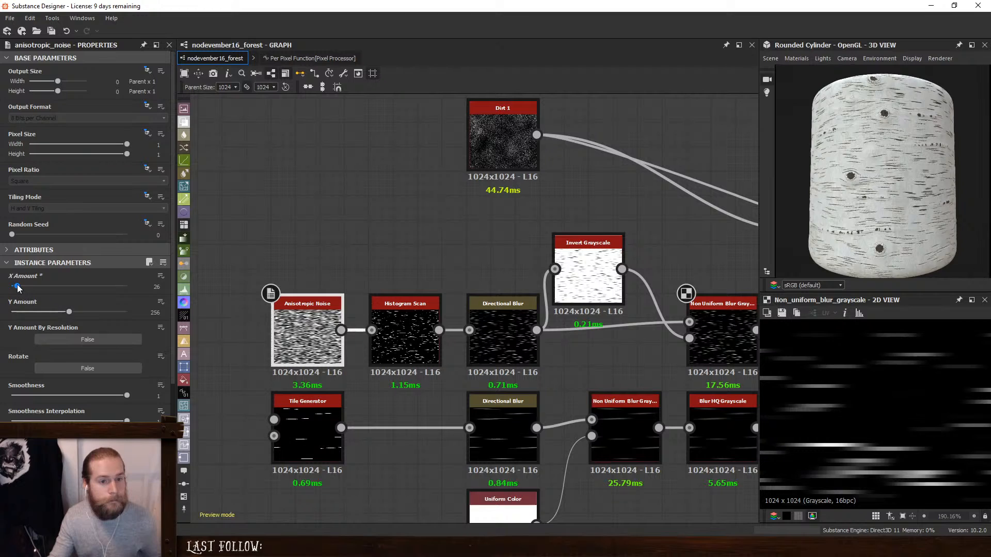
{"action": "left_click_drag", "start_coordinate": [62, 315], "coordinate": [44, 314]}
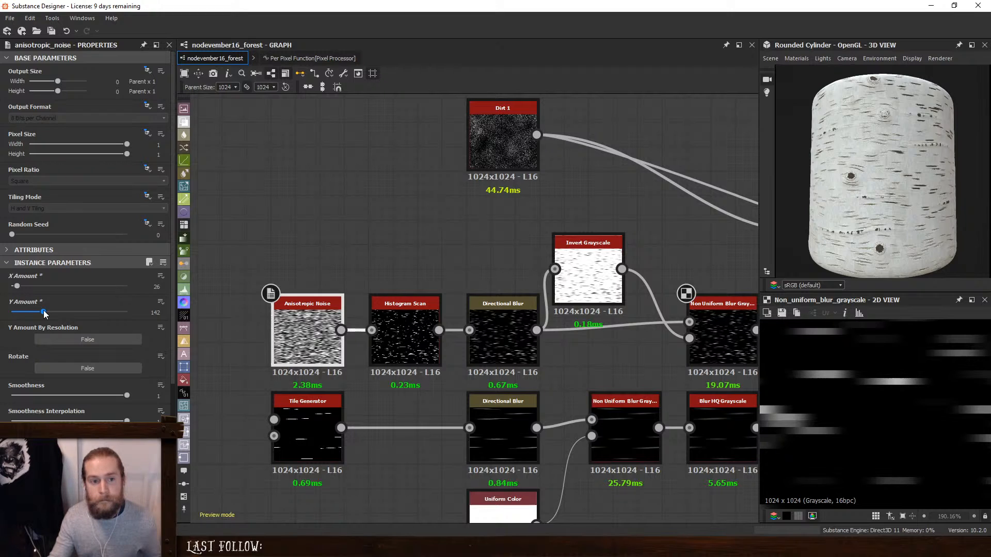
- Try an Intensity of 10.04 and an Asymmetry of 0 on the fine bark lines' Non Uniform Blur Grayscale
{"action": "left_click", "coordinate": [728, 320]}
{"action": "middle_click_drag", "start_coordinate": [728, 321], "coordinate": [597, 310]}
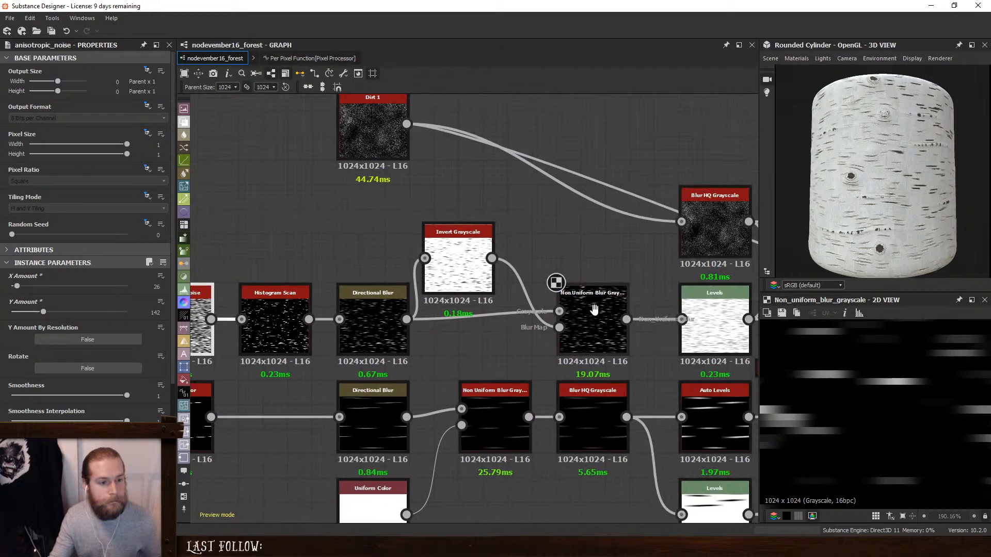
{"action": "left_click_drag", "start_coordinate": [17, 287], "coordinate": [35, 293]}
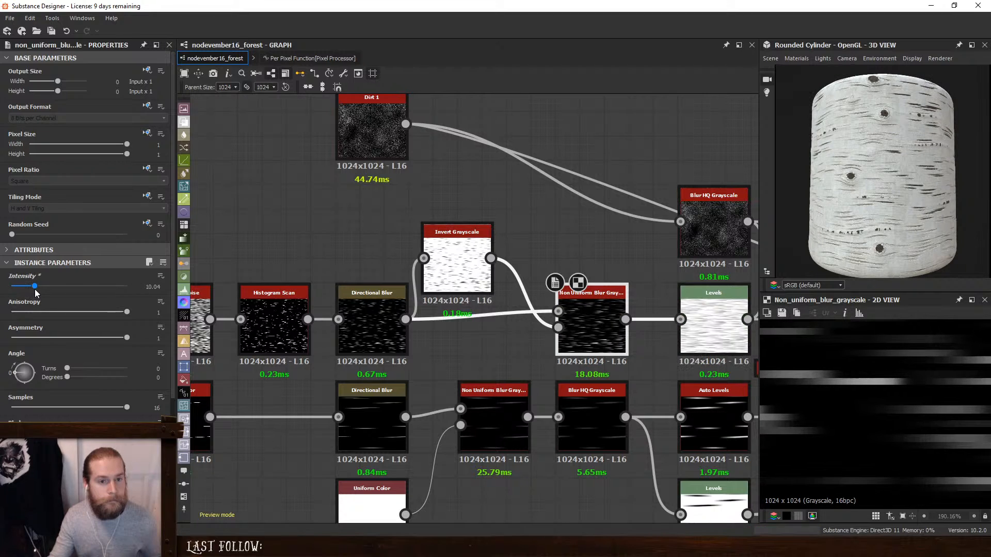
{"action": "left_click_drag", "start_coordinate": [127, 338], "coordinate": [2, 339]}
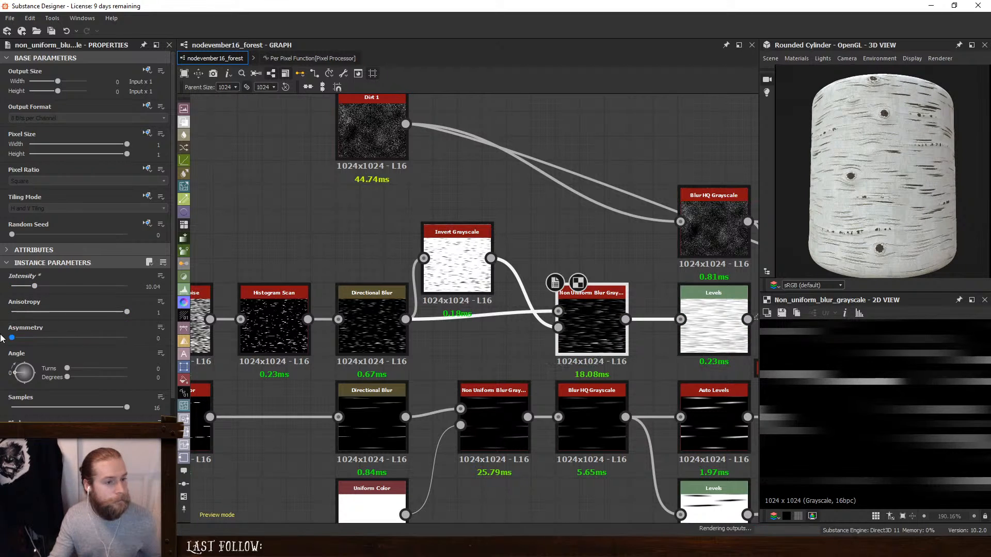
{"action": "scroll", "coordinate": [867, 229], "scroll_direction": "up", "scroll_amount": 5}
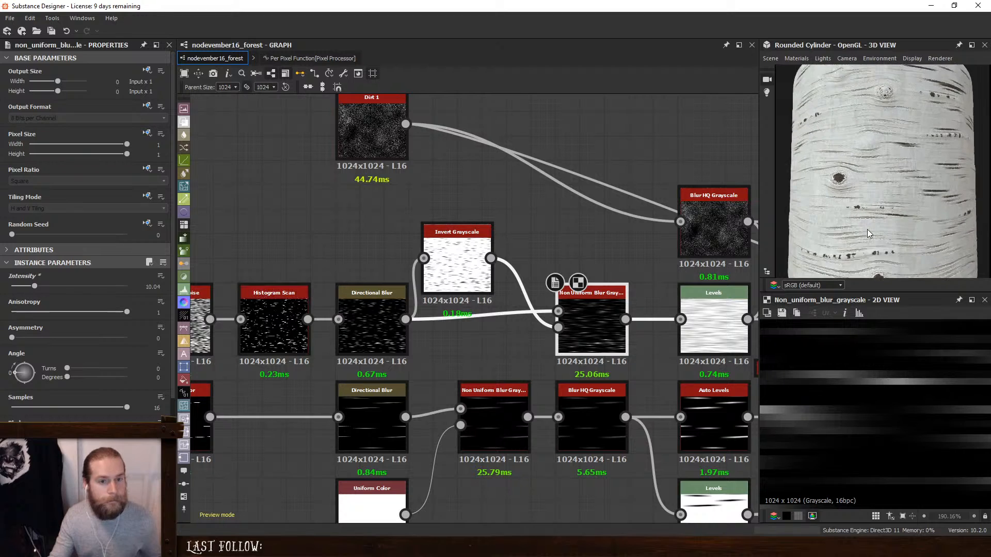
{"action": "scroll", "coordinate": [884, 200], "scroll_direction": "up", "scroll_amount": 4}
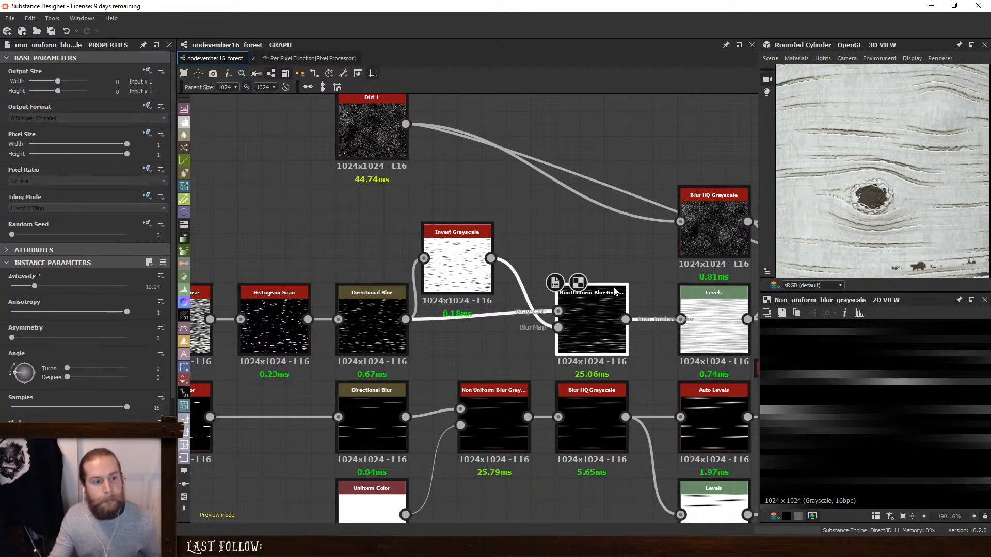
- Try darker bark lines by adjusting the midtones and lowering the black output level on the Levels node fed by the fine lines' blur
{"action": "middle_click_drag", "start_coordinate": [702, 301], "coordinate": [511, 286]}
{"action": "left_click", "coordinate": [511, 286]}
{"action": "mouse_move", "coordinate": [65, 292]}
{"action": "left_mouse_down"}
{"action": "mouse_move", "coordinate": [104, 293]}
{"action": "mouse_move", "coordinate": [37, 292]}
{"action": "mouse_move", "coordinate": [81, 305]}
{"action": "mouse_move", "coordinate": [66, 291]}
{"action": "mouse_move", "coordinate": [102, 293]}
{"action": "mouse_move", "coordinate": [83, 293]}
{"action": "left_mouse_up"}
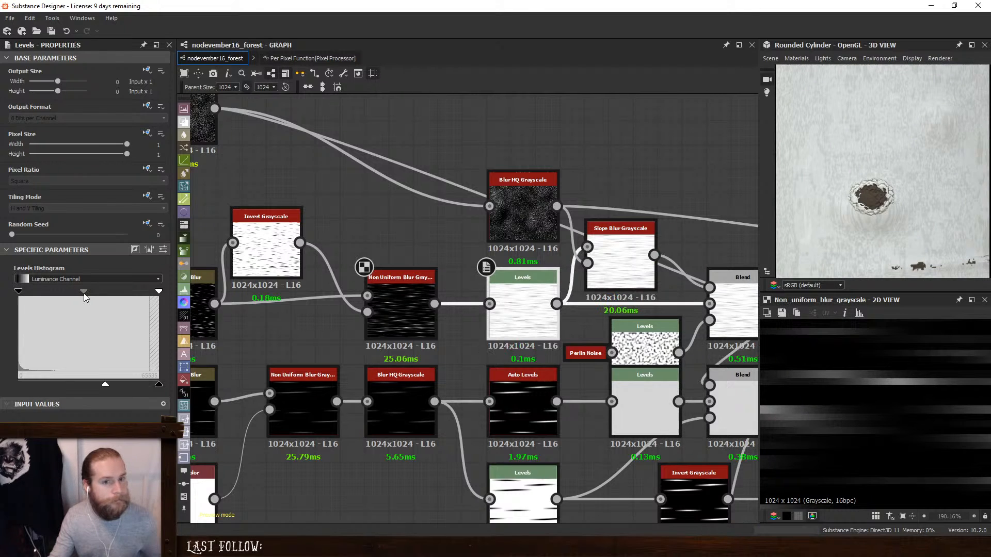
{"action": "left_click_drag", "start_coordinate": [105, 384], "coordinate": [61, 390]}
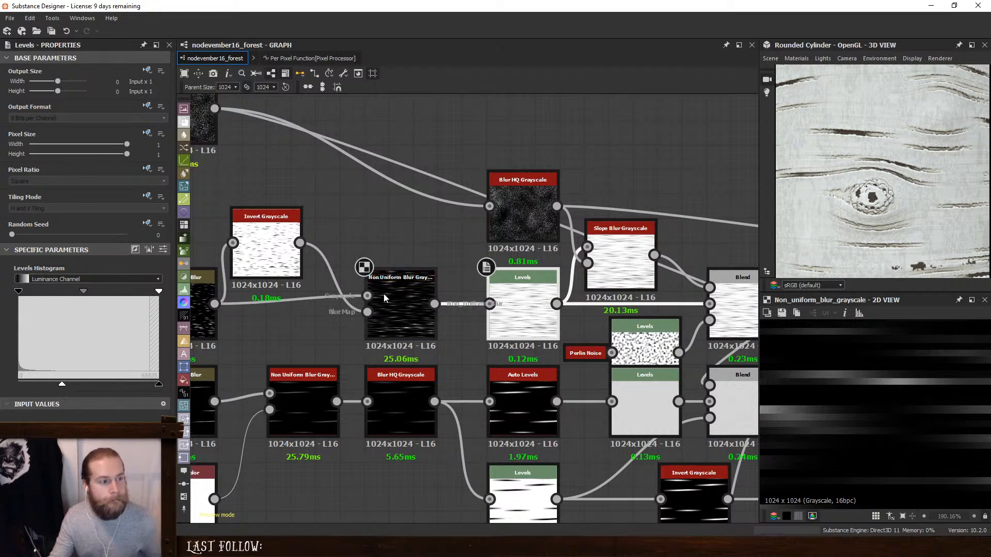
- Undo the Levels and Non Uniform Blur changes, along with the last Anisotropic Noise Y Amount change
{"action": "left_click", "coordinate": [397, 290]}
{"action": "middle_click_drag", "start_coordinate": [417, 287], "coordinate": [434, 289]}
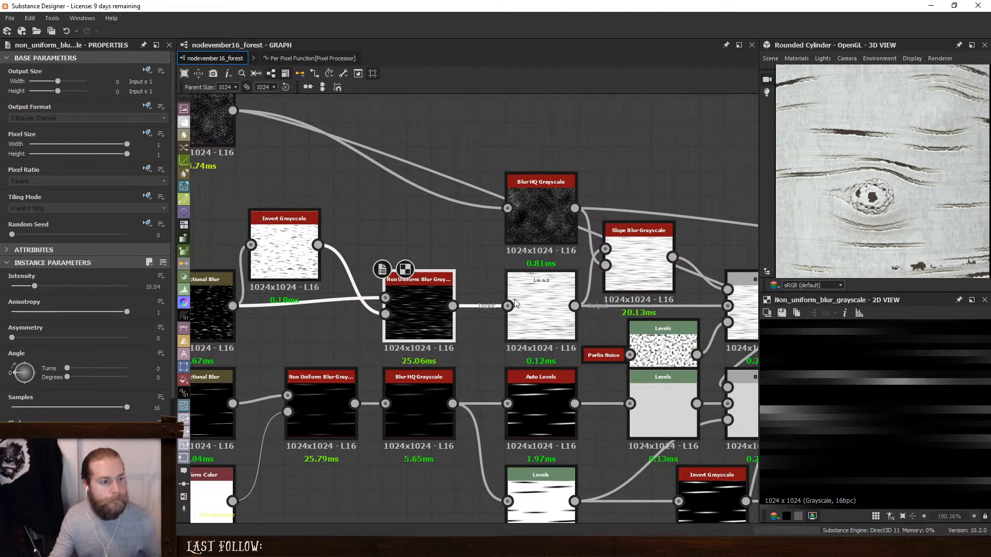
{"action": "scroll", "coordinate": [829, 394], "scroll_direction": "down", "scroll_amount": 7}
{"action": "scroll", "coordinate": [829, 393], "scroll_direction": "down", "scroll_amount": 1}
{"action": "scroll", "coordinate": [912, 217], "scroll_direction": "down", "scroll_amount": 7}
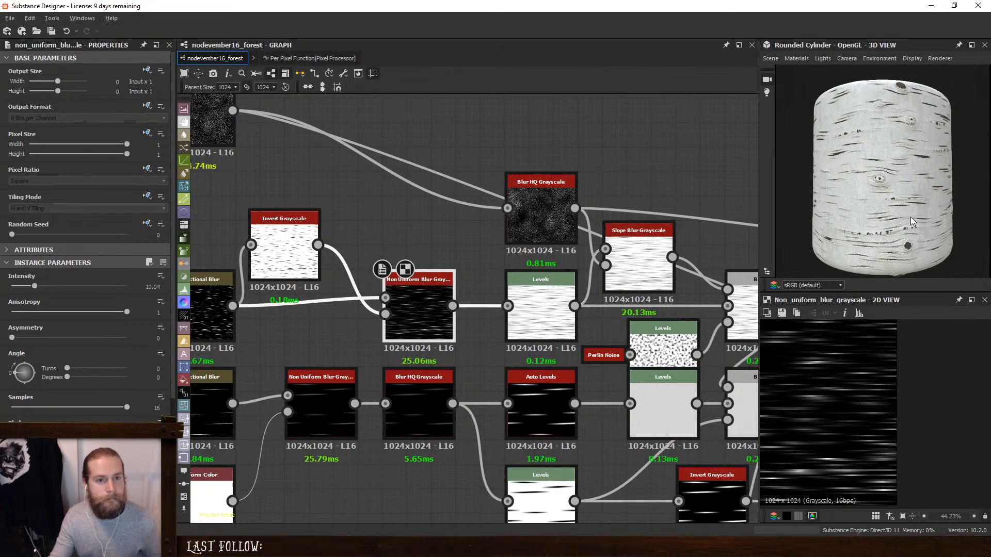
{"action": "key", "text": "ctrl+z"}
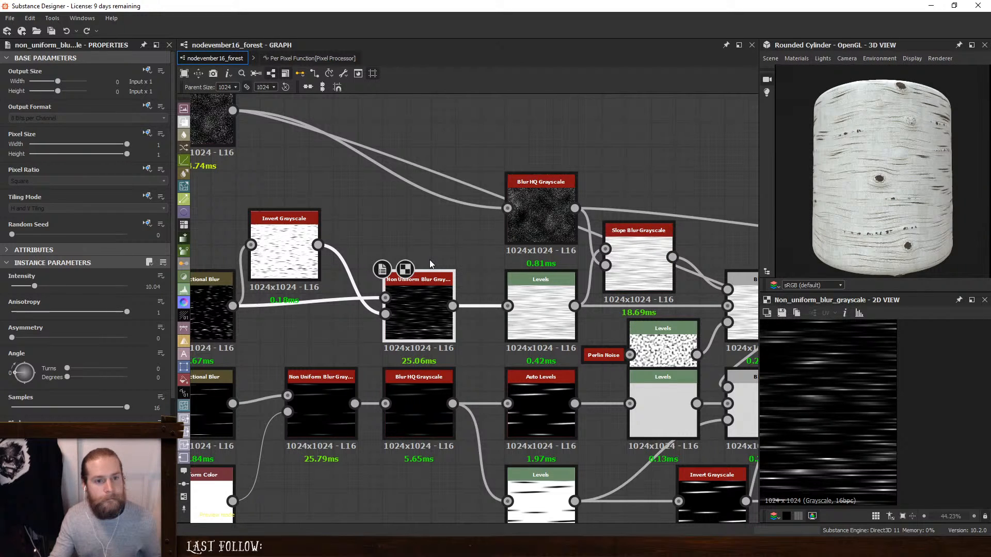
{"action": "key", "text": "ctrl+z"}
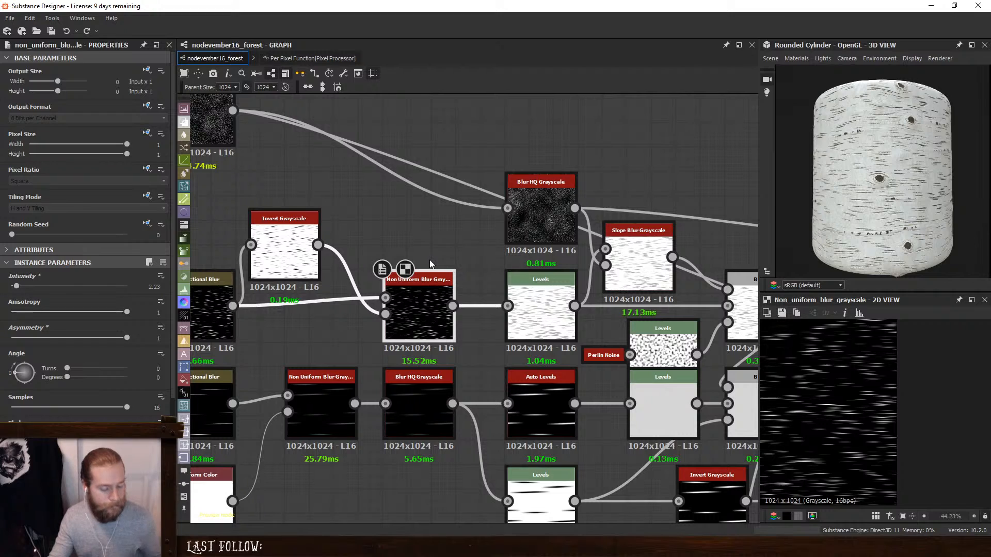
- Set the Tile Generator's Y Amount to 11 for more large bark lines
{"action": "scroll", "coordinate": [886, 191], "scroll_direction": "up", "scroll_amount": 5}
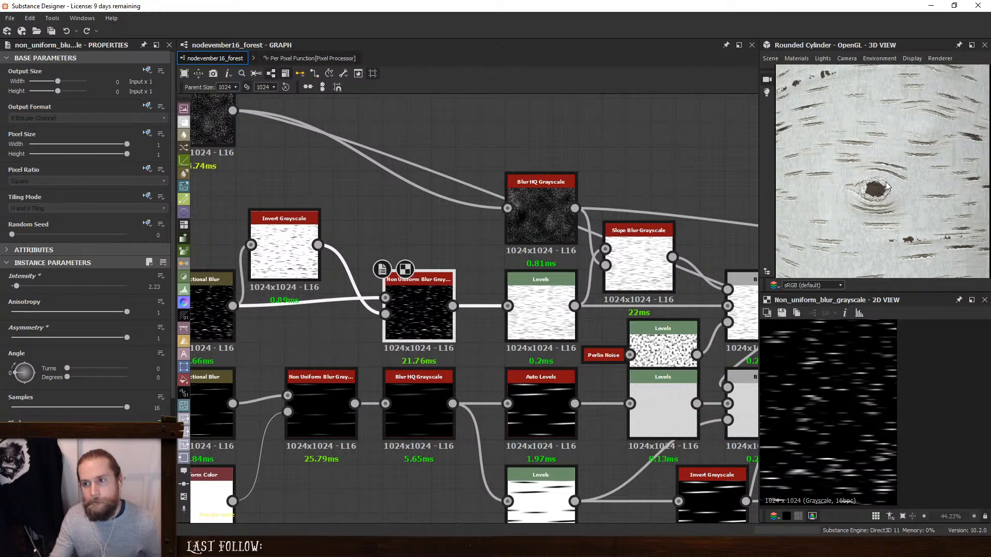
{"action": "scroll", "coordinate": [886, 187], "scroll_direction": "down", "scroll_amount": 5}
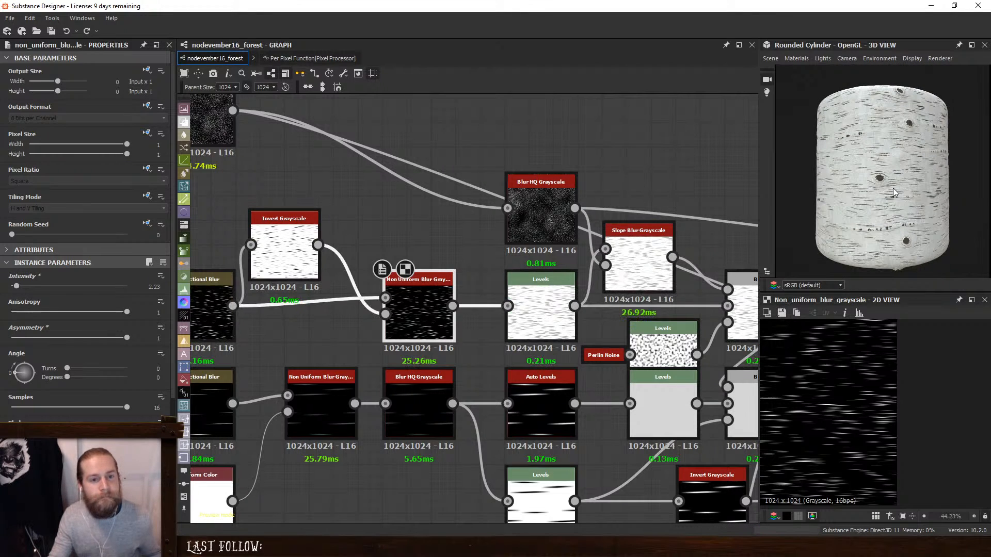
{"action": "scroll", "coordinate": [894, 192], "scroll_direction": "up", "scroll_amount": 3}
{"action": "left_click_drag", "start_coordinate": [937, 203], "coordinate": [915, 199]}
{"action": "scroll", "coordinate": [917, 203], "scroll_direction": "down", "scroll_amount": 3}
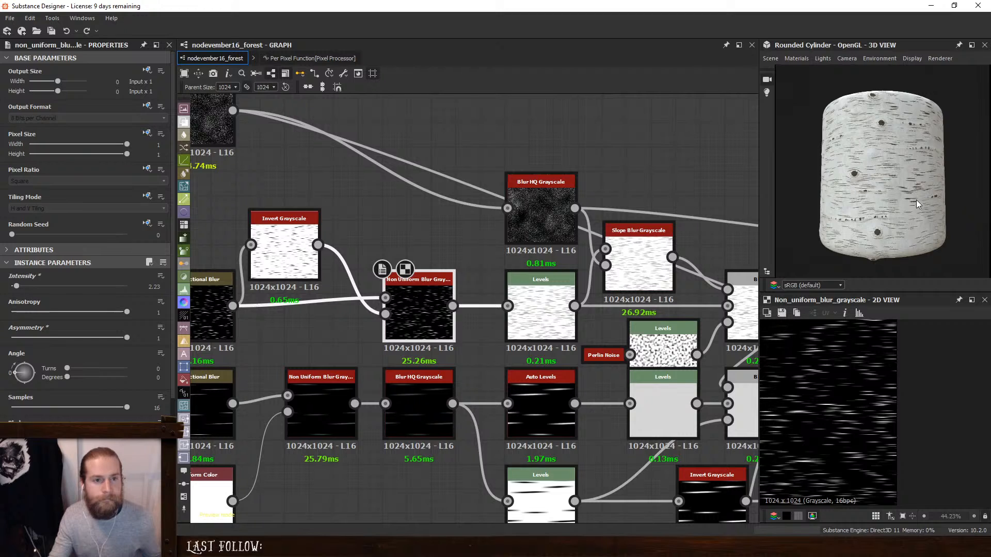
{"action": "middle_click_drag", "start_coordinate": [537, 311], "coordinate": [828, 164]}
{"action": "middle_click_drag", "start_coordinate": [295, 285], "coordinate": [518, 320]}
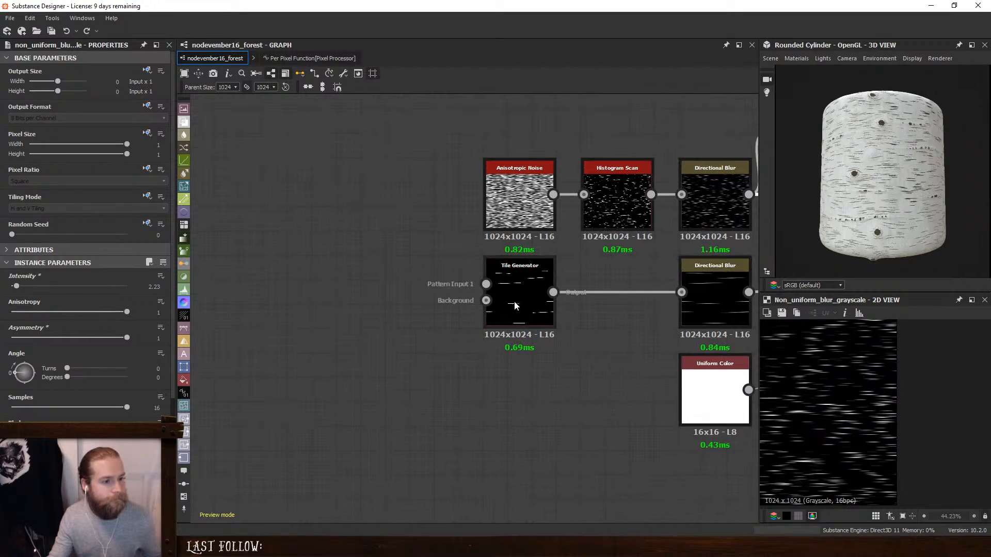
{"action": "left_click", "coordinate": [515, 305]}
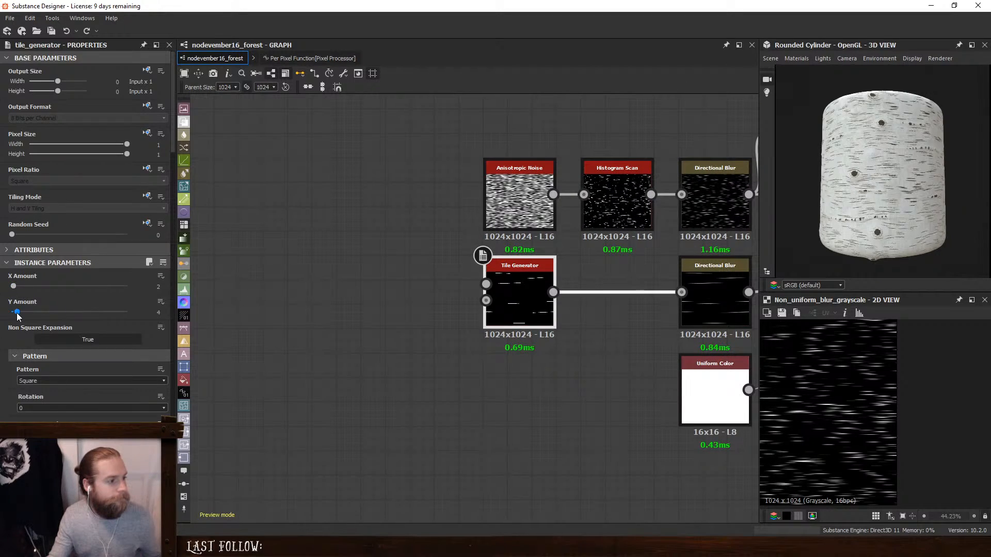
{"action": "left_click_drag", "start_coordinate": [17, 314], "coordinate": [30, 317]}
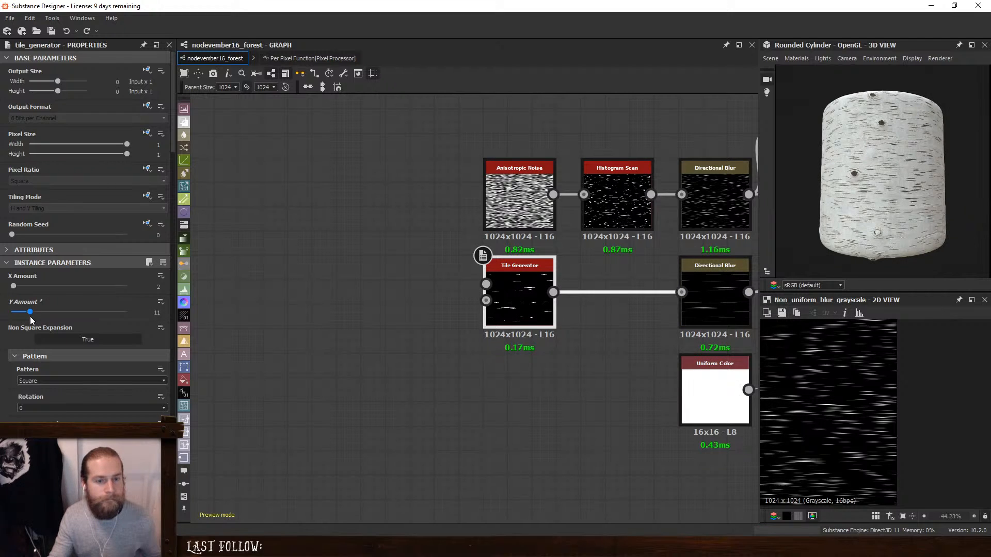
- Examine the bark line density around the rounded cylinder, both up close and from a distance
{"action": "left_click_drag", "start_coordinate": [816, 210], "coordinate": [888, 206]}
{"action": "scroll", "coordinate": [900, 206], "scroll_direction": "up", "scroll_amount": 3}
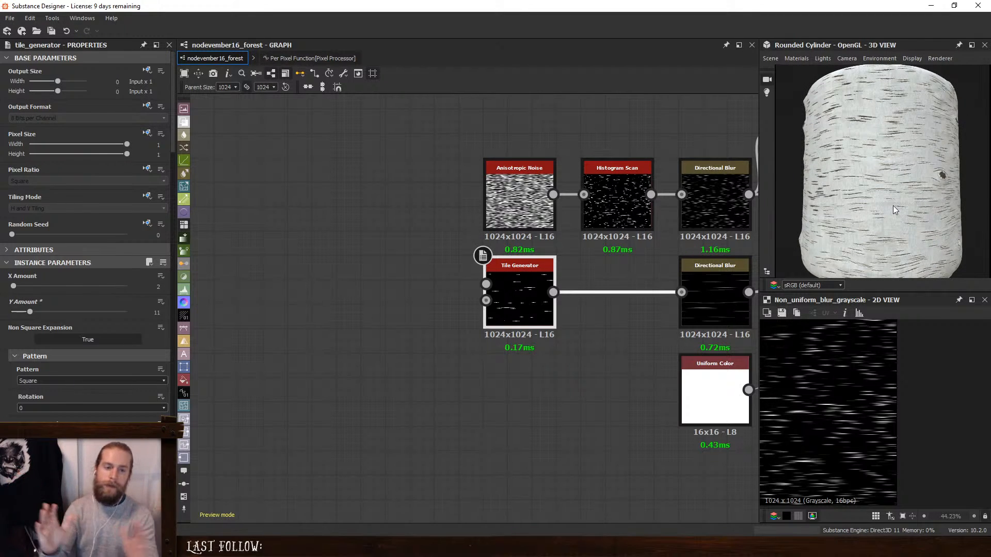
{"action": "scroll", "coordinate": [895, 177], "scroll_direction": "down", "scroll_amount": 3}
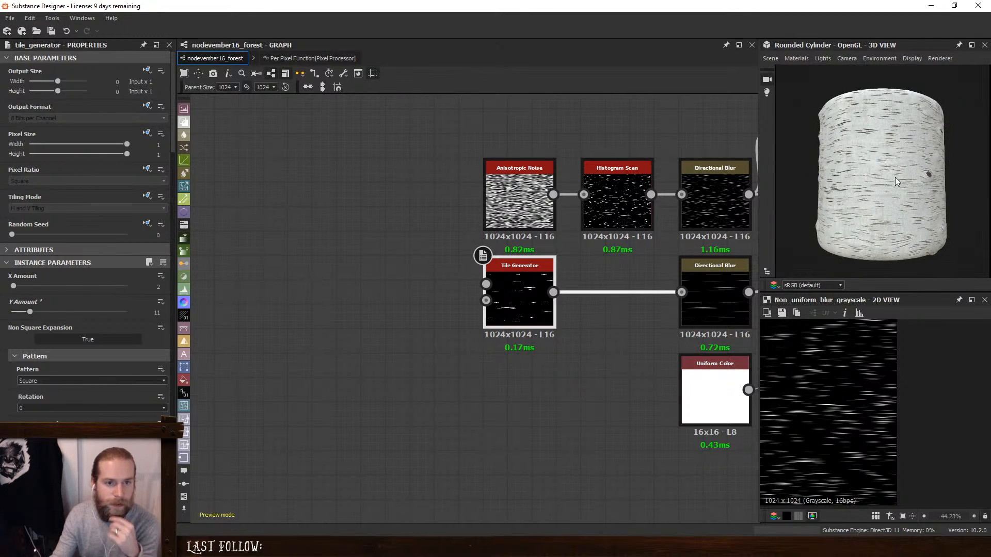
{"action": "scroll", "coordinate": [895, 178], "scroll_direction": "up", "scroll_amount": 3}
{"action": "scroll", "coordinate": [894, 177], "scroll_direction": "down", "scroll_amount": 3}
{"action": "left_click_drag", "start_coordinate": [921, 187], "coordinate": [862, 185]}
{"action": "scroll", "coordinate": [850, 184], "scroll_direction": "up", "scroll_amount": 2}
{"action": "scroll", "coordinate": [831, 184], "scroll_direction": "down", "scroll_amount": 2}
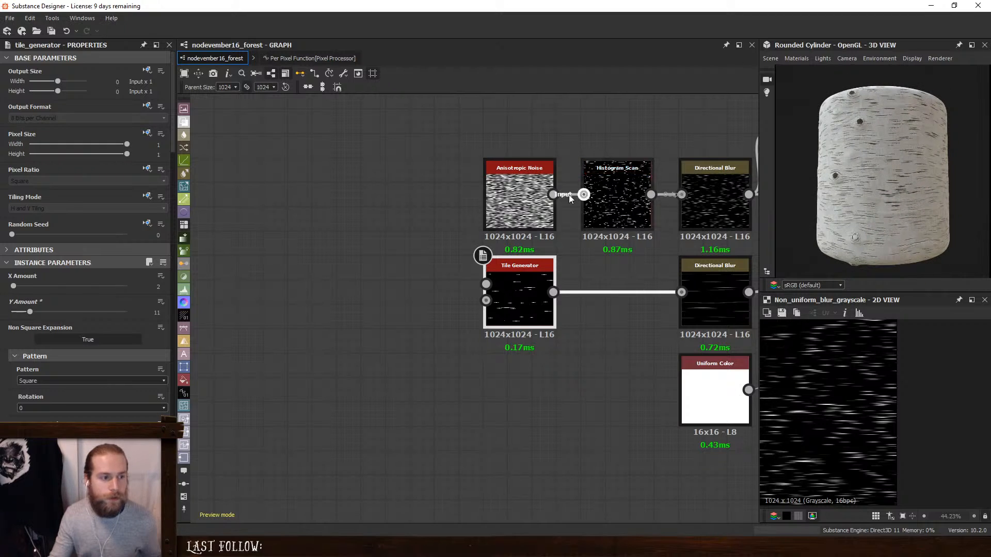
- Set the Histogram Scan's Position to 0.04, and try its Contrast at 1 before returning it to 0
{"action": "left_click", "coordinate": [614, 198]}
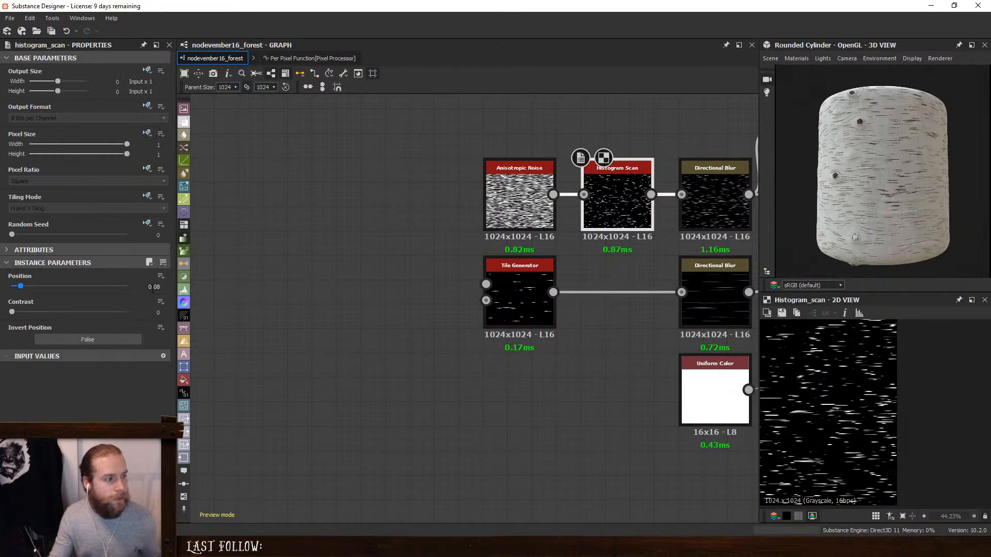
{"action": "left_click_drag", "start_coordinate": [18, 288], "coordinate": [16, 289]}
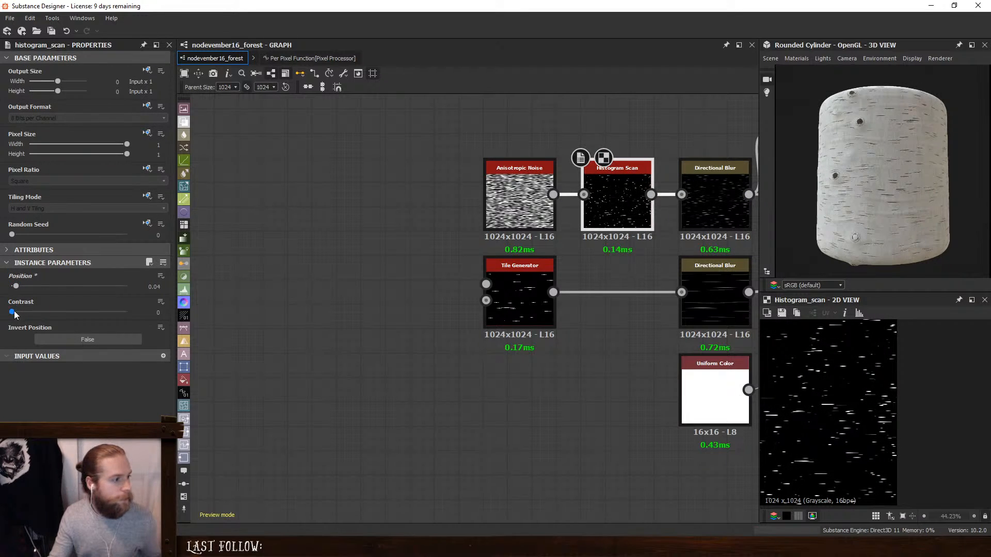
{"action": "left_click", "coordinate": [16, 312]}
{"action": "left_click_drag", "start_coordinate": [23, 312], "coordinate": [213, 326]}
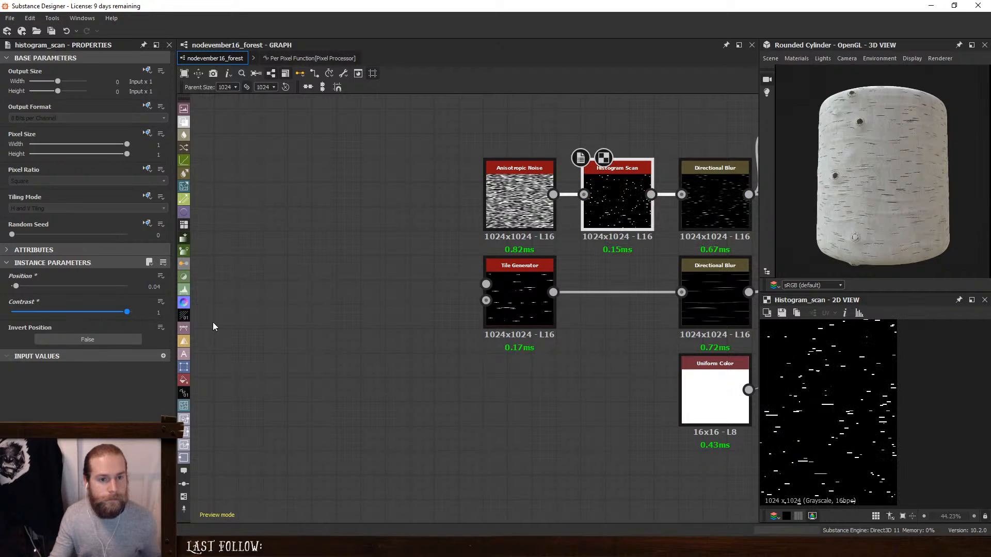
{"action": "left_click_drag", "start_coordinate": [142, 334], "coordinate": [1, 333]}
- Set the Anisotropic Noise's X Amount to 42 to shorten the fine bark lines
{"action": "left_click", "coordinate": [519, 202]}
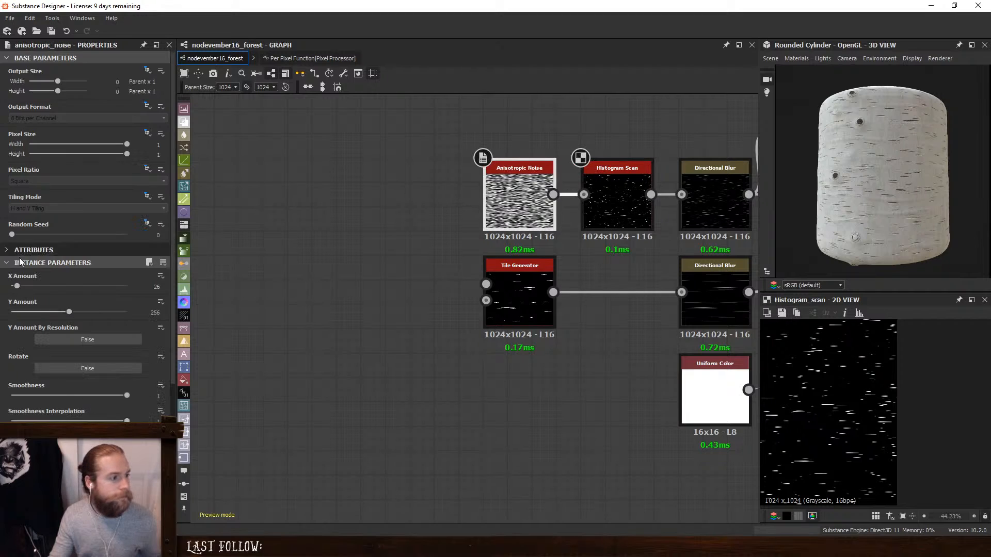
{"action": "left_click", "coordinate": [21, 287]}
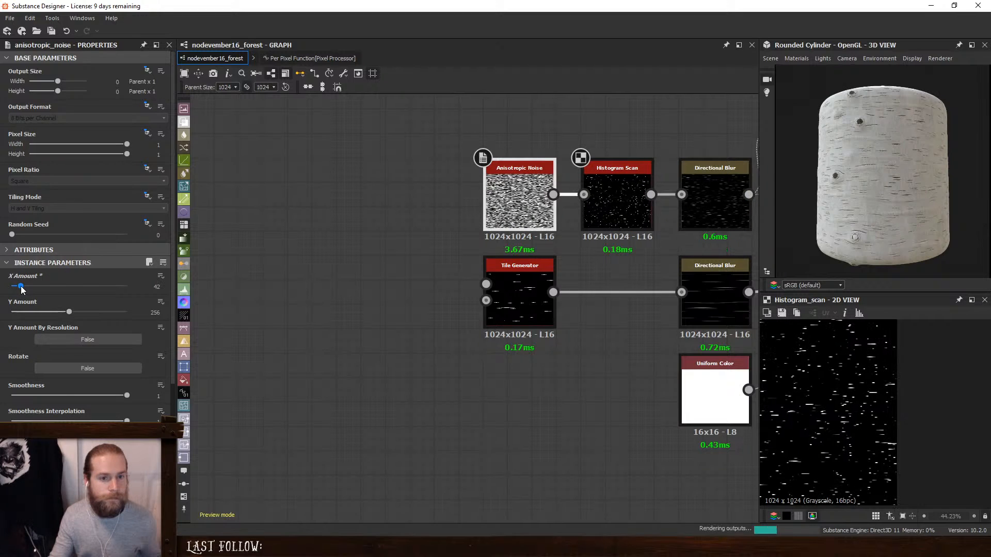
{"action": "left_click_drag", "start_coordinate": [21, 289], "coordinate": [21, 288]}
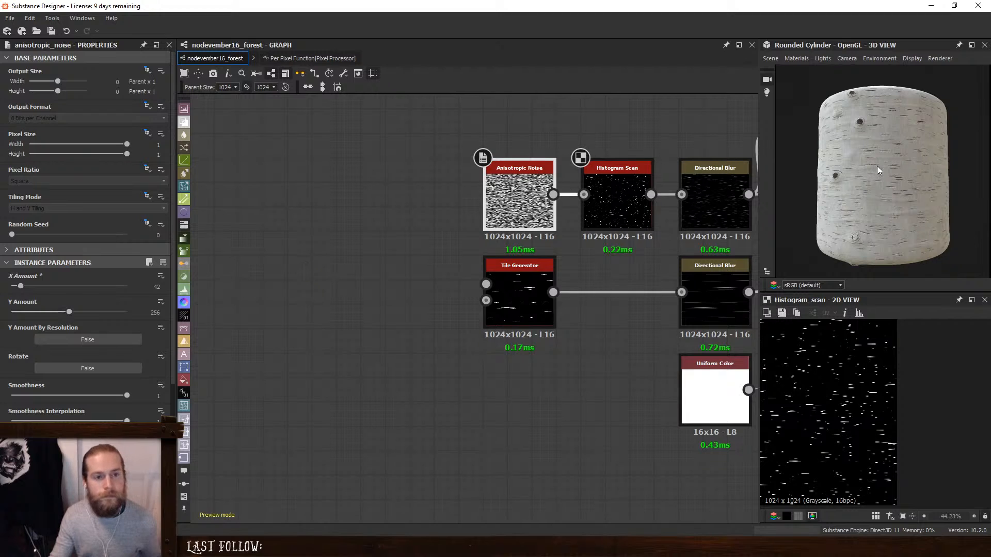
{"action": "left_click", "coordinate": [609, 265]}
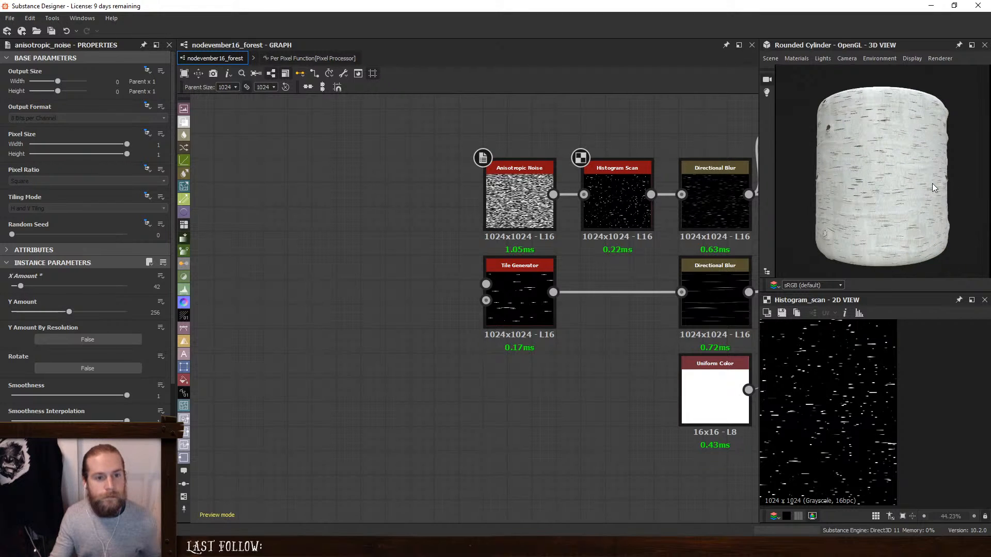
{"action": "left_click_drag", "start_coordinate": [862, 179], "coordinate": [822, 177]}
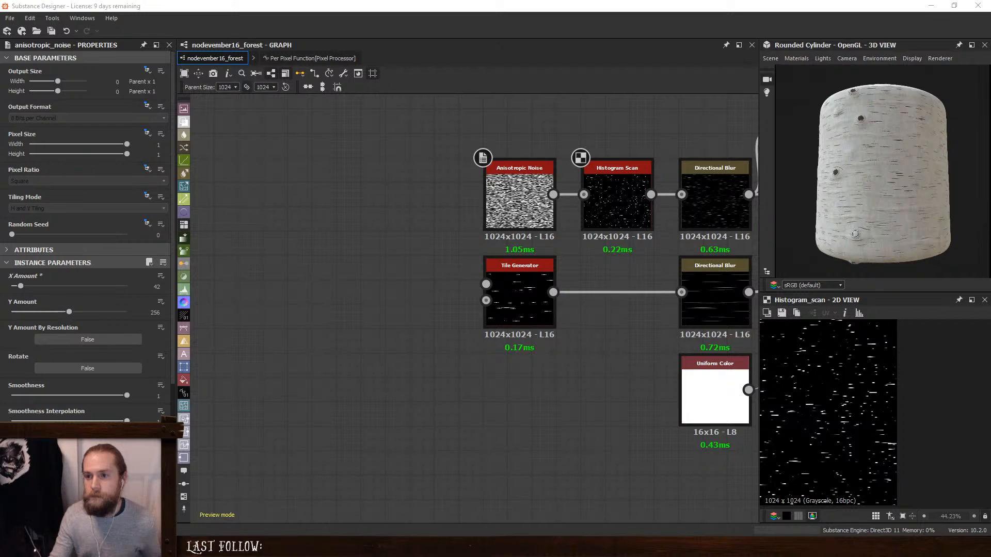
- Switch to the browser's birch trunk reference photo and compare its bark with the rounded cylinder
{"action": "left_click_drag", "start_coordinate": [990, 80], "coordinate": [538, 74]}
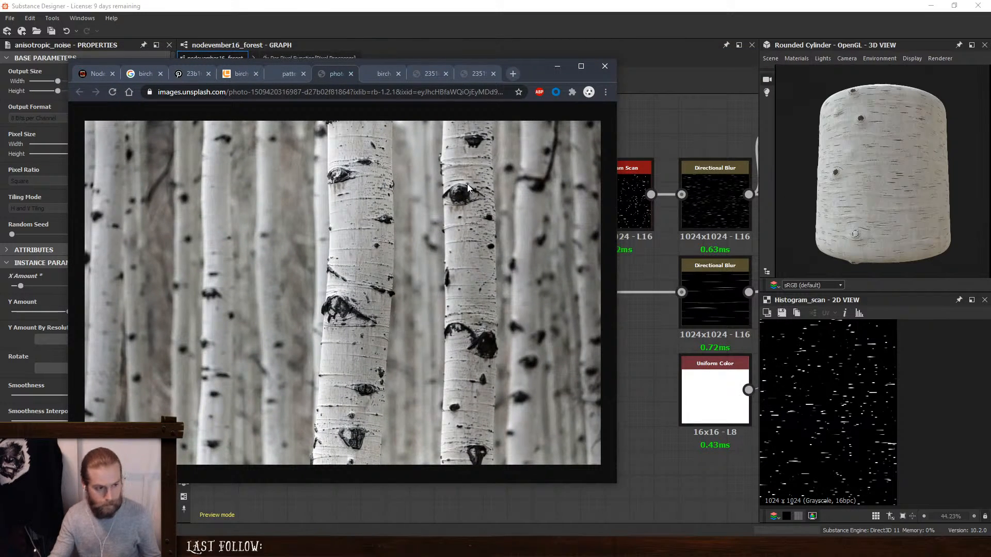
{"action": "scroll", "coordinate": [467, 183], "scroll_direction": "down", "scroll_amount": 1, "text": "ctrl"}
{"action": "scroll", "coordinate": [448, 258], "scroll_direction": "up", "scroll_amount": 1, "text": "ctrl"}
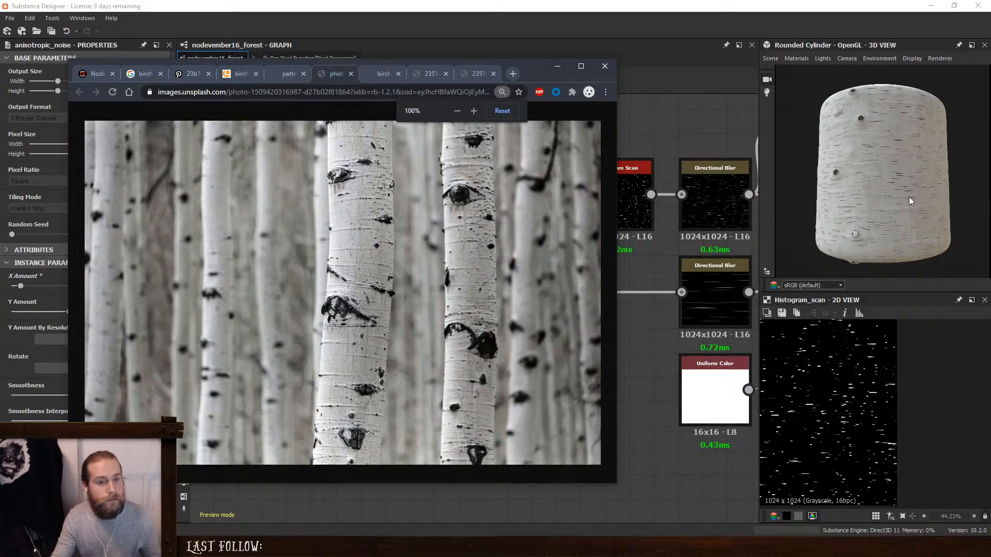
{"action": "mouse_move", "coordinate": [912, 200]}
{"action": "left_mouse_down"}
{"action": "mouse_move", "coordinate": [896, 203]}
{"action": "mouse_move", "coordinate": [931, 200]}
{"action": "left_mouse_up"}
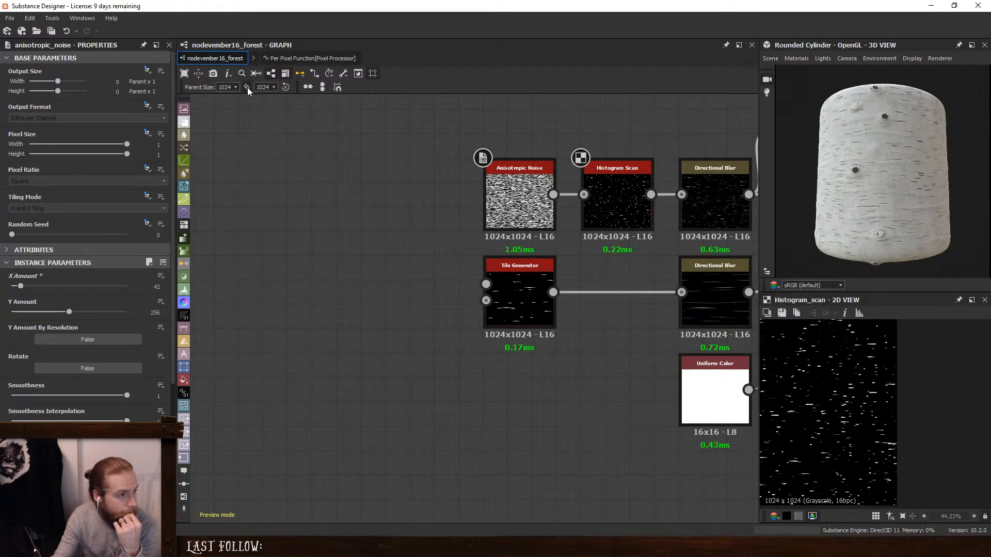
- Unlink the graph's parent size and set its height to 2048, keeping the width at 1024
{"action": "left_click", "coordinate": [264, 87]}
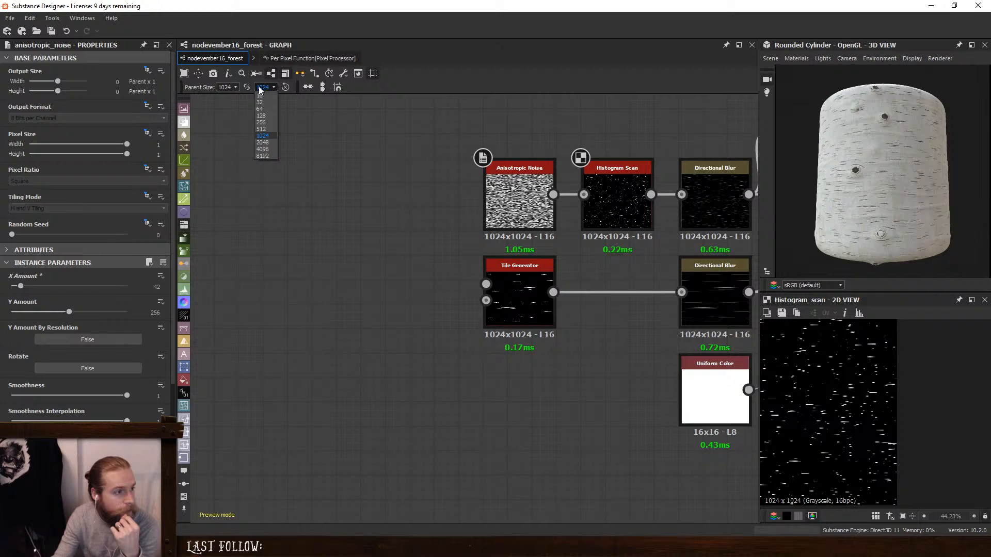
{"action": "left_click", "coordinate": [266, 148]}
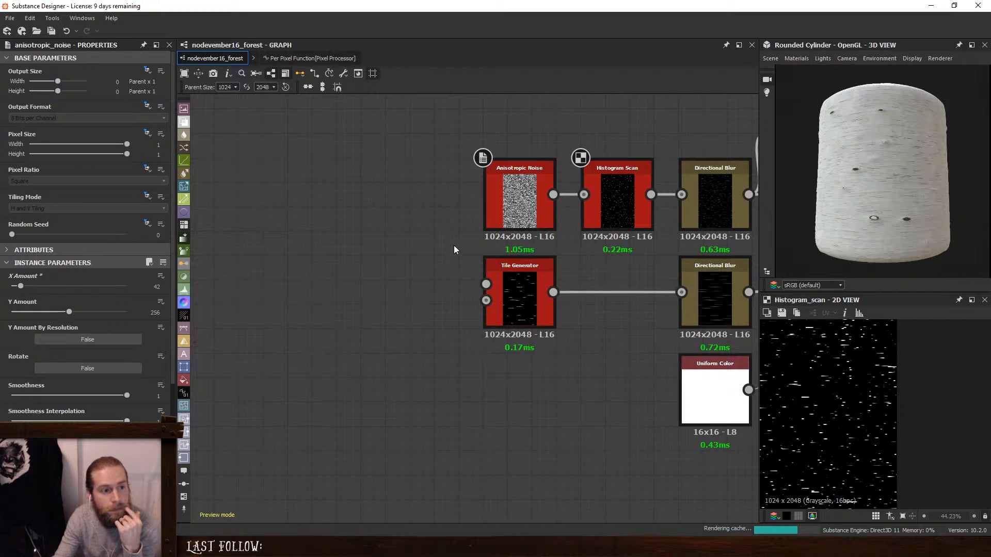
{"action": "scroll", "coordinate": [899, 176], "scroll_direction": "up", "scroll_amount": 2}
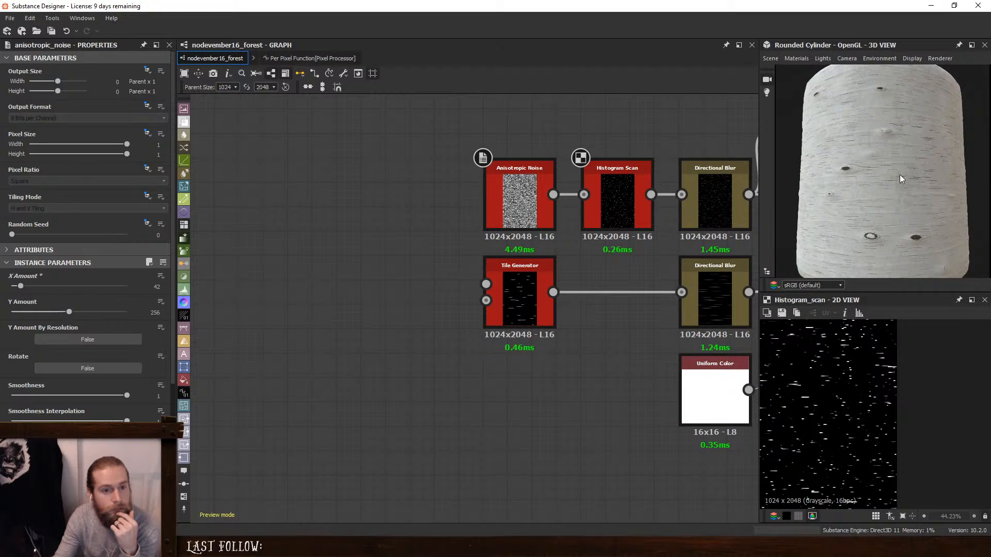
{"action": "scroll", "coordinate": [899, 174], "scroll_direction": "down", "scroll_amount": 3}
- Switch the 3D preview mesh to the plain Cylinder and check the bark from several sides
{"action": "left_click", "coordinate": [770, 59]}
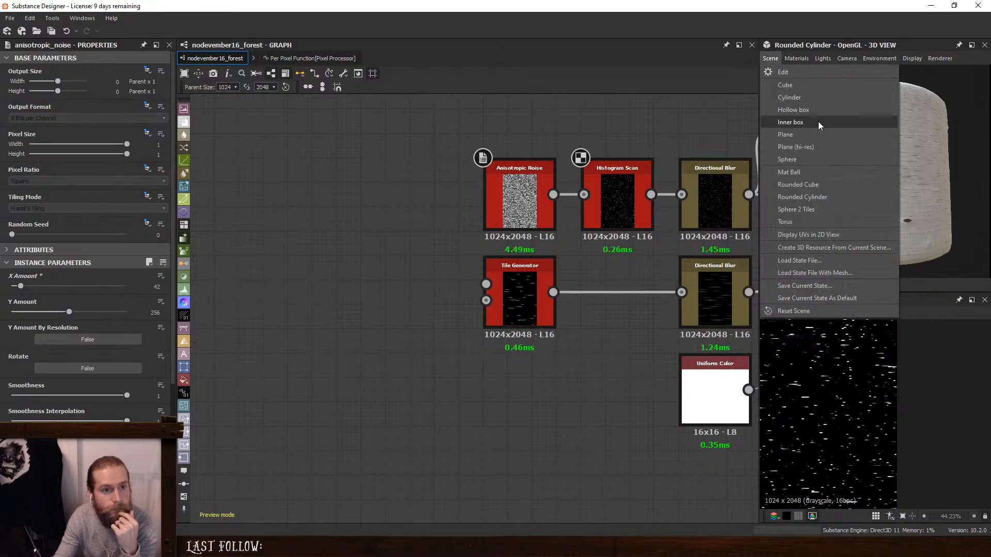
{"action": "left_click", "coordinate": [821, 100]}
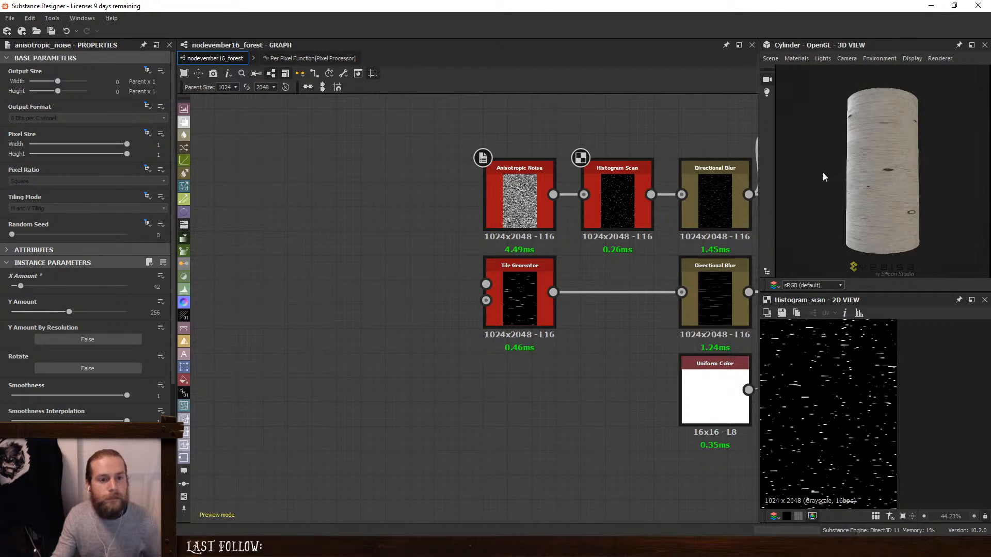
{"action": "scroll", "coordinate": [880, 179], "scroll_direction": "up", "scroll_amount": 1}
{"action": "left_click_drag", "start_coordinate": [881, 180], "coordinate": [933, 184]}
{"action": "right_click_drag", "start_coordinate": [934, 184], "coordinate": [876, 181], "text": "ctrl+shift"}
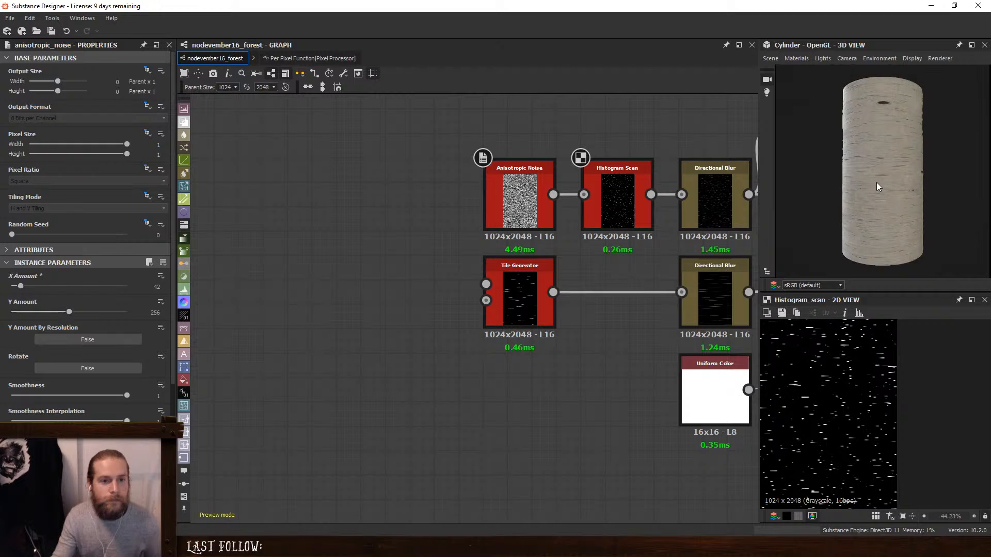
{"action": "left_click_drag", "start_coordinate": [885, 185], "coordinate": [781, 188]}
{"action": "scroll", "coordinate": [834, 383], "scroll_direction": "down", "scroll_amount": 8}
{"action": "key", "text": "f"}
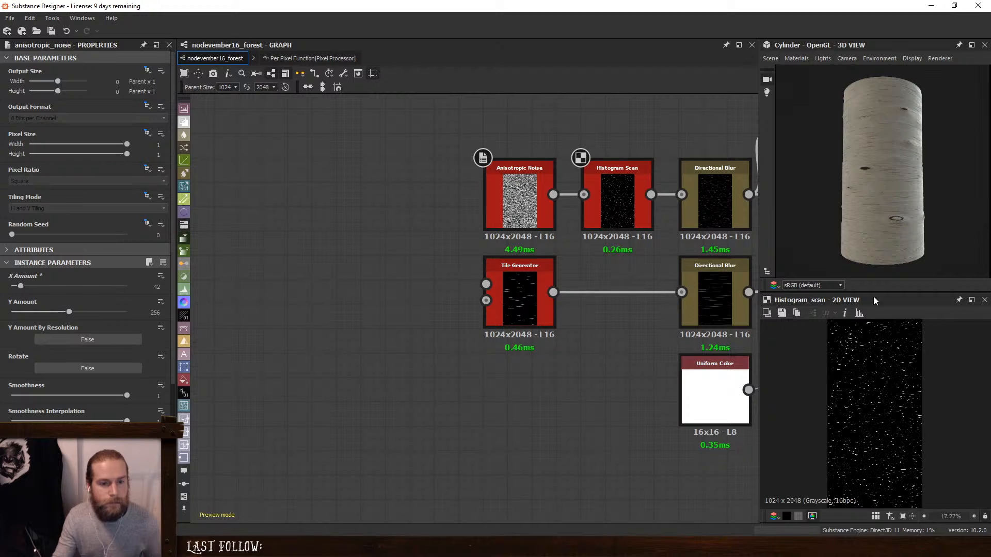
{"action": "mouse_move", "coordinate": [874, 195]}
{"action": "left_mouse_down"}
{"action": "mouse_move", "coordinate": [905, 194]}
{"action": "mouse_move", "coordinate": [820, 196]}
{"action": "mouse_move", "coordinate": [872, 194]}
{"action": "left_mouse_up"}
- Move the Normal, Height, AO, Metallic and Roughness output nodes further from the graph, in line with the Base Color output
{"action": "middle_click_drag", "start_coordinate": [348, 270], "coordinate": [103, 279]}
{"action": "middle_click_drag", "start_coordinate": [645, 281], "coordinate": [99, 286]}
{"action": "scroll", "coordinate": [573, 285], "scroll_direction": "down", "scroll_amount": 4}
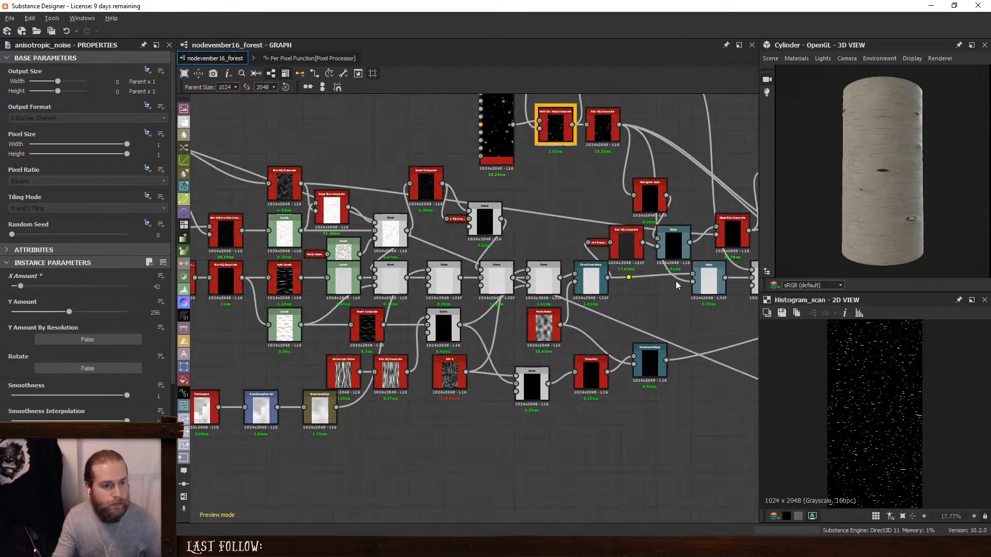
{"action": "middle_click_drag", "start_coordinate": [676, 281], "coordinate": [103, 274]}
{"action": "middle_click_drag", "start_coordinate": [596, 273], "coordinate": [47, 278]}
{"action": "middle_click_drag", "start_coordinate": [521, 272], "coordinate": [647, 303]}
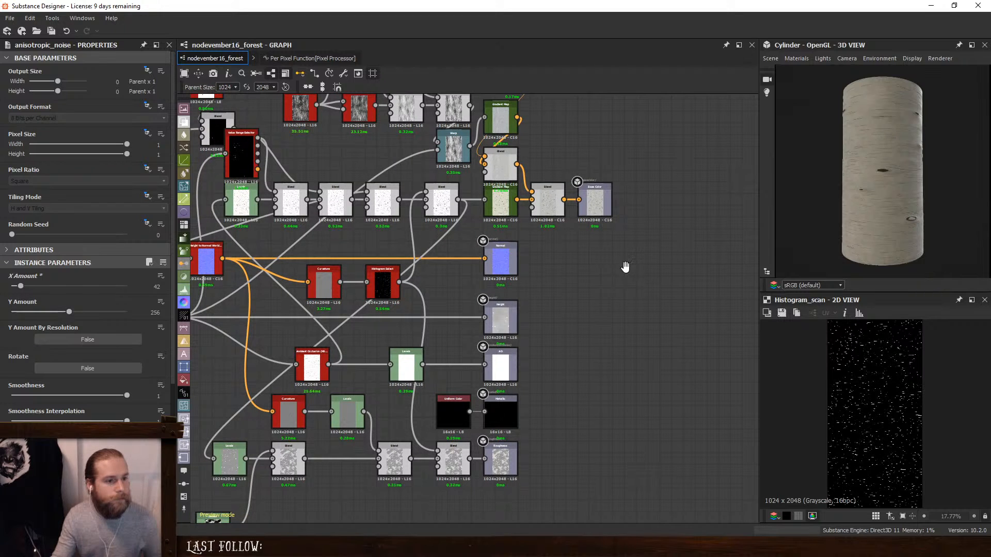
{"action": "scroll", "coordinate": [624, 267], "scroll_direction": "down", "scroll_amount": 3}
{"action": "scroll", "coordinate": [624, 266], "scroll_direction": "up", "scroll_amount": 2}
{"action": "left_click_drag", "start_coordinate": [649, 262], "coordinate": [464, 480]}
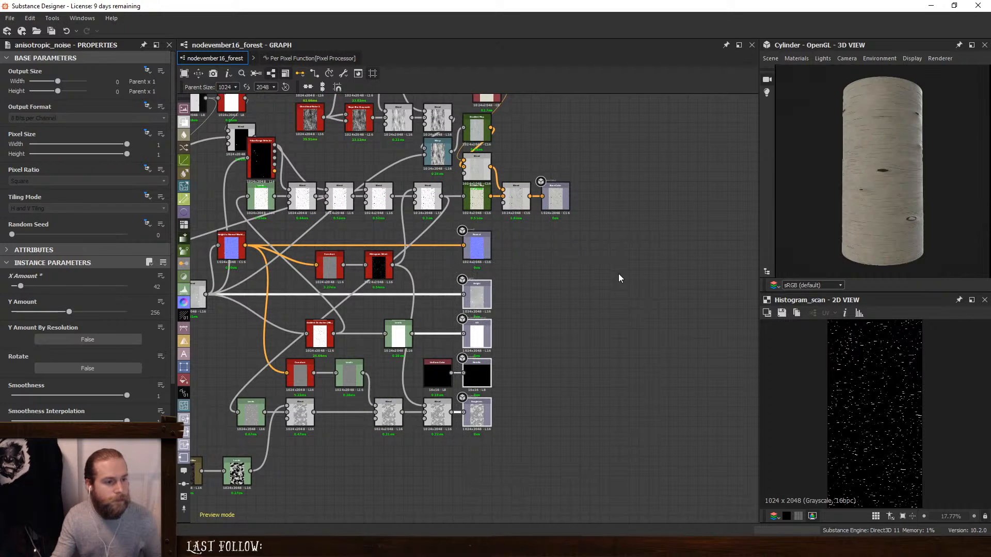
{"action": "left_click_drag", "start_coordinate": [492, 240], "coordinate": [569, 240]}
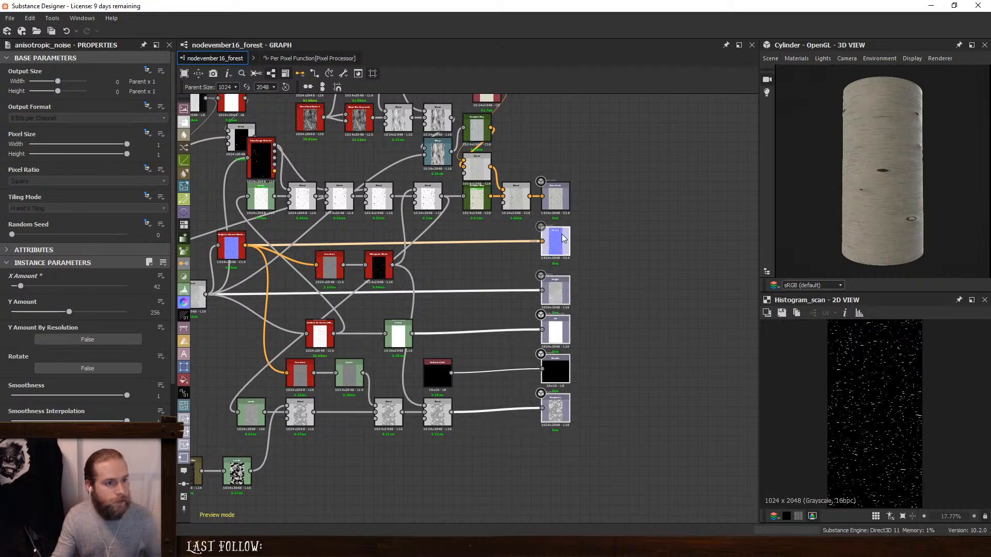
- Add a Material Transform node in the gap in front of the output nodes
{"action": "key", "text": "space"}
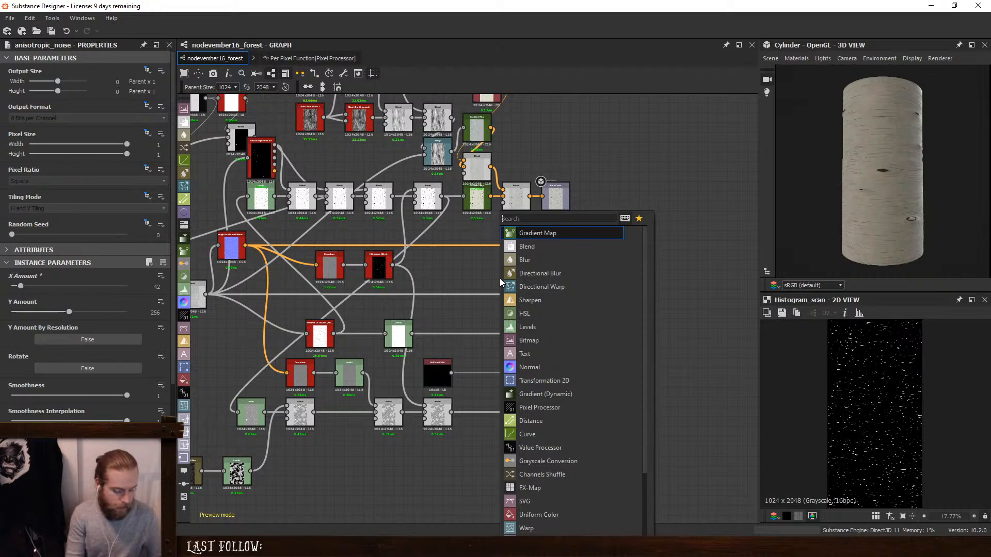
{"action": "type", "text": "mat"}
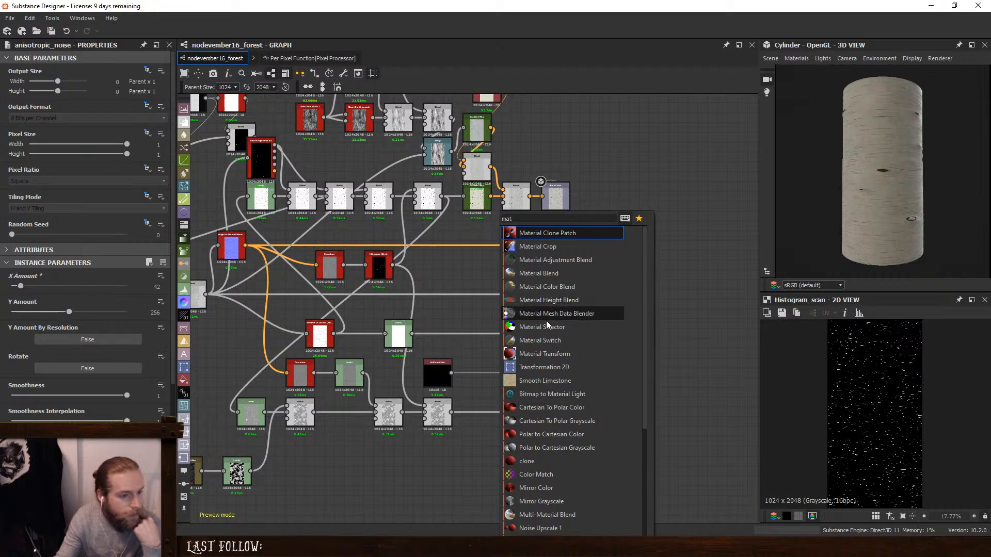
{"action": "left_click", "coordinate": [551, 354]}
{"action": "scroll", "coordinate": [494, 222], "scroll_direction": "up", "scroll_amount": 1}
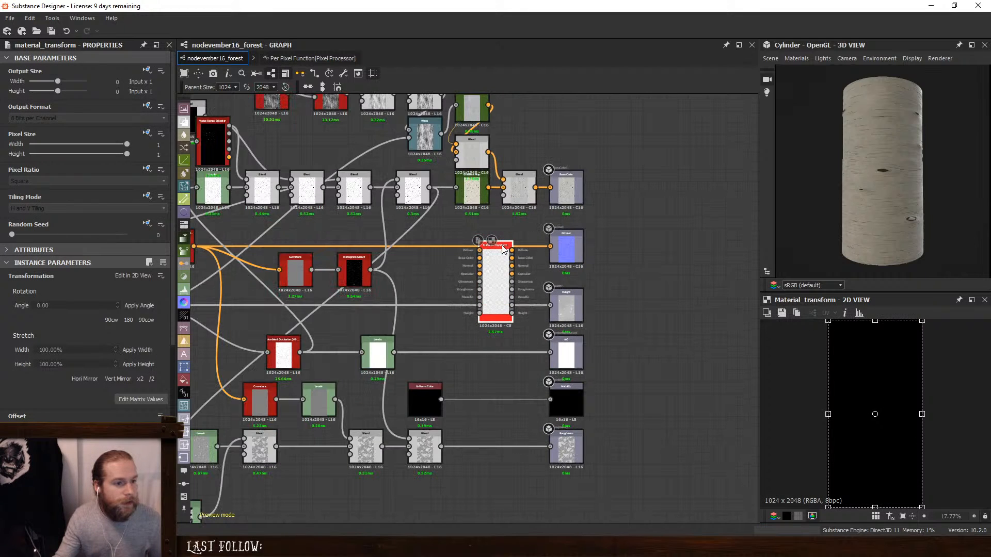
{"action": "left_click_drag", "start_coordinate": [497, 279], "coordinate": [522, 279]}
{"action": "scroll", "coordinate": [523, 279], "scroll_direction": "up", "scroll_amount": 1}
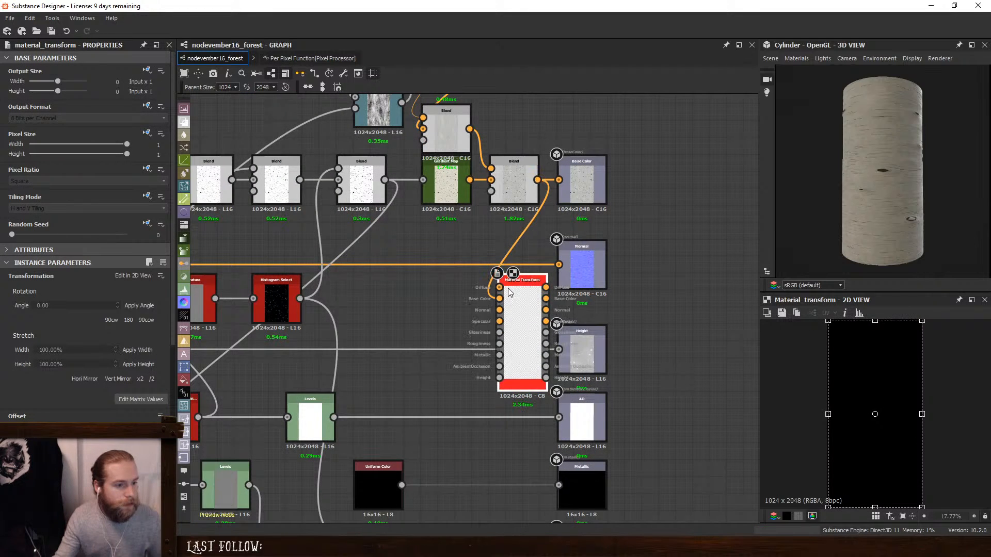
- Turn off the Material Transform's Diffuse, Specular, Glossiness and Metallic channels
{"action": "scroll", "coordinate": [45, 363], "scroll_direction": "down", "scroll_amount": 3}
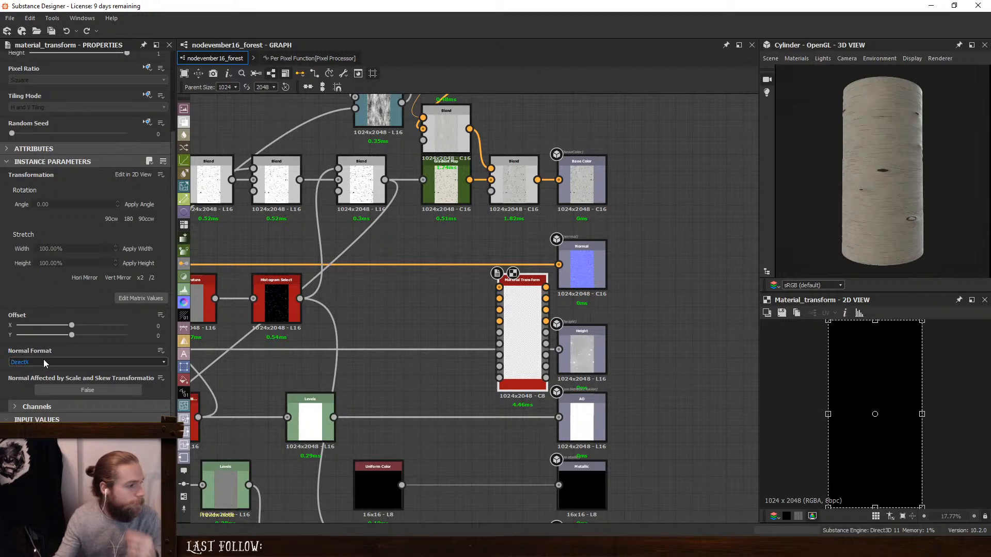
{"action": "left_click", "coordinate": [11, 405]}
{"action": "scroll", "coordinate": [35, 382], "scroll_direction": "down", "scroll_amount": 3}
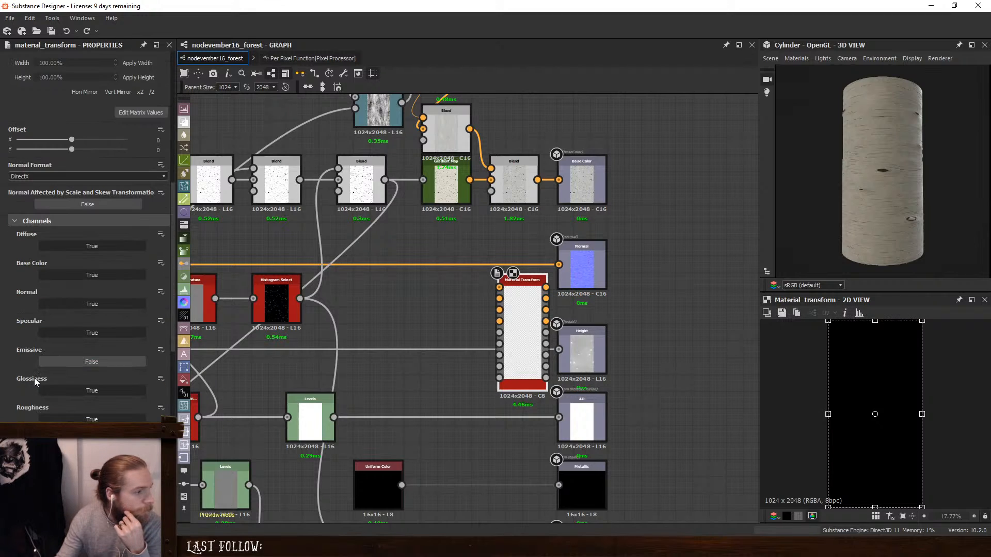
{"action": "left_click", "coordinate": [67, 246]}
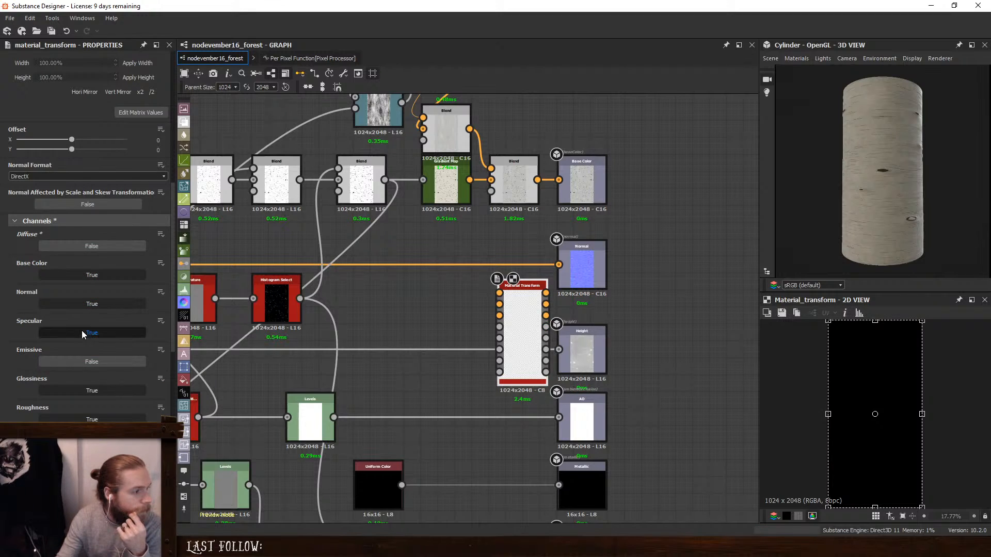
{"action": "left_click", "coordinate": [81, 332]}
{"action": "scroll", "coordinate": [78, 330], "scroll_direction": "down", "scroll_amount": 1}
{"action": "left_click", "coordinate": [71, 328]}
{"action": "scroll", "coordinate": [71, 328], "scroll_direction": "down", "scroll_amount": 1}
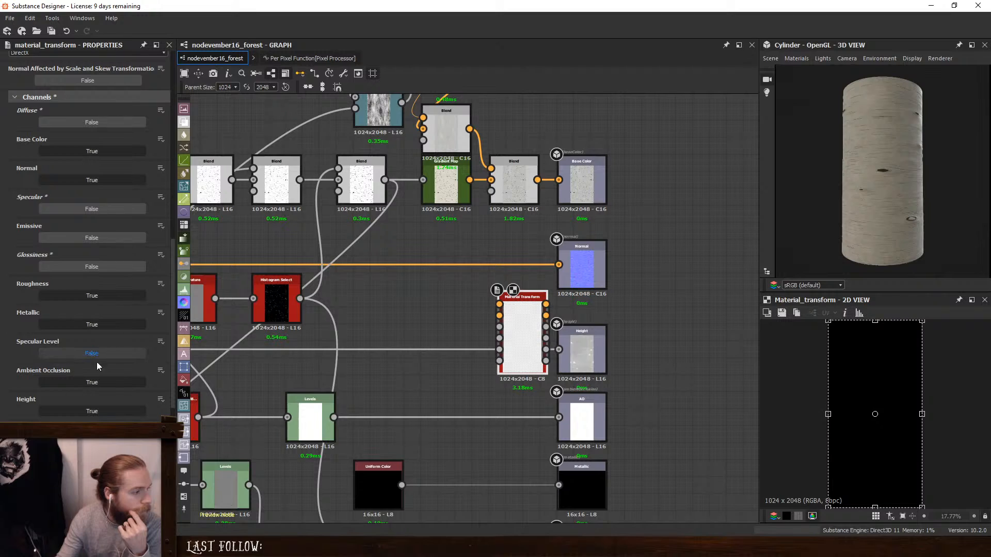
{"action": "left_click", "coordinate": [98, 325]}
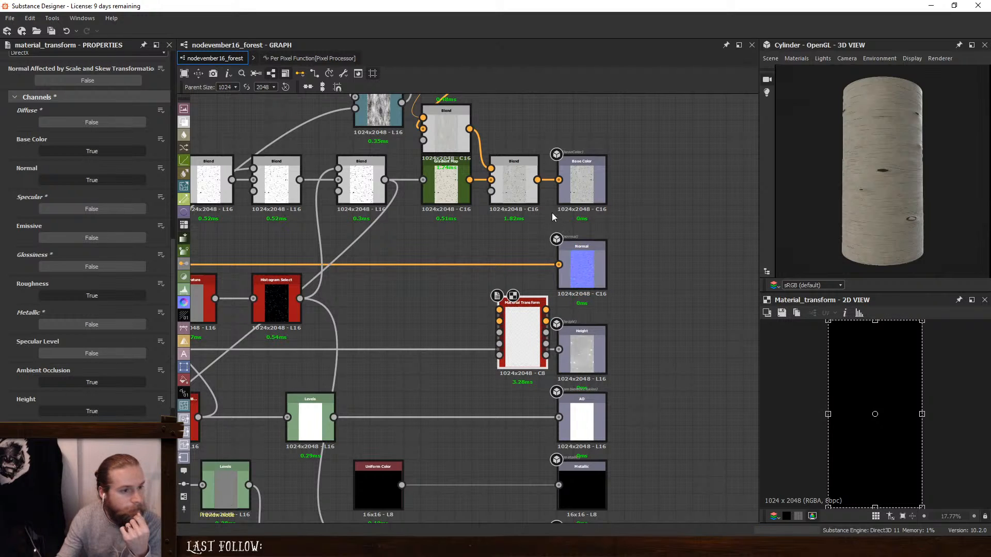
- Route the base color, normal, roughness, ambient occlusion and height maps through the Material Transform into their matching outputs
{"action": "left_click_drag", "start_coordinate": [537, 179], "coordinate": [499, 309]}
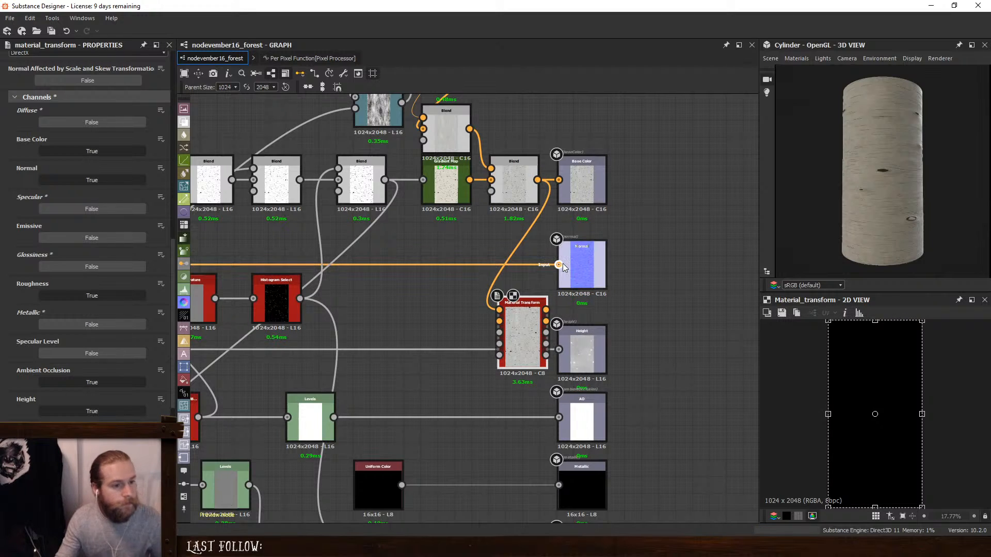
{"action": "left_click_drag", "start_coordinate": [300, 298], "coordinate": [499, 321]}
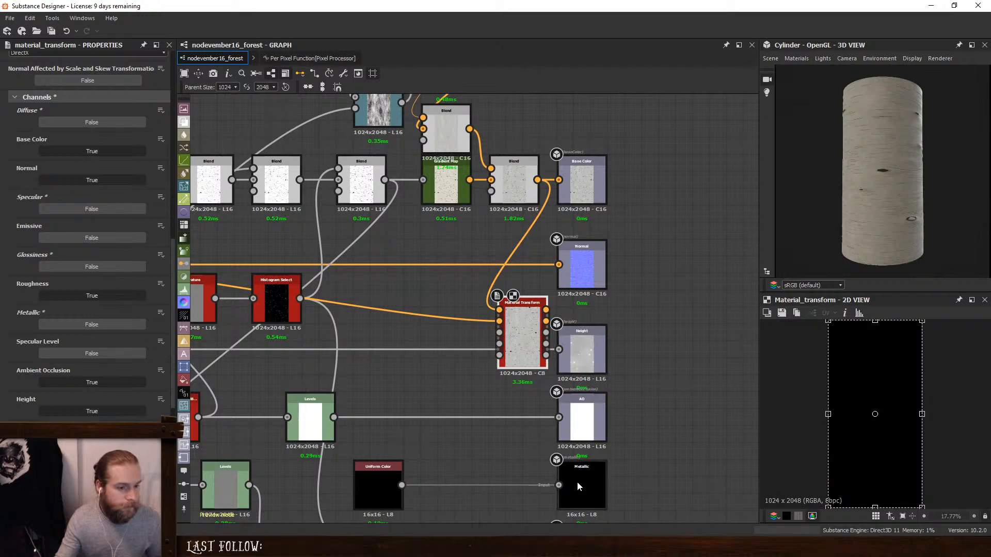
{"action": "left_click_drag", "start_coordinate": [512, 471], "coordinate": [518, 469]}
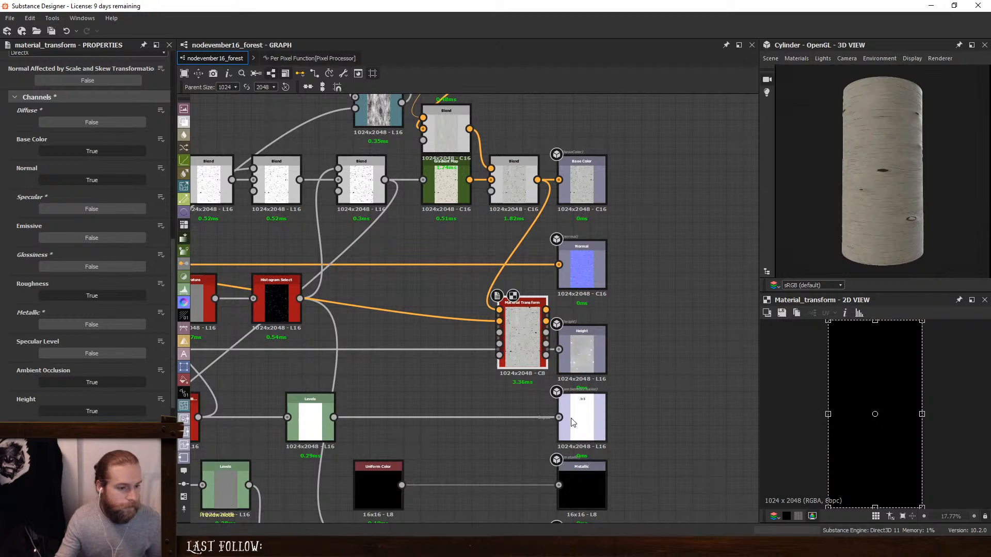
{"action": "left_click_drag", "start_coordinate": [516, 371], "coordinate": [502, 354]}
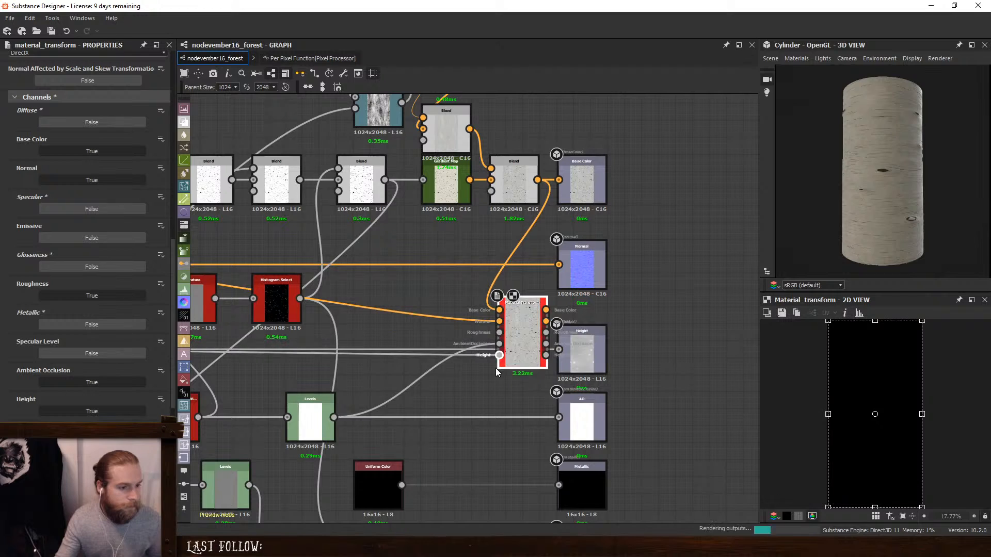
{"action": "middle_click_drag", "start_coordinate": [489, 432], "coordinate": [507, 367]}
{"action": "left_click_drag", "start_coordinate": [572, 489], "coordinate": [578, 287], "text": "ctrl"}
{"action": "key", "text": "3"}
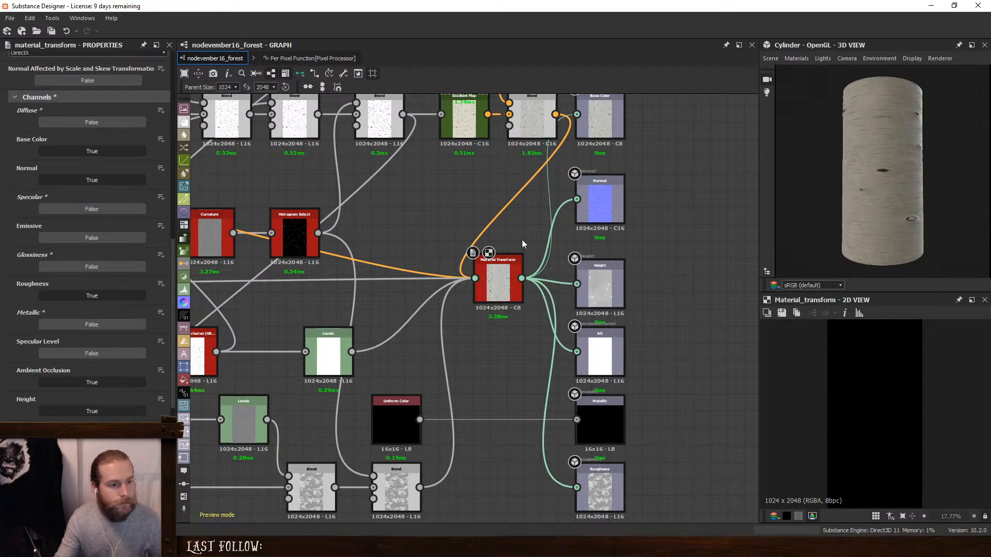
{"action": "key", "text": "1"}
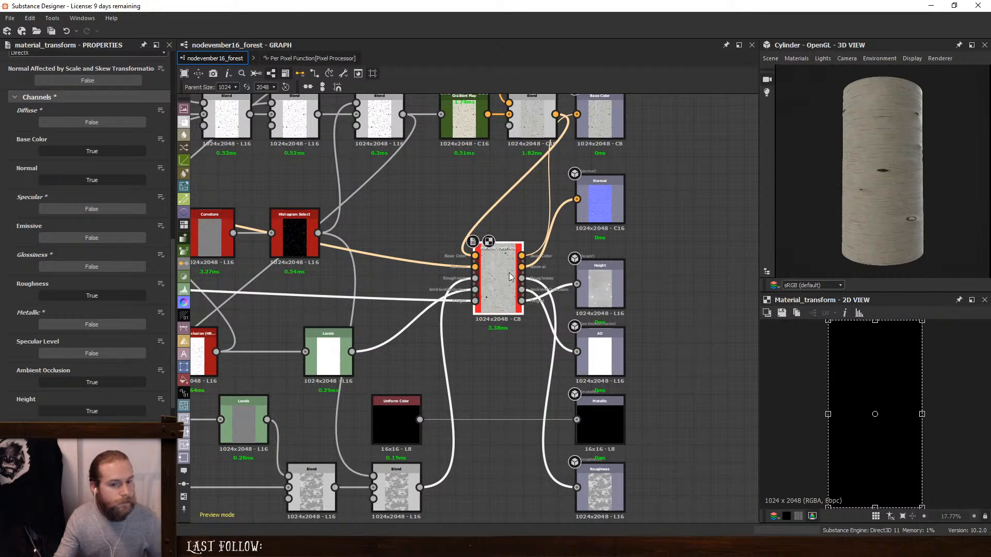
- Set the Material Transform's X1 matrix value to 2 and check the bark proportions on the cylinder
{"action": "left_click_drag", "start_coordinate": [828, 414], "coordinate": [851, 414]}
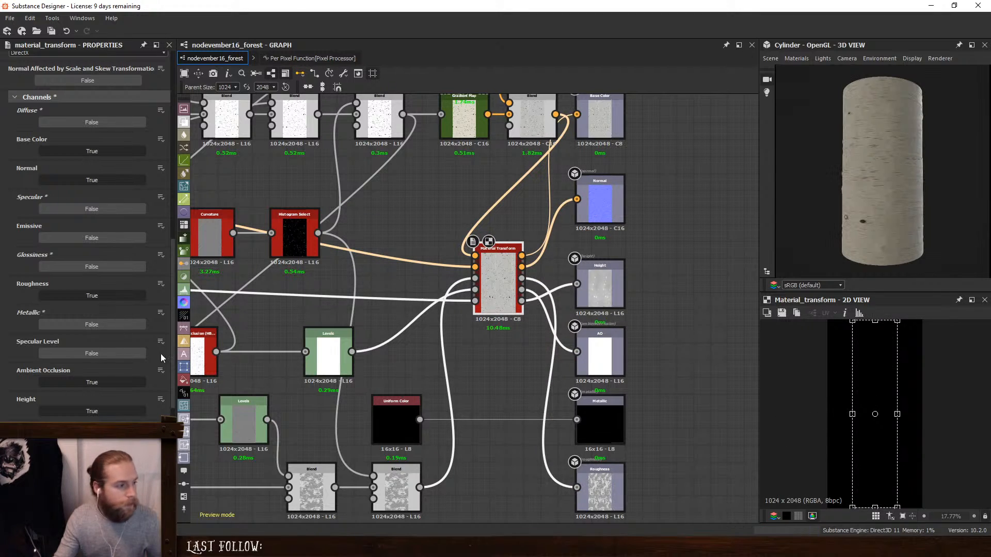
{"action": "scroll", "coordinate": [7, 350], "scroll_direction": "up", "scroll_amount": 5}
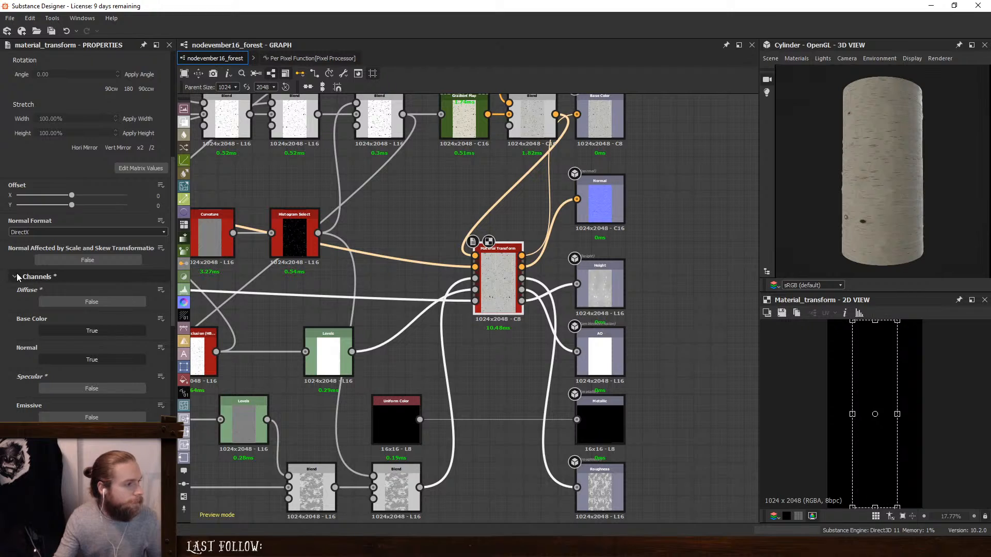
{"action": "left_click", "coordinate": [9, 277]}
{"action": "left_click", "coordinate": [141, 332]}
{"action": "left_click_drag", "start_coordinate": [62, 272], "coordinate": [3, 278]}
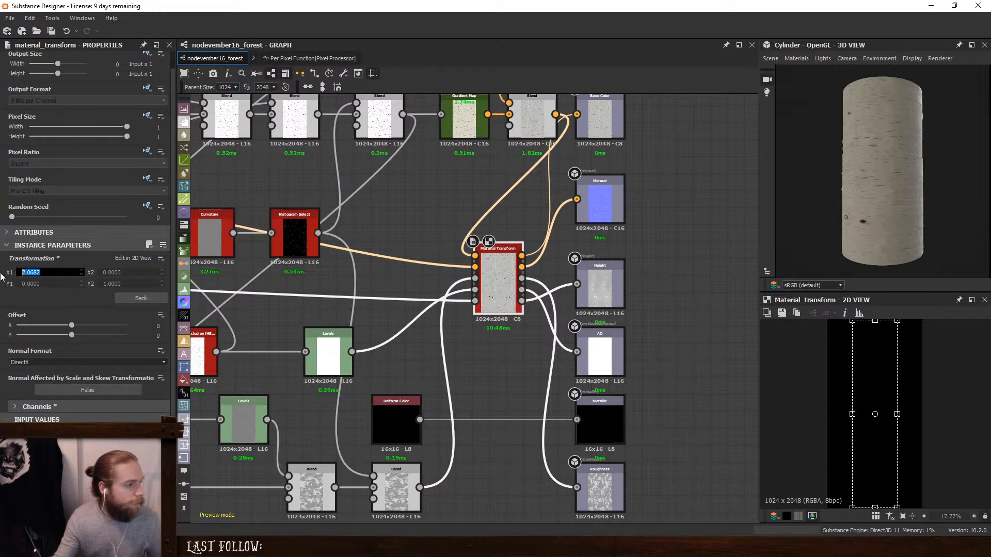
{"action": "type", "text": "2"}
{"action": "key", "text": "Return"}
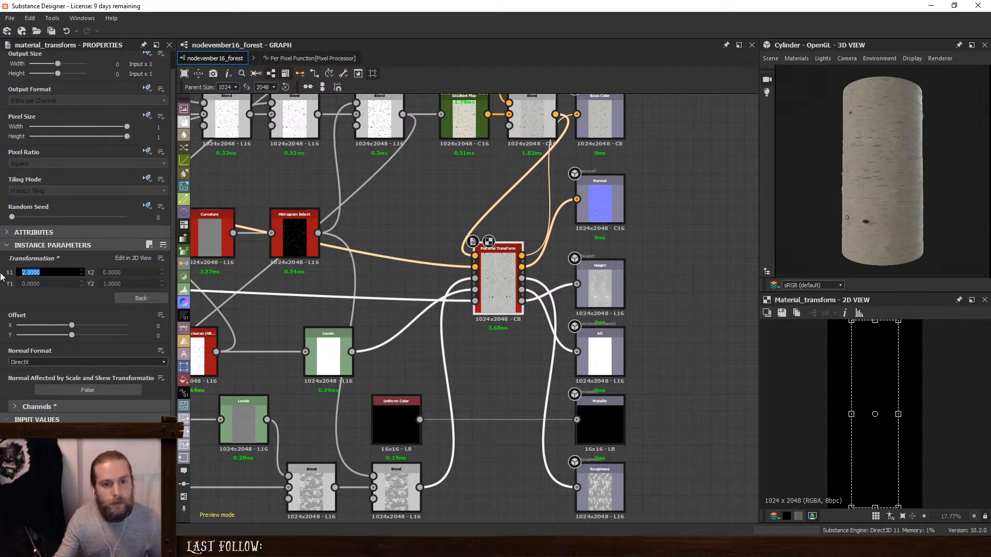
{"action": "left_click_drag", "start_coordinate": [824, 202], "coordinate": [869, 205]}
{"action": "right_click_drag", "start_coordinate": [869, 205], "coordinate": [738, 210], "text": "ctrl+shift"}
{"action": "mouse_move", "coordinate": [869, 211]}
{"action": "left_mouse_down"}
{"action": "mouse_move", "coordinate": [837, 210]}
{"action": "mouse_move", "coordinate": [849, 213]}
{"action": "left_mouse_up"}
- Examine the Levels node feeding the roughness branch and the final height Blend in the 2D view
{"action": "middle_click_drag", "start_coordinate": [392, 295], "coordinate": [579, 259]}
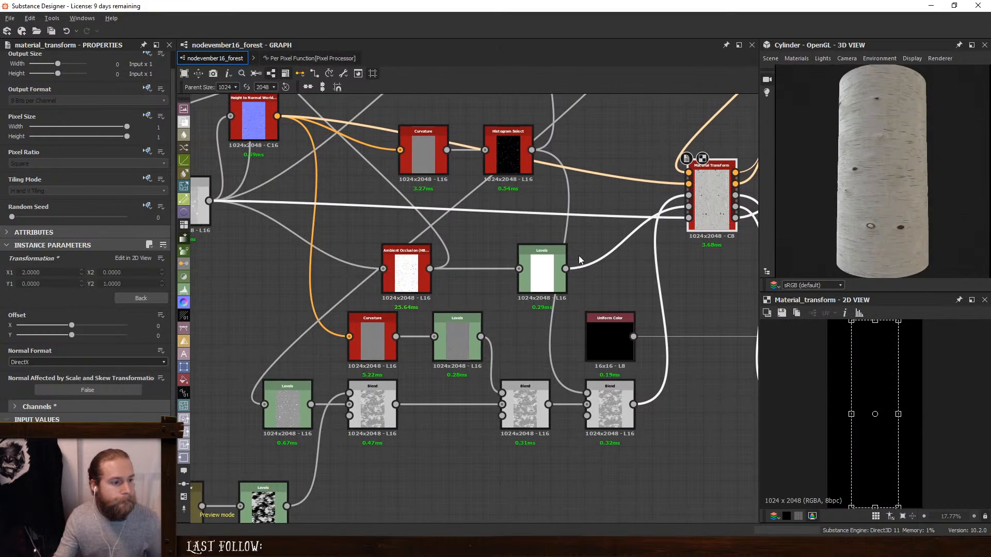
{"action": "double_click", "coordinate": [293, 394]}
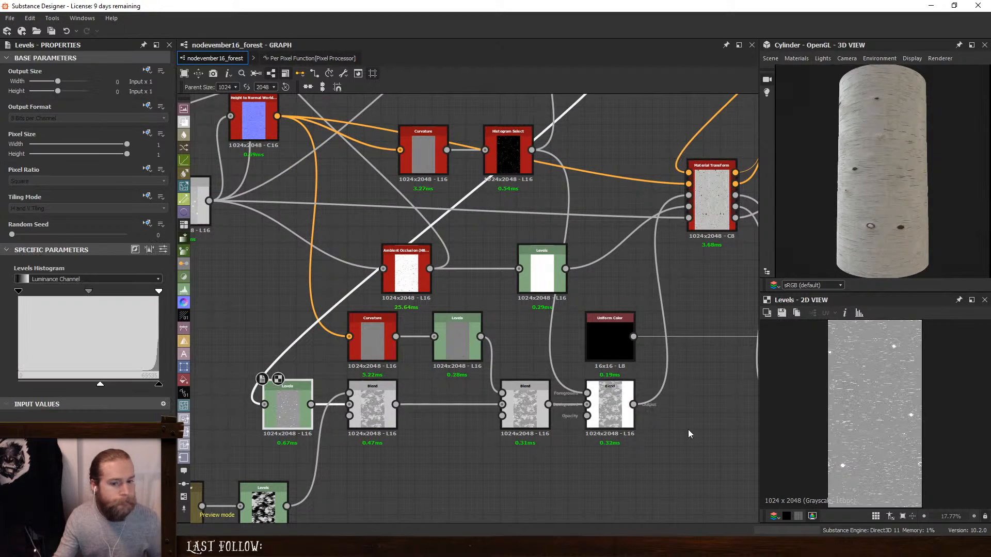
{"action": "scroll", "coordinate": [882, 421], "scroll_direction": "up", "scroll_amount": 5}
{"action": "scroll", "coordinate": [881, 420], "scroll_direction": "up", "scroll_amount": 1}
{"action": "middle_click_drag", "start_coordinate": [263, 304], "coordinate": [465, 398]}
{"action": "double_click", "coordinate": [379, 292]}
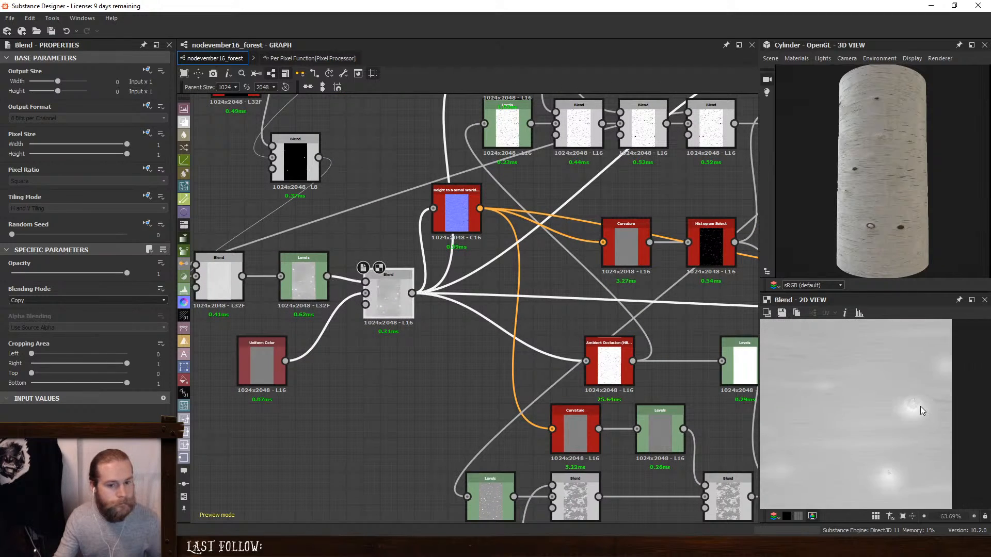
{"action": "scroll", "coordinate": [920, 407], "scroll_direction": "down", "scroll_amount": 5}
{"action": "scroll", "coordinate": [917, 405], "scroll_direction": "up", "scroll_amount": 1}
- Try raising the input black point of the Levels before the final height Blend, and undo it
{"action": "double_click", "coordinate": [314, 280]}
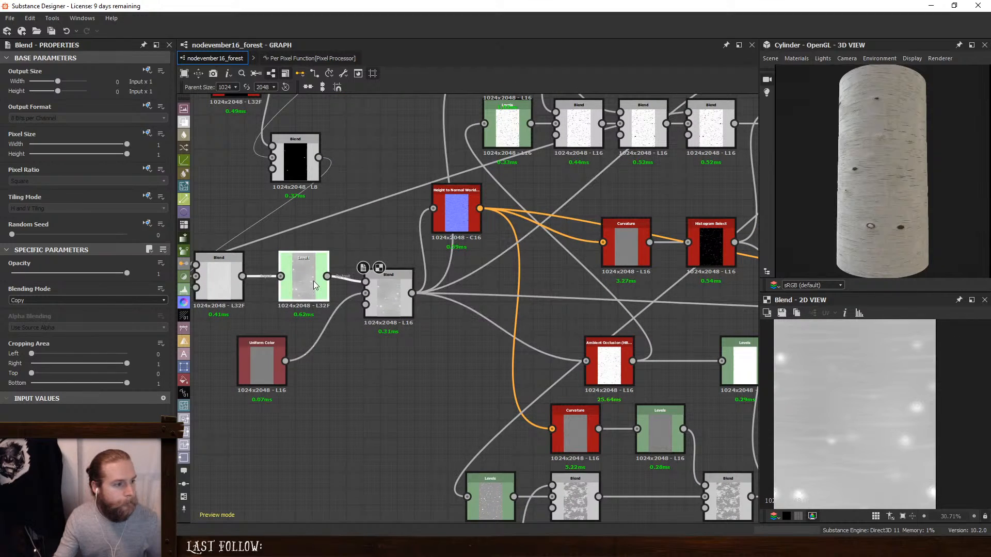
{"action": "left_click_drag", "start_coordinate": [130, 292], "coordinate": [136, 293]}
{"action": "key", "text": "ctrl+z"}
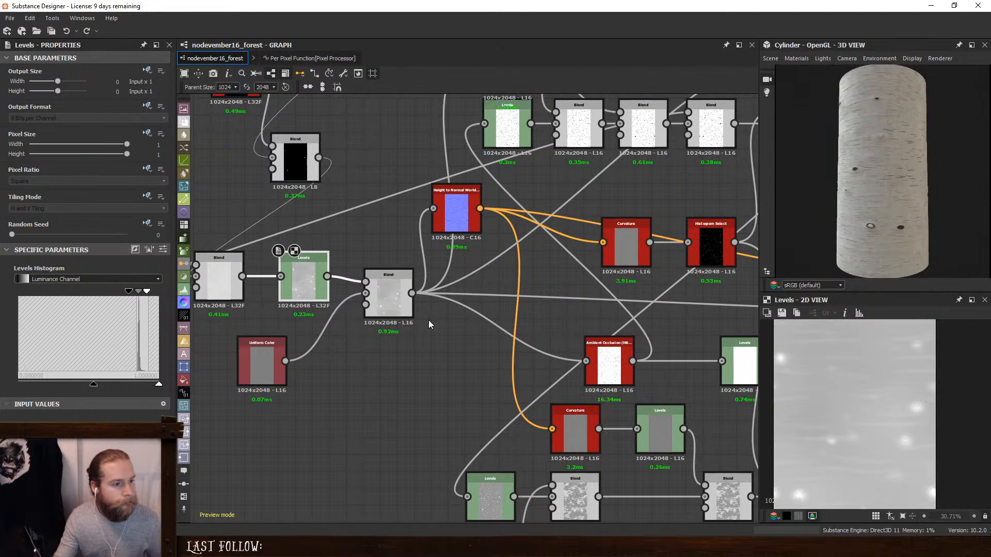
- Insert a Levels node on the height link before the Material Transform and raise its input black point, checking the cylinder
{"action": "middle_click_drag", "start_coordinate": [692, 304], "coordinate": [190, 284]}
{"action": "middle_click_drag", "start_coordinate": [401, 298], "coordinate": [513, 304]}
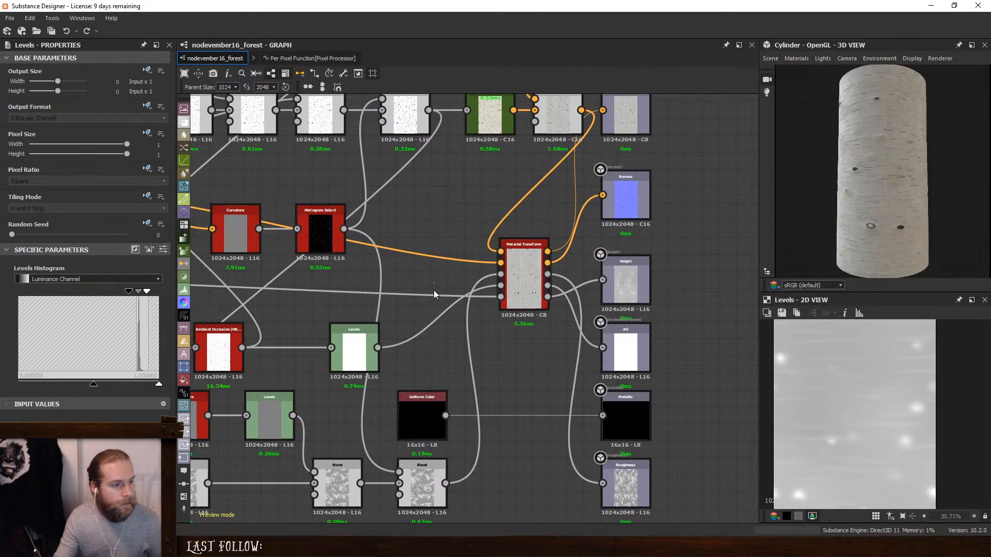
{"action": "left_click", "coordinate": [435, 294]}
{"action": "key", "text": "space"}
{"action": "left_click", "coordinate": [482, 313]}
{"action": "left_click_drag", "start_coordinate": [260, 281], "coordinate": [416, 287]}
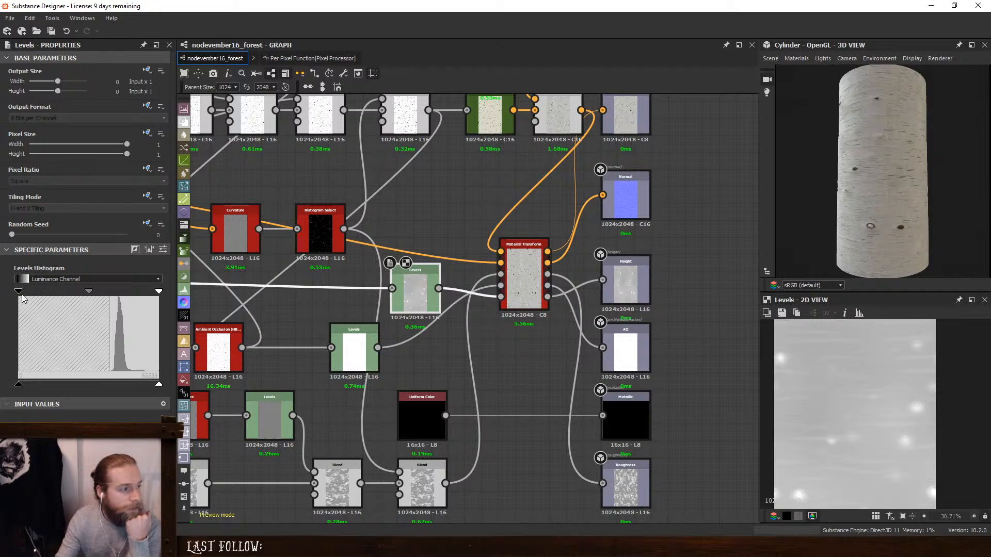
{"action": "left_click_drag", "start_coordinate": [22, 294], "coordinate": [131, 294]}
{"action": "left_click_drag", "start_coordinate": [887, 178], "coordinate": [934, 197]}
- Set the opacity of the Add (Linear Dodge) height Blend fed by the upper Levels node to 0.04, and check the relief on the cylinder
{"action": "middle_click_drag", "start_coordinate": [469, 239], "coordinate": [985, 160]}
{"action": "middle_click_drag", "start_coordinate": [390, 256], "coordinate": [471, 333]}
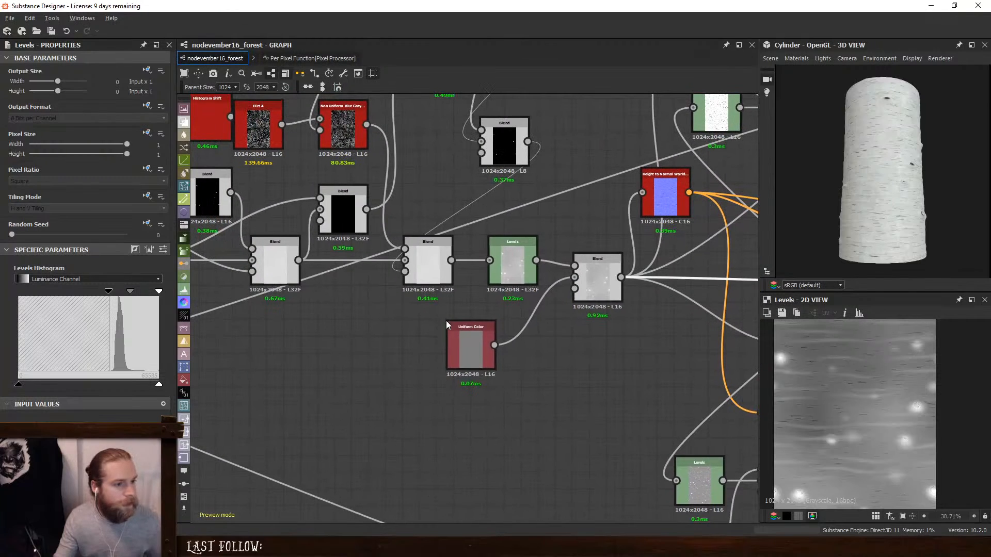
{"action": "middle_click_drag", "start_coordinate": [431, 295], "coordinate": [465, 378]}
{"action": "middle_click_drag", "start_coordinate": [380, 292], "coordinate": [564, 337]}
{"action": "scroll", "coordinate": [475, 284], "scroll_direction": "down", "scroll_amount": 2}
{"action": "middle_click_drag", "start_coordinate": [462, 292], "coordinate": [570, 286]}
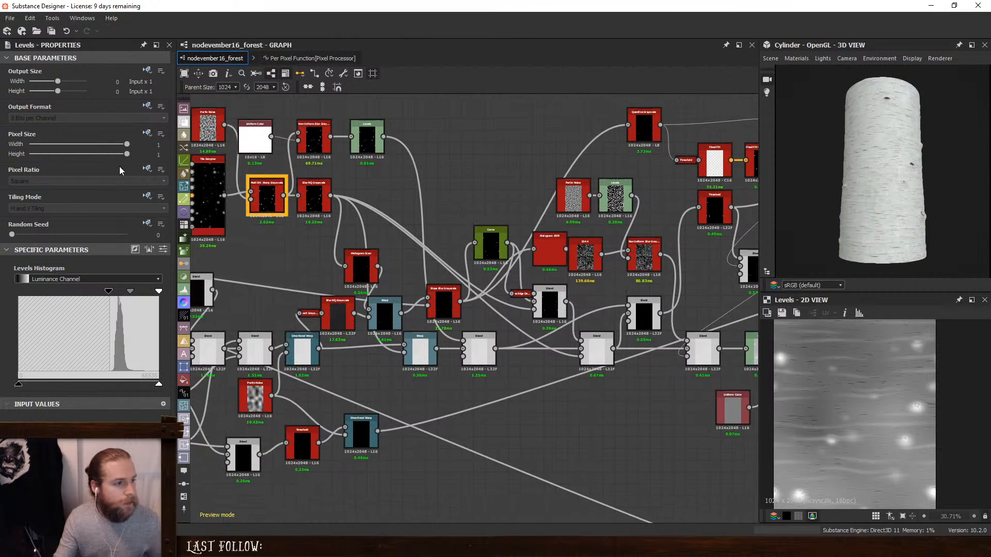
{"action": "left_click", "coordinate": [316, 196]}
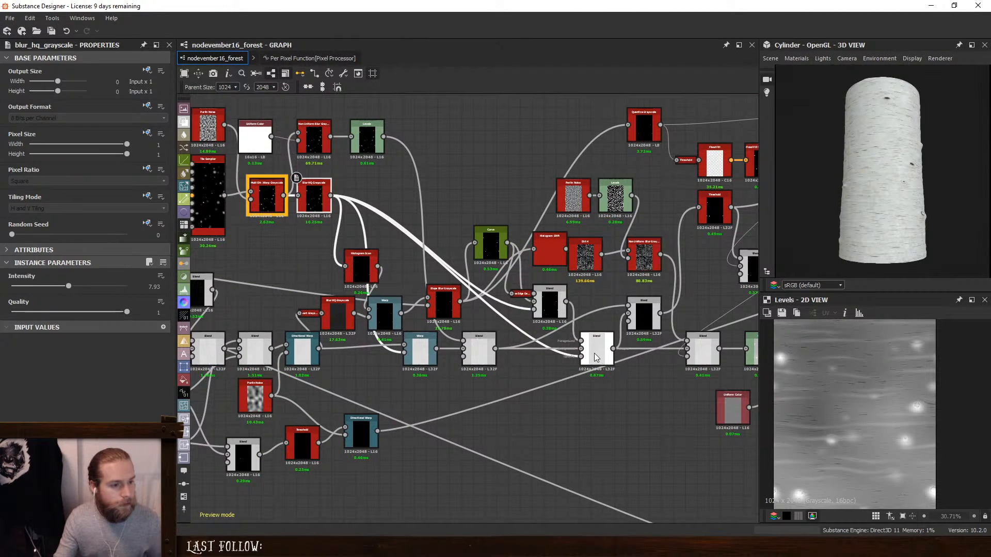
{"action": "double_click", "coordinate": [475, 346]}
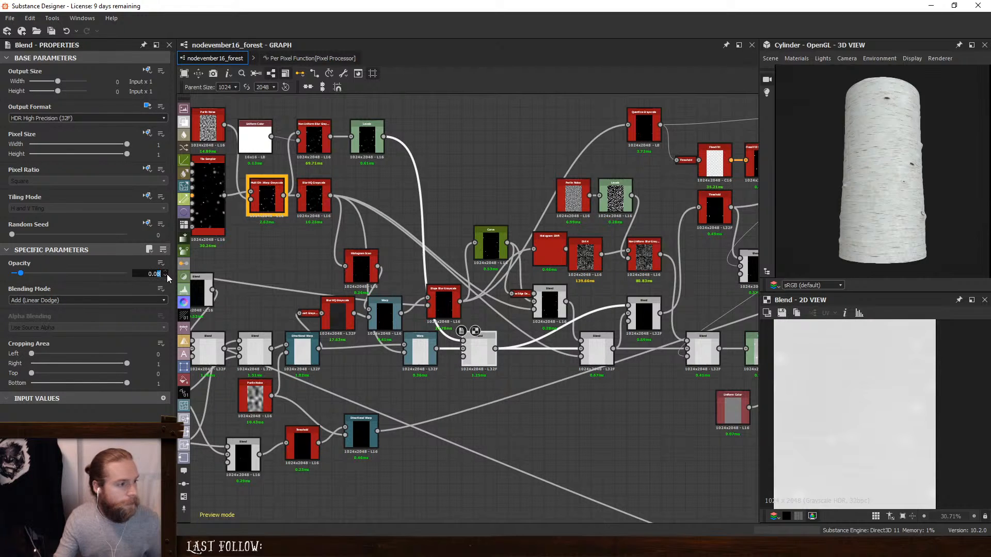
{"action": "type", "text": "4"}
{"action": "key", "text": "Return"}
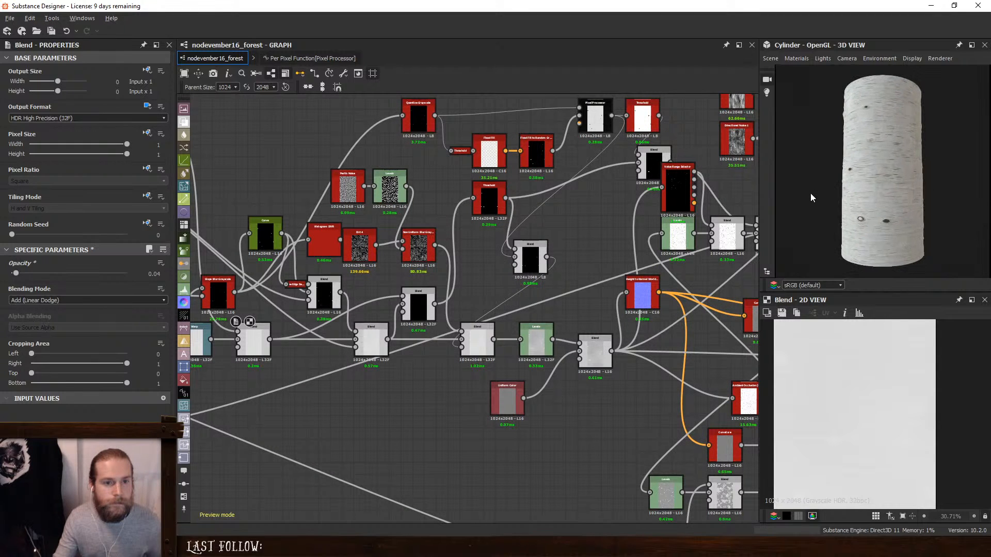
{"action": "scroll", "coordinate": [890, 223], "scroll_direction": "up", "scroll_amount": 1}
{"action": "left_click_drag", "start_coordinate": [890, 222], "coordinate": [886, 230]}
{"action": "scroll", "coordinate": [886, 230], "scroll_direction": "down", "scroll_amount": 1}
- Switch the 3D preview mesh to Rounded Cylinder and inspect the bark on it
{"action": "middle_click_drag", "start_coordinate": [639, 283], "coordinate": [192, 252]}
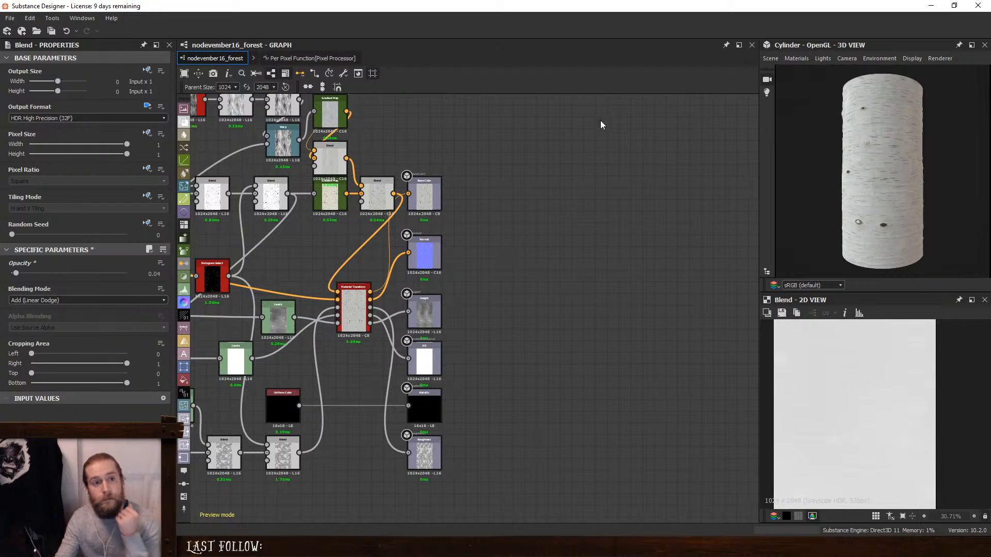
{"action": "left_click", "coordinate": [767, 59]}
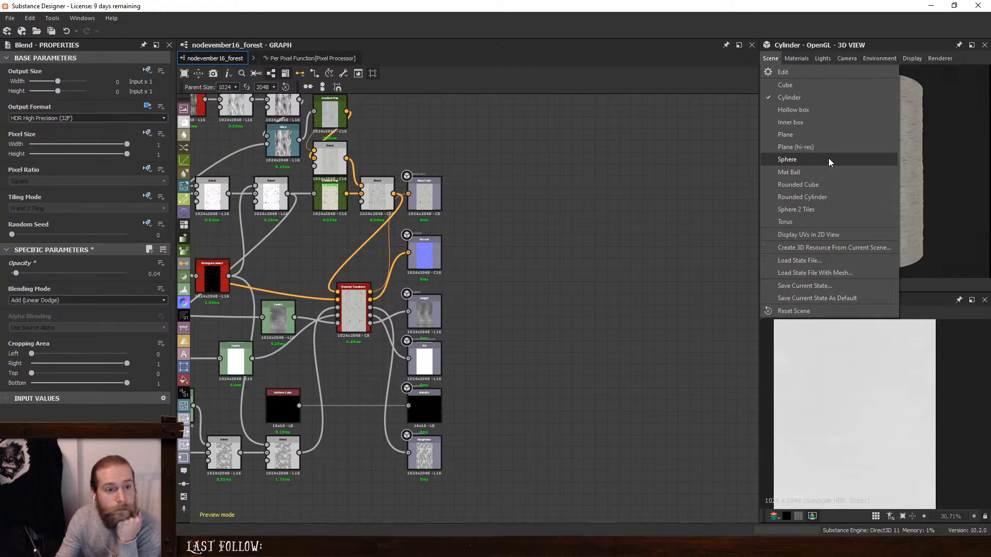
{"action": "left_click", "coordinate": [841, 198]}
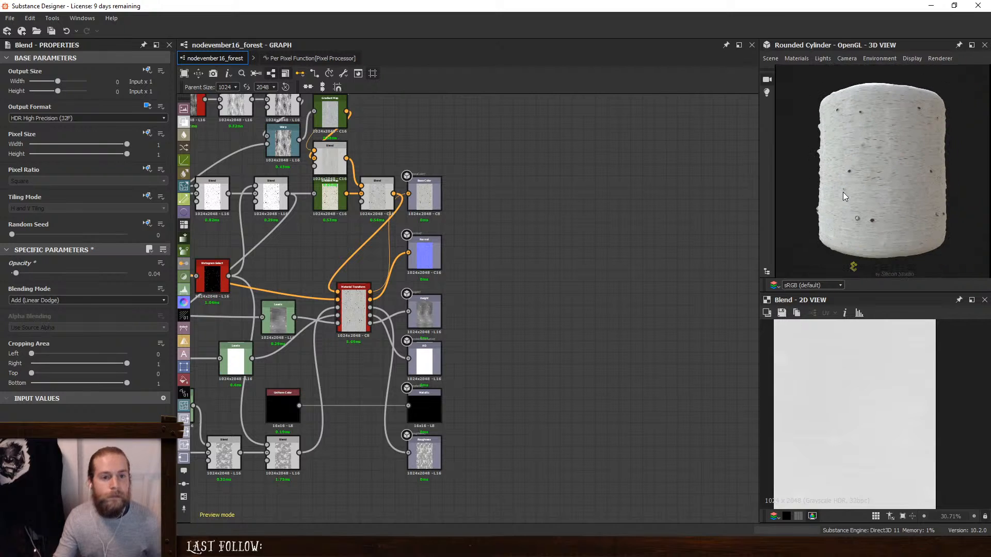
{"action": "left_click_drag", "start_coordinate": [923, 195], "coordinate": [939, 193]}
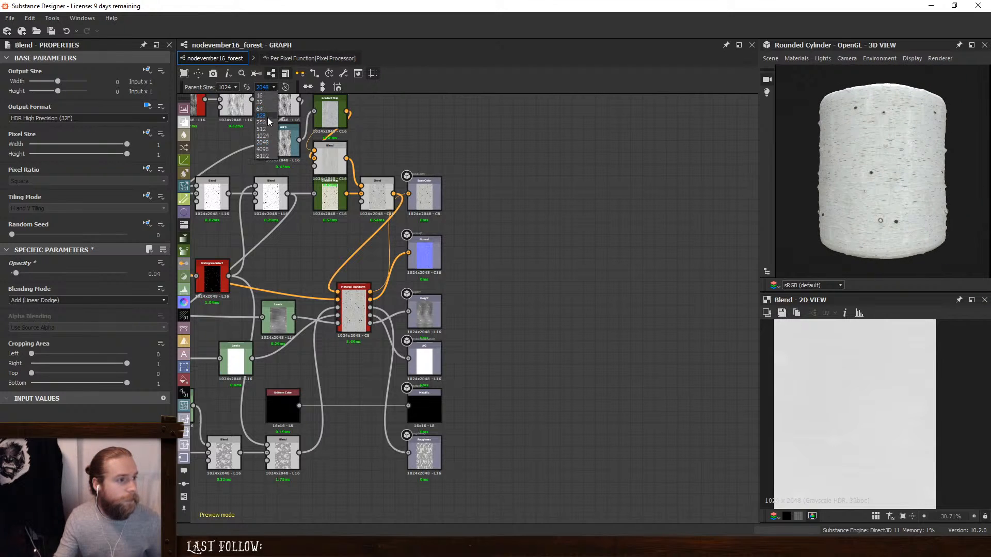
- Set the graph's parent height to 1024 and the Material Transform's X1 matrix value to 1
{"action": "left_click", "coordinate": [264, 135]}
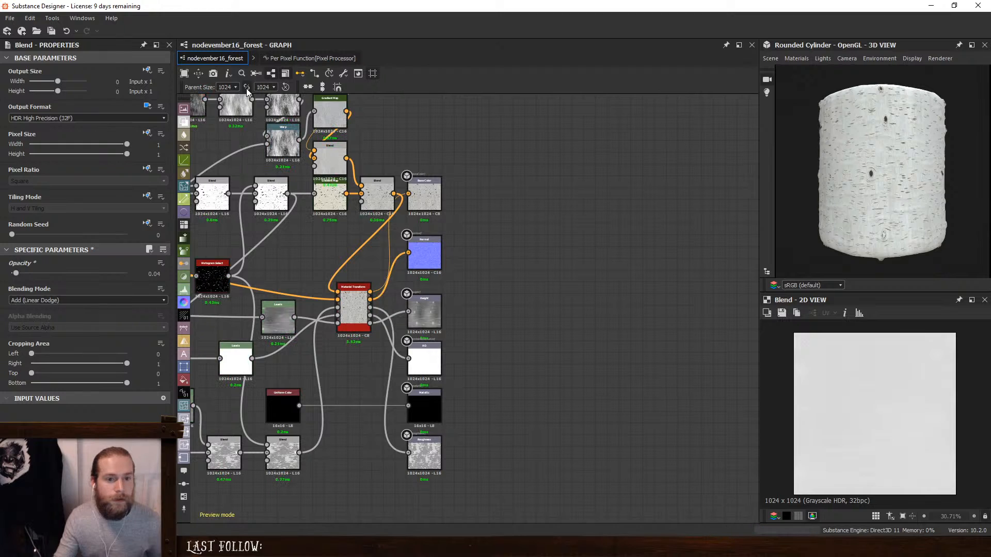
{"action": "left_click", "coordinate": [356, 303]}
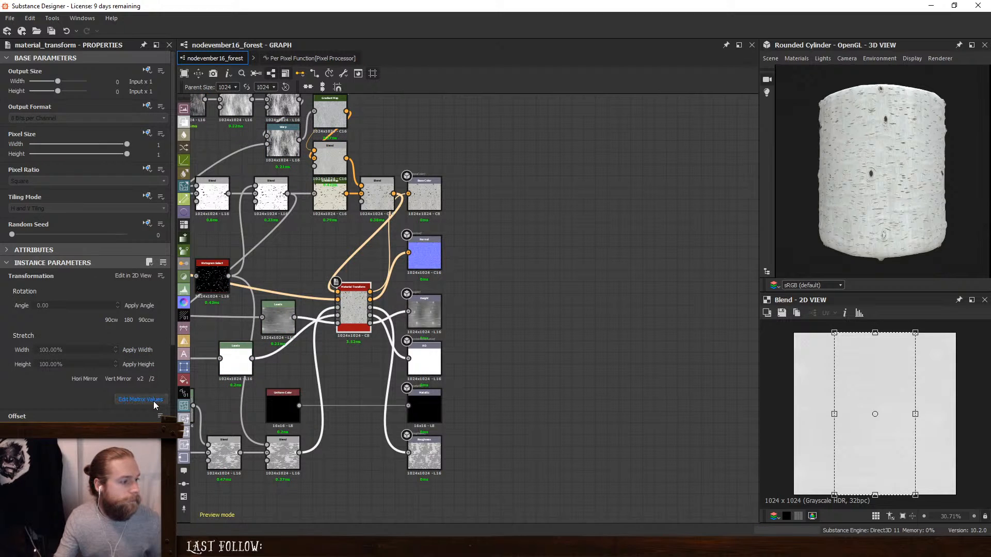
{"action": "left_click", "coordinate": [139, 399]}
{"action": "left_click_drag", "start_coordinate": [50, 295], "coordinate": [13, 277]}
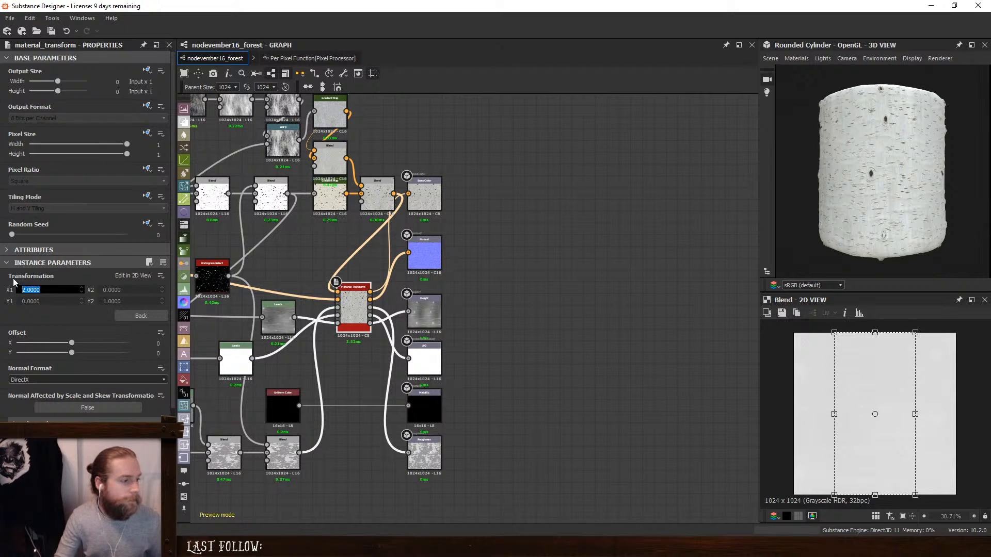
{"action": "type", "text": "1"}
{"action": "key", "text": "Return"}
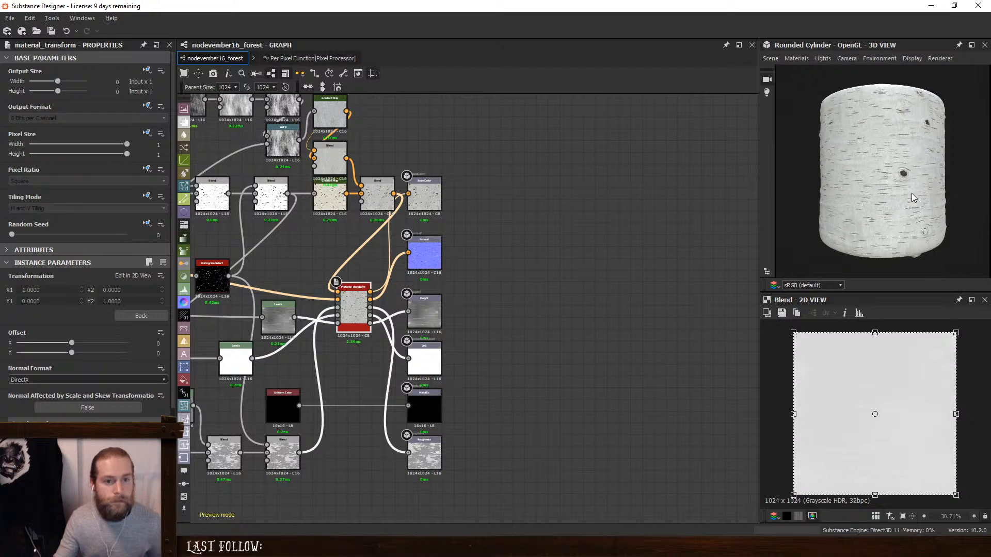
- Inspect the bark on the rounded mesh and switch the 3D preview back to Cylinder
{"action": "left_click_drag", "start_coordinate": [911, 194], "coordinate": [854, 194]}
{"action": "left_click", "coordinate": [771, 58]}
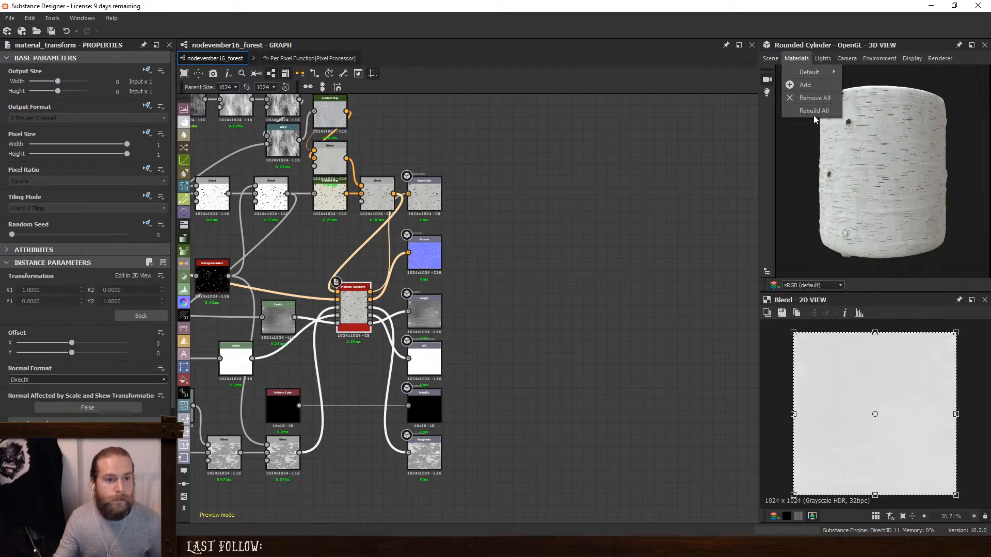
{"action": "mouse_move", "coordinate": [771, 58]}
{"action": "left_click", "coordinate": [813, 100]}
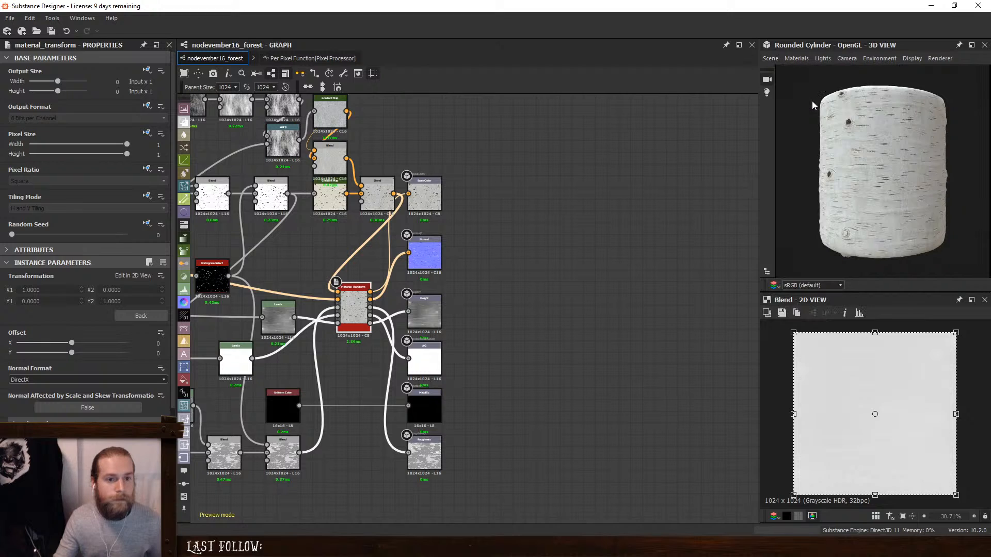
{"action": "left_click_drag", "start_coordinate": [890, 157], "coordinate": [908, 181]}
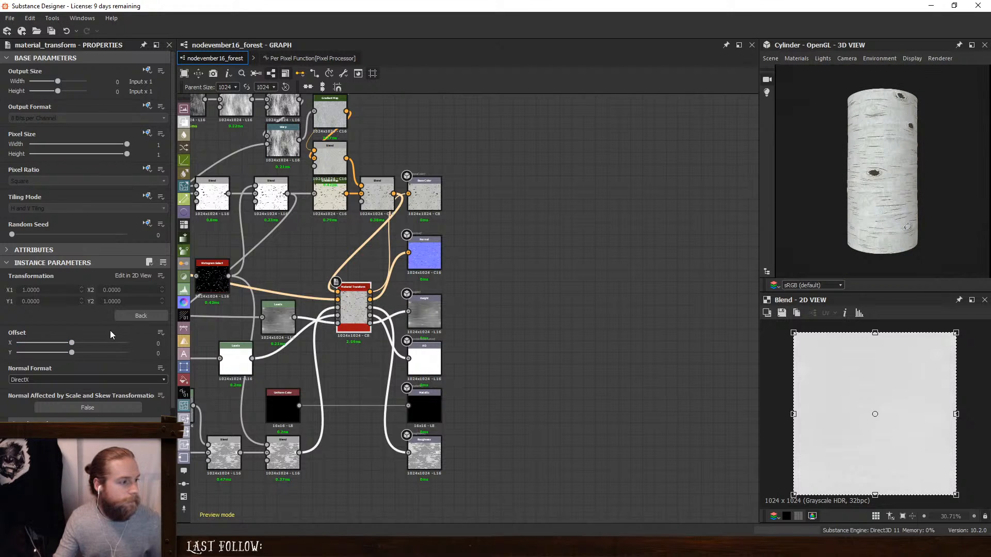
- Set the Material Transform's X1 matrix value to 2 and check the bark proportions around the cylinder
{"action": "left_click_drag", "start_coordinate": [47, 290], "coordinate": [19, 290]}
{"action": "type", "text": "2"}
{"action": "key", "text": "Return"}
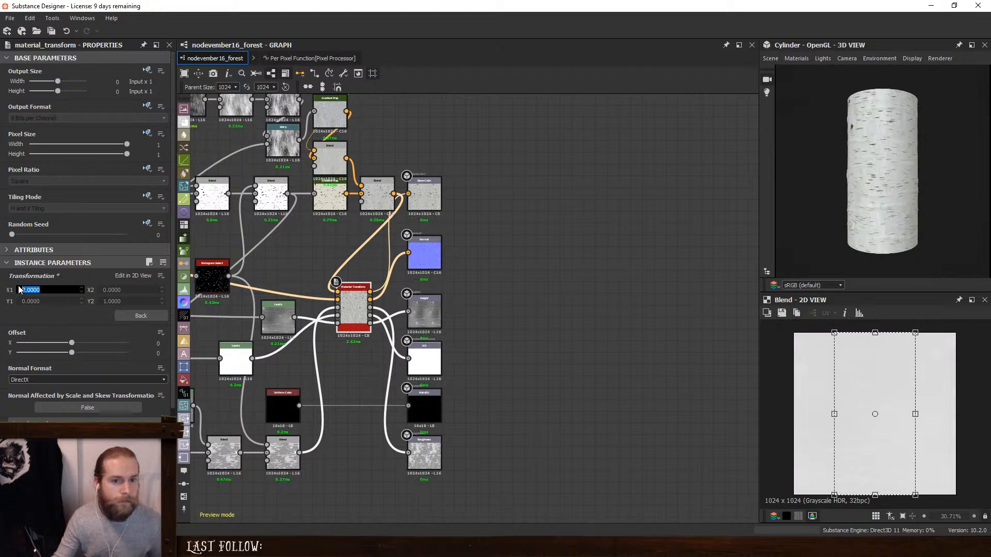
{"action": "left_click_drag", "start_coordinate": [888, 196], "coordinate": [854, 192]}
{"action": "middle_click_drag", "start_coordinate": [853, 188], "coordinate": [849, 189]}
{"action": "left_click", "coordinate": [559, 265]}
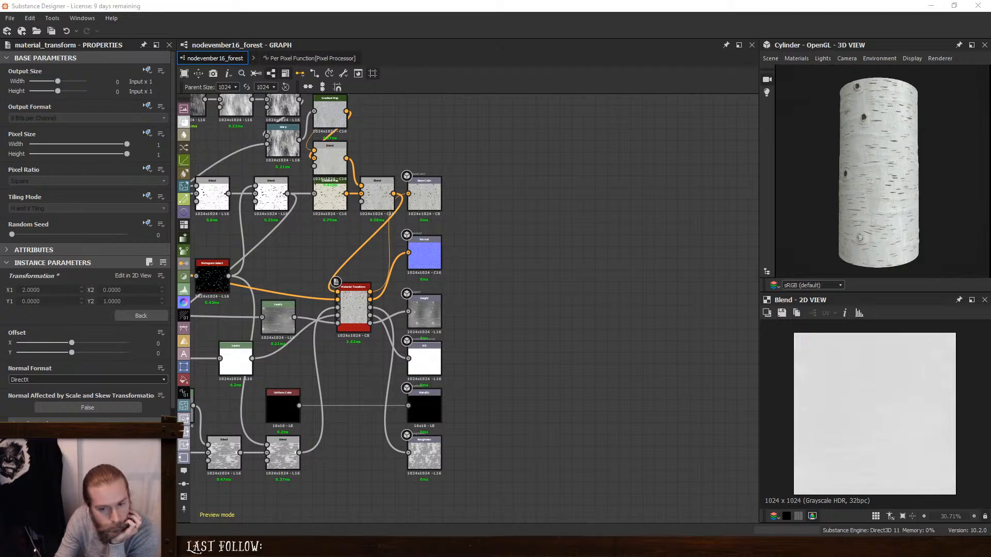
- Switch to the browser and compare the open birch bark reference photos, enlarging the one with rough diamond-shaped cracks
{"action": "key", "text": "alt+Tab"}
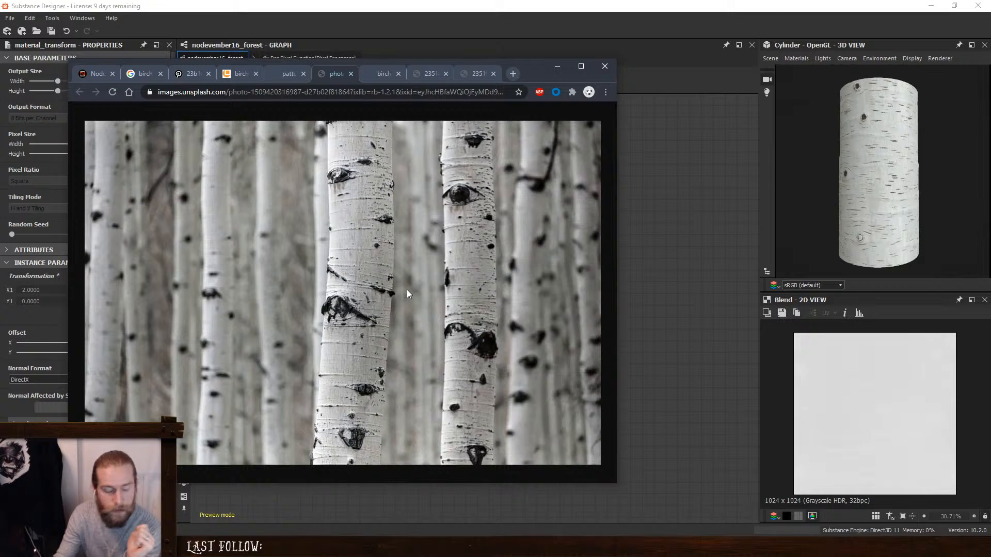
{"action": "left_click", "coordinate": [248, 73]}
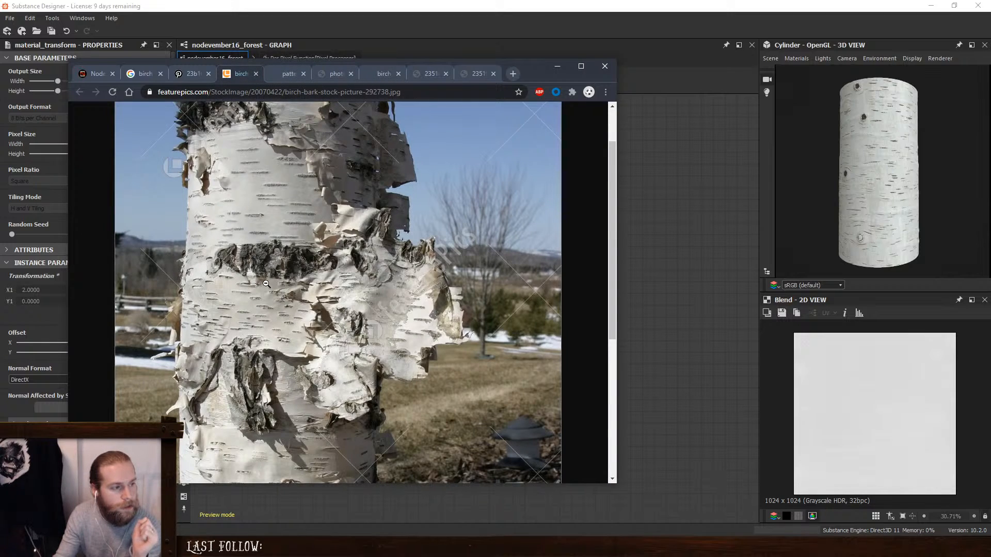
{"action": "left_click", "coordinate": [194, 77]}
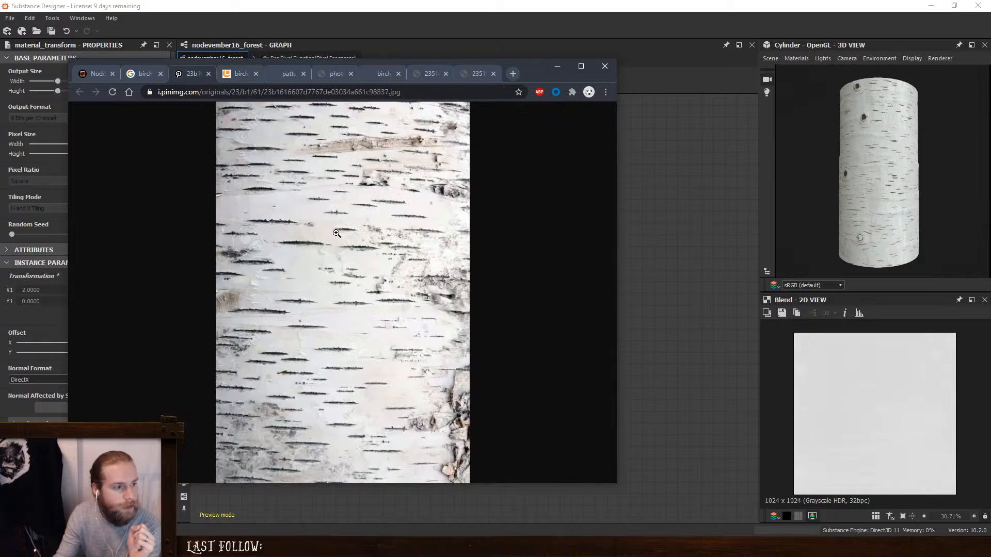
{"action": "left_click", "coordinate": [285, 75]}
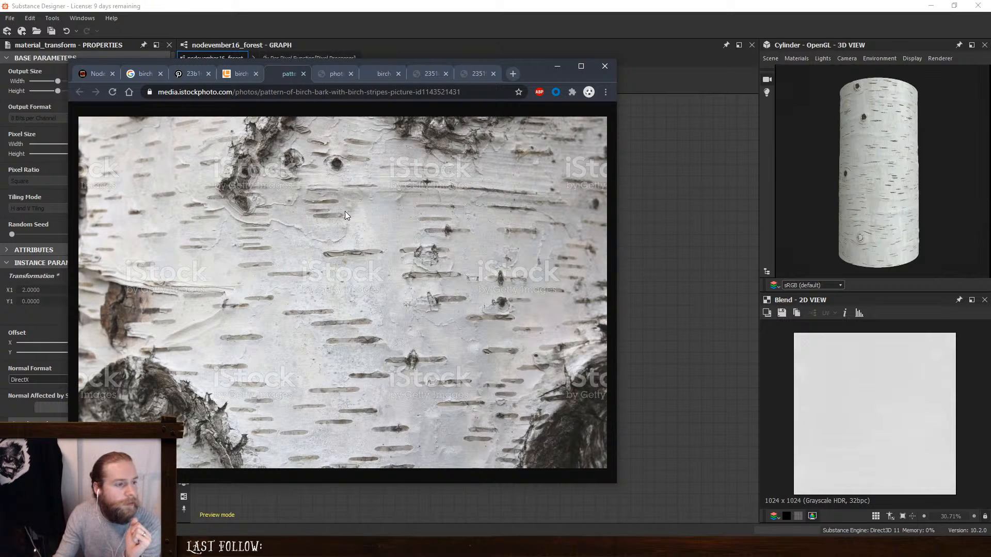
{"action": "left_click", "coordinate": [337, 73]}
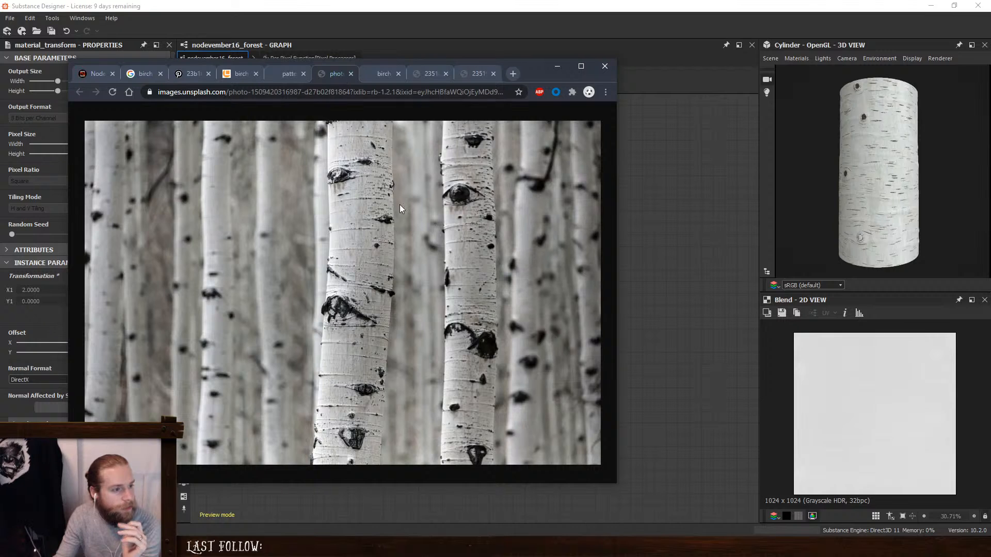
{"action": "left_click", "coordinate": [376, 75]}
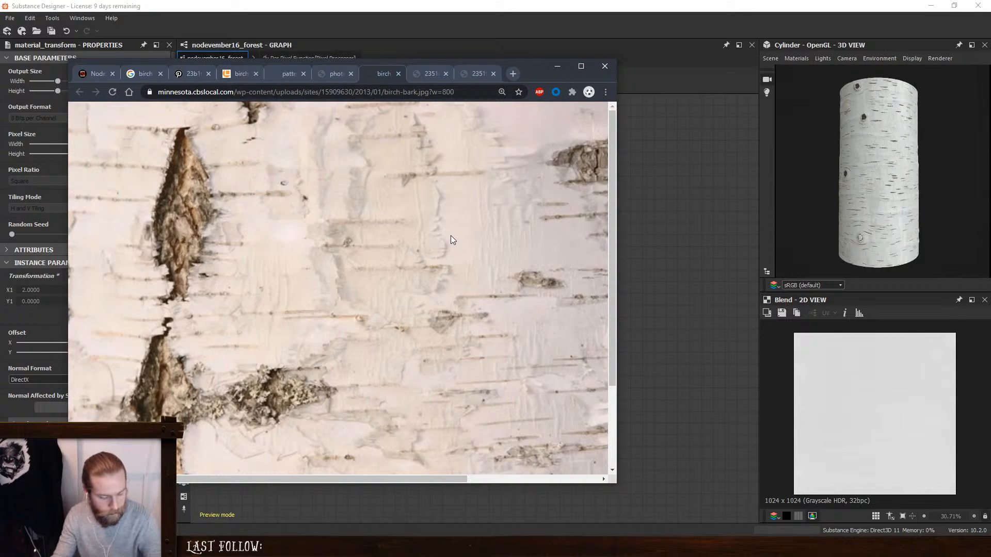
{"action": "key", "text": "ctrl+0"}
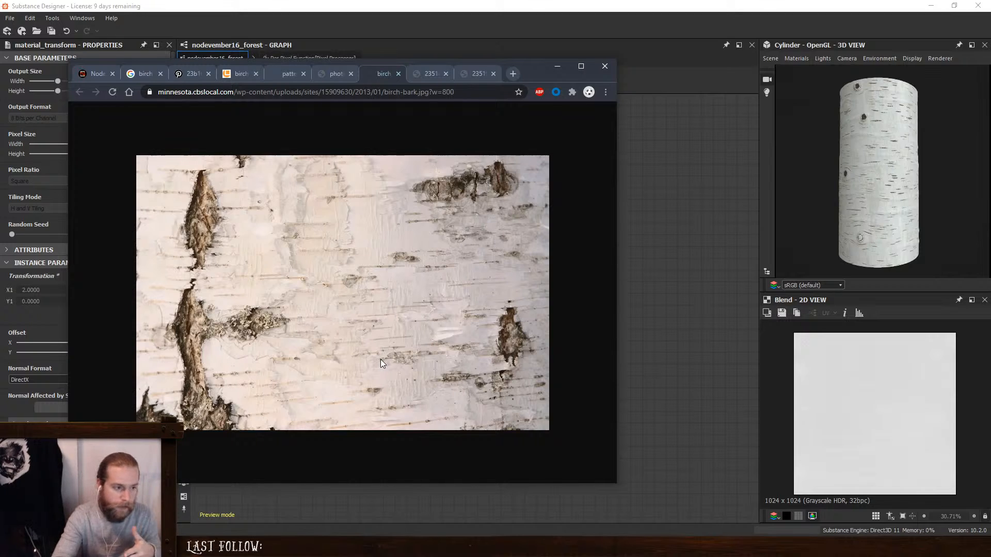
{"action": "left_click", "coordinate": [418, 75]}
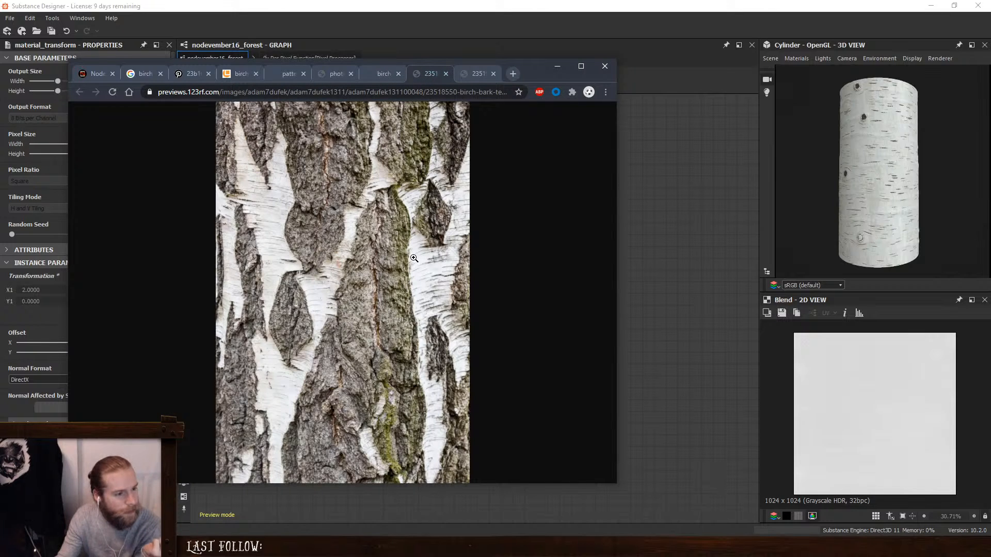
{"action": "left_click", "coordinate": [433, 285]}
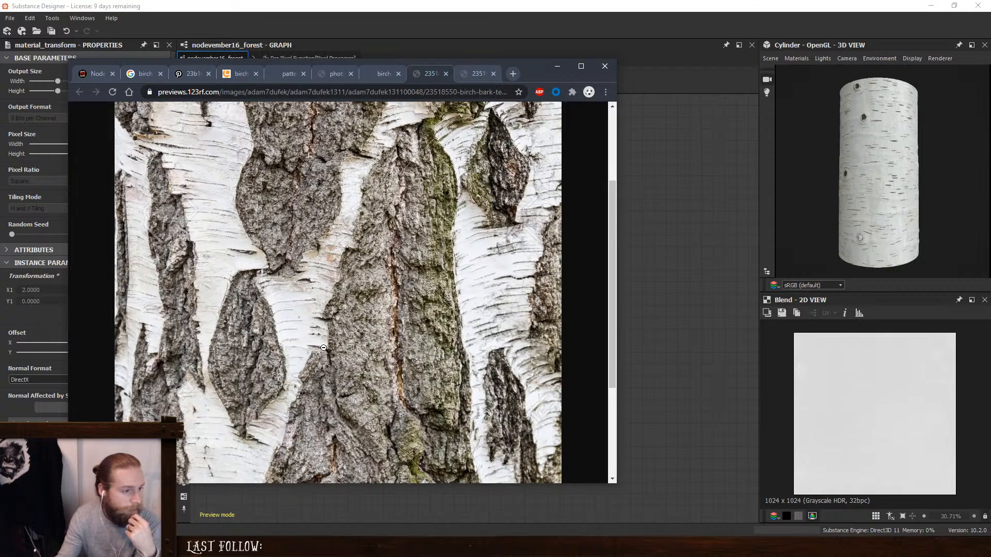
- Examine the dark horizontal stripes in the pinimg birch bark photo at full size and fitted to the window
{"action": "left_click", "coordinate": [187, 78]}
{"action": "left_click", "coordinate": [364, 339]}
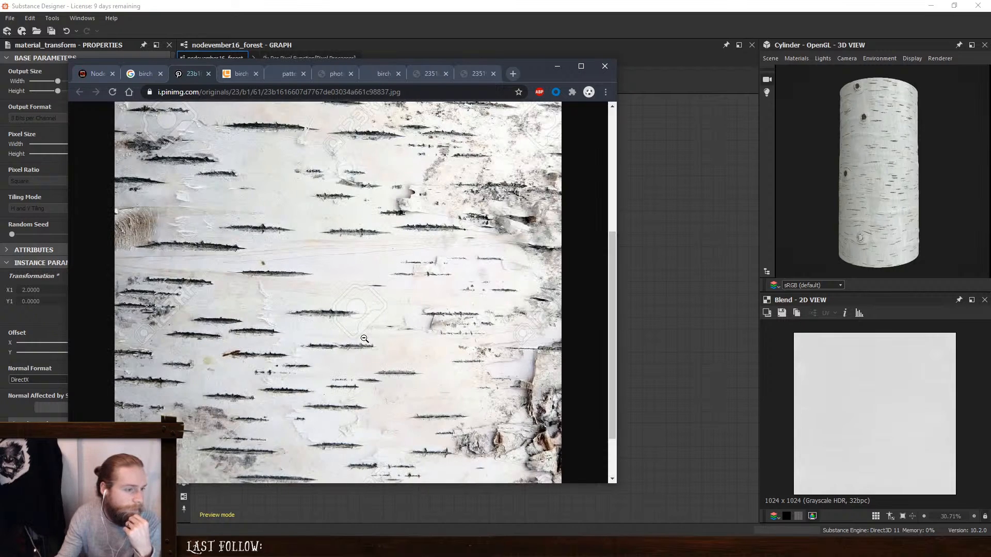
{"action": "left_click", "coordinate": [293, 320]}
{"action": "left_click", "coordinate": [290, 299]}
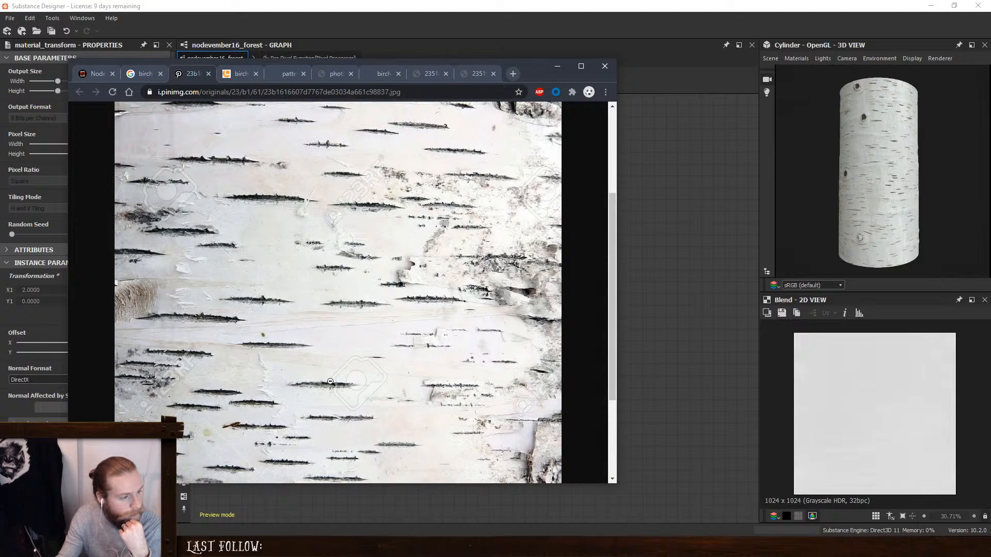
{"action": "left_click", "coordinate": [294, 340]}
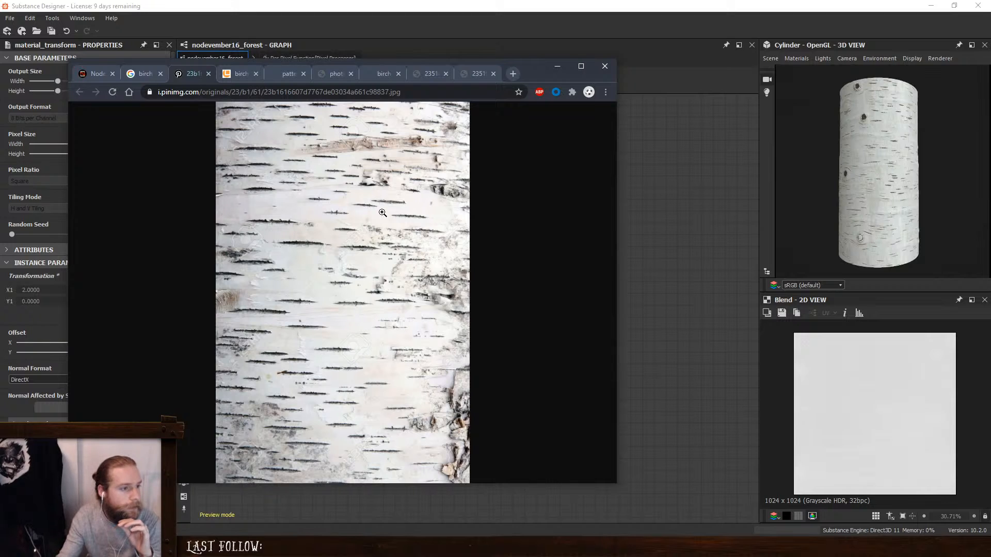
- Review the peeling bark, striped pattern, forest trunks, close-up and cracked bark reference photos again
{"action": "left_click", "coordinate": [242, 79]}
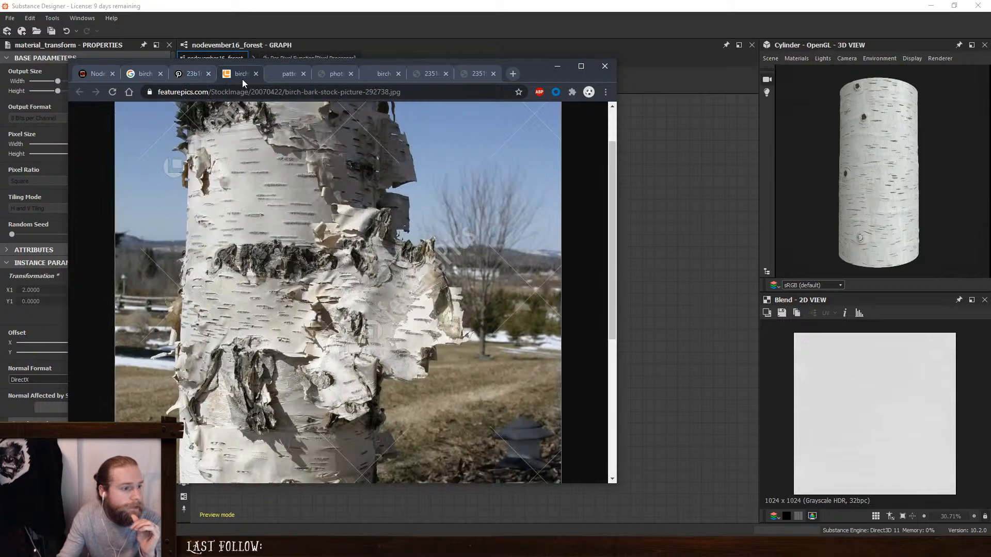
{"action": "left_click", "coordinate": [281, 76]}
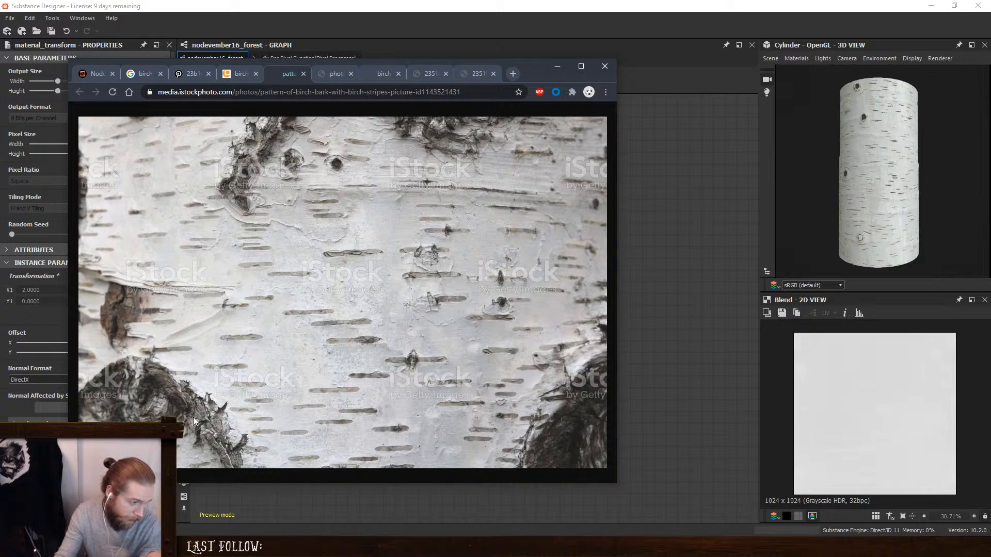
{"action": "left_click", "coordinate": [335, 74]}
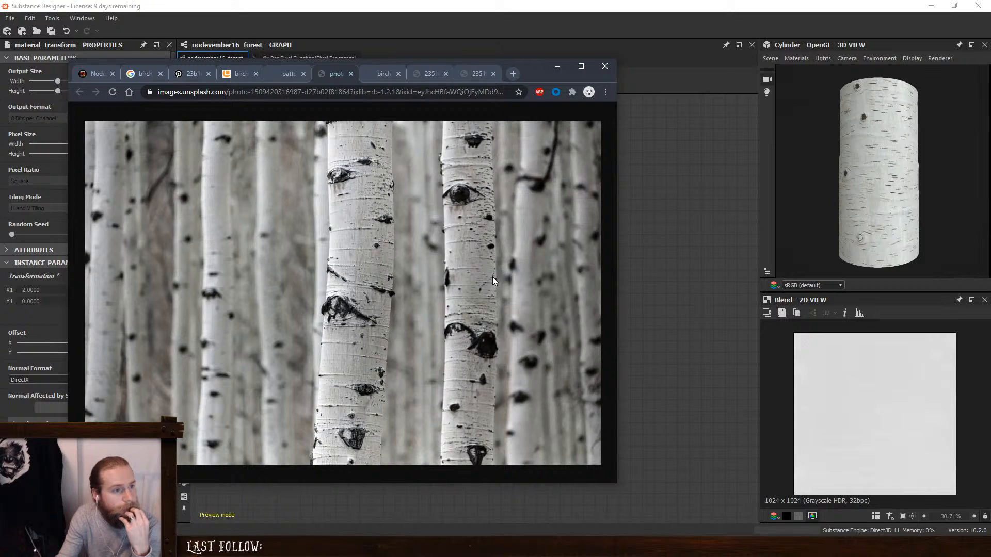
{"action": "left_click", "coordinate": [382, 75]}
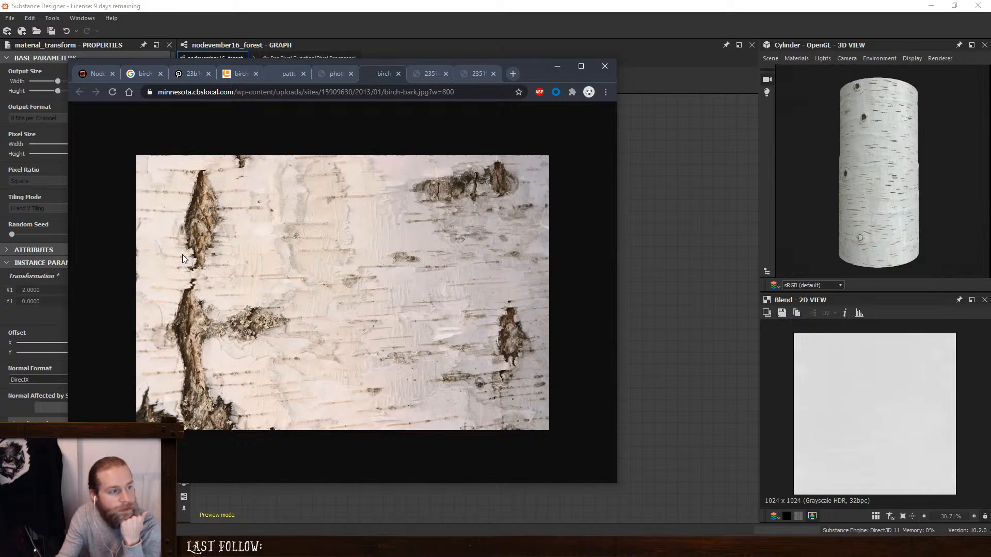
{"action": "left_click", "coordinate": [420, 73]}
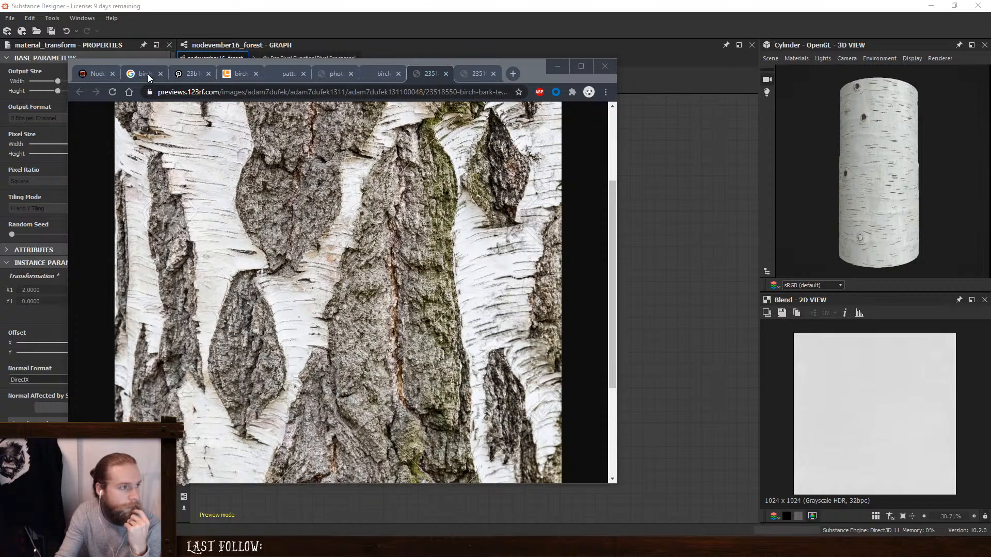
- Inspect the pinimg birch bark photo again, enlarged and fitted to the window
{"action": "left_click", "coordinate": [187, 74]}
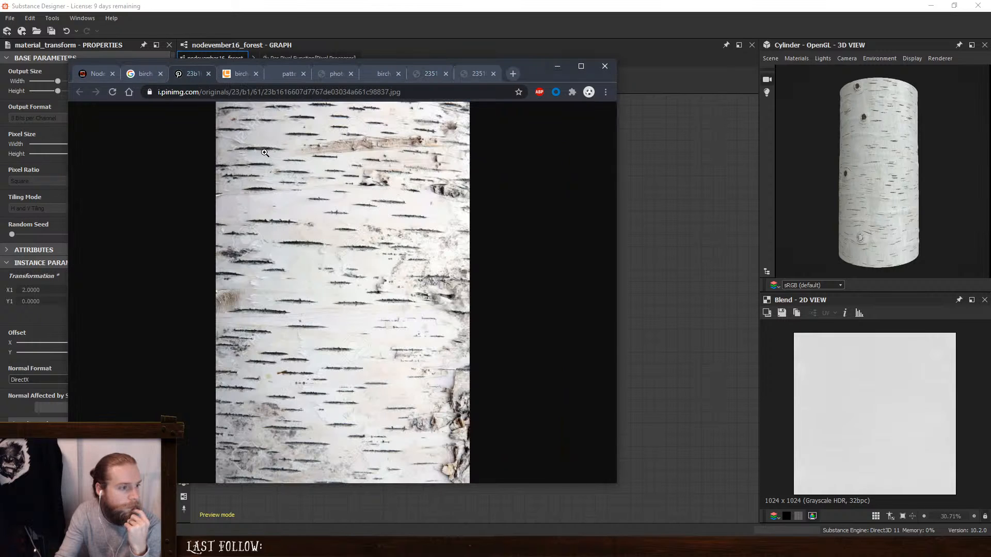
{"action": "left_click", "coordinate": [316, 212]}
{"action": "left_click", "coordinate": [316, 212]}
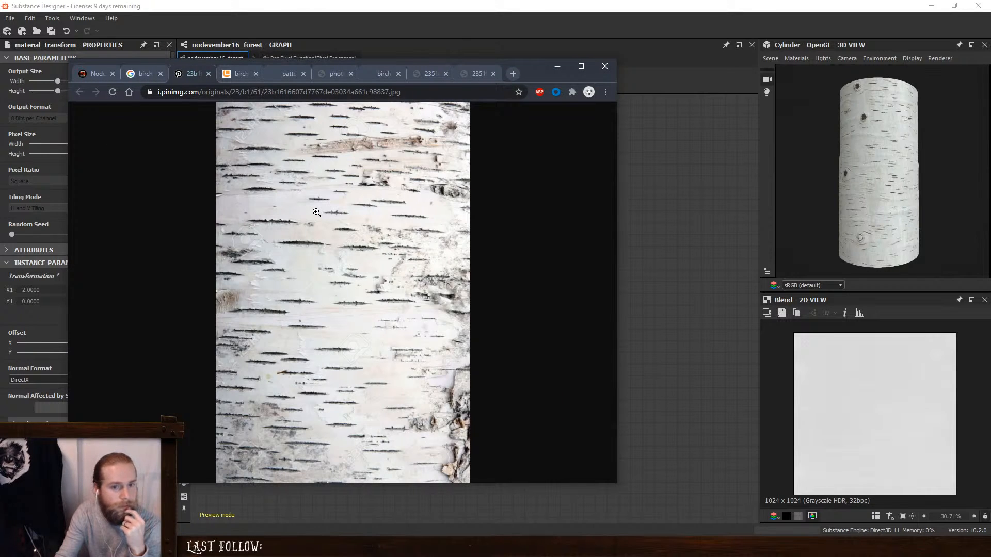
- Switch to Substance Designer and examine the birch bark cylinder's surface relief with the environment light rotated to several directions
{"action": "left_click_drag", "start_coordinate": [868, 203], "coordinate": [860, 203]}
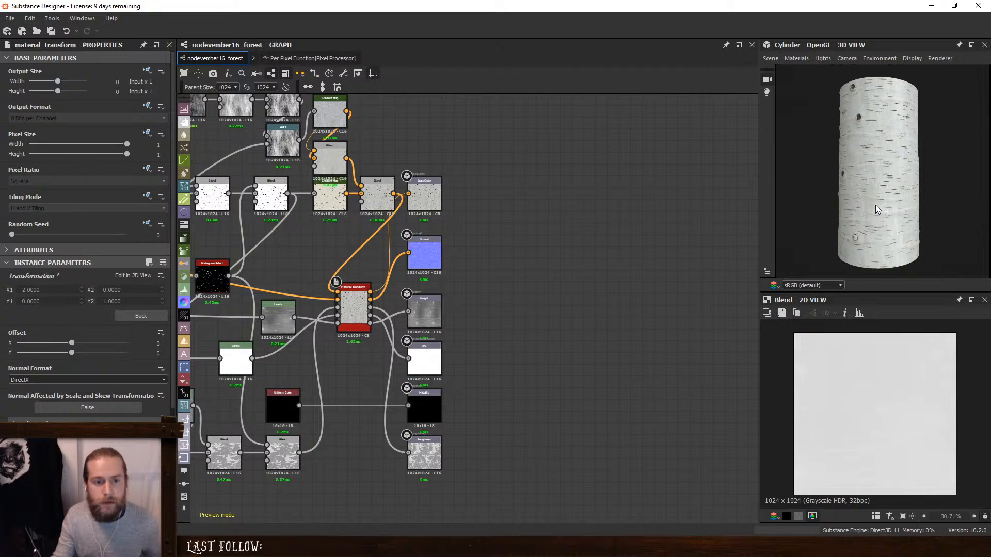
{"action": "scroll", "coordinate": [875, 214], "scroll_direction": "up", "scroll_amount": 3}
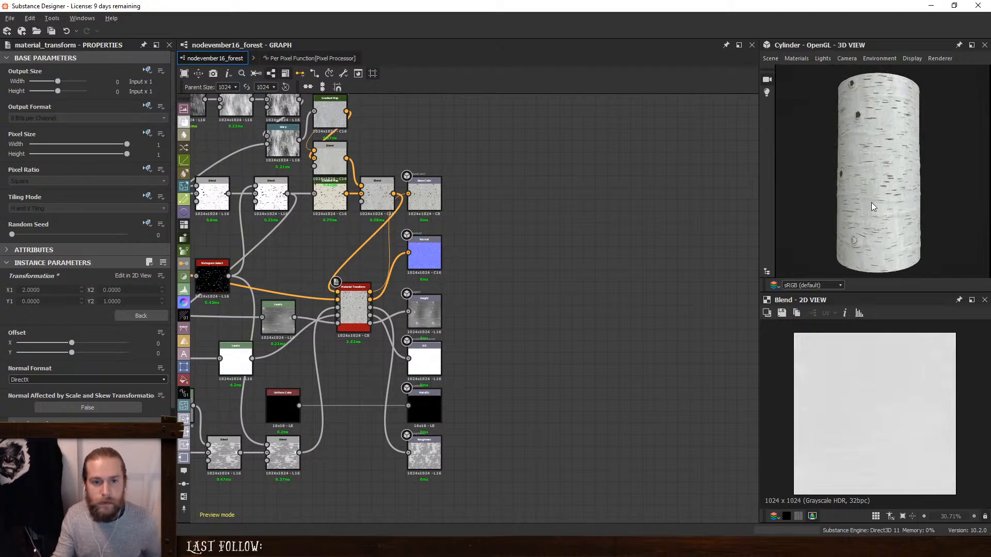
{"action": "mouse_move", "coordinate": [869, 212]}
{"action": "right_mouse_down", "text": "ctrl+shift"}
{"action": "mouse_move", "coordinate": [853, 215]}
{"action": "mouse_move", "coordinate": [918, 201]}
{"action": "mouse_move", "coordinate": [880, 218]}
{"action": "mouse_move", "coordinate": [896, 212]}
{"action": "mouse_move", "coordinate": [852, 211]}
{"action": "right_mouse_up", "text": "ctrl+shift"}
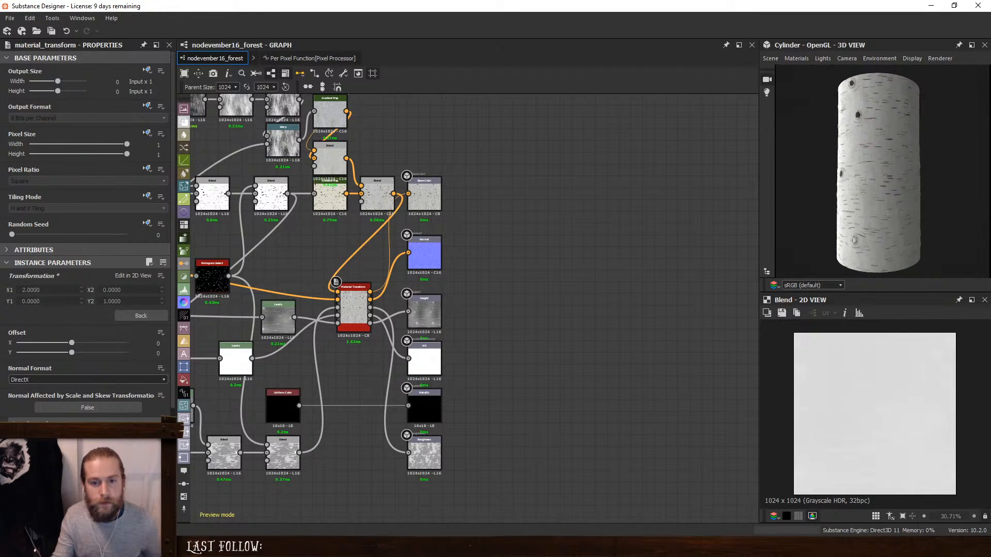
{"action": "left_click_drag", "start_coordinate": [947, 162], "coordinate": [903, 182]}
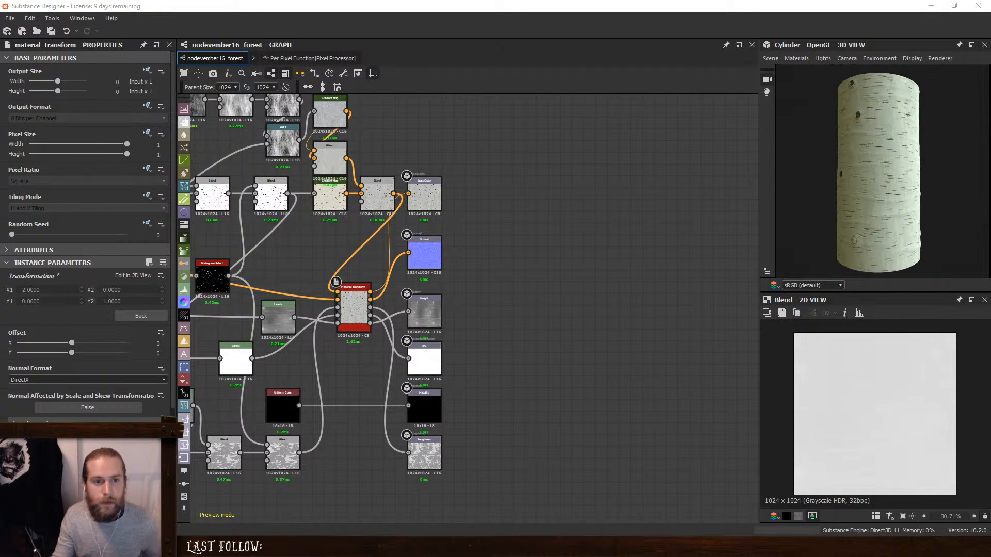
{"action": "left_click_drag", "start_coordinate": [988, 207], "coordinate": [857, 213]}
{"action": "right_click_drag", "start_coordinate": [856, 214], "coordinate": [828, 217], "text": "ctrl+shift"}
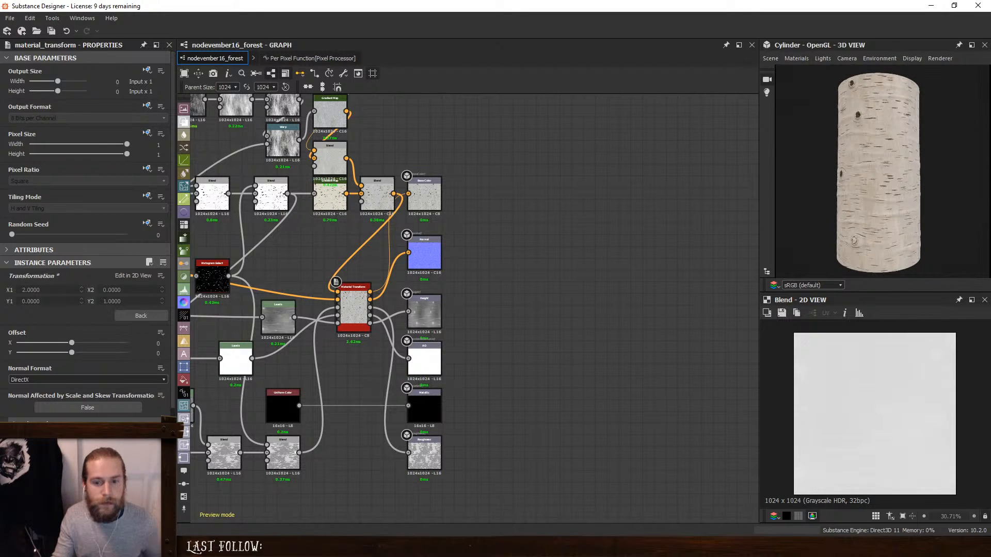
{"action": "left_click_drag", "start_coordinate": [988, 222], "coordinate": [888, 215]}
{"action": "right_click_drag", "start_coordinate": [838, 192], "coordinate": [877, 190], "text": "ctrl+shift"}
{"action": "left_click_drag", "start_coordinate": [877, 191], "coordinate": [955, 215]}
{"action": "right_click_drag", "start_coordinate": [937, 218], "coordinate": [862, 210], "text": "ctrl+shift"}
{"action": "left_click_drag", "start_coordinate": [928, 214], "coordinate": [815, 216]}
{"action": "right_click_drag", "start_coordinate": [888, 216], "coordinate": [908, 215], "text": "ctrl+shift"}
{"action": "left_click_drag", "start_coordinate": [892, 219], "coordinate": [918, 224]}
{"action": "right_click_drag", "start_coordinate": [846, 226], "coordinate": [963, 219], "text": "ctrl+shift"}
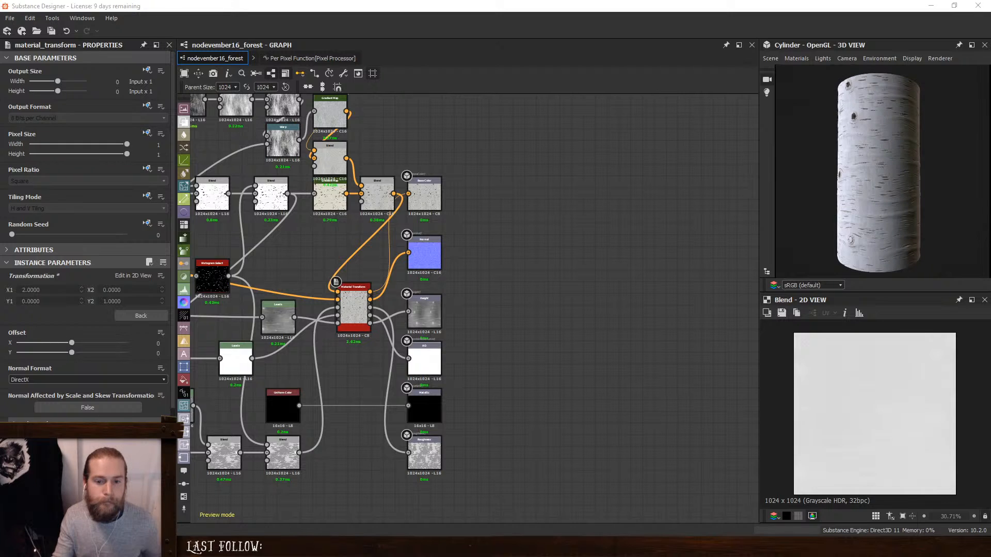
{"action": "right_click_drag", "start_coordinate": [850, 208], "coordinate": [979, 190], "text": "ctrl+shift"}
{"action": "left_click_drag", "start_coordinate": [940, 211], "coordinate": [953, 209]}
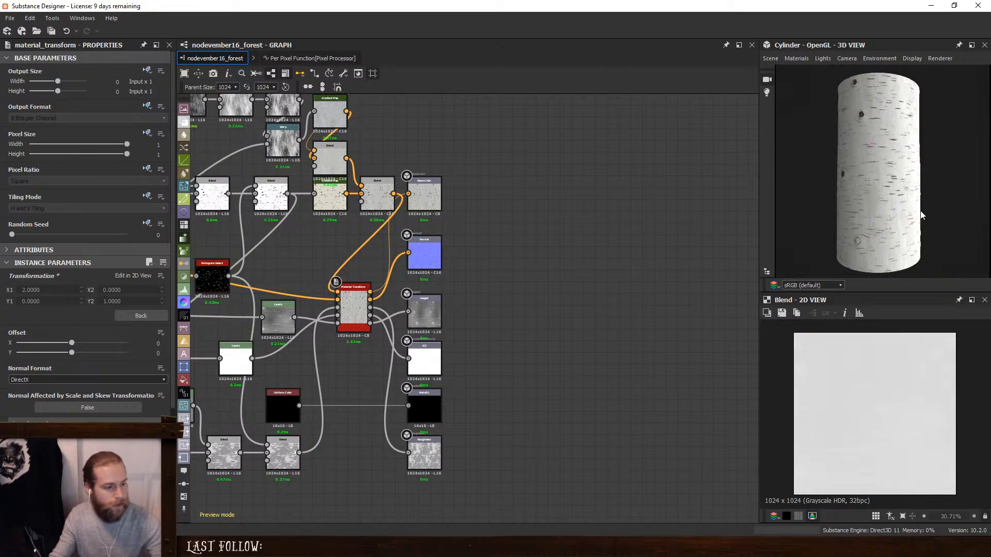
- Switch to the browser and compare the iStock striped bark pattern with the Unsplash birch forest trunks
{"action": "key", "text": "alt+Tab"}
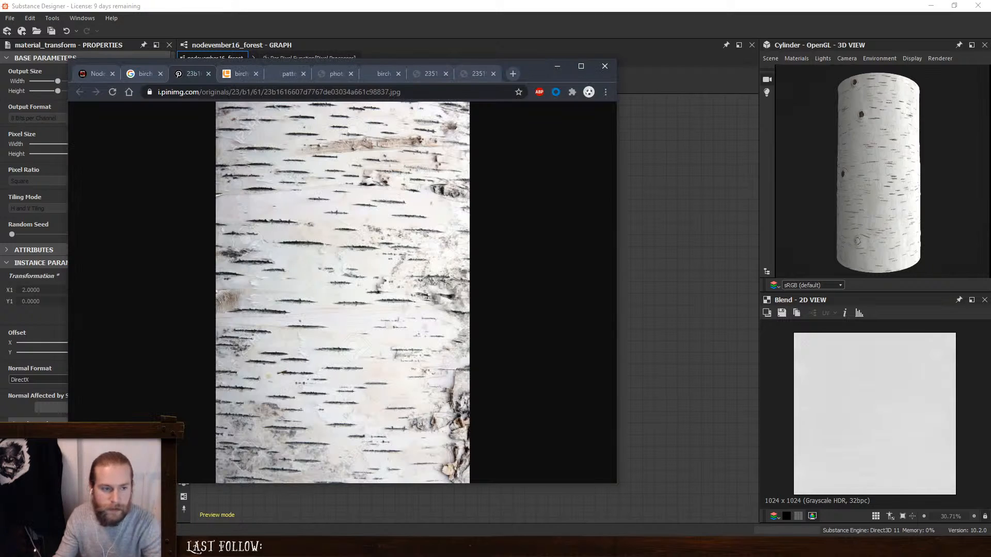
{"action": "left_click", "coordinate": [277, 73]}
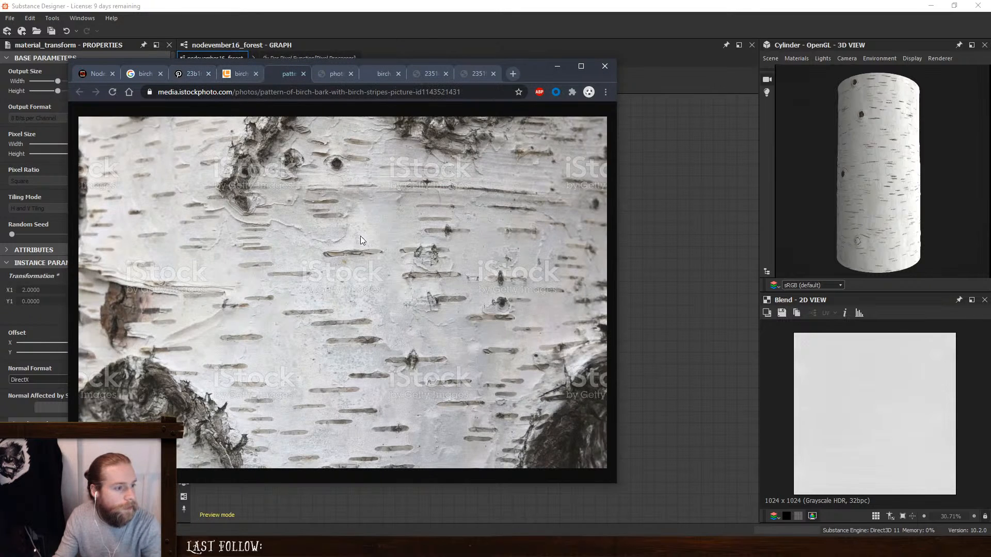
{"action": "left_click", "coordinate": [325, 74]}
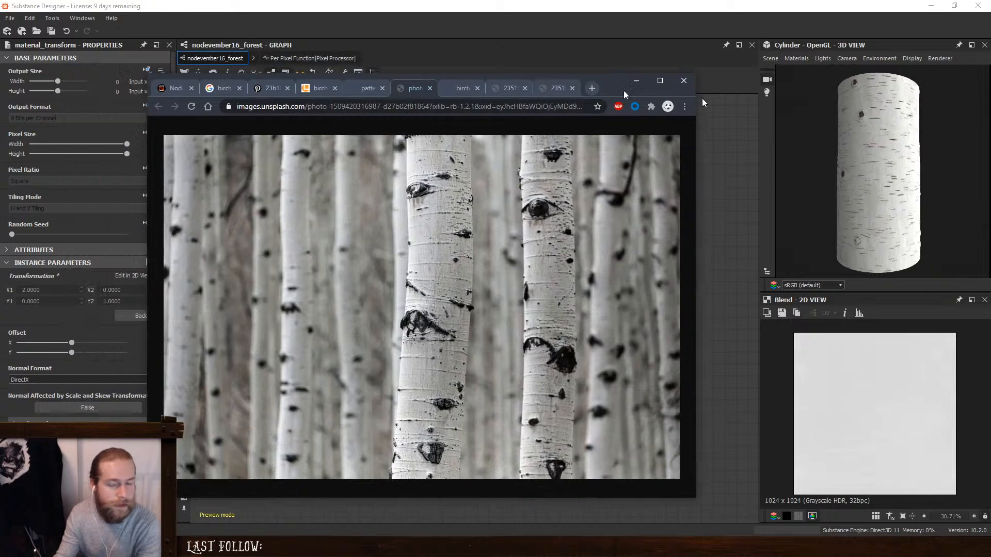
{"action": "left_click", "coordinate": [623, 91]}
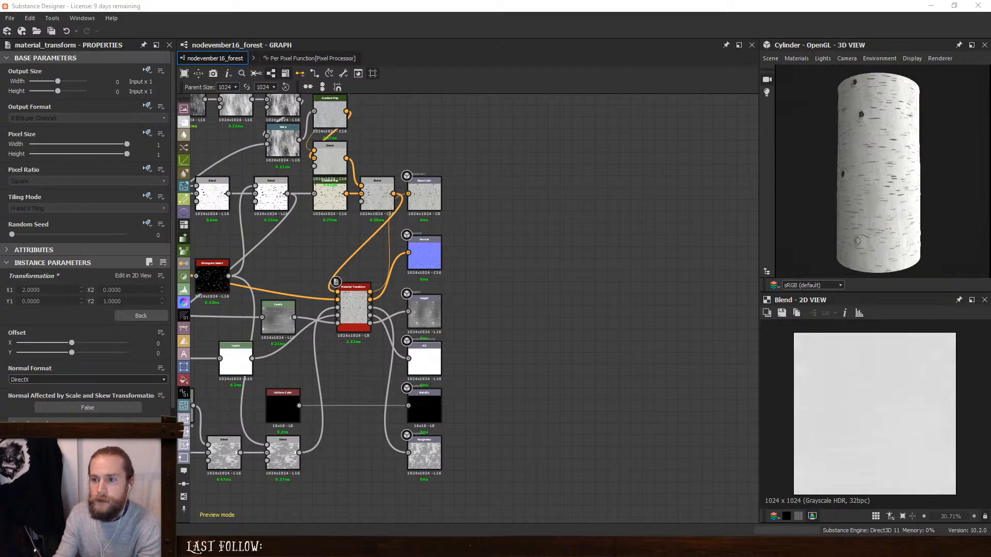
- Compare the Unsplash forest trunks with the stripes in the pinimg bark close-up, and view the Nodevember 2020 prompt list
{"action": "key", "text": "alt+Tab"}
{"action": "left_click_drag", "start_coordinate": [578, 83], "coordinate": [532, 72]}
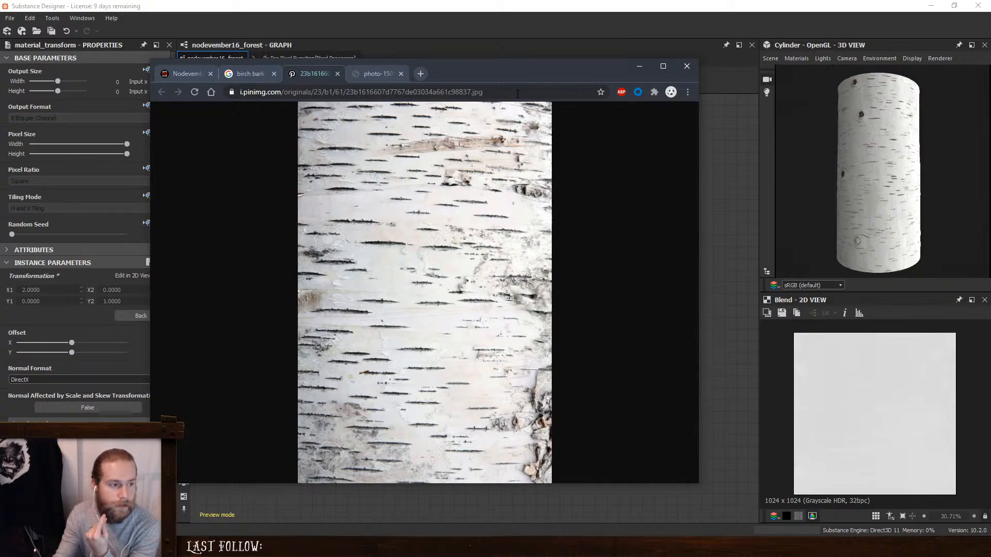
{"action": "left_click", "coordinate": [369, 74]}
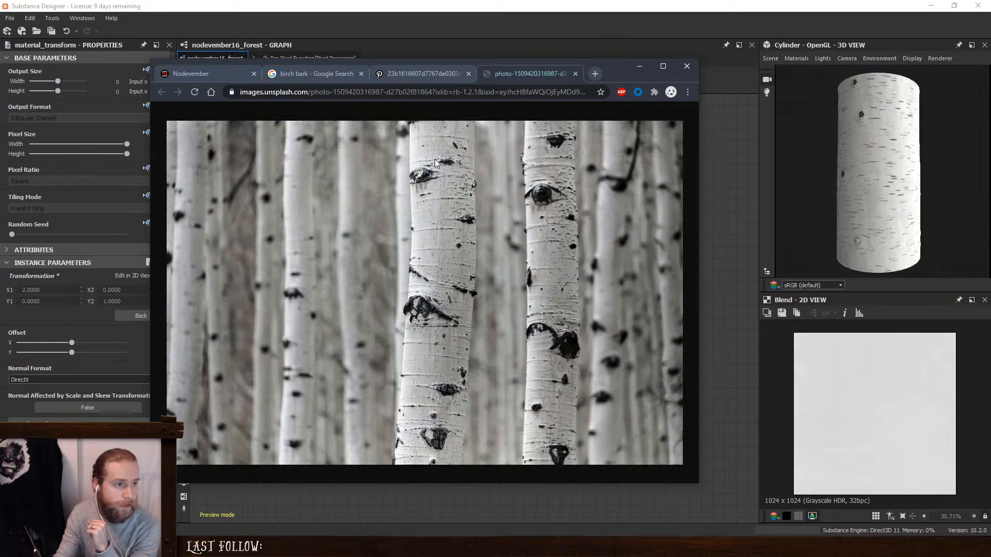
{"action": "left_click", "coordinate": [421, 74]}
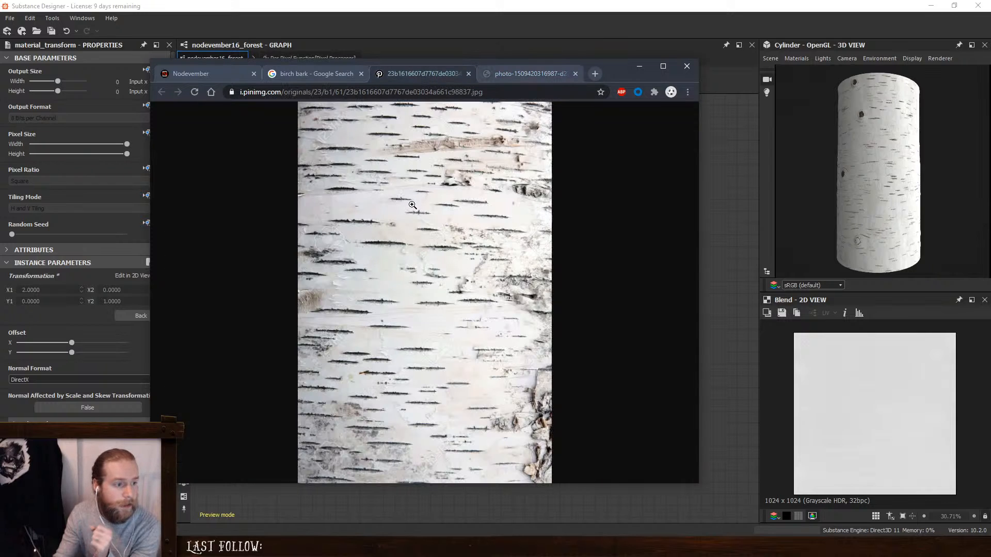
{"action": "left_click", "coordinate": [432, 340]}
{"action": "left_click", "coordinate": [431, 265]}
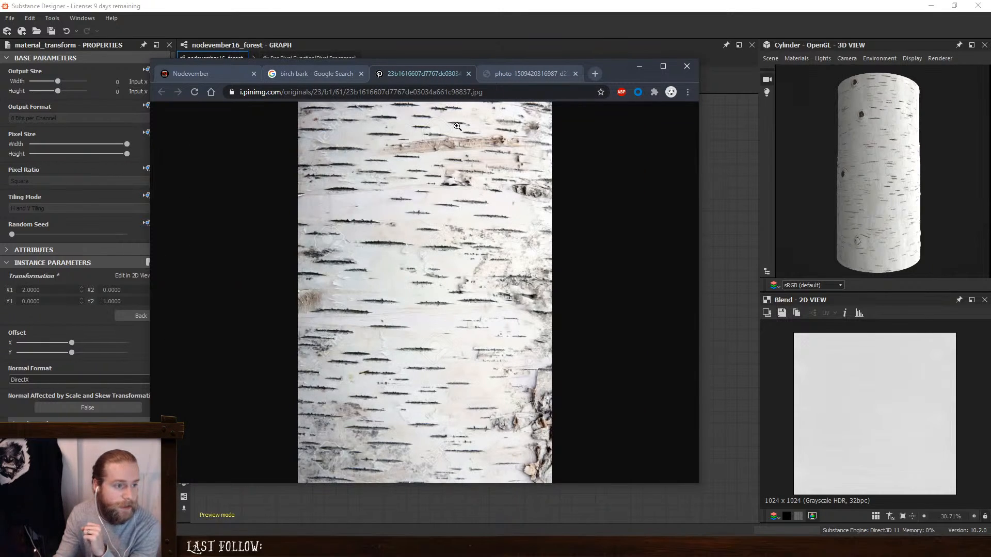
{"action": "left_click", "coordinate": [512, 74]}
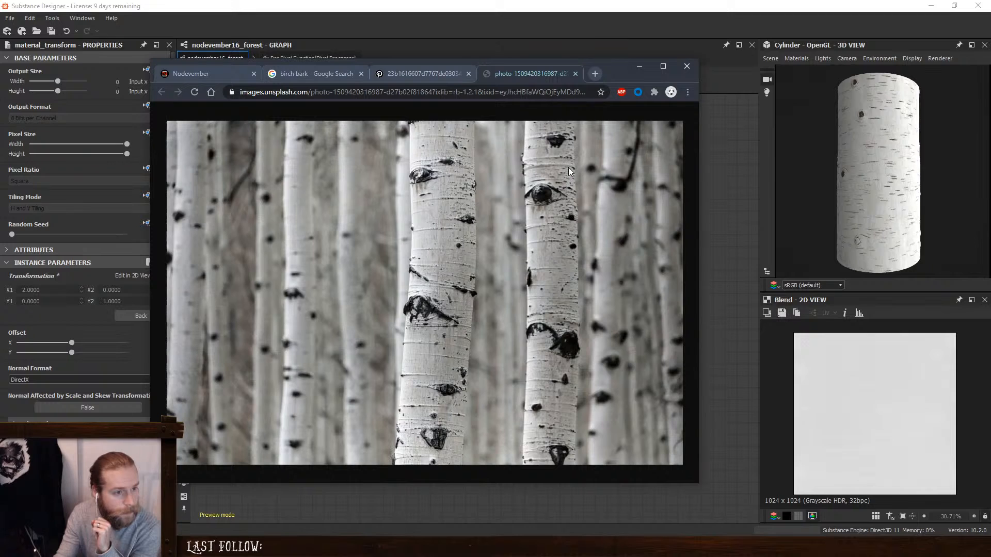
{"action": "left_click", "coordinate": [475, 68]}
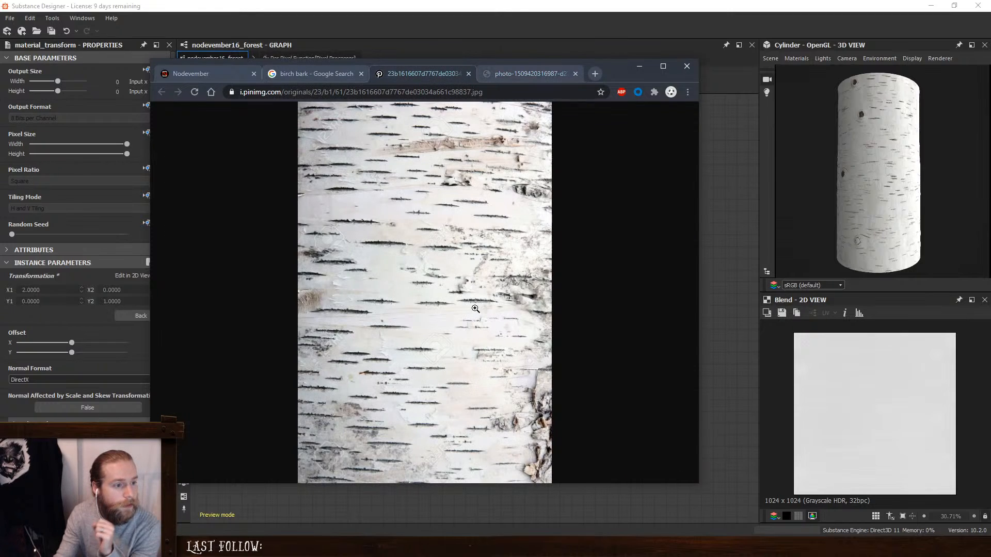
{"action": "left_click", "coordinate": [443, 314]}
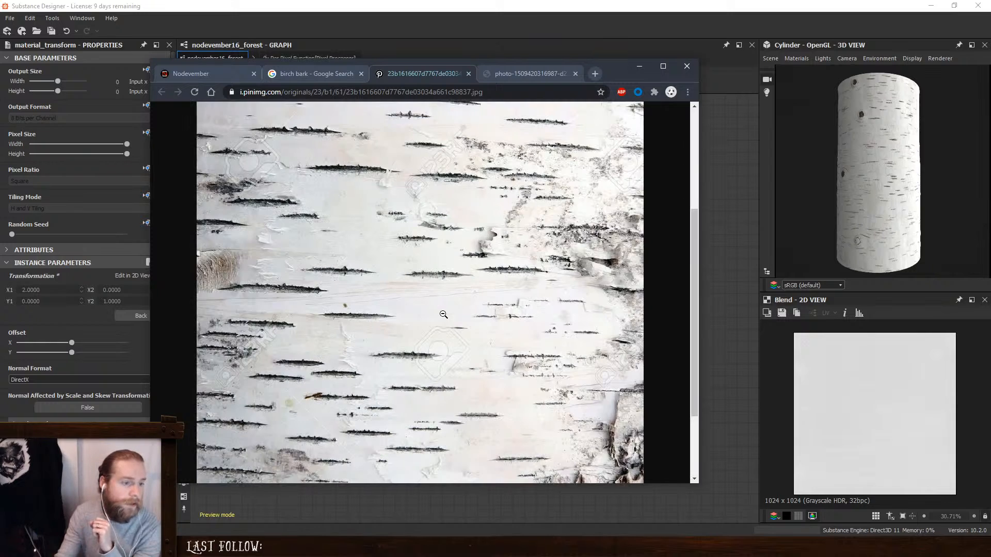
{"action": "left_click", "coordinate": [443, 314]}
{"action": "left_click", "coordinate": [508, 72]}
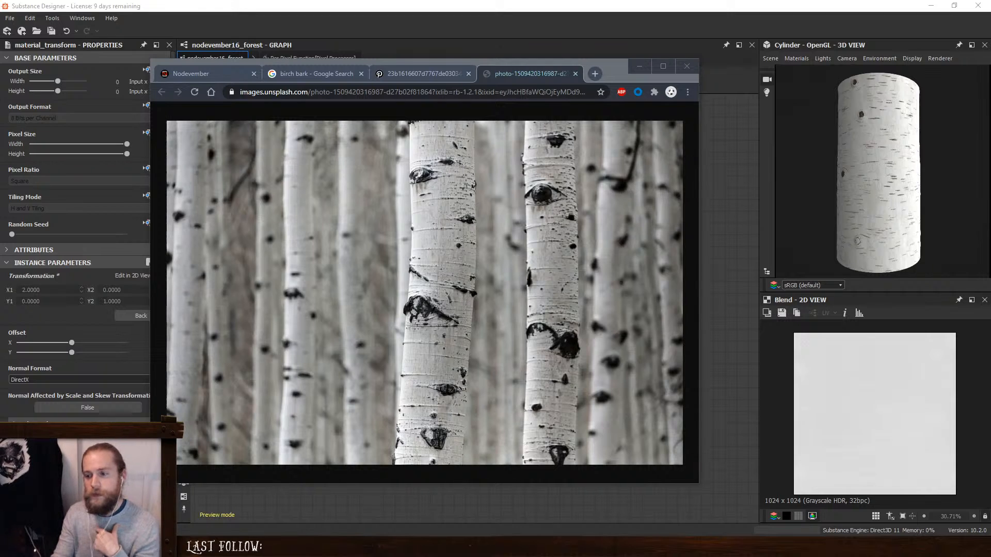
{"action": "left_click", "coordinate": [172, 74]}
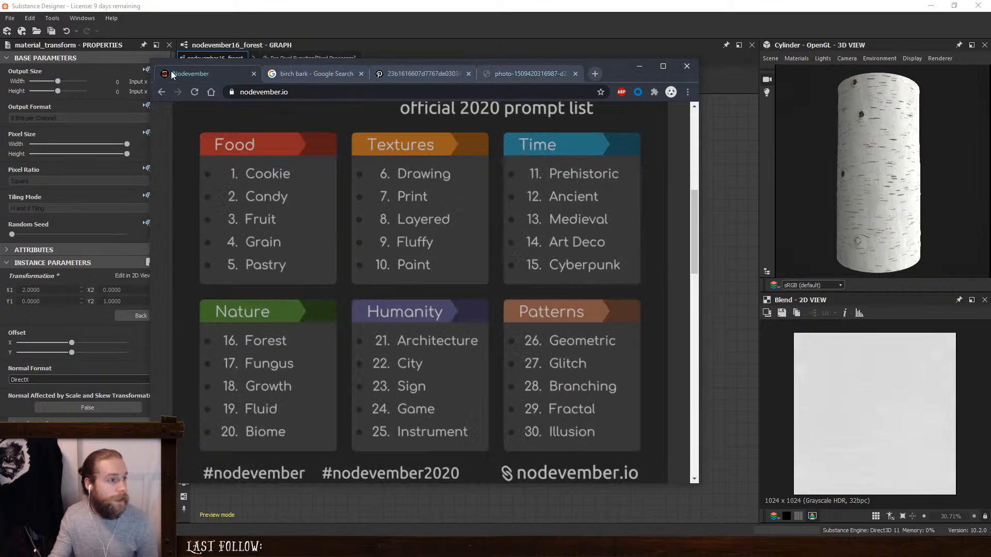